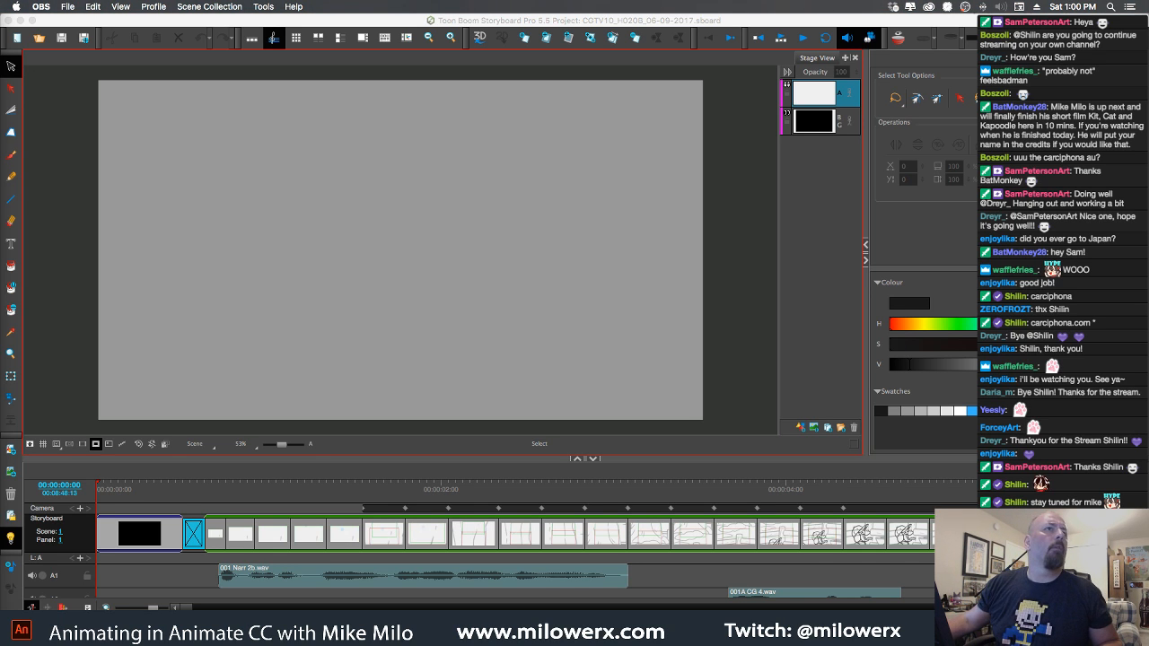
pyautogui.press('super+Tab')
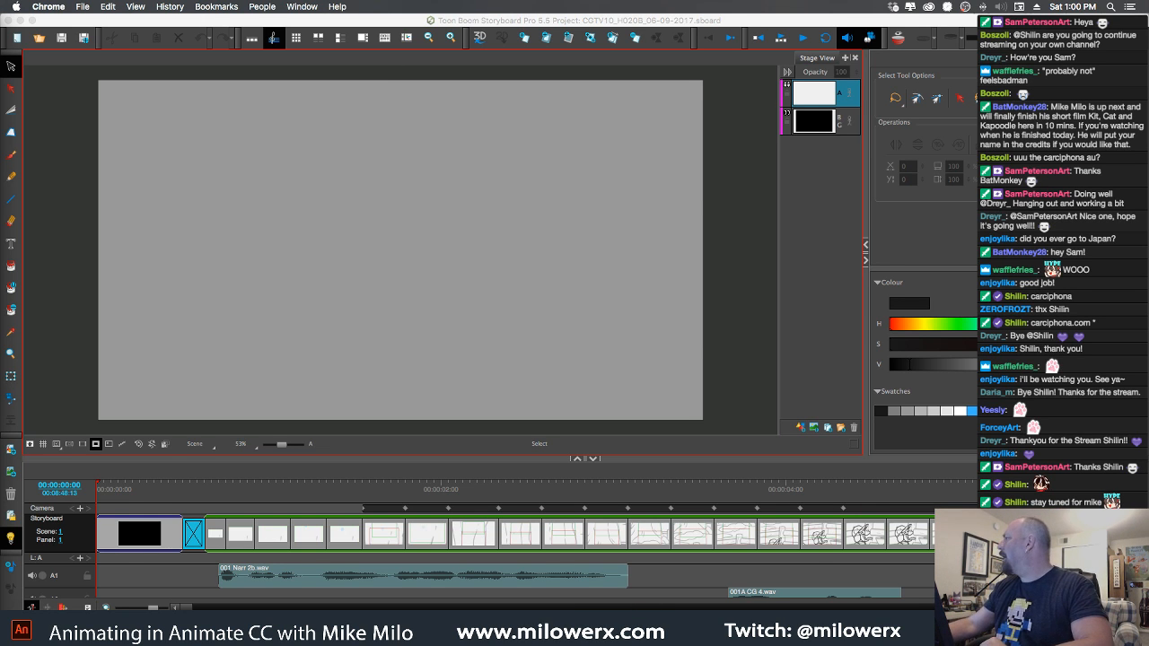
pyautogui.press('super+Tab')
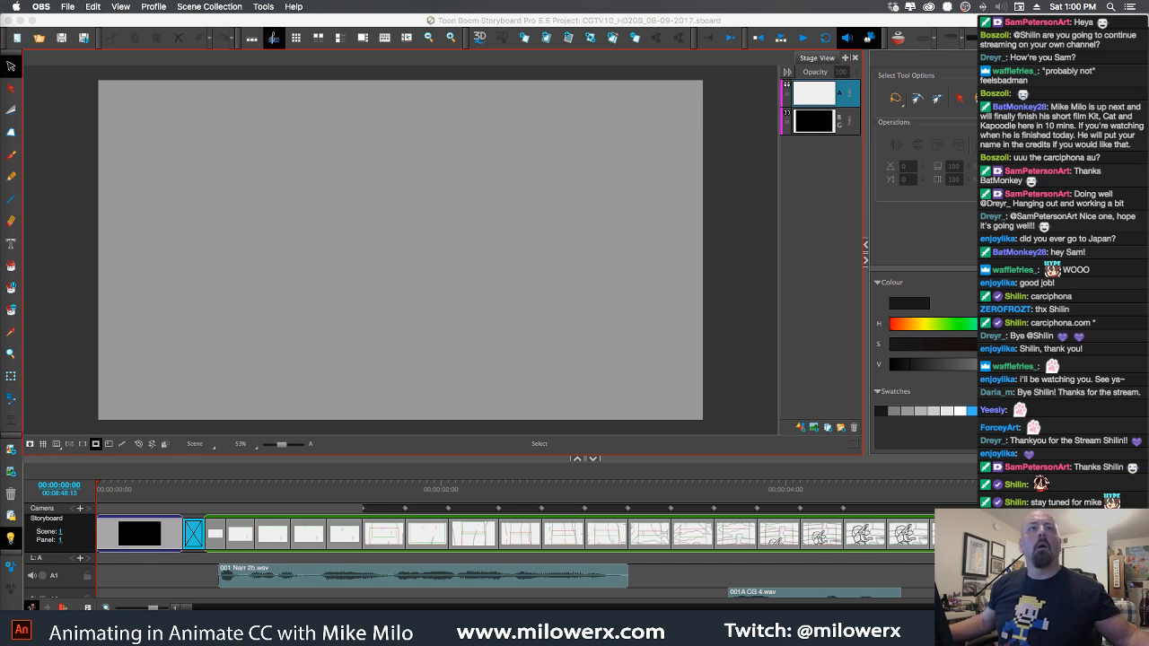
pyautogui.press('super+Tab')
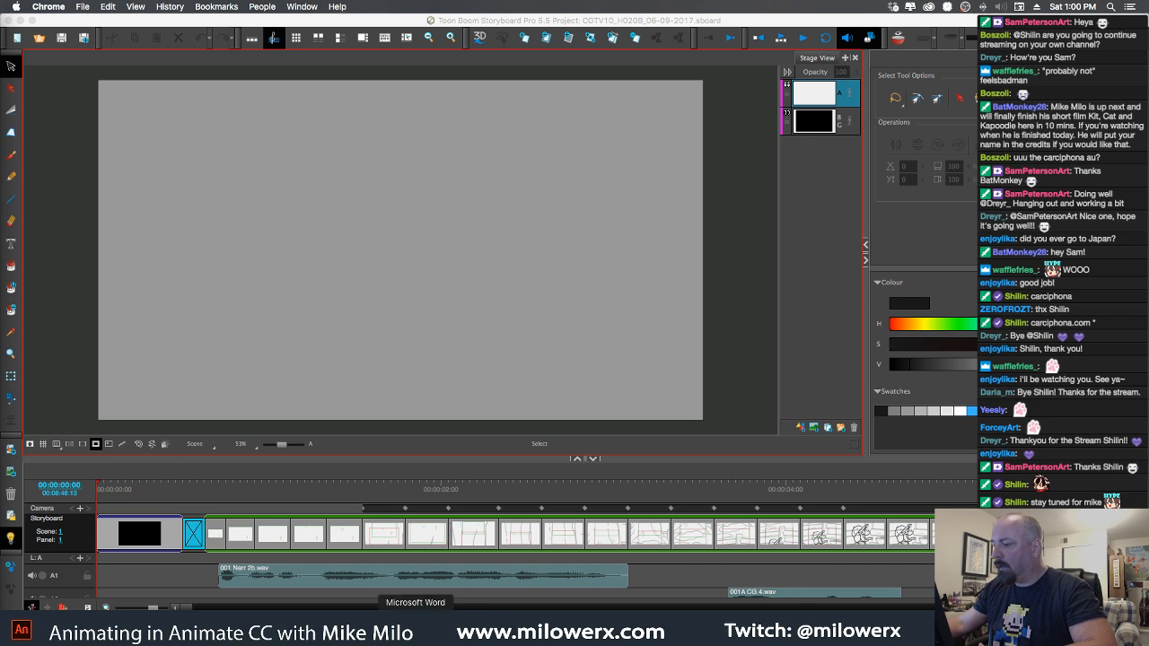
pyautogui.click(82, 7)
pyautogui.click(80, 7)
pyautogui.click(88, 18)
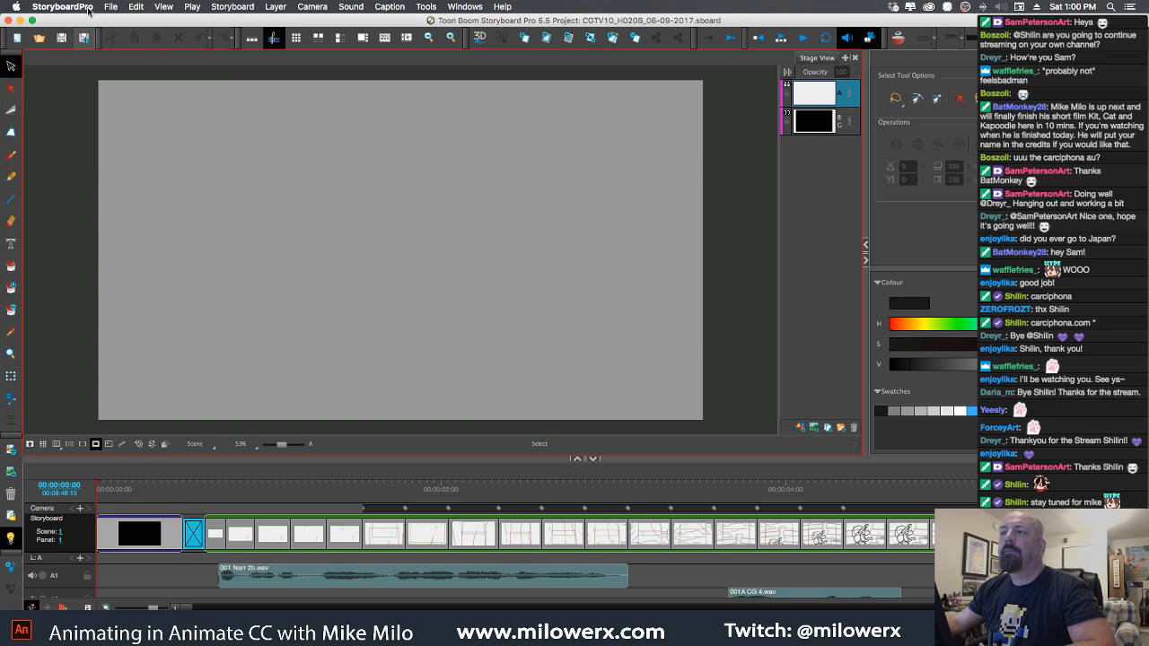
pyautogui.click(97, 8)
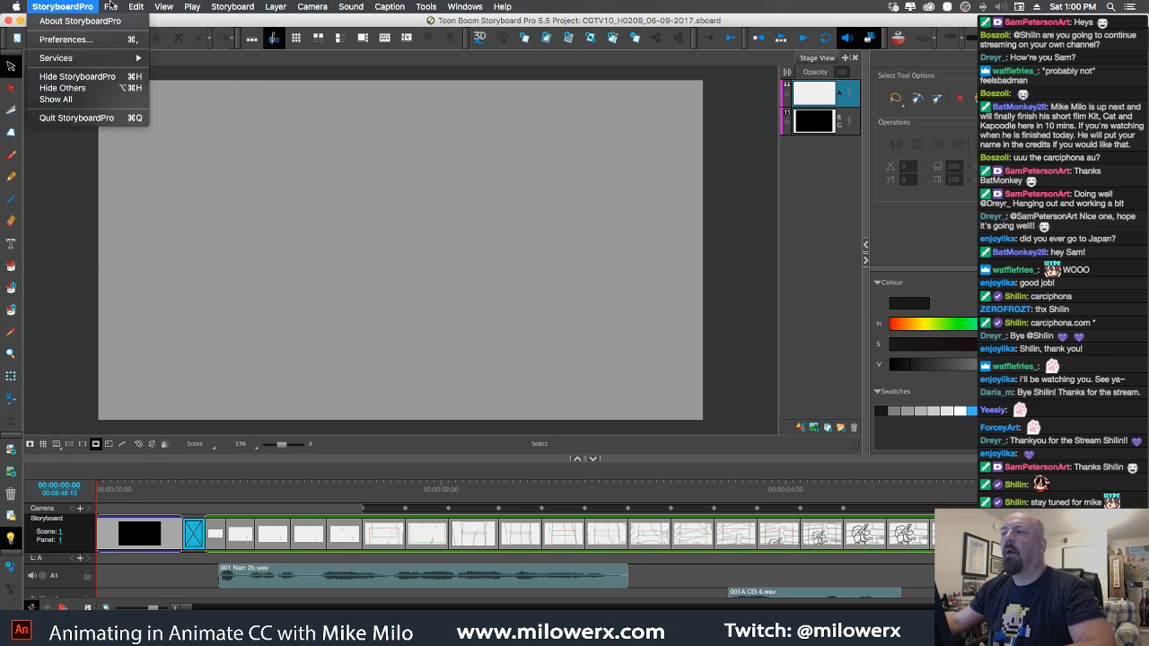
pyautogui.click(106, 19)
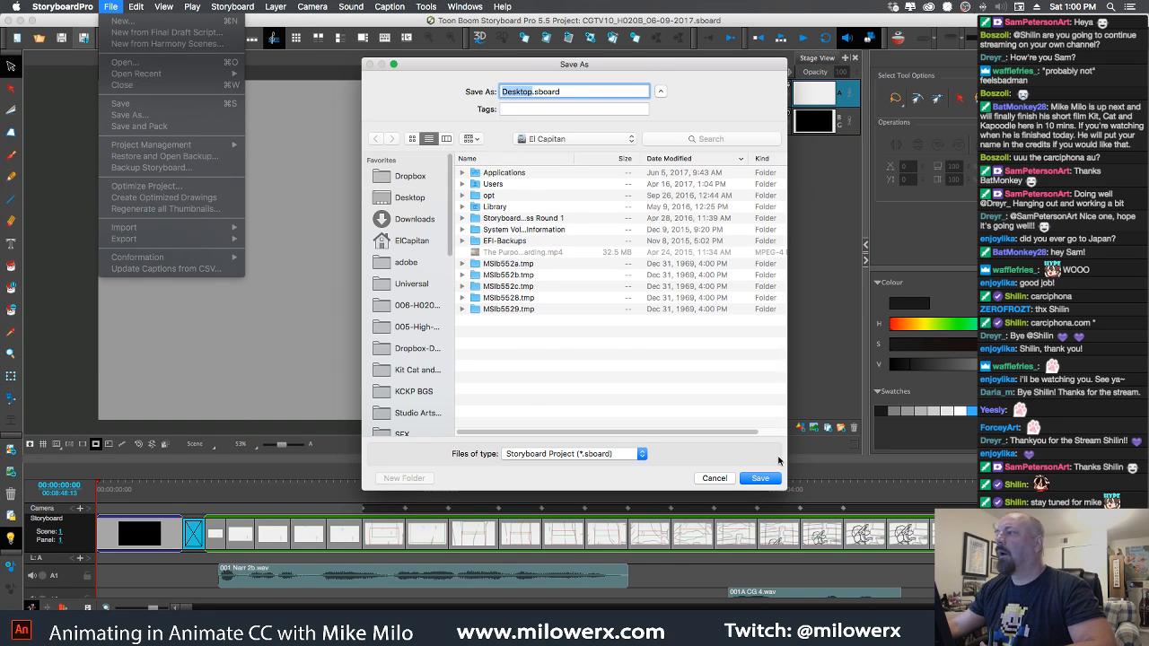
pyautogui.click(714, 479)
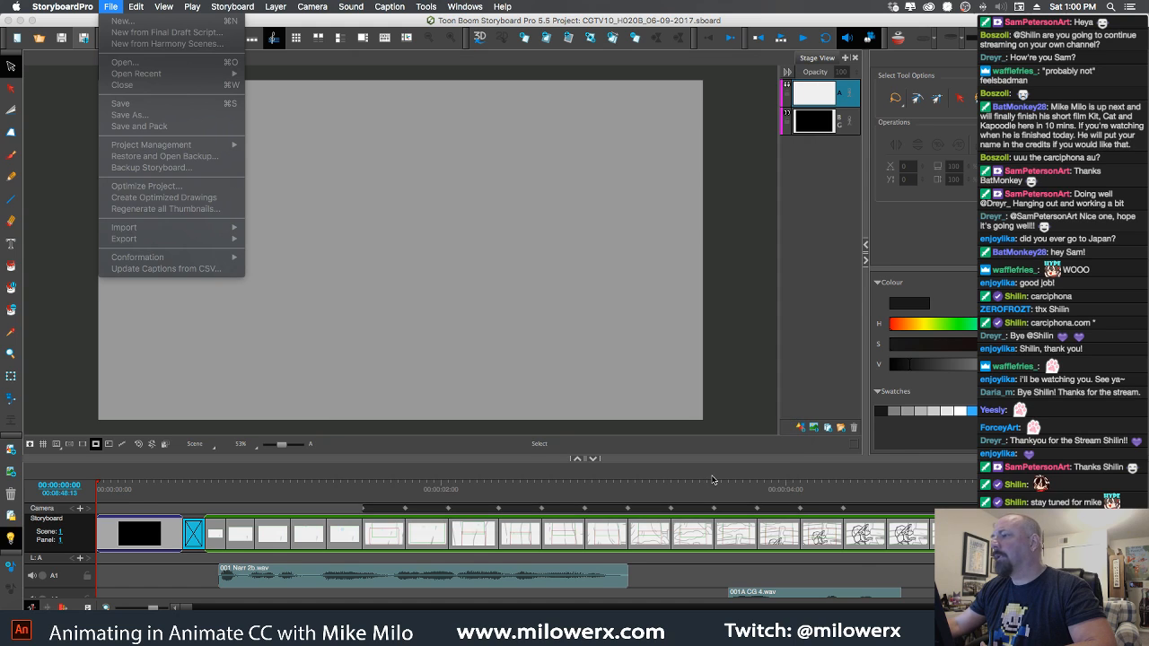
# Close the Storyboard Pro window and switch to Adobe Animate CC with the KCandKP-v024.fla scene.
pyautogui.click(77, 8)
pyautogui.click(111, 8)
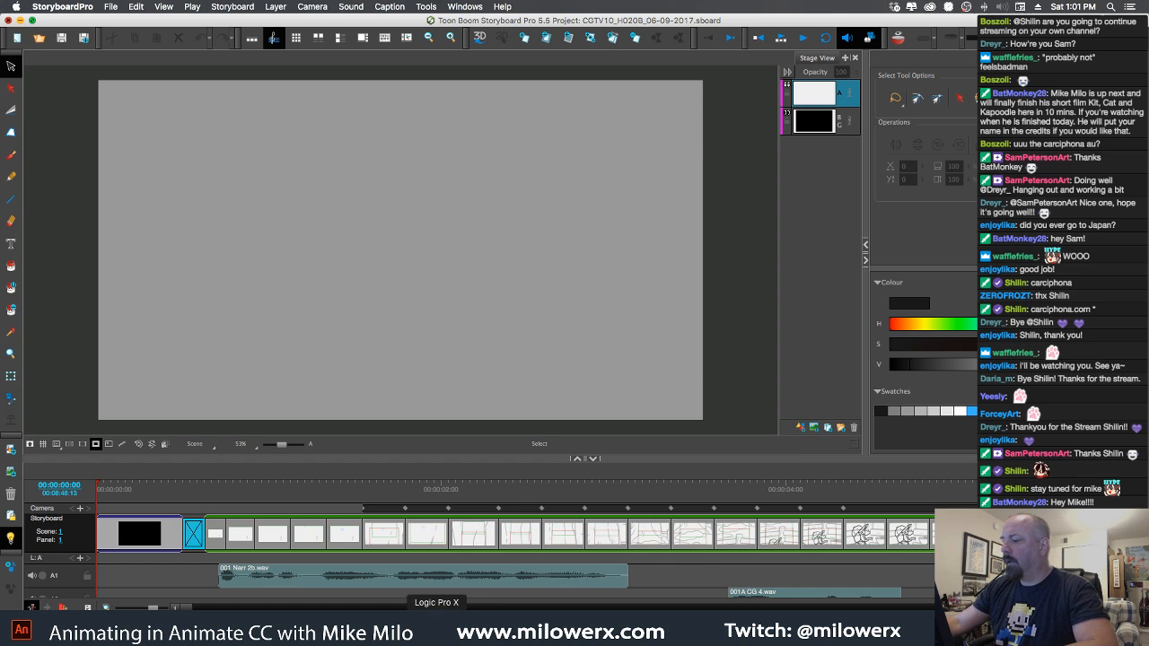
pyautogui.click(9, 21)
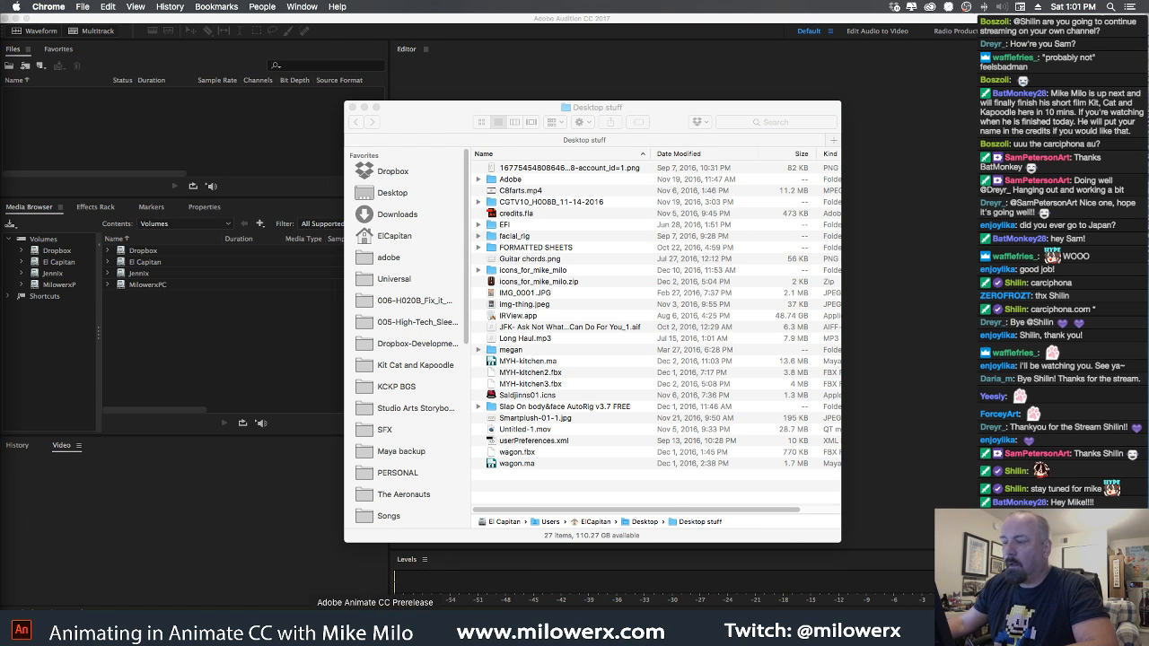
pyautogui.click(376, 629)
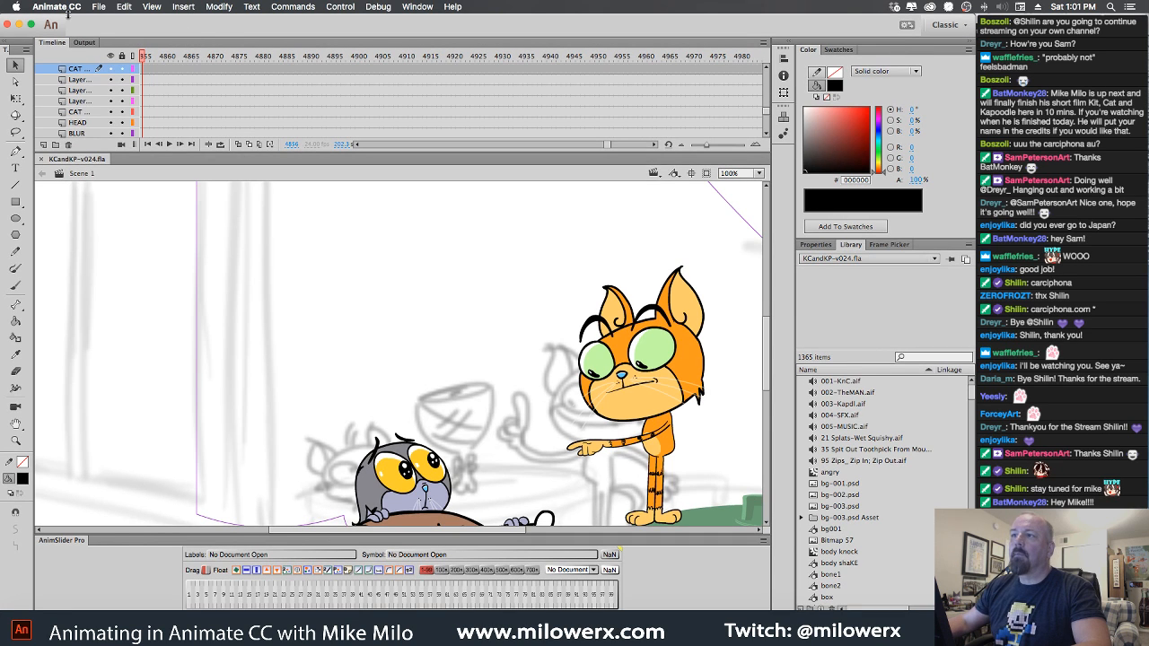
# Set up a video export of the movie to KCandKP-v024.mov in the Animation folder of Kit Cat and Kapoodle.
pyautogui.click(96, 7)
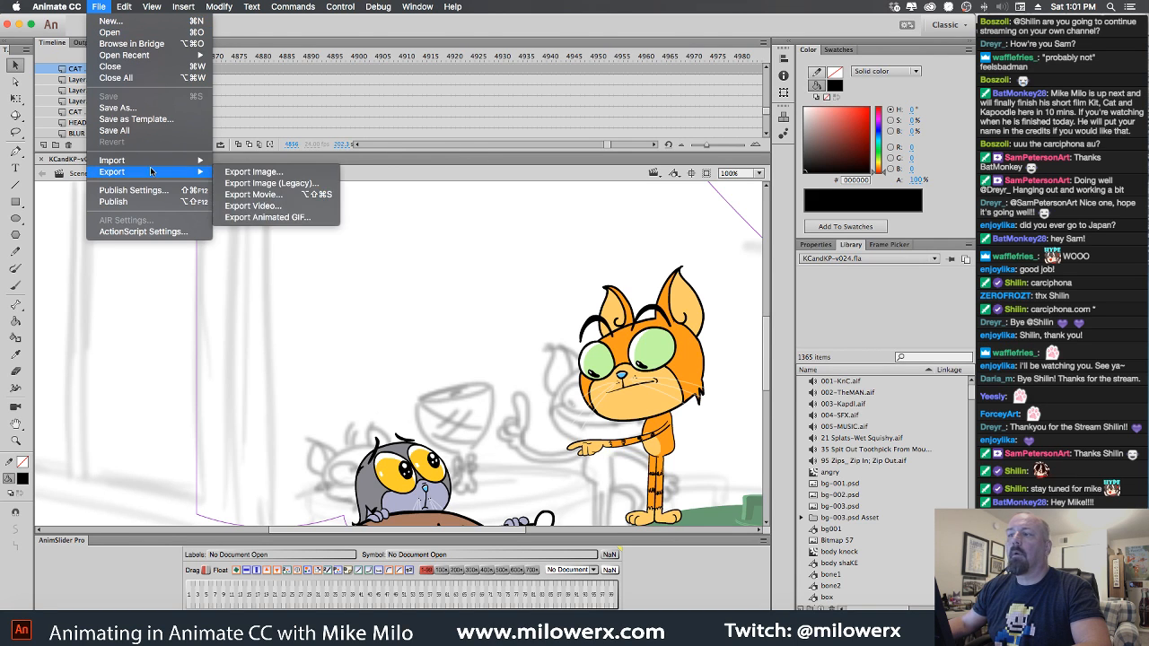
pyautogui.moveTo(153, 163)
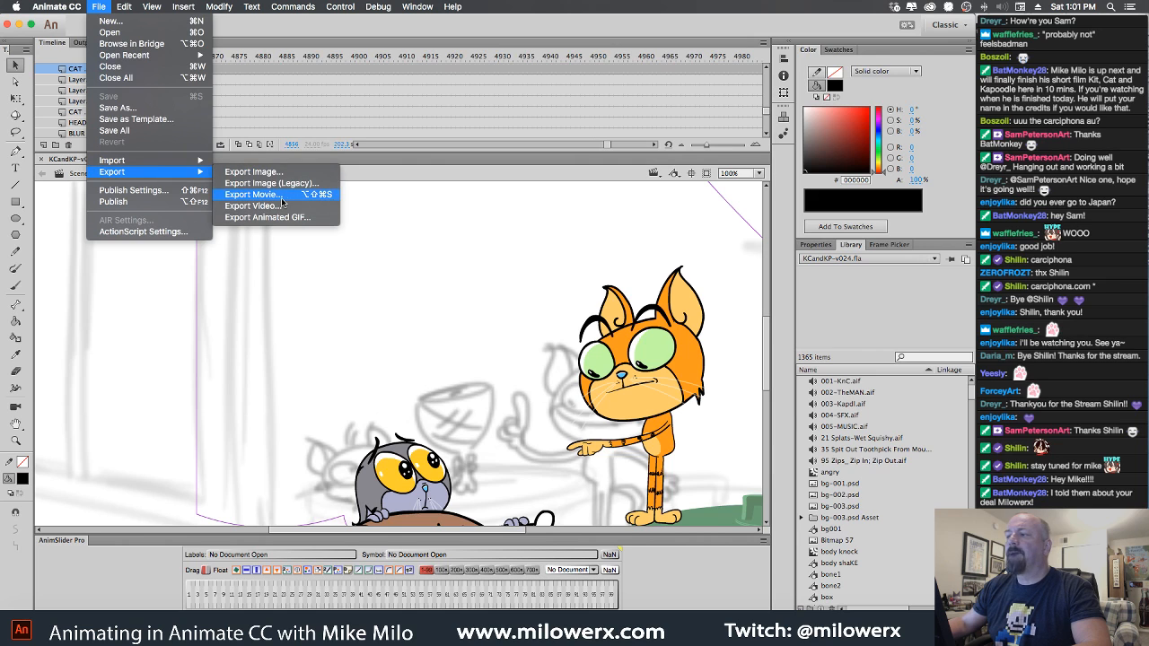
pyautogui.click(282, 205)
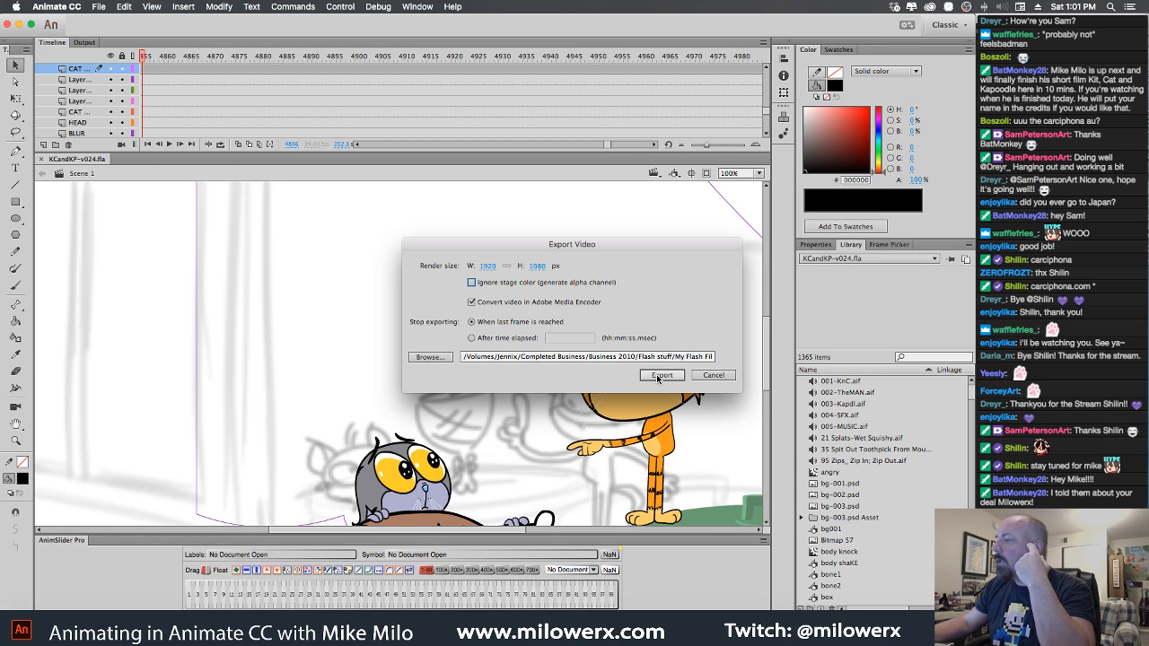
pyautogui.click(426, 357)
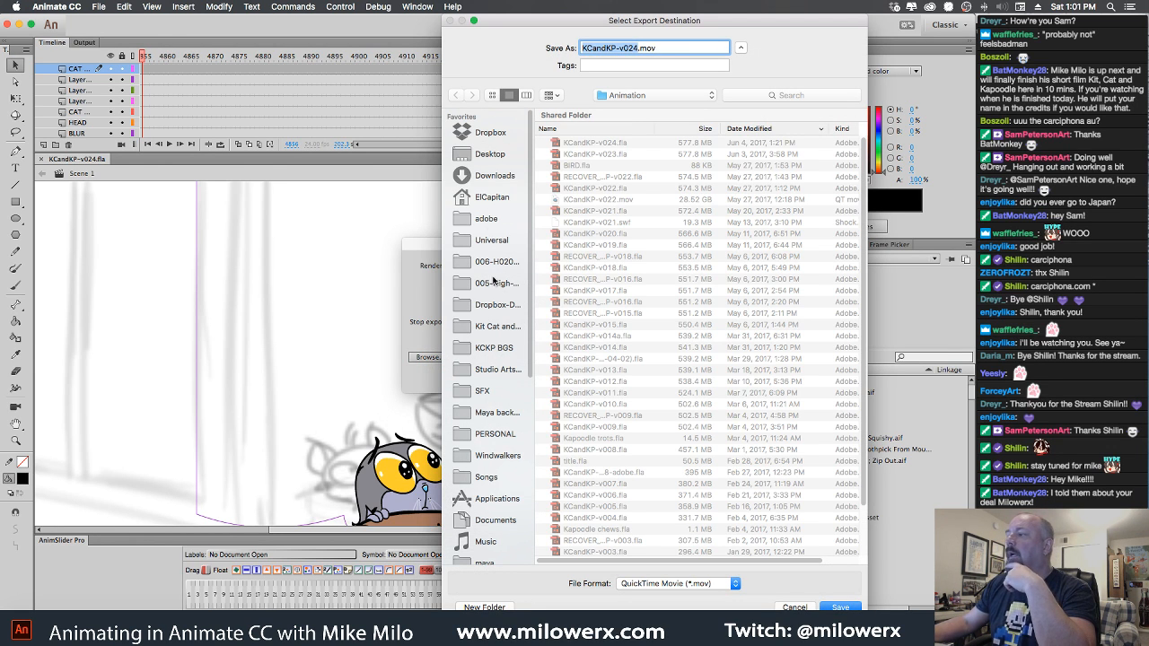
pyautogui.click(492, 326)
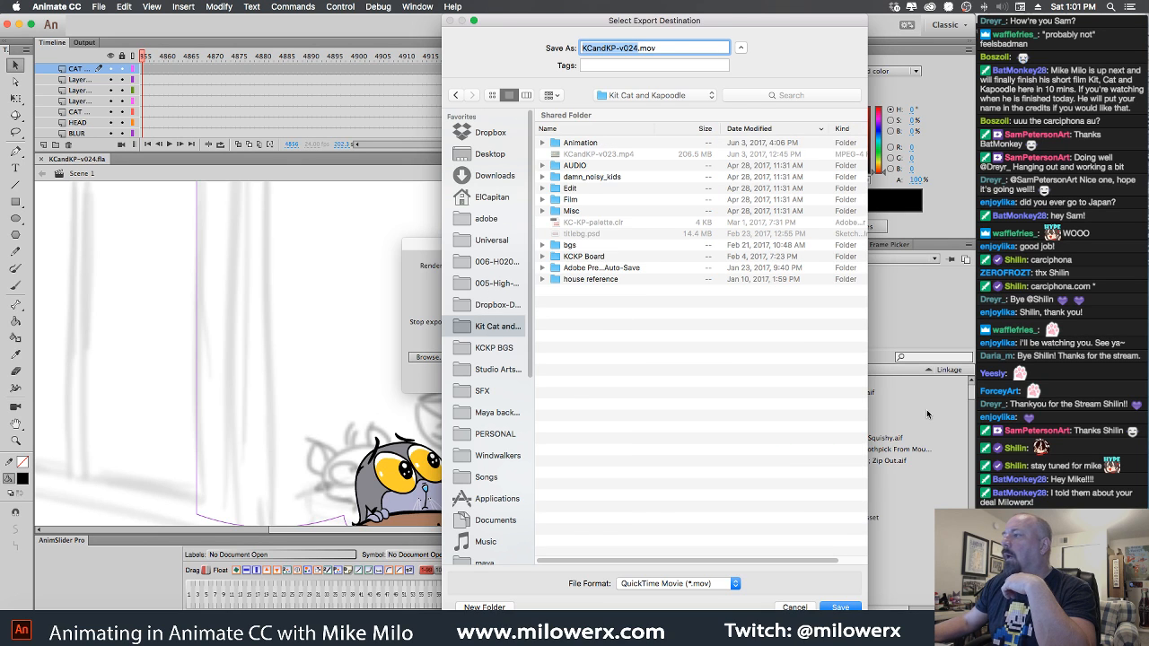
pyautogui.click(579, 141)
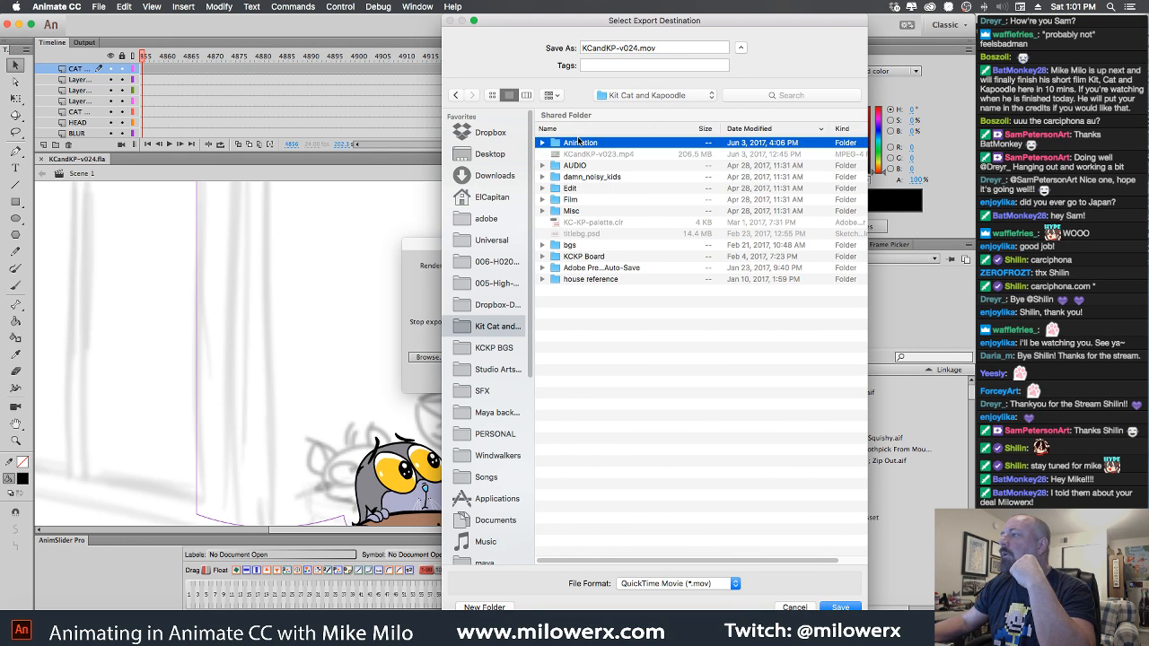
pyautogui.doubleClick(579, 142)
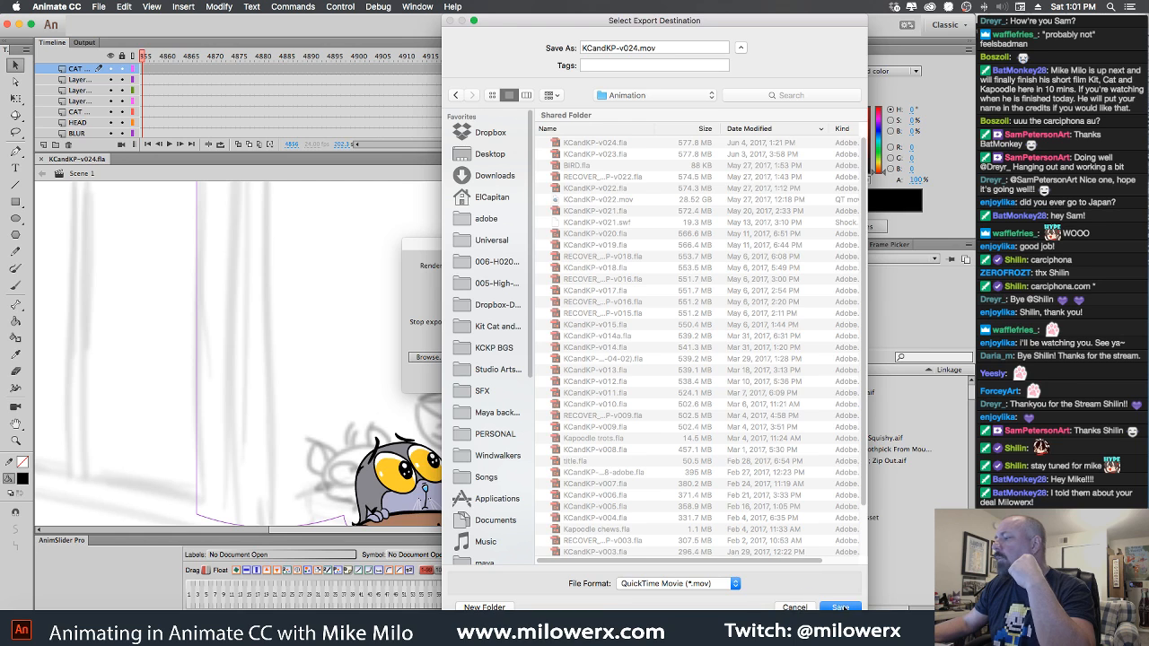
pyautogui.click(841, 608)
# Run the video export and dismiss the warning about unsupported Flash Player features.
pyautogui.click(663, 377)
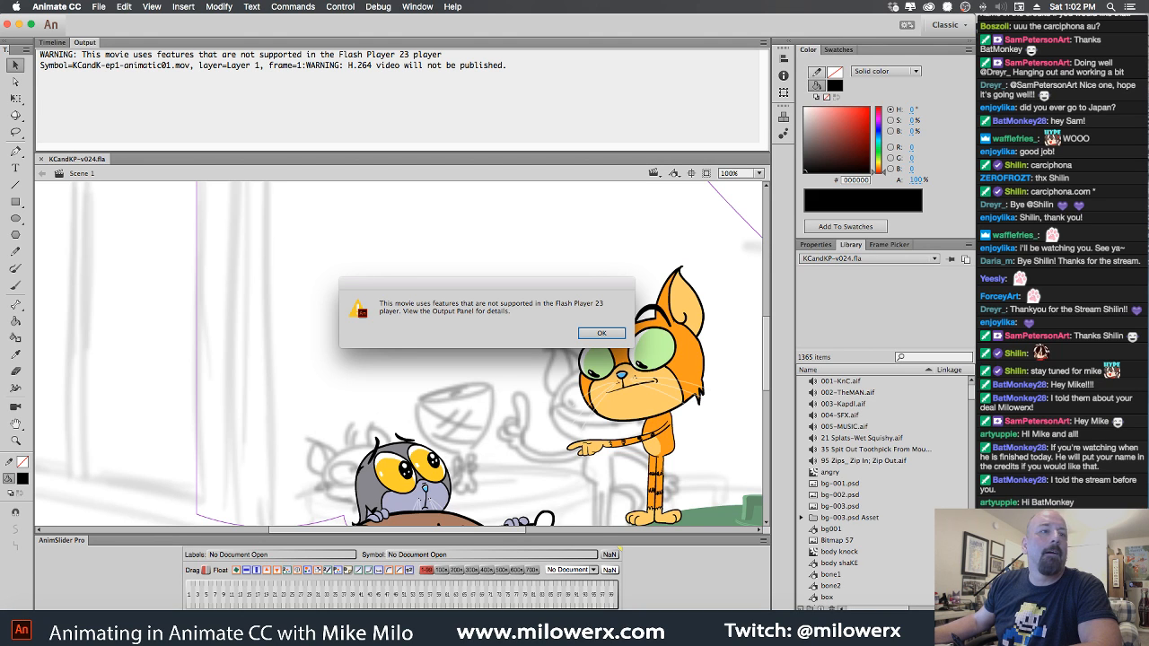
pyautogui.press('super+Tab')
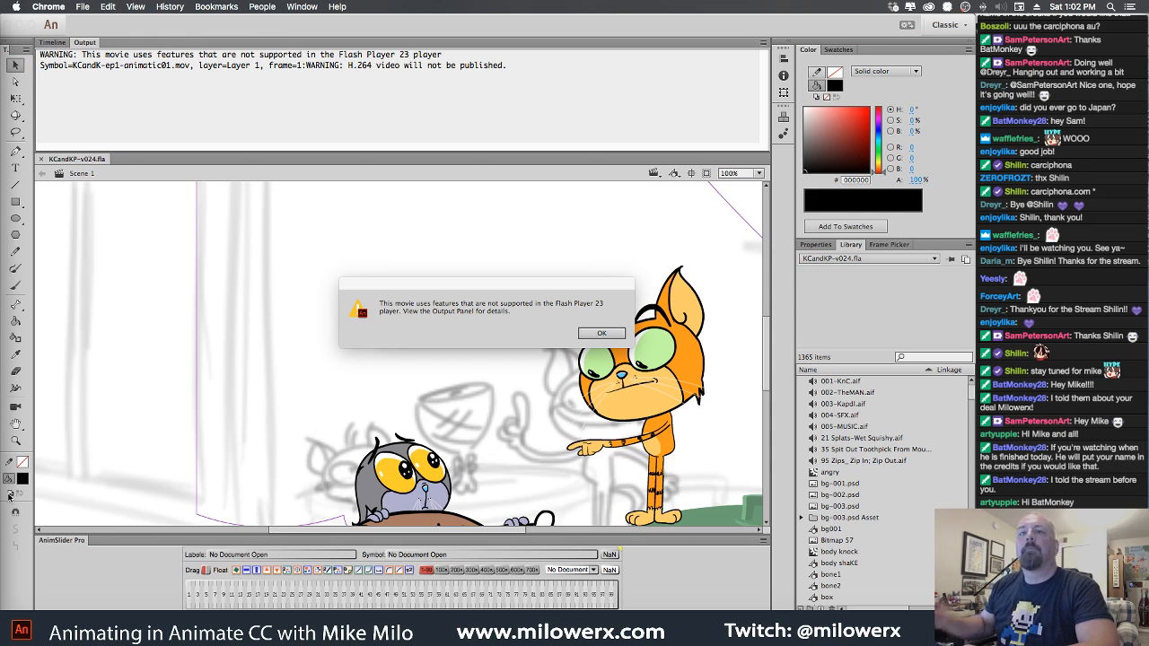
pyautogui.click(606, 333)
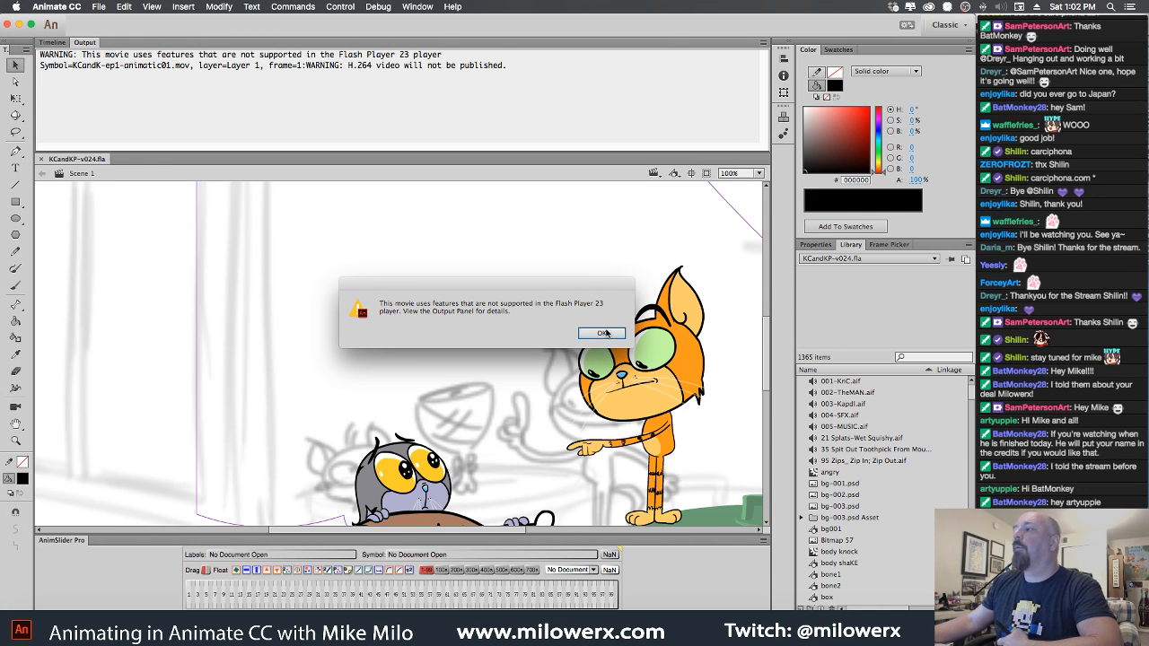
pyautogui.click(606, 333)
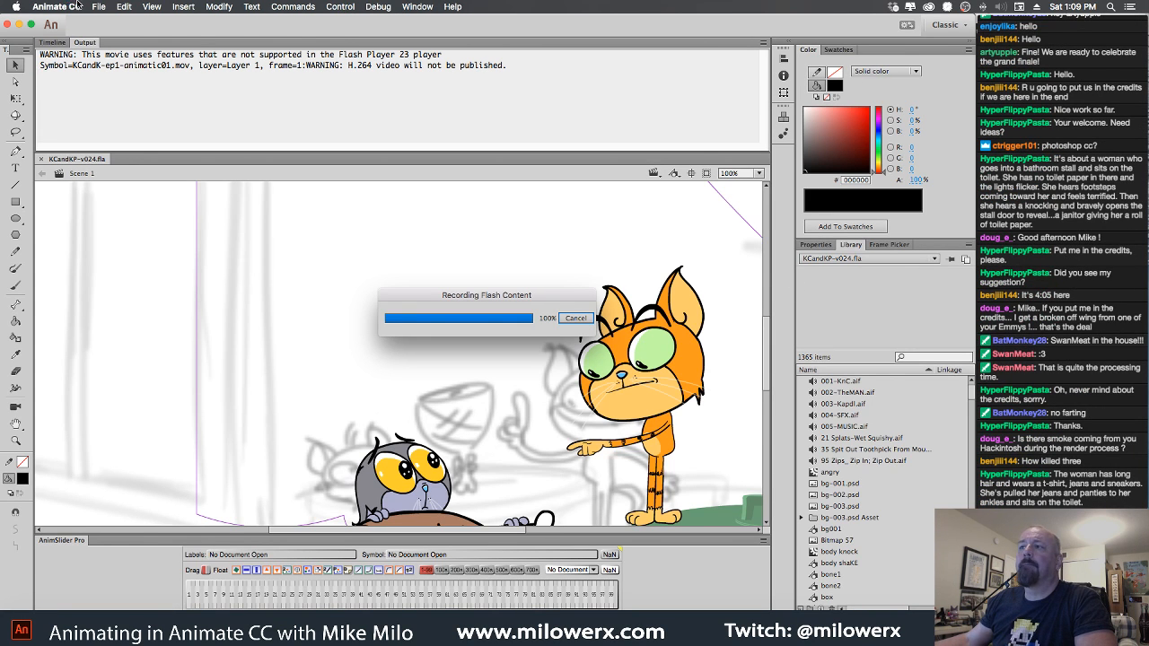
# Check the Mac's processor, memory and graphics specifications in the system overview, and close it.
pyautogui.click(17, 7)
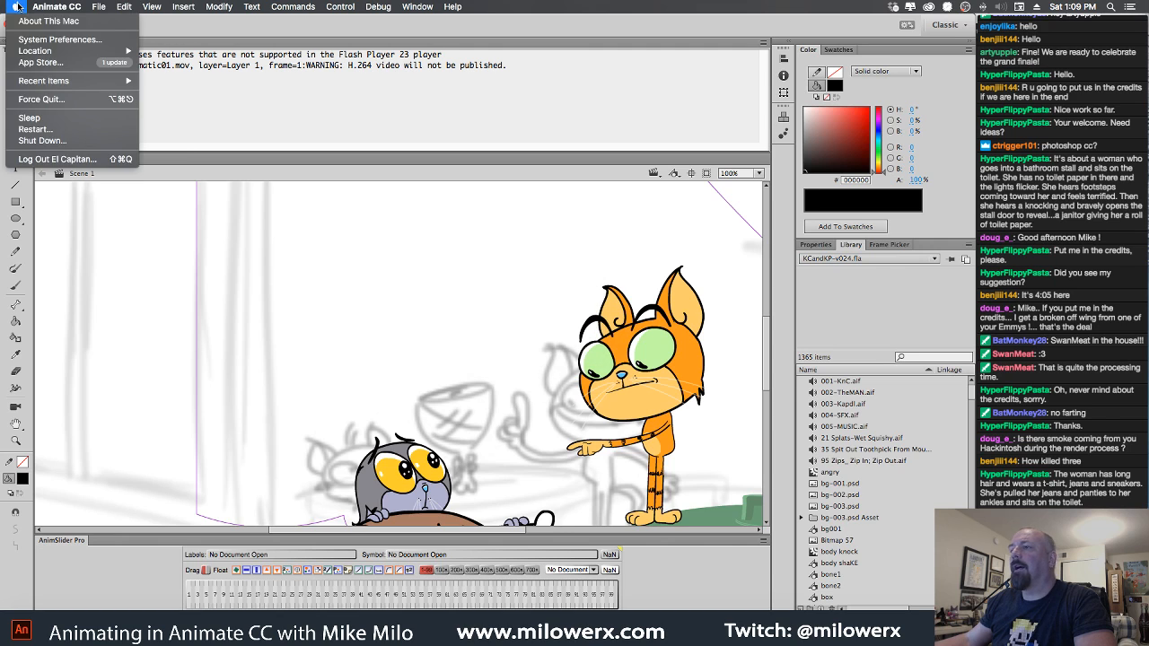
pyautogui.click(34, 24)
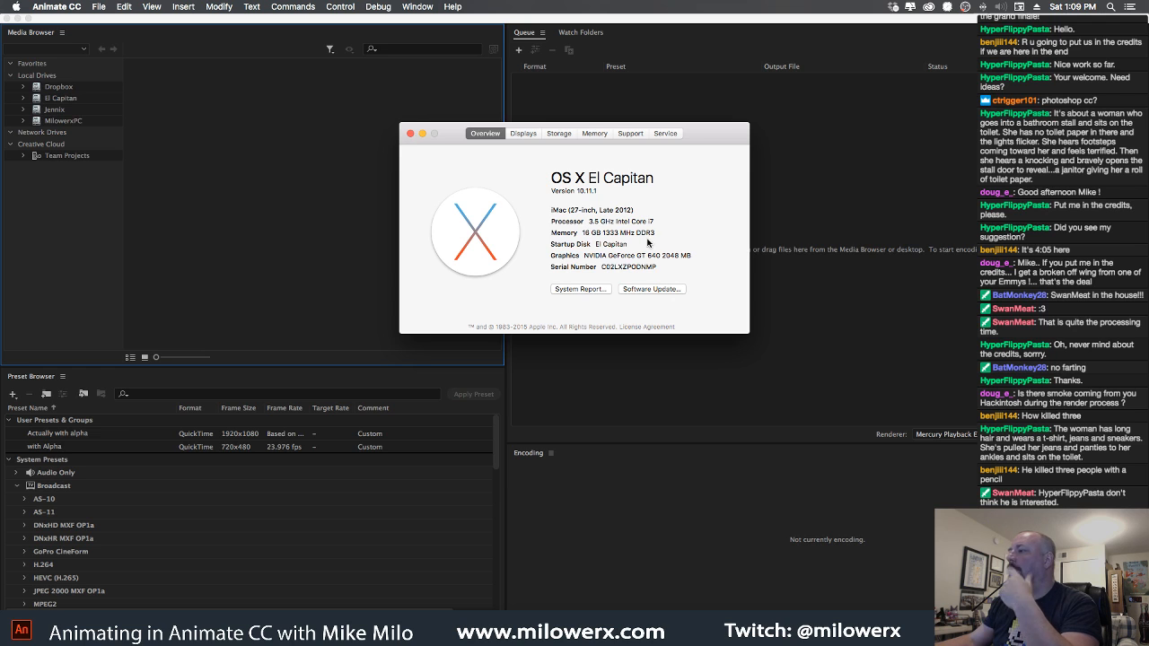
pyautogui.click(410, 134)
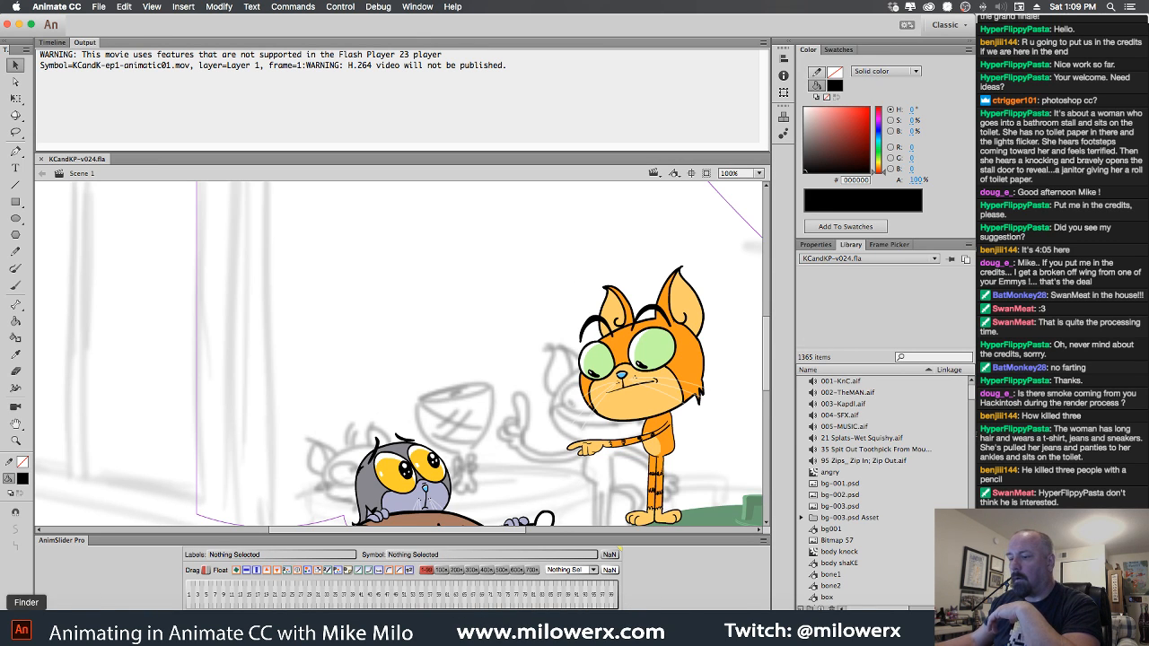
# Switch to Finder and open the Animation folder inside Kit Cat and Kapoodle.
pyautogui.click(26, 629)
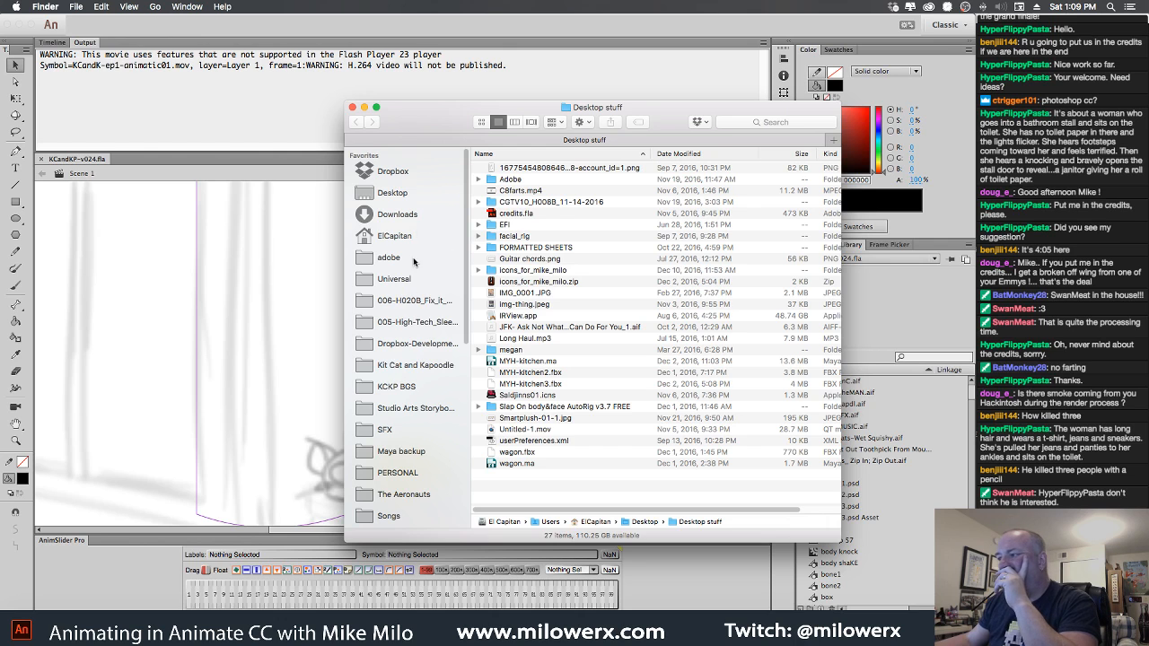
pyautogui.click(386, 365)
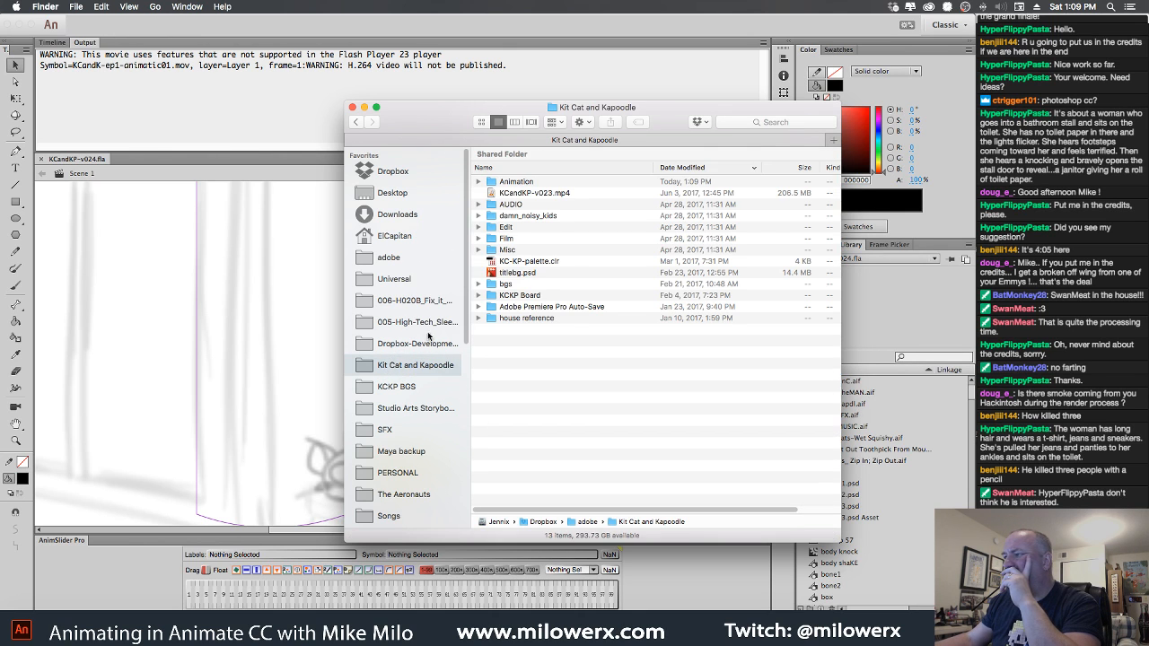
pyautogui.doubleClick(502, 183)
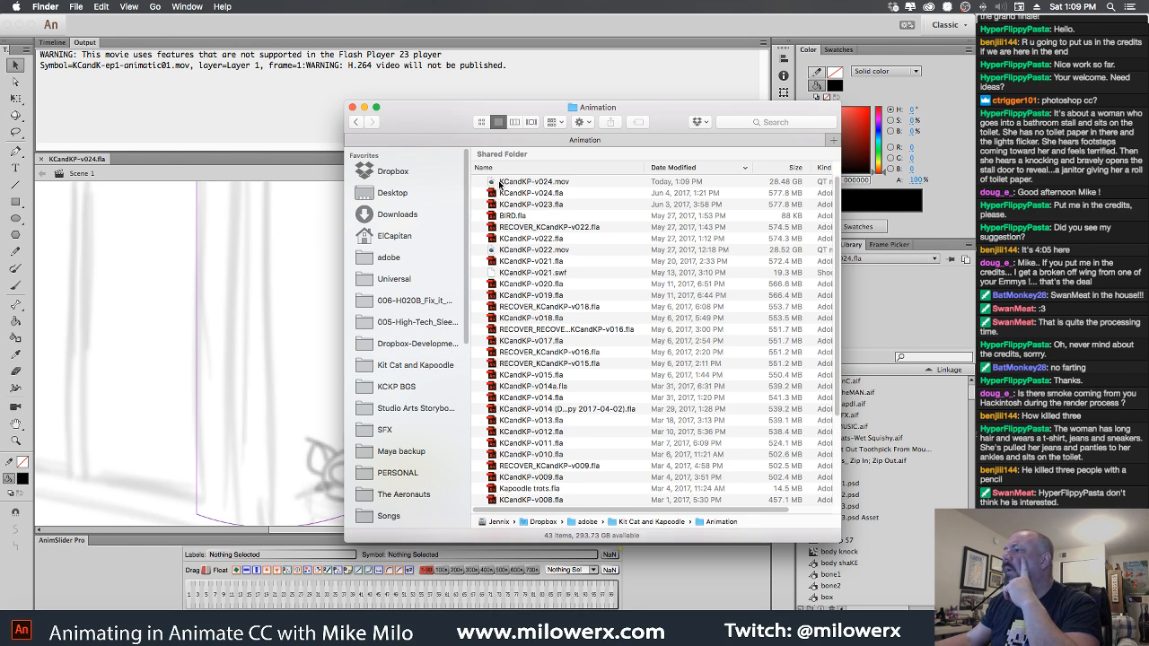
pyautogui.click(501, 183)
pyautogui.doubleClick(491, 183)
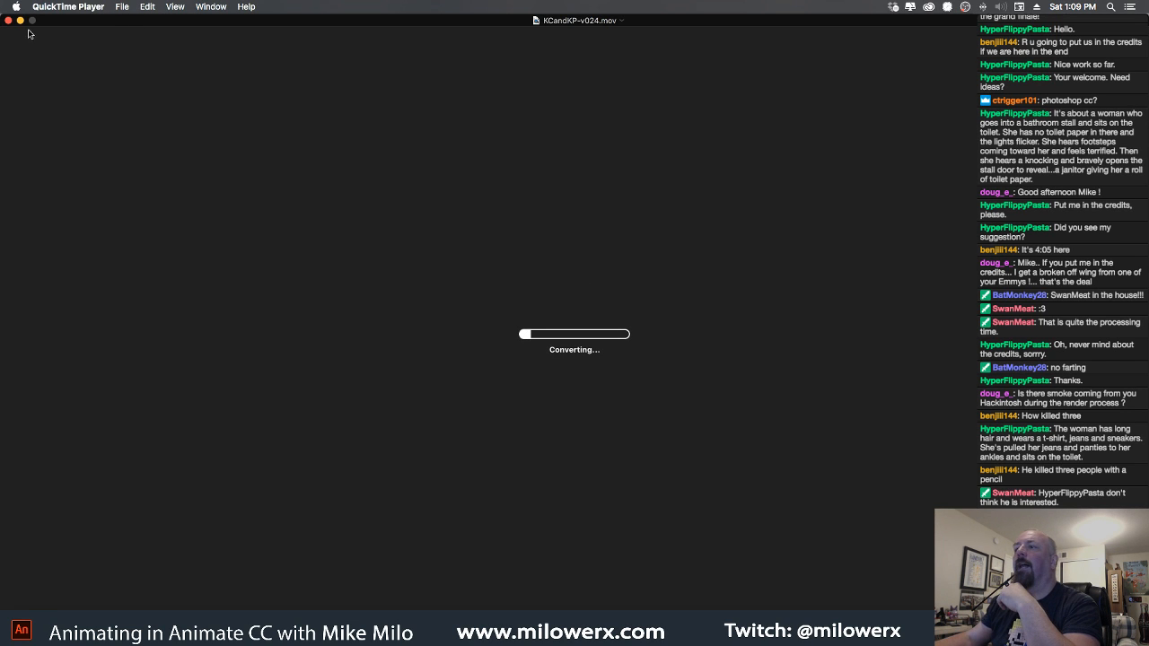
pyautogui.click(7, 20)
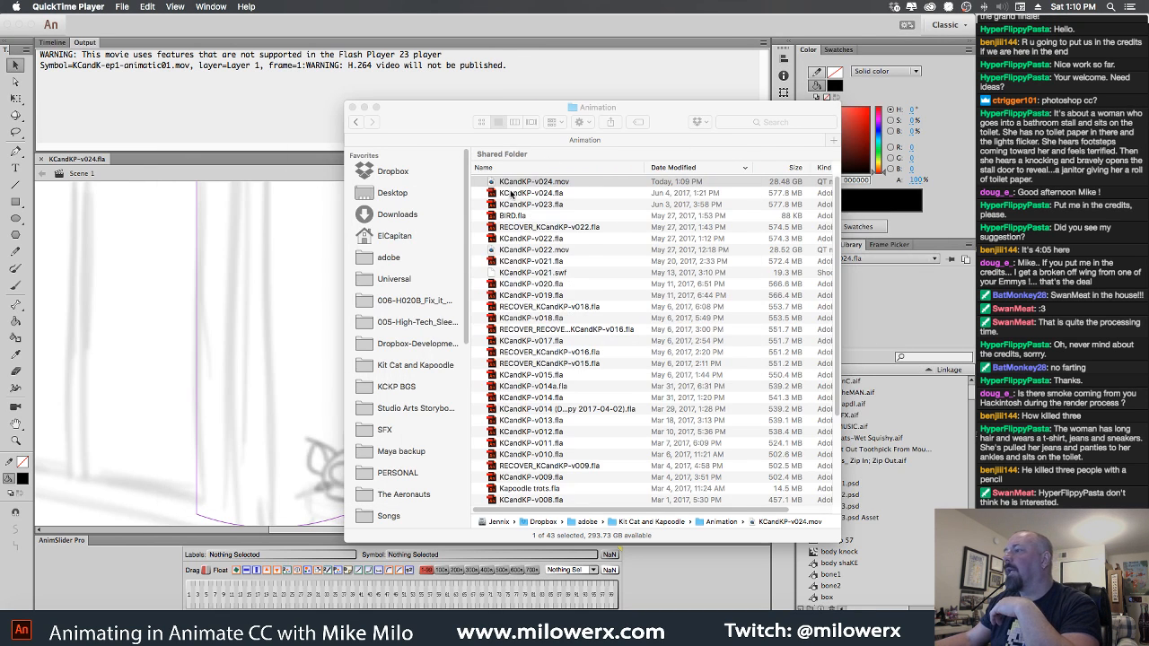
# Open the exported KCandKP-v024.mov with VLC.
pyautogui.rightClick(489, 183)
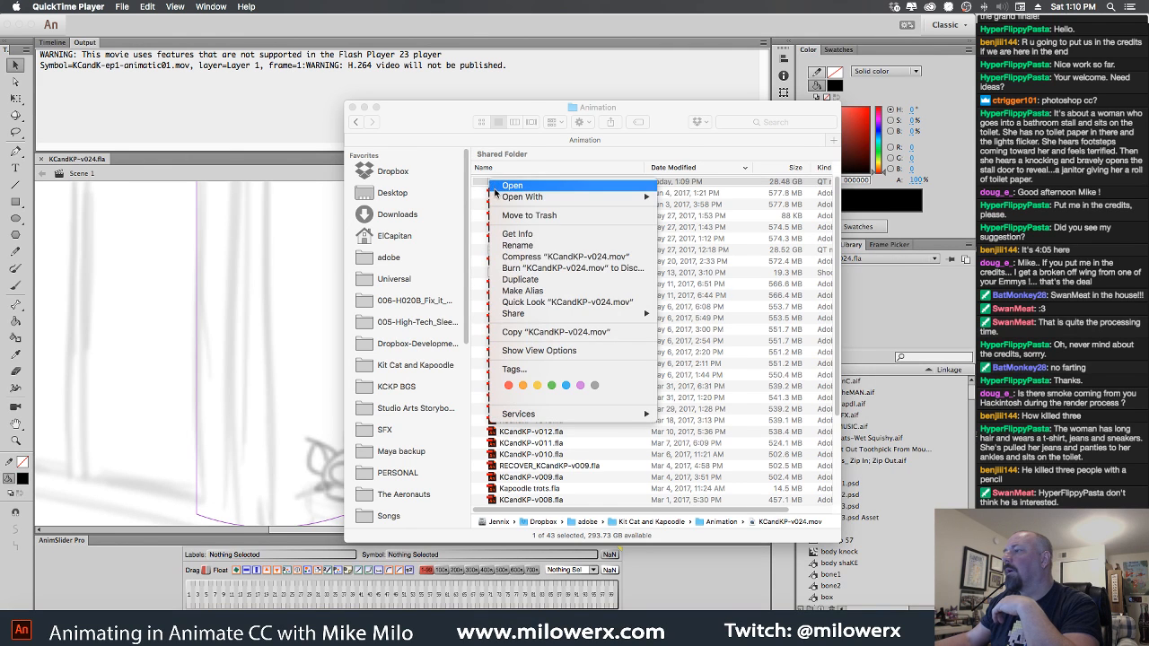
pyautogui.moveTo(627, 197)
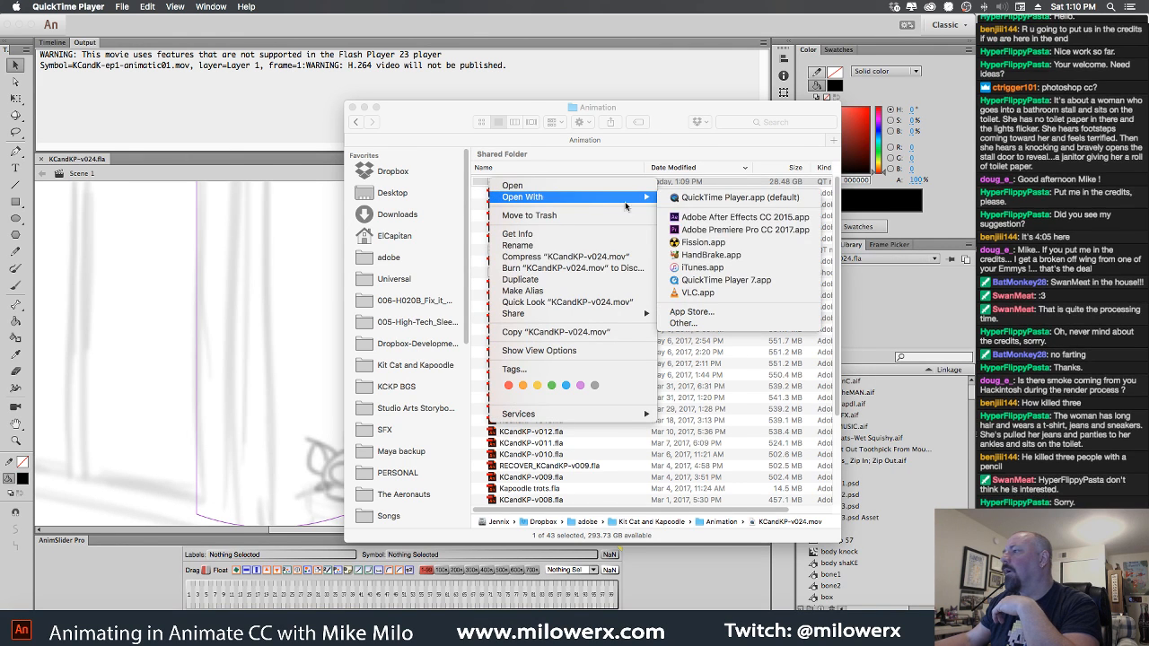
pyautogui.click(755, 294)
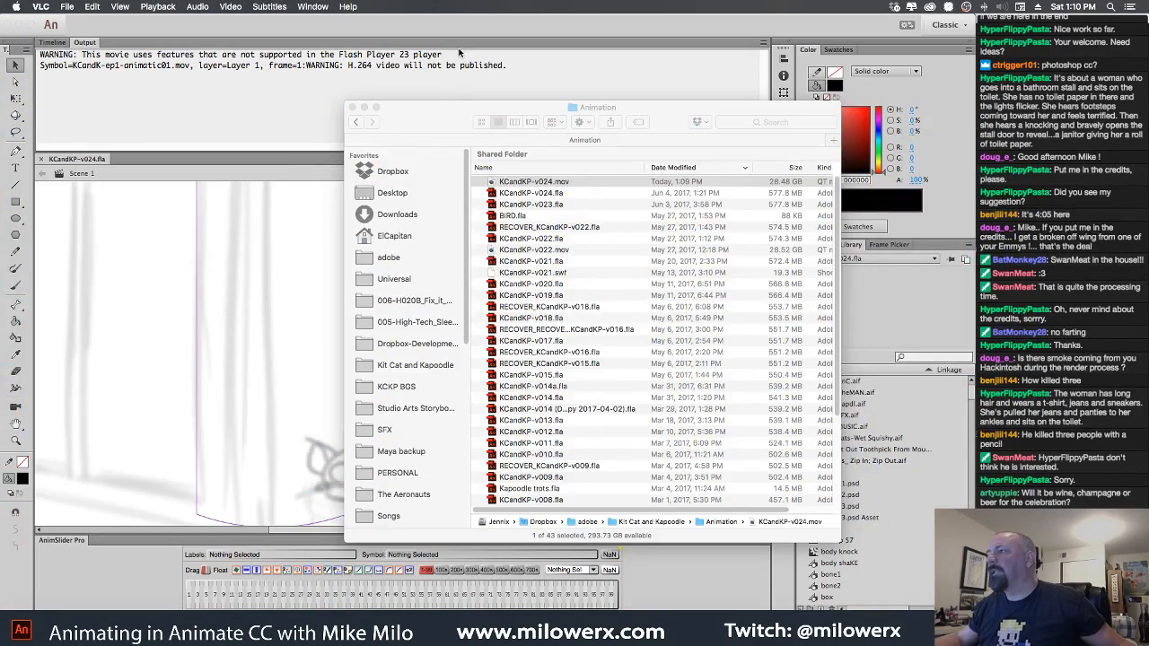
# Switch back to Adobe Animate, show the timeline and scrub the playhead forward to frame 4941.
pyautogui.click(440, 36)
pyautogui.click(50, 43)
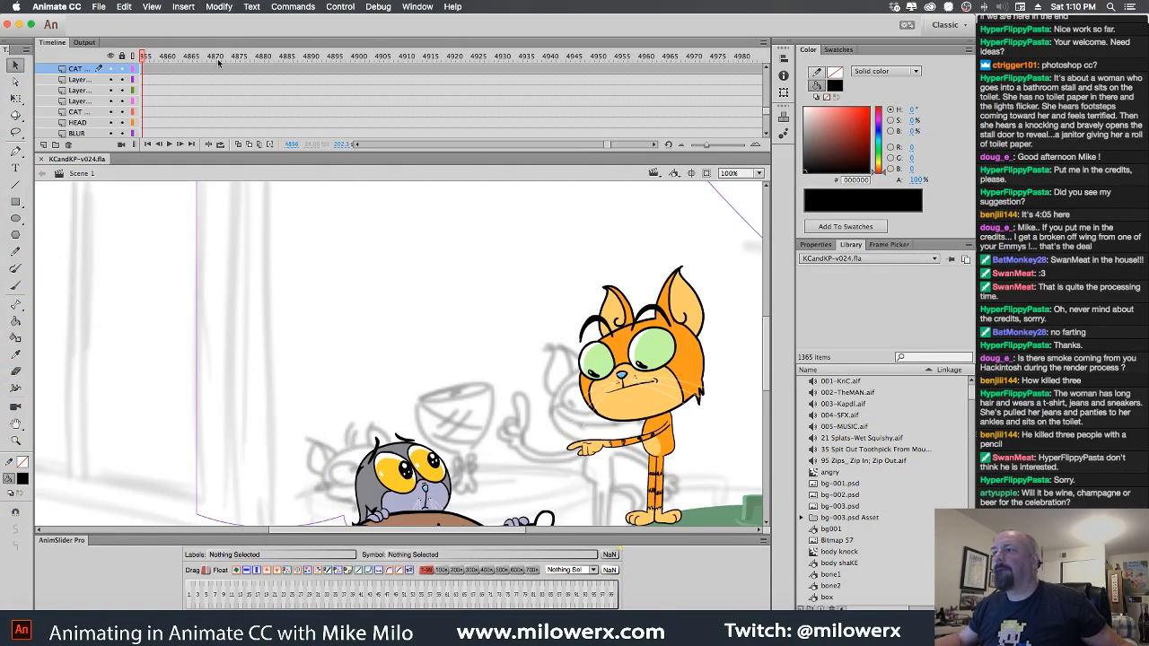
pyautogui.moveTo(146, 57)
pyautogui.mouseDown()
pyautogui.moveTo(569, 60)
pyautogui.moveTo(463, 56)
pyautogui.mouseUp()
pyautogui.moveTo(440, 136); pyautogui.dragTo(472, 128)
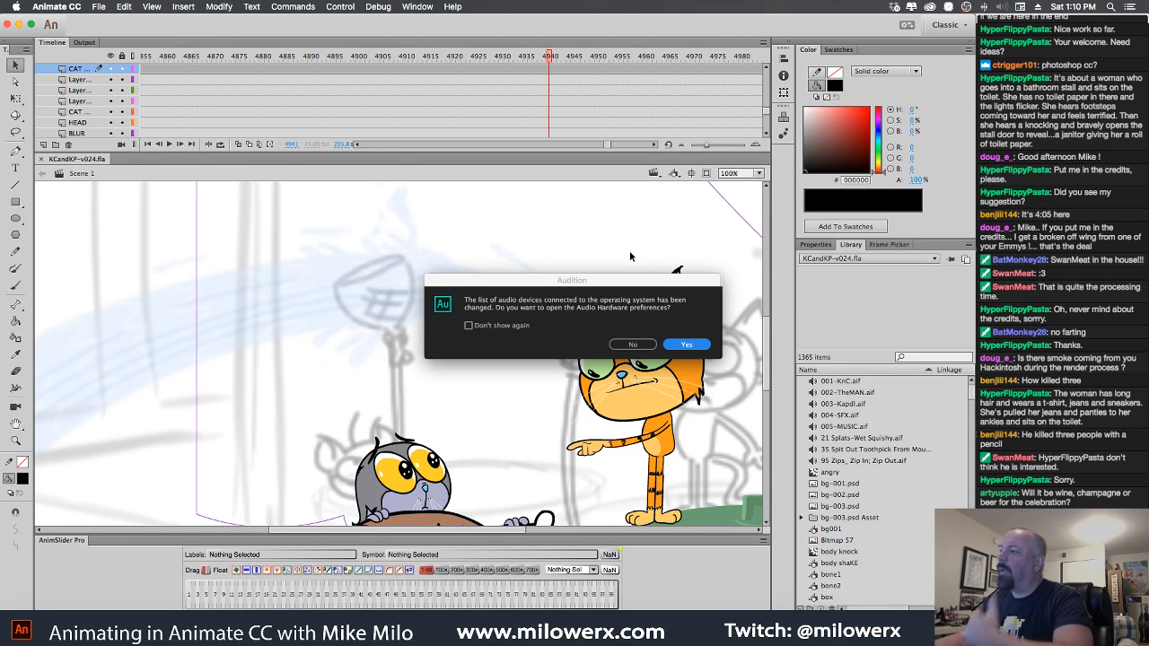
# Open Audition's Audio Hardware preferences from the changed-devices prompt and close them without changes.
pyautogui.click(686, 347)
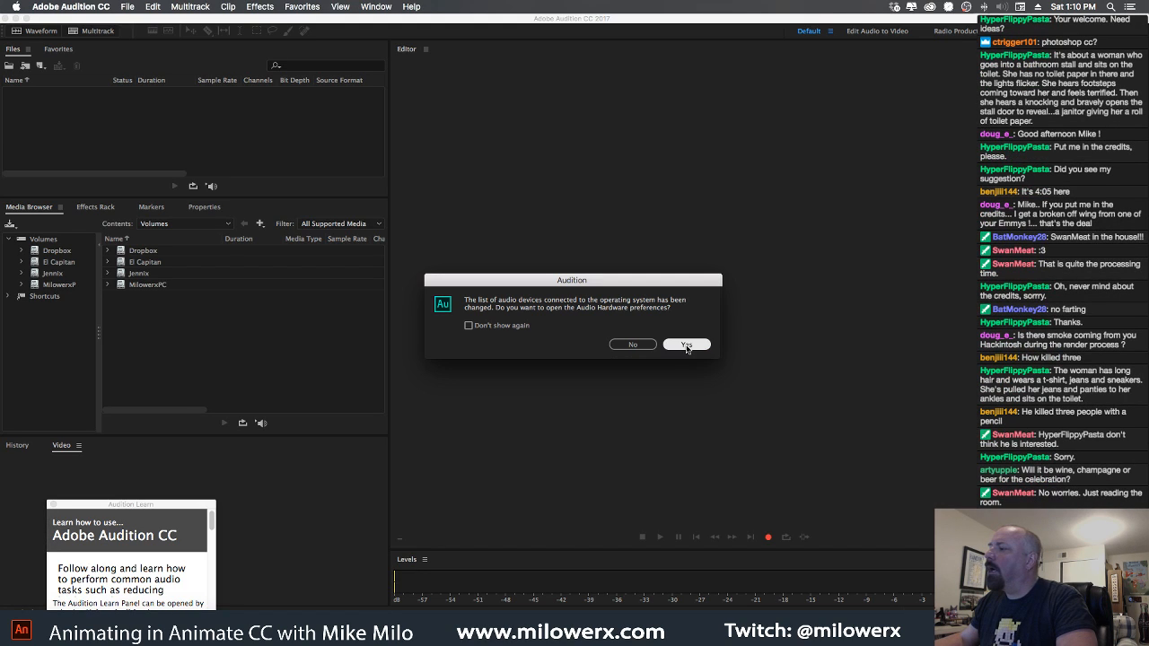
pyautogui.click(687, 345)
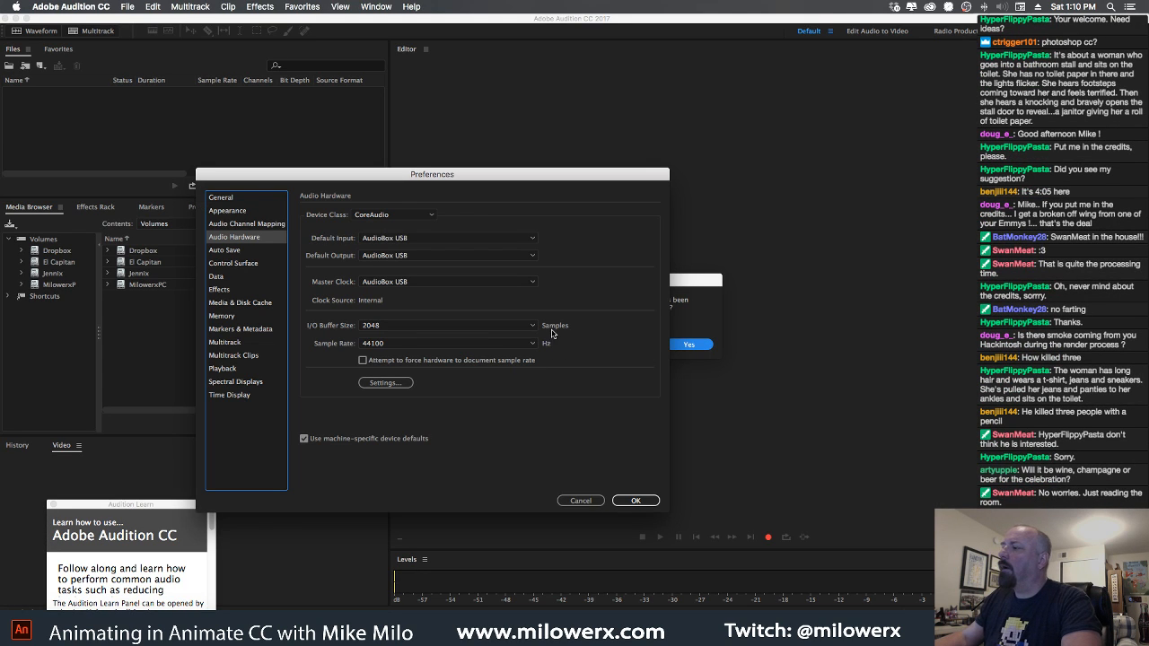
pyautogui.click(592, 504)
# Decline Media Encoder's prompt to open the Audio Hardware preferences, and switch back to Animate.
pyautogui.click(643, 347)
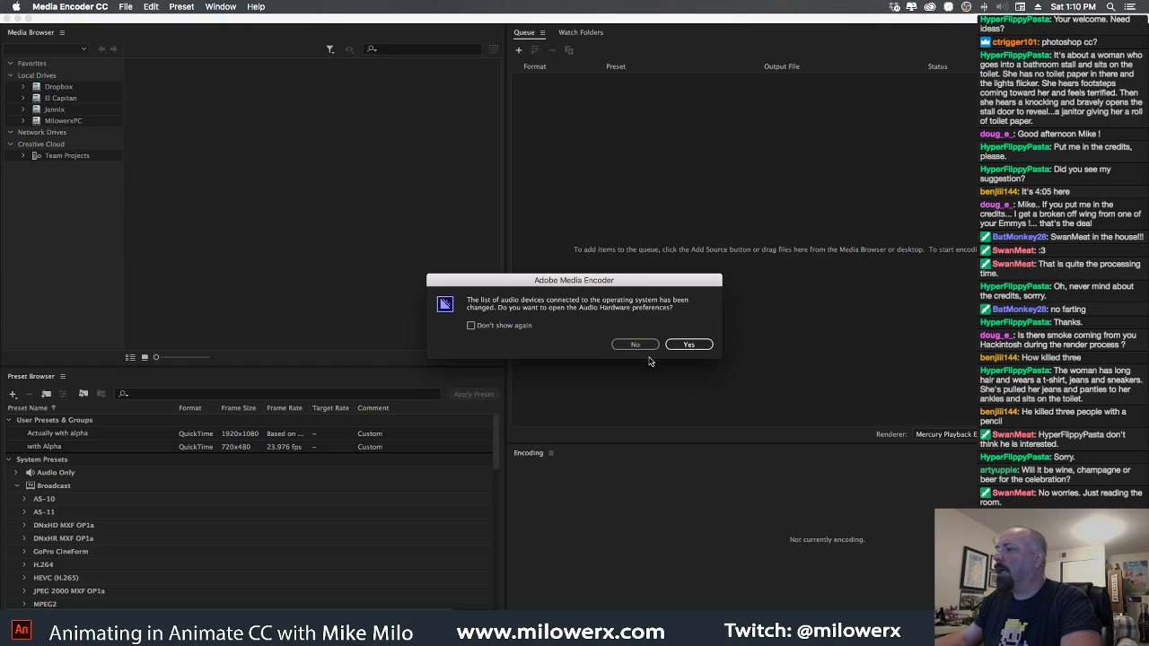
pyautogui.click(641, 347)
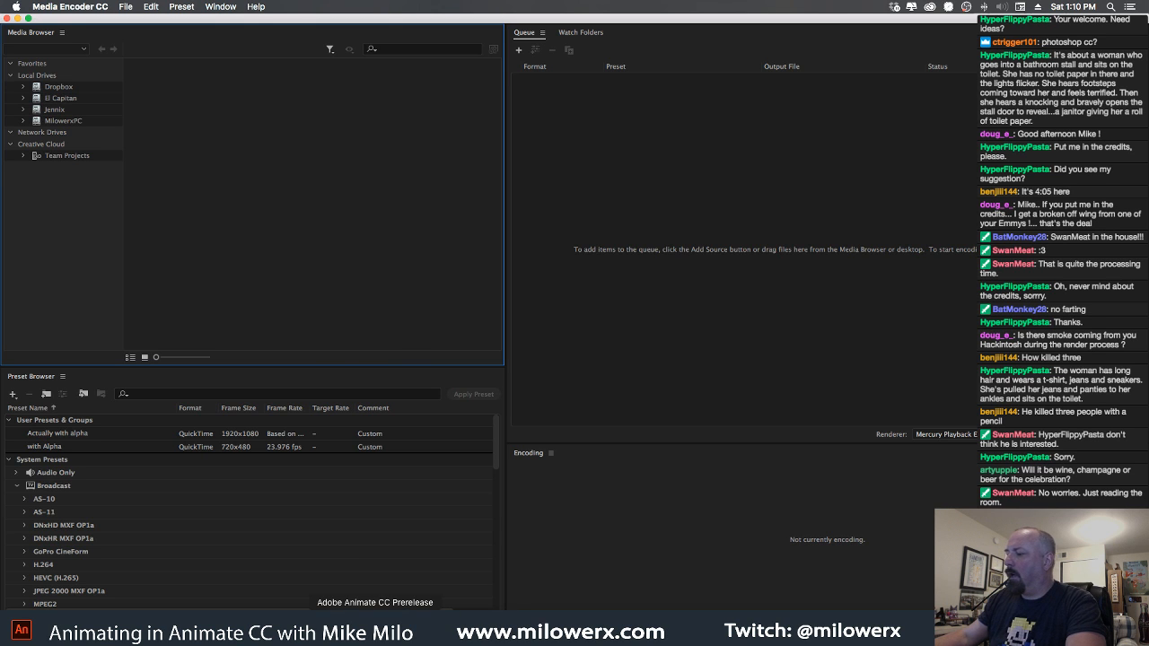
pyautogui.click(375, 624)
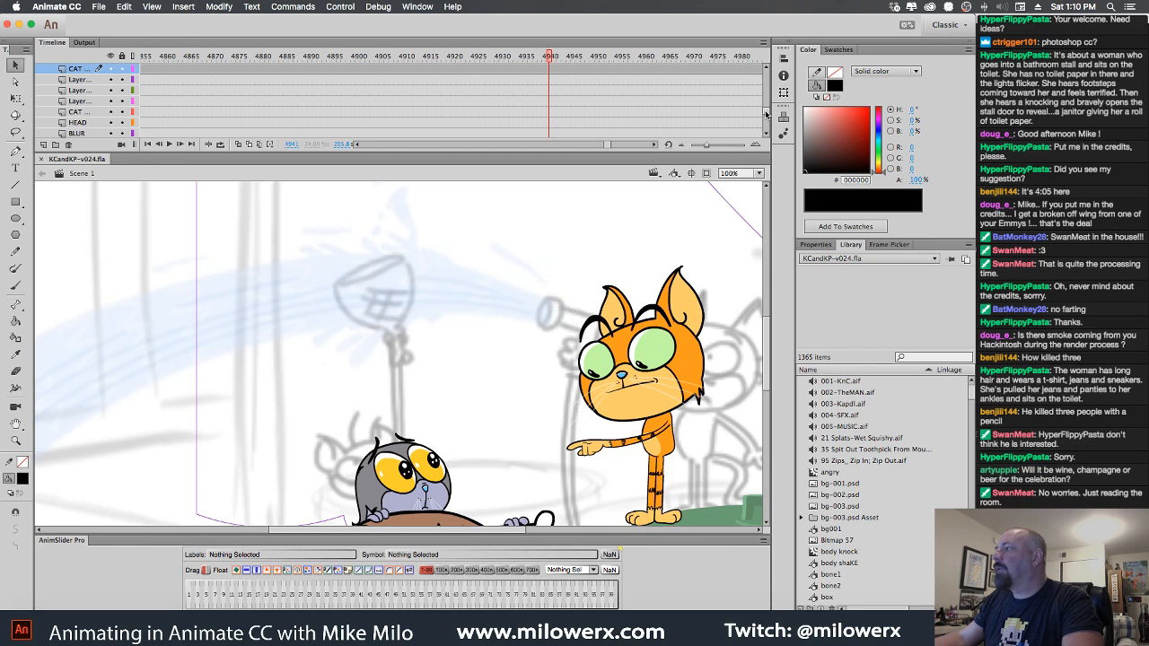
# Show the uppermost timeline layers, scrub the playhead back to about frame 4898, and return it to frame 4941.
pyautogui.moveTo(767, 114); pyautogui.dragTo(762, 58)
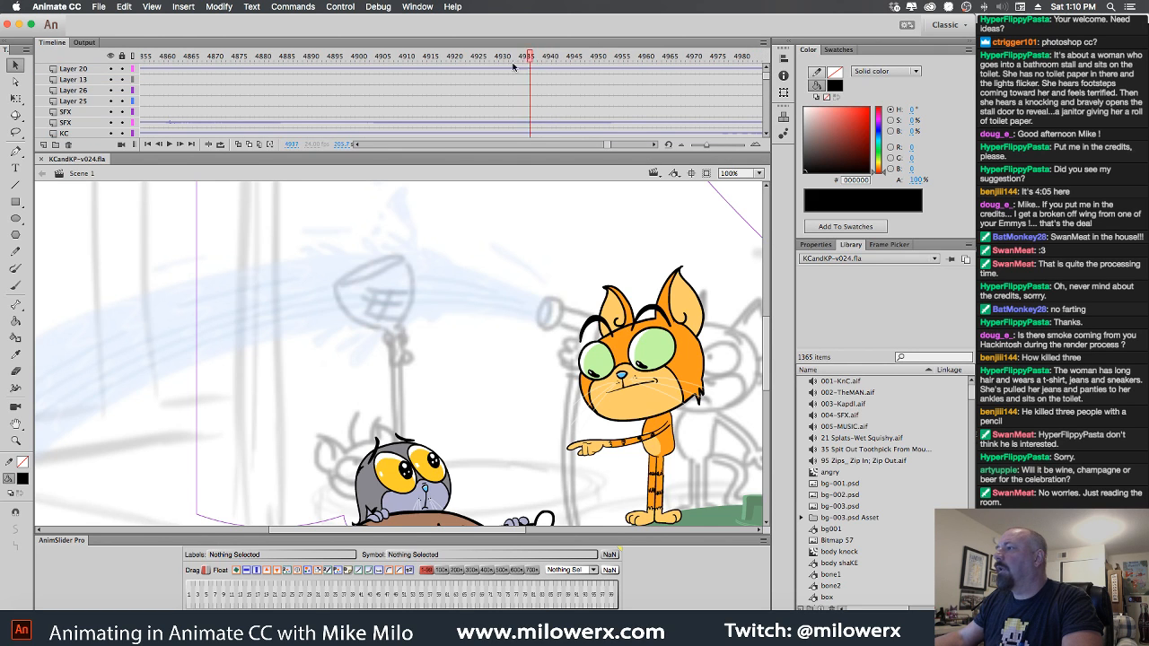
pyautogui.moveTo(368, 83); pyautogui.dragTo(344, 83)
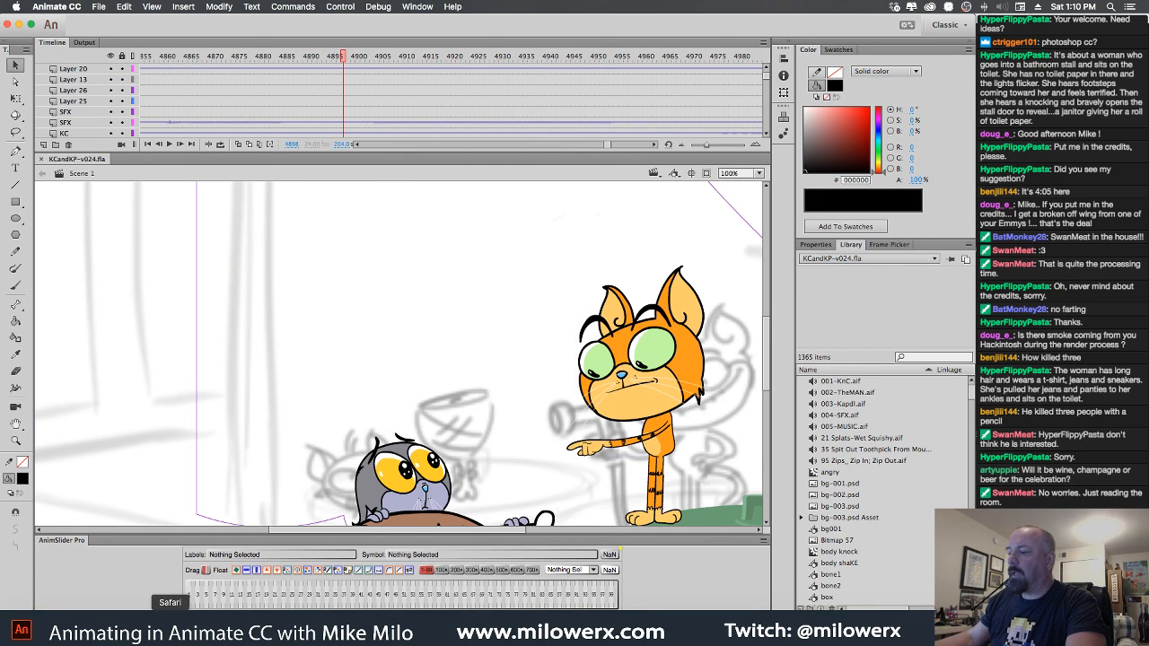
pyautogui.click(108, 628)
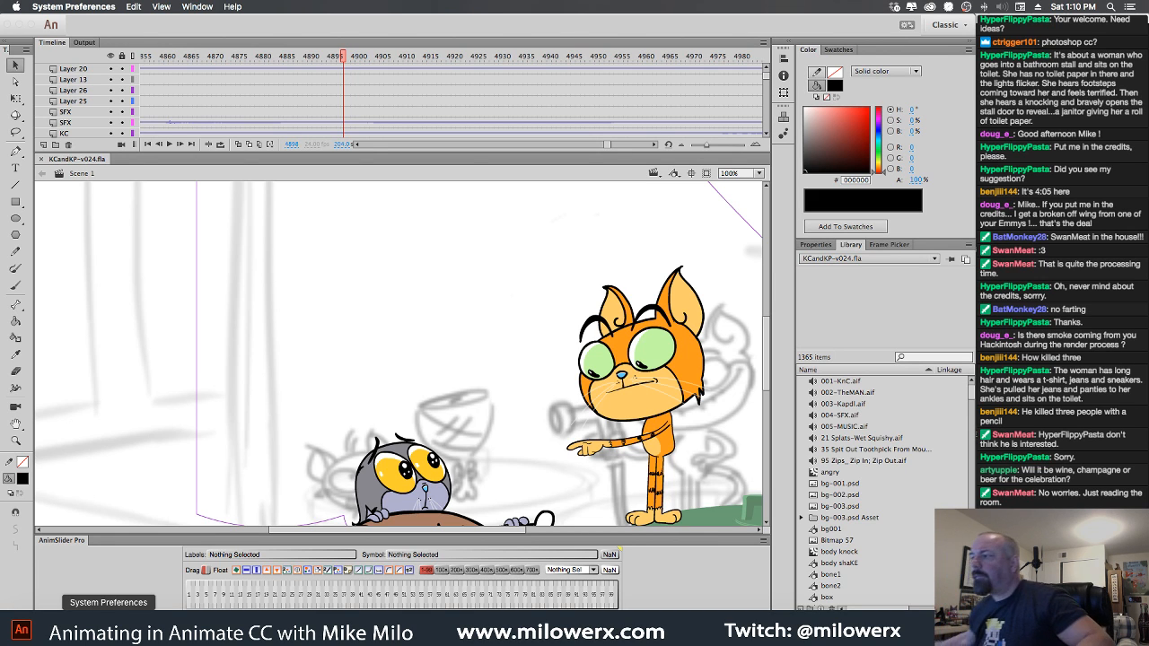
pyautogui.click(344, 59)
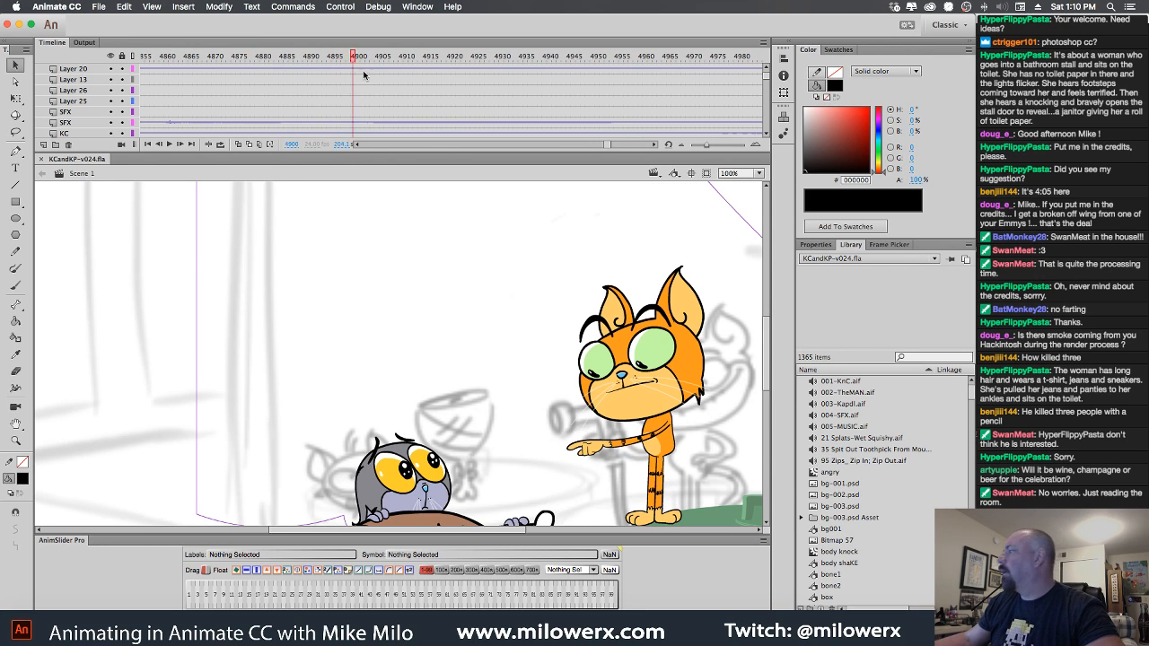
pyautogui.moveTo(298, 57); pyautogui.dragTo(526, 57)
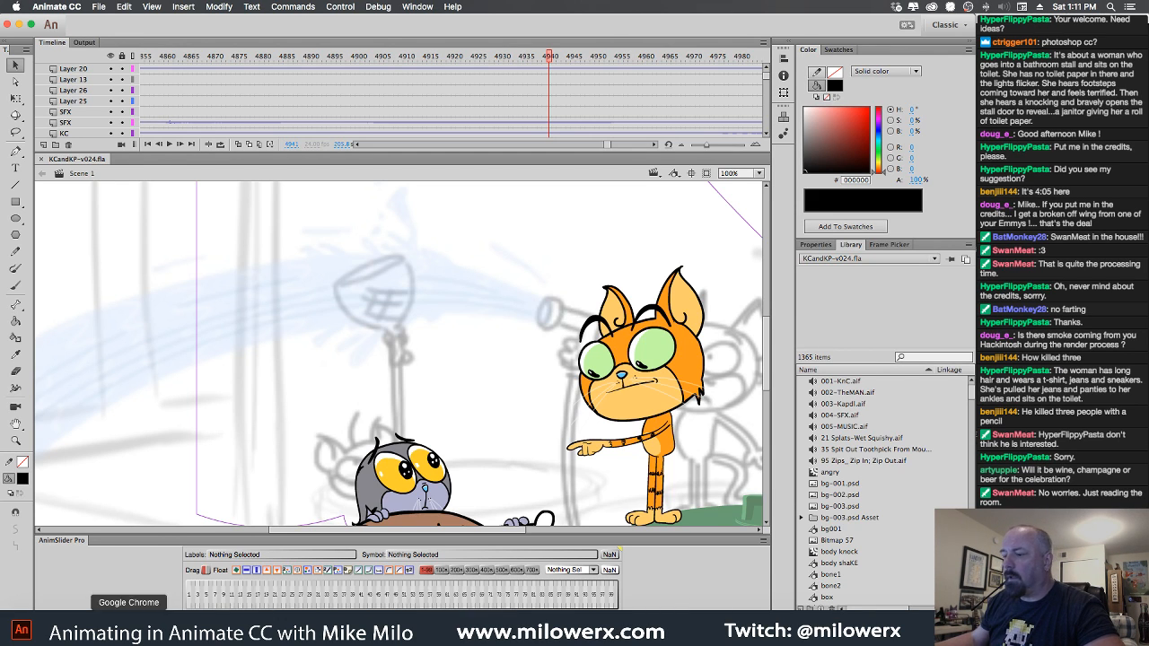
# Switch to Finder, open KCandKP-v024.mov with VLC to watch the export, and put the player window away.
pyautogui.click(26, 628)
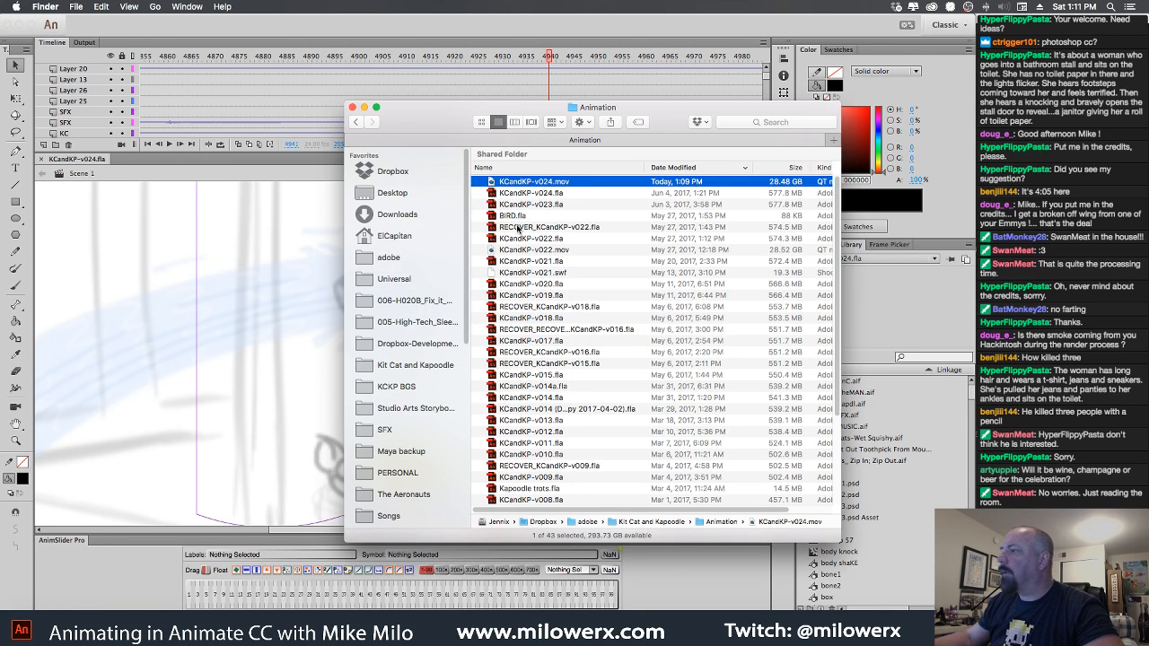
pyautogui.rightClick(491, 184)
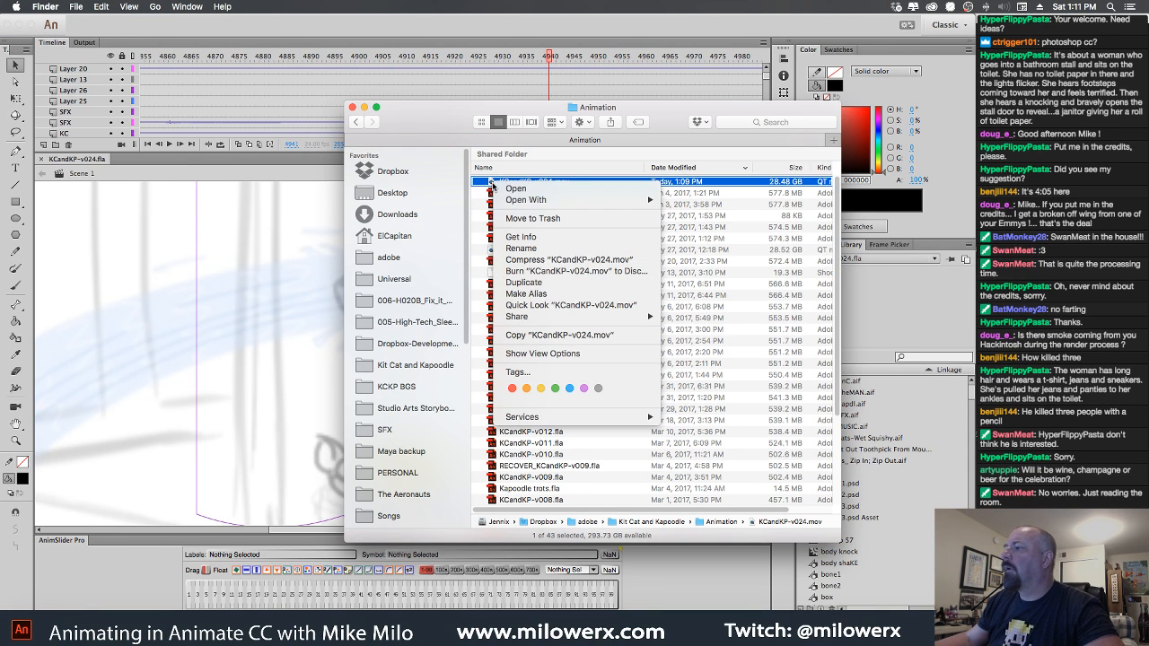
pyautogui.moveTo(599, 200)
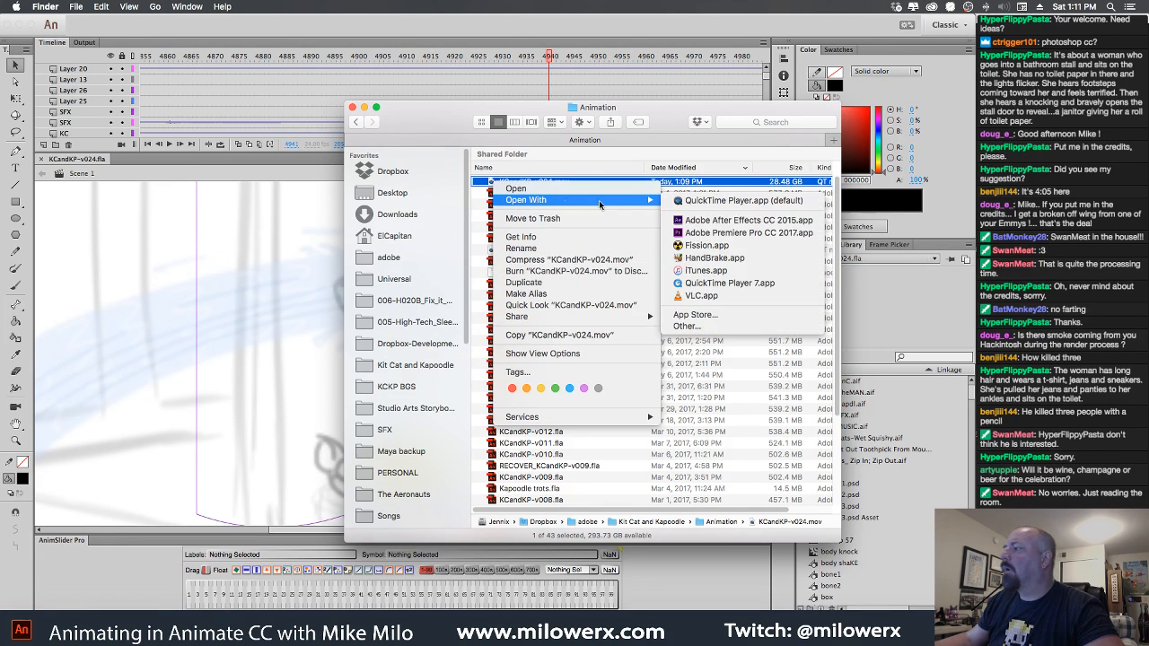
pyautogui.click(748, 298)
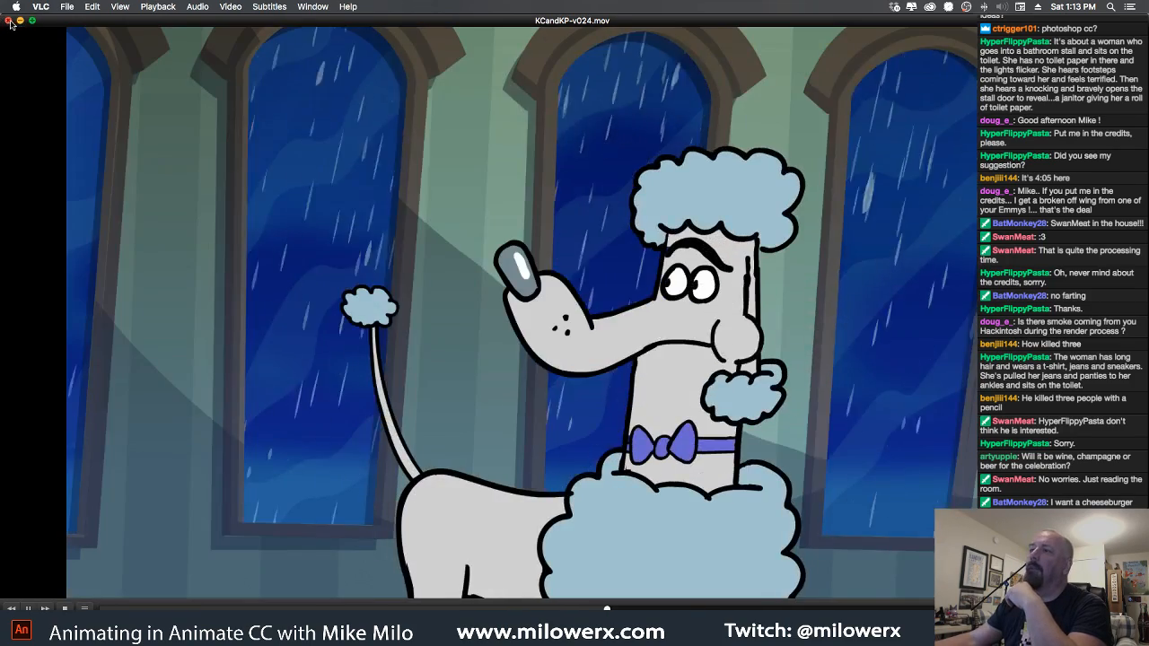
pyautogui.click(20, 20)
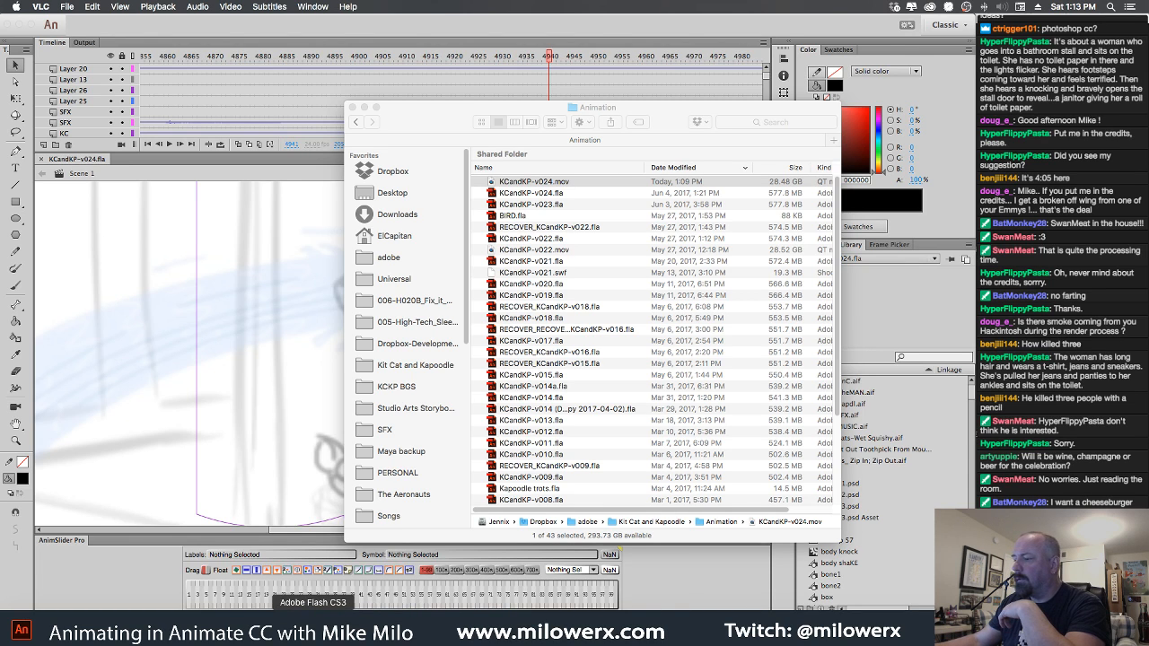
# Add KCandKP-v024.mov from Finder to the Media Encoder queue and start encoding it as H.264 with Match Source – High bitrate.
pyautogui.click(293, 626)
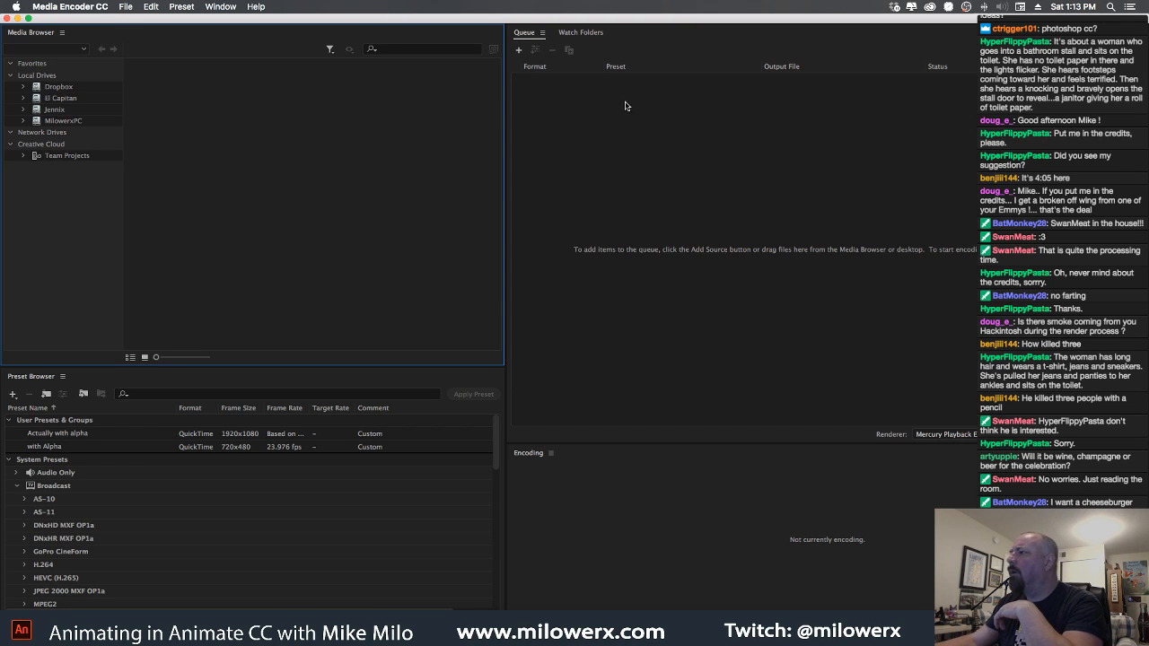
pyautogui.click(27, 627)
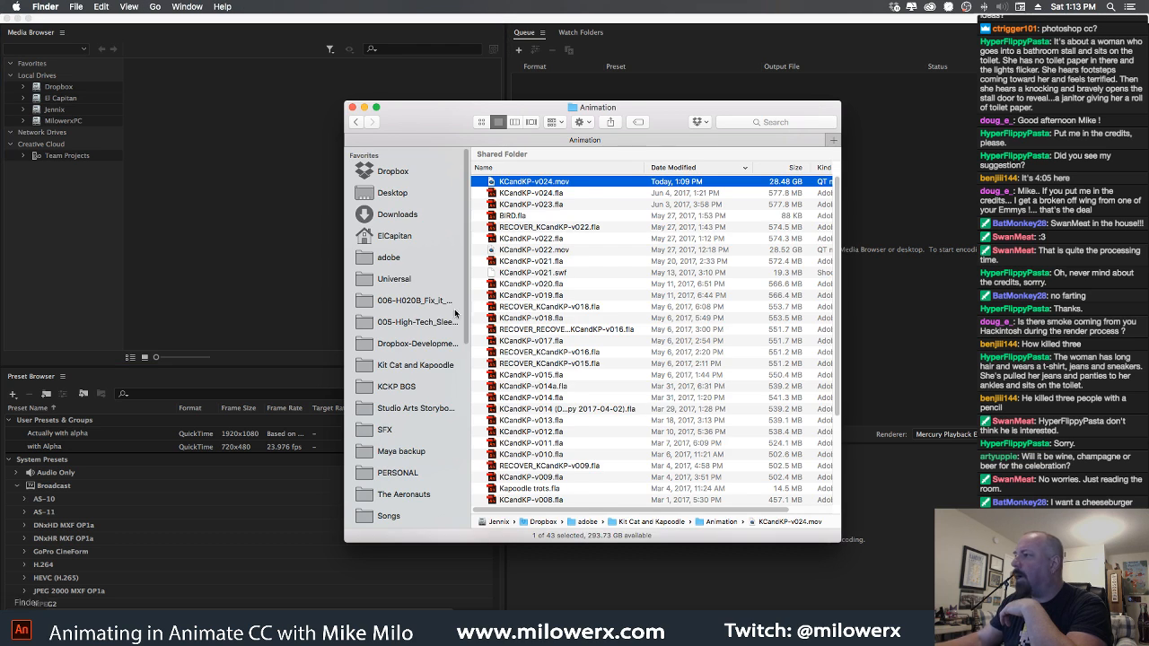
pyautogui.moveTo(489, 182); pyautogui.dragTo(947, 175)
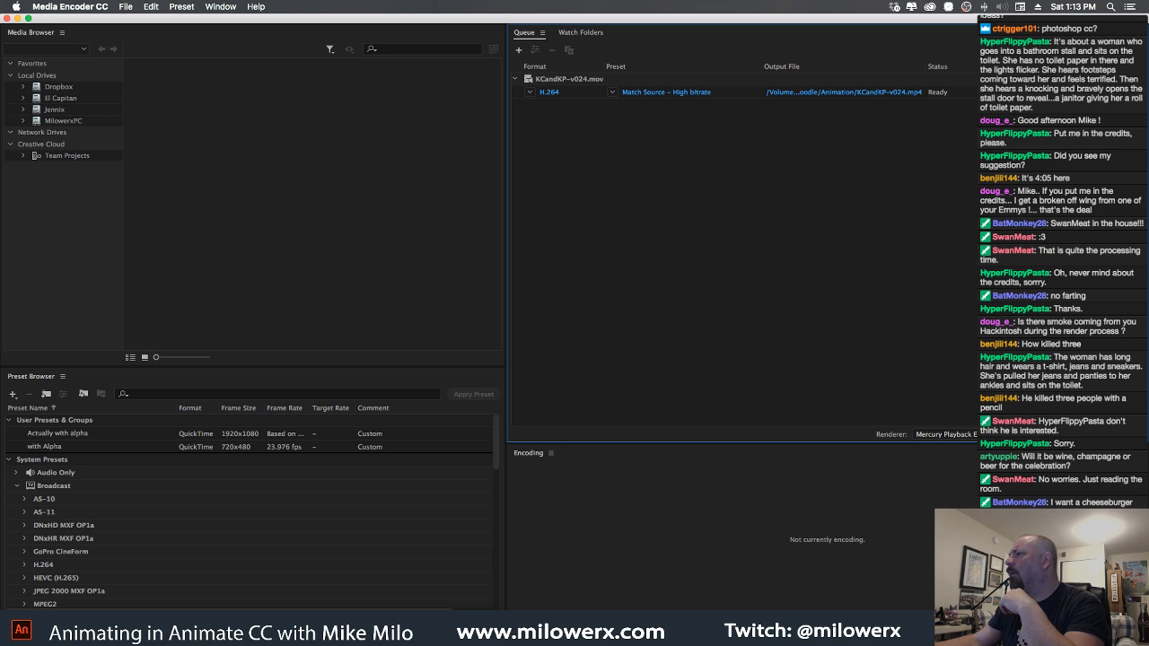
pyautogui.press('Return')
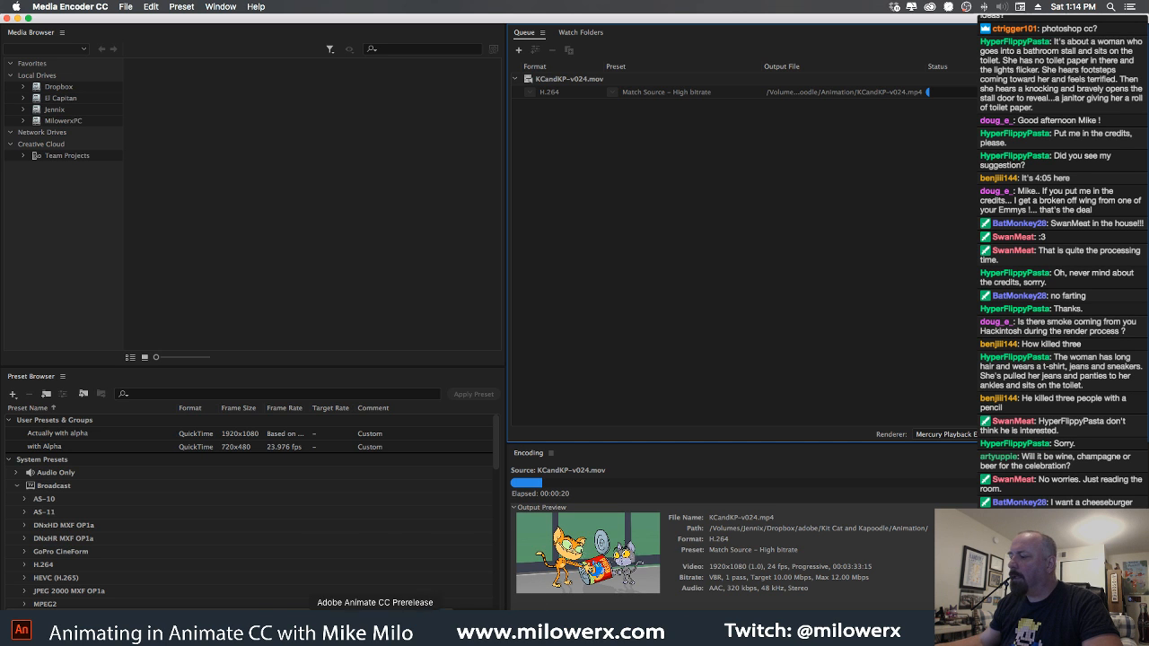
# Switch back to Animate and scrub through the earlier part of the cat's pointing scene, stopping at frame 4841.
pyautogui.click(375, 624)
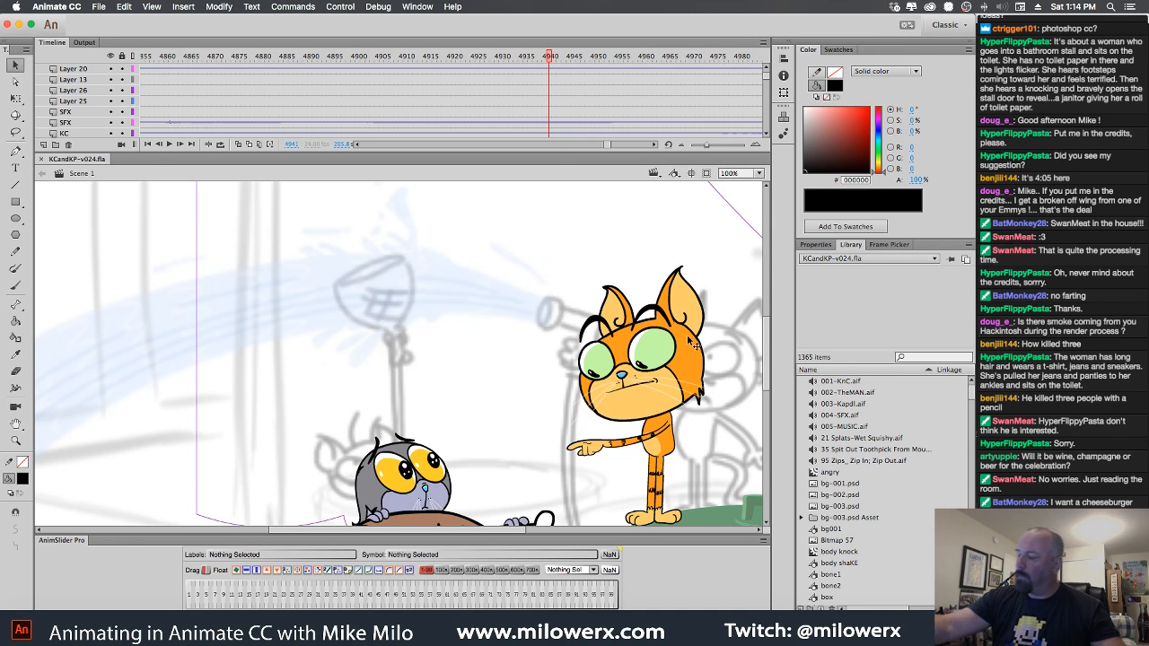
pyautogui.moveTo(692, 359); pyautogui.dragTo(571, 265)
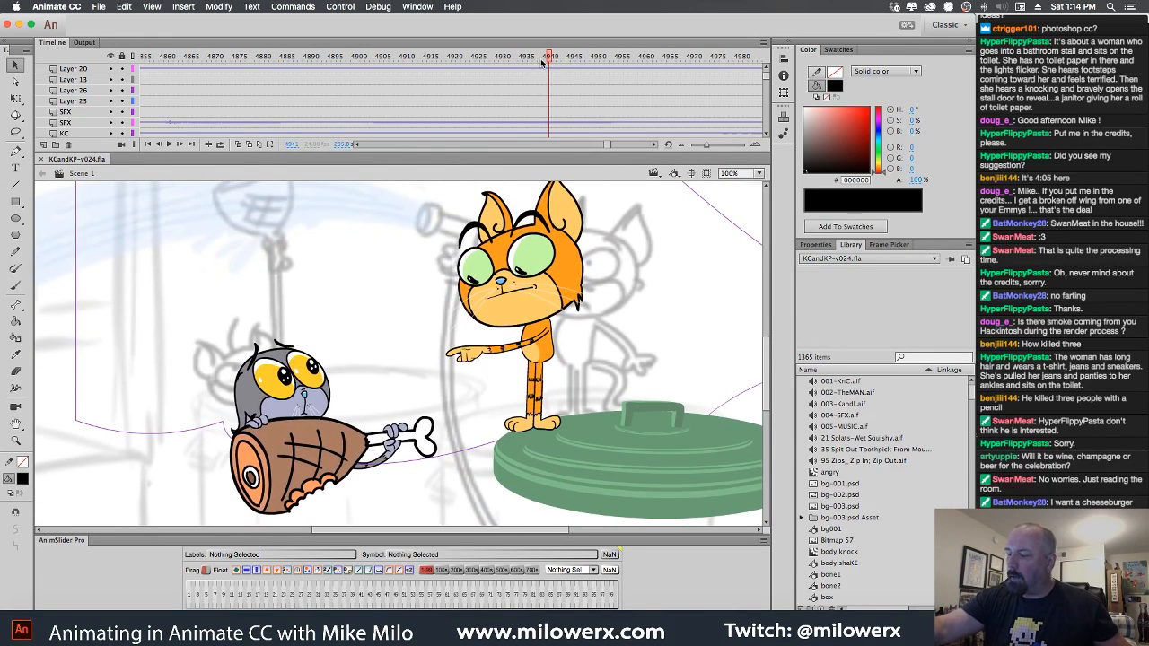
pyautogui.moveTo(542, 61)
pyautogui.mouseDown()
pyautogui.moveTo(317, 74)
pyautogui.moveTo(145, 64)
pyautogui.mouseUp()
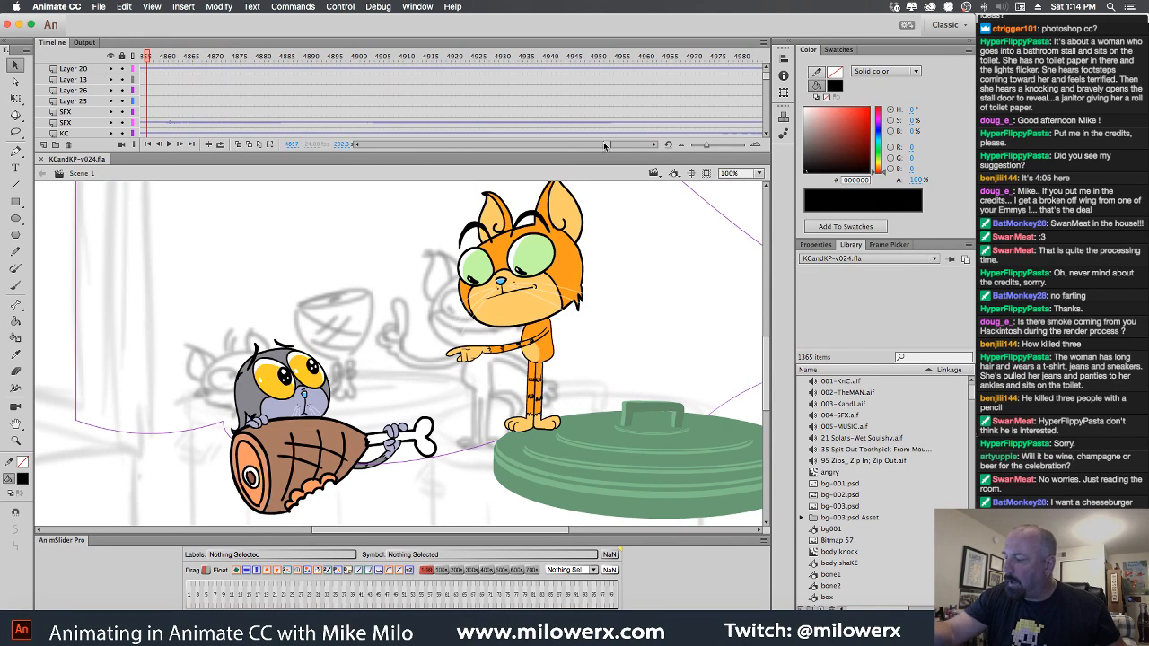
pyautogui.moveTo(606, 147); pyautogui.dragTo(591, 146)
pyautogui.moveTo(291, 65); pyautogui.dragTo(696, 122)
pyautogui.moveTo(595, 145); pyautogui.dragTo(599, 144)
pyautogui.moveTo(405, 58); pyautogui.dragTo(741, 127)
pyautogui.hscroll(5, 604, 147)
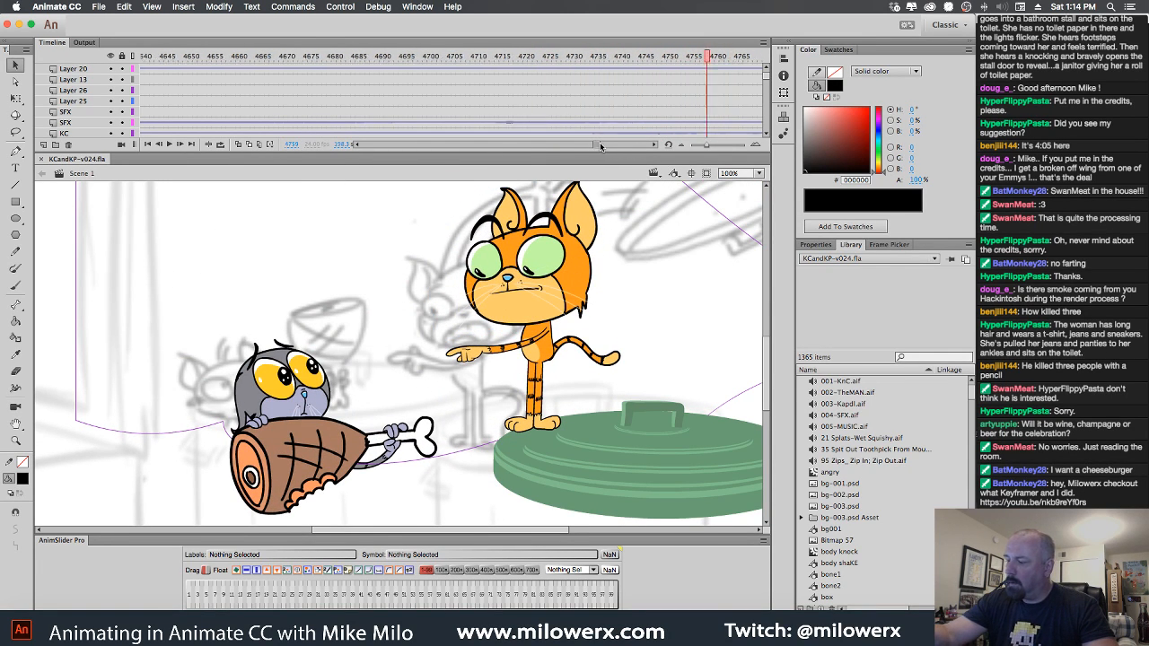
pyautogui.moveTo(325, 59); pyautogui.dragTo(712, 124)
# Enlarge the timeline to show more layers and select the cat's head at frame 4841.
pyautogui.moveTo(768, 93)
pyautogui.mouseDown()
pyautogui.moveTo(772, 137)
pyautogui.moveTo(770, 102)
pyautogui.moveTo(768, 115)
pyautogui.mouseUp()
pyautogui.scroll(3, 767, 115)
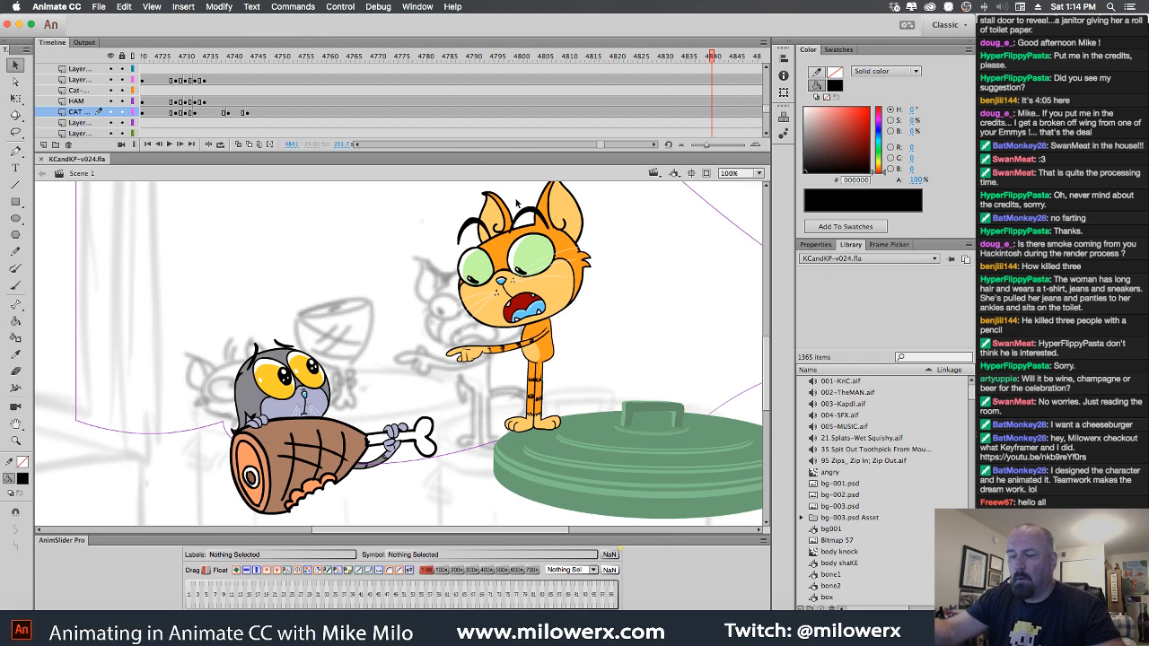
pyautogui.moveTo(422, 150); pyautogui.dragTo(422, 232)
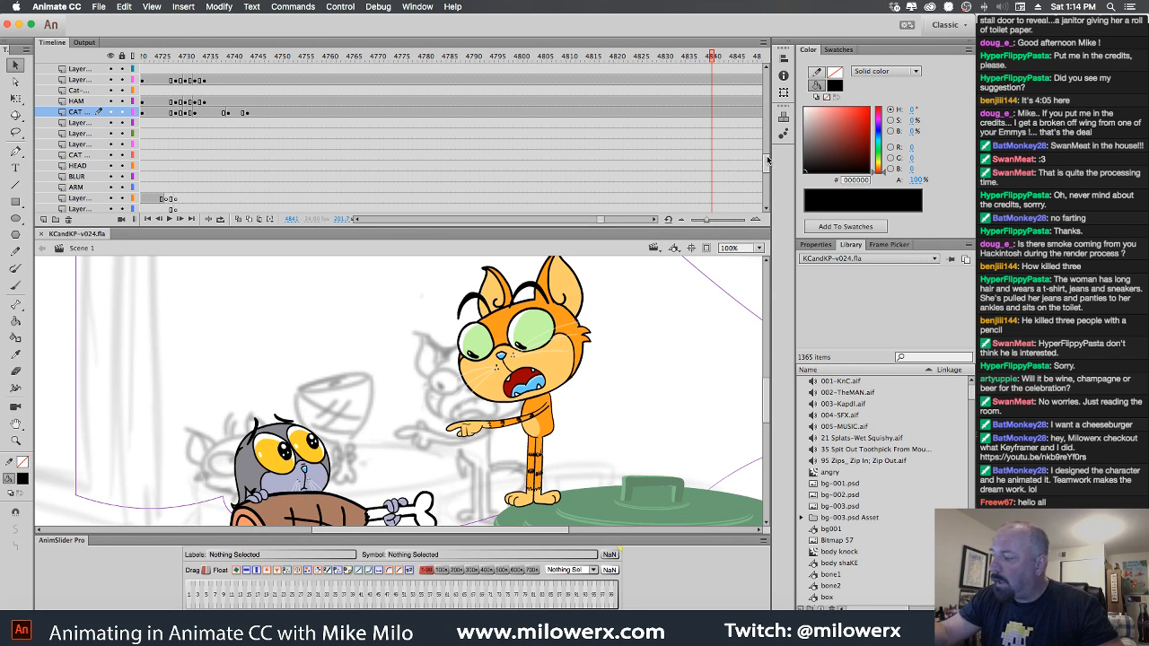
pyautogui.scroll(3, 768, 158)
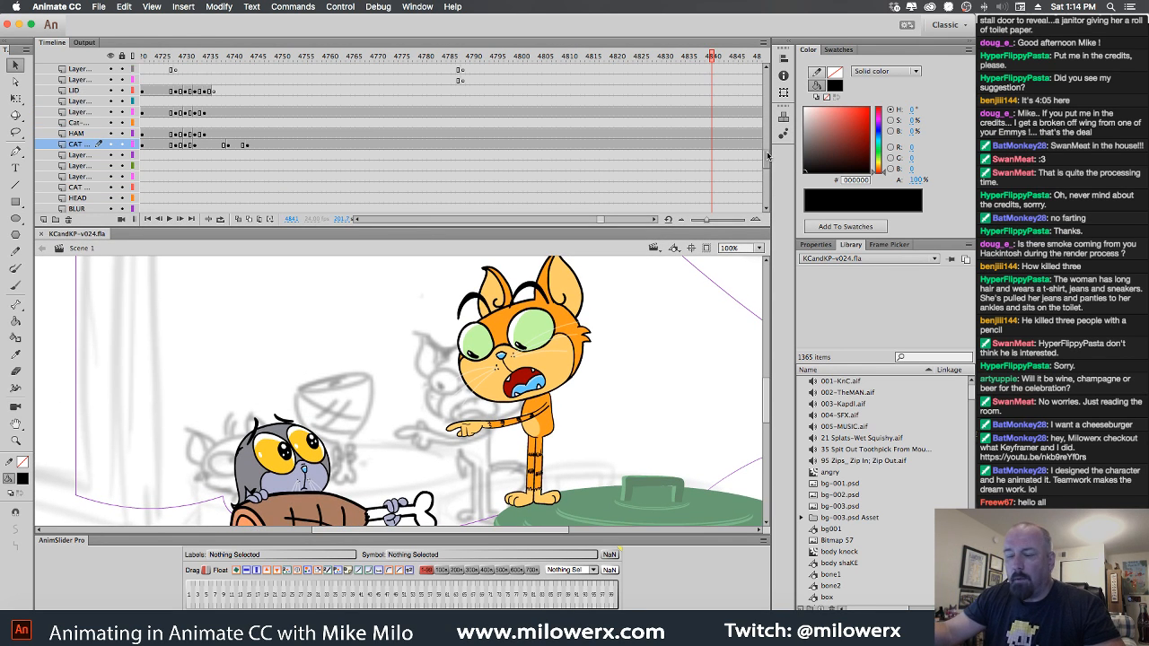
pyautogui.click(571, 329)
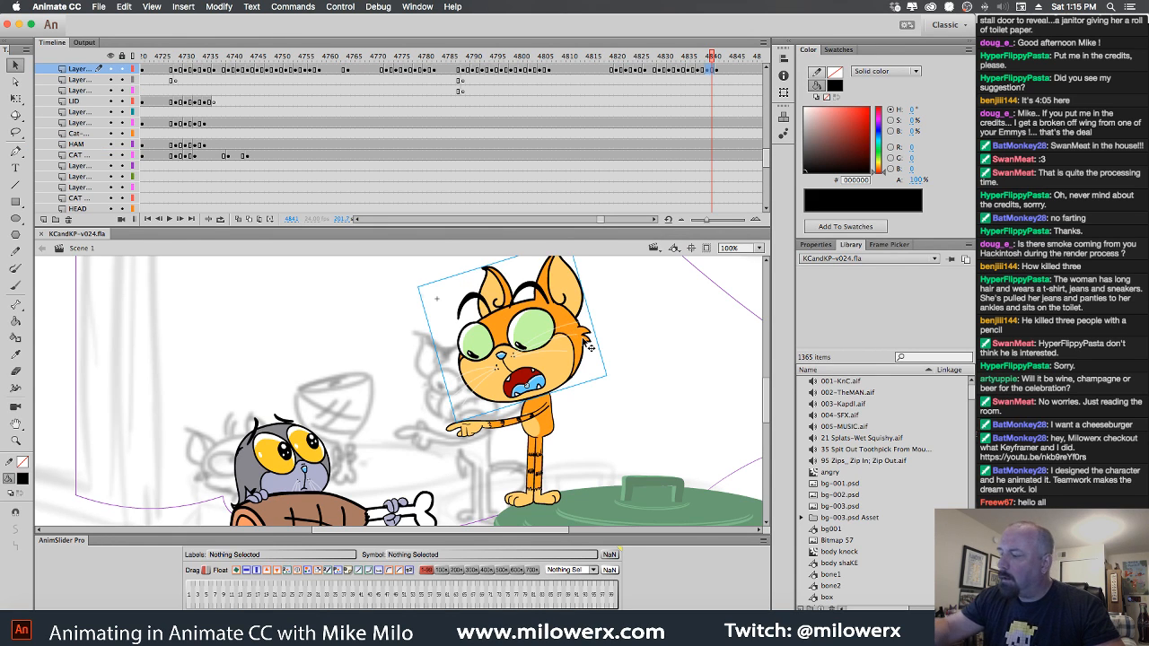
# Remove the two-frame open-mouth drawing at frame 4840 from the cat's head layer, and scrub over the mouth animation to check it.
pyautogui.moveTo(718, 74); pyautogui.dragTo(721, 70)
pyautogui.click(700, 71)
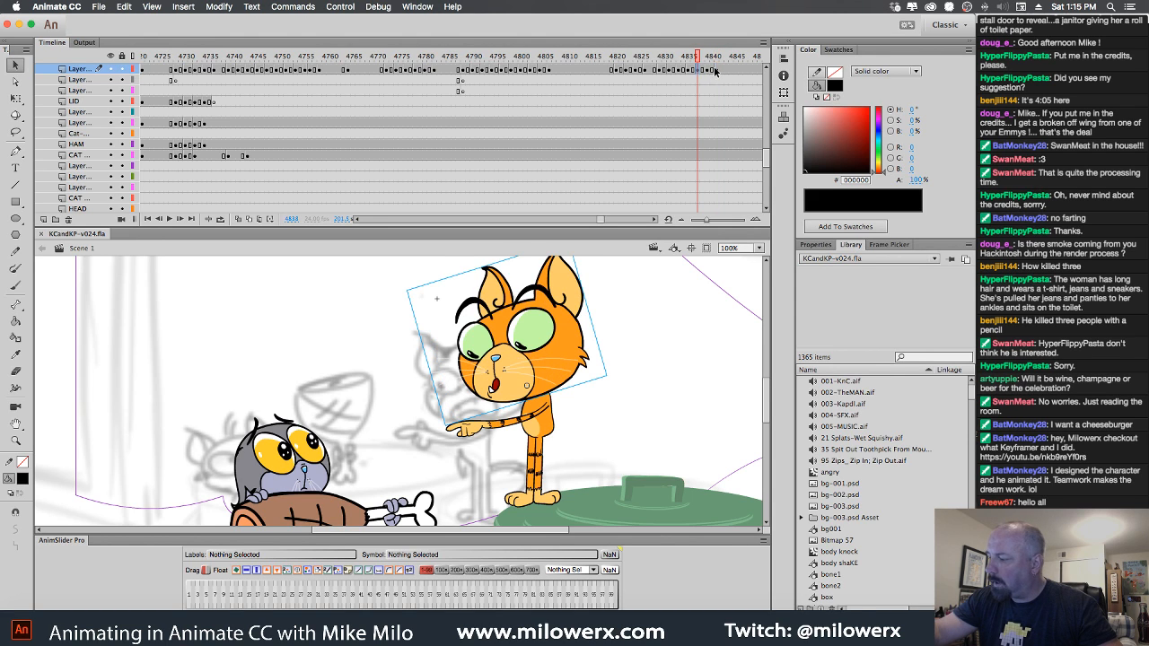
pyautogui.click(709, 71)
pyautogui.click(718, 75)
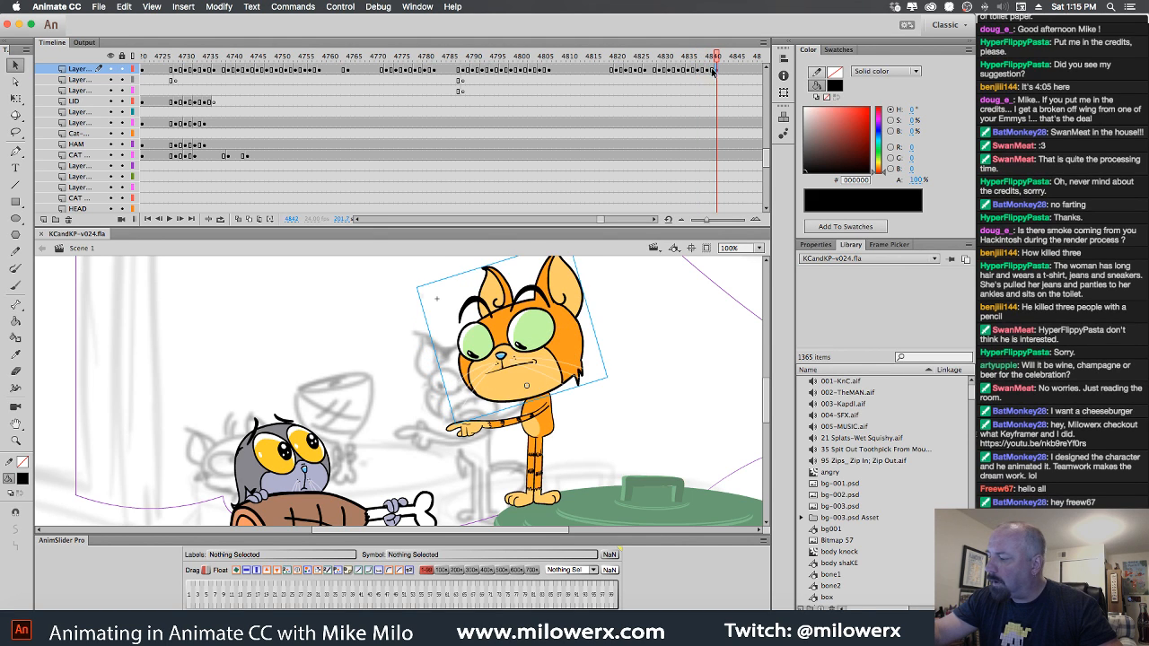
pyautogui.click(709, 71)
pyautogui.click(719, 74)
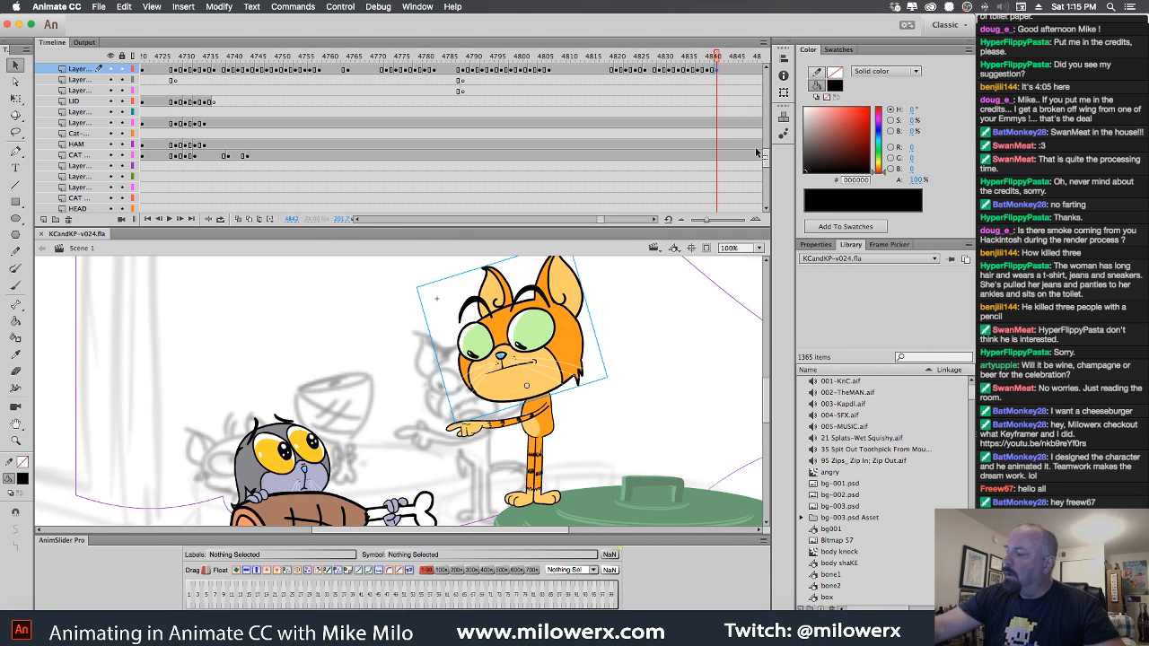
pyautogui.press('super+z')
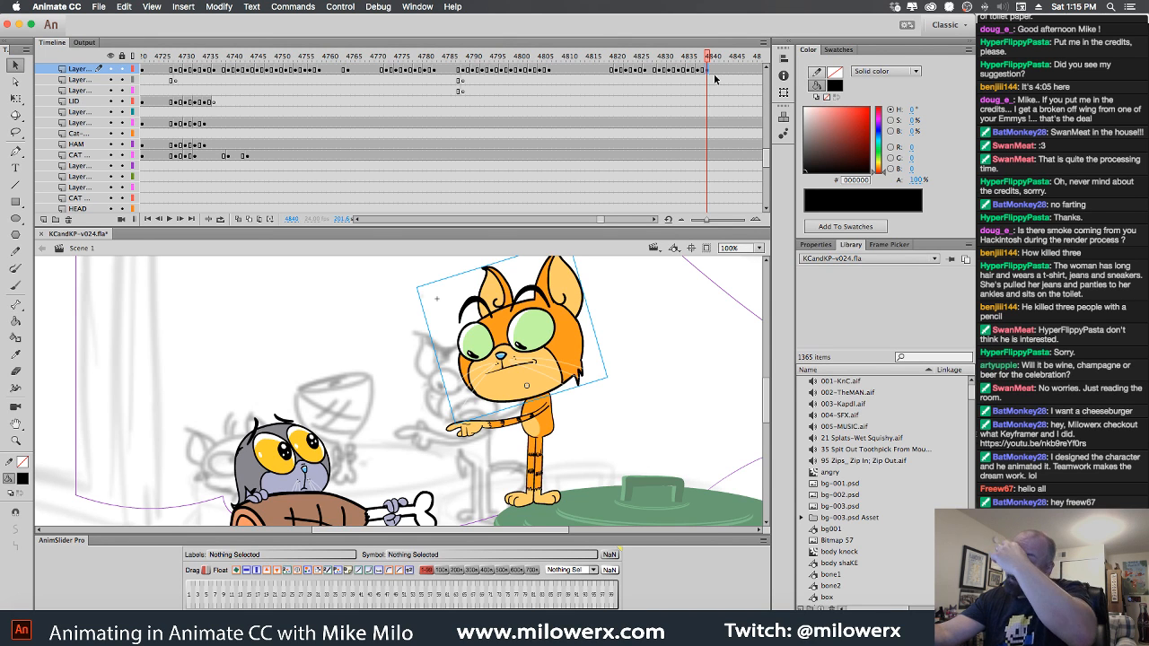
pyautogui.moveTo(709, 59); pyautogui.dragTo(640, 56)
pyautogui.moveTo(619, 93); pyautogui.dragTo(703, 126)
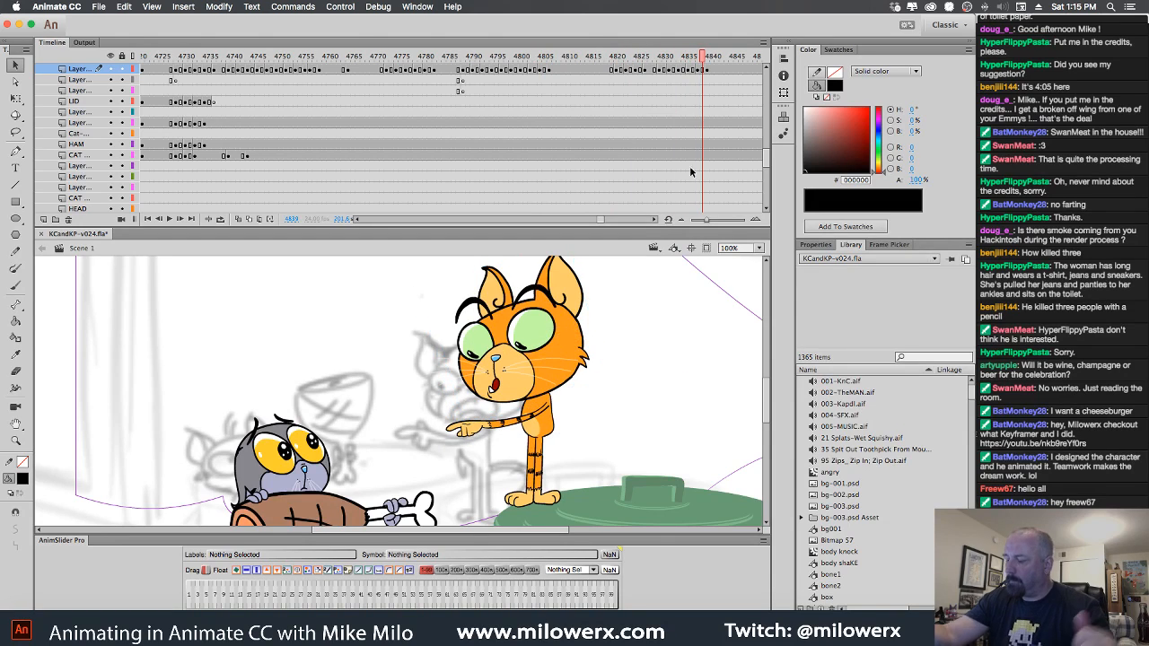
# Add a new layer between the cat's BODY and ARM layers and give it a blank keyframe at frame 4821.
pyautogui.doubleClick(556, 435)
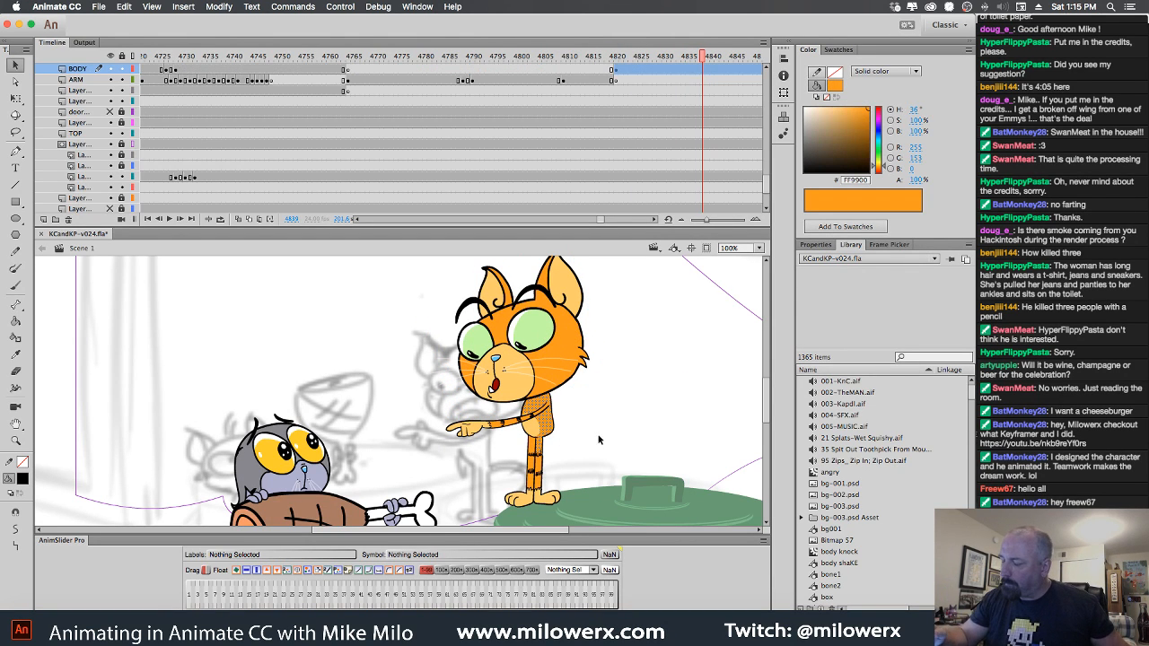
pyautogui.click(76, 81)
pyautogui.click(43, 219)
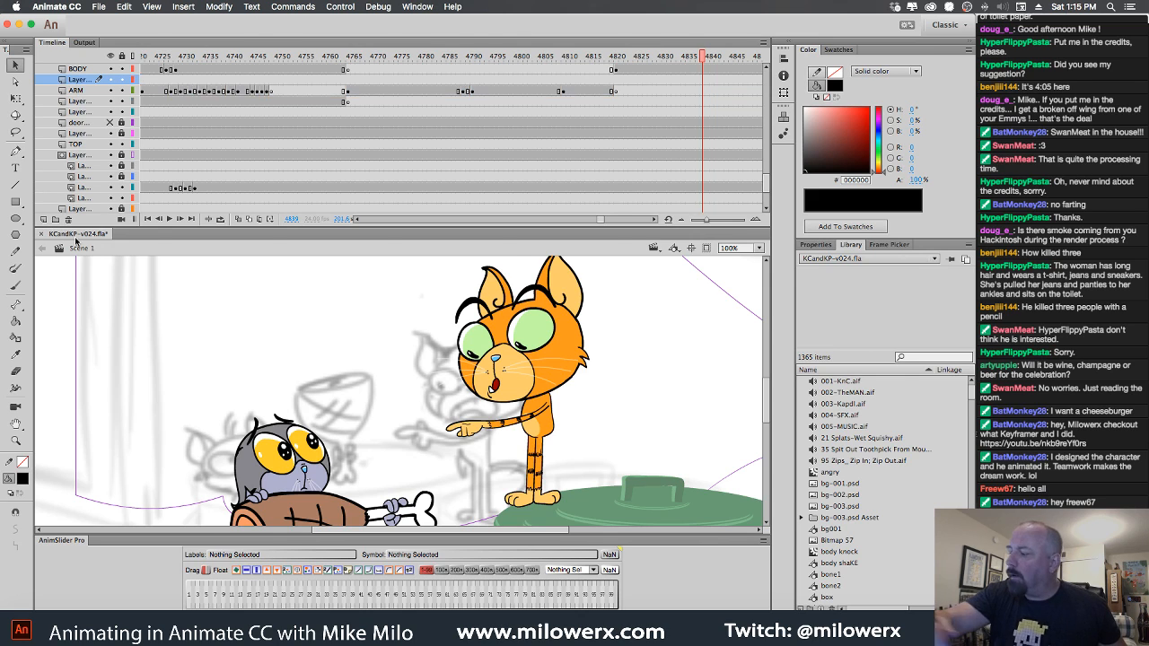
pyautogui.click(616, 80)
pyautogui.click(612, 80)
pyautogui.click(621, 81)
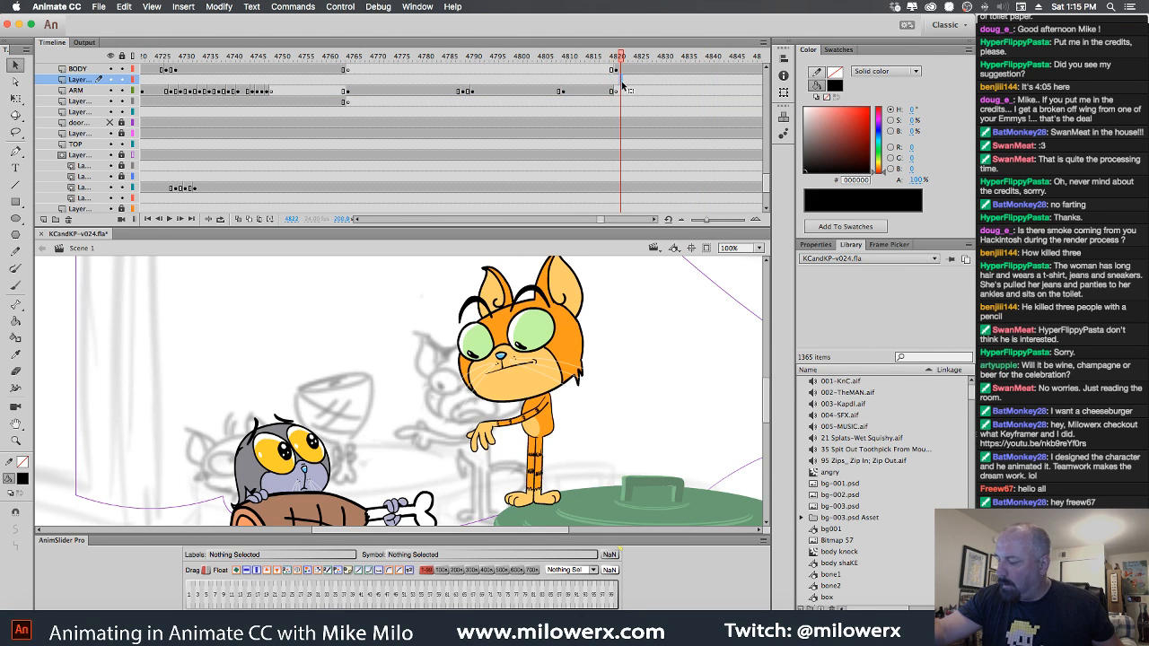
pyautogui.press(',')
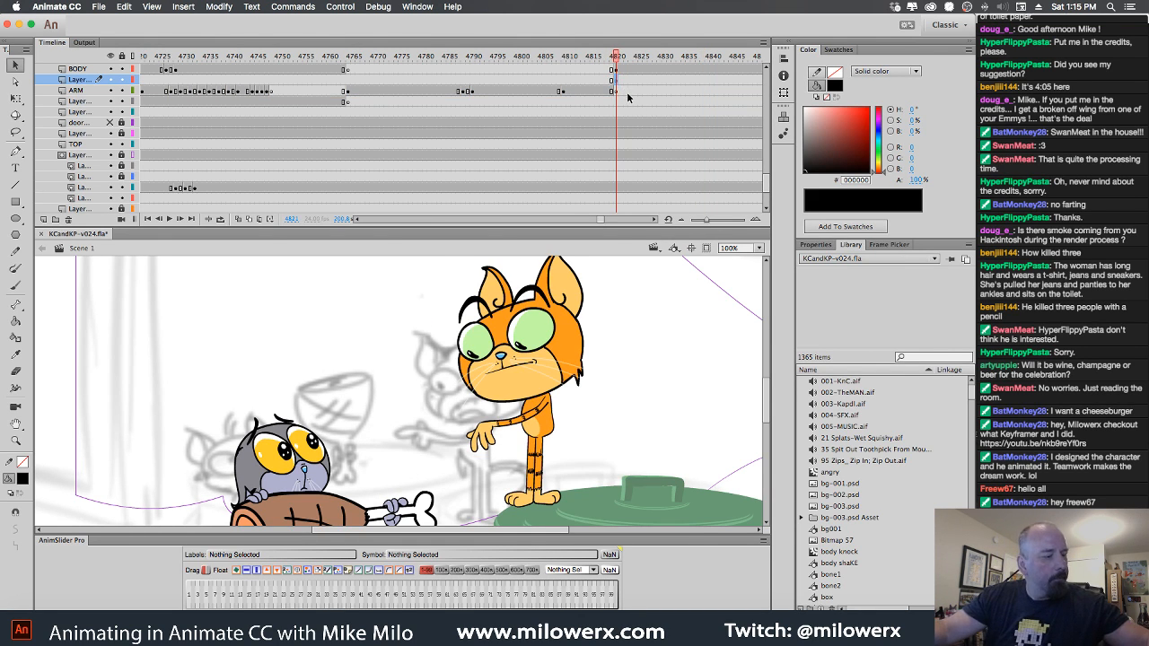
# Choose the Brush tool and enlarge the empty area beside the cat's torso to 400% for drawing.
pyautogui.click(15, 286)
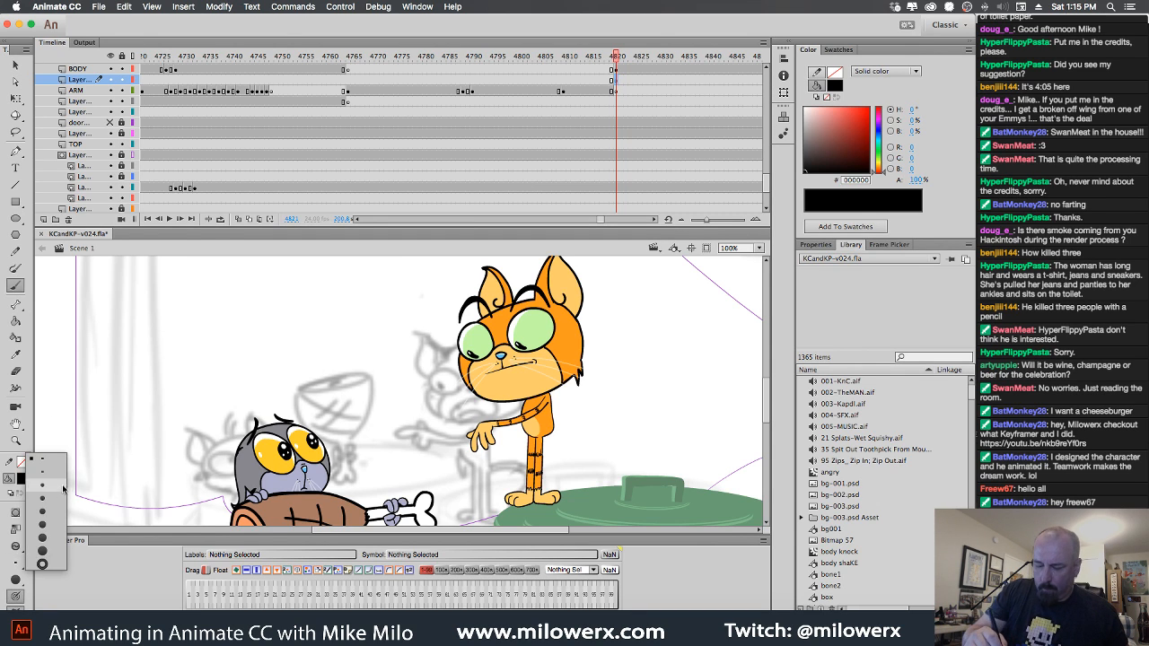
pyautogui.keyDown('super'); pyautogui.click(567, 408); pyautogui.keyUp('super')
pyautogui.keyDown('super'); pyautogui.click(570, 409); pyautogui.keyUp('super')
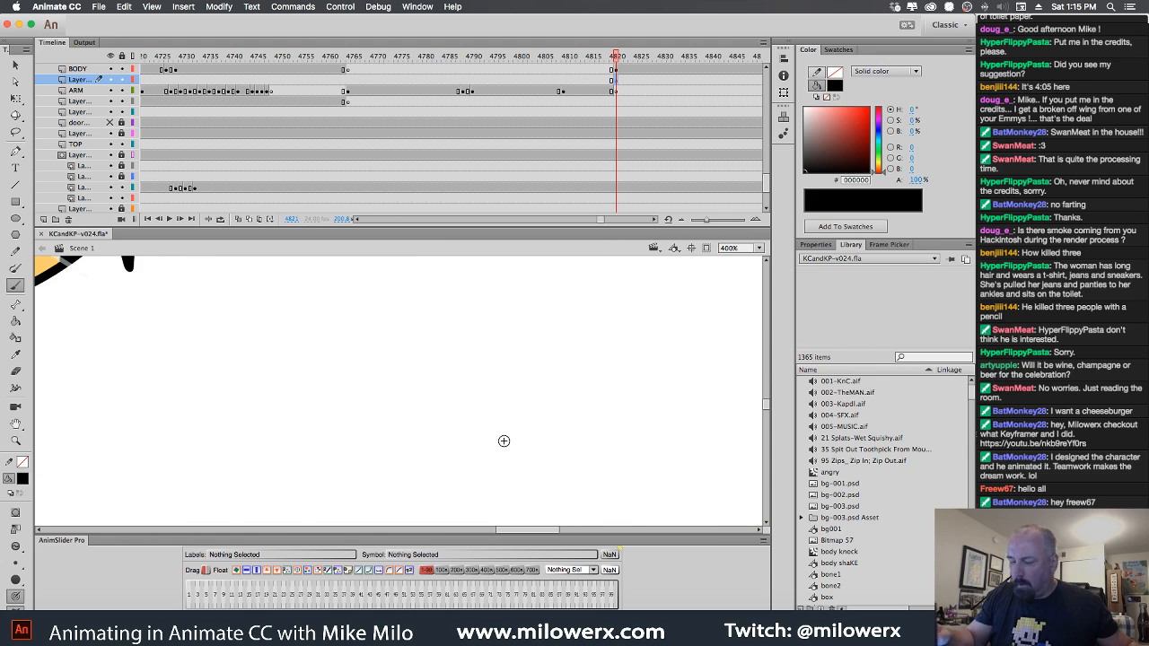
pyautogui.moveTo(384, 438); pyautogui.dragTo(680, 443)
pyautogui.moveTo(531, 425)
pyautogui.mouseDown()
pyautogui.moveTo(748, 397)
pyautogui.moveTo(587, 404)
pyautogui.mouseUp()
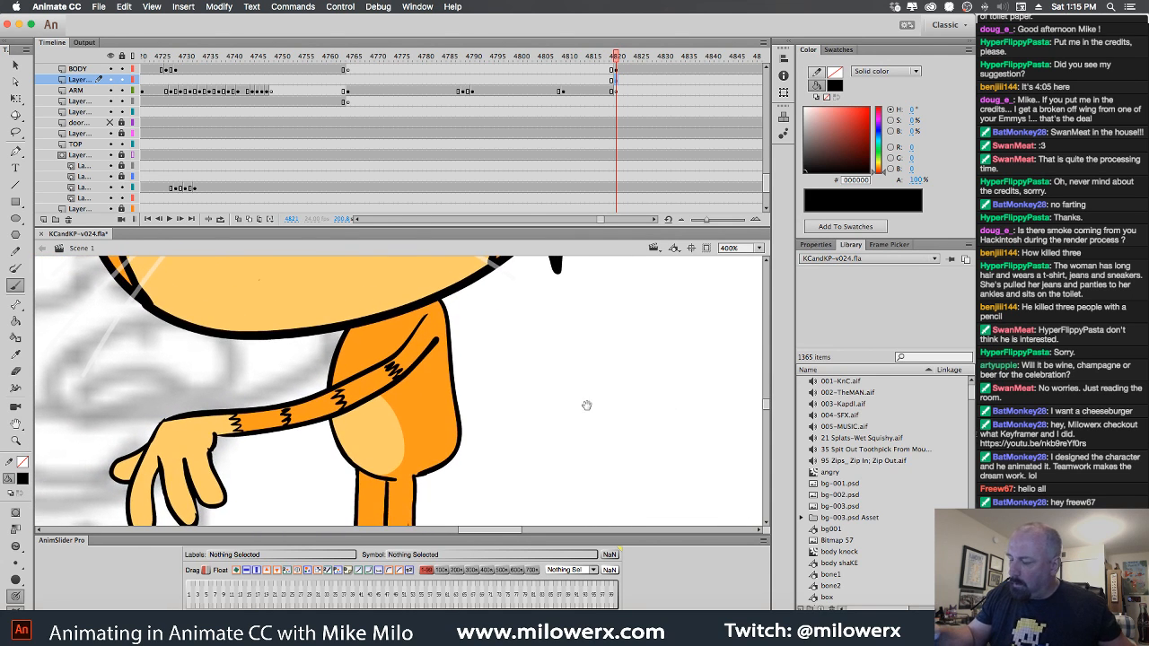
pyautogui.hscroll(5, 606, 401)
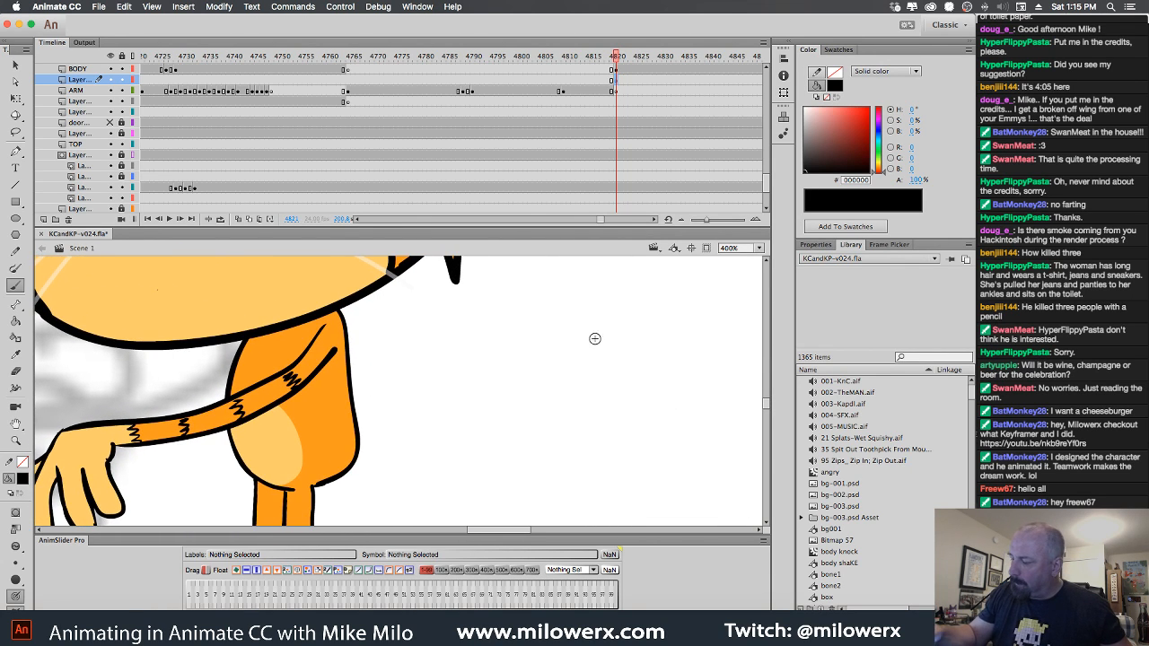
pyautogui.moveTo(632, 322)
pyautogui.mouseDown()
pyautogui.moveTo(557, 354)
pyautogui.moveTo(537, 398)
pyautogui.mouseUp()
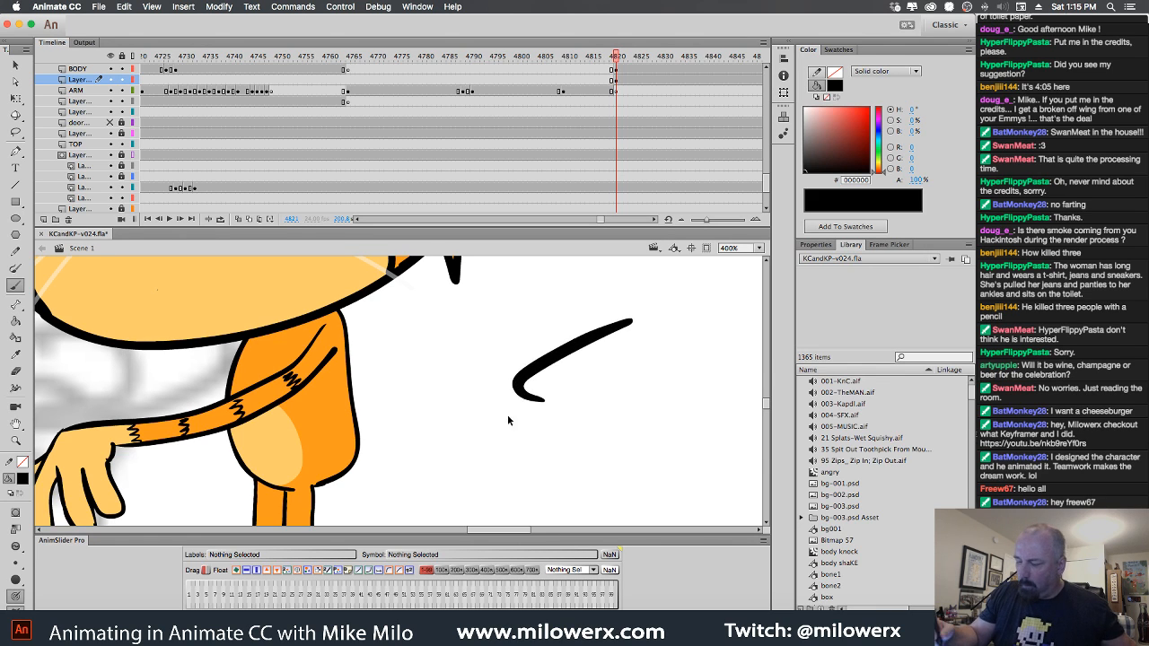
pyautogui.press('super+z')
pyautogui.click(21, 563)
pyautogui.click(42, 485)
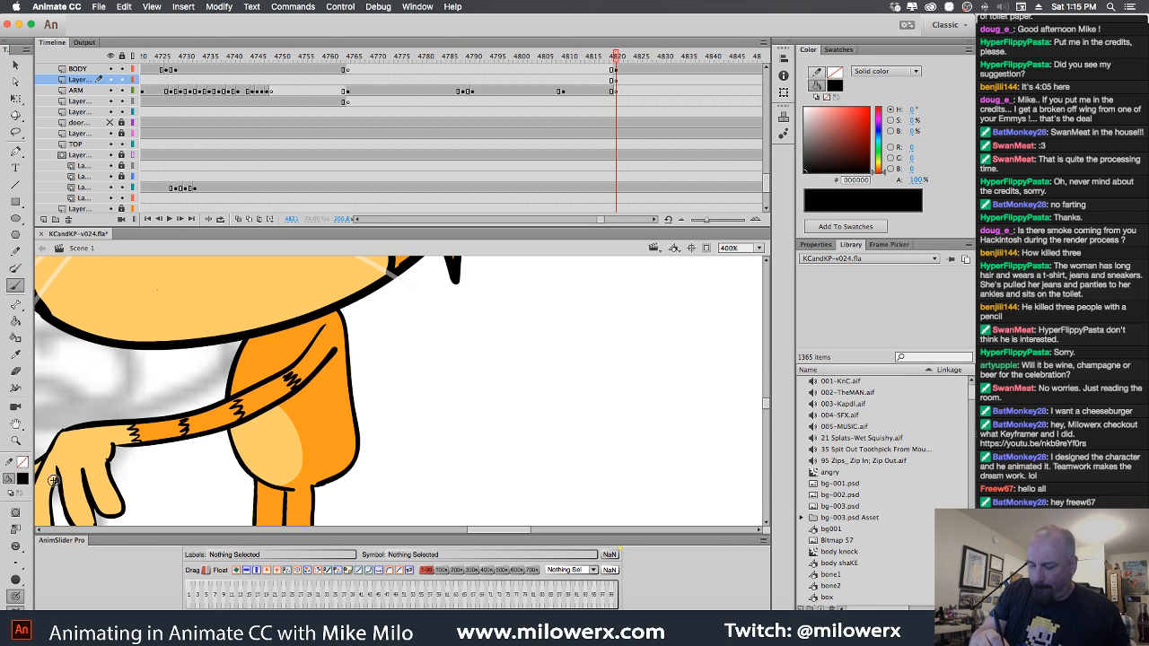
pyautogui.moveTo(637, 322)
pyautogui.mouseDown()
pyautogui.moveTo(538, 372)
pyautogui.moveTo(585, 383)
pyautogui.mouseUp()
pyautogui.press('super+z')
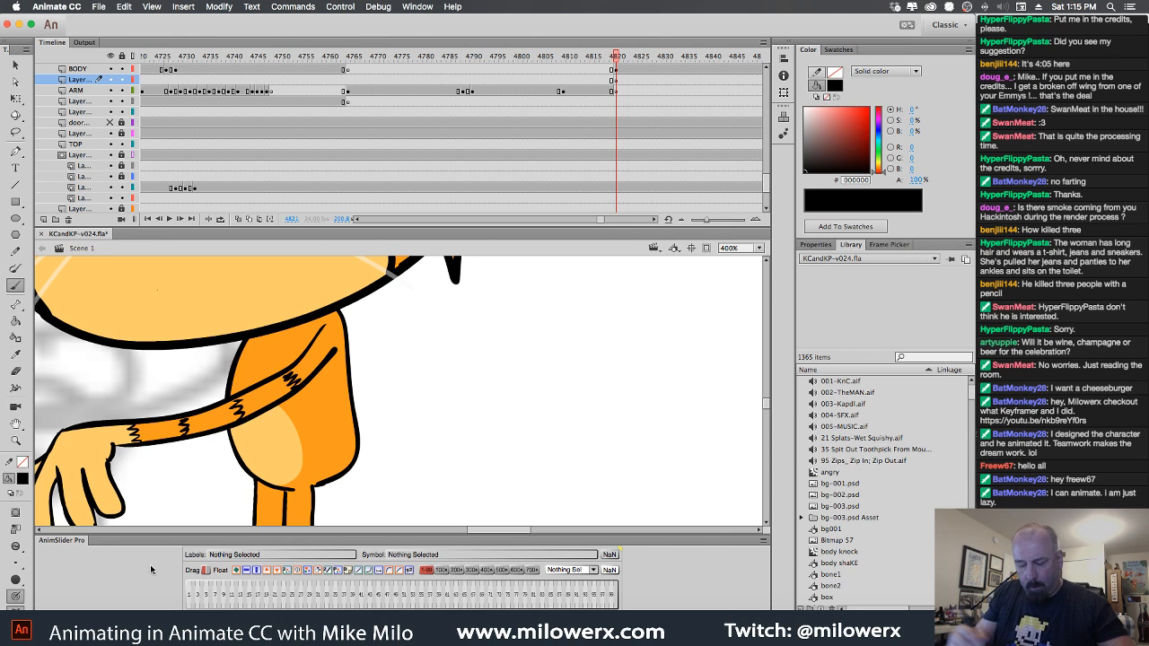
# With a smaller black brush, draw the outline of a bent arm with a curled hand and wrist fur beside the cat's body.
pyautogui.click(24, 573)
pyautogui.click(52, 472)
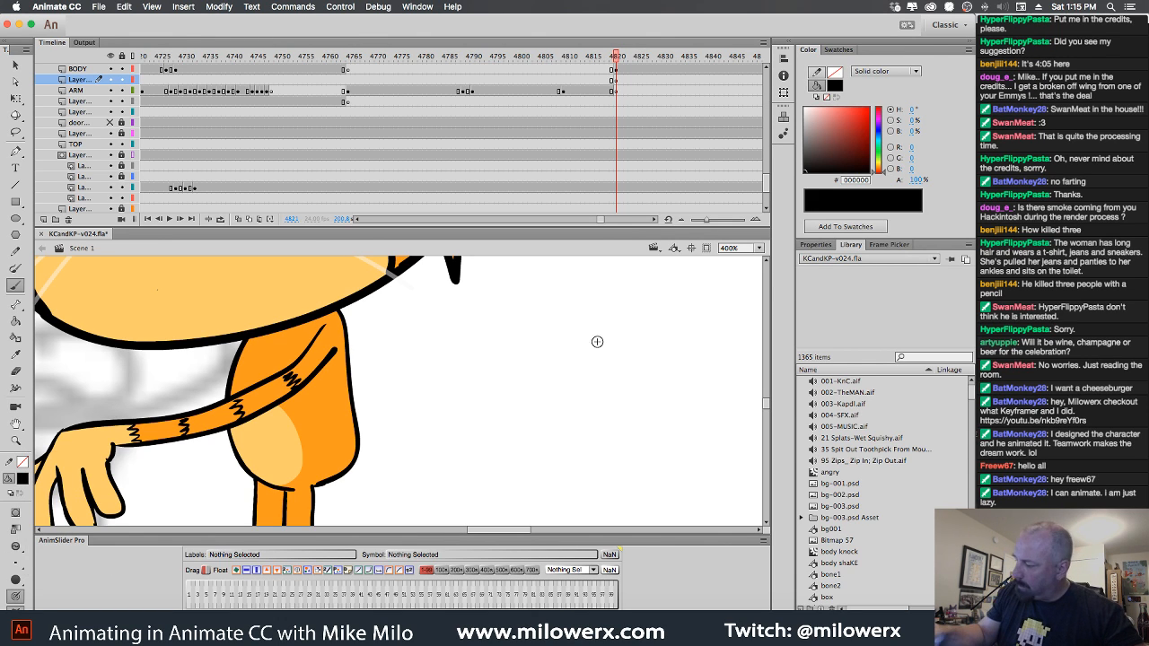
pyautogui.moveTo(617, 326)
pyautogui.mouseDown()
pyautogui.moveTo(534, 371)
pyautogui.moveTo(549, 398)
pyautogui.moveTo(628, 404)
pyautogui.mouseUp()
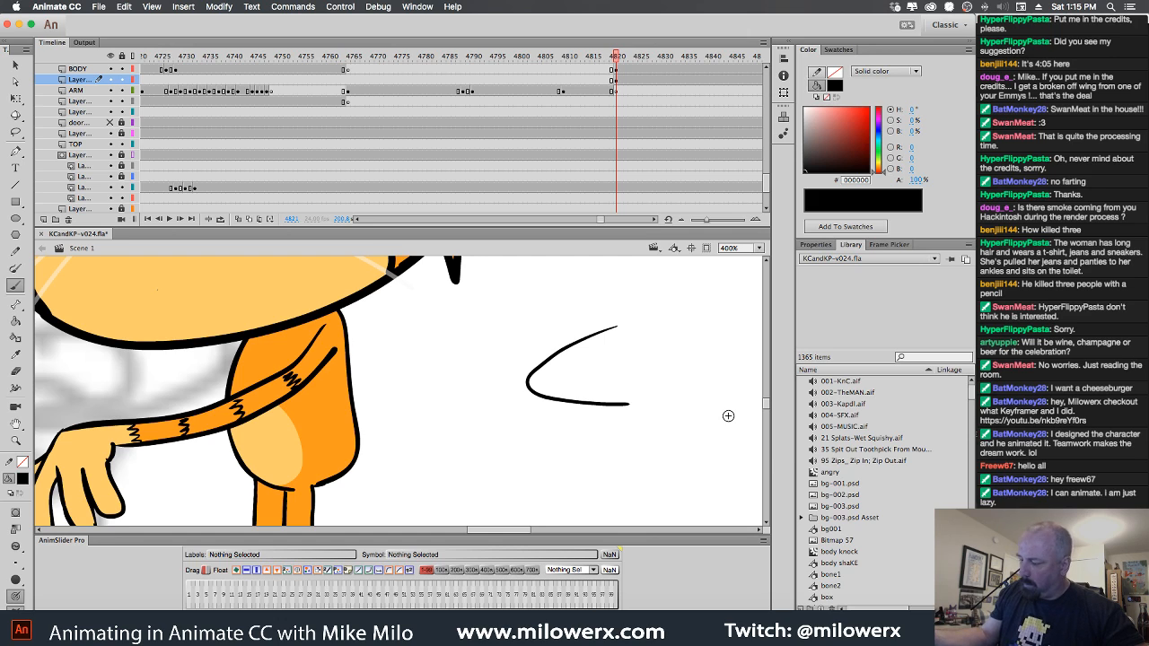
pyautogui.moveTo(356, 320); pyautogui.dragTo(371, 413)
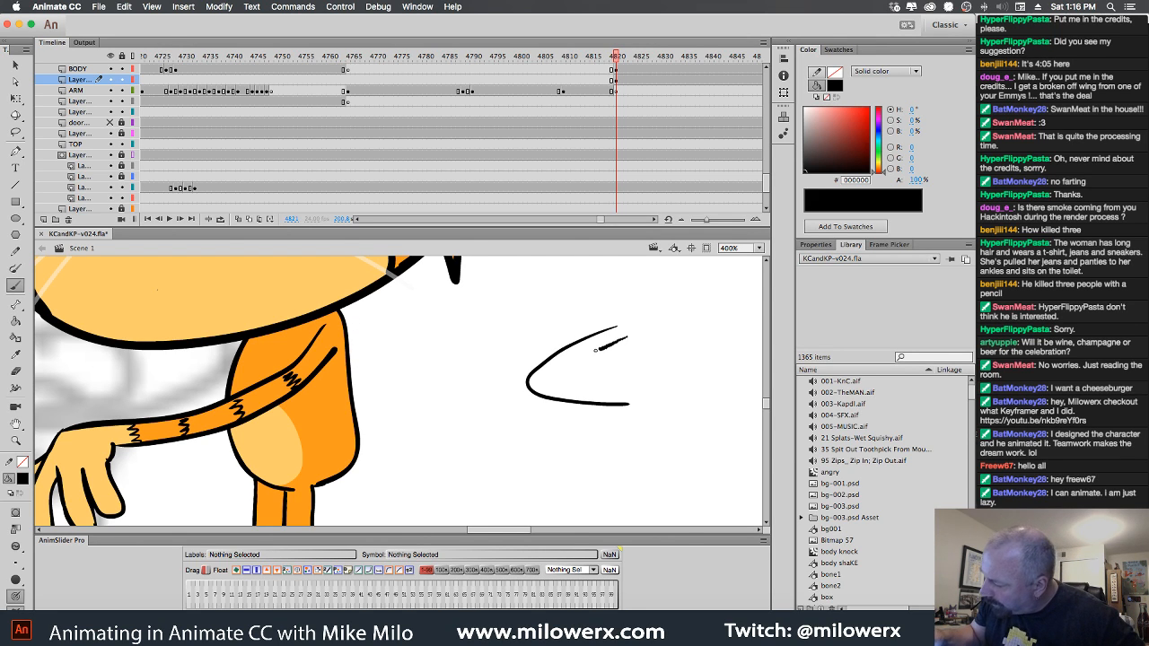
pyautogui.moveTo(617, 383); pyautogui.dragTo(634, 383)
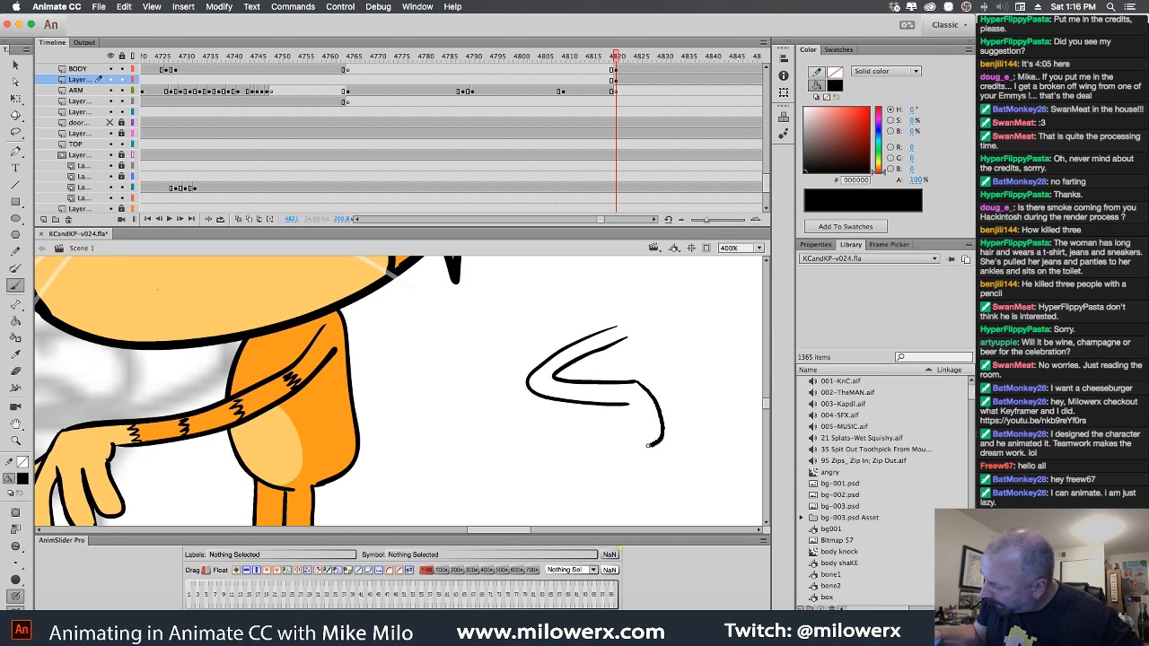
pyautogui.moveTo(628, 404)
pyautogui.mouseDown()
pyautogui.moveTo(626, 431)
pyautogui.moveTo(612, 419)
pyautogui.moveTo(609, 438)
pyautogui.moveTo(618, 449)
pyautogui.moveTo(653, 435)
pyautogui.moveTo(659, 474)
pyautogui.moveTo(650, 445)
pyautogui.mouseUp()
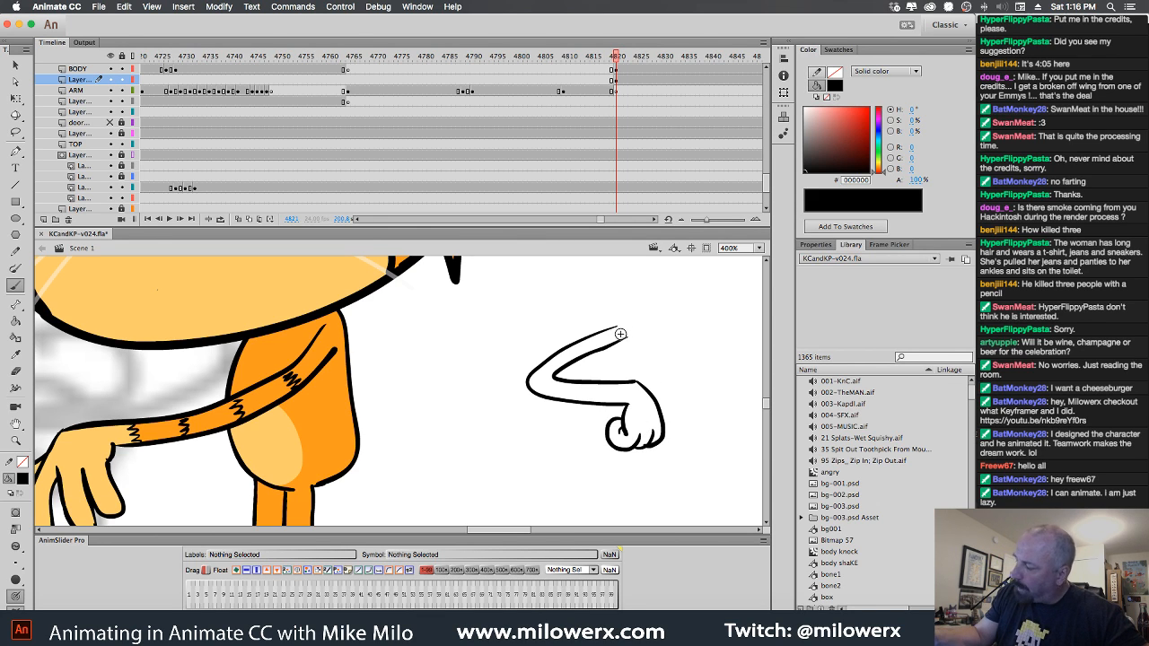
pyautogui.moveTo(628, 337); pyautogui.dragTo(595, 335)
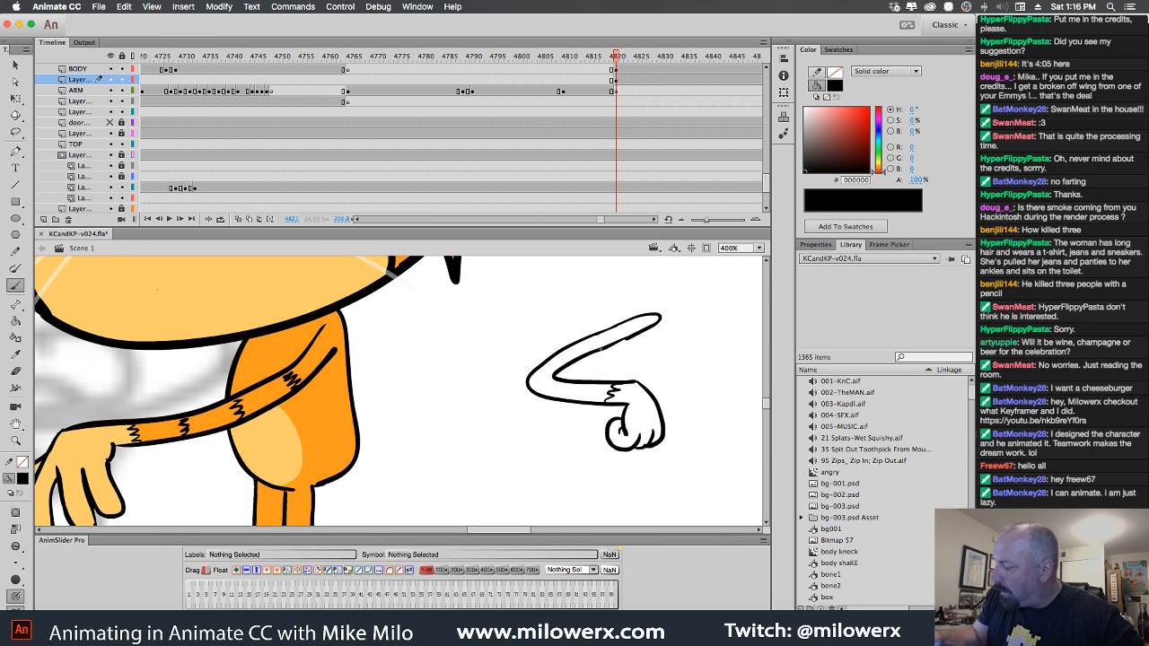
pyautogui.moveTo(625, 340); pyautogui.dragTo(643, 334)
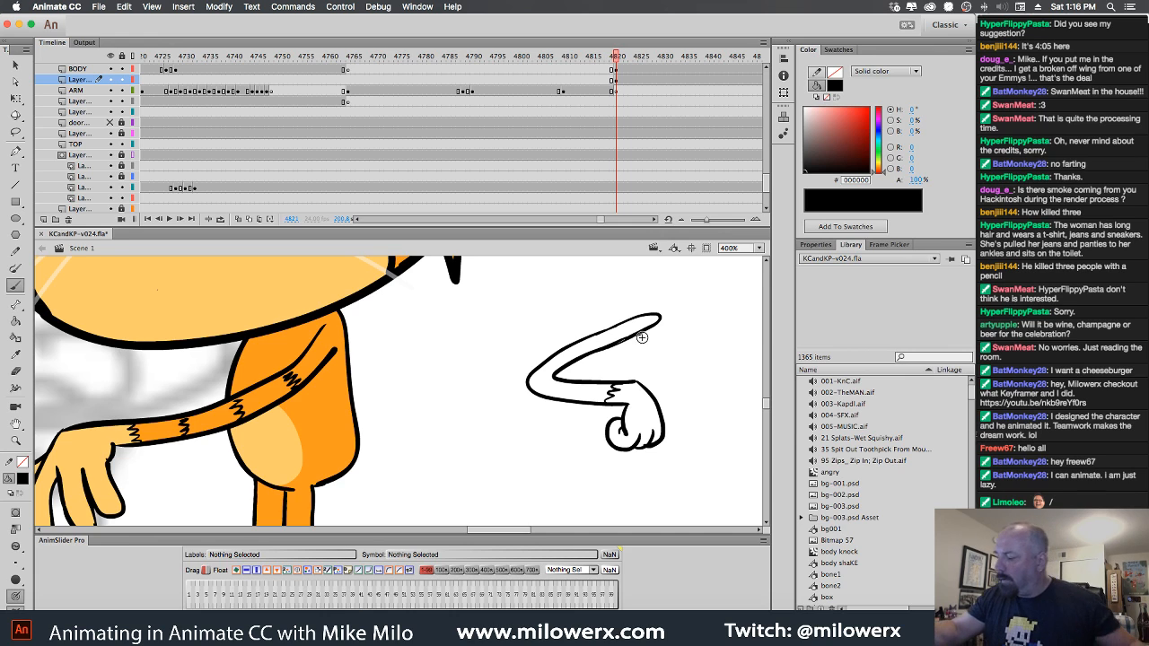
# Lasso and delete the rough lower line of the new upper arm, redraw it with the brush, and thicken the line above it.
pyautogui.keyDown('super'); pyautogui.click(647, 338); pyautogui.keyUp('super')
pyautogui.keyDown('super'); pyautogui.click(646, 339); pyautogui.keyUp('super')
pyautogui.keyDown('alt'); pyautogui.keyDown('super'); pyautogui.click(514, 450); pyautogui.keyUp('super'); pyautogui.keyUp('alt')
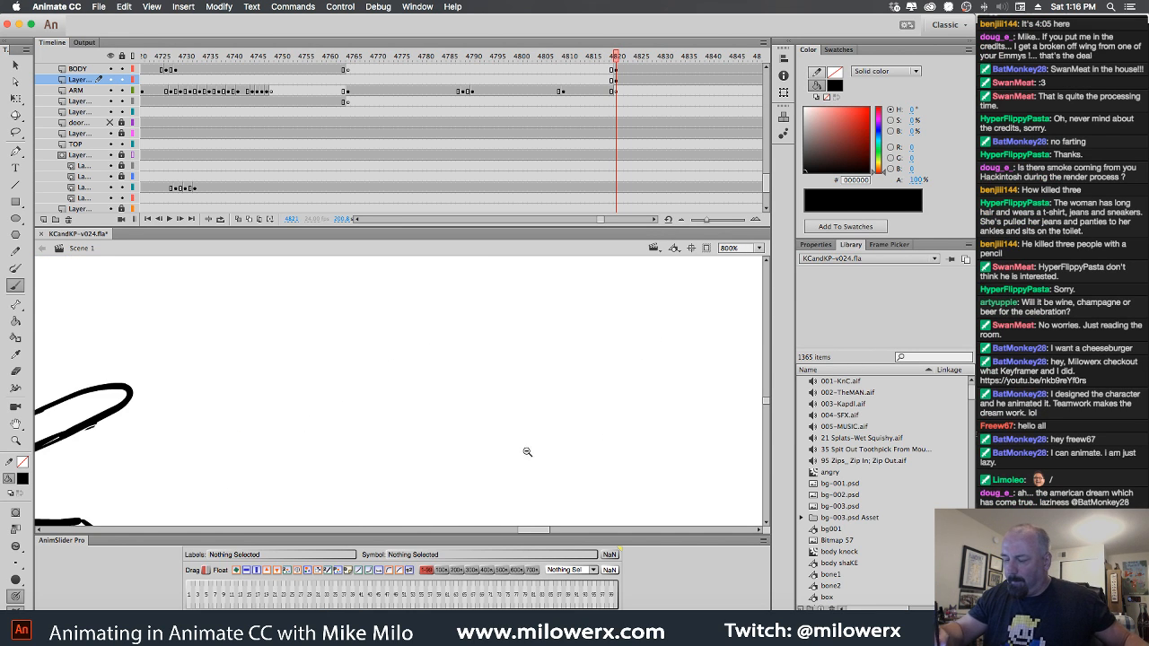
pyautogui.moveTo(549, 458); pyautogui.dragTo(706, 367)
pyautogui.moveTo(609, 435); pyautogui.dragTo(684, 423)
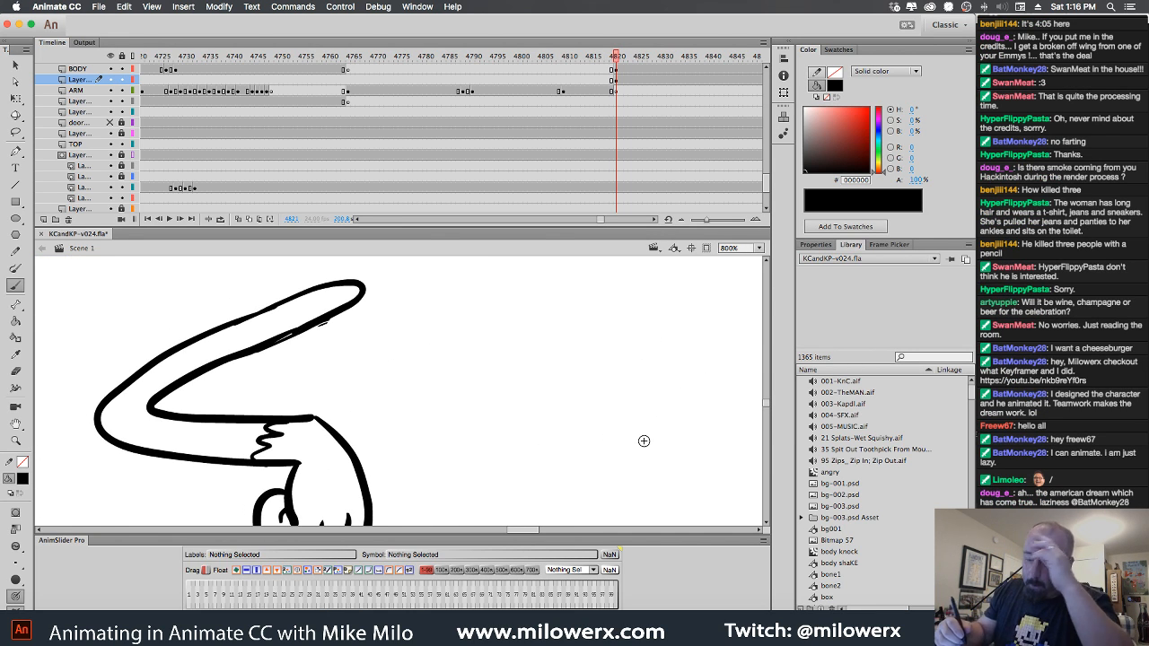
pyautogui.click(15, 132)
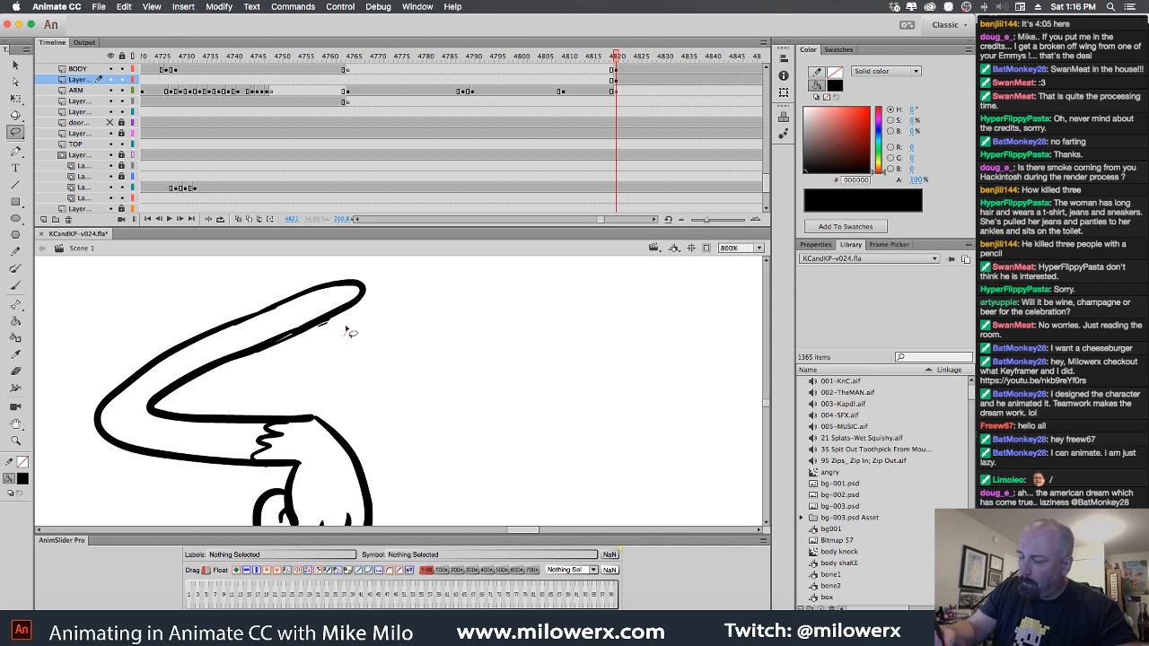
pyautogui.moveTo(351, 333); pyautogui.dragTo(404, 408)
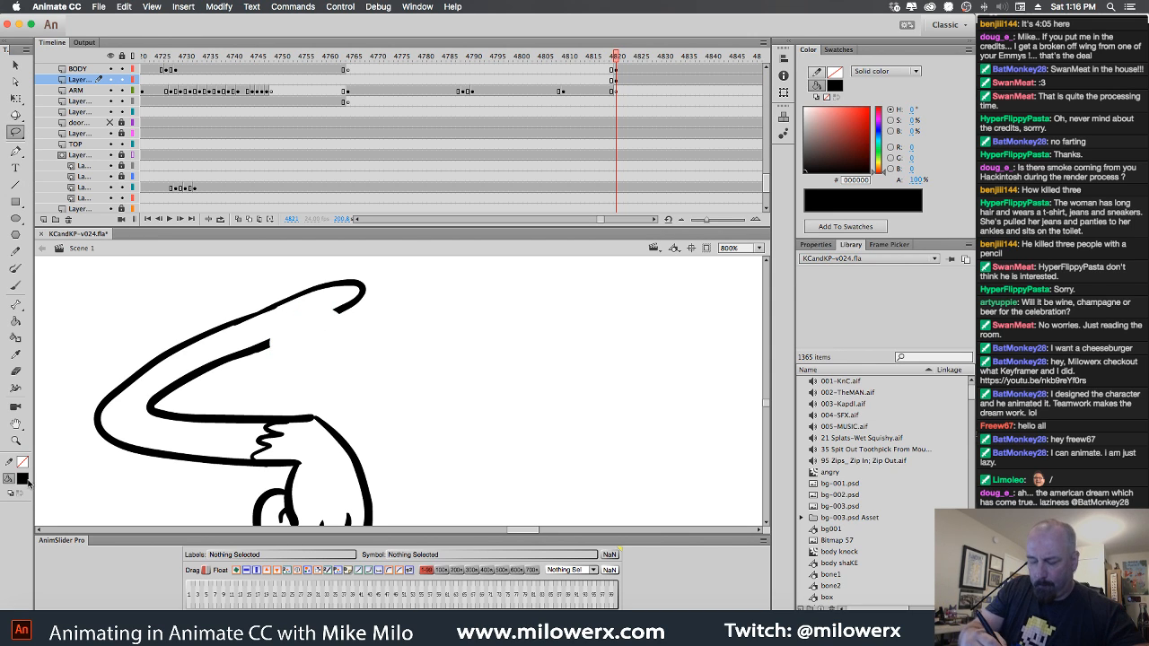
pyautogui.click(16, 285)
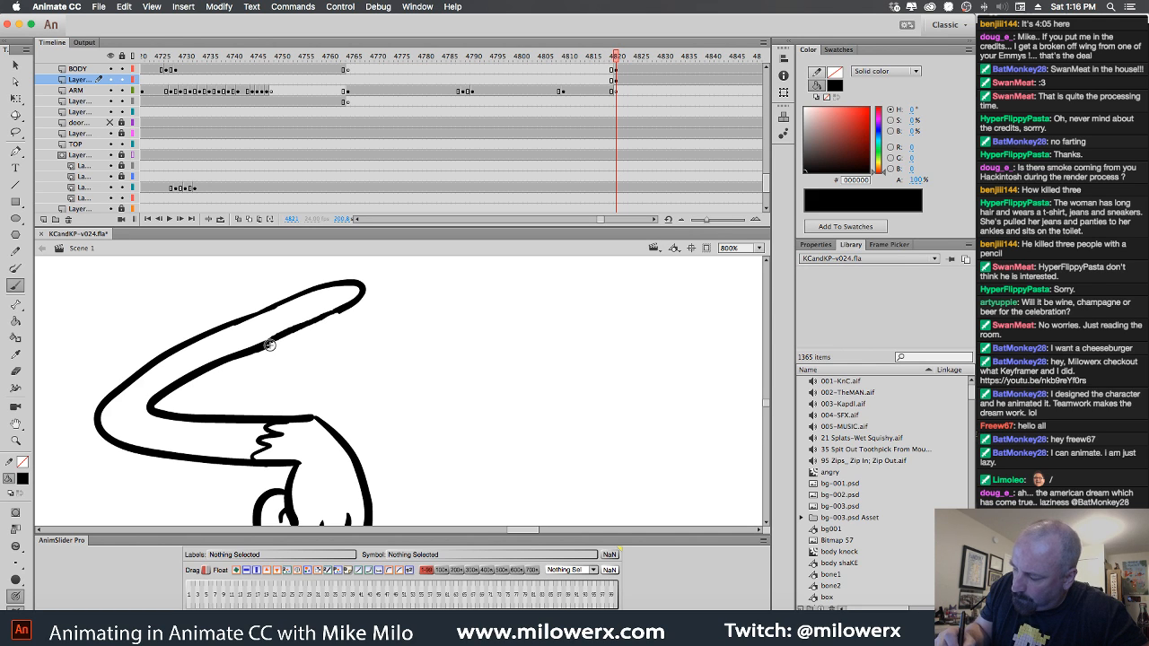
pyautogui.moveTo(287, 336); pyautogui.dragTo(341, 311)
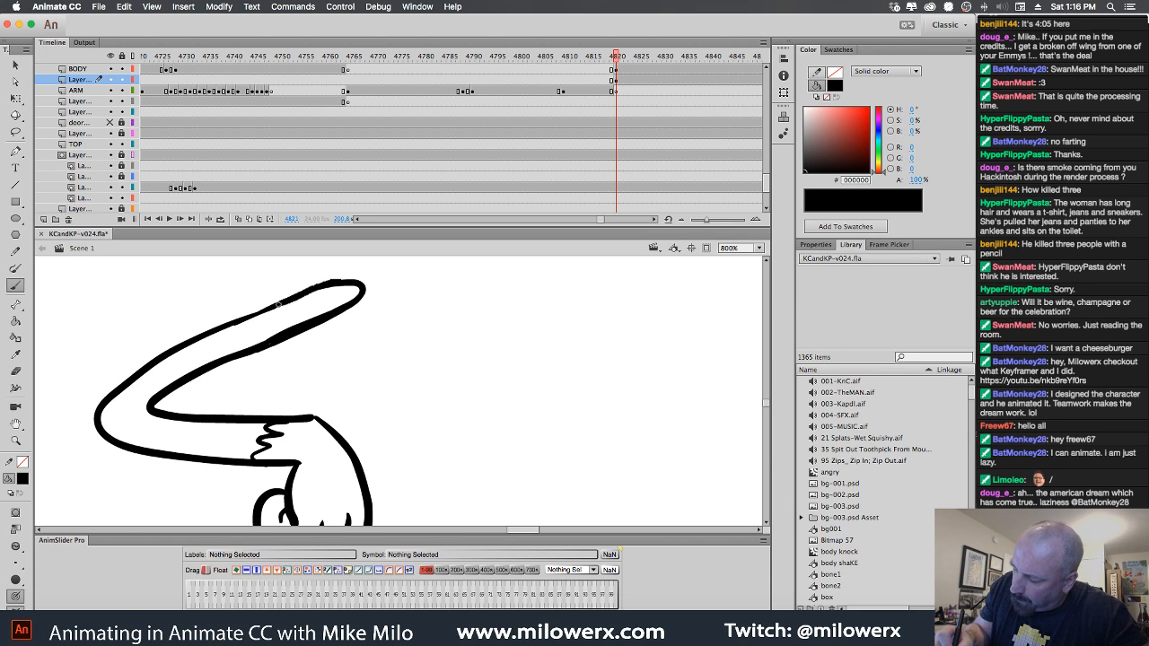
pyautogui.moveTo(278, 306); pyautogui.dragTo(205, 336)
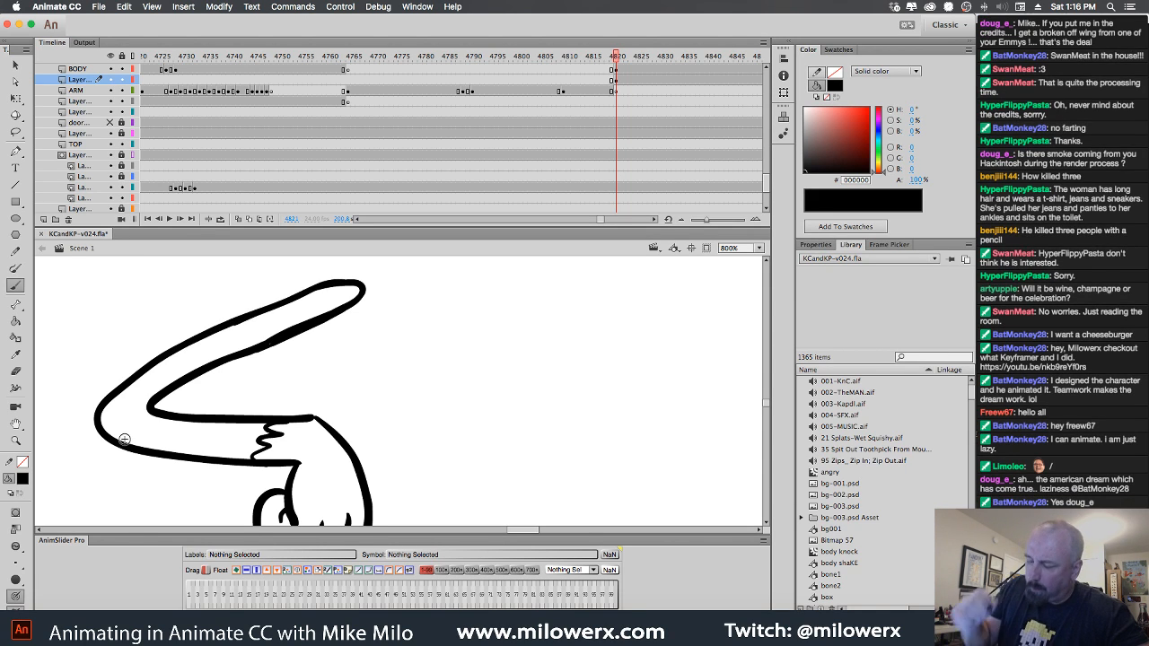
# Even out the line thickness of the redrawn upper arm, selecting its upper part and then the whole arm outline.
pyautogui.click(12, 70)
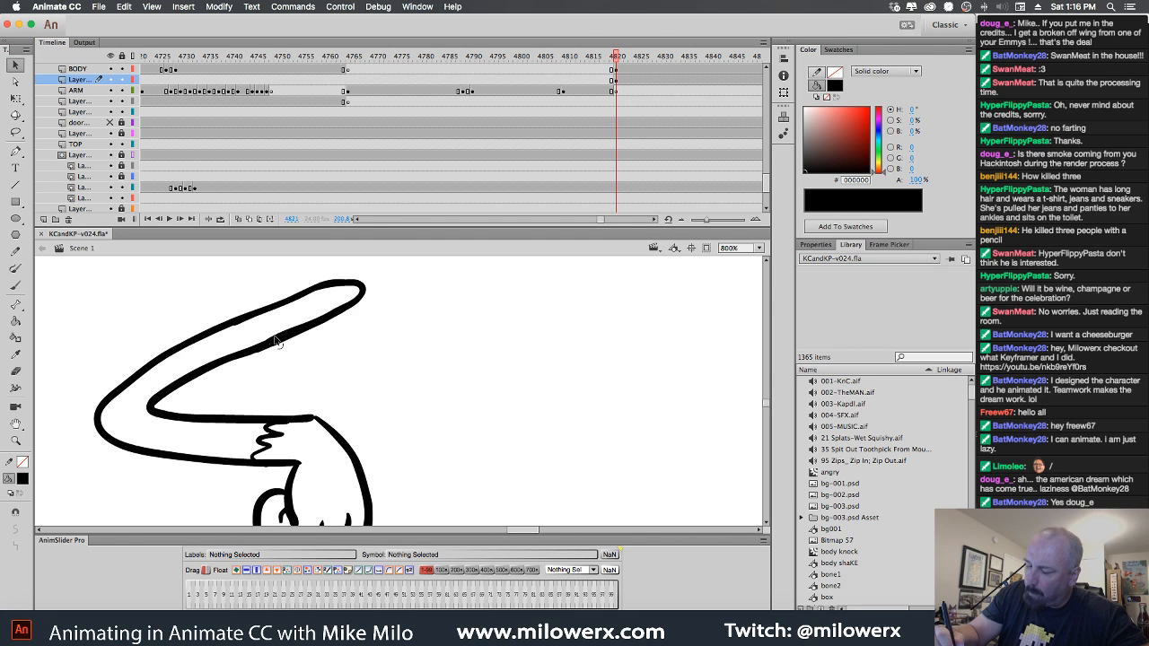
pyautogui.moveTo(205, 287)
pyautogui.mouseDown()
pyautogui.moveTo(264, 342)
pyautogui.moveTo(415, 377)
pyautogui.mouseUp()
pyautogui.moveTo(205, 260)
pyautogui.mouseDown()
pyautogui.moveTo(359, 355)
pyautogui.moveTo(450, 386)
pyautogui.mouseUp()
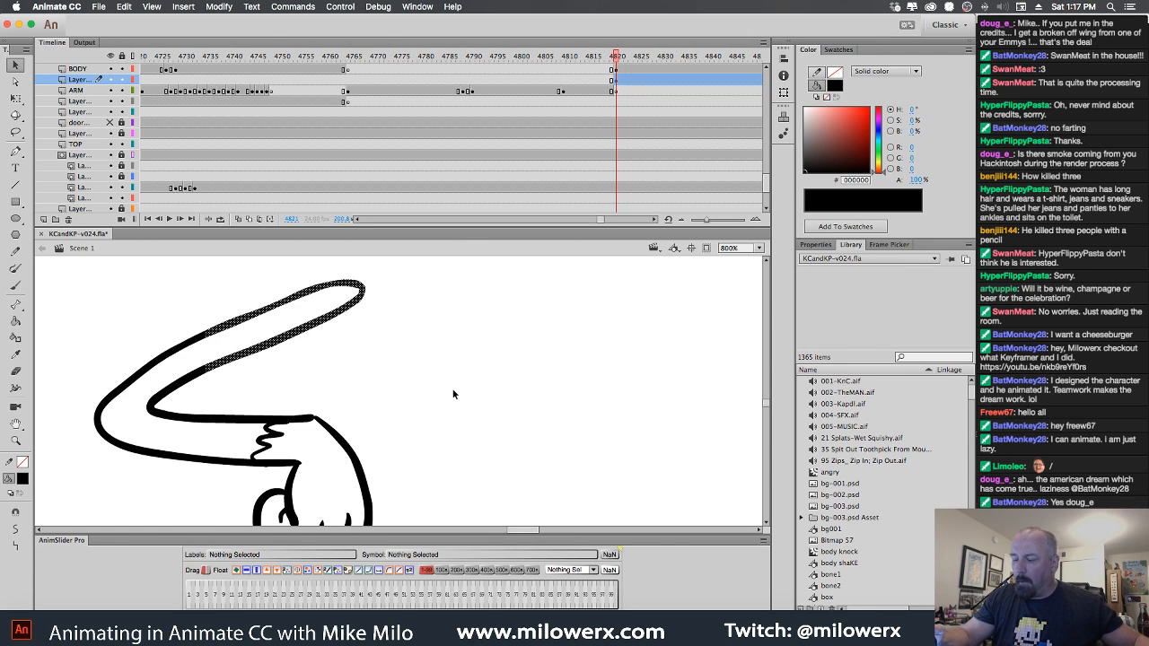
pyautogui.click(464, 387)
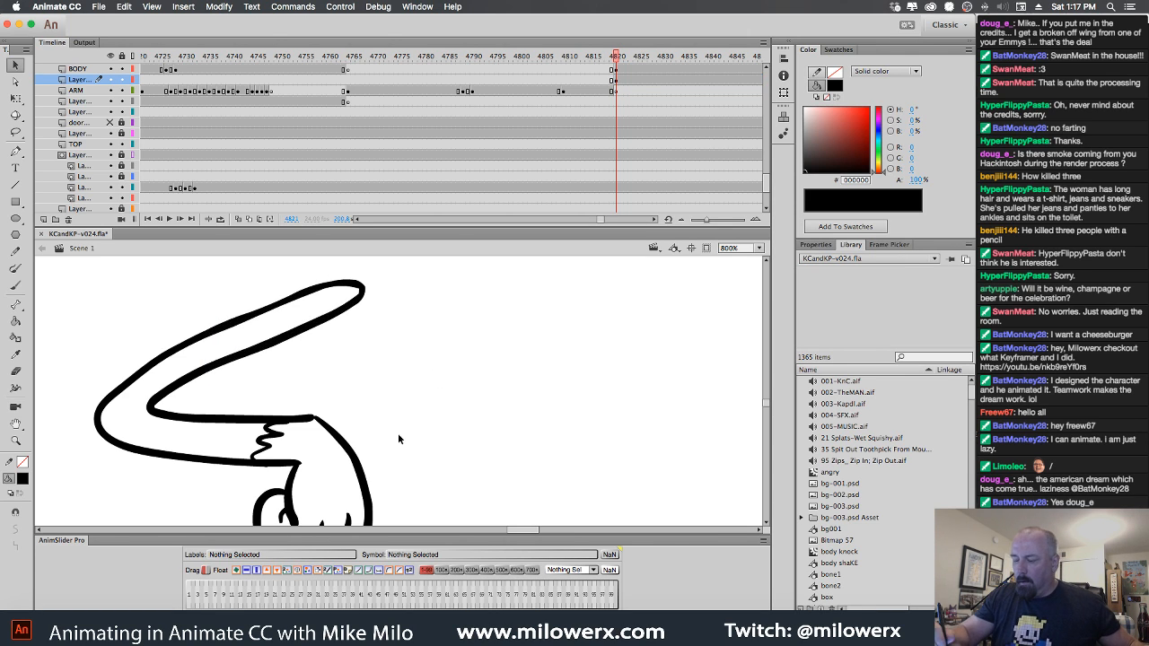
pyautogui.doubleClick(315, 424)
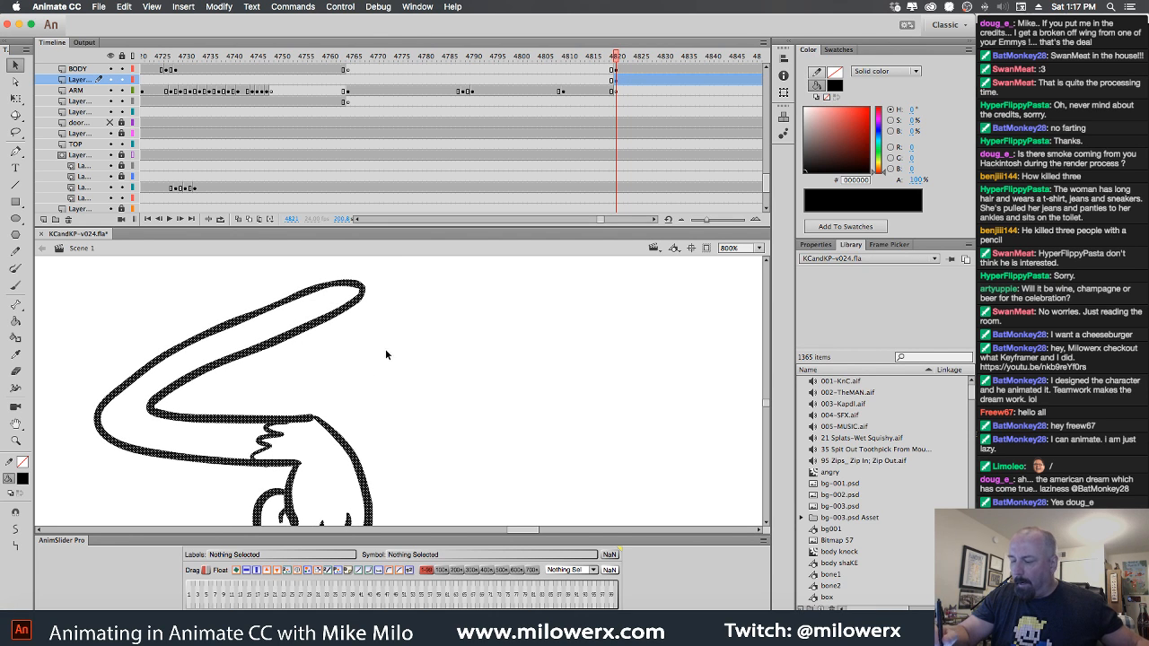
pyautogui.click(341, 325)
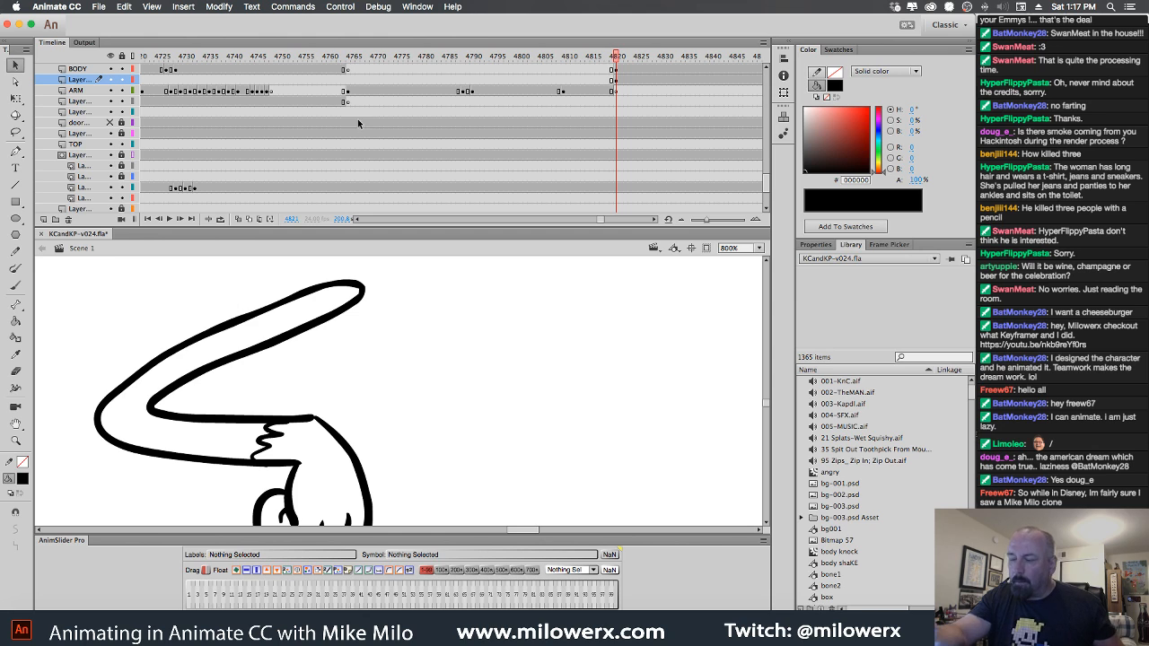
pyautogui.click(293, 8)
pyautogui.moveTo(220, 7)
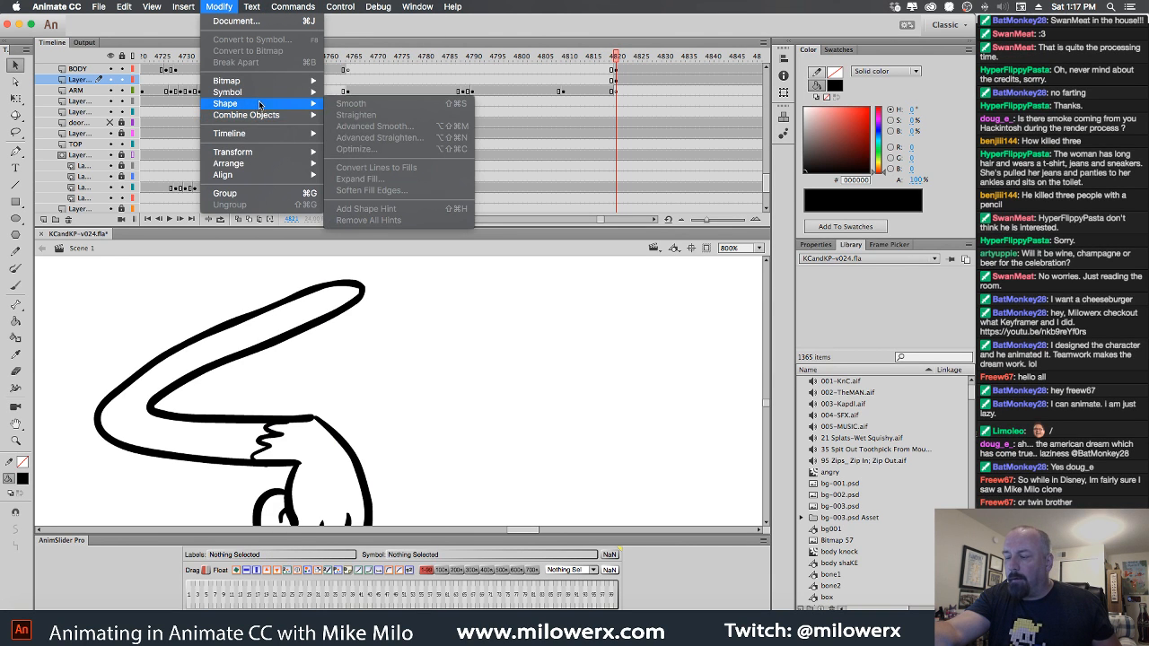
pyautogui.moveTo(279, 154)
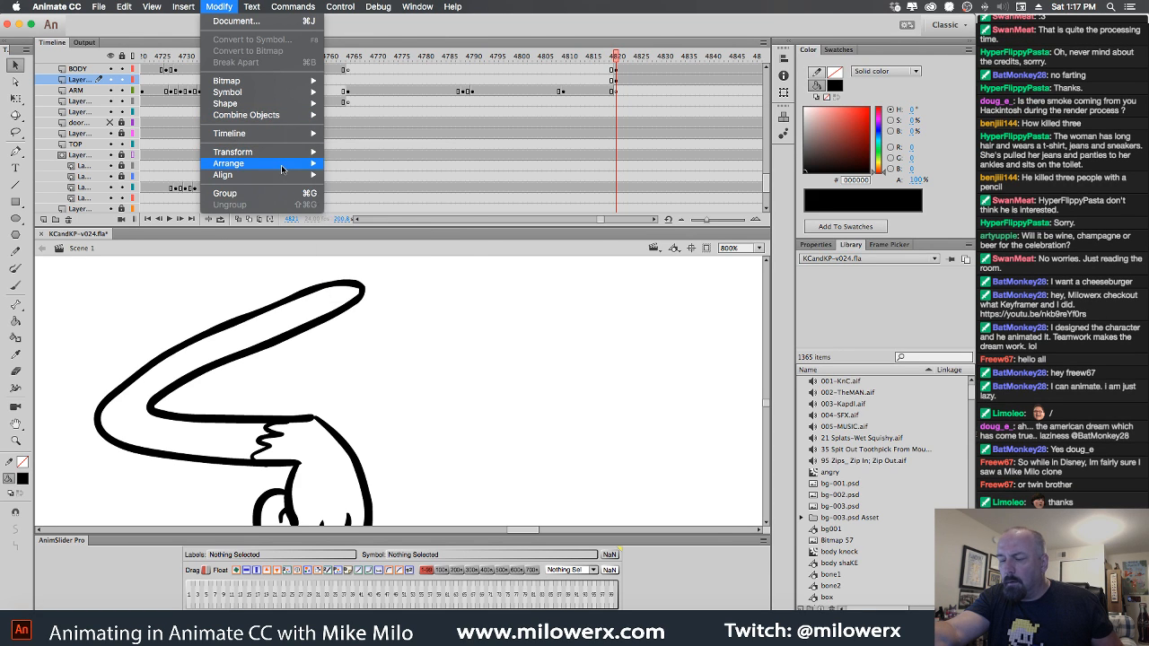
pyautogui.moveTo(283, 106)
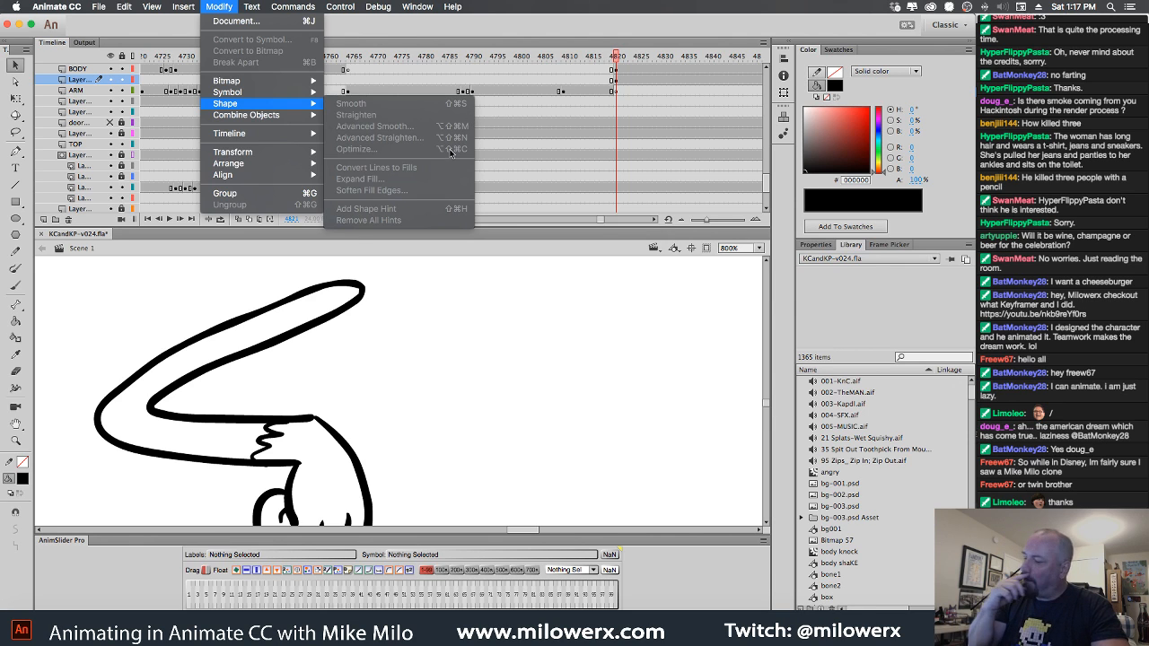
pyautogui.click(486, 329)
# Touch up the outline with the brush where the wrist meets the back of the hand.
pyautogui.press('b')
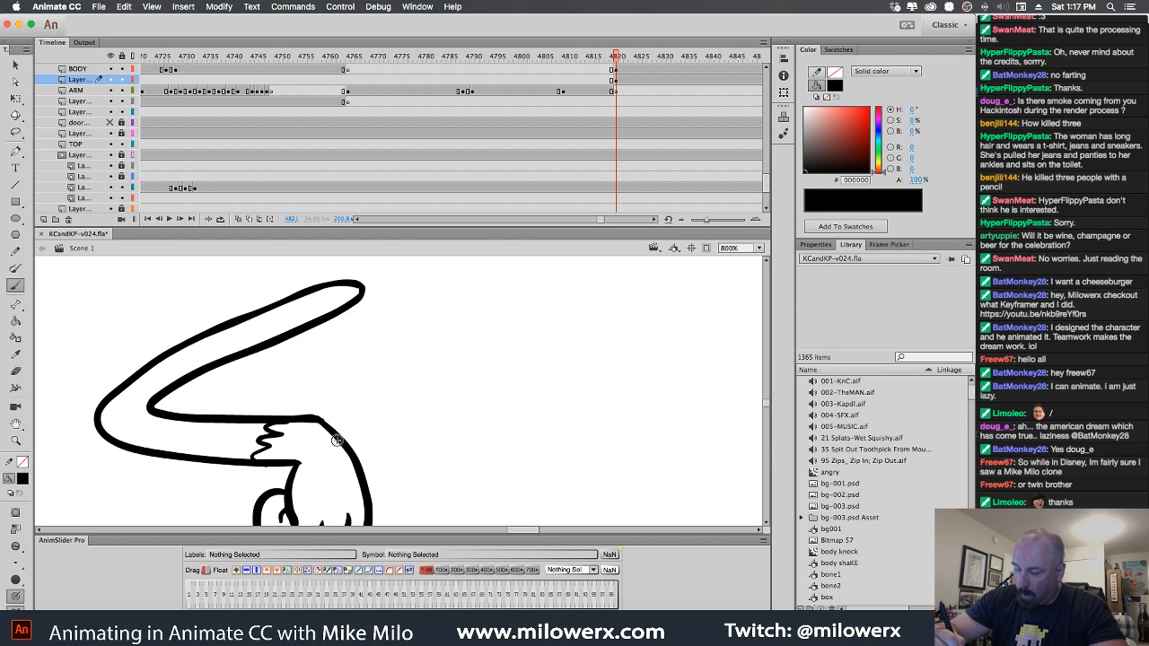
pyautogui.press('super+minus')
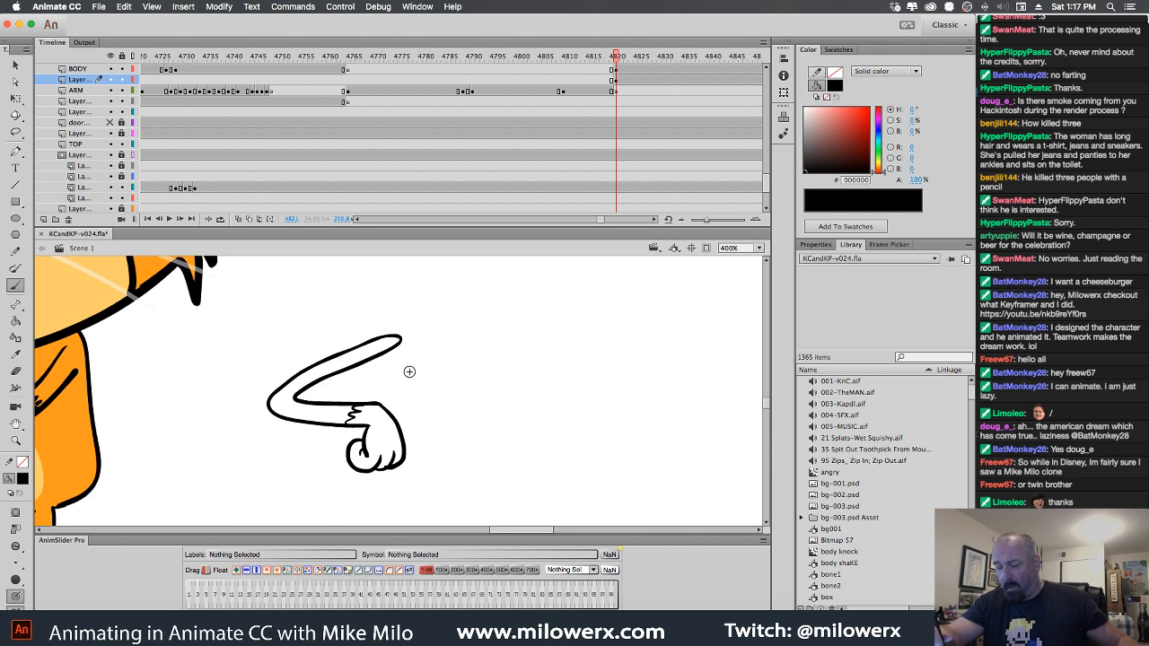
# Fill the new bent arm, from shoulder end to wrist, with orange FF9900.
pyautogui.press('super+equal')
pyautogui.press('super+equal')
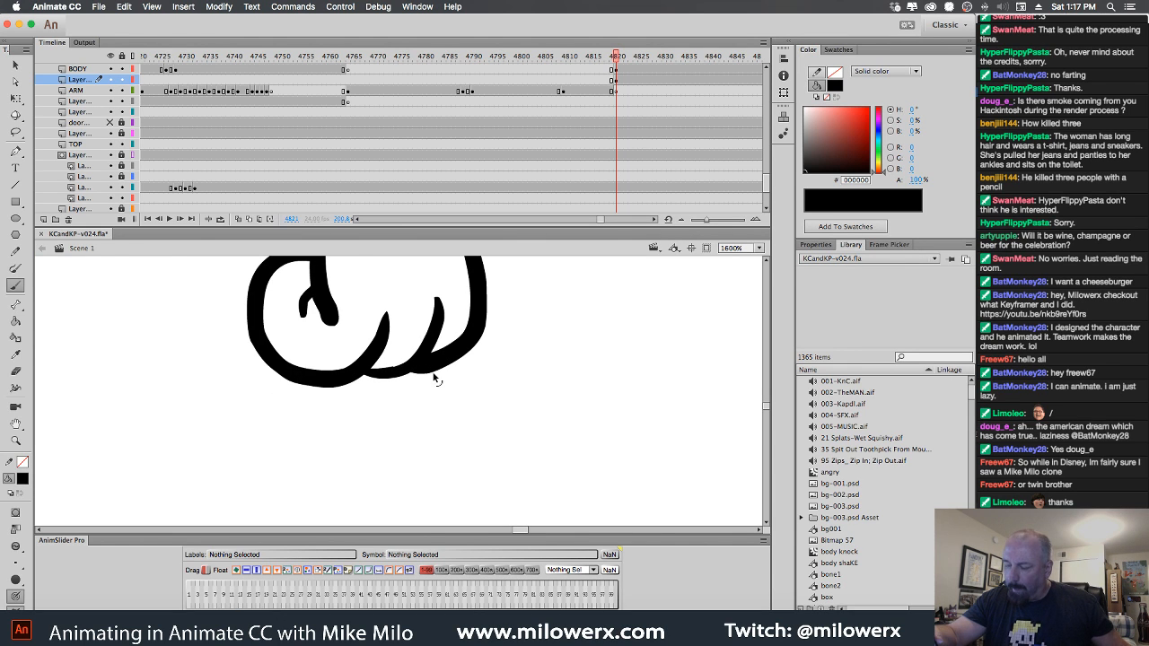
pyautogui.press('super+minus')
pyautogui.press('super+minus')
pyautogui.moveTo(467, 349); pyautogui.dragTo(561, 311)
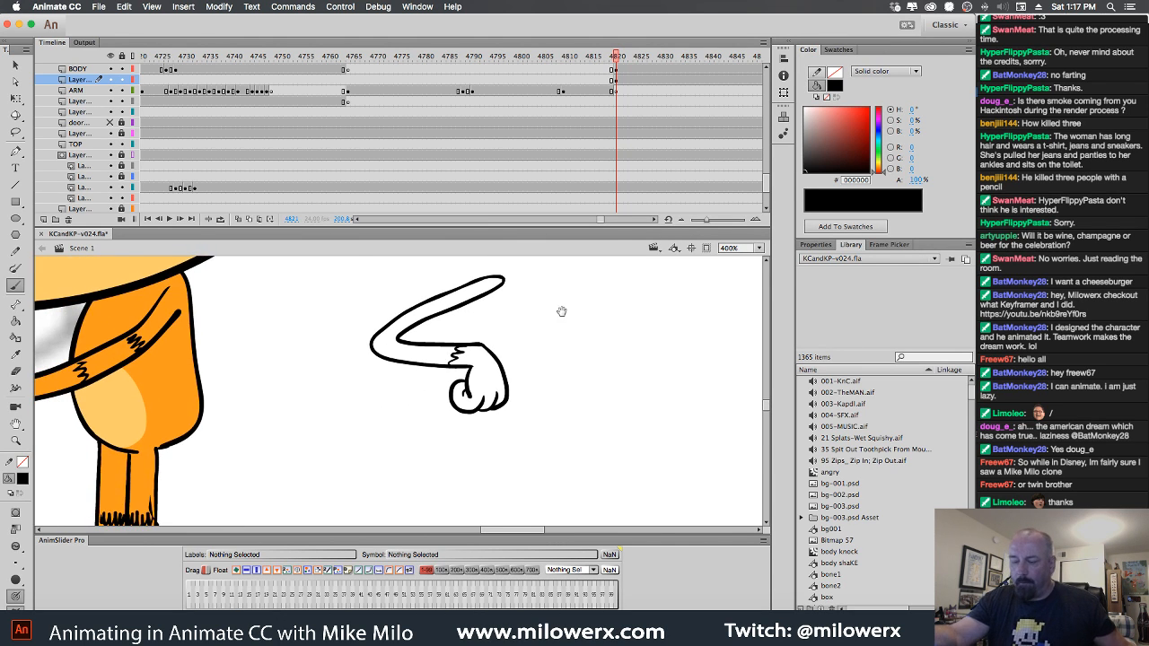
pyautogui.click(22, 479)
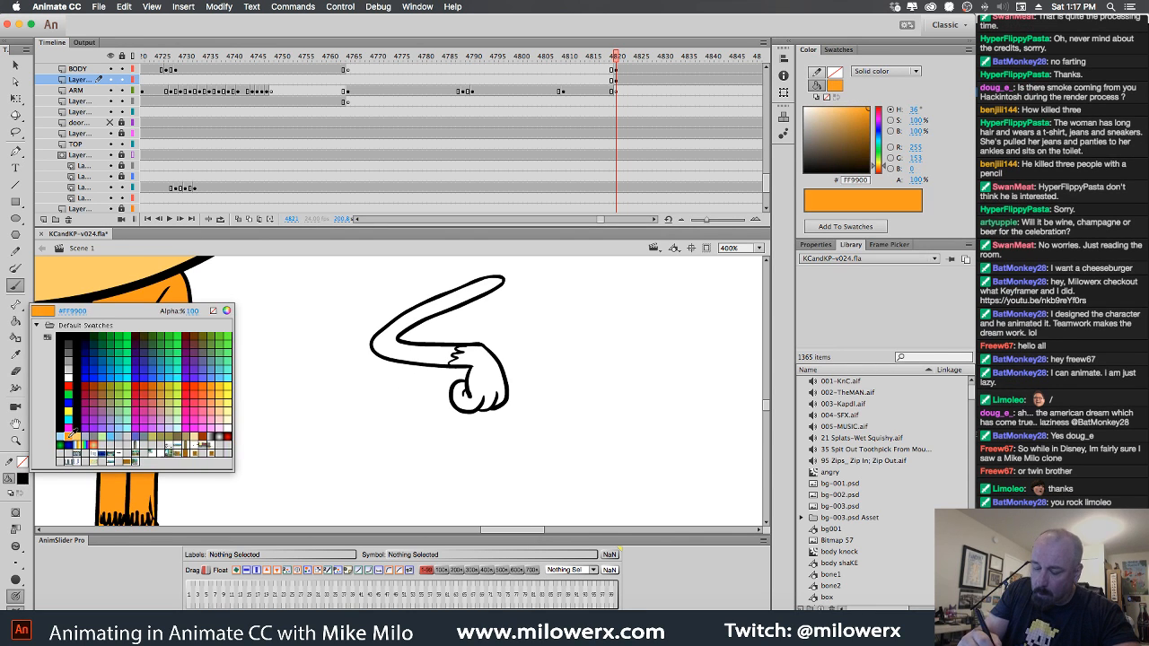
pyautogui.click(72, 436)
pyautogui.click(16, 320)
pyautogui.click(429, 364)
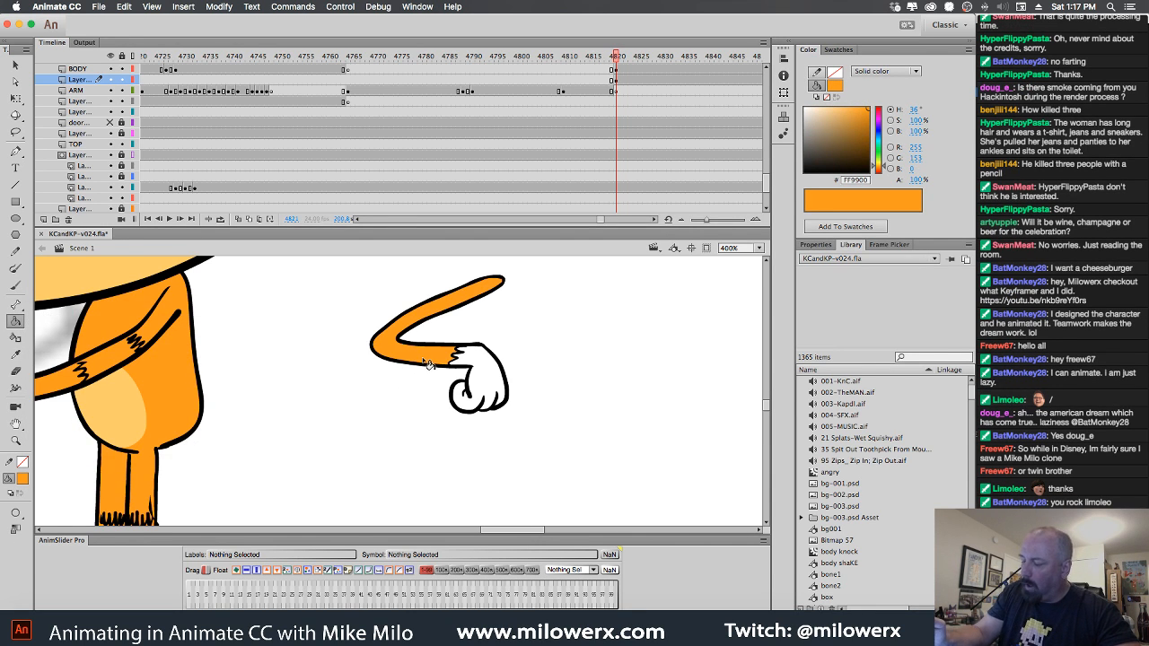
# Fill the curled hand of the bent arm with light orange FFCC66.
pyautogui.click(22, 479)
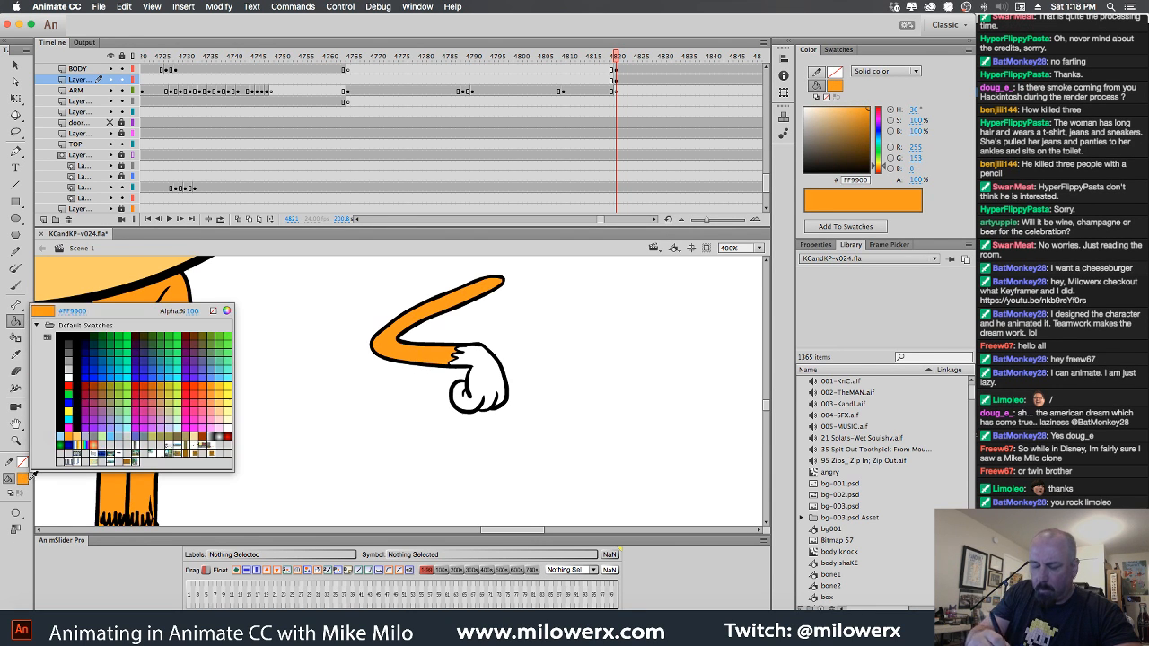
pyautogui.click(81, 435)
pyautogui.click(490, 378)
# Paint jagged black fur stripes across the bent arm's upper arm and forearm with the brush.
pyautogui.press('b')
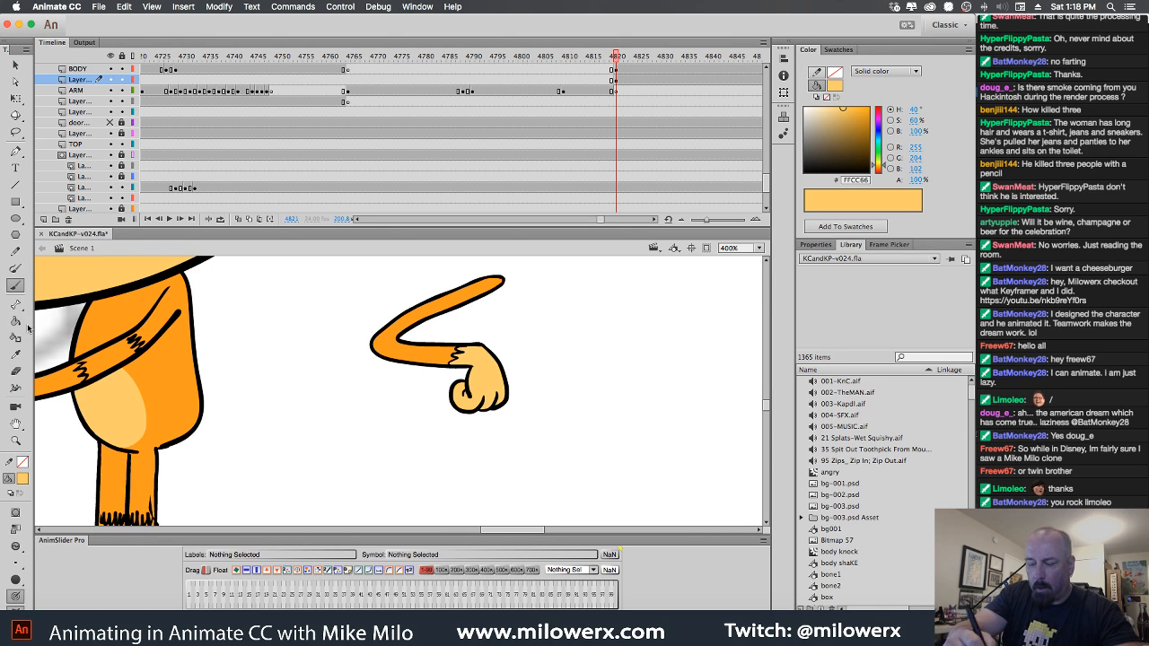
pyautogui.click(23, 479)
pyautogui.click(29, 321)
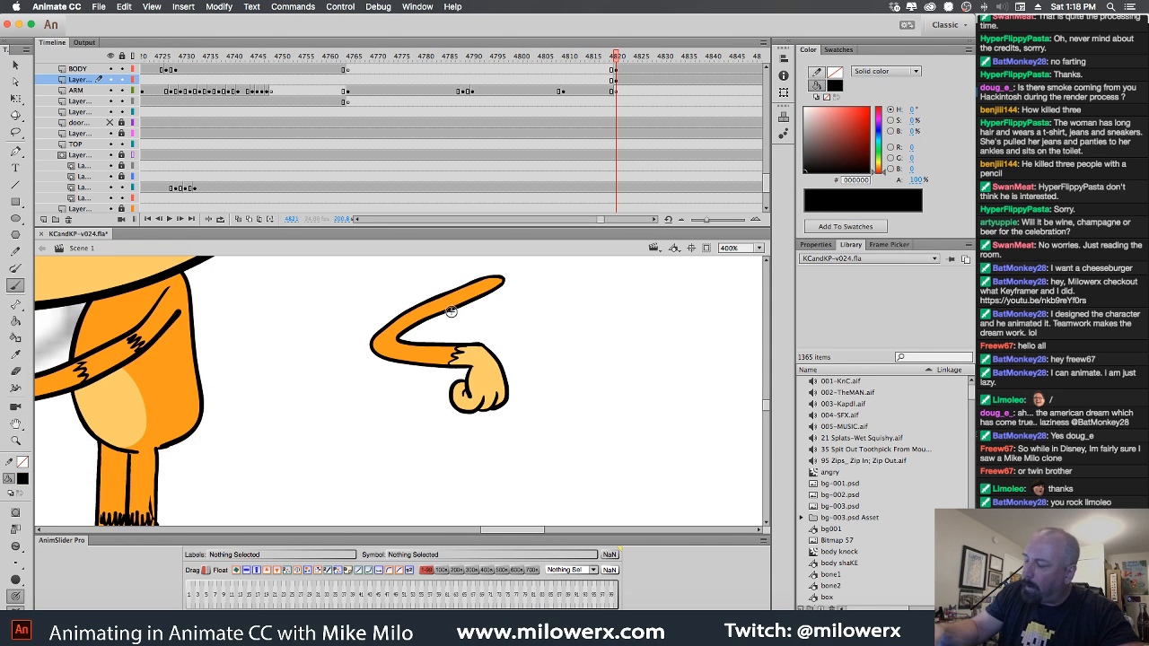
pyautogui.moveTo(447, 298); pyautogui.dragTo(440, 311)
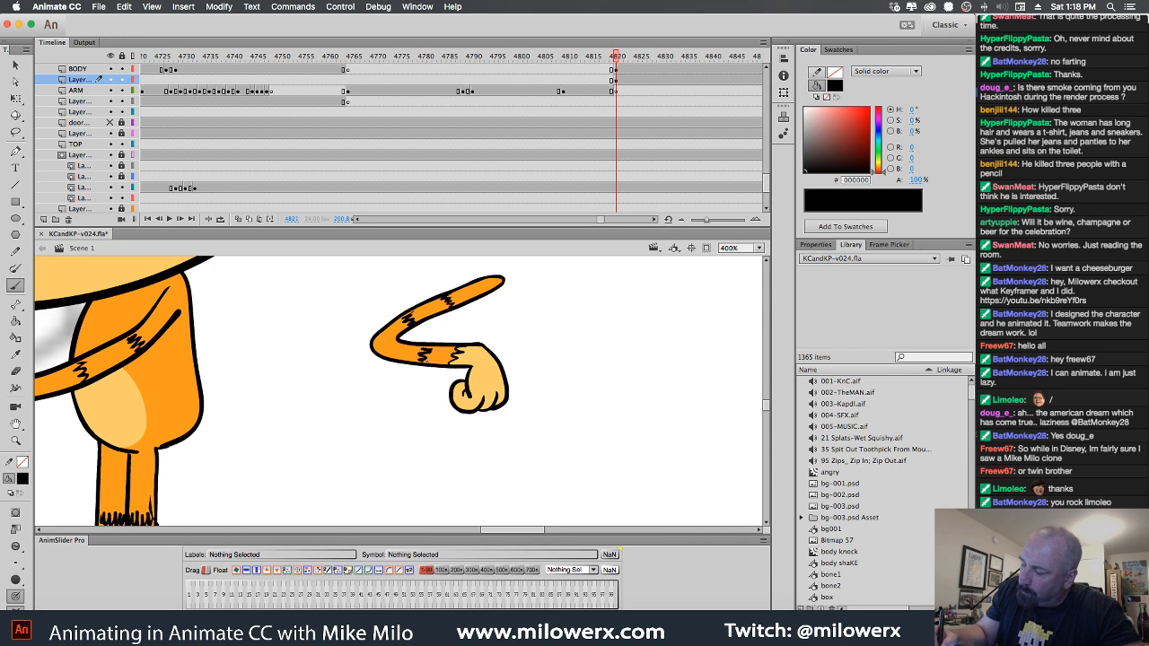
# Lasso the whole bent arm and move it onto the cat so it sits behind the body at the shoulder.
pyautogui.click(15, 132)
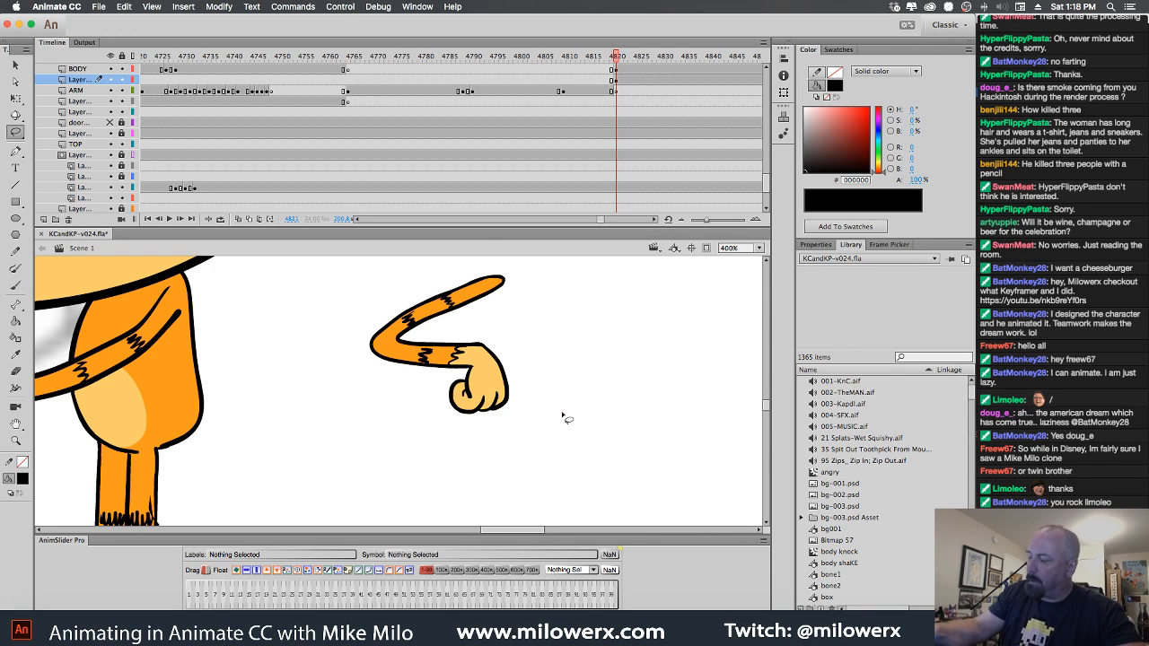
pyautogui.moveTo(564, 418)
pyautogui.mouseDown()
pyautogui.moveTo(449, 494)
pyautogui.moveTo(566, 422)
pyautogui.mouseUp()
pyautogui.hscroll(-5, 618, 371)
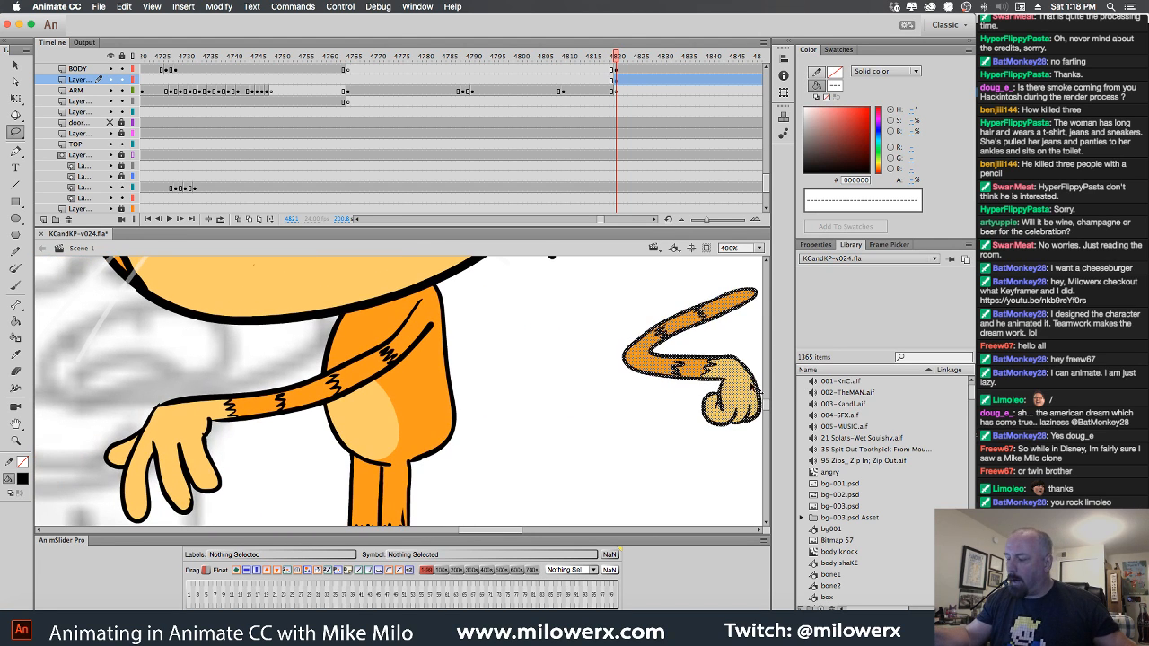
pyautogui.moveTo(759, 395); pyautogui.dragTo(345, 386)
pyautogui.press('super+minus')
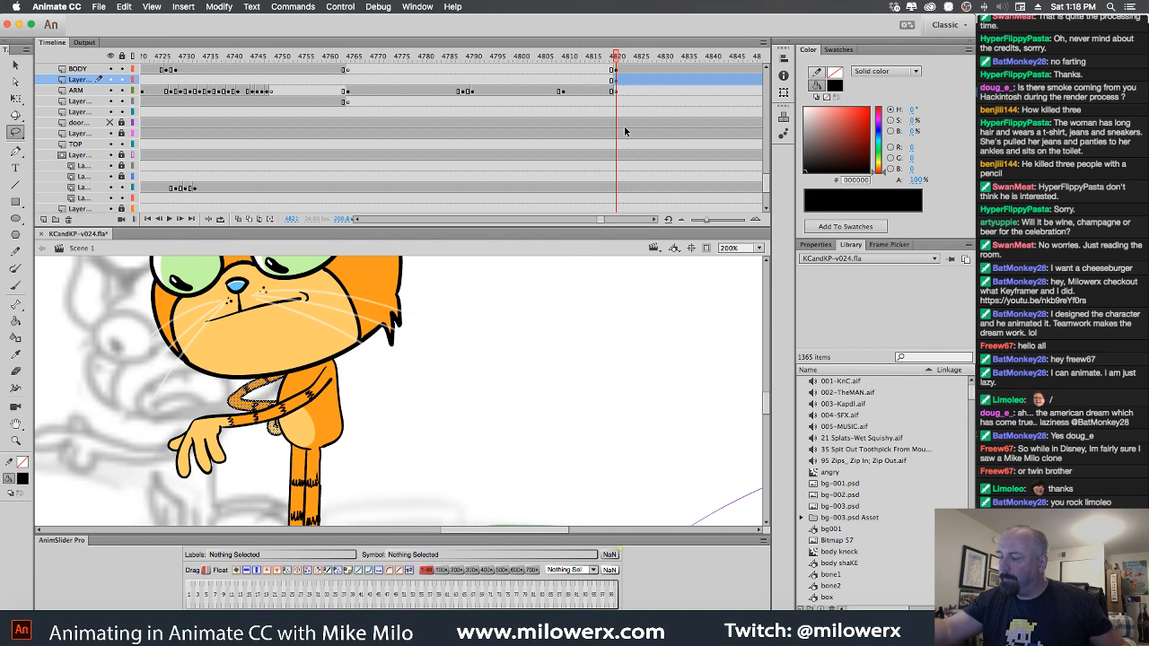
# Scrub through the pointing scene to frame 4843 and add a keyframe there on the BODY layer.
pyautogui.click(620, 58)
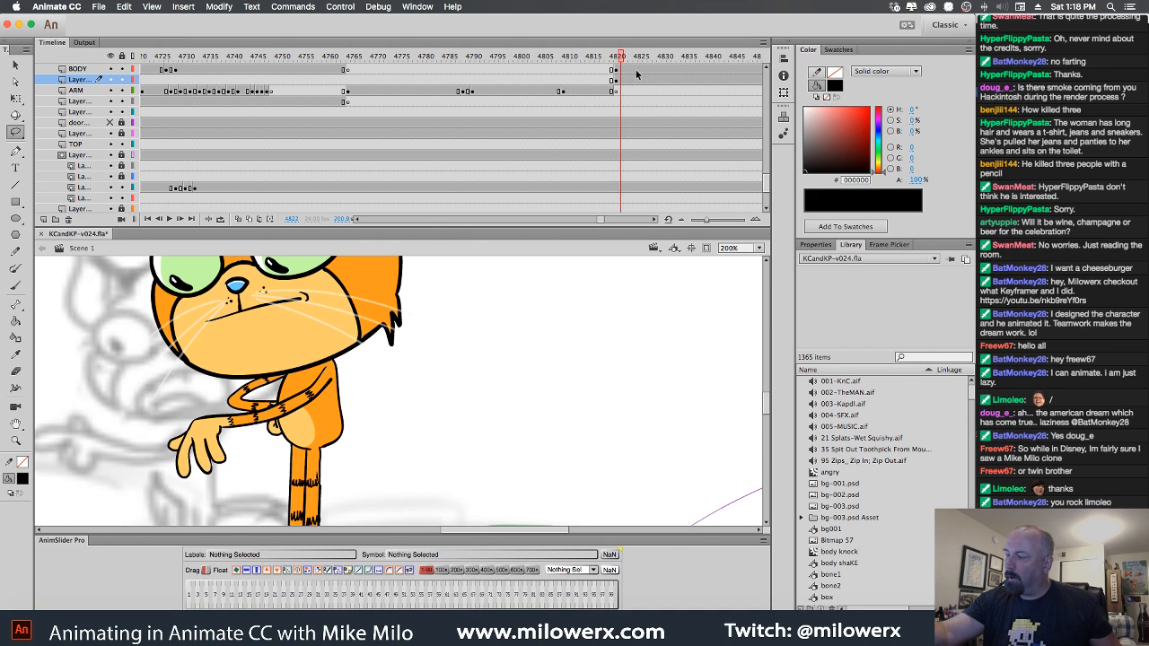
pyautogui.moveTo(620, 58); pyautogui.dragTo(732, 83)
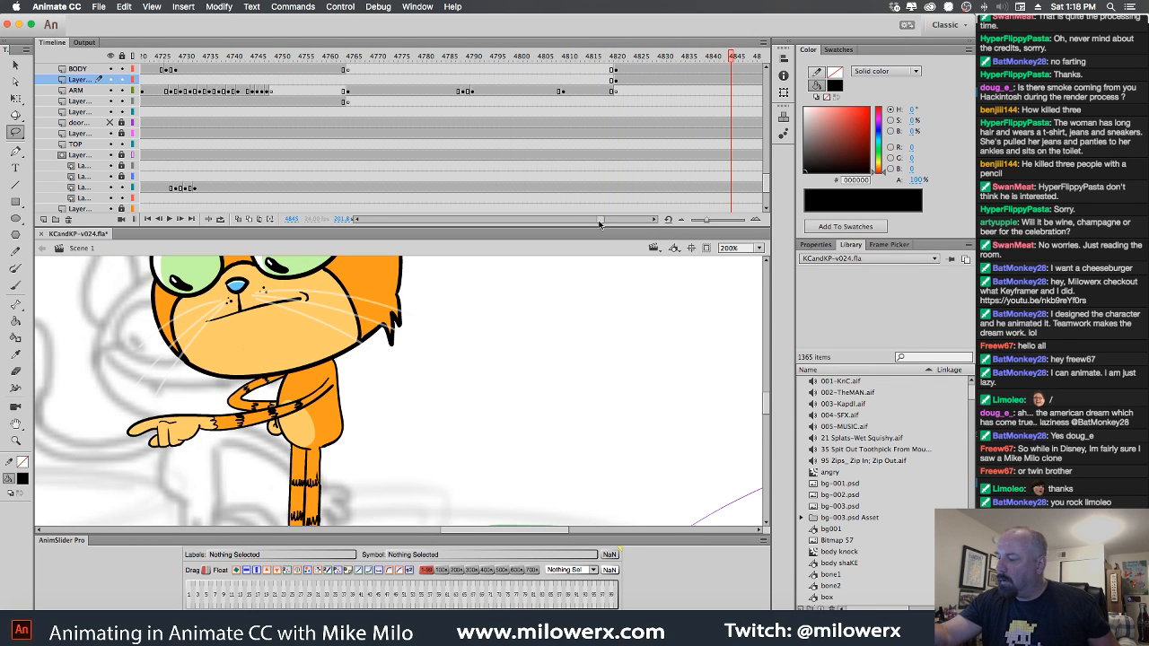
pyautogui.hscroll(5, 601, 220)
pyautogui.click(300, 70)
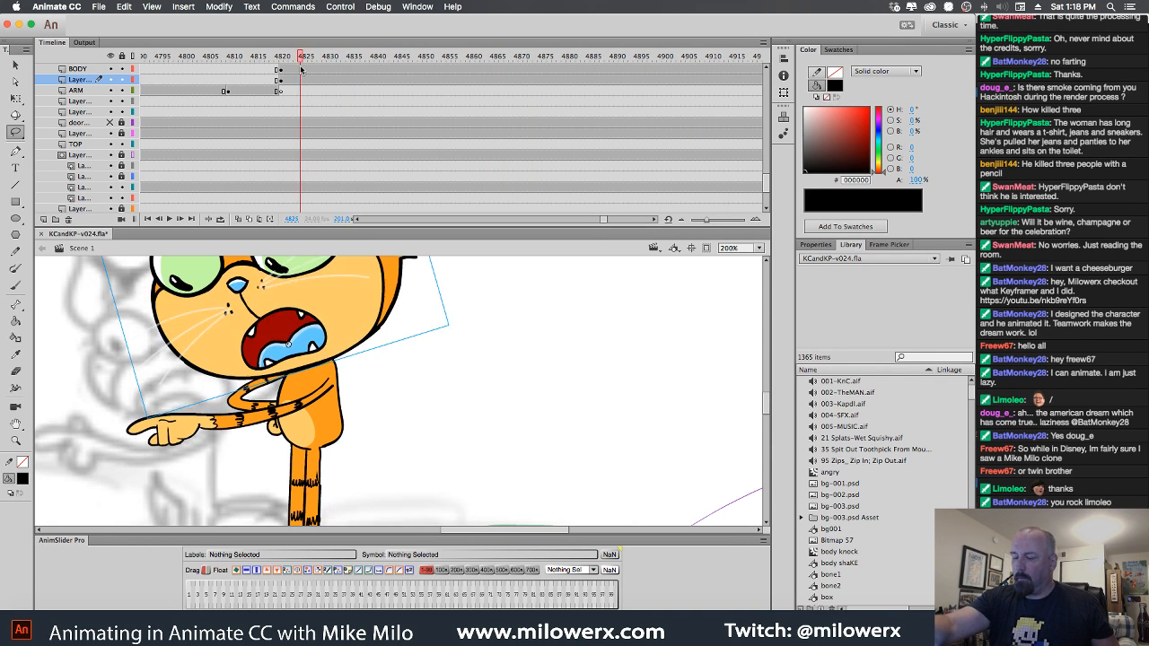
pyautogui.moveTo(301, 69); pyautogui.dragTo(388, 96)
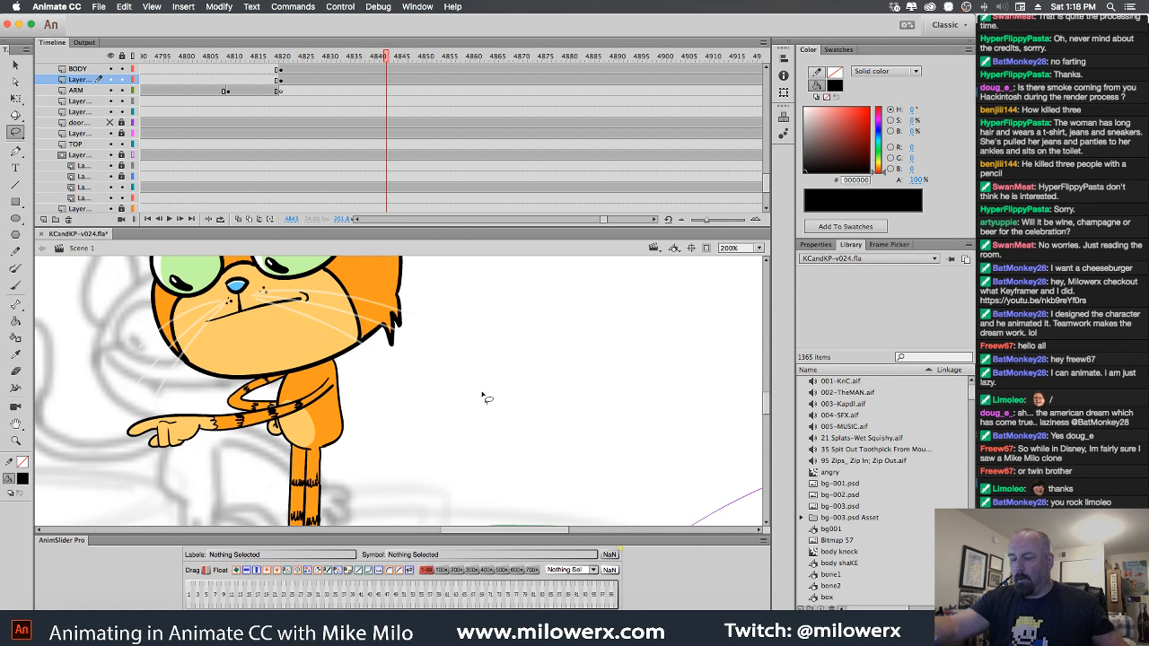
pyautogui.moveTo(575, 372); pyautogui.dragTo(688, 366)
pyautogui.moveTo(522, 419); pyautogui.dragTo(534, 354)
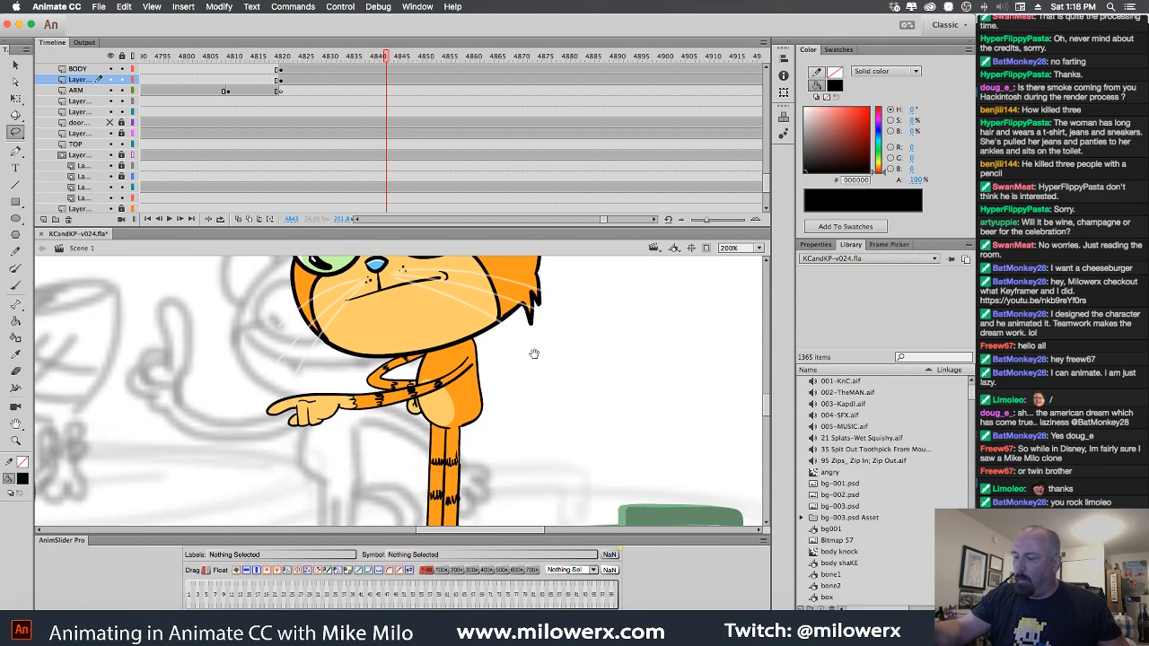
pyautogui.click(390, 70)
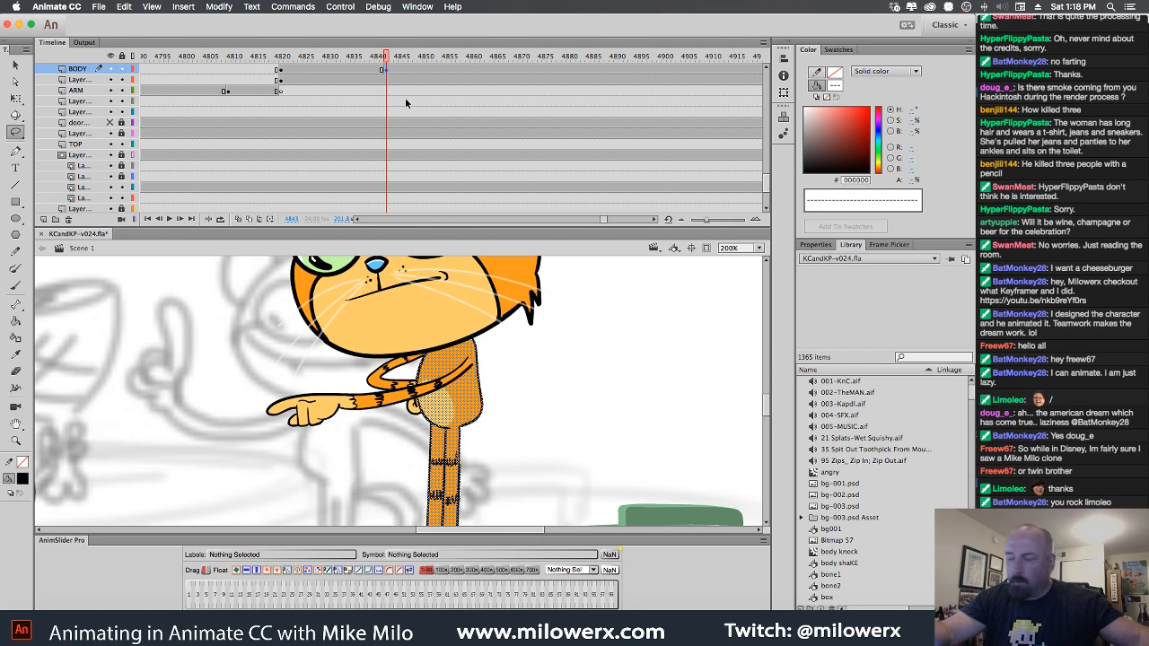
pyautogui.click(489, 327)
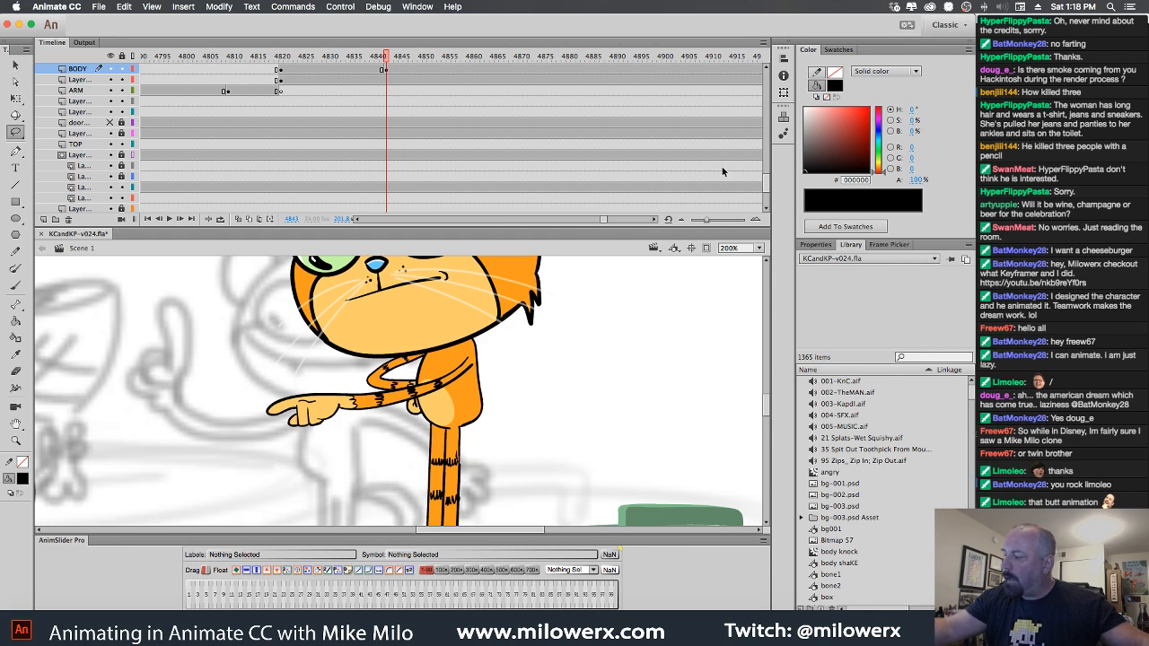
# Select the cat's head and add a keyframe on its layer at frame 4843.
pyautogui.press('v')
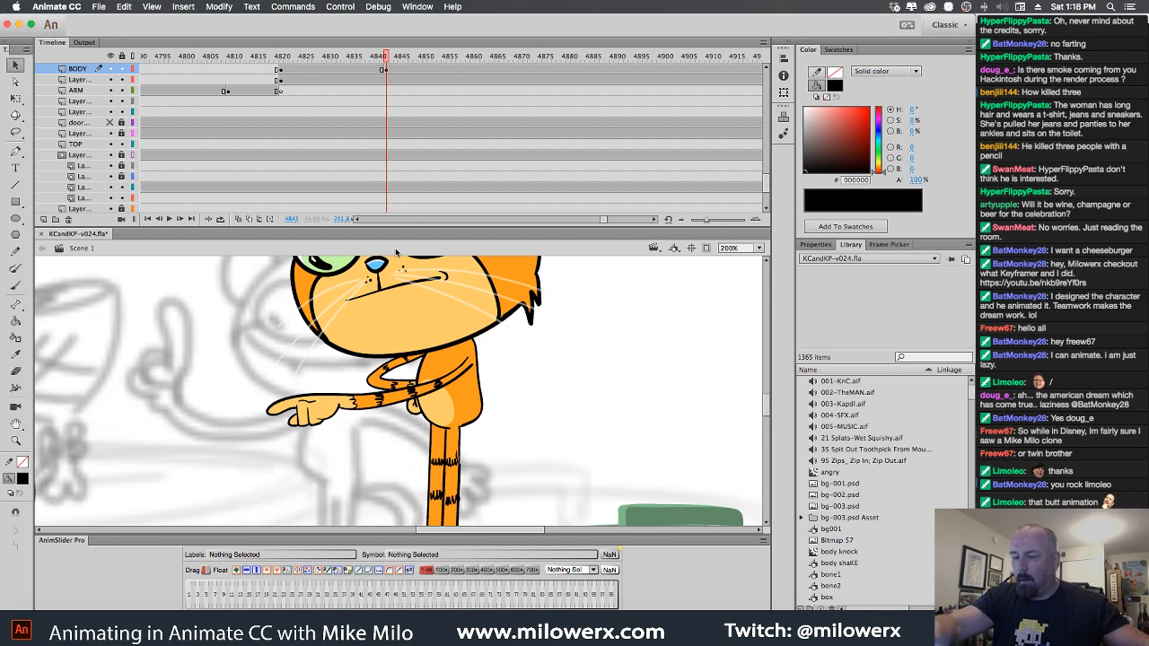
pyautogui.click(446, 305)
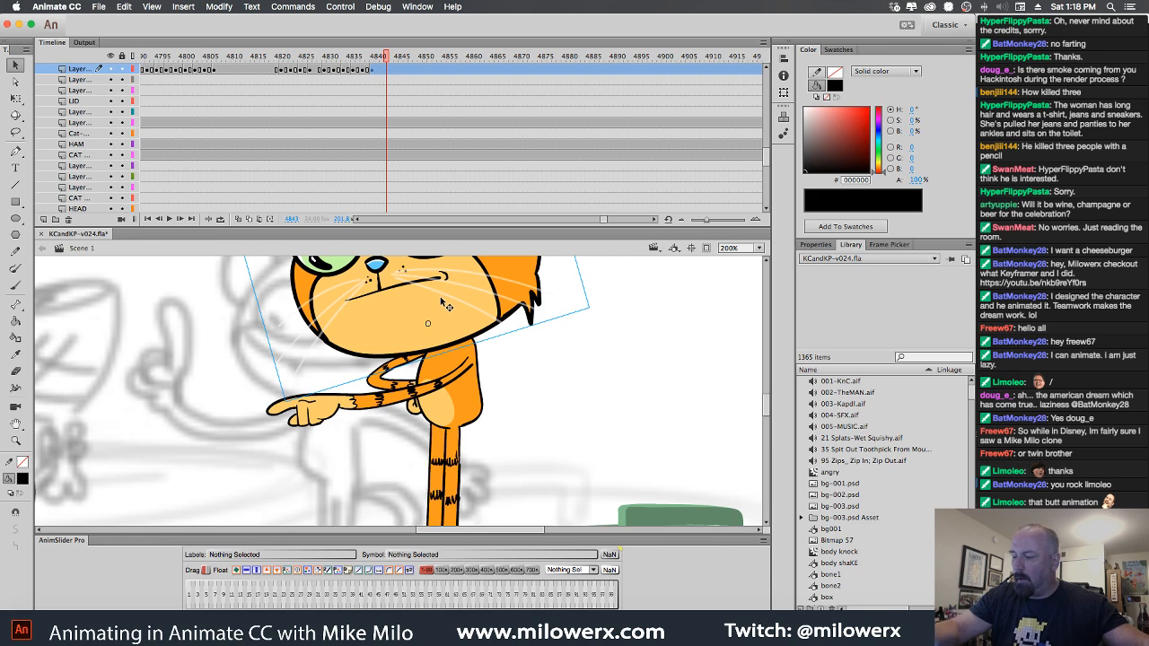
pyautogui.click(388, 72)
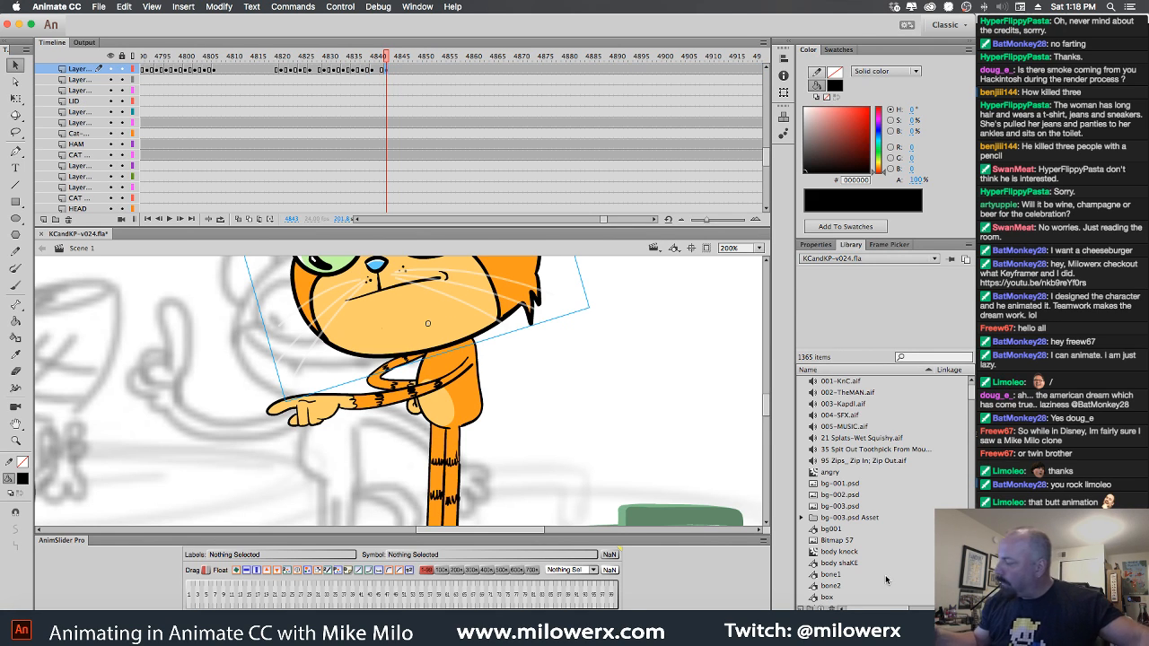
# Browse the head symbol's poses in an enlarged, floating Frame Picker and set the head to pose 48.
pyautogui.click(825, 246)
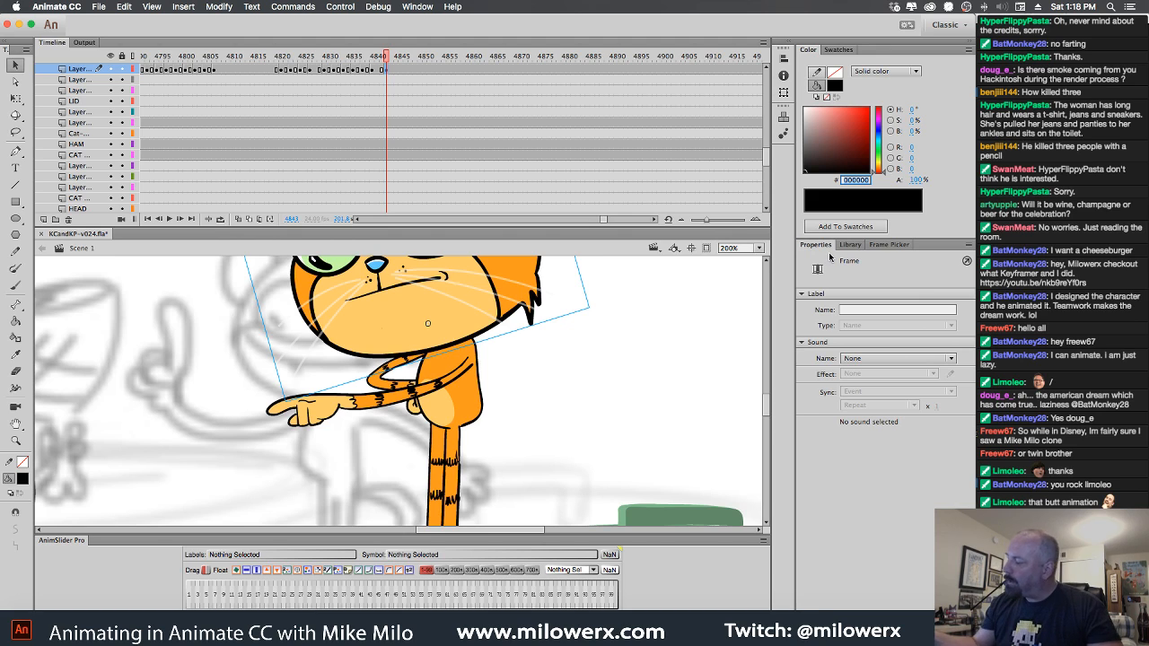
pyautogui.click(520, 299)
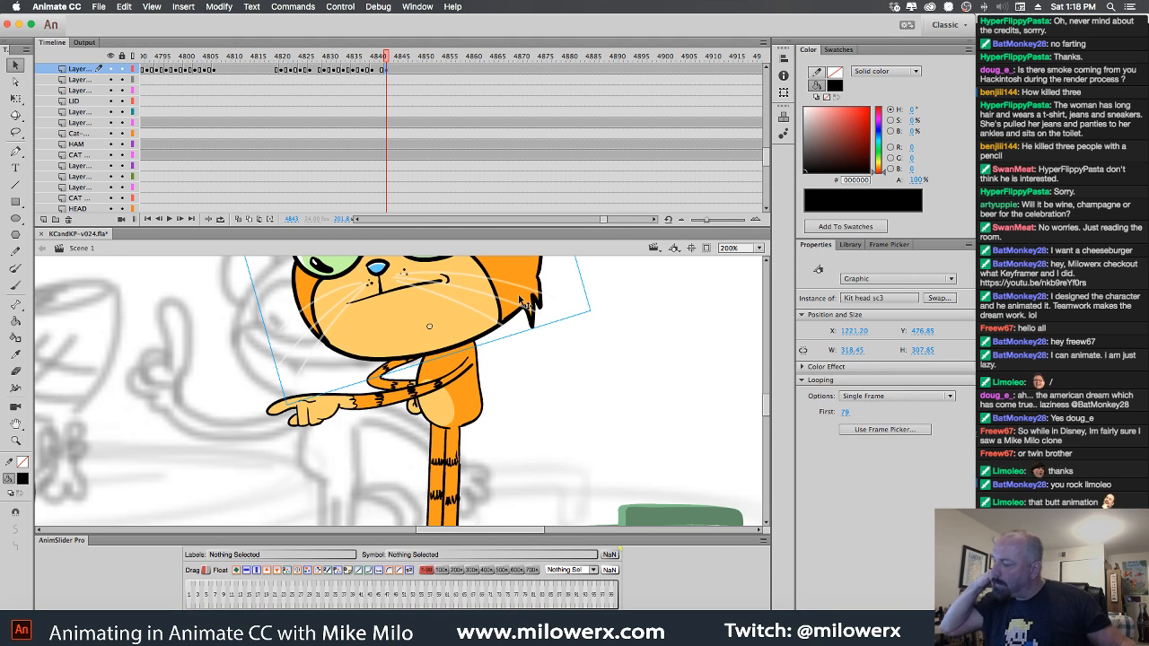
pyautogui.click(890, 431)
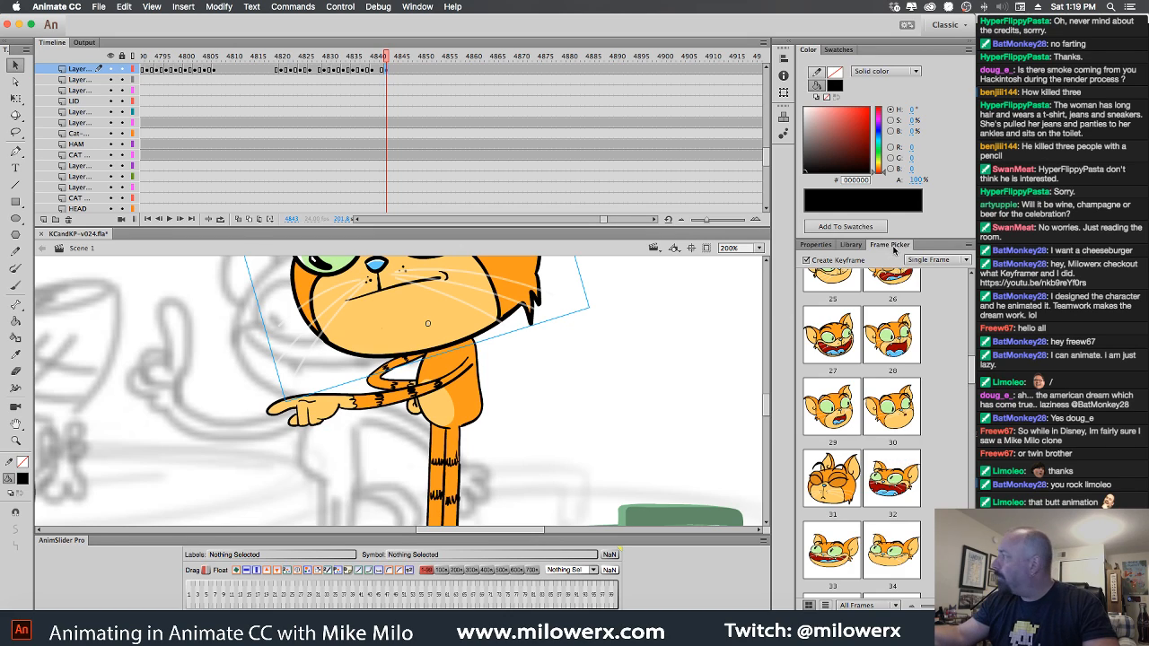
pyautogui.moveTo(893, 250); pyautogui.dragTo(549, 101)
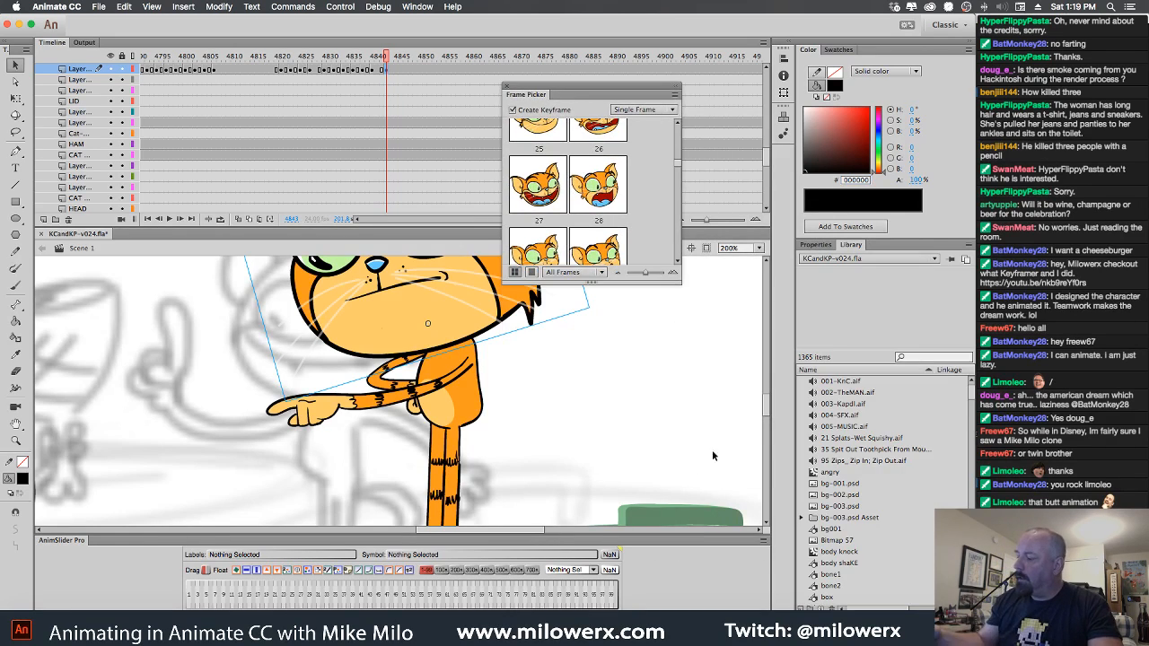
pyautogui.moveTo(681, 286); pyautogui.dragTo(989, 601)
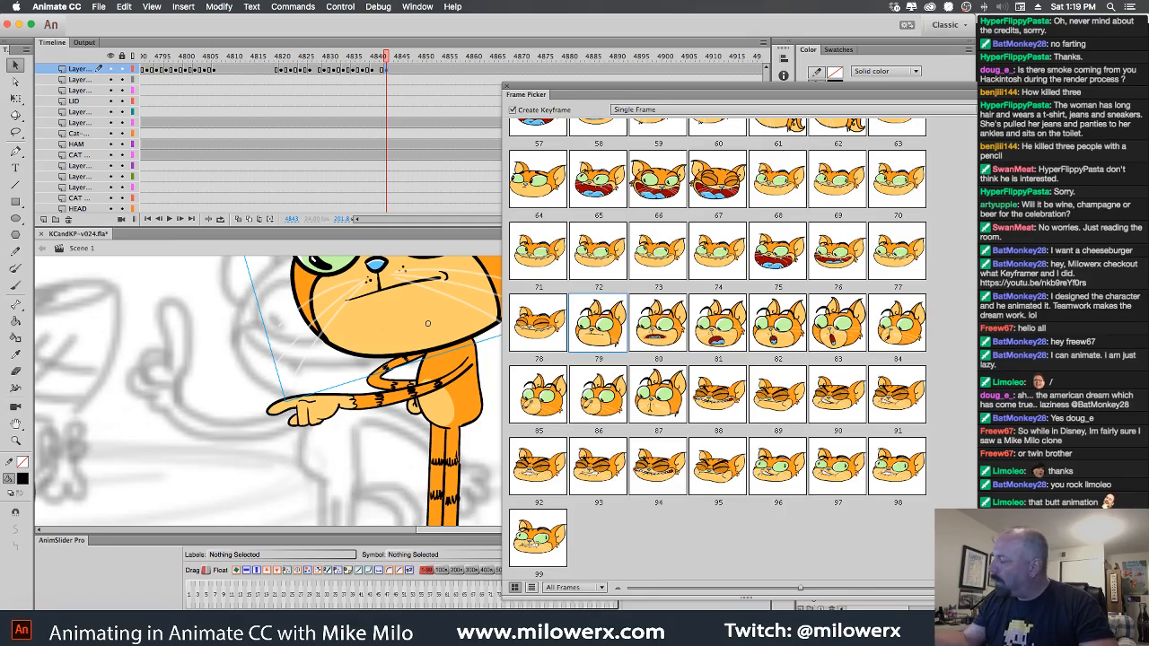
pyautogui.scroll(5, 718, 351)
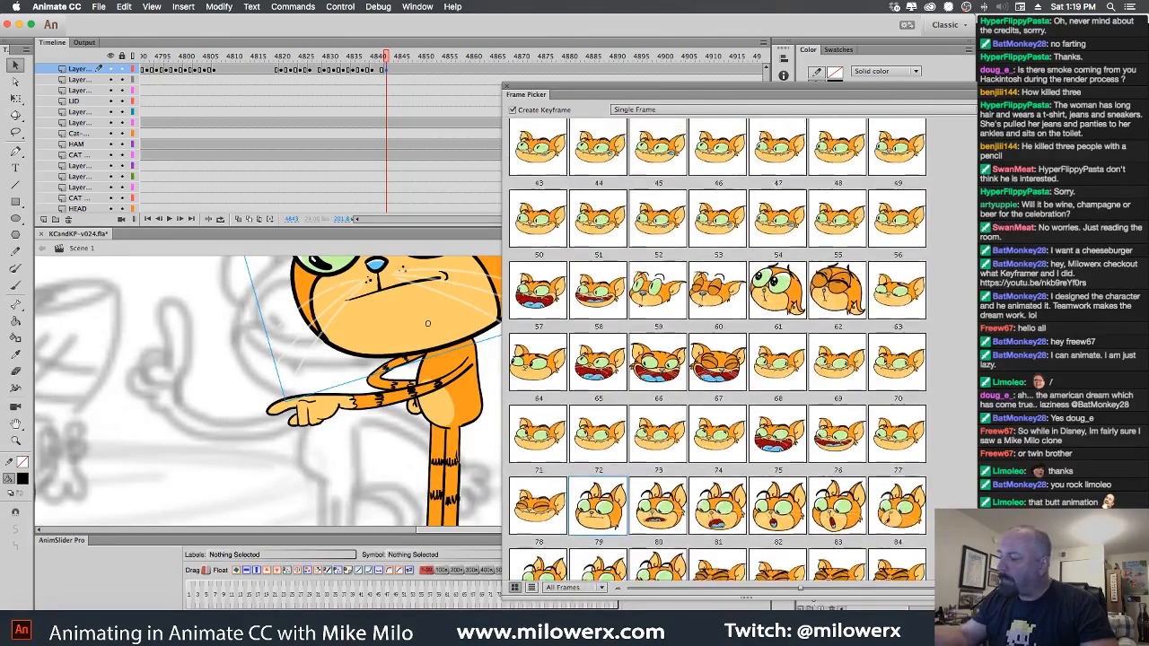
pyautogui.scroll(2, 719, 350)
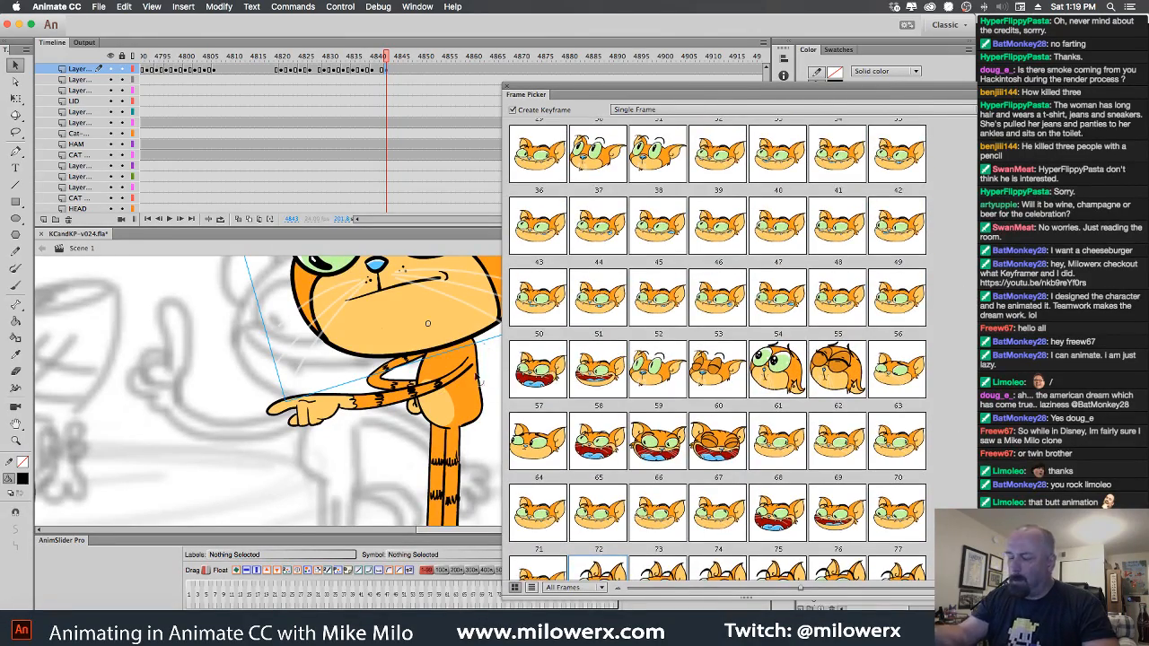
pyautogui.click(543, 307)
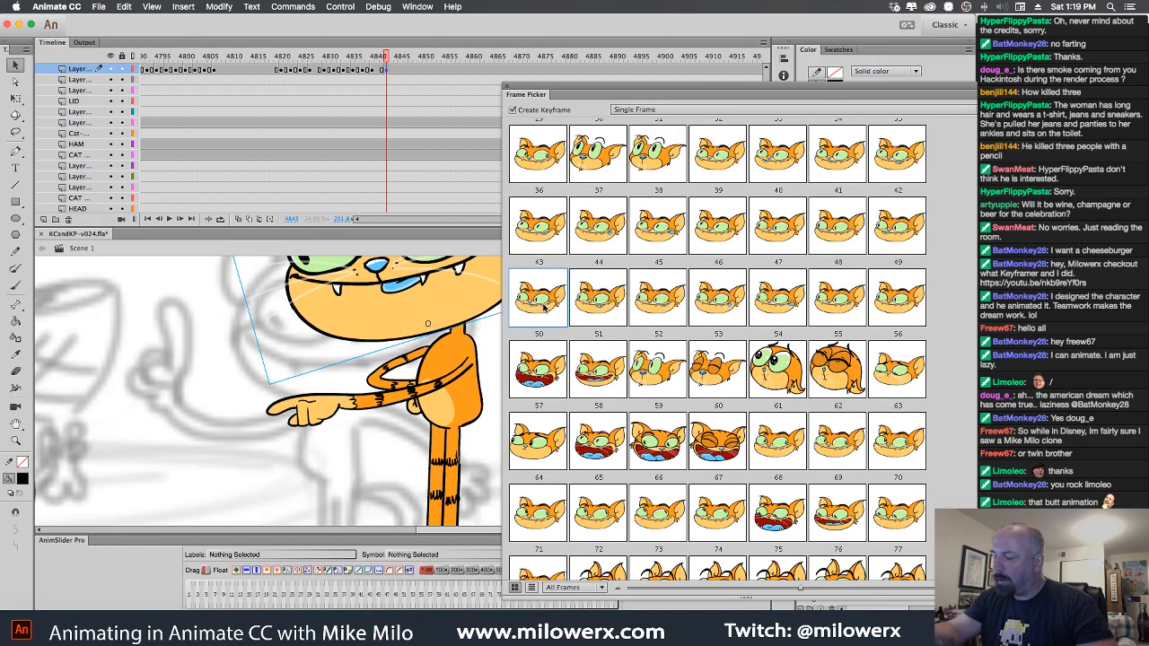
pyautogui.click(855, 237)
# Move the Frame Picker clear of the stage and shift the cat's head slightly so it sits on the neck.
pyautogui.moveTo(541, 97); pyautogui.dragTo(652, 116)
pyautogui.press('super+minus')
pyautogui.moveTo(531, 357); pyautogui.dragTo(513, 359)
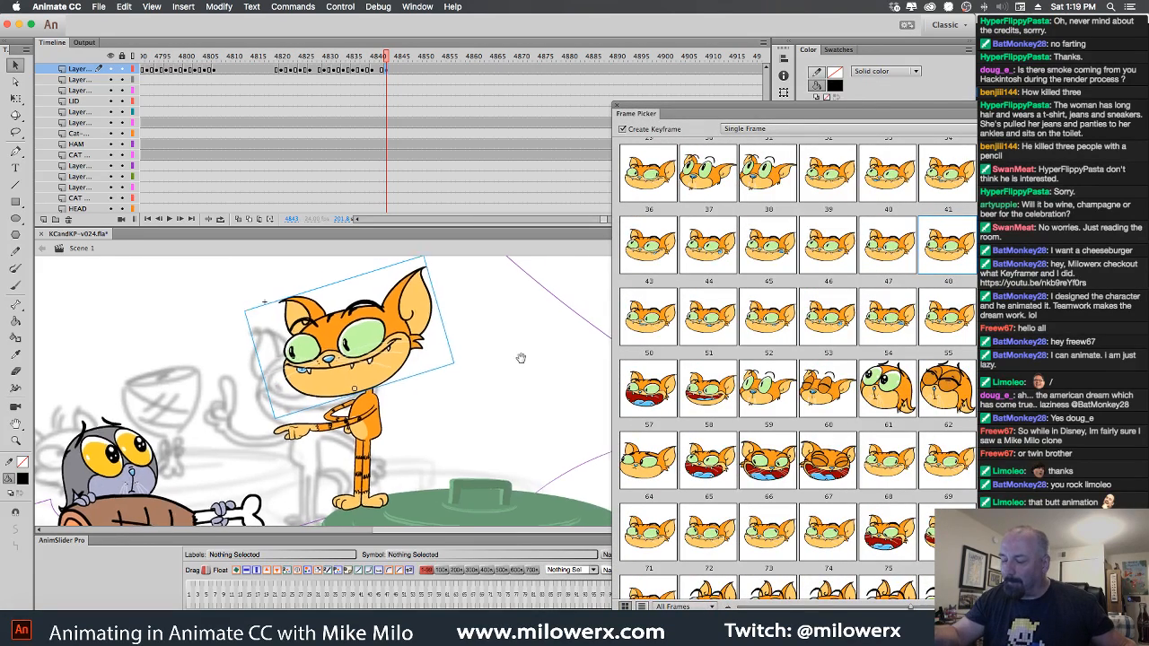
pyautogui.moveTo(409, 336); pyautogui.dragTo(428, 333)
pyautogui.click(507, 330)
# Insert a blank keyframe at frame 4843 on the pointing arm's layer to clear that arm.
pyautogui.keyDown('super'); pyautogui.click(414, 420); pyautogui.keyUp('super')
pyautogui.moveTo(440, 411); pyautogui.dragTo(464, 377)
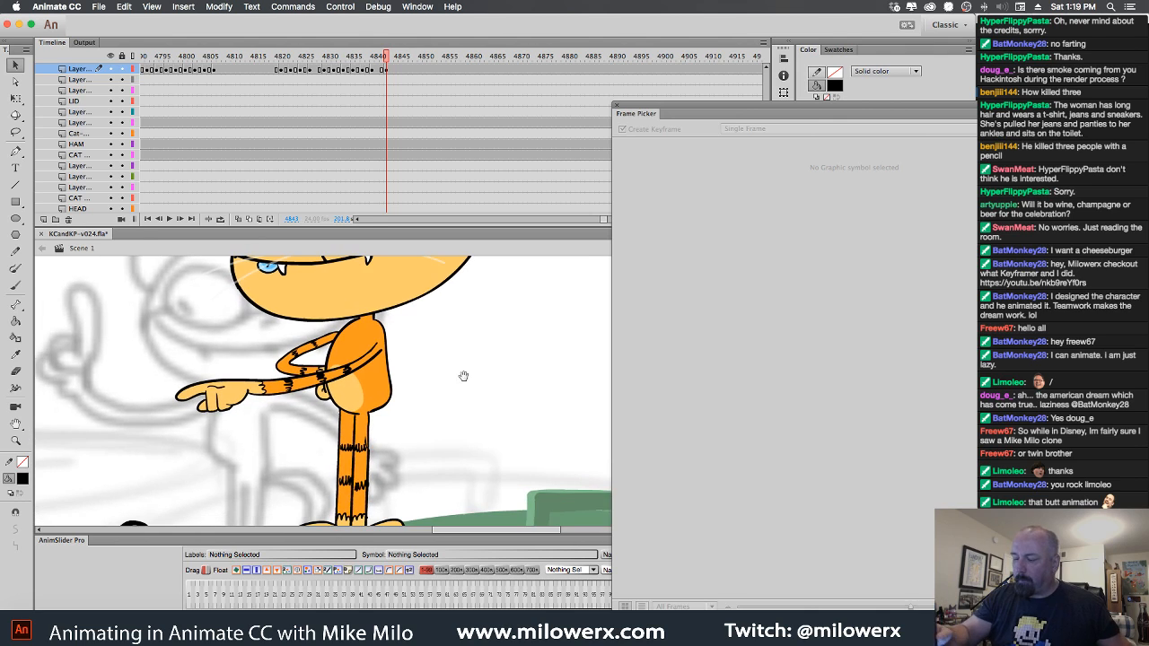
pyautogui.click(364, 373)
pyautogui.click(386, 71)
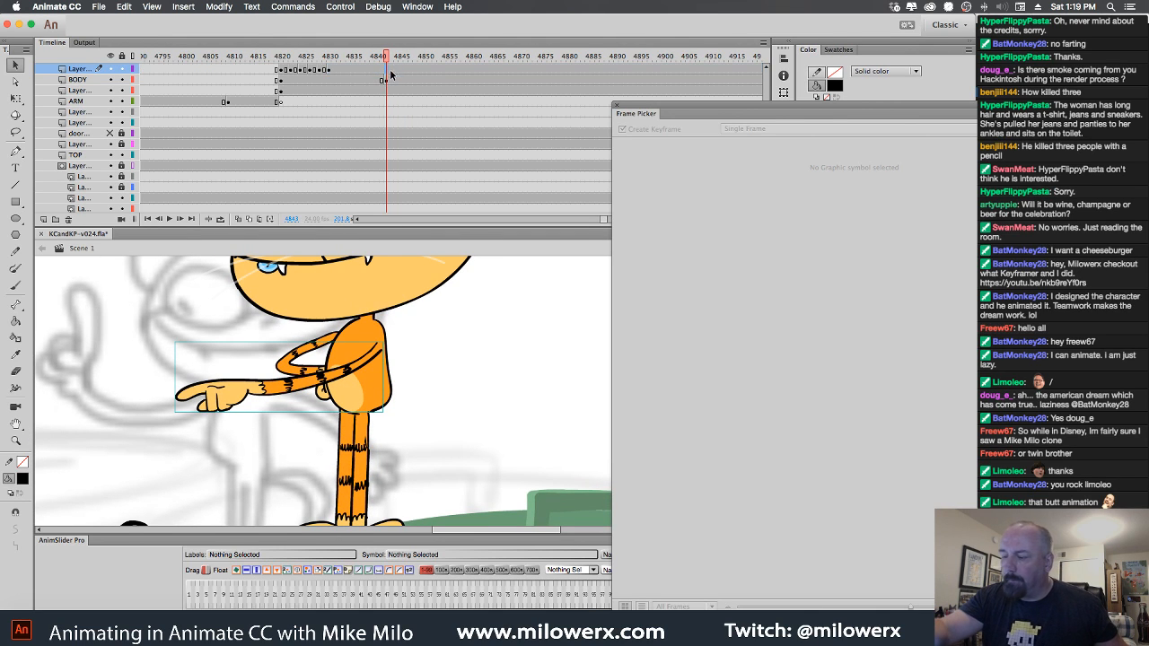
pyautogui.press('F7')
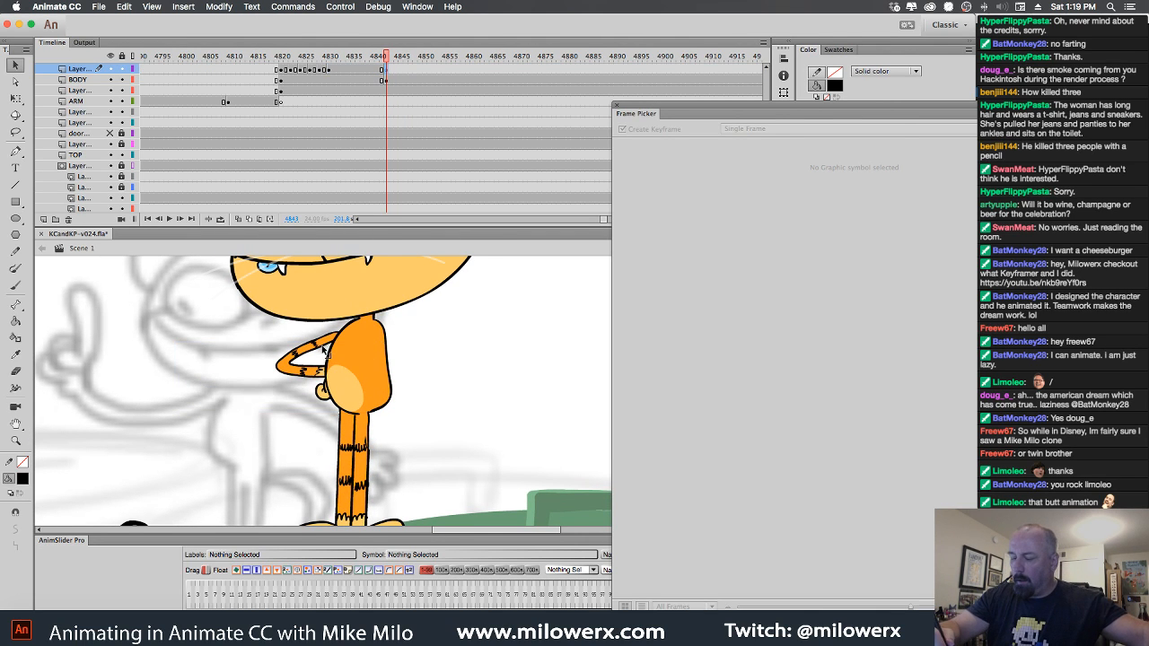
# Insert a blank keyframe at frame 4843 on the bent arm's layer to clear the arm behind the body.
pyautogui.click(334, 354)
pyautogui.click(387, 90)
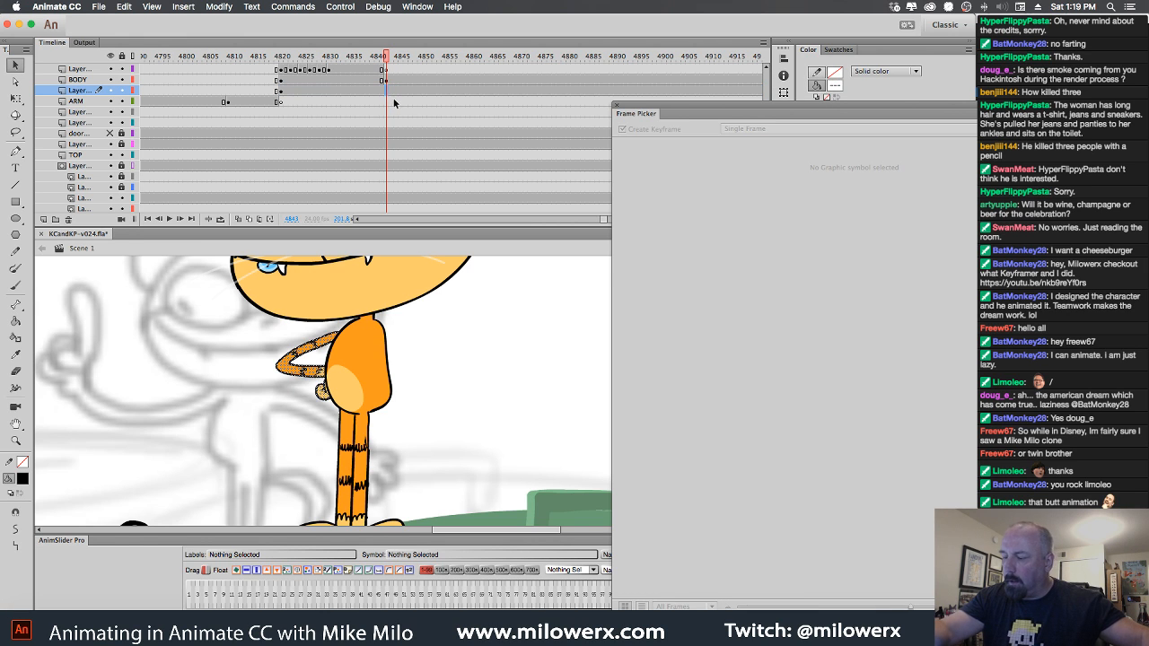
pyautogui.press('F7')
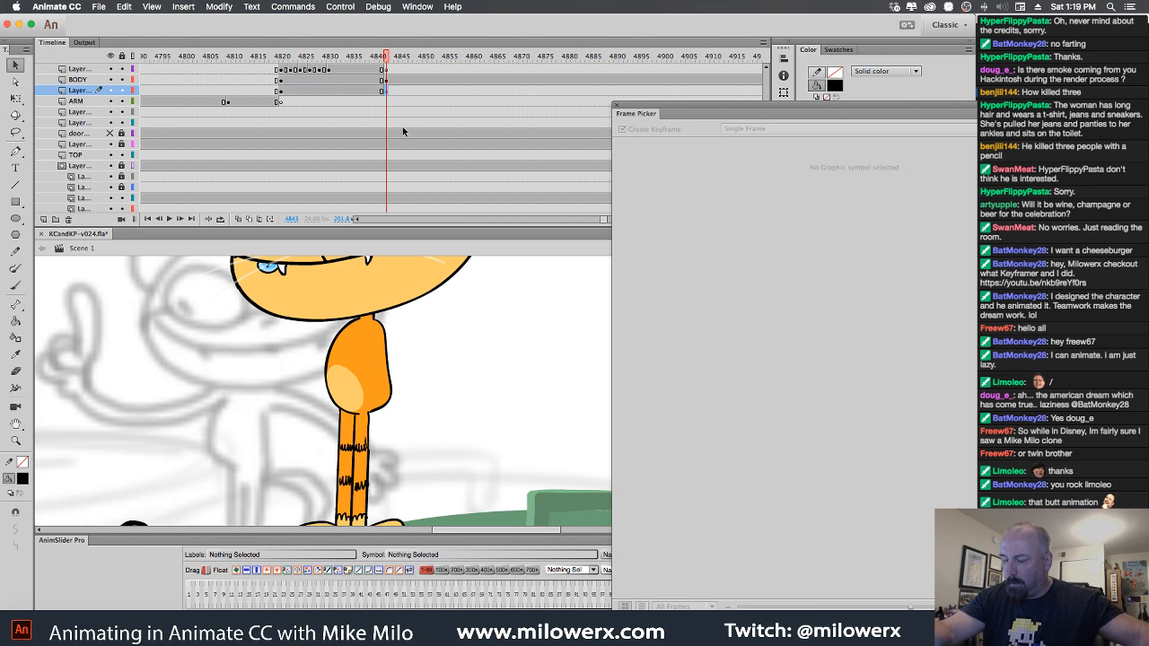
# Try black brush strokes along the sketched raised finger with different brush sizes.
pyautogui.click(16, 285)
pyautogui.hscroll(-5, 428, 422)
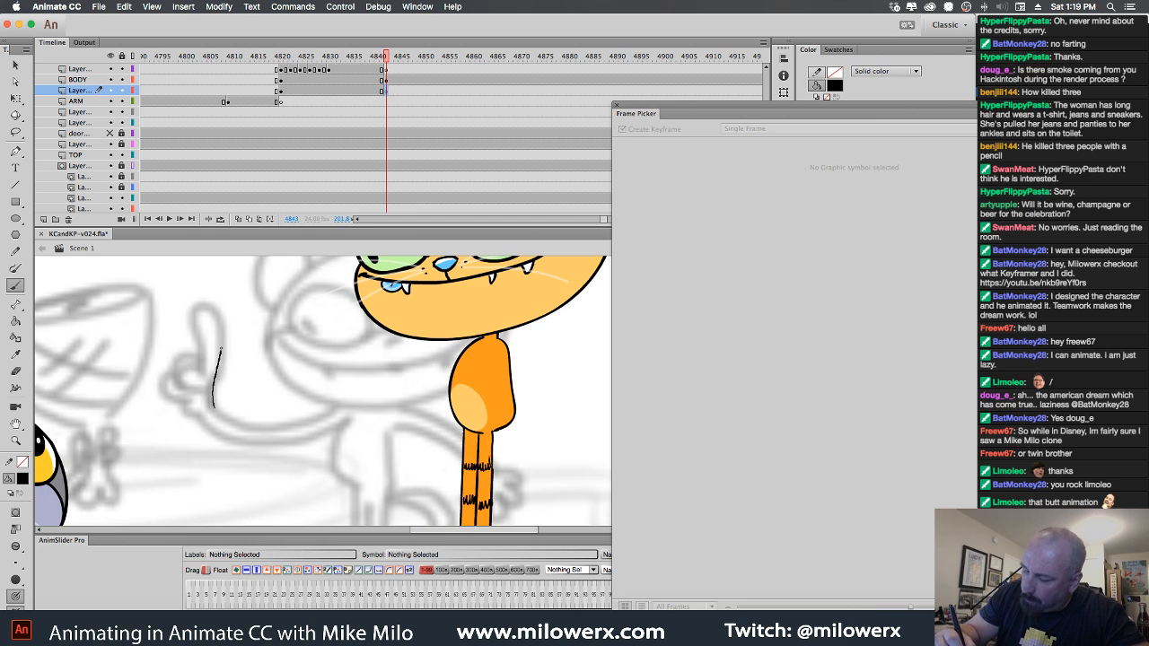
pyautogui.moveTo(220, 348); pyautogui.dragTo(225, 336)
pyautogui.press('super+z')
pyautogui.click(15, 563)
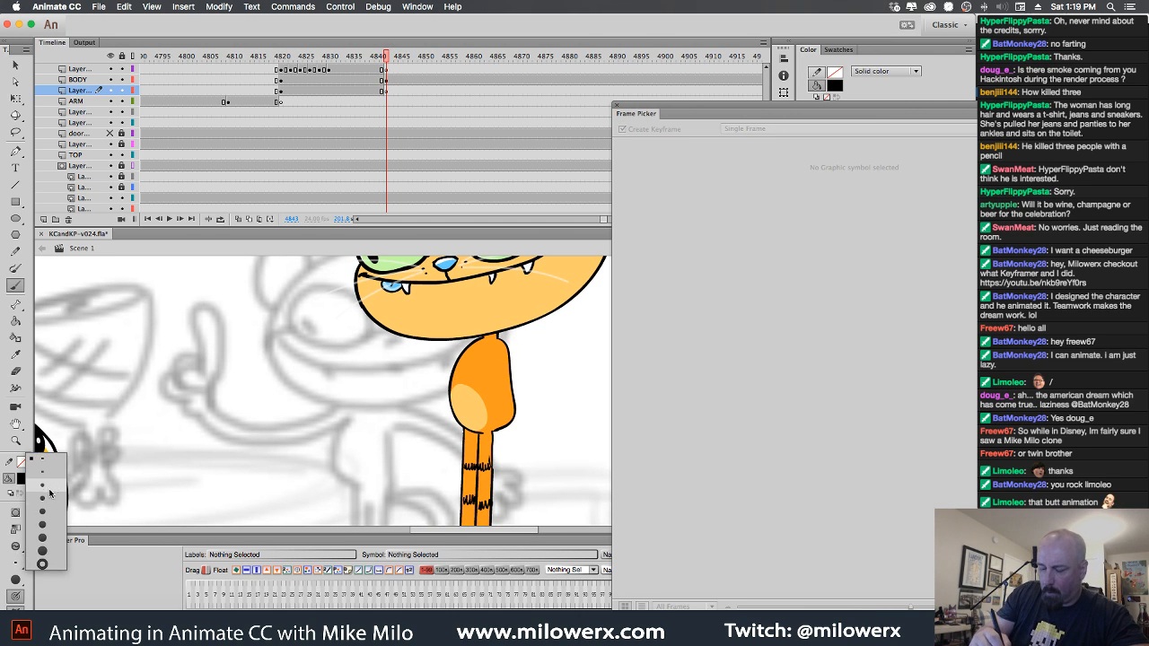
pyautogui.click(49, 492)
pyautogui.moveTo(215, 402); pyautogui.dragTo(219, 316)
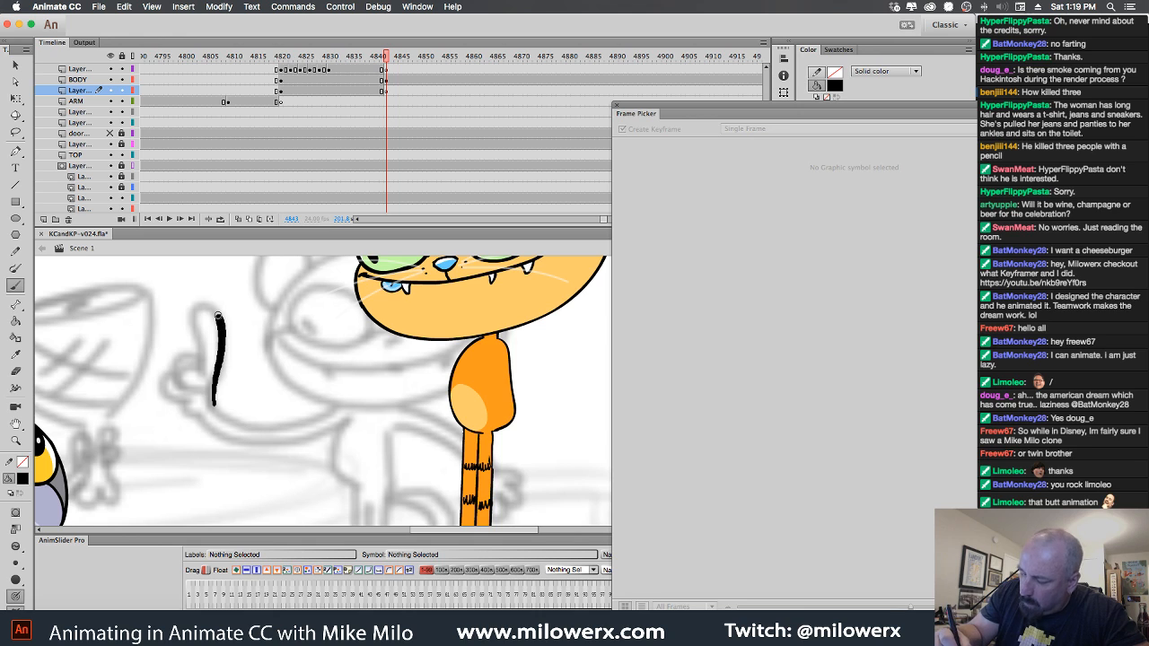
pyautogui.press('super+z')
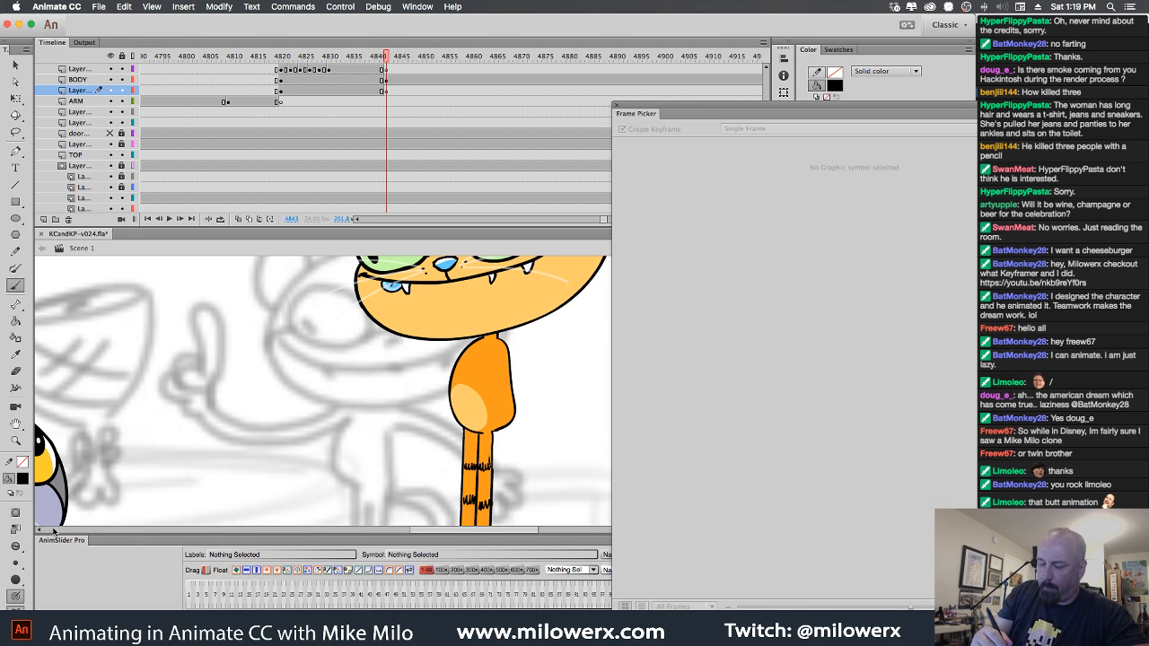
# Readjust the brush size, turn off Zoom size with stage for the brush, and keep the Frame Picker clear of the drawing.
pyautogui.click(17, 563)
pyautogui.click(17, 564)
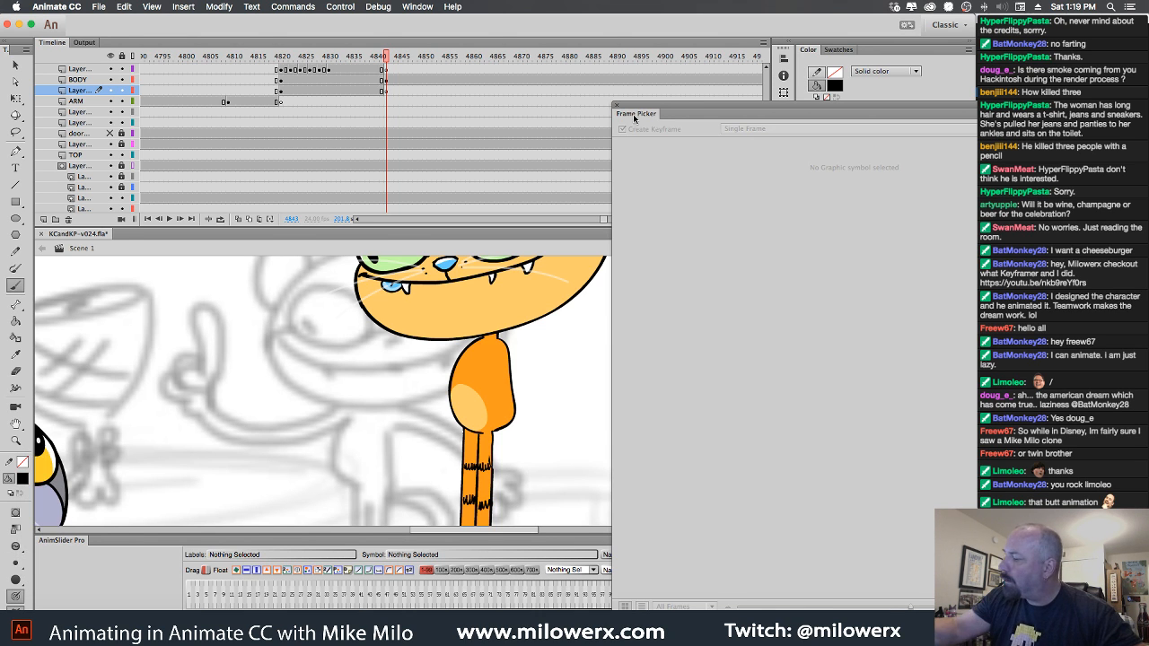
pyautogui.moveTo(634, 117)
pyautogui.mouseDown()
pyautogui.moveTo(311, 124)
pyautogui.moveTo(255, 109)
pyautogui.mouseUp()
pyautogui.click(827, 250)
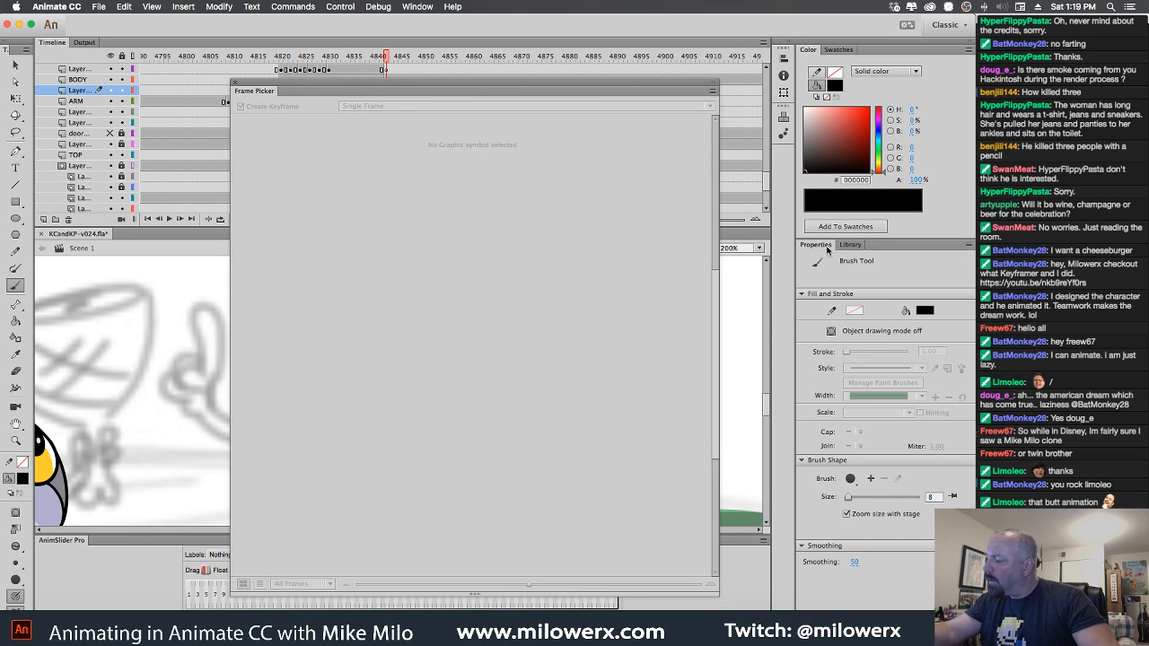
pyautogui.click(846, 514)
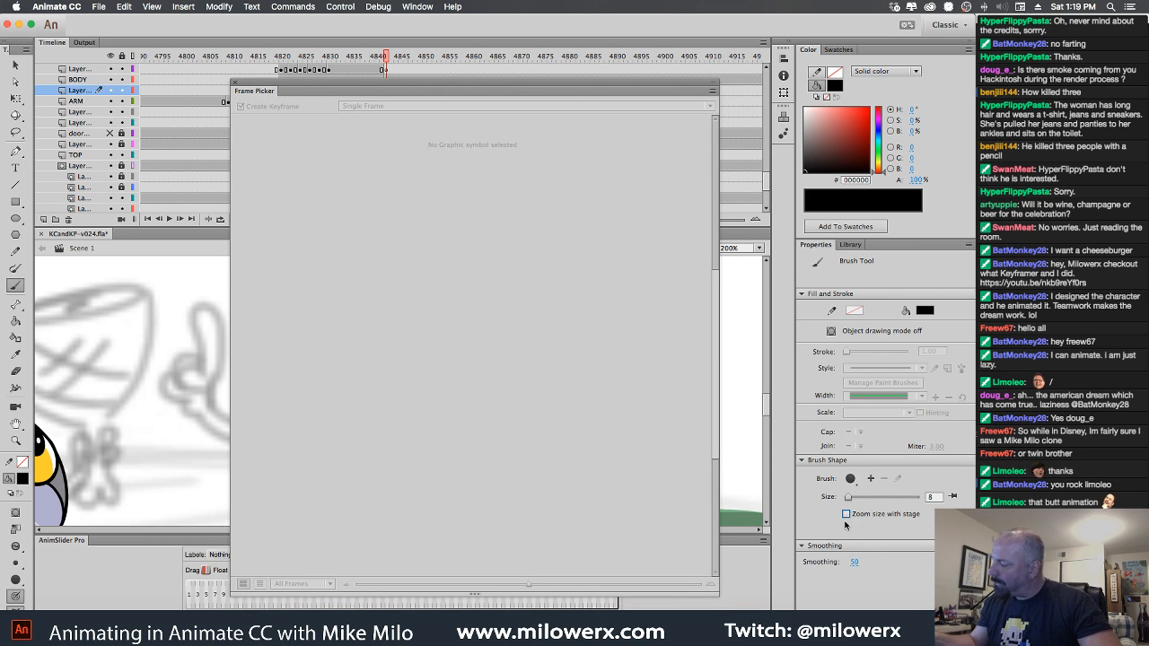
pyautogui.moveTo(264, 93); pyautogui.dragTo(605, 120)
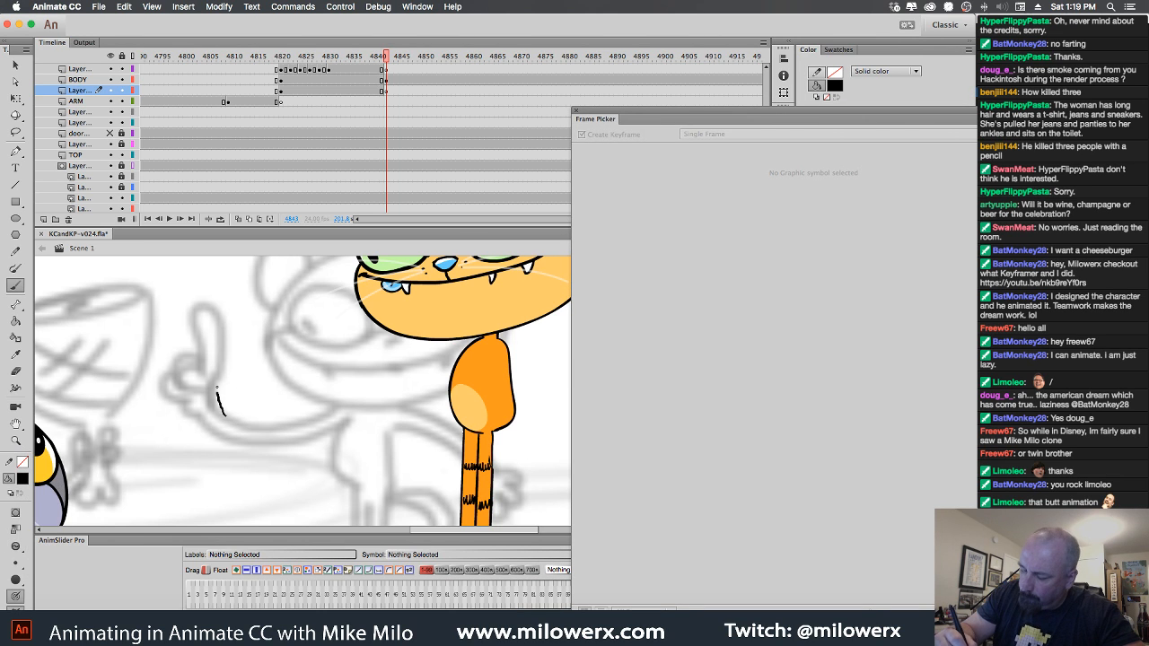
# Ink the outline of the hand with its raised index finger and the long curved arm over the sketch in black.
pyautogui.moveTo(217, 388); pyautogui.dragTo(219, 326)
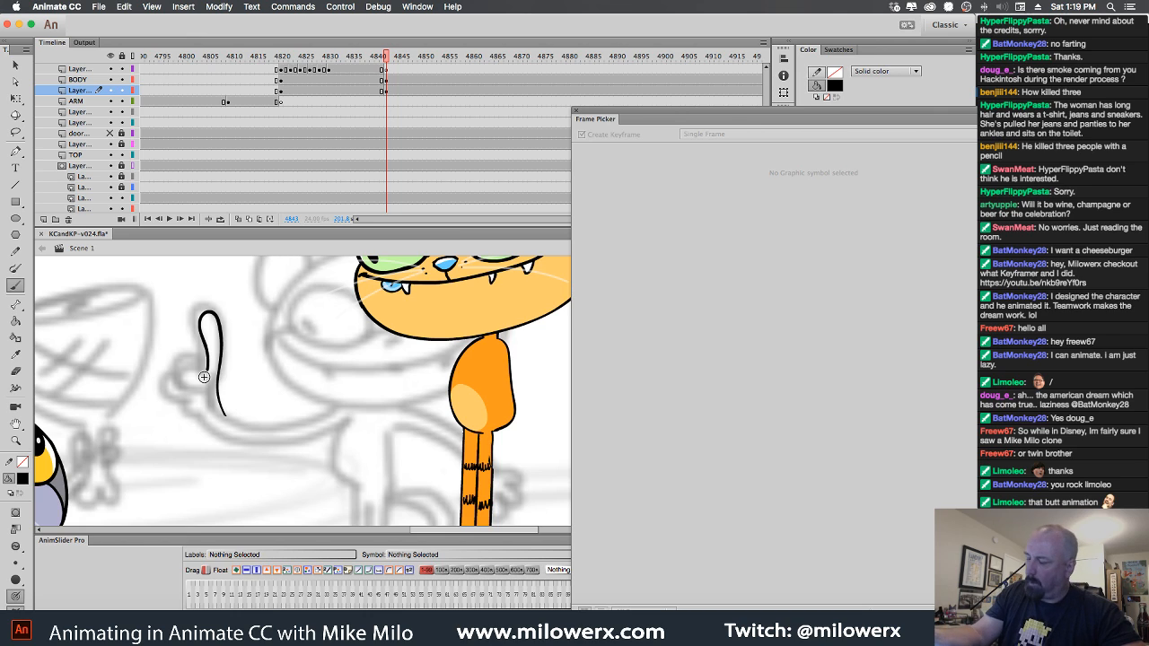
pyautogui.moveTo(205, 362)
pyautogui.mouseDown()
pyautogui.moveTo(208, 387)
pyautogui.moveTo(205, 361)
pyautogui.moveTo(182, 359)
pyautogui.moveTo(184, 403)
pyautogui.moveTo(200, 406)
pyautogui.mouseUp()
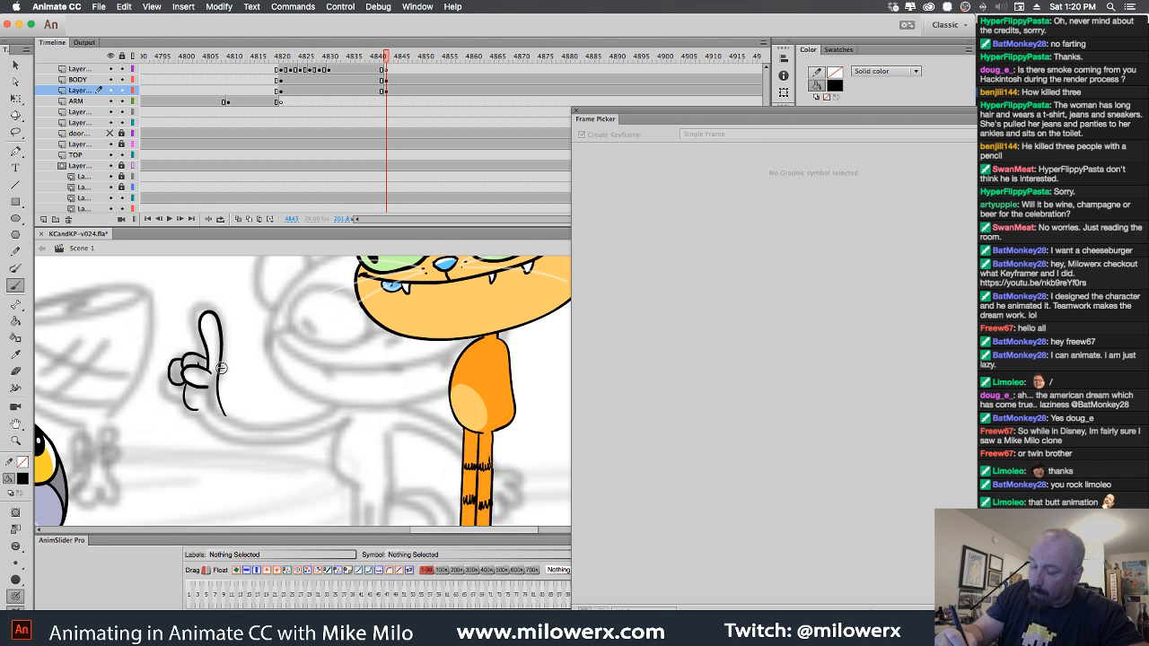
pyautogui.press('super+z')
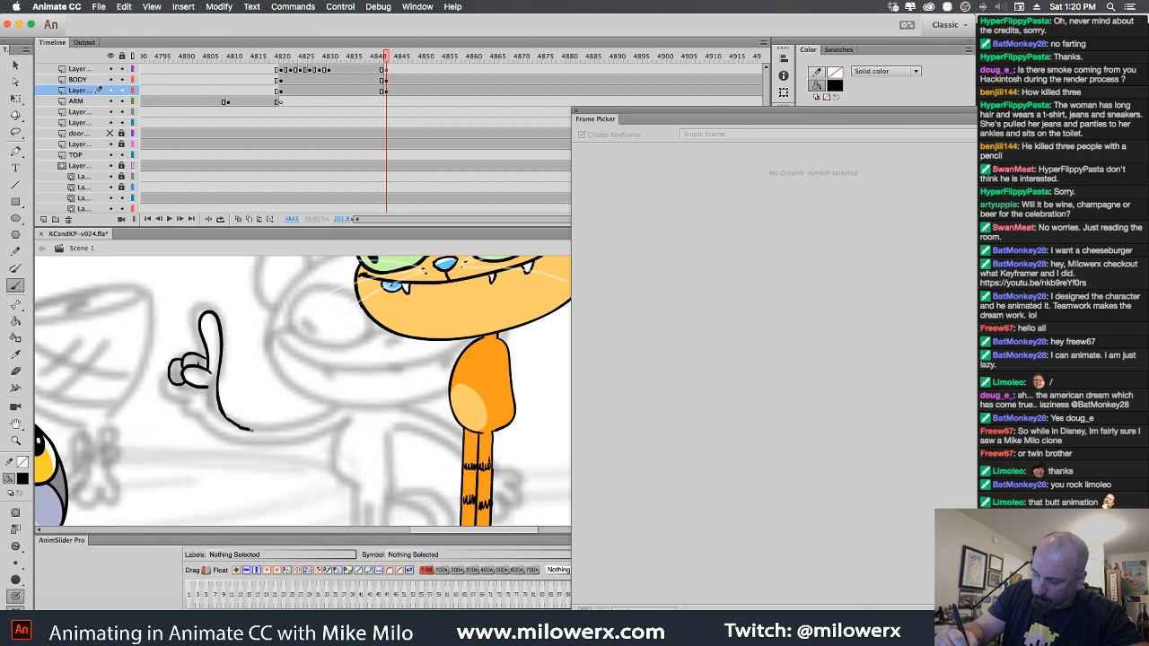
pyautogui.moveTo(252, 430)
pyautogui.mouseDown()
pyautogui.moveTo(313, 431)
pyautogui.moveTo(368, 402)
pyautogui.moveTo(338, 433)
pyautogui.moveTo(300, 444)
pyautogui.moveTo(245, 443)
pyautogui.moveTo(209, 405)
pyautogui.mouseUp()
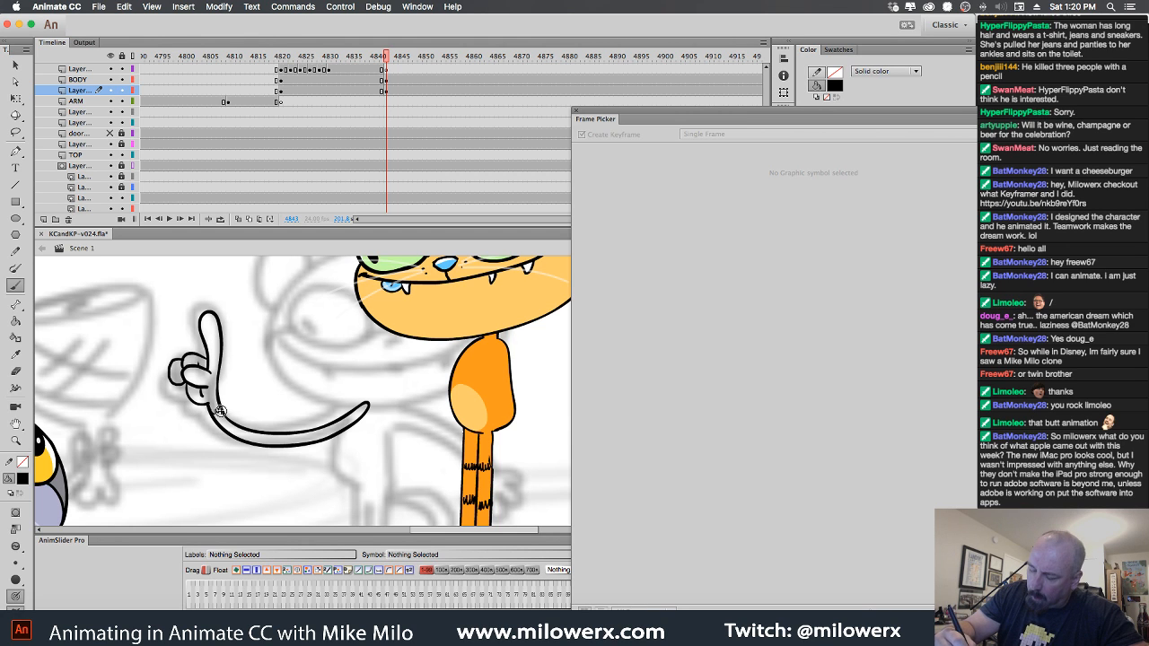
# Fill the curved arm with orange using the Paint Bucket, adjusting its gap size option.
pyautogui.click(25, 479)
pyautogui.click(75, 437)
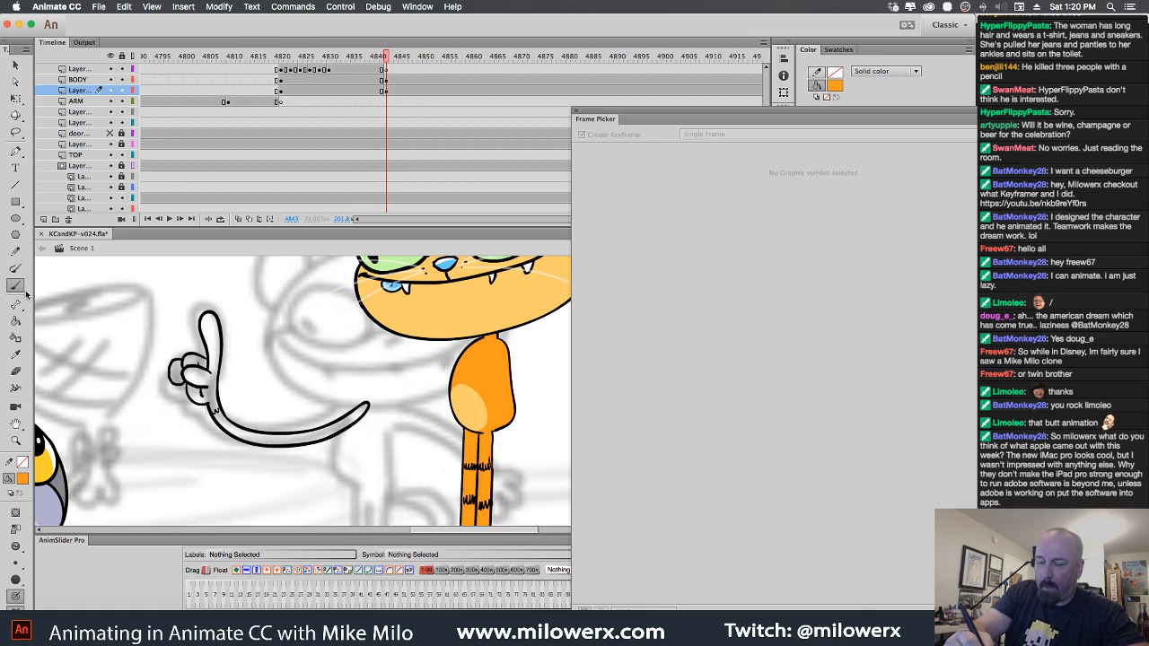
pyautogui.click(18, 321)
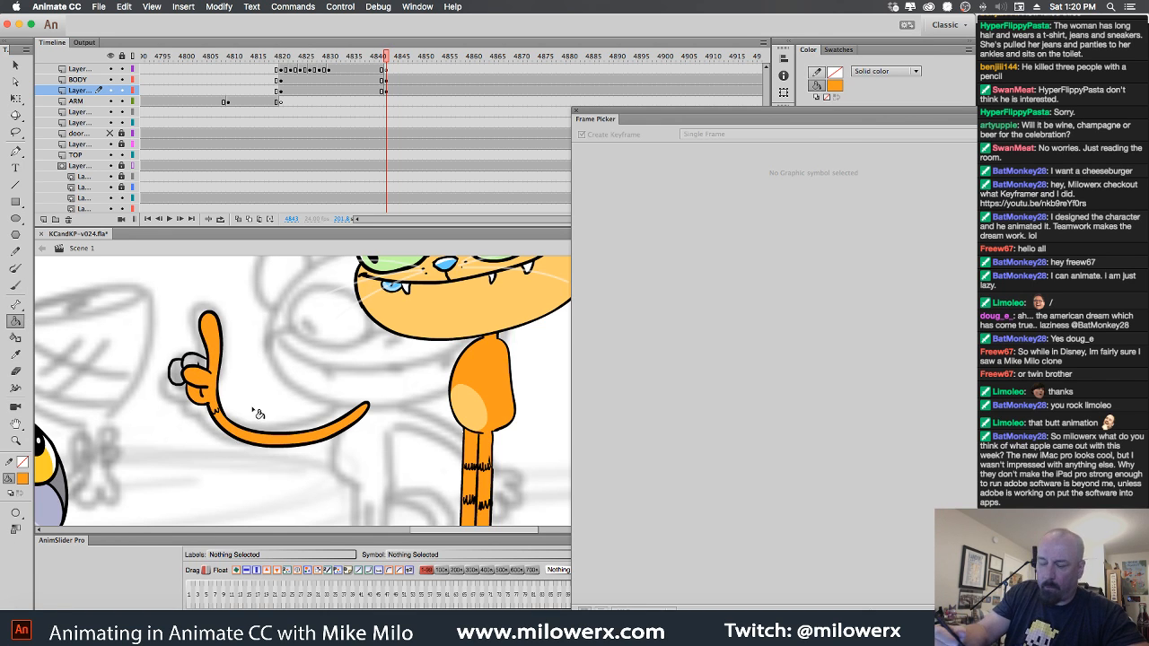
pyautogui.click(15, 514)
pyautogui.click(53, 525)
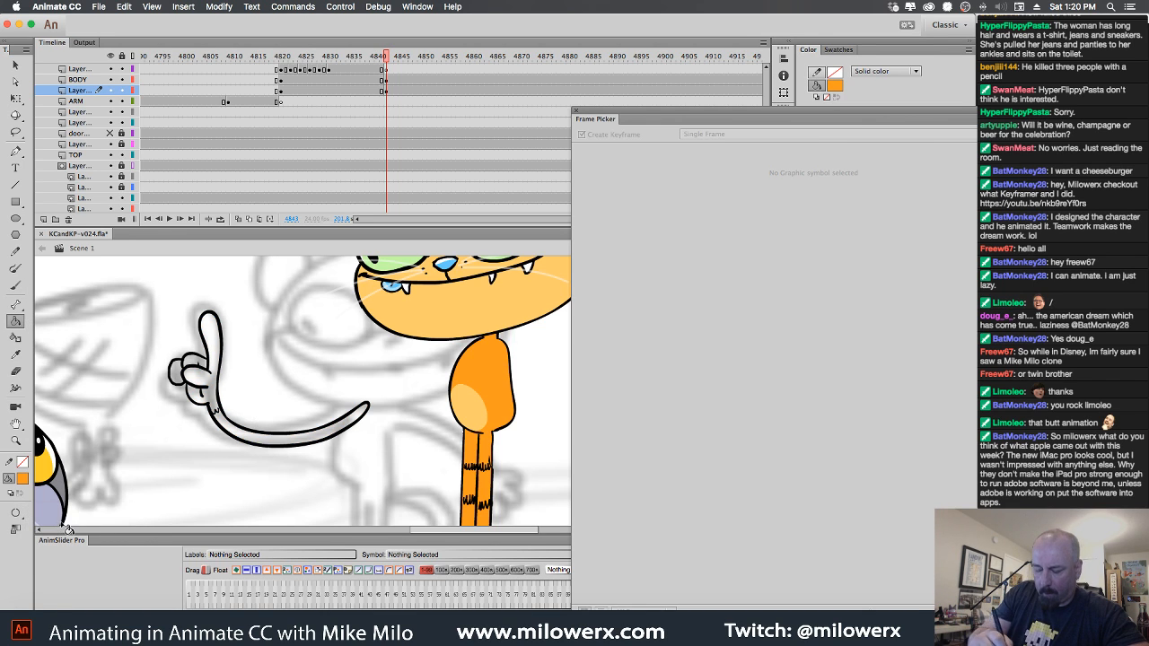
pyautogui.click(232, 430)
# Fill the raised hand and its fingers with light orange.
pyautogui.click(24, 483)
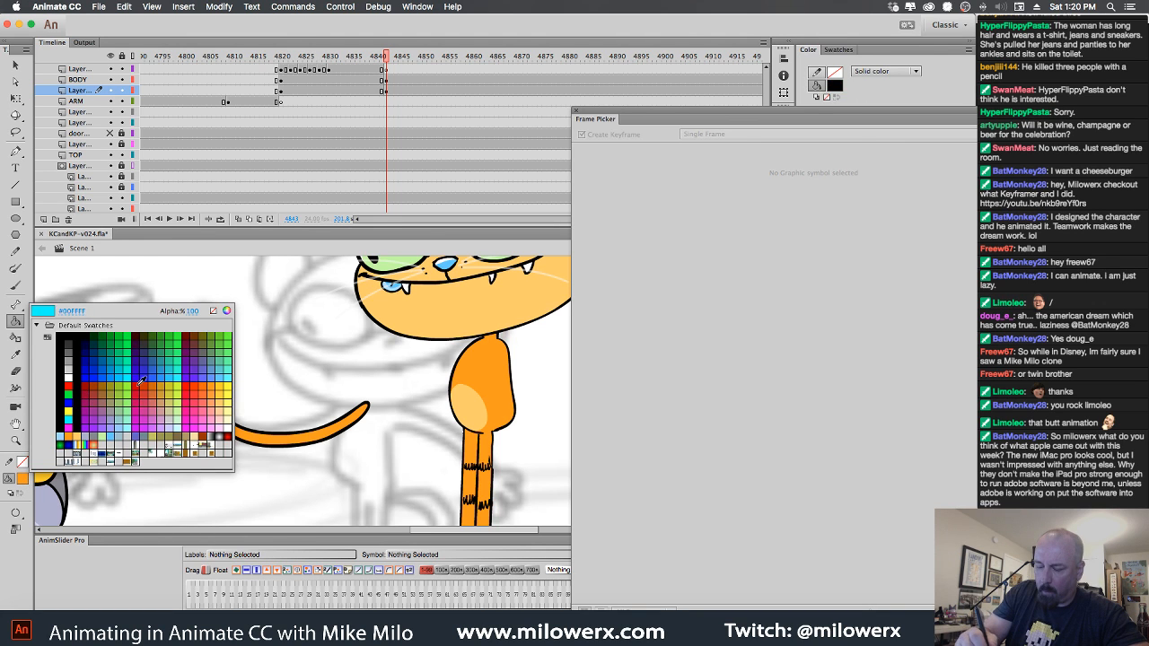
pyautogui.click(208, 393)
pyautogui.click(213, 368)
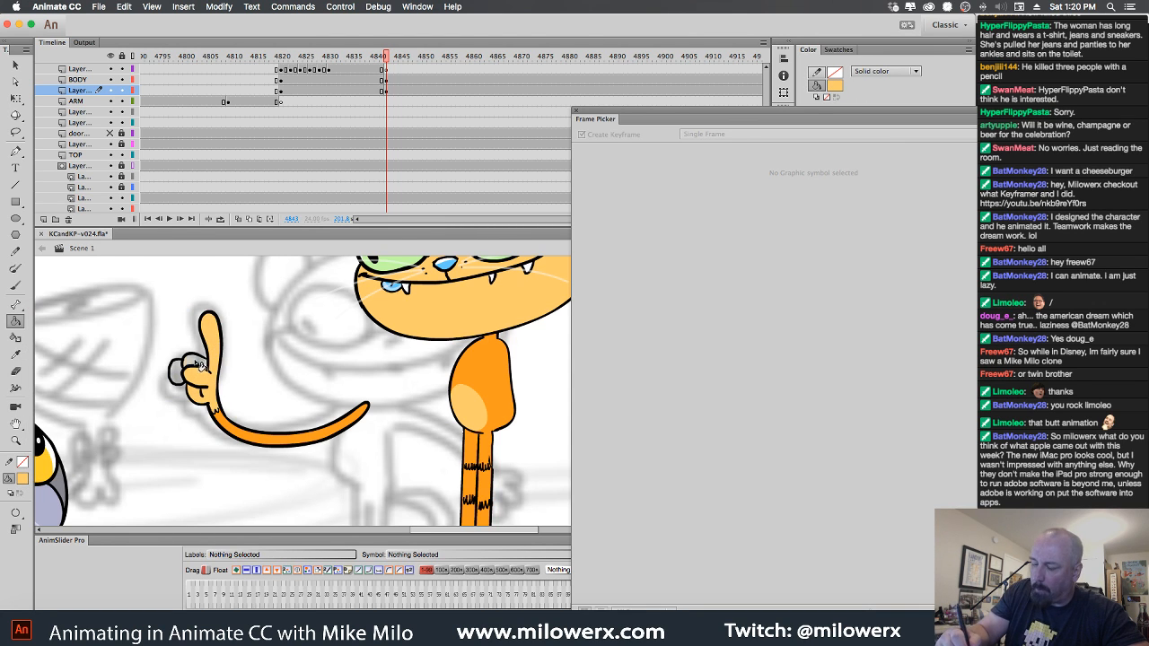
pyautogui.click(197, 368)
# Brush black fur stripes along the curved orange arm.
pyautogui.click(15, 285)
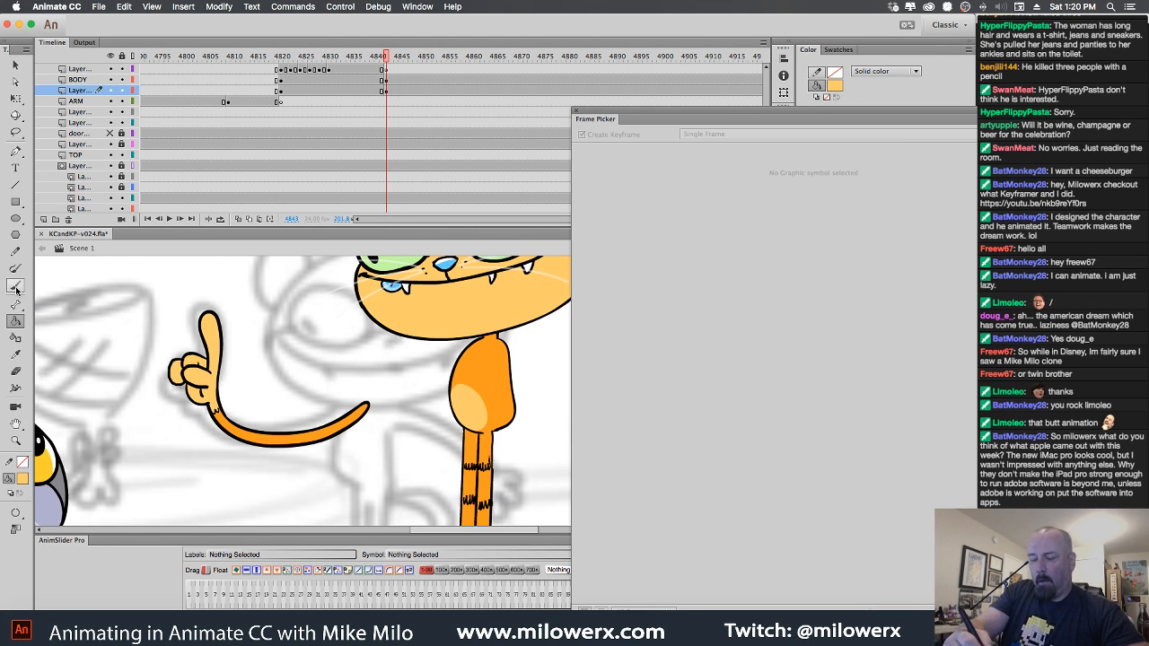
pyautogui.click(23, 480)
pyautogui.click(77, 372)
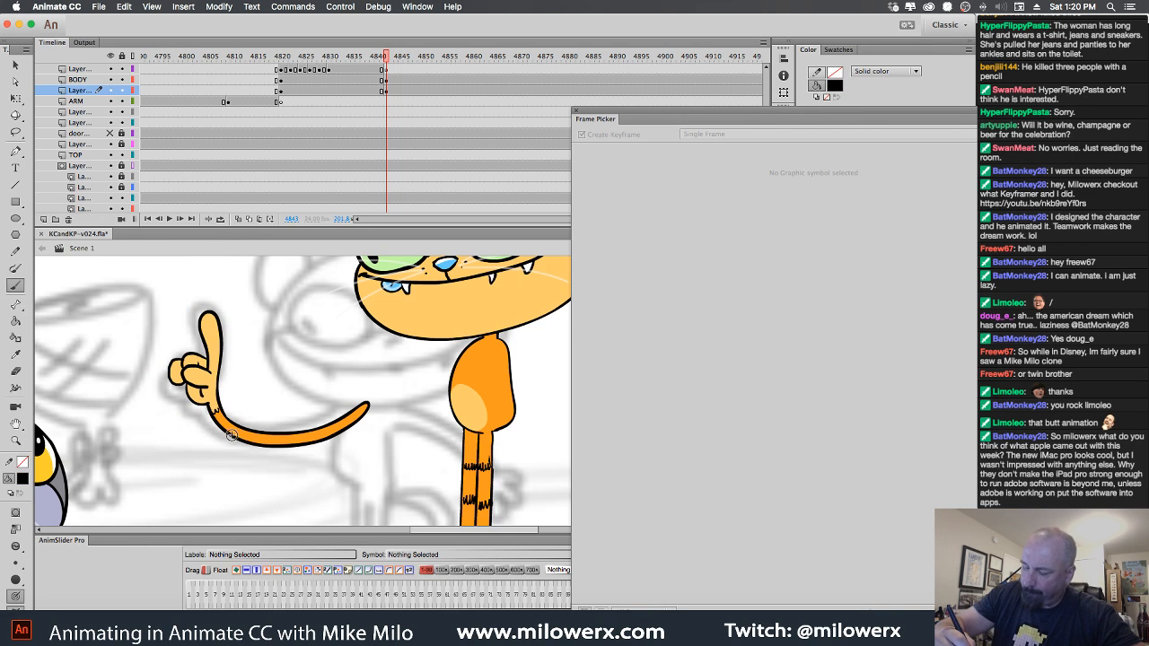
pyautogui.moveTo(280, 431)
pyautogui.mouseDown()
pyautogui.moveTo(289, 444)
pyautogui.moveTo(340, 429)
pyautogui.mouseUp()
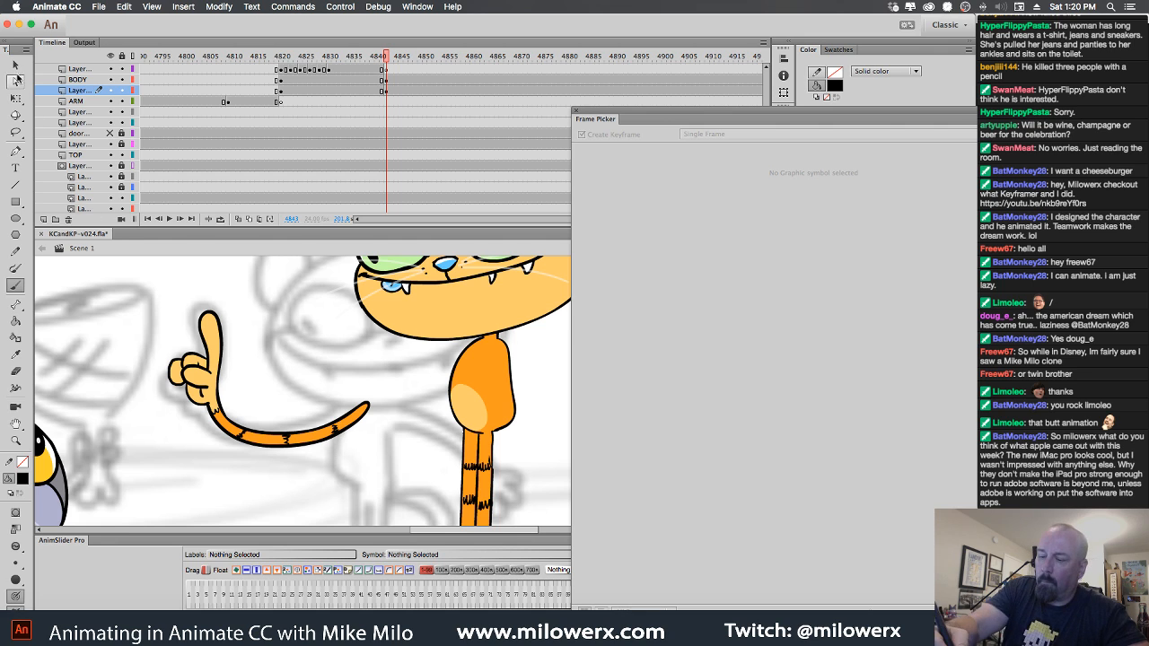
# Cut the finished arm artwork and delete its leftover fragment at frame 4843 on the layer below BODY.
pyautogui.click(15, 65)
pyautogui.moveTo(136, 291); pyautogui.dragTo(341, 522)
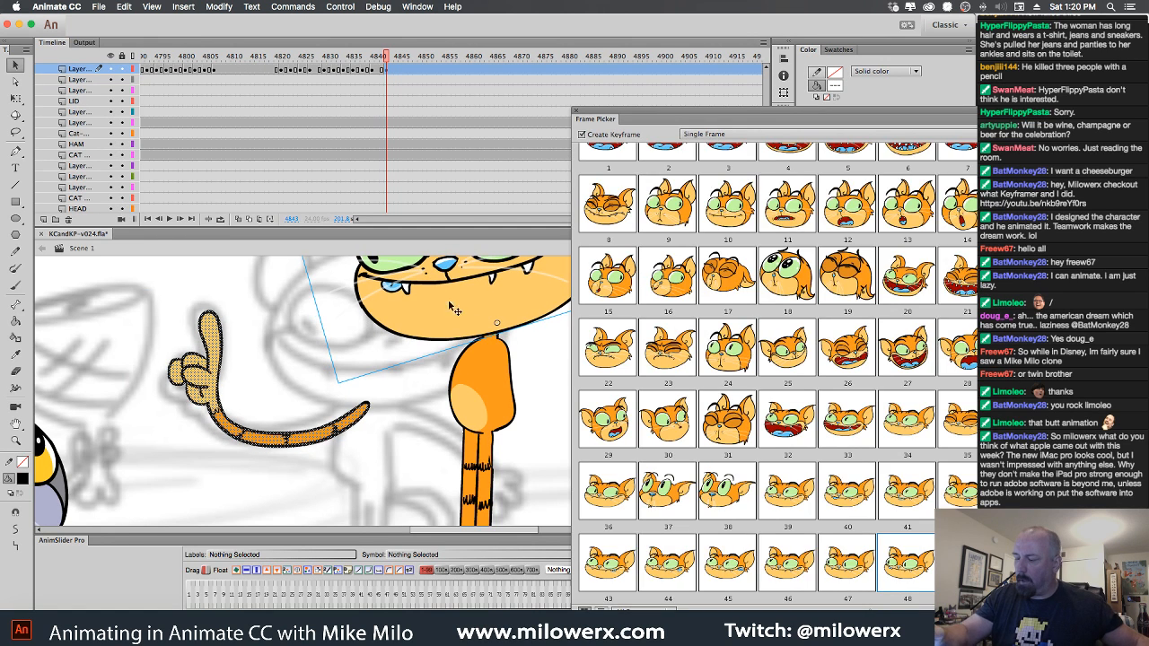
pyautogui.moveTo(442, 294); pyautogui.dragTo(444, 289)
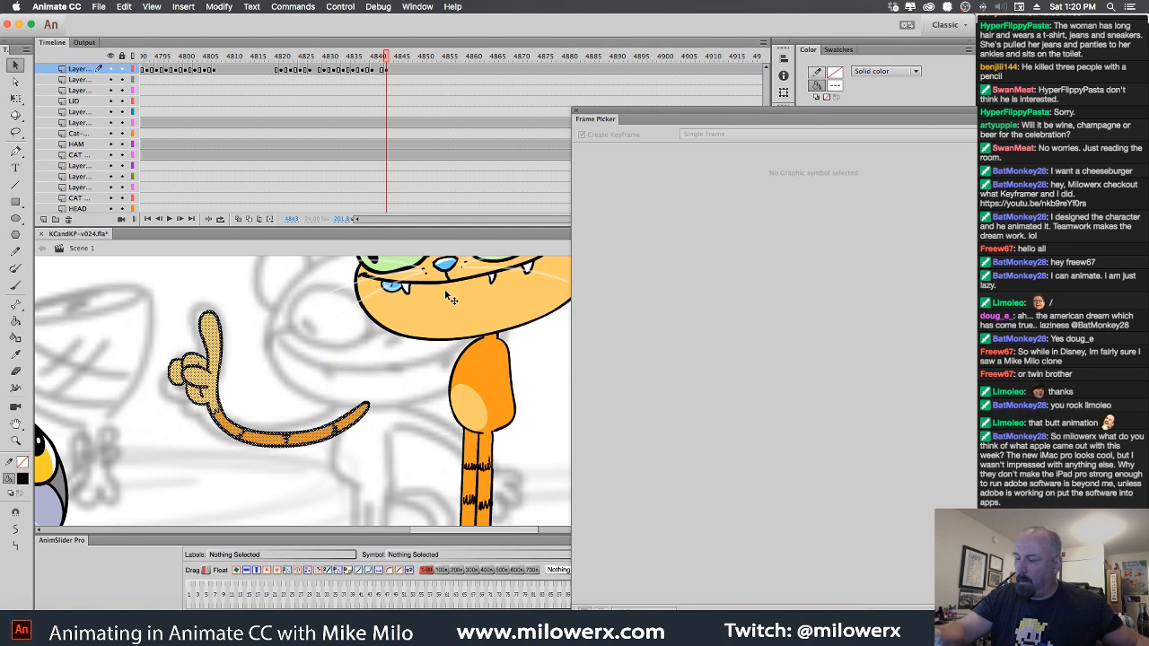
pyautogui.click(384, 397)
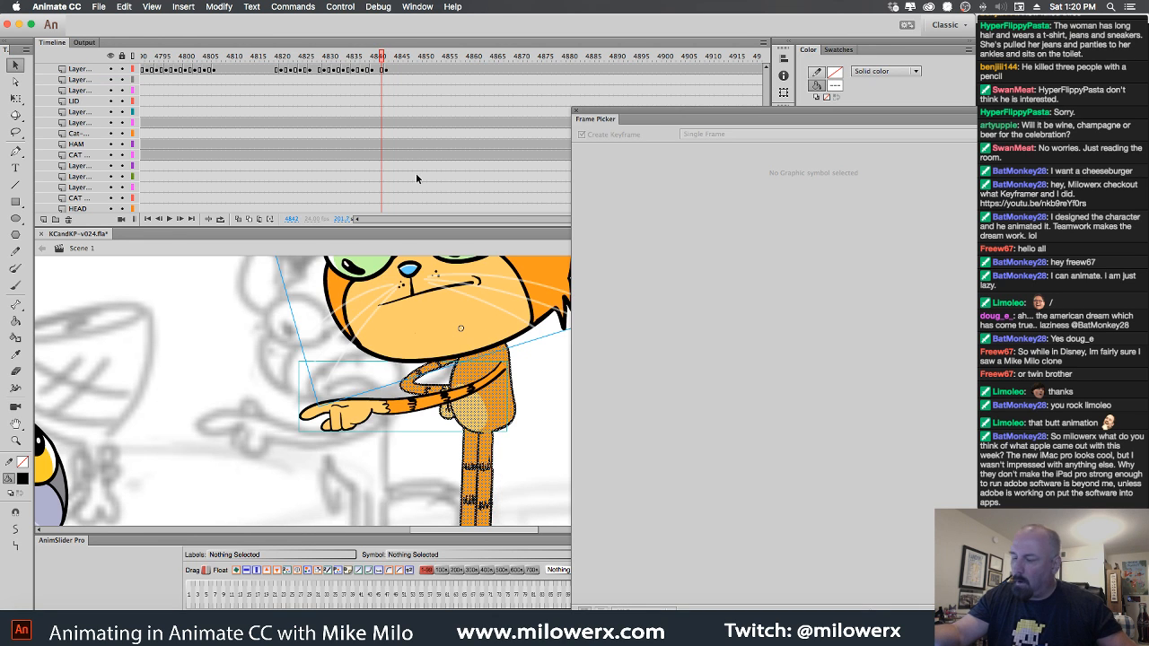
pyautogui.click(529, 388)
pyautogui.click(436, 376)
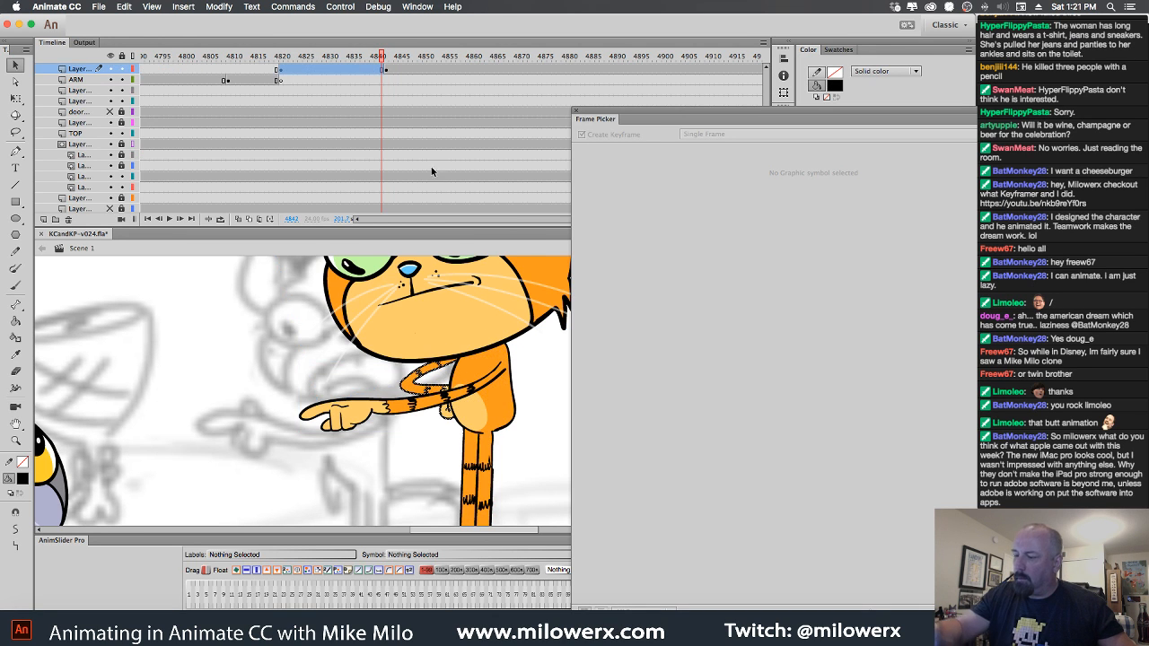
pyautogui.click(387, 74)
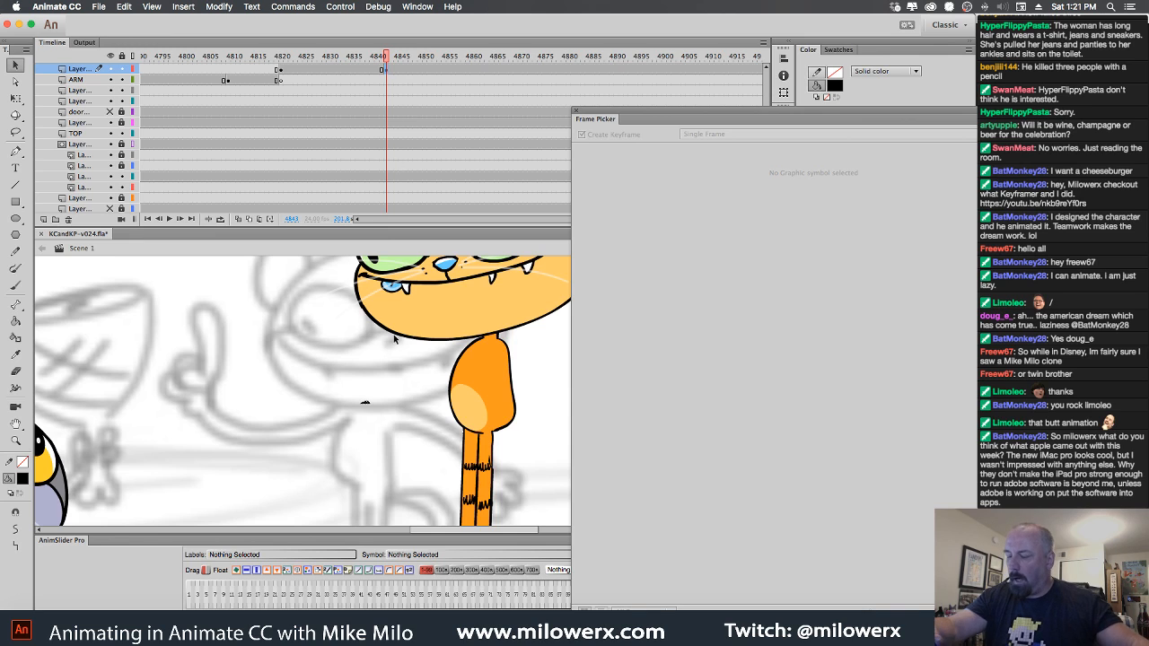
pyautogui.press('Delete')
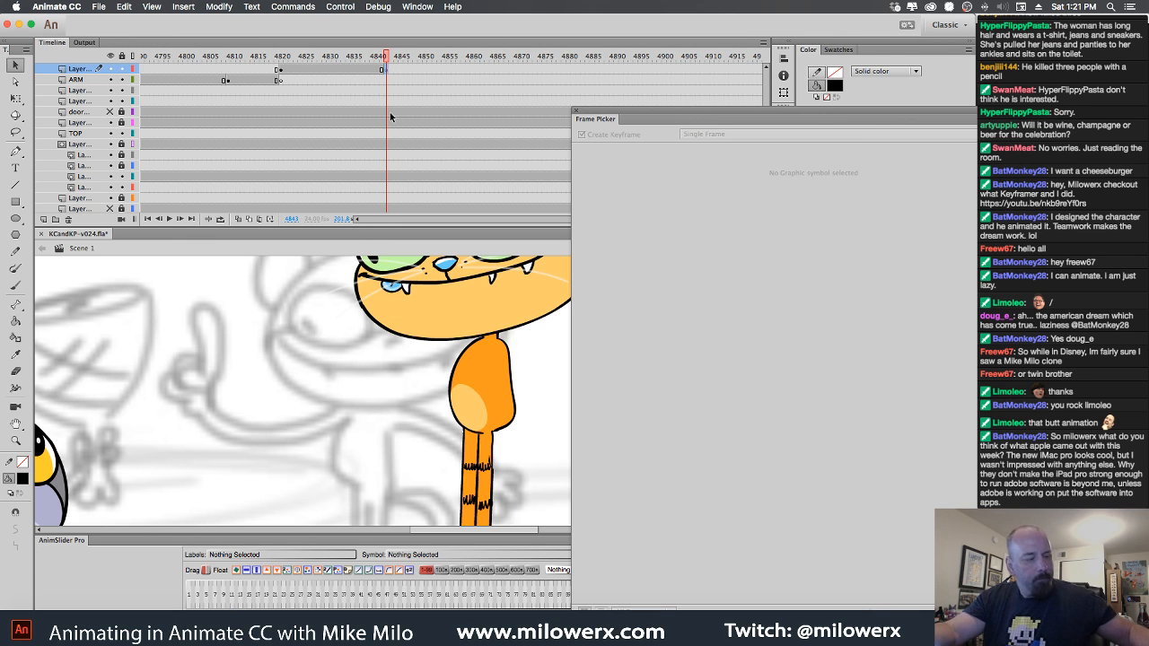
# Paste the raised arm at frame 4843 and position its end against the cat's shoulder.
pyautogui.press('super+v')
pyautogui.moveTo(335, 440)
pyautogui.mouseDown()
pyautogui.moveTo(435, 400)
pyautogui.moveTo(456, 385)
pyautogui.moveTo(453, 373)
pyautogui.mouseUp()
pyautogui.moveTo(402, 449); pyautogui.dragTo(428, 348)
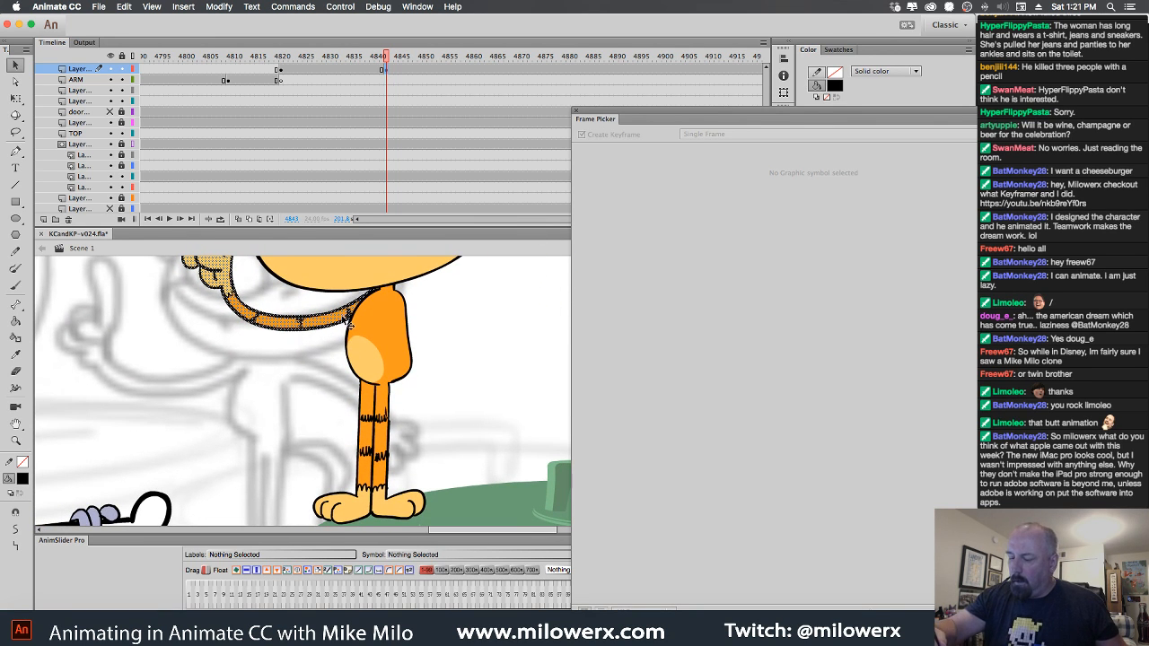
pyautogui.moveTo(360, 315); pyautogui.dragTo(363, 321)
pyautogui.moveTo(459, 325); pyautogui.dragTo(479, 281)
pyautogui.moveTo(497, 377); pyautogui.dragTo(421, 400)
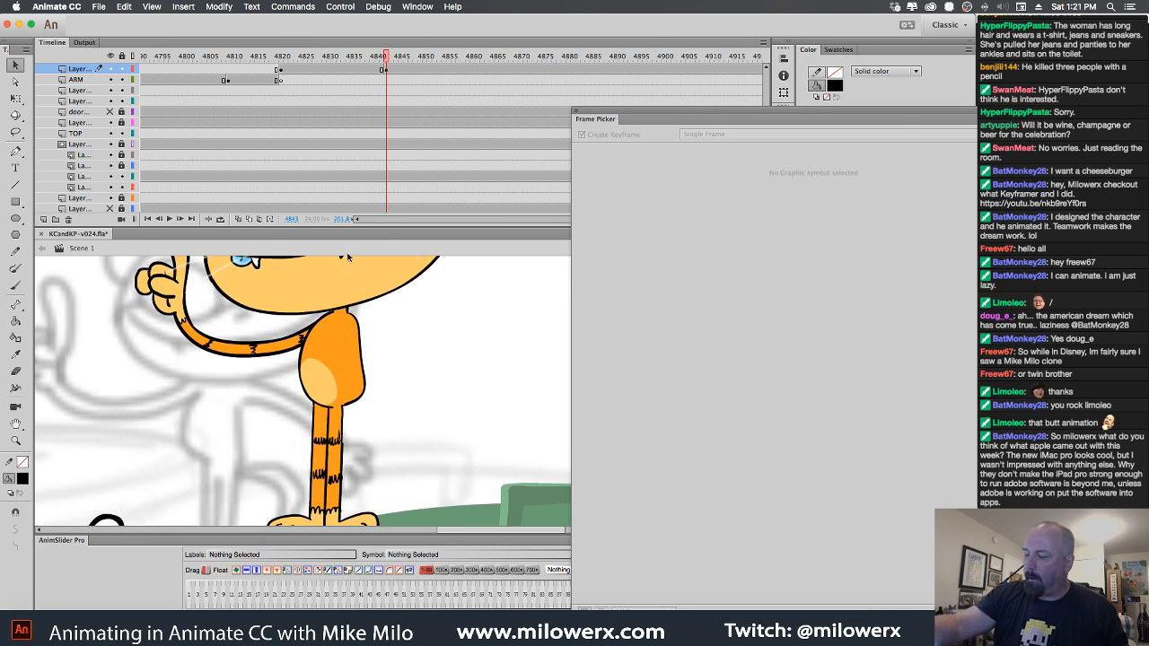
# Brush the black outline of a bent arm behind the cat's back at frame 4843 on the layer above BODY.
pyautogui.click(347, 355)
pyautogui.click(387, 72)
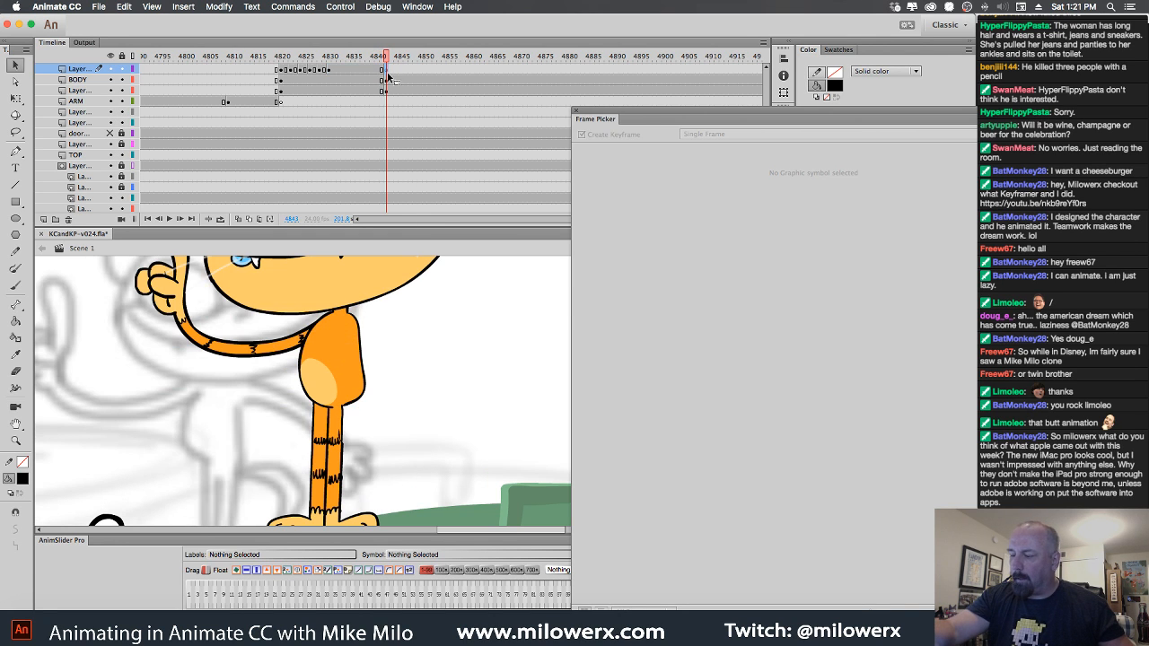
pyautogui.click(22, 286)
pyautogui.moveTo(418, 371); pyautogui.dragTo(383, 336)
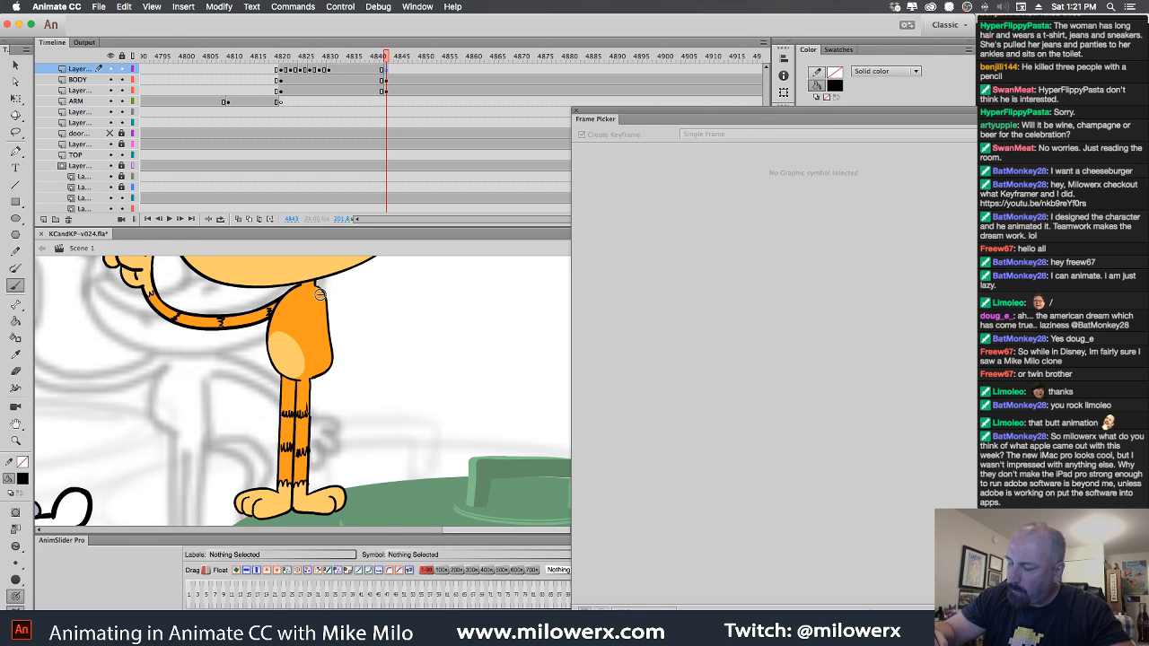
pyautogui.moveTo(358, 312)
pyautogui.mouseDown()
pyautogui.moveTo(325, 297)
pyautogui.moveTo(365, 321)
pyautogui.mouseUp()
pyautogui.press('super+z')
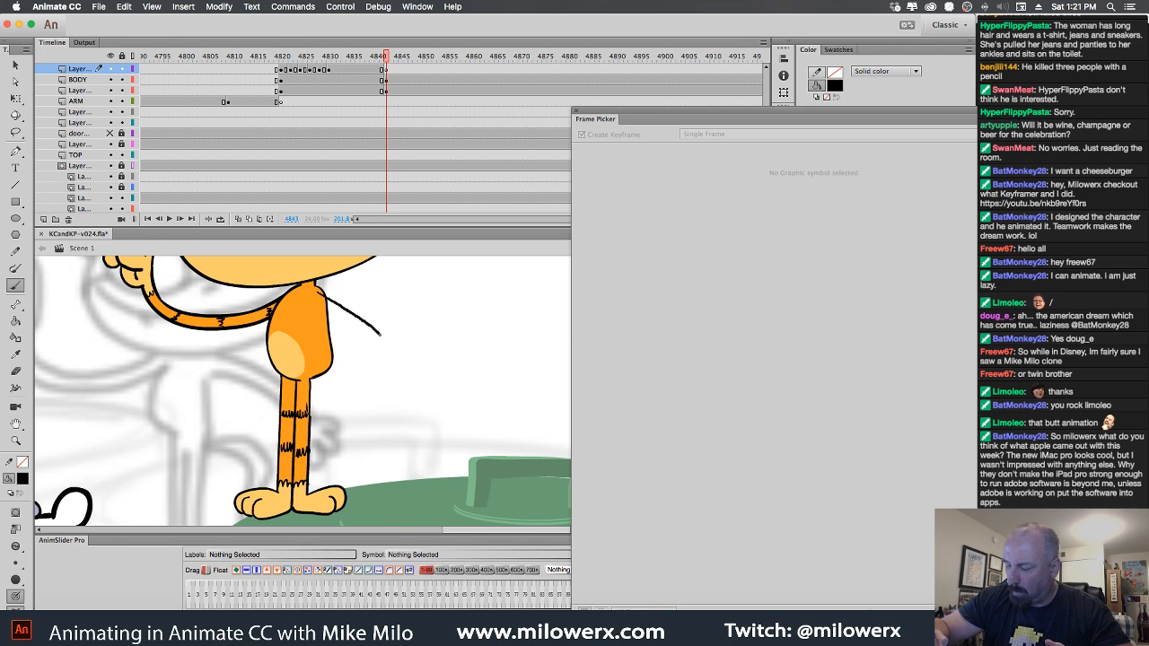
pyautogui.moveTo(346, 361); pyautogui.dragTo(339, 364)
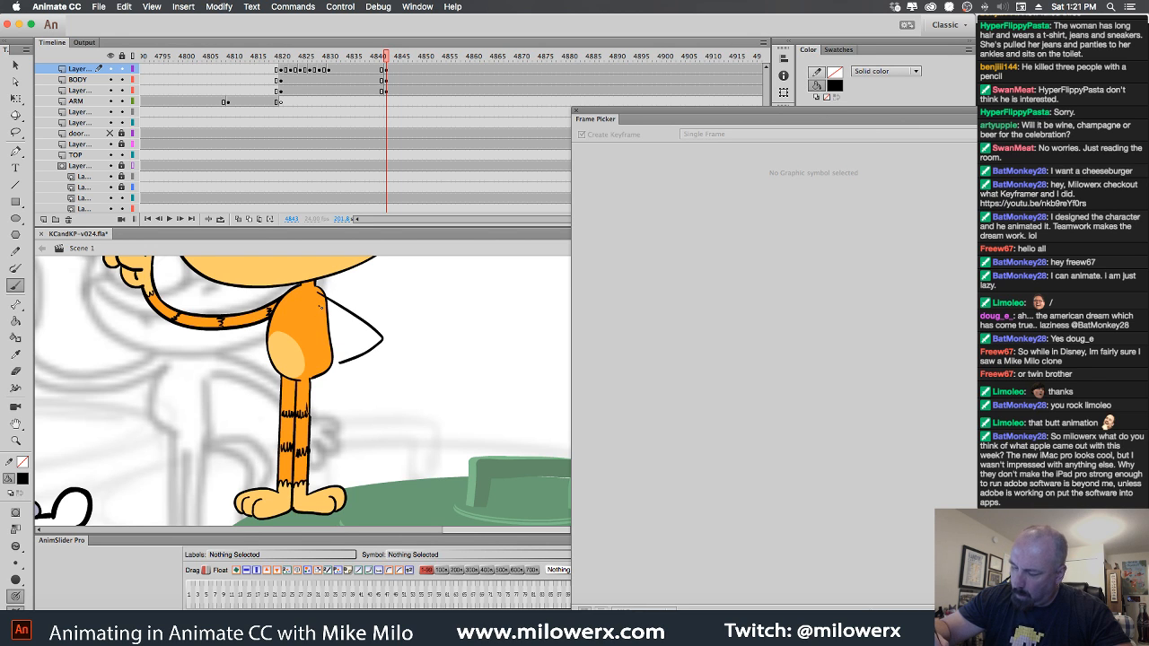
pyautogui.moveTo(320, 307); pyautogui.dragTo(362, 337)
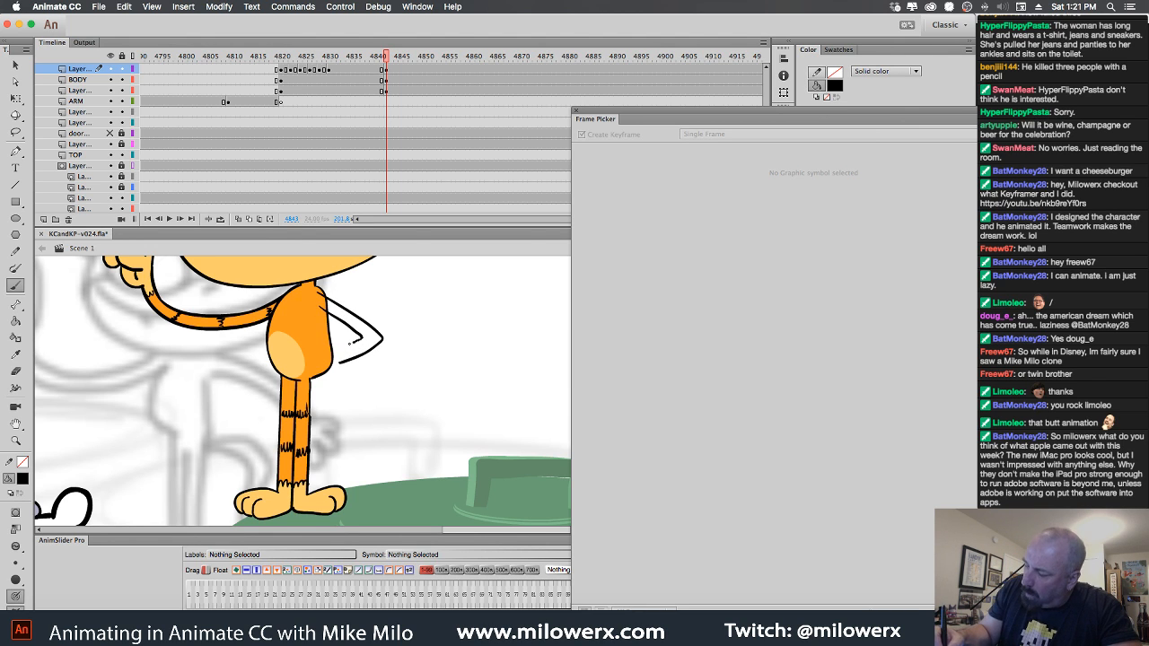
# Try to draw the bent arm's hand and fingers resting on the cat's hip.
pyautogui.moveTo(325, 381)
pyautogui.mouseDown()
pyautogui.moveTo(341, 388)
pyautogui.moveTo(350, 373)
pyautogui.moveTo(332, 381)
pyautogui.moveTo(348, 384)
pyautogui.moveTo(352, 366)
pyautogui.mouseUp()
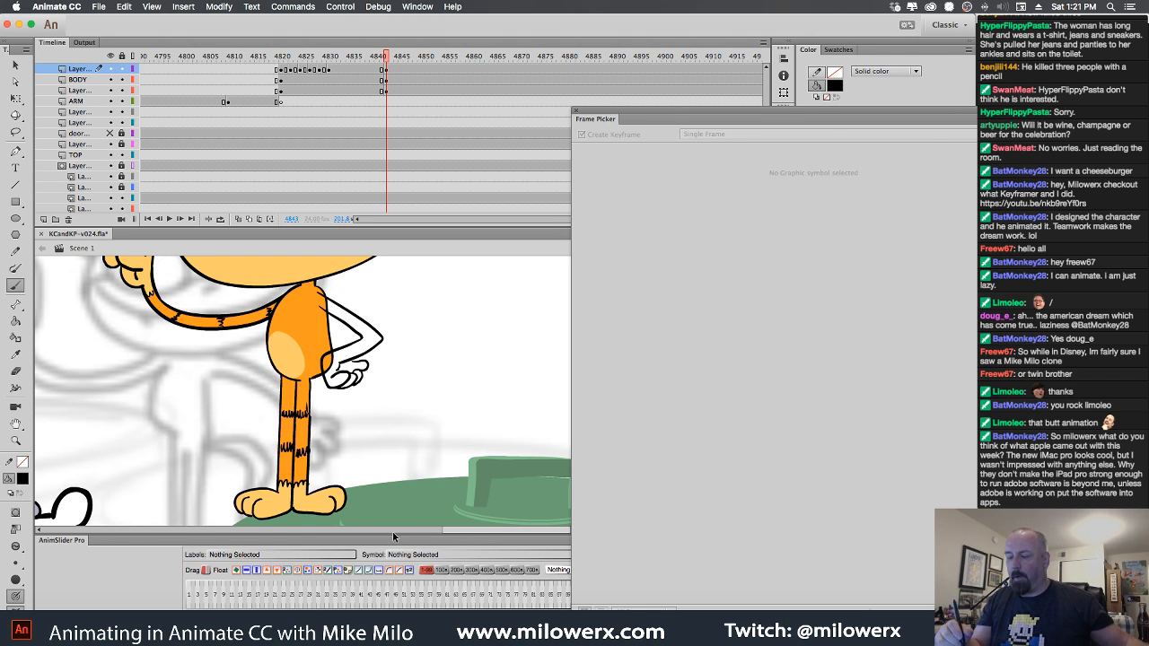
pyautogui.press('cmd+z')
pyautogui.press('cmd+z')
pyautogui.press('cmd+z')
pyautogui.press('cmd+z')
pyautogui.press('cmd+=')
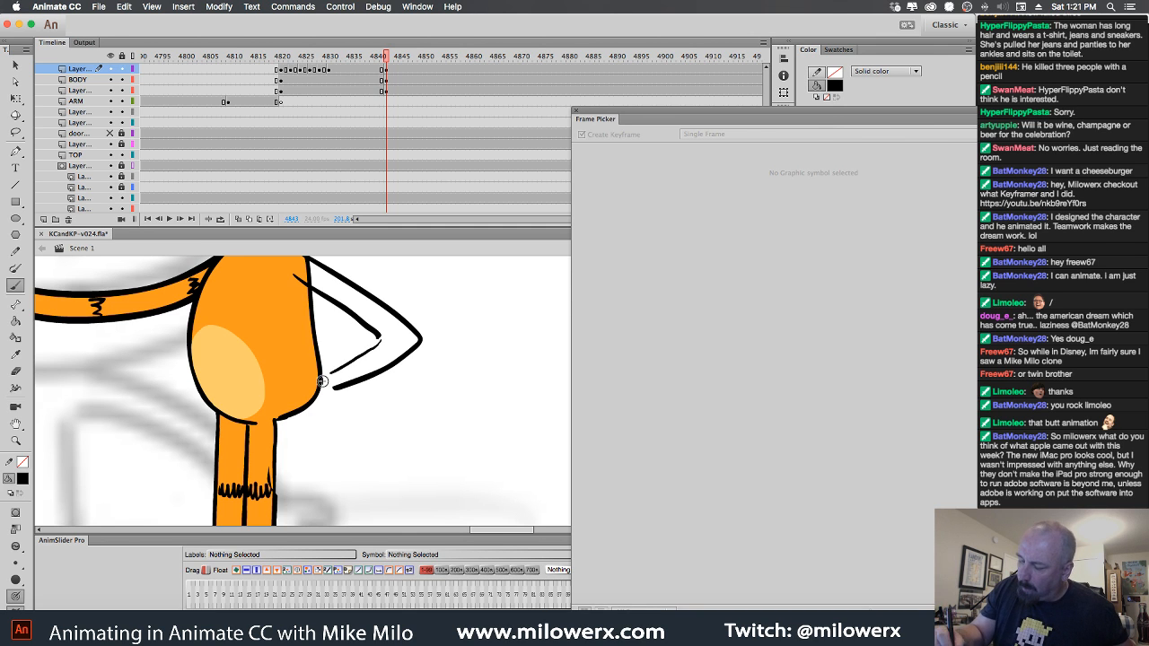
# Try to brush the bent arm's hand in black with its fingers spread on the cat's hip at frame 4843.
pyautogui.press('cmd+minus')
pyautogui.moveTo(430, 375); pyautogui.dragTo(400, 359)
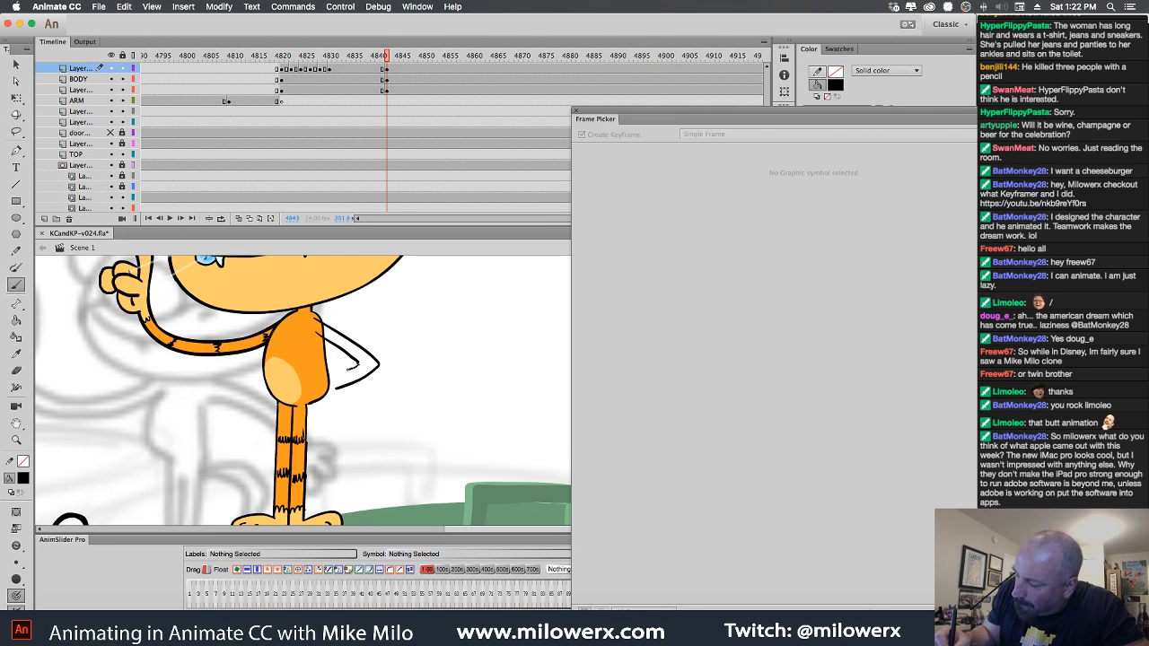
pyautogui.moveTo(352, 370)
pyautogui.mouseDown()
pyautogui.moveTo(327, 381)
pyautogui.moveTo(324, 410)
pyautogui.mouseUp()
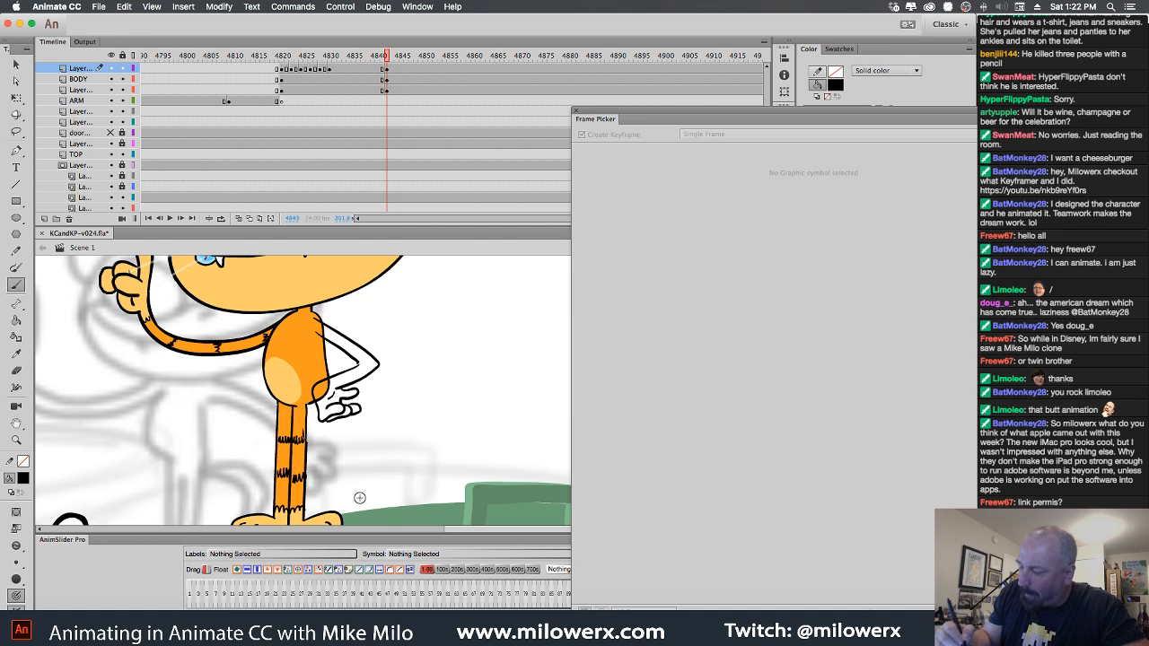
# Undo all black brush strokes of the bent arm and its hand at frame 4843.
pyautogui.press('super+z')
pyautogui.press('super+z')
pyautogui.press('super+z')
pyautogui.press('super+z')
pyautogui.press('super+z')
pyautogui.press('super+z')
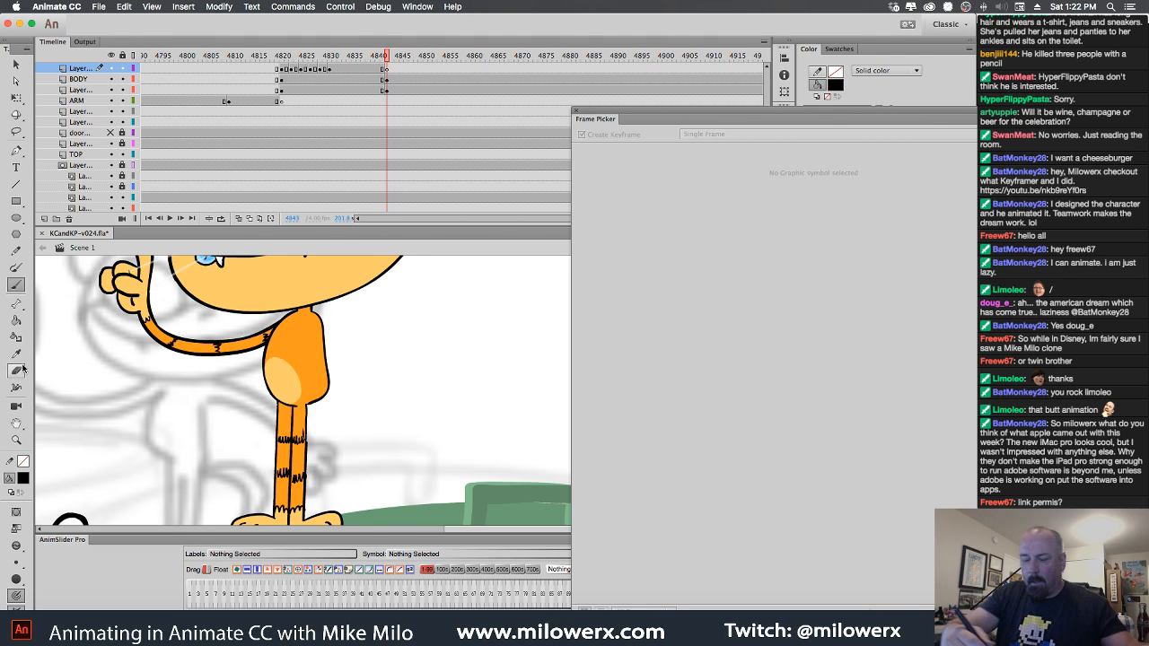
# Sketch the bent arm and the hand resting on the cat's hip in red at frame 4843 on the layer above BODY.
pyautogui.click(22, 477)
pyautogui.click(36, 410)
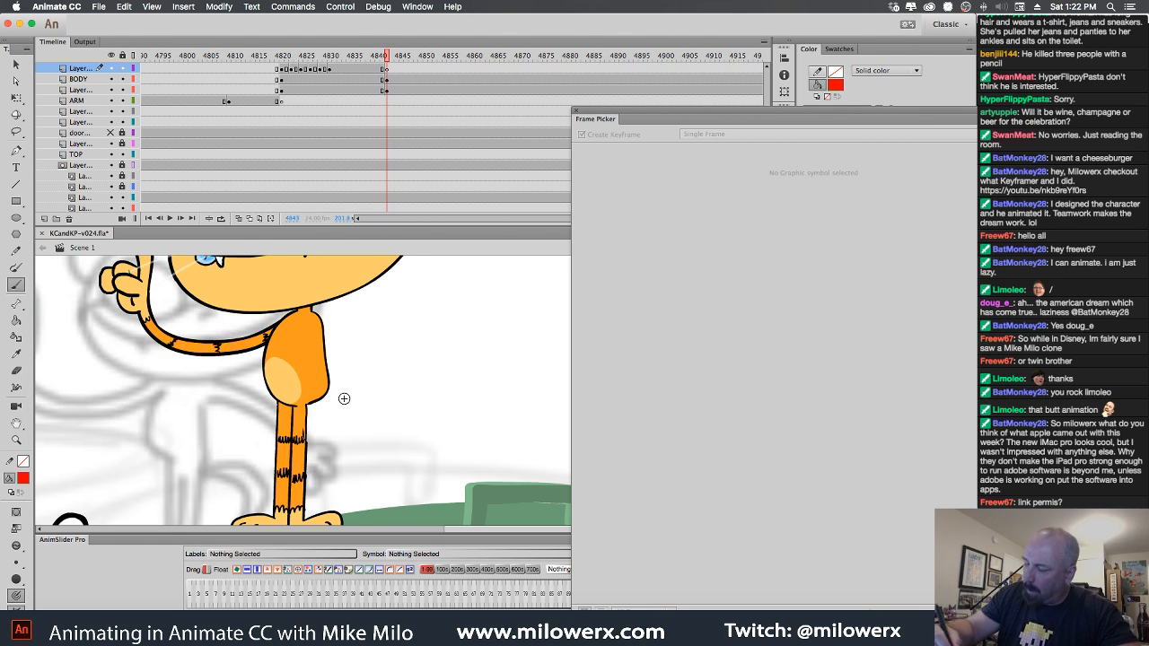
pyautogui.moveTo(329, 383); pyautogui.dragTo(344, 410)
pyautogui.moveTo(315, 312)
pyautogui.mouseDown()
pyautogui.moveTo(377, 342)
pyautogui.moveTo(340, 378)
pyautogui.mouseUp()
pyautogui.moveTo(321, 326)
pyautogui.mouseDown()
pyautogui.moveTo(357, 352)
pyautogui.moveTo(345, 360)
pyautogui.moveTo(364, 345)
pyautogui.moveTo(327, 373)
pyautogui.moveTo(338, 410)
pyautogui.moveTo(340, 390)
pyautogui.mouseUp()
pyautogui.hotkey('ctrl', 'z')
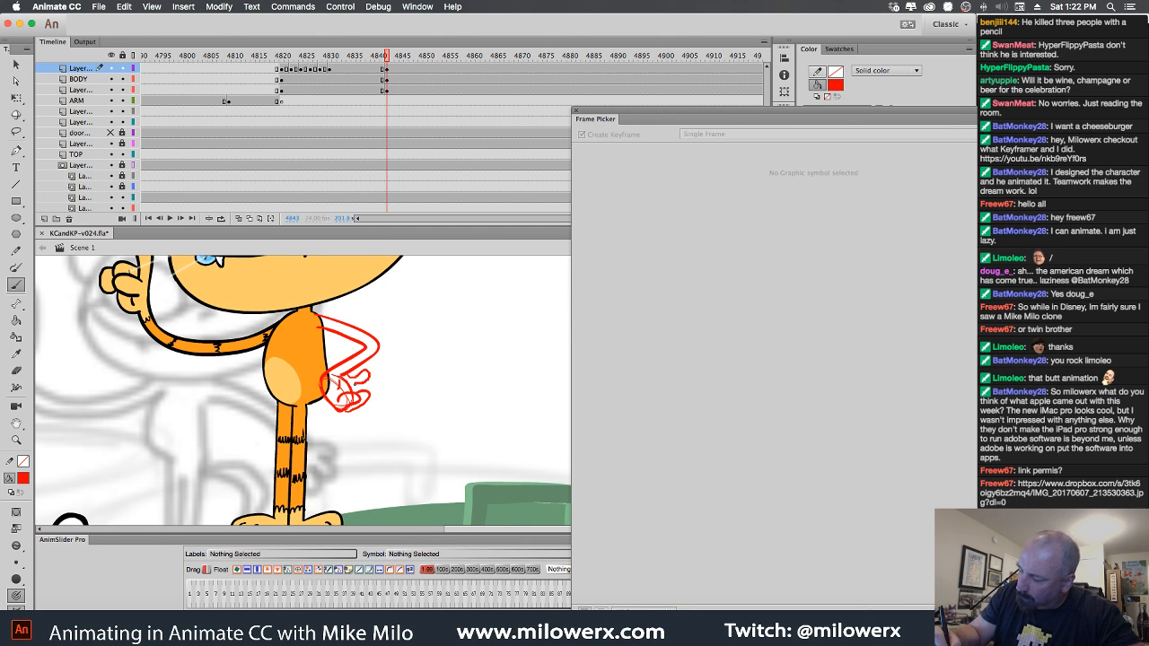
pyautogui.moveTo(355, 385)
pyautogui.mouseDown()
pyautogui.moveTo(370, 386)
pyautogui.moveTo(366, 399)
pyautogui.mouseUp()
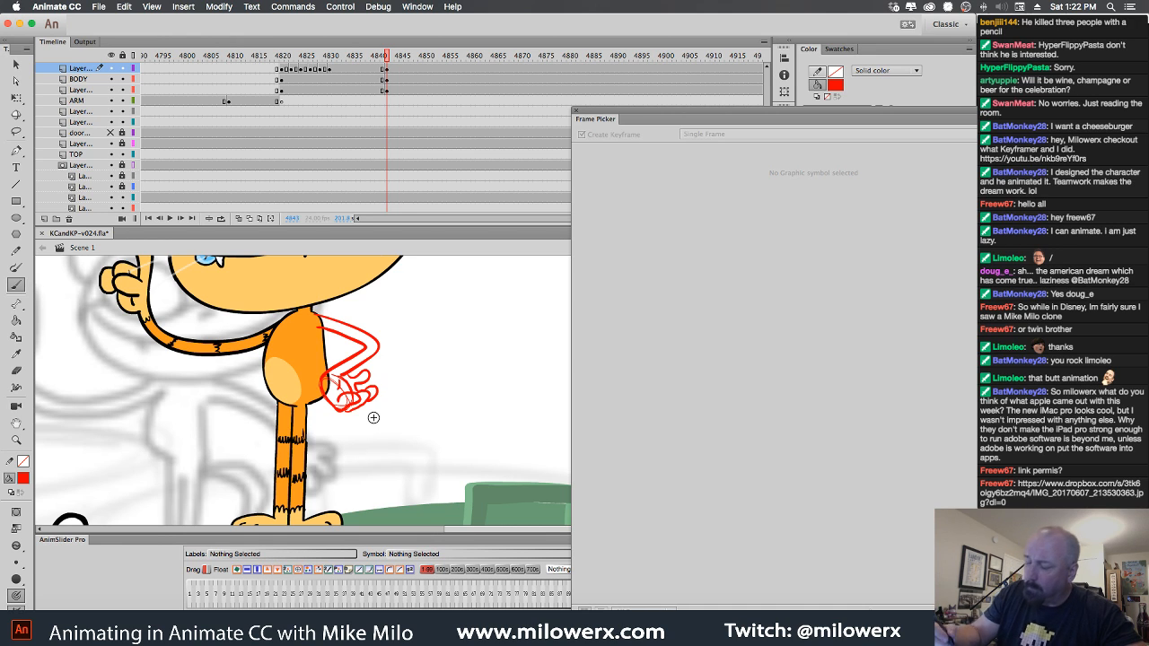
# Undo the sketched fingers and resketch the hand and fingers in red at the end of the bent arm.
pyautogui.press('super+z')
pyautogui.press('super+z')
pyautogui.press('super+z')
pyautogui.press('super+z')
pyautogui.press('super+z')
pyautogui.press('super+z')
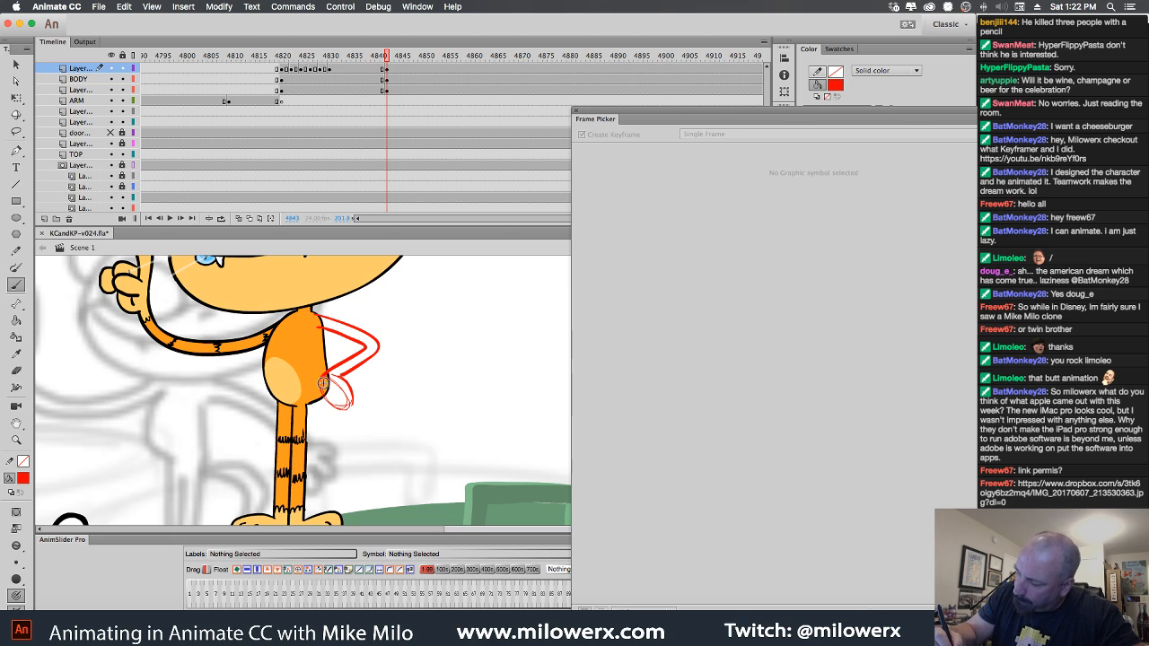
pyautogui.moveTo(323, 383); pyautogui.dragTo(348, 416)
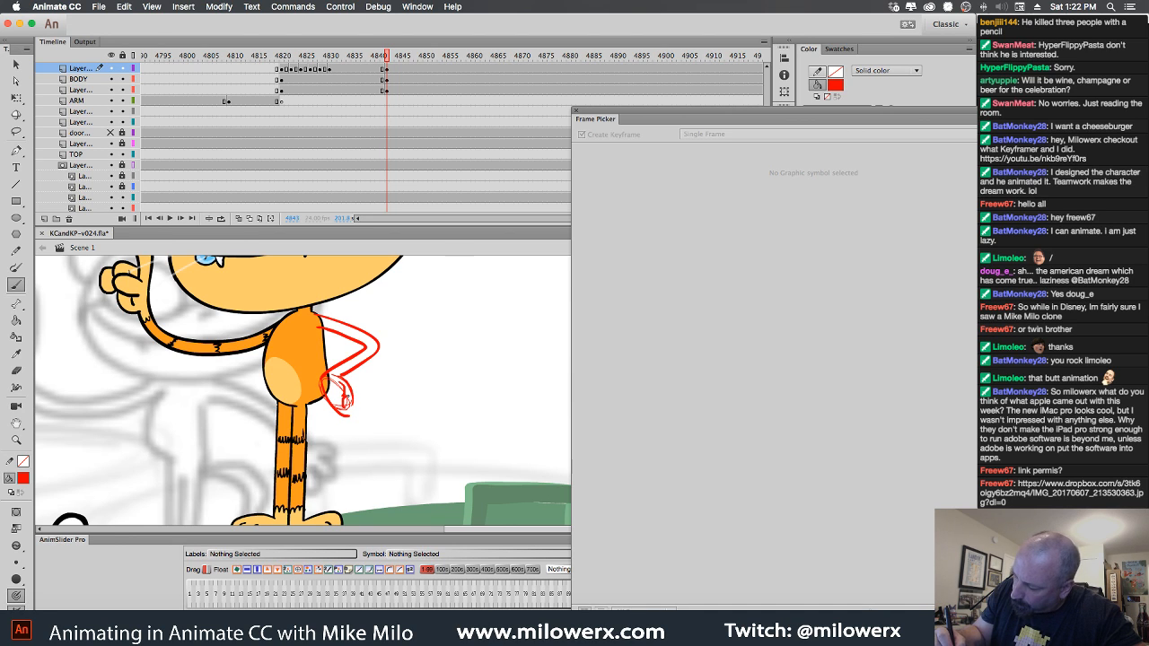
pyautogui.moveTo(353, 413)
pyautogui.mouseDown()
pyautogui.moveTo(347, 402)
pyautogui.moveTo(364, 411)
pyautogui.moveTo(359, 374)
pyautogui.mouseUp()
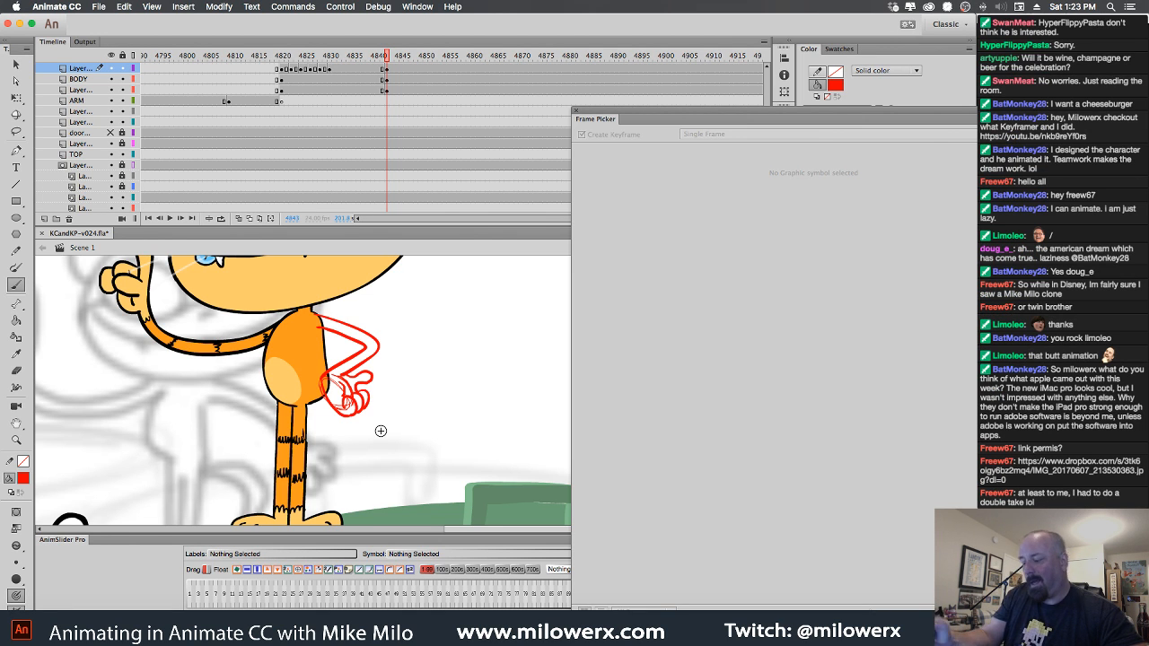
# Set the fill to black and add a new layer above the red sketch with a blank keyframe at frame 4843.
pyautogui.click(24, 479)
pyautogui.click(59, 332)
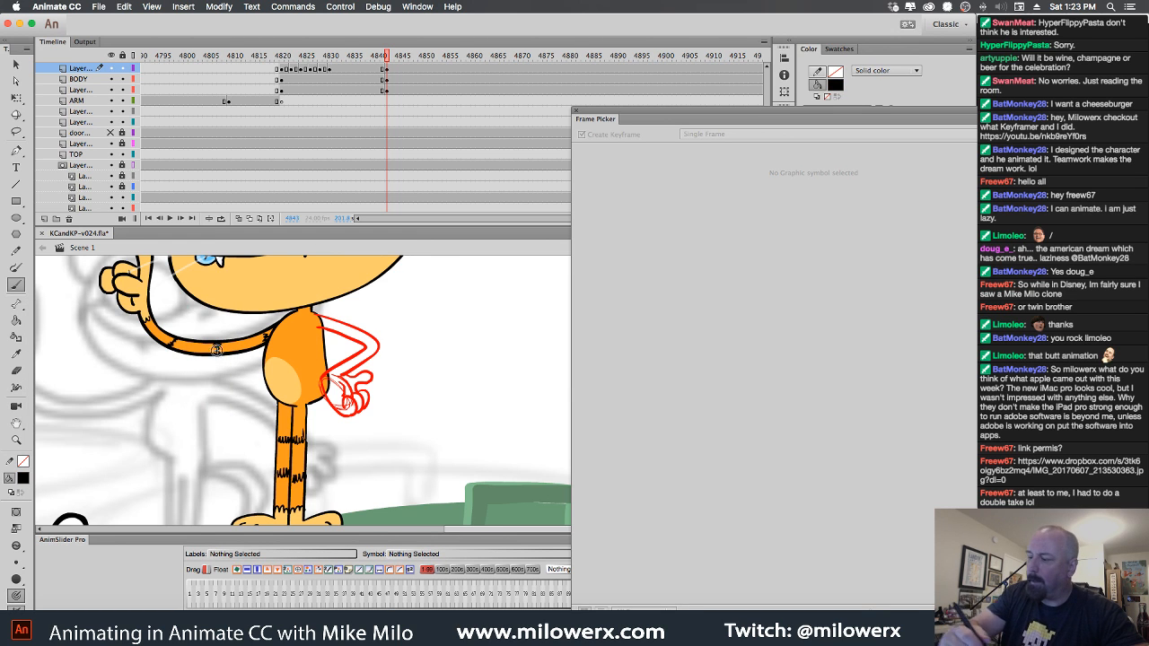
pyautogui.click(43, 219)
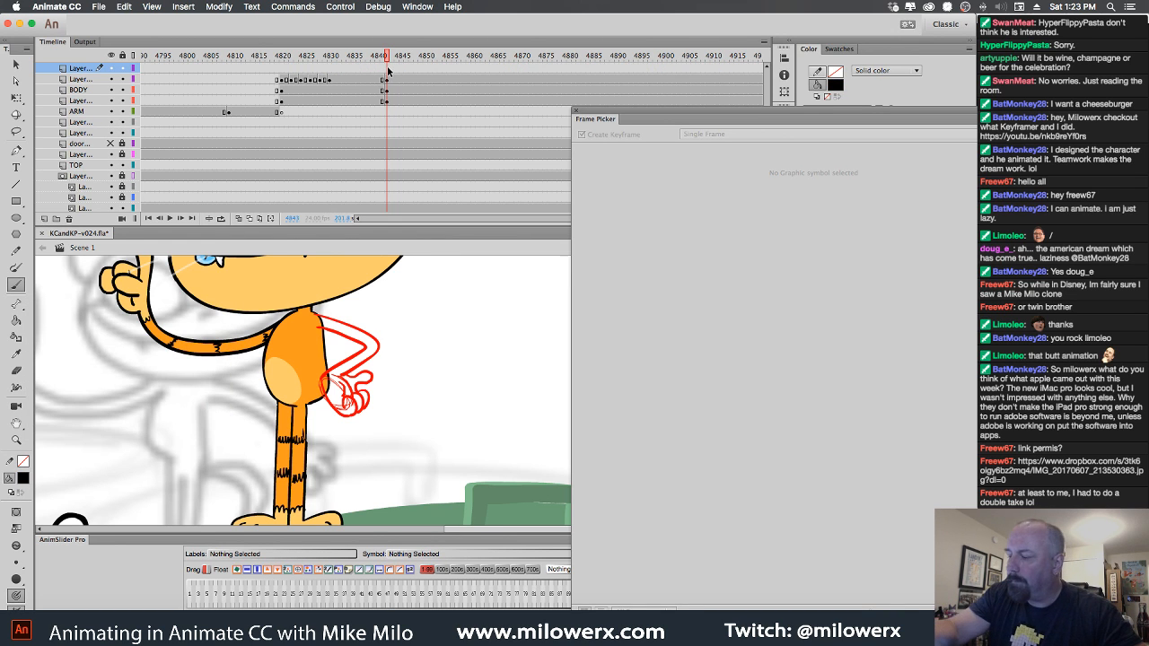
pyautogui.press('F7')
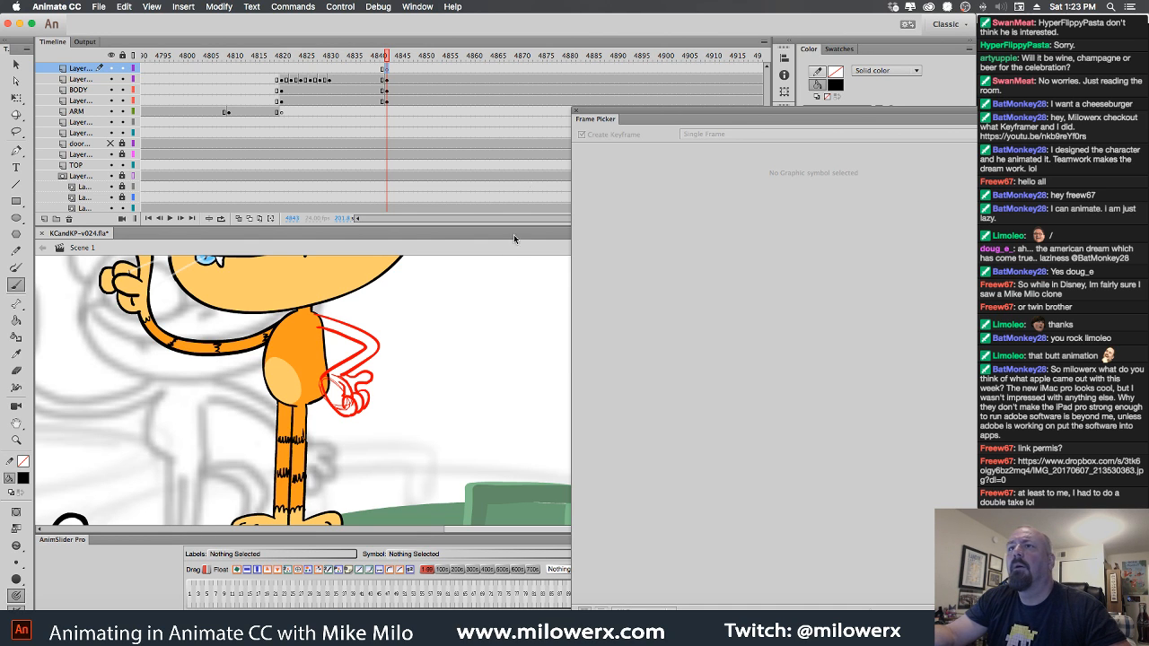
pyautogui.press('super+Tab')
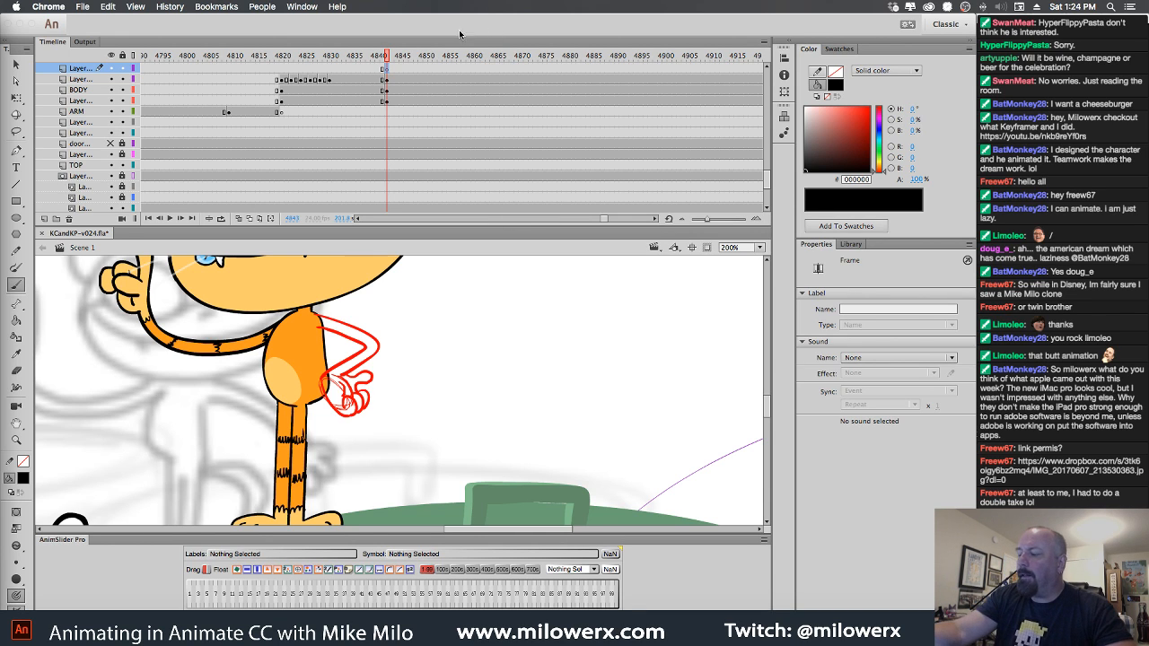
pyautogui.click(537, 34)
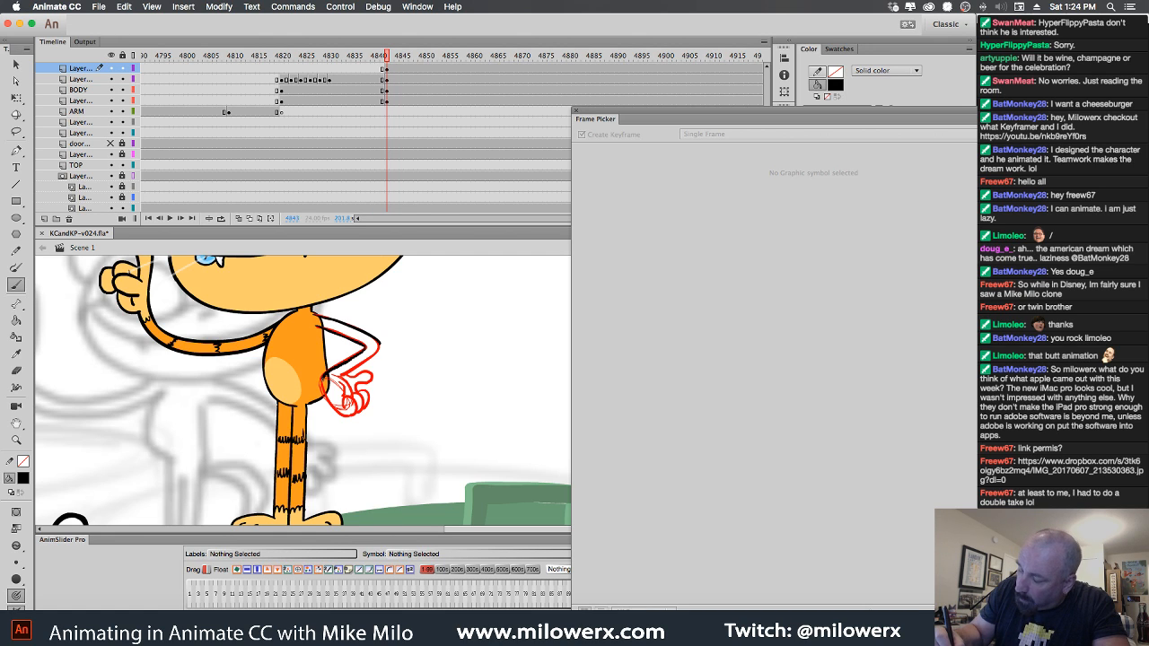
# Ink the bent arm and hand in black over the red sketch, and delete the sketch from frame 4843.
pyautogui.moveTo(346, 400); pyautogui.dragTo(357, 414)
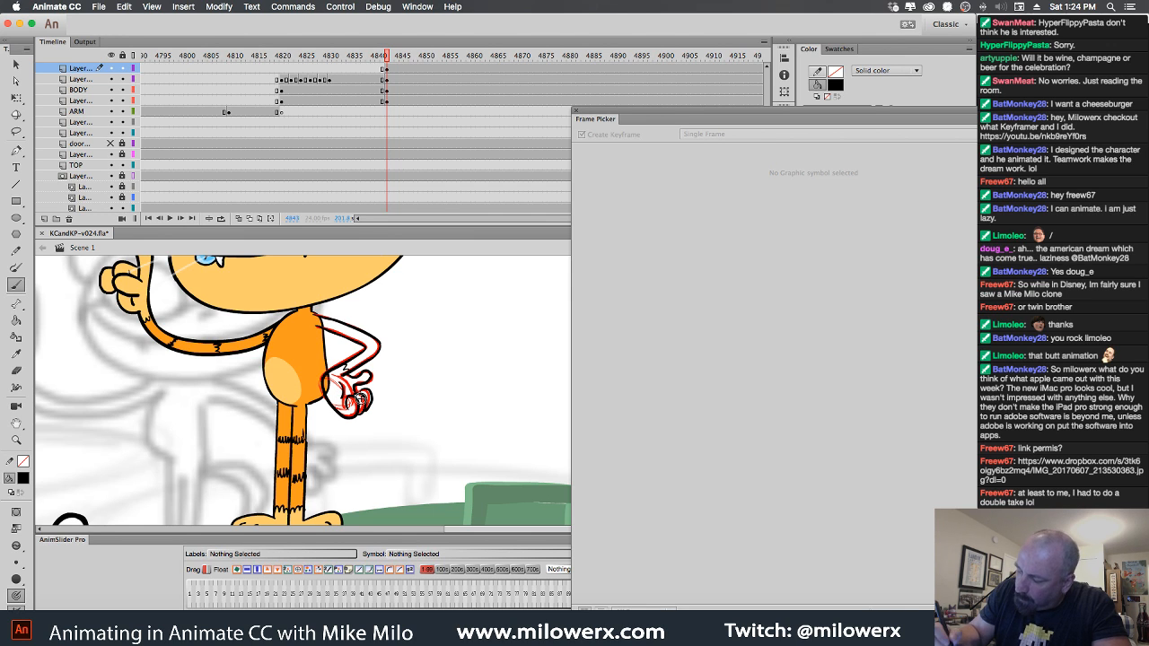
pyautogui.click(388, 79)
pyautogui.press('Delete')
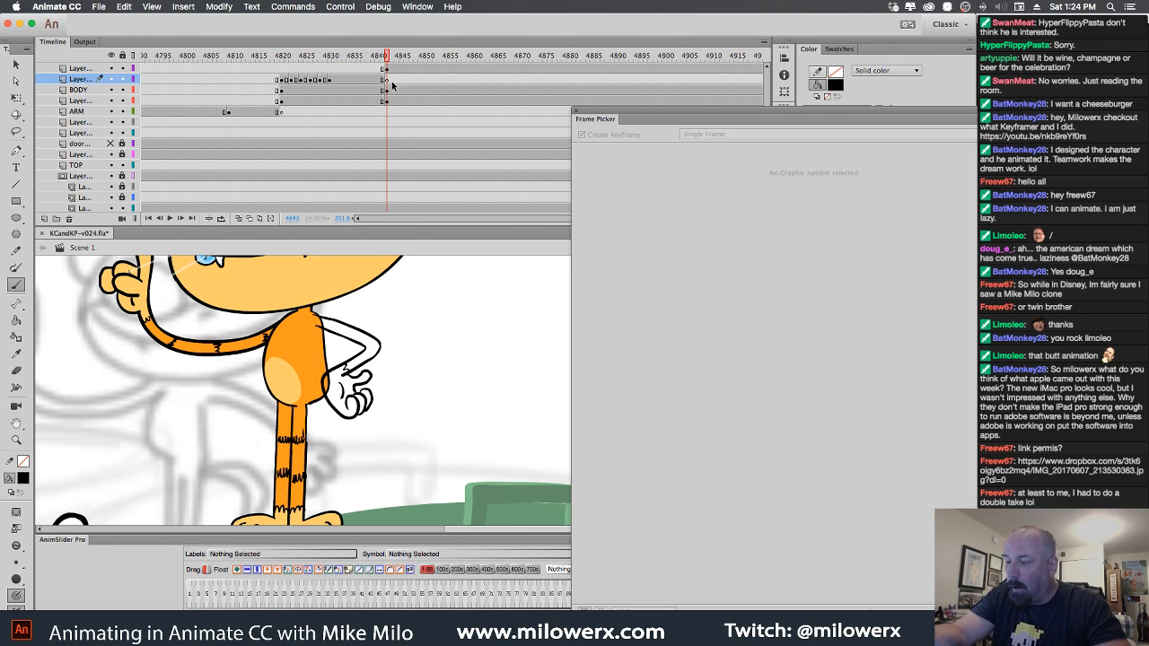
# Move the inked arm's keyframe at frame 4843 down onto the emptied sketch layer above BODY.
pyautogui.click(387, 69)
pyautogui.moveTo(387, 70); pyautogui.dragTo(388, 79)
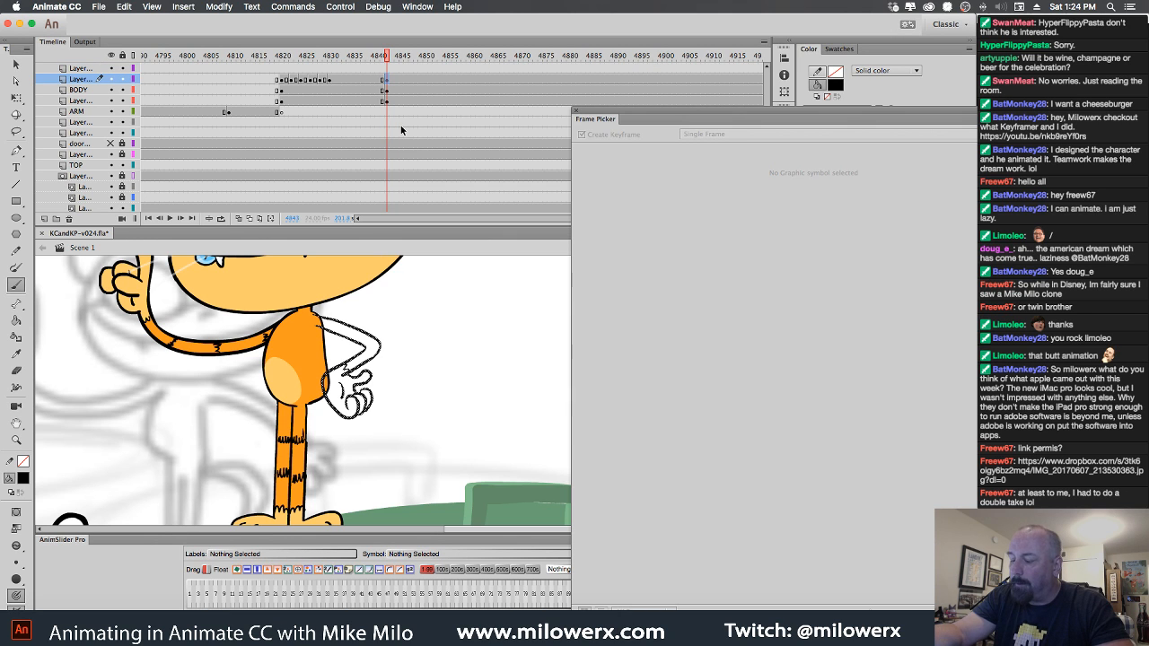
pyautogui.keyDown('super'); pyautogui.click(413, 330); pyautogui.keyUp('super')
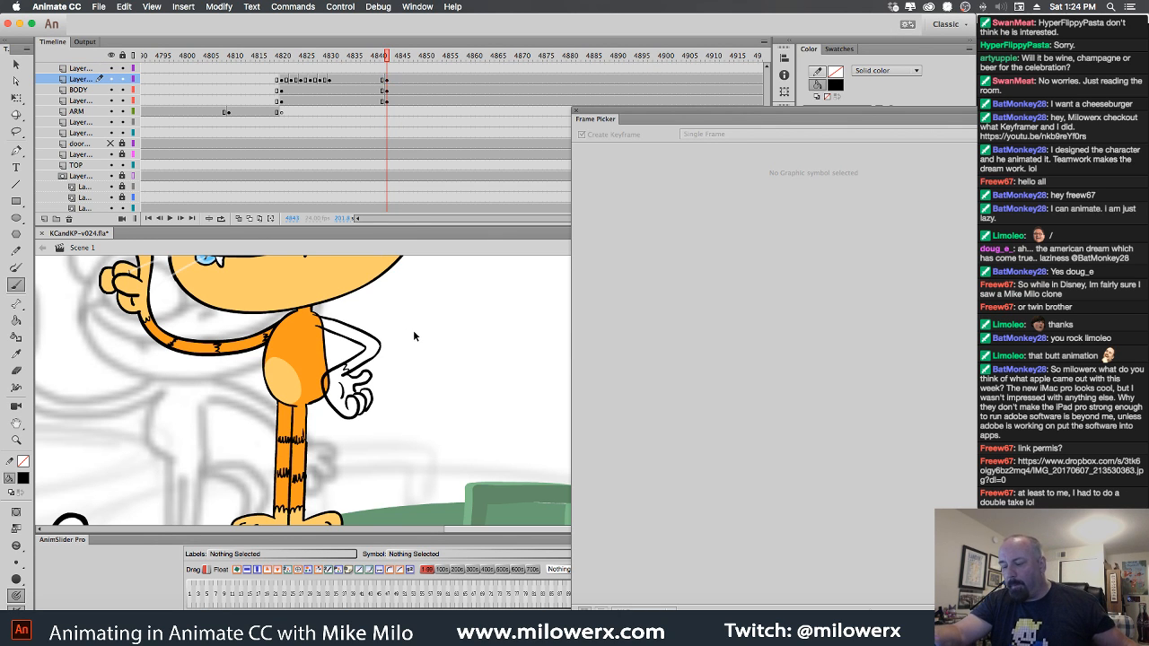
# Set the fill colour to orange #FF9900 and try to fill the bent arm with the Paint Bucket.
pyautogui.click(23, 477)
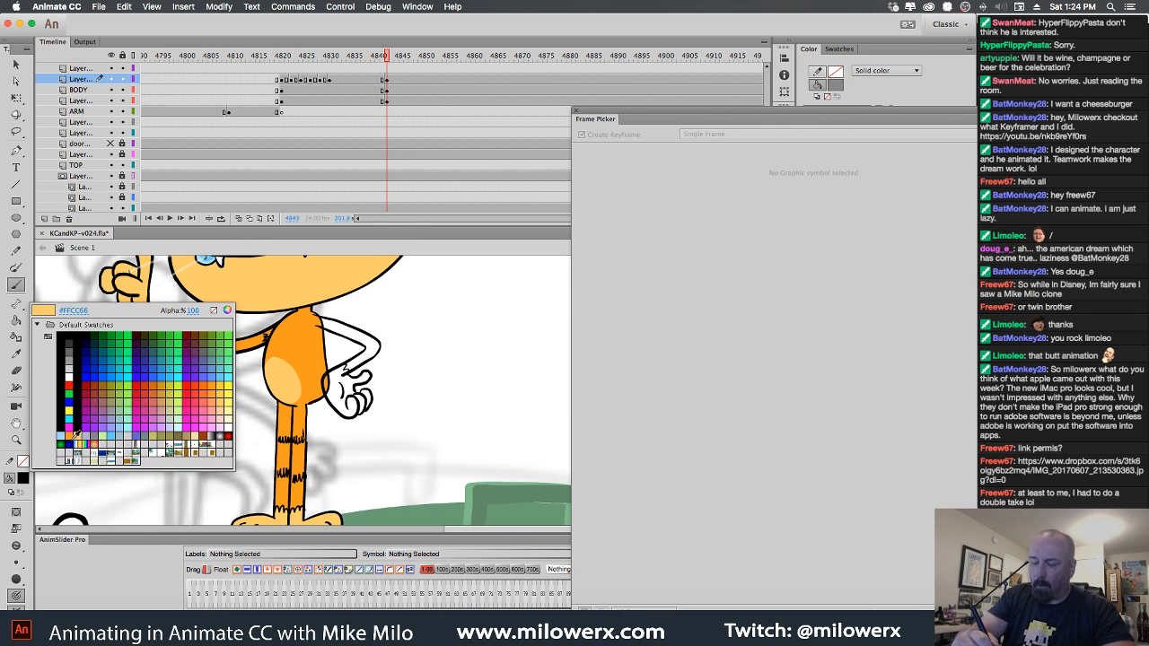
pyautogui.click(57, 475)
pyautogui.click(24, 478)
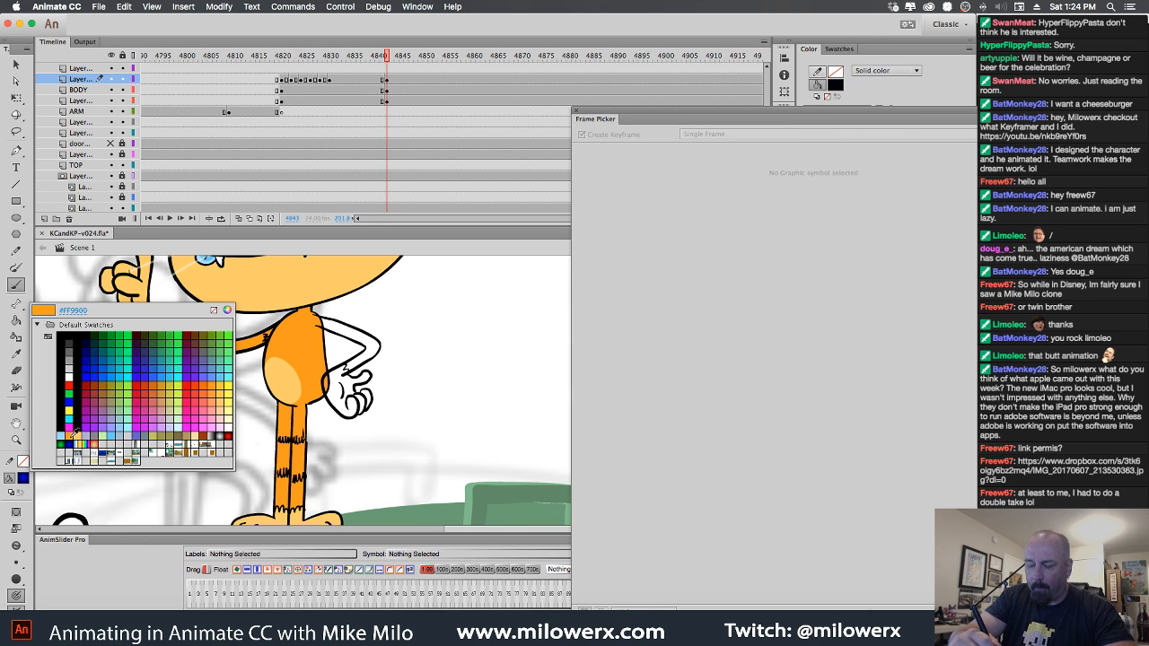
pyautogui.click(53, 343)
pyautogui.click(16, 320)
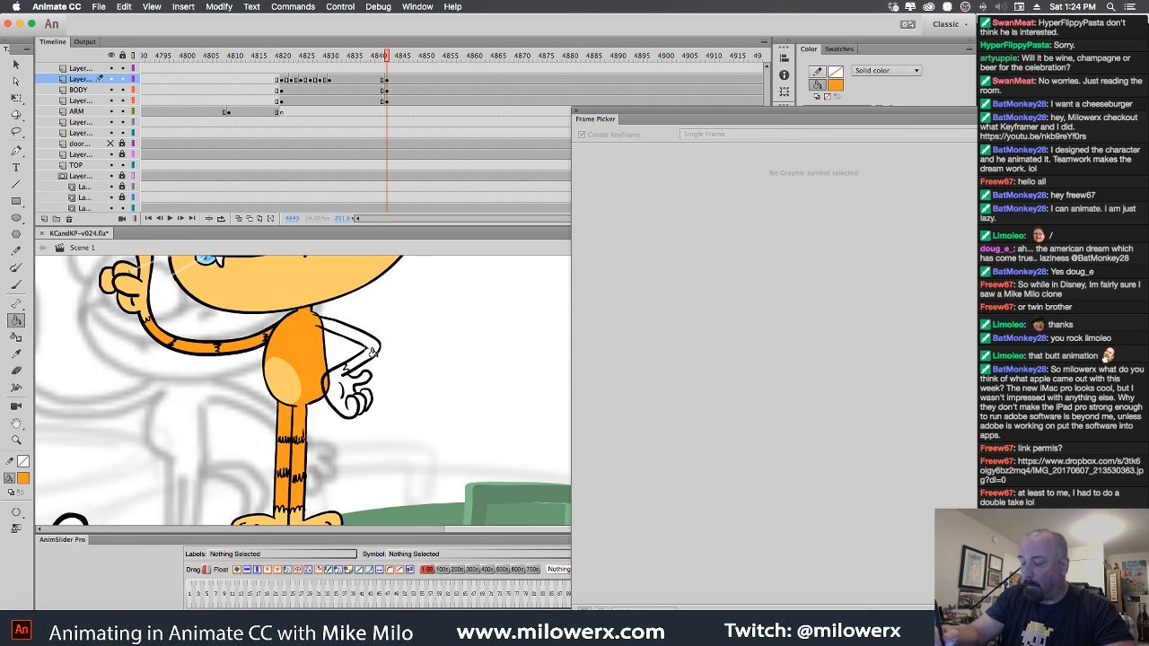
# Set the Brush tool's painting mode to Paint Behind.
pyautogui.click(16, 285)
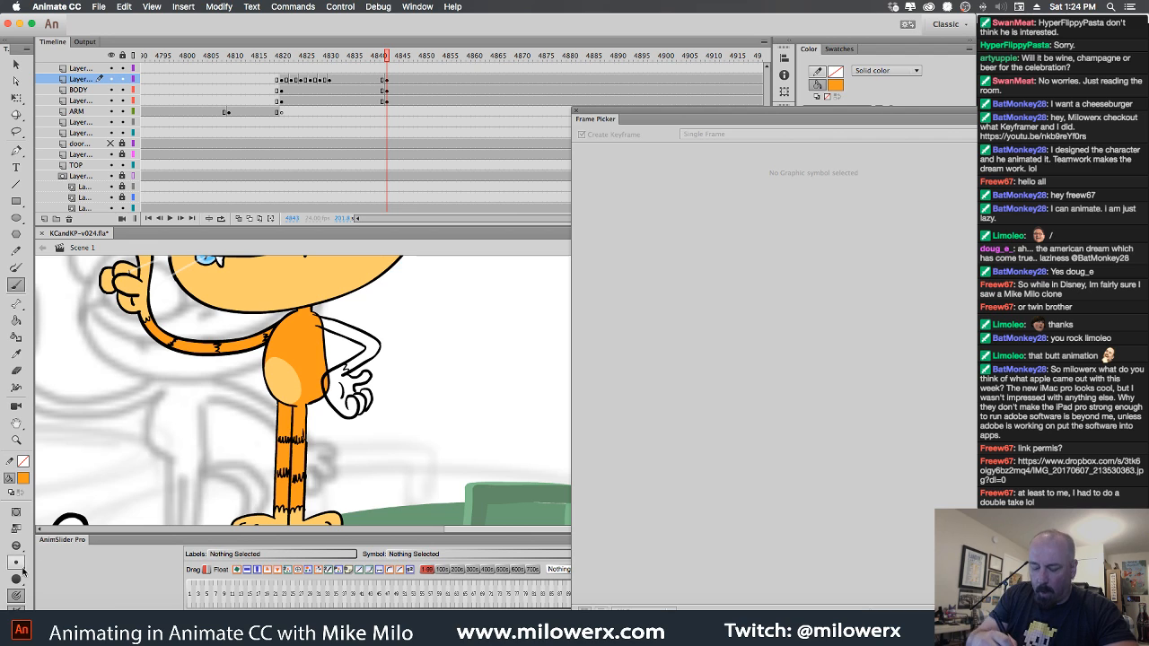
pyautogui.click(20, 546)
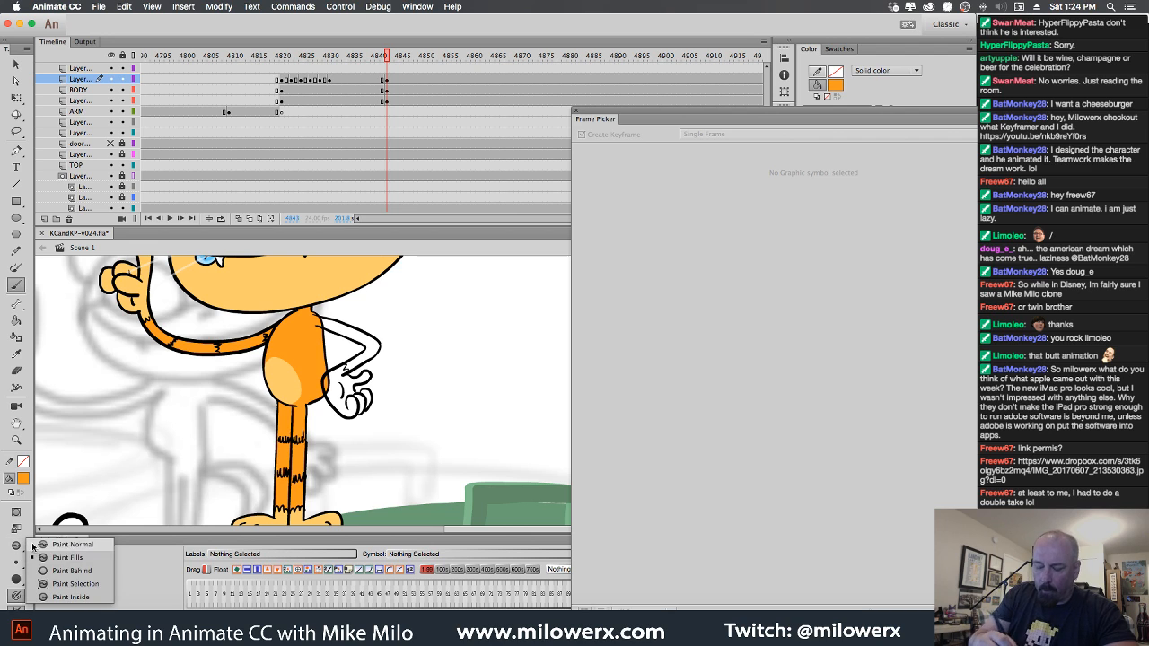
pyautogui.click(97, 572)
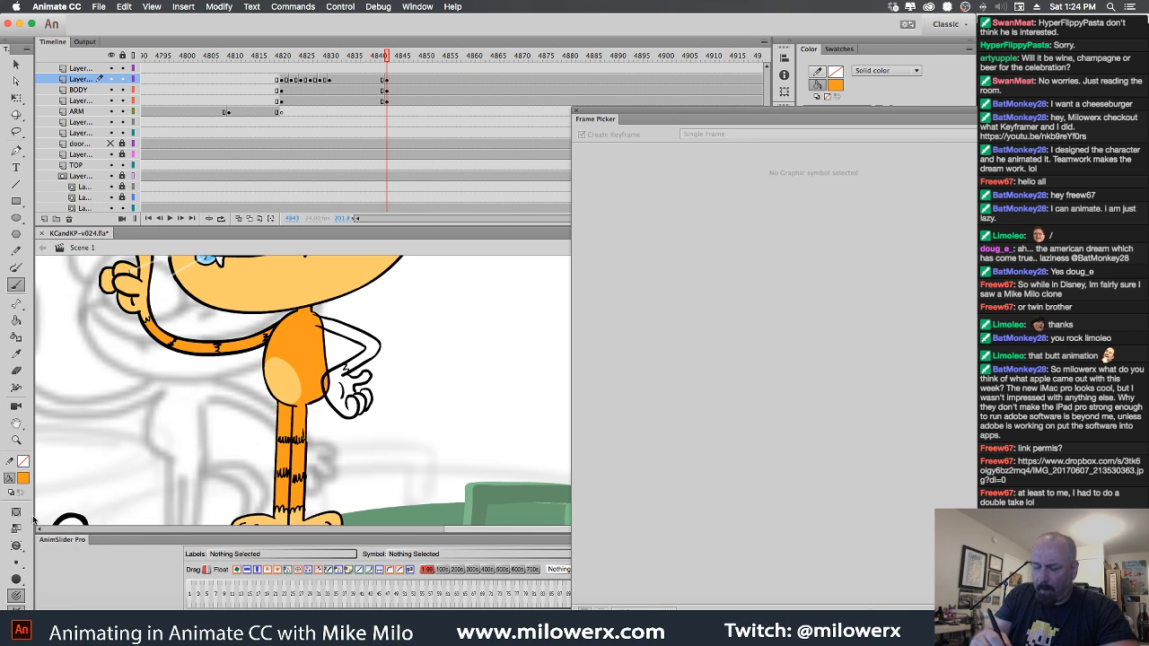
pyautogui.click(20, 548)
pyautogui.click(90, 575)
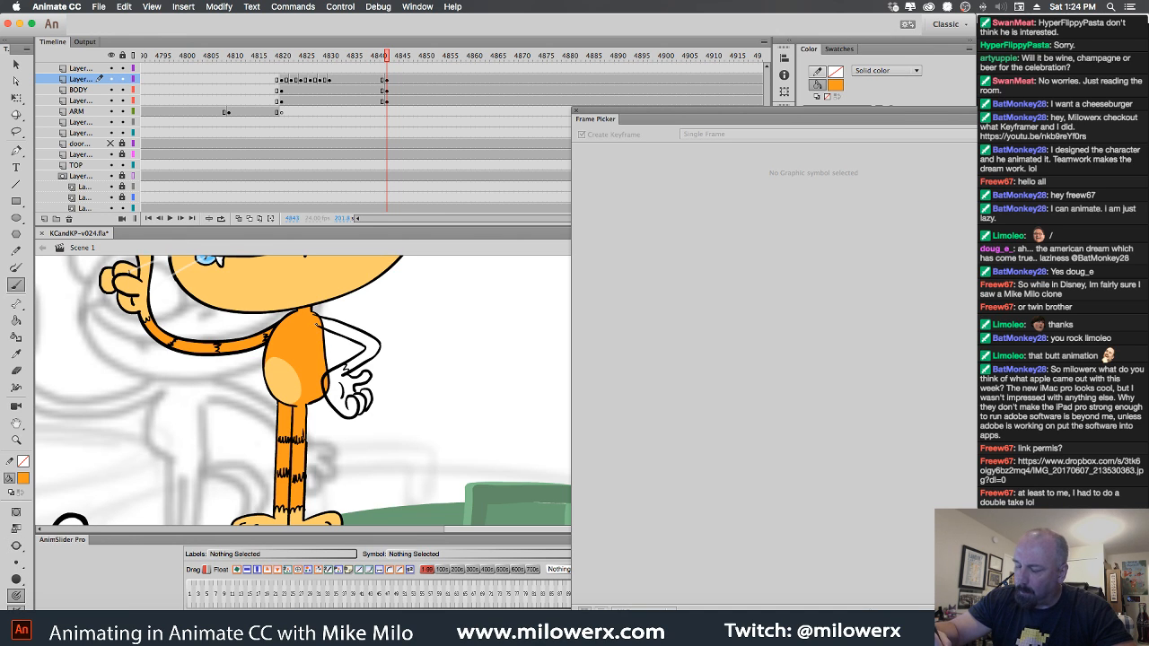
# Fill the bent arm with orange and its hand with light orange #FFCC66 using the Paint Bucket.
pyautogui.click(16, 320)
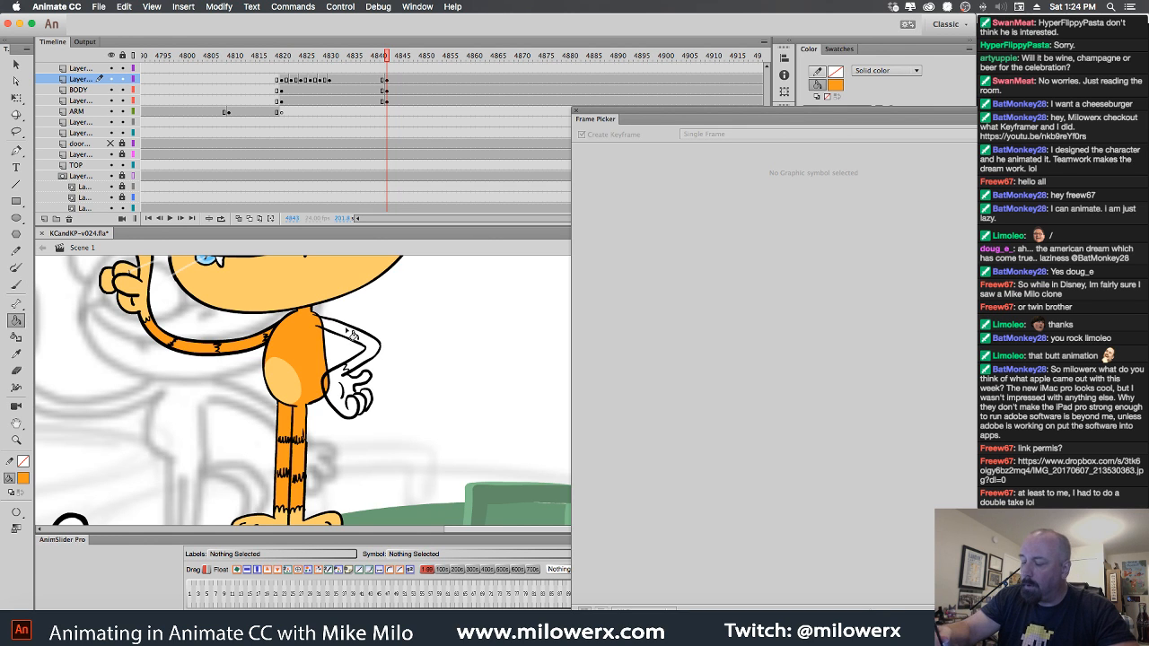
pyautogui.click(24, 479)
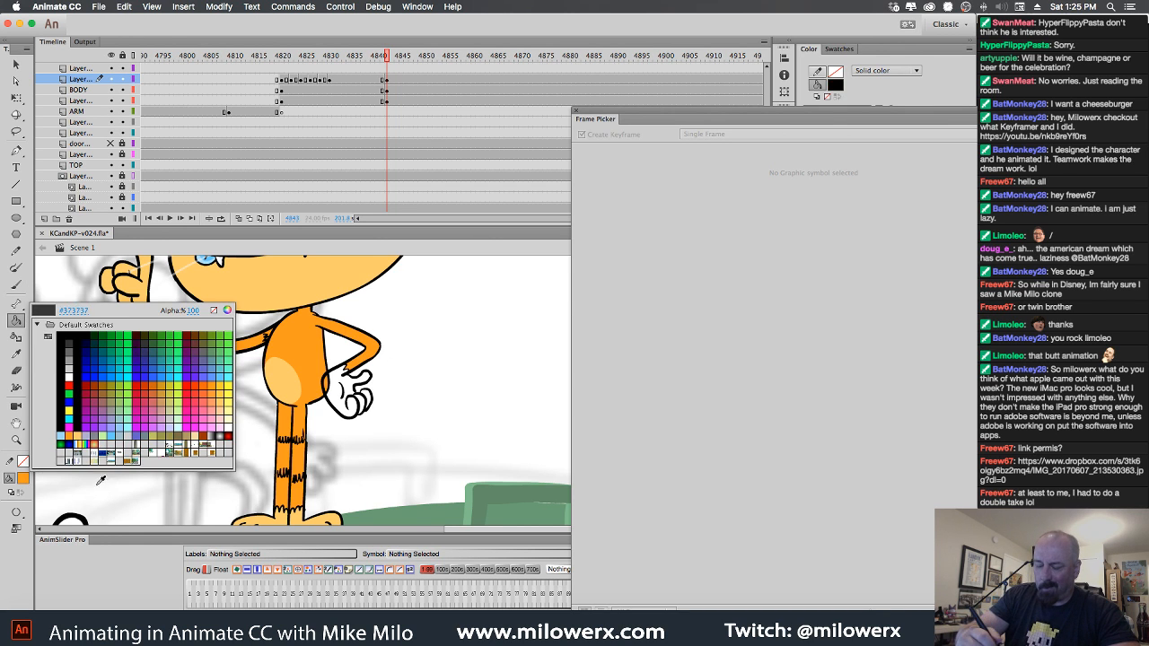
pyautogui.click(77, 437)
pyautogui.click(342, 392)
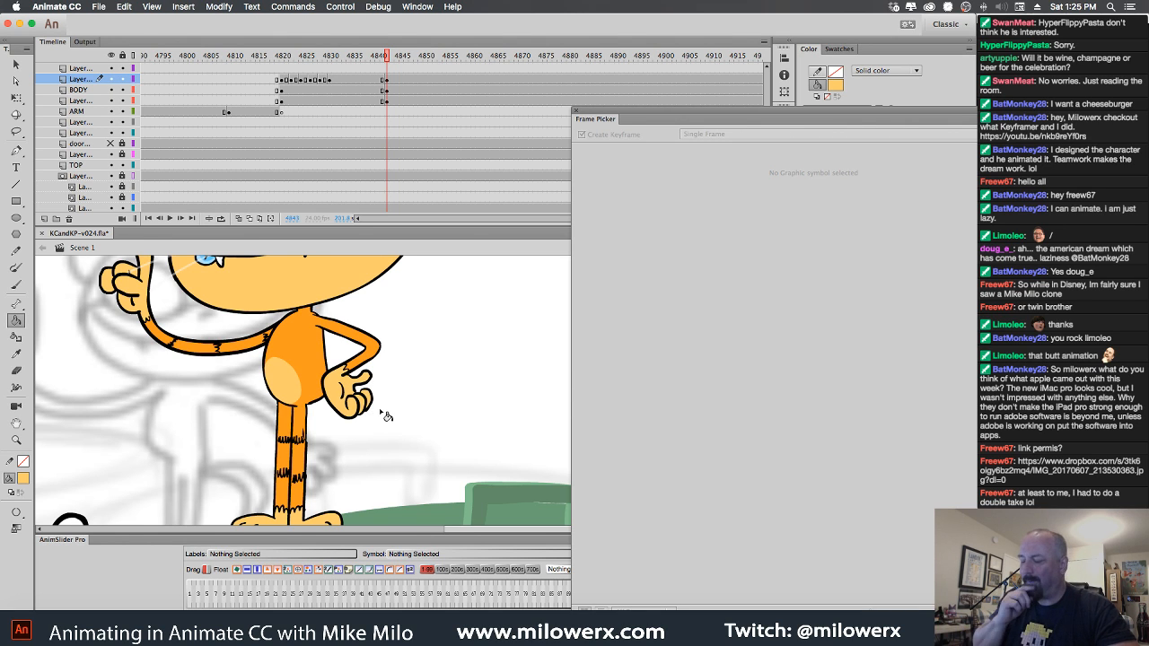
# Change the brush mode and paint black fur stripes across the selected bent arm at frame 4843.
pyautogui.click(16, 284)
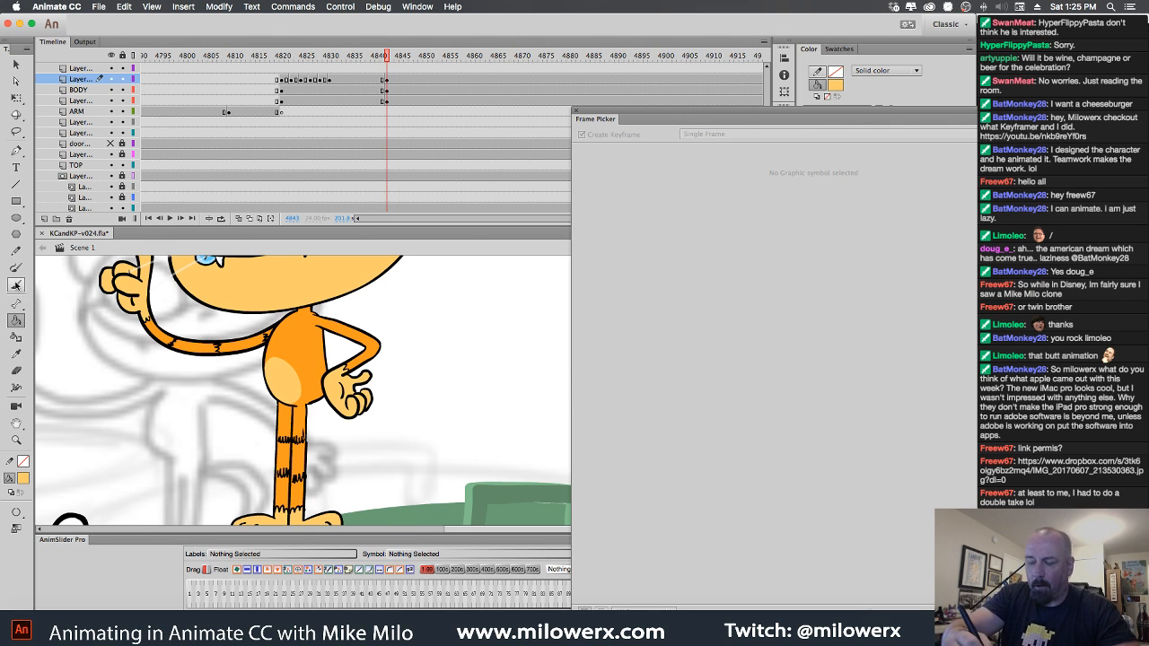
pyautogui.click(25, 478)
pyautogui.click(66, 366)
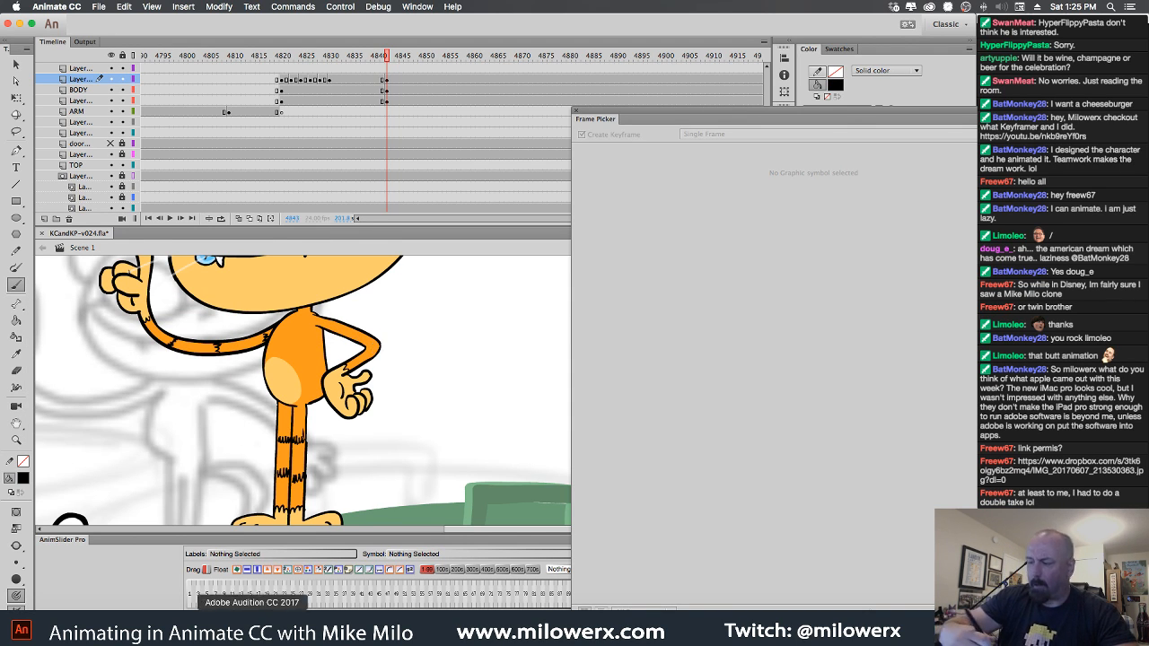
pyautogui.click(385, 80)
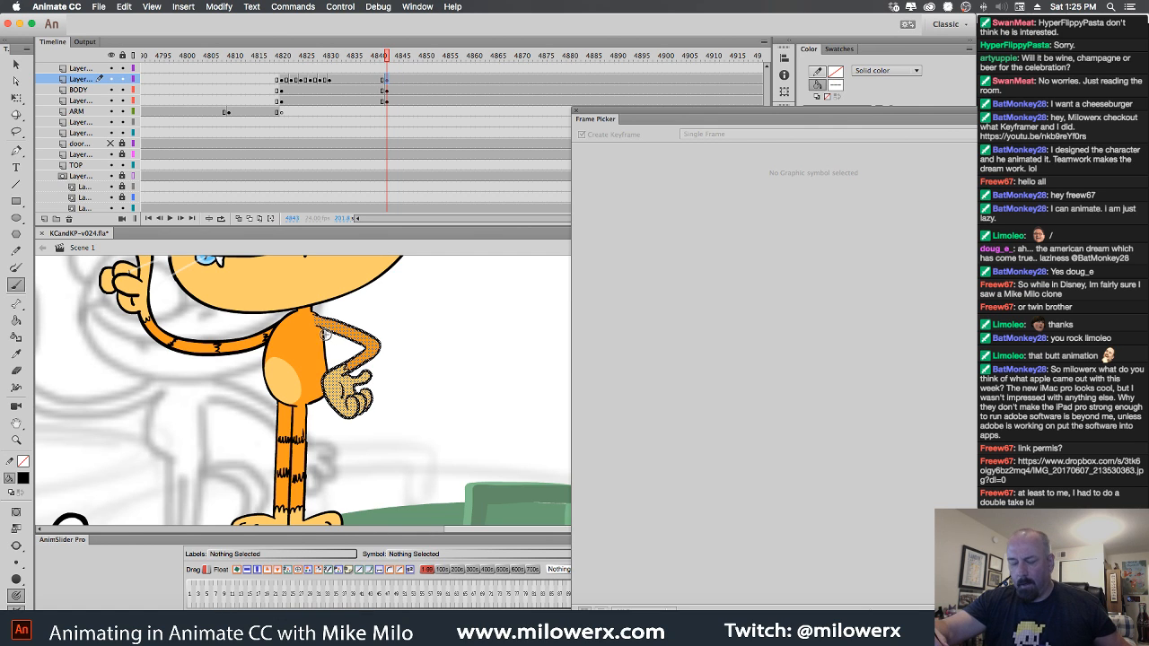
pyautogui.moveTo(20, 543); pyautogui.dragTo(82, 552)
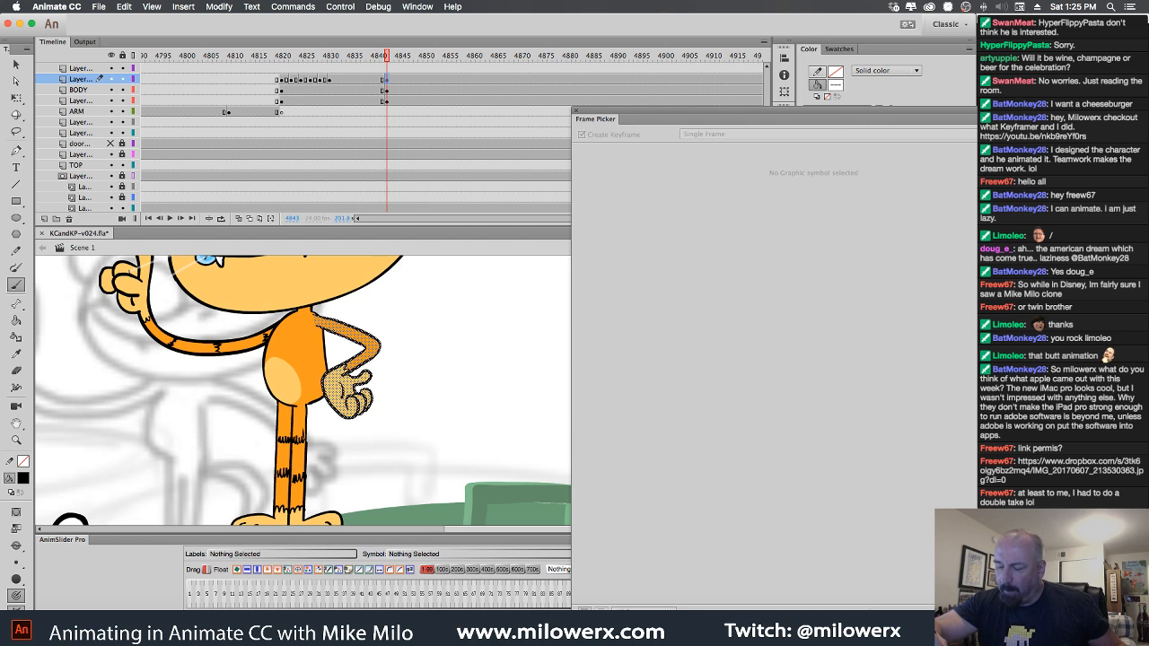
pyautogui.moveTo(348, 335); pyautogui.dragTo(356, 340)
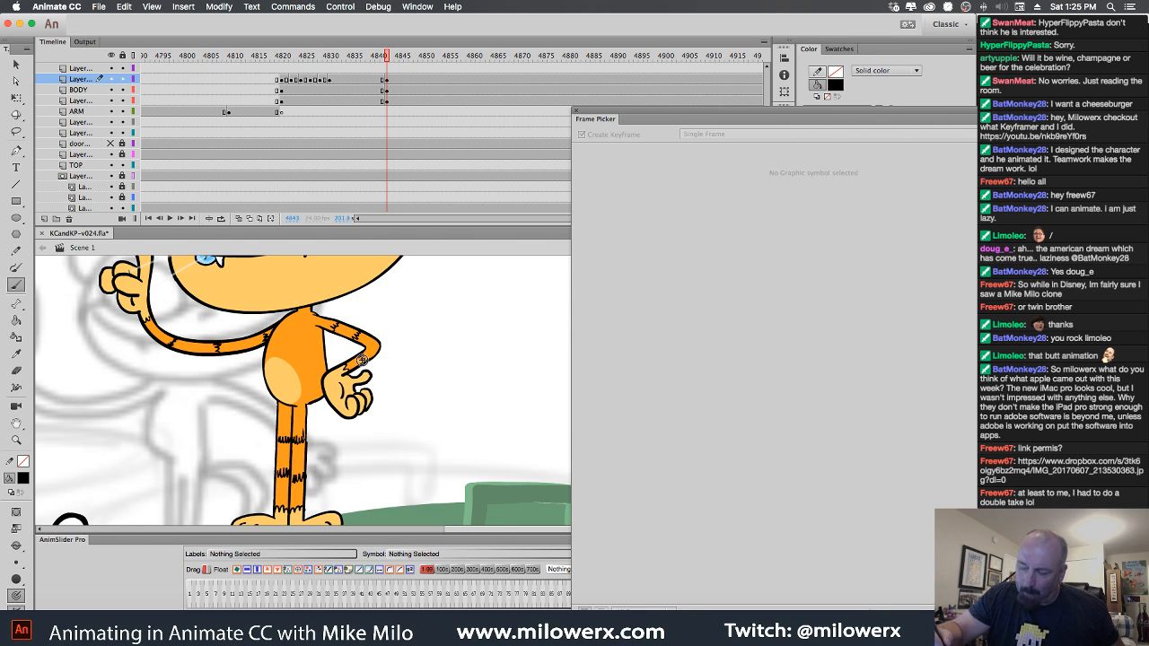
pyautogui.keyDown('alt'); pyautogui.keyDown('super'); pyautogui.click(397, 371); pyautogui.keyUp('super'); pyautogui.keyUp('alt')
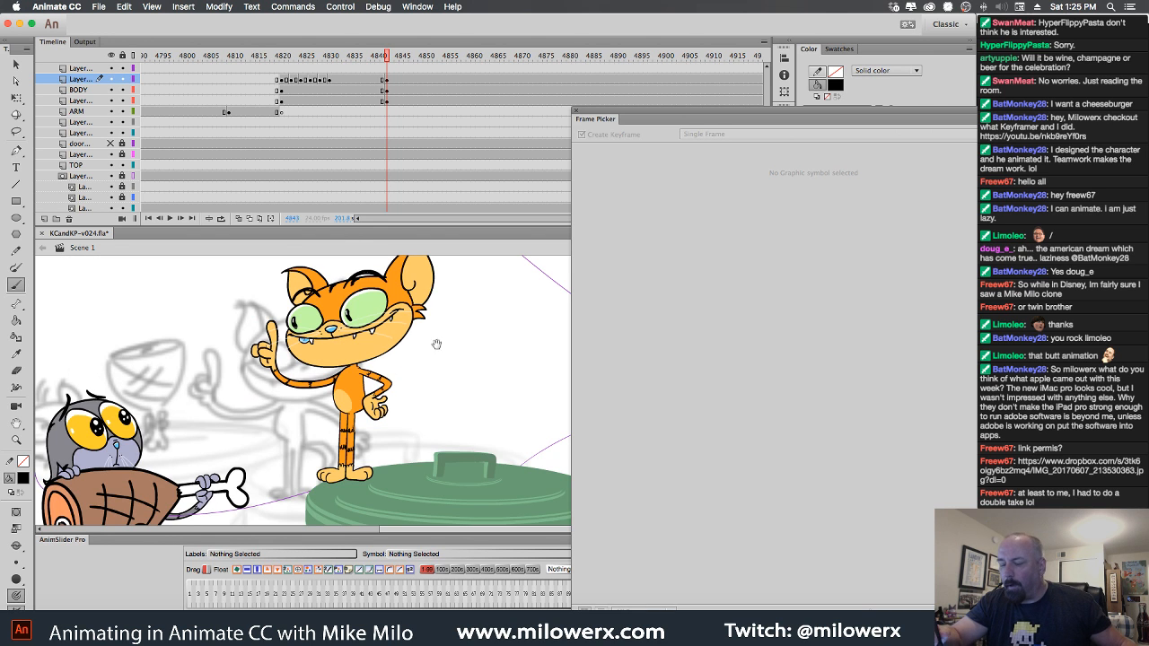
# Scrub the timeline back to frame 4840 to compare the earlier pointing pose with the new pose.
pyautogui.moveTo(391, 67); pyautogui.dragTo(382, 100)
pyautogui.moveTo(382, 56); pyautogui.dragTo(378, 76)
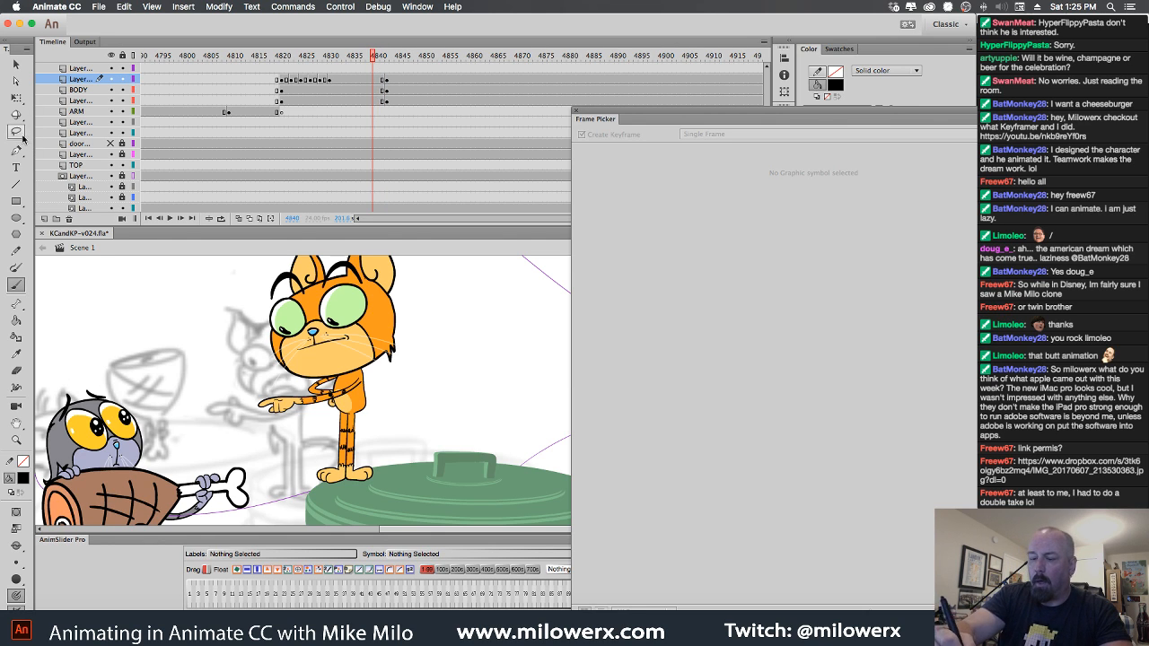
# Insert blank keyframes at frame 4841 on the layer below BODY and on the ARM layer, with onion skinning on.
pyautogui.click(384, 102)
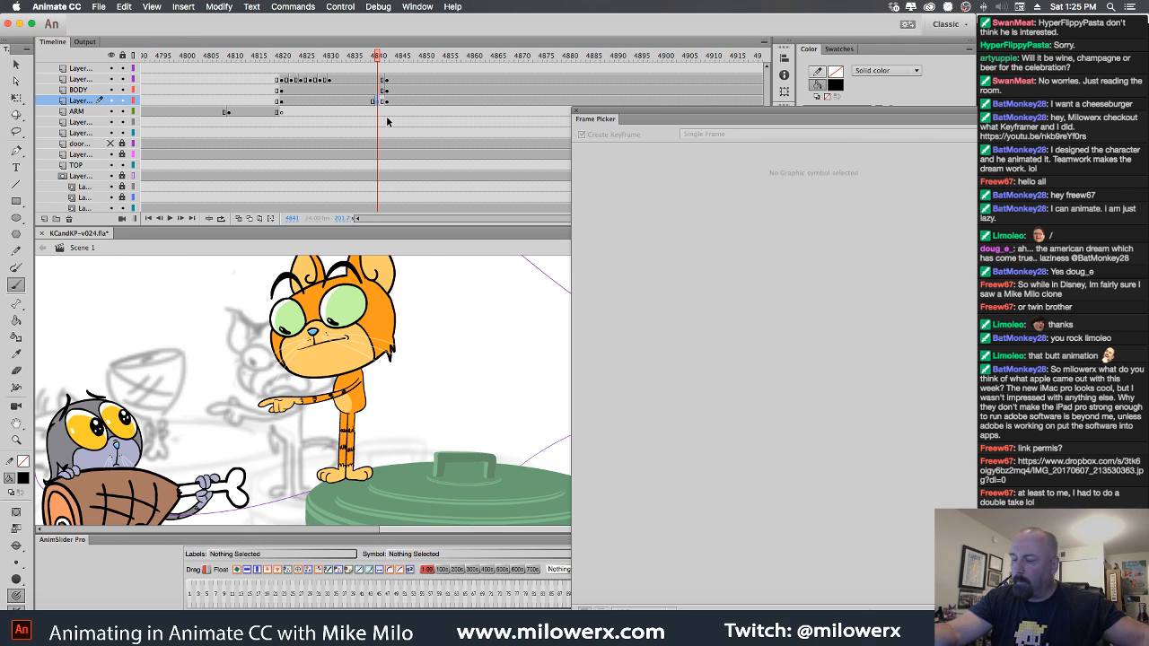
pyautogui.click(239, 218)
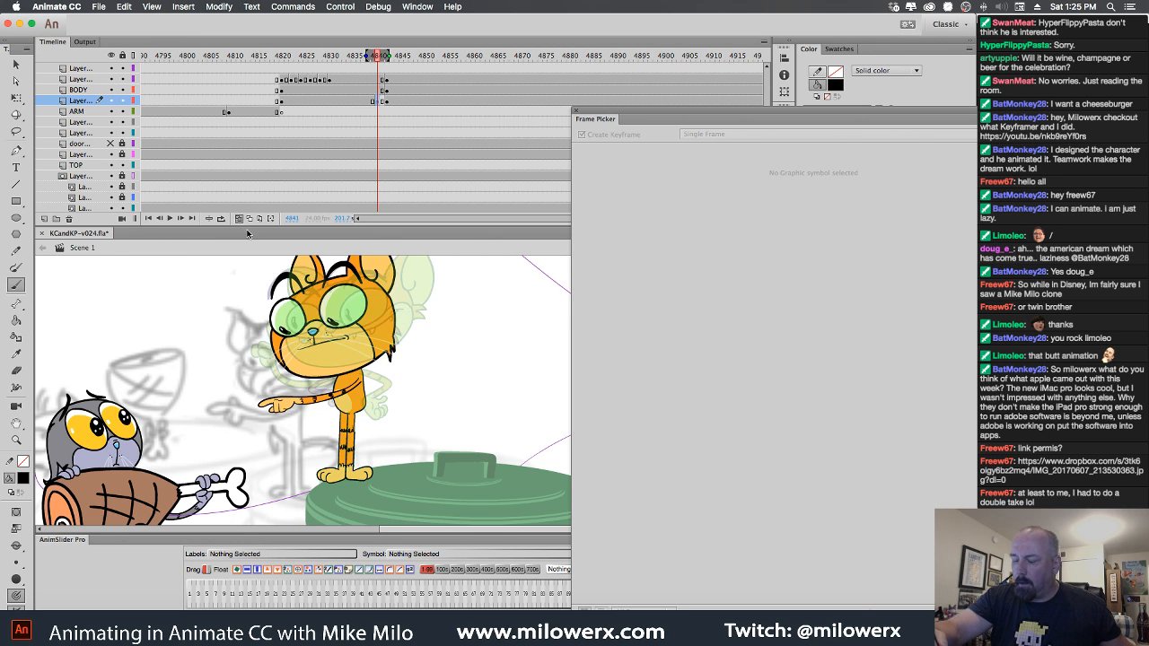
pyautogui.click(396, 352)
pyautogui.hscroll(-3, 477, 367)
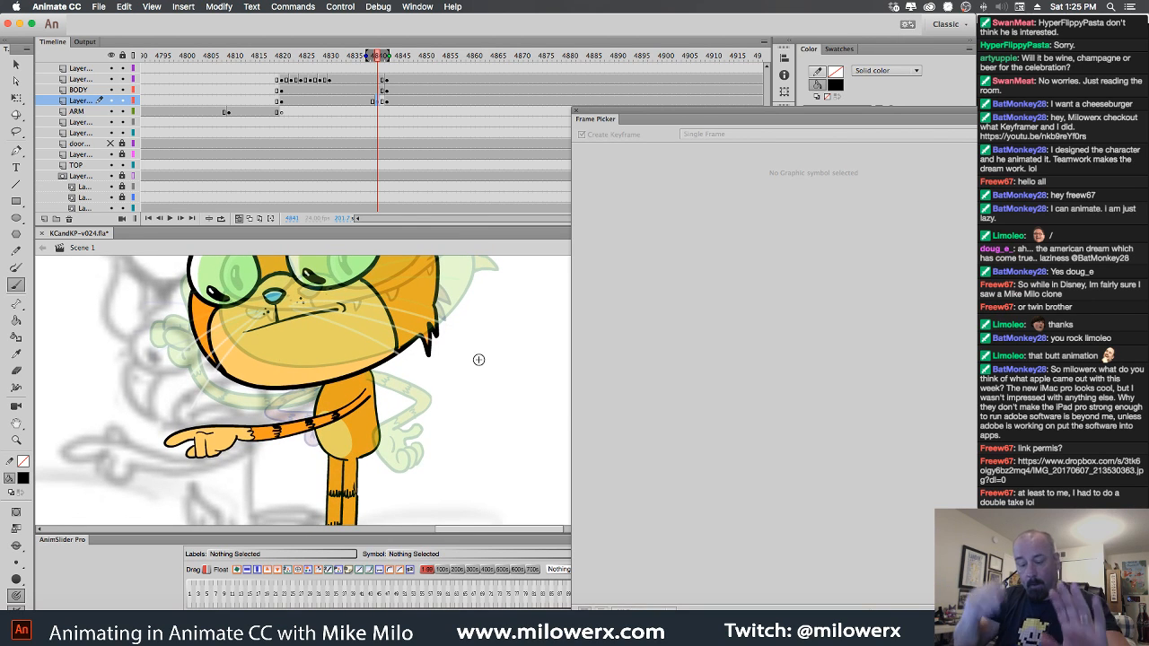
pyautogui.click(378, 111)
pyautogui.press('F7')
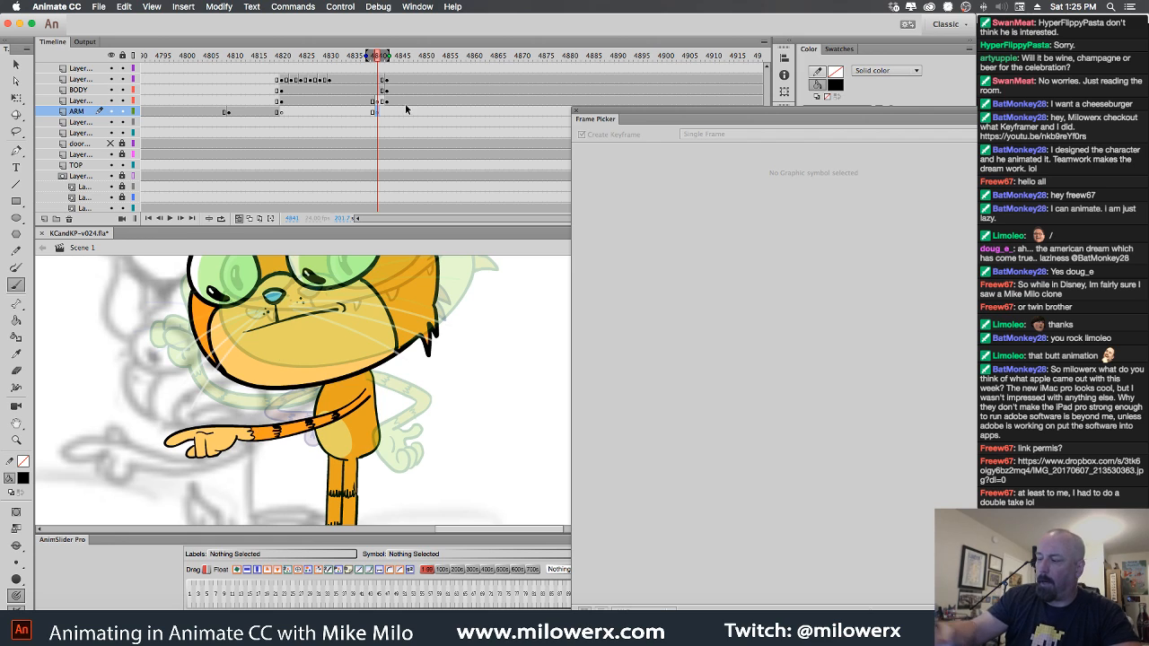
# Compare the cat's arms at frames 4840 and 4841 without onion skinning, and turn onion skinning back on.
pyautogui.click(238, 219)
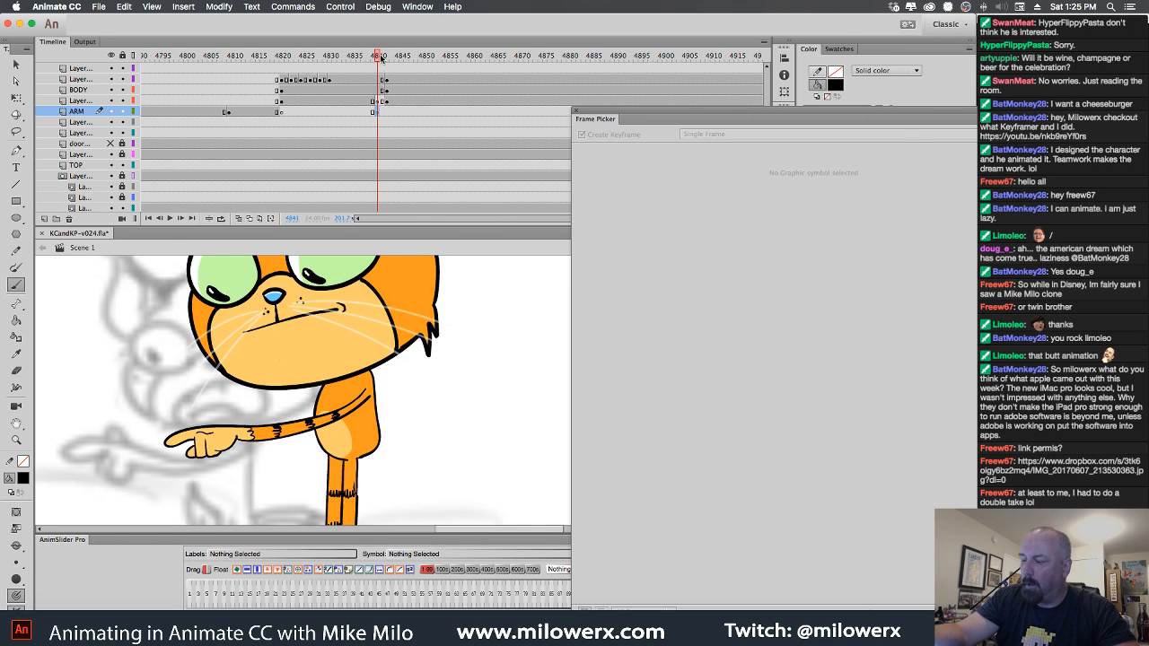
pyautogui.moveTo(381, 58); pyautogui.dragTo(373, 83)
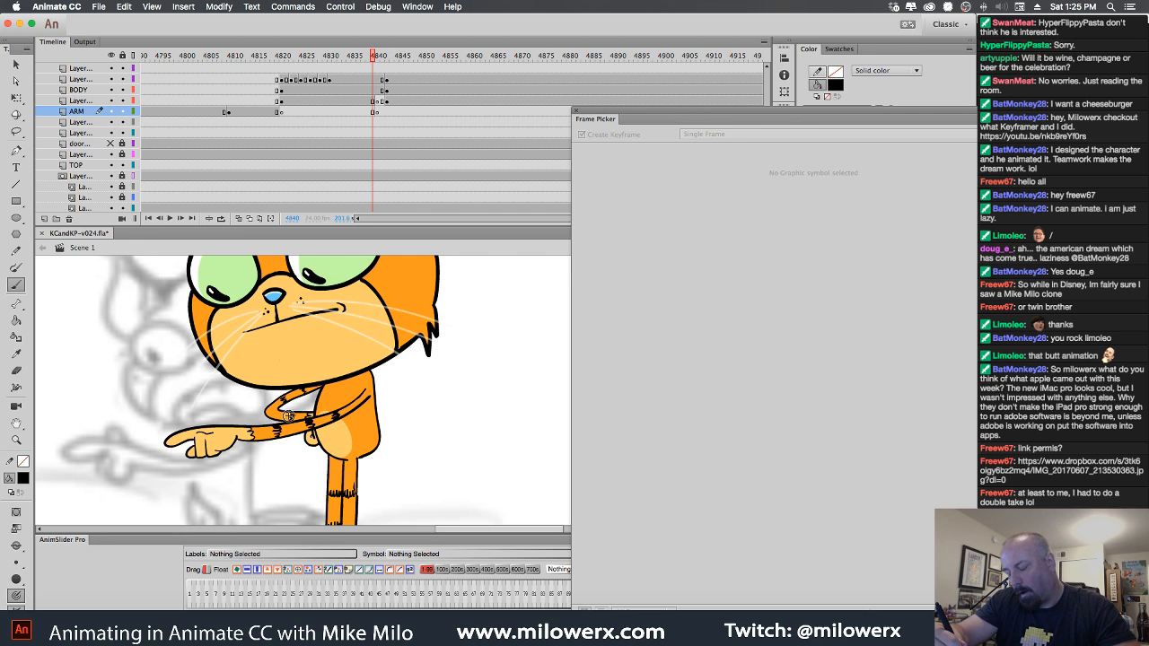
pyautogui.moveTo(378, 56)
pyautogui.mouseDown()
pyautogui.moveTo(392, 58)
pyautogui.moveTo(375, 60)
pyautogui.moveTo(391, 57)
pyautogui.moveTo(378, 70)
pyautogui.mouseUp()
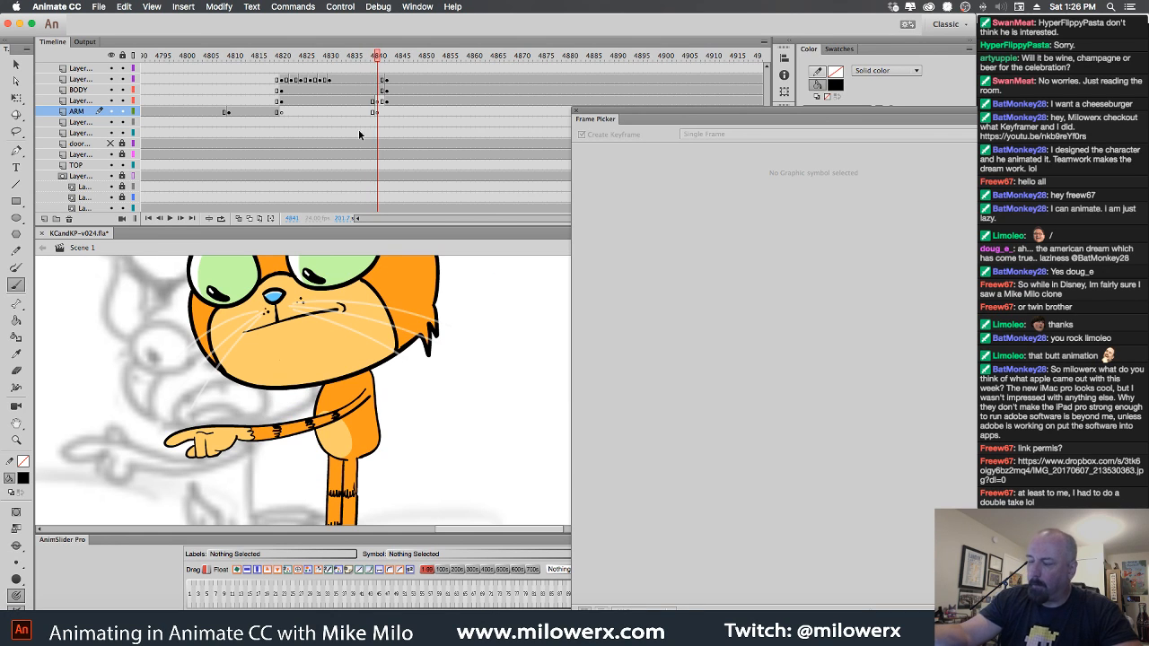
pyautogui.click(239, 220)
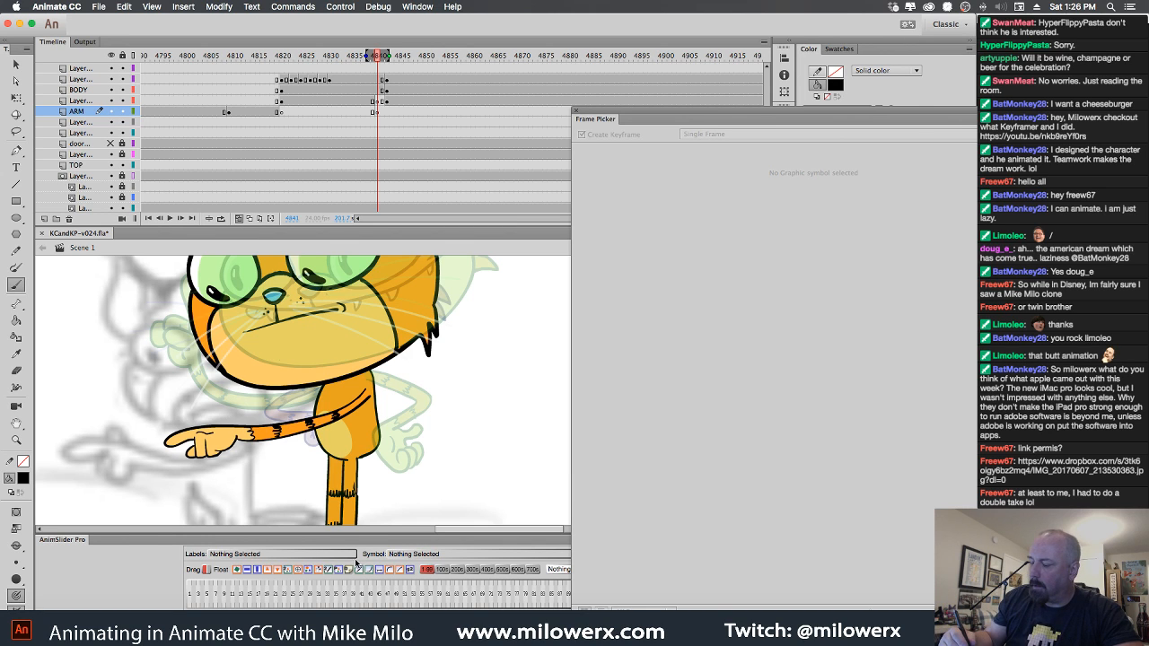
# Clear the pointing arm at frame 4841 by inserting a blank keyframe on the layer above BODY.
pyautogui.click(380, 81)
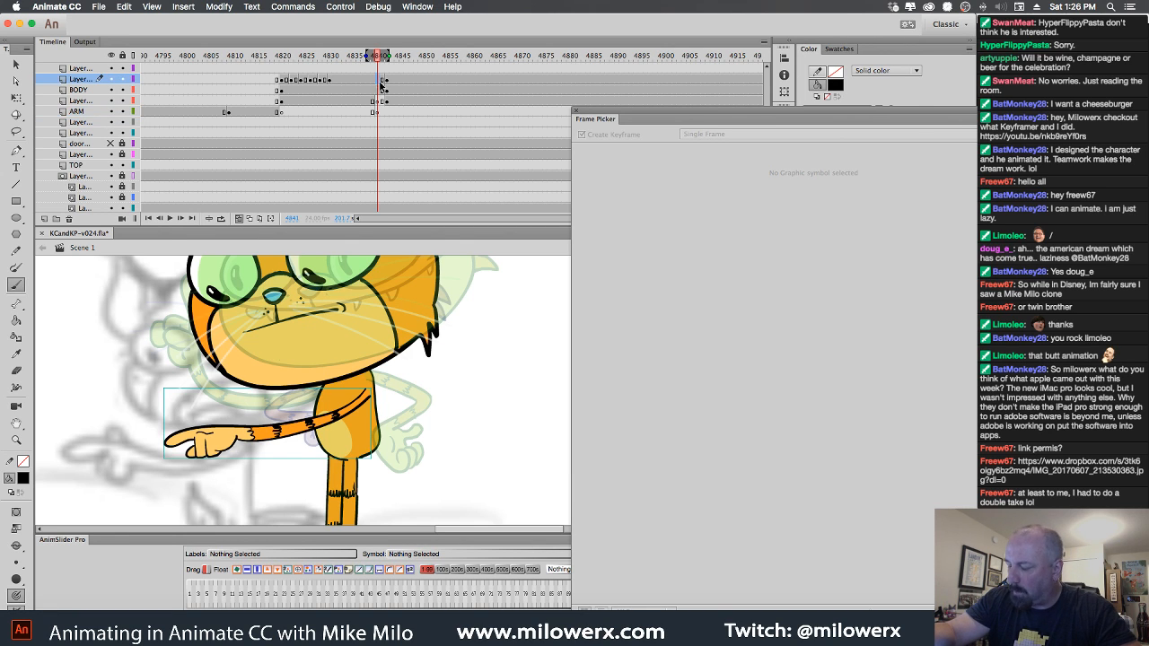
pyautogui.press('F7')
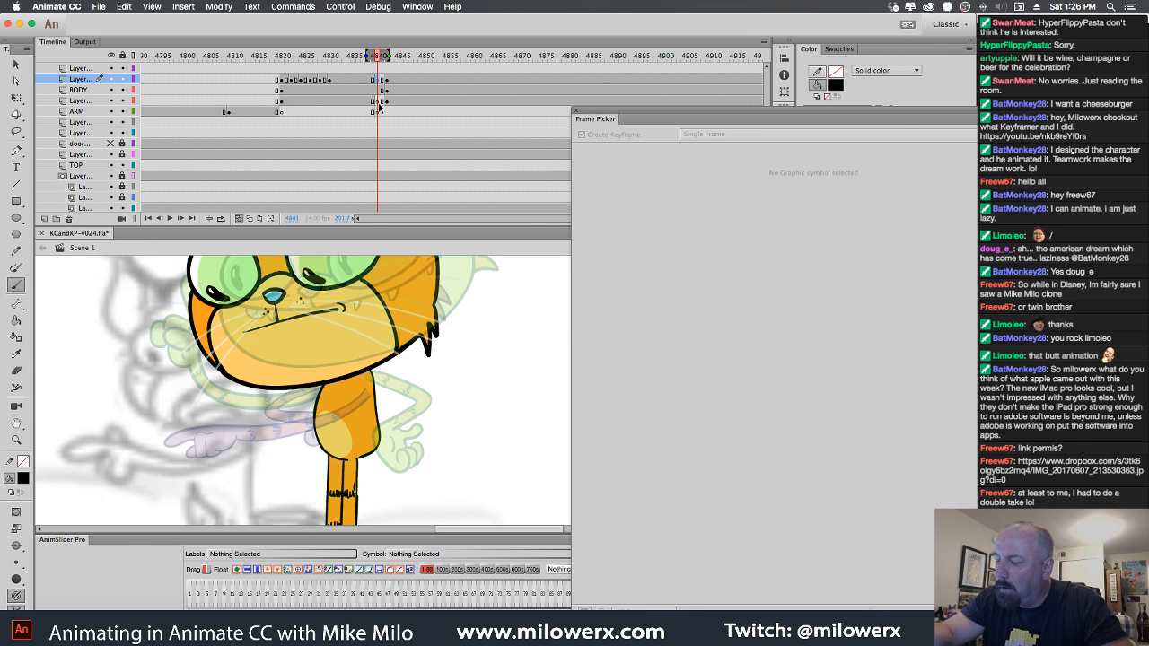
pyautogui.click(379, 101)
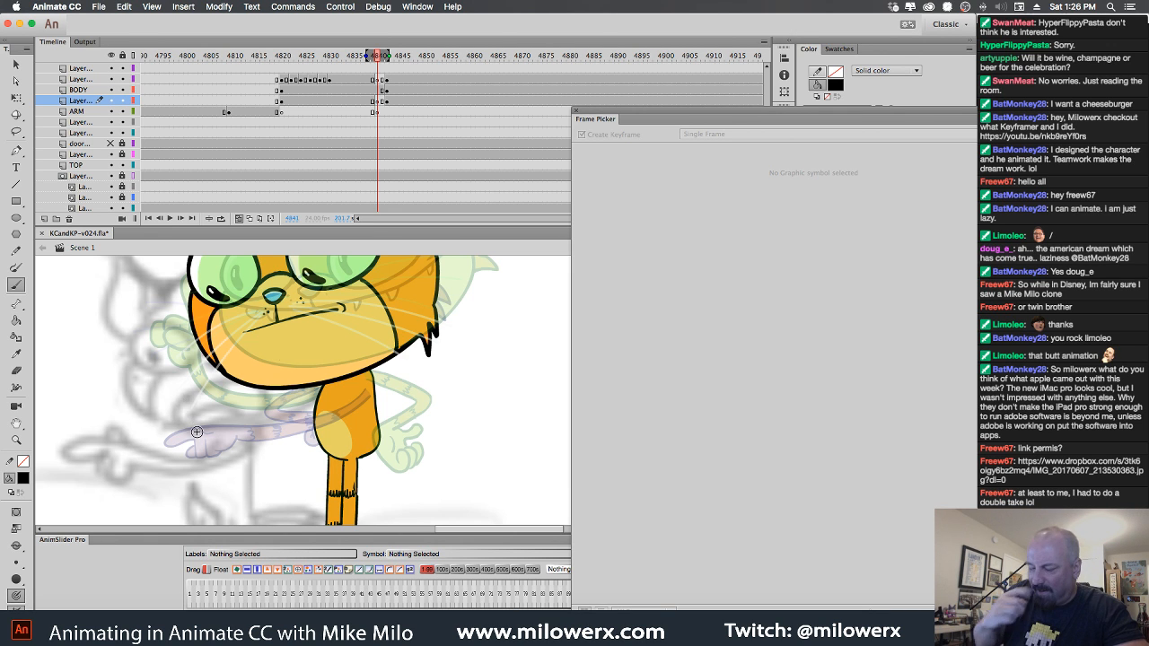
# Sketch the in-between arm with a drooping hand in red with the Brush on the ARM layer at frame 4841.
pyautogui.click(22, 478)
pyautogui.click(70, 385)
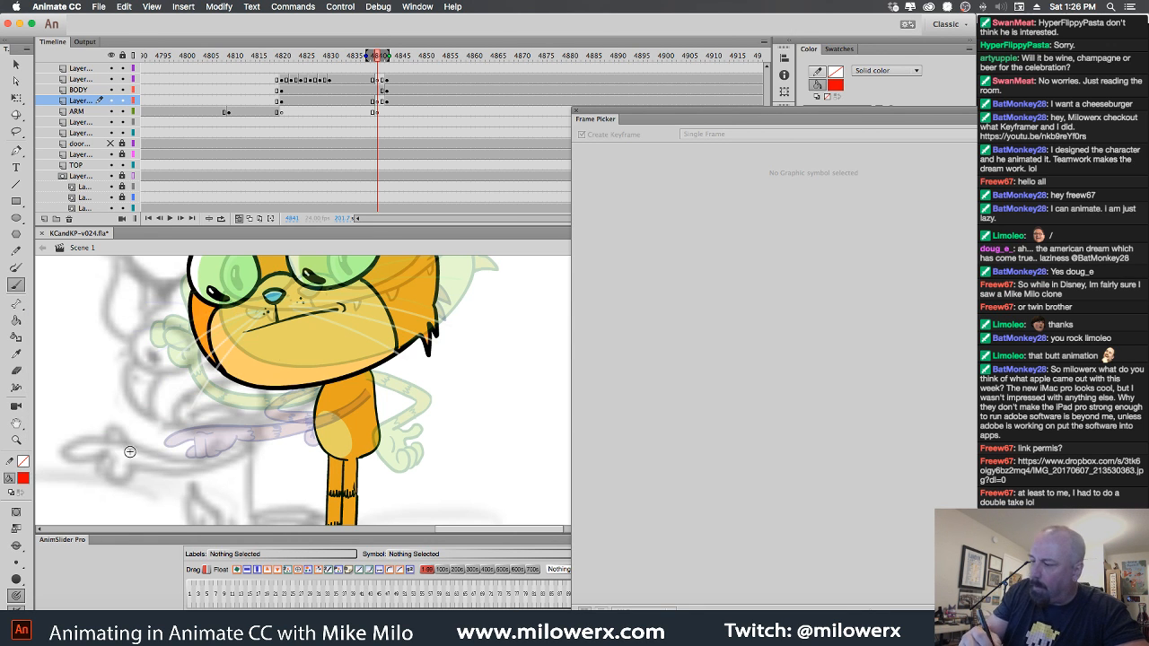
pyautogui.click(386, 111)
pyautogui.moveTo(187, 403)
pyautogui.mouseDown()
pyautogui.moveTo(208, 391)
pyautogui.moveTo(179, 420)
pyautogui.moveTo(205, 416)
pyautogui.moveTo(179, 437)
pyautogui.moveTo(186, 447)
pyautogui.mouseUp()
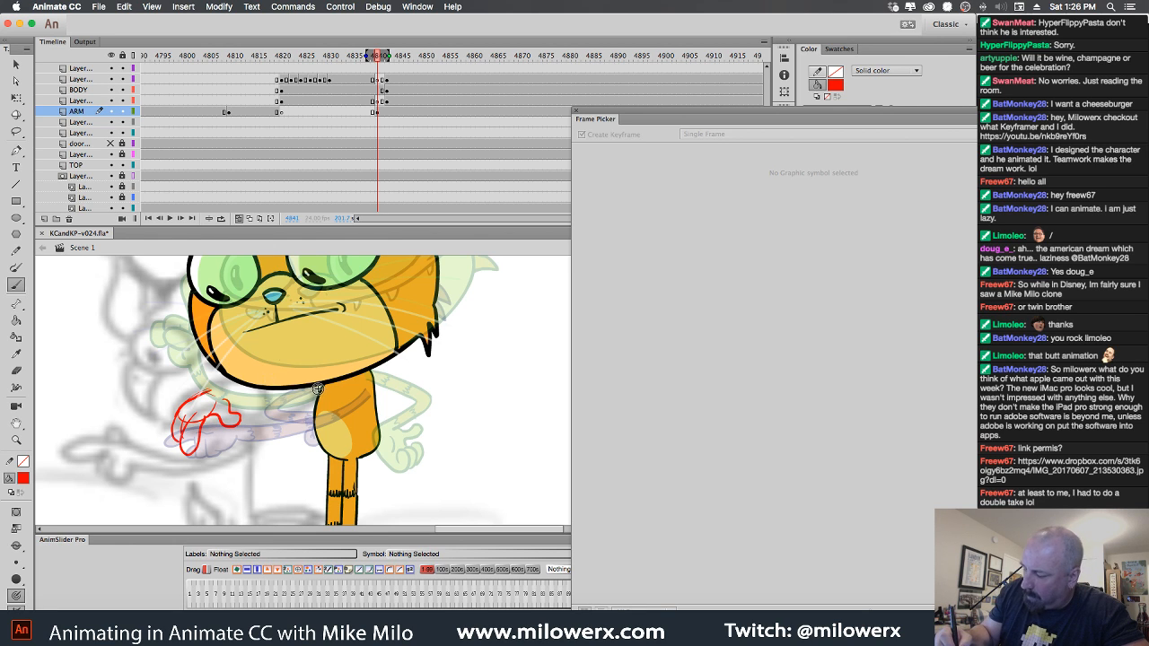
pyautogui.moveTo(296, 400)
pyautogui.mouseDown()
pyautogui.moveTo(206, 393)
pyautogui.moveTo(327, 393)
pyautogui.mouseUp()
pyautogui.moveTo(259, 416); pyautogui.dragTo(232, 409)
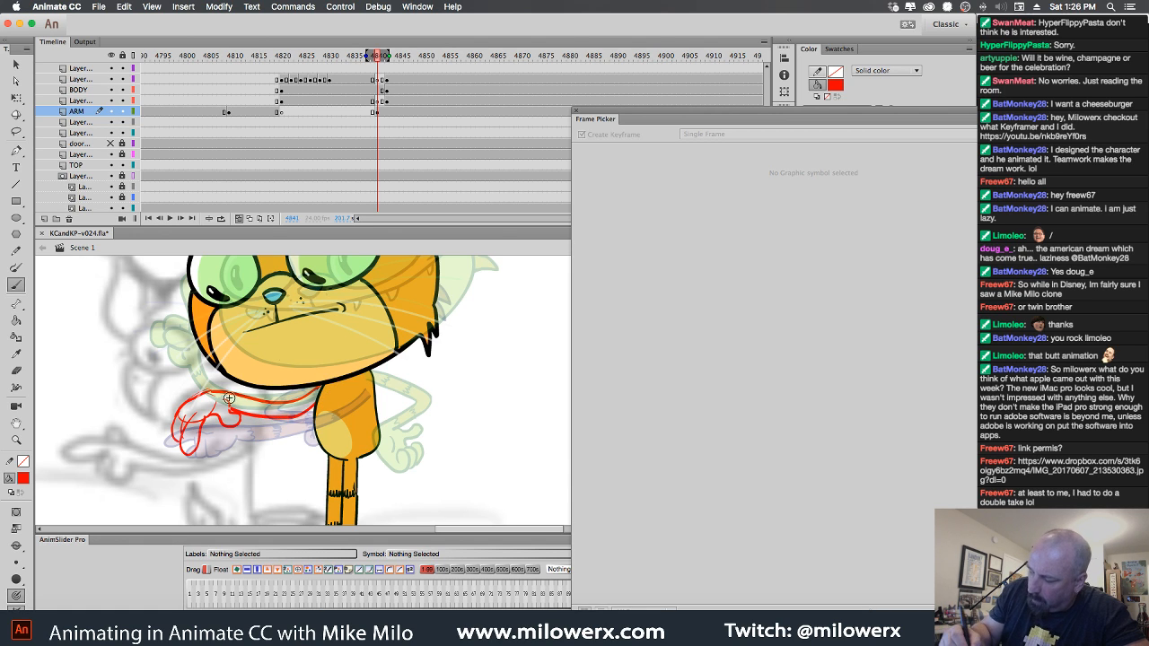
pyautogui.moveTo(229, 401); pyautogui.dragTo(235, 417)
# Ink the drooping arm and hand in black on the layer below BODY, and delete the red sketch from the ARM layer.
pyautogui.click(378, 100)
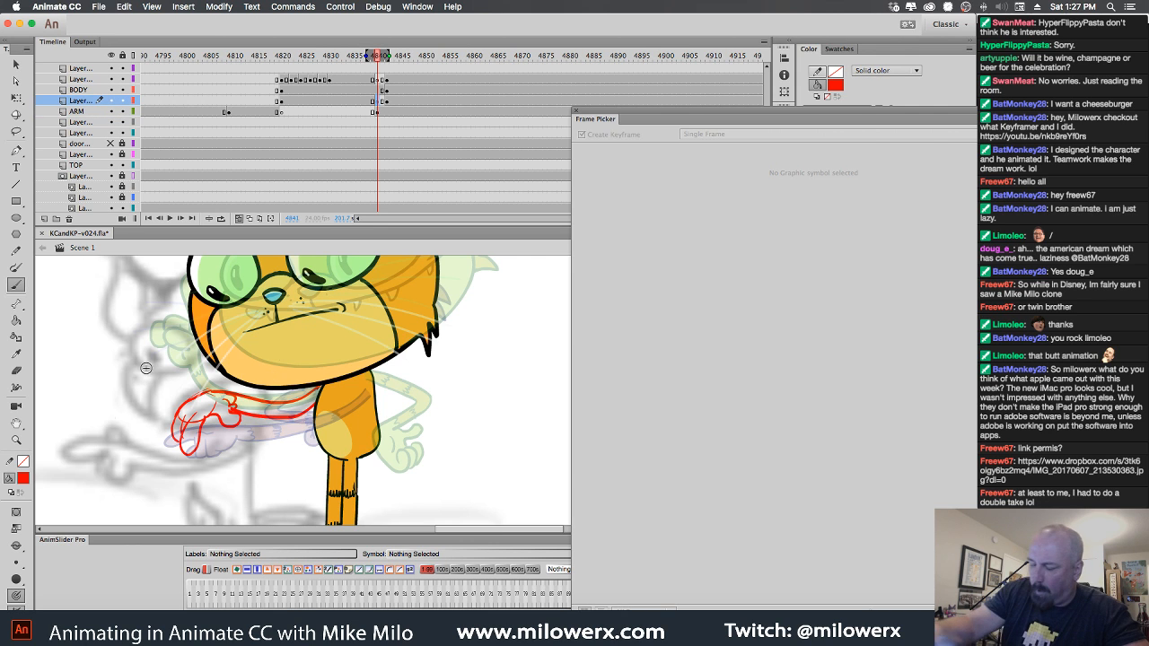
pyautogui.click(25, 479)
pyautogui.click(76, 334)
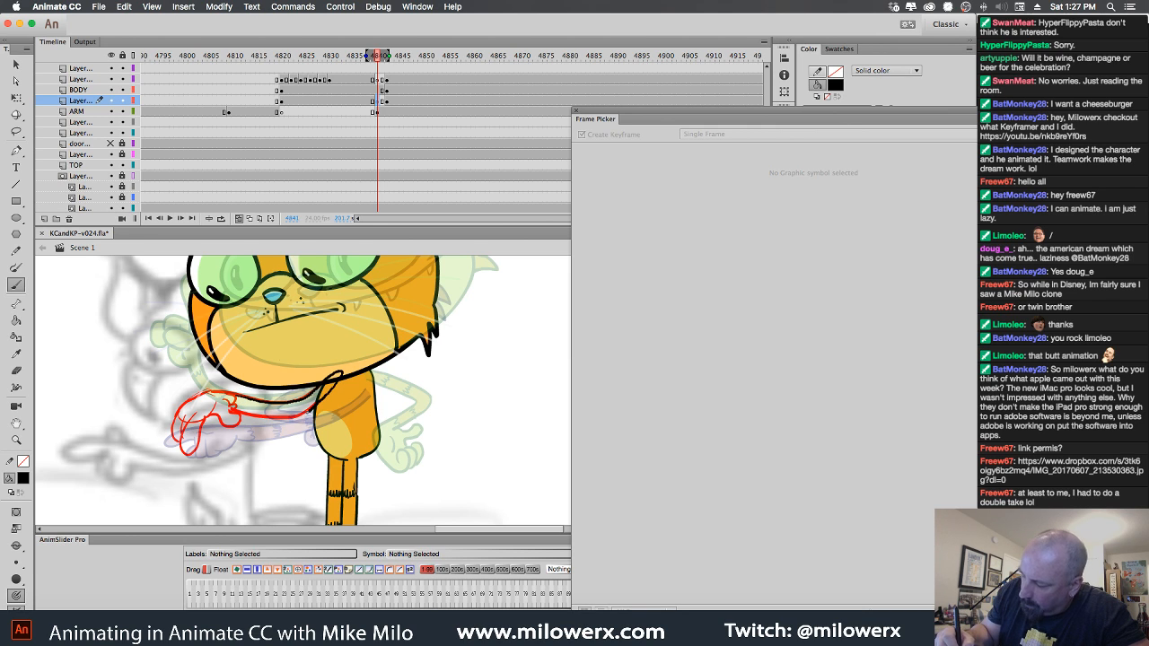
pyautogui.moveTo(255, 414); pyautogui.dragTo(234, 412)
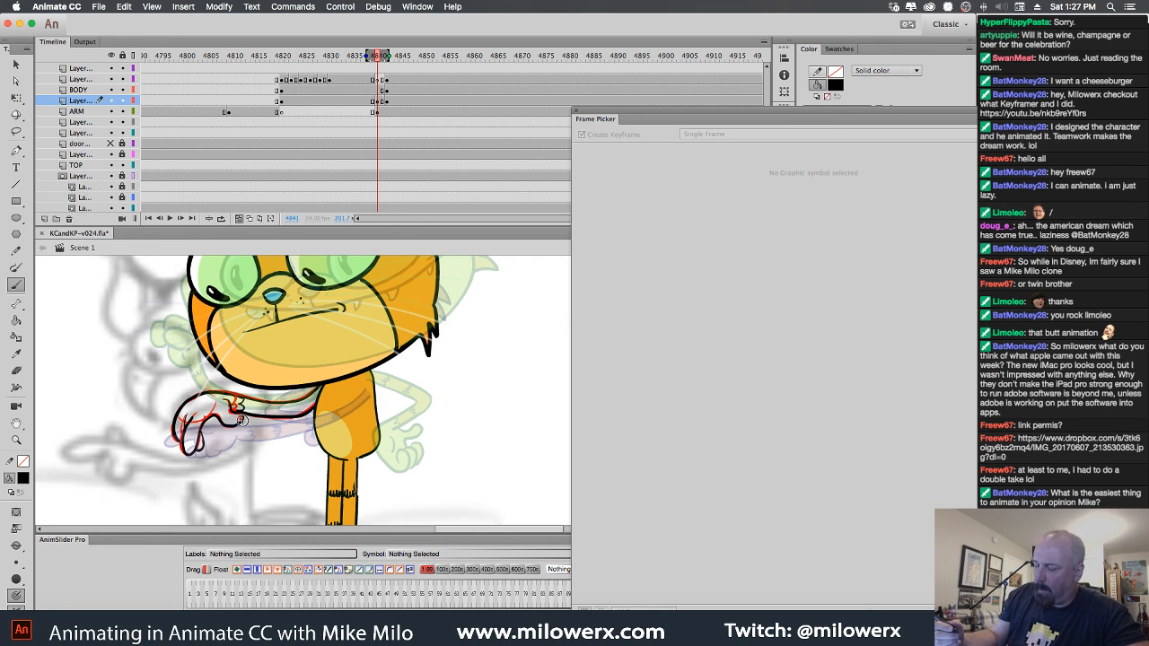
pyautogui.click(375, 113)
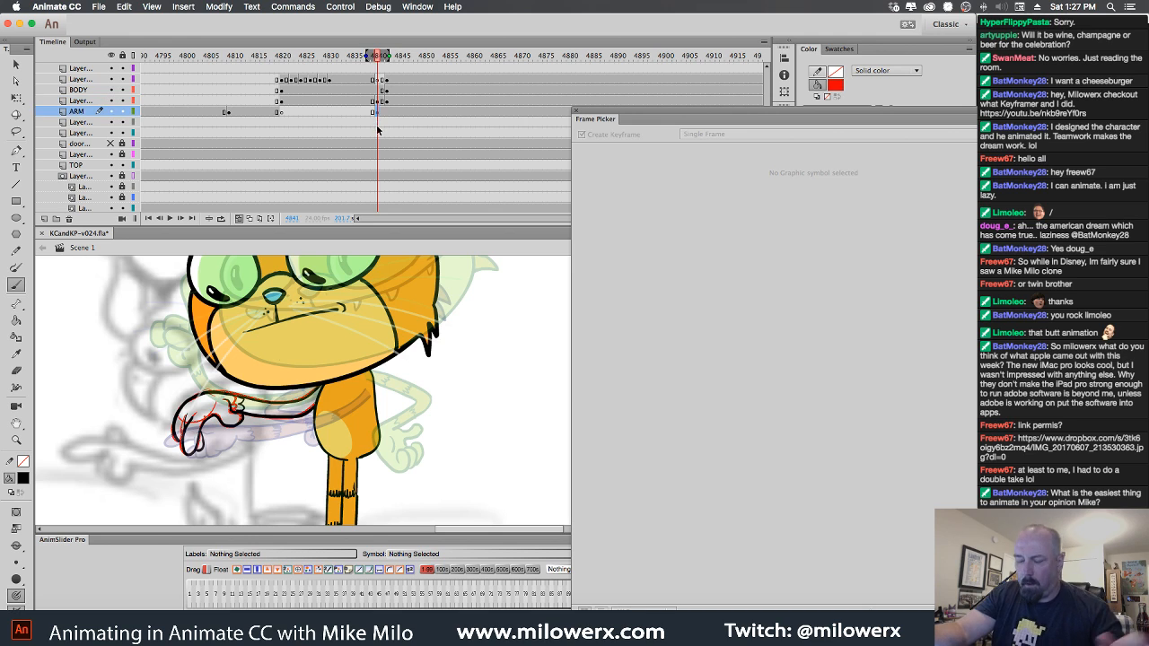
pyautogui.press('Delete')
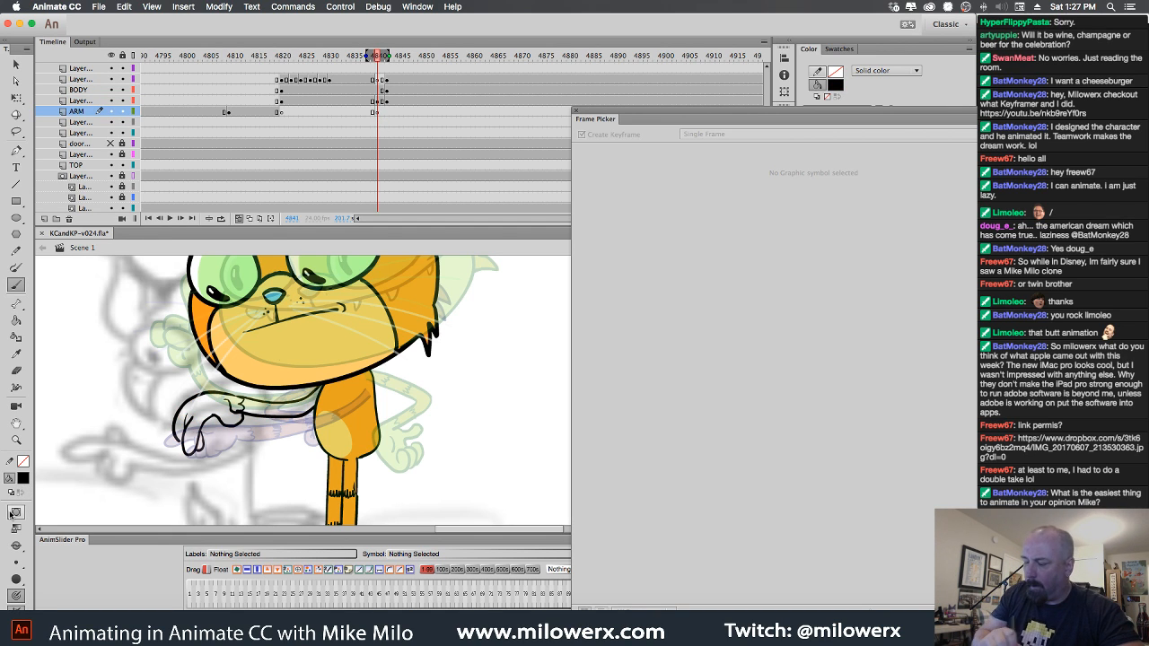
# Fill the drooping arm with orange #FF9900 using the Paint Bucket.
pyautogui.click(22, 479)
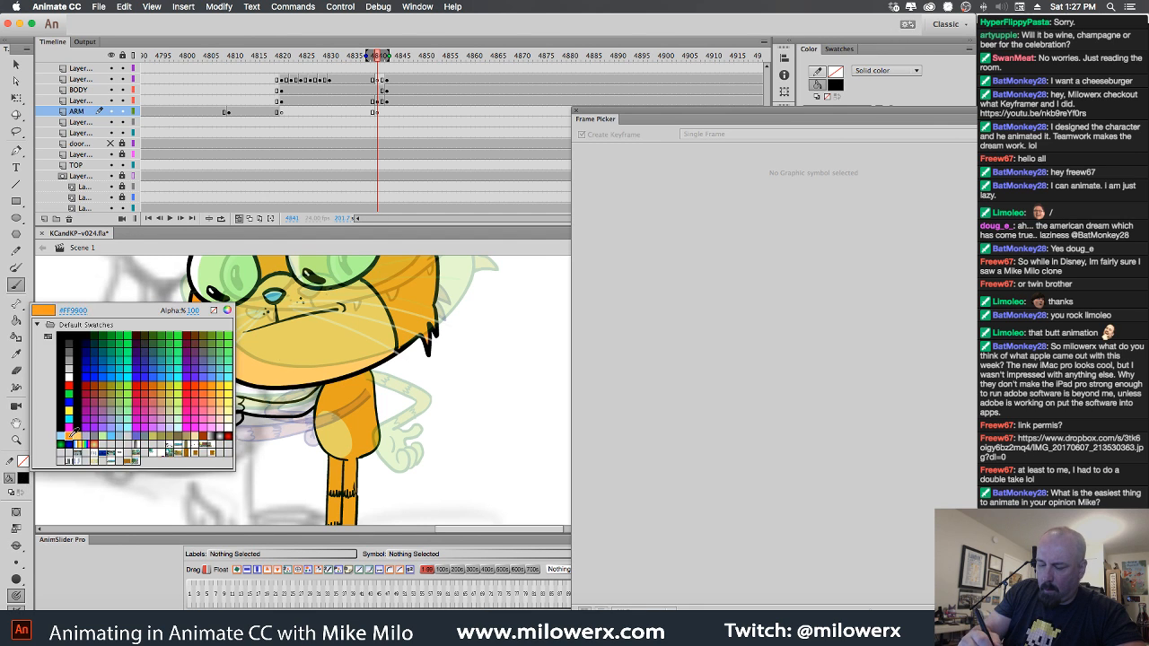
pyautogui.click(29, 344)
pyautogui.press('k')
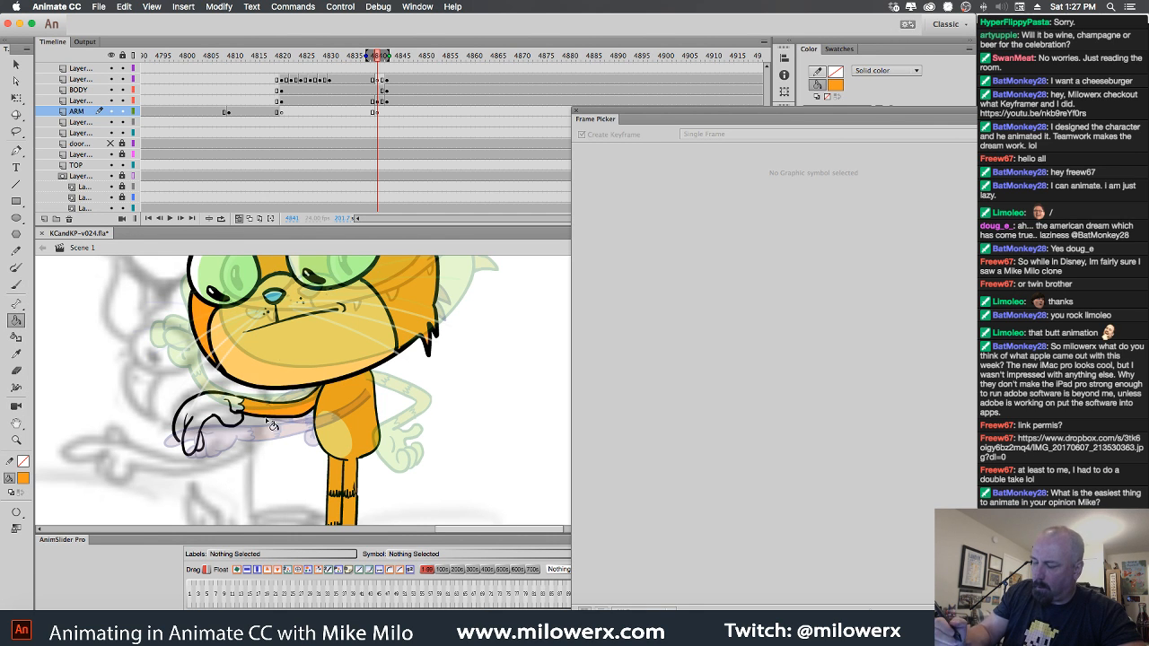
# Fill the drooping hand with light orange #FFCC66 using the Paint Bucket set to Close Medium Gaps.
pyautogui.click(23, 480)
pyautogui.click(95, 447)
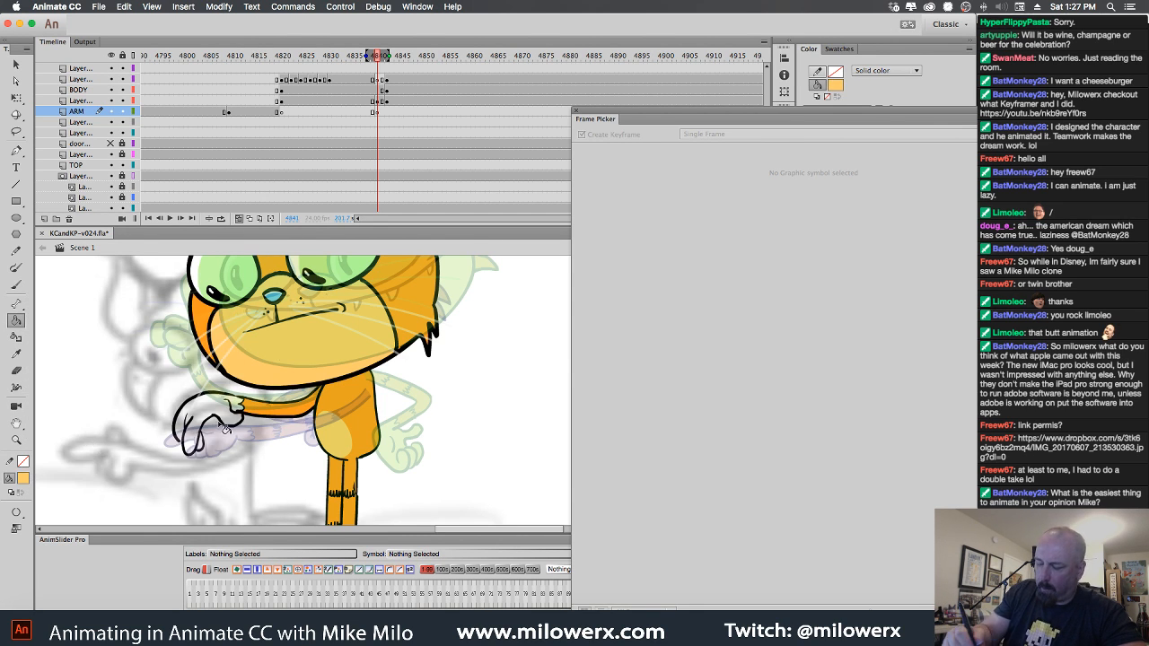
pyautogui.click(16, 513)
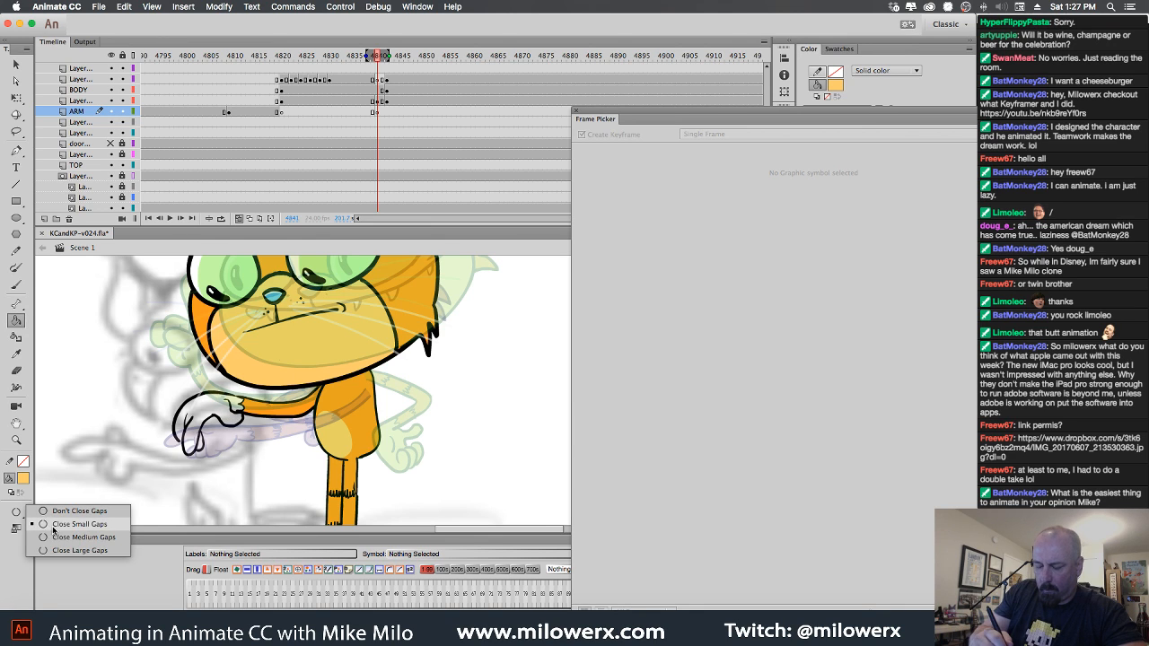
pyautogui.click(59, 537)
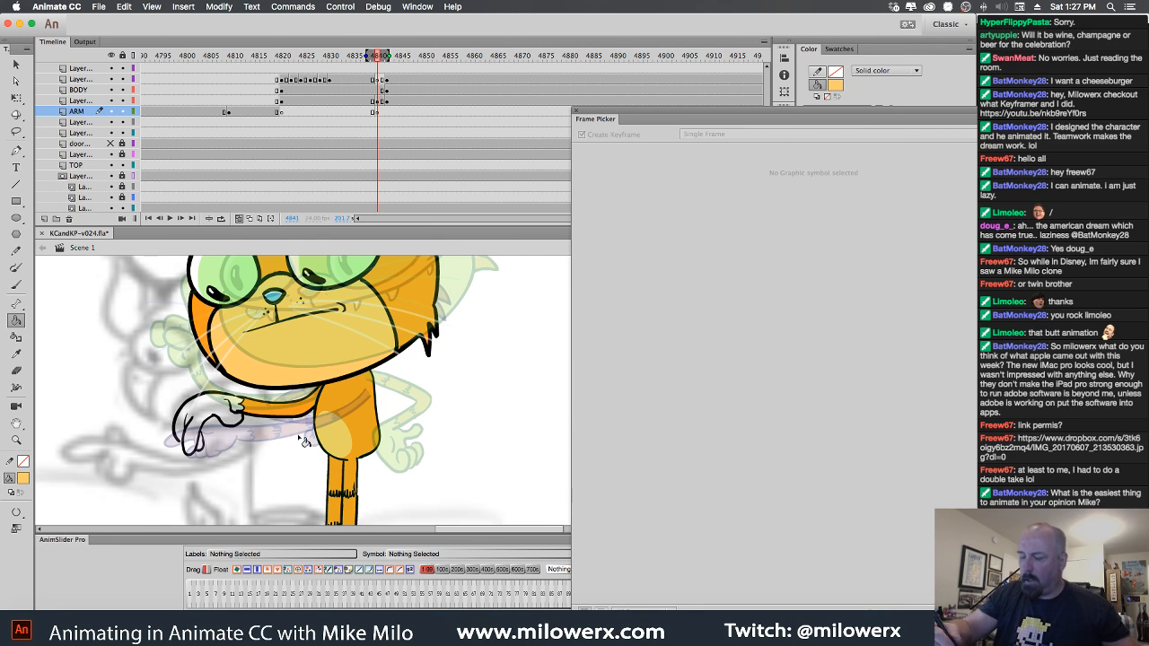
pyautogui.click(231, 411)
pyautogui.click(225, 420)
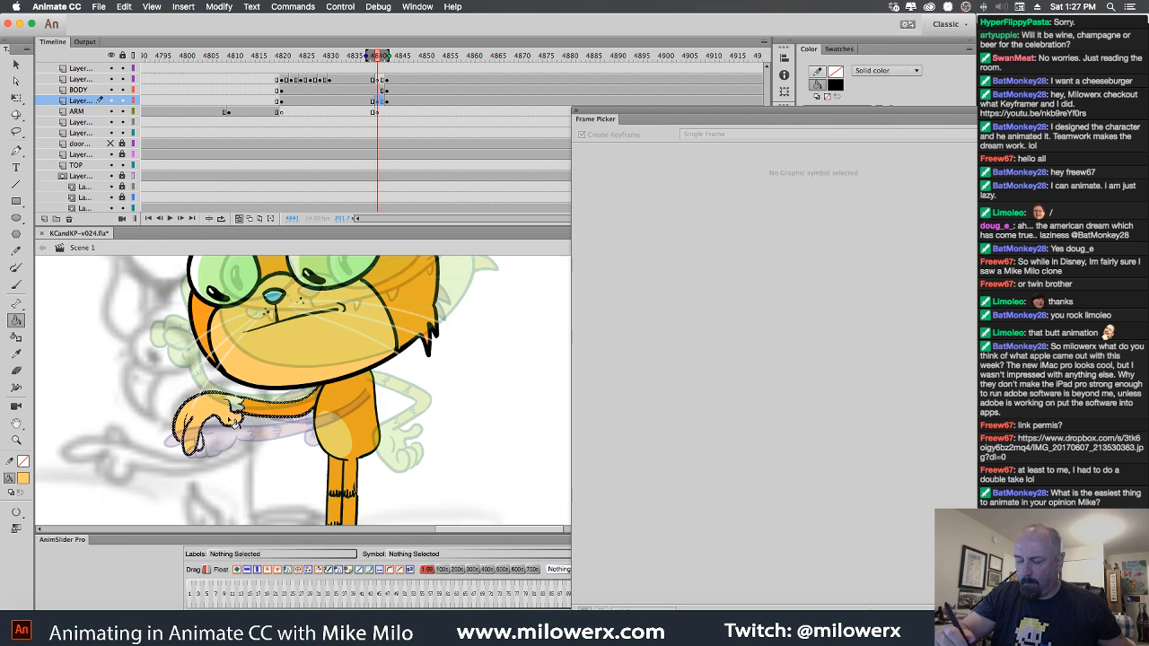
pyautogui.click(238, 407)
pyautogui.keyDown('super'); pyautogui.click(275, 449); pyautogui.keyUp('super')
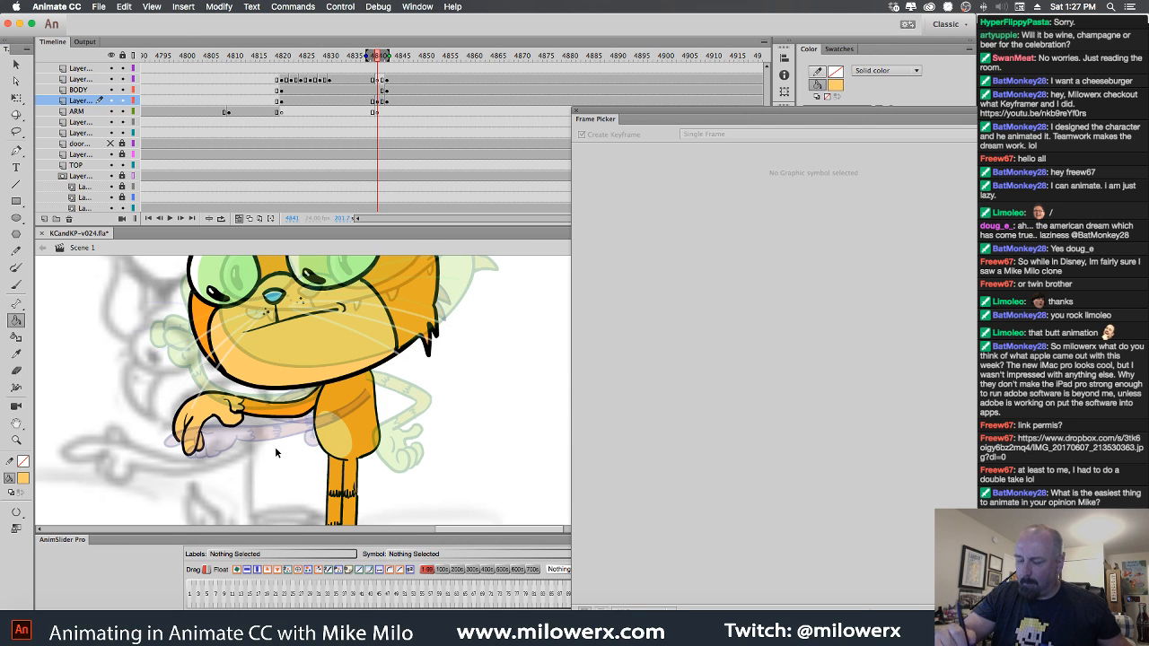
# Paint black fur stripes across the orange drooping arm with the Brush at frame 4841.
pyautogui.click(16, 285)
pyautogui.click(24, 478)
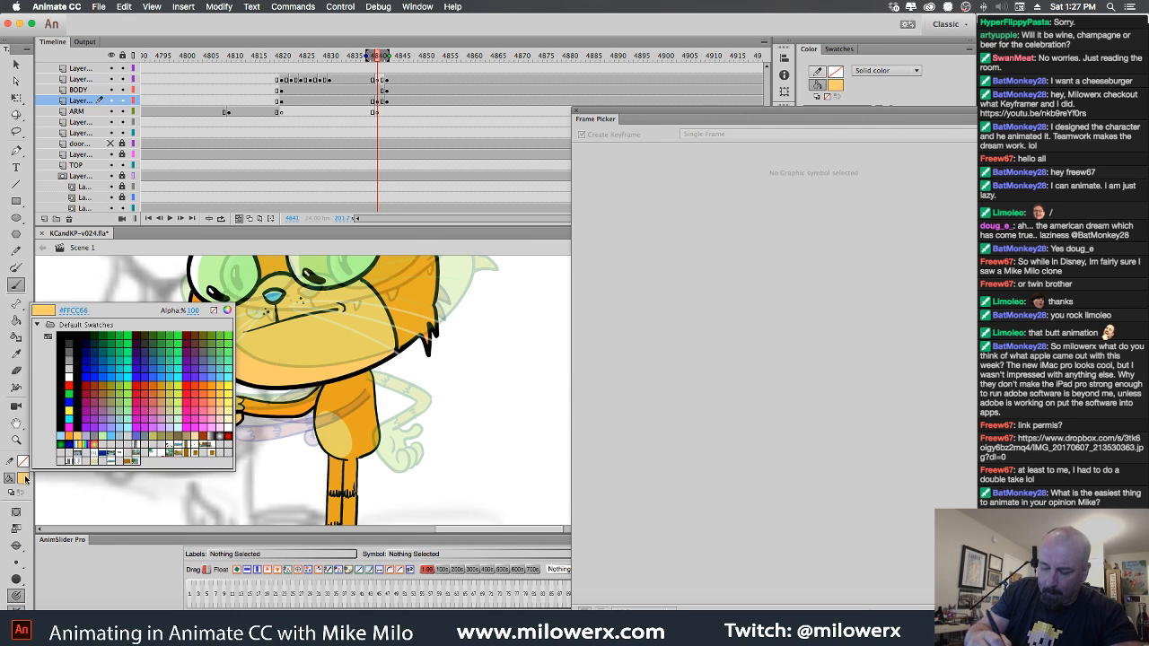
pyautogui.click(63, 415)
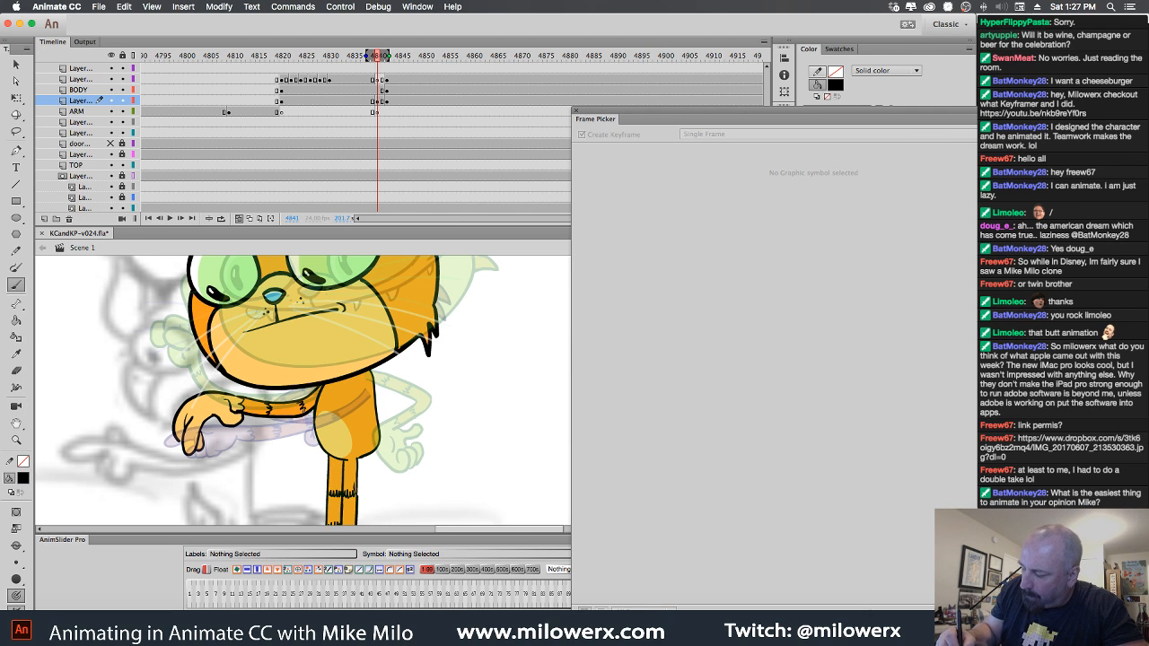
# Turn off onion skinning and scrub around frame 4841 to check the new arm's motion.
pyautogui.click(238, 219)
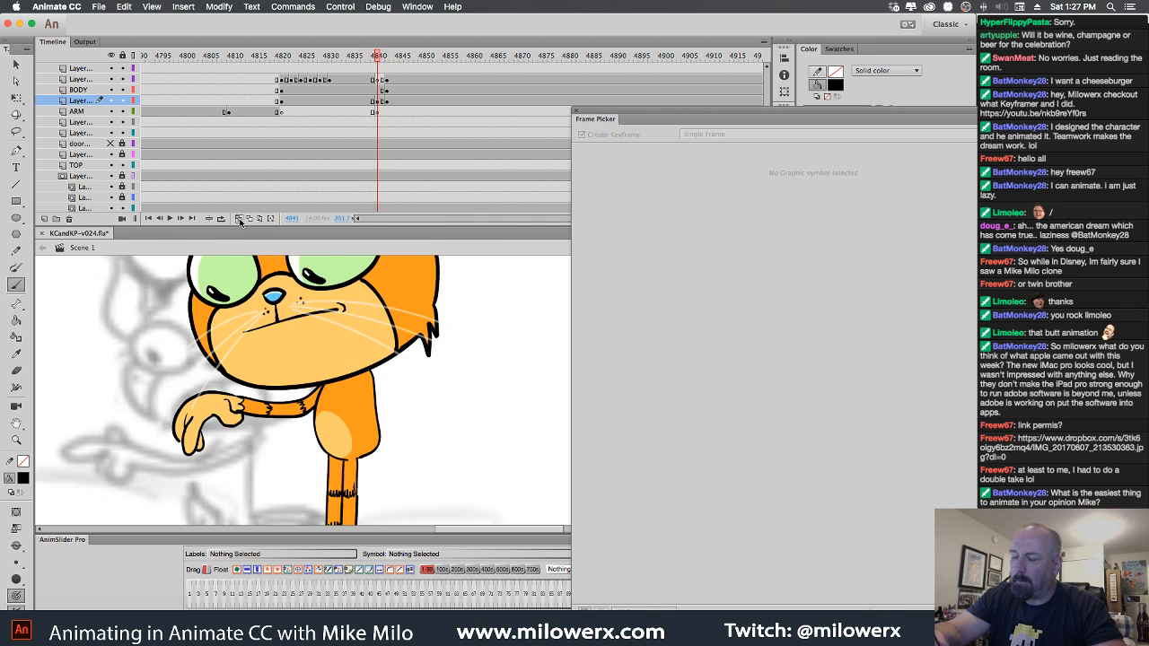
pyautogui.click(239, 219)
pyautogui.click(239, 219)
pyautogui.moveTo(376, 57); pyautogui.dragTo(383, 102)
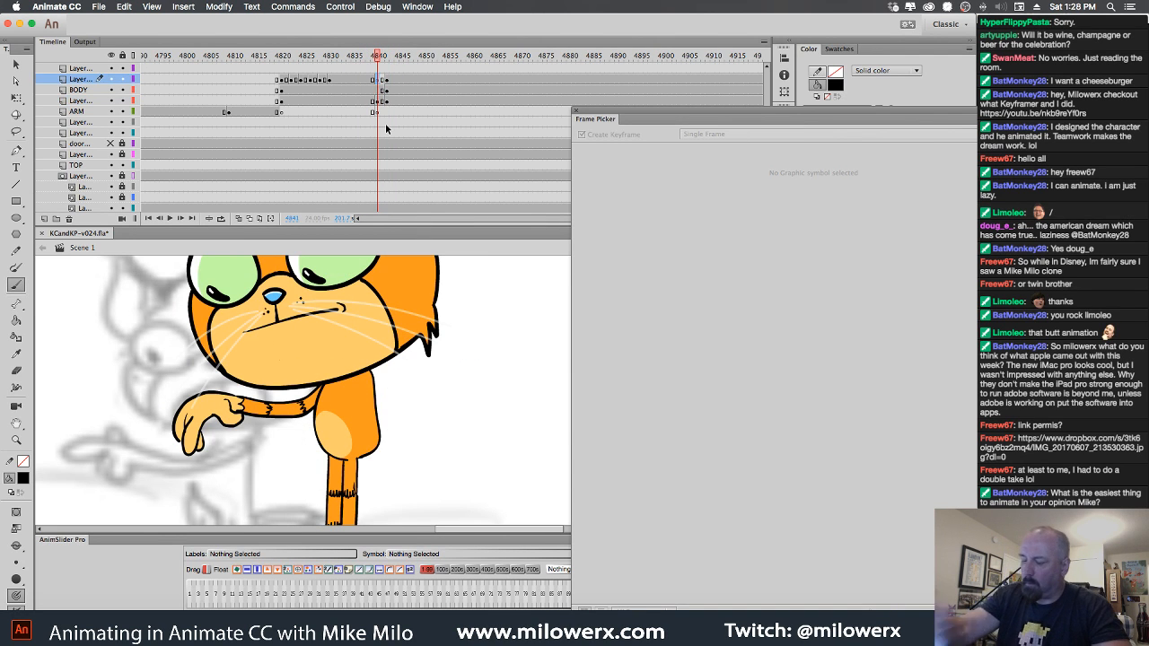
# Turn on onion skinning at frame 4841 and set the Brush's fill color to red for roughing.
pyautogui.click(238, 218)
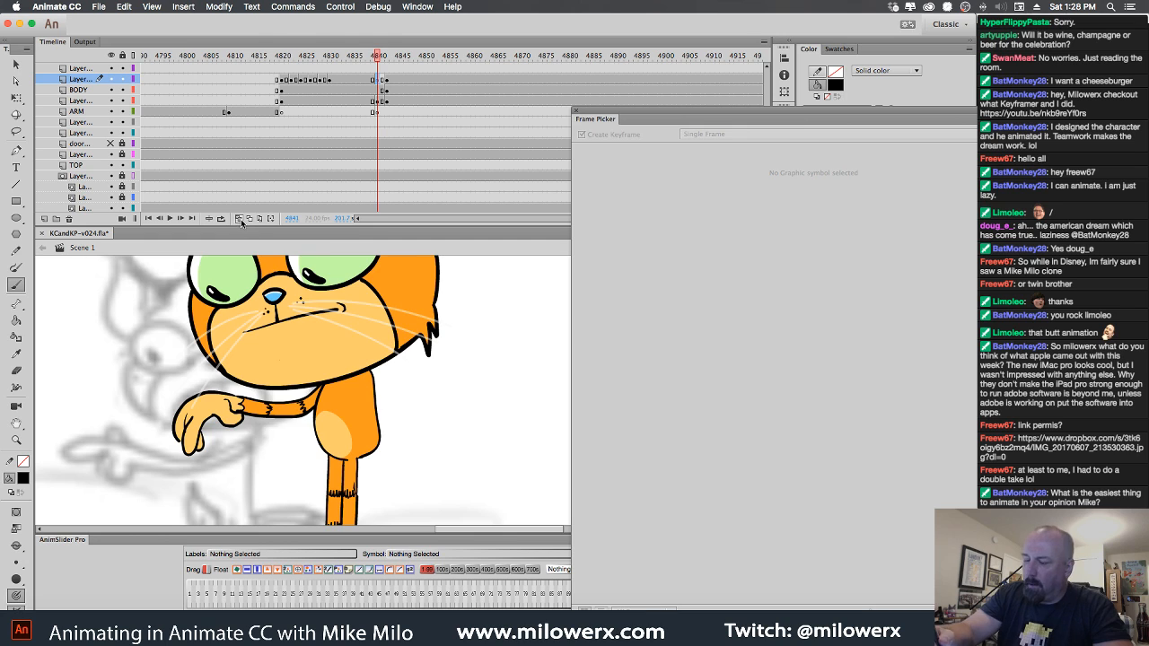
pyautogui.click(23, 478)
pyautogui.click(83, 389)
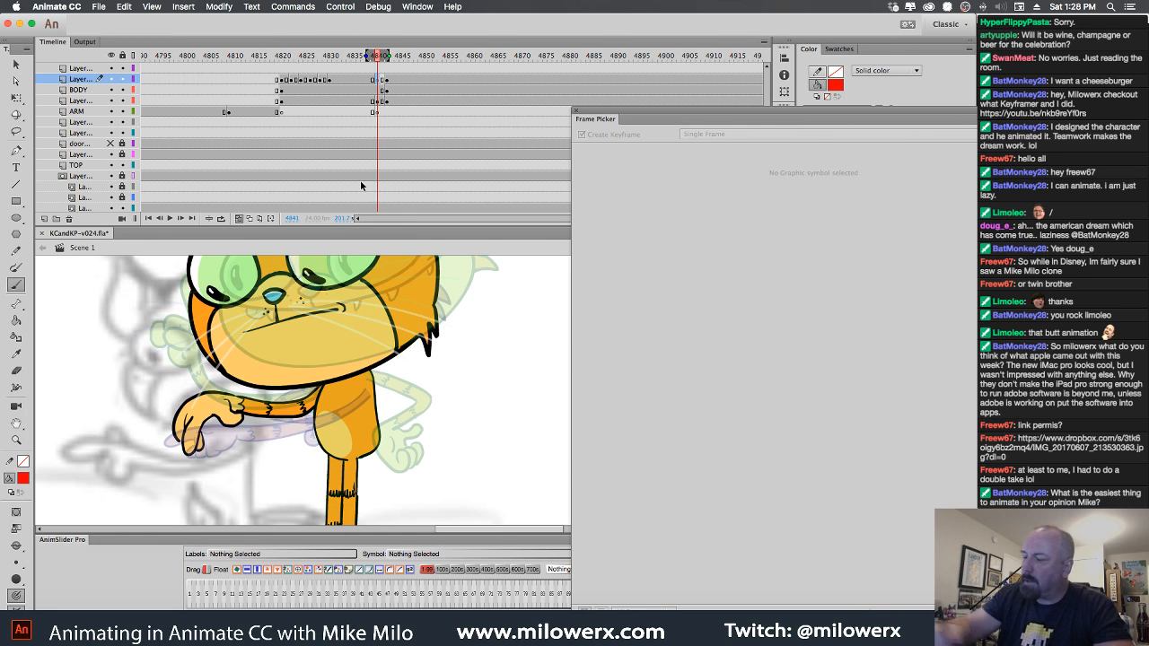
pyautogui.click(376, 111)
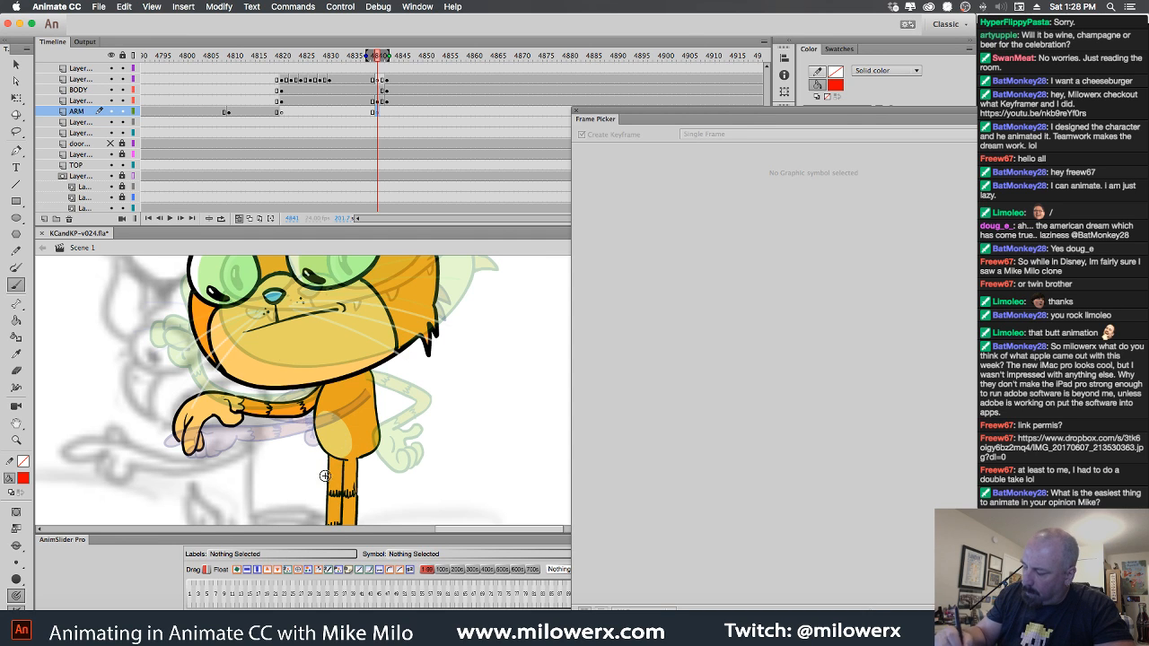
pyautogui.moveTo(339, 442)
pyautogui.mouseDown()
pyautogui.moveTo(341, 475)
pyautogui.moveTo(328, 474)
pyautogui.mouseUp()
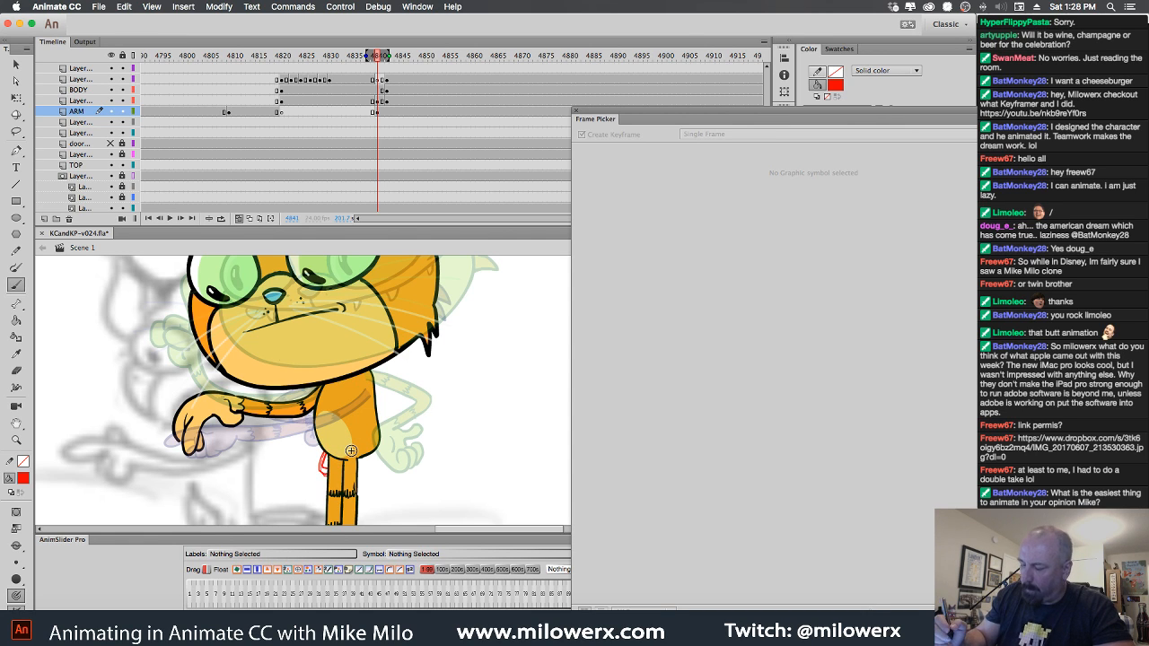
pyautogui.press('super+z')
pyautogui.click(381, 80)
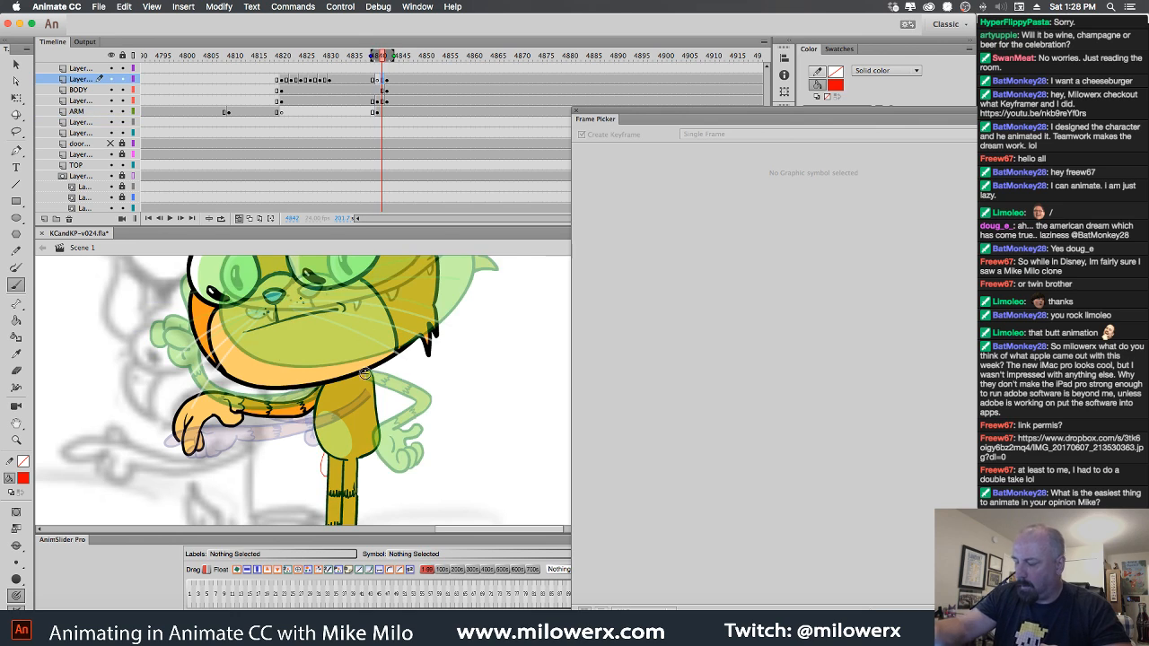
pyautogui.press('super+z')
pyautogui.press('super+z')
# Rough in the cat's other arm in red with the Brush, bent across the body with an open hand hanging beside the leg.
pyautogui.click(382, 80)
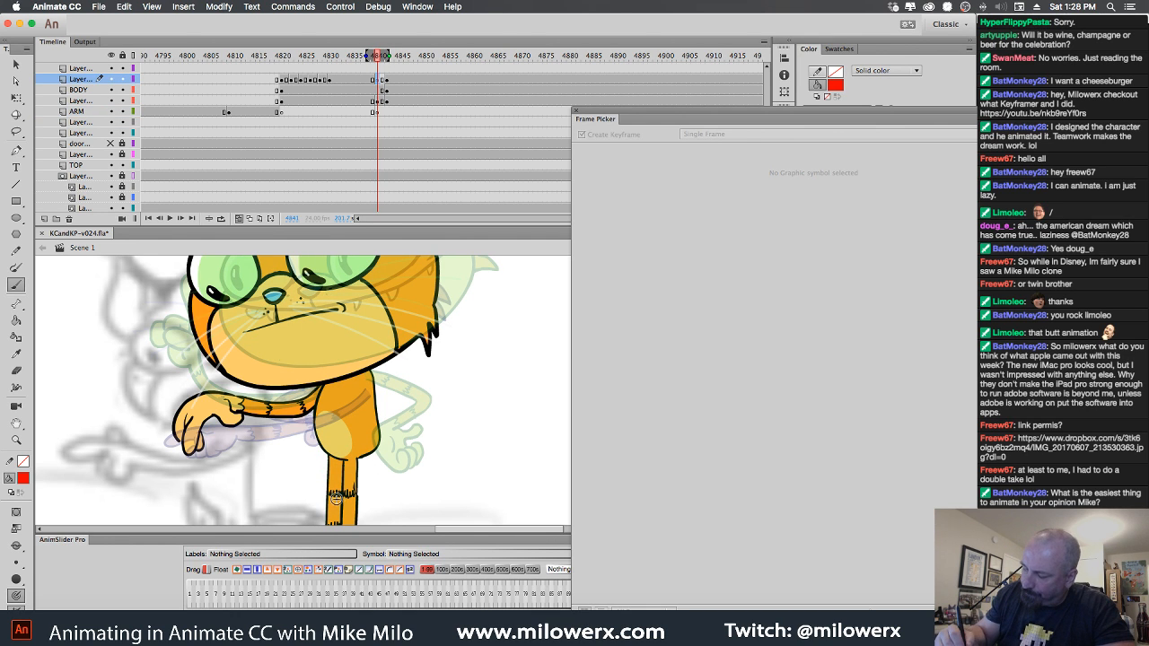
pyautogui.moveTo(287, 481); pyautogui.dragTo(333, 455)
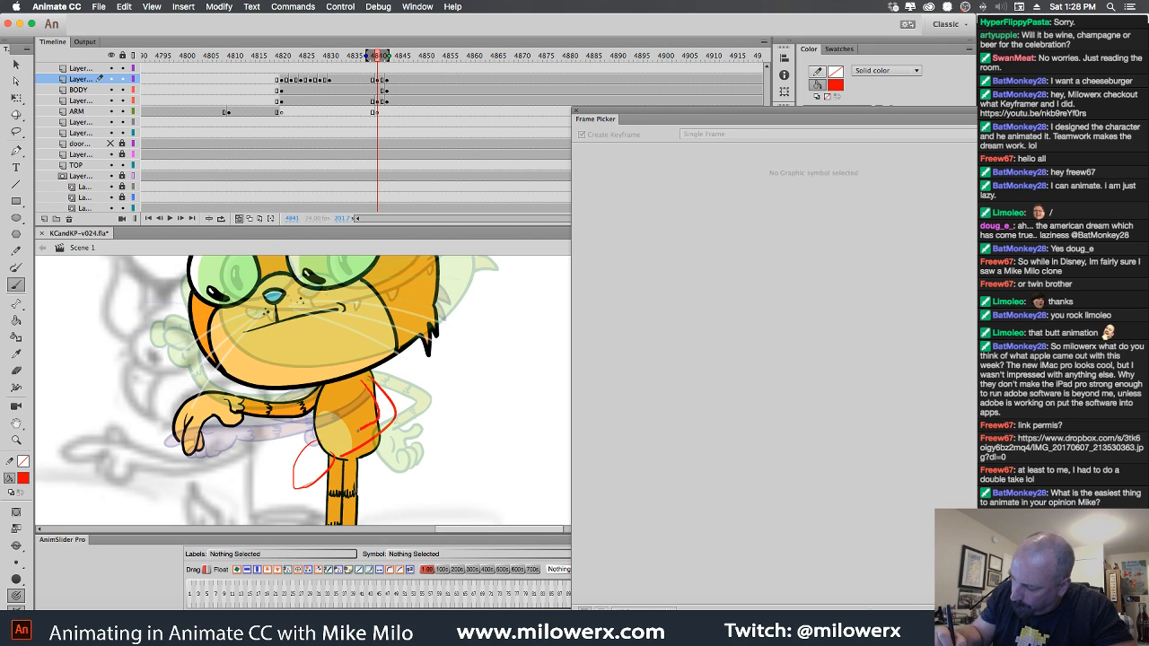
pyautogui.moveTo(357, 433); pyautogui.dragTo(336, 444)
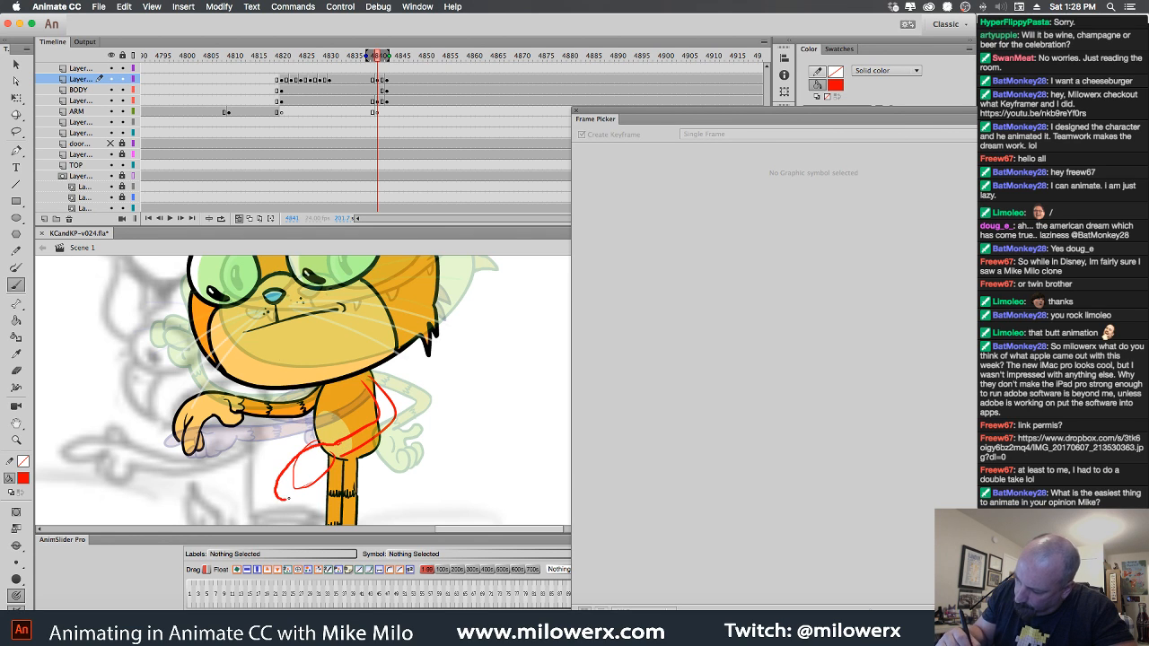
pyautogui.moveTo(288, 497); pyautogui.dragTo(336, 488)
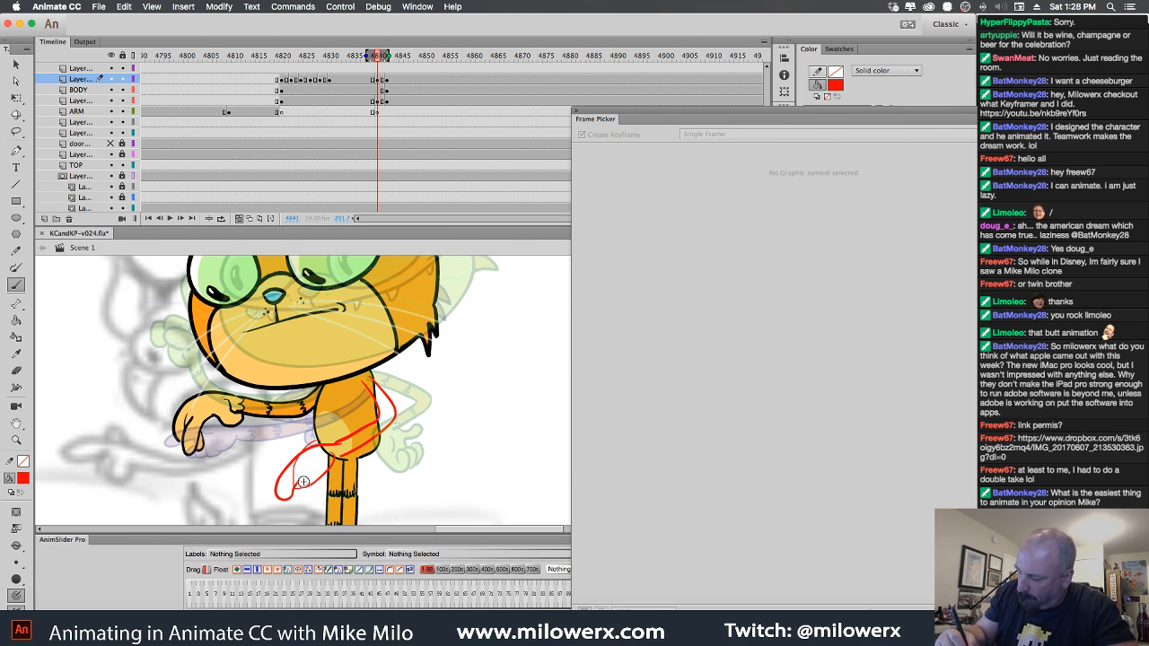
pyautogui.press('super+z')
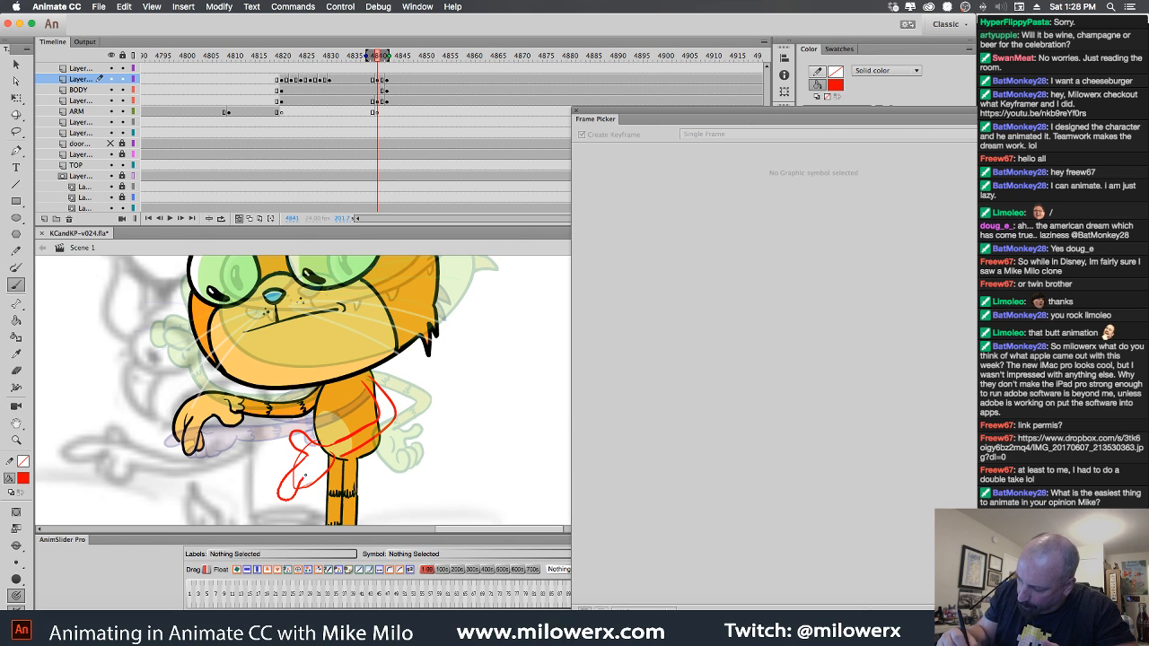
pyautogui.moveTo(305, 477); pyautogui.dragTo(280, 496)
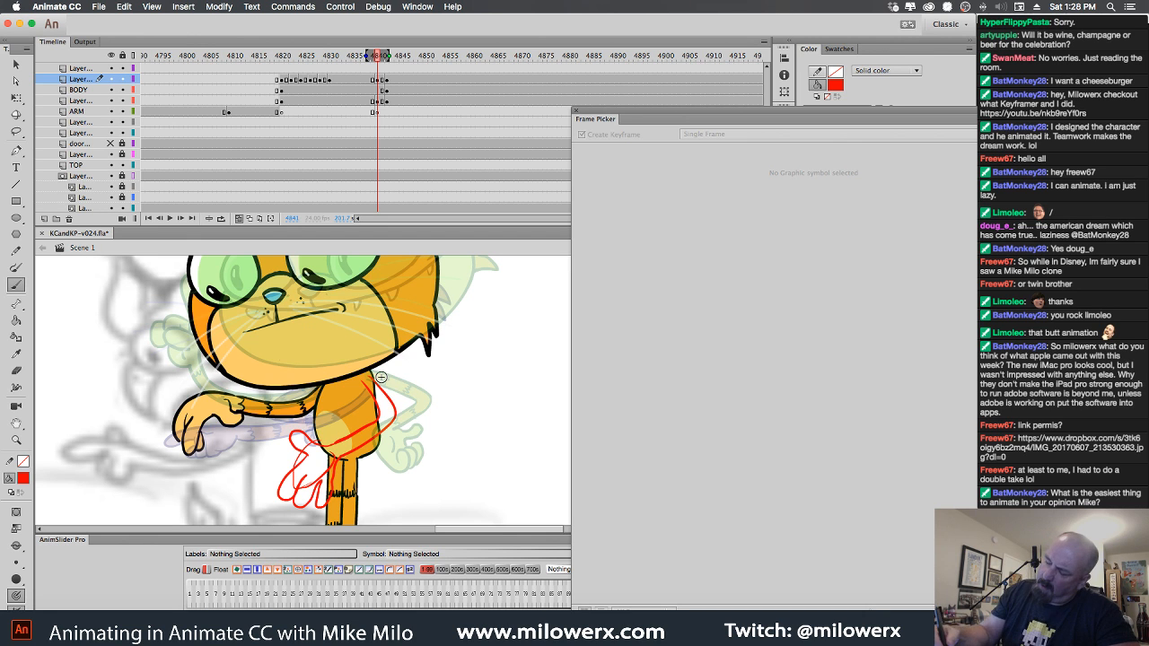
# Step back and forth through frames 4840 to 4843 to check the rough arm against the neighbouring poses.
pyautogui.press('.')
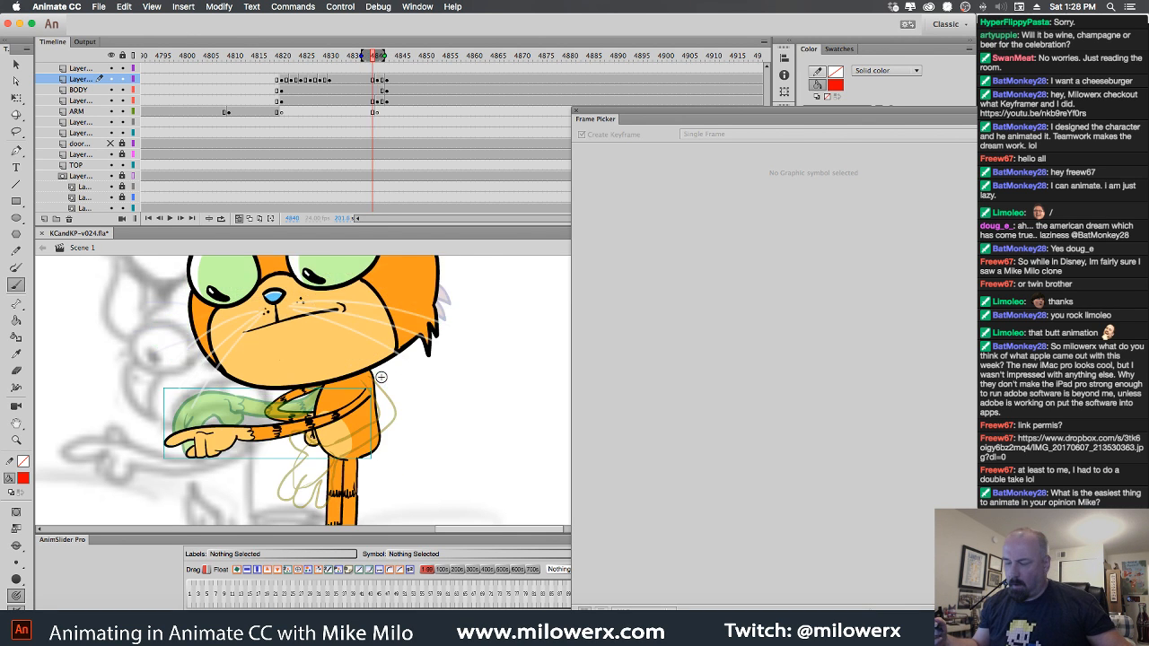
pyautogui.press(',')
pyautogui.press('.')
pyautogui.press(',')
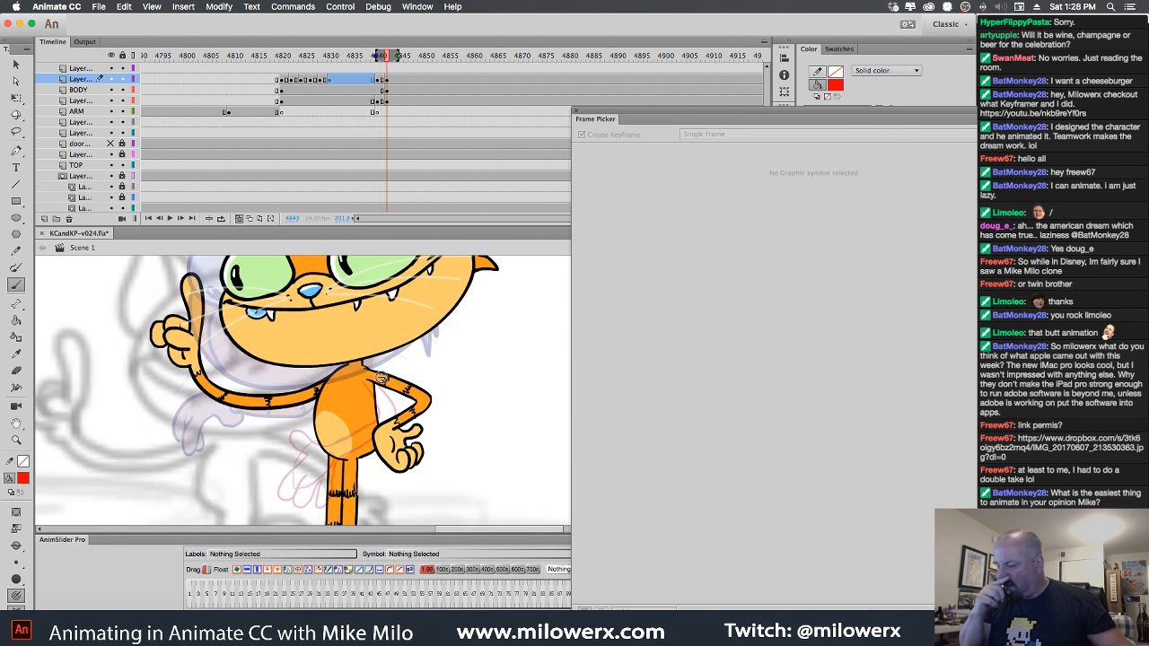
pyautogui.press('.')
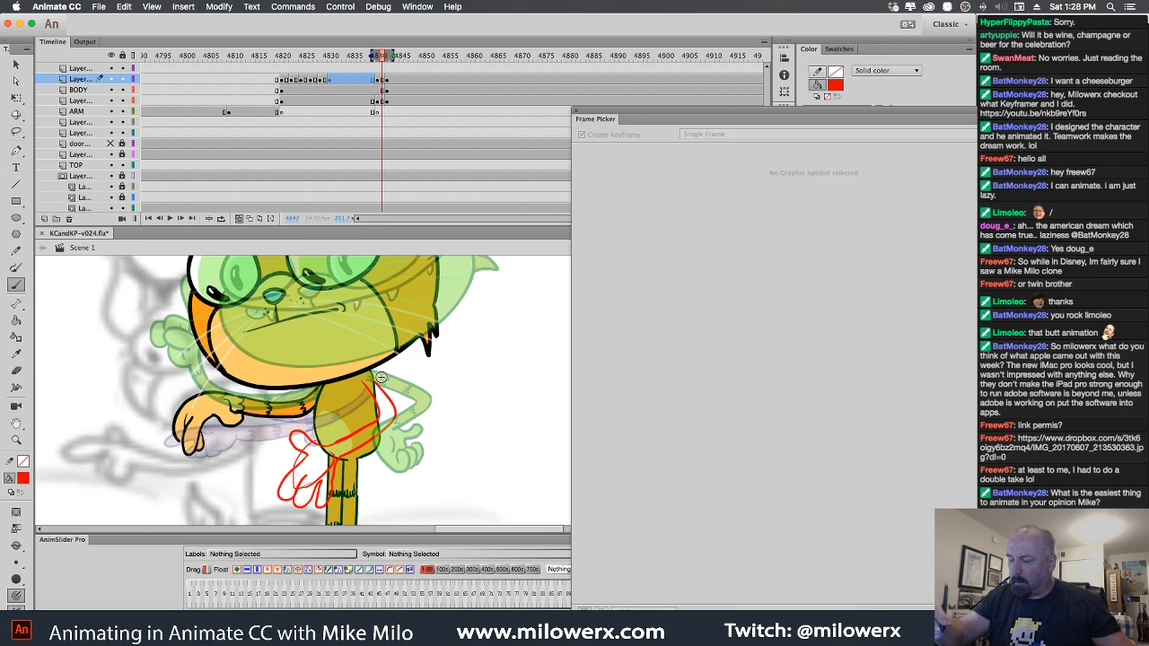
pyautogui.press(',')
# Ink the rough arm and open hand in black with the Brush on the topmost layer at frame 4841.
pyautogui.click(375, 69)
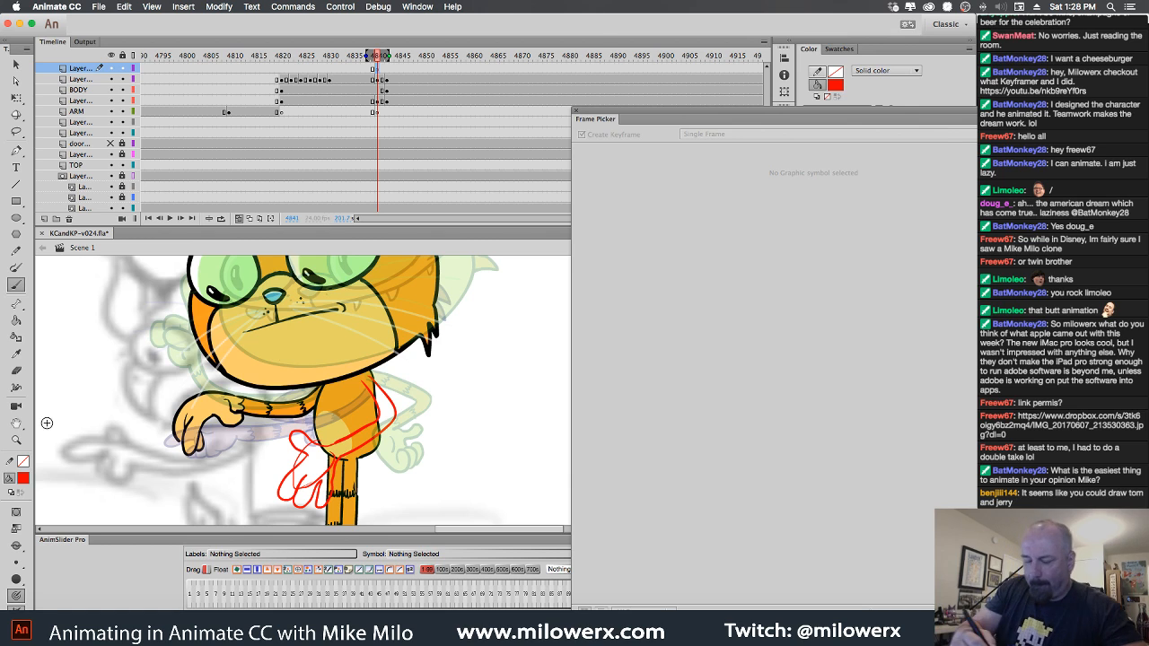
pyautogui.click(23, 478)
pyautogui.click(63, 334)
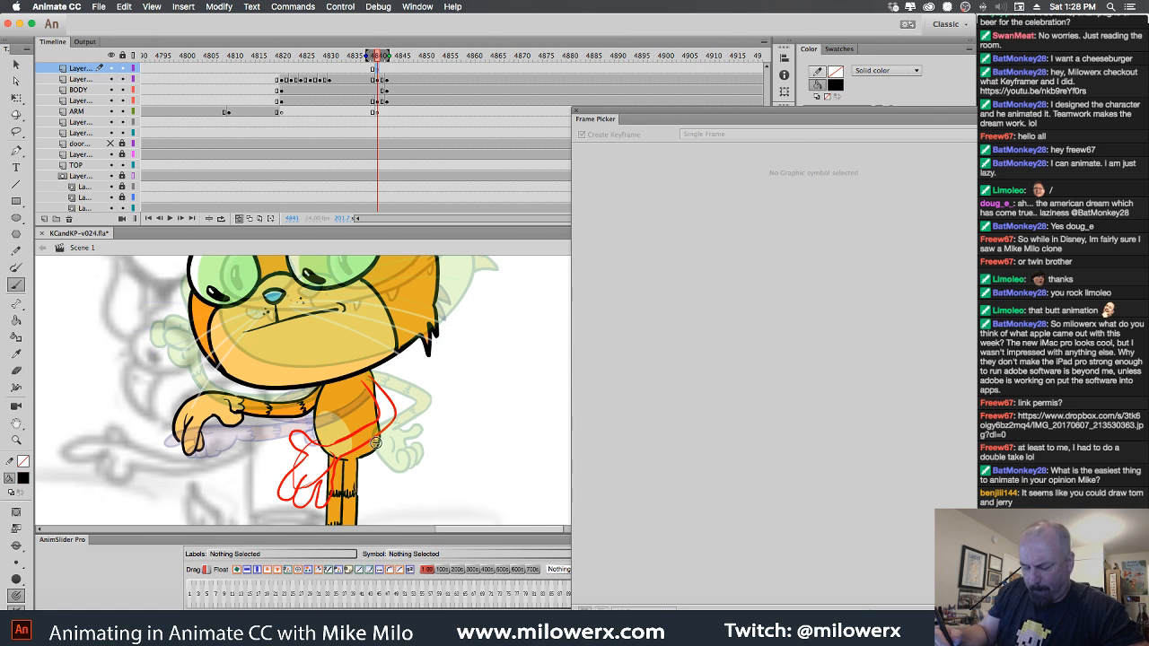
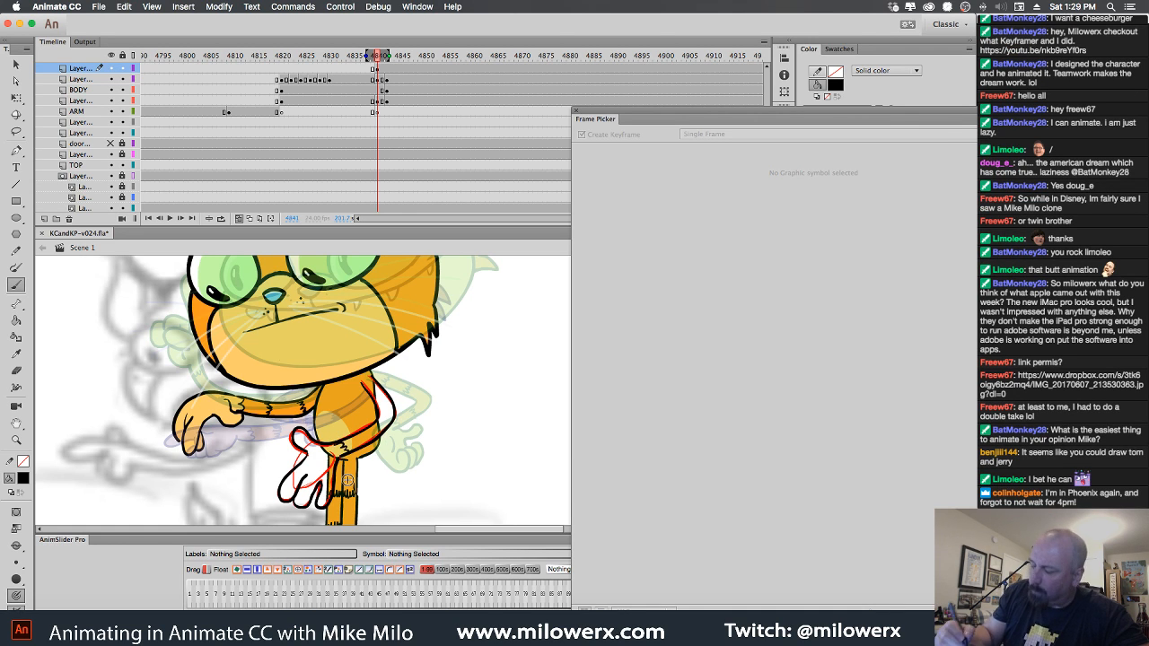
# Delete the red rough at frame 4841 and move the inked arm's keyframe down onto the layer that held it.
pyautogui.click(378, 70)
pyautogui.click(378, 80)
pyautogui.press('Delete')
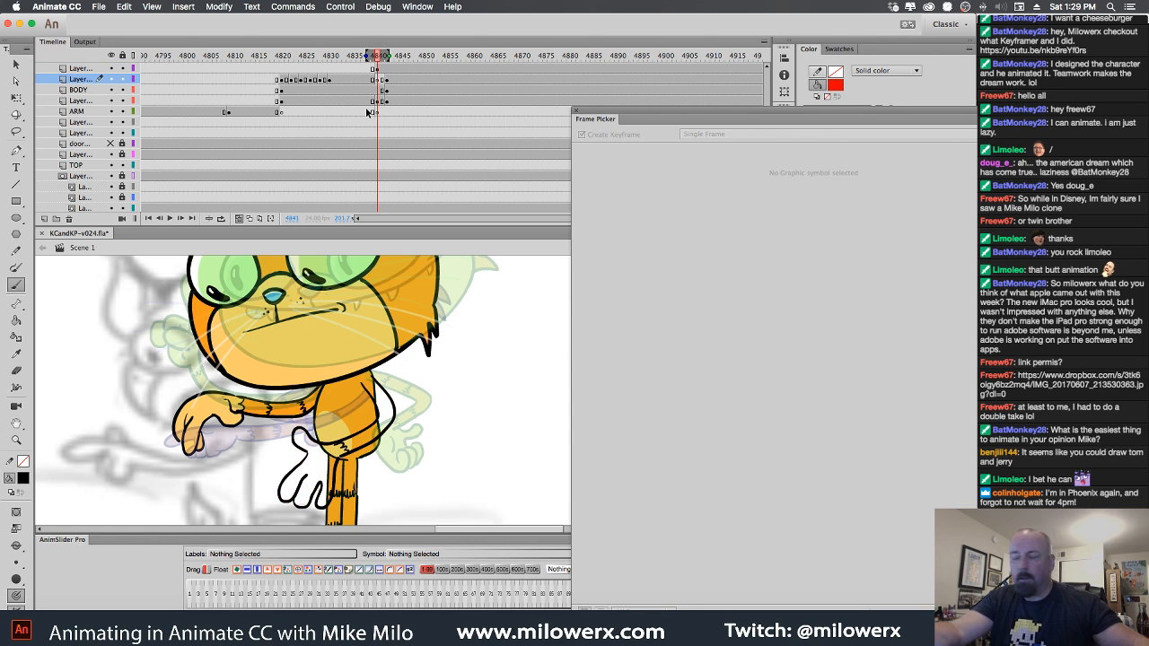
pyautogui.click(378, 71)
pyautogui.moveTo(377, 69); pyautogui.dragTo(378, 81)
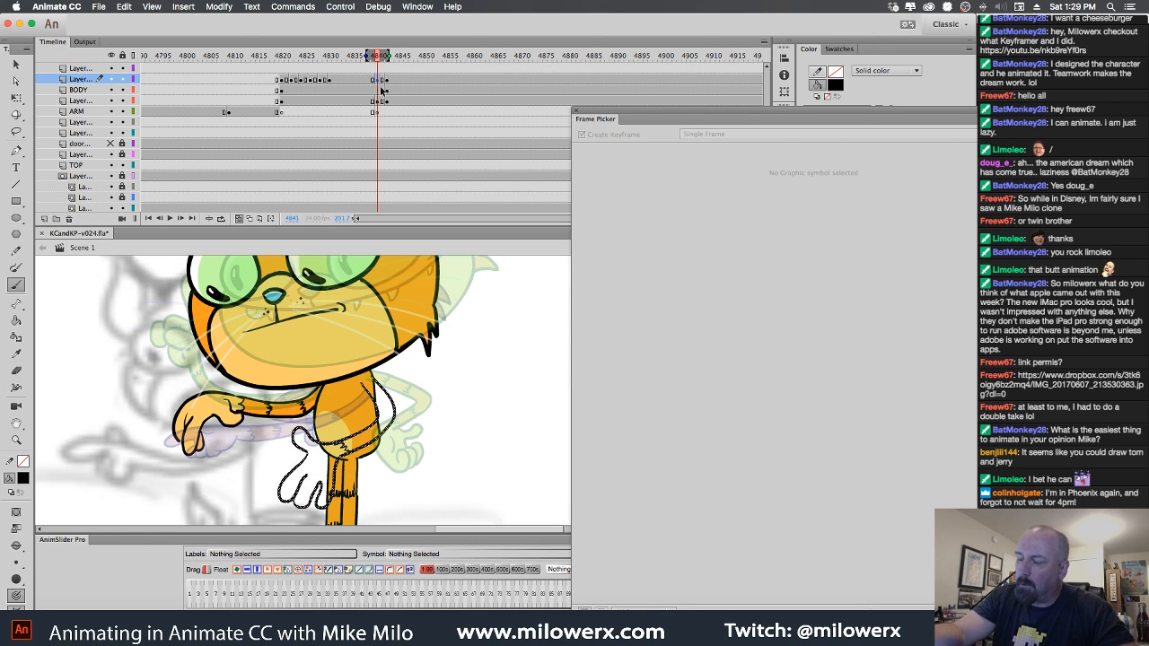
pyautogui.click(406, 399)
# Fill the inked open hand with light orange using the Paint Bucket.
pyautogui.click(23, 478)
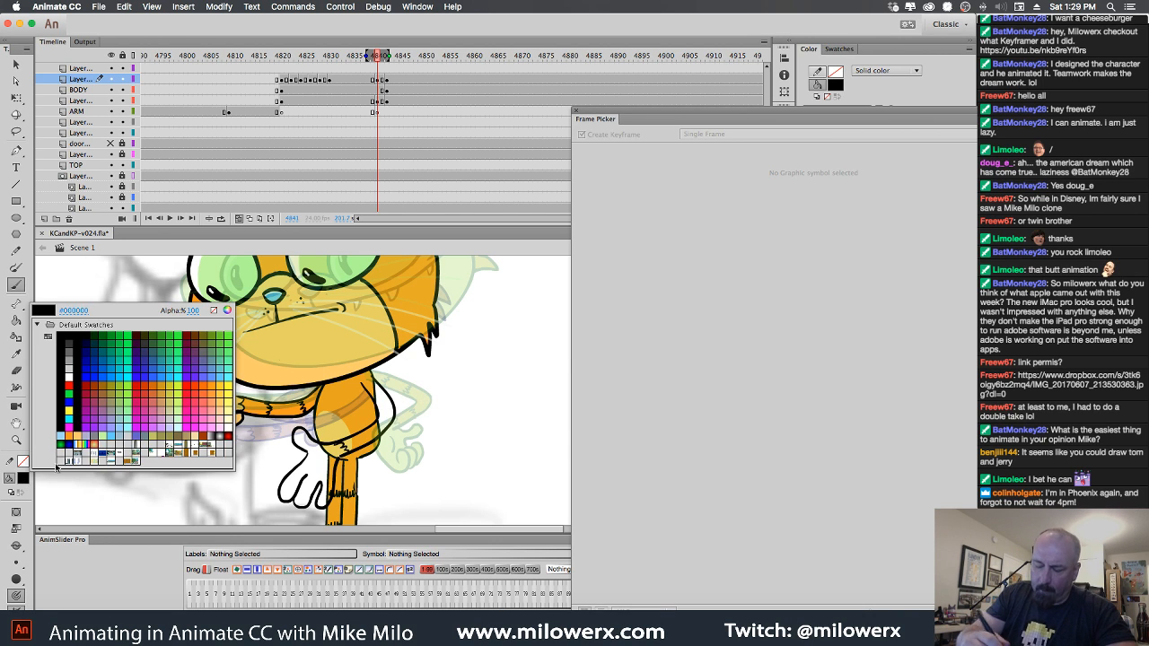
pyautogui.click(84, 421)
pyautogui.press('k')
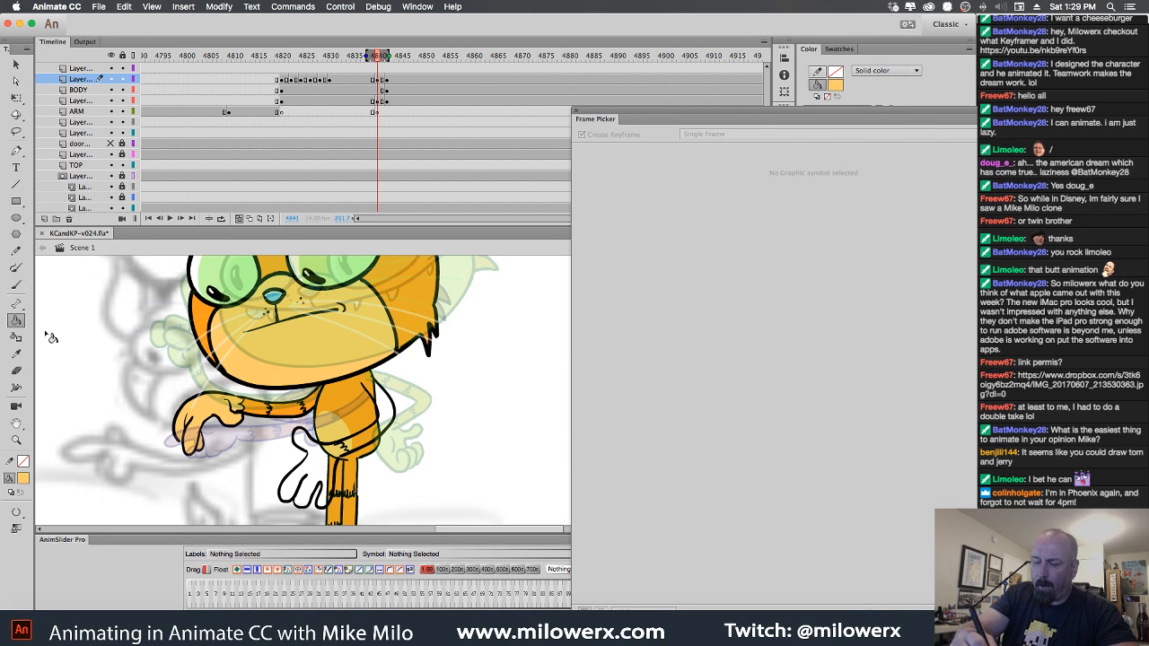
pyautogui.click(318, 474)
# Set the Brush to Paint Behind and fill the bent arm with orange #FF9900 using the Paint Bucket.
pyautogui.click(23, 478)
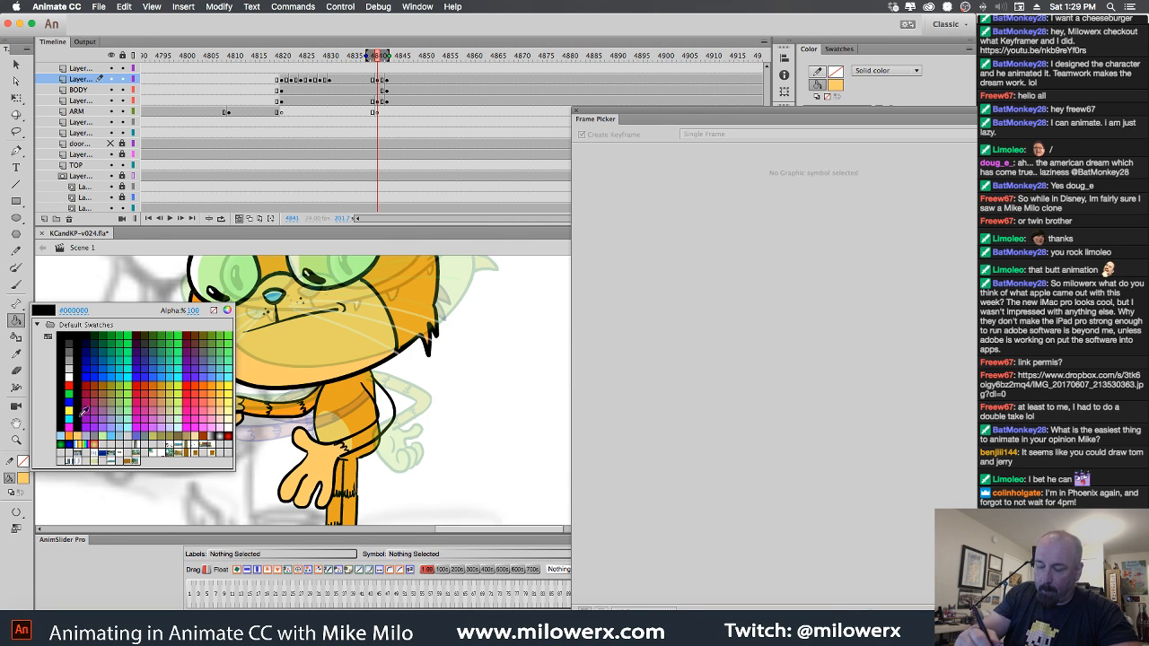
pyautogui.click(84, 430)
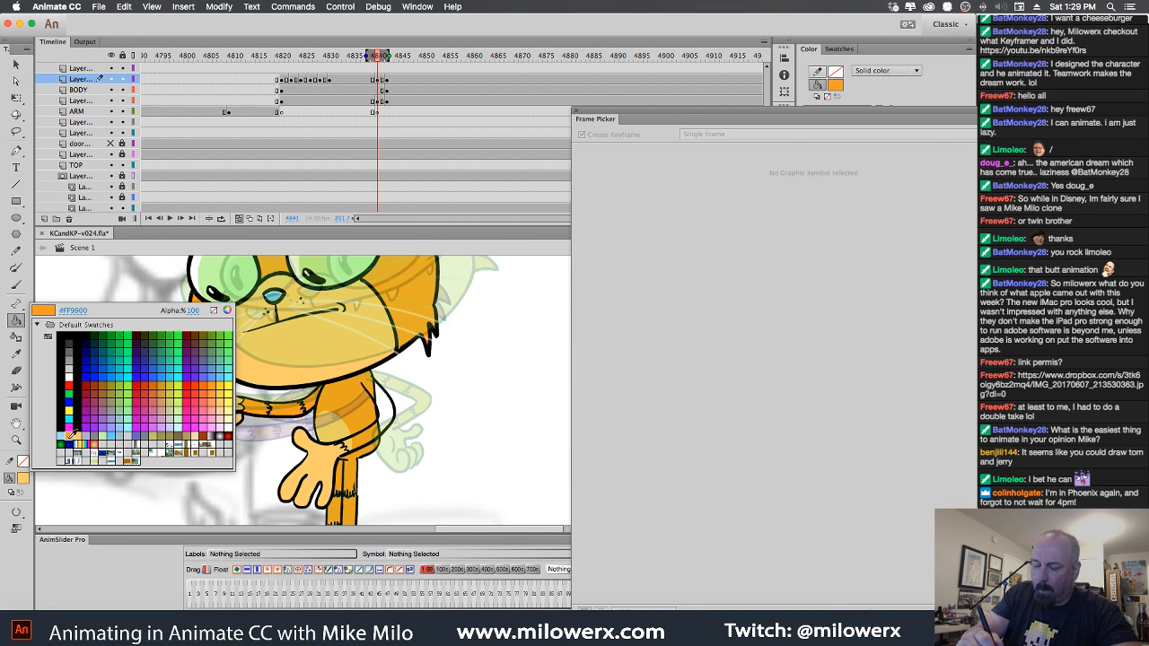
pyautogui.click(16, 286)
pyautogui.click(22, 557)
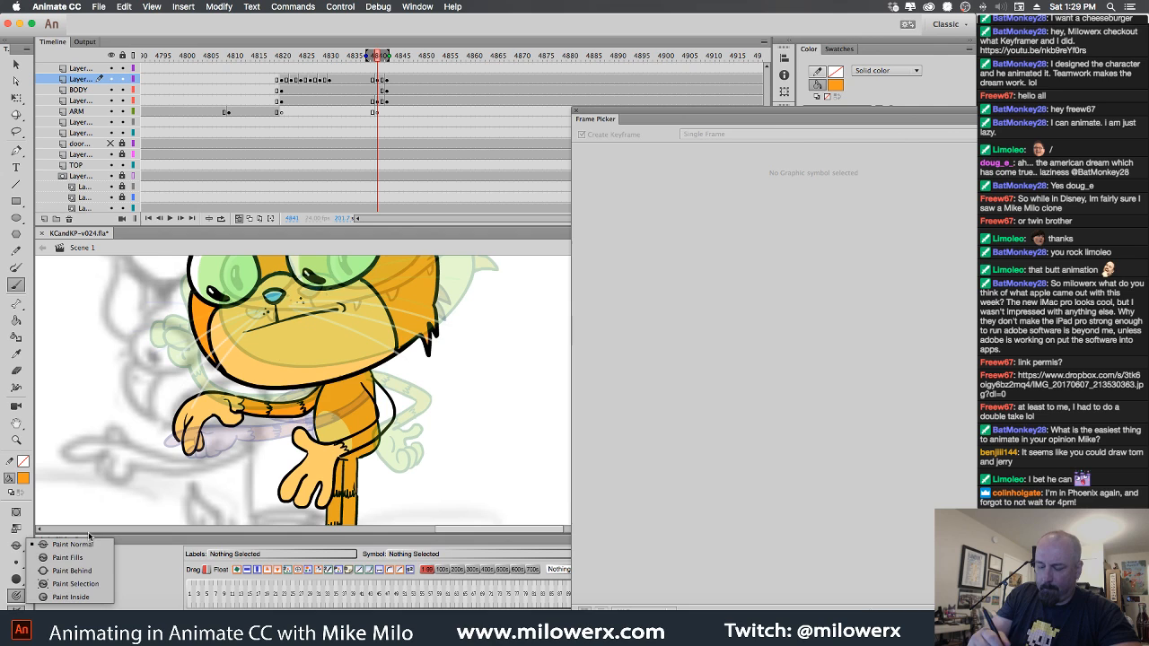
pyautogui.click(96, 583)
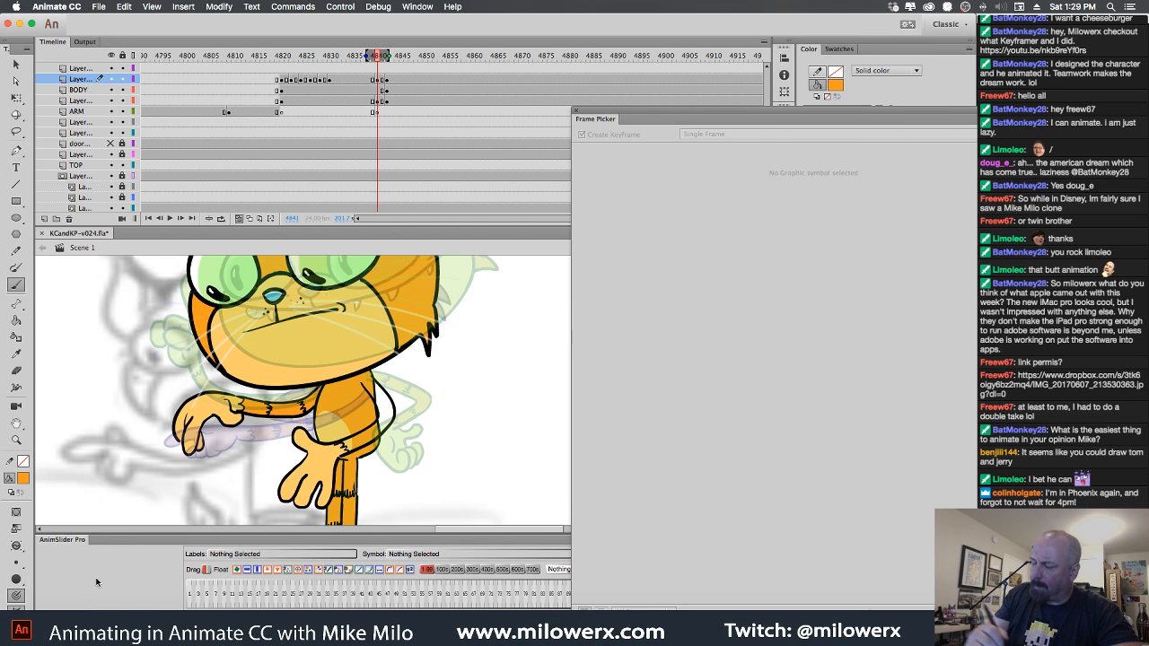
pyautogui.click(16, 563)
pyautogui.click(87, 577)
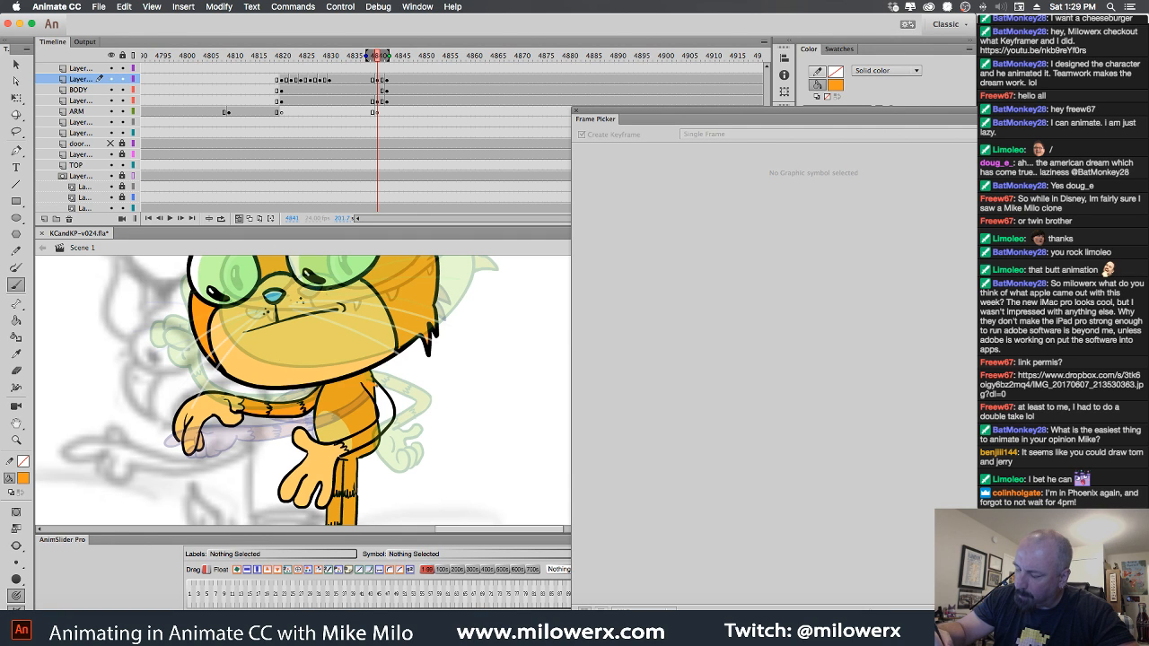
pyautogui.click(16, 321)
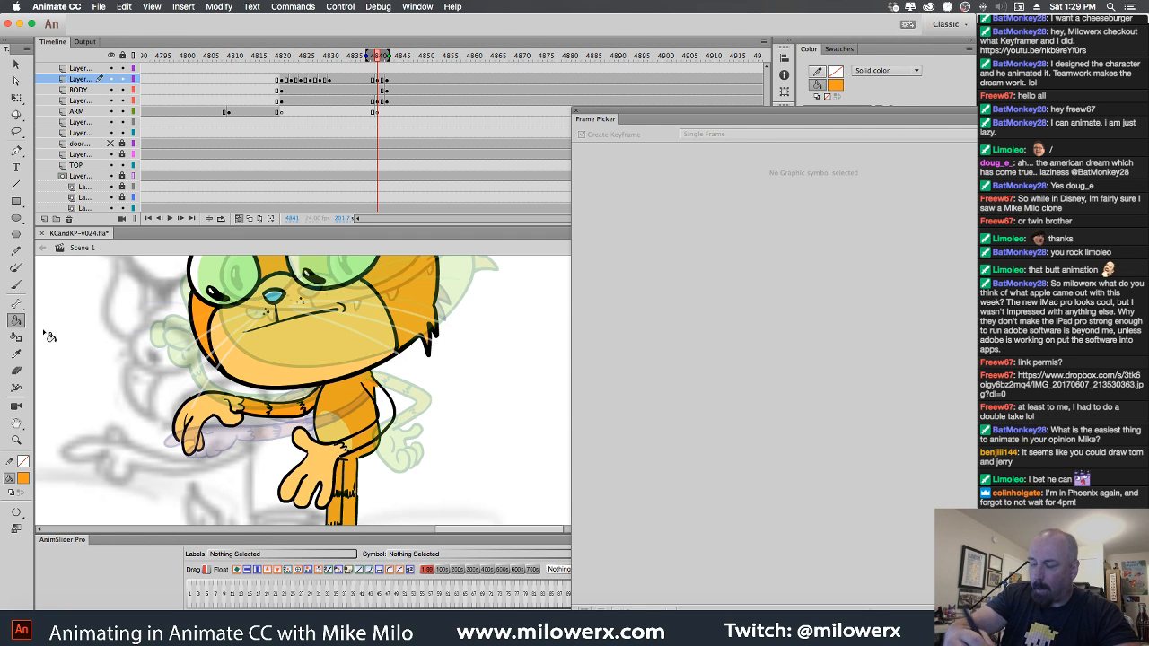
pyautogui.click(383, 409)
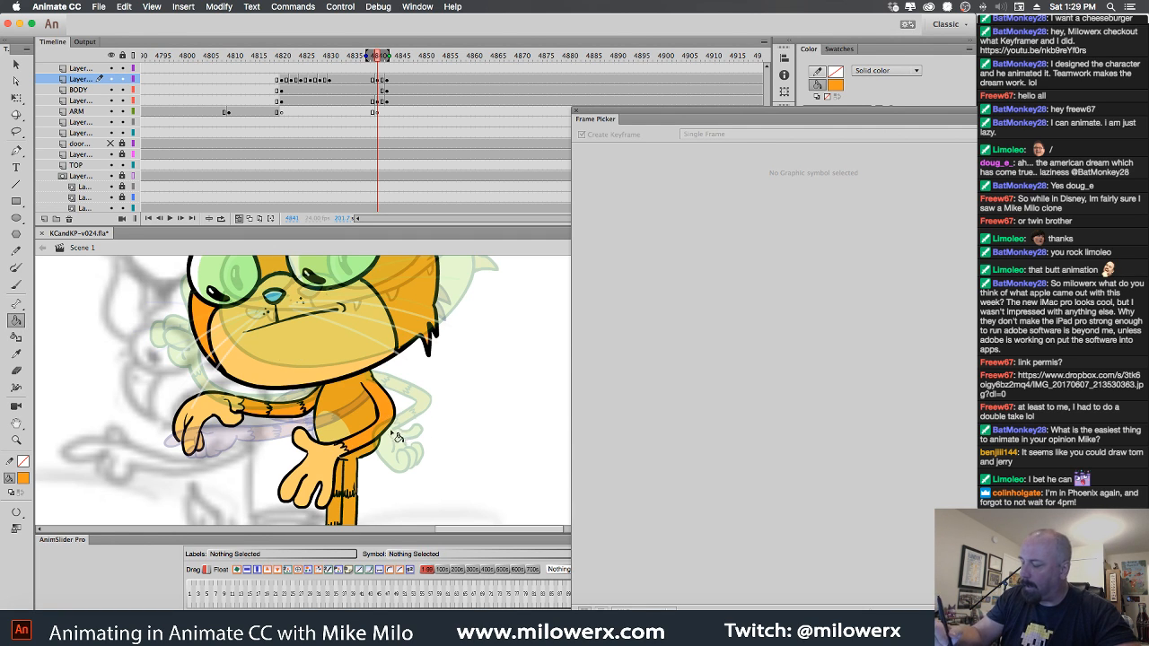
# Paint black fur stripes on the bent arm using the Brush in Paint Normal mode.
pyautogui.click(22, 479)
pyautogui.click(64, 347)
pyautogui.press('b')
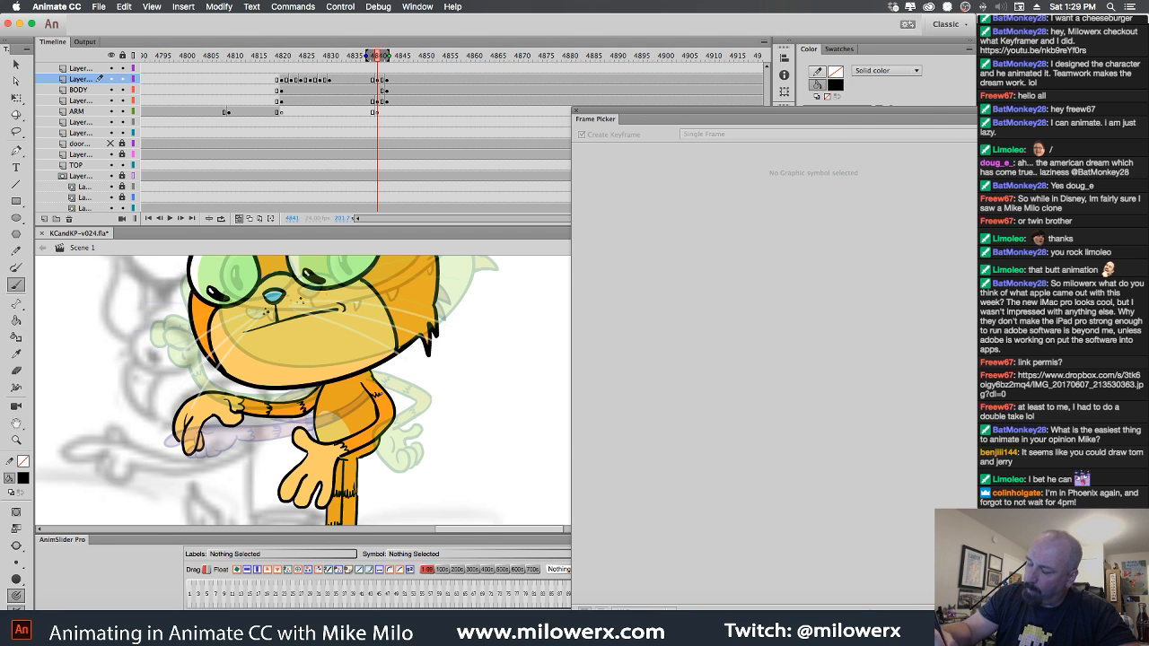
pyautogui.click(16, 545)
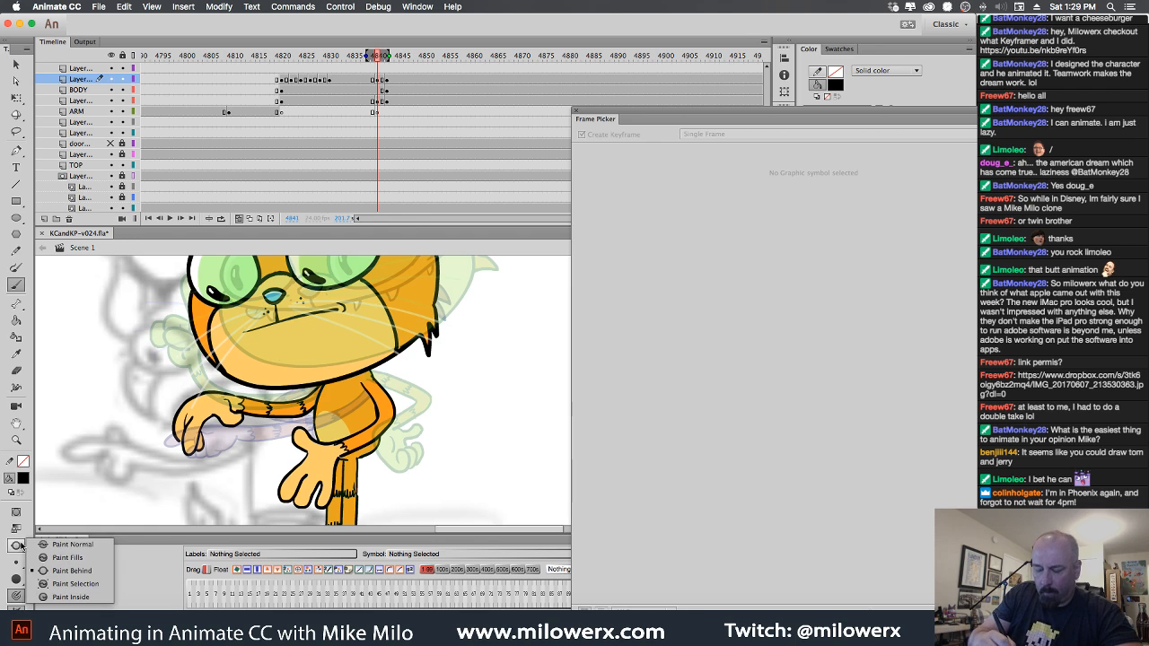
pyautogui.click(76, 545)
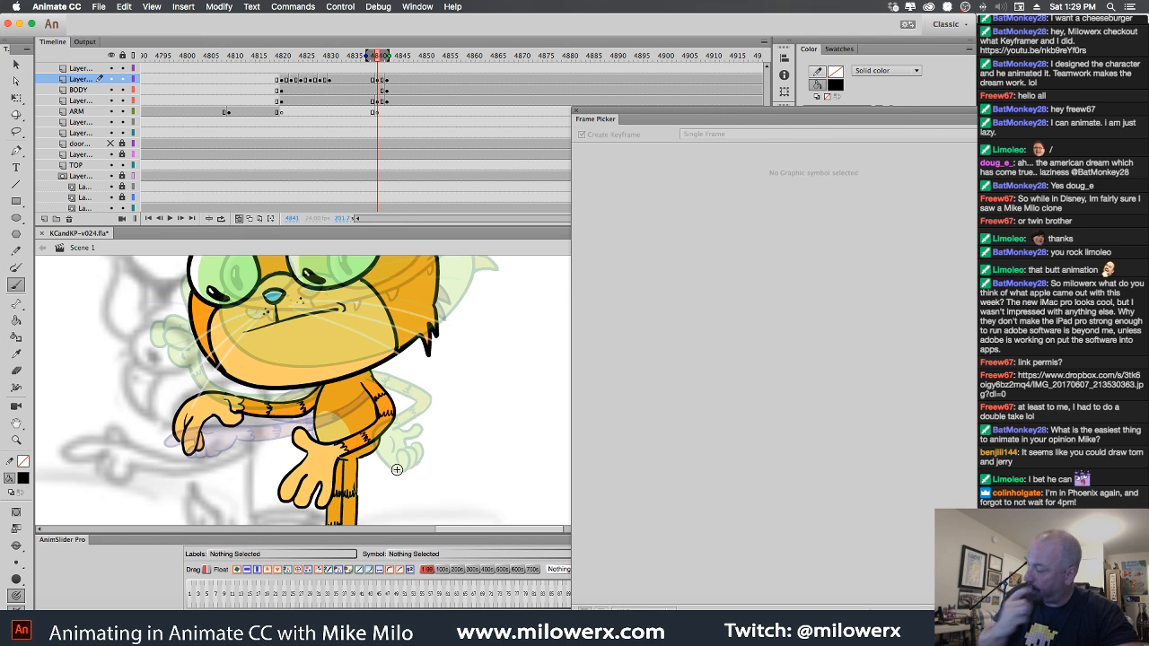
# Turn off onion skinning, move the finished arm drawing back to frame 4839, and clear its layer at frame 4841.
pyautogui.click(244, 220)
pyautogui.moveTo(378, 58); pyautogui.dragTo(368, 82)
pyautogui.click(379, 83)
pyautogui.click(378, 82)
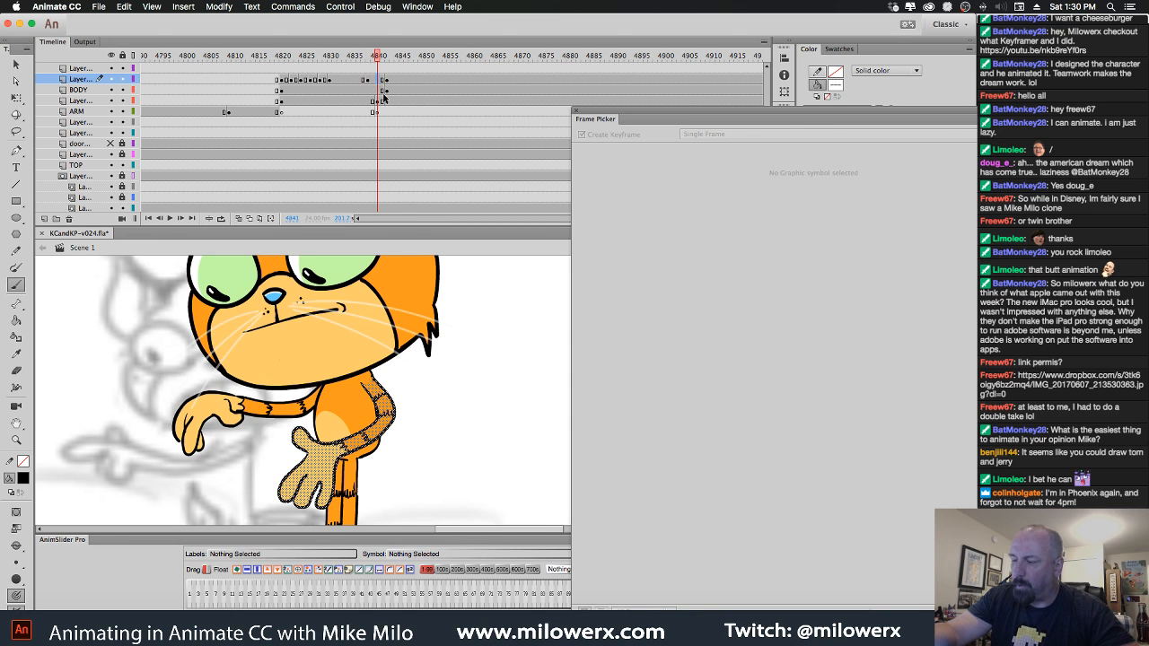
pyautogui.press('Delete')
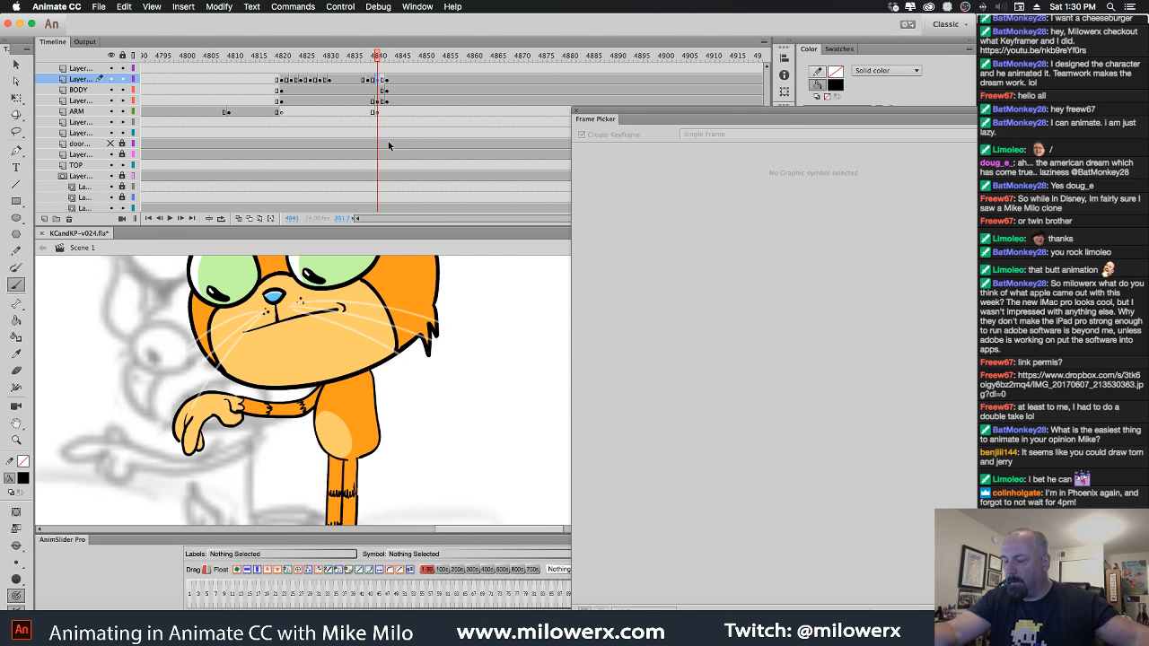
# Turn on onion skinning at frame 4841 and set the Brush fill color to red.
pyautogui.click(238, 218)
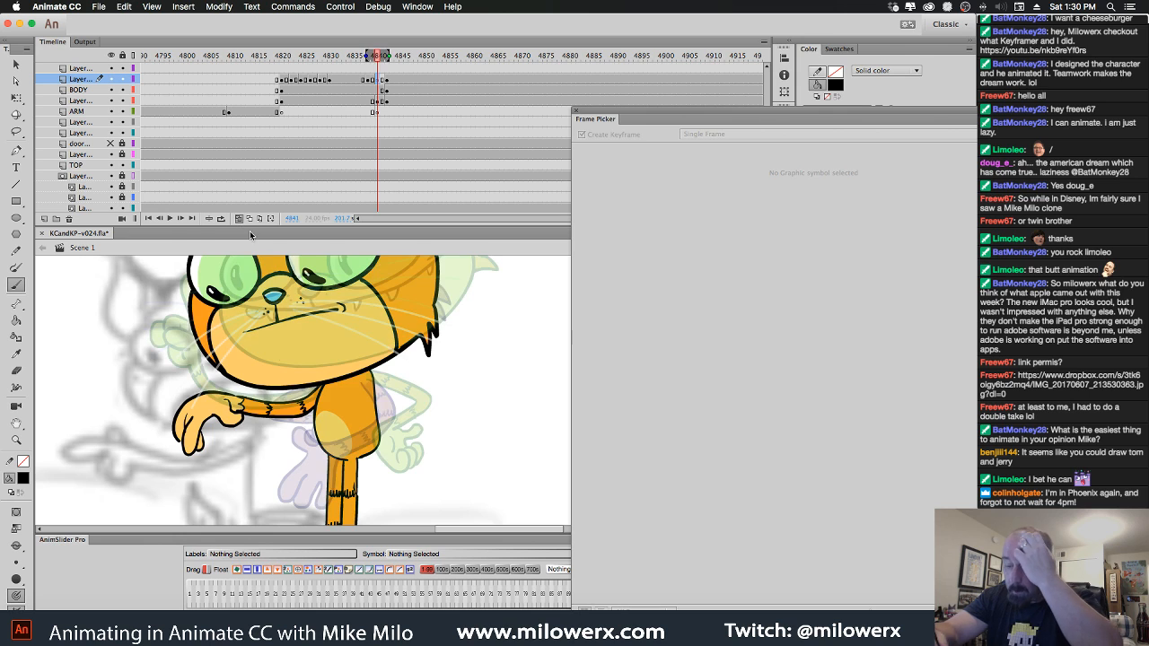
pyautogui.click(24, 478)
pyautogui.click(70, 390)
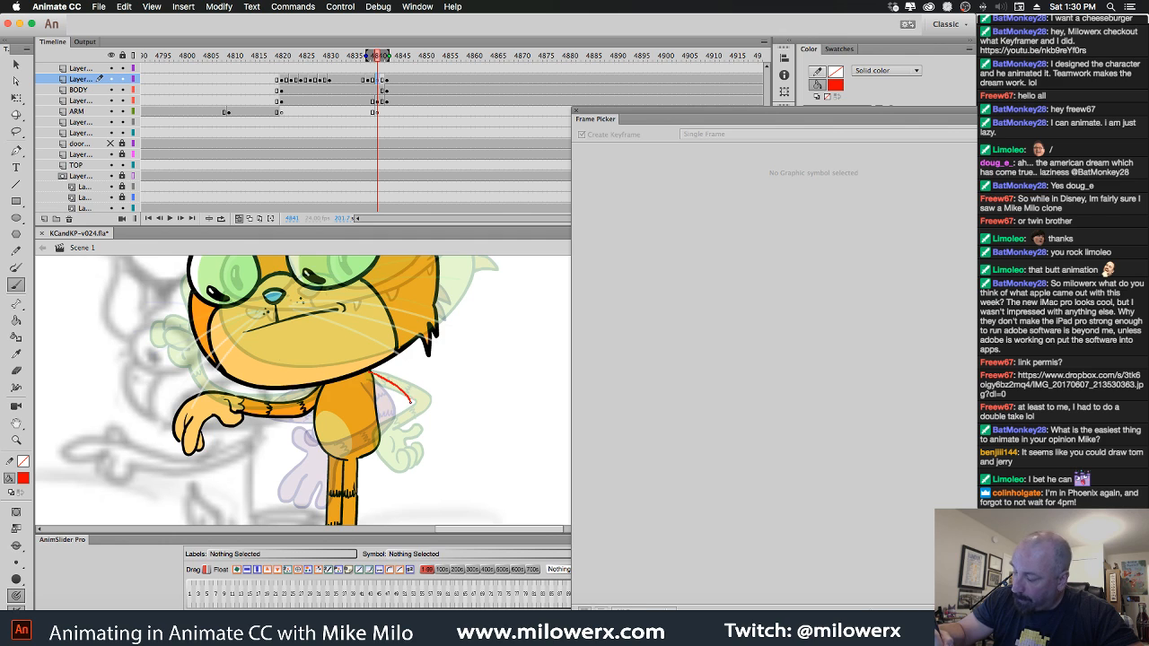
# Rough in the cat's bent far-side arm and hand in red over the onion skin, and move the Frame Picker panel clear of the stage.
pyautogui.moveTo(411, 402); pyautogui.dragTo(411, 417)
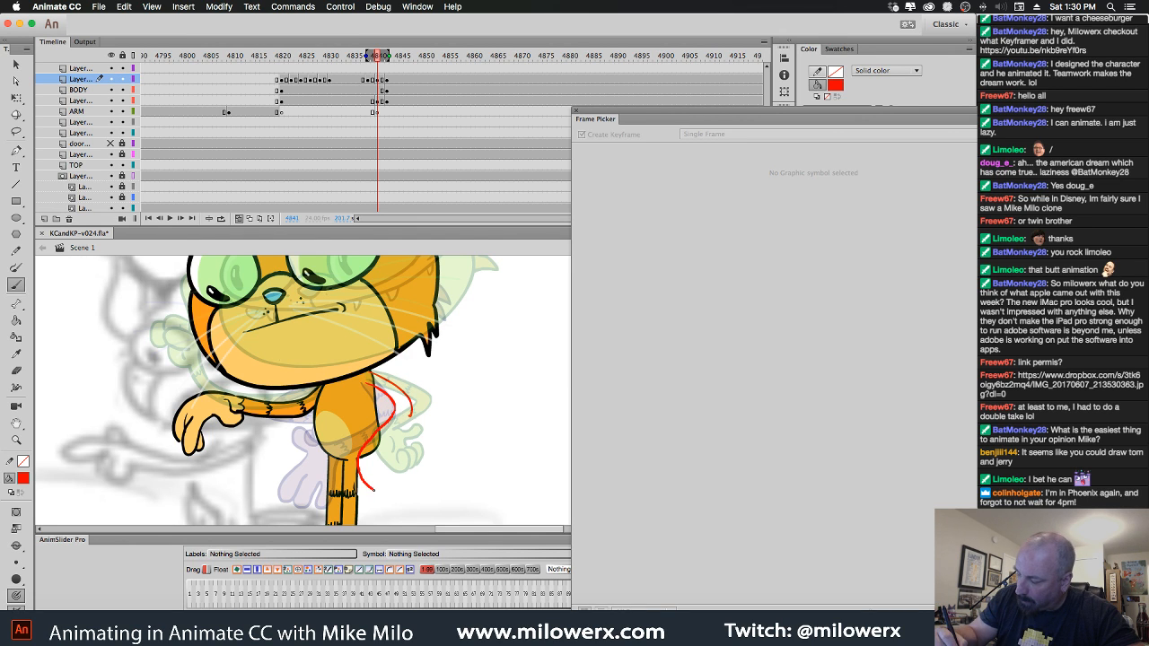
pyautogui.moveTo(372, 488); pyautogui.dragTo(382, 491)
pyautogui.moveTo(408, 419); pyautogui.dragTo(379, 488)
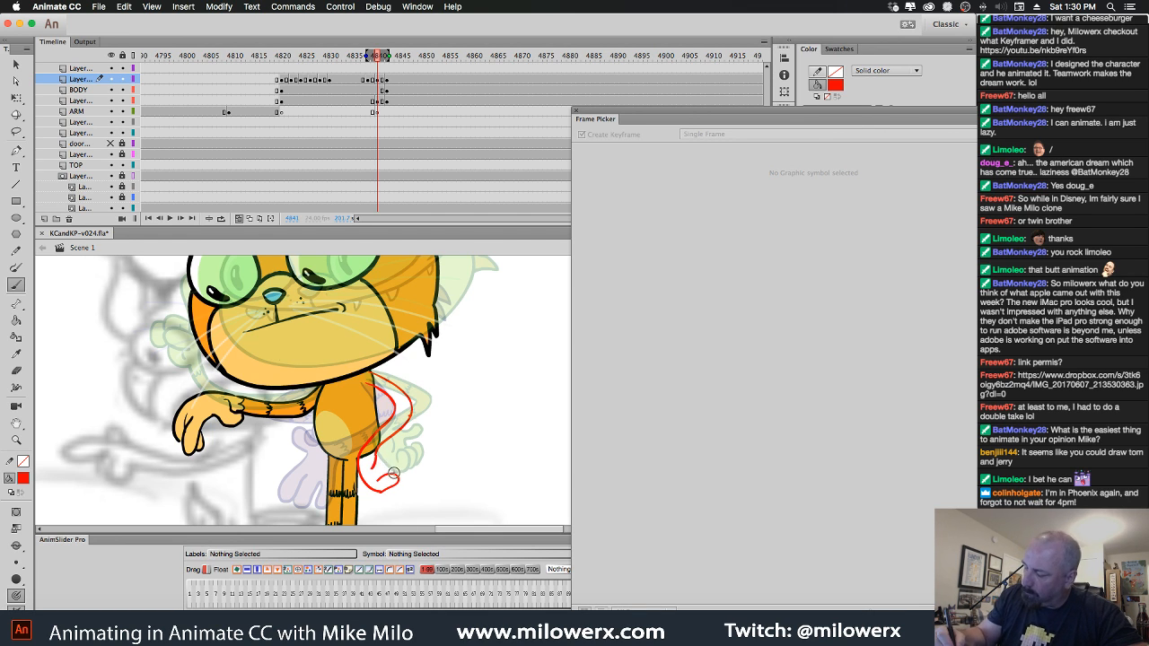
pyautogui.moveTo(414, 490); pyautogui.dragTo(395, 476)
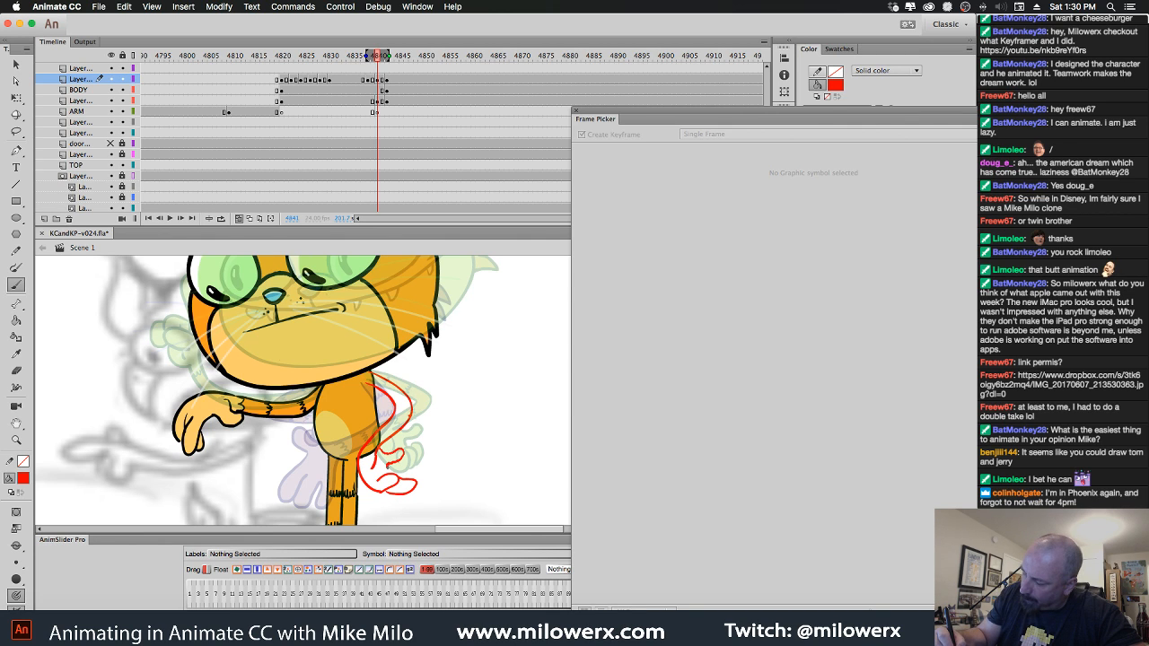
pyautogui.moveTo(415, 469); pyautogui.dragTo(416, 484)
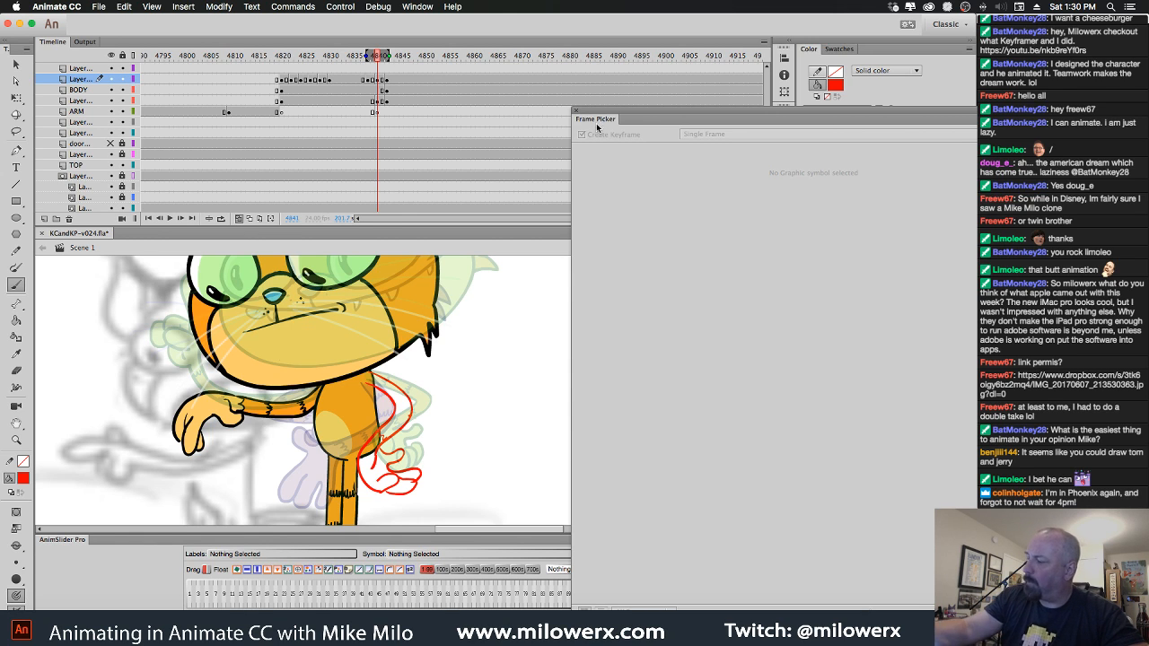
pyautogui.moveTo(611, 117); pyautogui.dragTo(672, 119)
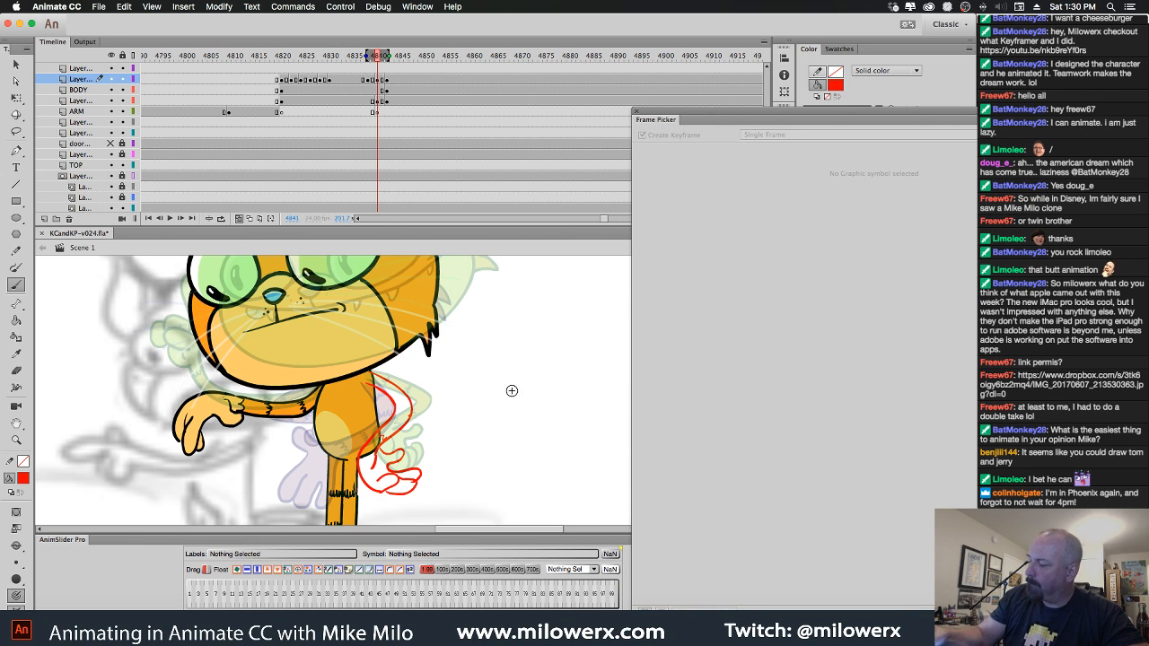
# Try sketching a hand with three downward fingers in the empty space beside the cat, and undo it.
pyautogui.moveTo(511, 359)
pyautogui.mouseDown()
pyautogui.moveTo(557, 356)
pyautogui.moveTo(503, 378)
pyautogui.mouseUp()
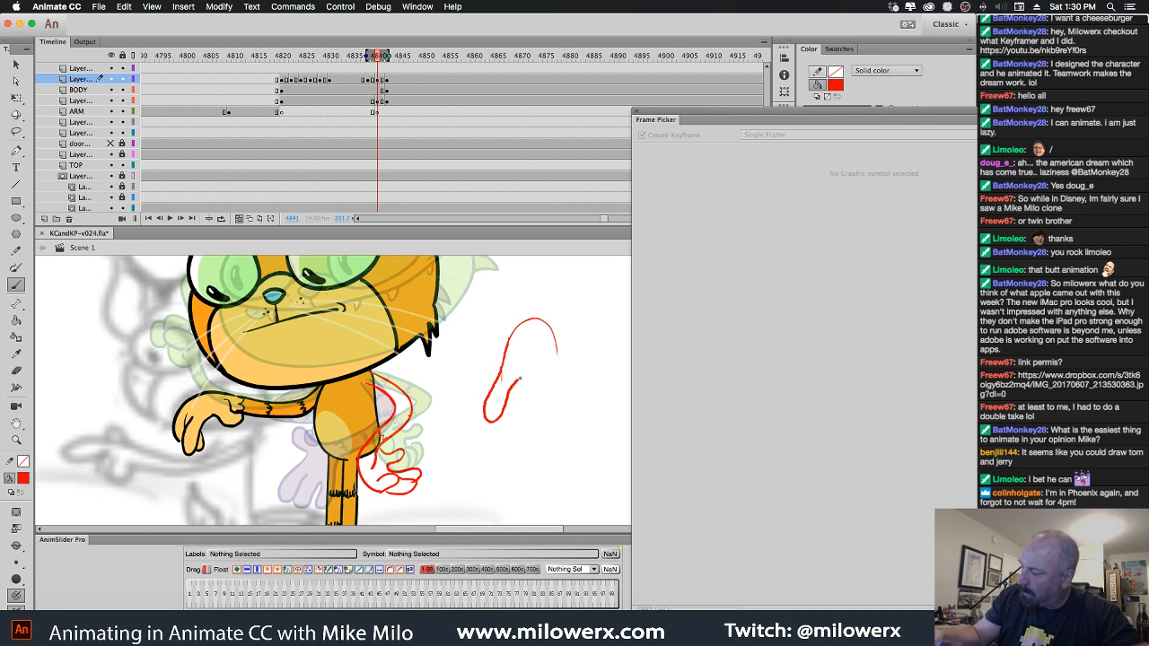
pyautogui.moveTo(535, 377)
pyautogui.mouseDown()
pyautogui.moveTo(531, 427)
pyautogui.moveTo(553, 376)
pyautogui.mouseUp()
pyautogui.press('super+z')
pyautogui.press('super+z')
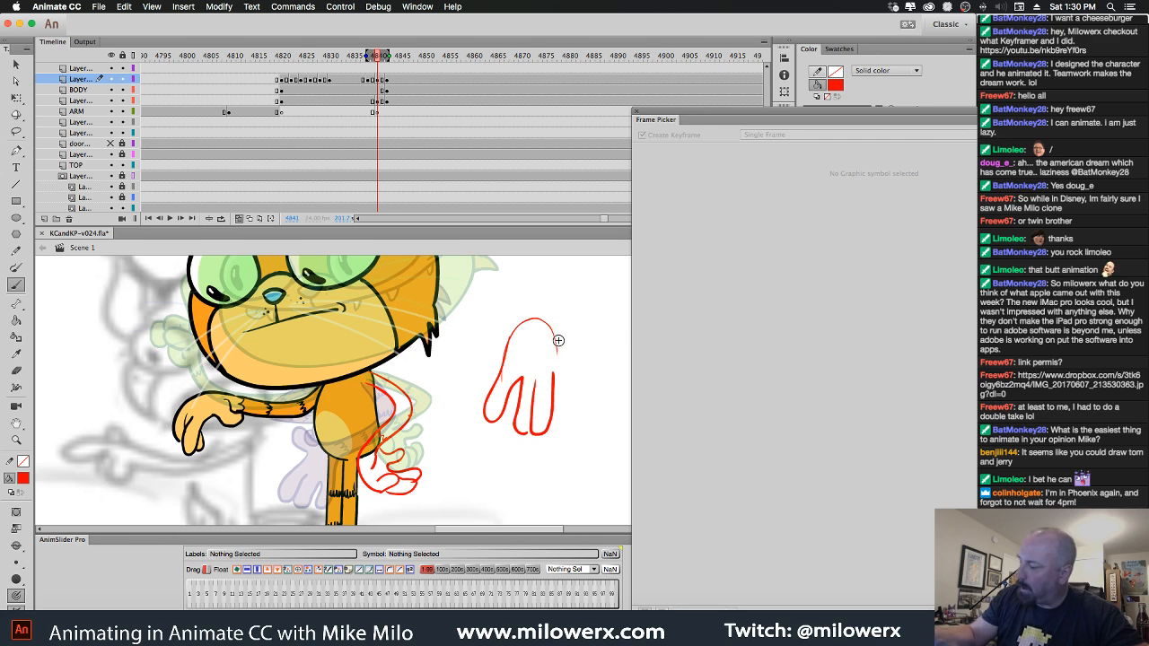
pyautogui.press('super+z')
pyautogui.press('super+z')
pyautogui.press('super+z')
pyautogui.press('super+z')
pyautogui.press('super+z')
pyautogui.press('super+z')
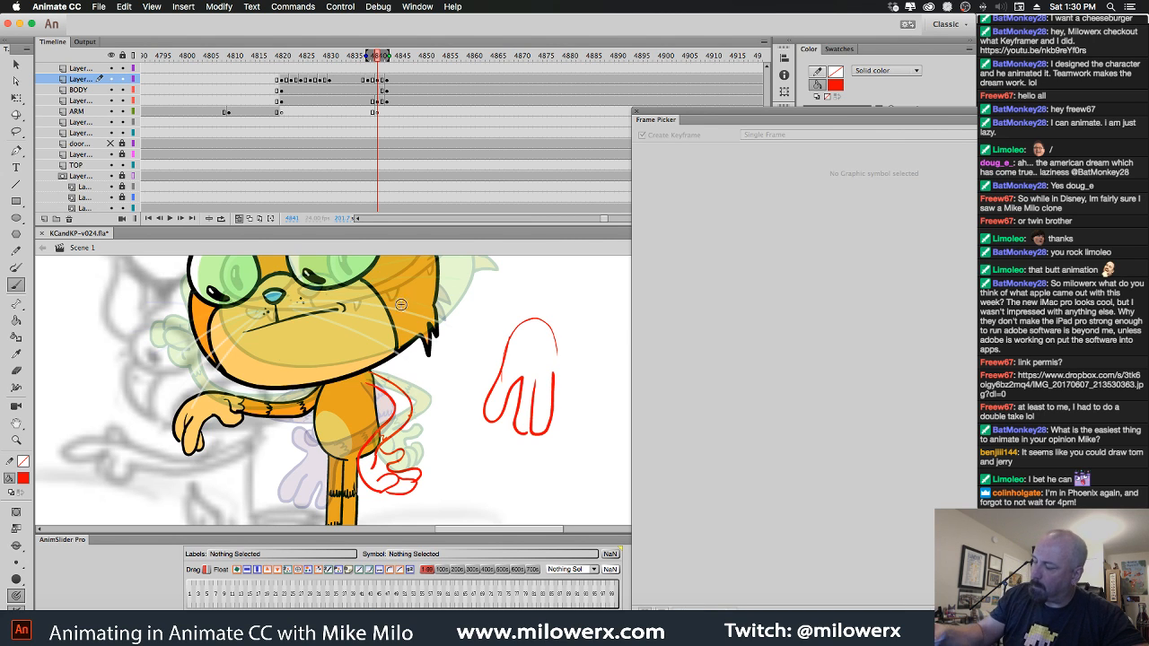
# Sketch a demonstration hand beside the cat, building splayed fingers, a thumb, cuff fur and a forearm around a palm circle.
pyautogui.moveTo(568, 379)
pyautogui.mouseDown()
pyautogui.moveTo(551, 333)
pyautogui.moveTo(480, 395)
pyautogui.mouseUp()
pyautogui.moveTo(533, 352); pyautogui.dragTo(512, 410)
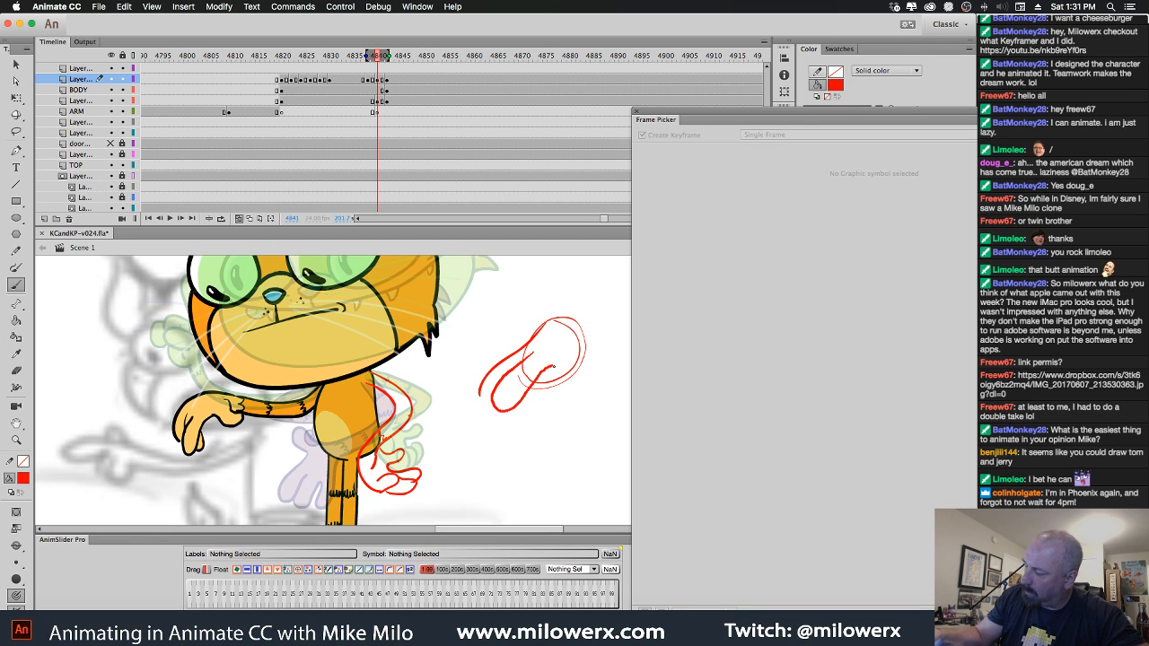
pyautogui.moveTo(583, 396)
pyautogui.mouseDown()
pyautogui.moveTo(581, 367)
pyautogui.moveTo(624, 335)
pyautogui.moveTo(623, 352)
pyautogui.moveTo(586, 350)
pyautogui.moveTo(575, 298)
pyautogui.moveTo(590, 320)
pyautogui.moveTo(592, 305)
pyautogui.moveTo(565, 296)
pyautogui.moveTo(592, 310)
pyautogui.mouseUp()
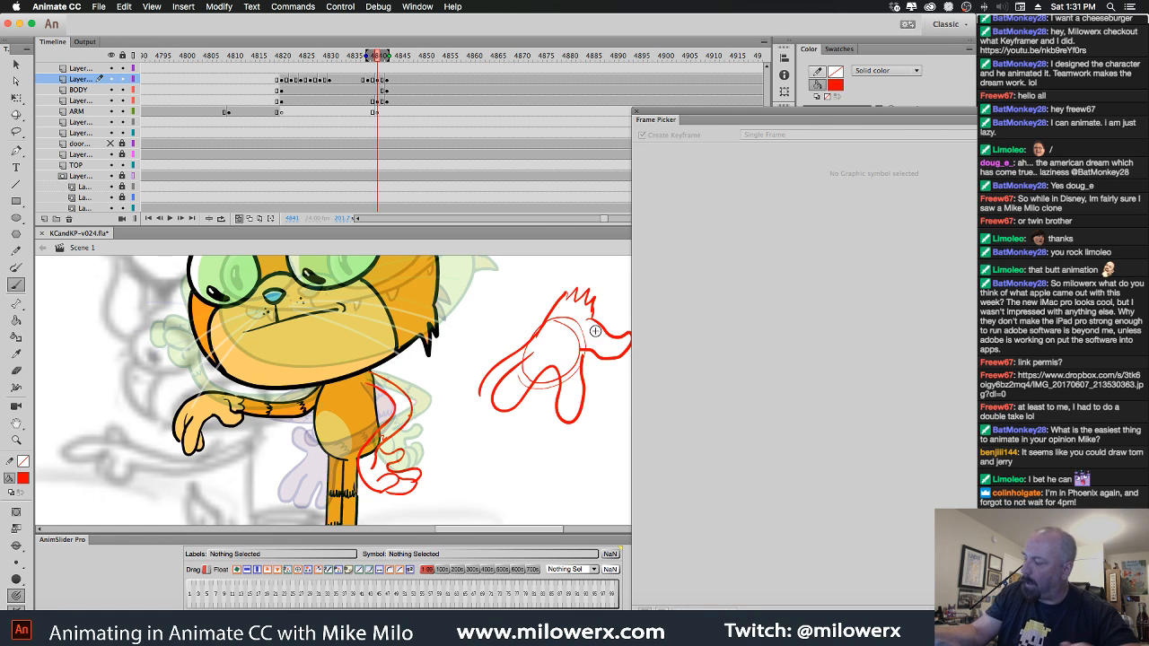
pyautogui.moveTo(535, 455); pyautogui.dragTo(381, 496)
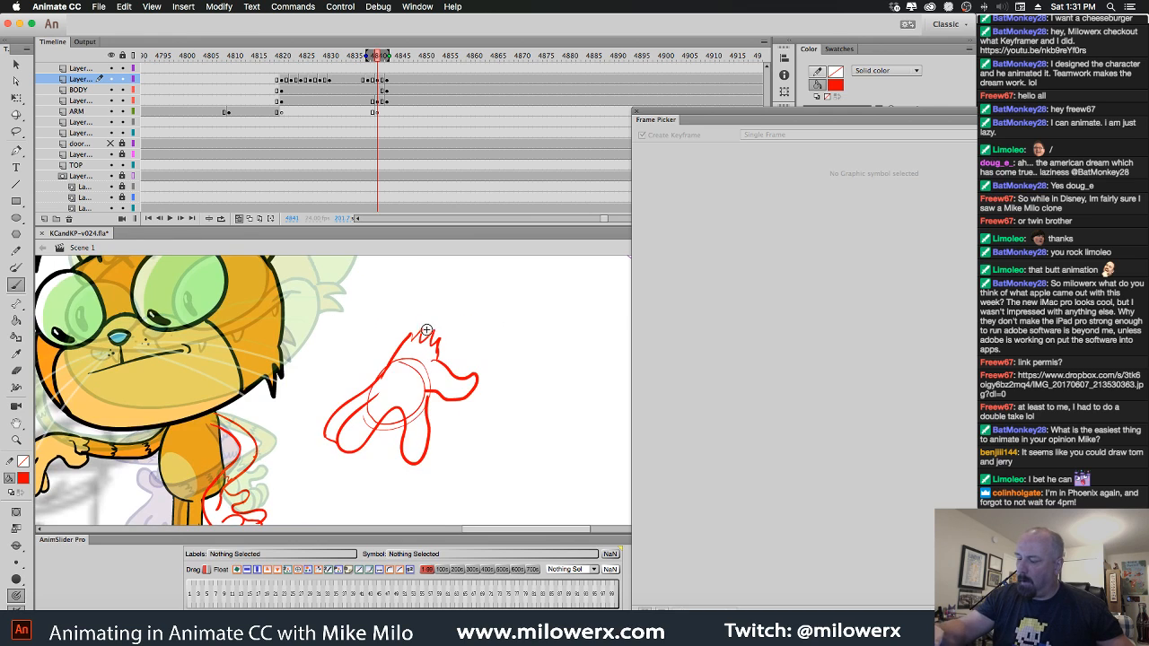
pyautogui.moveTo(415, 334)
pyautogui.mouseDown()
pyautogui.moveTo(494, 352)
pyautogui.moveTo(530, 377)
pyautogui.mouseUp()
pyautogui.moveTo(459, 405)
pyautogui.mouseDown()
pyautogui.moveTo(524, 420)
pyautogui.moveTo(572, 405)
pyautogui.moveTo(524, 386)
pyautogui.moveTo(415, 436)
pyautogui.mouseUp()
# Sketch a second demonstration hand hanging down from a bent forearm, with curled fingers and jagged fur at the wrist.
pyautogui.moveTo(474, 334); pyautogui.dragTo(486, 422)
pyautogui.moveTo(437, 343)
pyautogui.mouseDown()
pyautogui.moveTo(438, 413)
pyautogui.moveTo(468, 404)
pyautogui.moveTo(466, 441)
pyautogui.mouseUp()
pyautogui.moveTo(486, 382)
pyautogui.mouseDown()
pyautogui.moveTo(498, 409)
pyautogui.moveTo(477, 440)
pyautogui.mouseUp()
pyautogui.moveTo(437, 373); pyautogui.dragTo(435, 312)
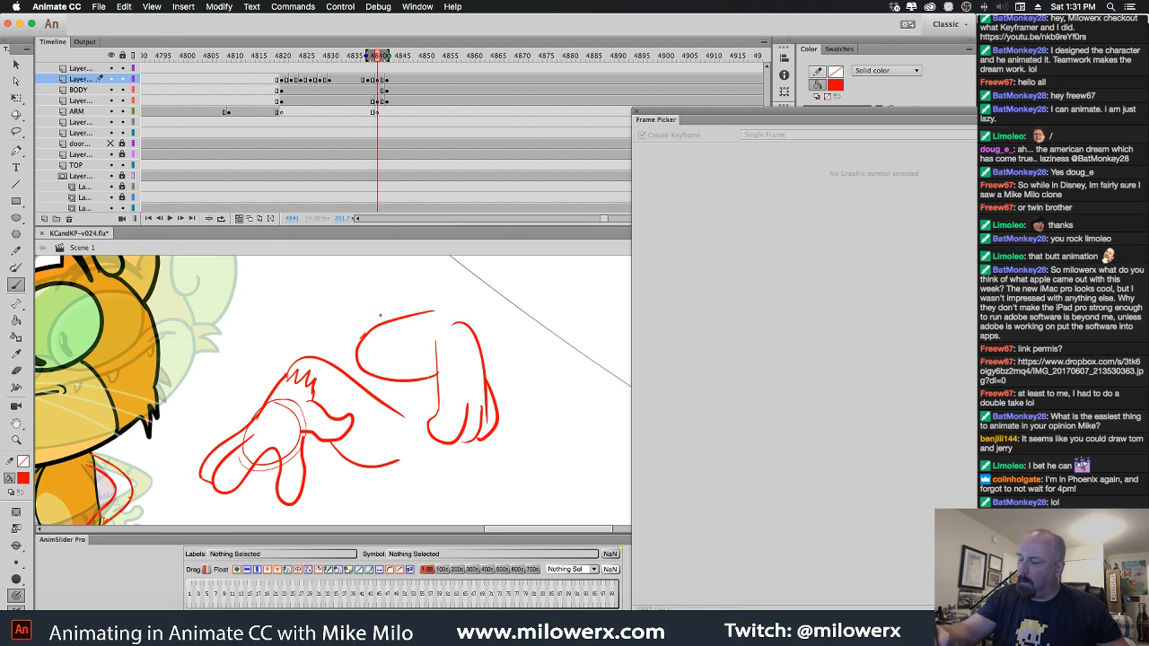
pyautogui.moveTo(367, 332); pyautogui.dragTo(430, 272)
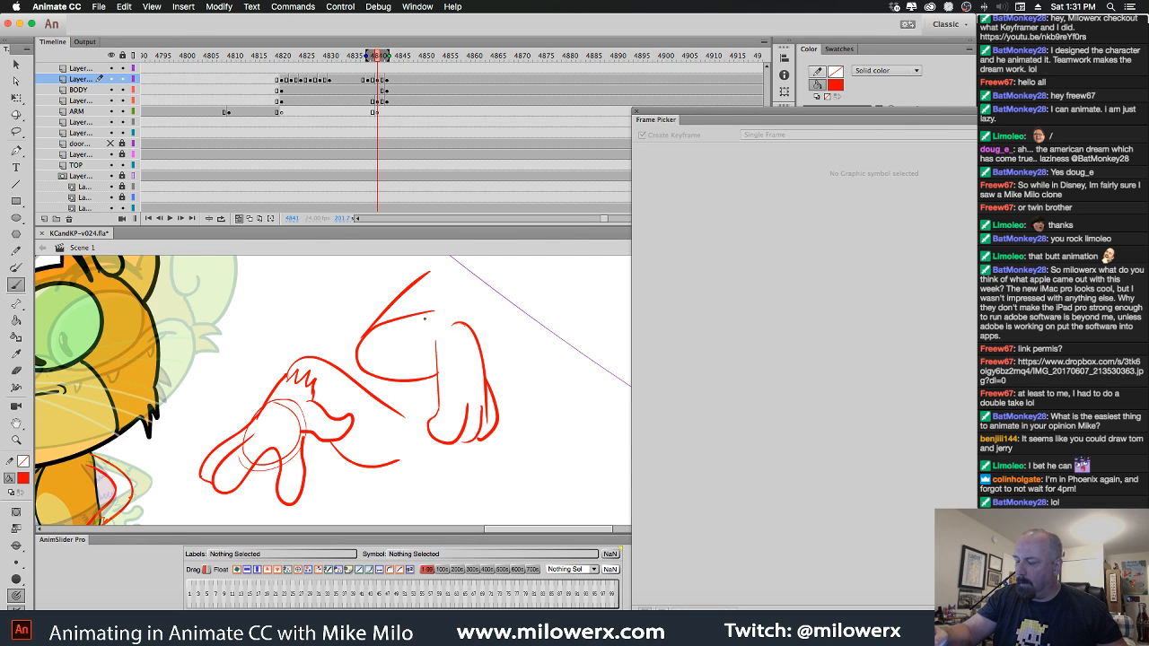
pyautogui.moveTo(419, 357); pyautogui.dragTo(429, 376)
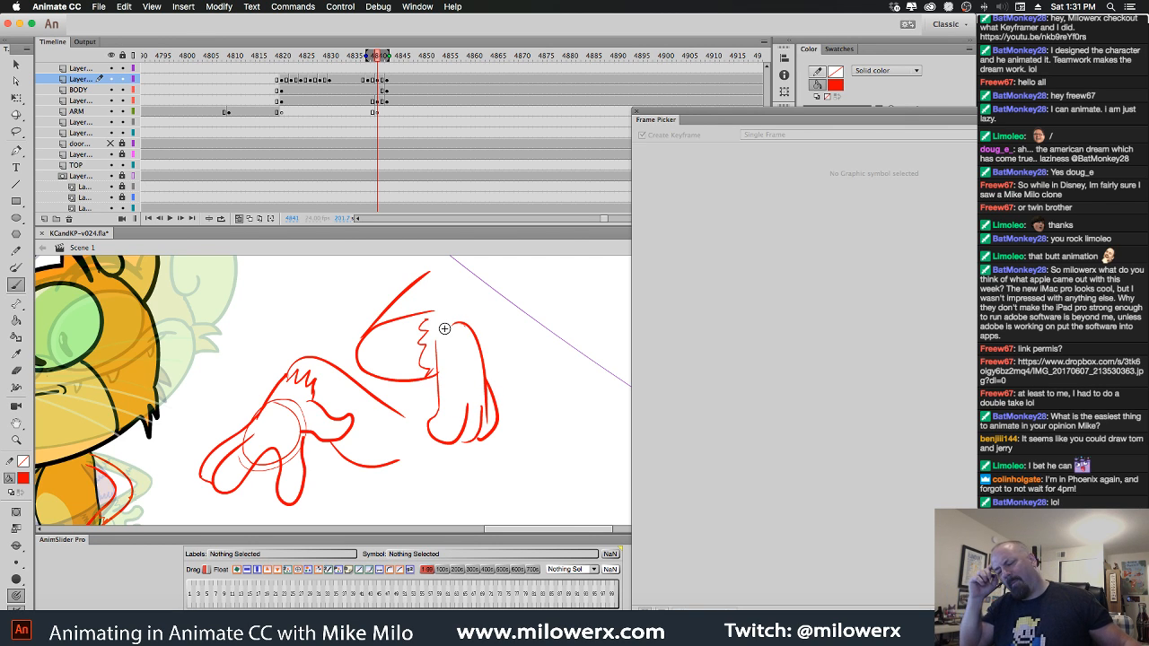
# Undo all the demonstration hand strokes beside the cat, keeping the red arm sketch on its body.
pyautogui.press('super+z')
pyautogui.press('super+z')
pyautogui.press('super+z')
pyautogui.press('super+z')
pyautogui.press('super+z')
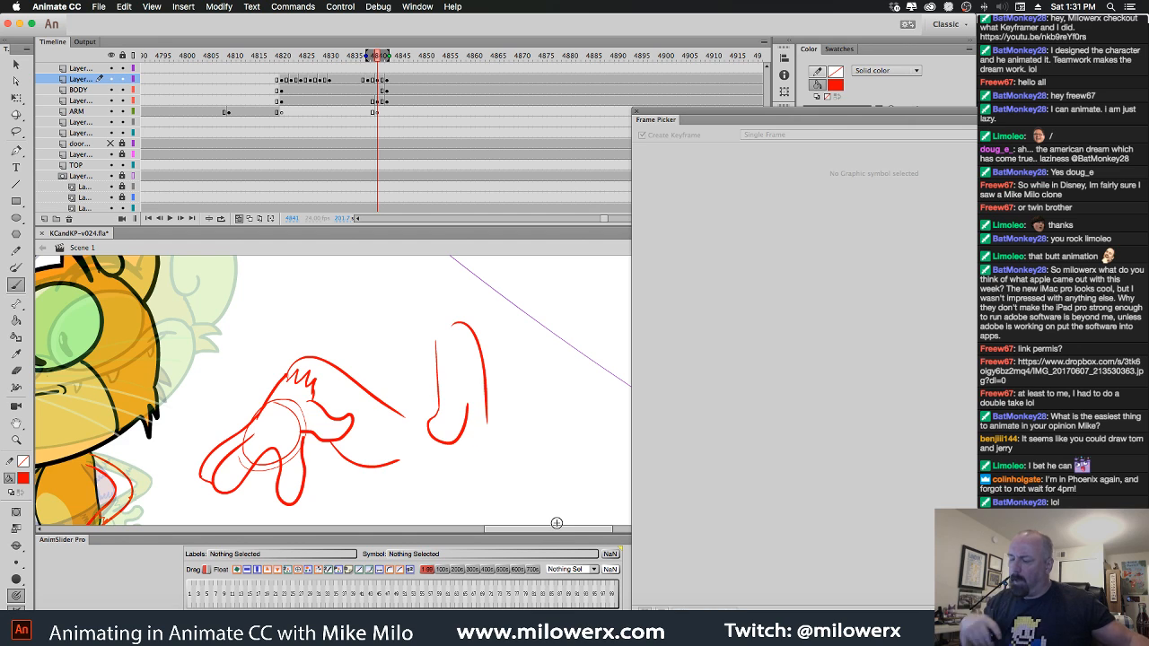
pyautogui.press('super+z')
pyautogui.press('super+z')
pyautogui.press('super+z')
pyautogui.press('super+z')
pyautogui.press('super+z')
pyautogui.press('super+z')
pyautogui.press('super+z')
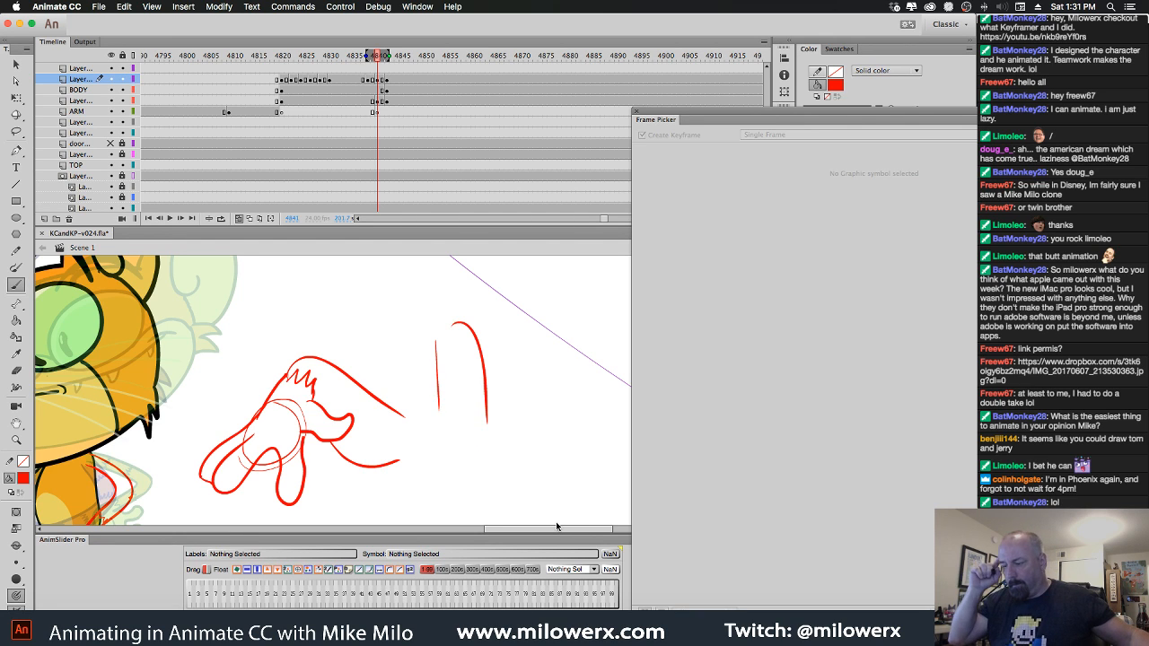
pyautogui.press('super+z')
pyautogui.press('super+z')
pyautogui.press('super+z')
pyautogui.press('super+z')
pyautogui.press('super+z')
pyautogui.press('super+z')
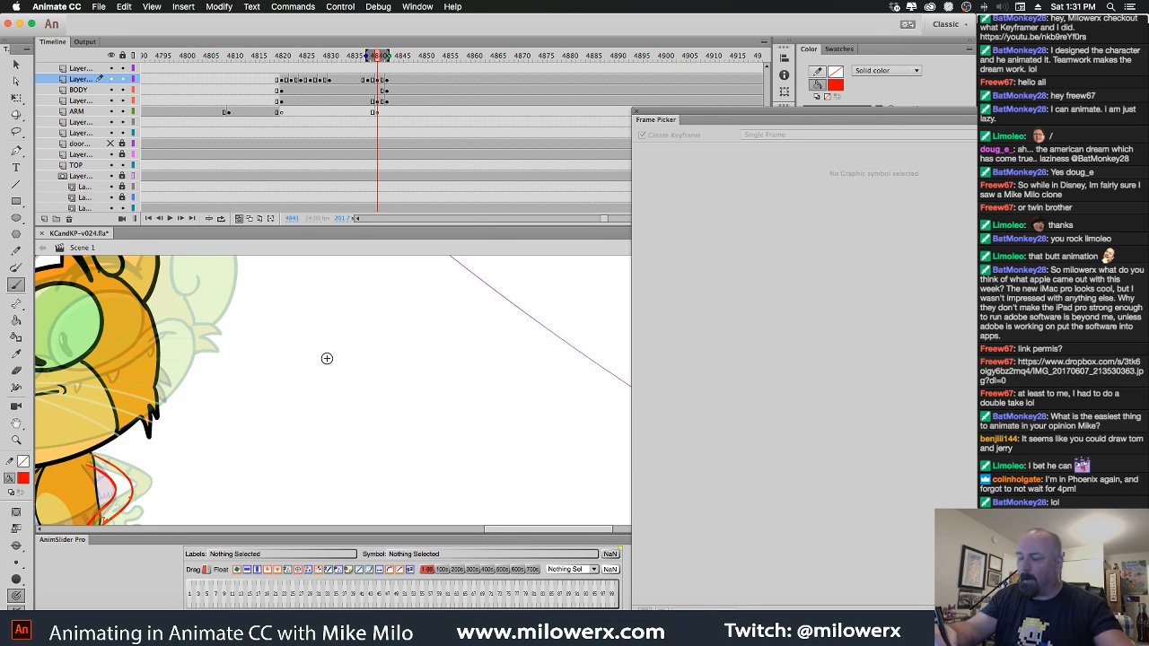
# Sketch a new character's lower body in the empty space beside the cat, with side contours, bent legs and toed feet.
pyautogui.moveTo(303, 437)
pyautogui.mouseDown()
pyautogui.moveTo(336, 331)
pyautogui.moveTo(392, 434)
pyautogui.mouseUp()
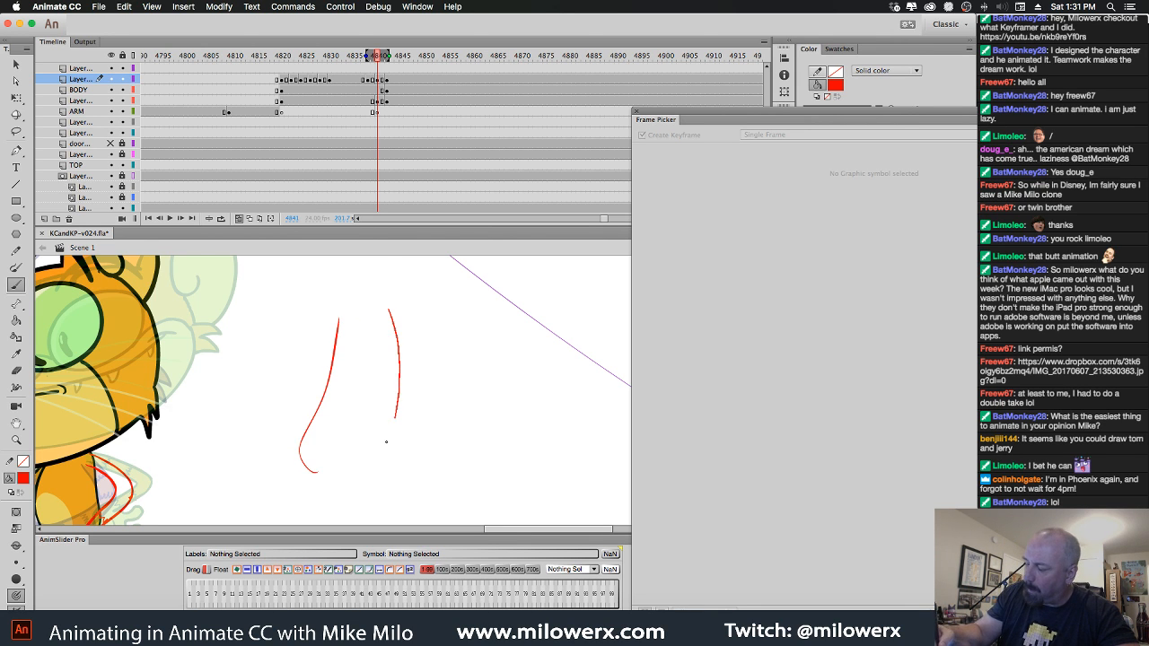
pyautogui.scroll(-3, 444, 414)
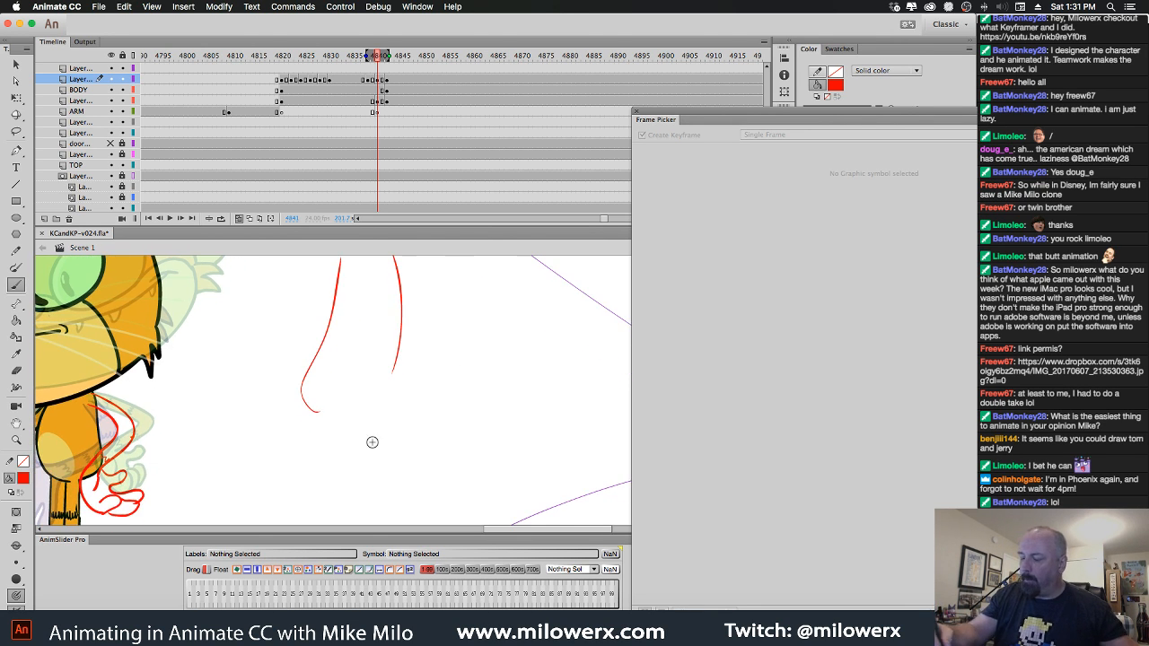
pyautogui.moveTo(339, 380)
pyautogui.mouseDown()
pyautogui.moveTo(383, 410)
pyautogui.moveTo(315, 444)
pyautogui.moveTo(361, 448)
pyautogui.mouseUp()
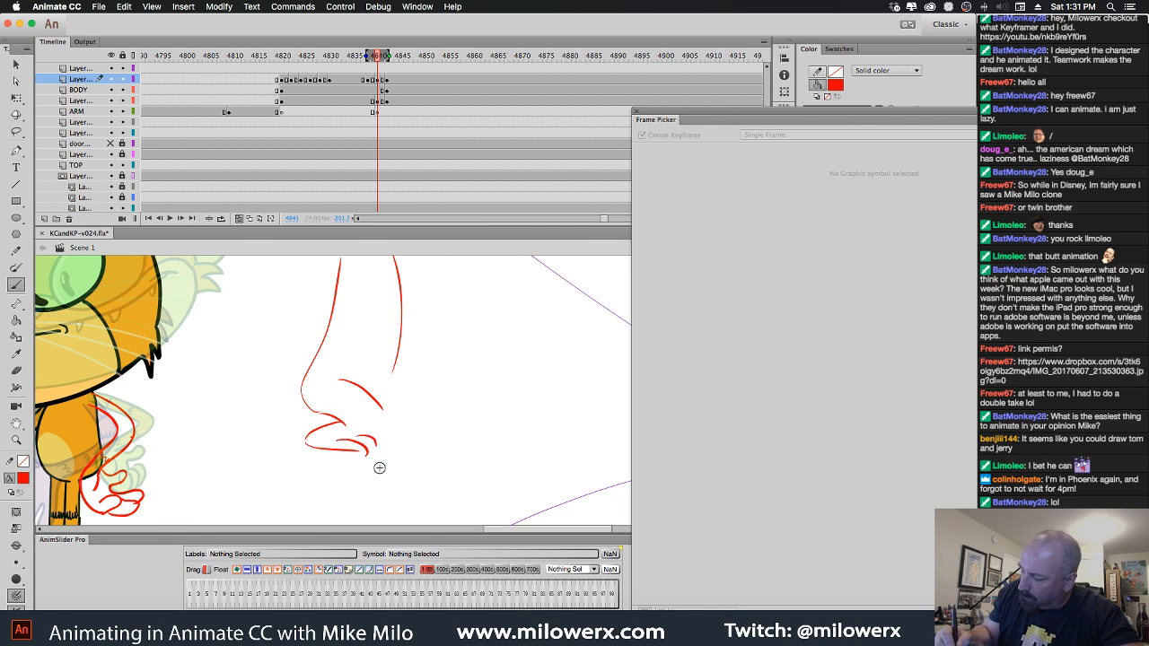
pyautogui.press('super+z')
pyautogui.press('super+z')
pyautogui.moveTo(367, 440)
pyautogui.mouseDown()
pyautogui.moveTo(370, 458)
pyautogui.moveTo(396, 439)
pyautogui.moveTo(395, 454)
pyautogui.moveTo(388, 418)
pyautogui.mouseUp()
pyautogui.moveTo(393, 372)
pyautogui.mouseDown()
pyautogui.moveTo(413, 401)
pyautogui.moveTo(403, 428)
pyautogui.mouseUp()
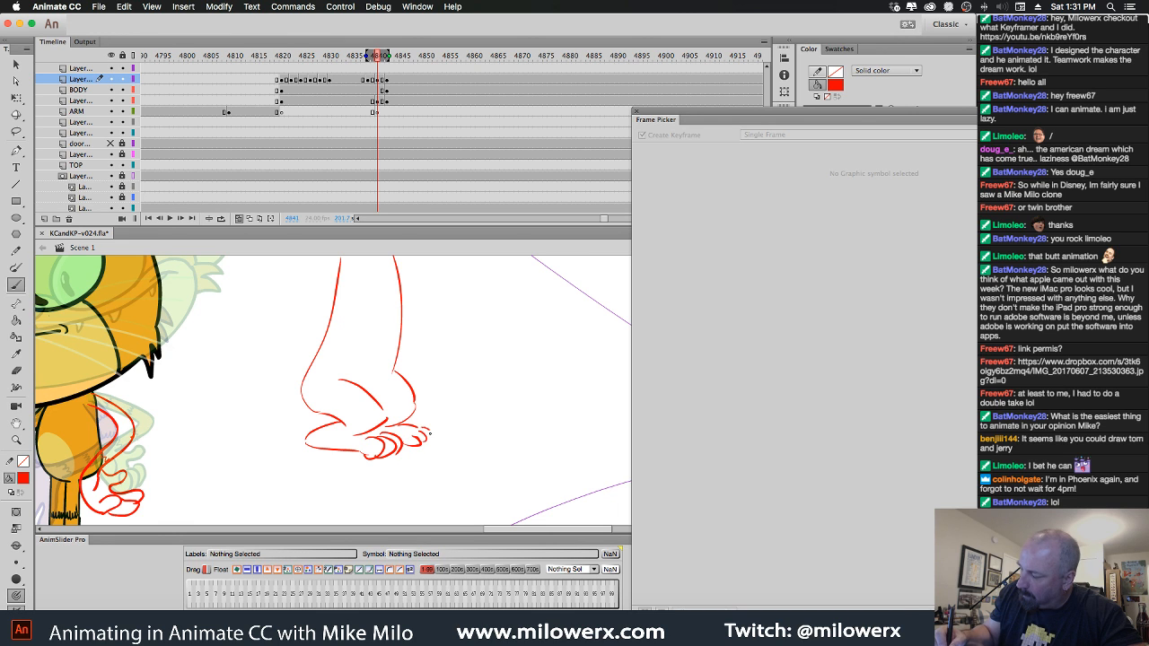
# Draw the sketched character's near arm bent across the torso, with a drooping hand and jagged wrist fur.
pyautogui.scroll(3, 500, 356)
pyautogui.moveTo(339, 291)
pyautogui.mouseDown()
pyautogui.moveTo(298, 368)
pyautogui.moveTo(363, 369)
pyautogui.moveTo(348, 354)
pyautogui.moveTo(388, 395)
pyautogui.mouseUp()
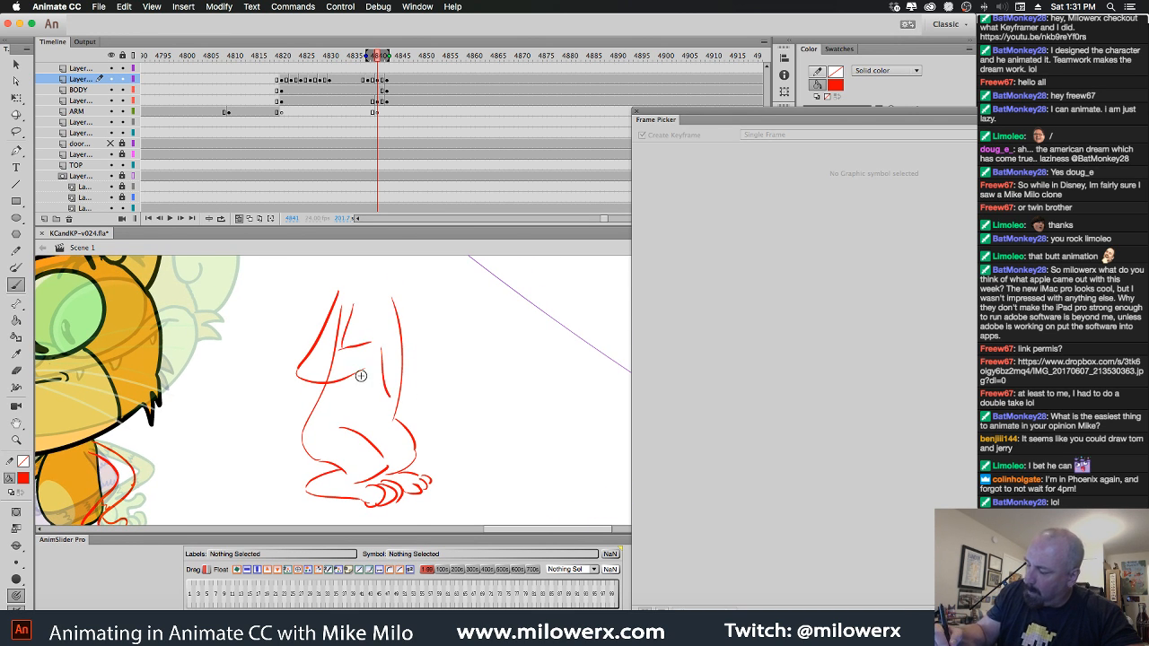
pyautogui.moveTo(364, 357); pyautogui.dragTo(370, 408)
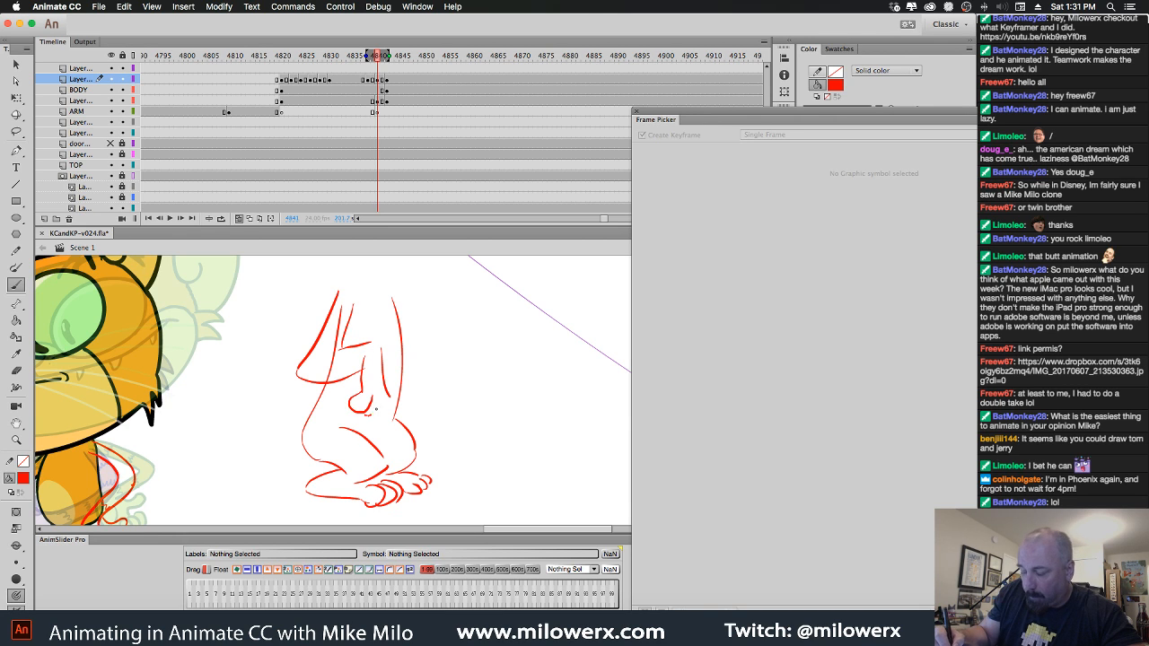
pyautogui.moveTo(358, 347); pyautogui.dragTo(361, 370)
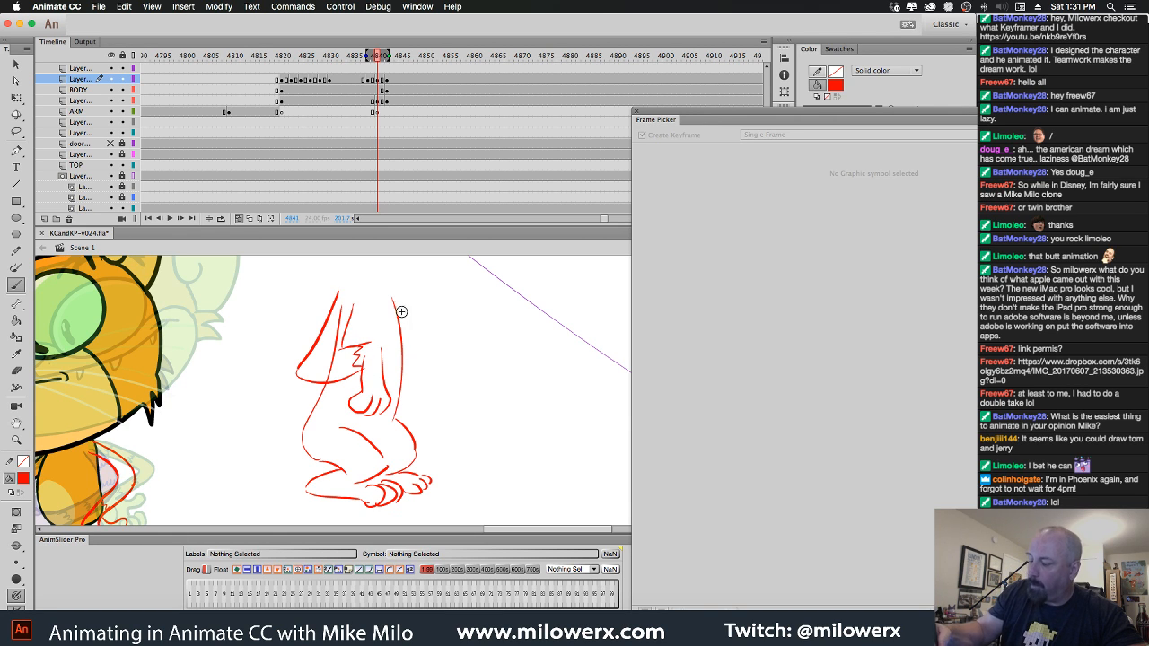
# Draw the sketched character's far arm bent outward with a limp hand, and add the belly line and neck fur.
pyautogui.moveTo(402, 296); pyautogui.dragTo(412, 352)
pyautogui.press('super+z')
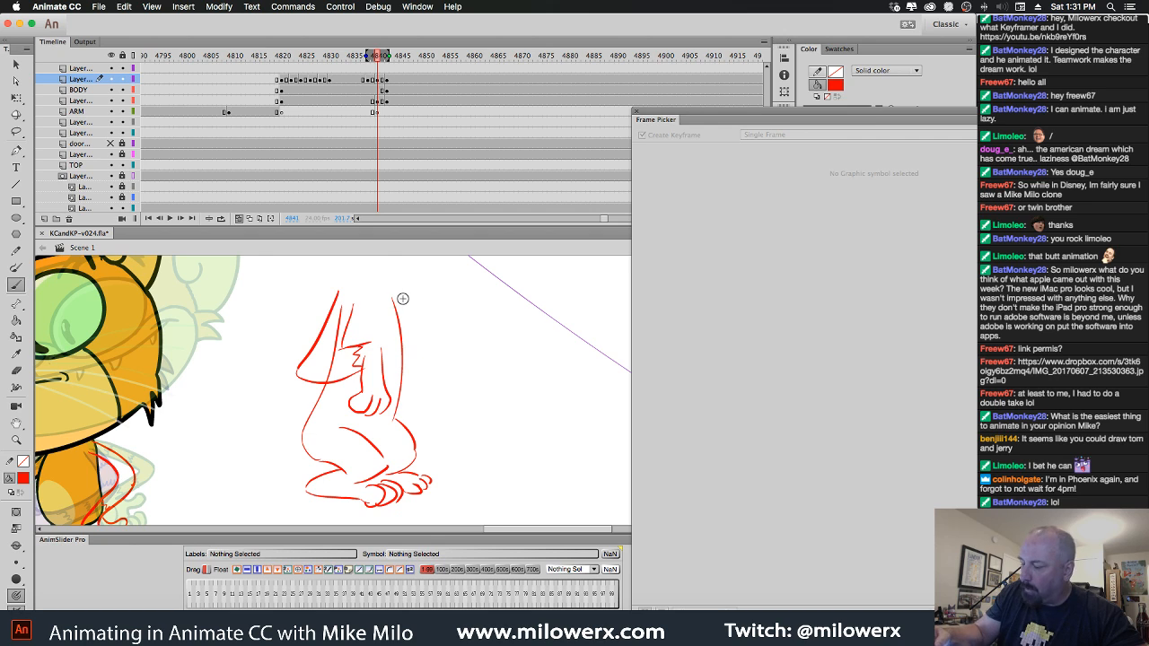
pyautogui.moveTo(399, 297)
pyautogui.mouseDown()
pyautogui.moveTo(411, 354)
pyautogui.moveTo(451, 333)
pyautogui.moveTo(410, 377)
pyautogui.mouseUp()
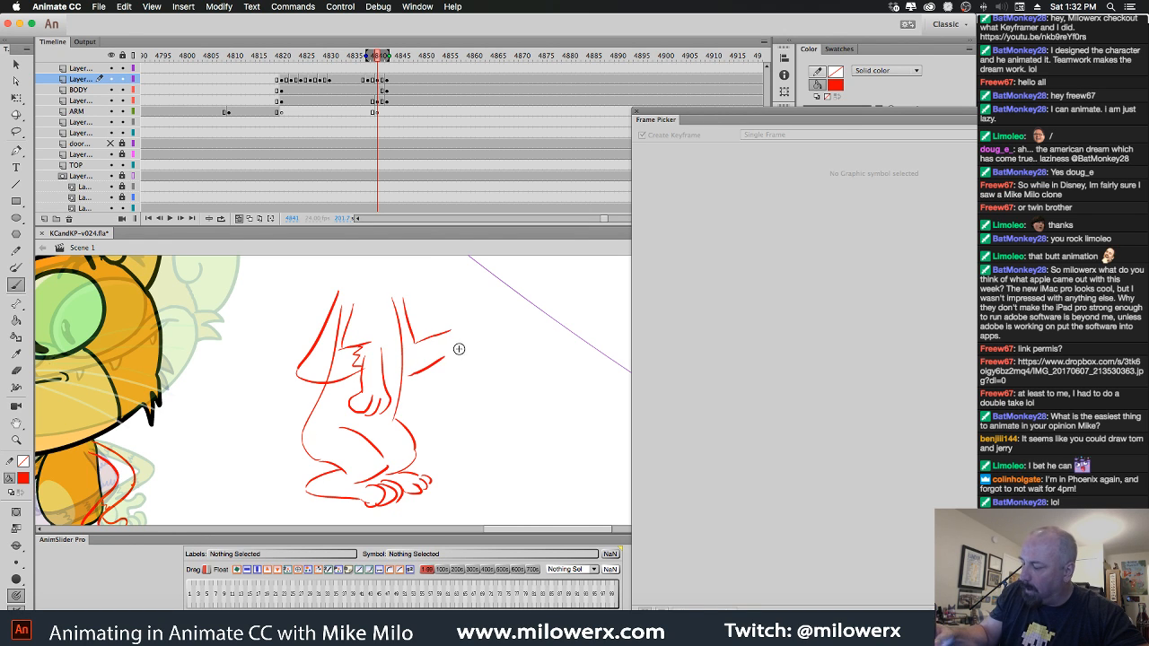
pyautogui.moveTo(454, 332)
pyautogui.mouseDown()
pyautogui.moveTo(469, 376)
pyautogui.moveTo(433, 369)
pyautogui.moveTo(457, 366)
pyautogui.moveTo(442, 389)
pyautogui.moveTo(474, 372)
pyautogui.mouseUp()
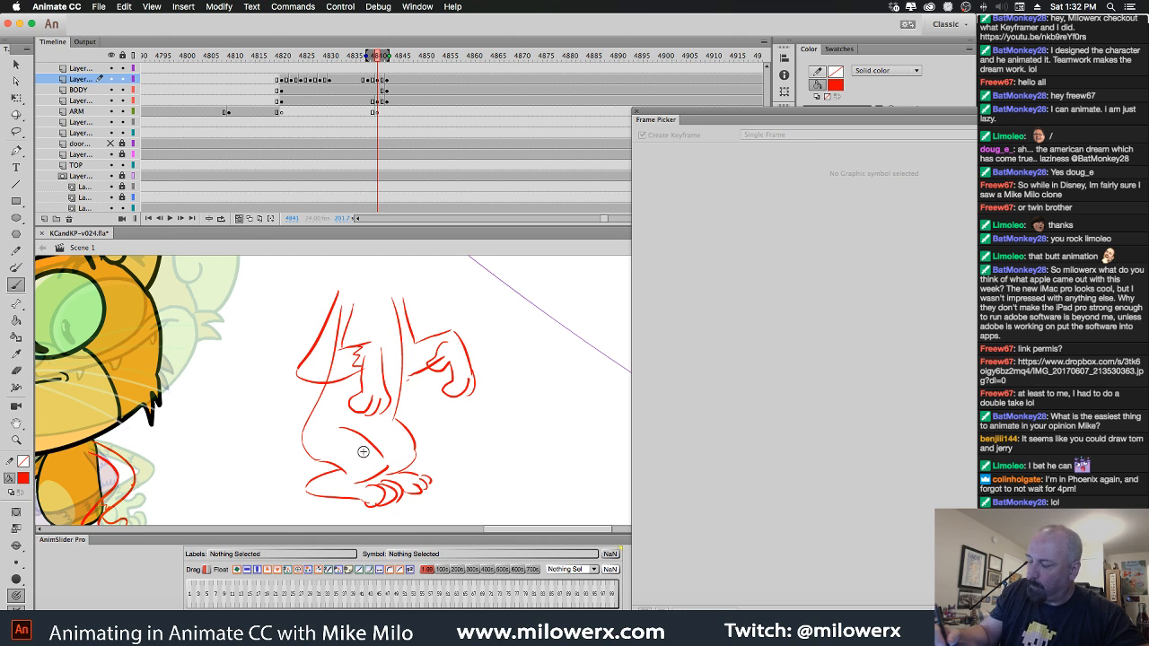
pyautogui.moveTo(342, 426); pyautogui.dragTo(344, 383)
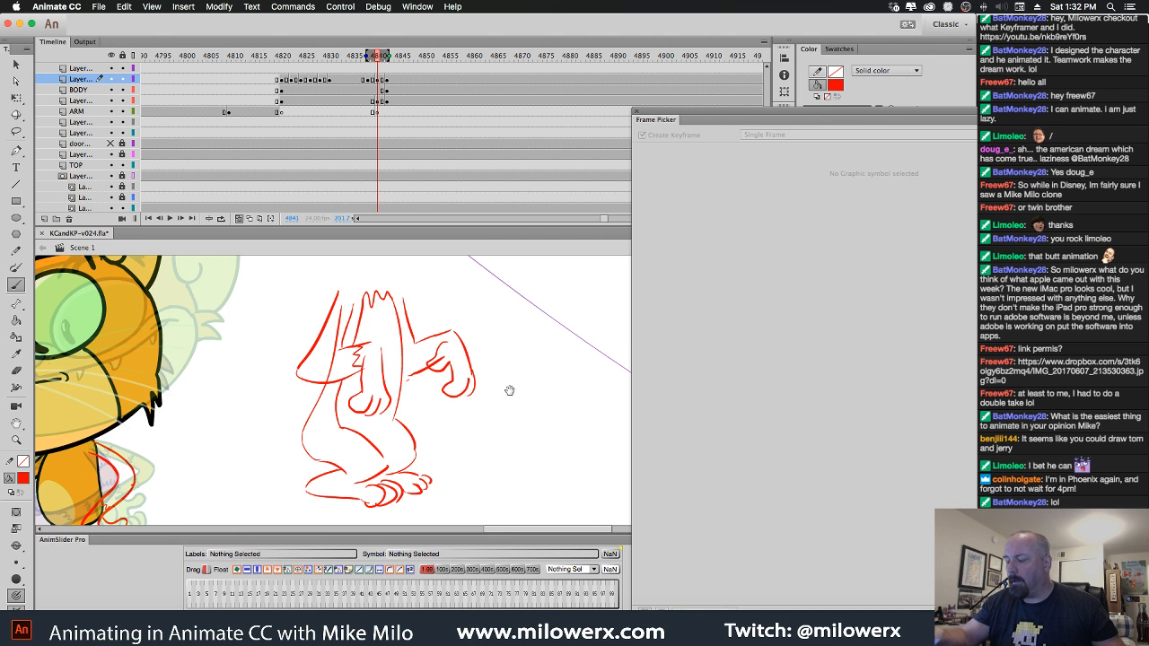
# Sketch the character's round head above its neck, with a curved centre guideline, tall eyes and a small nose.
pyautogui.moveTo(511, 391); pyautogui.dragTo(505, 384)
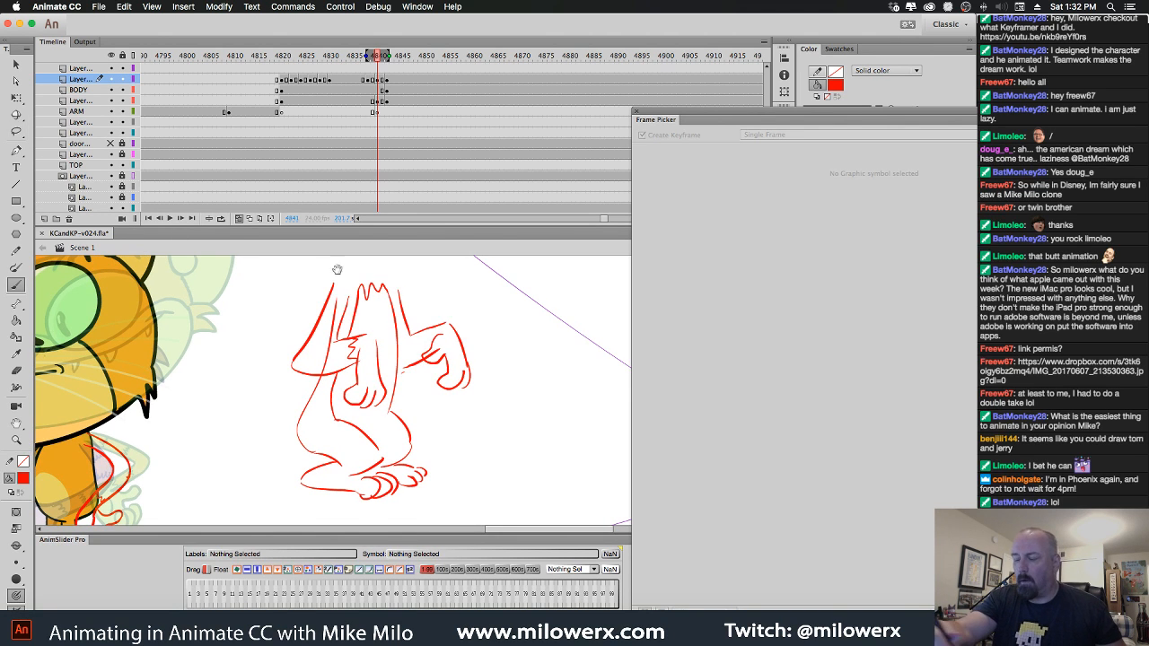
pyautogui.moveTo(449, 303); pyautogui.dragTo(447, 371)
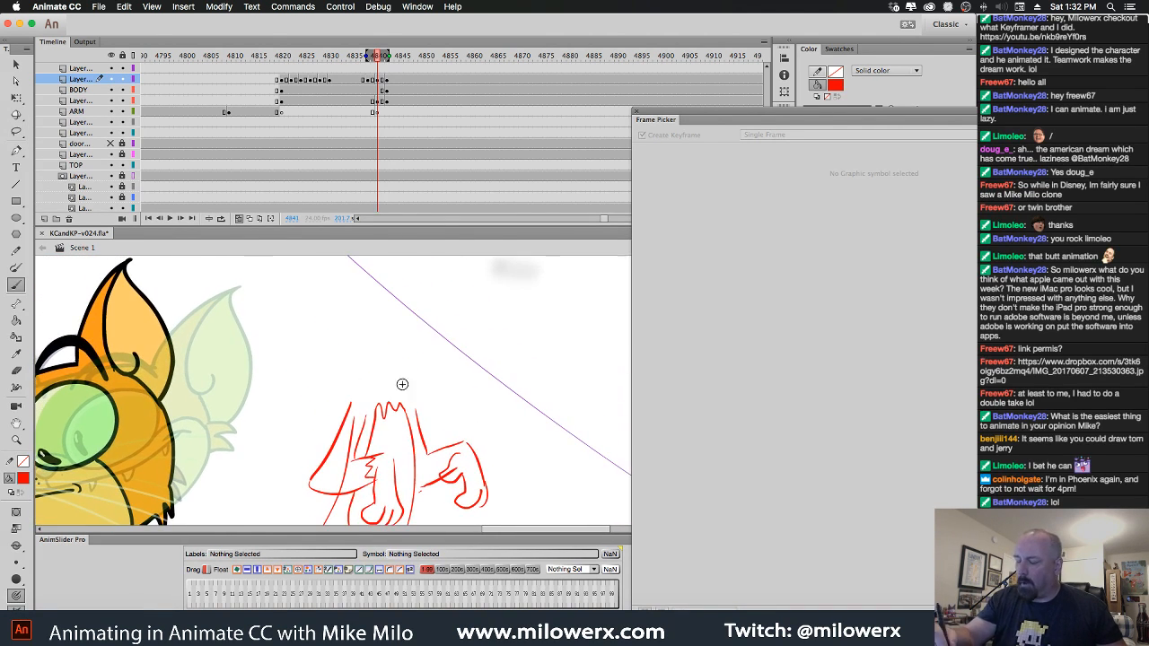
pyautogui.moveTo(340, 290)
pyautogui.mouseDown()
pyautogui.moveTo(323, 365)
pyautogui.moveTo(412, 304)
pyautogui.moveTo(377, 398)
pyautogui.moveTo(364, 280)
pyautogui.moveTo(404, 386)
pyautogui.mouseUp()
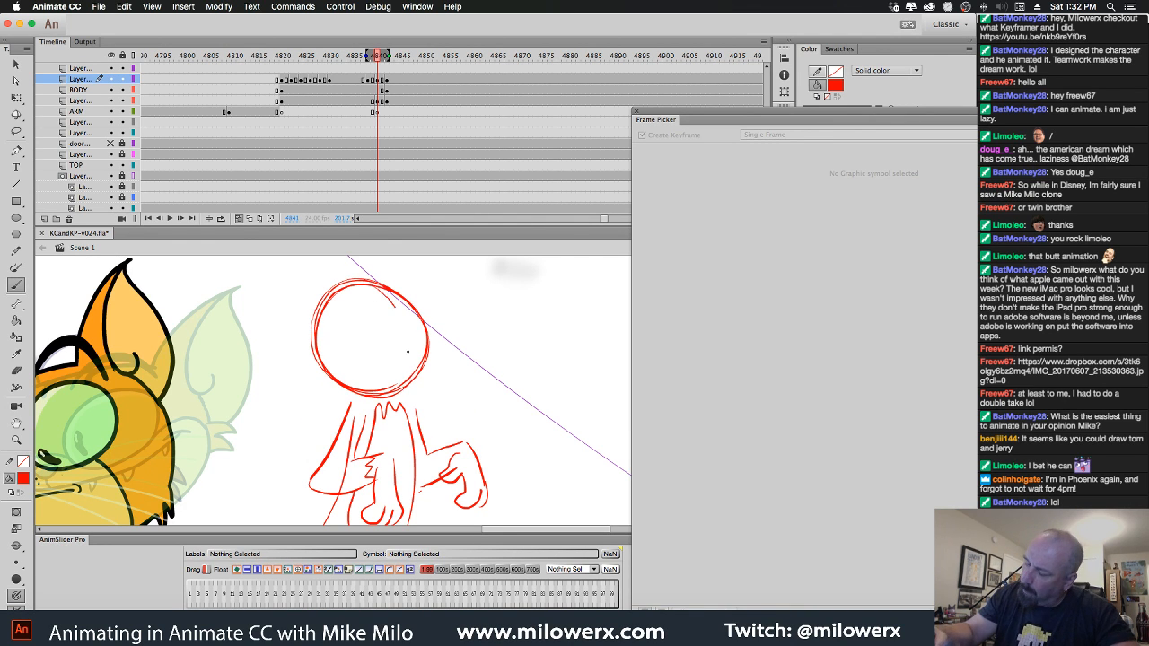
pyautogui.moveTo(395, 304); pyautogui.dragTo(406, 377)
pyautogui.moveTo(361, 325); pyautogui.dragTo(353, 350)
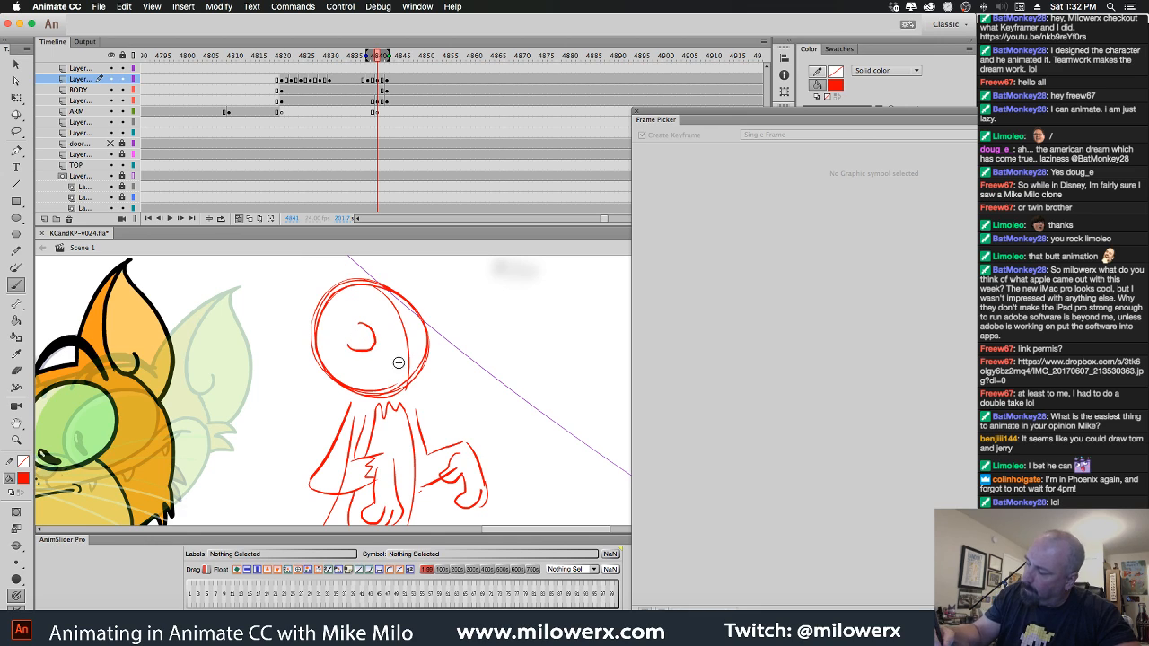
pyautogui.press('super+z')
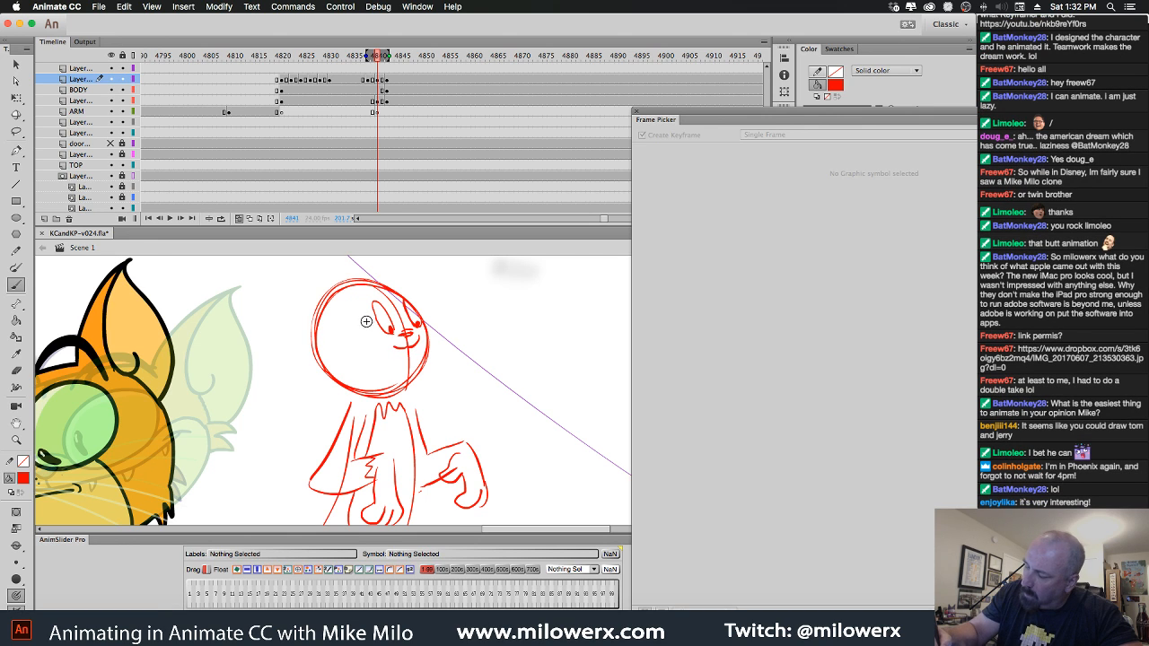
# Add cheeks, brows and a mouth to the sketched character's face, then a pointed ear and a hair tuft.
pyautogui.moveTo(381, 331); pyautogui.dragTo(352, 347)
pyautogui.moveTo(420, 320); pyautogui.dragTo(431, 368)
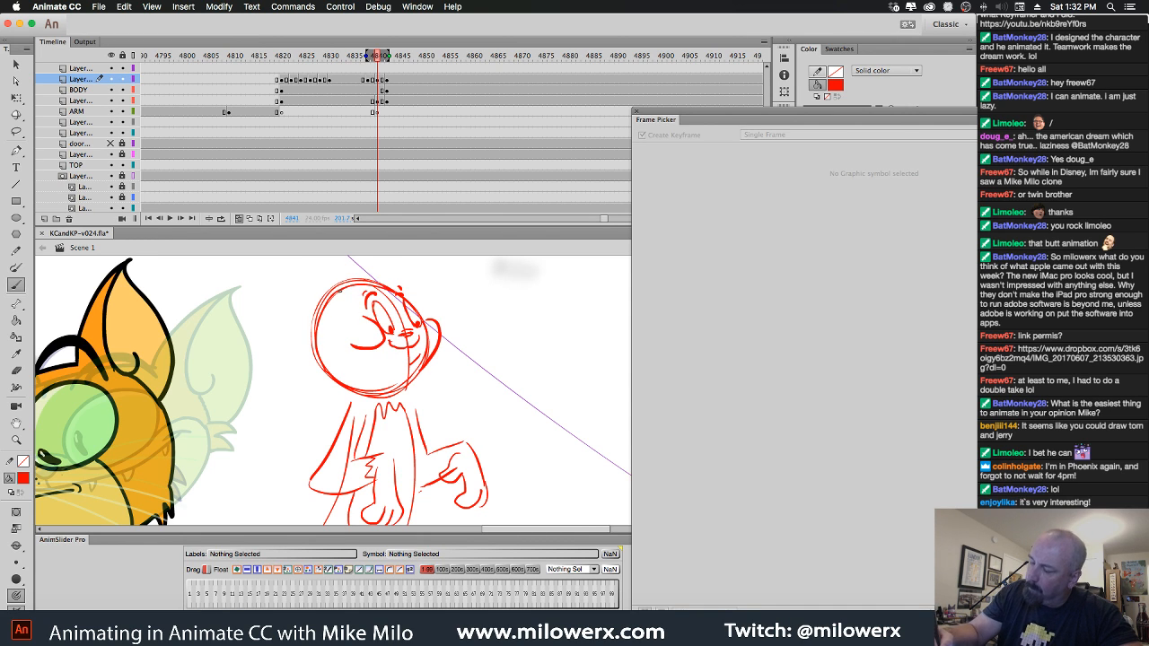
pyautogui.moveTo(338, 285); pyautogui.dragTo(251, 304)
pyautogui.moveTo(300, 354); pyautogui.dragTo(280, 307)
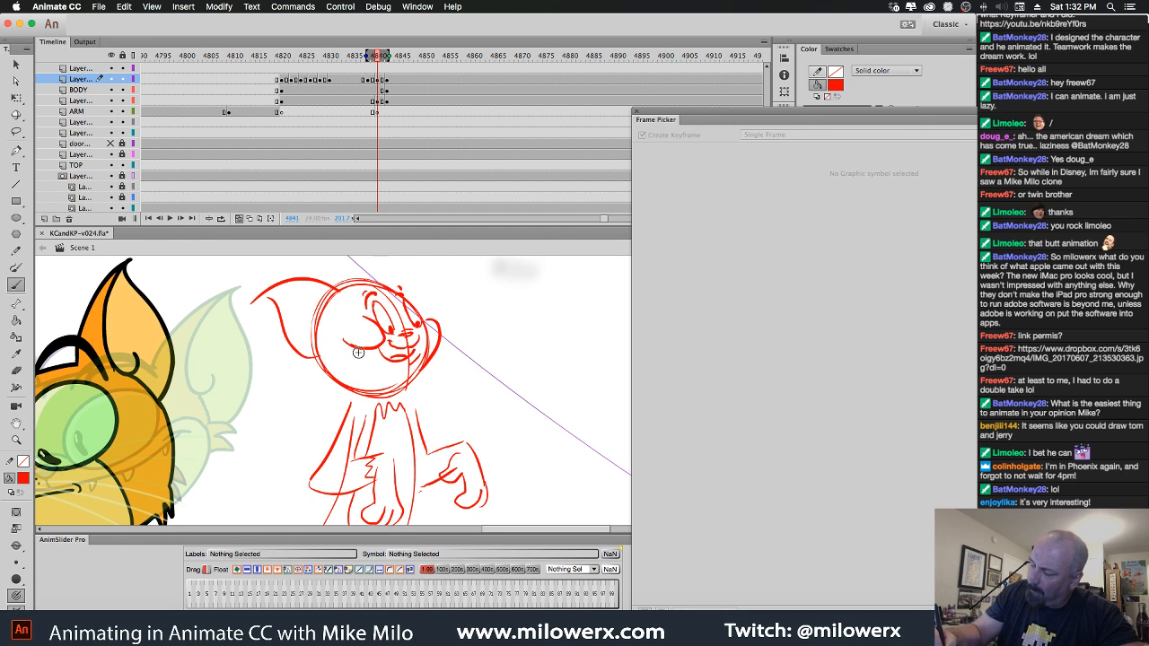
pyautogui.moveTo(347, 347)
pyautogui.mouseDown()
pyautogui.moveTo(352, 386)
pyautogui.moveTo(368, 399)
pyautogui.mouseUp()
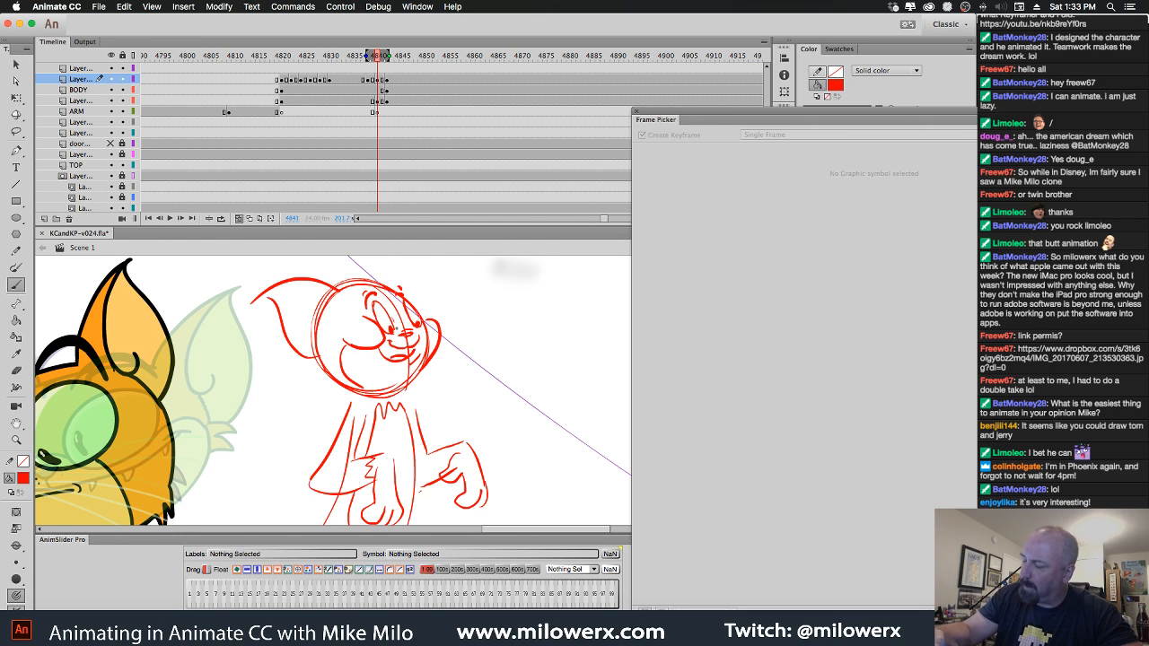
pyautogui.moveTo(374, 285); pyautogui.dragTo(417, 289)
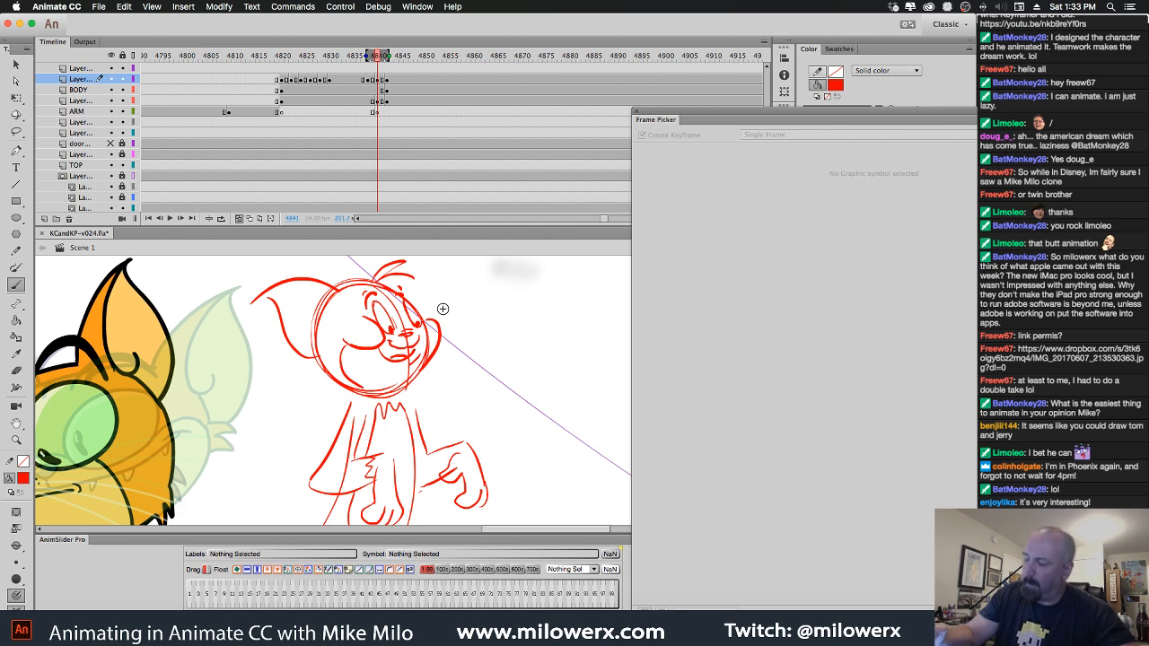
pyautogui.moveTo(280, 291); pyautogui.dragTo(300, 316)
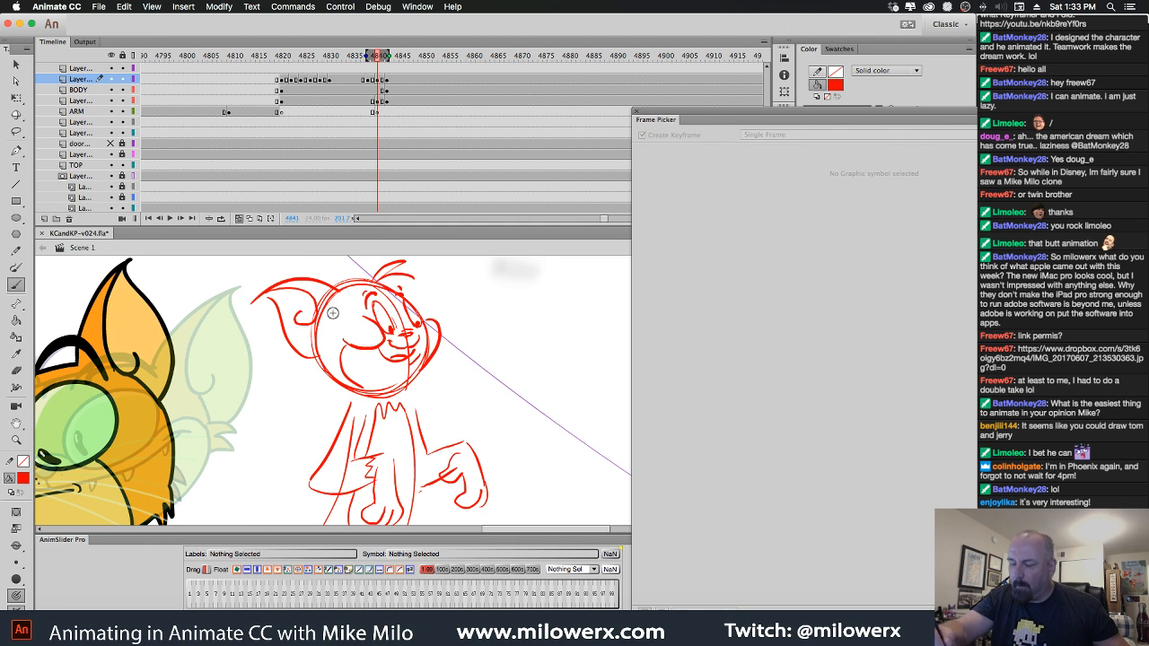
# Undo all strokes of the demonstration character, keeping the red arm sketch on the cat.
pyautogui.moveTo(488, 368); pyautogui.dragTo(510, 410)
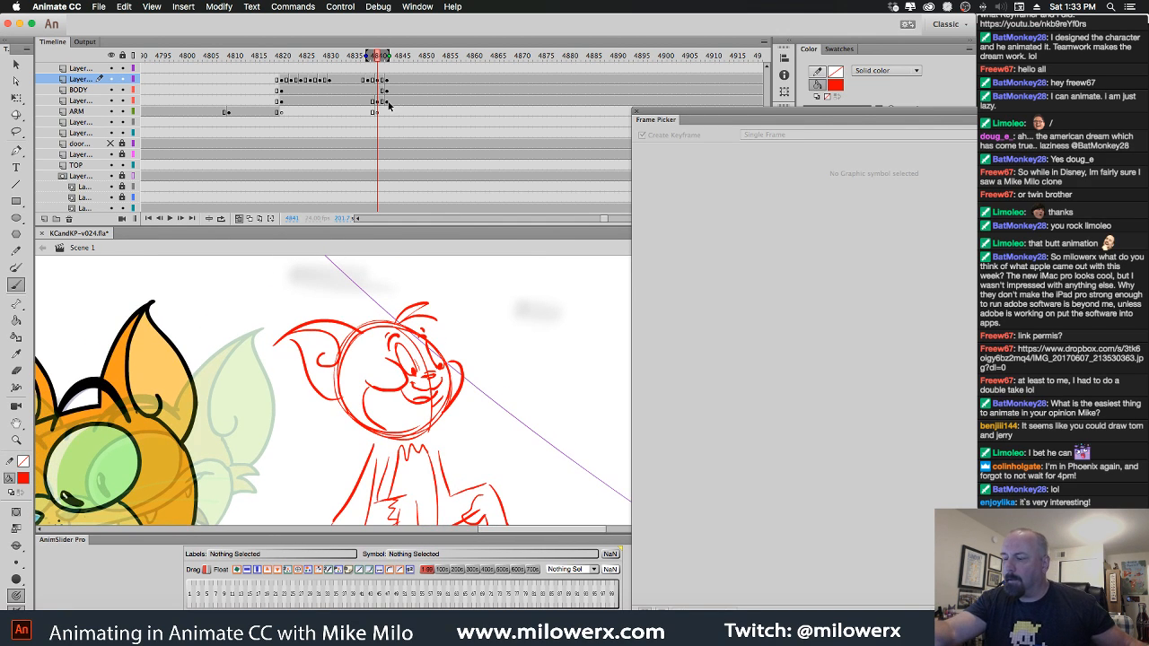
pyautogui.rightClick(426, 383)
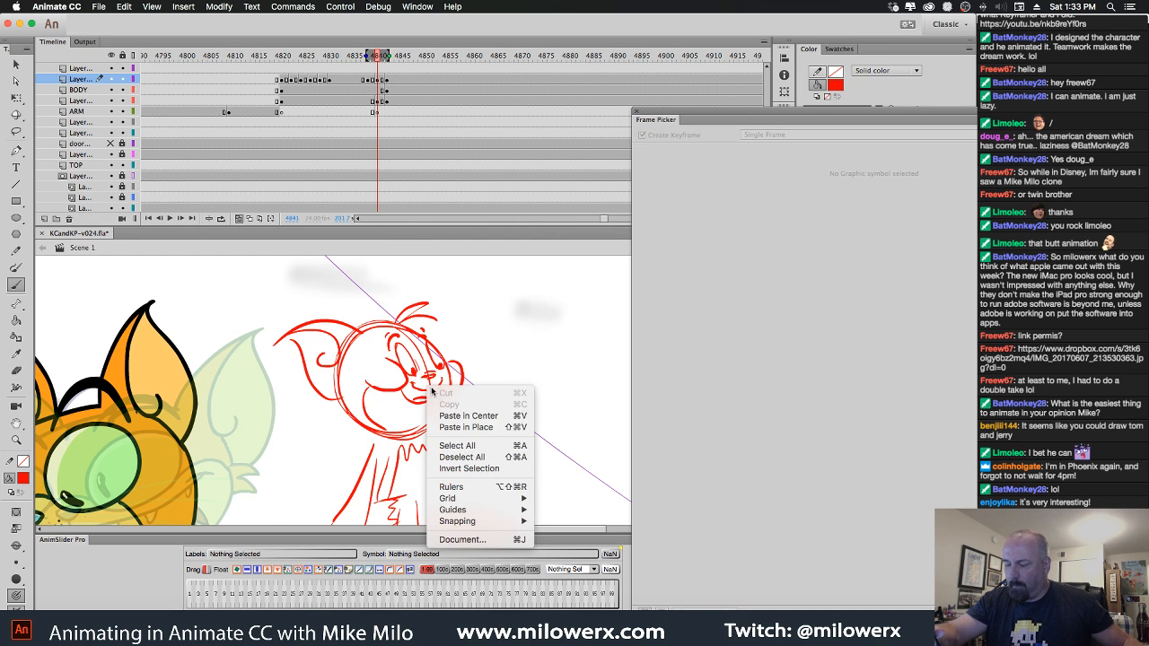
pyautogui.click(423, 367)
pyautogui.keyDown('alt'); pyautogui.keyDown('super'); pyautogui.click(431, 367); pyautogui.keyUp('super'); pyautogui.keyUp('alt')
pyautogui.moveTo(436, 385); pyautogui.dragTo(475, 283)
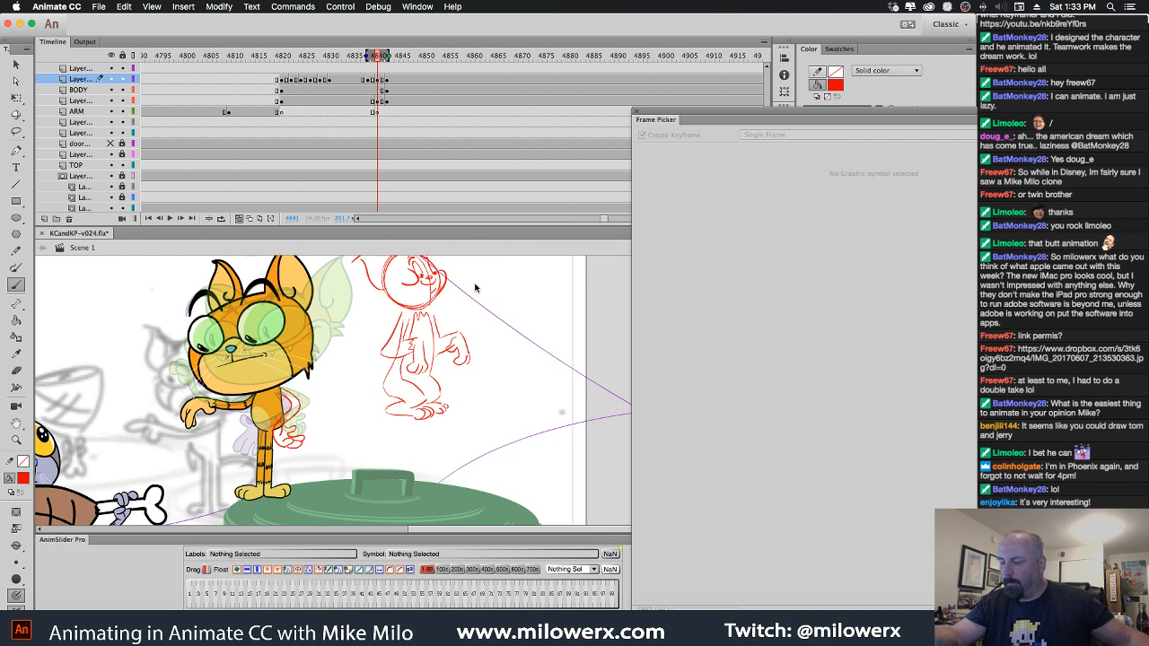
pyautogui.press('super+z')
pyautogui.press('super+z')
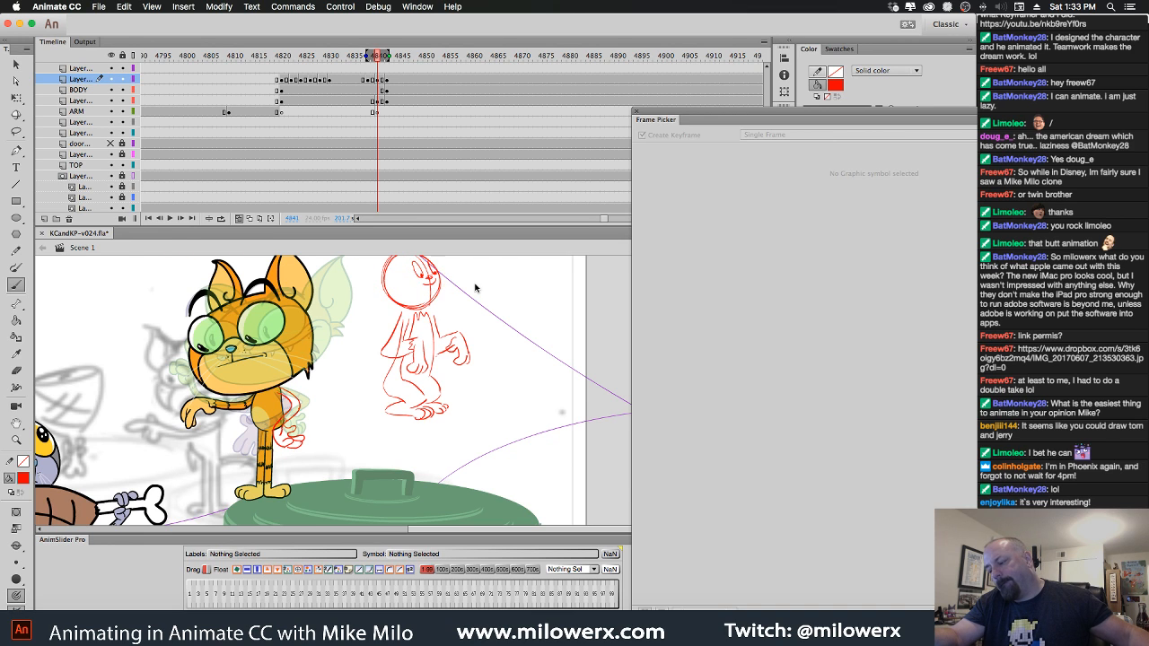
pyautogui.press('super+z')
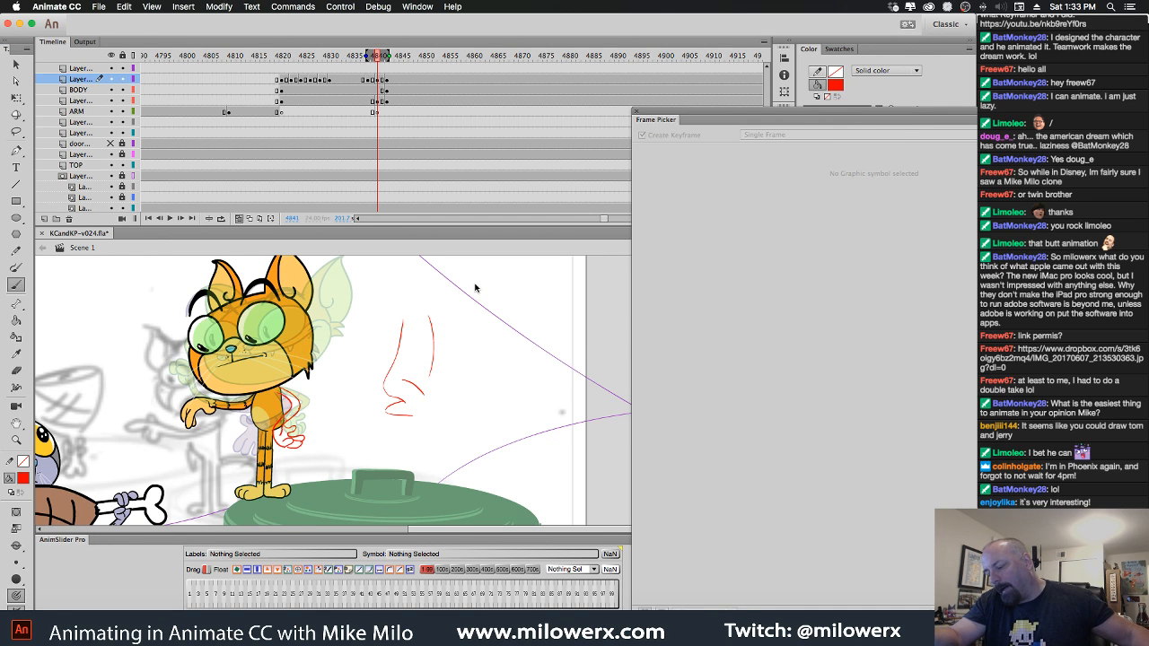
pyautogui.hotkey('ctrl', 'z')
pyautogui.press('z')
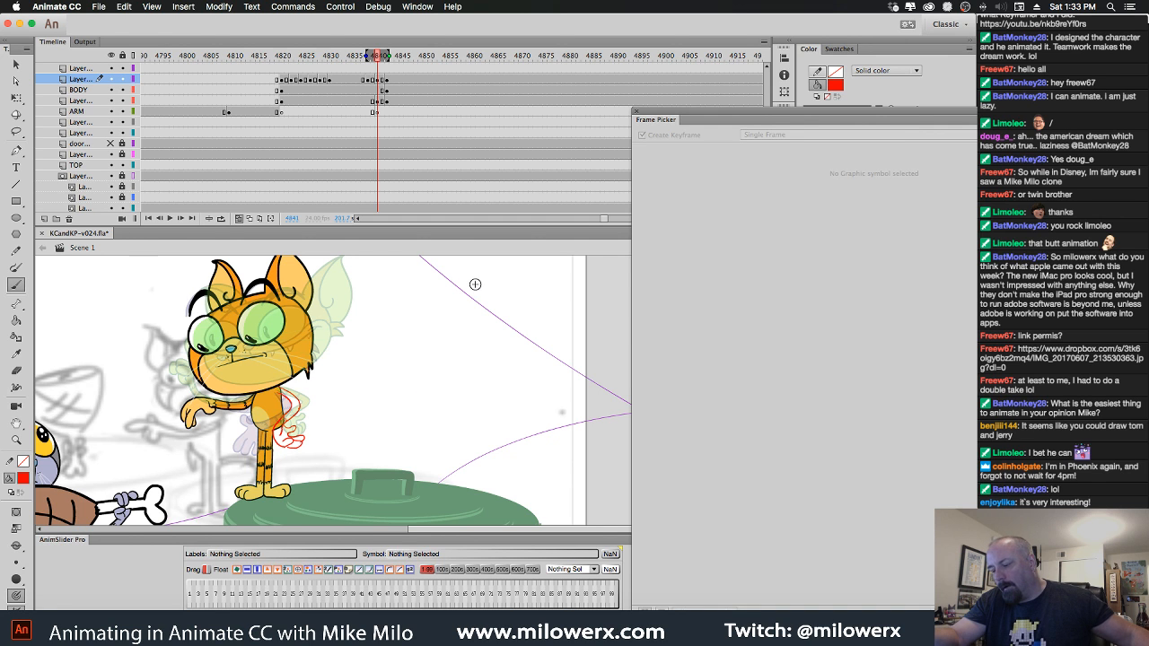
# Insert a blank keyframe at frame 4841 on the topmost visible layer and set the brush fill colour to black.
pyautogui.click(357, 397)
pyautogui.moveTo(405, 394); pyautogui.dragTo(467, 332)
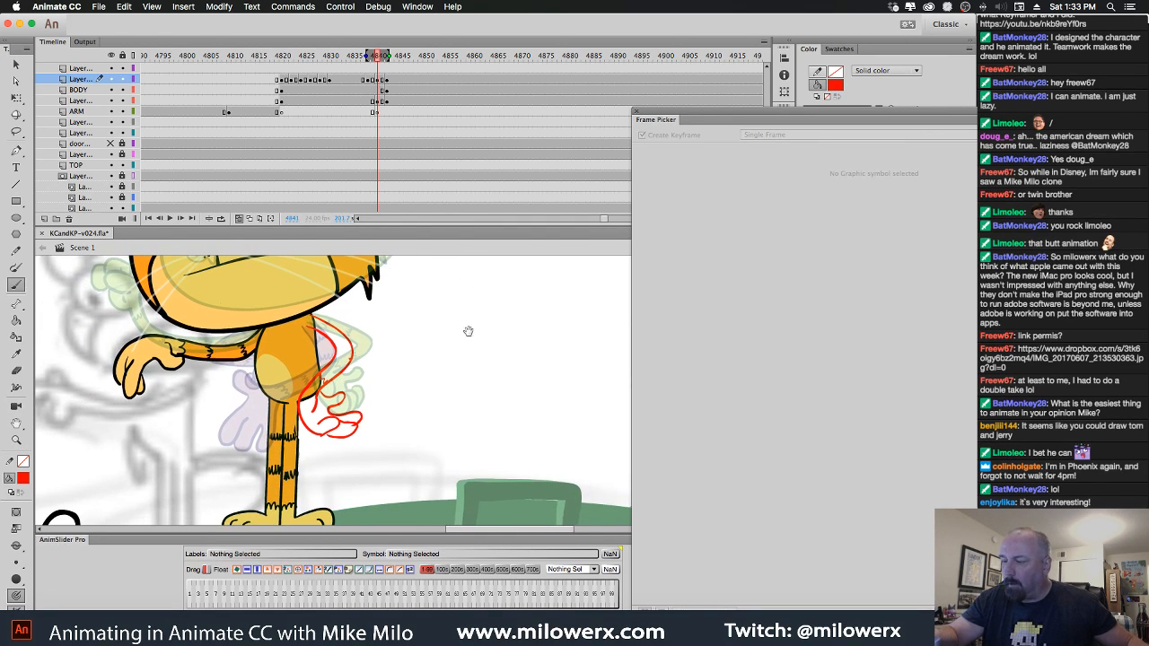
pyautogui.click(380, 70)
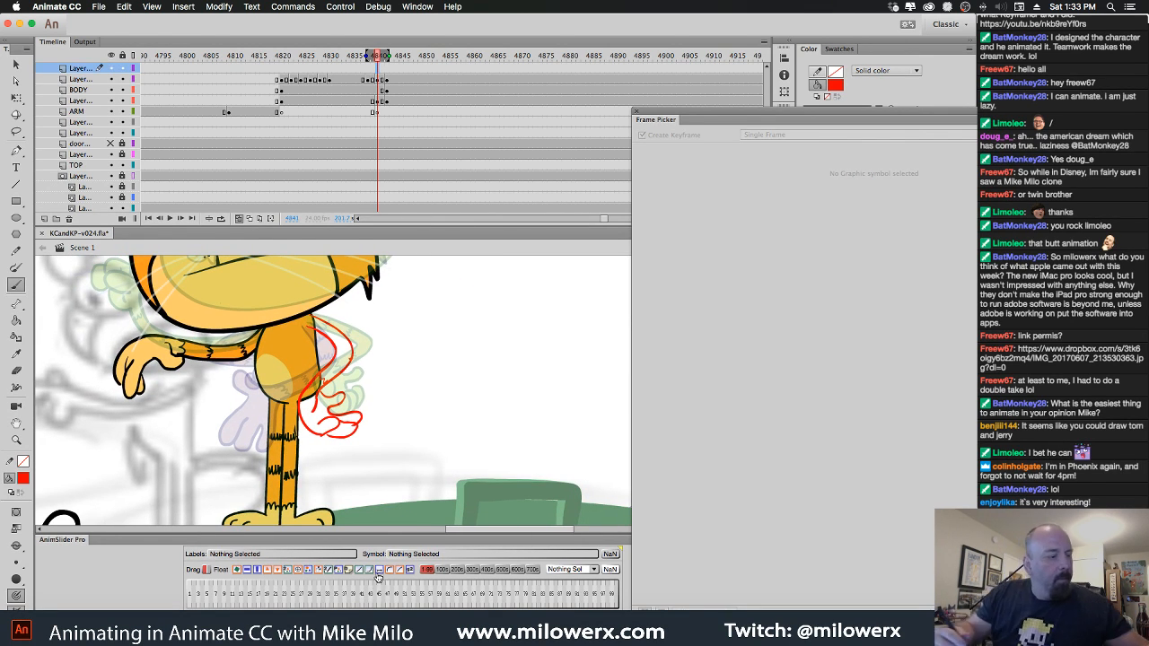
pyautogui.press('F7')
pyautogui.click(23, 477)
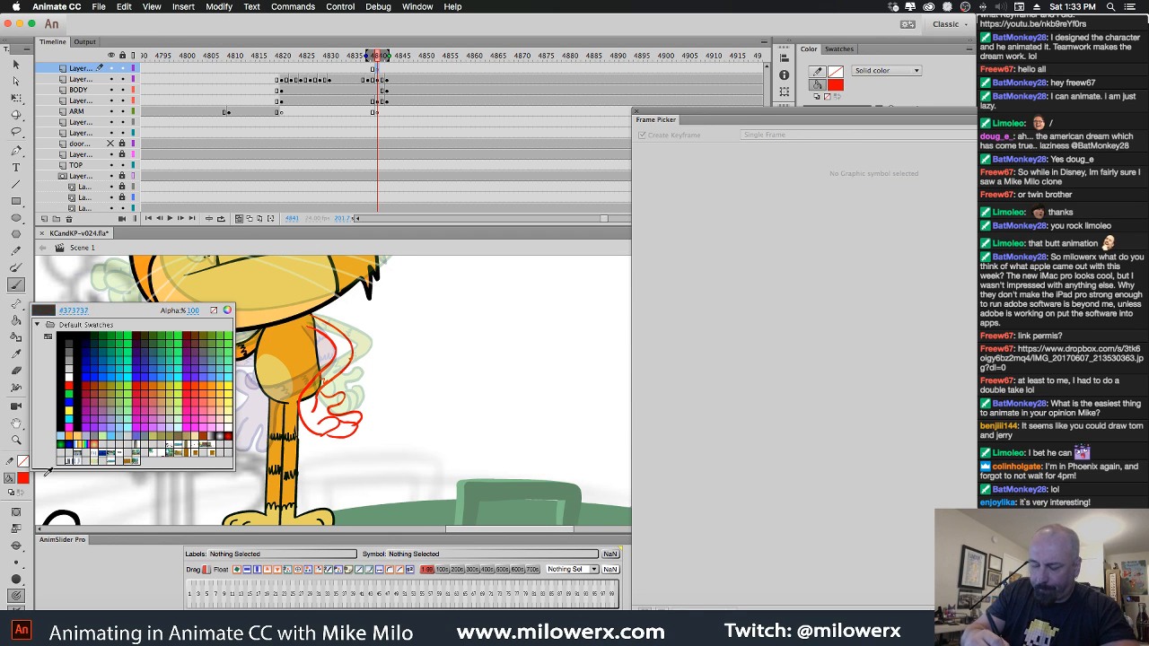
pyautogui.click(76, 342)
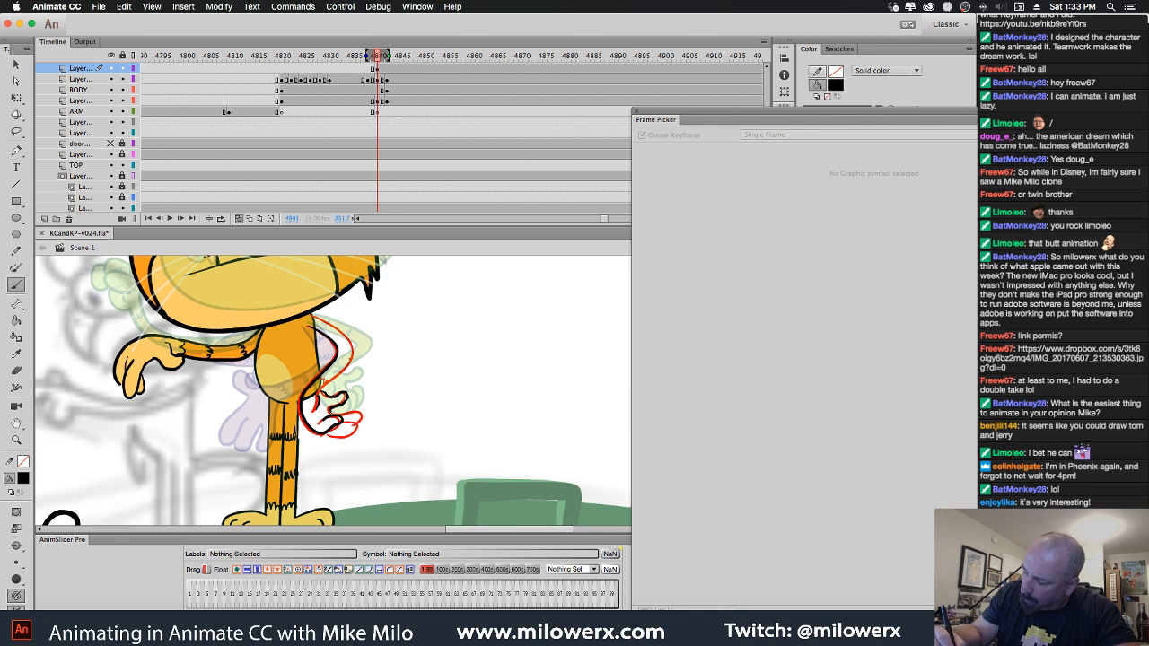
# Ink the cat's far arm and hand in black over the red sketch, on the new keyframe.
pyautogui.moveTo(342, 423)
pyautogui.mouseDown()
pyautogui.moveTo(330, 433)
pyautogui.moveTo(346, 423)
pyautogui.mouseUp()
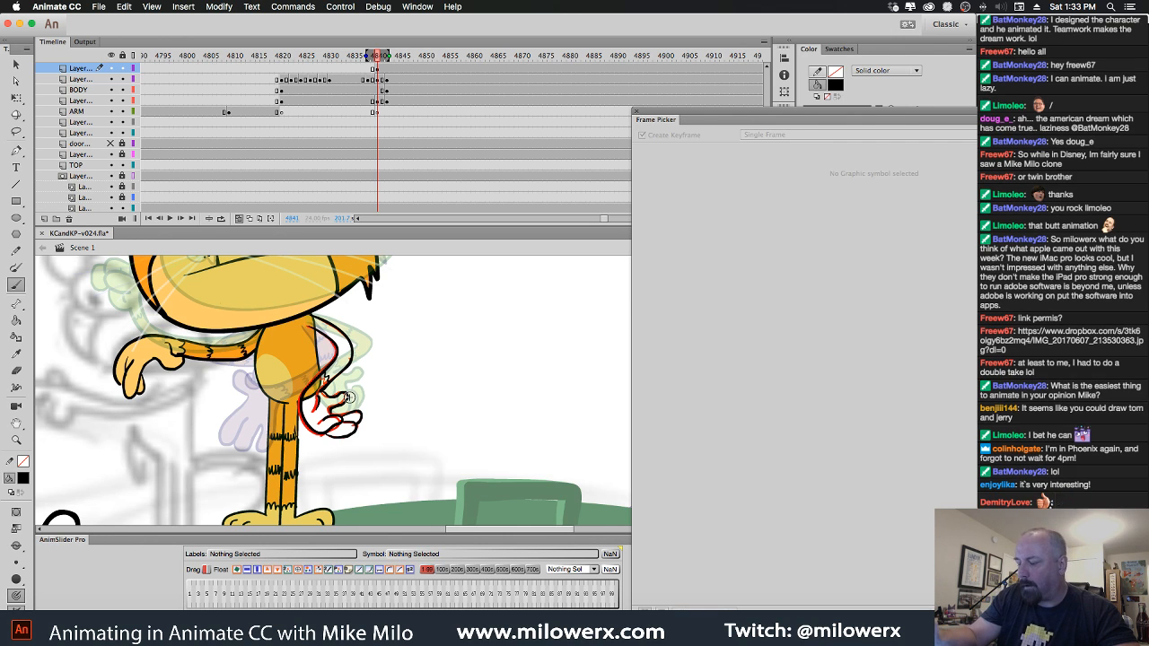
pyautogui.click(378, 103)
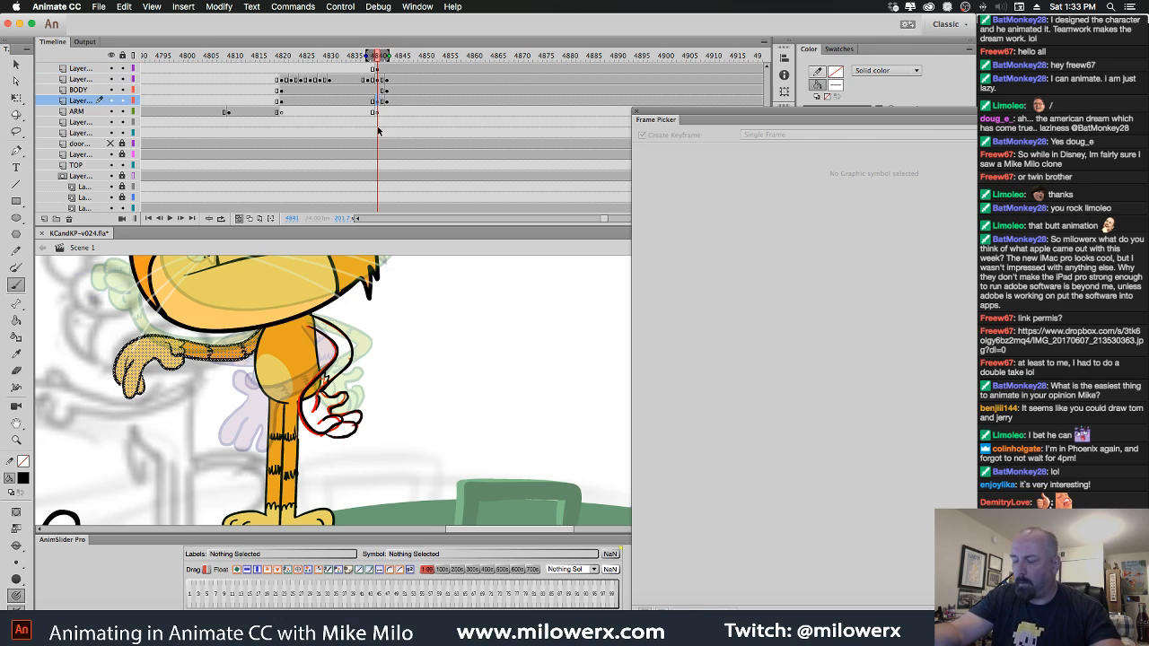
pyautogui.click(378, 69)
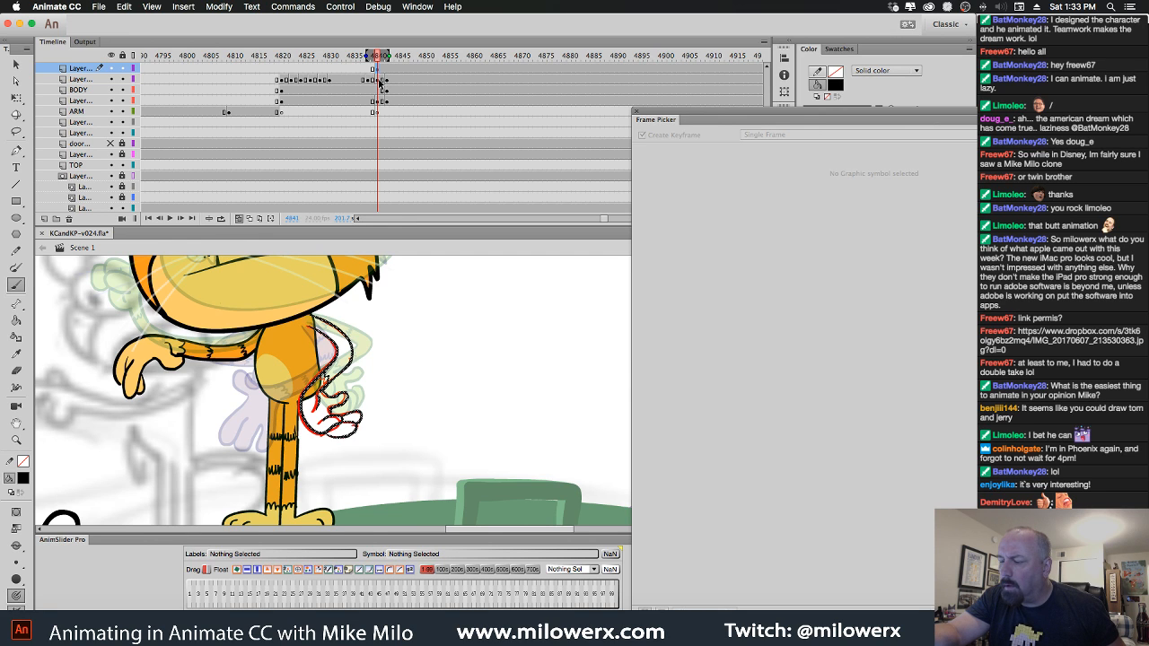
# Replace the red arm sketch with the inked arm's keyframe on the layer below, and touch up the shoulder line.
pyautogui.click(378, 80)
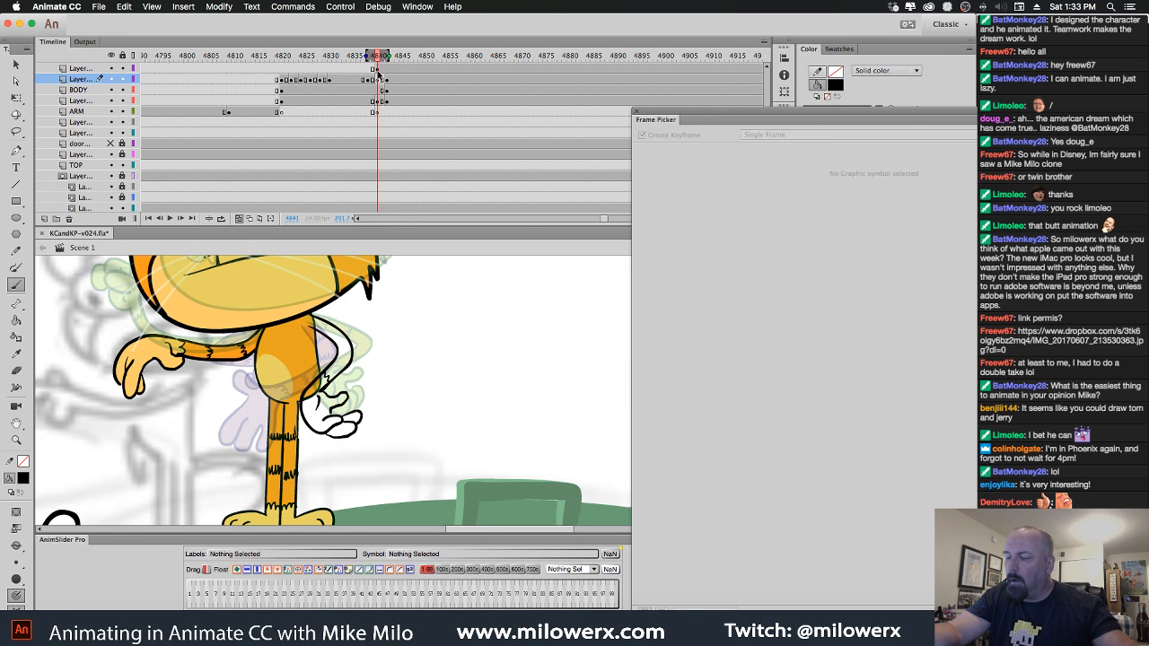
pyautogui.click(378, 69)
pyautogui.moveTo(378, 69); pyautogui.dragTo(381, 81)
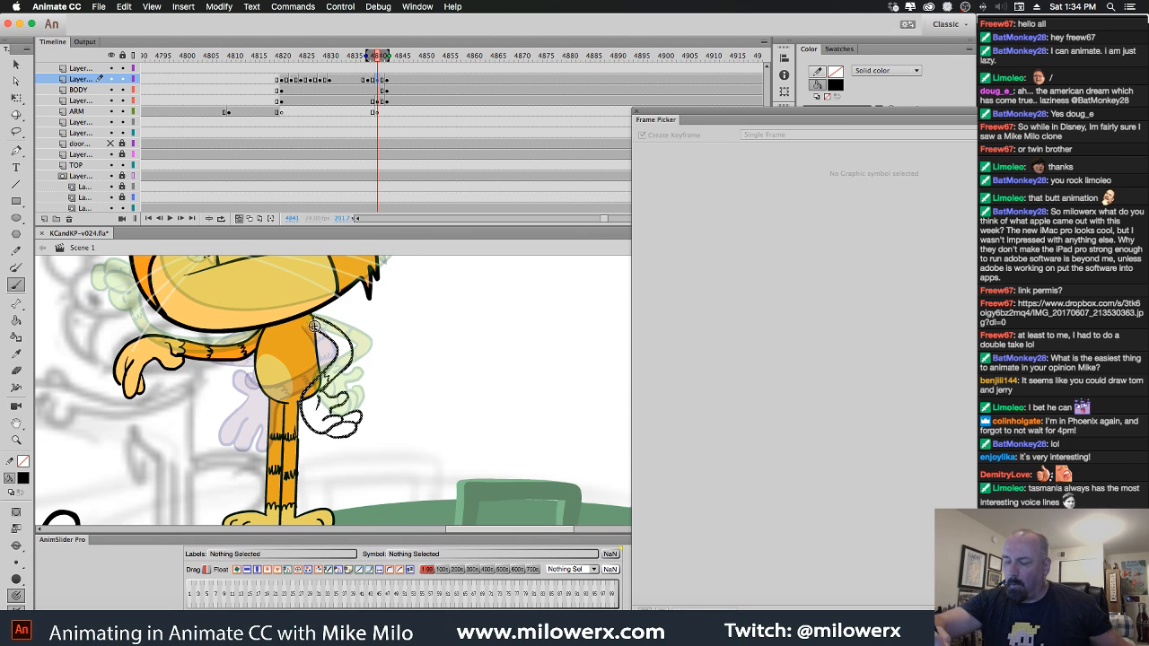
pyautogui.moveTo(314, 329); pyautogui.dragTo(330, 338)
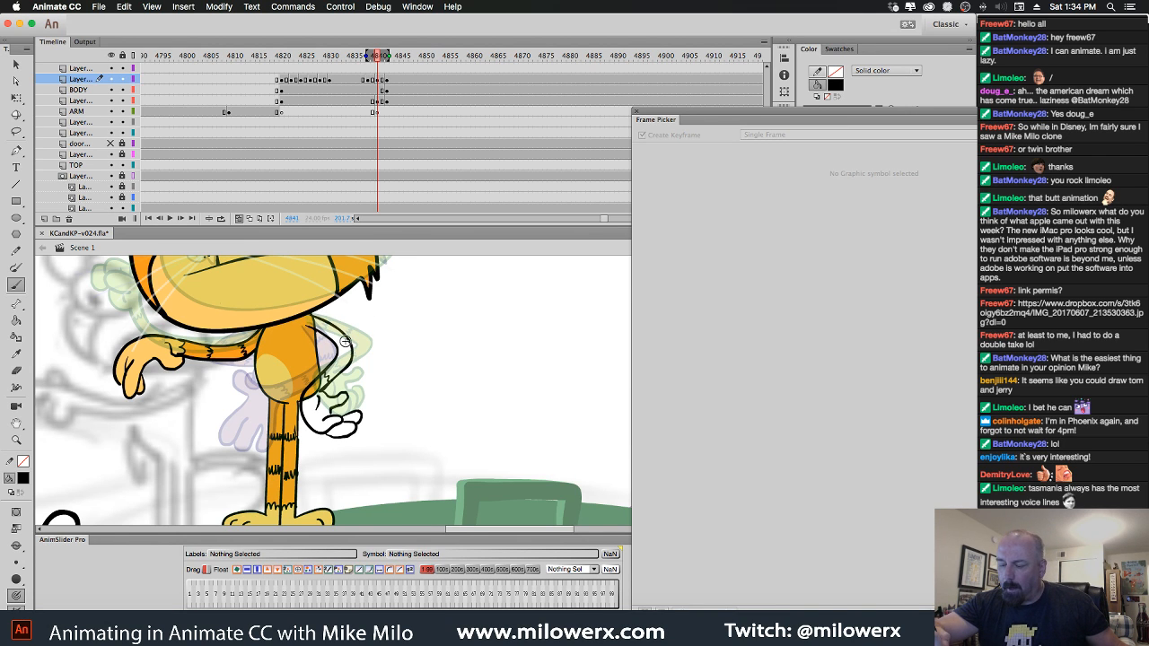
# Draw a rabbit's oval head in the empty space beside the cat, with half-closed eyes, a raised brow and a pouting mouth.
pyautogui.moveTo(502, 295)
pyautogui.mouseDown()
pyautogui.moveTo(454, 322)
pyautogui.moveTo(472, 395)
pyautogui.moveTo(528, 341)
pyautogui.moveTo(517, 338)
pyautogui.moveTo(510, 359)
pyautogui.moveTo(505, 346)
pyautogui.mouseUp()
pyautogui.moveTo(471, 389); pyautogui.dragTo(459, 389)
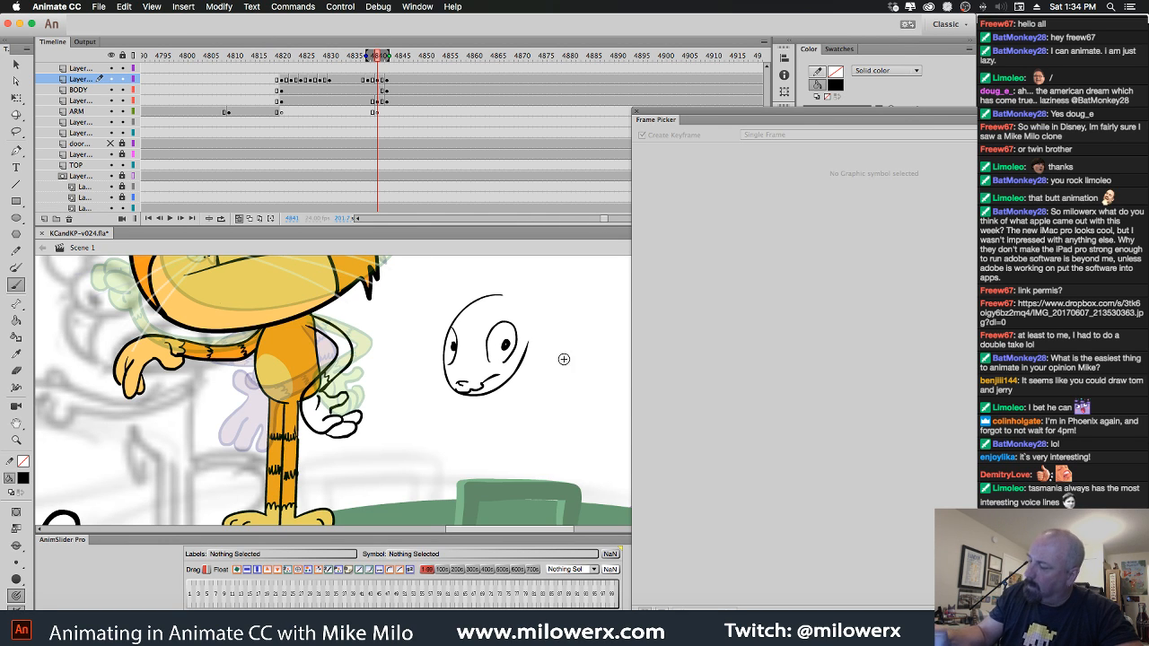
pyautogui.moveTo(515, 310); pyautogui.dragTo(515, 342)
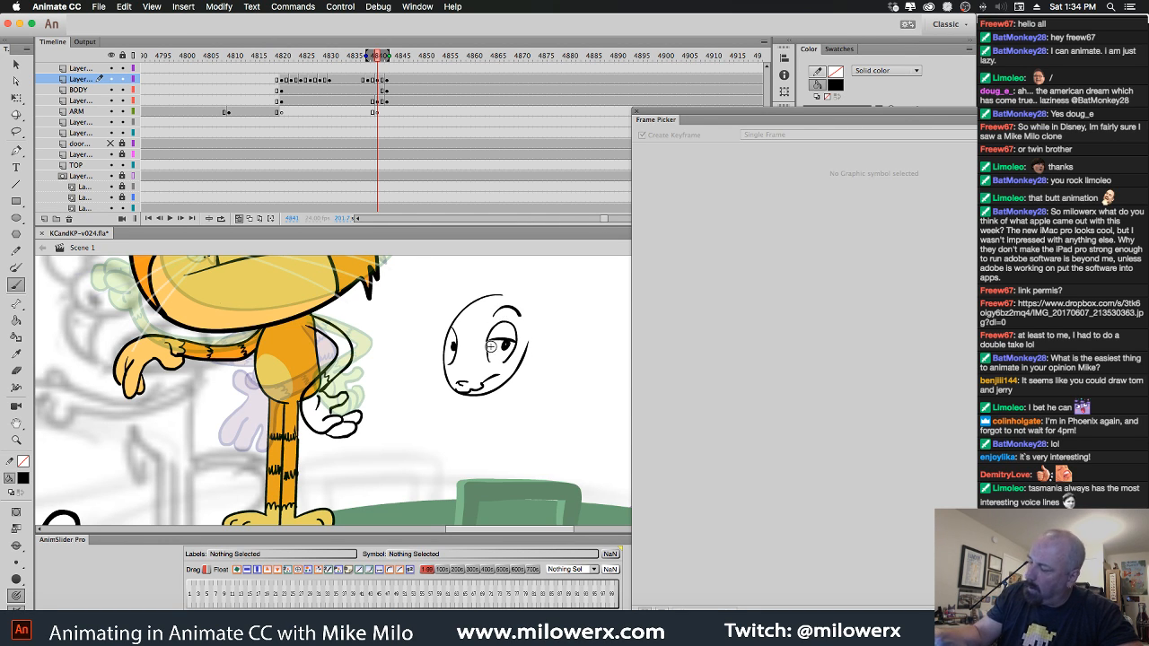
pyautogui.moveTo(444, 344); pyautogui.dragTo(458, 342)
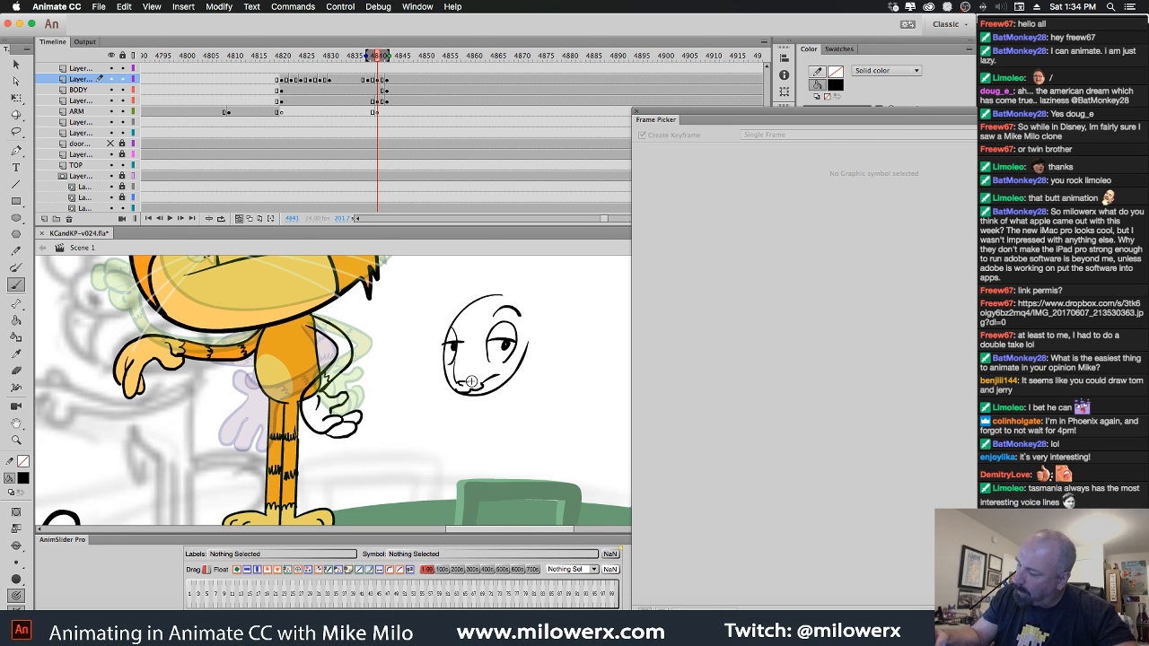
pyautogui.moveTo(510, 367); pyautogui.dragTo(513, 375)
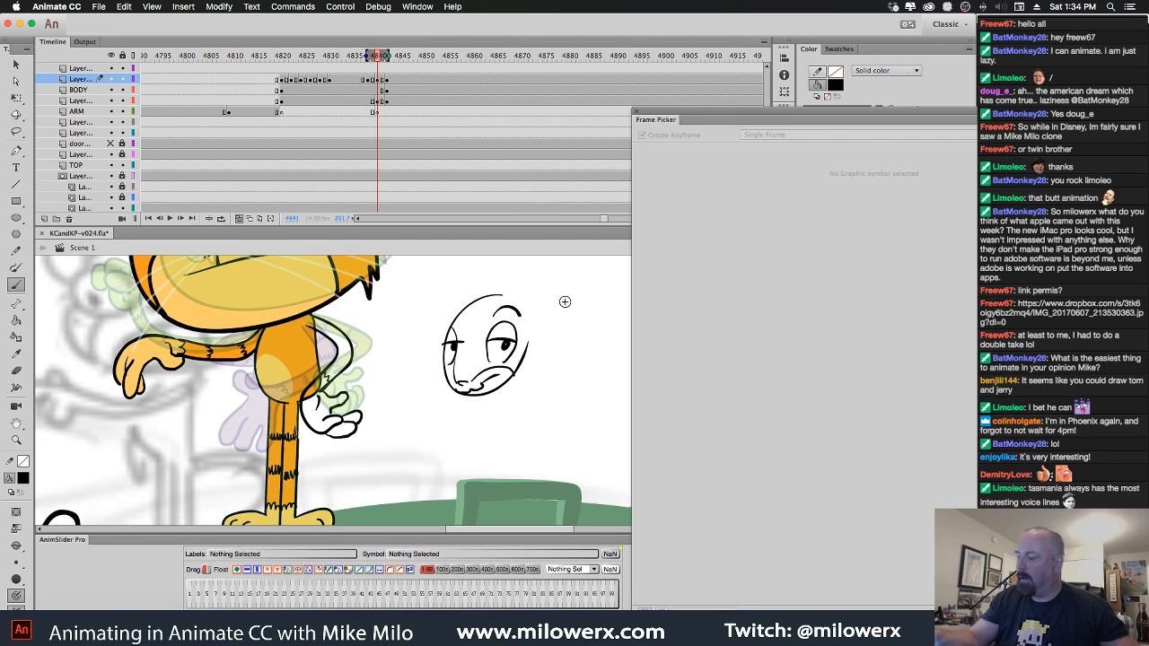
# Draw a small hair tuft and two long pointed ears with inner contours on top of the rabbit's head.
pyautogui.moveTo(564, 301)
pyautogui.mouseDown()
pyautogui.moveTo(515, 403)
pyautogui.moveTo(416, 398)
pyautogui.moveTo(491, 391)
pyautogui.moveTo(454, 256)
pyautogui.mouseUp()
pyautogui.moveTo(507, 373); pyautogui.dragTo(504, 426)
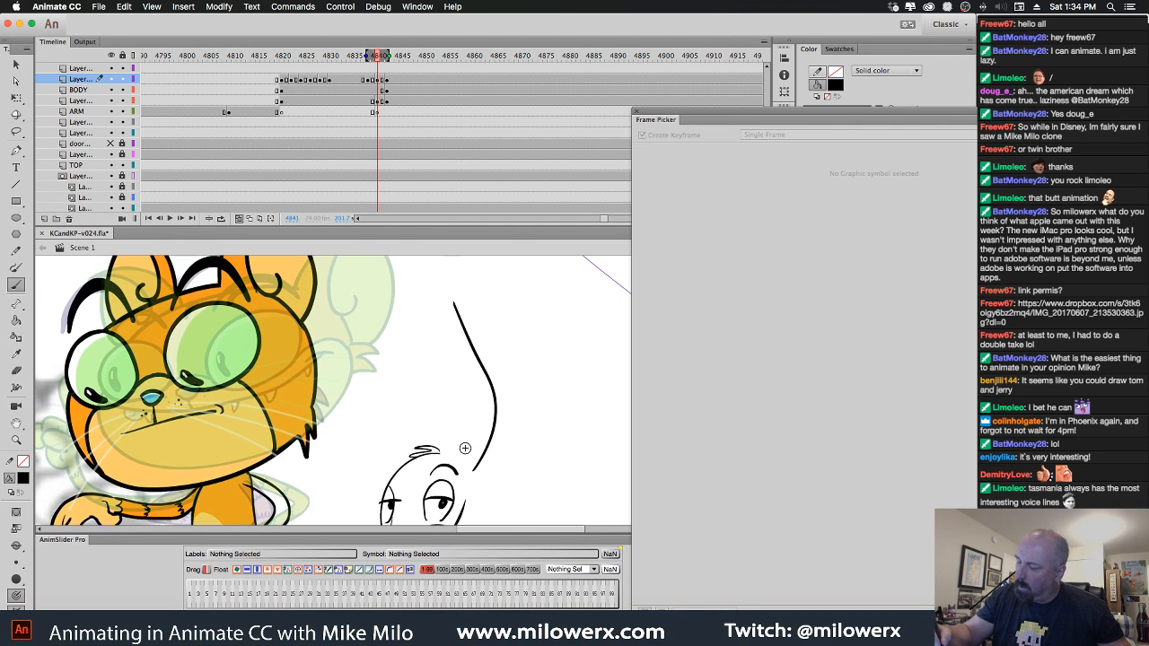
pyautogui.moveTo(441, 367)
pyautogui.mouseDown()
pyautogui.moveTo(450, 300)
pyautogui.moveTo(449, 410)
pyautogui.moveTo(463, 463)
pyautogui.moveTo(475, 428)
pyautogui.moveTo(451, 352)
pyautogui.moveTo(468, 451)
pyautogui.moveTo(361, 369)
pyautogui.moveTo(345, 396)
pyautogui.moveTo(417, 457)
pyautogui.moveTo(399, 421)
pyautogui.mouseUp()
pyautogui.press('super+z')
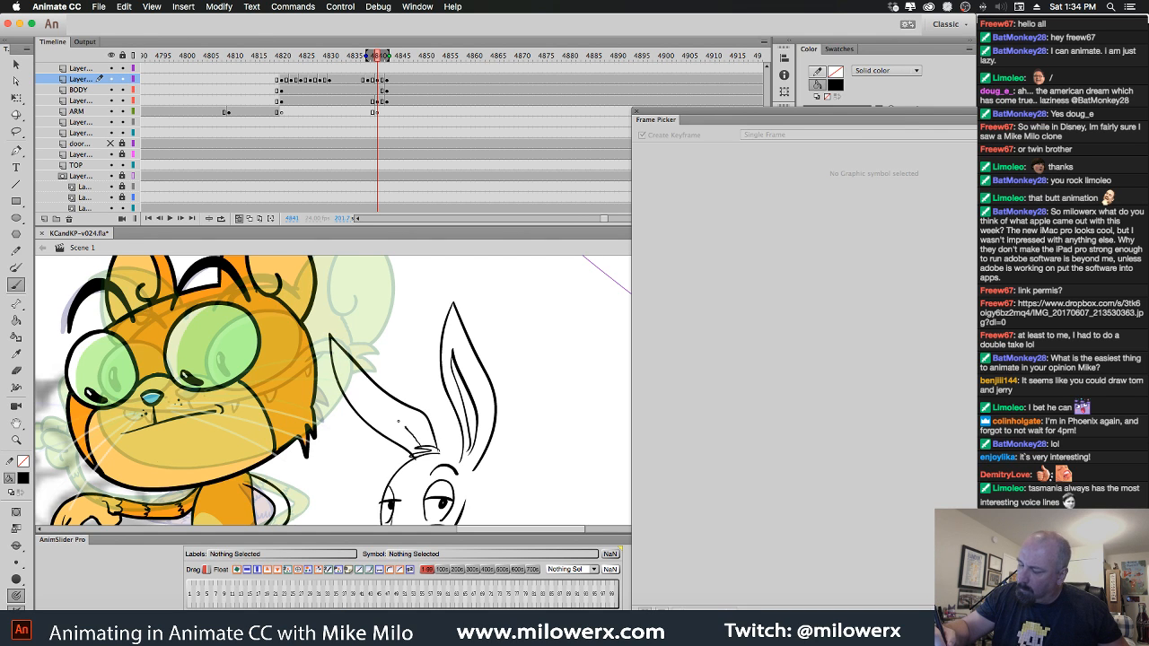
# Draw the back of the rabbit's head, its neck lines and jagged cheek fur.
pyautogui.scroll(-5, 422, 422)
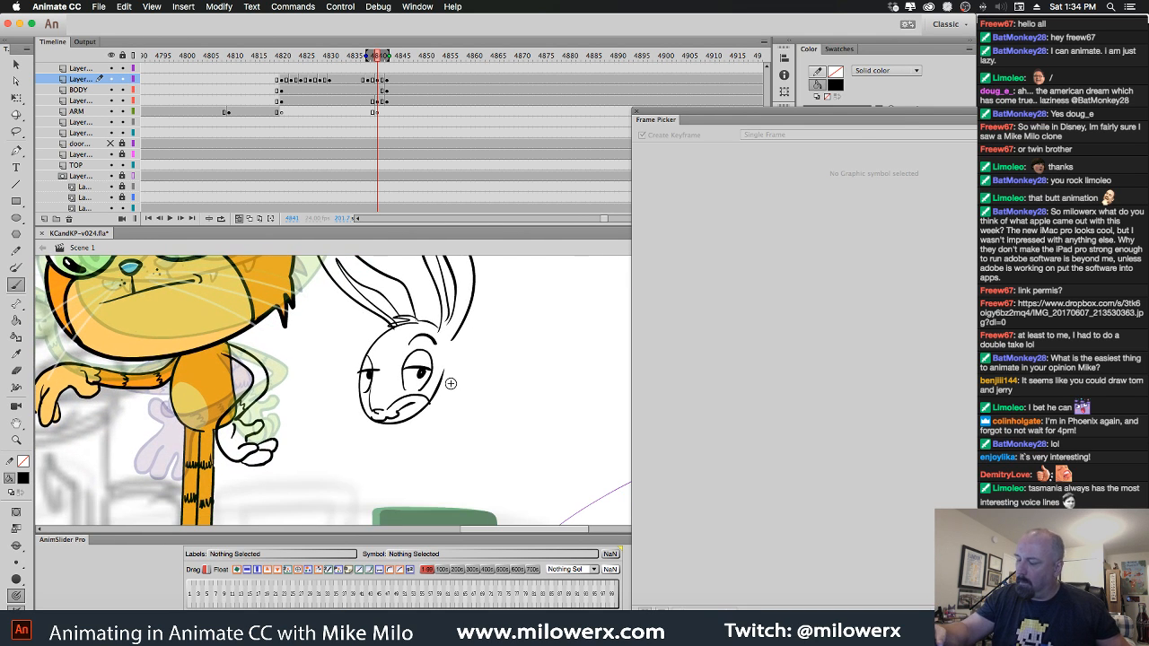
pyautogui.moveTo(436, 396); pyautogui.dragTo(426, 443)
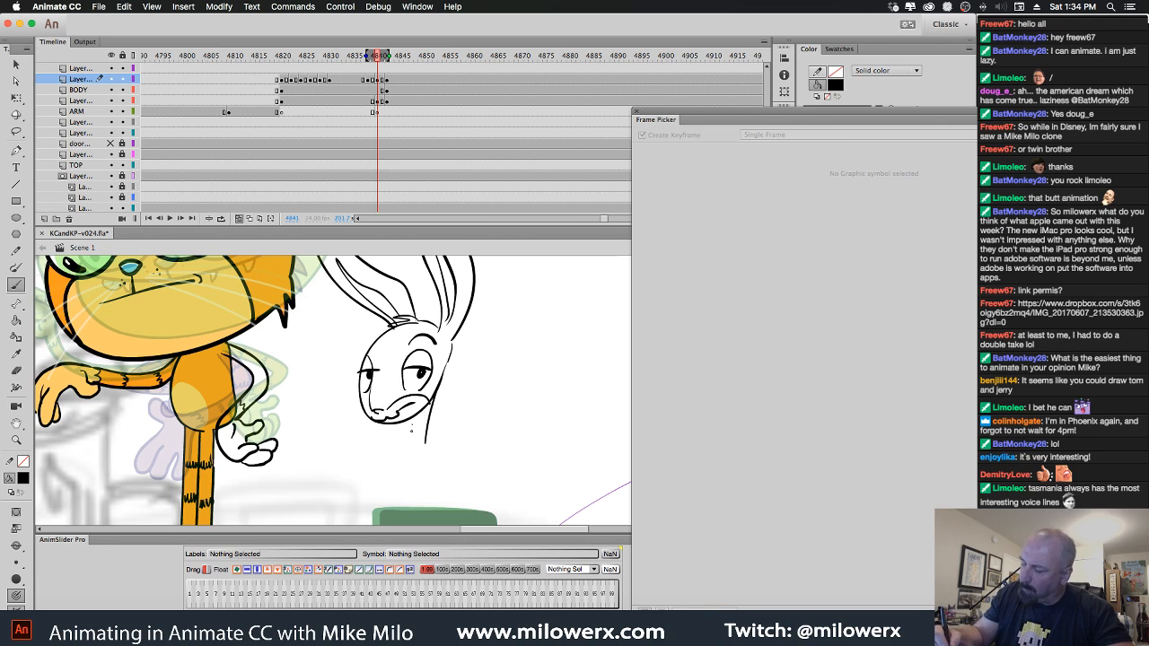
pyautogui.moveTo(447, 365); pyautogui.dragTo(440, 388)
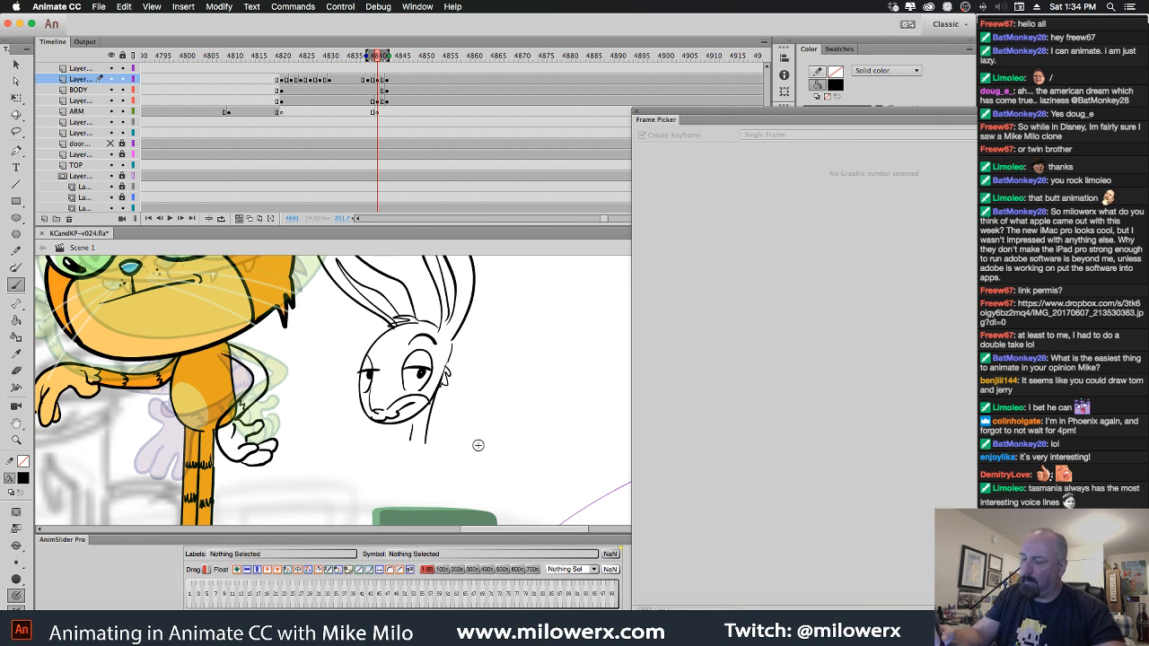
# Draw a second rabbit's domed head beside the first, with cheek lines, a small nose and half-closed eyes.
pyautogui.moveTo(547, 433); pyautogui.dragTo(409, 467)
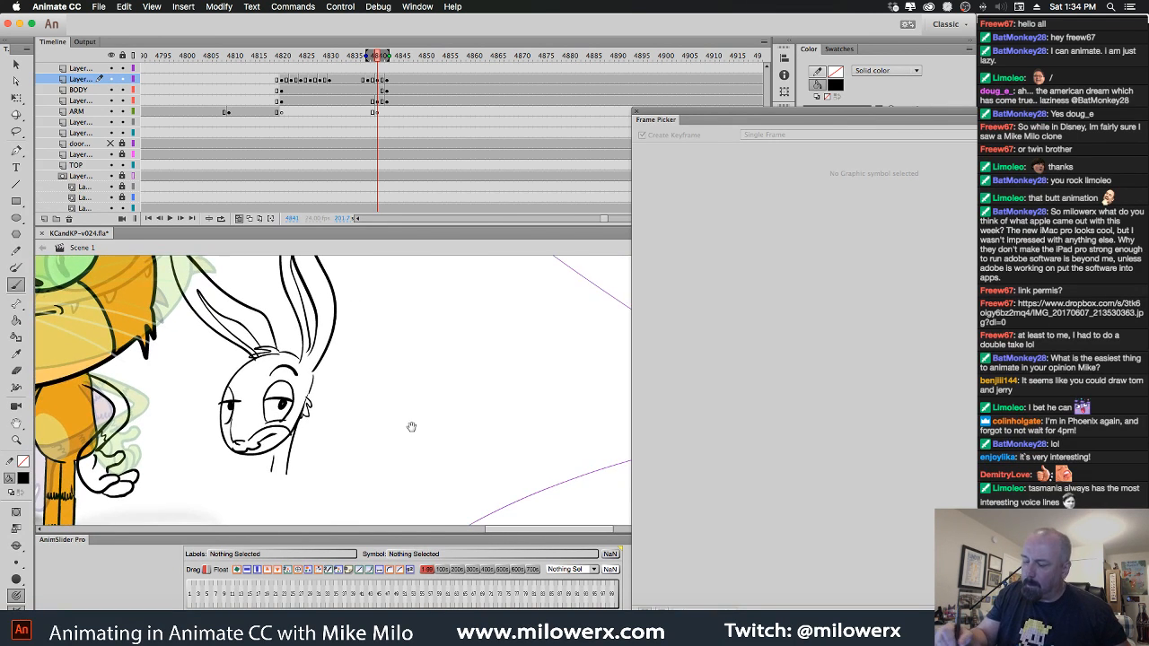
pyautogui.moveTo(463, 422); pyautogui.dragTo(419, 435)
pyautogui.moveTo(348, 433); pyautogui.dragTo(424, 418)
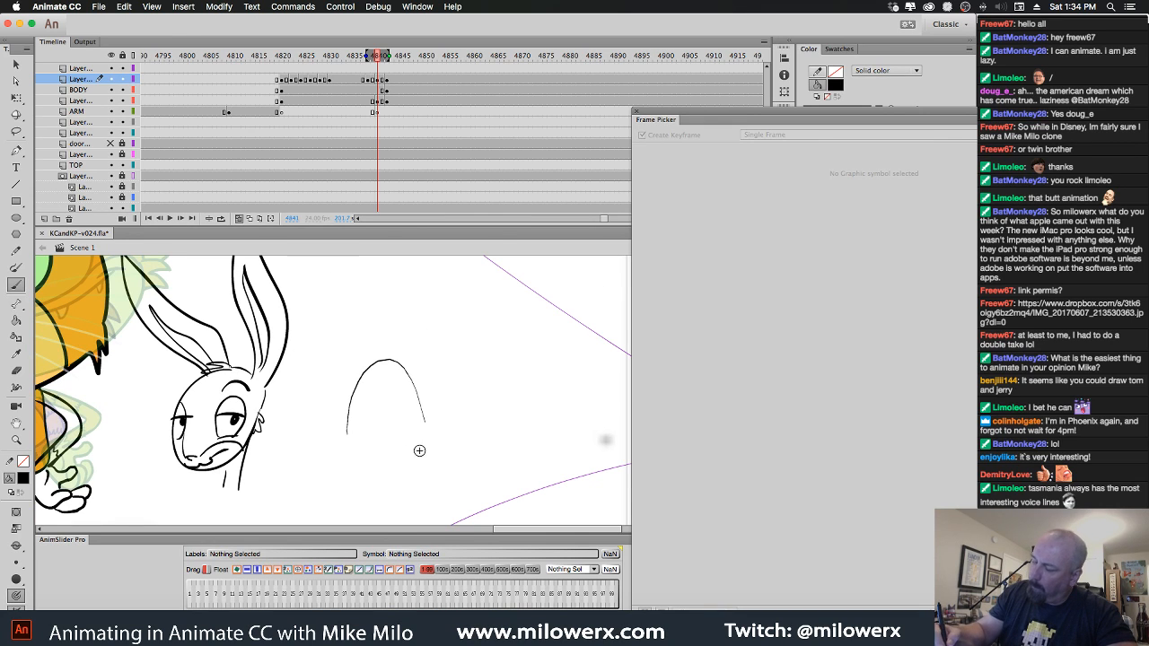
pyautogui.hotkey('ctrl', 'z')
pyautogui.moveTo(347, 433)
pyautogui.mouseDown()
pyautogui.moveTo(352, 366)
pyautogui.moveTo(436, 413)
pyautogui.mouseUp()
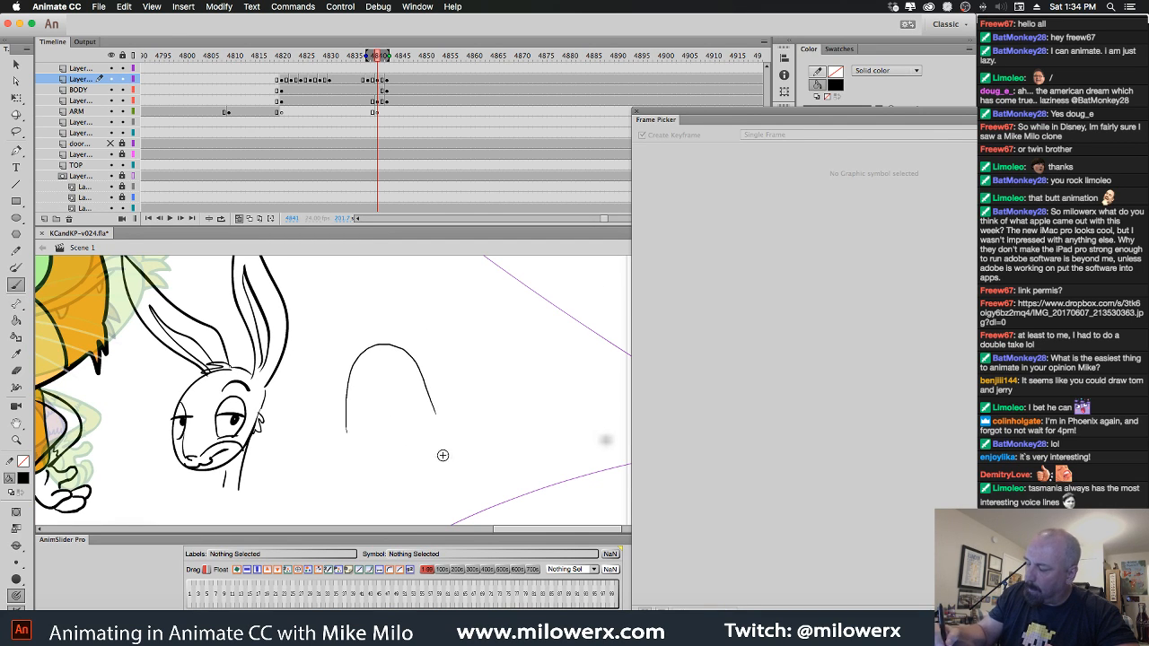
pyautogui.moveTo(327, 431); pyautogui.dragTo(399, 438)
pyautogui.moveTo(463, 421); pyautogui.dragTo(412, 433)
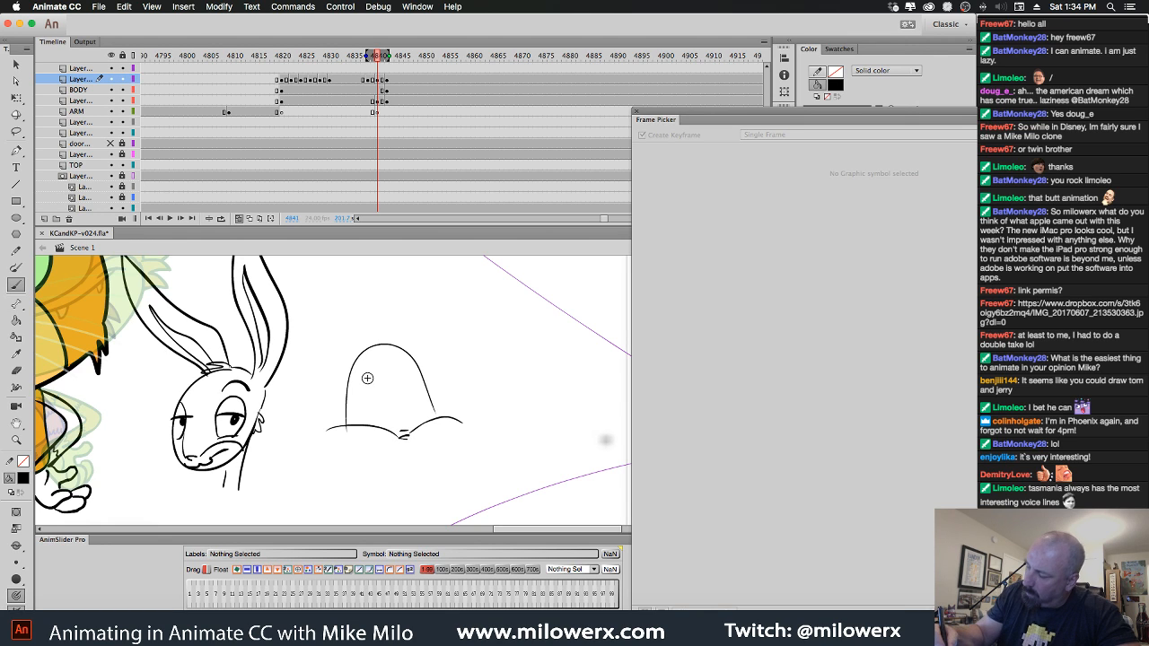
pyautogui.moveTo(360, 419)
pyautogui.mouseDown()
pyautogui.moveTo(375, 363)
pyautogui.moveTo(397, 430)
pyautogui.moveTo(410, 365)
pyautogui.moveTo(428, 386)
pyautogui.moveTo(396, 414)
pyautogui.moveTo(442, 412)
pyautogui.mouseUp()
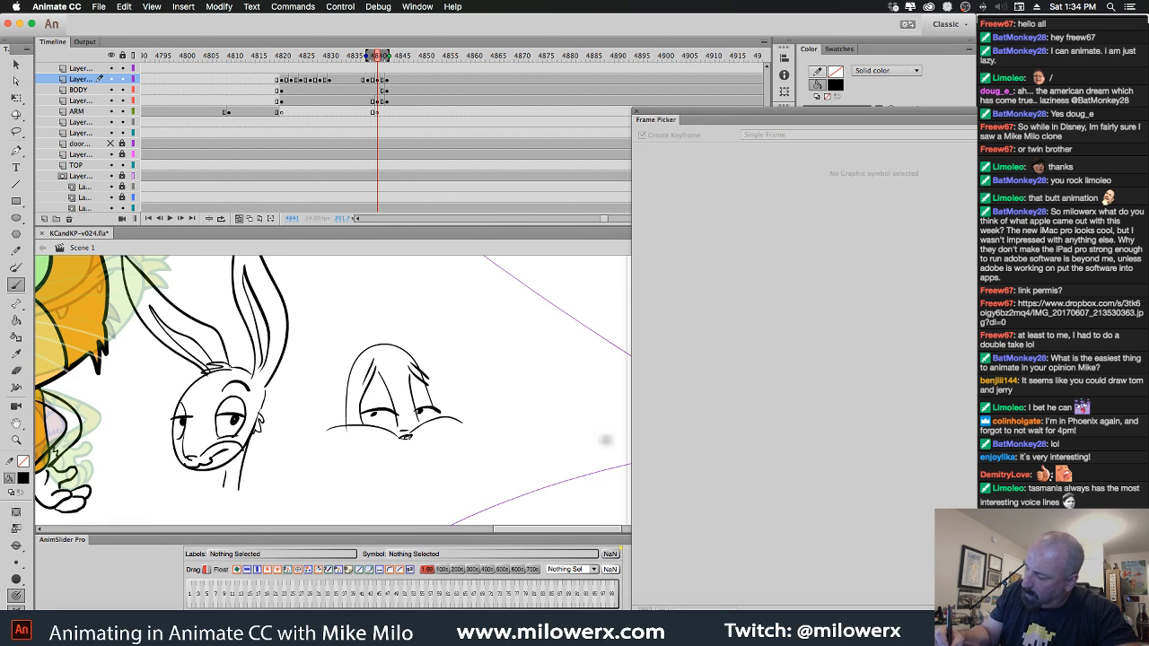
# Draw the second rabbit's muzzle line, hair tuft, side-of-head strokes and furry cheek outlines.
pyautogui.moveTo(357, 445)
pyautogui.mouseDown()
pyautogui.moveTo(395, 464)
pyautogui.moveTo(390, 443)
pyautogui.moveTo(412, 443)
pyautogui.moveTo(343, 449)
pyautogui.moveTo(423, 443)
pyautogui.mouseUp()
pyautogui.press('super+z')
pyautogui.press('super+z')
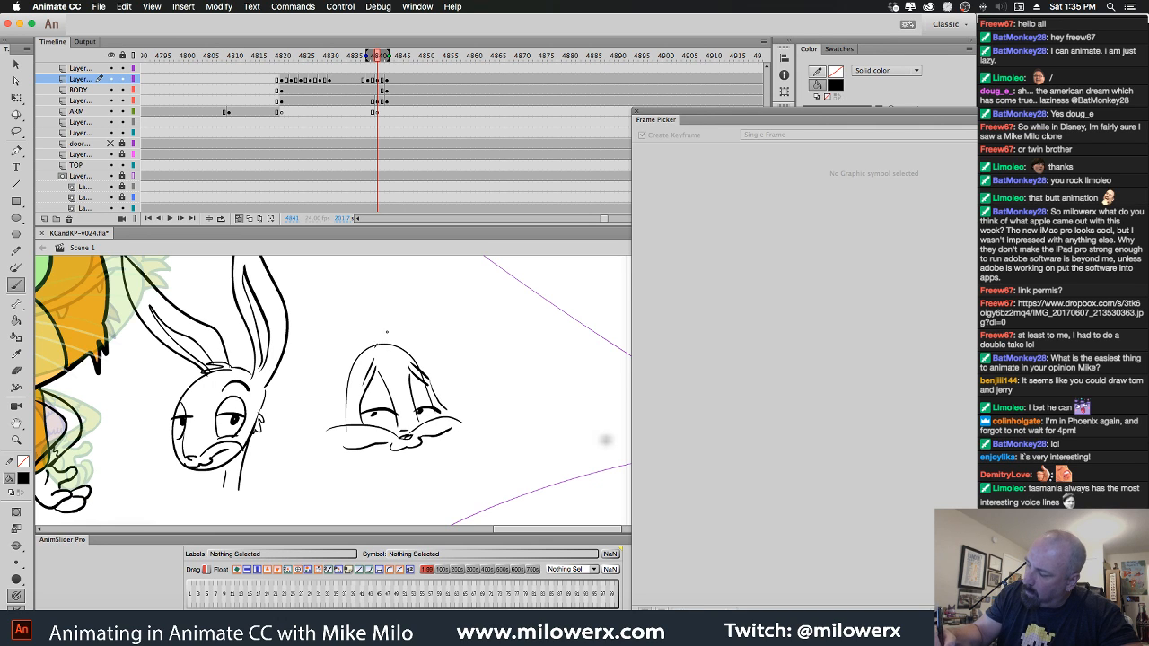
pyautogui.moveTo(404, 342); pyautogui.dragTo(395, 338)
pyautogui.moveTo(348, 381); pyautogui.dragTo(341, 420)
pyautogui.moveTo(430, 378); pyautogui.dragTo(443, 410)
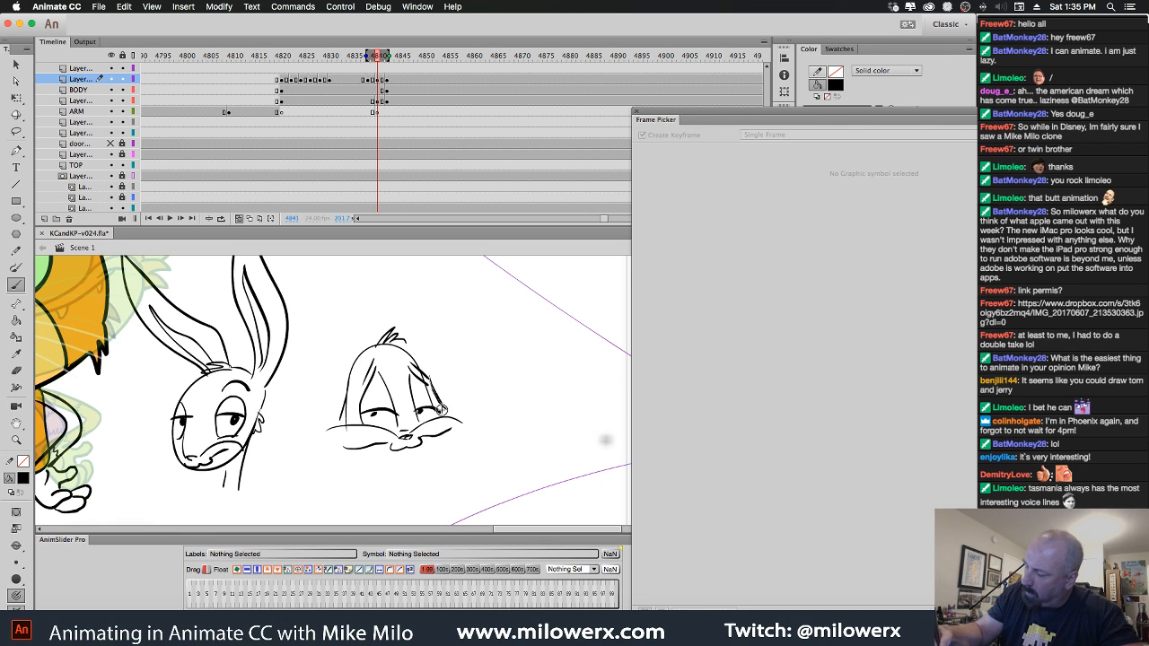
pyautogui.moveTo(348, 426); pyautogui.dragTo(332, 470)
pyautogui.moveTo(459, 417); pyautogui.dragTo(472, 440)
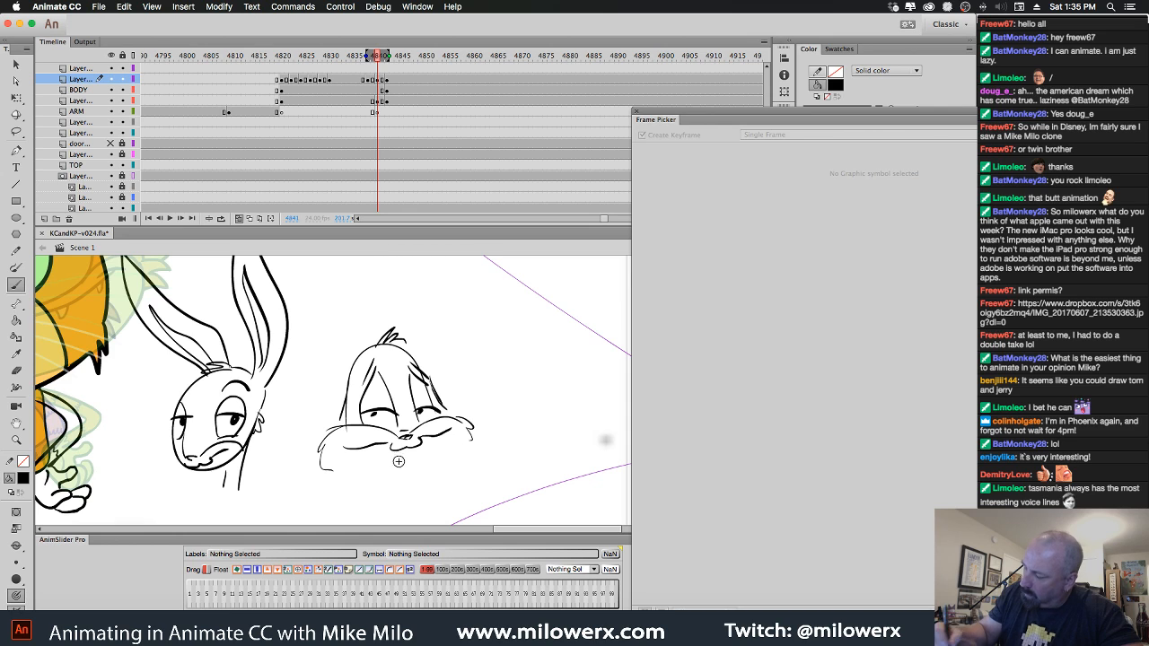
# Draw the second rabbit's split buck teeth, open mouth corner, curved chin and neck lines.
pyautogui.moveTo(392, 449)
pyautogui.mouseDown()
pyautogui.moveTo(406, 471)
pyautogui.moveTo(419, 448)
pyautogui.mouseUp()
pyautogui.moveTo(405, 449); pyautogui.dragTo(407, 463)
pyautogui.moveTo(472, 434); pyautogui.dragTo(452, 460)
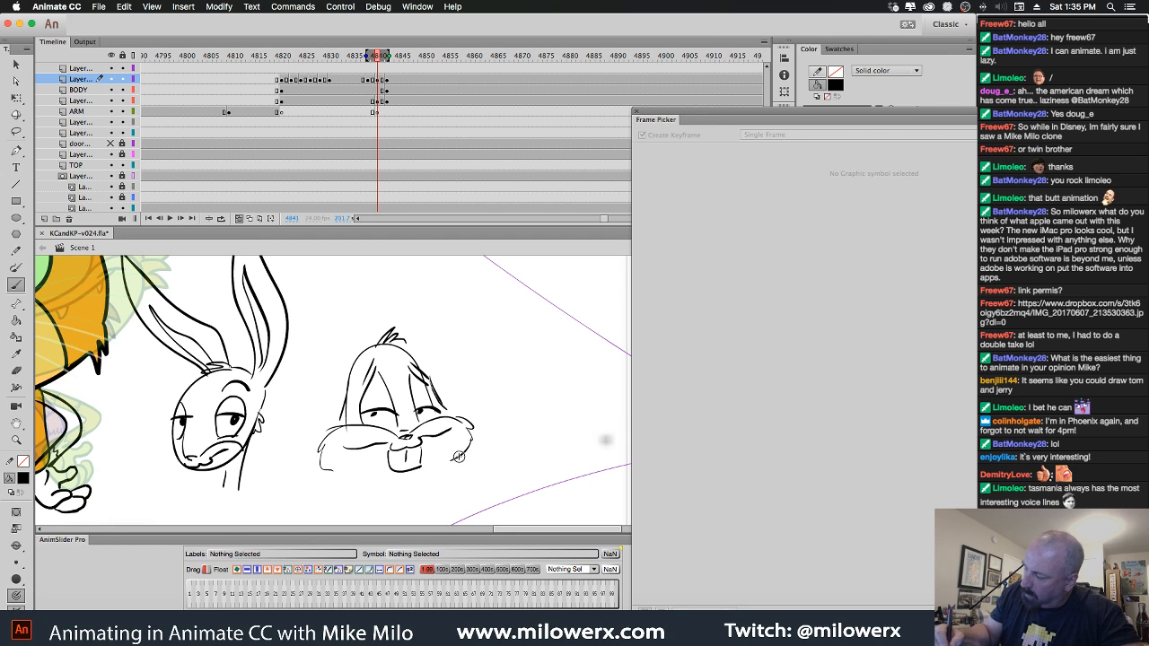
pyautogui.moveTo(378, 457); pyautogui.dragTo(437, 472)
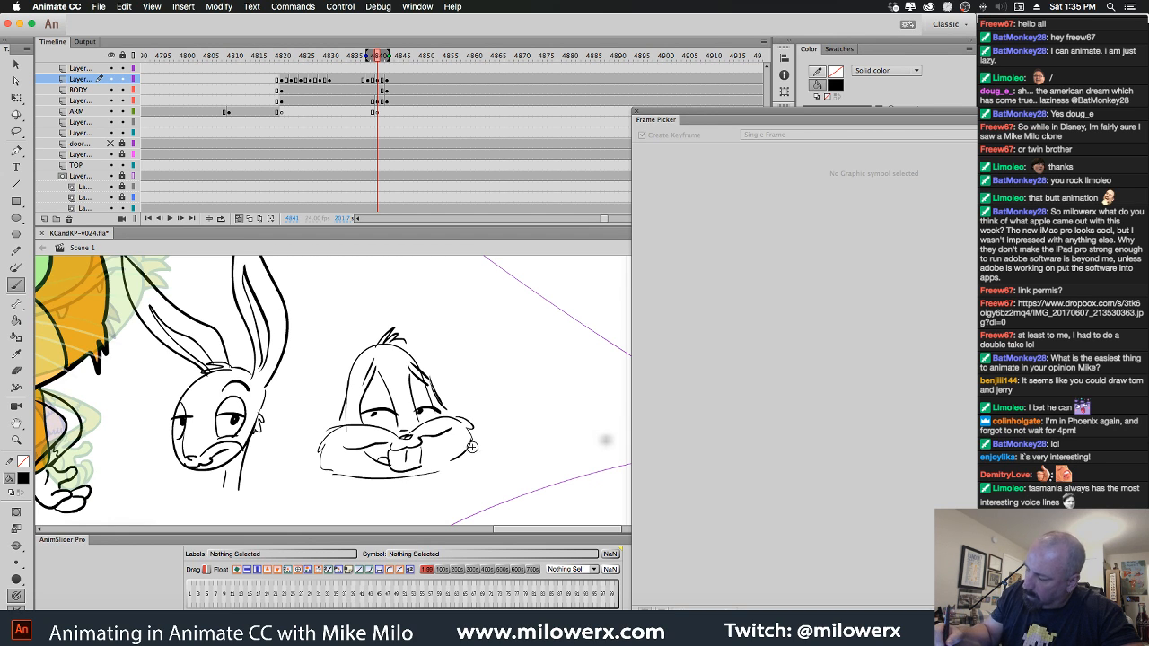
pyautogui.press('super+z')
pyautogui.moveTo(333, 480)
pyautogui.mouseDown()
pyautogui.moveTo(434, 463)
pyautogui.moveTo(391, 482)
pyautogui.moveTo(337, 468)
pyautogui.moveTo(394, 513)
pyautogui.mouseUp()
pyautogui.press('super+z')
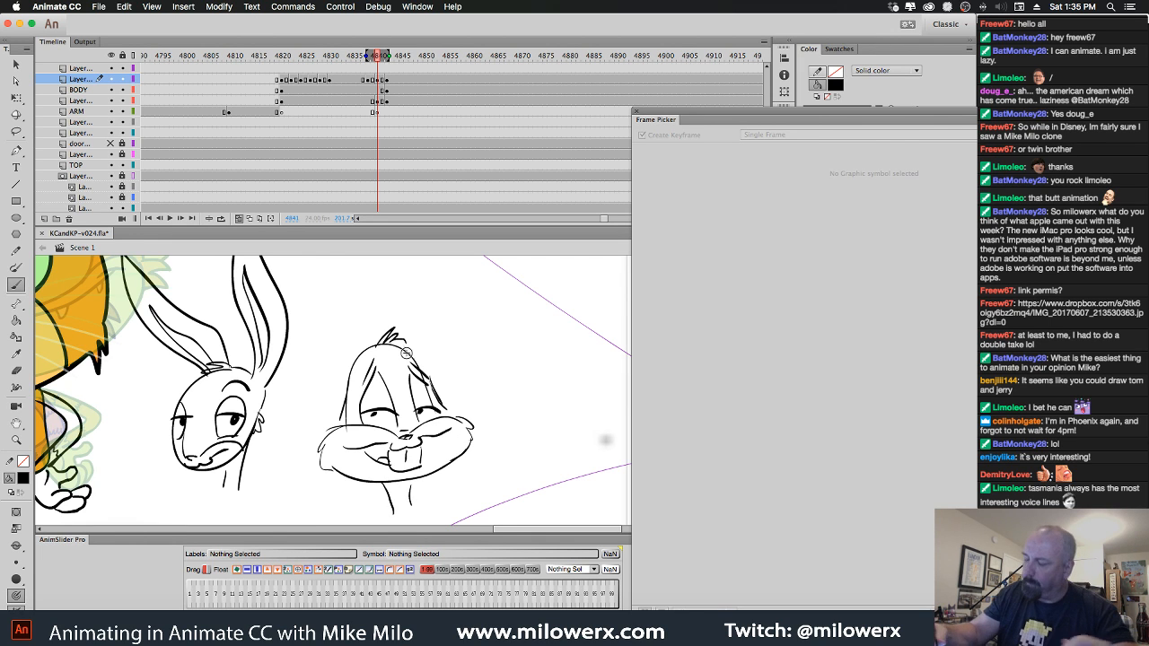
# Draw two long pointed ears with inner contour lines on top of the second rabbit's head.
pyautogui.moveTo(494, 388)
pyautogui.mouseDown()
pyautogui.moveTo(521, 434)
pyautogui.moveTo(529, 486)
pyautogui.mouseUp()
pyautogui.moveTo(385, 470)
pyautogui.mouseDown()
pyautogui.moveTo(357, 393)
pyautogui.moveTo(406, 255)
pyautogui.moveTo(415, 449)
pyautogui.moveTo(409, 314)
pyautogui.mouseUp()
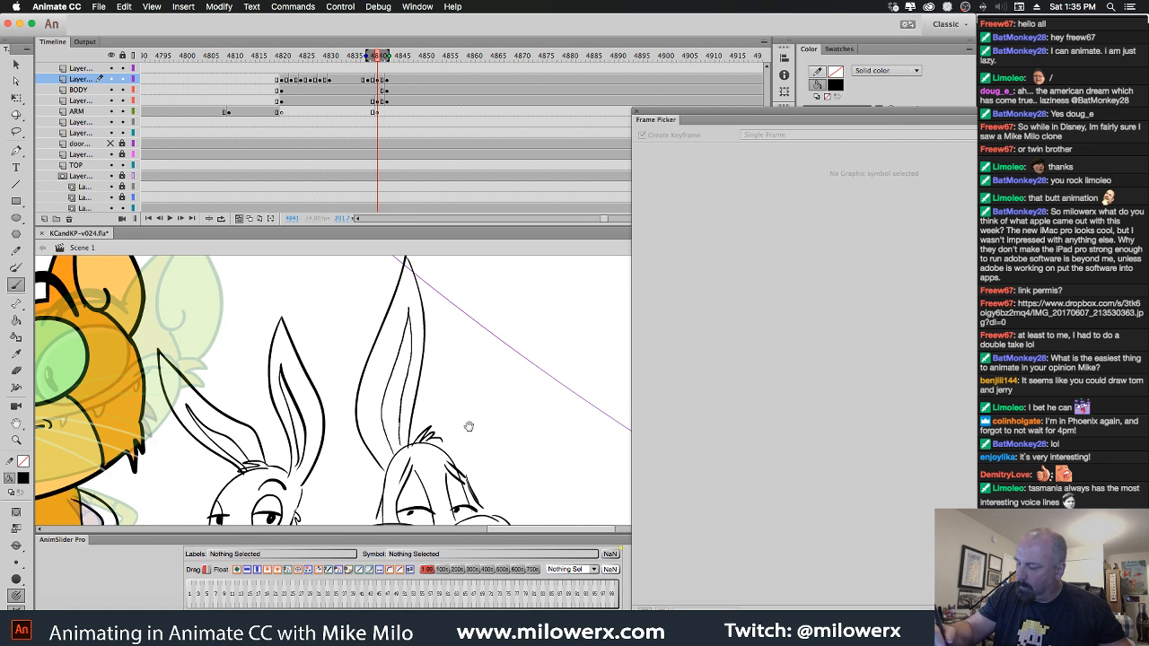
pyautogui.moveTo(456, 423)
pyautogui.mouseDown()
pyautogui.moveTo(377, 457)
pyautogui.moveTo(454, 273)
pyautogui.mouseUp()
pyautogui.moveTo(456, 277)
pyautogui.mouseDown()
pyautogui.moveTo(456, 347)
pyautogui.moveTo(404, 462)
pyautogui.moveTo(432, 356)
pyautogui.mouseUp()
pyautogui.moveTo(432, 356); pyautogui.dragTo(394, 451)
pyautogui.moveTo(488, 434); pyautogui.dragTo(470, 366)
pyautogui.press('super+z')
pyautogui.press('super+z')
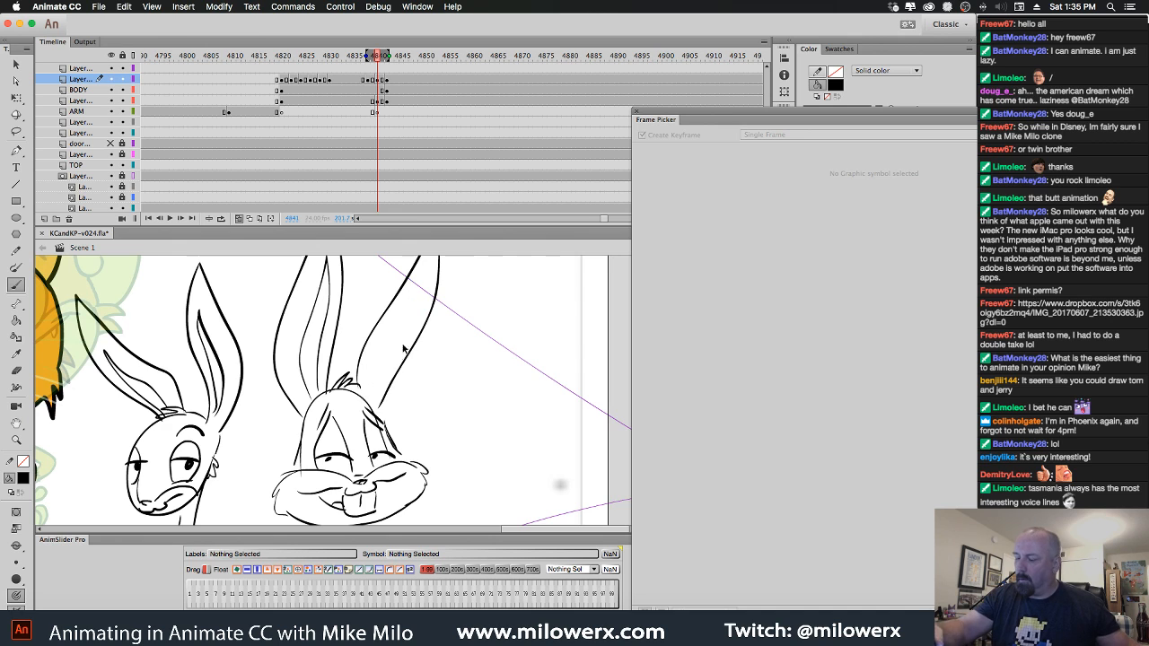
pyautogui.moveTo(384, 351)
pyautogui.mouseDown()
pyautogui.moveTo(426, 285)
pyautogui.moveTo(369, 403)
pyautogui.mouseUp()
pyautogui.moveTo(494, 440); pyautogui.dragTo(513, 389)
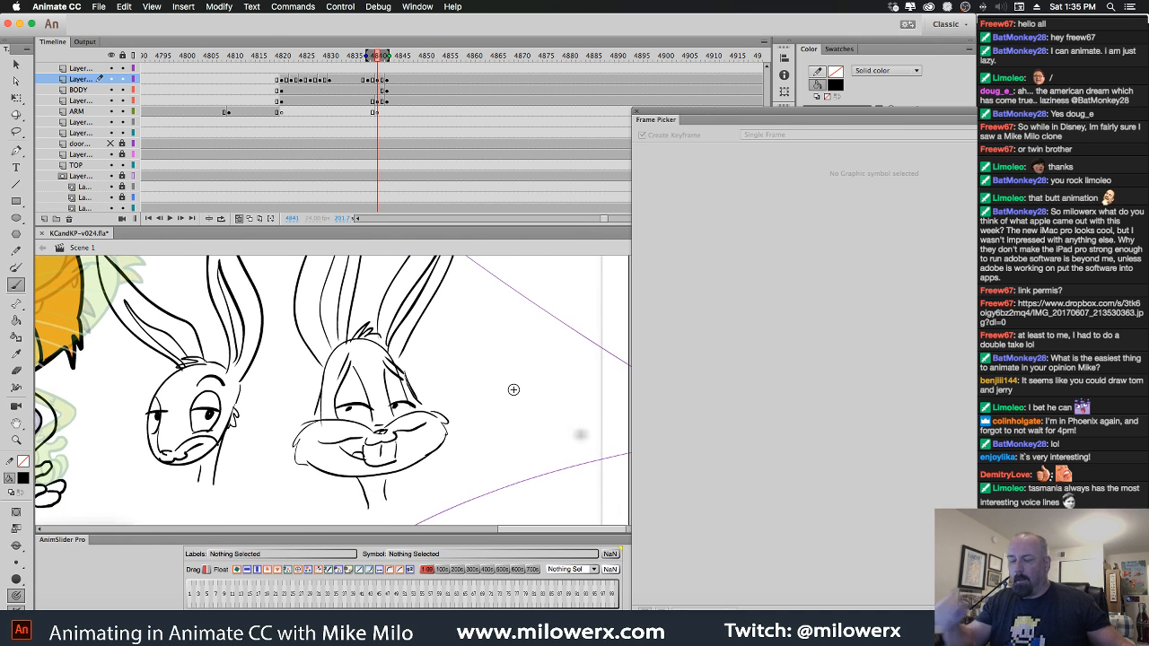
# Undo all the strokes of the second rabbit, from its ears back to its head outline.
pyautogui.press('super+z')
pyautogui.press('super+z')
pyautogui.press('super+z')
pyautogui.press('super+z')
pyautogui.press('super+z')
pyautogui.press('super+z')
pyautogui.press('super+z')
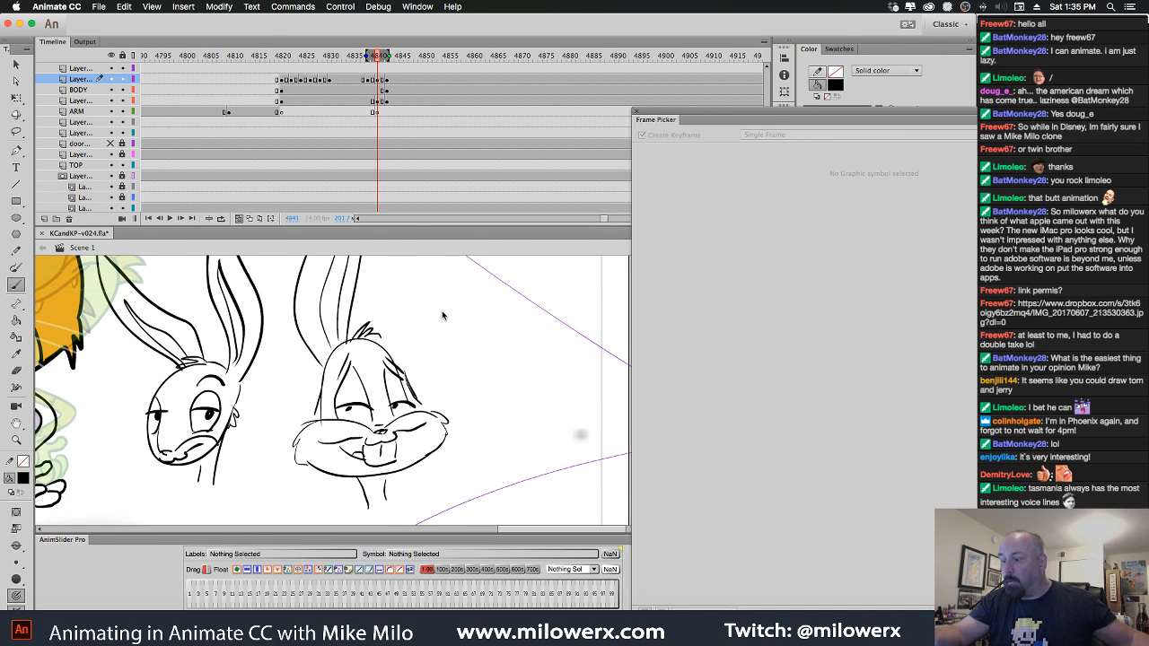
pyautogui.press('super+z')
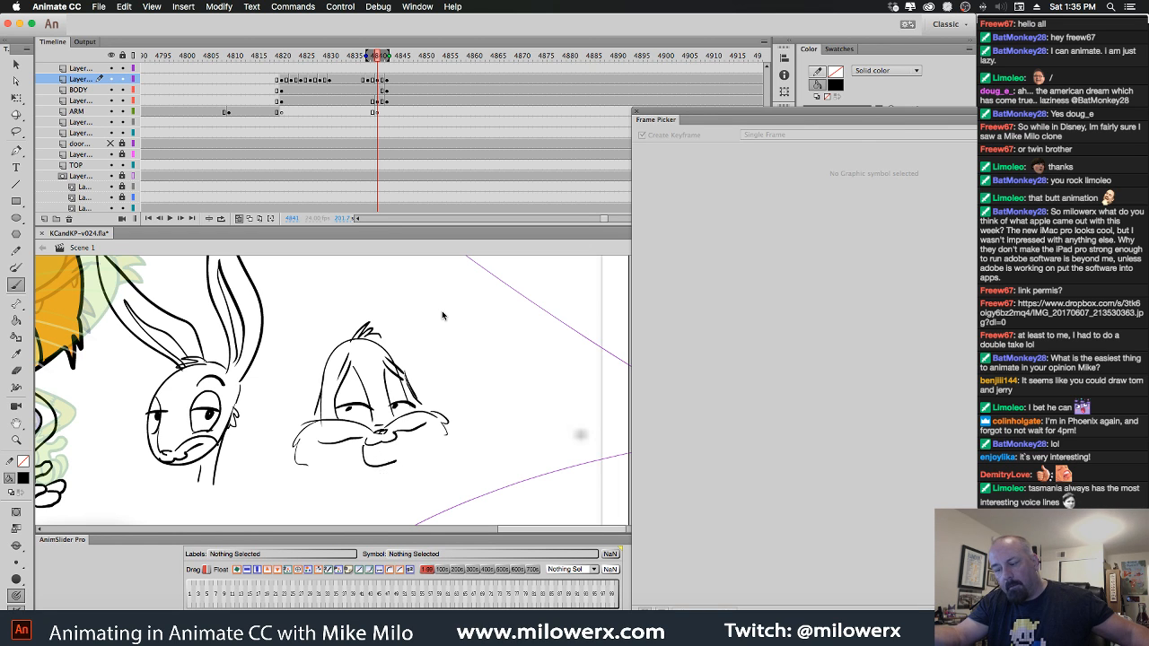
pyautogui.press('super+z')
pyautogui.press('super+z')
pyautogui.press('super+z')
pyautogui.press('super+z')
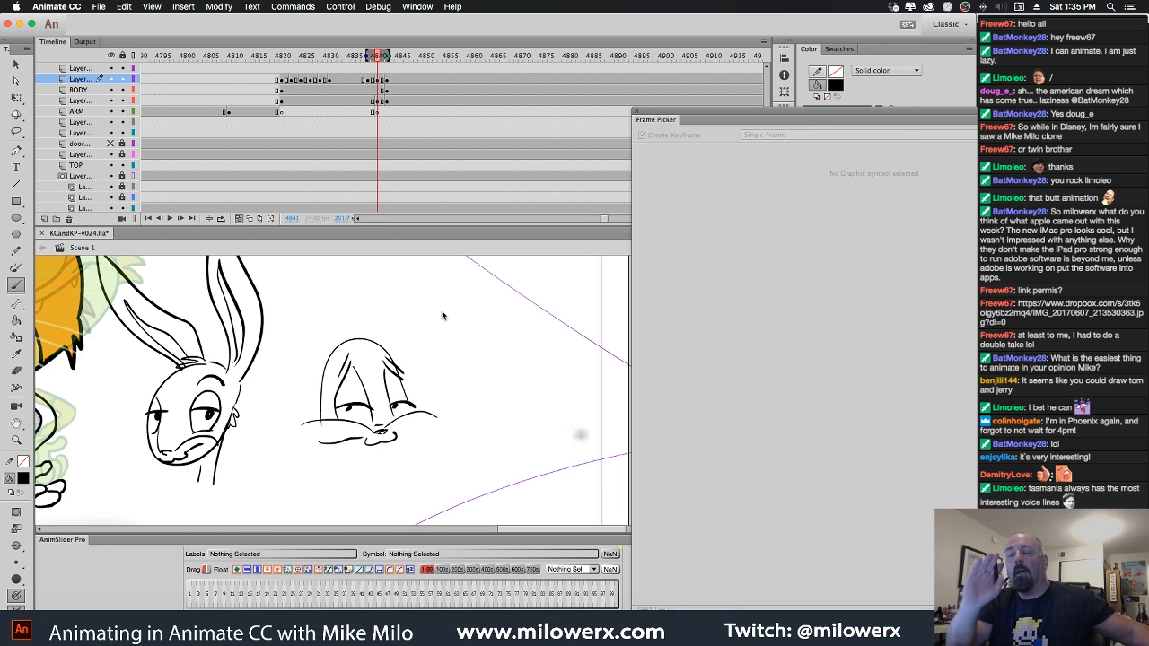
pyautogui.press('super+z')
pyautogui.press('super+z')
pyautogui.press('super+z')
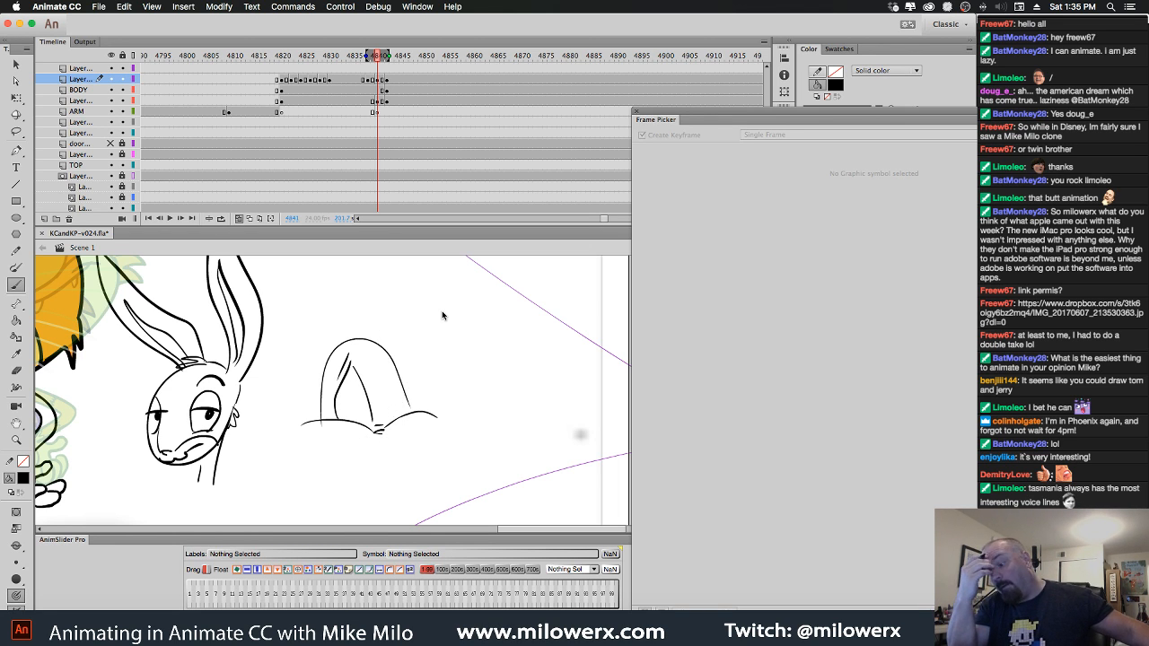
pyautogui.press('super+z')
pyautogui.press('super+z')
pyautogui.press('super+z')
pyautogui.press('super+z')
pyautogui.press('super+z')
pyautogui.press('super+z')
pyautogui.press('super+z')
pyautogui.press('super+z')
# Undo all the strokes of the first rabbit, leaving the space beside the cat empty.
pyautogui.press('super+z')
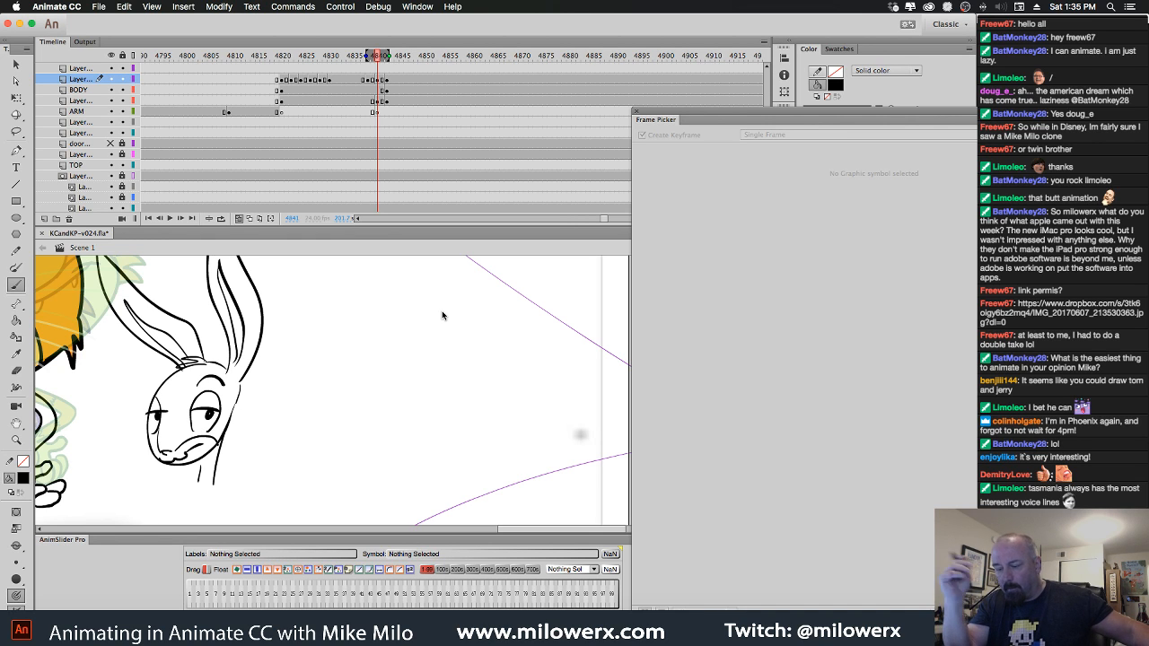
pyautogui.press('super+z')
pyautogui.press('super+z')
pyautogui.press('super+z')
pyautogui.press('super+z')
pyautogui.press('super+z')
pyautogui.press('super+z')
pyautogui.press('super+z')
pyautogui.press('super+z')
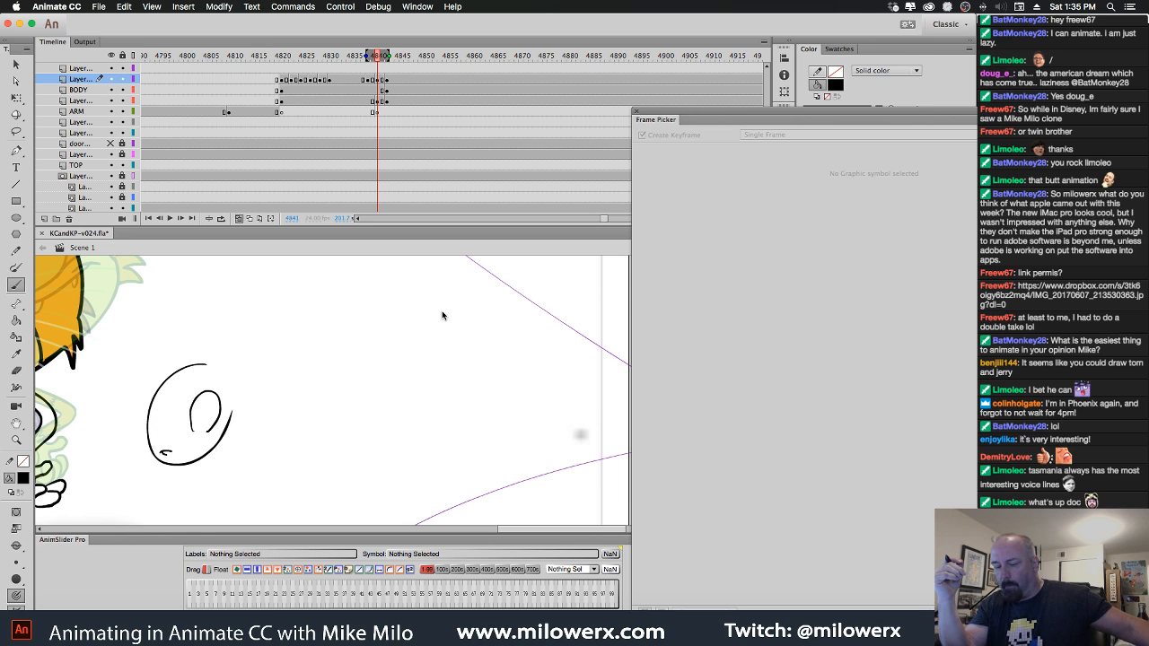
pyautogui.press('super+z')
pyautogui.press('super+z')
pyautogui.press('super+z')
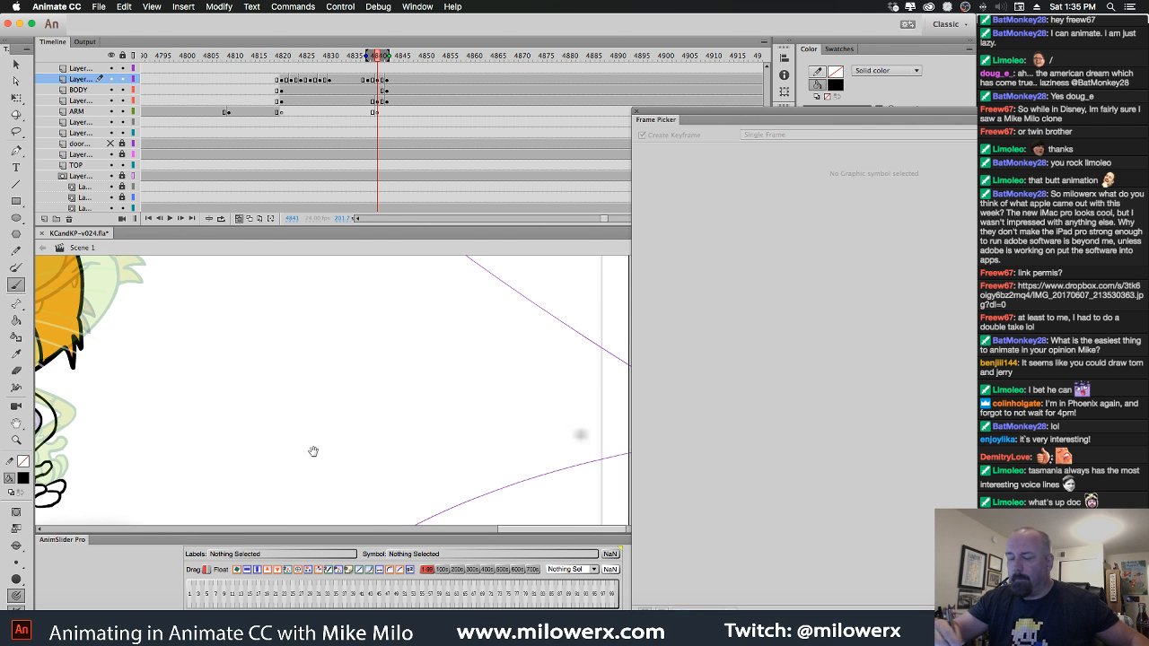
# Set the brush to Paint Behind with an orange fill color, and fill the cat's bent arm orange with the Paint Bucket.
pyautogui.moveTo(314, 450)
pyautogui.mouseDown()
pyautogui.moveTo(595, 416)
pyautogui.moveTo(548, 453)
pyautogui.mouseUp()
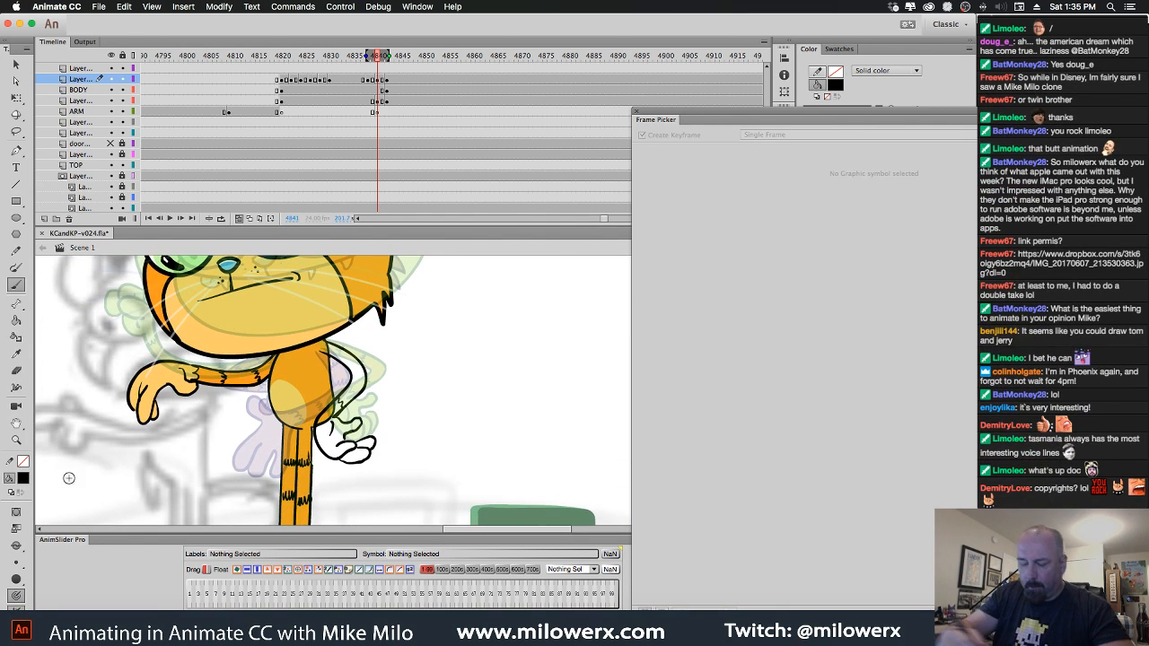
pyautogui.click(22, 477)
pyautogui.click(79, 434)
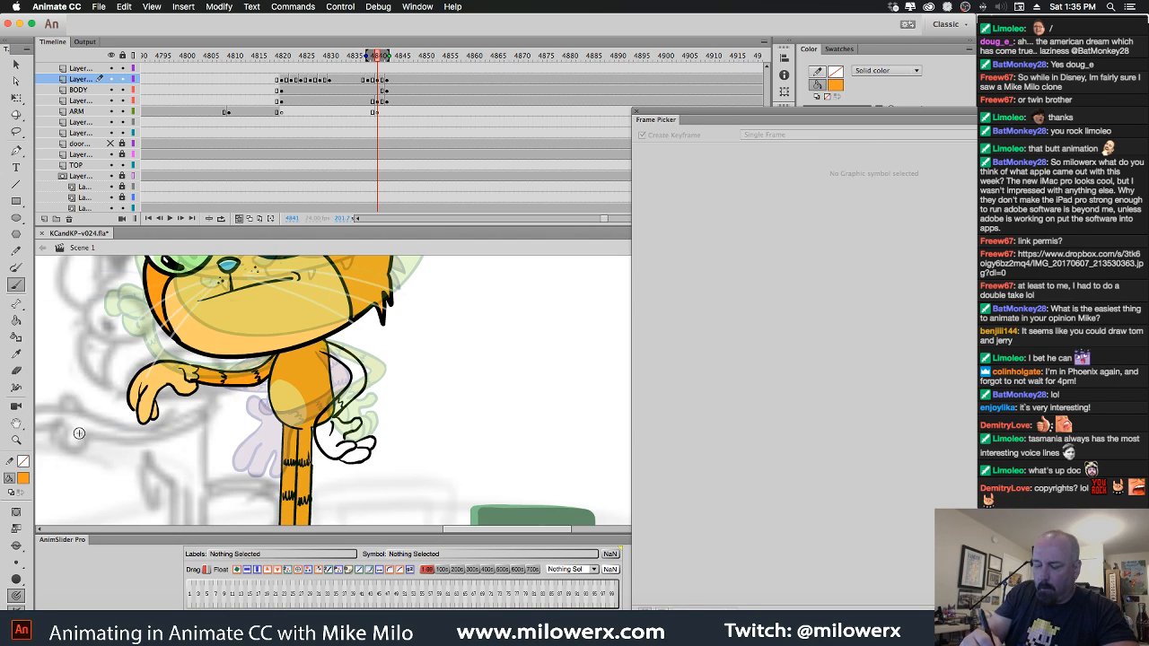
pyautogui.click(15, 320)
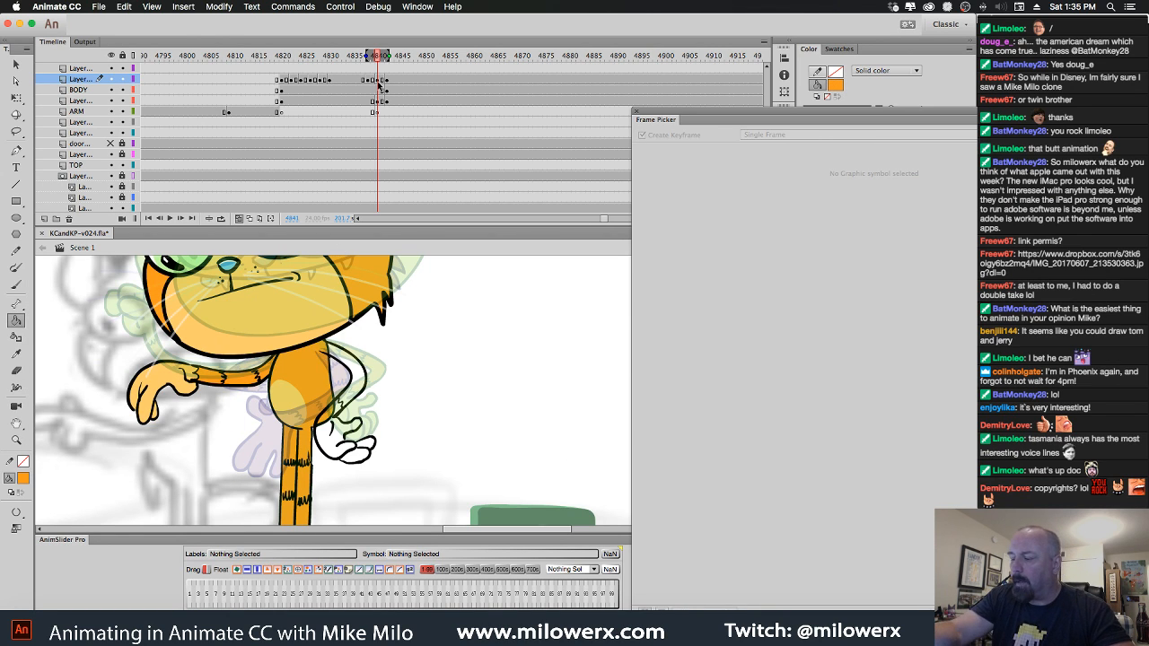
pyautogui.click(15, 285)
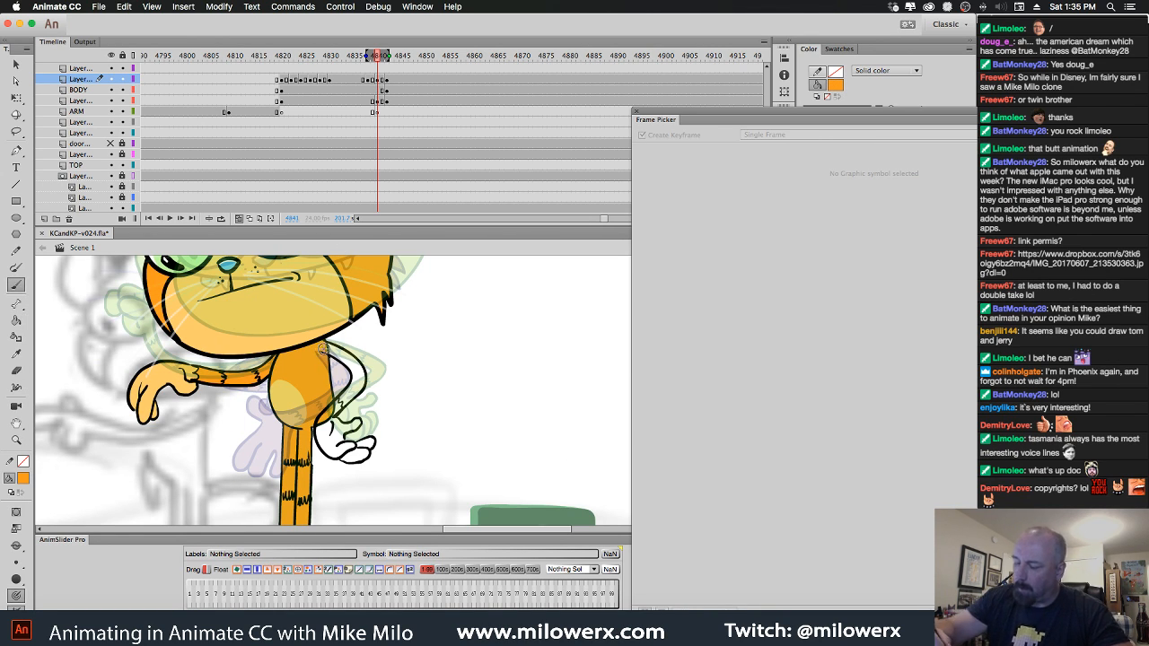
pyautogui.click(15, 546)
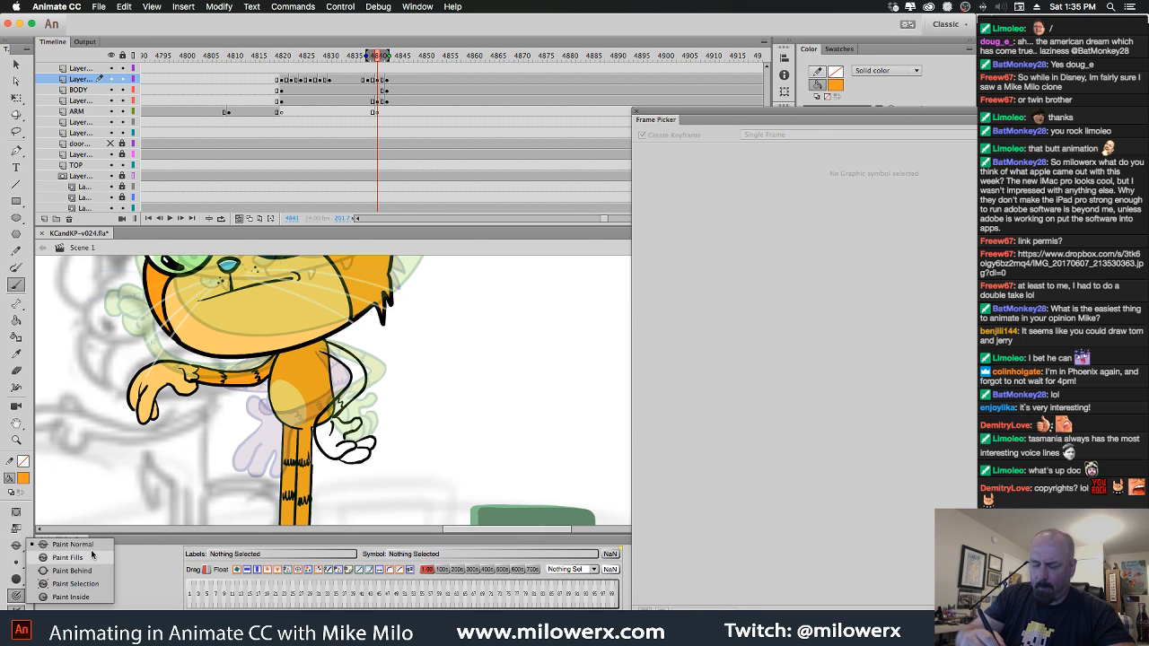
pyautogui.click(96, 573)
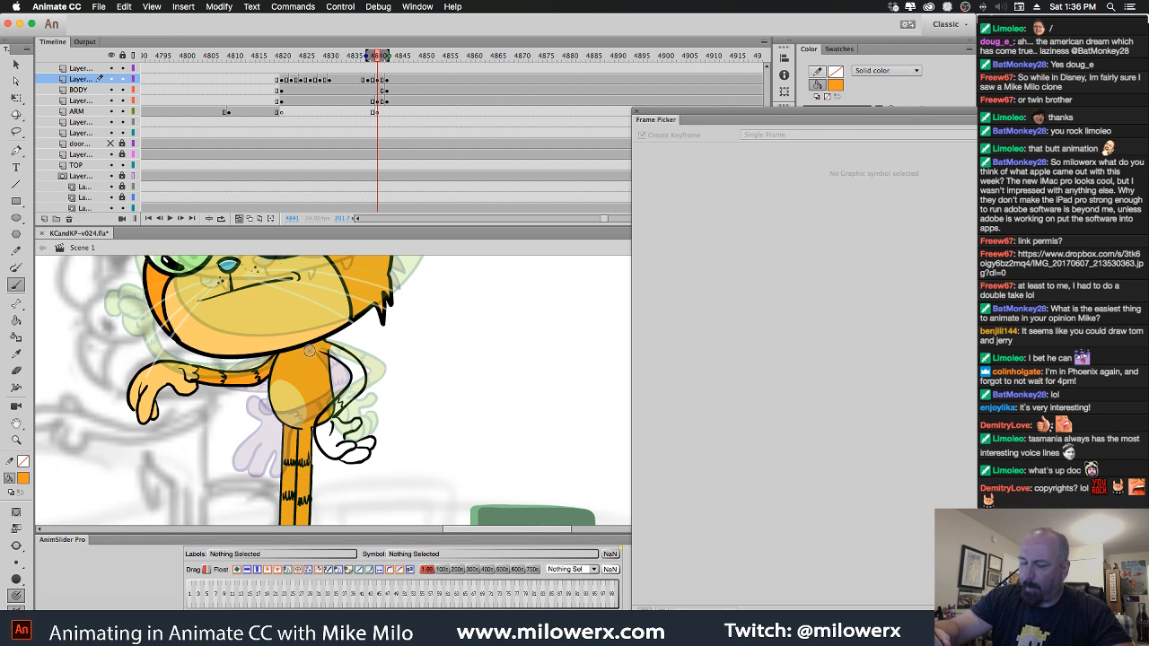
pyautogui.press('k')
pyautogui.click(350, 369)
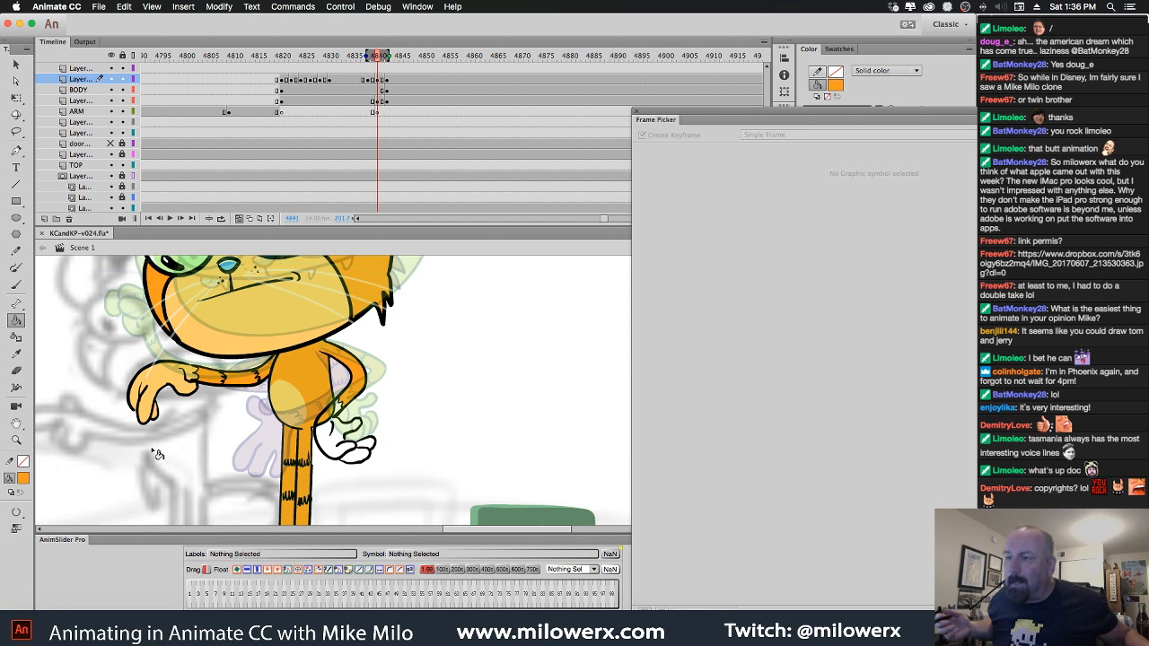
# Fill the palm and fingers of the cat's hand at its hip with light orange.
pyautogui.click(23, 479)
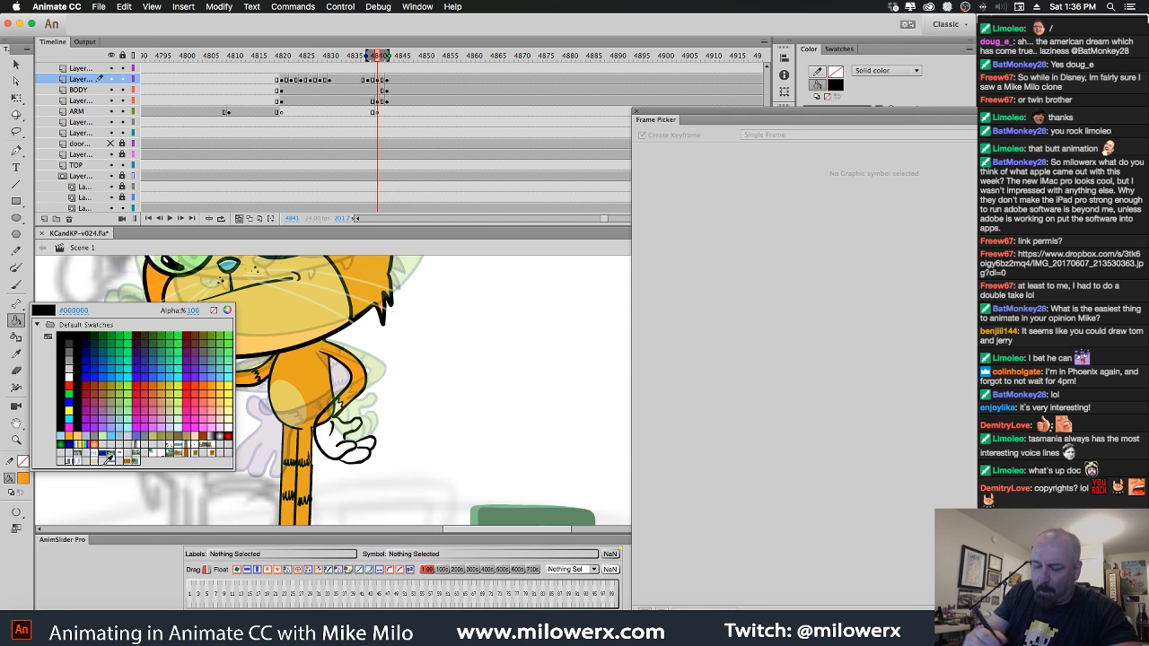
pyautogui.click(92, 440)
pyautogui.click(336, 446)
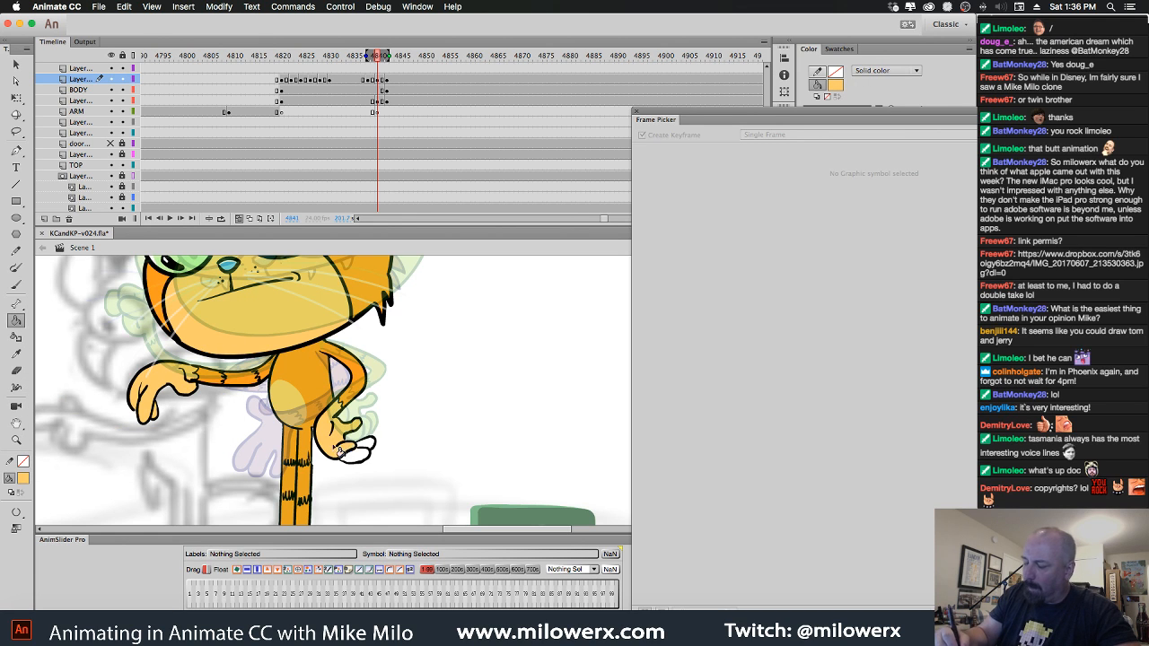
pyautogui.click(368, 457)
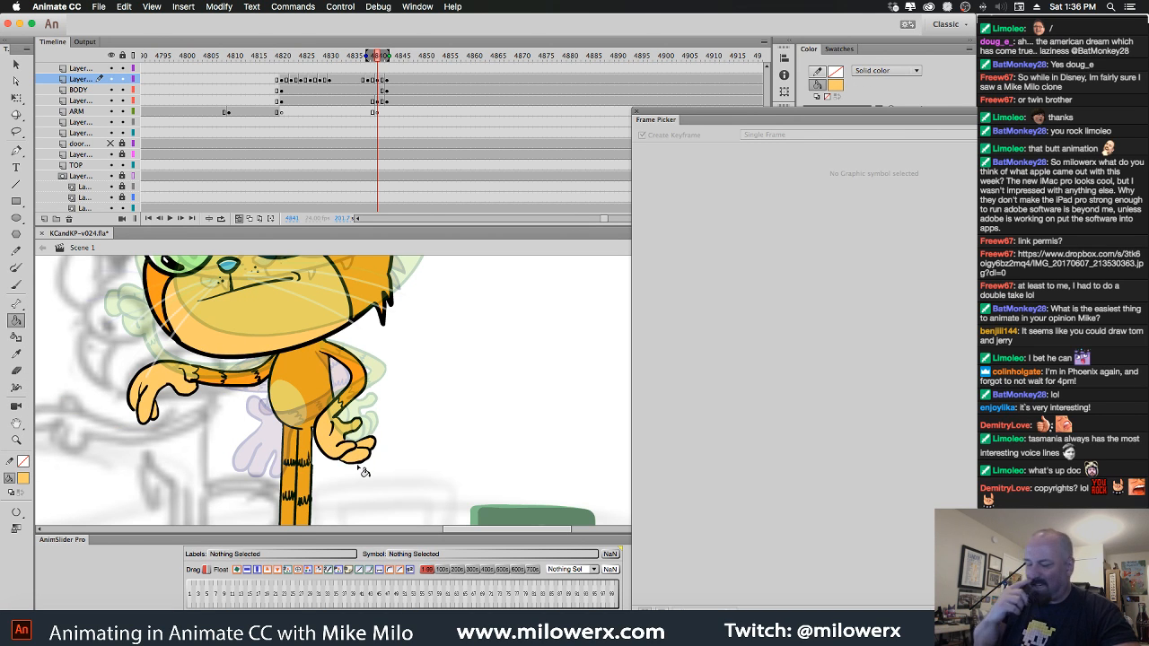
# Set the fill color to black and the brush to Paint Normal, and draw jagged fur stripes along the bent arm.
pyautogui.click(23, 479)
pyautogui.click(55, 330)
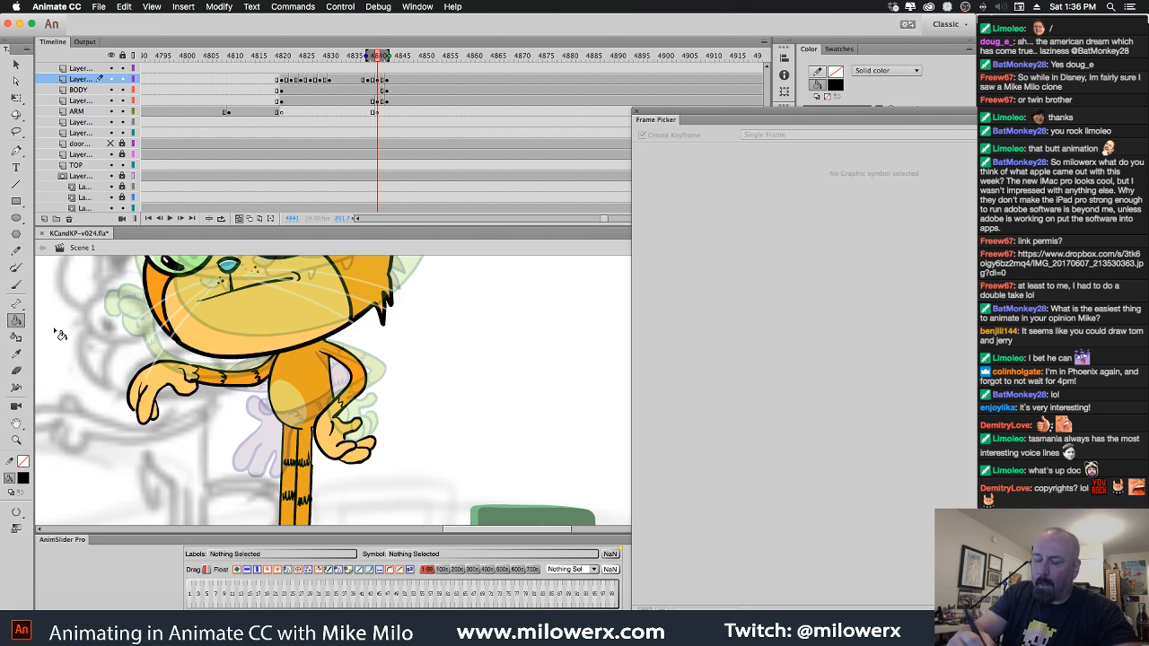
pyautogui.click(16, 285)
pyautogui.click(16, 530)
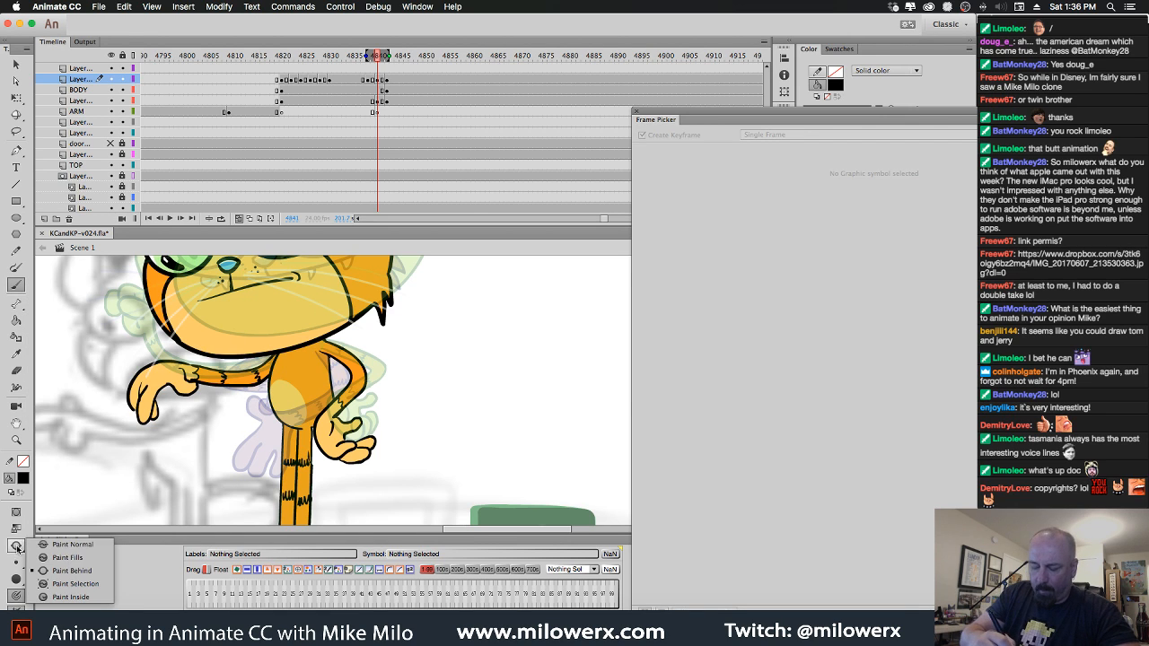
pyautogui.click(70, 544)
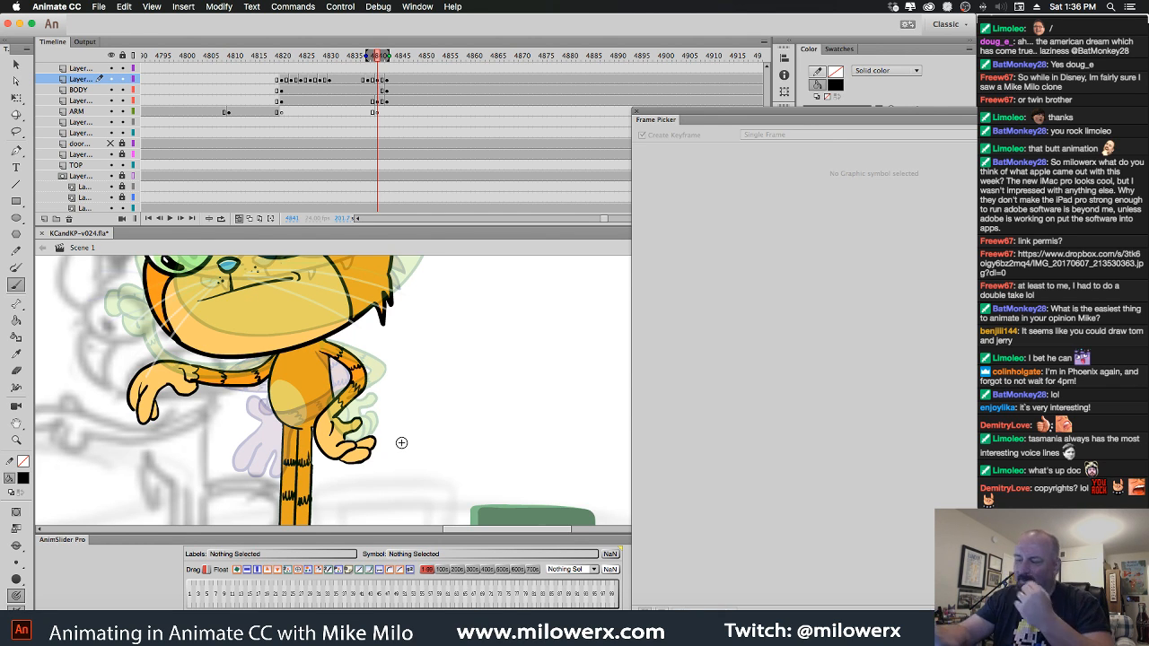
# Turn off onion skinning and go to frame 4843.
pyautogui.click(256, 220)
pyautogui.moveTo(379, 61); pyautogui.dragTo(391, 91)
pyautogui.press(',')
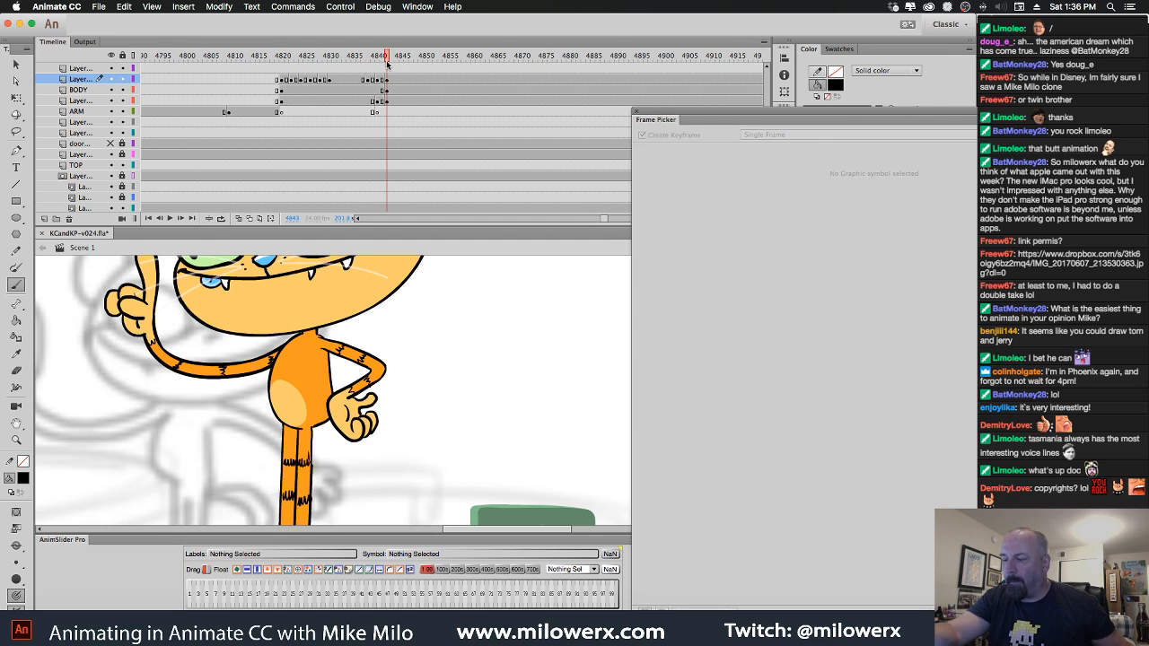
# Select the cat's head, body and arms together at frame 4843 with the Free Transform tool.
pyautogui.click(333, 381)
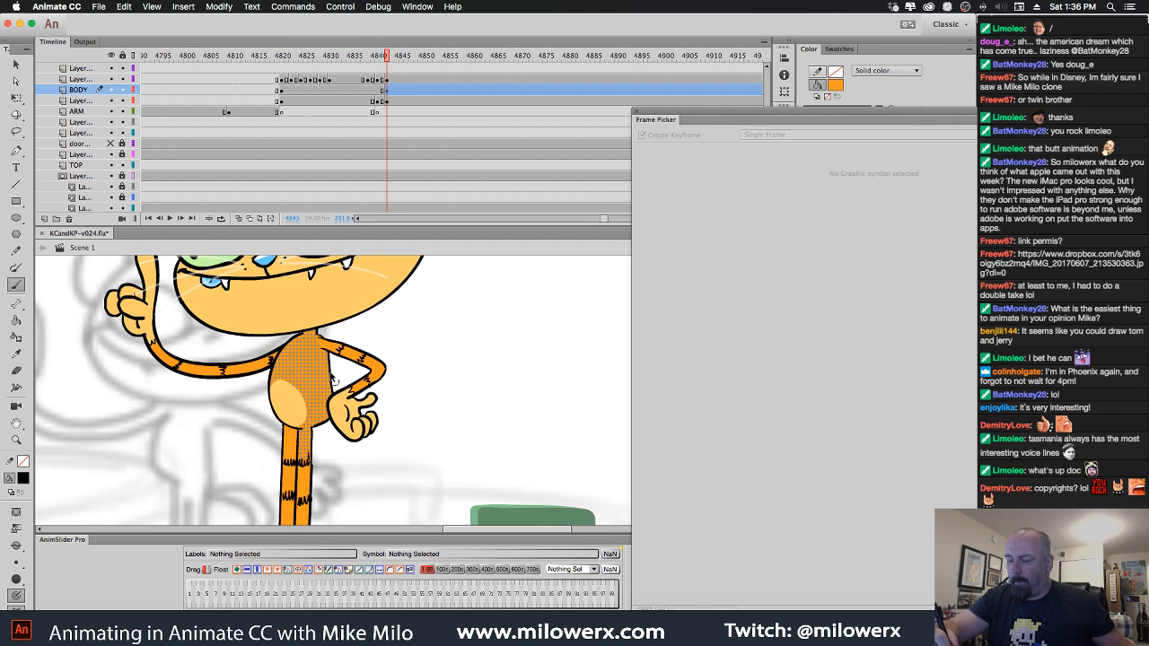
pyautogui.click(389, 92)
pyautogui.press('super+minus')
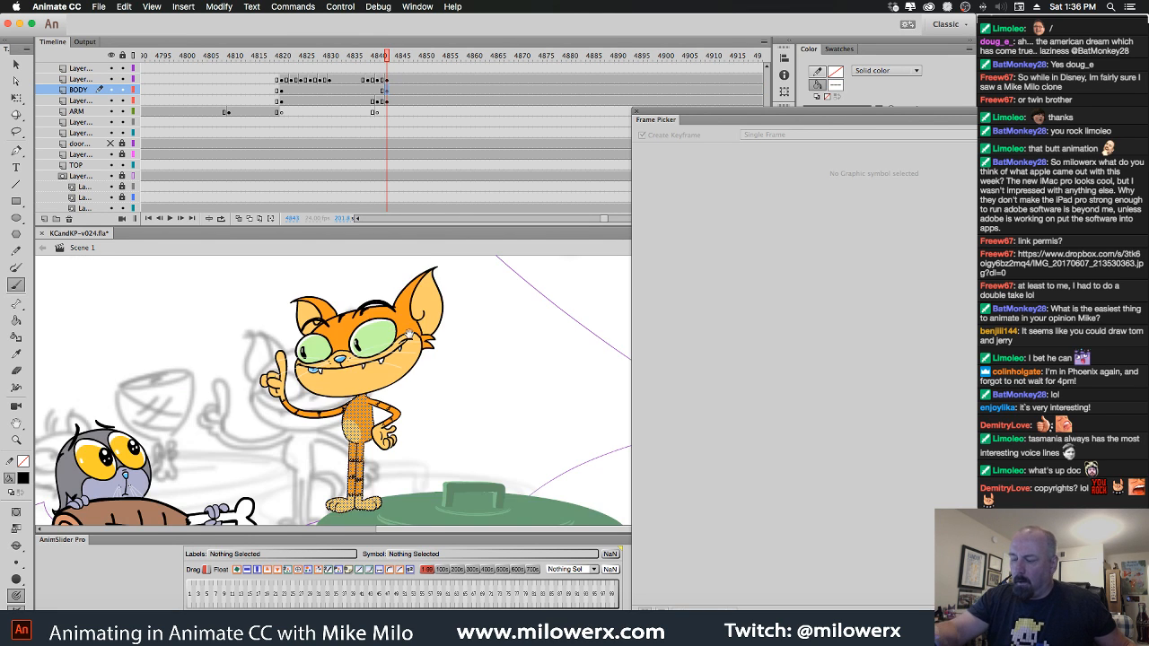
pyautogui.moveTo(430, 316); pyautogui.dragTo(416, 303)
pyautogui.click(17, 98)
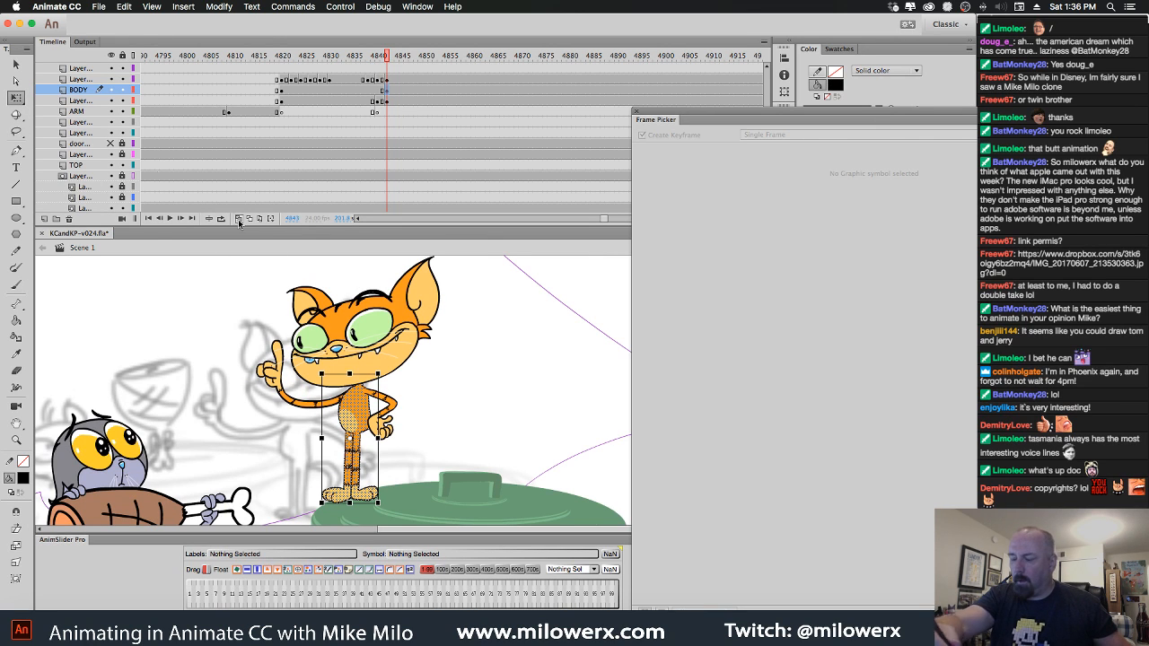
pyautogui.moveTo(394, 507); pyautogui.dragTo(429, 501)
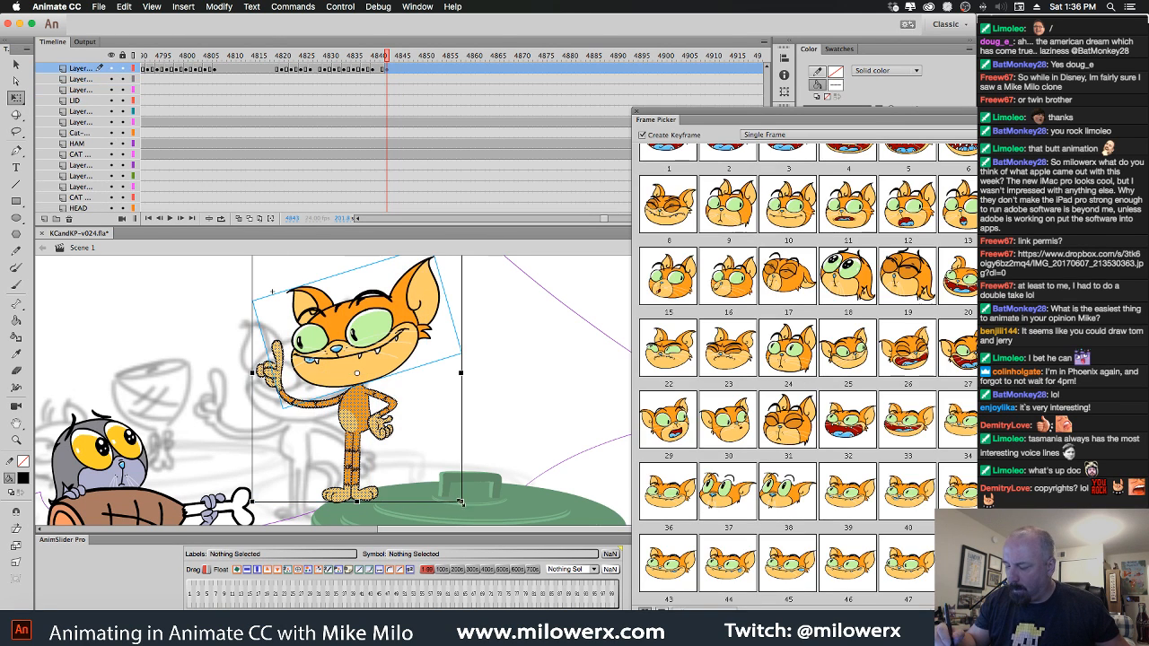
pyautogui.keyDown('alt'); pyautogui.click(511, 464); pyautogui.keyUp('alt')
pyautogui.click(457, 406)
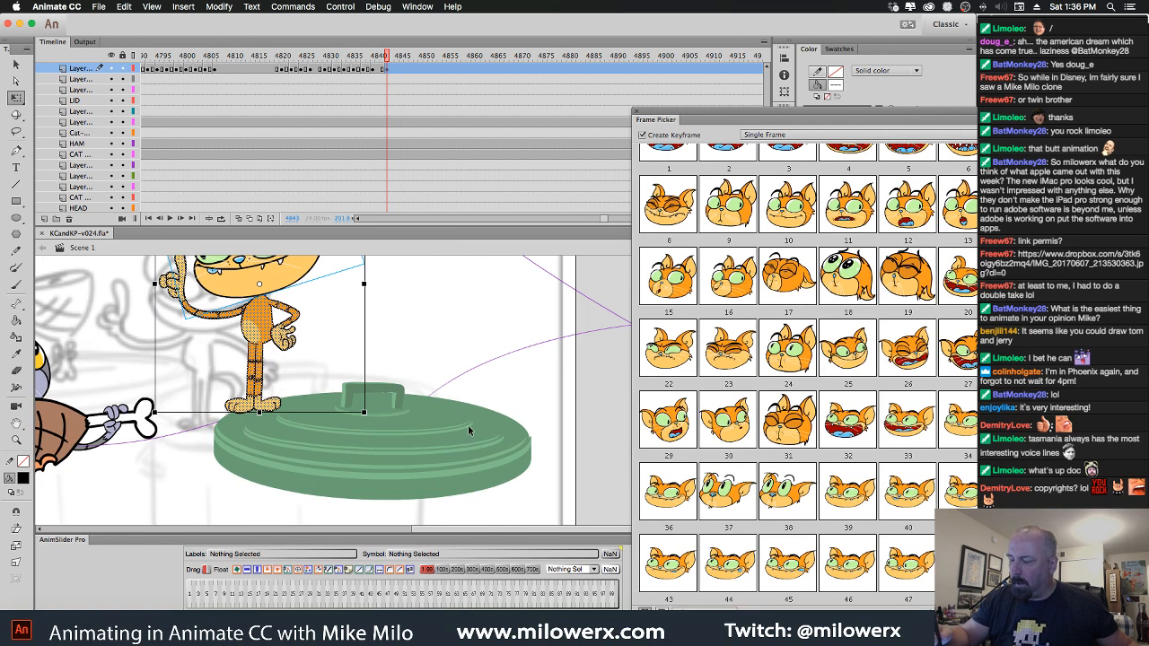
# Skew and stretch the whole cat slightly at frame 4843, and shift its head slightly into place over the body.
pyautogui.moveTo(469, 427); pyautogui.dragTo(512, 533)
pyautogui.moveTo(487, 401); pyautogui.dragTo(487, 438)
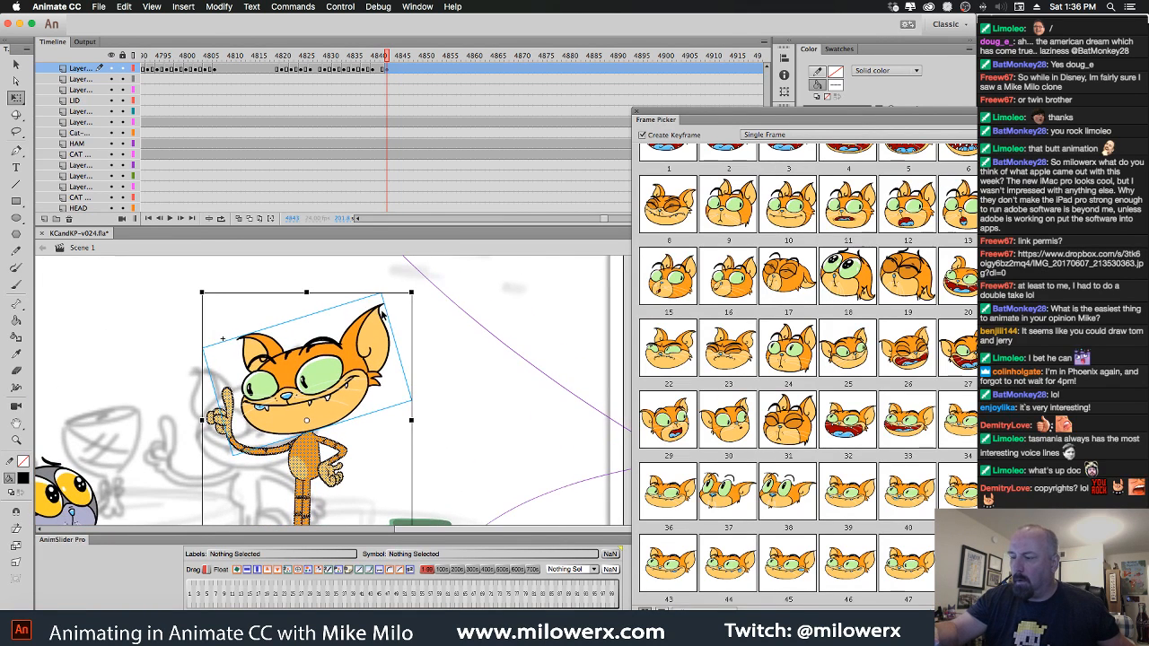
pyautogui.moveTo(342, 292); pyautogui.dragTo(344, 292)
pyautogui.press('super+z')
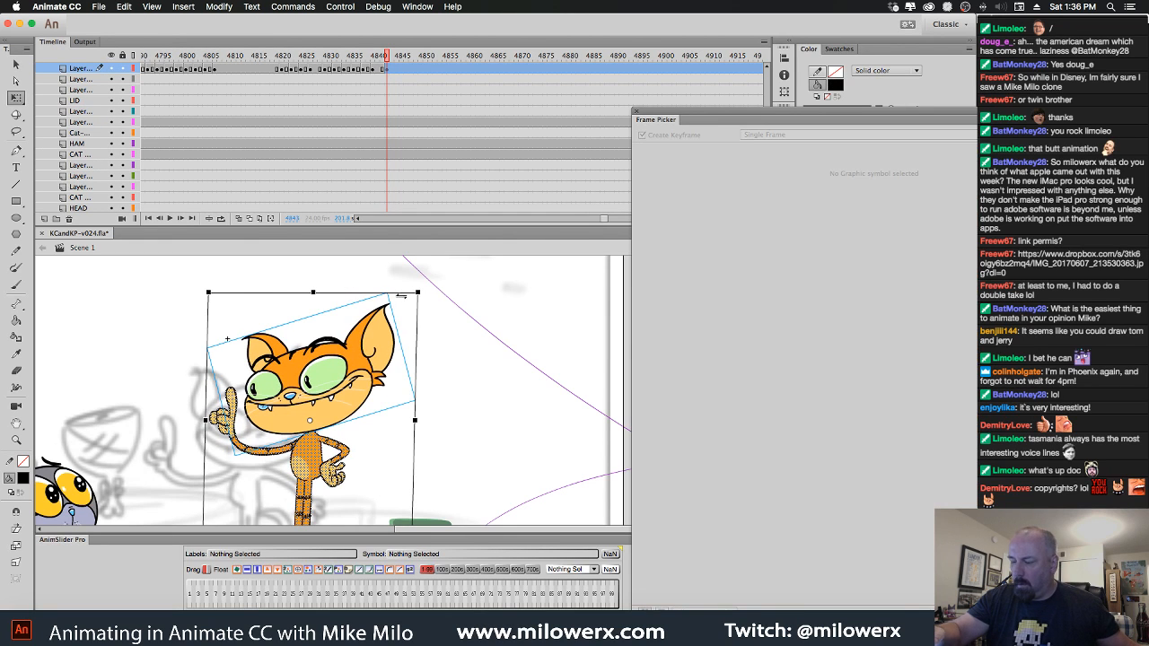
pyautogui.moveTo(419, 291); pyautogui.dragTo(416, 287)
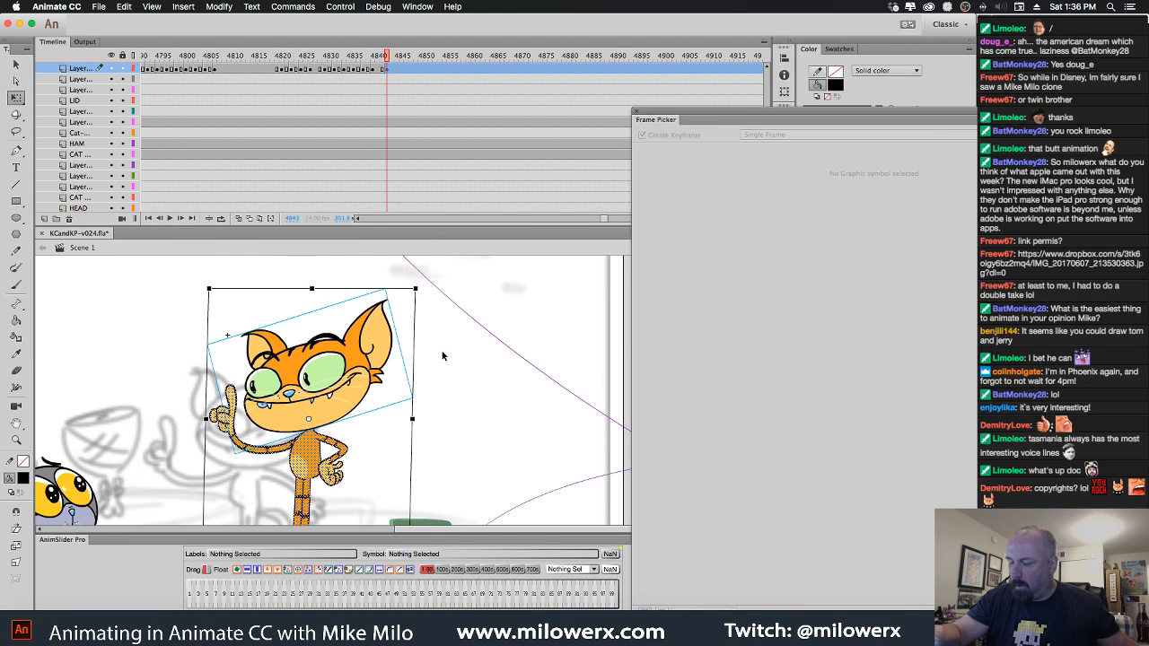
pyautogui.click(448, 364)
pyautogui.moveTo(465, 383); pyautogui.dragTo(464, 313)
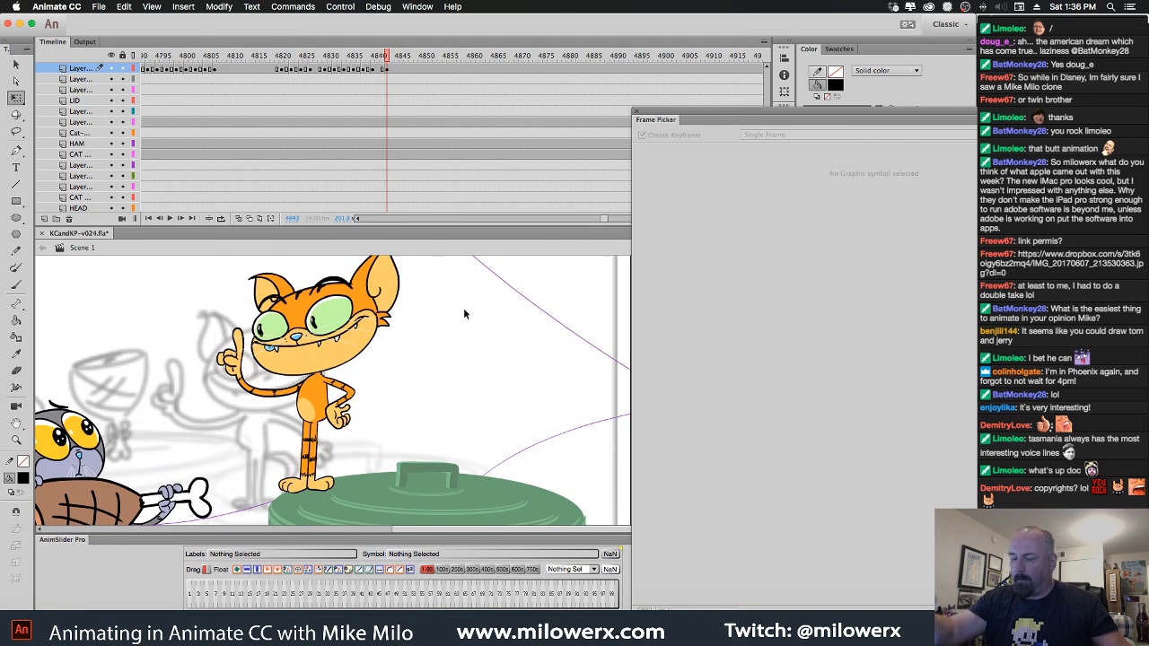
pyautogui.click(367, 324)
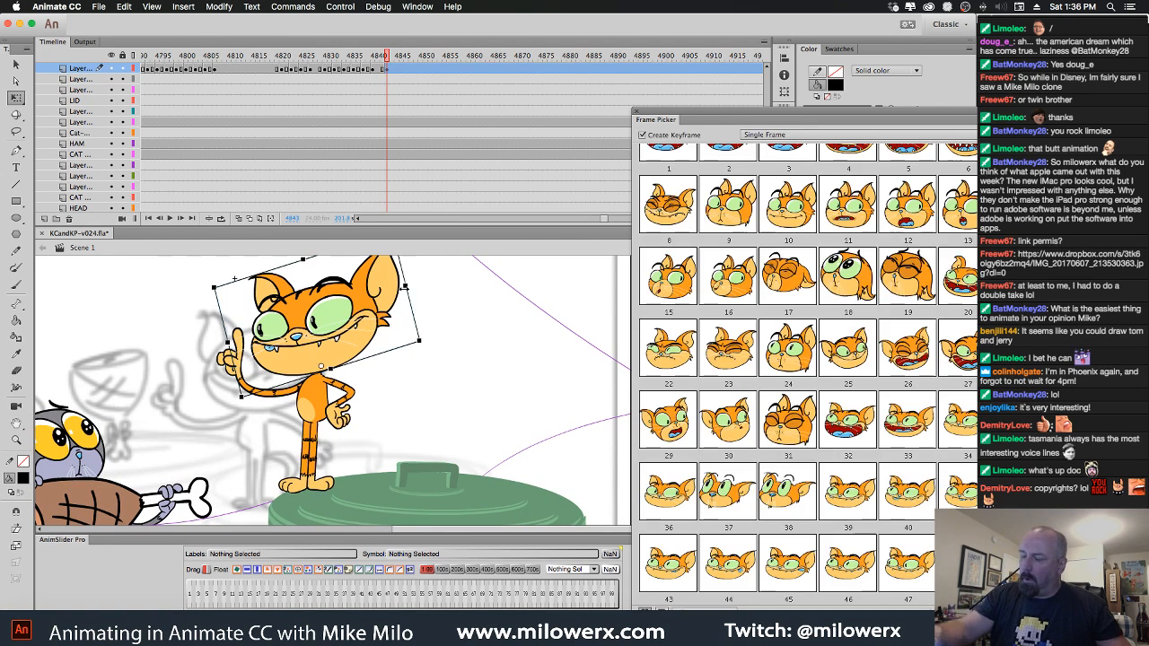
pyautogui.moveTo(403, 280); pyautogui.dragTo(373, 322)
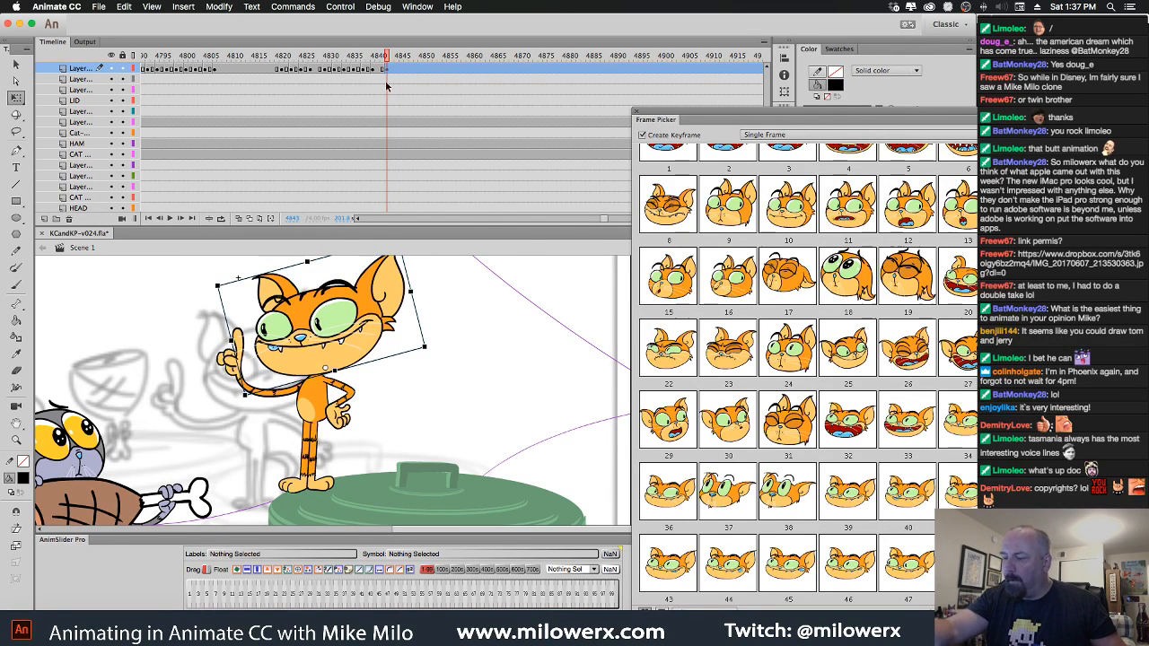
# Browse the cat's head drawings in the Frame Picker with Single Frame mode and pick another similar grinning head.
pyautogui.click(852, 136)
pyautogui.click(853, 173)
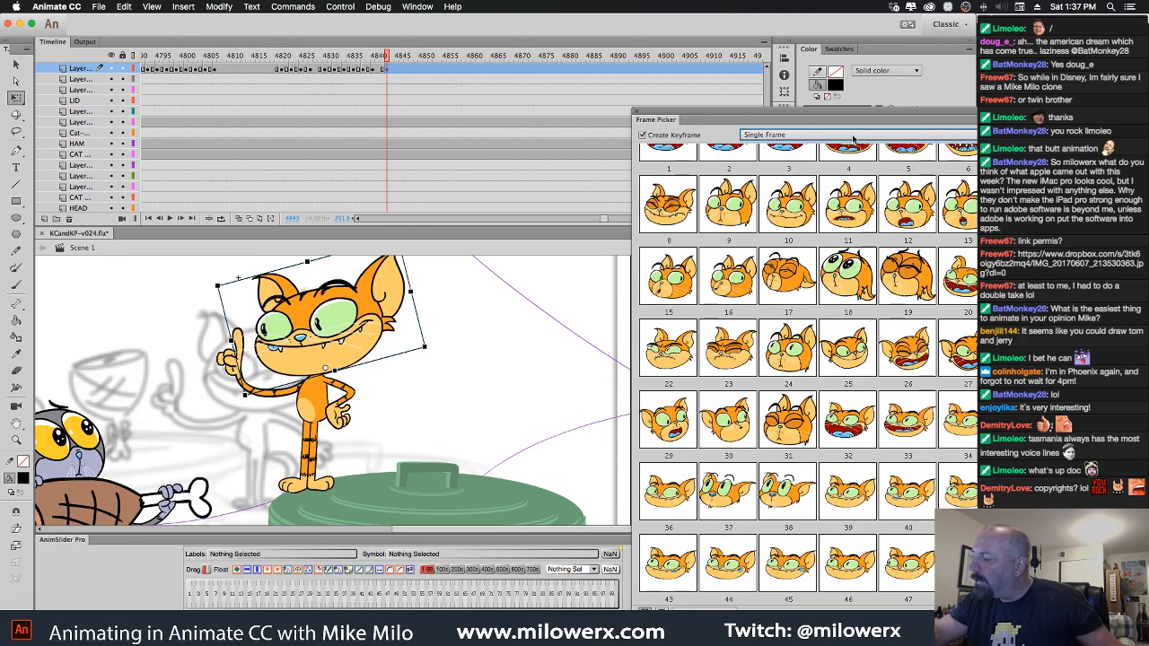
pyautogui.scroll(2, 808, 375)
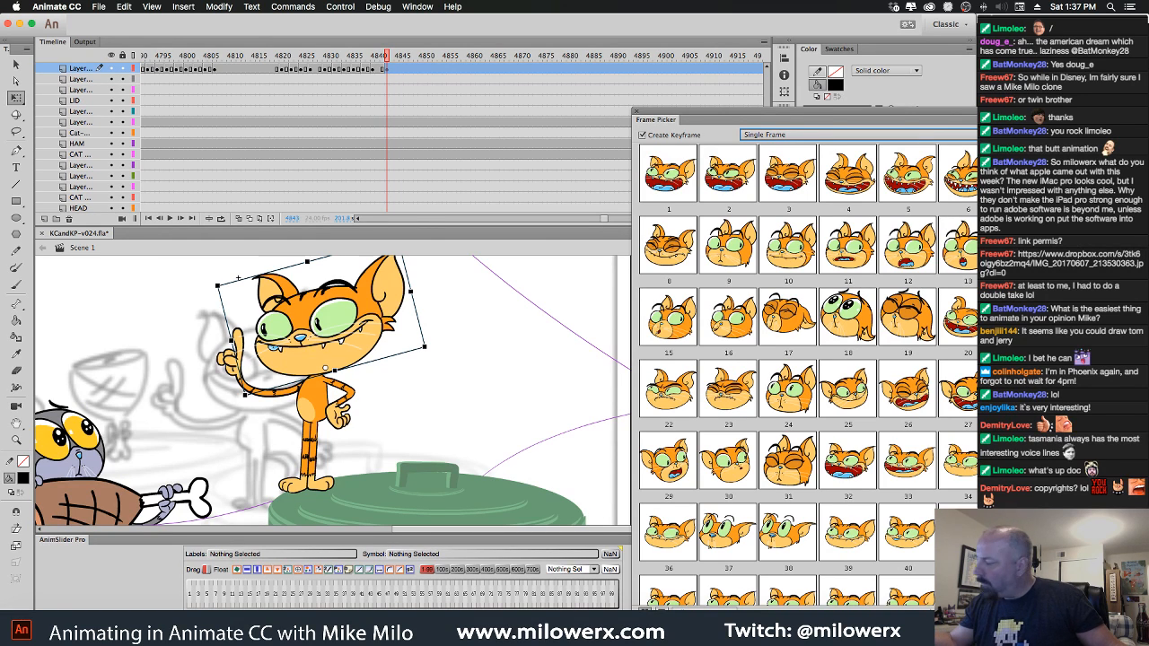
pyautogui.scroll(-3, 808, 374)
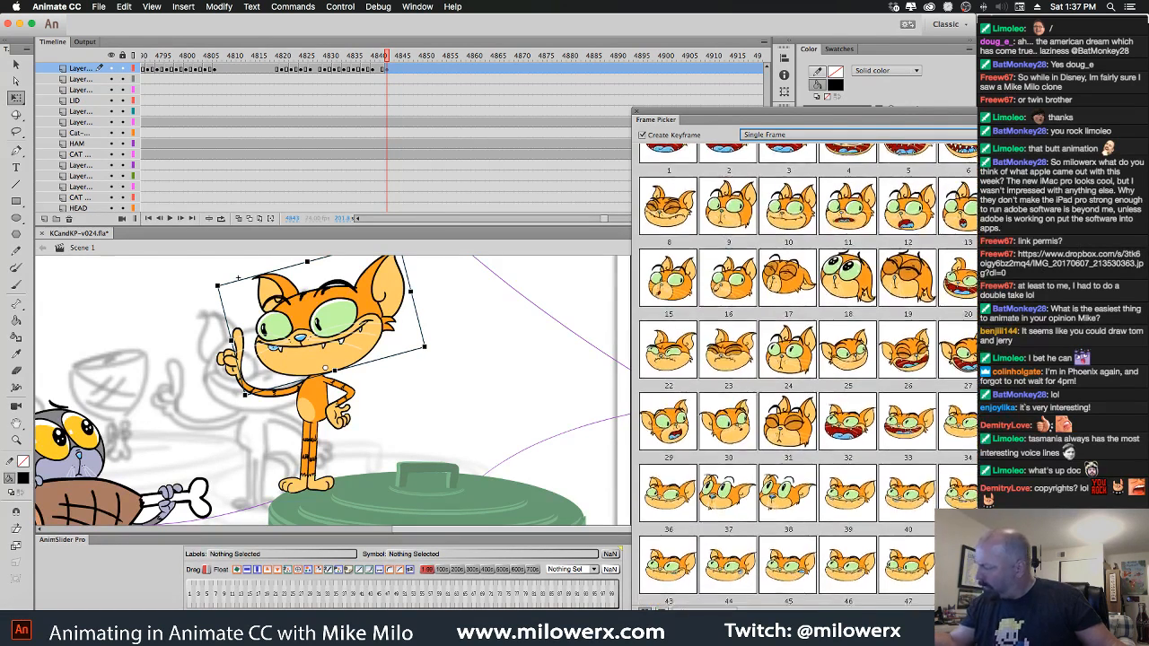
pyautogui.scroll(-1, 808, 374)
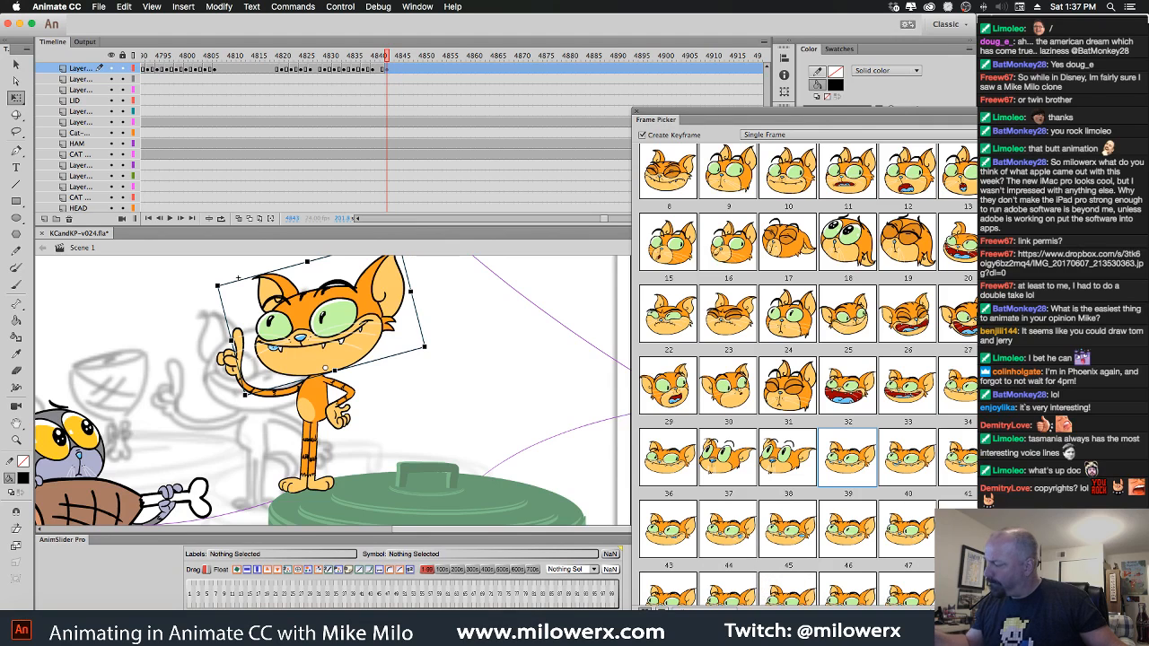
pyautogui.click(957, 529)
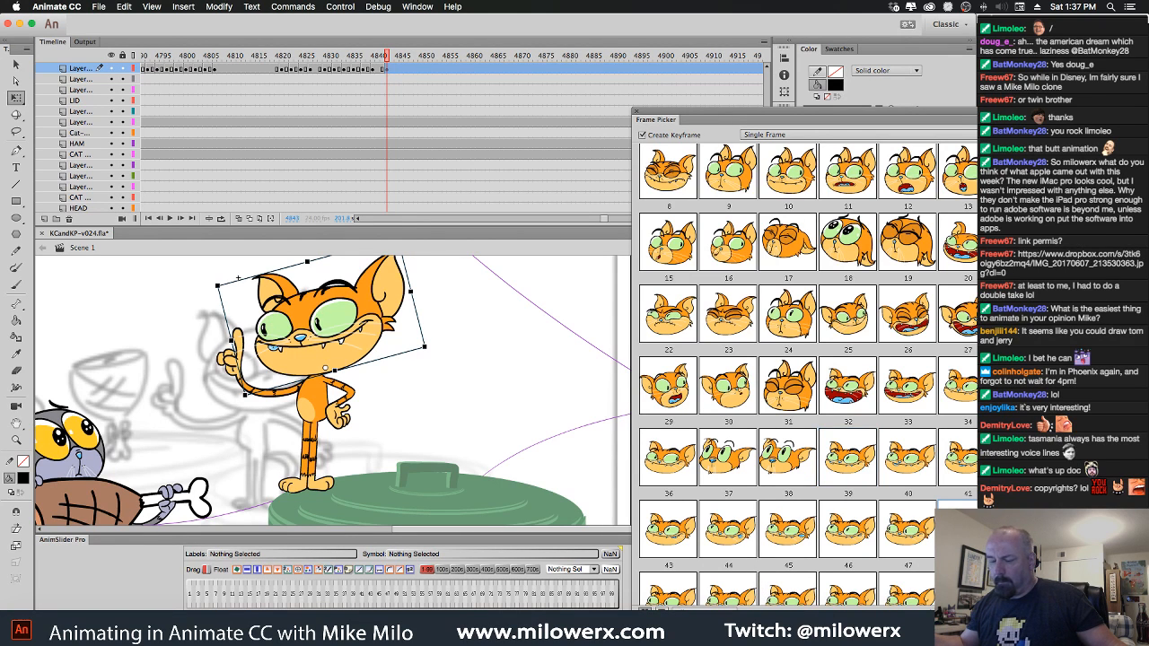
pyautogui.click(1017, 530)
pyautogui.scroll(-3, 898, 503)
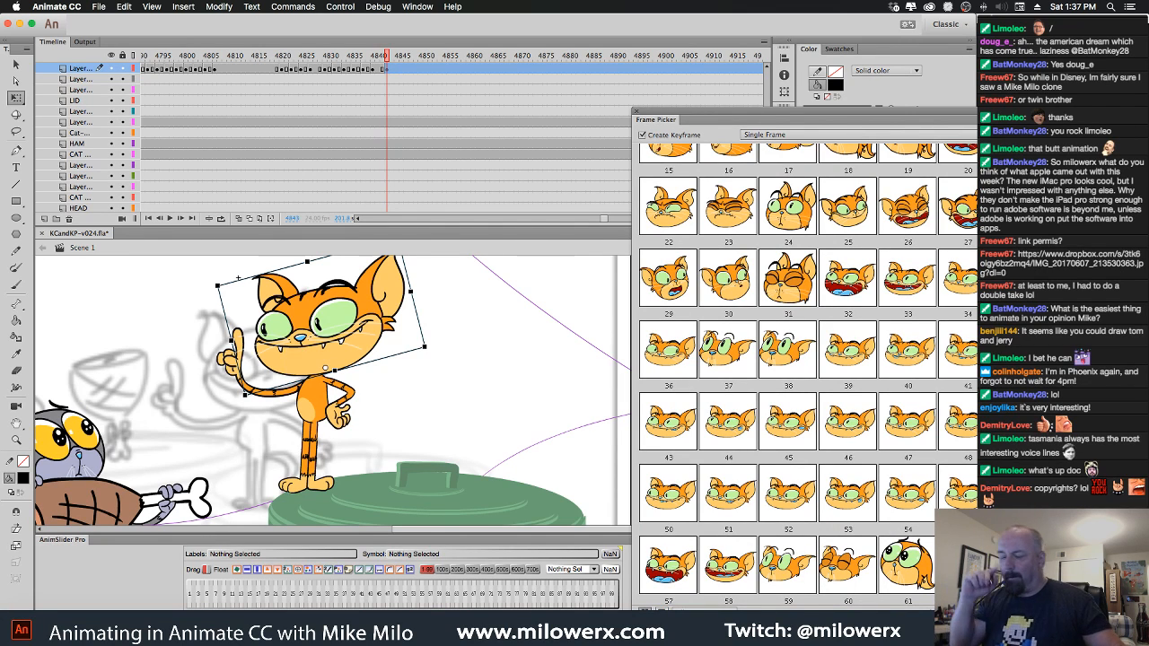
# Insert a blank keyframe at frame 4841 on the layer holding the cat's outstretched arm.
pyautogui.moveTo(383, 58); pyautogui.dragTo(385, 102)
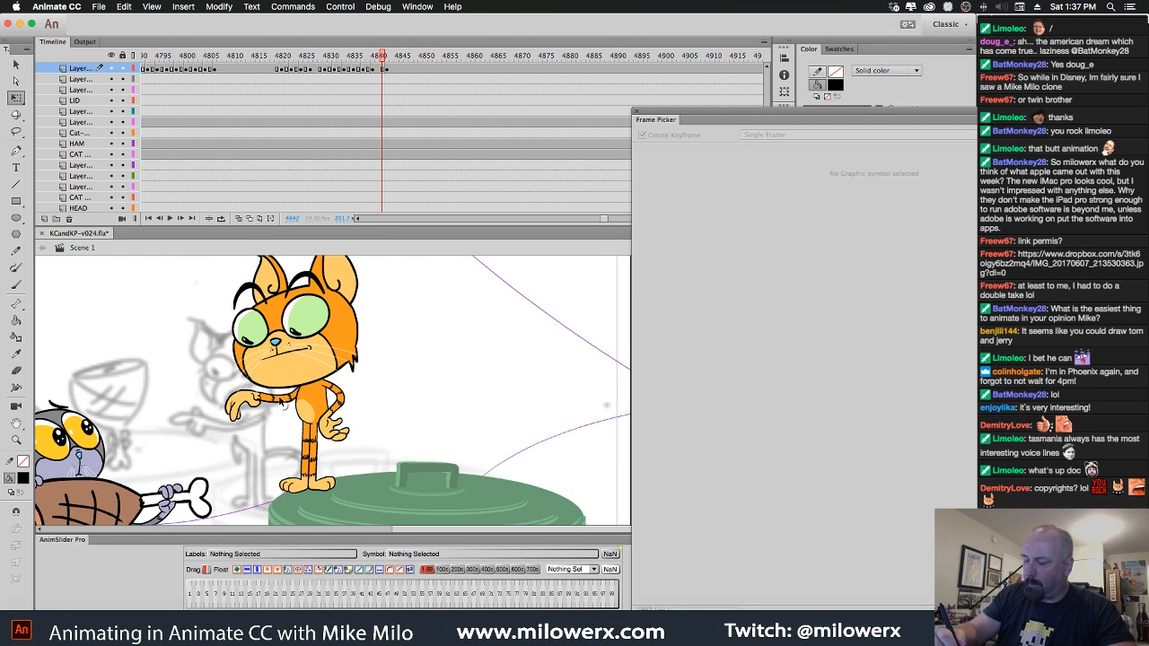
pyautogui.press('v')
pyautogui.click(272, 405)
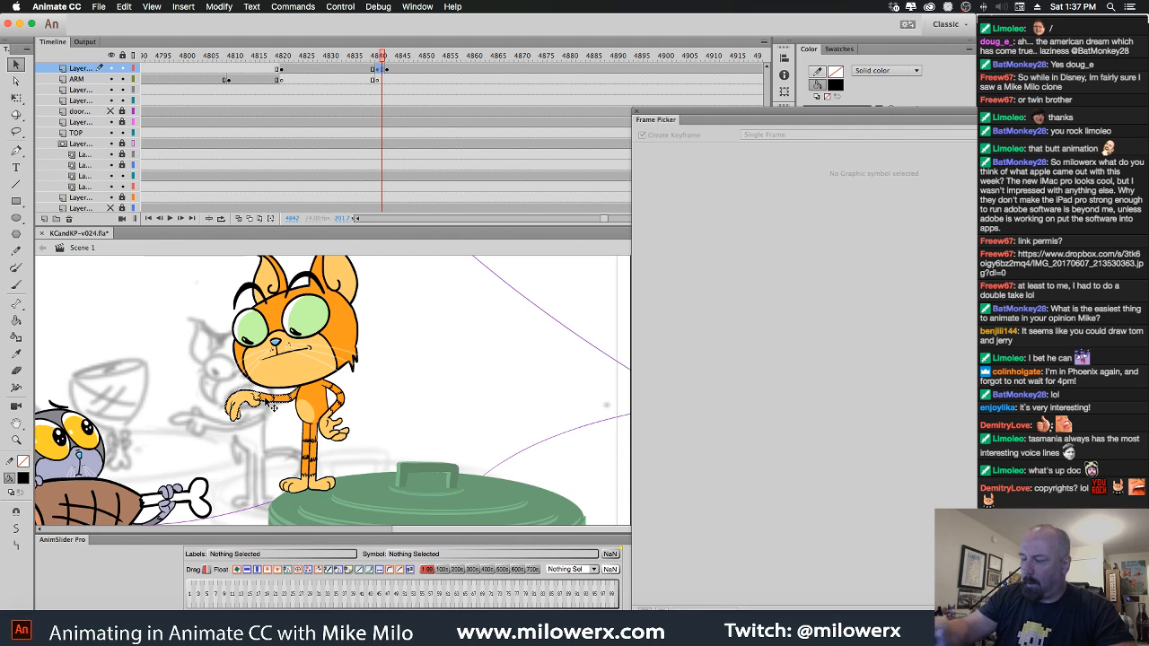
pyautogui.click(378, 71)
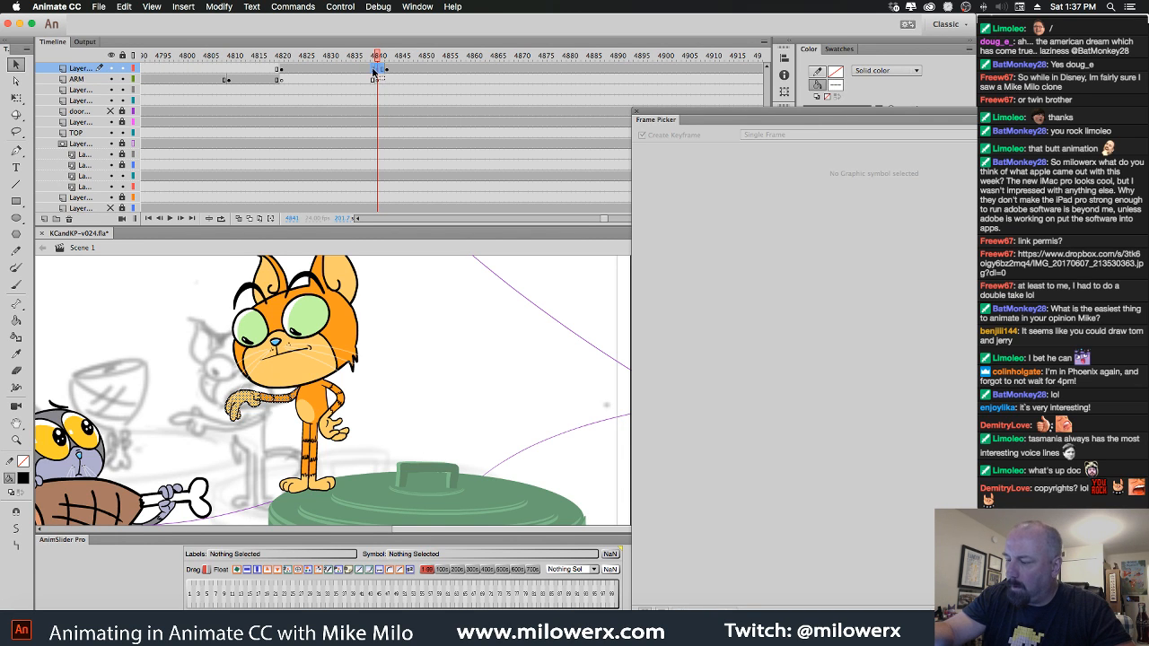
pyautogui.press(',')
pyautogui.press(',')
pyautogui.press('.')
pyautogui.press('.')
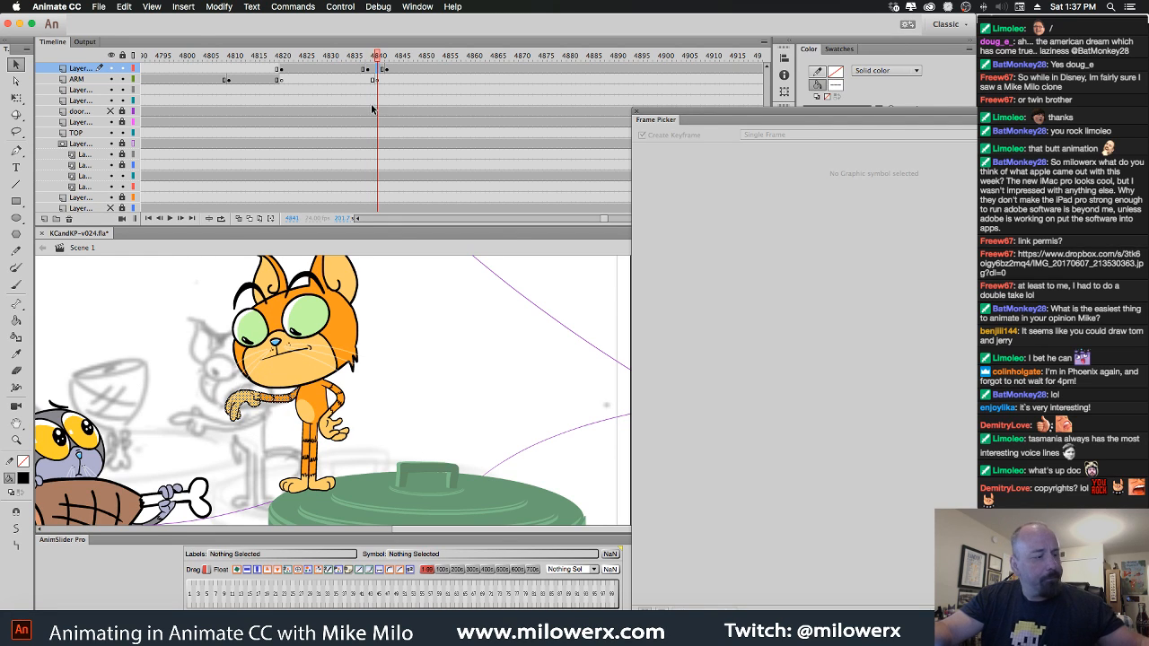
pyautogui.press('F7')
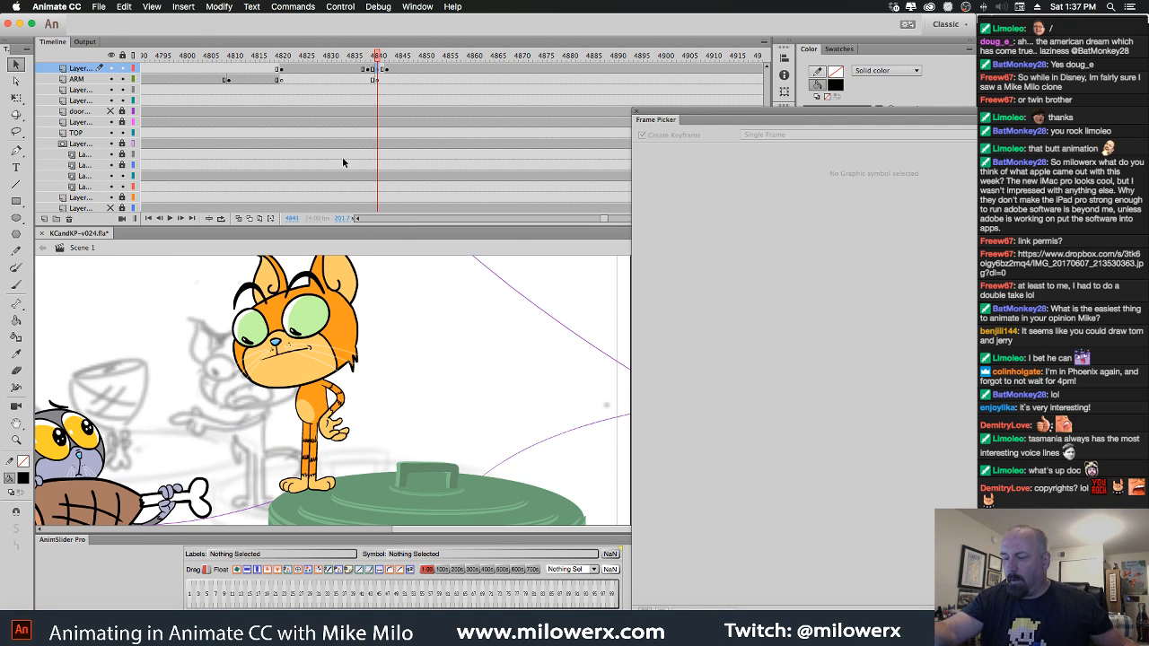
# Enable onion skinning around frame 4841 and set up the Brush tool with a red fill (#FF0000).
pyautogui.click(239, 219)
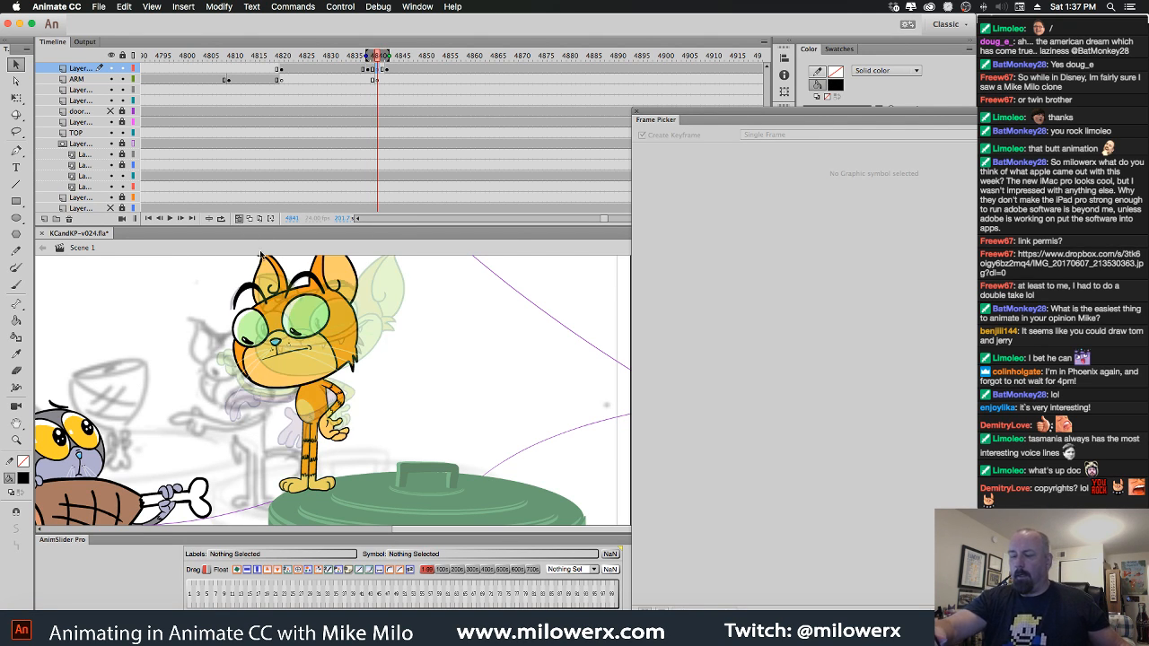
pyautogui.keyDown('super'); pyautogui.click(362, 333); pyautogui.keyUp('super')
pyautogui.moveTo(420, 373); pyautogui.dragTo(492, 318)
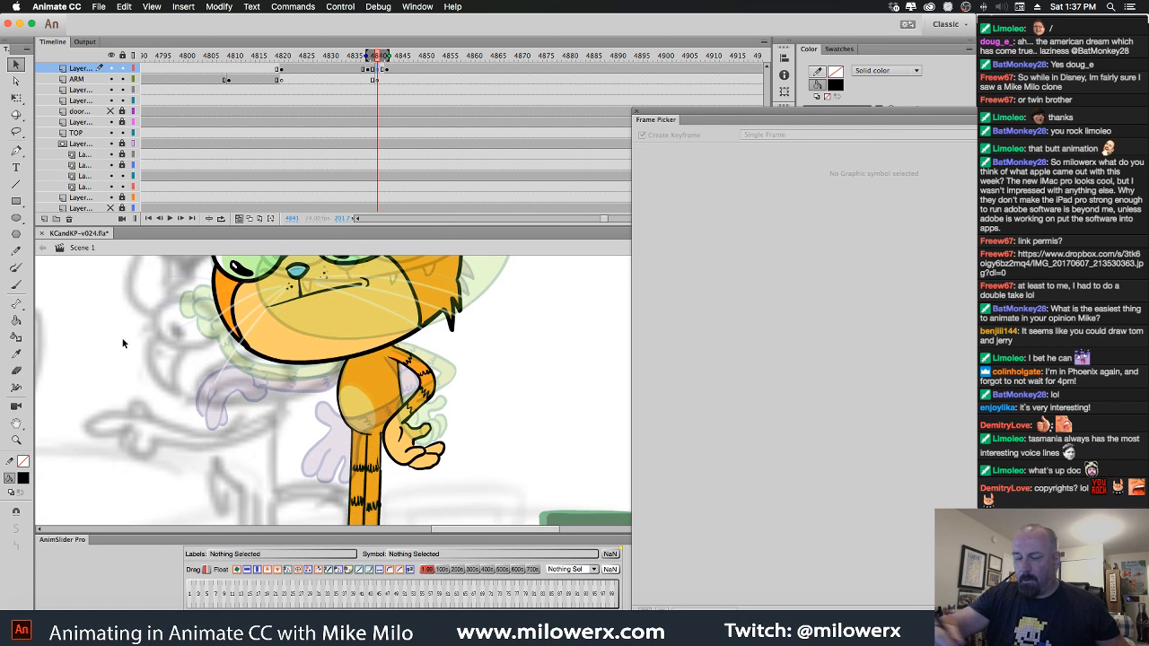
pyautogui.click(15, 285)
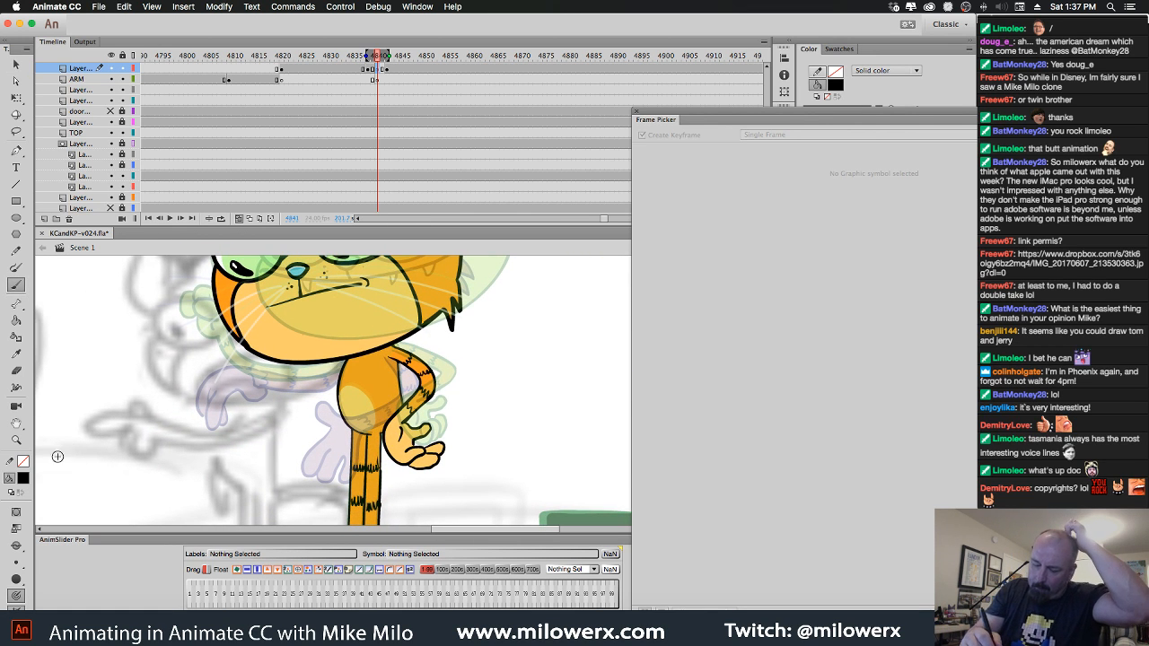
pyautogui.click(22, 478)
pyautogui.click(67, 386)
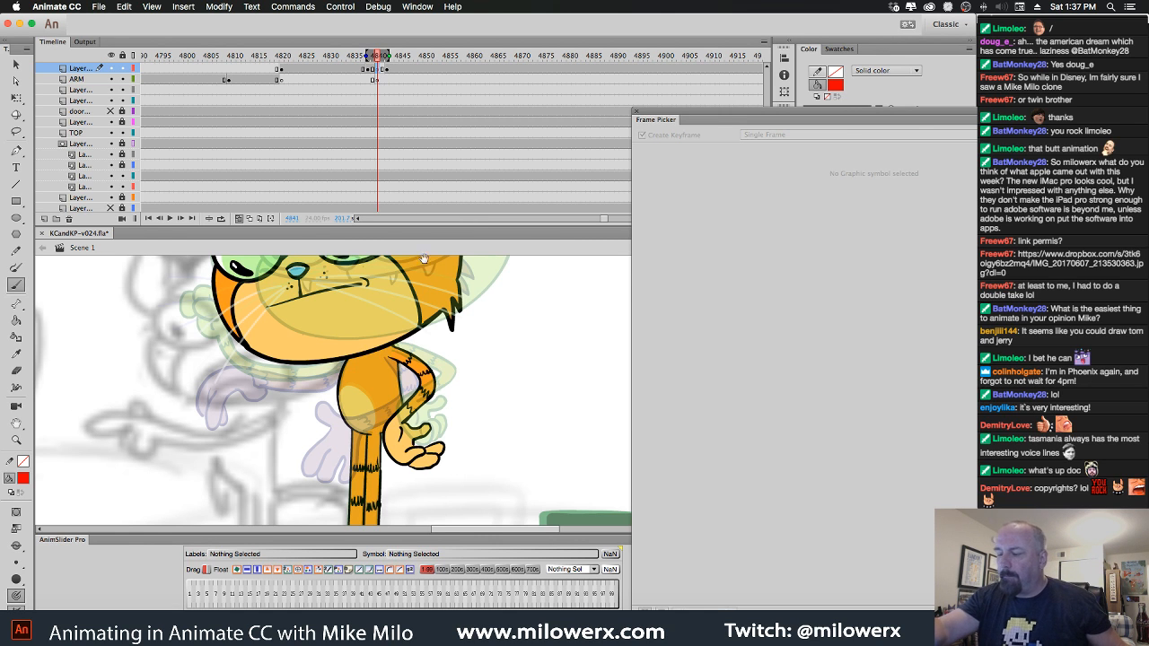
# Sketch the in-between hand and curved arm in red below the cat's head, using the onion-skinned poses as guides.
pyautogui.moveTo(489, 363)
pyautogui.mouseDown()
pyautogui.moveTo(505, 335)
pyautogui.moveTo(523, 404)
pyautogui.mouseUp()
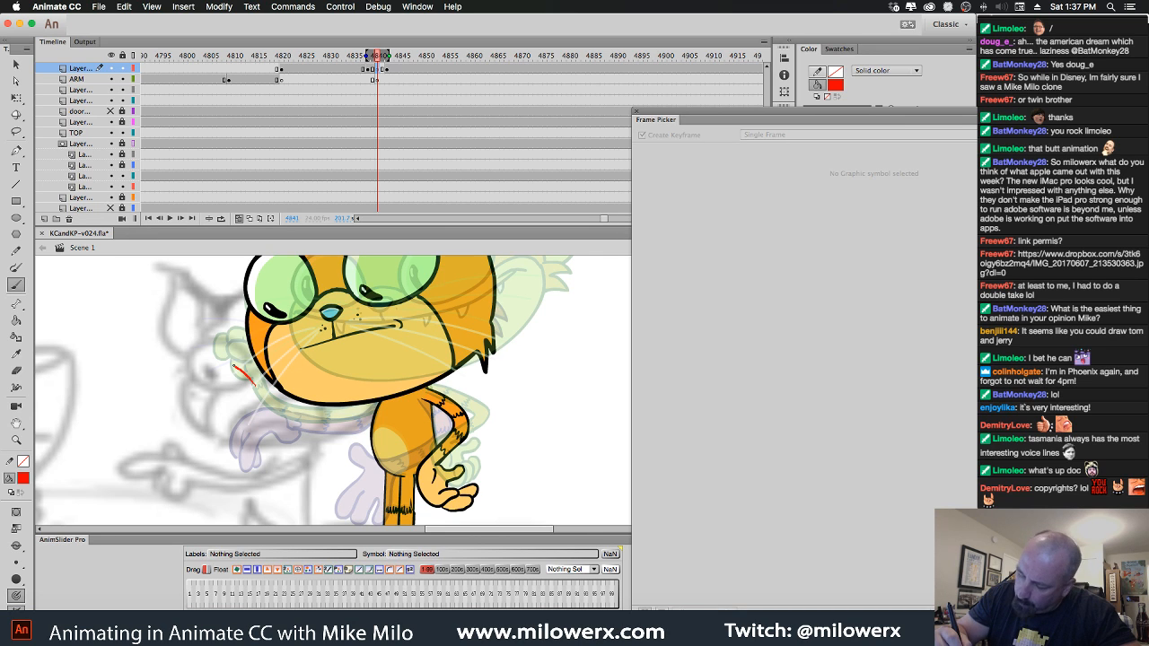
pyautogui.moveTo(203, 373)
pyautogui.mouseDown()
pyautogui.moveTo(233, 379)
pyautogui.moveTo(224, 389)
pyautogui.mouseUp()
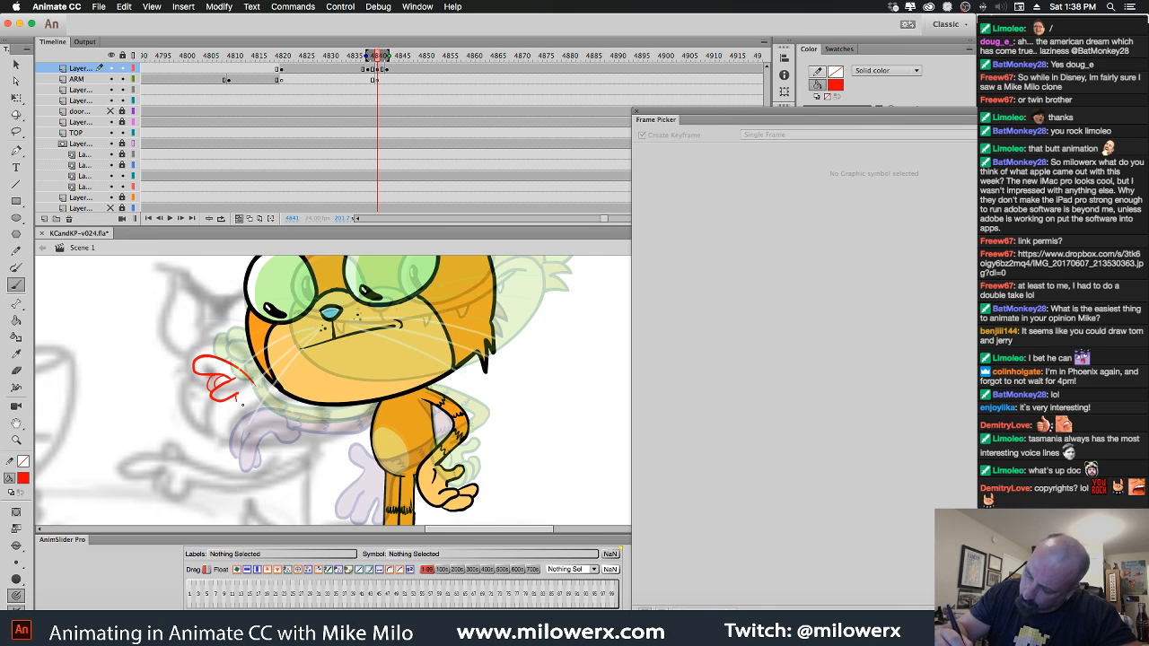
pyautogui.moveTo(376, 396); pyautogui.dragTo(354, 412)
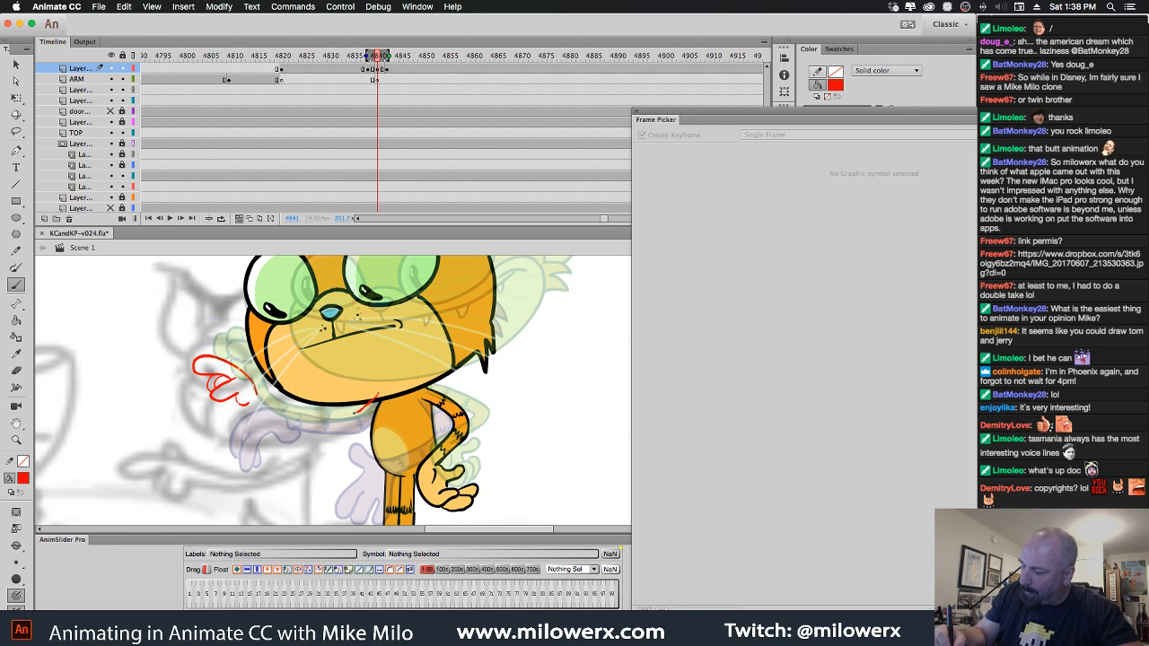
pyautogui.moveTo(266, 399); pyautogui.dragTo(258, 393)
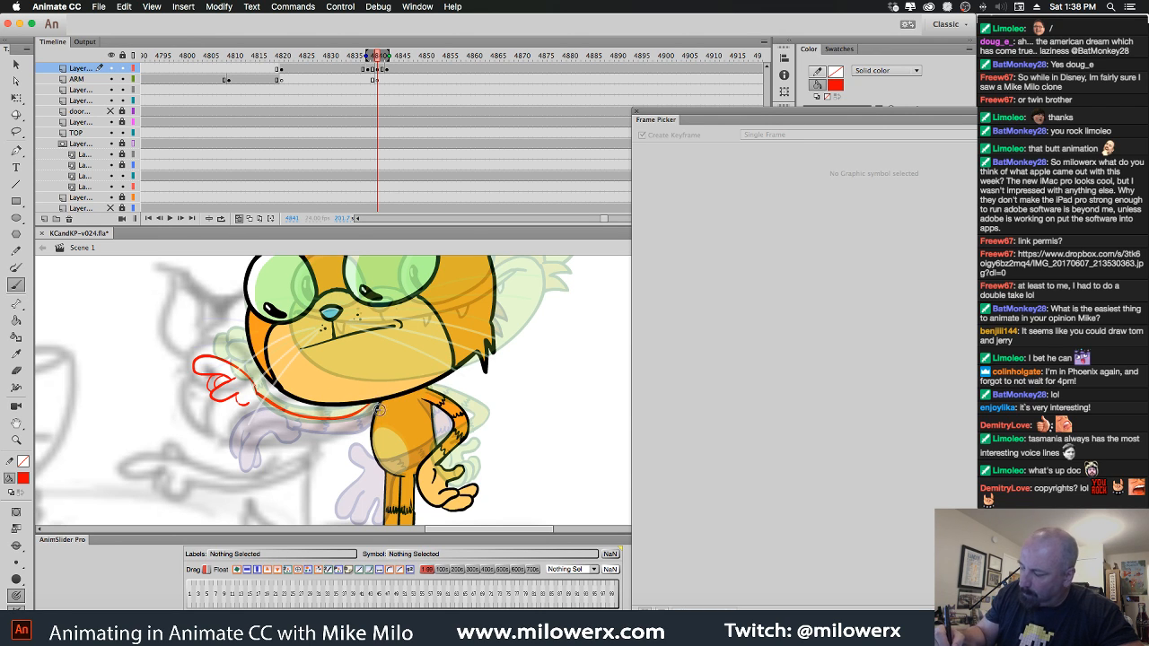
pyautogui.moveTo(345, 431); pyautogui.dragTo(286, 424)
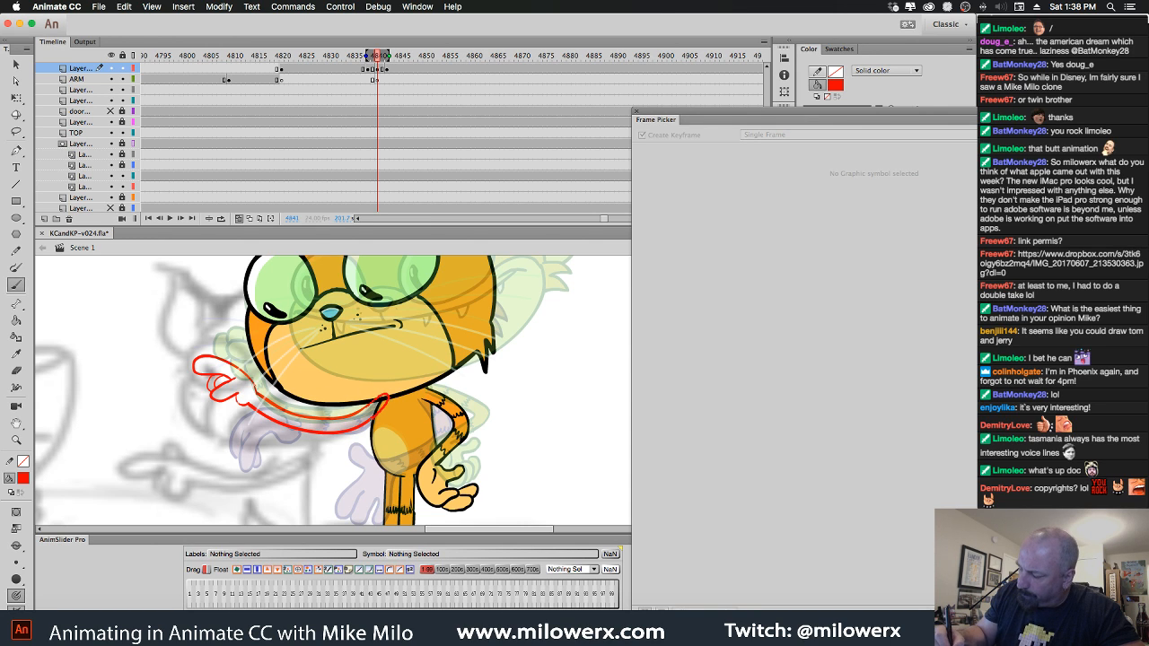
pyautogui.press('super+z')
pyautogui.moveTo(252, 406); pyautogui.dragTo(267, 397)
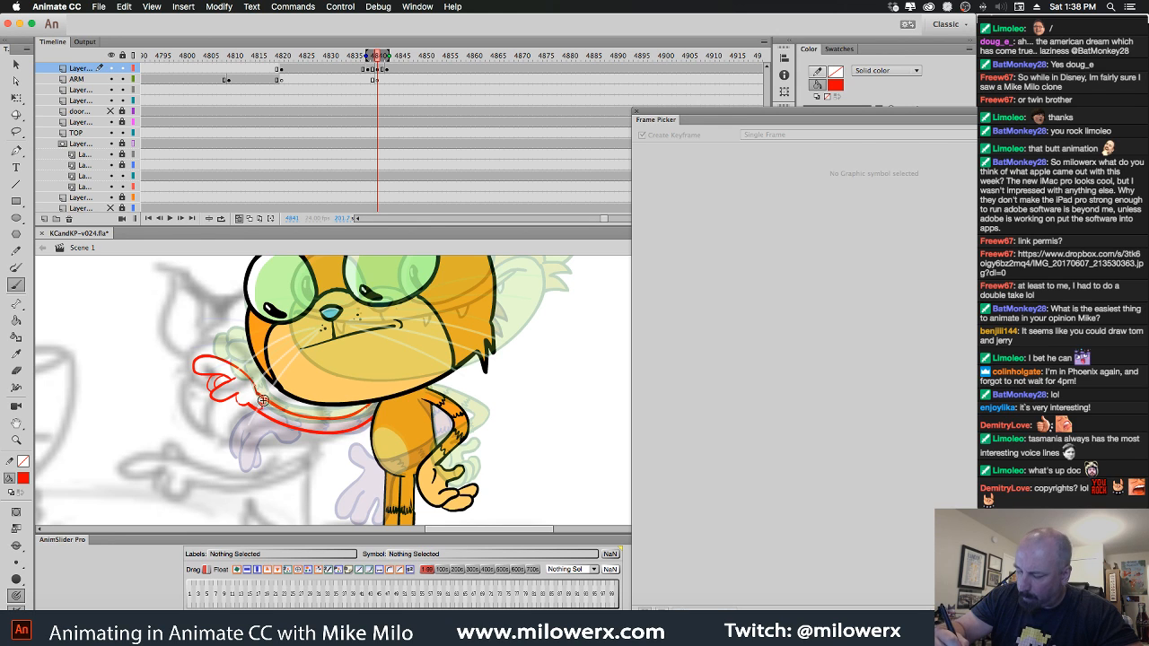
# Add a new layer above the red arm sketch and insert a blank keyframe on it at frame 4841.
pyautogui.click(378, 69)
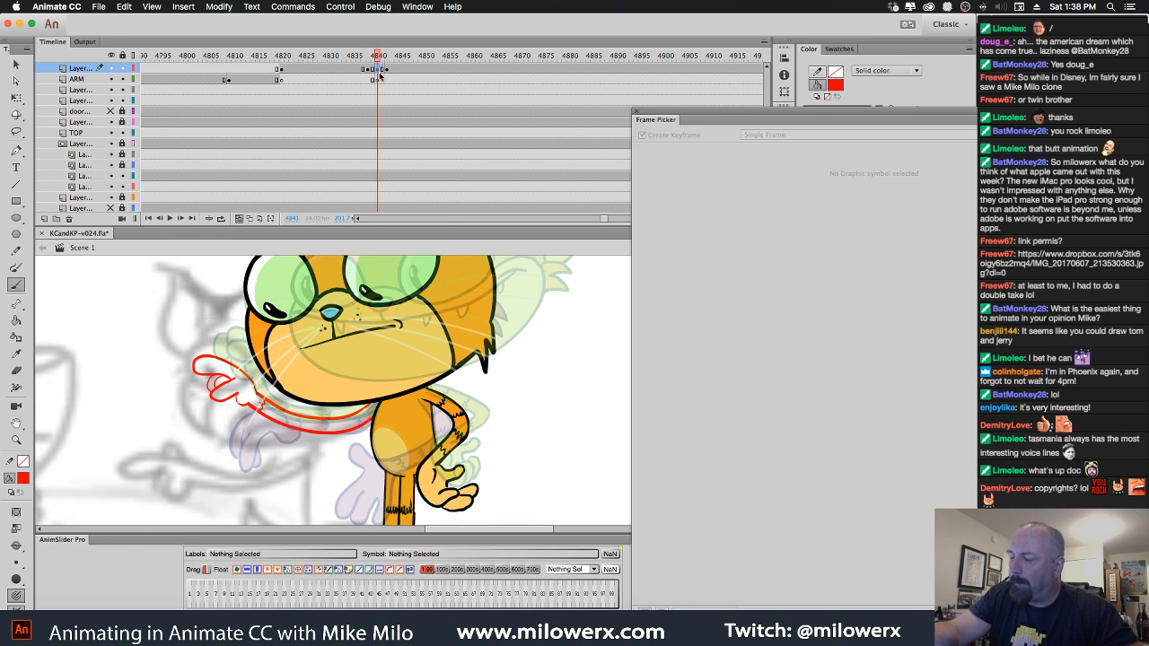
pyautogui.moveTo(665, 124); pyautogui.dragTo(686, 257)
pyautogui.moveTo(768, 189); pyautogui.dragTo(624, 190)
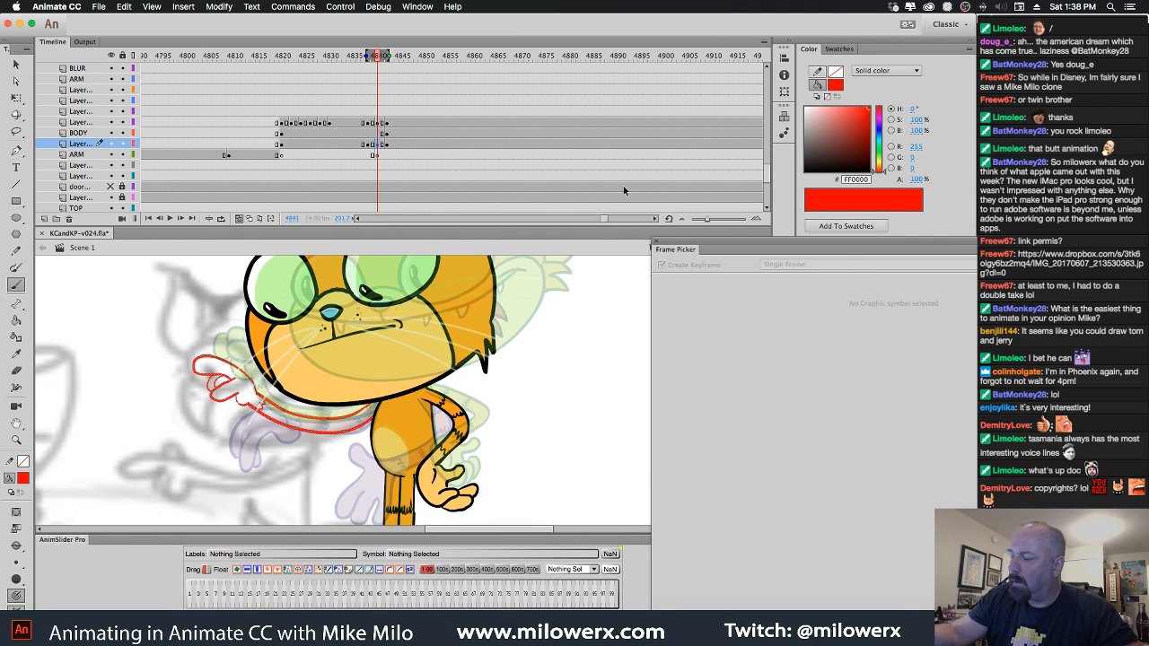
pyautogui.click(44, 219)
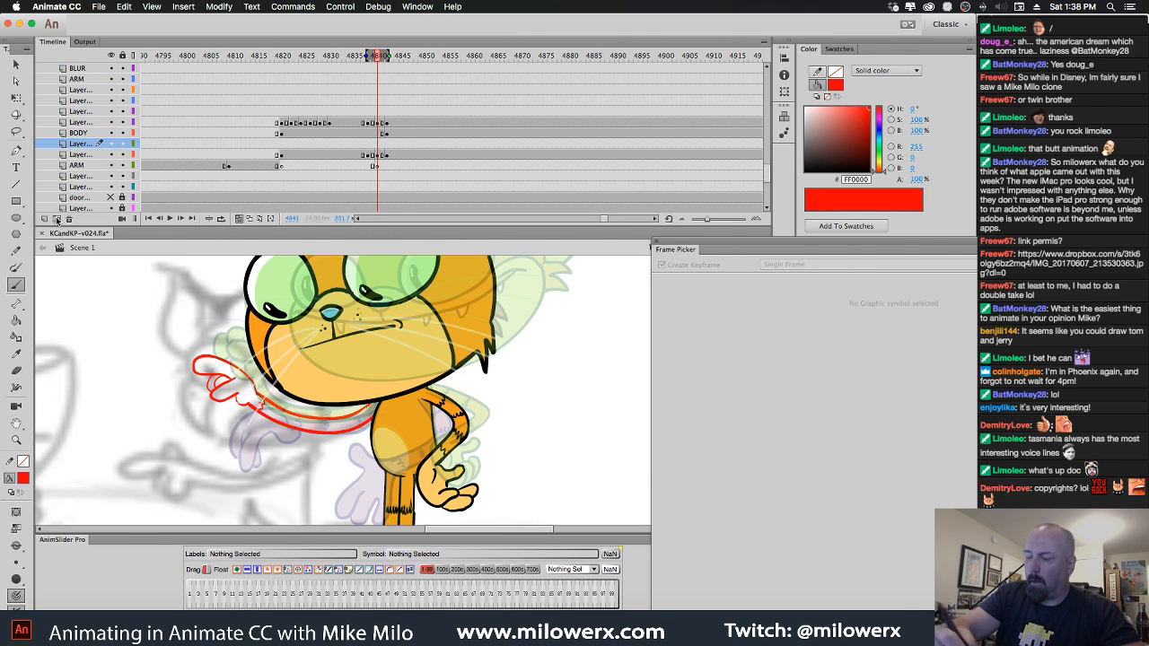
pyautogui.click(379, 145)
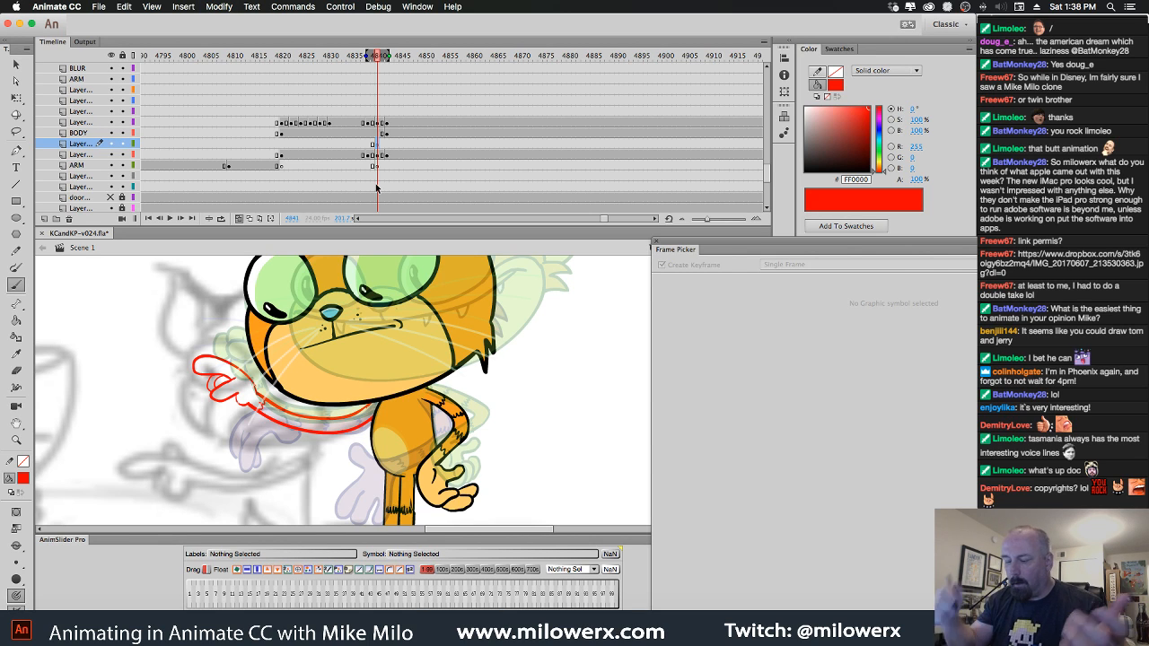
# Ink the cat's hand and arm over the red sketch with a black (#000000) brush fill on the new layer.
pyautogui.click(22, 478)
pyautogui.click(56, 336)
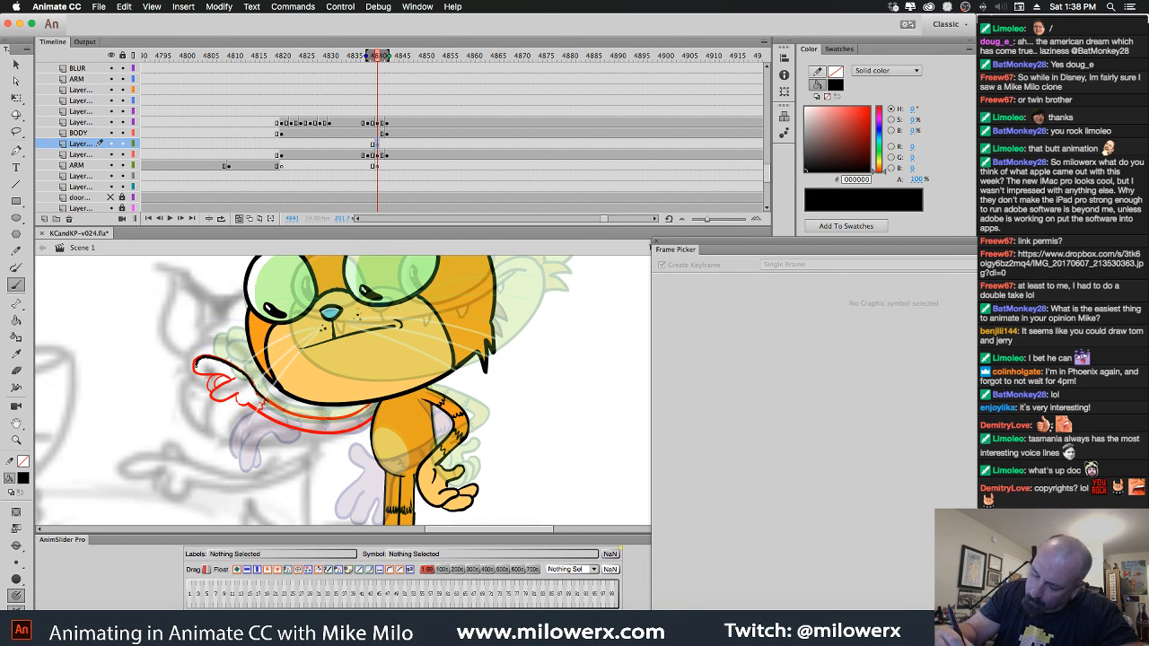
pyautogui.moveTo(223, 374)
pyautogui.mouseDown()
pyautogui.moveTo(235, 379)
pyautogui.moveTo(212, 390)
pyautogui.moveTo(250, 408)
pyautogui.mouseUp()
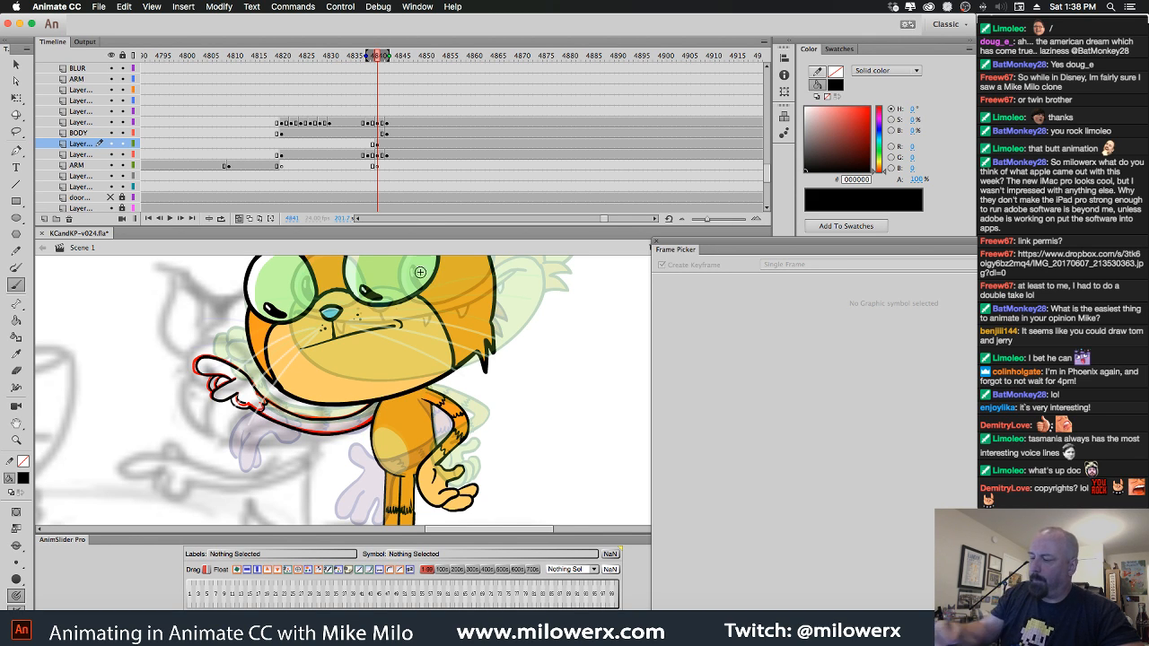
# Move the inked arm keyframe at frame 4841 down onto the sketch layer, replacing the red rough.
pyautogui.click(378, 156)
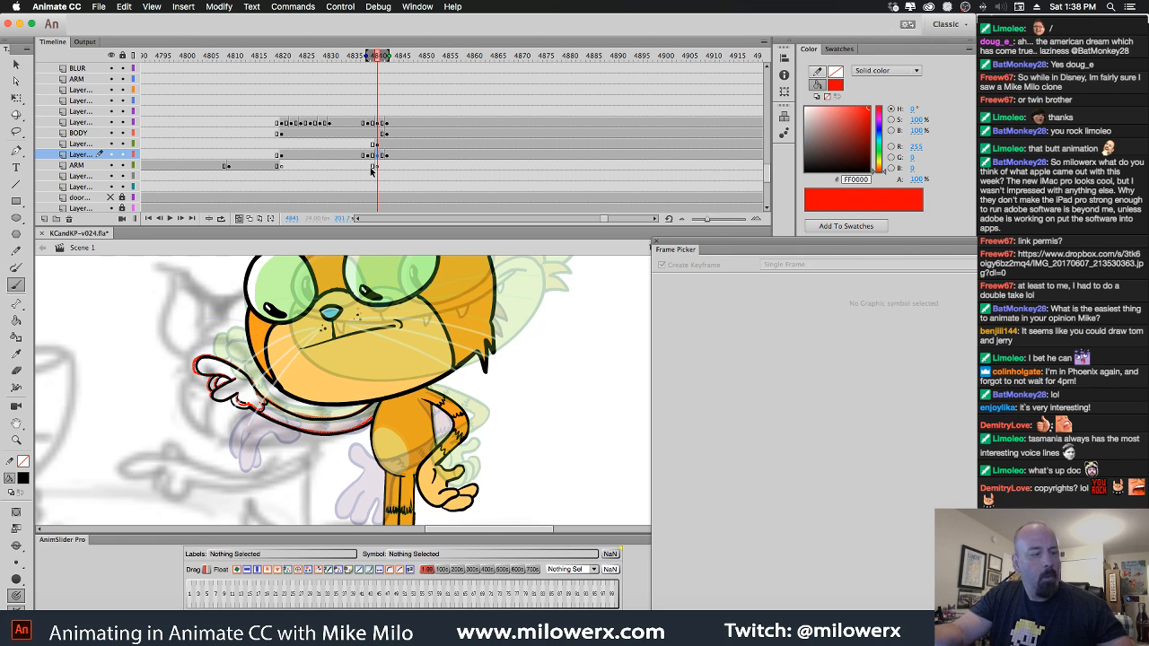
pyautogui.click(379, 144)
pyautogui.moveTo(379, 145); pyautogui.dragTo(379, 156)
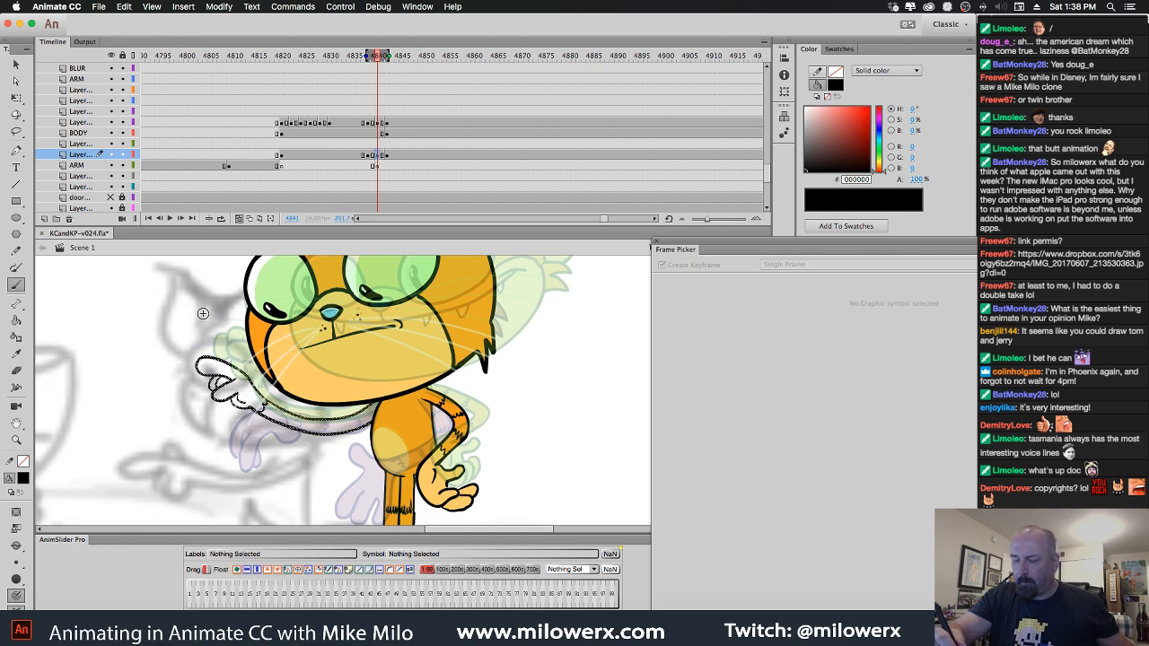
# Fill the in-between hand with light orange (#FFCC66) and its curved arm with orange (#FF9900).
pyautogui.press('Escape')
pyautogui.click(23, 478)
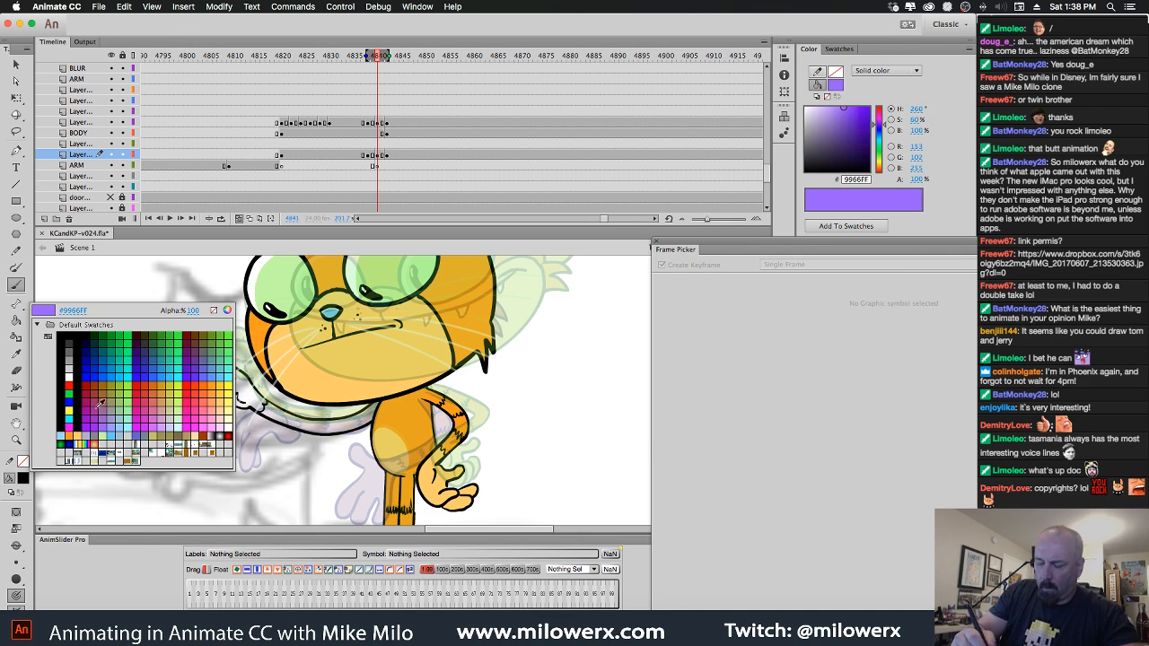
pyautogui.click(74, 436)
pyautogui.click(16, 322)
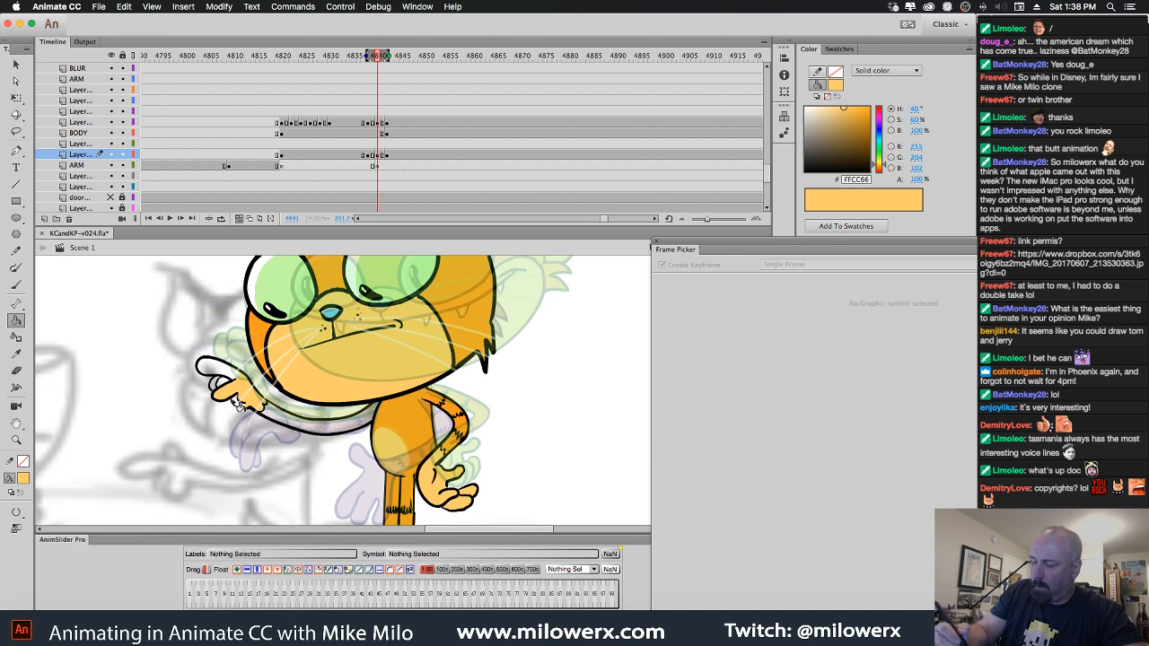
pyautogui.click(214, 375)
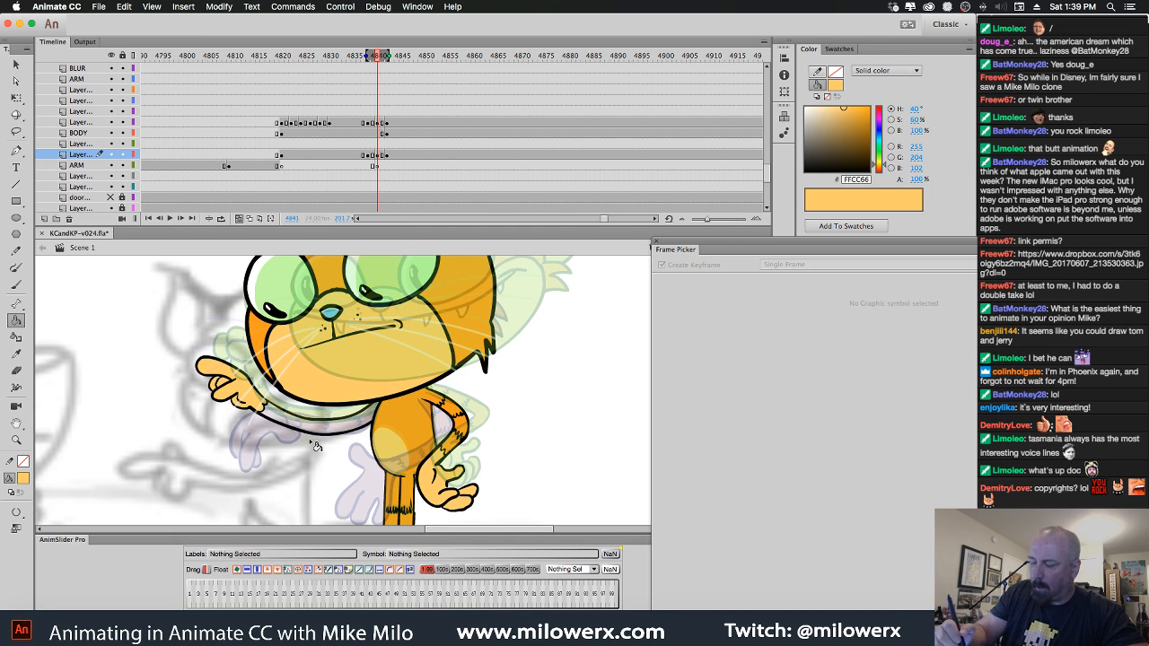
pyautogui.click(23, 478)
pyautogui.click(77, 435)
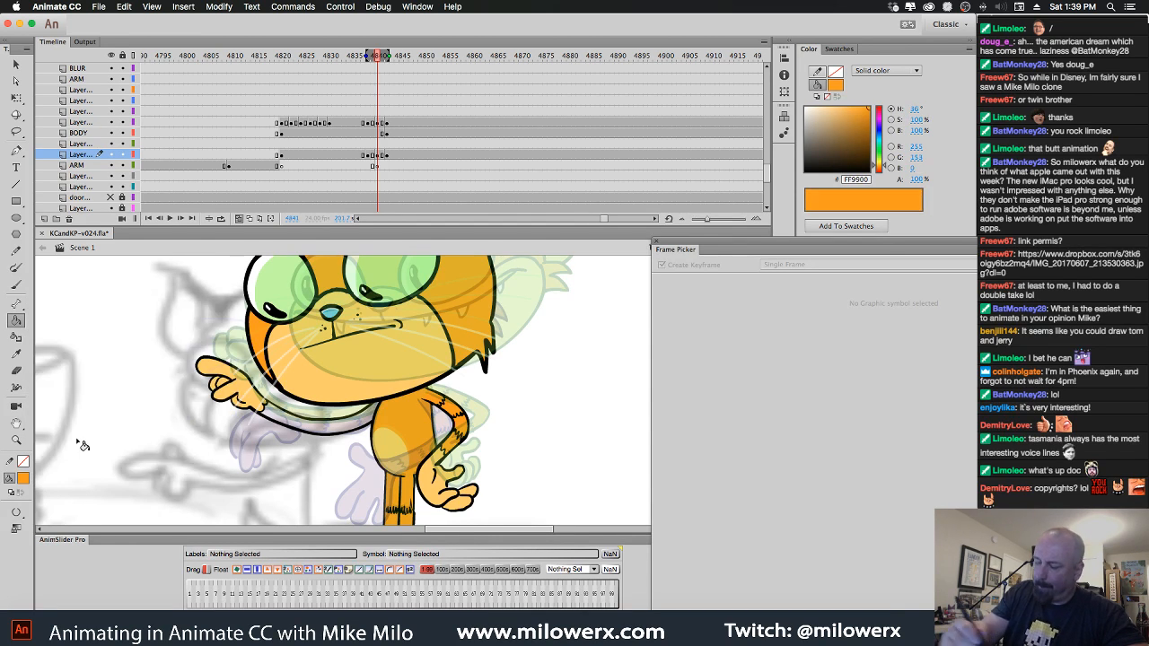
pyautogui.click(325, 436)
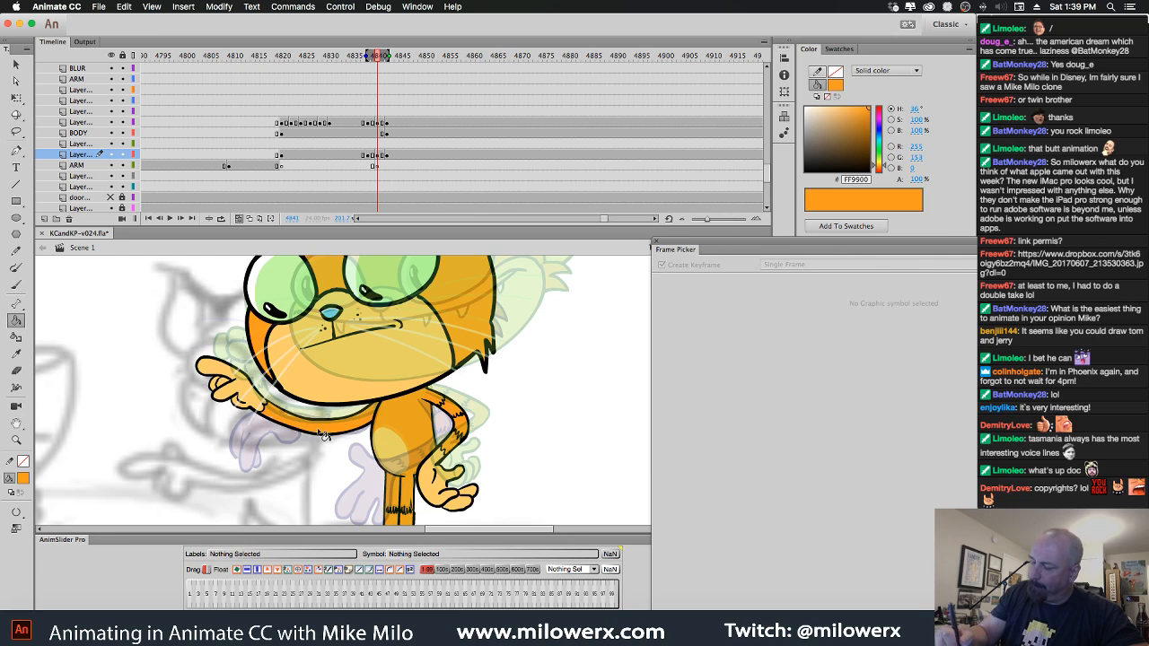
# Brush black (#000000) fur stripes along the curved arm, and scrub the frames without onion skinning to check the drawing.
pyautogui.click(16, 286)
pyautogui.click(24, 480)
pyautogui.click(67, 389)
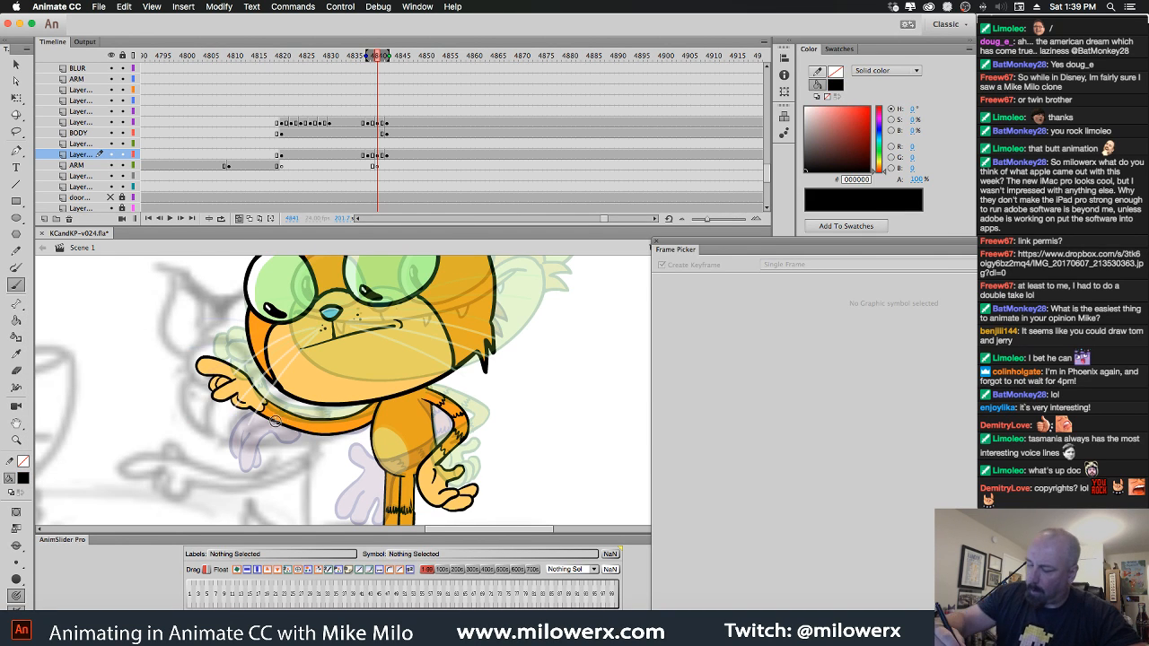
pyautogui.moveTo(288, 420)
pyautogui.mouseDown()
pyautogui.moveTo(331, 435)
pyautogui.moveTo(370, 432)
pyautogui.mouseUp()
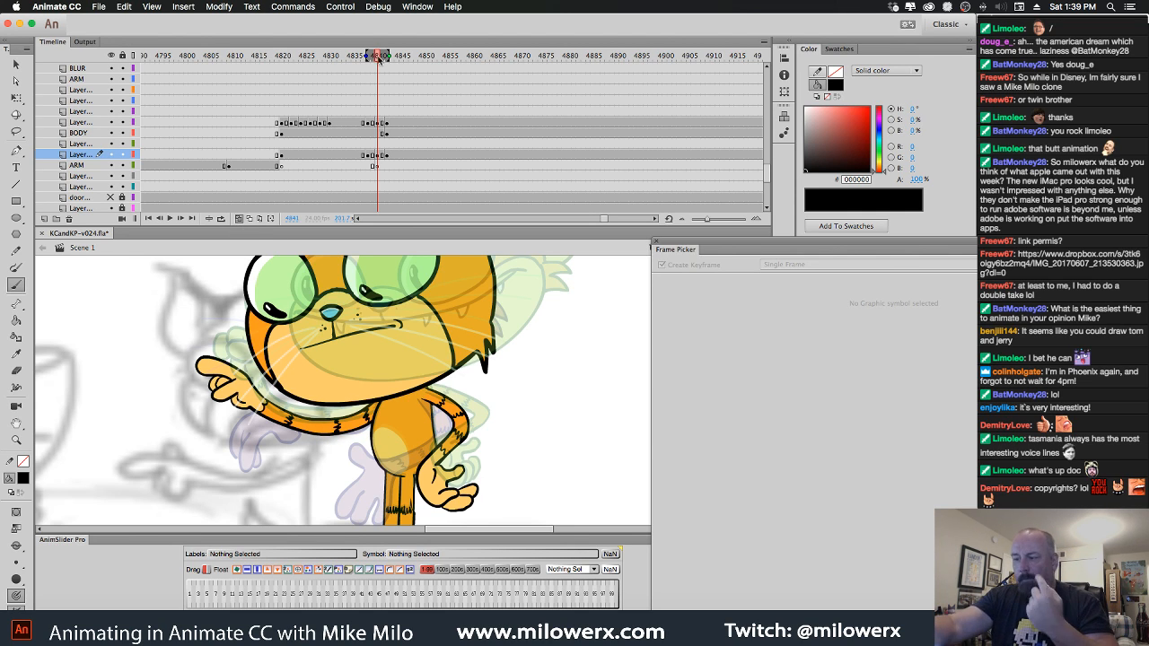
pyautogui.click(239, 218)
pyautogui.moveTo(379, 94); pyautogui.dragTo(377, 129)
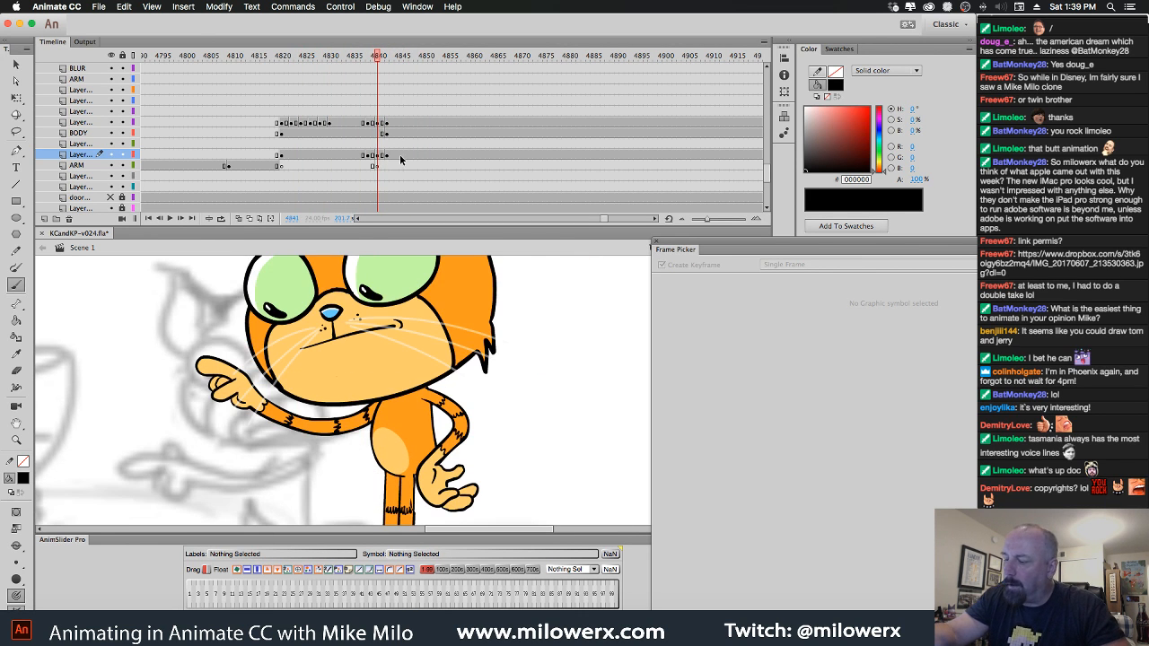
# Insert a keyframe at frame 4845 on the layer of the cat's hand-on-hip arm, with onion skinning on.
pyautogui.press('v')
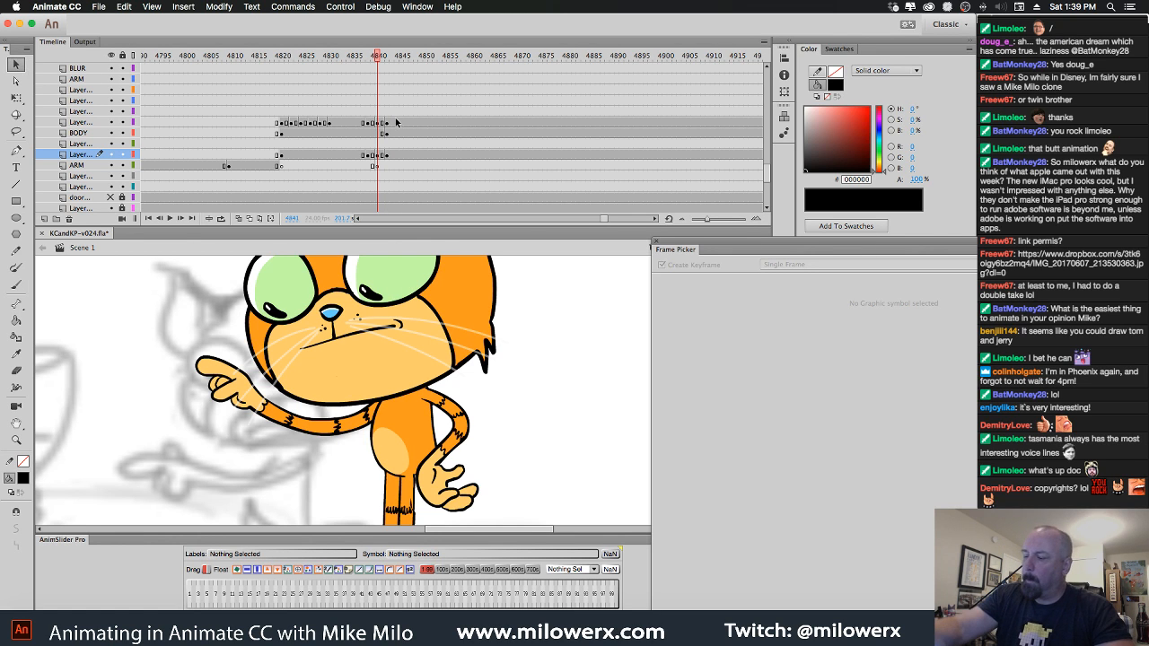
pyautogui.click(386, 122)
pyautogui.click(239, 218)
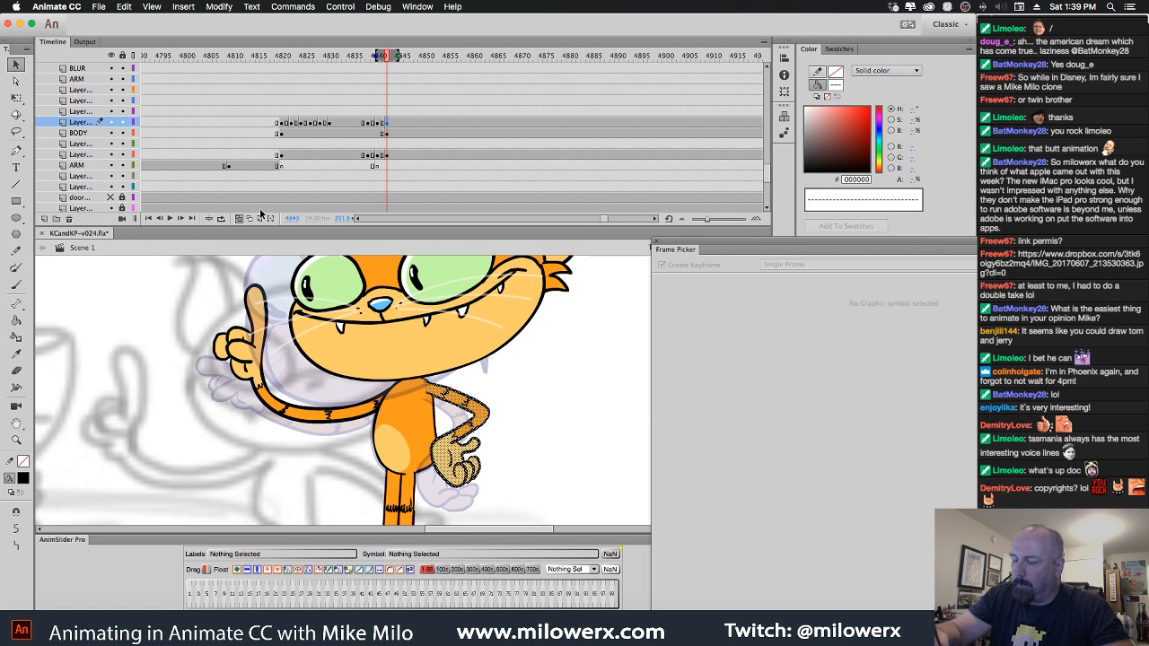
pyautogui.click(397, 123)
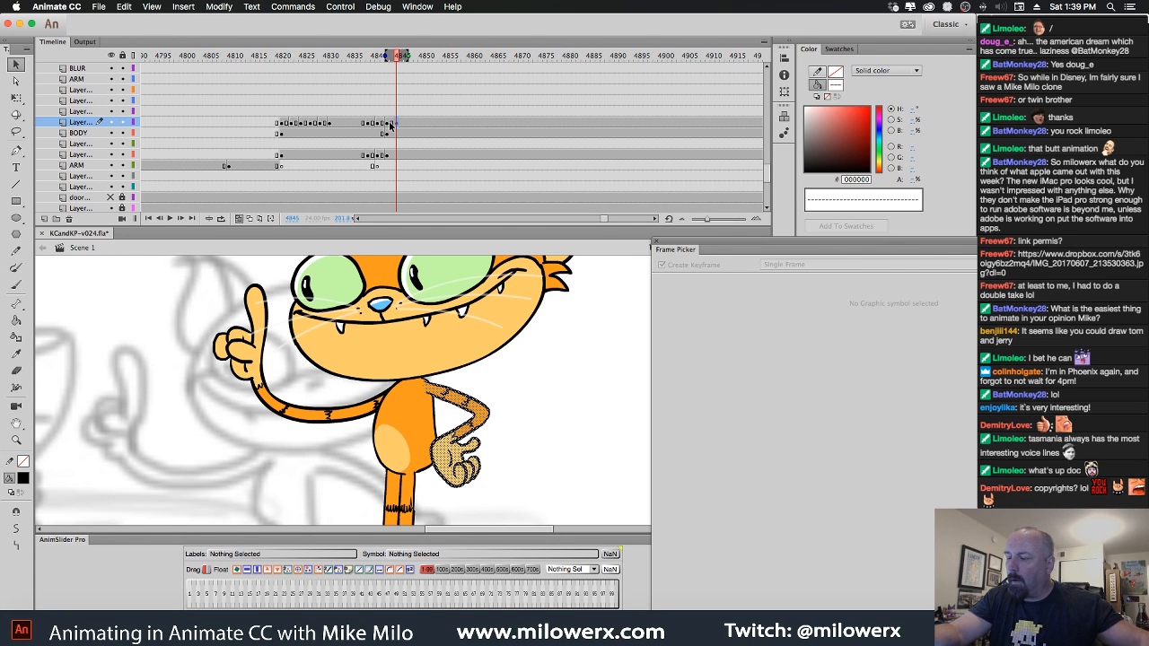
pyautogui.click(390, 141)
# Shift the cat's frowning head at frame 4841 slightly right and up, towards the smiling pose.
pyautogui.press(',')
pyautogui.press(',')
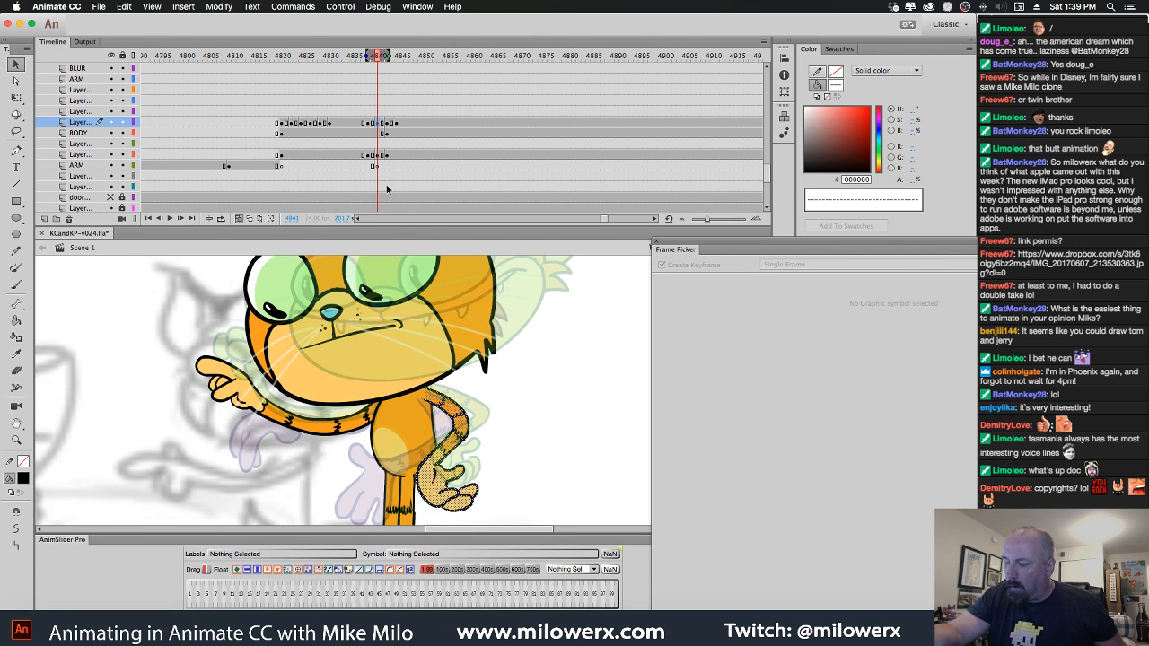
pyautogui.click(438, 292)
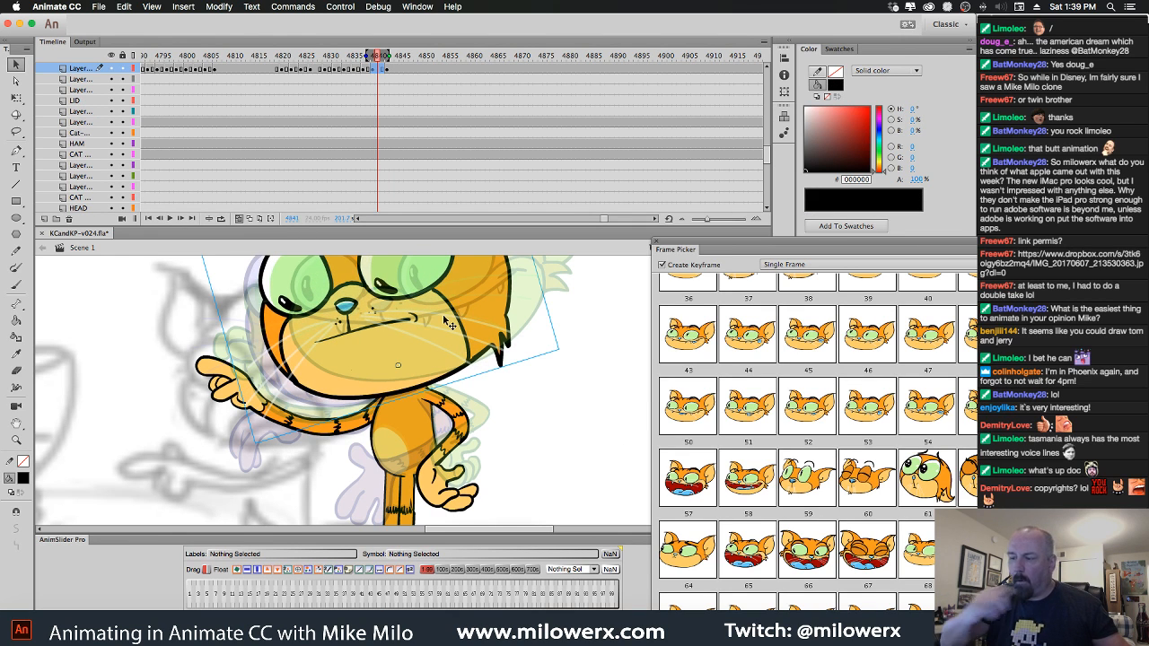
# Step back and forth between frames 4838 and 4843 without onion skinning to examine the pose change.
pyautogui.click(386, 75)
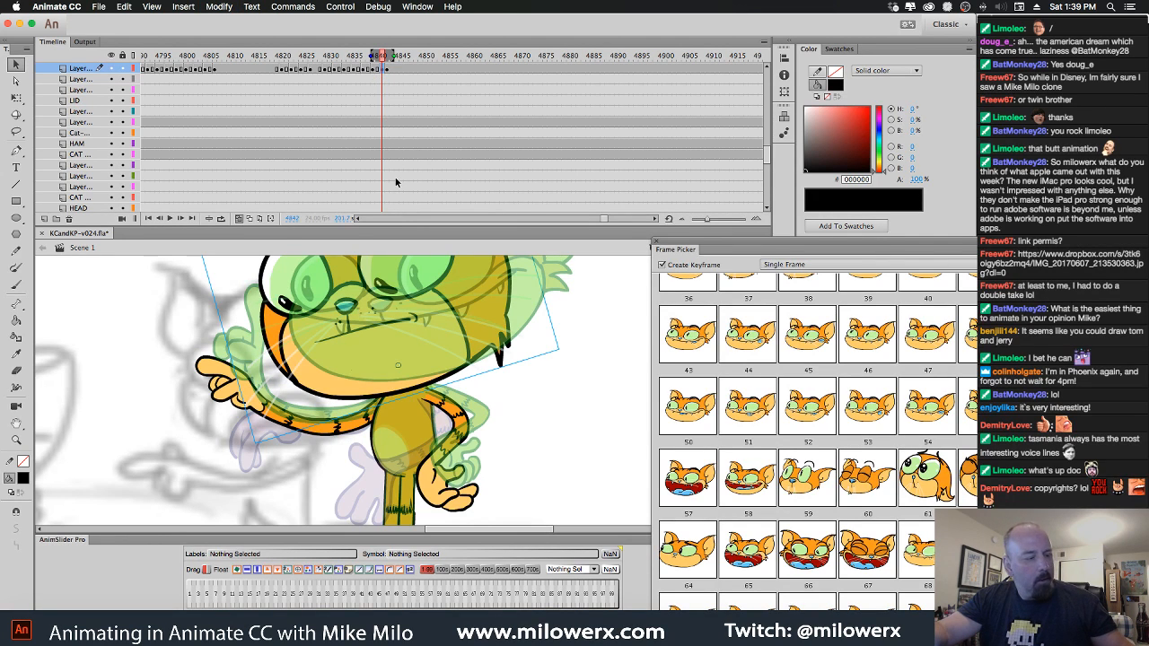
pyautogui.press(',')
pyautogui.press(',')
pyautogui.press(',')
pyautogui.press(',')
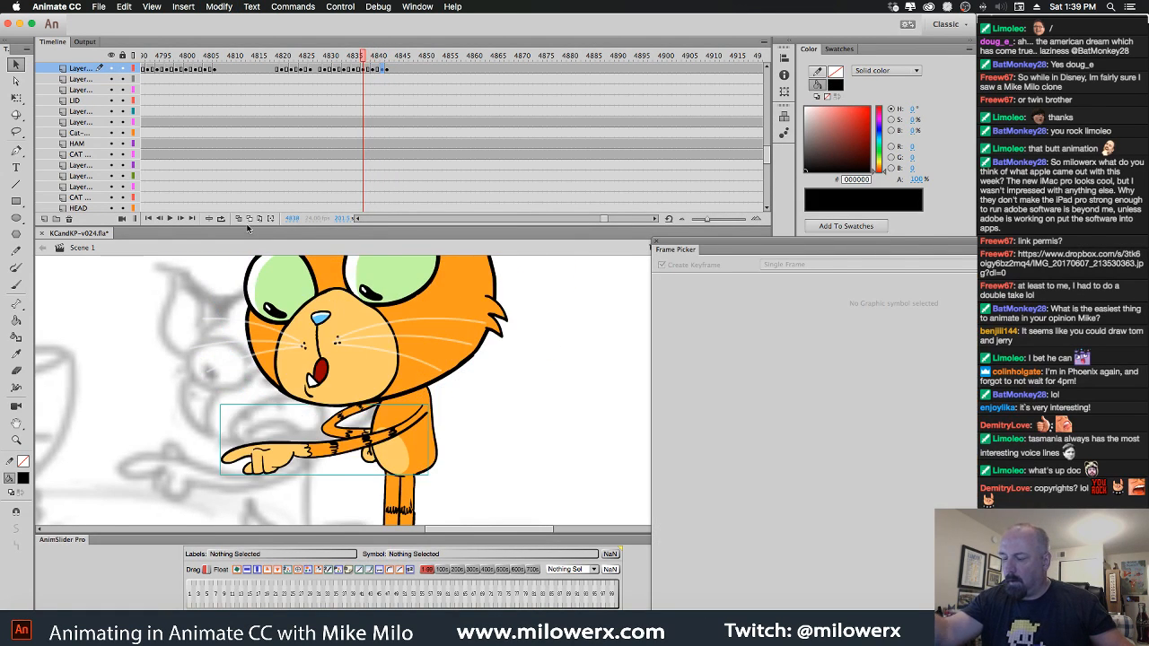
pyautogui.press('.')
pyautogui.press('.')
pyautogui.press('.')
pyautogui.press('.')
pyautogui.press('.')
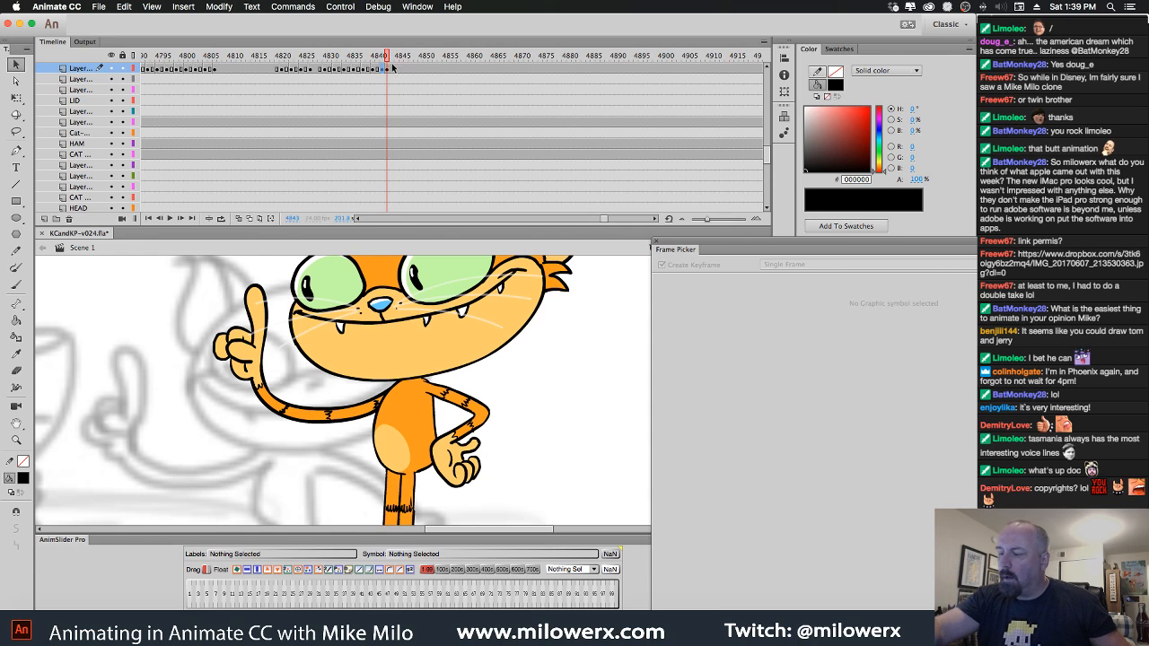
# Delay the smiling head keyframe by one frame to frame 4844, and flip through the neighbouring frames to check the timing.
pyautogui.click(390, 72)
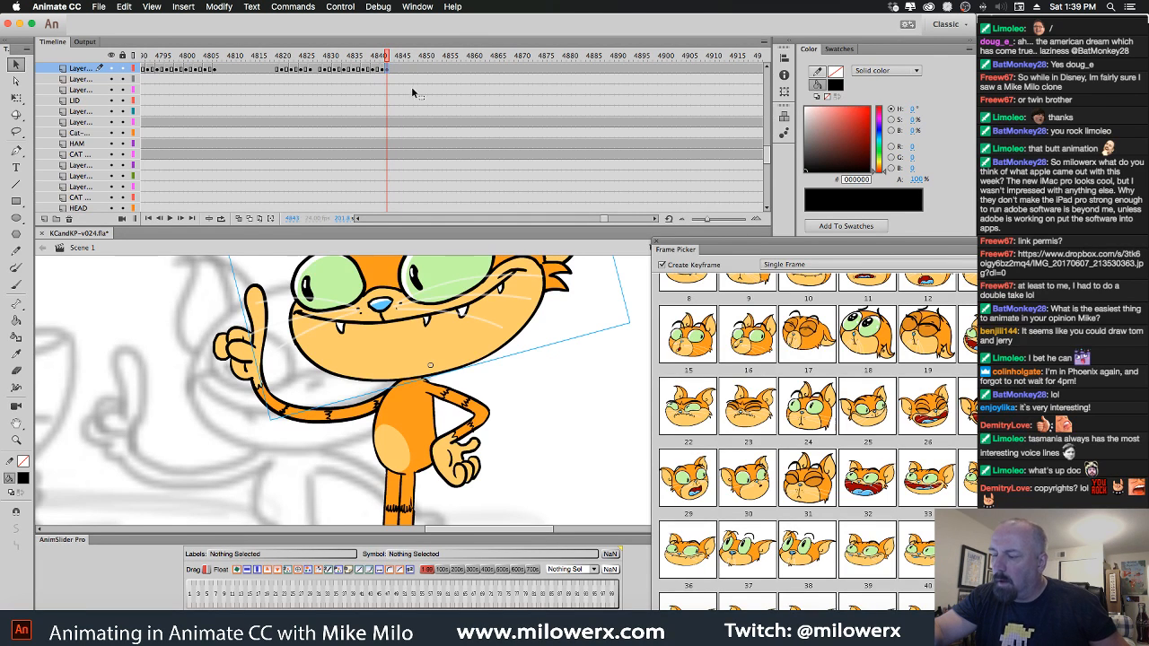
pyautogui.press('.')
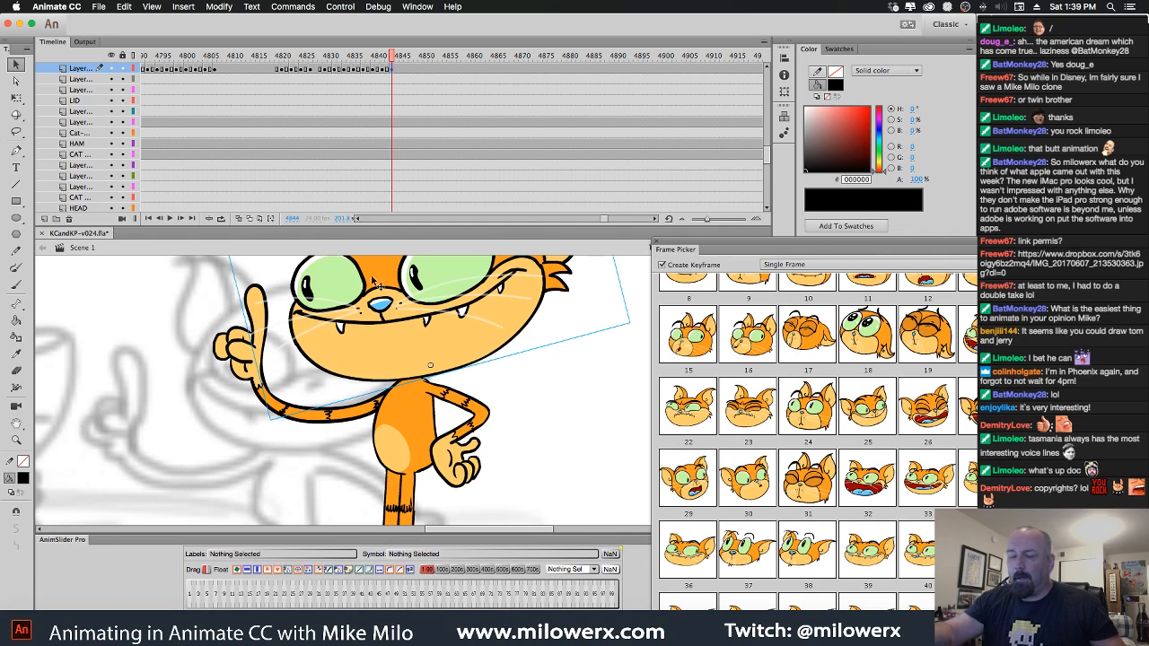
pyautogui.click(17, 99)
pyautogui.moveTo(534, 354); pyautogui.dragTo(475, 378)
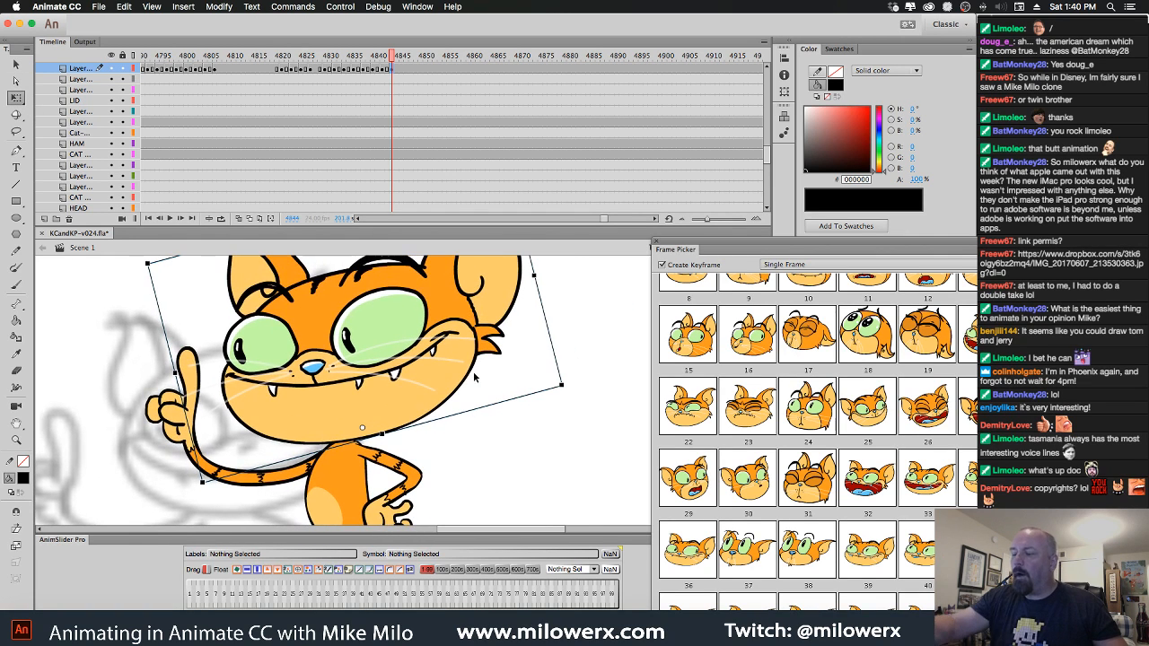
pyautogui.press(',')
pyautogui.press(',')
pyautogui.press('.')
pyautogui.press('.')
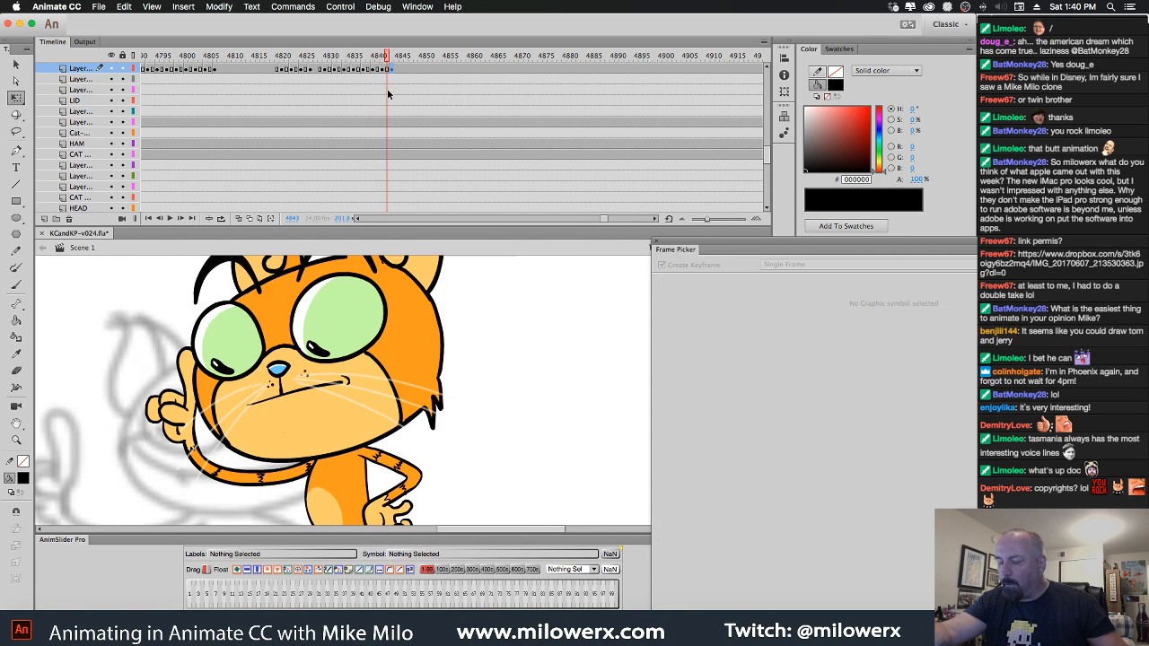
pyautogui.click(386, 70)
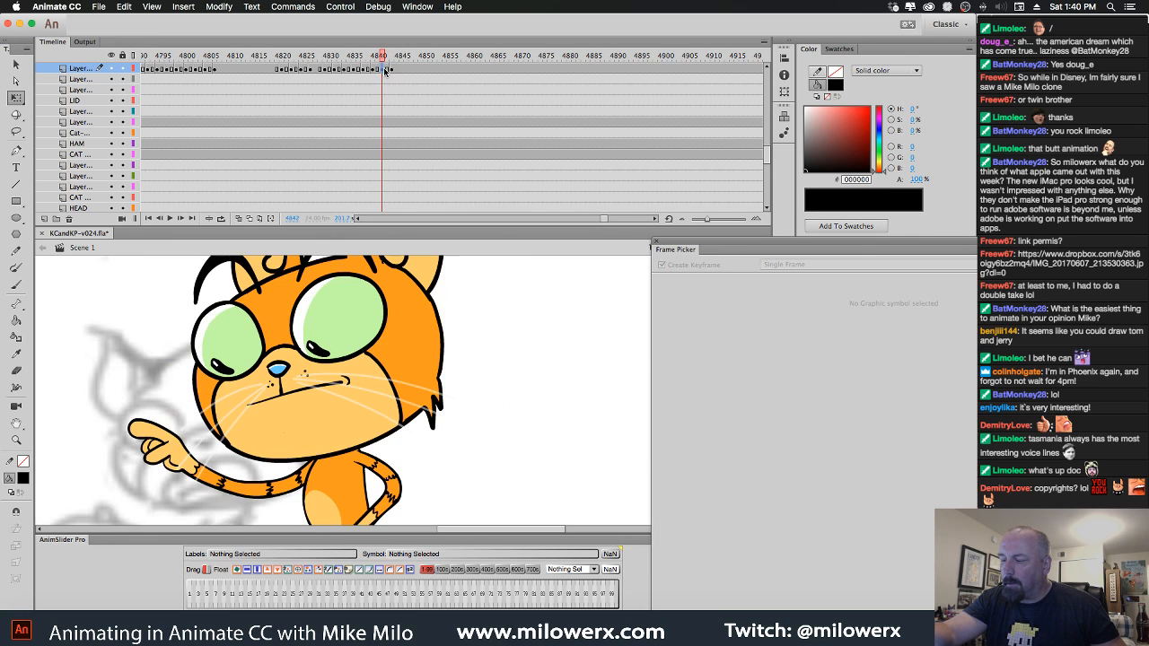
# Rotate the smiling head at frame 4844 slightly clockwise with Free Transform, using onion skinning as a guide.
pyautogui.click(393, 71)
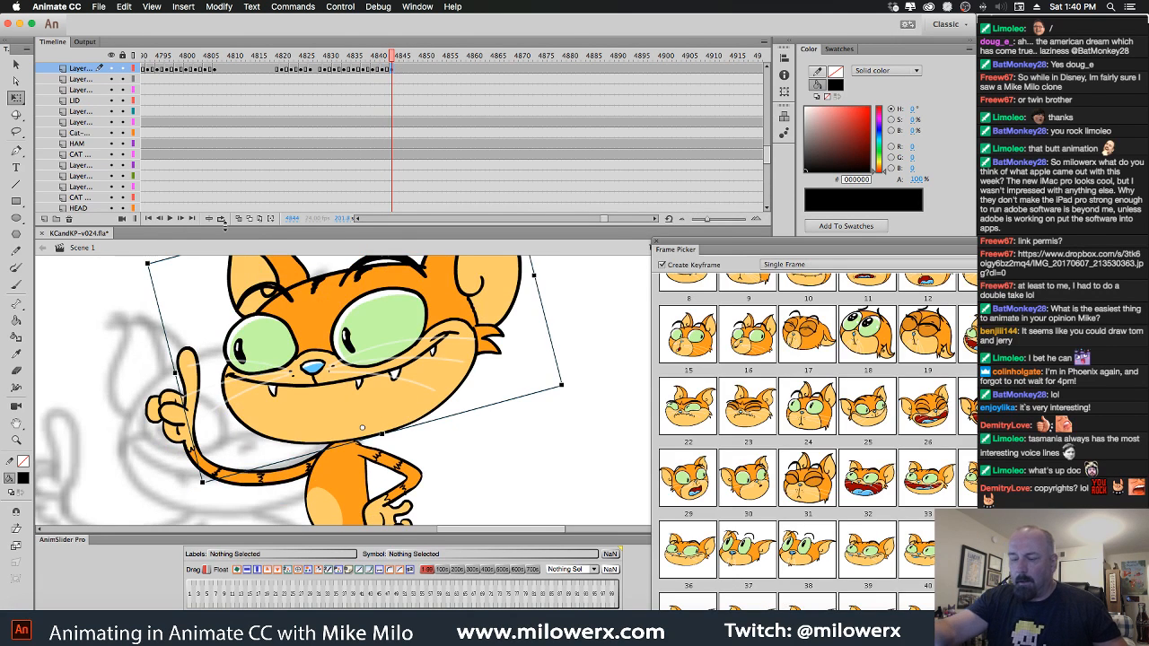
pyautogui.click(238, 218)
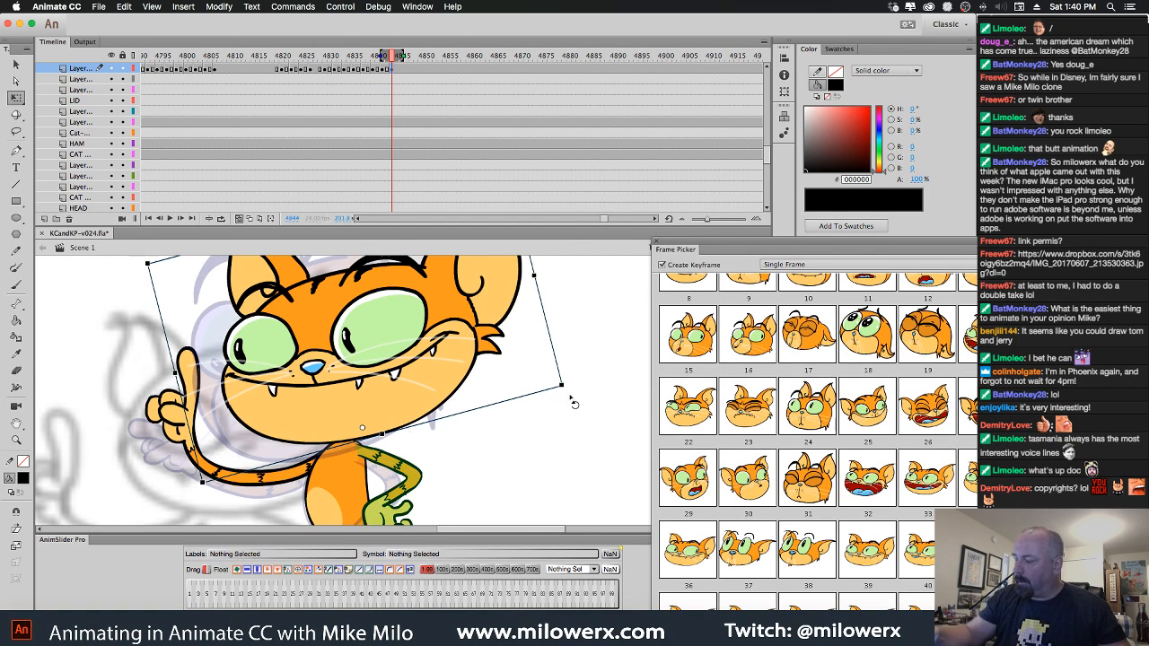
pyautogui.moveTo(574, 399); pyautogui.dragTo(572, 405)
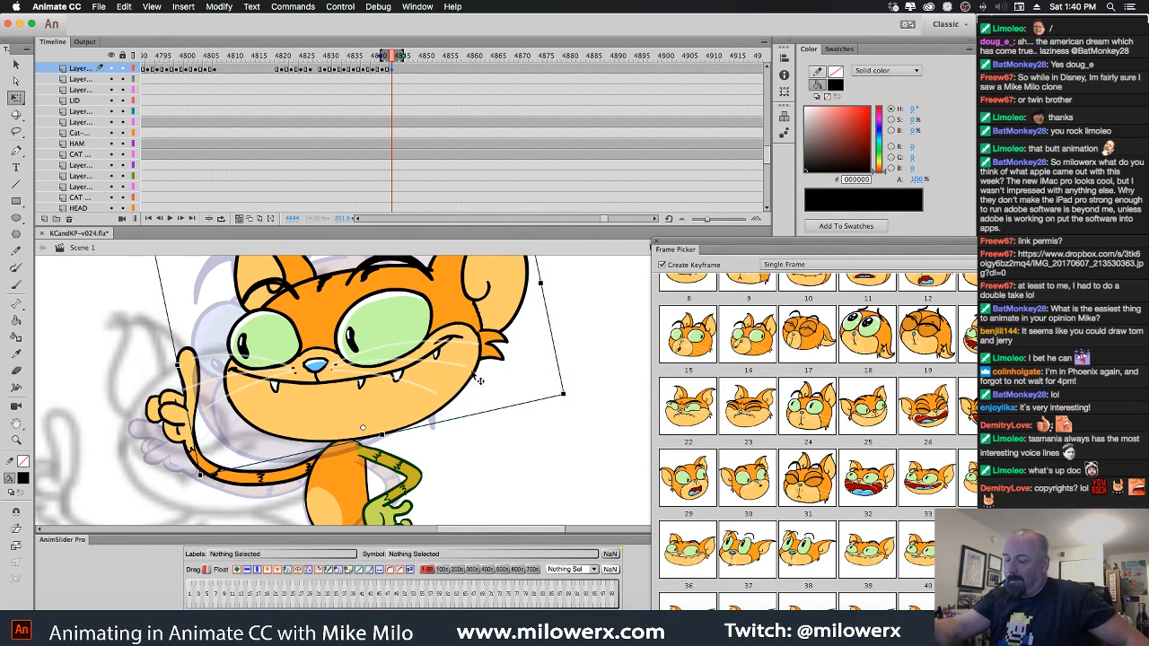
pyautogui.moveTo(572, 402); pyautogui.dragTo(562, 402)
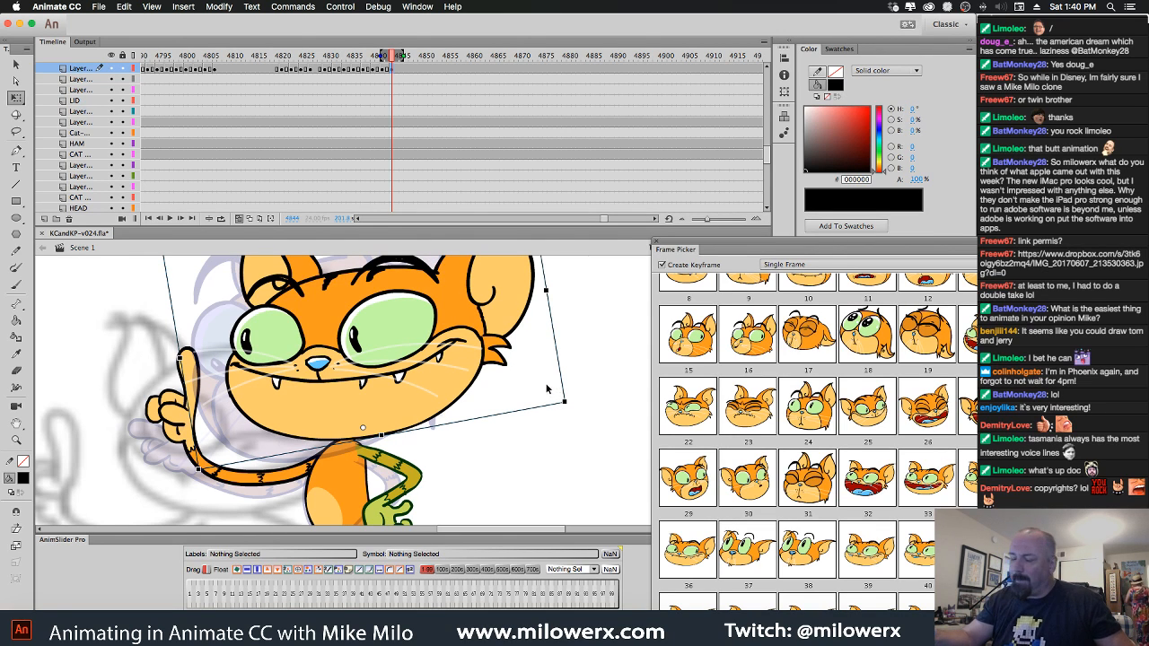
# Add a head keyframe at frame 4846, rotating the head a little further clockwise and nudging it slightly right.
pyautogui.click(402, 72)
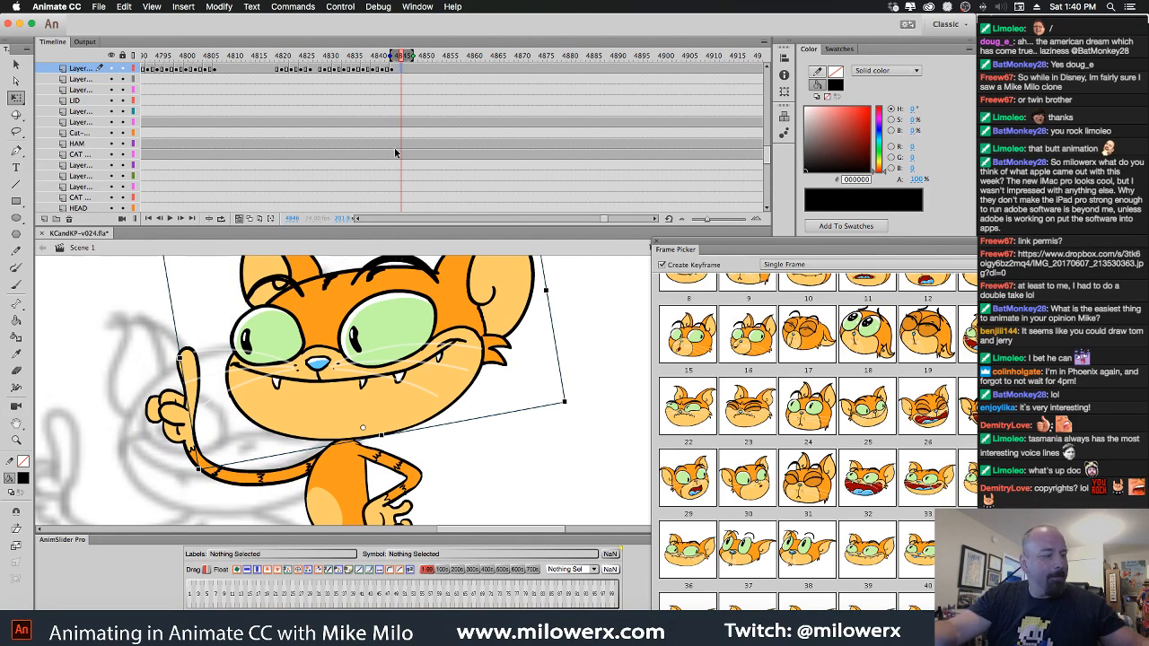
pyautogui.moveTo(572, 404); pyautogui.dragTo(544, 406)
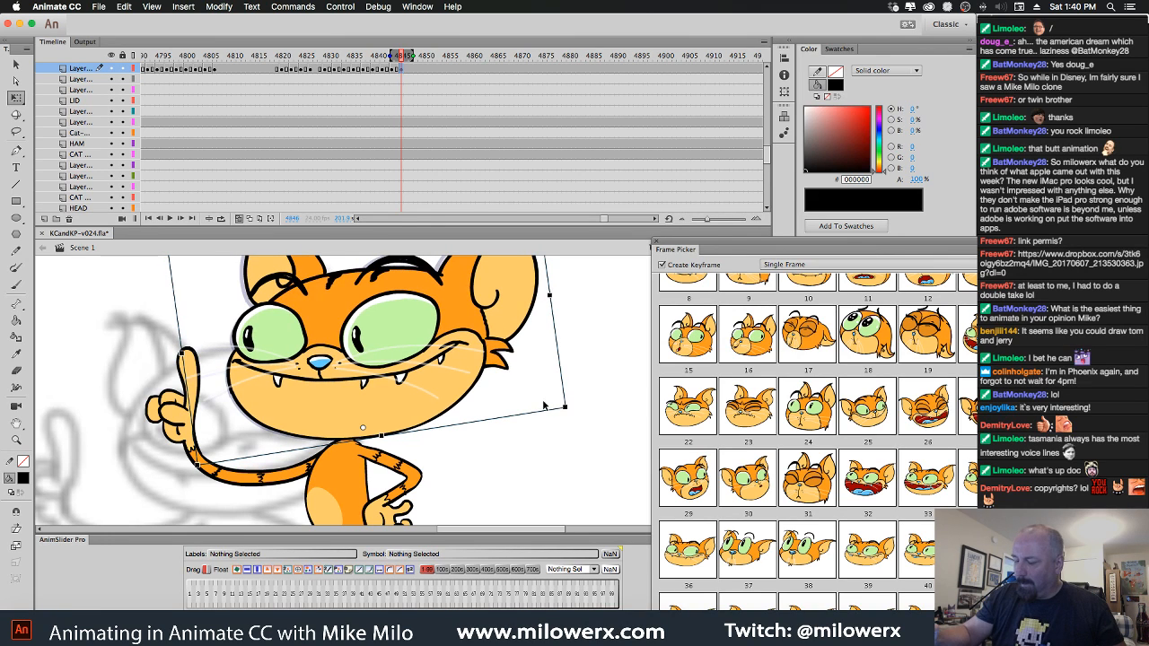
pyautogui.moveTo(427, 388); pyautogui.dragTo(431, 390)
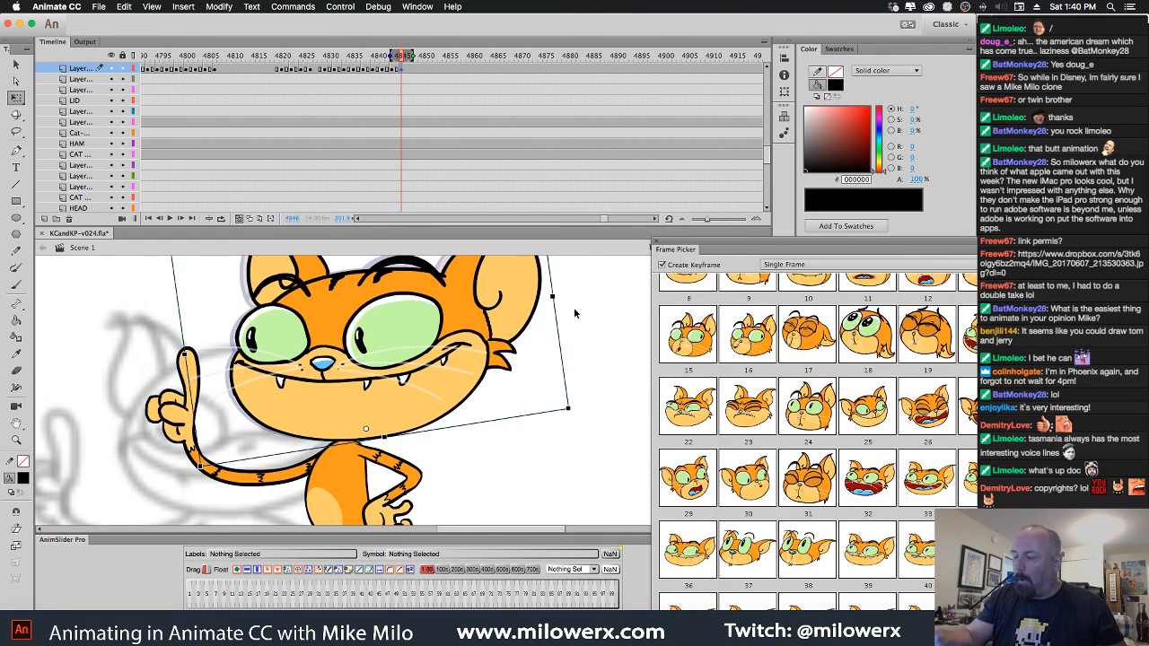
pyautogui.click(574, 308)
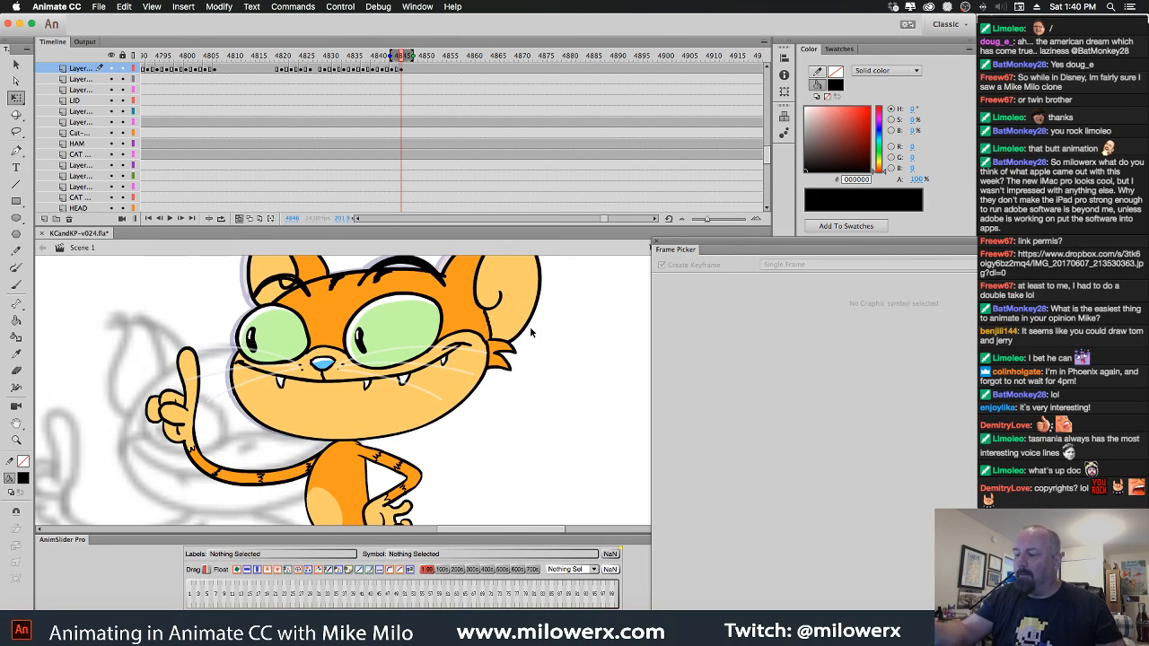
# Add a keyframe for the raised arm at frame 4845 and rotate the arm slightly clockwise around the shoulder.
pyautogui.click(239, 219)
pyautogui.moveTo(400, 59)
pyautogui.mouseDown()
pyautogui.moveTo(352, 67)
pyautogui.moveTo(418, 85)
pyautogui.moveTo(366, 94)
pyautogui.moveTo(400, 108)
pyautogui.moveTo(384, 113)
pyautogui.mouseUp()
pyautogui.click(185, 358)
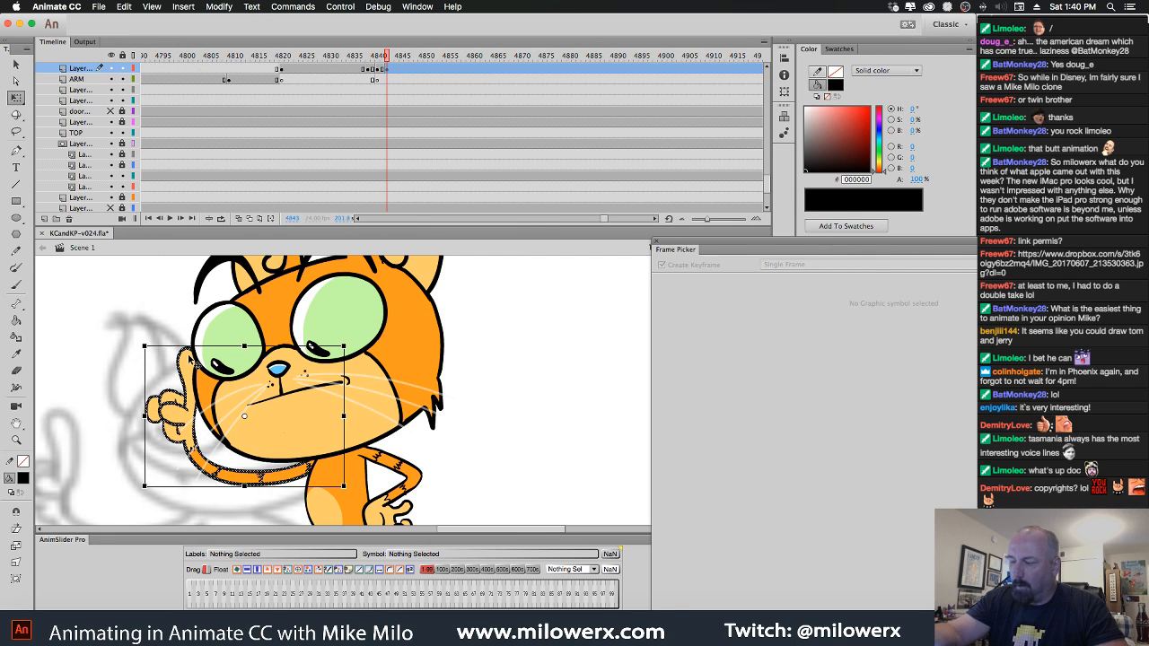
pyautogui.click(401, 74)
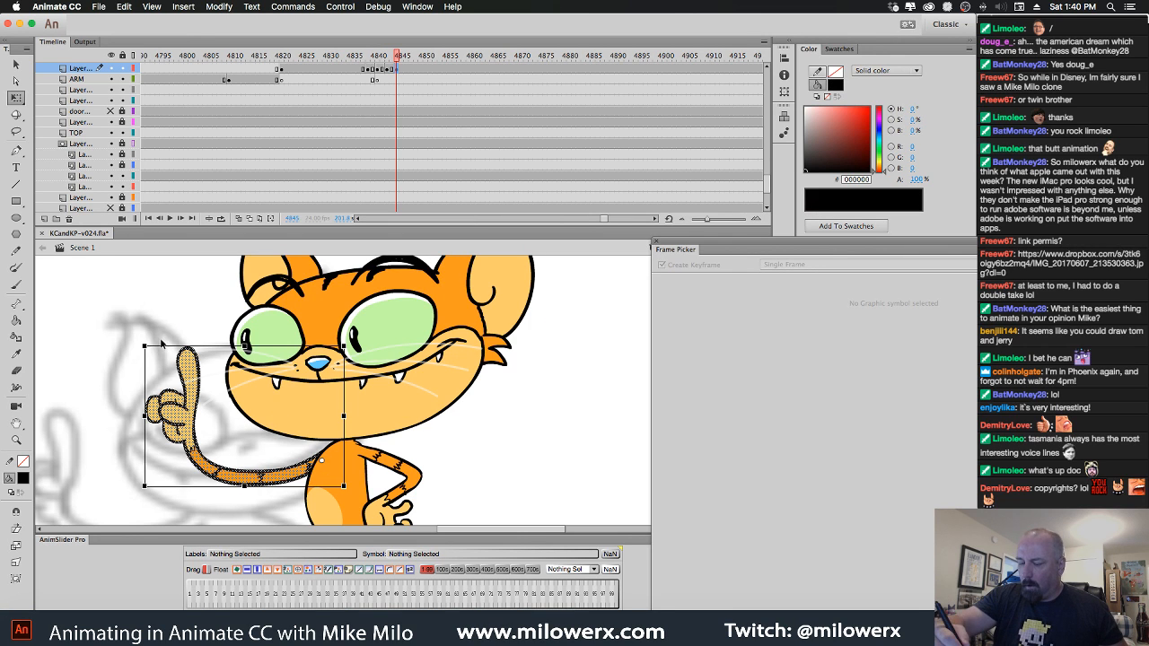
pyautogui.moveTo(149, 341); pyautogui.dragTo(155, 335)
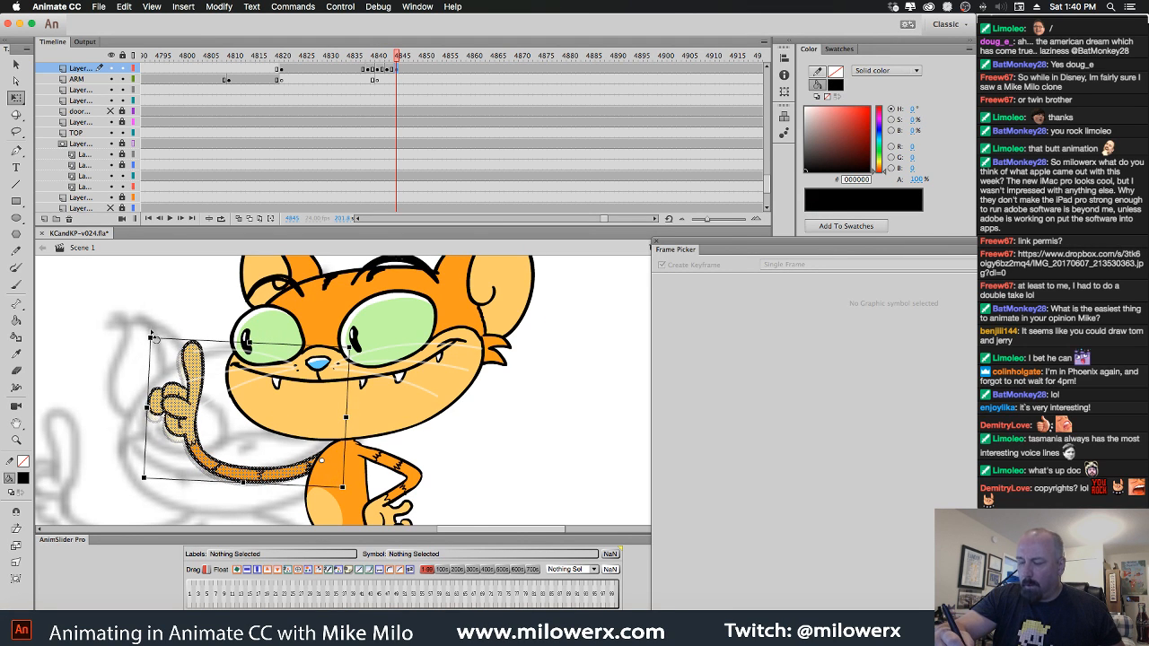
# Add an arm keyframe at frame 4847, group the raised arm, and rotate it slightly clockwise around a pivot at the shoulder.
pyautogui.click(405, 70)
pyautogui.click(406, 81)
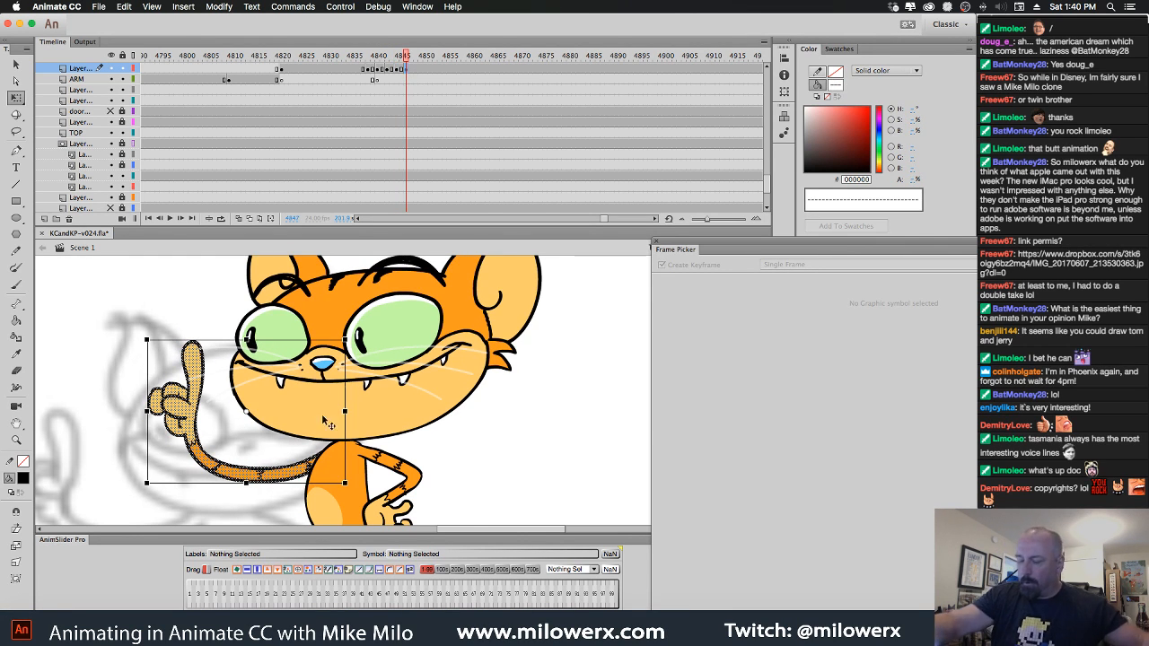
pyautogui.moveTo(248, 413); pyautogui.dragTo(322, 458)
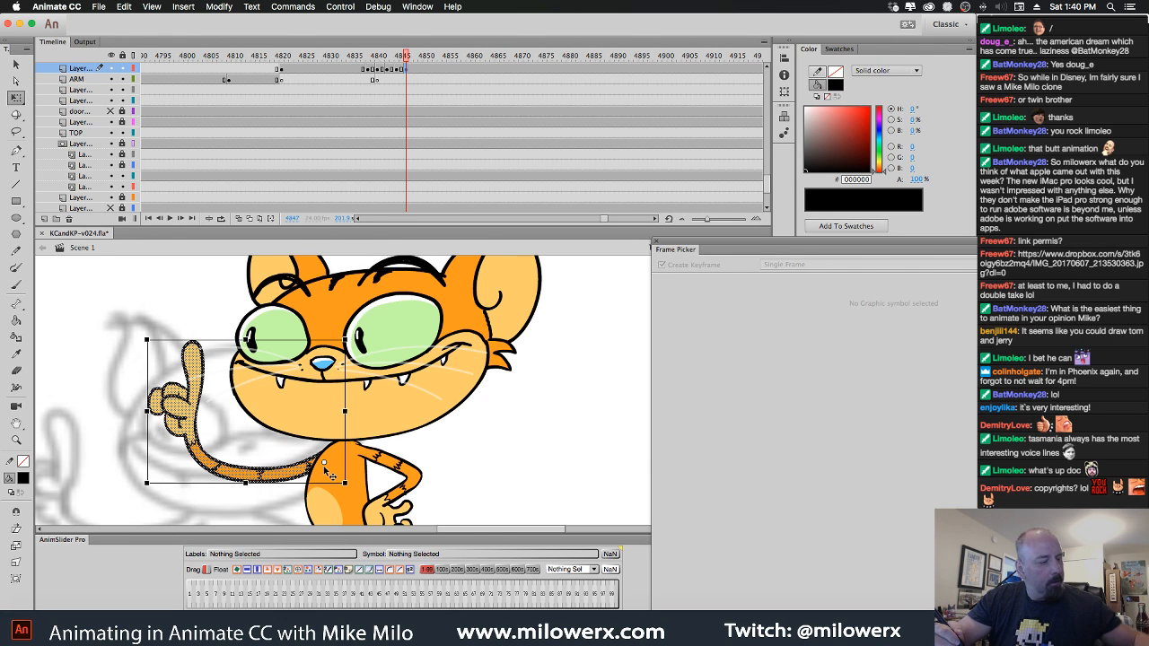
pyautogui.press('super+g')
pyautogui.moveTo(248, 413); pyautogui.dragTo(326, 459)
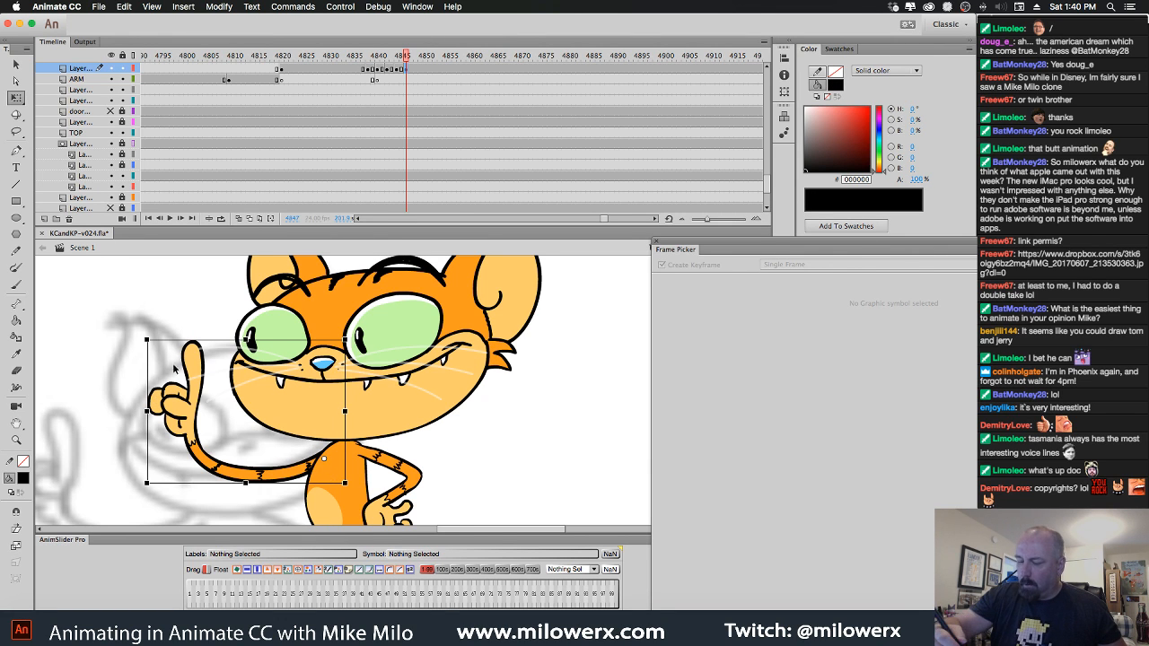
pyautogui.moveTo(151, 339); pyautogui.dragTo(163, 318)
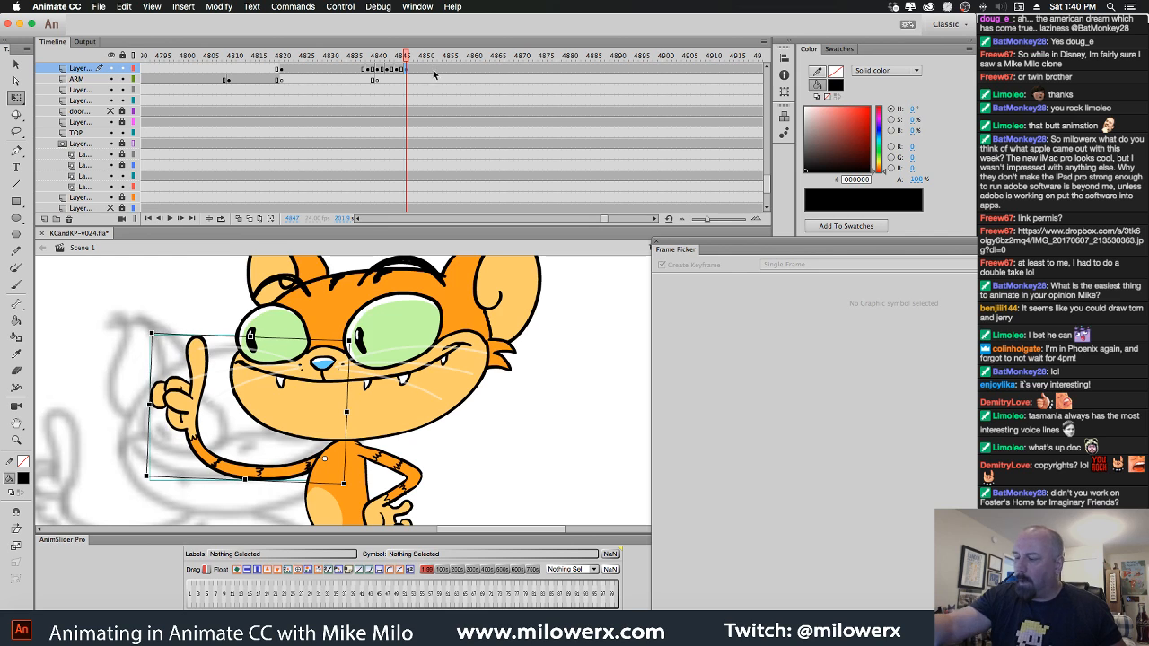
# Add an arm keyframe at frame 4849 and rotate the grouped arm a little further clockwise around the shoulder.
pyautogui.click(416, 70)
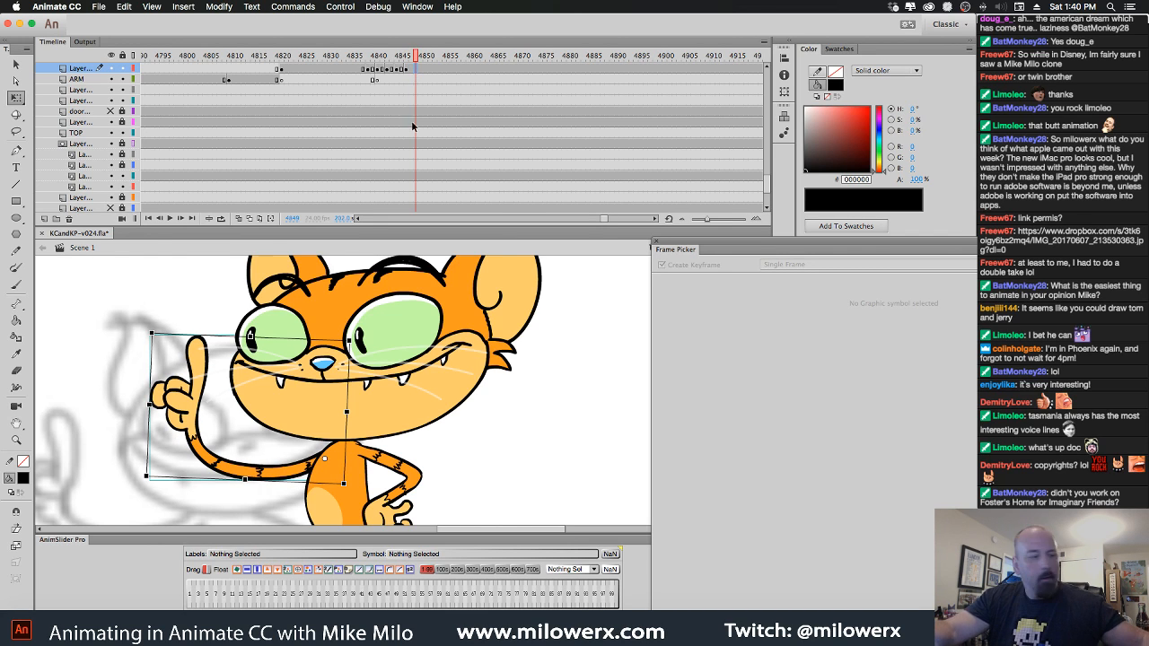
pyautogui.press('F6')
pyautogui.moveTo(153, 334); pyautogui.dragTo(163, 319)
# Add arm keyframes at frames 4851 and 4853, easing the arm back counter-clockwise in stages to its resting pose.
pyautogui.click(425, 69)
pyautogui.click(426, 69)
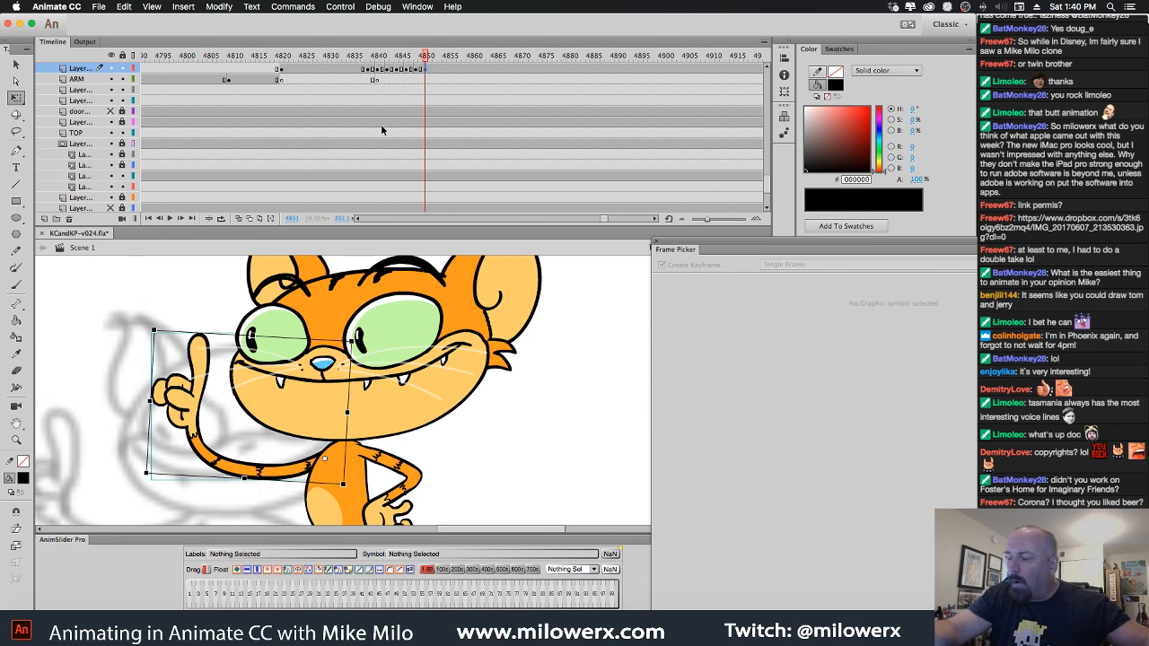
pyautogui.moveTo(159, 331); pyautogui.dragTo(155, 335)
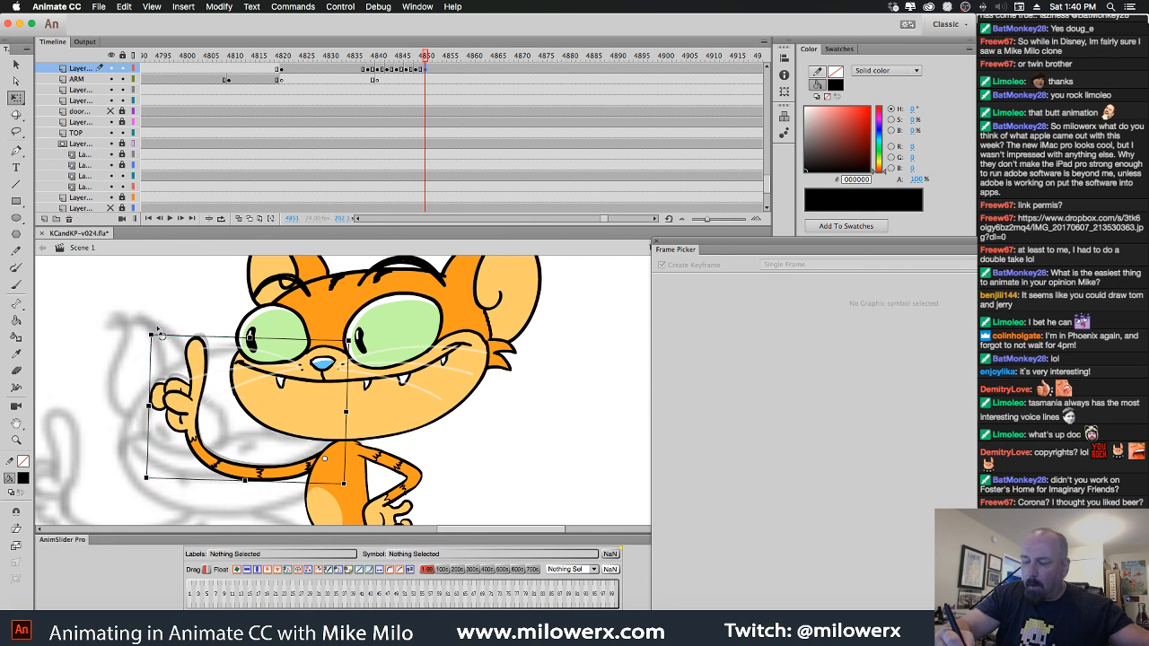
pyautogui.click(435, 70)
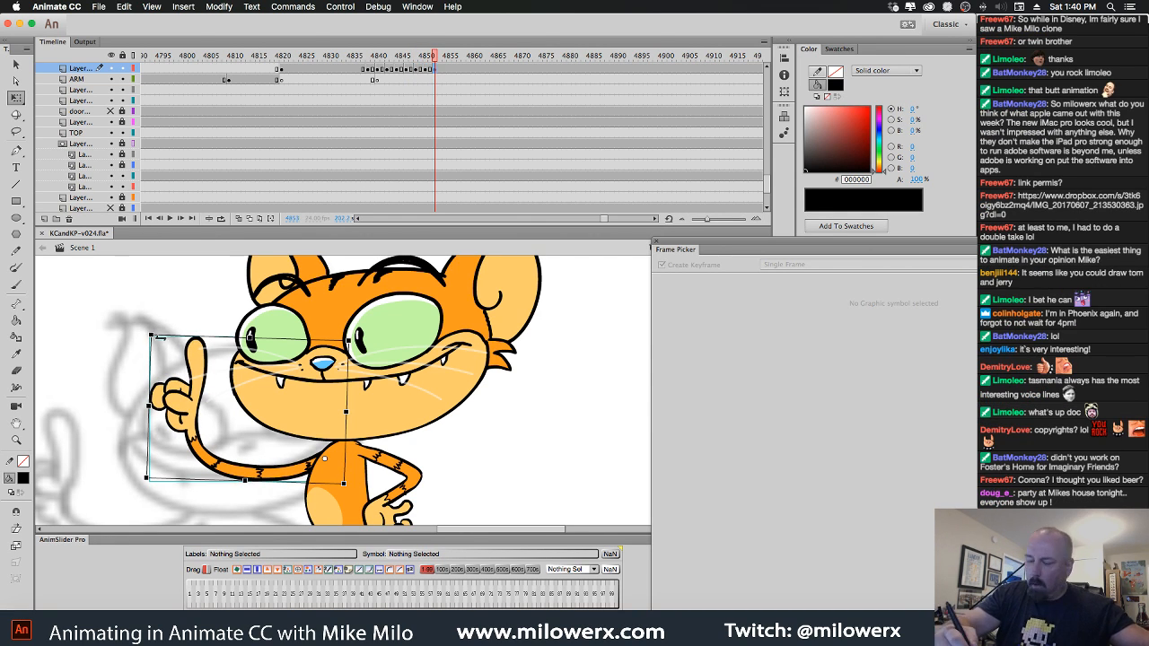
pyautogui.moveTo(154, 334); pyautogui.dragTo(160, 319)
pyautogui.click(167, 321)
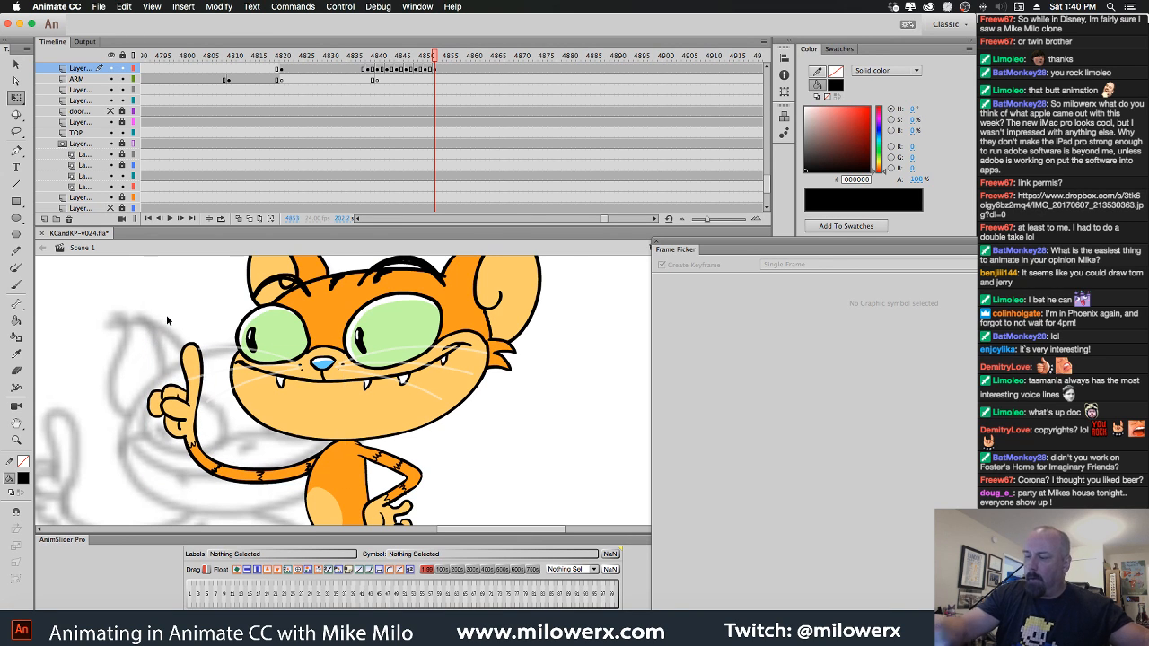
# Tighten the arm's last settling keyframes onto consecutive frames ending at frame 4850, and play back the movement.
pyautogui.moveTo(435, 56)
pyautogui.mouseDown()
pyautogui.moveTo(341, 98)
pyautogui.moveTo(437, 103)
pyautogui.moveTo(358, 133)
pyautogui.moveTo(443, 139)
pyautogui.moveTo(328, 148)
pyautogui.moveTo(443, 153)
pyautogui.moveTo(442, 65)
pyautogui.moveTo(341, 80)
pyautogui.moveTo(473, 60)
pyautogui.moveTo(359, 72)
pyautogui.moveTo(418, 89)
pyautogui.moveTo(420, 71)
pyautogui.mouseUp()
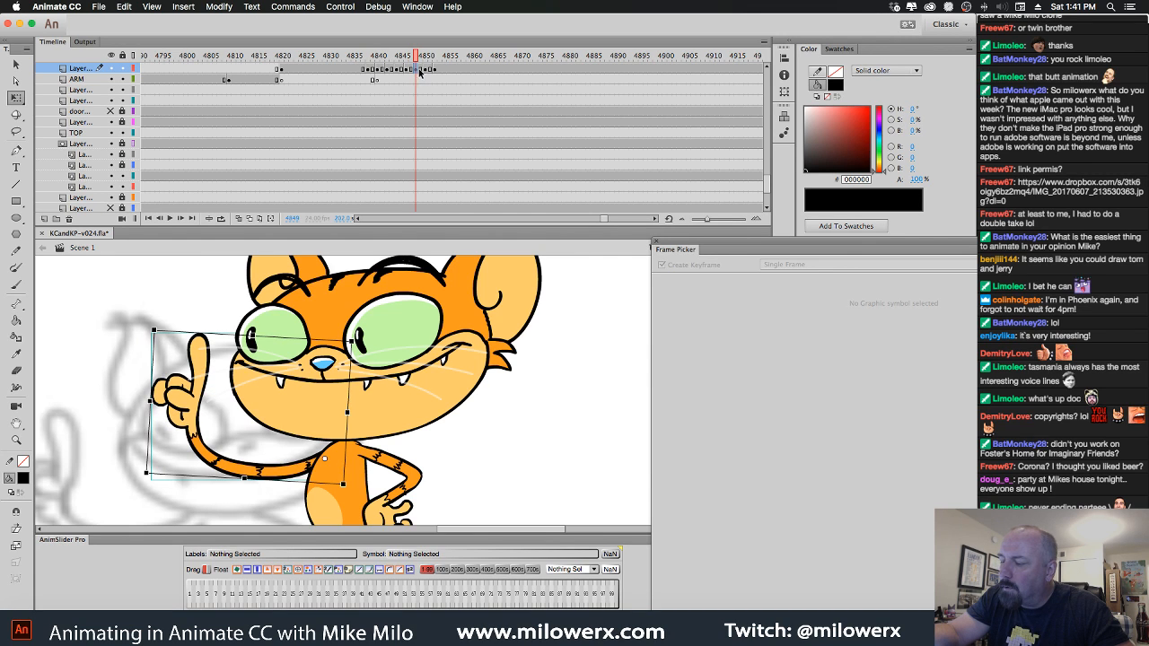
pyautogui.press(',')
pyautogui.click(428, 71)
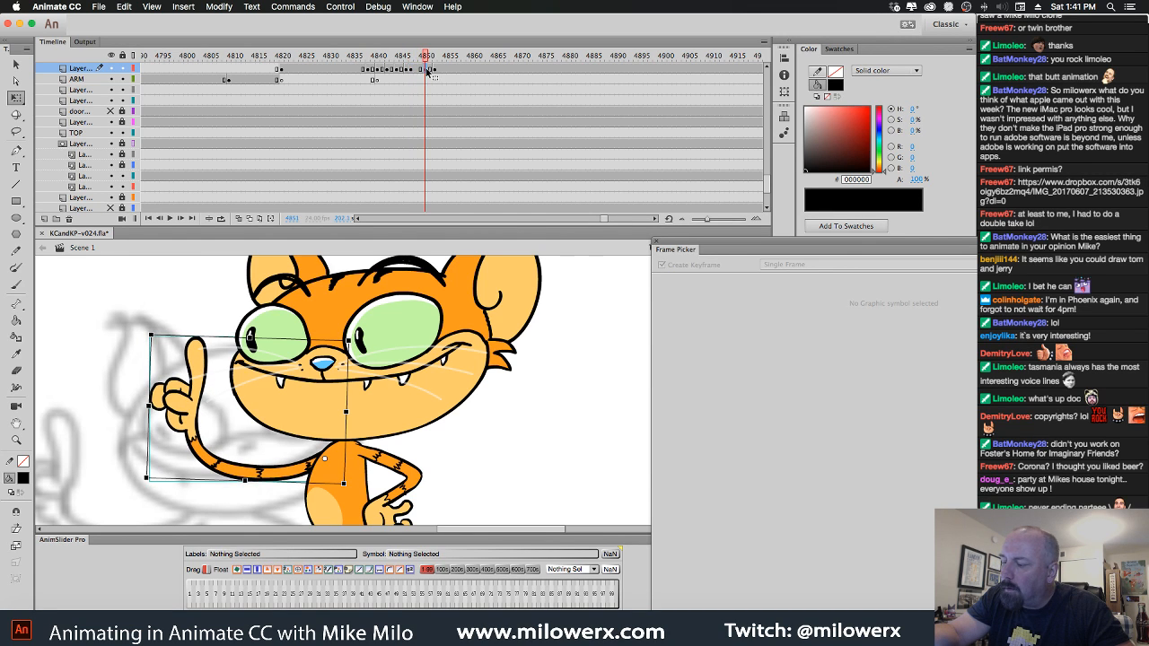
pyautogui.moveTo(419, 72); pyautogui.dragTo(358, 59)
pyautogui.click(435, 71)
pyautogui.press('Return')
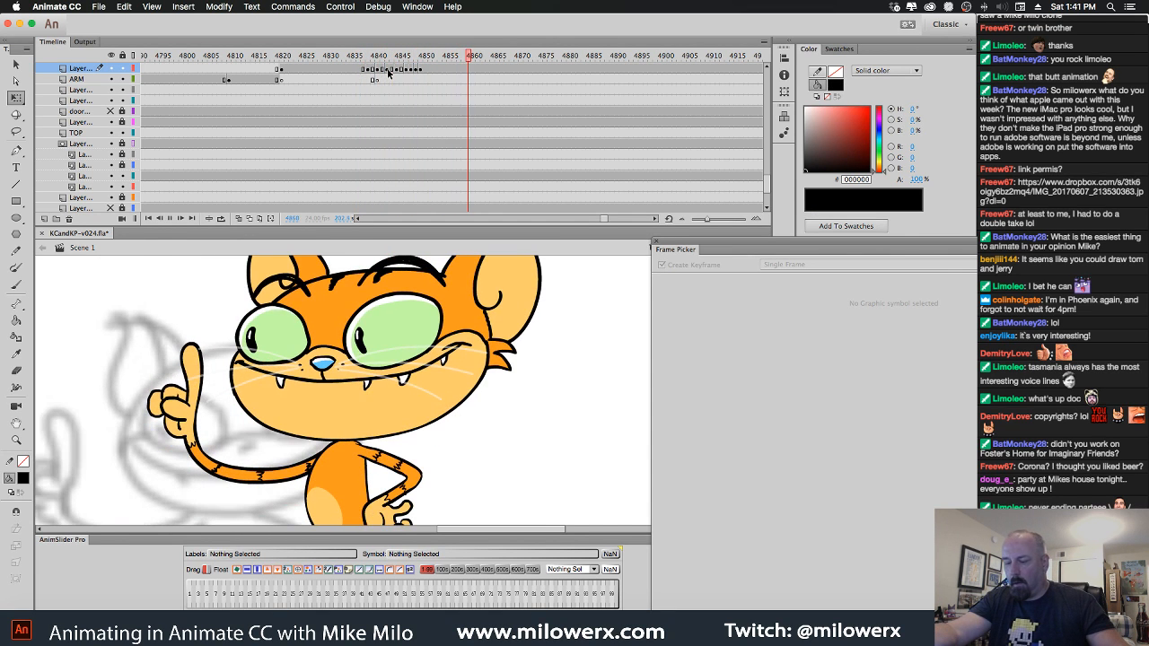
# Flip through the arm's settling poses and move the trailing keyframes one frame earlier, starting at frame 4846.
pyautogui.click(387, 71)
pyautogui.click(397, 70)
pyautogui.click(406, 70)
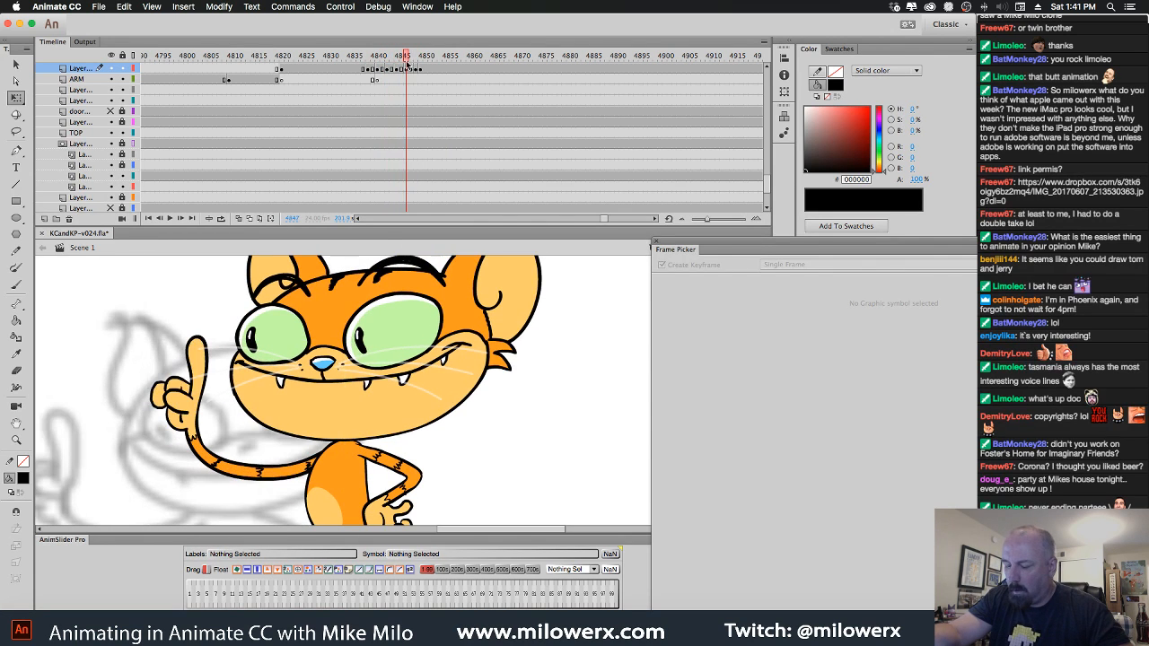
pyautogui.click(397, 70)
pyautogui.click(407, 71)
pyautogui.moveTo(407, 71)
pyautogui.mouseDown()
pyautogui.moveTo(422, 71)
pyautogui.moveTo(402, 71)
pyautogui.mouseUp()
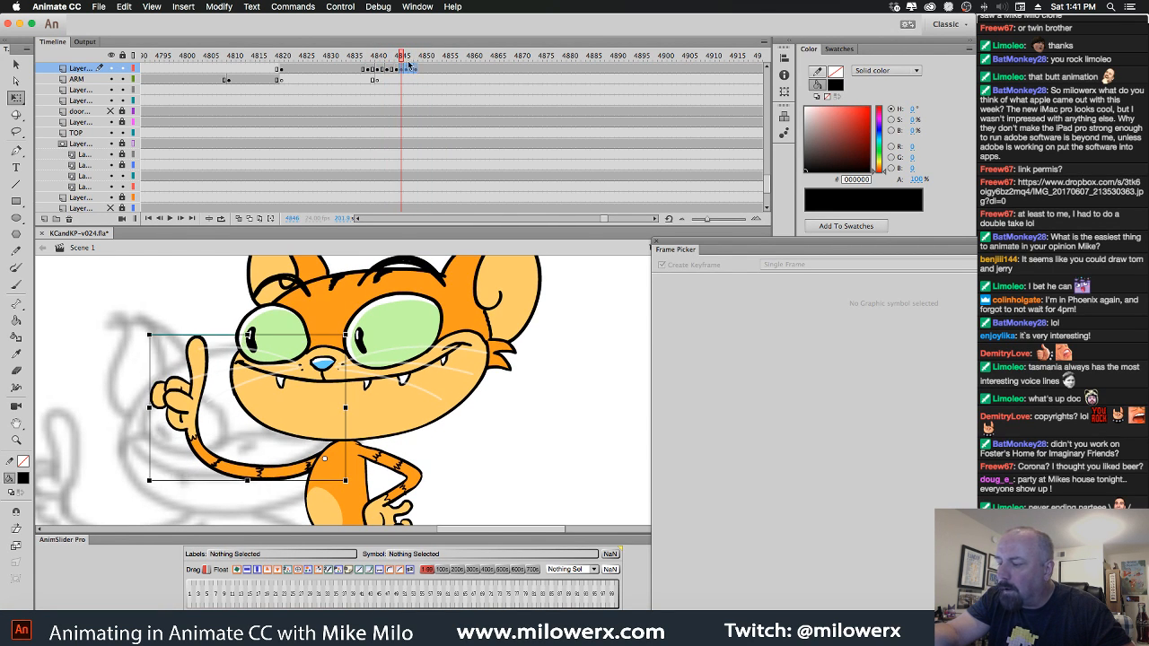
# Play back the transition from frame 4838 repeatedly and pull the arm's settling keyframes one frame earlier, ending at frame 4848.
pyautogui.click(369, 71)
pyautogui.press('Return')
pyautogui.click(369, 70)
pyautogui.press('Return')
pyautogui.click(365, 69)
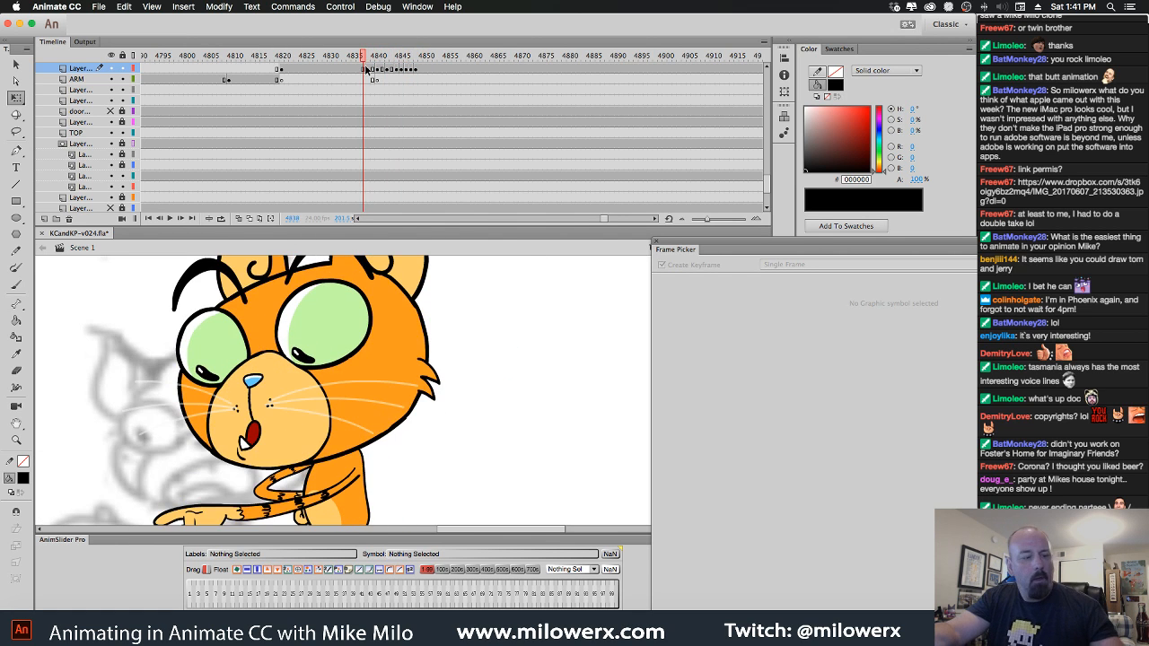
pyautogui.press('Return')
pyautogui.press('Return')
pyautogui.moveTo(444, 70)
pyautogui.mouseDown()
pyautogui.moveTo(367, 84)
pyautogui.moveTo(393, 93)
pyautogui.moveTo(404, 71)
pyautogui.moveTo(369, 68)
pyautogui.moveTo(421, 73)
pyautogui.moveTo(361, 74)
pyautogui.moveTo(486, 56)
pyautogui.moveTo(320, 72)
pyautogui.moveTo(423, 81)
pyautogui.moveTo(375, 88)
pyautogui.moveTo(387, 90)
pyautogui.mouseUp()
pyautogui.click(394, 79)
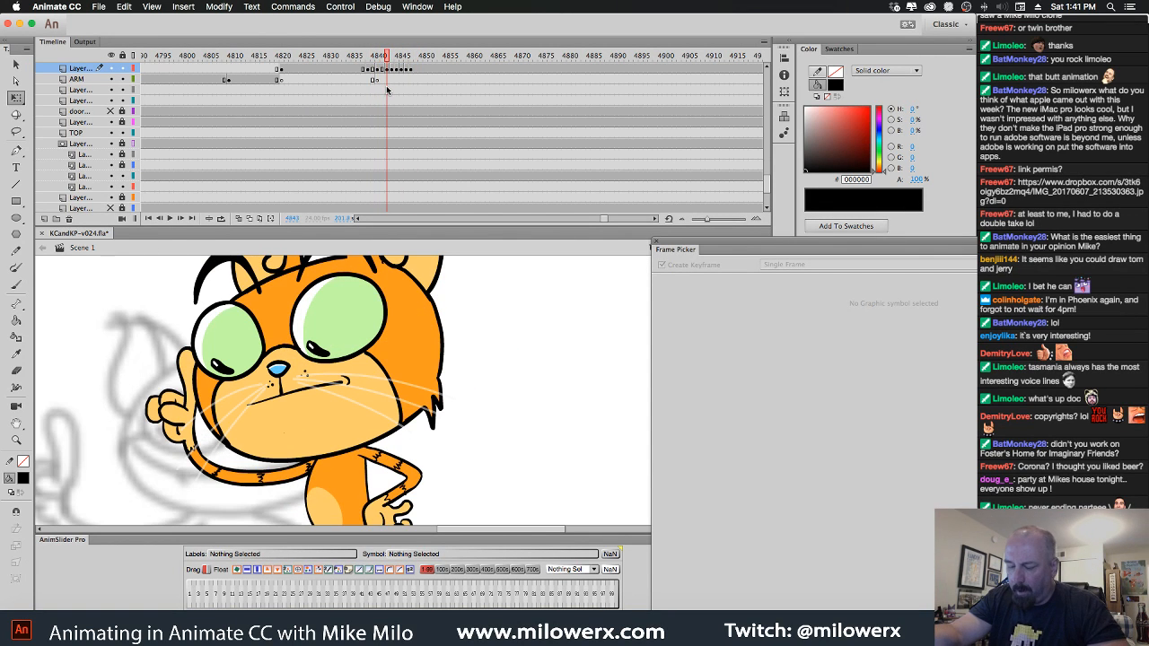
# Lasso the raised hand at frame 4843 and rotate it counter-clockwise around the wrist with Free Transform so the finger trails outward.
pyautogui.press('l')
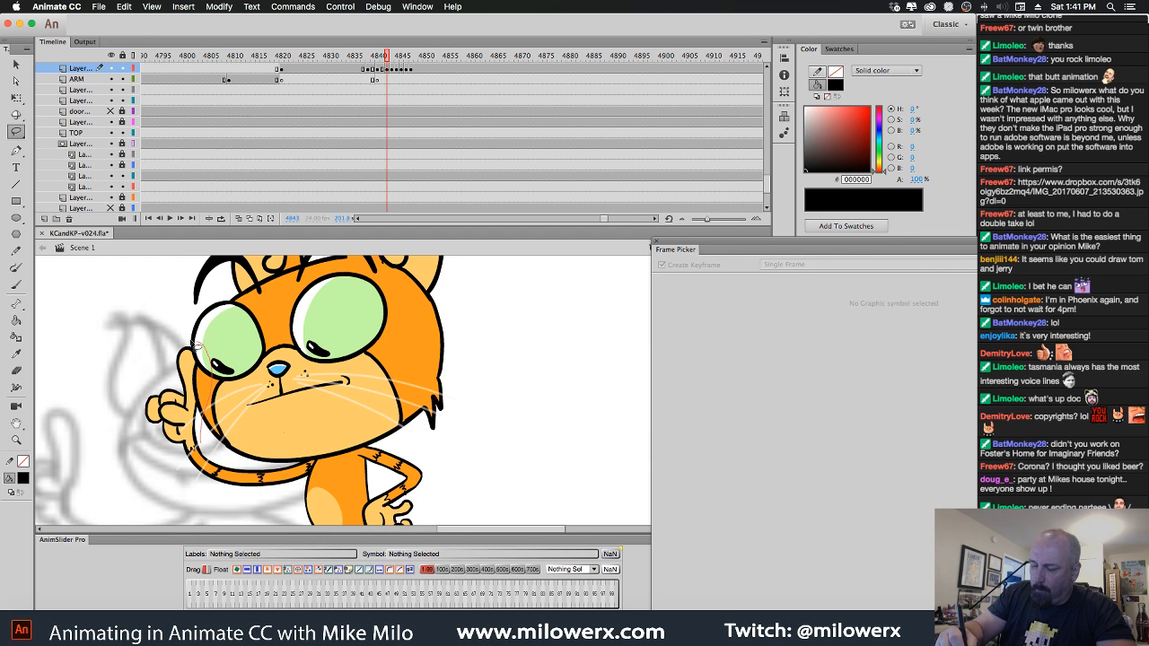
pyautogui.moveTo(179, 453); pyautogui.dragTo(184, 451)
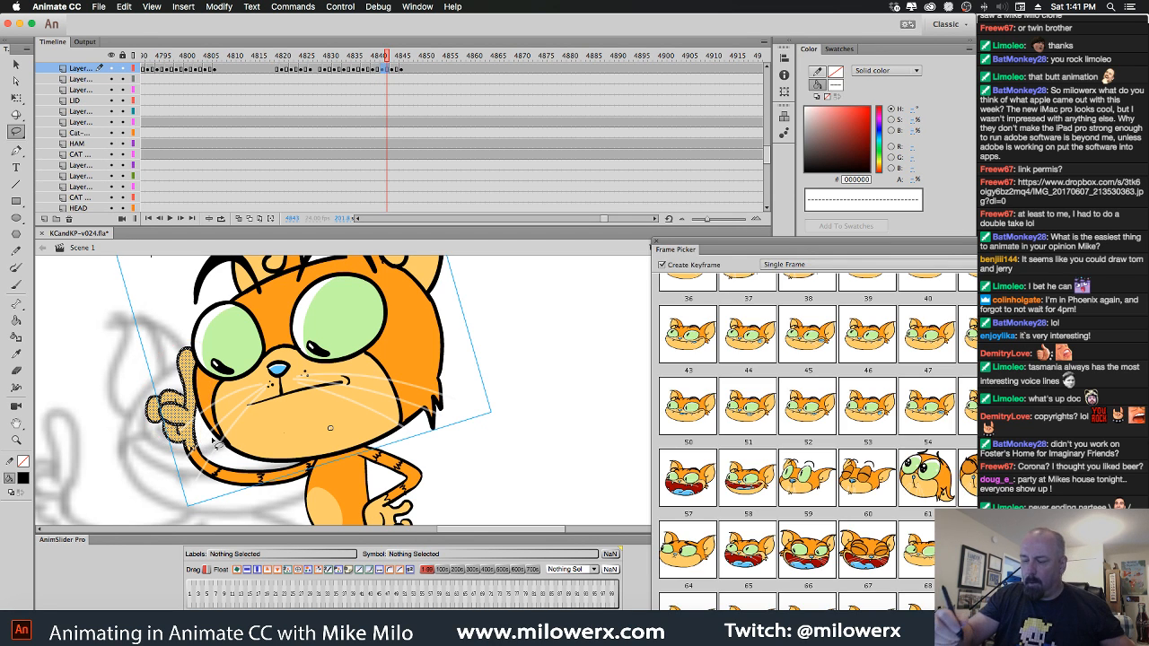
pyautogui.press('q')
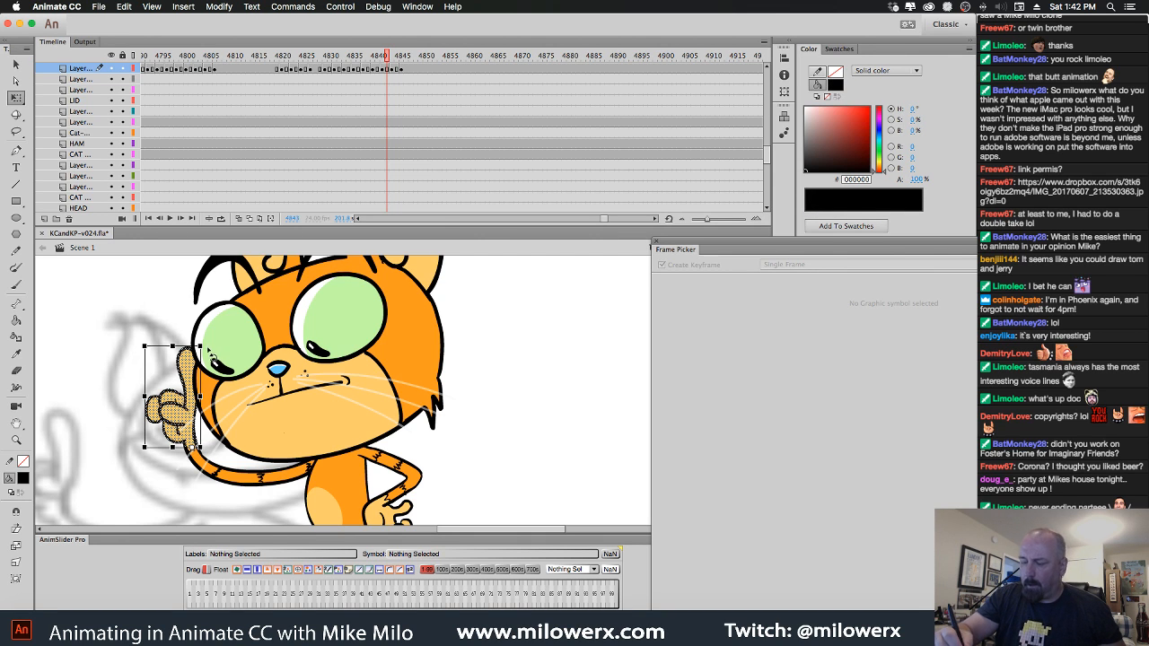
pyautogui.moveTo(212, 355); pyautogui.dragTo(150, 368)
pyautogui.moveTo(155, 429); pyautogui.dragTo(158, 431)
pyautogui.click(162, 363)
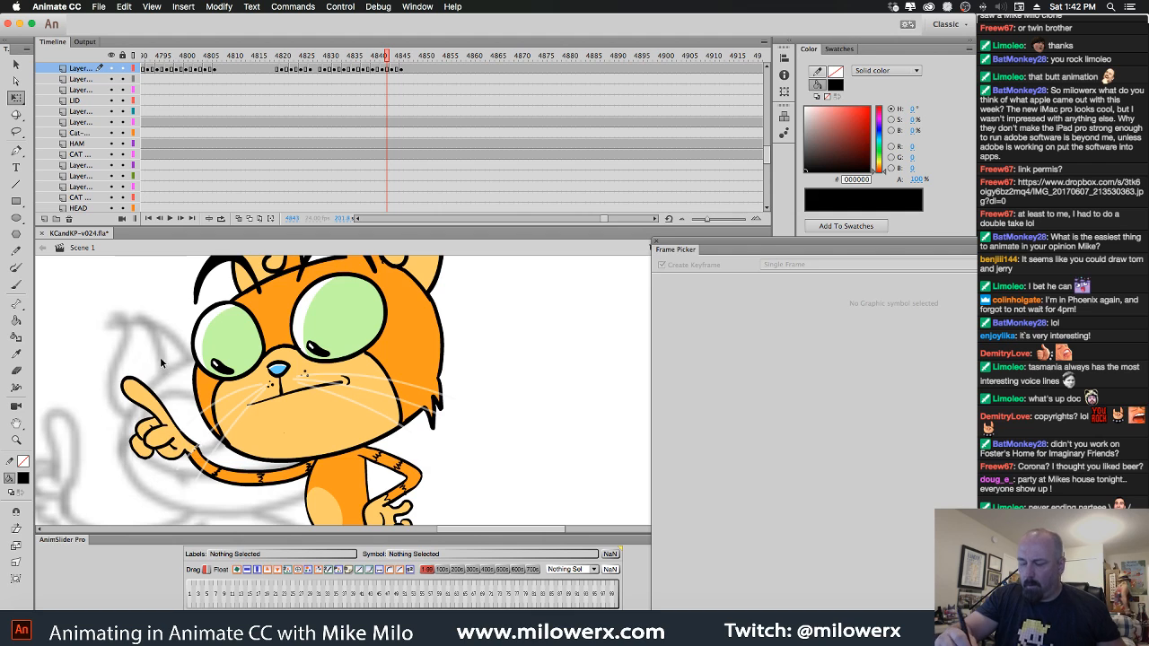
# Touch up the join between the rotated hand and the wrist with the Brush tool.
pyautogui.keyDown('super'); pyautogui.click(205, 430); pyautogui.keyUp('super')
pyautogui.hscroll(3, 329, 365)
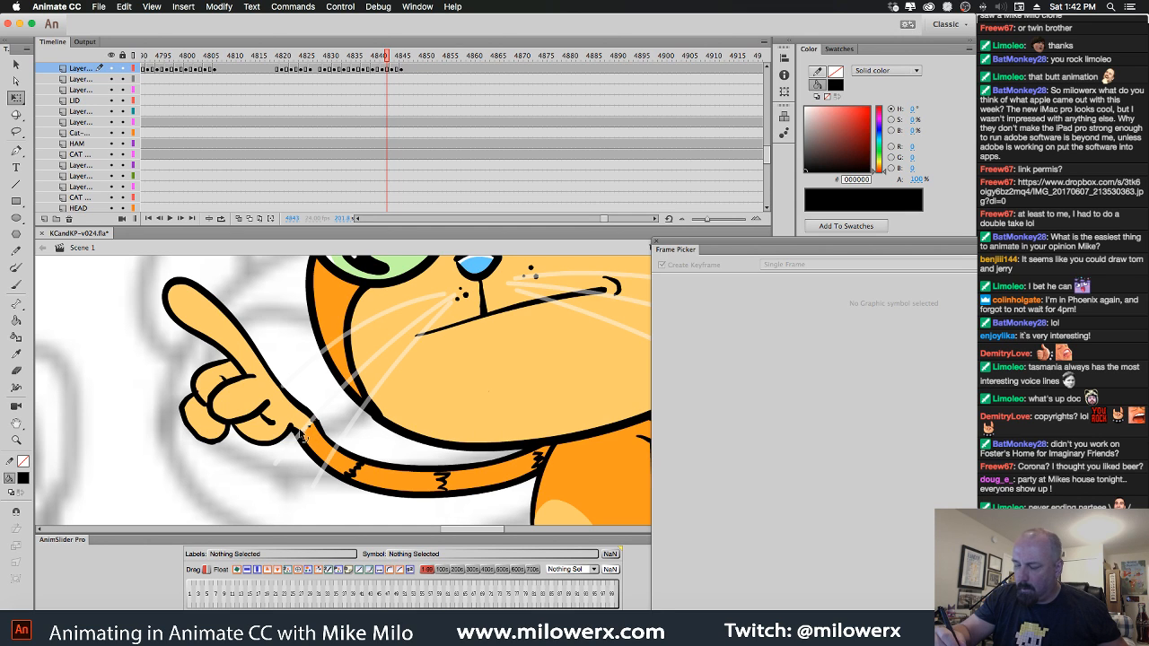
pyautogui.press('b')
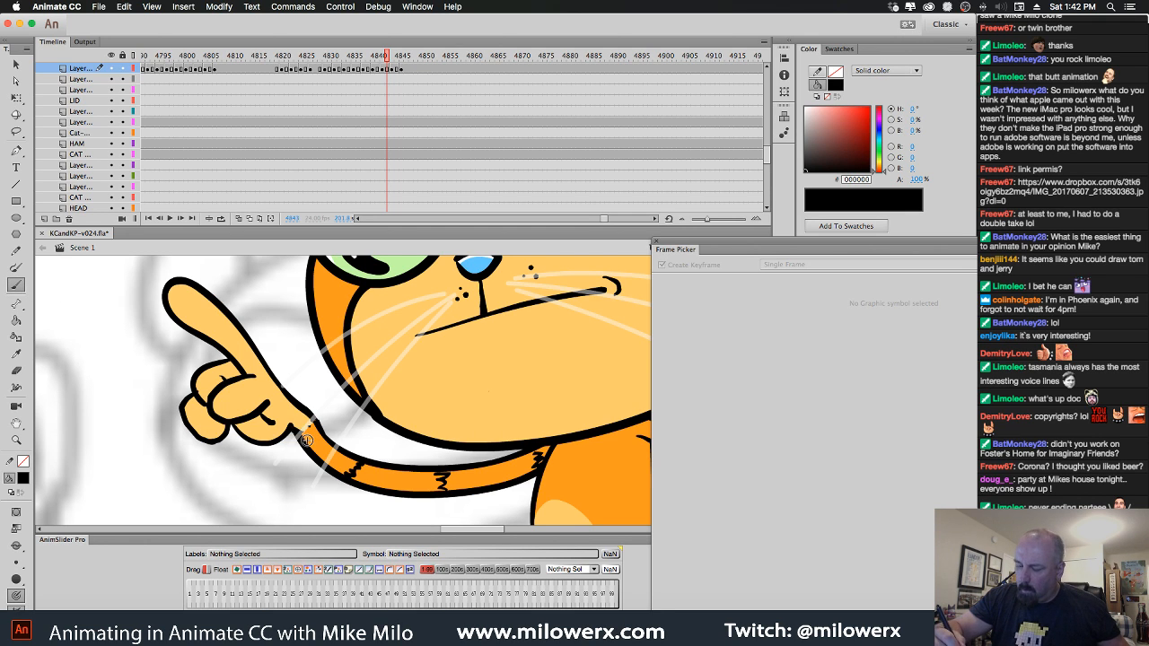
pyautogui.press('super+minus')
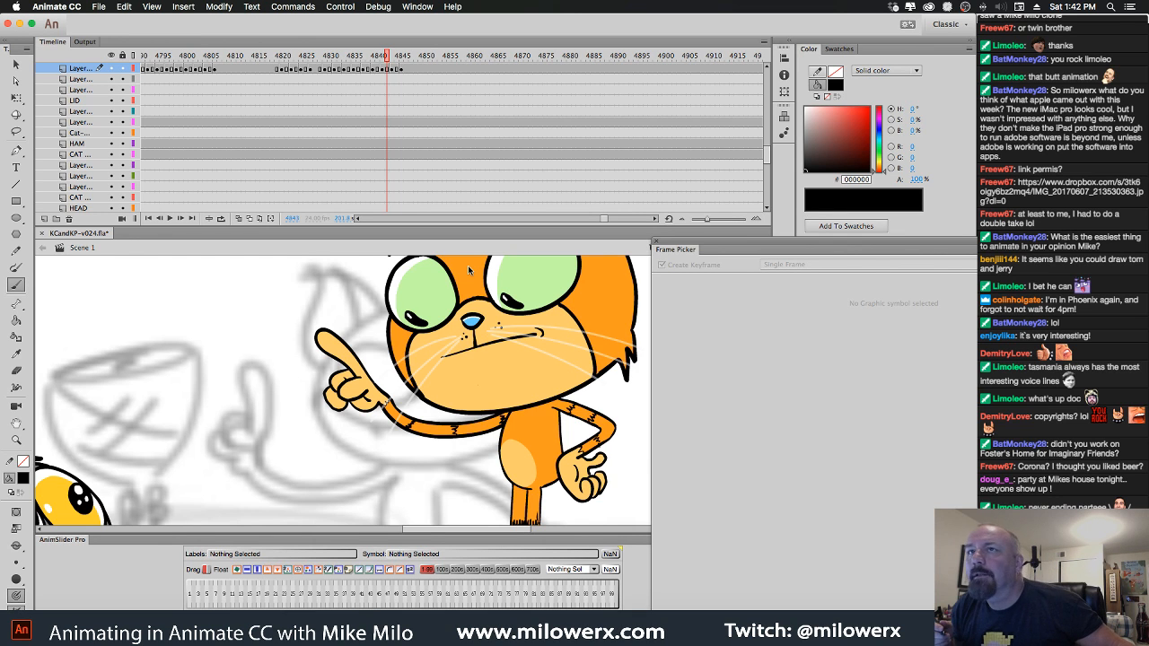
# Flip back and forth through the frames around 4843 to check how the trailing hand connects the arm poses.
pyautogui.press('.')
pyautogui.press(',')
pyautogui.press(',')
pyautogui.press(',')
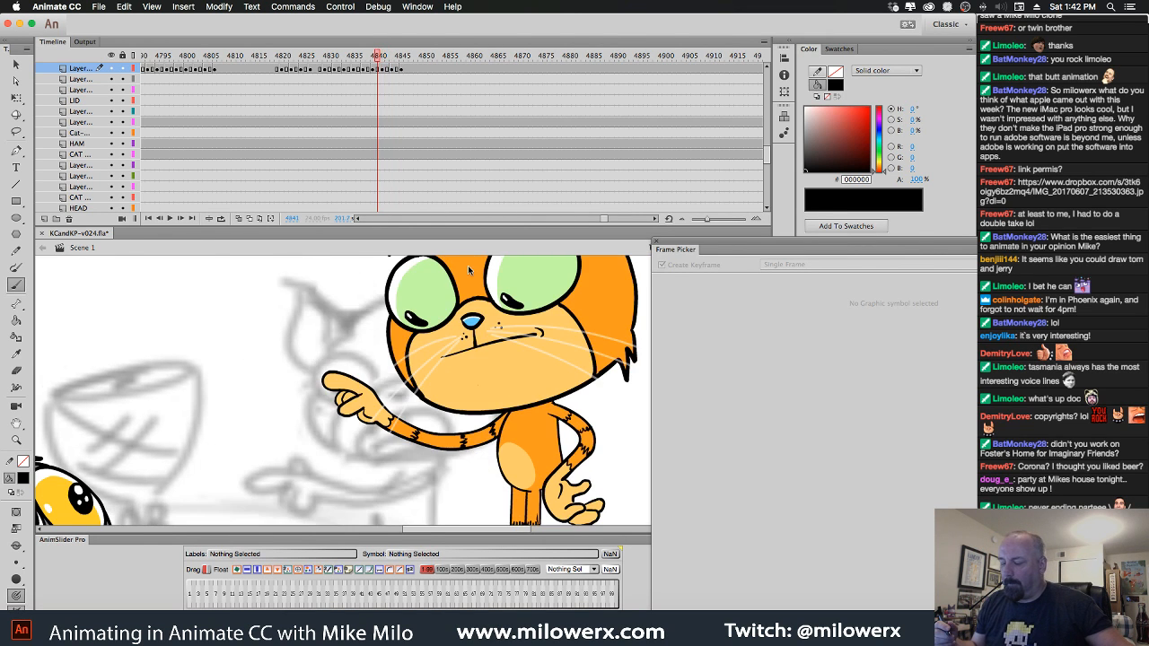
pyautogui.press('.')
pyautogui.press('.')
pyautogui.press('.')
pyautogui.press('.')
pyautogui.press(',')
pyautogui.press(',')
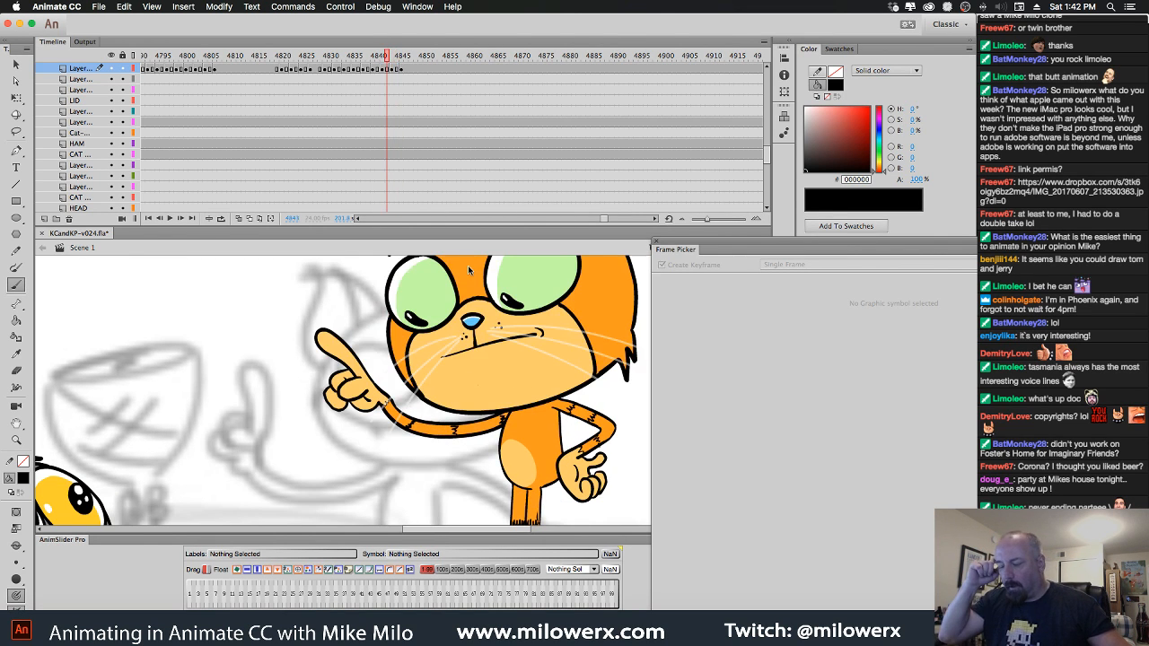
# Lasso the whole raised arm at frame 4843, bend the finger, hand and forearm downward with the Envelope modifier, and review the motion.
pyautogui.press('l')
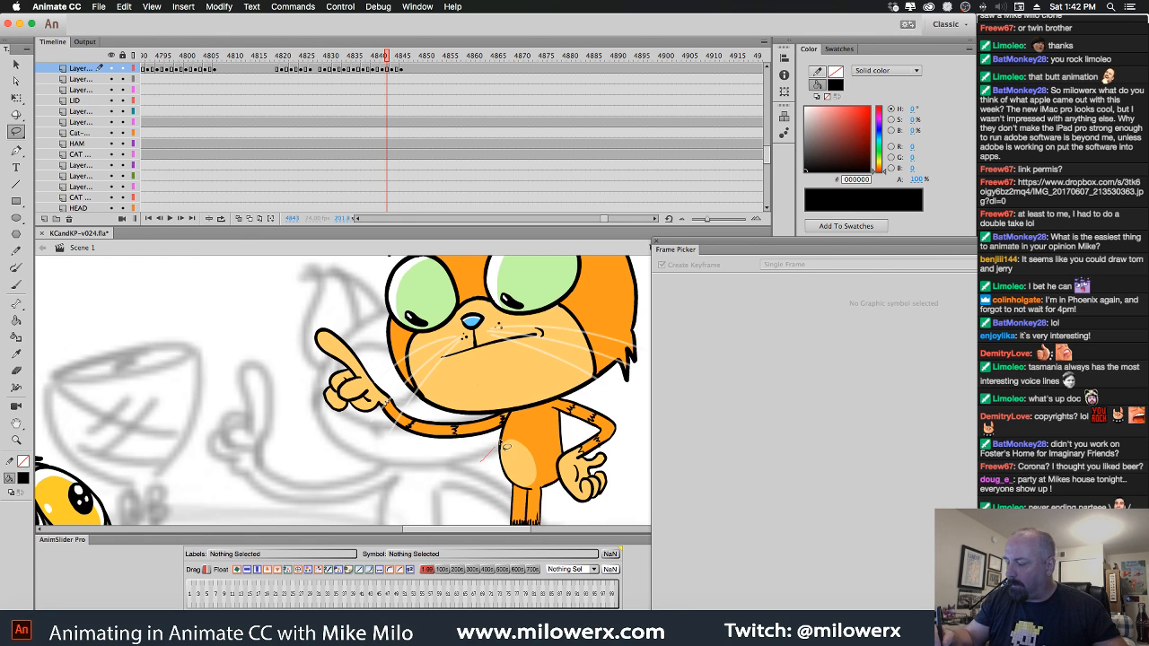
pyautogui.moveTo(506, 447)
pyautogui.mouseDown()
pyautogui.moveTo(442, 346)
pyautogui.moveTo(321, 303)
pyautogui.moveTo(395, 477)
pyautogui.moveTo(475, 485)
pyautogui.mouseUp()
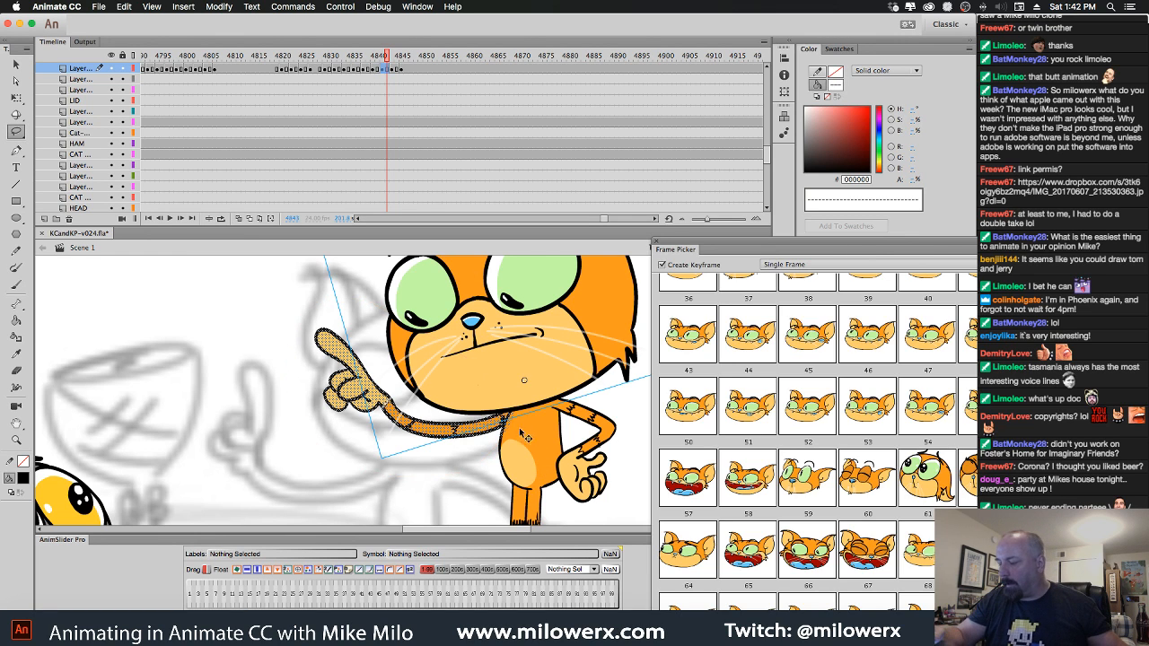
pyautogui.keyDown('shift'); pyautogui.click(543, 366); pyautogui.keyUp('shift')
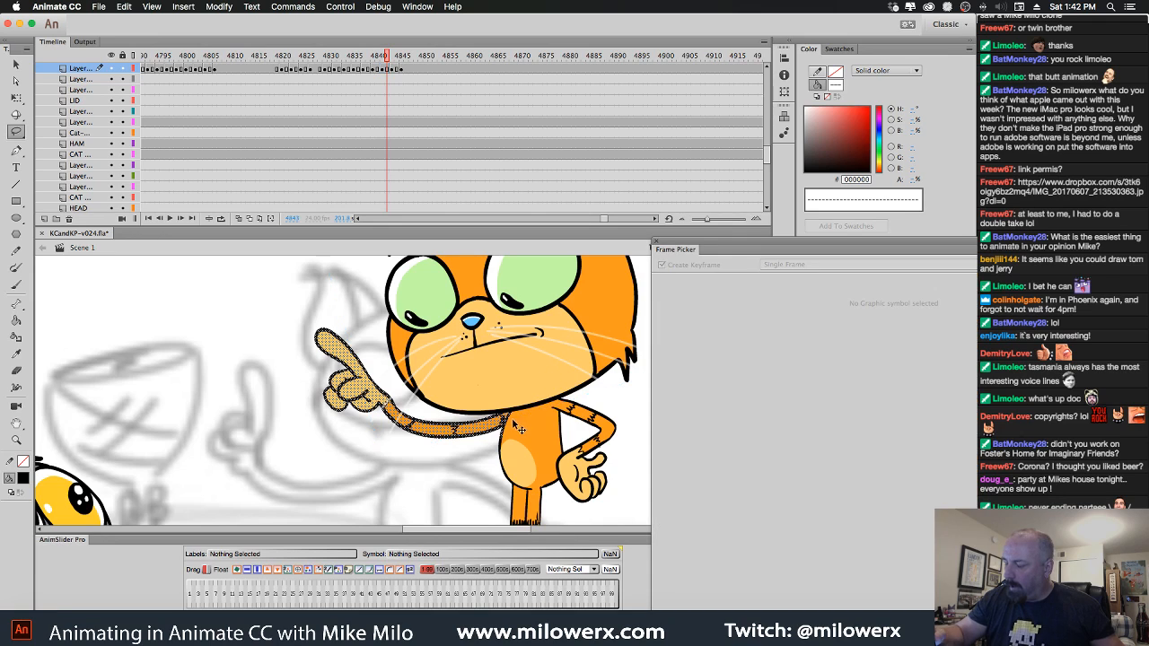
pyautogui.press('q')
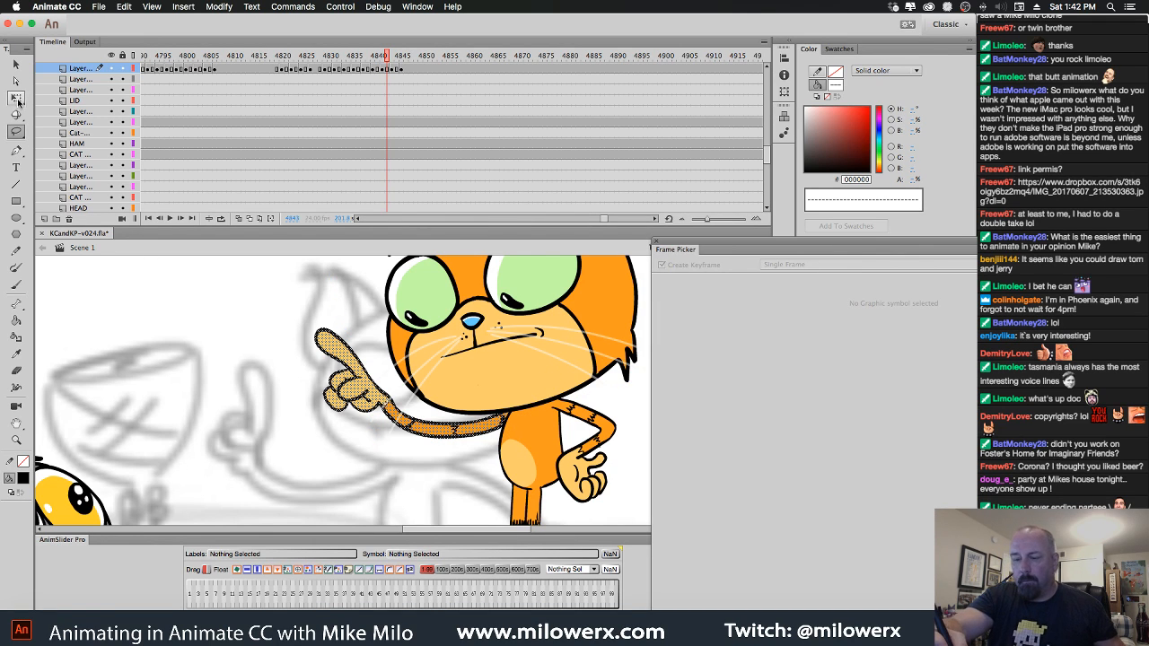
pyautogui.click(15, 579)
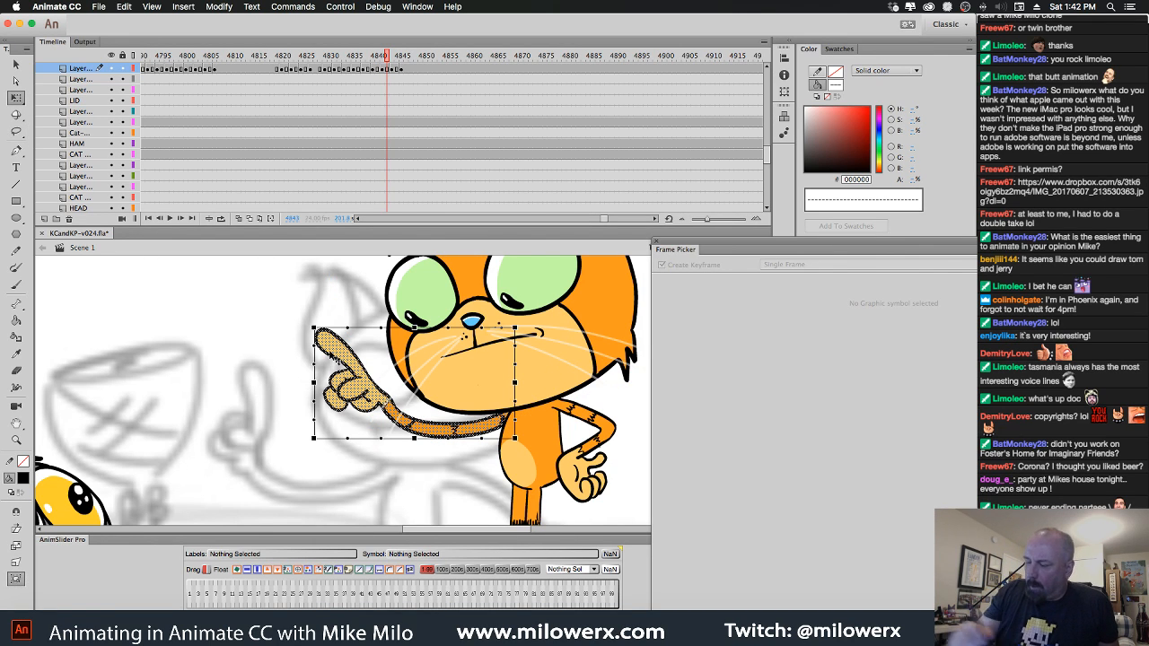
pyautogui.moveTo(315, 328); pyautogui.dragTo(304, 338)
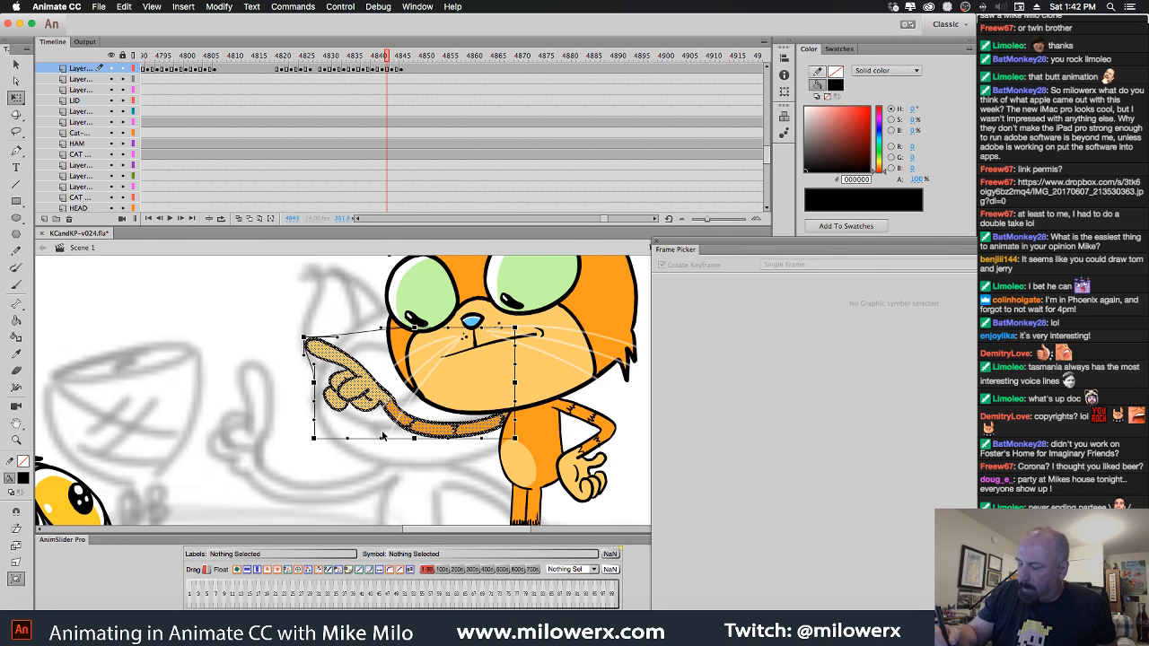
pyautogui.moveTo(414, 439); pyautogui.dragTo(340, 449)
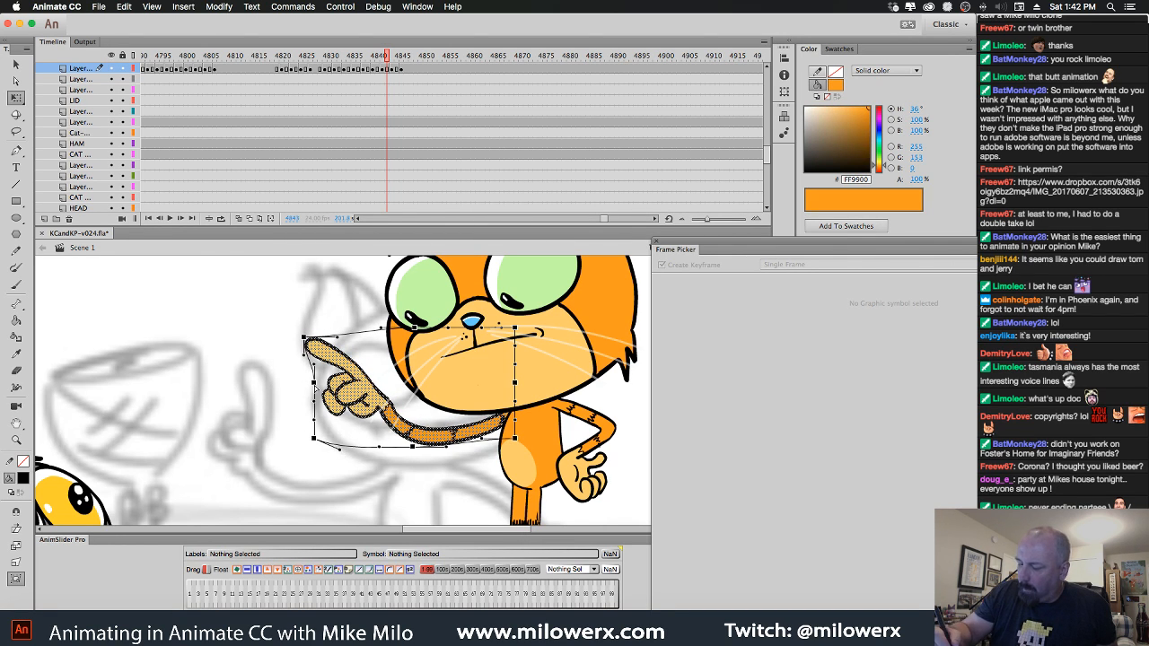
pyautogui.moveTo(314, 383); pyautogui.dragTo(312, 392)
pyautogui.moveTo(304, 338); pyautogui.dragTo(301, 347)
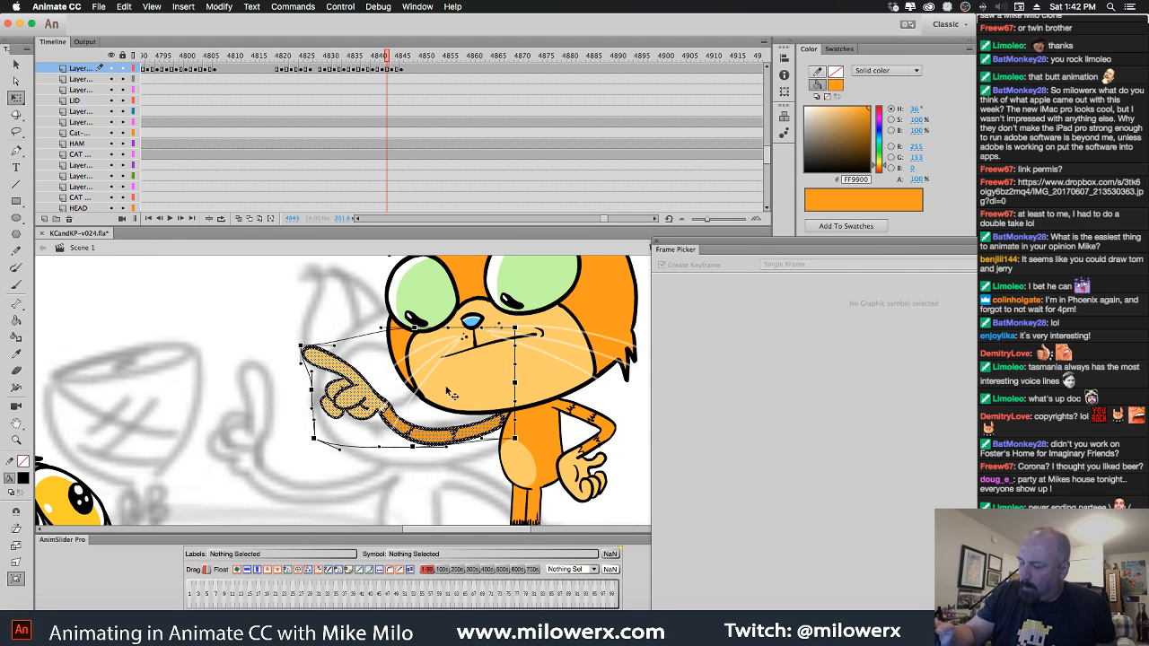
pyautogui.click(478, 511)
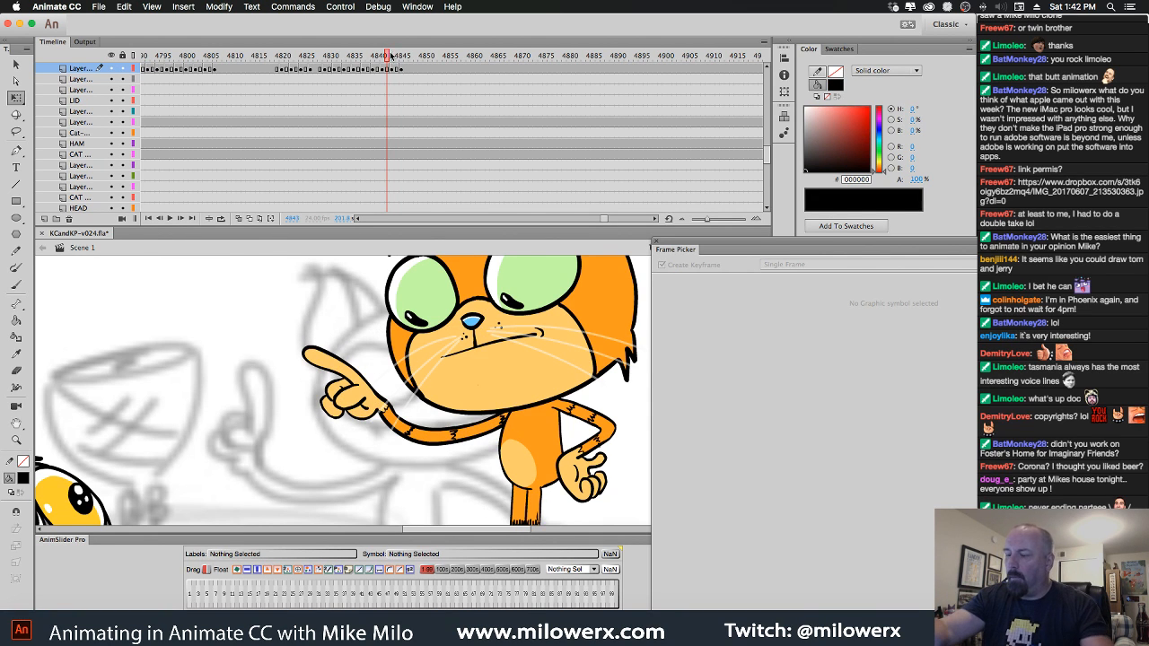
pyautogui.moveTo(394, 45); pyautogui.dragTo(413, 69)
pyautogui.click(324, 69)
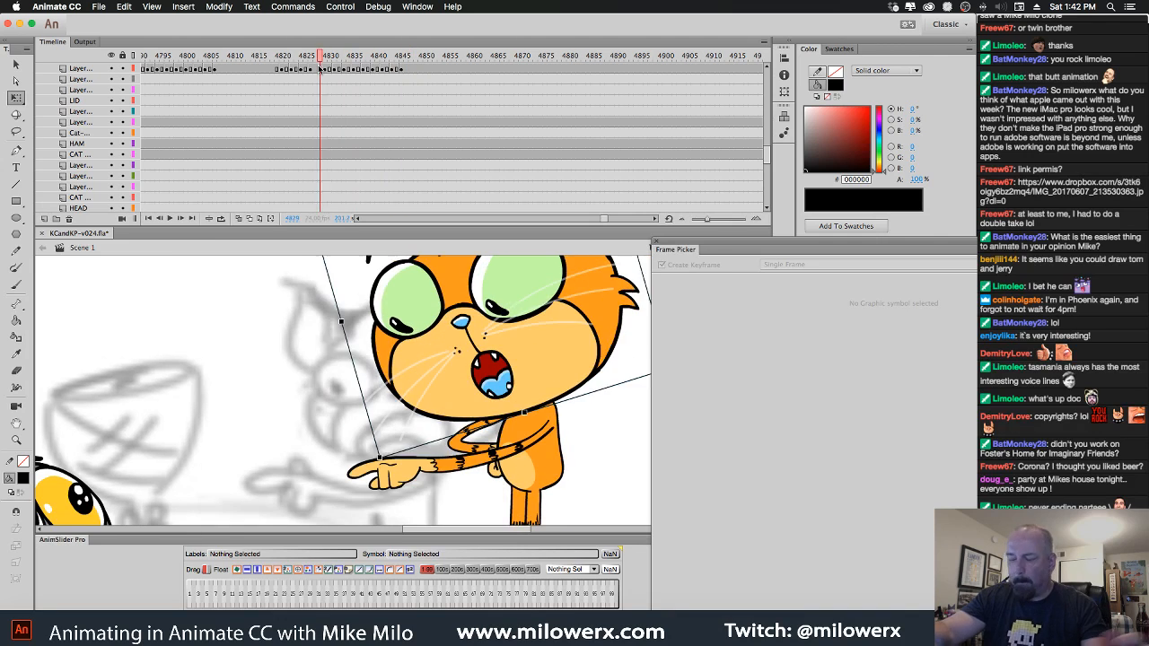
# Play back the pose change and compare the raised arm's drawings at frames 4845 to 4848 to judge how it settles.
pyautogui.press(',')
pyautogui.press('Return')
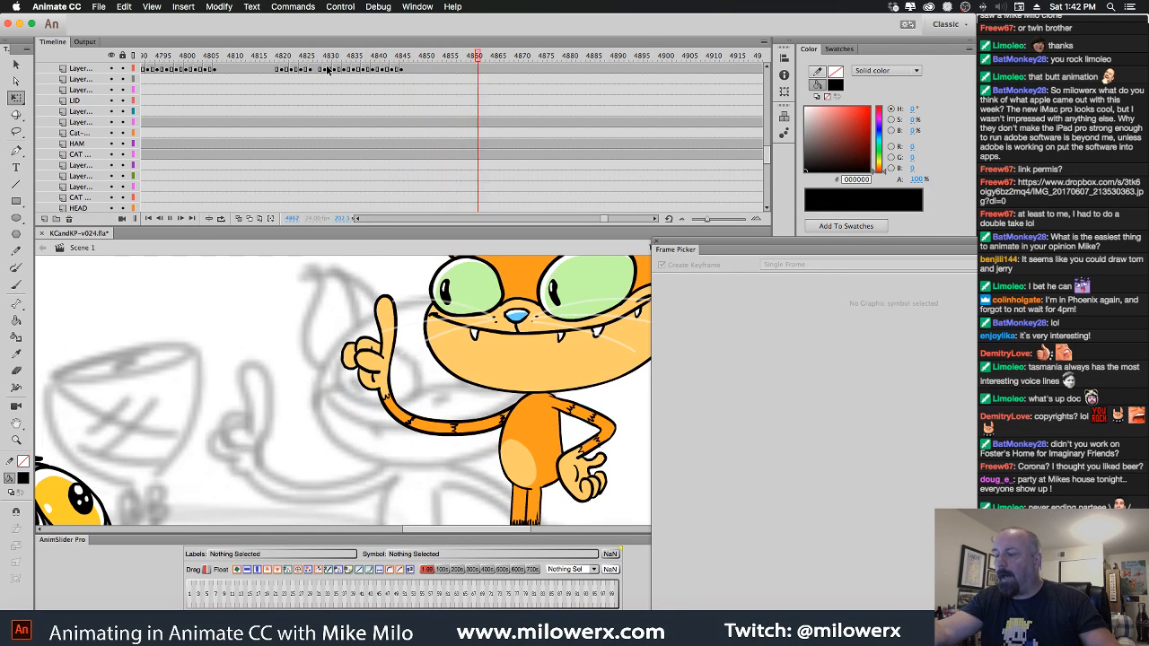
pyautogui.press('Return')
pyautogui.moveTo(503, 56); pyautogui.dragTo(416, 69)
pyautogui.scroll(-5, 768, 163)
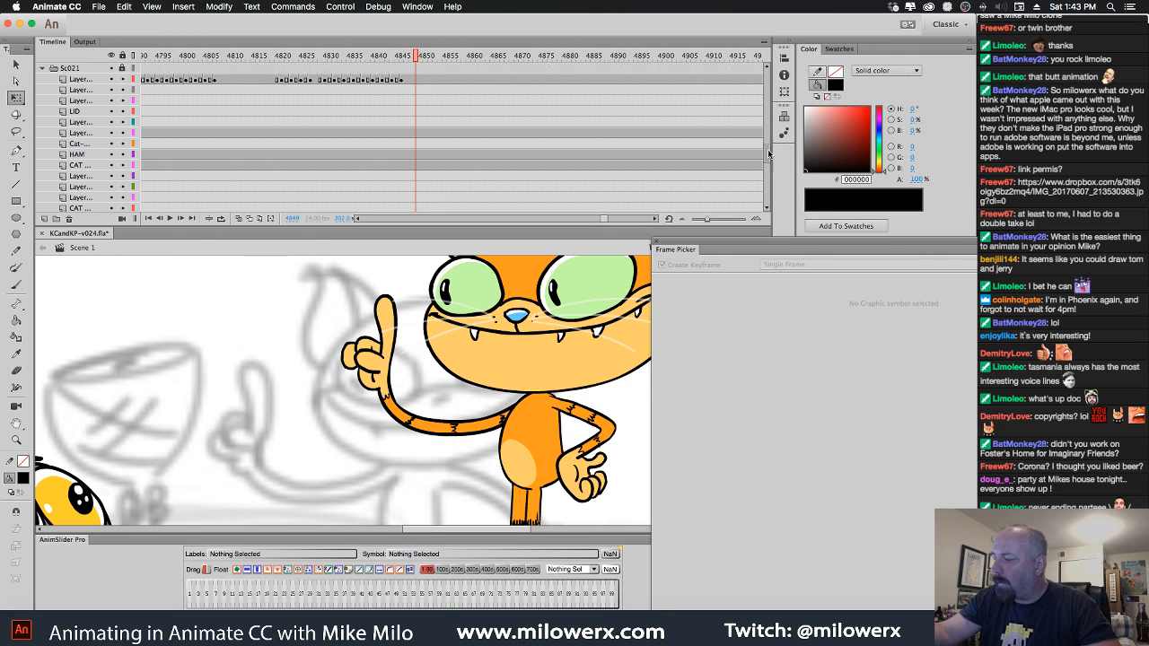
pyautogui.scroll(-6, 768, 164)
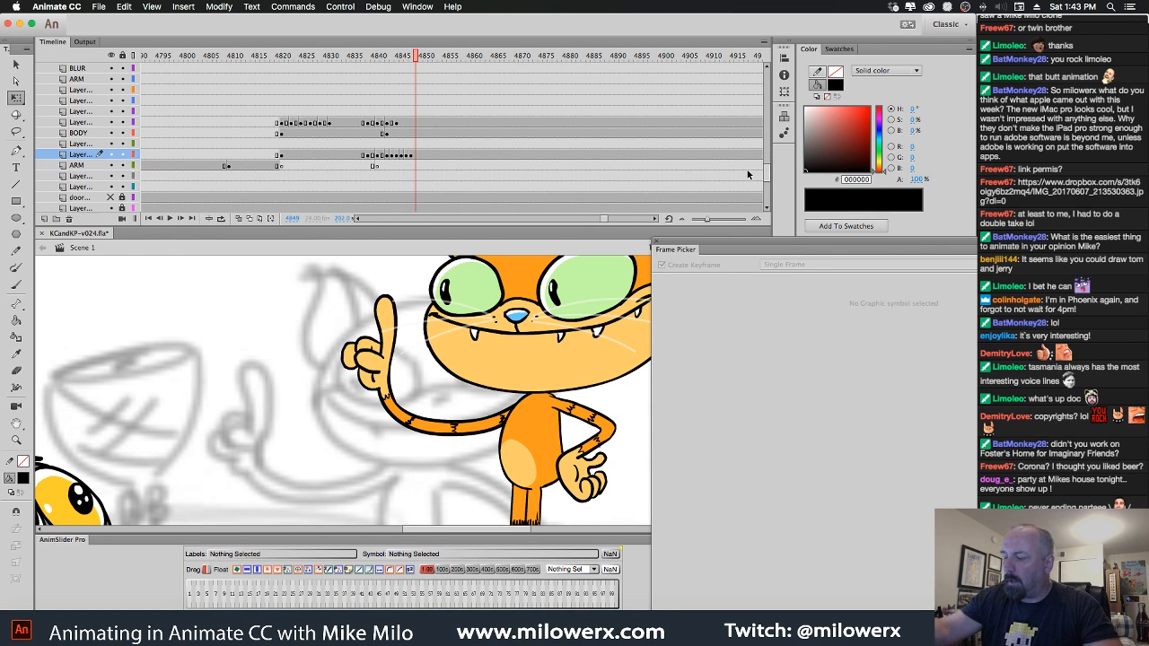
pyautogui.click(412, 156)
pyautogui.click(406, 156)
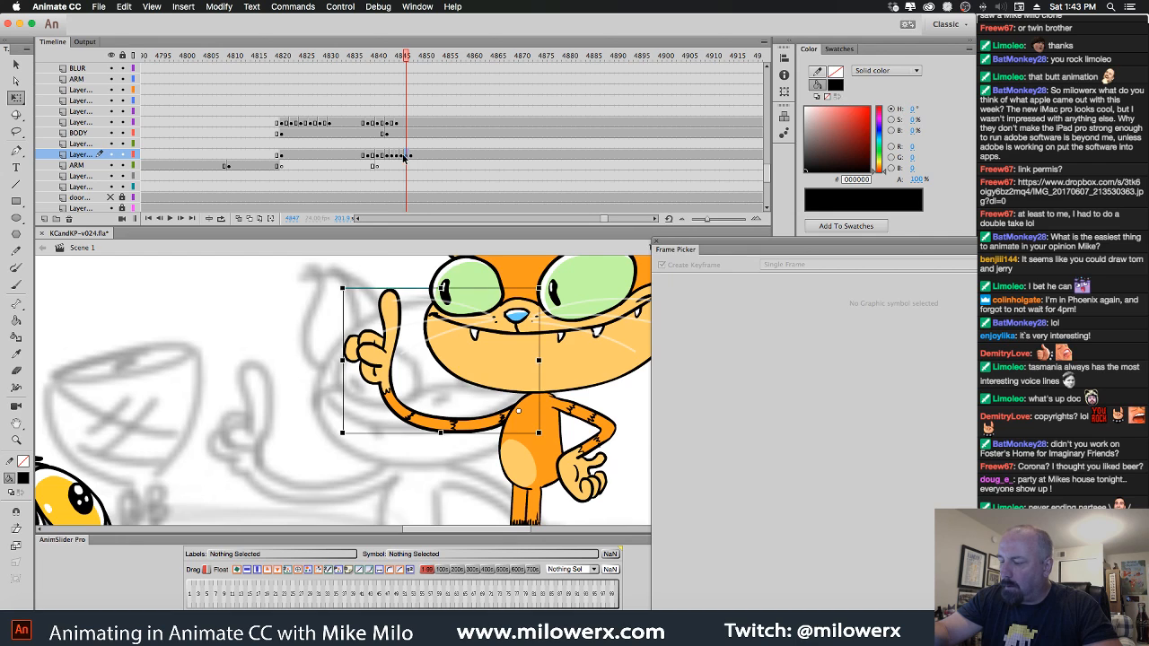
pyautogui.click(403, 156)
pyautogui.click(407, 157)
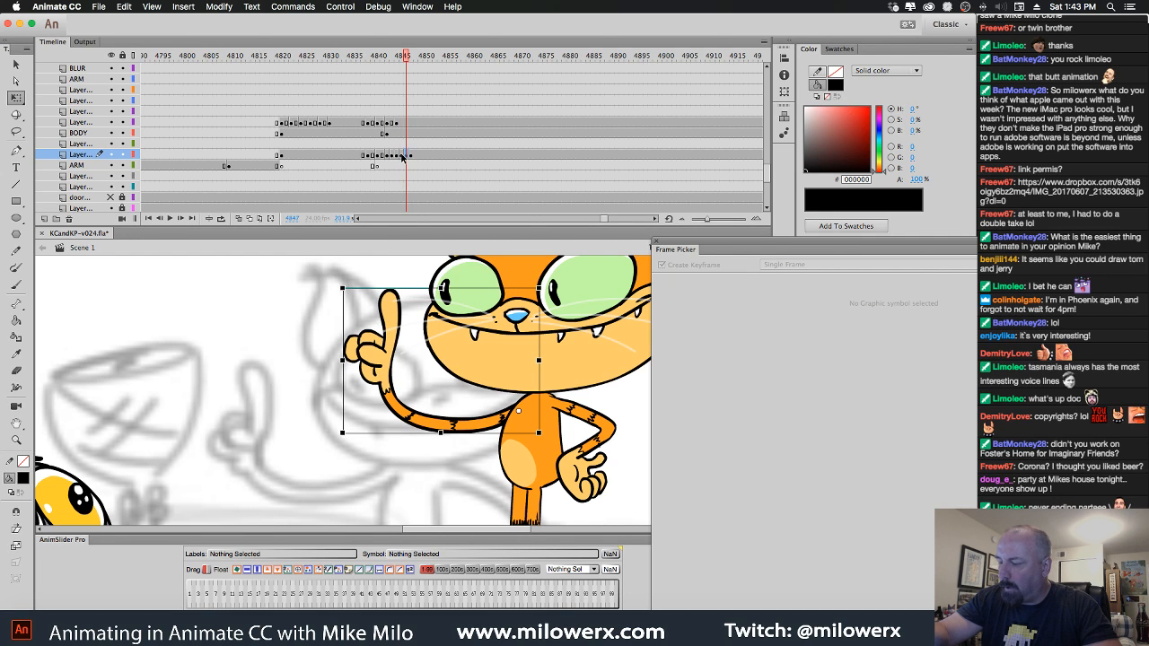
pyautogui.click(403, 157)
pyautogui.click(397, 157)
# Lasso the raised hand inside the arm group at frame 4846 and skew it with Free Transform so the finger leans toward the face.
pyautogui.click(402, 157)
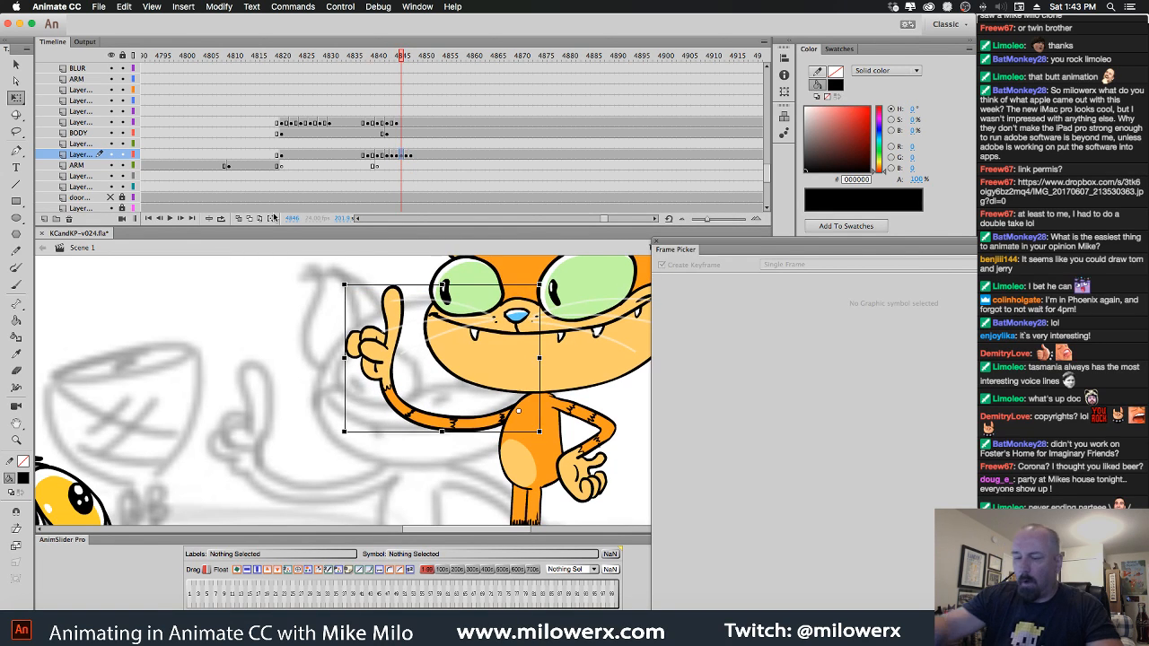
pyautogui.press('l')
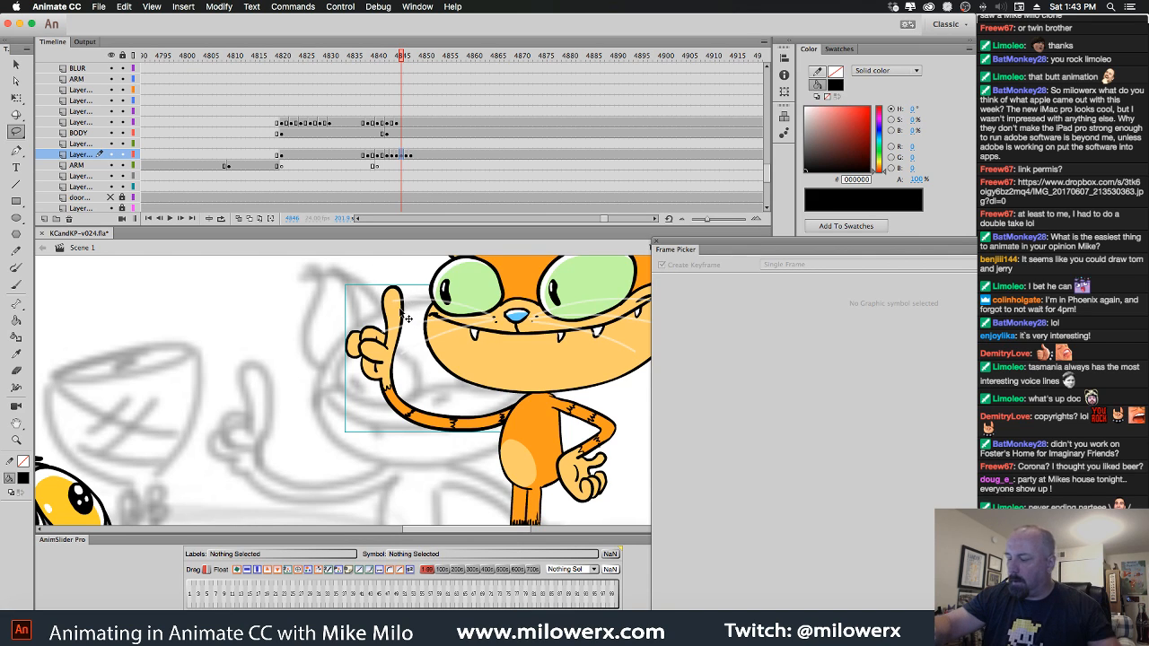
pyautogui.doubleClick(406, 316)
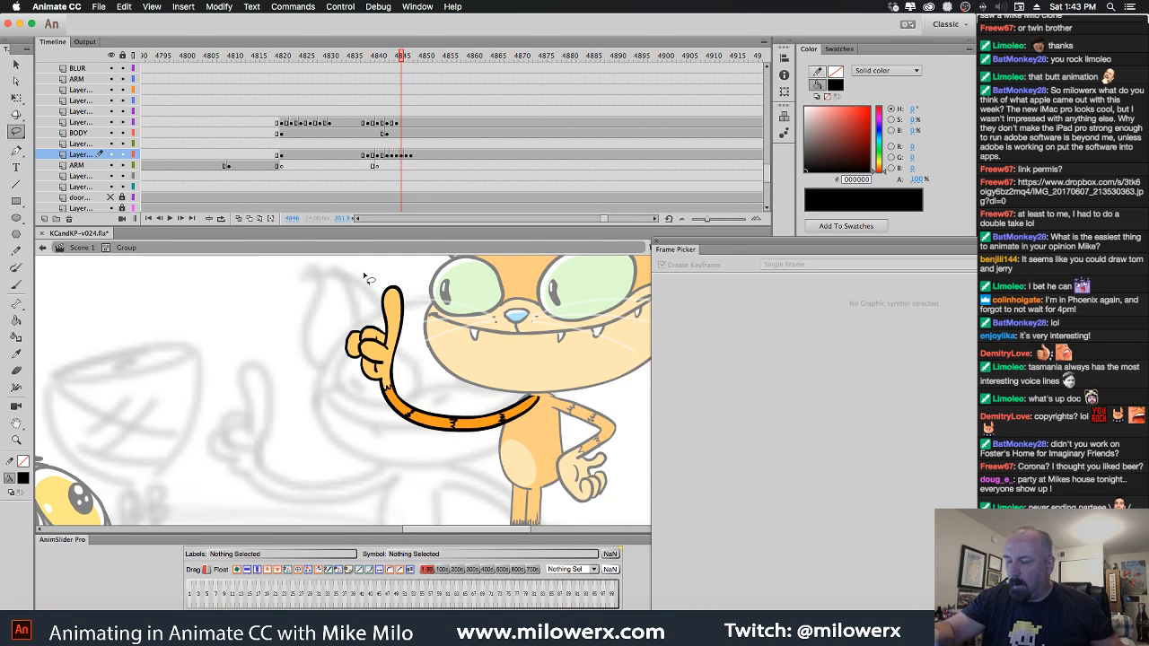
pyautogui.moveTo(385, 275)
pyautogui.mouseDown()
pyautogui.moveTo(352, 305)
pyautogui.moveTo(341, 363)
pyautogui.moveTo(364, 393)
pyautogui.moveTo(394, 392)
pyautogui.moveTo(416, 319)
pyautogui.mouseUp()
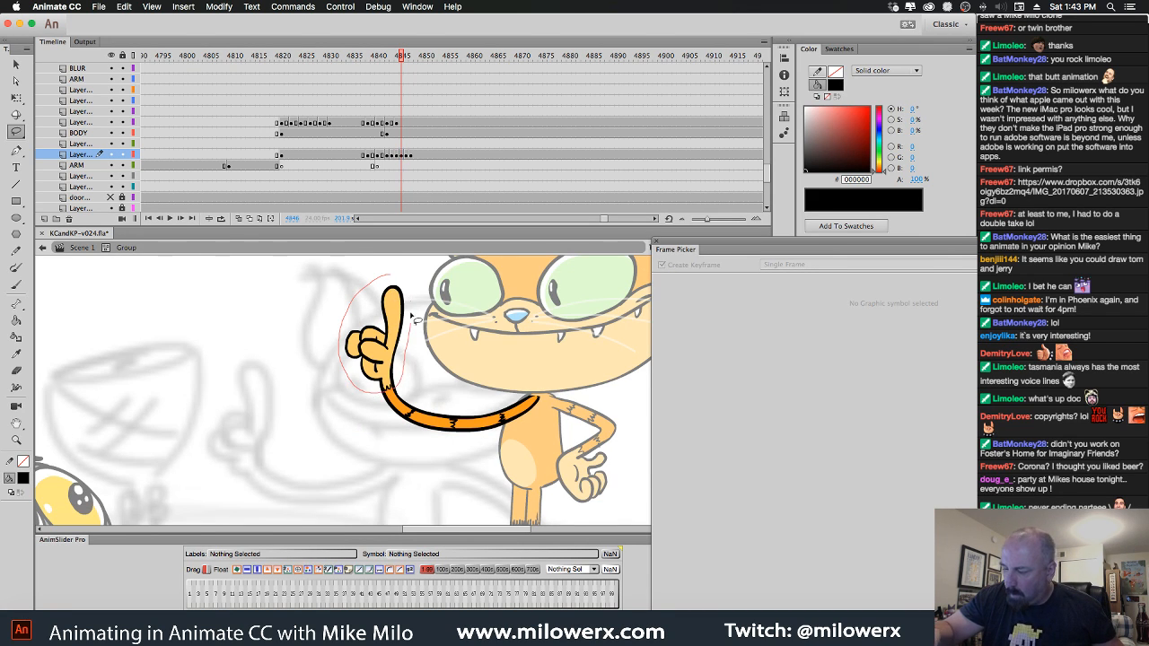
pyautogui.moveTo(392, 278); pyautogui.dragTo(387, 274)
pyautogui.press('q')
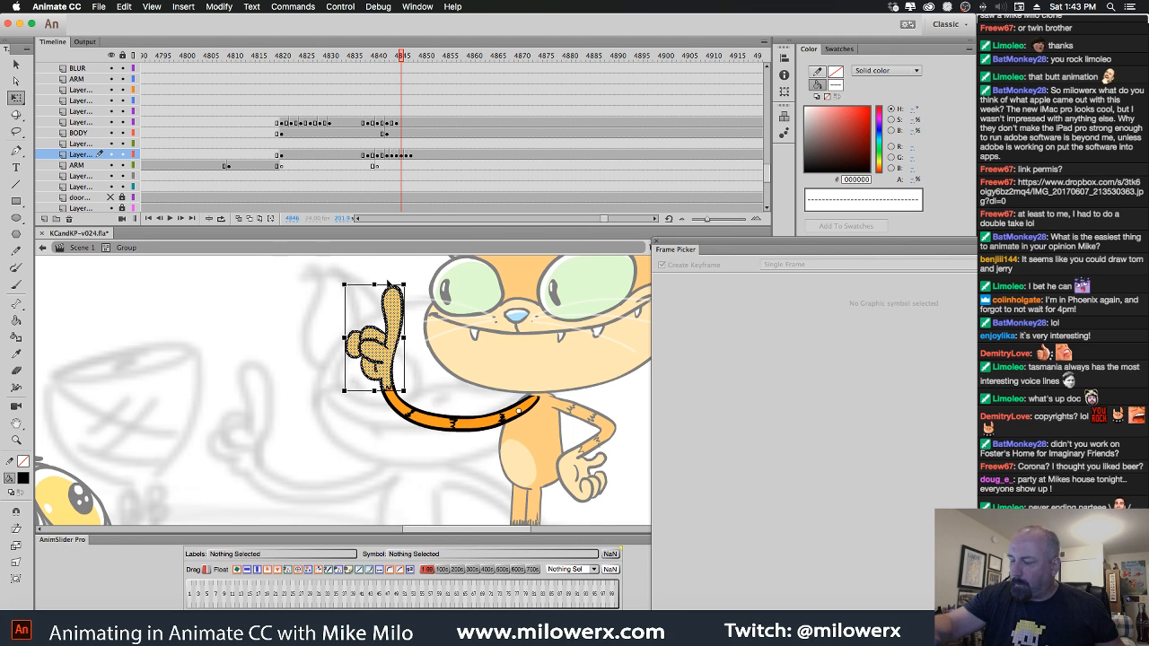
pyautogui.moveTo(387, 284); pyautogui.dragTo(395, 281)
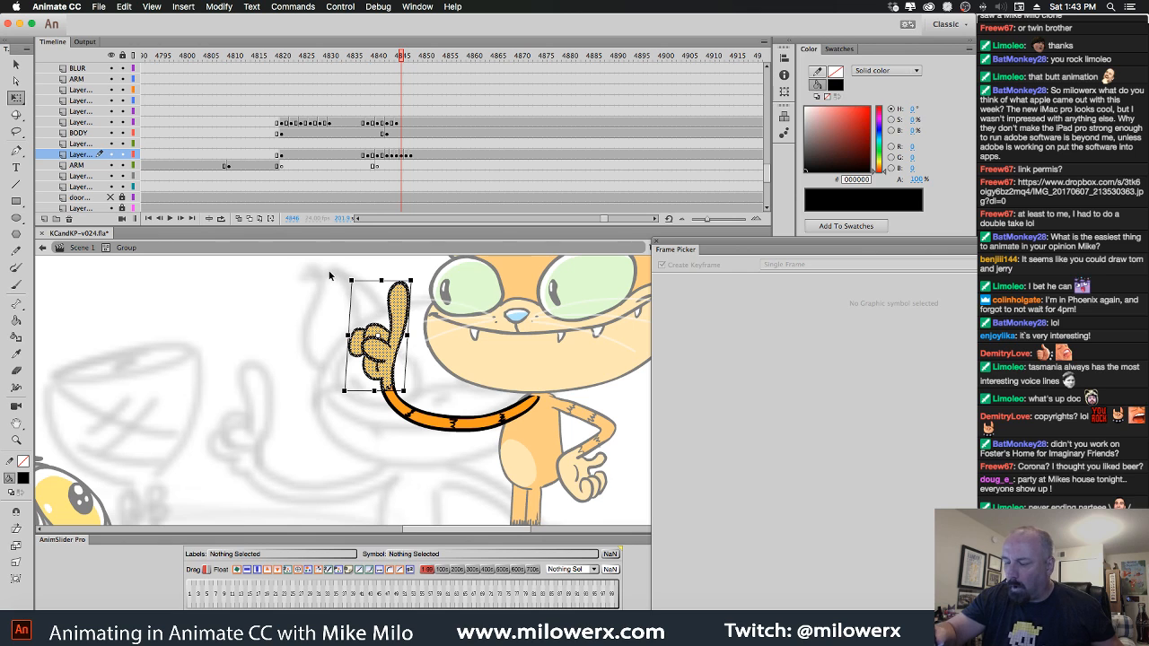
# Select the whole raised arm at frame 4846, stretch the finger and hand upward with the Envelope modifier, and lift the forearm's curve slightly.
pyautogui.moveTo(324, 267); pyautogui.dragTo(579, 497)
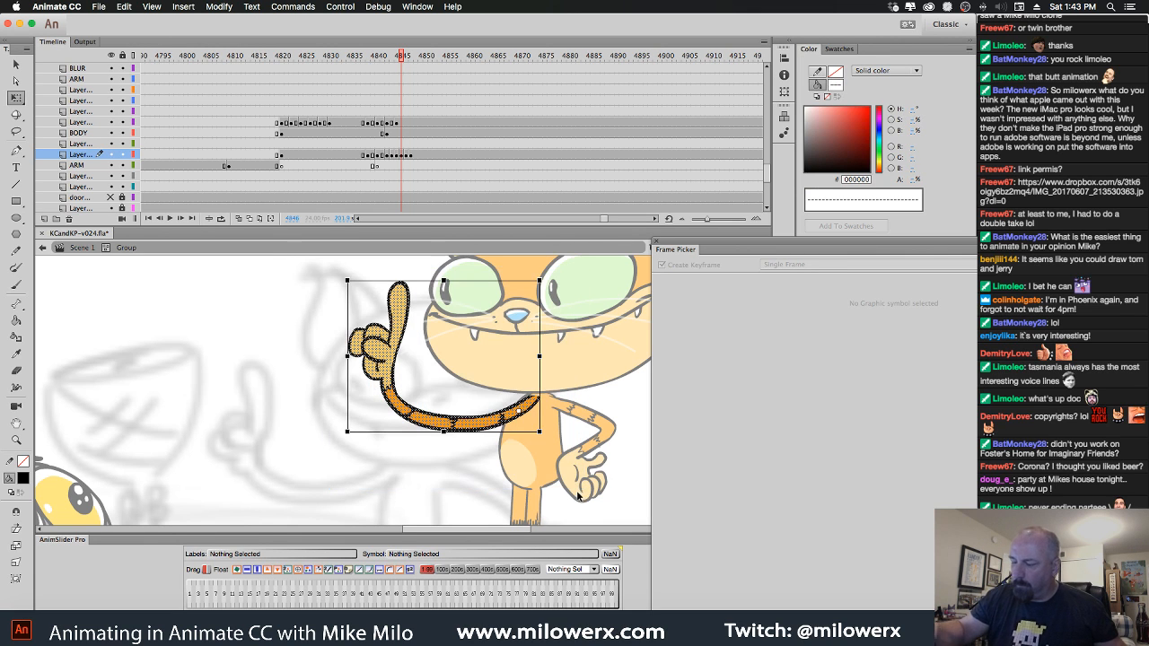
pyautogui.click(16, 578)
pyautogui.moveTo(380, 281); pyautogui.dragTo(447, 274)
pyautogui.moveTo(350, 360); pyautogui.dragTo(348, 349)
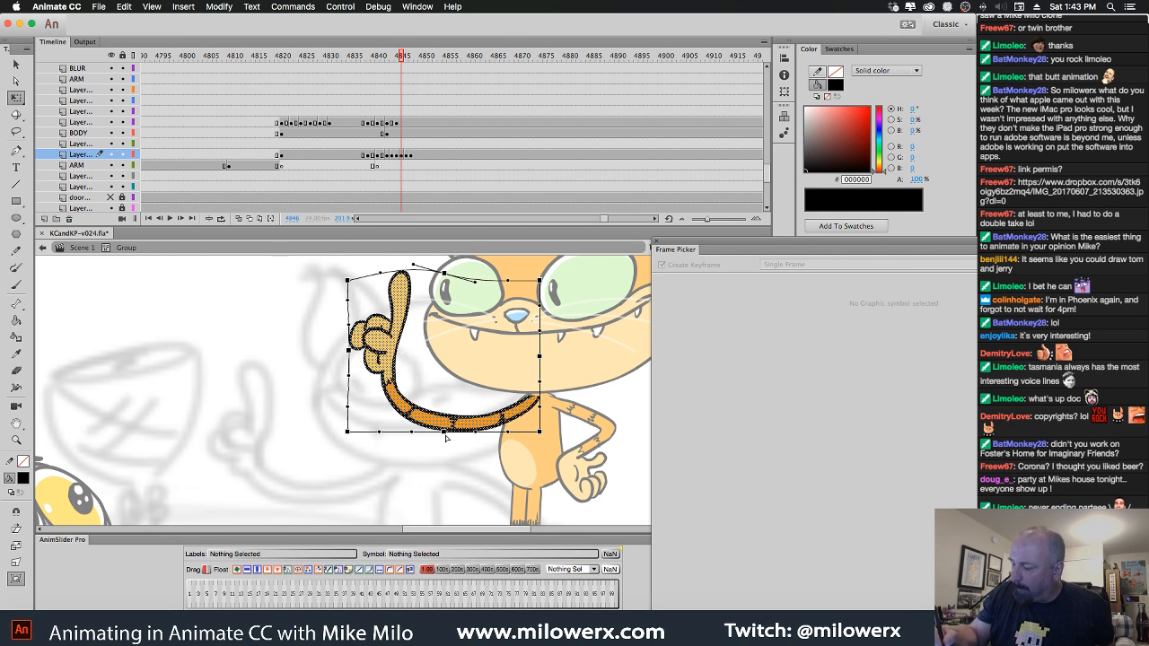
pyautogui.moveTo(447, 436); pyautogui.dragTo(446, 429)
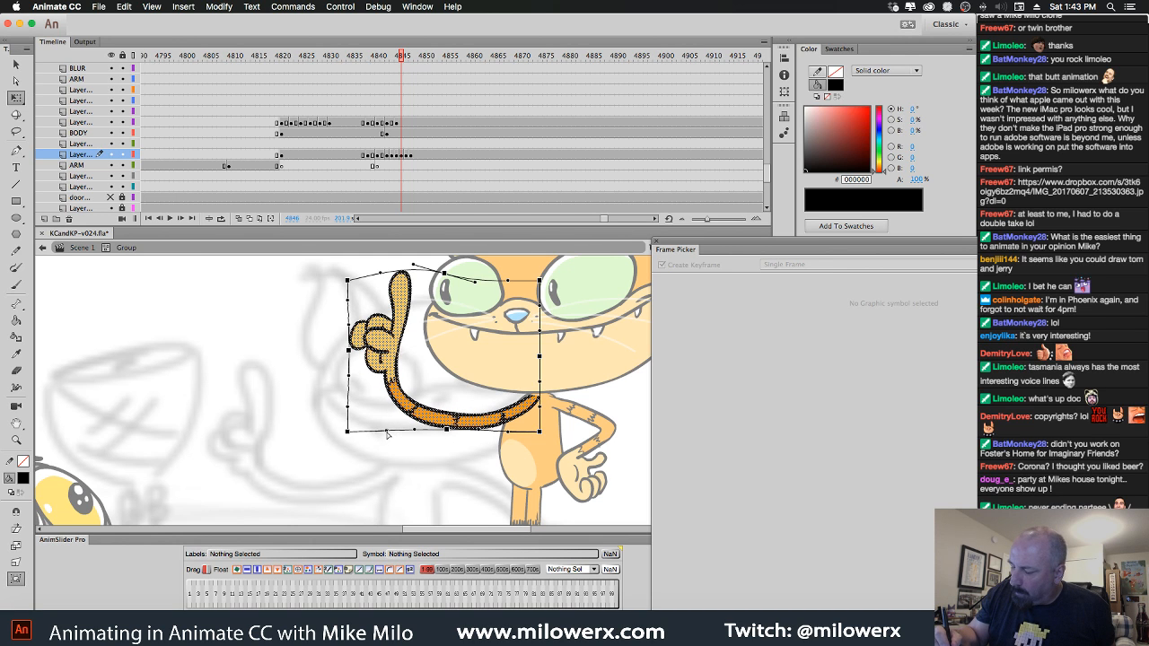
pyautogui.click(405, 476)
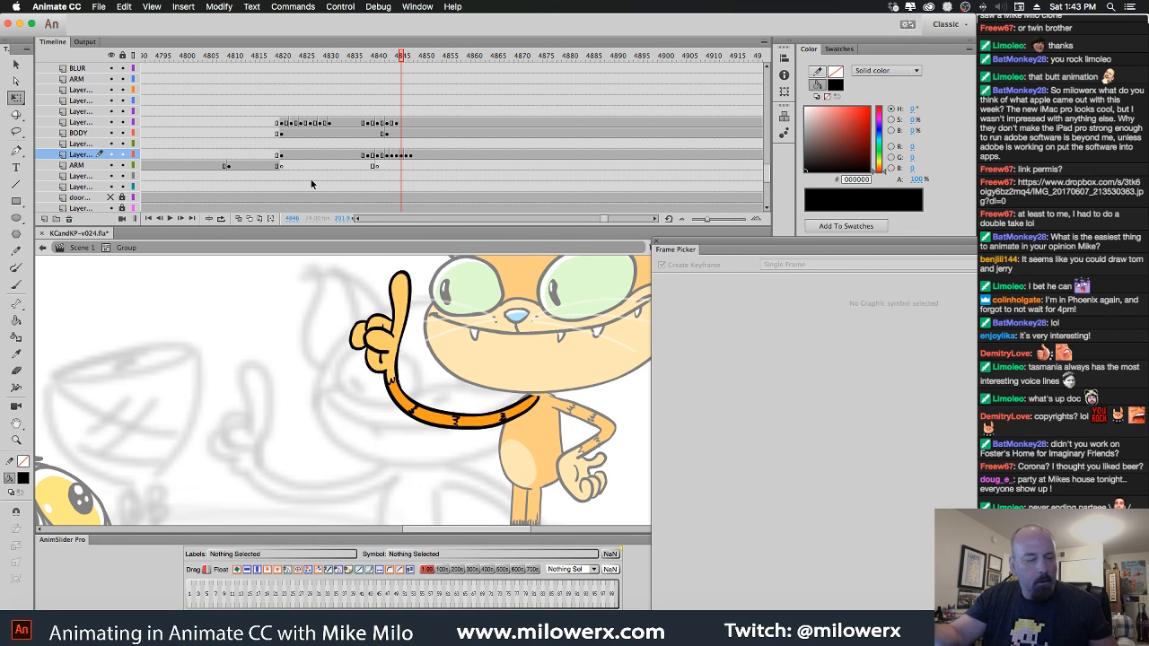
# Leave the arm group, flip between the frames around 4846, and play the motion to check the overshoot.
pyautogui.press(',')
pyautogui.press('.')
pyautogui.press(',')
pyautogui.press('.')
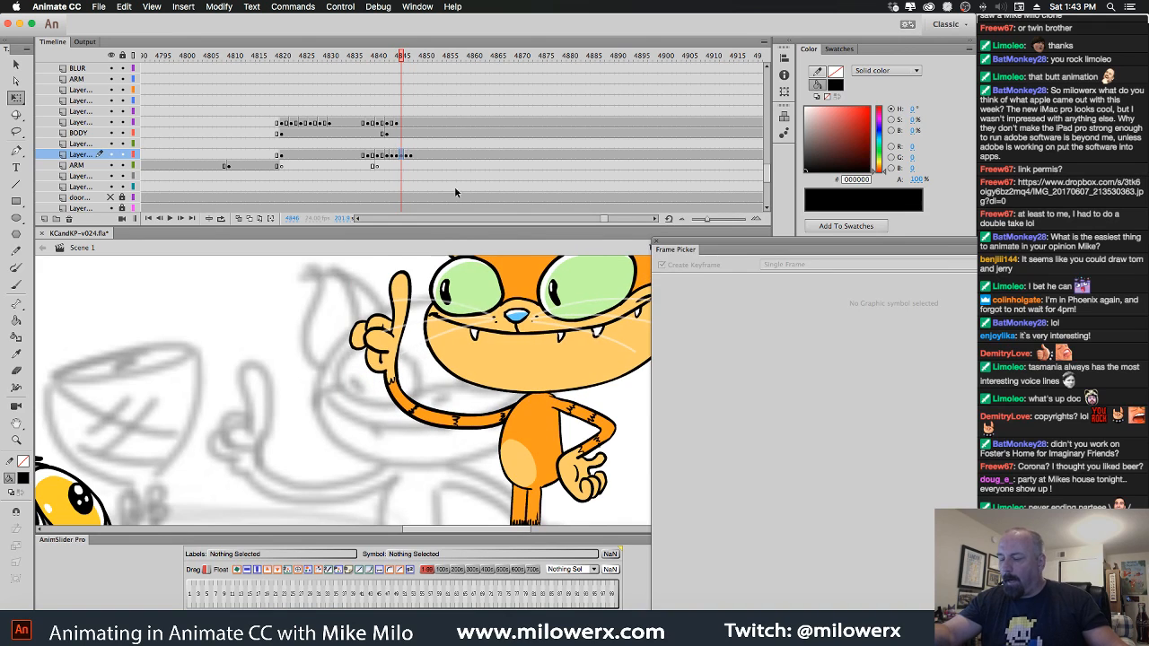
pyautogui.moveTo(406, 63); pyautogui.dragTo(408, 123)
pyautogui.press('Return')
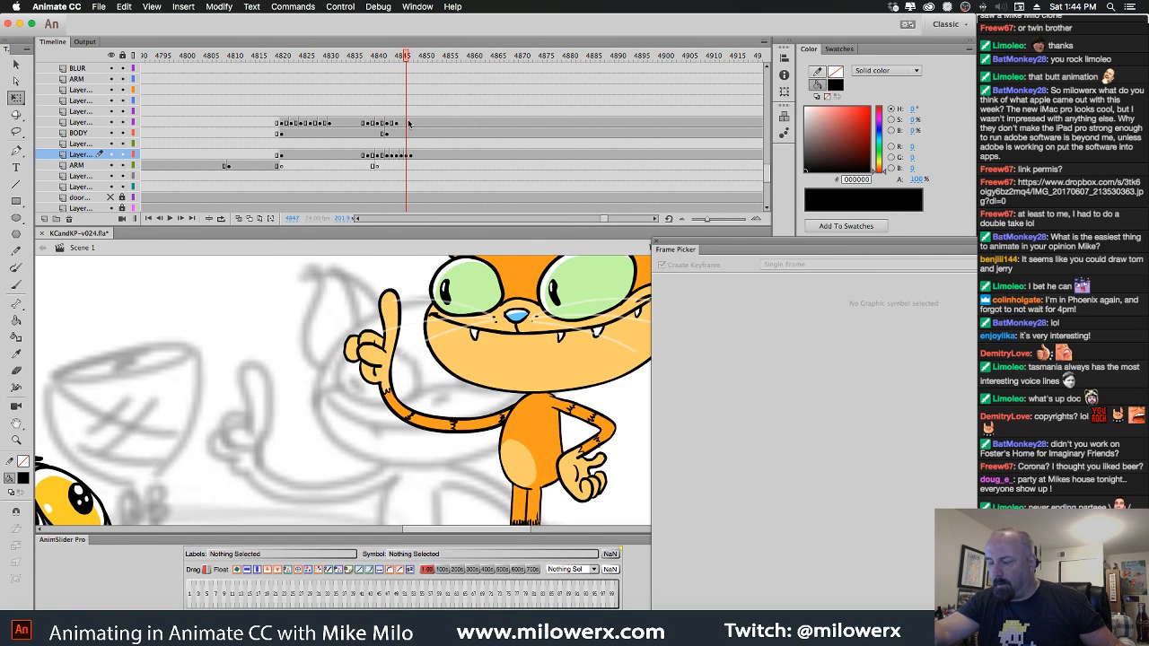
pyautogui.moveTo(406, 59); pyautogui.dragTo(401, 67)
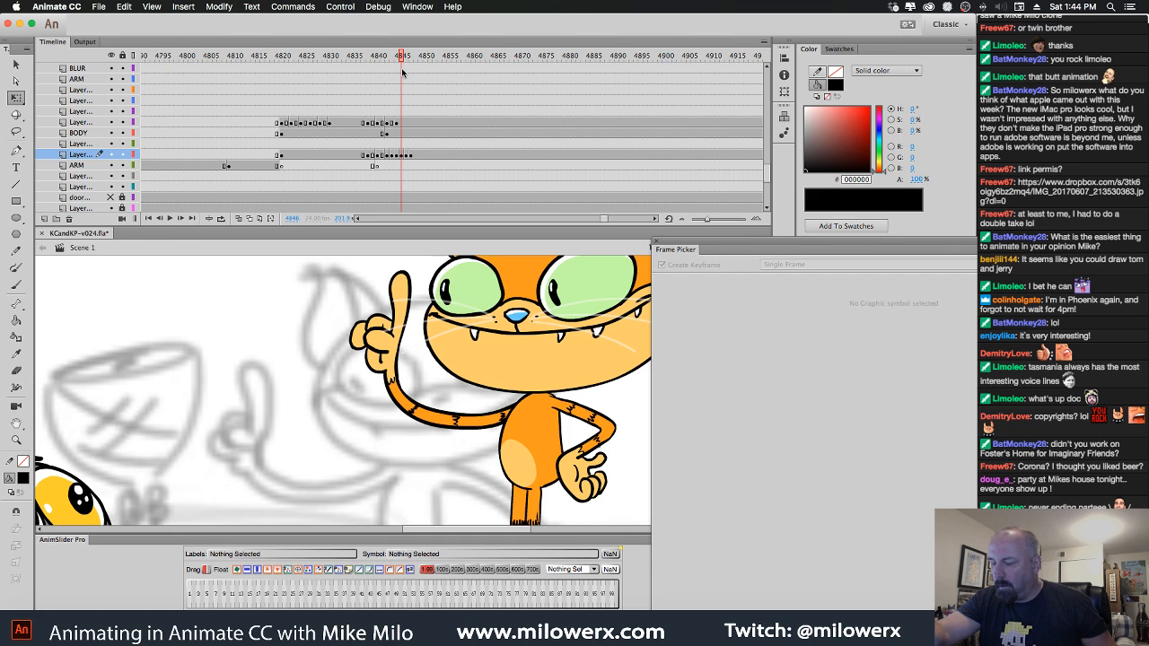
# Lasso the raised arm inside its group at frame 4847 and bend the hand and finger toward the face with the Envelope modifier.
pyautogui.click(409, 158)
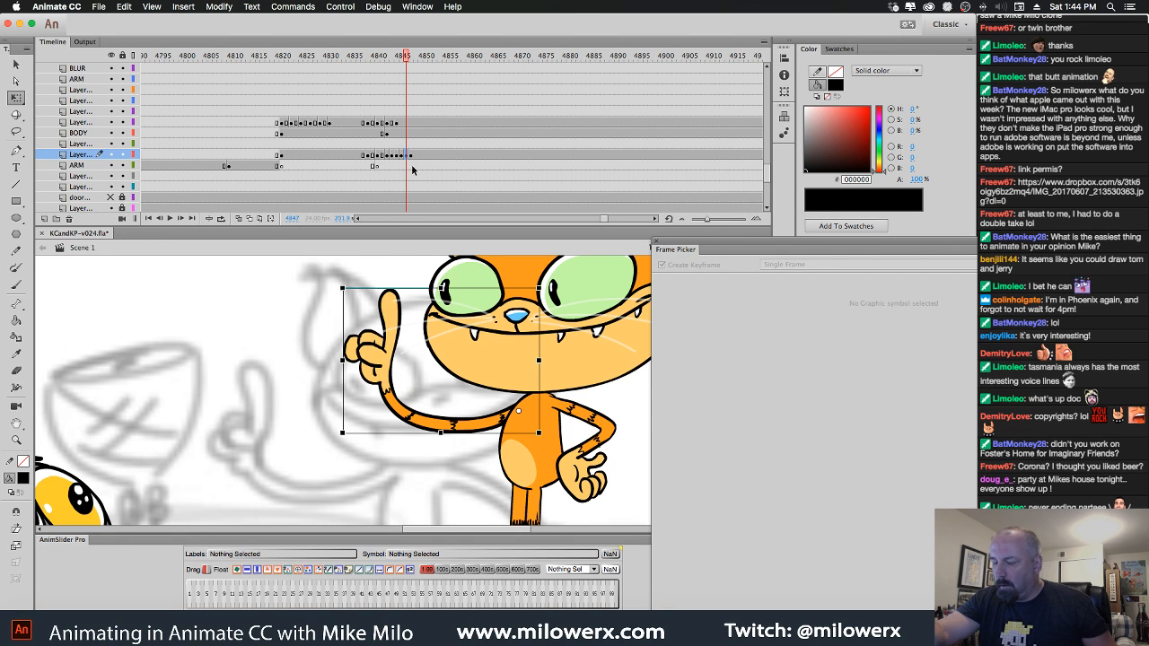
pyautogui.doubleClick(404, 316)
pyautogui.press('l')
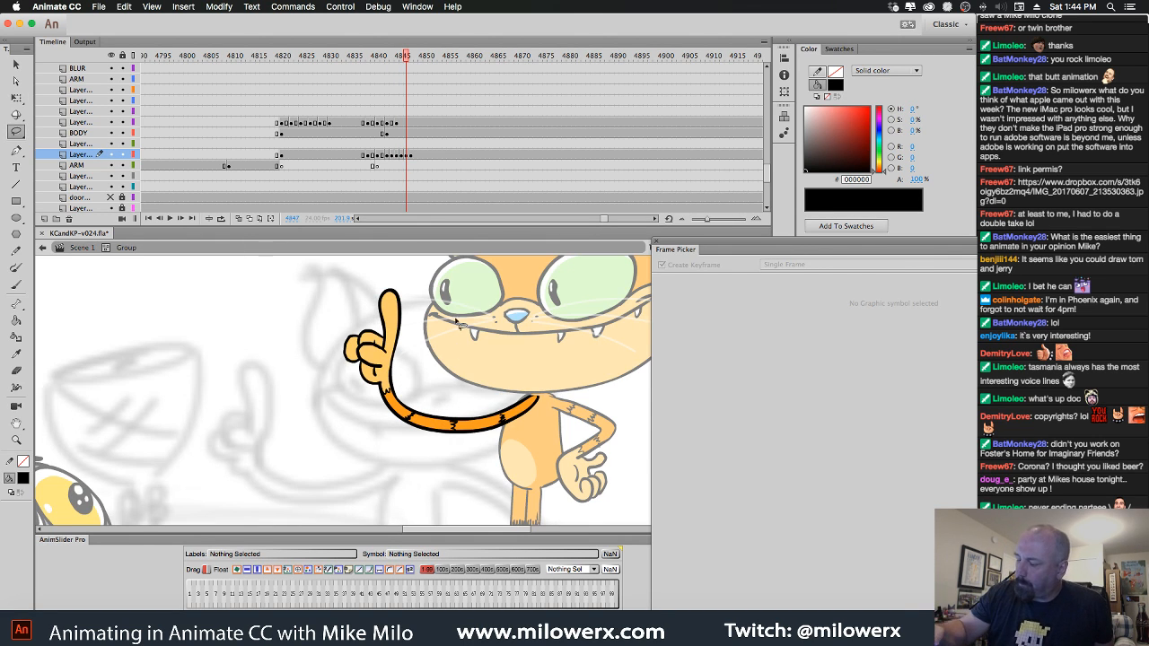
pyautogui.moveTo(419, 289)
pyautogui.mouseDown()
pyautogui.moveTo(333, 342)
pyautogui.moveTo(552, 412)
pyautogui.moveTo(444, 269)
pyautogui.moveTo(422, 292)
pyautogui.mouseUp()
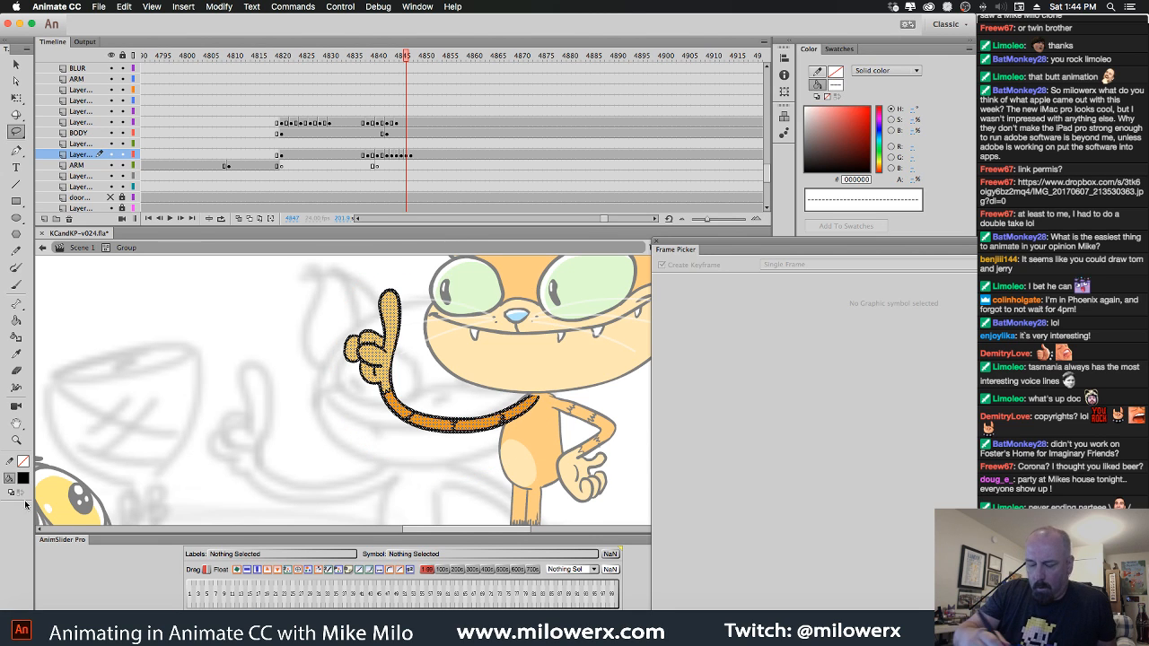
pyautogui.click(16, 97)
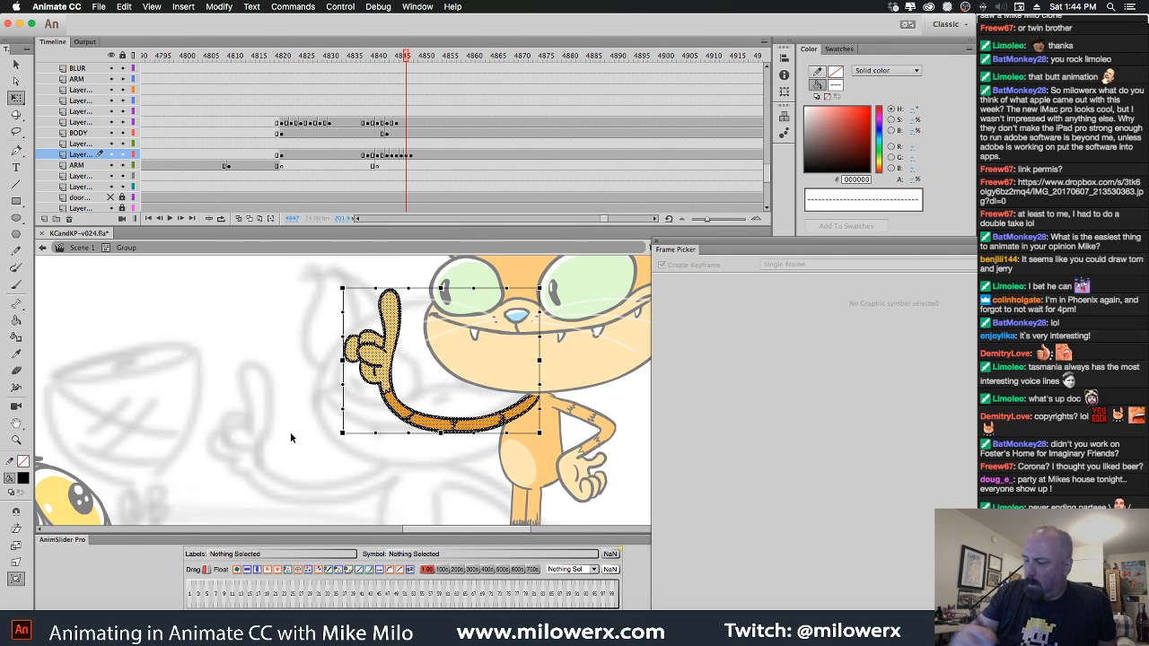
pyautogui.moveTo(345, 289); pyautogui.dragTo(352, 285)
pyautogui.moveTo(443, 292); pyautogui.dragTo(449, 293)
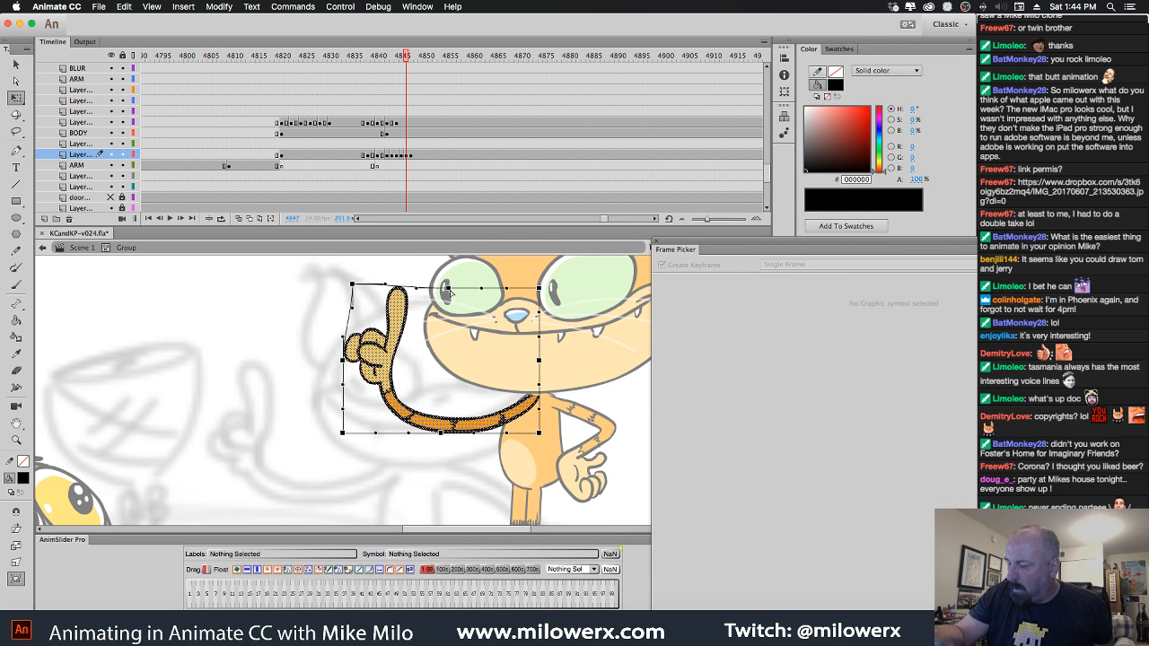
pyautogui.moveTo(346, 362); pyautogui.dragTo(350, 331)
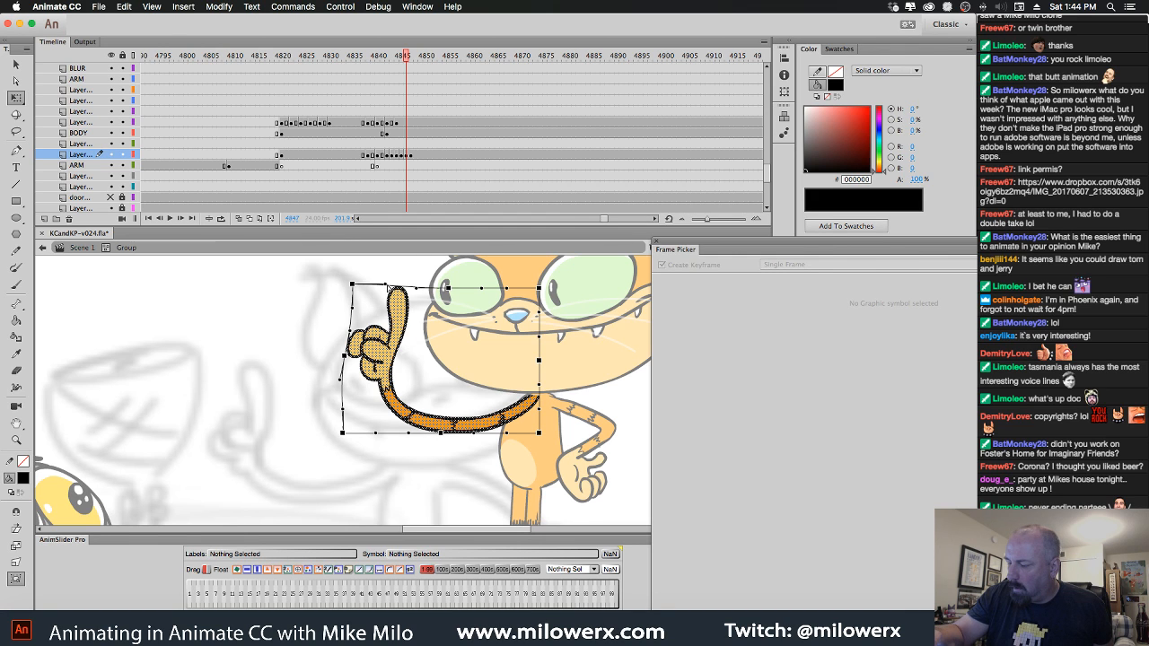
pyautogui.moveTo(387, 284); pyautogui.dragTo(459, 289)
pyautogui.click(459, 264)
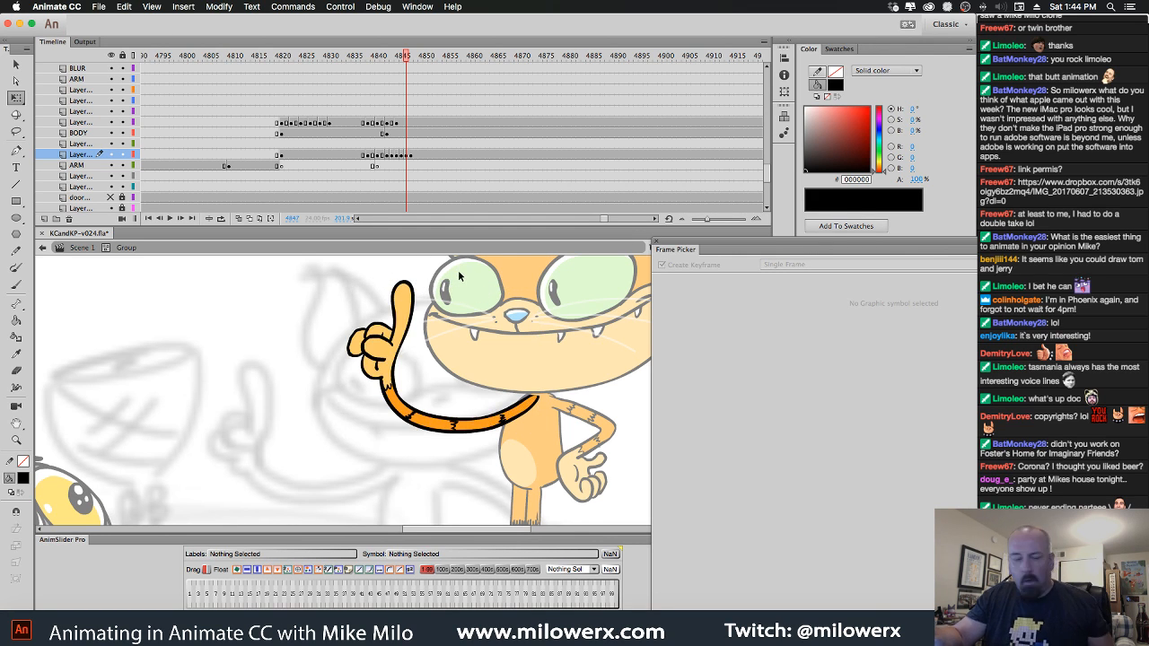
pyautogui.doubleClick(458, 270)
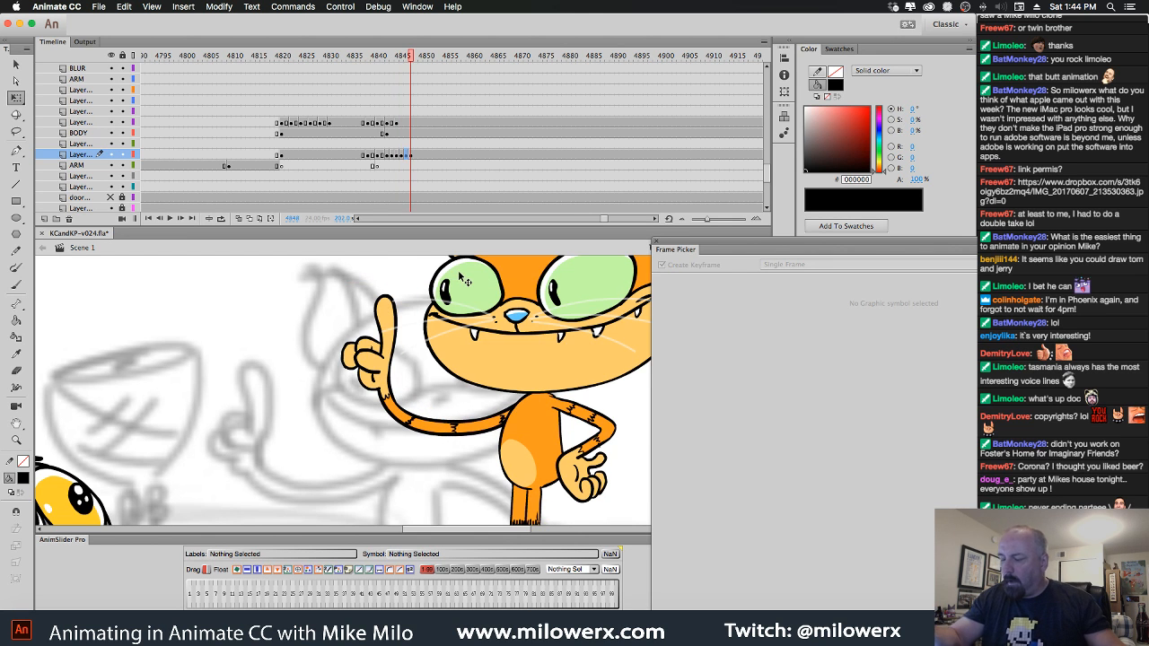
# Play back the pose change and scrub back to frame 4845 to review the raised arm's settling motion.
pyautogui.moveTo(419, 69); pyautogui.dragTo(362, 93)
pyautogui.press('Return')
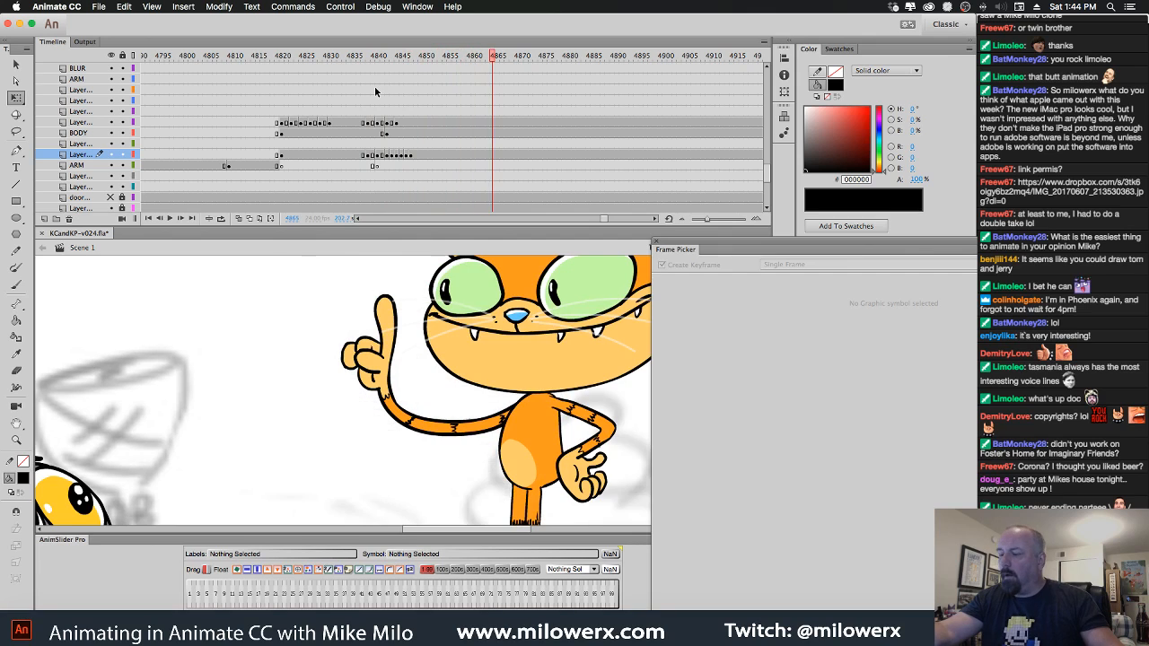
pyautogui.moveTo(478, 62); pyautogui.dragTo(406, 119)
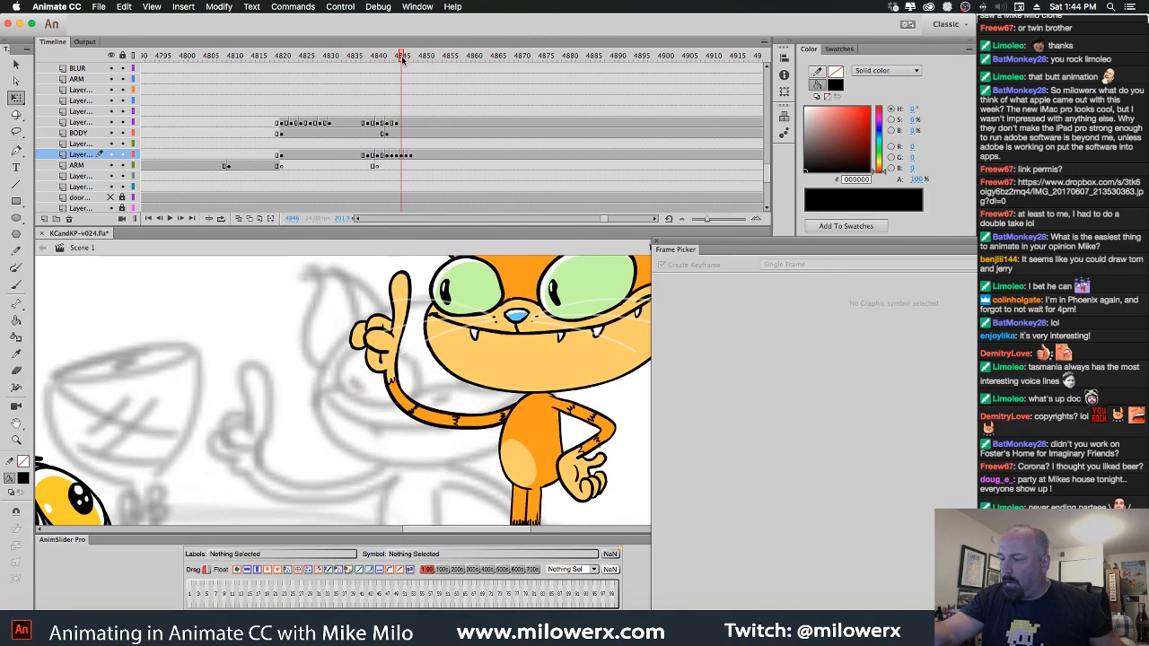
pyautogui.moveTo(404, 61)
pyautogui.mouseDown()
pyautogui.moveTo(381, 72)
pyautogui.moveTo(396, 76)
pyautogui.mouseUp()
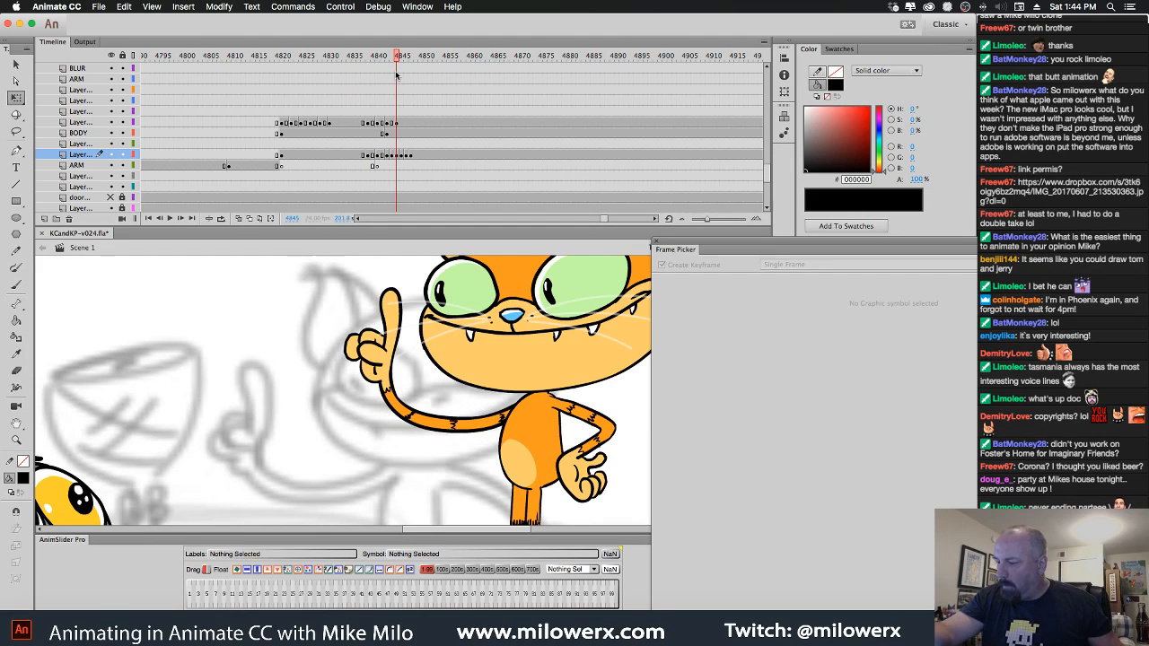
# Swing the hip arm's hand outward in small rotations about the shoulder, up to a new keyframe at frame 4847.
pyautogui.click(597, 426)
pyautogui.moveTo(628, 386); pyautogui.dragTo(524, 369)
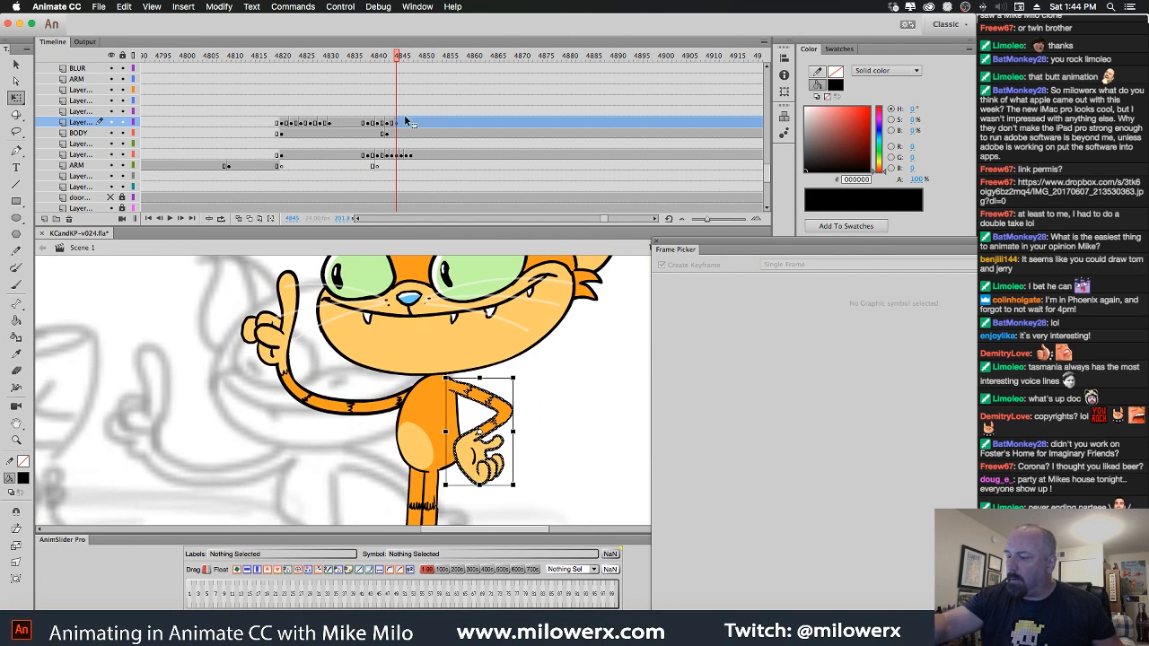
pyautogui.click(407, 125)
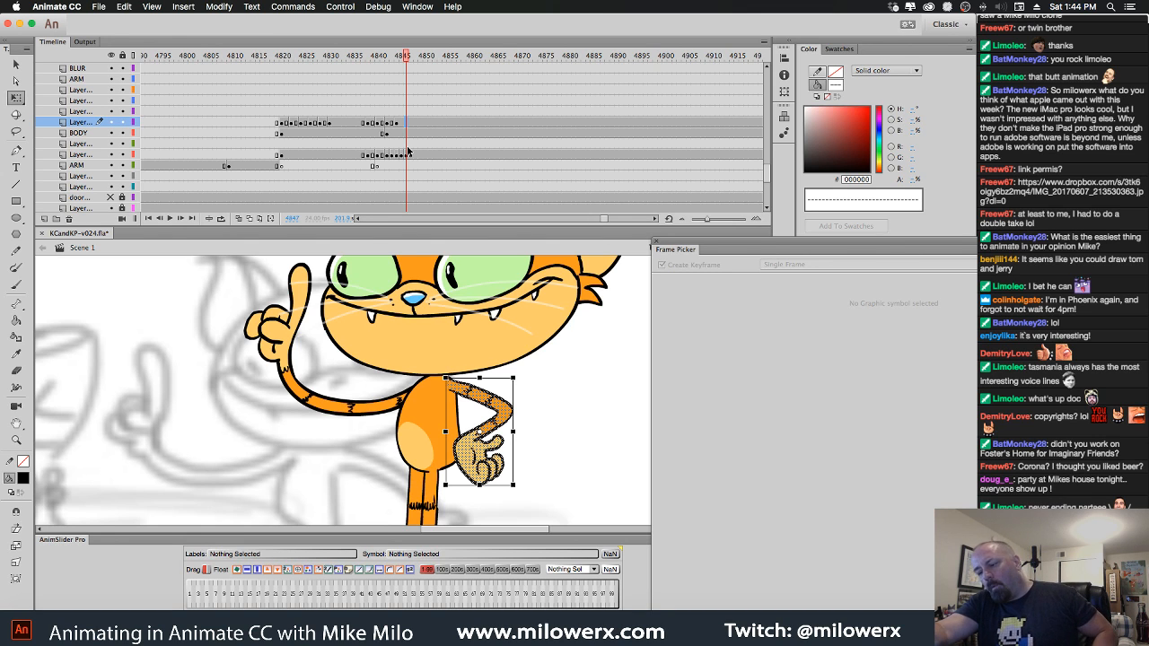
pyautogui.click(398, 125)
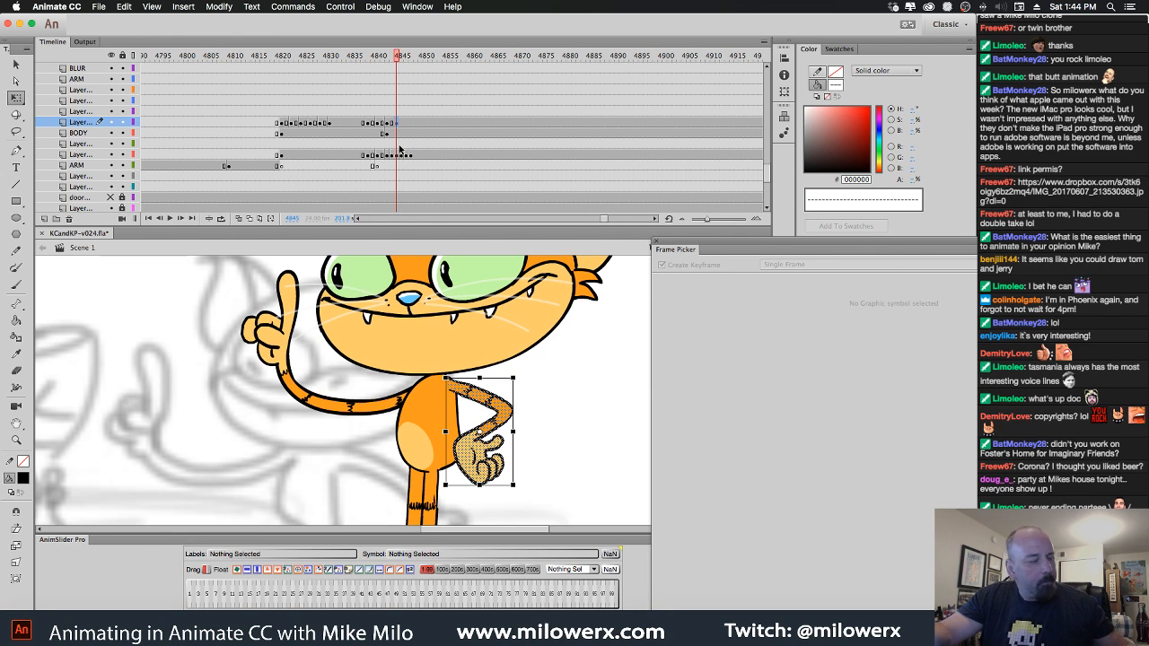
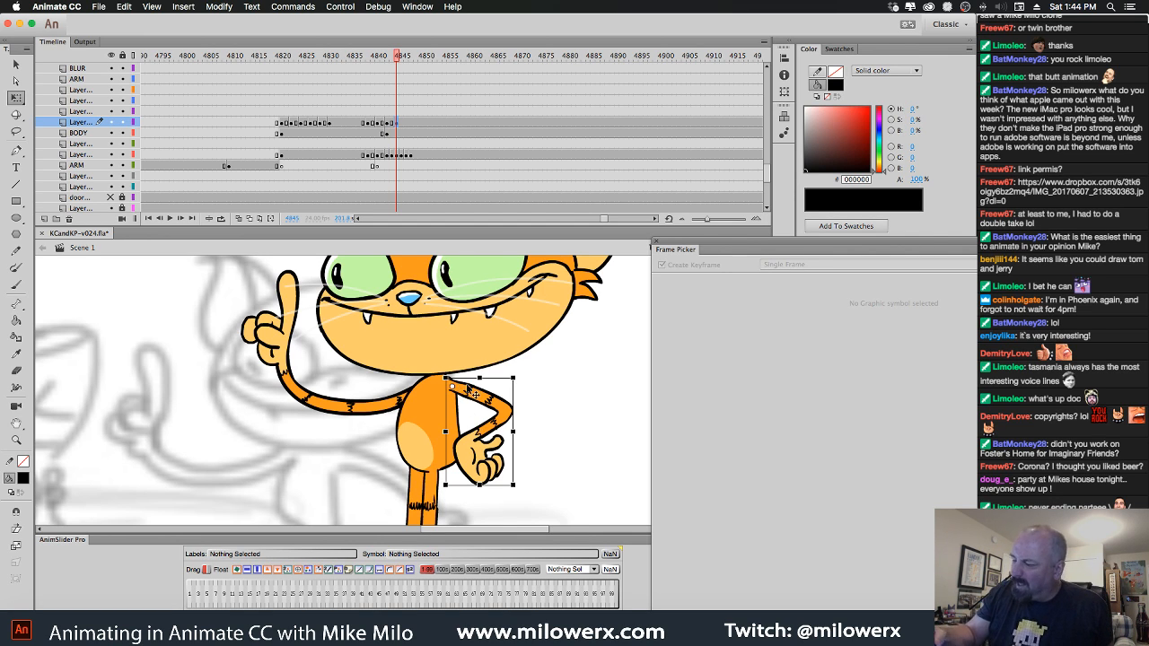
pyautogui.moveTo(521, 486); pyautogui.dragTo(527, 487)
pyautogui.click(404, 127)
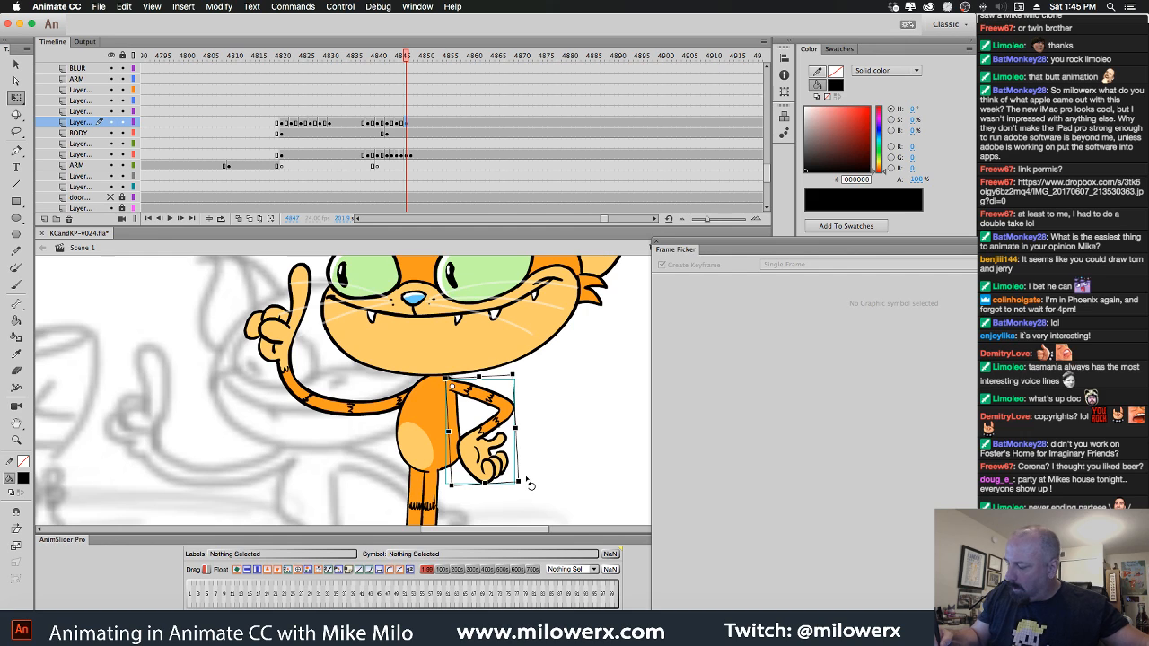
pyautogui.moveTo(530, 485); pyautogui.dragTo(526, 478)
# Add hip arm keyframes through frame 4849 and rotate the arm back toward the body as it settles.
pyautogui.click(414, 127)
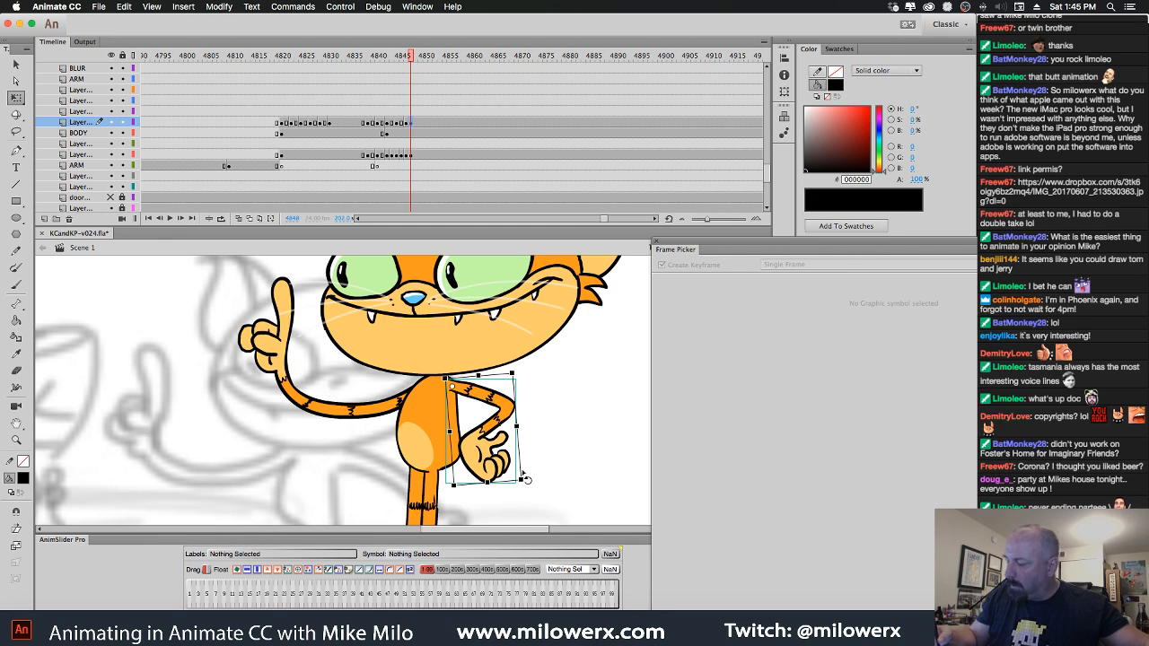
pyautogui.moveTo(531, 488)
pyautogui.mouseDown()
pyautogui.moveTo(515, 492)
pyautogui.moveTo(520, 483)
pyautogui.mouseUp()
pyautogui.press('.')
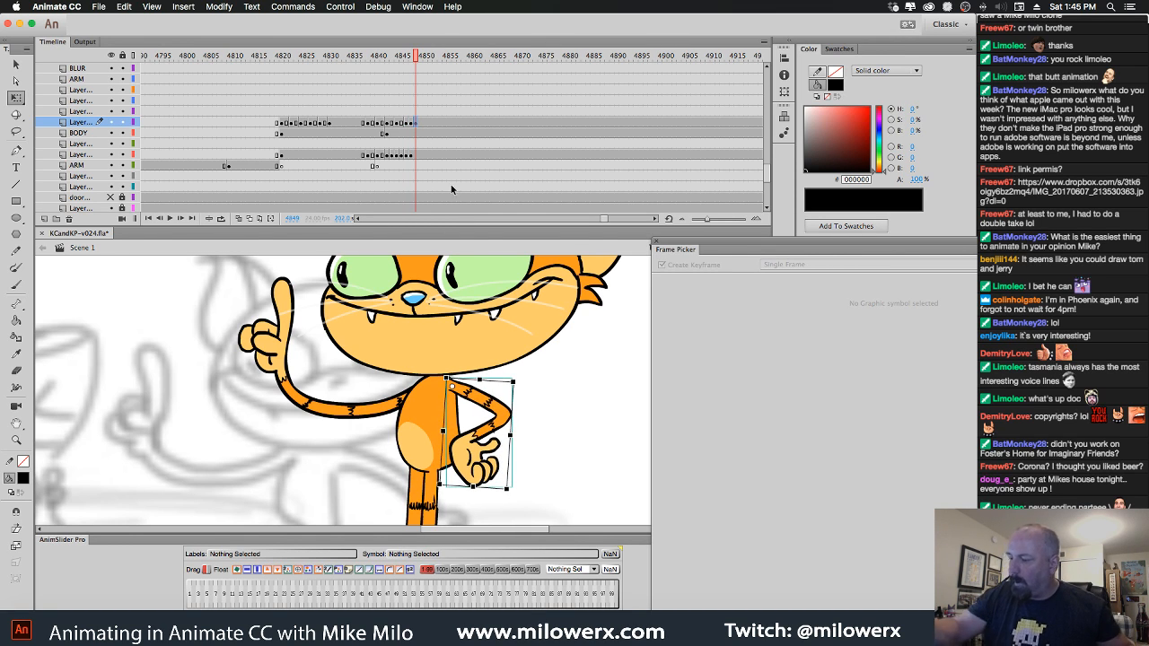
# Play the pose change from before the arms move to review the hip arm's swing.
pyautogui.moveTo(414, 61); pyautogui.dragTo(329, 75)
pyautogui.press('Return')
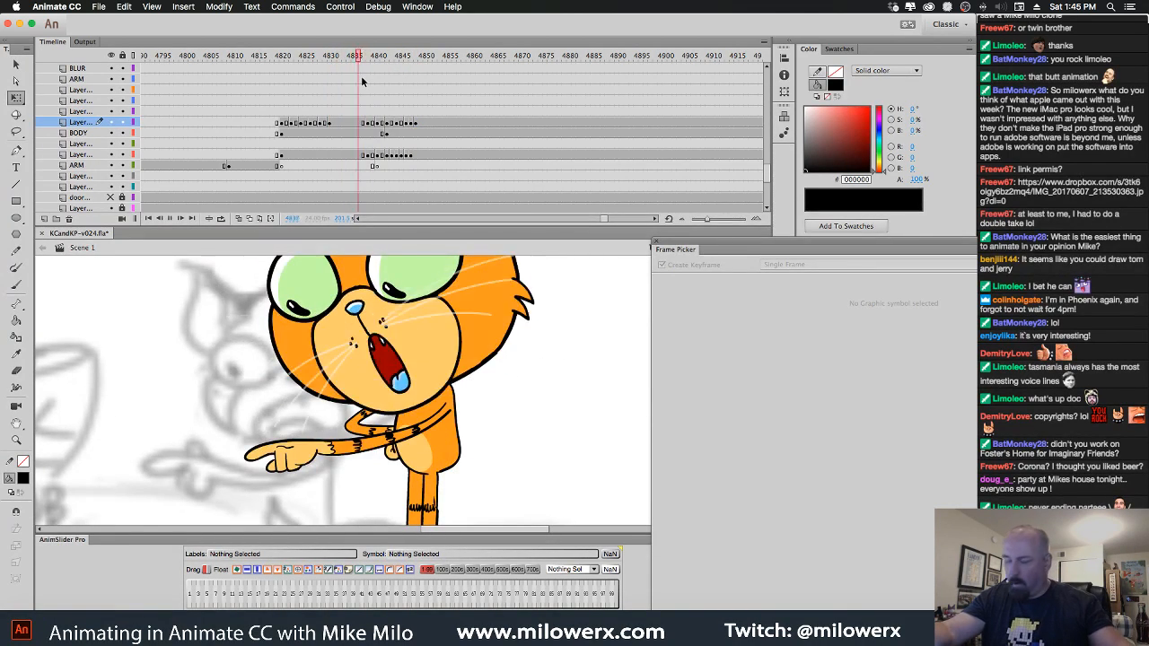
pyautogui.press('Return')
pyautogui.moveTo(502, 57); pyautogui.dragTo(401, 95)
# Inside the hip arm's group at frame 4847, raise and bulge the elbow with the Envelope modifier and stretch the hand corner slightly with Distort.
pyautogui.click(407, 123)
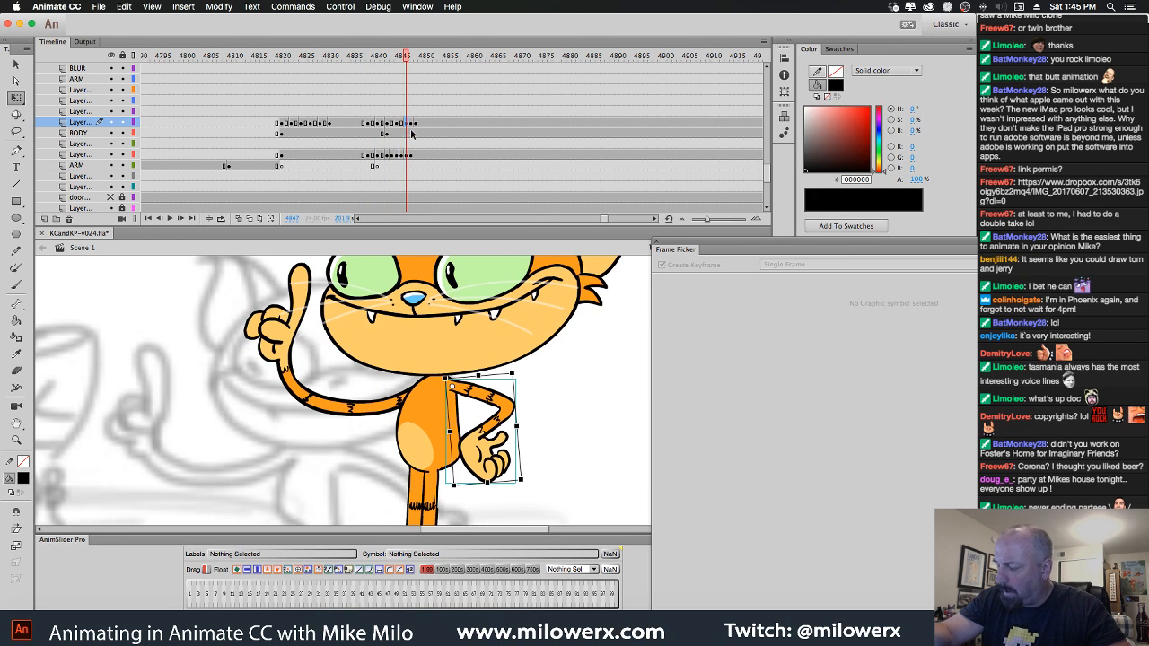
pyautogui.doubleClick(500, 400)
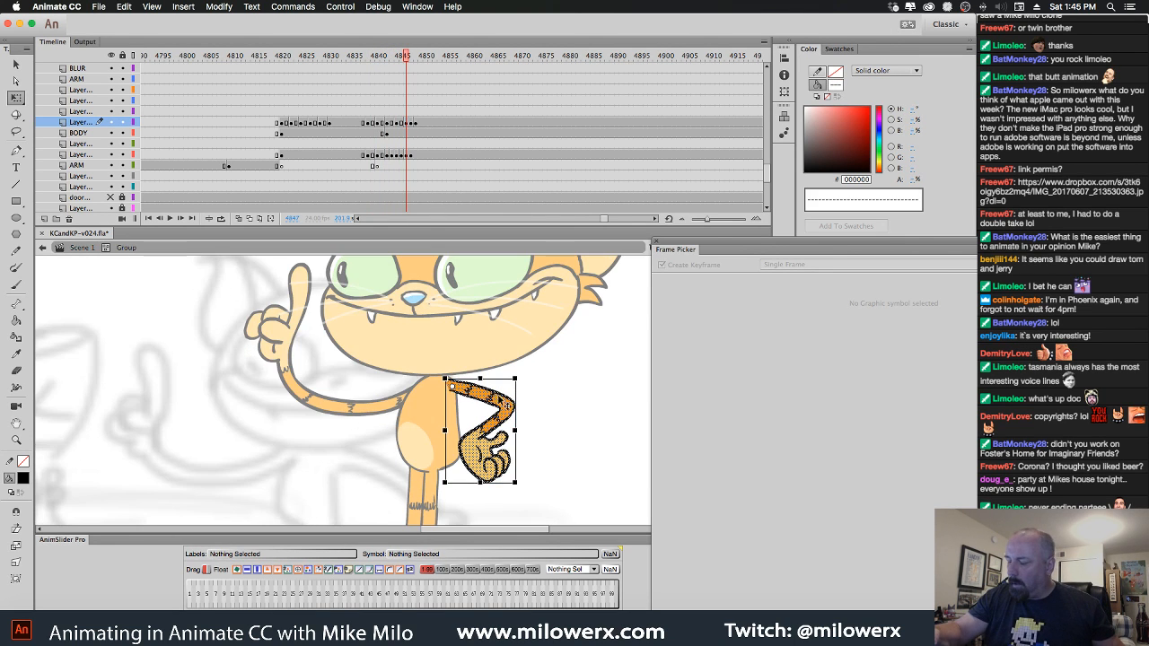
pyautogui.moveTo(419, 351); pyautogui.dragTo(562, 508)
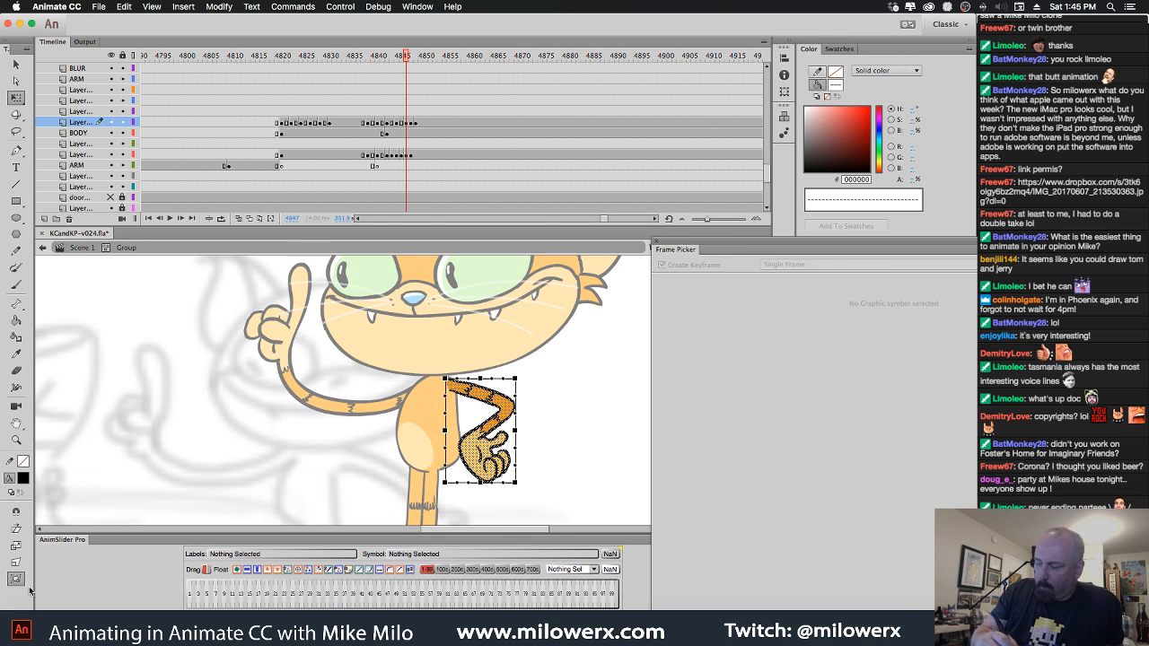
pyautogui.moveTo(518, 385); pyautogui.dragTo(471, 380)
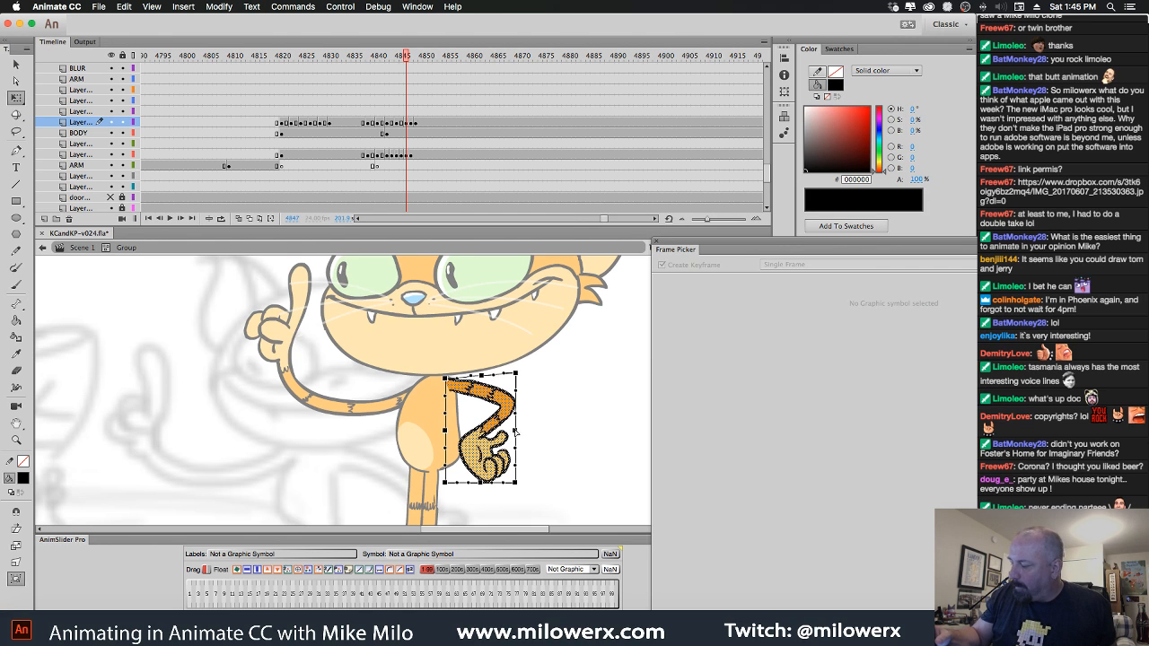
pyautogui.moveTo(516, 432); pyautogui.dragTo(519, 432)
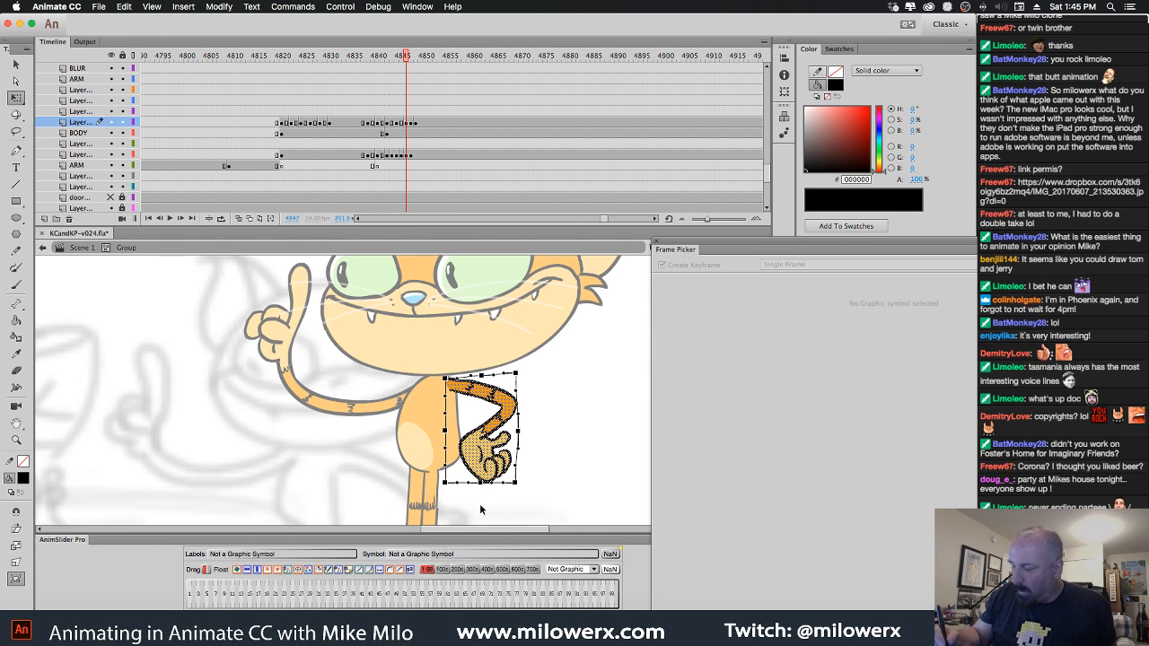
pyautogui.click(17, 563)
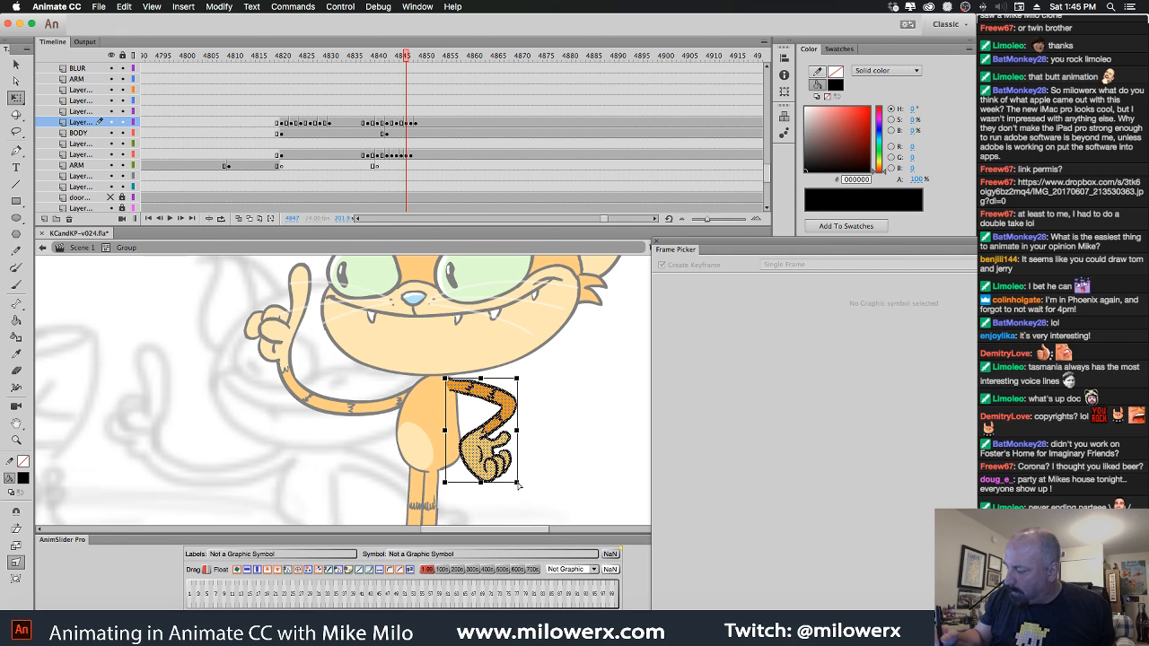
pyautogui.moveTo(517, 483); pyautogui.dragTo(520, 483)
pyautogui.click(533, 451)
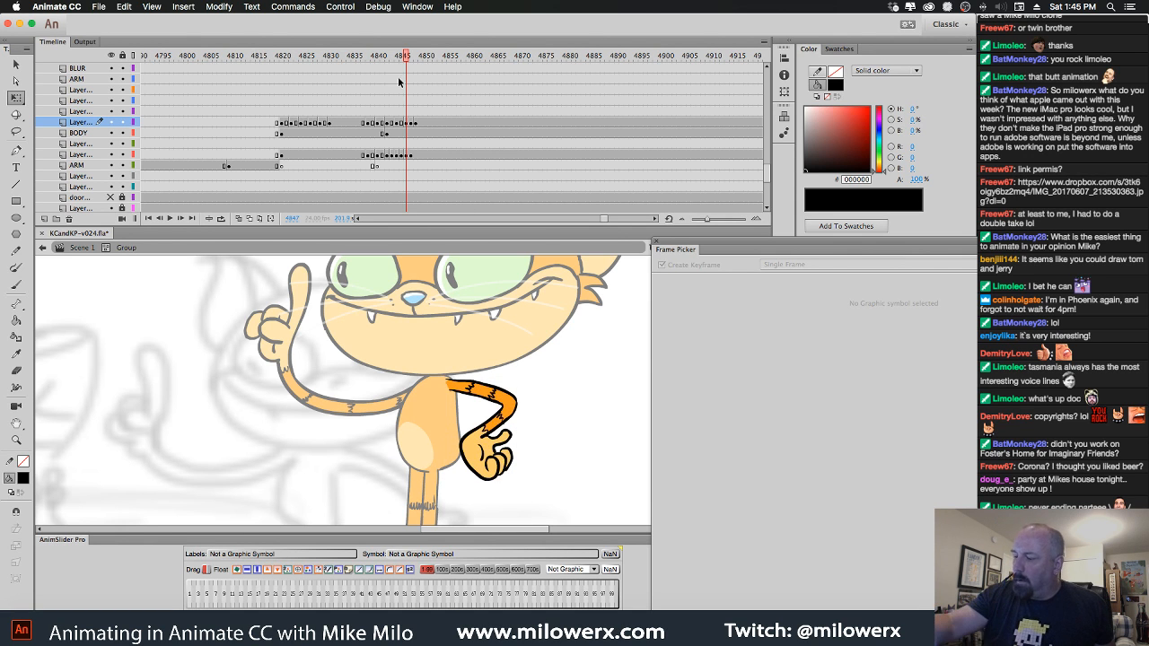
# Flip between the frames from 4847 to 4849 and play the pose change to check the hip arm's settling.
pyautogui.press(',')
pyautogui.press('.')
pyautogui.press('.')
pyautogui.press('.')
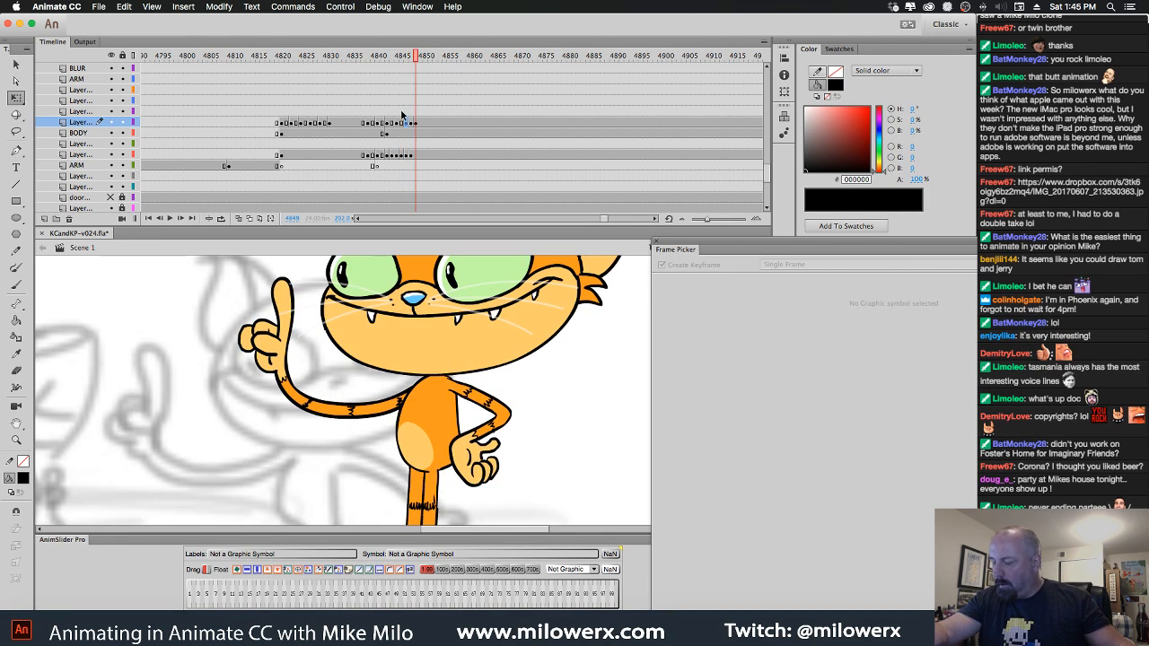
pyautogui.press(',')
pyautogui.press(',')
pyautogui.press('.')
pyautogui.press('.')
pyautogui.press(',')
pyautogui.press(',')
pyautogui.press('.')
pyautogui.press(',')
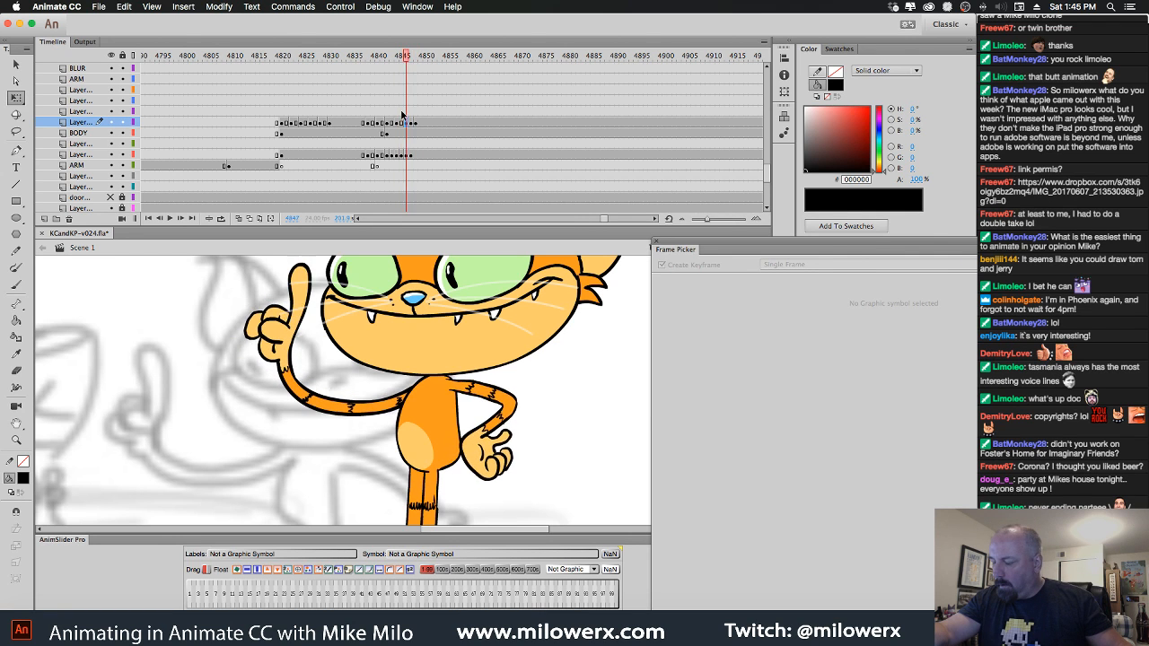
pyautogui.press('.')
pyautogui.press('.')
pyautogui.moveTo(417, 56); pyautogui.dragTo(363, 71)
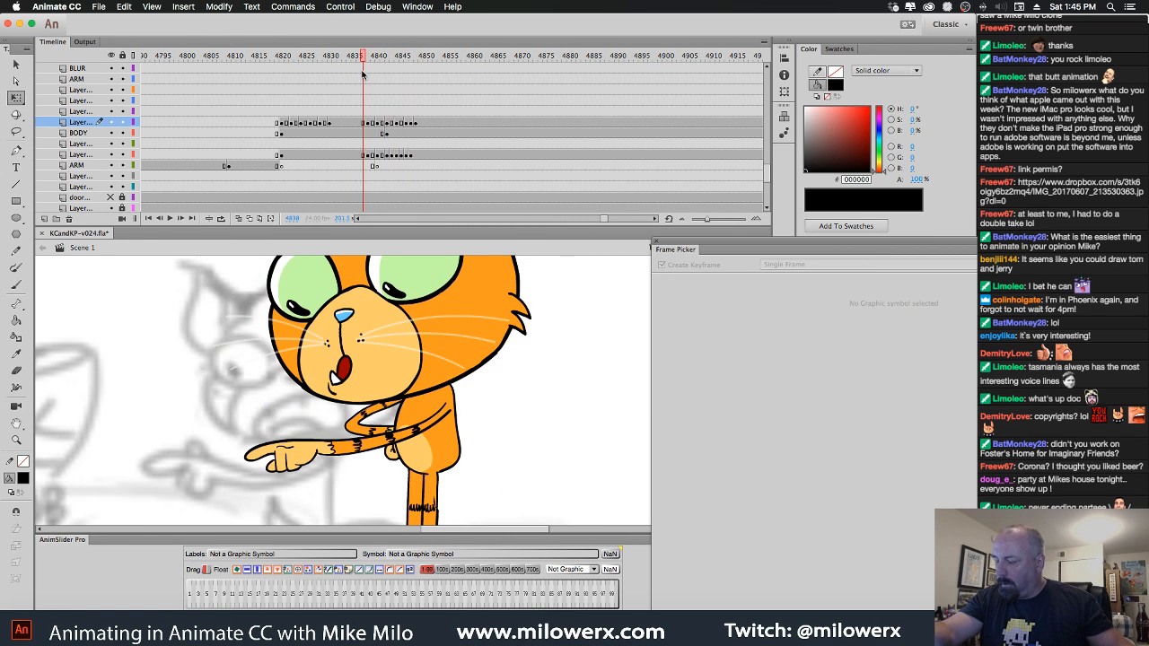
pyautogui.press('Return')
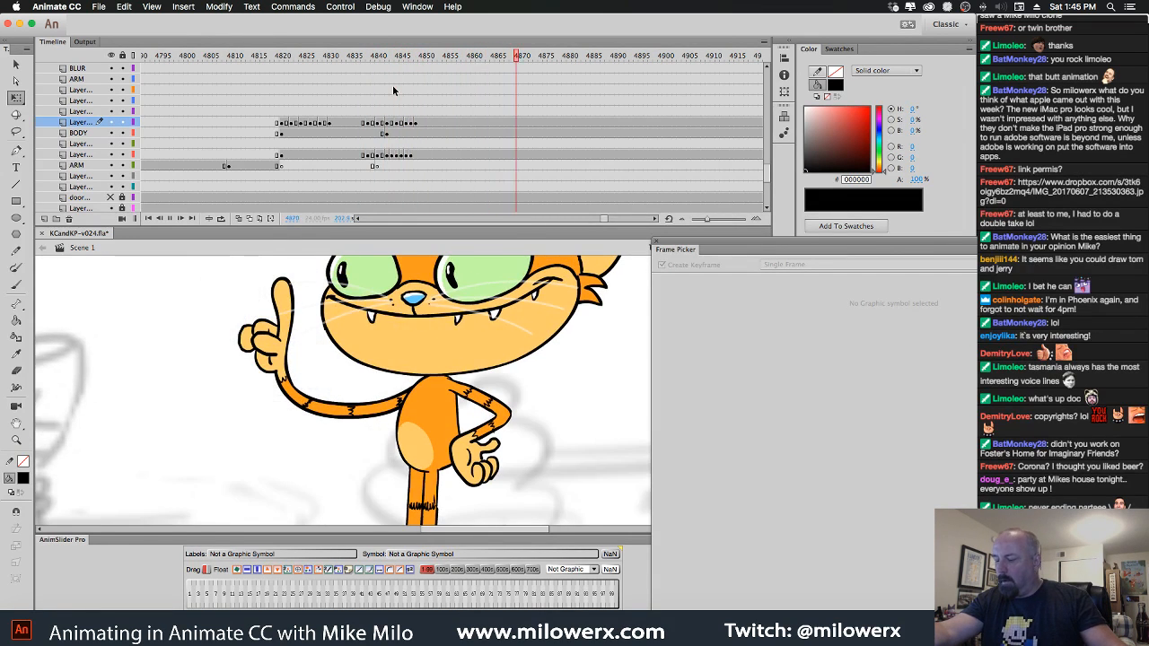
pyautogui.press('Return')
# Move the body's keyframe from frame 4843 to frame 4849 and insert another body keyframe at frame 4847.
pyautogui.moveTo(388, 90); pyautogui.dragTo(414, 100)
pyautogui.click(441, 392)
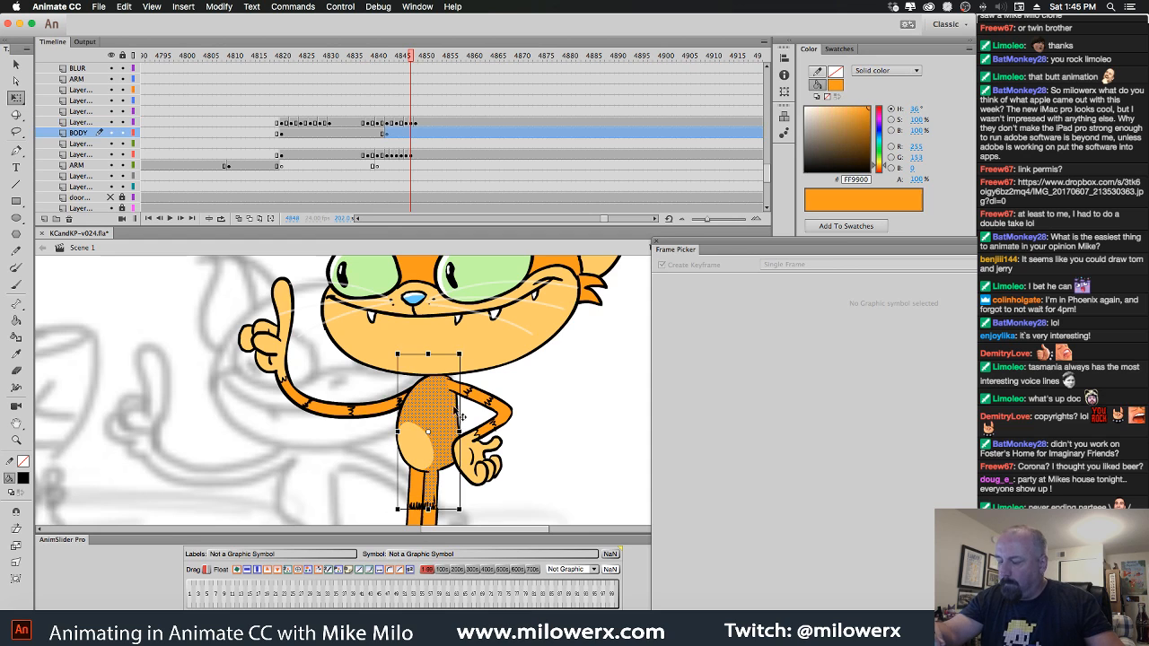
pyautogui.click(420, 135)
pyautogui.moveTo(417, 78); pyautogui.dragTo(391, 87)
pyautogui.click(391, 135)
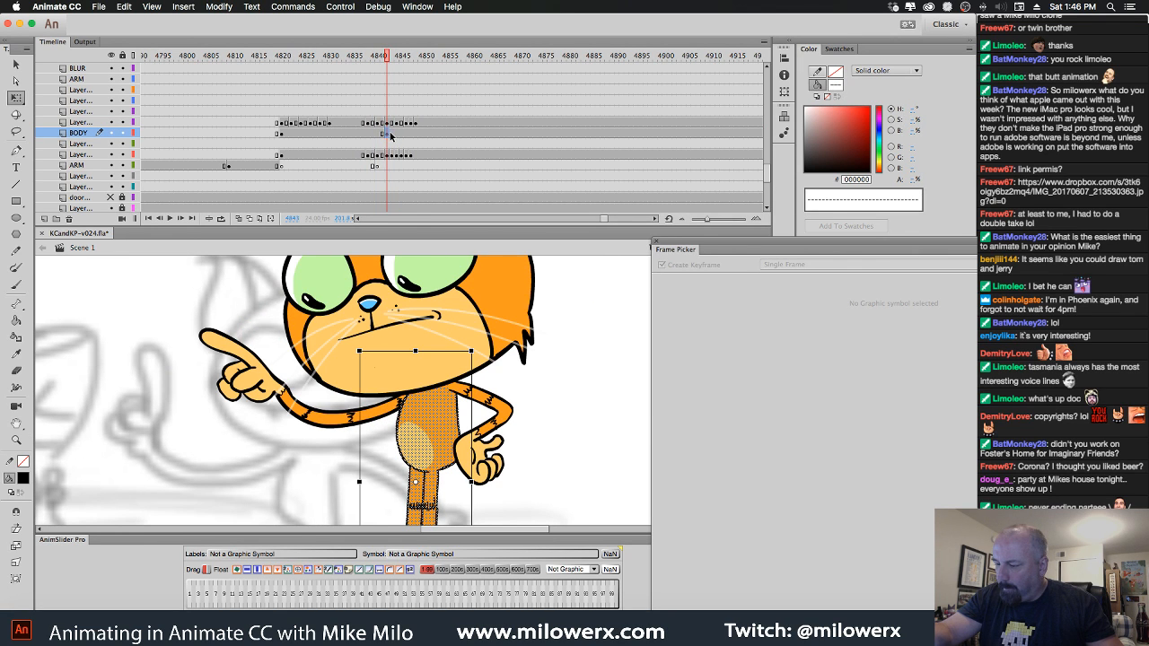
pyautogui.moveTo(416, 136); pyautogui.dragTo(415, 135)
pyautogui.click(408, 134)
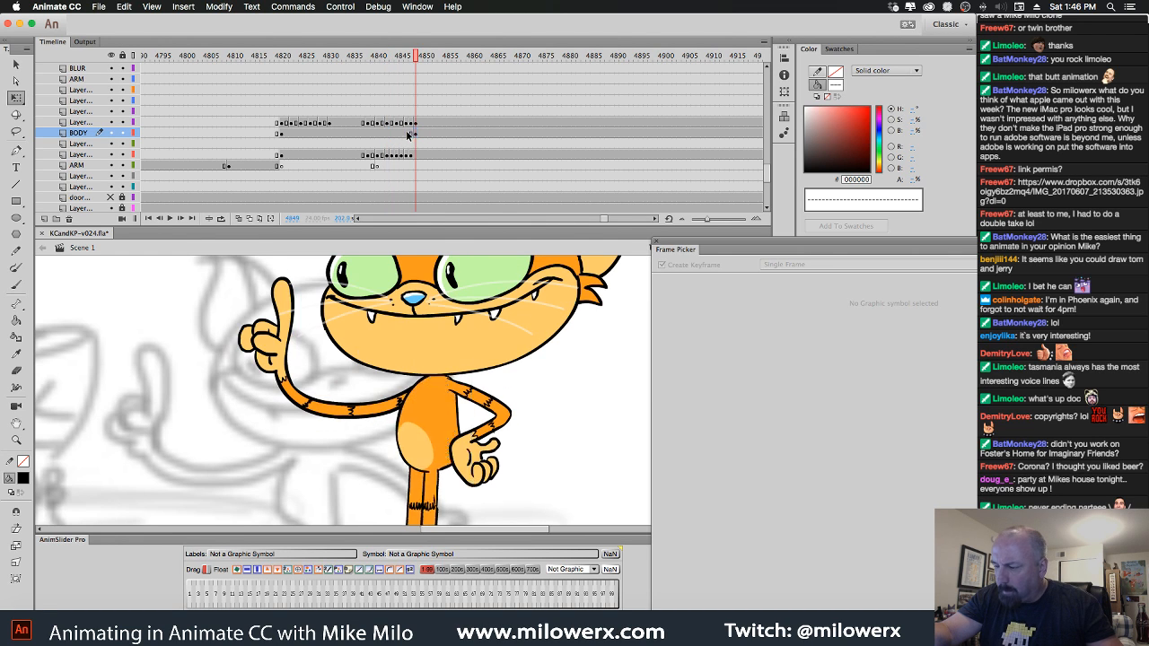
pyautogui.press('F6')
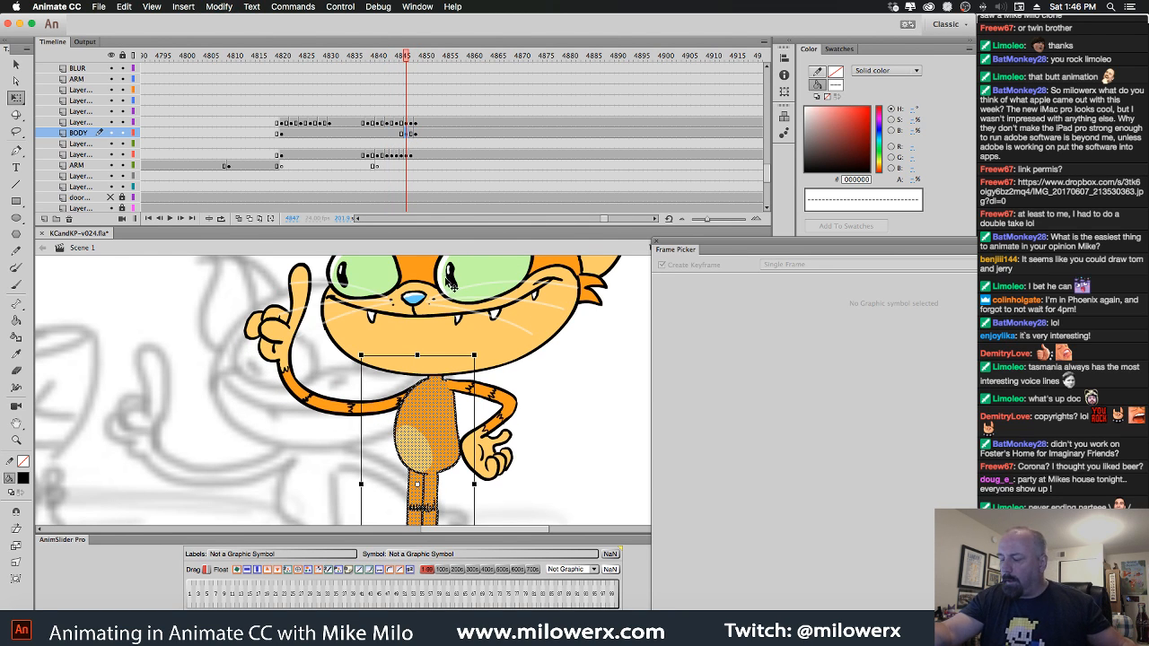
# Nudge the top of the body slightly upward and toward the hip arm at frame 4847, using onion skinning as a temporary guide.
pyautogui.click(240, 220)
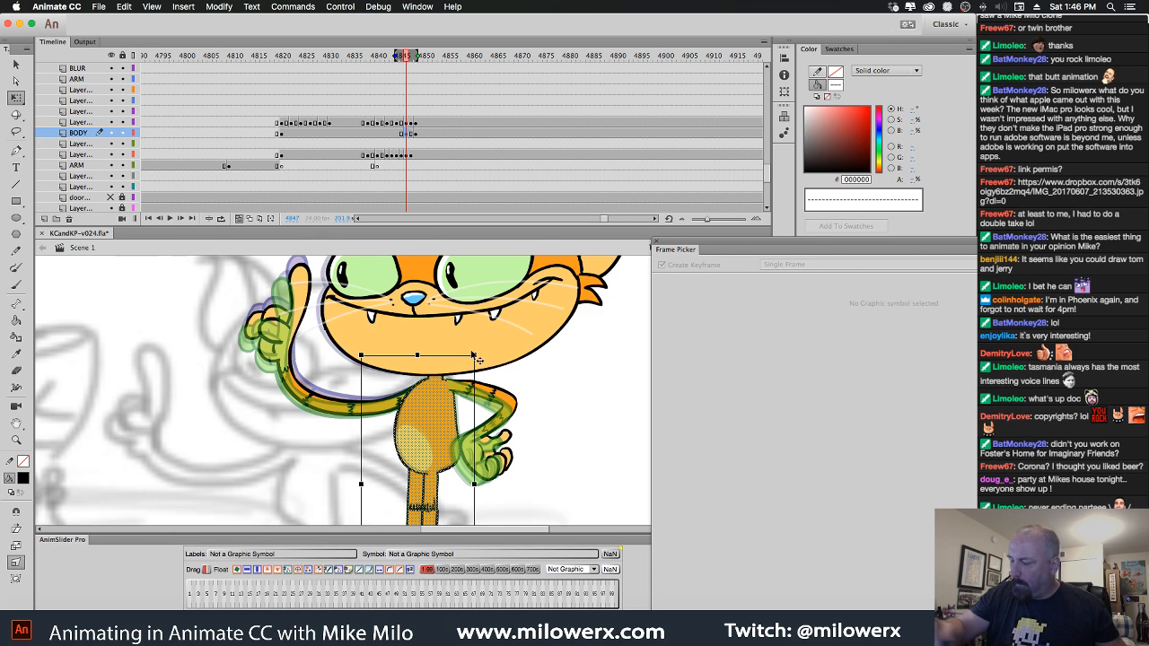
pyautogui.click(420, 357)
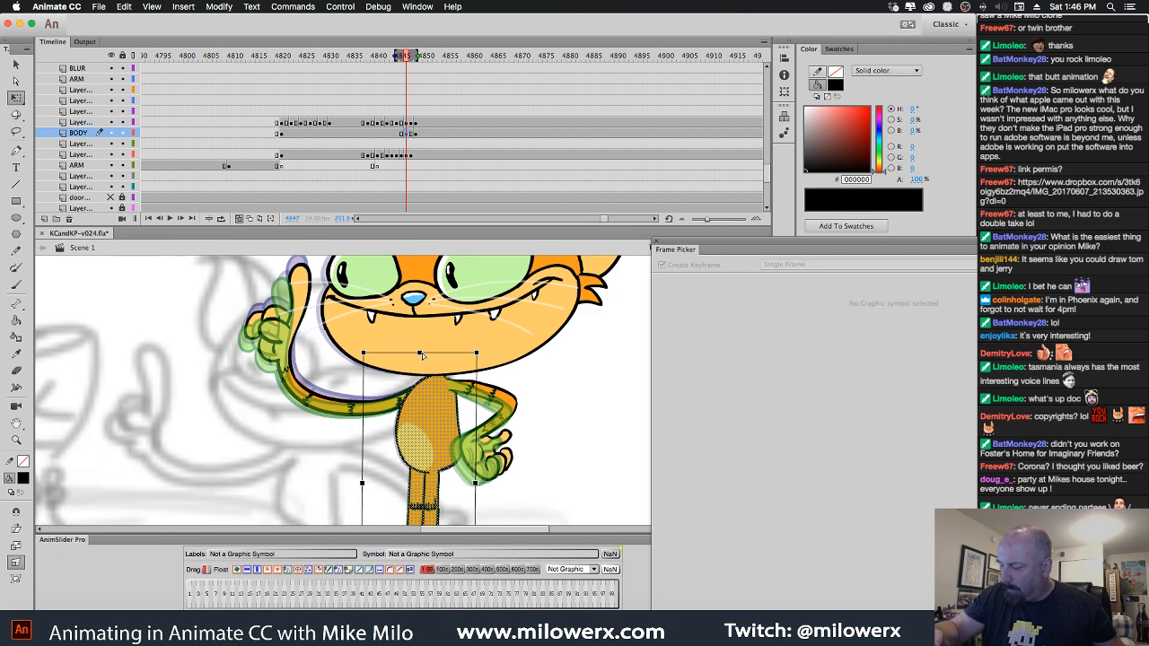
pyautogui.click(252, 219)
# At frame 4849, shift the smiling head slightly up, rotate it a little counterclockwise, and scrub through the pose change.
pyautogui.moveTo(404, 57); pyautogui.dragTo(417, 82)
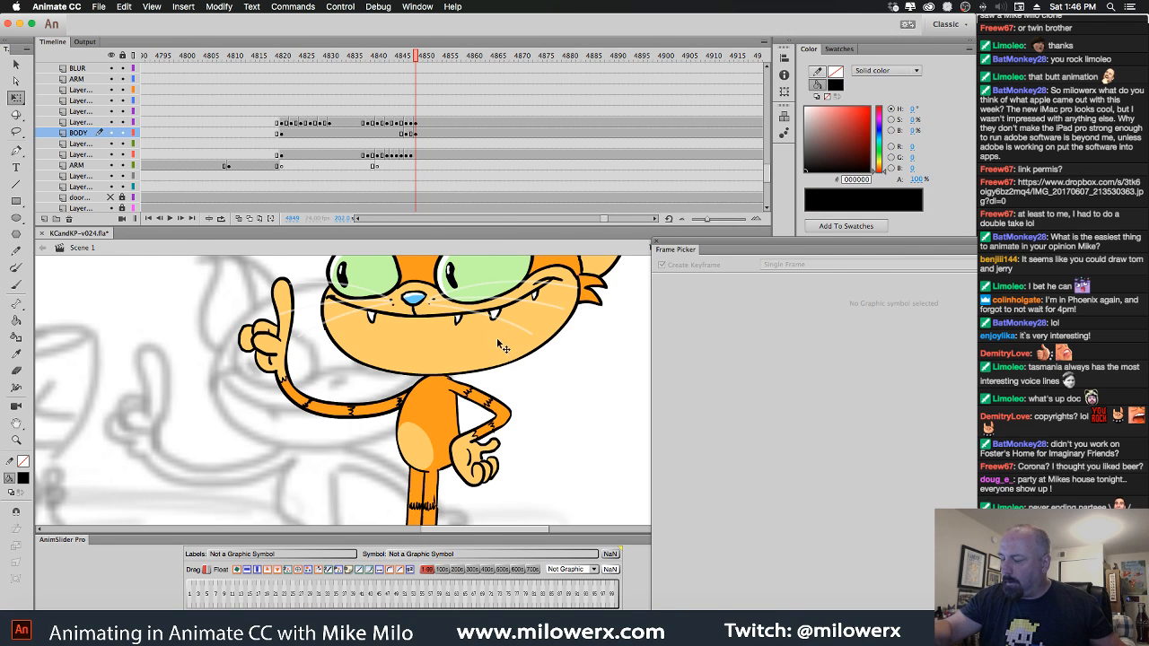
pyautogui.click(496, 338)
pyautogui.moveTo(514, 329); pyautogui.dragTo(516, 319)
pyautogui.click(557, 400)
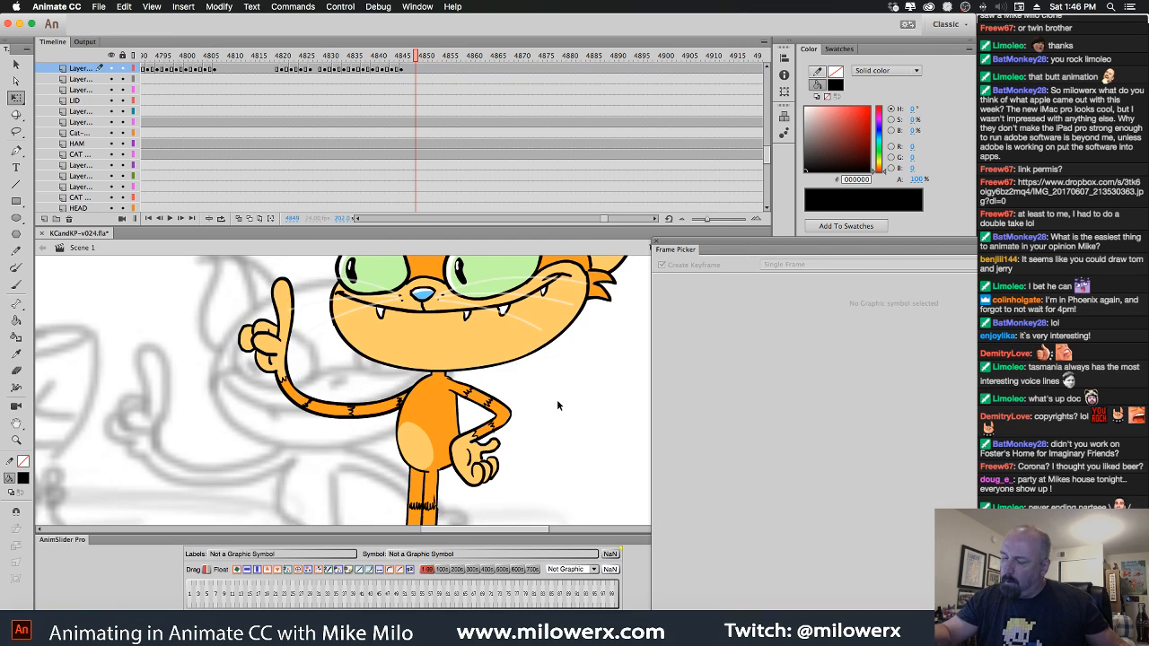
pyautogui.keyDown('alt'); pyautogui.keyDown('super'); pyautogui.click(558, 354); pyautogui.keyUp('super'); pyautogui.keyUp('alt')
pyautogui.moveTo(549, 377); pyautogui.dragTo(575, 367)
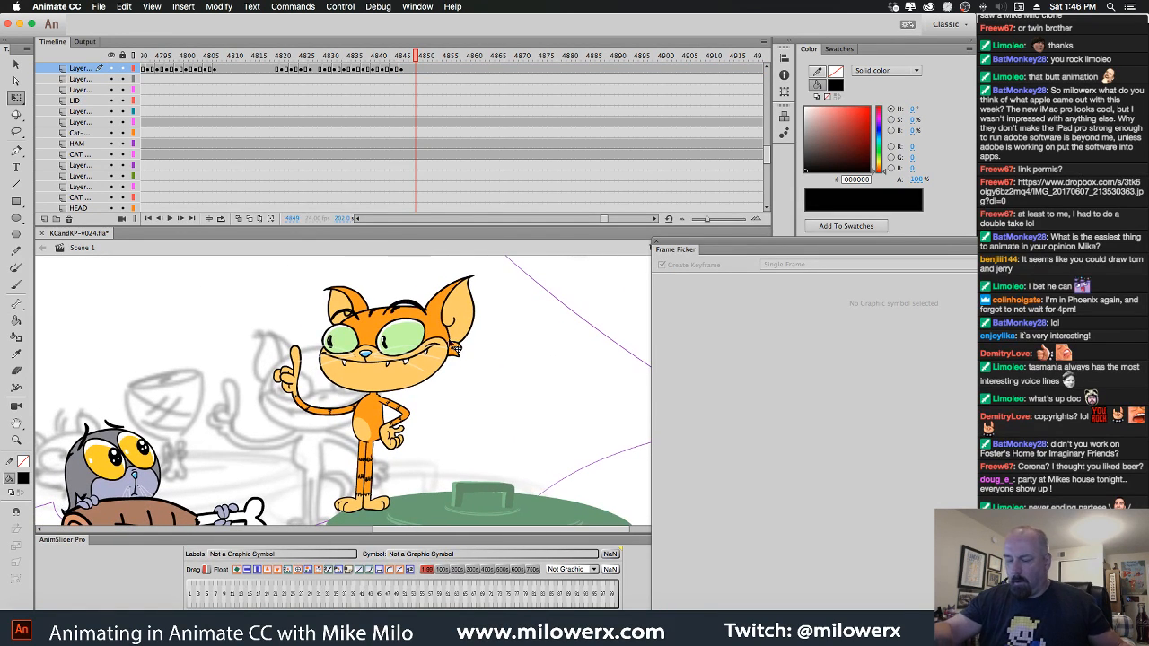
pyautogui.click(435, 344)
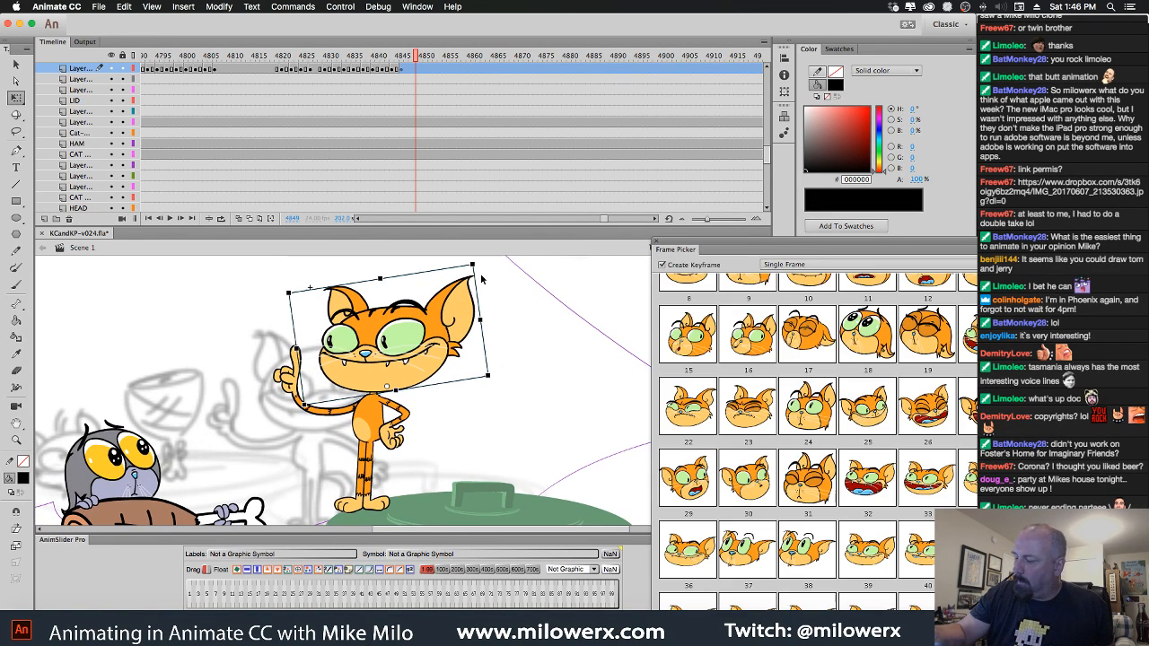
pyautogui.moveTo(482, 268); pyautogui.dragTo(472, 260)
pyautogui.click(512, 330)
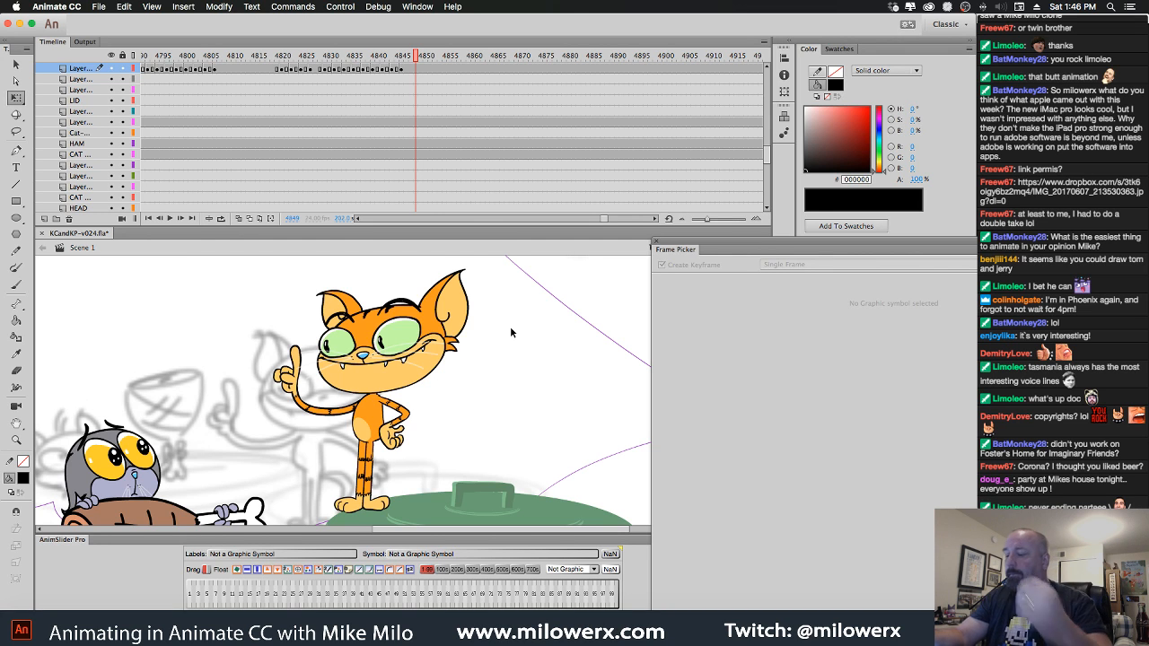
pyautogui.moveTo(418, 59); pyautogui.dragTo(326, 60)
pyautogui.moveTo(356, 58); pyautogui.dragTo(418, 77)
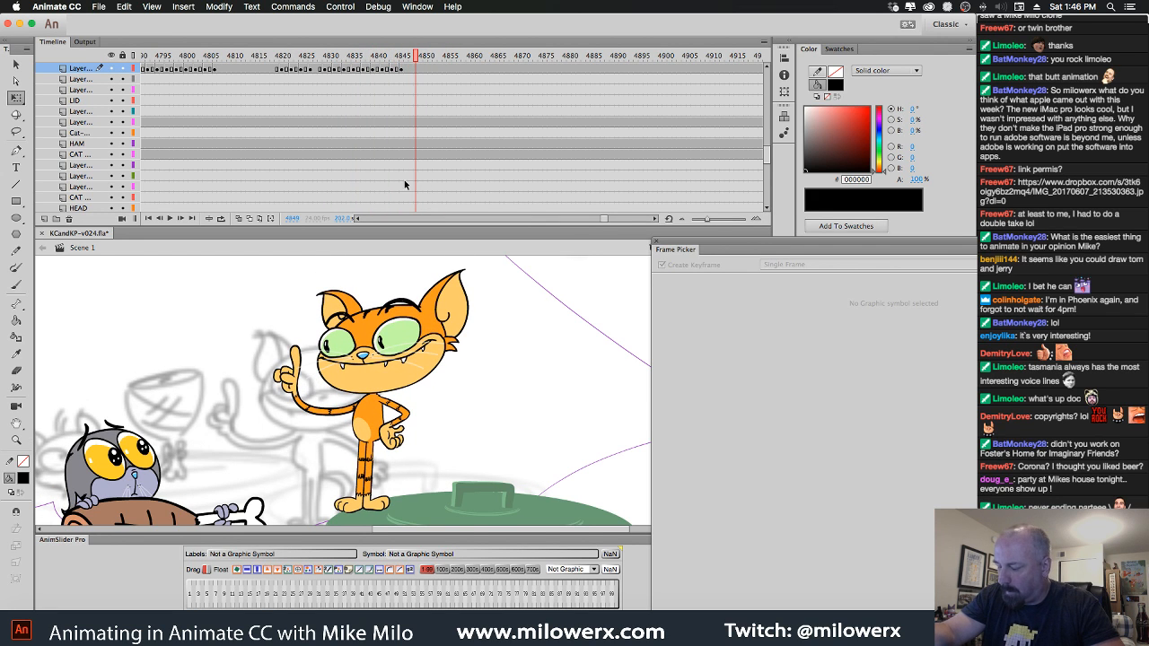
# Clear the BODY layer's keyframe at frame 4849 and insert a fresh one there that carries over the preceding body pose.
pyautogui.click(377, 430)
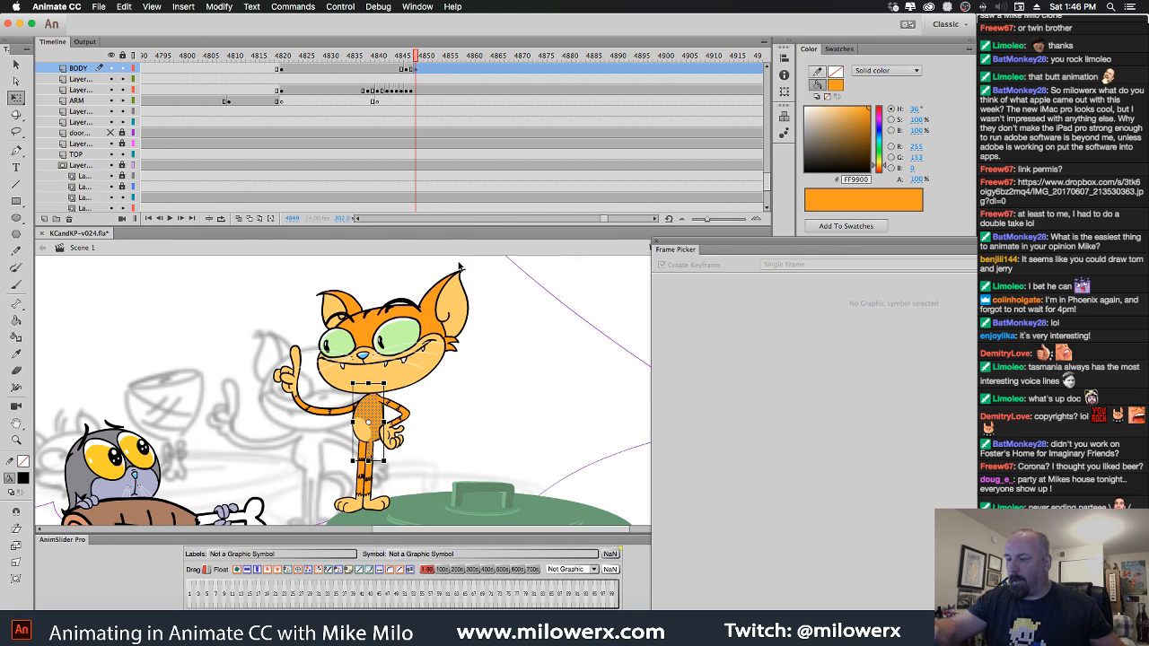
pyautogui.click(419, 68)
pyautogui.rightClick(416, 69)
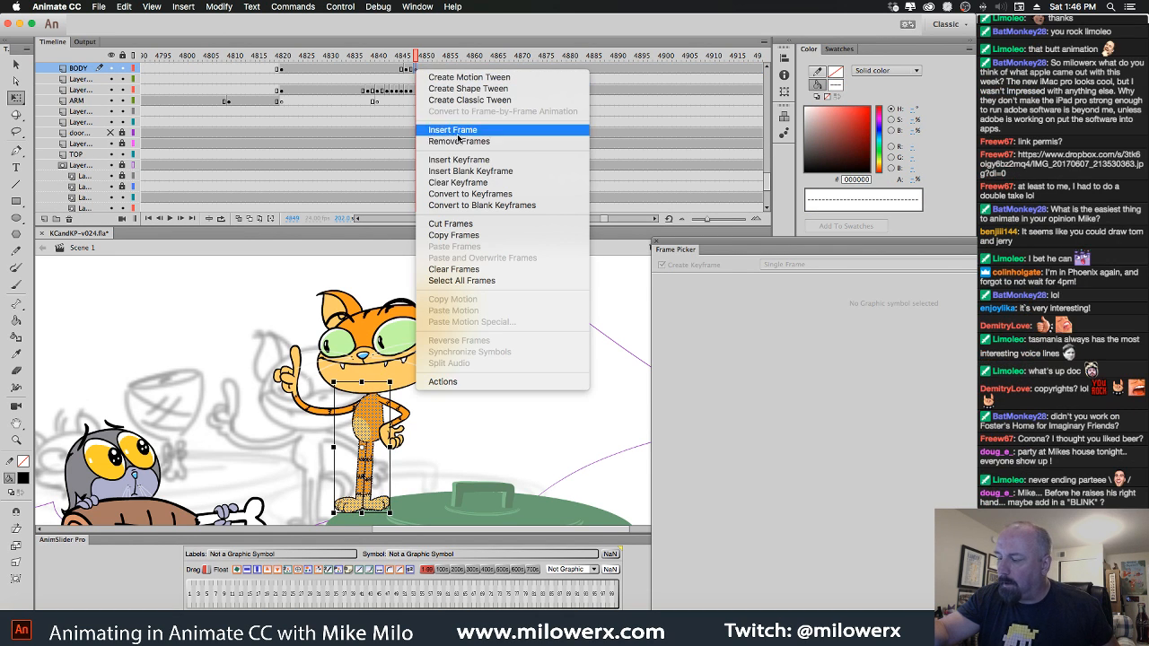
pyautogui.click(472, 184)
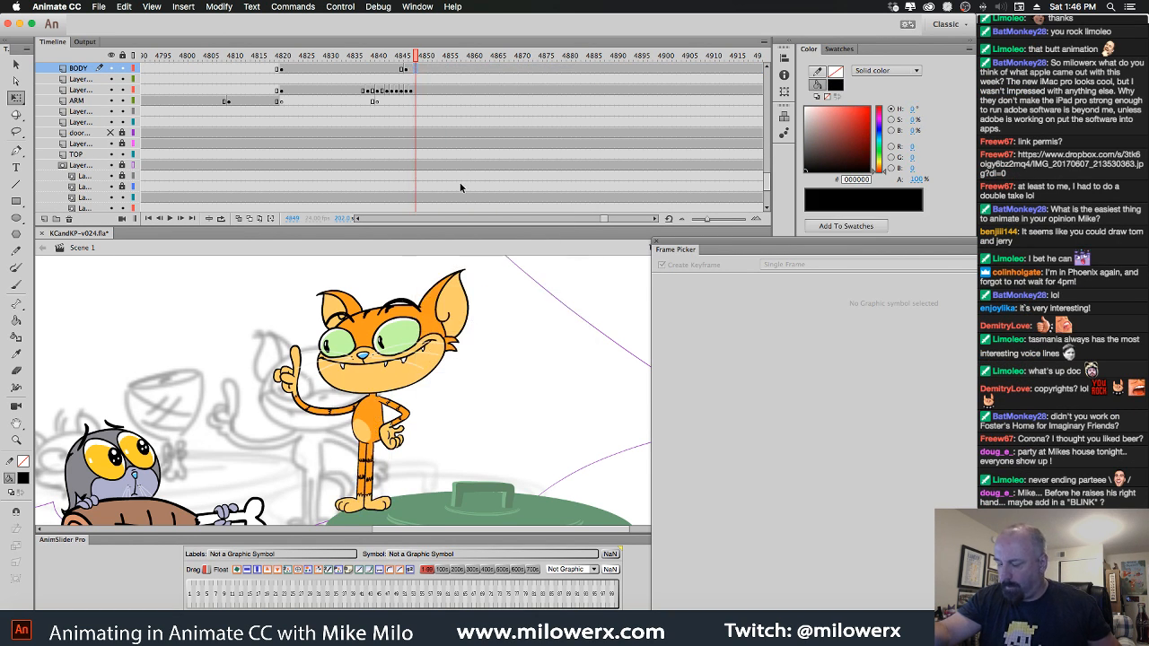
pyautogui.click(413, 69)
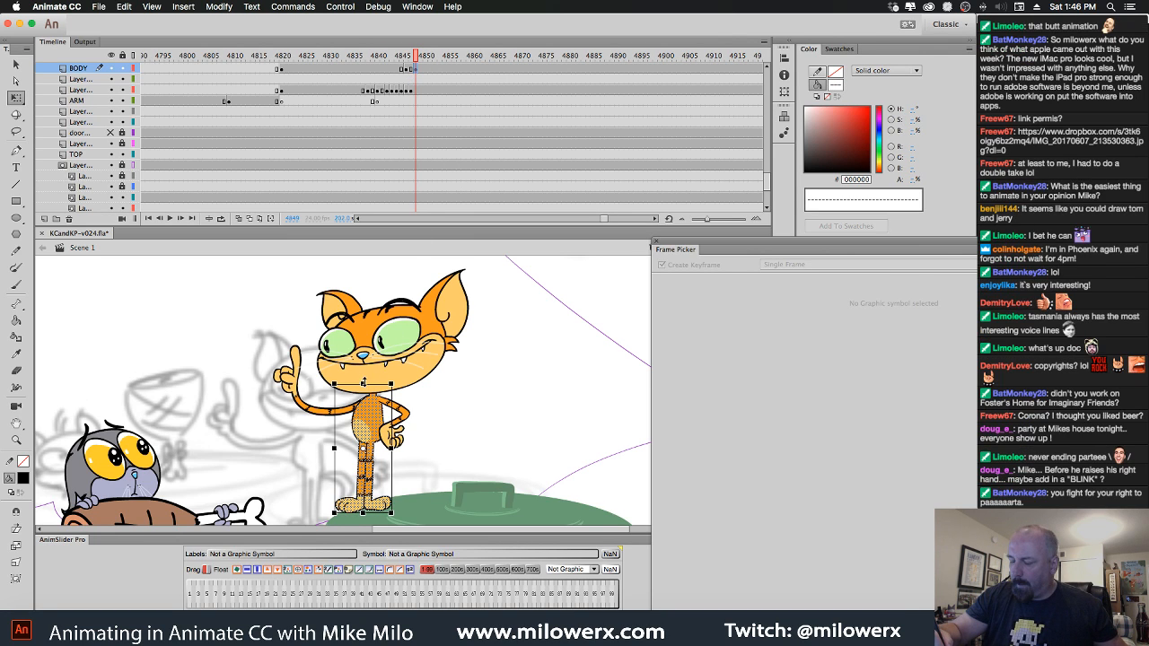
# At frame 4849, stretch the body slightly upward and skew its top a little toward the hip arm.
pyautogui.moveTo(369, 385); pyautogui.dragTo(375, 385)
pyautogui.keyDown('super'); pyautogui.click(410, 404); pyautogui.keyUp('super')
pyautogui.keyDown('super'); pyautogui.click(410, 404); pyautogui.keyUp('super')
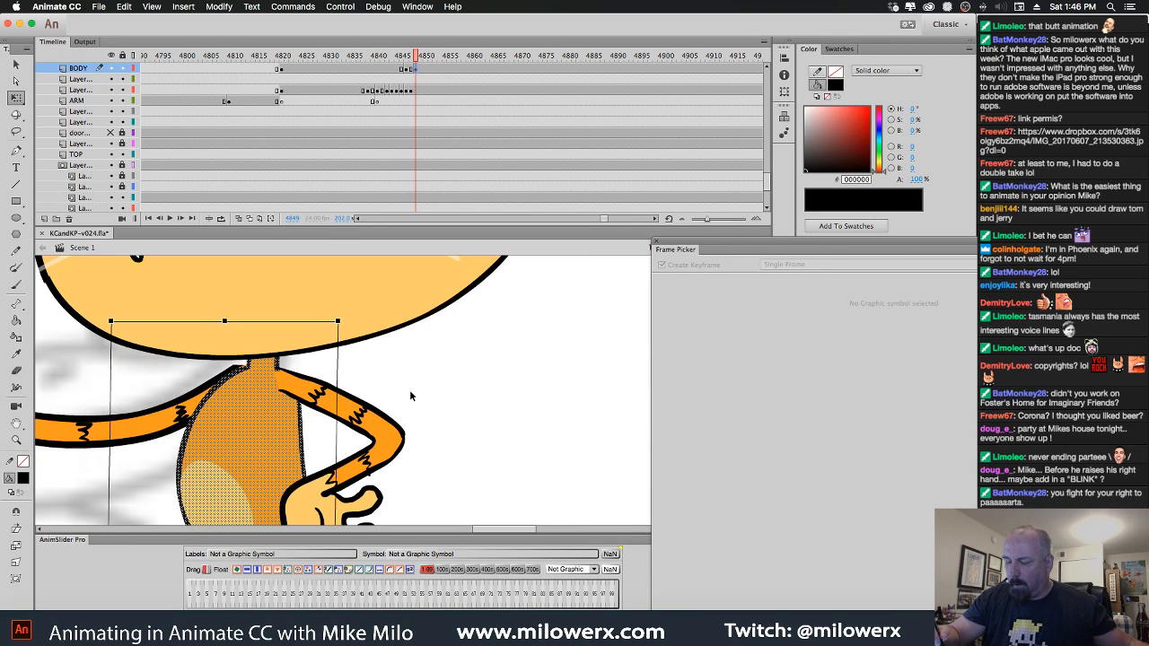
pyautogui.moveTo(405, 379); pyautogui.dragTo(520, 356)
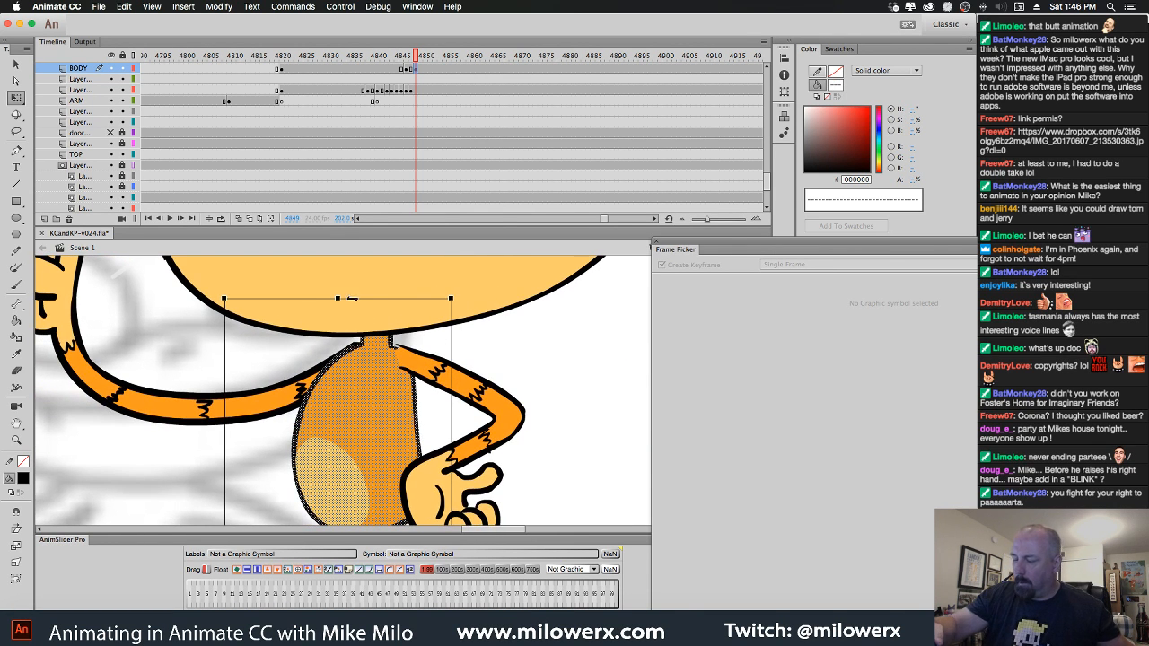
pyautogui.moveTo(338, 298); pyautogui.dragTo(338, 295)
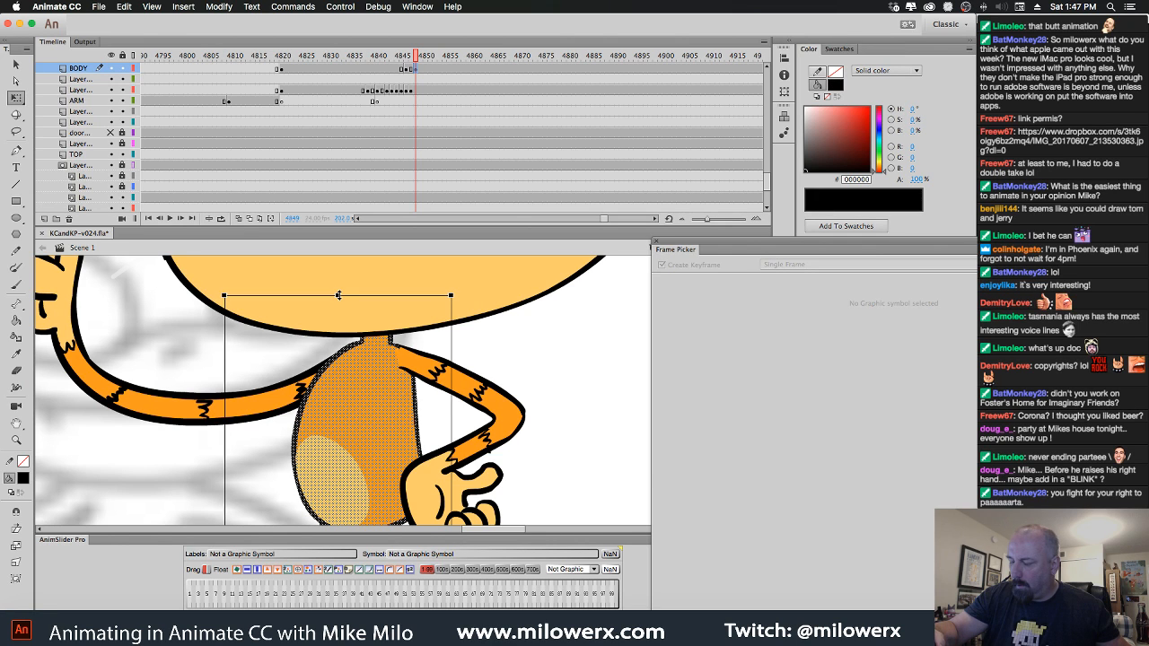
pyautogui.press('Right')
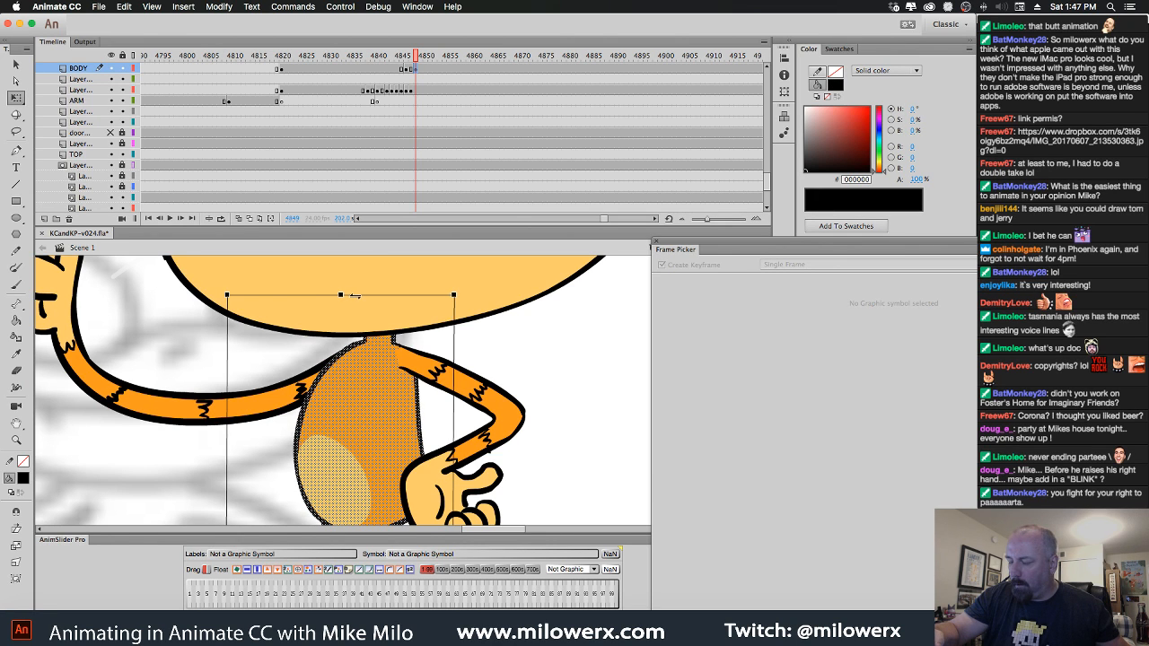
pyautogui.click(494, 367)
pyautogui.press('super+minus')
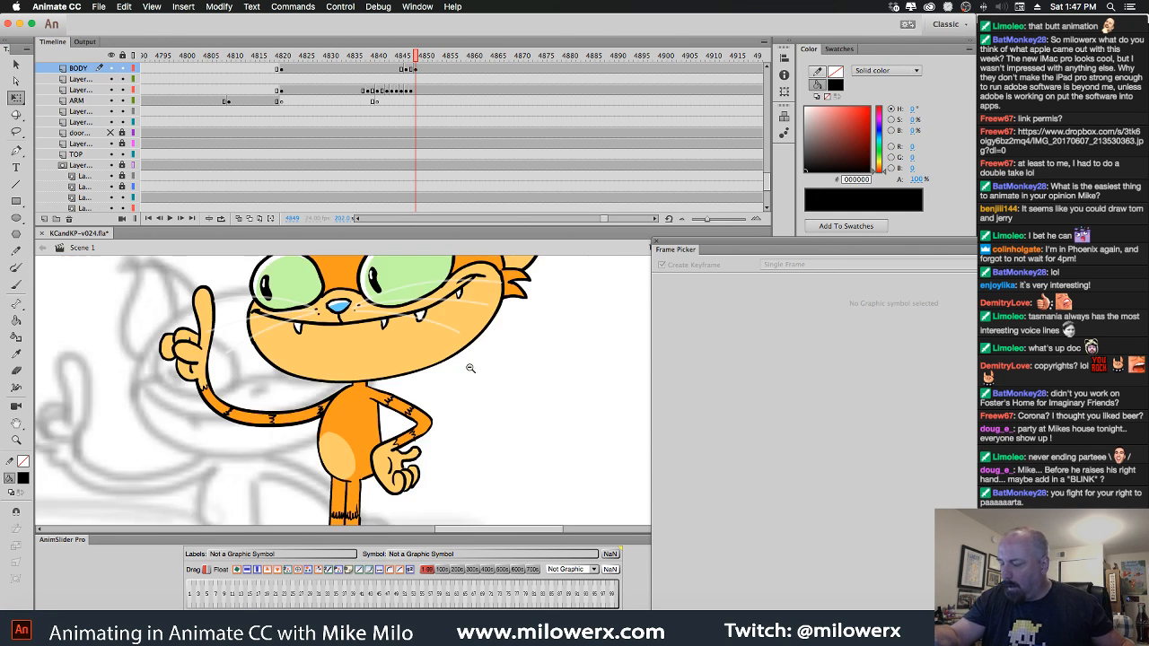
pyautogui.moveTo(470, 369); pyautogui.dragTo(458, 382)
# Step back through the pose change and nudge the hip arm slightly down at frame 4843.
pyautogui.moveTo(414, 58); pyautogui.dragTo(409, 85)
pyautogui.press(',')
pyautogui.press(',')
pyautogui.press(',')
pyautogui.press(',')
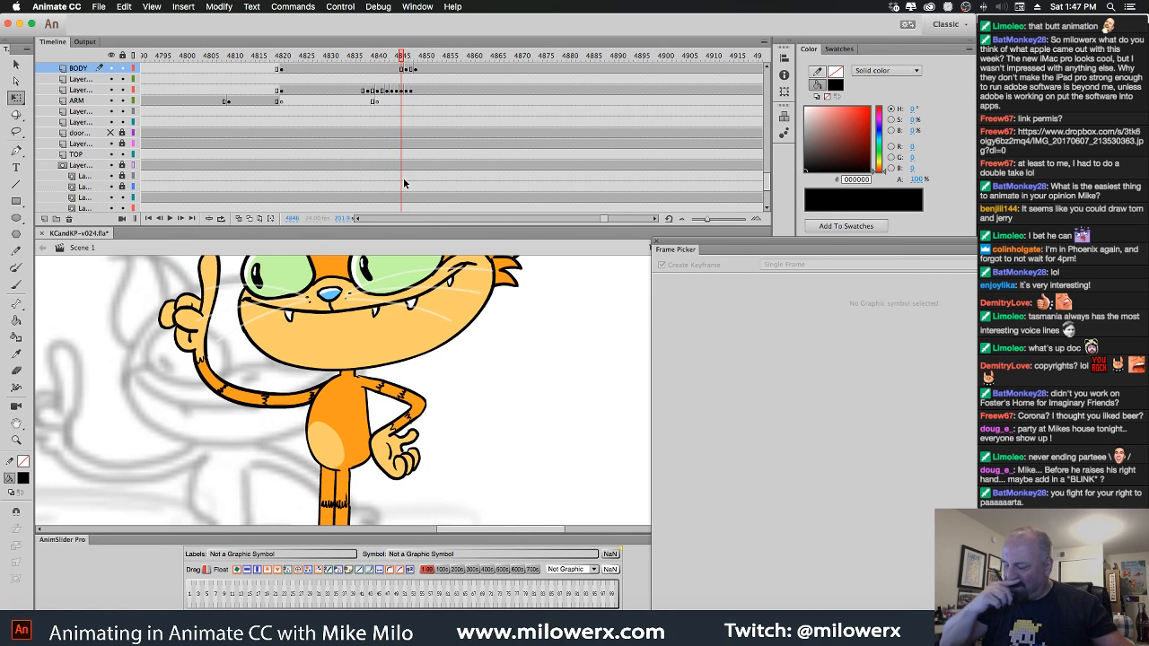
pyautogui.press('.')
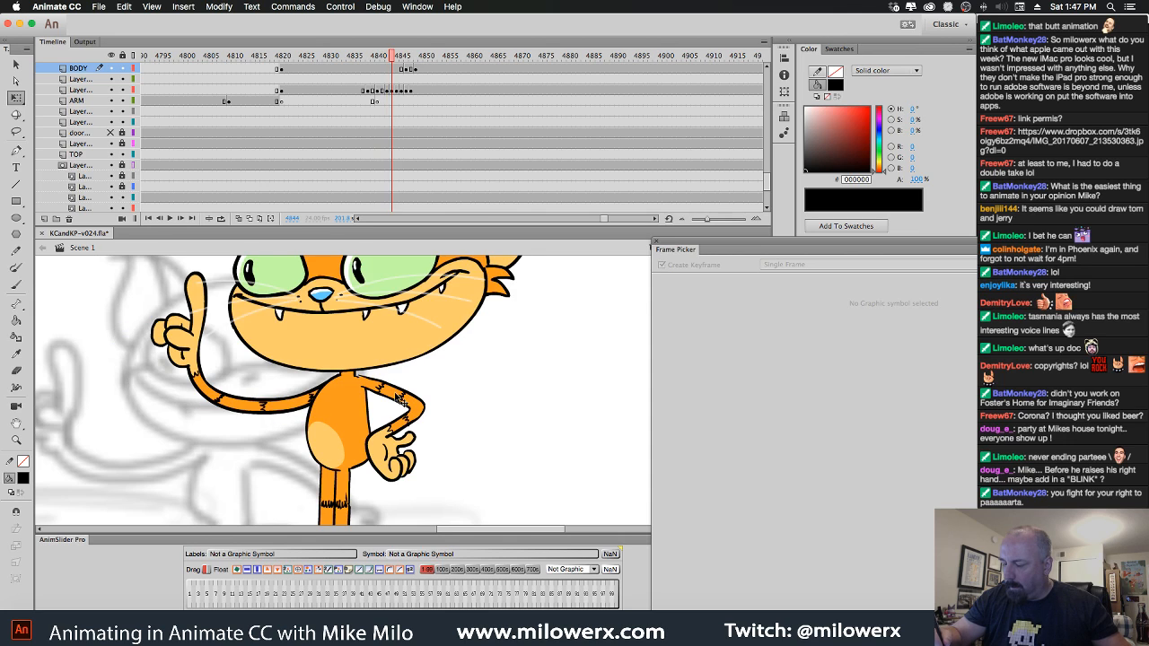
pyautogui.click(393, 396)
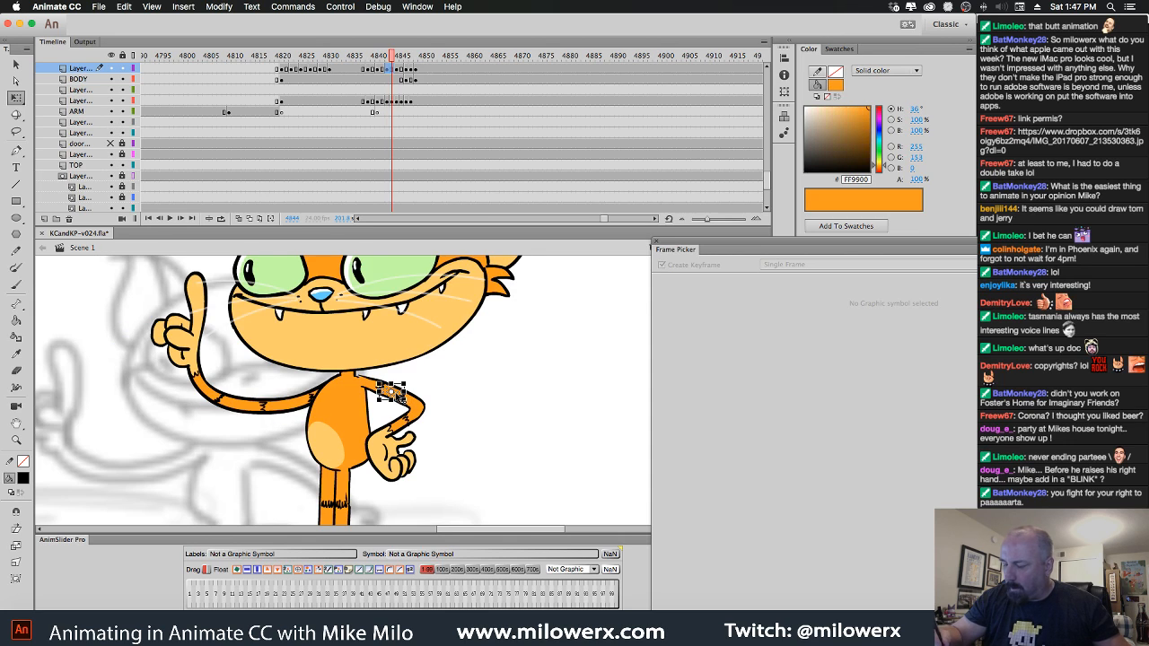
pyautogui.click(388, 72)
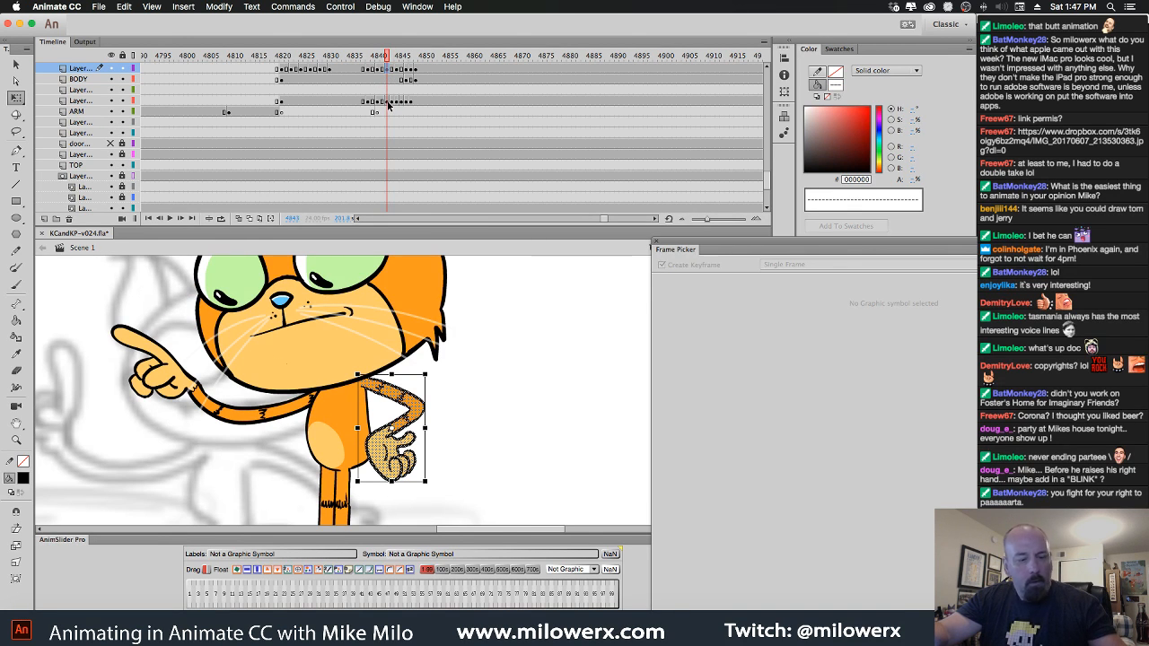
pyautogui.click(390, 104)
pyautogui.press('Down')
pyautogui.press('Down')
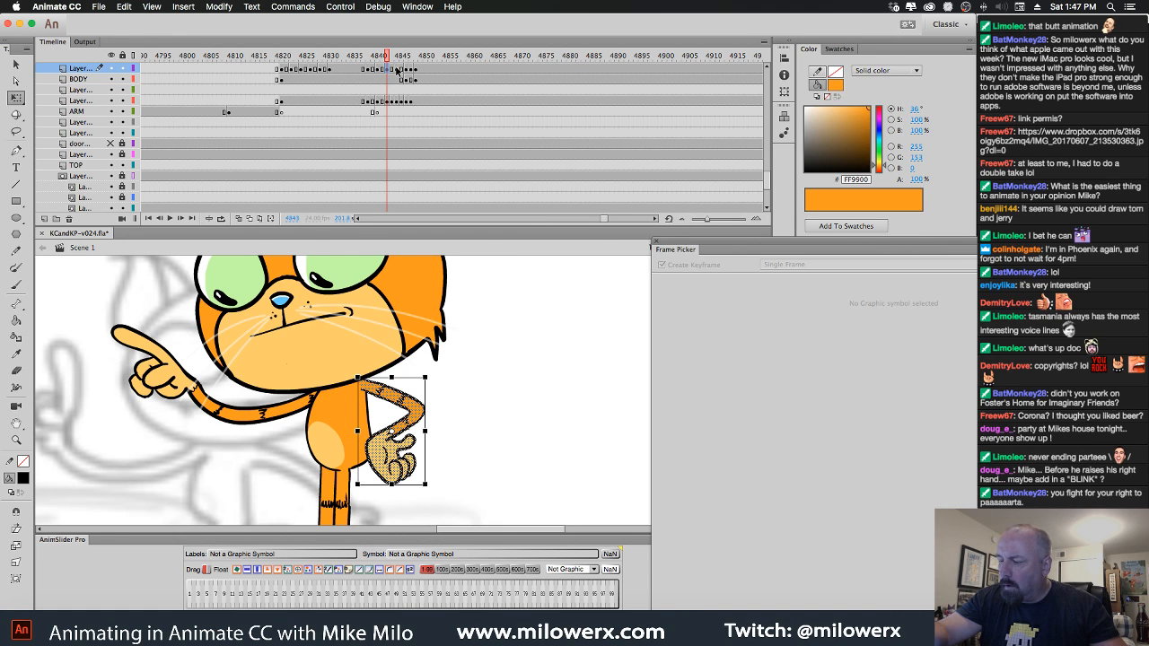
# Check the hip arm's keyframes from 4845 to 4848 against the body, and scrub the pose change back from frame 4851 to 4841.
pyautogui.click(398, 70)
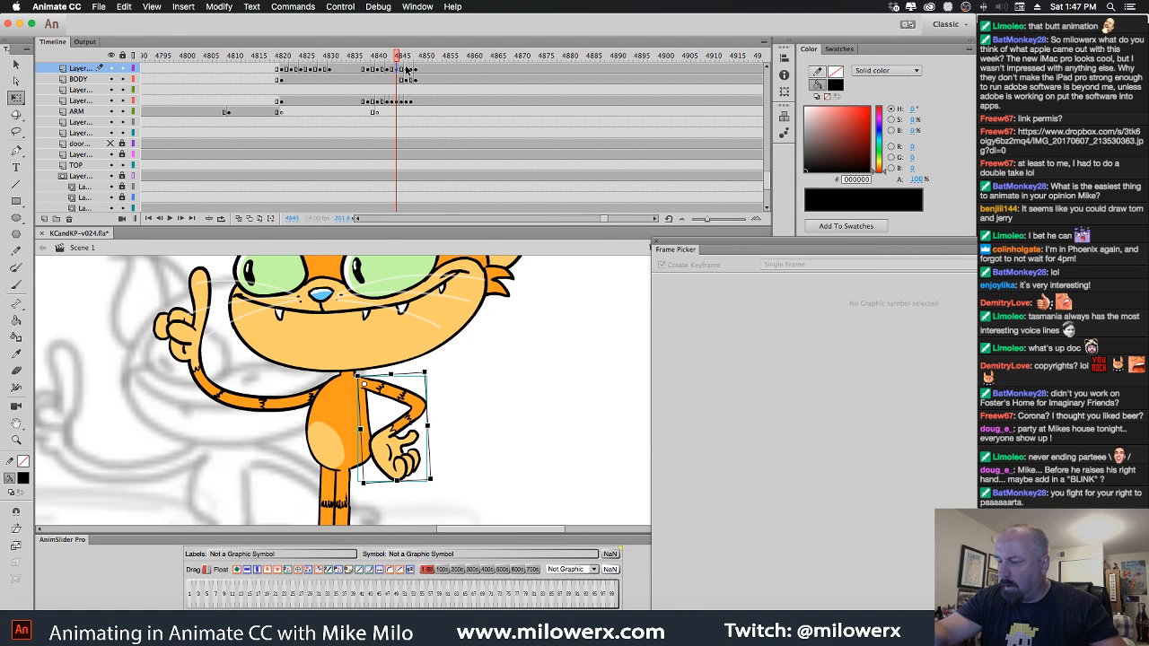
pyautogui.click(406, 70)
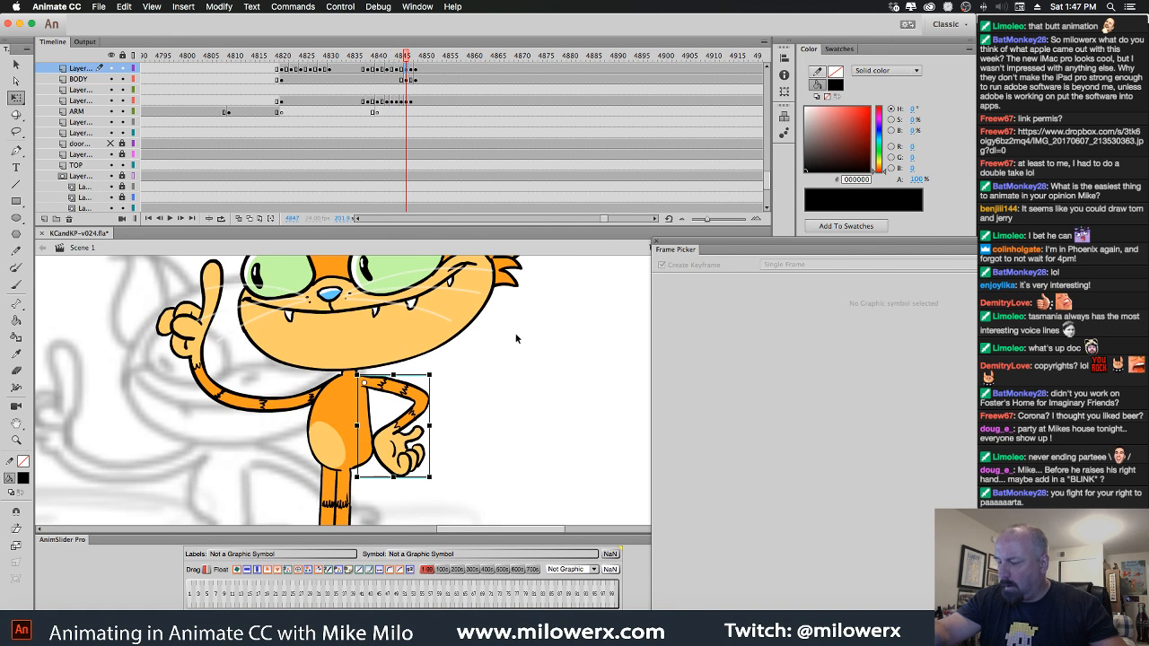
pyautogui.click(517, 338)
pyautogui.click(396, 56)
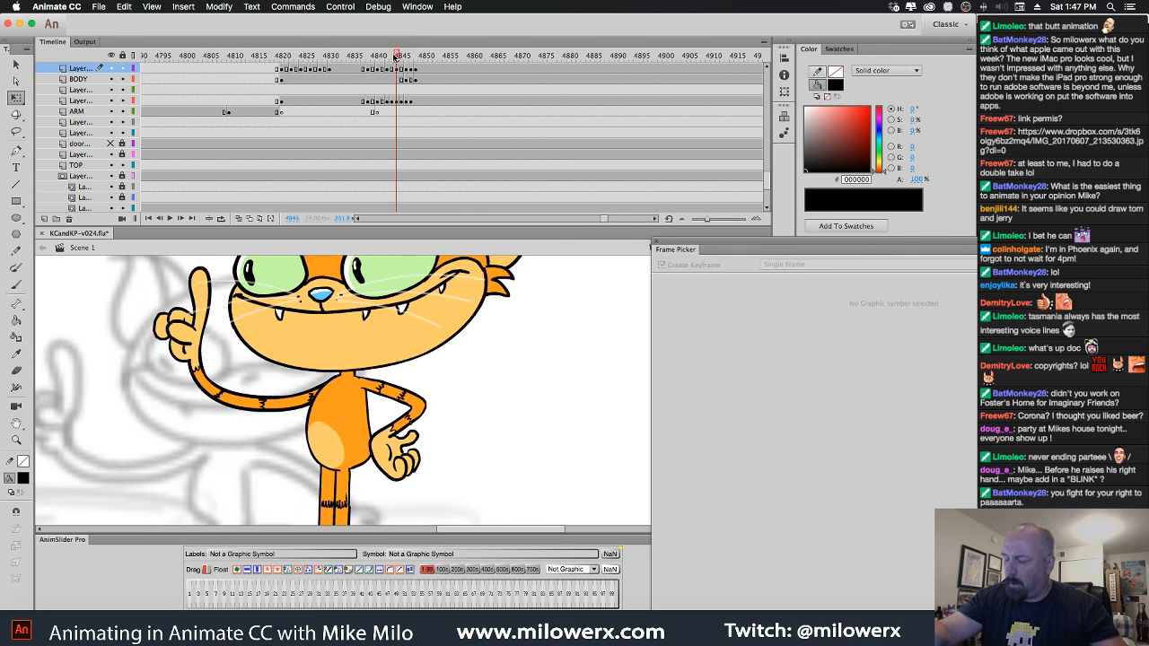
pyautogui.moveTo(396, 56)
pyautogui.mouseDown()
pyautogui.moveTo(362, 55)
pyautogui.moveTo(430, 56)
pyautogui.moveTo(384, 56)
pyautogui.moveTo(401, 57)
pyautogui.mouseUp()
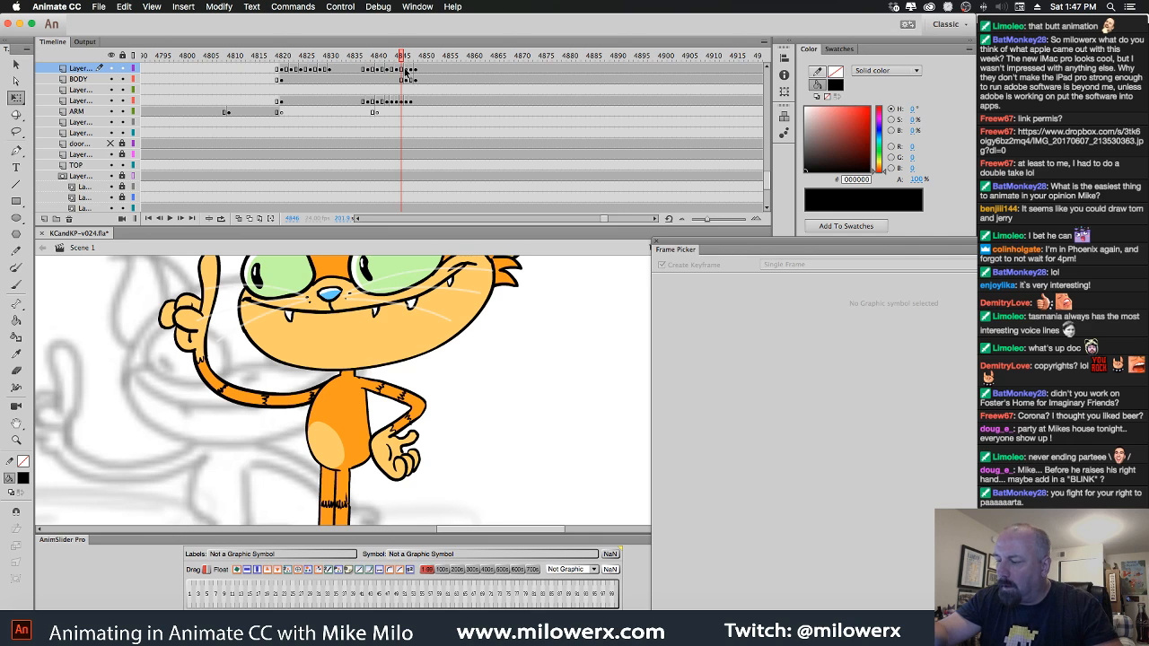
pyautogui.click(406, 70)
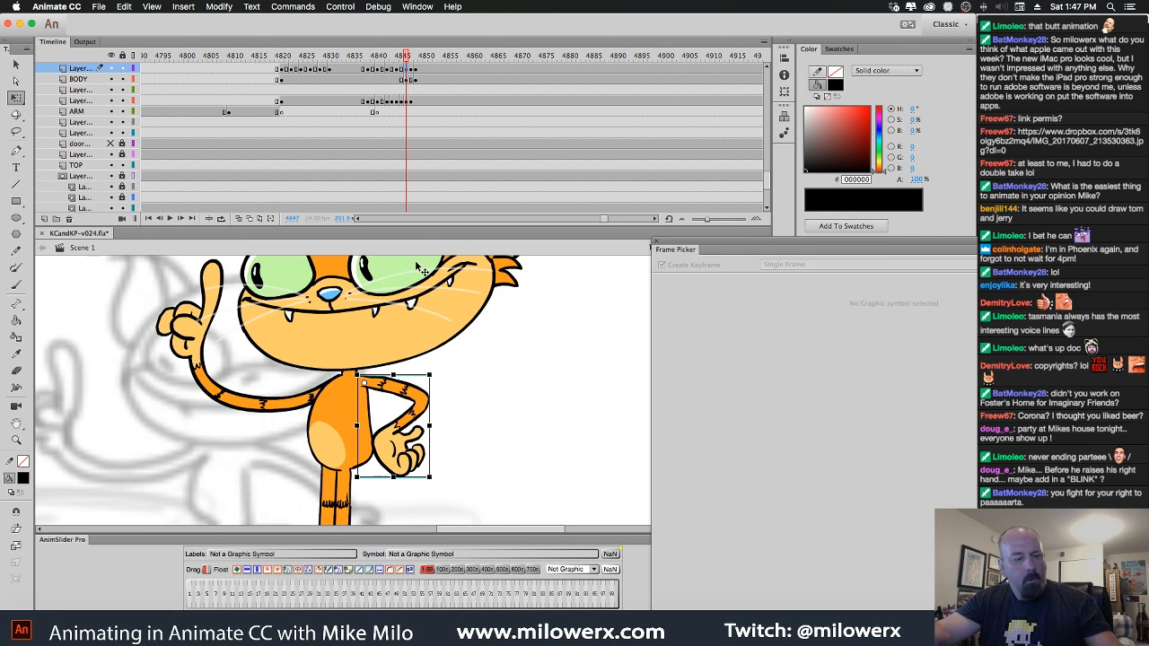
pyautogui.press(',')
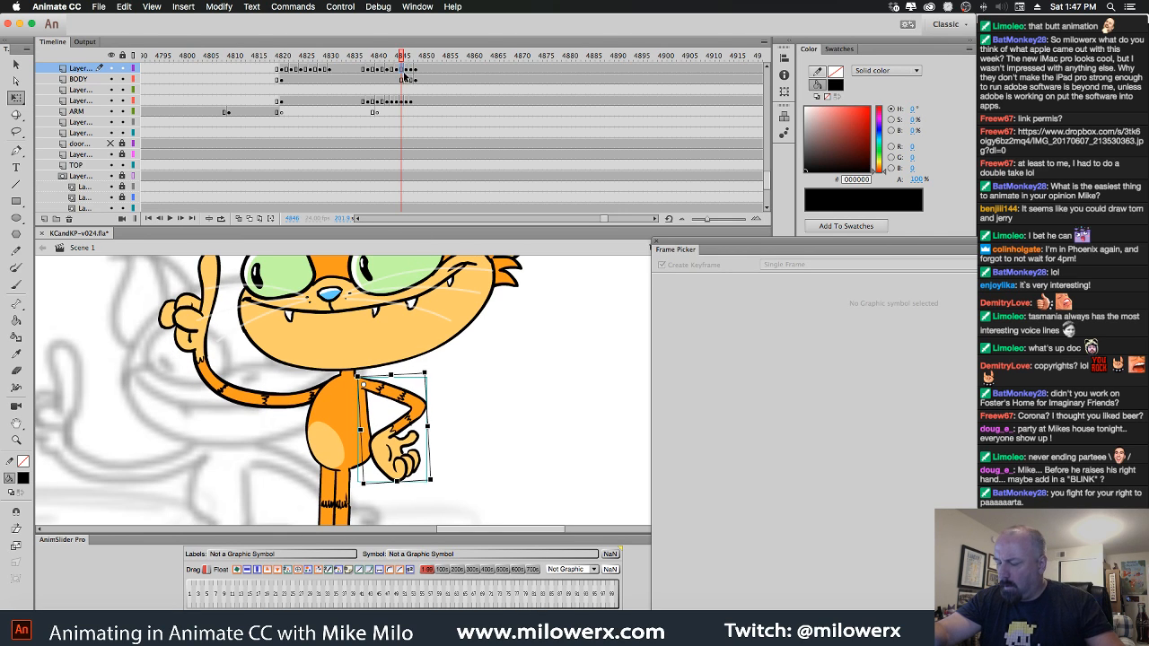
pyautogui.click(413, 76)
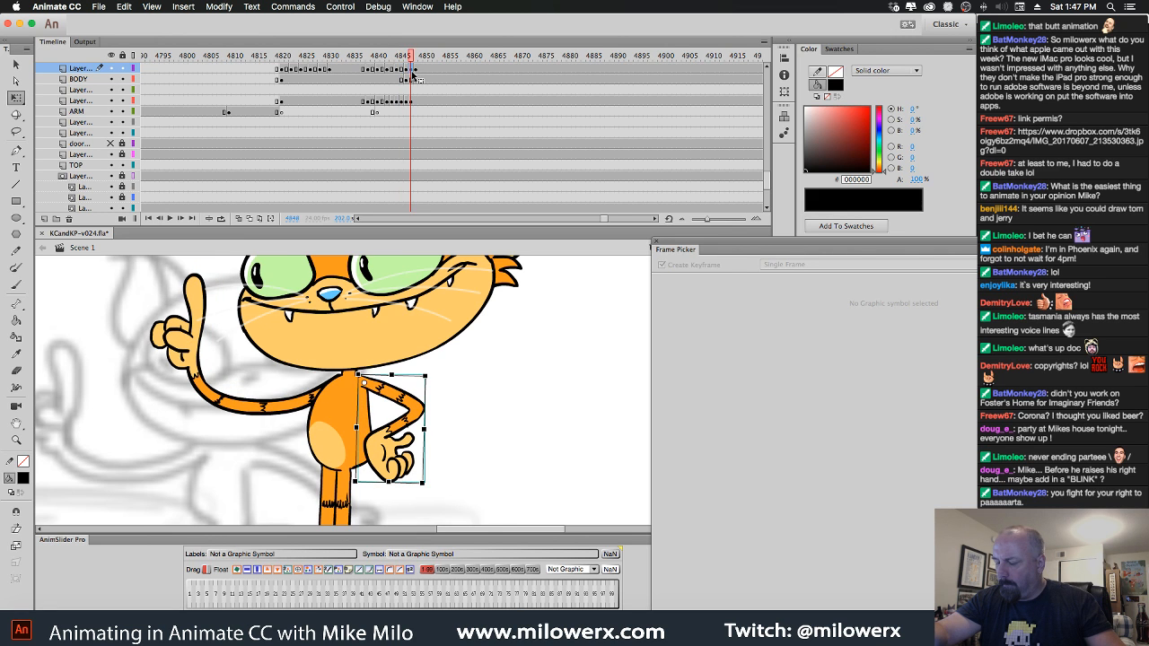
pyautogui.moveTo(412, 57); pyautogui.dragTo(425, 79)
pyautogui.keyDown('alt'); pyautogui.keyDown('super'); pyautogui.click(472, 344); pyautogui.keyUp('super'); pyautogui.keyUp('alt')
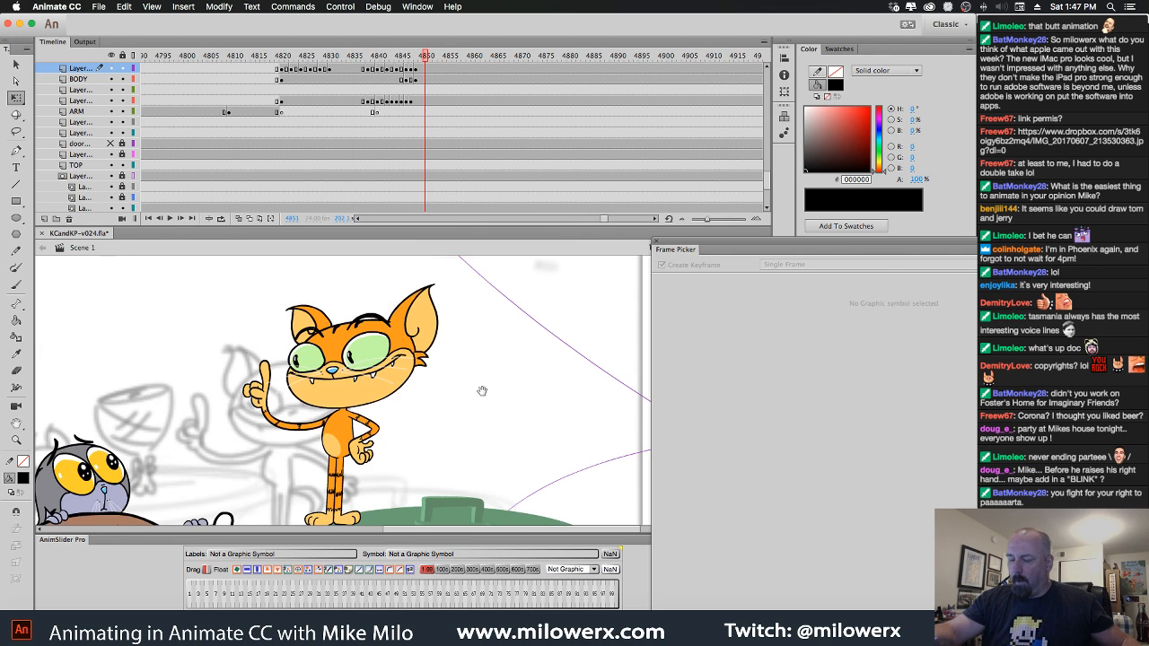
pyautogui.moveTo(486, 398); pyautogui.dragTo(567, 367)
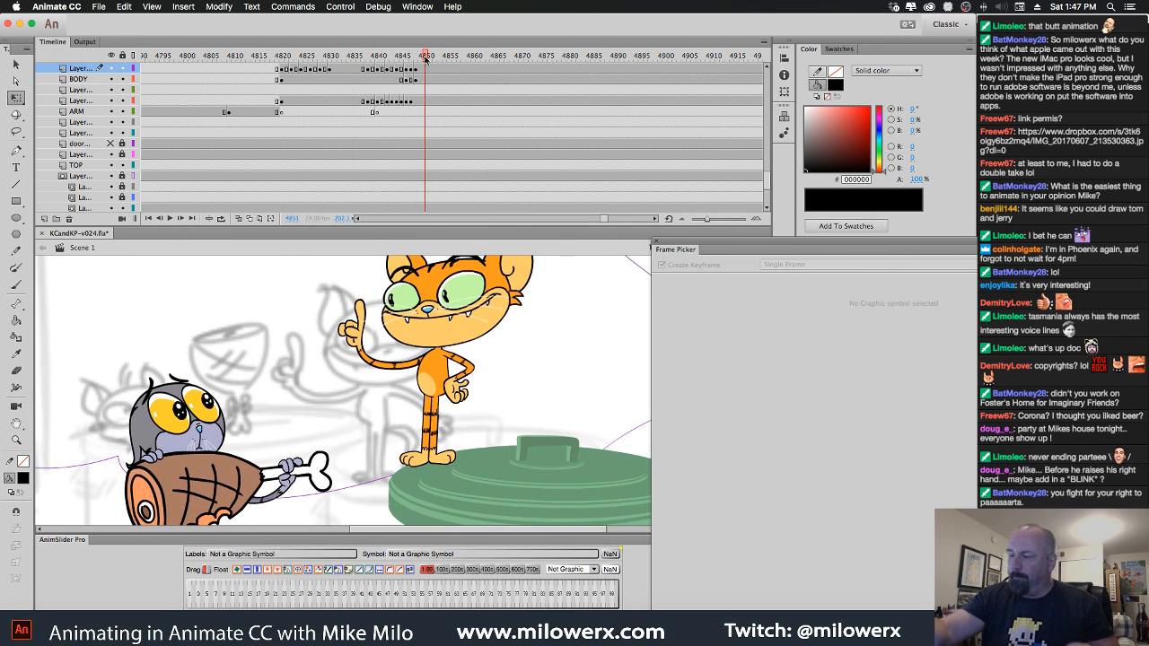
pyautogui.moveTo(425, 57); pyautogui.dragTo(377, 106)
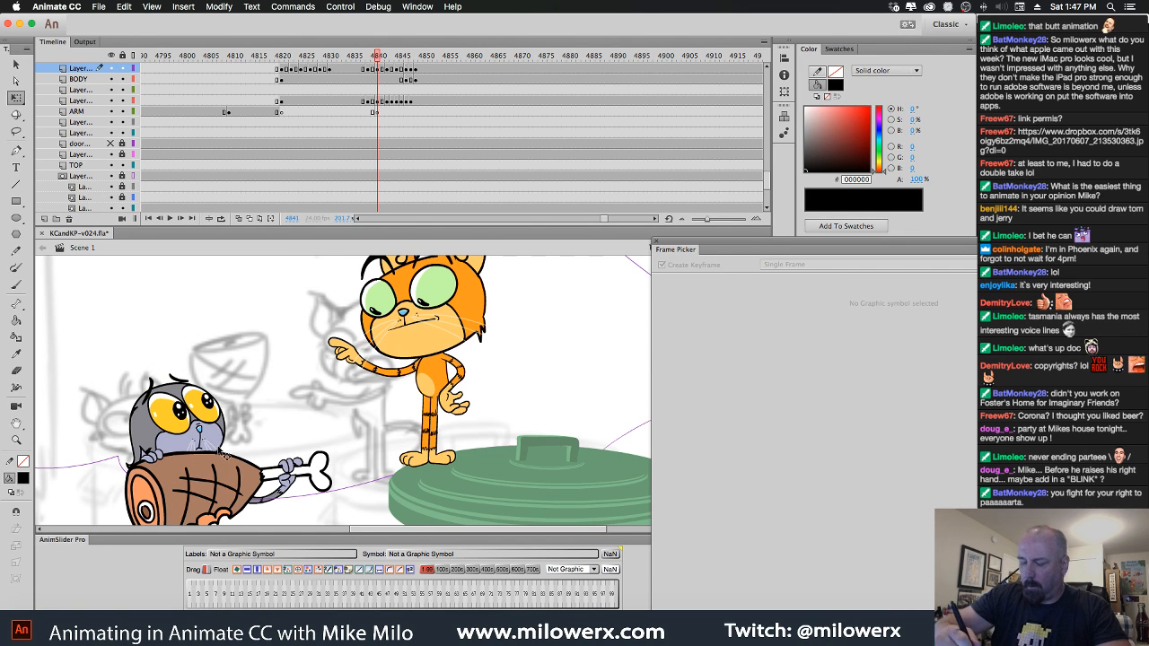
# Temporarily hide the gray cat's head layer to examine the rough sketch behind it between frames 4841 and 4853.
pyautogui.click(223, 442)
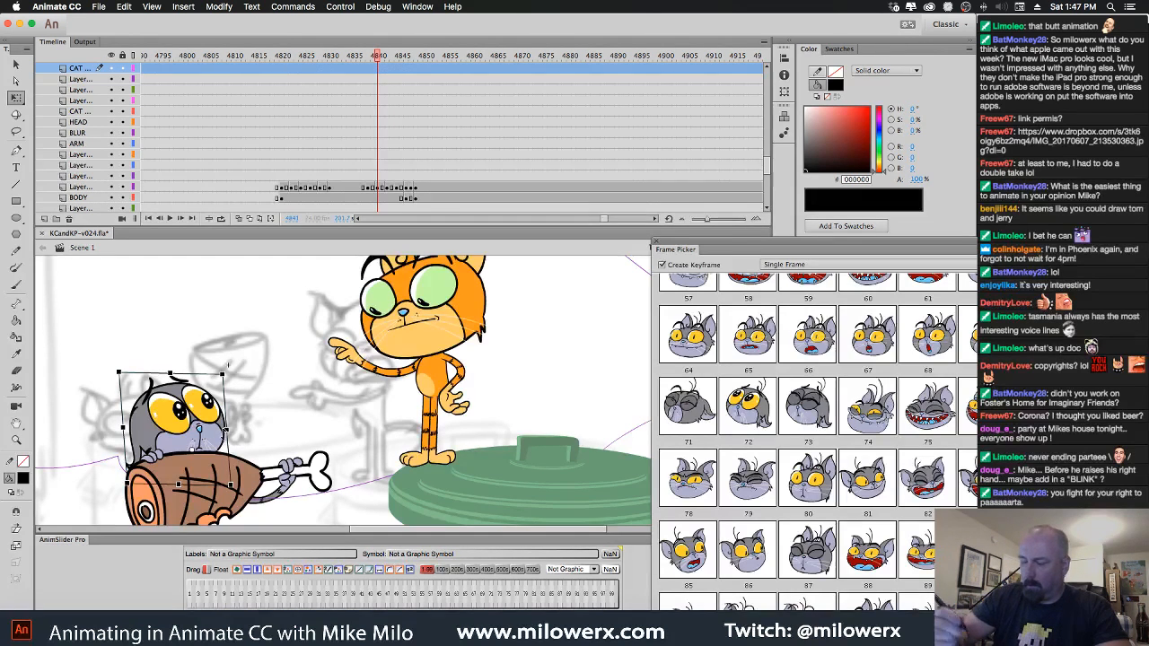
pyautogui.click(112, 68)
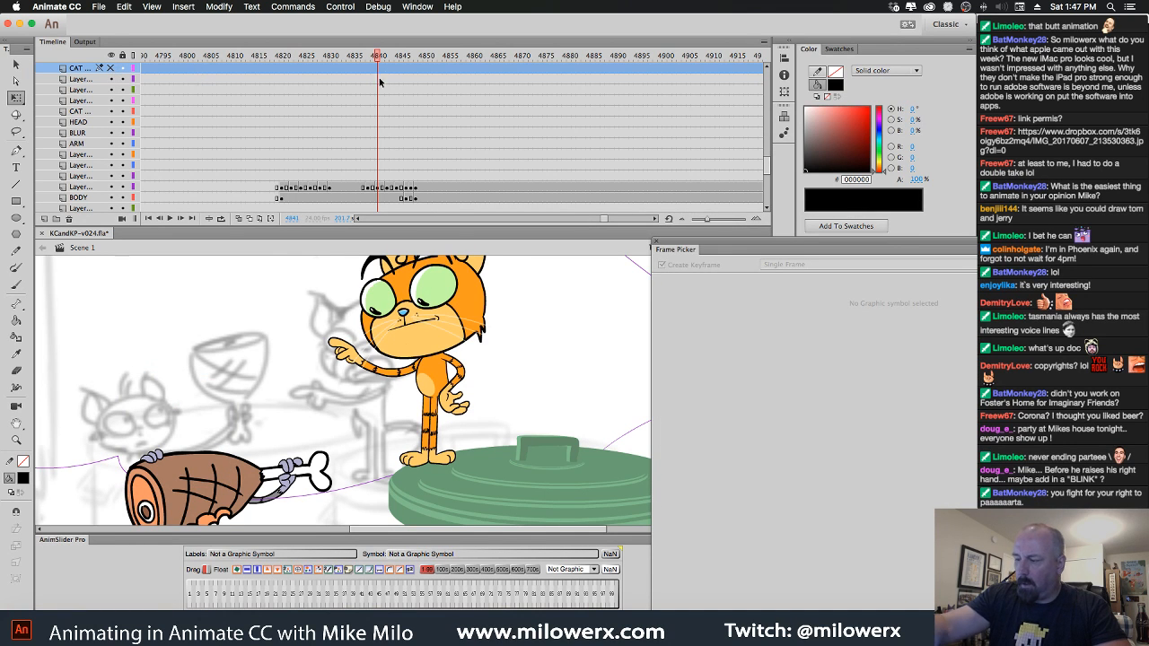
pyautogui.moveTo(381, 81)
pyautogui.mouseDown()
pyautogui.moveTo(522, 84)
pyautogui.moveTo(411, 108)
pyautogui.mouseUp()
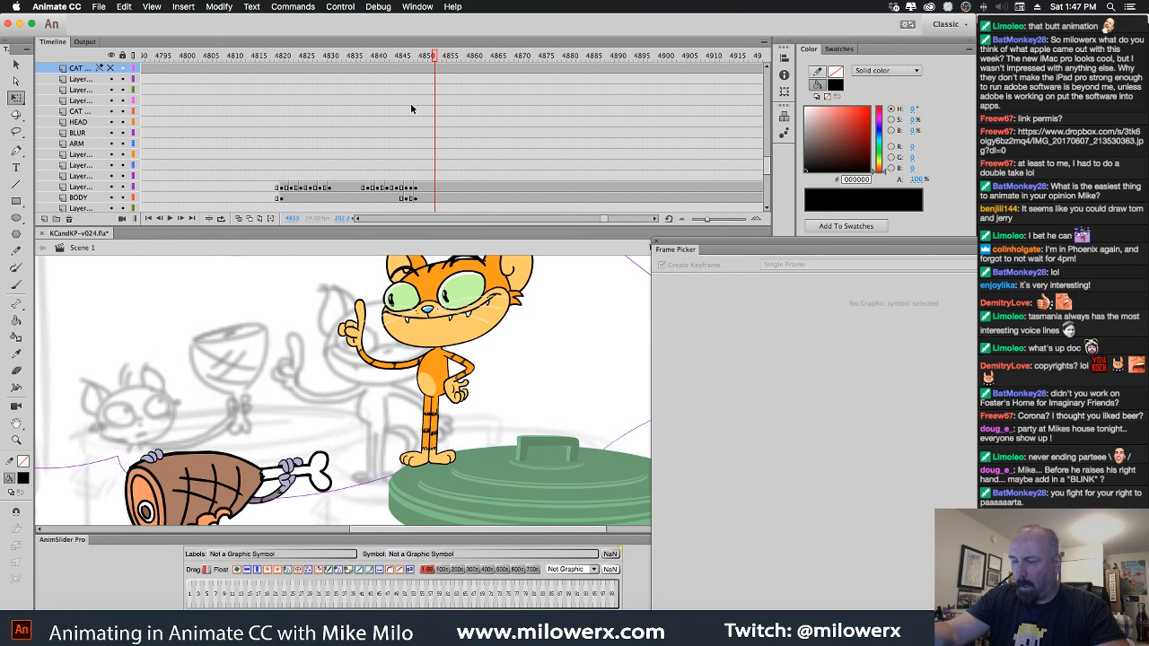
pyautogui.click(111, 68)
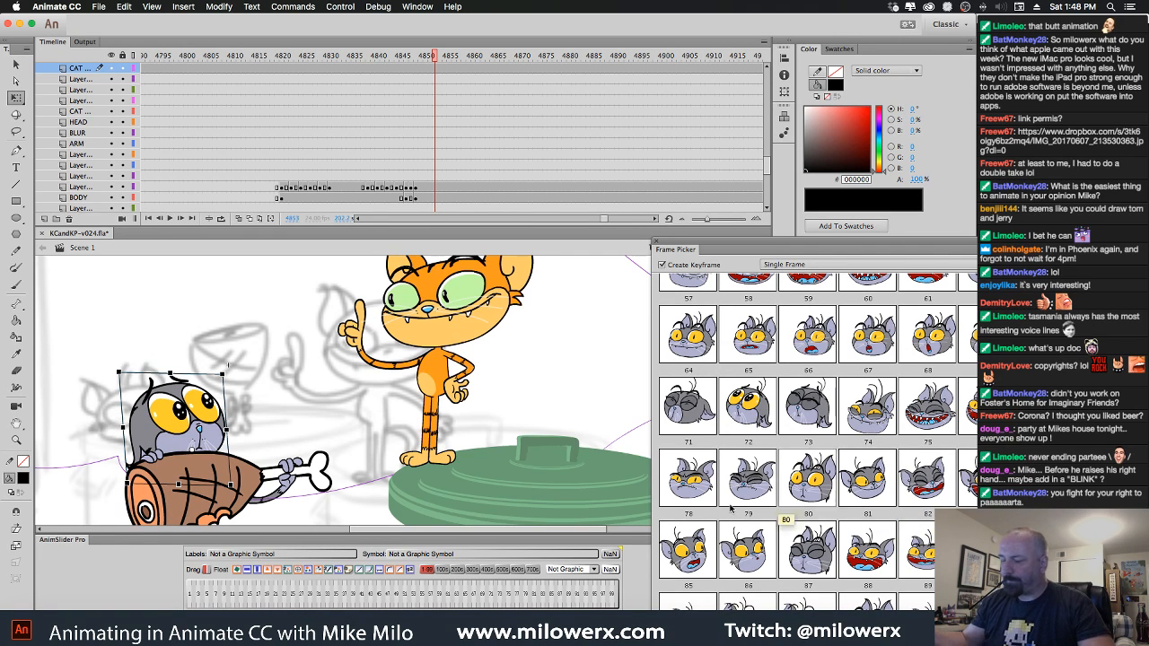
# At frame 4783, swap the gray cat's head for the closed-eye pose 73 on a new keyframe.
pyautogui.moveTo(433, 79)
pyautogui.mouseDown()
pyautogui.moveTo(386, 83)
pyautogui.moveTo(422, 83)
pyautogui.mouseUp()
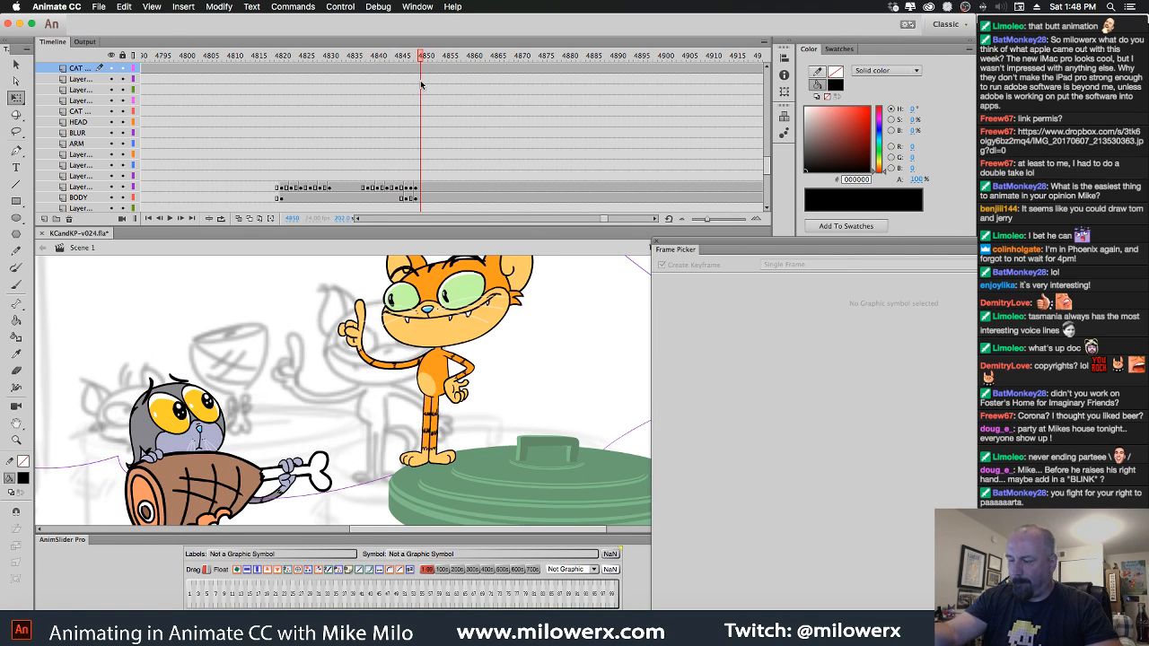
pyautogui.click(224, 405)
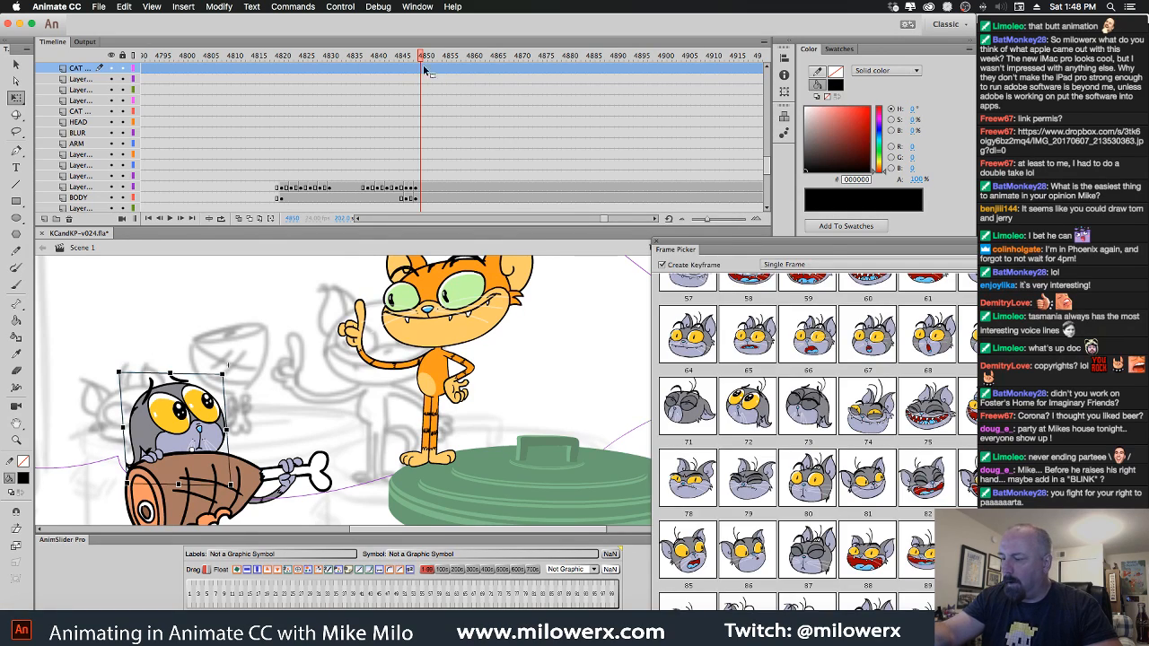
pyautogui.moveTo(420, 71); pyautogui.dragTo(419, 104)
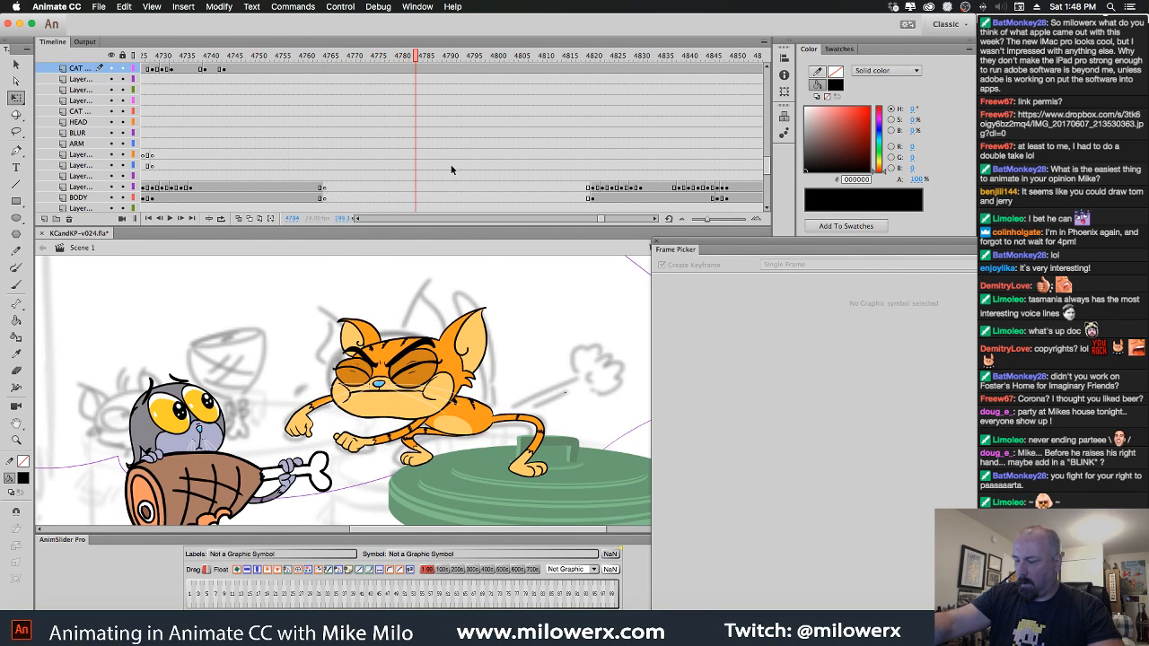
pyautogui.click(243, 429)
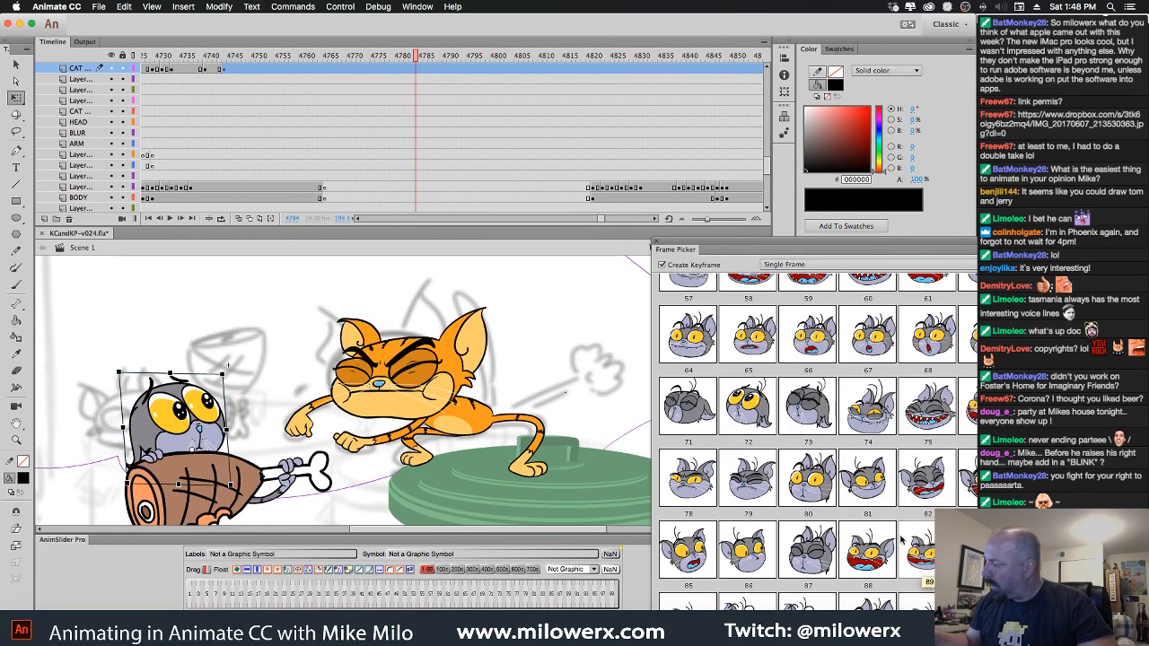
pyautogui.scroll(4, 902, 539)
pyautogui.click(808, 409)
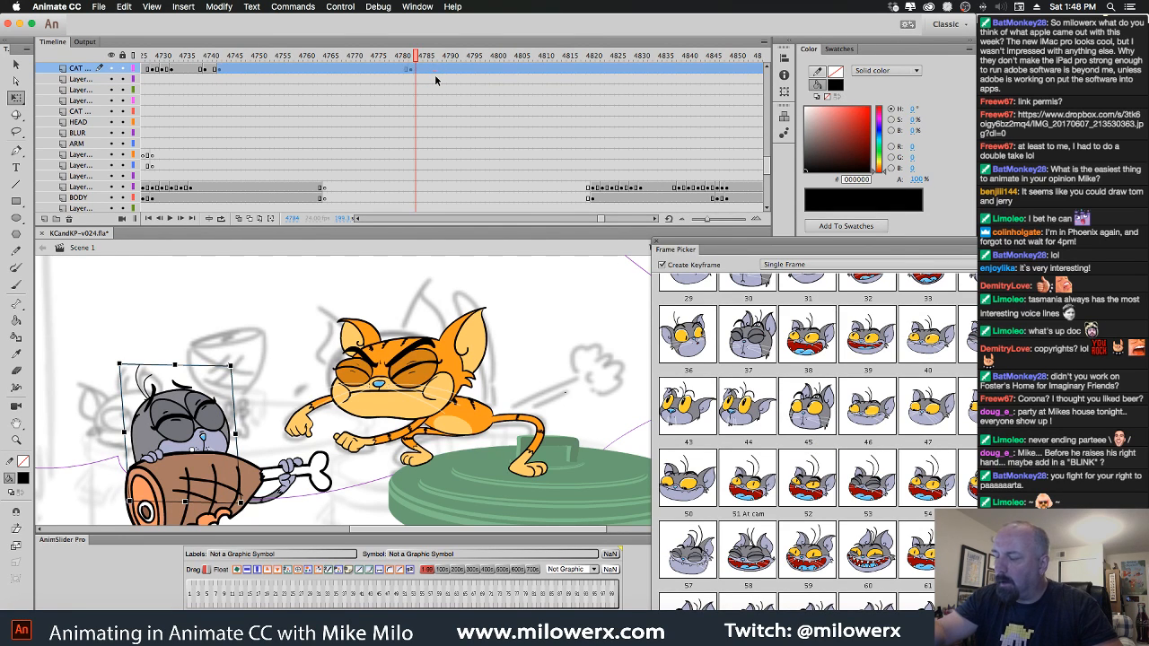
# At frame 4787, swap the gray cat's head back to the open-eyed pose 99 on a new keyframe to end the blink.
pyautogui.click(435, 80)
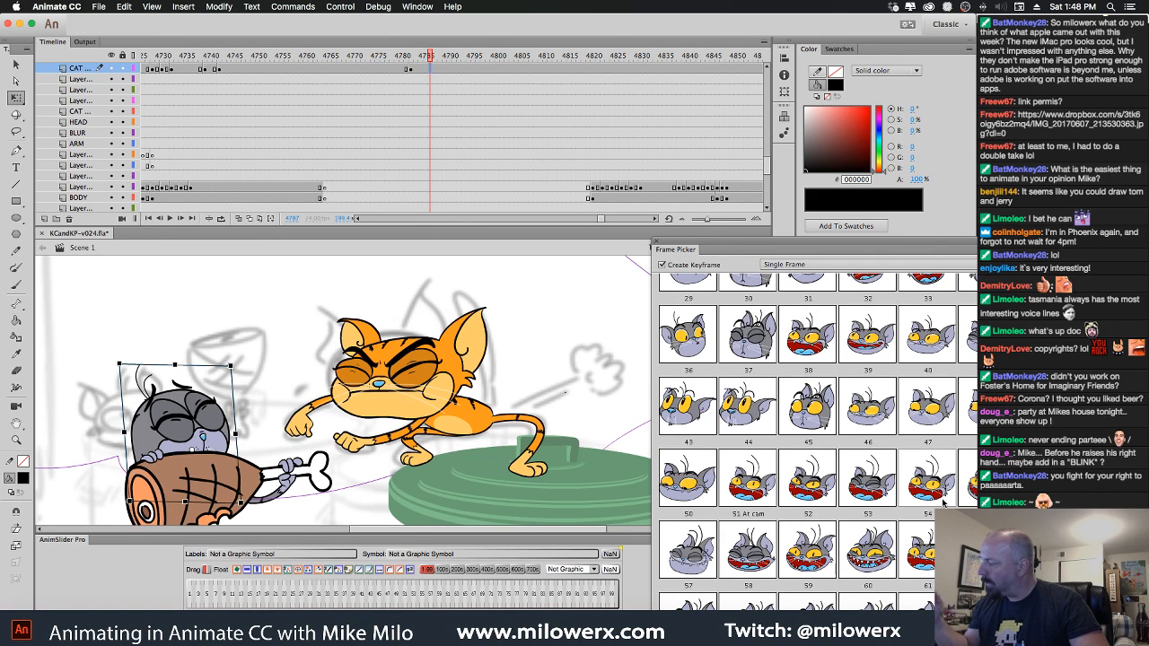
pyautogui.click(414, 70)
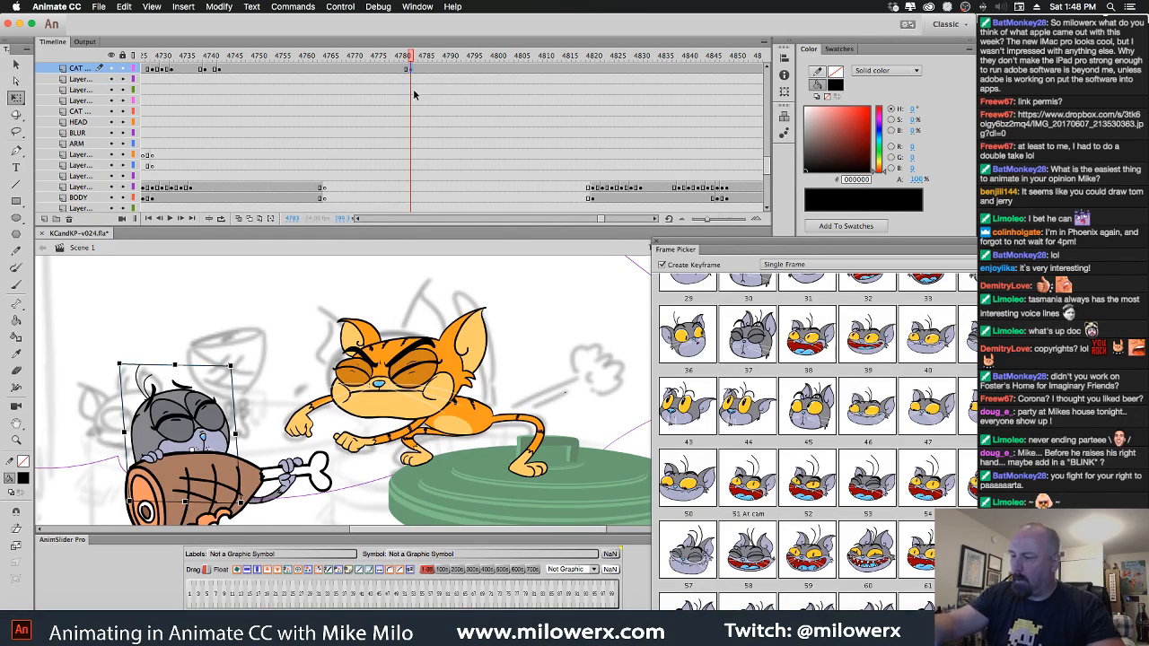
pyautogui.click(407, 70)
pyautogui.click(222, 434)
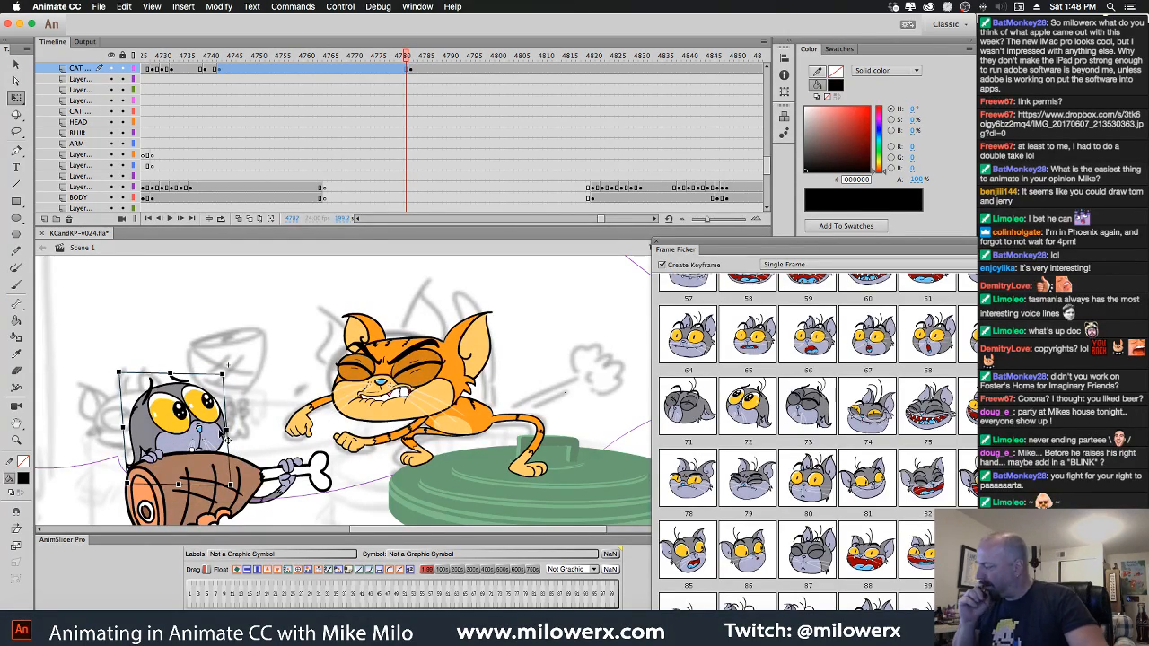
pyautogui.moveTo(695, 250); pyautogui.dragTo(617, 92)
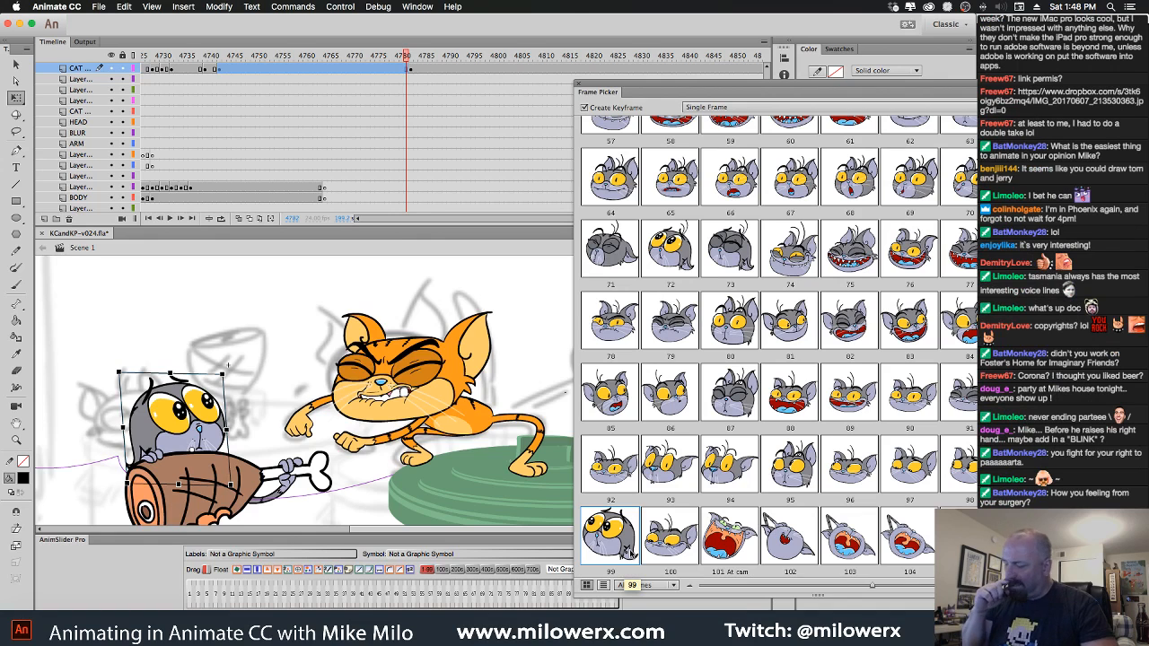
pyautogui.click(410, 58)
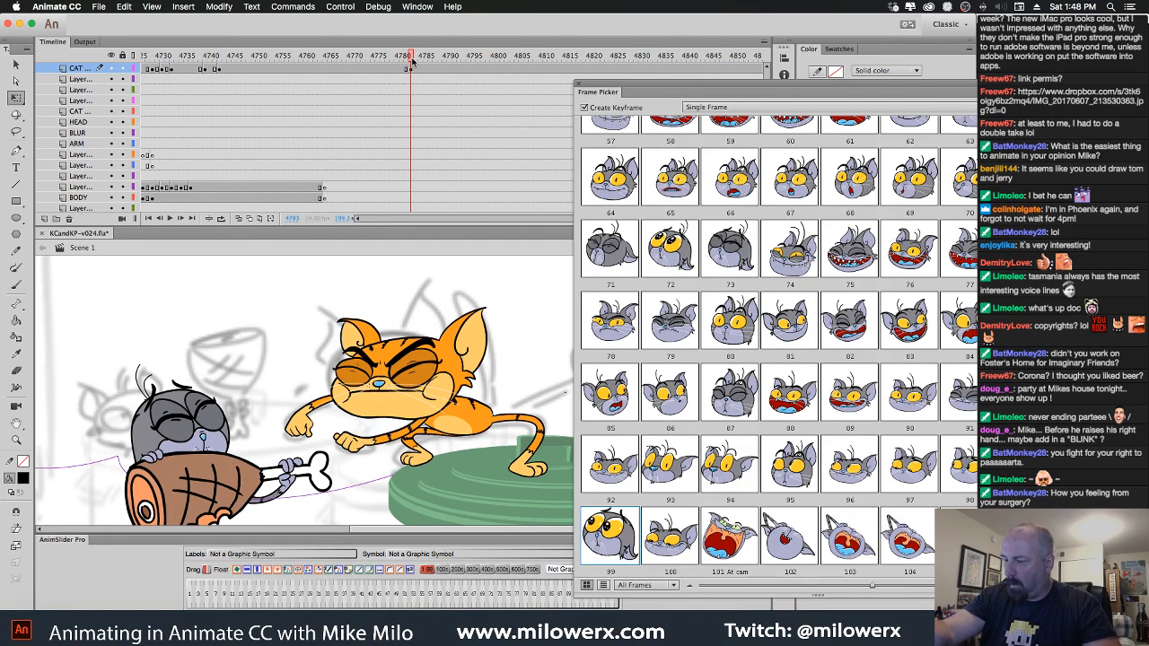
pyautogui.click(421, 70)
pyautogui.click(428, 72)
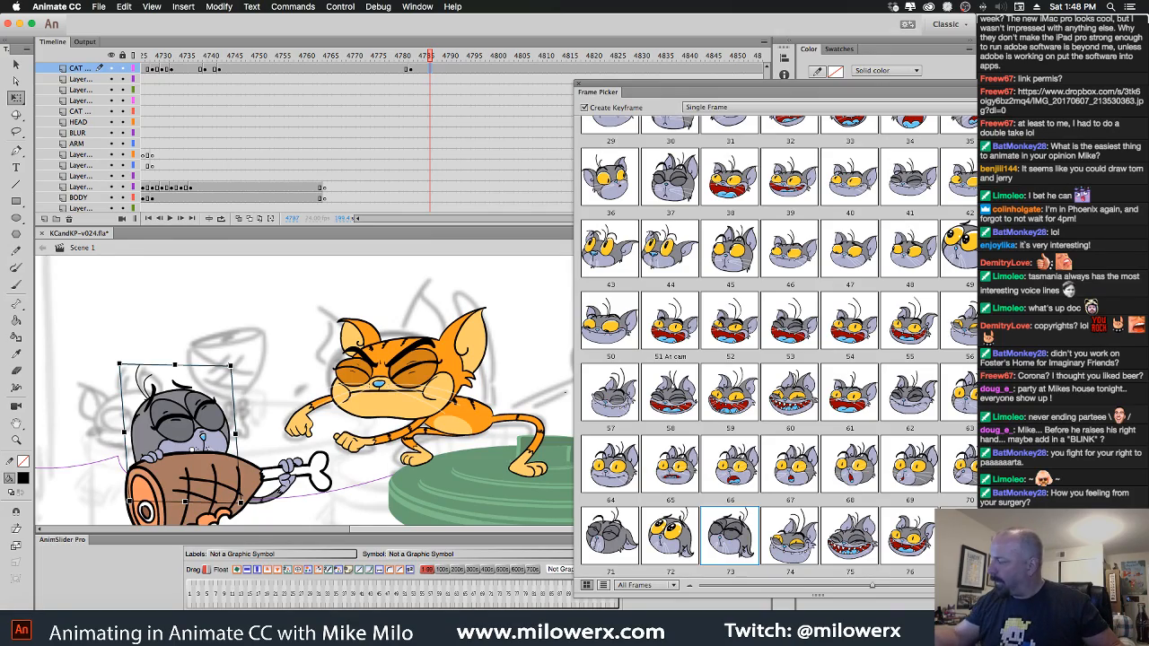
pyautogui.scroll(-6, 628, 408)
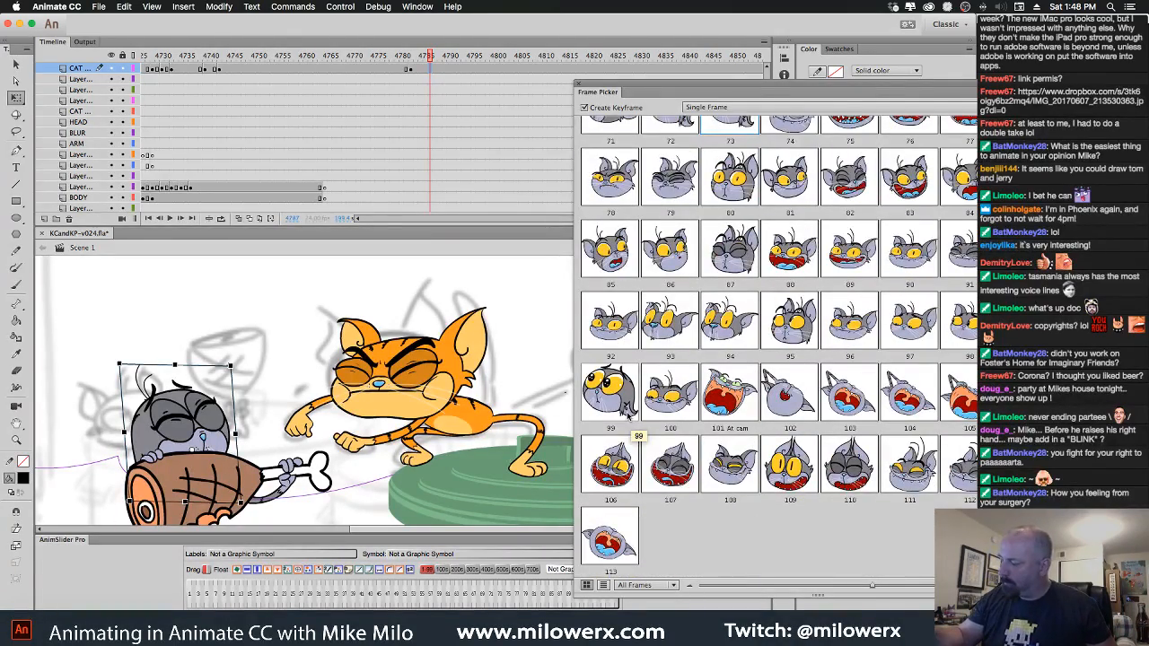
pyautogui.click(629, 408)
pyautogui.click(415, 70)
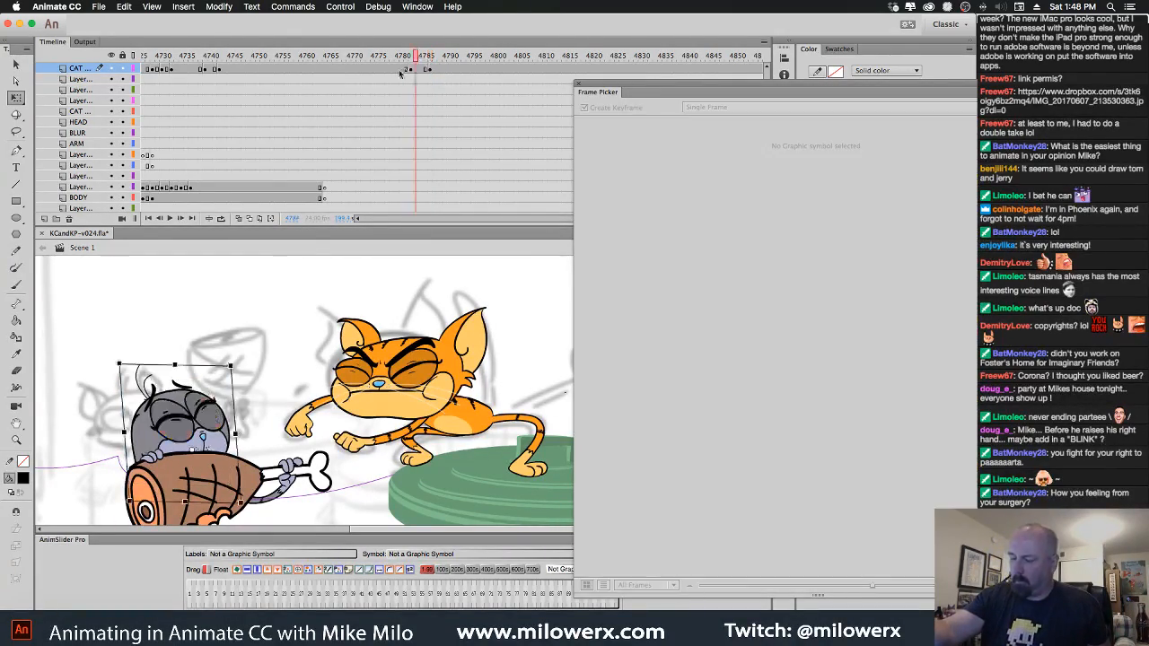
# Add a keyframe for the gray cat's head at frame 4796, trying poses 59 and 36 and settling on the squinting pose 29.
pyautogui.moveTo(401, 74); pyautogui.dragTo(479, 92)
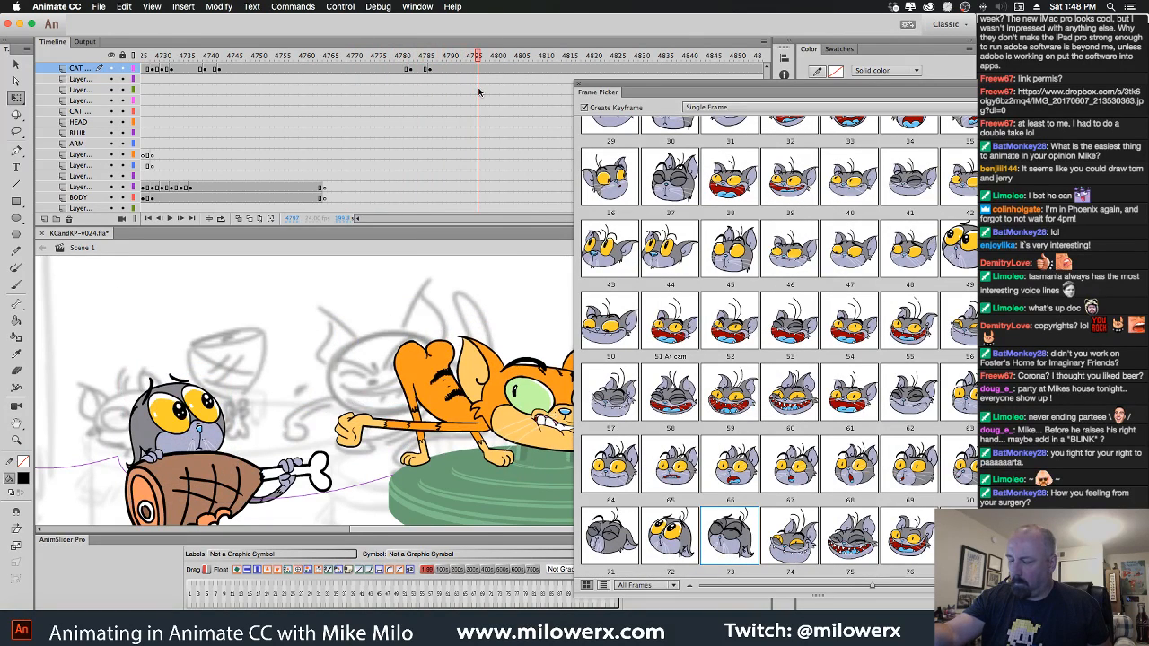
pyautogui.click(215, 421)
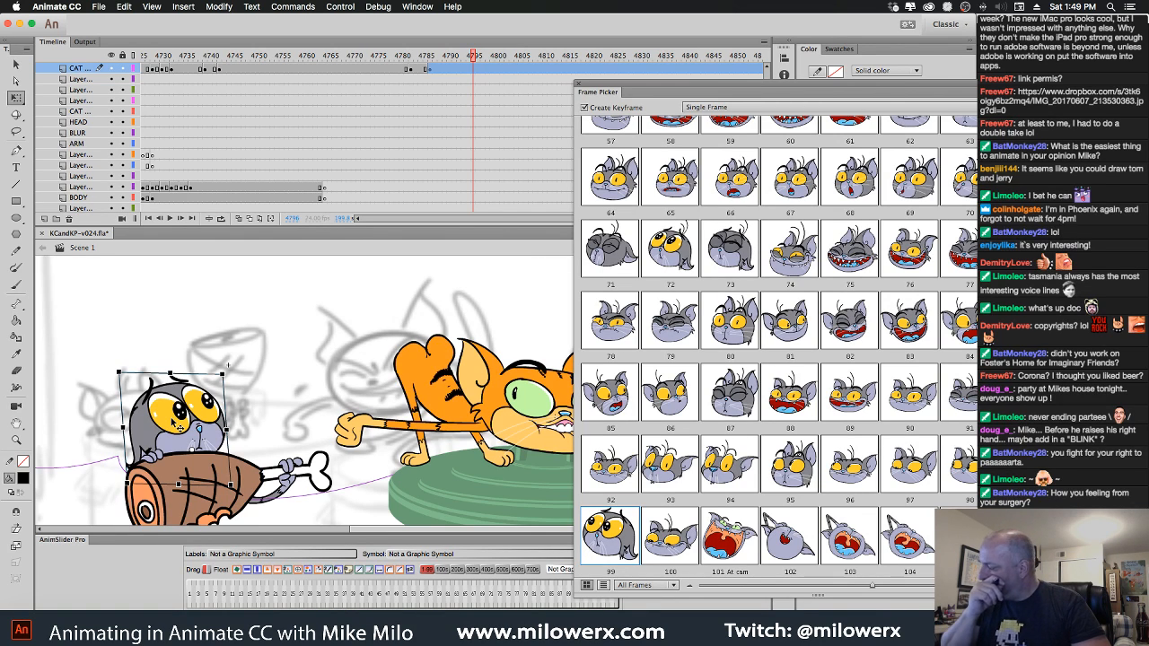
pyautogui.scroll(4, 779, 350)
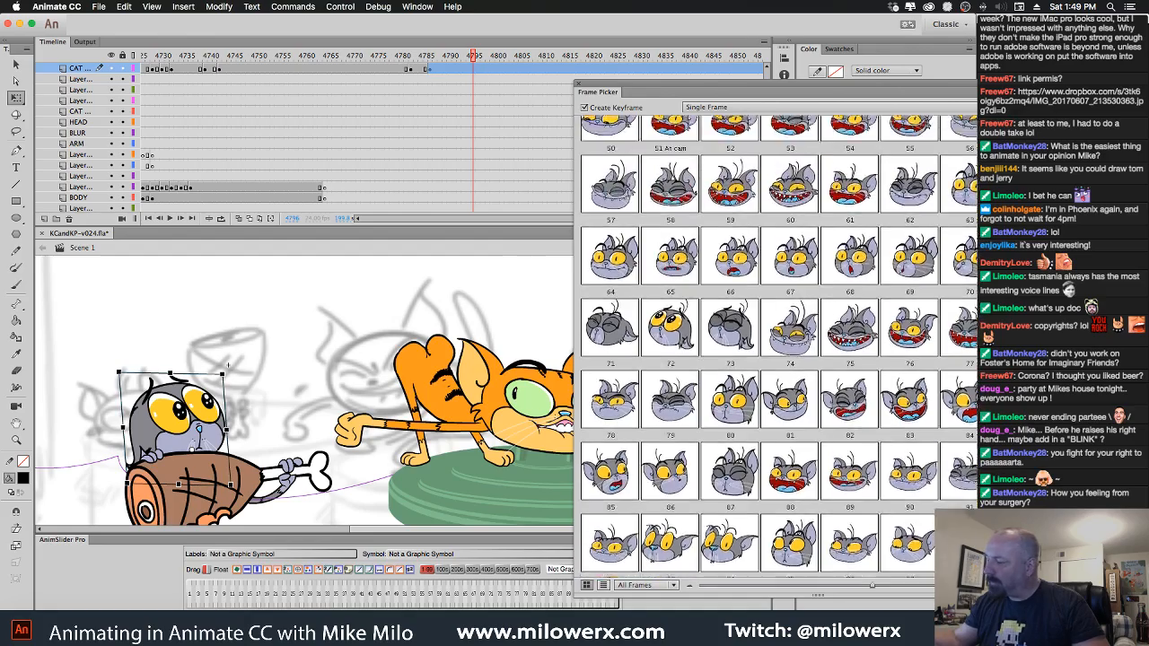
pyautogui.scroll(2, 780, 350)
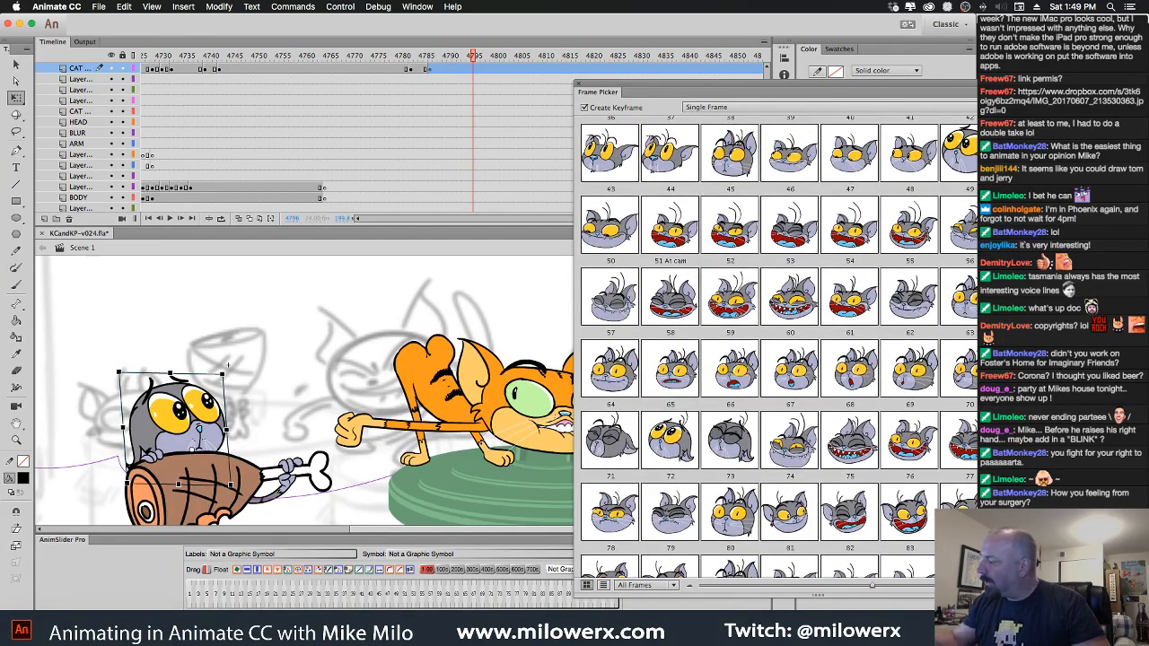
pyautogui.click(746, 310)
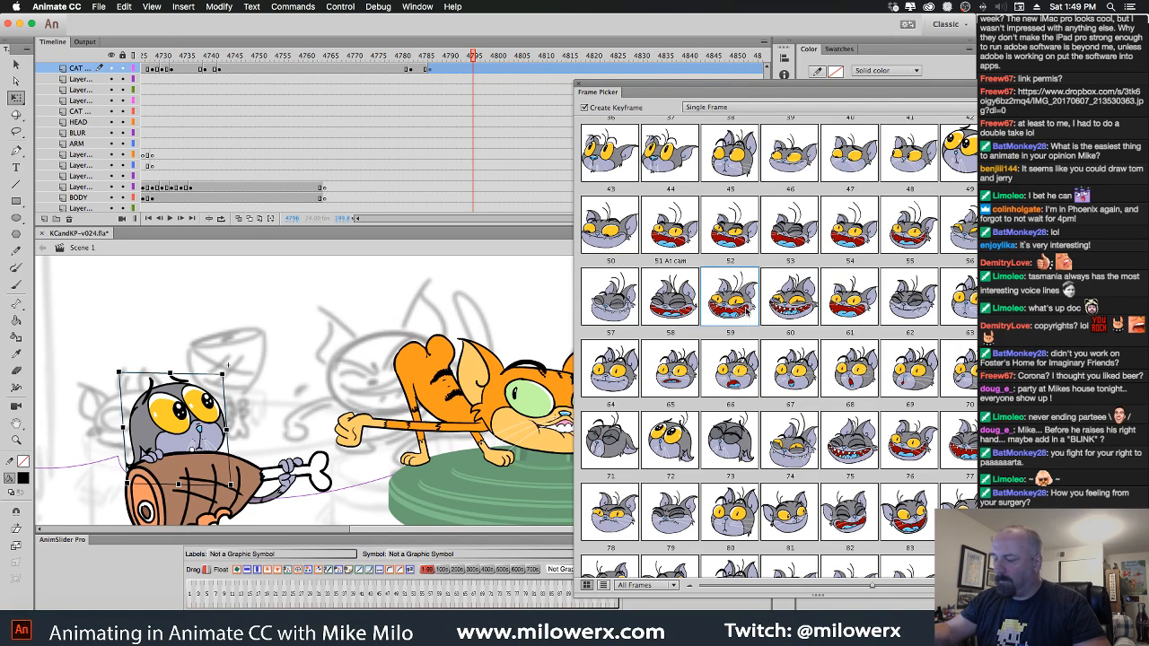
pyautogui.scroll(8, 750, 323)
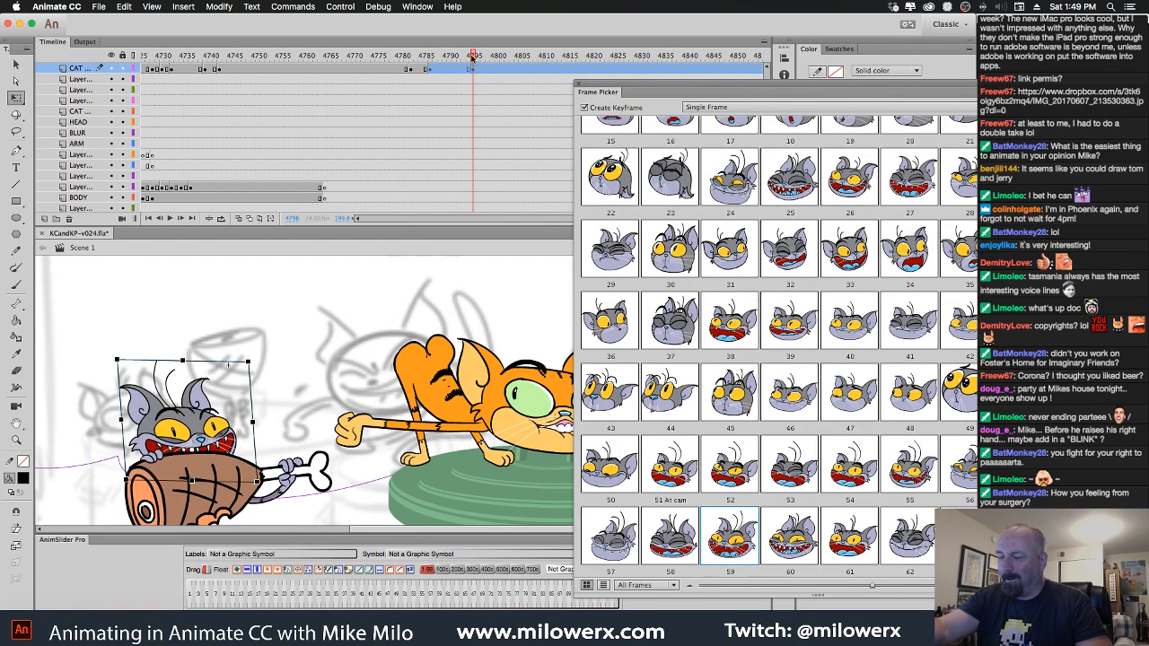
pyautogui.moveTo(472, 58)
pyautogui.mouseDown()
pyautogui.moveTo(424, 68)
pyautogui.moveTo(485, 70)
pyautogui.moveTo(457, 72)
pyautogui.moveTo(480, 79)
pyautogui.moveTo(473, 74)
pyautogui.mouseUp()
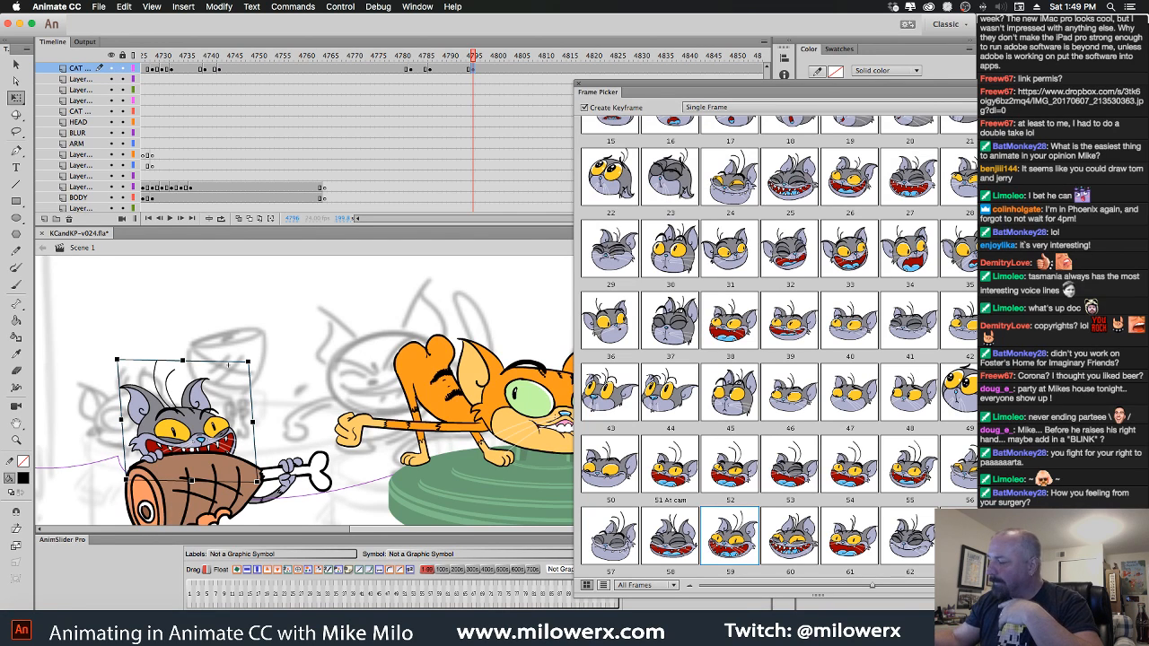
pyautogui.click(628, 341)
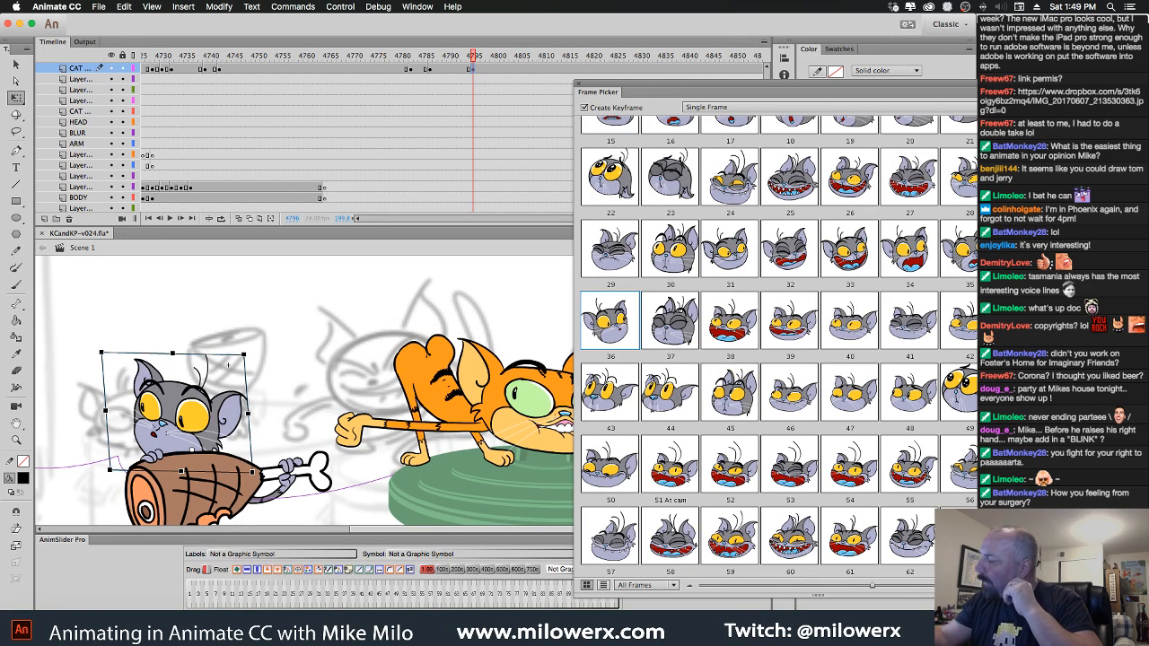
pyautogui.click(624, 260)
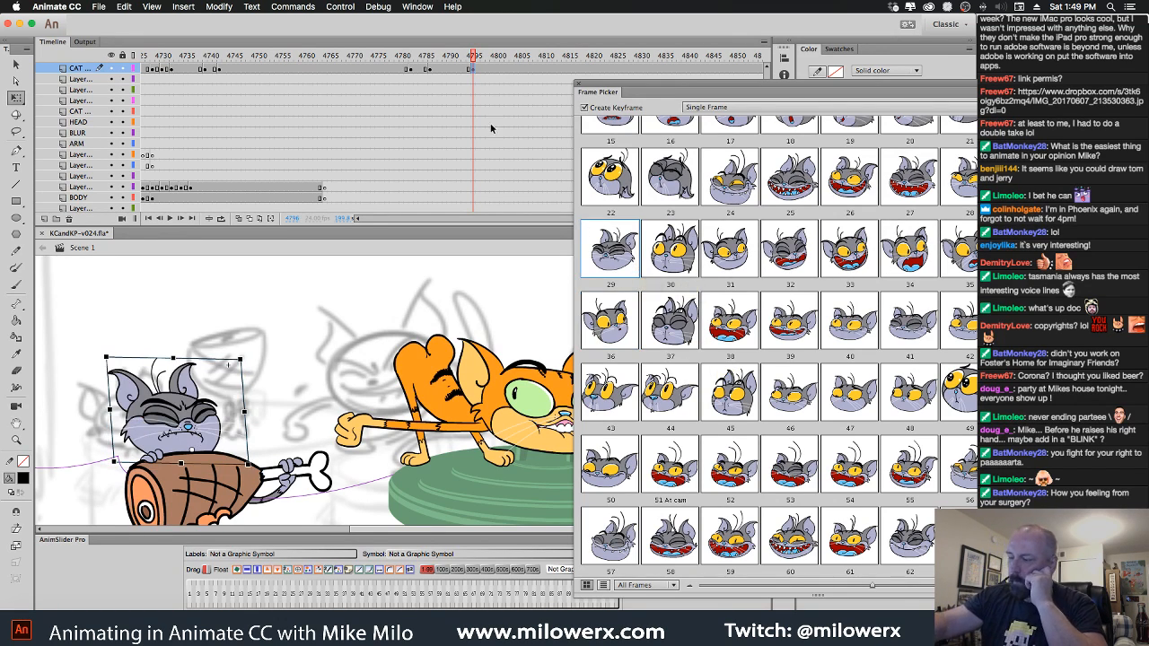
# At frame 4799, swap the gray cat's head for the closed-eyed, laughing pose 25 on a new keyframe.
pyautogui.click(462, 61)
pyautogui.moveTo(461, 61); pyautogui.dragTo(487, 68)
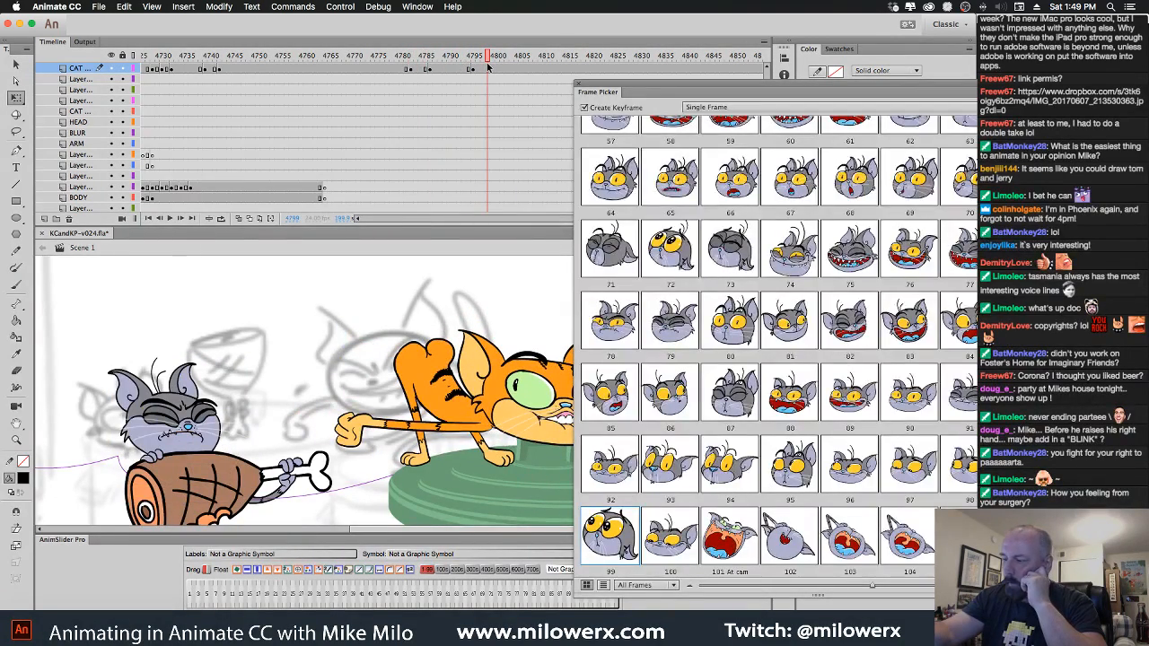
pyautogui.click(487, 69)
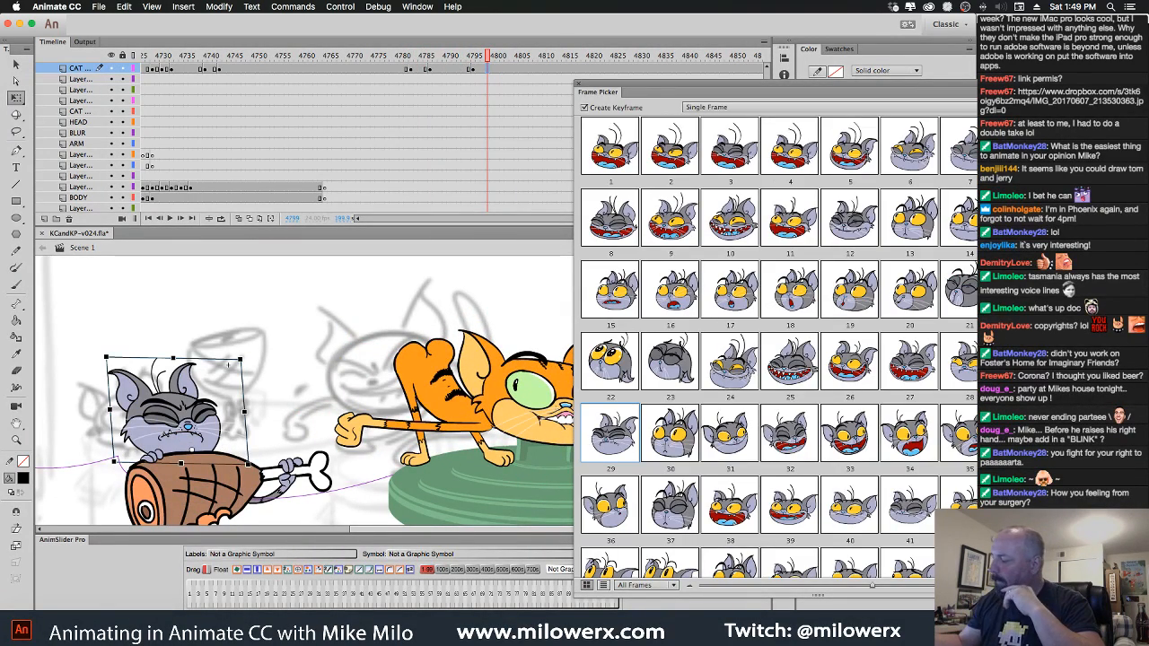
pyautogui.click(793, 392)
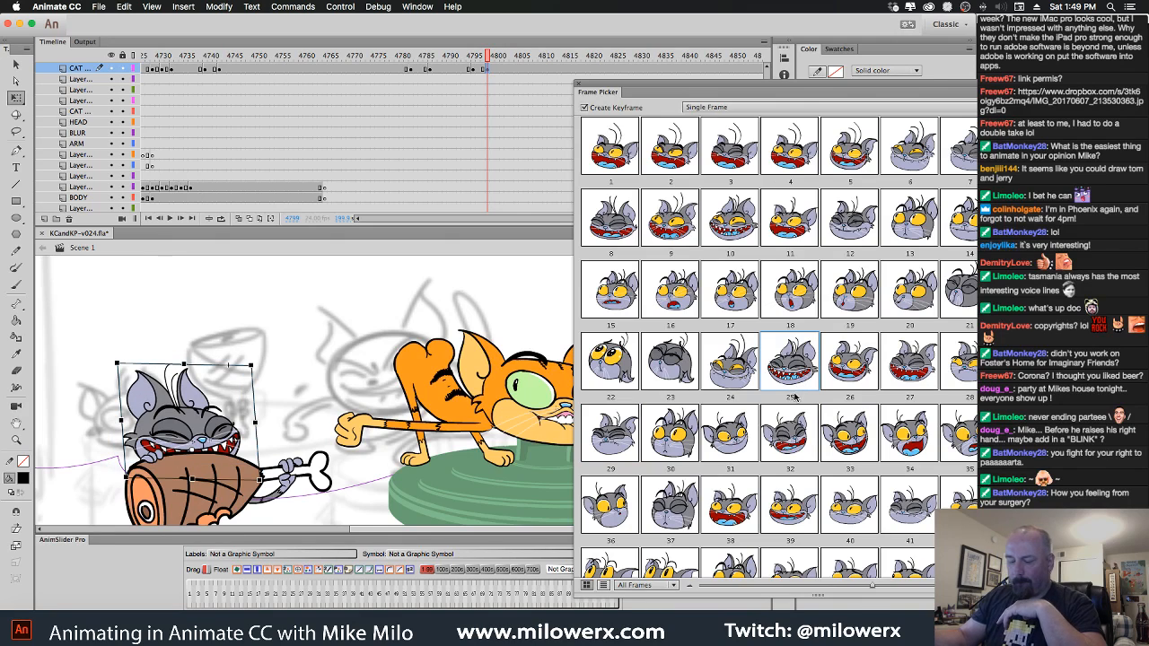
# Add holding keyframes of the gray cat's laughing head at frames 4802, 4805, 4808, 4810 and 4813.
pyautogui.click(506, 79)
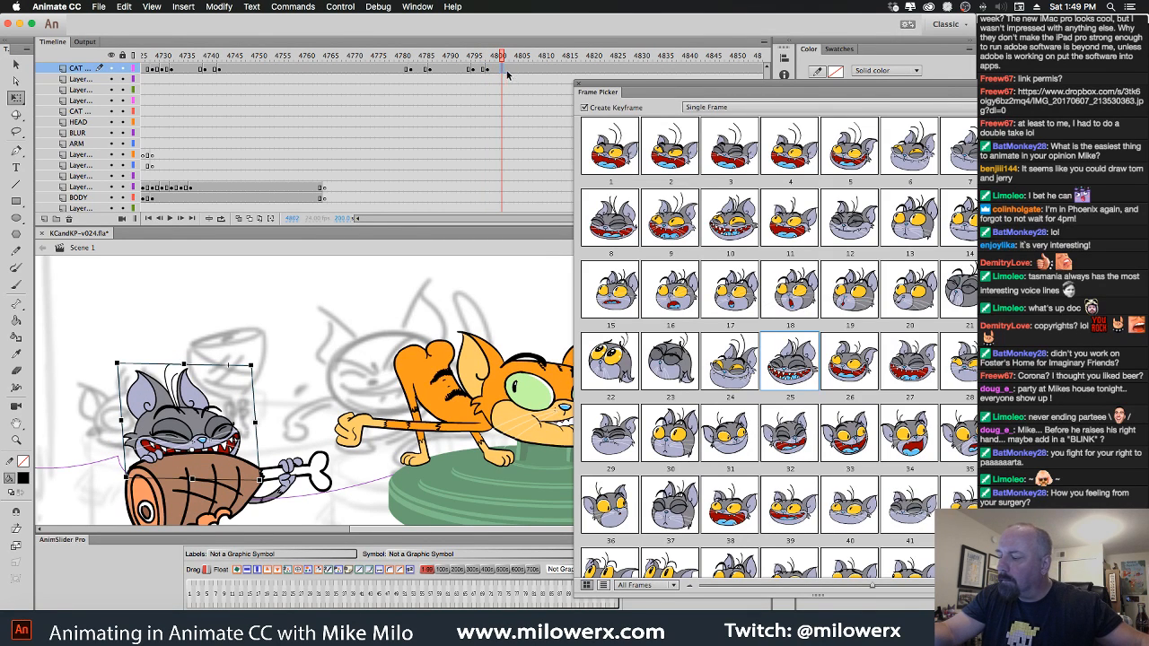
pyautogui.click(519, 77)
pyautogui.press('F6')
pyautogui.click(532, 75)
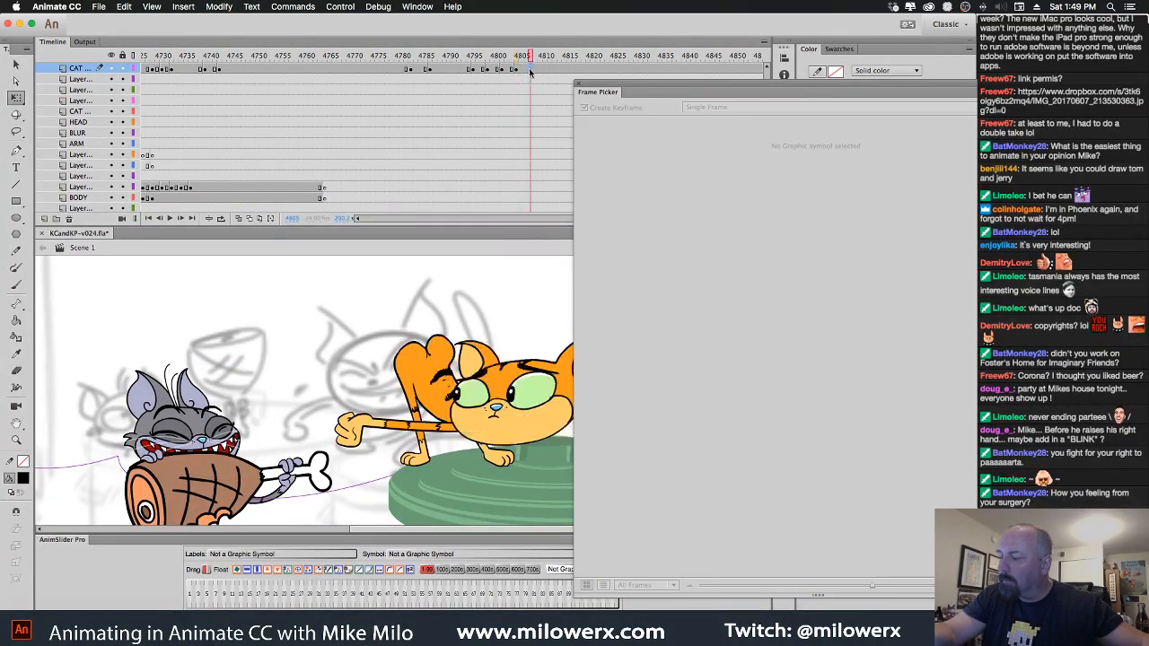
pyautogui.press('F6')
pyautogui.click(544, 74)
pyautogui.click(554, 71)
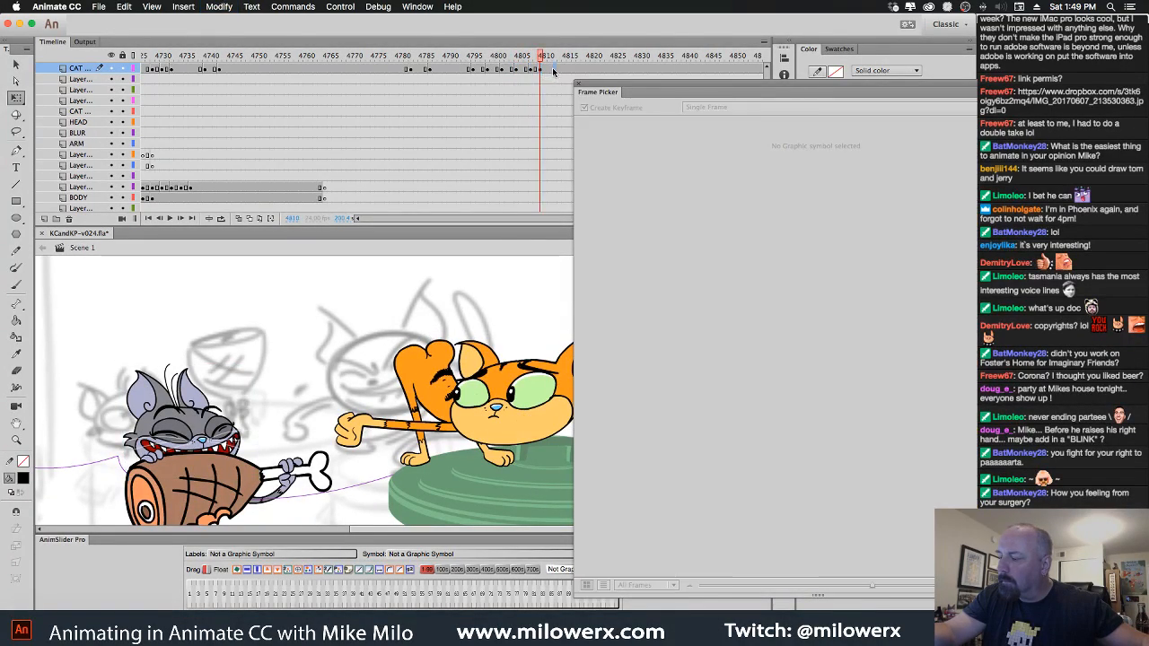
pyautogui.press('F6')
# Move the Frame Picker aside and scrub through the gray cat's laugh between frames 4799 and 4821.
pyautogui.click(501, 70)
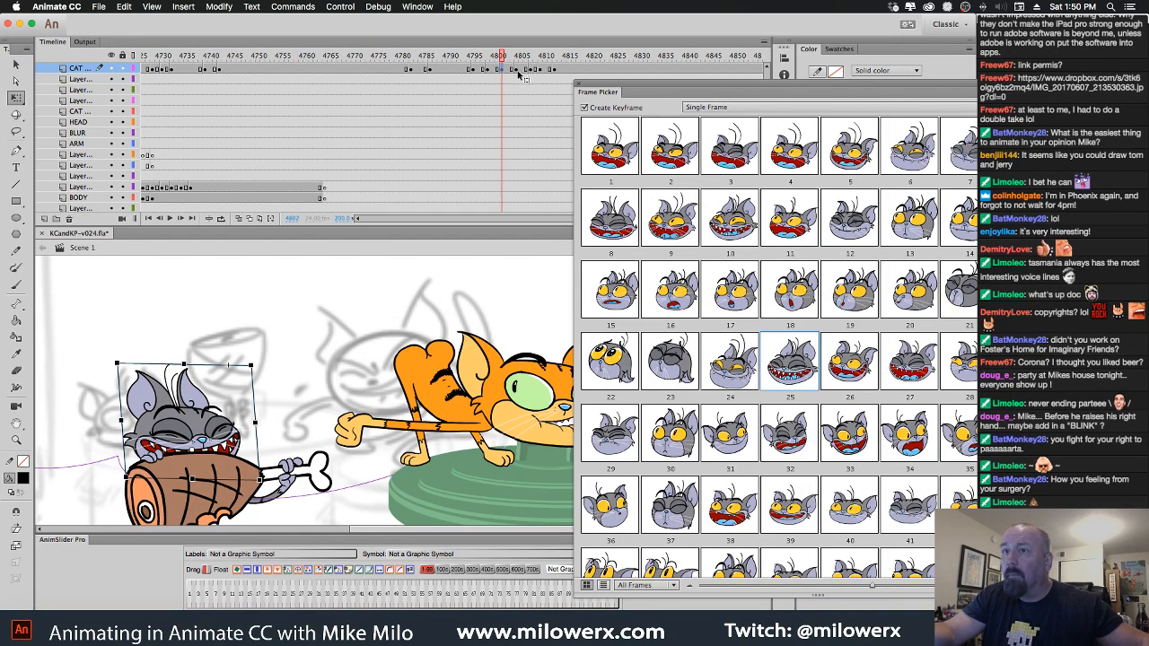
pyautogui.press(',')
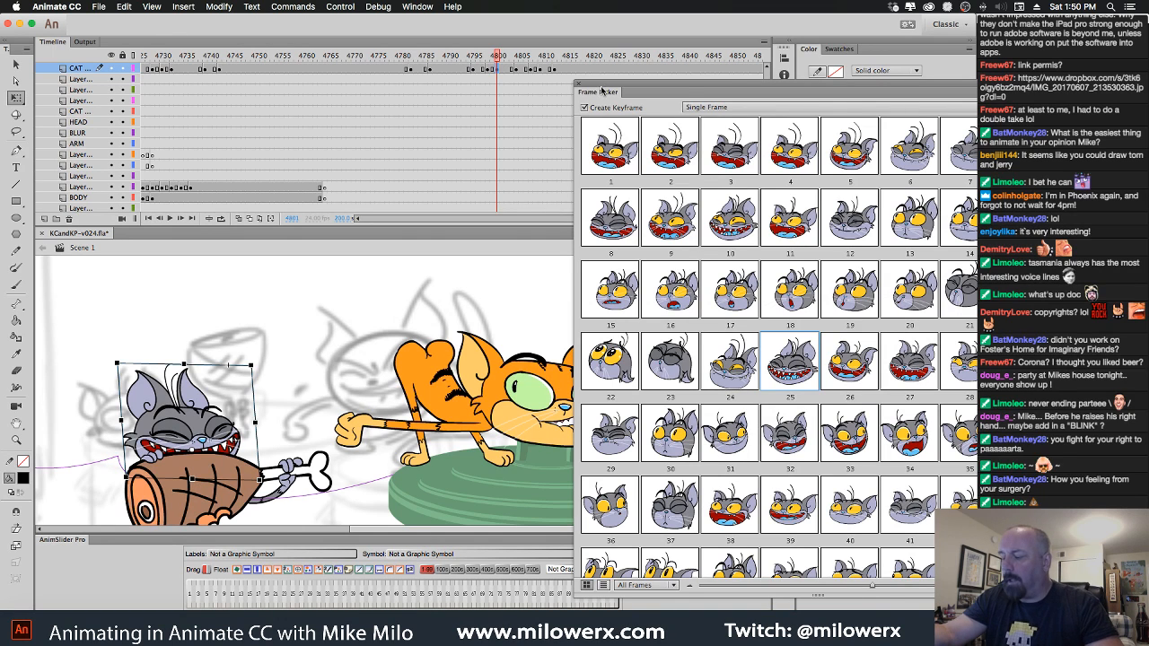
pyautogui.moveTo(499, 59); pyautogui.dragTo(593, 107)
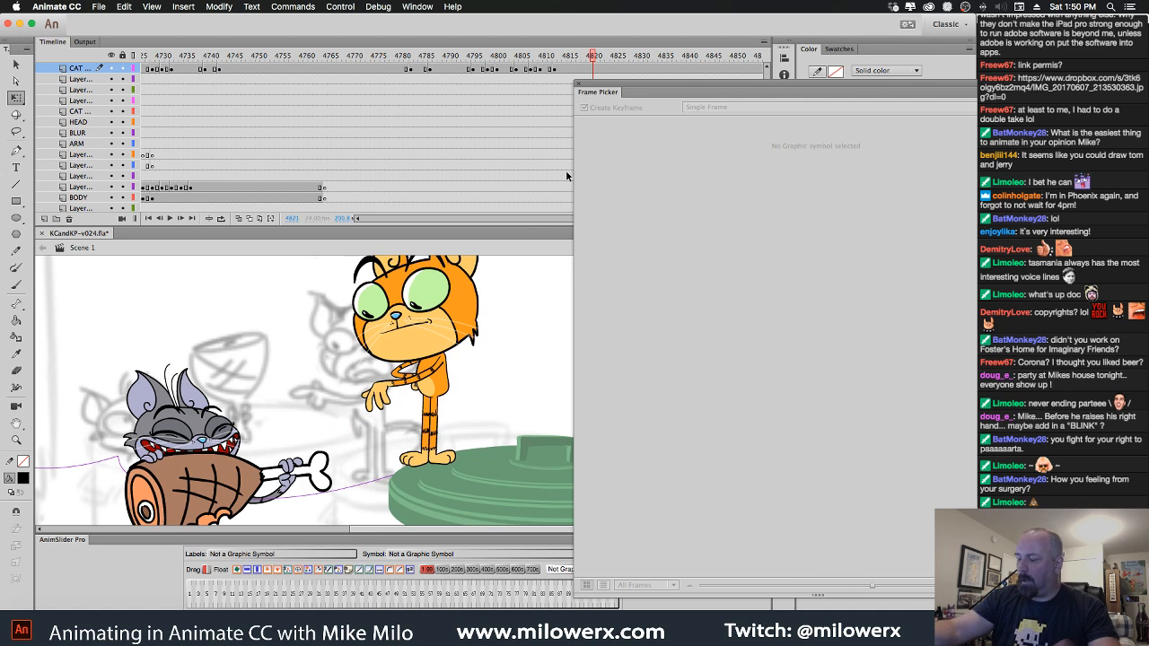
pyautogui.moveTo(526, 339); pyautogui.dragTo(441, 353)
pyautogui.moveTo(602, 92); pyautogui.dragTo(635, 122)
pyautogui.moveTo(597, 61); pyautogui.dragTo(590, 91)
pyautogui.moveTo(361, 338); pyautogui.dragTo(445, 313)
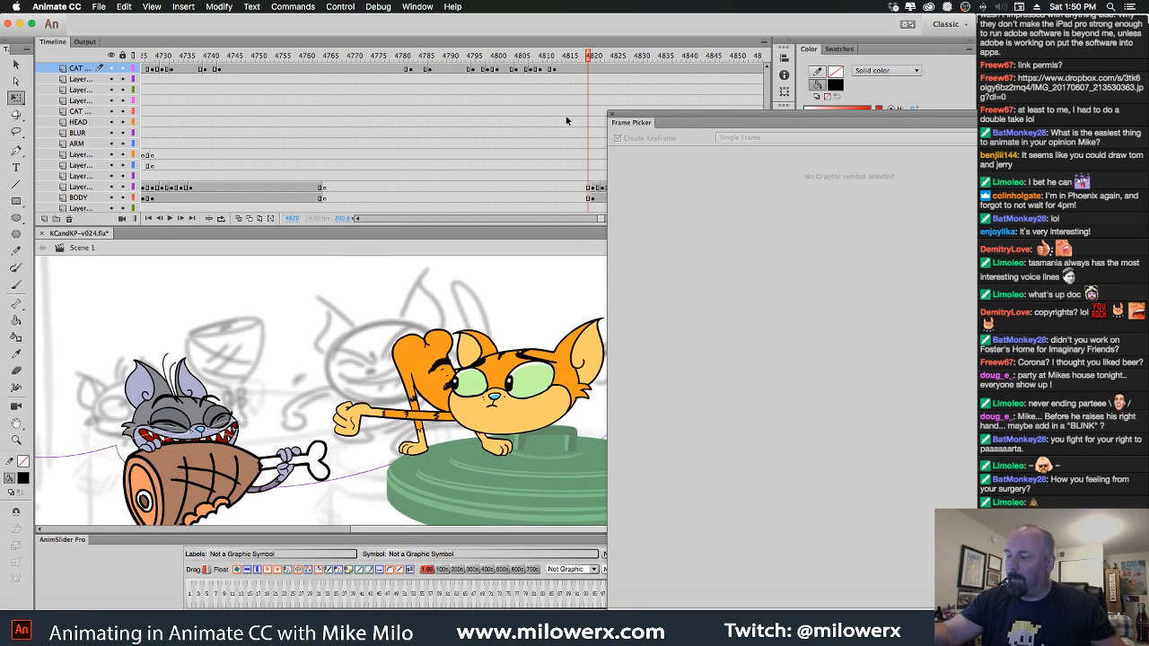
pyautogui.moveTo(588, 60); pyautogui.dragTo(492, 75)
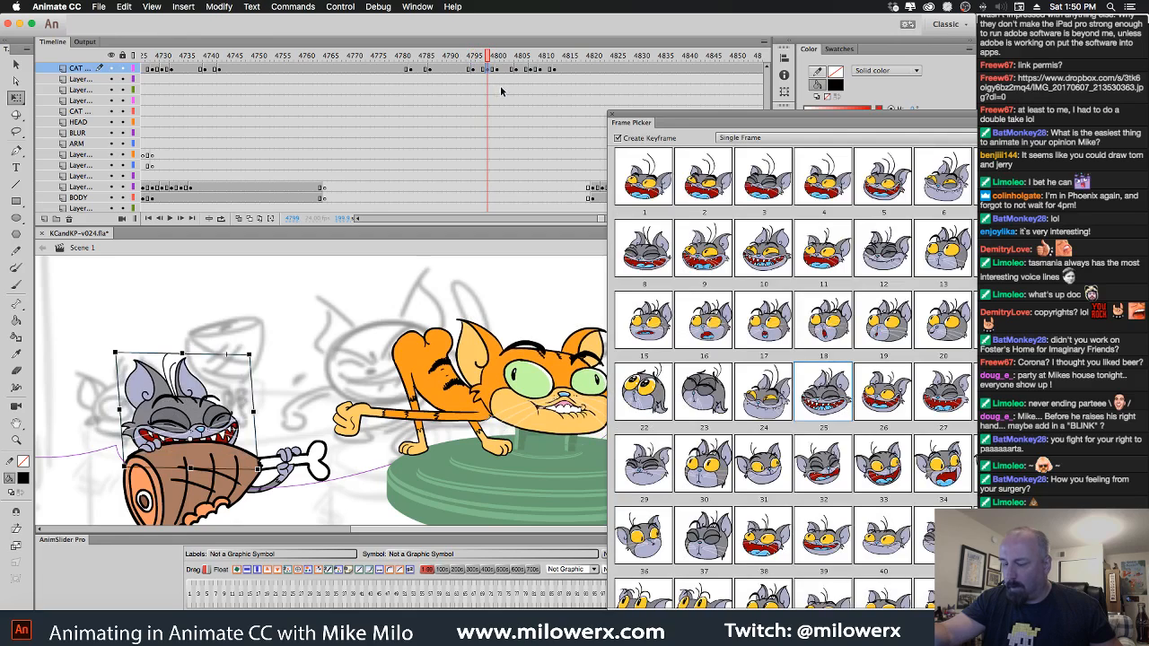
# Nudge the gray cat's laughing head slightly upward at frames 4801, 4803 and 4807 to make it bob.
pyautogui.click(499, 72)
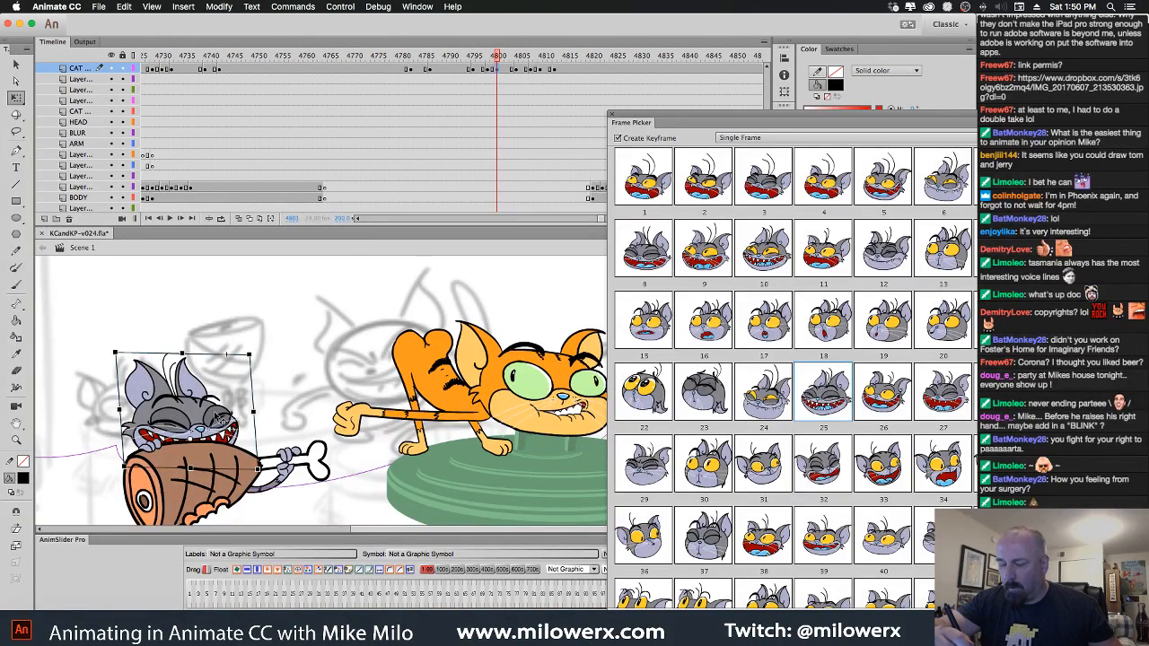
pyautogui.moveTo(221, 419); pyautogui.dragTo(219, 412)
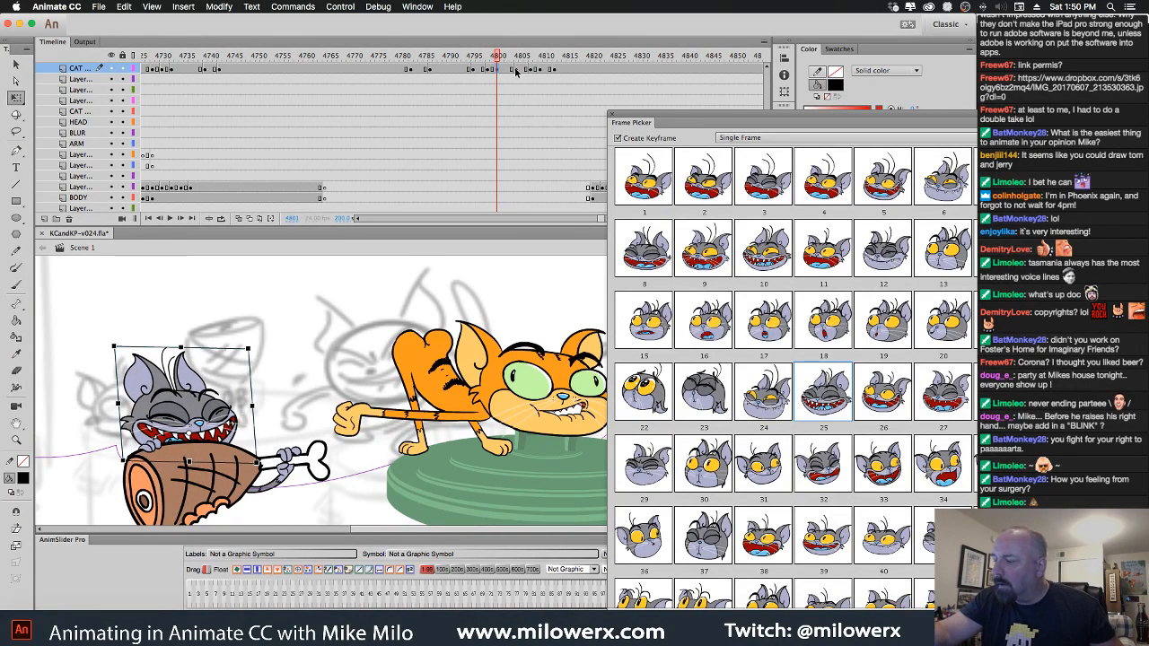
pyautogui.click(510, 71)
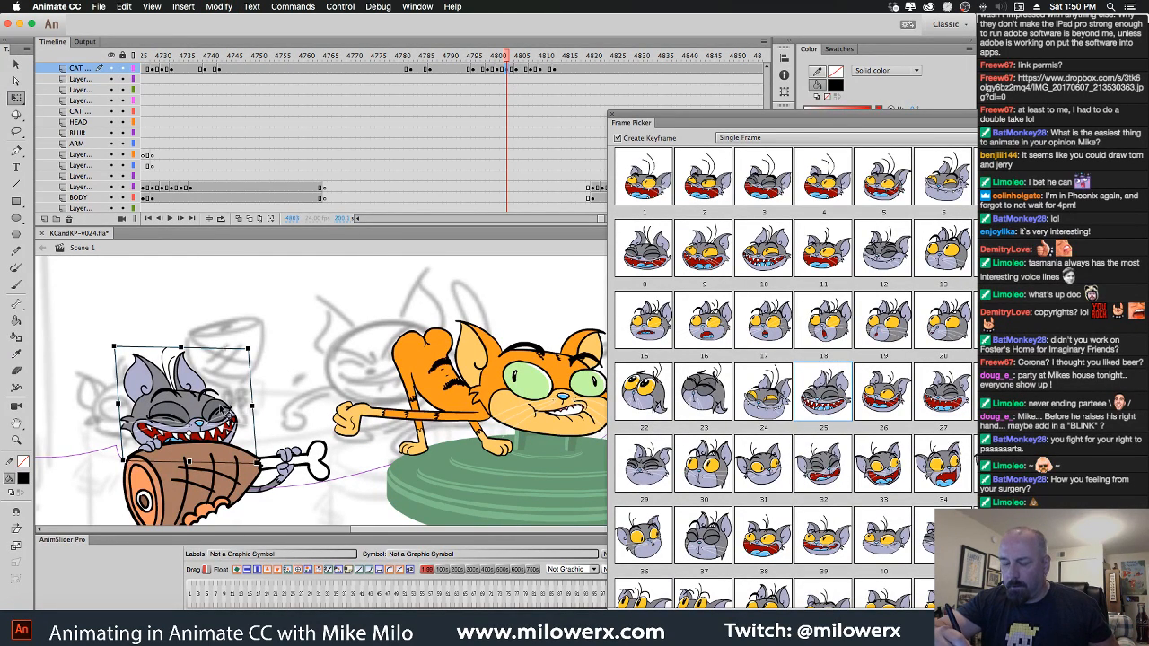
pyautogui.moveTo(222, 412); pyautogui.dragTo(222, 410)
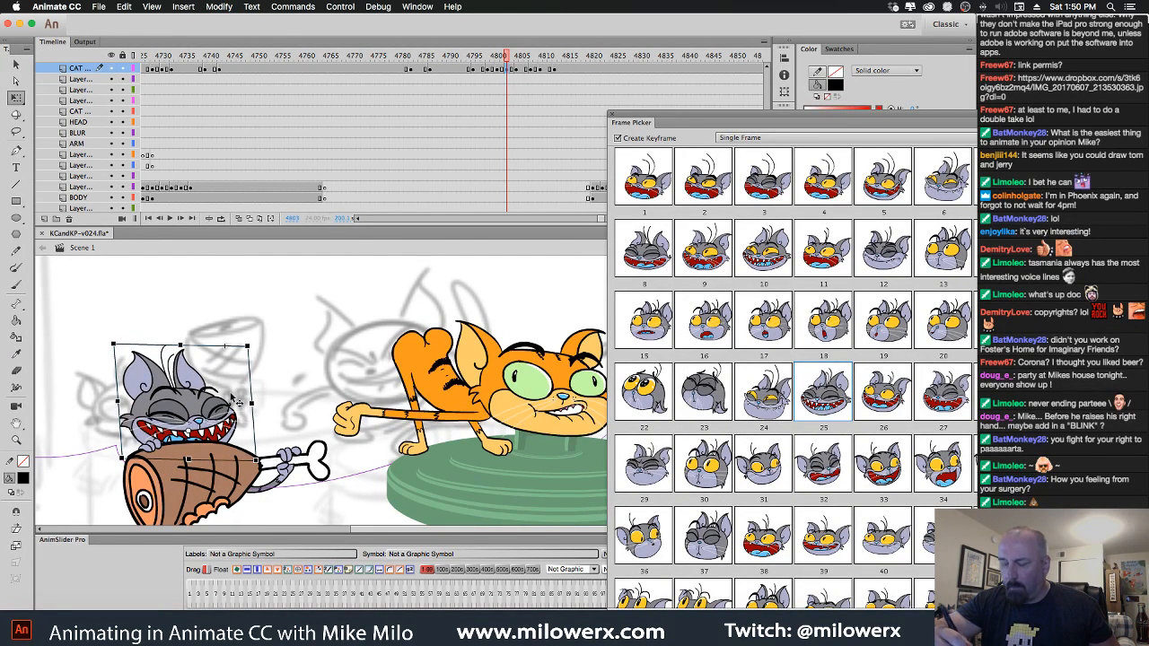
pyautogui.click(518, 72)
pyautogui.click(530, 72)
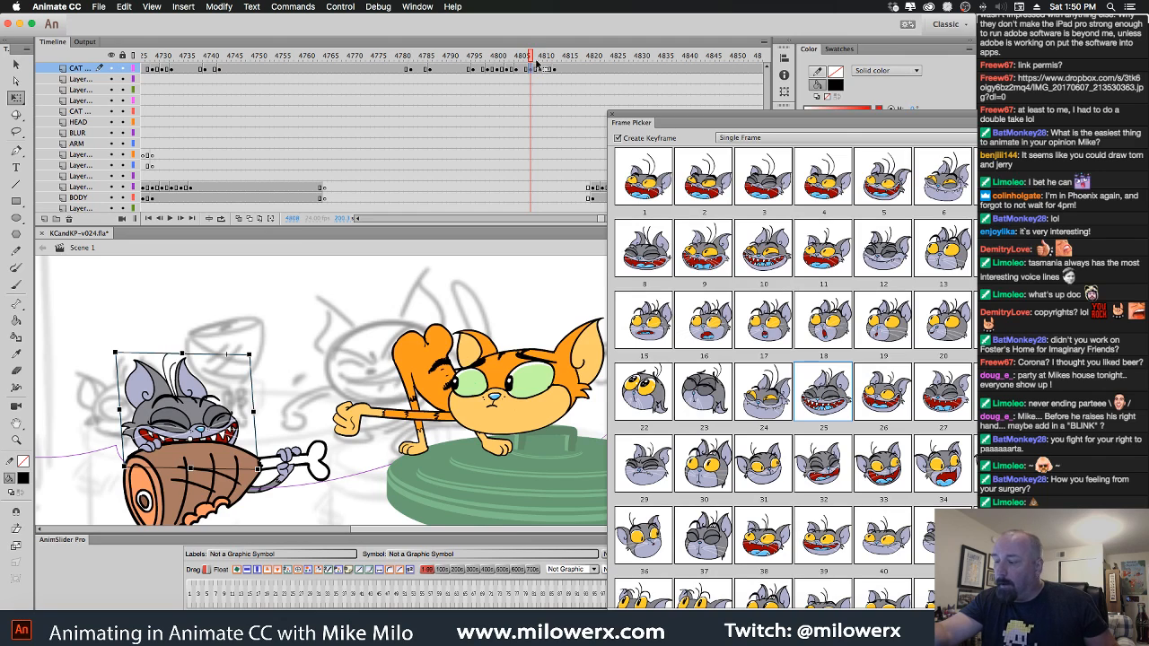
pyautogui.press(',')
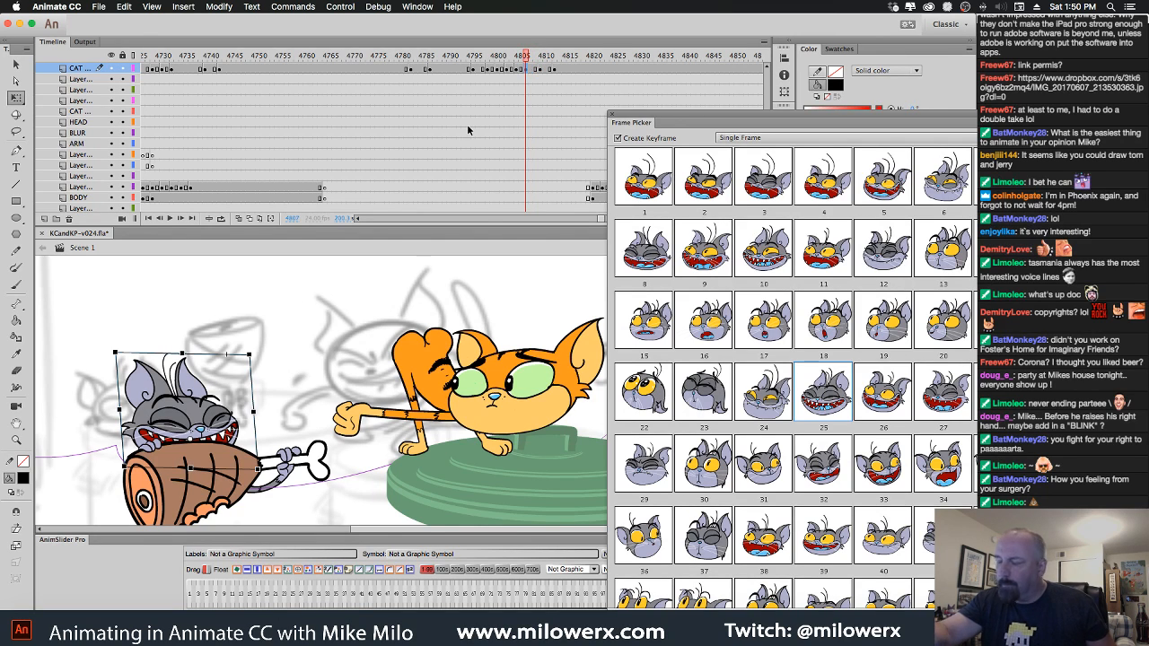
pyautogui.moveTo(211, 407); pyautogui.dragTo(212, 403)
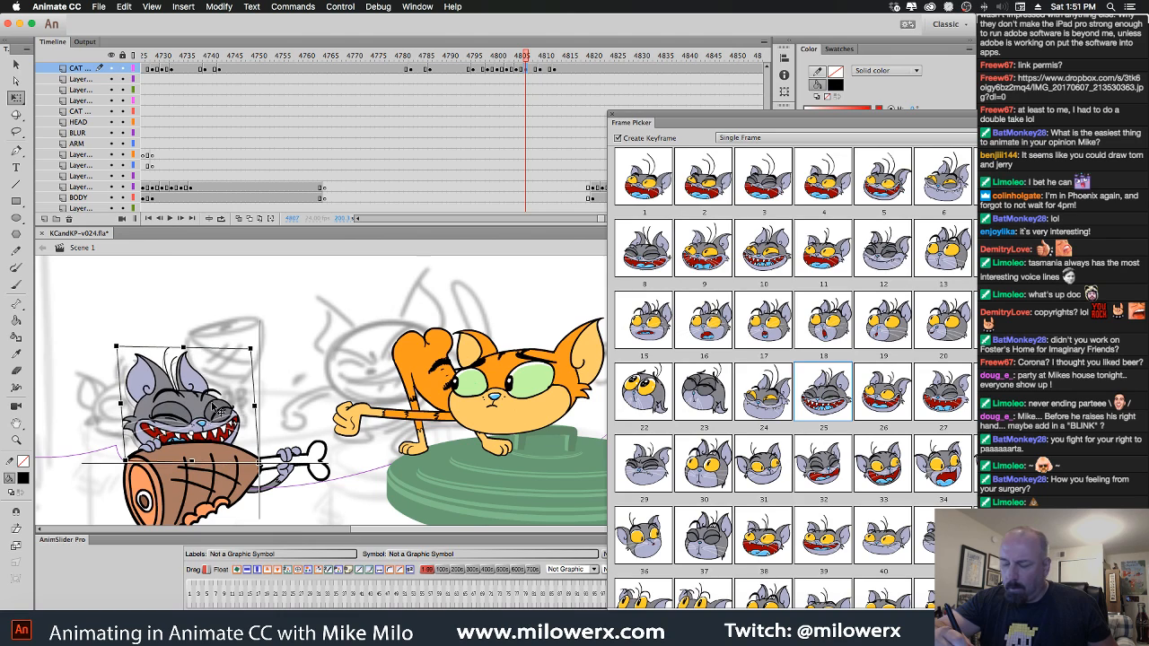
# Retime the gray cat's last two laughing-head keyframes to frames 4809 and 4811, raising the head slightly at 4811, and play back the laugh.
pyautogui.click(540, 71)
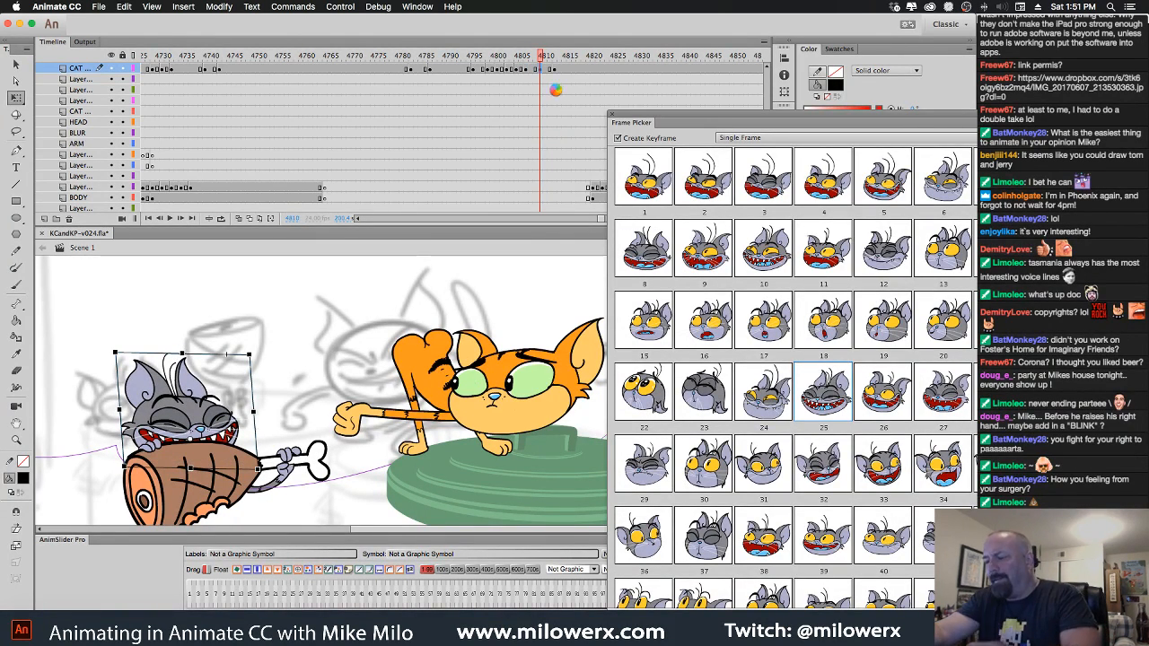
pyautogui.click(534, 57)
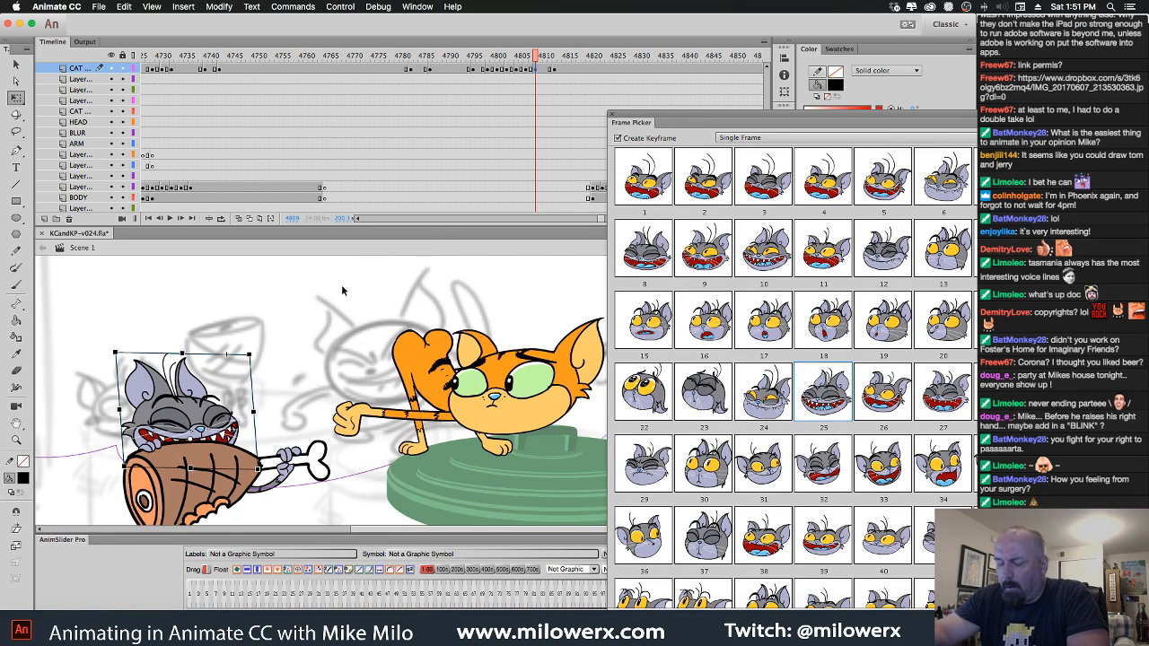
pyautogui.press(',')
pyautogui.press('.')
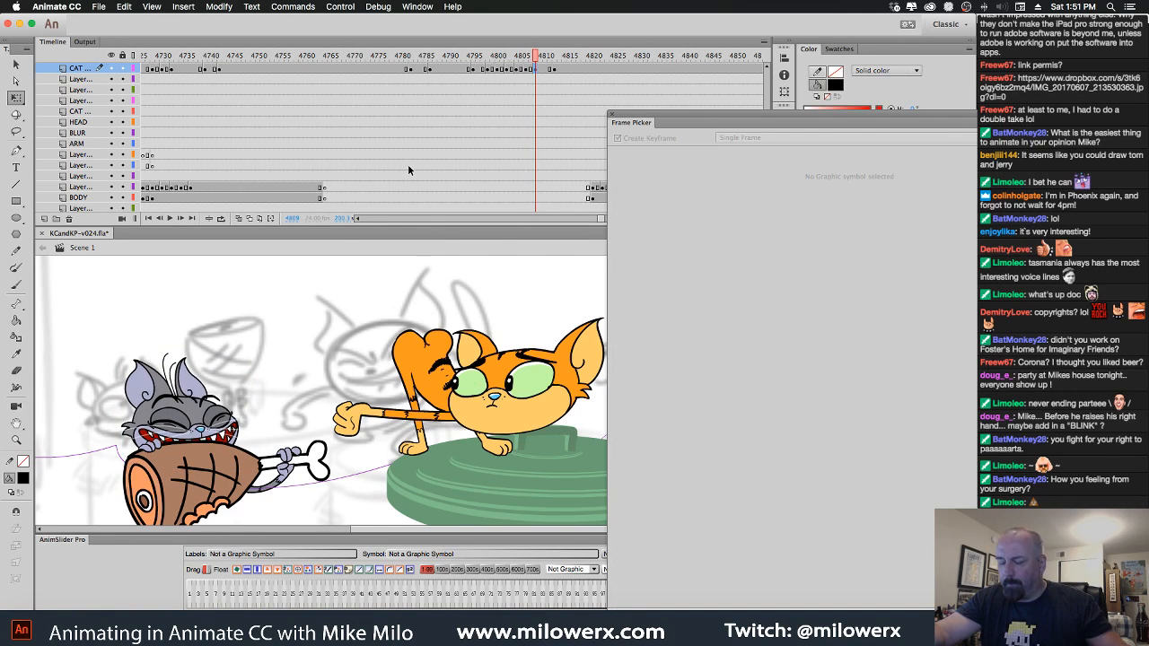
pyautogui.press('.')
pyautogui.click(554, 70)
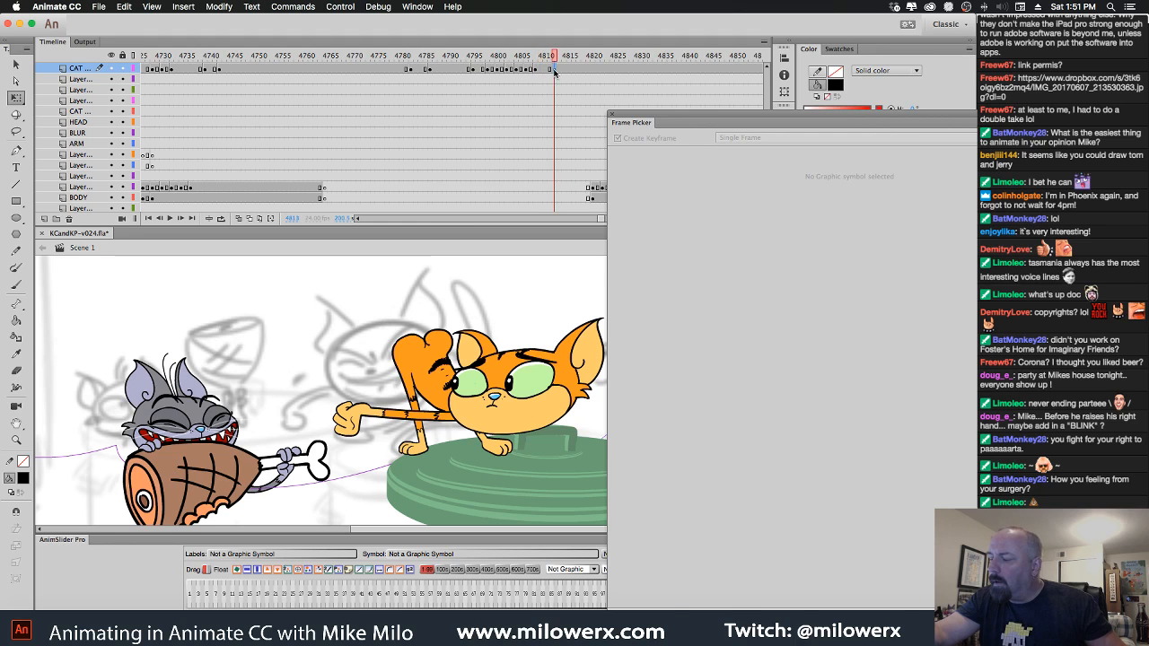
pyautogui.moveTo(556, 72); pyautogui.dragTo(547, 72)
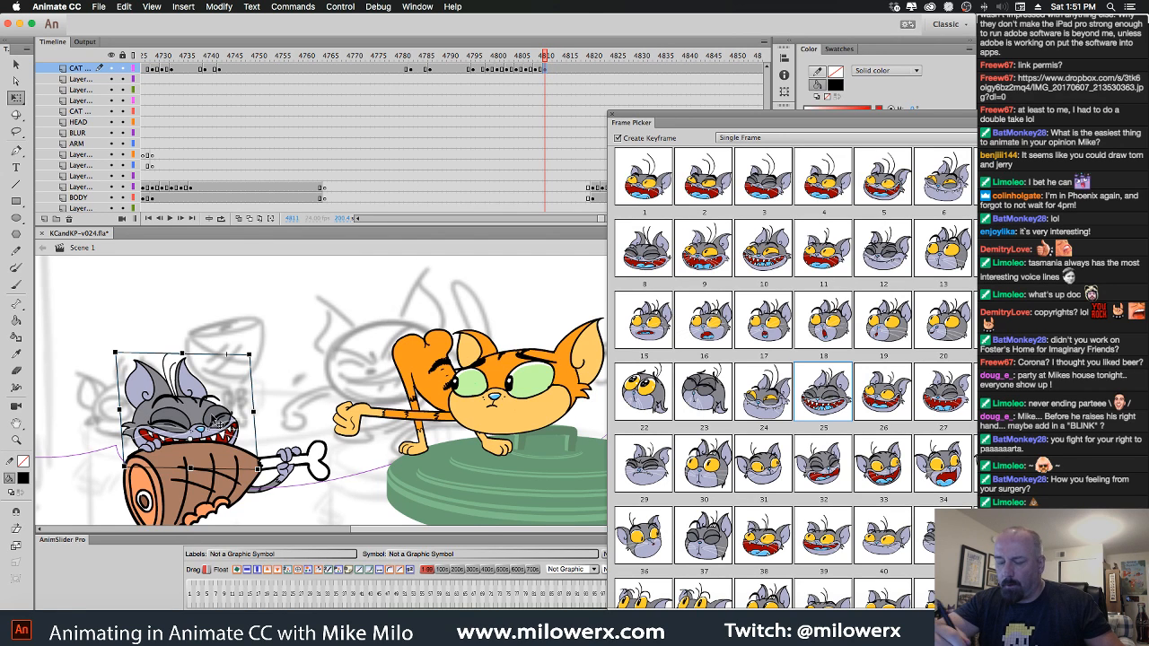
pyautogui.moveTo(216, 422); pyautogui.dragTo(219, 416)
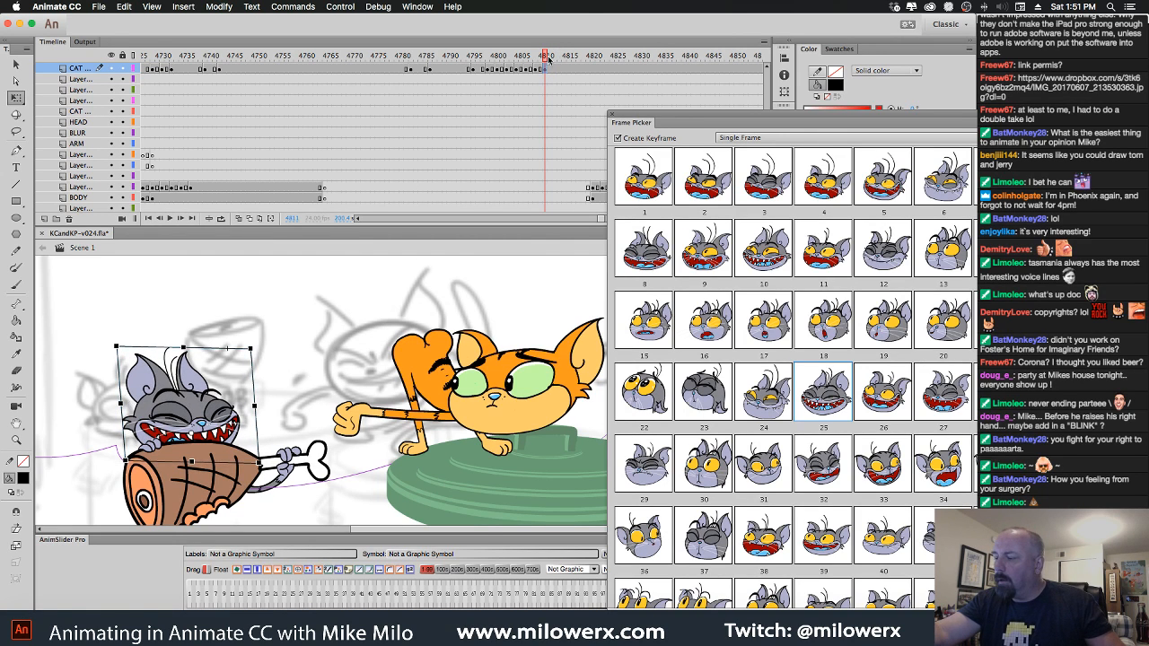
pyautogui.moveTo(548, 59); pyautogui.dragTo(414, 87)
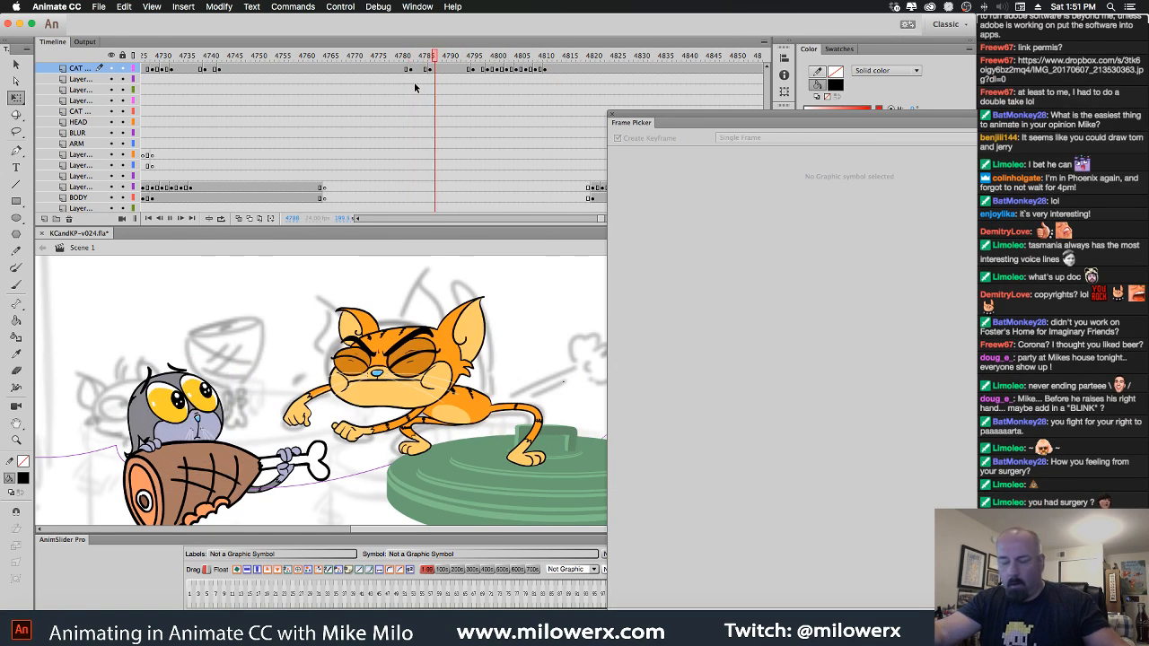
pyautogui.press('Return')
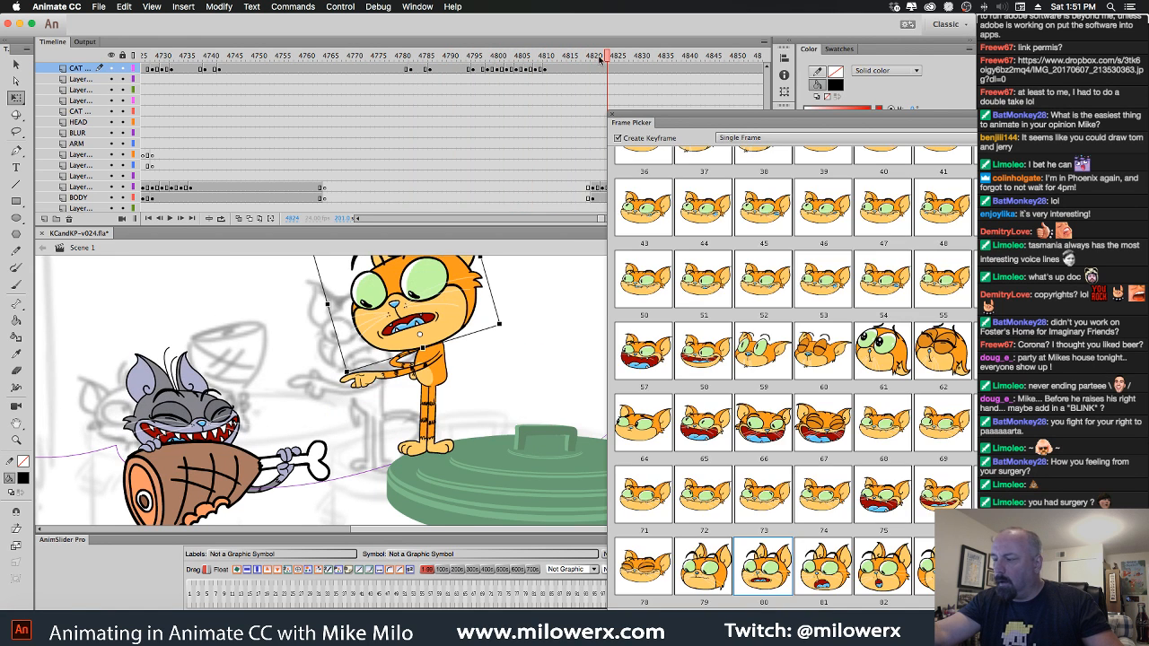
# At frame 4814, swap the gray cat's head for open-eyed grinning pose 10, tilt it clockwise, and shift that keyframe to frame 4813.
pyautogui.moveTo(600, 59); pyautogui.dragTo(560, 81)
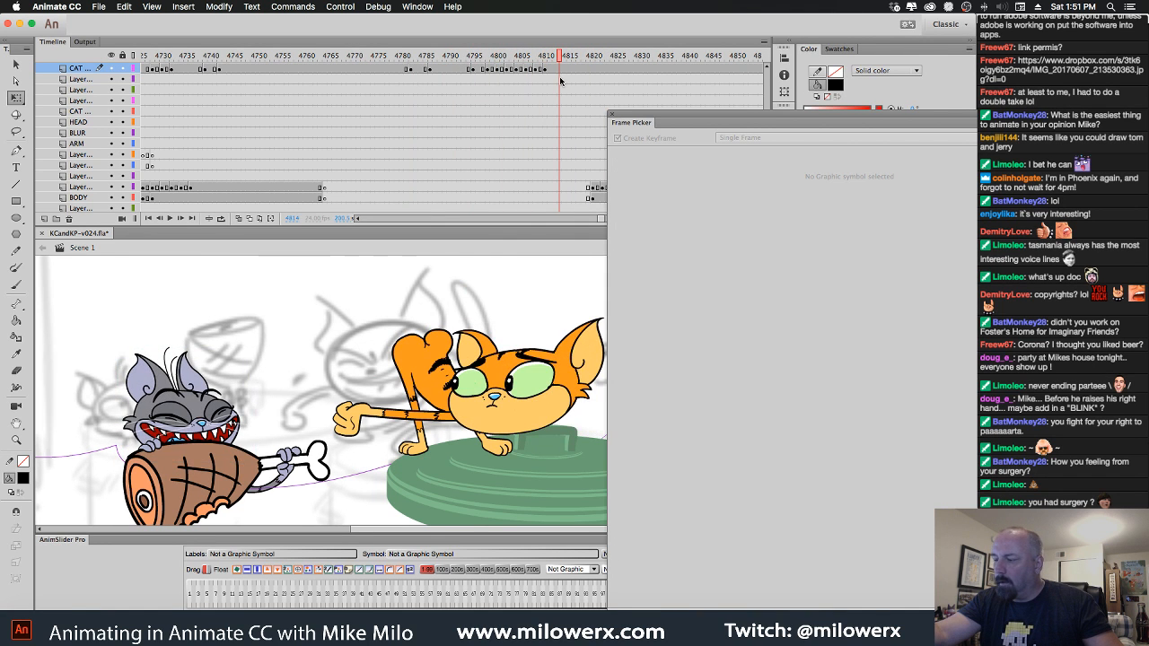
pyautogui.click(561, 71)
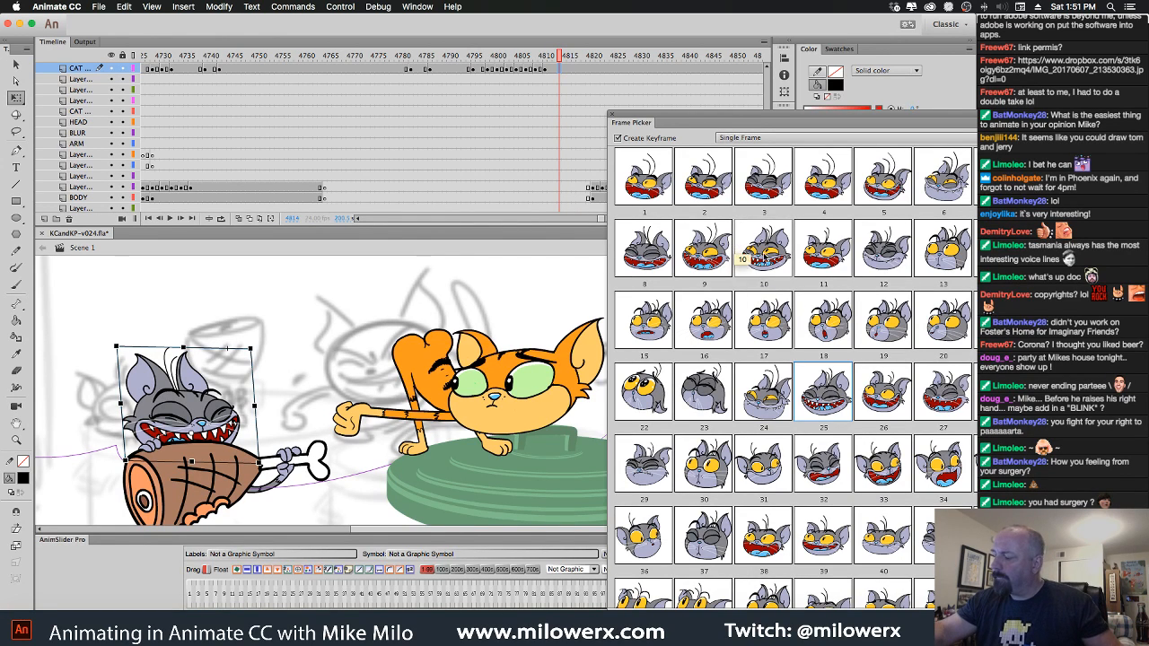
pyautogui.click(764, 257)
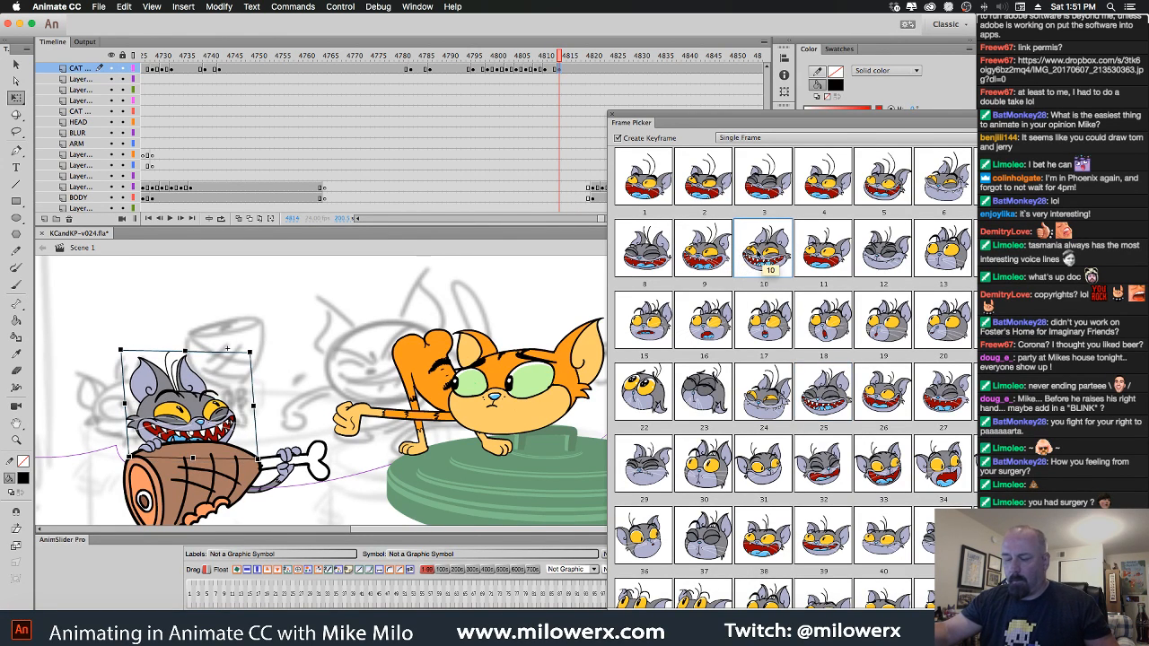
pyautogui.moveTo(211, 396); pyautogui.dragTo(258, 386)
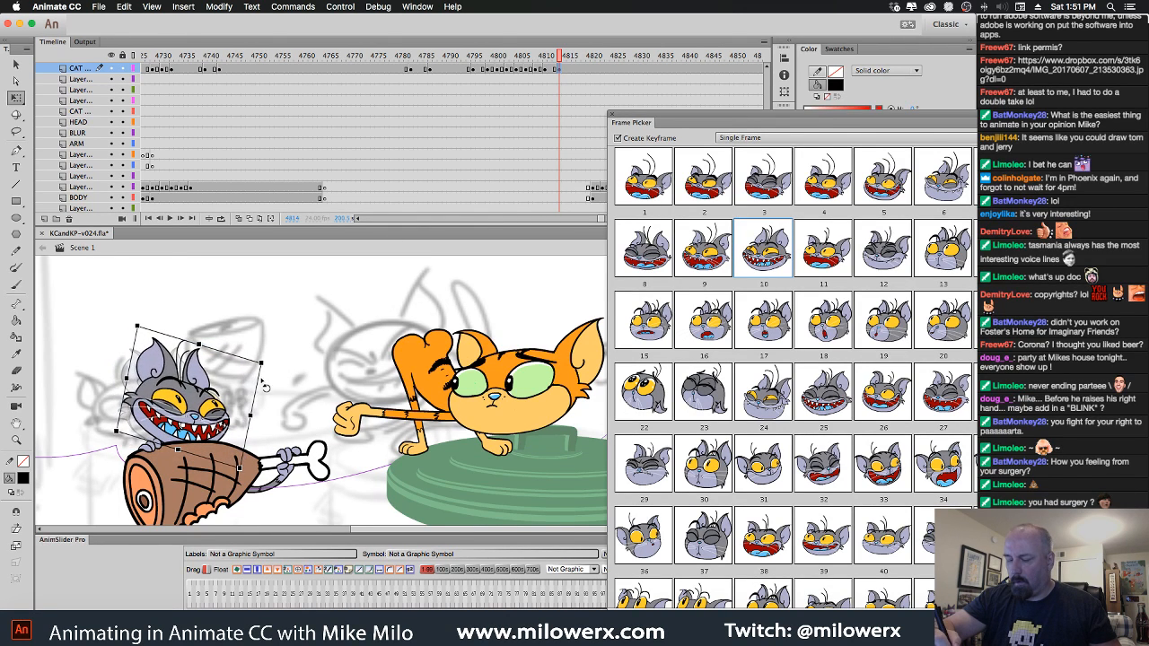
pyautogui.moveTo(226, 422); pyautogui.dragTo(230, 417)
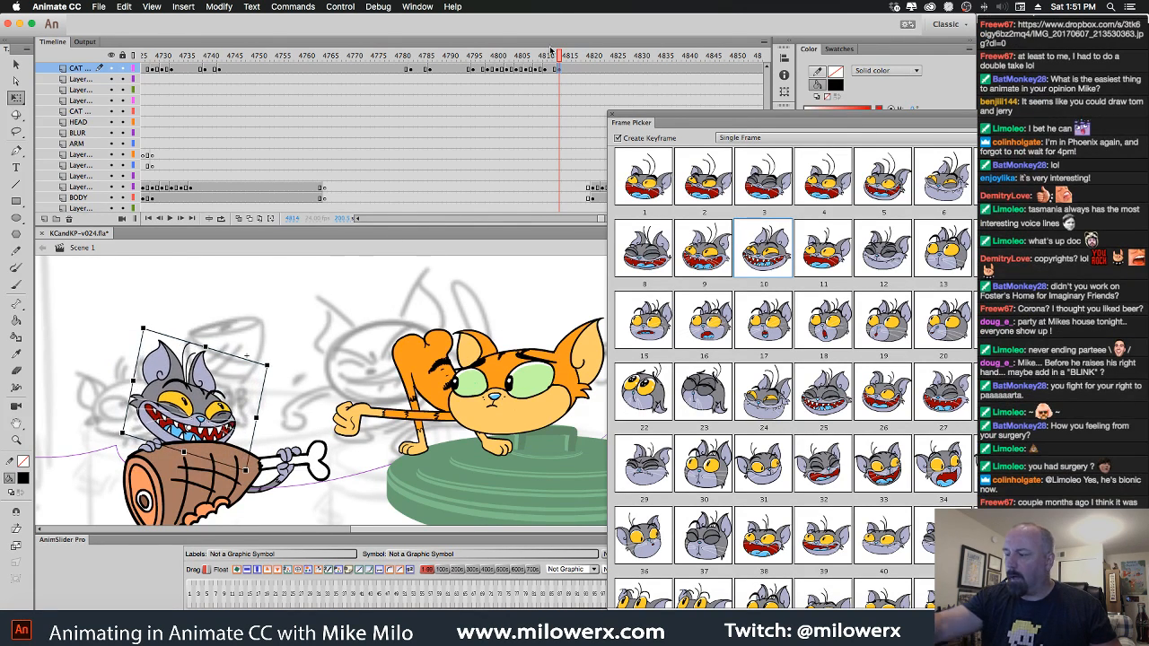
pyautogui.moveTo(558, 57)
pyautogui.mouseDown()
pyautogui.moveTo(483, 69)
pyautogui.moveTo(562, 78)
pyautogui.mouseUp()
pyautogui.click(558, 70)
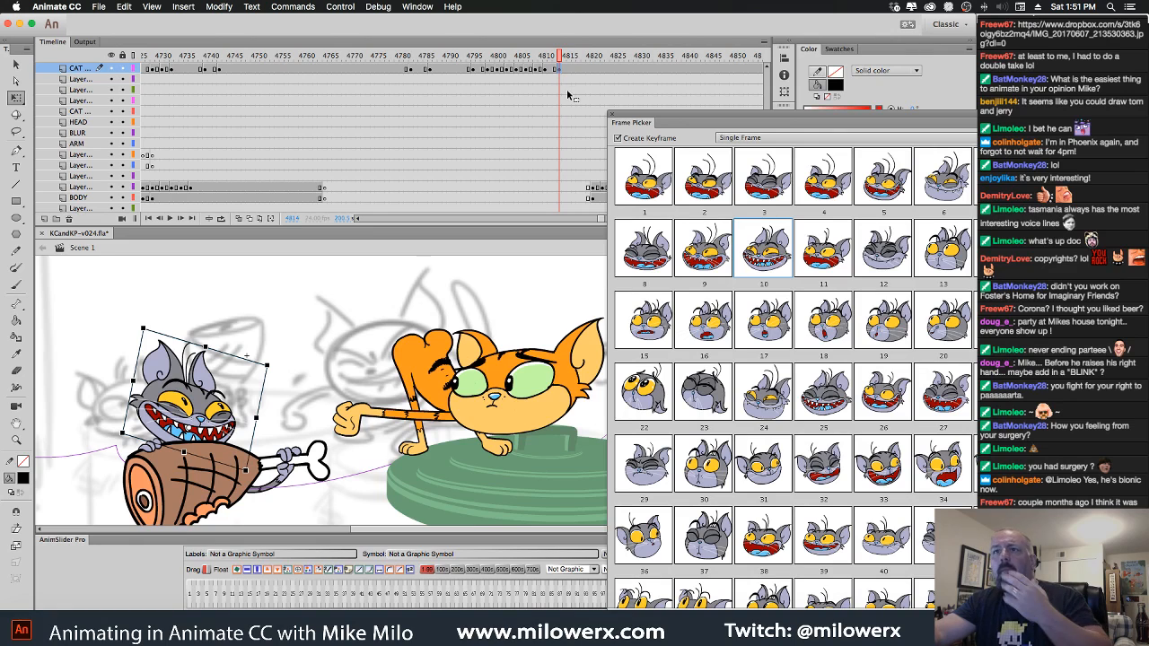
pyautogui.press(',')
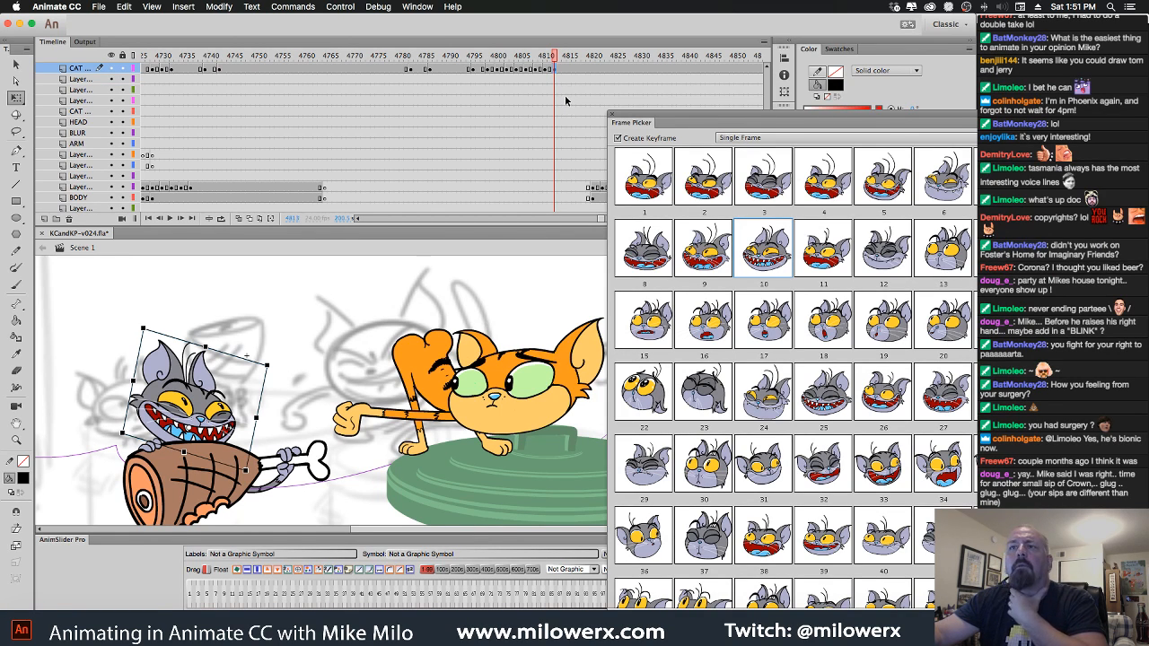
# With onion skinning on, tilt the grinning head back counterclockwise at frame 4813 and slightly clockwise on a new keyframe at 4815.
pyautogui.click(238, 219)
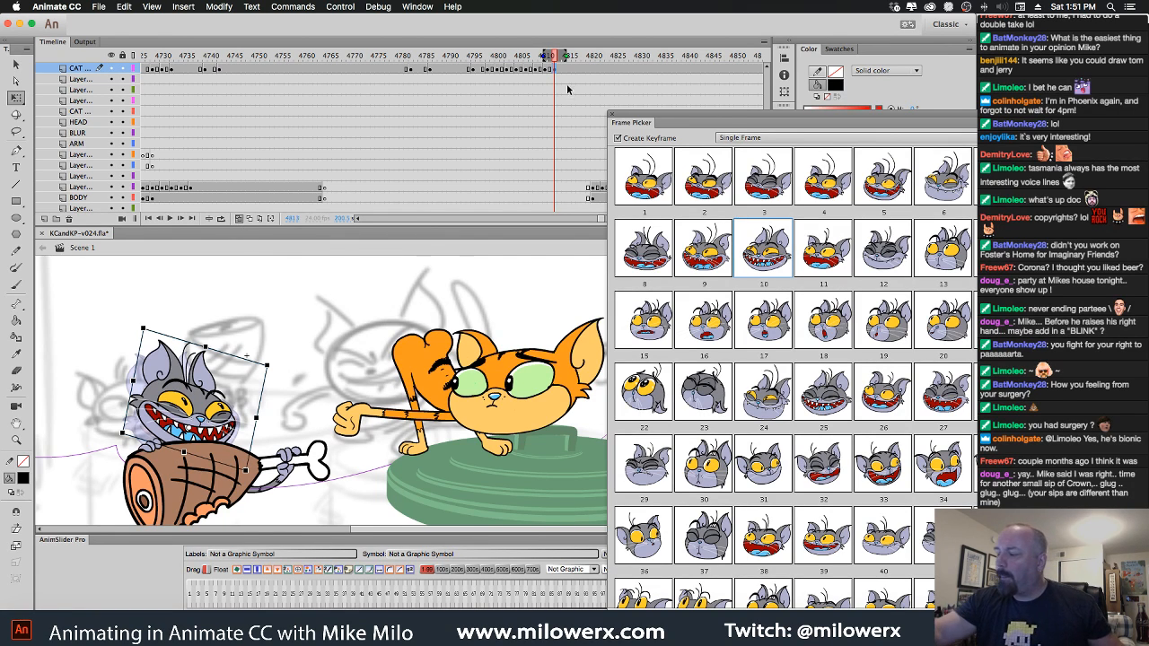
pyautogui.moveTo(277, 373); pyautogui.dragTo(259, 364)
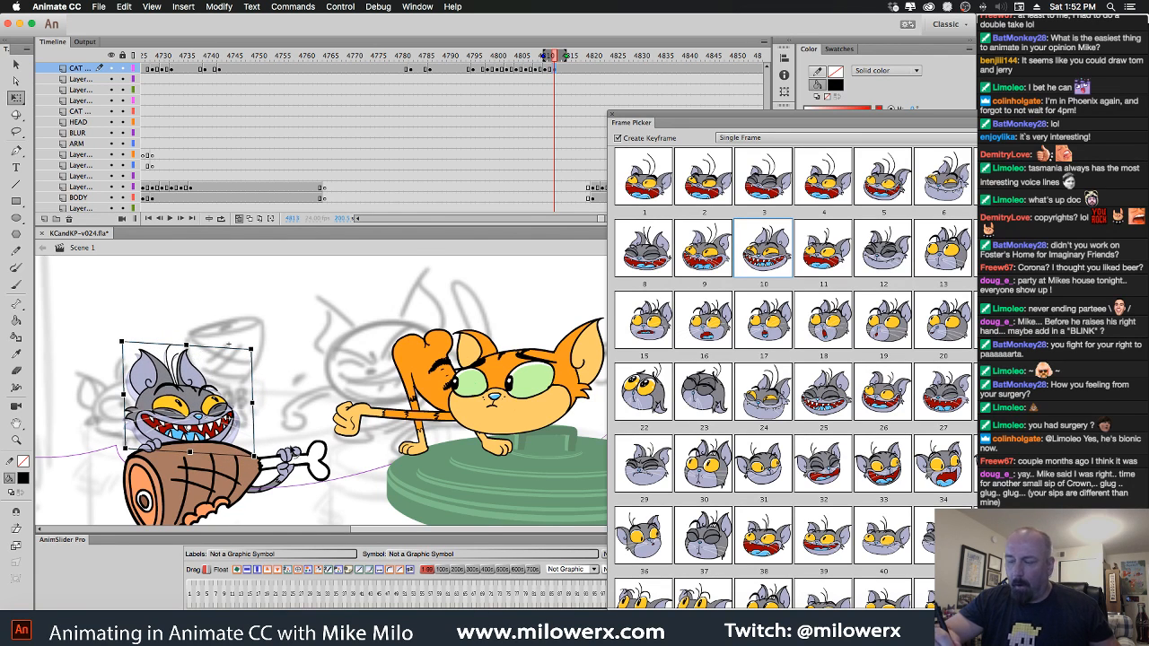
pyautogui.click(568, 72)
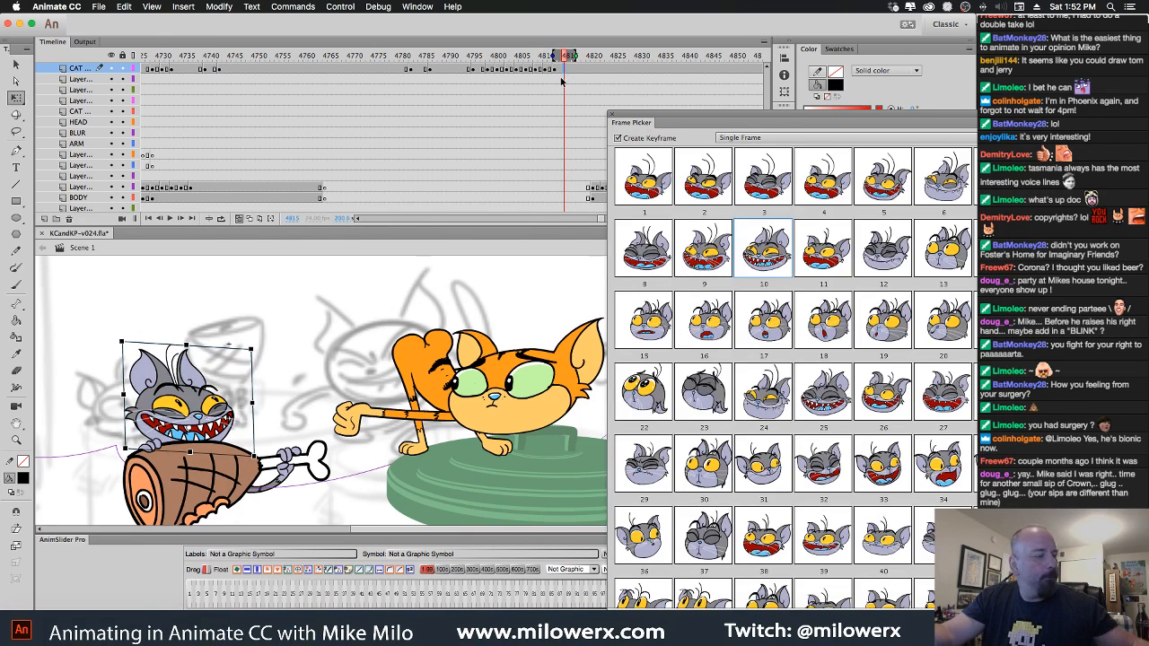
pyautogui.moveTo(265, 360); pyautogui.dragTo(278, 350)
pyautogui.click(573, 73)
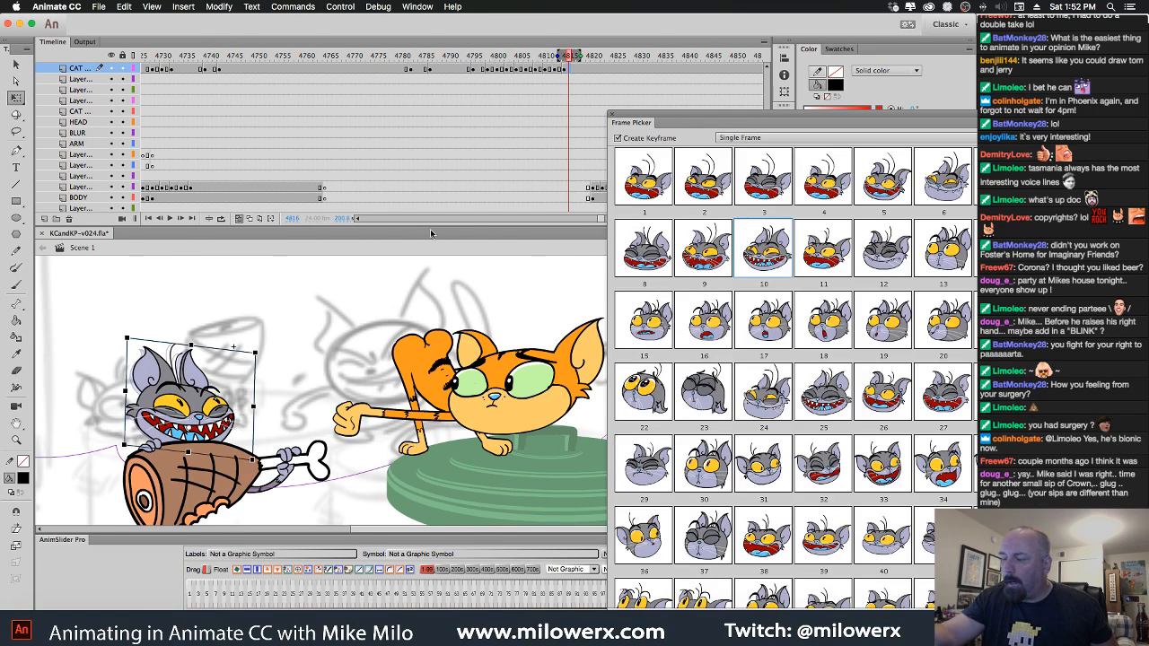
# Tilt the grinning head a little further clockwise at frame 4815, nudge it slightly to the right, and turn off onion skinning.
pyautogui.click(555, 72)
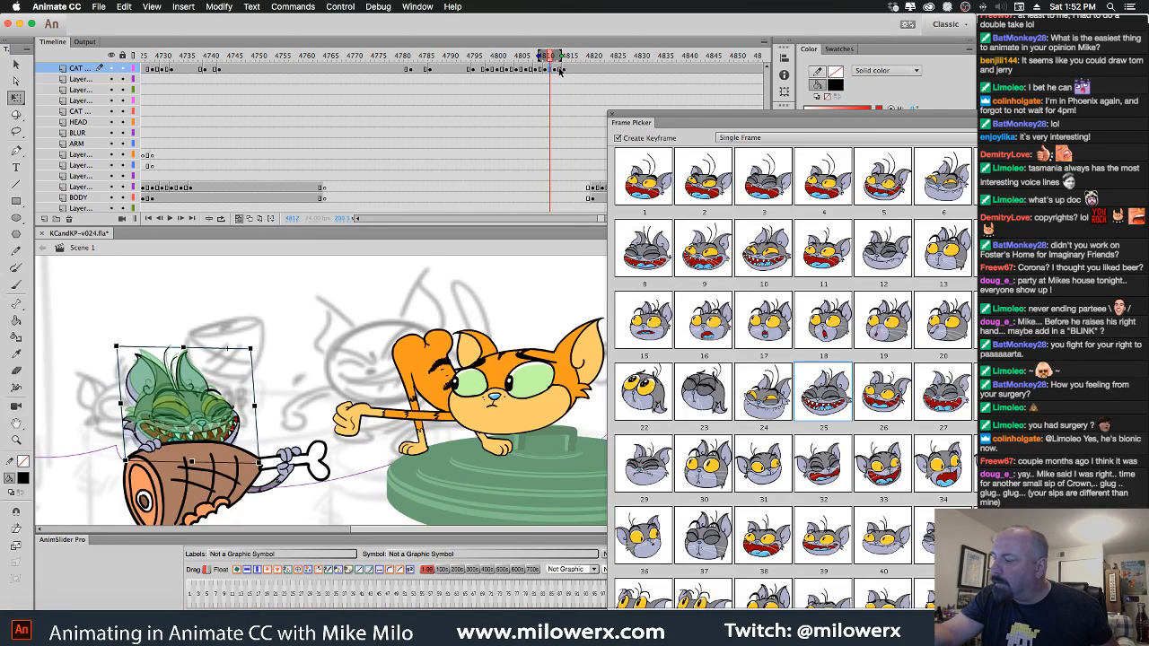
pyautogui.click(560, 74)
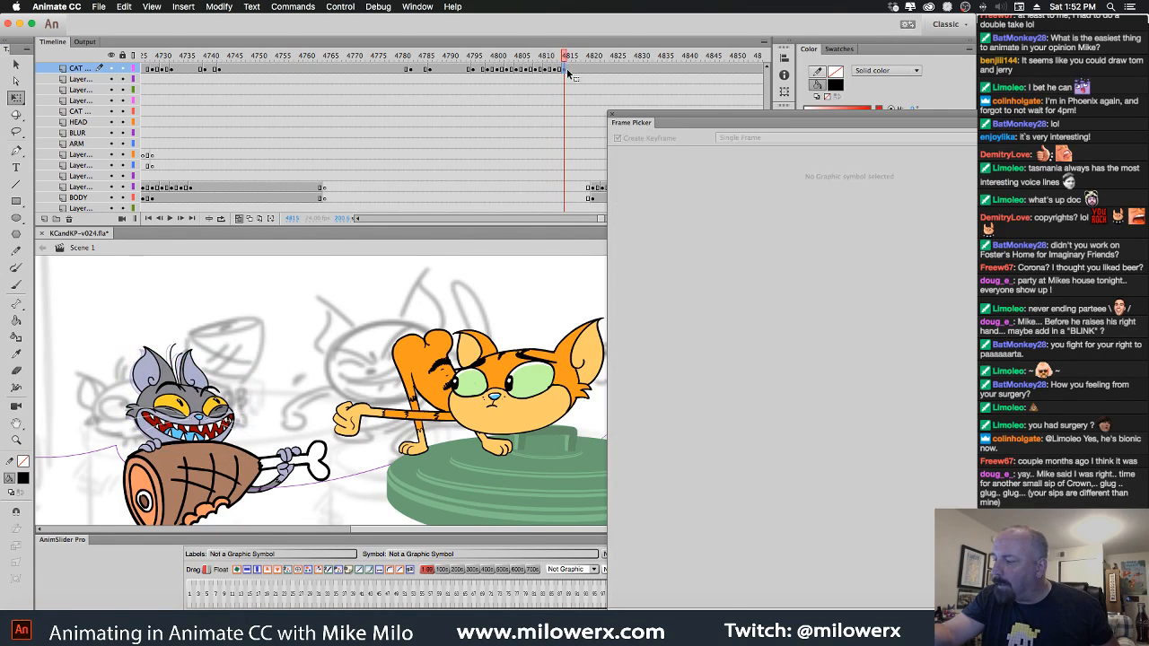
pyautogui.click(567, 74)
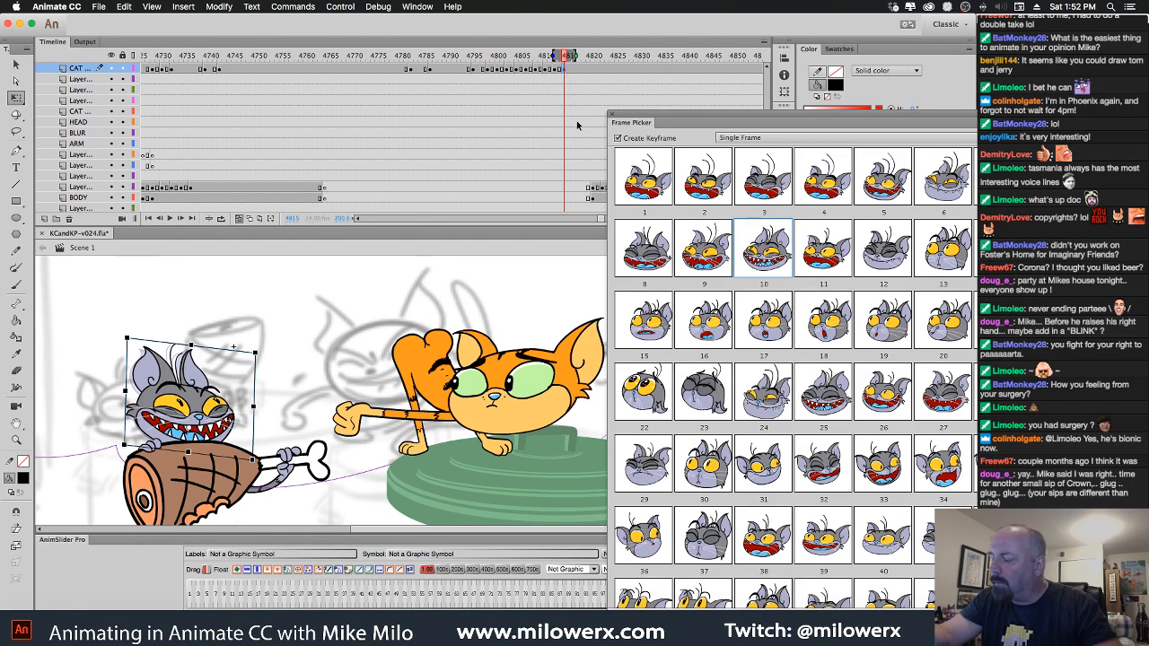
pyautogui.click(565, 72)
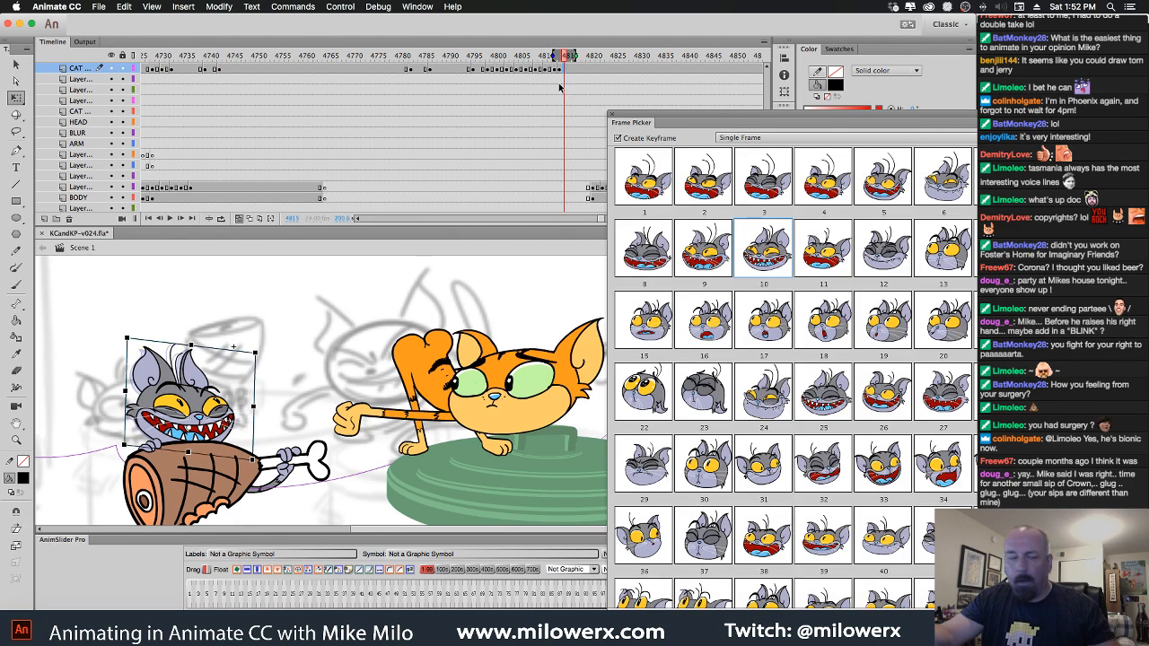
pyautogui.moveTo(267, 355); pyautogui.dragTo(270, 360)
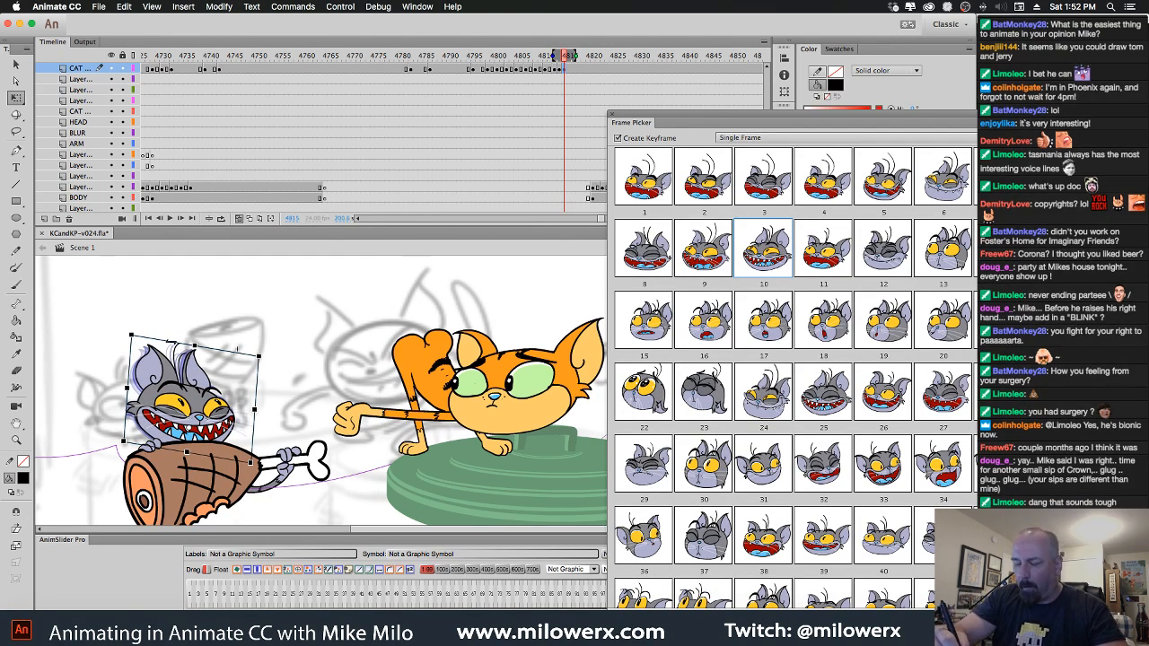
pyautogui.moveTo(172, 342); pyautogui.dragTo(176, 343)
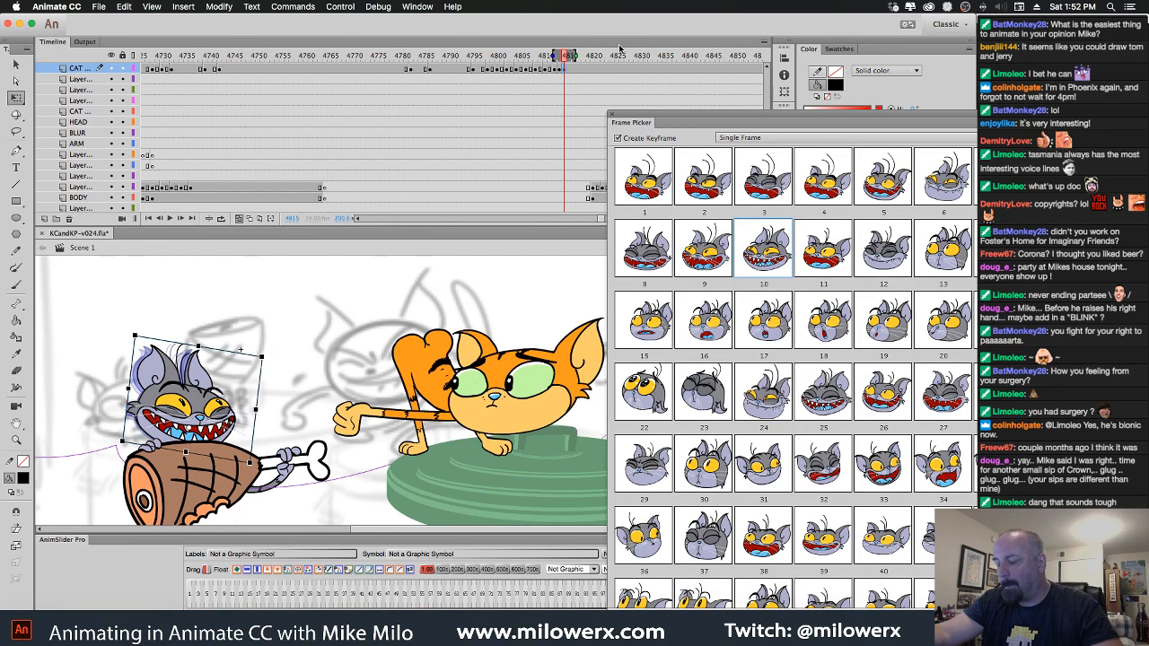
pyautogui.click(239, 219)
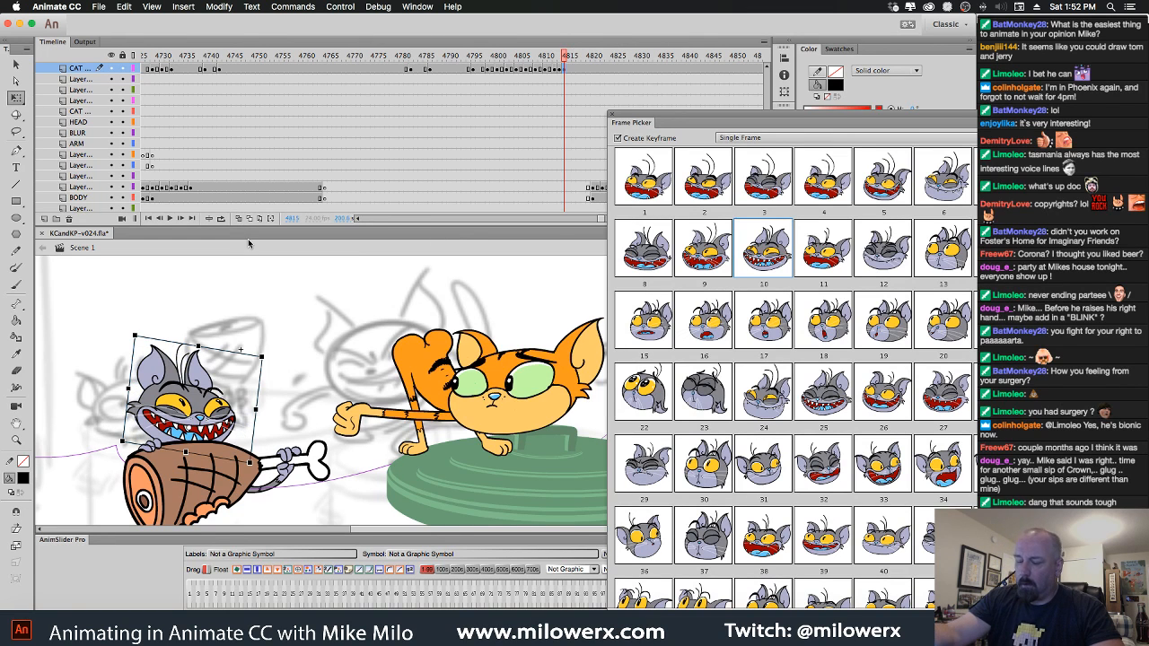
# Select the ham and add keyframes for it at frames 4799 and 4796 on the HAM layer.
pyautogui.moveTo(564, 58); pyautogui.dragTo(486, 99)
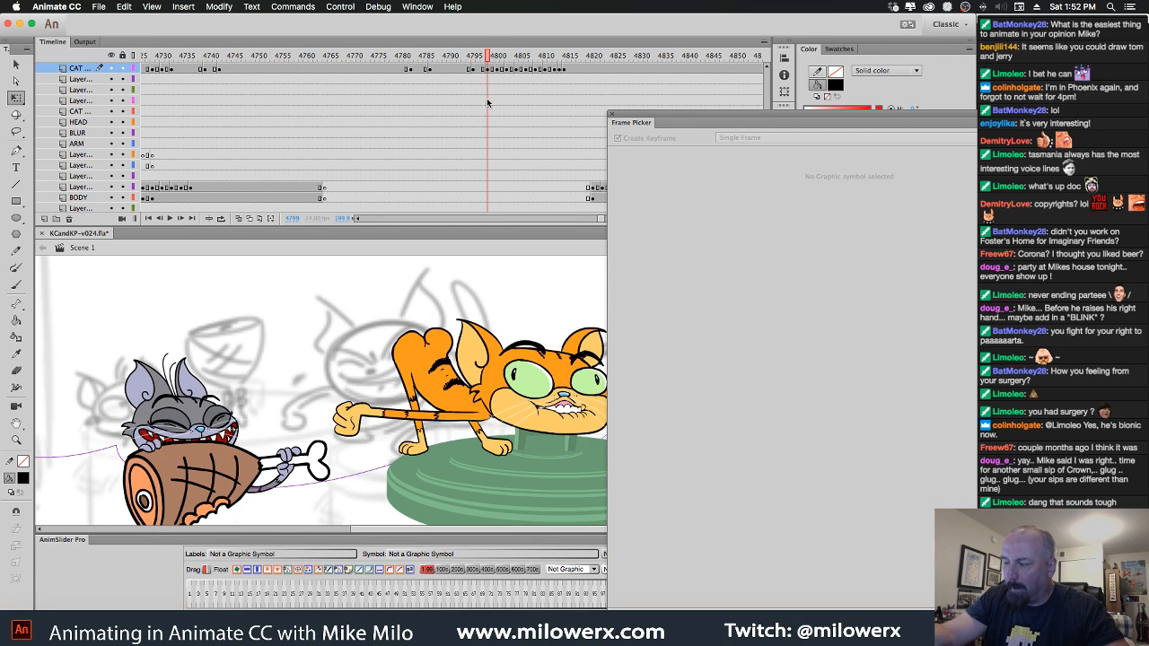
pyautogui.click(239, 482)
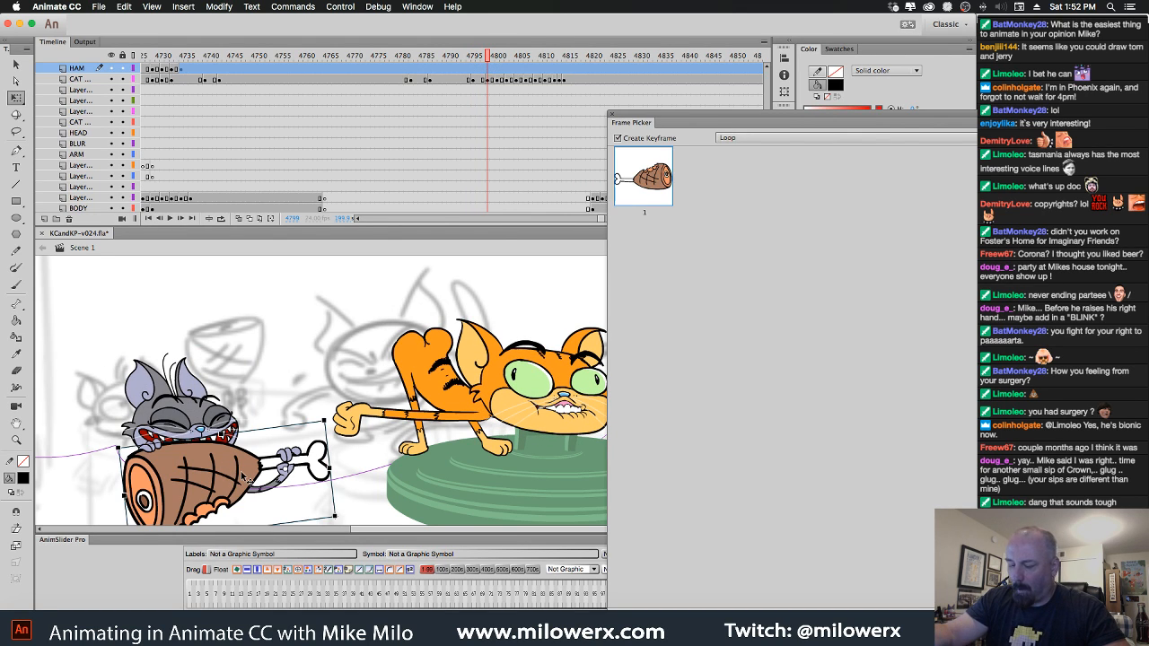
pyautogui.click(487, 69)
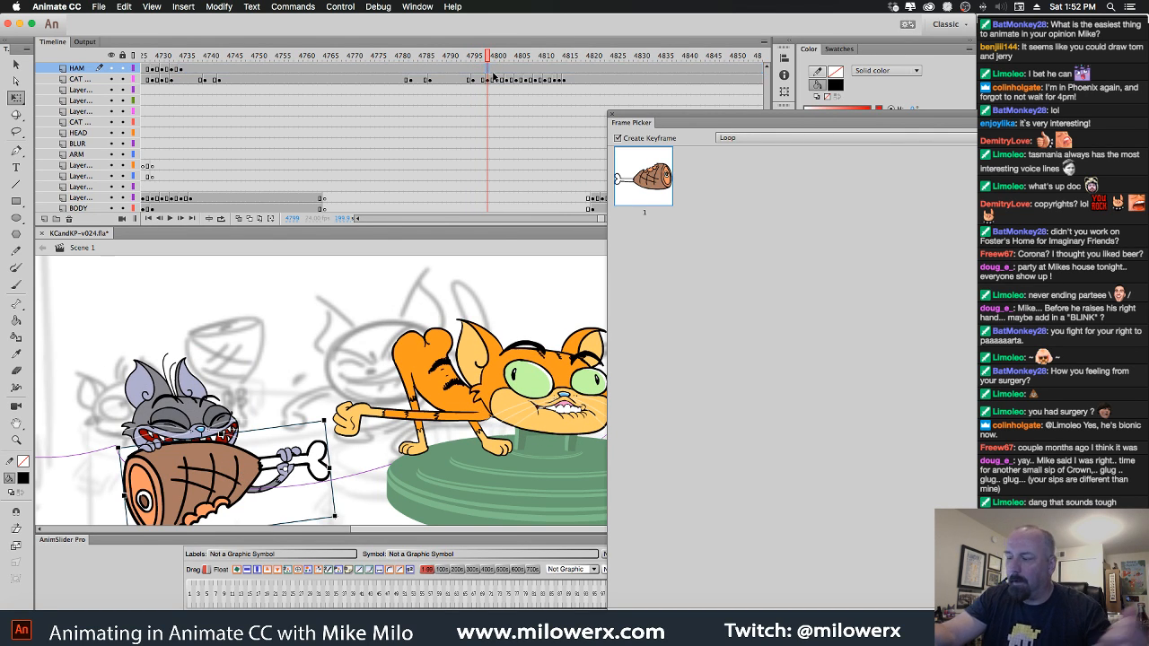
pyautogui.press('F6')
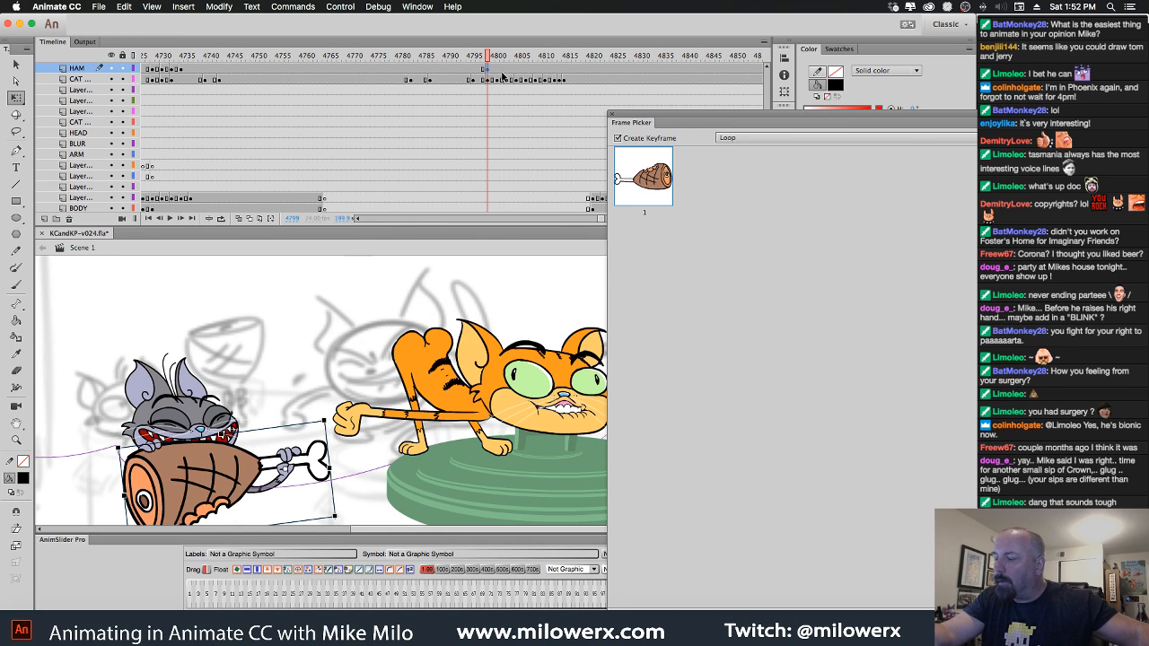
pyautogui.click(475, 74)
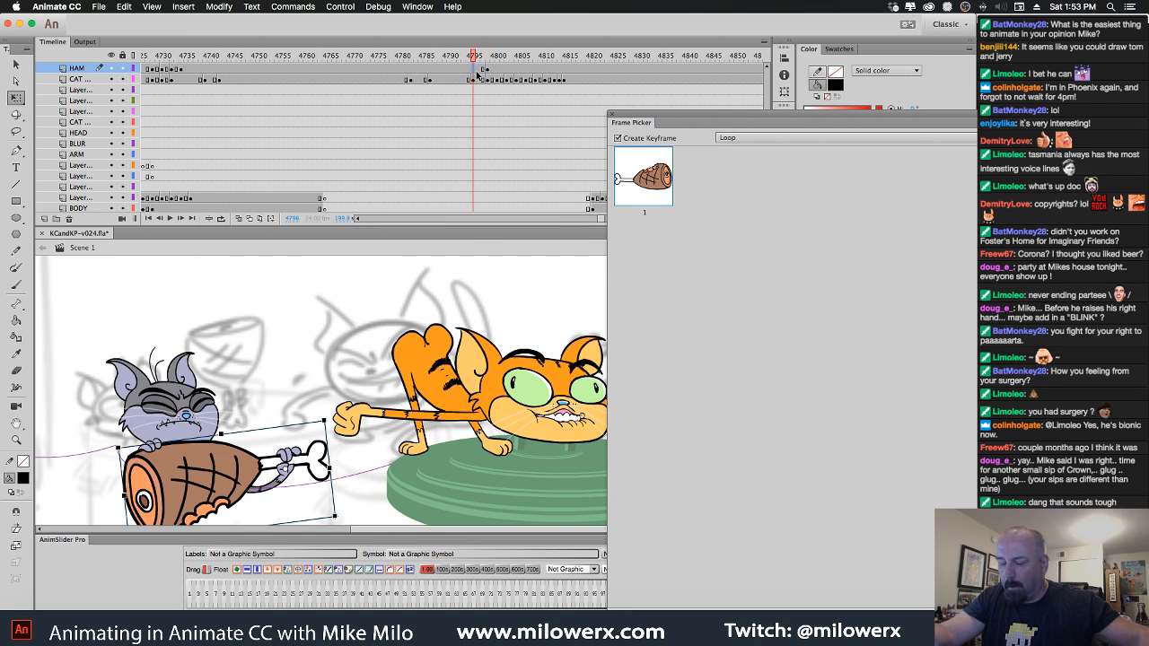
# Add keyframes for the ham on the HAM layer from frame 4801 through 4815, matching the gray cat's head keyframes.
pyautogui.click(498, 74)
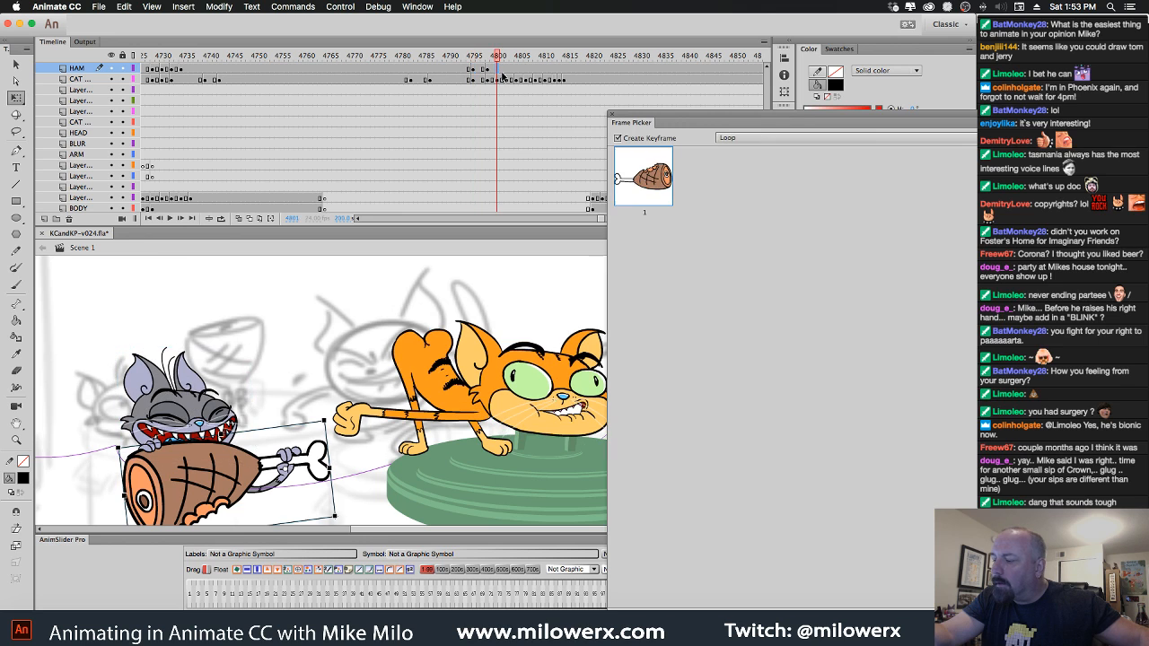
pyautogui.click(509, 76)
pyautogui.click(518, 76)
pyautogui.press('F6')
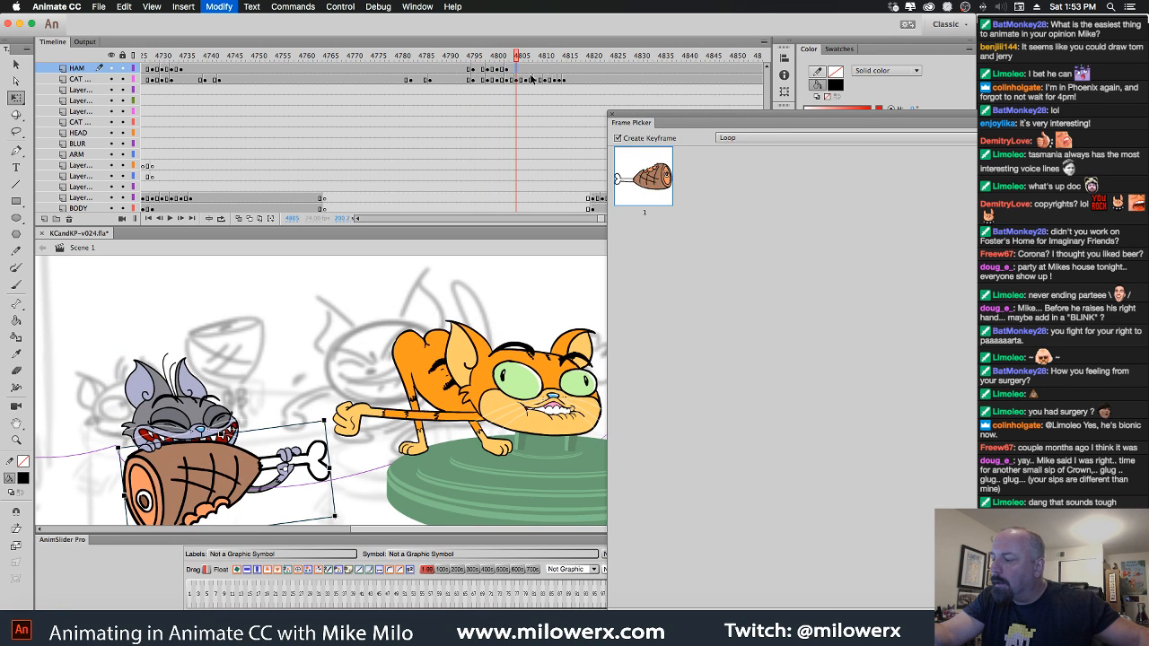
pyautogui.click(528, 75)
pyautogui.press('F6')
pyautogui.click(536, 73)
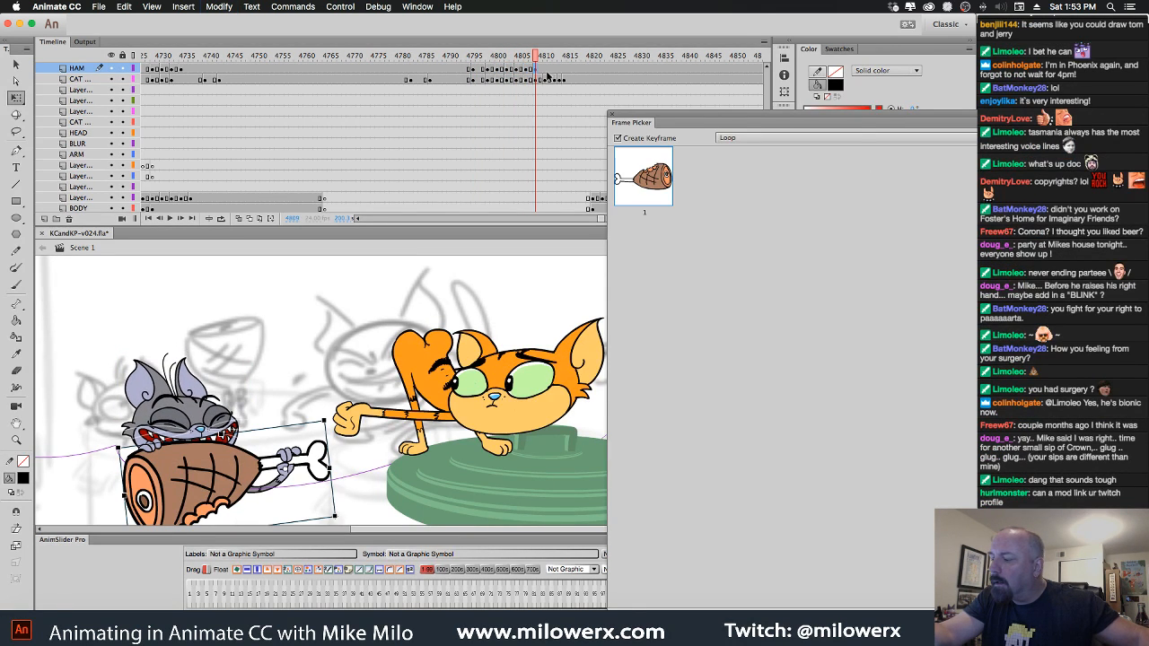
pyautogui.click(545, 76)
pyautogui.press('F6')
pyautogui.click(557, 76)
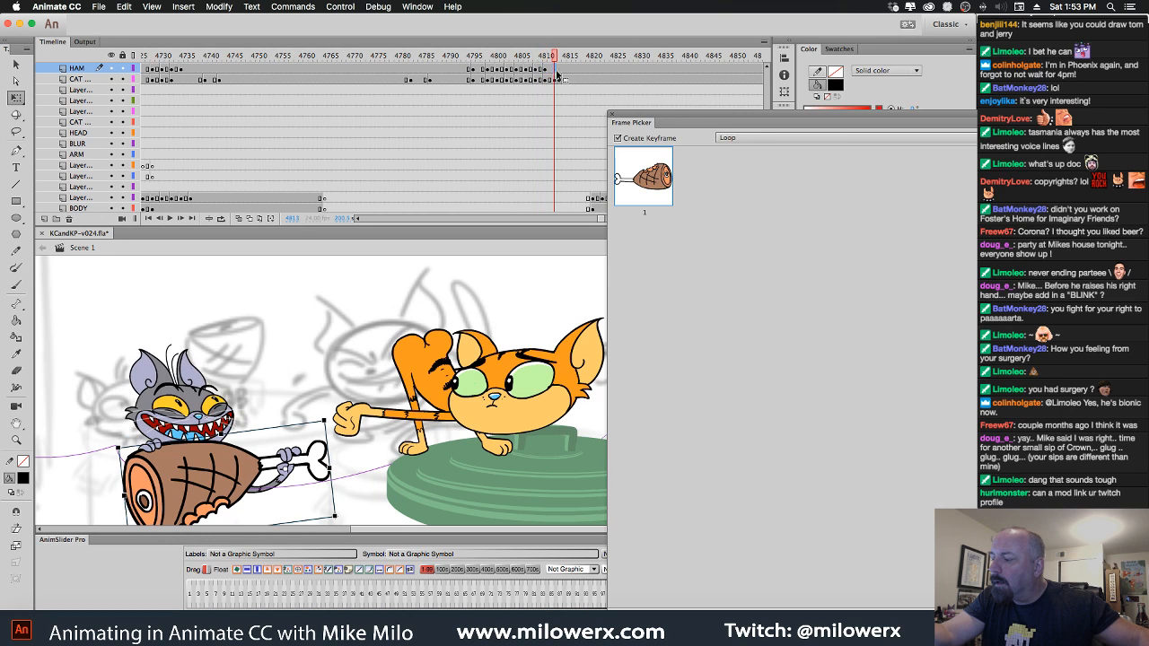
pyautogui.click(565, 75)
pyautogui.press('F6')
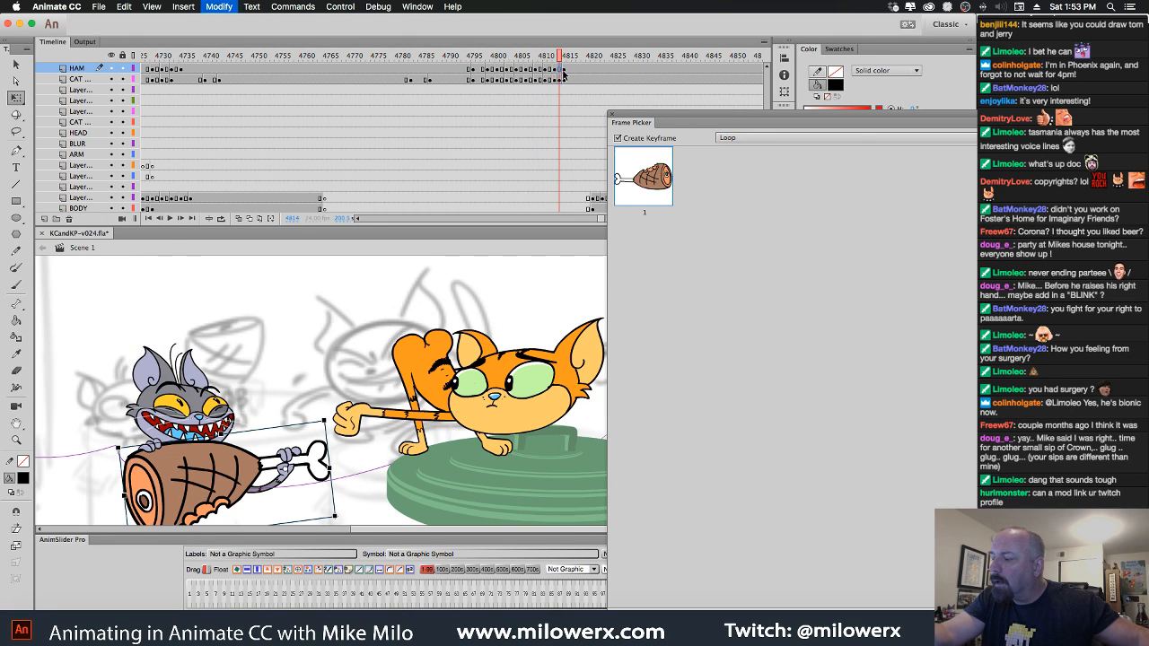
pyautogui.moveTo(563, 60); pyautogui.dragTo(487, 76)
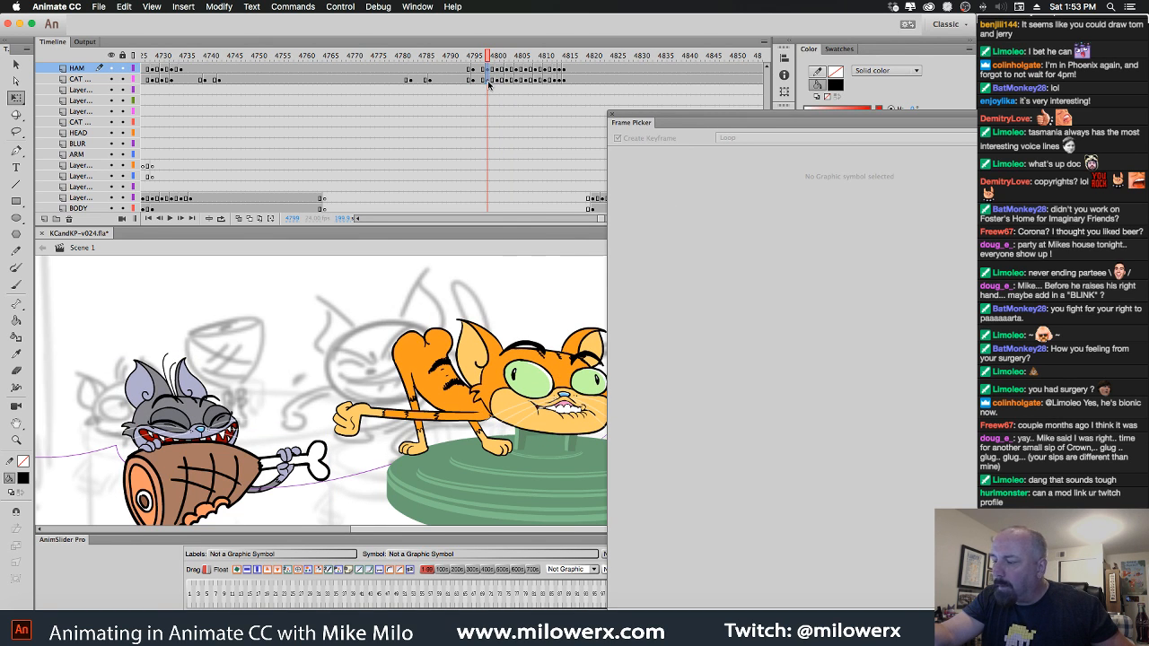
pyautogui.click(491, 80)
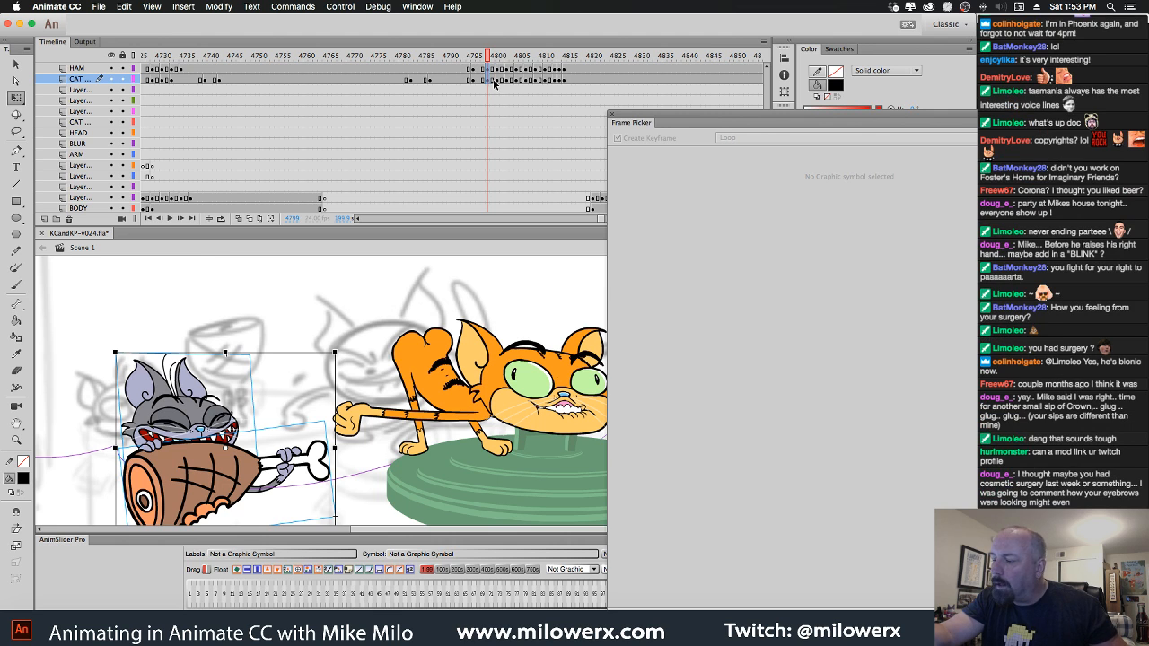
pyautogui.click(490, 79)
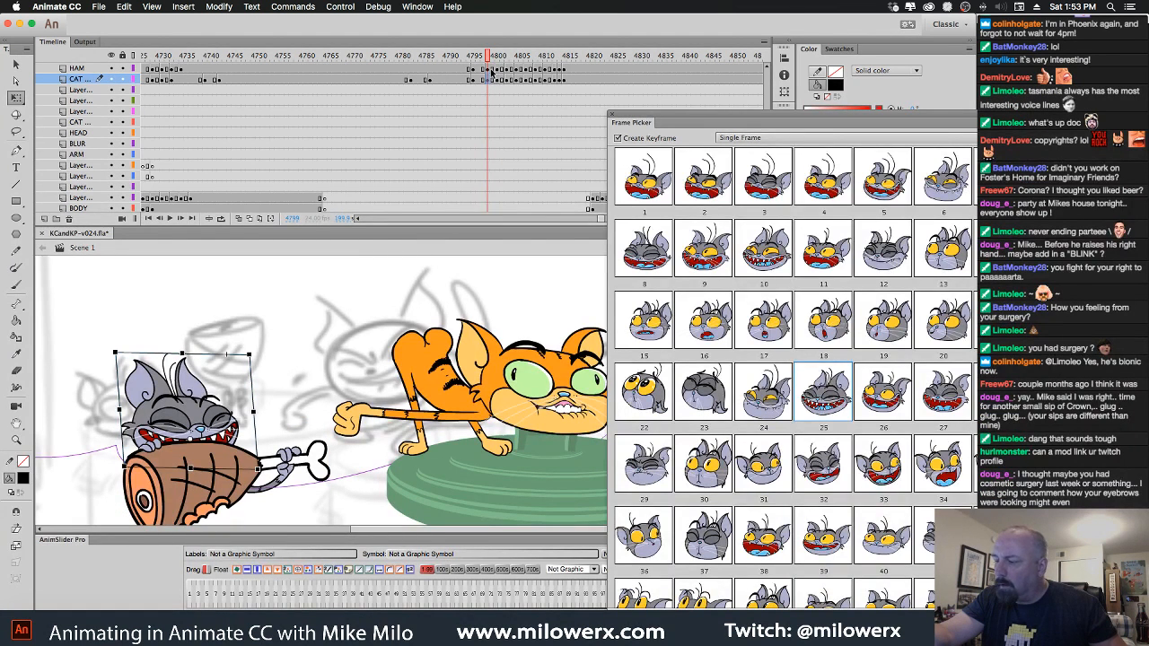
pyautogui.click(490, 69)
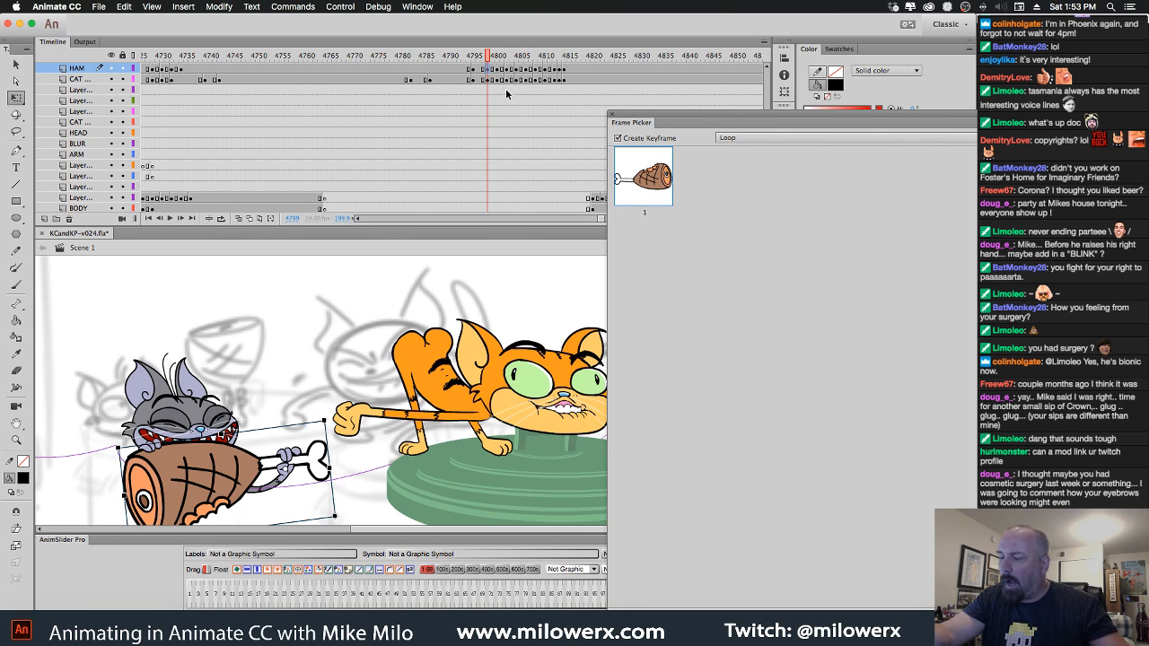
# Select the gray cat's hands on the ham and add keyframes on their layer from frame 4799 through 4815, matching the ham's keyframes.
pyautogui.click(151, 450)
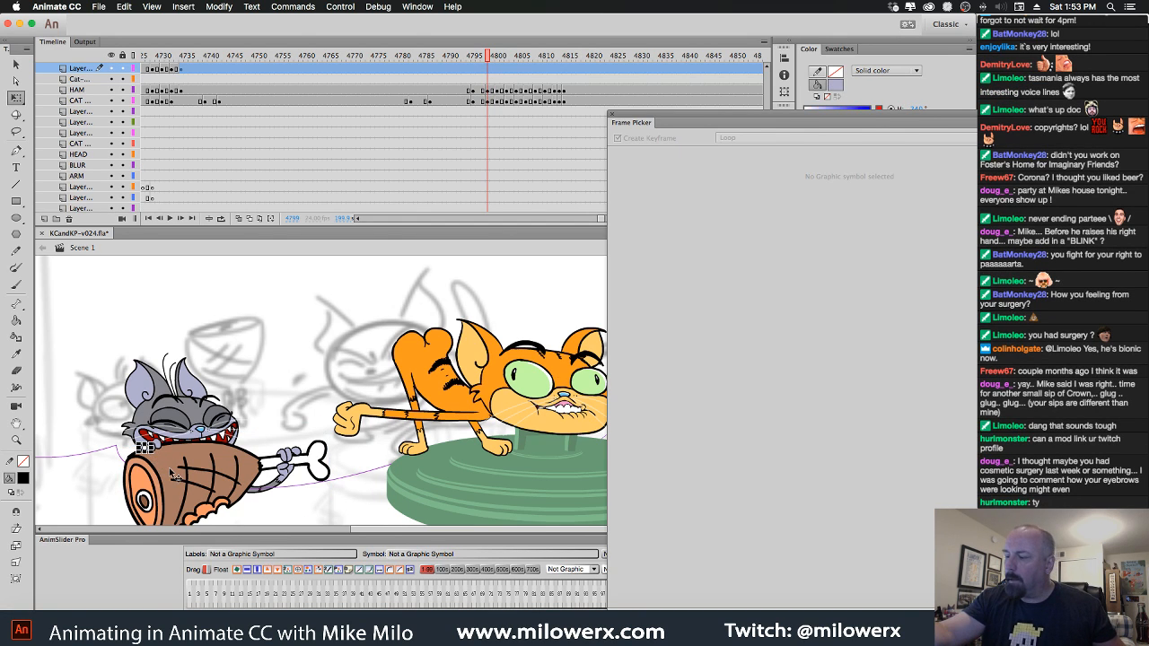
pyautogui.click(490, 72)
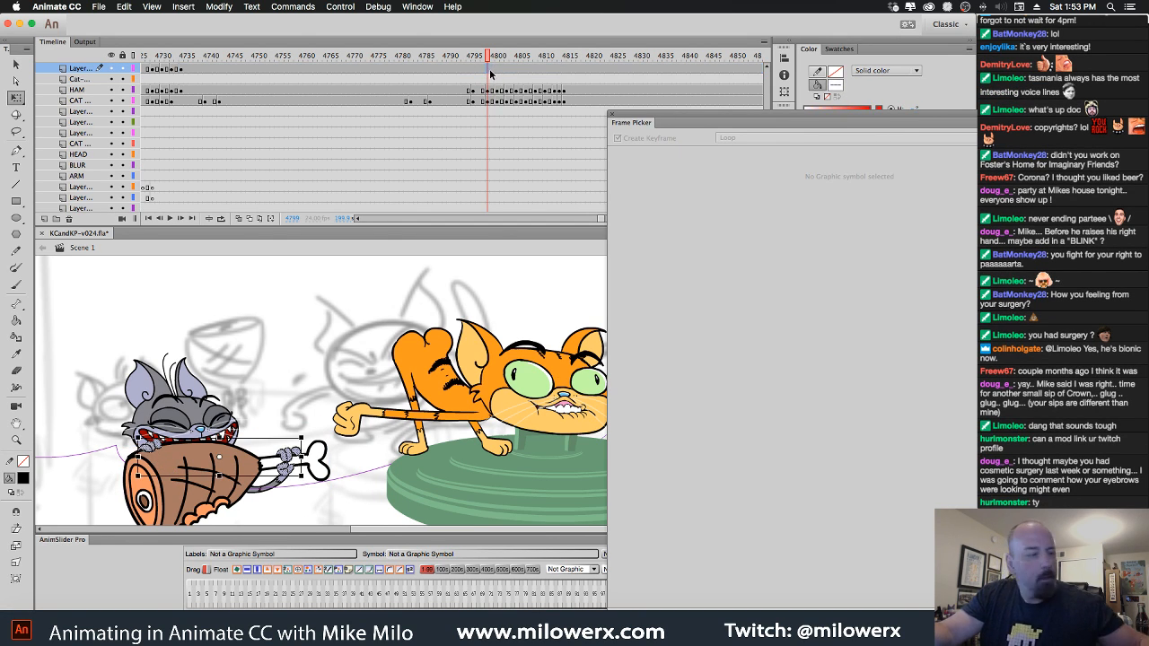
pyautogui.click(496, 72)
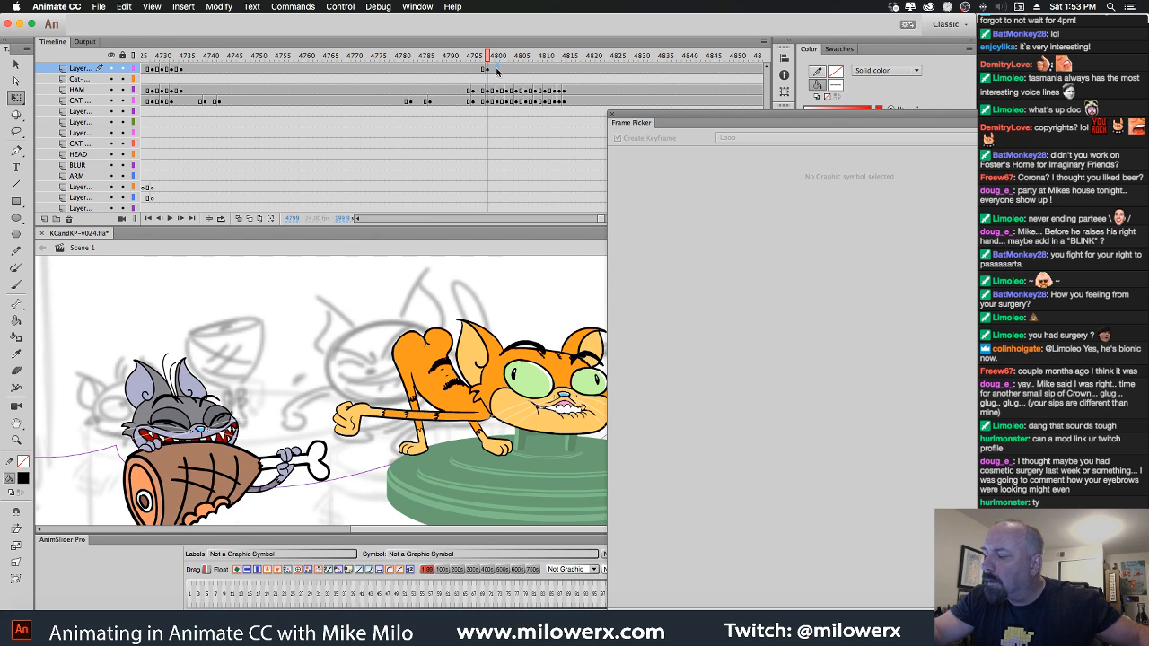
pyautogui.press('F6')
pyautogui.click(507, 72)
pyautogui.press('F6')
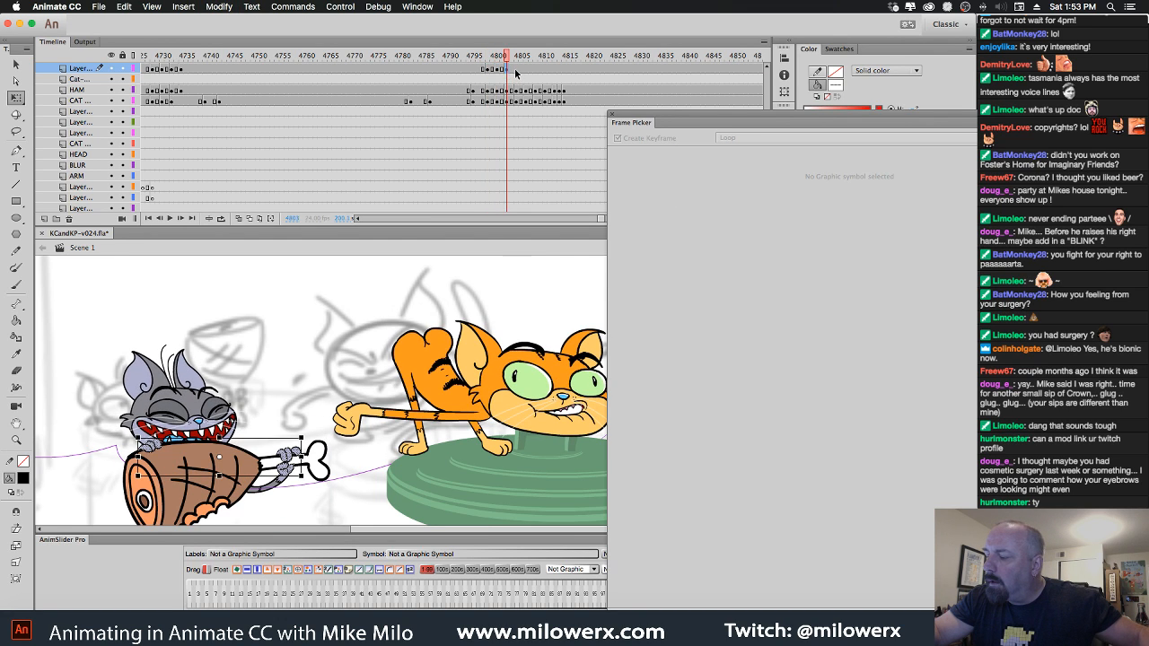
pyautogui.click(525, 71)
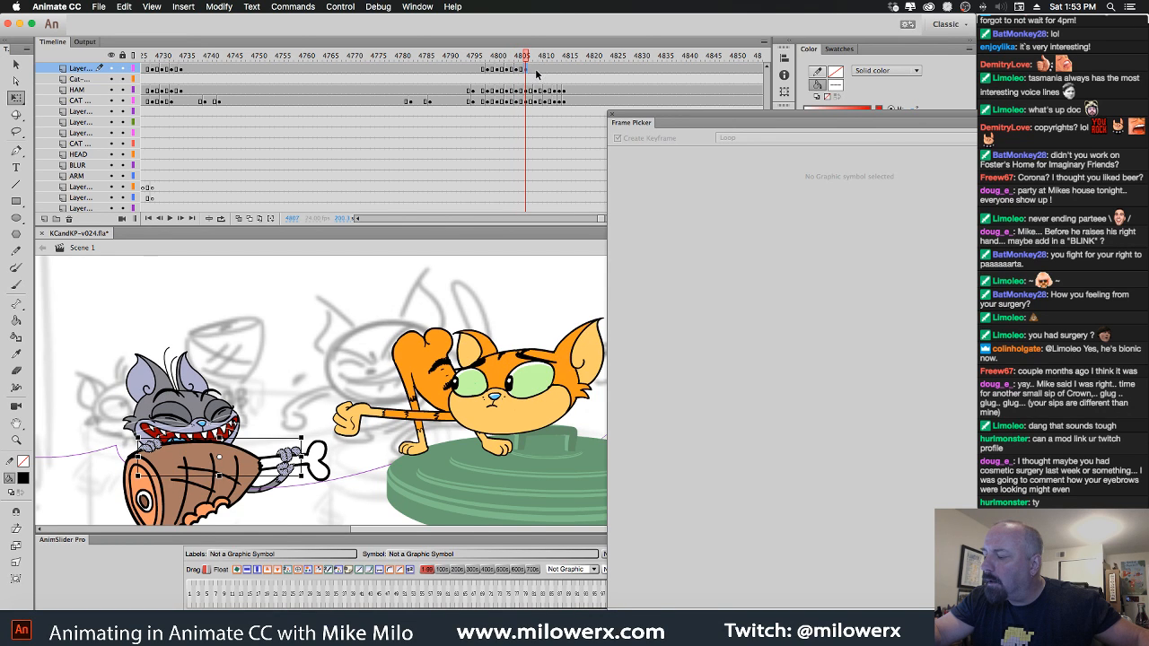
pyautogui.click(537, 72)
pyautogui.press('F6')
pyautogui.click(545, 72)
pyautogui.press('F6')
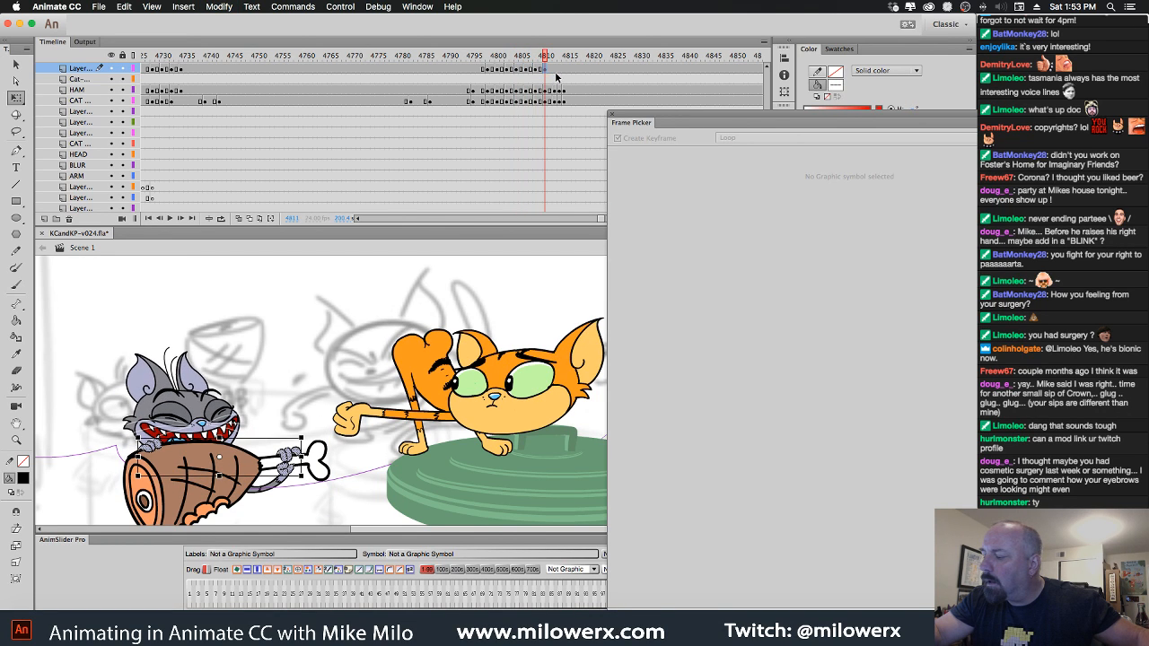
pyautogui.click(558, 72)
pyautogui.press('F6')
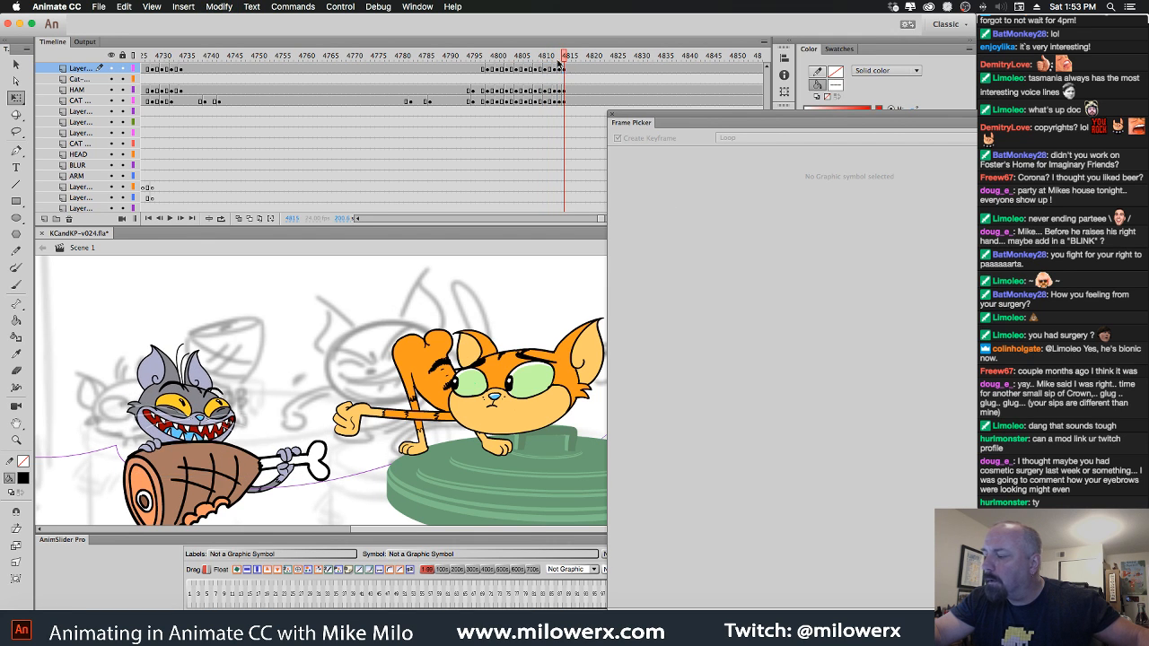
# At frame 4799, select the hands and ham together and nudge them up slightly.
pyautogui.click(478, 70)
pyautogui.click(487, 71)
pyautogui.click(493, 72)
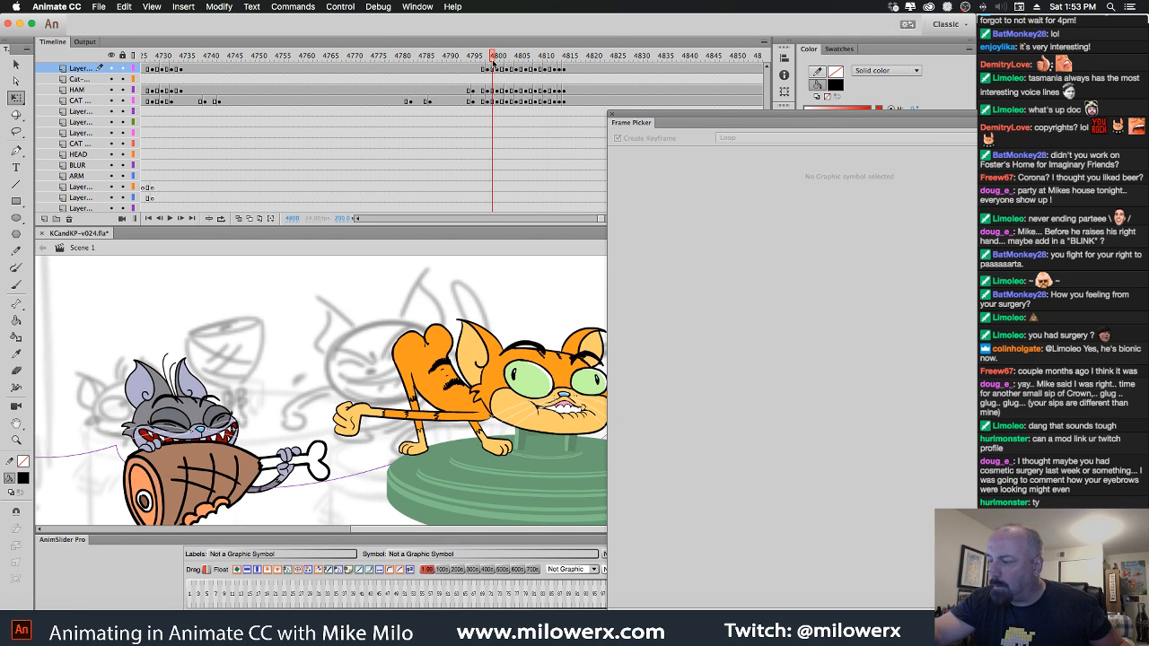
pyautogui.click(484, 68)
pyautogui.click(493, 71)
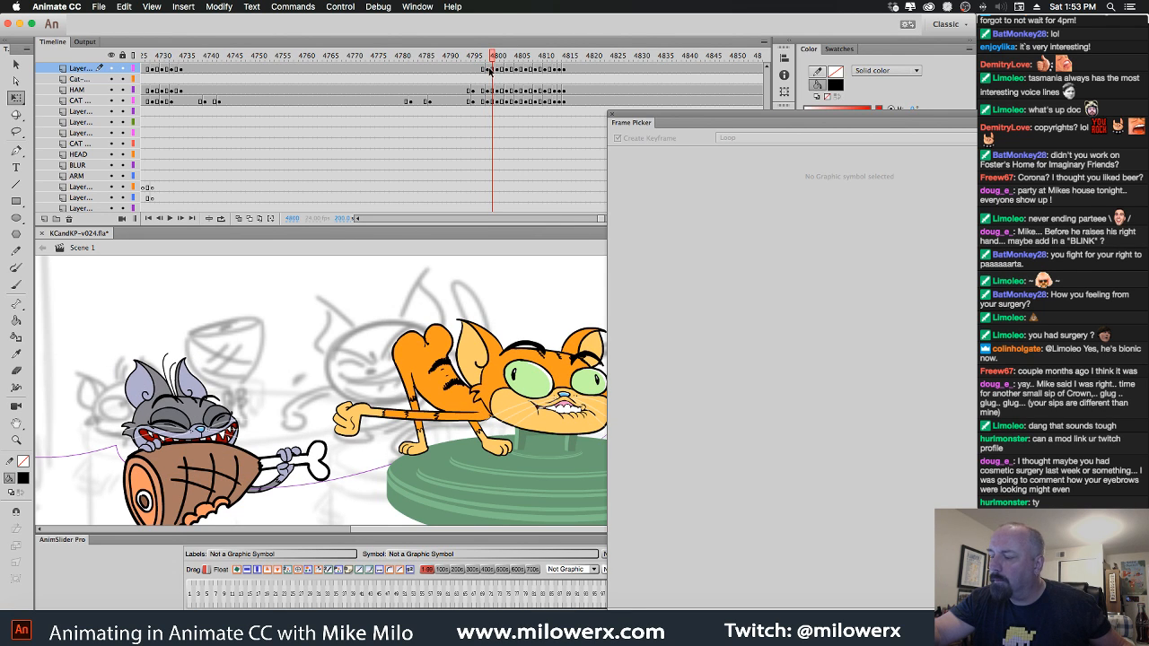
pyautogui.moveTo(488, 70); pyautogui.dragTo(488, 87)
pyautogui.click(488, 90)
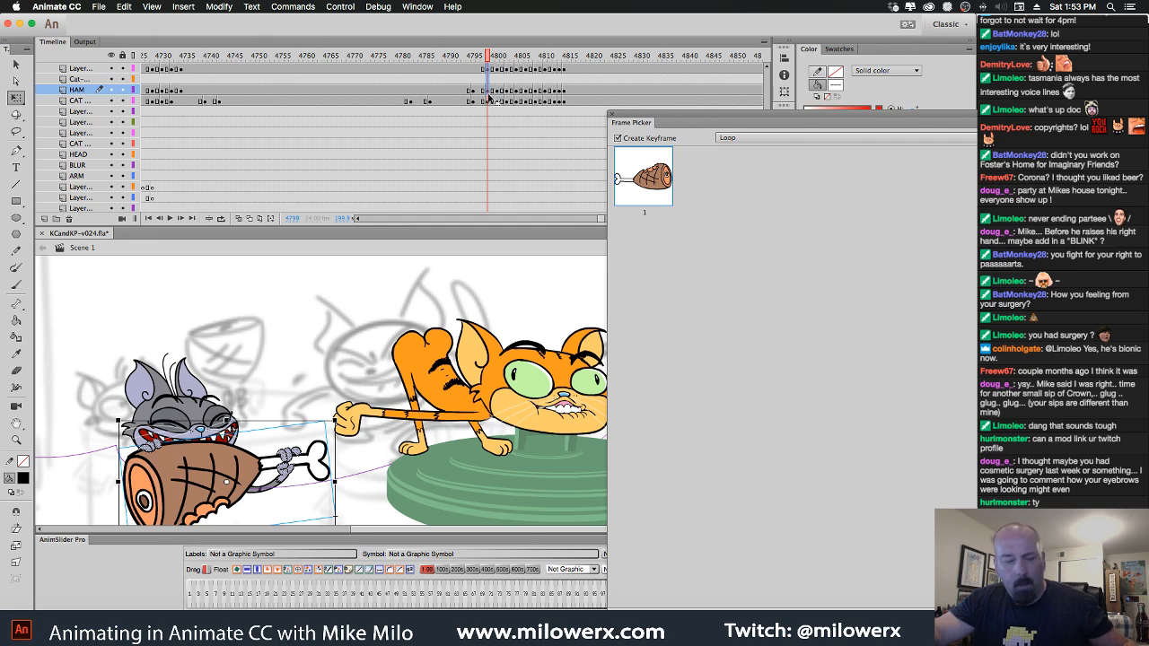
pyautogui.press('Up')
pyautogui.press('Up')
pyautogui.press('Up')
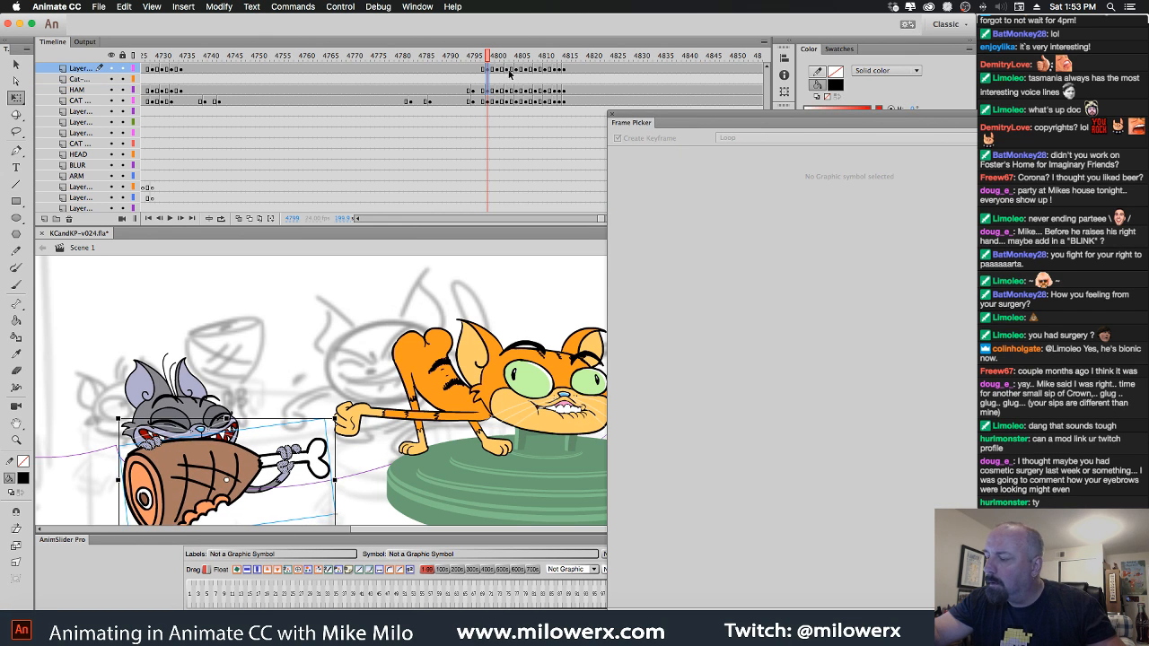
# Nudge the hands and ham up slightly together at frames 4803, 4807 and 4811.
pyautogui.click(508, 72)
pyautogui.click(508, 91)
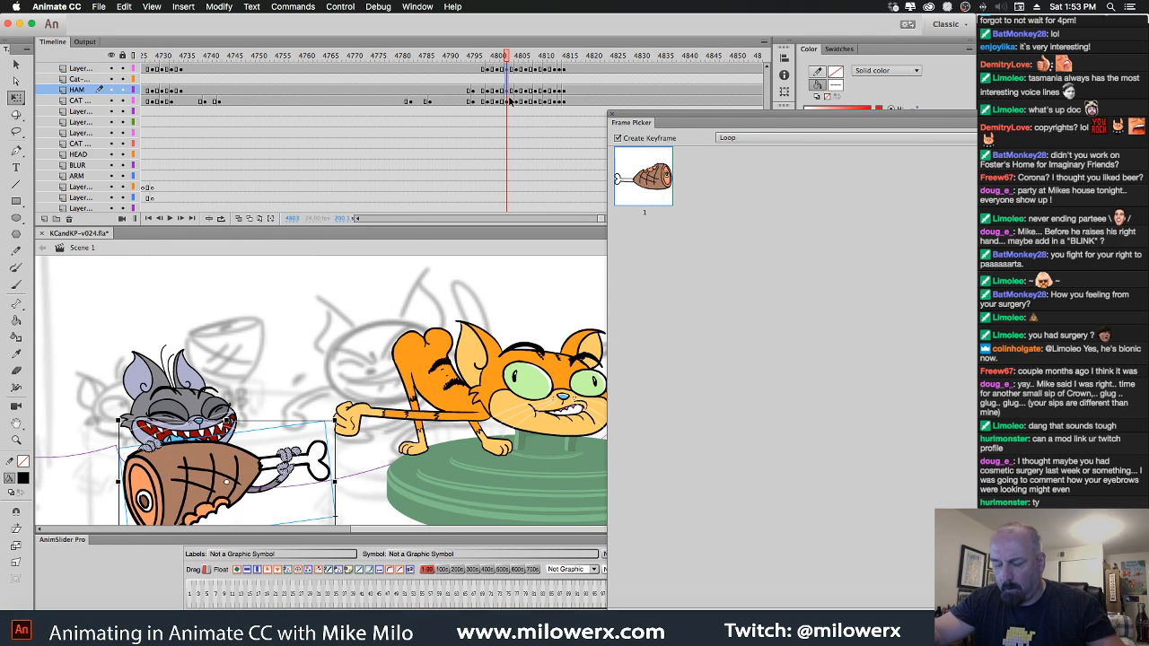
pyautogui.click(509, 100)
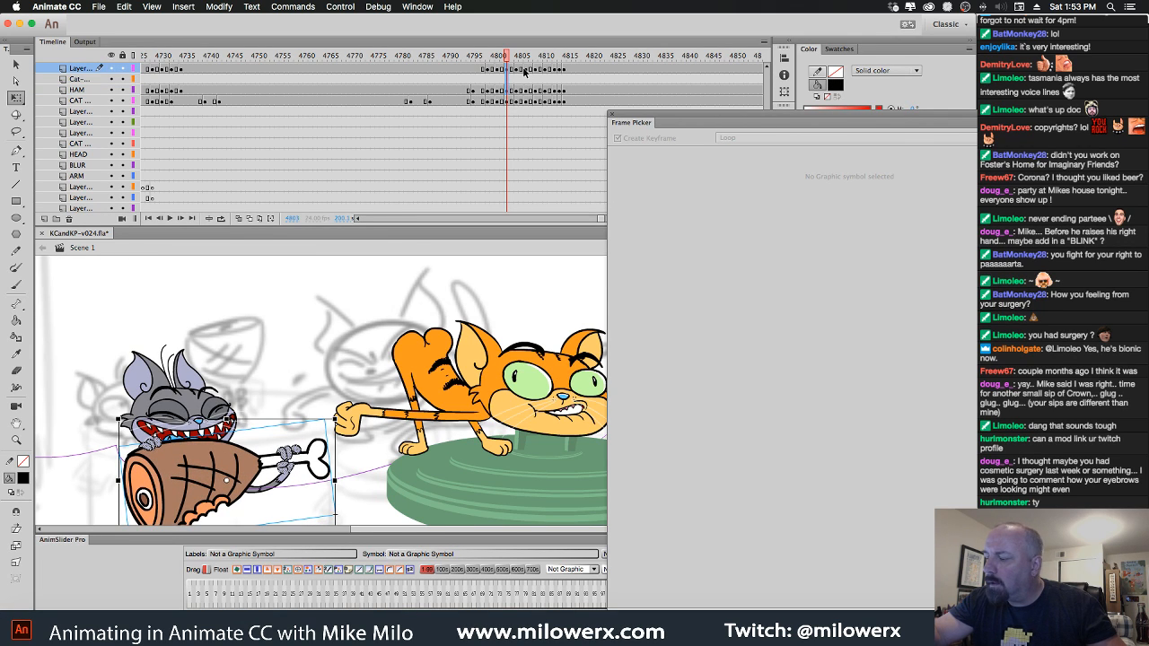
pyautogui.click(528, 73)
pyautogui.click(528, 90)
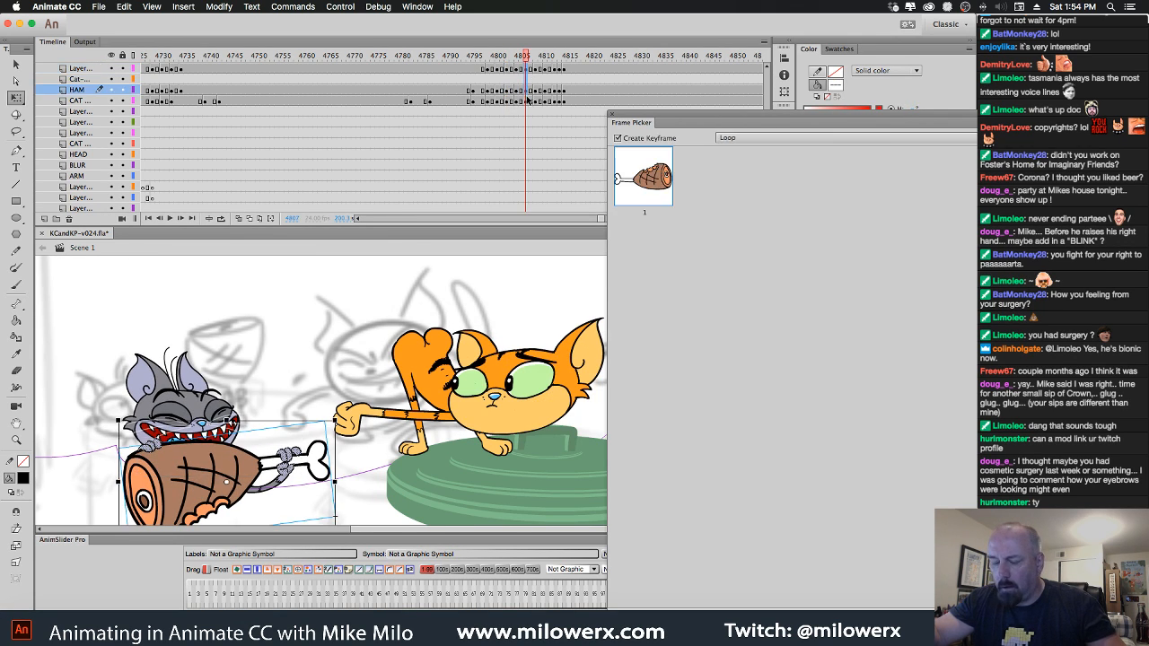
pyautogui.click(529, 100)
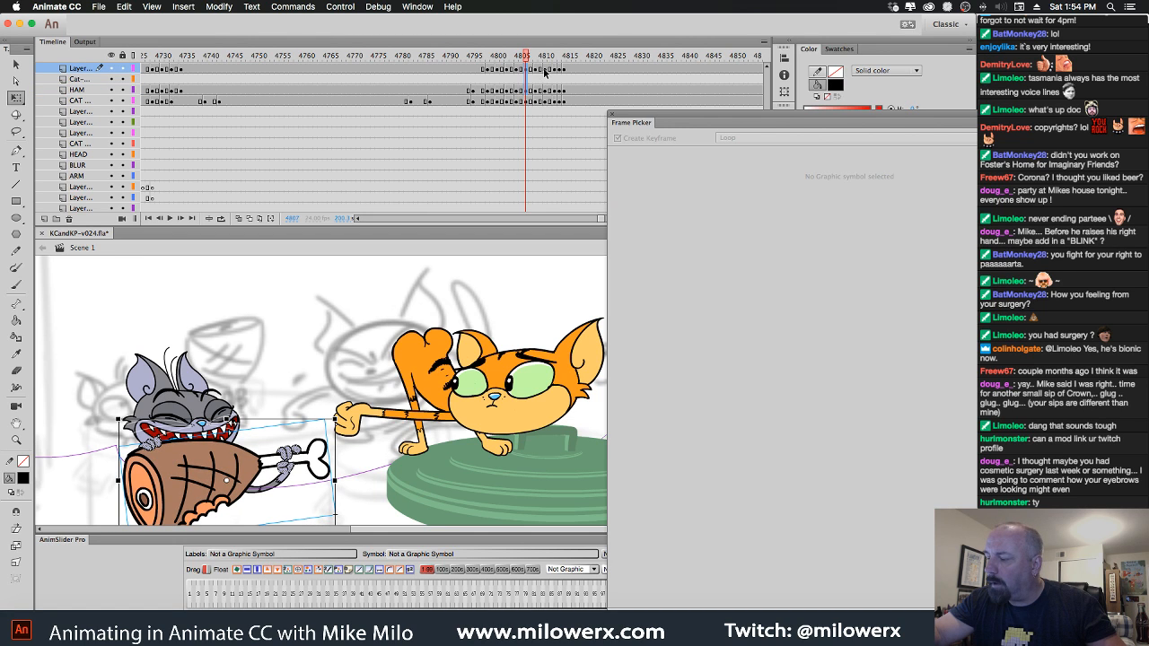
pyautogui.click(545, 71)
pyautogui.keyDown('shift'); pyautogui.click(545, 92); pyautogui.keyUp('shift')
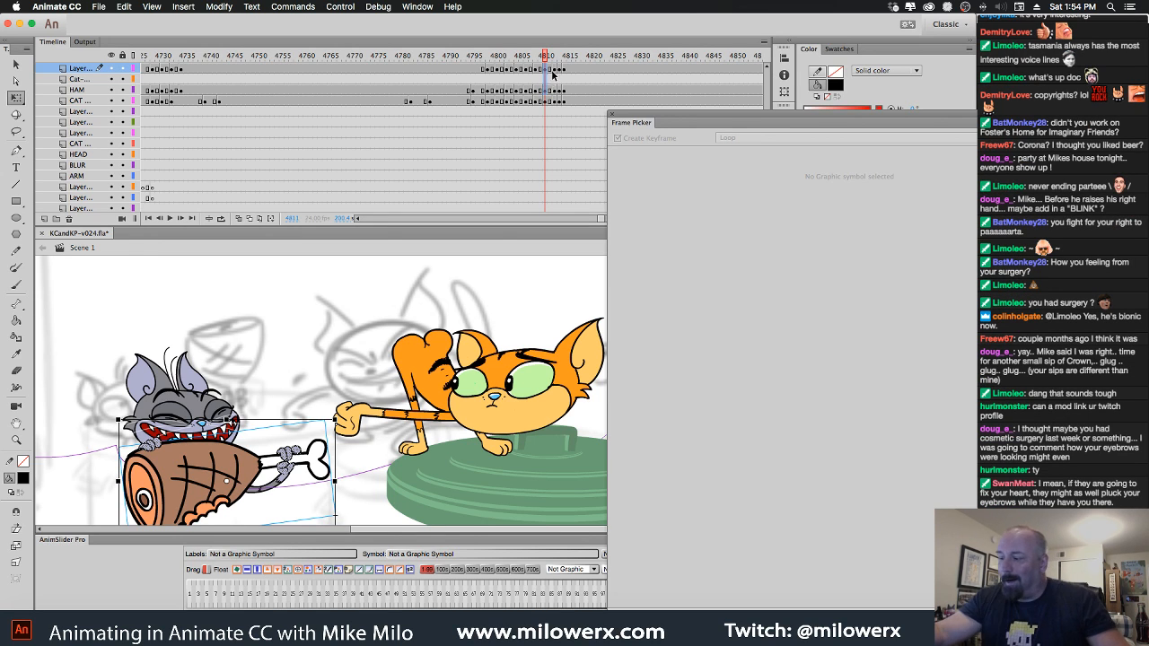
# At frame 4814, nudge the gray cat's head, hands and ham down slightly, and play back the laugh.
pyautogui.moveTo(546, 57); pyautogui.dragTo(563, 103)
pyautogui.click(560, 71)
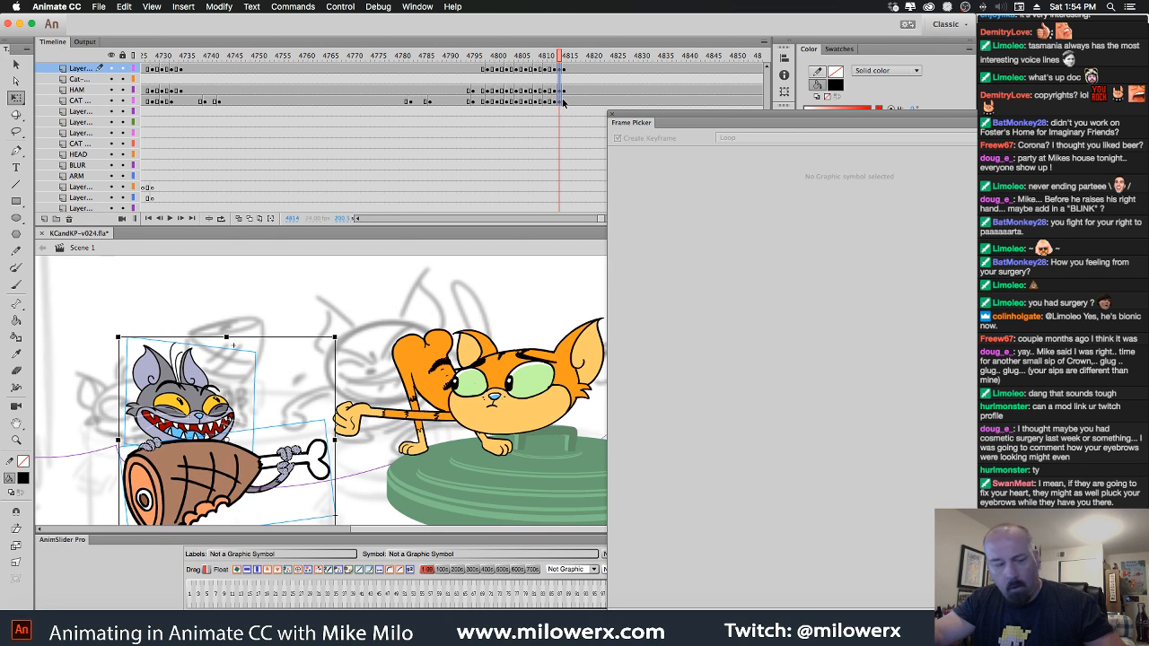
pyautogui.press('Down')
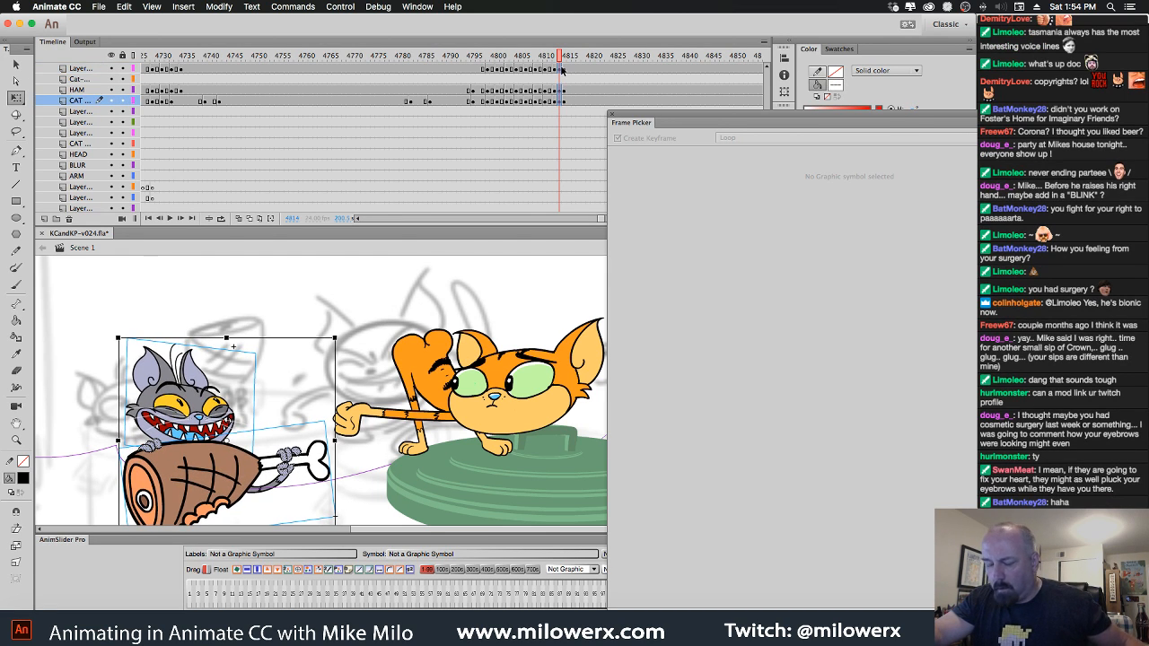
pyautogui.click(562, 70)
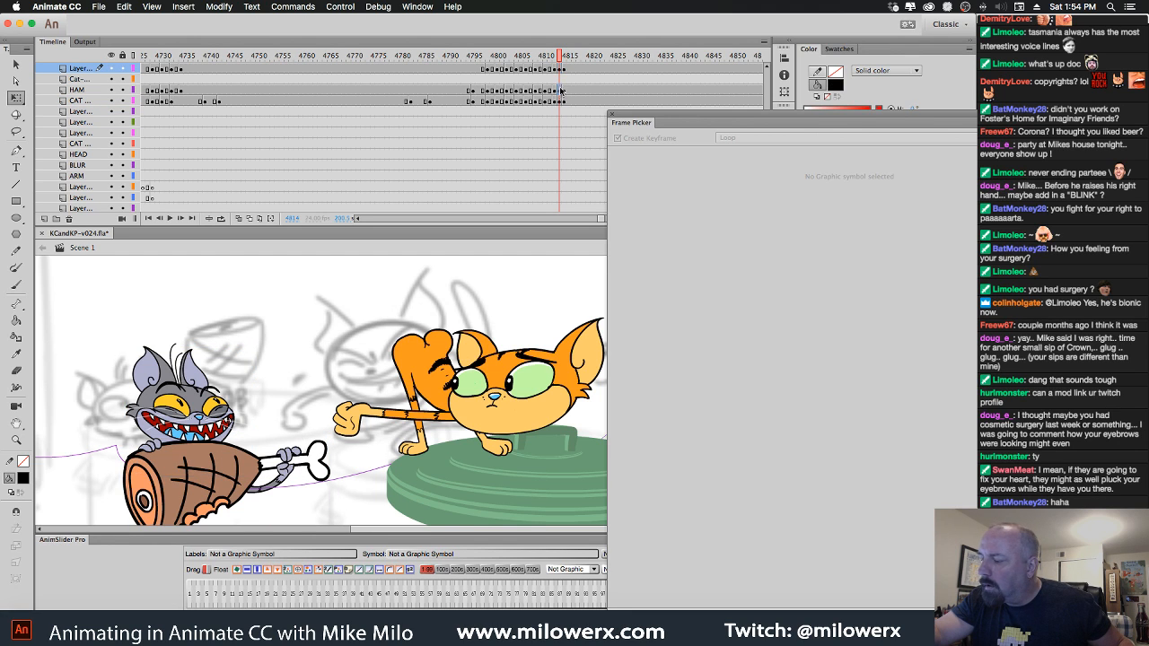
pyautogui.click(563, 86)
pyautogui.keyDown('shift'); pyautogui.click(563, 72); pyautogui.keyUp('shift')
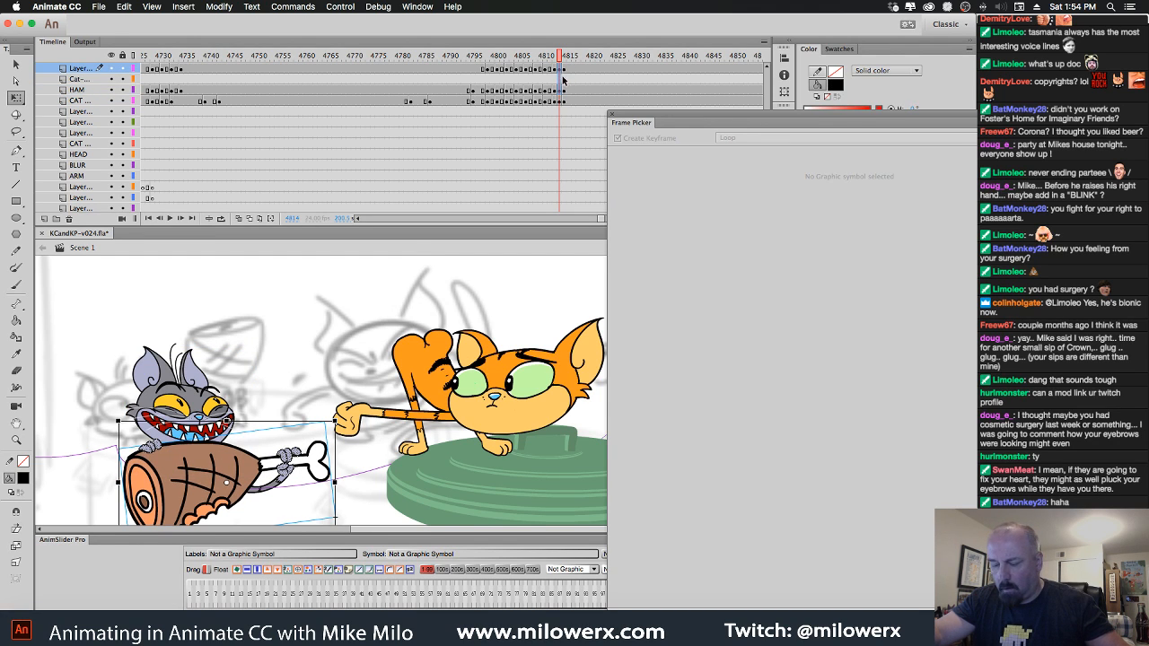
pyautogui.moveTo(562, 59); pyautogui.dragTo(449, 58)
pyautogui.press('Return')
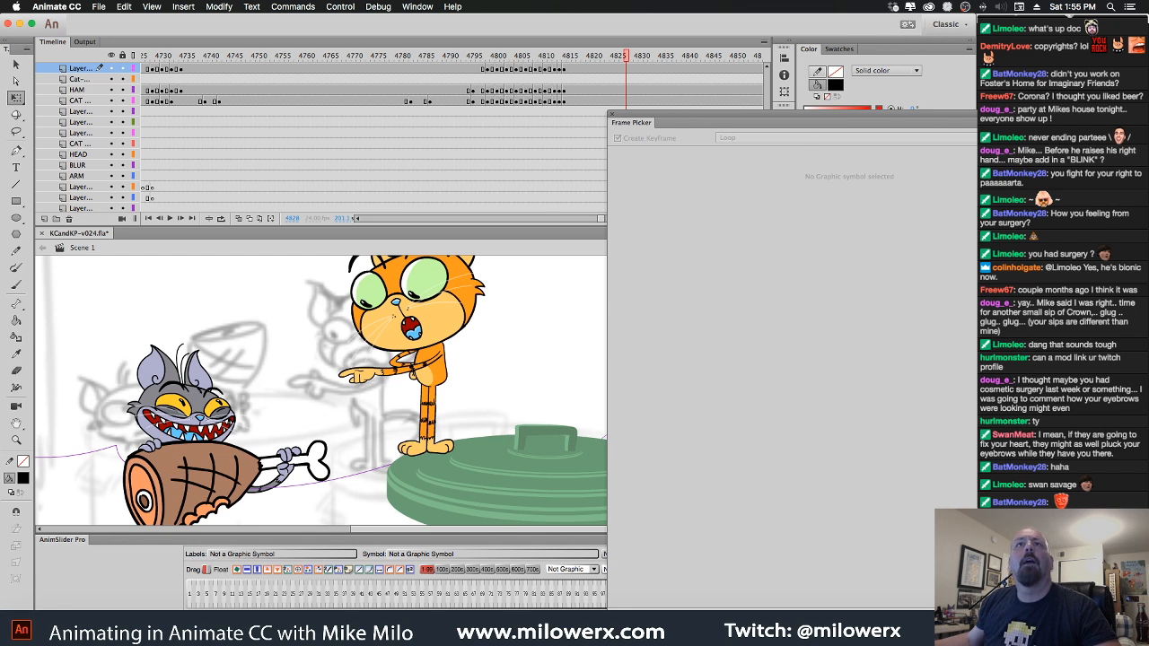
# Switch to Chrome, close the window with the Bozo the Clown image results, and return to Animate.
pyautogui.press('super+Tab')
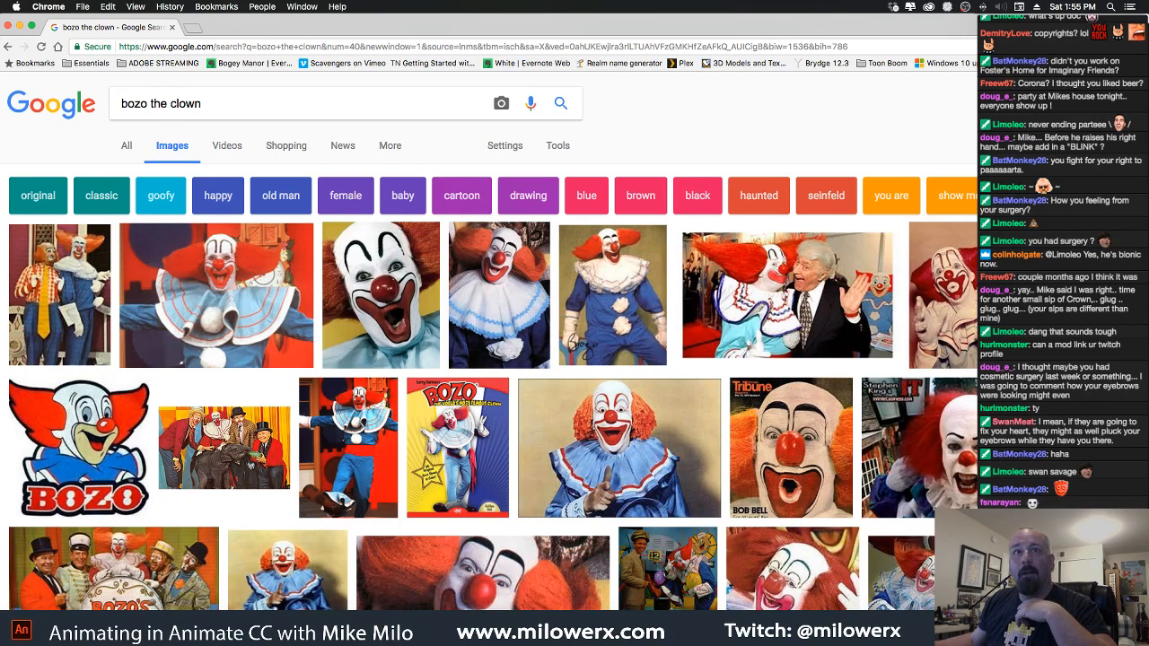
pyautogui.click(9, 27)
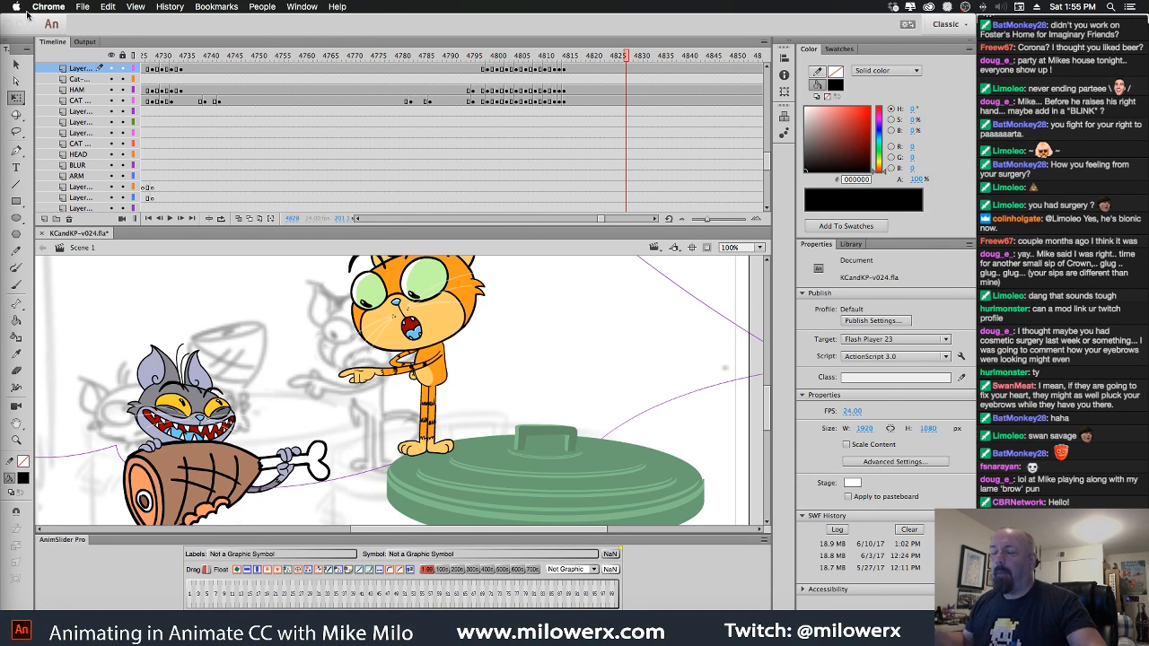
pyautogui.click(626, 60)
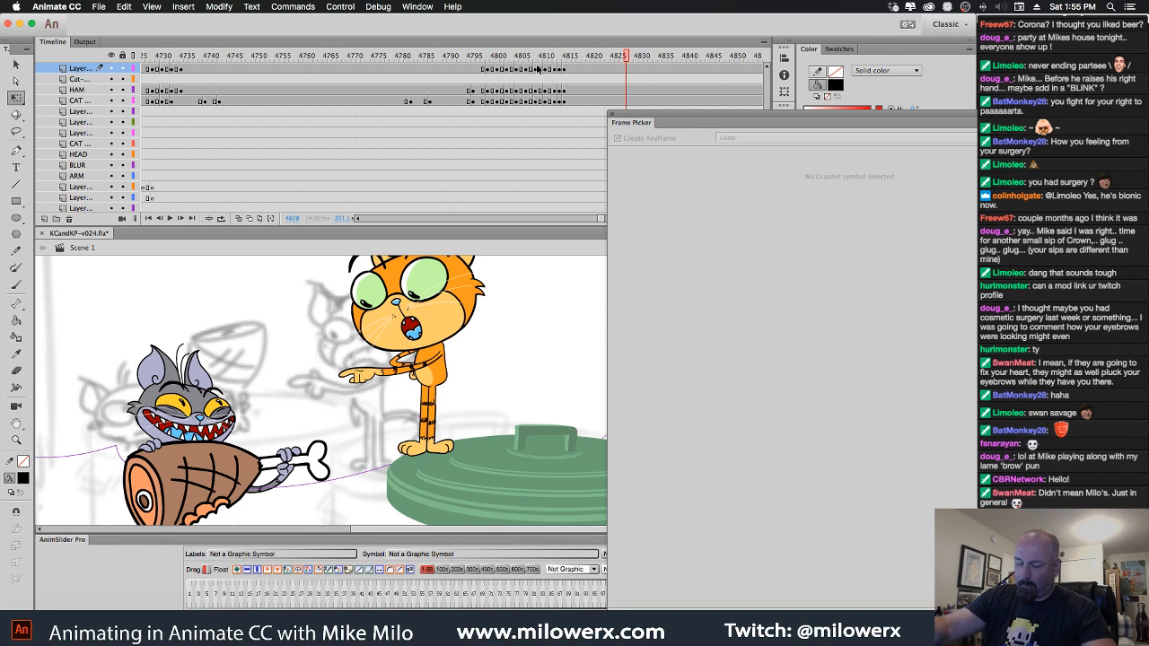
# At frame 4829, swap the gray cat's head for closed-eyed frowning pose 29 on a new keyframe.
pyautogui.moveTo(625, 55)
pyautogui.mouseDown()
pyautogui.moveTo(443, 59)
pyautogui.moveTo(705, 73)
pyautogui.moveTo(513, 74)
pyautogui.moveTo(632, 77)
pyautogui.mouseUp()
pyautogui.click(241, 420)
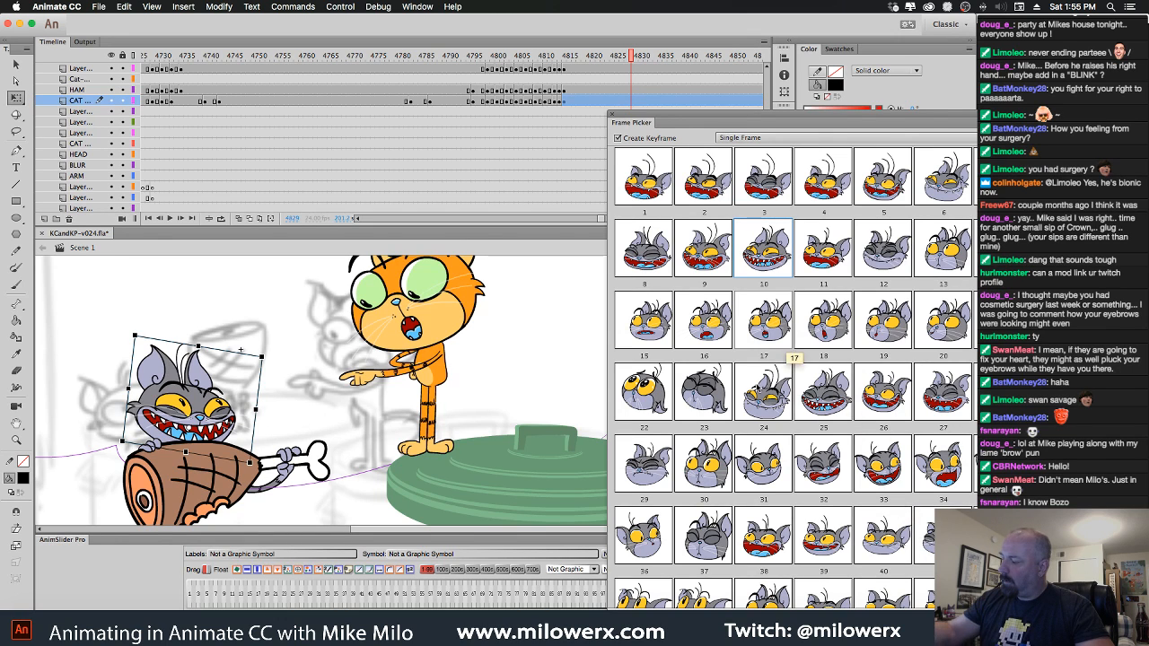
pyautogui.click(662, 490)
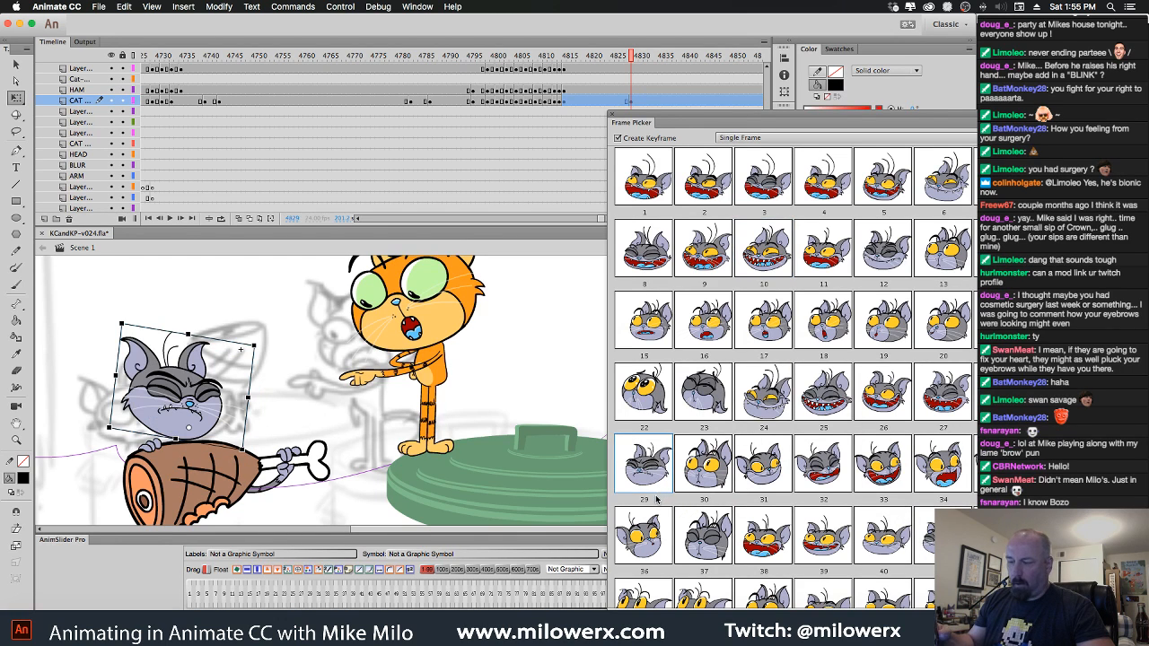
# Shift the gray cat's head down and right at frame 4829, then swap in wide-eyed pose 15, lowered and slightly rotated, at frame 4831.
pyautogui.moveTo(199, 395); pyautogui.dragTo(215, 424)
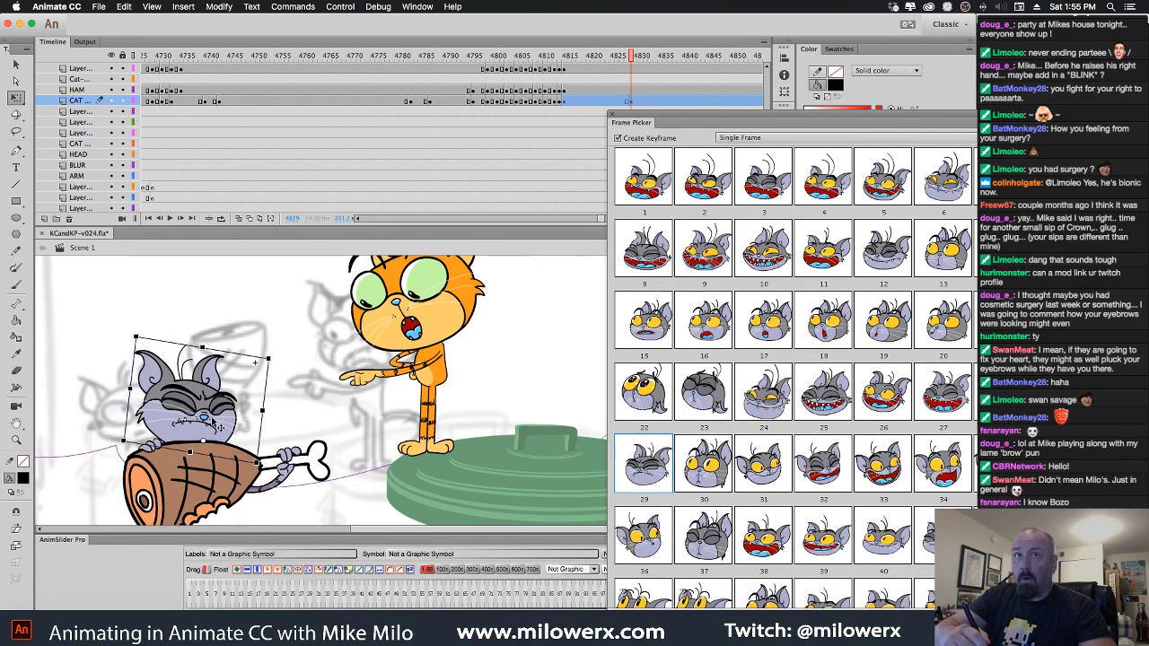
pyautogui.click(642, 103)
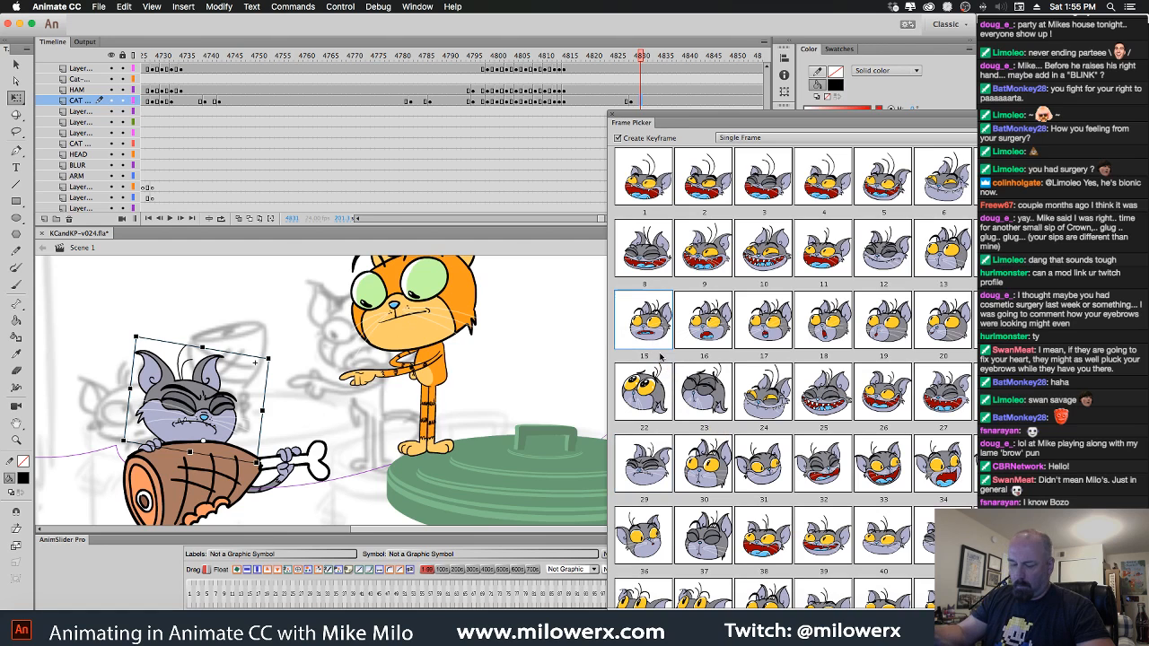
pyautogui.click(660, 357)
pyautogui.moveTo(304, 385); pyautogui.dragTo(297, 383)
# Add a gray cat head keyframe at frame 4833 and, with onion skinning on, nudge the head up slightly at frame 4831.
pyautogui.moveTo(642, 57); pyautogui.dragTo(657, 83)
pyautogui.click(652, 104)
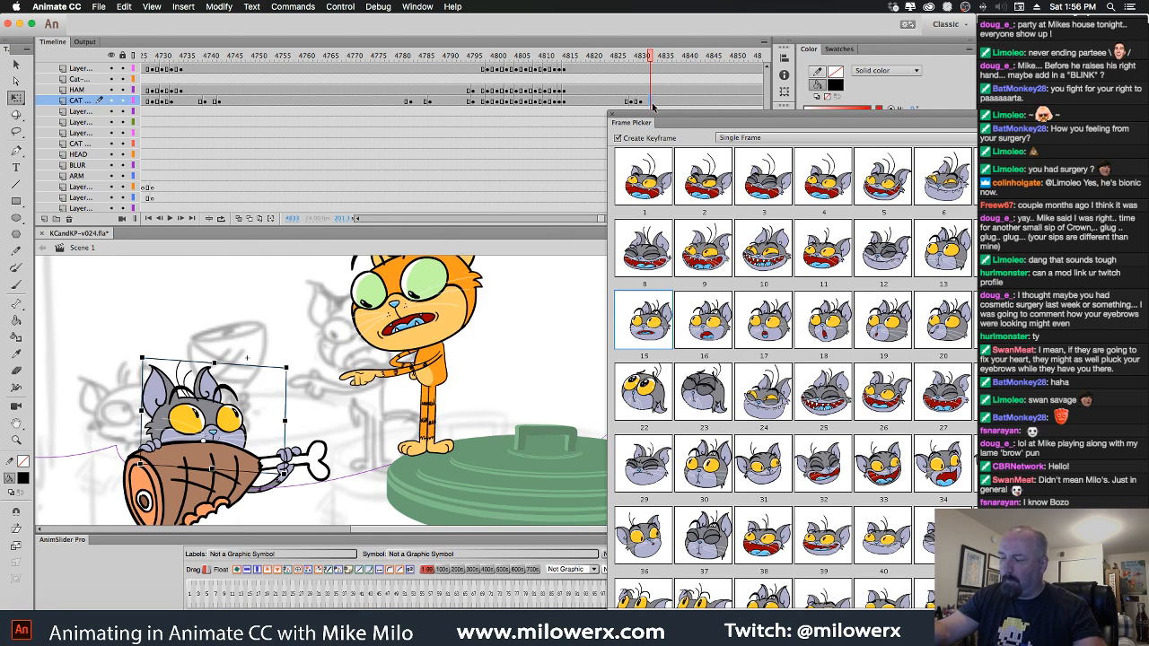
pyautogui.click(639, 103)
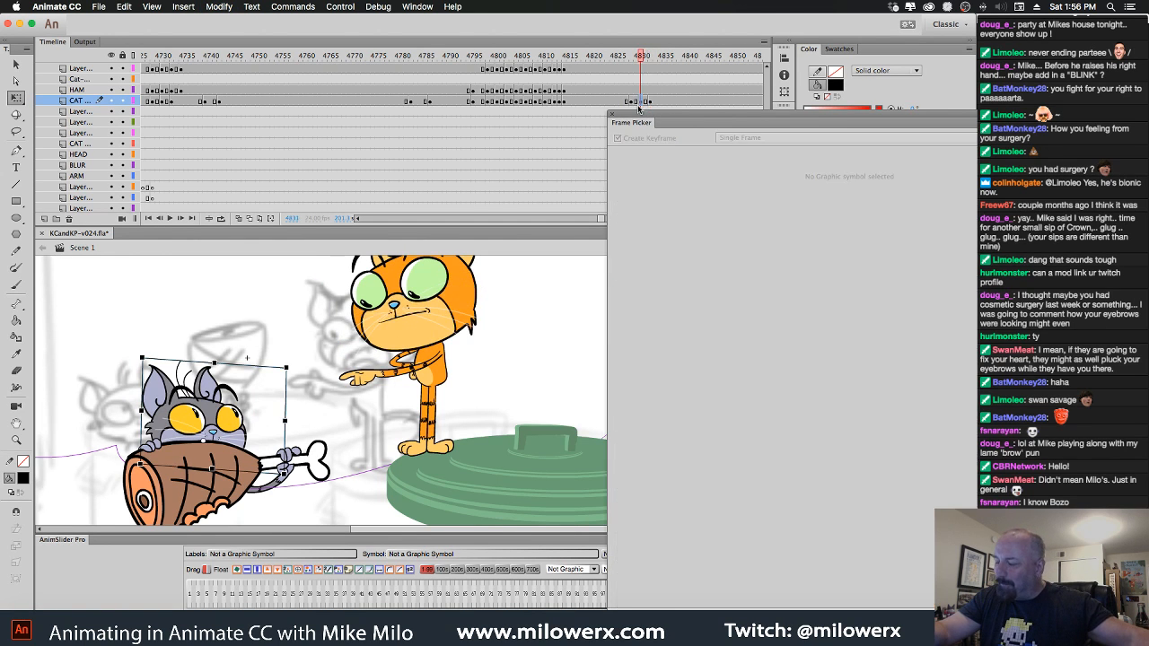
pyautogui.click(239, 218)
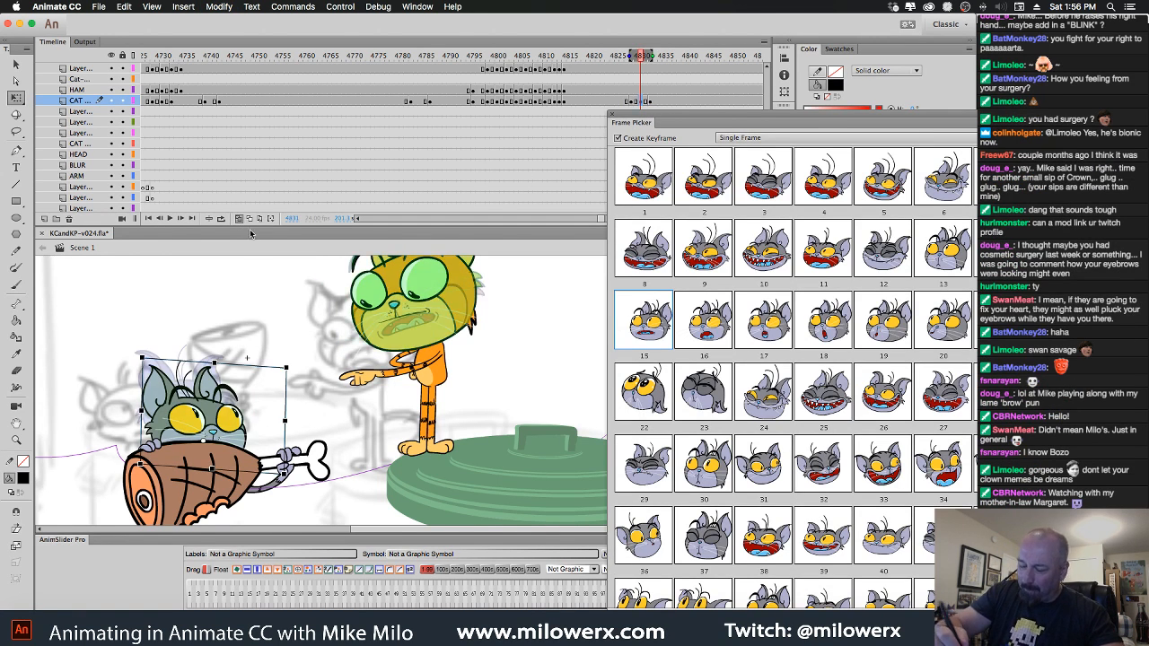
pyautogui.moveTo(231, 417); pyautogui.dragTo(230, 413)
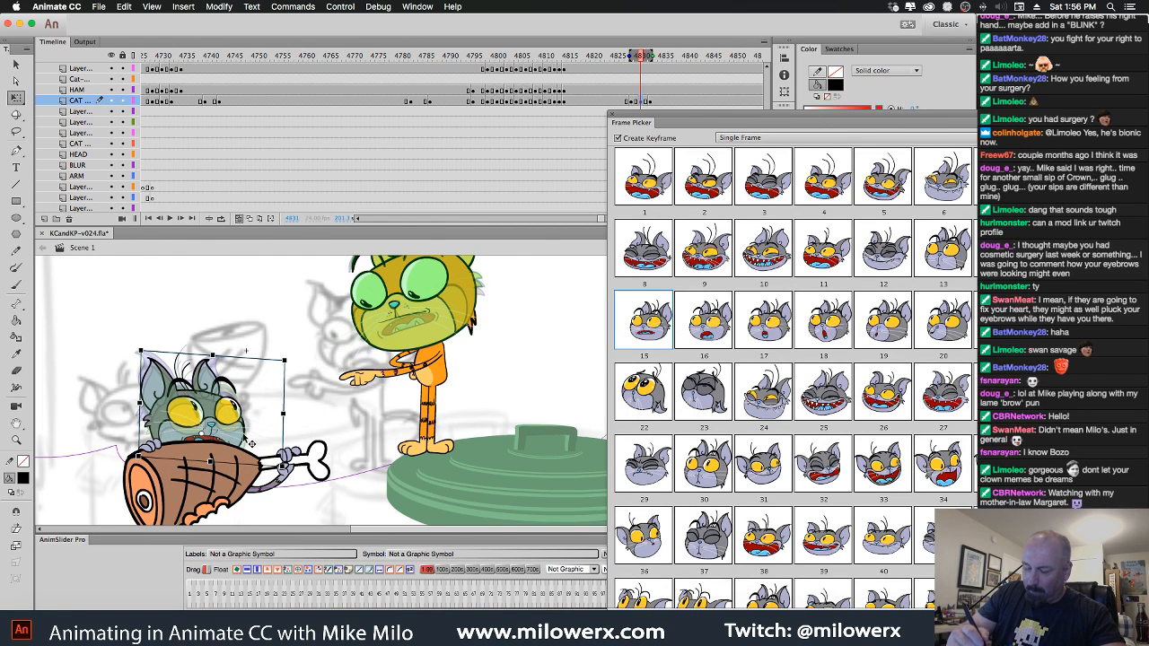
# Nudge the gray cat's head slightly down at frame 4835 and down-right at frame 4837, then turn off onion skinning.
pyautogui.click(660, 101)
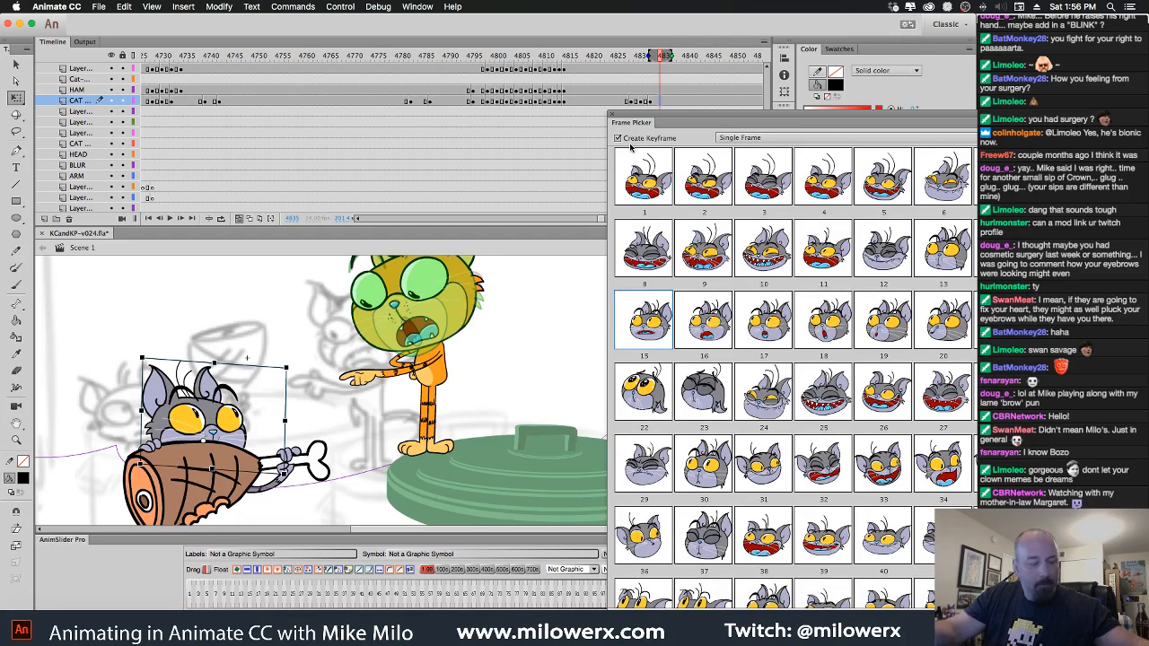
pyautogui.moveTo(252, 437); pyautogui.dragTo(253, 441)
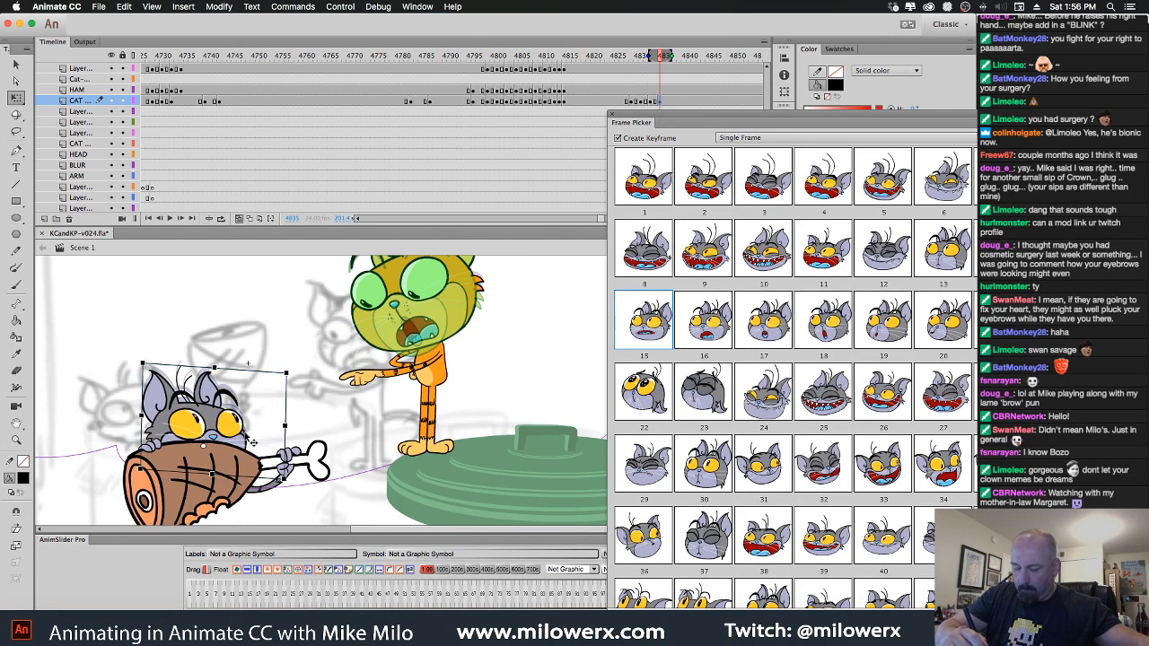
pyautogui.click(669, 100)
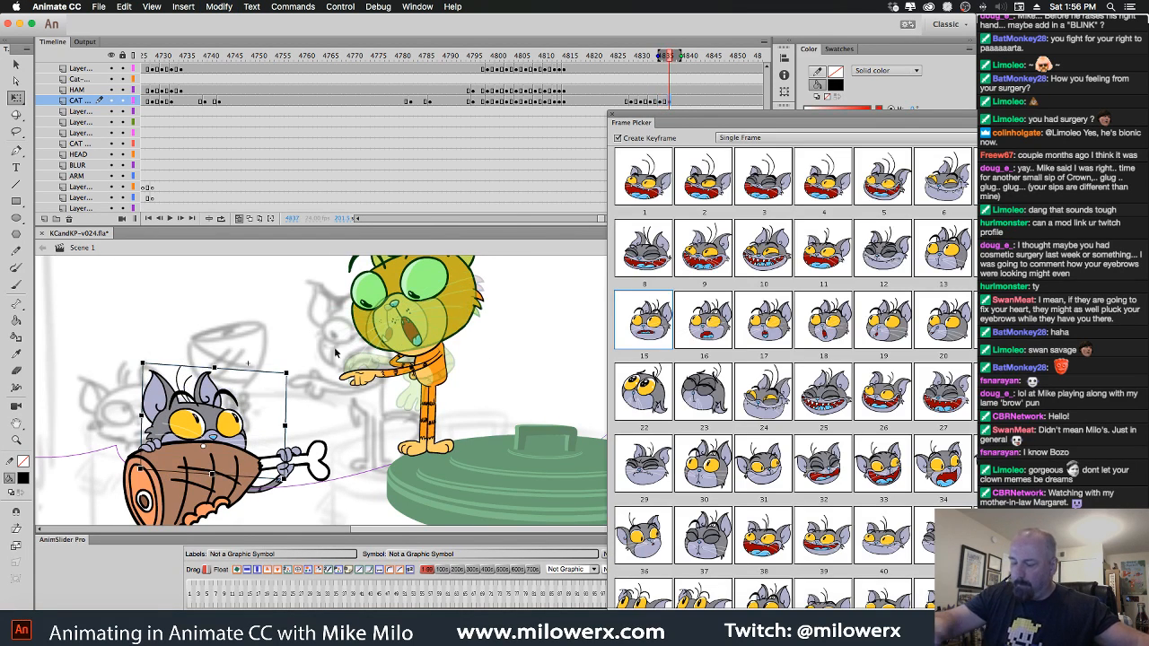
pyautogui.moveTo(234, 423); pyautogui.dragTo(238, 429)
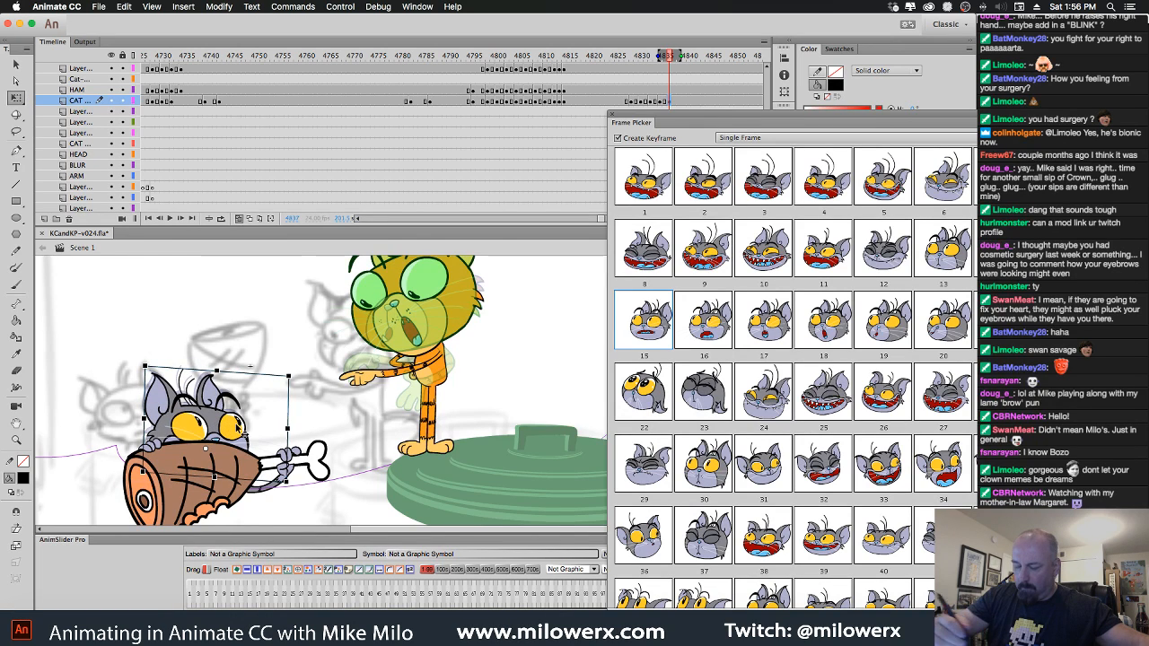
pyautogui.click(239, 219)
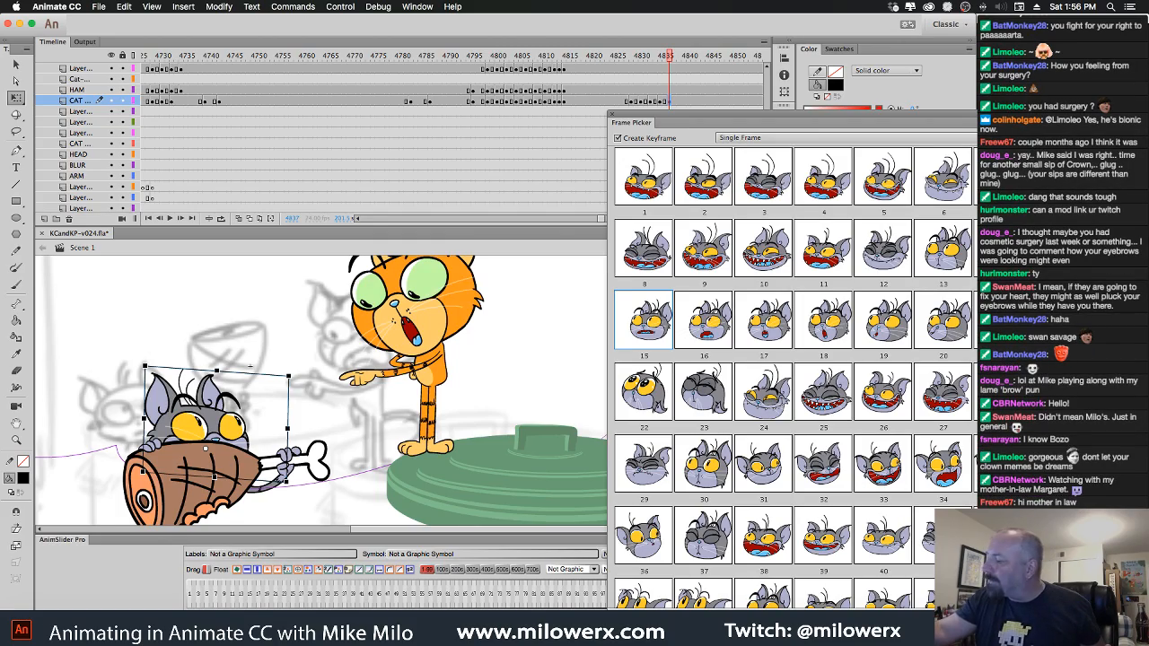
# Shrink the Frame Picker window and move it clear of the timeline and stage.
pyautogui.moveTo(937, 119); pyautogui.dragTo(879, 52)
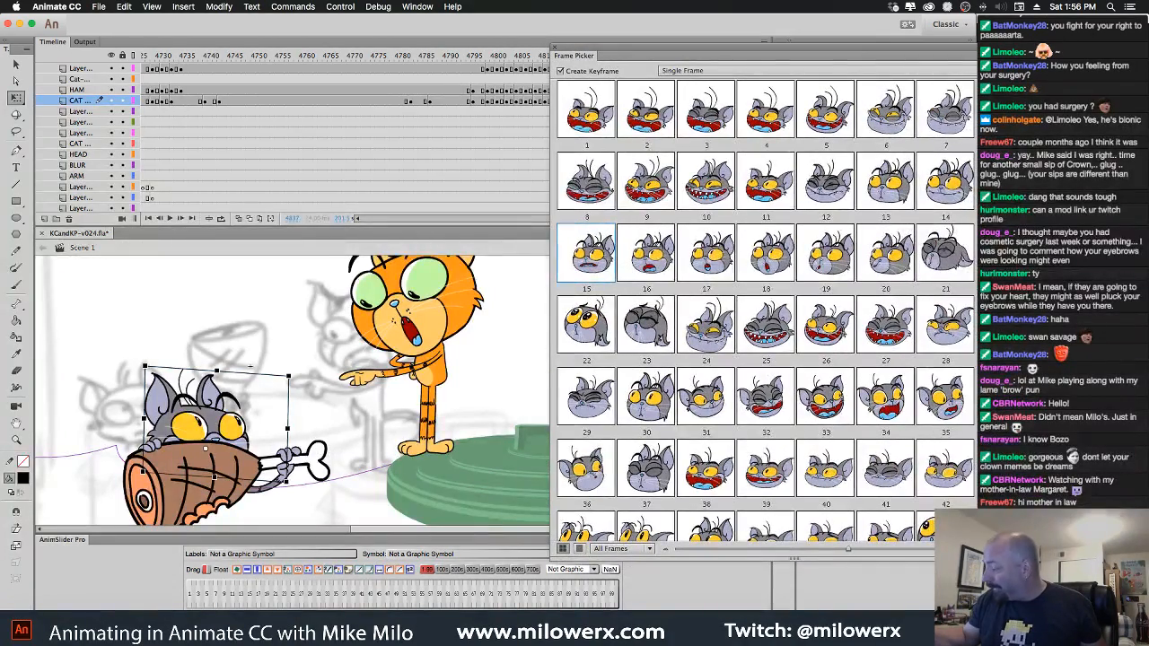
pyautogui.moveTo(979, 555); pyautogui.dragTo(937, 460)
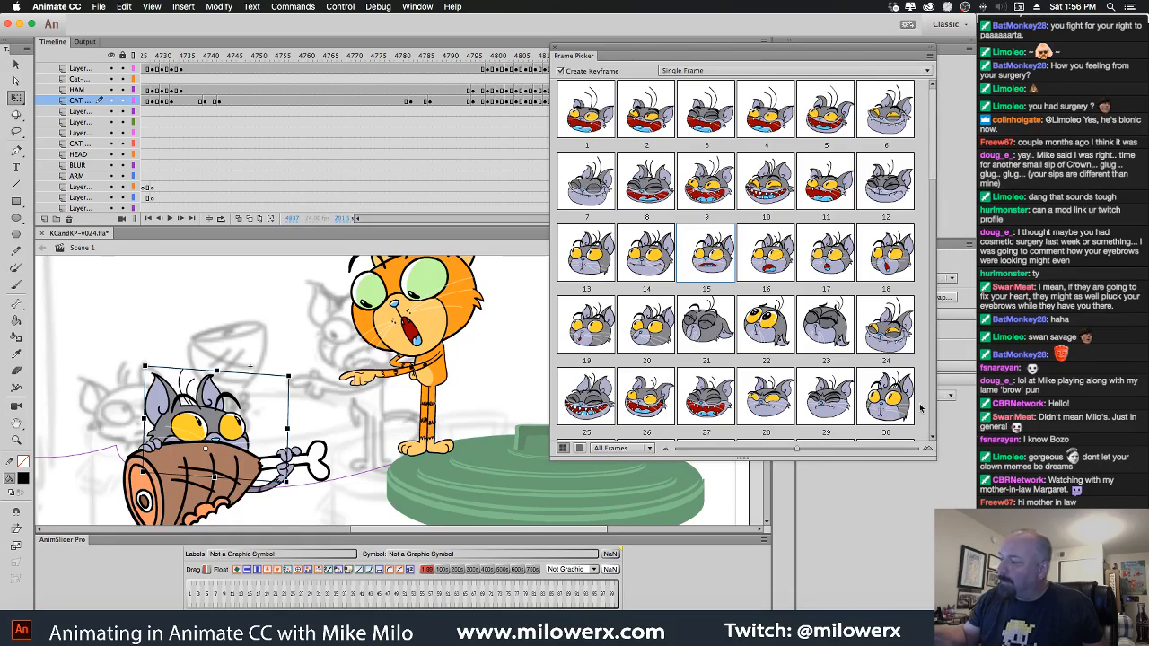
pyautogui.moveTo(585, 57); pyautogui.dragTo(763, 203)
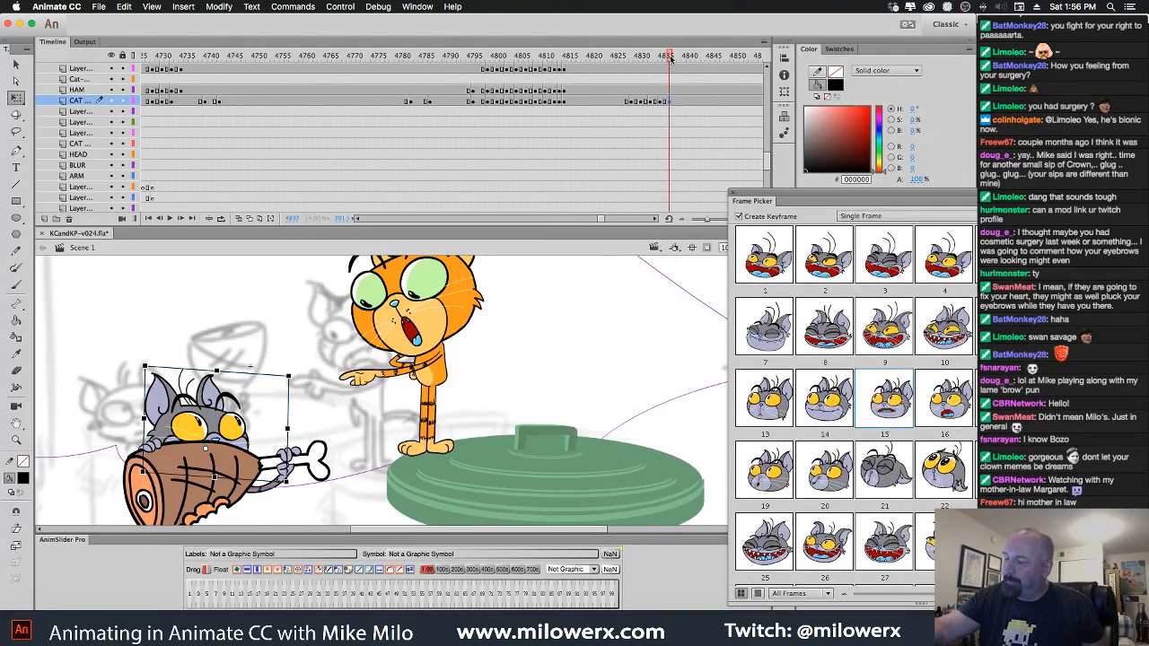
# Scrub ahead to the orange cat's pointing pose at frame 4849 and rotate his head counterclockwise.
pyautogui.moveTo(670, 58); pyautogui.dragTo(737, 93)
pyautogui.press(',')
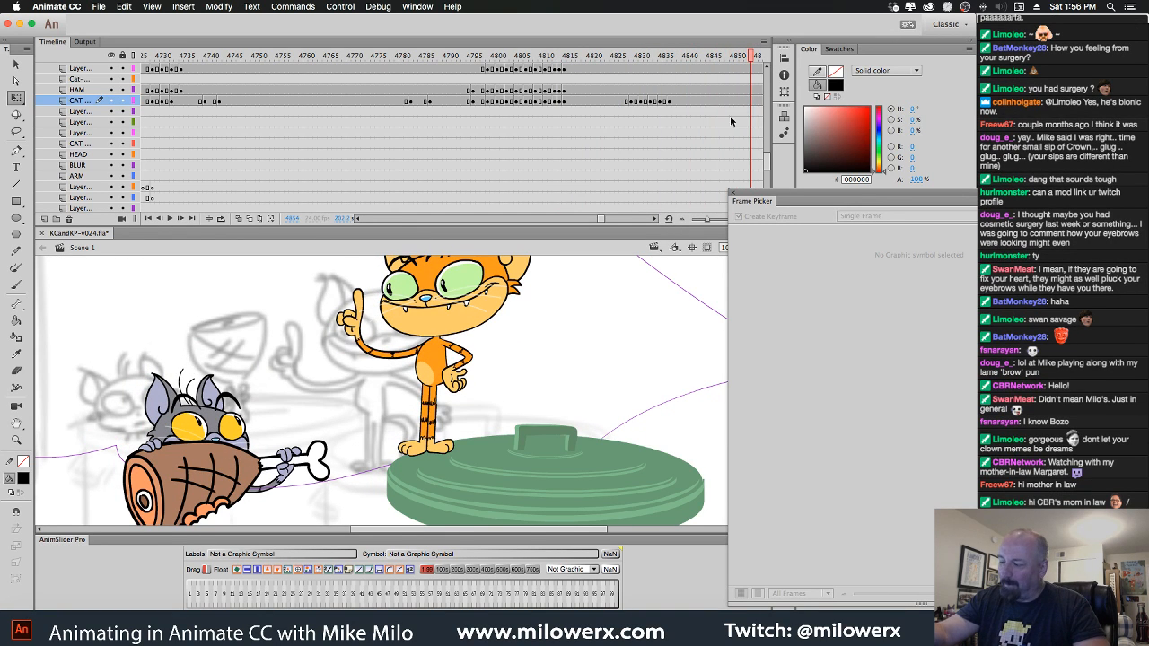
pyautogui.hscroll(4, 603, 220)
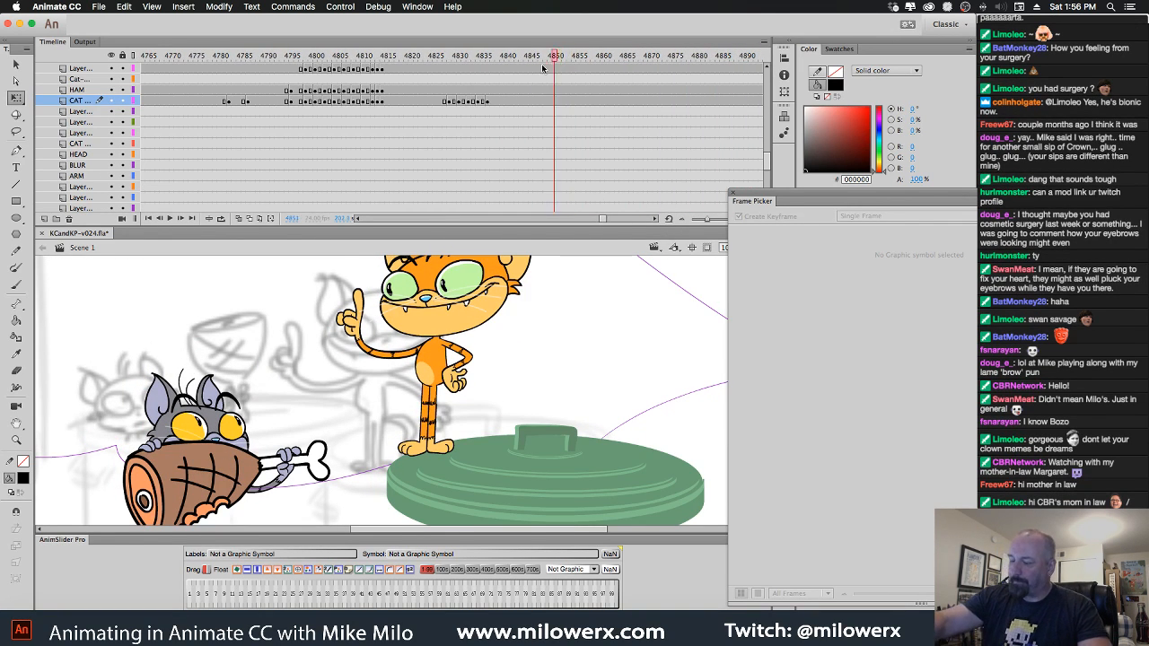
pyautogui.click(367, 92)
pyautogui.moveTo(366, 93); pyautogui.dragTo(546, 133)
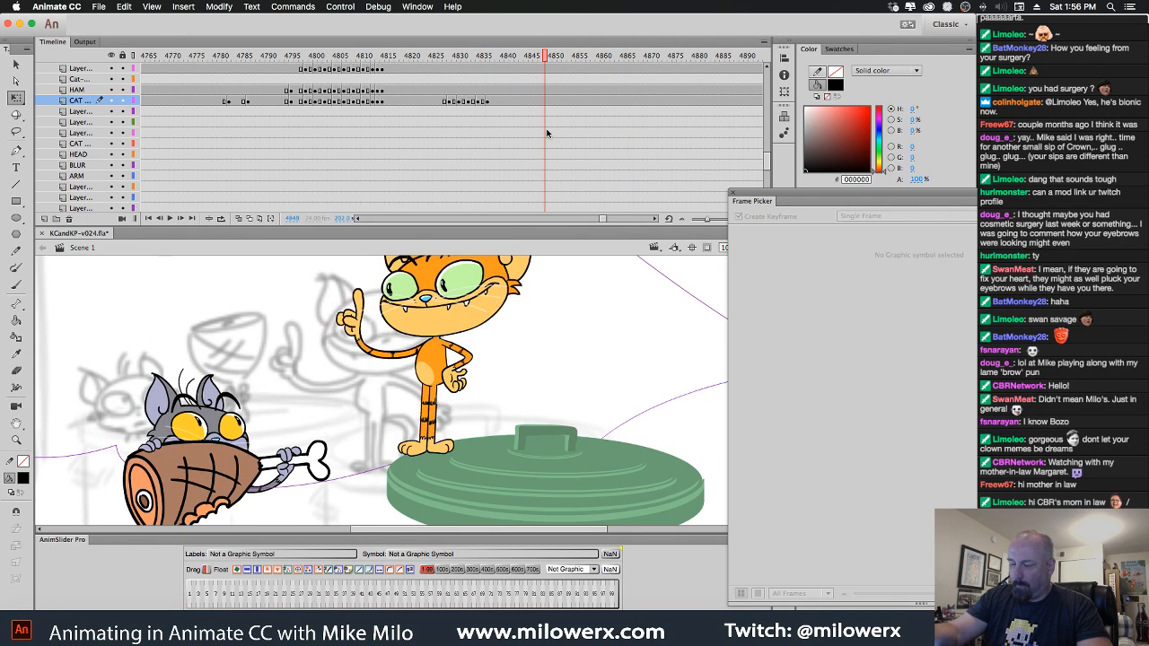
pyautogui.click(485, 307)
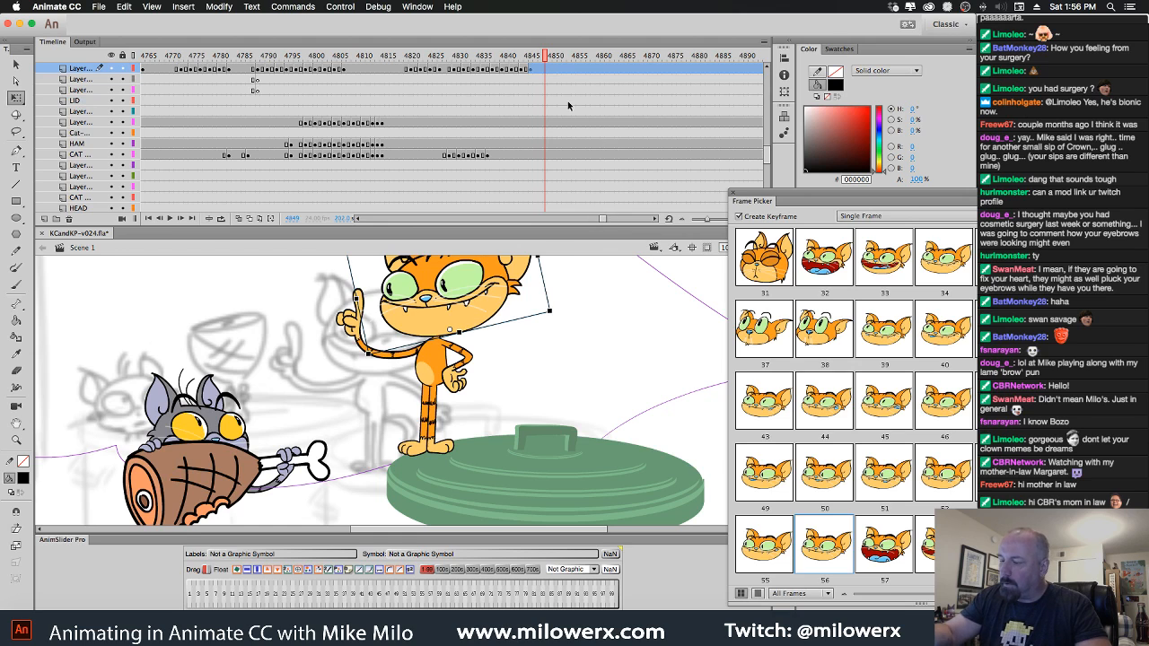
pyautogui.moveTo(558, 327); pyautogui.dragTo(555, 307)
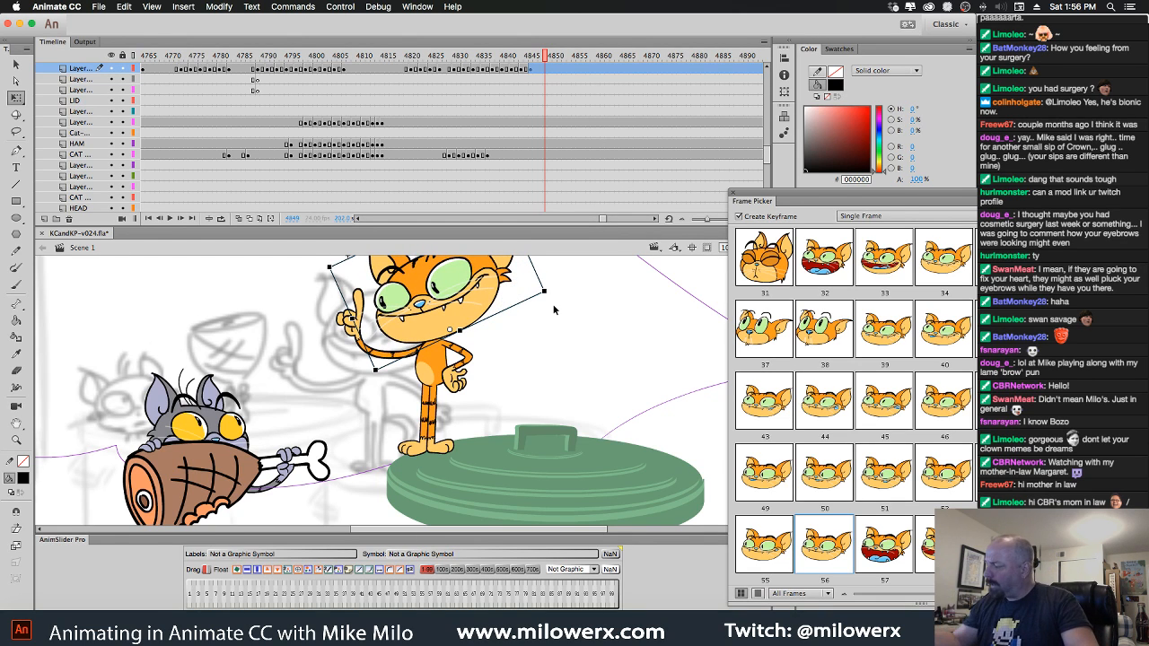
# Try poses 99 and 92 on the orange cat's head at frame 4849.
pyautogui.moveTo(770, 202); pyautogui.dragTo(604, 118)
pyautogui.scroll(-5, 932, 465)
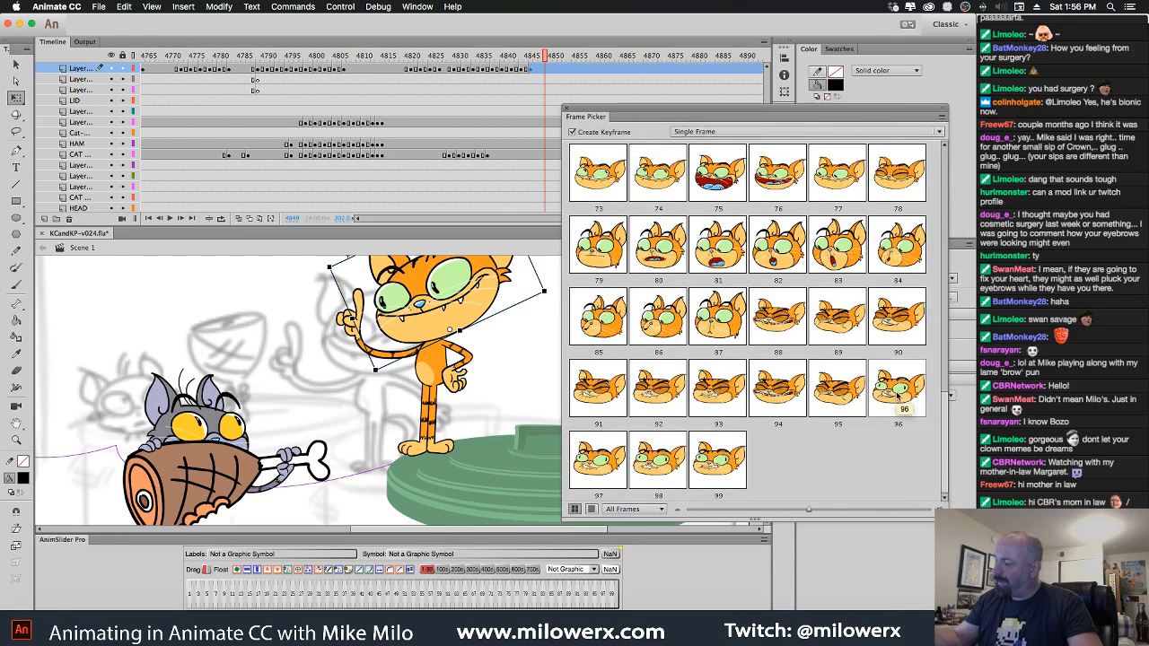
pyautogui.click(725, 476)
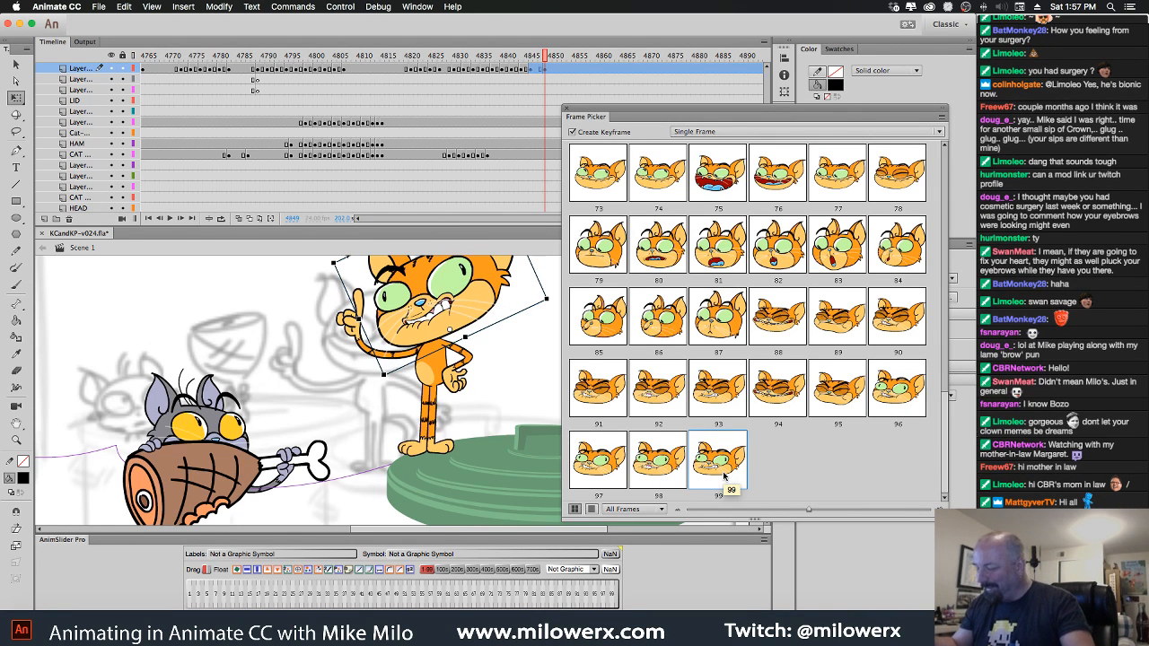
pyautogui.click(669, 408)
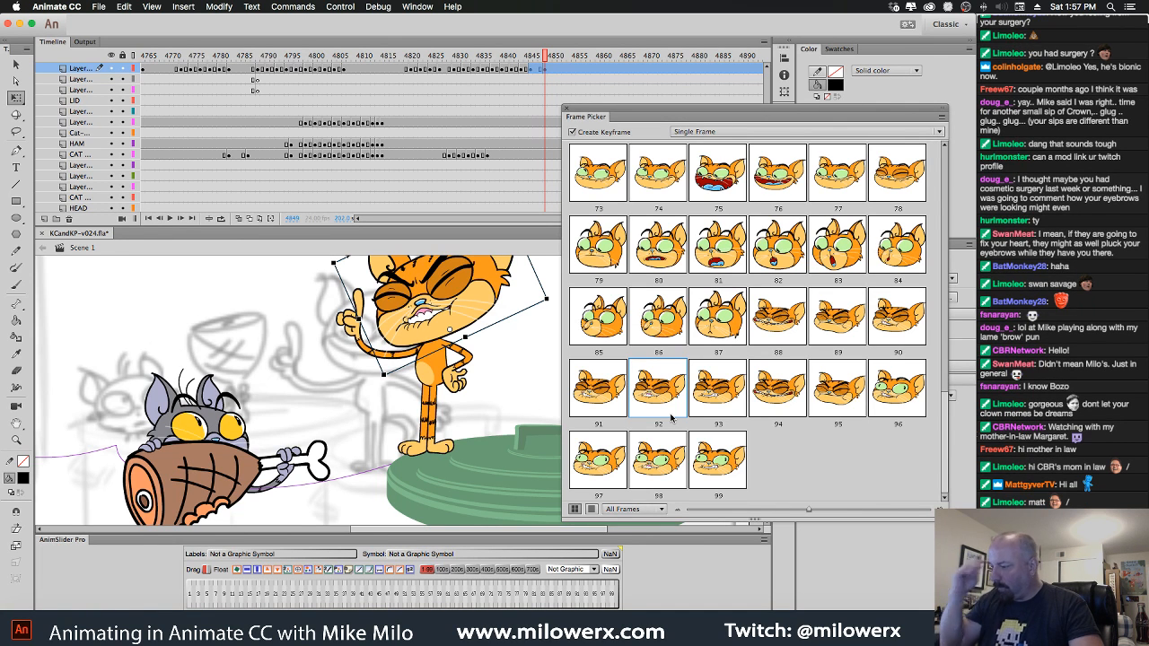
# Look through the orange cat's head poses and swap in grinning pose 77 at frame 4849.
pyautogui.scroll(3, 944, 391)
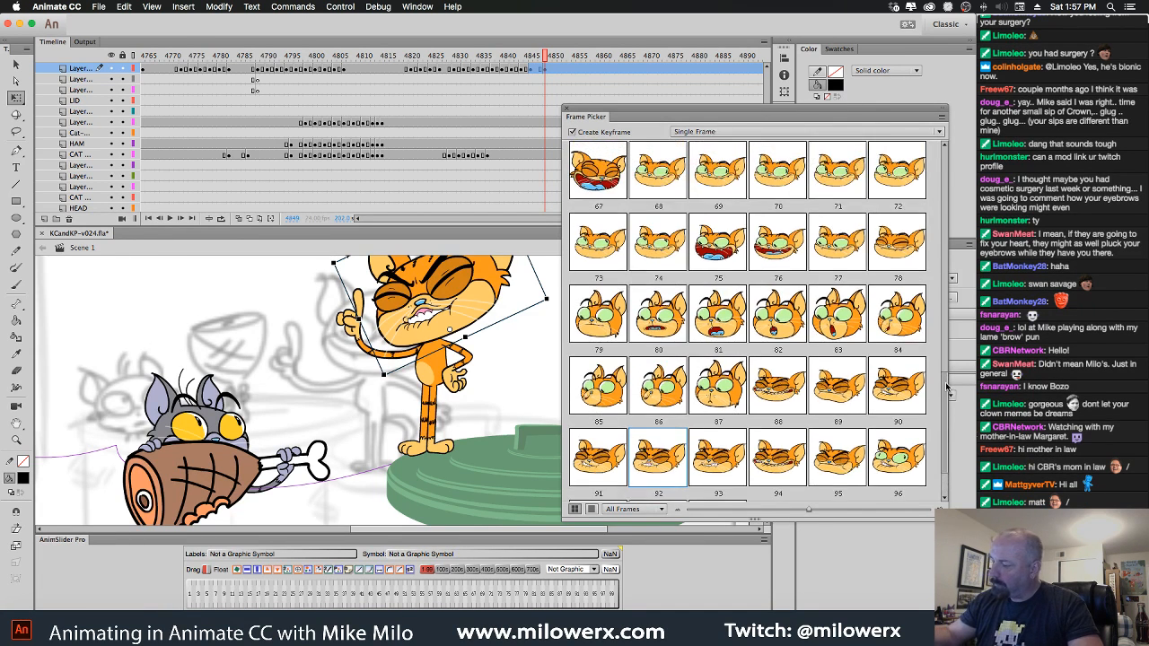
pyautogui.scroll(3, 947, 393)
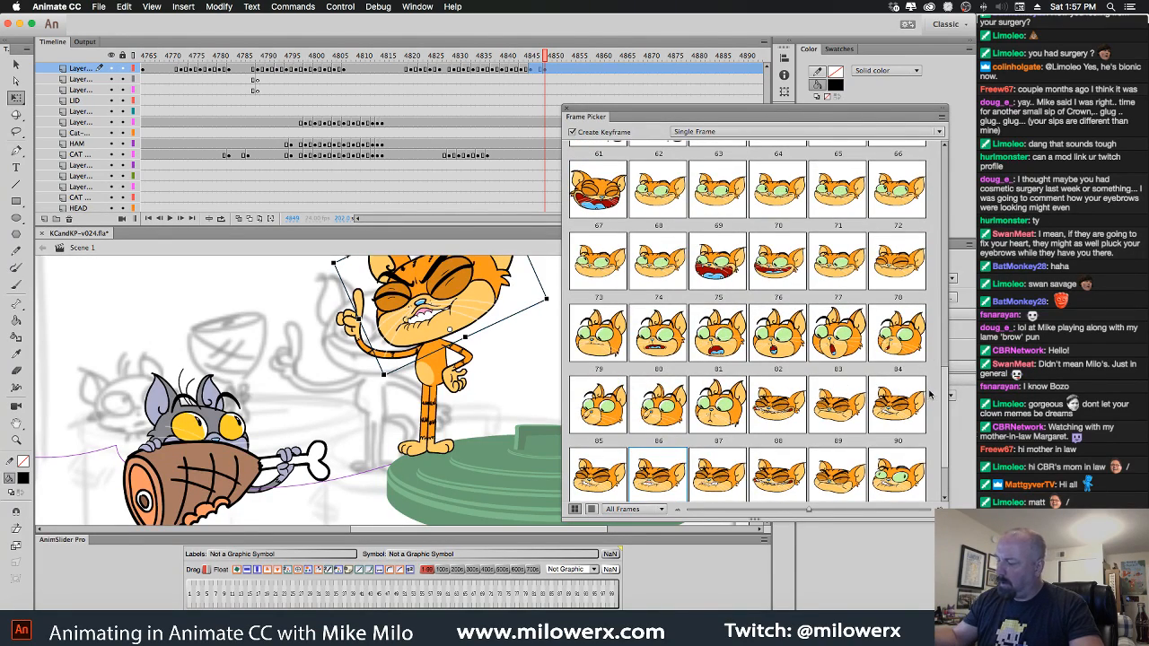
pyautogui.moveTo(944, 379); pyautogui.dragTo(945, 307)
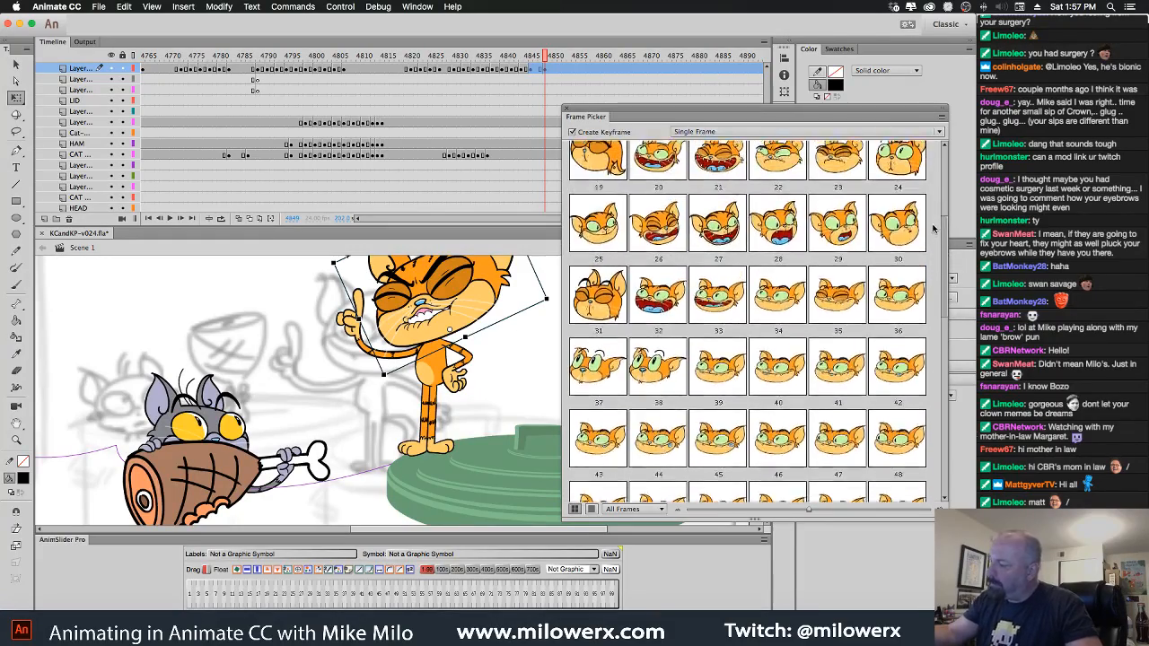
pyautogui.moveTo(939, 209); pyautogui.dragTo(939, 179)
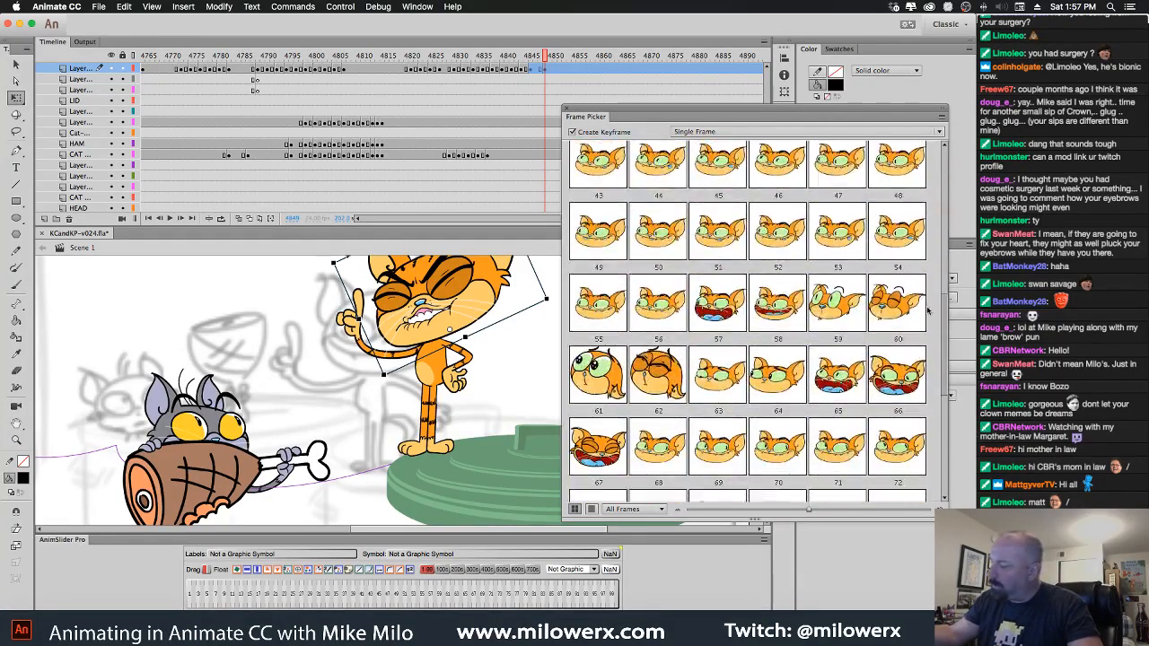
pyautogui.scroll(-1, 928, 309)
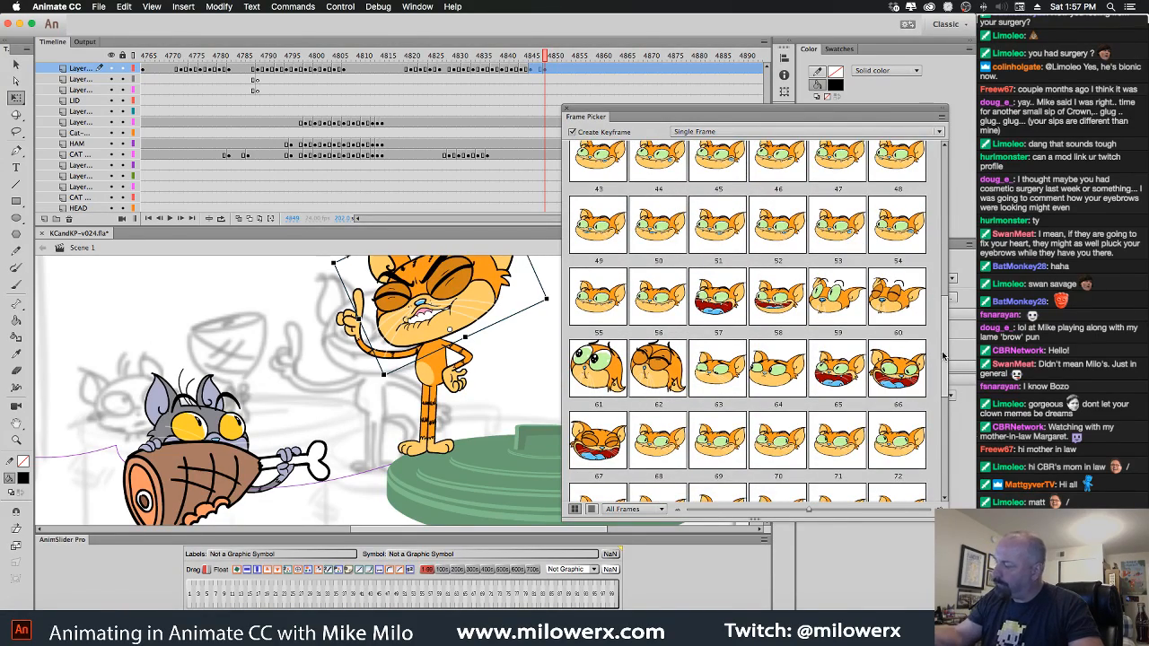
pyautogui.moveTo(943, 355); pyautogui.dragTo(938, 394)
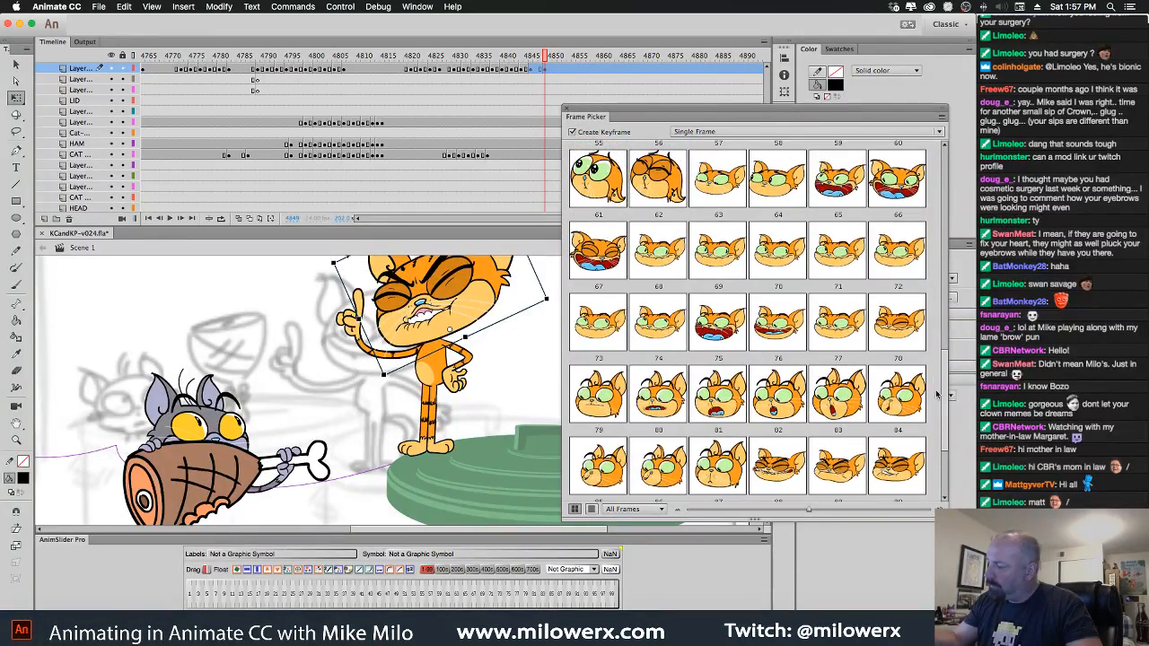
pyautogui.click(862, 342)
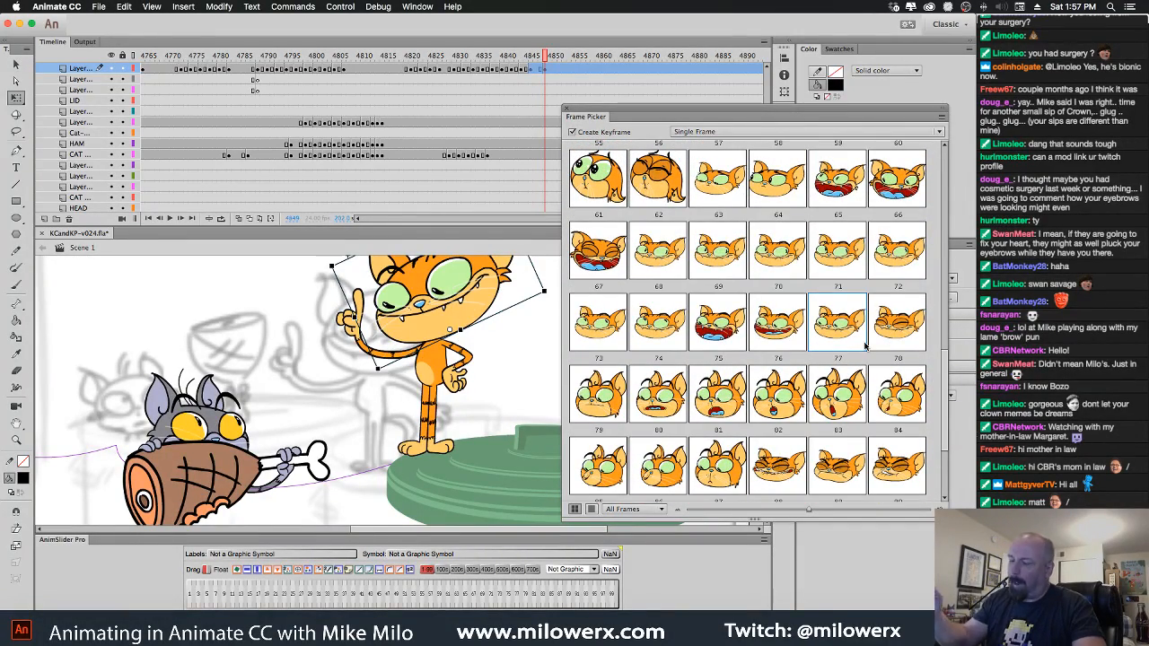
# Scrub through the orange cat's head movement up to frame 4849 and undo the last head keyframe change.
pyautogui.click(495, 67)
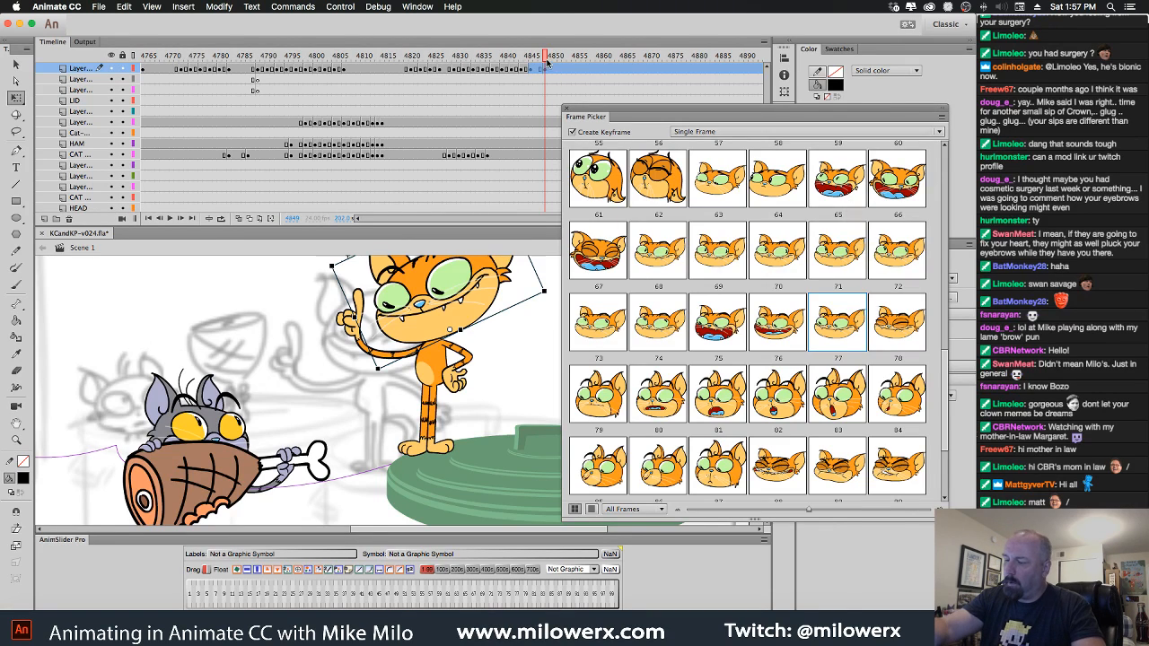
pyautogui.moveTo(493, 65); pyautogui.dragTo(538, 89)
pyautogui.click(543, 74)
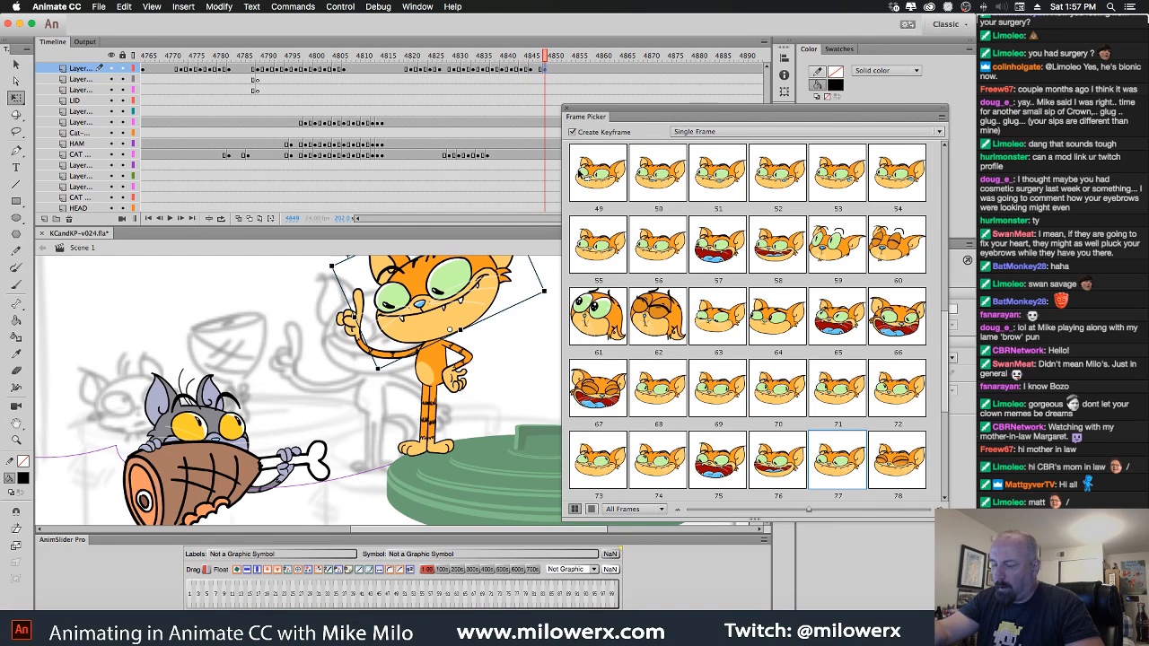
pyautogui.press('super+z')
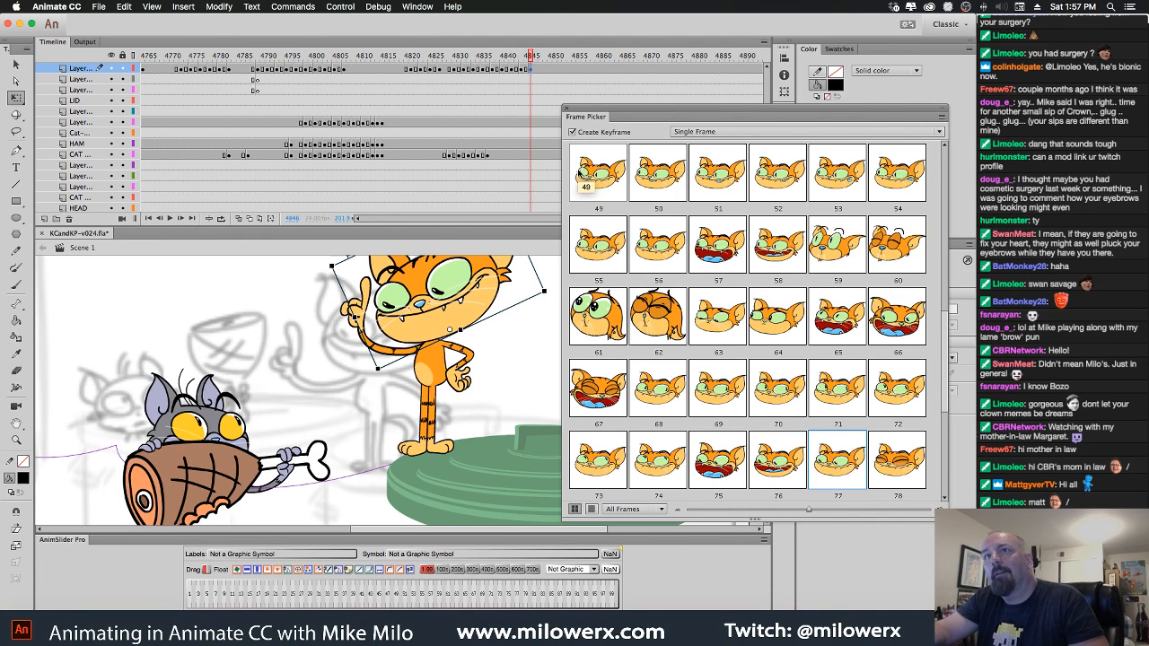
# Compare the orange cat's head poses at frames 4846, 4844 and 4843 against the available head drawings.
pyautogui.moveTo(532, 60)
pyautogui.mouseDown()
pyautogui.moveTo(465, 72)
pyautogui.moveTo(523, 79)
pyautogui.mouseUp()
pyautogui.click(532, 79)
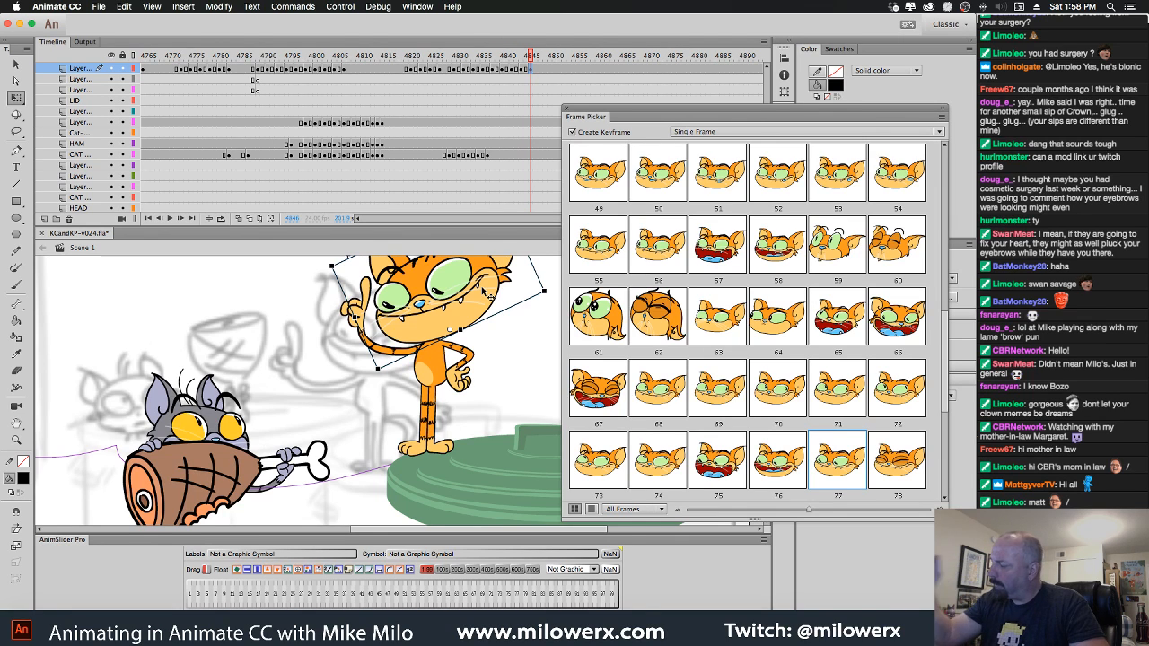
pyautogui.moveTo(580, 118)
pyautogui.mouseDown()
pyautogui.moveTo(438, 91)
pyautogui.moveTo(584, 138)
pyautogui.mouseUp()
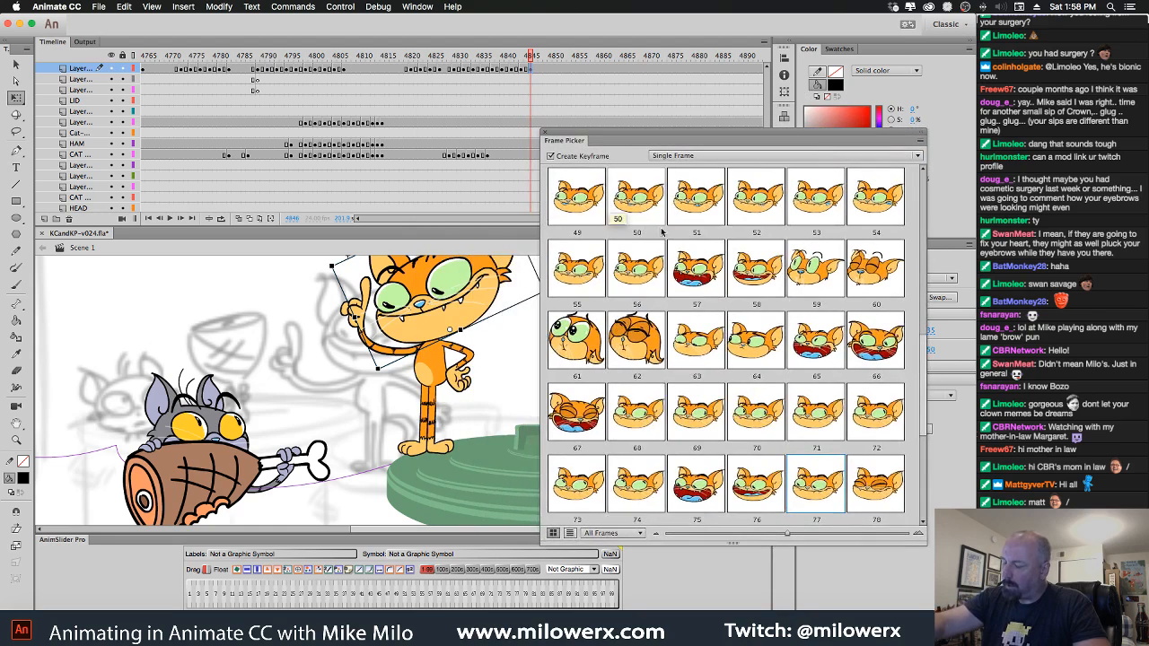
pyautogui.click(522, 72)
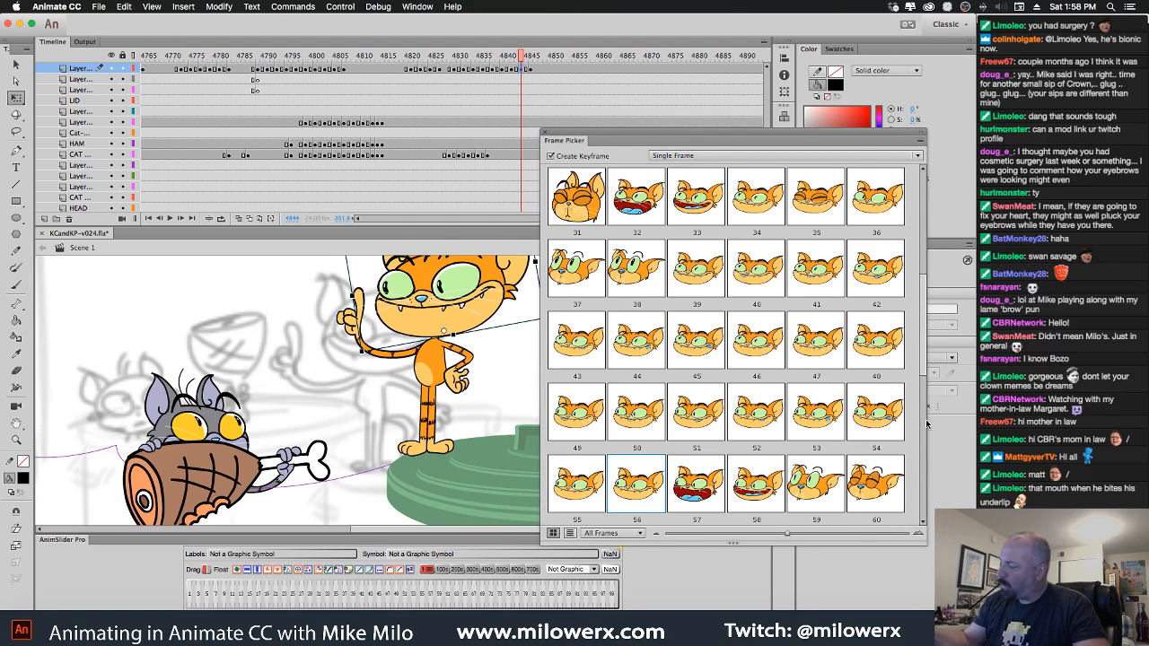
pyautogui.scroll(-5, 924, 413)
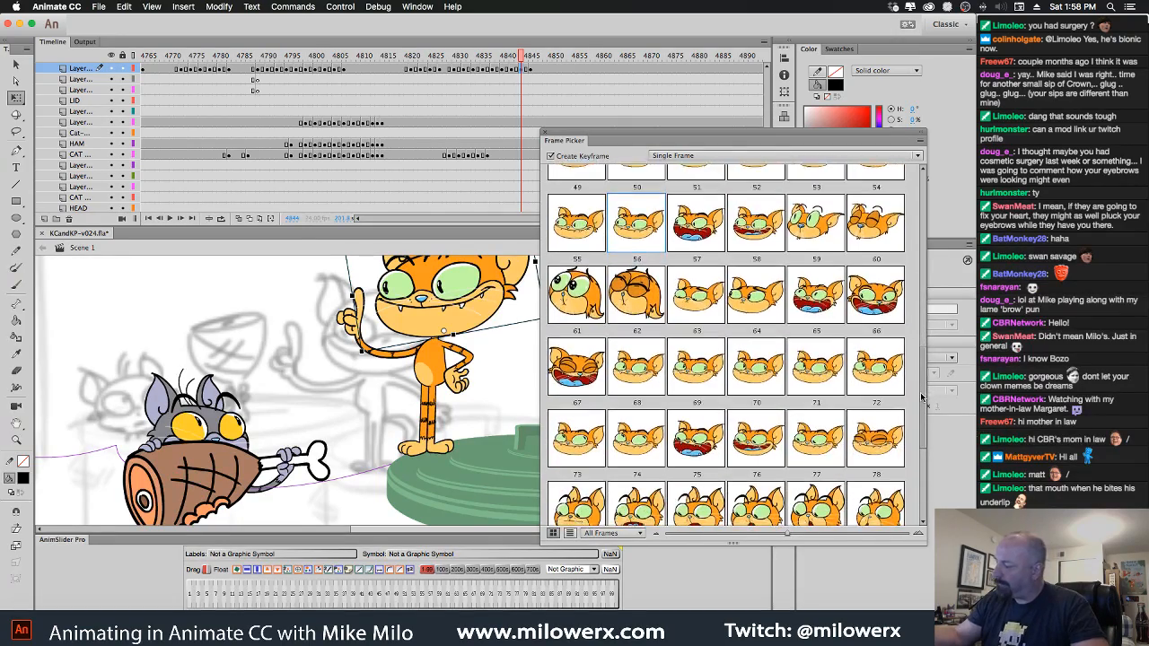
pyautogui.scroll(-3, 922, 398)
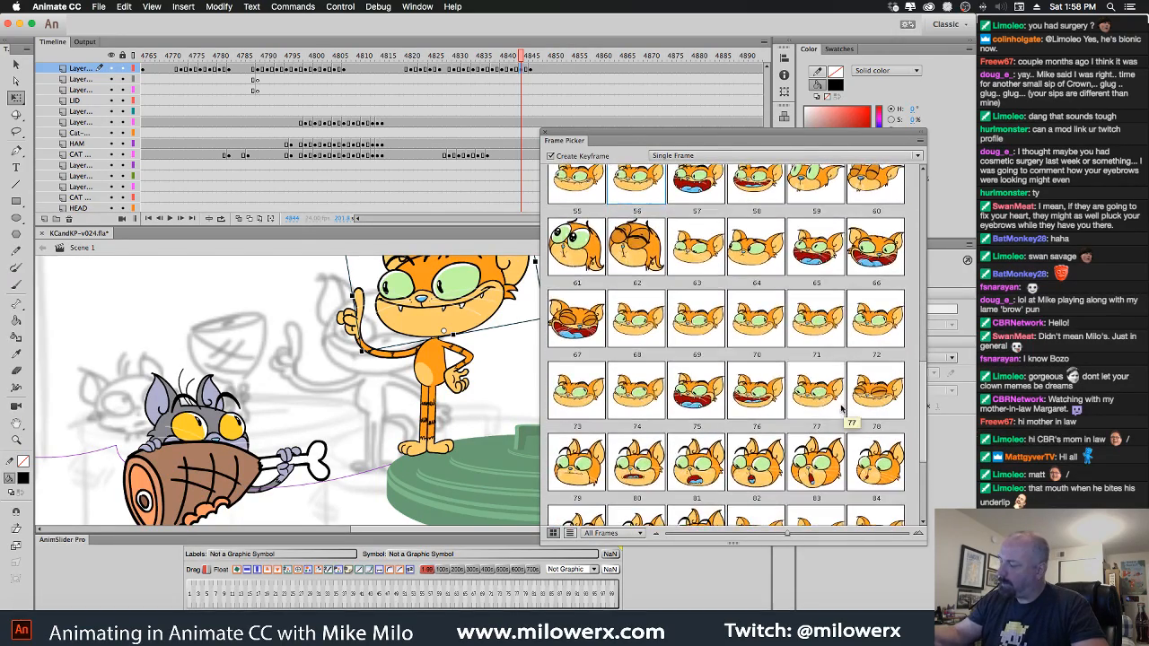
pyautogui.click(518, 82)
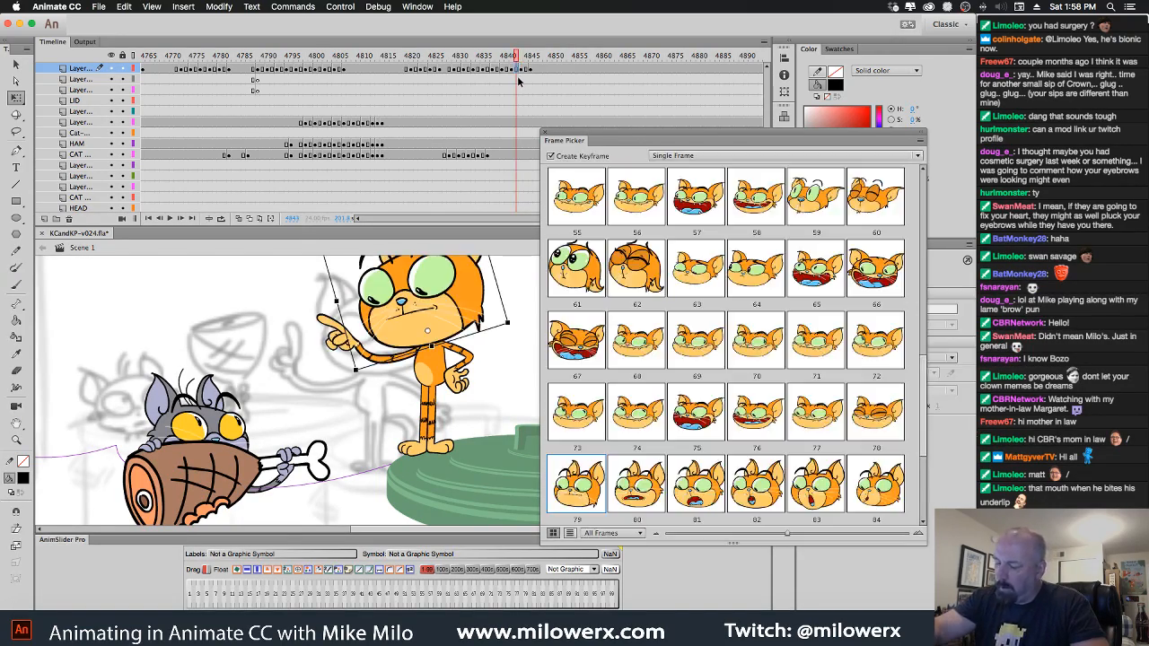
# Insert blank keyframes at frame 4863 on the orange cat's head and body layers to remove them from view.
pyautogui.moveTo(443, 60); pyautogui.dragTo(611, 108)
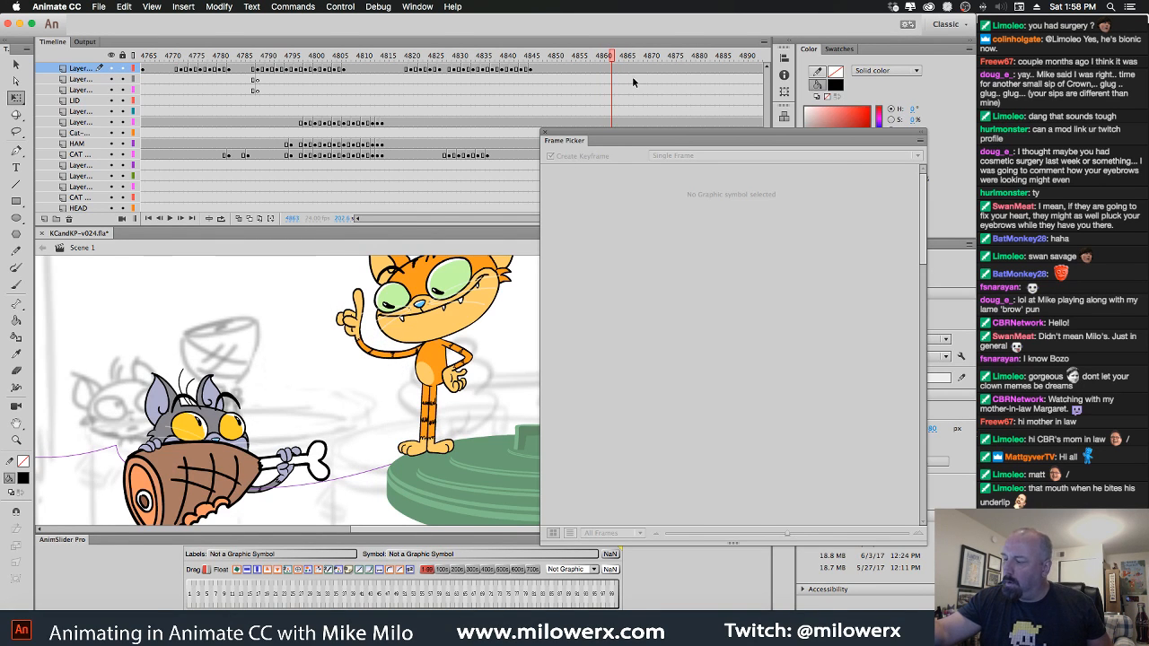
pyautogui.click(616, 74)
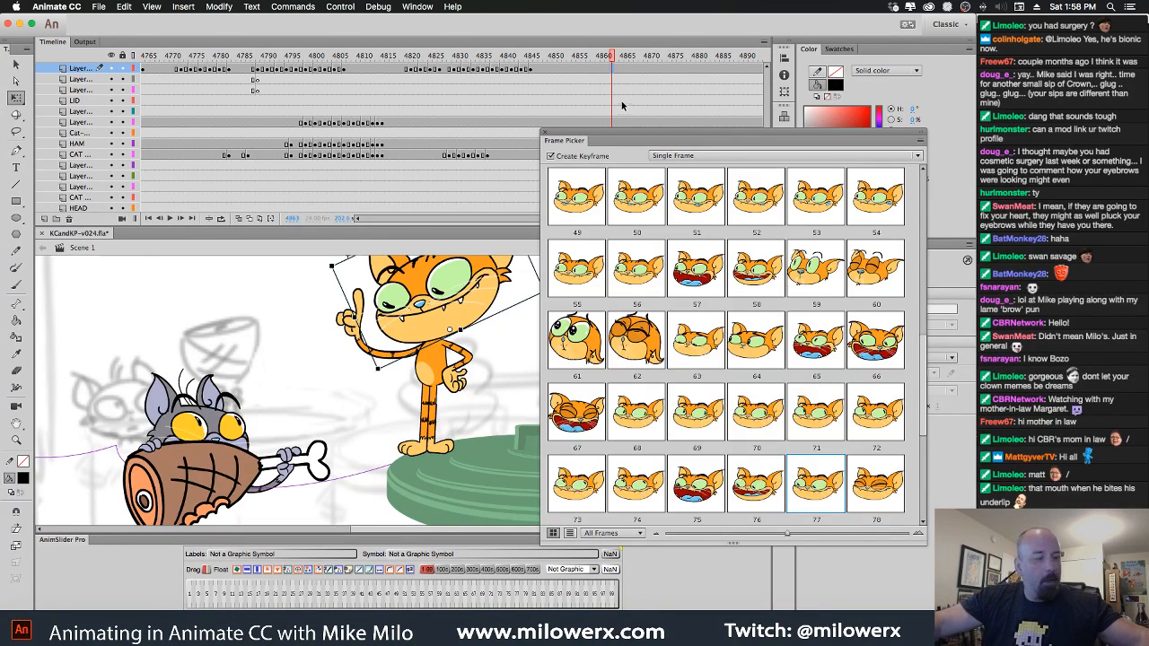
pyautogui.press('F7')
pyautogui.moveTo(577, 153); pyautogui.dragTo(607, 141)
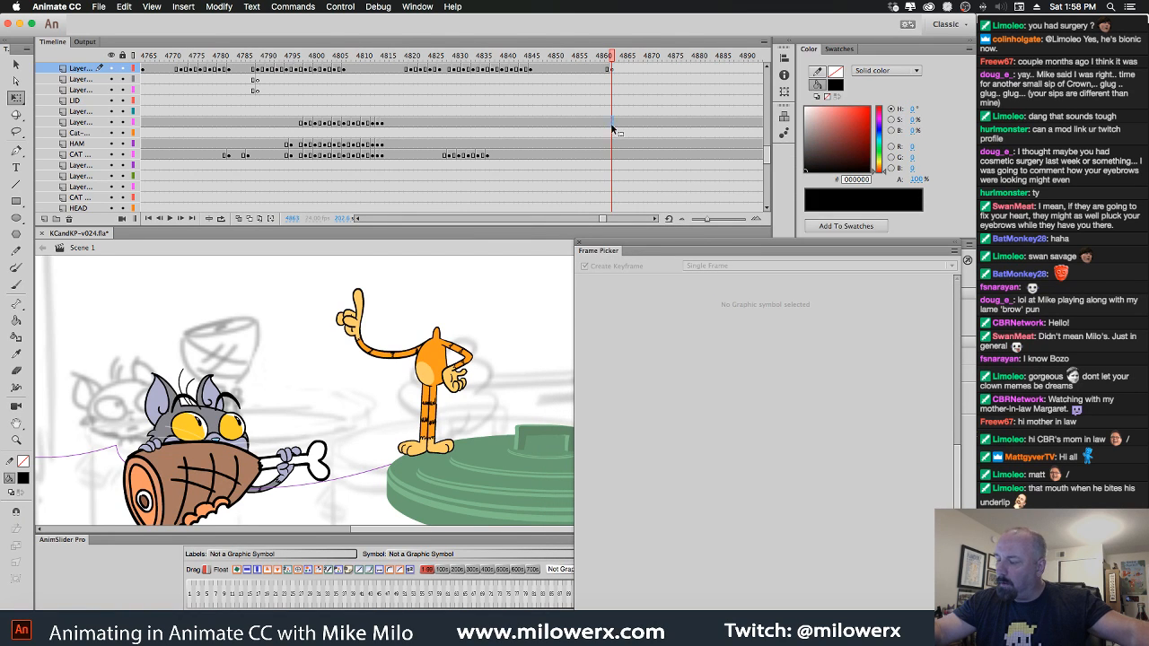
pyautogui.click(438, 364)
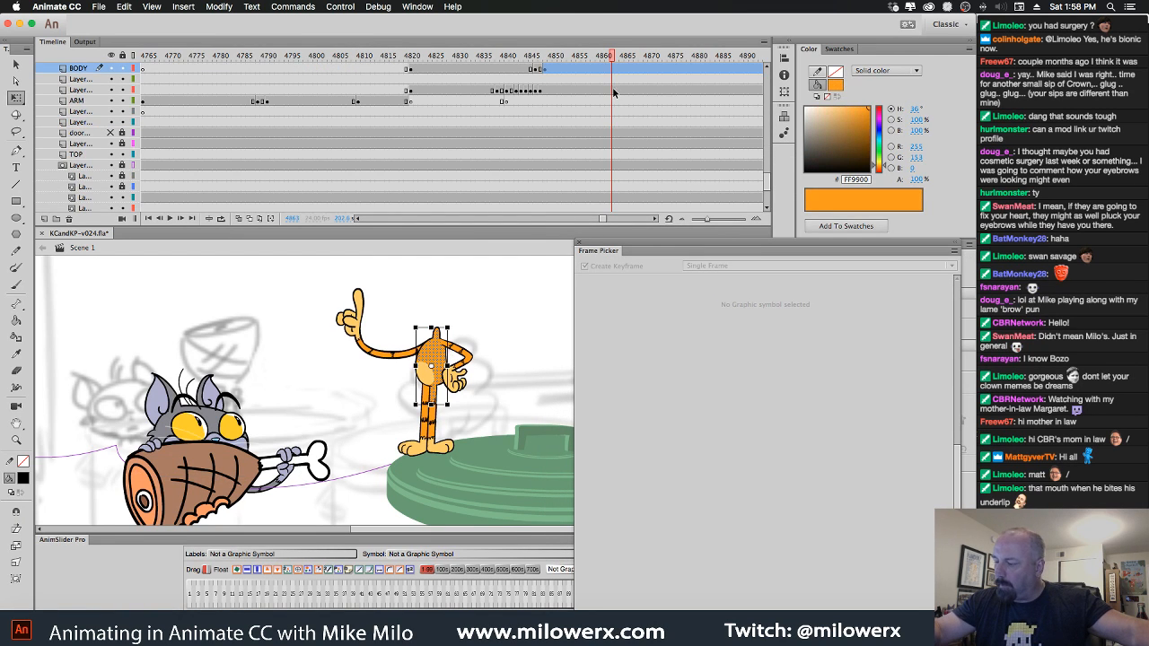
pyautogui.press('F7')
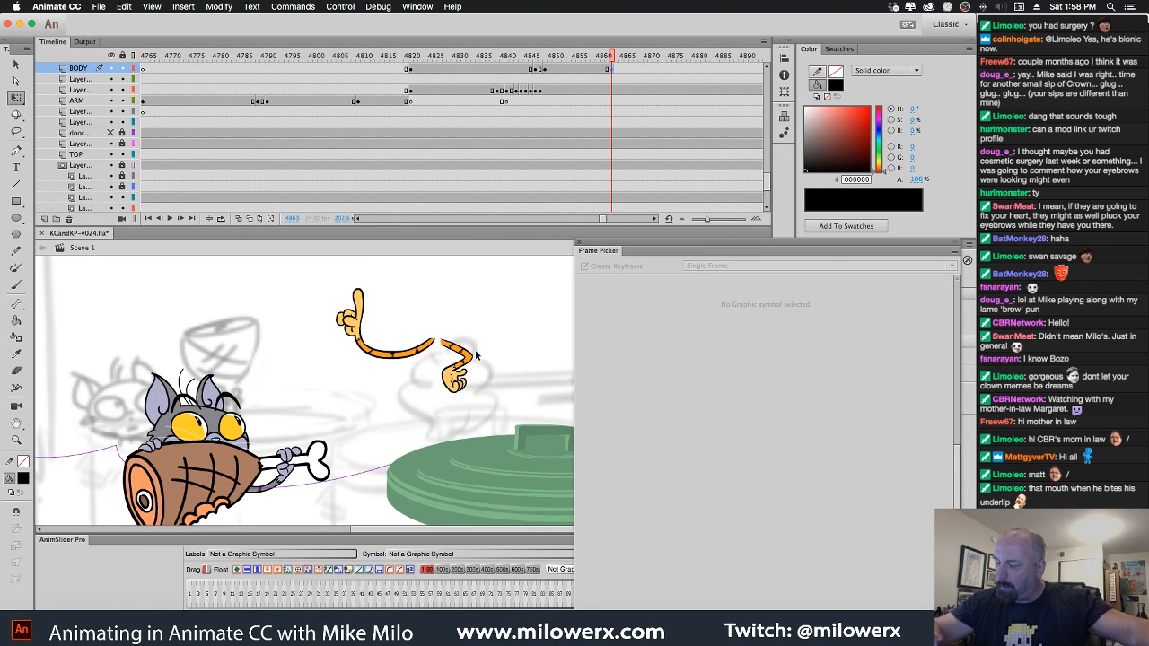
# Insert blank keyframes at frame 4863 on both of the orange cat's arm layers.
pyautogui.click(474, 358)
pyautogui.click(615, 70)
pyautogui.press('F7')
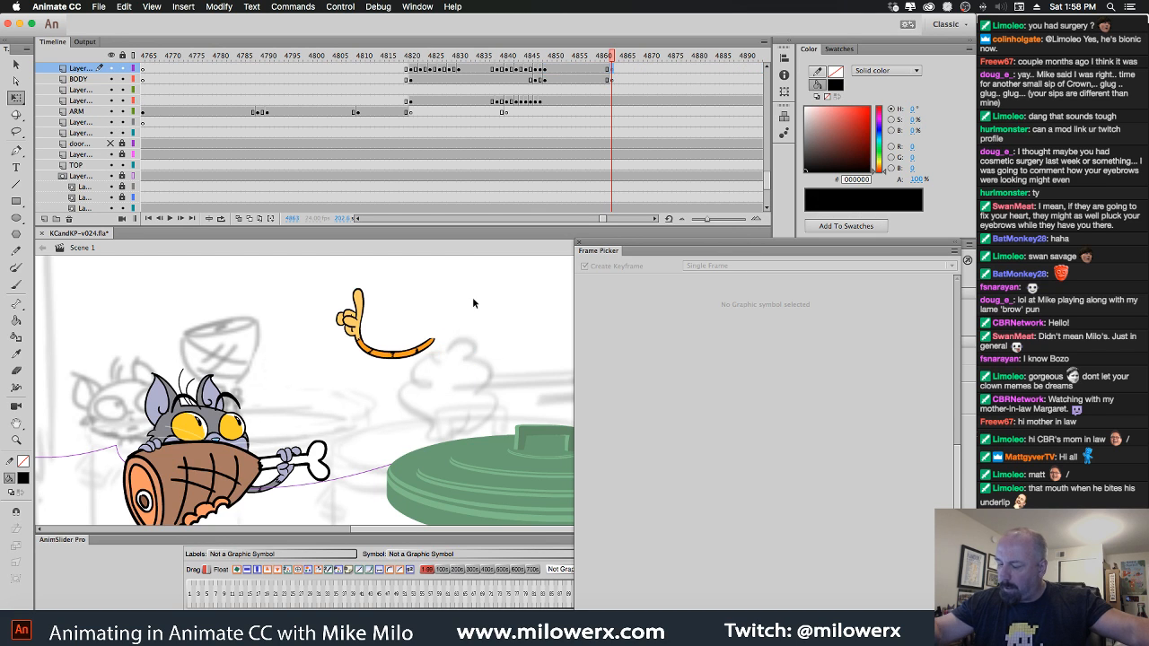
pyautogui.click(433, 344)
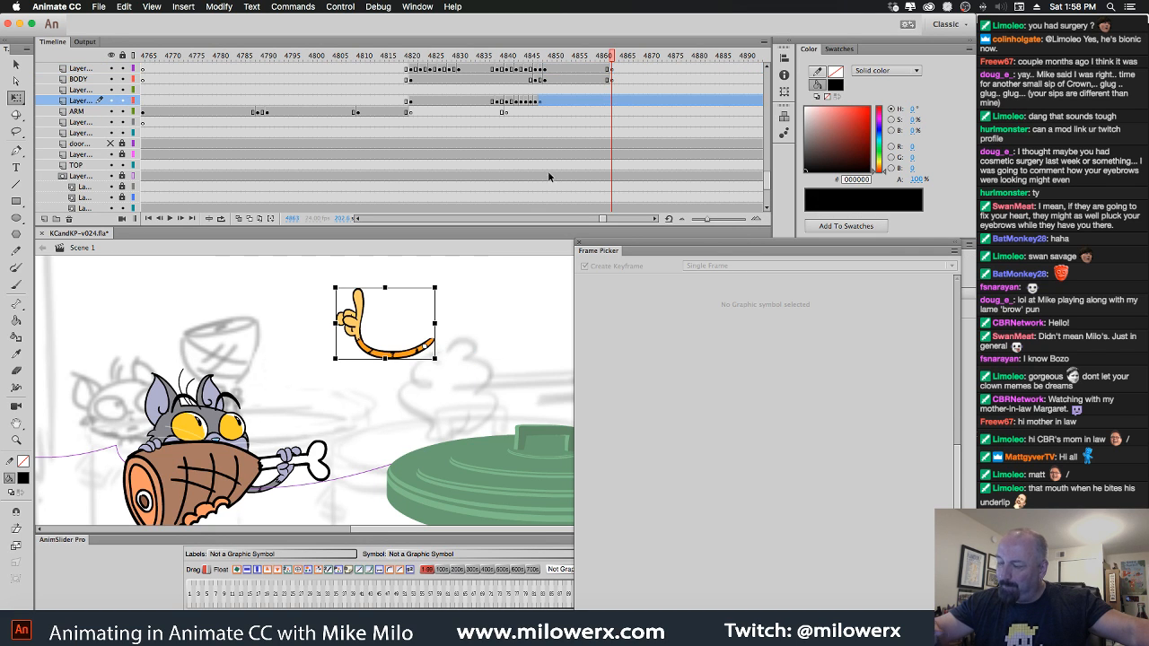
pyautogui.click(620, 100)
pyautogui.press('F7')
# Go back to the orange cat's zip-in at frame 4628 and copy the stretched smear drawing from the BLUR layer.
pyautogui.moveTo(613, 59); pyautogui.dragTo(142, 74)
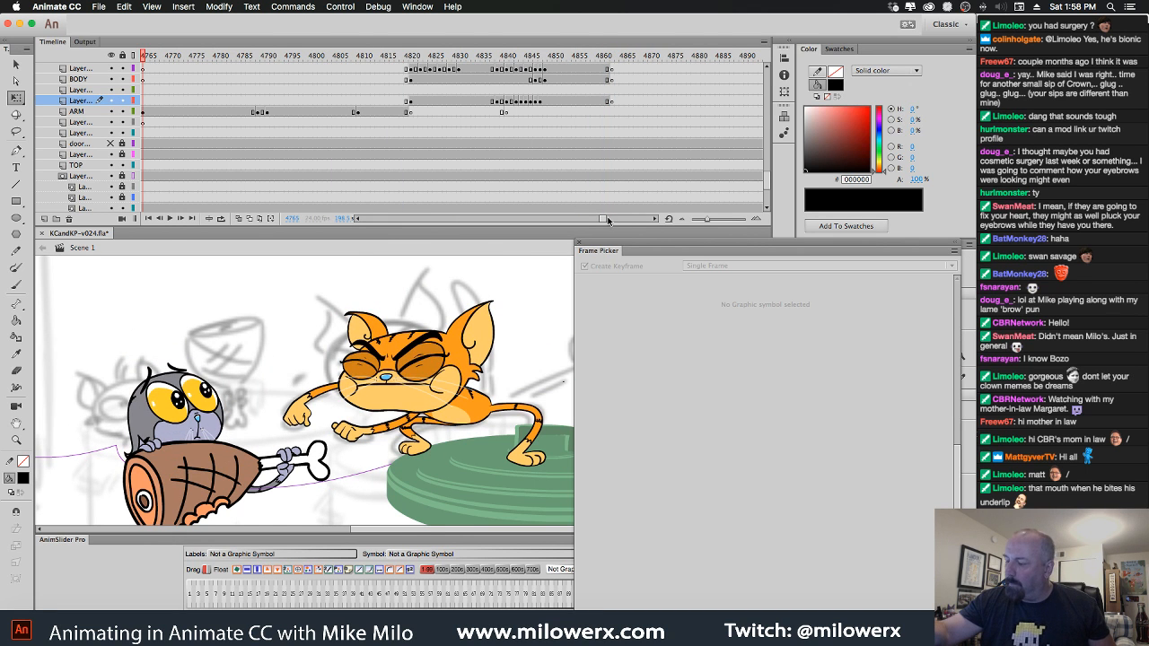
pyautogui.moveTo(608, 221); pyautogui.dragTo(594, 220)
pyautogui.moveTo(636, 57); pyautogui.dragTo(641, 87)
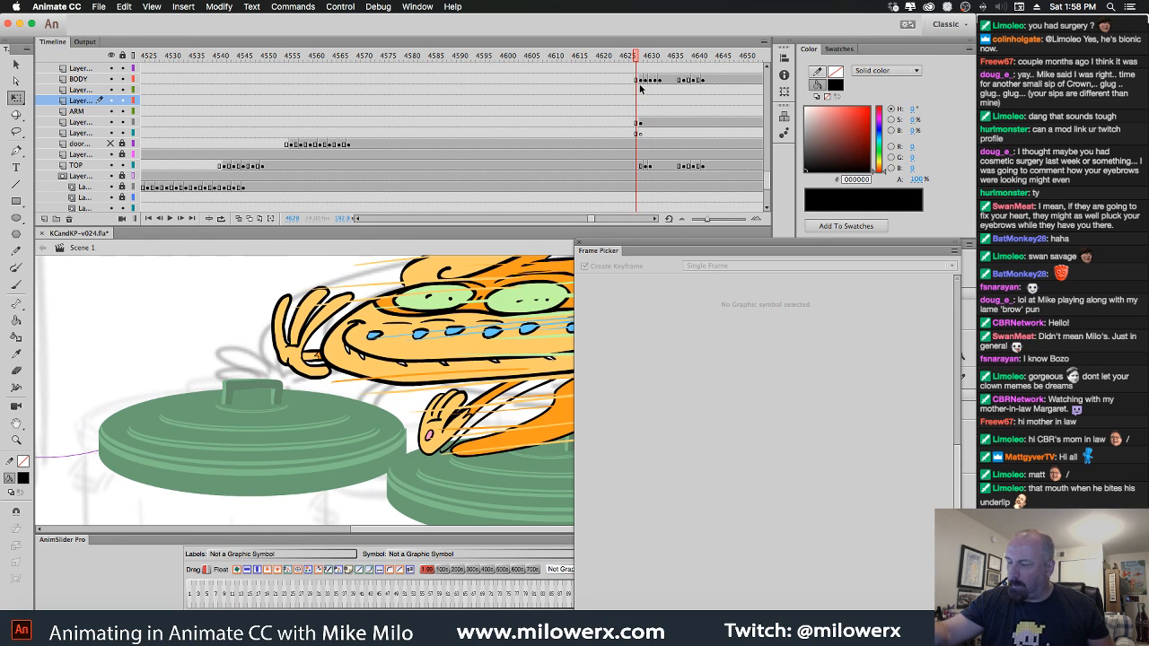
pyautogui.moveTo(546, 322); pyautogui.dragTo(357, 330)
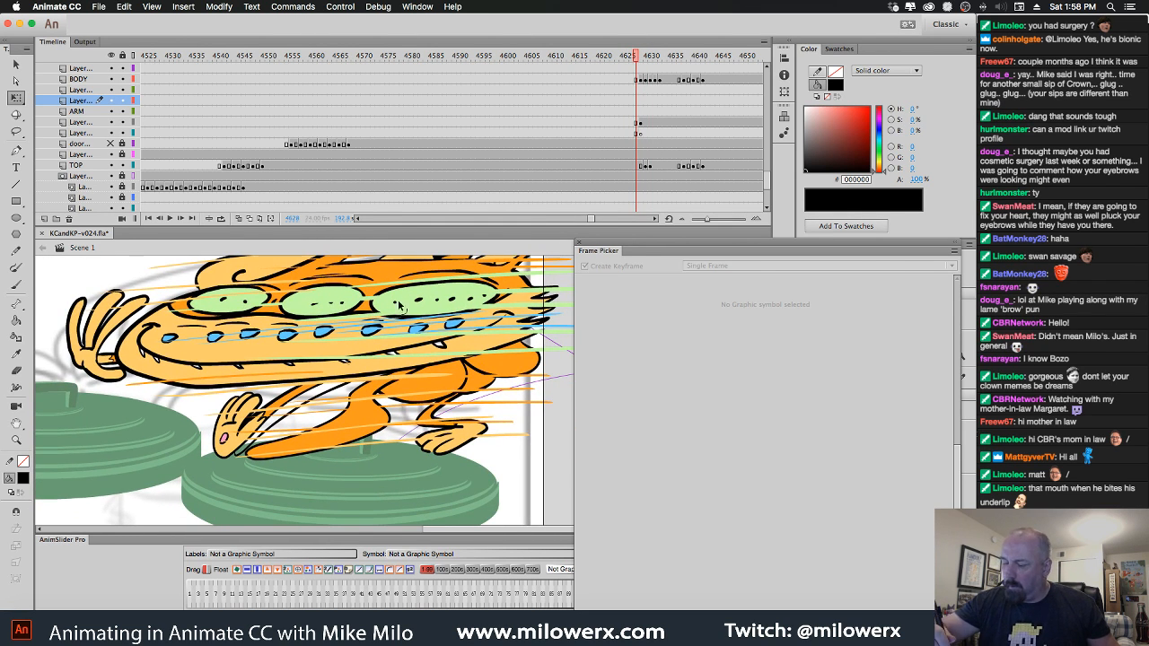
pyautogui.click(408, 305)
pyautogui.click(639, 72)
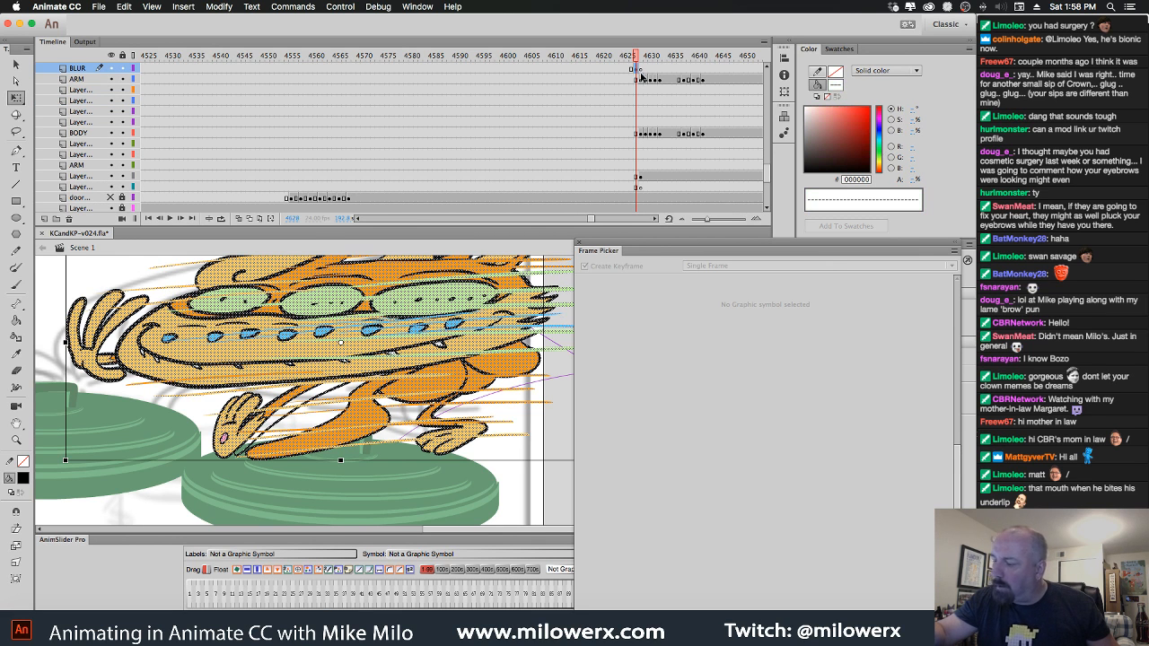
# Return to frame 4863 and paste the copied smear drawing into the emptied arm layer above BODY.
pyautogui.moveTo(591, 220); pyautogui.dragTo(598, 219)
pyautogui.moveTo(567, 58); pyautogui.dragTo(765, 58)
pyautogui.moveTo(601, 219); pyautogui.dragTo(605, 219)
pyautogui.moveTo(391, 55); pyautogui.dragTo(514, 120)
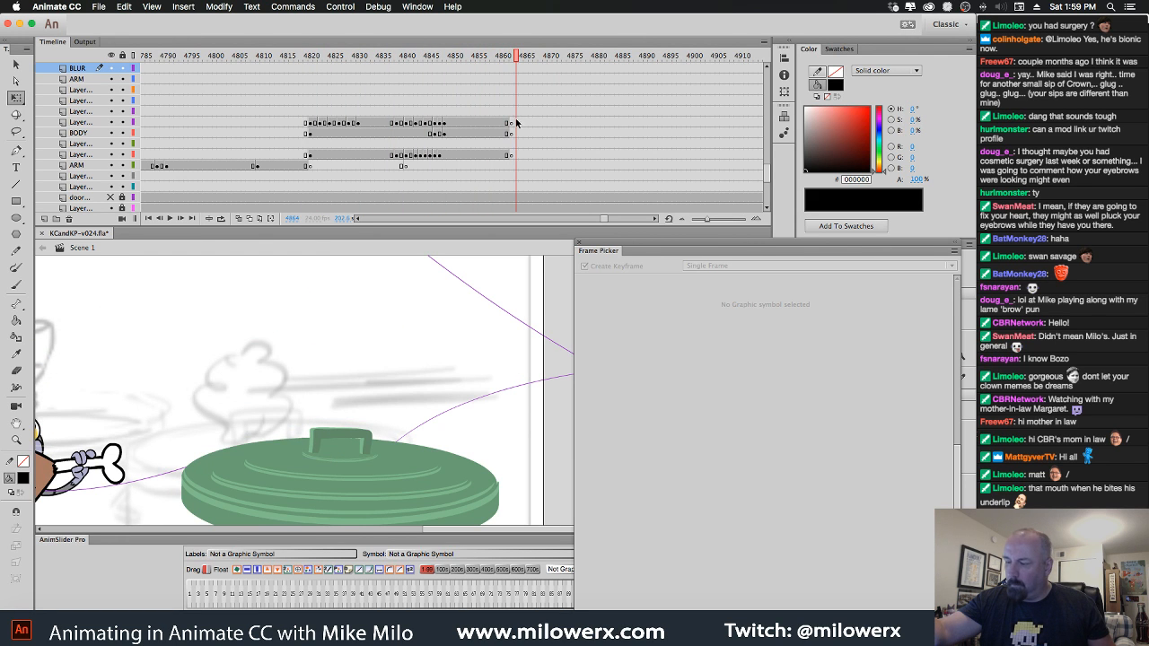
pyautogui.click(512, 123)
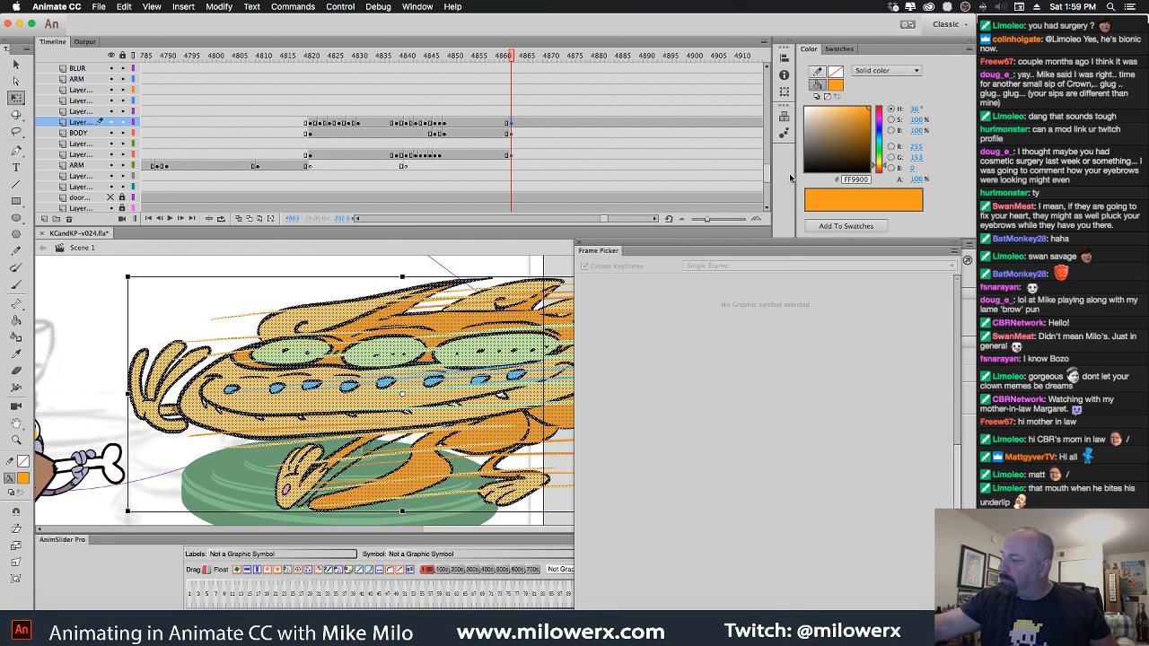
# Flip the pasted smear drawing horizontally and tilt it slightly counterclockwise above the green lid.
pyautogui.click(246, 571)
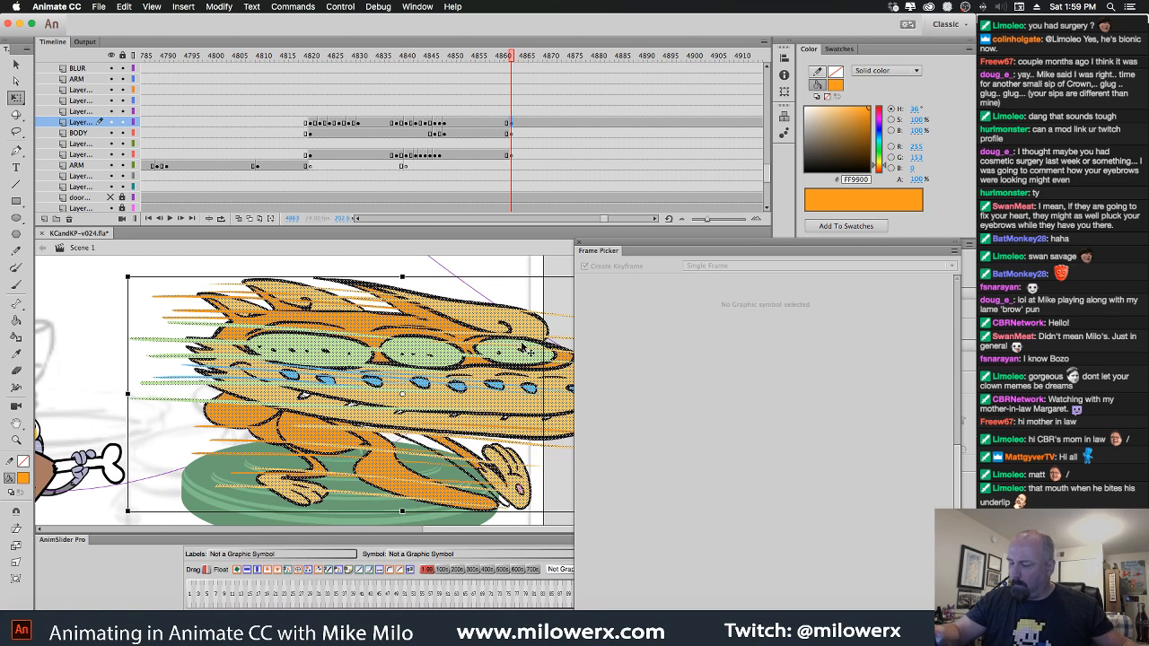
pyautogui.press('super+minus')
pyautogui.moveTo(524, 334)
pyautogui.mouseDown()
pyautogui.moveTo(488, 326)
pyautogui.moveTo(507, 326)
pyautogui.mouseUp()
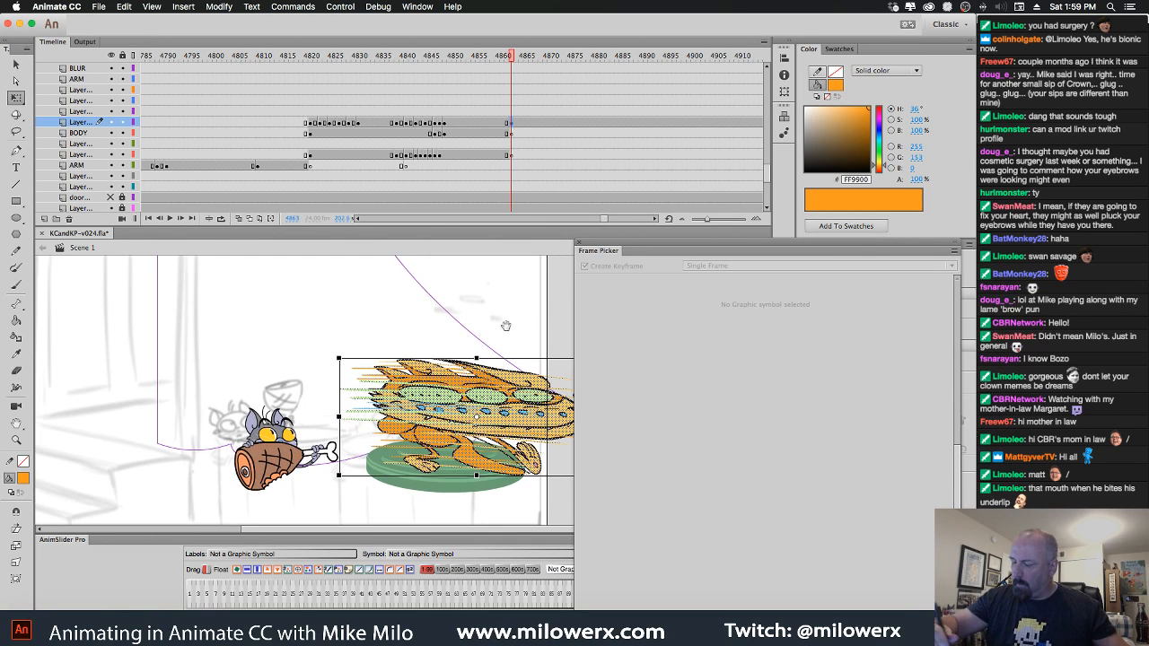
pyautogui.moveTo(599, 261); pyautogui.dragTo(733, 298)
pyautogui.moveTo(627, 369); pyautogui.dragTo(618, 350)
pyautogui.moveTo(505, 420); pyautogui.dragTo(508, 412)
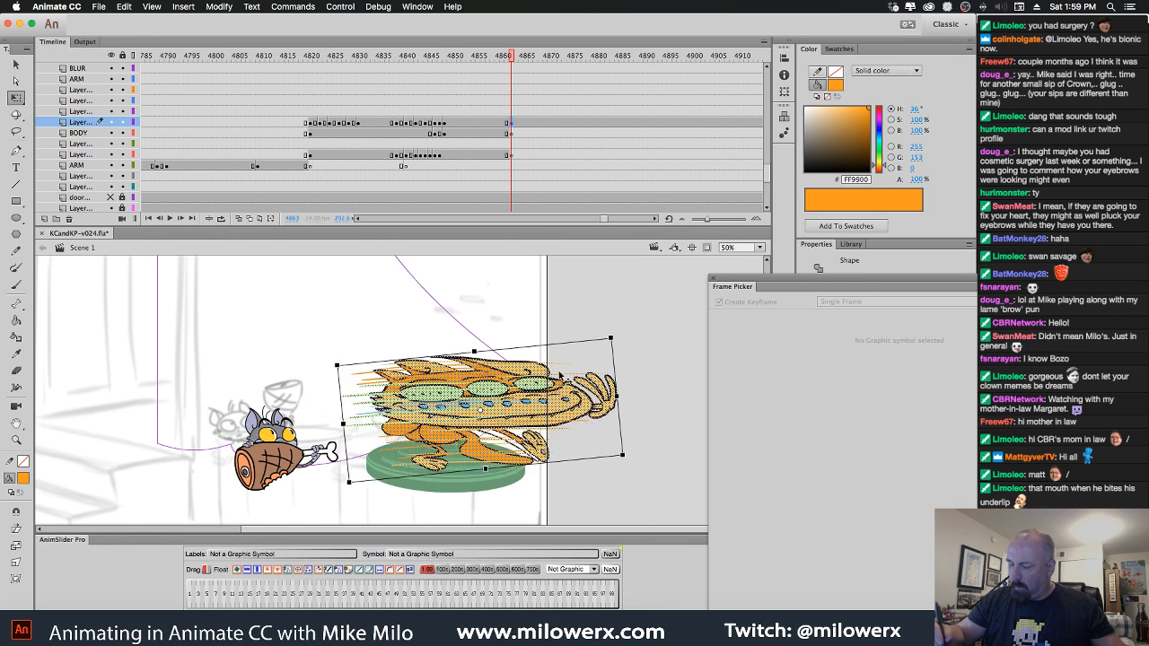
# Add a keyframe at frame 4864, clear the smear drawing from it, and play back the orange cat's exit.
pyautogui.click(646, 303)
pyautogui.click(516, 123)
pyautogui.press('F6')
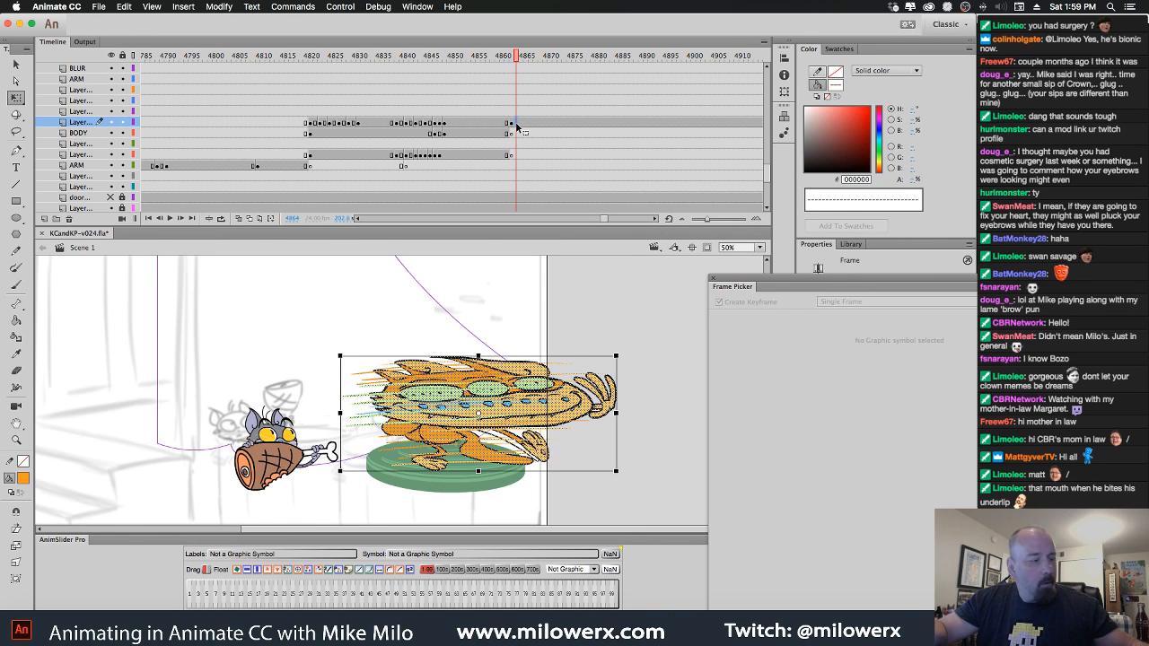
pyautogui.press('Delete')
pyautogui.moveTo(515, 62); pyautogui.dragTo(473, 66)
pyautogui.press('Return')
pyautogui.press('Return')
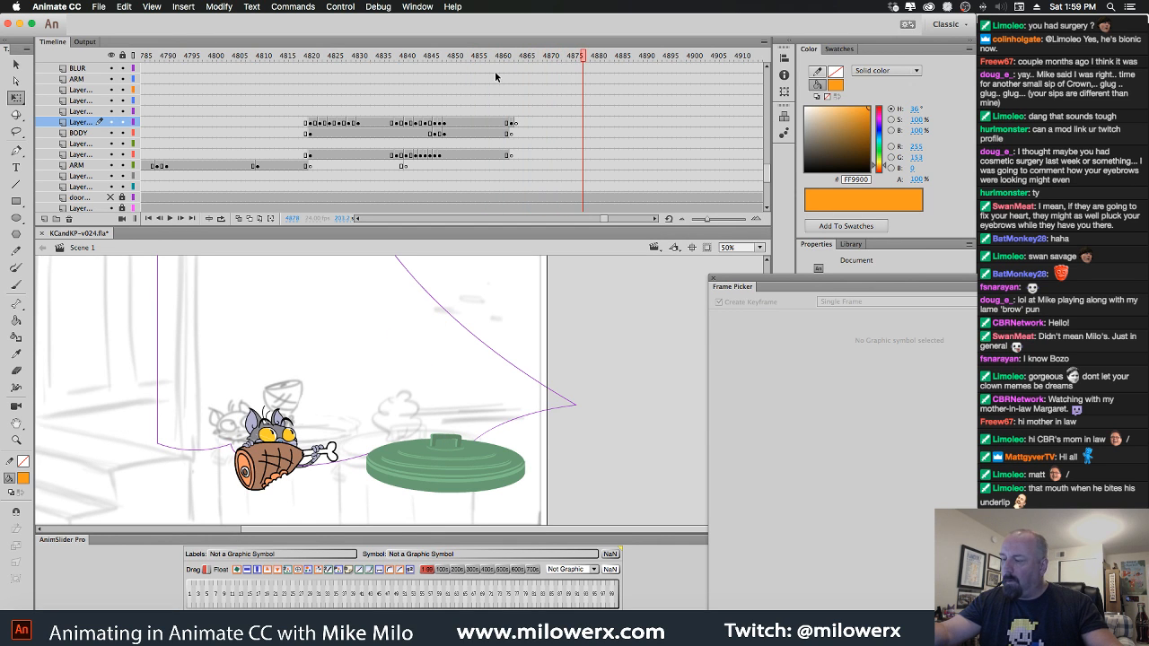
# Extend the smear through frame 4864, leaving the layer blank from frame 4865, and review the exit by playing and stepping through it.
pyautogui.moveTo(581, 60); pyautogui.dragTo(487, 71)
pyautogui.click(516, 123)
pyautogui.click(522, 122)
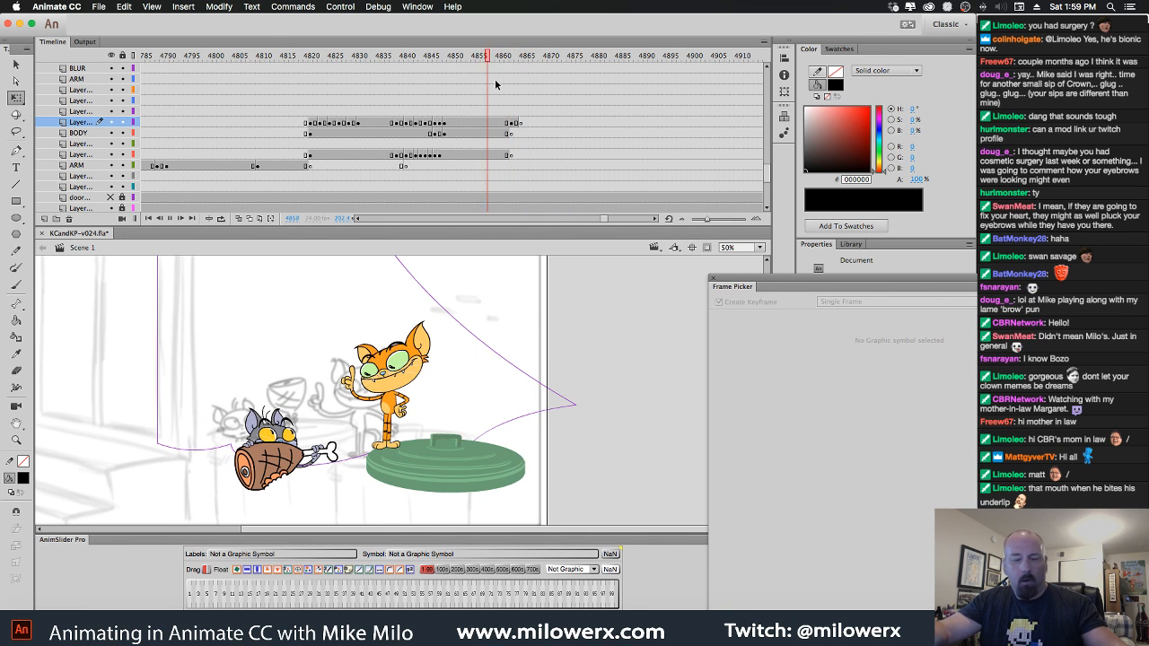
pyautogui.press('Return')
pyautogui.moveTo(582, 59); pyautogui.dragTo(523, 78)
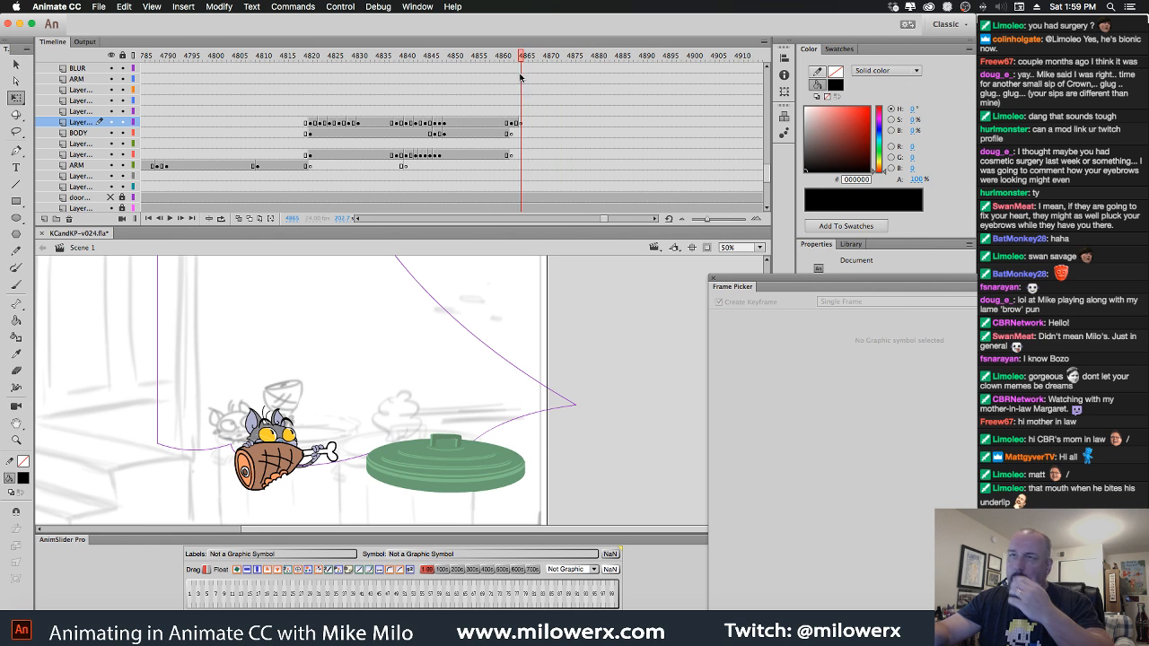
pyautogui.press(',')
pyautogui.press(',')
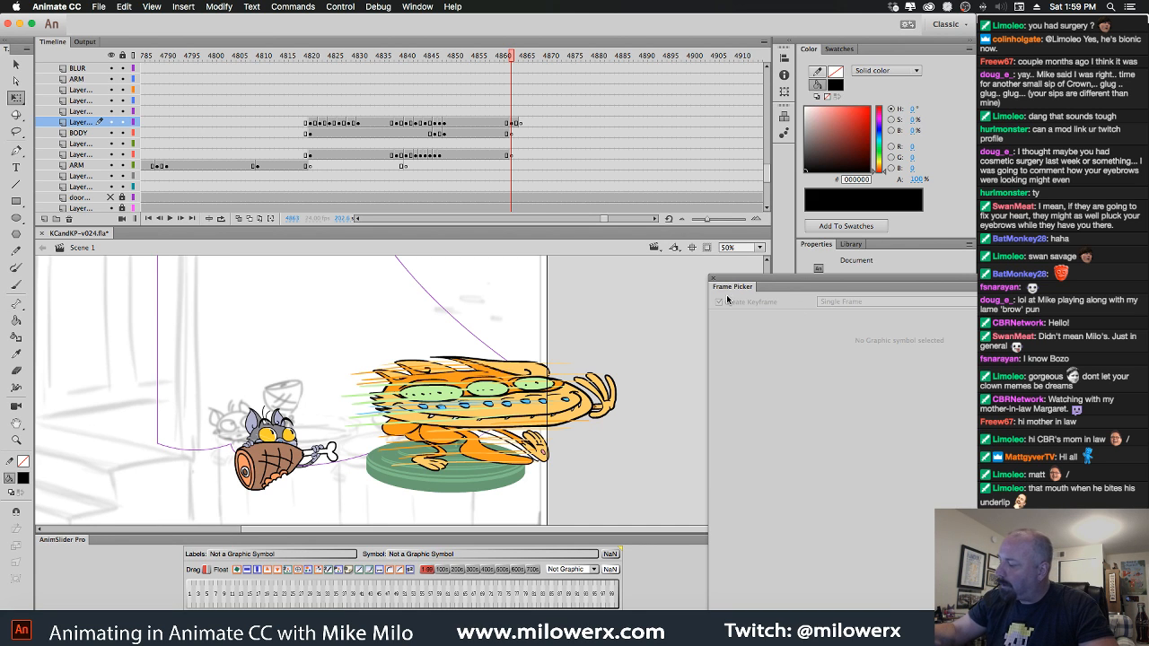
# Find the zip os dust cloud graphic by searching the library for "zip", and close the Frame Picker.
pyautogui.moveTo(728, 297); pyautogui.dragTo(415, 133)
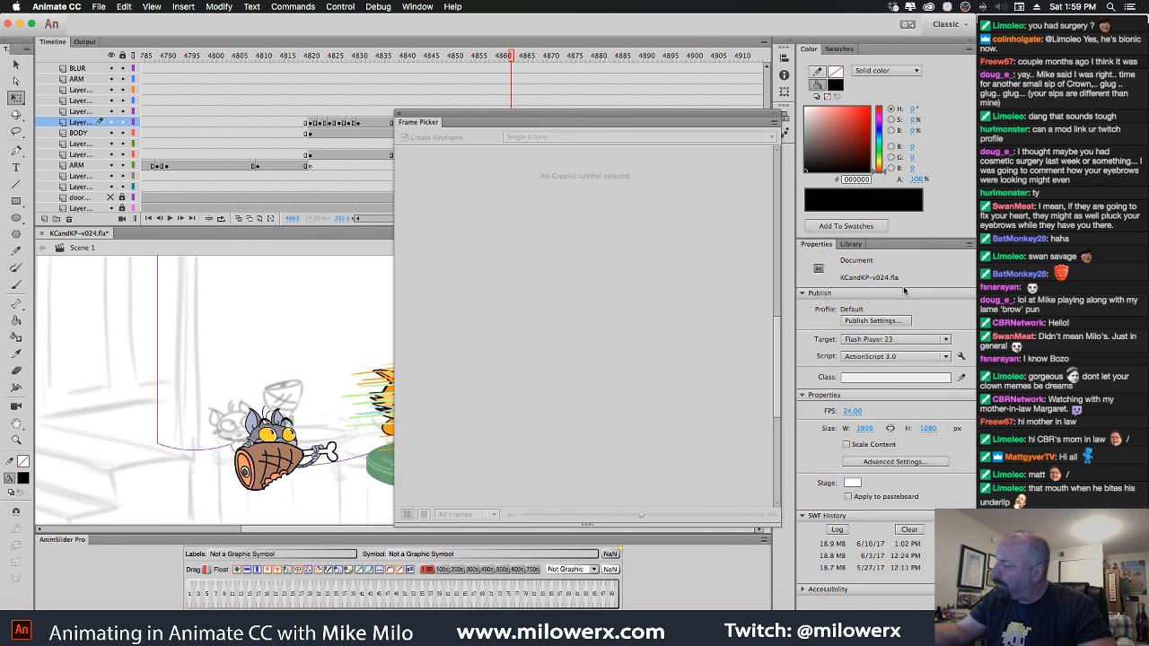
pyautogui.click(853, 244)
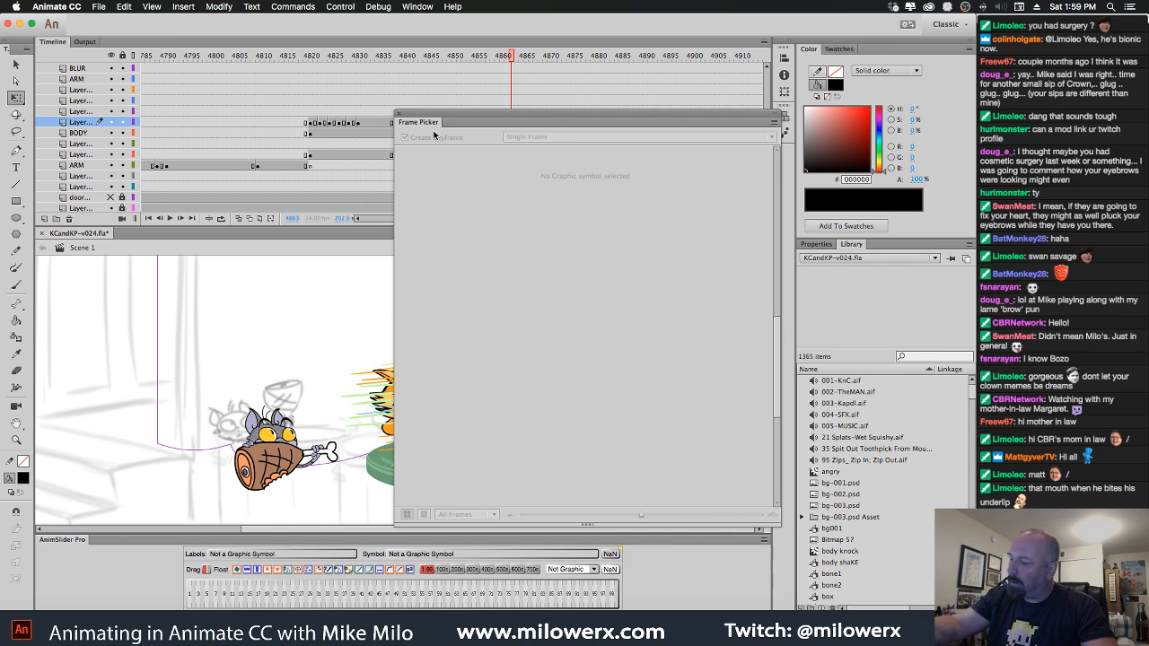
pyautogui.moveTo(434, 135); pyautogui.dragTo(426, 254)
pyautogui.press(',')
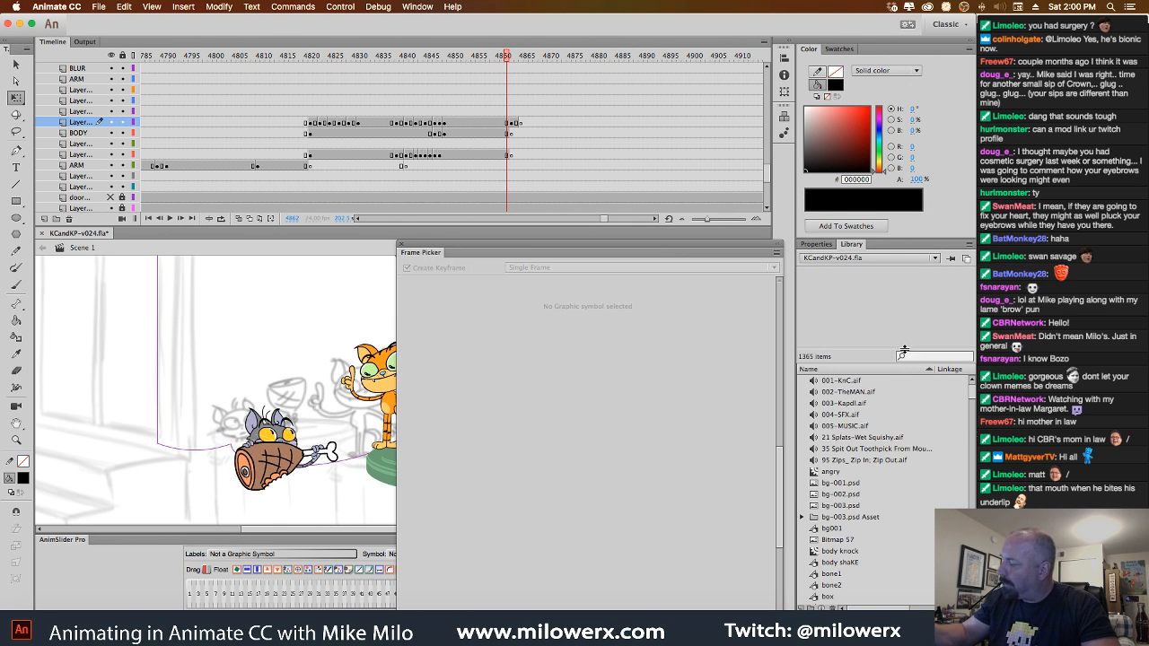
pyautogui.write('zip')
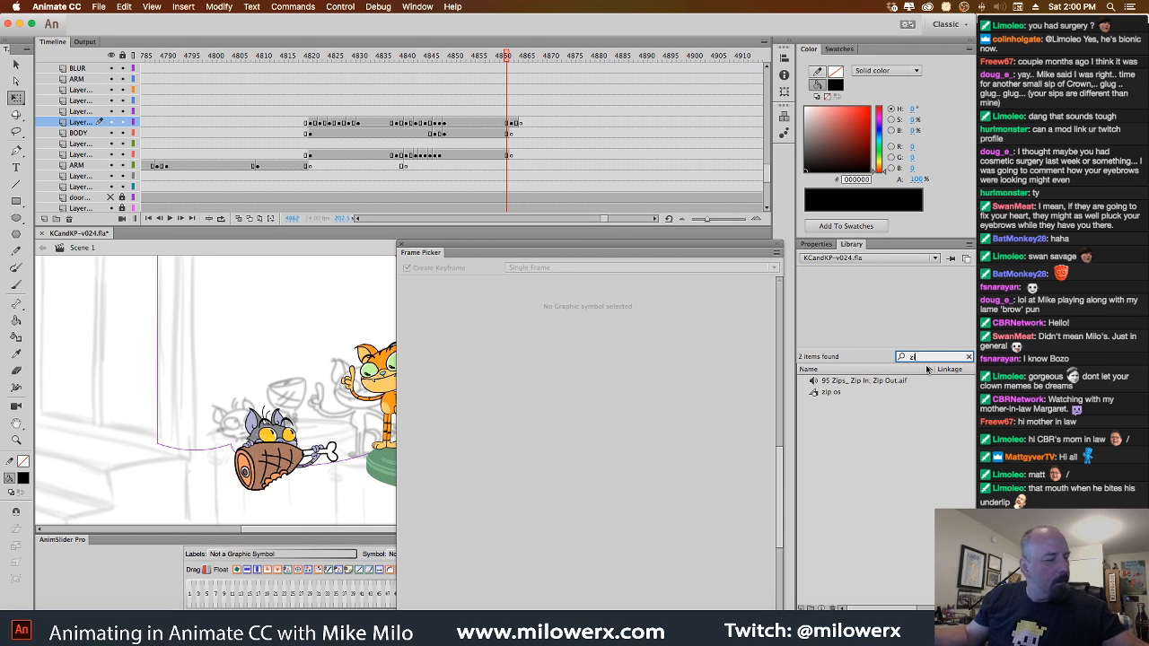
pyautogui.click(841, 395)
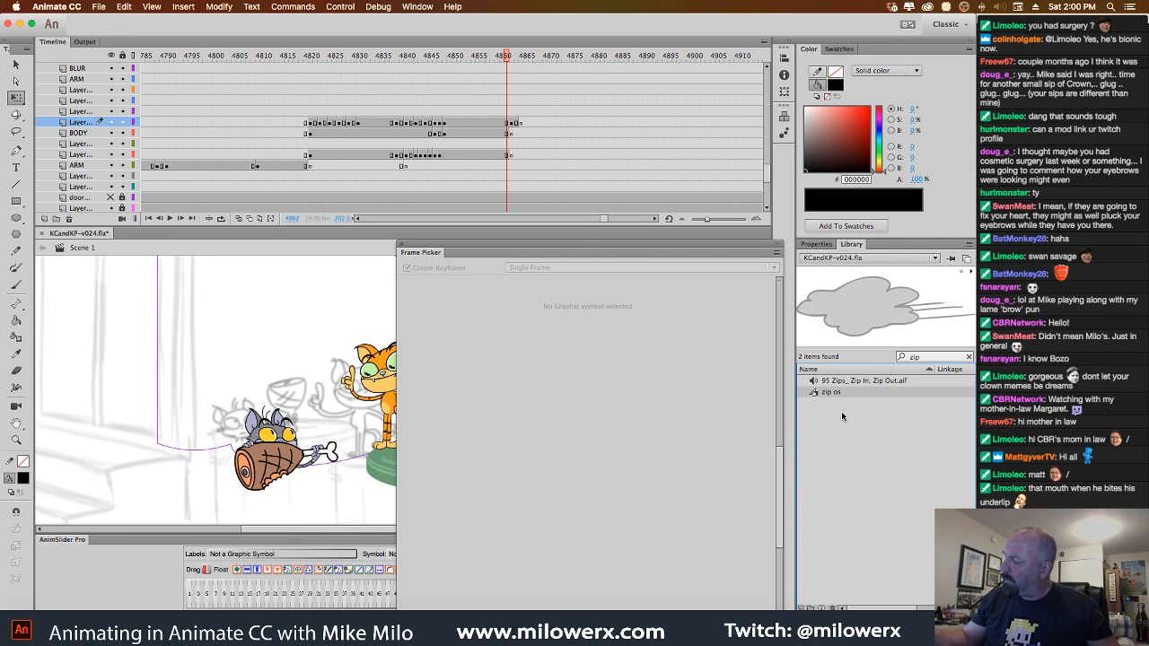
pyautogui.click(882, 384)
pyautogui.click(835, 395)
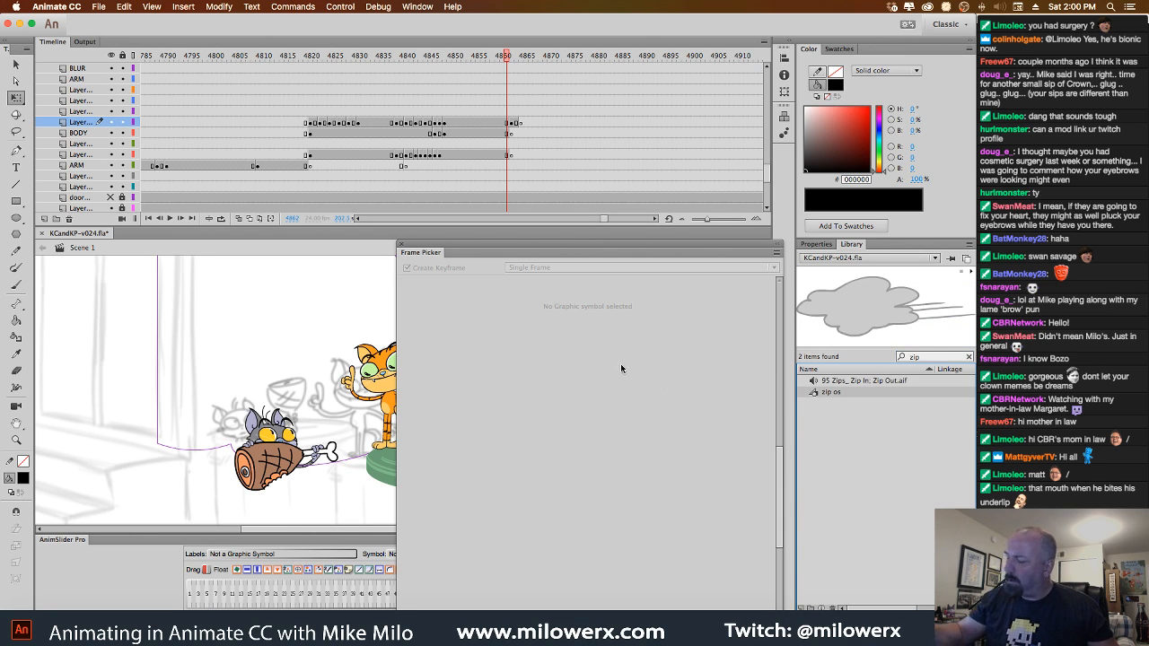
pyautogui.click(401, 246)
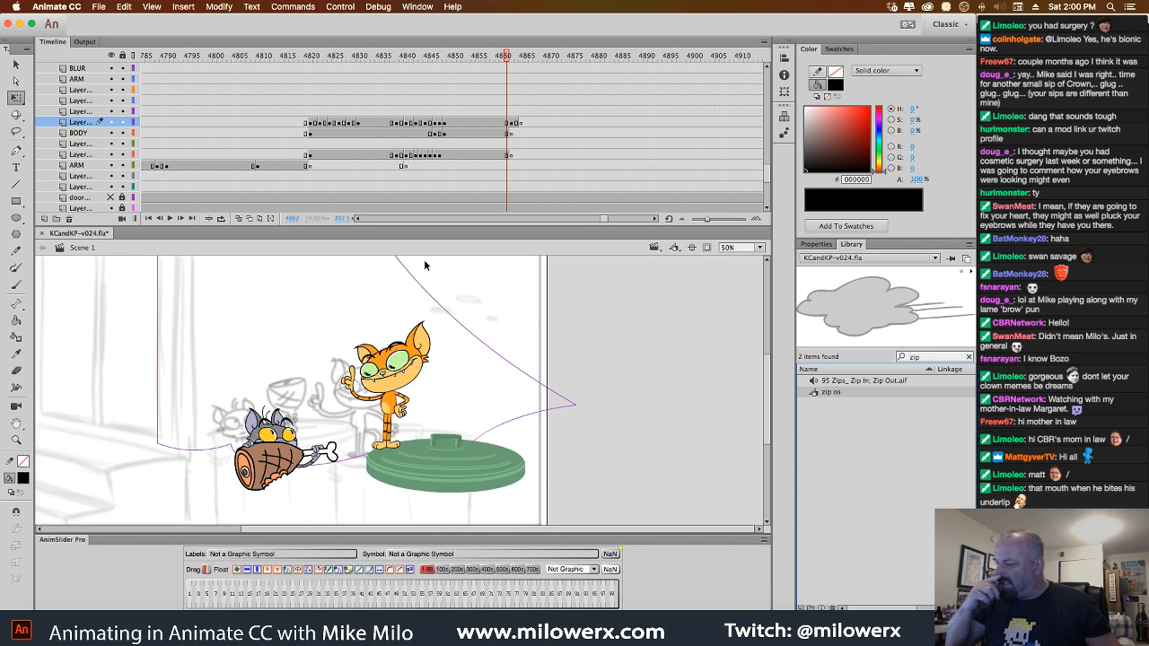
# Place the zip os graphic above the green lid at frame 4865 on the layer above BODY, ending it with a blank keyframe at 4879.
pyautogui.click(524, 126)
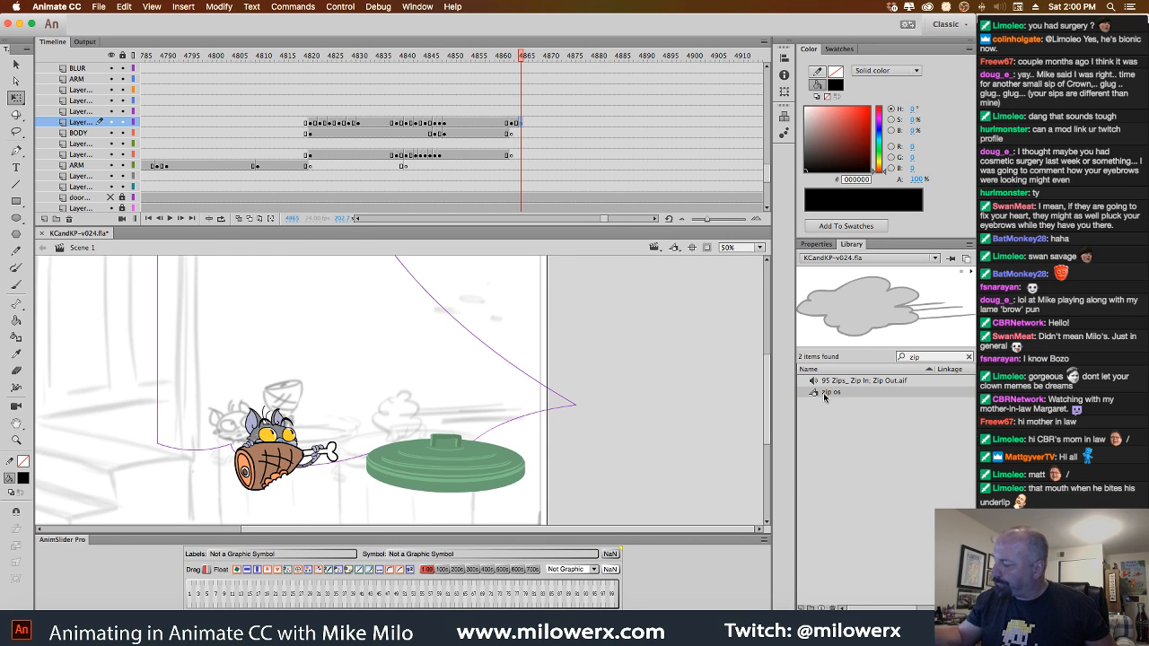
pyautogui.moveTo(824, 397); pyautogui.dragTo(496, 400)
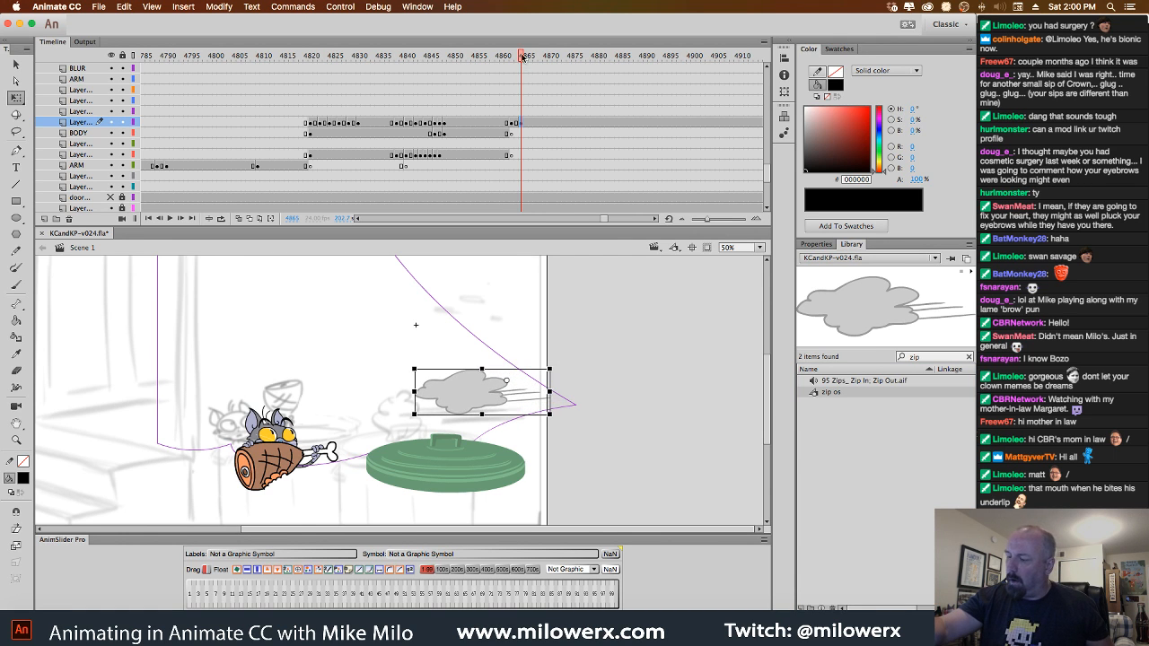
pyautogui.moveTo(522, 56); pyautogui.dragTo(590, 111)
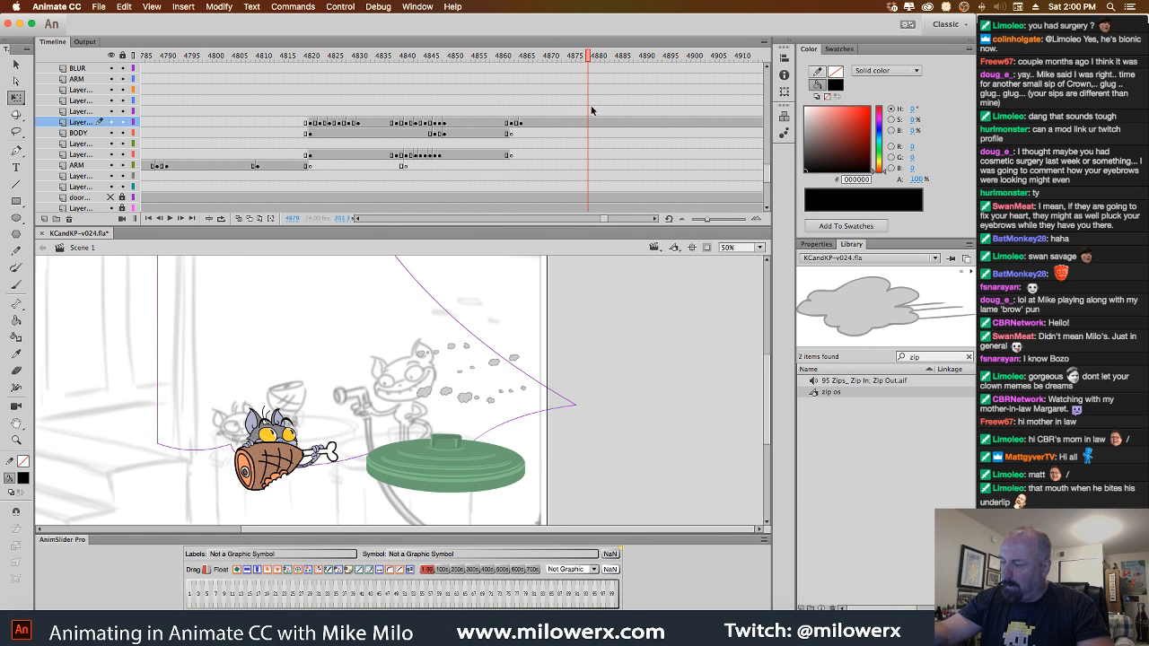
pyautogui.click(589, 123)
pyautogui.press('F7')
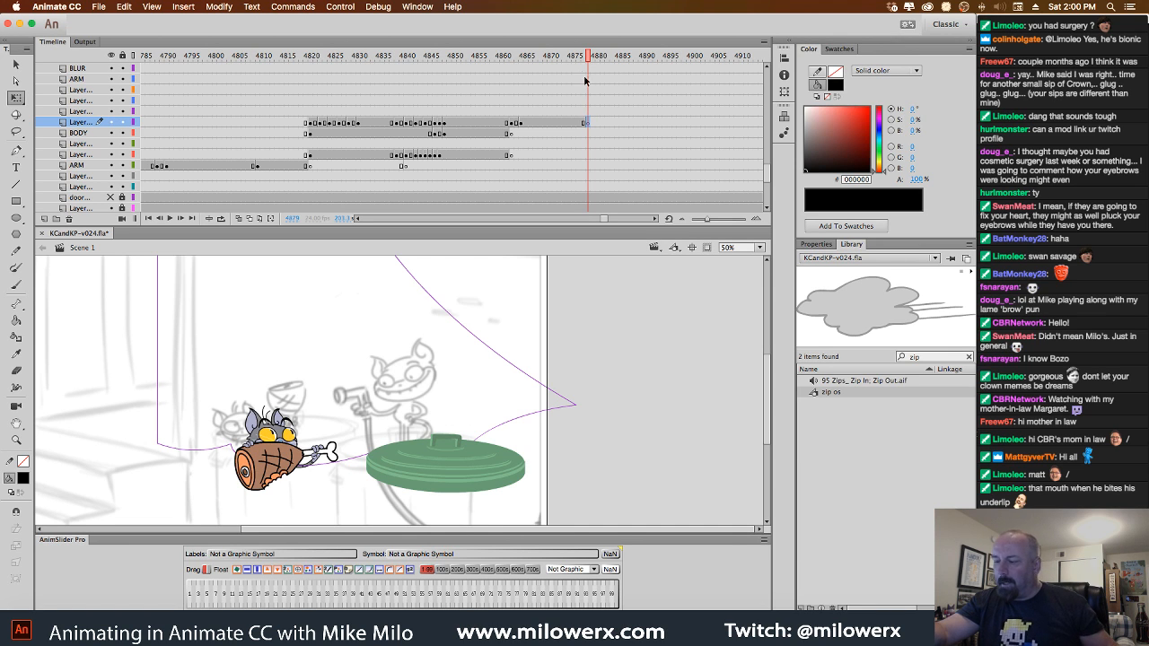
# Select the orange cat's body drawing at frame 4852, and go to frame 4882 on the layer above BODY.
pyautogui.moveTo(584, 81); pyautogui.dragTo(434, 87)
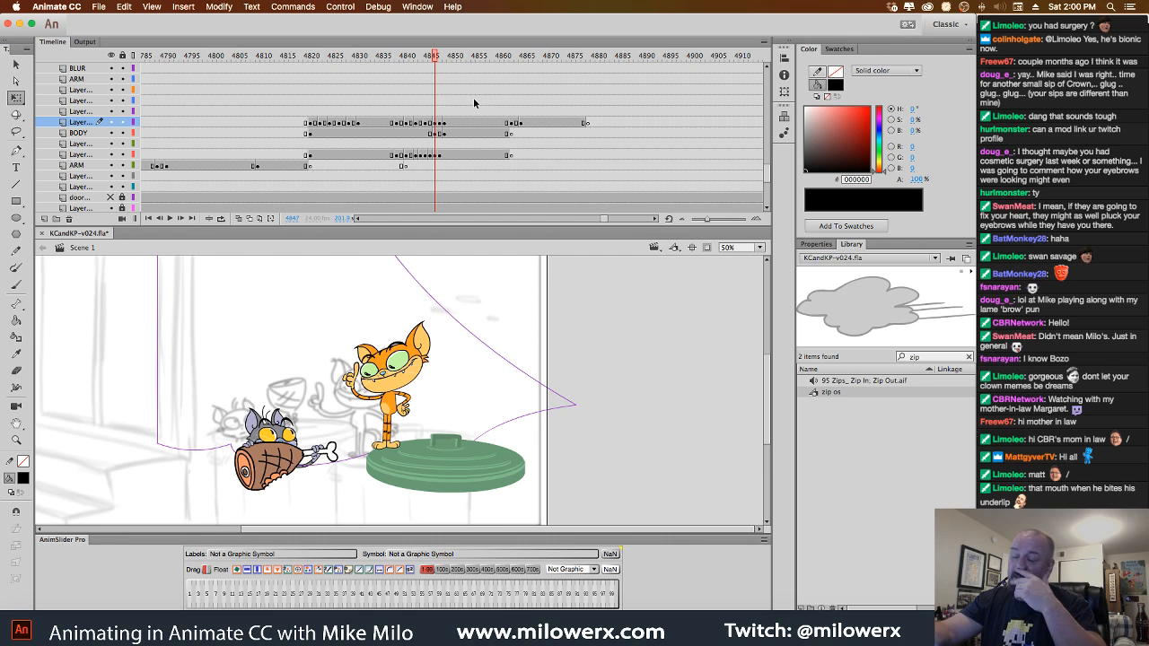
pyautogui.click(435, 156)
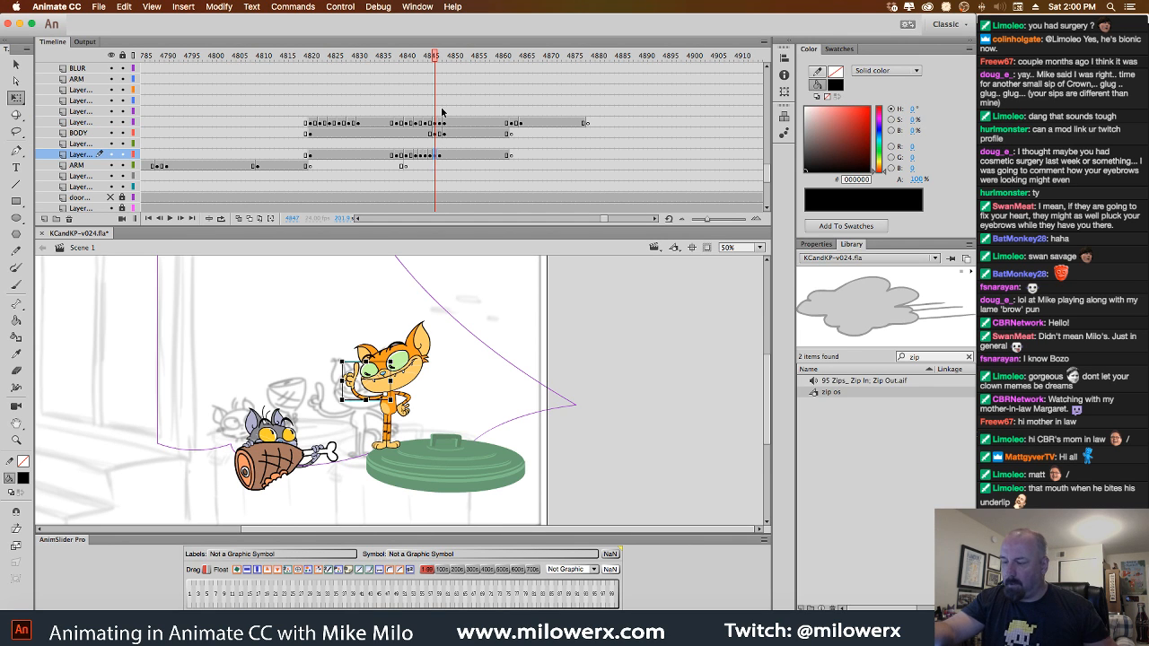
pyautogui.moveTo(442, 111)
pyautogui.mouseDown()
pyautogui.moveTo(594, 105)
pyautogui.moveTo(460, 100)
pyautogui.mouseUp()
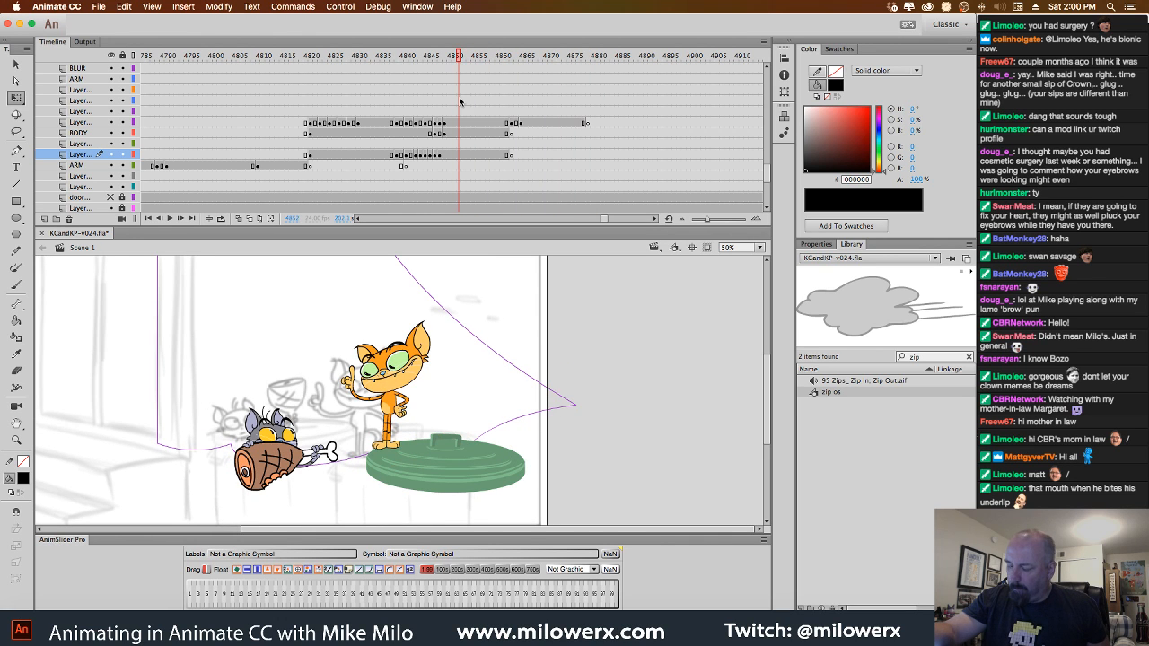
pyautogui.click(397, 411)
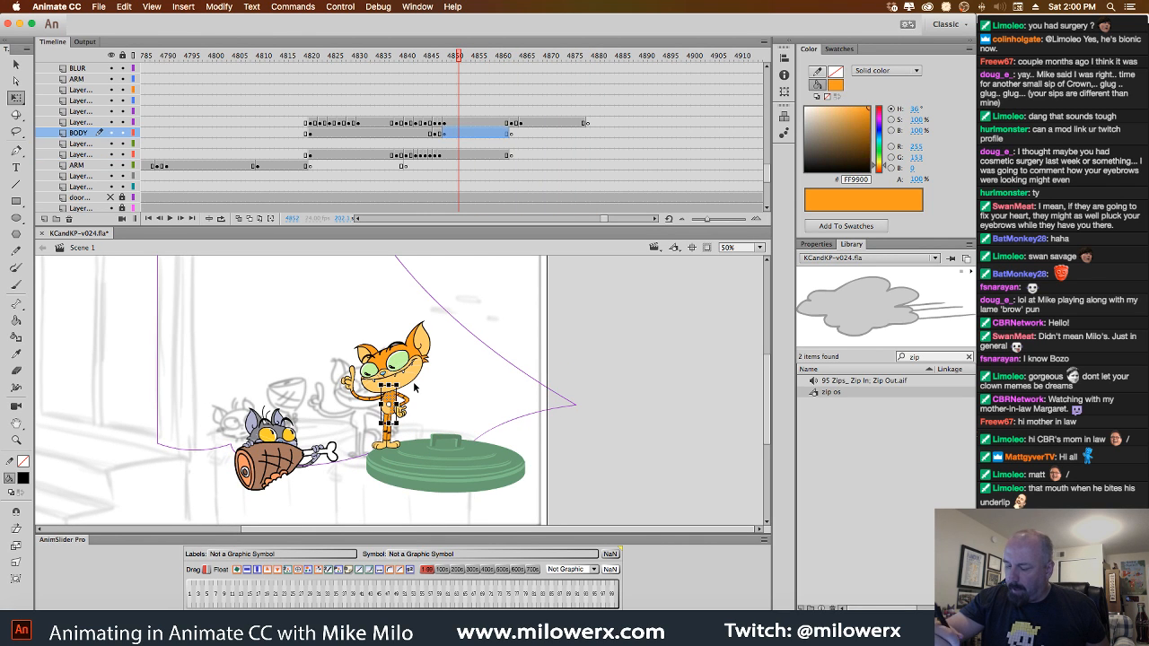
pyautogui.click(460, 133)
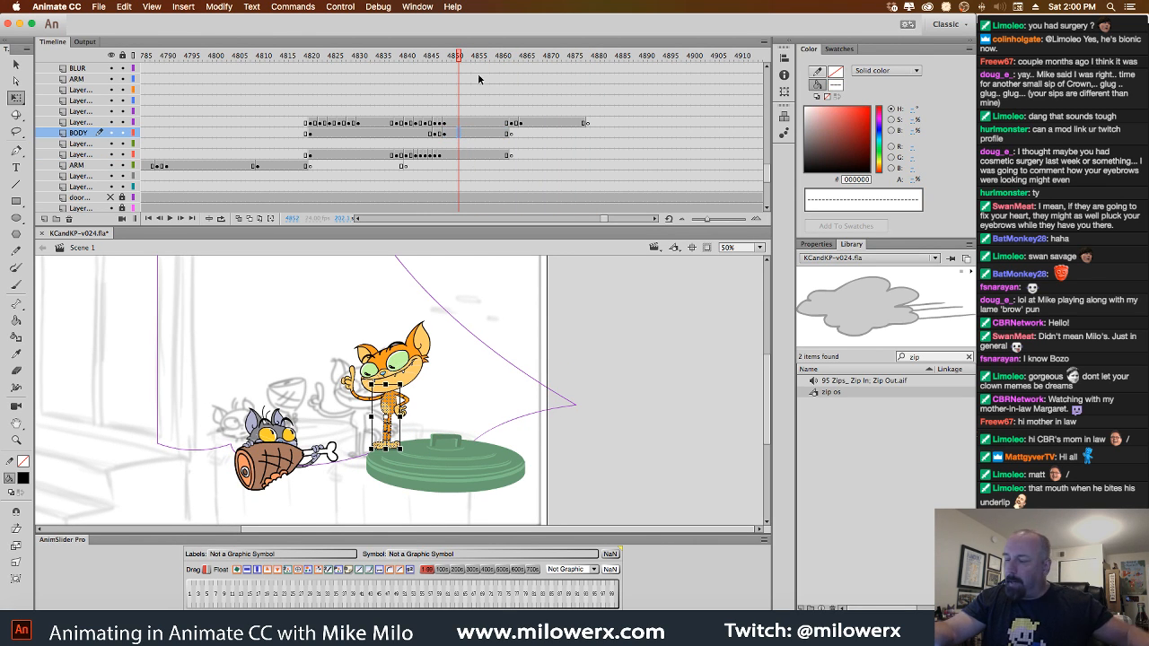
pyautogui.moveTo(479, 80); pyautogui.dragTo(605, 113)
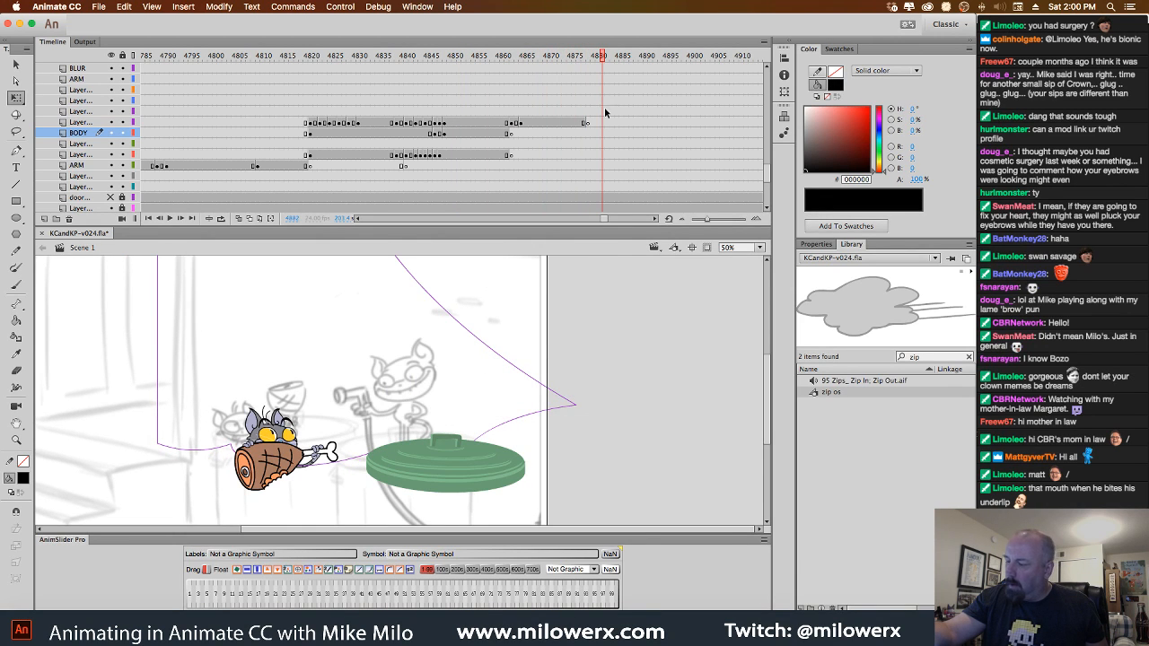
pyautogui.click(604, 123)
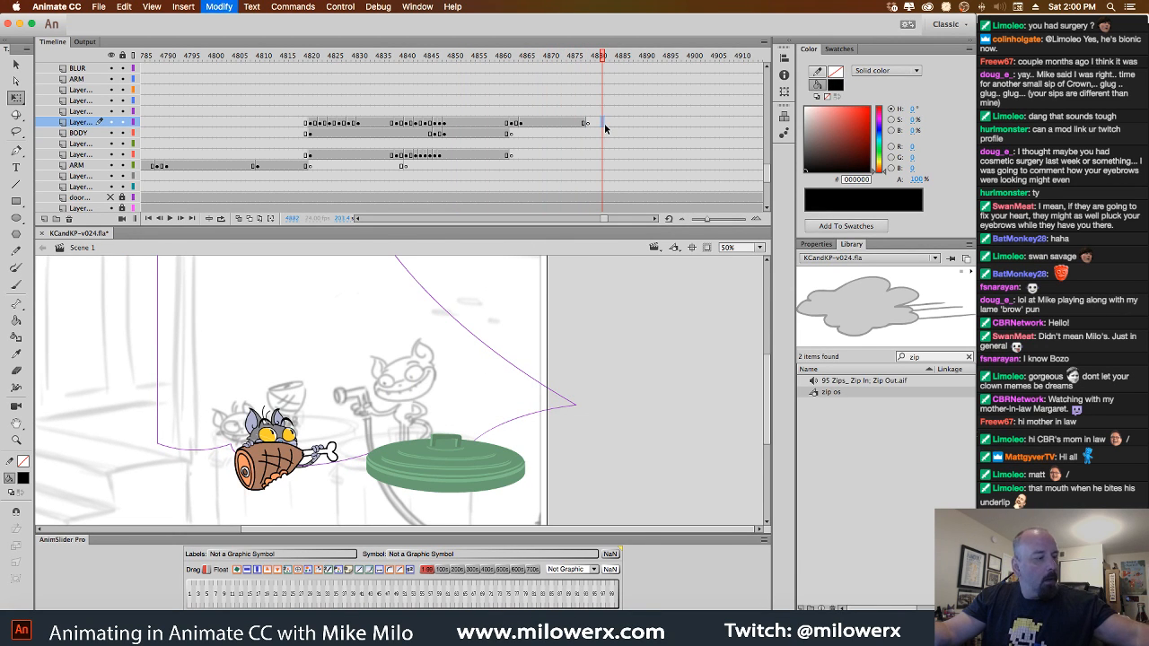
# Paste the copied cat body in place on the body layer at frame 4882.
pyautogui.press('super+shift+v')
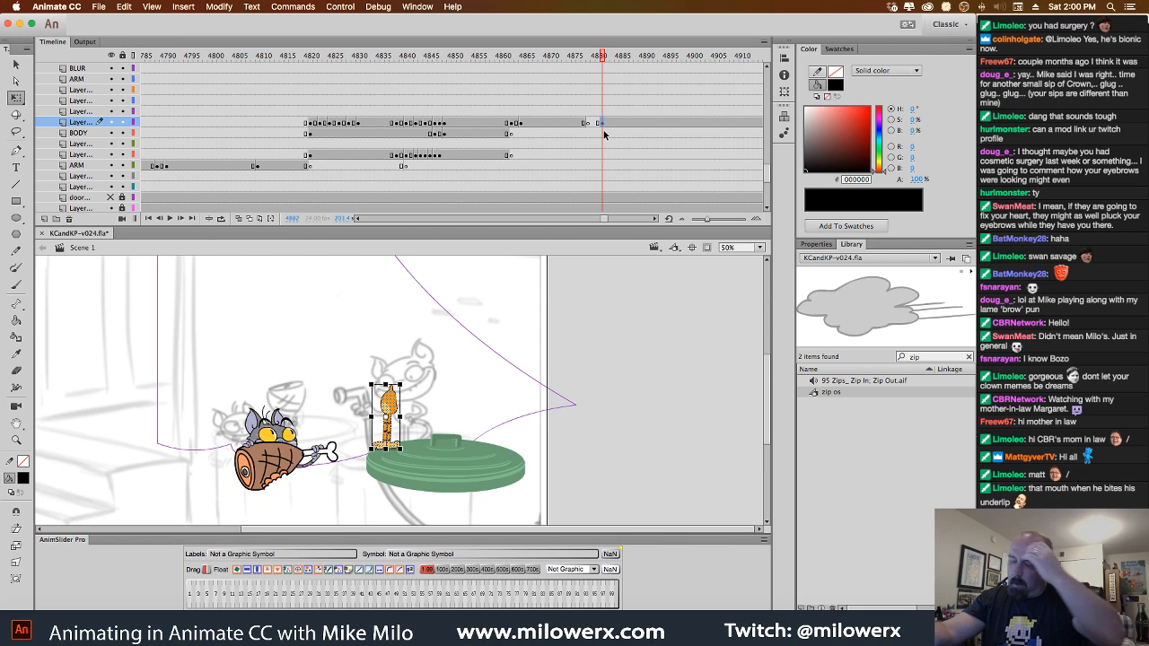
pyautogui.moveTo(604, 60); pyautogui.dragTo(588, 85)
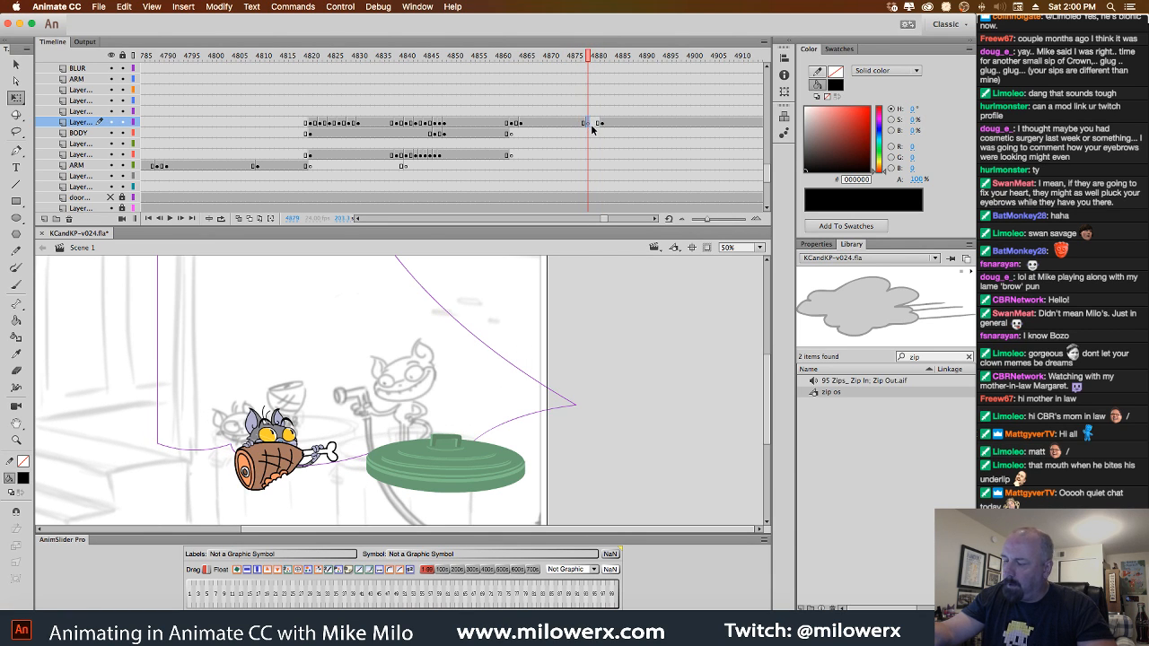
pyautogui.press('super+v')
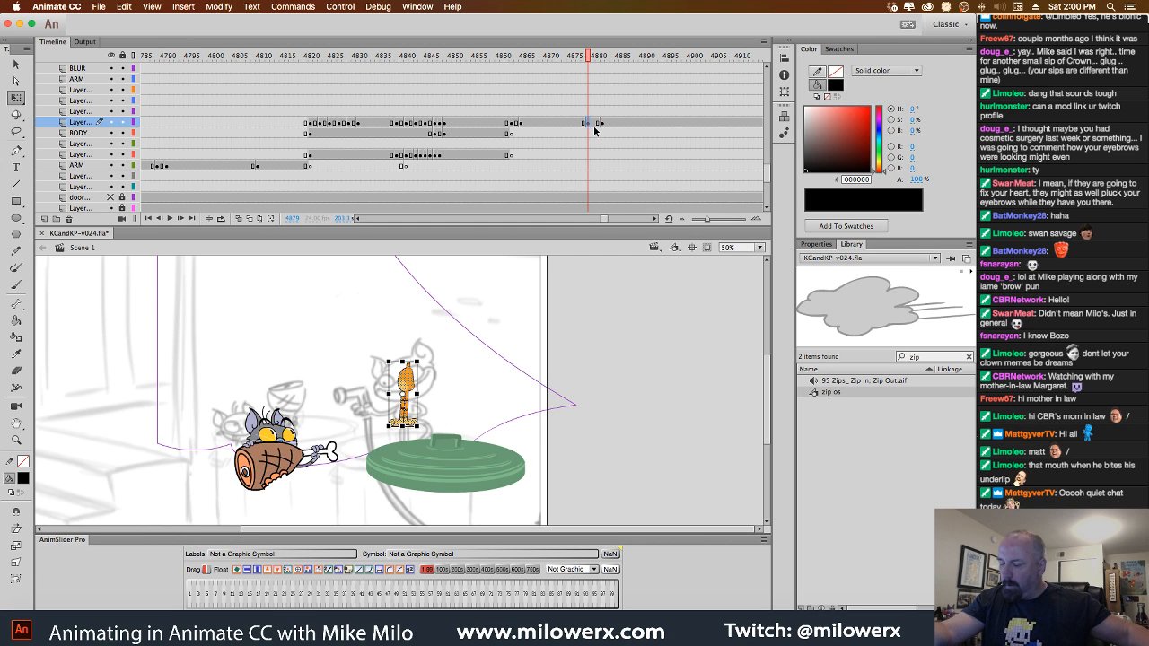
pyautogui.press('super+z')
# Add a keyframe at frame 4881, paste the stretched cat smear drawing in place, and flip it horizontally.
pyautogui.moveTo(593, 65)
pyautogui.mouseDown()
pyautogui.moveTo(510, 93)
pyautogui.moveTo(540, 70)
pyautogui.moveTo(598, 88)
pyautogui.mouseUp()
pyautogui.click(514, 126)
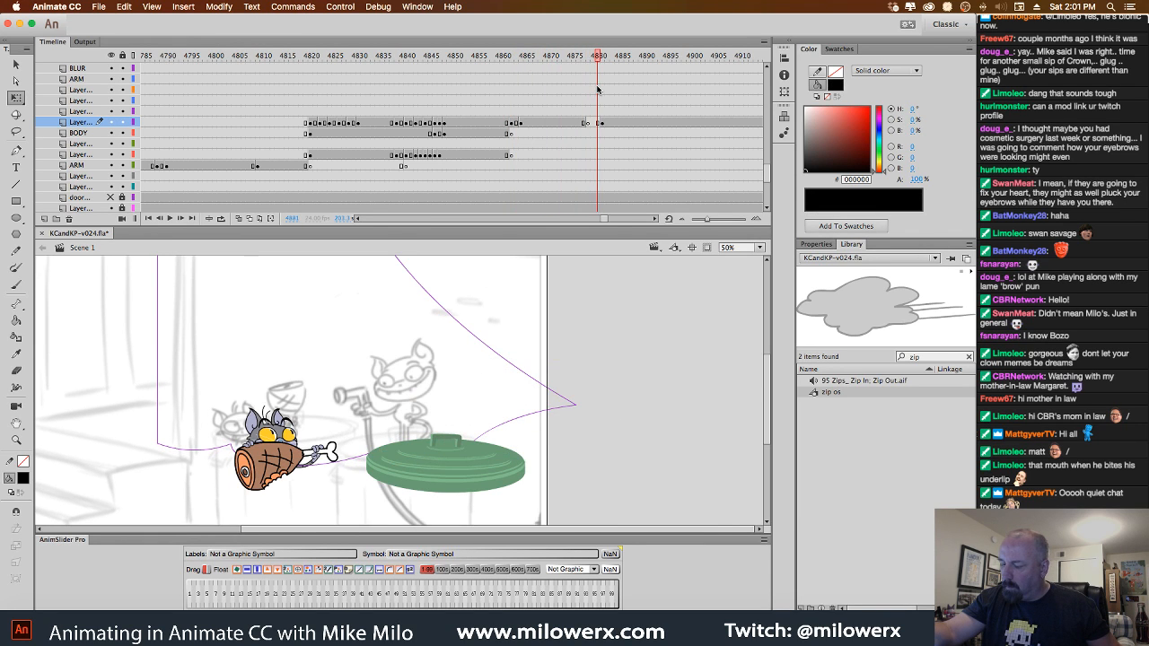
pyautogui.press('F6')
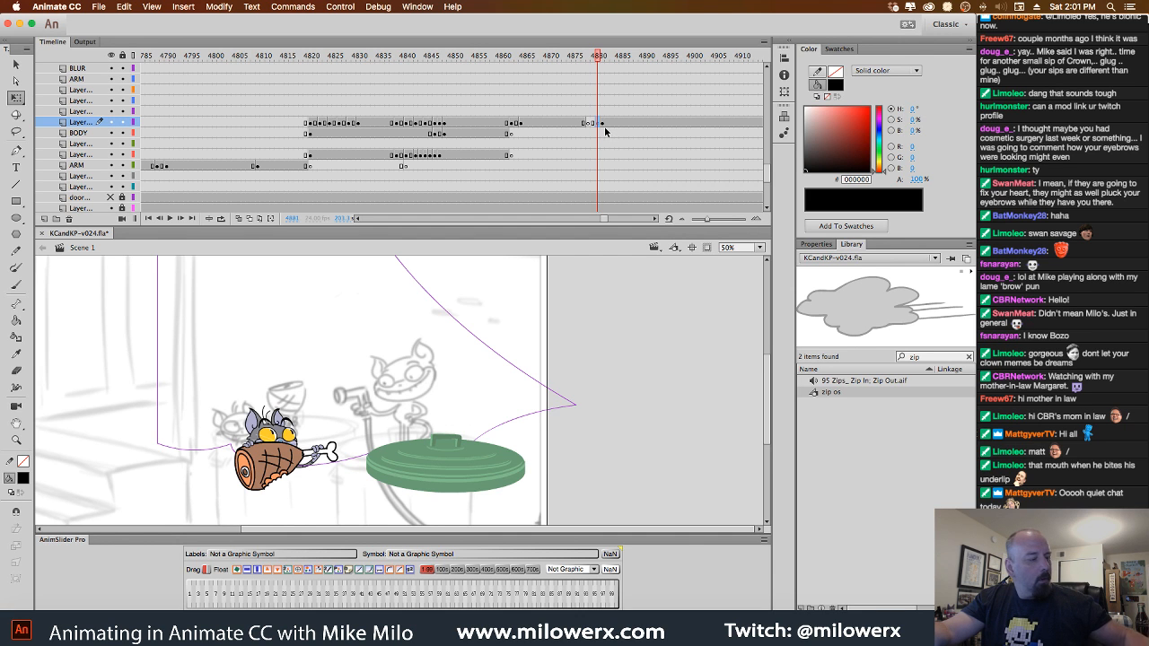
pyautogui.press('super+shift+v')
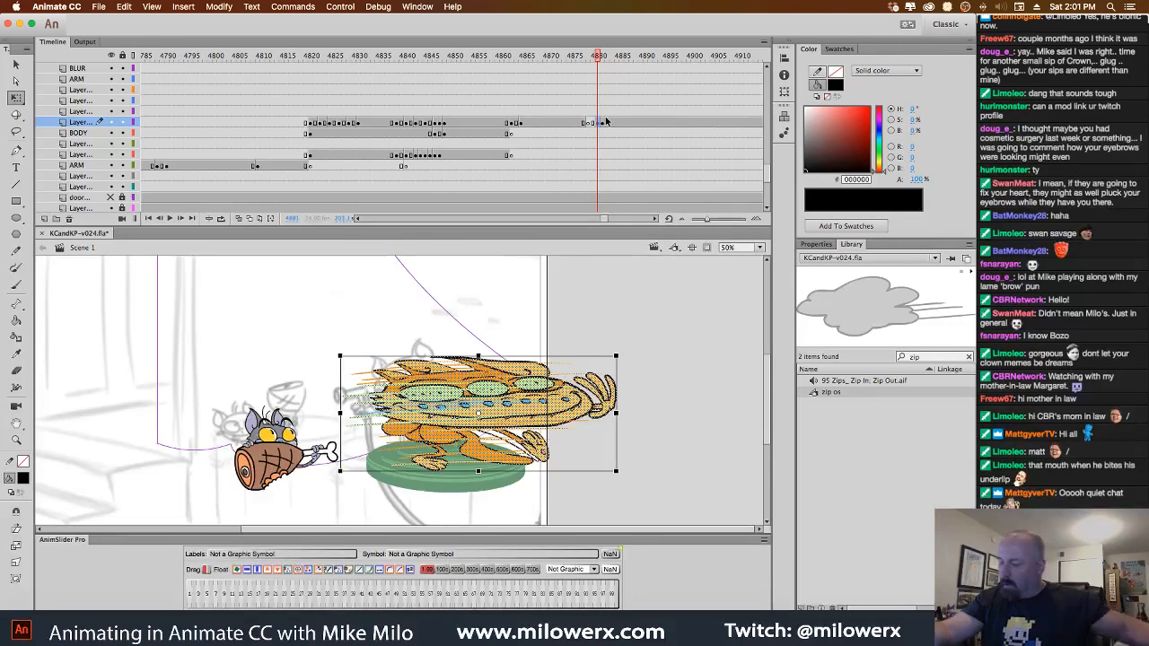
pyautogui.click(248, 570)
pyautogui.moveTo(598, 59)
pyautogui.mouseDown()
pyautogui.moveTo(494, 82)
pyautogui.moveTo(614, 83)
pyautogui.moveTo(589, 72)
pyautogui.moveTo(607, 77)
pyautogui.moveTo(597, 61)
pyautogui.mouseUp()
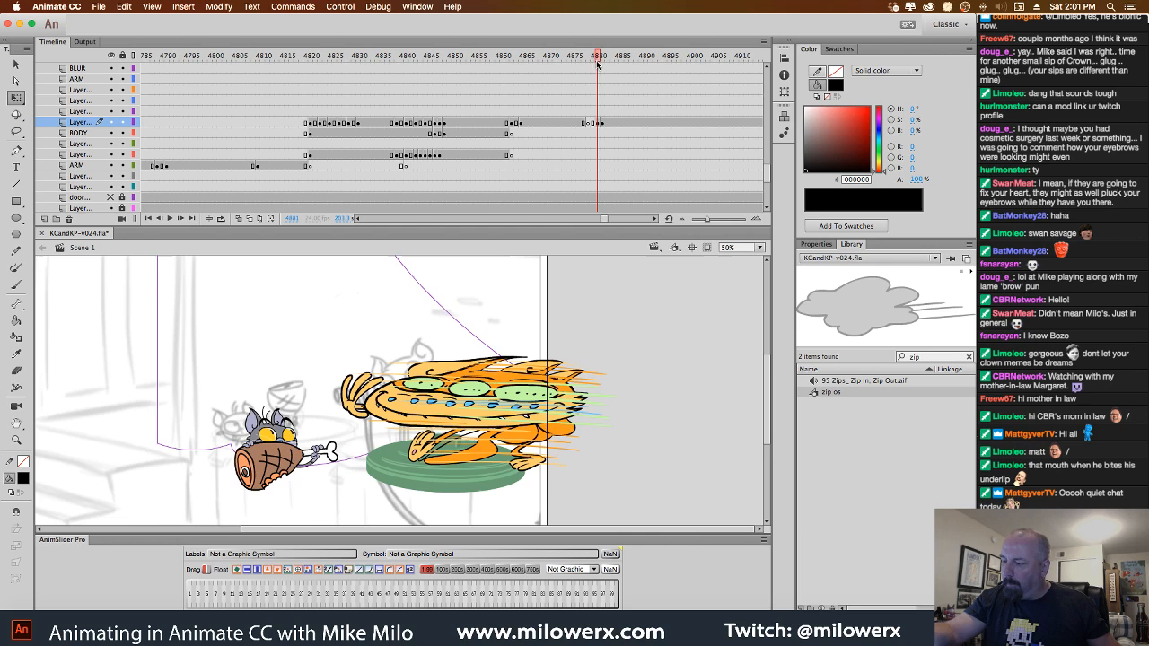
# Lasso the raised hand in front of the smeared cat's face and delete it.
pyautogui.keyDown('super'); pyautogui.click(387, 354); pyautogui.keyUp('super')
pyautogui.moveTo(429, 384); pyautogui.dragTo(359, 285)
pyautogui.press('l')
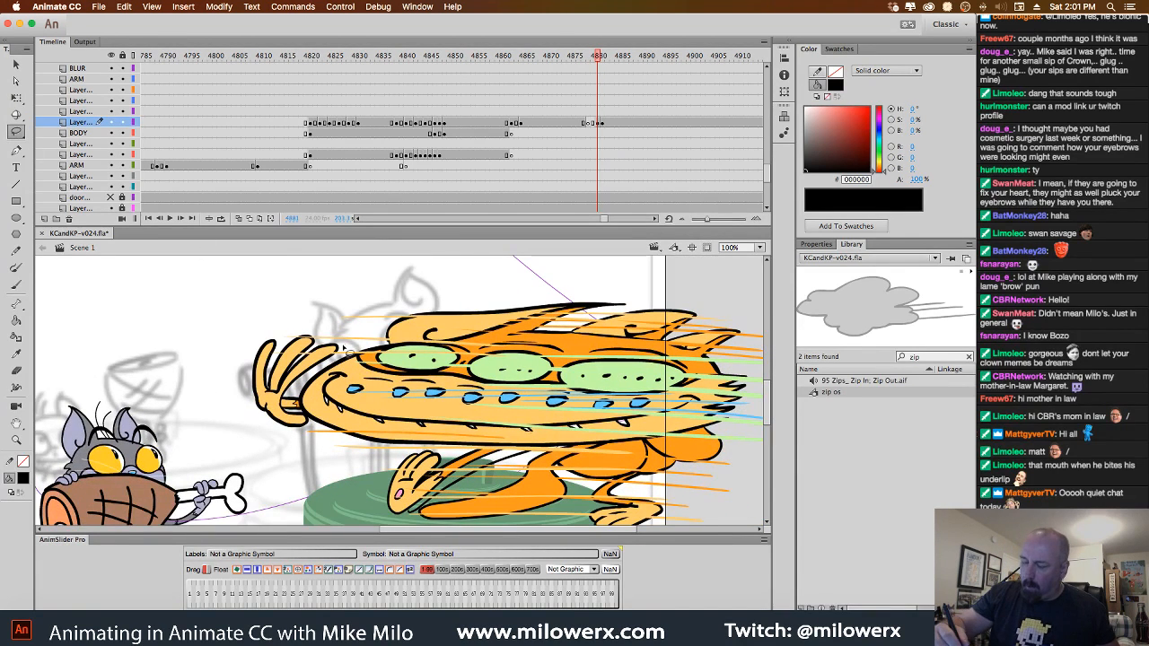
pyautogui.moveTo(349, 328)
pyautogui.mouseDown()
pyautogui.moveTo(297, 406)
pyautogui.moveTo(319, 432)
pyautogui.moveTo(266, 460)
pyautogui.moveTo(259, 315)
pyautogui.moveTo(336, 324)
pyautogui.moveTo(354, 344)
pyautogui.mouseUp()
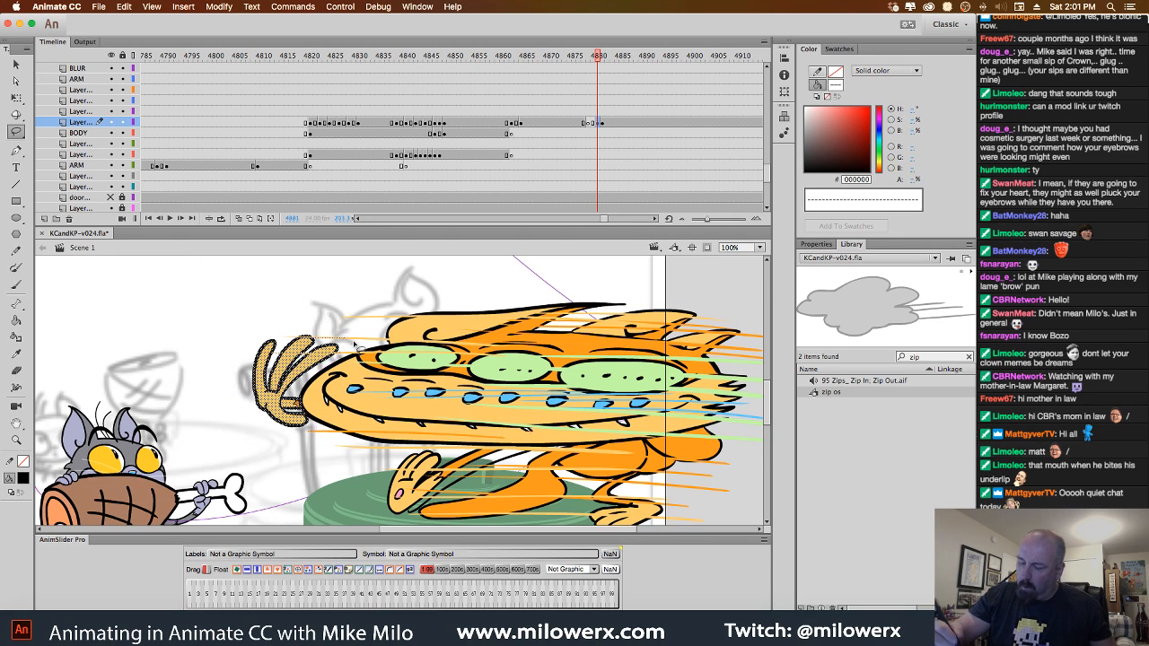
pyautogui.press('Delete')
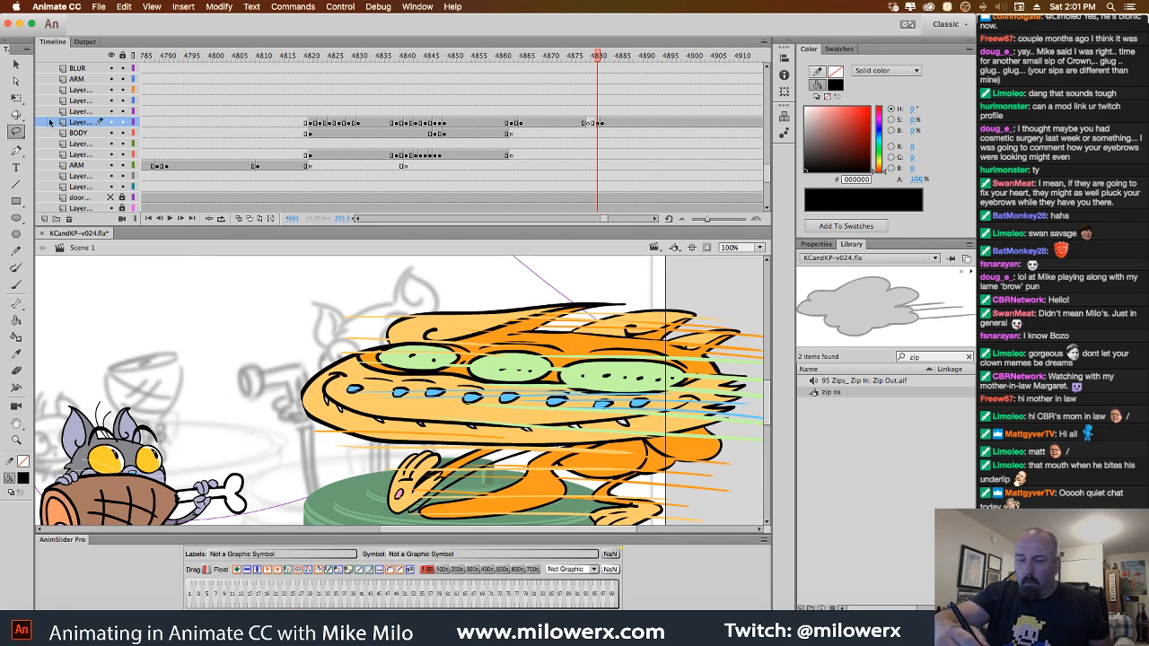
# Squash the smear drawing at frame 4881 vertically with Free Transform and shift it slightly up and to the right.
pyautogui.press('v')
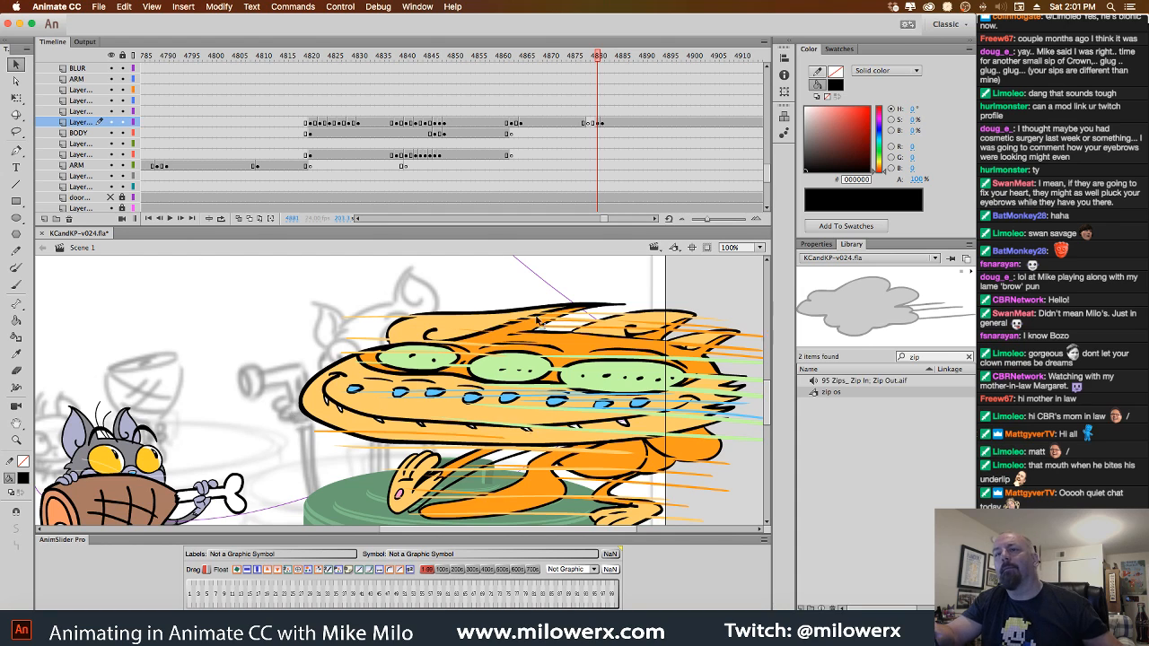
pyautogui.moveTo(606, 286); pyautogui.dragTo(484, 264)
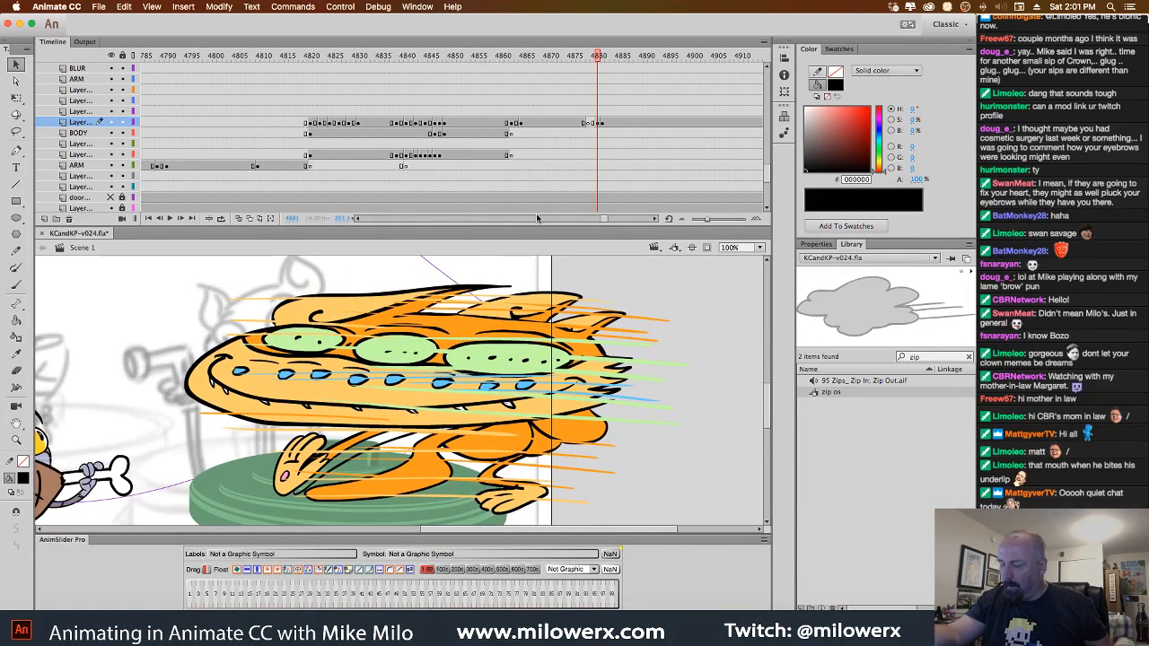
pyautogui.moveTo(598, 60); pyautogui.dragTo(580, 75)
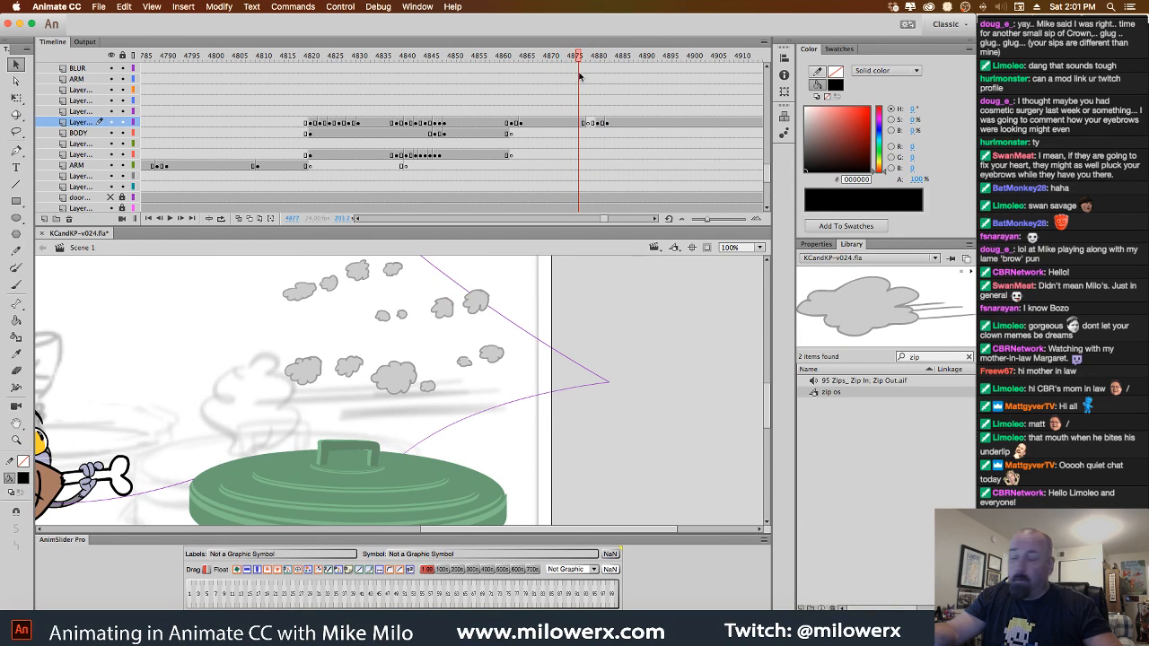
pyautogui.click(600, 123)
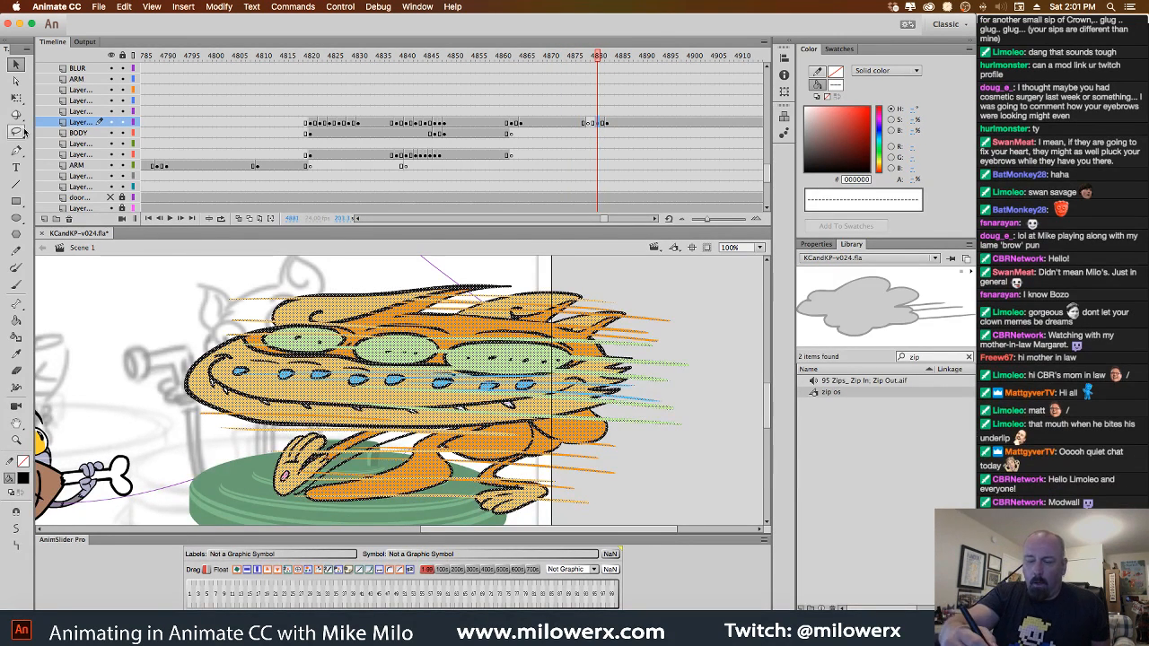
pyautogui.click(16, 99)
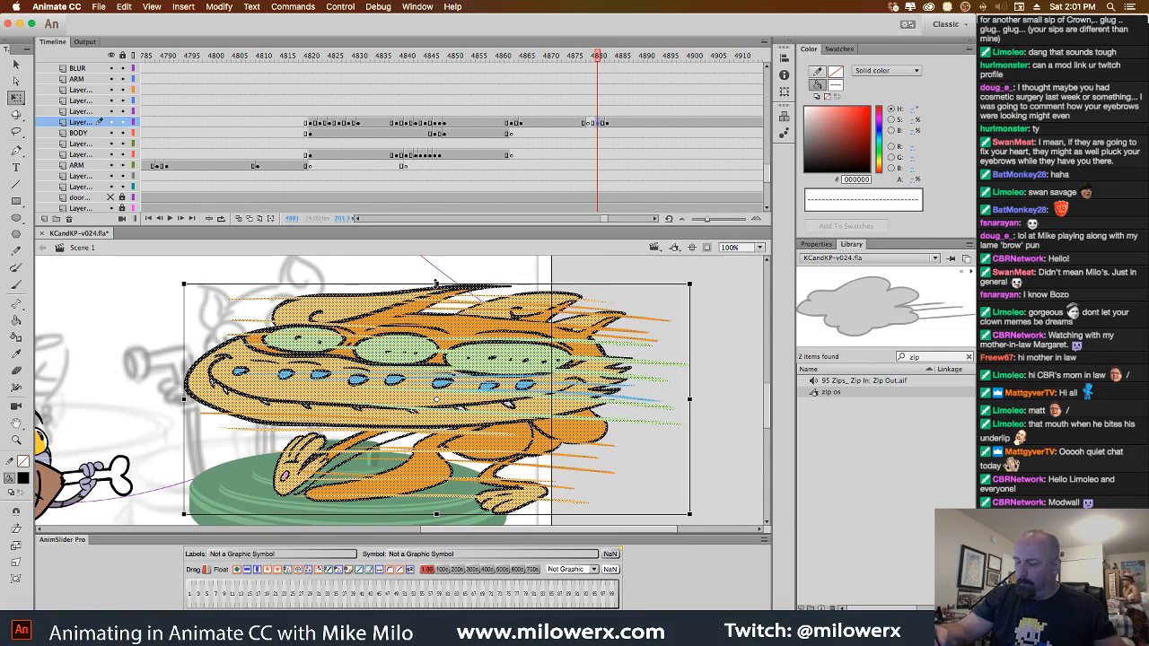
pyautogui.moveTo(437, 284); pyautogui.dragTo(436, 335)
pyautogui.moveTo(435, 365); pyautogui.dragTo(478, 347)
pyautogui.click(566, 280)
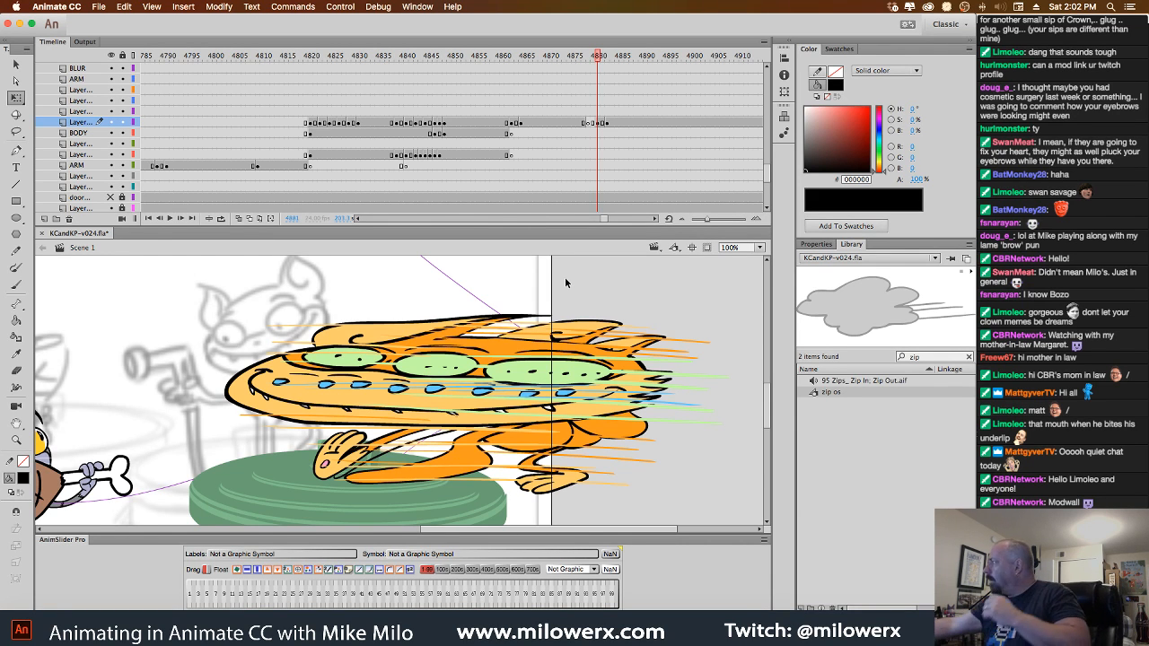
# Duplicate the smear to a keyframe at frame 4882 and warp it with Envelope, making the head taller and pulling the muzzle and paw back.
pyautogui.moveTo(598, 56); pyautogui.dragTo(598, 112)
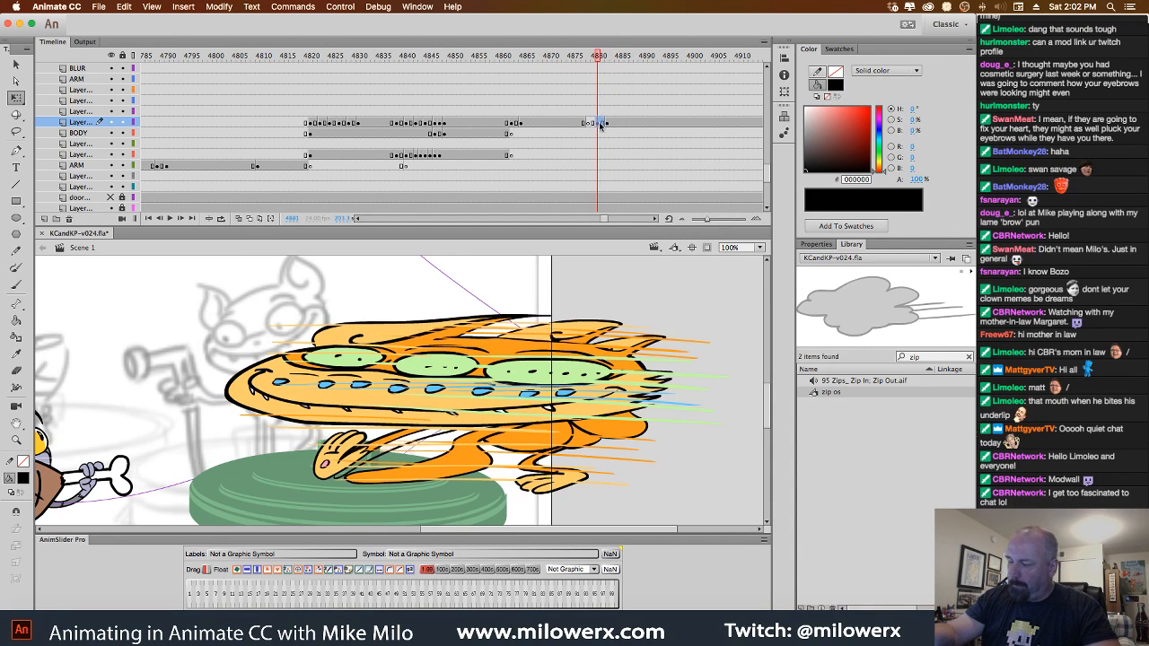
pyautogui.click(601, 124)
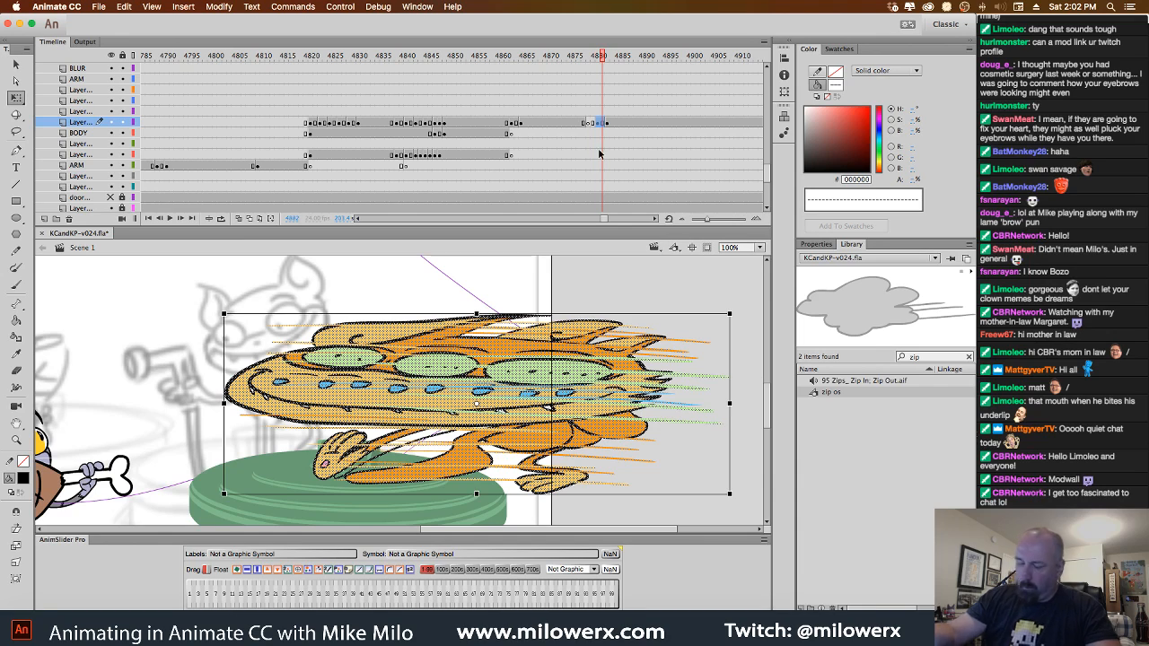
pyautogui.click(20, 581)
pyautogui.moveTo(225, 315); pyautogui.dragTo(235, 277)
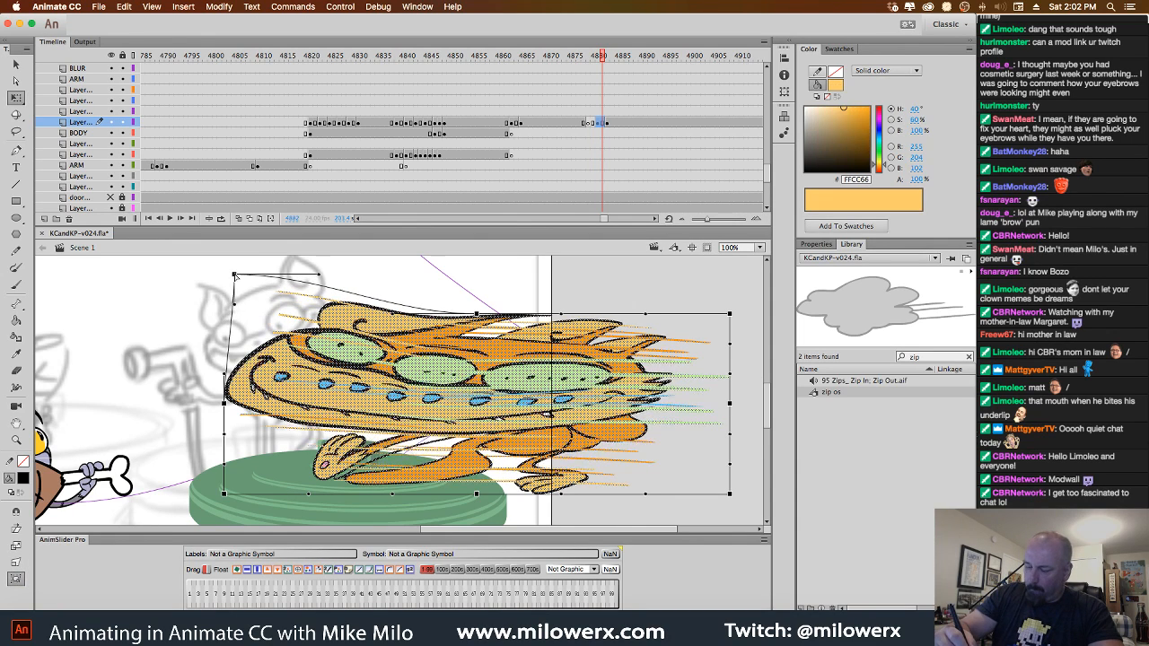
pyautogui.moveTo(226, 405); pyautogui.dragTo(299, 412)
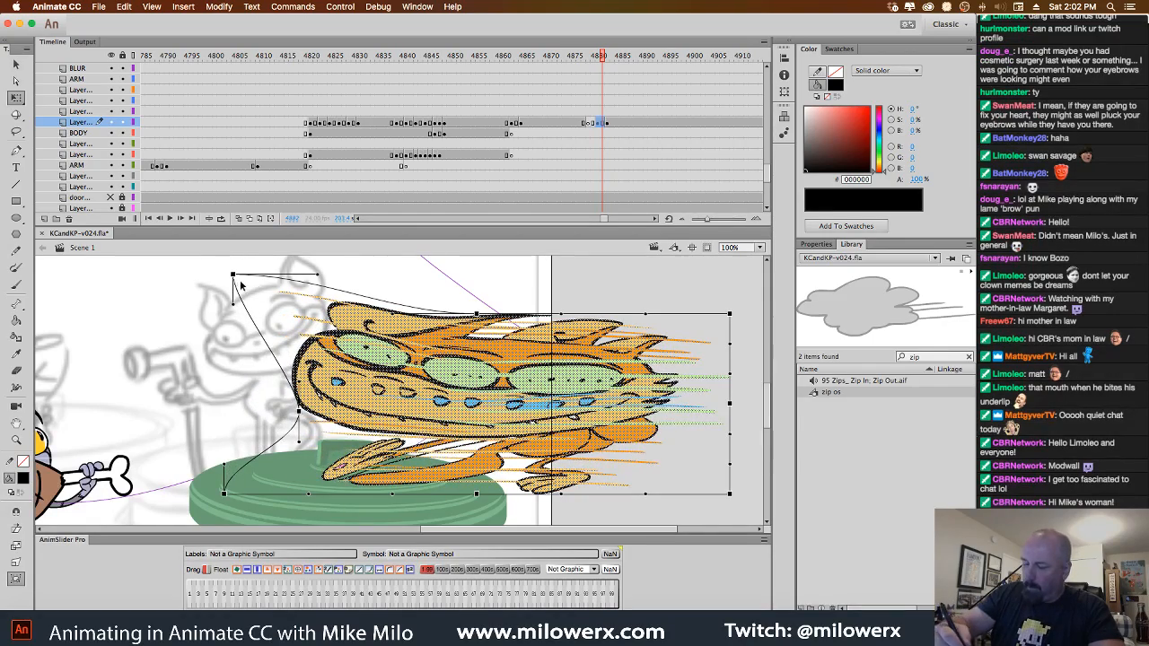
pyautogui.moveTo(234, 274); pyautogui.dragTo(233, 268)
pyautogui.moveTo(477, 315); pyautogui.dragTo(479, 279)
pyautogui.moveTo(394, 279); pyautogui.dragTo(394, 274)
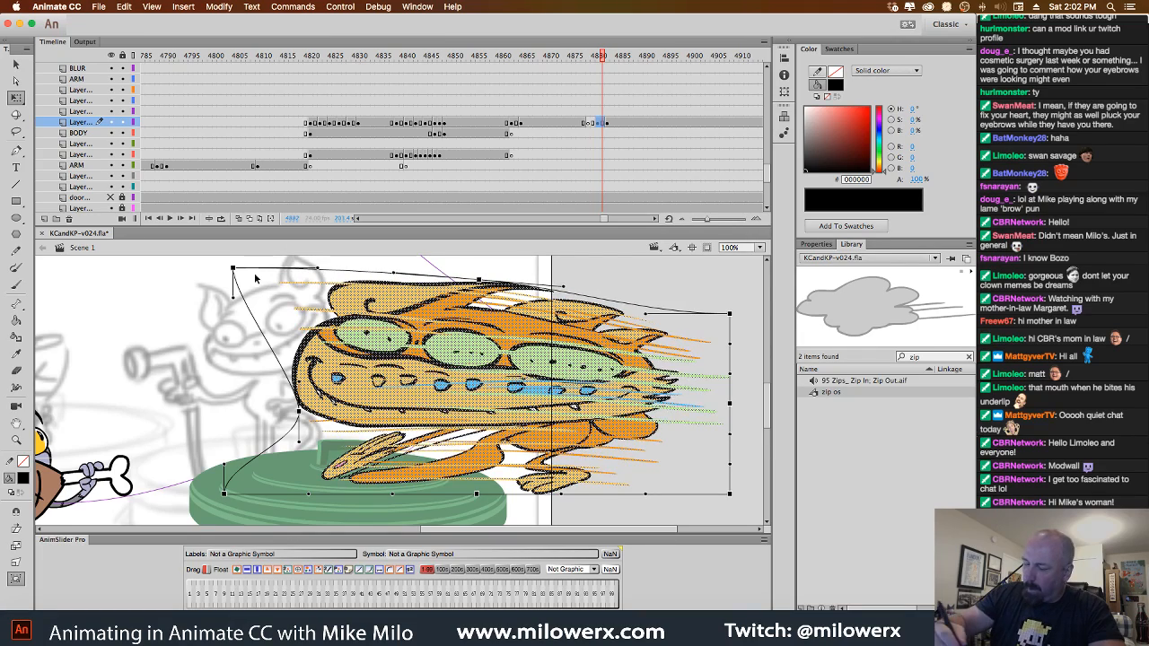
pyautogui.moveTo(233, 267); pyautogui.dragTo(253, 282)
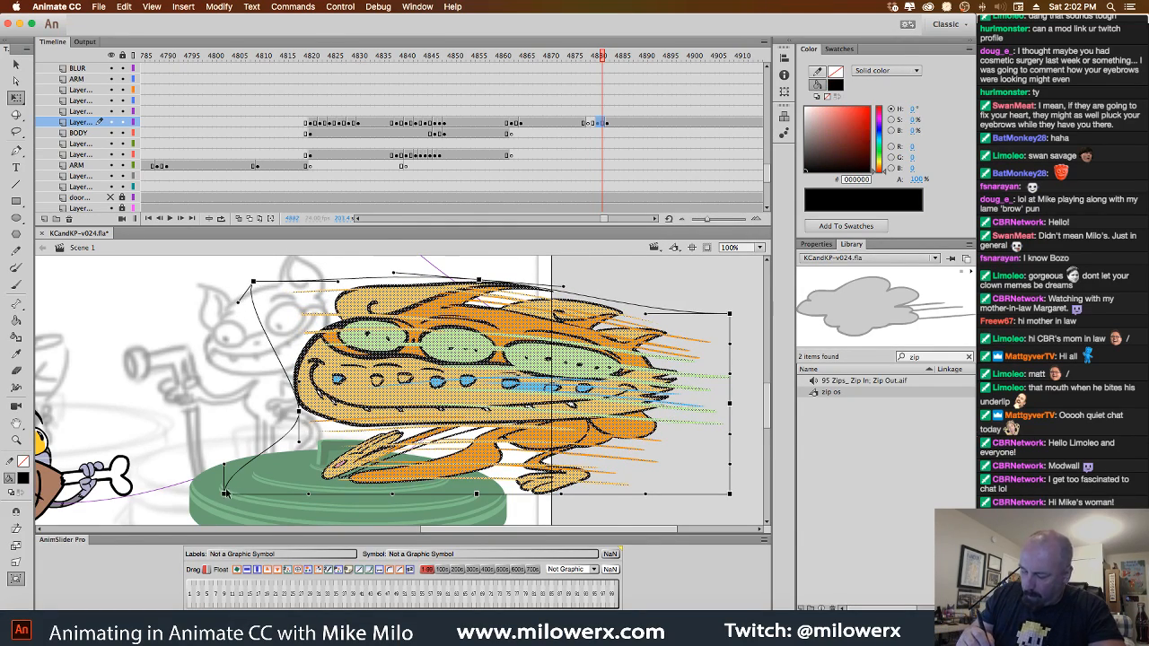
pyautogui.moveTo(227, 493); pyautogui.dragTo(277, 479)
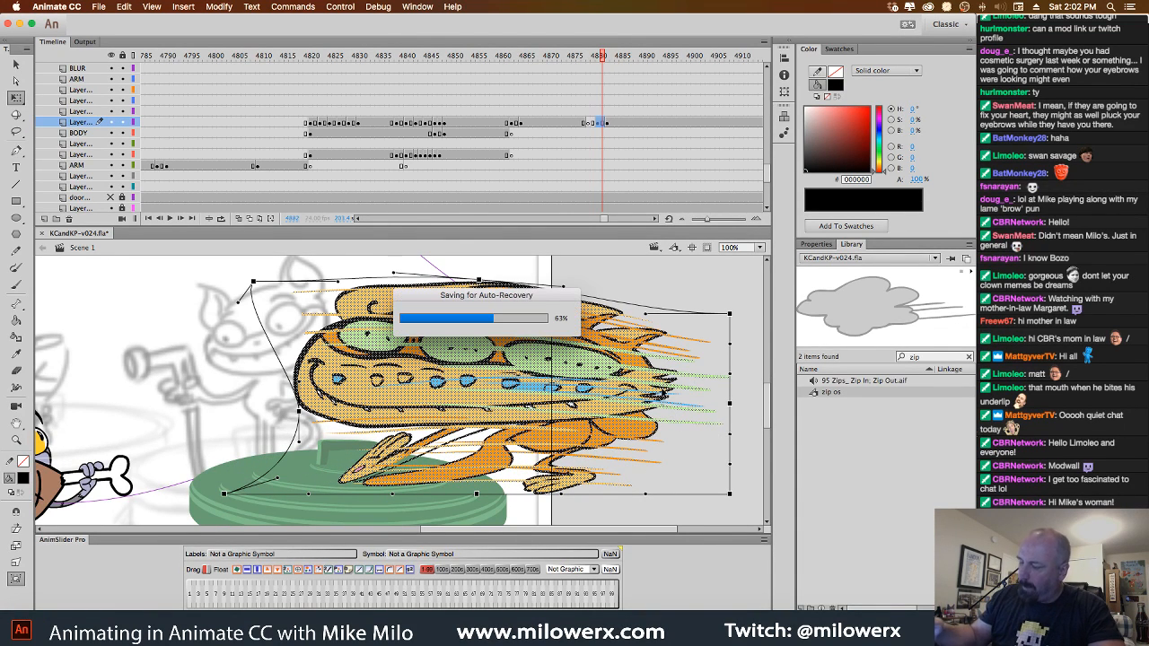
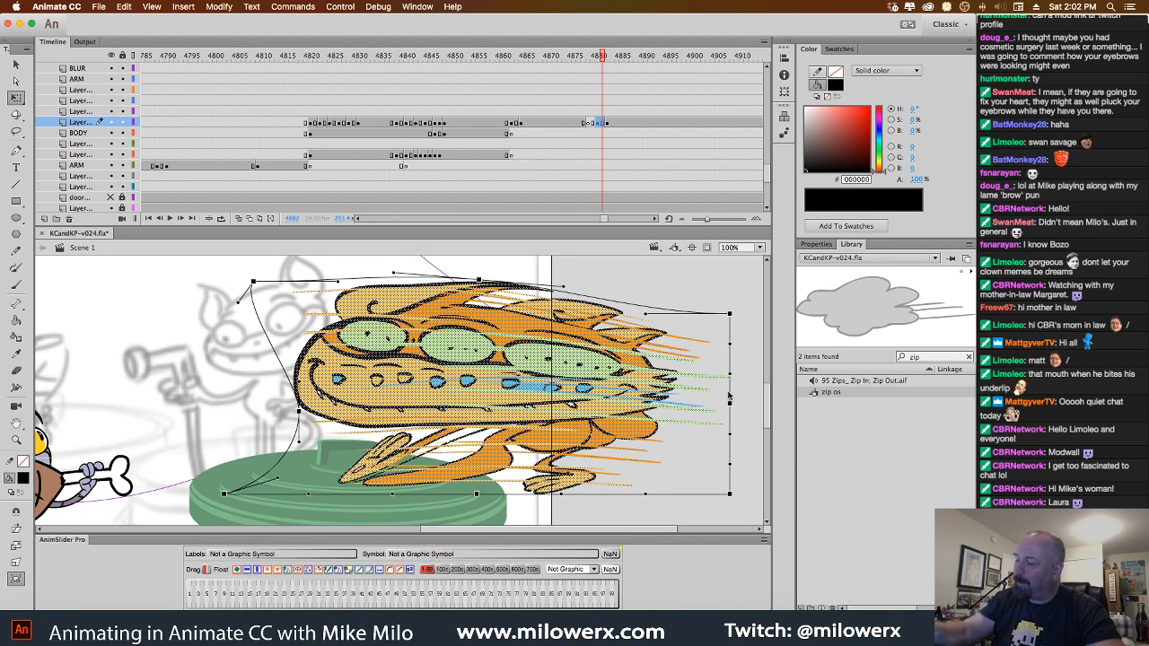
pyautogui.click(729, 395)
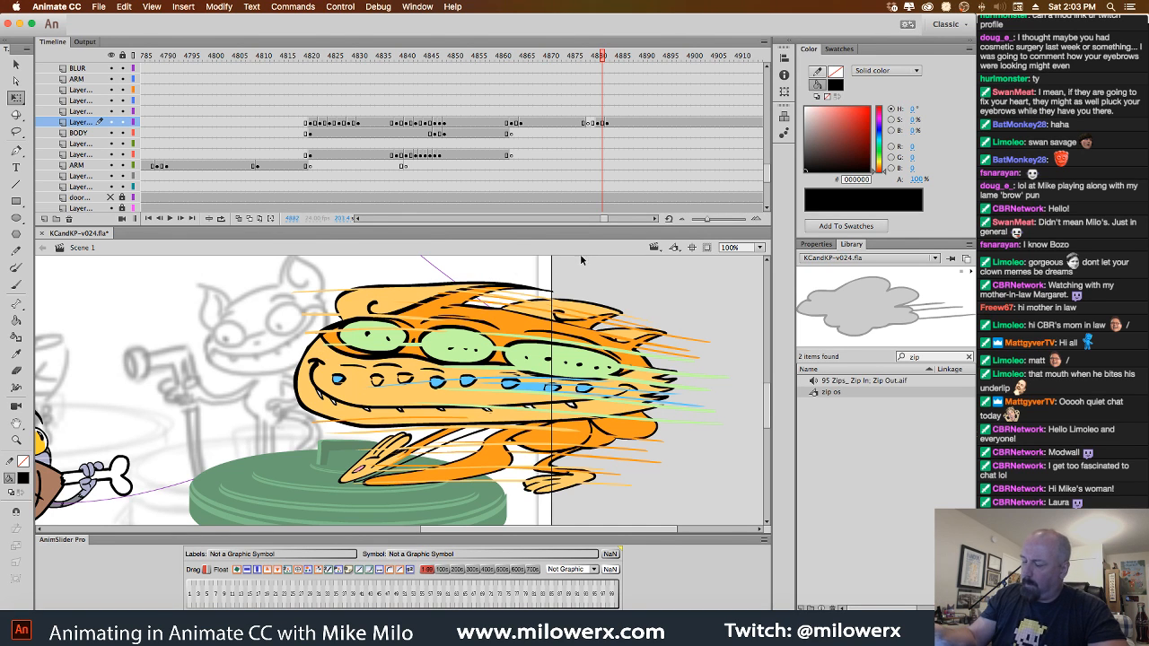
# Copy the cat's head from frame 4855, paste it in place on a new keyframe at frame 4883, and nudge it slightly up.
pyautogui.moveTo(597, 71); pyautogui.dragTo(471, 99)
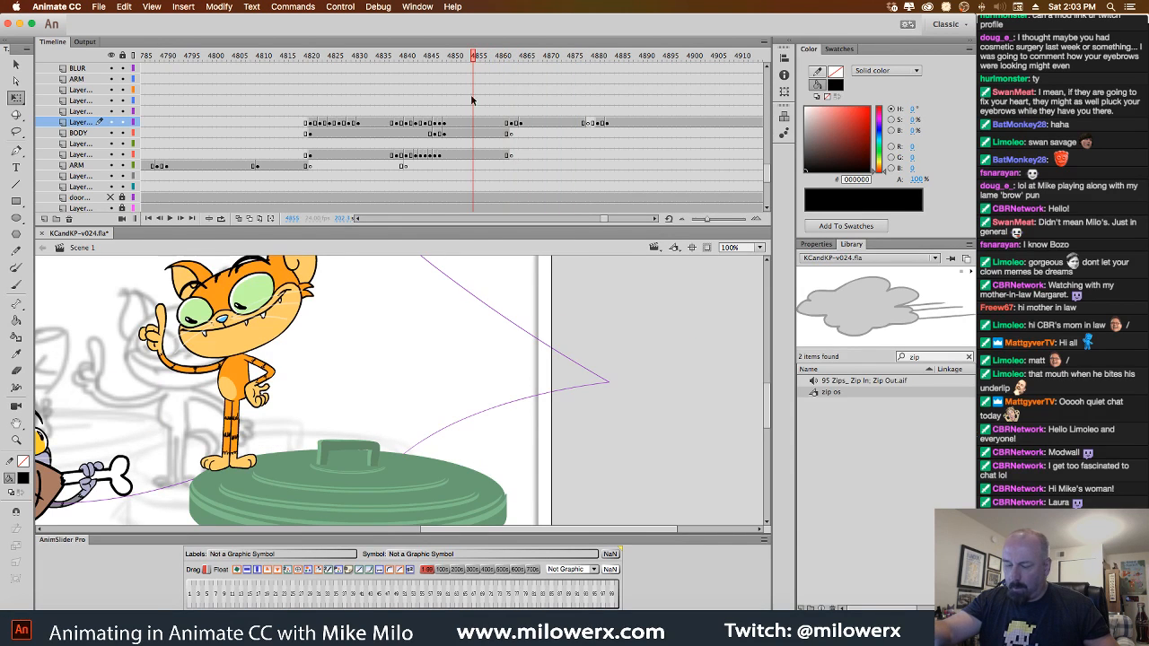
pyautogui.click(303, 307)
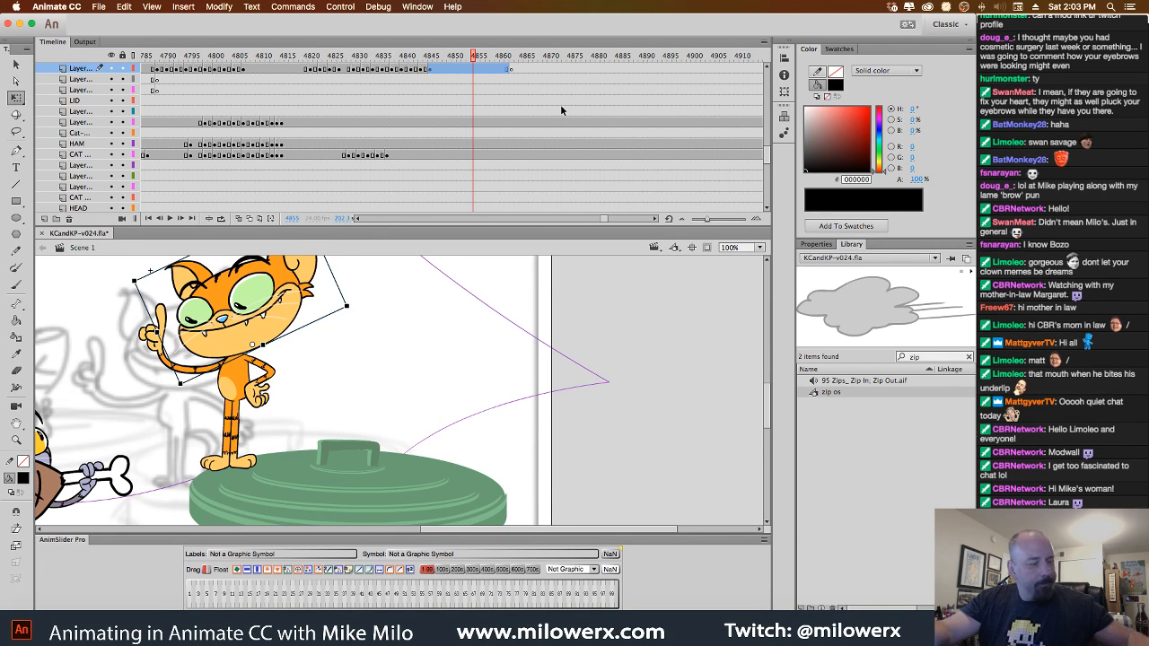
pyautogui.click(569, 67)
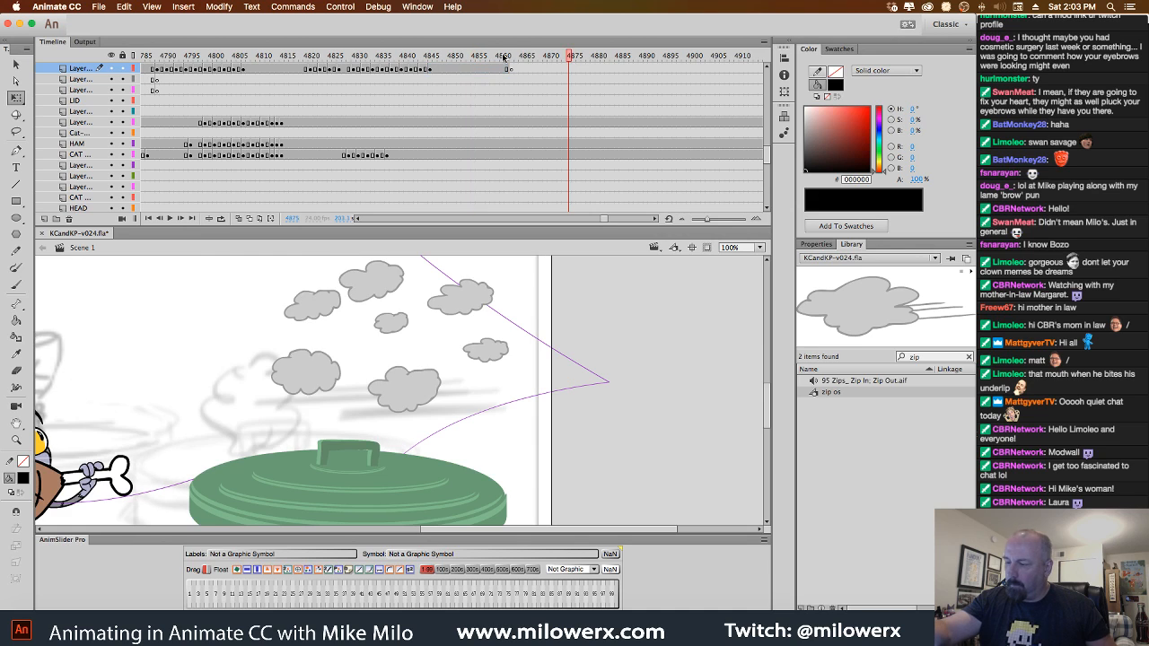
pyautogui.moveTo(568, 57); pyautogui.dragTo(611, 61)
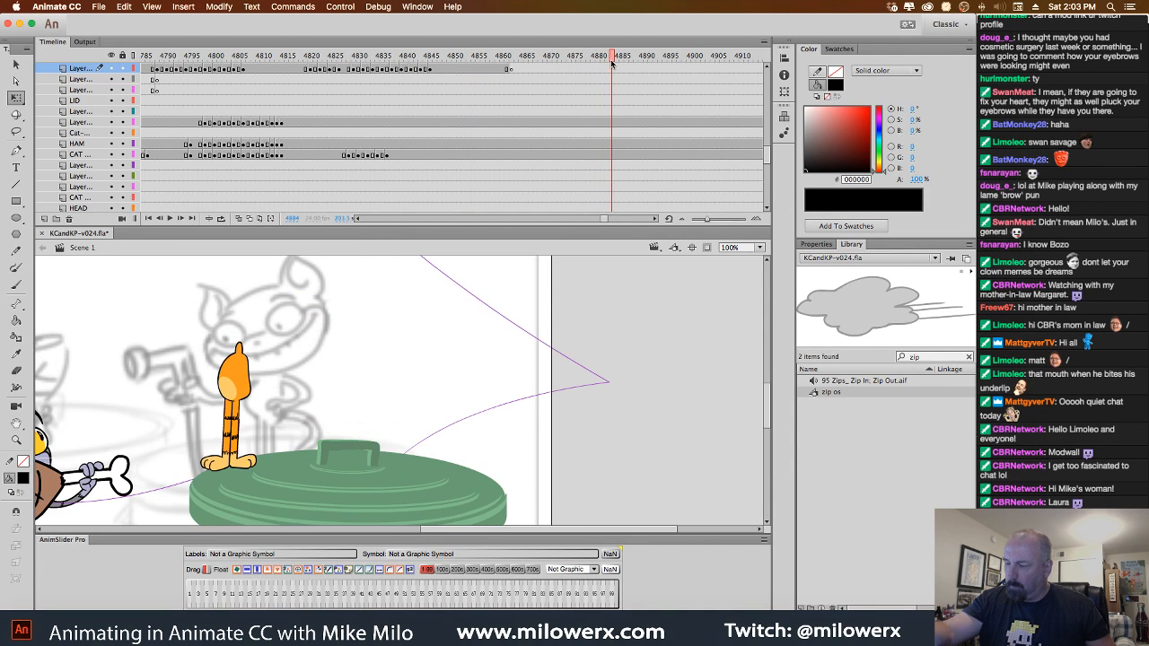
pyautogui.scroll(3, 767, 135)
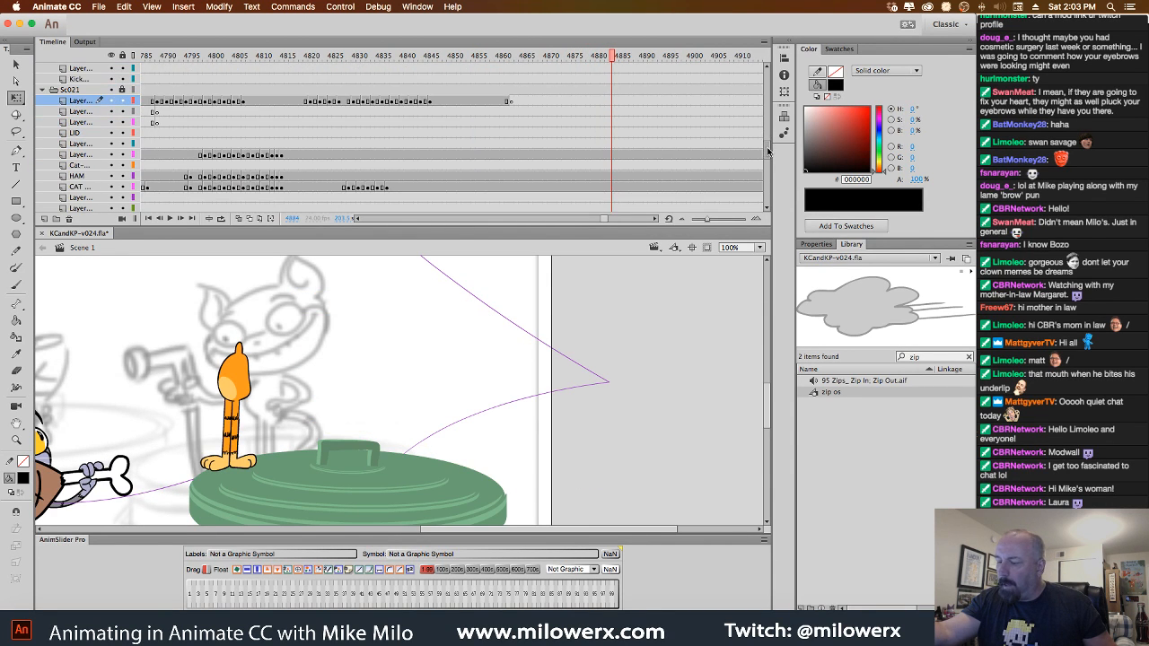
pyautogui.press(',')
pyautogui.press(',')
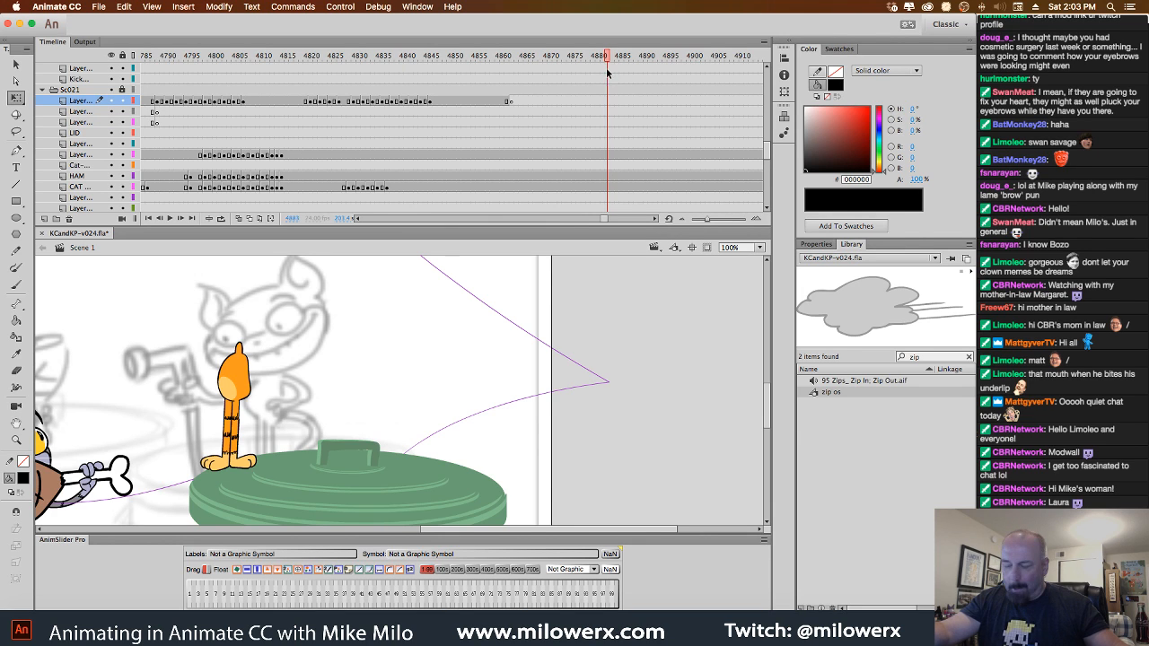
pyautogui.press('.')
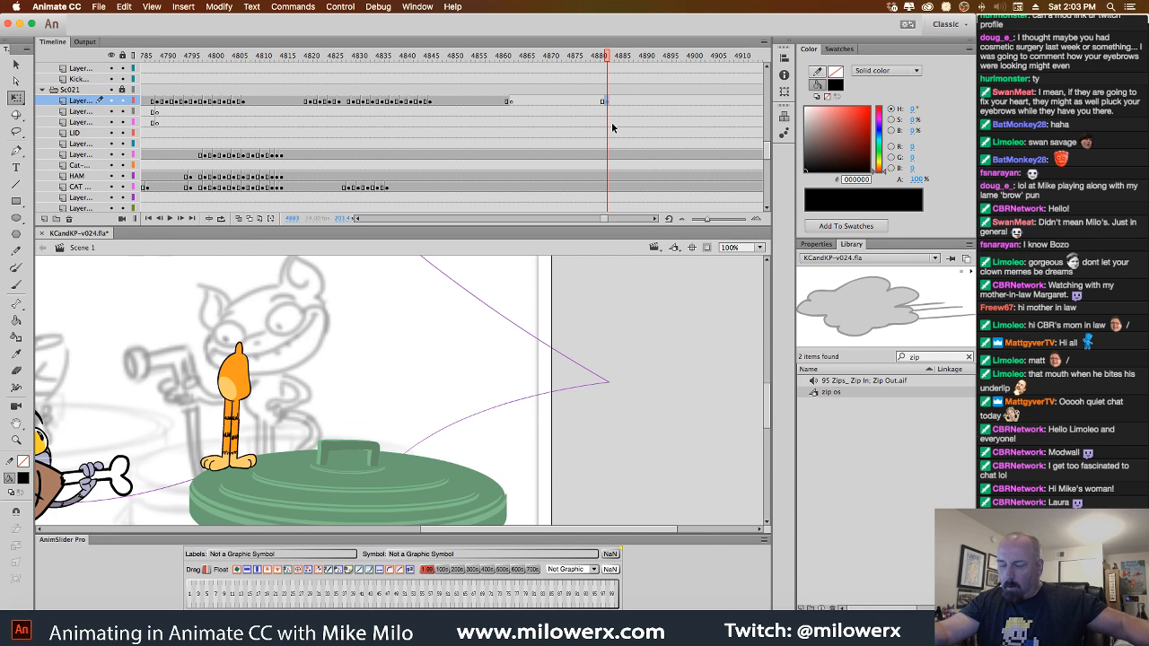
pyautogui.press('super+shift+v')
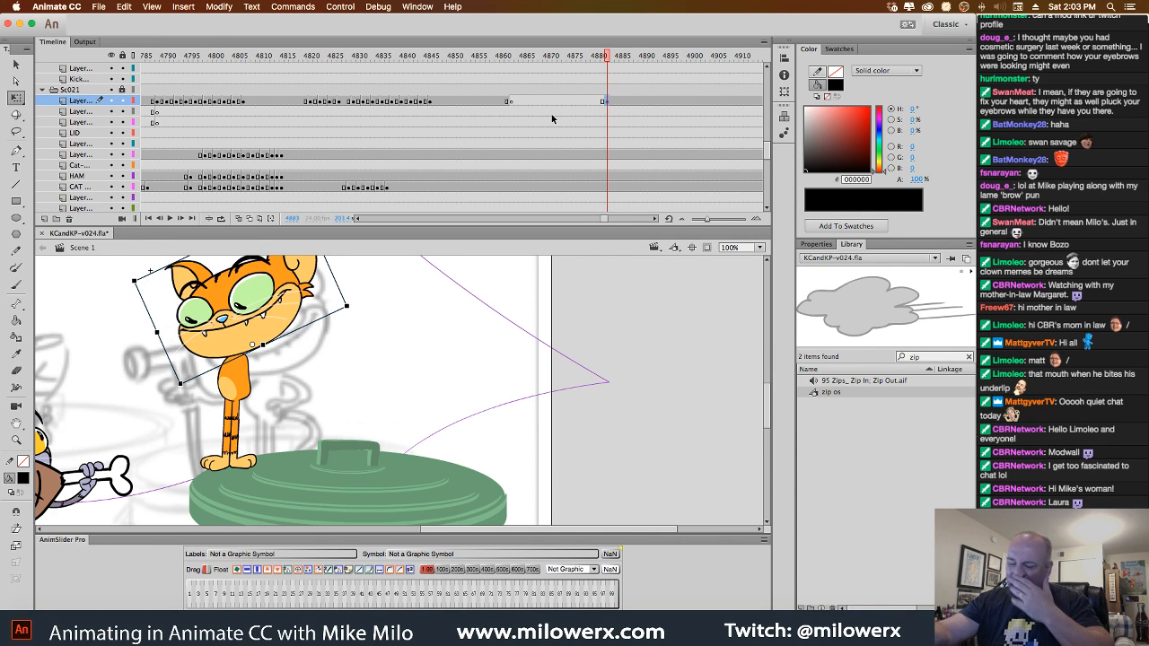
pyautogui.moveTo(275, 307); pyautogui.dragTo(277, 303)
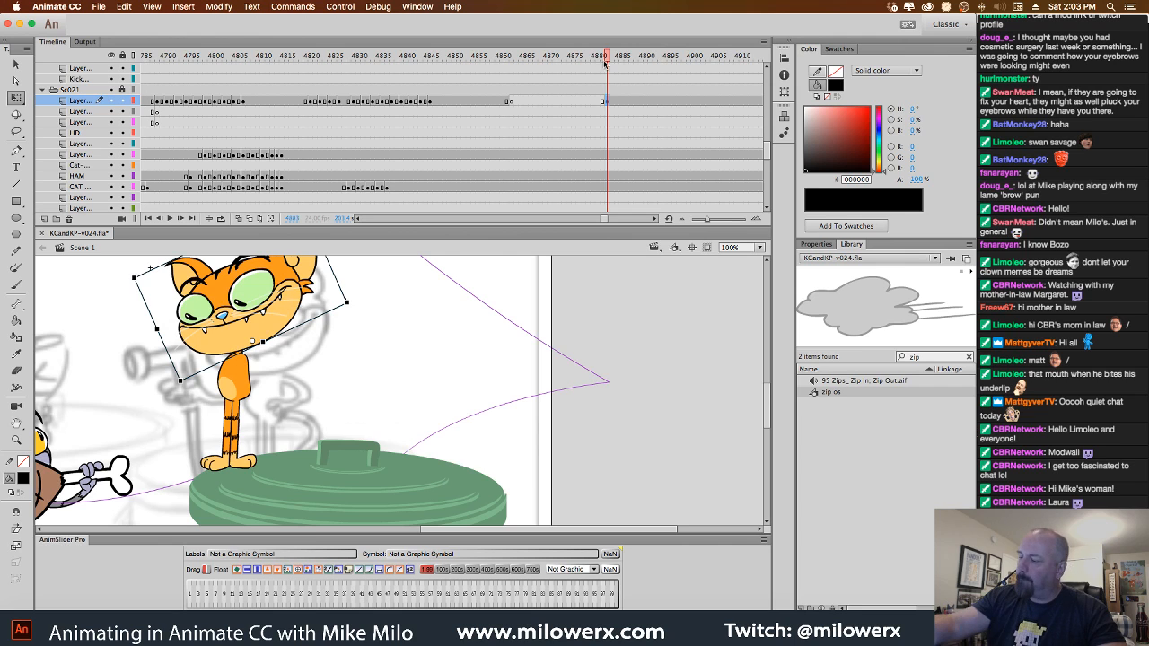
pyautogui.moveTo(604, 63); pyautogui.dragTo(600, 98)
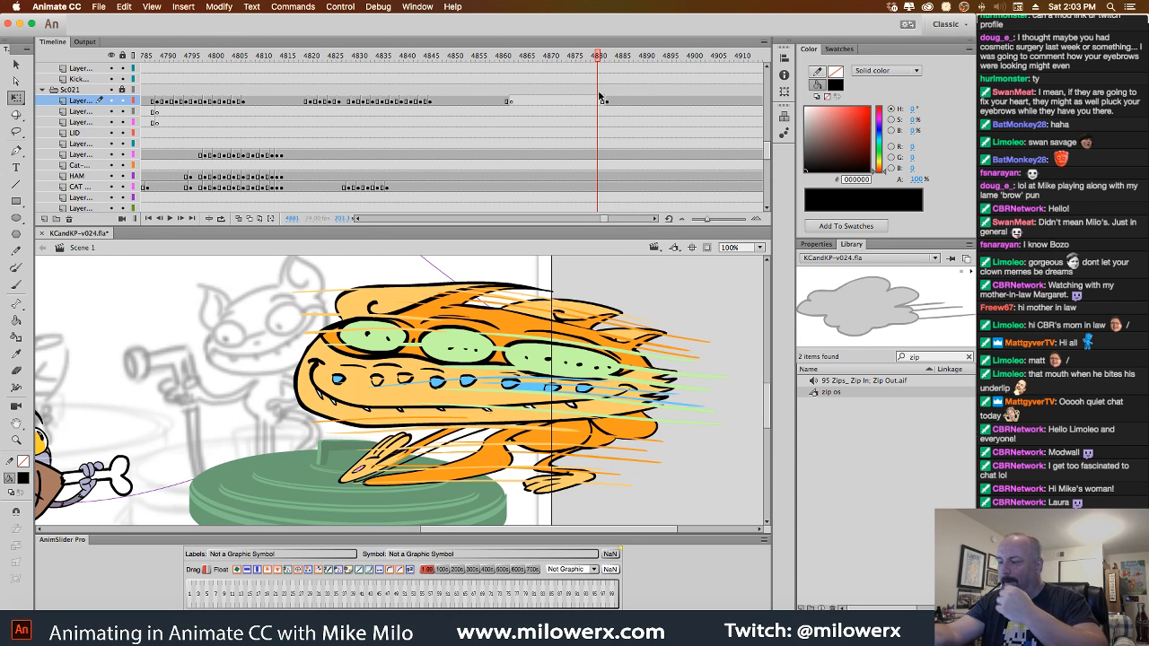
# Delete the orange cat's smear drawing from the keyframe at frame 4881.
pyautogui.click(525, 337)
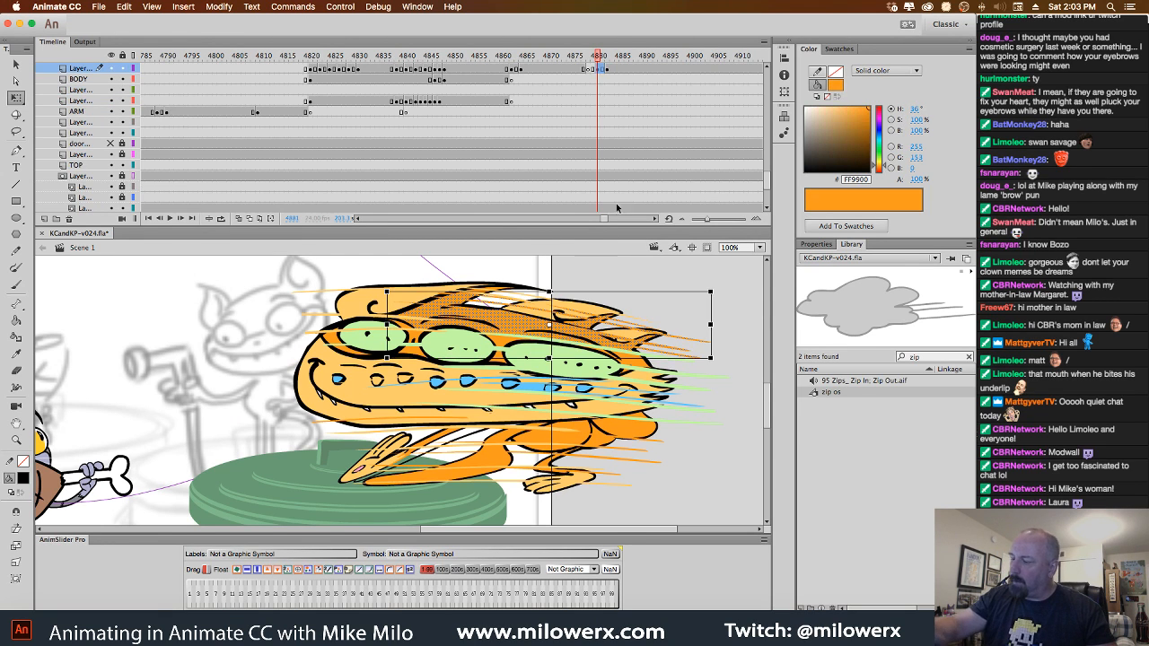
pyautogui.click(602, 71)
pyautogui.press('Delete')
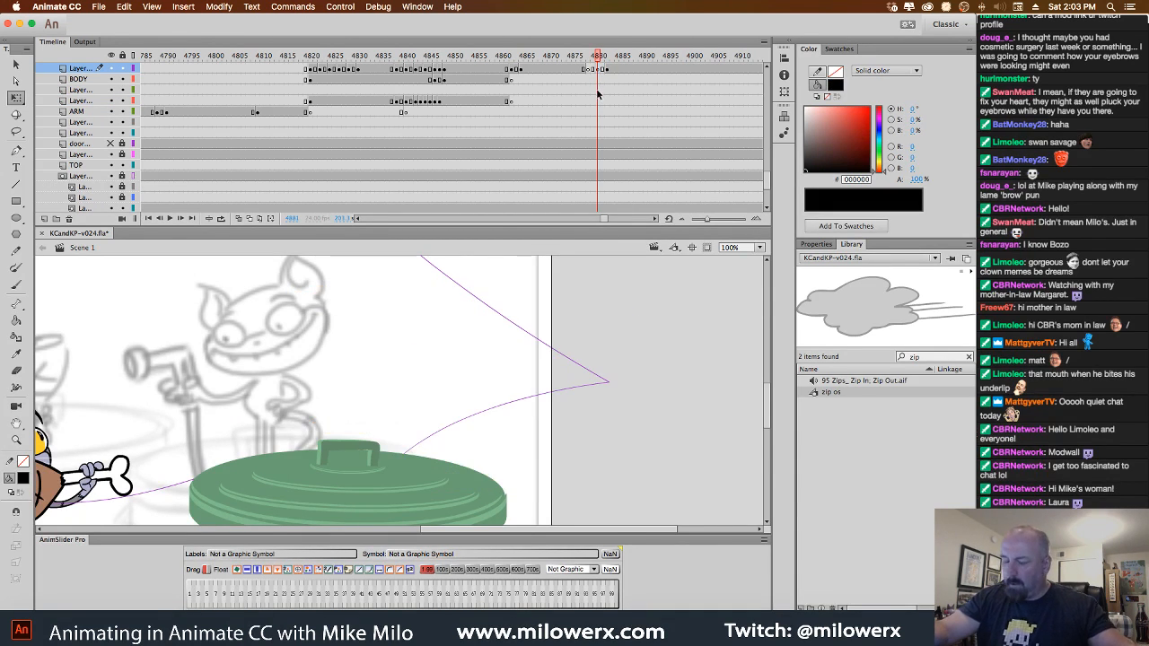
# Copy the entire grey cat smear drawing from its keyframe at frame 4662.
pyautogui.click(510, 78)
pyautogui.moveTo(510, 78); pyautogui.dragTo(365, 138)
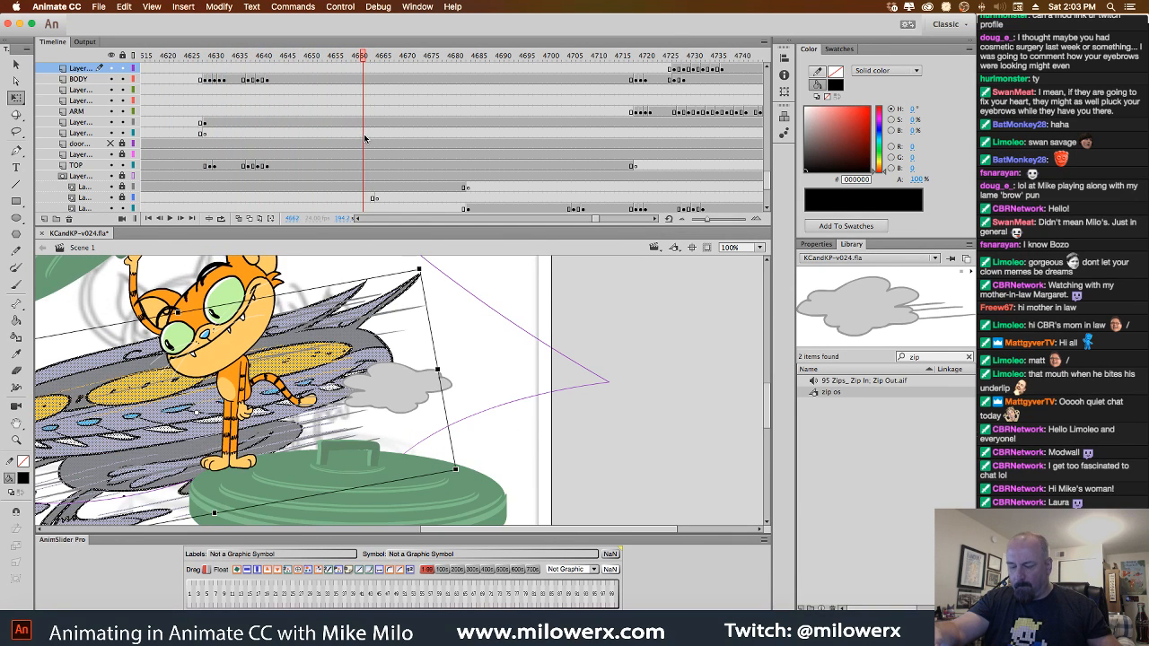
pyautogui.moveTo(485, 372); pyautogui.dragTo(603, 278)
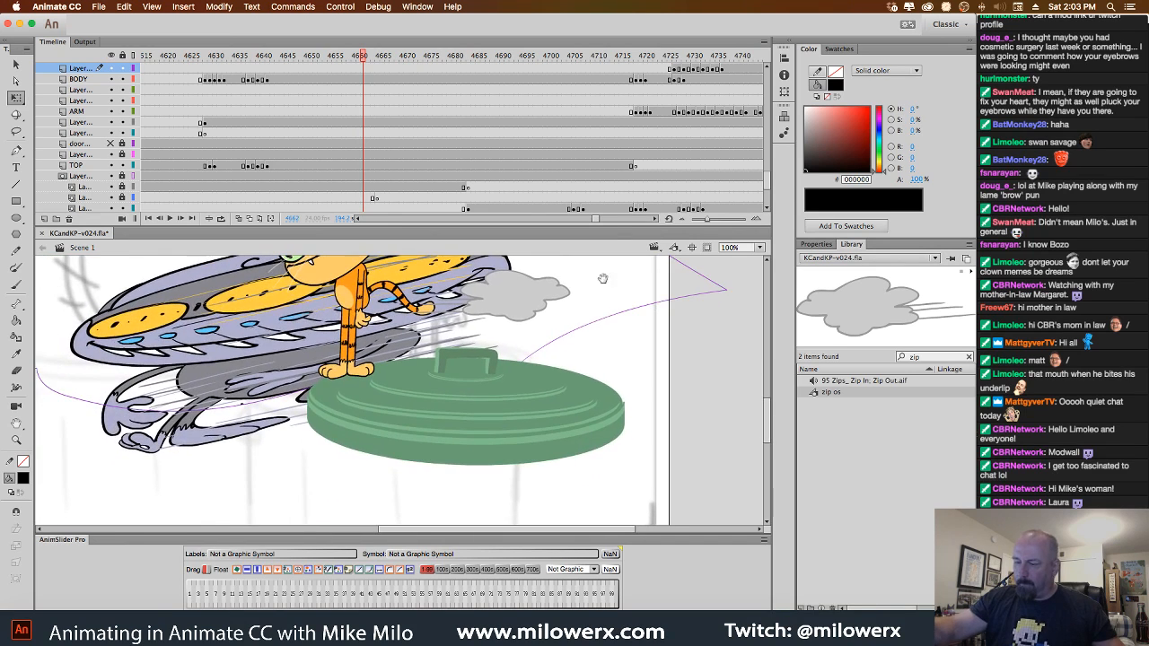
pyautogui.click(291, 304)
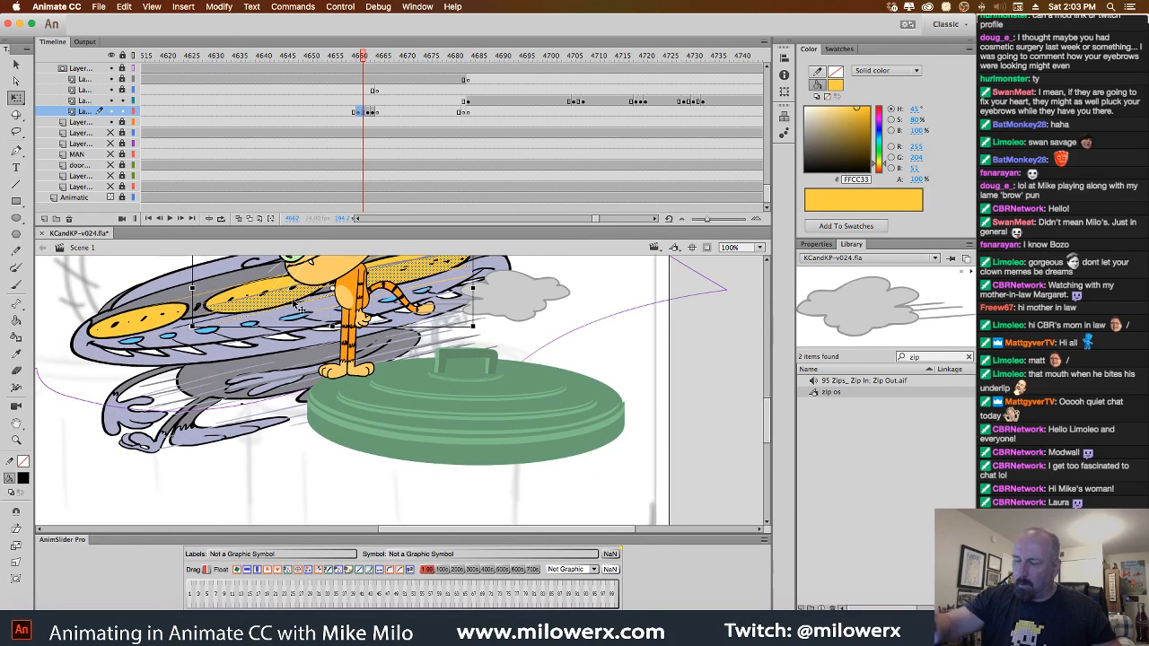
pyautogui.click(366, 113)
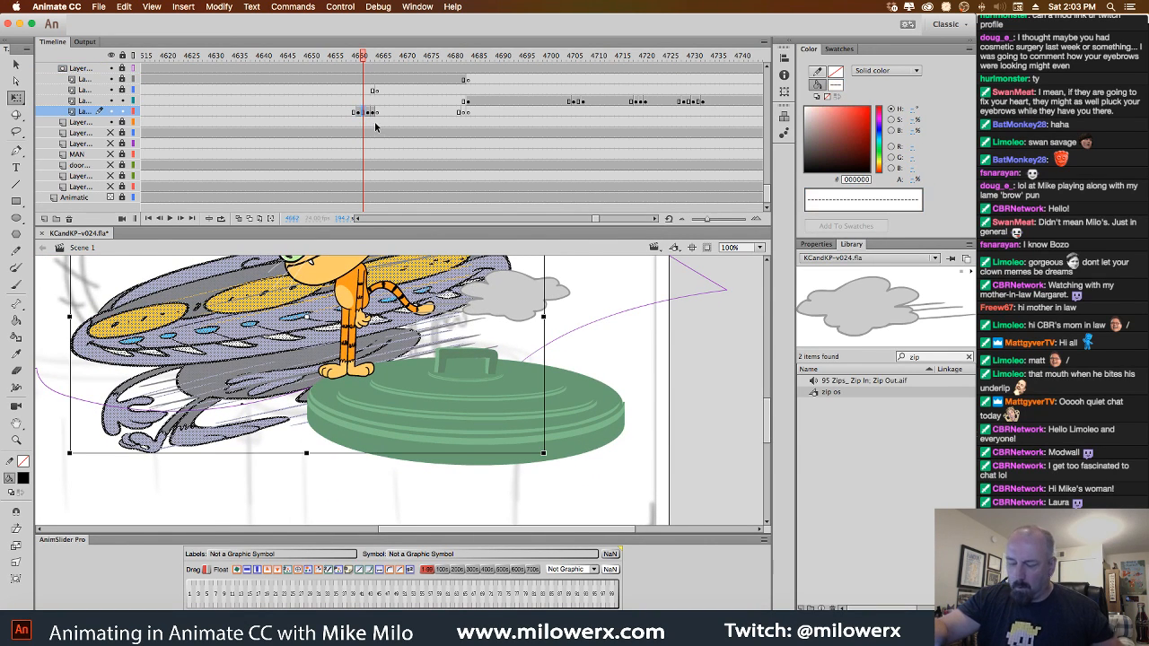
# Paste the grey cat smear into the empty keyframe at frame 4881, rotate it level and move it over the trash can lid.
pyautogui.click(601, 220)
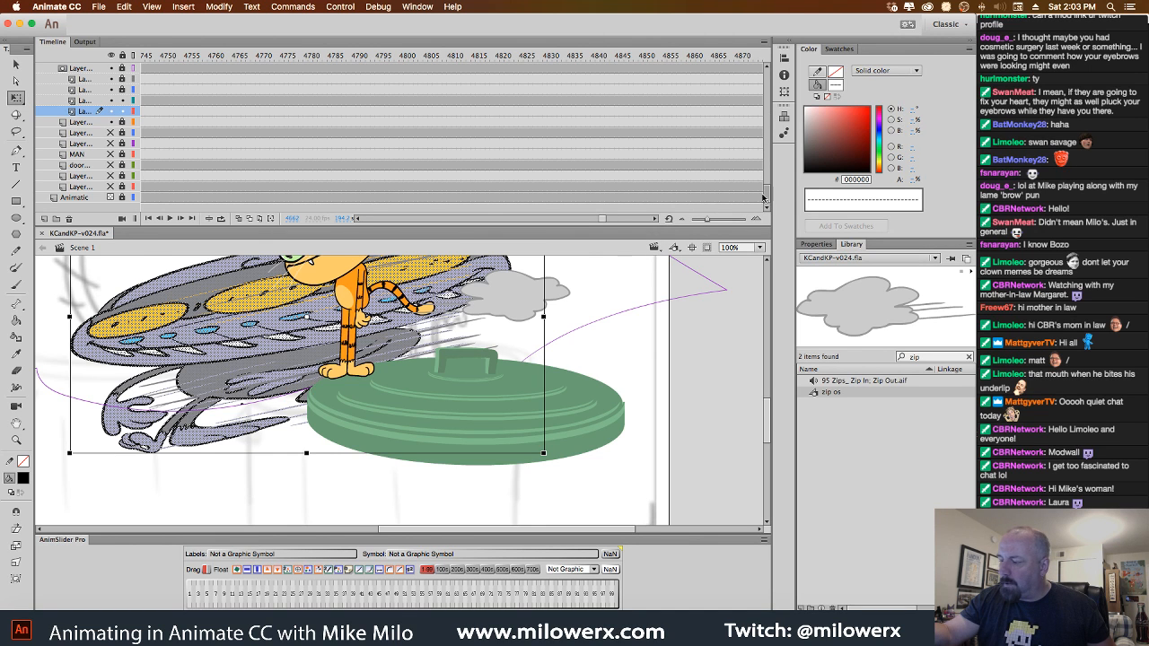
pyautogui.moveTo(605, 219); pyautogui.dragTo(601, 203)
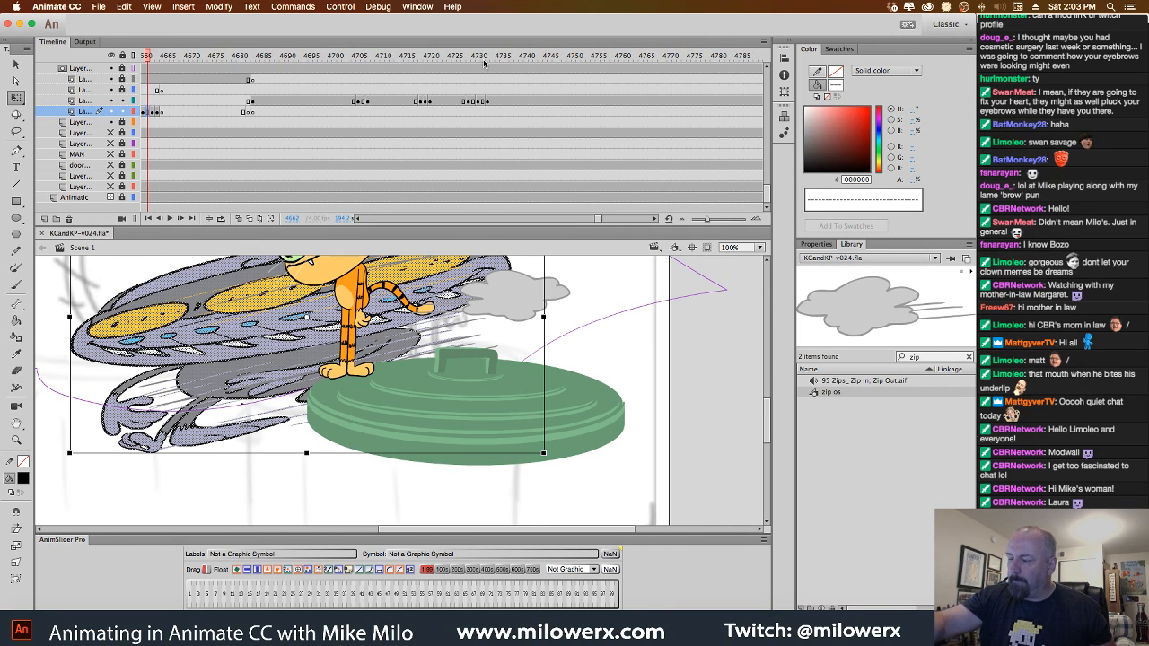
pyautogui.moveTo(484, 63); pyautogui.dragTo(759, 191)
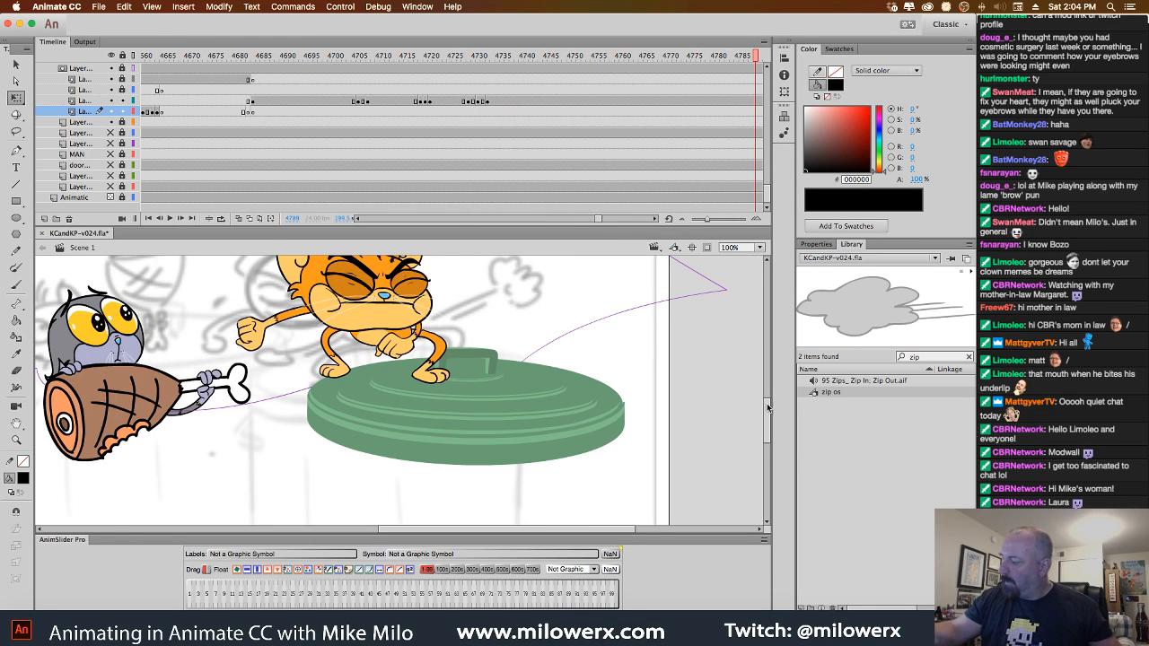
pyautogui.moveTo(766, 403); pyautogui.dragTo(763, 393)
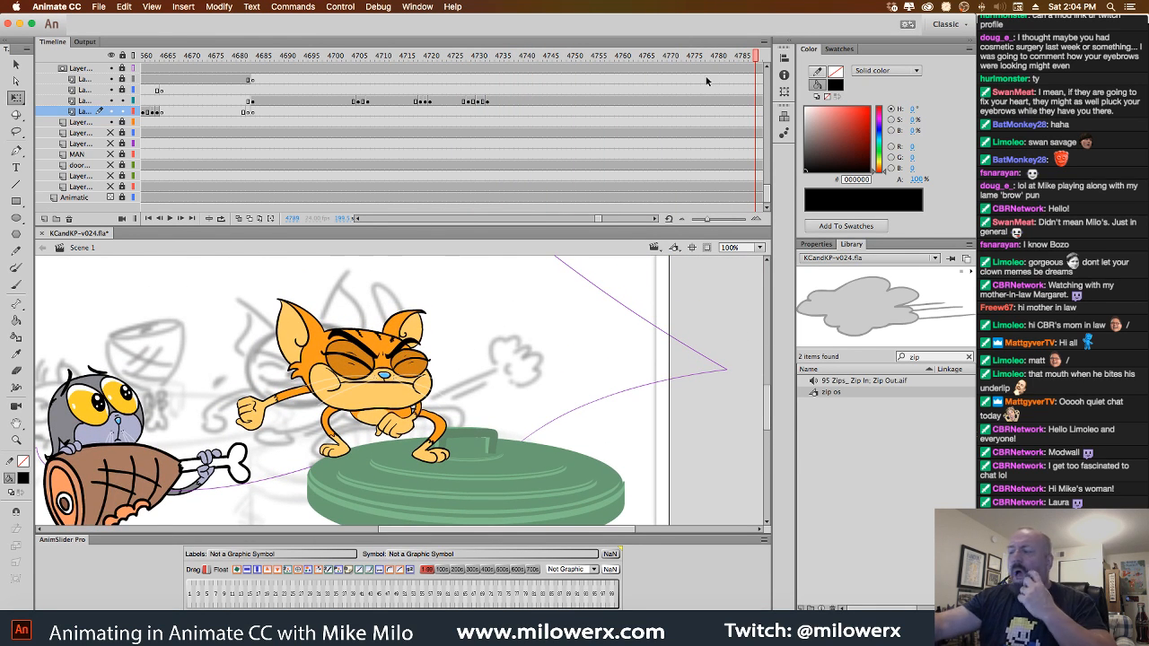
pyautogui.moveTo(601, 220); pyautogui.dragTo(603, 220)
pyautogui.click(496, 59)
pyautogui.moveTo(496, 58); pyautogui.dragTo(705, 108)
pyautogui.moveTo(603, 219); pyautogui.dragTo(607, 219)
pyautogui.moveTo(298, 57)
pyautogui.mouseDown()
pyautogui.moveTo(548, 92)
pyautogui.moveTo(437, 102)
pyautogui.moveTo(583, 77)
pyautogui.moveTo(536, 71)
pyautogui.moveTo(412, 90)
pyautogui.moveTo(464, 97)
pyautogui.moveTo(389, 108)
pyautogui.moveTo(518, 123)
pyautogui.moveTo(493, 133)
pyautogui.mouseUp()
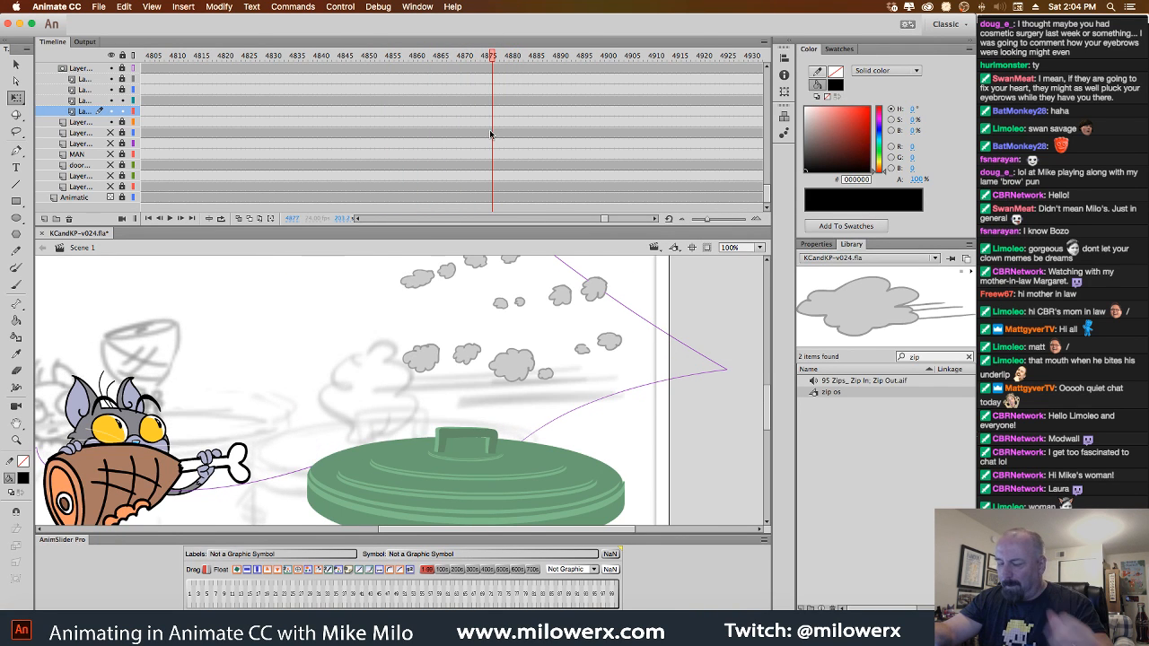
pyautogui.moveTo(766, 194); pyautogui.dragTo(760, 180)
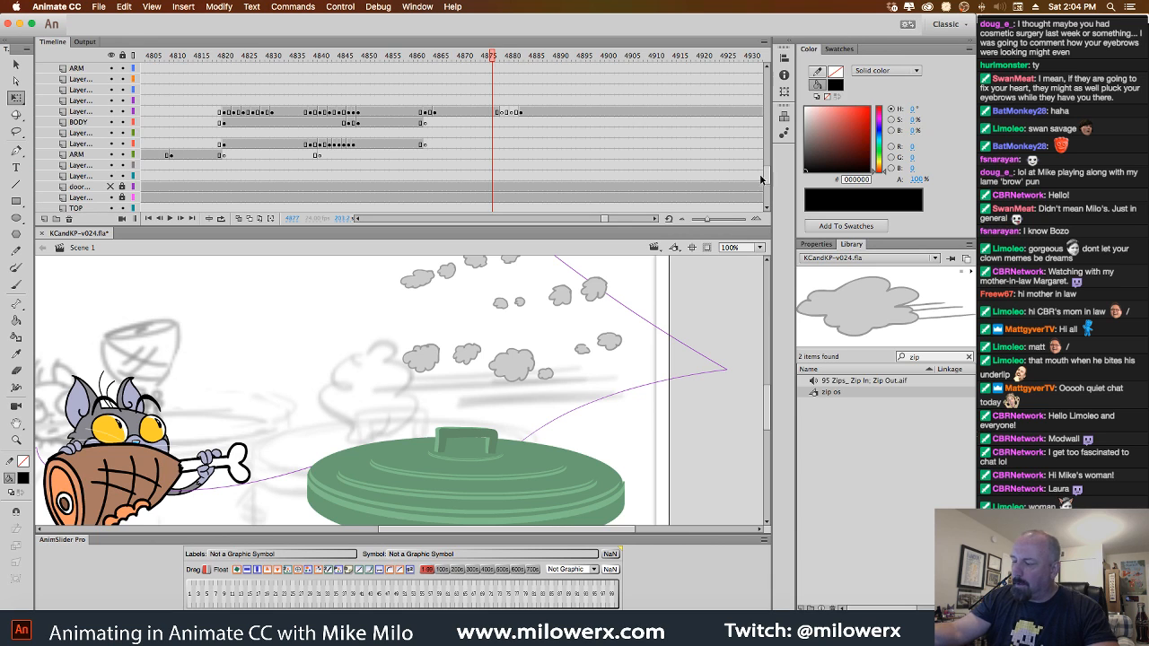
pyautogui.moveTo(493, 56); pyautogui.dragTo(514, 117)
pyautogui.click(515, 114)
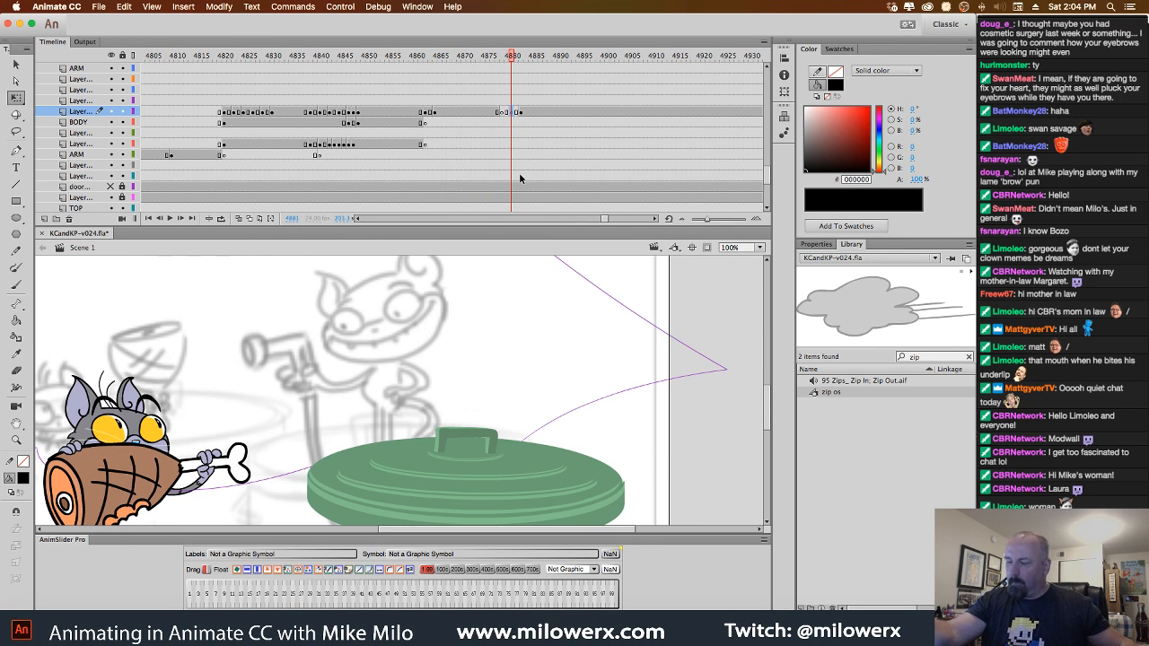
pyautogui.press('super+minus')
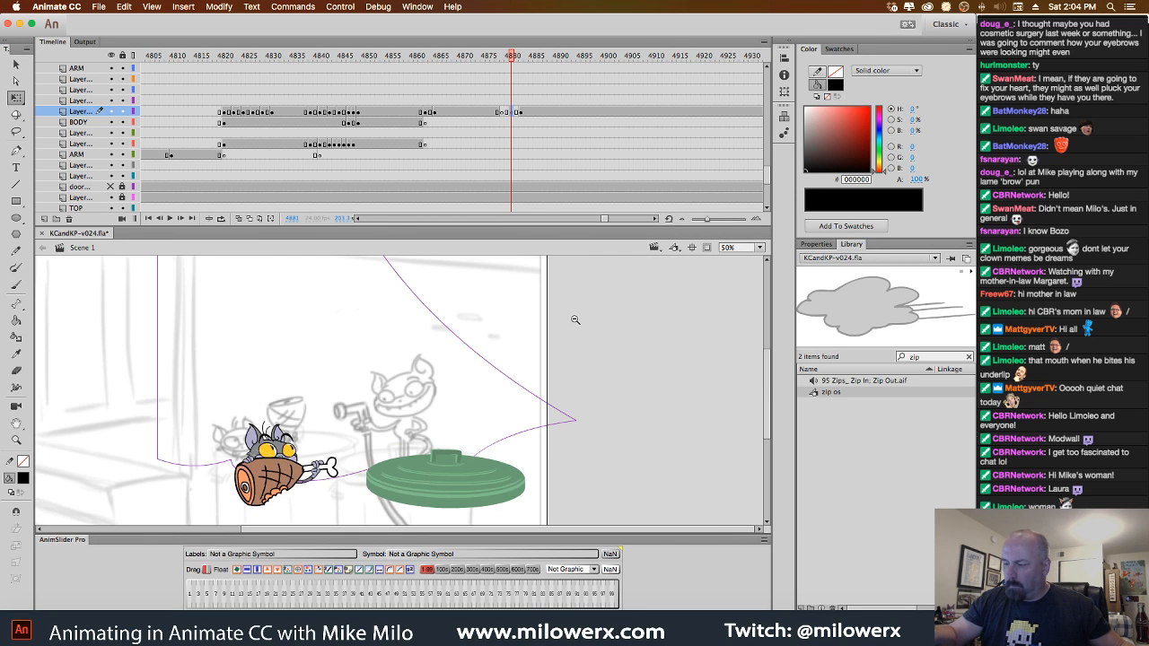
pyautogui.hscroll(-2, 574, 319)
pyautogui.press('super+v')
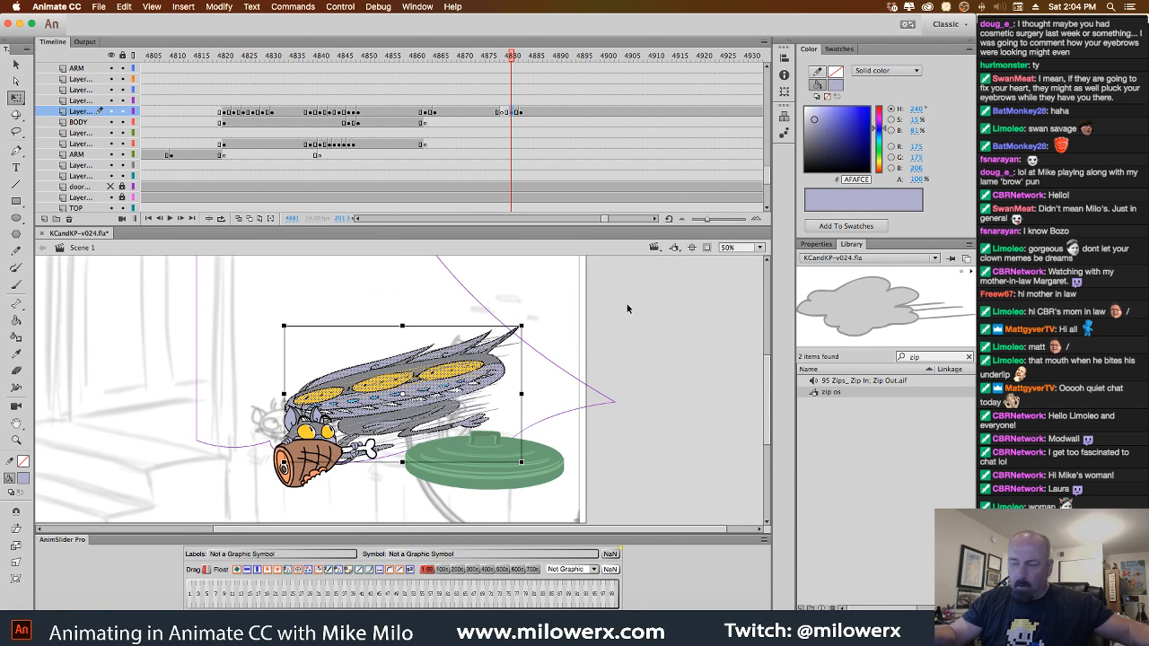
pyautogui.moveTo(535, 337); pyautogui.dragTo(606, 385)
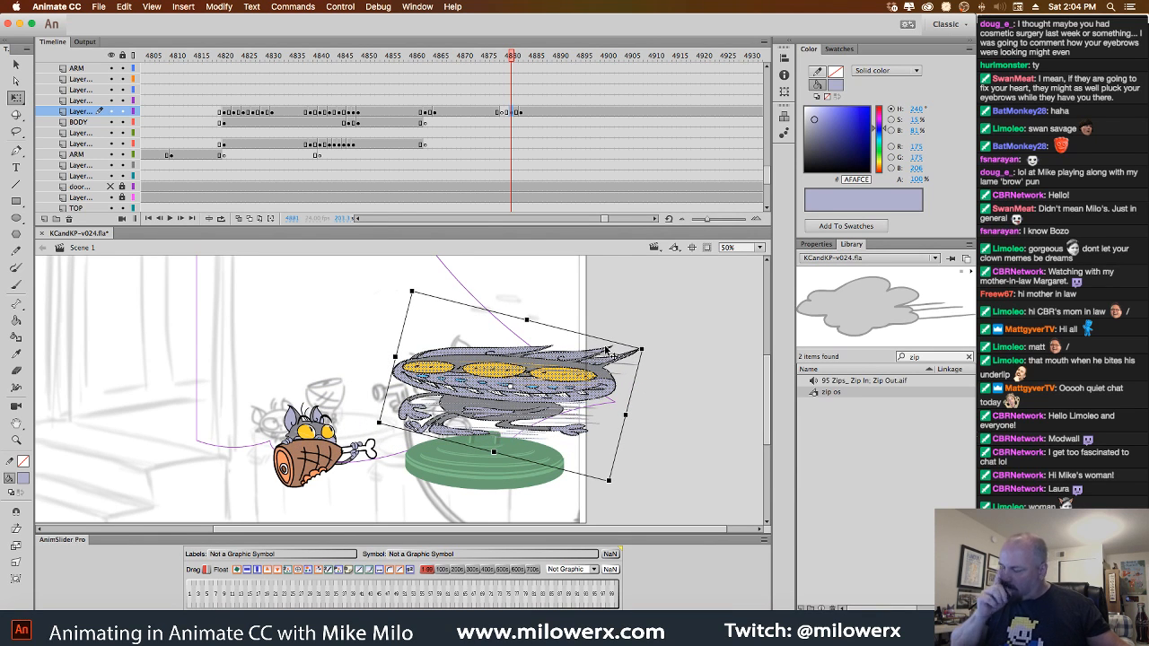
# Cut the grey smear and paste it into a new 1920 × 1080 px ActionScript 3.0 document at 24 fps.
pyautogui.press('Delete')
pyautogui.click(98, 6)
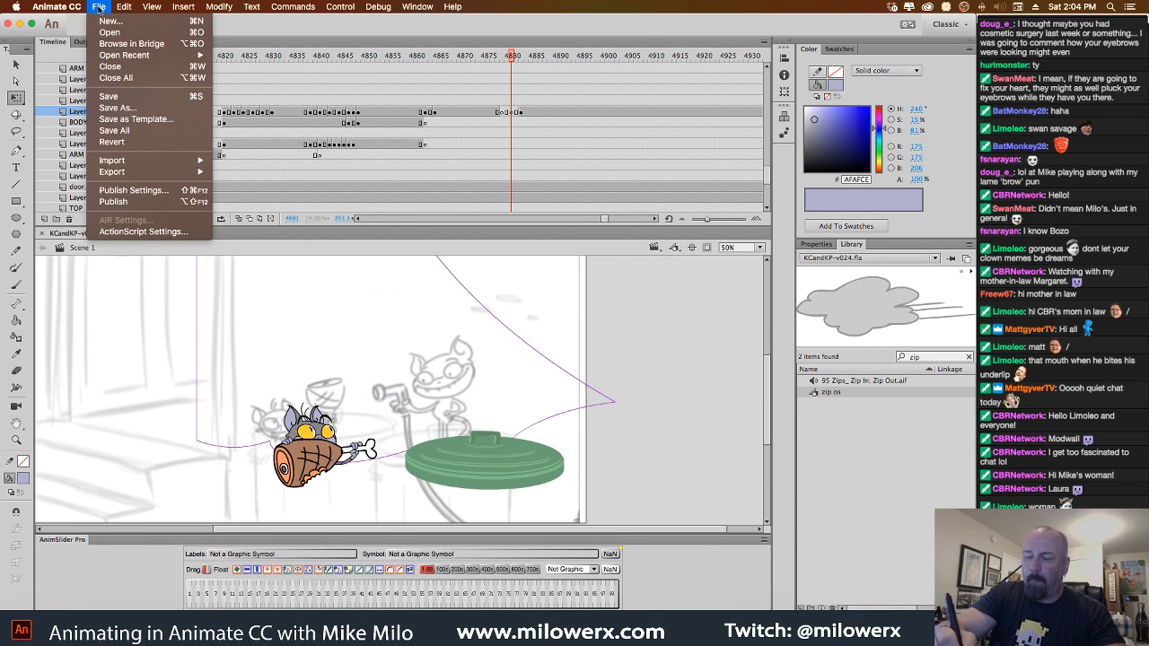
pyautogui.click(125, 21)
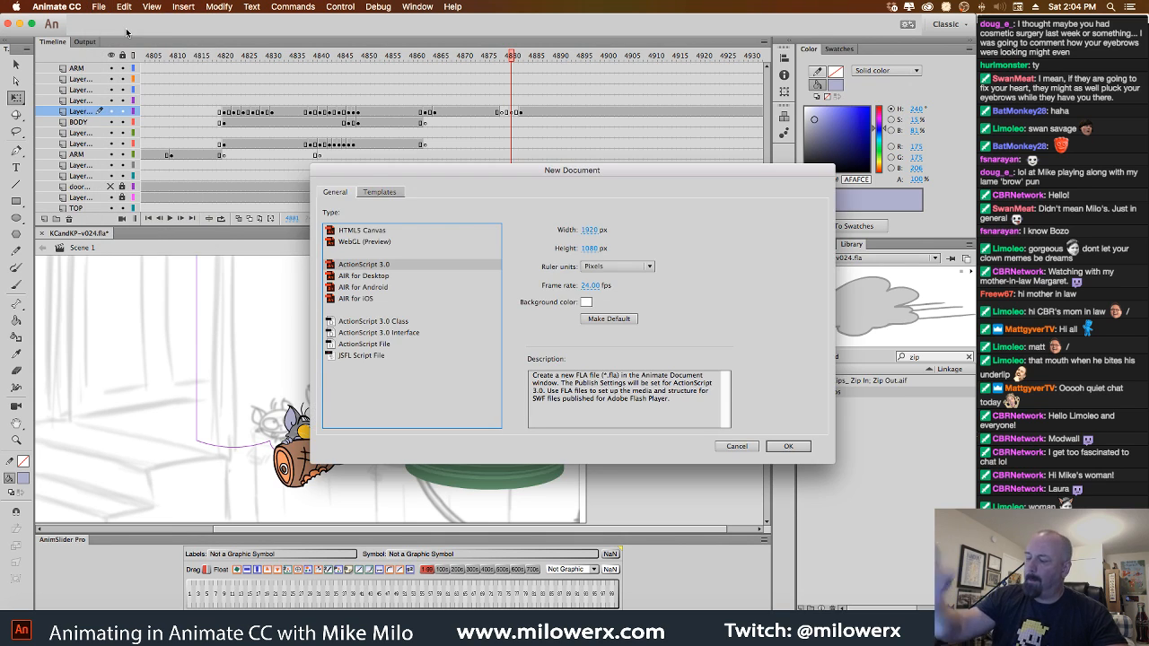
pyautogui.click(795, 445)
pyautogui.press('super+v')
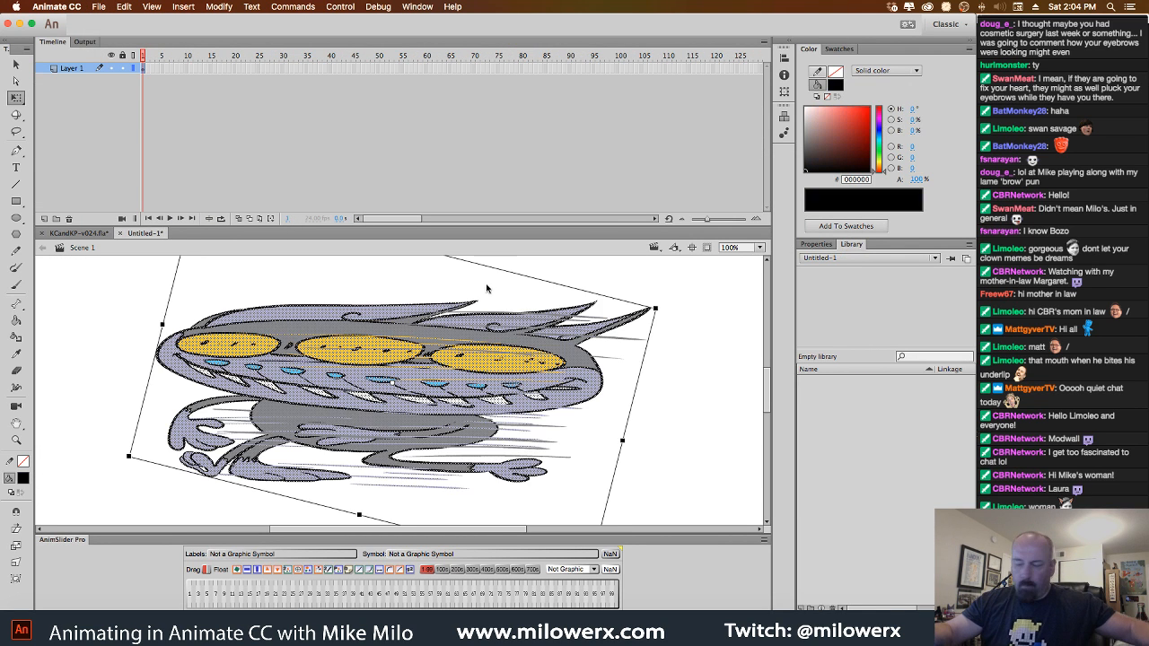
pyautogui.click(542, 276)
pyautogui.keyDown('alt'); pyautogui.keyDown('super'); pyautogui.click(532, 277); pyautogui.keyUp('super'); pyautogui.keyUp('alt')
pyautogui.scroll(-3, 539, 293)
pyautogui.hscroll(-3, 539, 293)
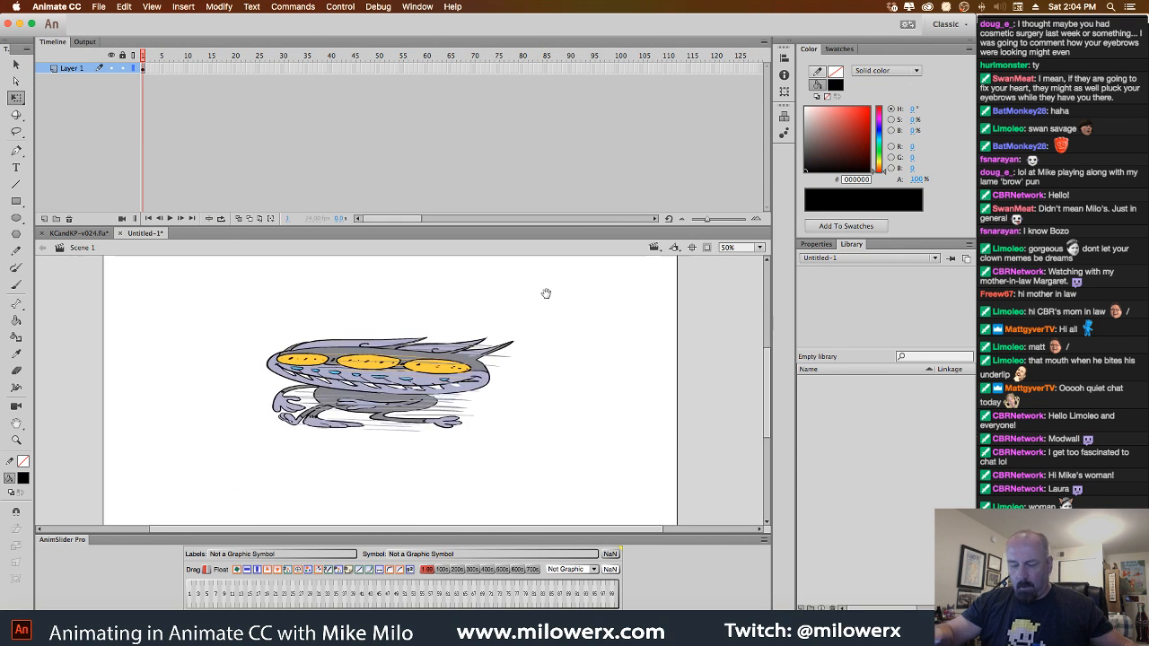
# Return to KCandKP-v024.fla and set the fill color to the orange cat's body color, FF9900, at frame 4884.
pyautogui.click(25, 479)
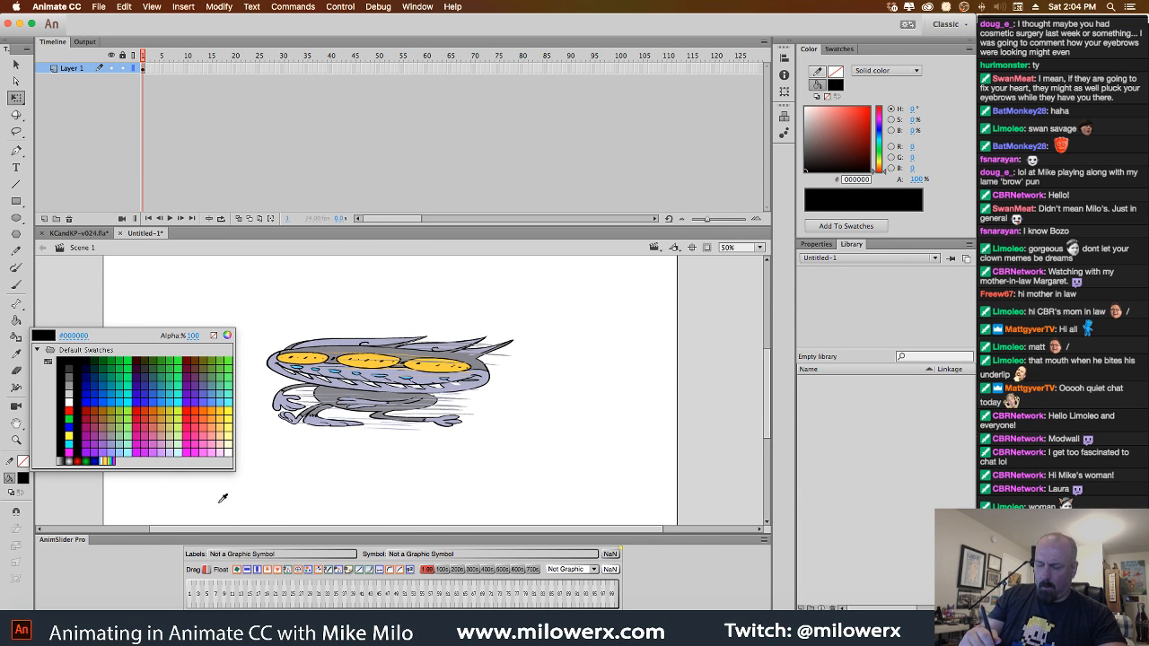
pyautogui.press('Escape')
pyautogui.click(108, 235)
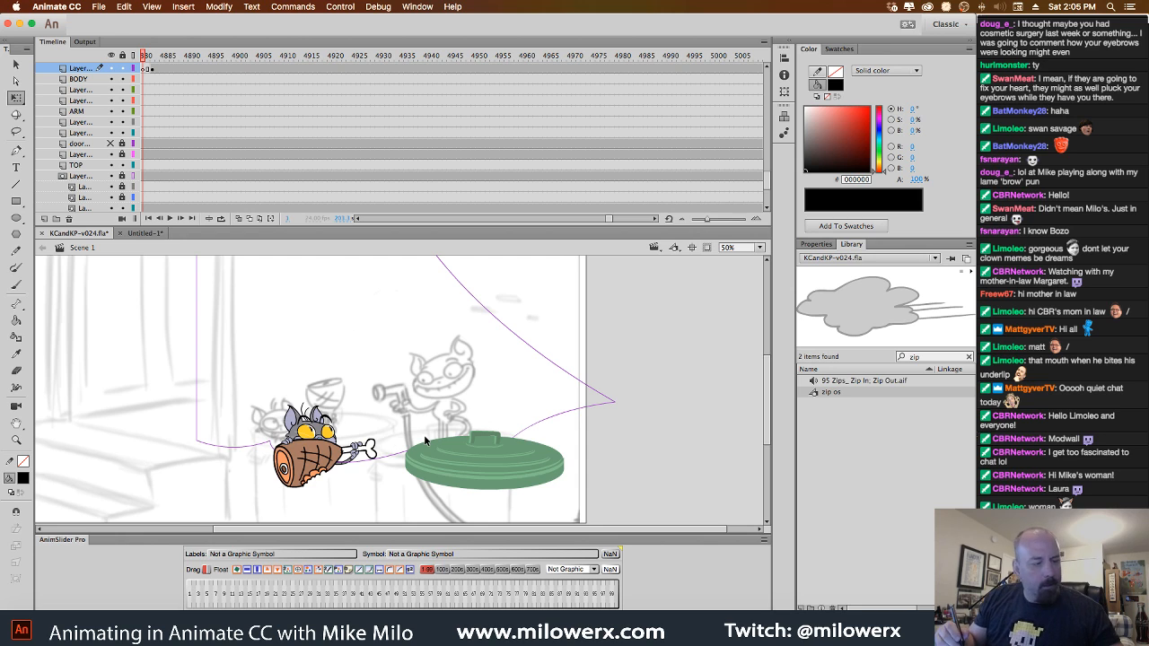
pyautogui.press('.')
pyautogui.press(',')
pyautogui.press(',')
pyautogui.press(',')
pyautogui.press(',')
pyautogui.press(',')
pyautogui.press(',')
pyautogui.press(',')
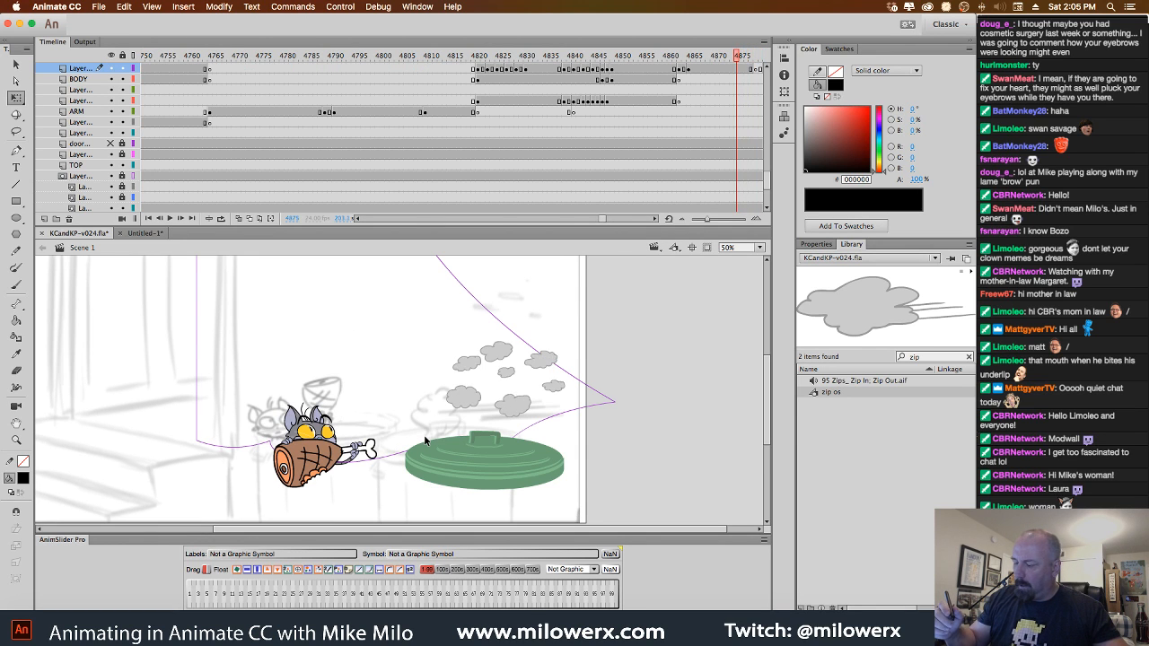
pyautogui.press('.')
pyautogui.press('.')
pyautogui.press('.')
pyautogui.press('.')
pyautogui.press('.')
pyautogui.press('.')
pyautogui.press('.')
pyautogui.press('.')
pyautogui.press('.')
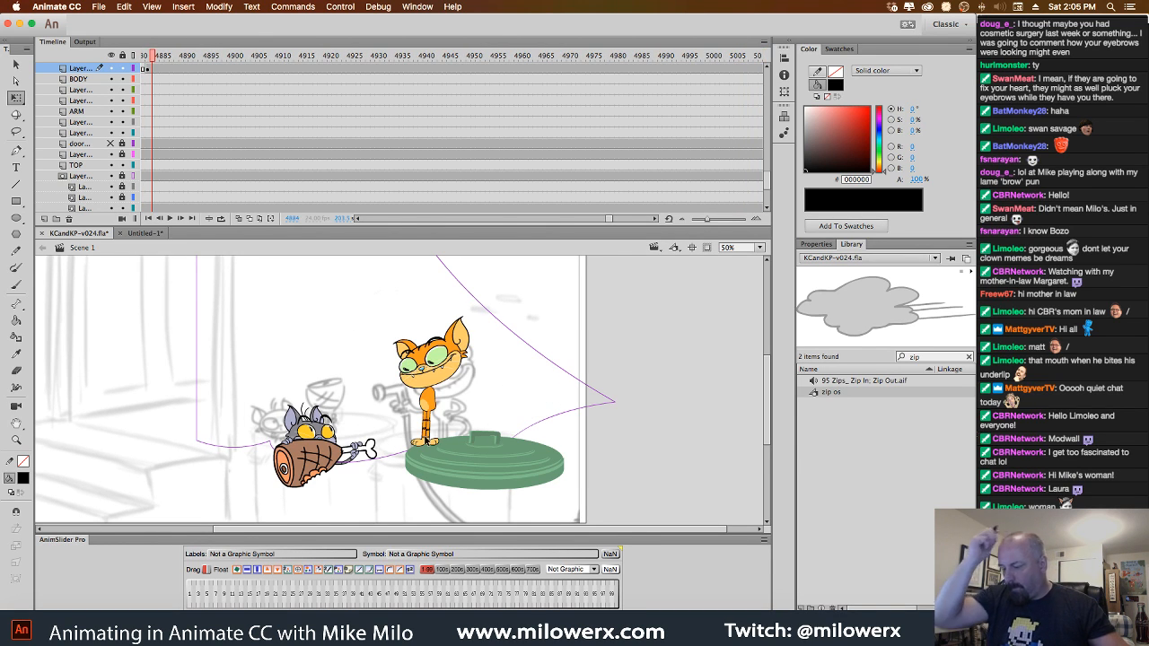
pyautogui.click(23, 478)
pyautogui.click(177, 415)
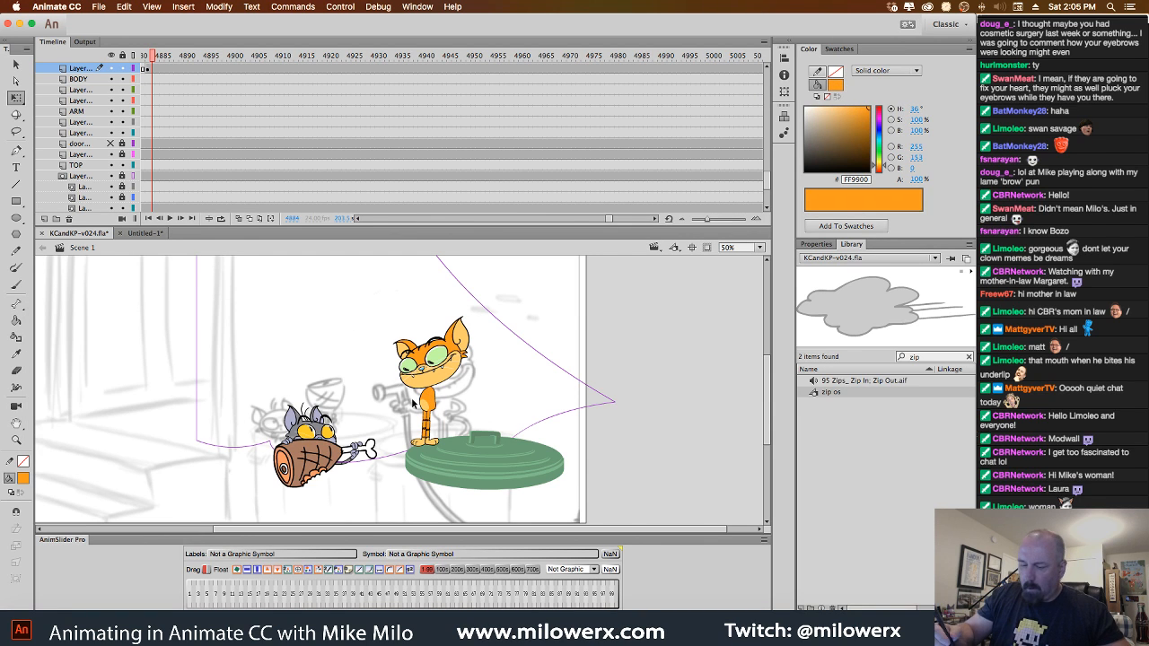
# Open Find and Replace for colors in the Untitled-1 document and choose light orange as the color to find.
pyautogui.click(145, 234)
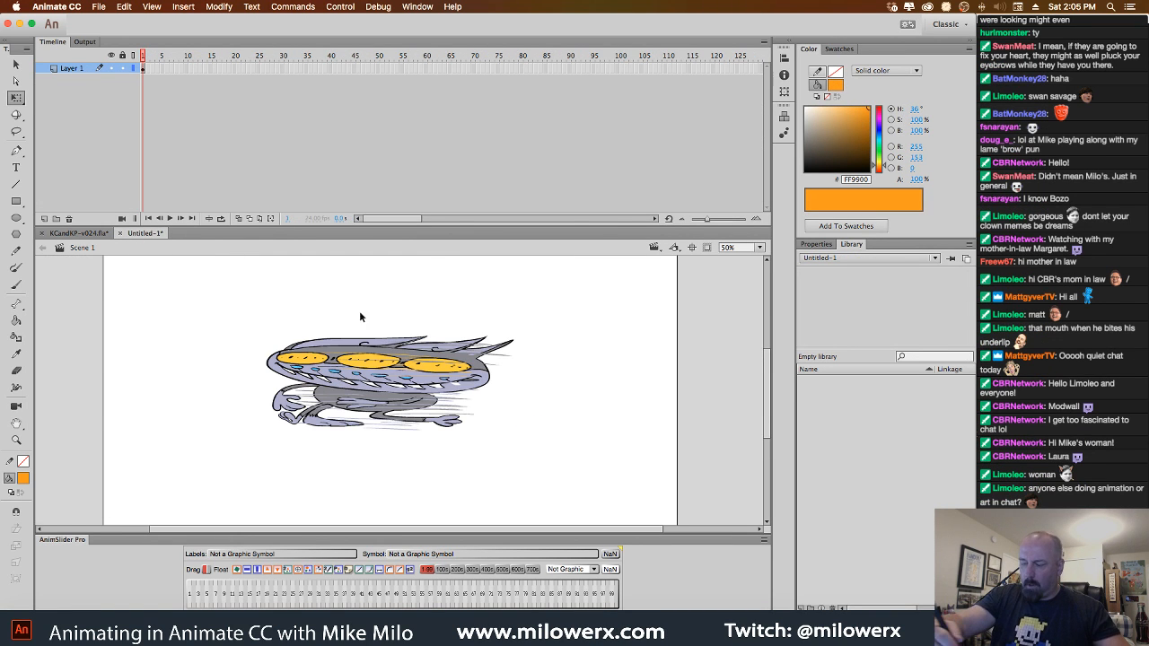
pyautogui.click(117, 7)
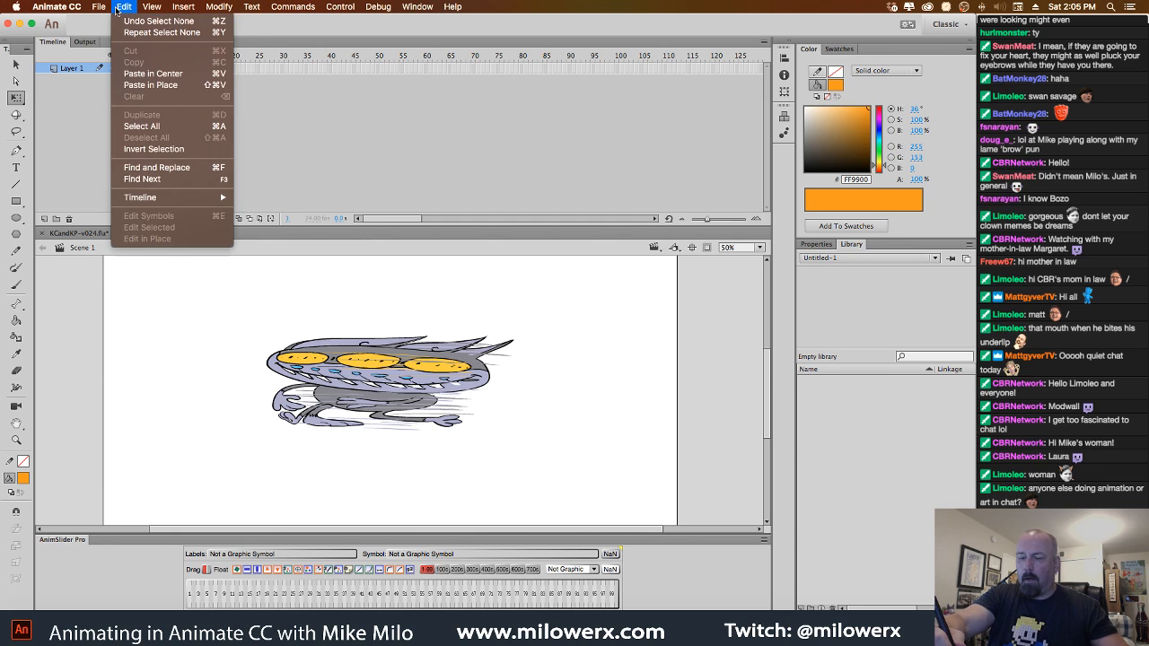
pyautogui.click(187, 171)
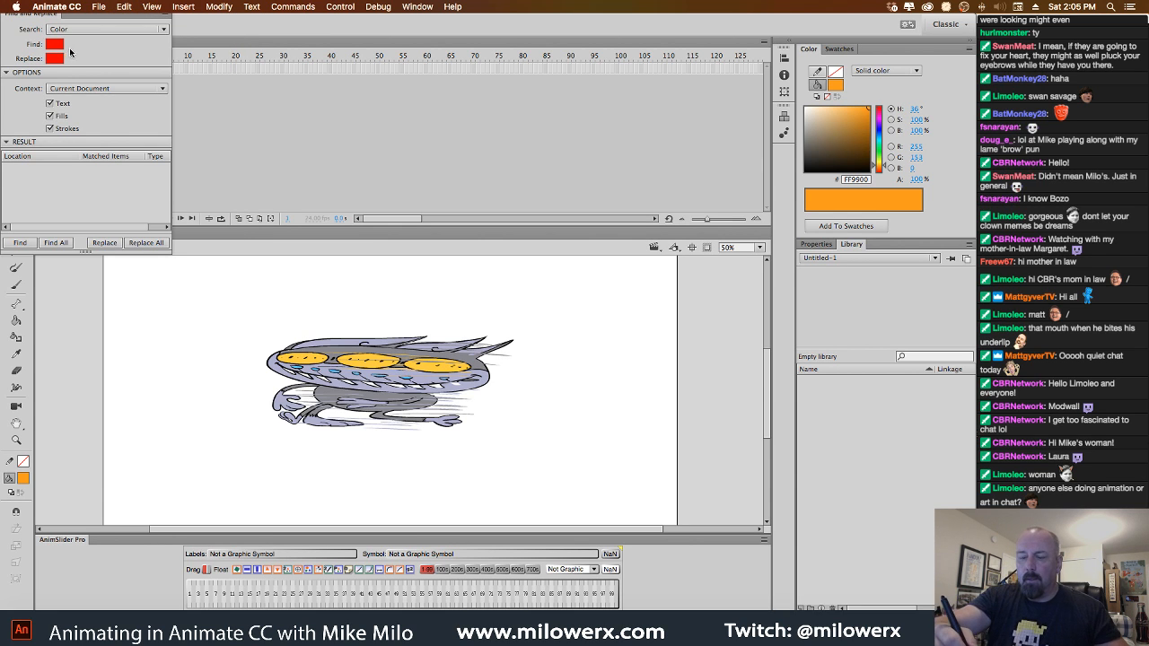
pyautogui.click(57, 44)
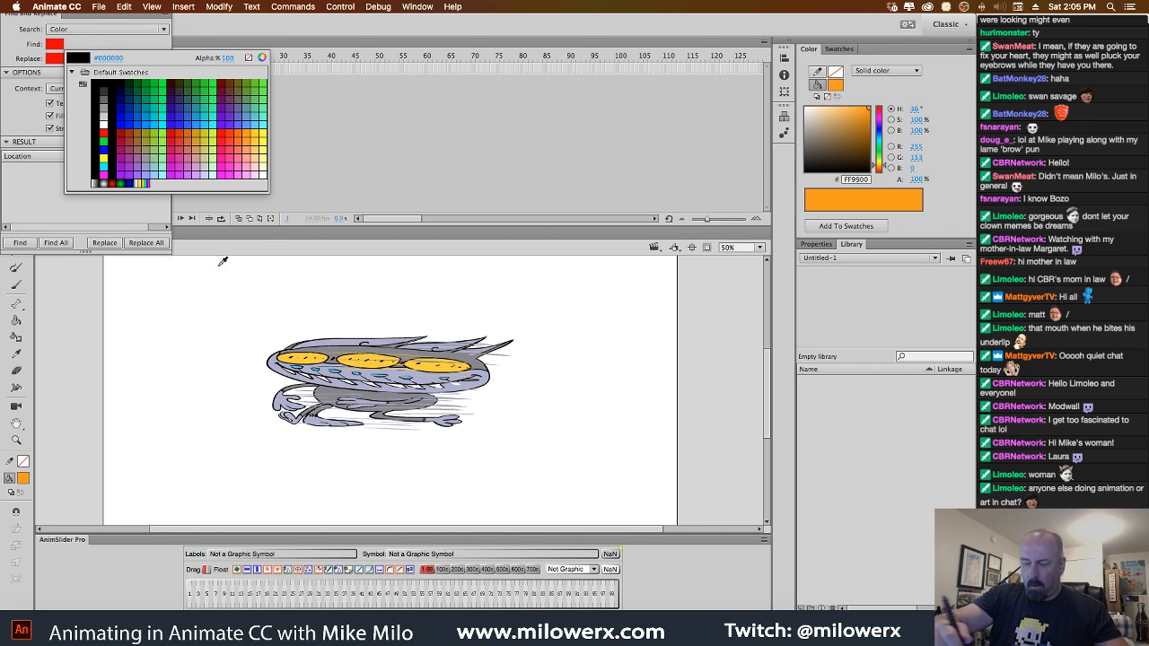
pyautogui.click(28, 471)
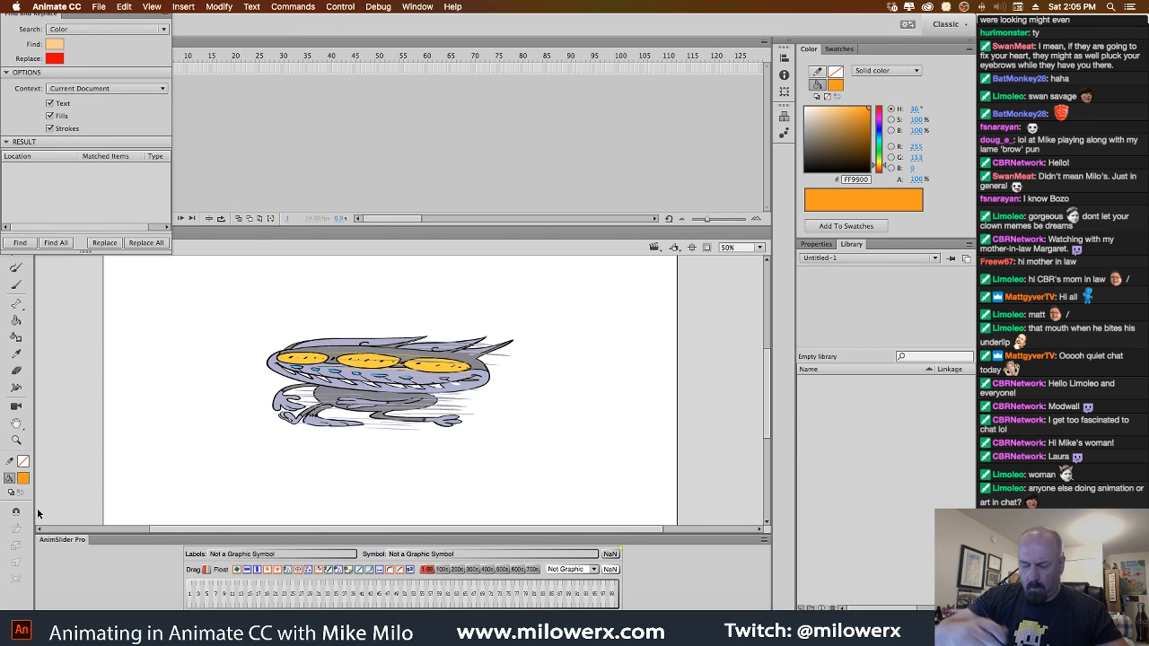
# Move the Find and Replace window out from under the menu bar to beside the smear drawing.
pyautogui.click(41, 9)
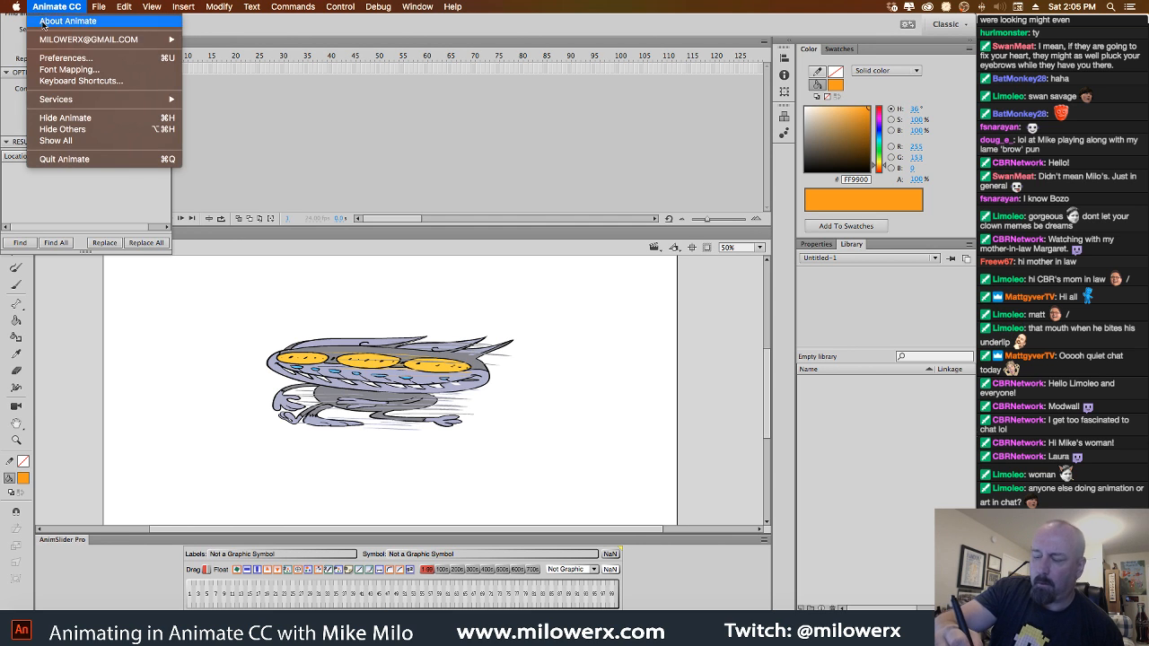
pyautogui.click(149, 190)
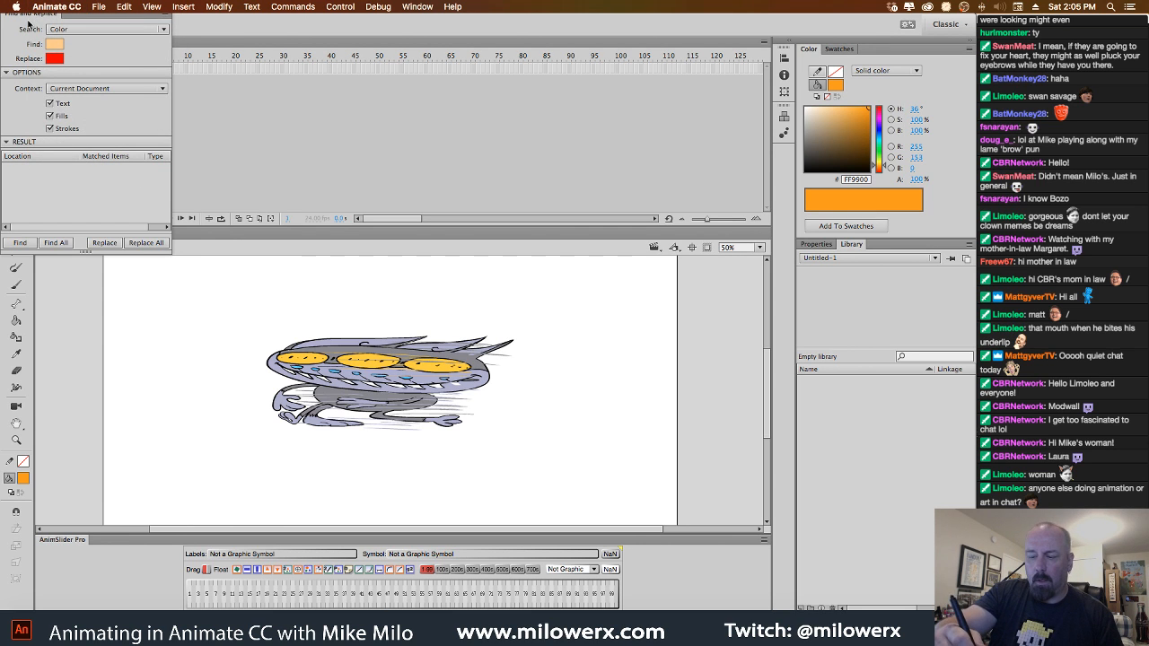
pyautogui.moveTo(29, 16); pyautogui.dragTo(103, 269)
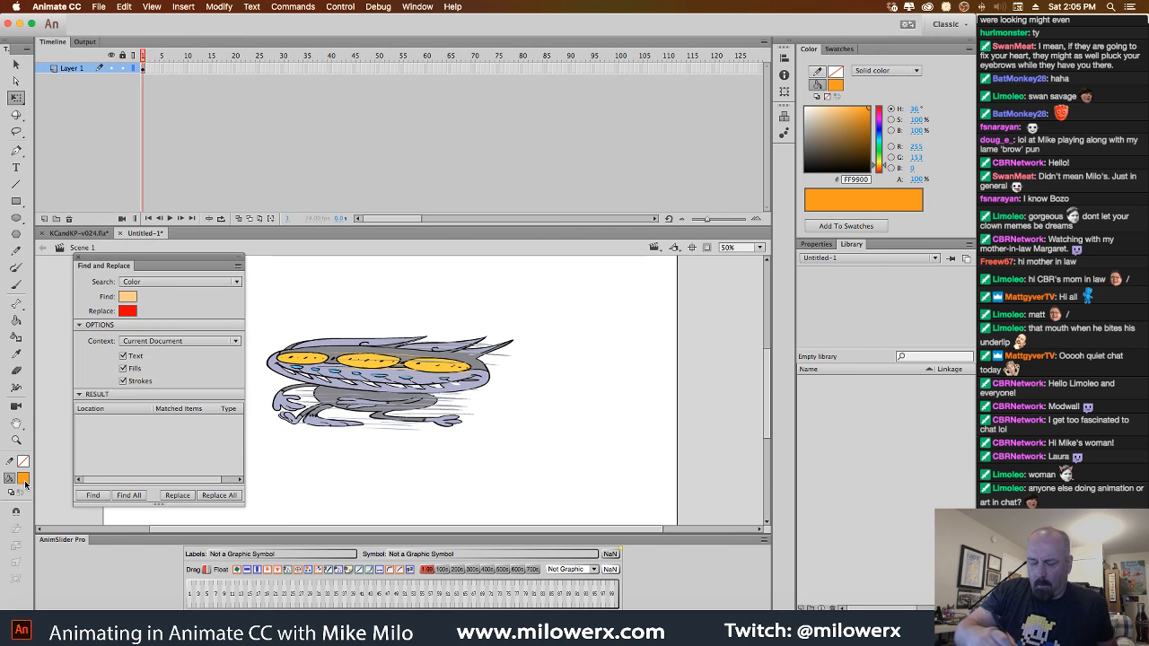
# Copy the hex value FF9900 from the current fill color in the Untitled-1 document.
pyautogui.click(127, 297)
pyautogui.click(26, 482)
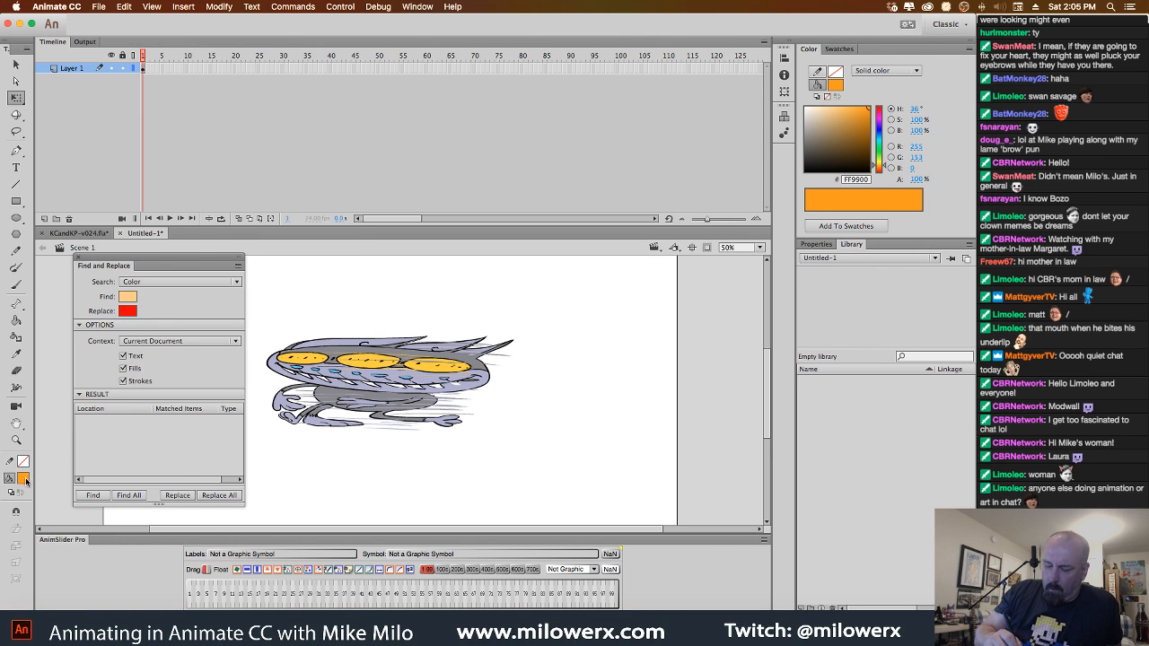
pyautogui.click(28, 480)
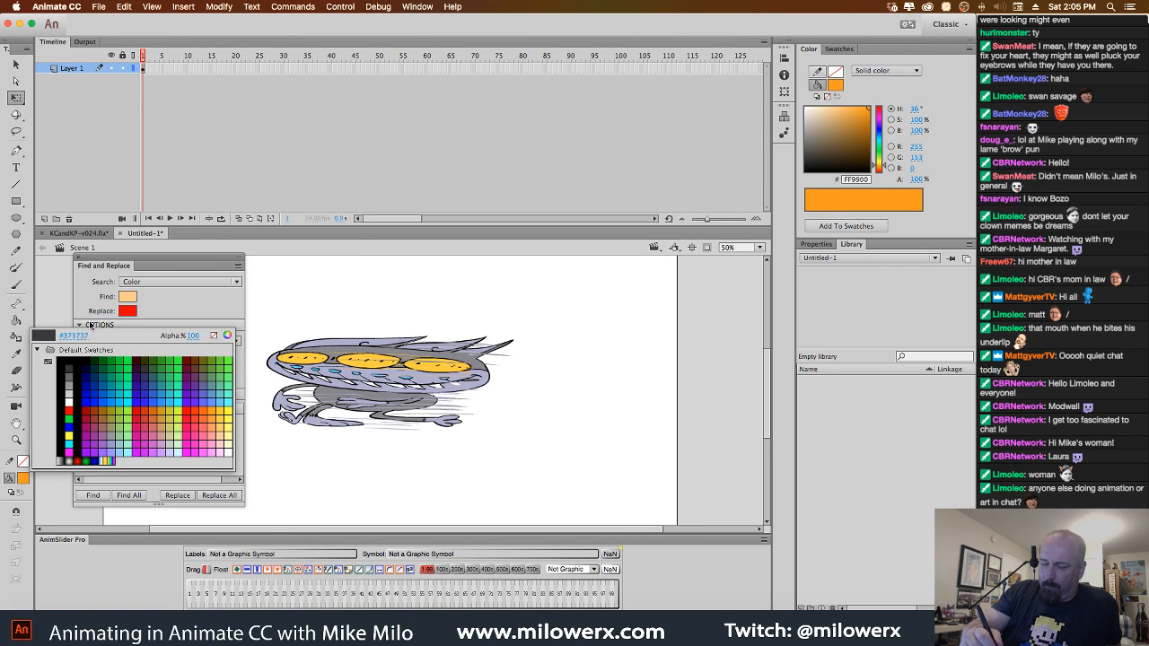
pyautogui.click(52, 337)
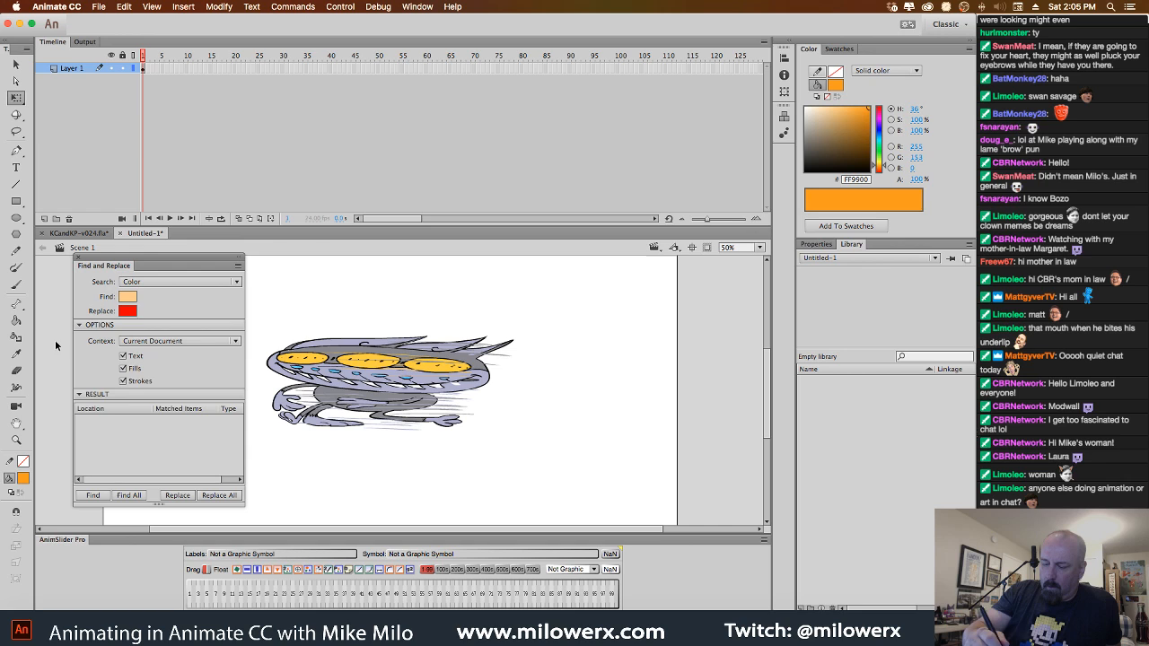
pyautogui.click(26, 482)
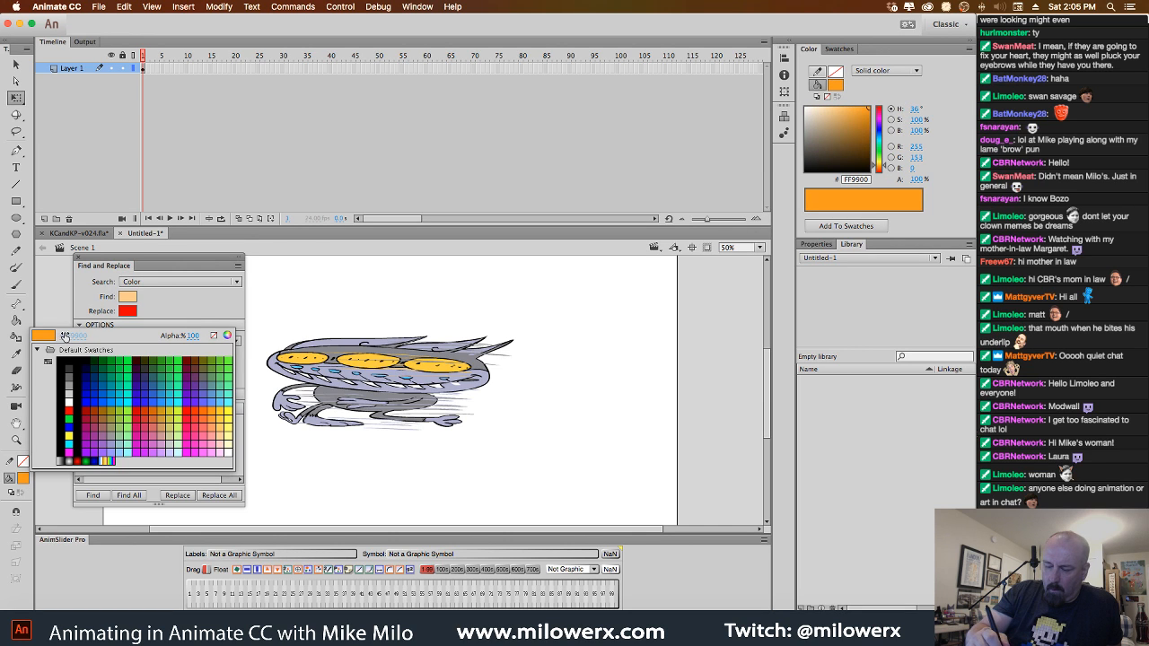
pyautogui.click(74, 335)
pyautogui.press('super+c')
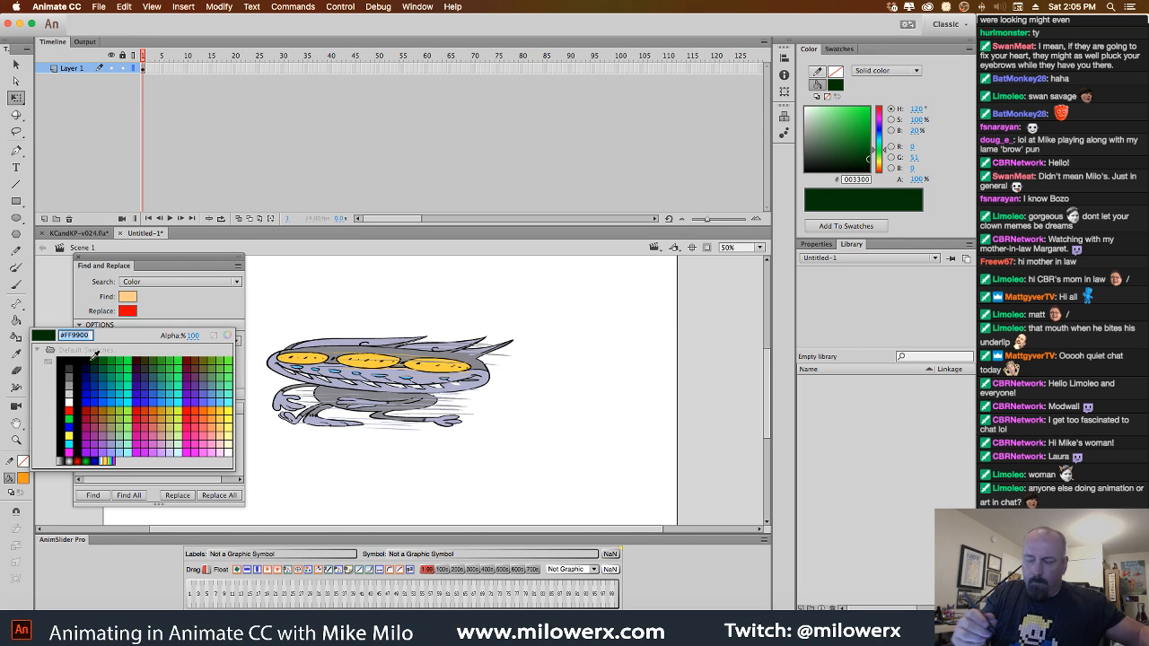
pyautogui.click(110, 270)
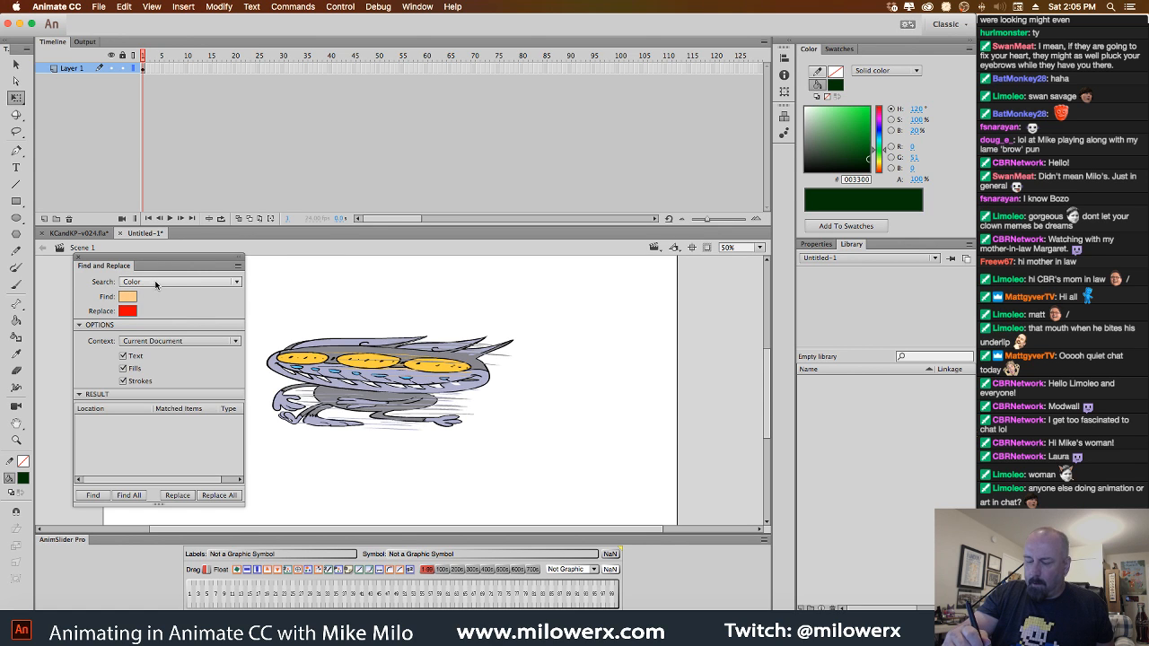
# Set the replacement color in Find and Replace to the copied orange, FF9900.
pyautogui.click(128, 311)
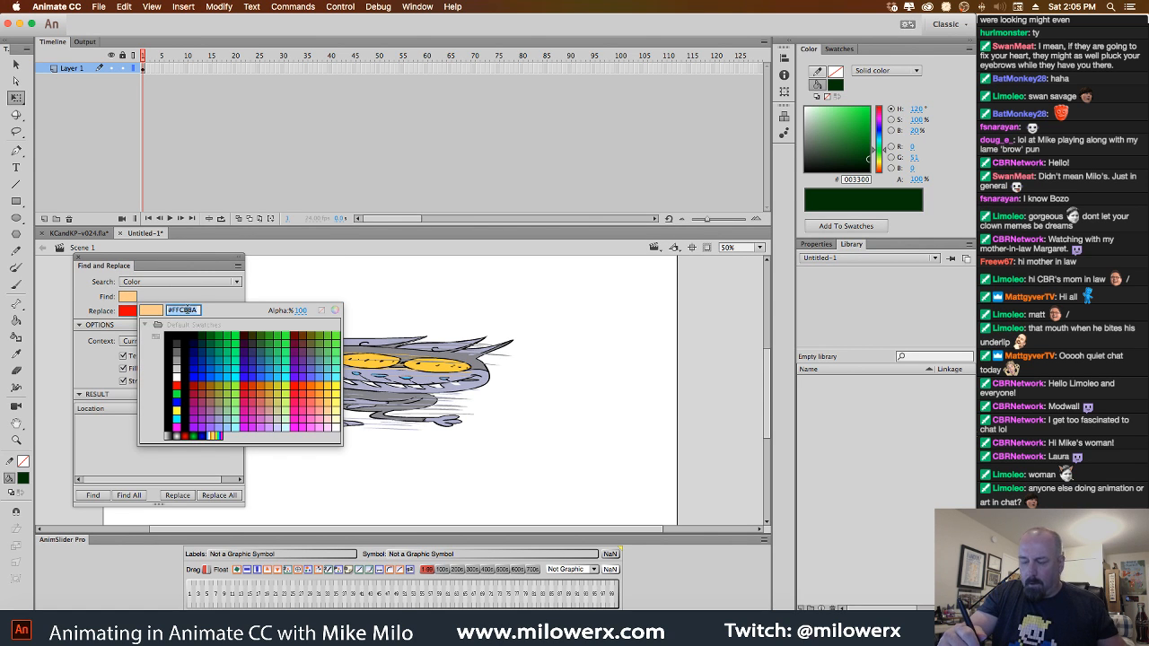
pyautogui.press('super+v')
pyautogui.press('Return')
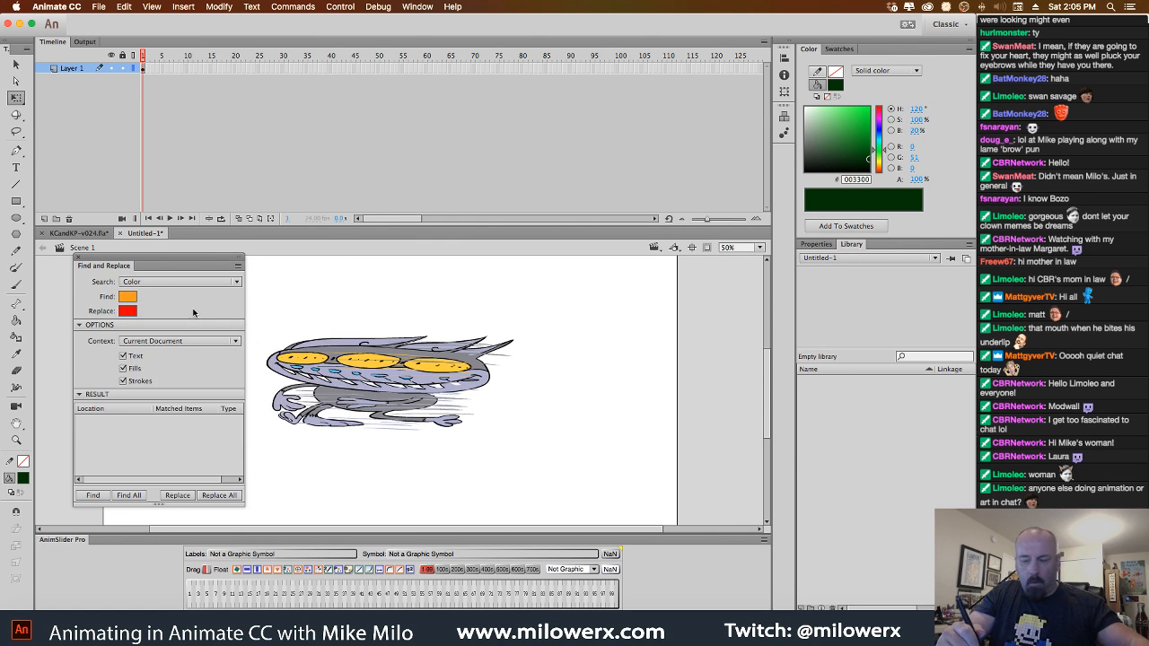
pyautogui.click(128, 312)
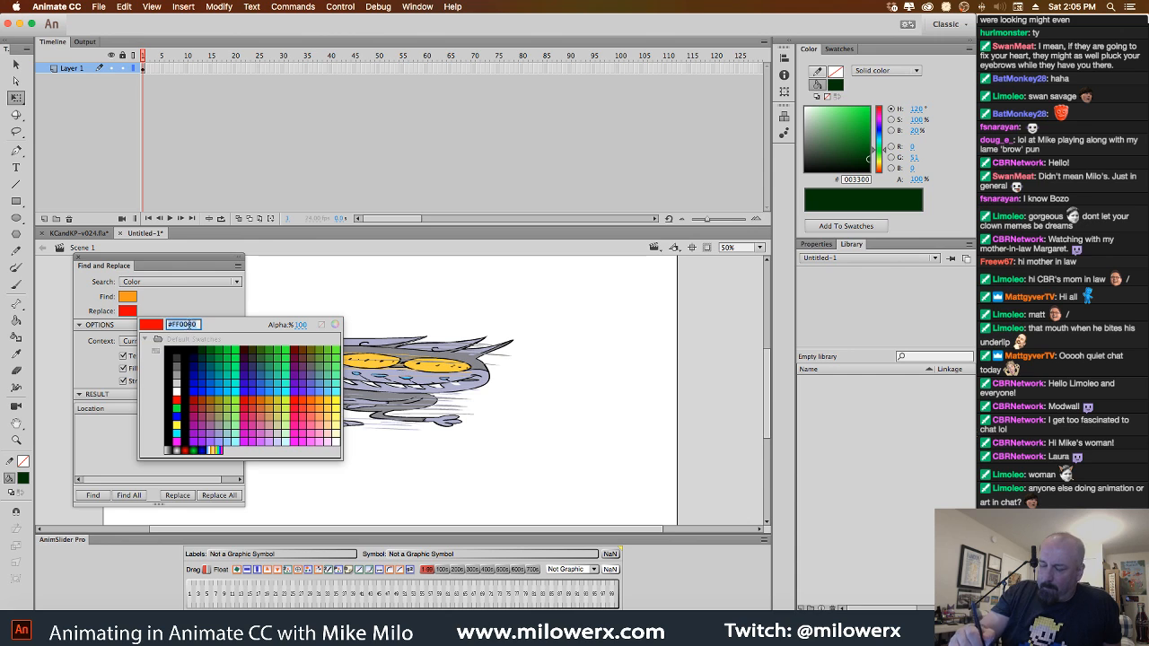
pyautogui.press('super+v')
pyautogui.press('Return')
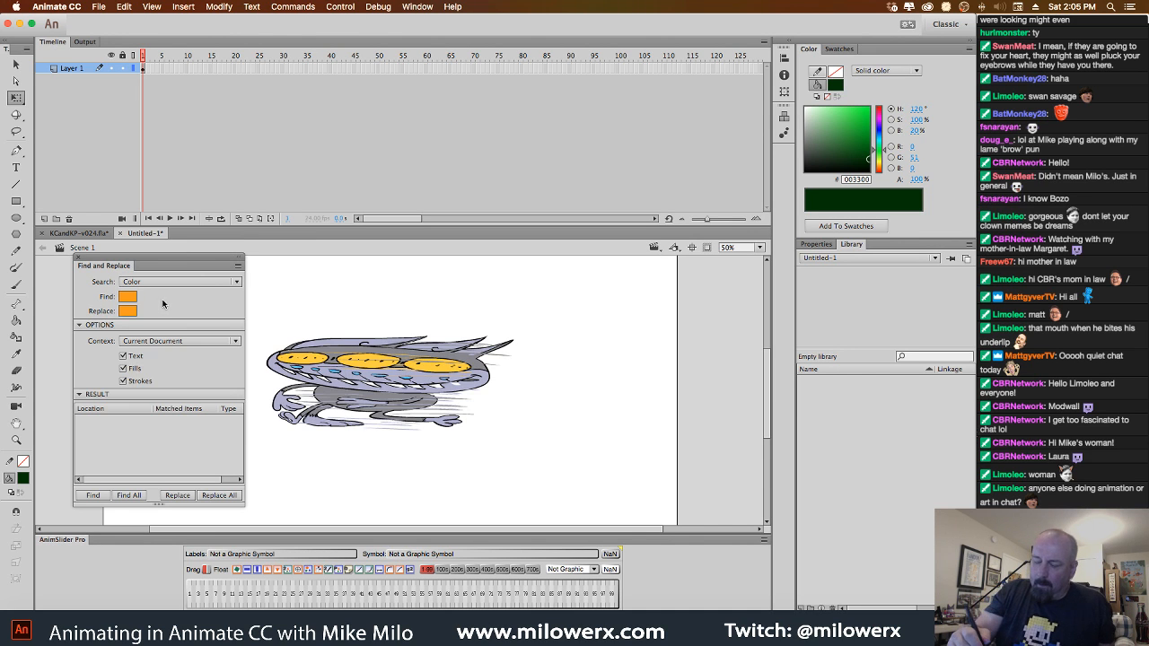
# Sample the smear's dark grey as the color to find and replace every match with FF9900.
pyautogui.click(128, 297)
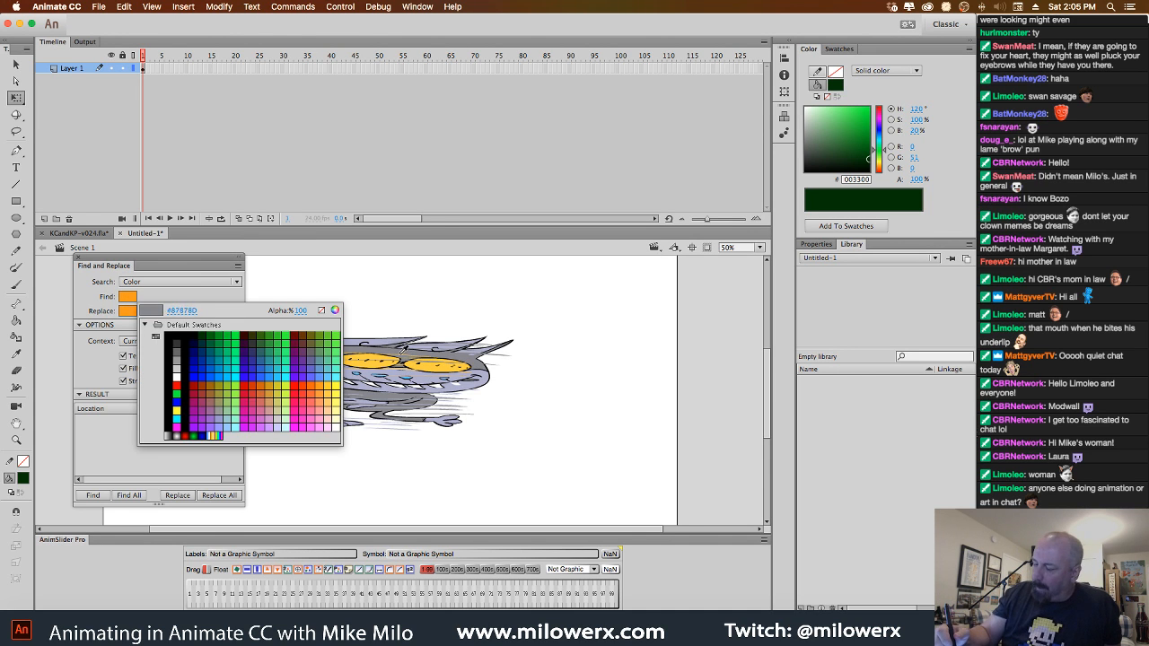
pyautogui.click(404, 360)
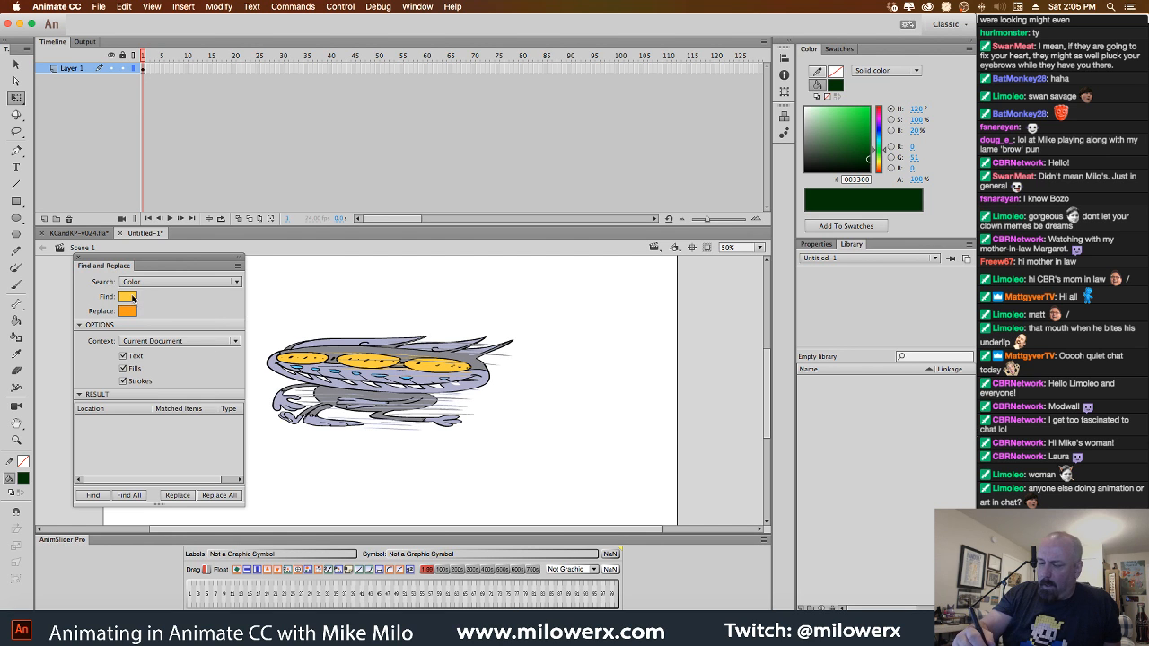
pyautogui.click(132, 297)
pyautogui.click(480, 370)
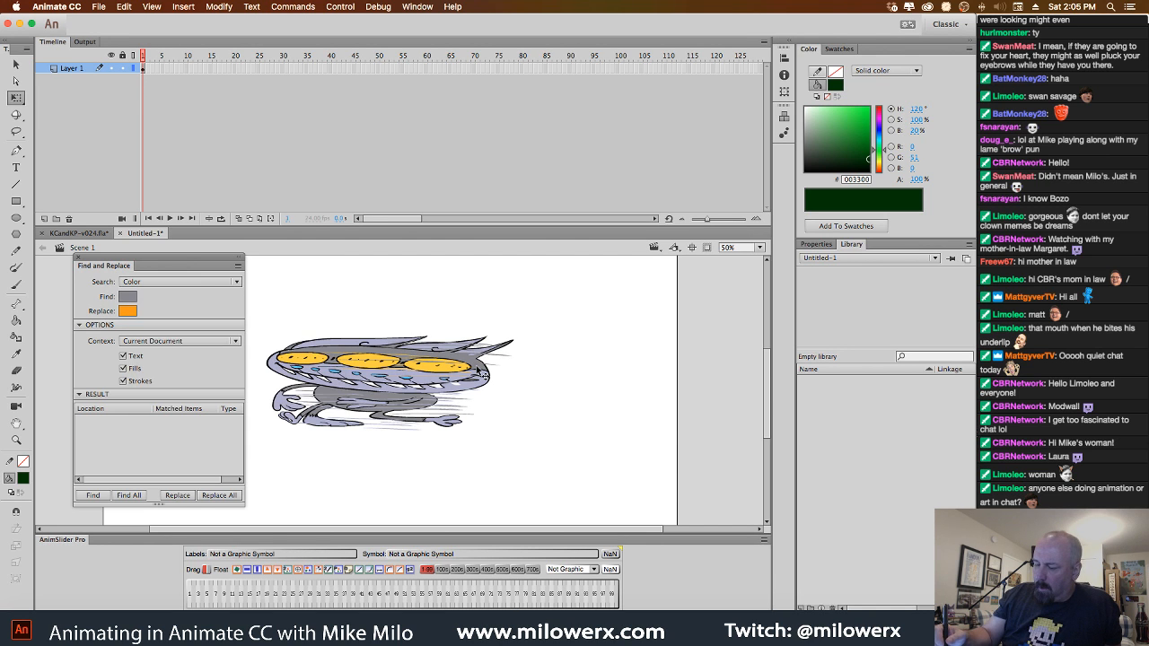
pyautogui.click(217, 496)
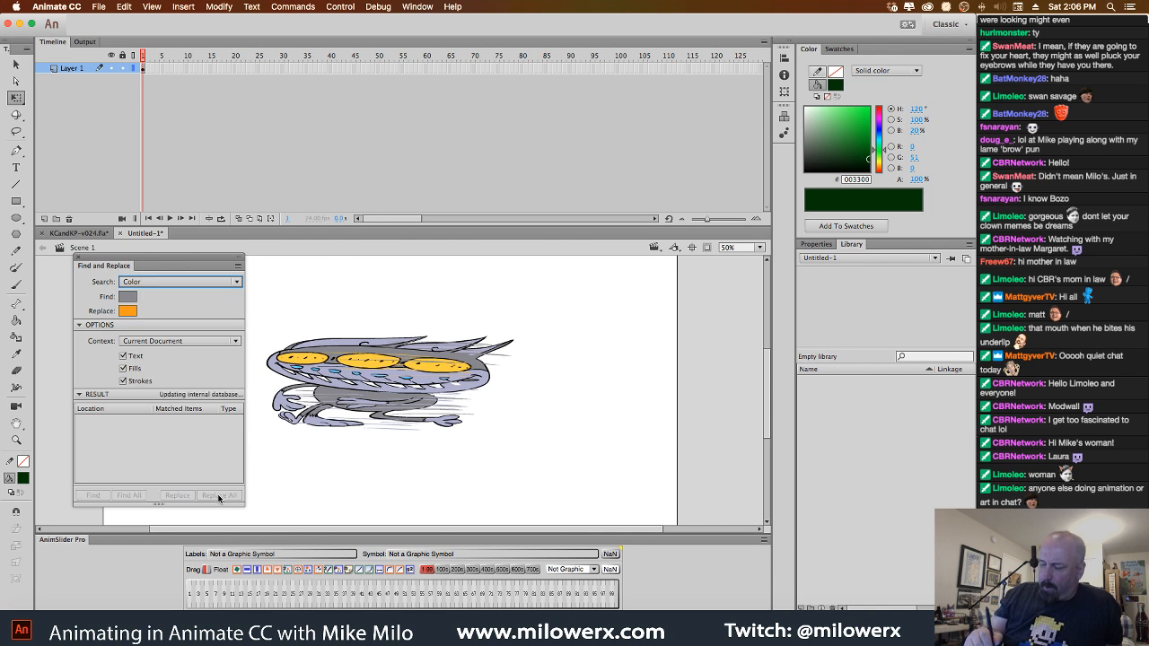
# Choose the smear's light lavender as the color to find, and sample the orange cat's light orange, FFCC66, as the fill in KCandKP-v024.fla.
pyautogui.click(128, 297)
pyautogui.click(385, 347)
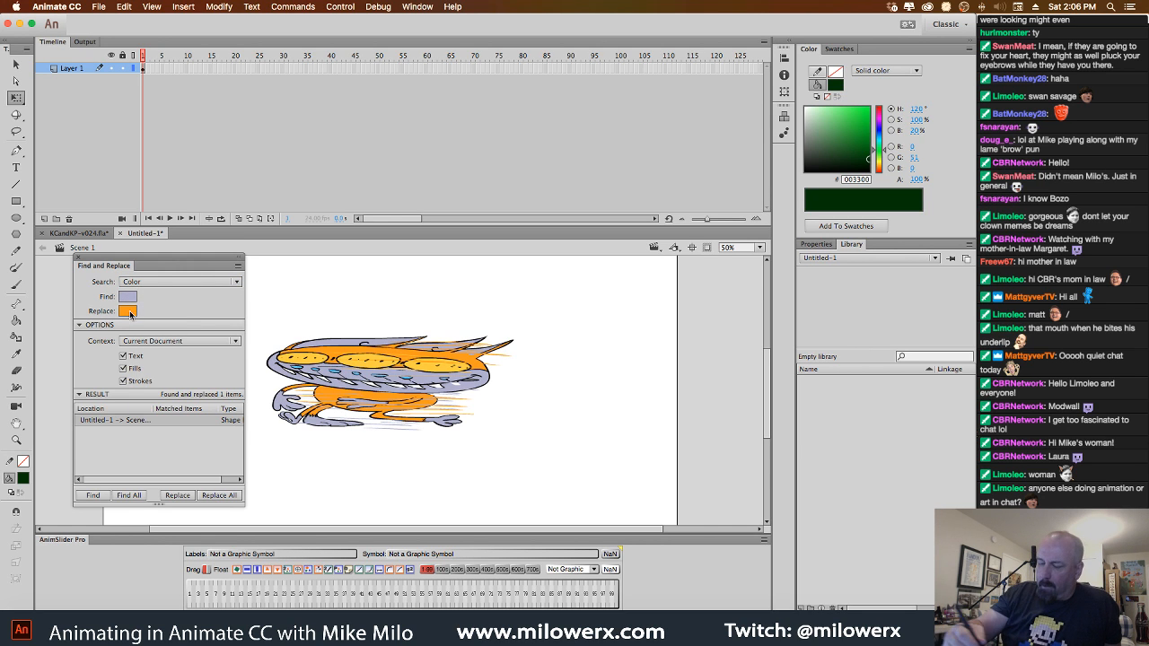
pyautogui.click(100, 234)
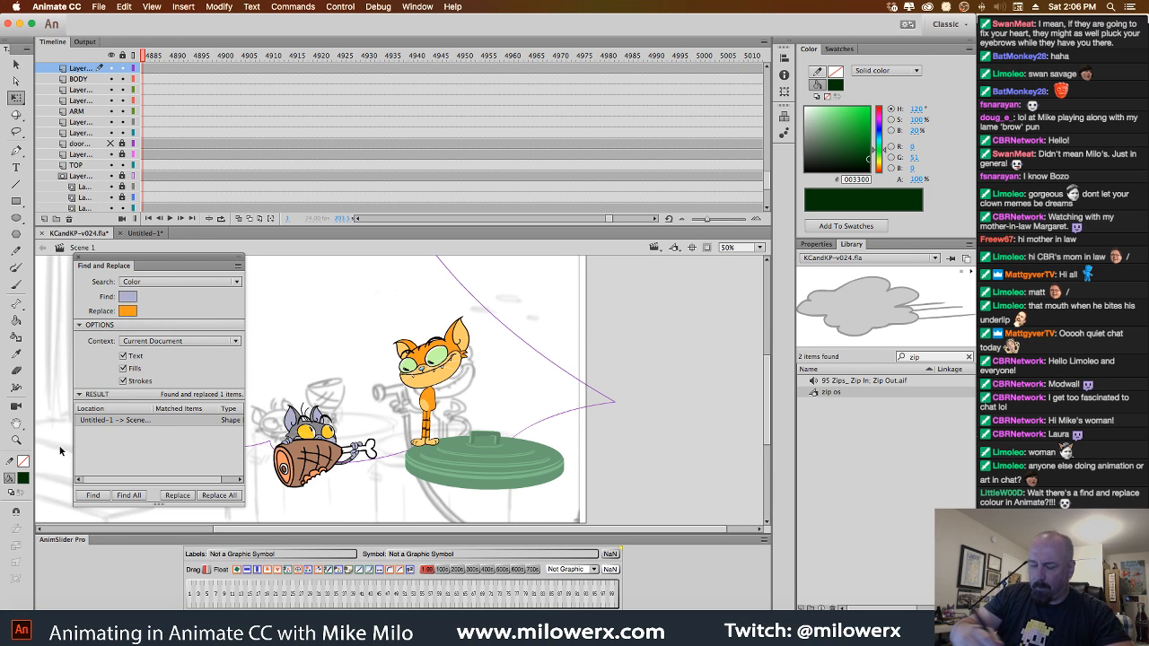
pyautogui.click(23, 478)
pyautogui.click(425, 408)
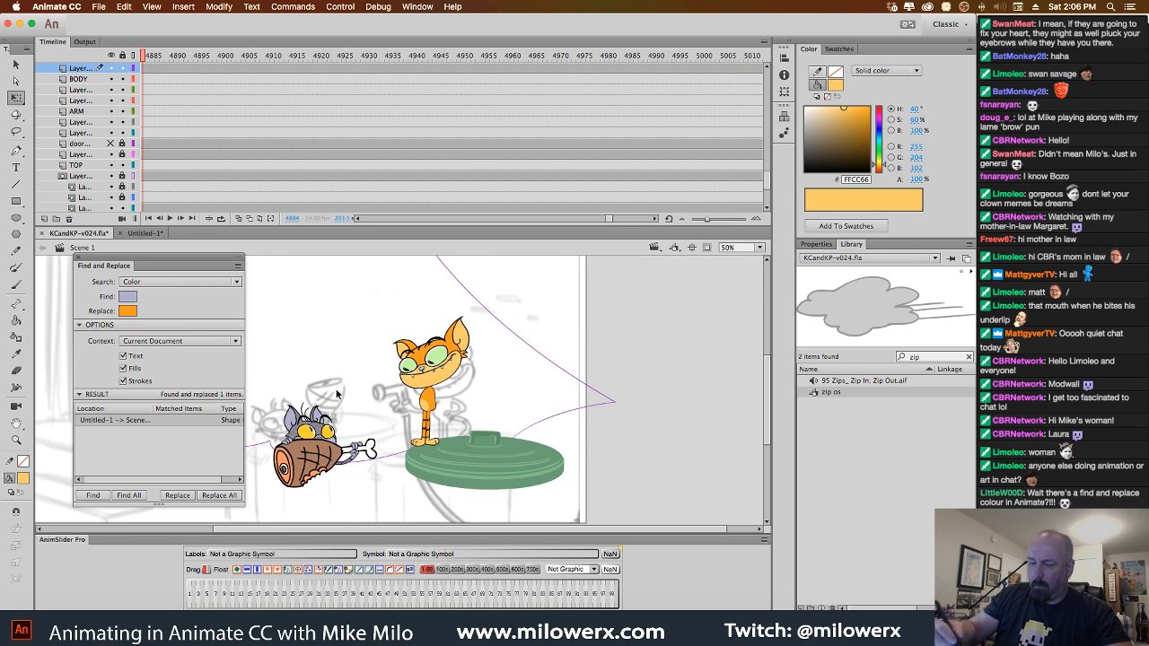
# Return to the Untitled-1 document and copy the fill color's hex value FFCC66.
pyautogui.click(144, 233)
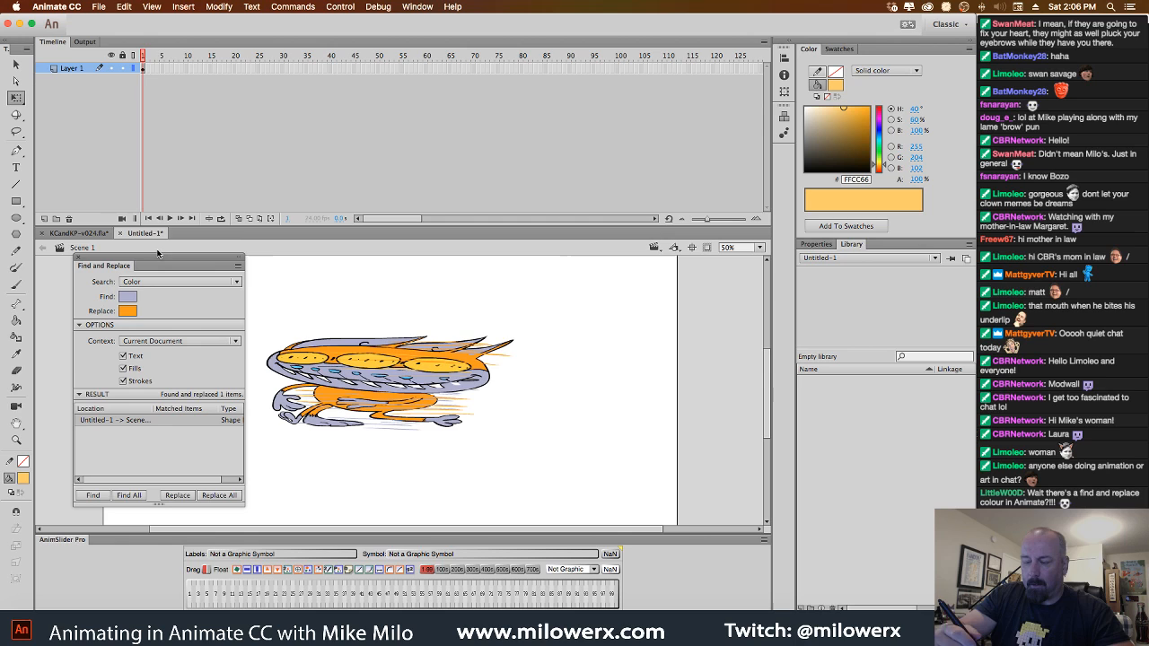
pyautogui.click(124, 7)
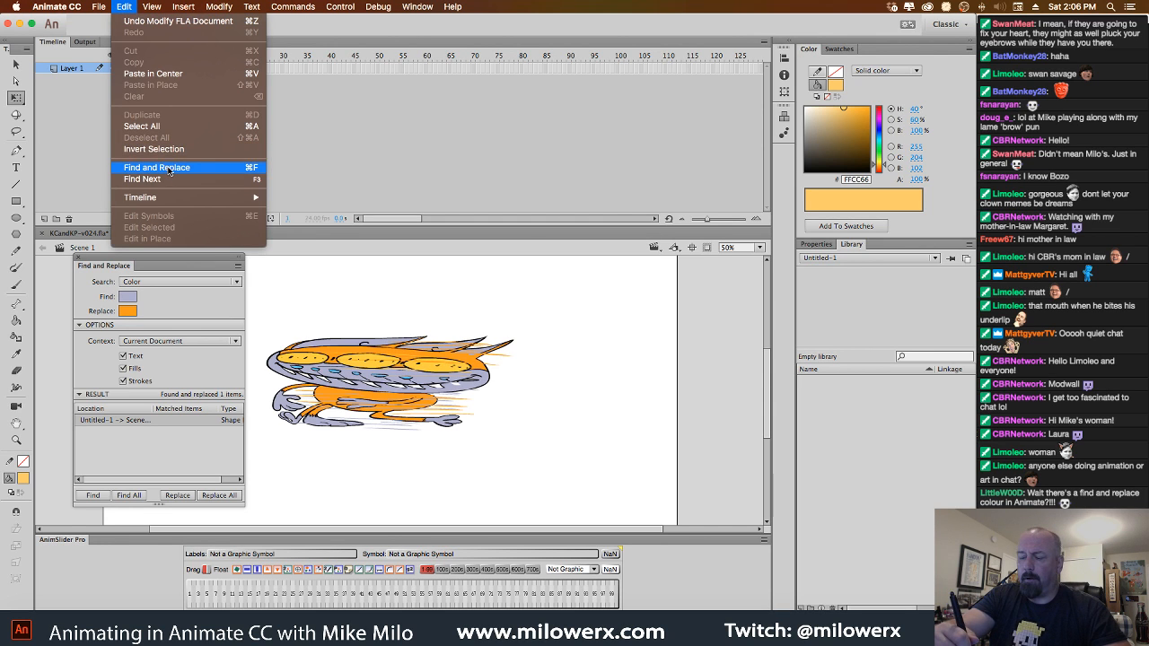
pyautogui.click(131, 8)
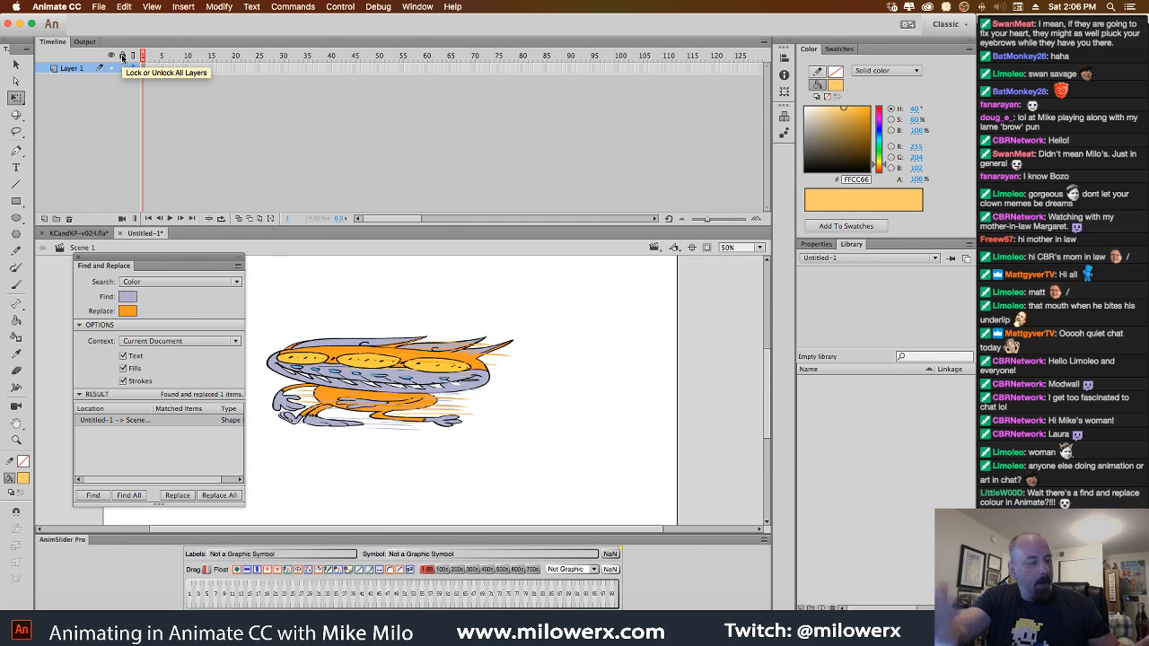
pyautogui.click(131, 314)
pyautogui.click(126, 318)
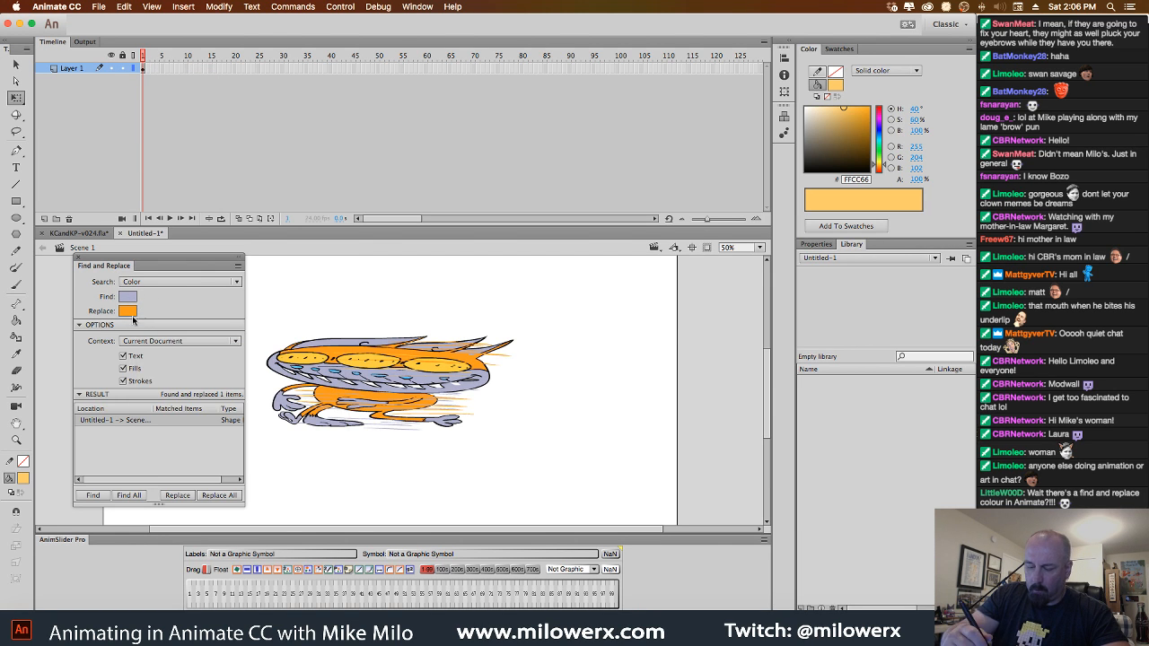
pyautogui.click(25, 481)
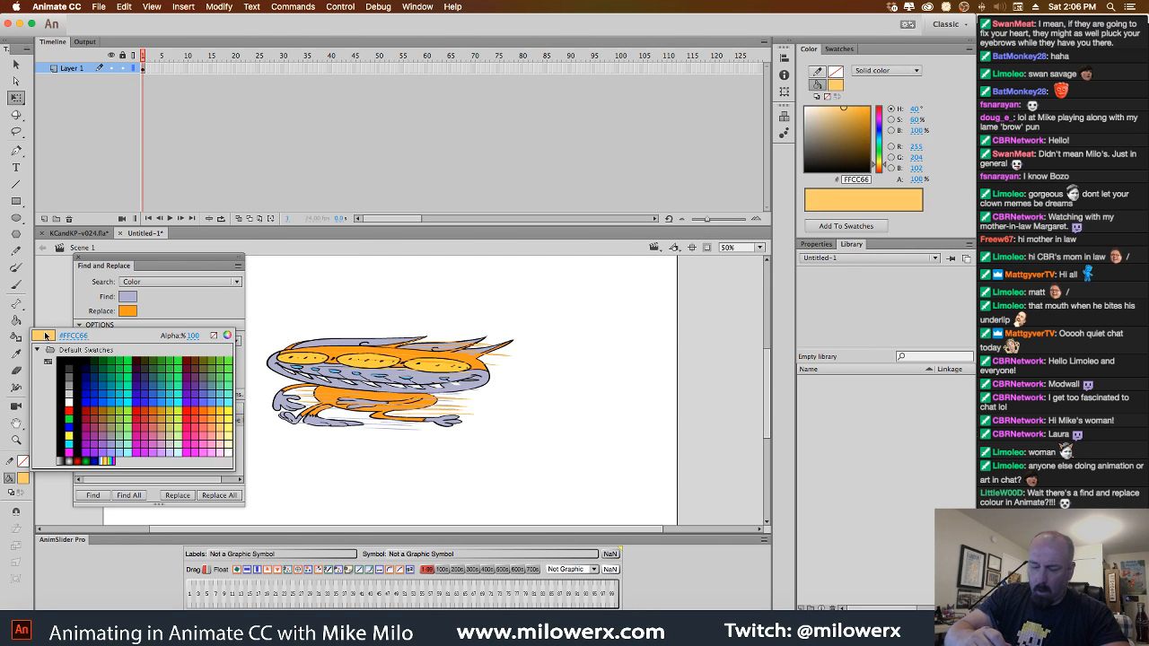
pyautogui.click(73, 335)
pyautogui.press('super+c')
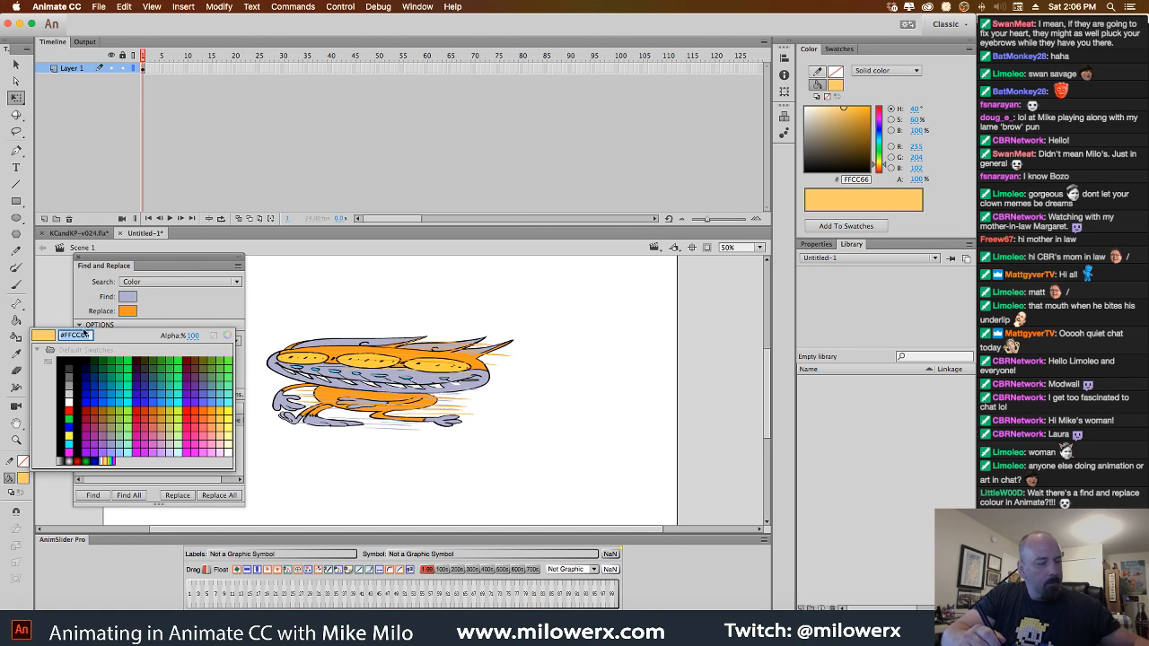
pyautogui.click(107, 295)
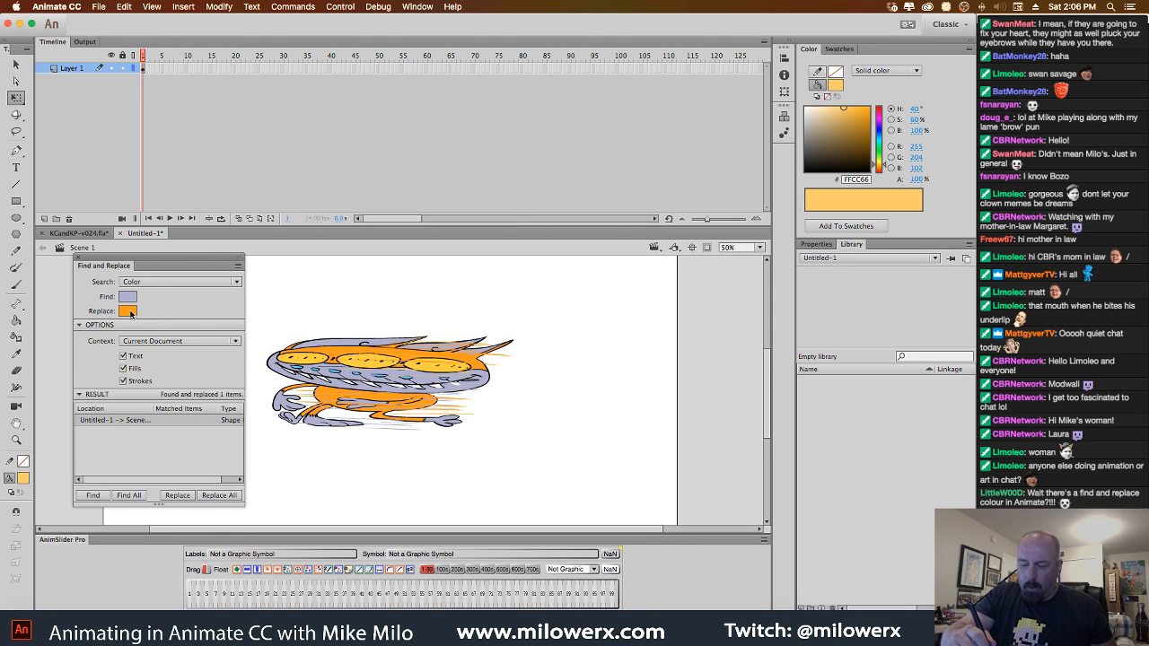
# Set the replacement color to FFCC66 and replace all of the lavender in the smear drawing.
pyautogui.click(130, 311)
pyautogui.click(182, 325)
pyautogui.press('super+v')
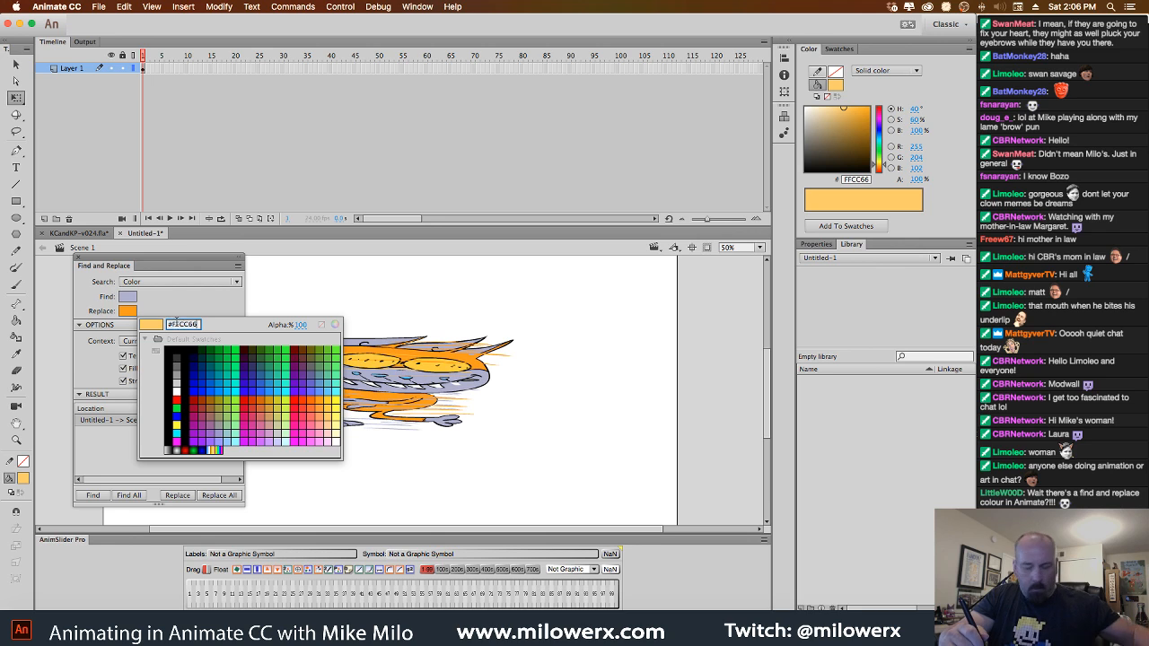
pyautogui.press('Return')
pyautogui.click(223, 496)
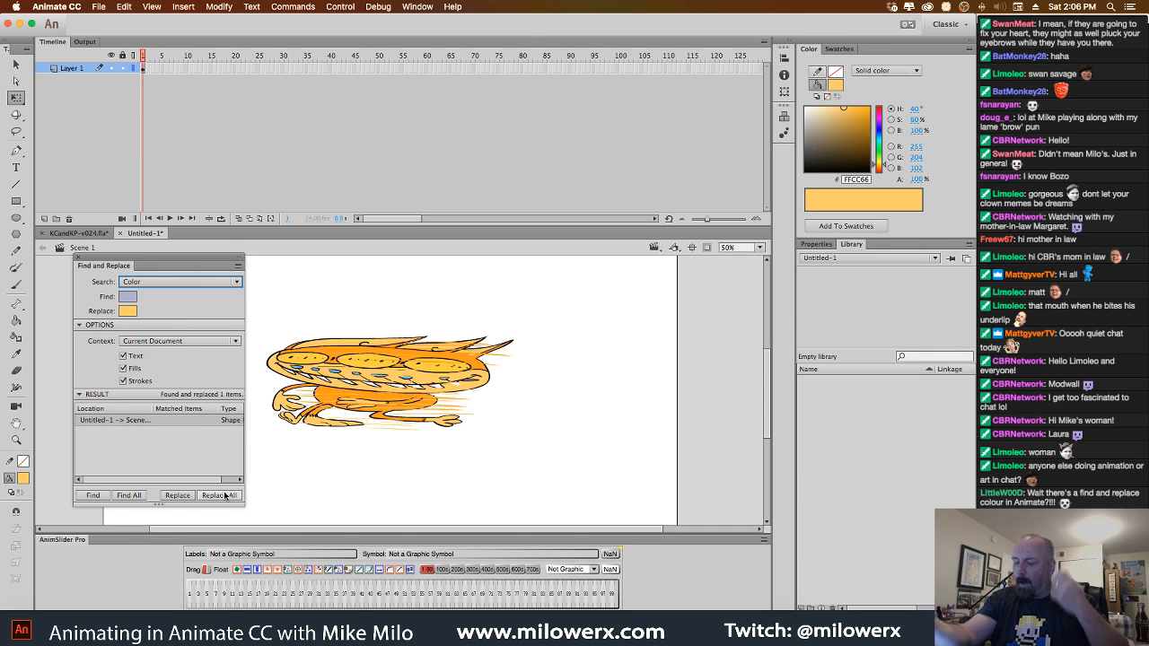
# Copy the recolored smear from frame 1 and paste it into KCandKP-v024.fla at frame 4881 on the top layer.
pyautogui.click(357, 302)
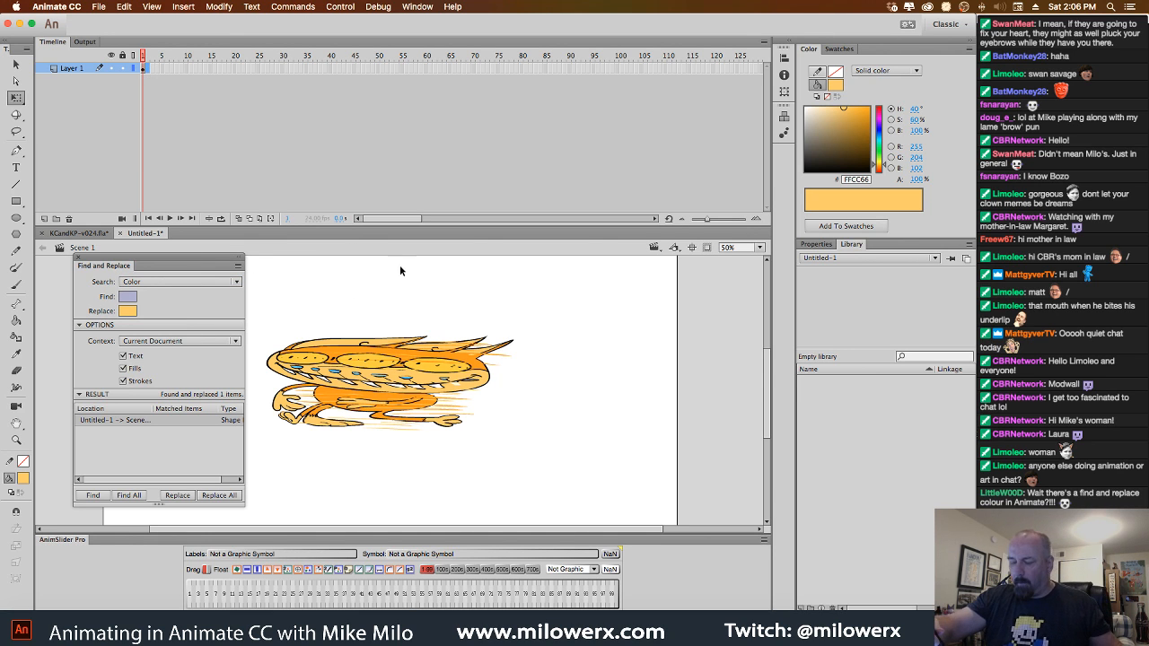
pyautogui.click(144, 68)
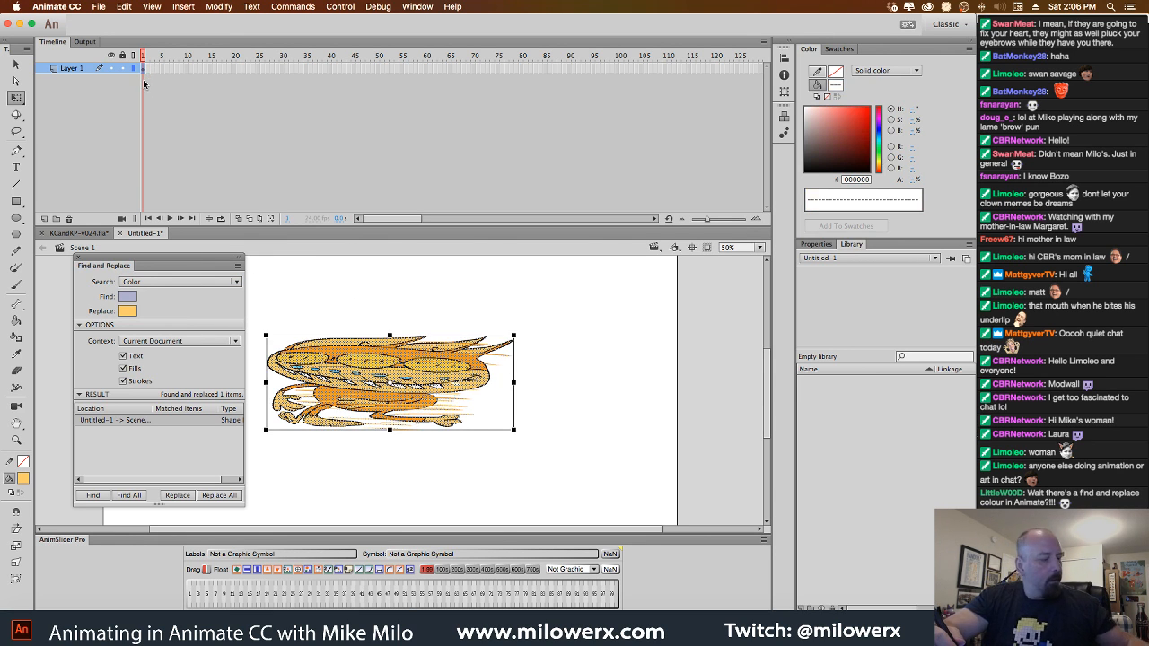
pyautogui.click(81, 233)
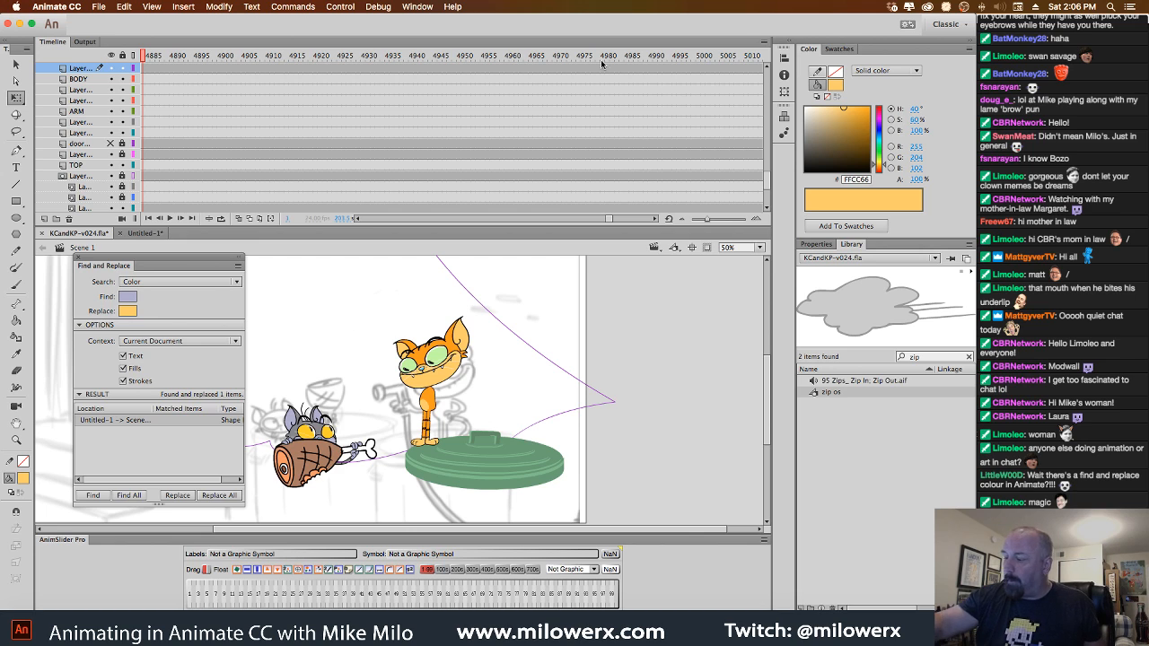
pyautogui.moveTo(611, 219); pyautogui.dragTo(607, 219)
pyautogui.moveTo(343, 59); pyautogui.dragTo(332, 92)
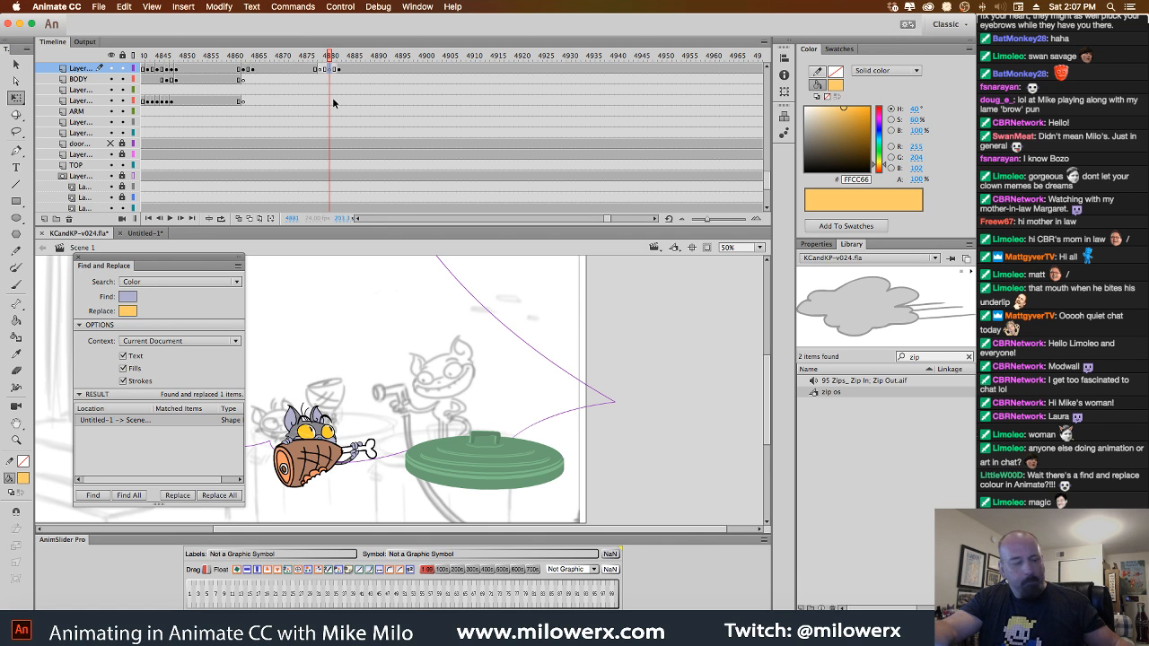
pyautogui.click(332, 103)
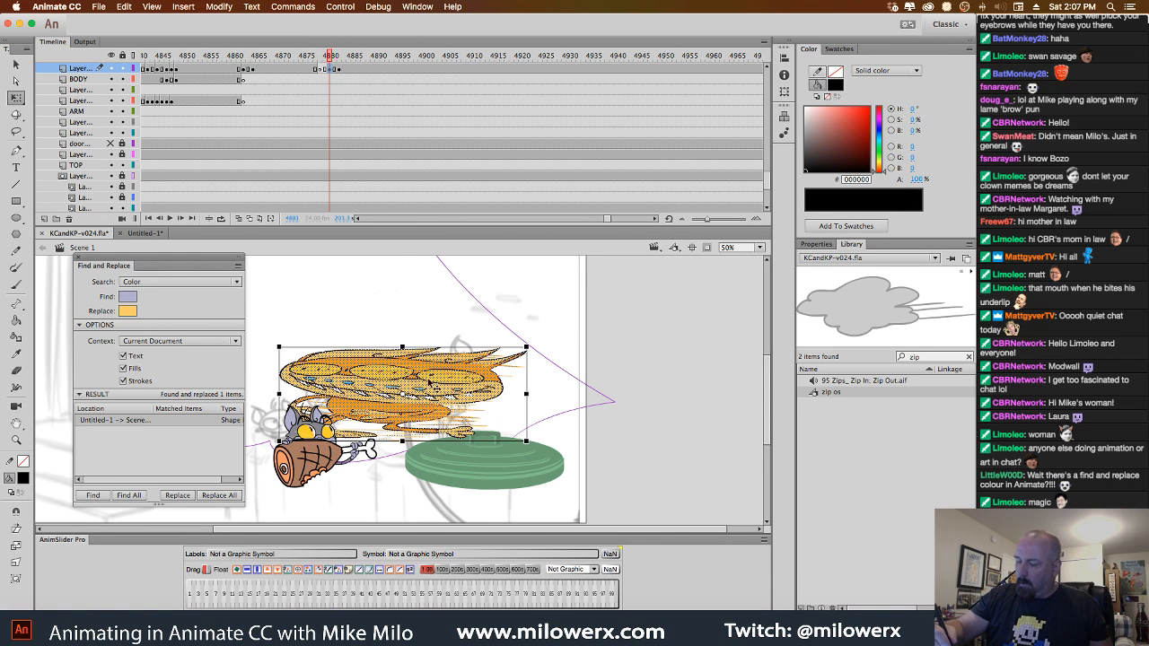
# Move the orange smear over the trash can lid, check its placement with onion skinning, and deselect it.
pyautogui.moveTo(440, 384); pyautogui.dragTo(560, 387)
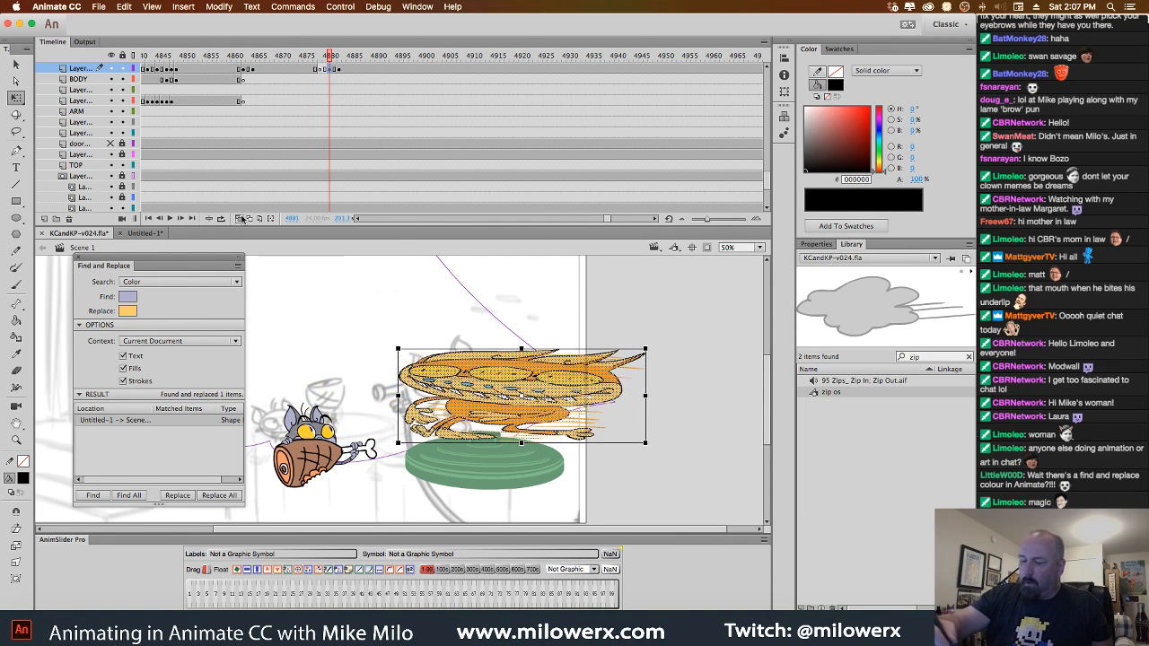
pyautogui.click(238, 219)
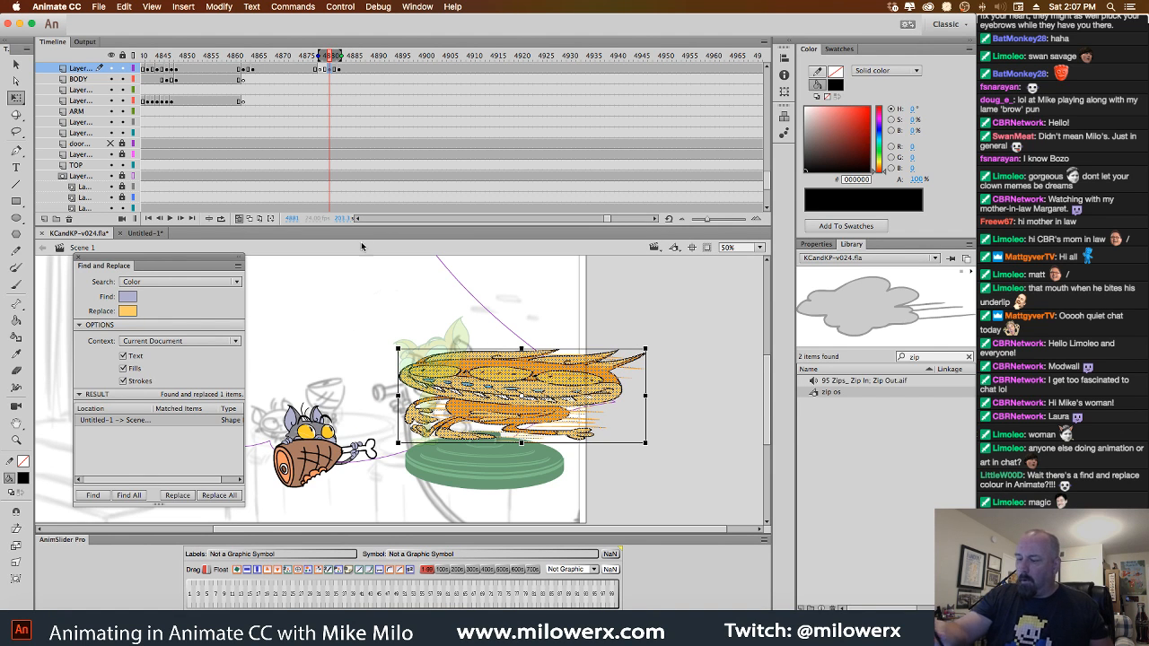
pyautogui.click(245, 224)
pyautogui.click(482, 331)
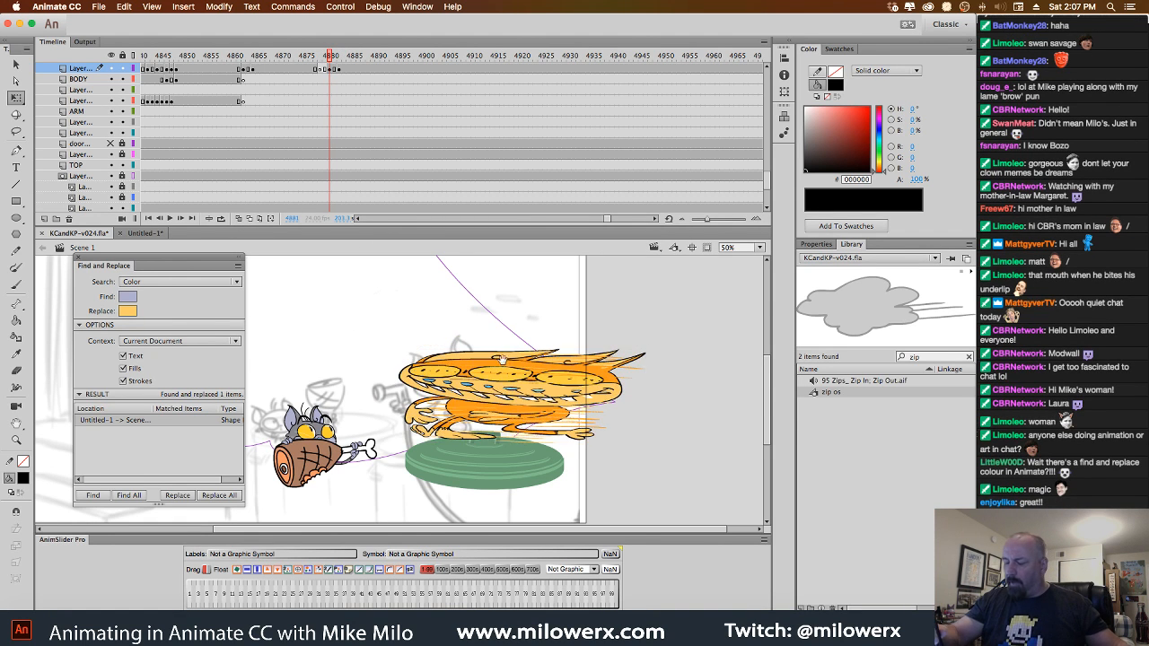
pyautogui.keyDown('super'); pyautogui.click(505, 357); pyautogui.keyUp('super')
pyautogui.moveTo(491, 384); pyautogui.dragTo(557, 302)
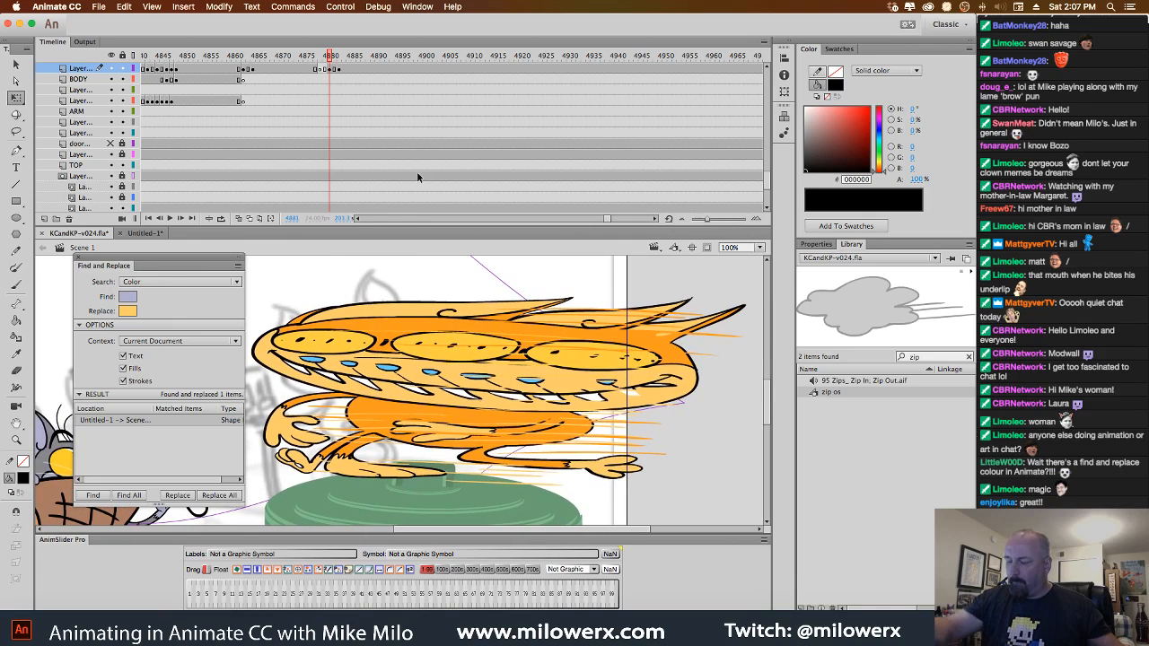
# Fill the middle and rear eyes of the orange smear drawing with light green C3F99E using the Paint Bucket.
pyautogui.click(316, 63)
pyautogui.moveTo(316, 63)
pyautogui.mouseDown()
pyautogui.moveTo(362, 63)
pyautogui.moveTo(318, 63)
pyautogui.moveTo(359, 63)
pyautogui.moveTo(329, 78)
pyautogui.mouseUp()
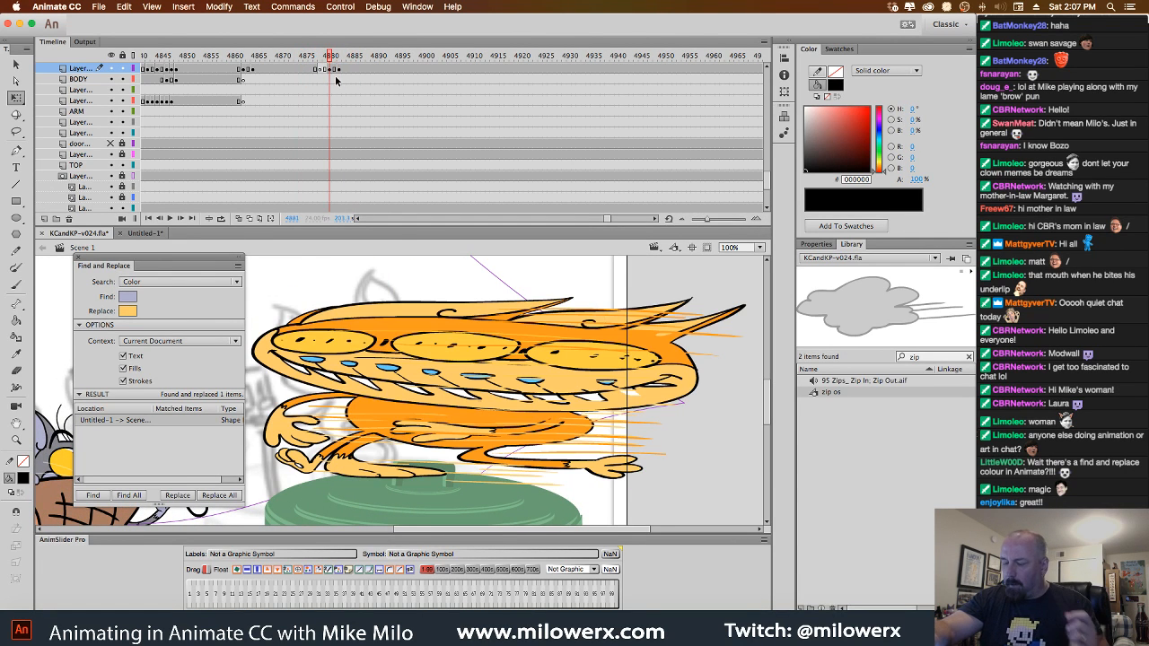
pyautogui.click(23, 484)
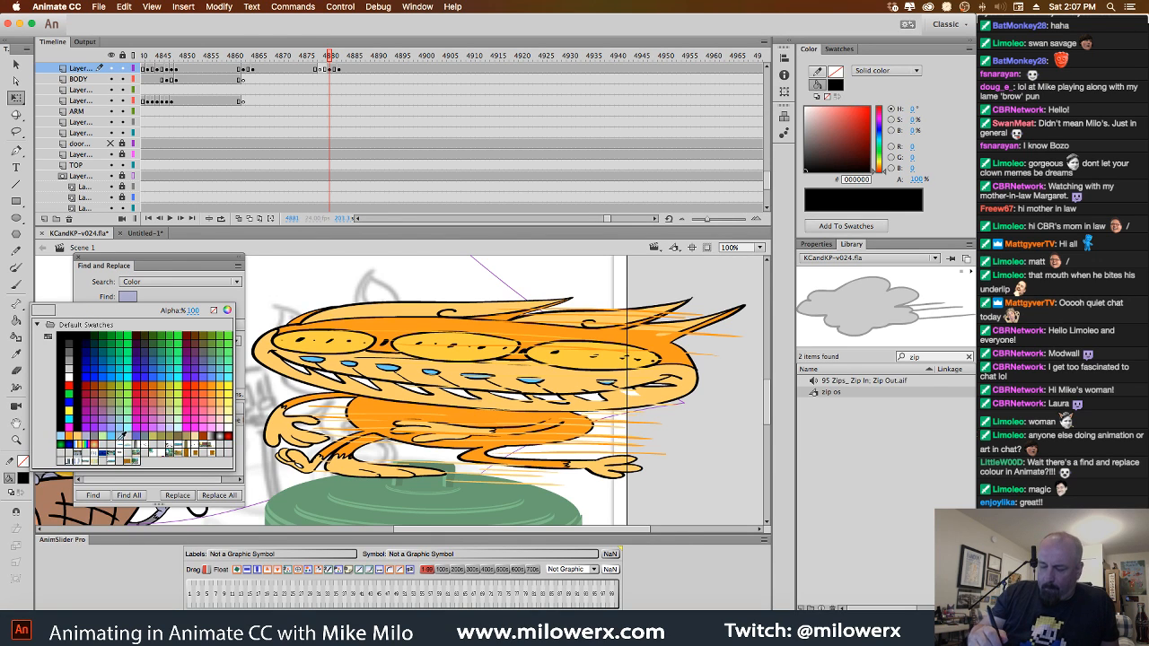
pyautogui.click(47, 342)
pyautogui.press('k')
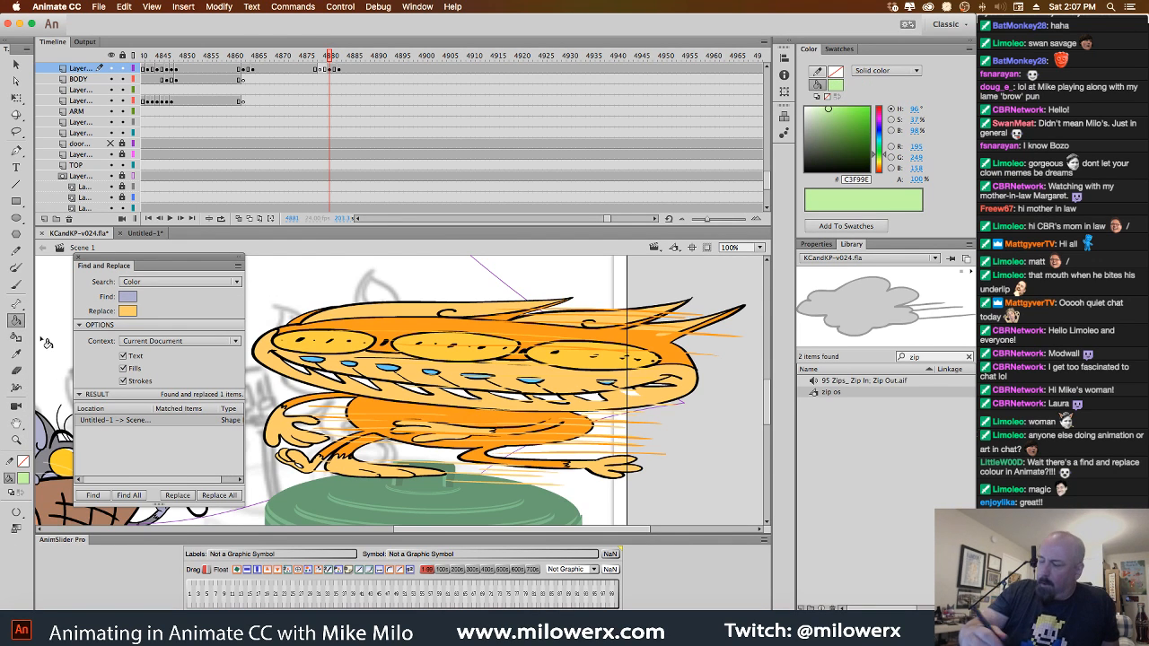
pyautogui.click(490, 352)
pyautogui.click(483, 364)
pyautogui.click(582, 362)
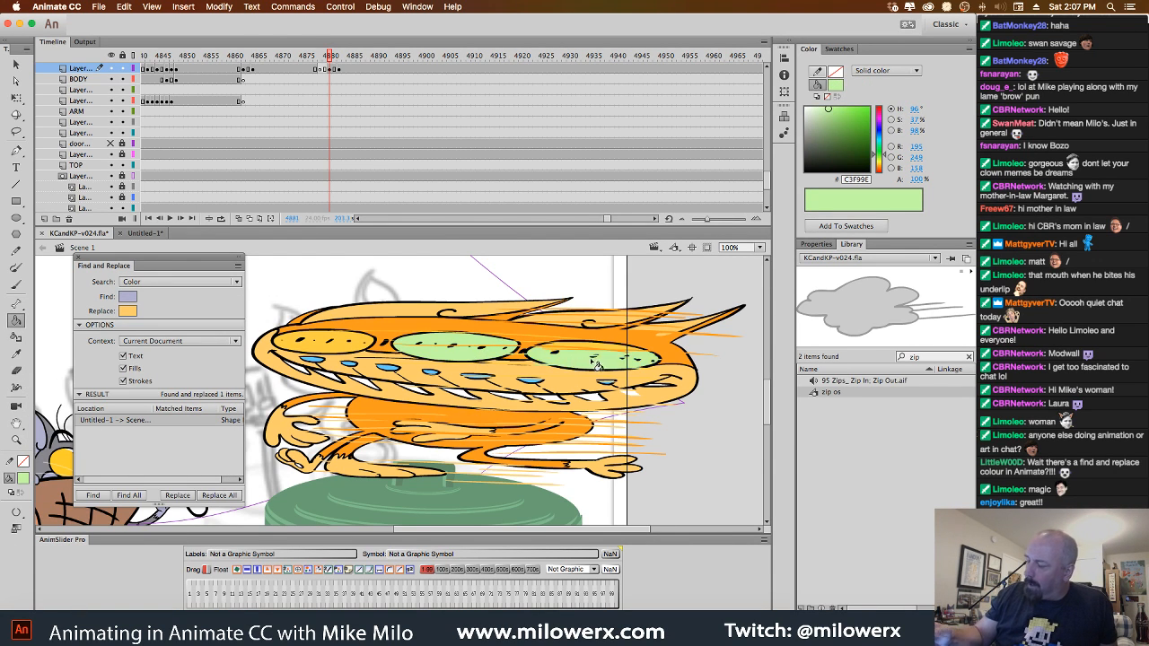
pyautogui.click(600, 360)
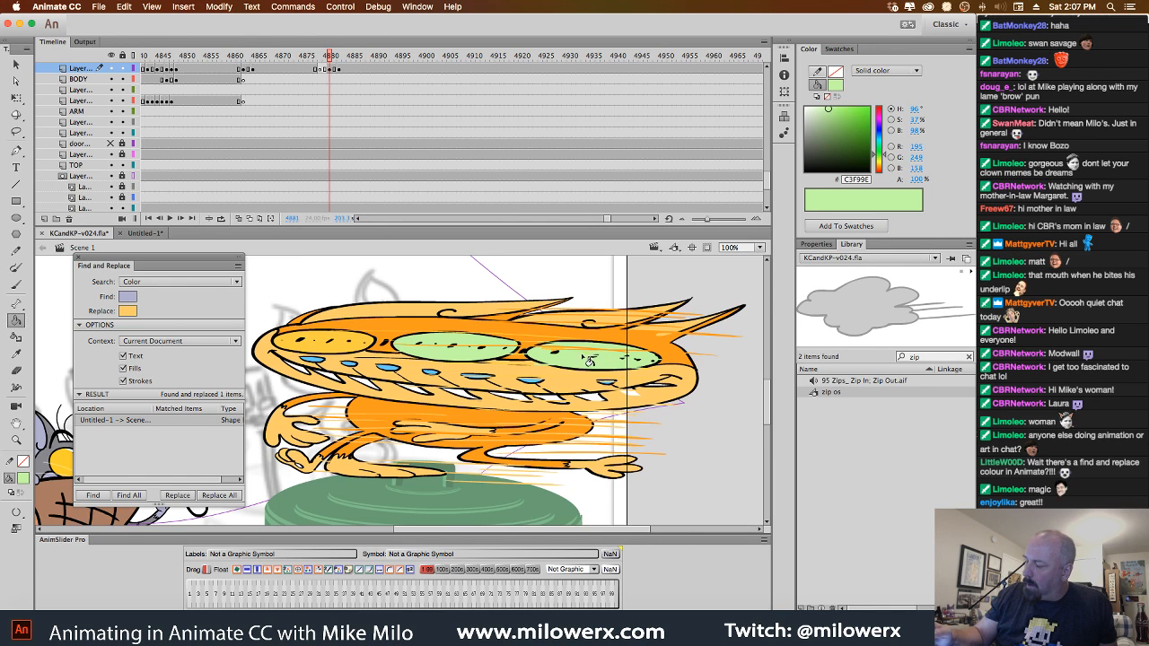
# Set the Paint Bucket to Don't Close Gaps, fill the smear's front eye light green, and undo the stray fill on the head.
pyautogui.click(21, 496)
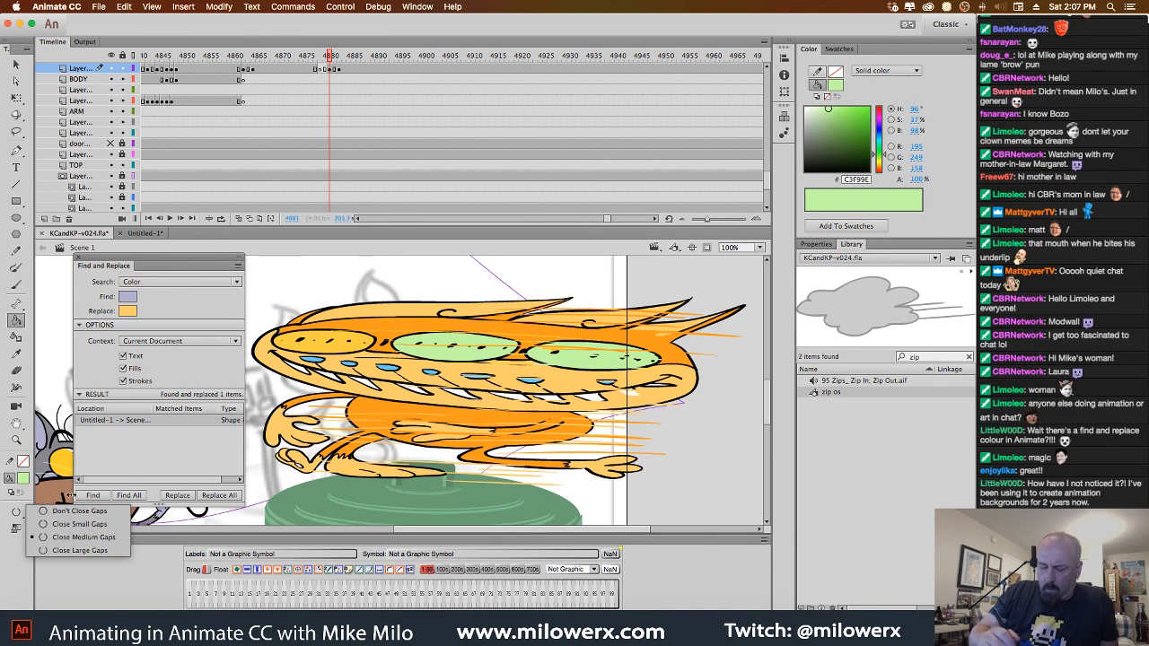
pyautogui.click(53, 511)
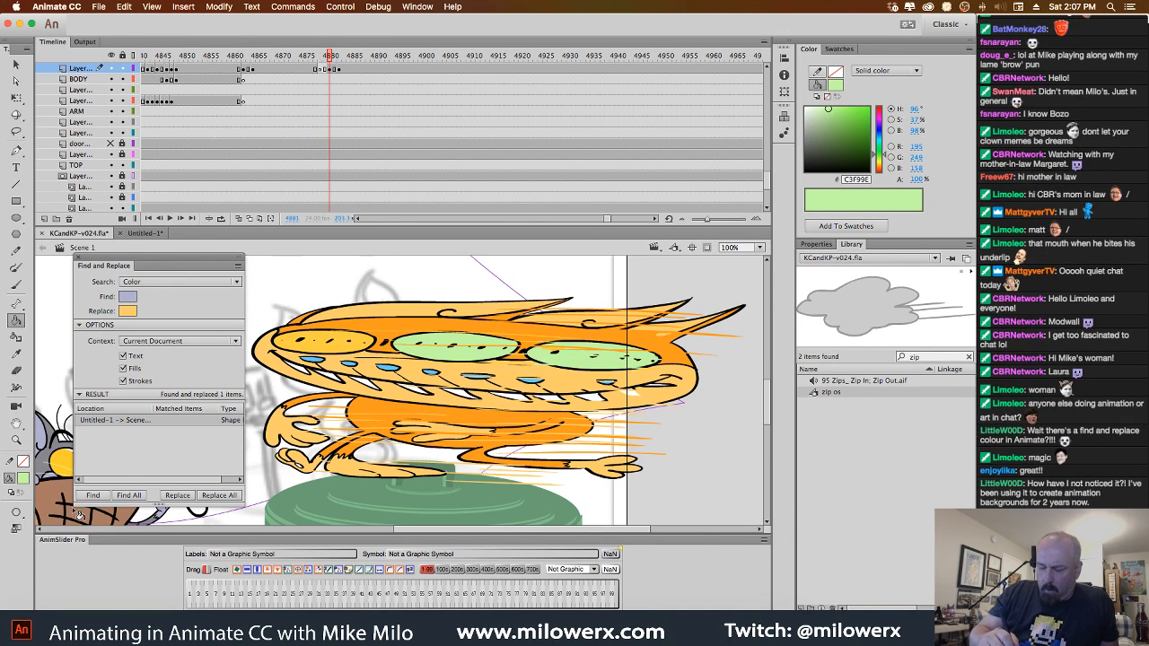
pyautogui.click(475, 357)
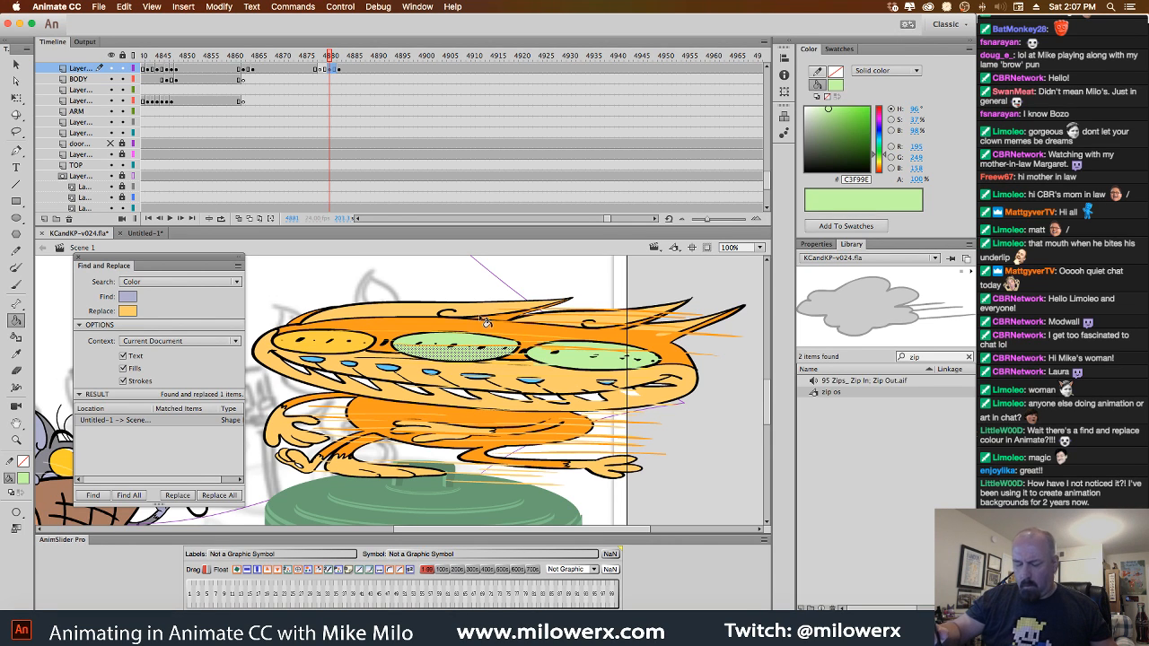
pyautogui.click(545, 272)
pyautogui.click(355, 356)
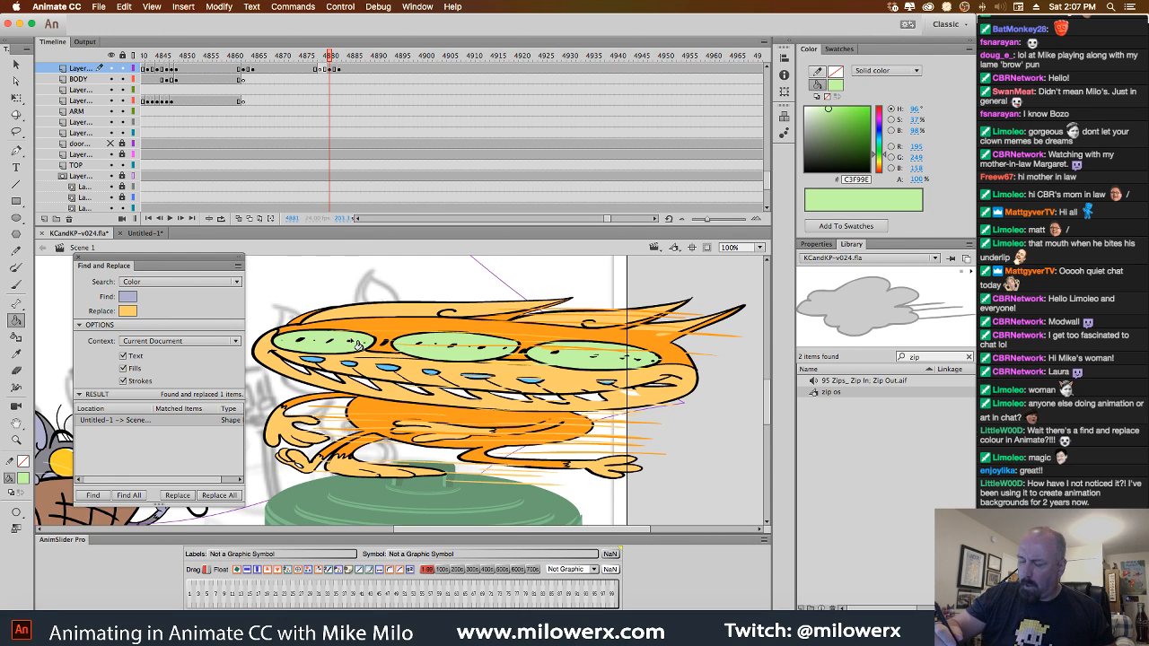
pyautogui.click(499, 351)
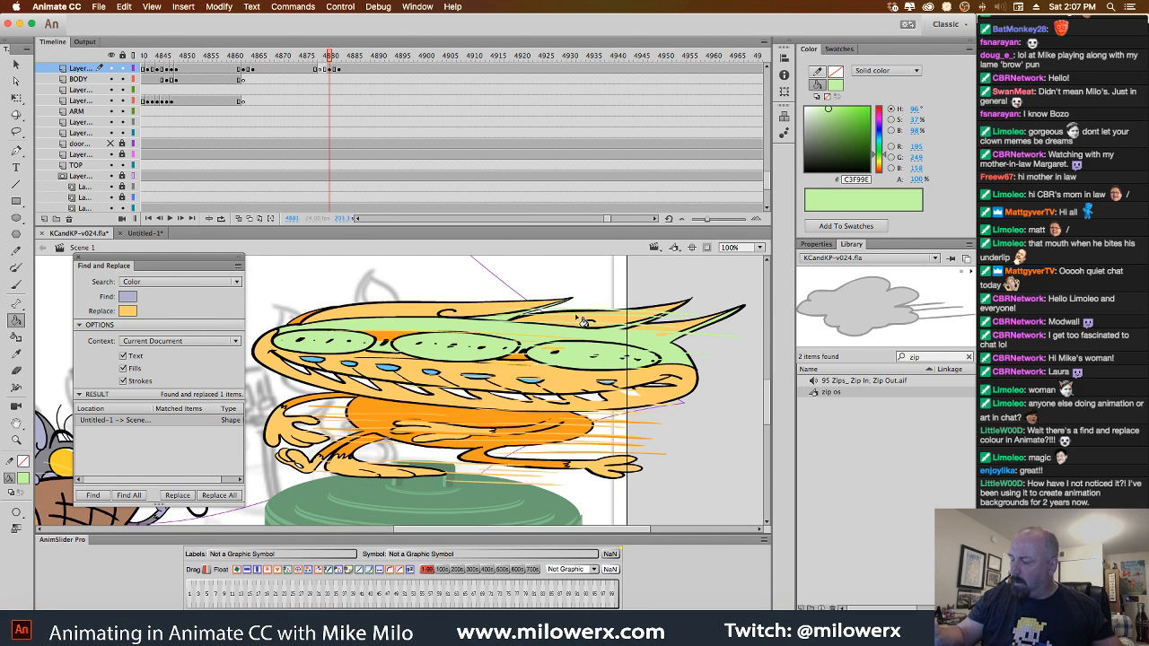
pyautogui.press('super+z')
pyautogui.press('super+minus')
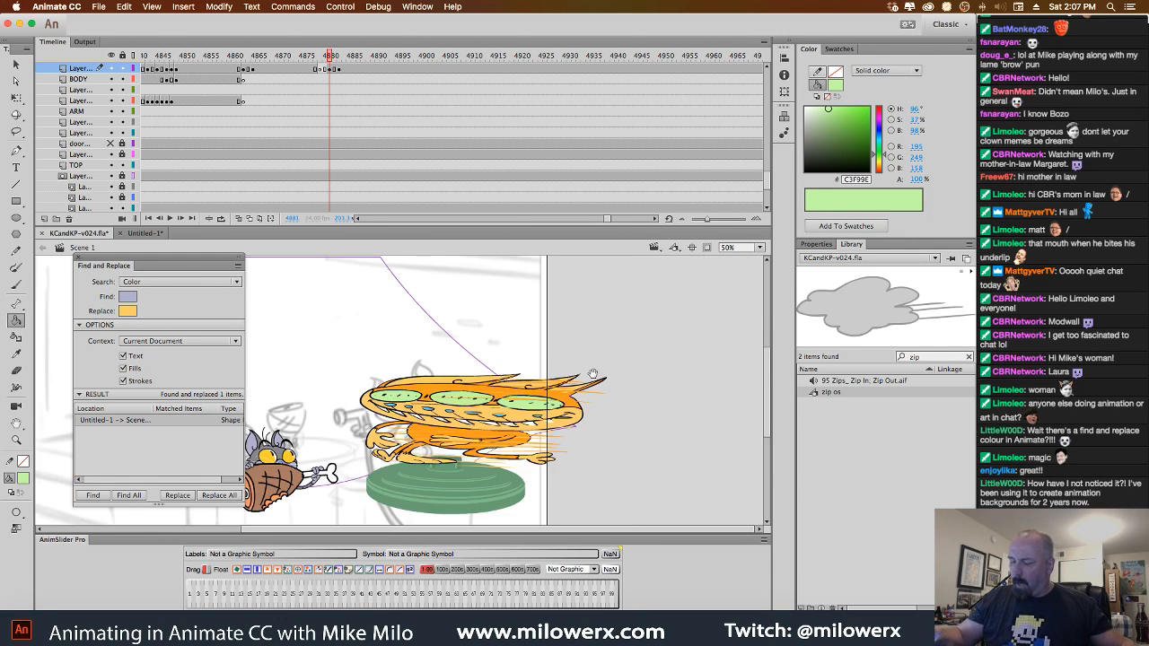
# Review the cat's zip-out and zip-in by going to frame 4884 and stepping back to frame 4863.
pyautogui.moveTo(332, 60); pyautogui.dragTo(350, 97)
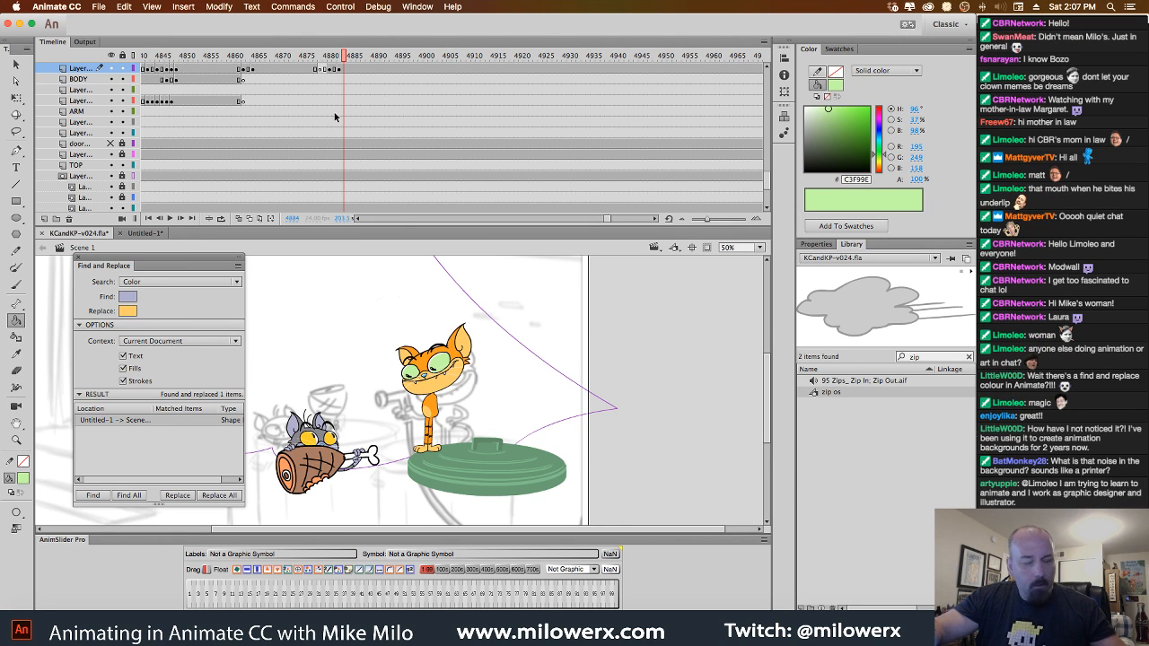
pyautogui.press(',')
pyautogui.press(',')
pyautogui.press(',')
pyautogui.press(',')
pyautogui.press(',')
pyautogui.press(',')
pyautogui.press(',')
pyautogui.press(',')
pyautogui.press(',')
pyautogui.press(',')
pyautogui.press(',')
pyautogui.press(',')
pyautogui.press(',')
pyautogui.press(',')
pyautogui.press(',')
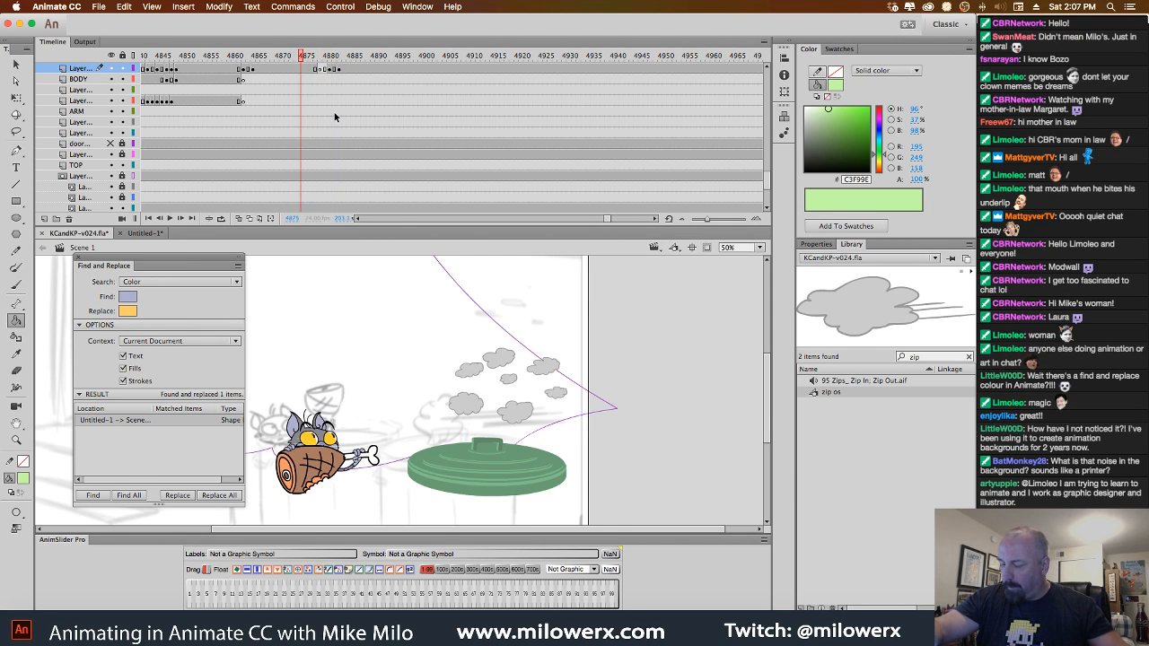
pyautogui.press(',')
pyautogui.press(',')
pyautogui.press(',')
pyautogui.press(',')
pyautogui.press(',')
pyautogui.press(',')
pyautogui.press(',')
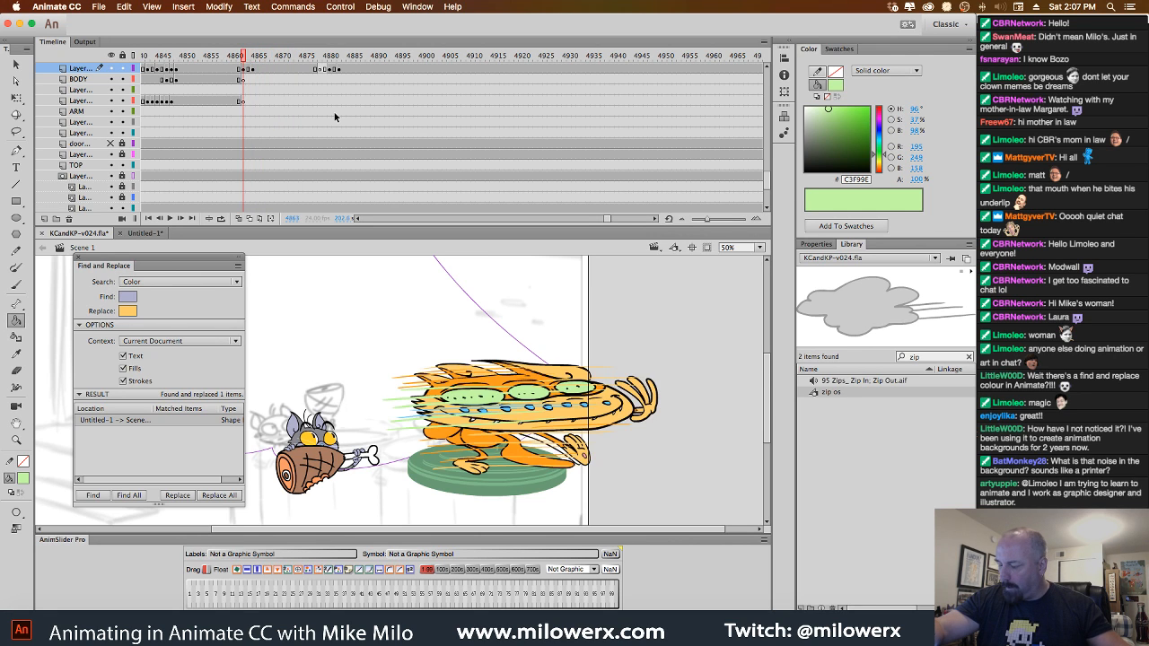
# Find the raised arm's layer, insert a keyframe on it at frame 4883, and turn on onion skinning around the standing cat.
pyautogui.press('v')
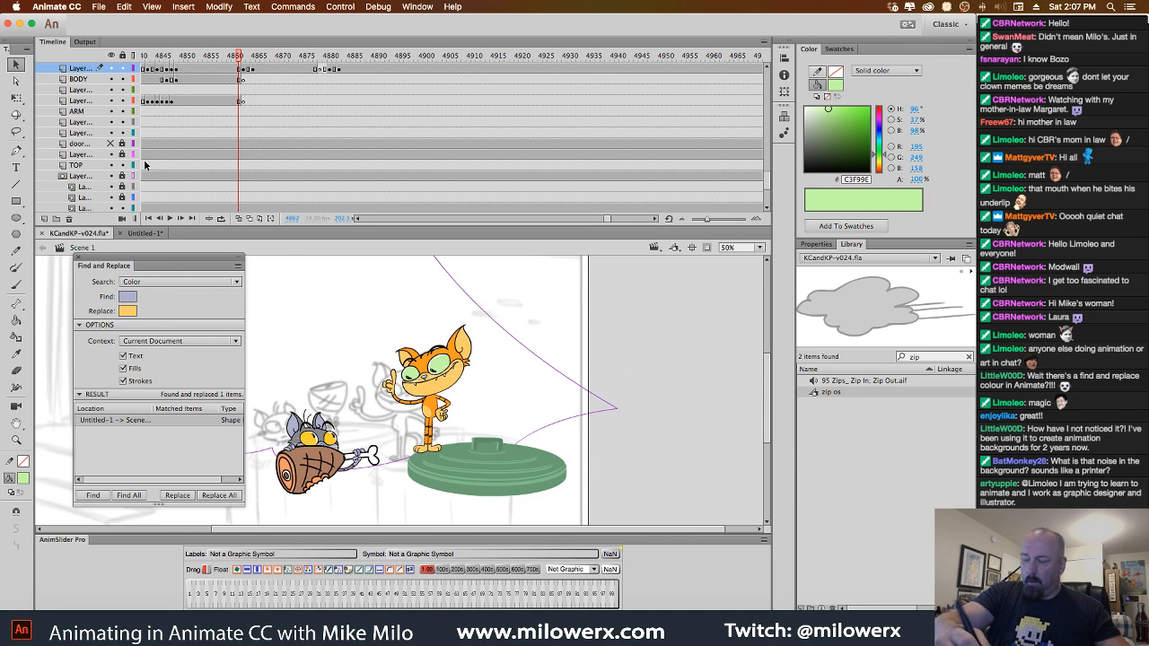
pyautogui.click(398, 392)
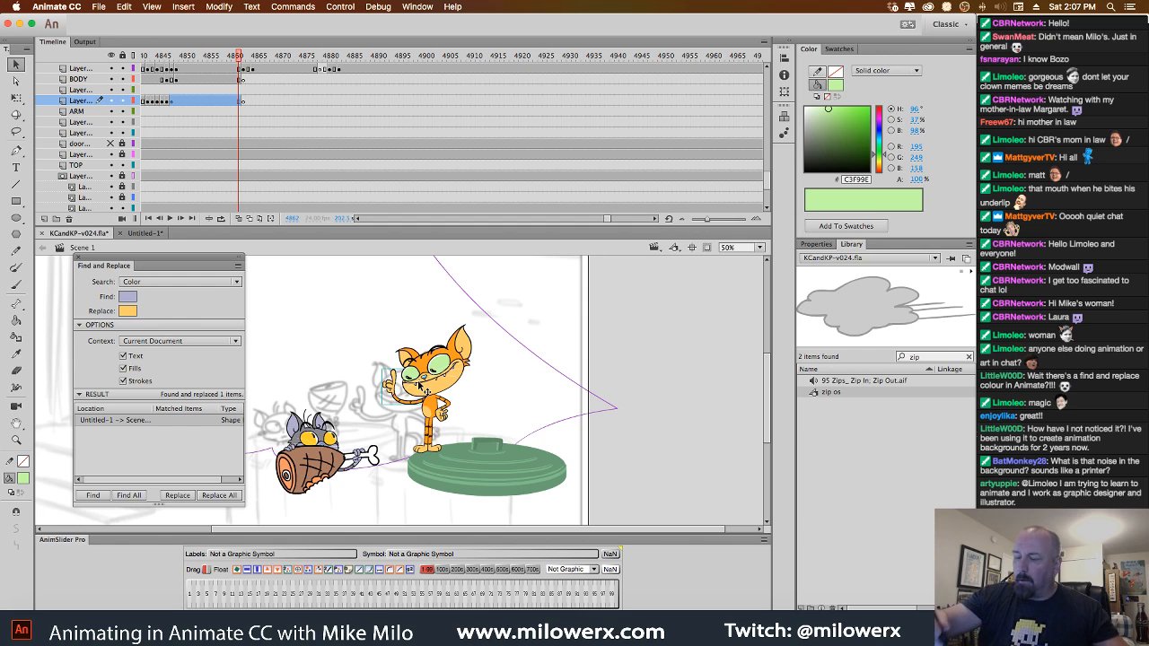
pyautogui.moveTo(276, 56); pyautogui.dragTo(340, 77)
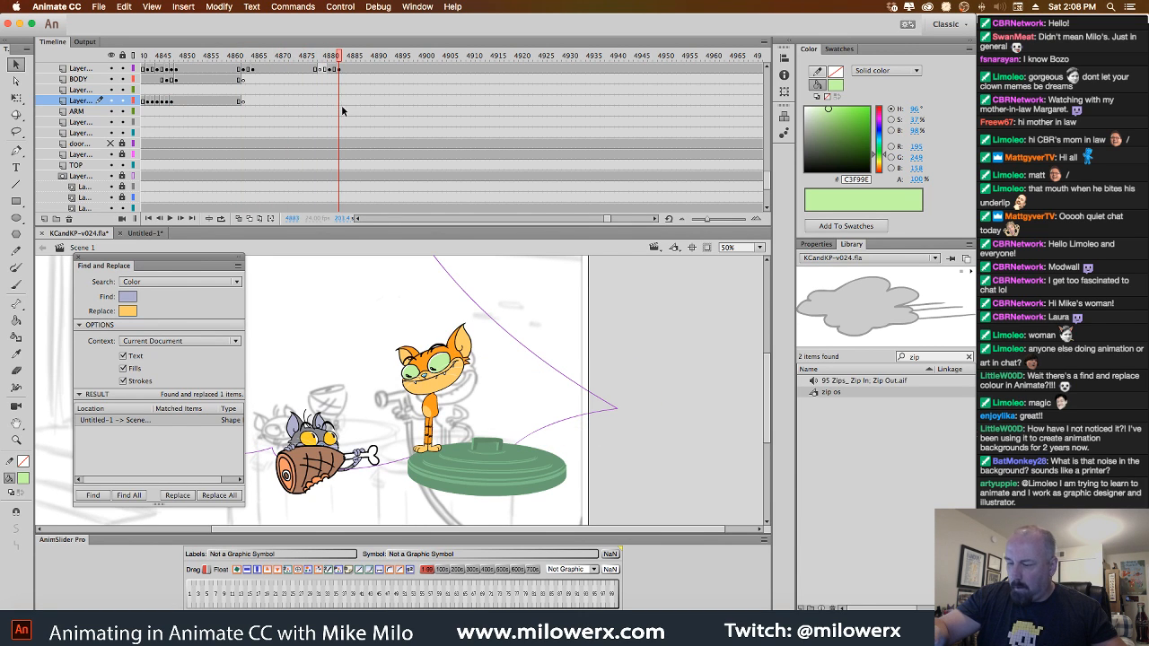
pyautogui.click(340, 100)
pyautogui.press('F6')
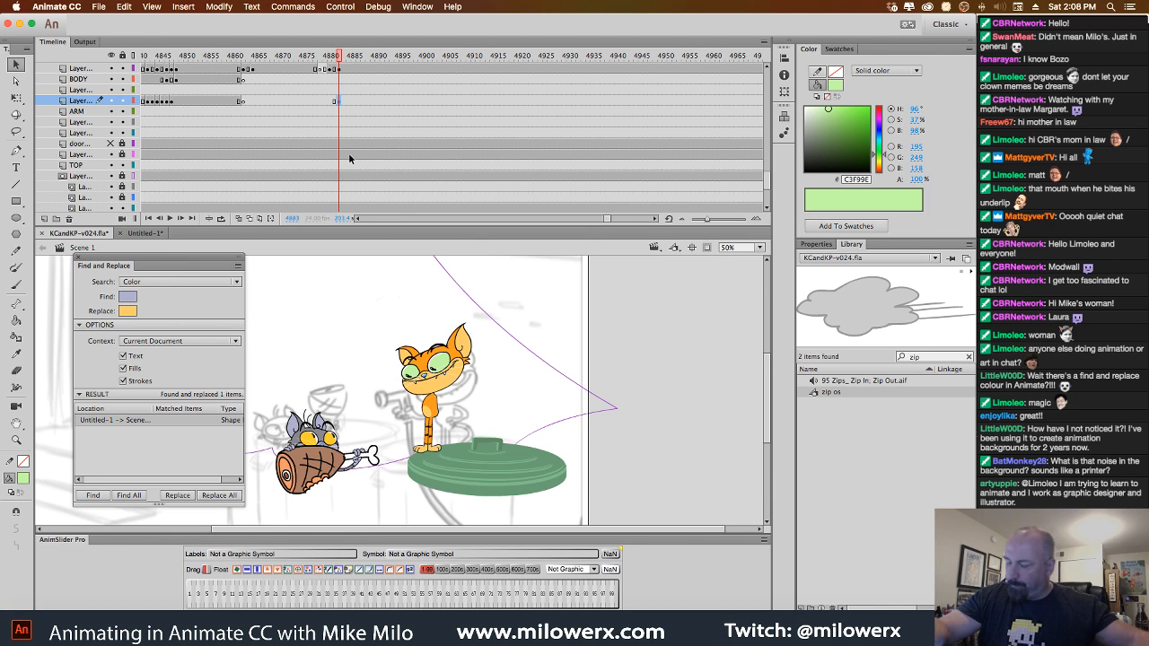
pyautogui.click(239, 219)
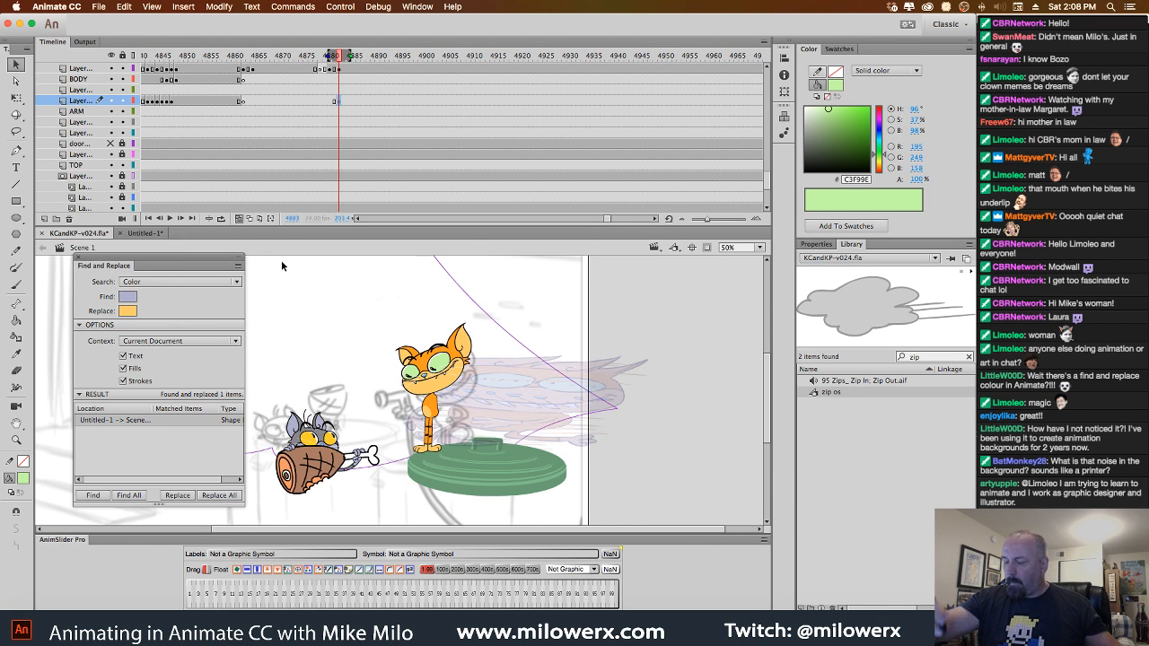
pyautogui.keyDown('super'); pyautogui.click(476, 375); pyautogui.keyUp('super')
pyautogui.moveTo(488, 393); pyautogui.dragTo(615, 316)
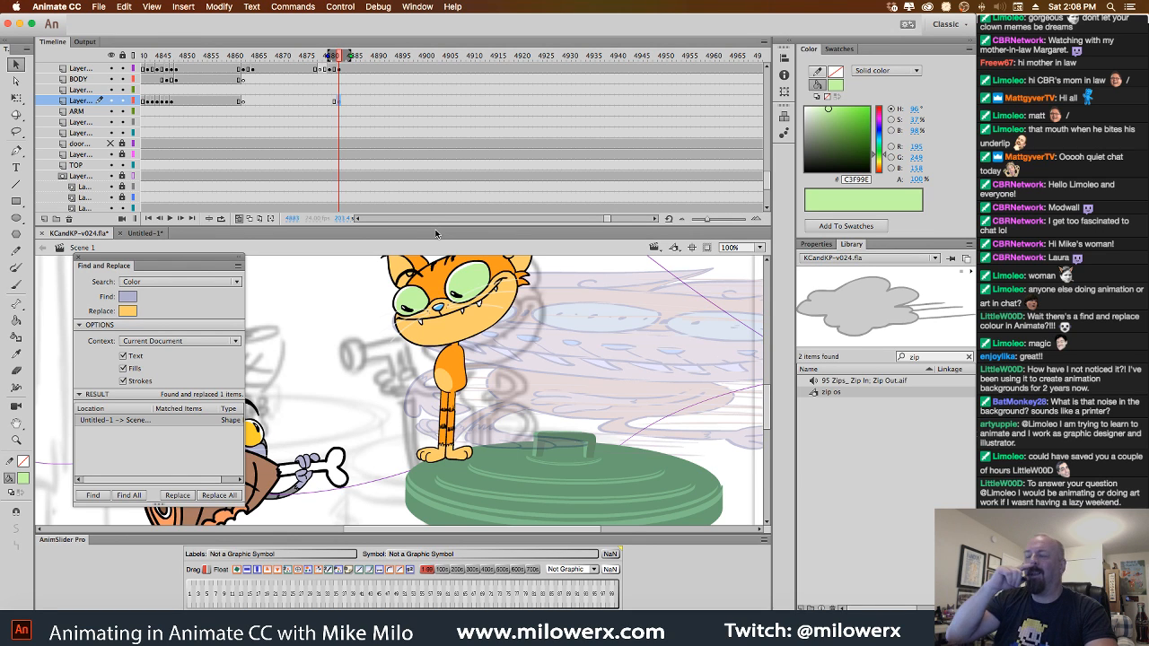
# Close Find and Replace and close the Untitled-1 document without saving its changes.
pyautogui.click(77, 260)
pyautogui.click(135, 233)
pyautogui.click(119, 233)
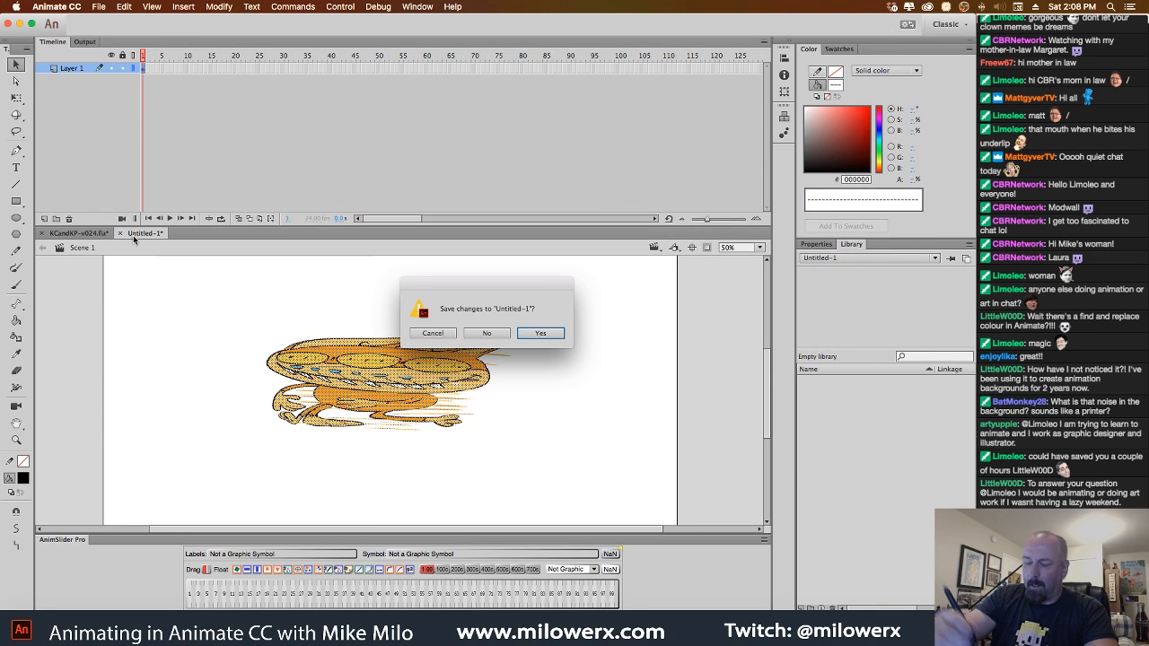
pyautogui.click(490, 337)
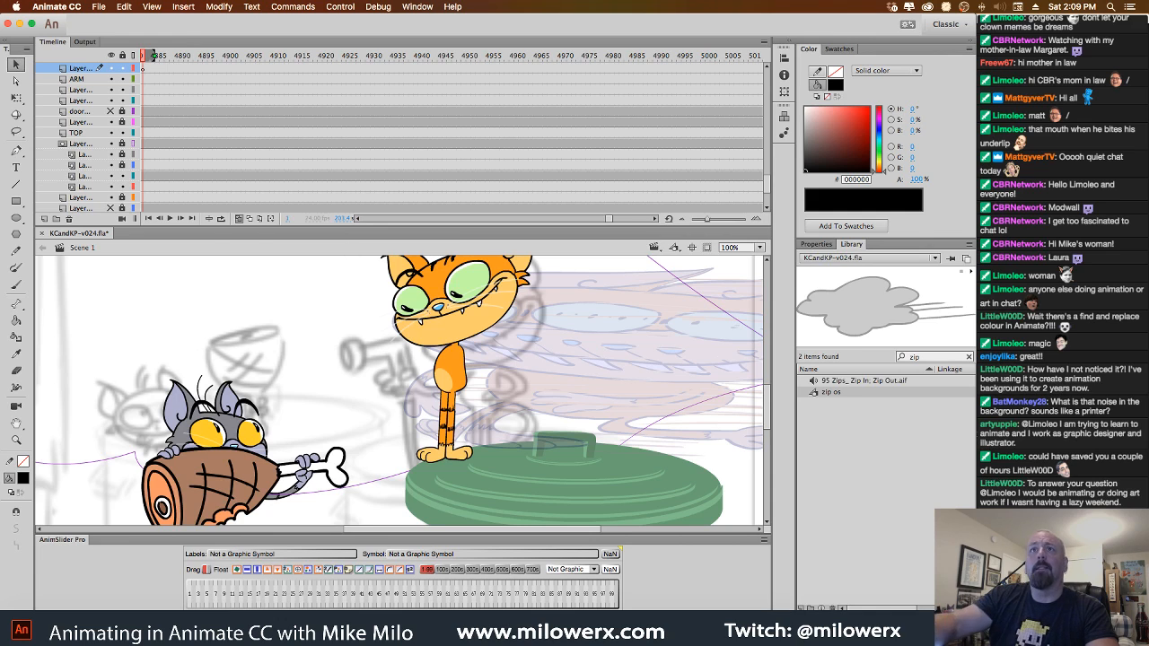
# Switch to Chrome and examine the hose sprayer image results for nozzle and handle shapes.
pyautogui.press('super+Tab')
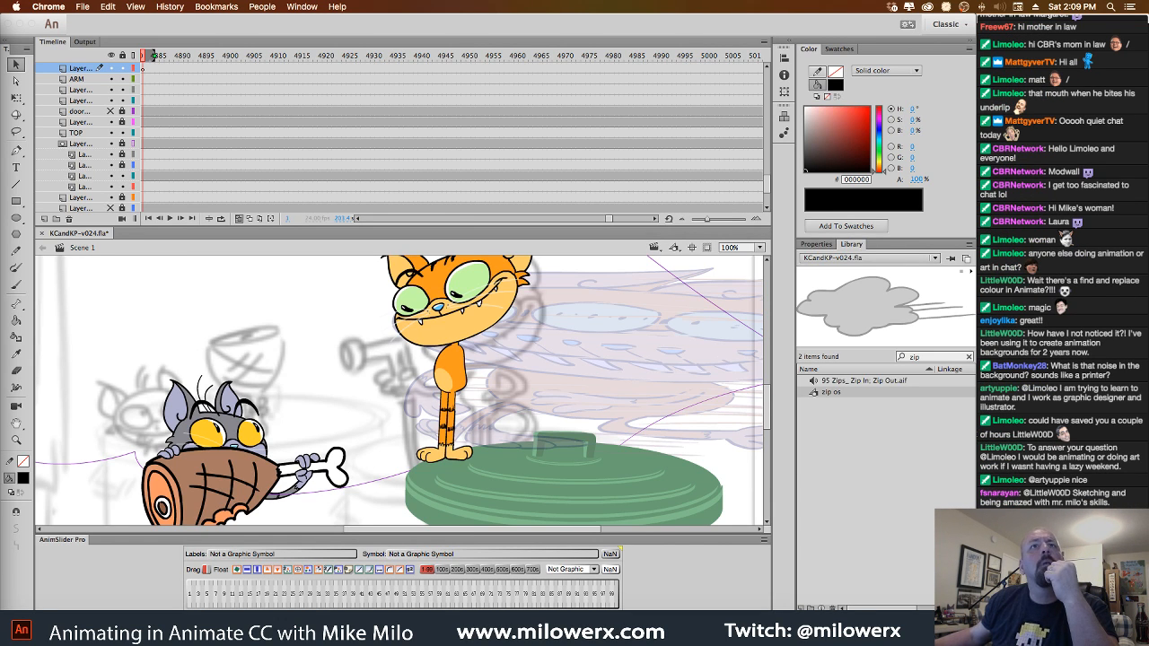
pyautogui.moveTo(2, 305)
pyautogui.mouseDown()
pyautogui.moveTo(815, 313)
pyautogui.moveTo(805, 69)
pyautogui.moveTo(774, 5)
pyautogui.mouseUp()
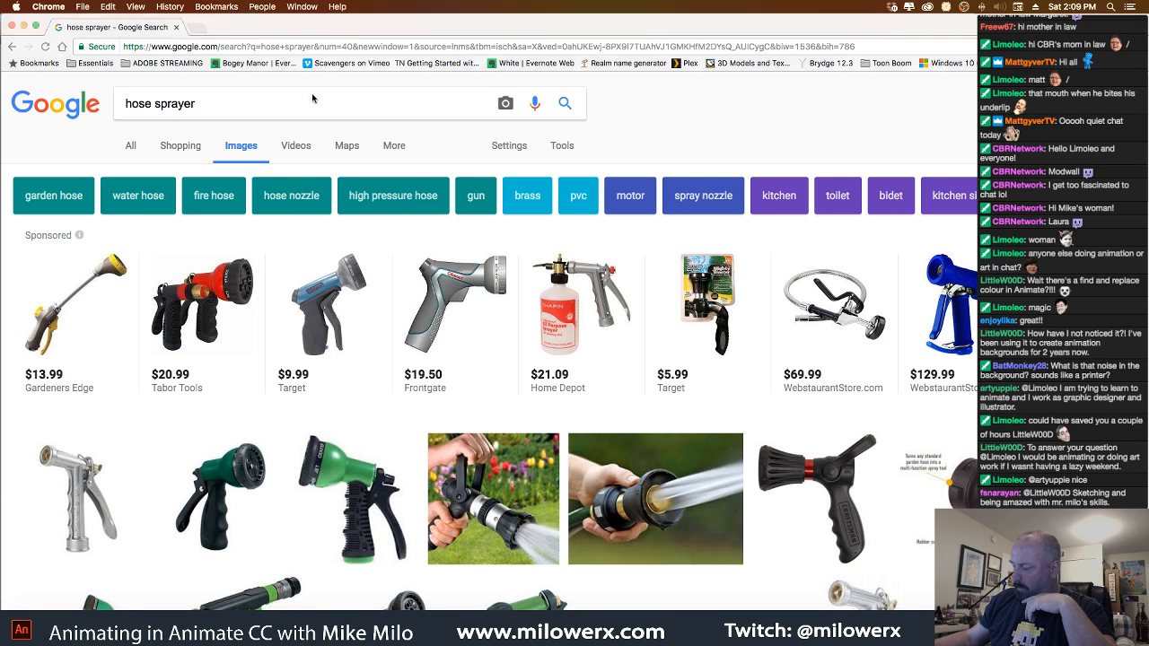
pyautogui.moveTo(112, 29); pyautogui.dragTo(71, 28)
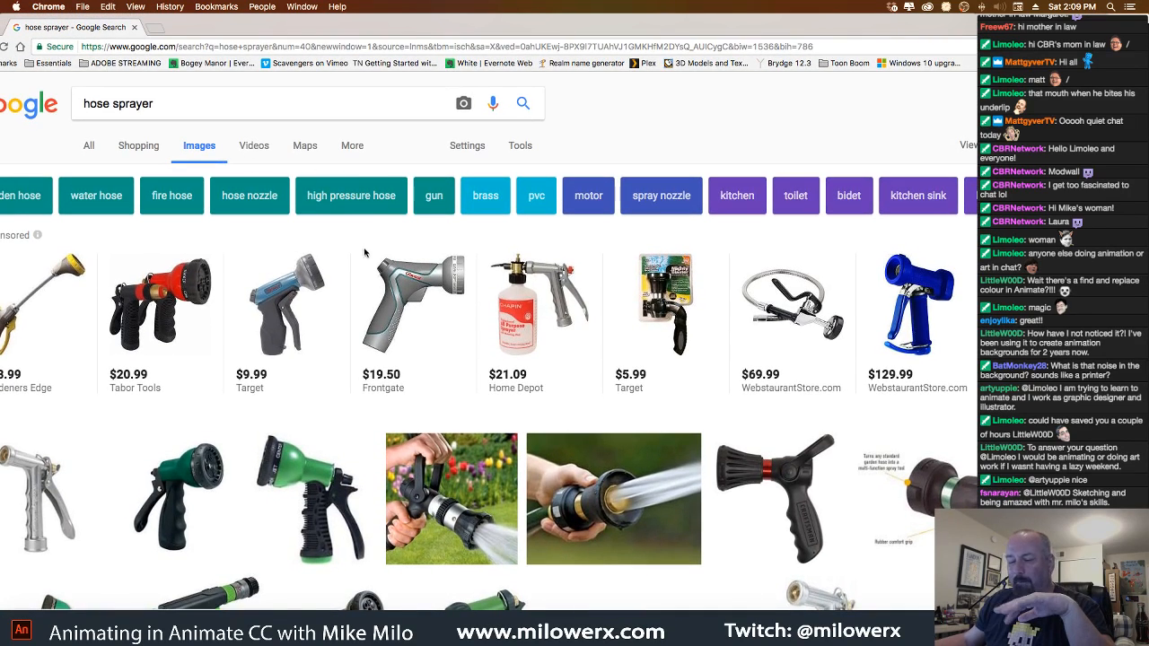
pyautogui.scroll(-5, 360, 294)
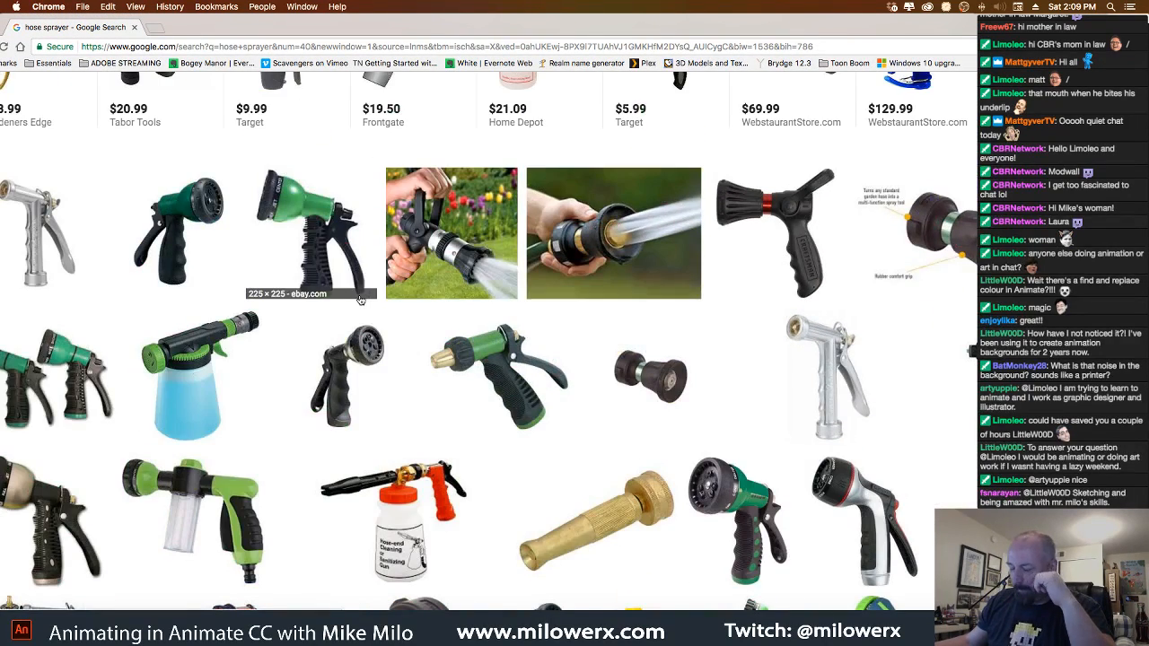
pyautogui.scroll(-3, 360, 299)
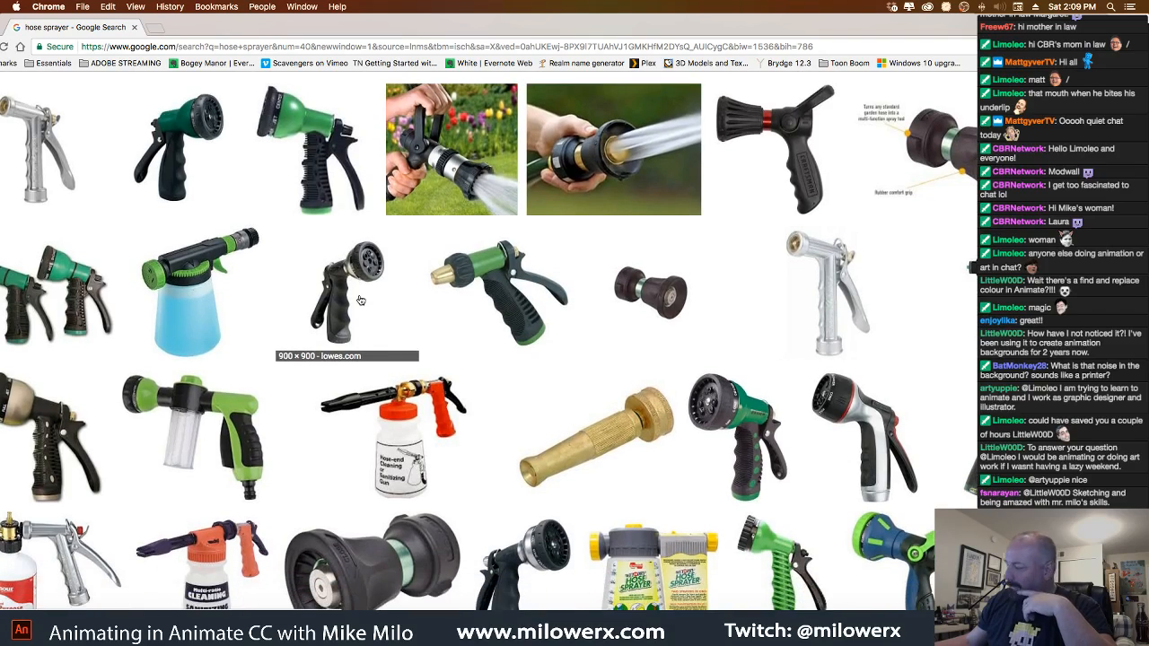
pyautogui.scroll(-2, 361, 300)
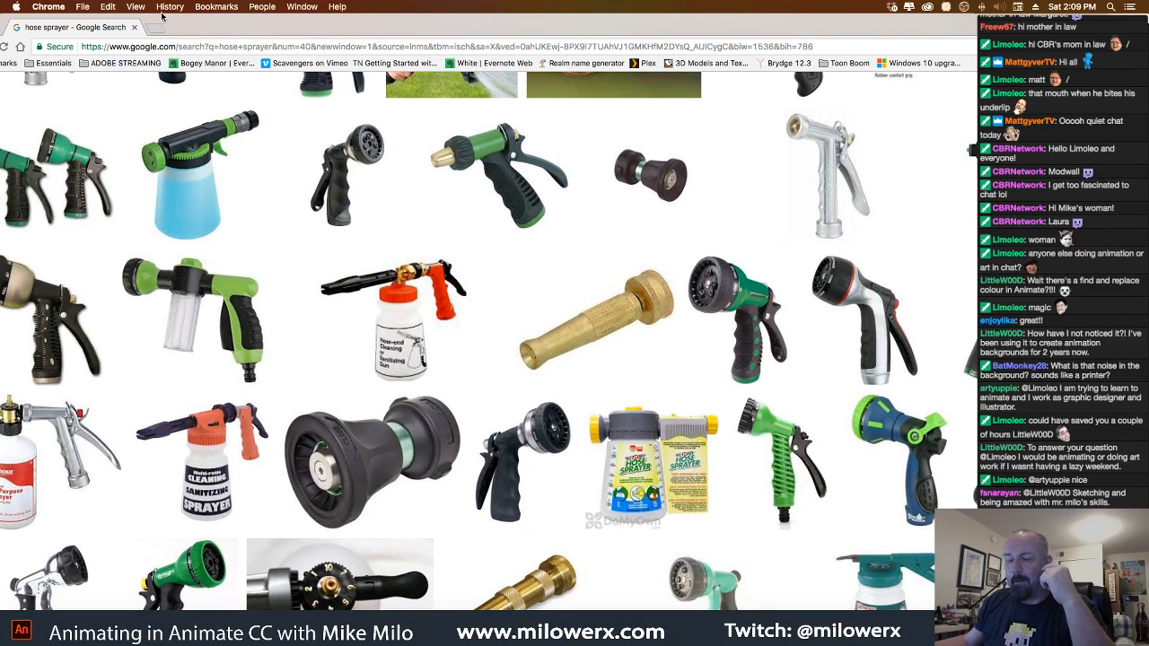
pyautogui.moveTo(92, 35); pyautogui.dragTo(1148, 125)
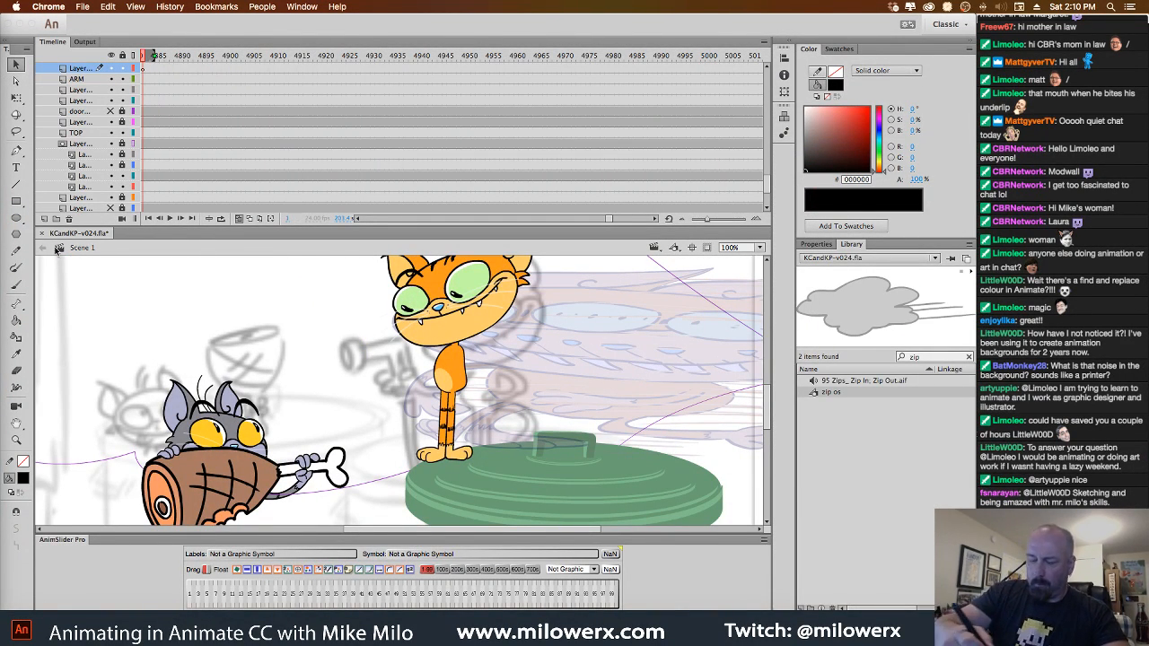
# Sketch the hose sprayer's nozzle head, ring and tapering body beside the cat with the Brush in red #FF0000.
pyautogui.click(18, 285)
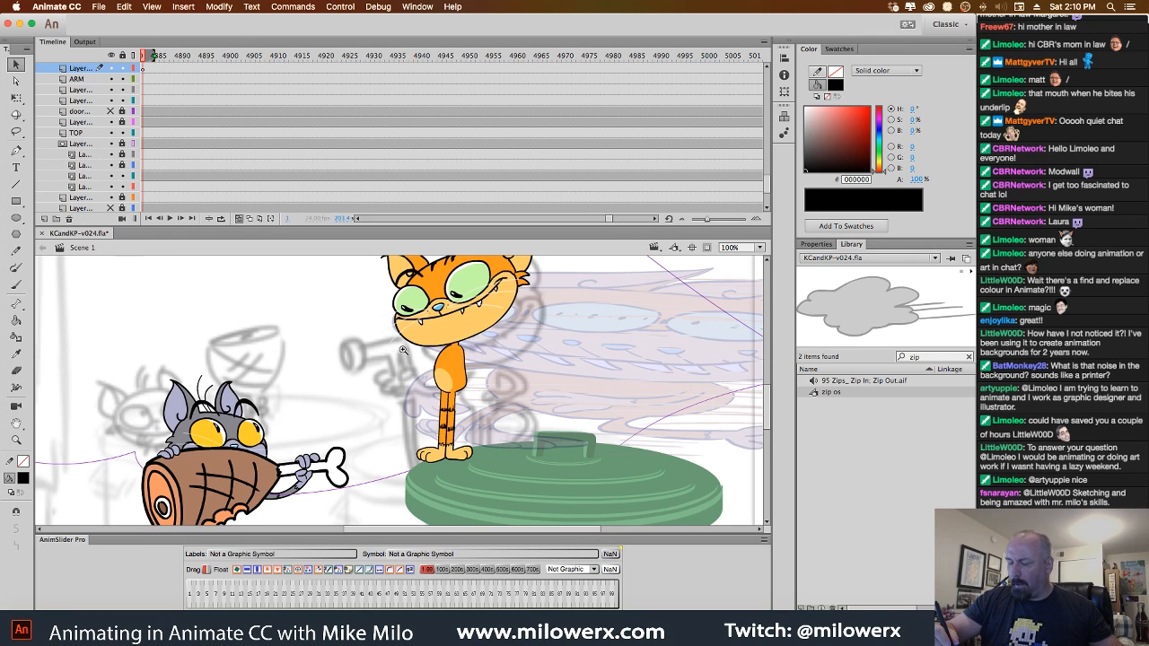
pyautogui.click(403, 350)
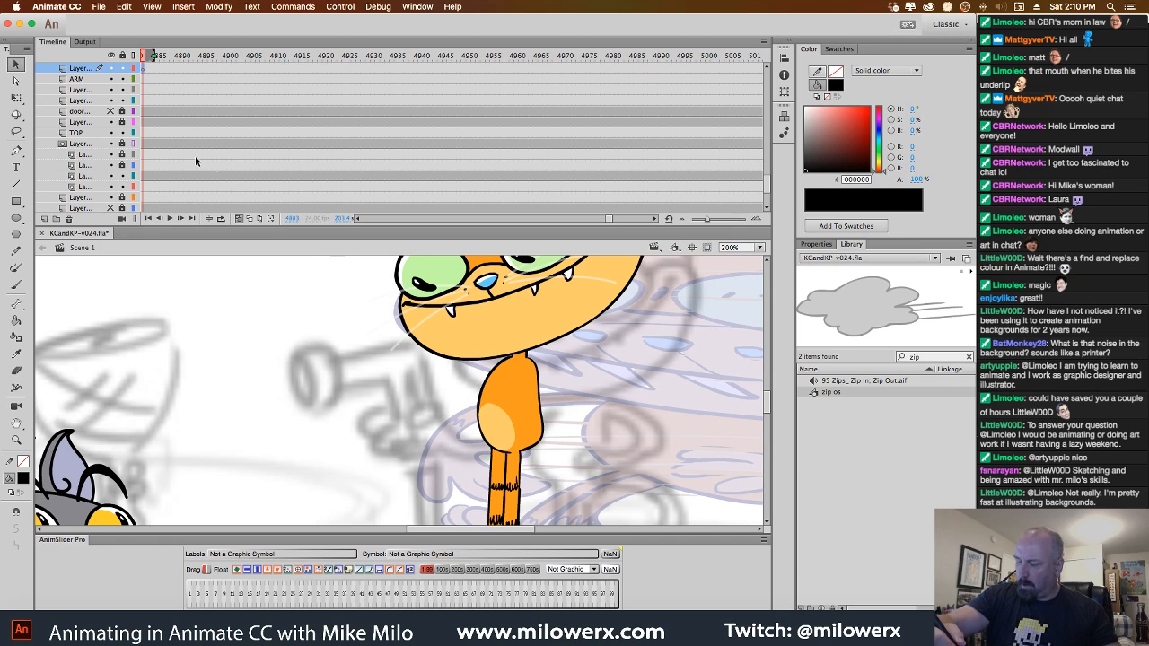
pyautogui.click(16, 285)
pyautogui.click(23, 478)
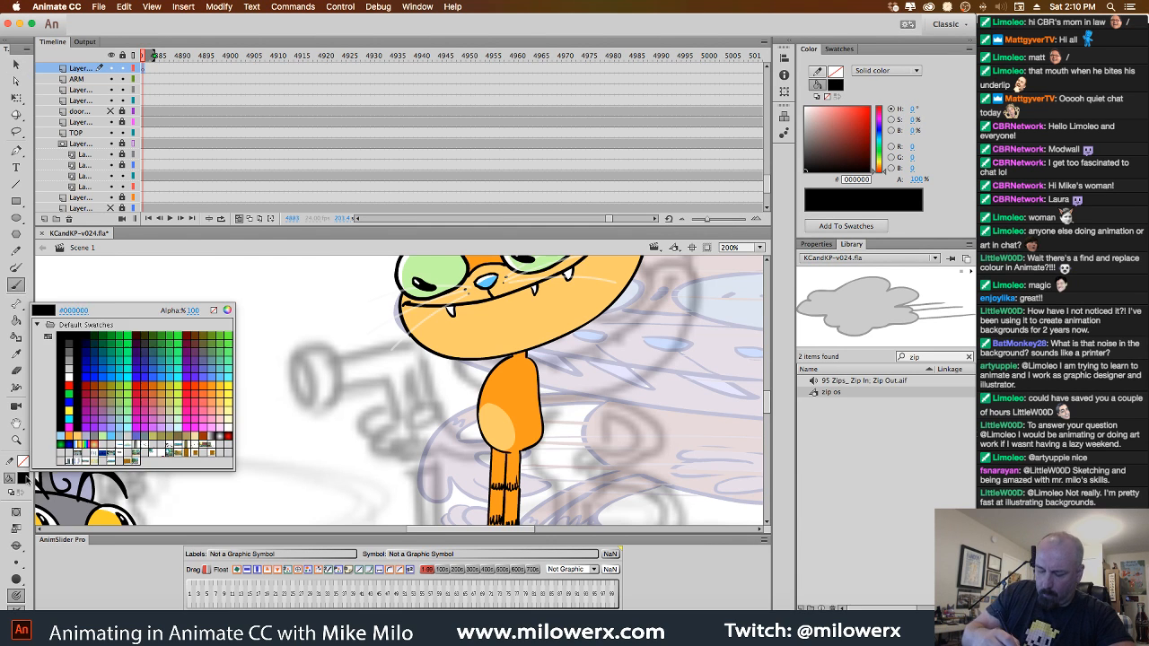
pyautogui.click(69, 386)
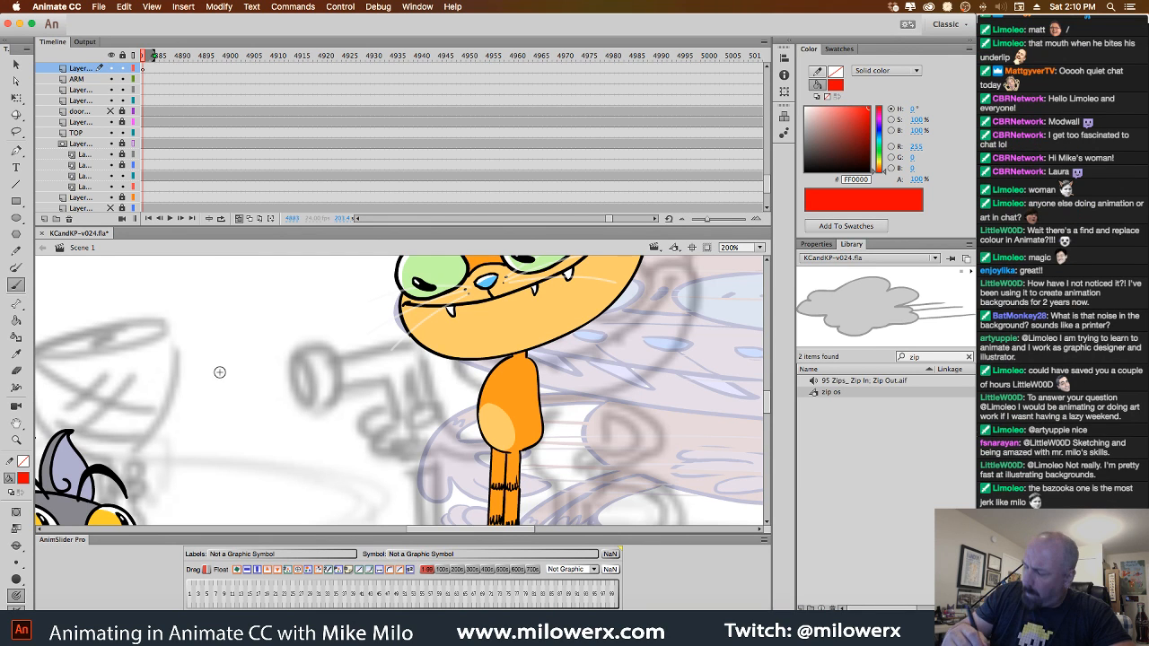
pyautogui.moveTo(234, 395)
pyautogui.mouseDown()
pyautogui.moveTo(222, 366)
pyautogui.moveTo(215, 376)
pyautogui.moveTo(236, 356)
pyautogui.mouseUp()
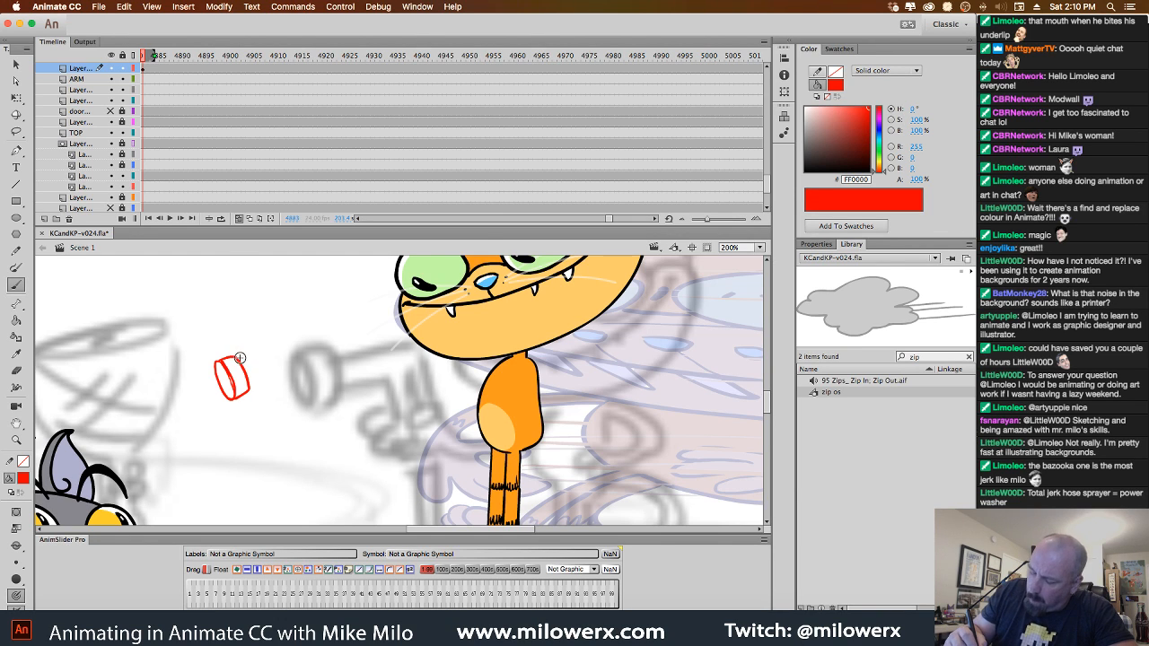
pyautogui.moveTo(238, 357)
pyautogui.mouseDown()
pyautogui.moveTo(255, 352)
pyautogui.moveTo(259, 385)
pyautogui.mouseUp()
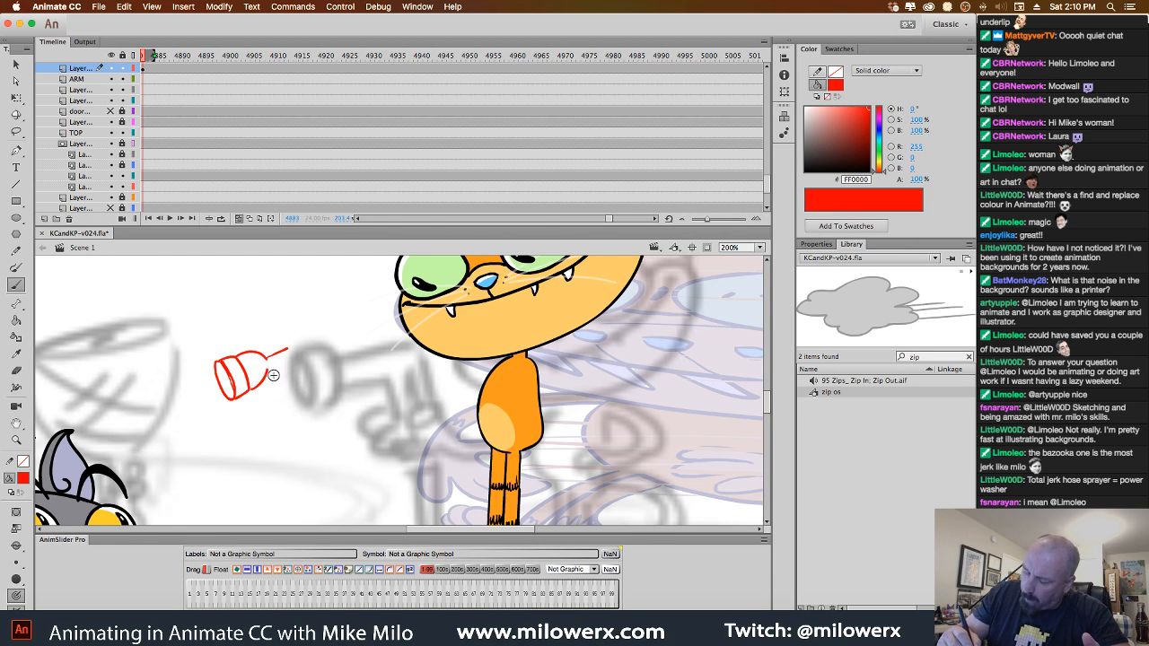
# Draw the sprayer's neck and angled handle with a scalloped finger grip, and dot spray holes on the nozzle face.
pyautogui.moveTo(275, 369); pyautogui.dragTo(281, 380)
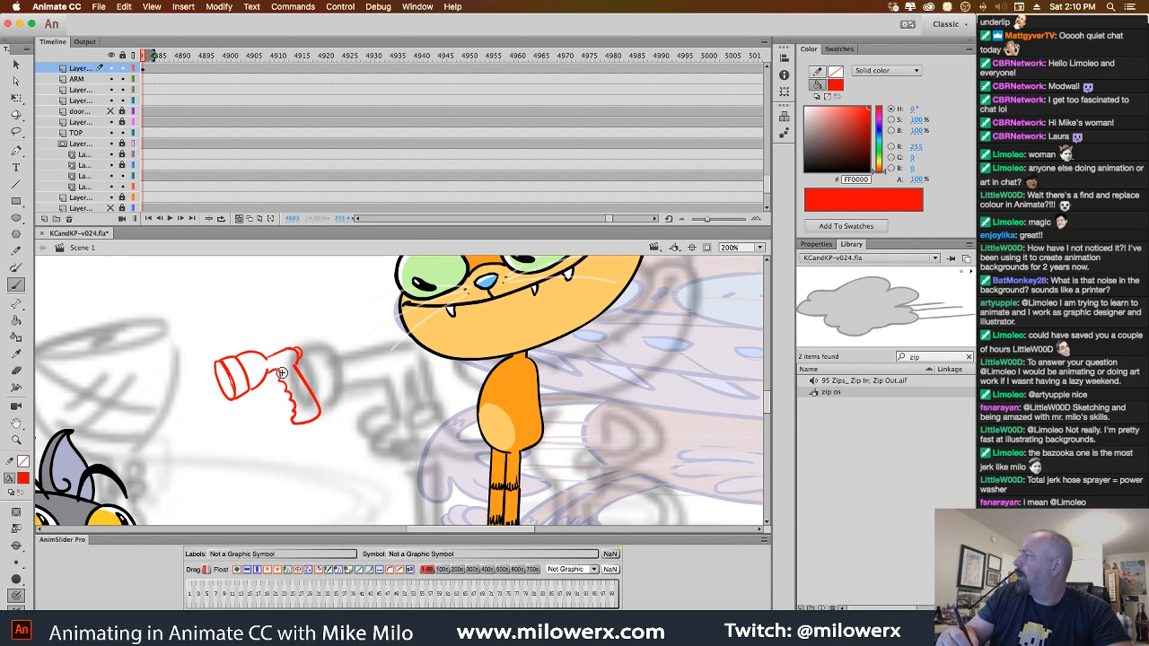
pyautogui.moveTo(297, 377); pyautogui.dragTo(310, 416)
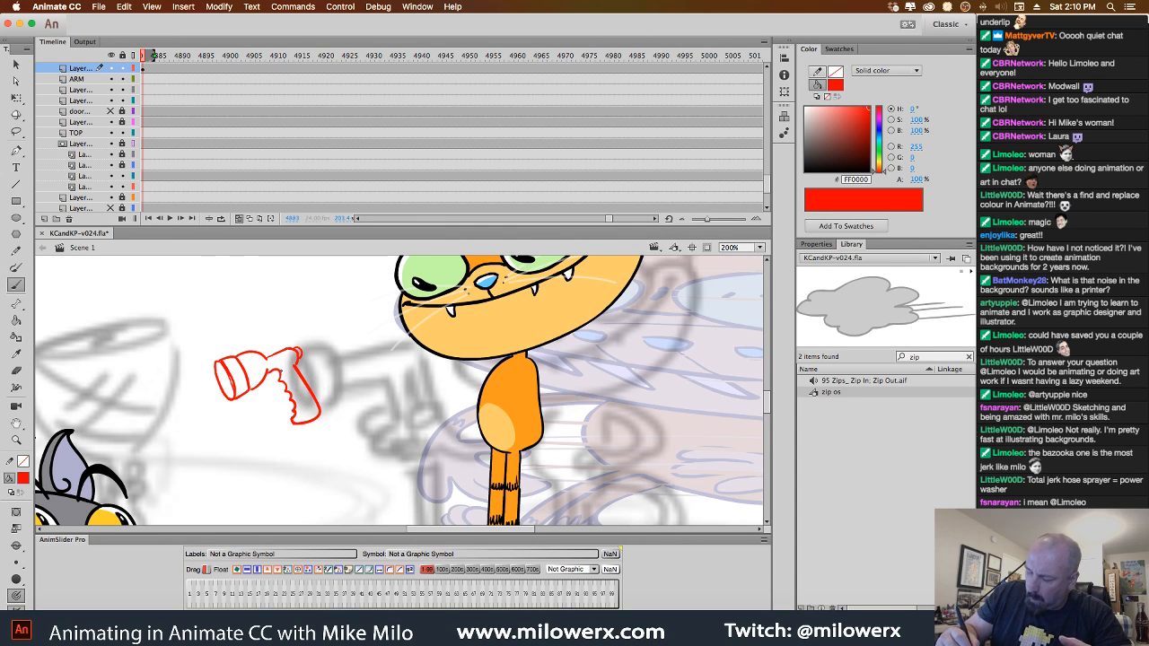
pyautogui.moveTo(296, 379); pyautogui.dragTo(309, 415)
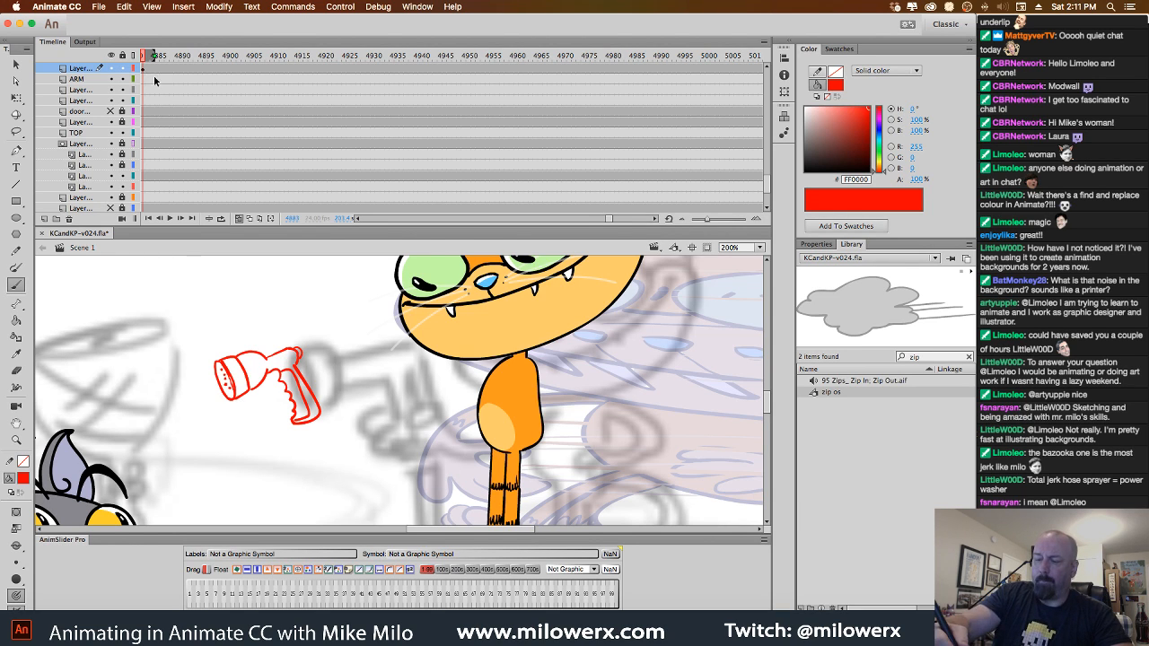
# Recolor the sprayer drawing to black #000000 and rotate it slightly clockwise with Free Transform.
pyautogui.click(24, 479)
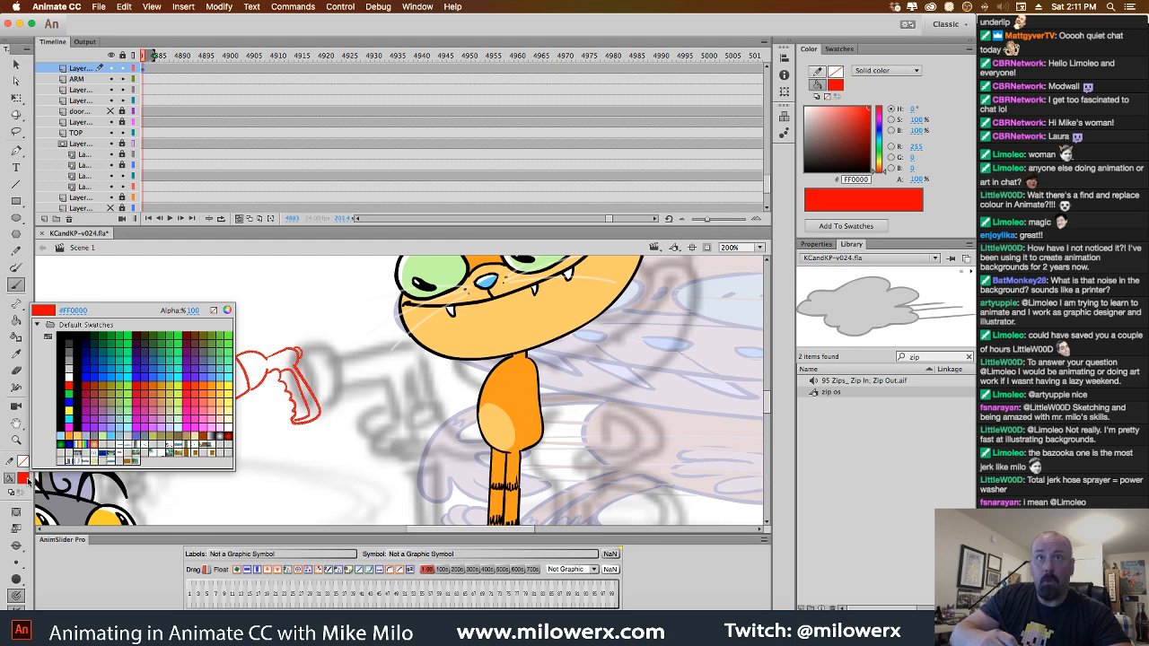
pyautogui.click(67, 400)
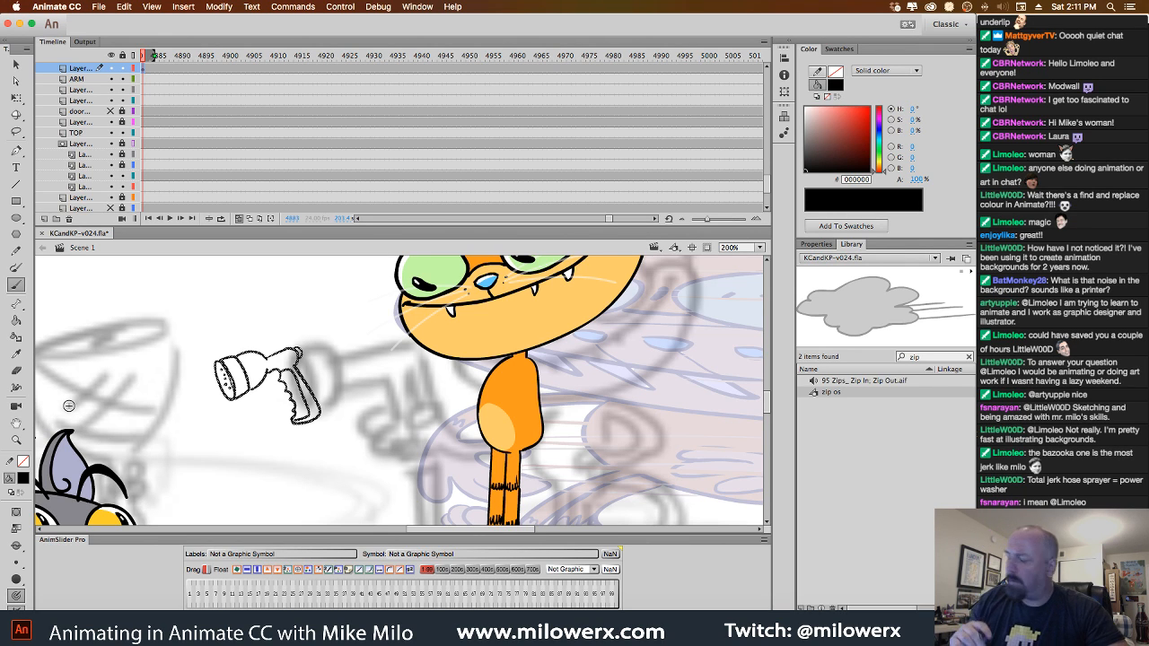
pyautogui.click(16, 96)
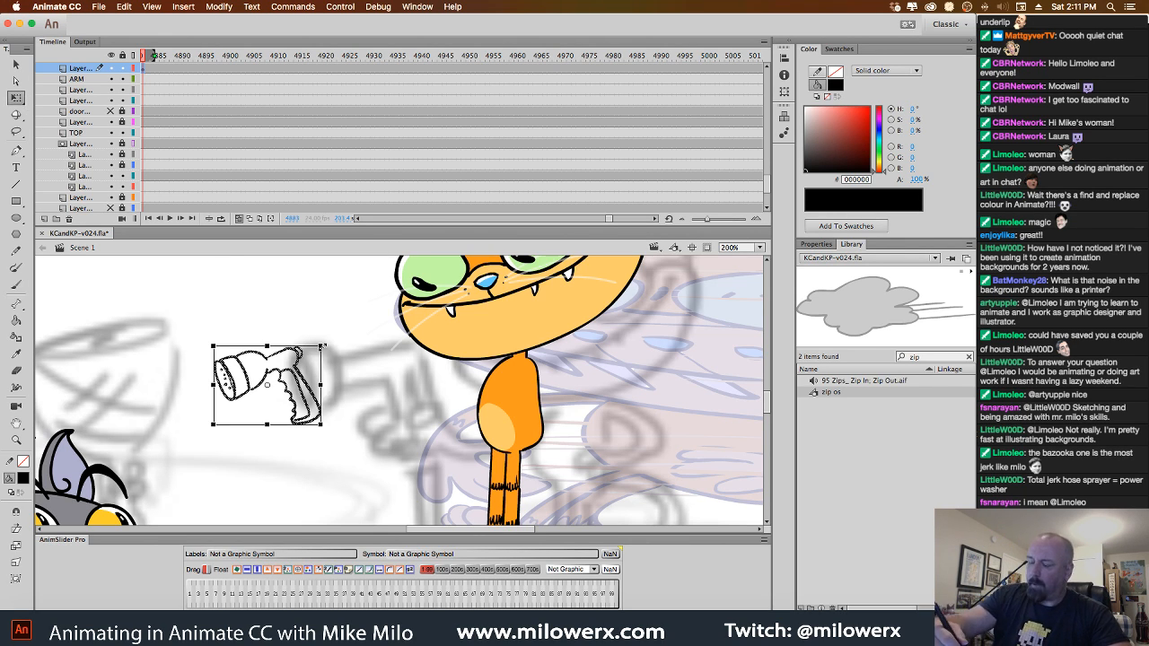
pyautogui.moveTo(332, 355); pyautogui.dragTo(330, 340)
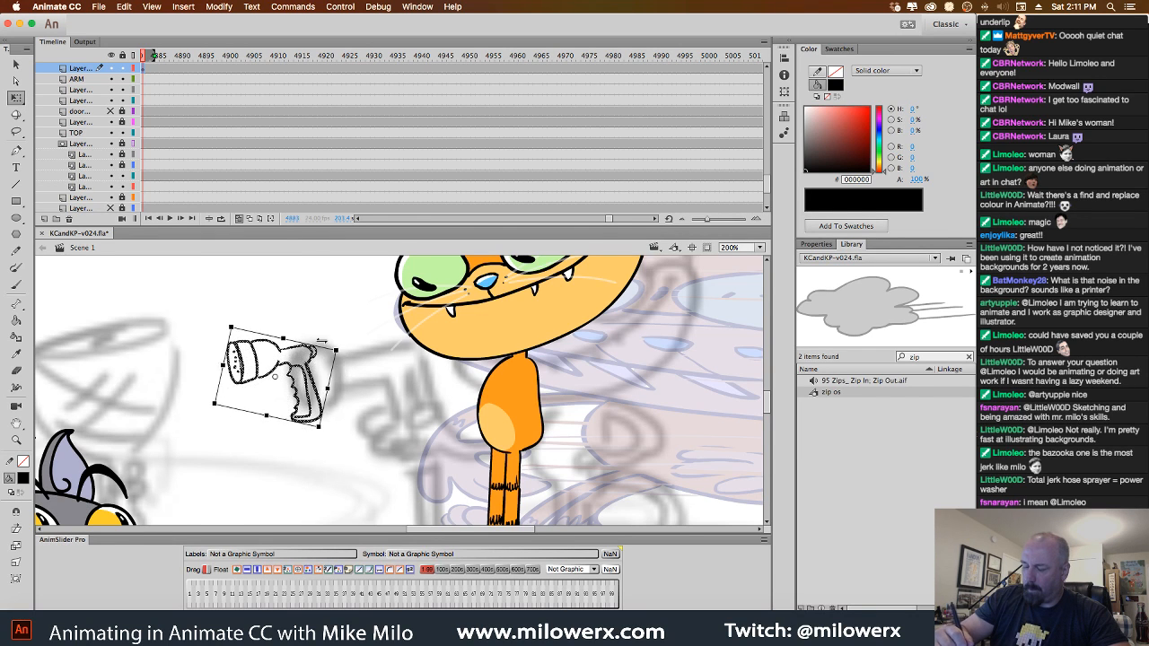
pyautogui.click(331, 340)
# Fill the sprayer's body with yellow-green #99CC00 using the Paint Bucket, adjusting its gap size setting.
pyautogui.click(25, 479)
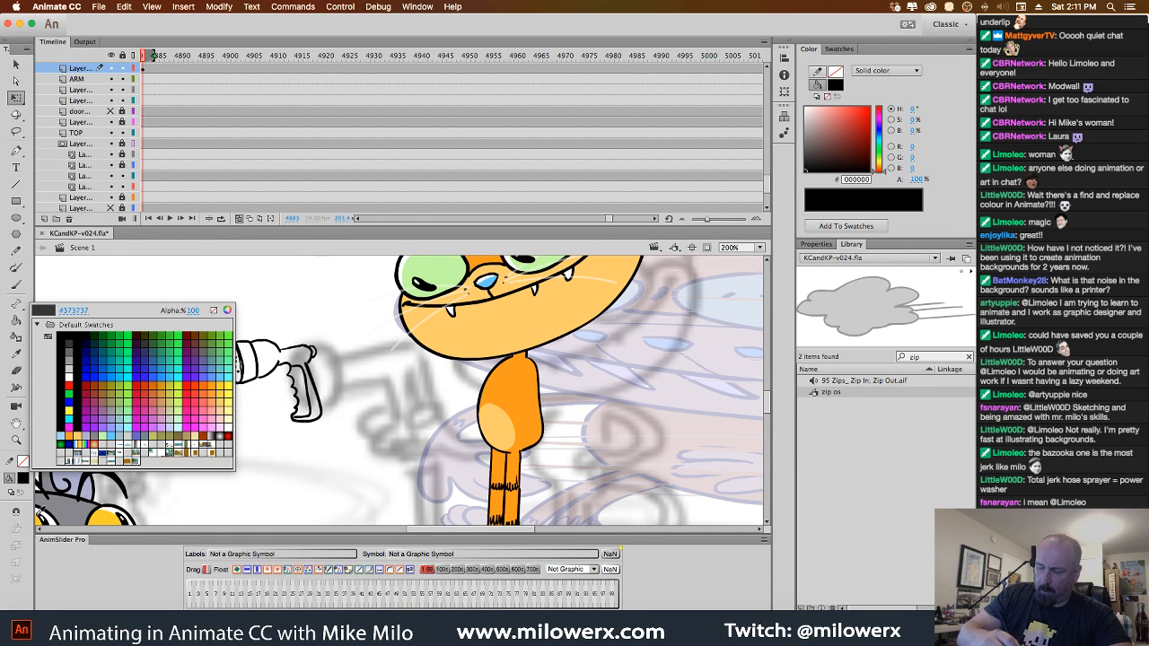
pyautogui.click(127, 381)
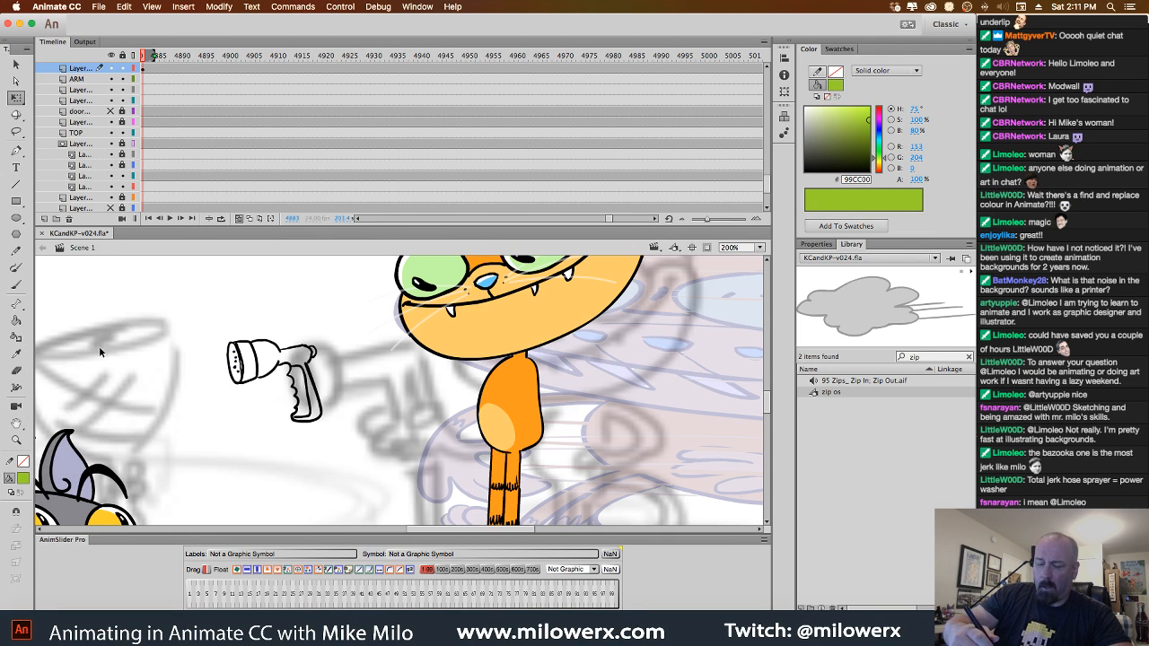
pyautogui.click(18, 285)
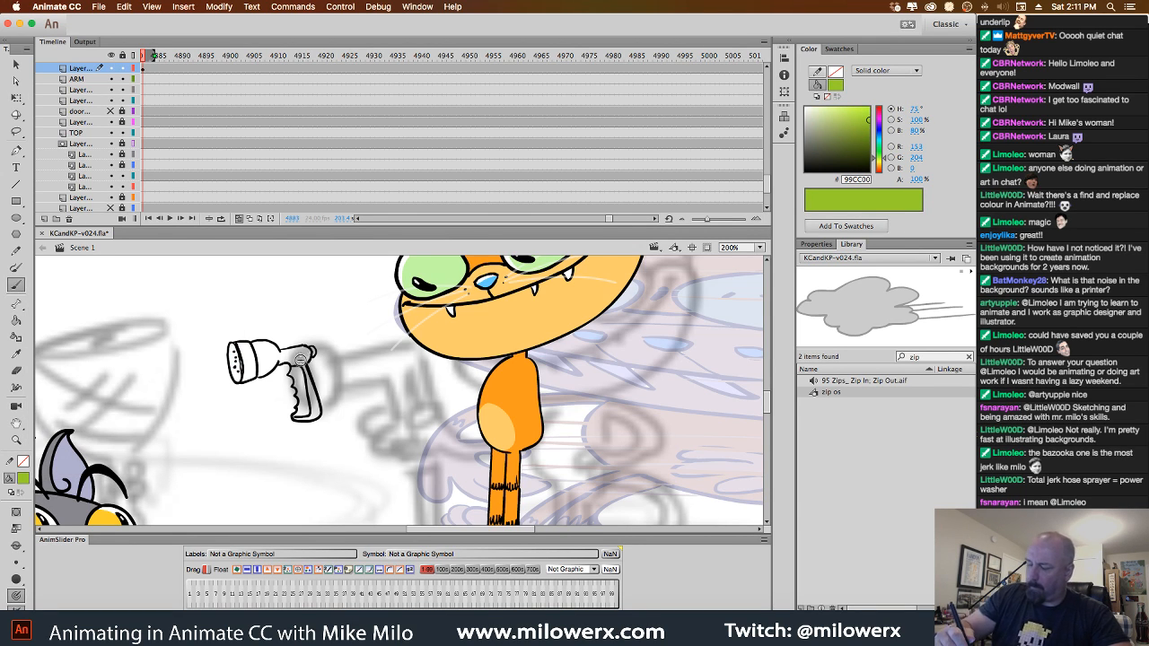
pyautogui.click(16, 321)
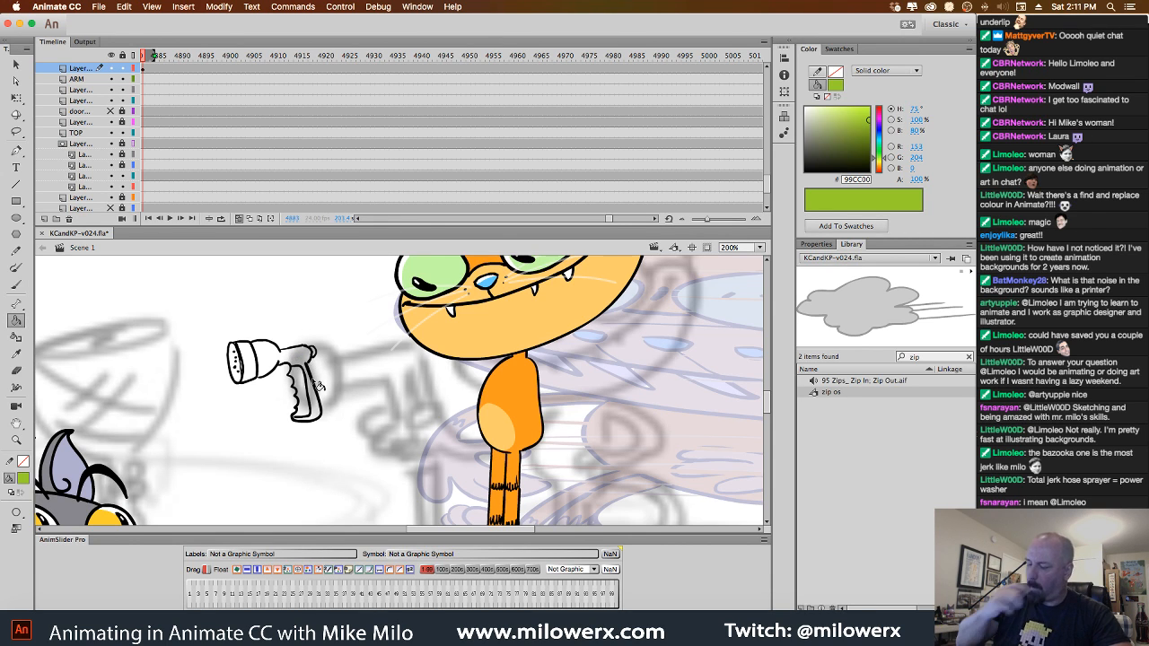
pyautogui.click(16, 513)
pyautogui.click(71, 538)
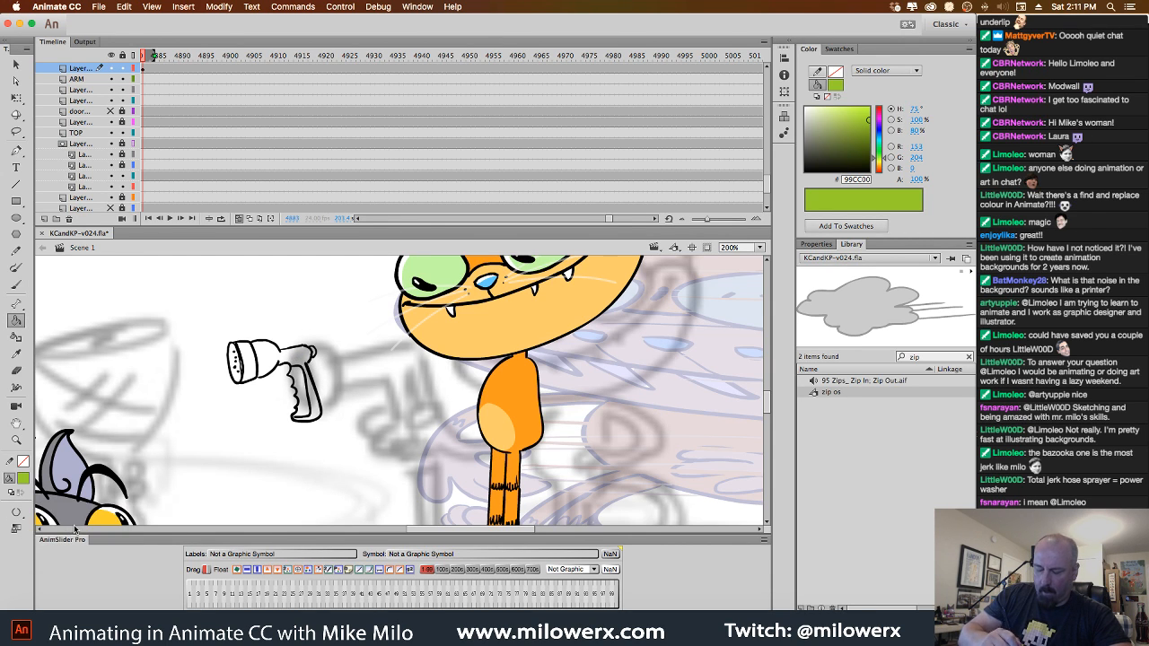
pyautogui.click(305, 357)
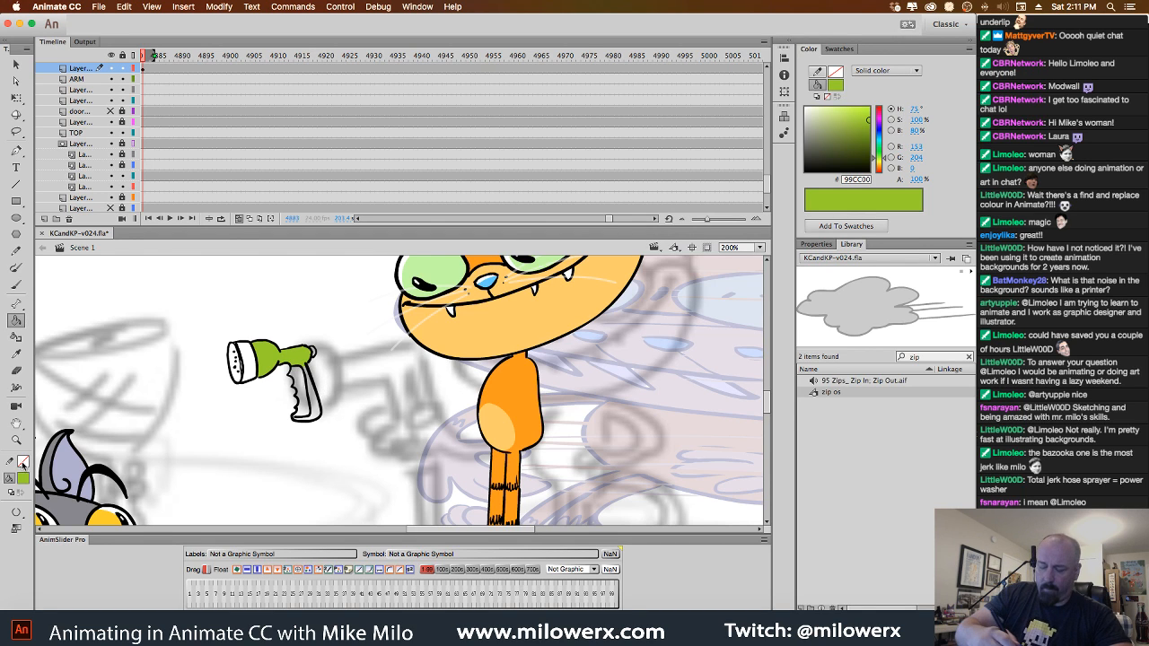
# Refill the sprayer's body with bright green #00FF00 and fill the back of the handle with the same color.
pyautogui.click(23, 479)
pyautogui.click(130, 346)
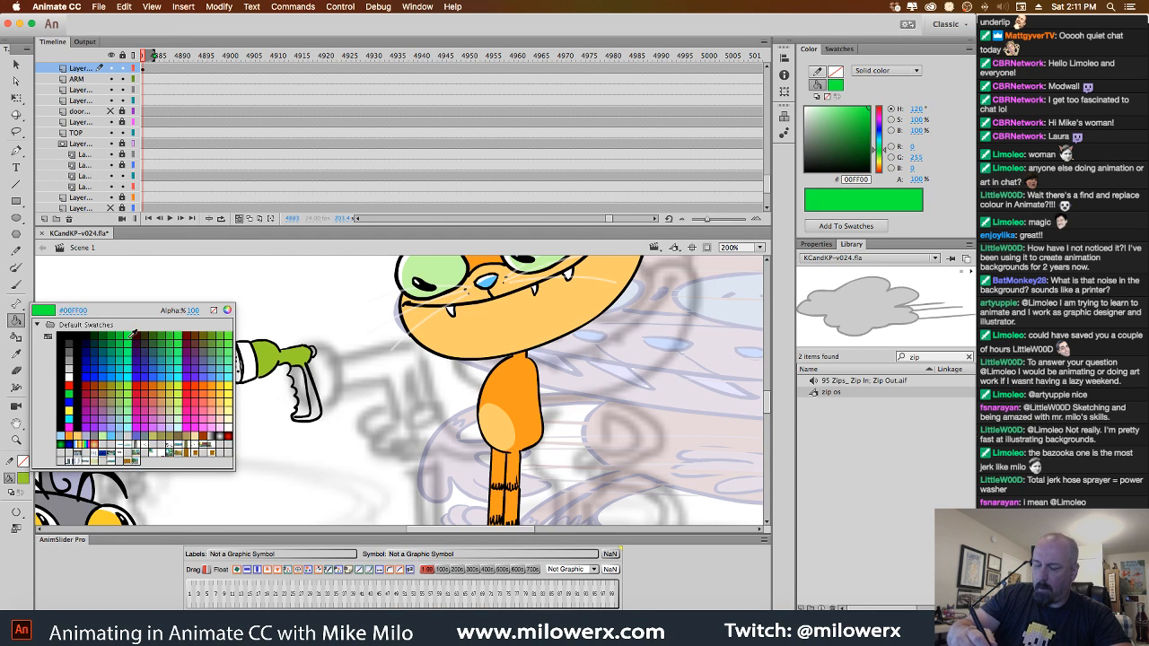
pyautogui.click(308, 363)
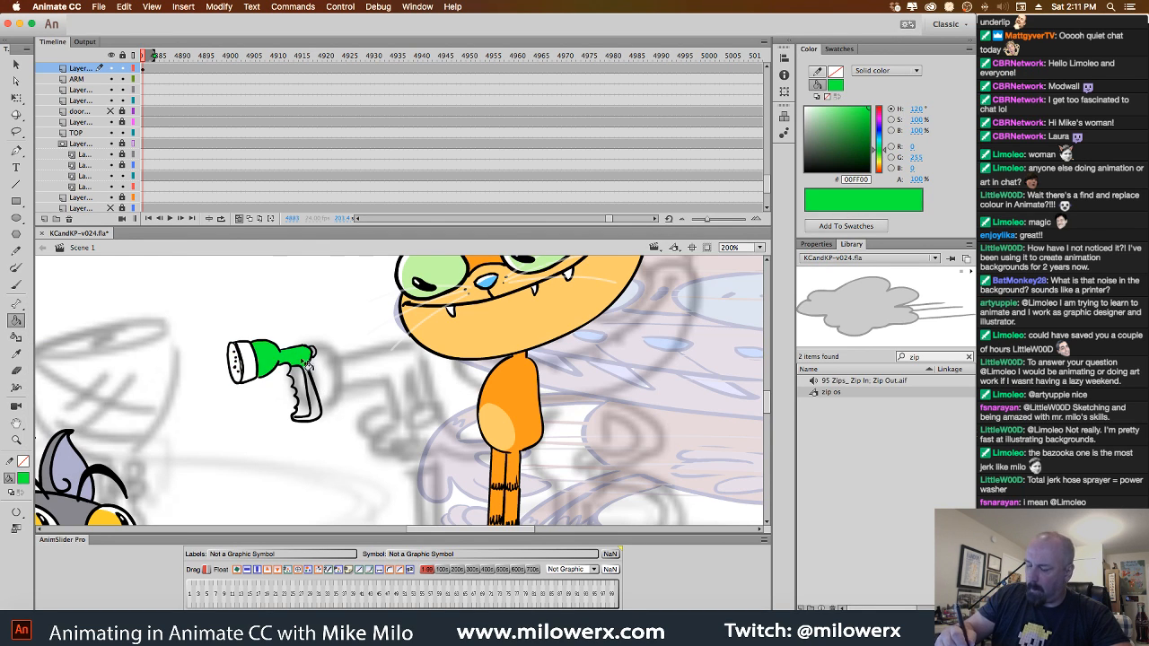
pyautogui.click(314, 408)
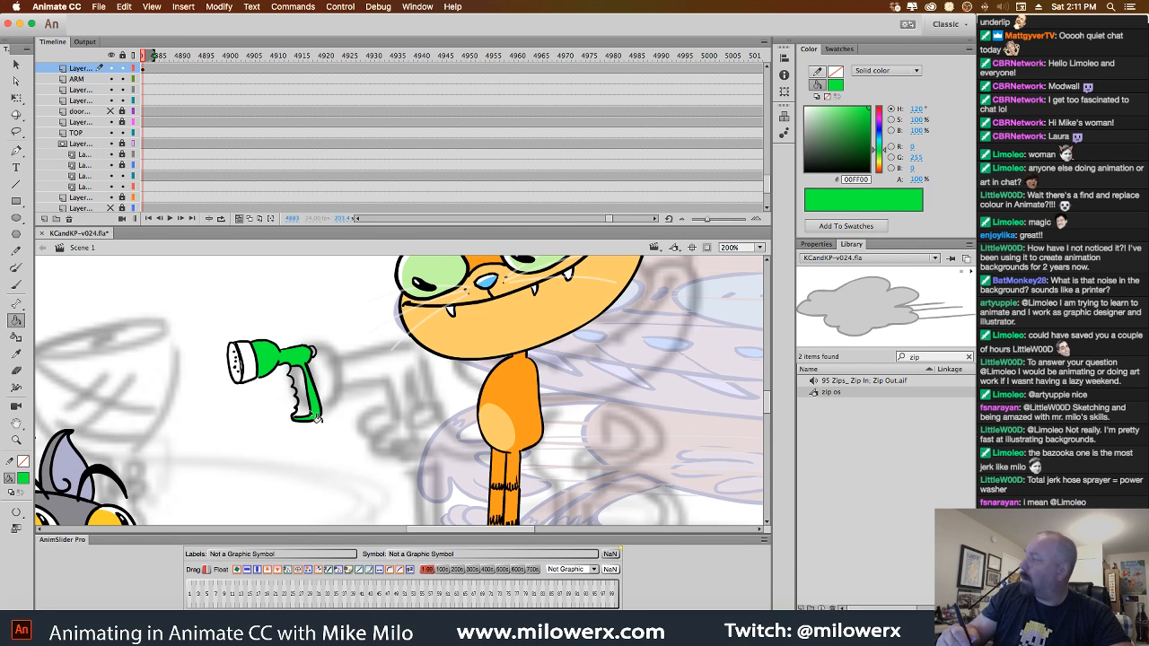
# Fill the handle's finger grip with dark gray #333333 and the nozzle ring with ochre #CC9933.
pyautogui.click(24, 481)
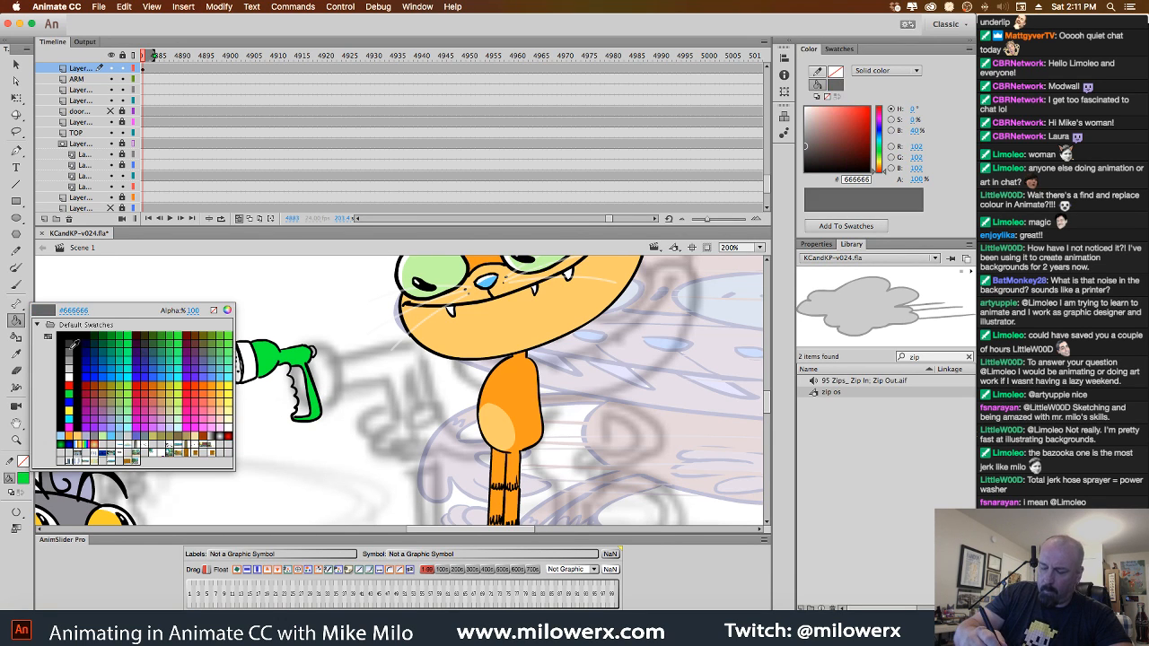
pyautogui.click(69, 339)
pyautogui.click(305, 398)
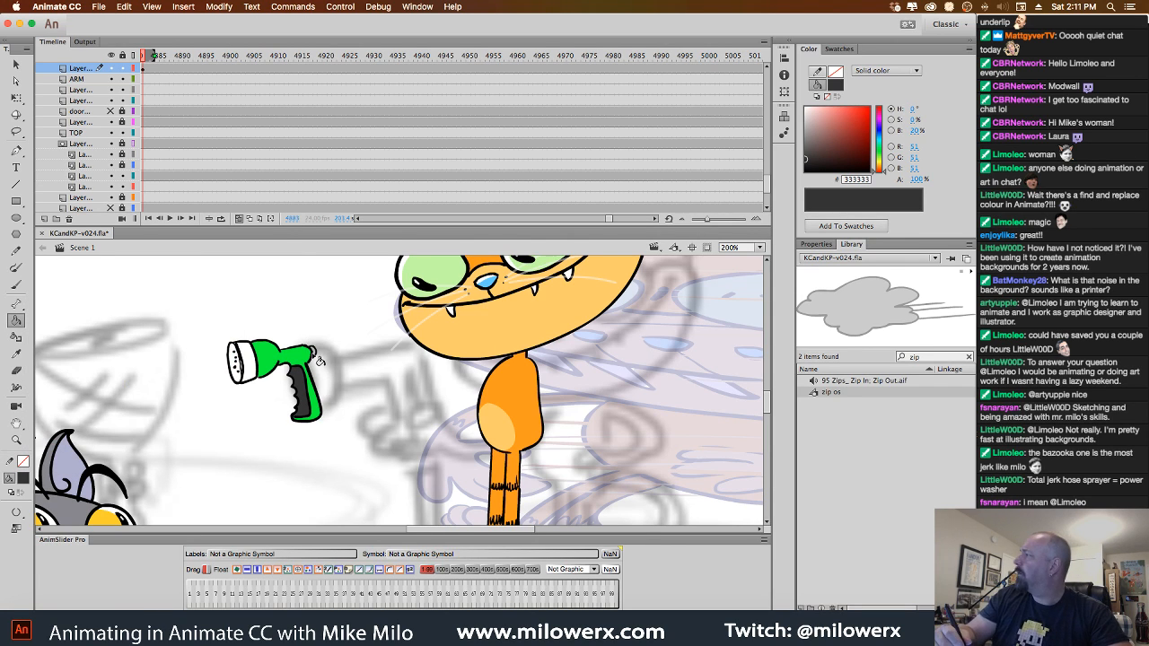
pyautogui.click(25, 481)
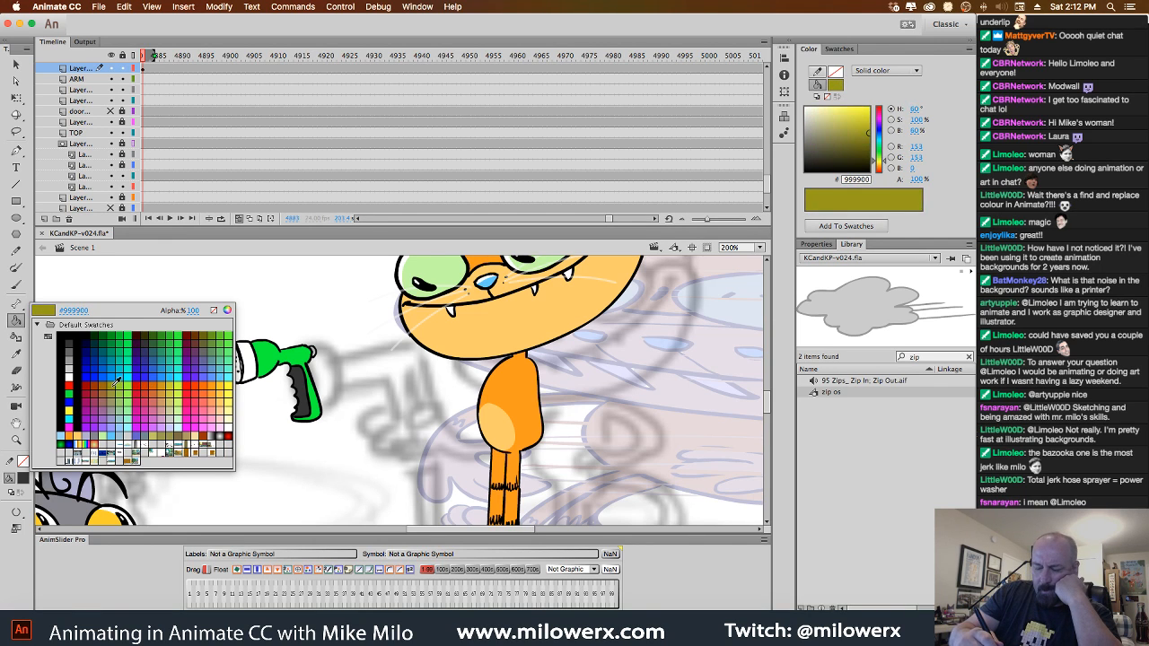
pyautogui.click(165, 393)
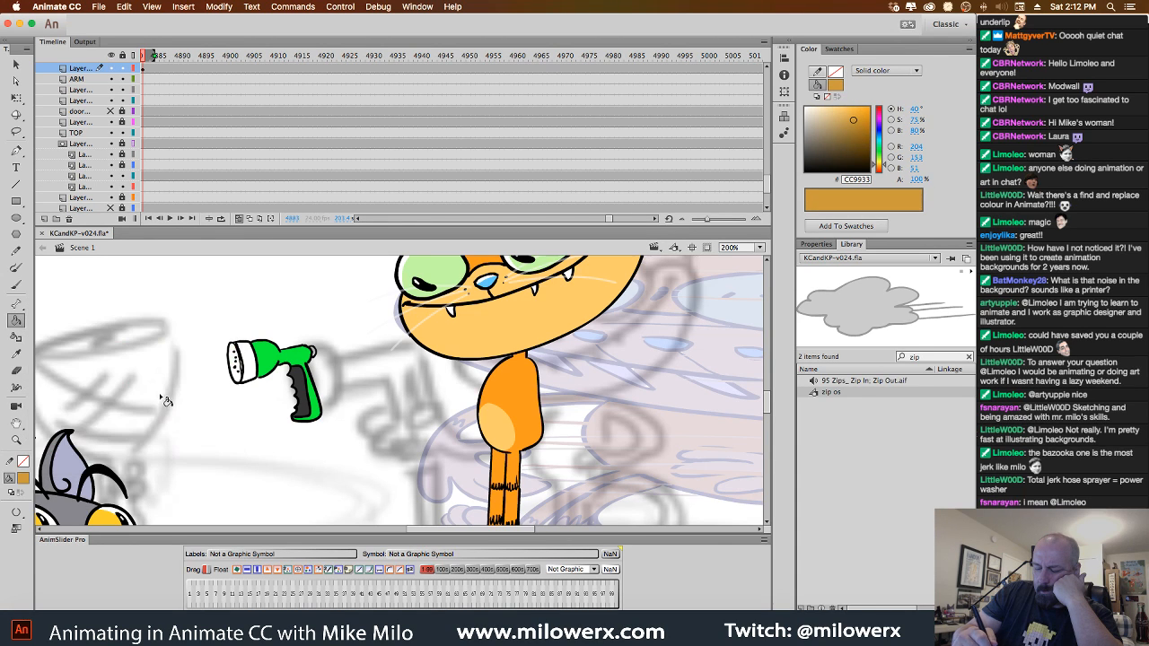
pyautogui.click(237, 365)
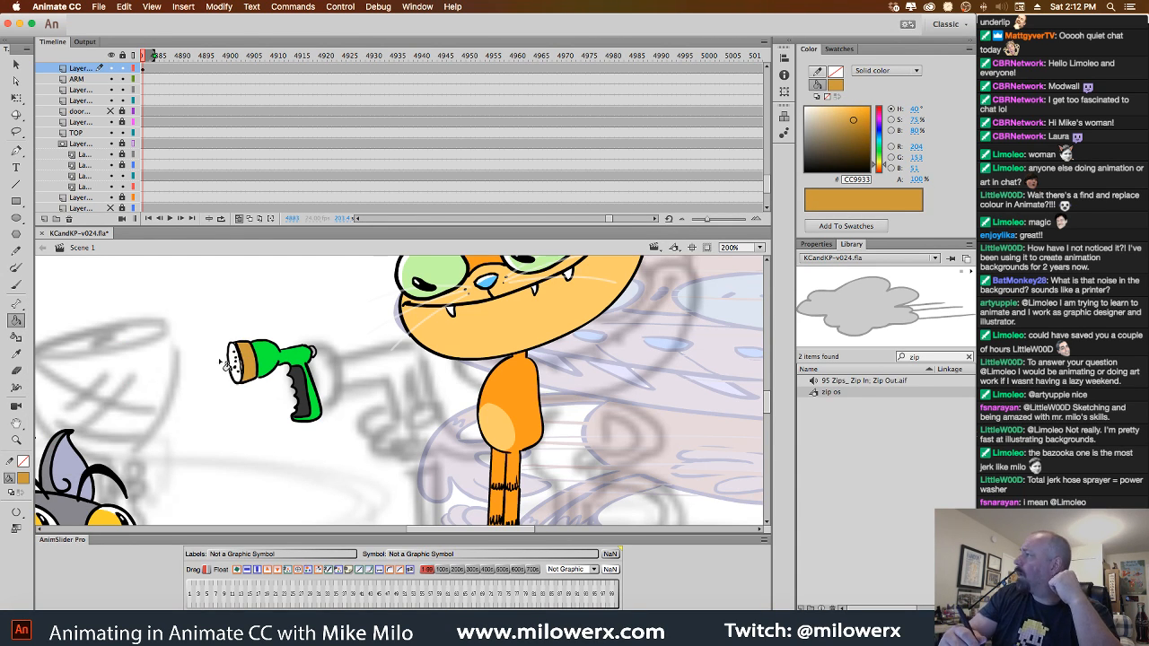
# Fill the nozzle's perforated face with dark gray #333333, changing the Paint Bucket's gap size to cover the whole face.
pyautogui.click(24, 479)
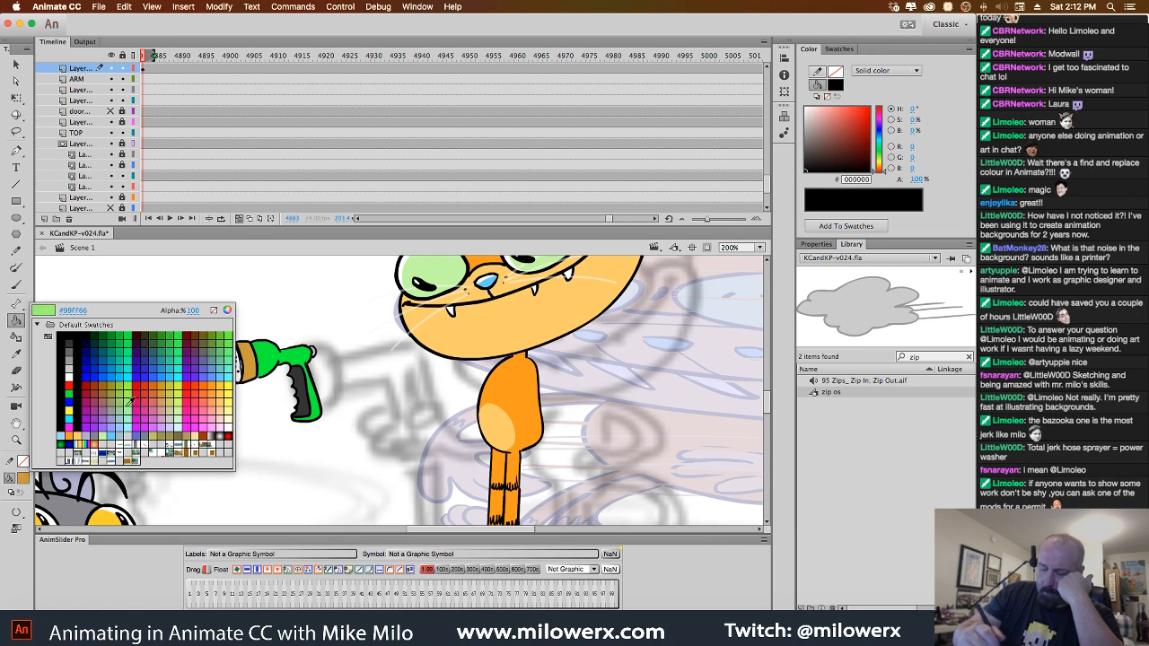
pyautogui.click(69, 344)
pyautogui.click(235, 357)
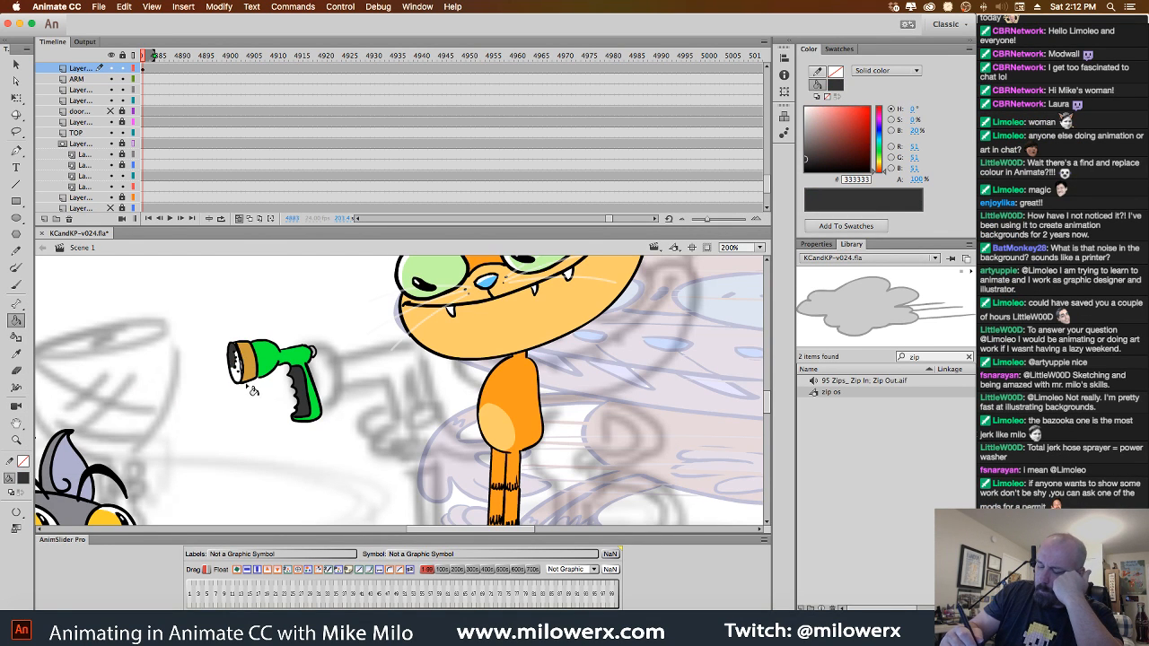
pyautogui.click(25, 480)
pyautogui.click(25, 482)
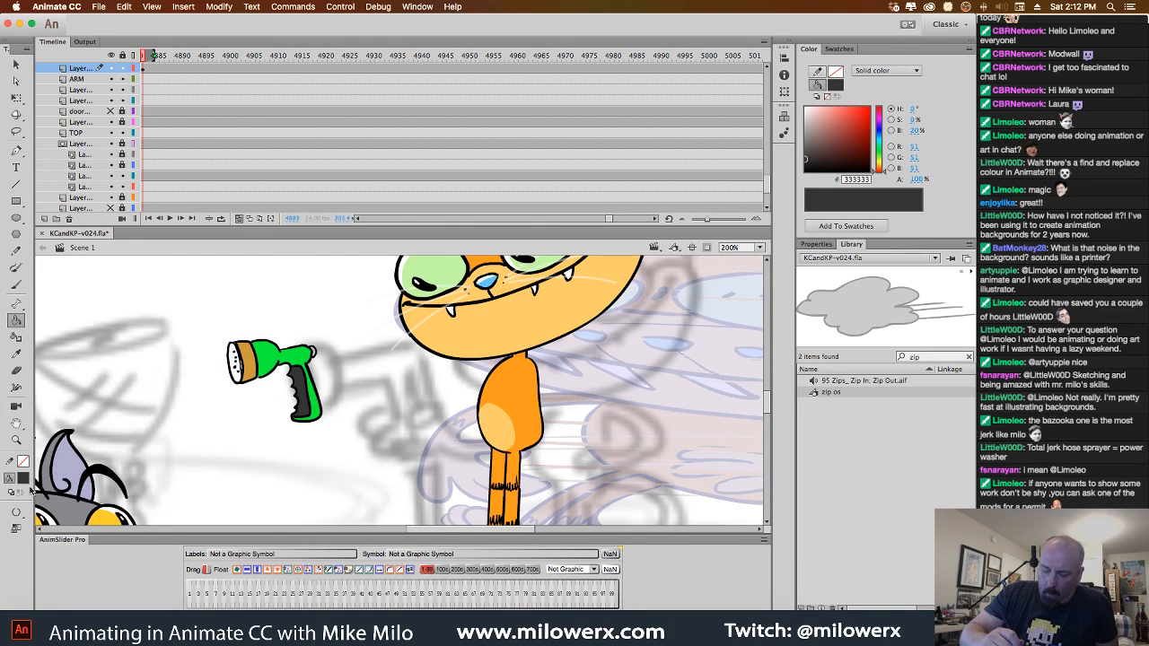
pyautogui.click(23, 512)
pyautogui.click(61, 509)
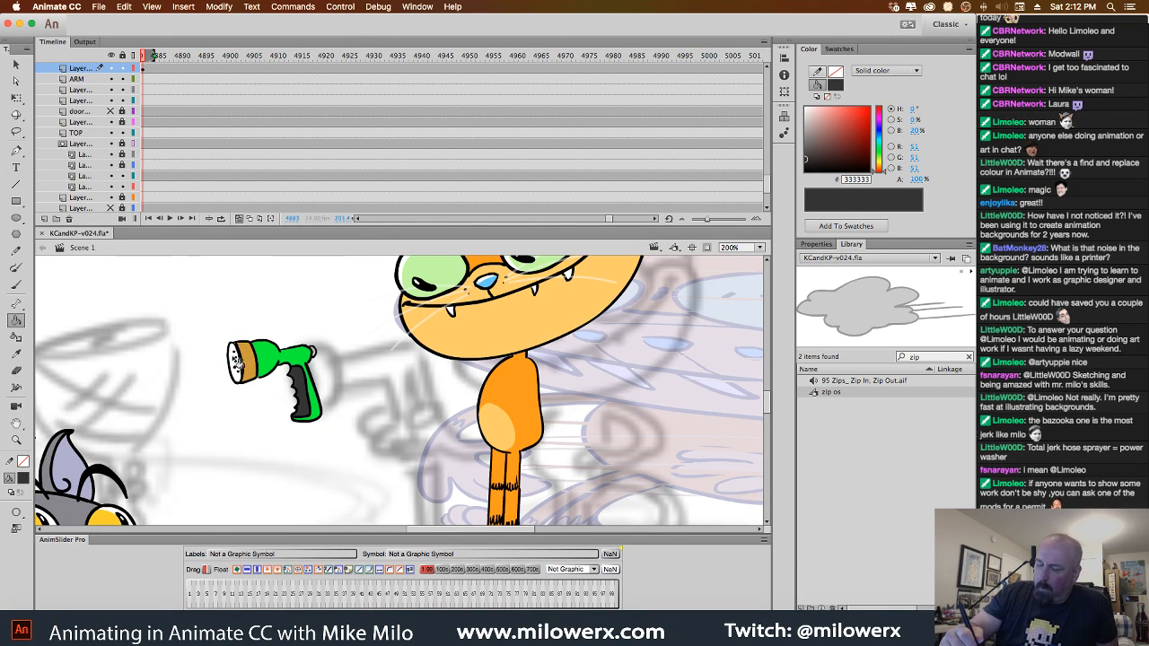
pyautogui.click(235, 358)
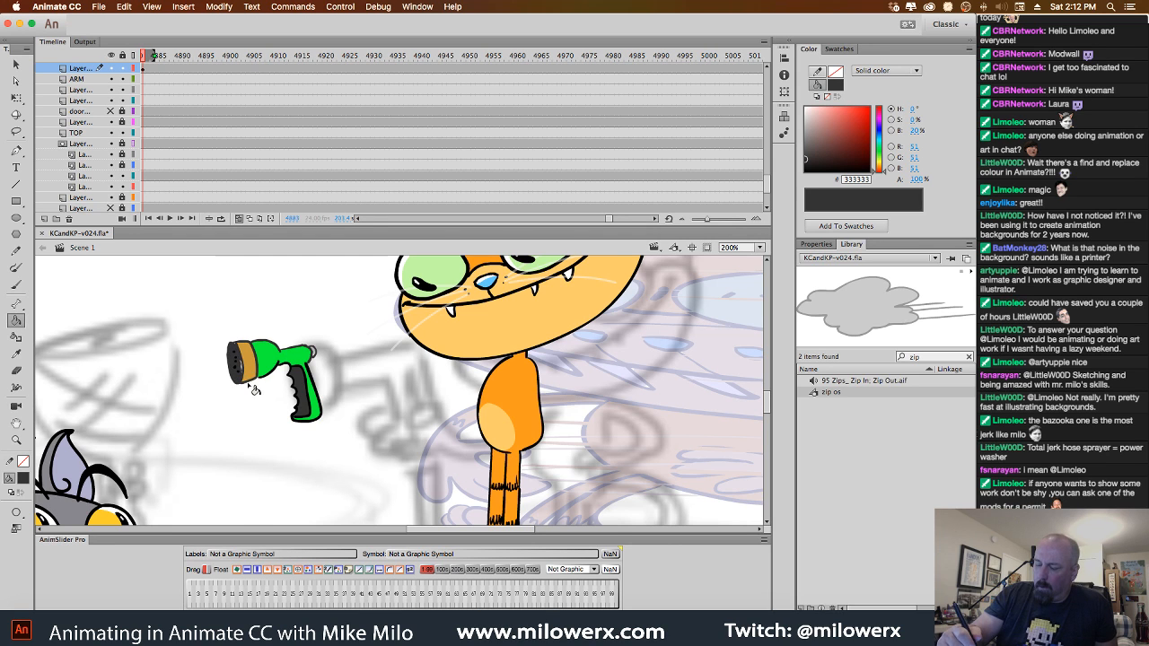
# Paint over the white gap between the nozzle face and the ochre ring with the Brush in black #000000.
pyautogui.keyDown('super'); pyautogui.click(249, 357); pyautogui.keyUp('super')
pyautogui.keyDown('super'); pyautogui.click(404, 400); pyautogui.keyUp('super')
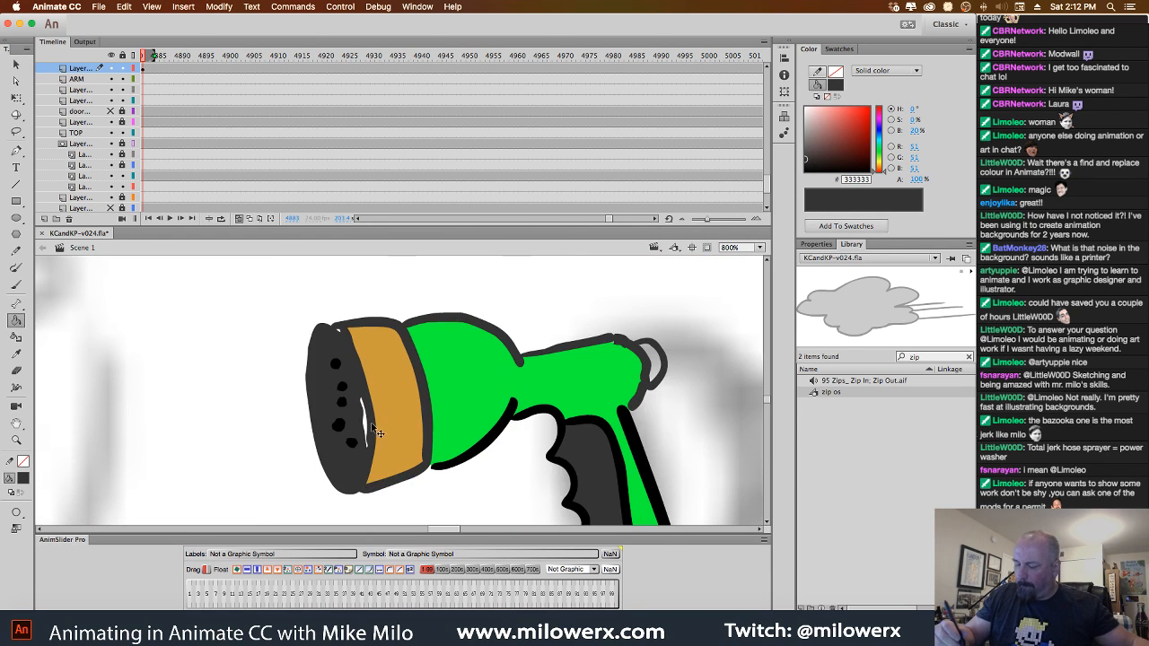
pyautogui.click(24, 478)
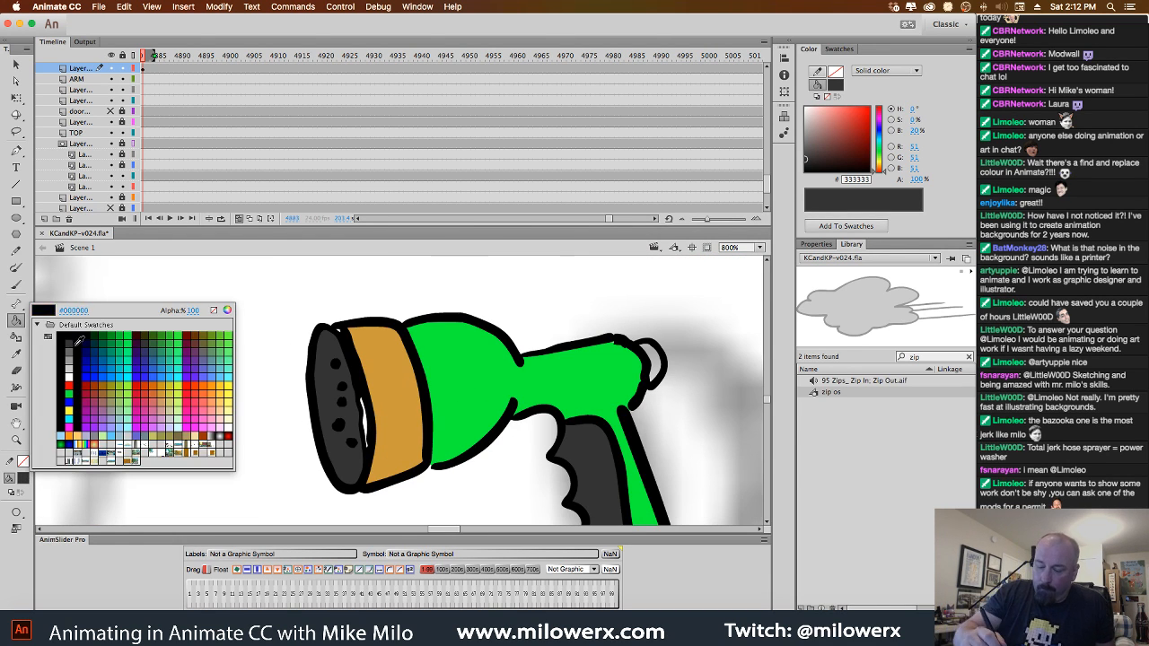
pyautogui.click(79, 346)
pyautogui.press('b')
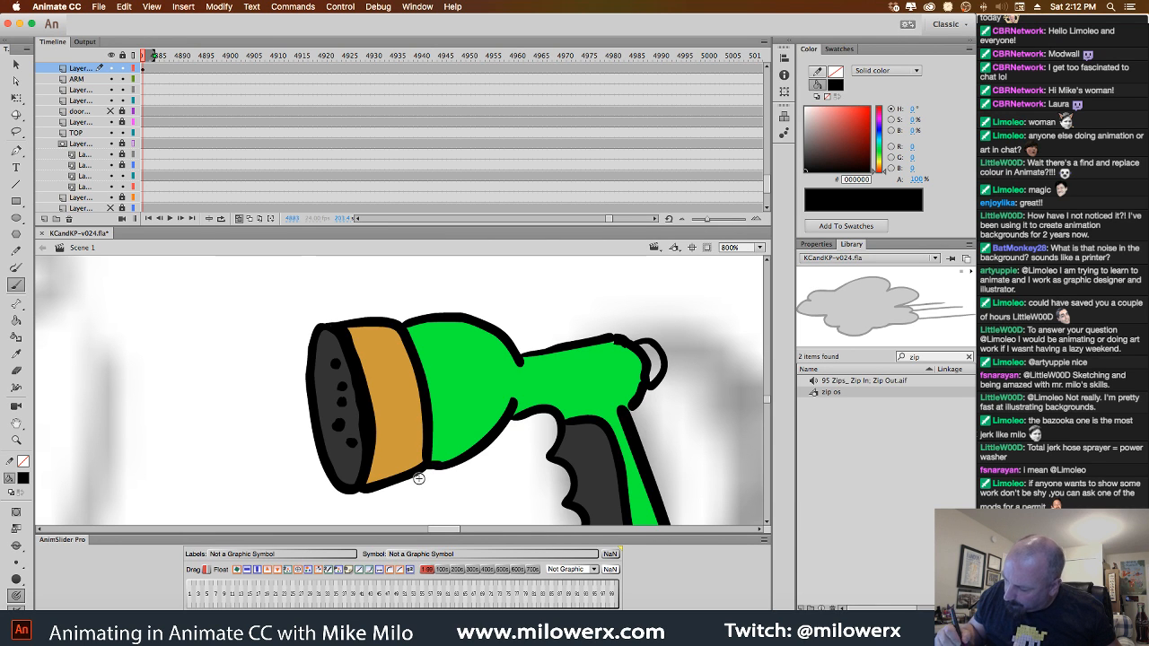
# Thicken the outline along the top of the sprayer's barrel and draw a small curved loop over it with the black Brush.
pyautogui.hscroll(3, 657, 415)
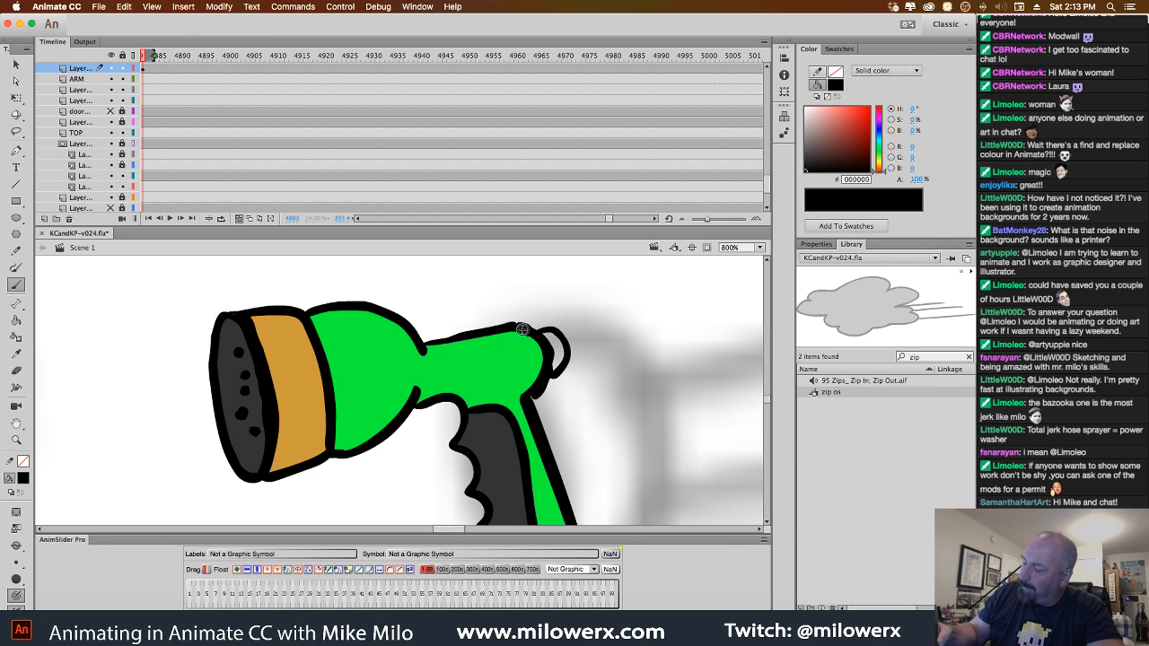
pyautogui.moveTo(491, 328)
pyautogui.mouseDown()
pyautogui.moveTo(432, 339)
pyautogui.moveTo(466, 334)
pyautogui.mouseUp()
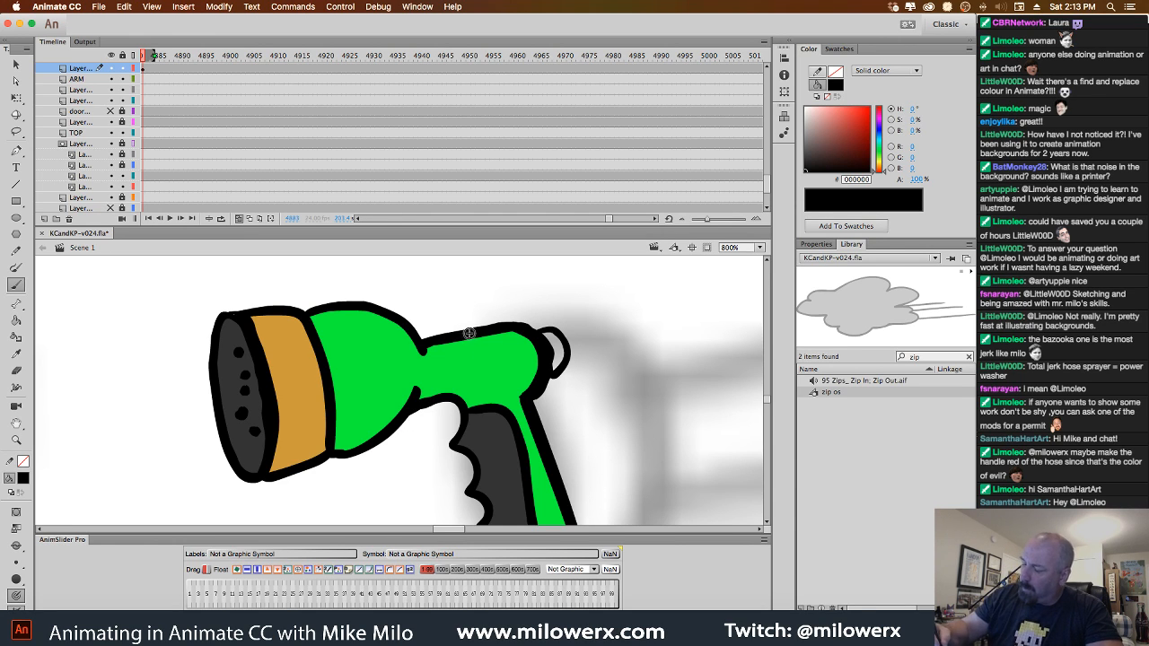
pyautogui.moveTo(491, 330); pyautogui.dragTo(494, 352)
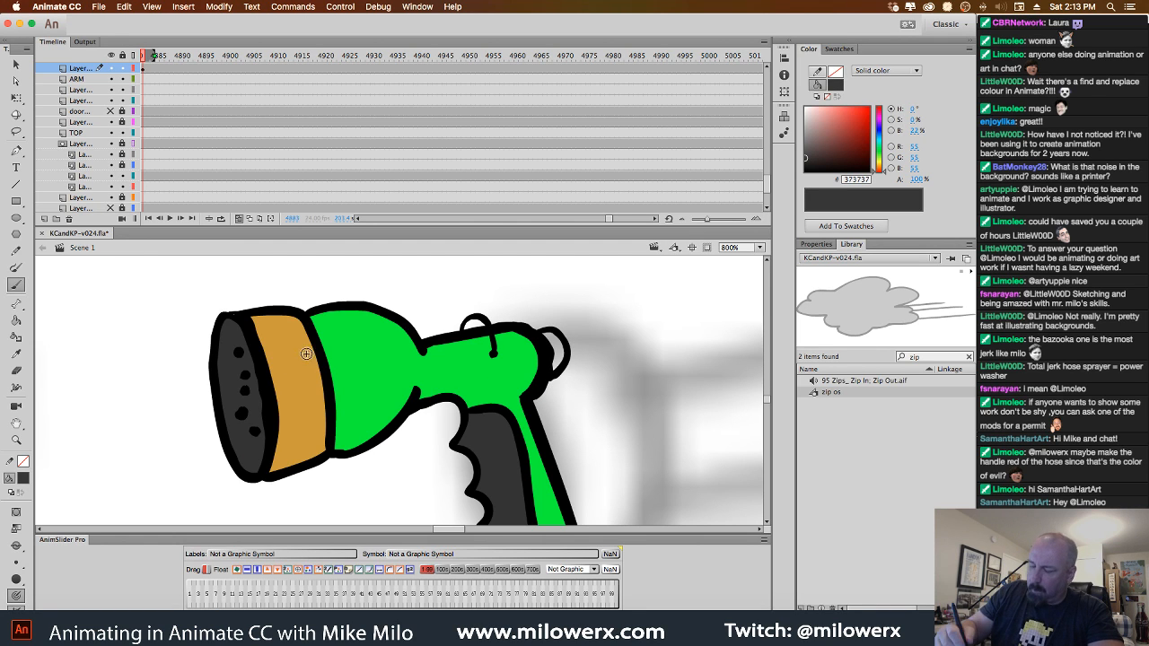
# Fill the small knob at the back of the sprayer with the nozzle ring's ochre #CC9933.
pyautogui.click(23, 479)
pyautogui.click(269, 361)
pyautogui.click(16, 319)
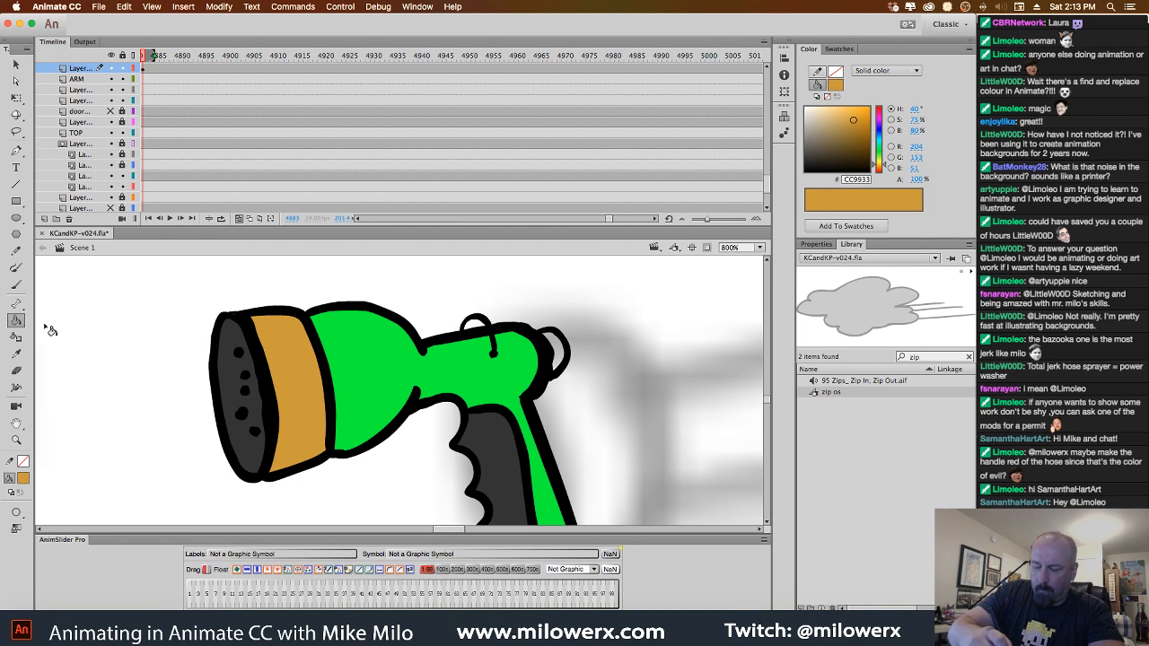
pyautogui.click(558, 361)
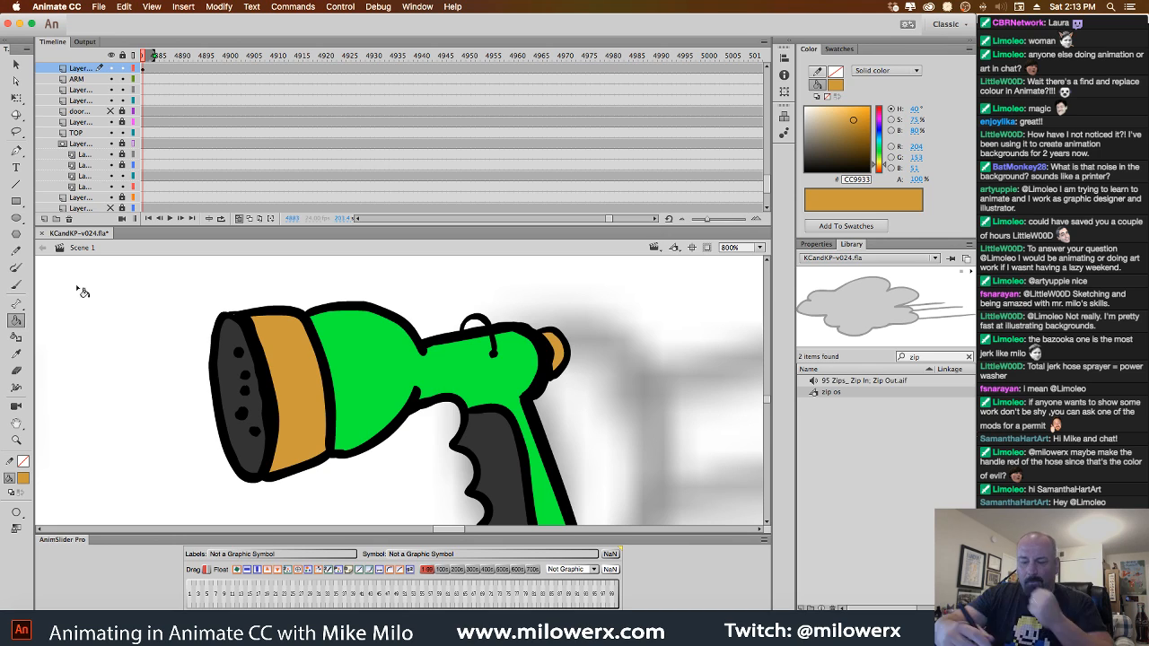
# Add a light ochre #E8B95C highlight to the upper part of the nozzle ring, using the Brush in Paint Selection mode and the Paint Bucket.
pyautogui.click(18, 255)
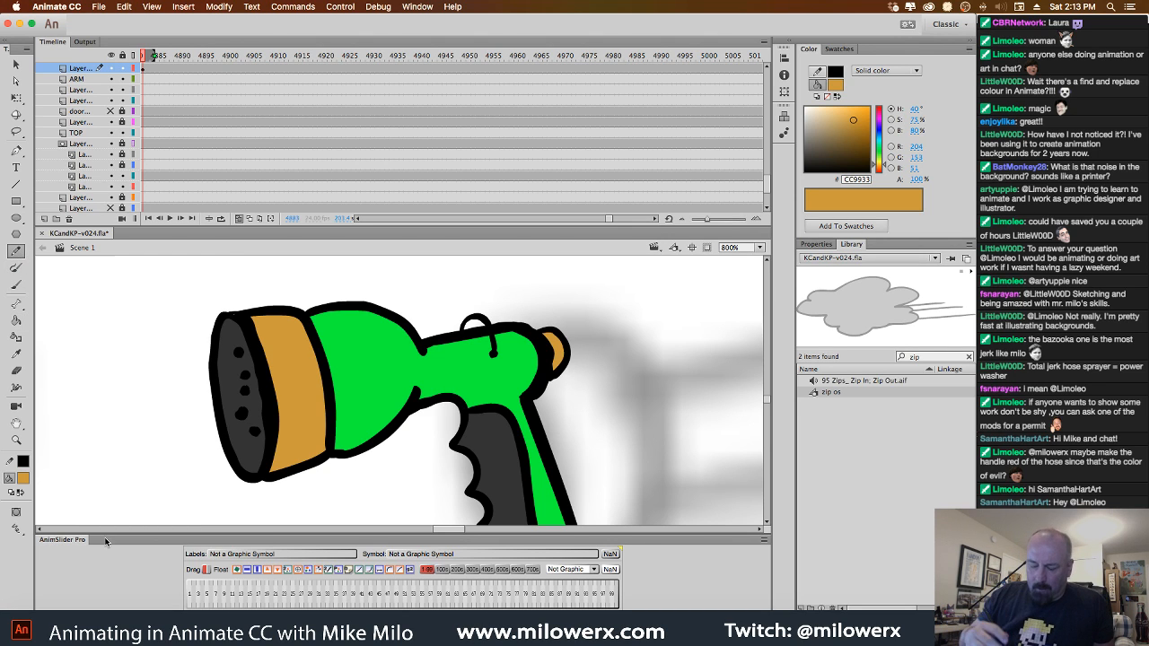
pyautogui.click(20, 290)
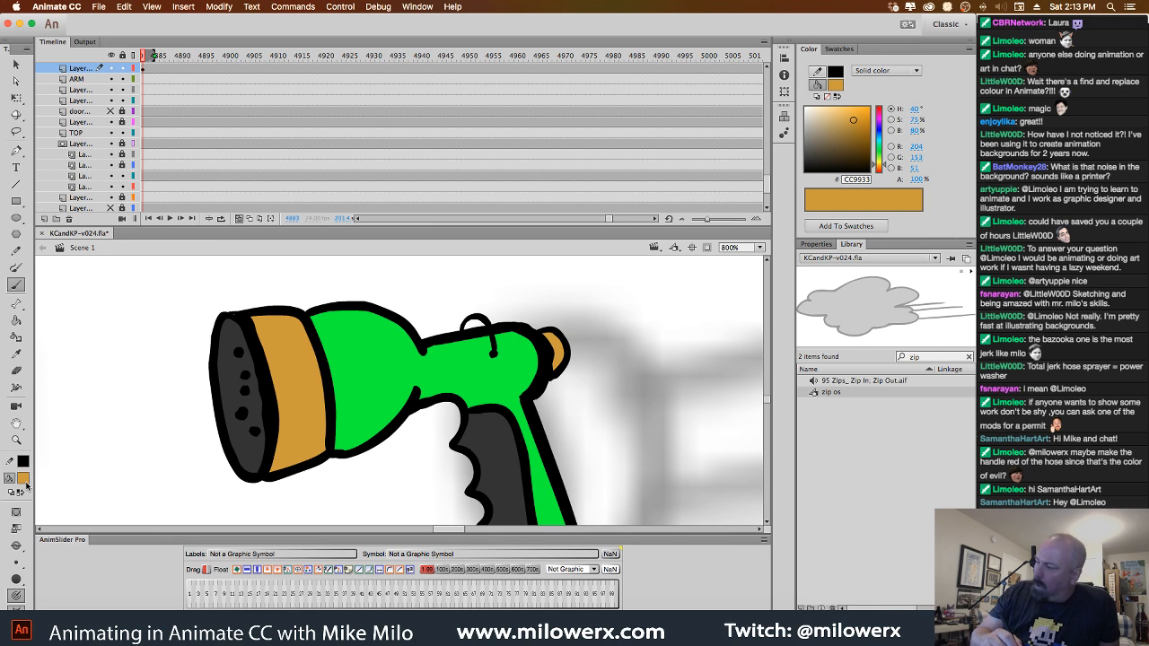
pyautogui.moveTo(837, 106); pyautogui.dragTo(842, 115)
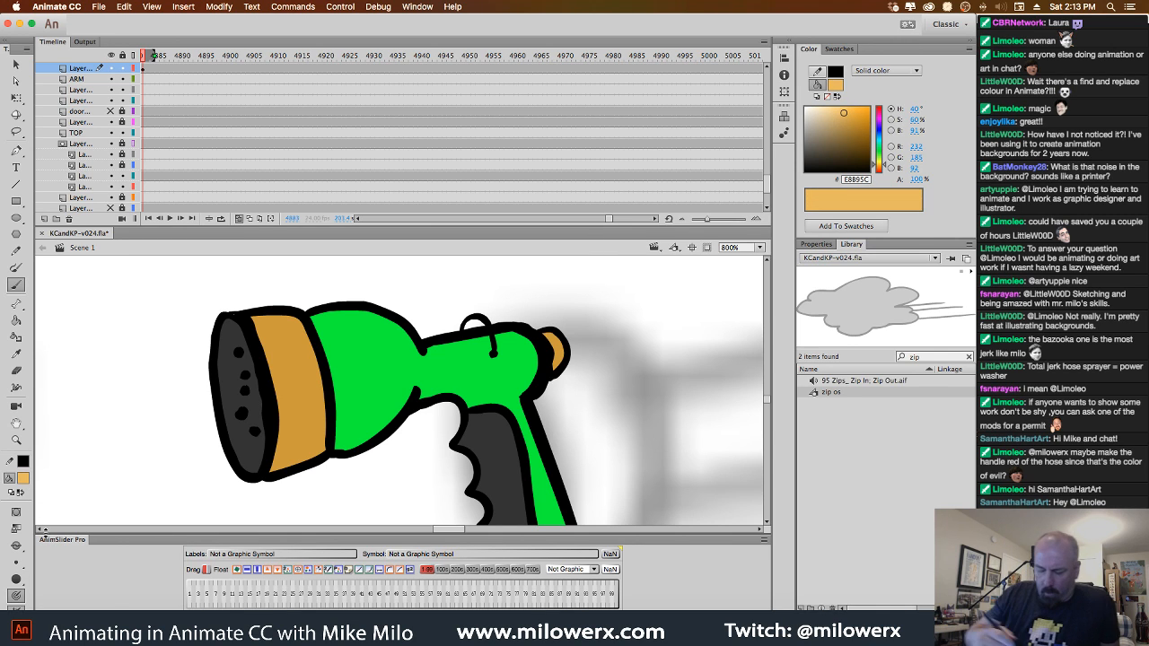
pyautogui.click(16, 545)
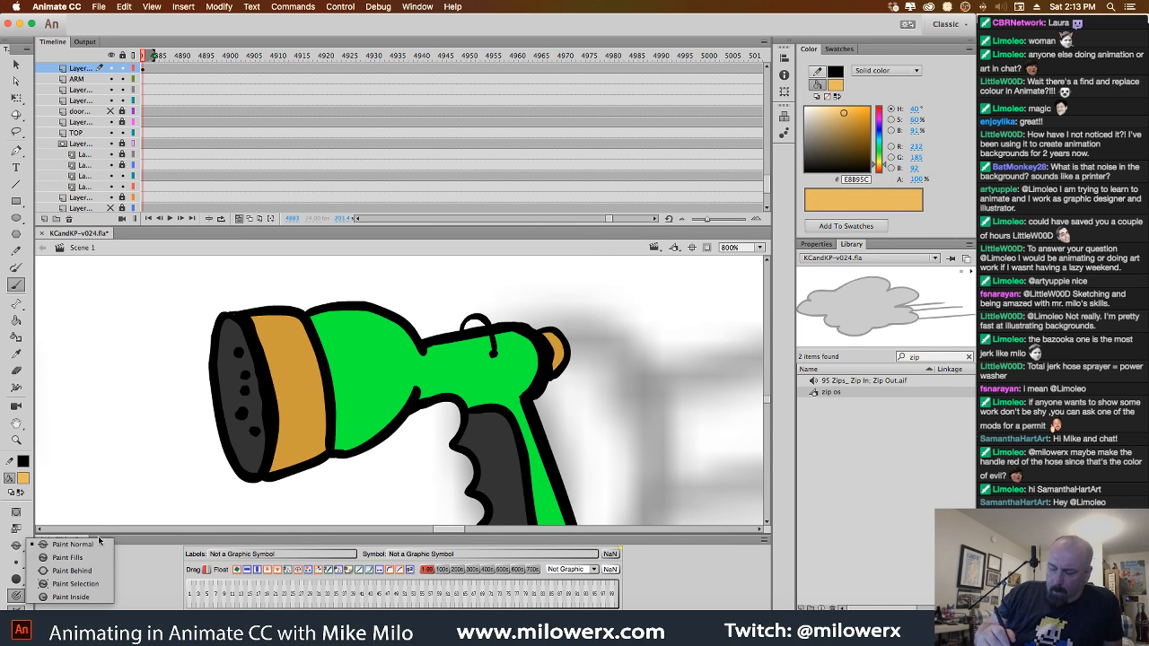
pyautogui.click(100, 585)
pyautogui.click(292, 346)
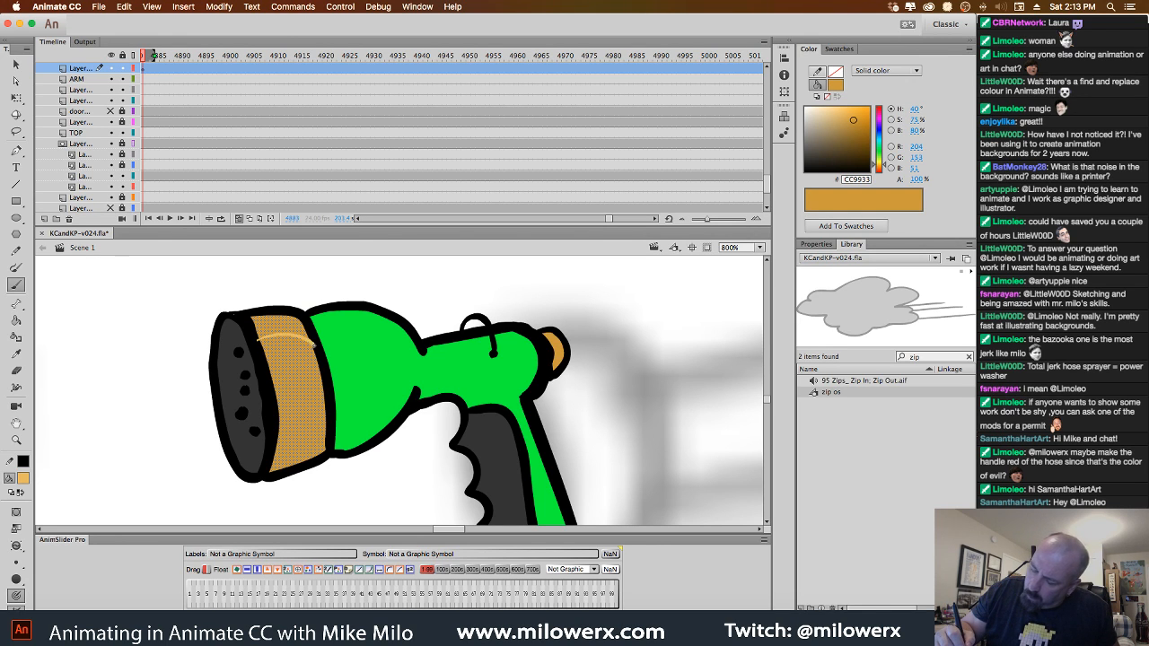
pyautogui.moveTo(315, 344); pyautogui.dragTo(316, 347)
pyautogui.keyDown('super'); pyautogui.click(310, 282); pyautogui.keyUp('super')
pyautogui.click(16, 322)
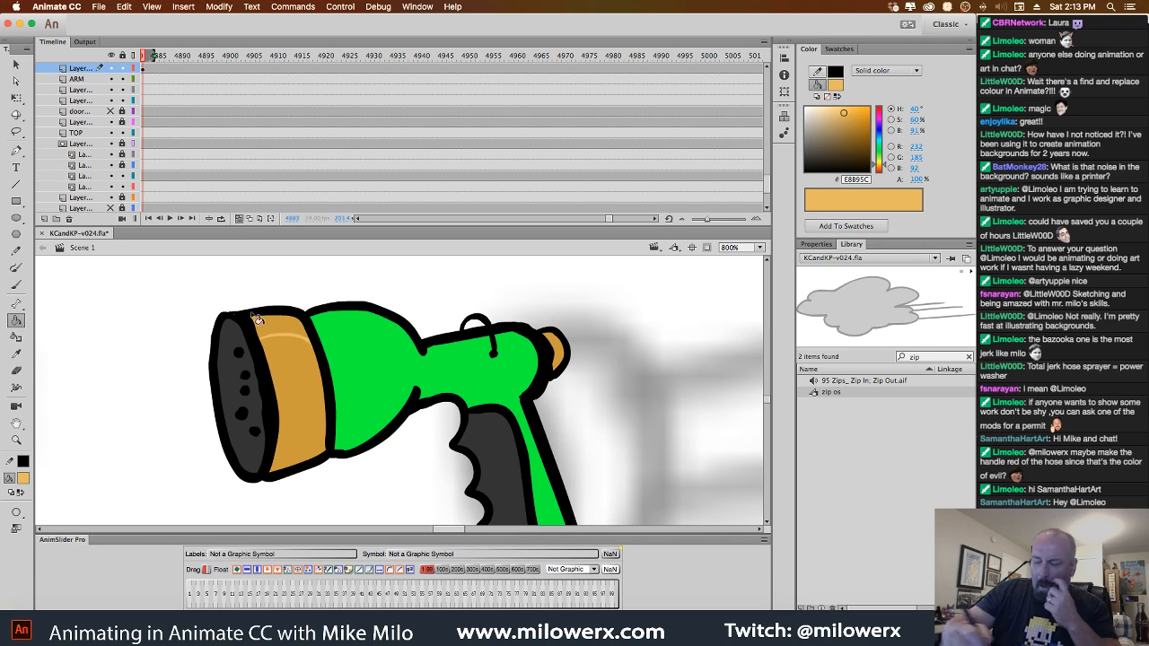
pyautogui.click(290, 333)
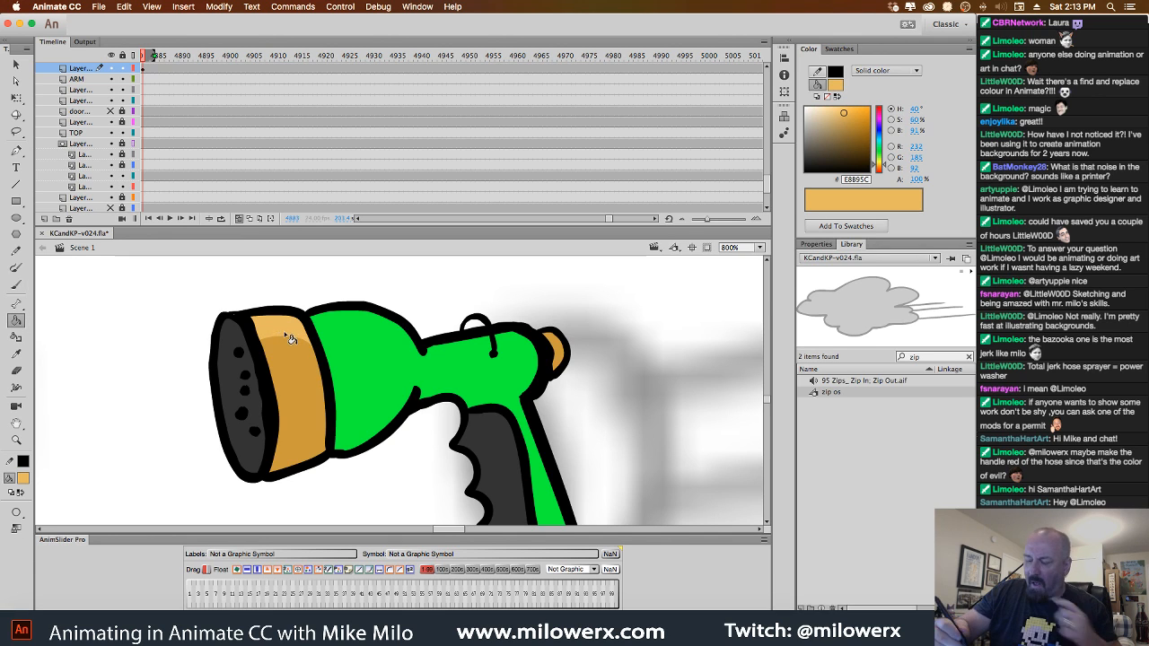
# Brush a pale green #ACEDAC highlight edge along the selected green body and fill the area above it with the same color.
pyautogui.click(24, 478)
pyautogui.click(377, 370)
pyautogui.moveTo(861, 117); pyautogui.dragTo(821, 112)
pyautogui.click(18, 287)
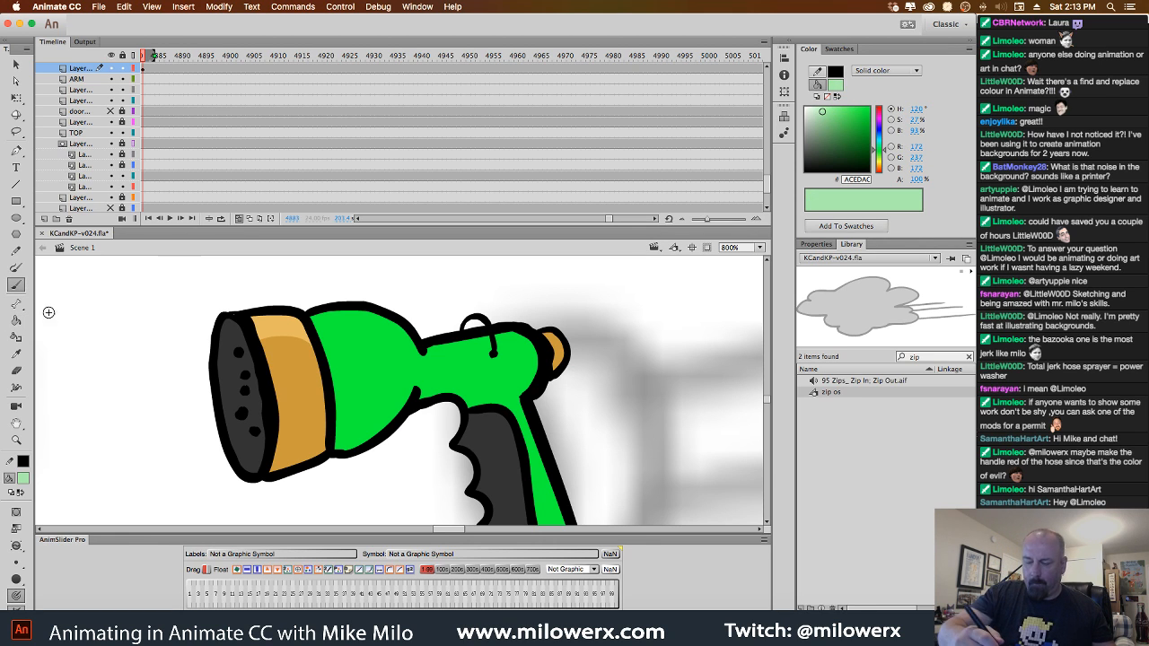
pyautogui.keyDown('super'); pyautogui.click(367, 355); pyautogui.keyUp('super')
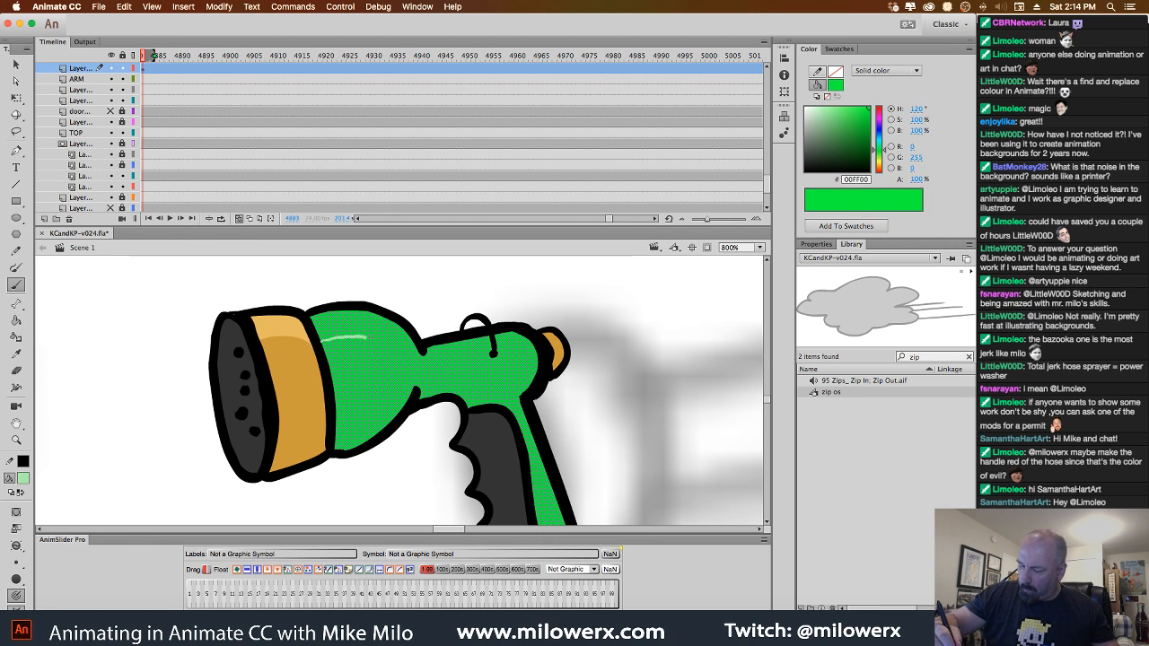
pyautogui.moveTo(366, 337); pyautogui.dragTo(419, 364)
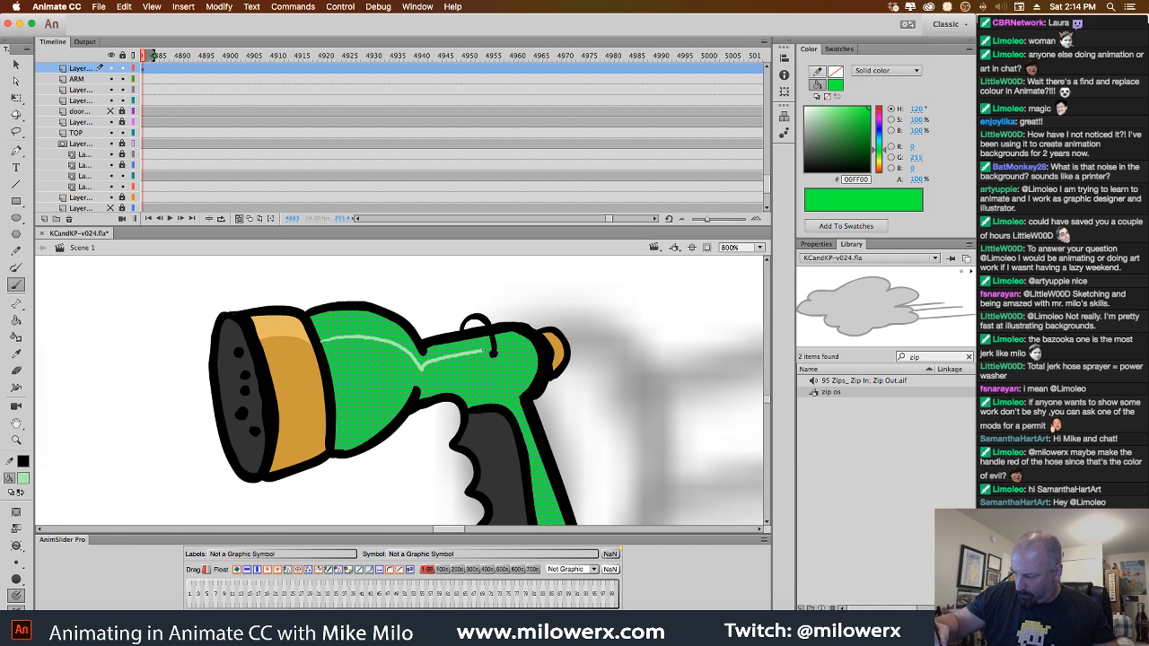
pyautogui.moveTo(547, 371); pyautogui.dragTo(548, 373)
pyautogui.keyDown('super'); pyautogui.click(567, 298); pyautogui.keyUp('super')
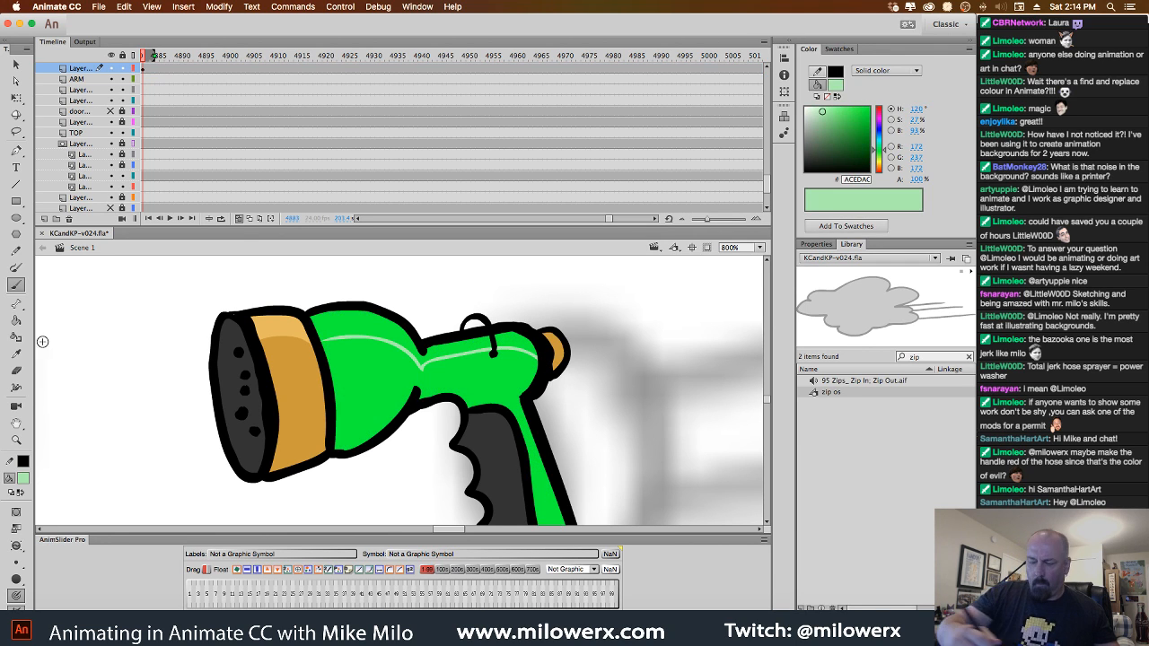
pyautogui.click(17, 322)
pyautogui.click(383, 336)
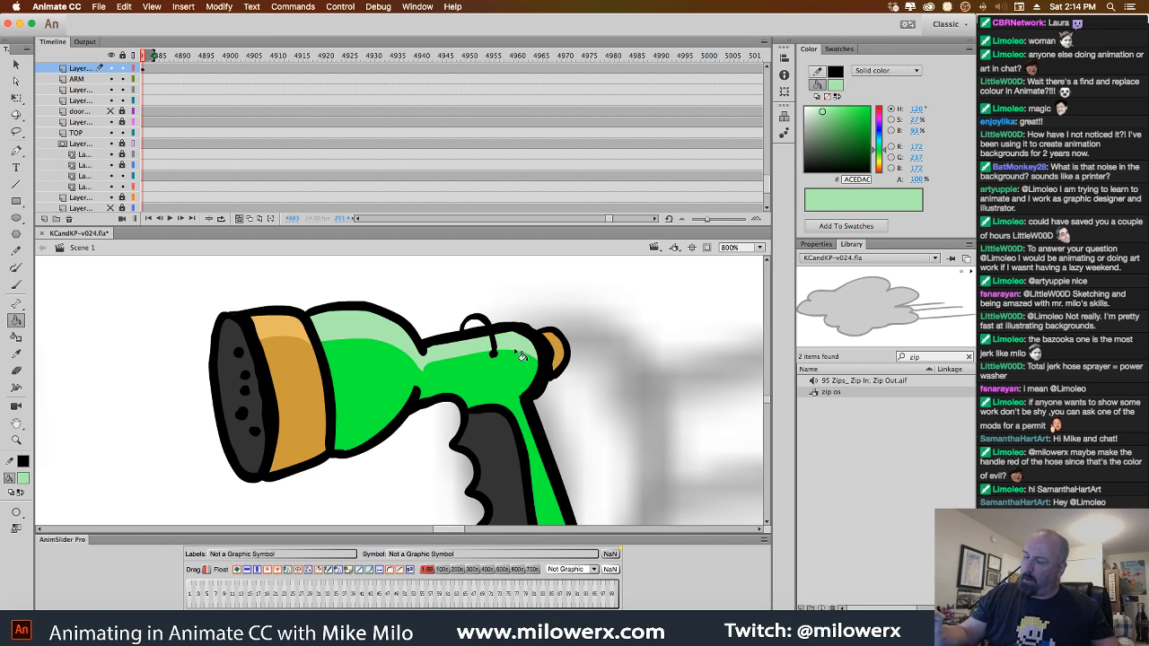
# Recolor the highlight on the sprayer's green body with a more saturated green #72FF86.
pyautogui.moveTo(655, 433)
pyautogui.mouseDown()
pyautogui.moveTo(641, 379)
pyautogui.moveTo(629, 396)
pyautogui.moveTo(584, 362)
pyautogui.moveTo(598, 385)
pyautogui.moveTo(598, 359)
pyautogui.moveTo(585, 428)
pyautogui.mouseUp()
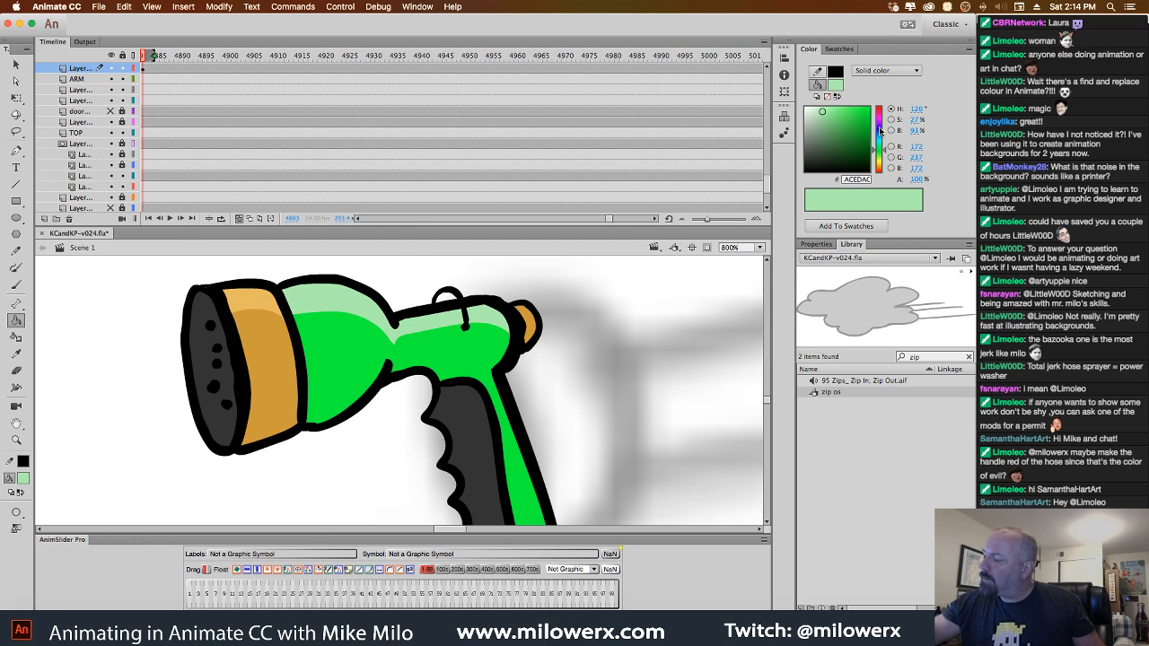
pyautogui.moveTo(886, 157); pyautogui.dragTo(886, 151)
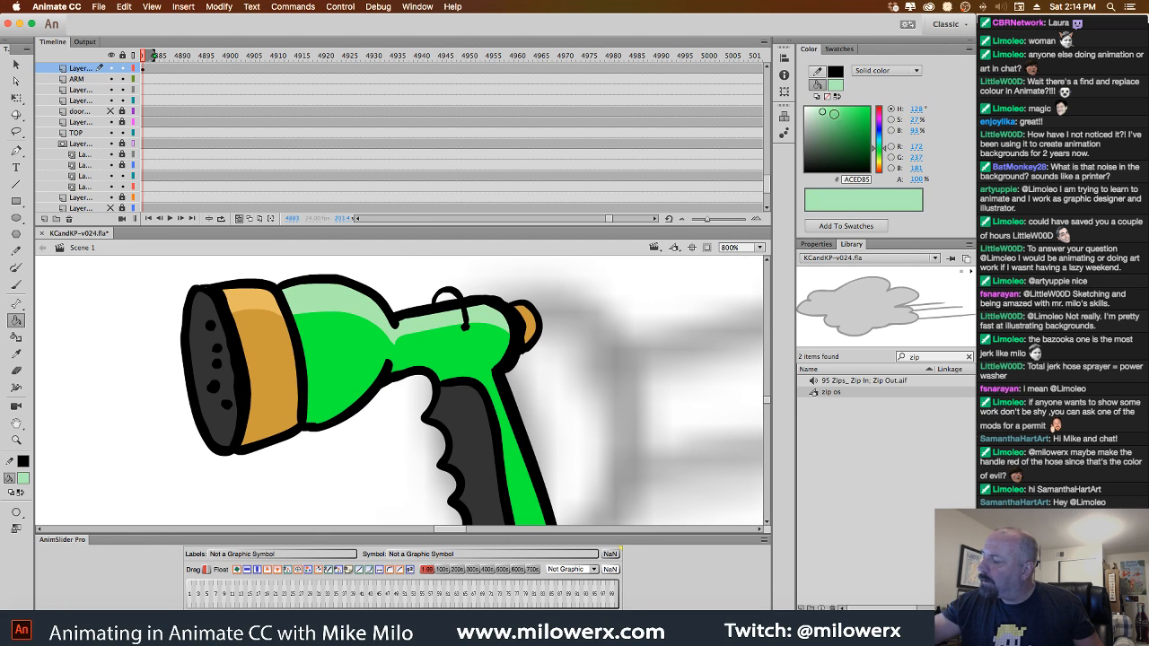
pyautogui.moveTo(834, 114); pyautogui.dragTo(840, 107)
pyautogui.click(373, 314)
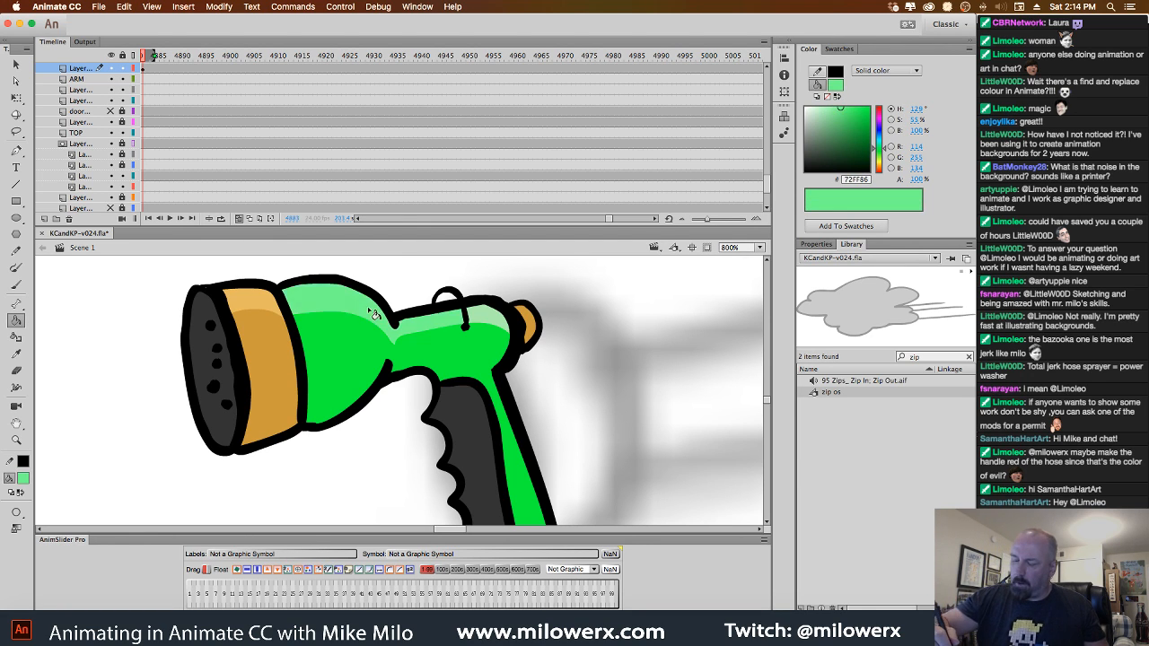
pyautogui.click(496, 324)
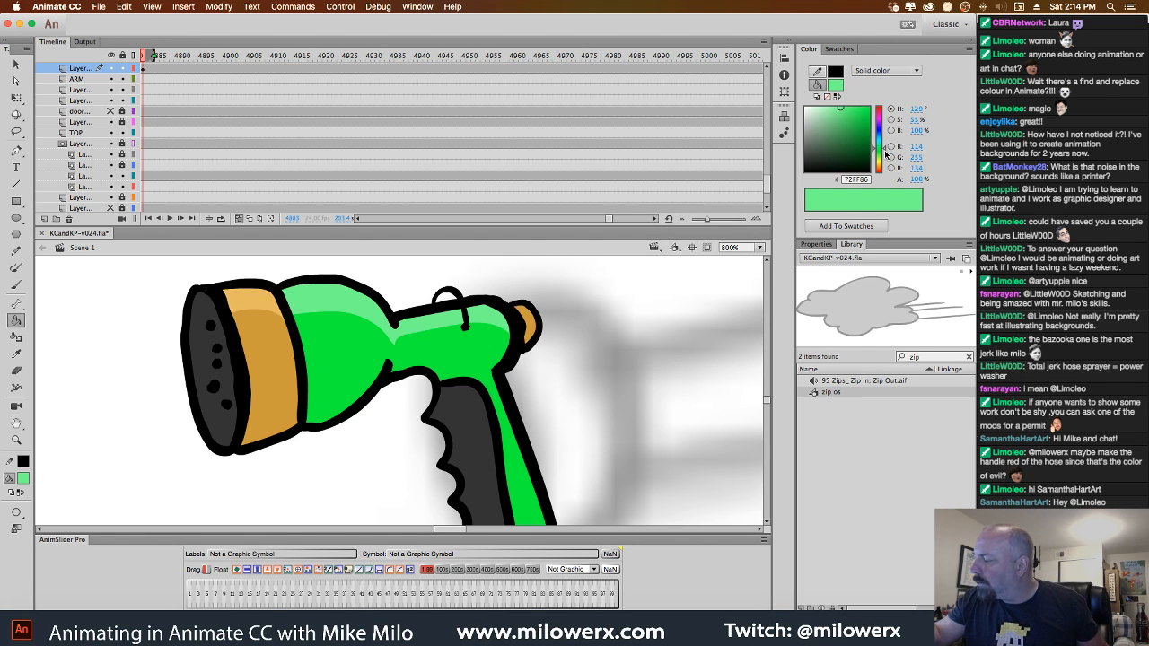
# Shift the highlight color toward yellow-green #9EFF72 and refill the body's highlight with it.
pyautogui.moveTo(885, 155); pyautogui.dragTo(884, 159)
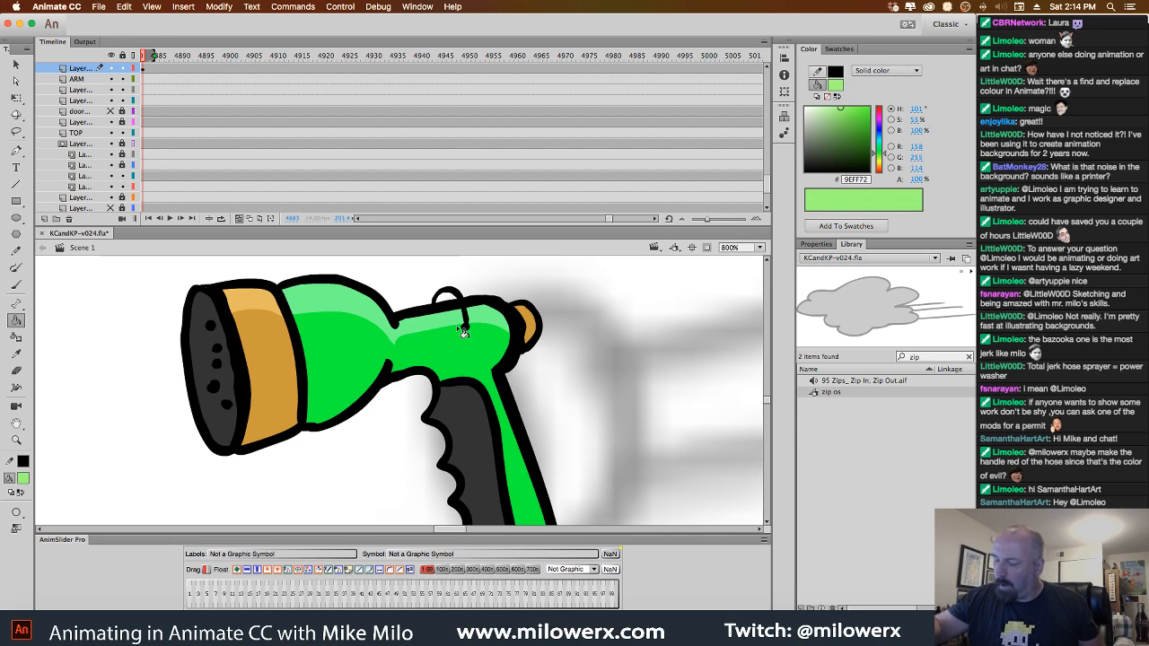
pyautogui.click(458, 329)
pyautogui.click(494, 326)
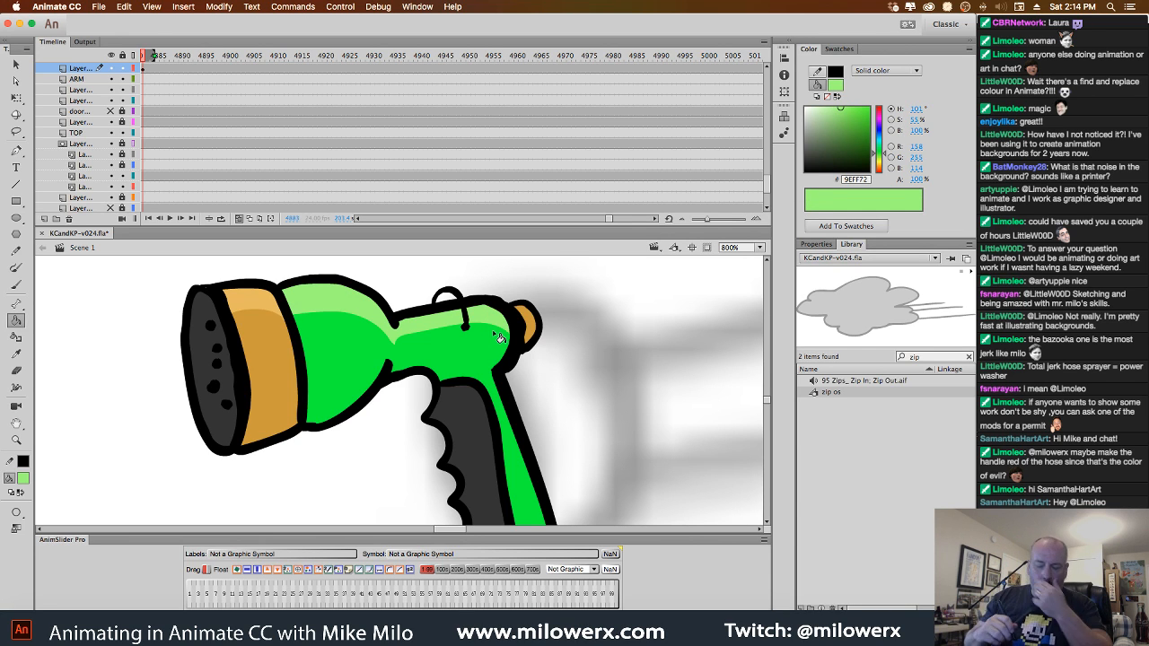
# Adjust the fill color to yellow-green #BDFE58 and refill the highlight along the top of the sprayer's body.
pyautogui.keyDown('alt'); pyautogui.click(583, 406); pyautogui.keyUp('alt')
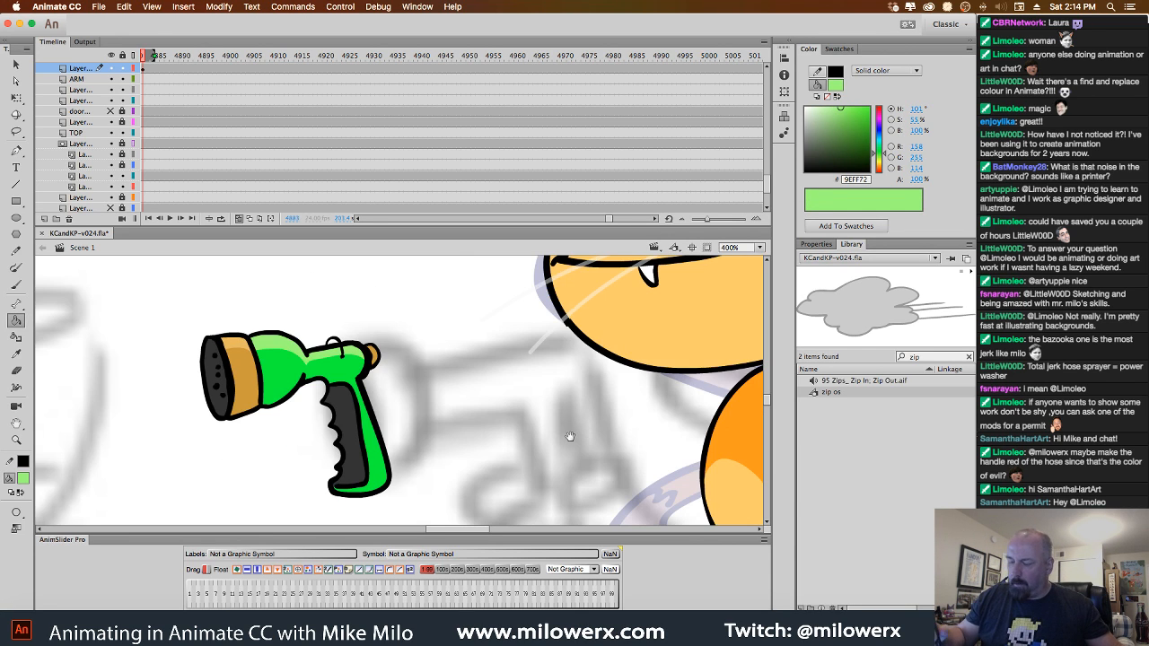
pyautogui.moveTo(842, 110); pyautogui.dragTo(862, 111)
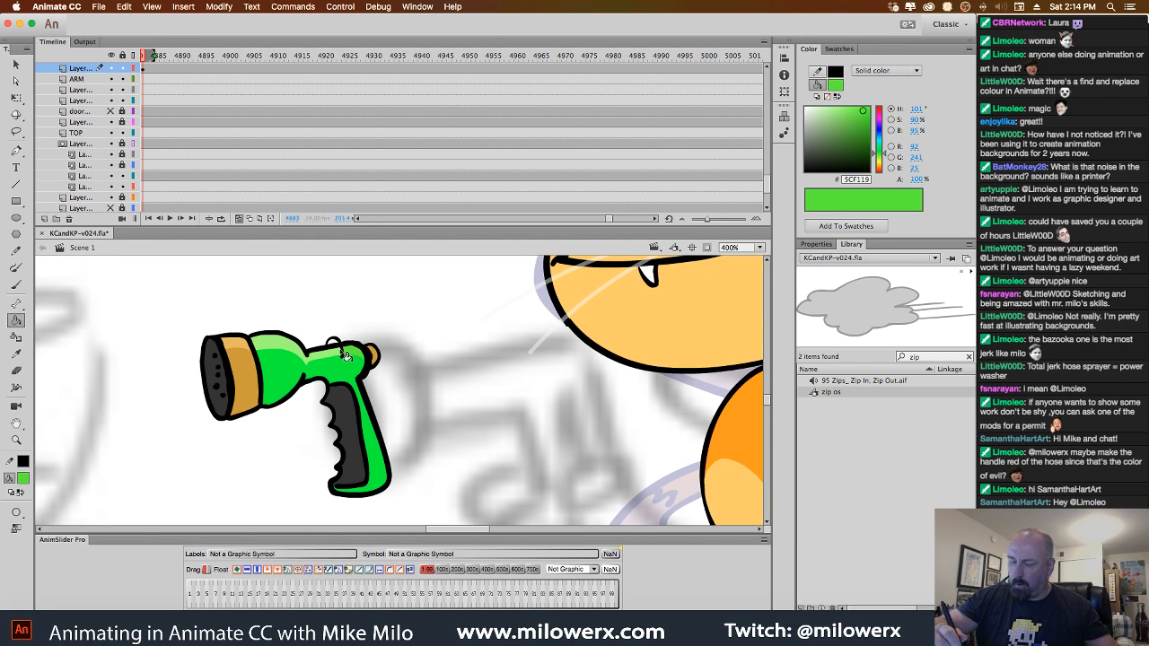
pyautogui.moveTo(860, 109); pyautogui.dragTo(847, 108)
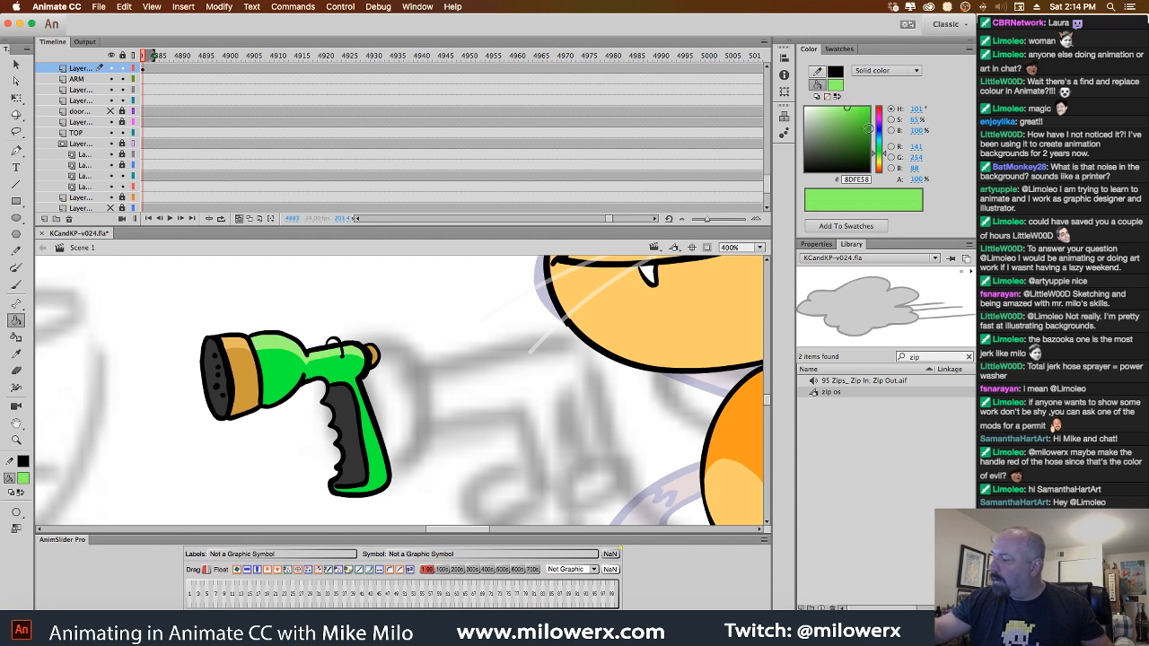
pyautogui.moveTo(884, 154); pyautogui.dragTo(886, 158)
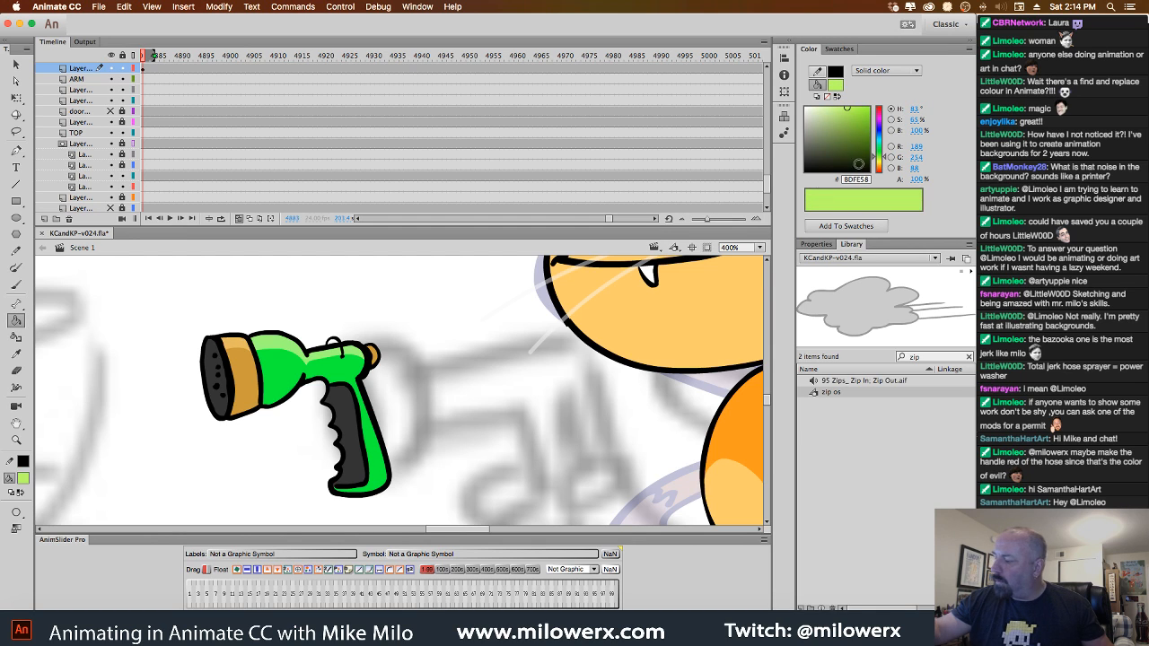
pyautogui.click(325, 356)
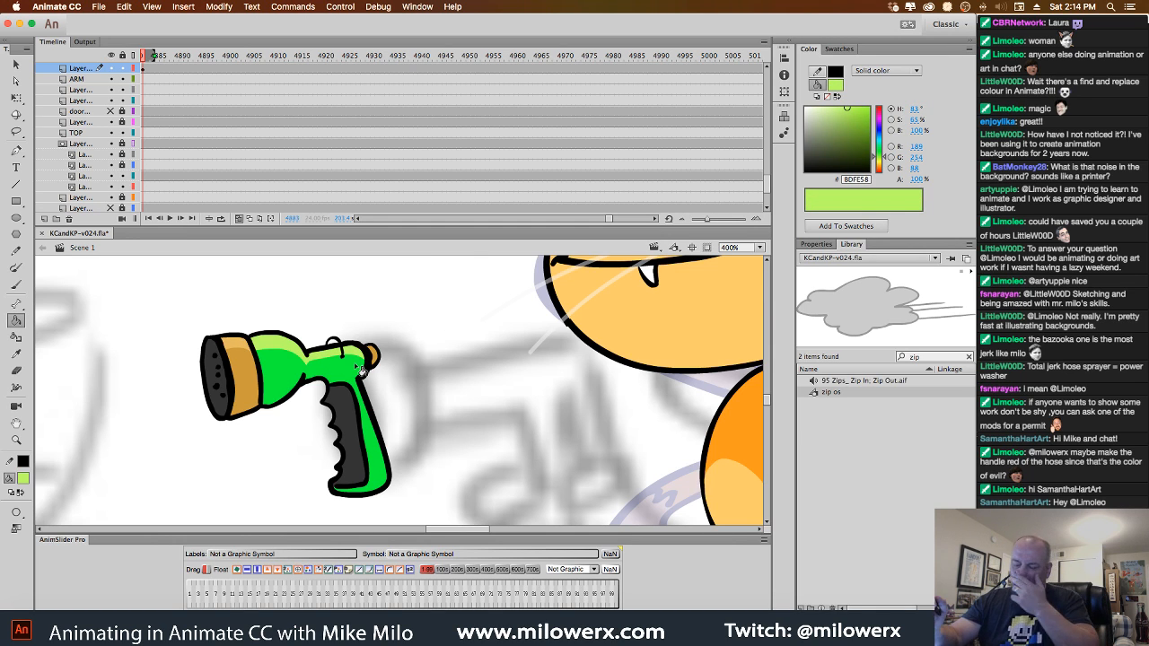
# Paint a gray #605F5F highlight along the scalloped edge of the dark finger grip with the Brush limited to the selected fill.
pyautogui.click(16, 284)
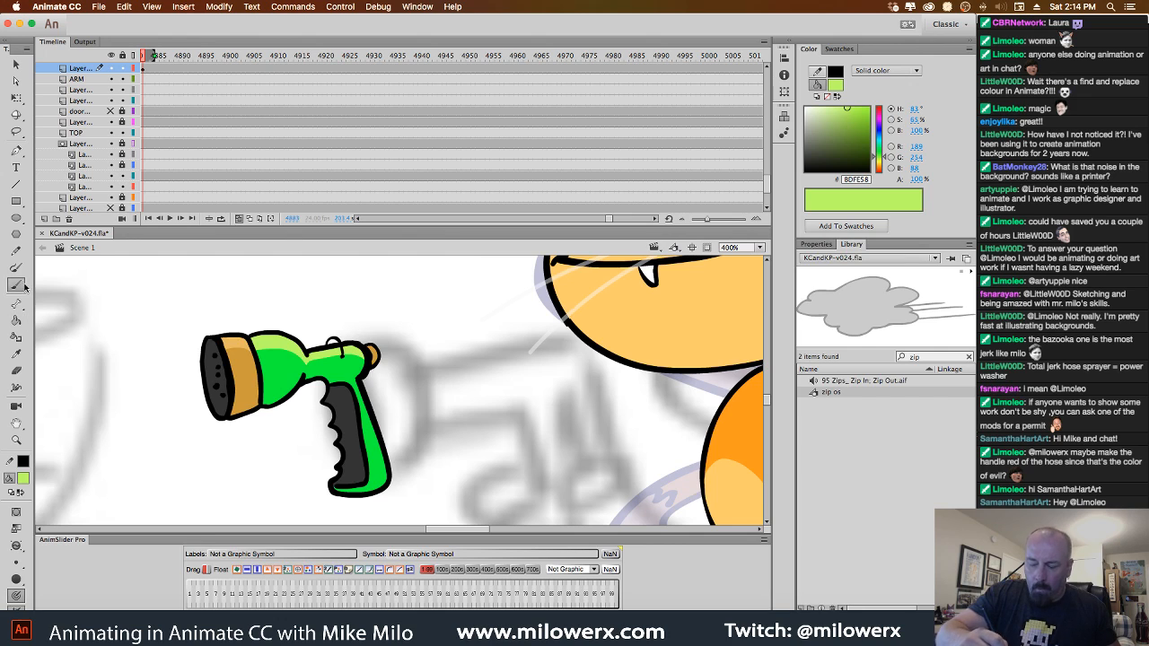
pyautogui.keyDown('super'); pyautogui.click(351, 422); pyautogui.keyUp('super')
pyautogui.moveTo(806, 158); pyautogui.dragTo(805, 145)
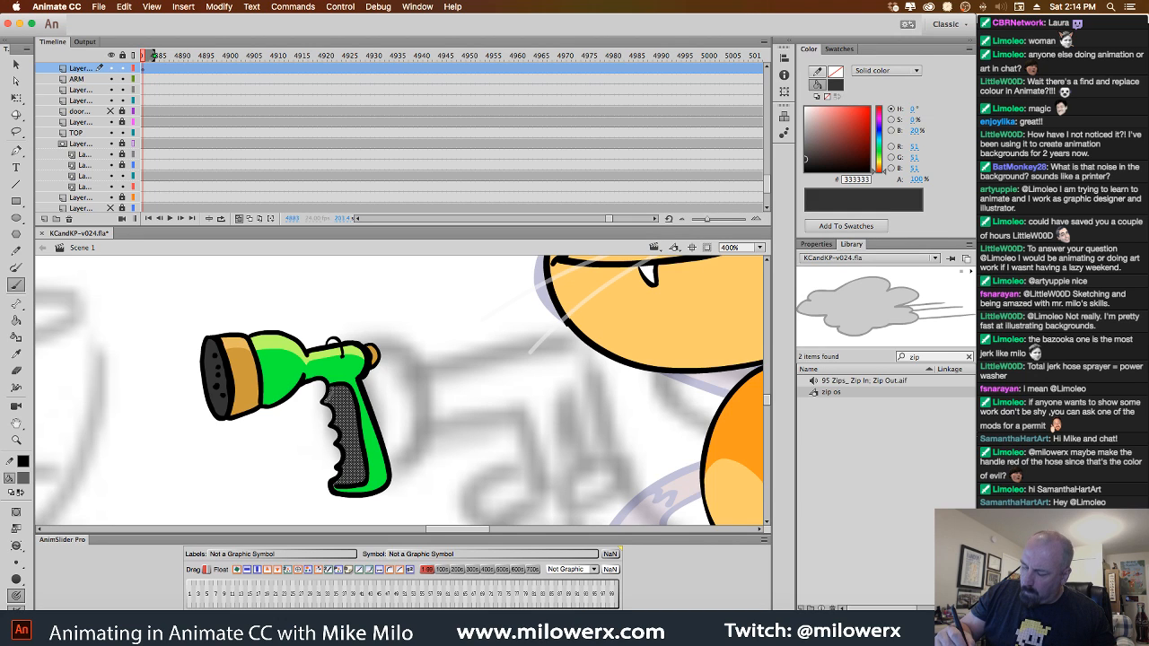
pyautogui.keyDown('shift'); pyautogui.keyDown('super'); pyautogui.click(333, 393); pyautogui.keyUp('super'); pyautogui.keyUp('shift')
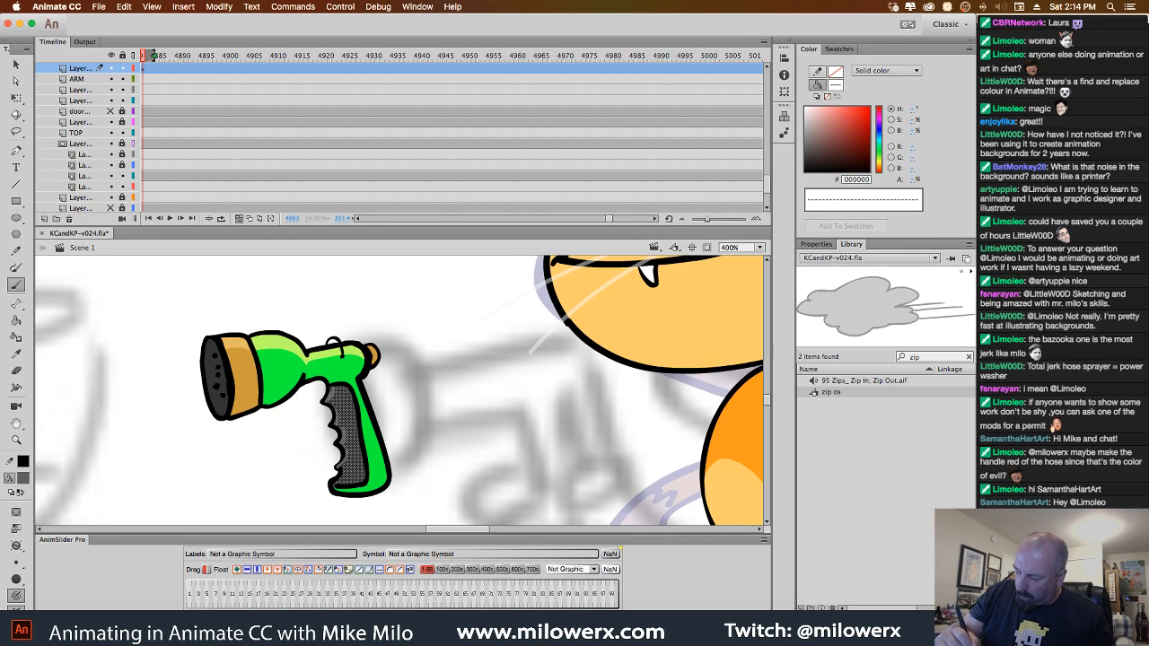
pyautogui.click(396, 422)
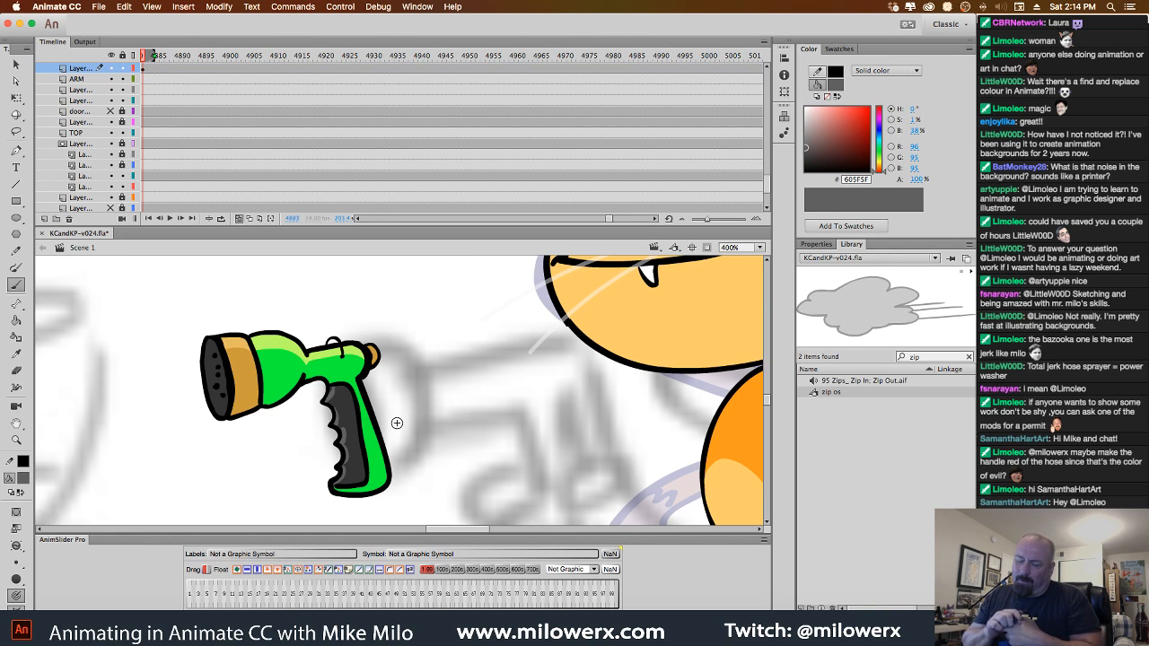
# Lasso the whole hose sprayer drawing and convert it to a Graphic symbol named sprayer.
pyautogui.click(17, 131)
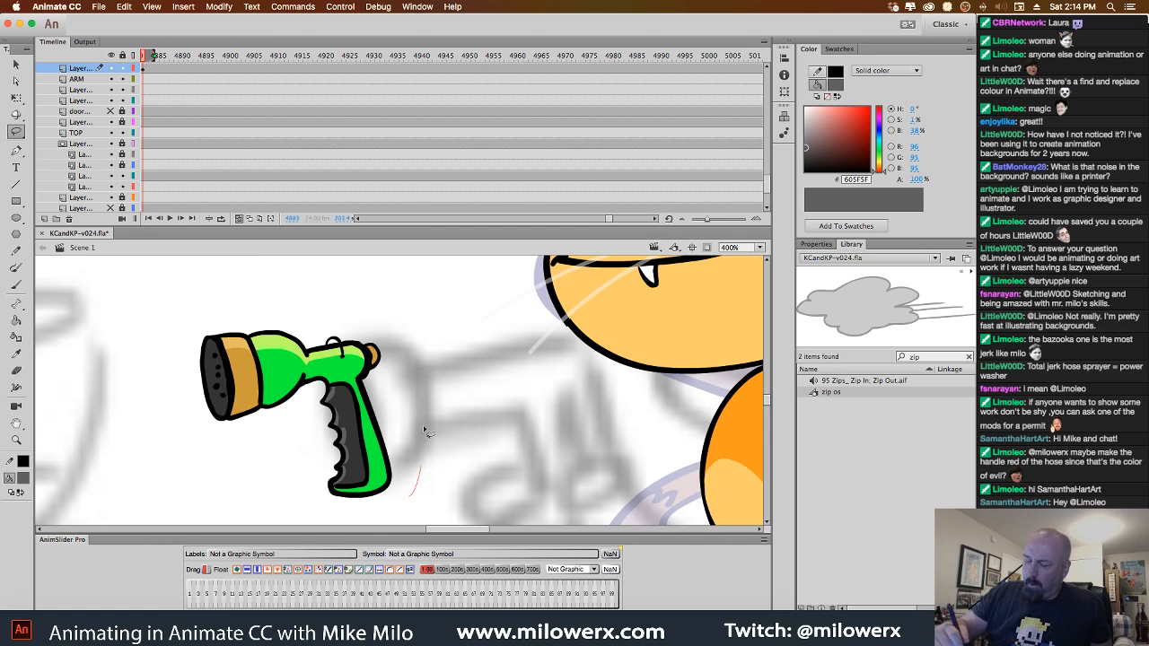
pyautogui.moveTo(429, 432)
pyautogui.mouseDown()
pyautogui.moveTo(375, 530)
pyautogui.moveTo(416, 510)
pyautogui.mouseUp()
pyautogui.press('F8')
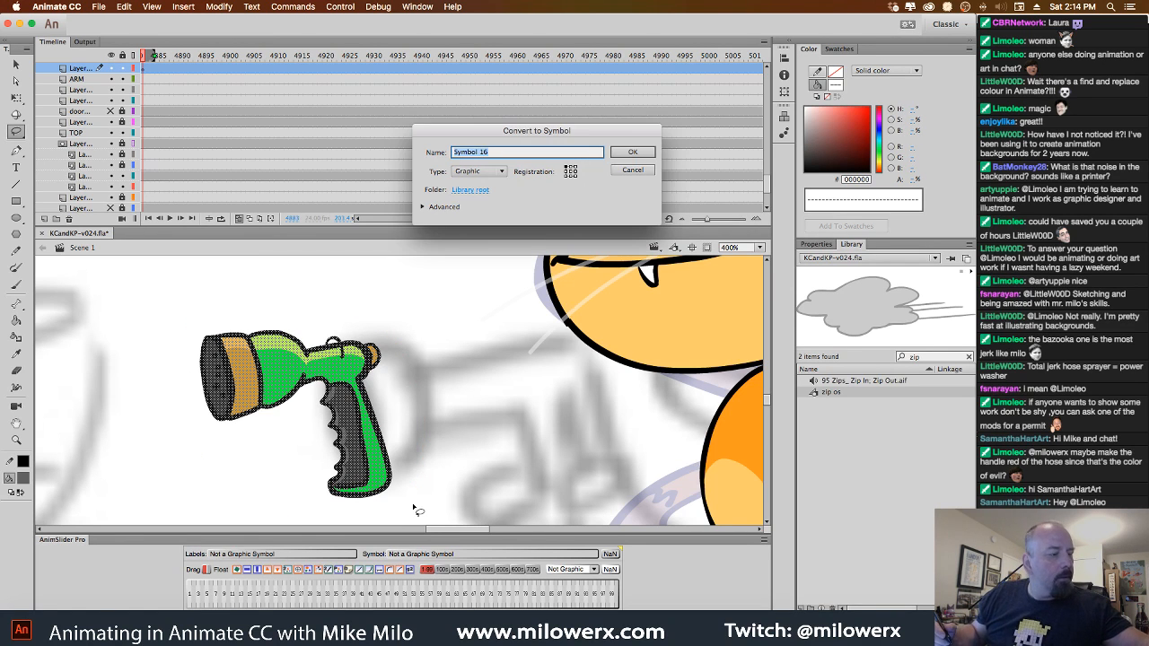
pyautogui.write('sp')
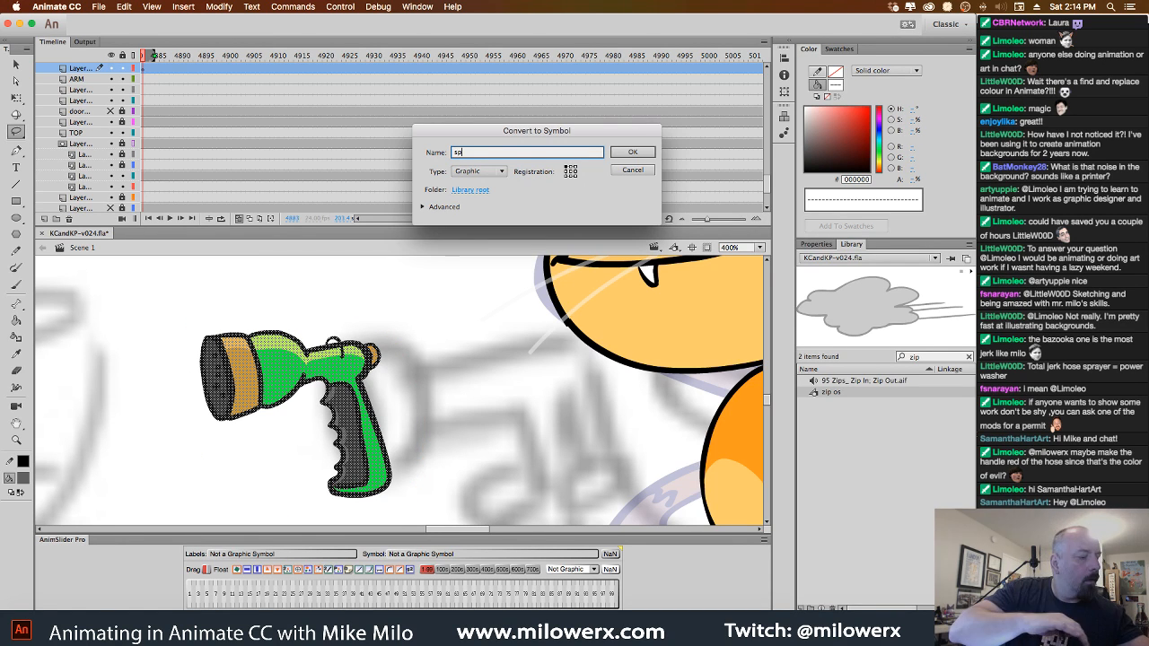
pyautogui.write('rayer')
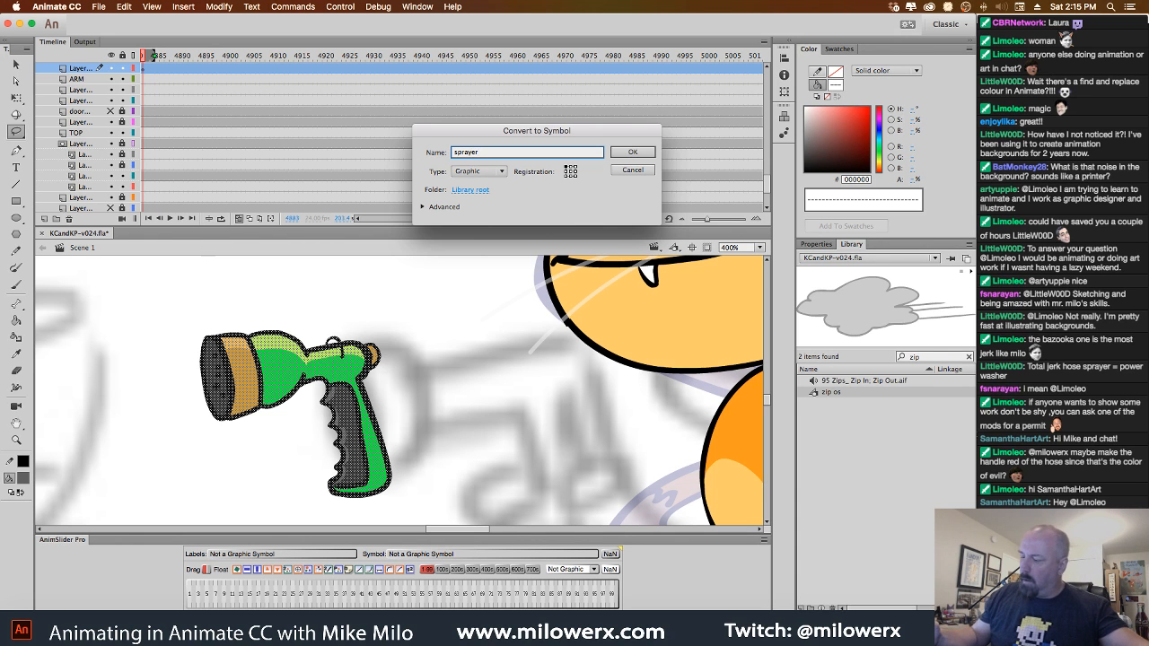
pyautogui.press('Return')
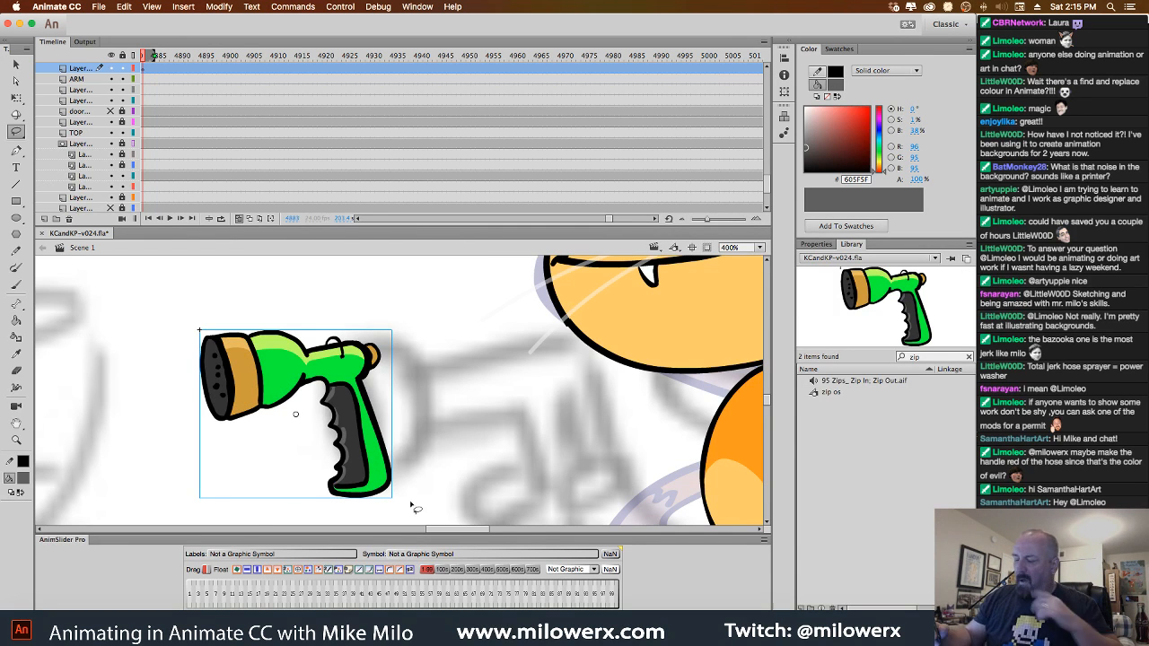
# Open the sprayer symbol for editing and add a new layer above its artwork.
pyautogui.keyDown('alt'); pyautogui.keyDown('super'); pyautogui.click(372, 362); pyautogui.keyUp('super'); pyautogui.keyUp('alt')
pyautogui.moveTo(444, 361); pyautogui.dragTo(359, 300)
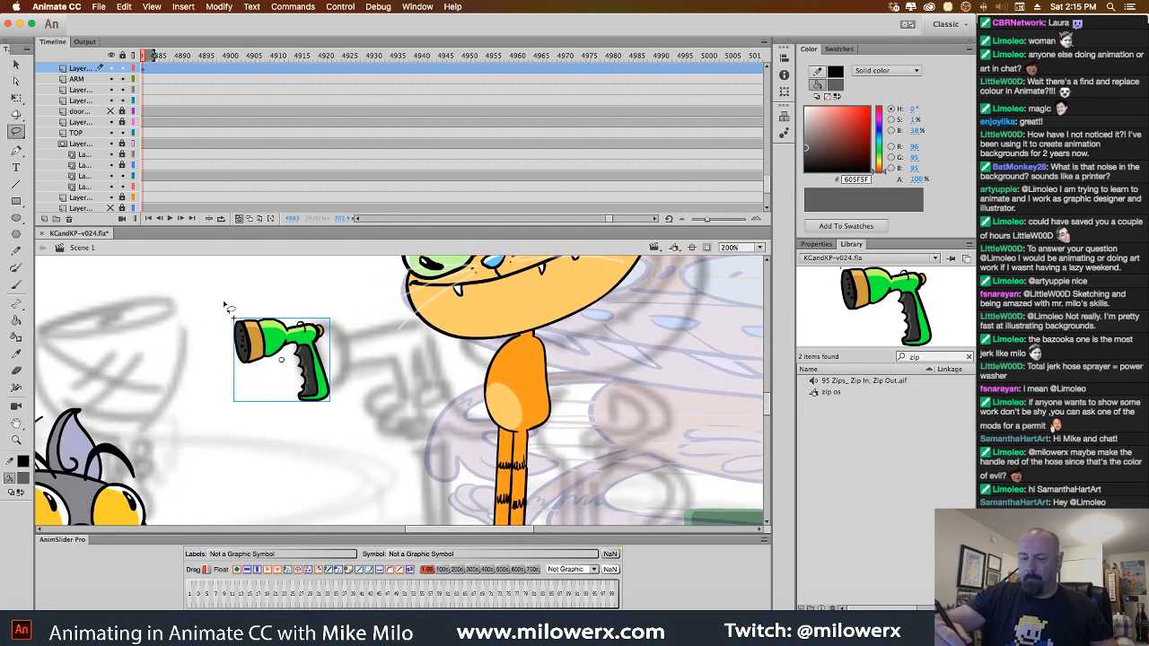
pyautogui.doubleClick(318, 332)
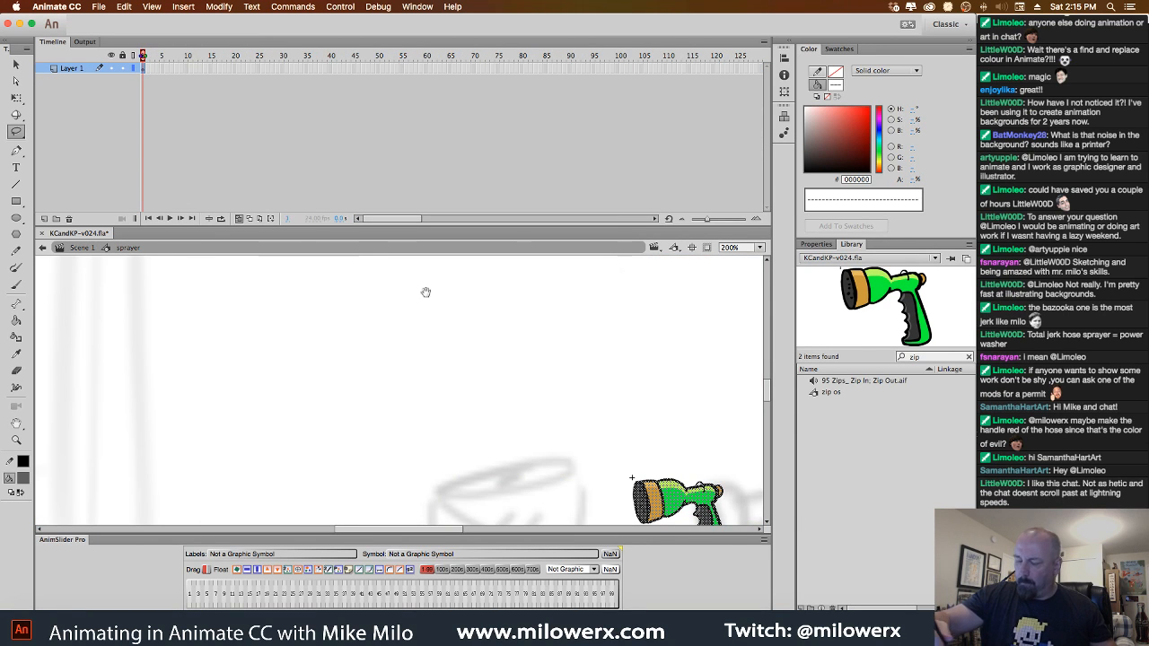
pyautogui.keyDown('alt'); pyautogui.keyDown('super'); pyautogui.click(486, 355); pyautogui.keyUp('super'); pyautogui.keyUp('alt')
pyautogui.moveTo(583, 477)
pyautogui.mouseDown()
pyautogui.moveTo(500, 409)
pyautogui.moveTo(461, 405)
pyautogui.moveTo(454, 319)
pyautogui.moveTo(413, 304)
pyautogui.mouseUp()
pyautogui.keyDown('super'); pyautogui.click(404, 375); pyautogui.keyUp('super')
pyautogui.keyDown('super'); pyautogui.click(405, 374); pyautogui.keyUp('super')
pyautogui.click(56, 219)
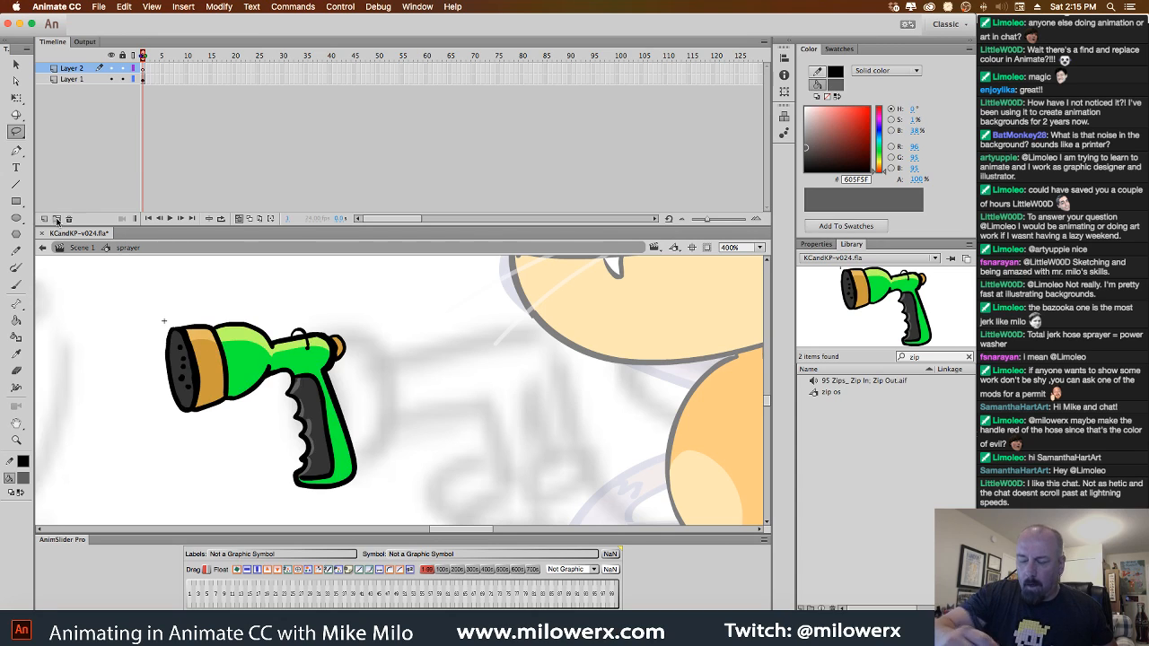
# Brush the outlines of two fingers wrapping around the dark grip in red #FF0000 on the new layer, redoing the second finger once.
pyautogui.click(23, 478)
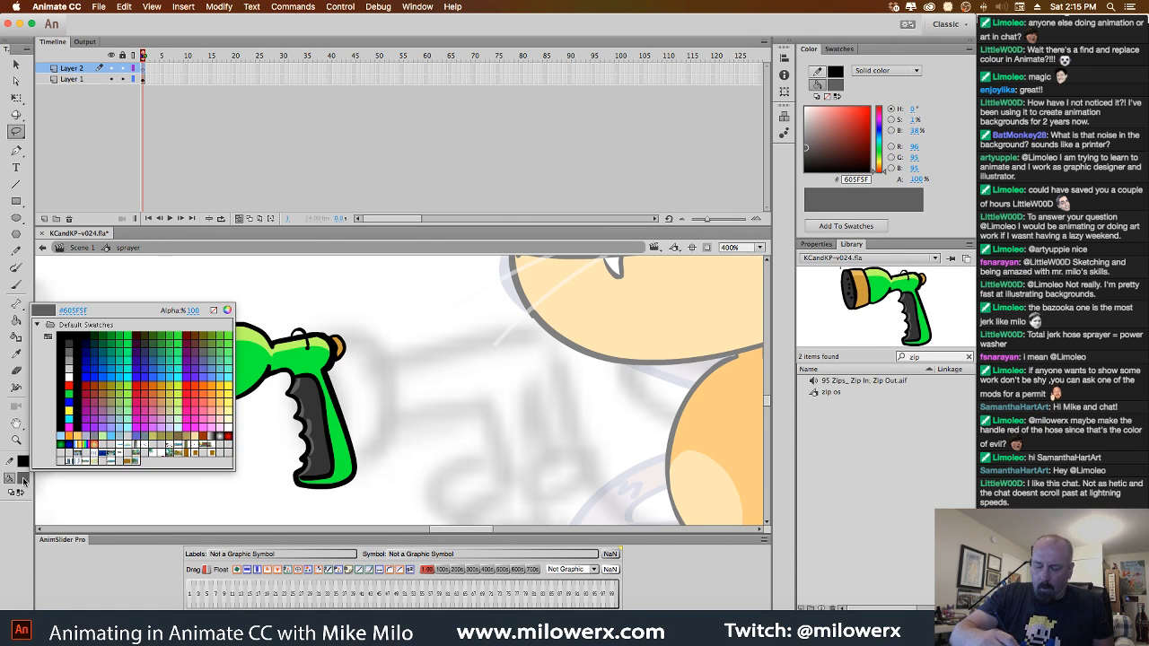
pyautogui.click(77, 387)
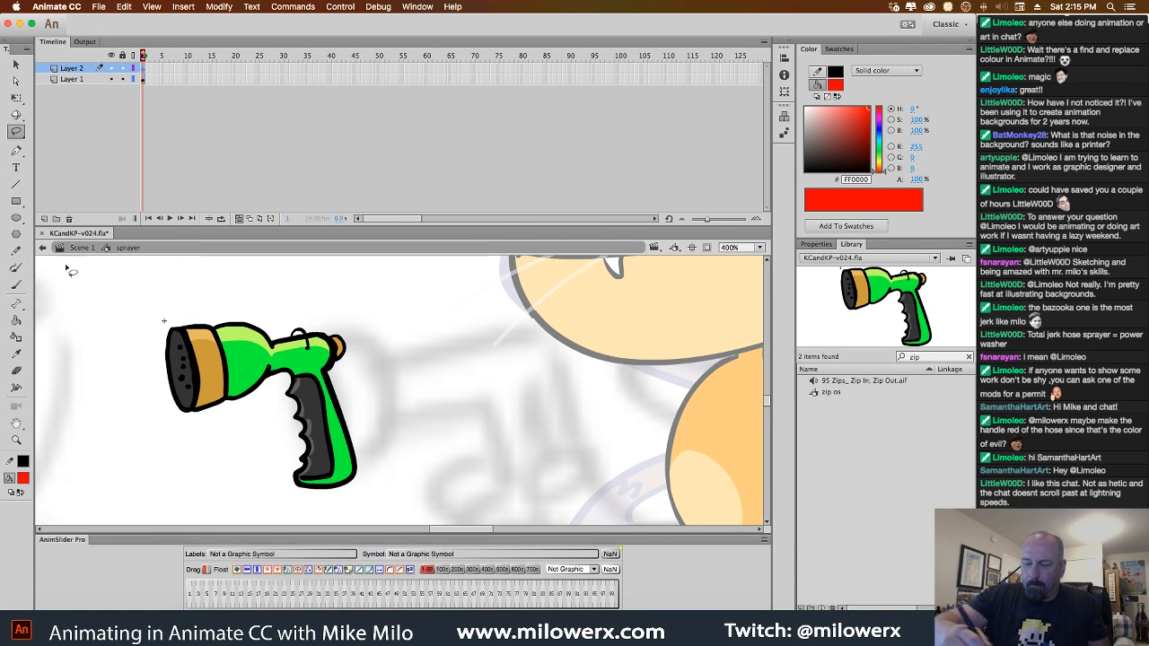
pyautogui.click(16, 284)
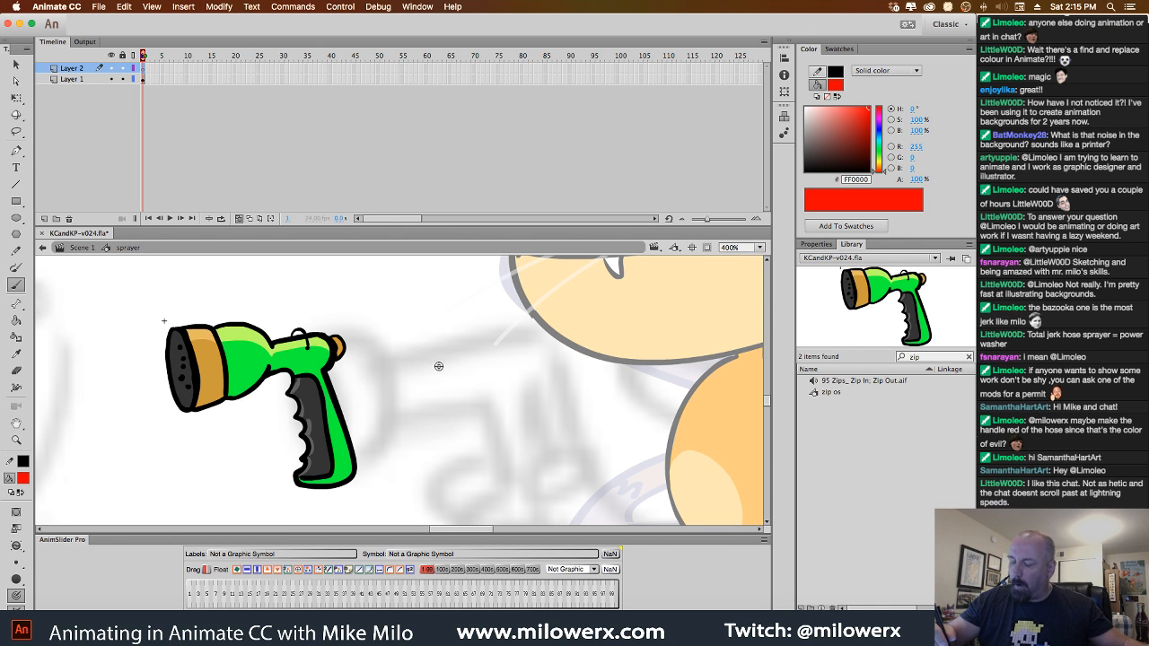
pyautogui.moveTo(439, 367); pyautogui.dragTo(314, 538)
pyautogui.moveTo(303, 443)
pyautogui.mouseDown()
pyautogui.moveTo(351, 385)
pyautogui.moveTo(441, 326)
pyautogui.moveTo(465, 347)
pyautogui.moveTo(333, 482)
pyautogui.moveTo(467, 308)
pyautogui.moveTo(476, 338)
pyautogui.mouseUp()
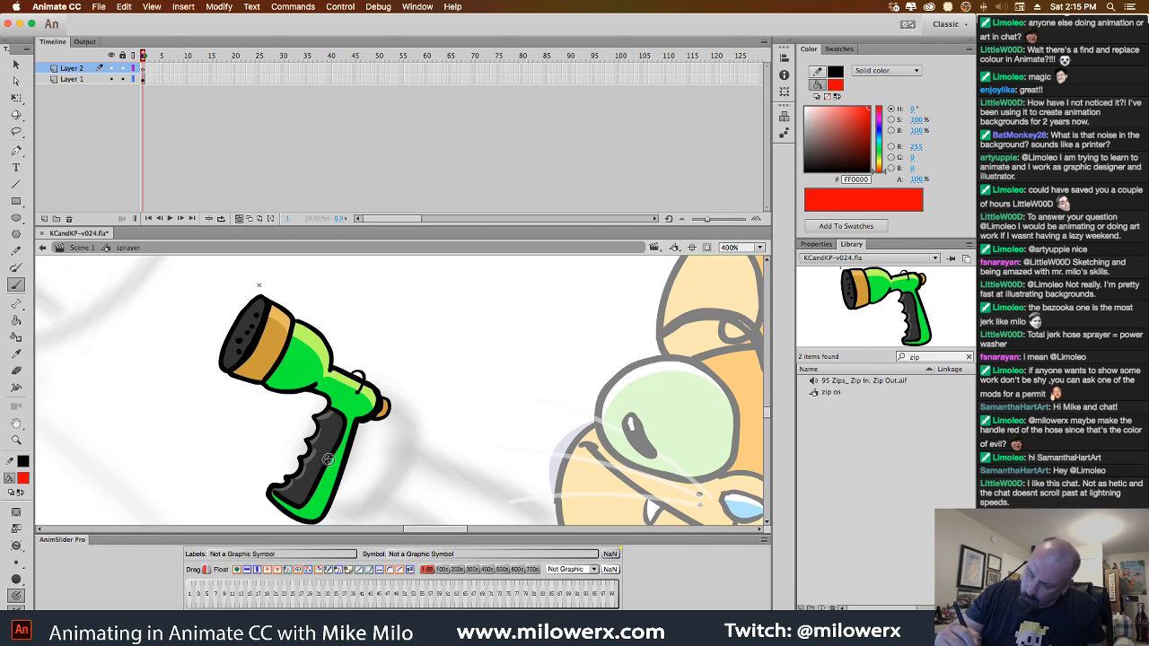
pyautogui.click(16, 529)
pyautogui.click(71, 545)
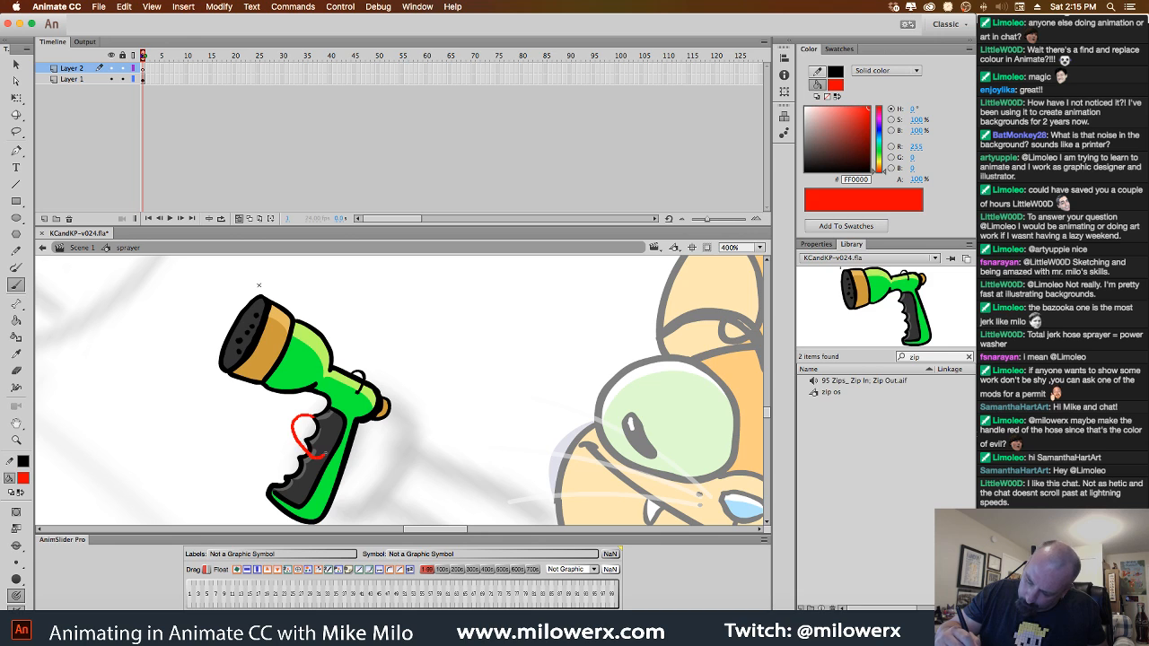
pyautogui.moveTo(315, 424); pyautogui.dragTo(280, 449)
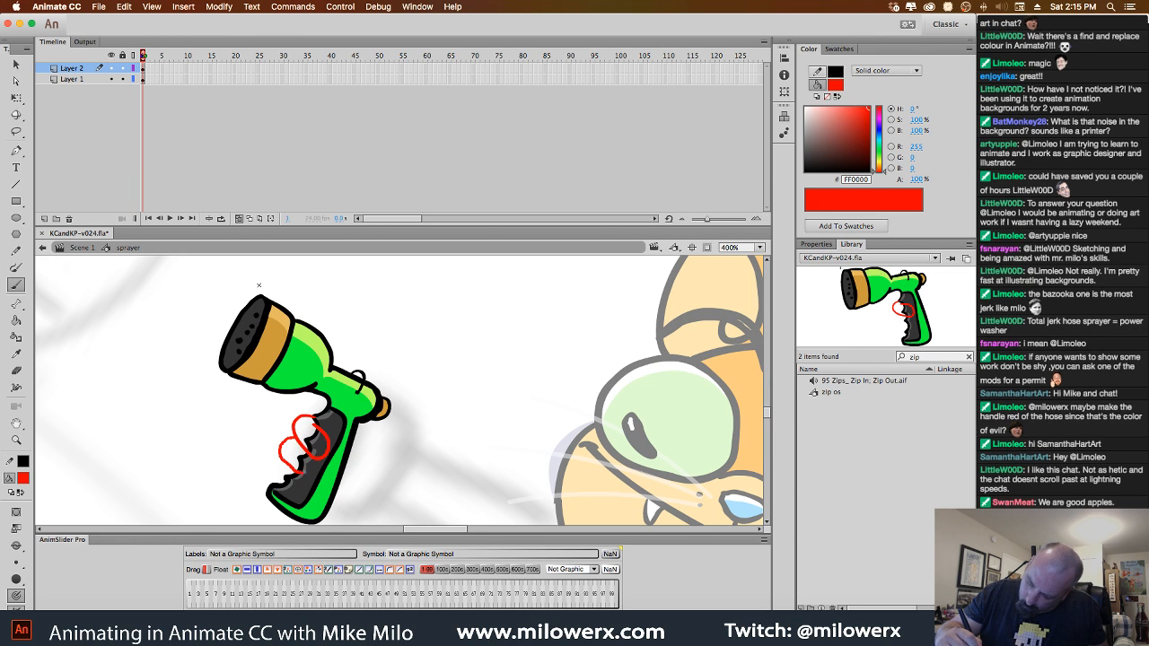
pyautogui.press('super+z')
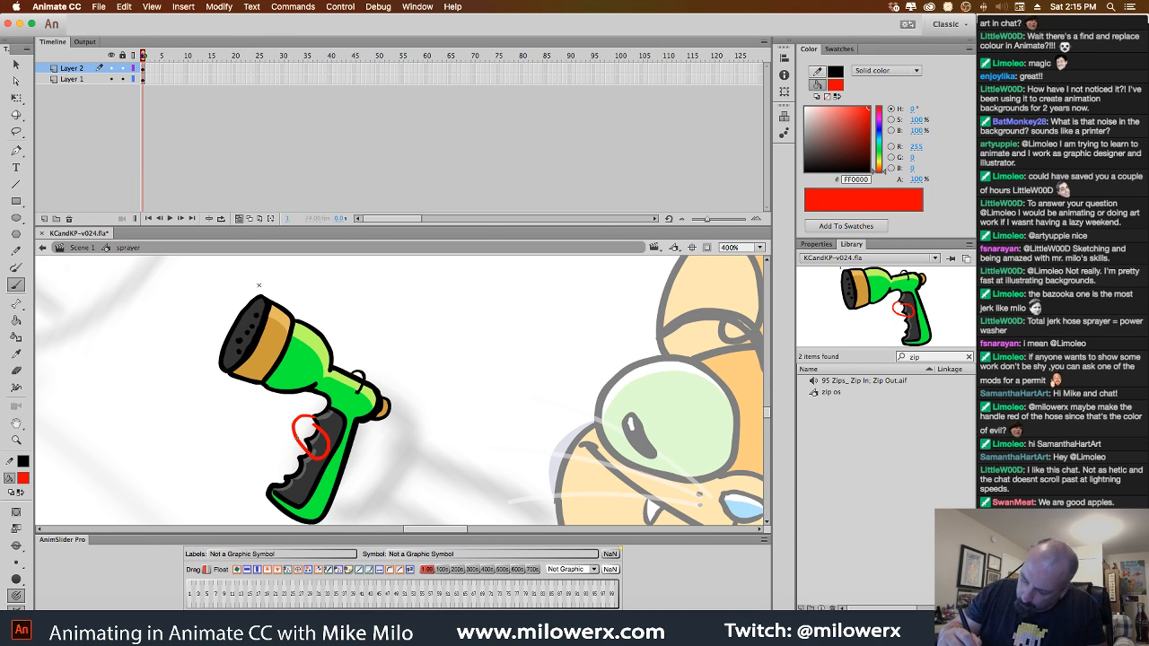
pyautogui.moveTo(288, 455); pyautogui.dragTo(304, 453)
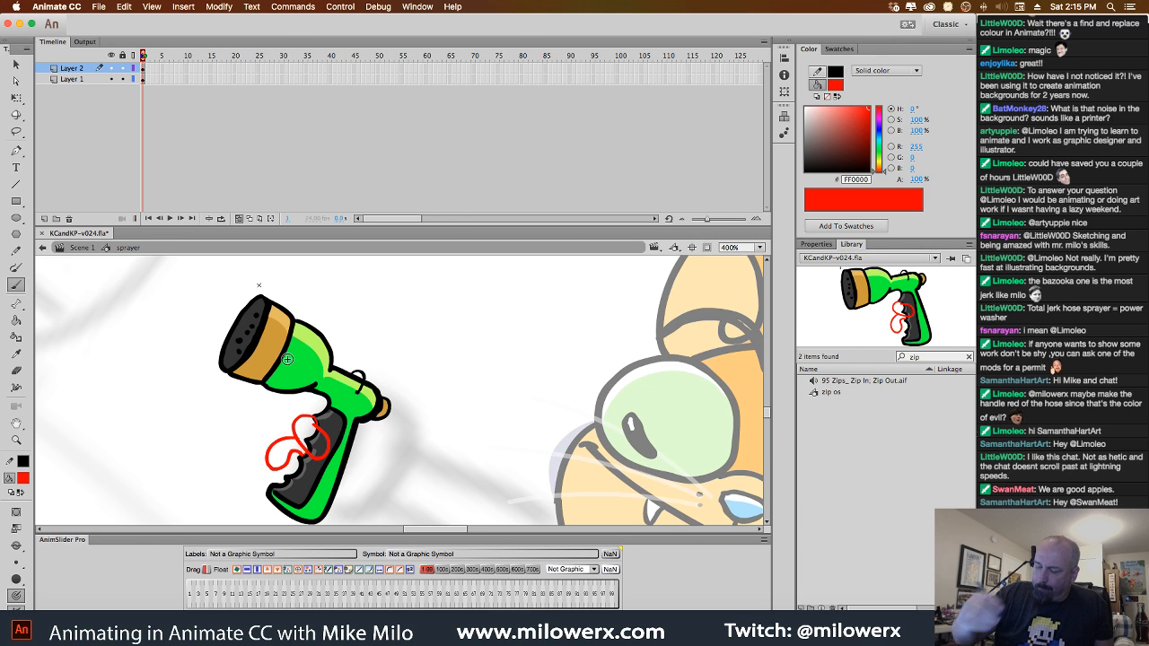
# Select the red finger outlines on the layer and recolor them black #000000.
pyautogui.click(142, 69)
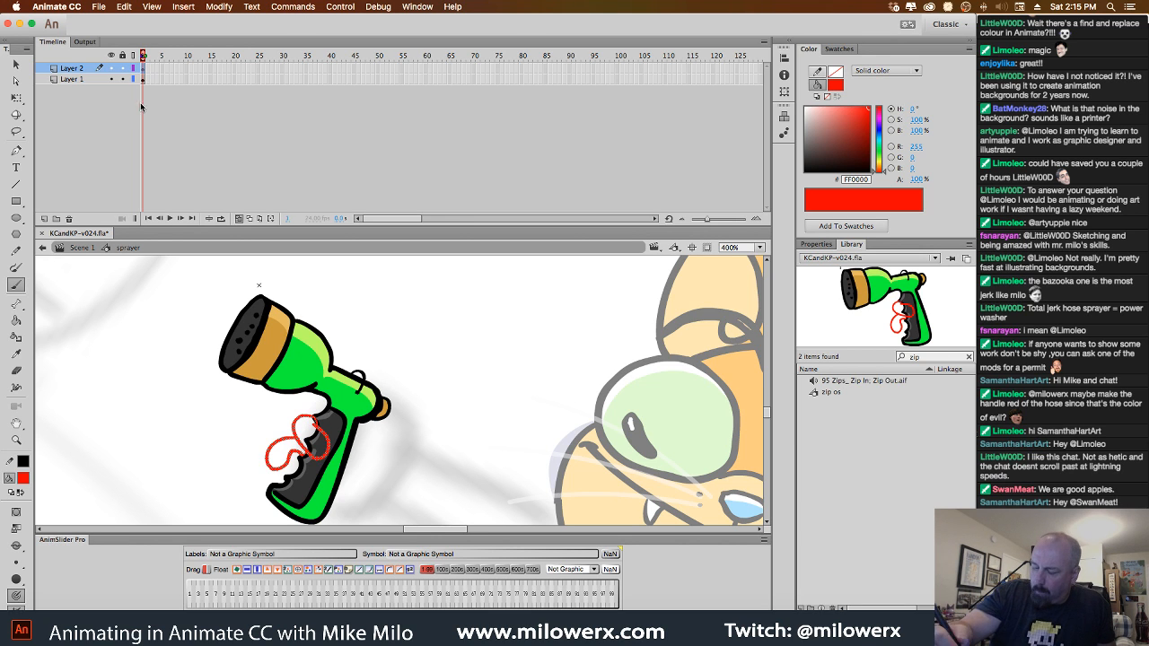
pyautogui.click(24, 478)
pyautogui.click(59, 335)
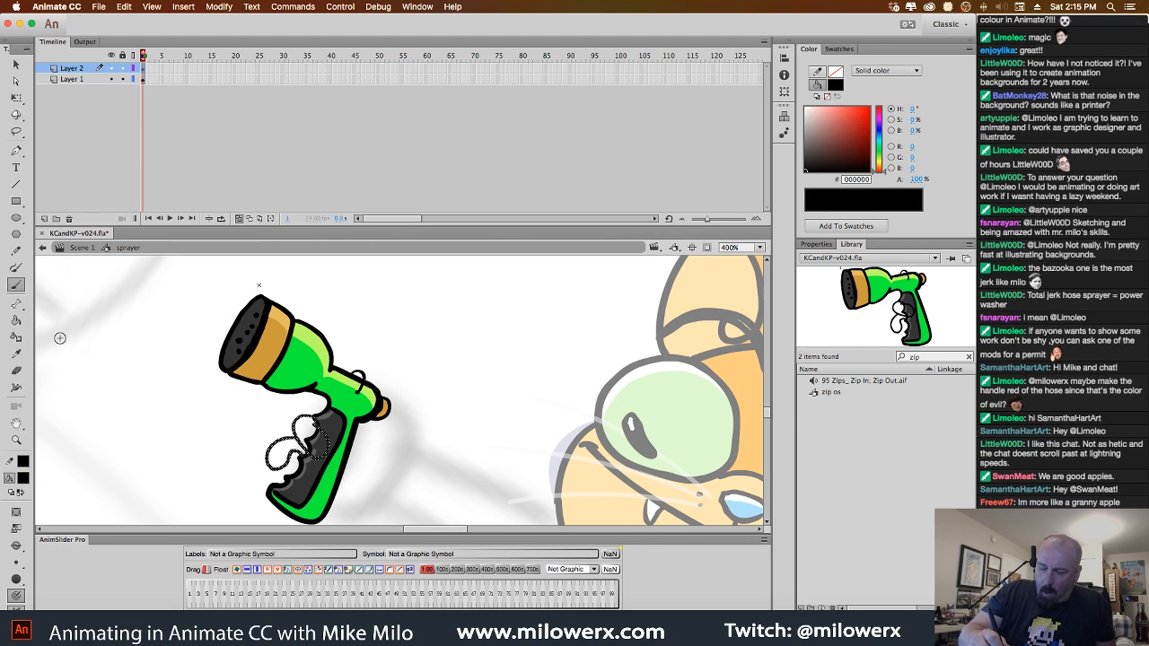
pyautogui.click(430, 384)
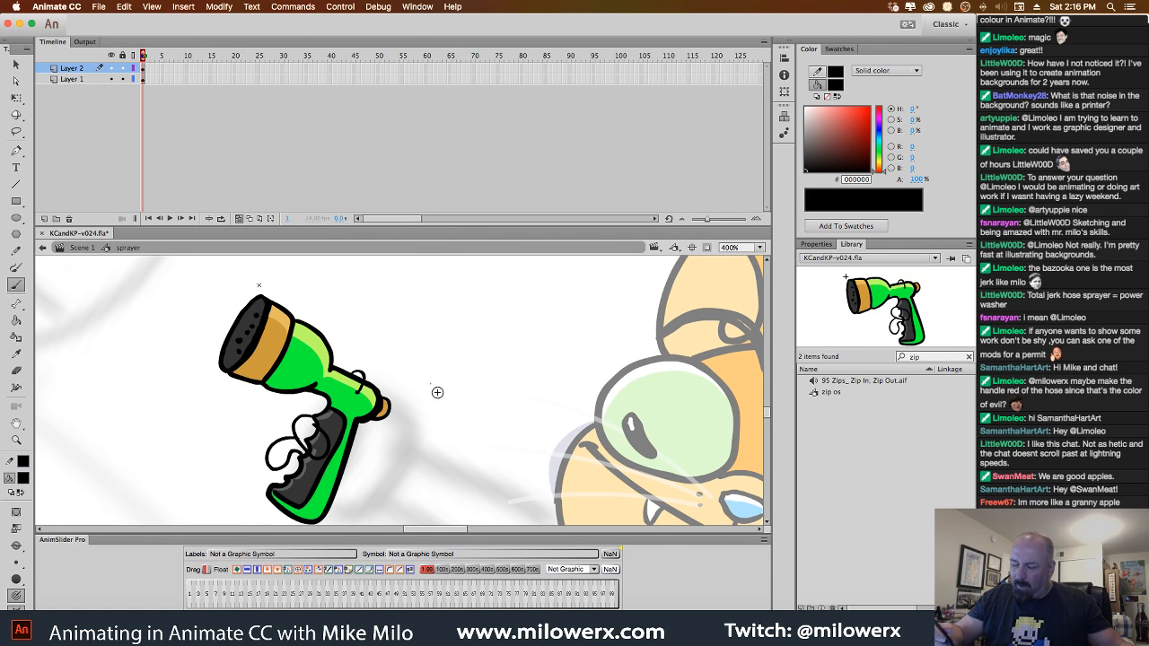
# Fill both outlined fingers with light orange #FFCC66 using the Paint Bucket.
pyautogui.click(24, 479)
pyautogui.click(70, 437)
pyautogui.click(17, 322)
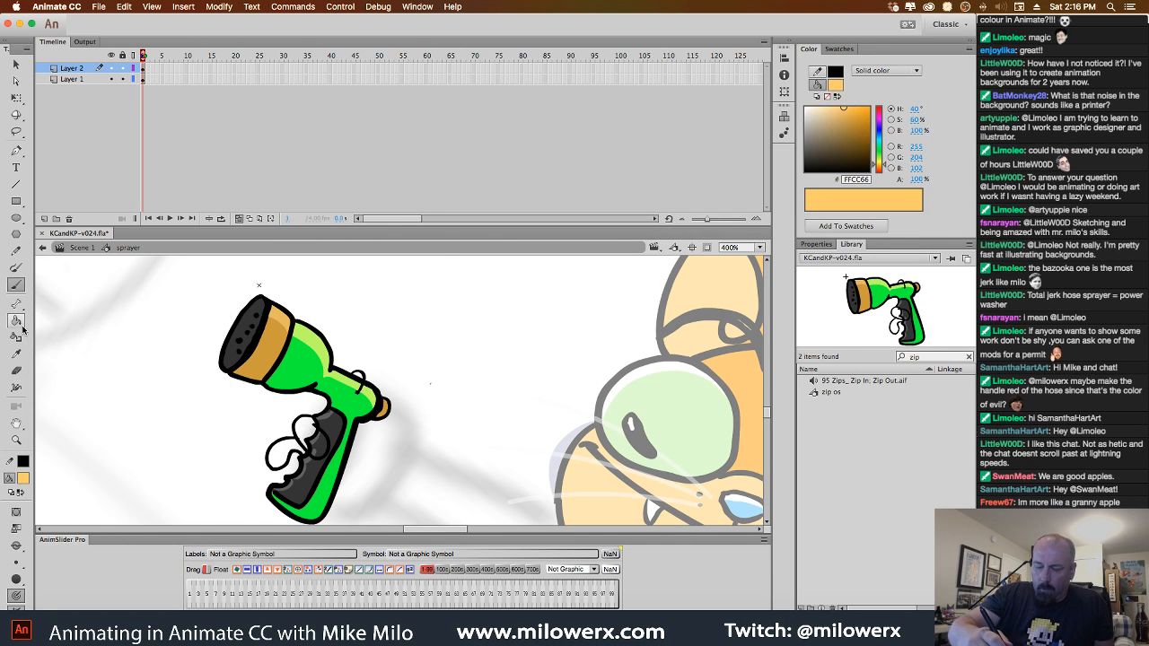
pyautogui.click(316, 440)
pyautogui.click(300, 463)
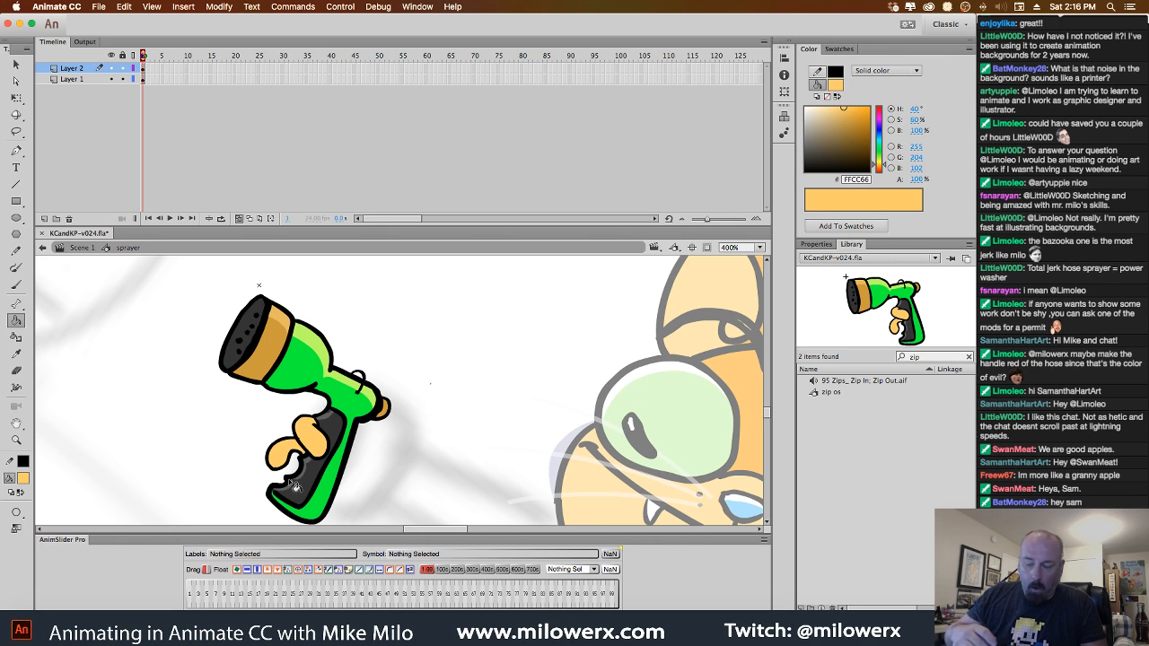
# Add another new layer above the fingers layer inside the sprayer symbol.
pyautogui.click(692, 248)
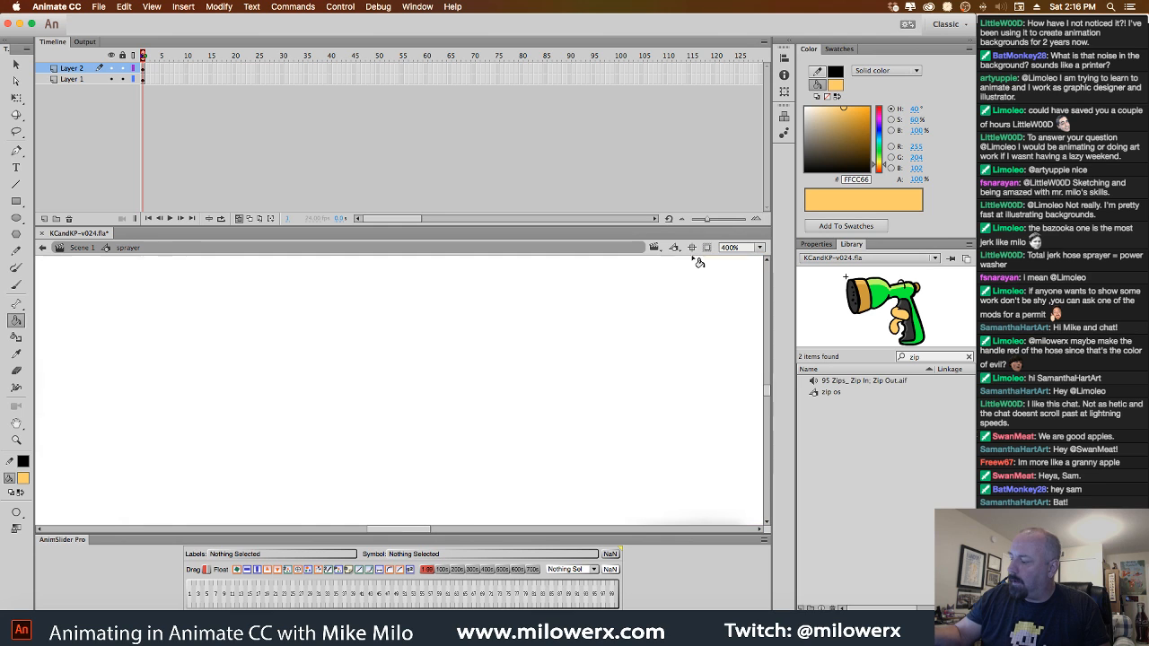
pyautogui.keyDown('alt'); pyautogui.keyDown('super'); pyautogui.click(625, 410); pyautogui.keyUp('super'); pyautogui.keyUp('alt')
pyautogui.keyDown('alt'); pyautogui.keyDown('super'); pyautogui.click(626, 411); pyautogui.keyUp('super'); pyautogui.keyUp('alt')
pyautogui.moveTo(584, 458); pyautogui.dragTo(584, 391)
pyautogui.keyDown('super'); pyautogui.click(544, 411); pyautogui.keyUp('super')
pyautogui.moveTo(525, 425); pyautogui.dragTo(658, 470)
pyautogui.click(44, 219)
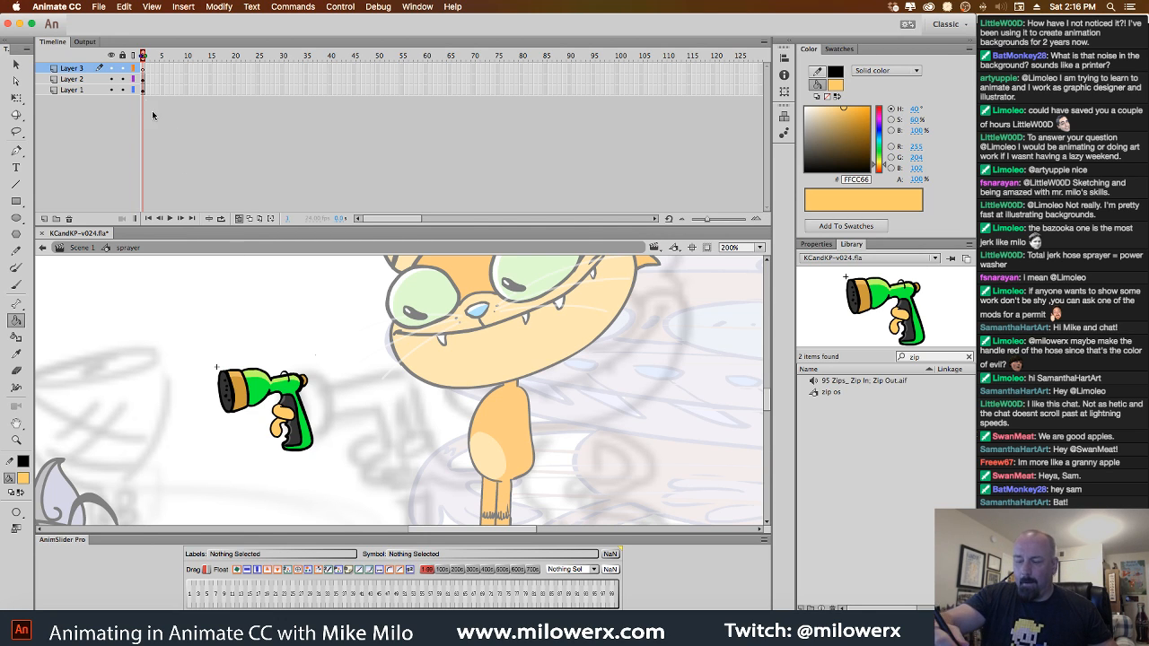
# Brush the outline of a third finger in red #FF0000 above the other two, where the grip meets the green body.
pyautogui.click(28, 482)
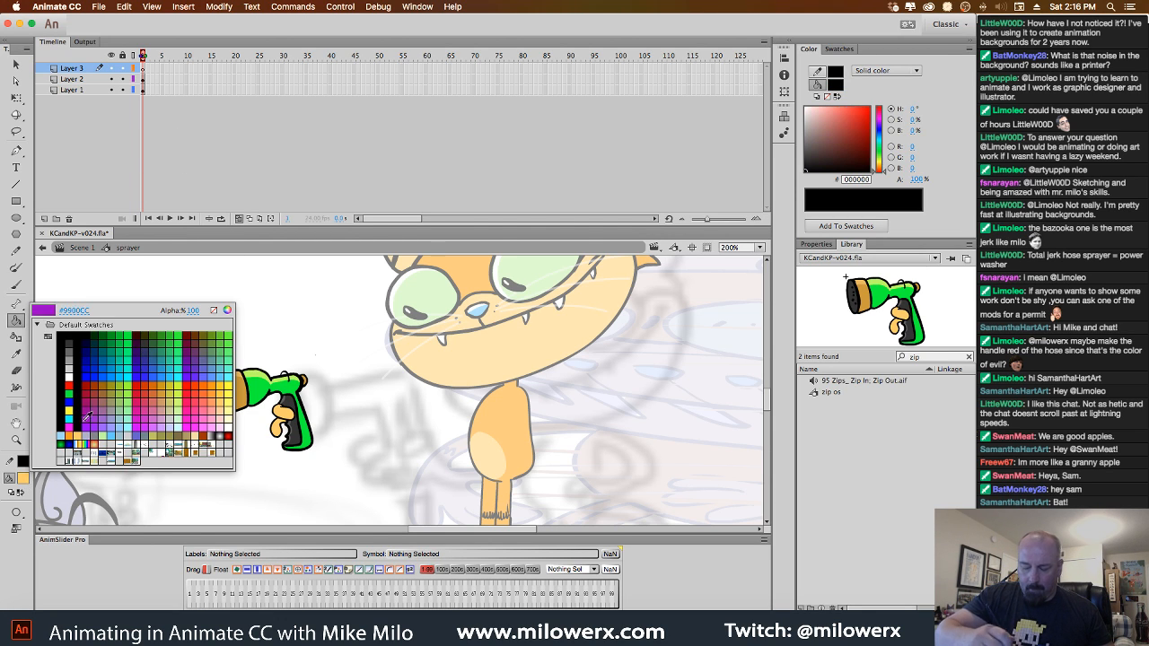
pyautogui.click(66, 335)
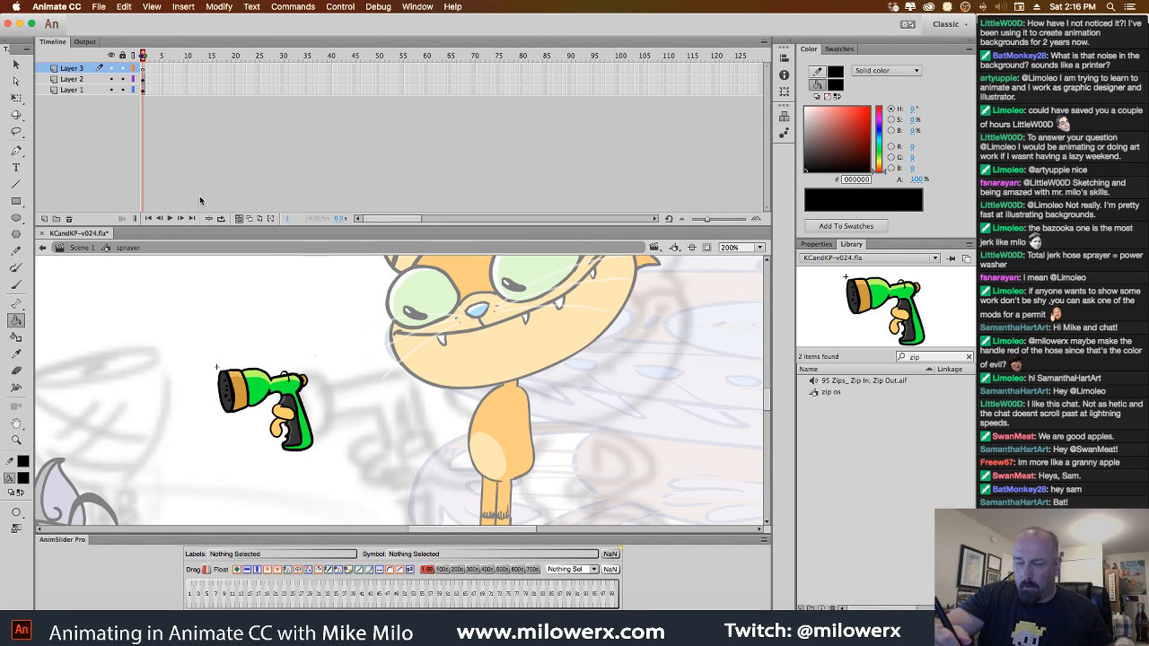
pyautogui.moveTo(483, 403)
pyautogui.mouseDown()
pyautogui.moveTo(390, 508)
pyautogui.moveTo(285, 490)
pyautogui.moveTo(407, 332)
pyautogui.mouseUp()
pyautogui.moveTo(449, 384)
pyautogui.mouseDown()
pyautogui.moveTo(346, 467)
pyautogui.moveTo(384, 398)
pyautogui.mouseUp()
pyautogui.keyDown('super'); pyautogui.click(334, 398); pyautogui.keyUp('super')
pyautogui.keyDown('super'); pyautogui.click(351, 416); pyautogui.keyUp('super')
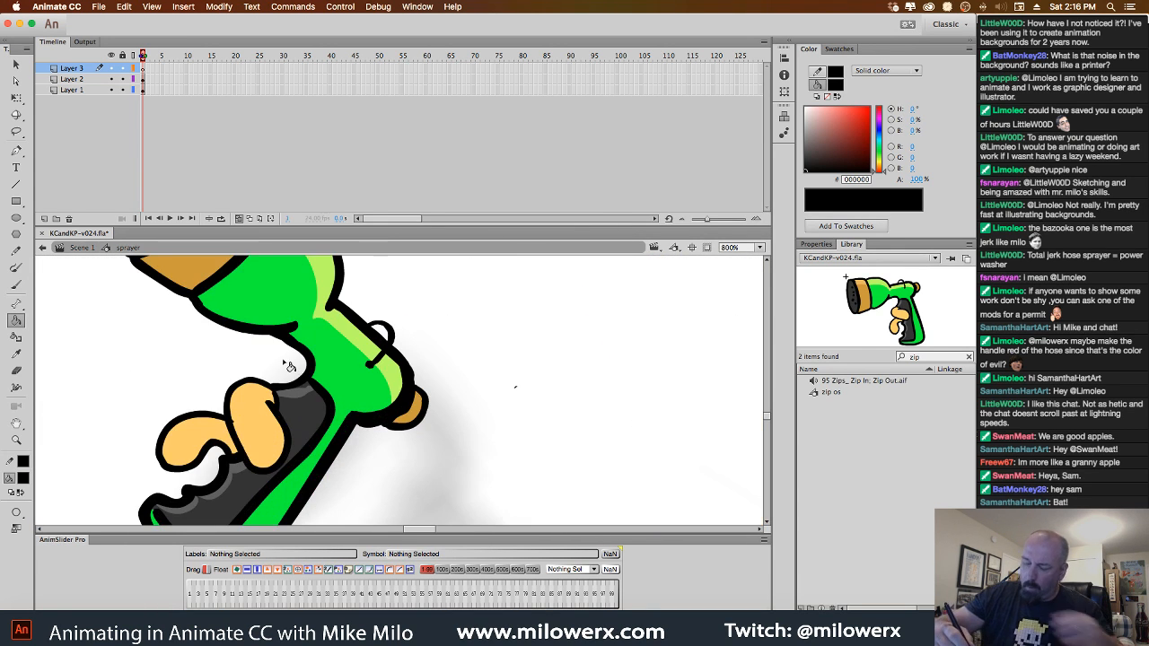
pyautogui.press('b')
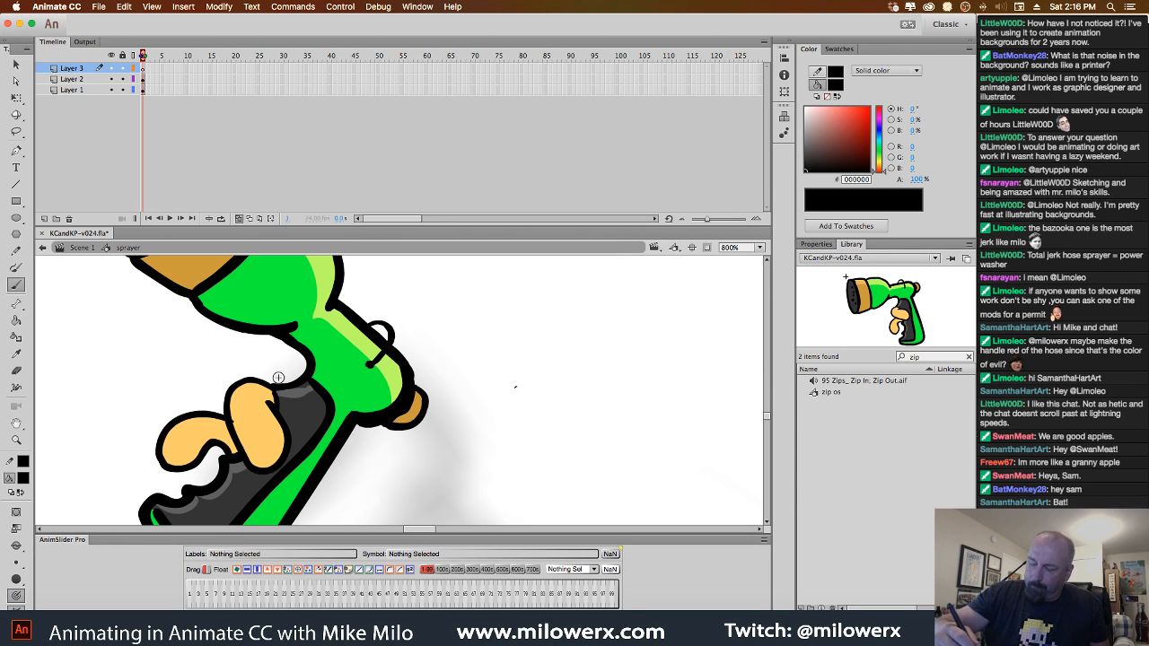
pyautogui.click(22, 478)
pyautogui.click(32, 388)
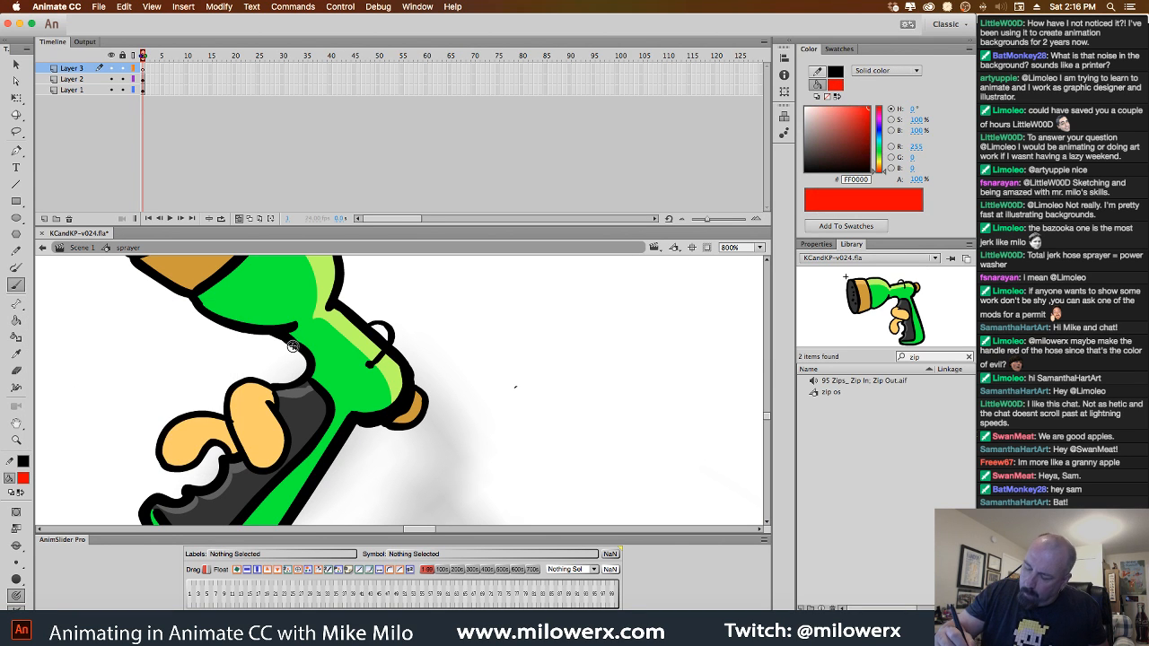
pyautogui.moveTo(262, 381); pyautogui.dragTo(296, 440)
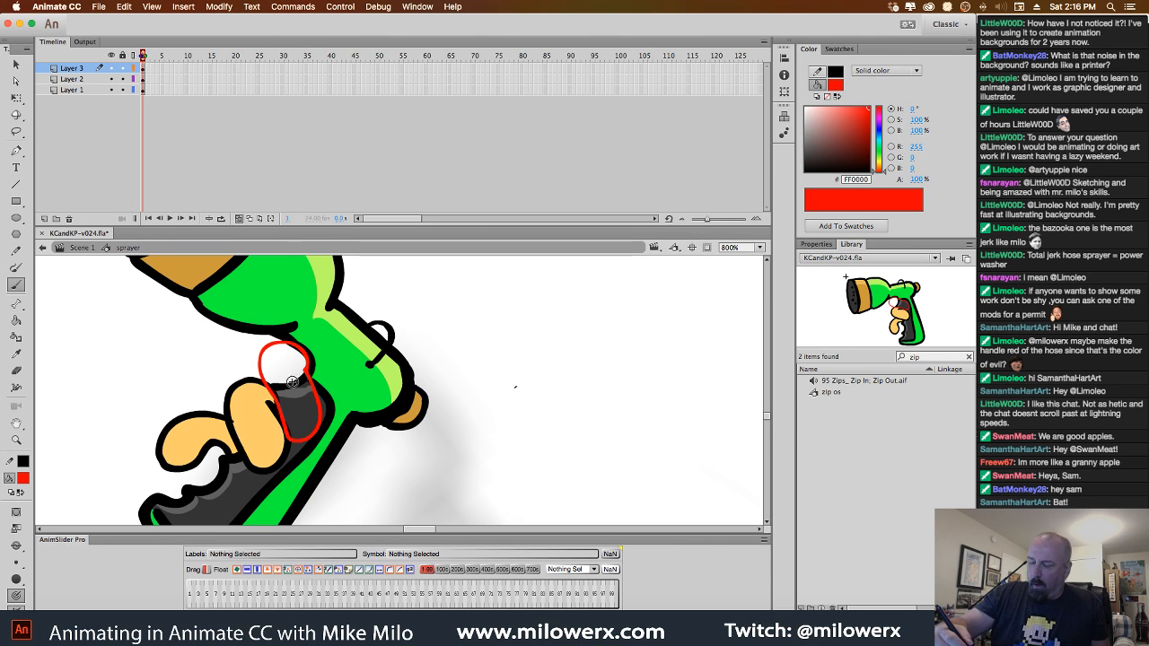
pyautogui.moveTo(293, 345); pyautogui.dragTo(275, 342)
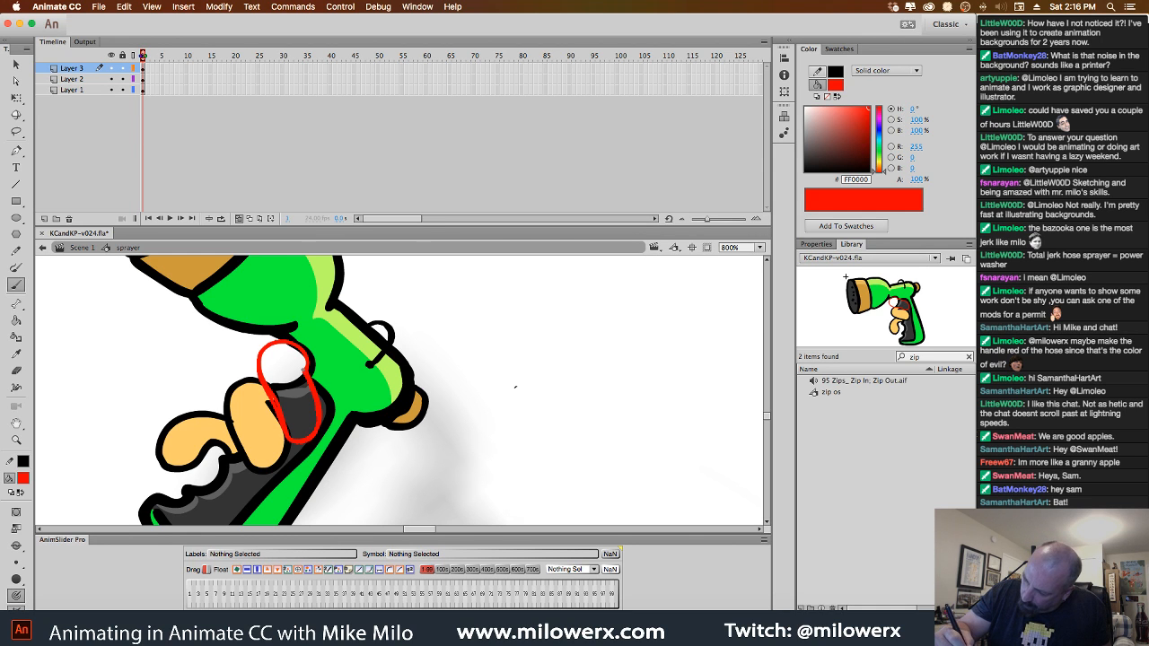
pyautogui.click(319, 408)
# Recolor the third finger's red outline black #000000 and deselect it.
pyautogui.click(24, 477)
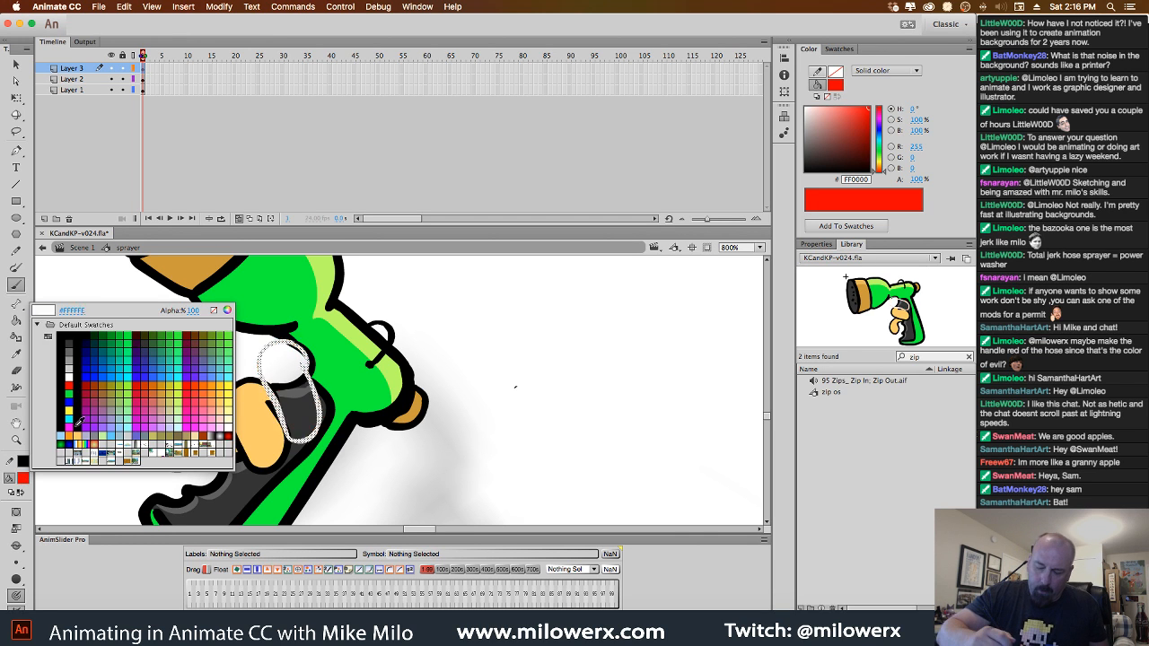
pyautogui.click(67, 381)
pyautogui.press('super+shift+a')
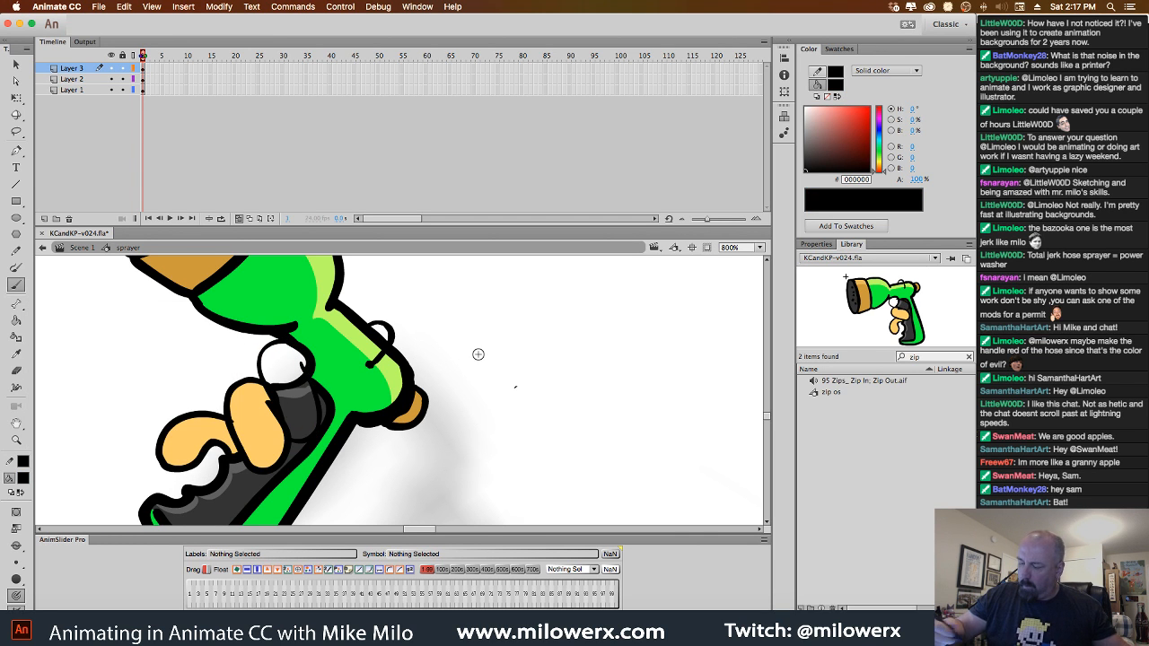
# Fill the third finger with light orange #FFCC66 using the Paint Bucket.
pyautogui.click(24, 478)
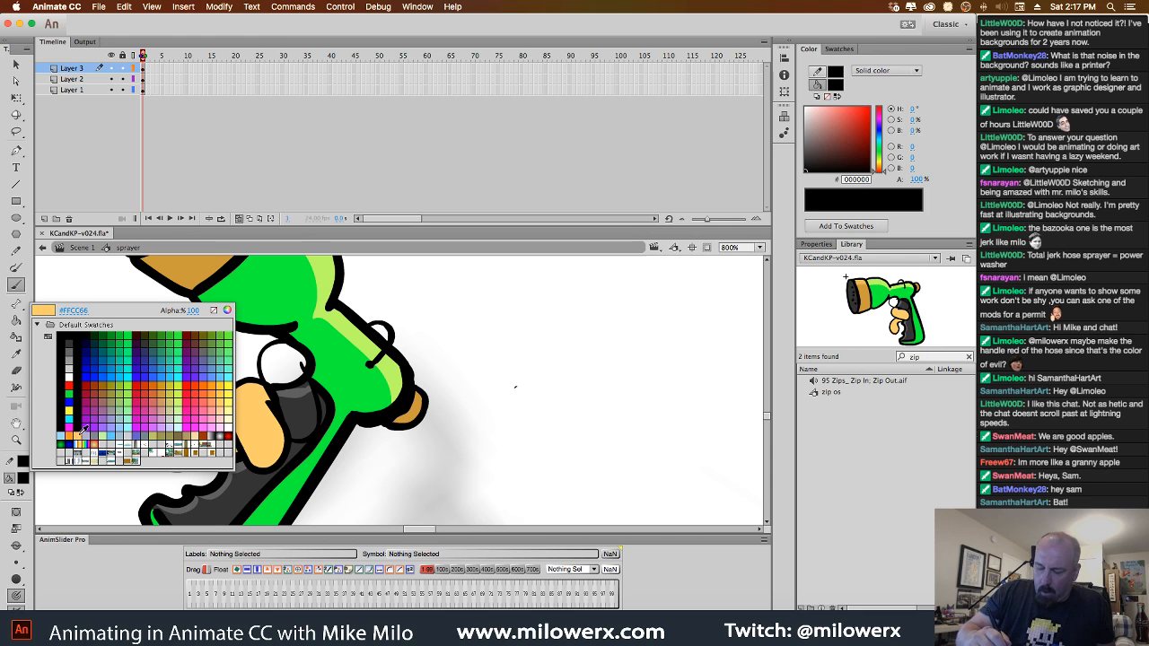
pyautogui.click(83, 428)
pyautogui.press('k')
pyautogui.click(296, 369)
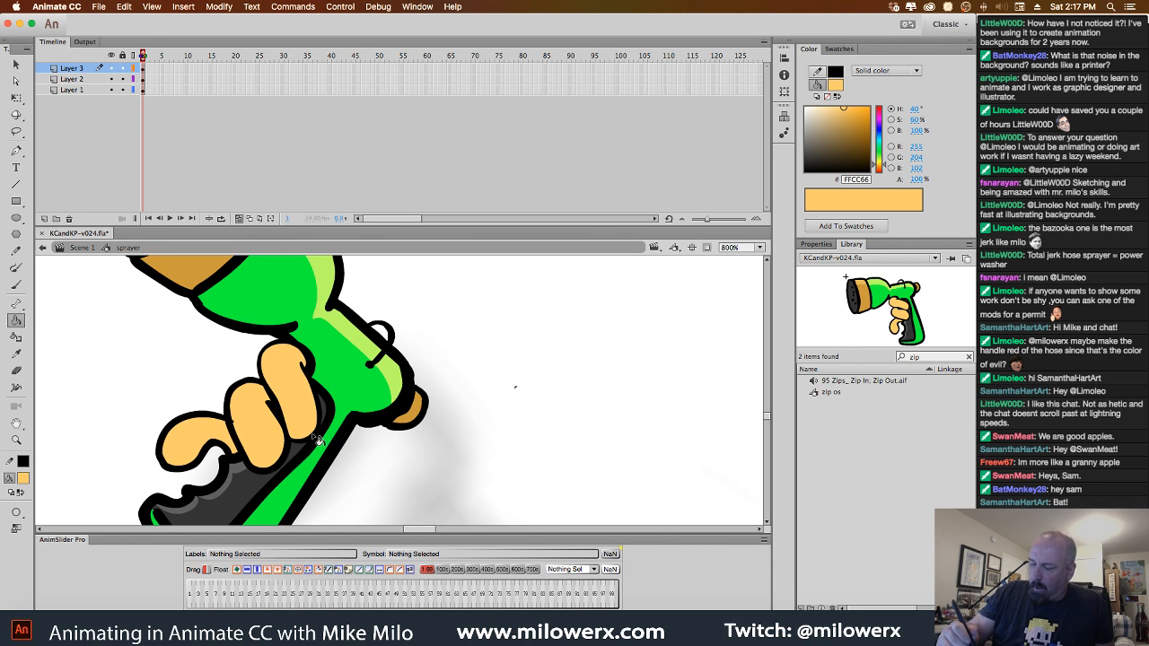
pyautogui.press('b')
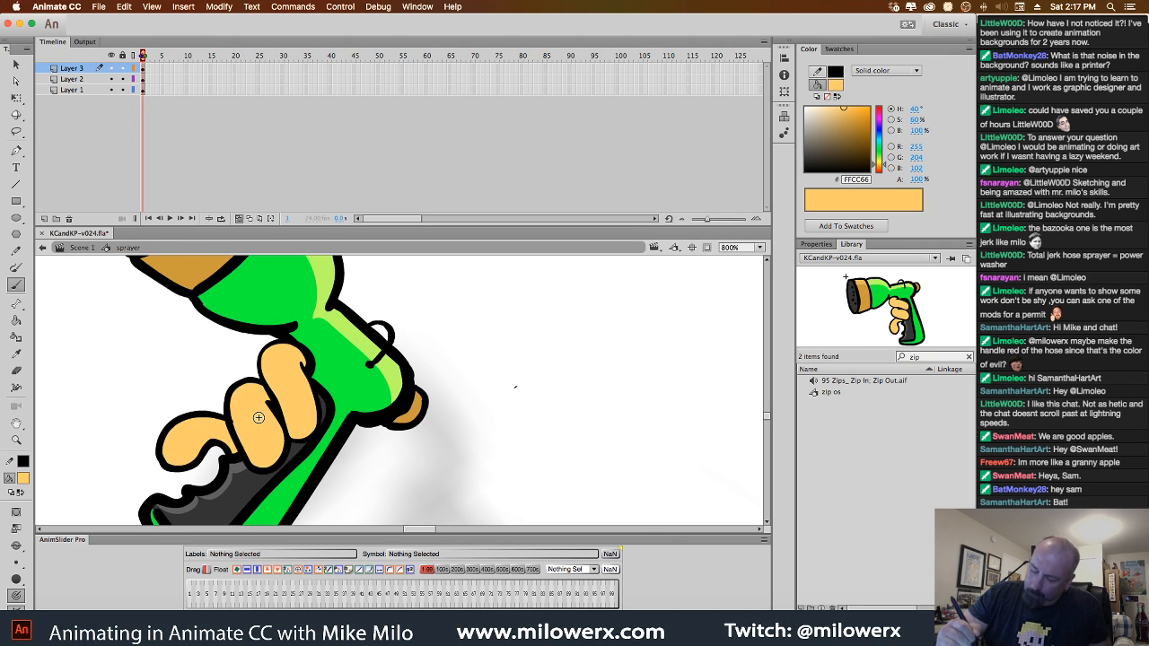
# Add another new layer above the three layers of the sprayer symbol and make its first frame active.
pyautogui.click(693, 248)
pyautogui.keyDown('alt'); pyautogui.keyDown('super'); pyautogui.click(605, 415); pyautogui.keyUp('super'); pyautogui.keyUp('alt')
pyautogui.keyDown('alt'); pyautogui.keyDown('super'); pyautogui.click(611, 433); pyautogui.keyUp('super'); pyautogui.keyUp('alt')
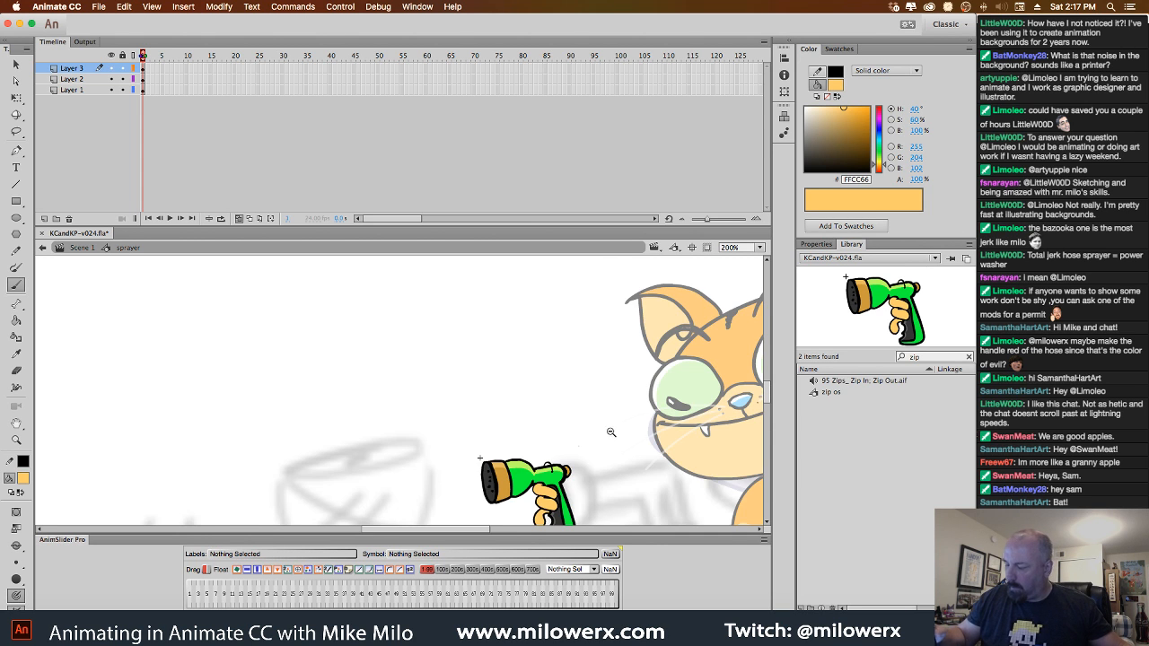
pyautogui.moveTo(594, 453); pyautogui.dragTo(393, 373)
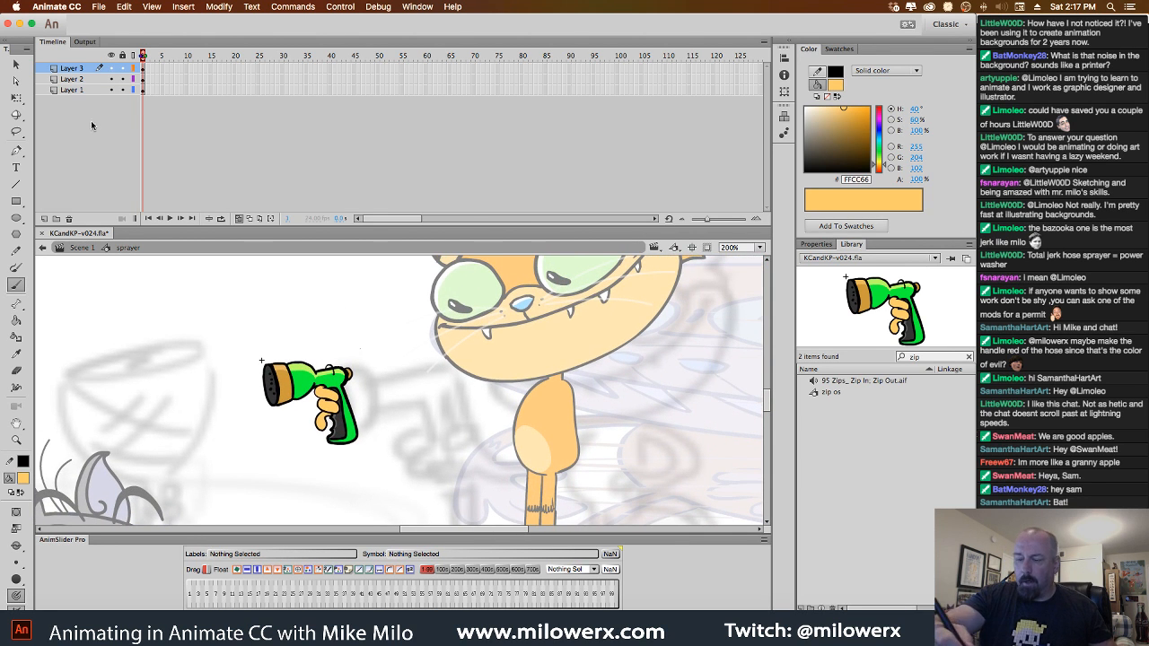
pyautogui.click(44, 219)
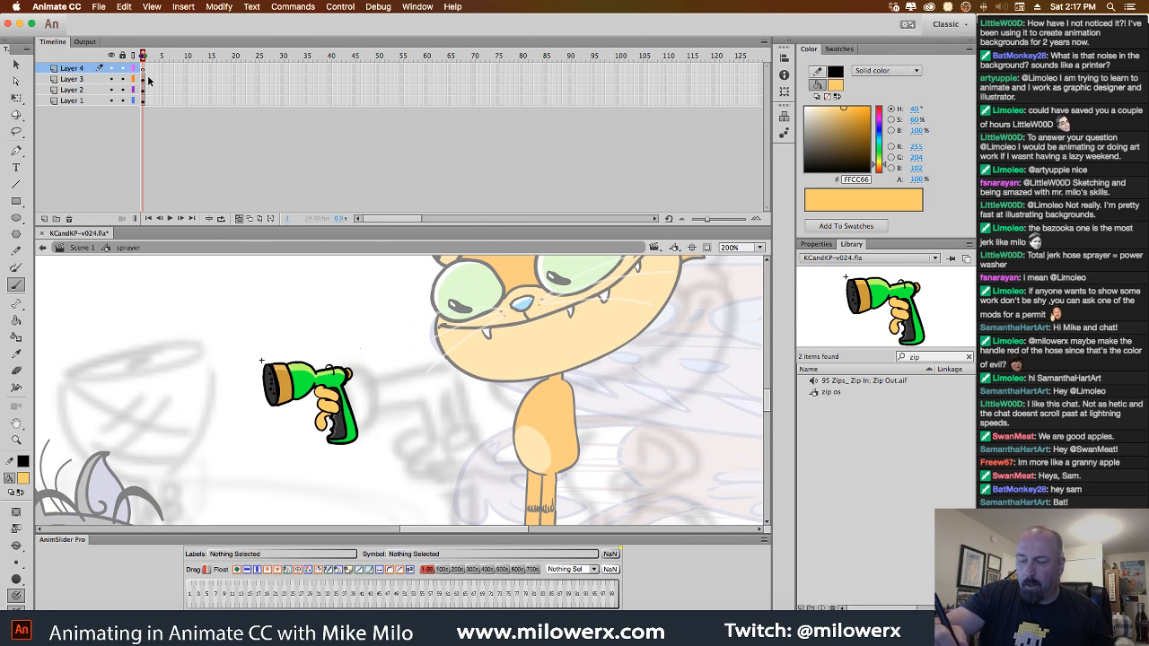
pyautogui.click(364, 362)
pyautogui.moveTo(438, 405); pyautogui.dragTo(407, 351)
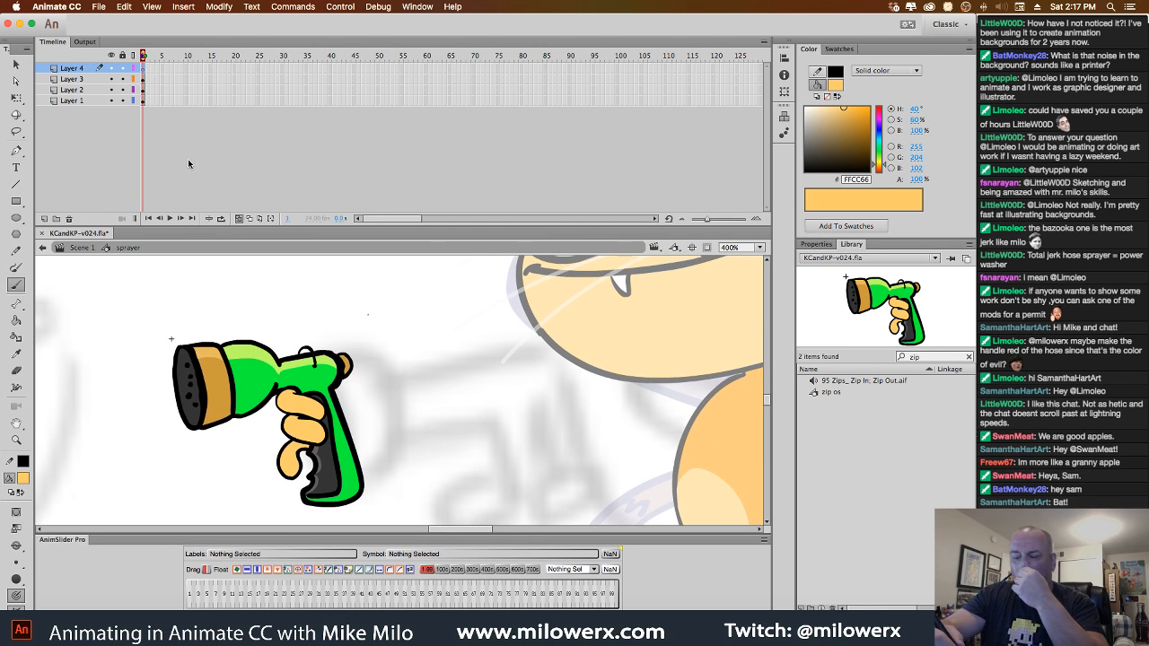
pyautogui.click(144, 91)
pyautogui.click(144, 79)
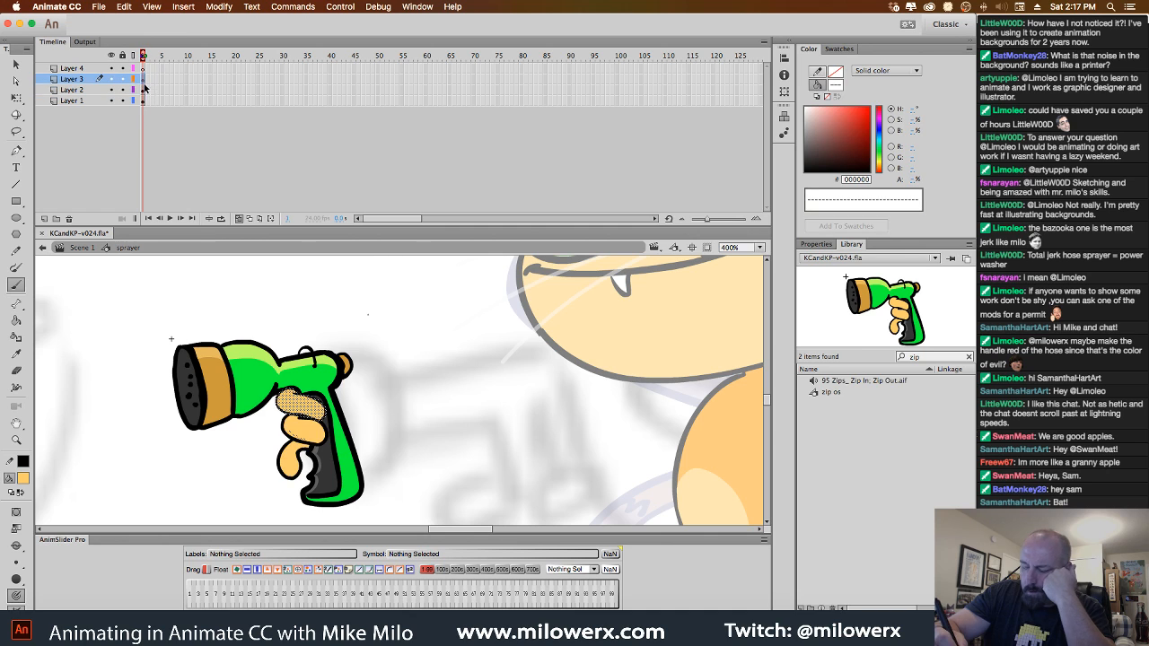
pyautogui.click(145, 69)
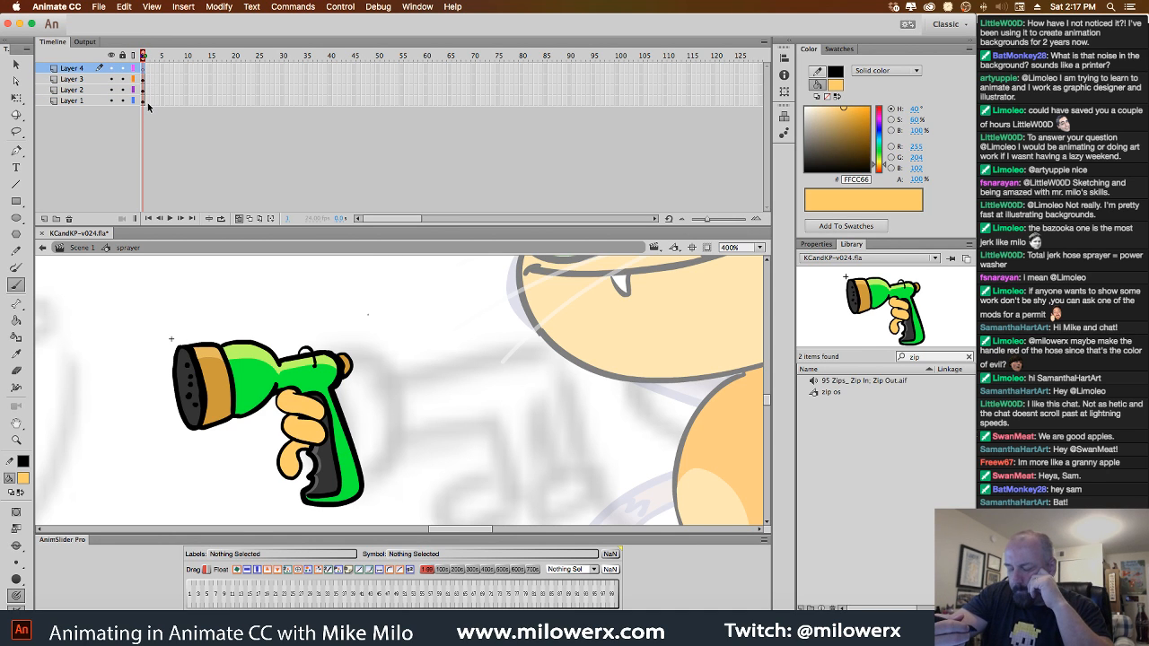
# Brush the outline of a long, thin lever behind the green handle in black #000000.
pyautogui.click(24, 479)
pyautogui.click(63, 335)
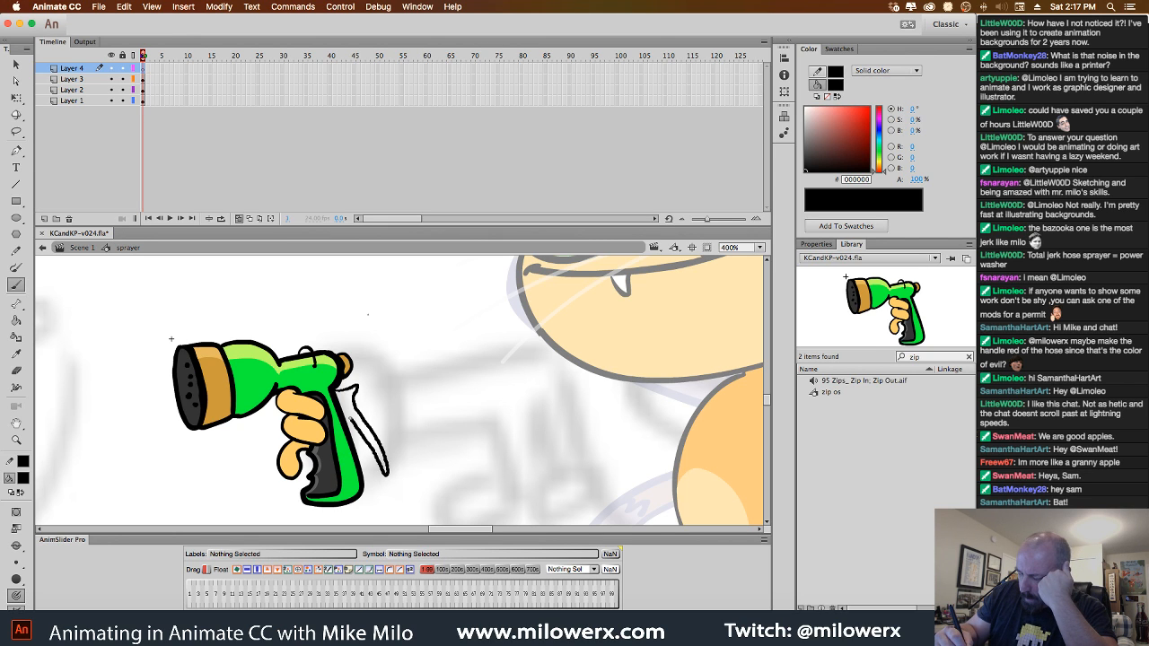
pyautogui.moveTo(341, 391); pyautogui.dragTo(345, 395)
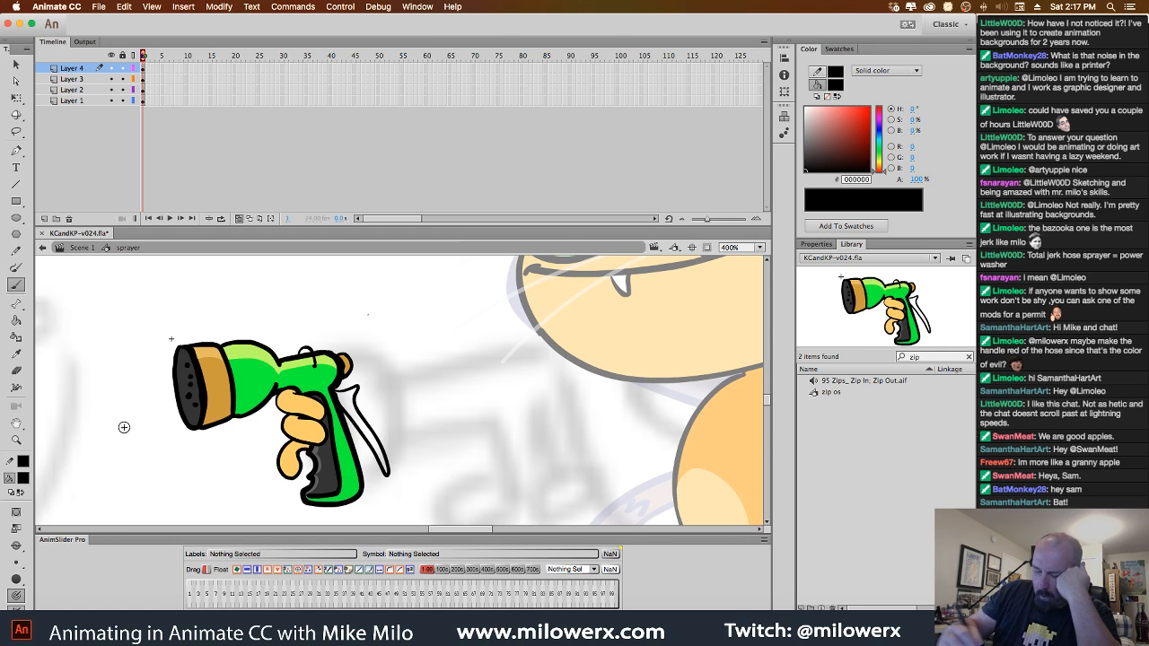
# Fill the lever solid black with the Paint Bucket, allowing for outline gaps, and add a small white pivot dot near its upper end.
pyautogui.click(16, 320)
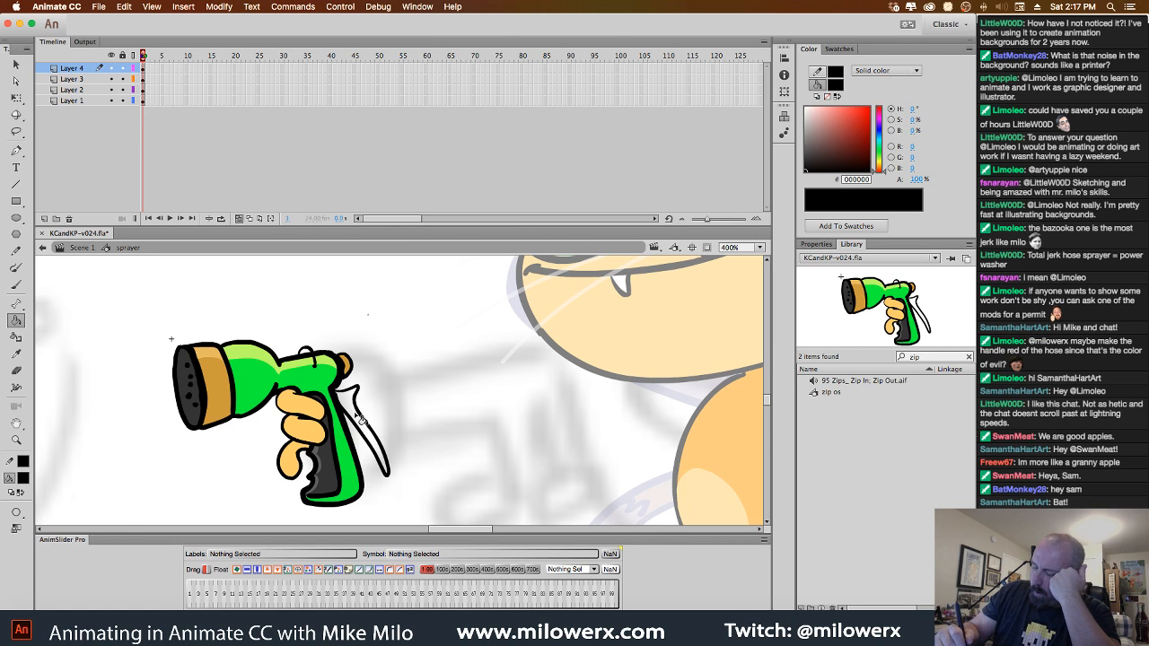
pyautogui.click(16, 511)
pyautogui.click(79, 530)
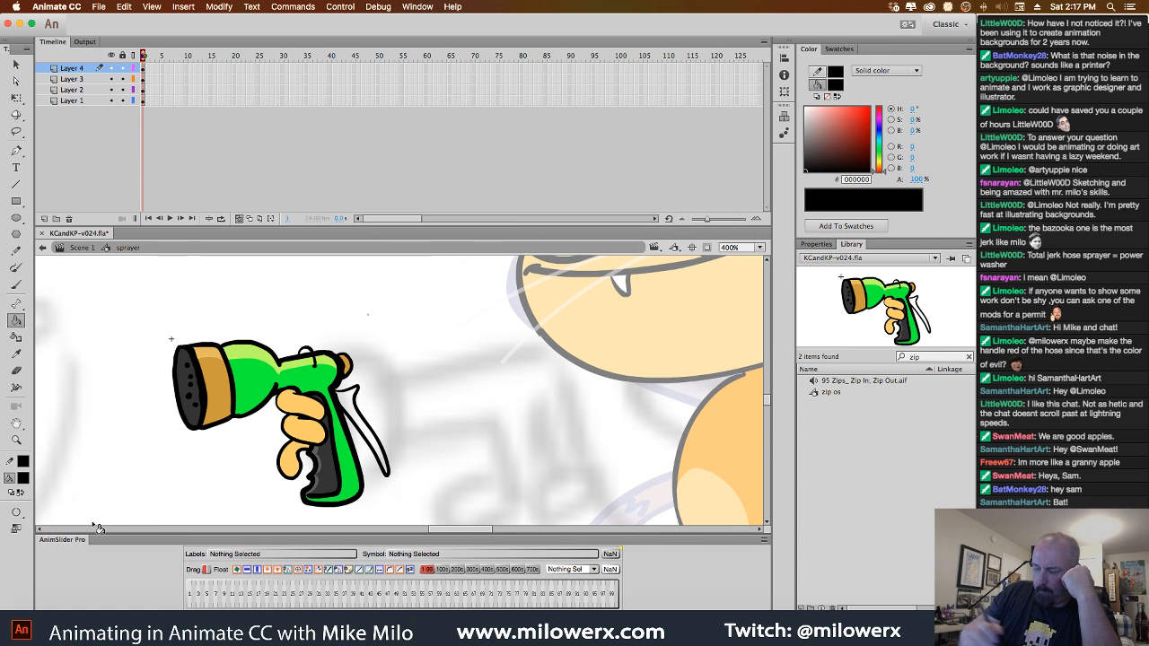
pyautogui.click(355, 403)
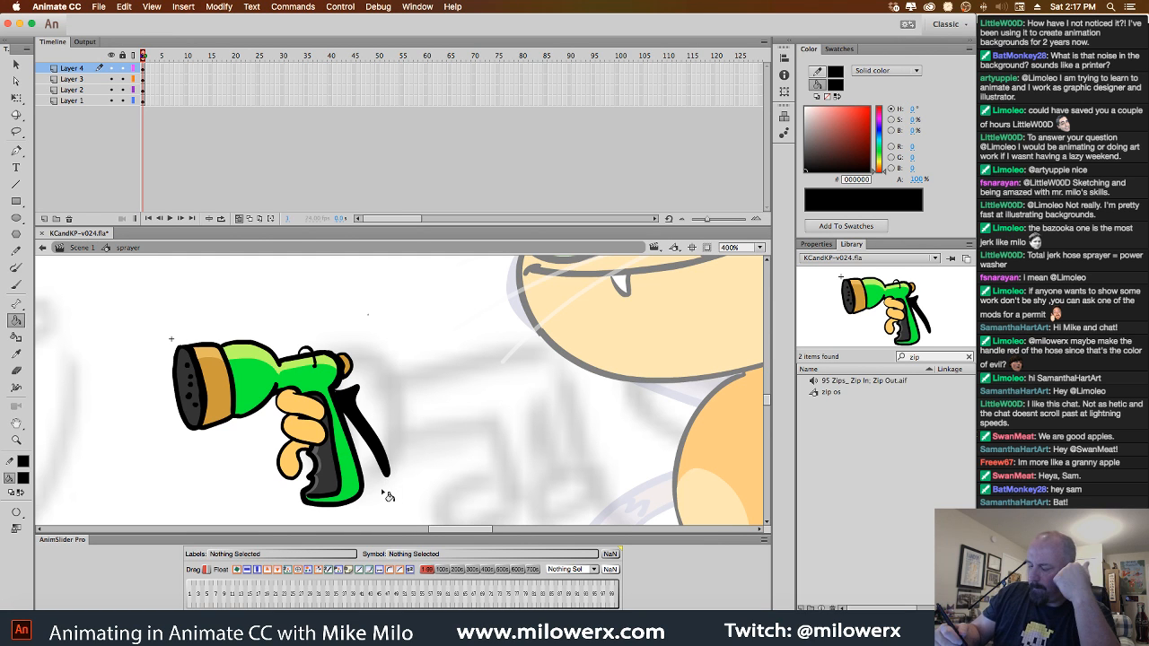
pyautogui.click(16, 285)
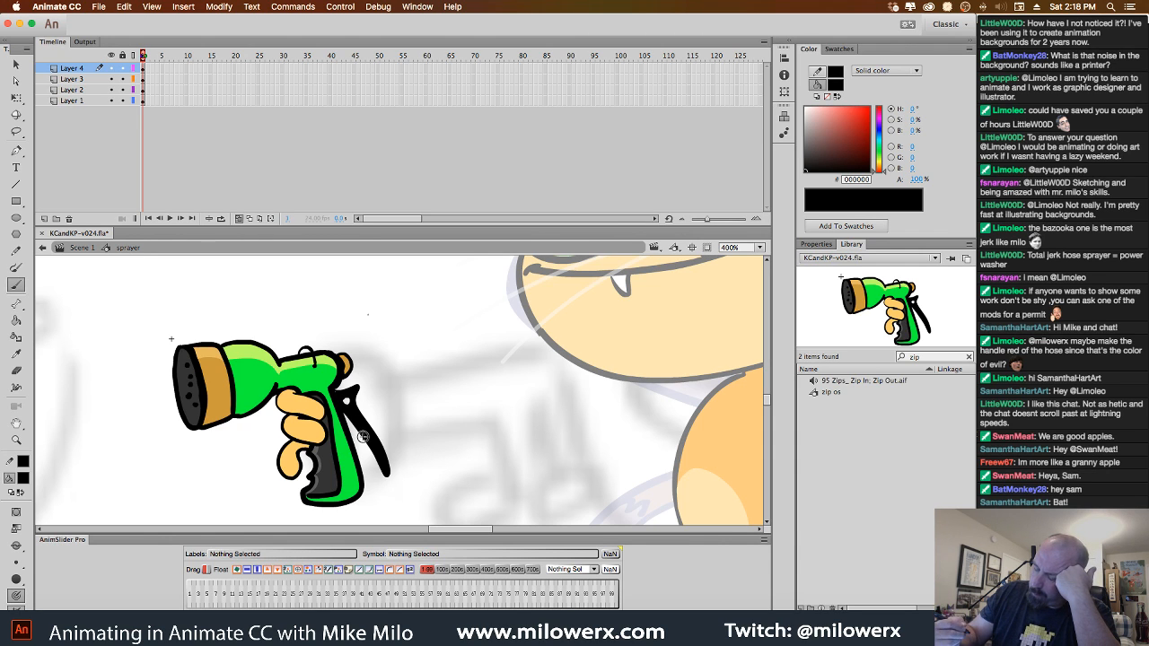
# Convert the black lever to a graphic symbol under the suggested name Symbol 16 and ready it for Free Transform.
pyautogui.click(142, 70)
pyautogui.press('F8')
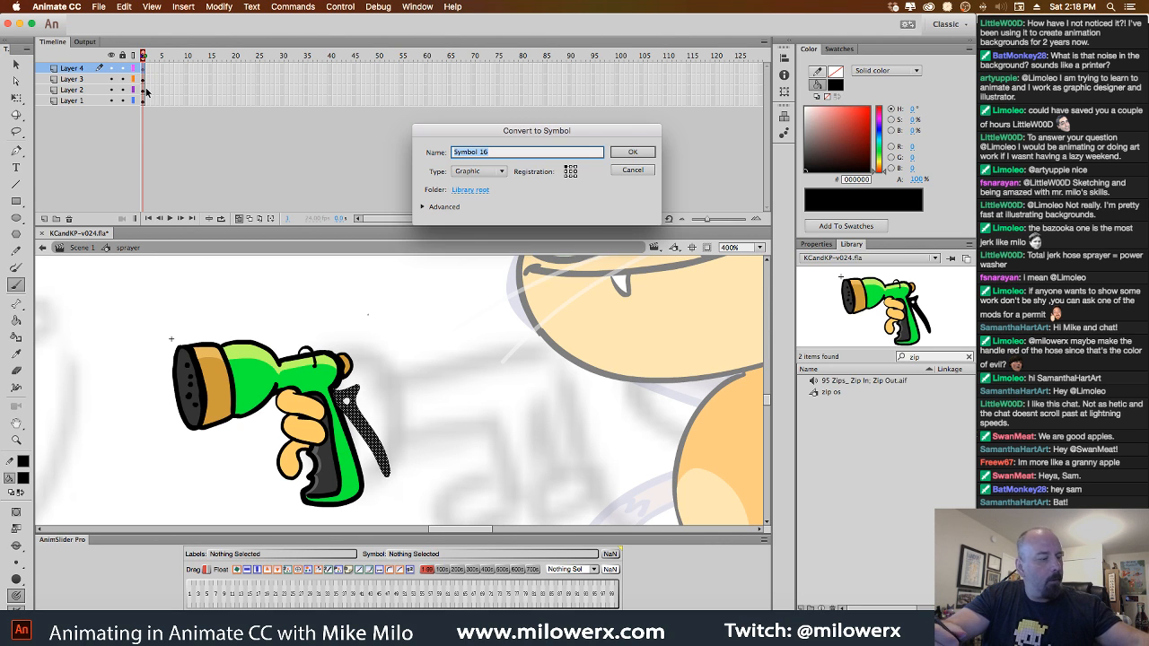
pyautogui.press('Return')
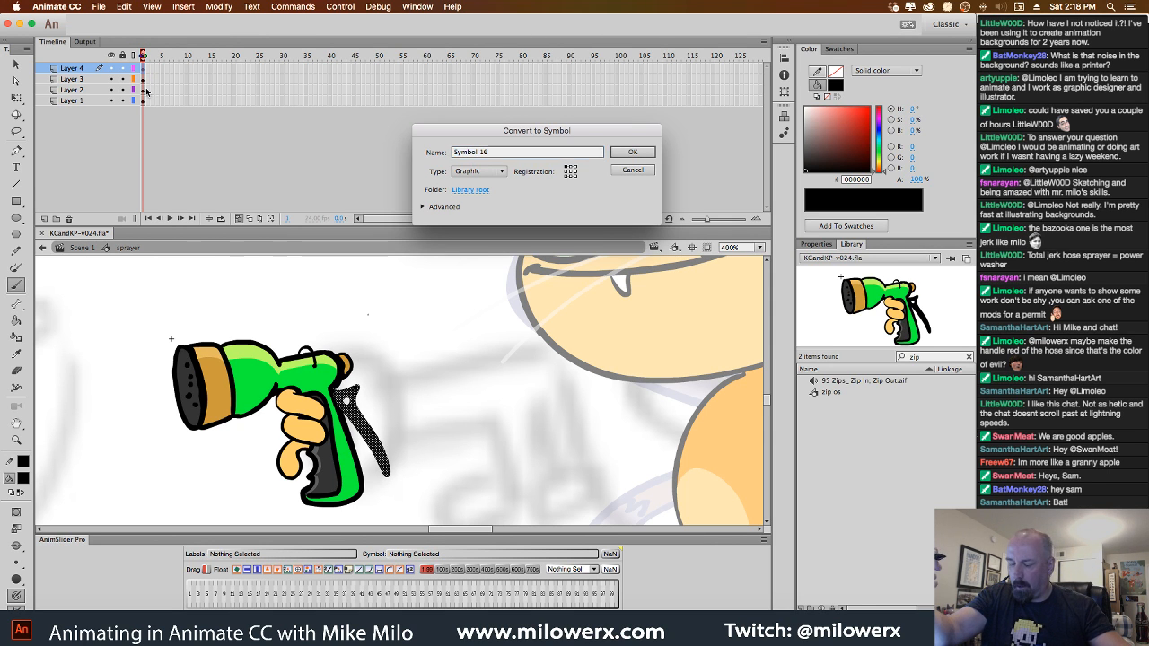
pyautogui.click(16, 97)
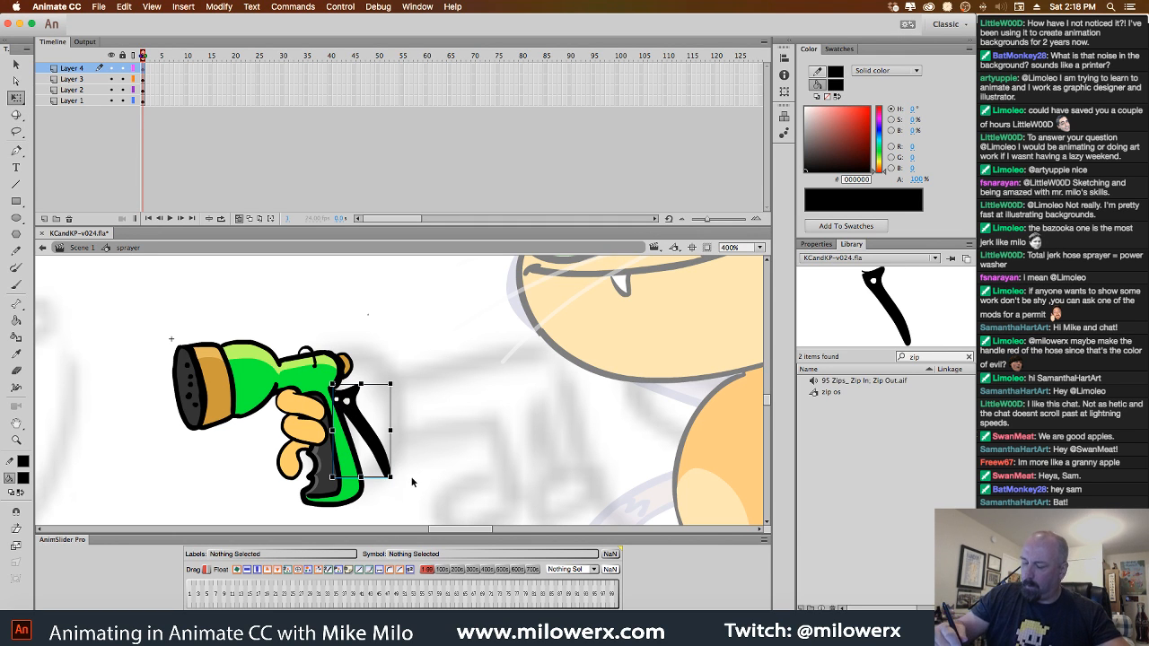
# Insert keyframes at frame 2 on all four layers and rotate the lever there in toward the green handle.
pyautogui.moveTo(148, 69); pyautogui.dragTo(146, 102)
pyautogui.press('F6')
pyautogui.click(423, 390)
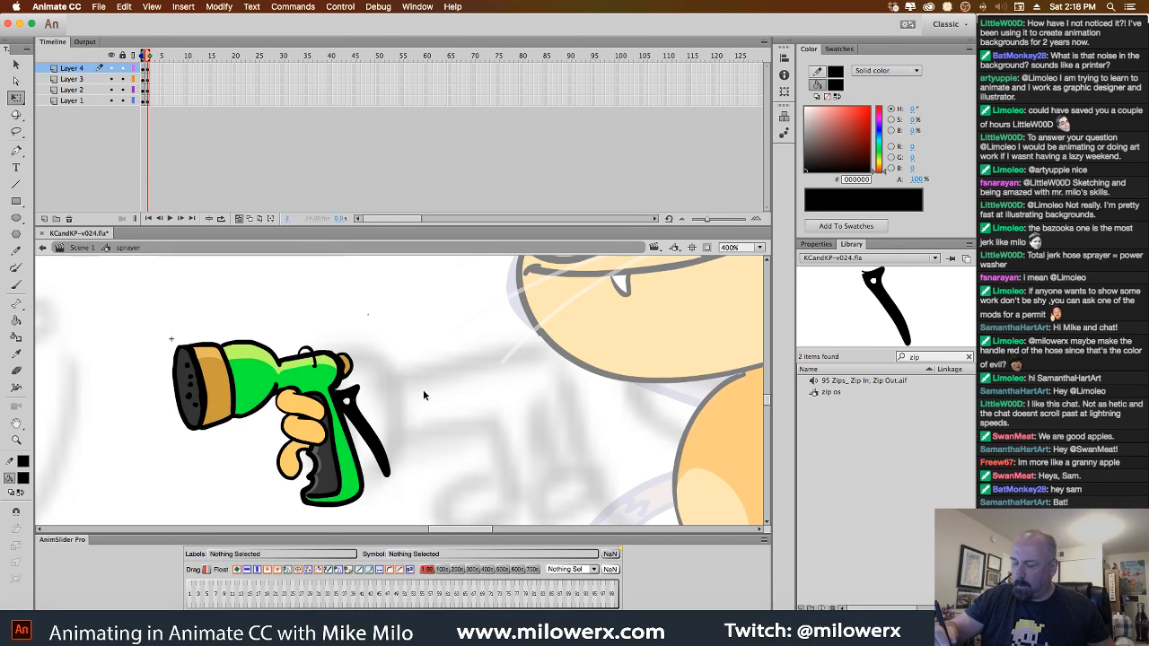
pyautogui.click(357, 410)
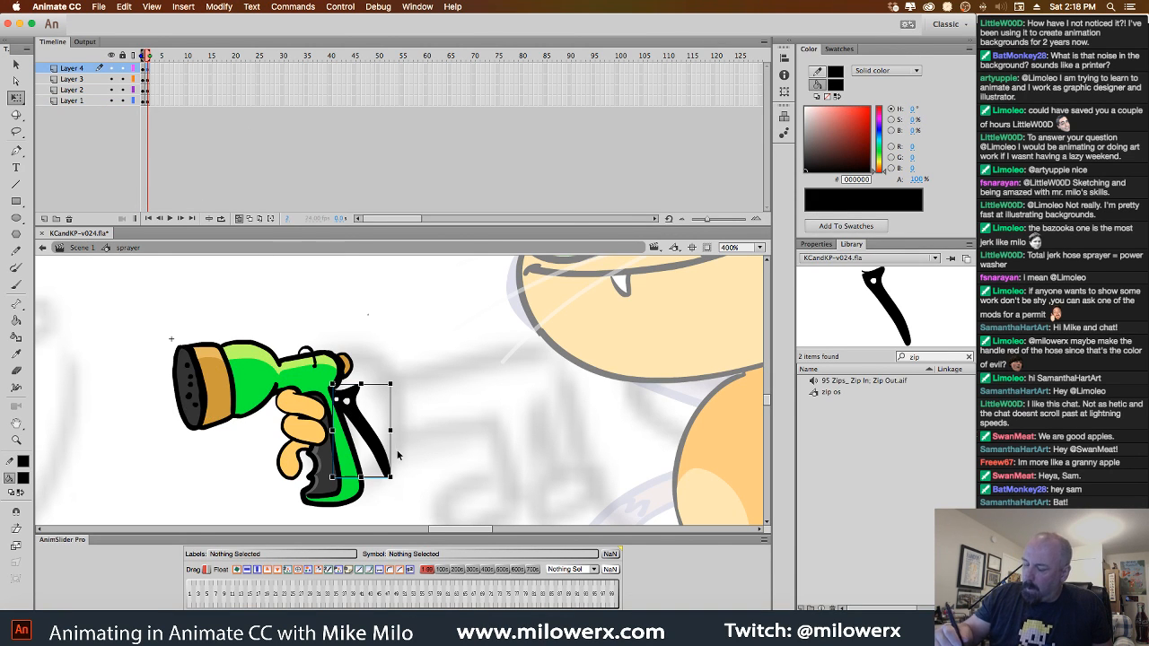
pyautogui.moveTo(404, 482); pyautogui.dragTo(387, 493)
pyautogui.click(402, 482)
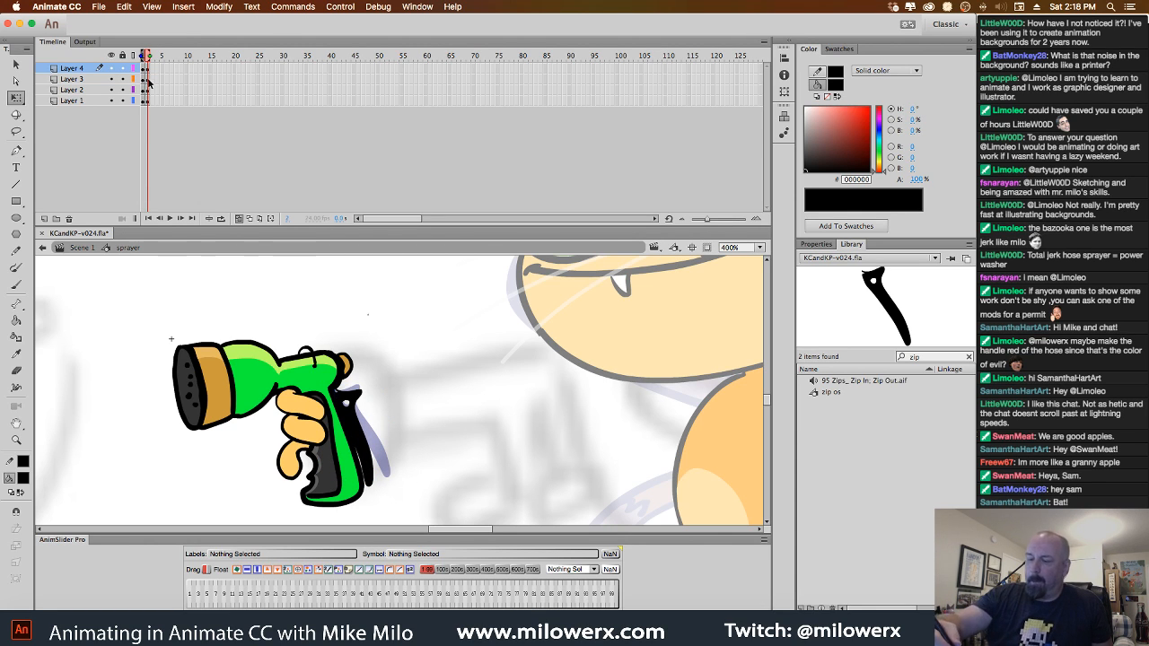
# Add a new layer above the lever and brush a partial thumb outline over the back of the handle in red #FF0000.
pyautogui.click(44, 218)
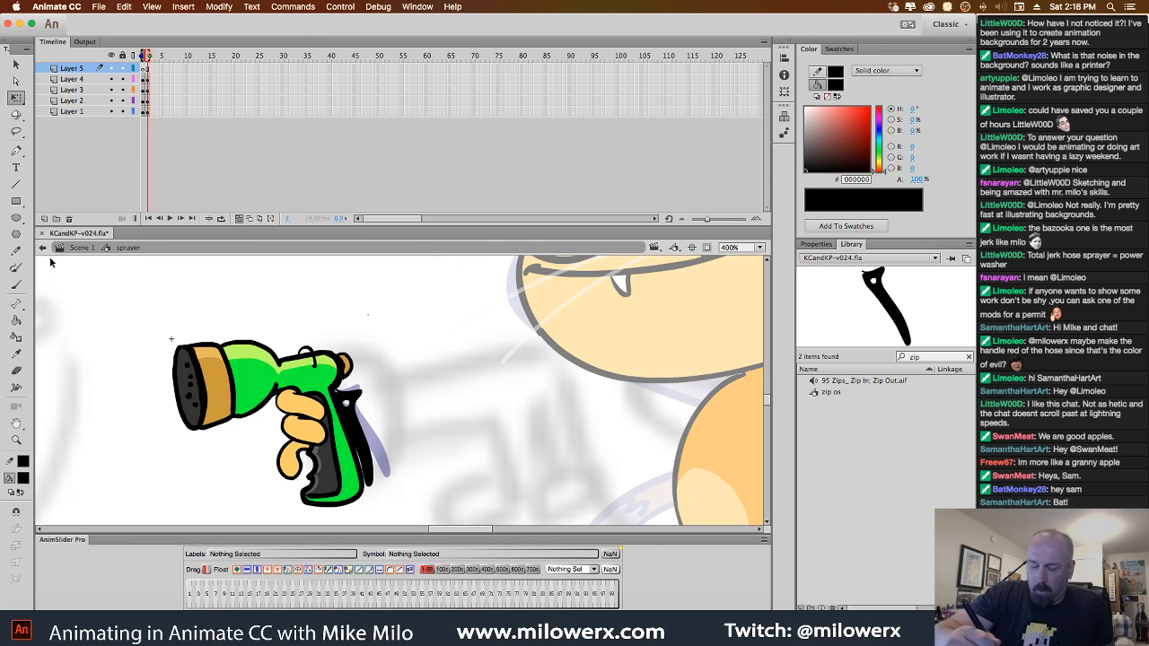
pyautogui.click(24, 478)
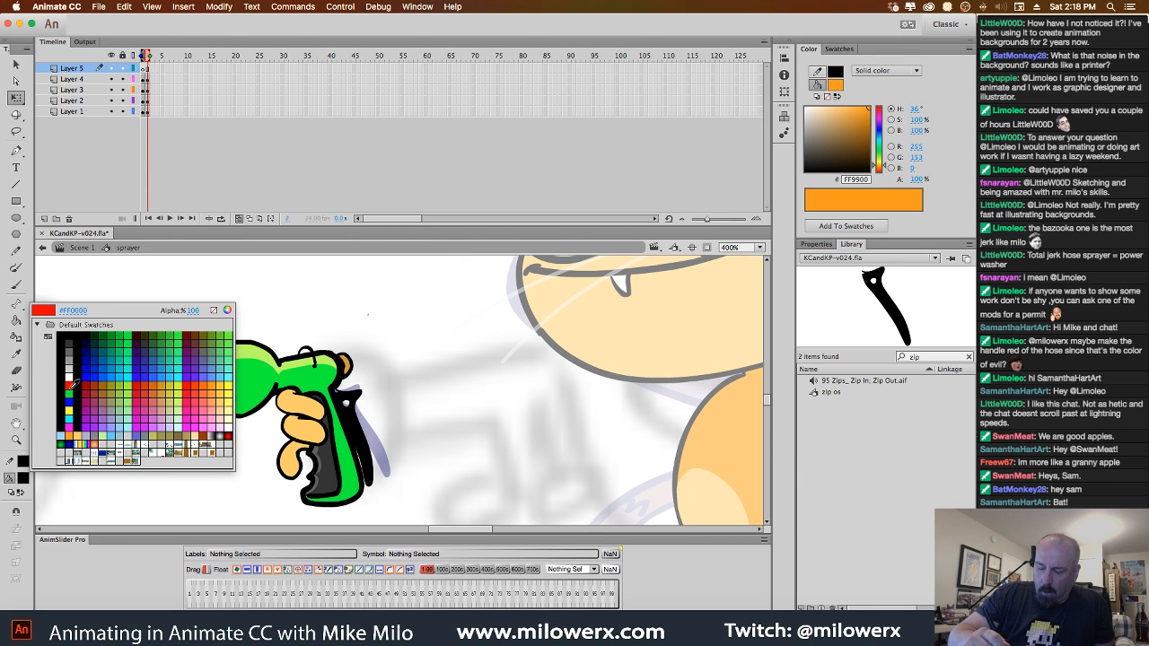
pyautogui.click(76, 383)
pyautogui.press('b')
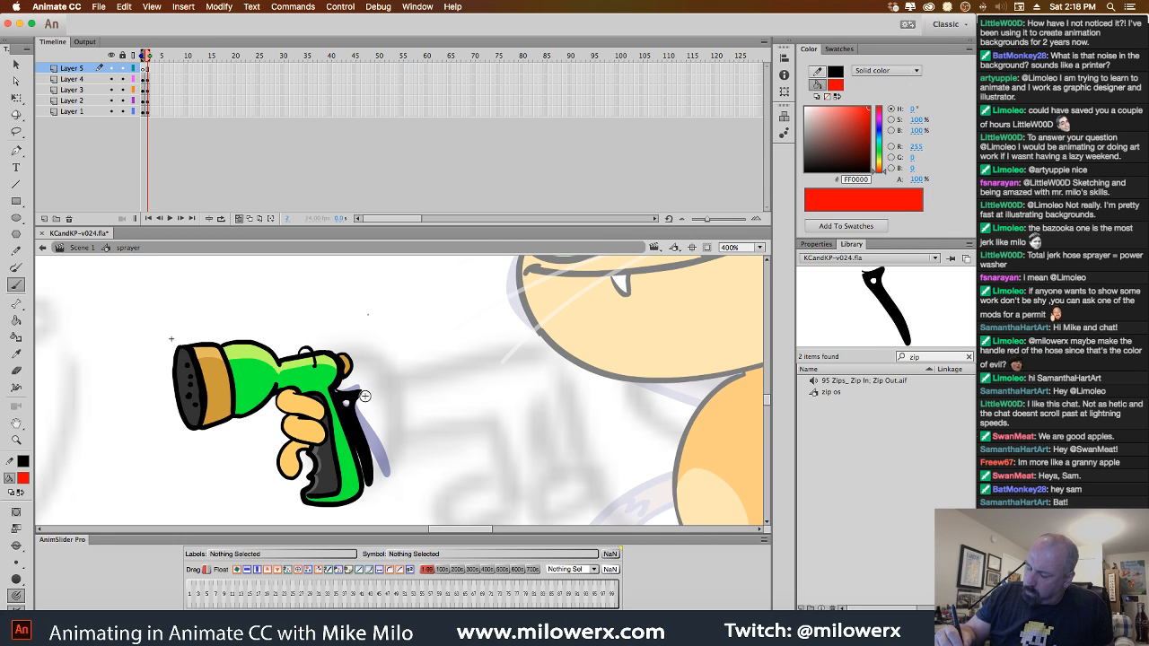
pyautogui.moveTo(334, 384)
pyautogui.mouseDown()
pyautogui.moveTo(323, 400)
pyautogui.moveTo(346, 418)
pyautogui.moveTo(368, 395)
pyautogui.mouseUp()
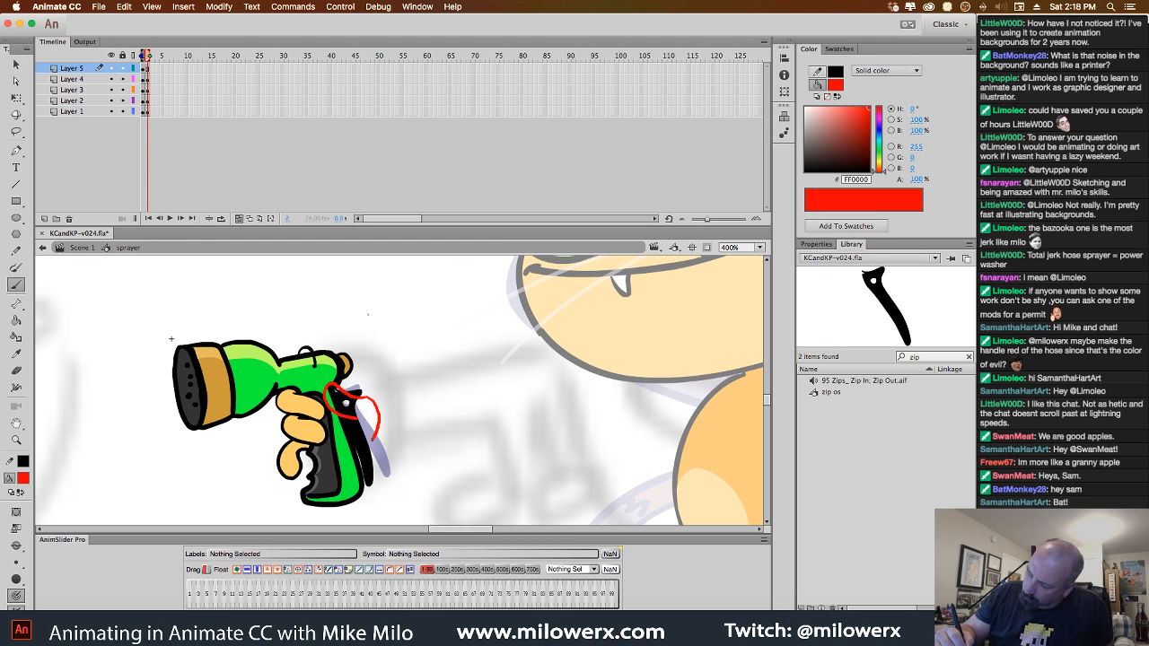
# Shift the red thumb outline further onto the handle and redraw its open end to round off the shape.
pyautogui.keyDown('super'); pyautogui.click(379, 417); pyautogui.keyUp('super')
pyautogui.moveTo(378, 414); pyautogui.dragTo(371, 419)
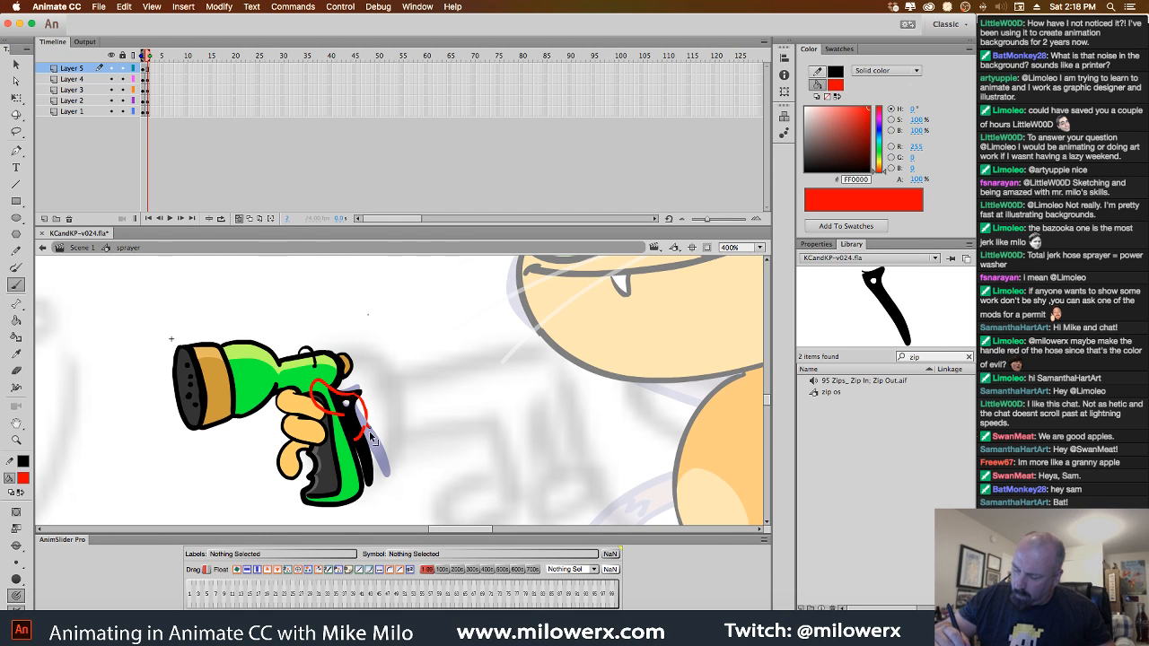
pyautogui.keyDown('super'); pyautogui.click(365, 434); pyautogui.keyUp('super')
pyautogui.press('Delete')
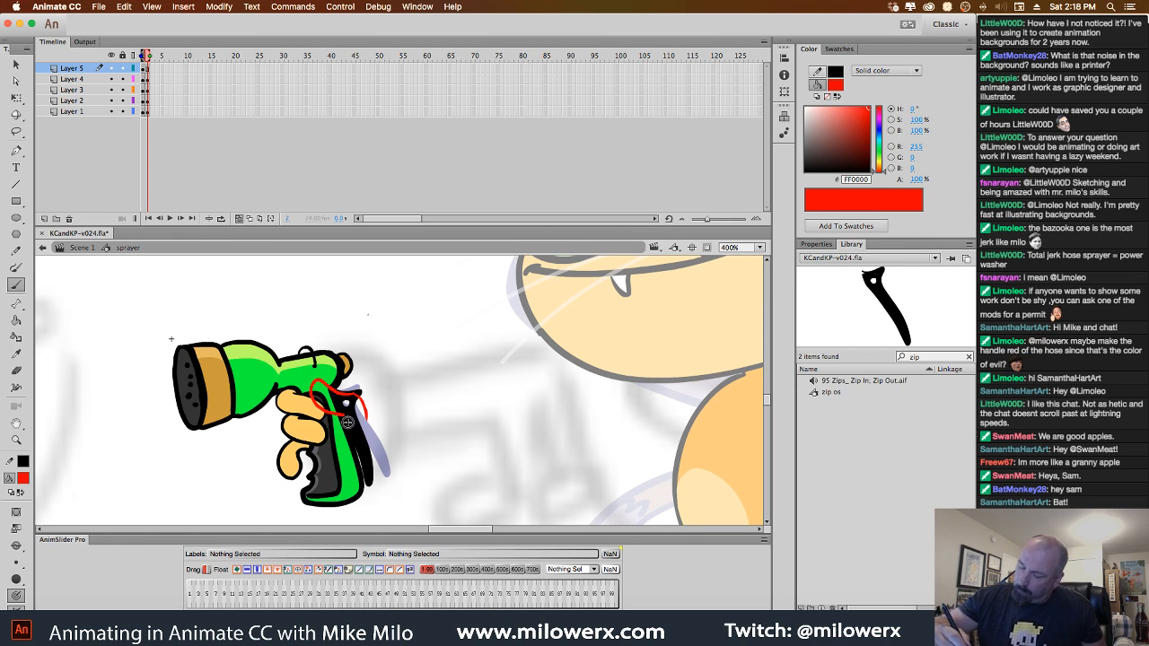
pyautogui.moveTo(344, 414)
pyautogui.mouseDown()
pyautogui.moveTo(355, 431)
pyautogui.moveTo(366, 412)
pyautogui.moveTo(358, 399)
pyautogui.mouseUp()
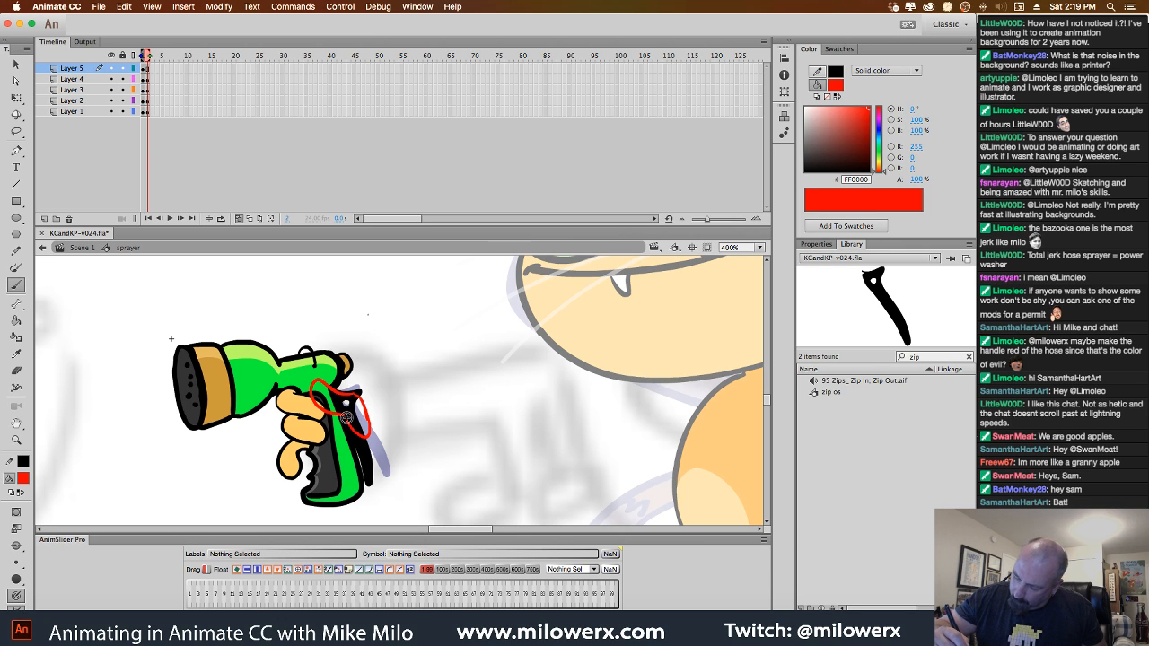
pyautogui.click(144, 69)
pyautogui.moveTo(143, 69); pyautogui.dragTo(150, 70)
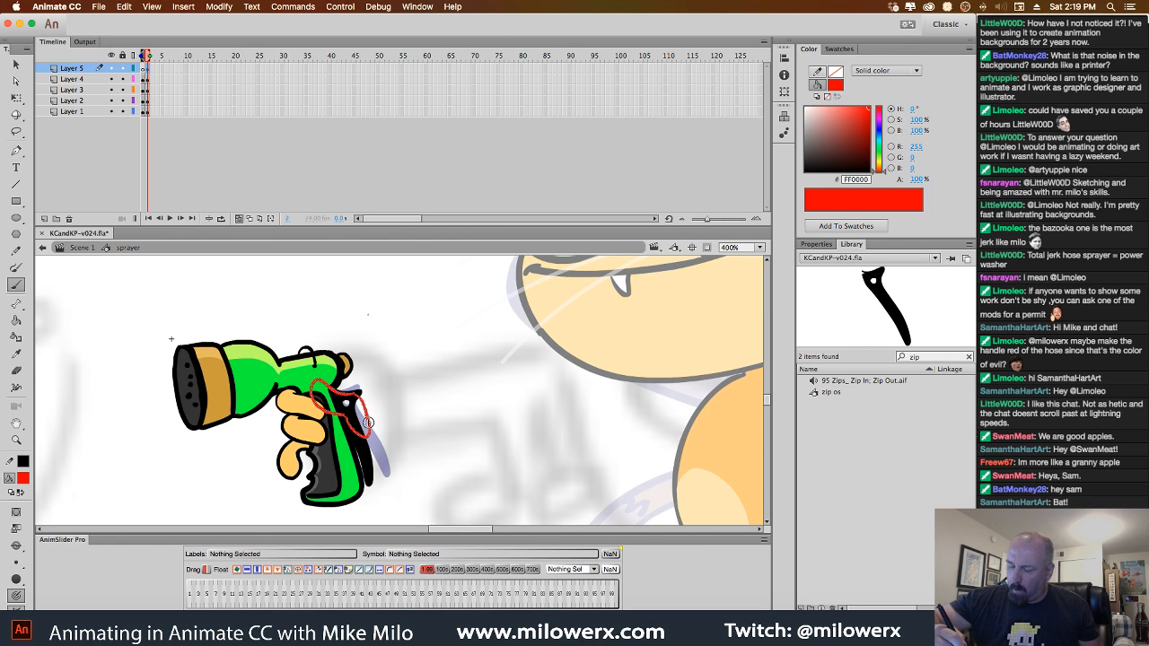
# Try to brush a drooping arm outline in red from the thumb toward the cat's body, and undo it.
pyautogui.moveTo(633, 445)
pyautogui.mouseDown()
pyautogui.moveTo(565, 416)
pyautogui.moveTo(476, 416)
pyautogui.mouseUp()
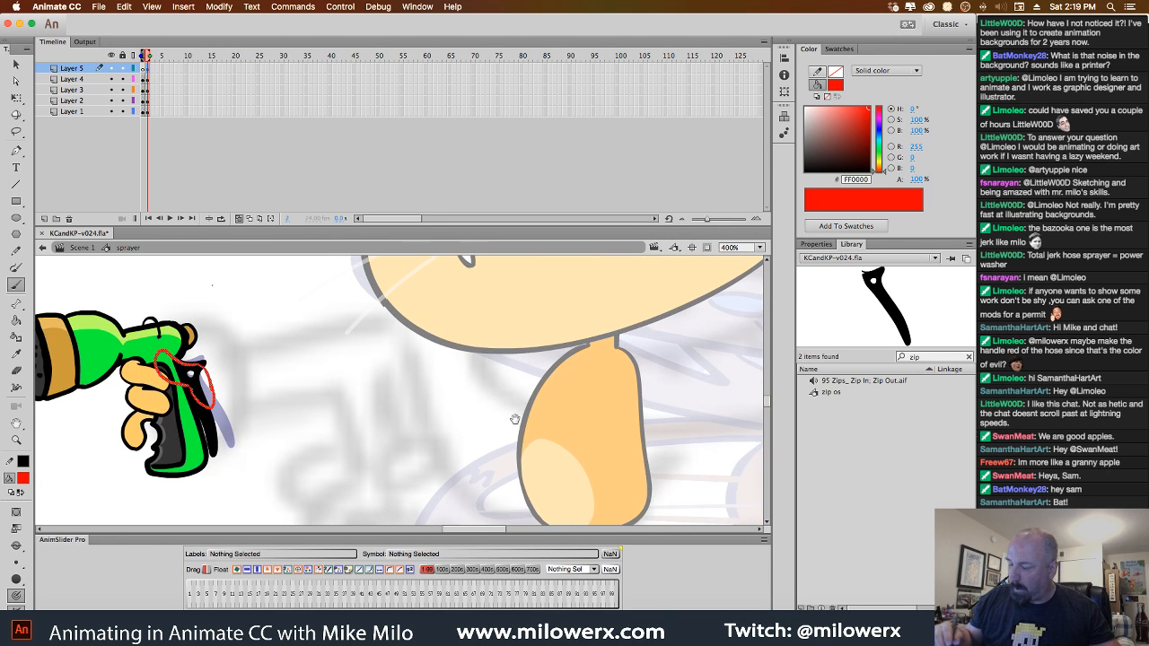
pyautogui.moveTo(207, 379)
pyautogui.mouseDown()
pyautogui.moveTo(253, 446)
pyautogui.moveTo(375, 455)
pyautogui.moveTo(525, 364)
pyautogui.moveTo(466, 436)
pyautogui.moveTo(372, 475)
pyautogui.moveTo(285, 476)
pyautogui.moveTo(238, 451)
pyautogui.mouseUp()
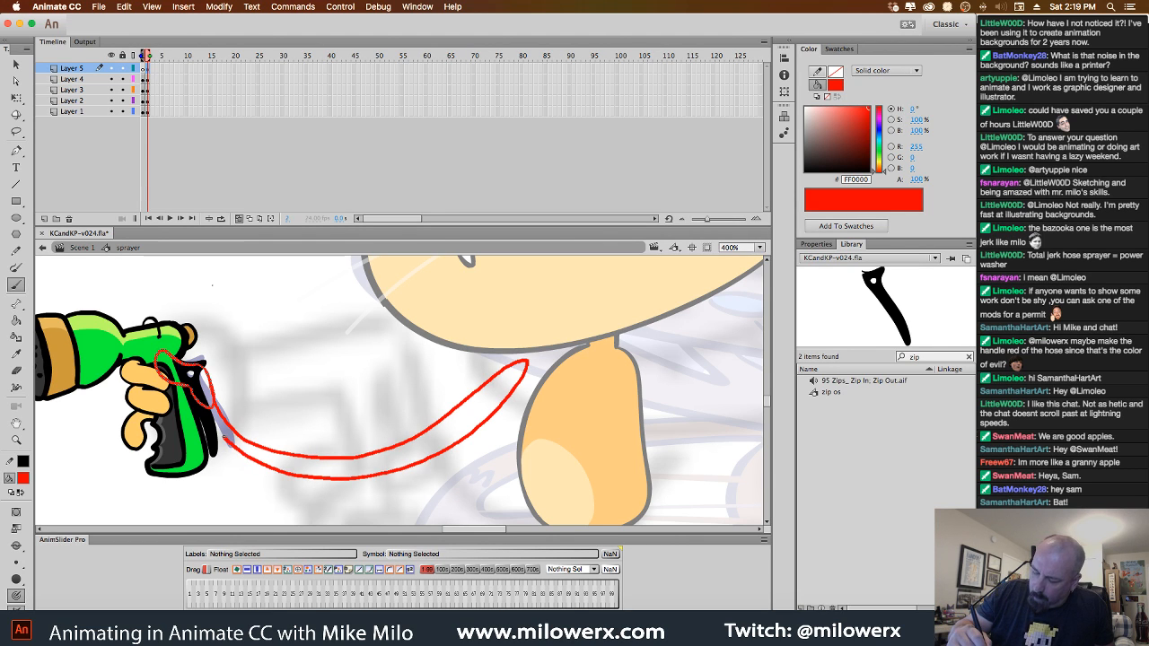
pyautogui.moveTo(218, 413); pyautogui.dragTo(221, 409)
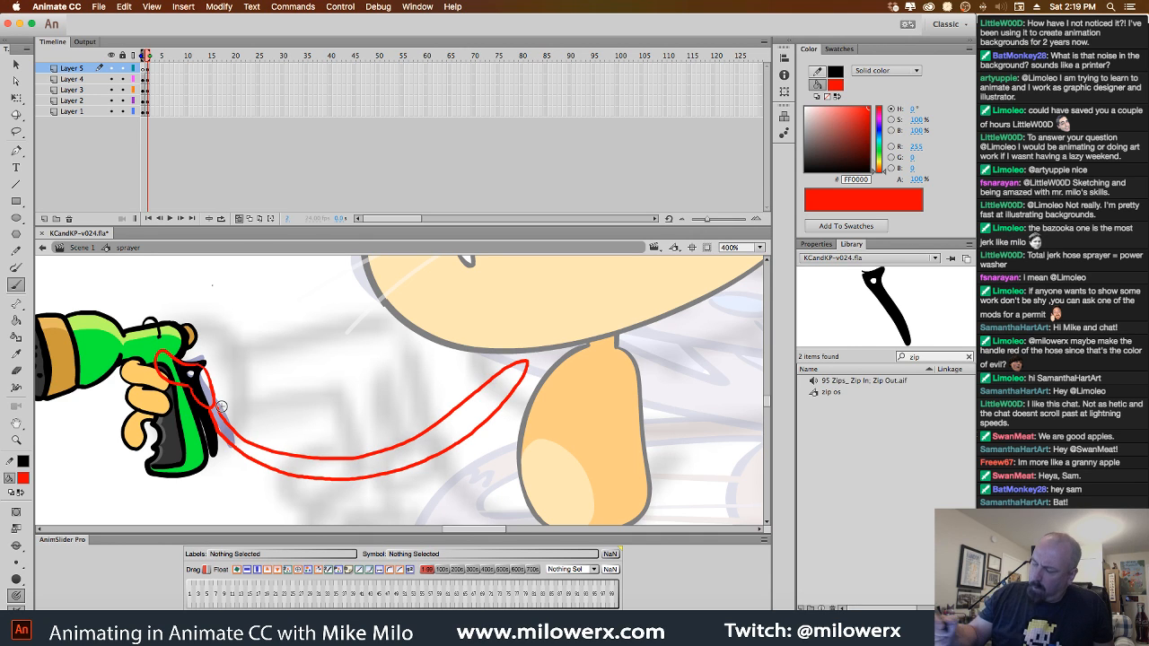
pyautogui.press('super+z')
# Brush a slim, curved red arm outline from the thumb to the cat's shoulder and tidy where it joins the hand.
pyautogui.moveTo(519, 365)
pyautogui.mouseDown()
pyautogui.moveTo(413, 427)
pyautogui.moveTo(341, 443)
pyautogui.moveTo(255, 438)
pyautogui.moveTo(215, 402)
pyautogui.mouseUp()
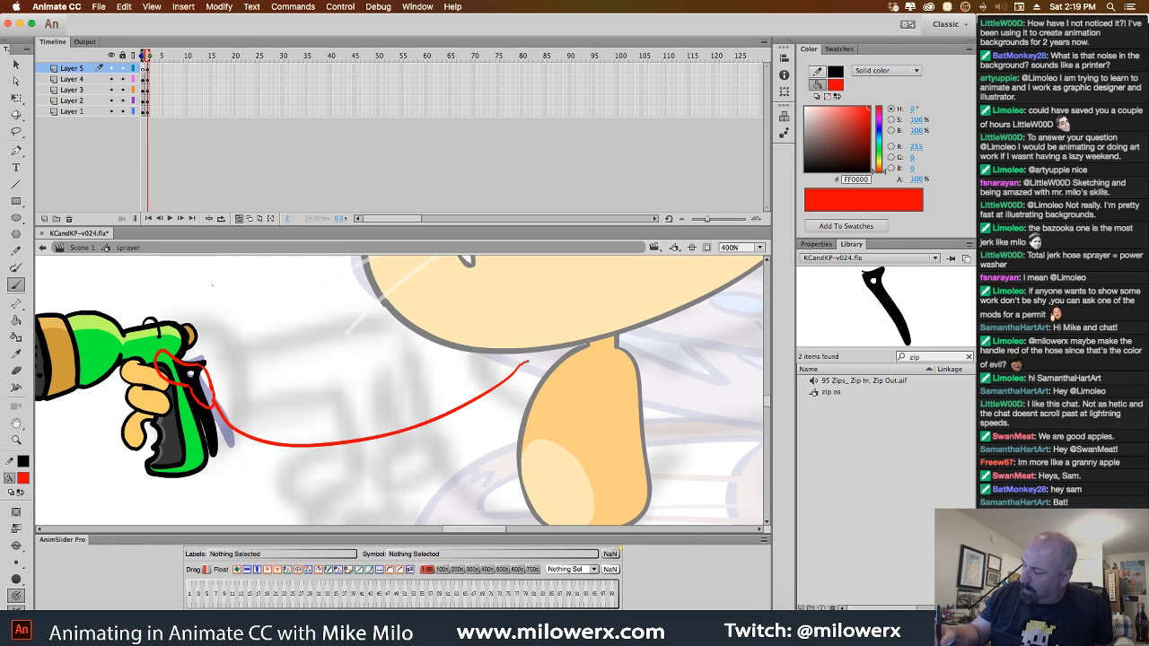
pyautogui.moveTo(507, 397)
pyautogui.mouseDown()
pyautogui.moveTo(333, 460)
pyautogui.moveTo(229, 446)
pyautogui.mouseUp()
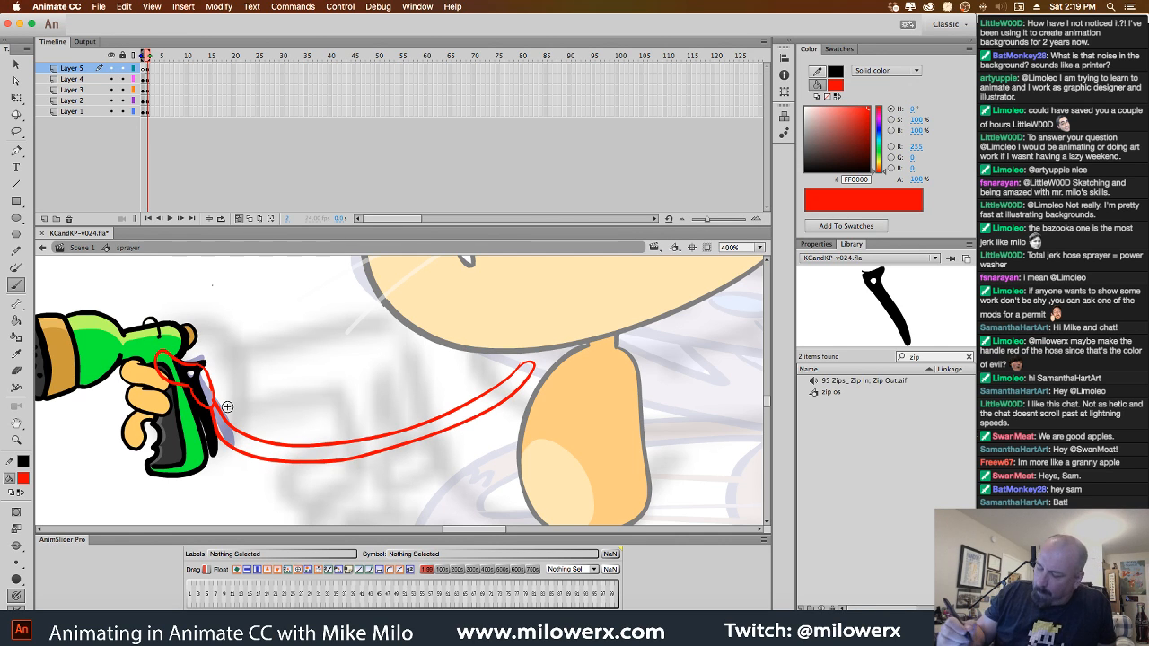
pyautogui.click(148, 70)
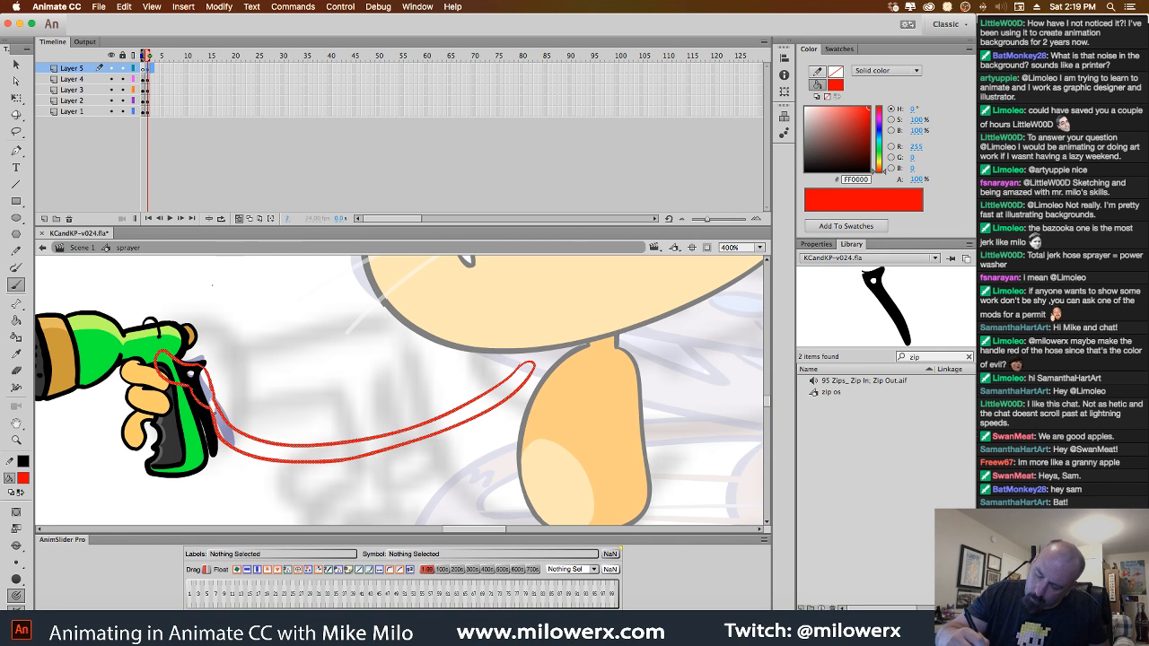
pyautogui.moveTo(214, 413); pyautogui.dragTo(214, 423)
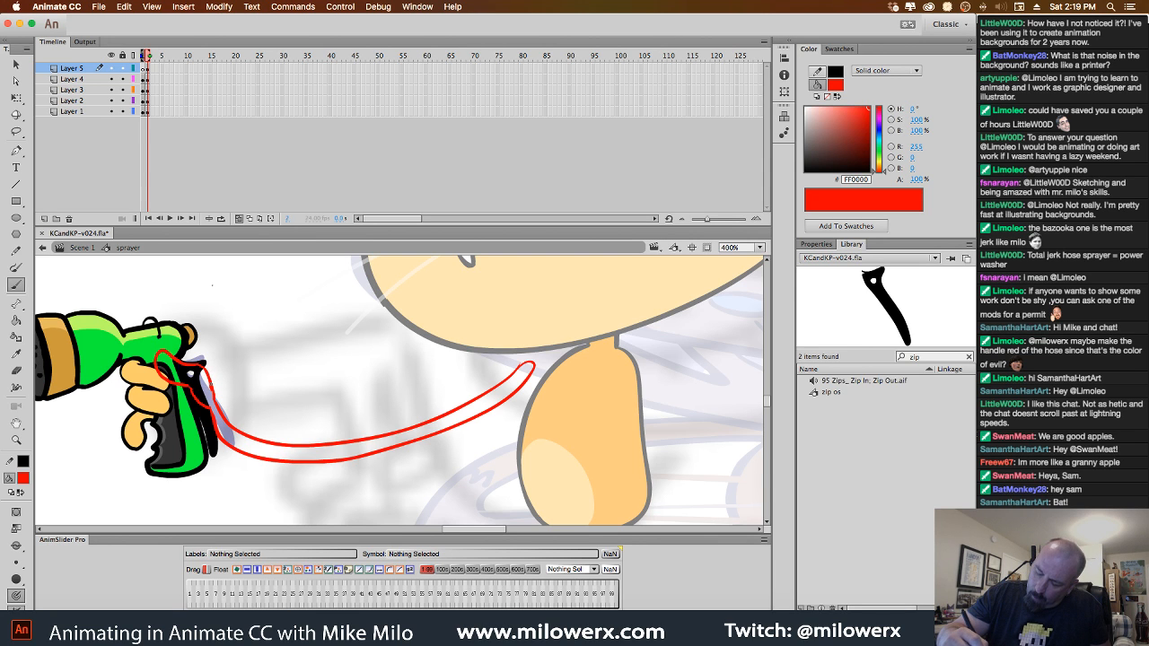
# Recolor the red thumb and arm outline black #000000 and deselect it.
pyautogui.click(144, 69)
pyautogui.click(22, 478)
pyautogui.click(62, 379)
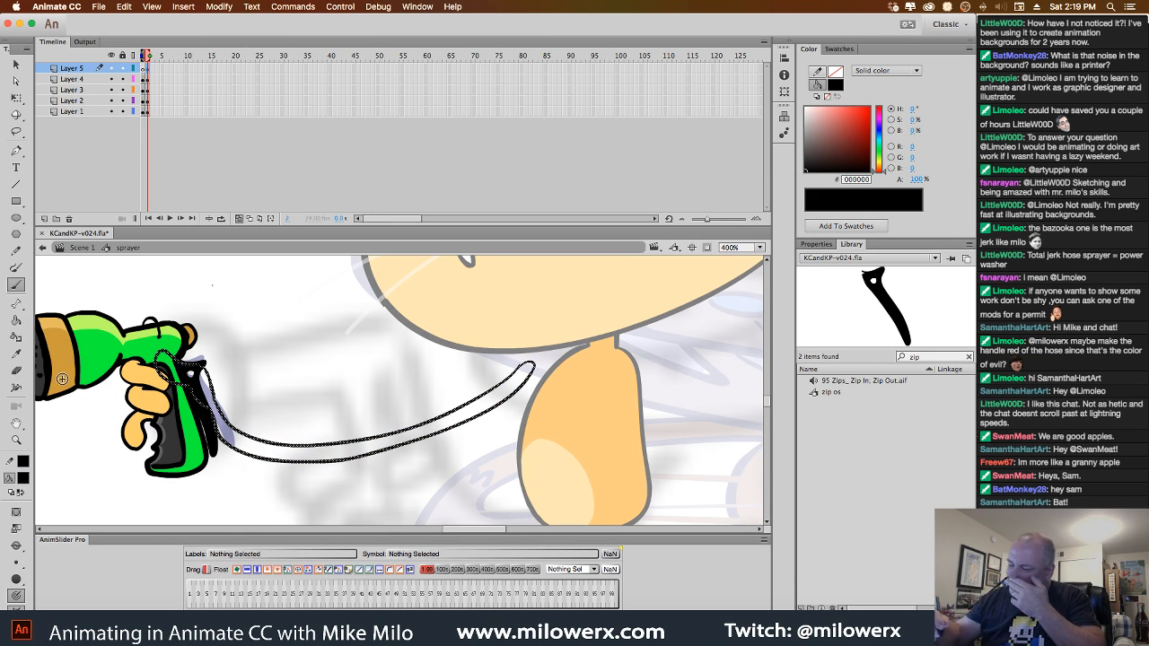
pyautogui.click(291, 344)
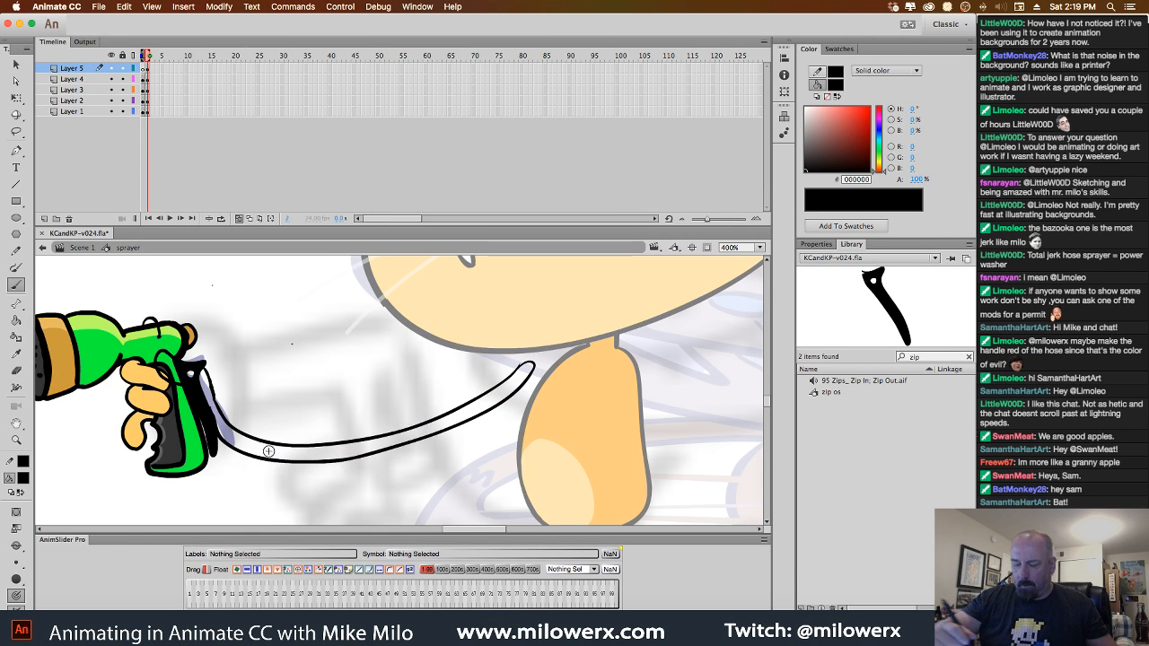
# Brush a jagged black fur line across the wrist, and move Layer 5's thumb-and-arm keyframe from frame 2 to frame 1.
pyautogui.moveTo(241, 453); pyautogui.dragTo(271, 440)
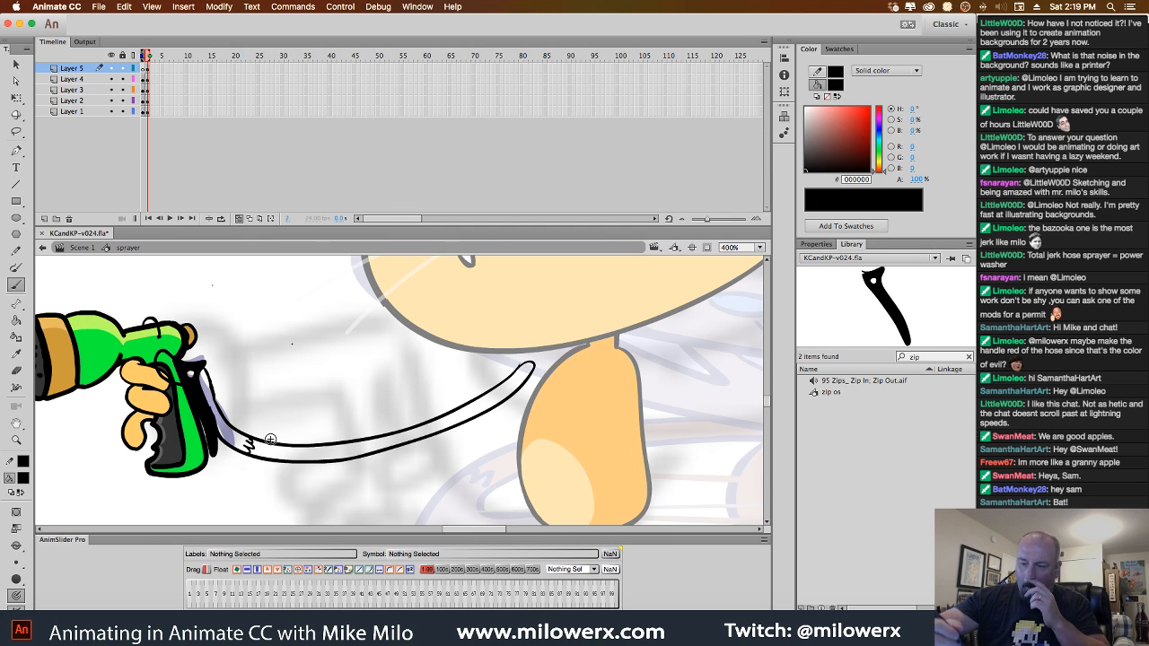
pyautogui.click(148, 69)
pyautogui.moveTo(148, 69); pyautogui.dragTo(142, 69)
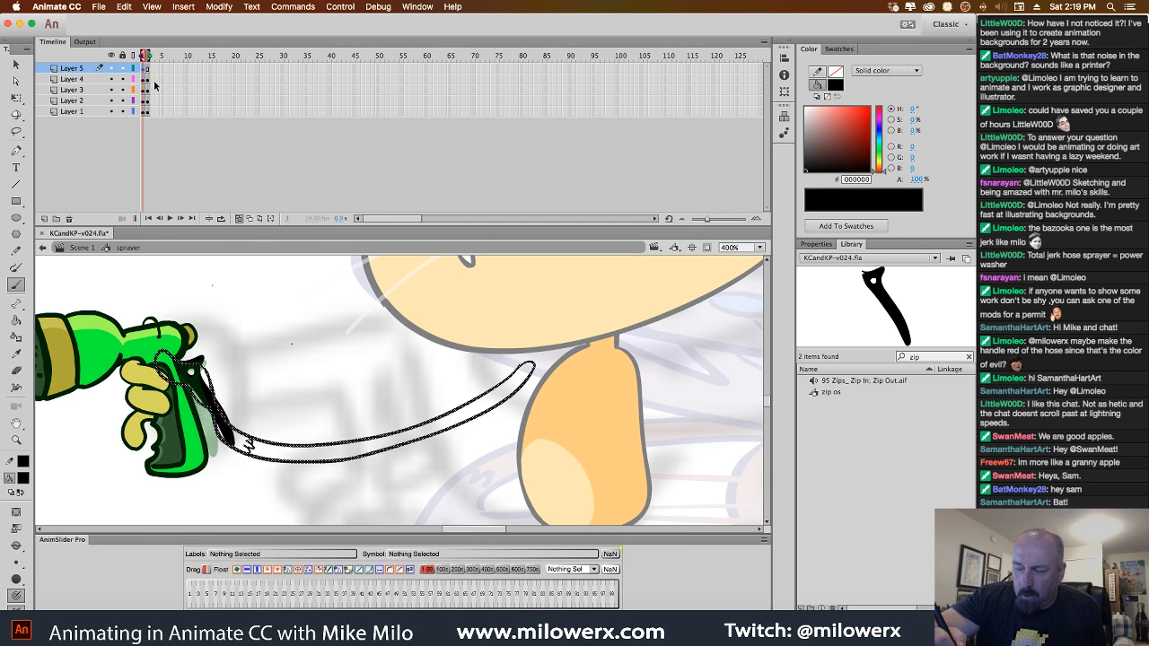
pyautogui.click(149, 71)
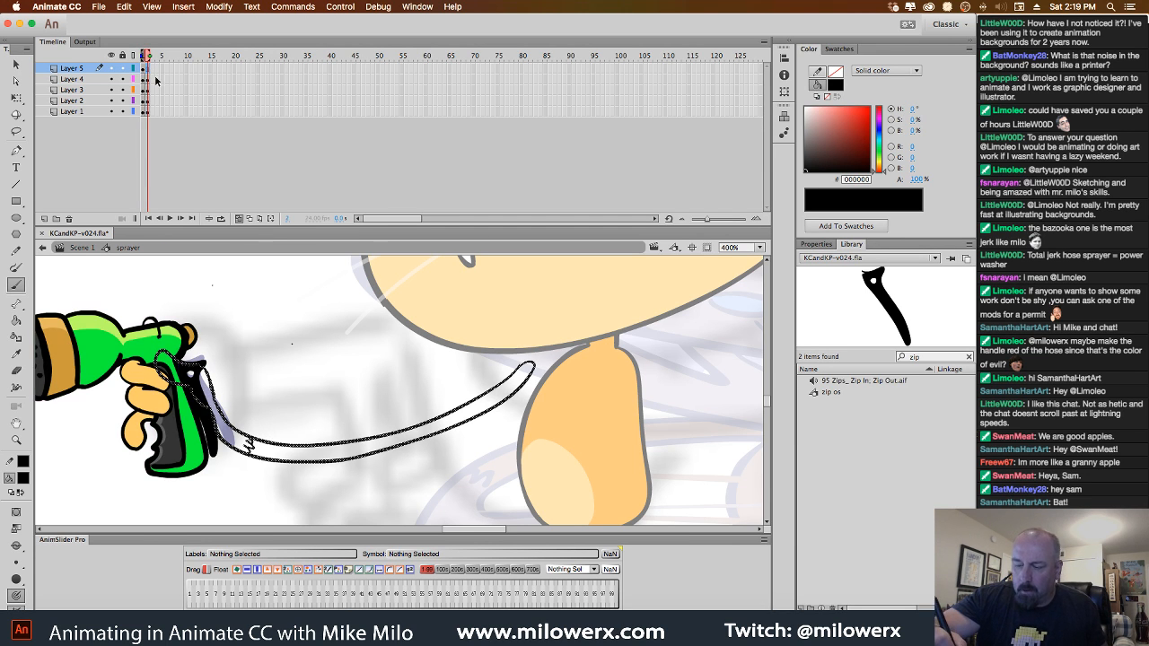
pyautogui.keyDown('super'); pyautogui.click(273, 351); pyautogui.keyUp('super')
# Fill the thumb and hand with light orange #FFCC66 and the arm beyond the wrist with orange #FF9900.
pyautogui.click(24, 480)
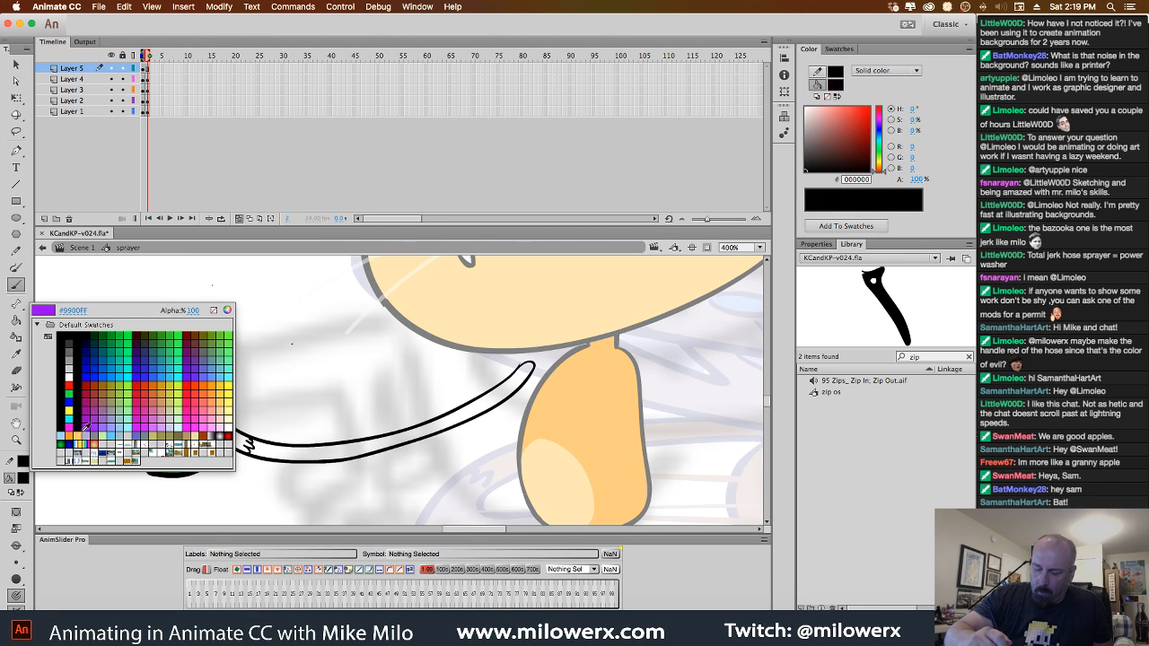
pyautogui.click(69, 437)
pyautogui.click(17, 321)
pyautogui.click(207, 387)
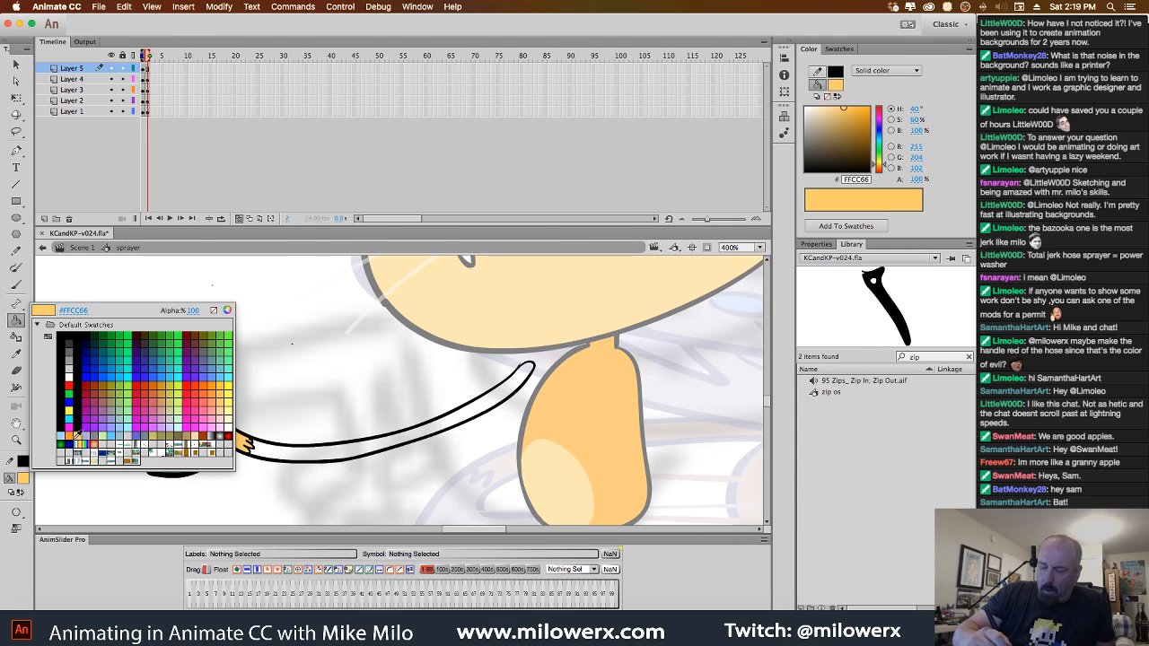
pyautogui.click(87, 394)
pyautogui.click(320, 463)
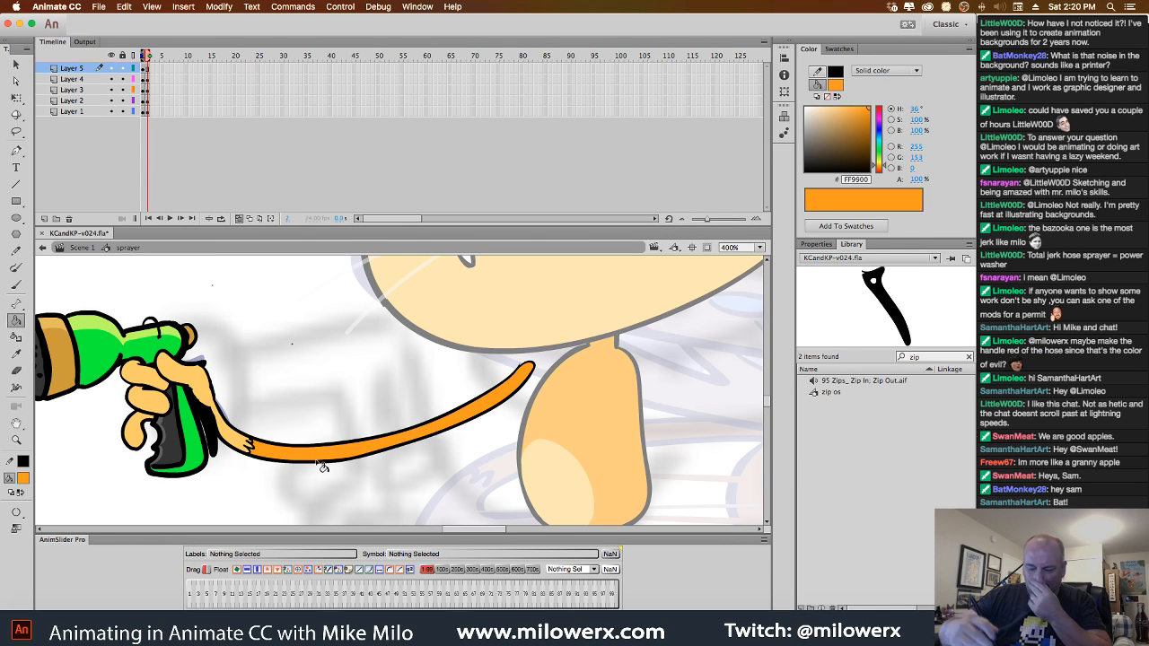
# Brush three jagged black fur stripes across the orange arm, spaced along its length toward the shoulder.
pyautogui.press('b')
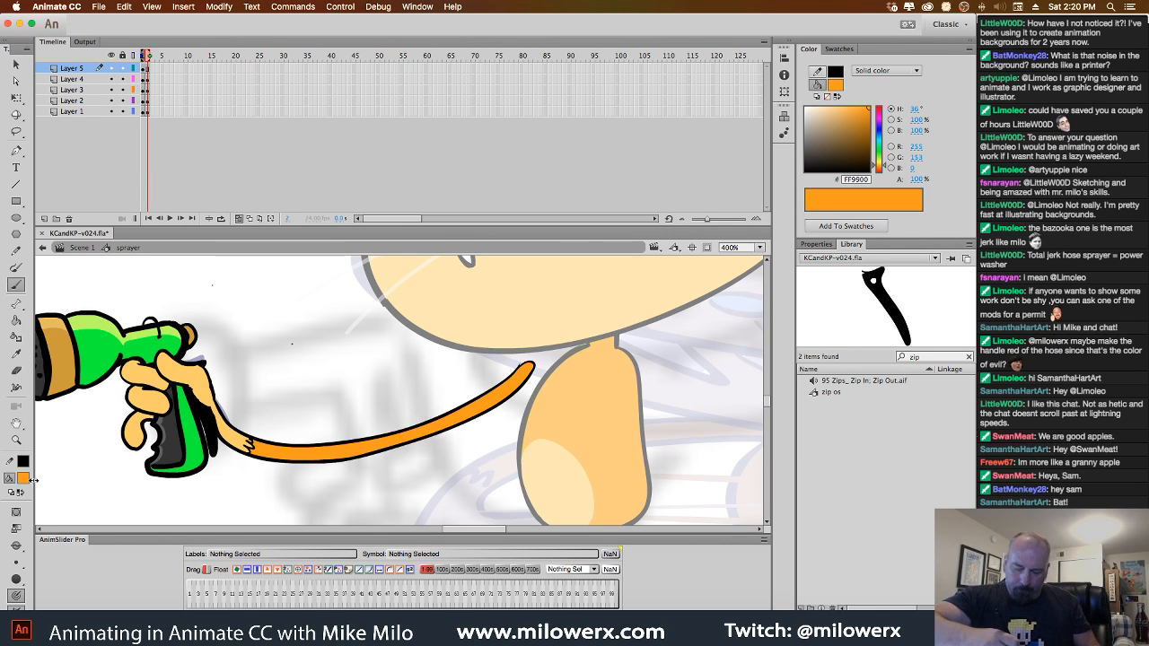
pyautogui.click(26, 480)
pyautogui.click(84, 432)
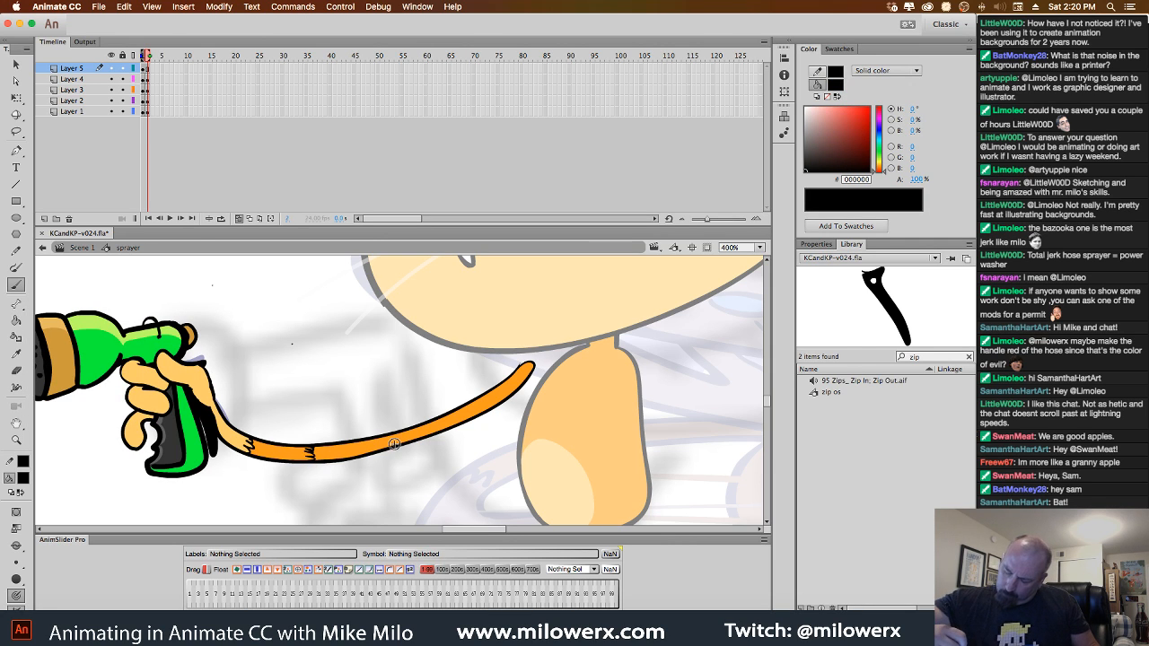
pyautogui.moveTo(388, 436); pyautogui.dragTo(395, 443)
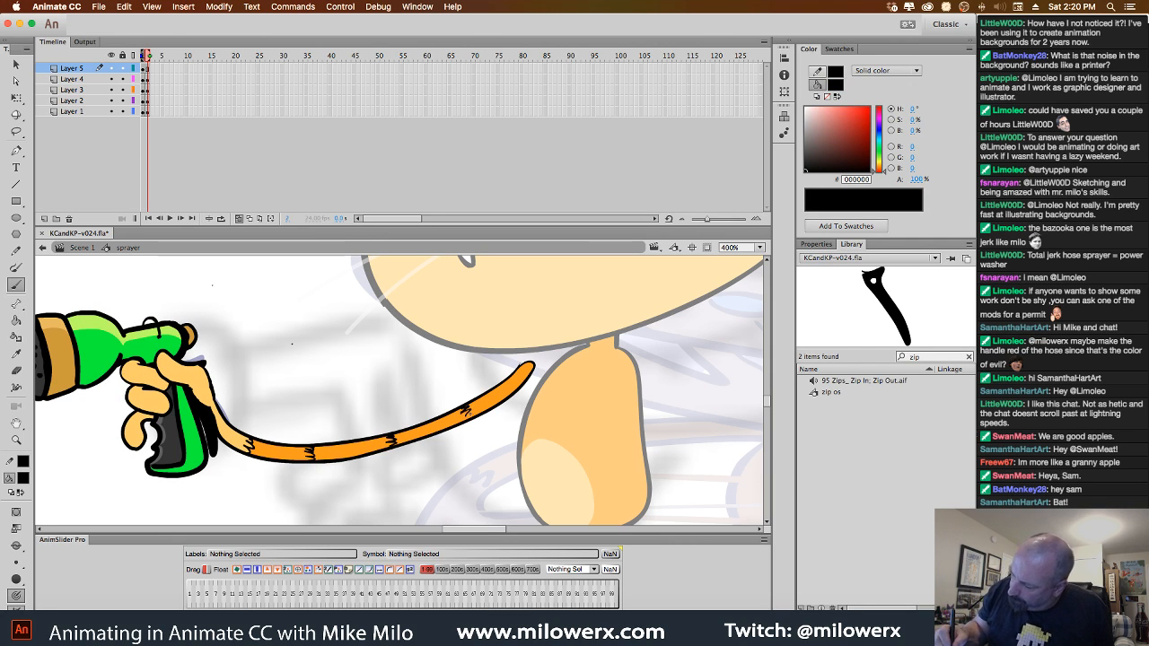
pyautogui.moveTo(464, 410); pyautogui.dragTo(470, 420)
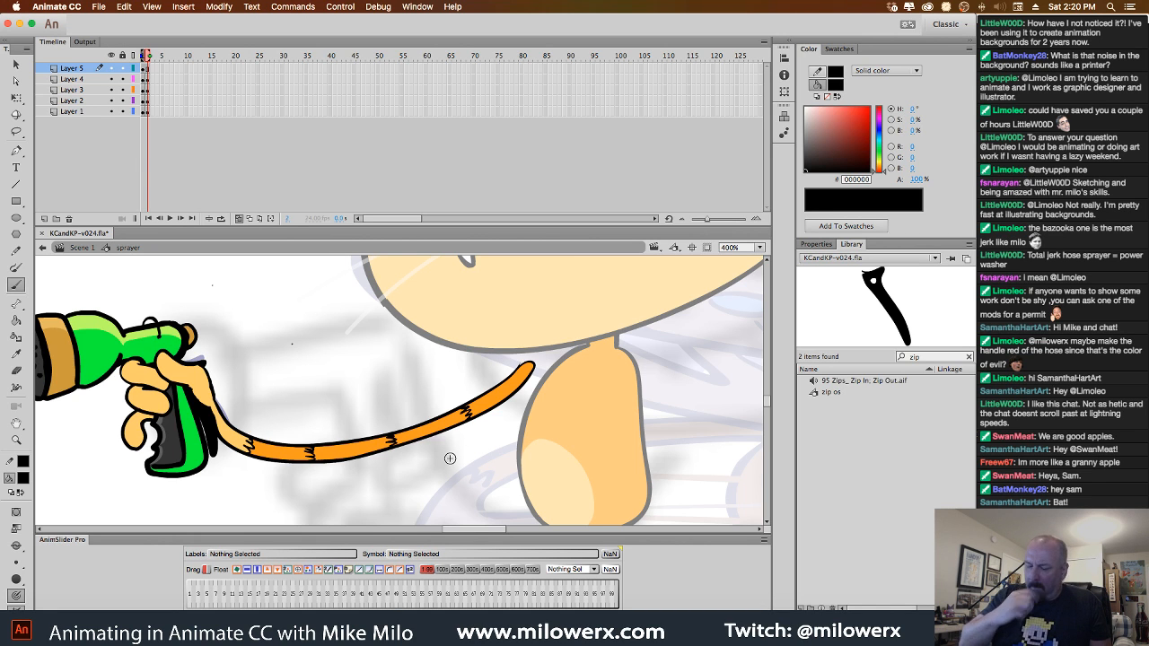
pyautogui.click(25, 479)
pyautogui.click(25, 479)
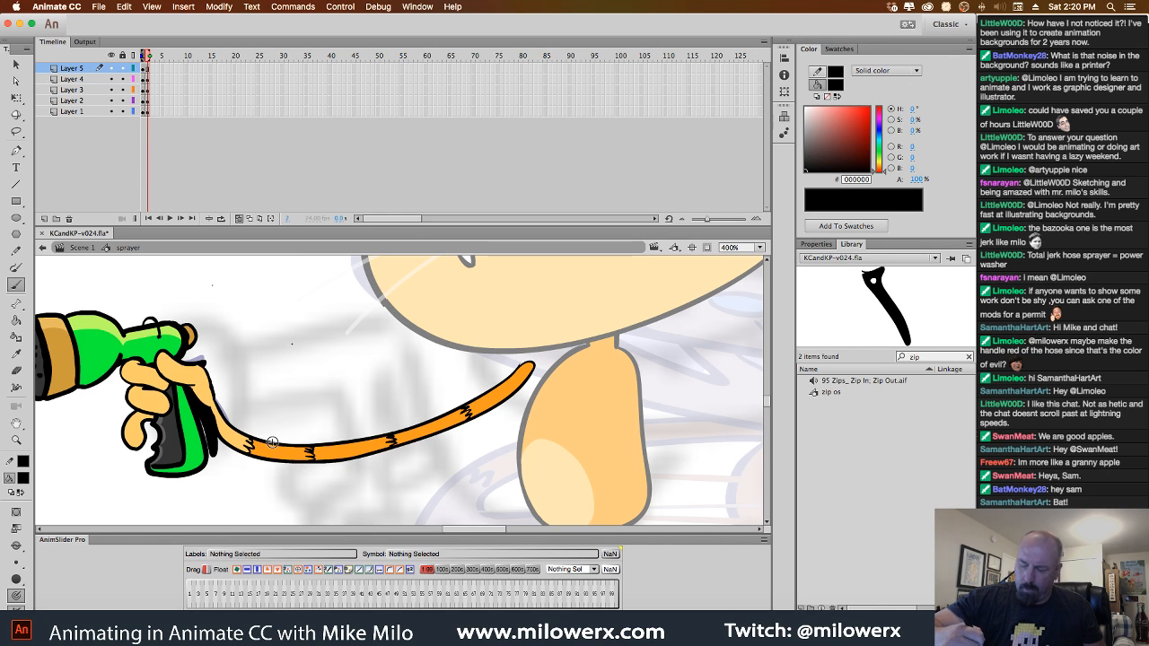
# Add a keyframe at frame 2 of Layer 5, return to frame 1, and lock Layers 1 to 4.
pyautogui.click(145, 71)
pyautogui.click(142, 70)
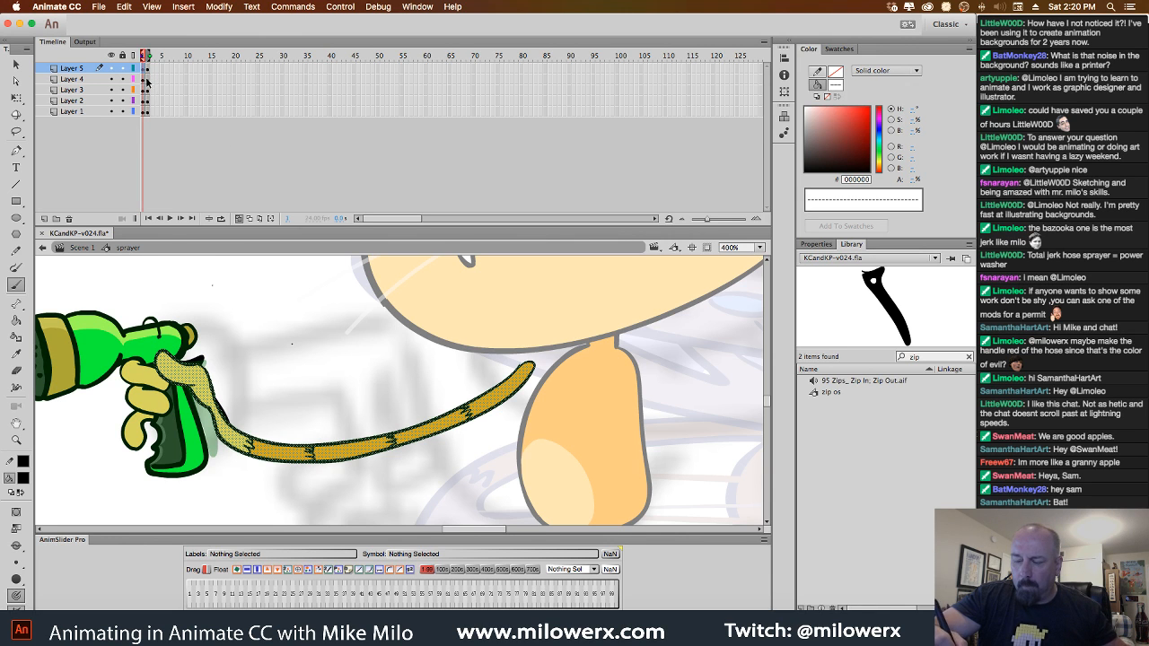
pyautogui.press('Escape')
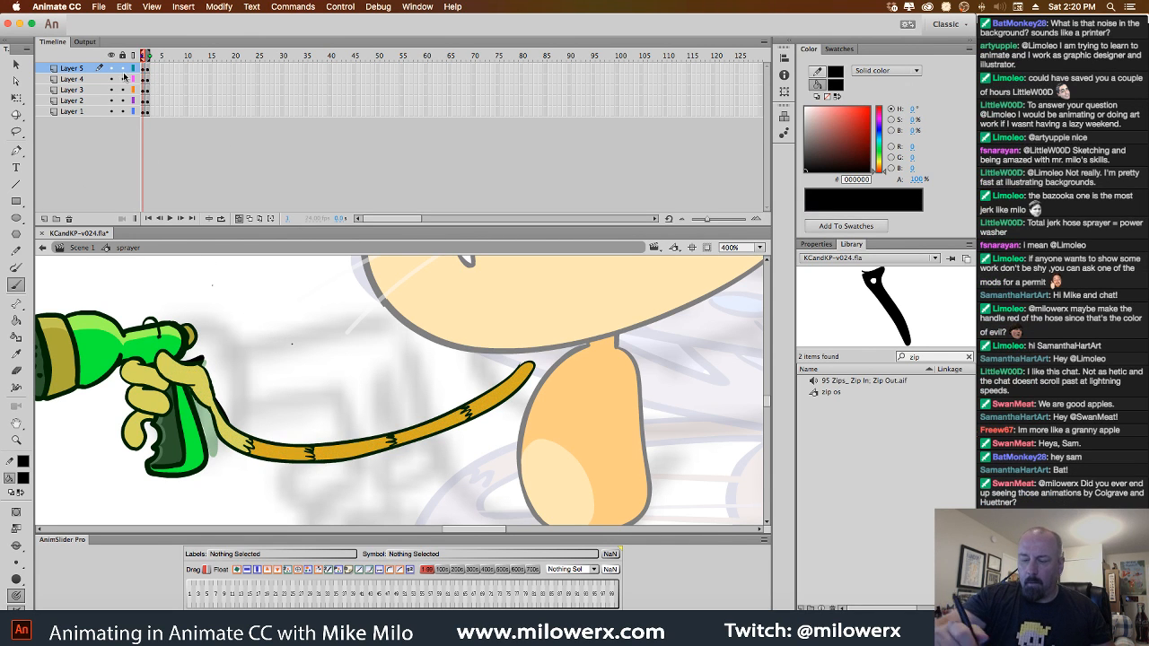
pyautogui.moveTo(122, 79); pyautogui.dragTo(122, 113)
# Lasso the thumb on frame 1 and rotate it upright, away from the sprayer's lever.
pyautogui.press('l')
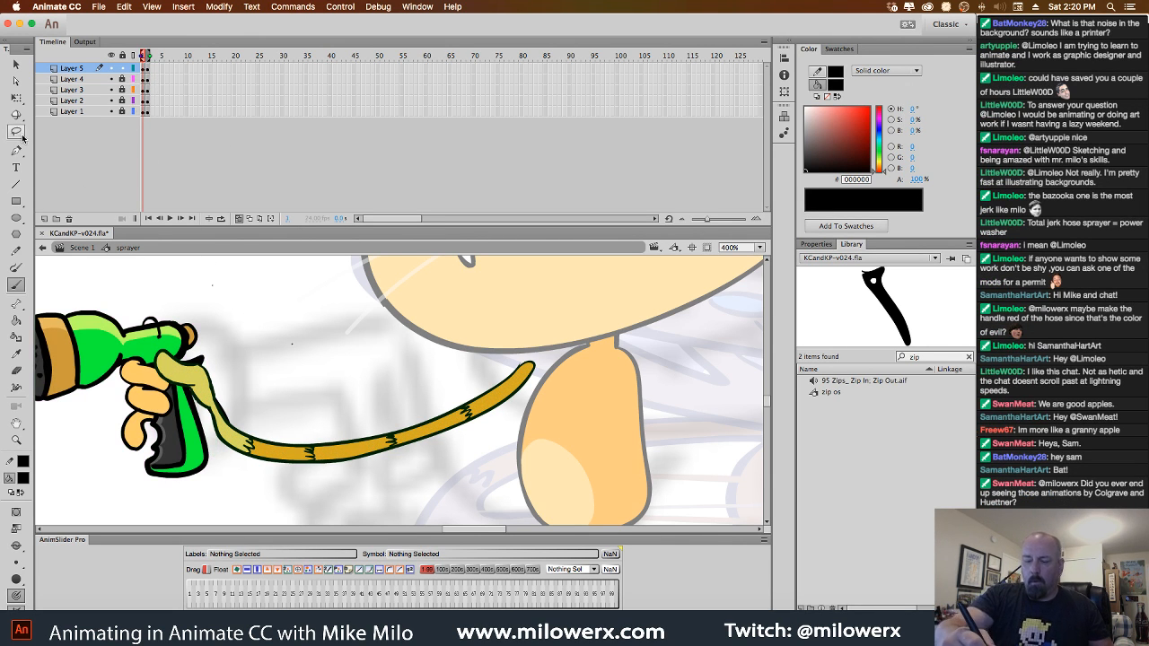
pyautogui.moveTo(222, 402)
pyautogui.mouseDown()
pyautogui.moveTo(214, 370)
pyautogui.moveTo(173, 348)
pyautogui.moveTo(155, 369)
pyautogui.moveTo(200, 409)
pyautogui.moveTo(229, 395)
pyautogui.mouseUp()
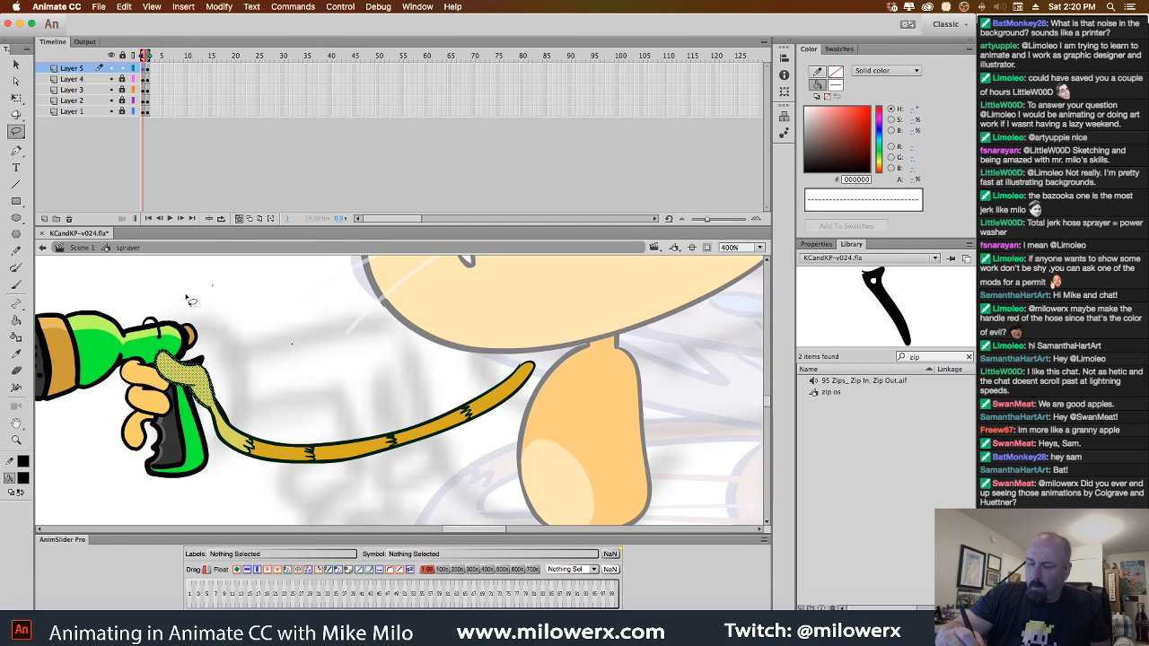
pyautogui.press('q')
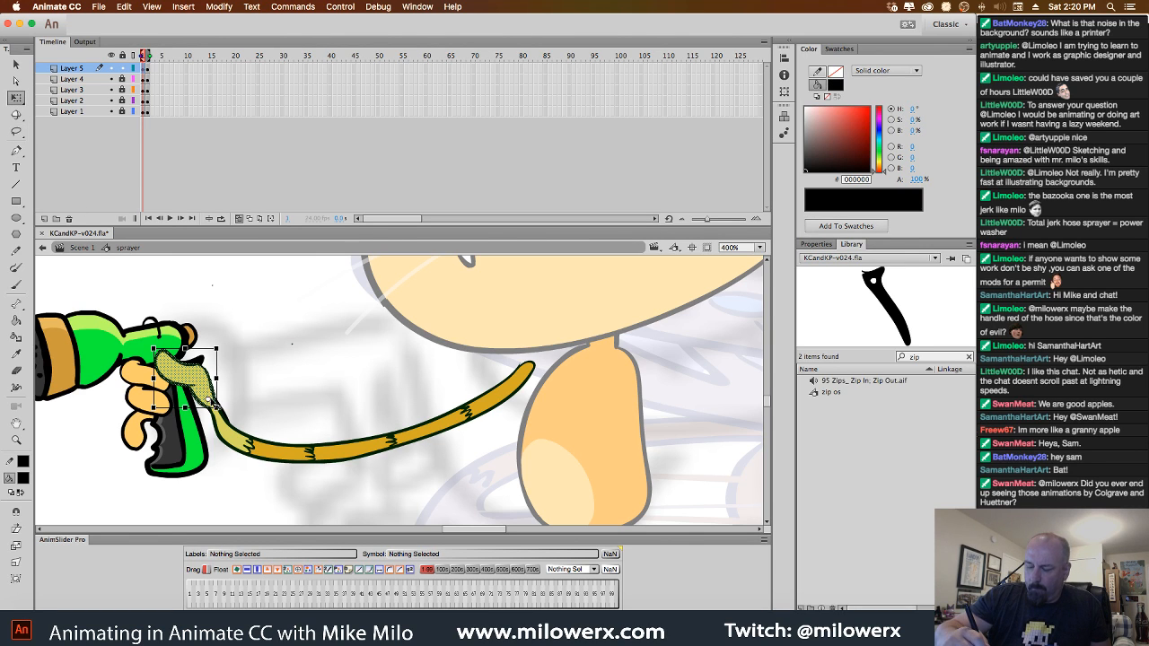
pyautogui.moveTo(225, 359); pyautogui.dragTo(222, 389)
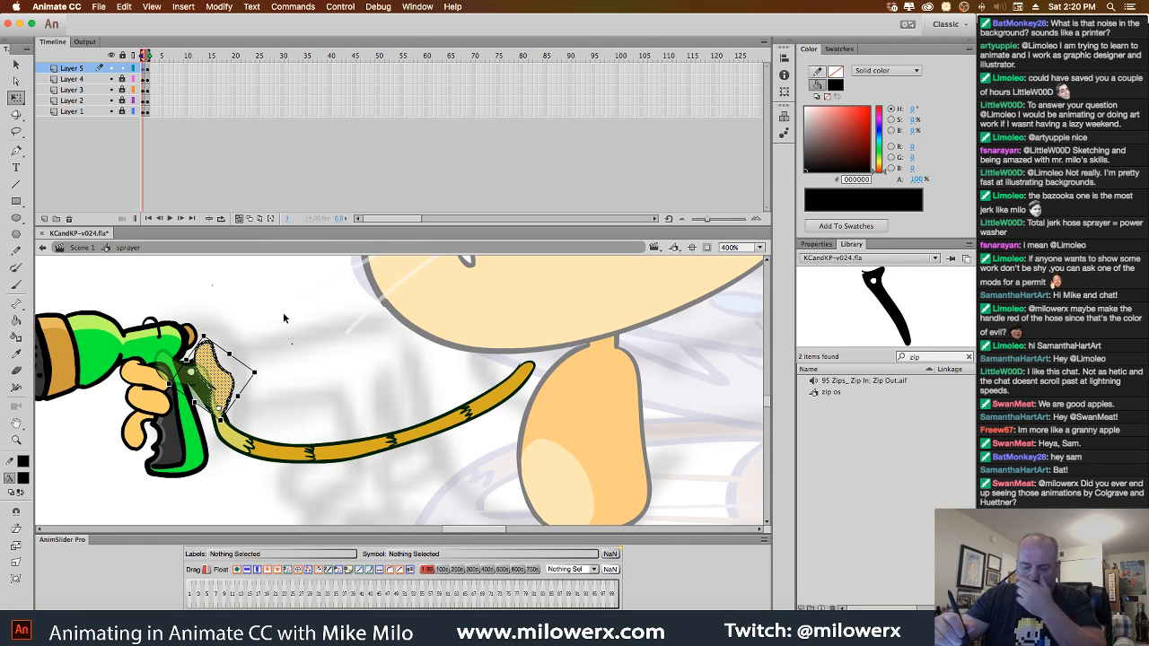
pyautogui.click(257, 354)
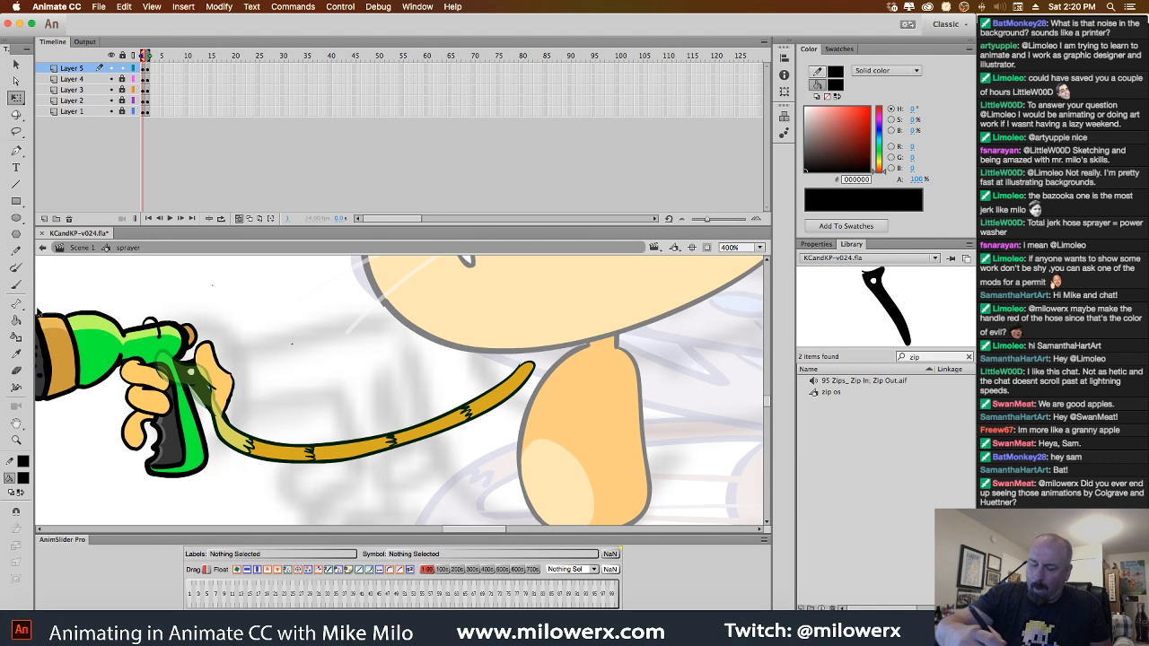
# Brush the missing black palm outline below the raised thumb, fill the gap with #FFCC66, and turn off onion skinning.
pyautogui.click(16, 283)
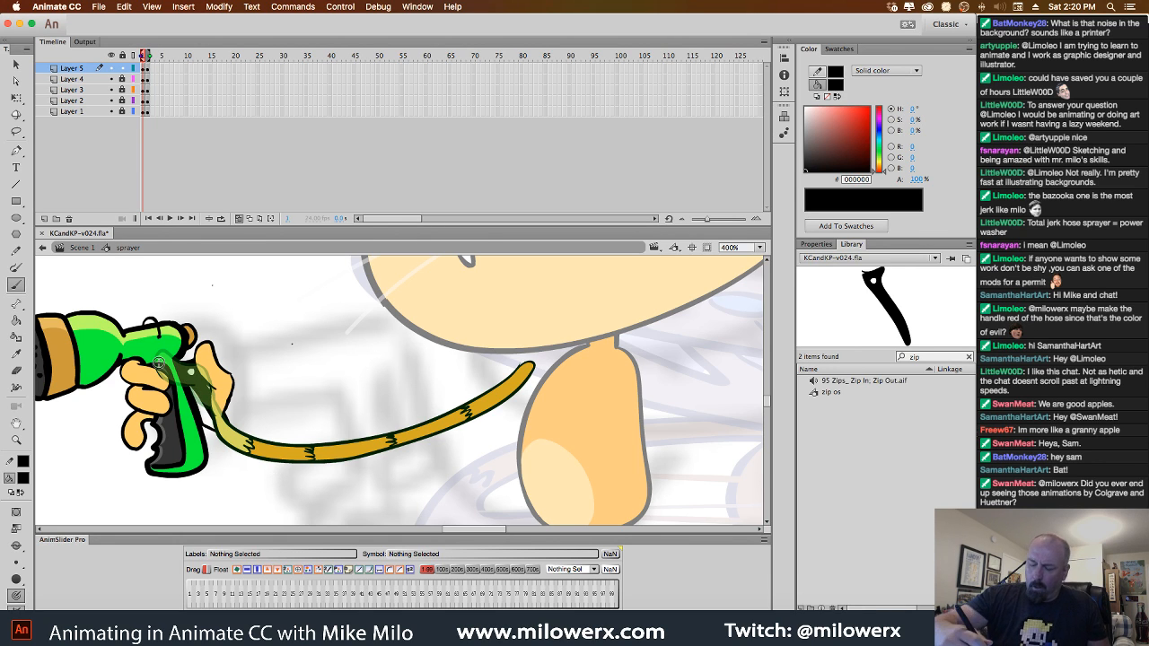
pyautogui.click(25, 480)
pyautogui.click(77, 429)
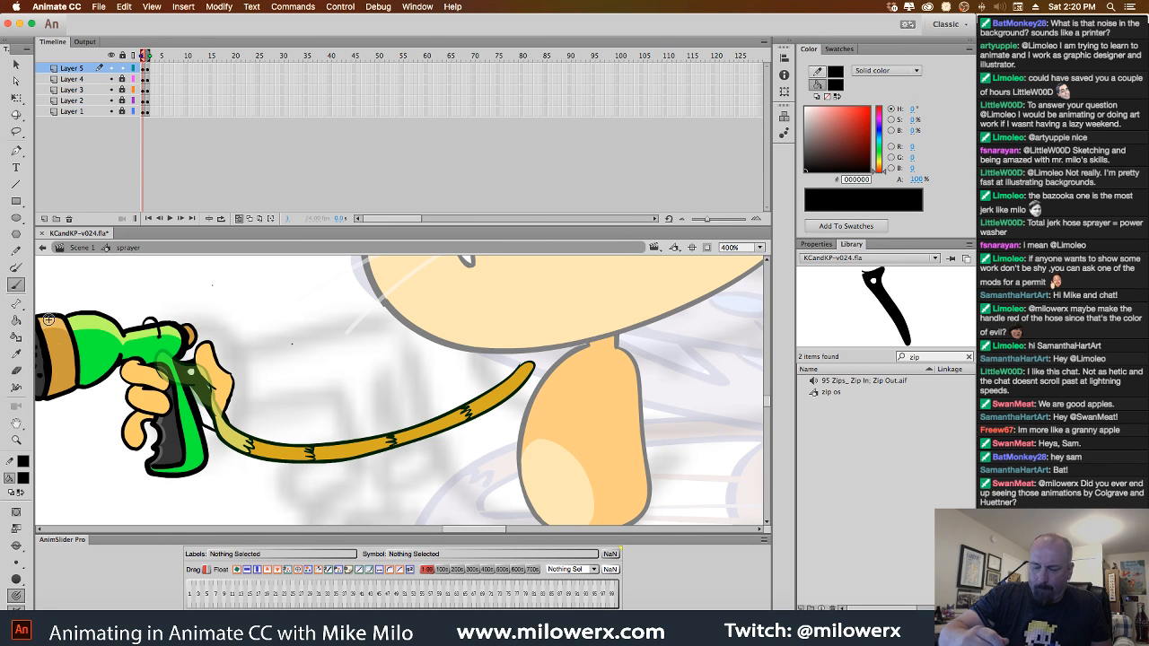
pyautogui.press('k')
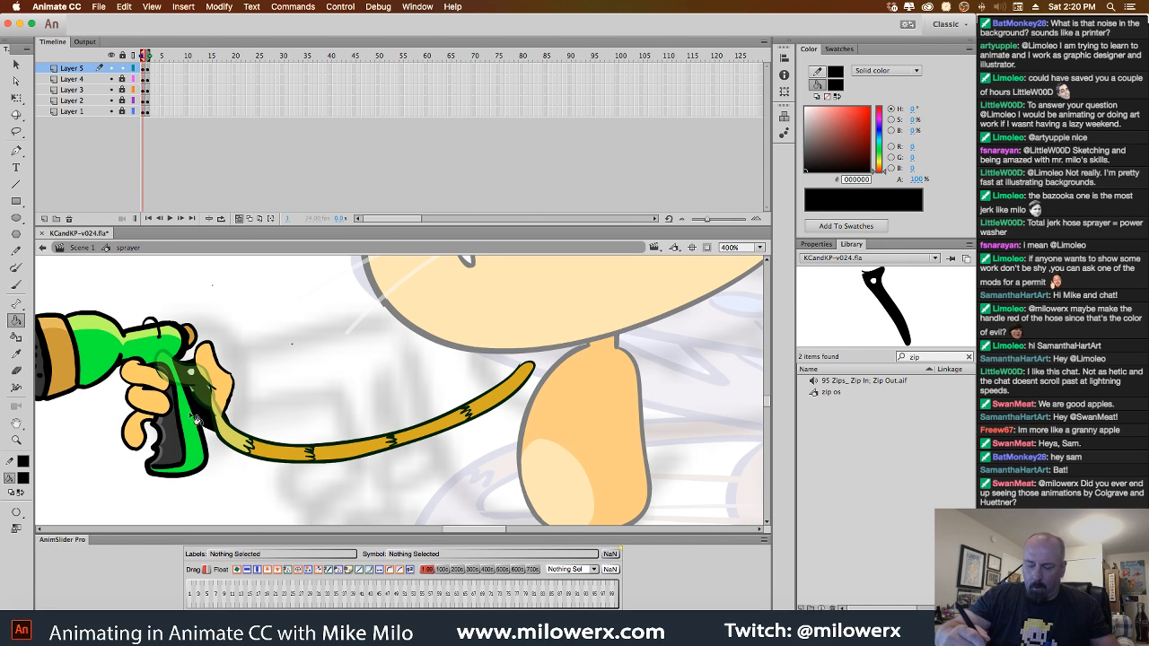
pyautogui.click(23, 477)
pyautogui.click(188, 435)
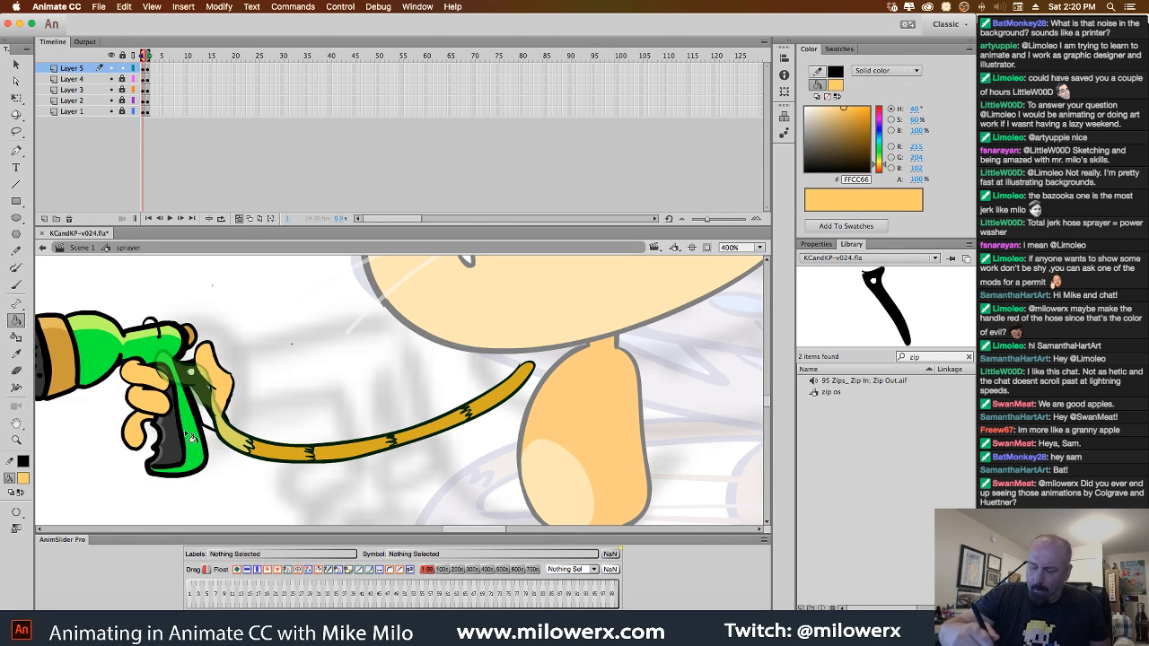
pyautogui.press('b')
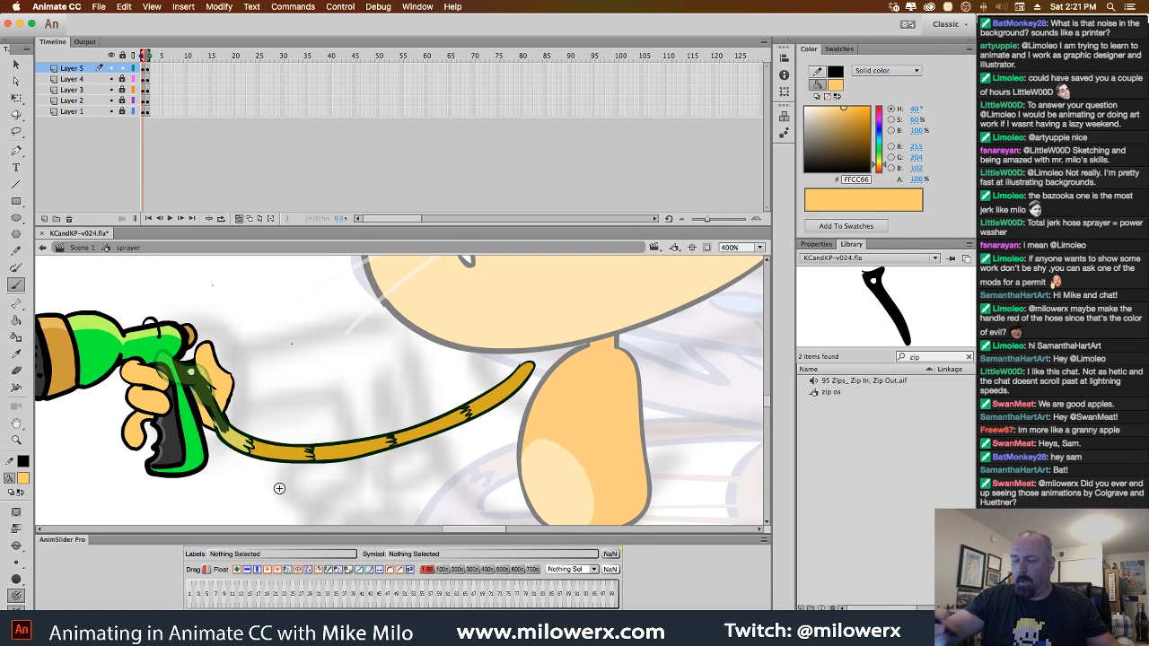
pyautogui.click(241, 220)
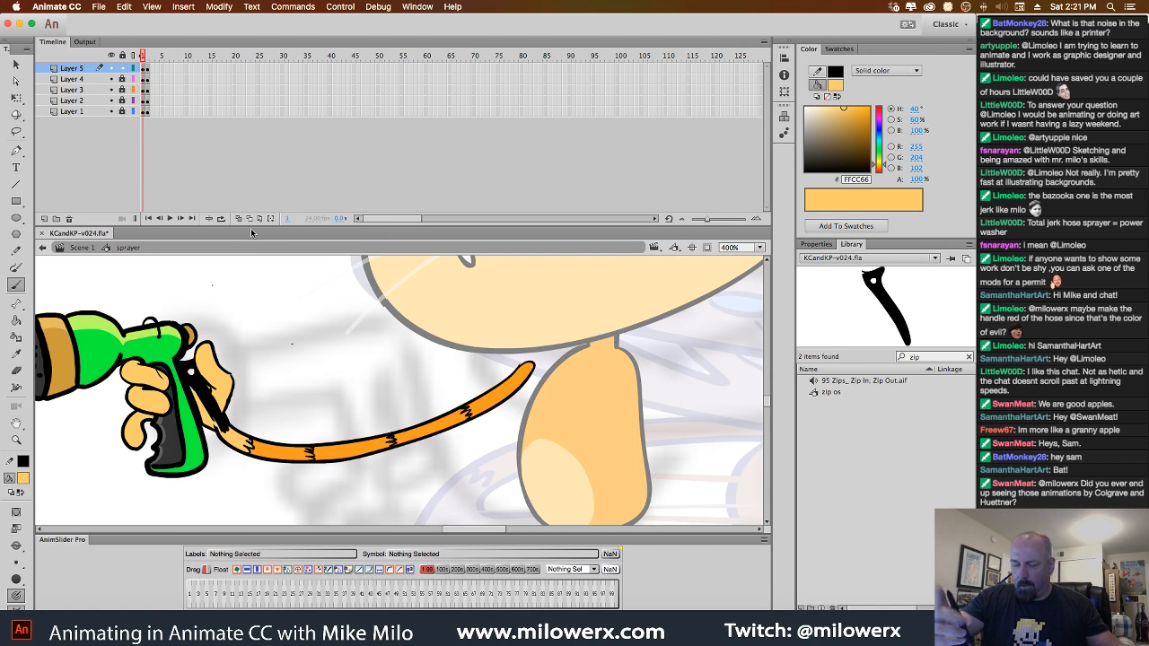
# Try to erase along the lever's thumb-side edge with a resized eraser, and undo the strokes.
pyautogui.keyDown('super'); pyautogui.click(286, 407); pyautogui.keyUp('super')
pyautogui.moveTo(382, 403); pyautogui.dragTo(358, 409)
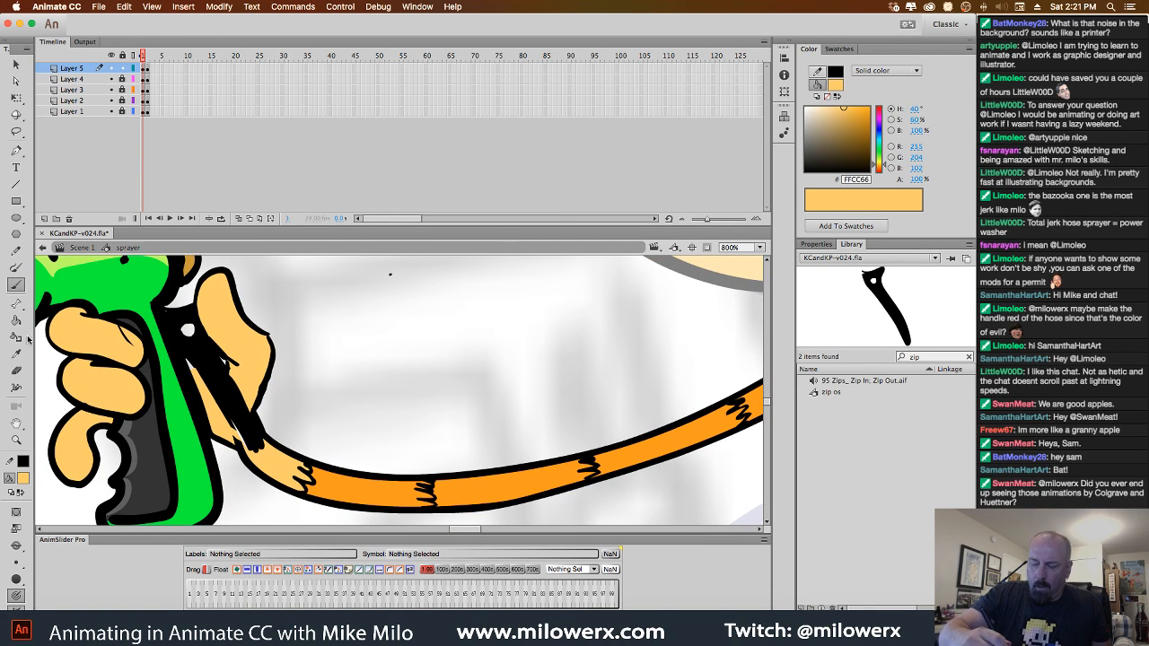
pyautogui.click(16, 370)
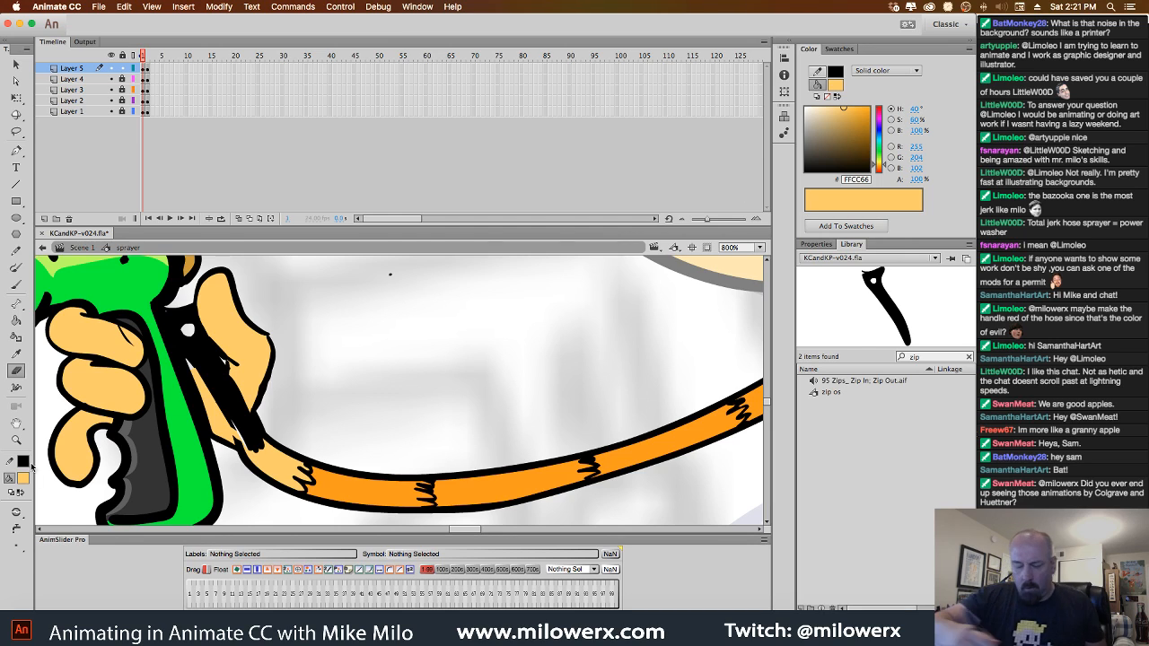
pyautogui.click(16, 545)
pyautogui.click(52, 455)
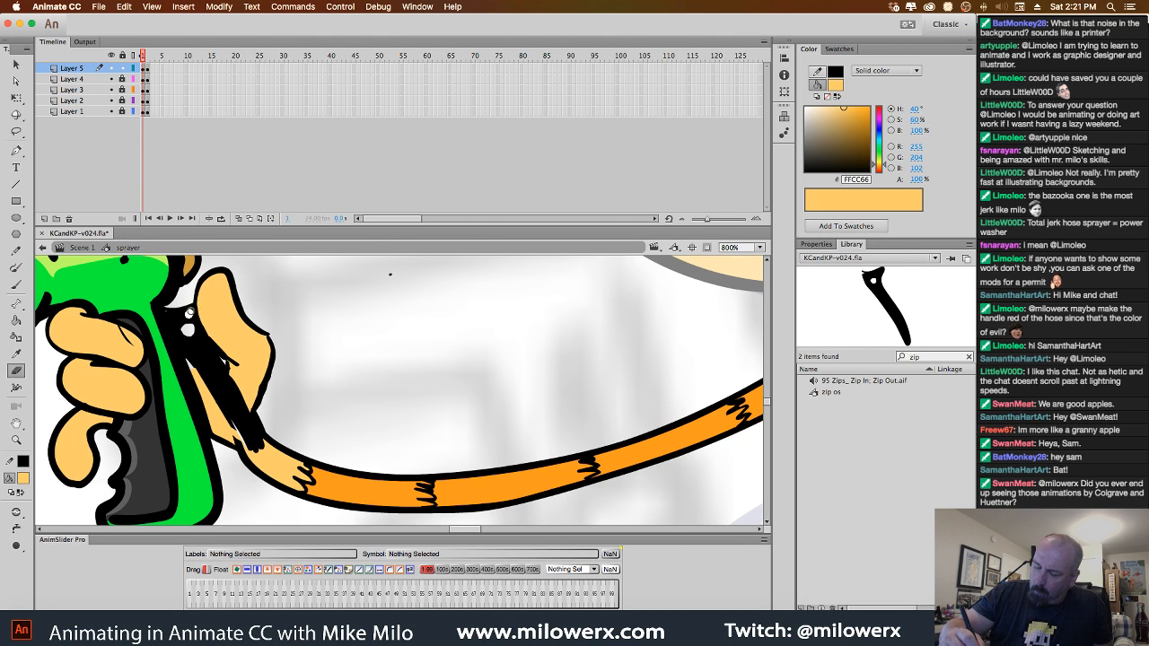
pyautogui.moveTo(207, 314)
pyautogui.mouseDown()
pyautogui.moveTo(209, 349)
pyautogui.moveTo(264, 439)
pyautogui.mouseUp()
pyautogui.press('super+z')
pyautogui.press('super+z')
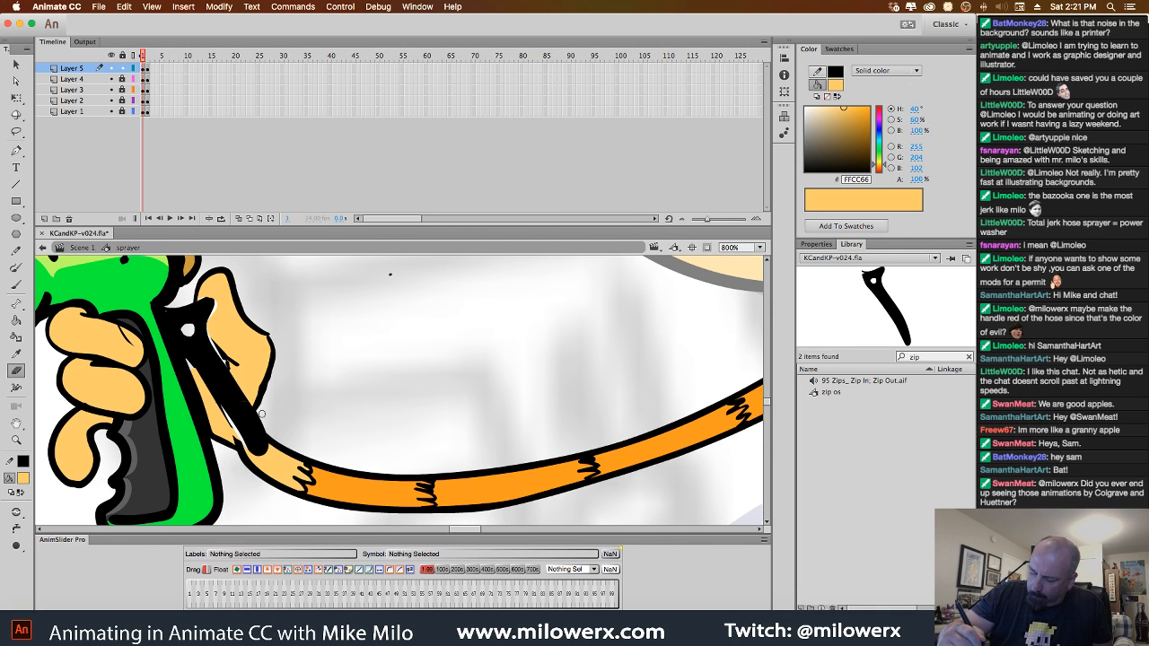
# Try to erase a strip along the lever's handle-side edge down to the wrist, and undo the erasures.
pyautogui.moveTo(194, 353); pyautogui.dragTo(249, 445)
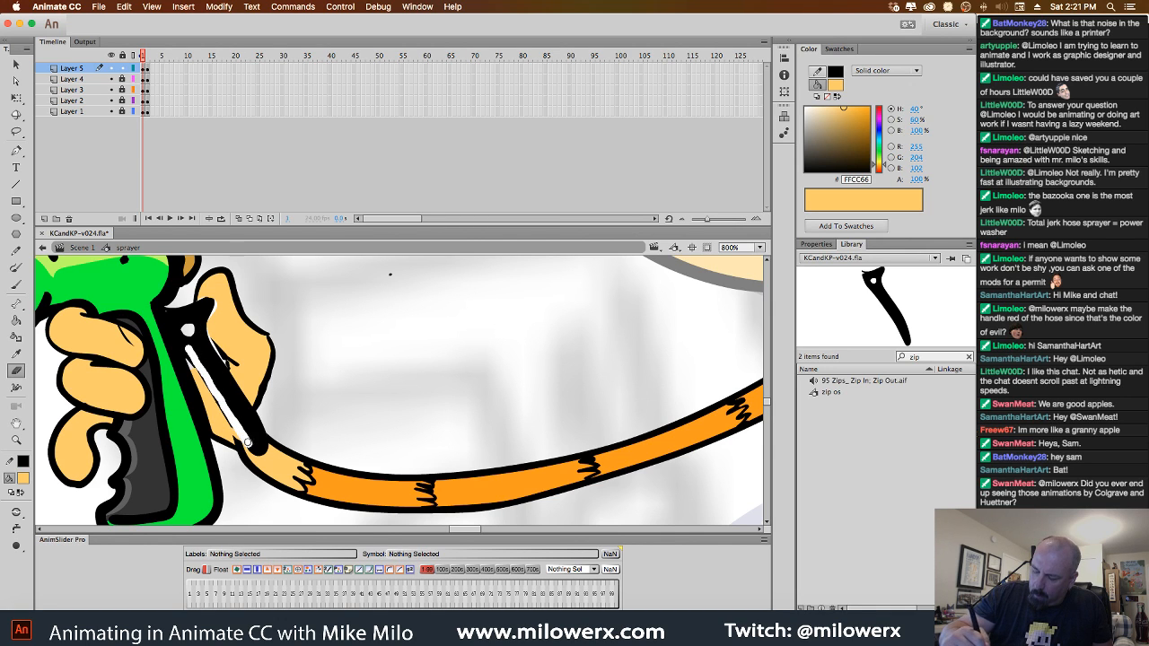
pyautogui.press('super+z')
pyautogui.moveTo(195, 359)
pyautogui.mouseDown()
pyautogui.moveTo(223, 416)
pyautogui.moveTo(194, 364)
pyautogui.moveTo(234, 398)
pyautogui.moveTo(215, 359)
pyautogui.moveTo(252, 432)
pyautogui.mouseUp()
pyautogui.press('super+z')
pyautogui.press('super+z')
pyautogui.press('super+z')
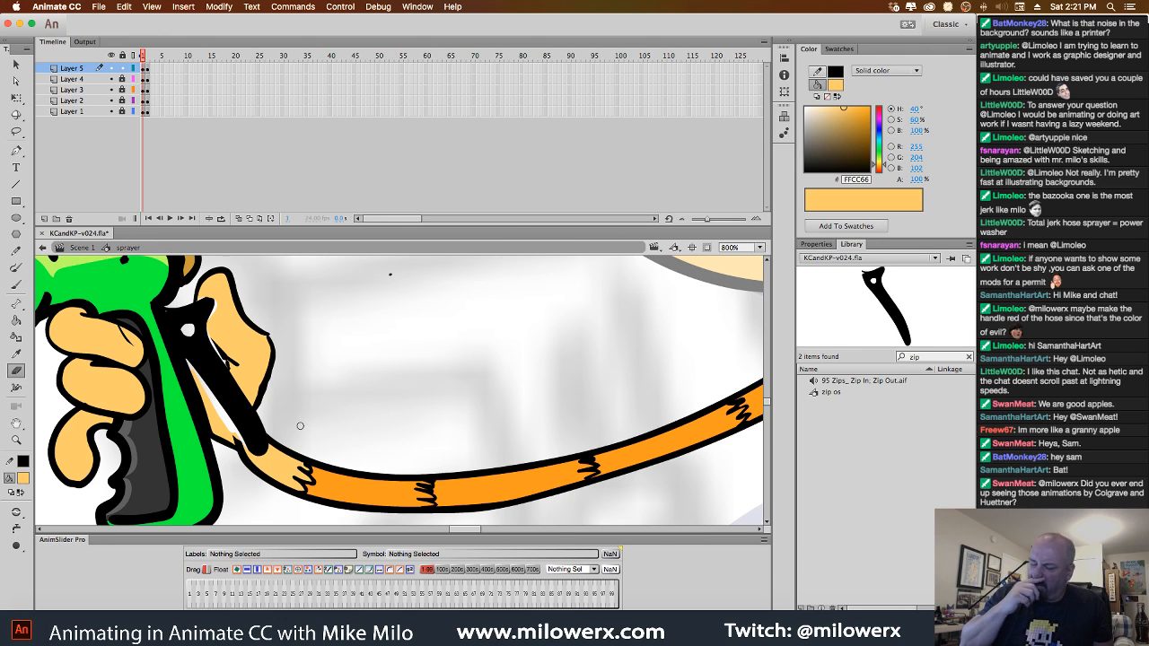
# Set the brush to Paint Behind, select the lever on Layer 4, and paint the gap between lever and palm in #FFCC66.
pyautogui.click(16, 285)
pyautogui.click(16, 563)
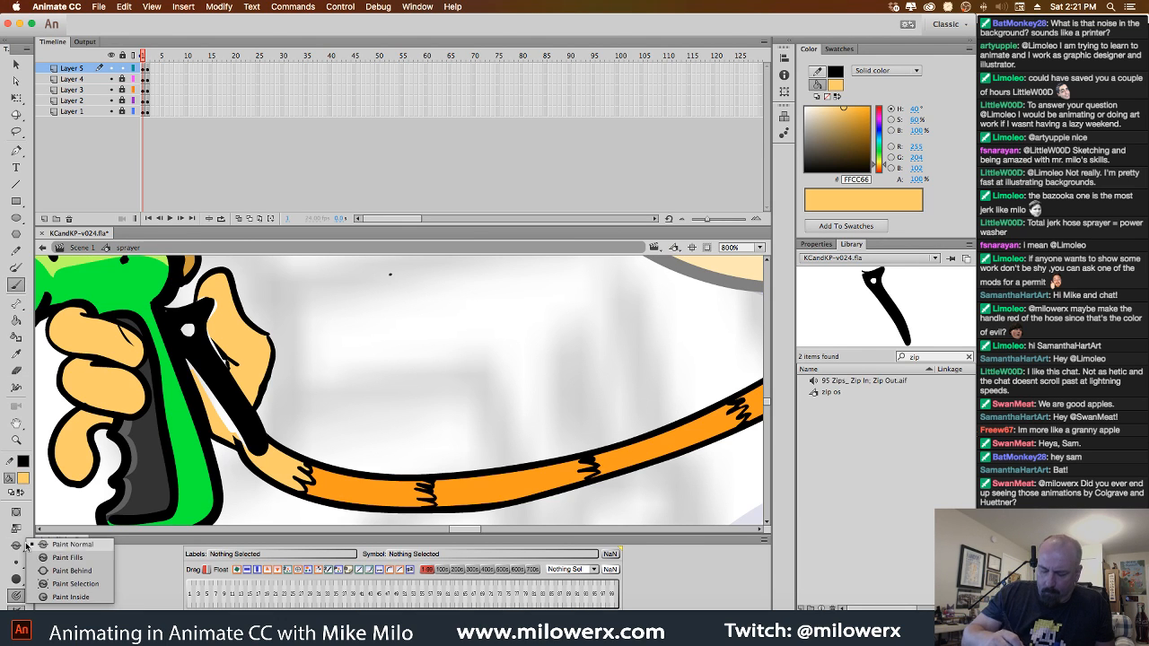
pyautogui.click(94, 571)
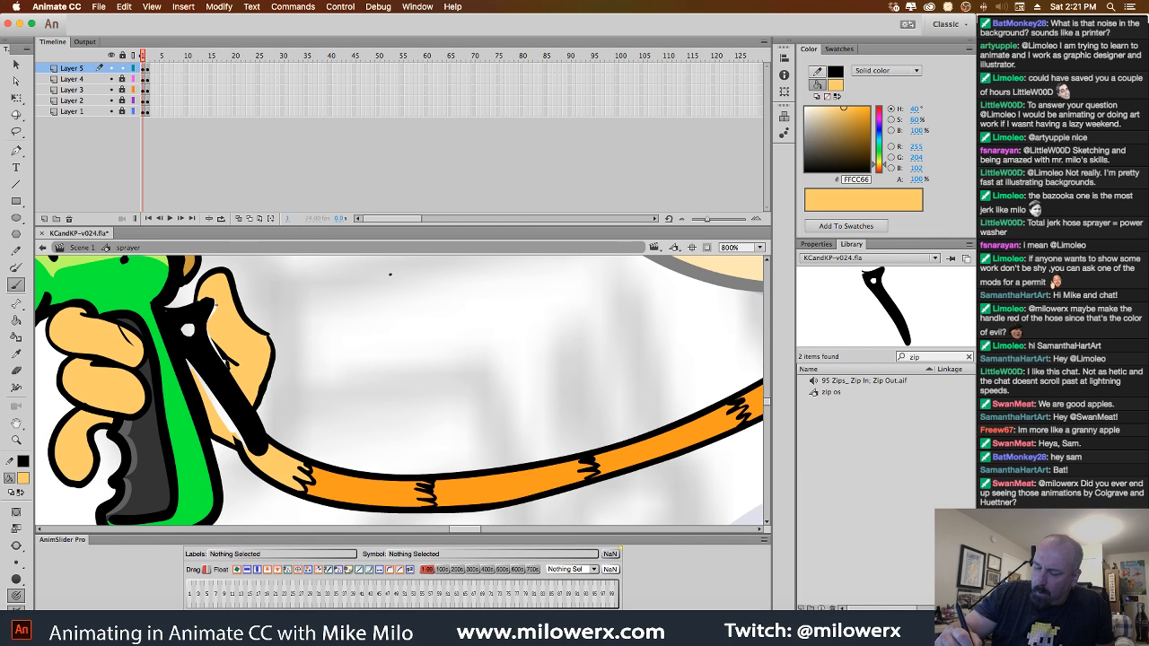
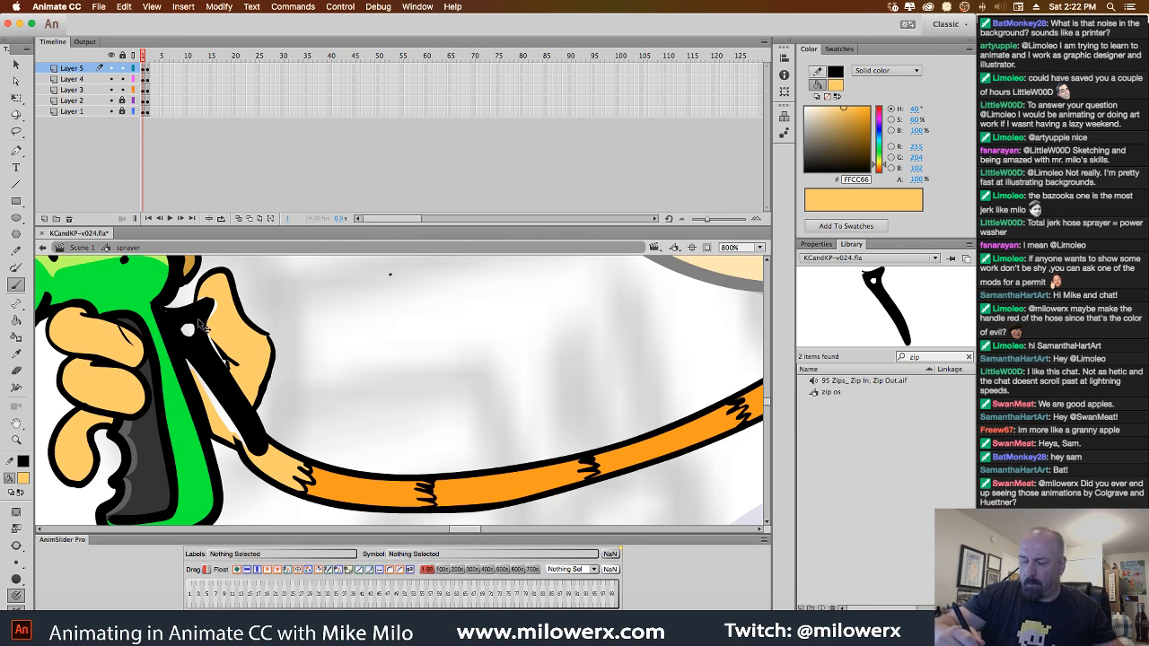
pyautogui.keyDown('super'); pyautogui.click(212, 334); pyautogui.keyUp('super')
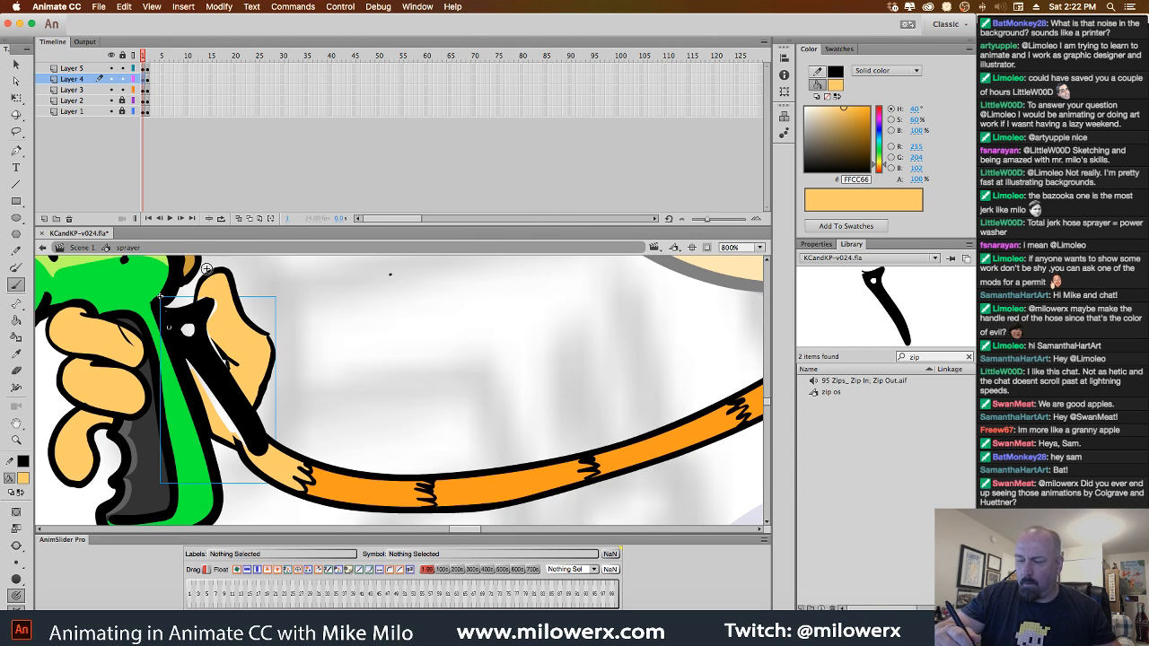
pyautogui.moveTo(217, 298); pyautogui.dragTo(206, 319)
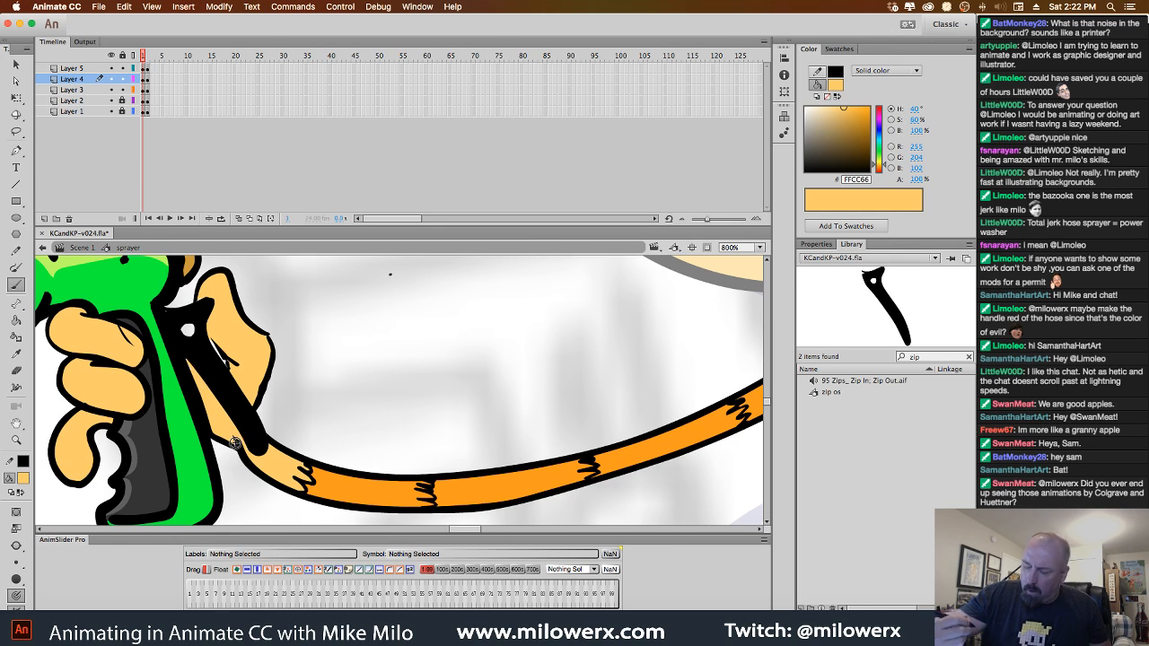
# Thicken the palm crease beside the lever in black on Layer 5 with the brush, and return the fill colour to #FFCC66.
pyautogui.click(145, 70)
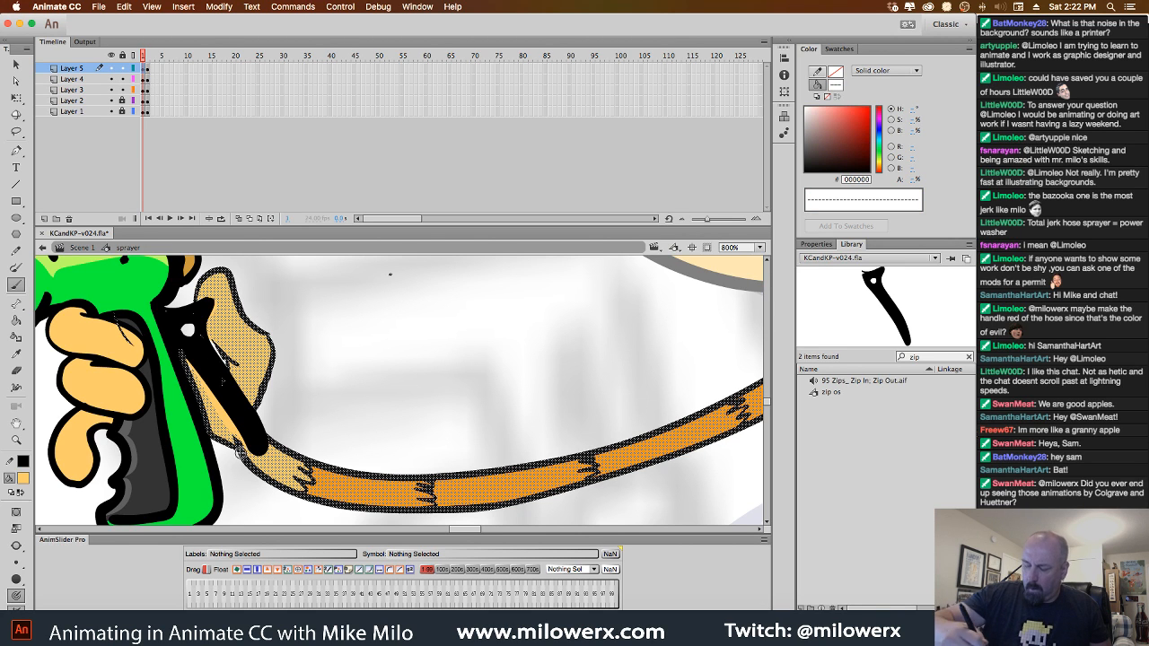
pyautogui.click(274, 463)
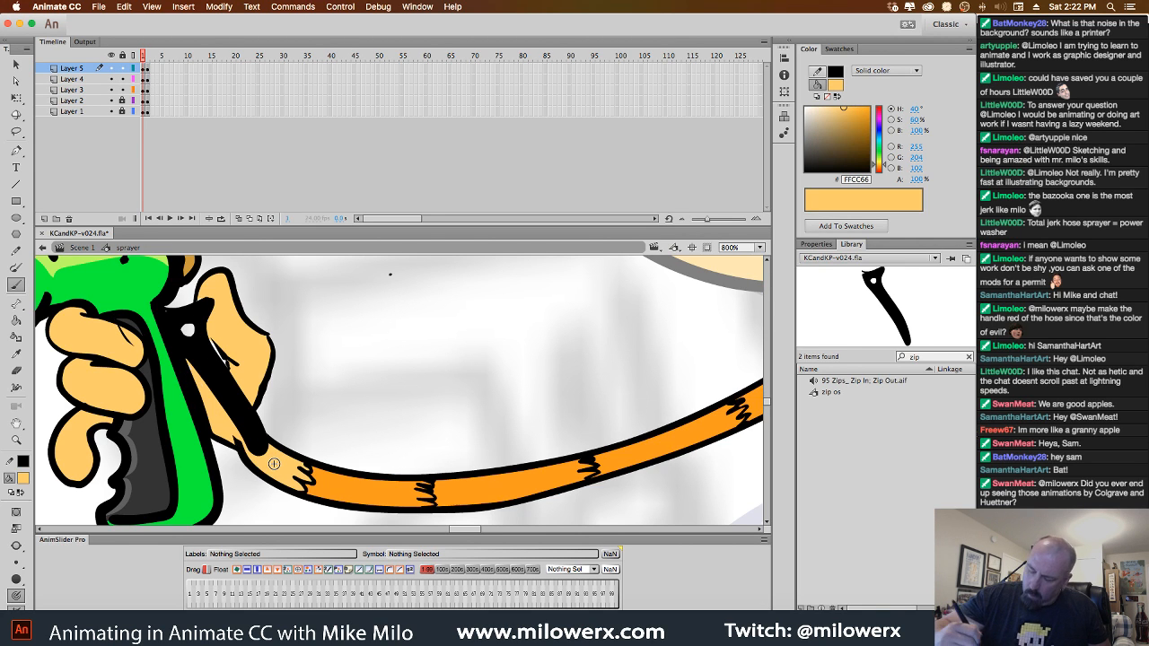
pyautogui.click(23, 478)
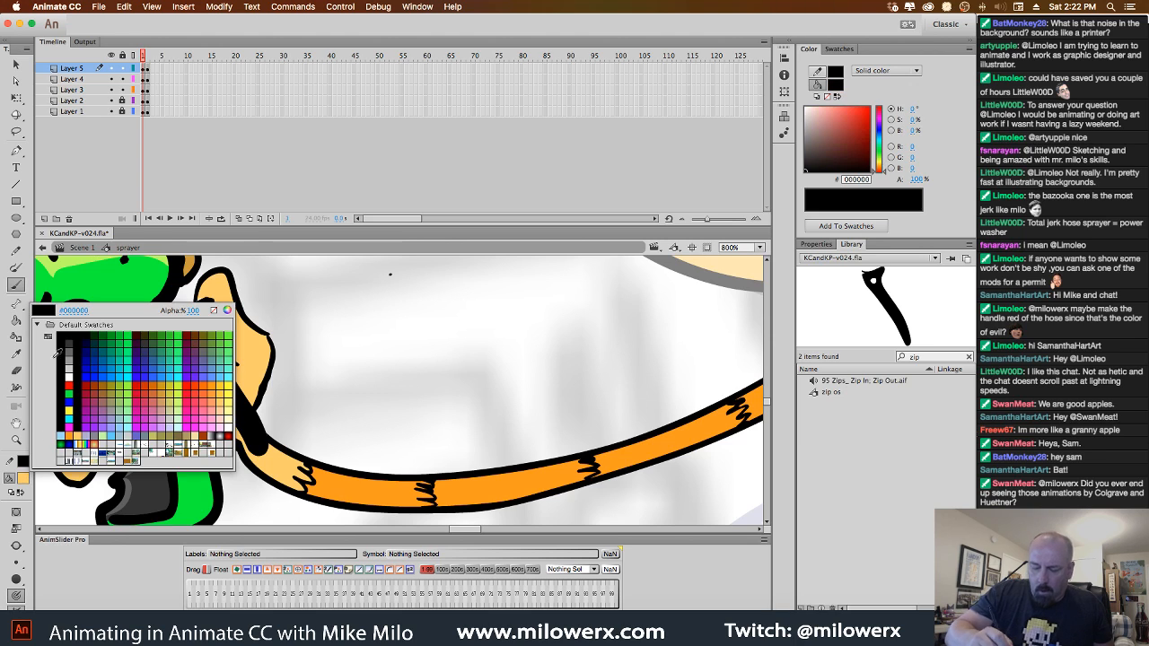
pyautogui.click(63, 334)
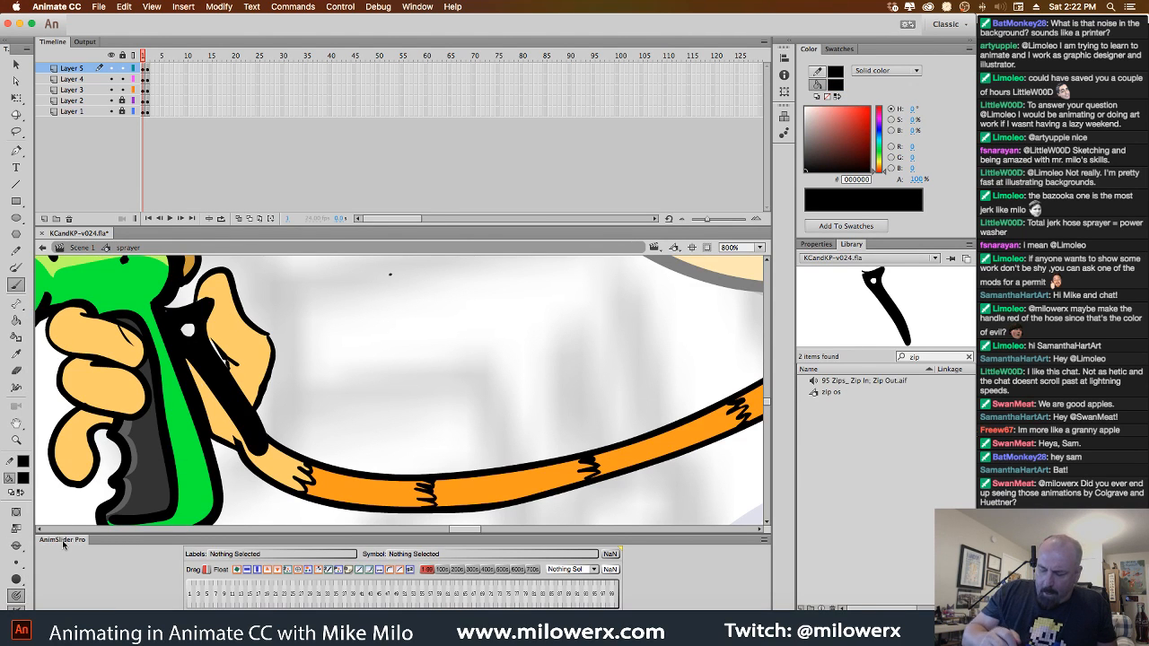
pyautogui.click(146, 69)
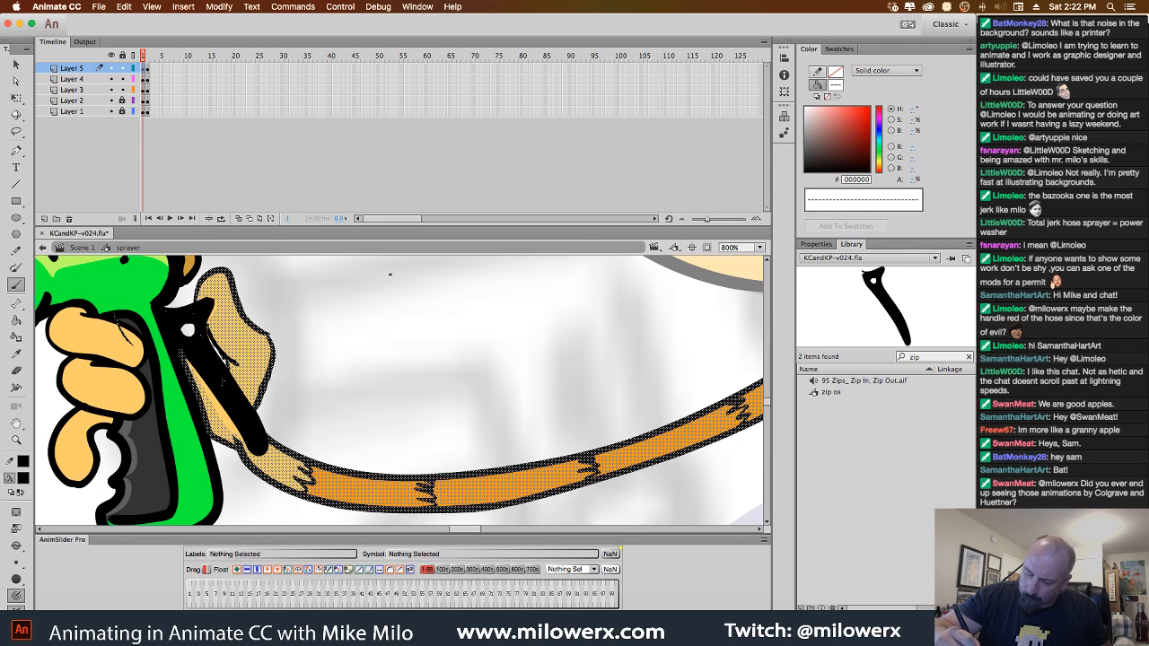
pyautogui.press('Escape')
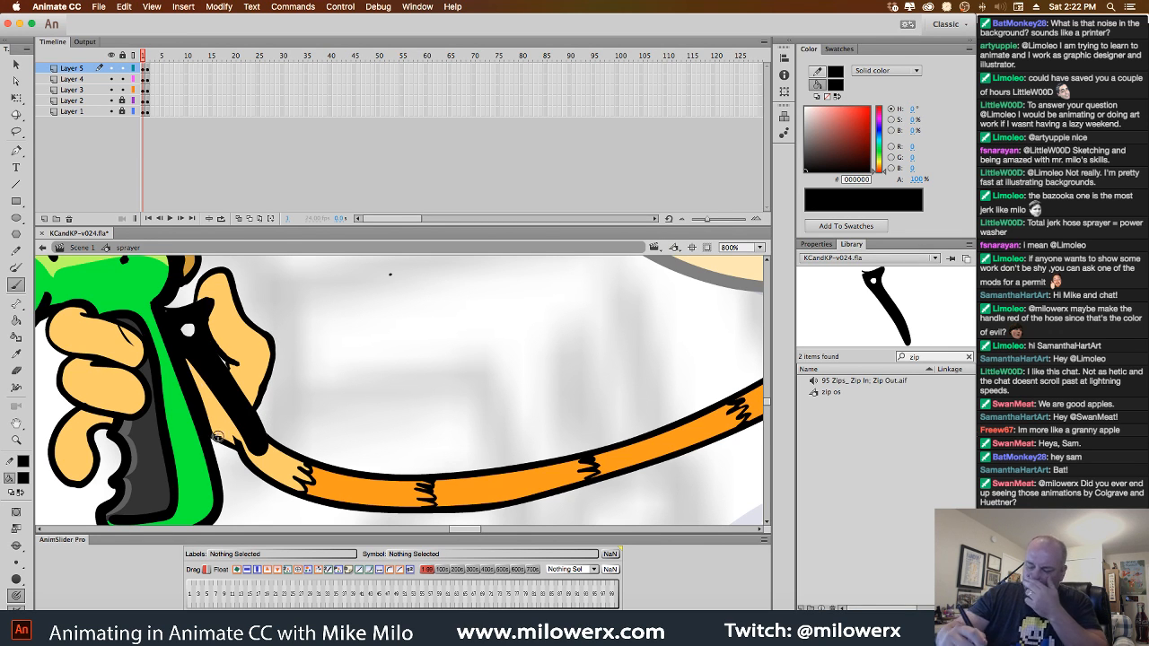
pyautogui.click(22, 479)
pyautogui.click(246, 397)
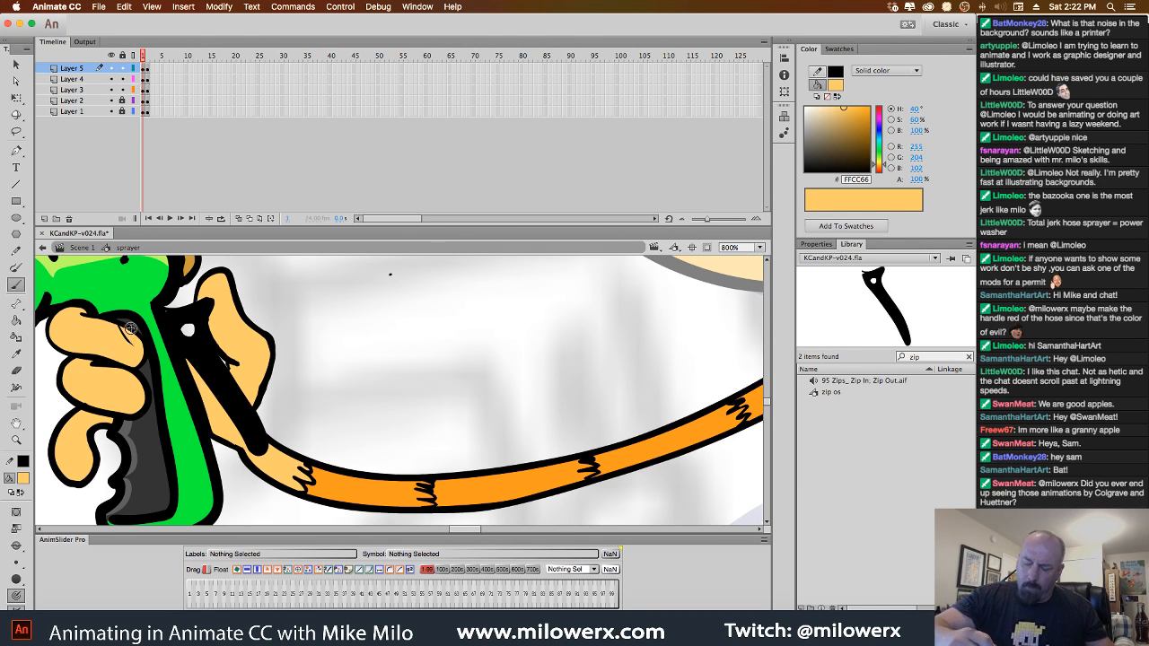
# Unlock Layer 2 and shift and skew its two lower fingers toward the sprayer handle with Free Transform.
pyautogui.click(144, 100)
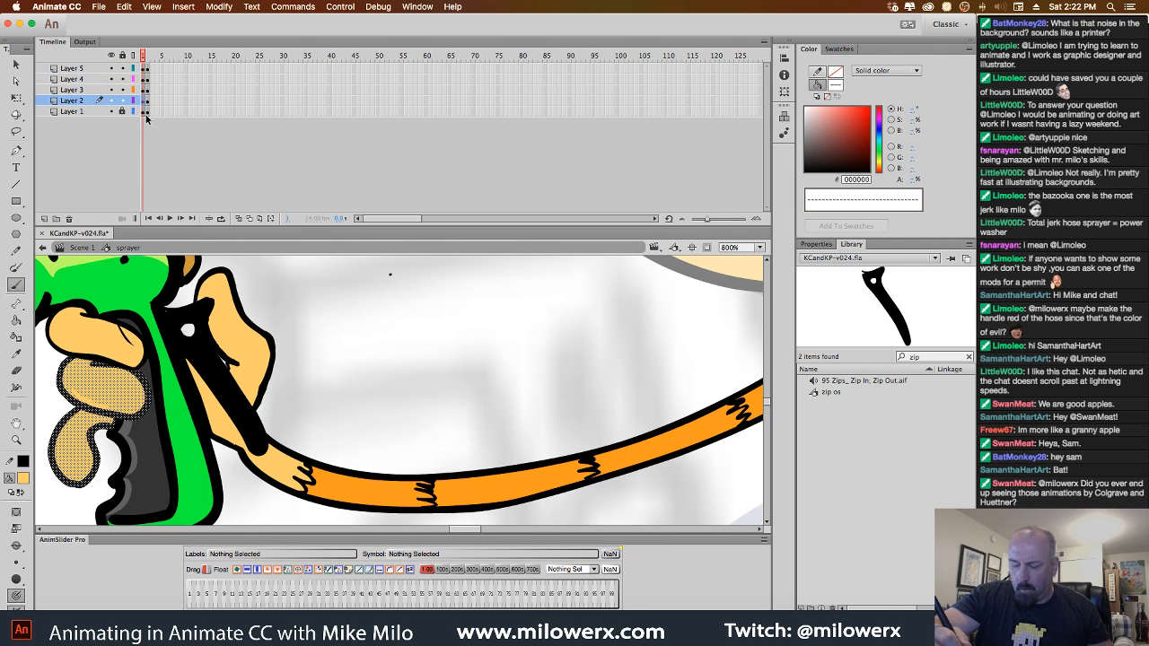
pyautogui.press('q')
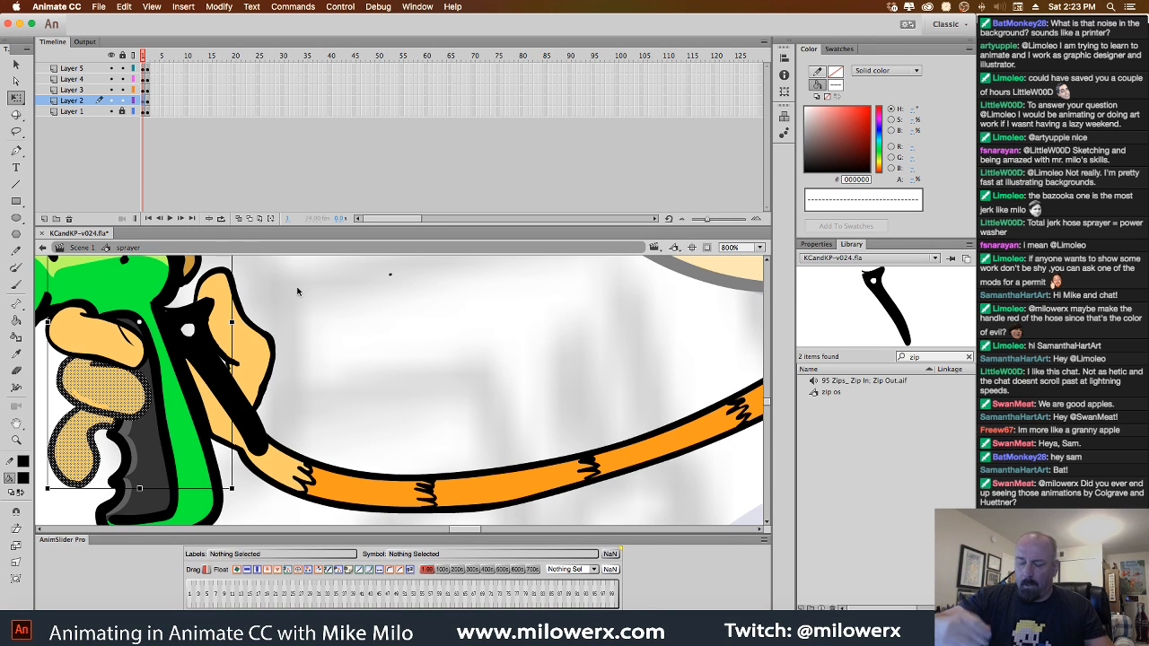
pyautogui.moveTo(183, 488); pyautogui.dragTo(199, 494)
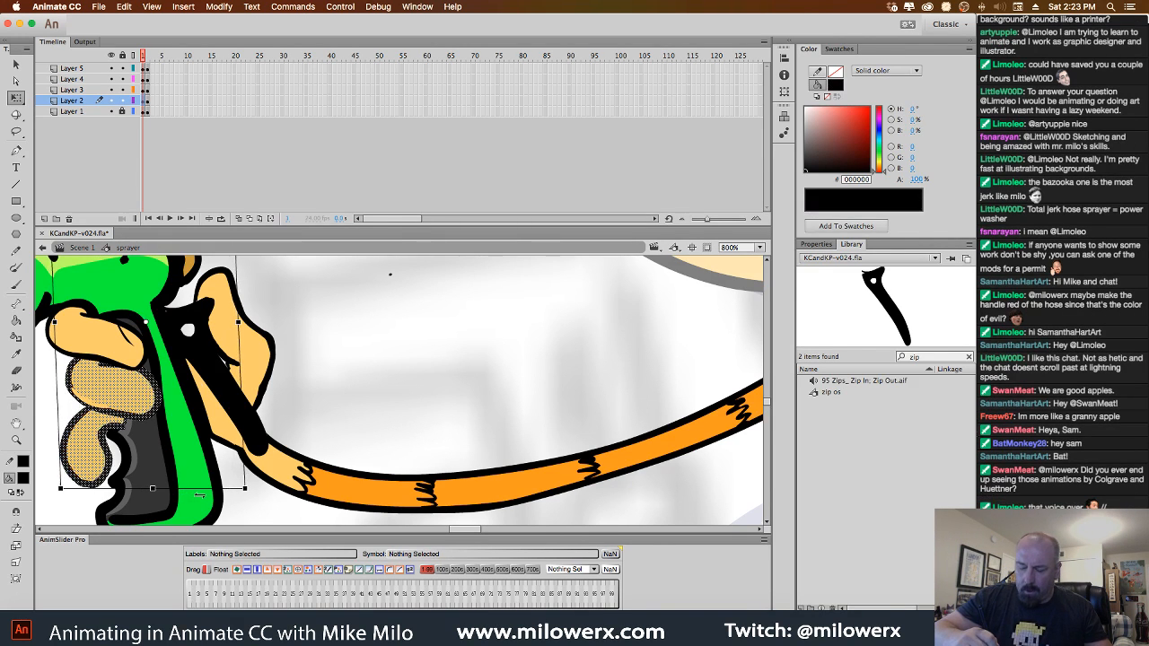
pyautogui.moveTo(342, 322); pyautogui.dragTo(401, 315)
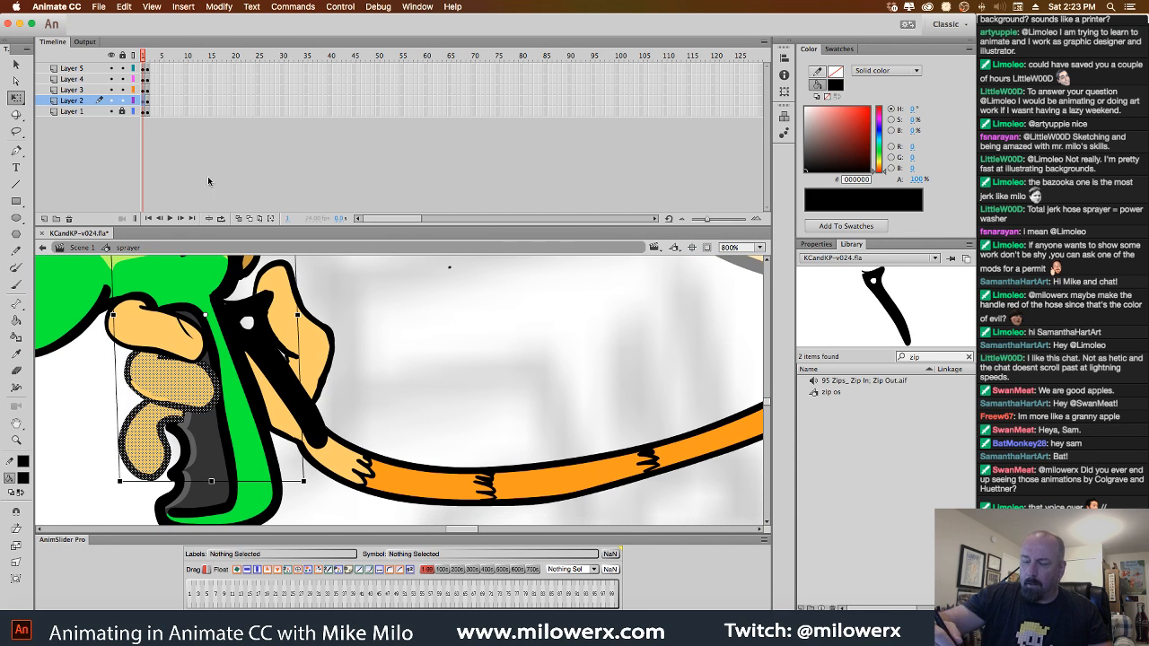
# Nudge the index finger on Layer 3 toward the handle, and delete the stray black crease lines over it on Layer 5.
pyautogui.click(145, 111)
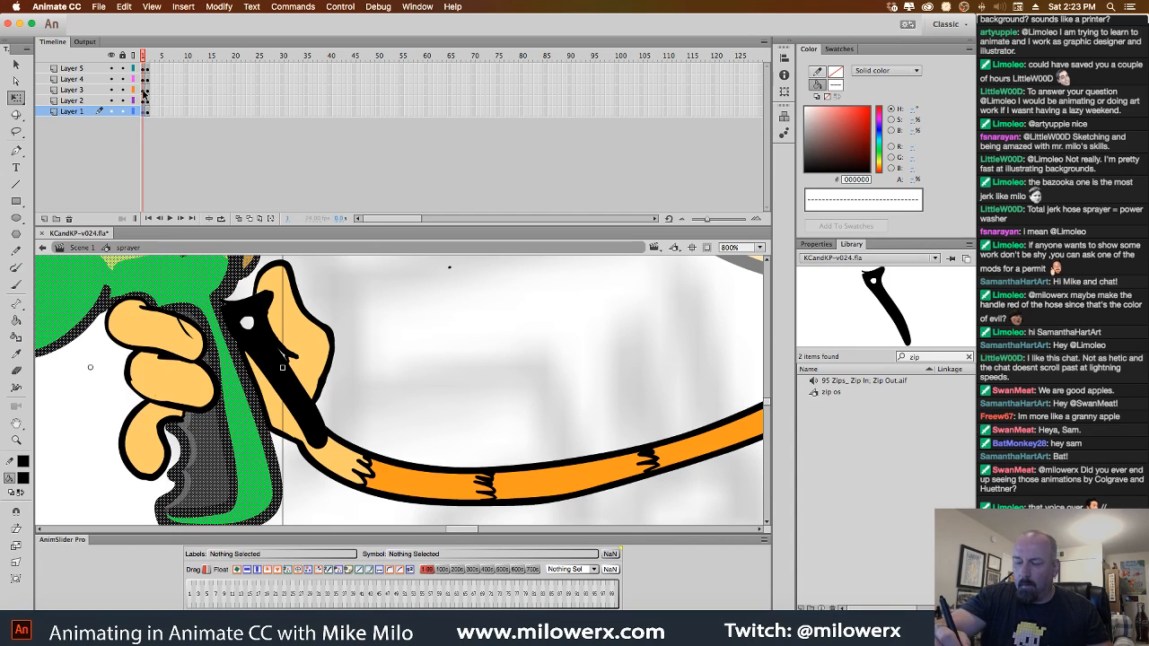
pyautogui.click(144, 90)
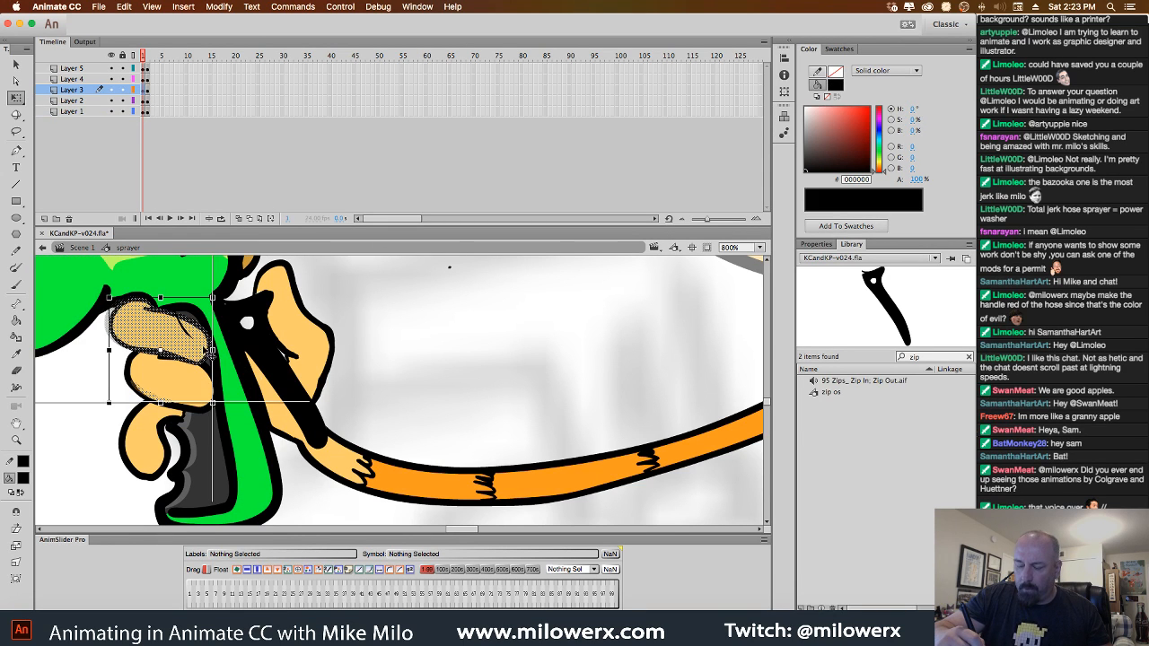
pyautogui.press('Right')
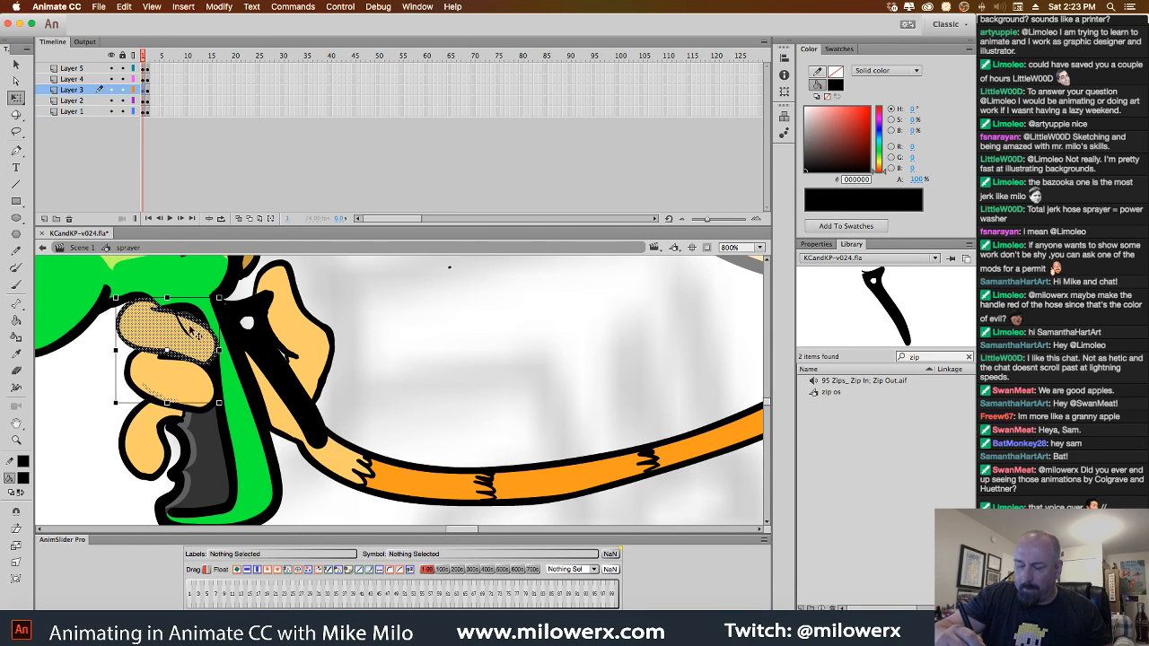
pyautogui.click(184, 329)
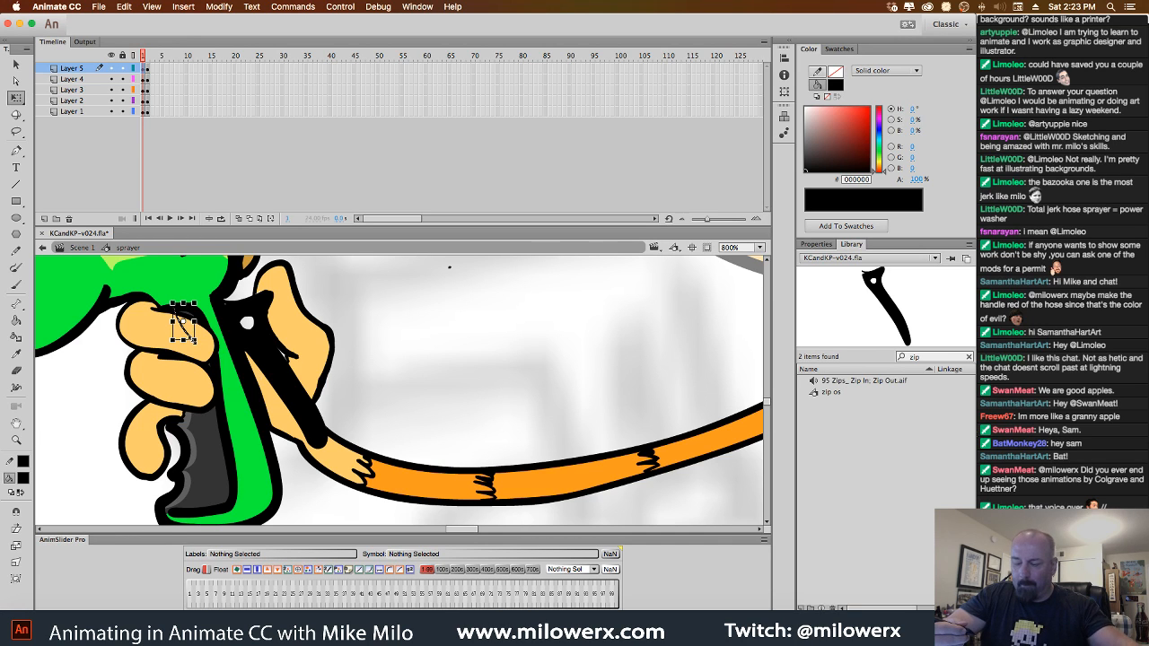
pyautogui.press('Delete')
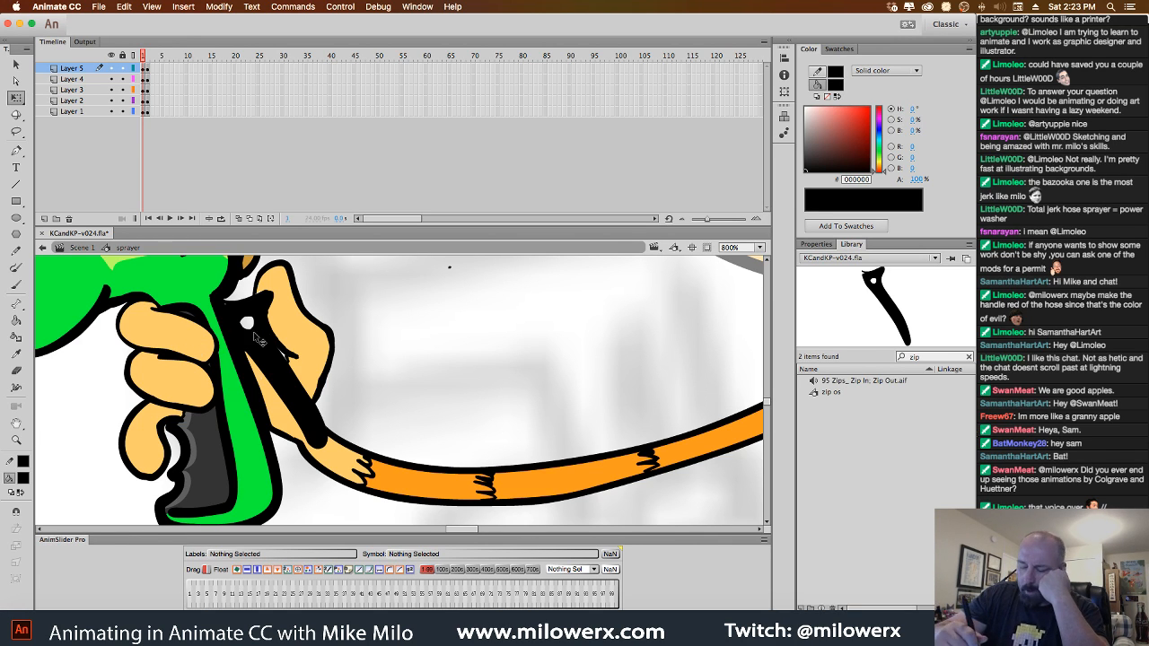
# Skew the index finger on Layer 3 upward at its handle end, and slightly skew the two lower fingers on Layer 2 toward the handle.
pyautogui.hotkey('ctrl', 'a')
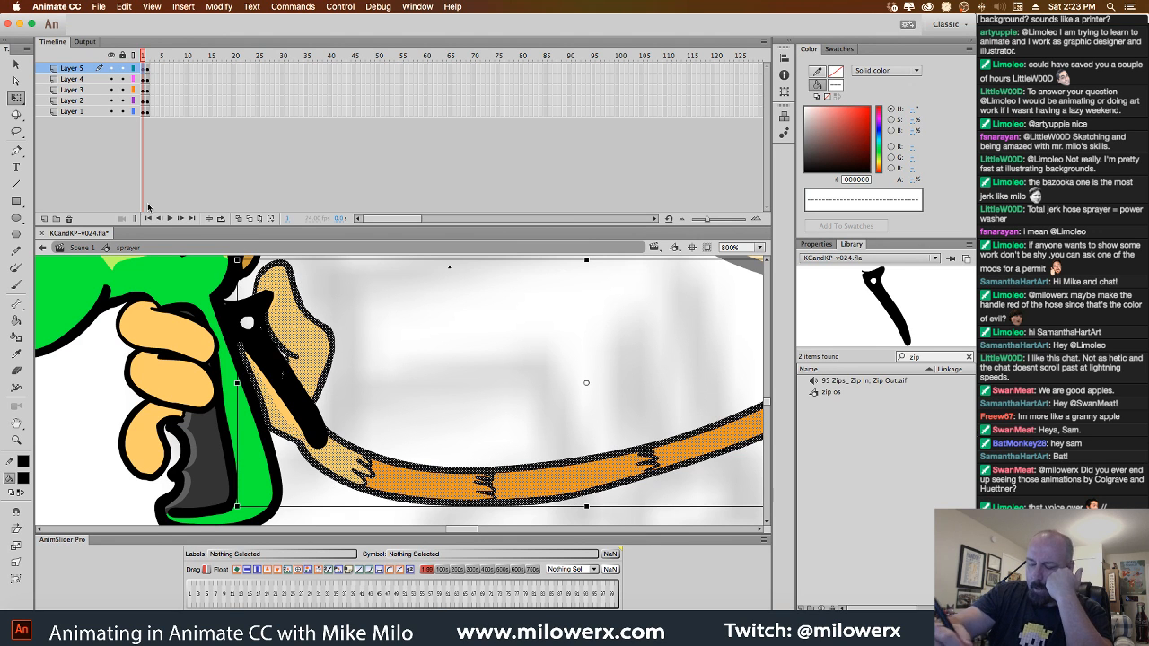
pyautogui.click(145, 91)
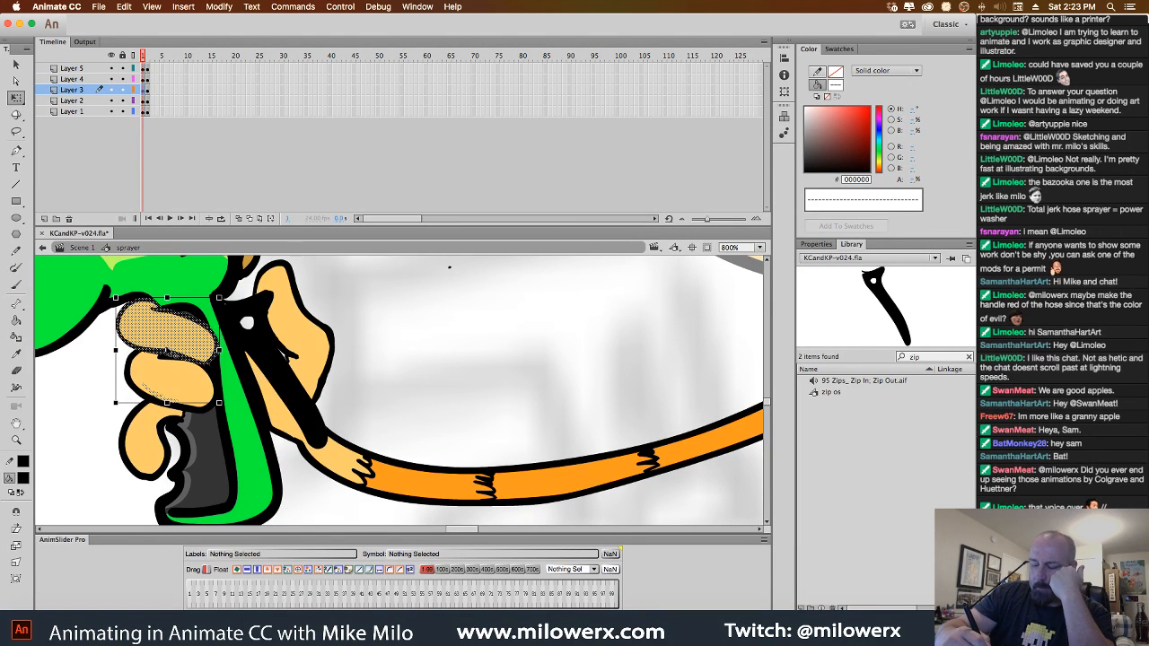
pyautogui.moveTo(220, 340); pyautogui.dragTo(222, 325)
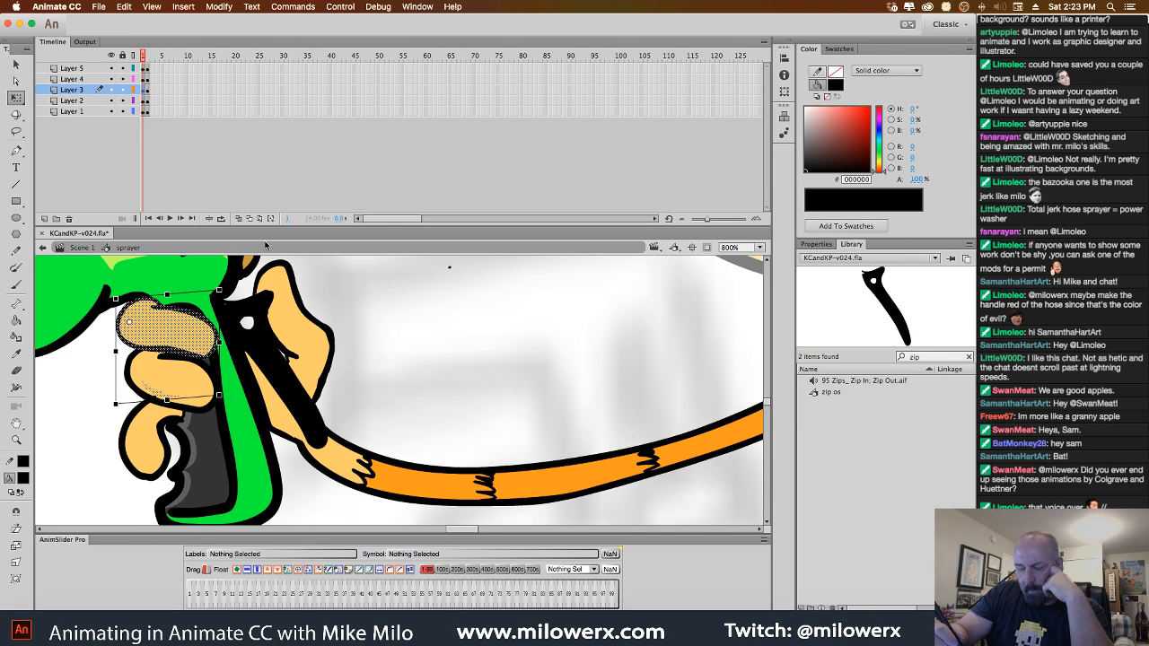
pyautogui.click(144, 102)
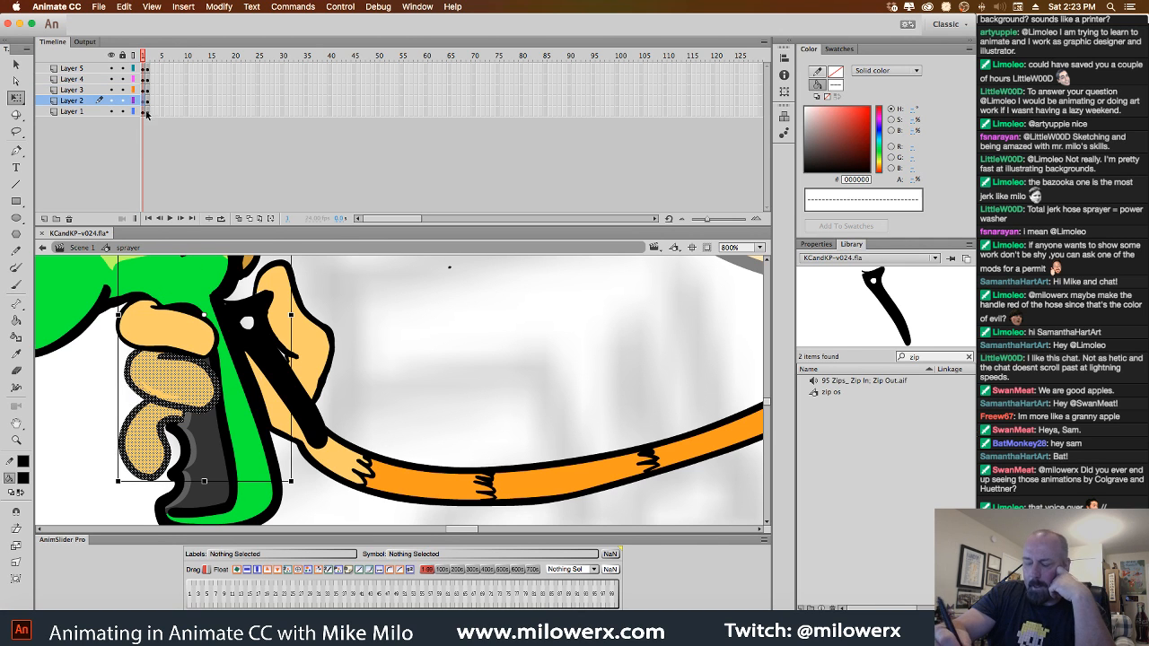
pyautogui.moveTo(258, 482); pyautogui.dragTo(261, 482)
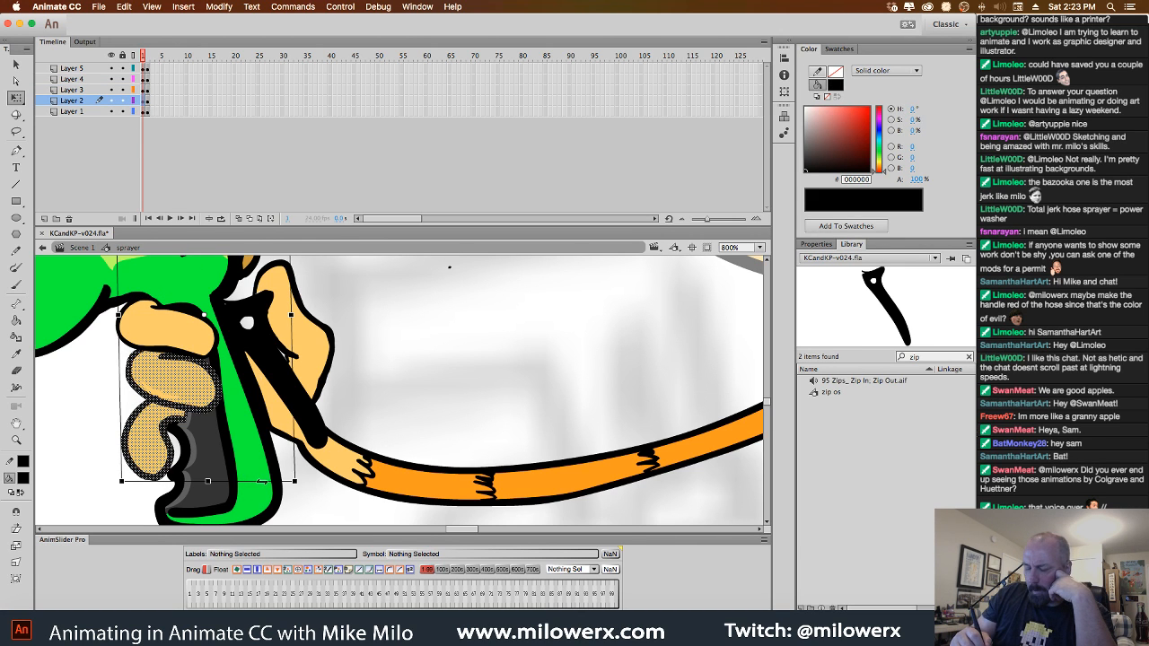
pyautogui.click(369, 366)
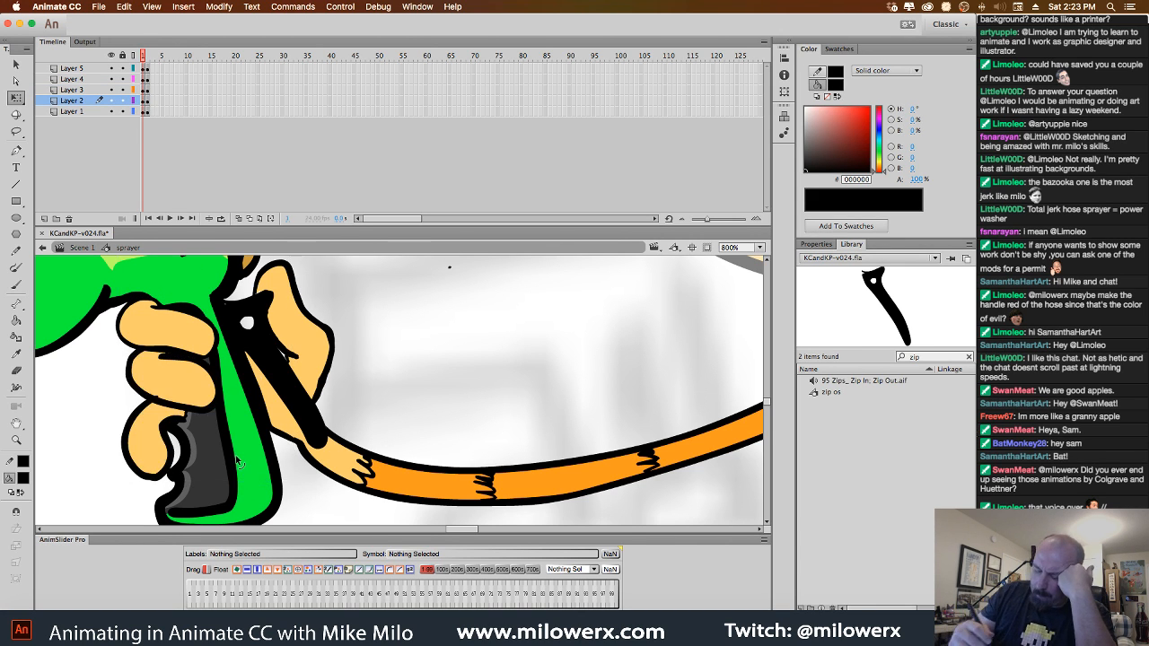
# Lock Layer 1, and lasso and delete the leftover bits between the lowest finger and the grip on Layer 2.
pyautogui.click(16, 131)
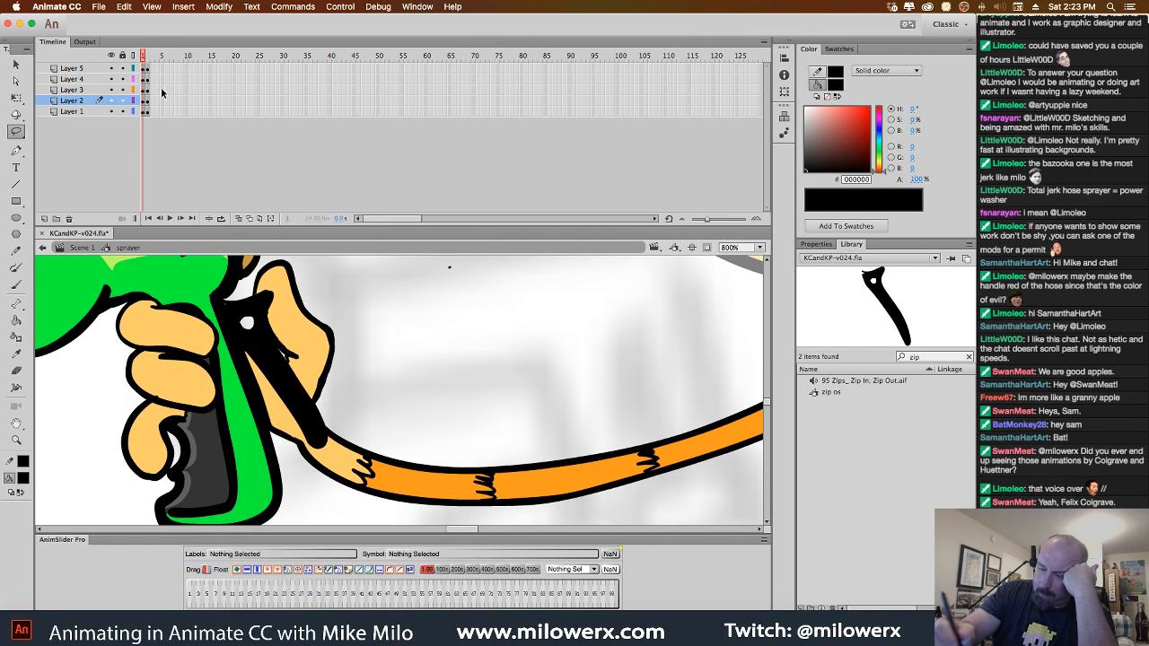
pyautogui.click(123, 112)
pyautogui.click(122, 100)
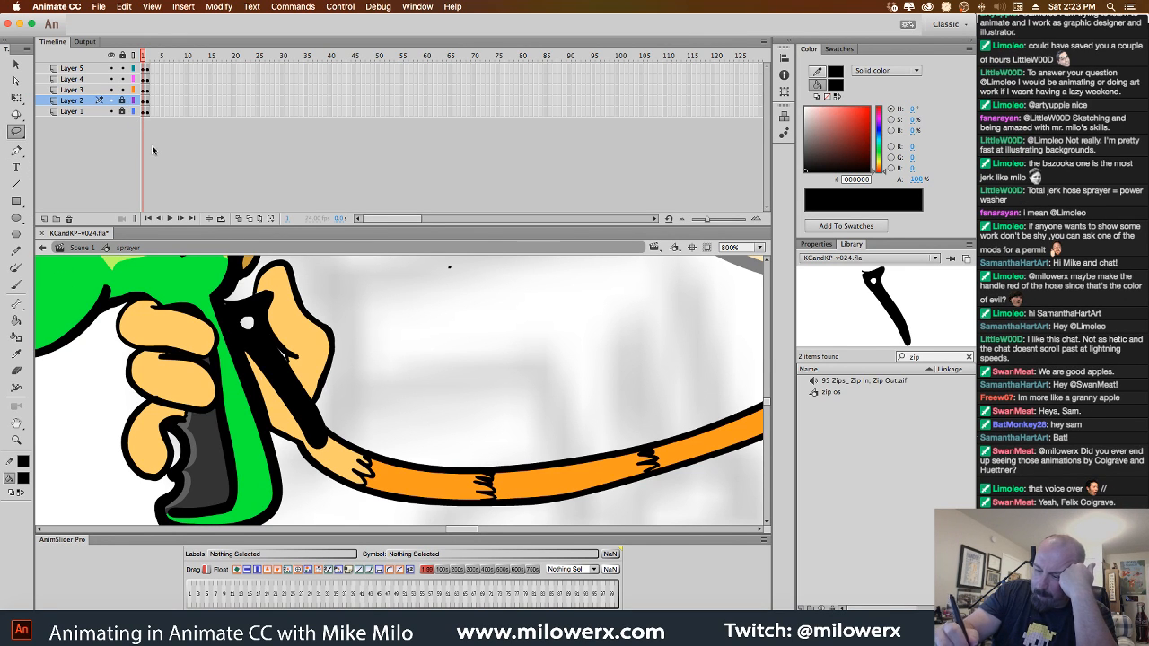
pyautogui.click(122, 100)
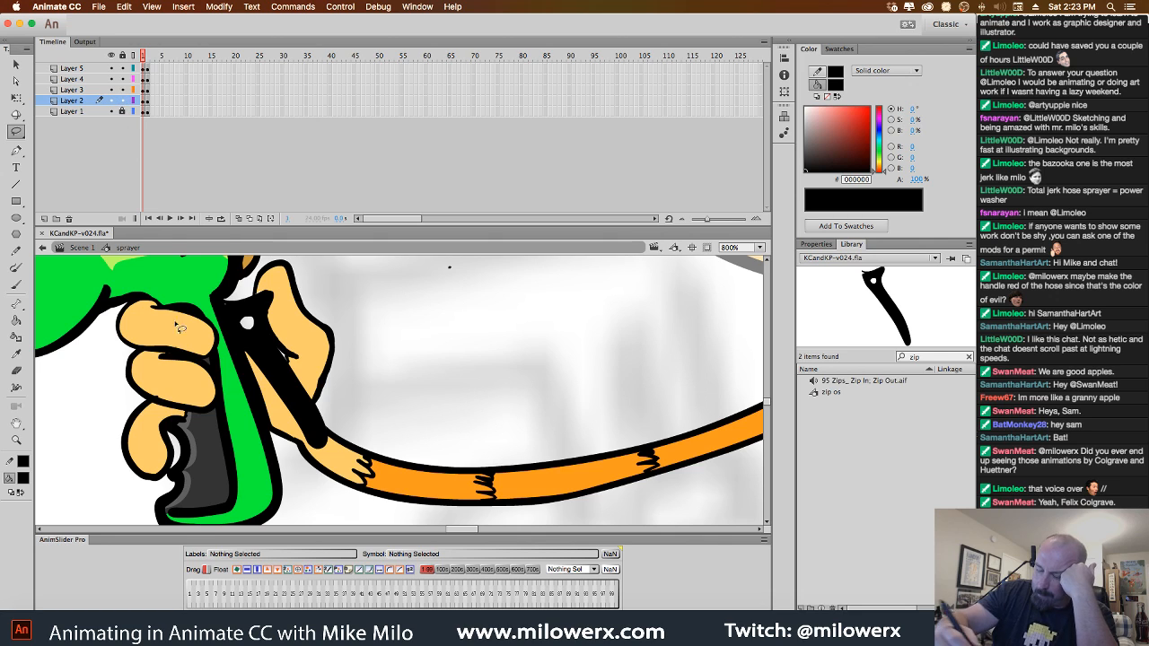
pyautogui.moveTo(167, 413)
pyautogui.mouseDown()
pyautogui.moveTo(197, 429)
pyautogui.moveTo(178, 435)
pyautogui.moveTo(170, 422)
pyautogui.mouseUp()
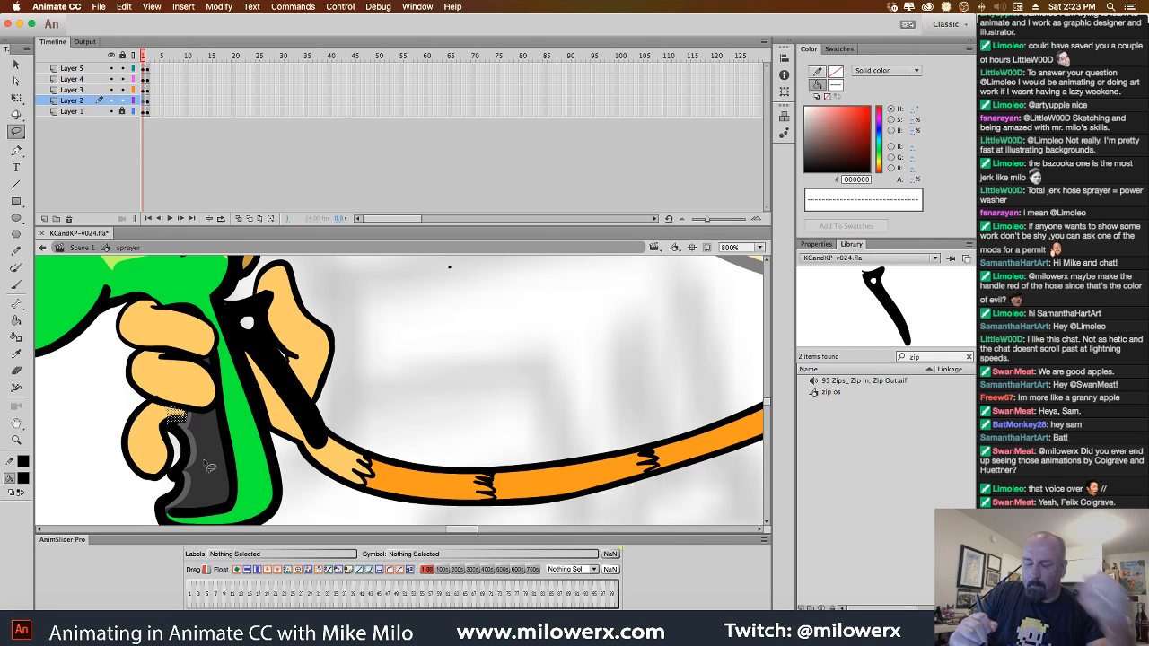
pyautogui.press('Delete')
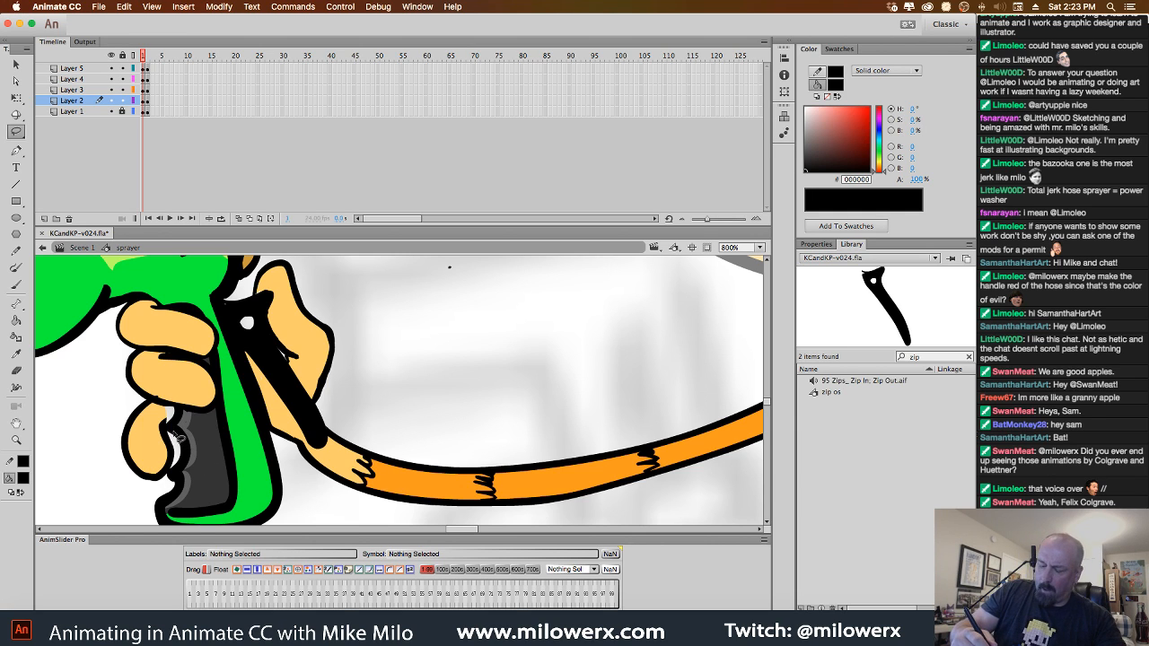
pyautogui.moveTo(178, 438)
pyautogui.mouseDown()
pyautogui.moveTo(201, 423)
pyautogui.moveTo(176, 418)
pyautogui.mouseUp()
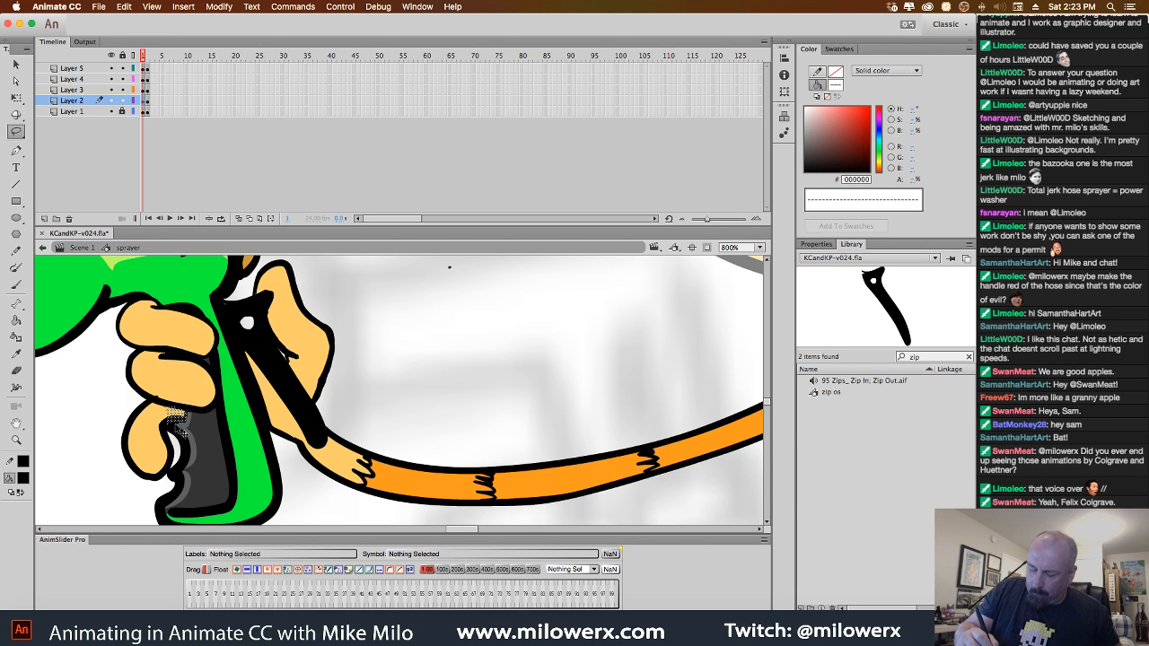
pyautogui.press('Delete')
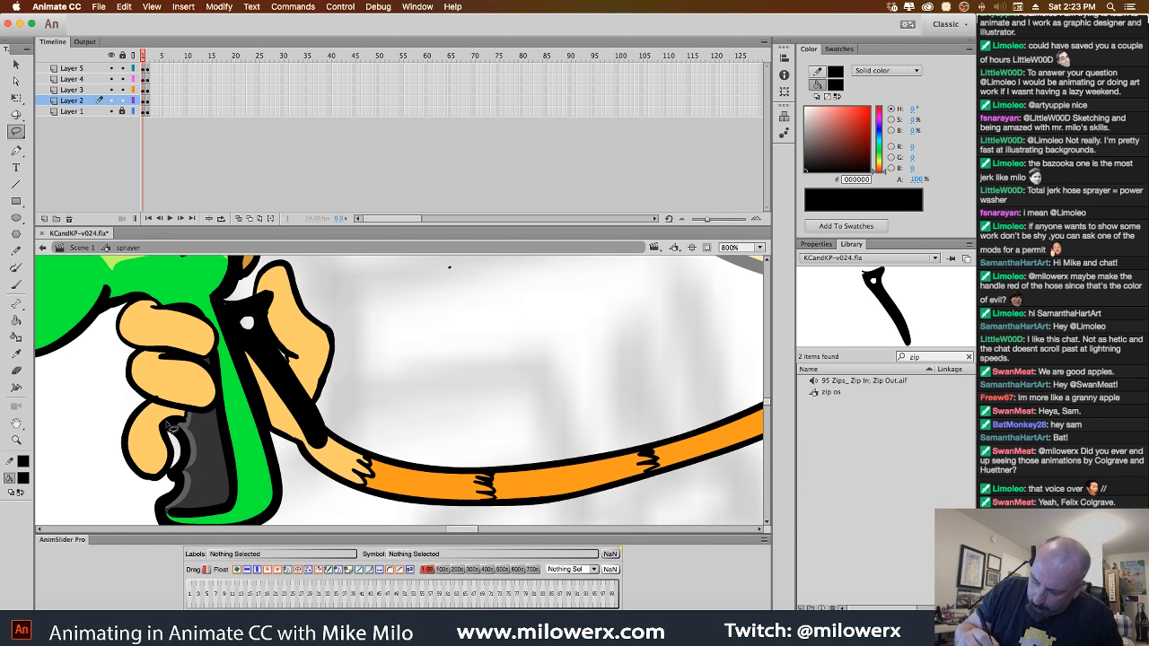
pyautogui.moveTo(167, 422)
pyautogui.mouseDown()
pyautogui.moveTo(183, 412)
pyautogui.moveTo(168, 422)
pyautogui.mouseUp()
pyautogui.press('Delete')
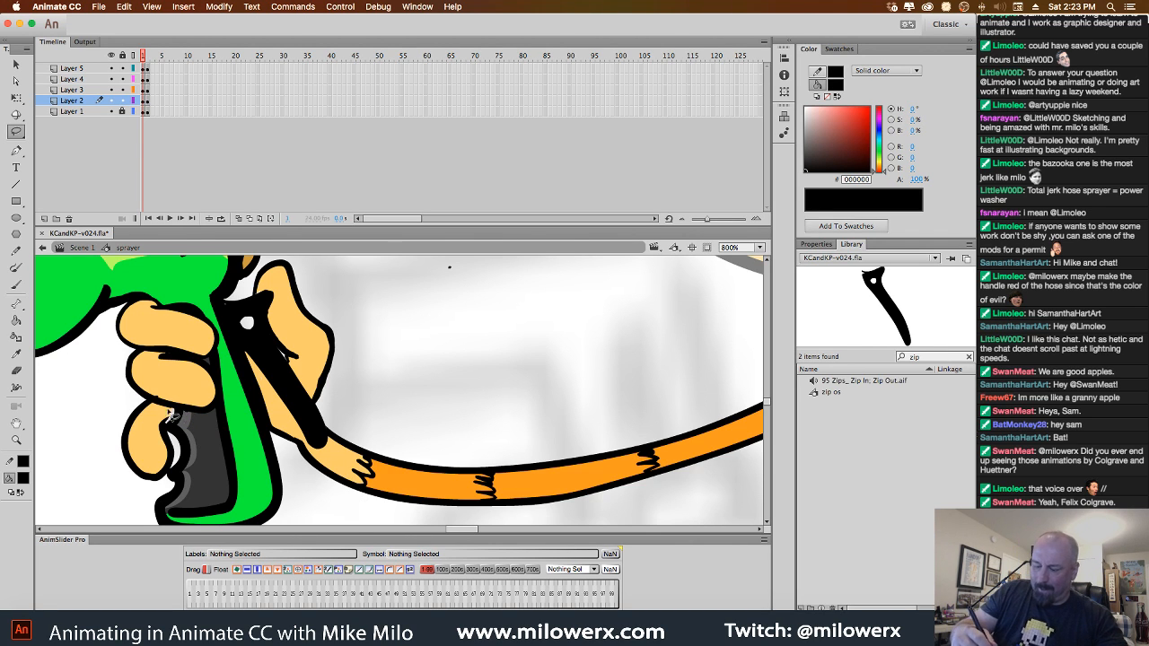
# Touch up the gap between the two lowest fingers on Layer 2 using the Brush in Paint Behind mode with black and #FFCC66 fills.
pyautogui.click(25, 479)
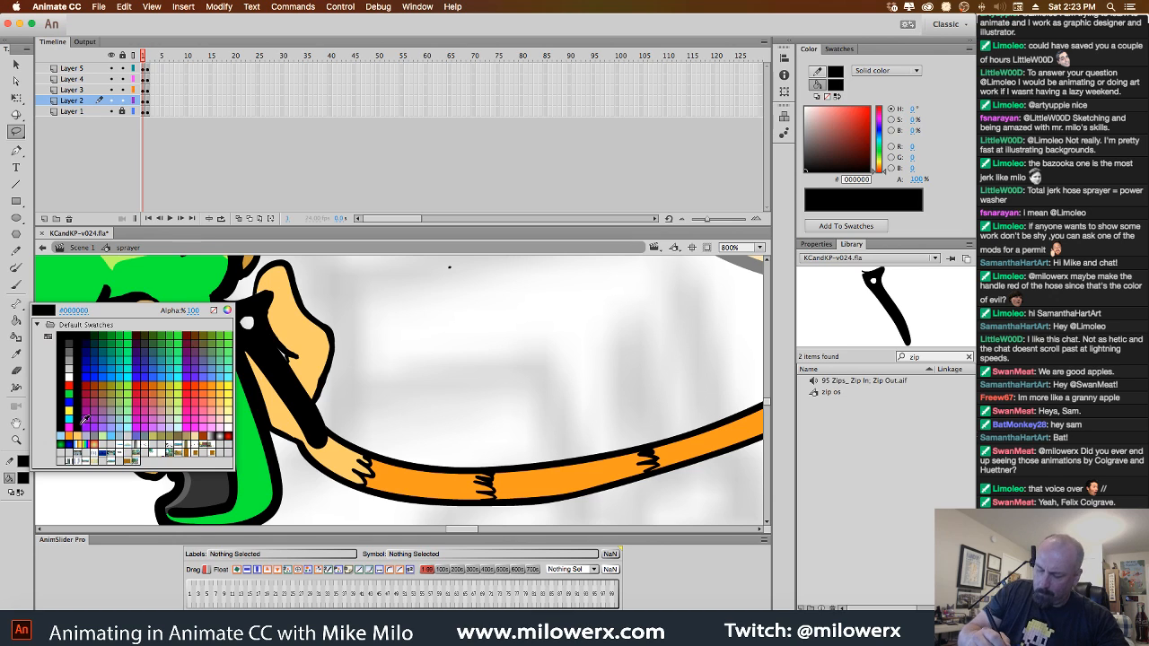
pyautogui.click(78, 436)
pyautogui.click(16, 285)
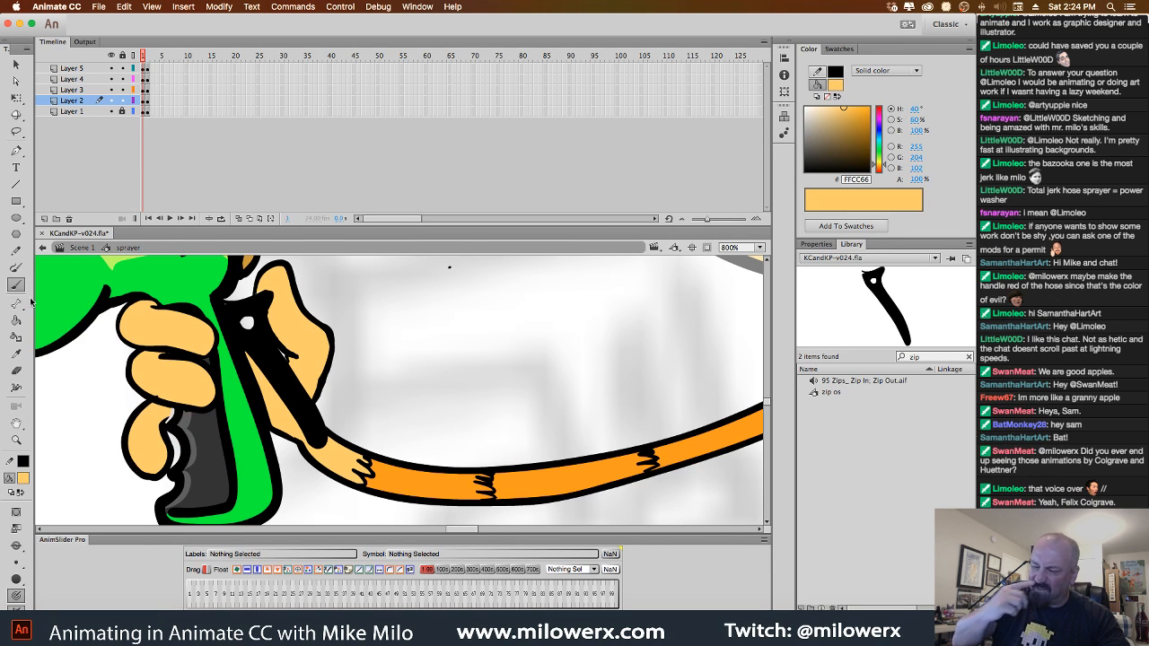
pyautogui.moveTo(171, 431); pyautogui.dragTo(171, 408)
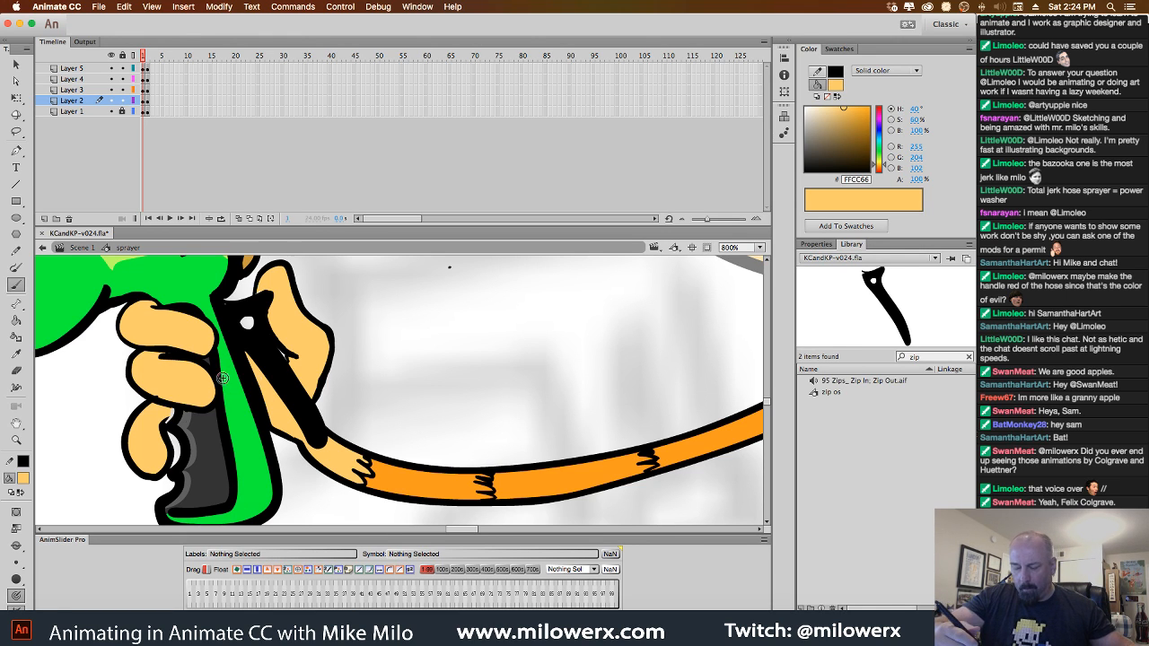
pyautogui.click(22, 545)
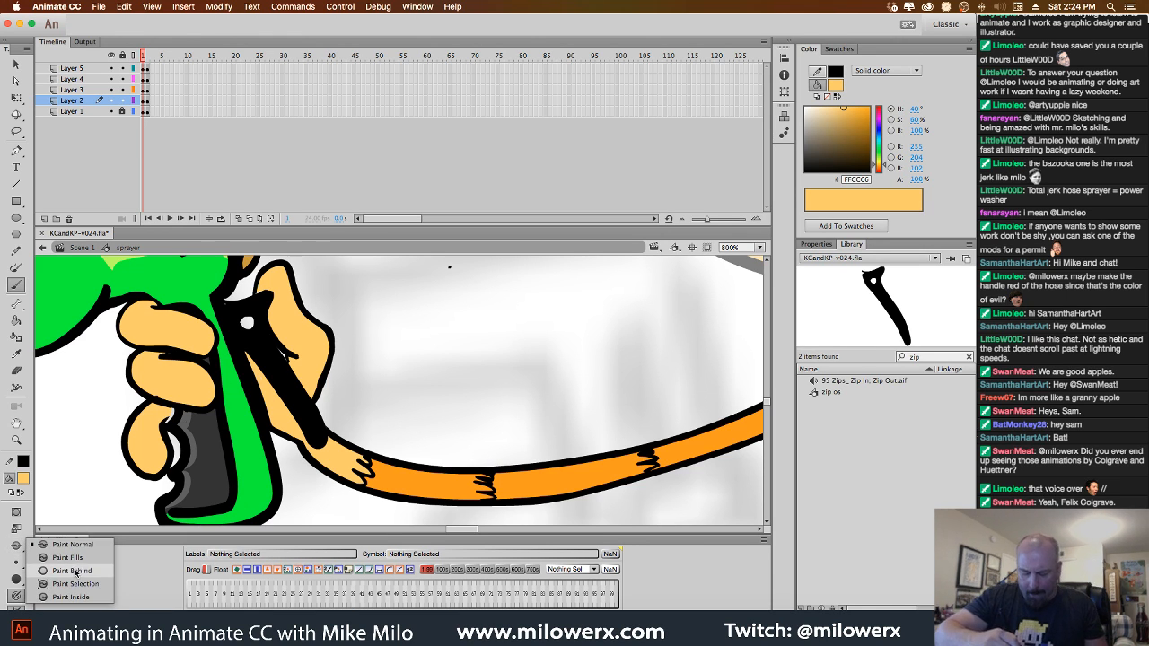
pyautogui.click(78, 567)
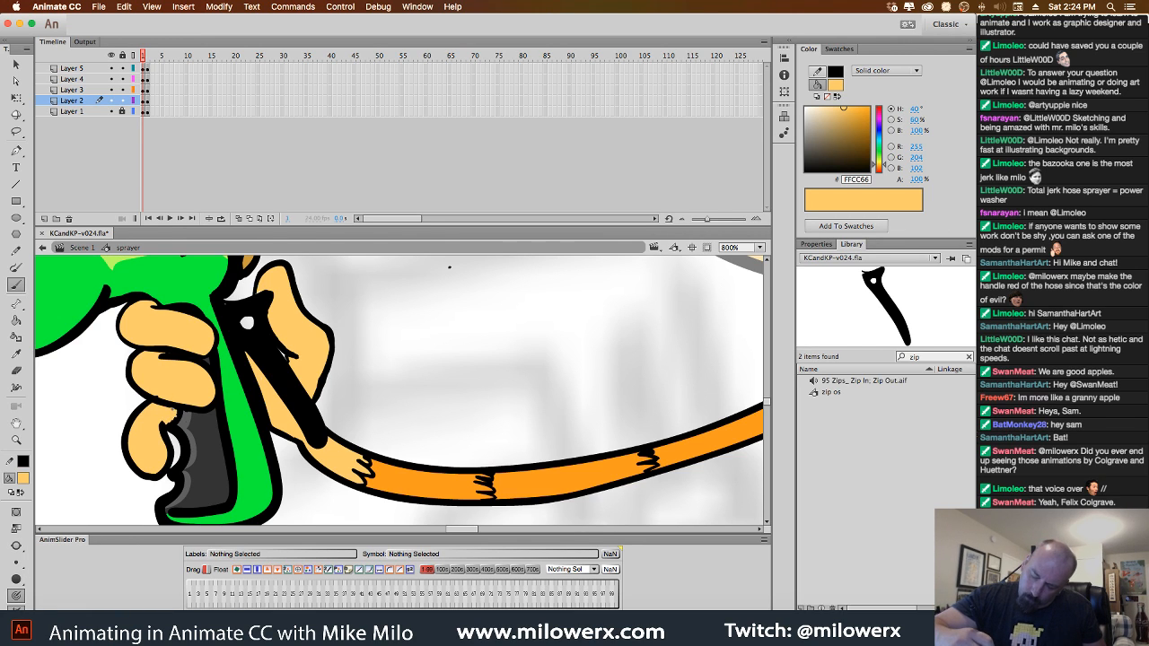
pyautogui.click(23, 478)
pyautogui.click(61, 416)
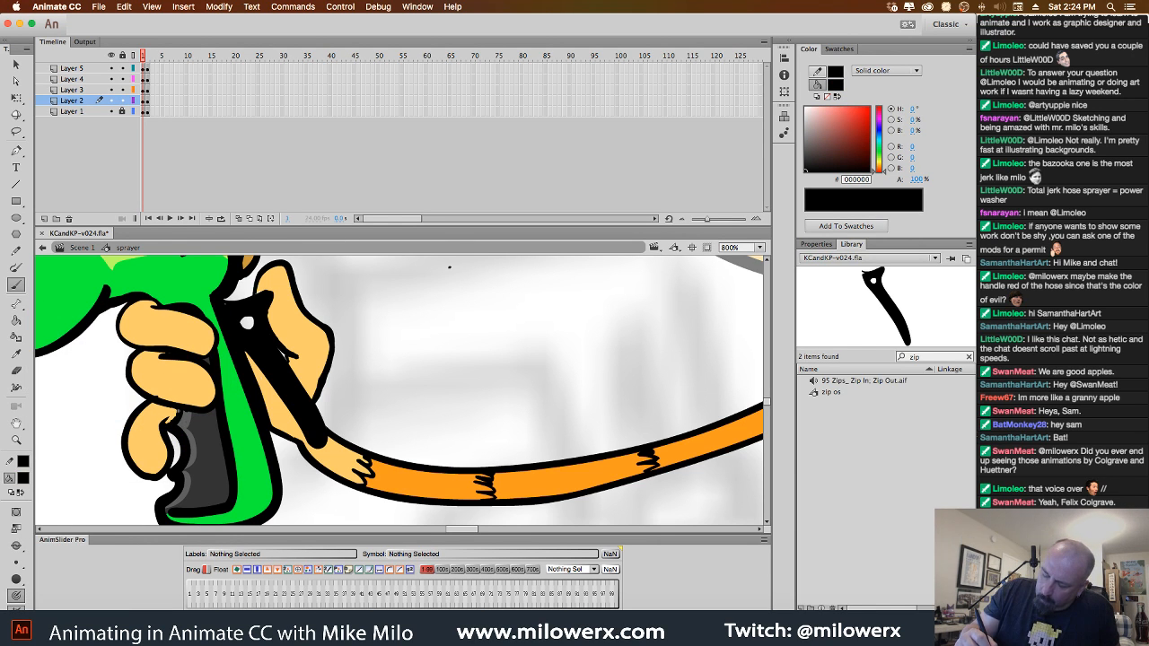
pyautogui.click(23, 479)
pyautogui.click(262, 386)
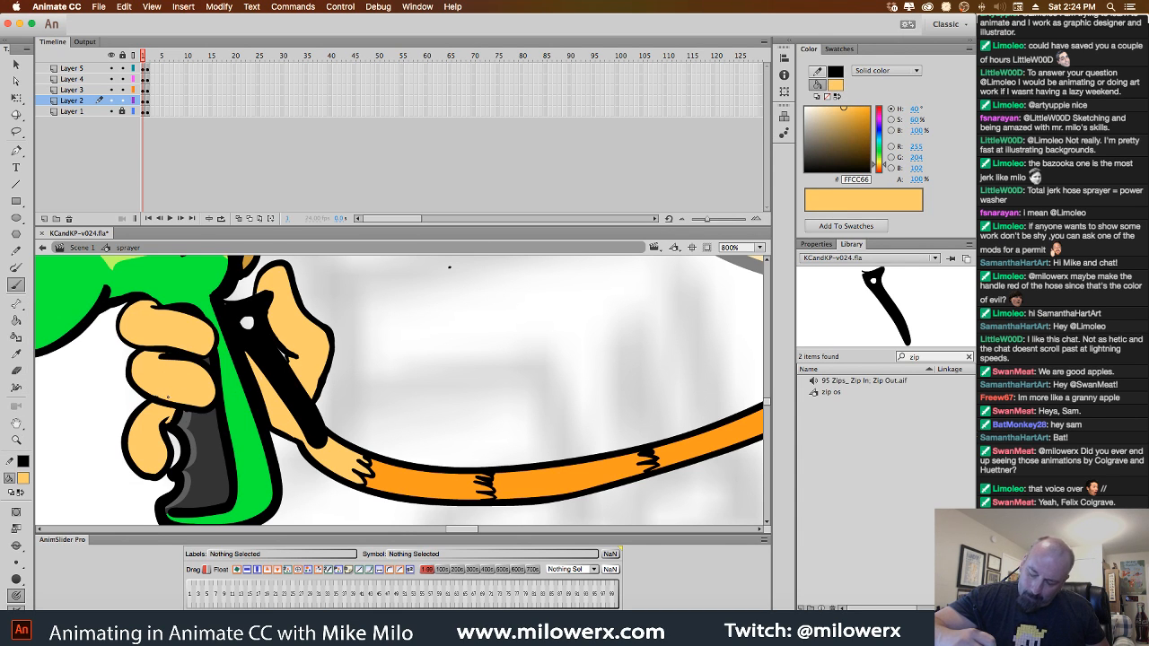
# Flip between frames 1 and 2 to compare the open and squeezed hand poses on the sprayer.
pyautogui.hotkey('ctrl', '-')
pyautogui.moveTo(354, 316); pyautogui.dragTo(322, 287)
pyautogui.press('.')
pyautogui.press(',')
pyautogui.press('.')
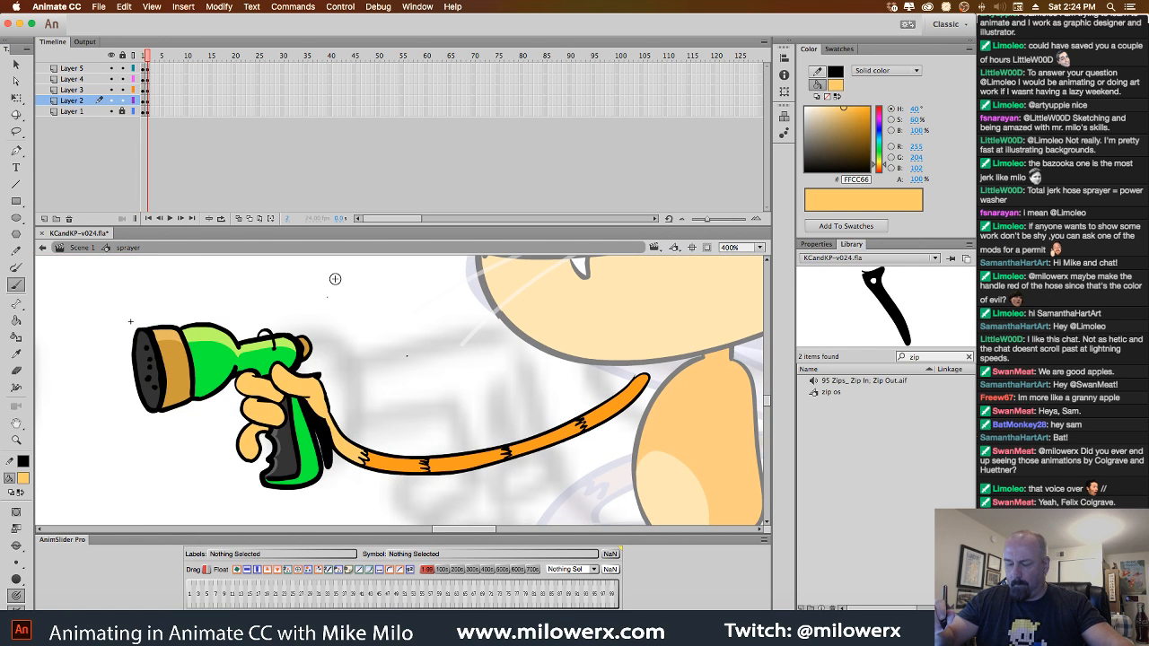
pyautogui.press(',')
pyautogui.press('.')
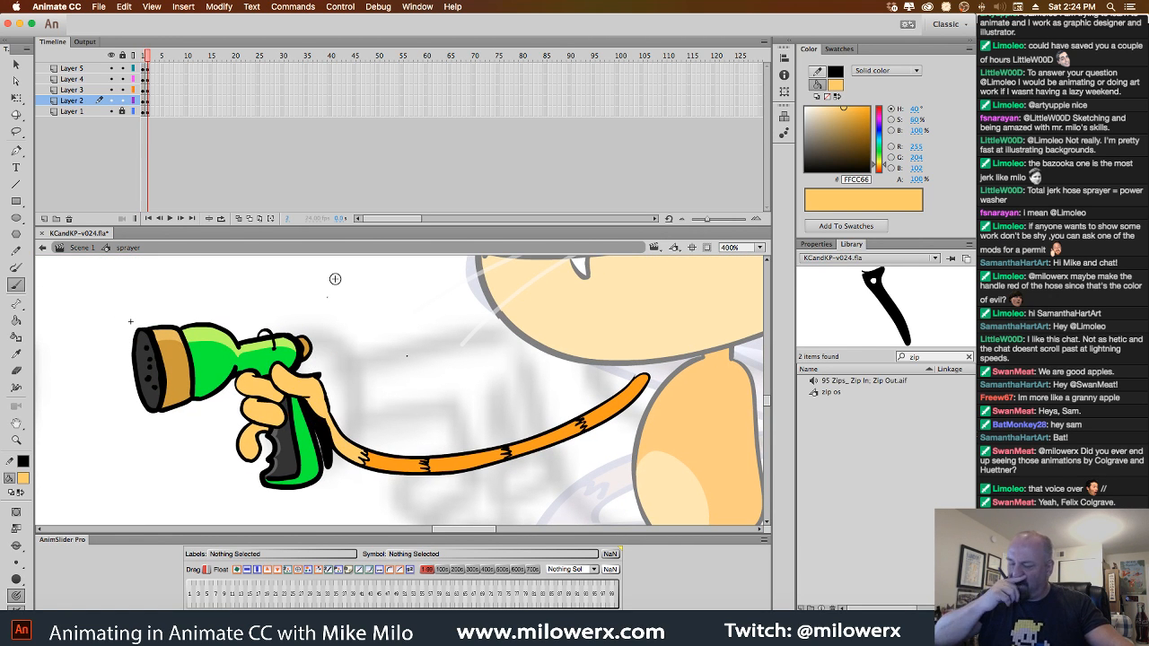
# Unlock Layer 1 and slightly distort the top of the sprayer body toward the arm on frame 2 with Free Transform.
pyautogui.click(148, 111)
pyautogui.click(16, 97)
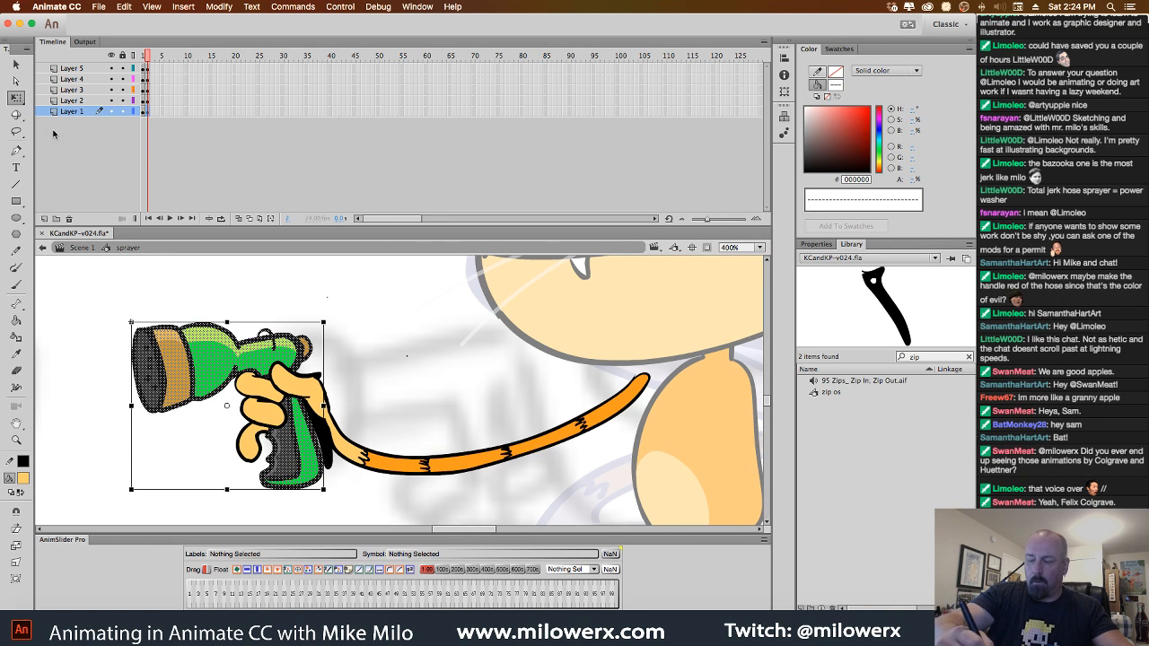
pyautogui.moveTo(254, 323); pyautogui.dragTo(257, 324)
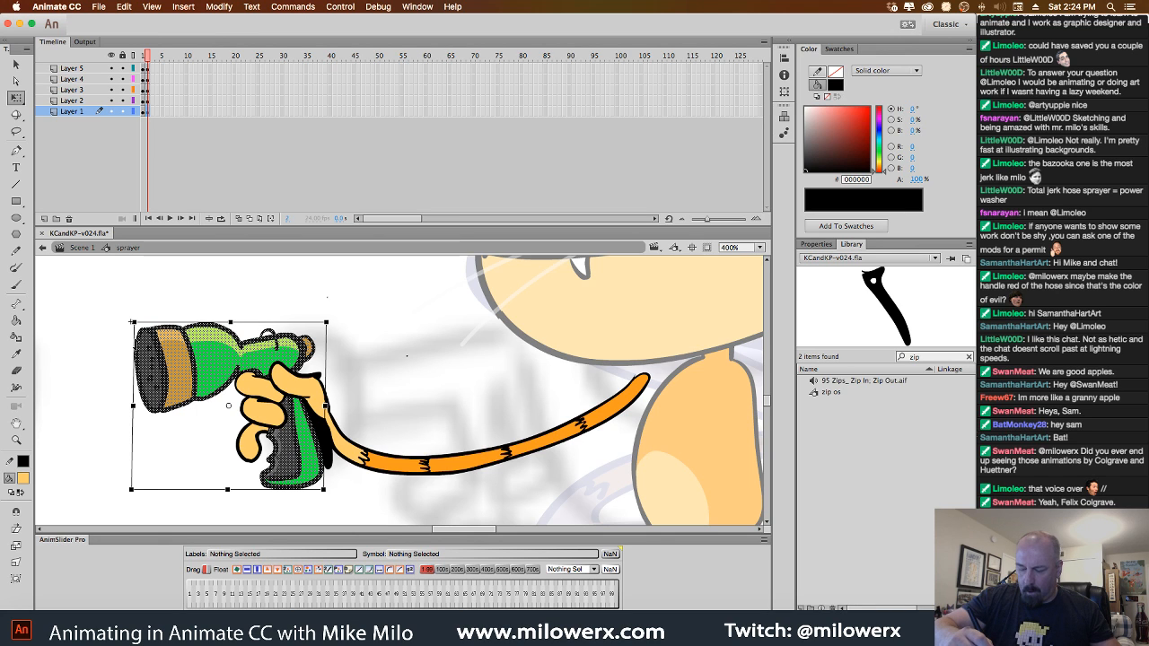
pyautogui.moveTo(134, 351); pyautogui.dragTo(134, 349)
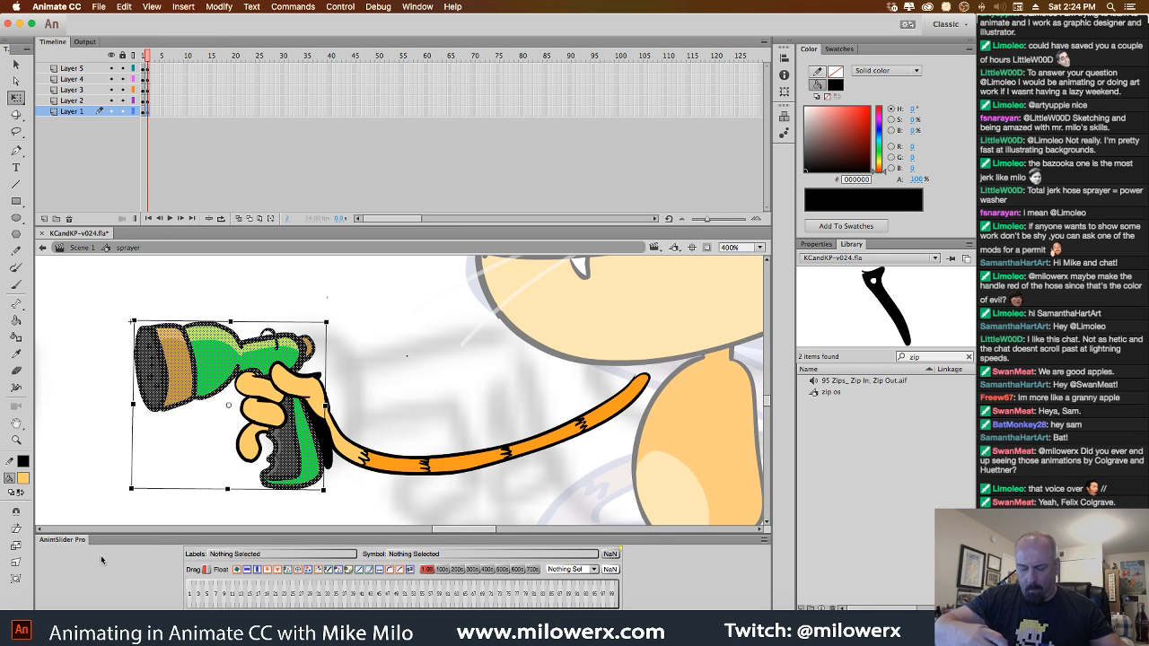
pyautogui.press('super+z')
pyautogui.click(17, 563)
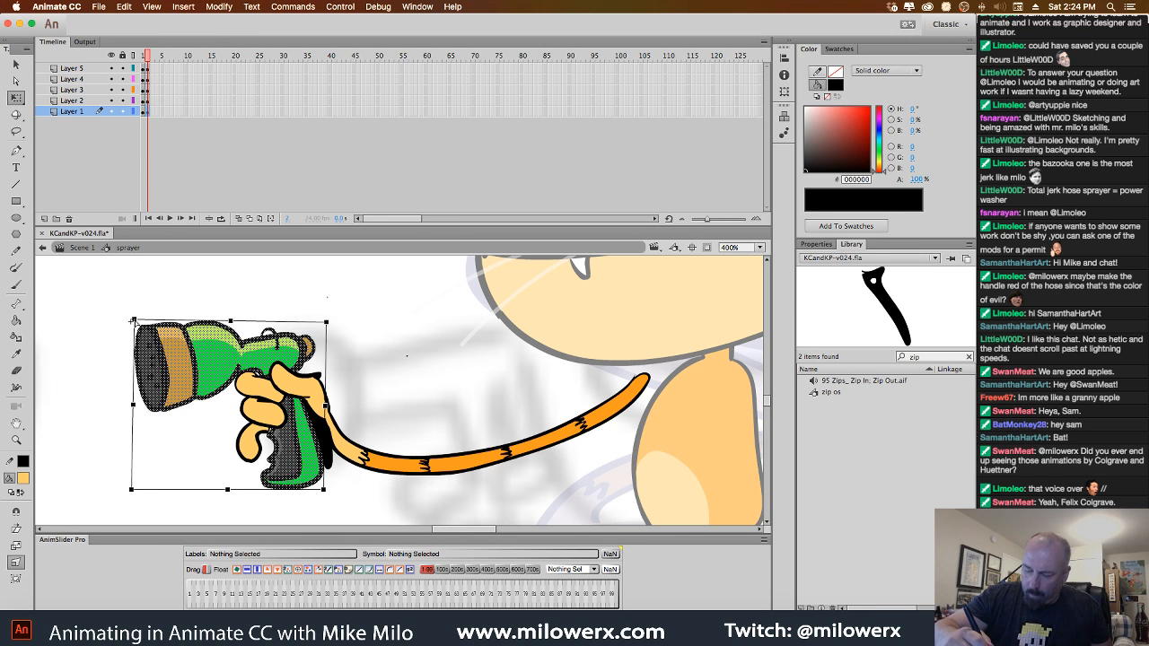
pyautogui.click(209, 291)
# Compare the two frames, and nudge the fingers on Layer 2 at frame 2 slightly toward the sprayer handle.
pyautogui.press(',')
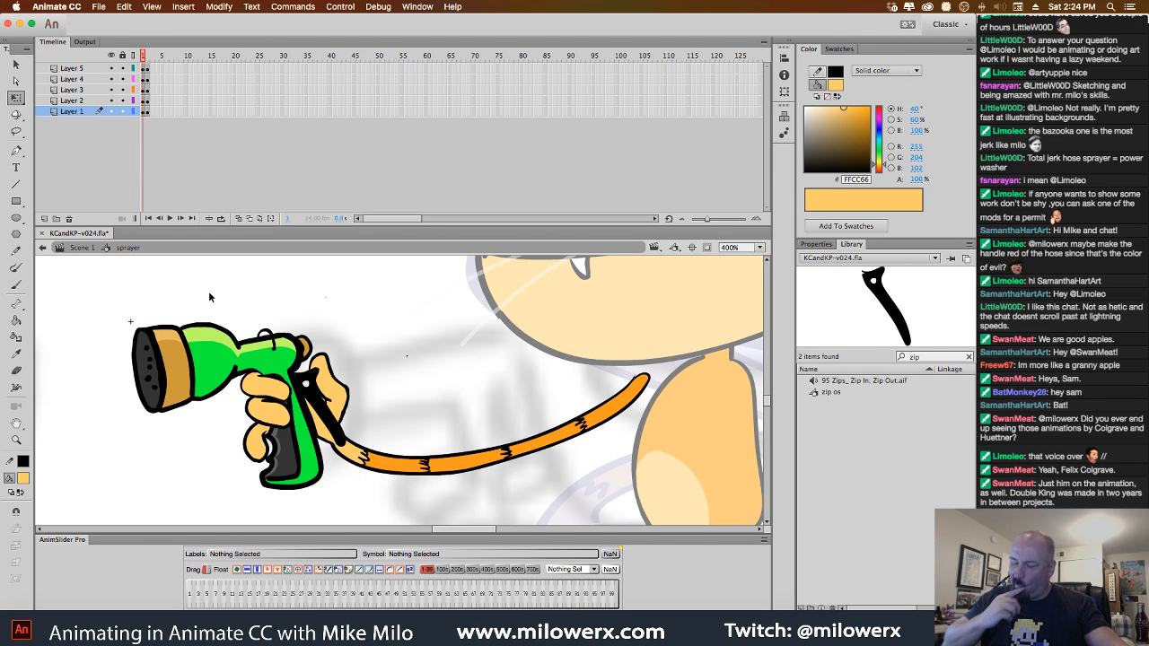
pyautogui.press('.')
pyautogui.press(',')
pyautogui.press('.')
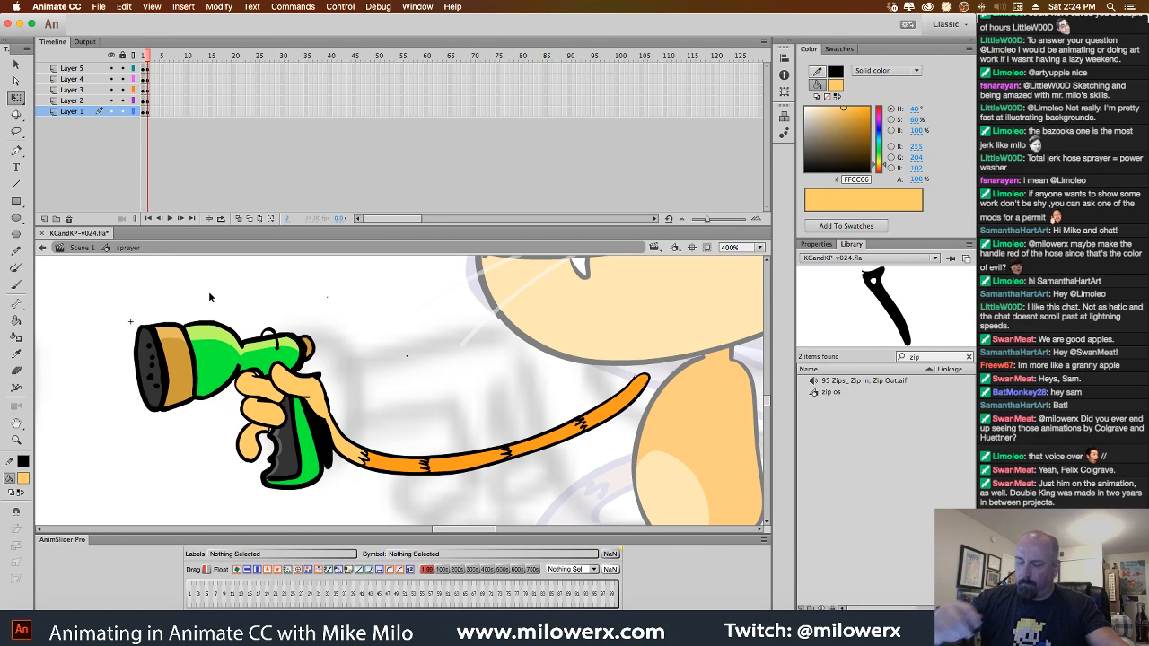
pyautogui.click(148, 100)
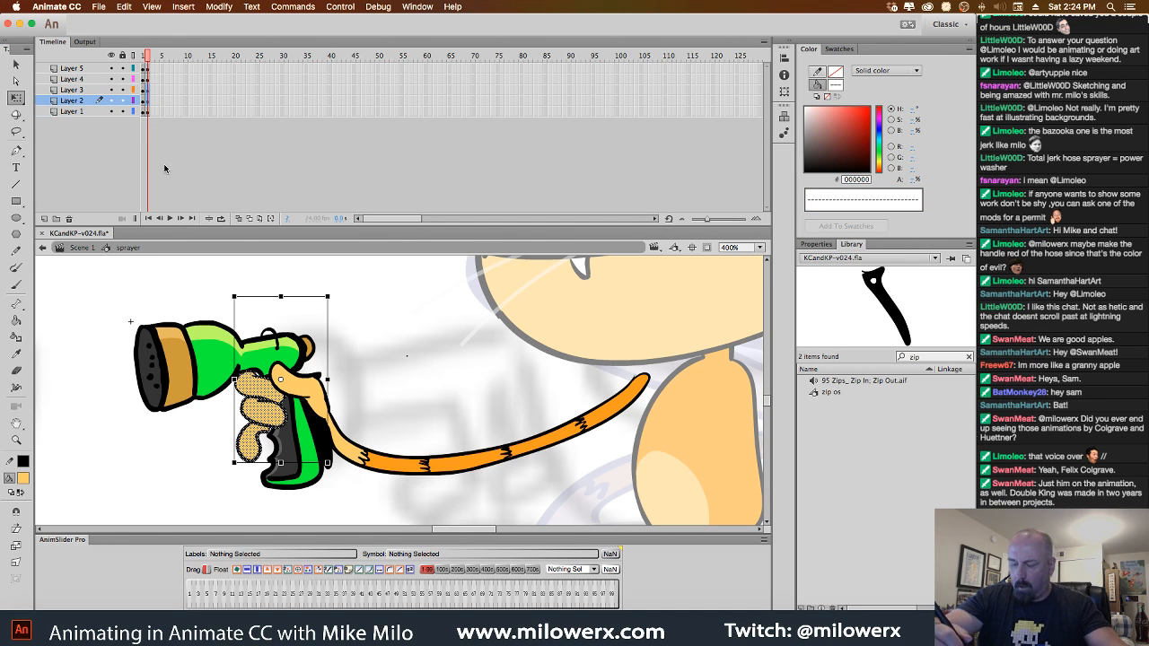
pyautogui.press('Right')
pyautogui.press('Right')
pyautogui.press('Right')
pyautogui.press('Right')
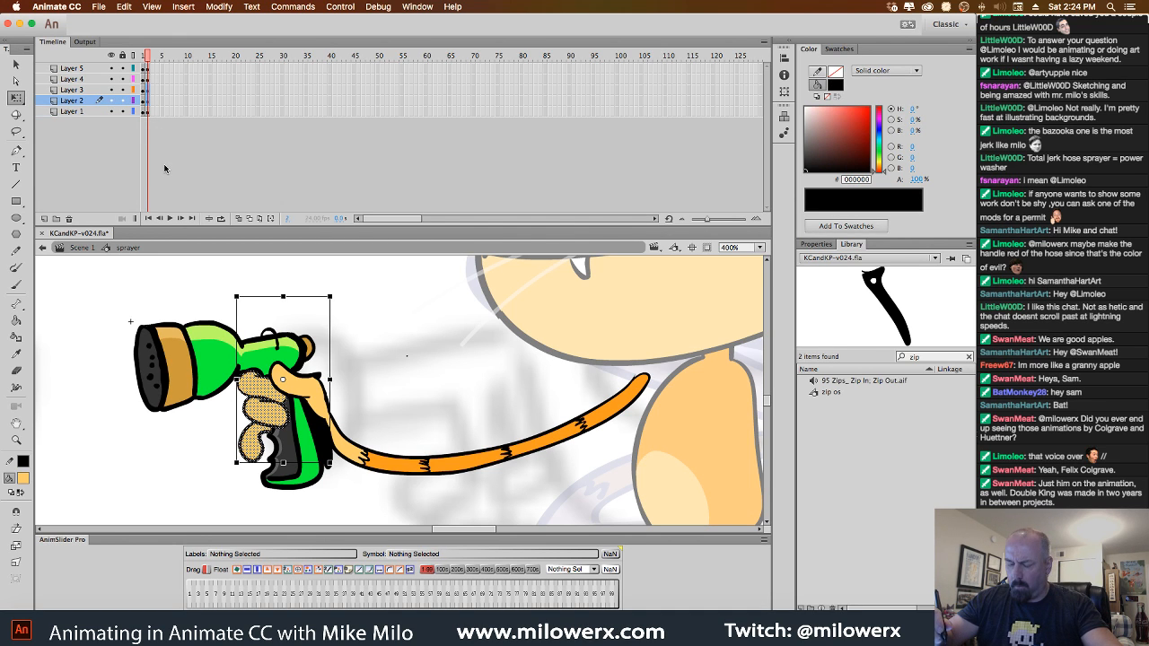
pyautogui.click(366, 320)
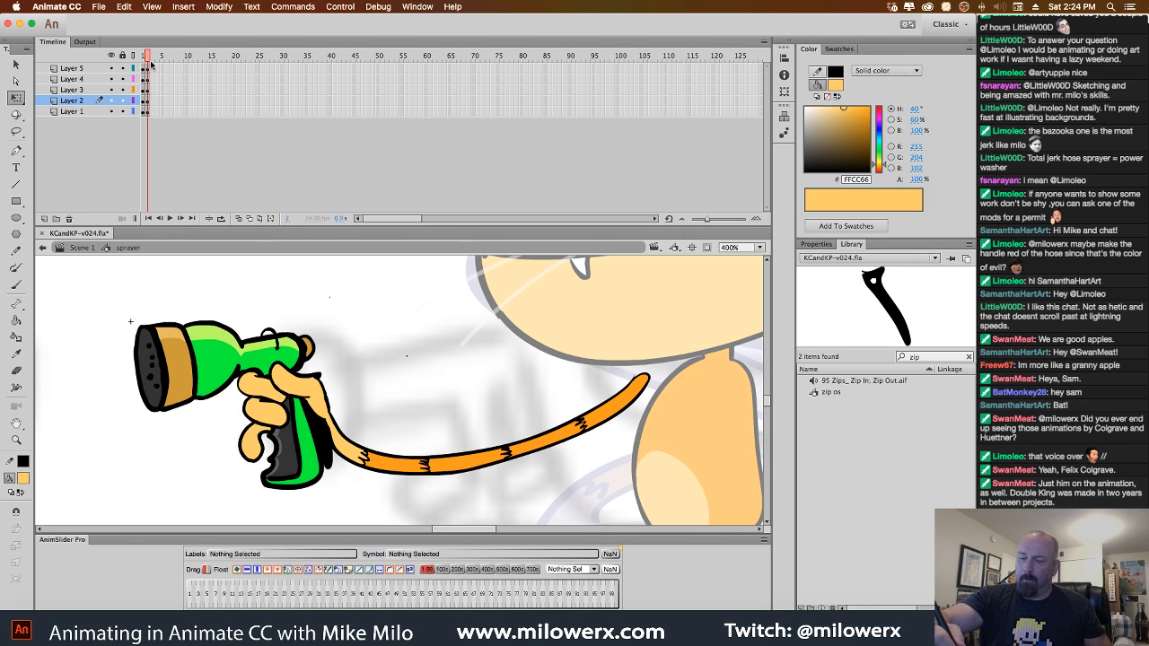
# Lock Layers 1 through 4, and lasso and delete the stray black speck above the arm on Layer 5 at frame 2.
pyautogui.moveTo(148, 57); pyautogui.dragTo(149, 82)
pyautogui.keyDown('alt'); pyautogui.click(413, 395); pyautogui.keyUp('alt')
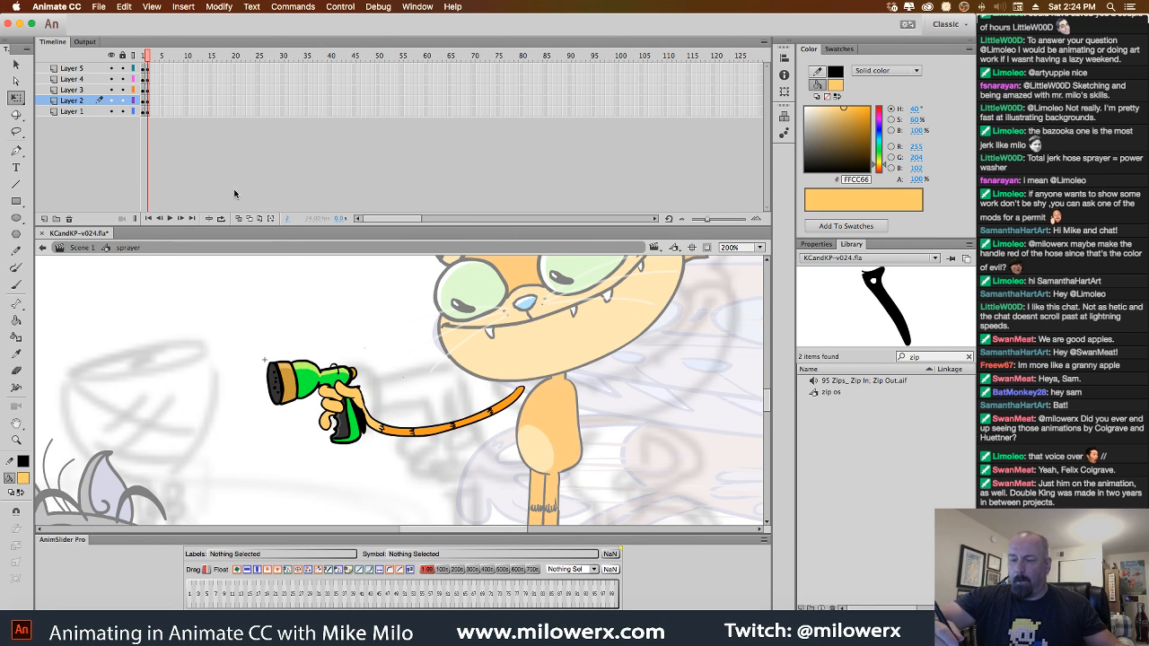
pyautogui.click(148, 70)
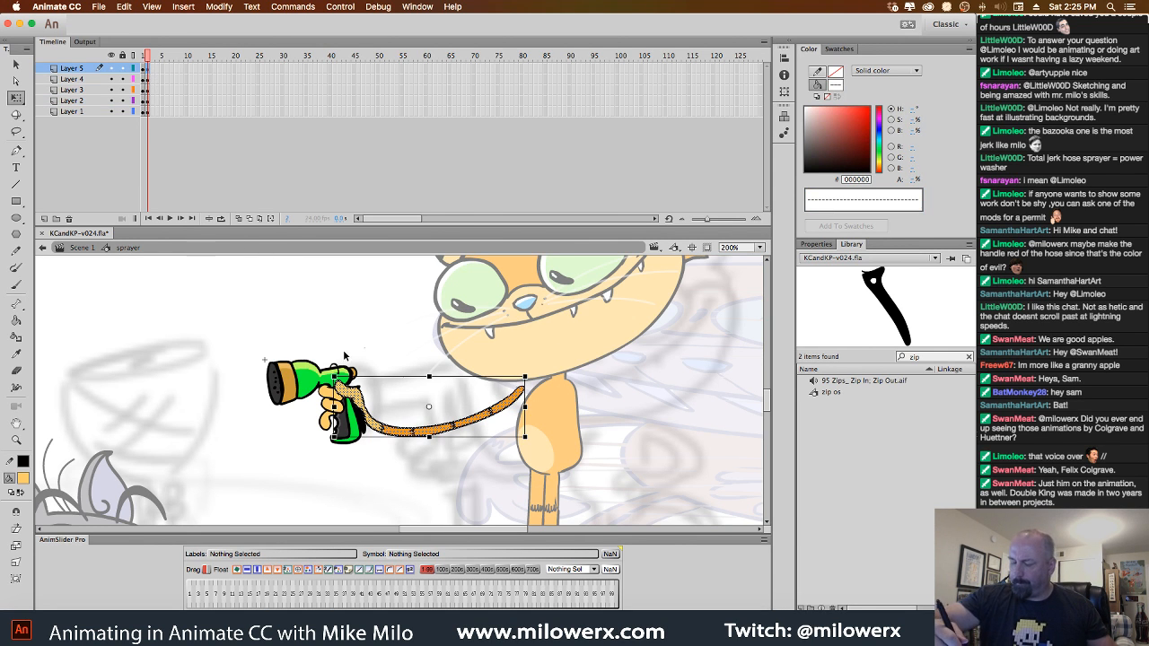
pyautogui.click(371, 371)
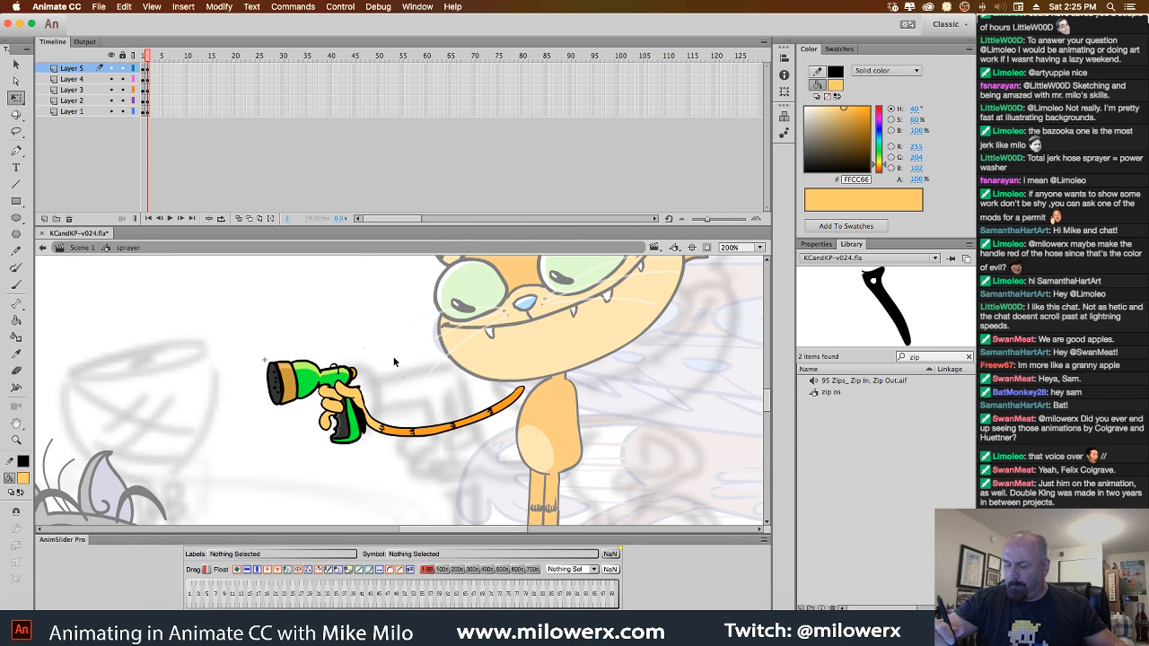
pyautogui.moveTo(123, 79); pyautogui.dragTo(123, 113)
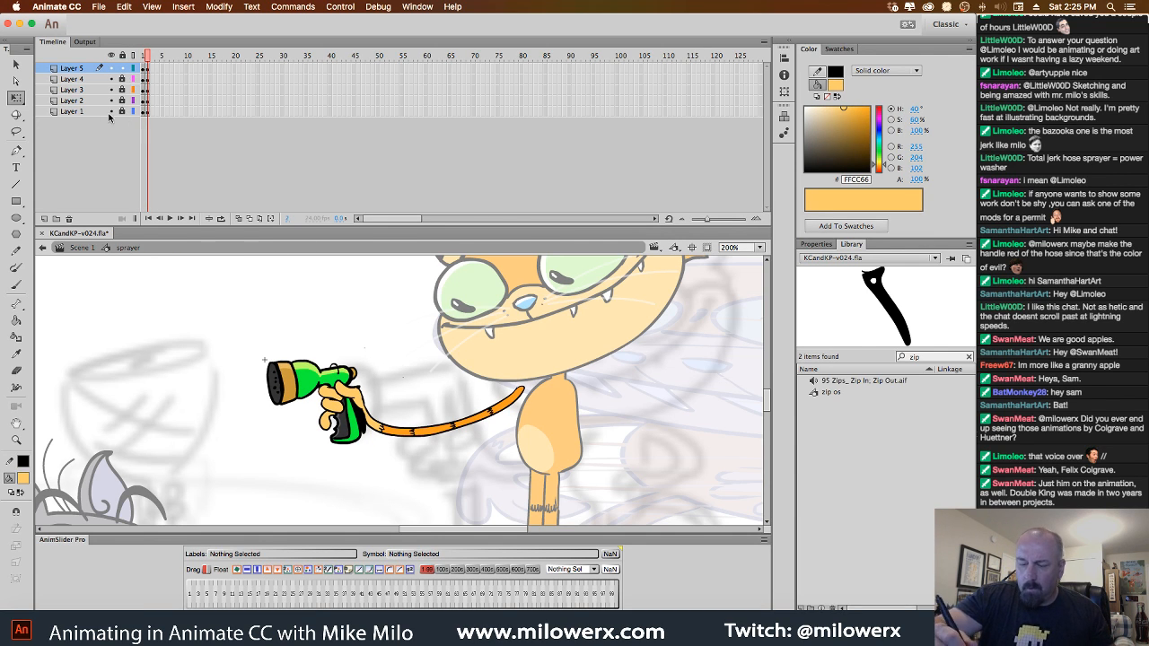
pyautogui.click(16, 131)
pyautogui.keyDown('super'); pyautogui.click(361, 370); pyautogui.keyUp('super')
pyautogui.moveTo(410, 405); pyautogui.dragTo(369, 362)
pyautogui.keyDown('super'); pyautogui.click(424, 353); pyautogui.keyUp('super')
pyautogui.moveTo(445, 402); pyautogui.dragTo(434, 382)
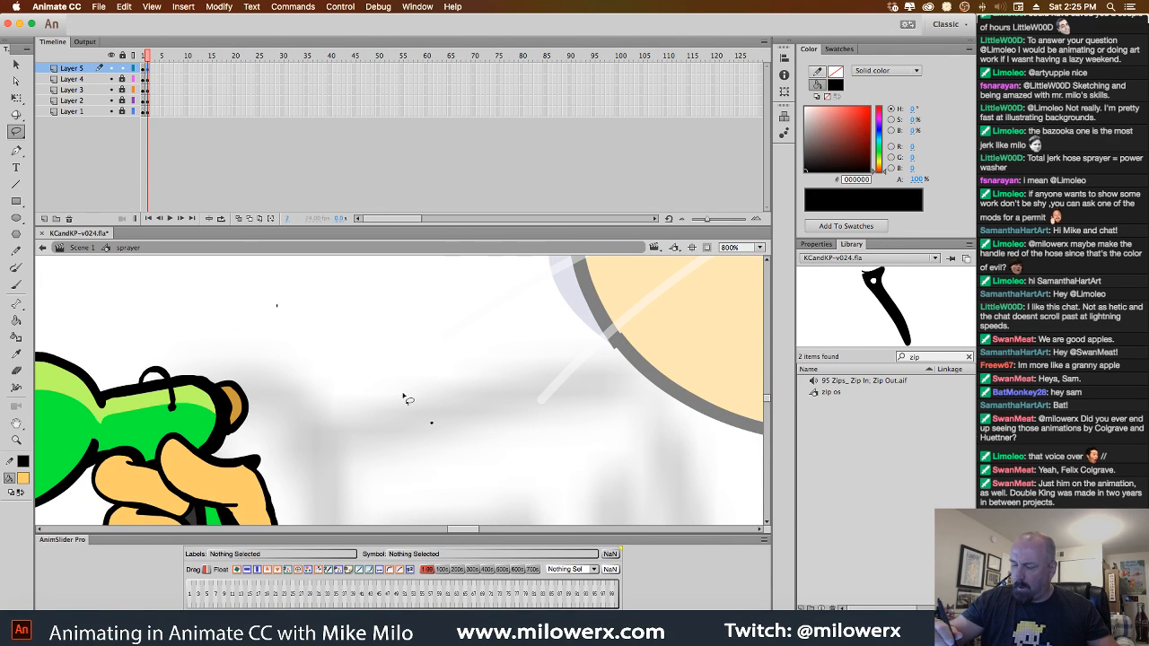
pyautogui.press('Delete')
pyautogui.moveTo(299, 288); pyautogui.dragTo(293, 297)
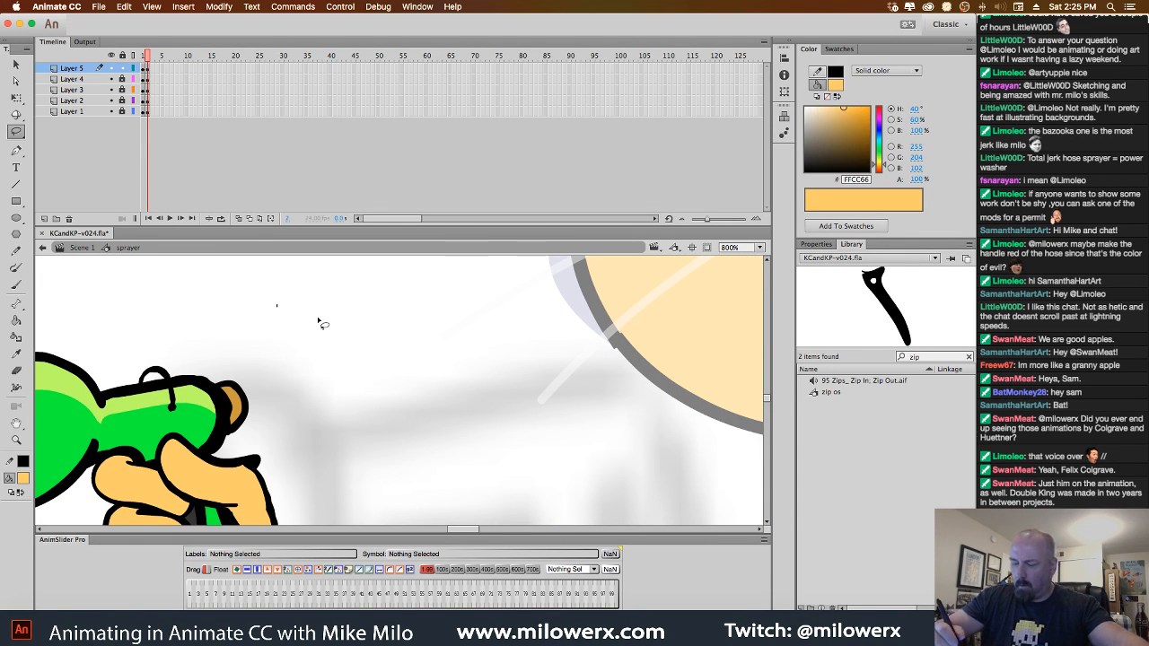
# Lasso the thumb part of the hand on Layer 5 and distort it upward against the back of the sprayer handle.
pyautogui.moveTo(406, 422)
pyautogui.mouseDown()
pyautogui.moveTo(440, 302)
pyautogui.moveTo(441, 317)
pyautogui.mouseUp()
pyautogui.moveTo(318, 413)
pyautogui.mouseDown()
pyautogui.moveTo(298, 362)
pyautogui.moveTo(220, 318)
pyautogui.moveTo(195, 330)
pyautogui.moveTo(190, 358)
pyautogui.moveTo(214, 394)
pyautogui.moveTo(262, 402)
pyautogui.moveTo(296, 434)
pyautogui.moveTo(326, 410)
pyautogui.mouseUp()
pyautogui.click(16, 97)
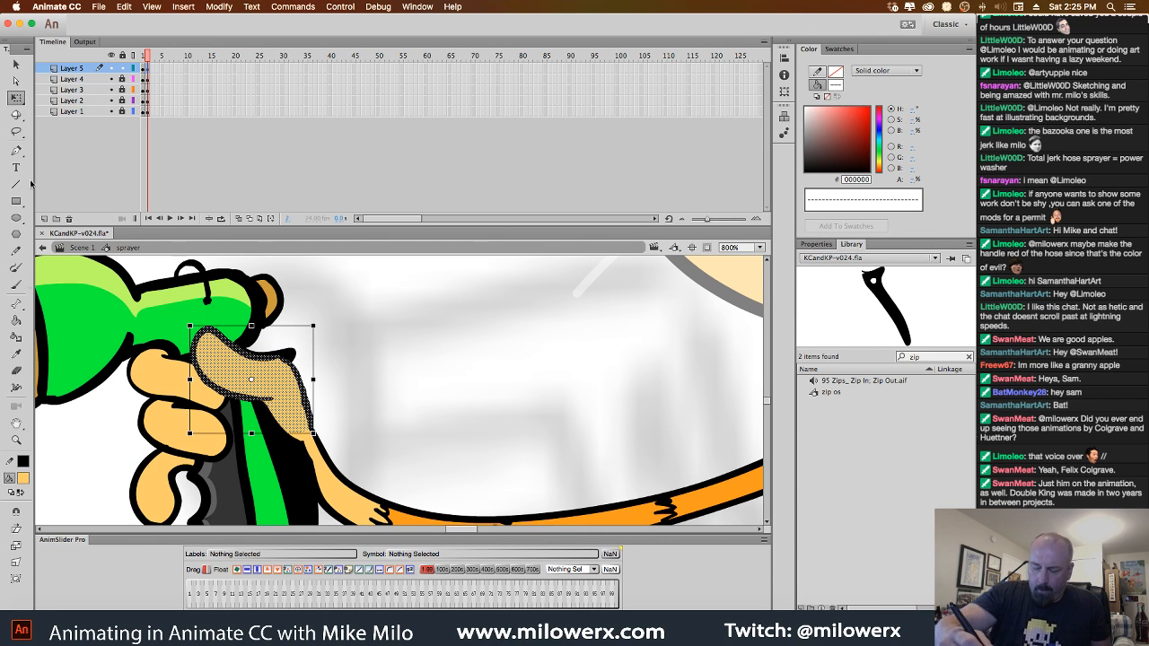
pyautogui.moveTo(190, 327); pyautogui.dragTo(221, 308)
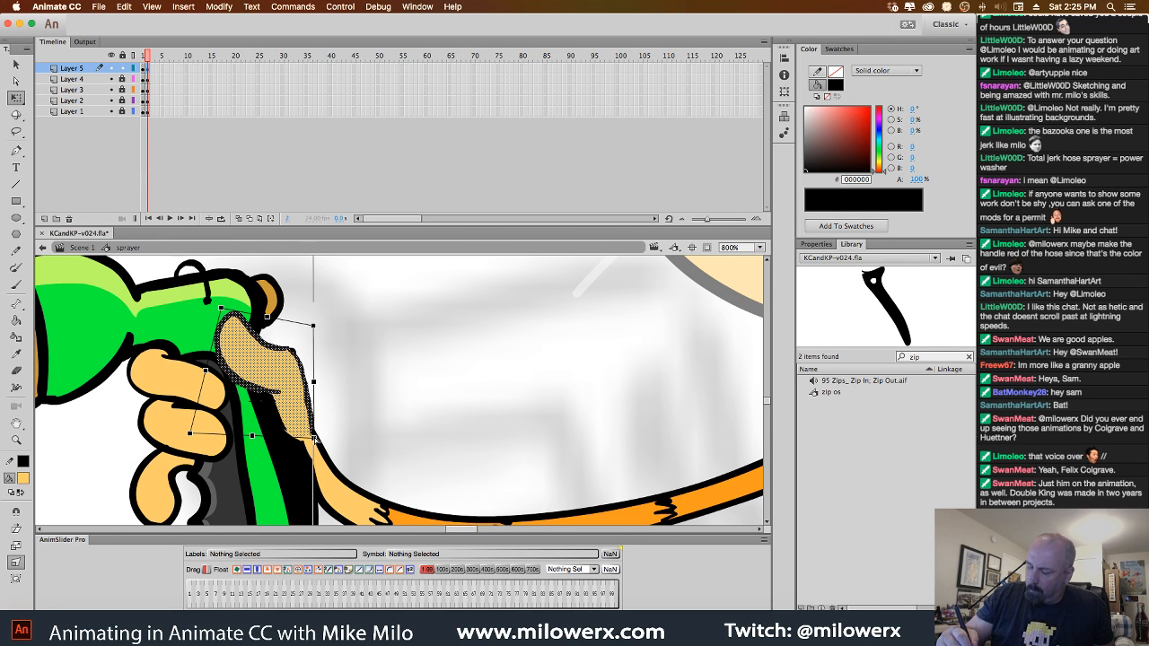
pyautogui.moveTo(313, 434); pyautogui.dragTo(313, 437)
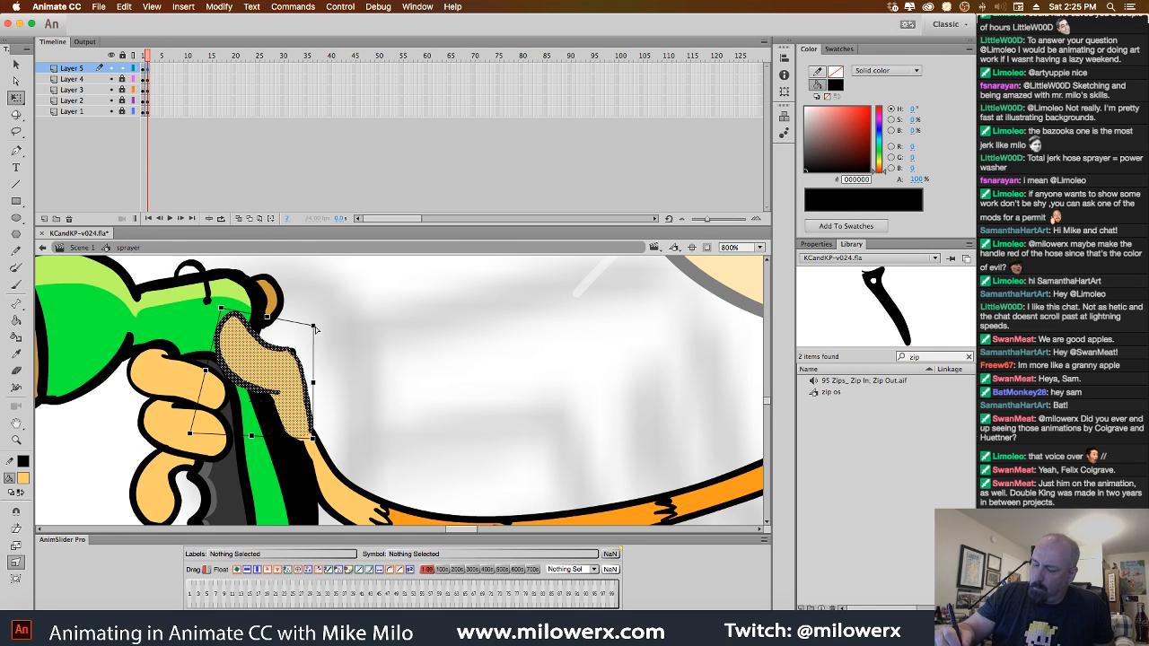
pyautogui.moveTo(316, 330); pyautogui.dragTo(323, 329)
pyautogui.click(356, 330)
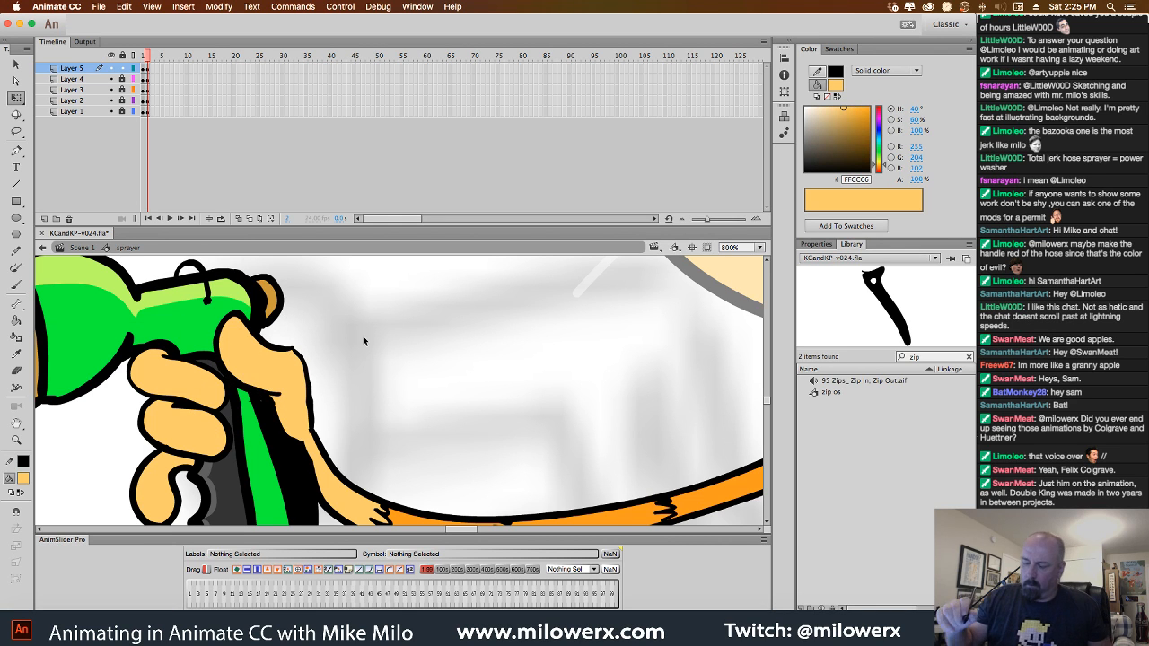
# Flip between frames 1 and 2 to check the reshaped thumb, and view the whole arm beside the cat.
pyautogui.press(',')
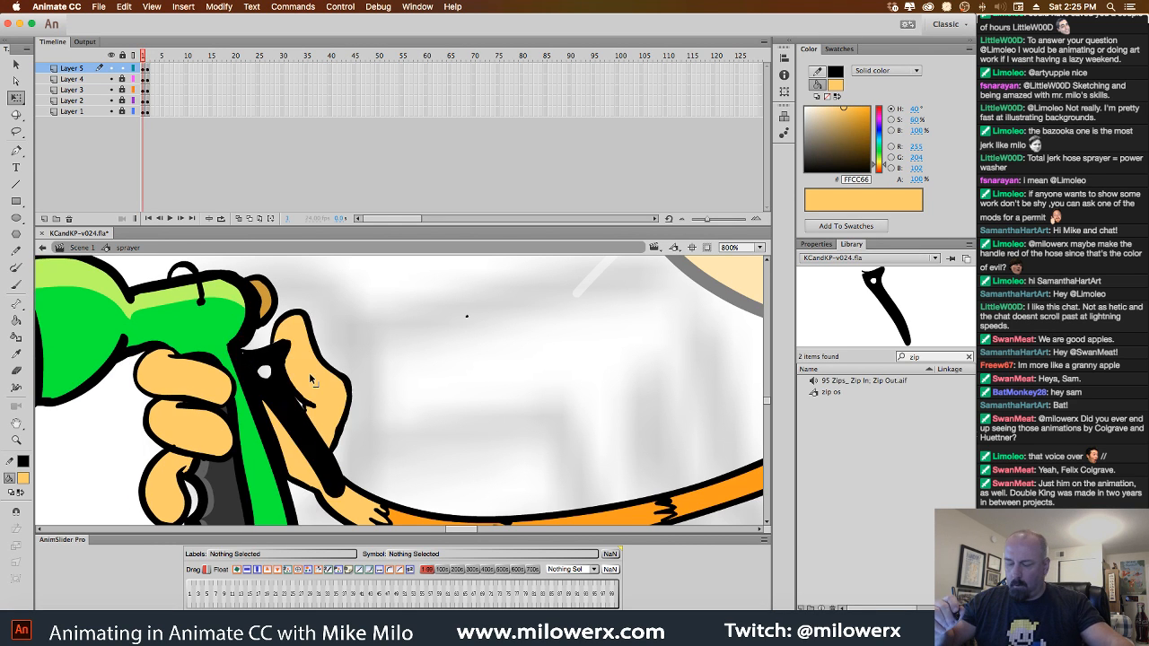
pyautogui.press('.')
pyautogui.press(',')
pyautogui.press('.')
pyautogui.press(',')
pyautogui.press('.')
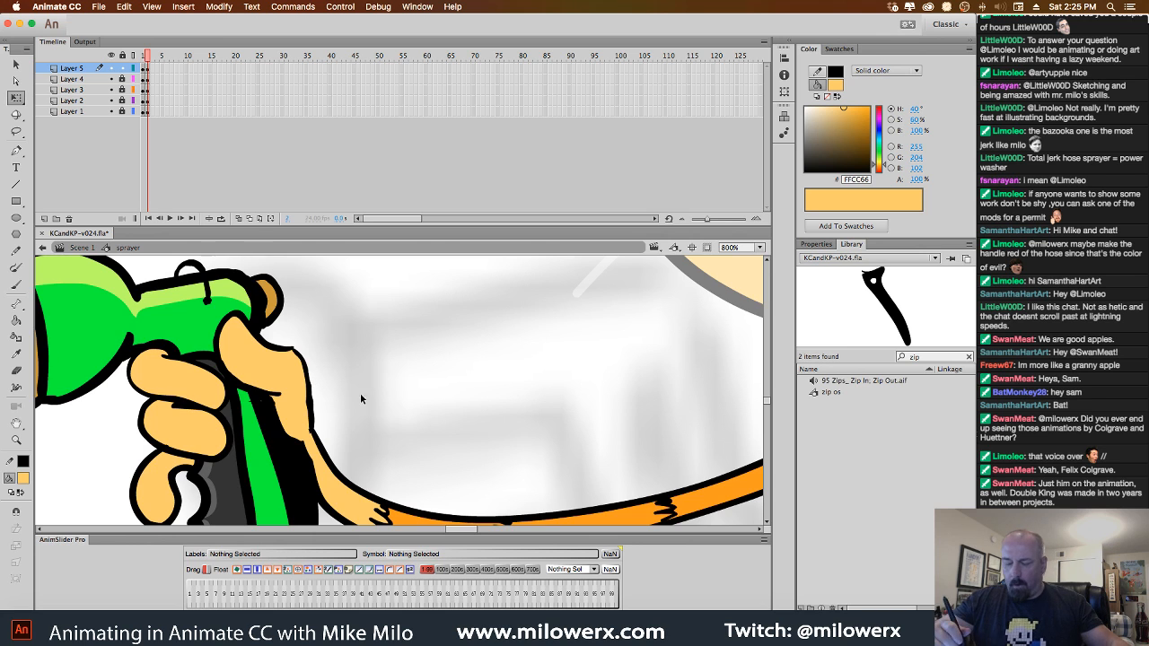
pyautogui.keyDown('alt'); pyautogui.click(373, 367); pyautogui.keyUp('alt')
pyautogui.keyDown('alt'); pyautogui.click(377, 363); pyautogui.keyUp('alt')
pyautogui.moveTo(423, 342); pyautogui.dragTo(364, 300)
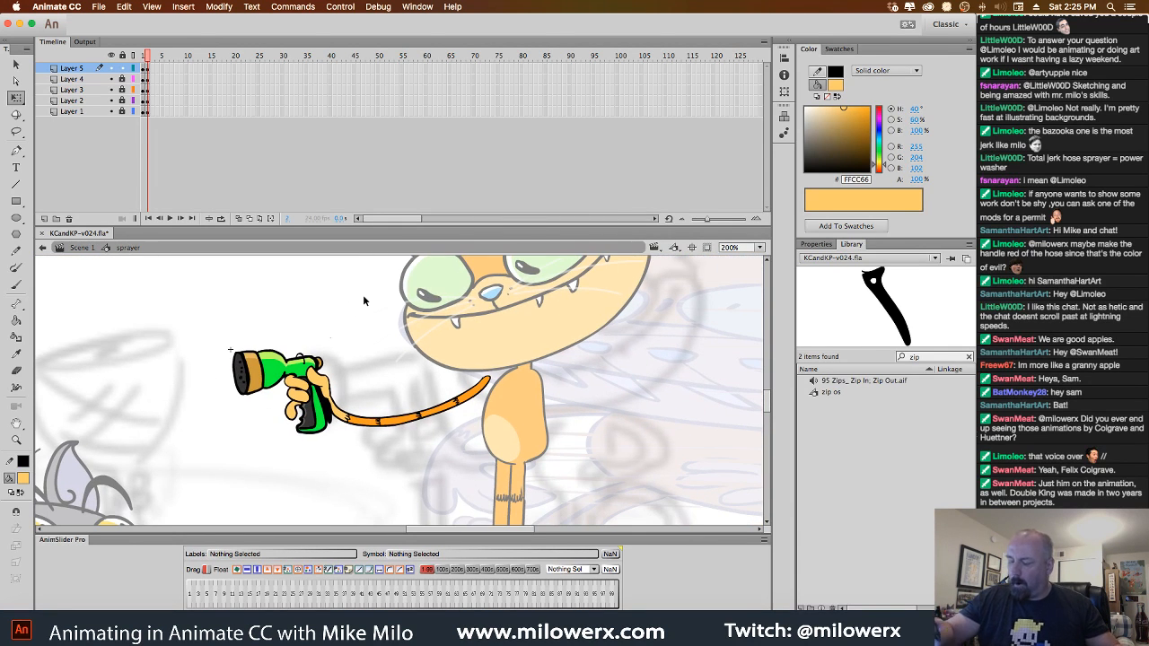
# Return to Scene 1 and move the sprayer instance so the end of its arm meets the cat's shoulder.
pyautogui.click(90, 250)
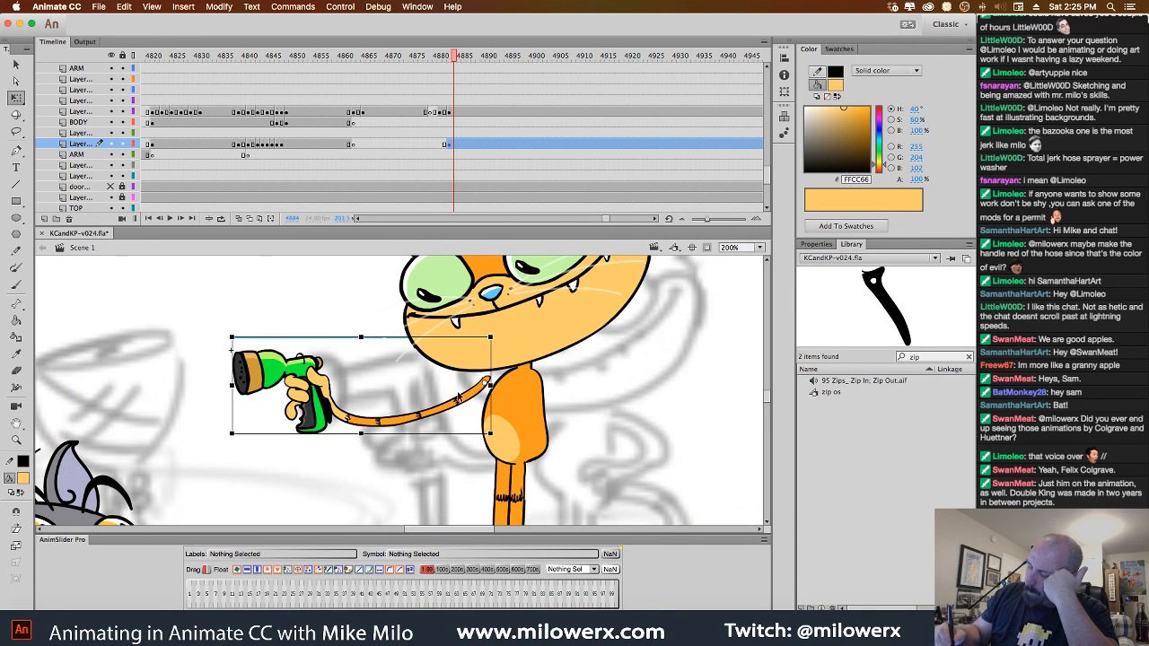
pyautogui.moveTo(491, 338); pyautogui.dragTo(494, 342)
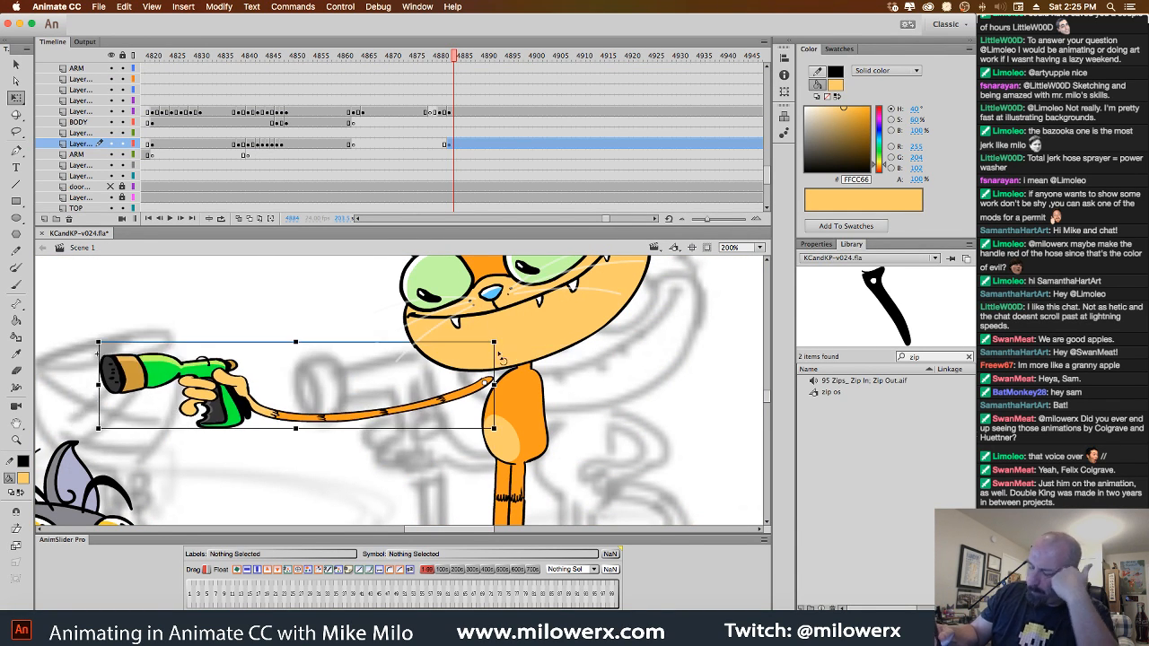
pyautogui.press('super+z')
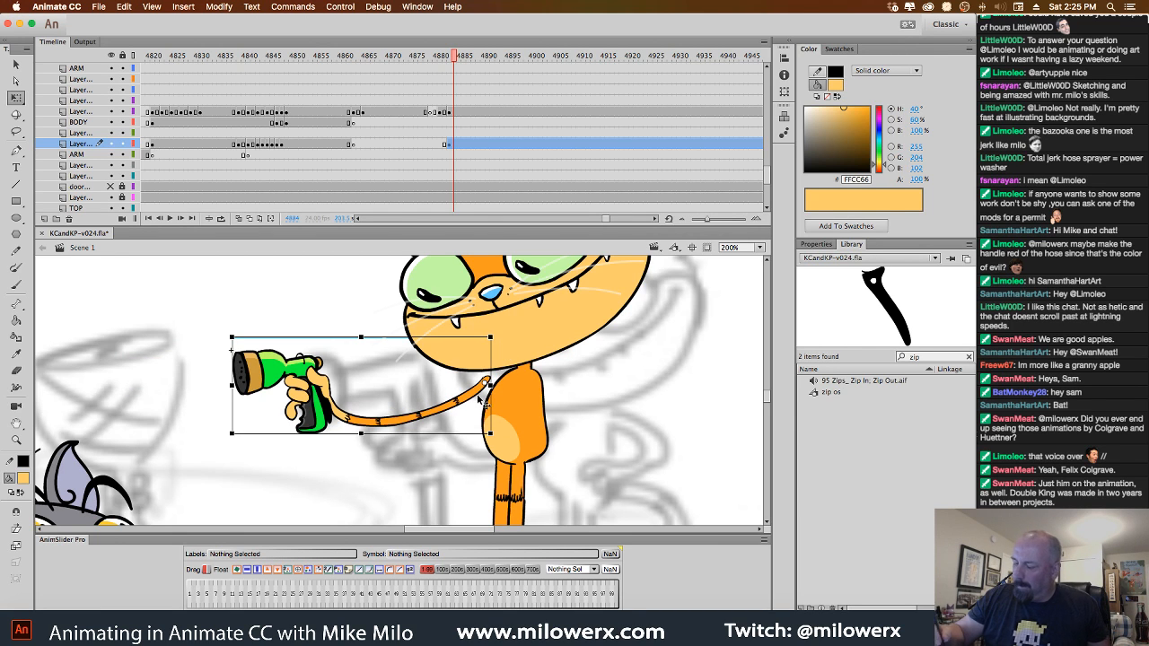
pyautogui.moveTo(479, 399); pyautogui.dragTo(504, 390)
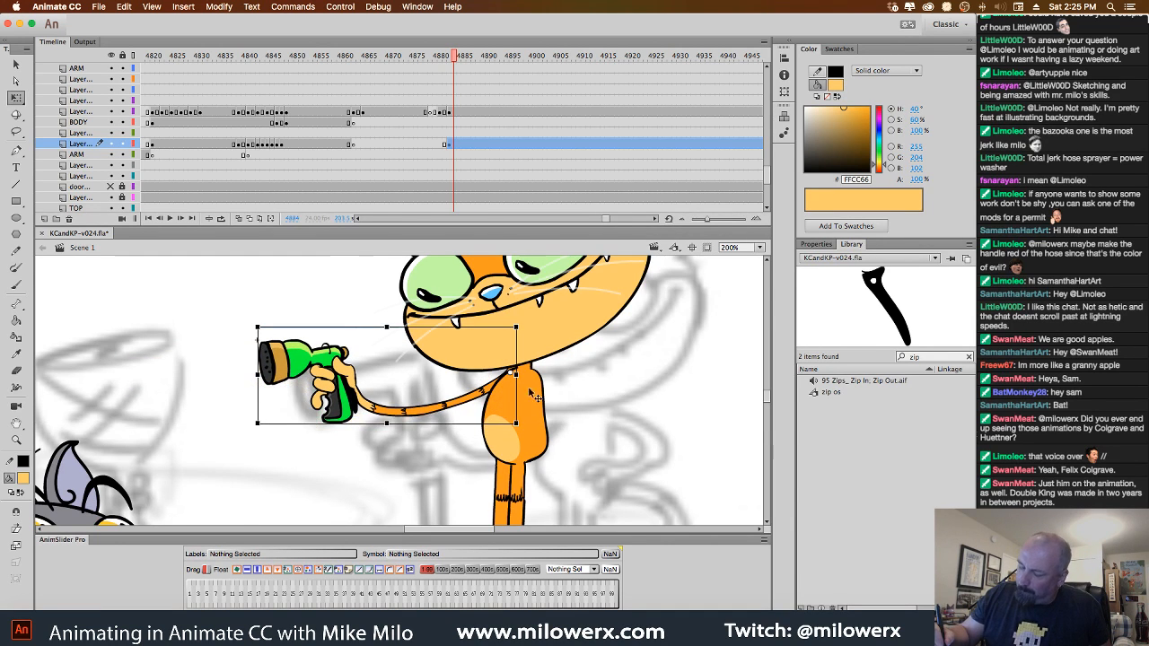
pyautogui.click(608, 394)
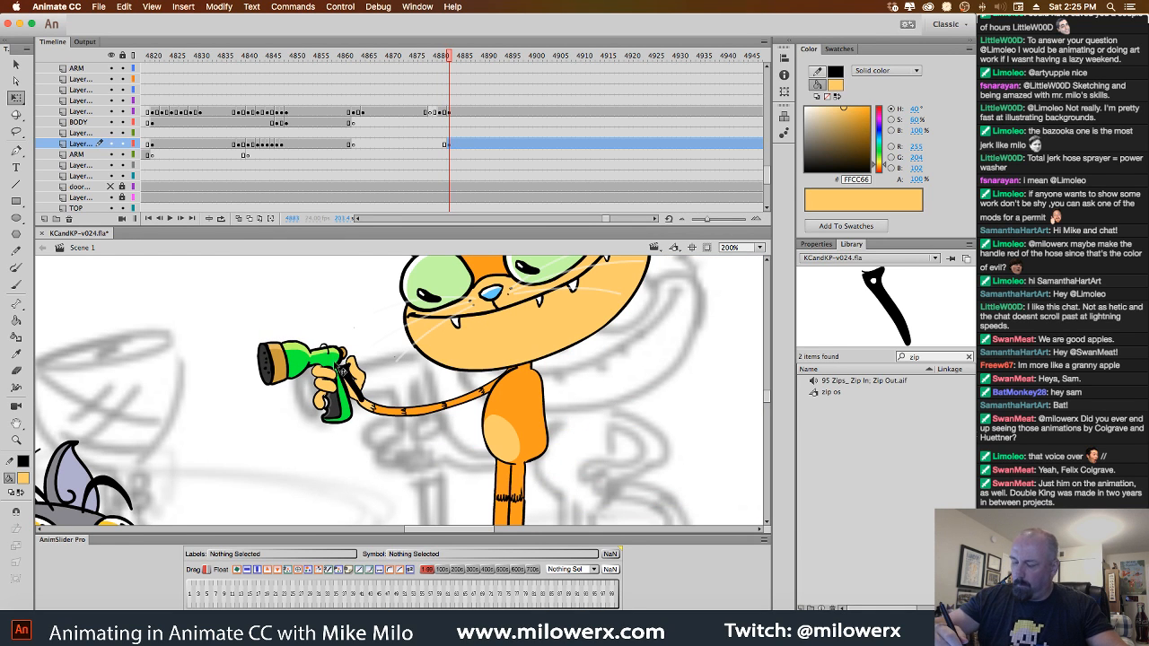
# Set the sprayer instance at frame 4883 to Single Frame showing frame 1, and scrub the frames following it.
pyautogui.click(351, 358)
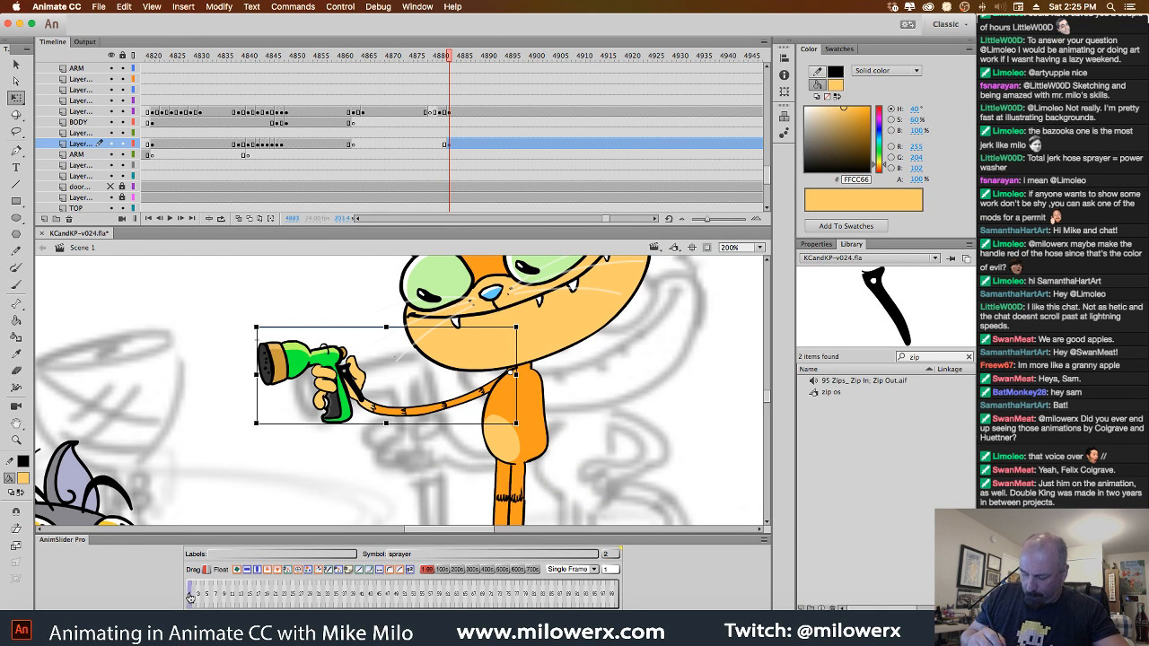
pyautogui.moveTo(661, 416); pyautogui.dragTo(603, 388)
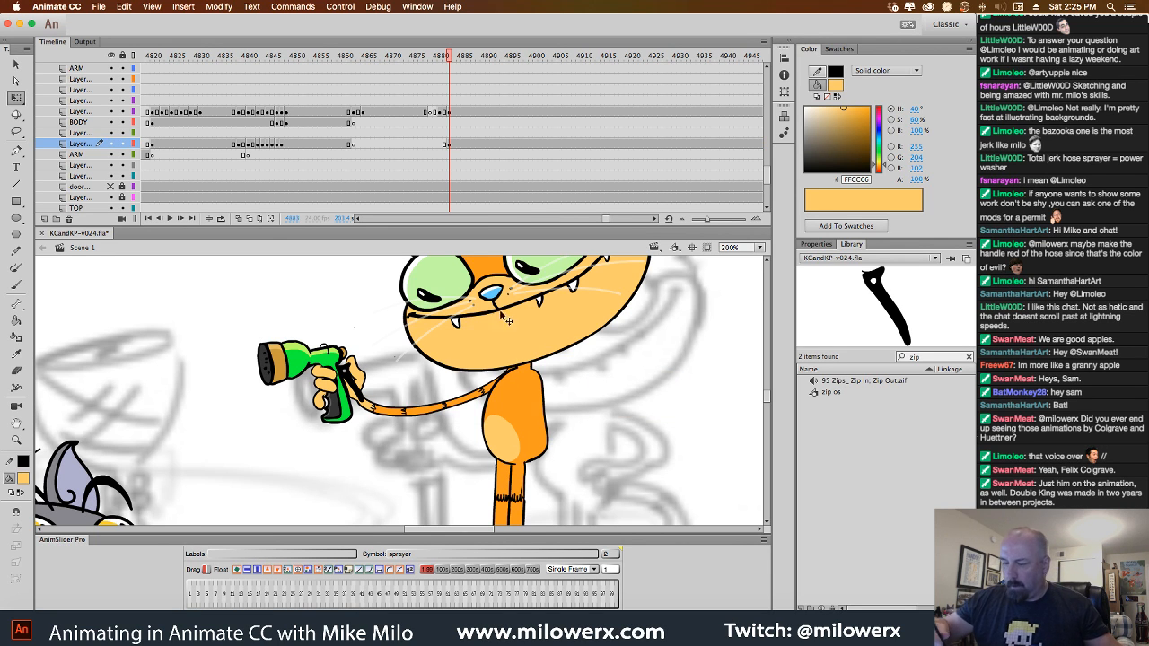
pyautogui.moveTo(451, 60)
pyautogui.mouseDown()
pyautogui.moveTo(340, 59)
pyautogui.moveTo(479, 58)
pyautogui.mouseUp()
pyautogui.click(590, 408)
# Select the cat's body artwork in its layer's keyframe at frame 4883.
pyautogui.click(449, 112)
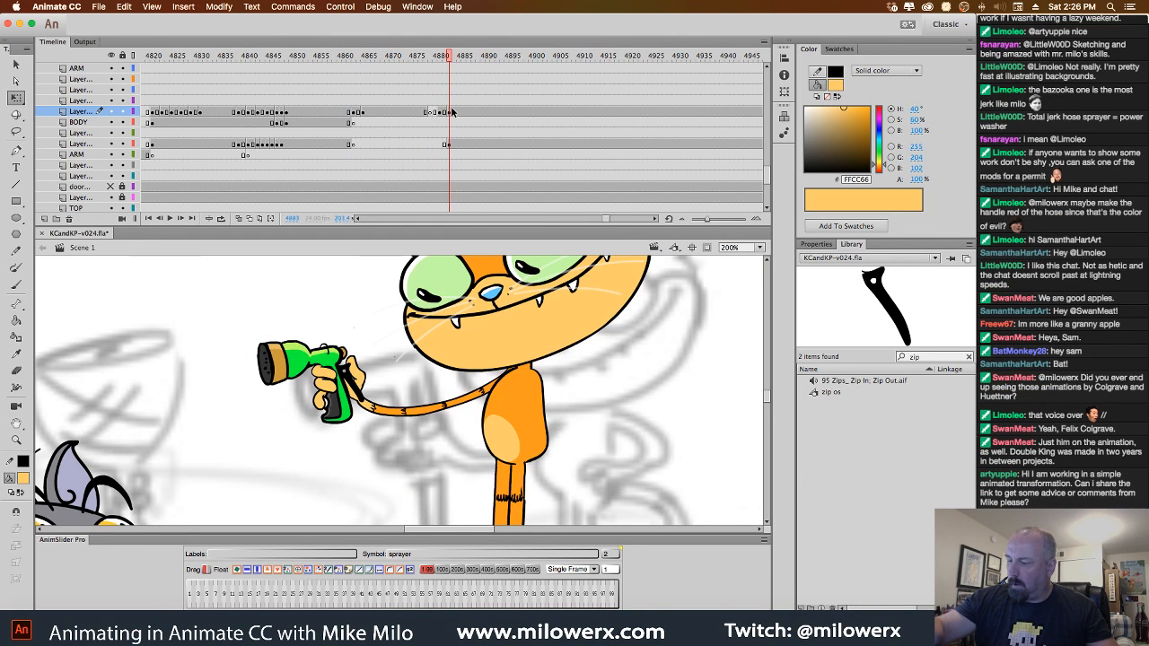
pyautogui.click(452, 115)
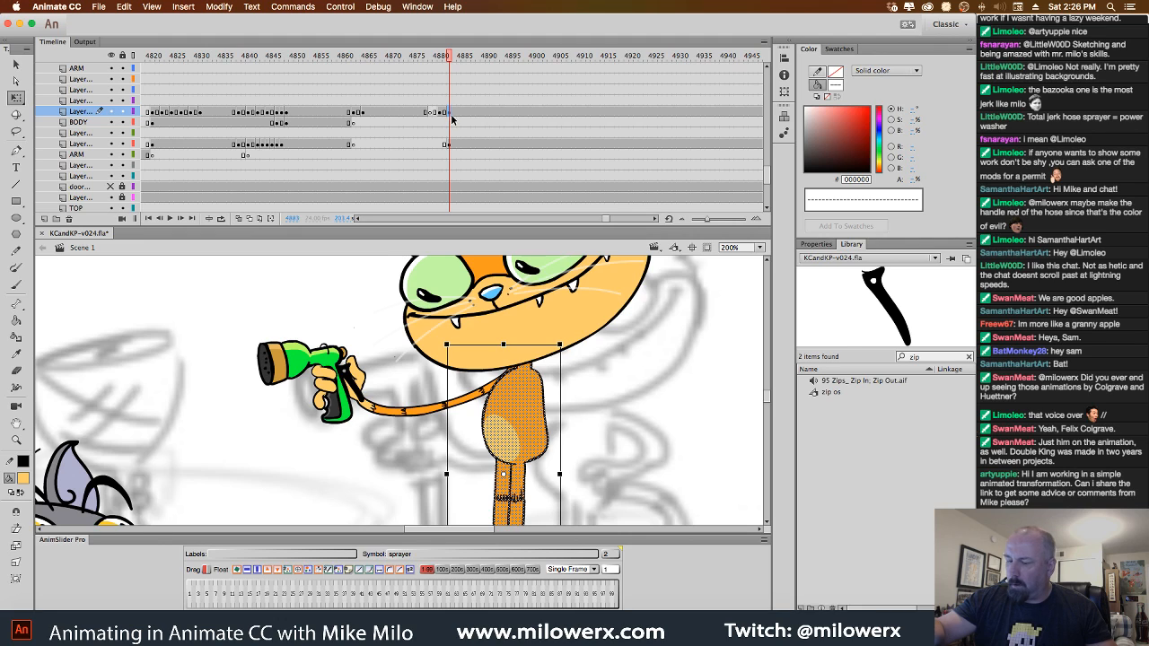
# Move the cat's body keyframe at the playhead down to the BODY layer and insert a blank keyframe in its original layer.
pyautogui.click(451, 116)
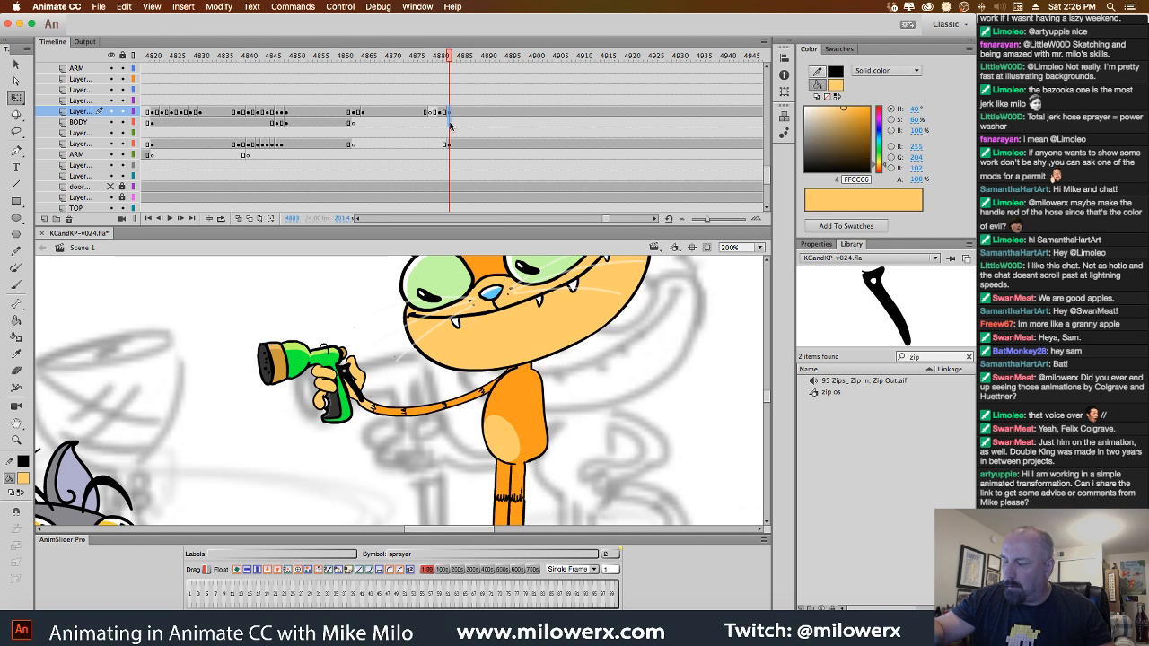
pyautogui.click(451, 123)
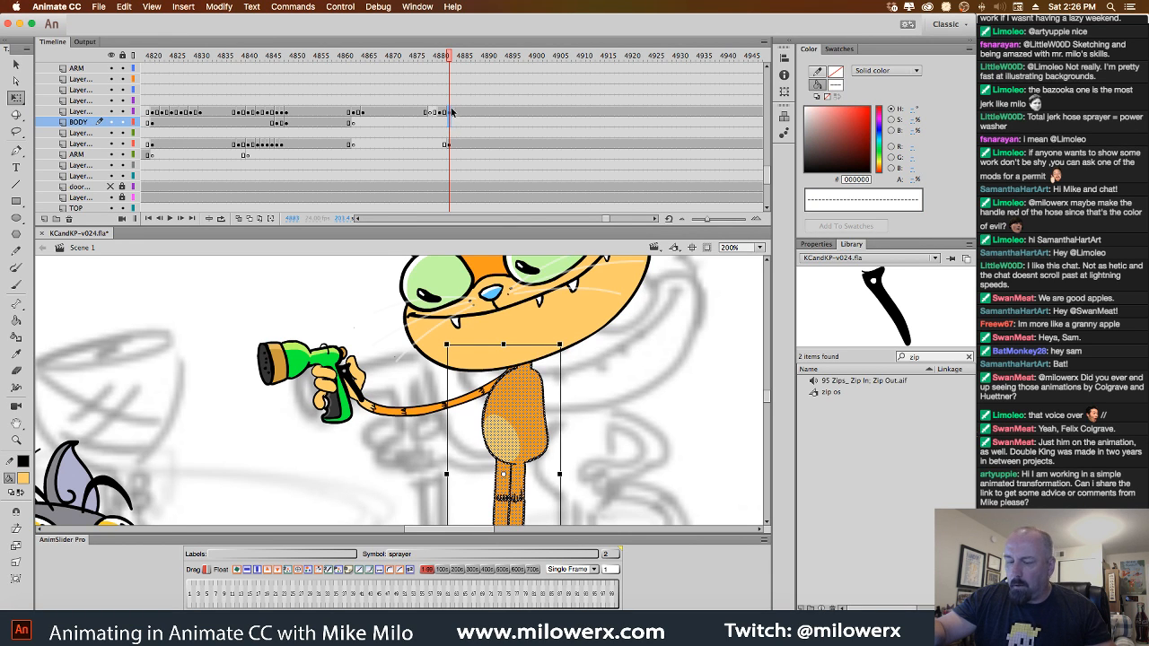
pyautogui.click(452, 112)
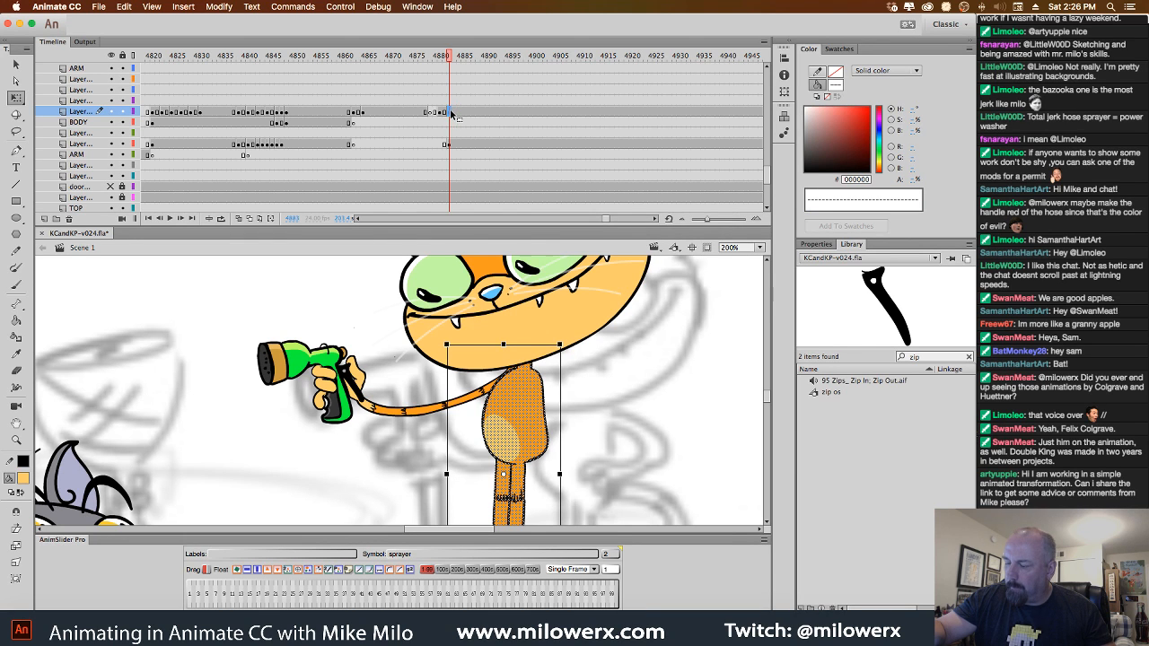
pyautogui.moveTo(451, 114); pyautogui.dragTo(453, 124)
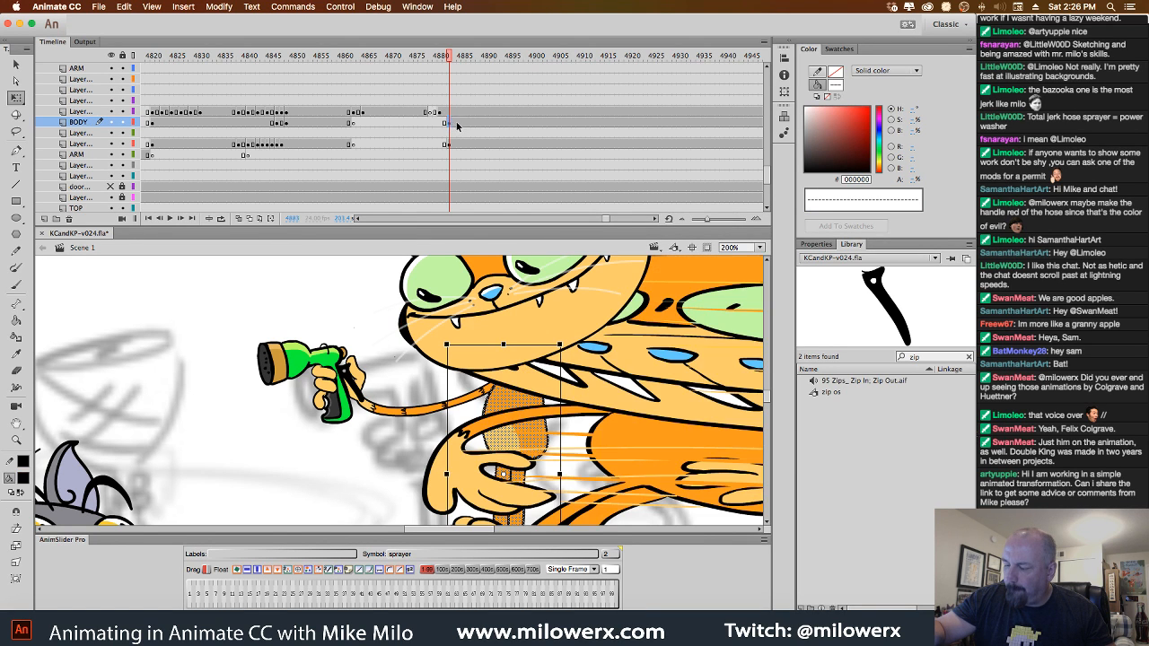
pyautogui.click(453, 113)
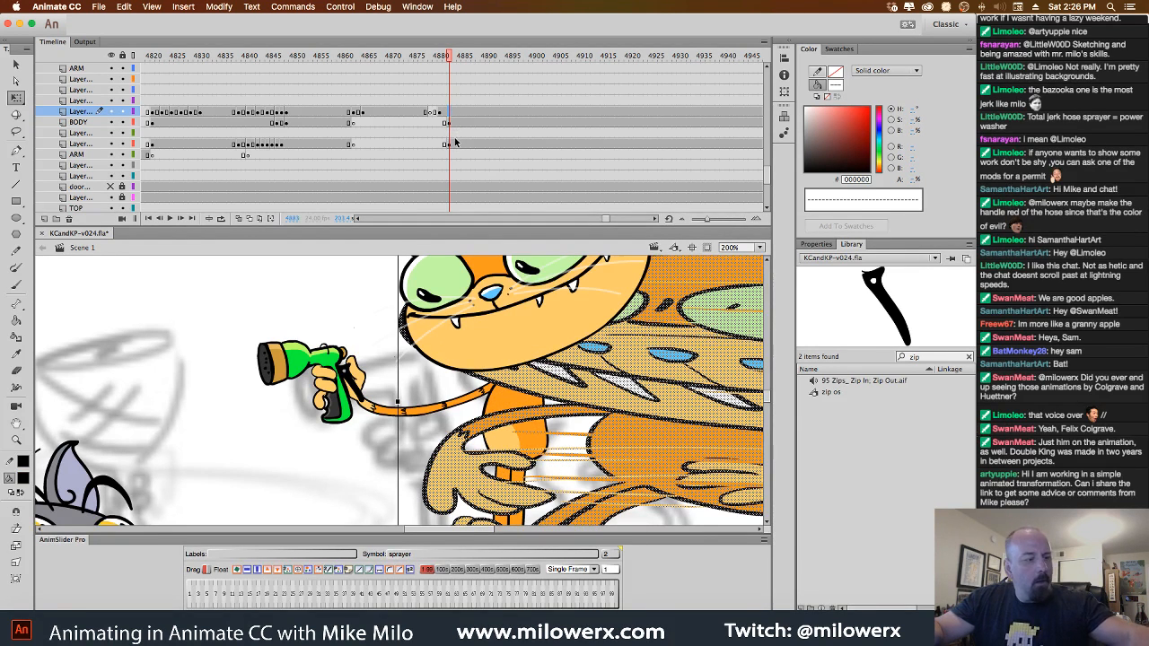
pyautogui.press('F7')
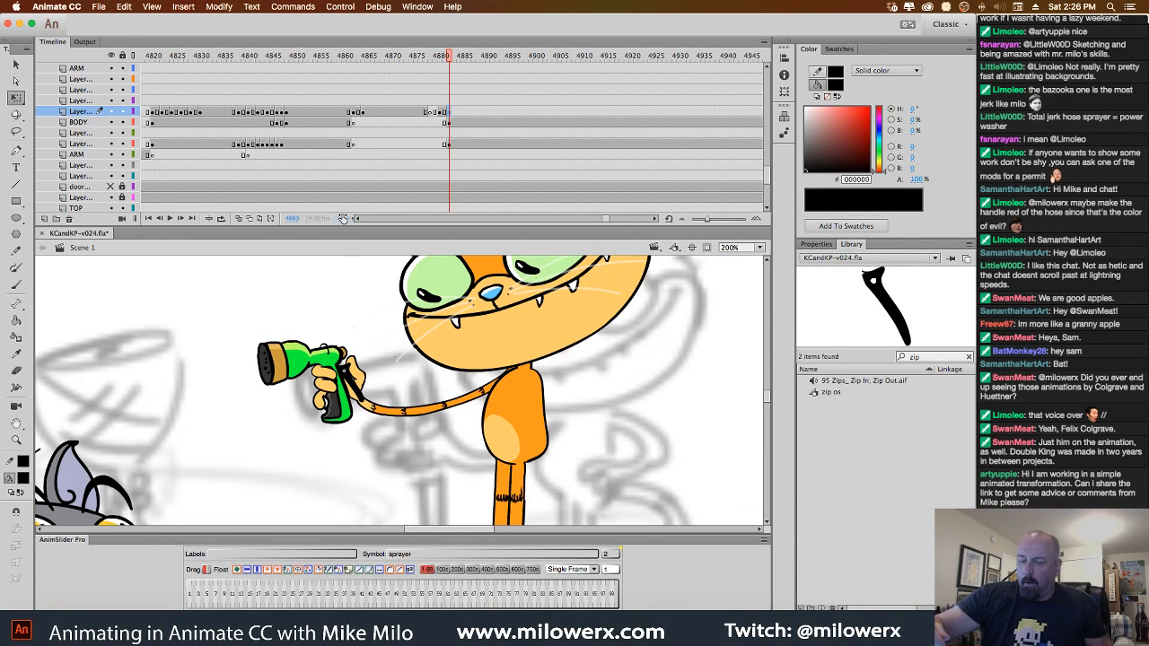
# Activate the Brush tool and set its fill colour to red (FF0000).
pyautogui.click(16, 284)
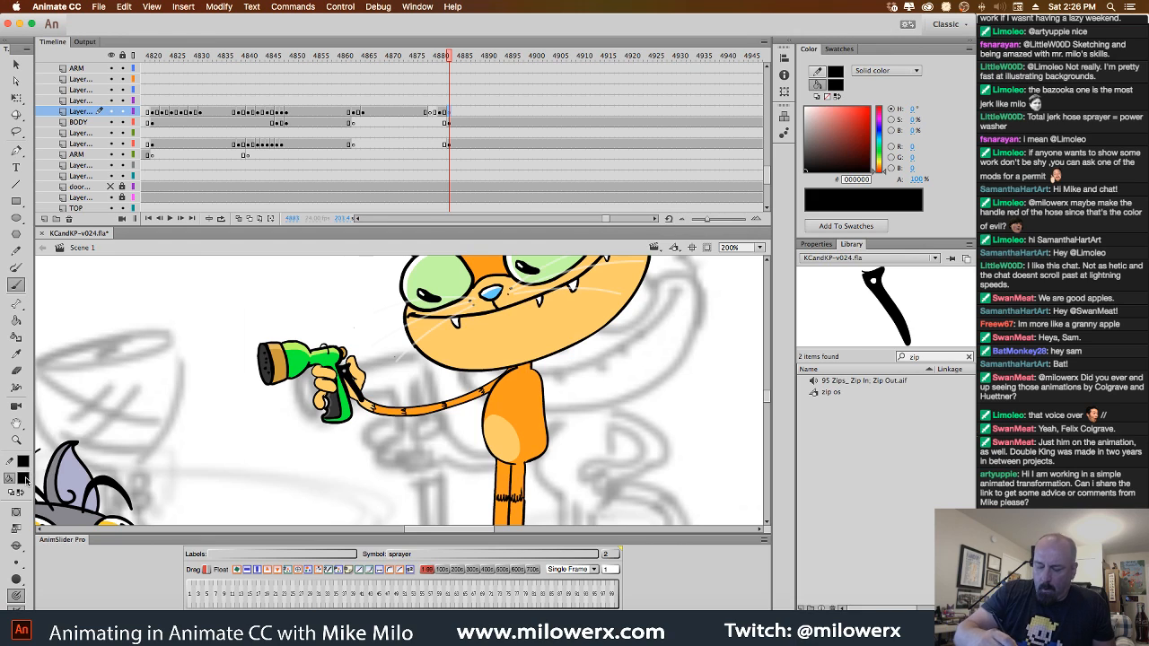
pyautogui.click(23, 478)
pyautogui.click(66, 386)
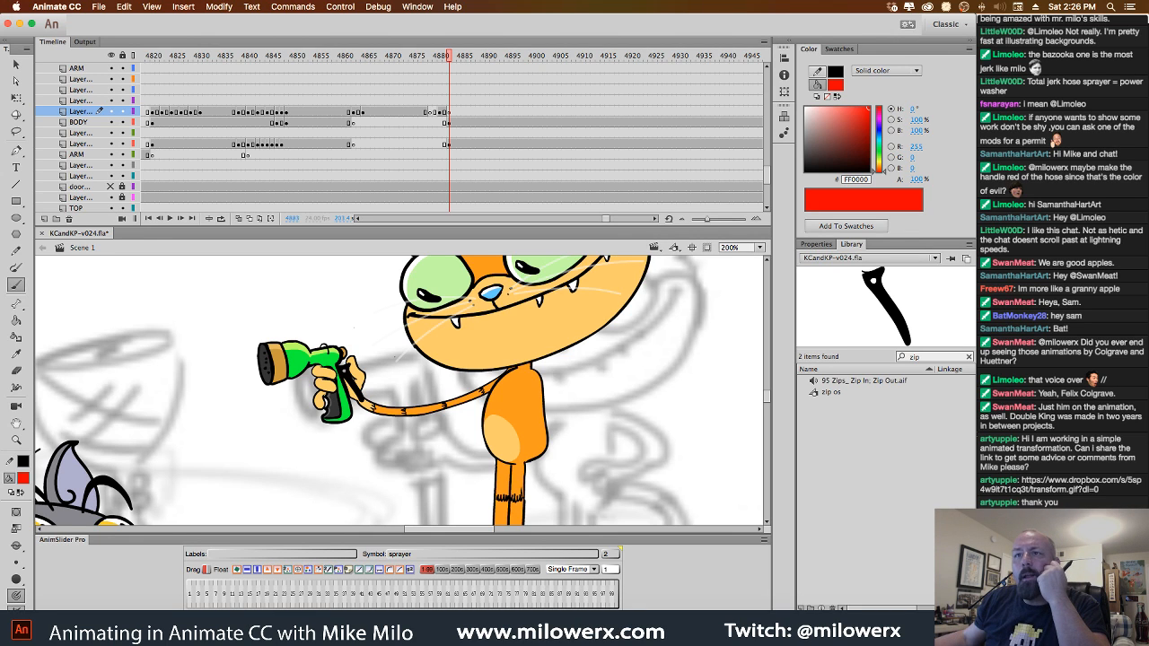
# Switch to Chrome, view the shared transform.gif animation, and close the browser window to return to Animate.
pyautogui.press('super+Tab')
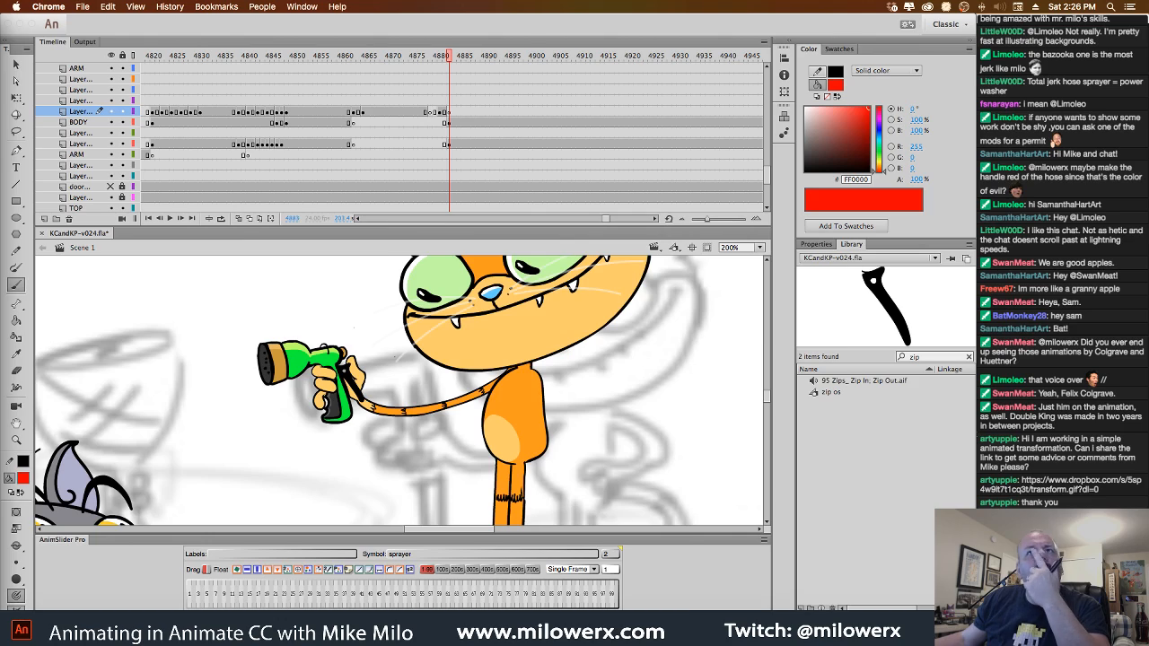
pyautogui.moveTo(111, 190); pyautogui.dragTo(861, 20)
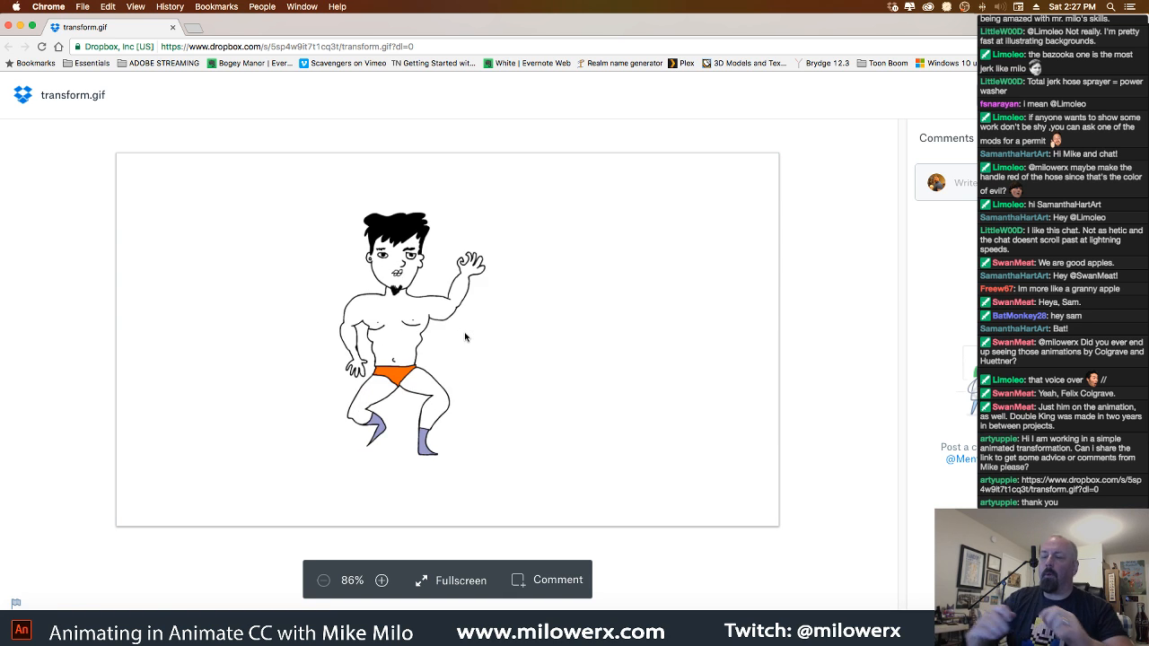
pyautogui.click(9, 28)
pyautogui.click(87, 25)
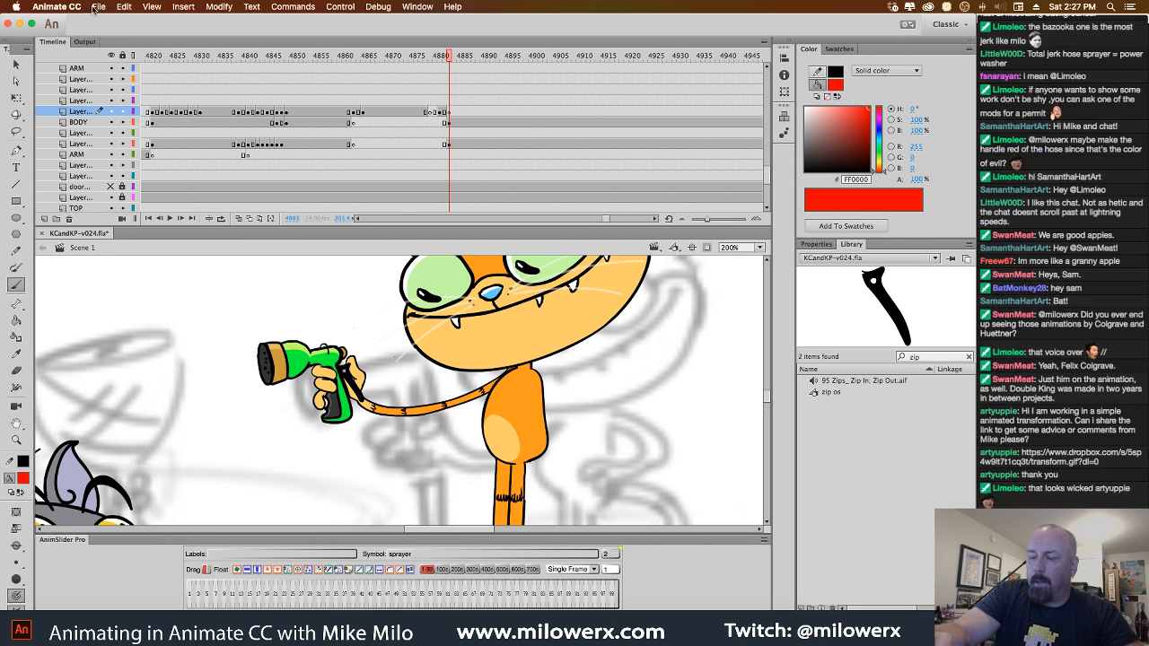
# Create a new blank document and shrink the timeline to enlarge the drawing area.
pyautogui.click(99, 6)
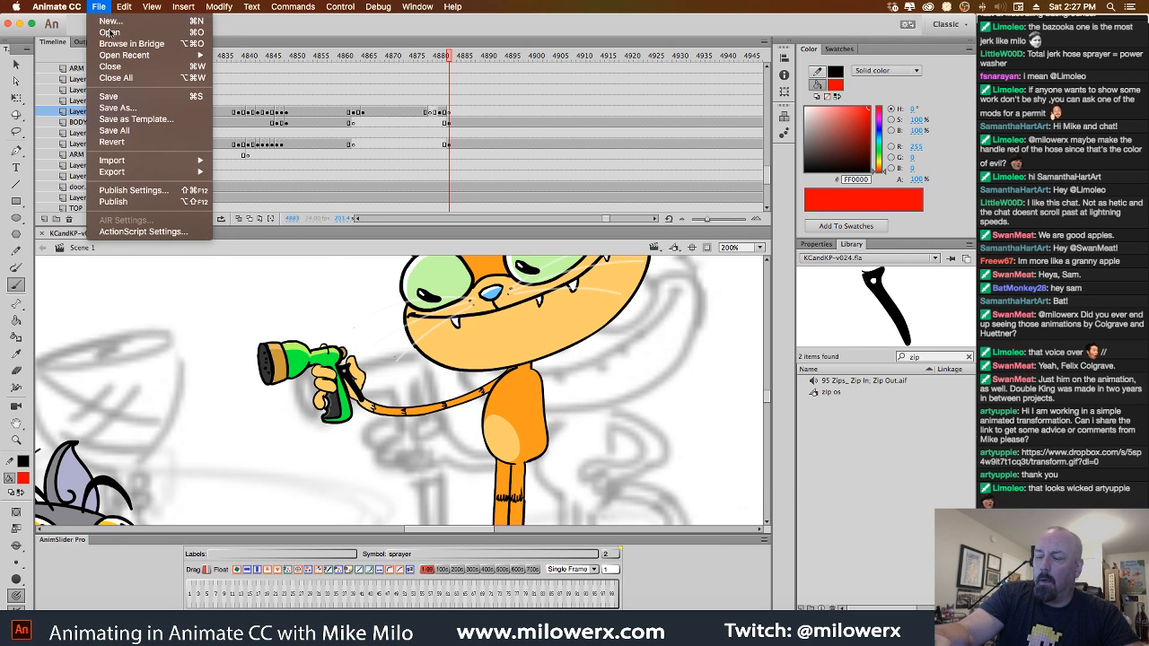
pyautogui.click(108, 21)
pyautogui.click(785, 447)
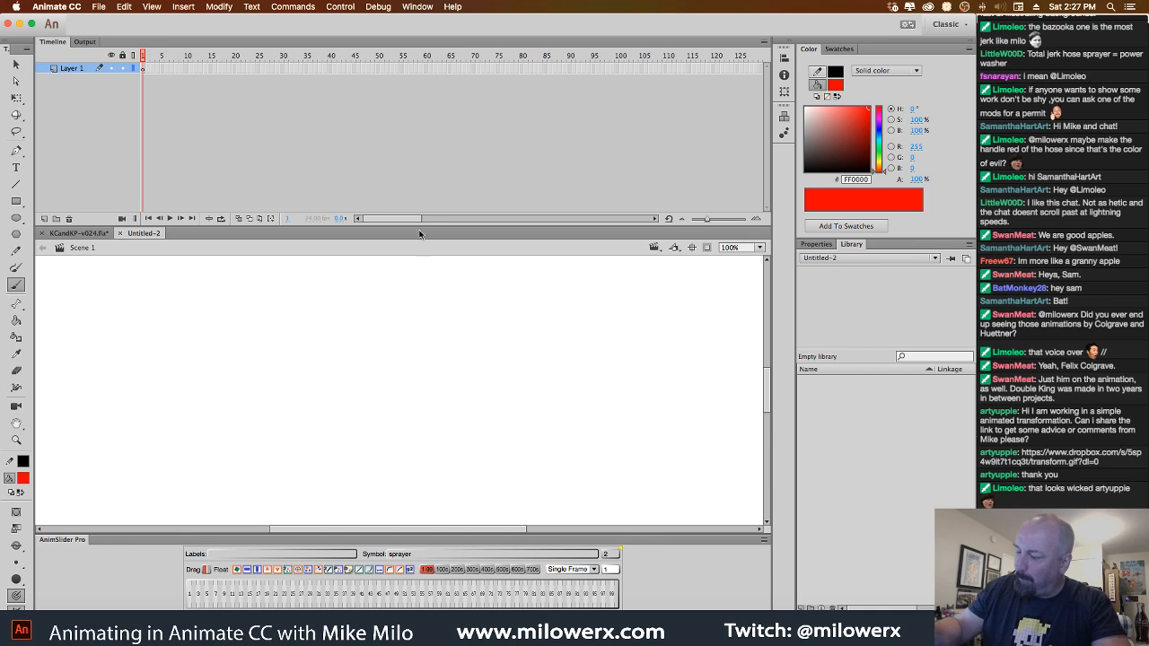
pyautogui.moveTo(427, 226); pyautogui.dragTo(428, 124)
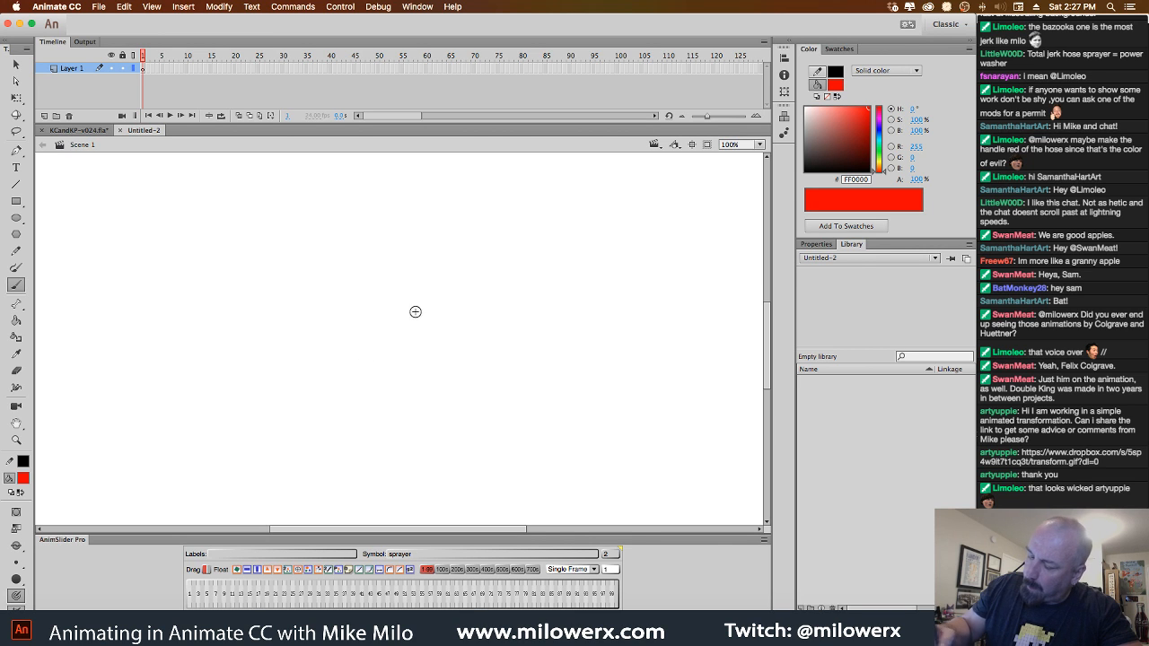
# Sketch a large round head with a small rounded torso beneath it in red brush strokes.
pyautogui.moveTo(334, 267)
pyautogui.mouseDown()
pyautogui.moveTo(415, 295)
pyautogui.moveTo(346, 260)
pyautogui.mouseUp()
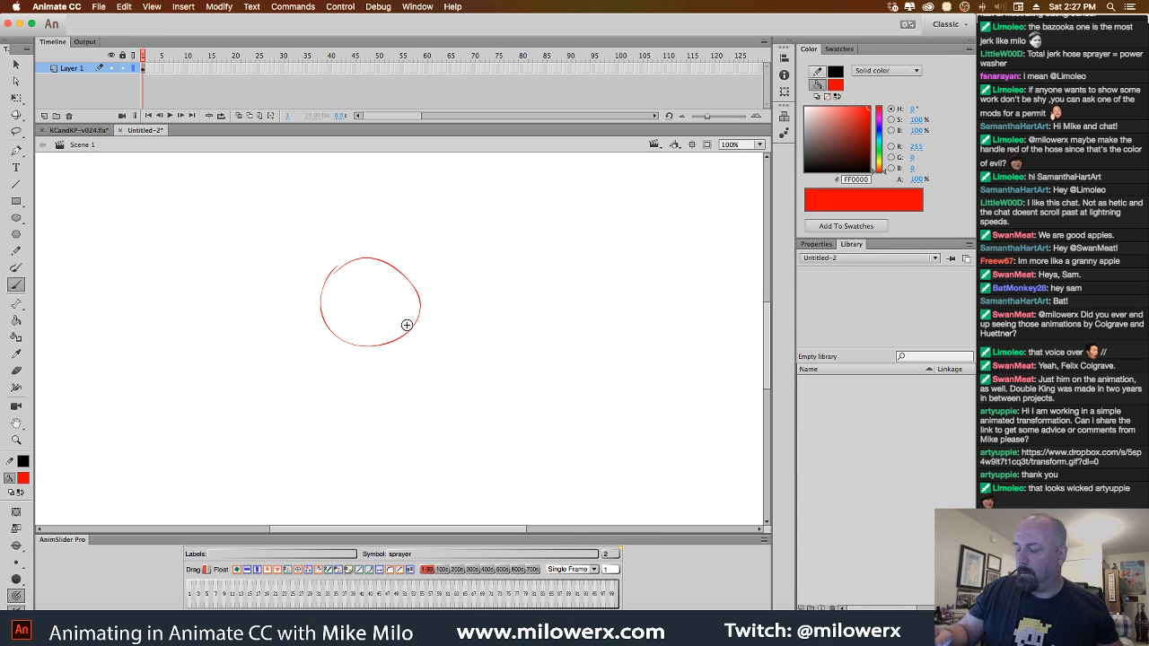
pyautogui.press('super+equal')
pyautogui.moveTo(439, 383); pyautogui.dragTo(461, 295)
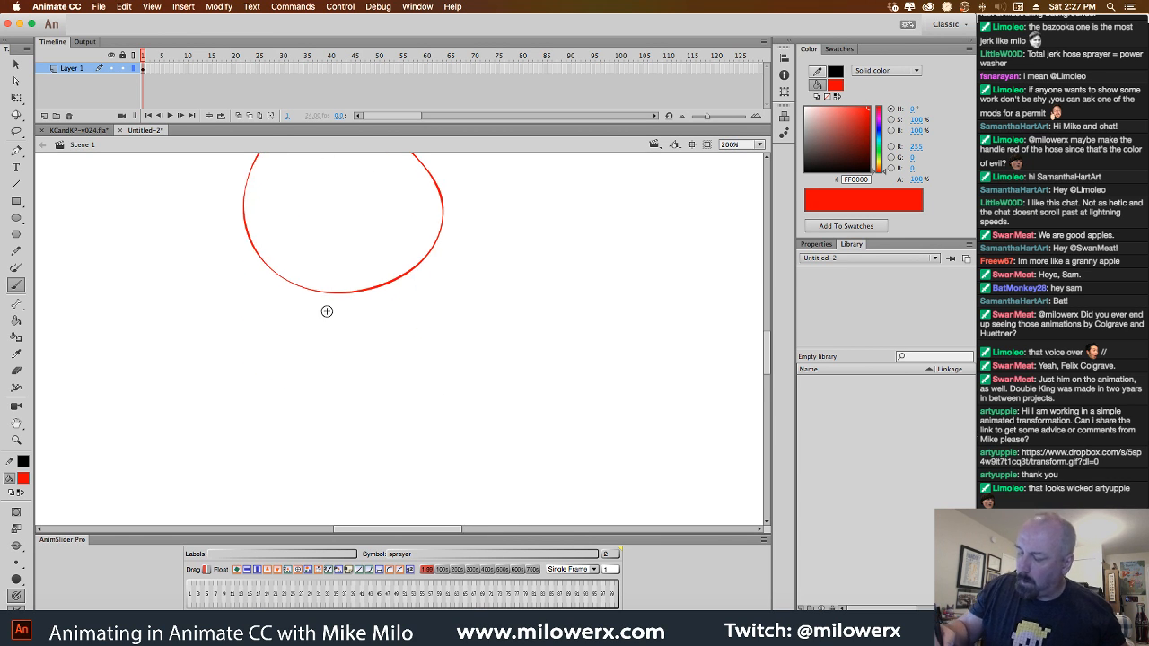
pyautogui.moveTo(324, 294); pyautogui.dragTo(316, 309)
pyautogui.moveTo(423, 363); pyautogui.dragTo(445, 323)
# Draw two long thin legs with small feet pointing outward below the torso.
pyautogui.moveTo(341, 300)
pyautogui.mouseDown()
pyautogui.moveTo(333, 348)
pyautogui.moveTo(338, 420)
pyautogui.moveTo(342, 373)
pyautogui.moveTo(339, 422)
pyautogui.moveTo(349, 421)
pyautogui.mouseUp()
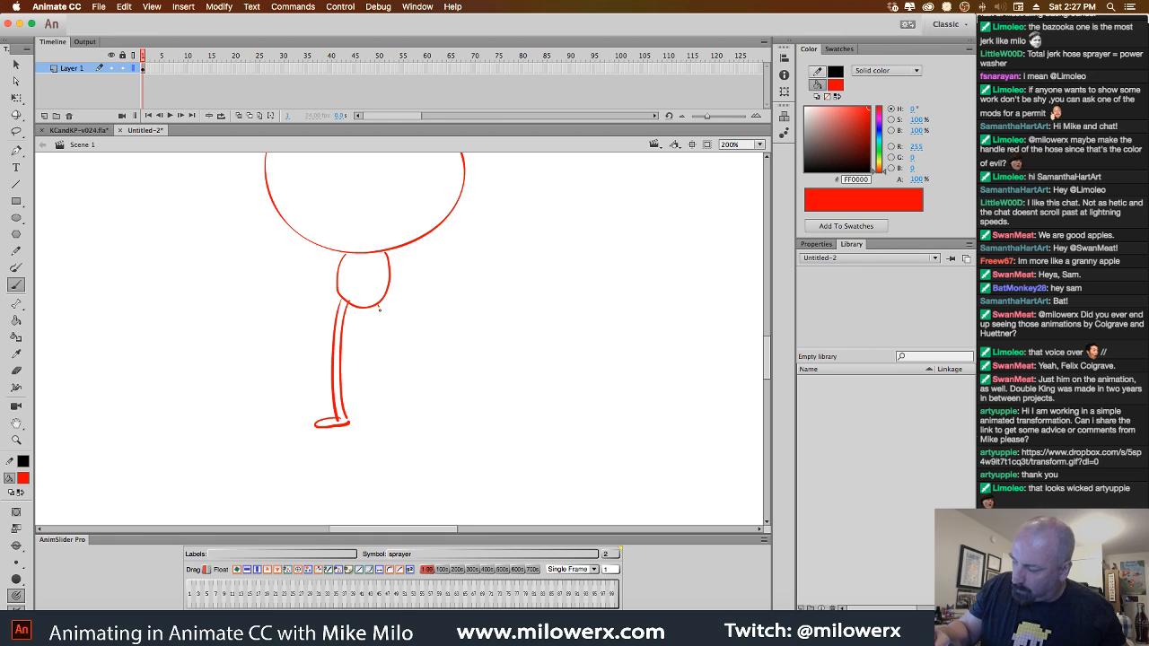
pyautogui.moveTo(383, 308); pyautogui.dragTo(385, 422)
pyautogui.moveTo(384, 302)
pyautogui.mouseDown()
pyautogui.moveTo(399, 417)
pyautogui.moveTo(414, 411)
pyautogui.mouseUp()
pyautogui.press('super+z')
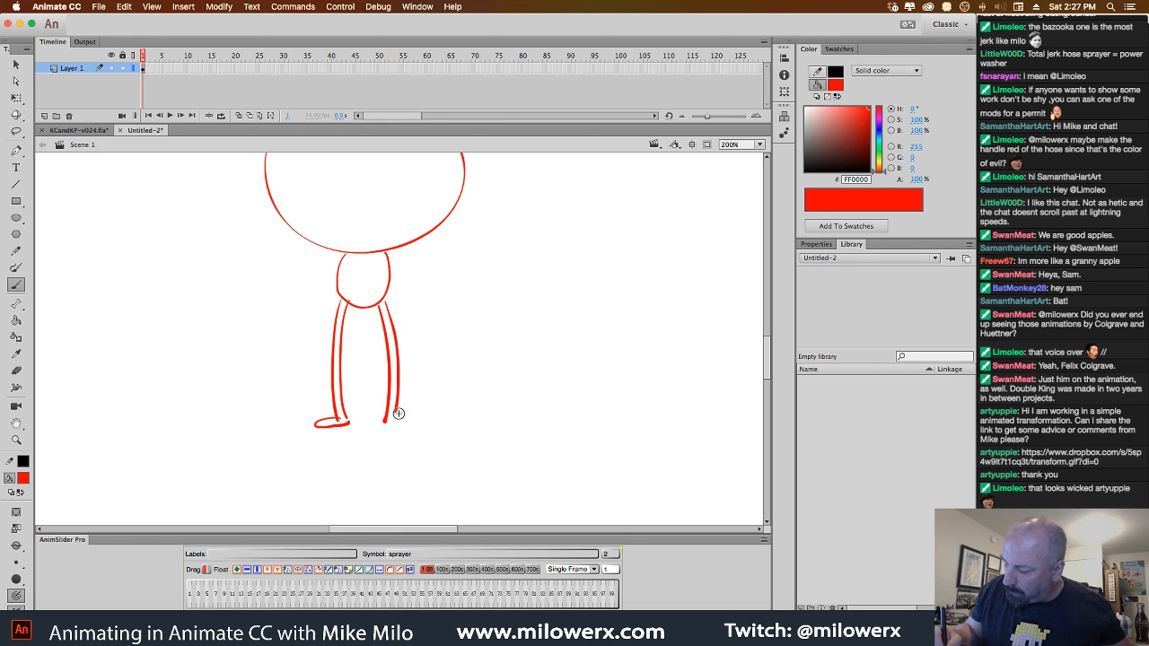
pyautogui.moveTo(484, 423); pyautogui.dragTo(498, 500)
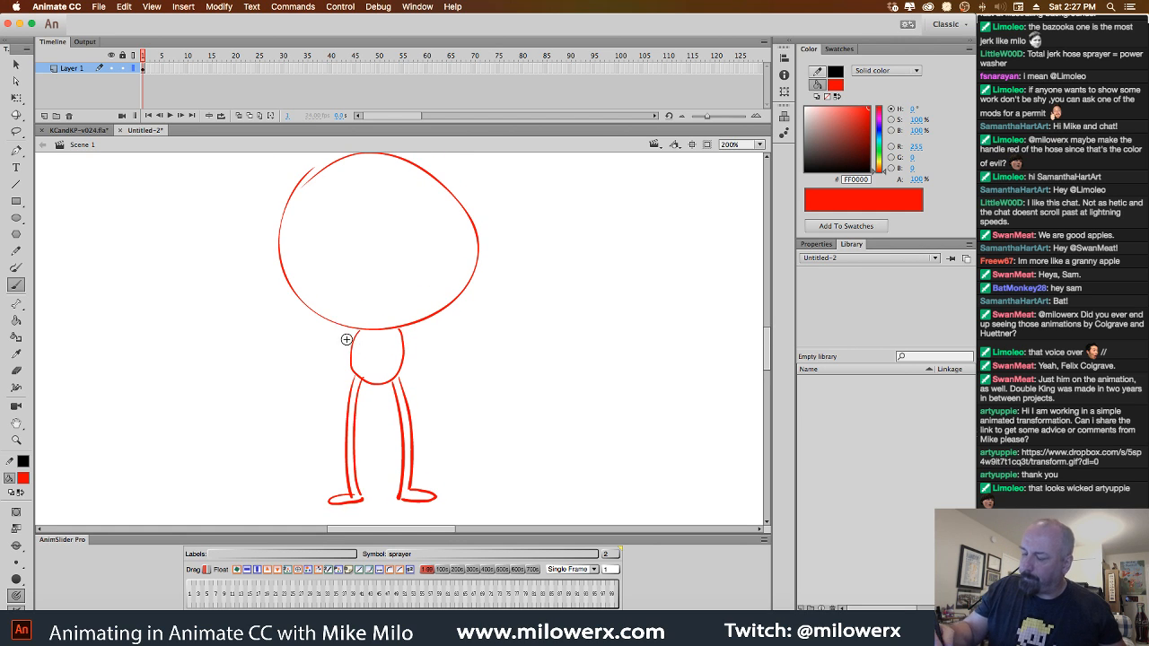
# Draw two thin arms hanging down beside the torso, each ending in a hand with fingers.
pyautogui.moveTo(353, 330); pyautogui.dragTo(336, 412)
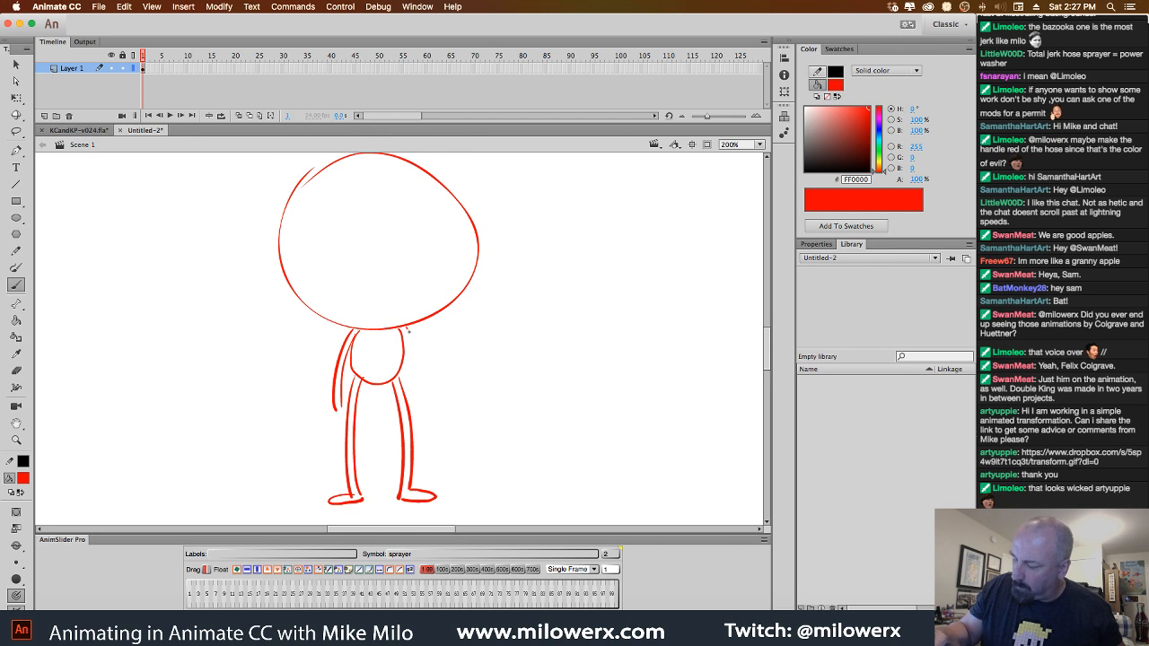
pyautogui.moveTo(402, 332); pyautogui.dragTo(422, 415)
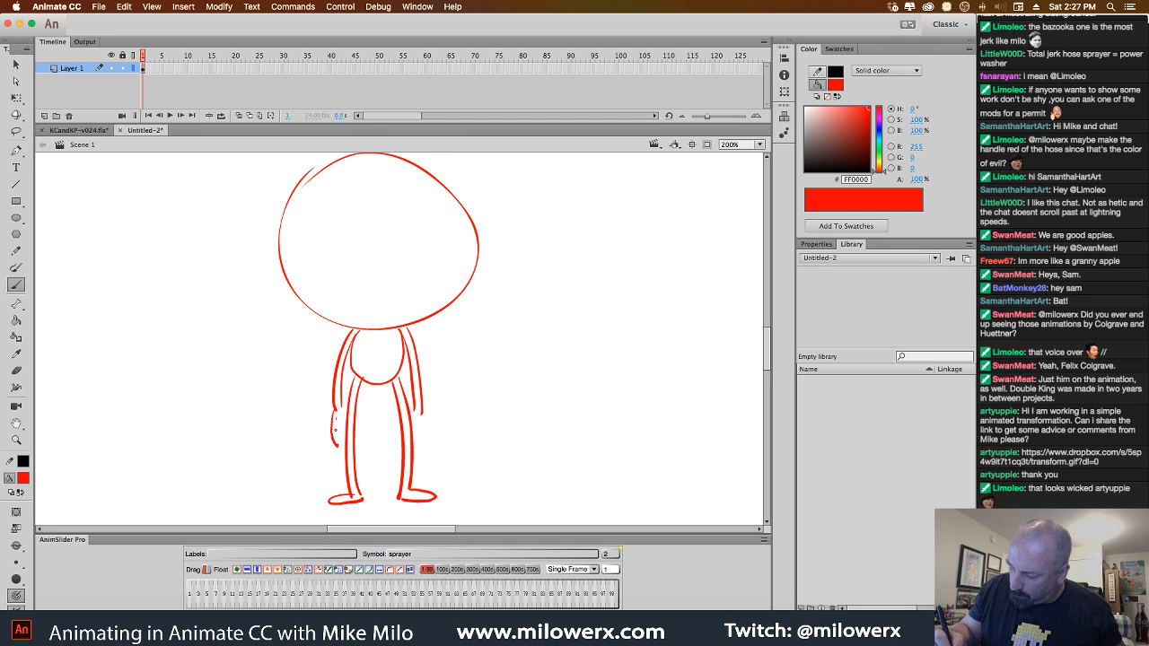
pyautogui.moveTo(336, 415); pyautogui.dragTo(346, 420)
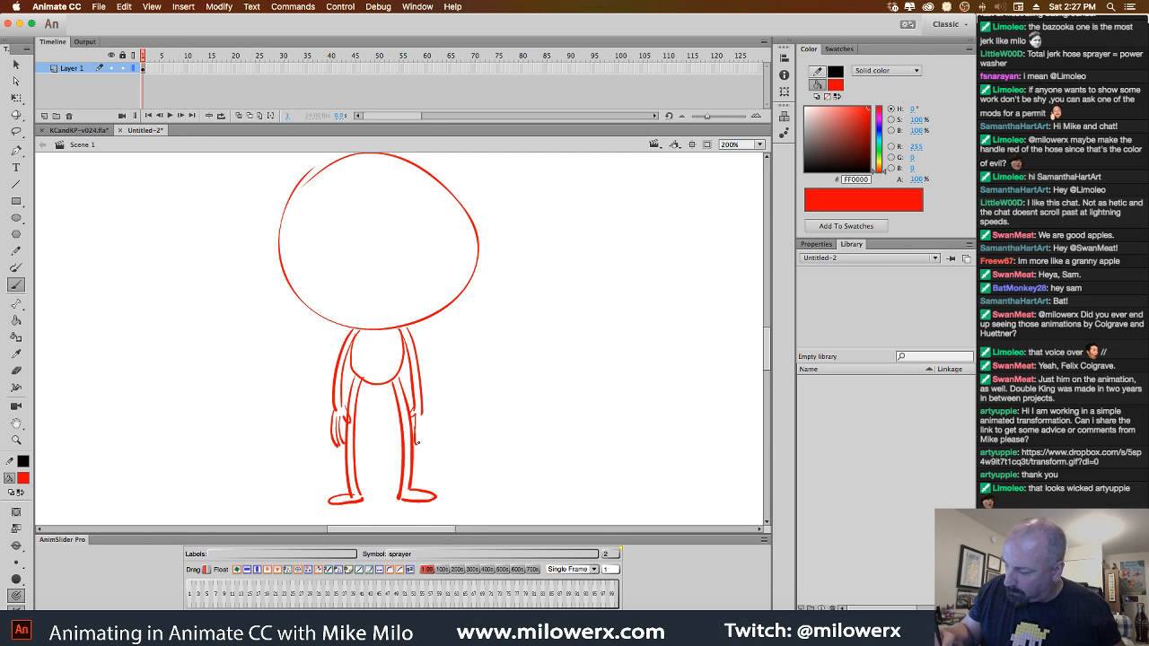
pyautogui.moveTo(428, 419); pyautogui.dragTo(427, 423)
# Draw two large oval eyes, an angular hairline across the forehead and an ear with an x mark on the head.
pyautogui.scroll(3, 487, 444)
pyautogui.moveTo(353, 259)
pyautogui.mouseDown()
pyautogui.moveTo(318, 304)
pyautogui.moveTo(359, 304)
pyautogui.moveTo(354, 261)
pyautogui.mouseUp()
pyautogui.moveTo(449, 261)
pyautogui.mouseDown()
pyautogui.moveTo(406, 280)
pyautogui.moveTo(427, 309)
pyautogui.moveTo(460, 291)
pyautogui.moveTo(451, 242)
pyautogui.moveTo(313, 243)
pyautogui.moveTo(284, 304)
pyautogui.moveTo(291, 296)
pyautogui.moveTo(260, 289)
pyautogui.moveTo(279, 318)
pyautogui.mouseUp()
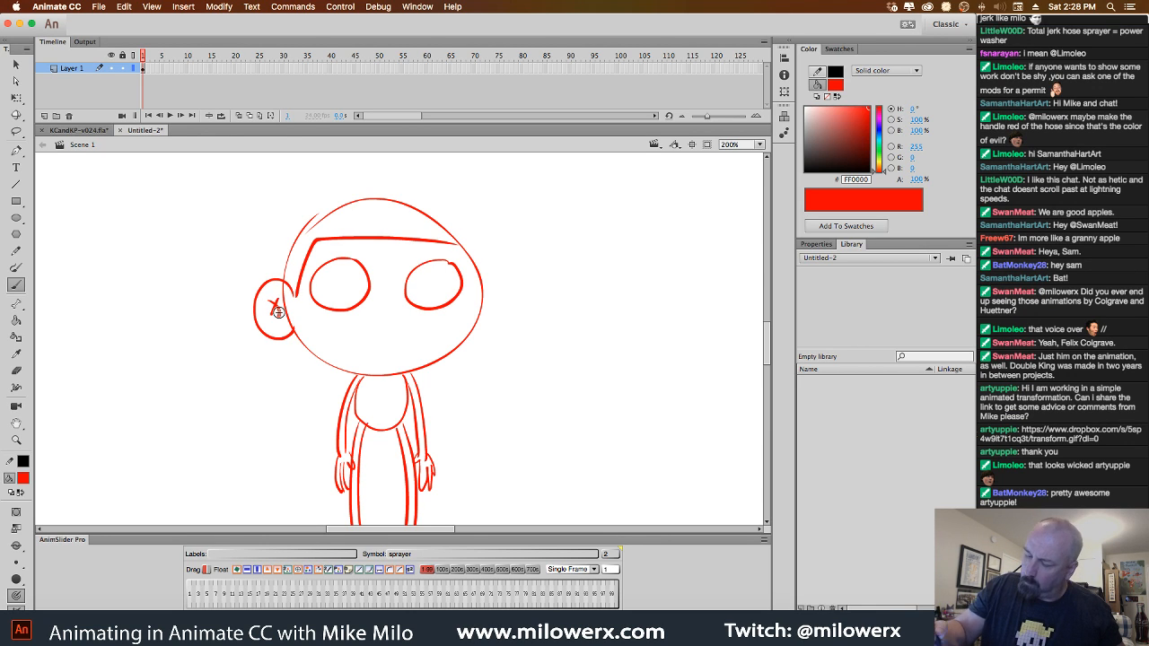
# Complete the face with pupils, nose, small mouth, second ear, spiky hair tufts and eyebrows.
pyautogui.moveTo(346, 281); pyautogui.dragTo(348, 286)
pyautogui.moveTo(435, 283); pyautogui.dragTo(393, 321)
pyautogui.moveTo(384, 280)
pyautogui.mouseDown()
pyautogui.moveTo(372, 325)
pyautogui.moveTo(396, 322)
pyautogui.mouseUp()
pyautogui.moveTo(515, 333); pyautogui.dragTo(466, 384)
pyautogui.moveTo(430, 324)
pyautogui.mouseDown()
pyautogui.moveTo(428, 375)
pyautogui.moveTo(443, 355)
pyautogui.mouseUp()
pyautogui.moveTo(402, 268)
pyautogui.mouseDown()
pyautogui.moveTo(437, 231)
pyautogui.moveTo(427, 294)
pyautogui.moveTo(404, 268)
pyautogui.moveTo(330, 239)
pyautogui.moveTo(260, 256)
pyautogui.moveTo(225, 275)
pyautogui.moveTo(255, 273)
pyautogui.moveTo(232, 338)
pyautogui.moveTo(304, 304)
pyautogui.moveTo(409, 310)
pyautogui.mouseUp()
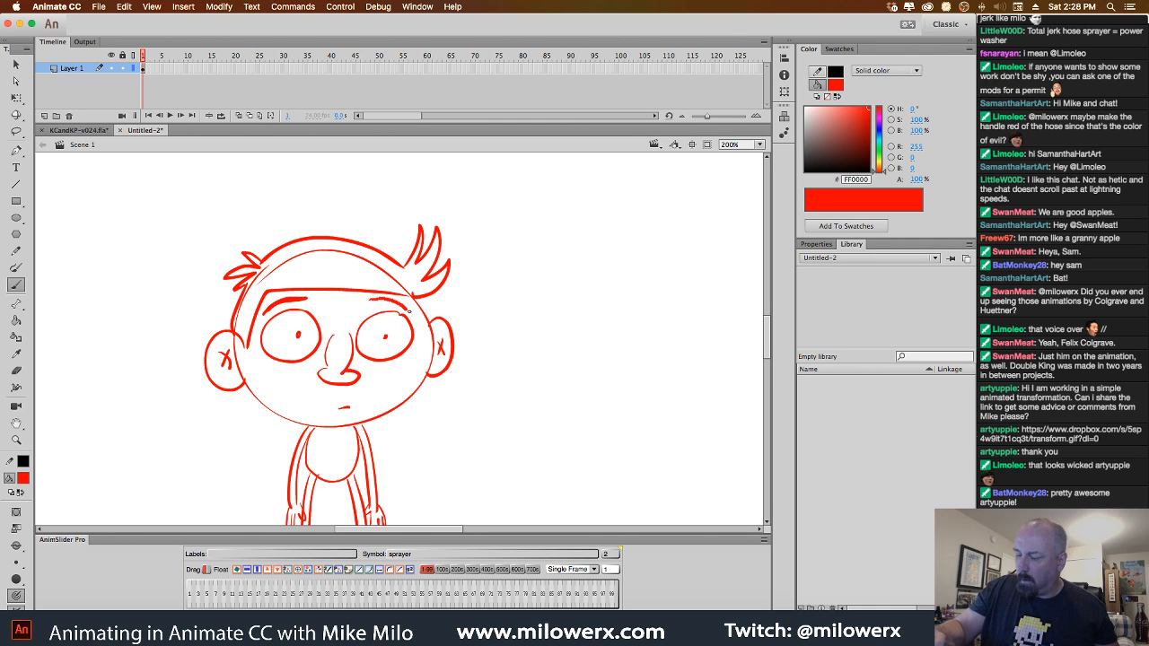
# Select the whole character drawing on frame 1 and change its fill colour to black (000000).
pyautogui.press('super+1')
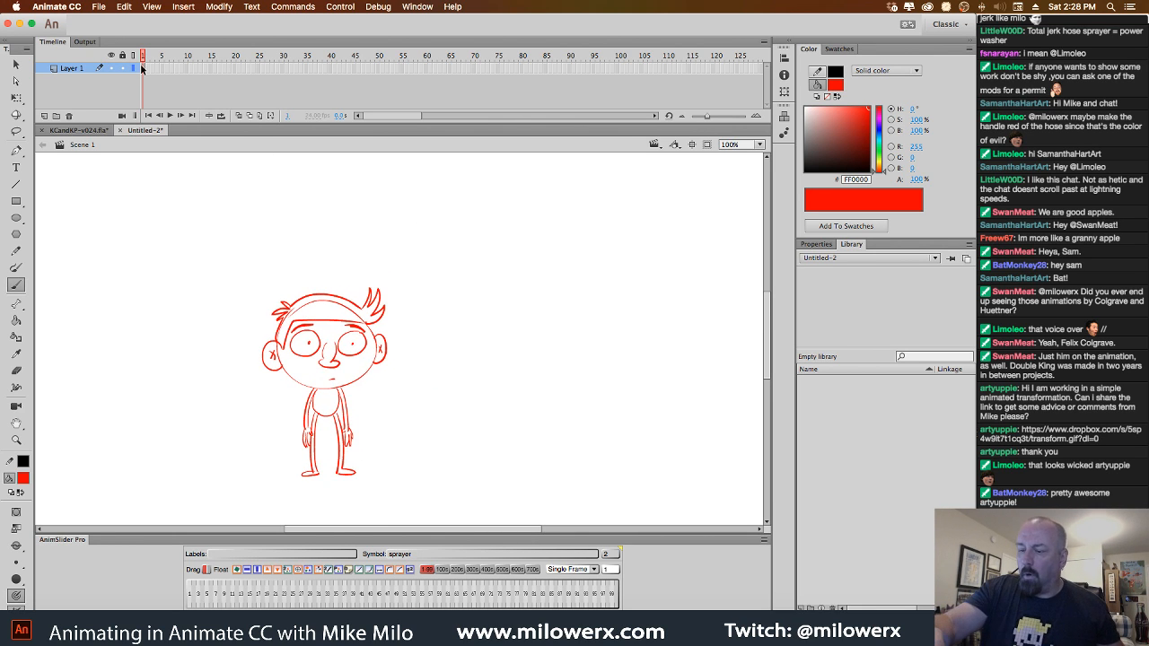
pyautogui.click(143, 71)
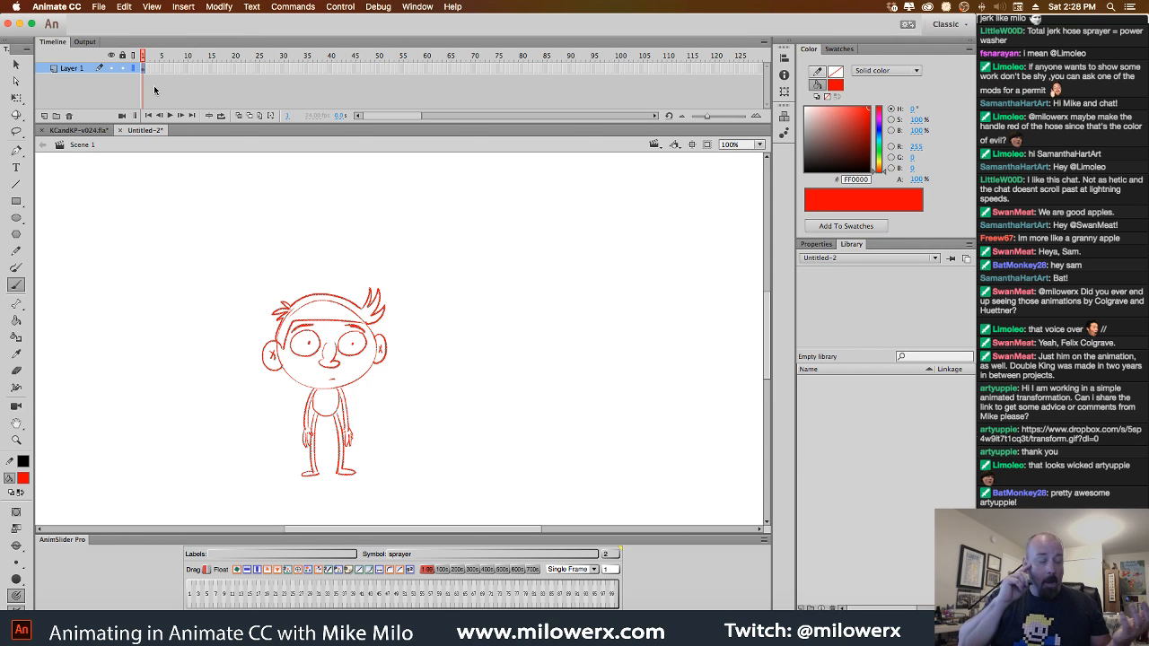
pyautogui.click(23, 477)
pyautogui.click(71, 362)
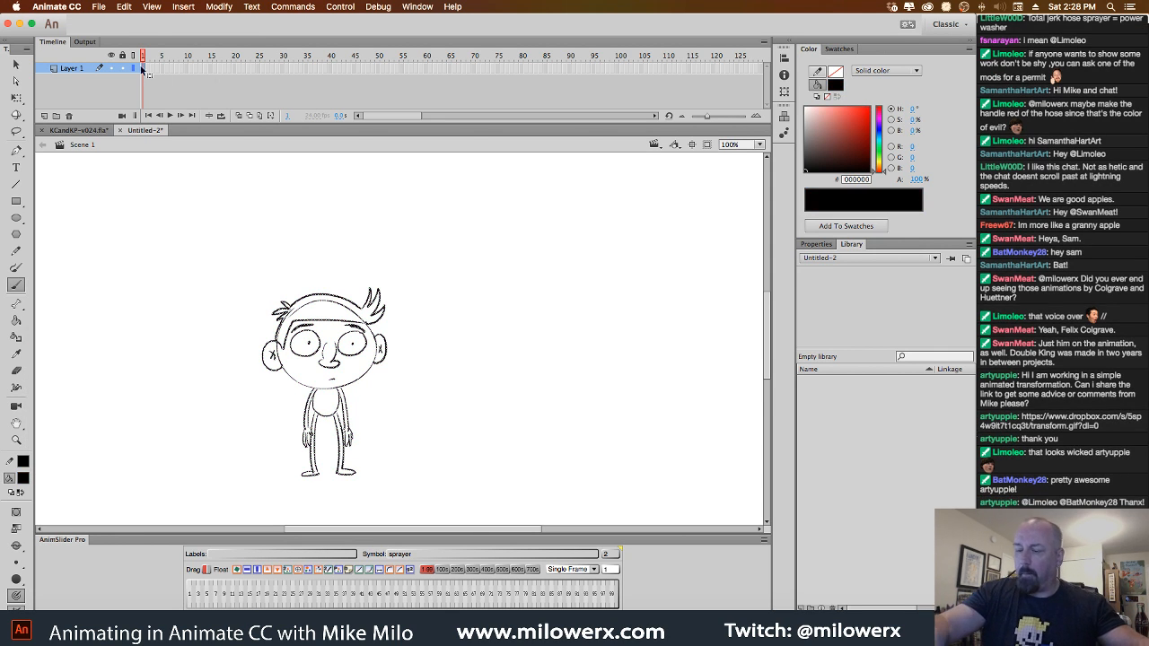
# Convert the character drawing on frame 1 to a graphic symbol named "shake".
pyautogui.click(179, 69)
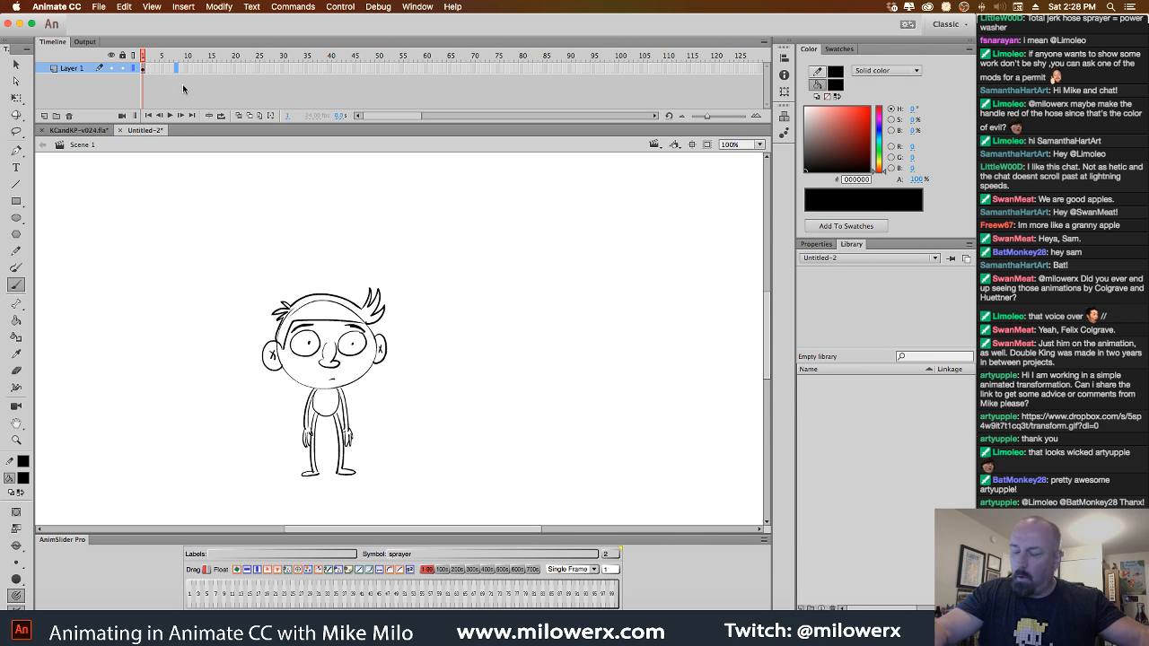
pyautogui.click(144, 69)
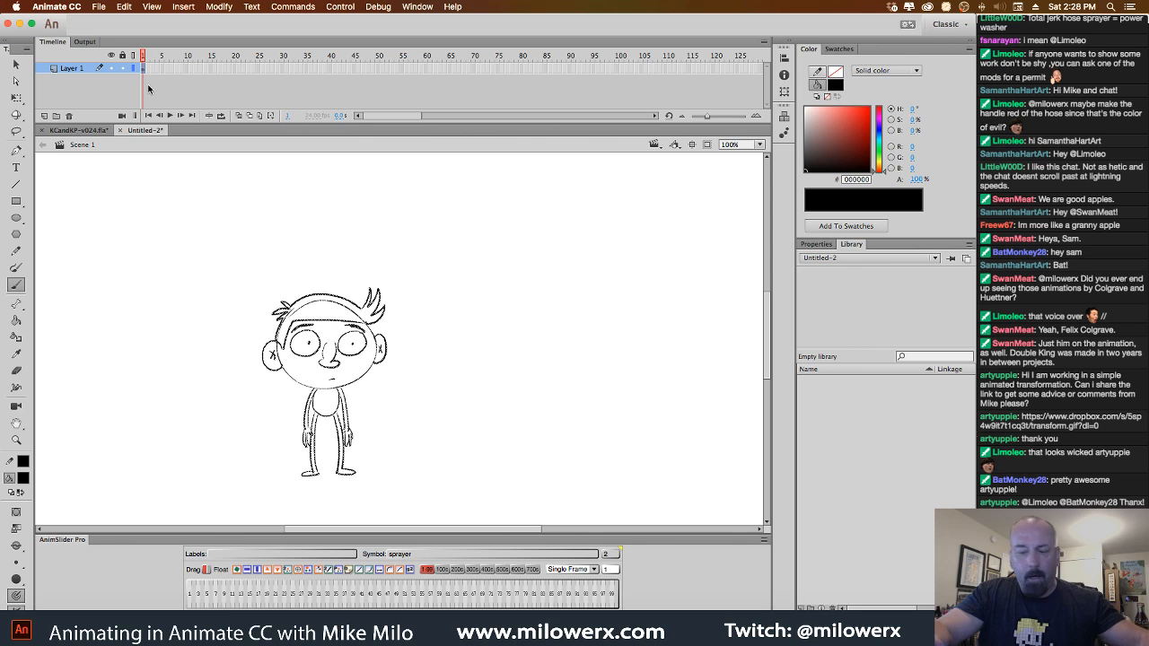
pyautogui.press('F8')
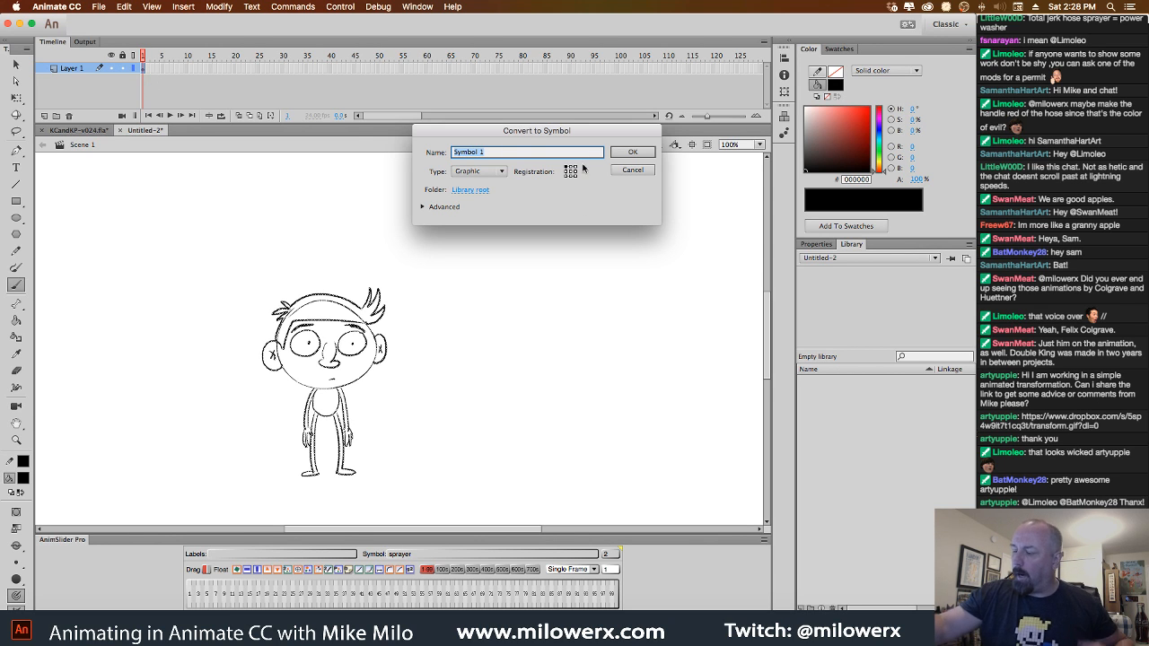
pyautogui.write('sh')
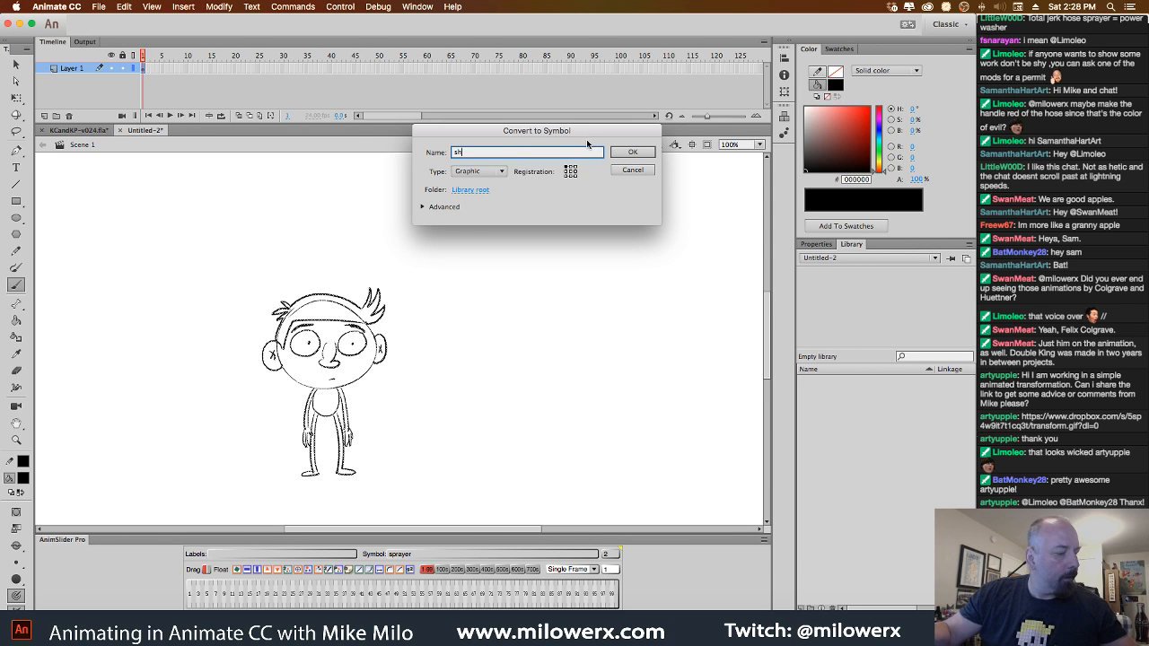
pyautogui.write('ake')
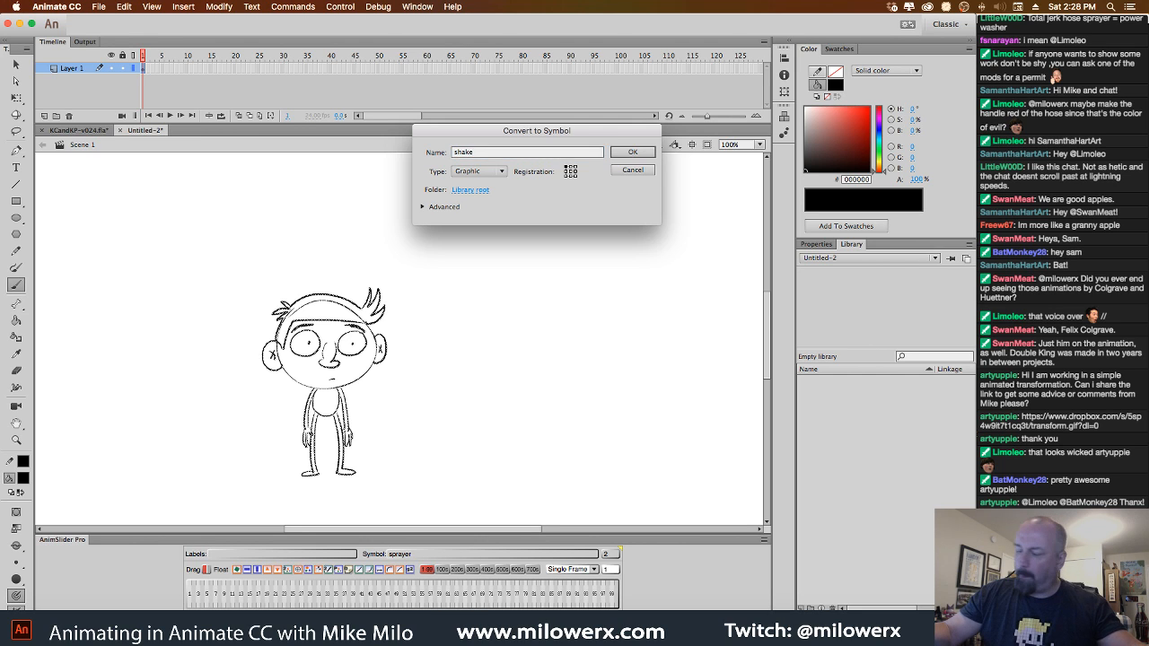
pyautogui.press('Return')
# Insert a keyframe at frame 13 of Layer 1 and open the shake symbol for editing.
pyautogui.click(158, 71)
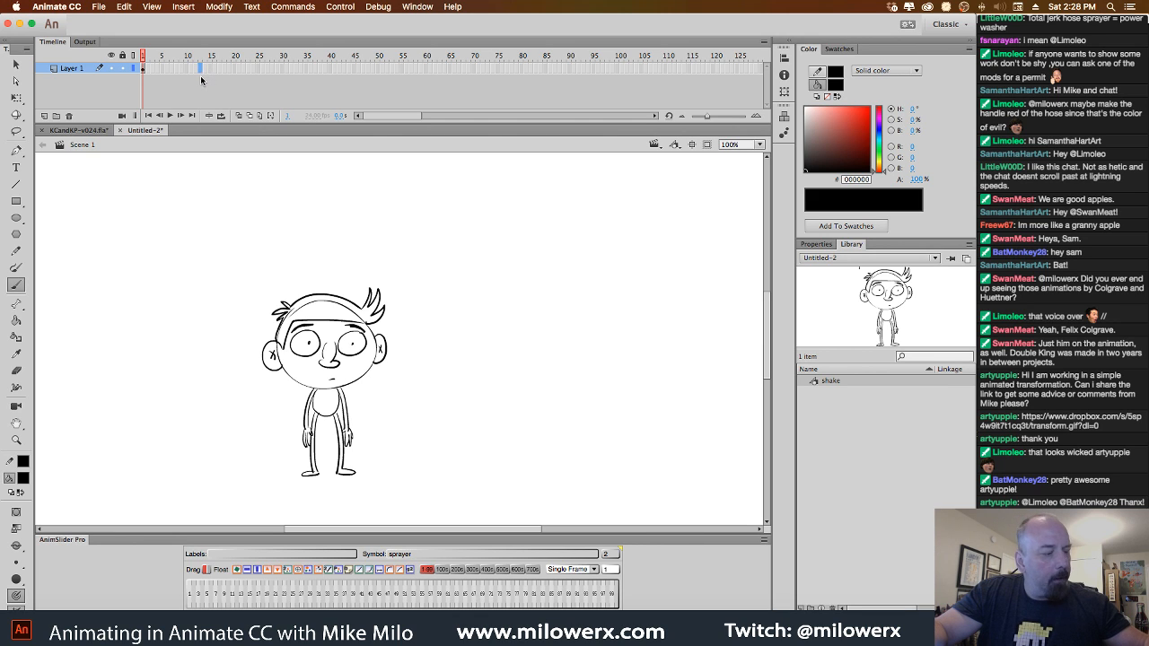
pyautogui.click(200, 69)
pyautogui.press('F6')
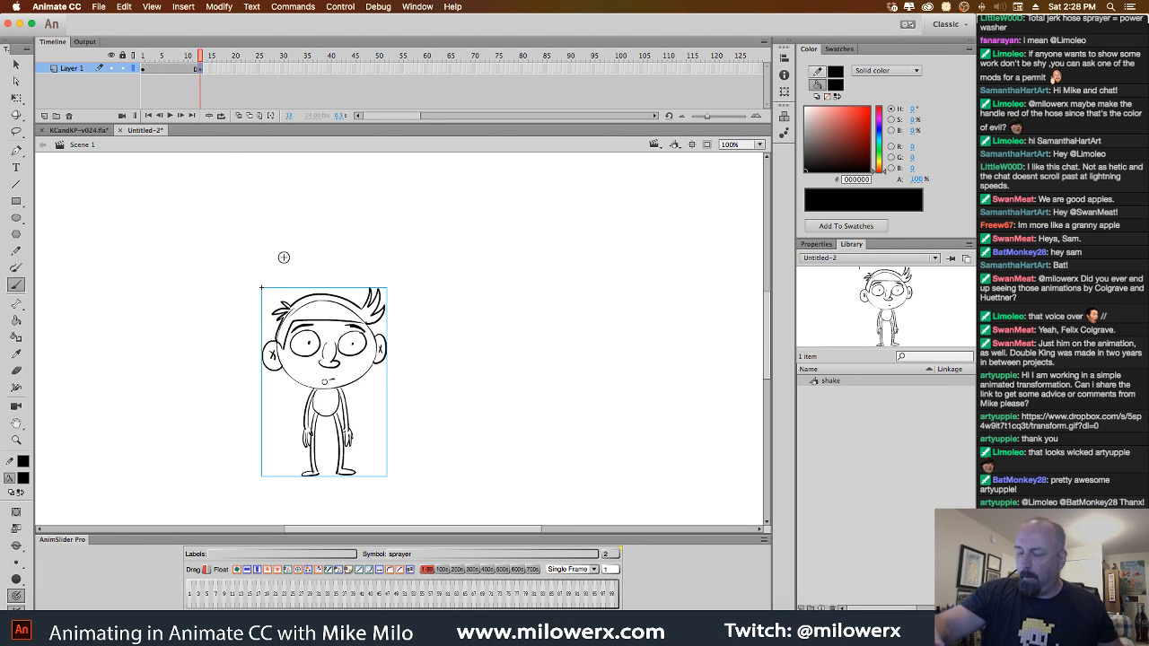
pyautogui.doubleClick(364, 326)
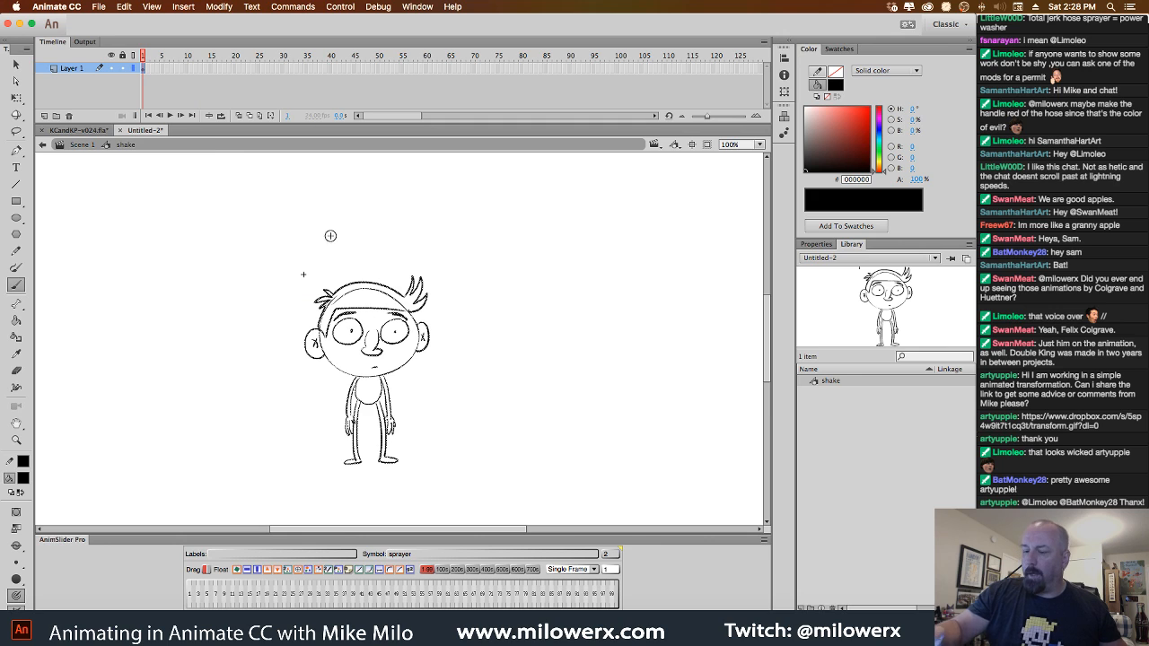
# Insert a keyframe at frame 2 of Layer 1 in the shake symbol and select the whole character for envelope warping with Free Transform.
pyautogui.click(148, 70)
pyautogui.press('F6')
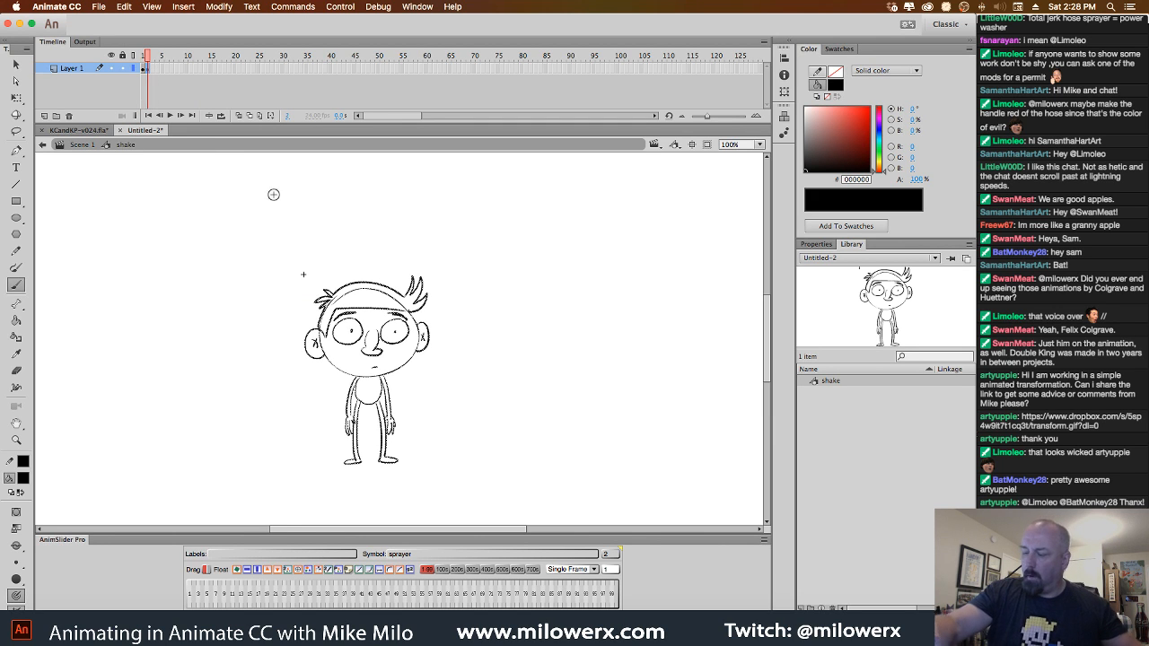
pyautogui.press('q')
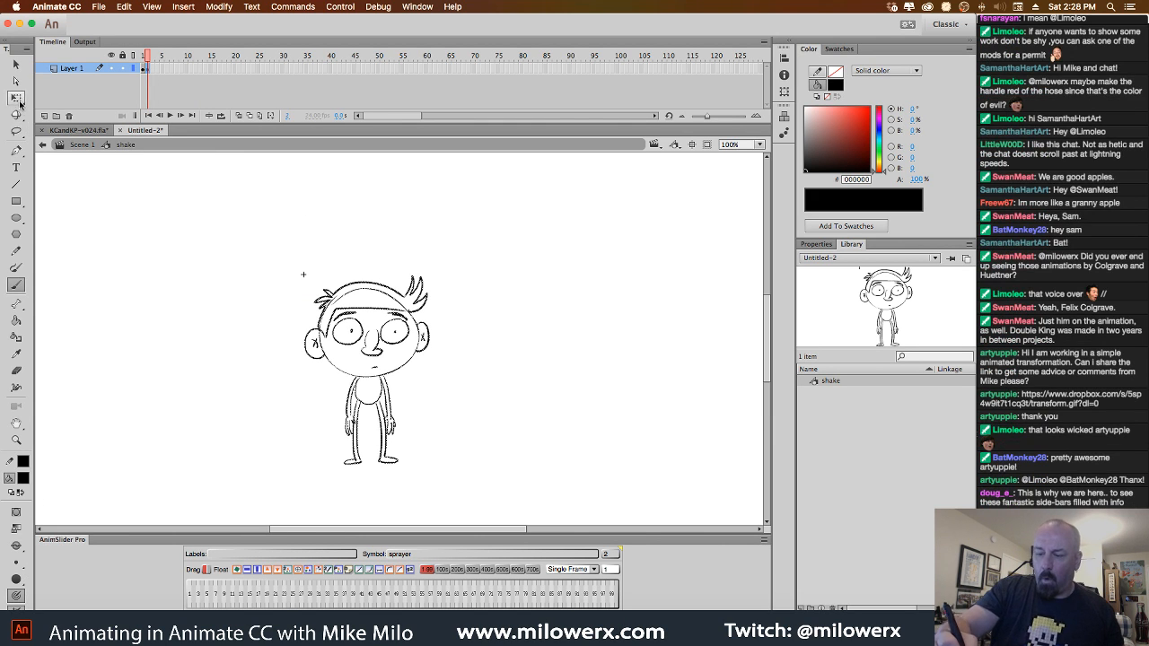
pyautogui.hotkey('ctrl', 'a')
pyautogui.click(24, 580)
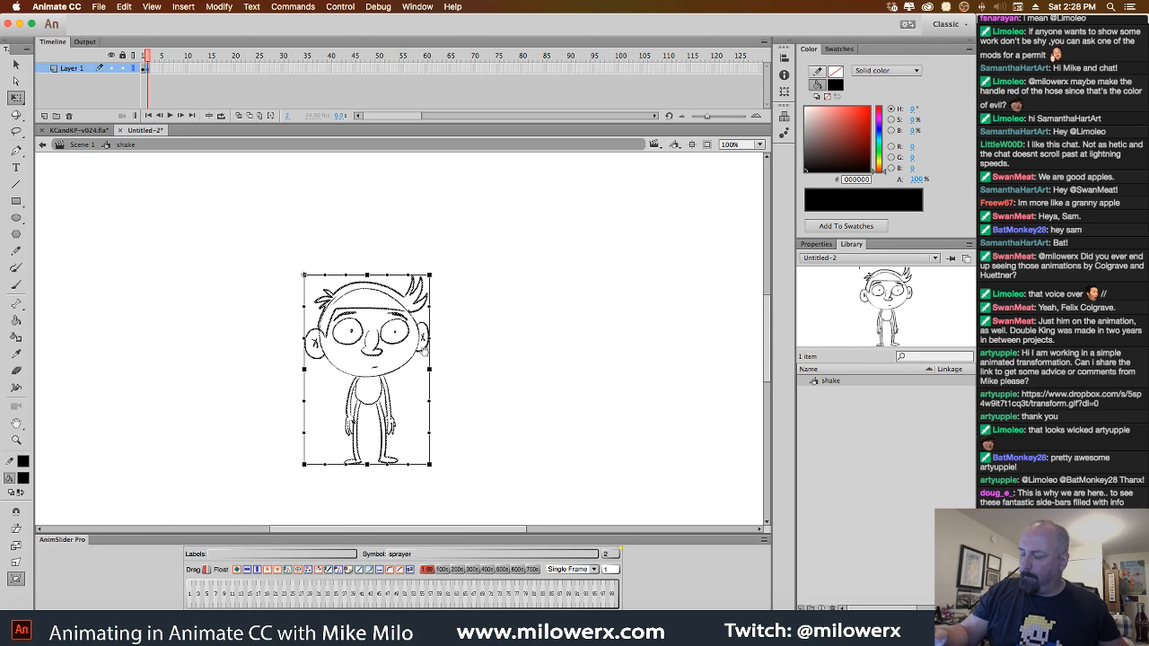
# Warp the frame 2 character with the Envelope modifier, raising the middle of its top edge and pulling both sides slightly inward.
pyautogui.keyDown('super'); pyautogui.click(425, 351); pyautogui.keyUp('super')
pyautogui.moveTo(442, 360); pyautogui.dragTo(437, 348)
pyautogui.keyDown('alt'); pyautogui.keyDown('super'); pyautogui.click(441, 352); pyautogui.keyUp('super'); pyautogui.keyUp('alt')
pyautogui.click(17, 580)
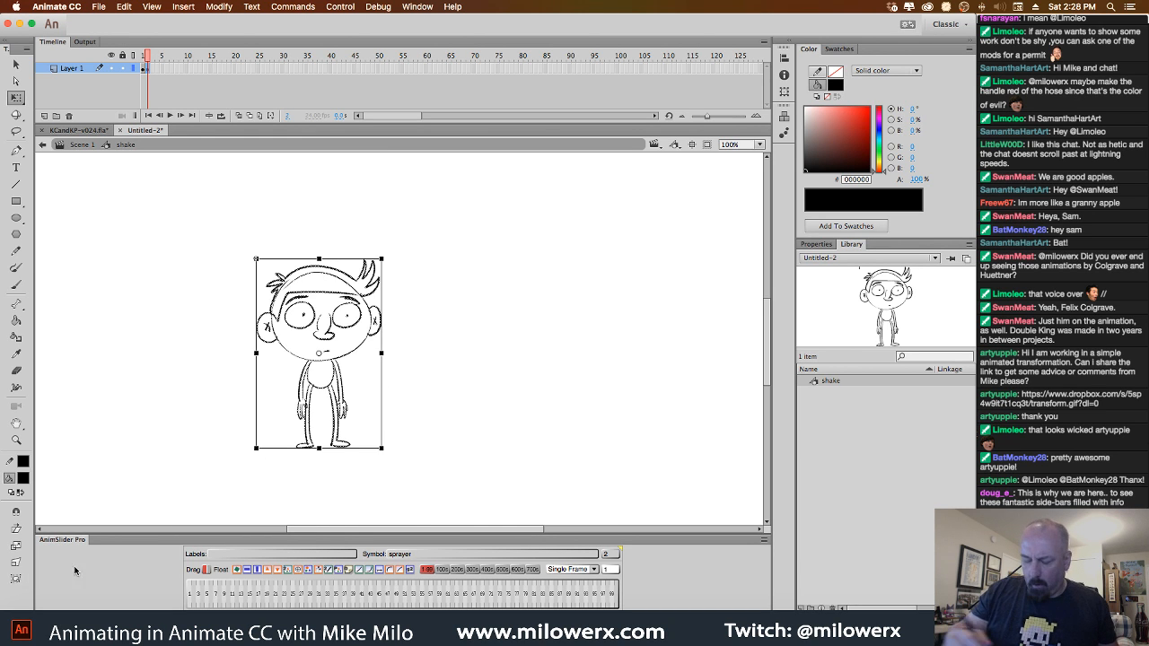
pyautogui.click(22, 579)
pyautogui.moveTo(321, 261); pyautogui.dragTo(317, 254)
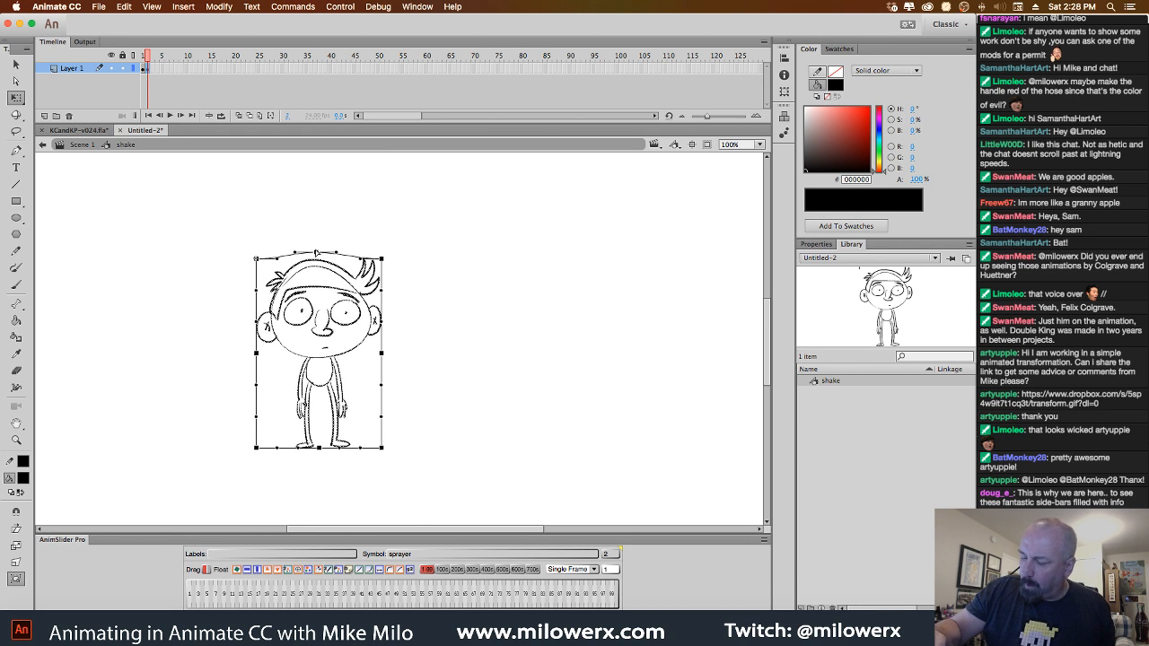
pyautogui.moveTo(382, 354); pyautogui.dragTo(376, 355)
pyautogui.moveTo(257, 355); pyautogui.dragTo(259, 355)
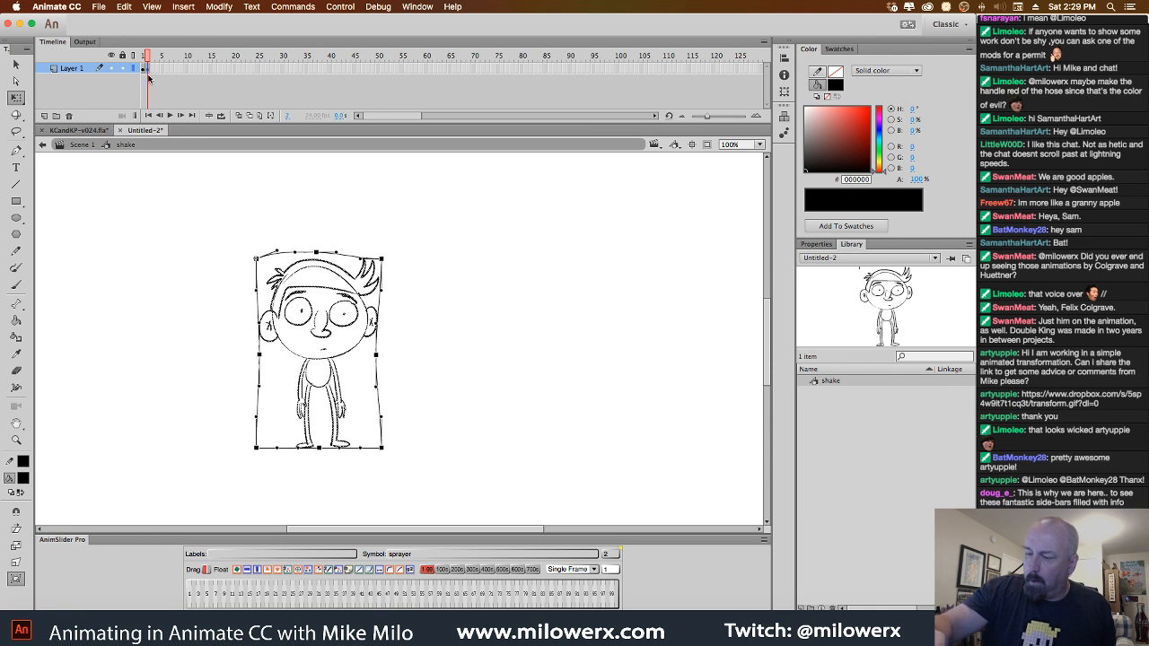
# Add a keyframe at frame 3 holding the original, unwarped character drawing in the same place.
pyautogui.press(',')
pyautogui.press('.')
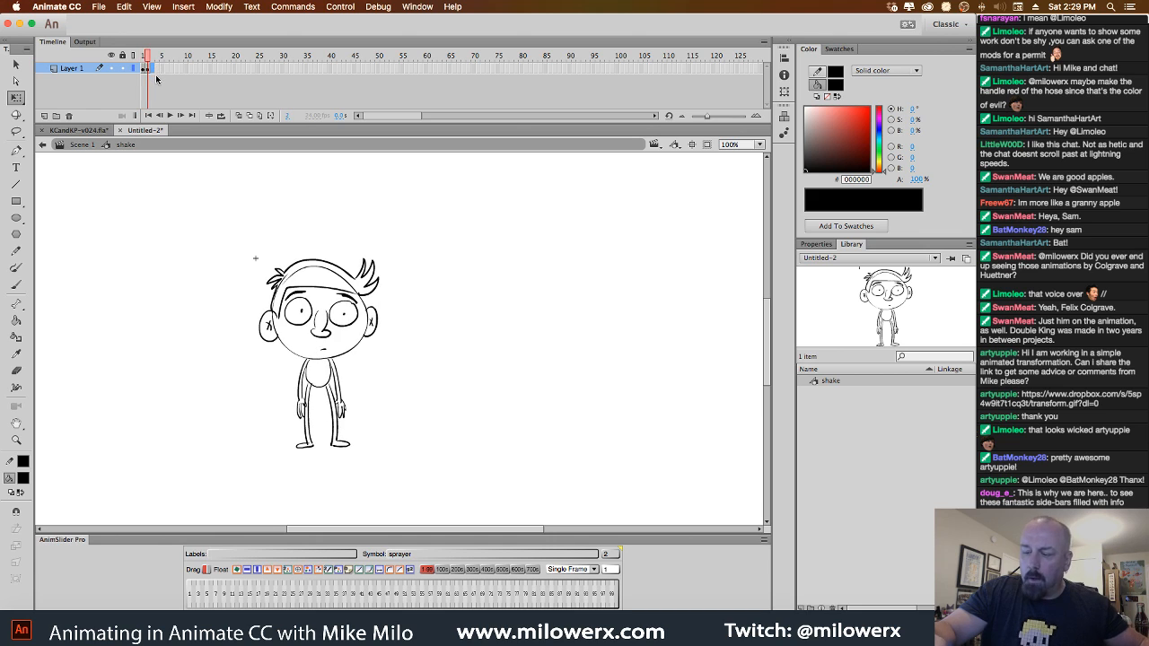
pyautogui.press('.')
pyautogui.press('super+shift+v')
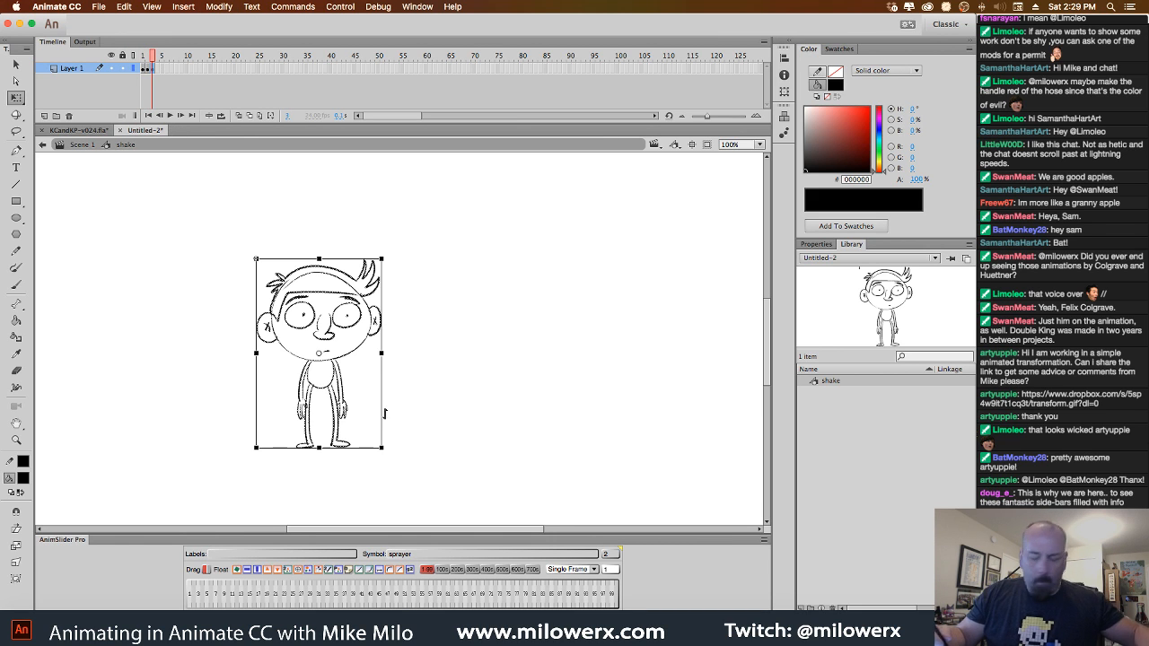
# Warp the frame 3 character with the Envelope modifier, lowering the upper left of the head and bending both sides at body height.
pyautogui.click(15, 578)
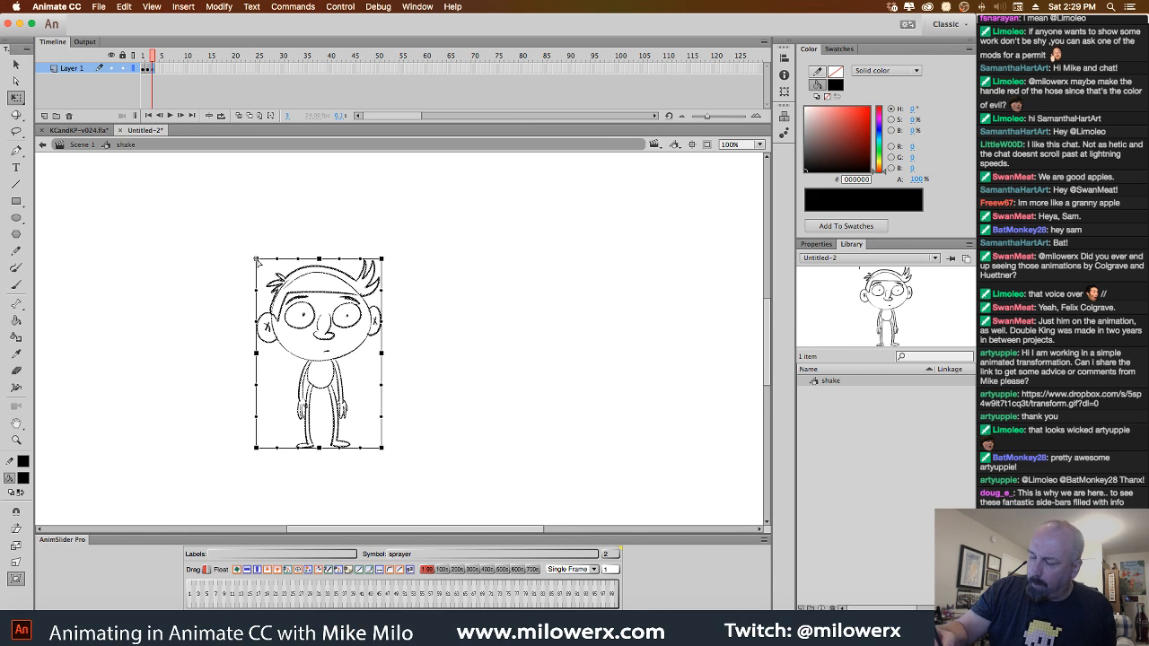
pyautogui.moveTo(256, 259); pyautogui.dragTo(319, 265)
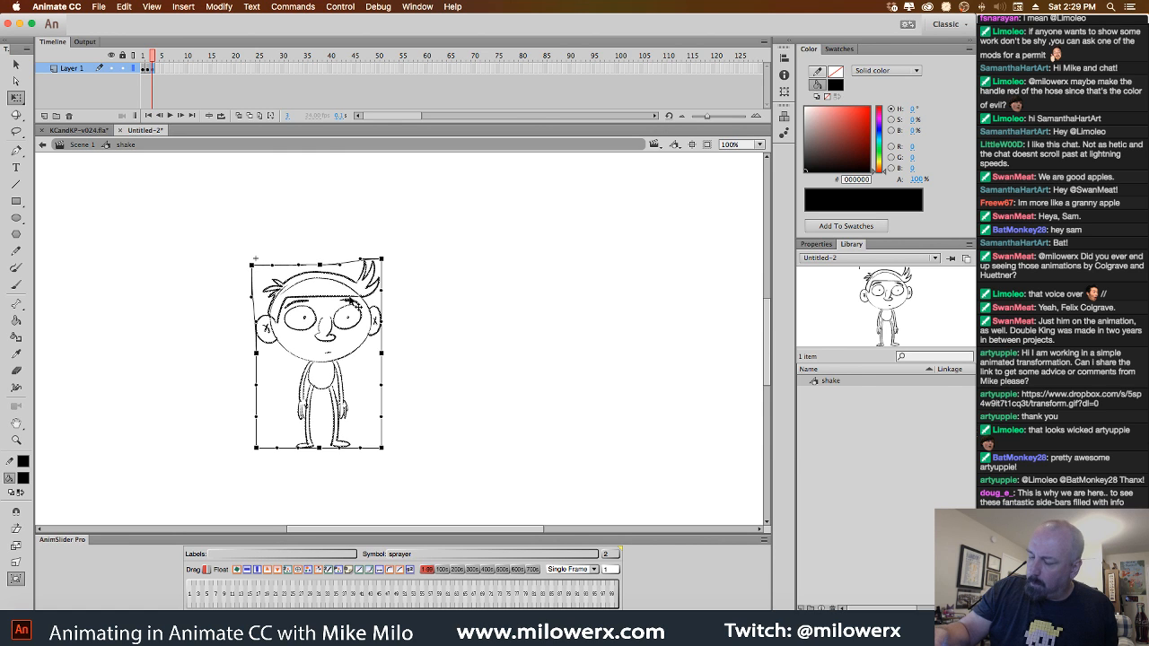
pyautogui.moveTo(384, 394); pyautogui.dragTo(334, 381)
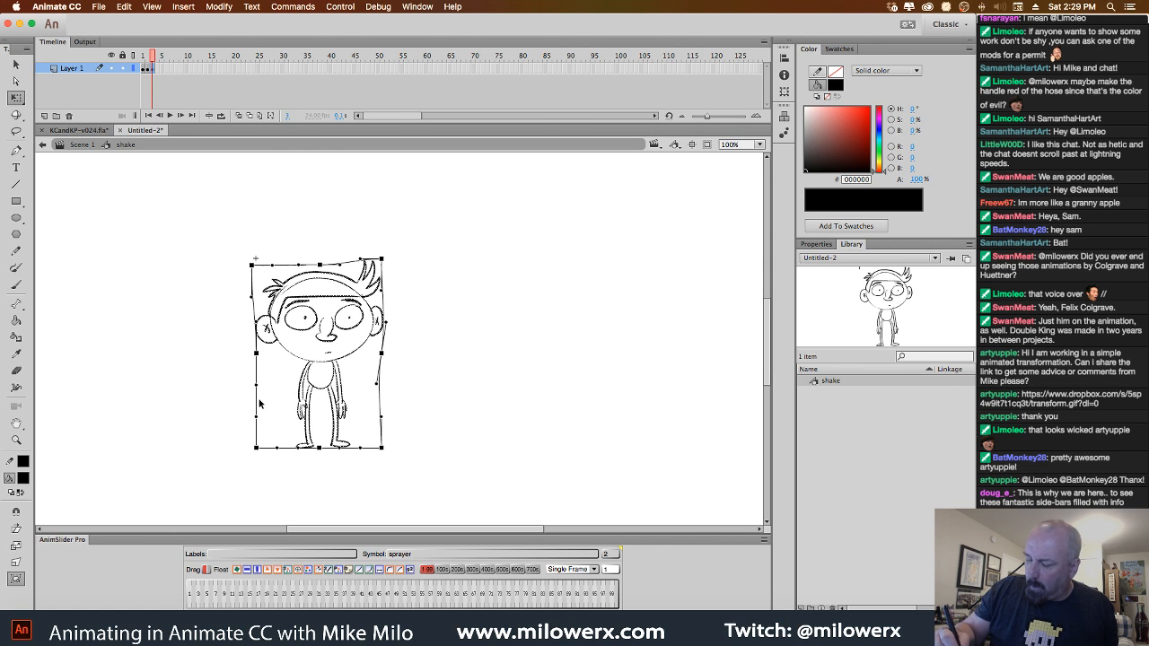
pyautogui.moveTo(256, 385); pyautogui.dragTo(261, 386)
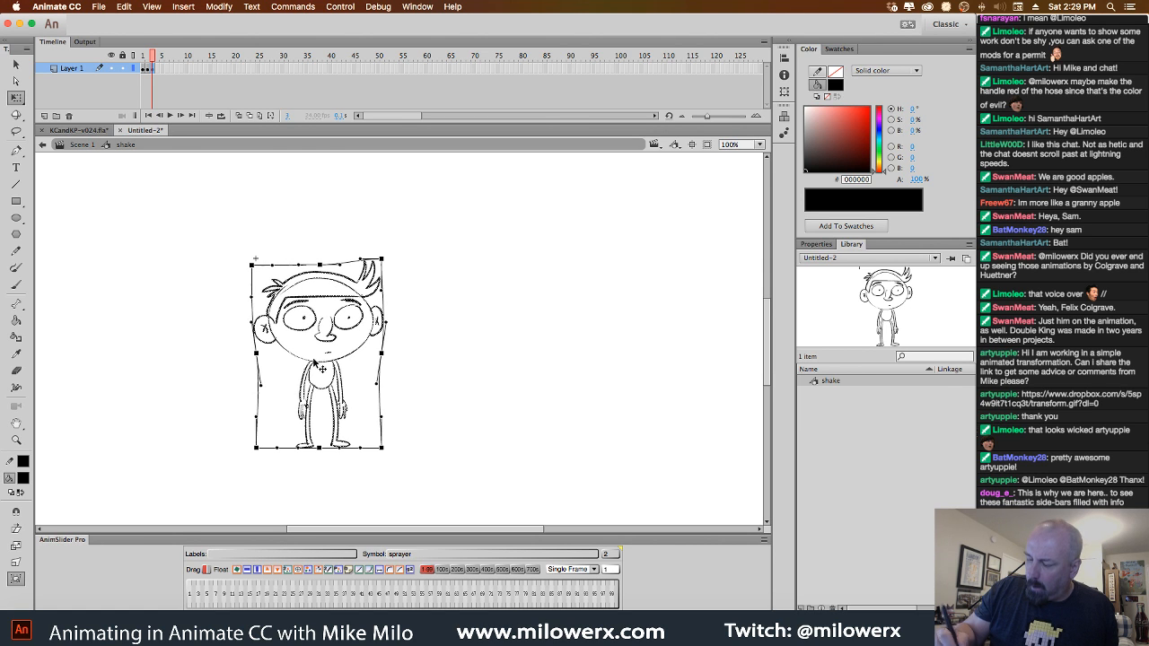
# Enable loop playback and play the three-frame shake animation.
pyautogui.click(142, 56)
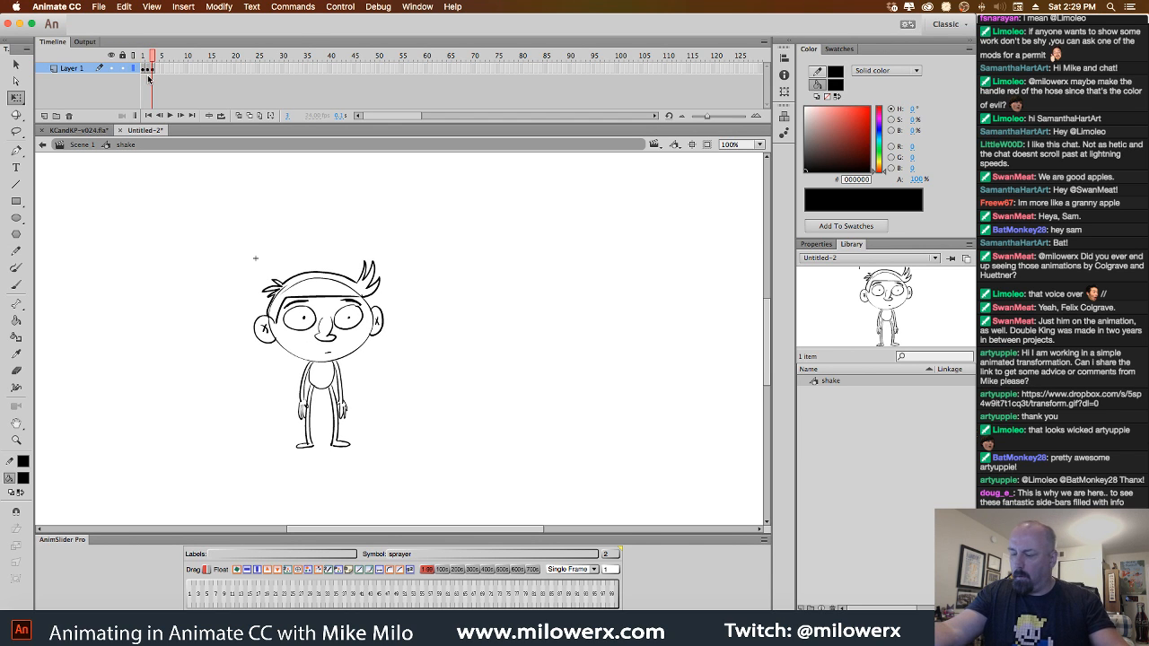
pyautogui.click(340, 6)
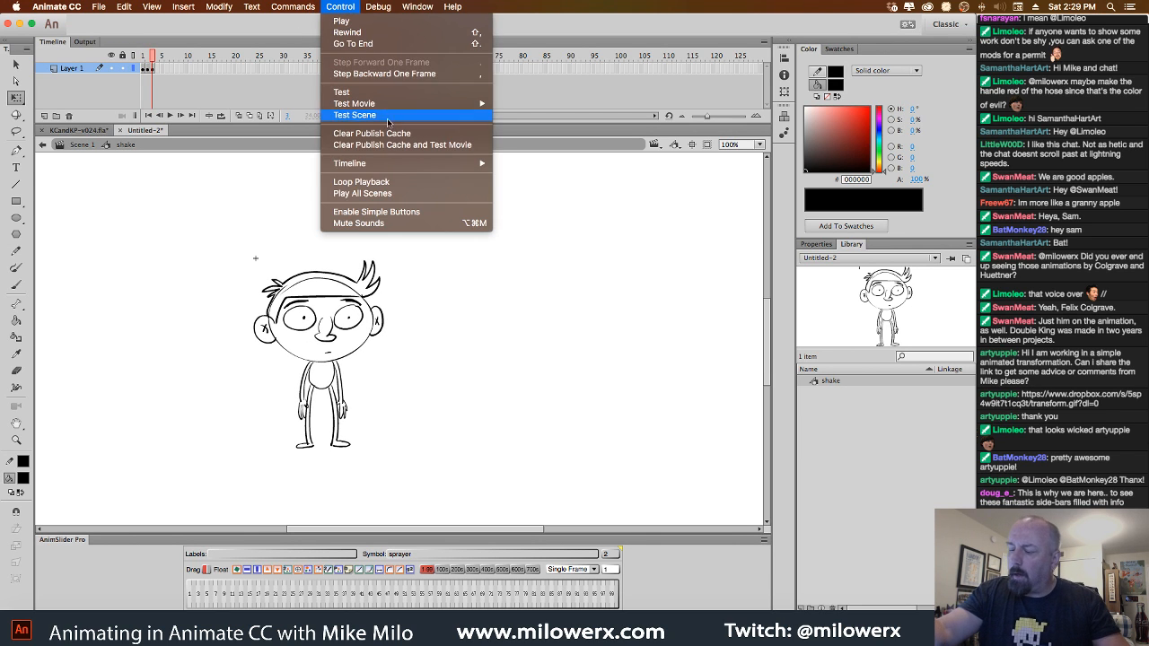
pyautogui.click(400, 184)
pyautogui.press('Return')
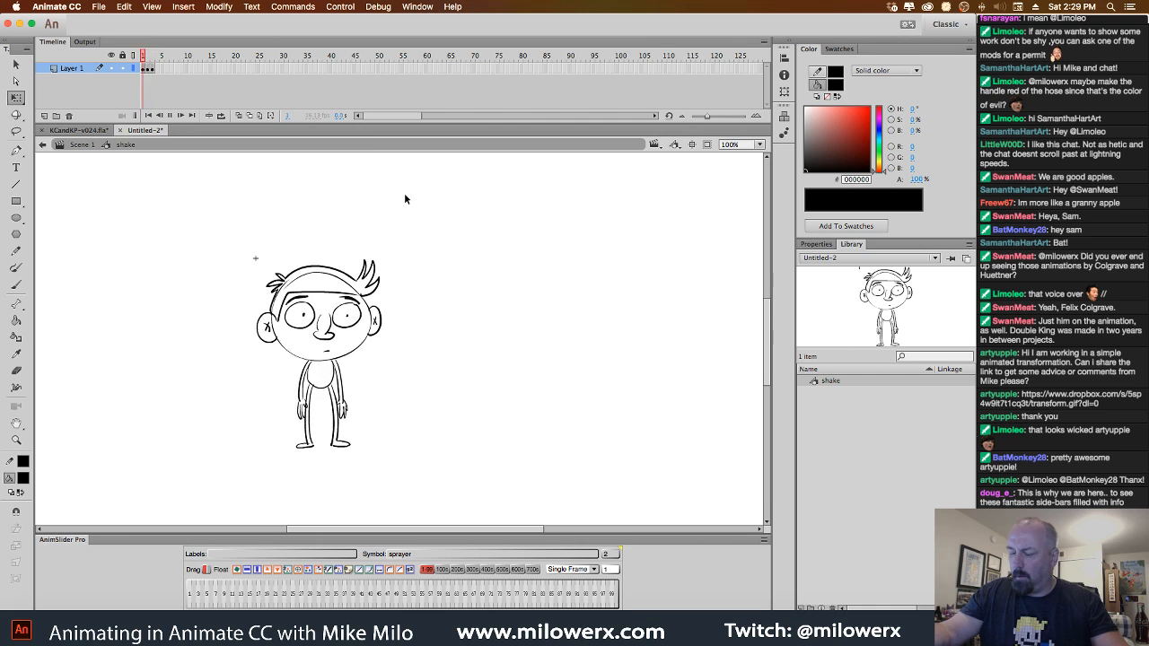
pyautogui.press('Return')
# Flatten the top of the character's head on frame 2 with an envelope warp and replay the loop.
pyautogui.click(149, 59)
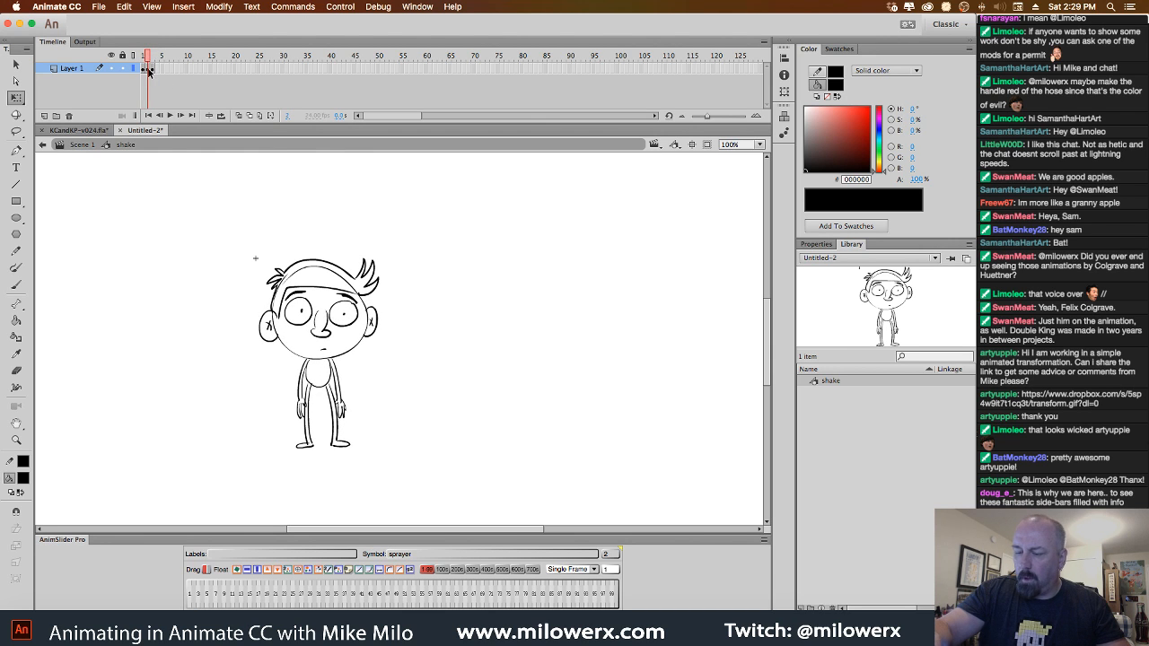
pyautogui.click(149, 70)
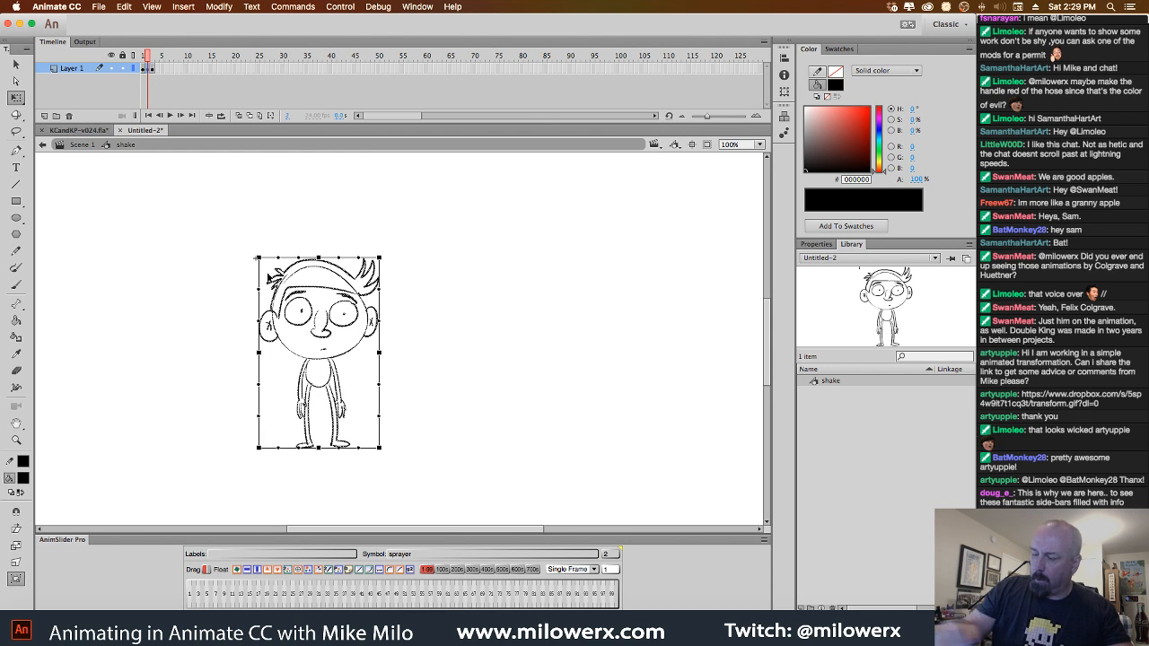
pyautogui.moveTo(260, 260); pyautogui.dragTo(320, 269)
pyautogui.click(326, 249)
pyautogui.press('.')
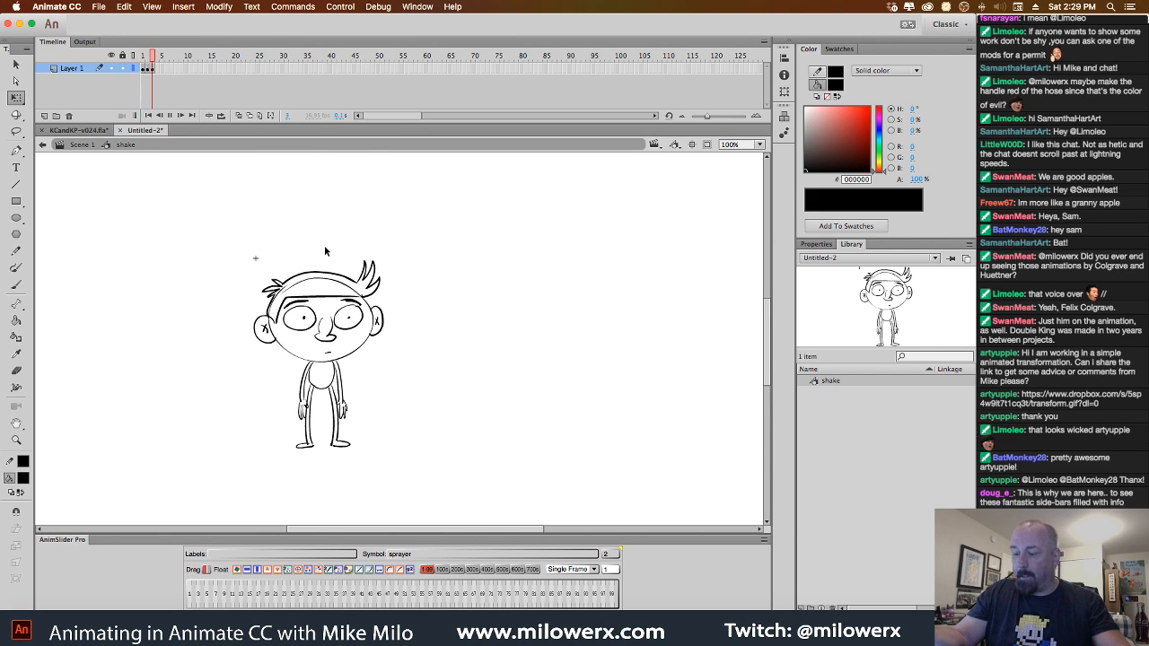
# Pull the upper right corner of the frame 2 character slightly inward and down with an envelope warp, and replay the loop.
pyautogui.click(148, 68)
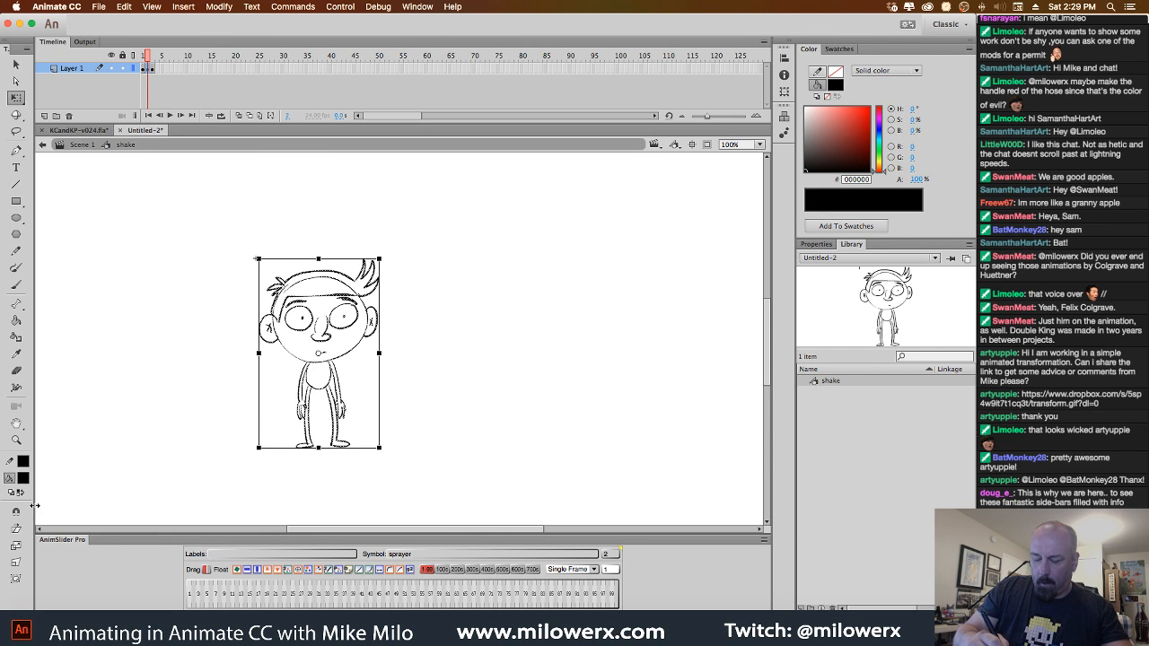
pyautogui.click(15, 563)
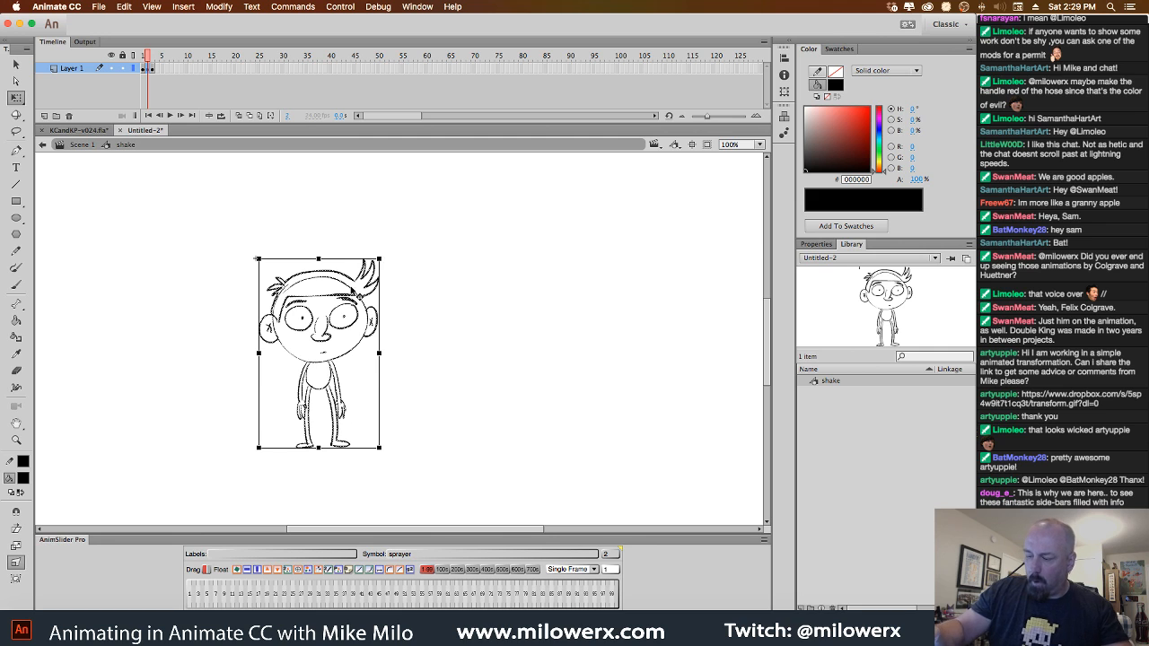
pyautogui.click(15, 579)
pyautogui.moveTo(379, 260); pyautogui.dragTo(373, 265)
pyautogui.click(383, 254)
pyautogui.press('.')
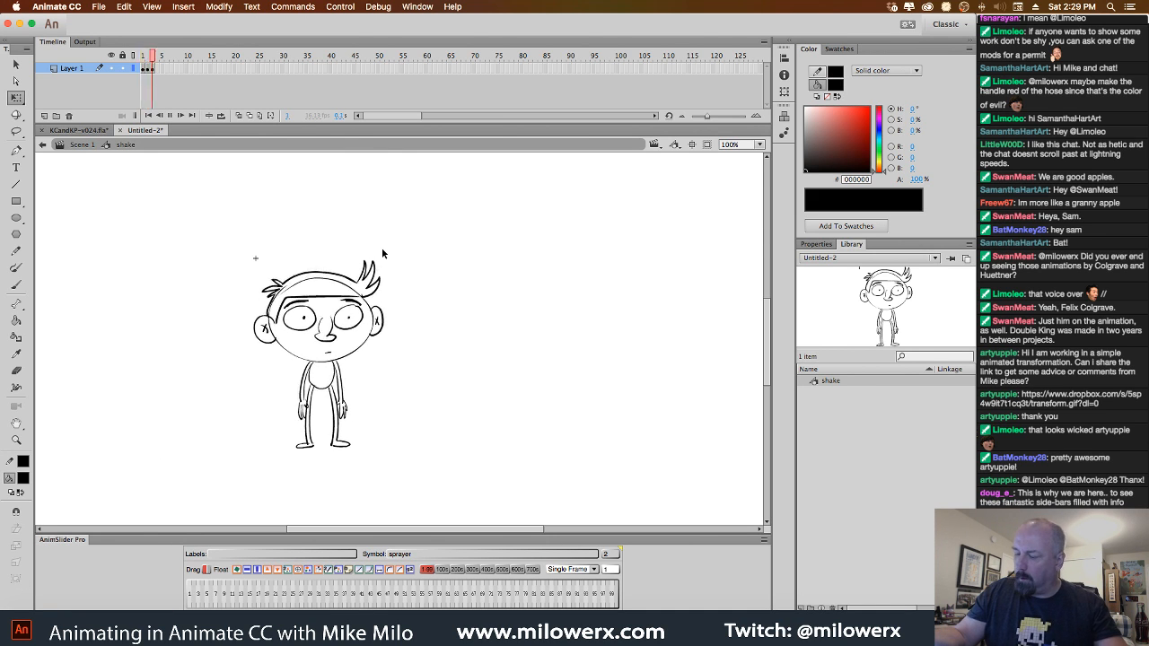
pyautogui.press(',')
# Return to Scene 1 and delete the character from the frame 13 keyframe.
pyautogui.click(90, 149)
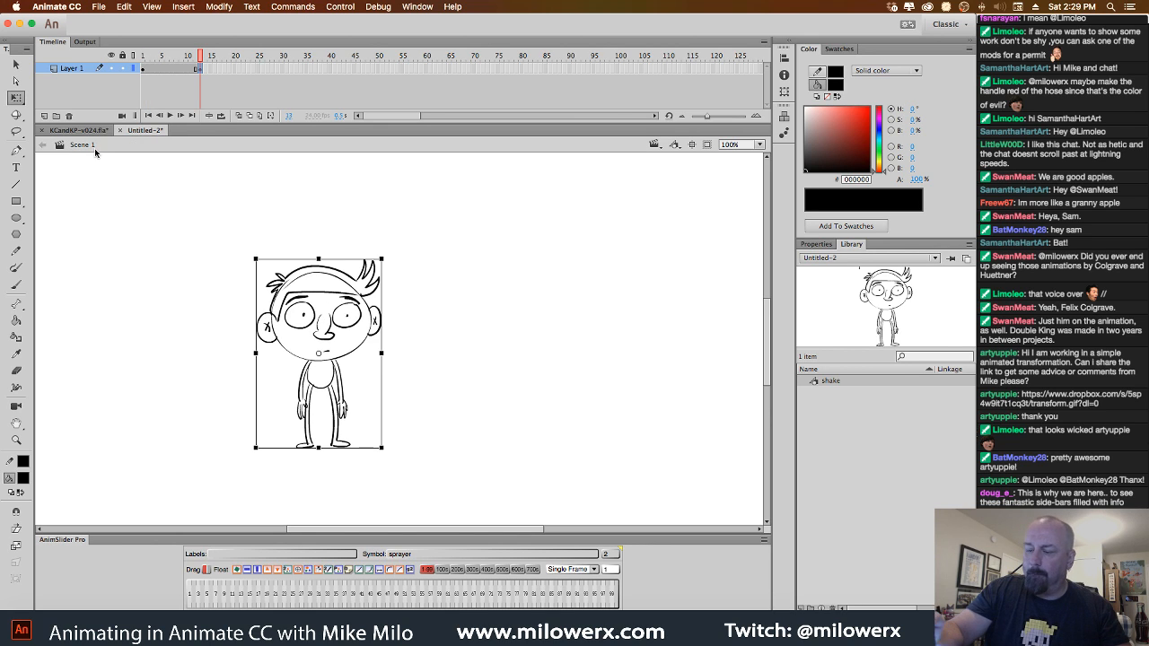
pyautogui.click(205, 71)
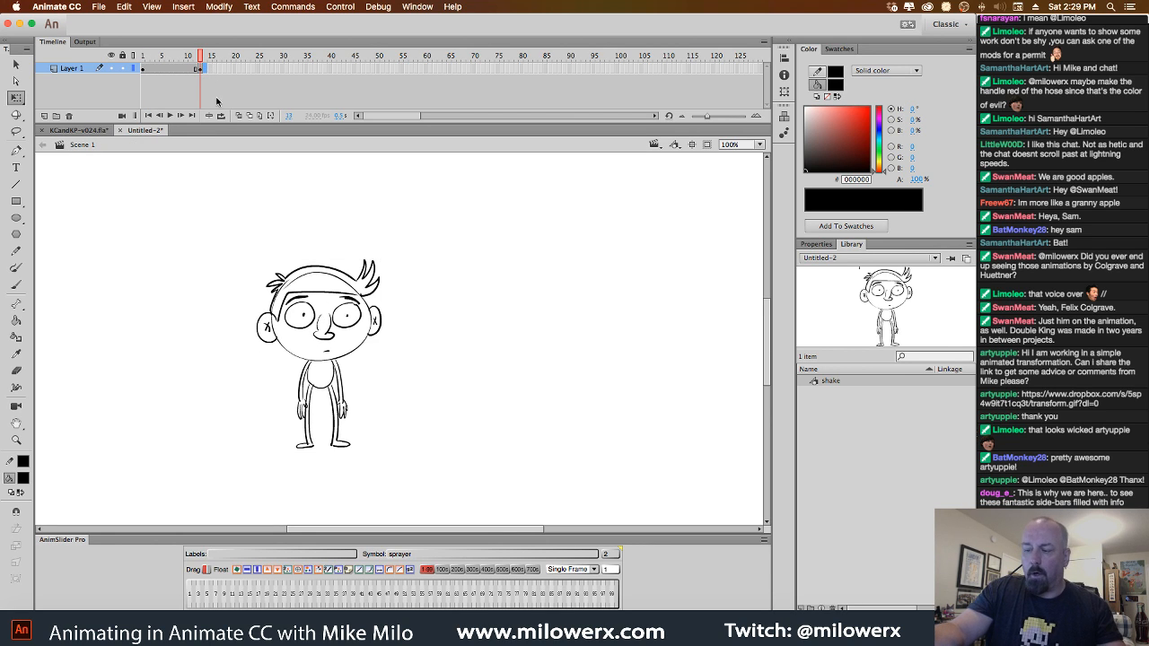
pyautogui.click(202, 71)
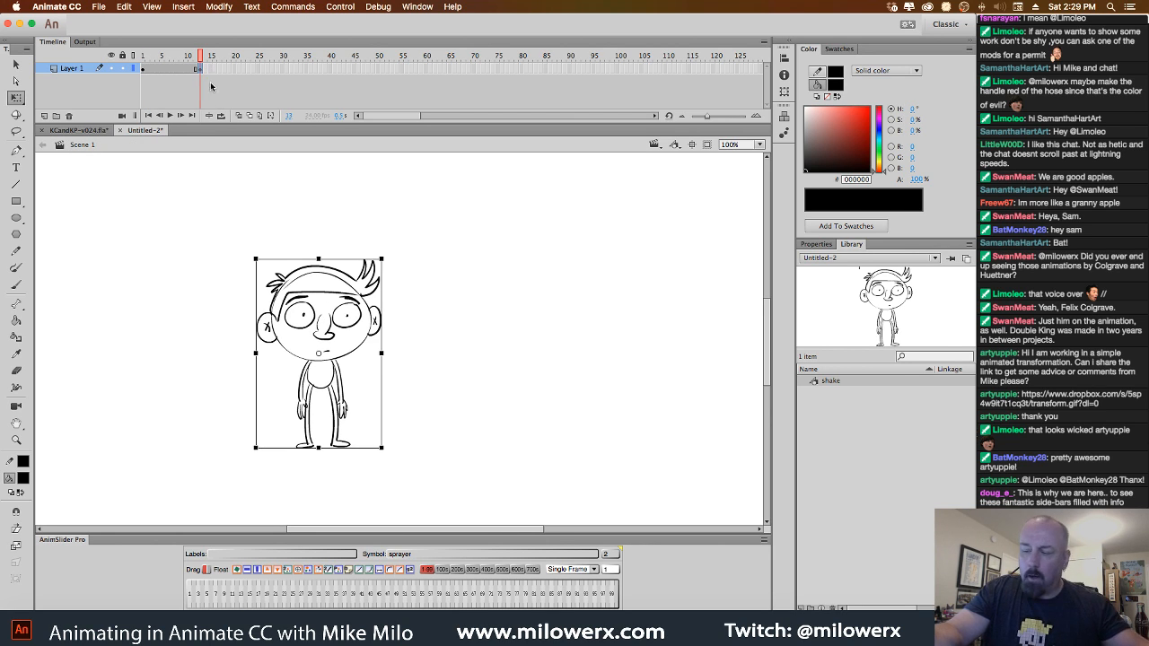
pyautogui.press('Delete')
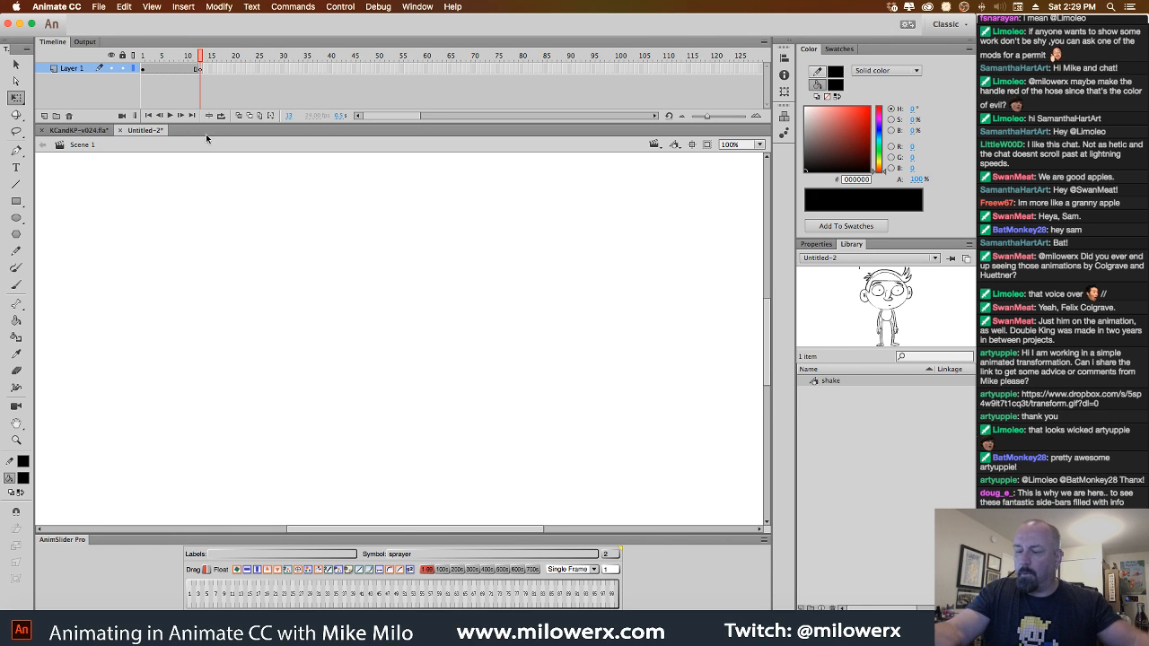
# Turn on onion skinning at frame 13 and set the Brush tool's fill colour to red (FF0000).
pyautogui.click(239, 116)
pyautogui.scroll(3, 479, 333)
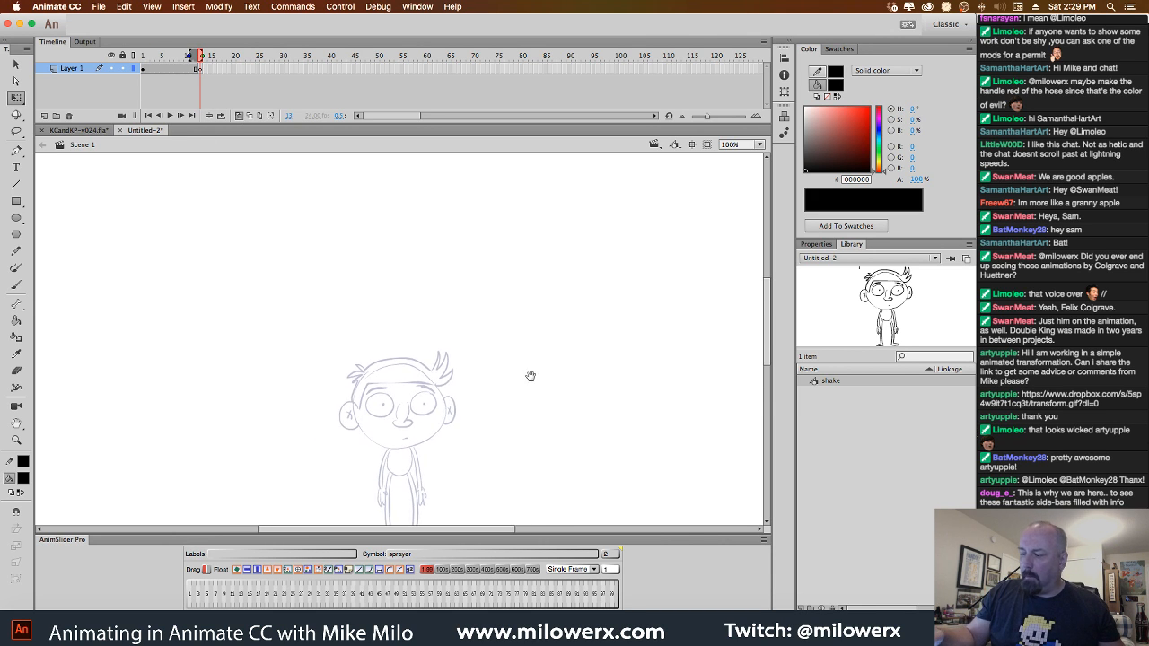
pyautogui.press('b')
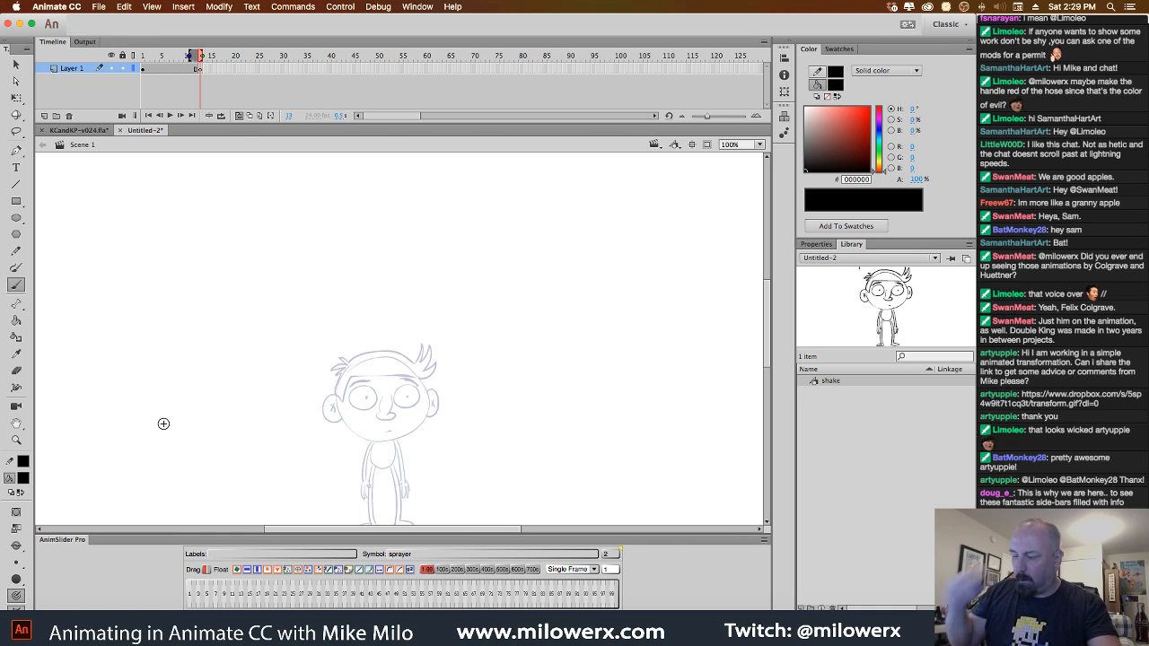
pyautogui.scroll(-2, 764, 345)
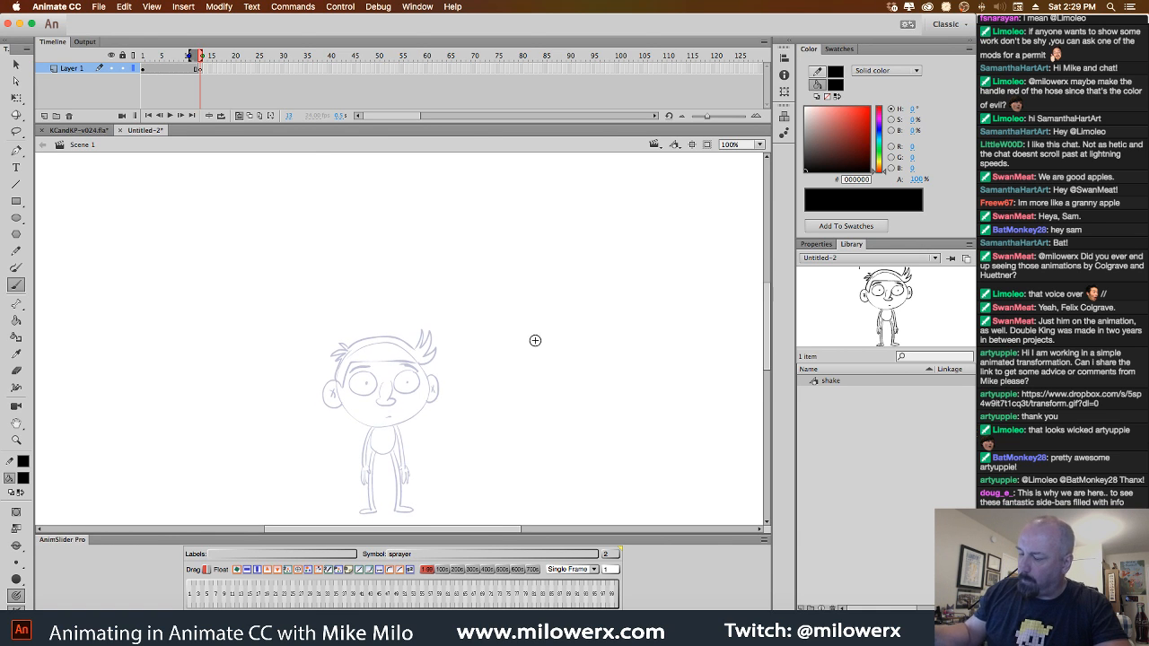
pyautogui.click(23, 478)
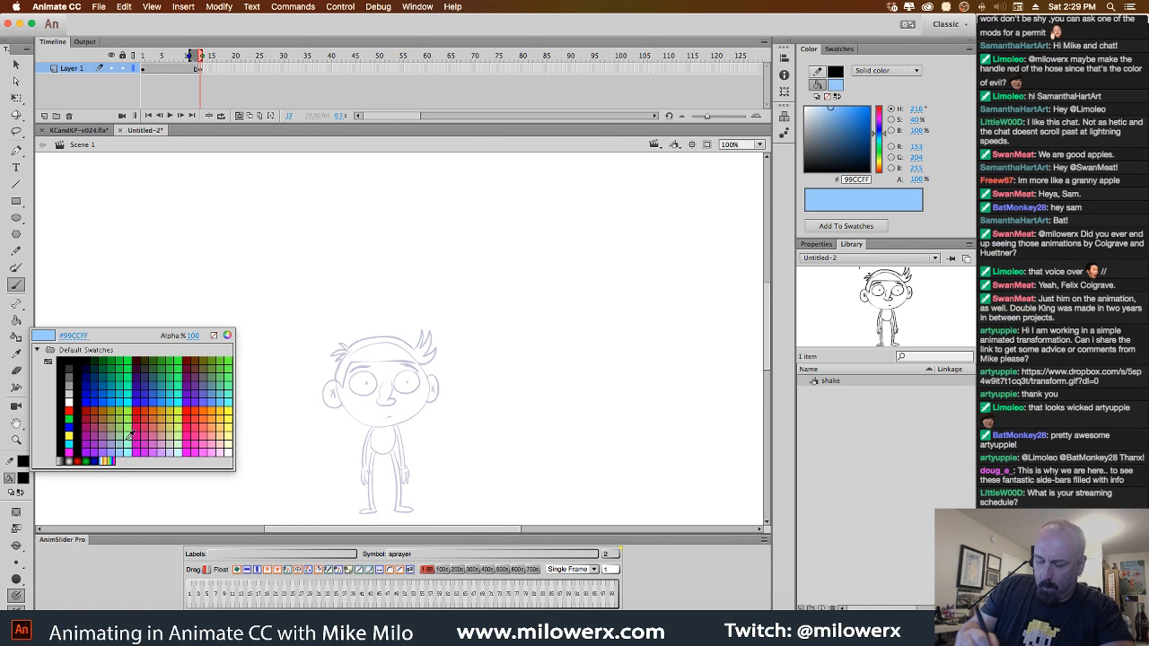
pyautogui.click(68, 411)
# Sketch a large, bulging red form with rounded lobes above and around the onion-skinned character on frame 13.
pyautogui.moveTo(298, 243); pyautogui.dragTo(482, 269)
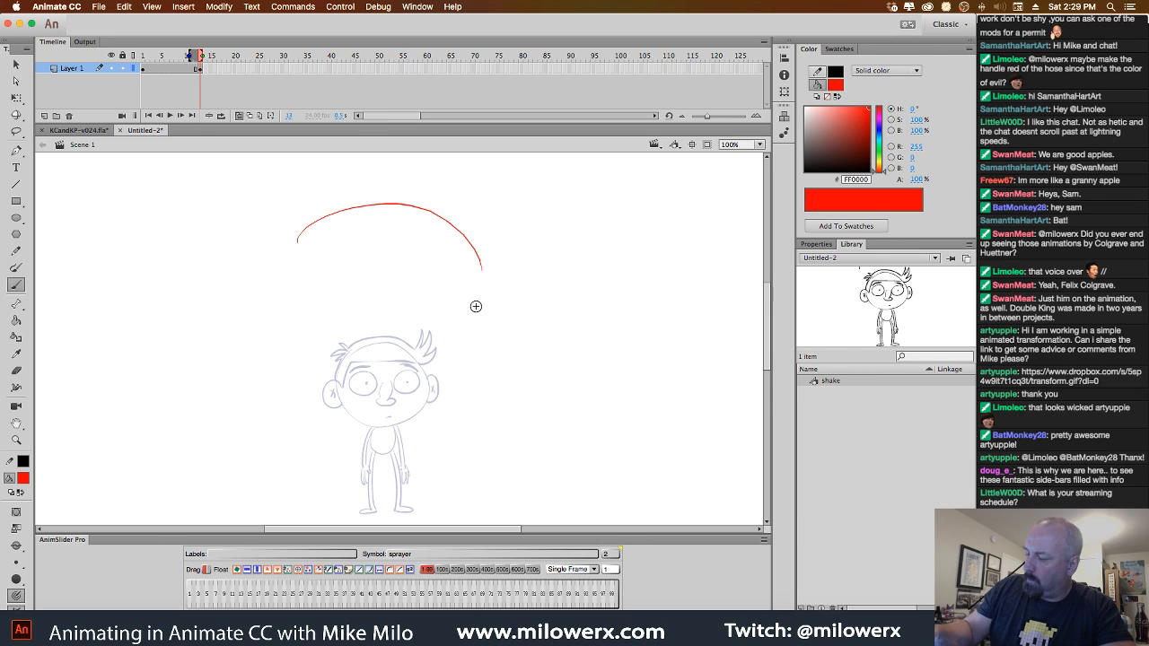
pyautogui.moveTo(296, 245); pyautogui.dragTo(329, 322)
pyautogui.moveTo(361, 272); pyautogui.dragTo(440, 321)
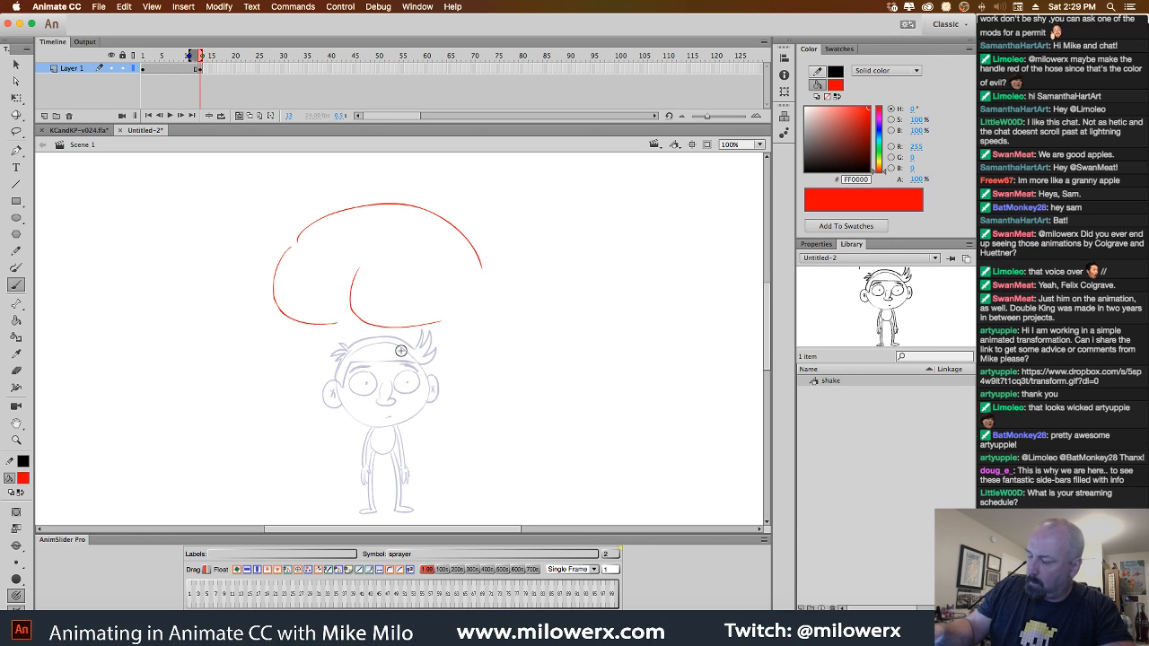
pyautogui.moveTo(300, 328); pyautogui.dragTo(333, 359)
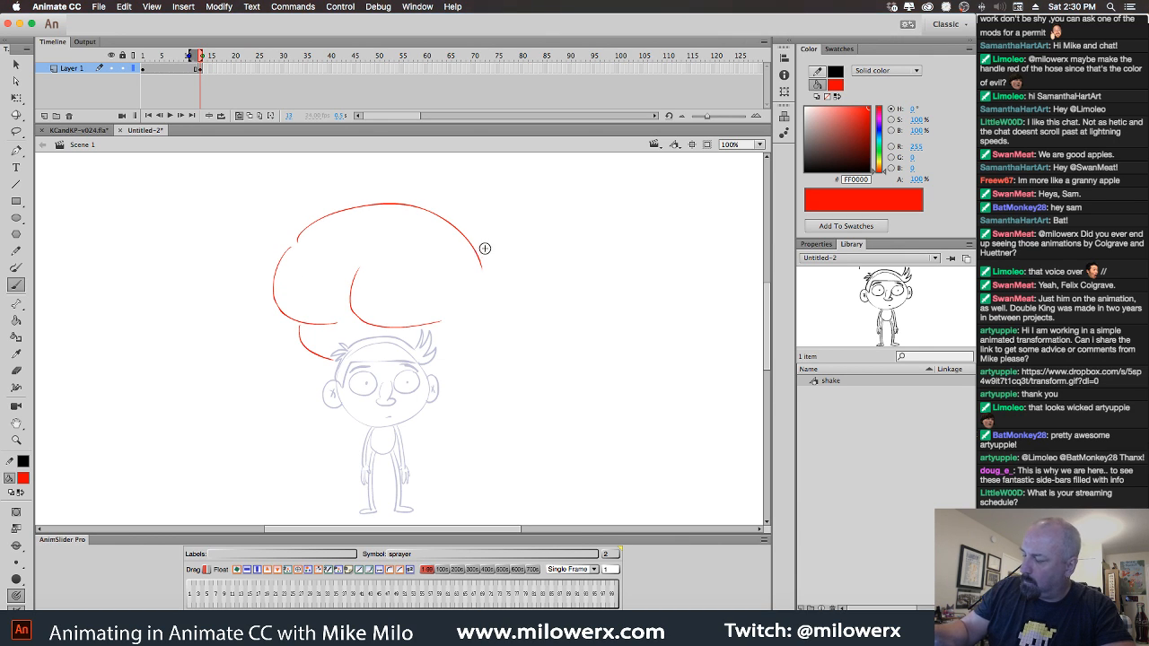
pyautogui.moveTo(474, 238)
pyautogui.mouseDown()
pyautogui.moveTo(568, 274)
pyautogui.moveTo(550, 319)
pyautogui.moveTo(564, 395)
pyautogui.mouseUp()
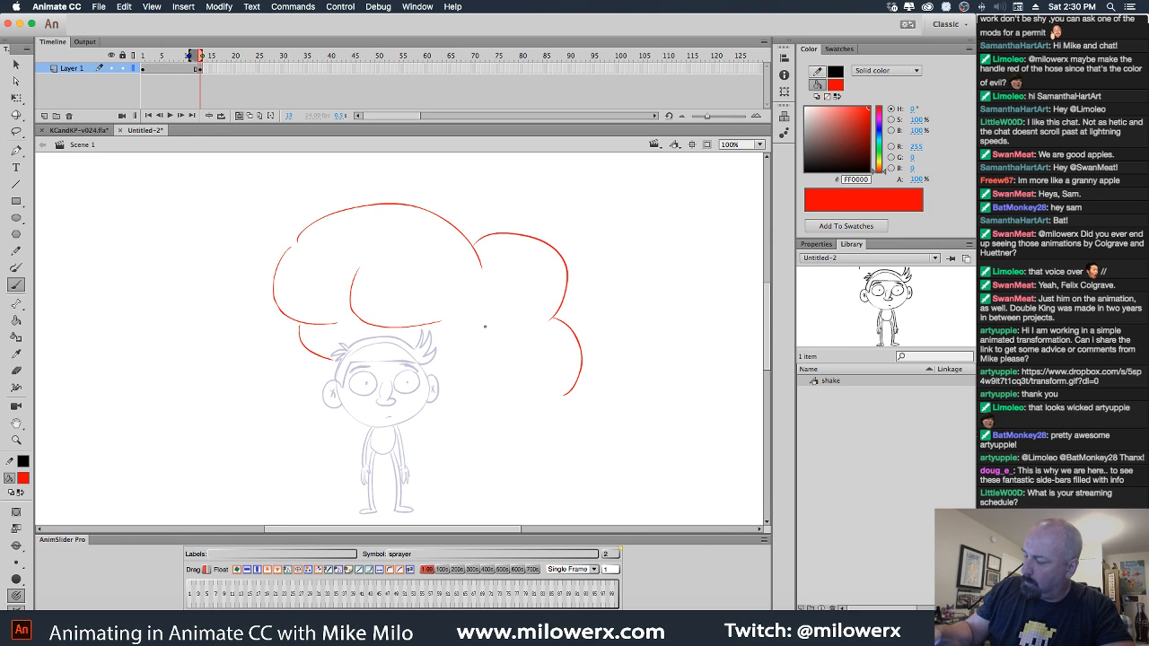
pyautogui.moveTo(500, 321)
pyautogui.mouseDown()
pyautogui.moveTo(512, 397)
pyautogui.moveTo(537, 341)
pyautogui.moveTo(534, 382)
pyautogui.moveTo(428, 428)
pyautogui.moveTo(551, 420)
pyautogui.mouseUp()
pyautogui.moveTo(479, 321)
pyautogui.mouseDown()
pyautogui.moveTo(399, 389)
pyautogui.moveTo(414, 401)
pyautogui.moveTo(414, 383)
pyautogui.moveTo(395, 422)
pyautogui.mouseUp()
pyautogui.moveTo(338, 372); pyautogui.dragTo(348, 406)
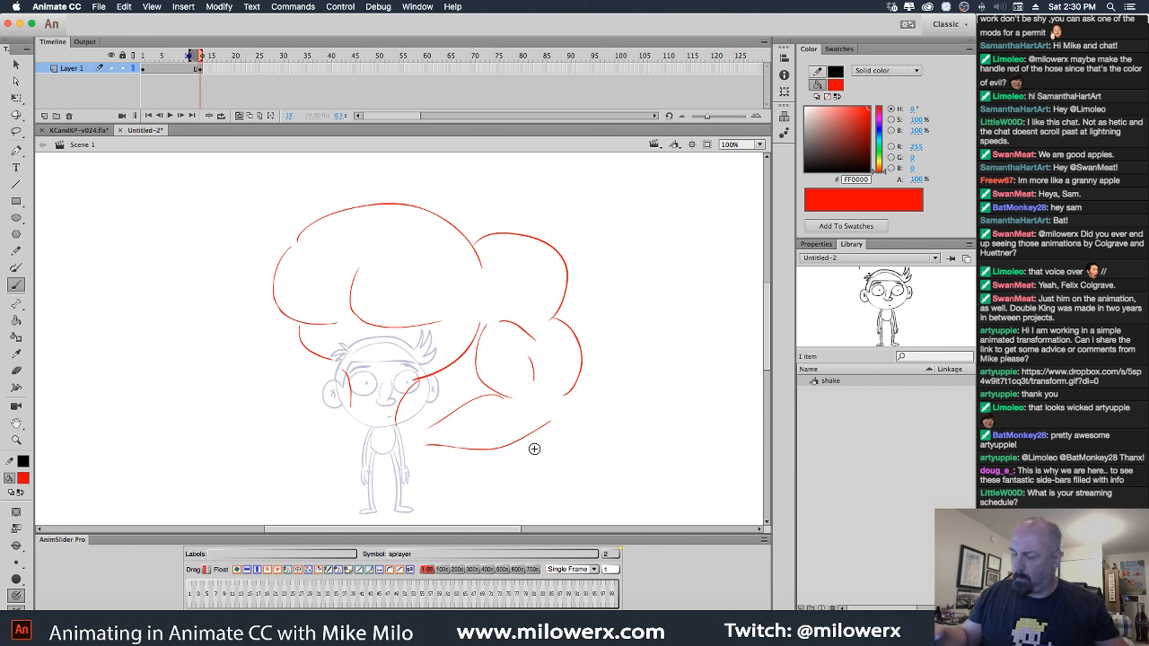
# Undo all the red sketch strokes on frame 13.
pyautogui.press('super+z')
pyautogui.press('super+z')
pyautogui.press('super+z')
pyautogui.press('super+z')
pyautogui.press('super+z')
pyautogui.press('super+z')
pyautogui.press('super+z')
pyautogui.press('super+z')
pyautogui.press('super+z')
pyautogui.press('super+z')
pyautogui.press('super+z')
pyautogui.press('super+z')
pyautogui.press('super+z')
pyautogui.press('super+z')
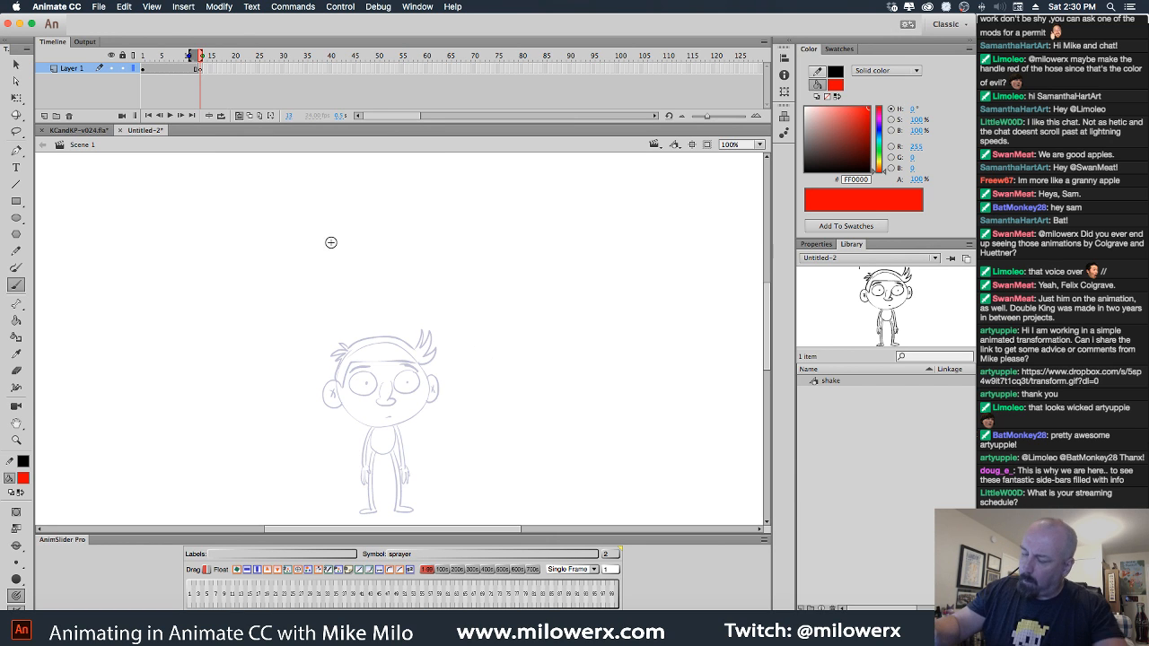
# Sketch a large oval chest, a tapering waist and muscular legs in red over the onion-skinned character on frame 13.
pyautogui.scroll(-2, 454, 457)
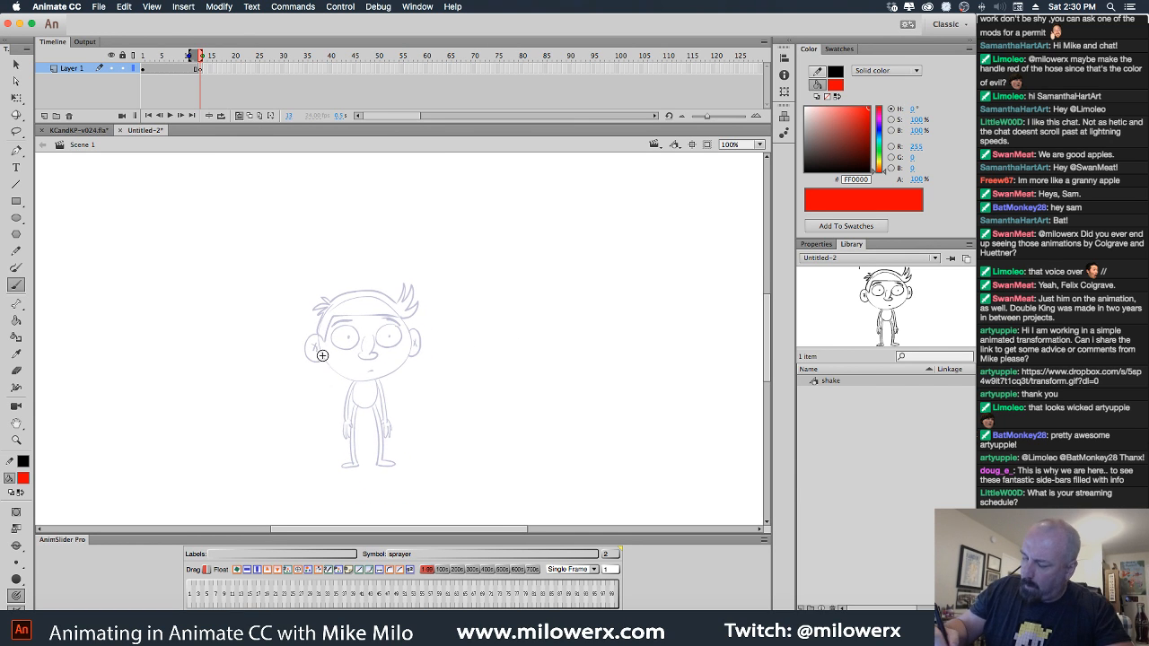
pyautogui.moveTo(445, 305); pyautogui.dragTo(461, 348)
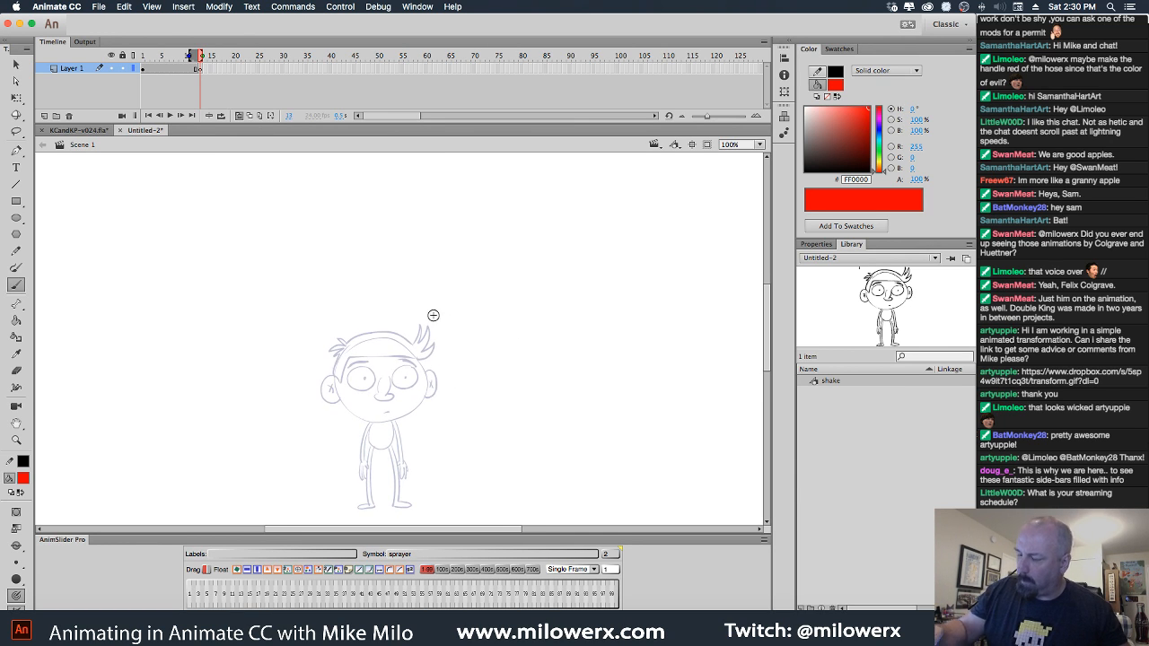
pyautogui.moveTo(435, 222)
pyautogui.mouseDown()
pyautogui.moveTo(394, 202)
pyautogui.moveTo(384, 316)
pyautogui.moveTo(356, 204)
pyautogui.moveTo(411, 309)
pyautogui.moveTo(336, 211)
pyautogui.moveTo(406, 312)
pyautogui.moveTo(390, 342)
pyautogui.moveTo(445, 265)
pyautogui.moveTo(450, 274)
pyautogui.moveTo(409, 326)
pyautogui.moveTo(395, 384)
pyautogui.mouseUp()
pyautogui.moveTo(340, 306); pyautogui.dragTo(364, 446)
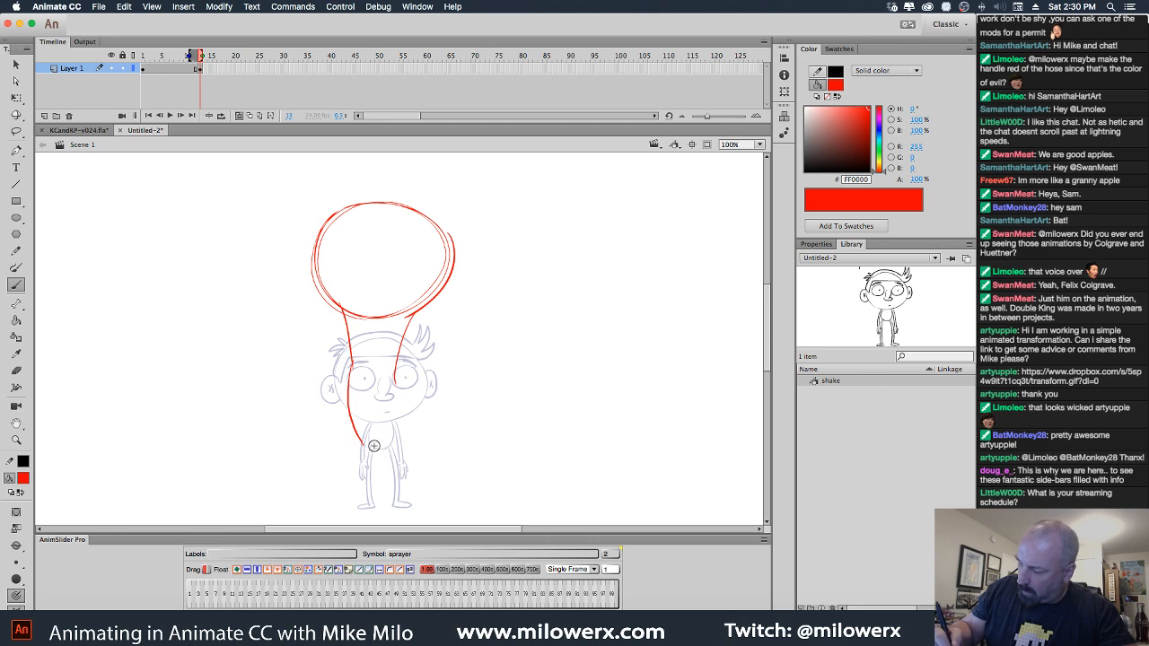
pyautogui.moveTo(373, 387)
pyautogui.mouseDown()
pyautogui.moveTo(396, 450)
pyautogui.moveTo(363, 441)
pyautogui.moveTo(368, 507)
pyautogui.mouseUp()
pyautogui.moveTo(387, 440)
pyautogui.mouseDown()
pyautogui.moveTo(392, 496)
pyautogui.moveTo(405, 445)
pyautogui.moveTo(396, 508)
pyautogui.moveTo(336, 514)
pyautogui.moveTo(380, 511)
pyautogui.mouseUp()
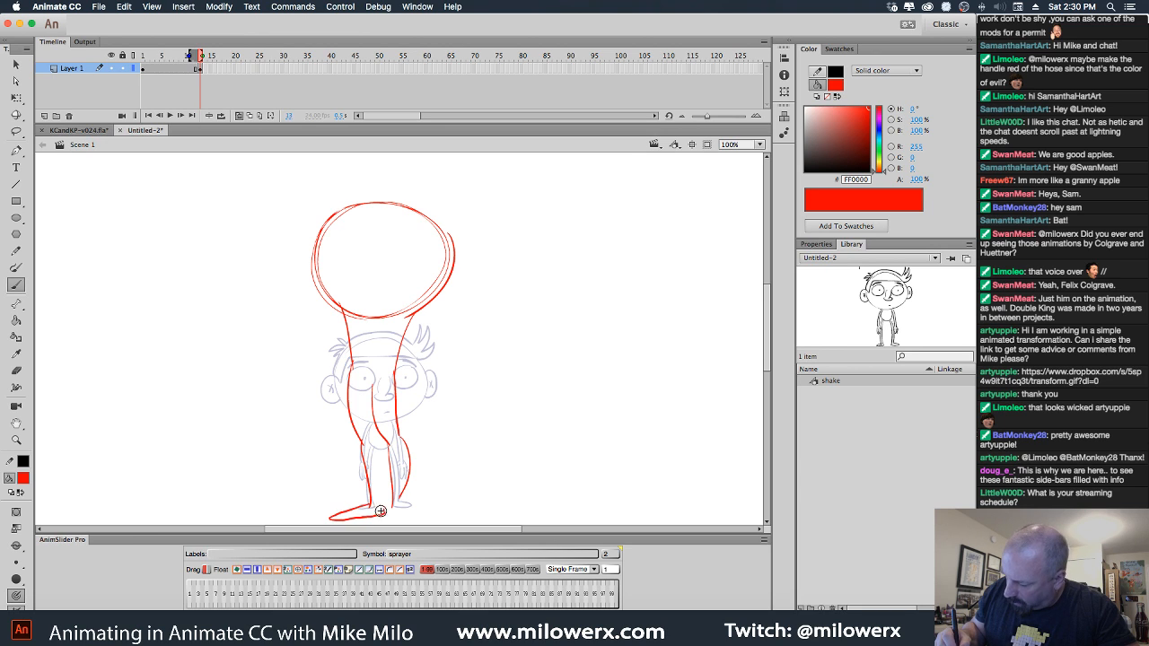
# Undo the last foot stroke, redraw both bare feet with toes, and add a waistband and ragged shorts hems.
pyautogui.press('super+z')
pyautogui.moveTo(435, 485); pyautogui.dragTo(446, 433)
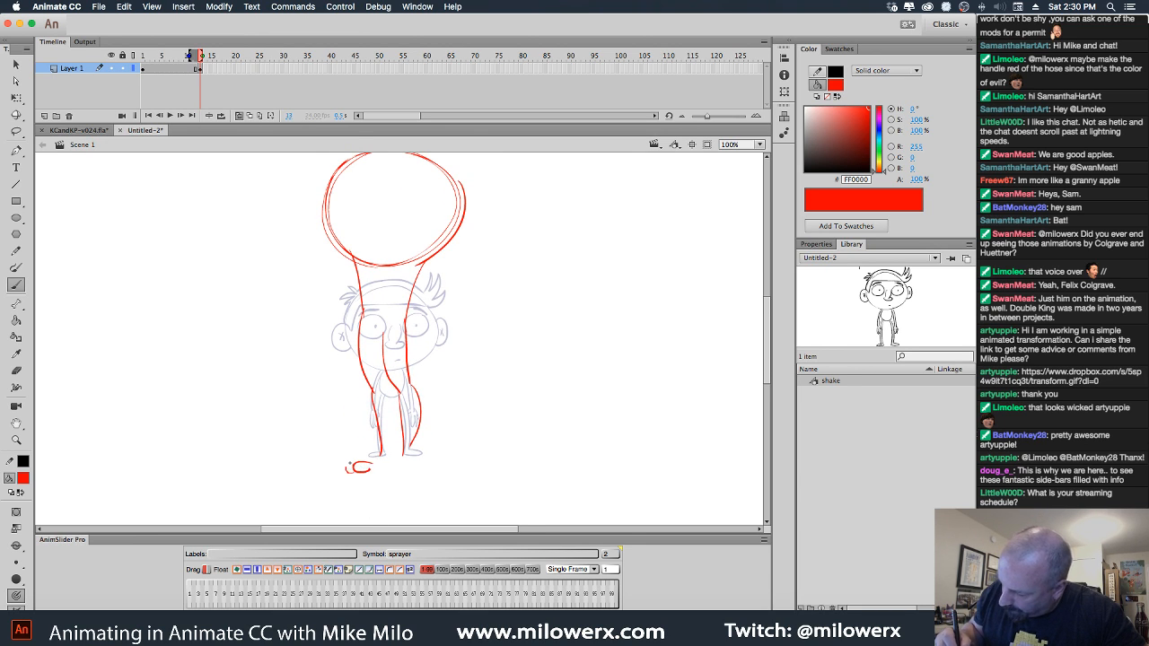
pyautogui.moveTo(366, 460)
pyautogui.mouseDown()
pyautogui.moveTo(378, 468)
pyautogui.moveTo(400, 453)
pyautogui.moveTo(392, 478)
pyautogui.moveTo(427, 481)
pyautogui.moveTo(398, 486)
pyautogui.moveTo(426, 486)
pyautogui.moveTo(413, 498)
pyautogui.mouseUp()
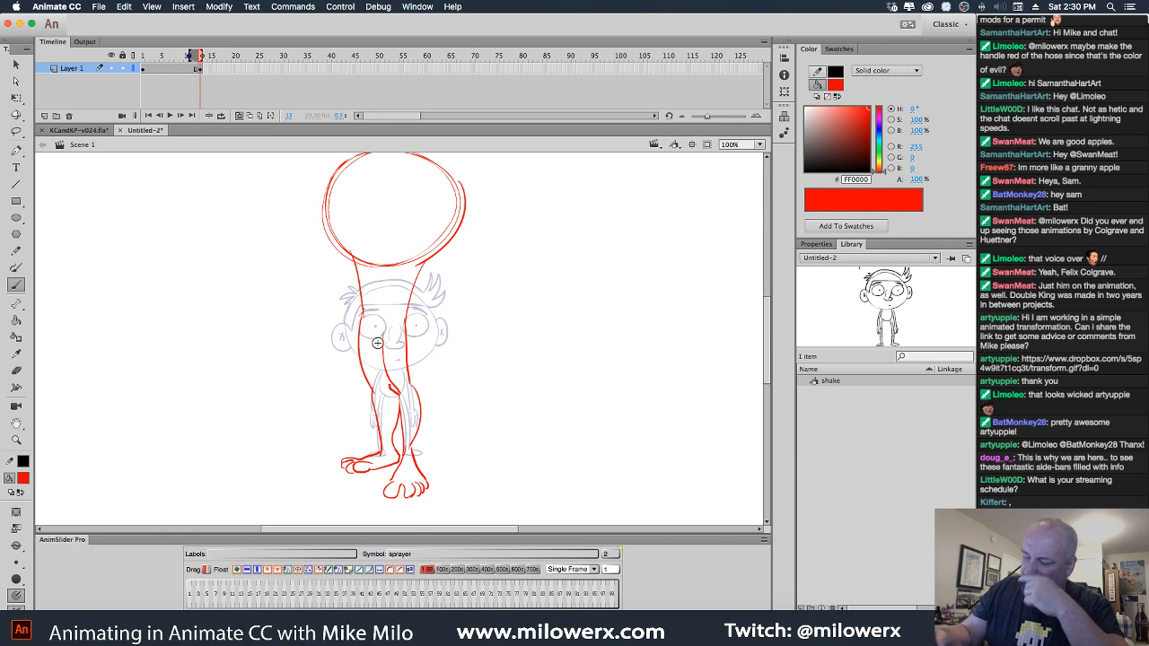
pyautogui.moveTo(361, 306); pyautogui.dragTo(406, 306)
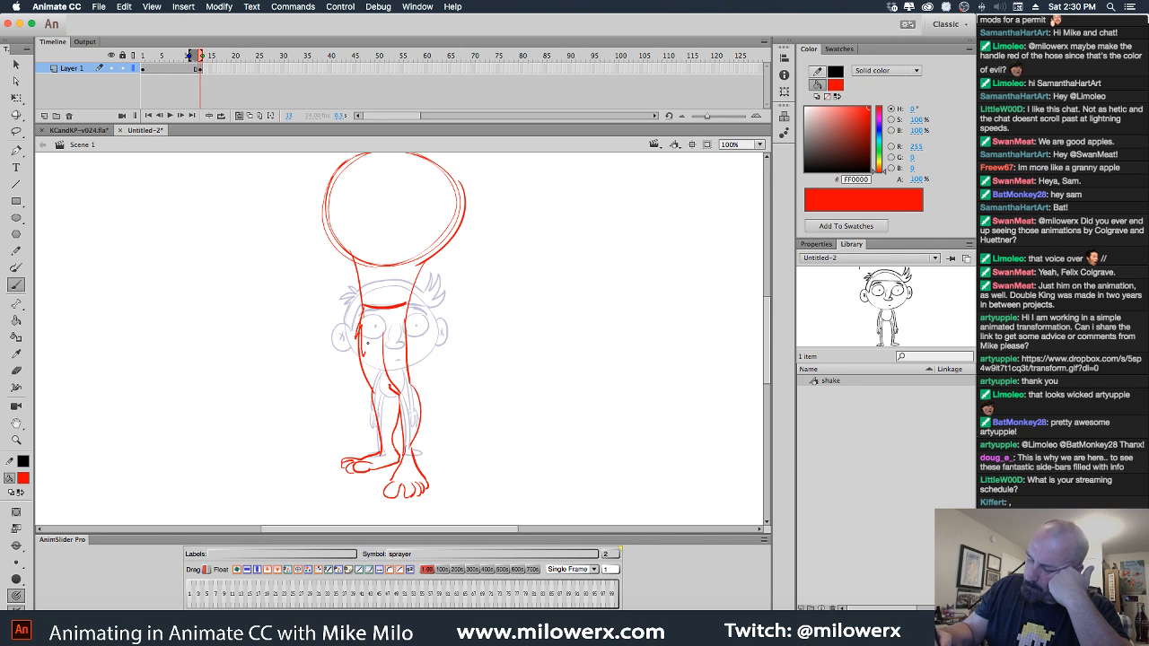
pyautogui.moveTo(367, 344)
pyautogui.mouseDown()
pyautogui.moveTo(392, 345)
pyautogui.moveTo(386, 360)
pyautogui.moveTo(384, 344)
pyautogui.mouseUp()
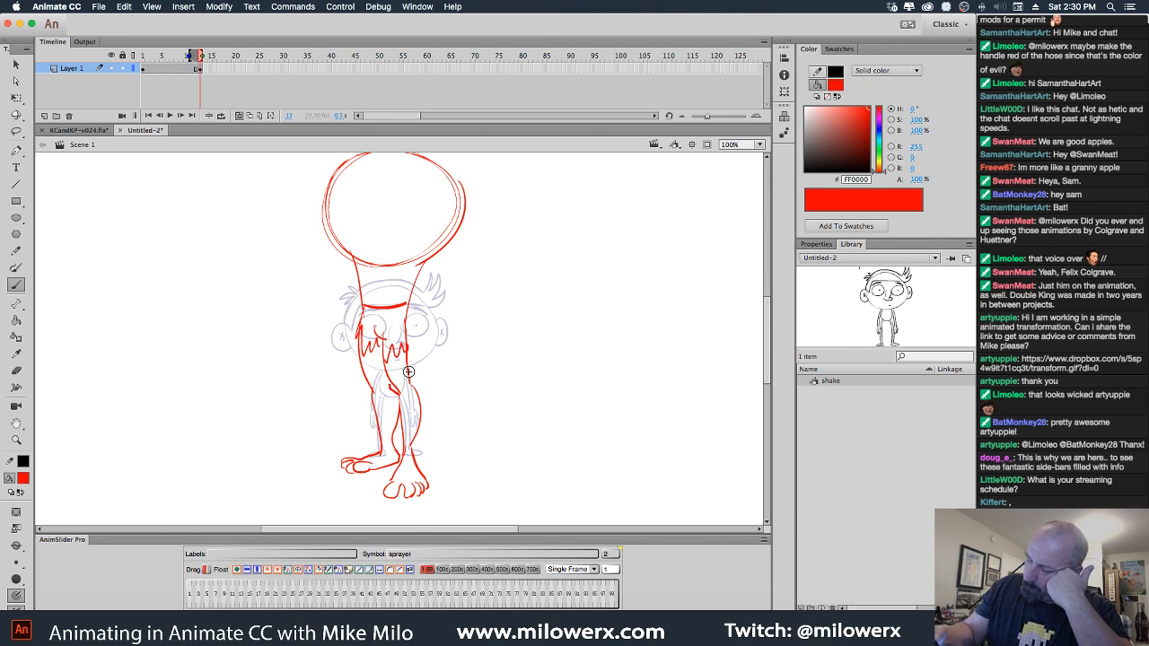
# Sketch a small round head and thick neck above the chest, with eyebrows and a nose.
pyautogui.moveTo(489, 299); pyautogui.dragTo(507, 358)
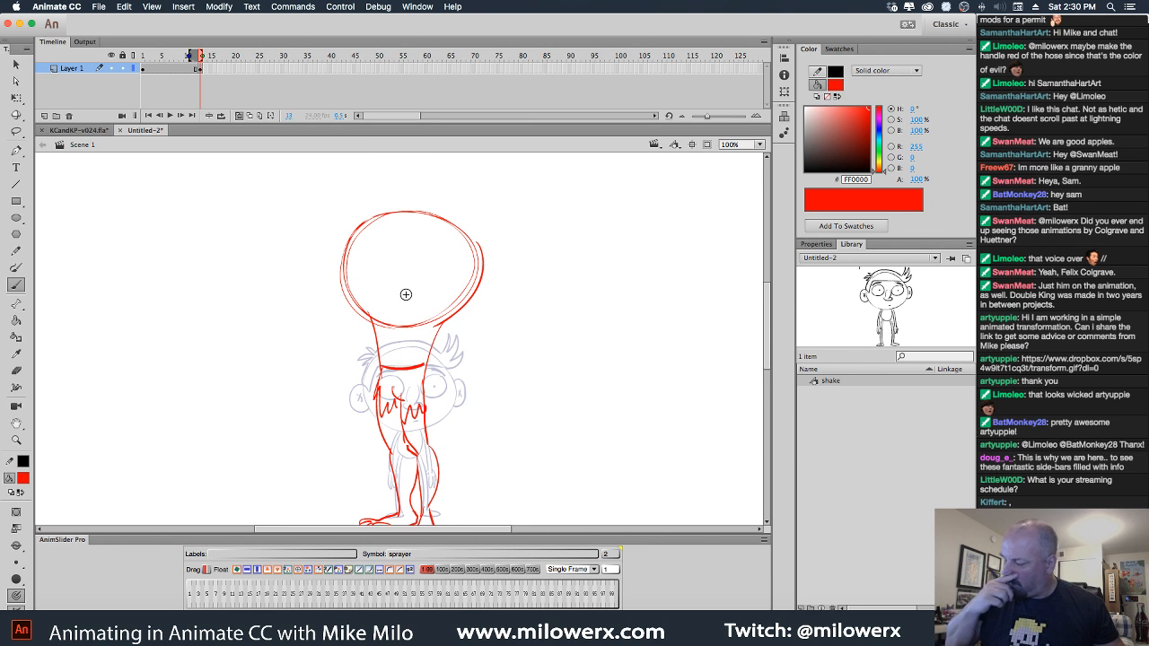
pyautogui.moveTo(493, 271)
pyautogui.mouseDown()
pyautogui.moveTo(503, 277)
pyautogui.moveTo(488, 344)
pyautogui.mouseUp()
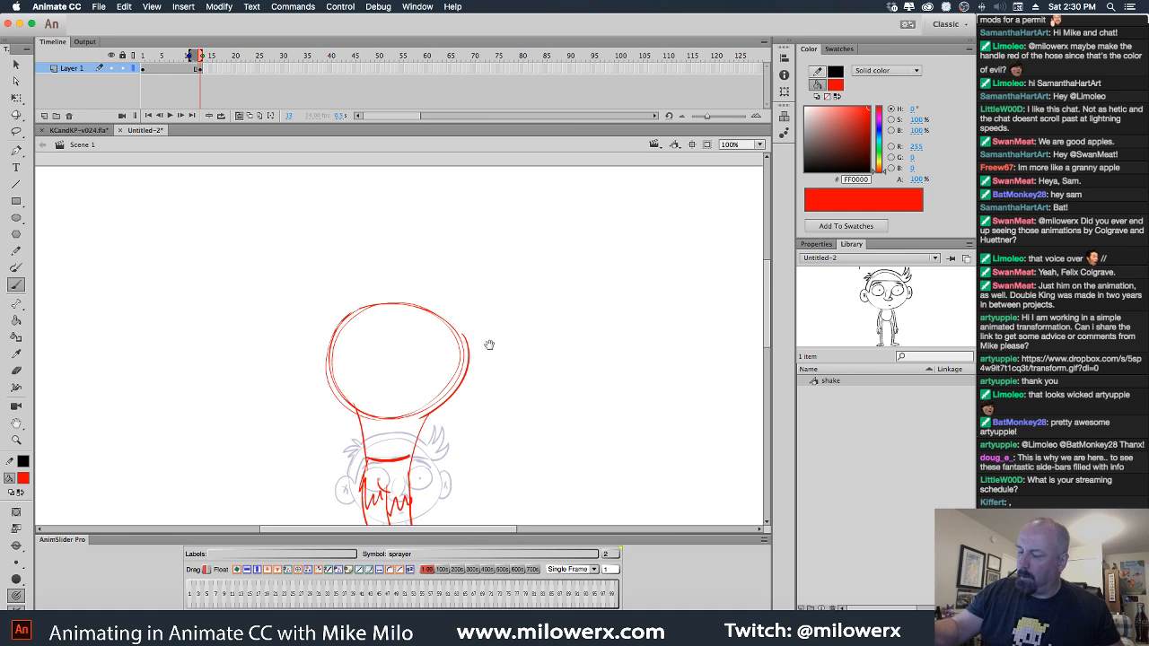
pyautogui.moveTo(402, 219)
pyautogui.mouseDown()
pyautogui.moveTo(392, 289)
pyautogui.moveTo(428, 267)
pyautogui.mouseUp()
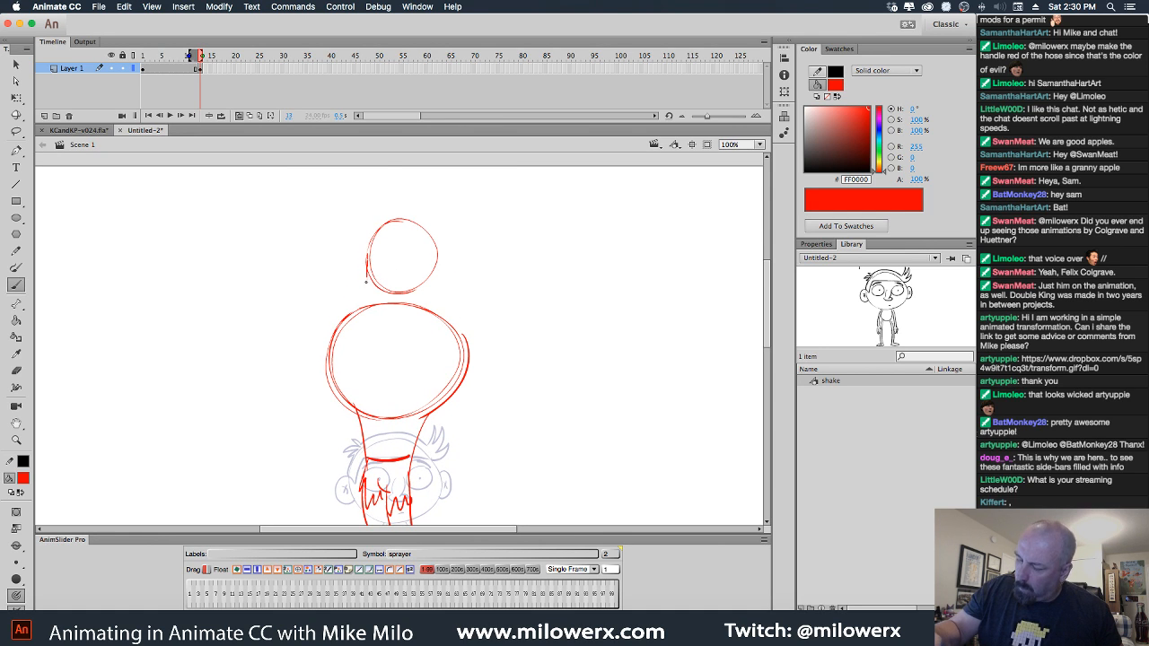
pyautogui.moveTo(392, 308); pyautogui.dragTo(423, 297)
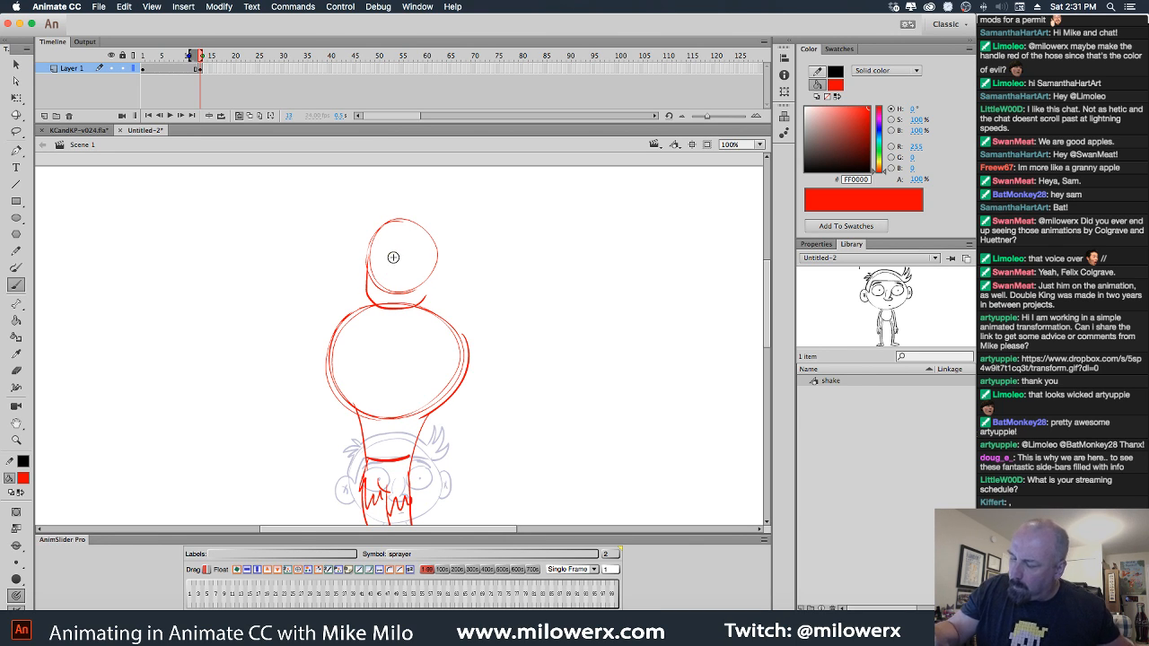
pyautogui.moveTo(401, 268); pyautogui.dragTo(401, 266)
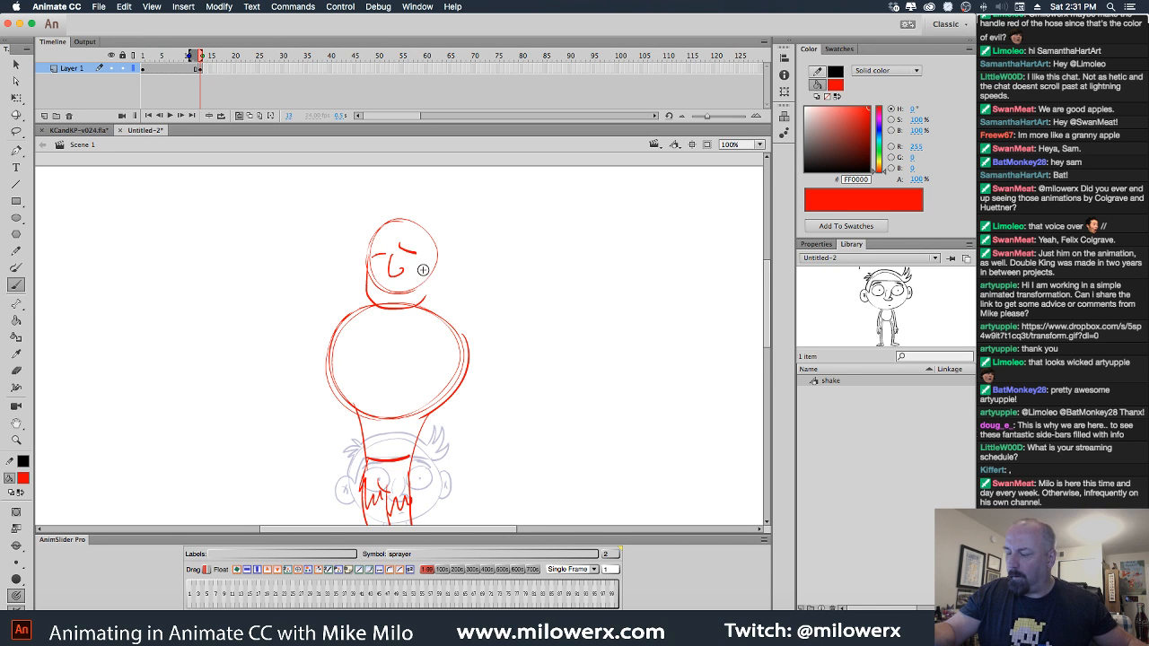
# Draw half-closed eyes and a wide, smug grin on the face.
pyautogui.press('super+equal')
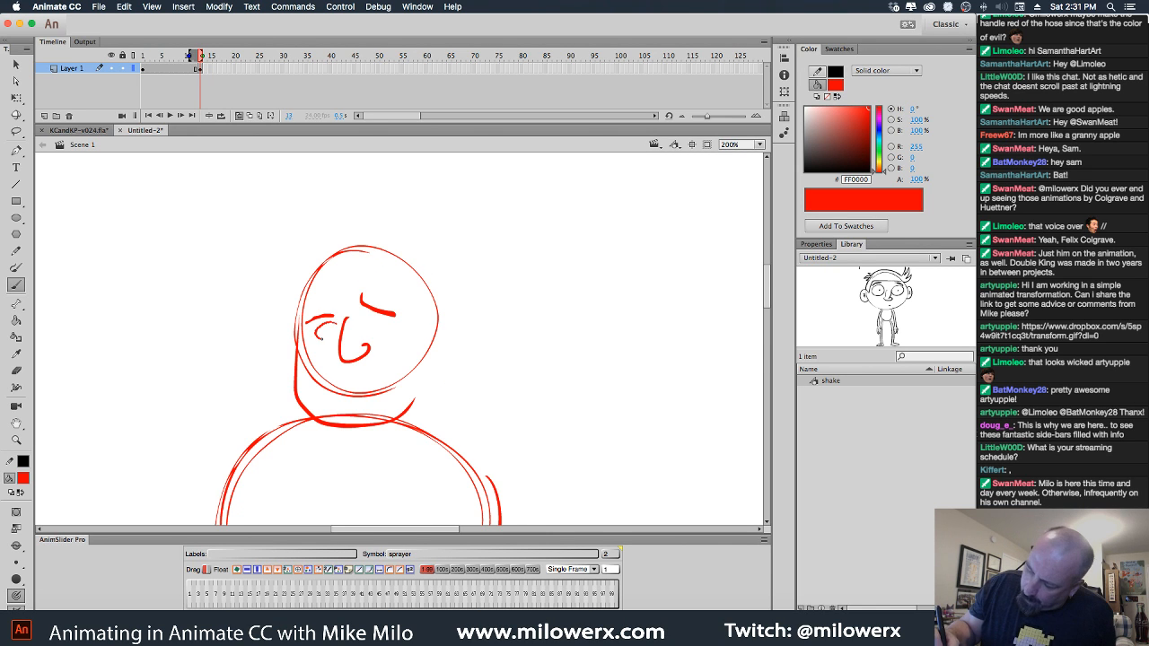
pyautogui.moveTo(380, 332)
pyautogui.mouseDown()
pyautogui.moveTo(316, 333)
pyautogui.moveTo(391, 327)
pyautogui.mouseUp()
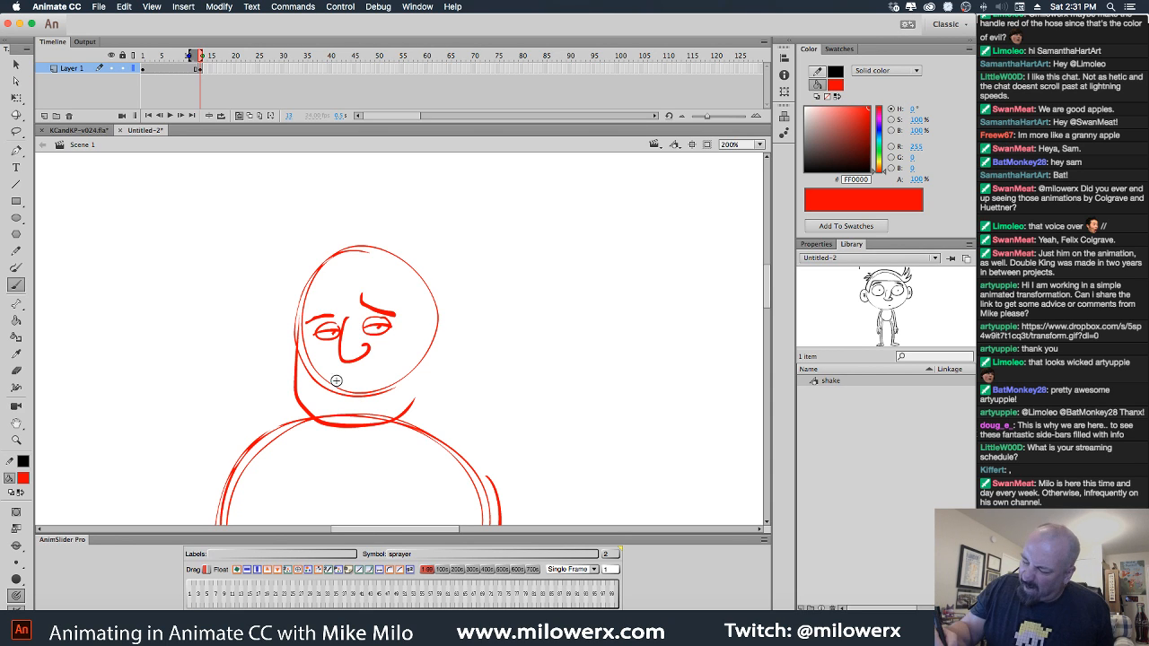
pyautogui.moveTo(341, 375); pyautogui.dragTo(408, 350)
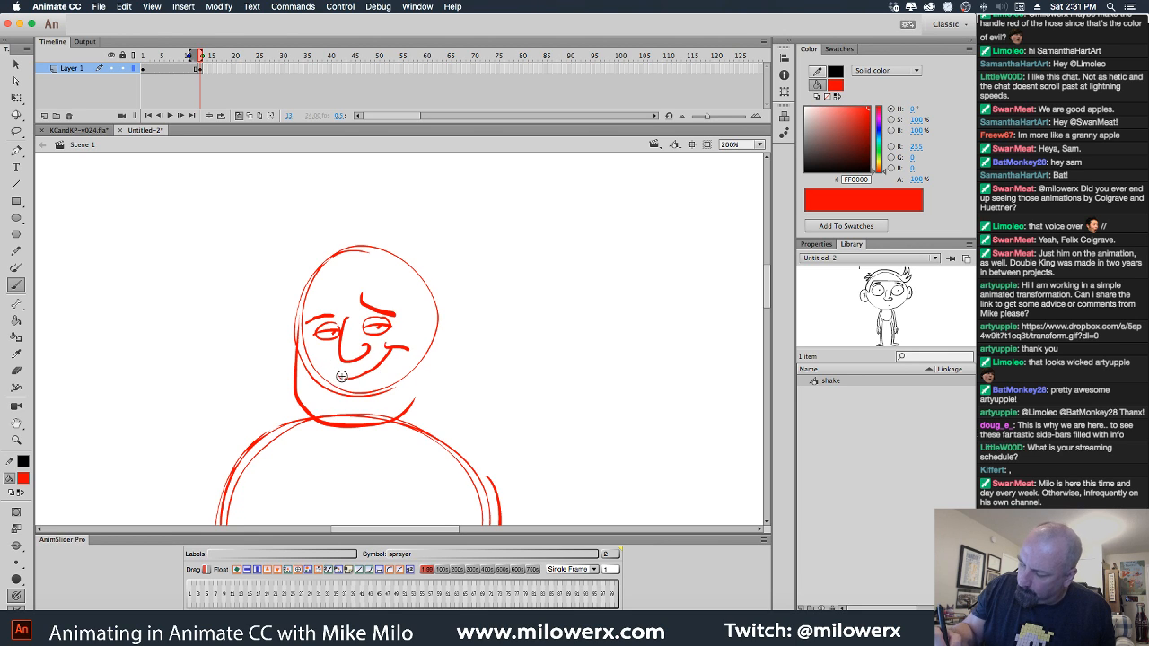
pyautogui.moveTo(316, 367)
pyautogui.mouseDown()
pyautogui.moveTo(343, 382)
pyautogui.moveTo(375, 382)
pyautogui.moveTo(397, 355)
pyautogui.moveTo(355, 389)
pyautogui.moveTo(397, 360)
pyautogui.mouseUp()
# Add the ear, the short hair with a spiky tuft, the hairline and the sideburn to the head.
pyautogui.moveTo(436, 318); pyautogui.dragTo(425, 347)
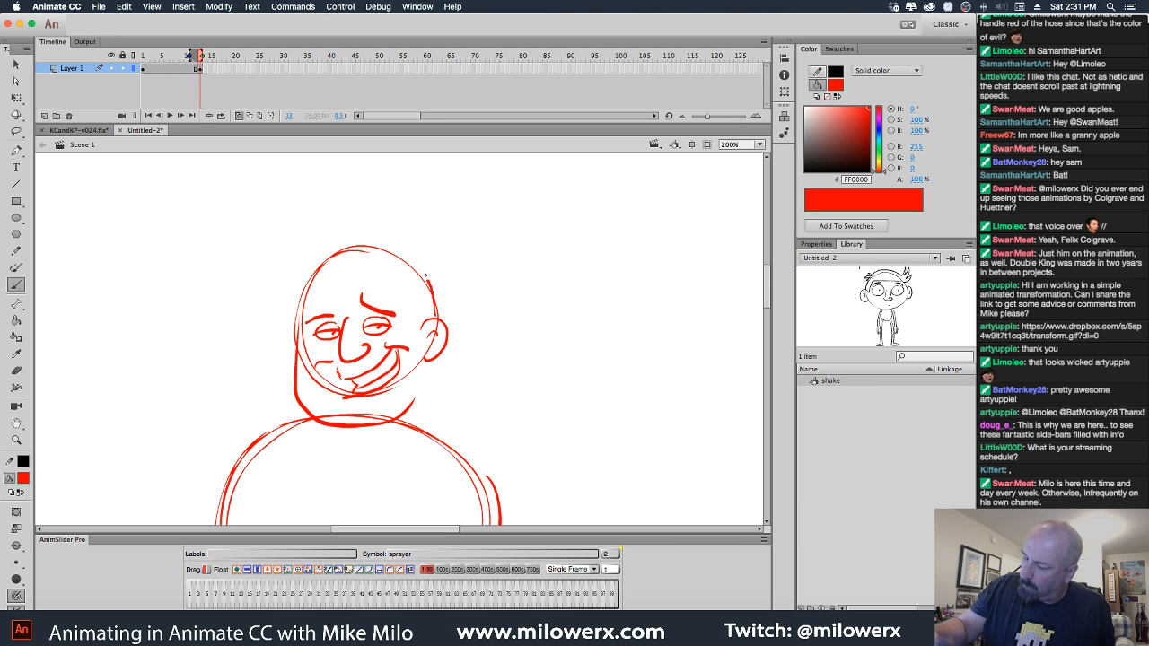
pyautogui.moveTo(425, 275)
pyautogui.mouseDown()
pyautogui.moveTo(399, 244)
pyautogui.moveTo(317, 227)
pyautogui.moveTo(313, 260)
pyautogui.moveTo(299, 264)
pyautogui.moveTo(301, 279)
pyautogui.moveTo(408, 281)
pyautogui.mouseUp()
pyautogui.moveTo(409, 331); pyautogui.dragTo(420, 339)
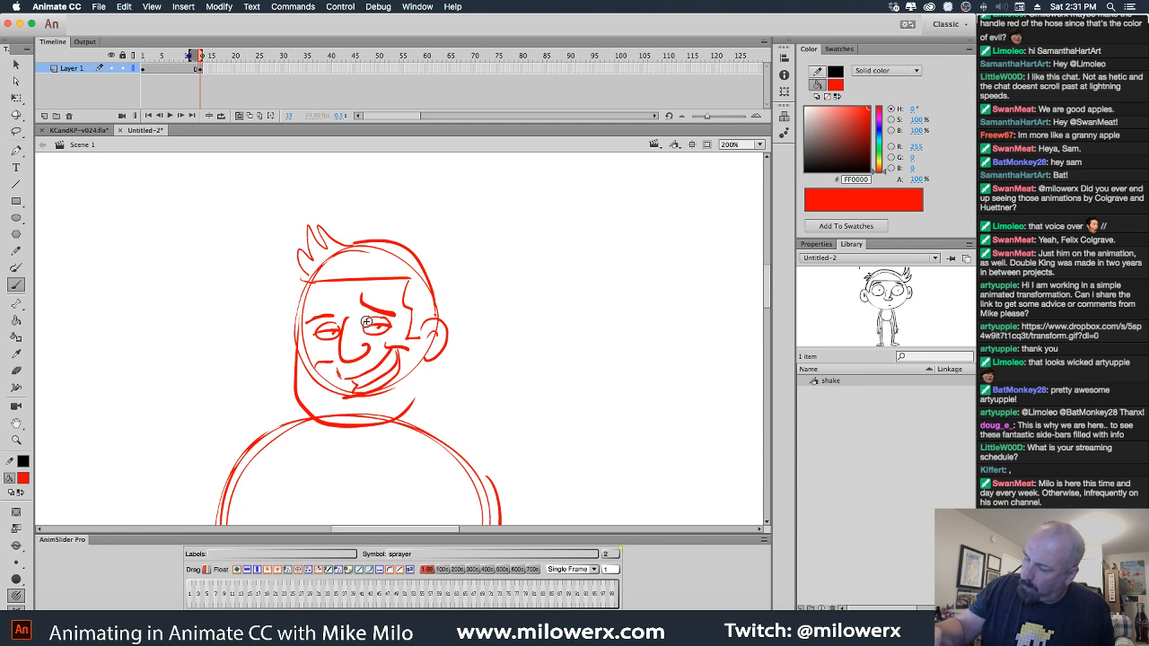
# Outline the cheek, jaw and thick neck, and remove the excess line beside the jaw.
pyautogui.moveTo(311, 284); pyautogui.dragTo(308, 413)
pyautogui.moveTo(412, 400)
pyautogui.mouseDown()
pyautogui.moveTo(412, 364)
pyautogui.moveTo(469, 330)
pyautogui.moveTo(460, 307)
pyautogui.mouseUp()
pyautogui.keyDown('alt'); pyautogui.keyDown('super'); pyautogui.click(491, 377); pyautogui.keyUp('super'); pyautogui.keyUp('alt')
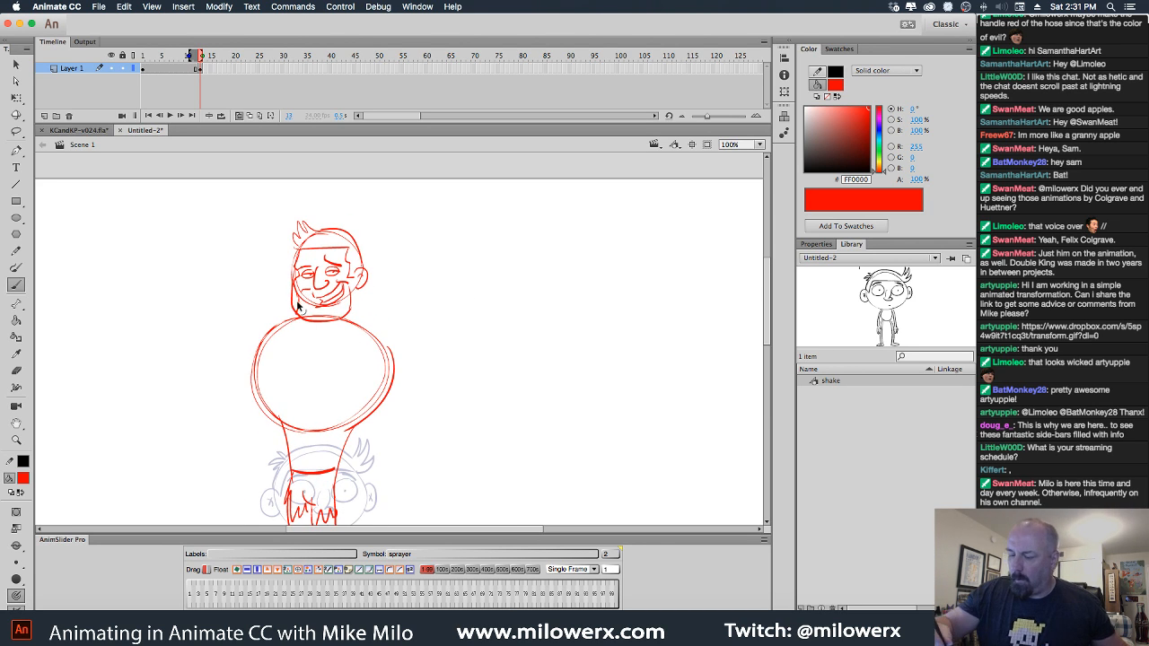
pyautogui.moveTo(293, 311); pyautogui.dragTo(297, 312)
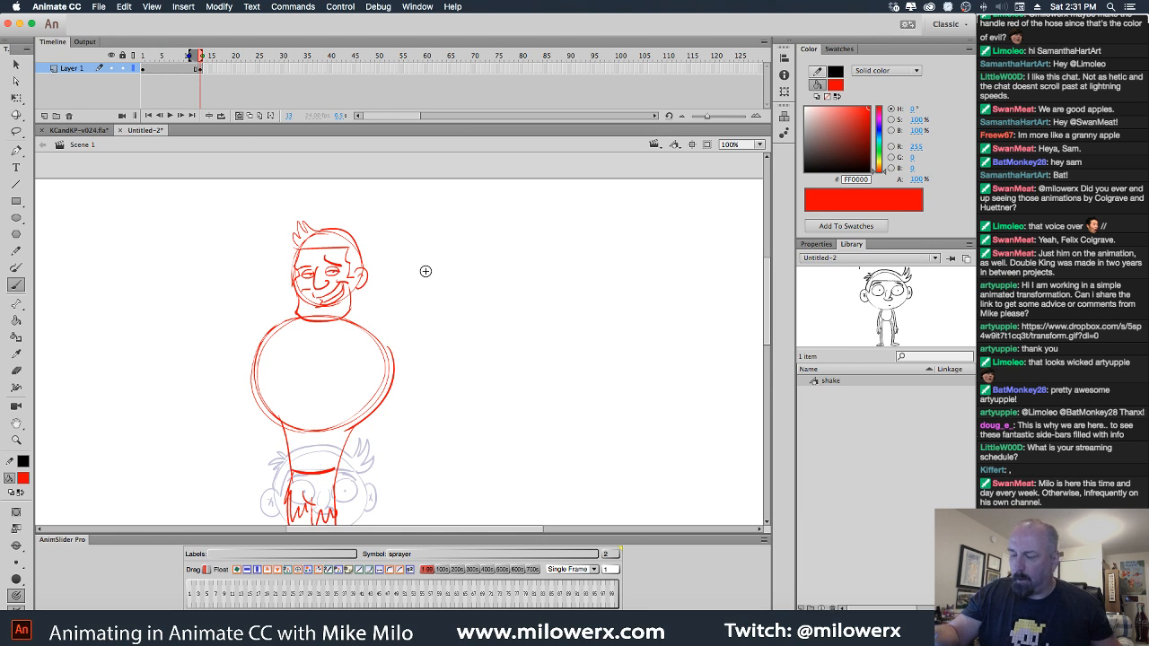
# Draw the shirt collar, the shoulder line, the shirt's torn hem and the stomach muscle line on the torso.
pyautogui.scroll(-3, 361, 306)
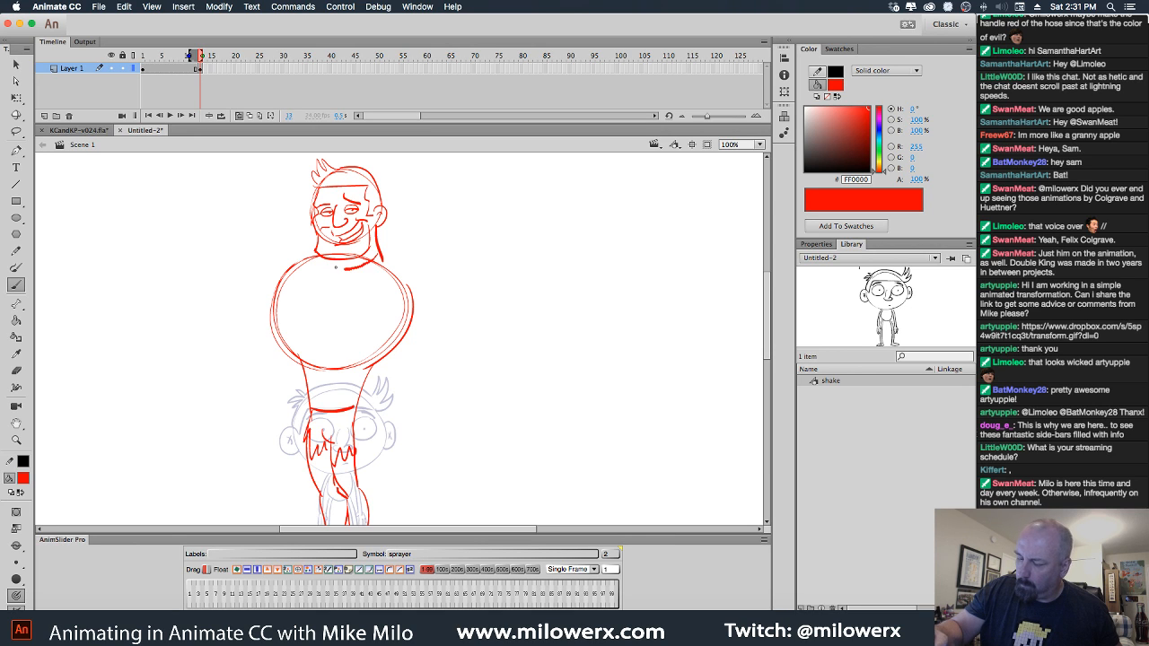
pyautogui.moveTo(377, 260)
pyautogui.mouseDown()
pyautogui.moveTo(320, 256)
pyautogui.moveTo(415, 260)
pyautogui.mouseUp()
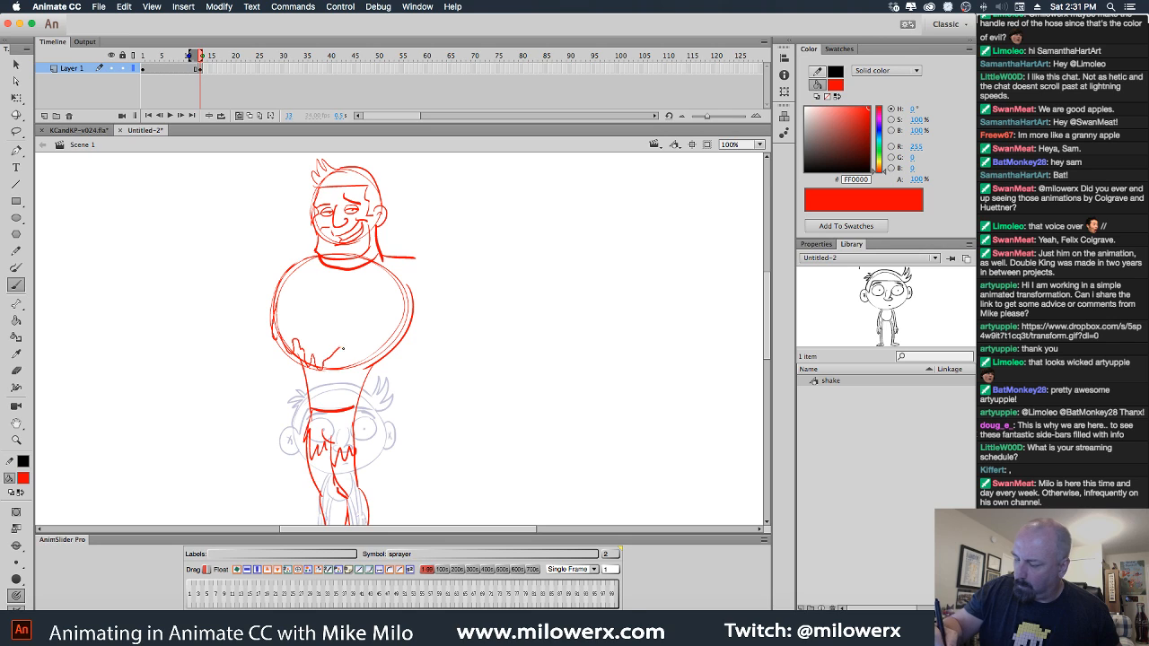
pyautogui.moveTo(367, 369)
pyautogui.mouseDown()
pyautogui.moveTo(388, 354)
pyautogui.moveTo(333, 402)
pyautogui.mouseUp()
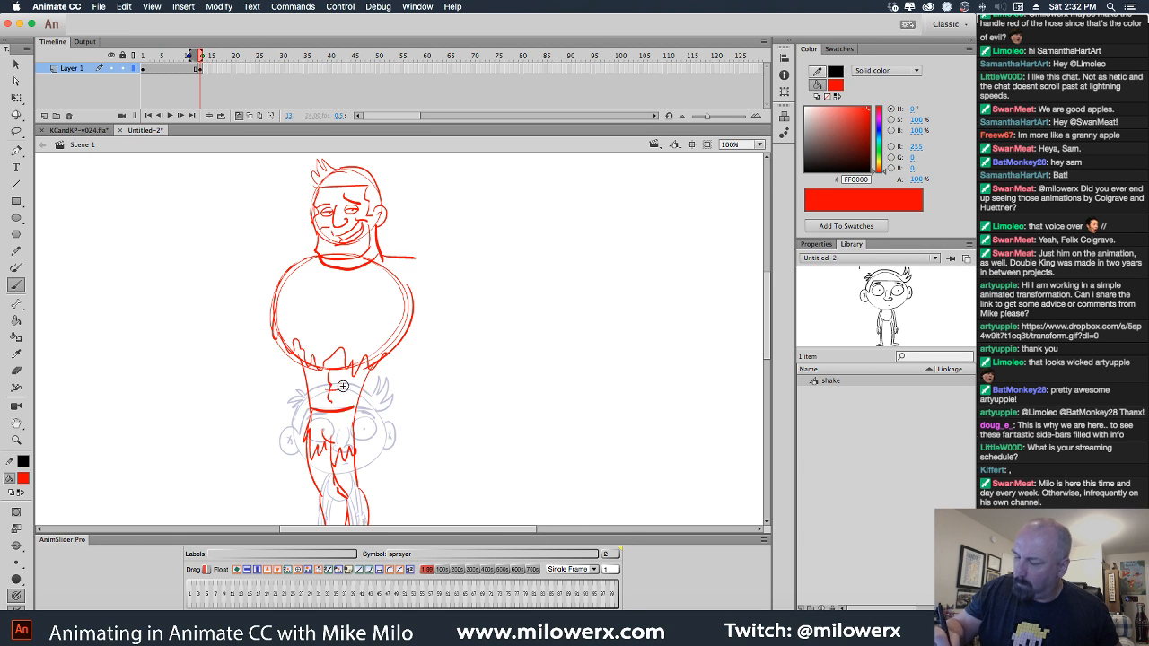
# Sketch a bulging upper arm on the ear side of the body and undo the first forearm strokes.
pyautogui.moveTo(409, 262)
pyautogui.mouseDown()
pyautogui.moveTo(436, 339)
pyautogui.moveTo(453, 330)
pyautogui.moveTo(438, 378)
pyautogui.mouseUp()
pyautogui.moveTo(401, 325); pyautogui.dragTo(413, 440)
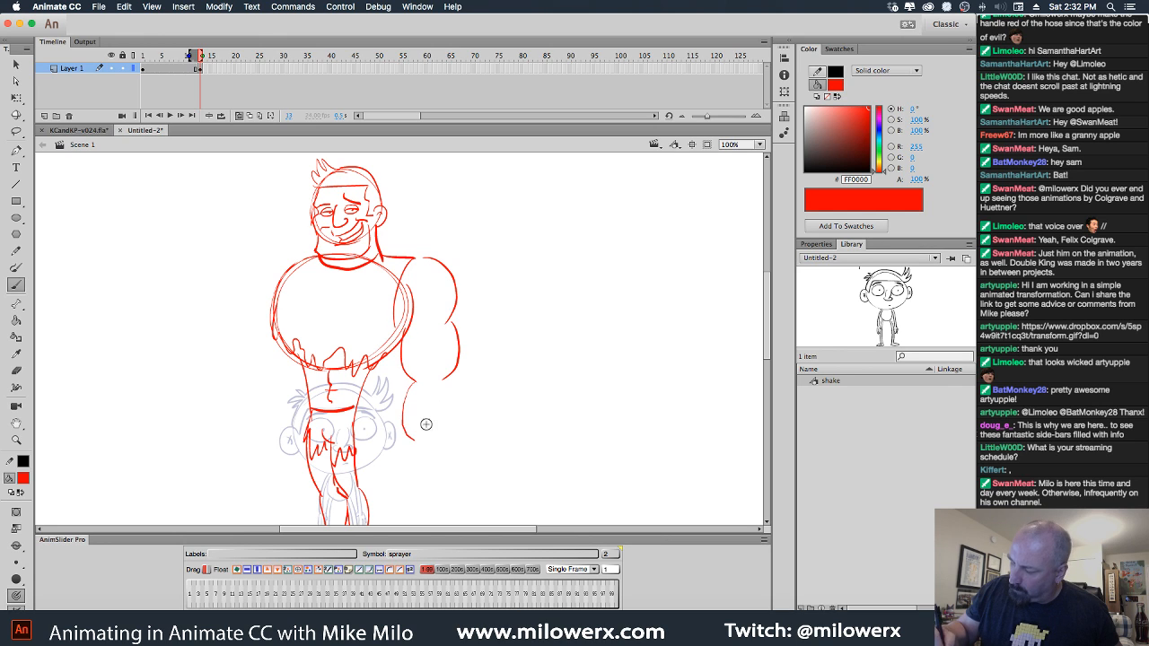
pyautogui.moveTo(449, 382); pyautogui.dragTo(416, 449)
pyautogui.press('super+z')
pyautogui.press('super+z')
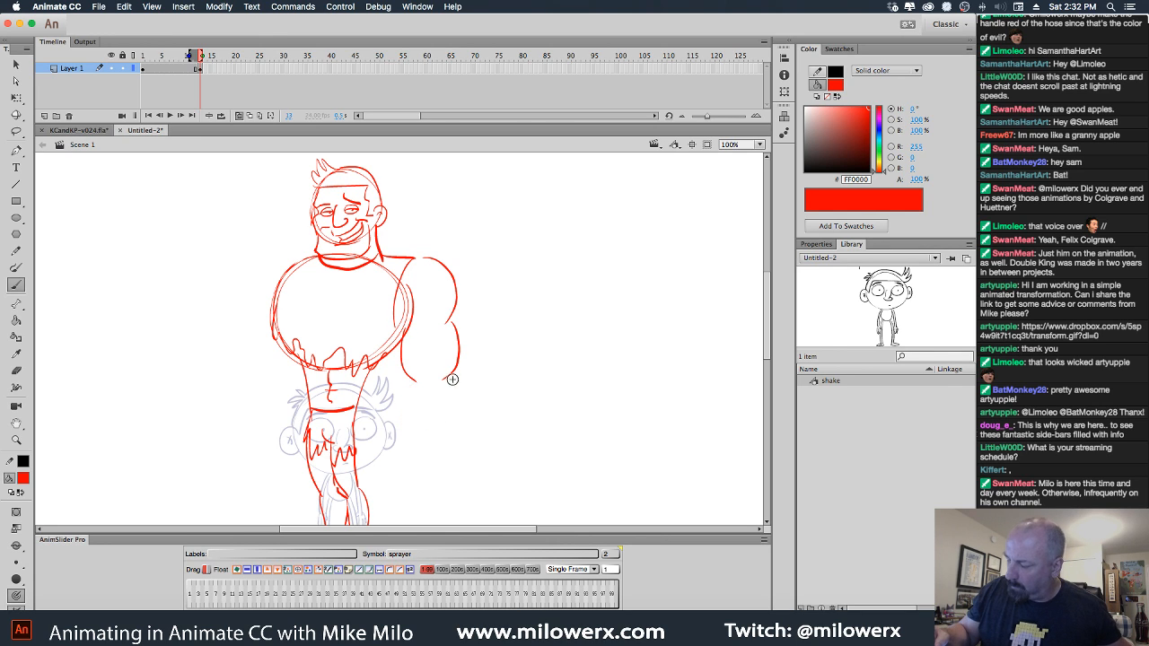
# Redraw the forearm bending inward, add biceps and triceps contours, and finish the arm with a clenched fist.
pyautogui.moveTo(453, 324); pyautogui.dragTo(460, 350)
pyautogui.moveTo(459, 345)
pyautogui.mouseDown()
pyautogui.moveTo(446, 366)
pyautogui.moveTo(457, 375)
pyautogui.moveTo(415, 452)
pyautogui.mouseUp()
pyautogui.moveTo(418, 382); pyautogui.dragTo(402, 406)
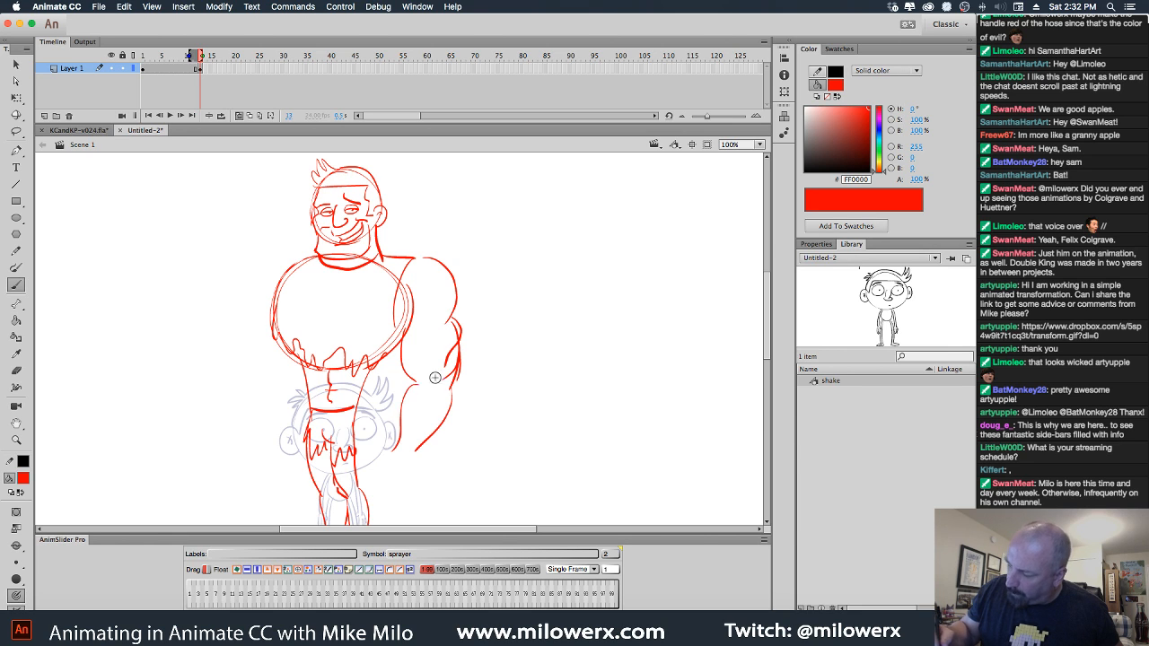
pyautogui.moveTo(433, 340); pyautogui.dragTo(427, 367)
pyautogui.moveTo(414, 320); pyautogui.dragTo(430, 338)
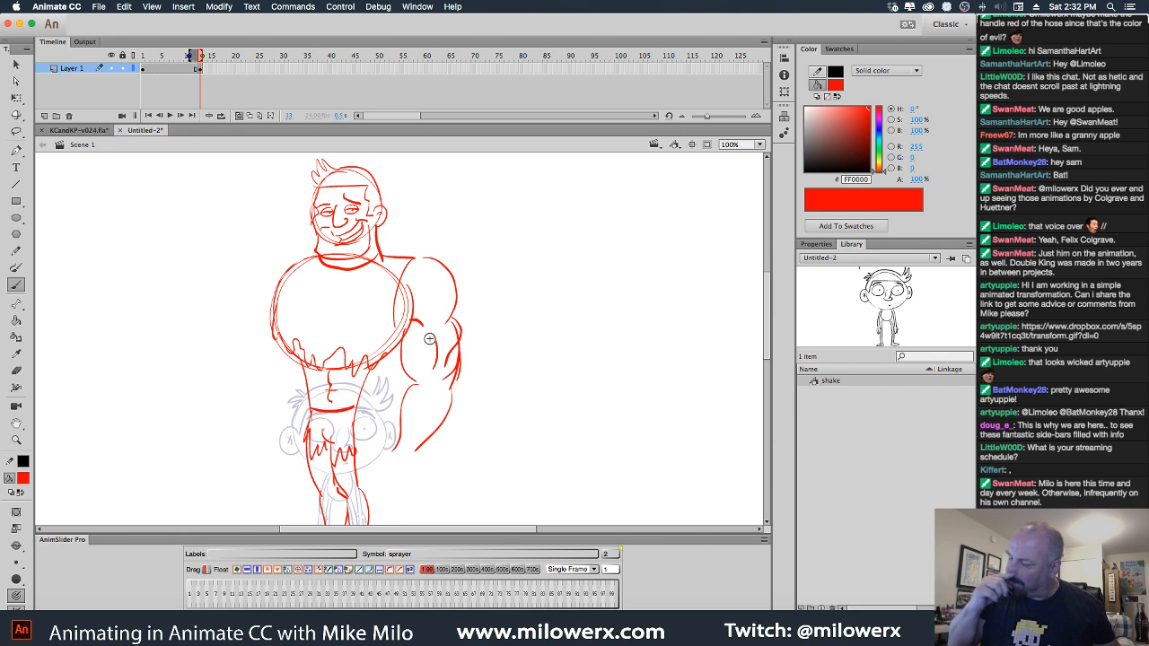
pyautogui.moveTo(370, 461)
pyautogui.mouseDown()
pyautogui.moveTo(401, 483)
pyautogui.moveTo(416, 451)
pyautogui.mouseUp()
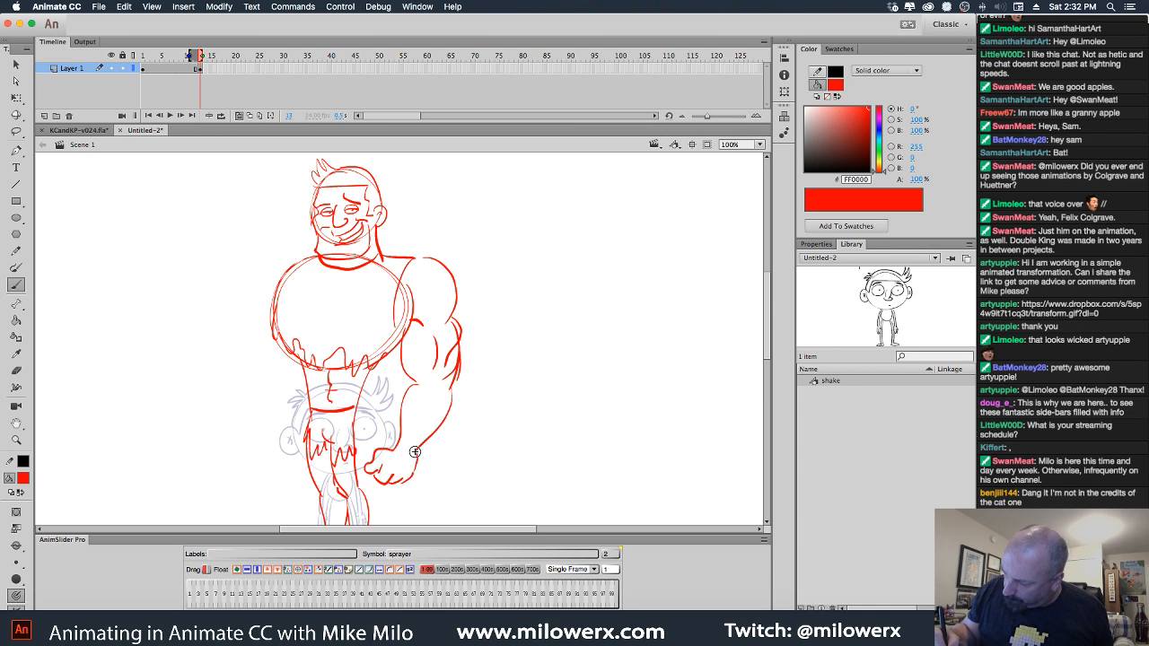
# Sketch the opposite muscular arm from shoulder to clenched fist, including its upper-arm muscle contours.
pyautogui.moveTo(299, 258); pyautogui.dragTo(251, 321)
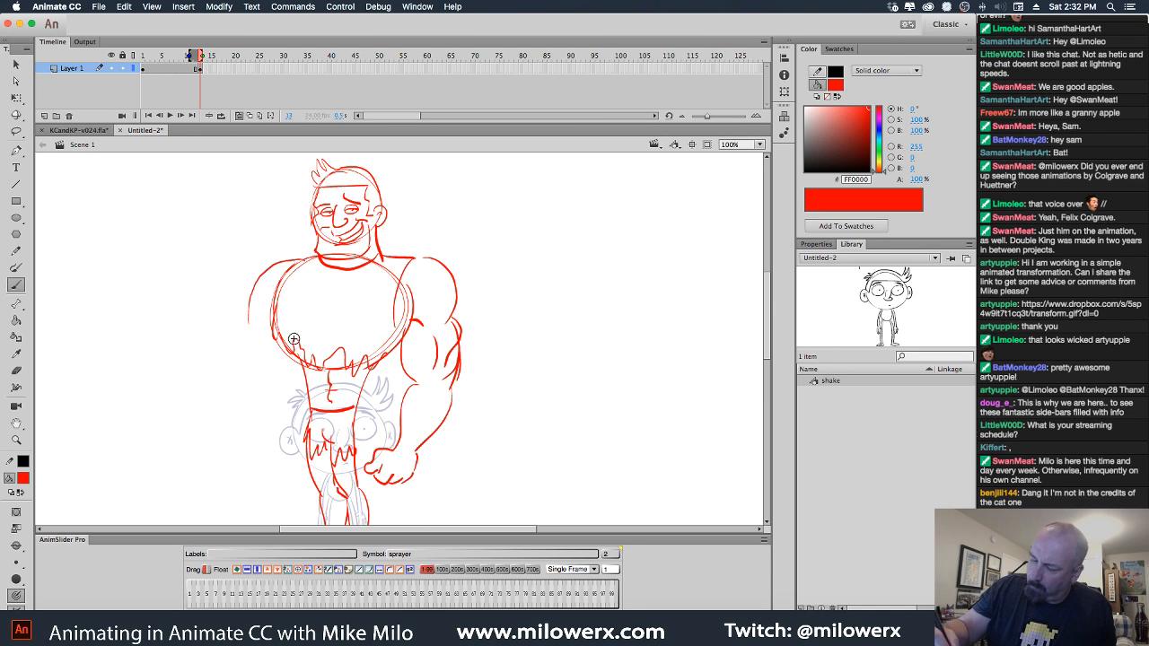
pyautogui.moveTo(269, 268)
pyautogui.mouseDown()
pyautogui.moveTo(260, 326)
pyautogui.moveTo(235, 368)
pyautogui.moveTo(236, 435)
pyautogui.mouseUp()
pyautogui.moveTo(275, 352)
pyautogui.mouseDown()
pyautogui.moveTo(263, 435)
pyautogui.moveTo(277, 466)
pyautogui.moveTo(242, 442)
pyautogui.mouseUp()
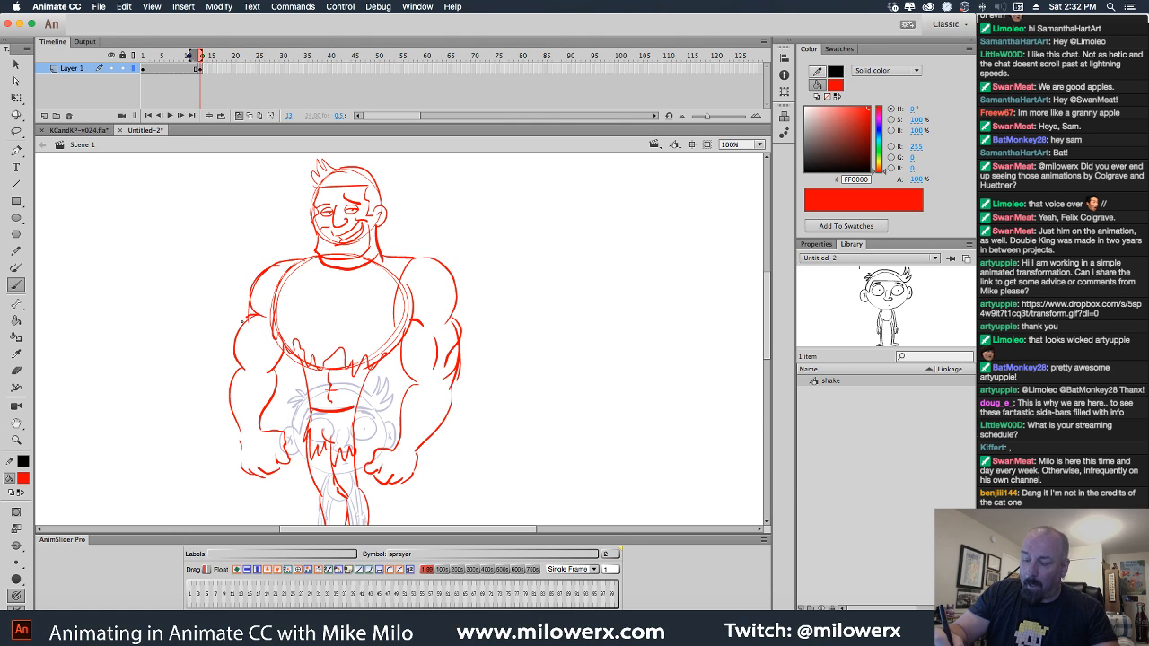
pyautogui.moveTo(244, 322)
pyautogui.mouseDown()
pyautogui.moveTo(237, 350)
pyautogui.moveTo(253, 364)
pyautogui.mouseUp()
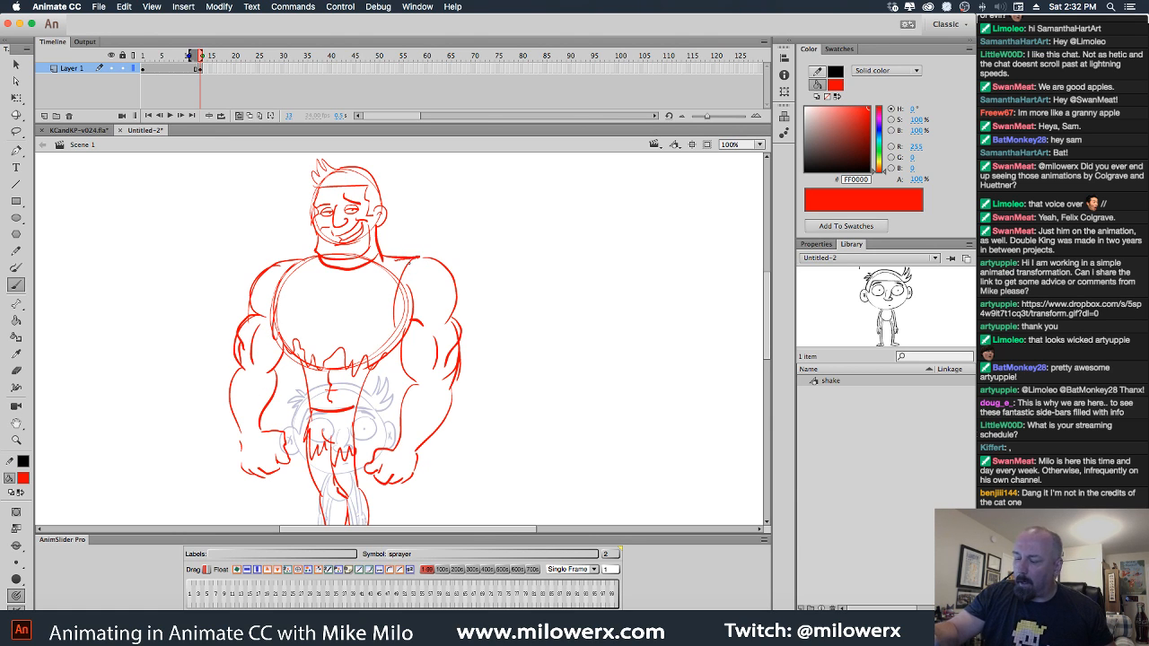
# Add the torn sleeve edge and pectoral lines to the chest, and clear its surplus construction lines.
pyautogui.moveTo(399, 304); pyautogui.dragTo(402, 332)
pyautogui.moveTo(276, 322); pyautogui.dragTo(391, 335)
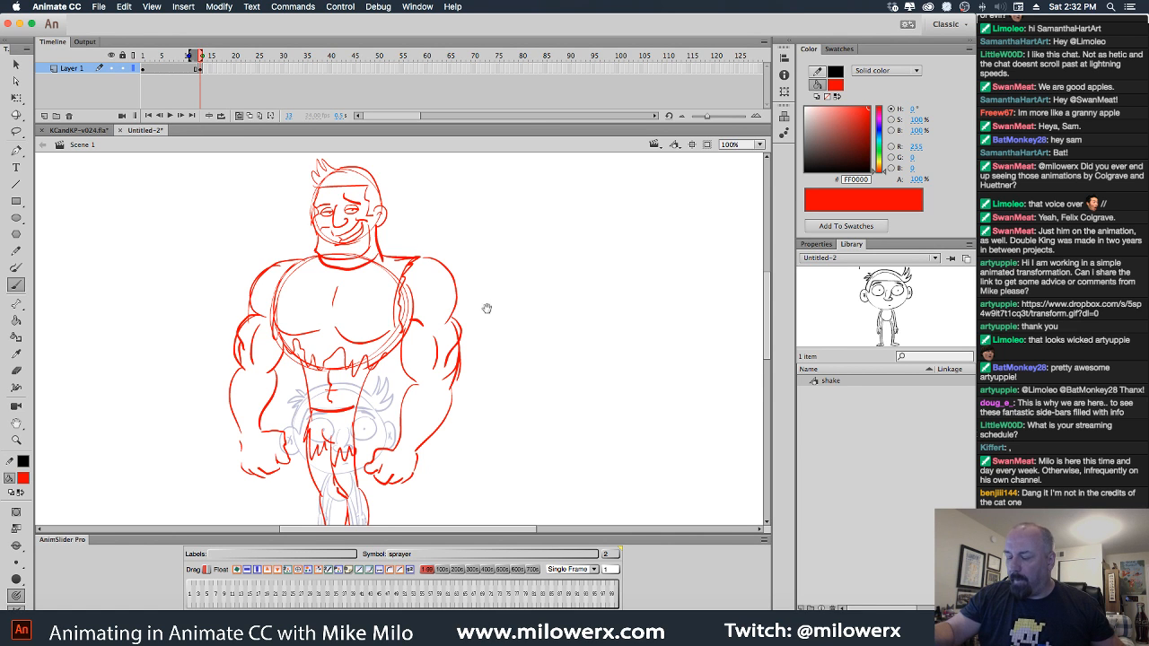
pyautogui.scroll(-3, 487, 272)
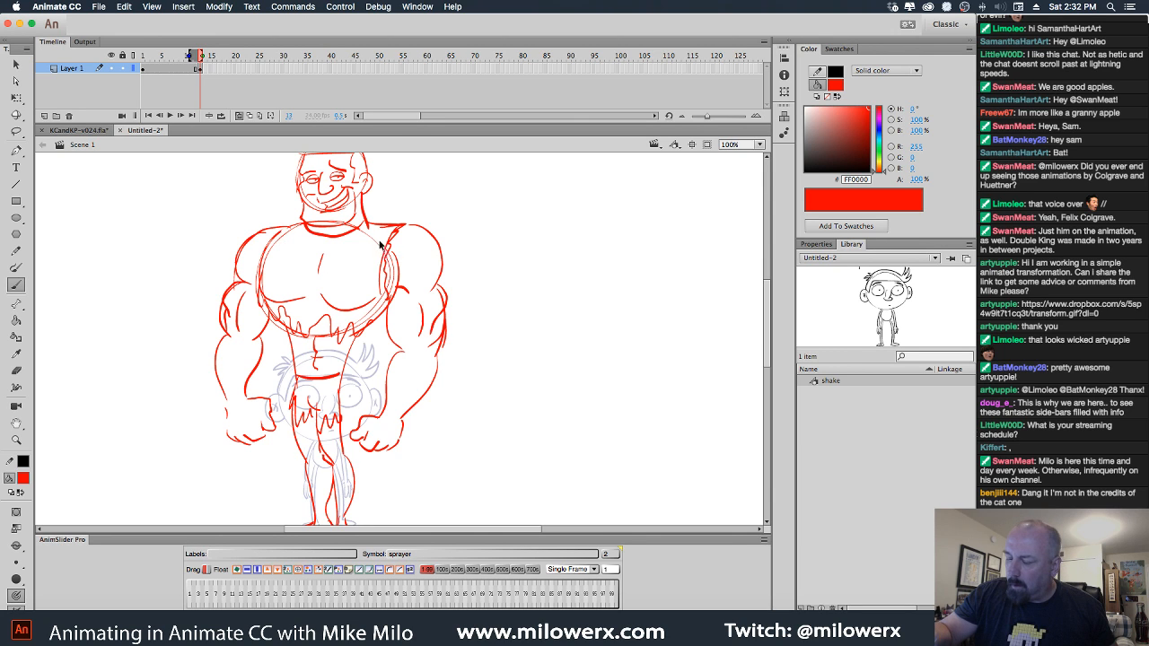
pyautogui.scroll(1, 356, 240)
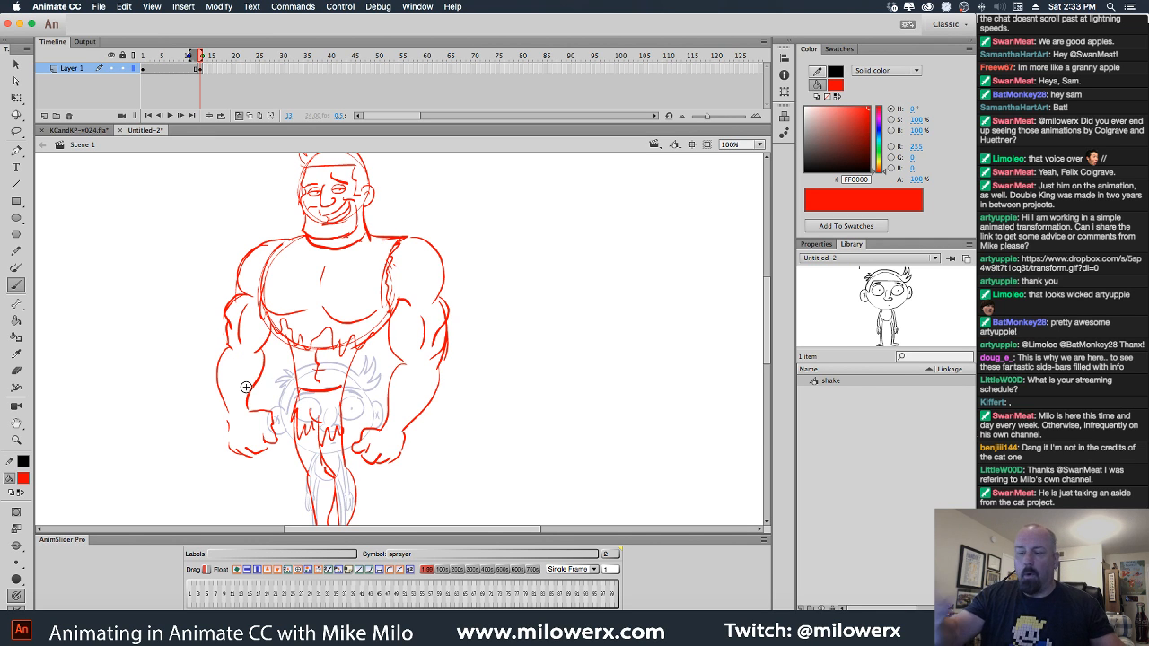
# Flip to the previous frame and back to compare the muscular pose on frame 13 with the original character.
pyautogui.press(',')
pyautogui.press('.')
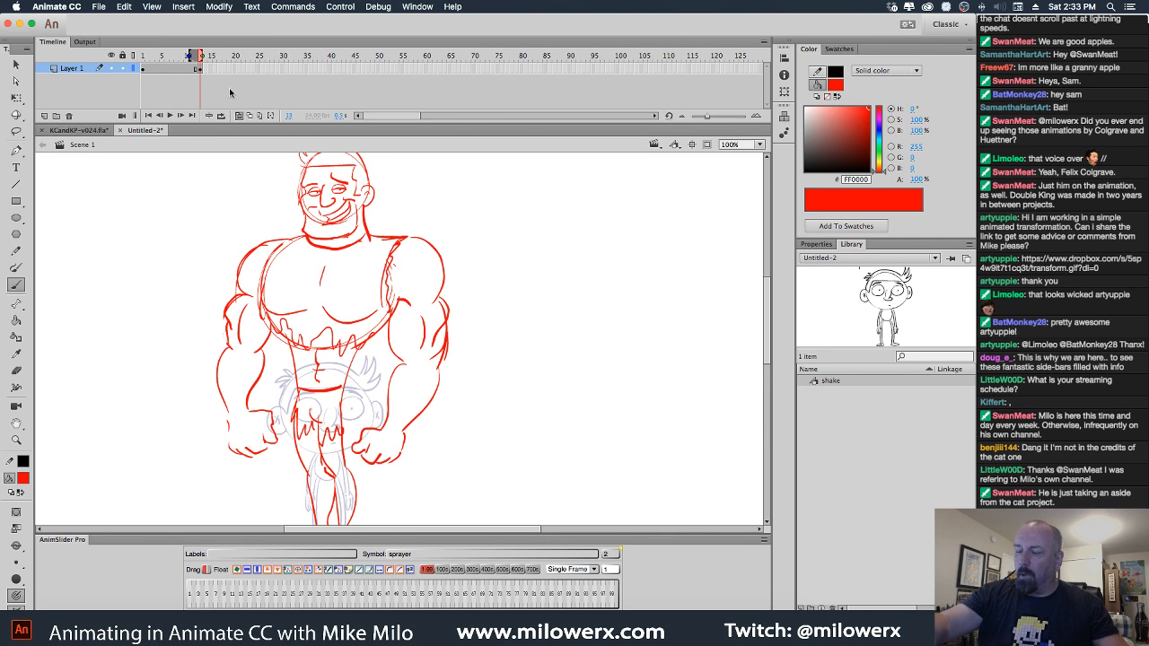
# Recolour the muscular character drawing on frame 13 from the swatches to black.
pyautogui.click(202, 73)
pyautogui.click(25, 481)
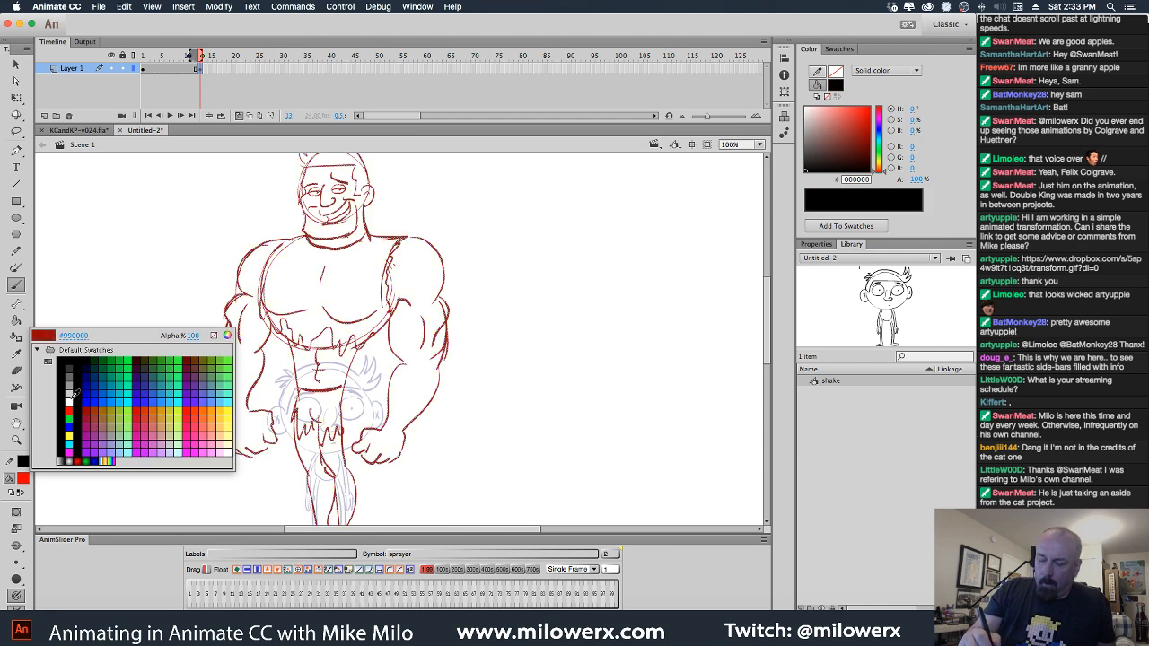
pyautogui.click(60, 399)
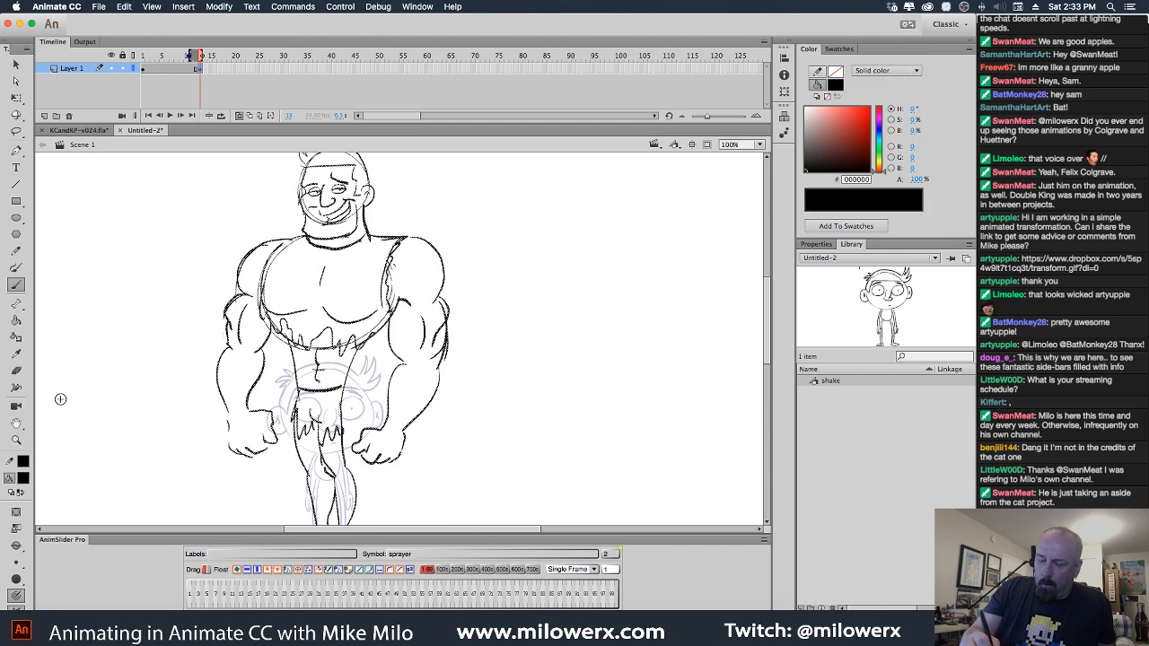
# Extend Layer 1 to frame 20 and insert a keyframe there holding the muscular pose.
pyautogui.click(229, 70)
pyautogui.click(200, 70)
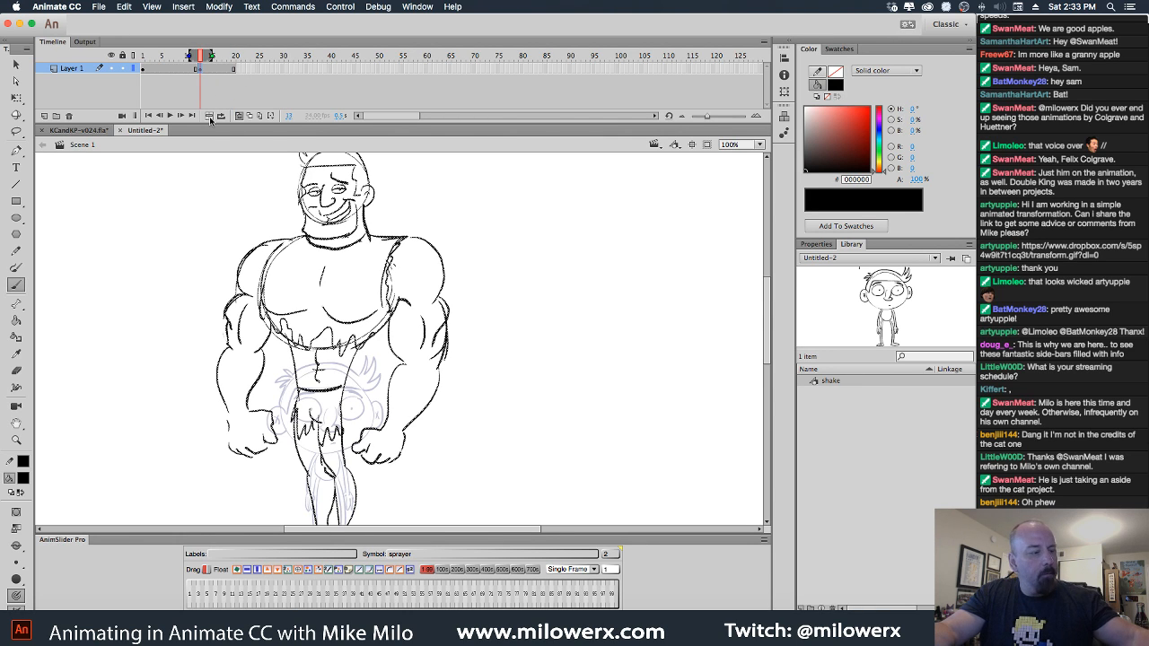
pyautogui.click(233, 72)
pyautogui.press('F6')
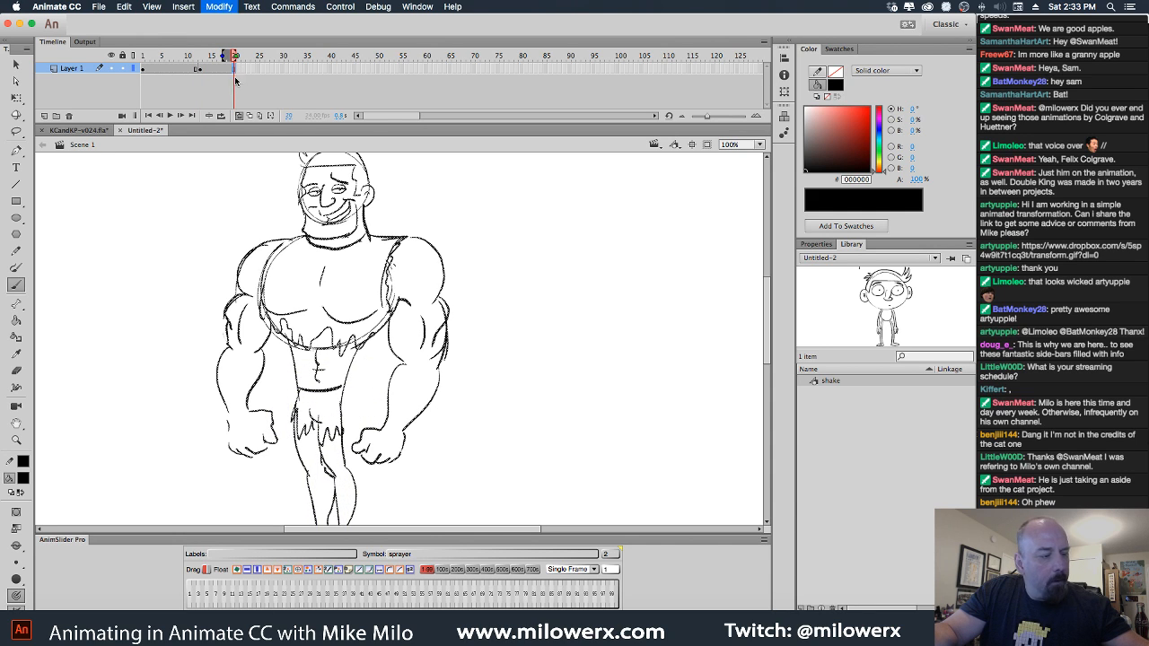
# Extend the muscular pose's hold on Layer 1 out to frame 30.
pyautogui.press('F5')
pyautogui.press('F5')
pyautogui.press('F5')
pyautogui.press('F5')
pyautogui.press('F5')
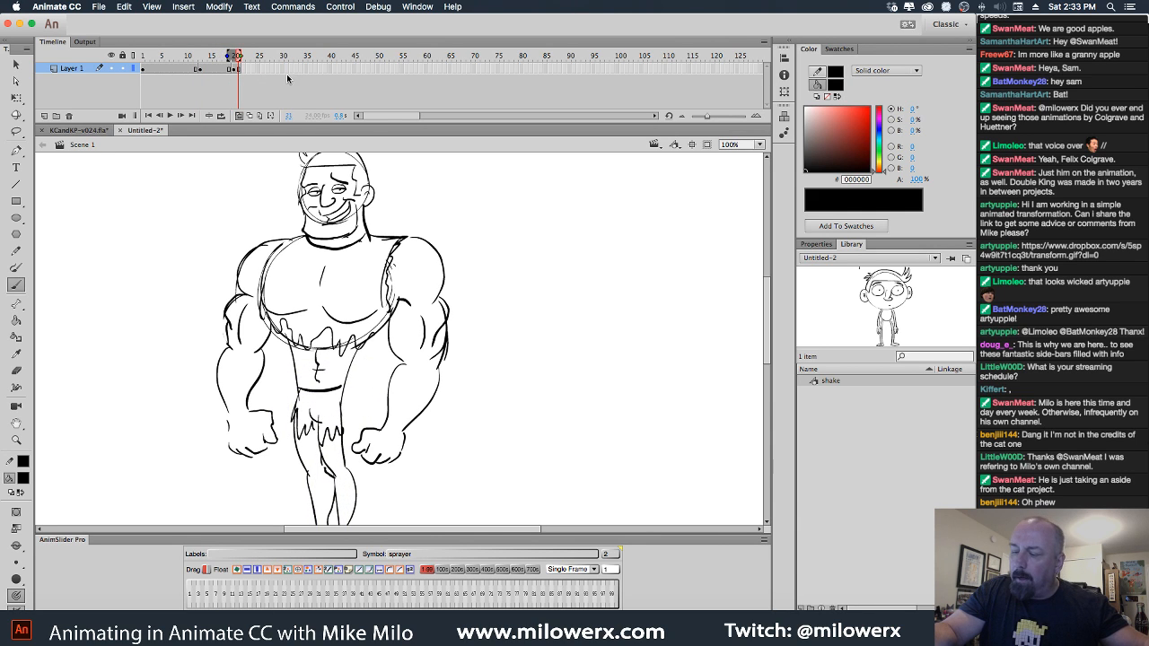
pyautogui.press('F5')
pyautogui.press('F5')
pyautogui.press('F5')
pyautogui.press('F5')
pyautogui.press('F5')
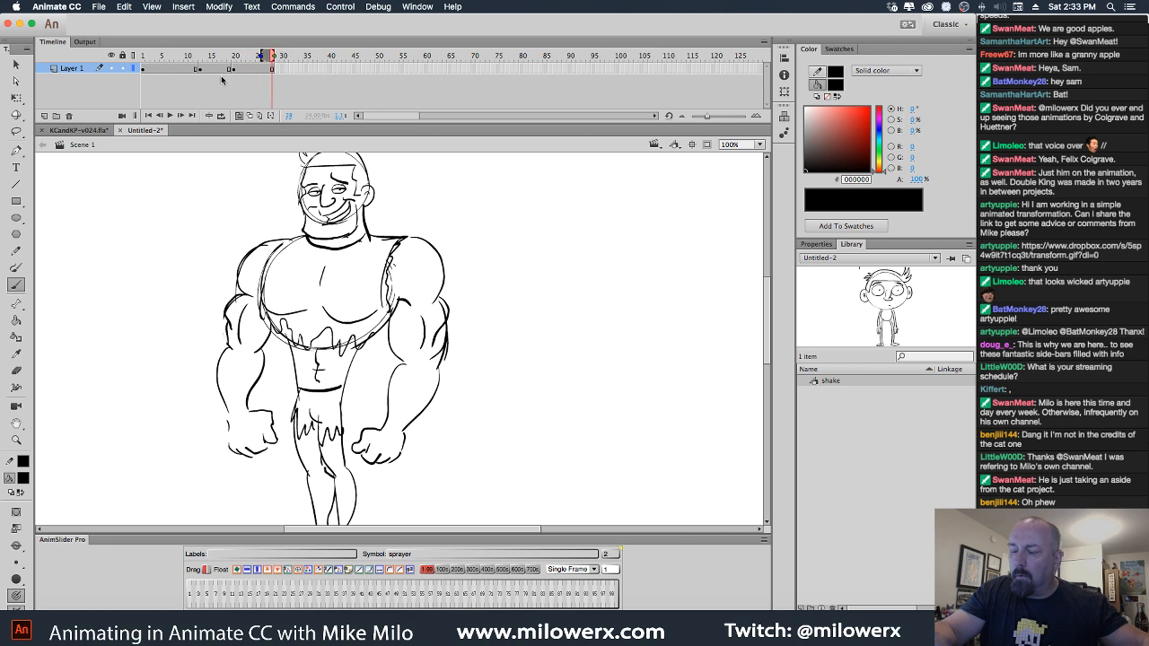
# Clear frame 13 to a blank keyframe and extend the onion skin range to frame 20.
pyautogui.click(201, 69)
pyautogui.press('F7')
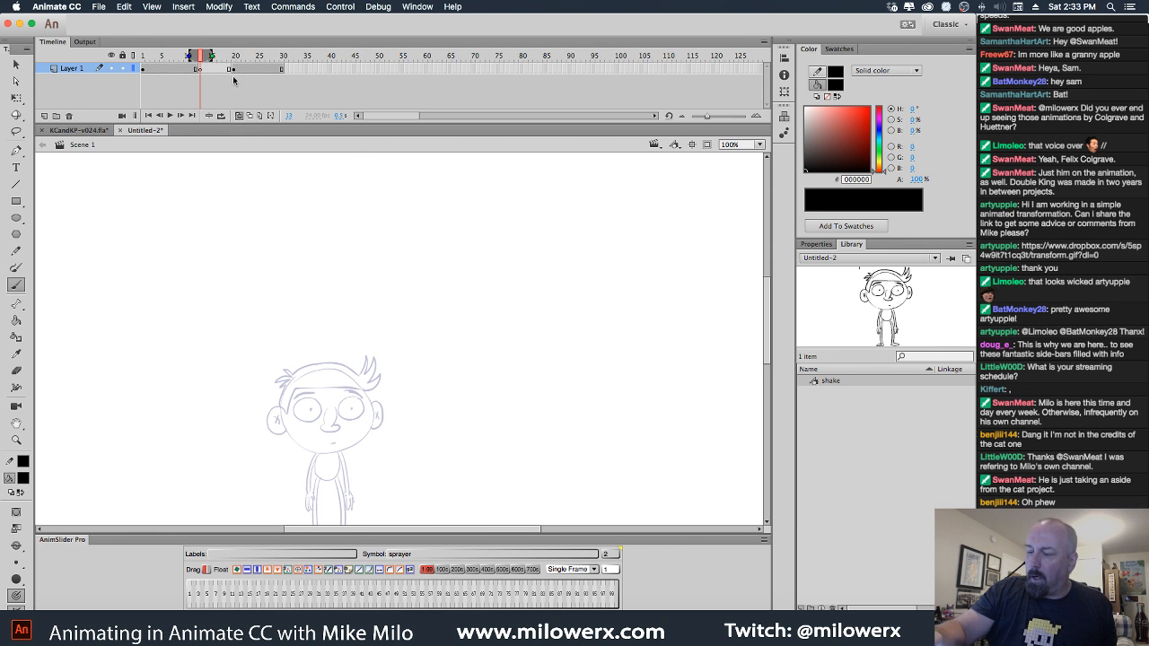
pyautogui.moveTo(211, 55); pyautogui.dragTo(235, 56)
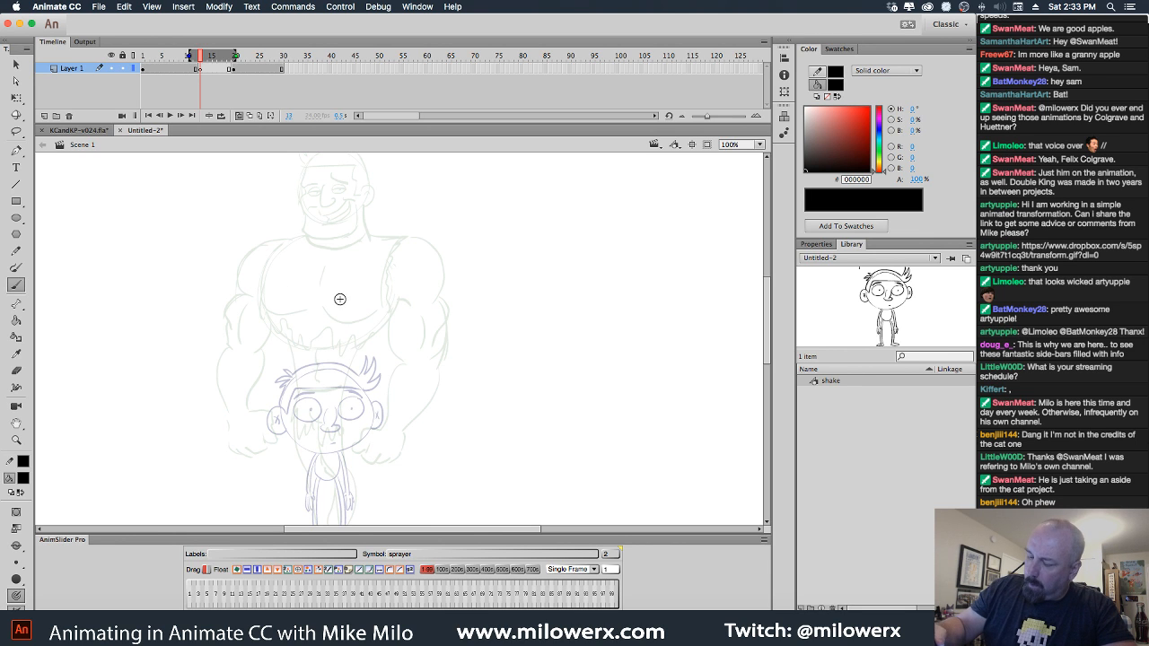
# Draw an upright oval head for the in-between pose, between the small character's head and the muscular one's.
pyautogui.moveTo(346, 262)
pyautogui.mouseDown()
pyautogui.moveTo(359, 286)
pyautogui.moveTo(346, 299)
pyautogui.mouseUp()
pyautogui.hotkey('ctrl', 'z')
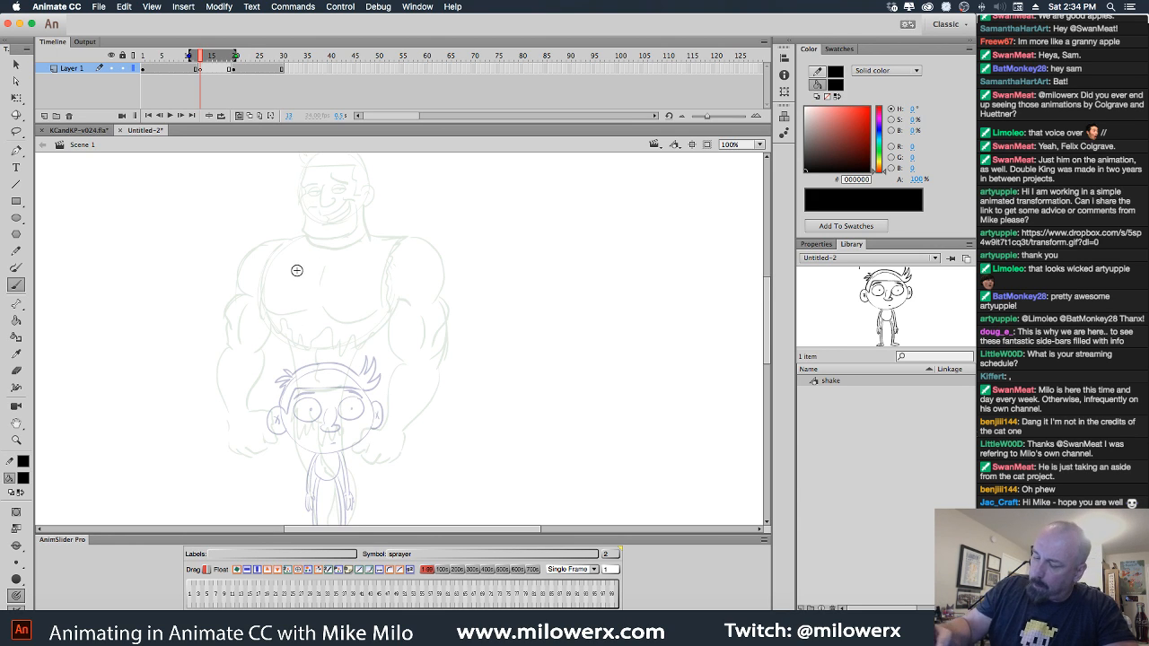
pyautogui.moveTo(316, 255)
pyautogui.mouseDown()
pyautogui.moveTo(285, 332)
pyautogui.moveTo(346, 259)
pyautogui.moveTo(364, 338)
pyautogui.mouseUp()
pyautogui.hotkey('ctrl', 'z')
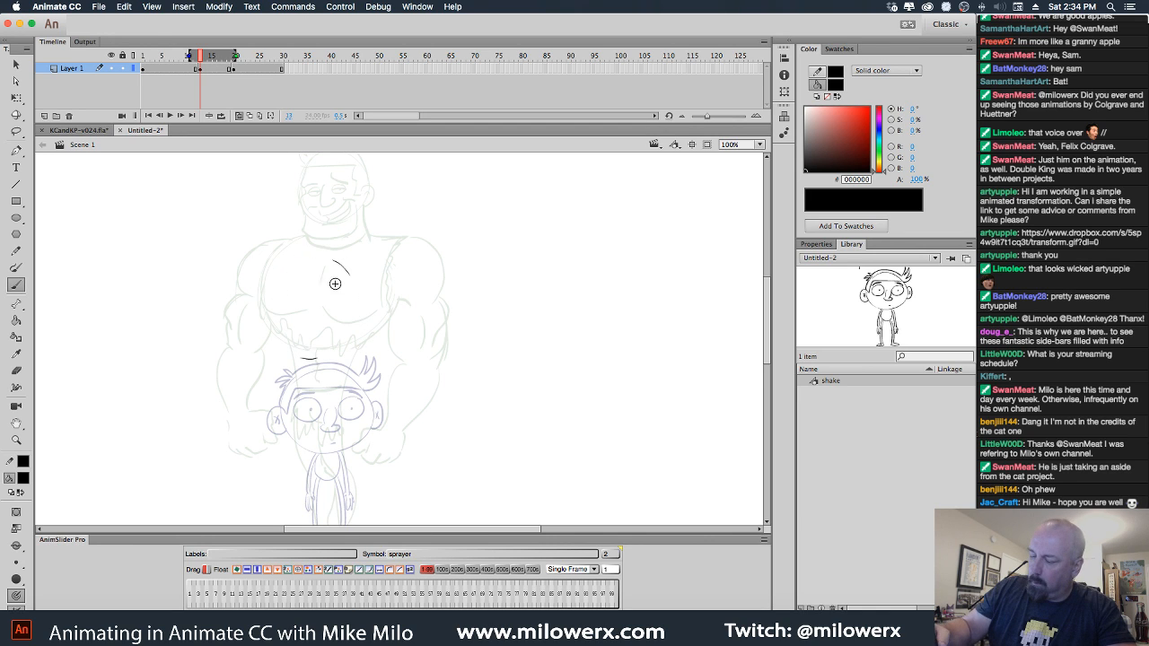
pyautogui.moveTo(330, 262)
pyautogui.mouseDown()
pyautogui.moveTo(317, 259)
pyautogui.moveTo(341, 351)
pyautogui.moveTo(325, 259)
pyautogui.mouseUp()
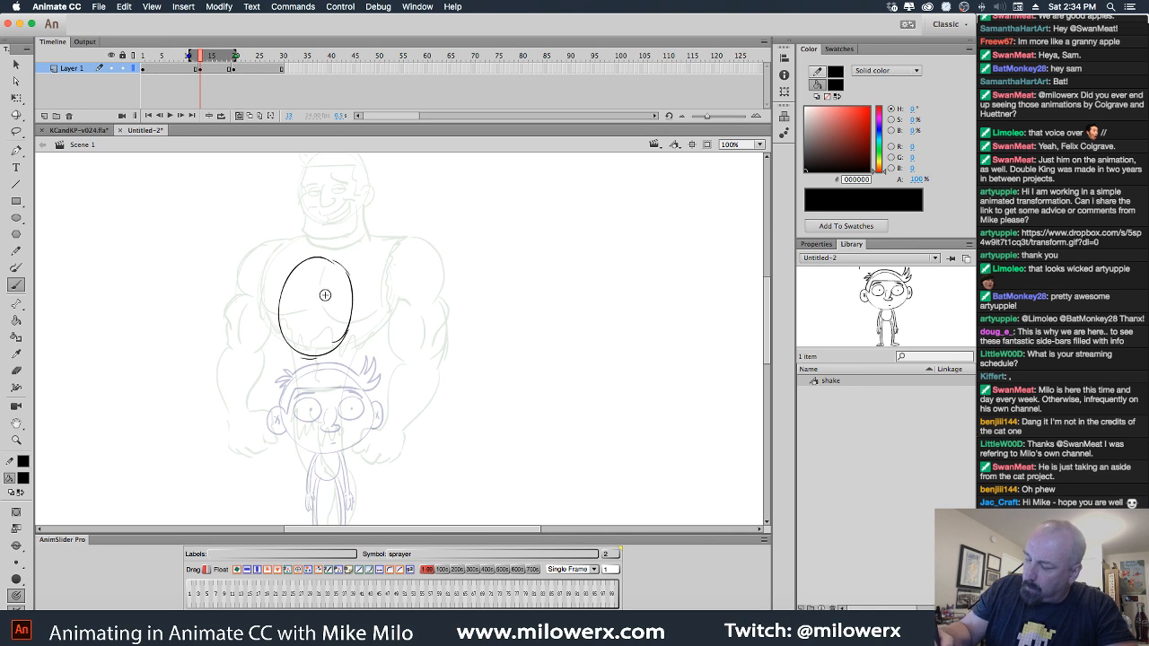
# Add the eyes, brows, nose, smiling mouth, ear, hairline and a spiky tuft of hair to the head.
pyautogui.moveTo(338, 297)
pyautogui.mouseDown()
pyautogui.moveTo(305, 302)
pyautogui.moveTo(306, 286)
pyautogui.moveTo(344, 290)
pyautogui.moveTo(298, 299)
pyautogui.mouseUp()
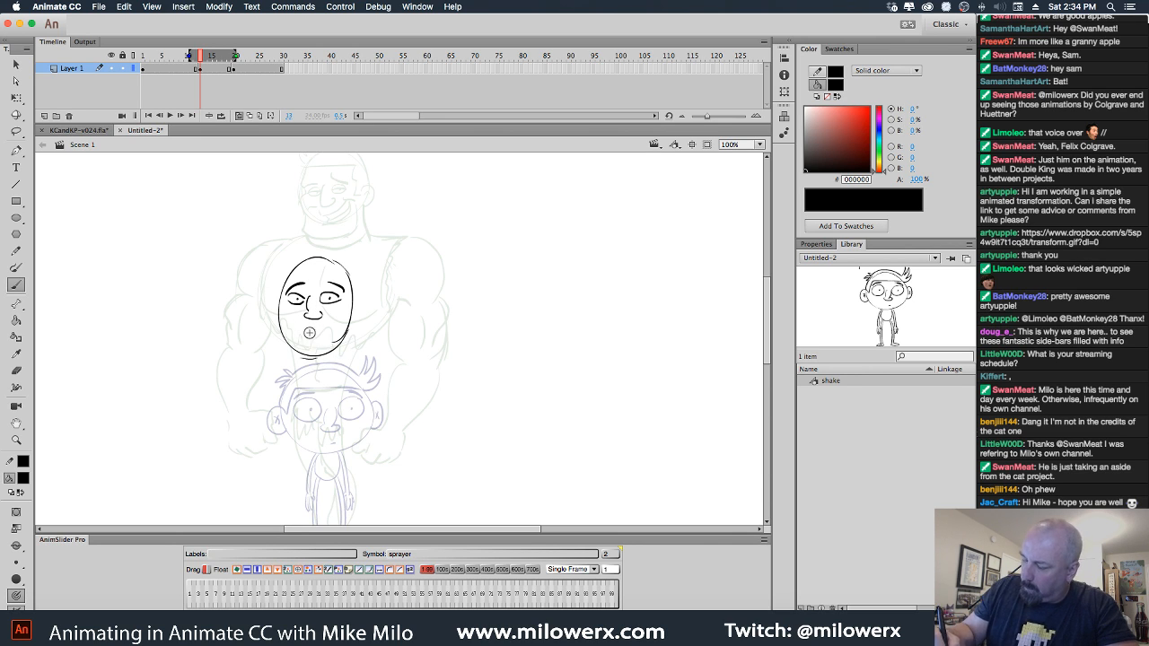
pyautogui.moveTo(313, 333); pyautogui.dragTo(330, 326)
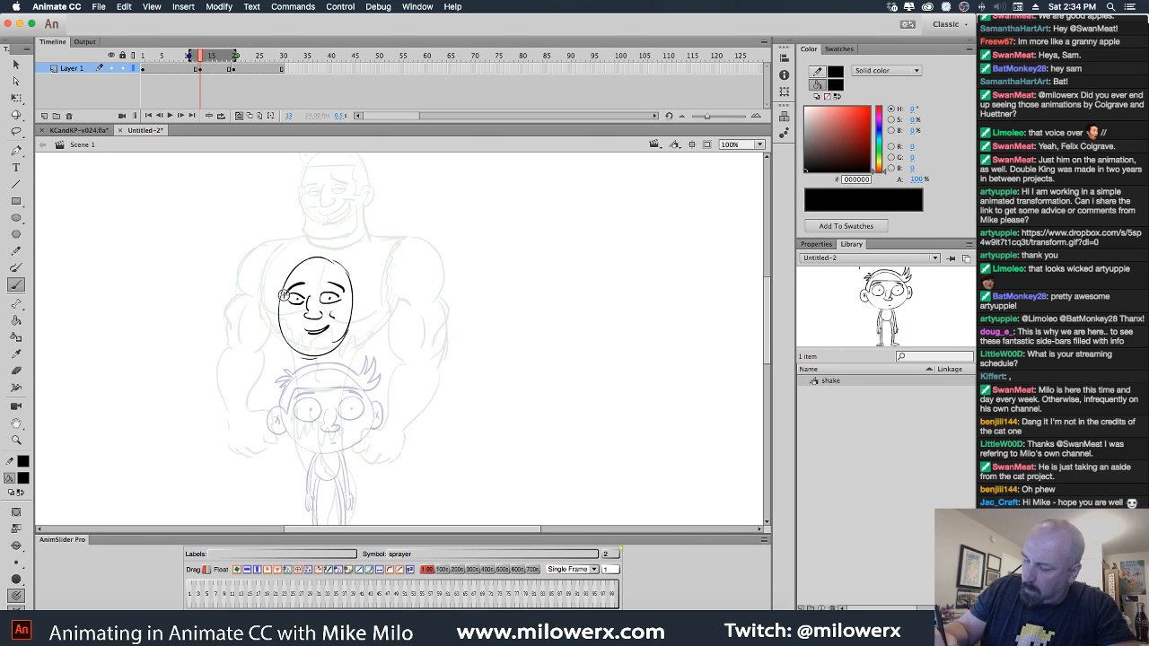
pyautogui.moveTo(321, 254)
pyautogui.mouseDown()
pyautogui.moveTo(350, 262)
pyautogui.moveTo(353, 326)
pyautogui.mouseUp()
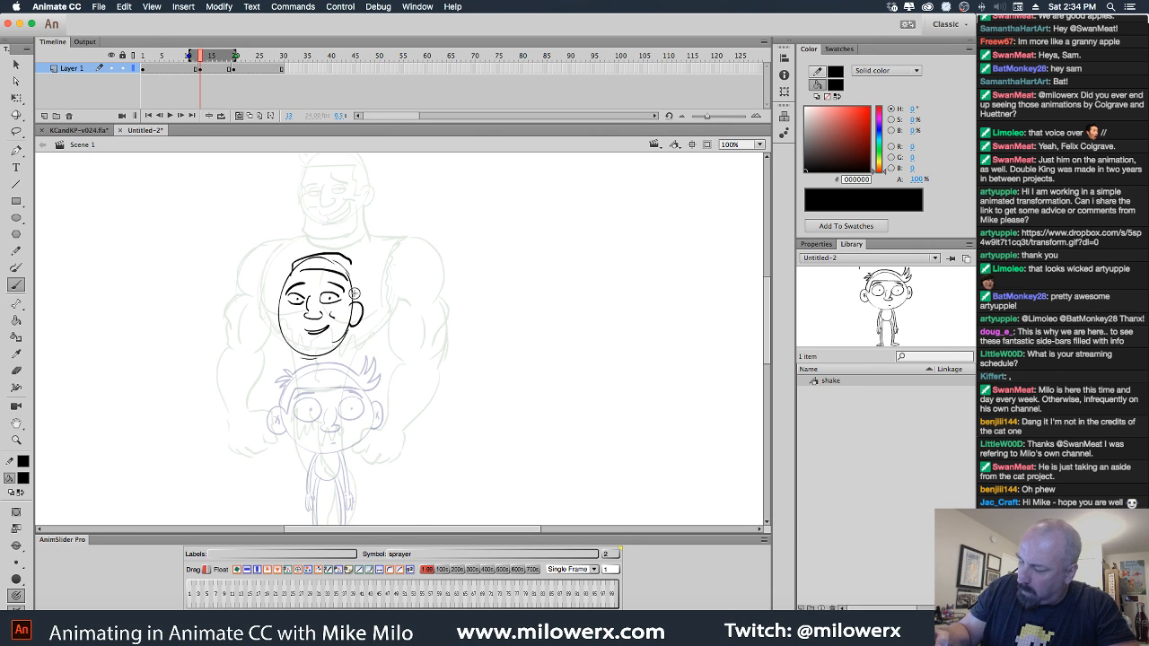
pyautogui.moveTo(289, 268); pyautogui.dragTo(288, 249)
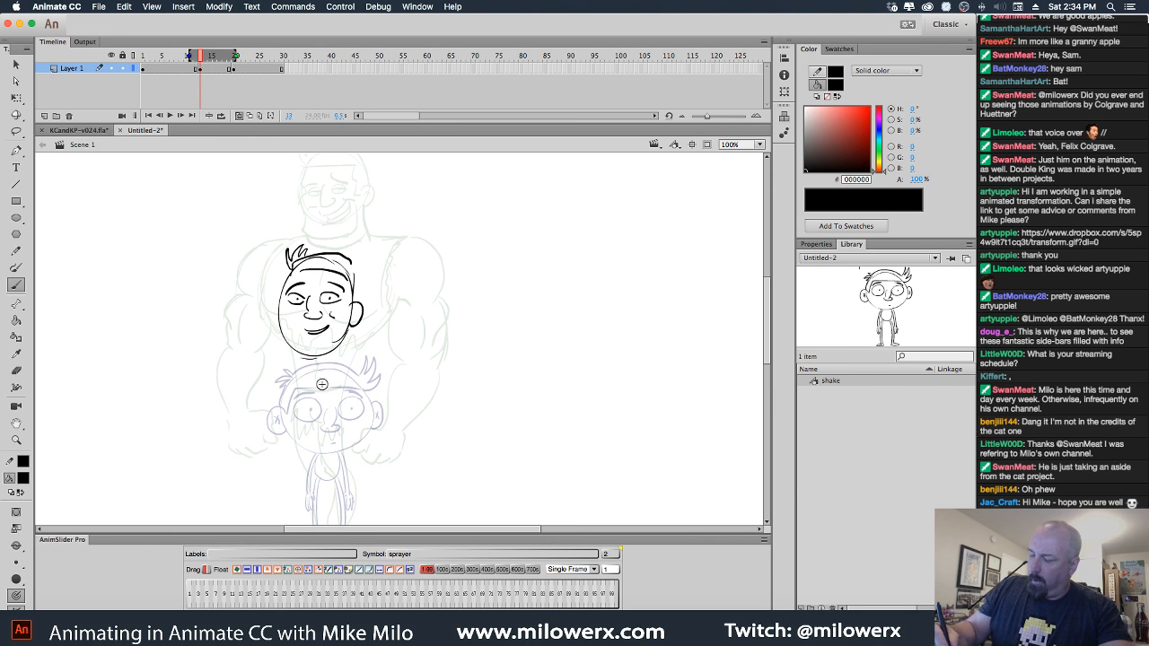
# Draw the slim torso below the head and both legs with ragged trouser edges and bare feet.
pyautogui.moveTo(459, 354); pyautogui.dragTo(439, 260)
pyautogui.moveTo(277, 264); pyautogui.dragTo(279, 352)
pyautogui.moveTo(314, 267); pyautogui.dragTo(319, 350)
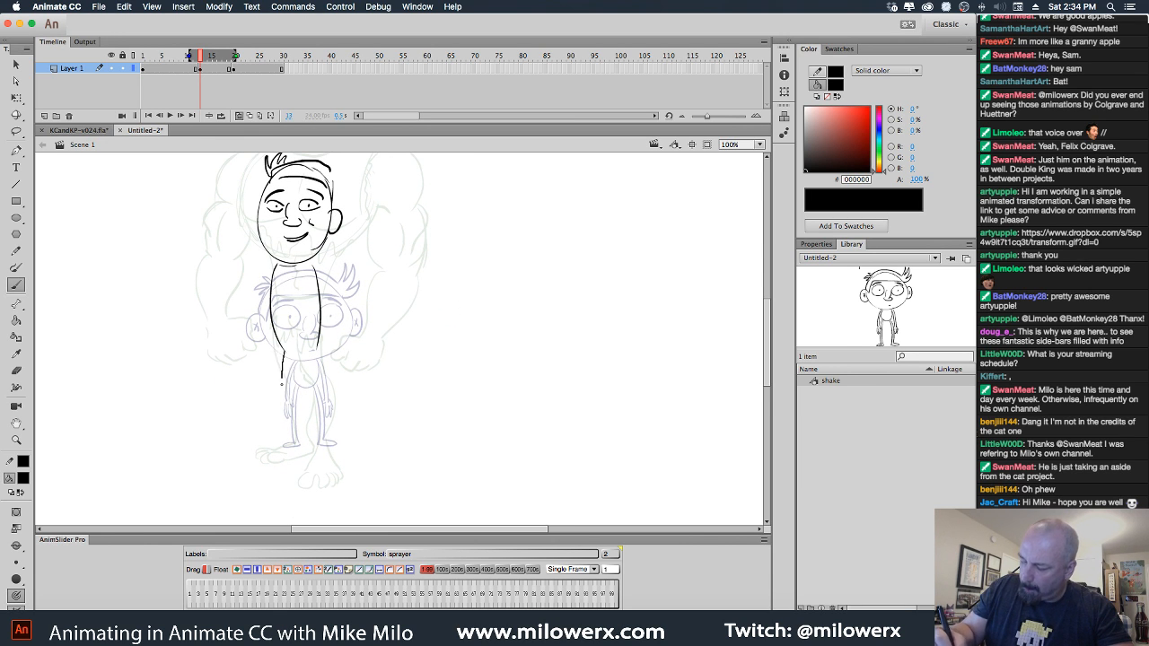
pyautogui.moveTo(281, 384)
pyautogui.mouseDown()
pyautogui.moveTo(291, 460)
pyautogui.moveTo(290, 449)
pyautogui.moveTo(271, 457)
pyautogui.moveTo(298, 418)
pyautogui.mouseUp()
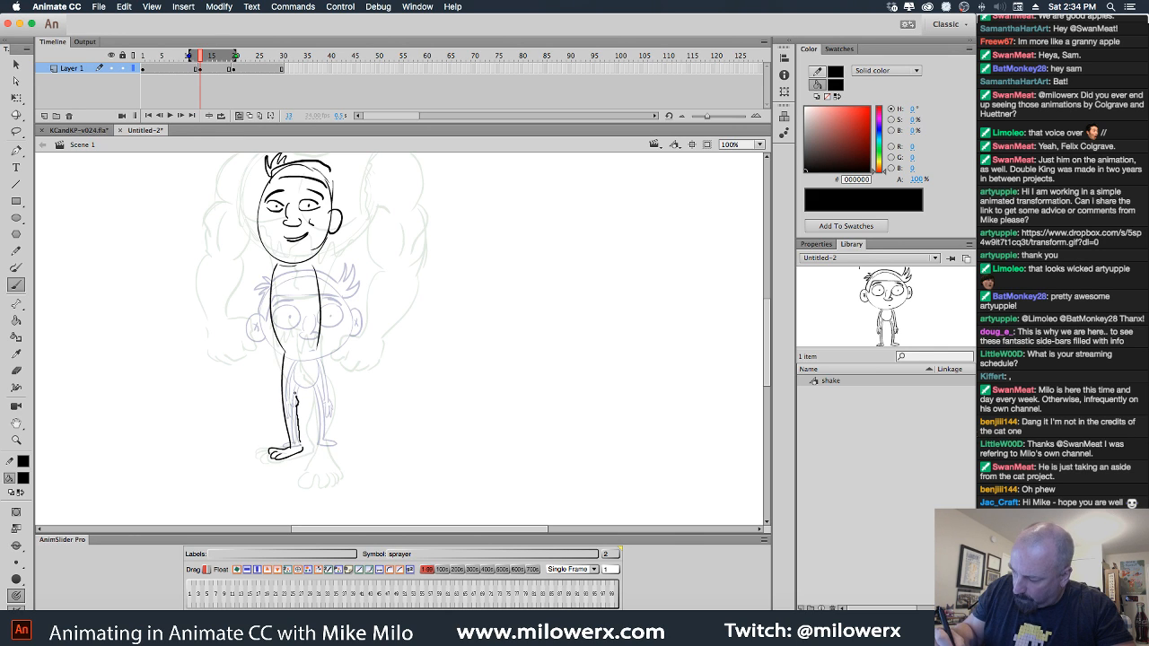
pyautogui.moveTo(305, 362)
pyautogui.mouseDown()
pyautogui.moveTo(318, 445)
pyautogui.moveTo(280, 383)
pyautogui.moveTo(293, 386)
pyautogui.moveTo(266, 394)
pyautogui.moveTo(268, 410)
pyautogui.mouseUp()
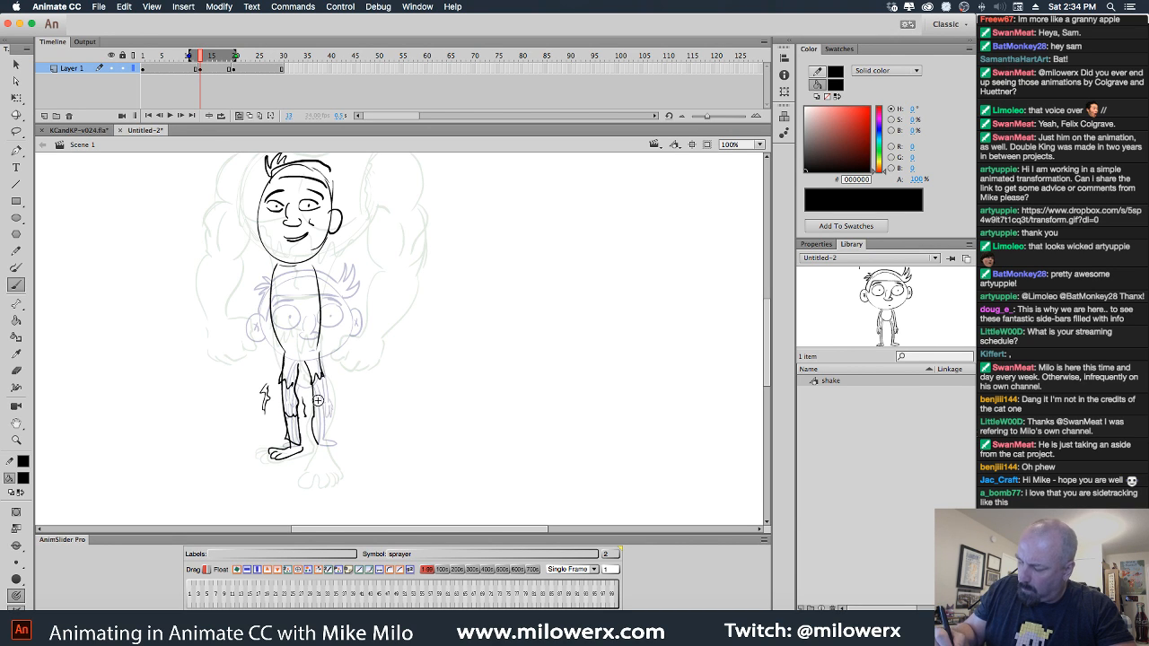
pyautogui.moveTo(326, 423); pyautogui.dragTo(326, 445)
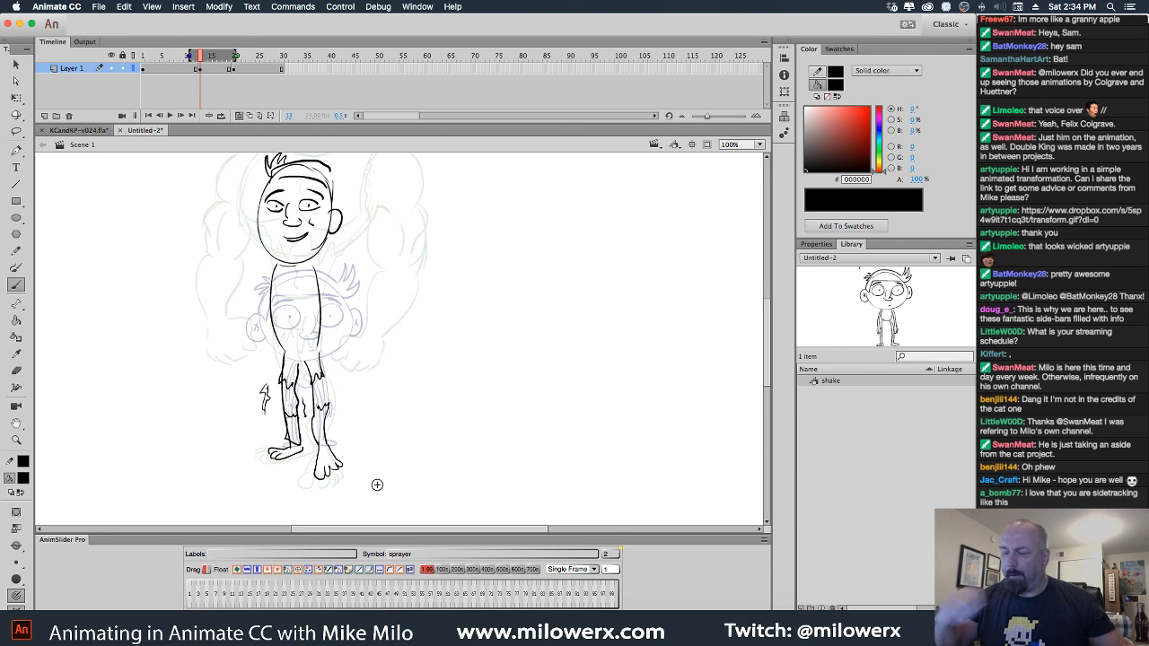
# Draw both long arms hanging from the shoulders, with a fingered hand on the first arm.
pyautogui.moveTo(404, 306); pyautogui.dragTo(416, 331)
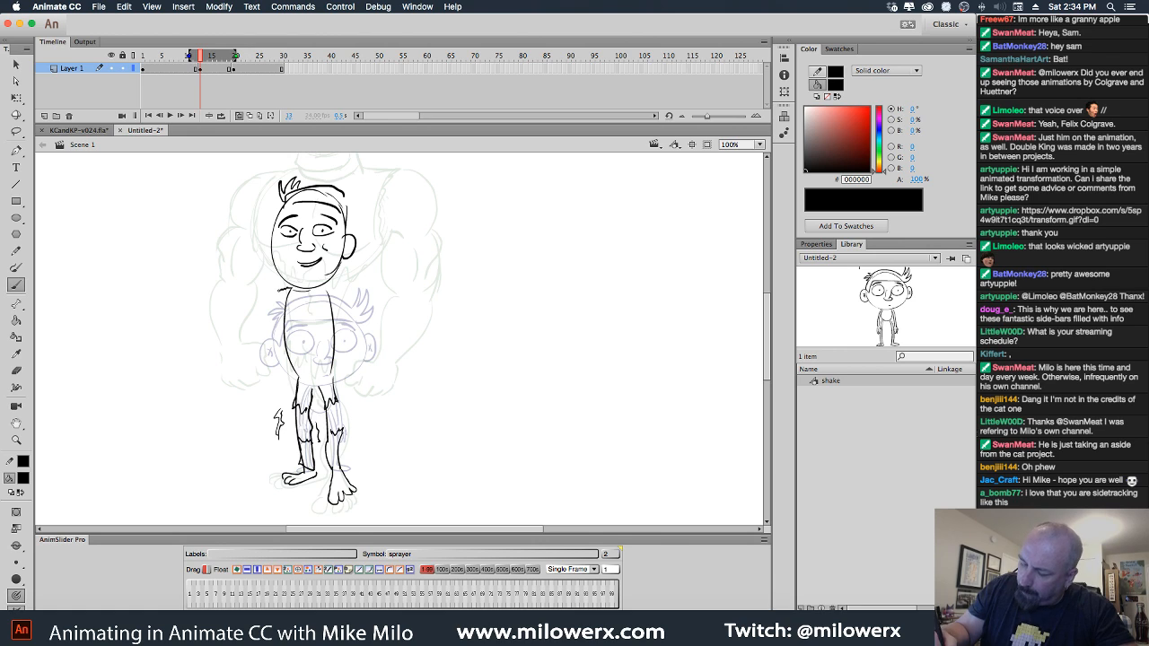
pyautogui.moveTo(280, 289)
pyautogui.mouseDown()
pyautogui.moveTo(253, 356)
pyautogui.moveTo(268, 401)
pyautogui.mouseUp()
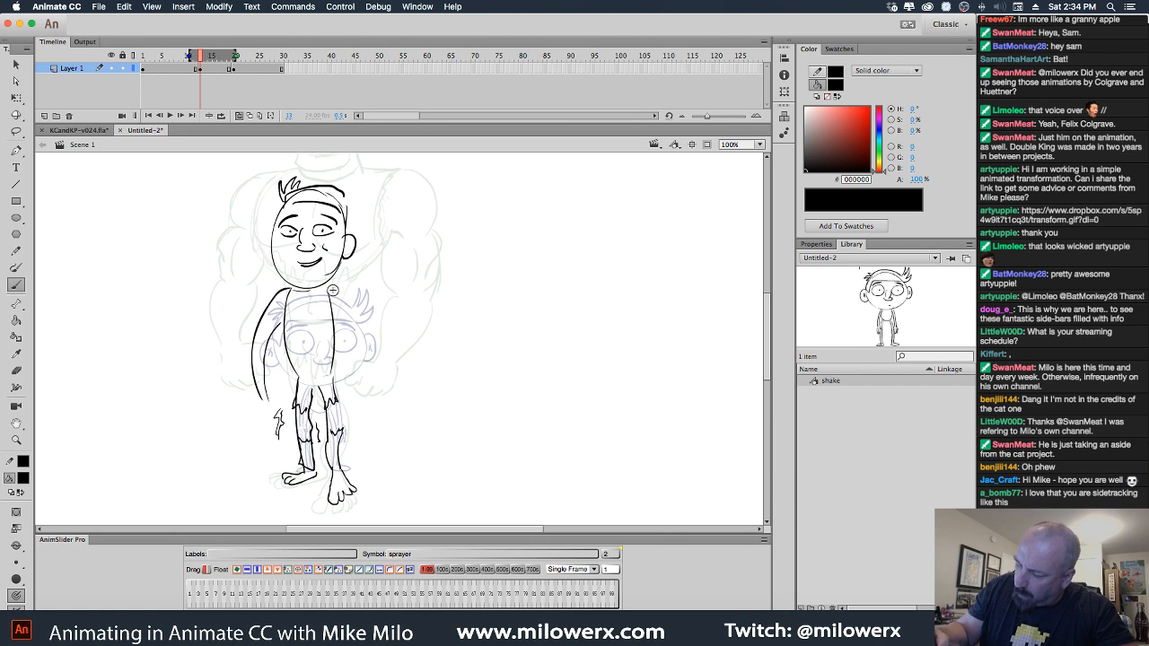
pyautogui.moveTo(332, 286); pyautogui.dragTo(362, 394)
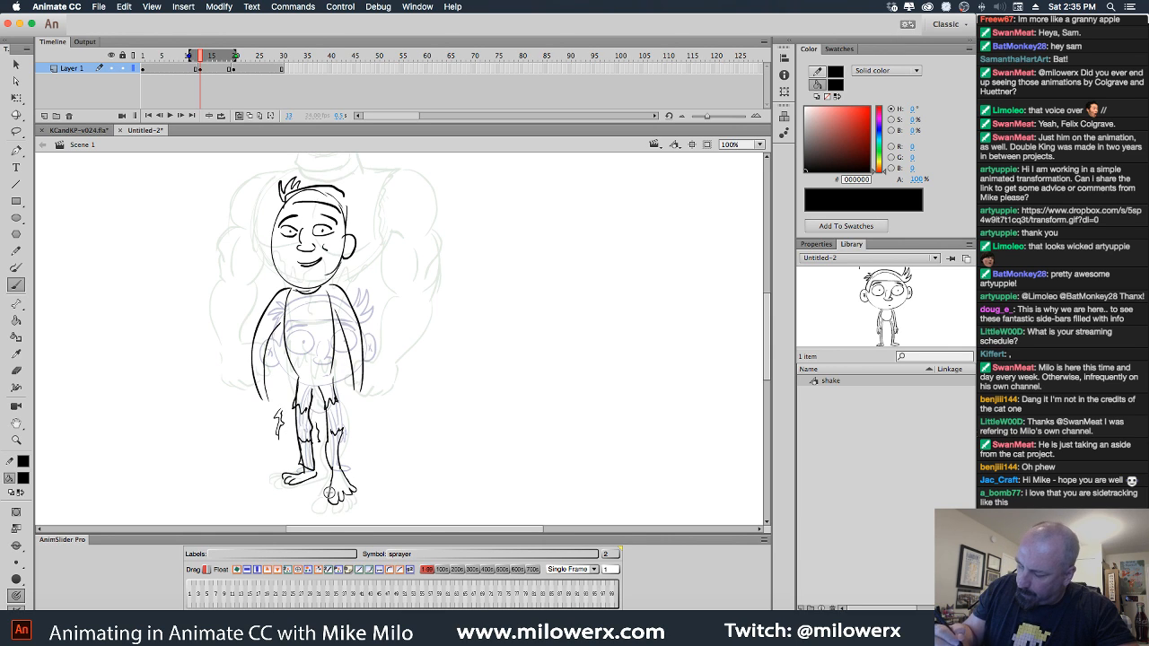
pyautogui.moveTo(276, 435); pyautogui.dragTo(268, 418)
pyautogui.moveTo(269, 414)
pyautogui.mouseDown()
pyautogui.moveTo(272, 432)
pyautogui.moveTo(264, 414)
pyautogui.moveTo(261, 428)
pyautogui.mouseUp()
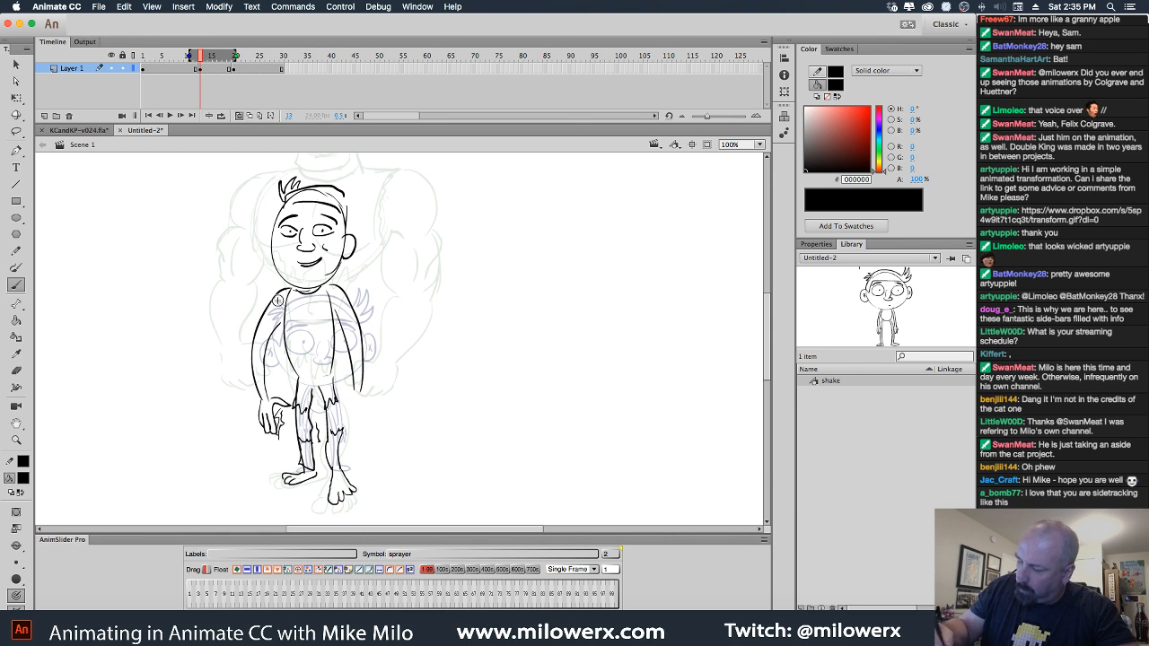
# Add the torn sleeve, ragged shirt hem and waistband, and finish the opposite hand.
pyautogui.moveTo(275, 301); pyautogui.dragTo(237, 374)
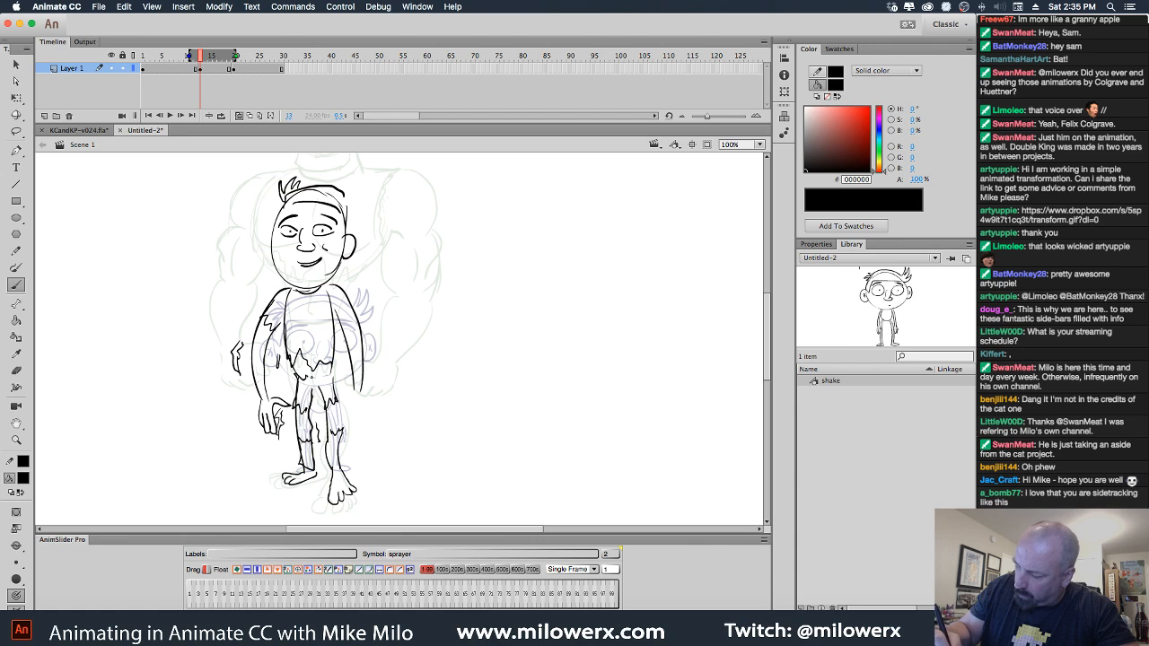
pyautogui.moveTo(312, 377); pyautogui.dragTo(333, 374)
pyautogui.moveTo(297, 380); pyautogui.dragTo(334, 380)
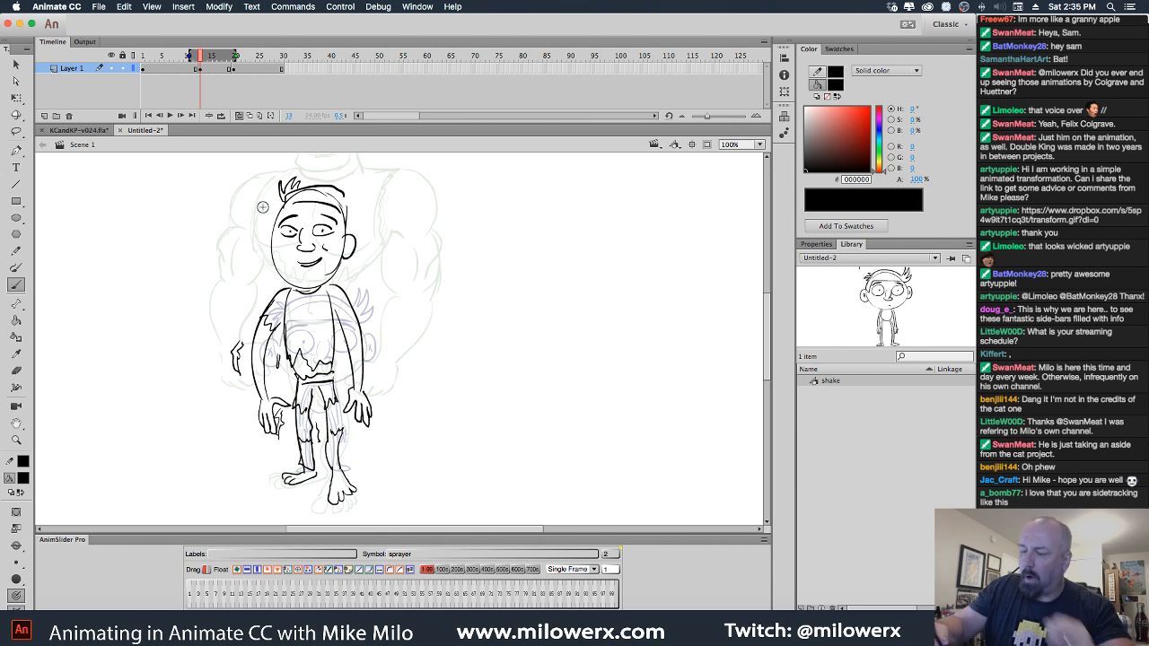
# Turn off onion skinning and flip back and forth through the frames around frame 13 to check the transformation.
pyautogui.click(239, 116)
pyautogui.press(',')
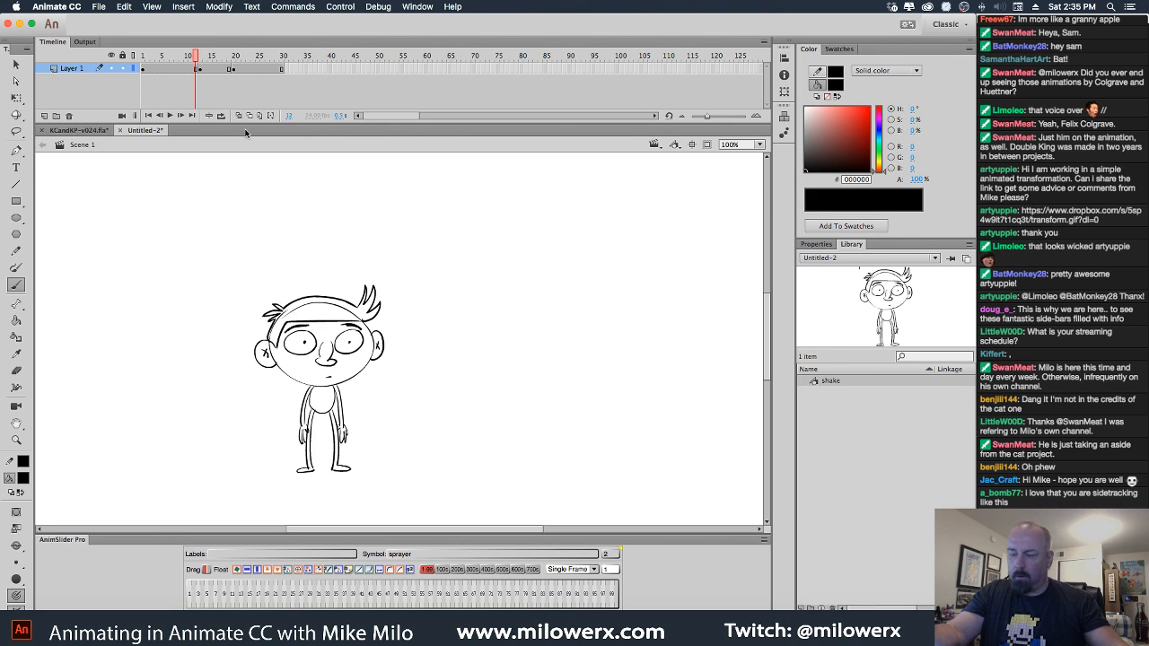
pyautogui.press('.')
pyautogui.press('.')
pyautogui.press('.')
pyautogui.press(',')
pyautogui.press(',')
pyautogui.press(',')
pyautogui.press('.')
pyautogui.press('.')
pyautogui.press('.')
pyautogui.press('.')
pyautogui.press('.')
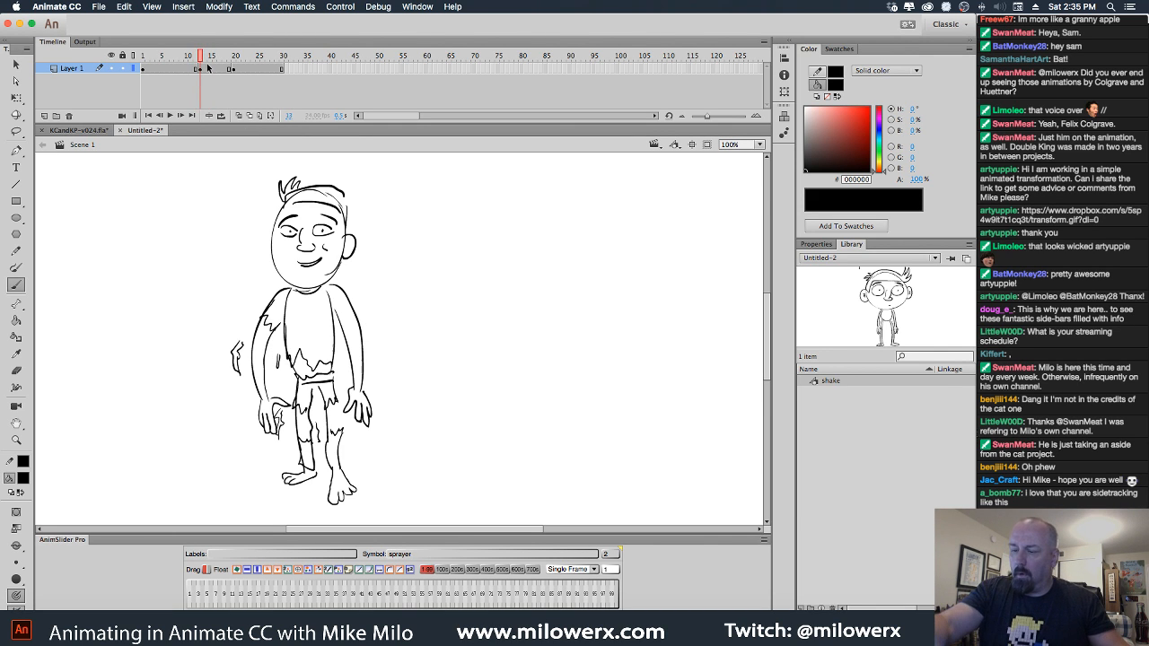
pyautogui.press(',')
# Insert a keyframe at frame 16 holding the in-between pose, and clear the drawing from frame 13.
pyautogui.click(216, 69)
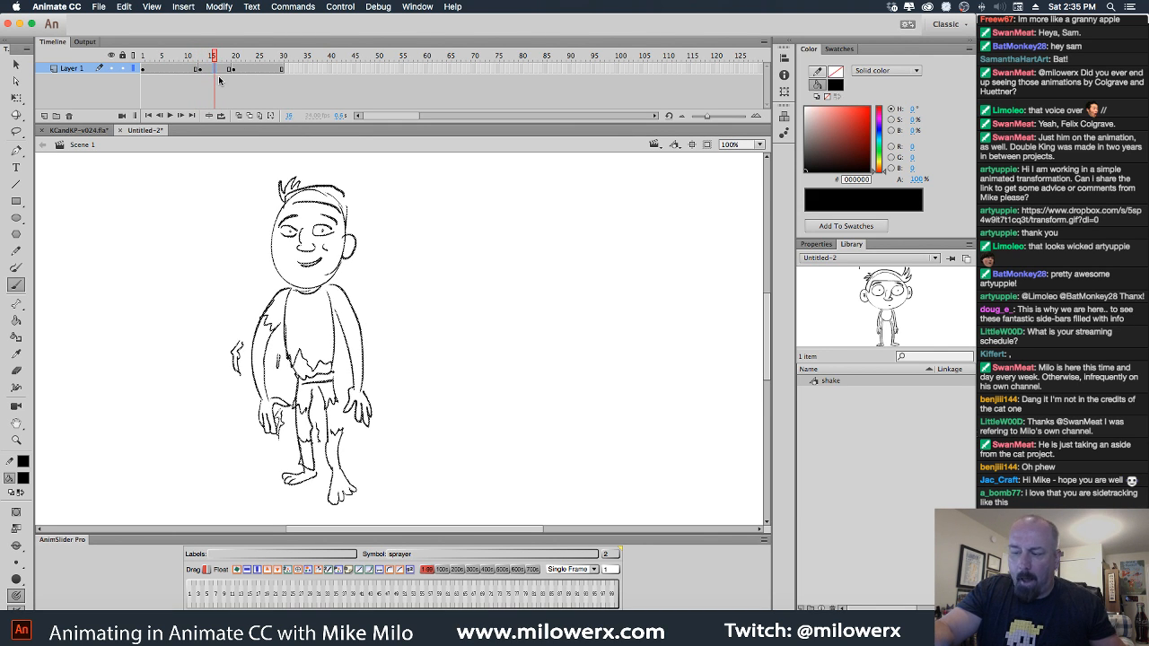
pyautogui.click(201, 70)
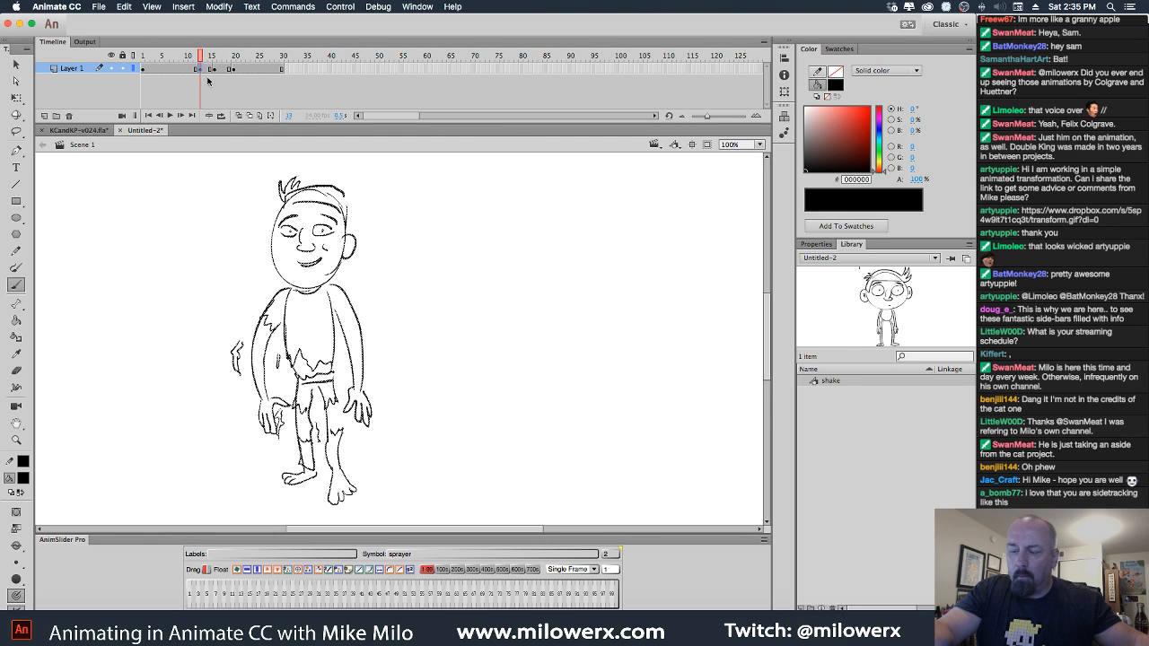
pyautogui.press('Delete')
# With onion skinning on, draw a wide oval head on frame 13 with round eyes, nose, smile, ear and spiky hair.
pyautogui.click(239, 115)
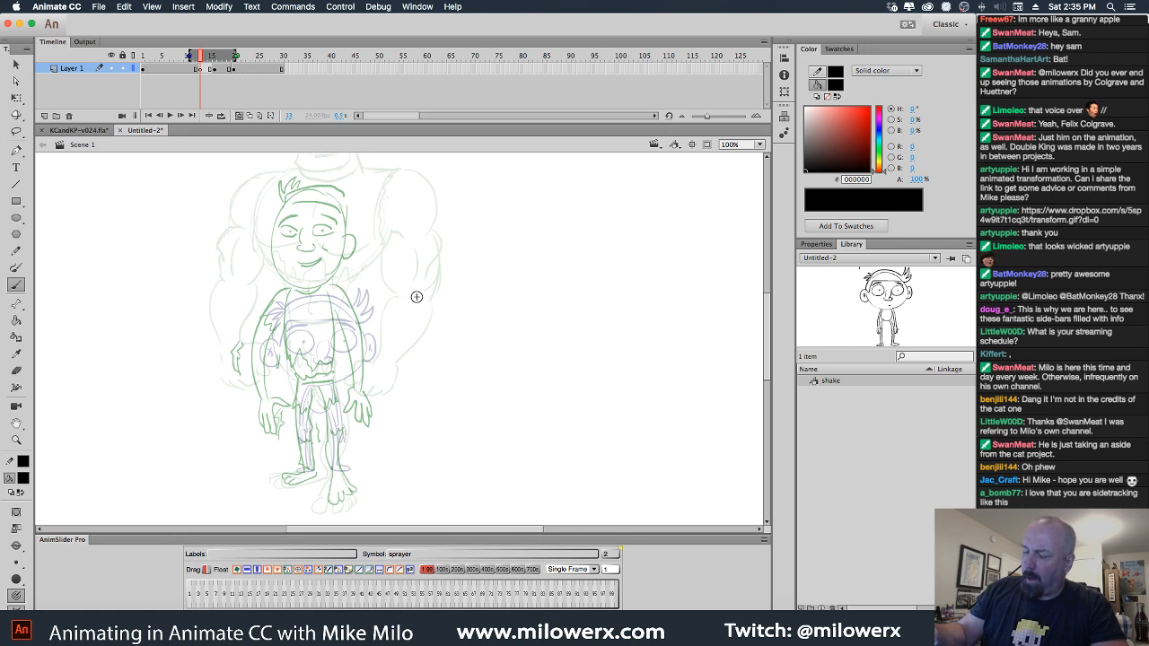
pyautogui.scroll(3, 482, 370)
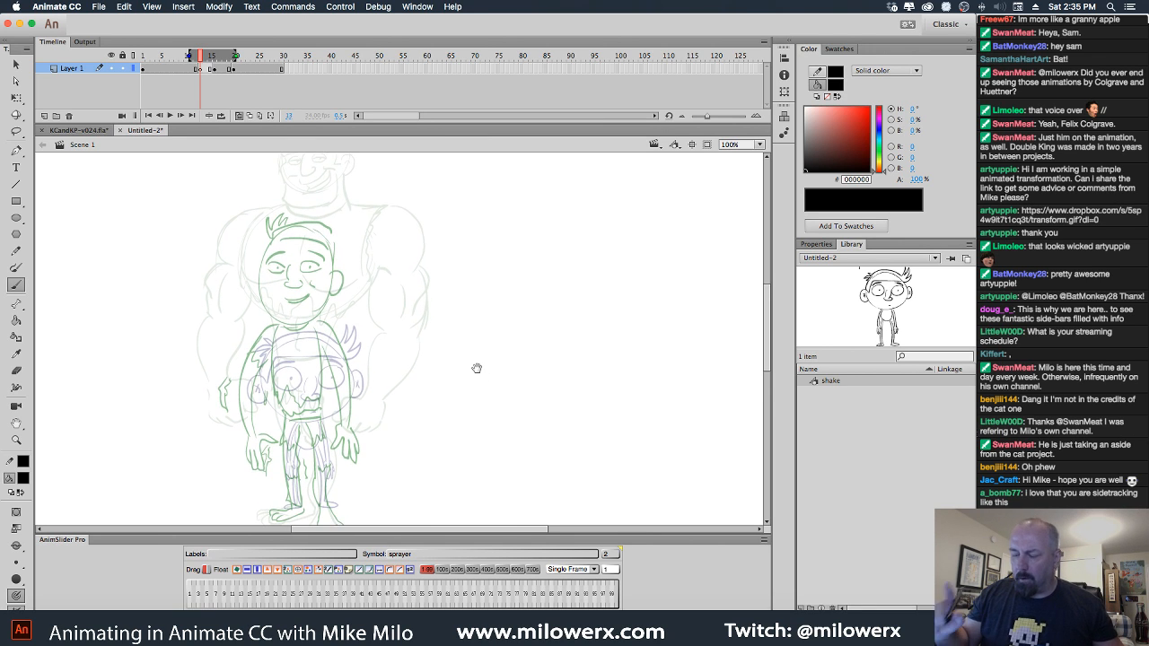
pyautogui.moveTo(509, 351); pyautogui.dragTo(491, 377)
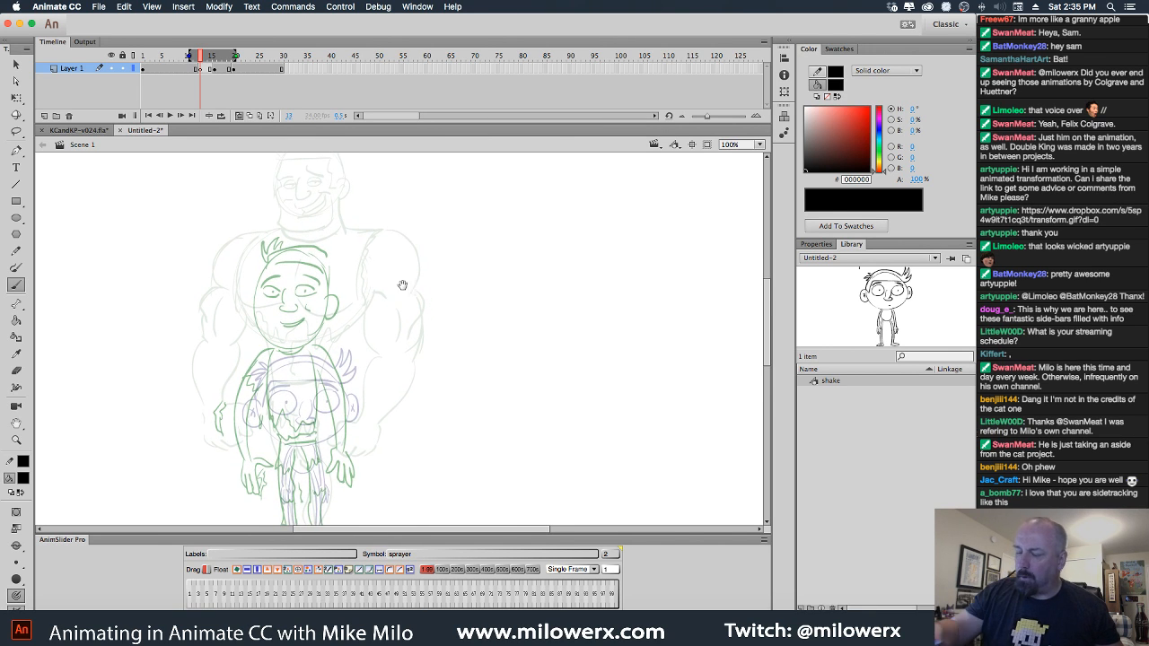
pyautogui.moveTo(416, 329); pyautogui.dragTo(430, 284)
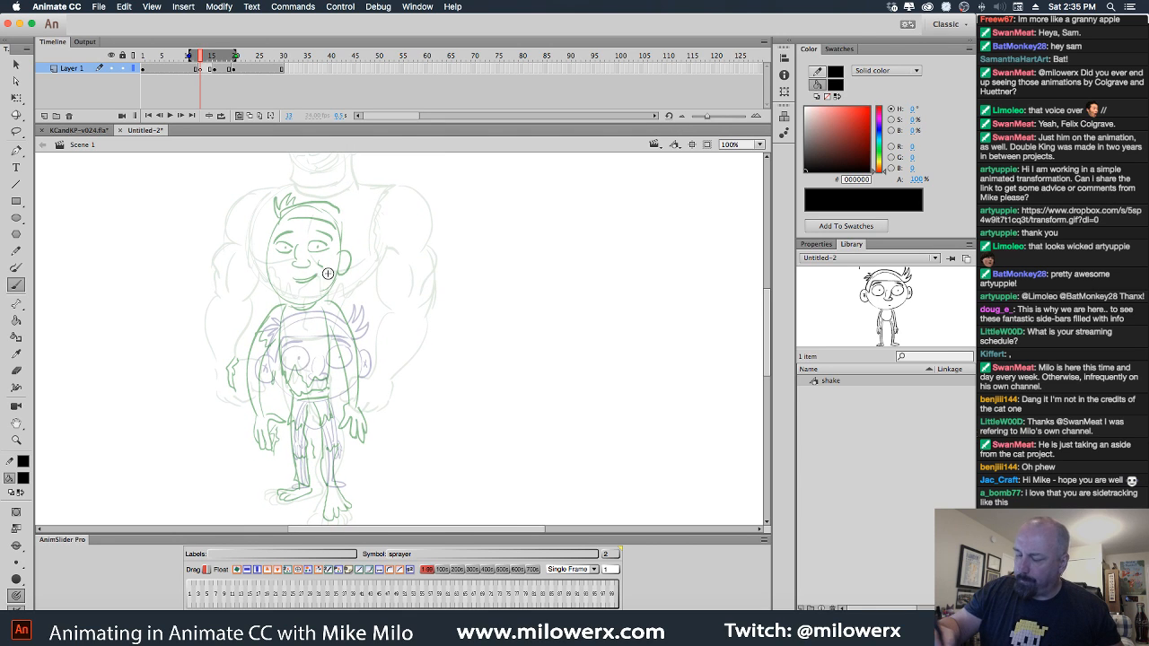
pyautogui.moveTo(274, 315)
pyautogui.mouseDown()
pyautogui.moveTo(345, 302)
pyautogui.moveTo(310, 356)
pyautogui.moveTo(318, 290)
pyautogui.mouseUp()
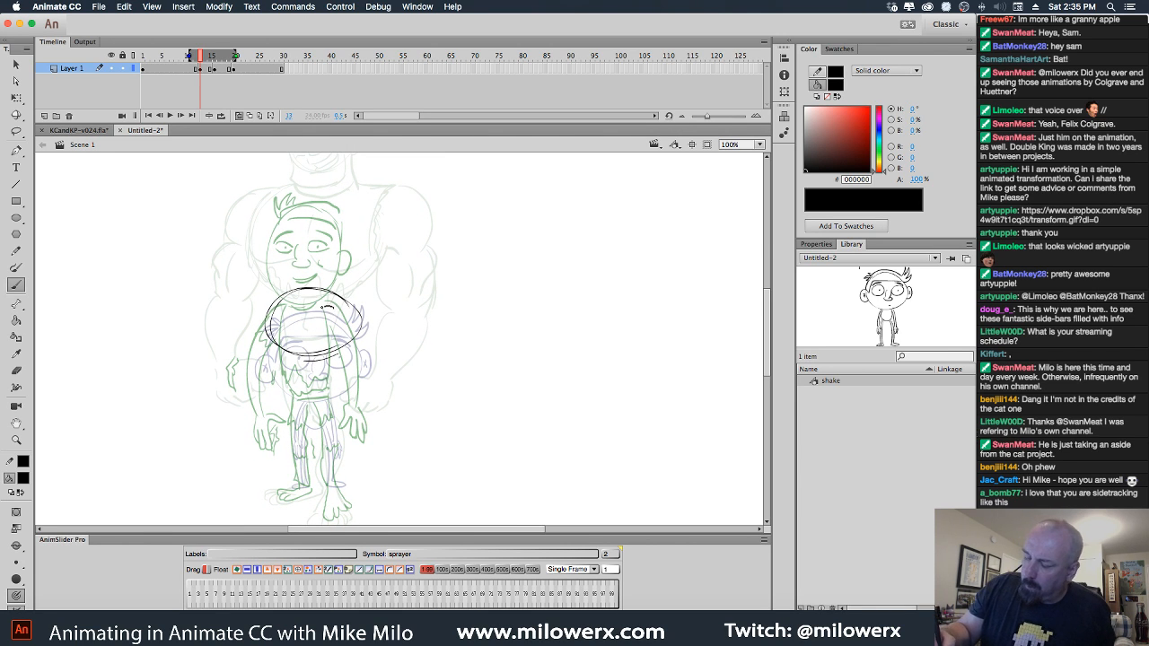
pyautogui.moveTo(335, 322); pyautogui.dragTo(330, 306)
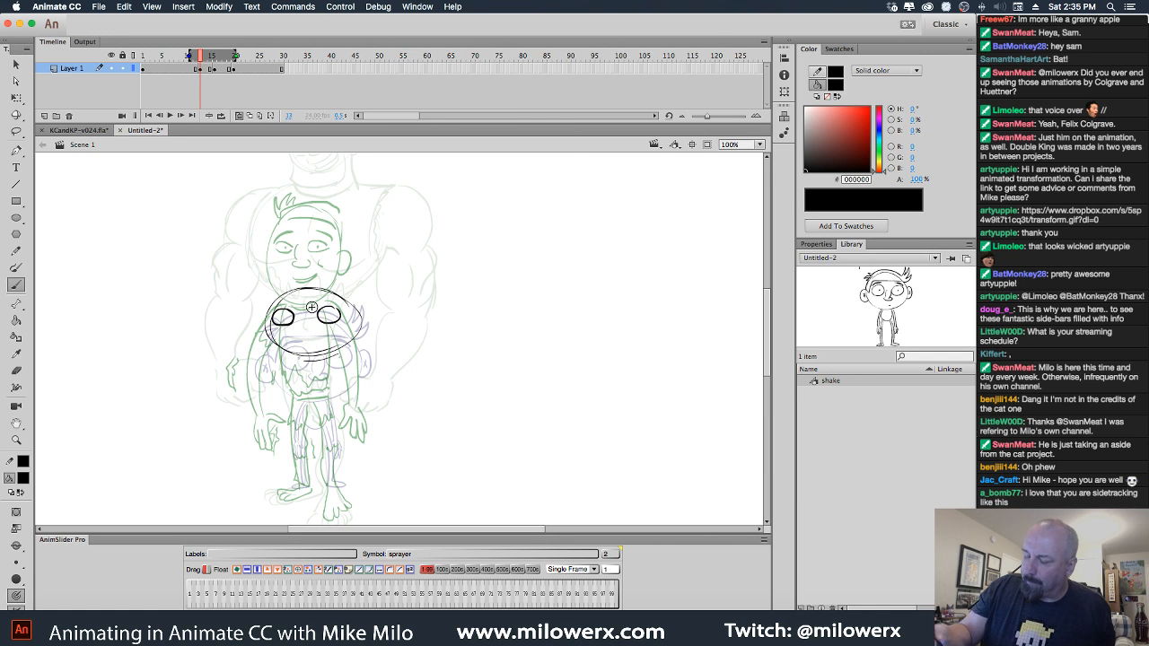
pyautogui.moveTo(297, 328)
pyautogui.mouseDown()
pyautogui.moveTo(315, 329)
pyautogui.moveTo(287, 320)
pyautogui.moveTo(328, 317)
pyautogui.mouseUp()
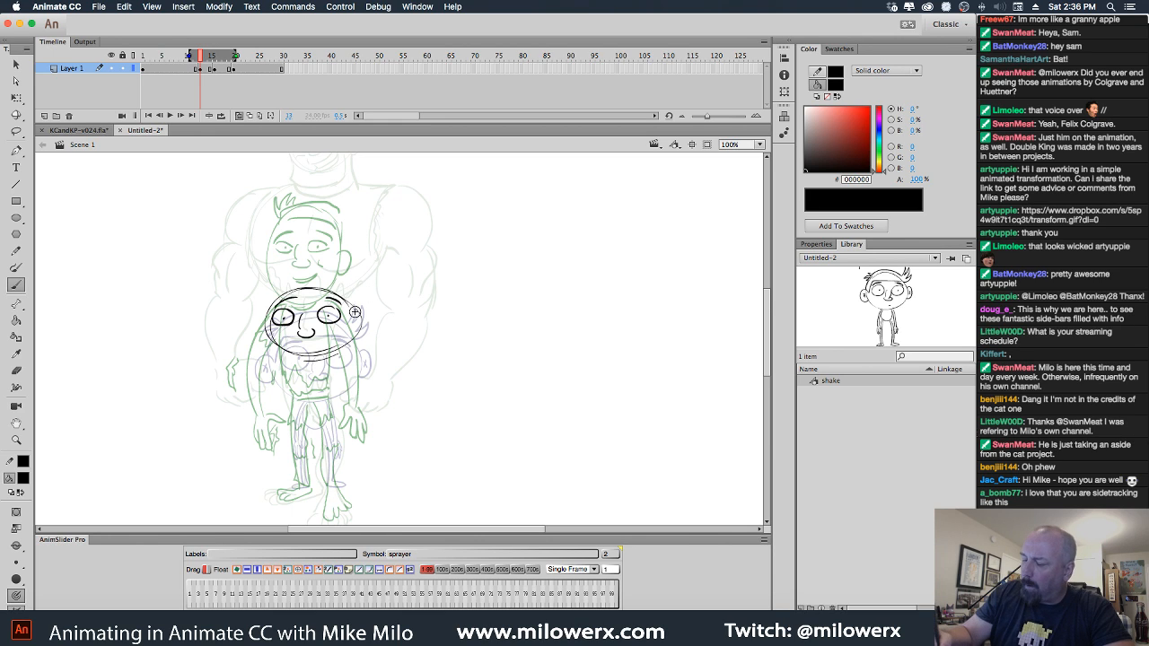
pyautogui.moveTo(358, 312); pyautogui.dragTo(361, 336)
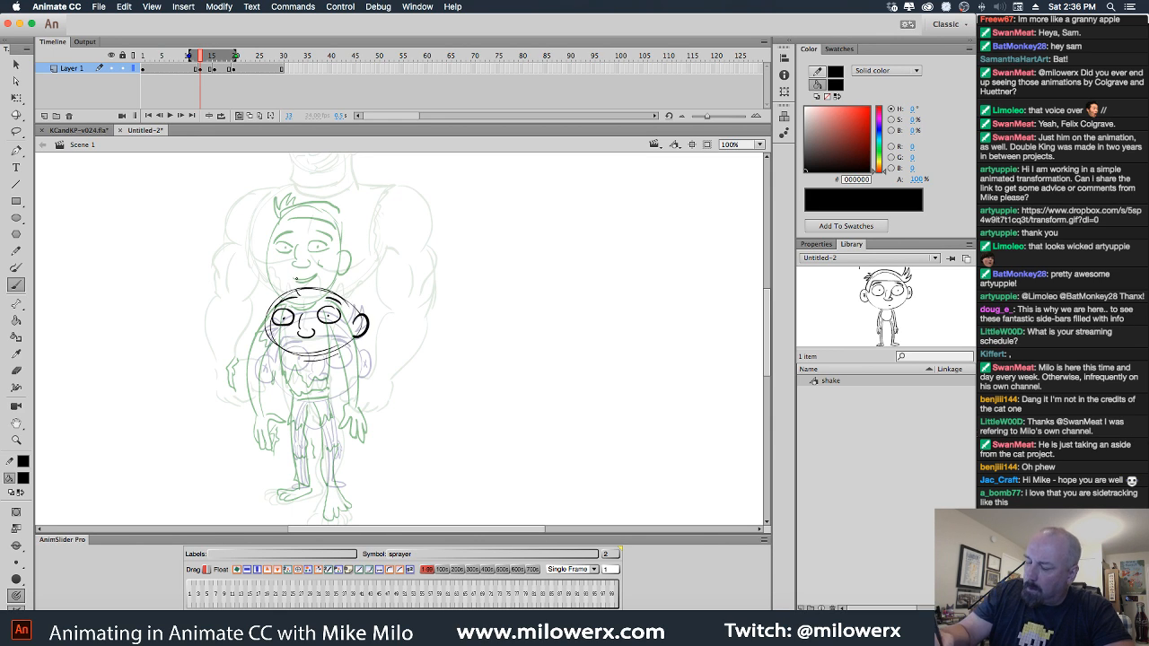
pyautogui.moveTo(299, 289)
pyautogui.mouseDown()
pyautogui.moveTo(318, 271)
pyautogui.moveTo(357, 314)
pyautogui.moveTo(280, 296)
pyautogui.mouseUp()
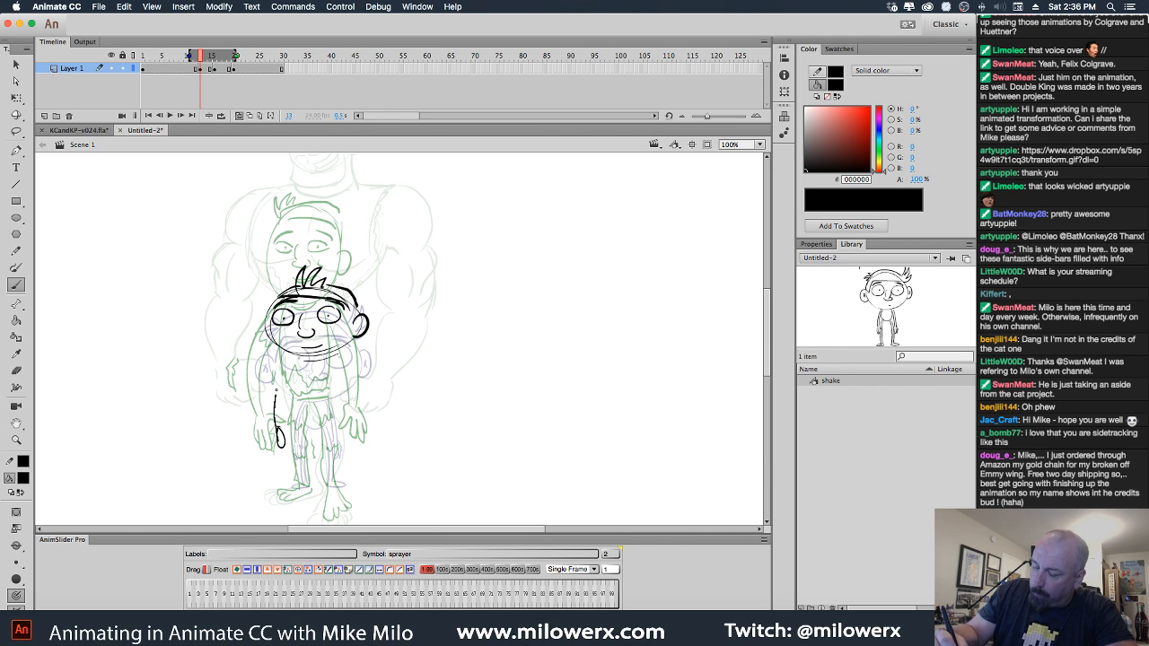
# Draw the slim body under the frame 13 head, with thin arms and hands, a plain shirt hem, legs and bare feet.
pyautogui.moveTo(276, 390); pyautogui.dragTo(290, 362)
pyautogui.moveTo(283, 432)
pyautogui.mouseDown()
pyautogui.moveTo(294, 378)
pyautogui.moveTo(297, 418)
pyautogui.mouseUp()
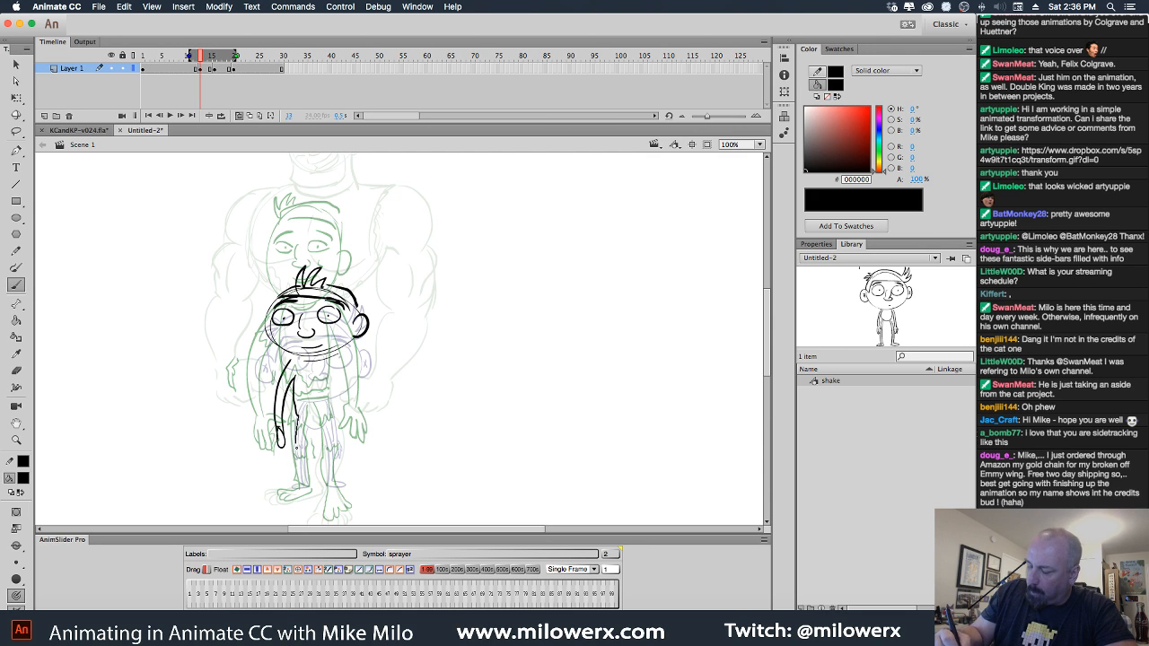
pyautogui.moveTo(289, 491); pyautogui.dragTo(310, 422)
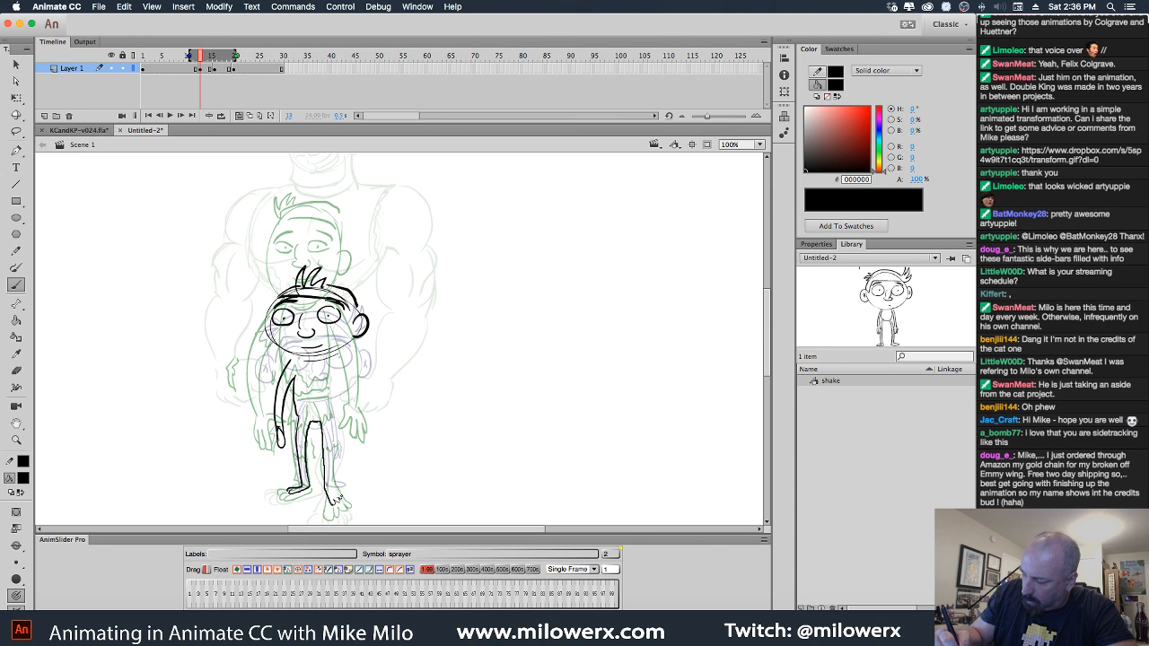
pyautogui.moveTo(329, 422)
pyautogui.mouseDown()
pyautogui.moveTo(338, 496)
pyautogui.moveTo(327, 413)
pyautogui.mouseUp()
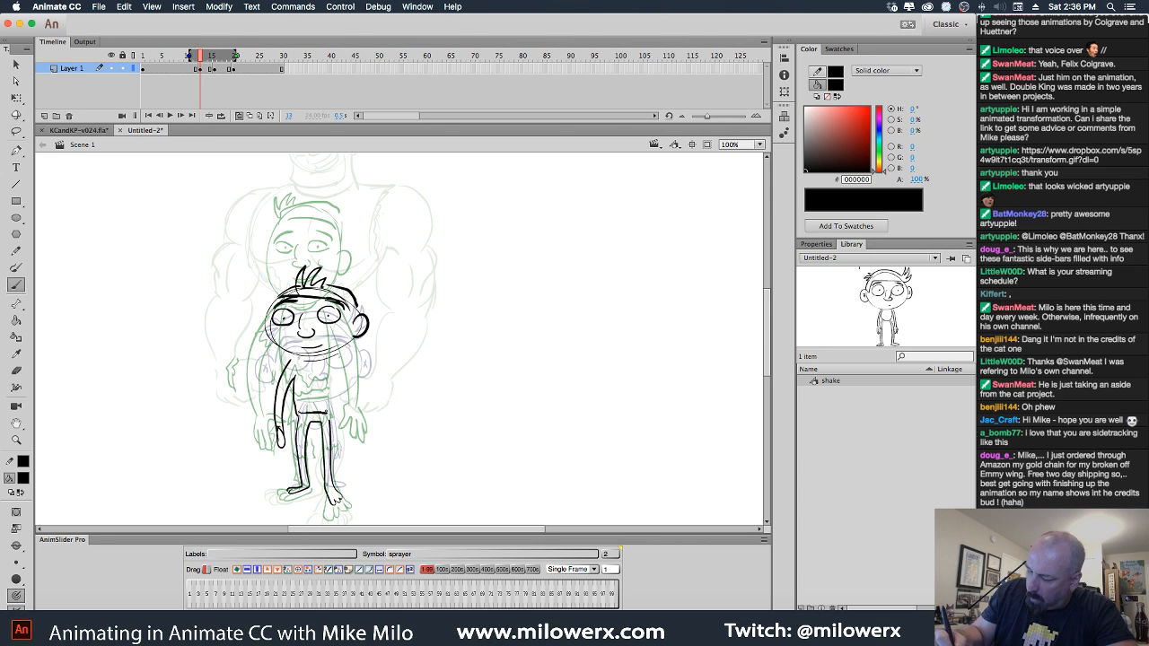
pyautogui.moveTo(299, 463); pyautogui.dragTo(307, 478)
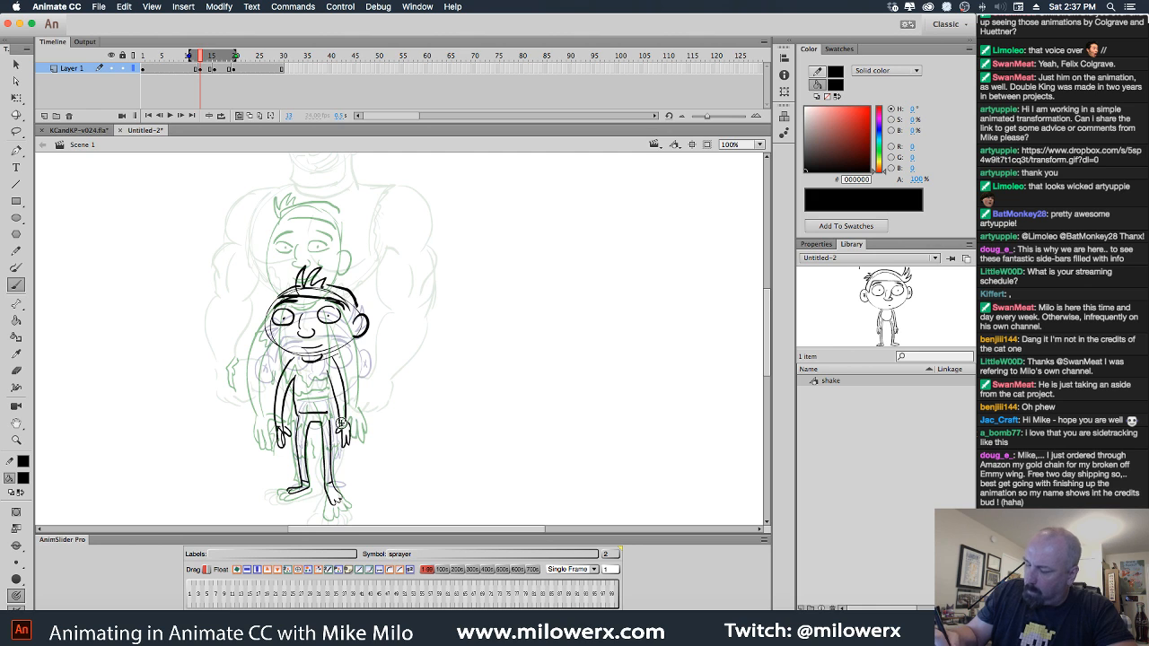
# Extend the frame 13 pose by one frame, insert a blank keyframe at frame 15, and narrow the onion skin range to the neighbouring poses.
pyautogui.click(250, 116)
pyautogui.moveTo(210, 61); pyautogui.dragTo(225, 79)
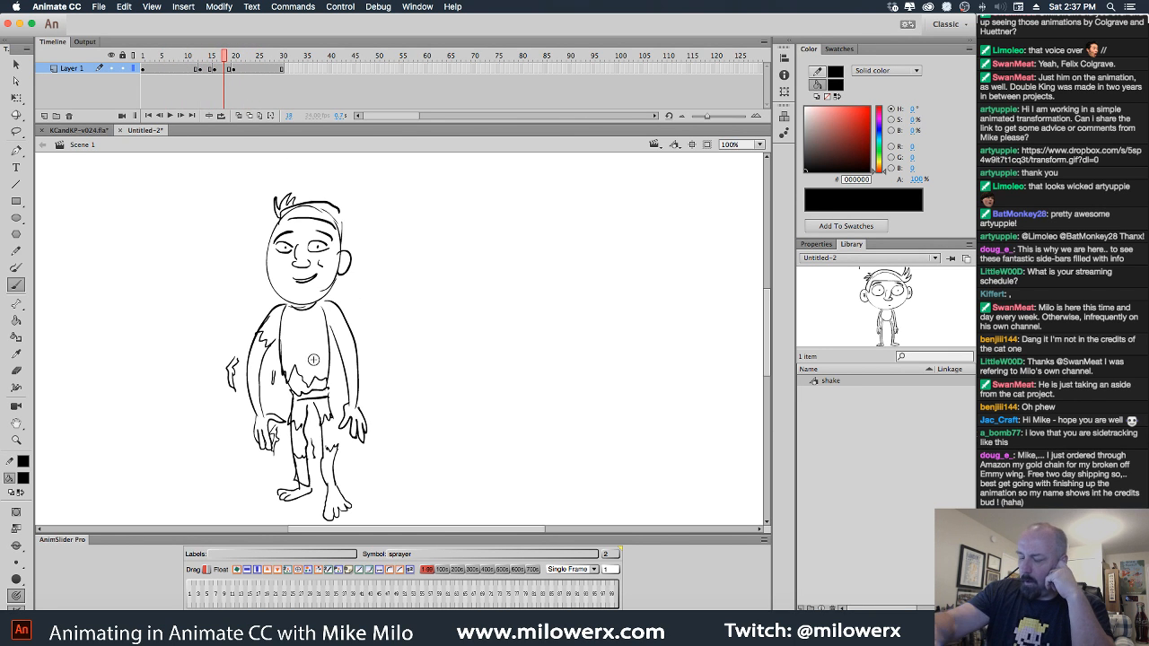
pyautogui.click(207, 70)
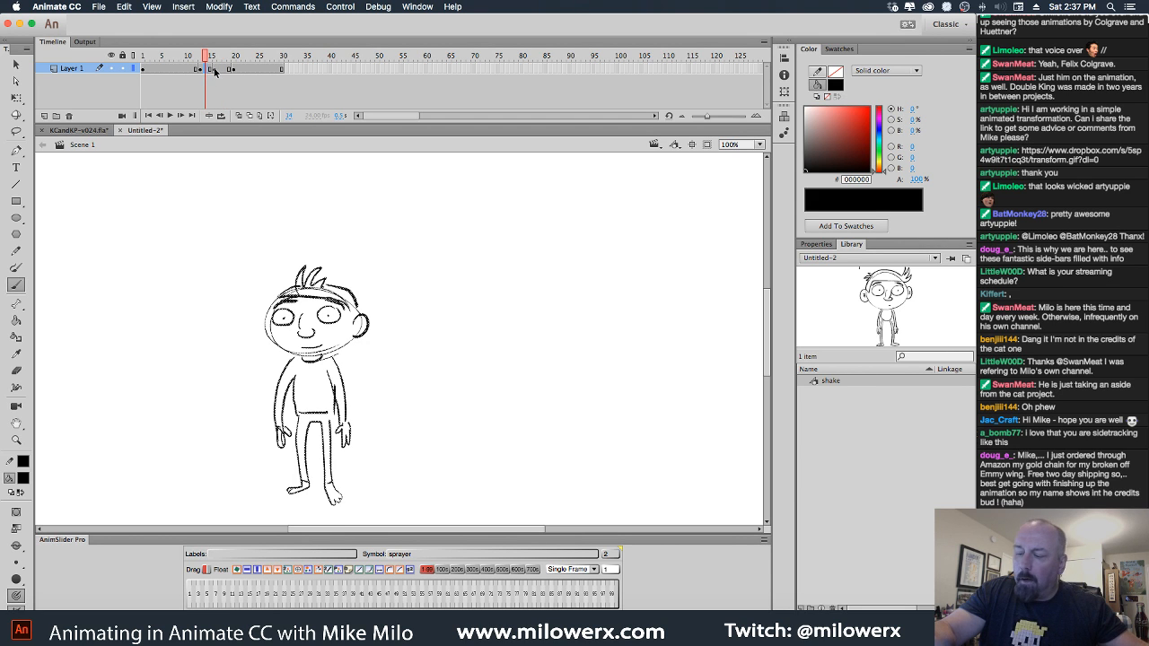
pyautogui.press('F5')
pyautogui.click(212, 71)
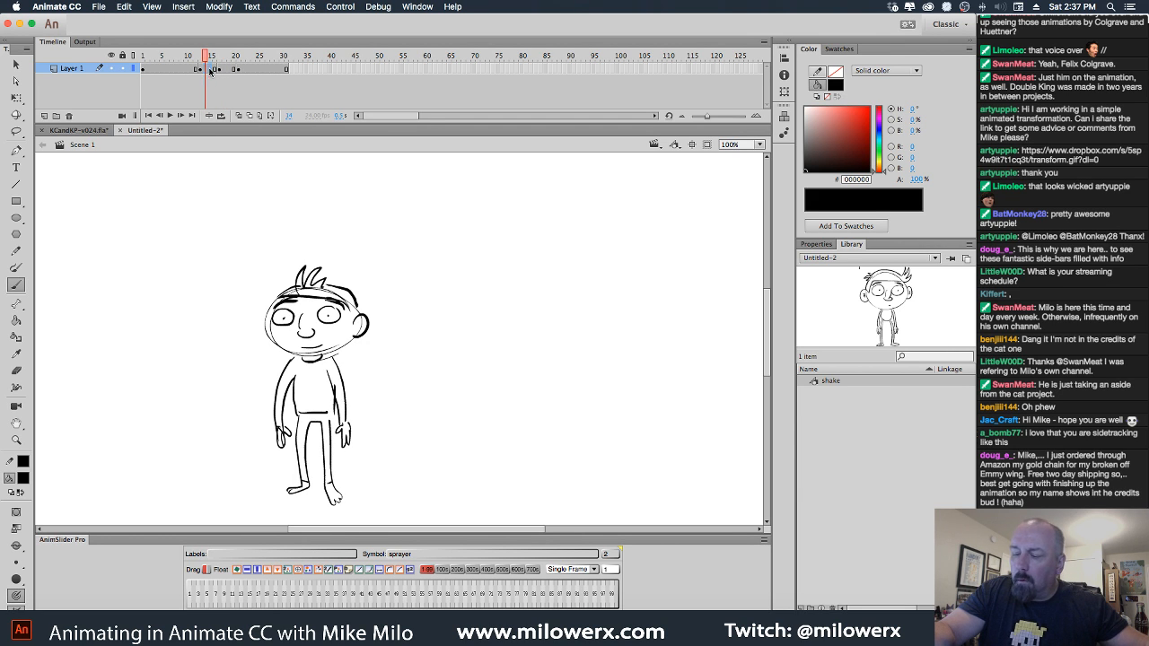
pyautogui.press('F7')
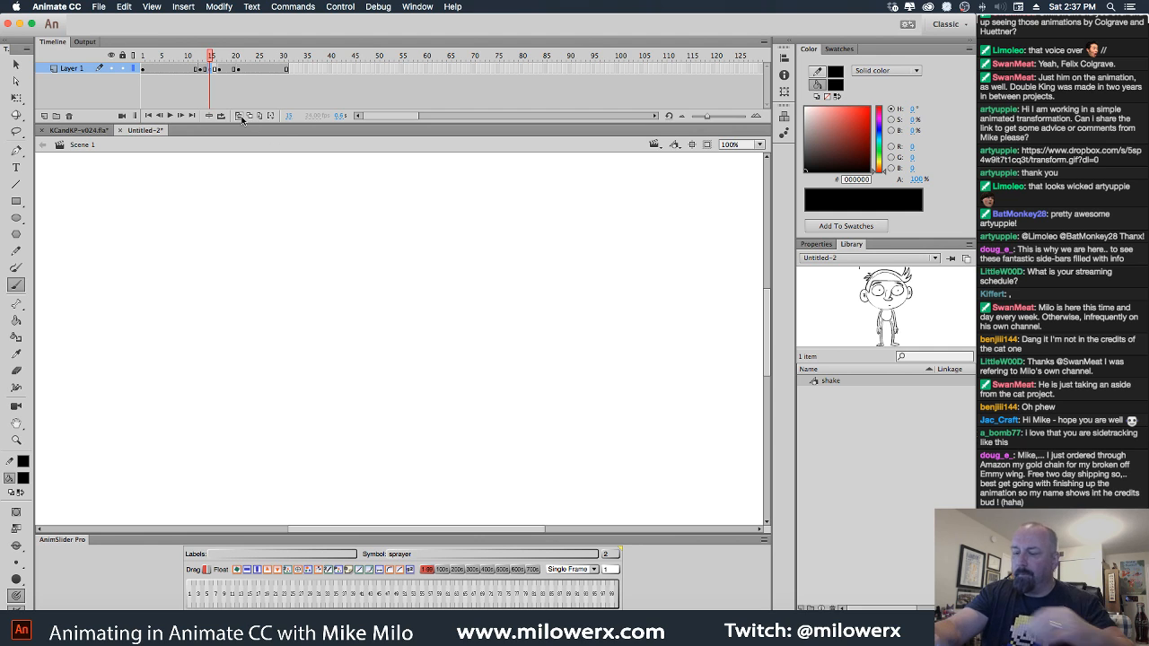
pyautogui.click(240, 115)
pyautogui.moveTo(244, 56); pyautogui.dragTo(225, 56)
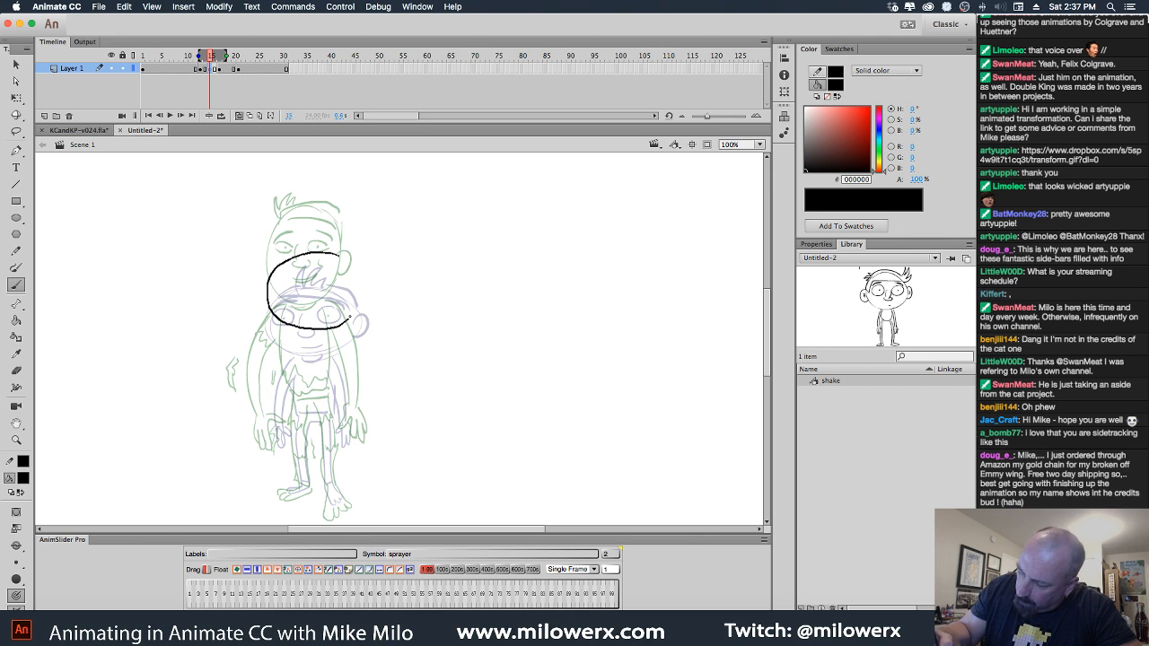
# Draw the long rounded jaw and the ear of the in-between head on frame 15, undoing the unwanted strokes.
pyautogui.moveTo(350, 317); pyautogui.dragTo(347, 273)
pyautogui.press('super+z')
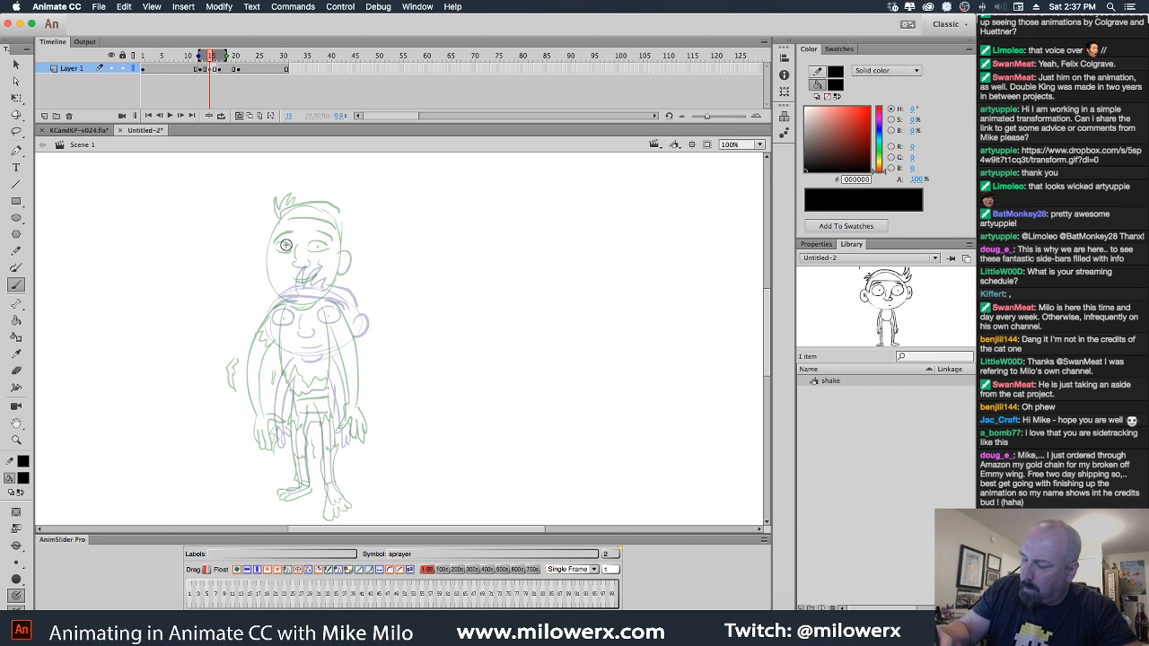
pyautogui.moveTo(286, 244)
pyautogui.mouseDown()
pyautogui.moveTo(267, 267)
pyautogui.moveTo(274, 318)
pyautogui.moveTo(308, 333)
pyautogui.moveTo(351, 276)
pyautogui.moveTo(311, 267)
pyautogui.mouseUp()
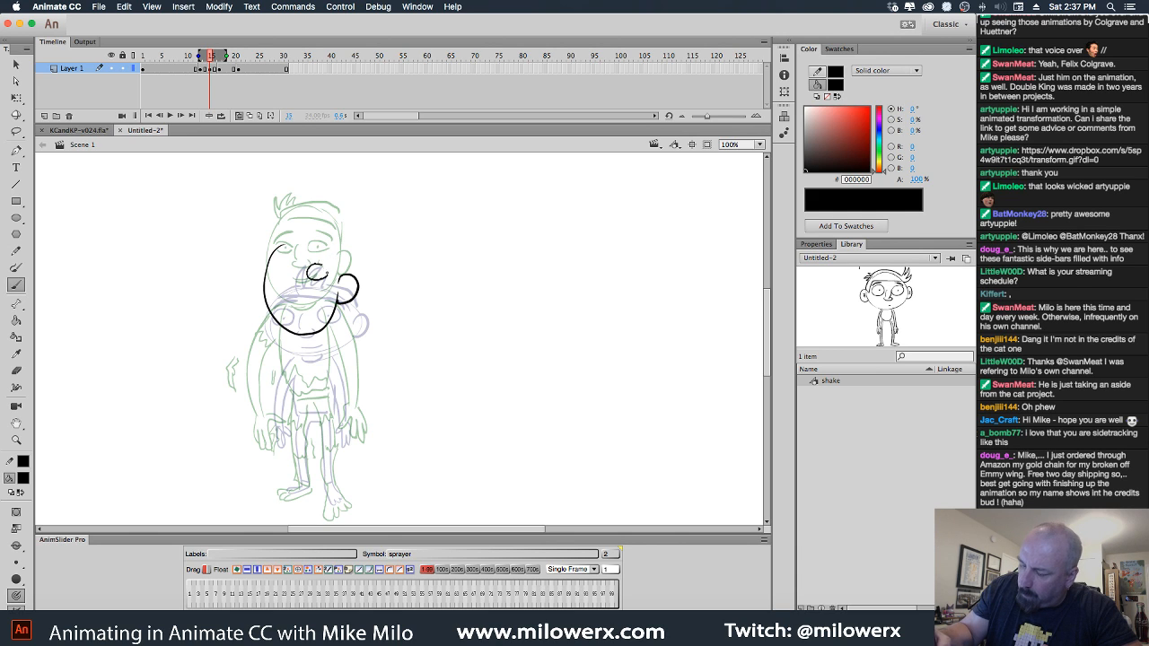
pyautogui.press('super+z')
pyautogui.press('super+z')
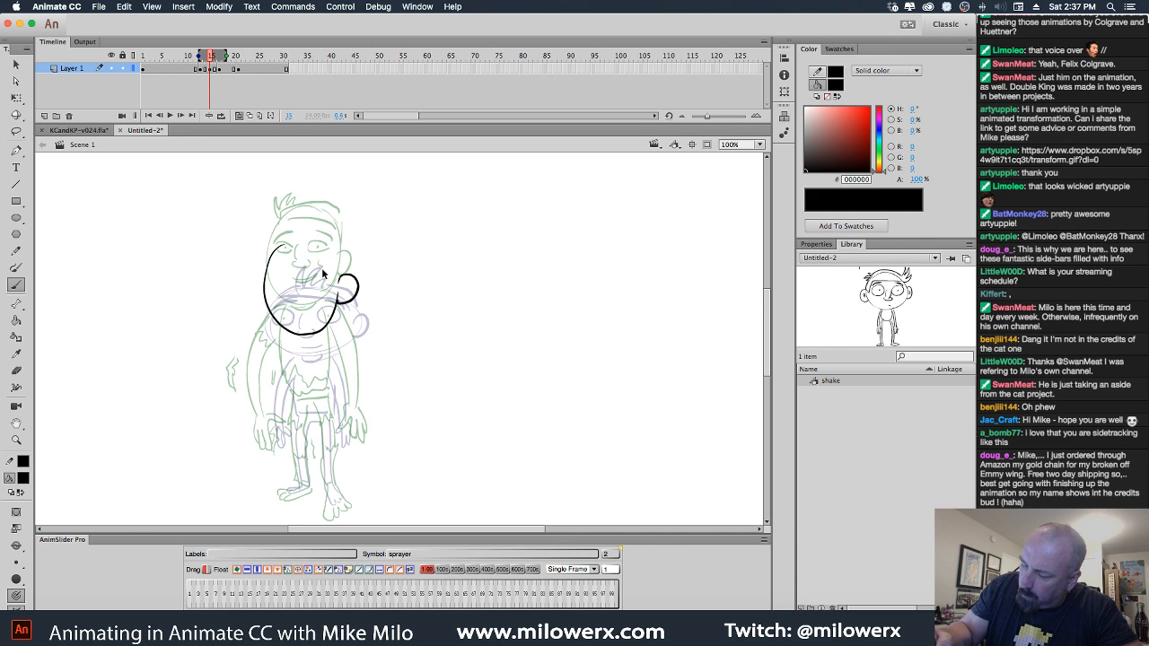
# Add eyes with pupils, eyebrows, nose, smile and spiky hair to the frame 15 head.
pyautogui.moveTo(325, 272); pyautogui.dragTo(294, 271)
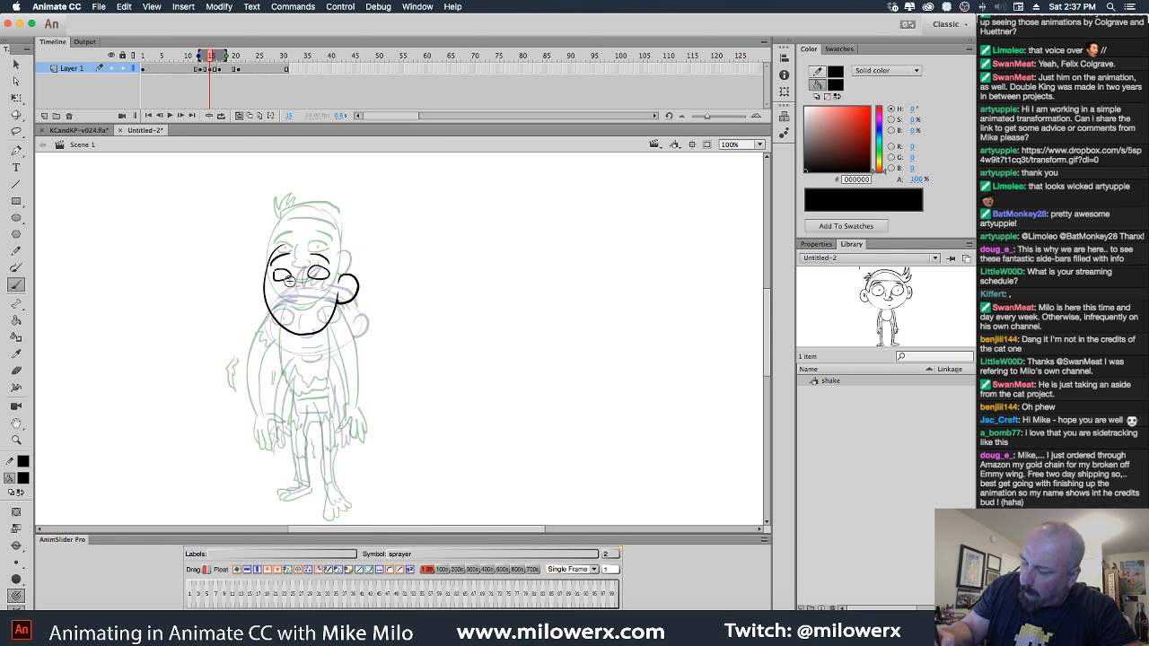
pyautogui.click(281, 274)
pyautogui.click(318, 273)
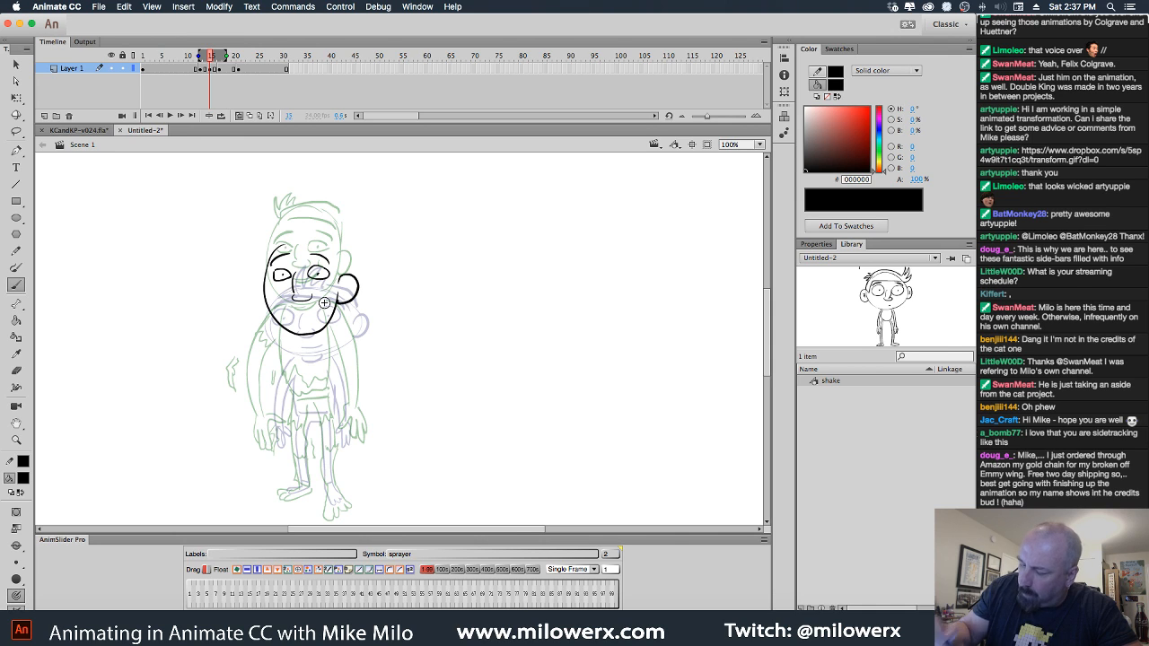
pyautogui.moveTo(292, 315); pyautogui.dragTo(326, 306)
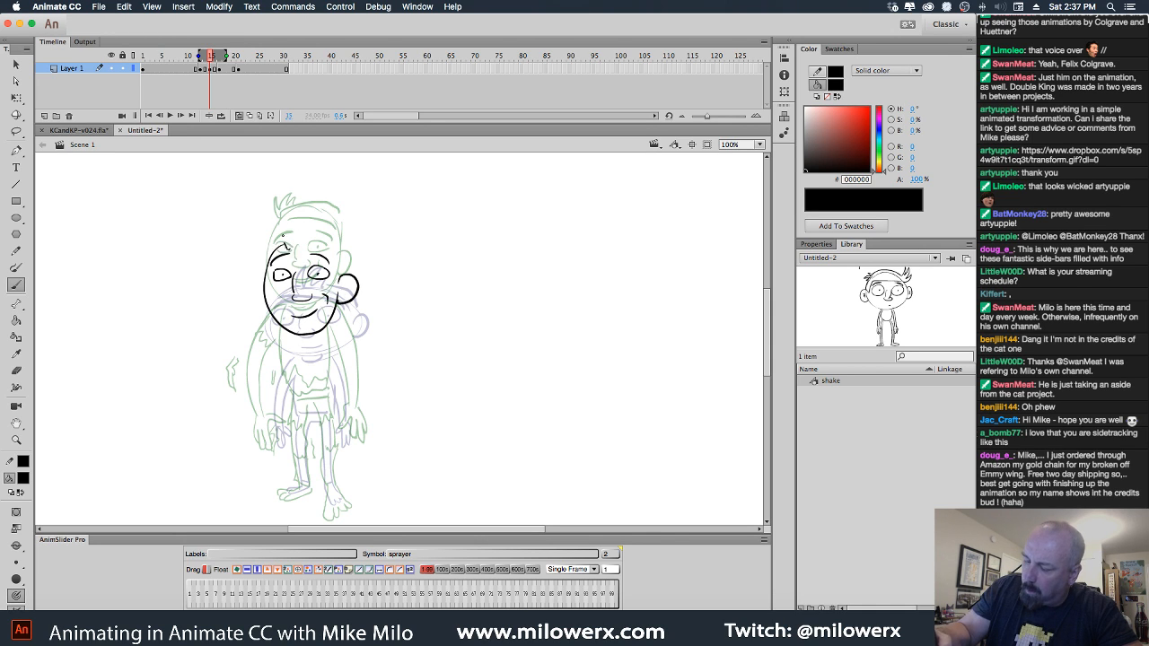
pyautogui.moveTo(302, 217); pyautogui.dragTo(318, 233)
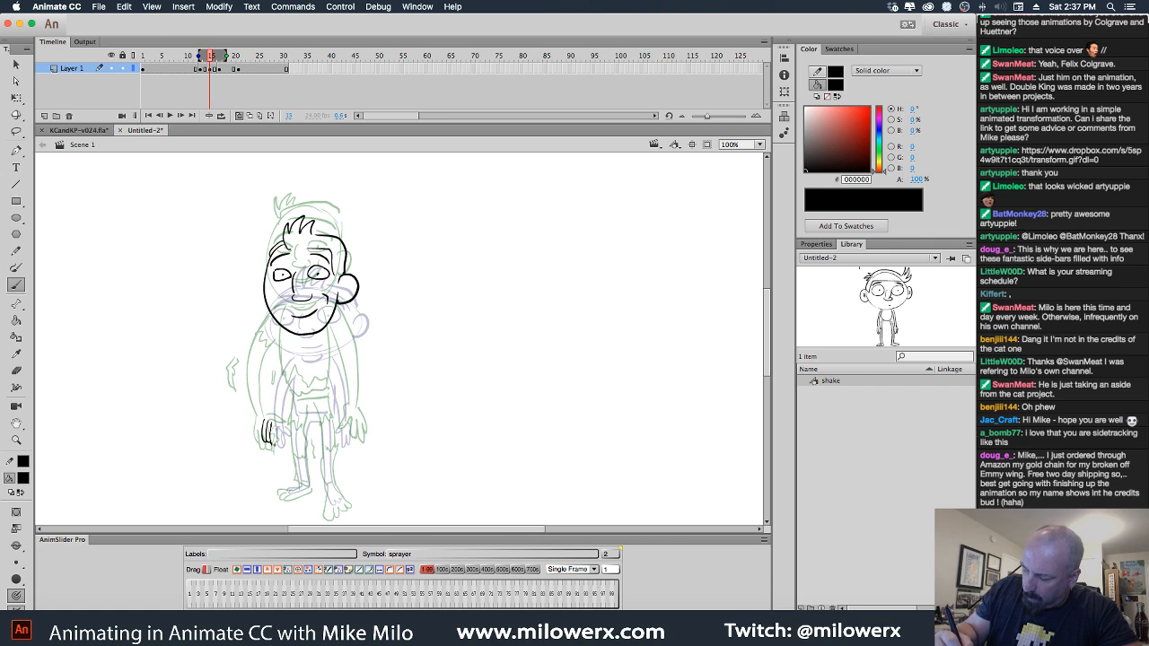
# Draw the first hanging arm on frame 15 with a fingered hand and a torn sleeve.
pyautogui.moveTo(282, 423); pyautogui.dragTo(275, 444)
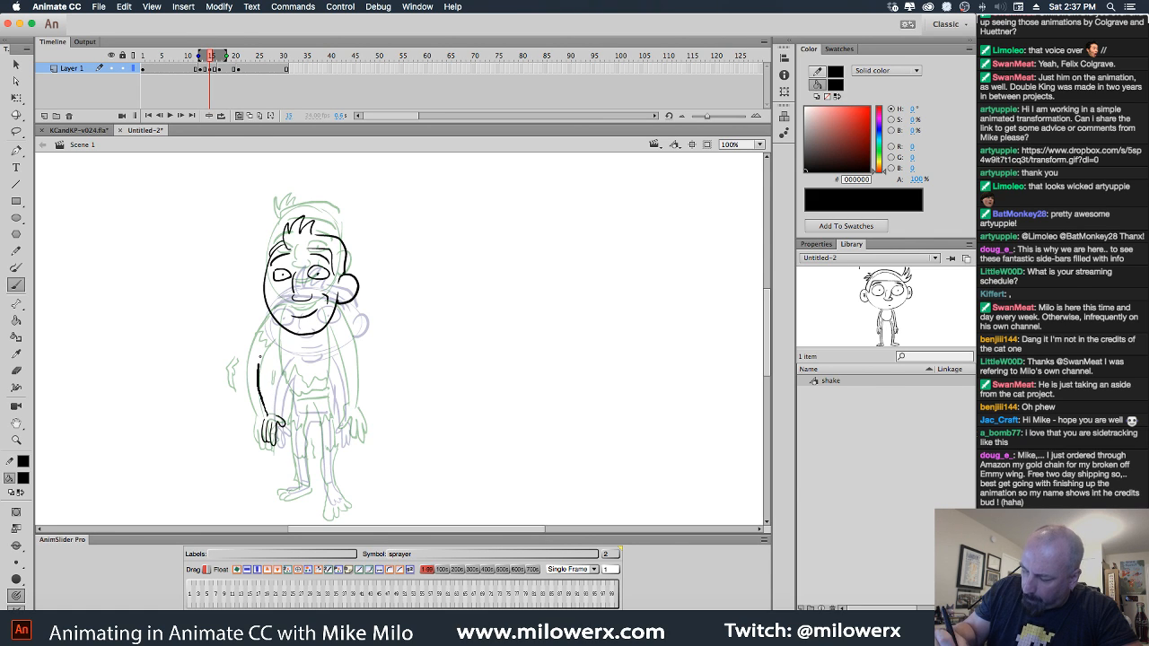
pyautogui.moveTo(259, 357)
pyautogui.mouseDown()
pyautogui.moveTo(273, 323)
pyautogui.moveTo(268, 413)
pyautogui.mouseUp()
pyautogui.moveTo(269, 365); pyautogui.dragTo(271, 370)
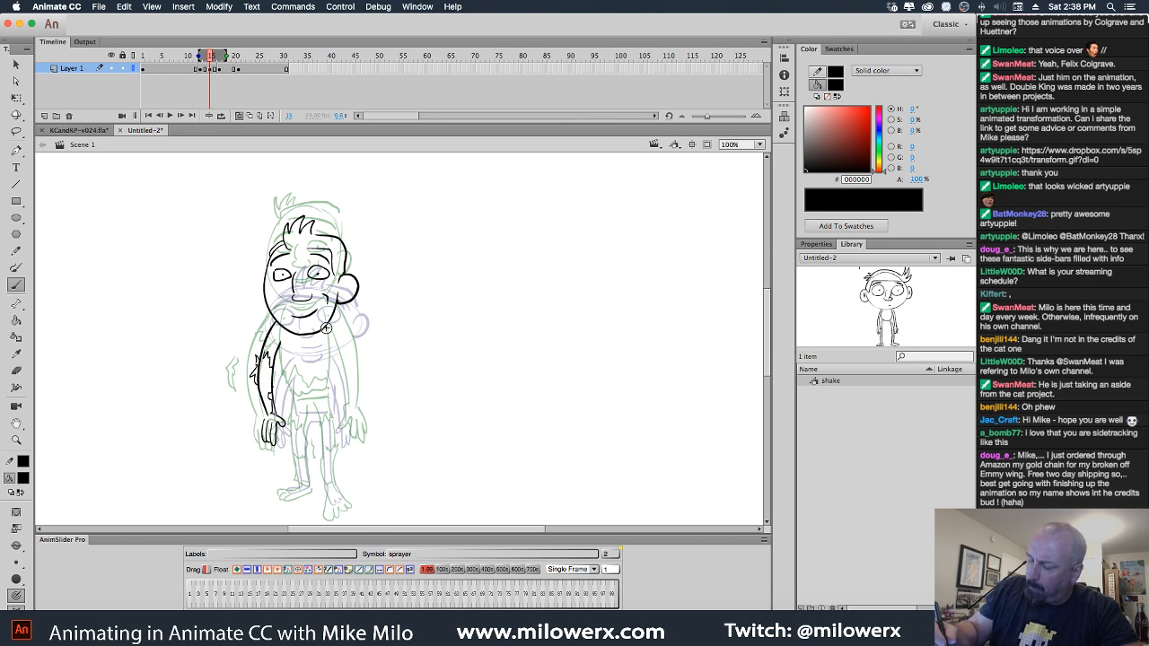
# Draw the opposite arm and hand on frame 15, and complete the torso, waistband, legs and feet.
pyautogui.moveTo(351, 348); pyautogui.dragTo(354, 395)
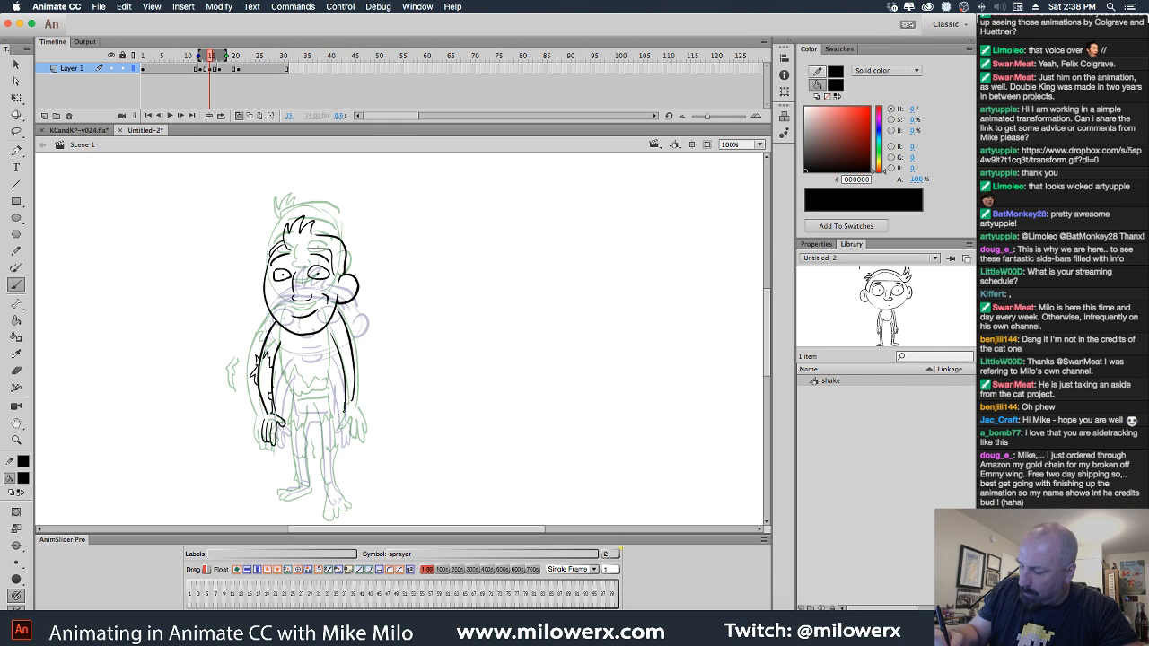
pyautogui.moveTo(342, 420); pyautogui.dragTo(346, 439)
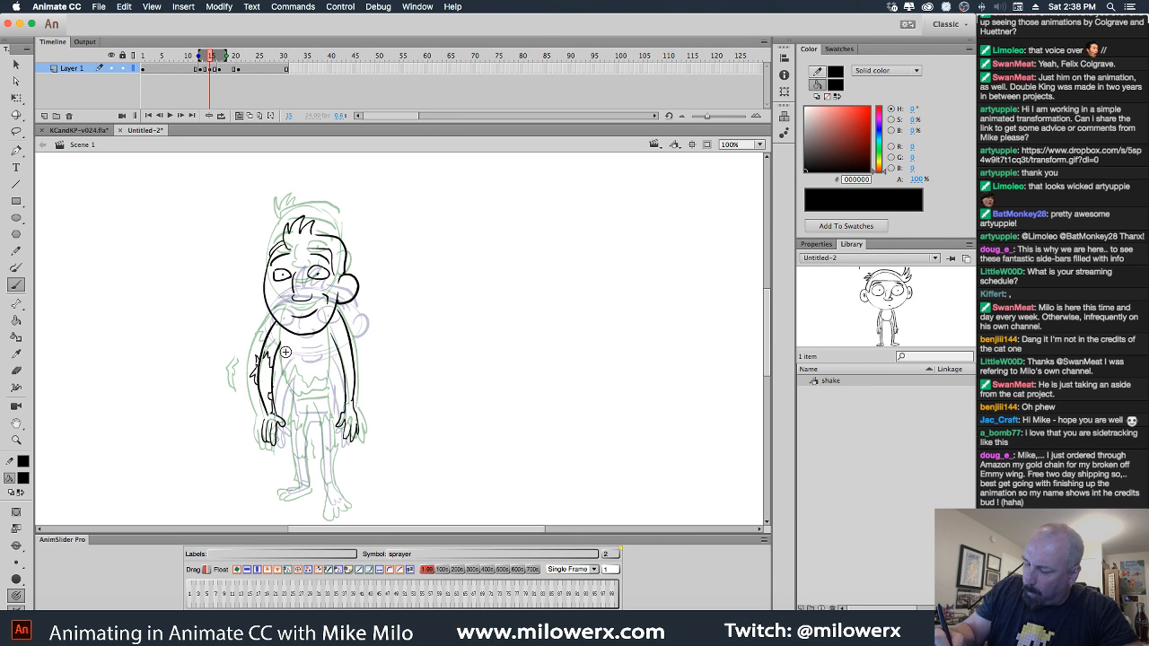
pyautogui.moveTo(279, 332); pyautogui.dragTo(298, 410)
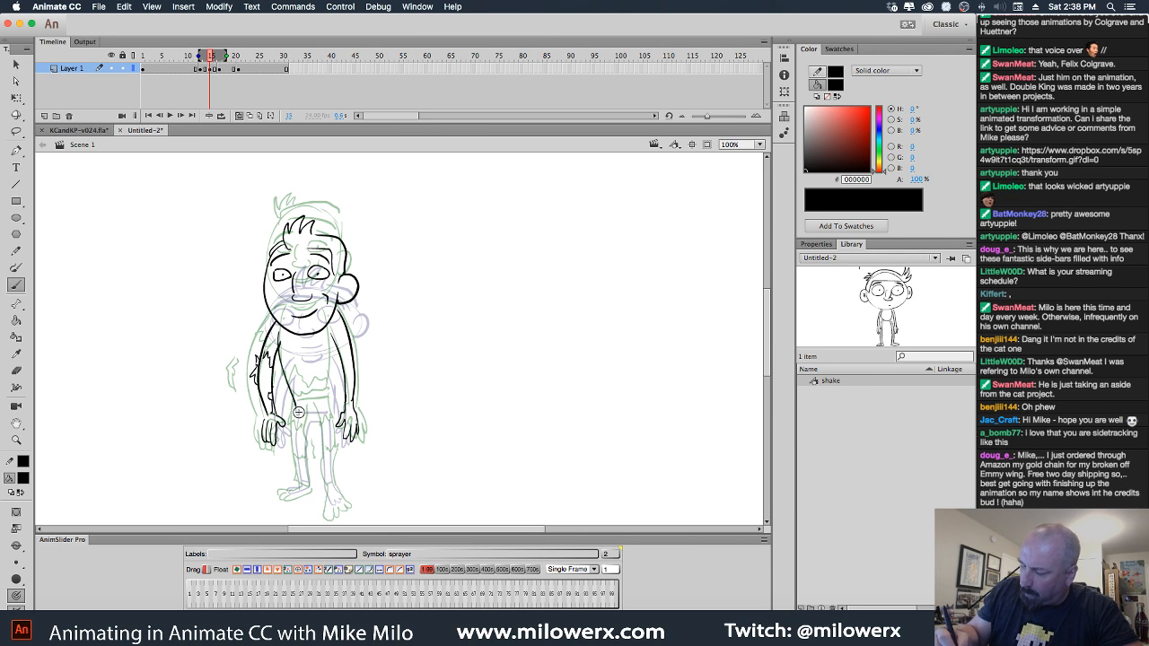
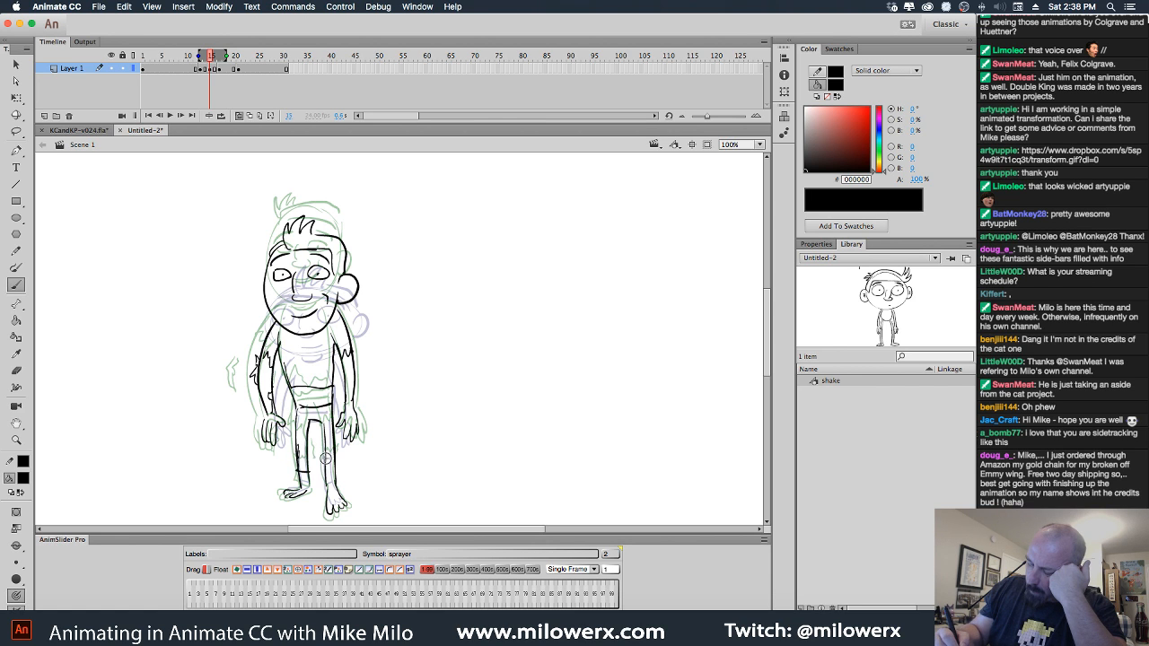
# Scrub through the poses without onion skinning, make frame 19 an empty keyframe, and turn onion skinning back on.
pyautogui.click(239, 115)
pyautogui.moveTo(215, 57)
pyautogui.mouseDown()
pyautogui.moveTo(164, 72)
pyautogui.moveTo(250, 73)
pyautogui.moveTo(208, 74)
pyautogui.moveTo(233, 76)
pyautogui.mouseUp()
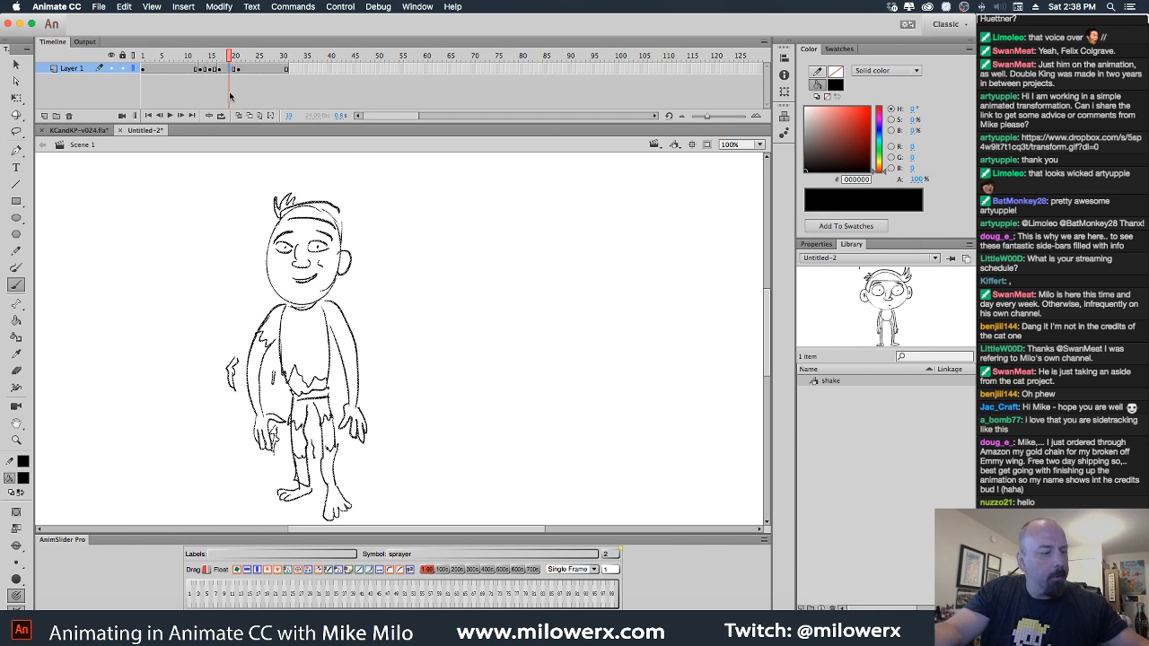
pyautogui.press('Delete')
pyautogui.click(239, 116)
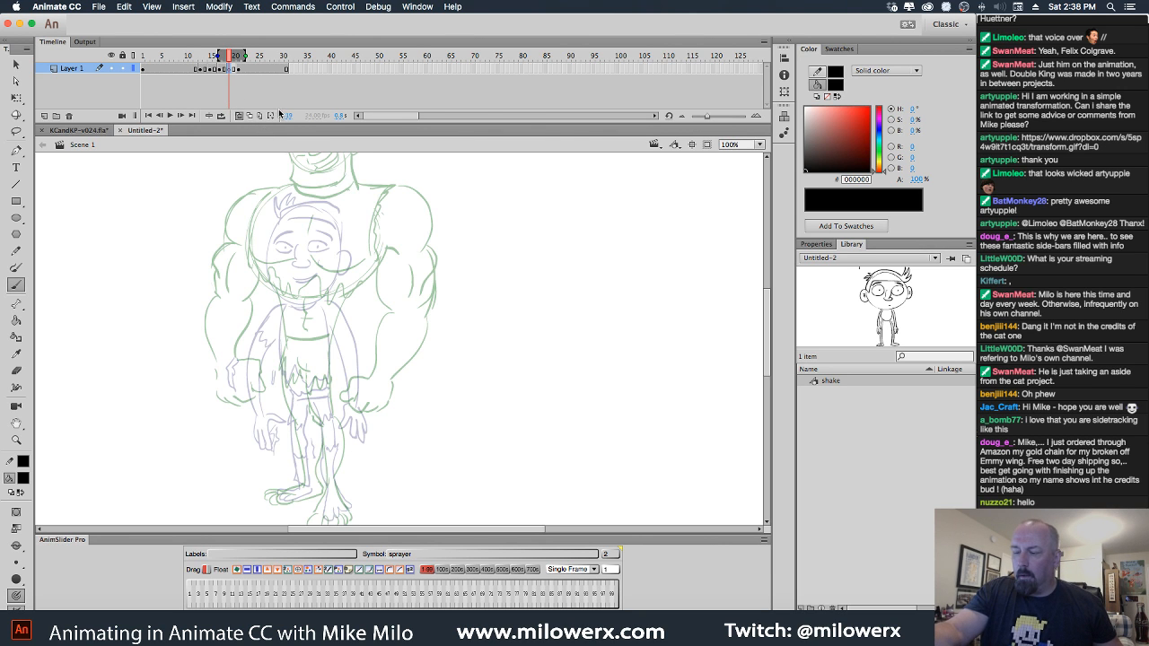
# Draw the frame 19 head over the onion-skinned muscular pose, with spiky hair, half-closed eyes, nose, ear, broad jaw and grin.
pyautogui.moveTo(423, 231); pyautogui.dragTo(459, 361)
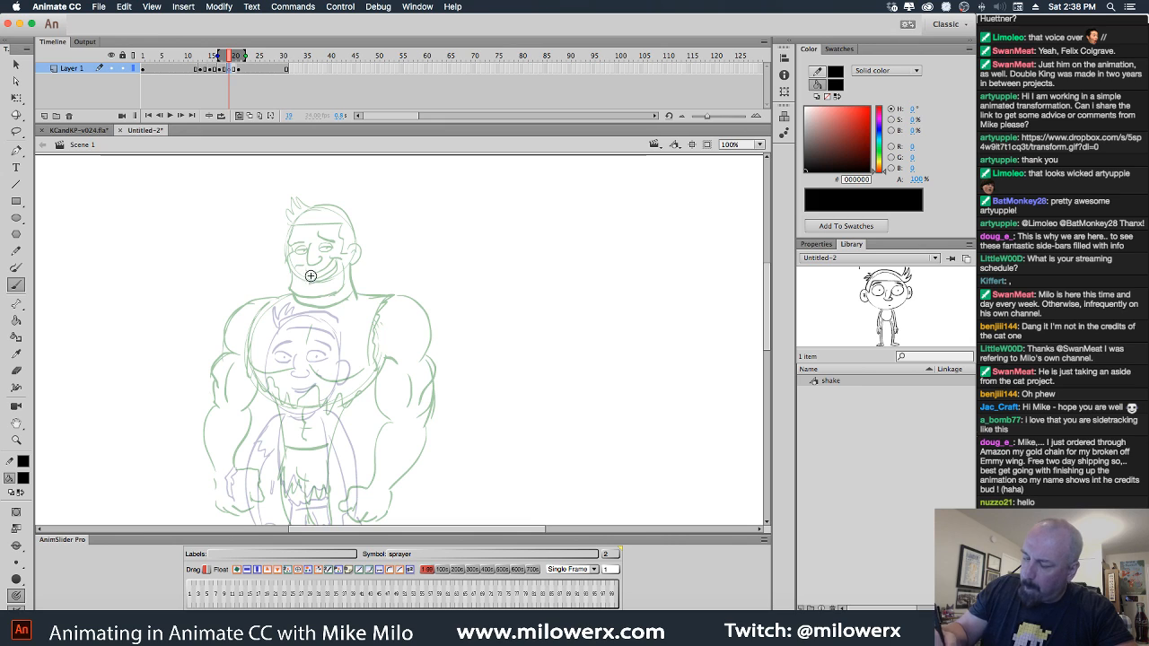
pyautogui.moveTo(290, 229)
pyautogui.mouseDown()
pyautogui.moveTo(295, 294)
pyautogui.moveTo(333, 295)
pyautogui.moveTo(343, 265)
pyautogui.moveTo(321, 244)
pyautogui.mouseUp()
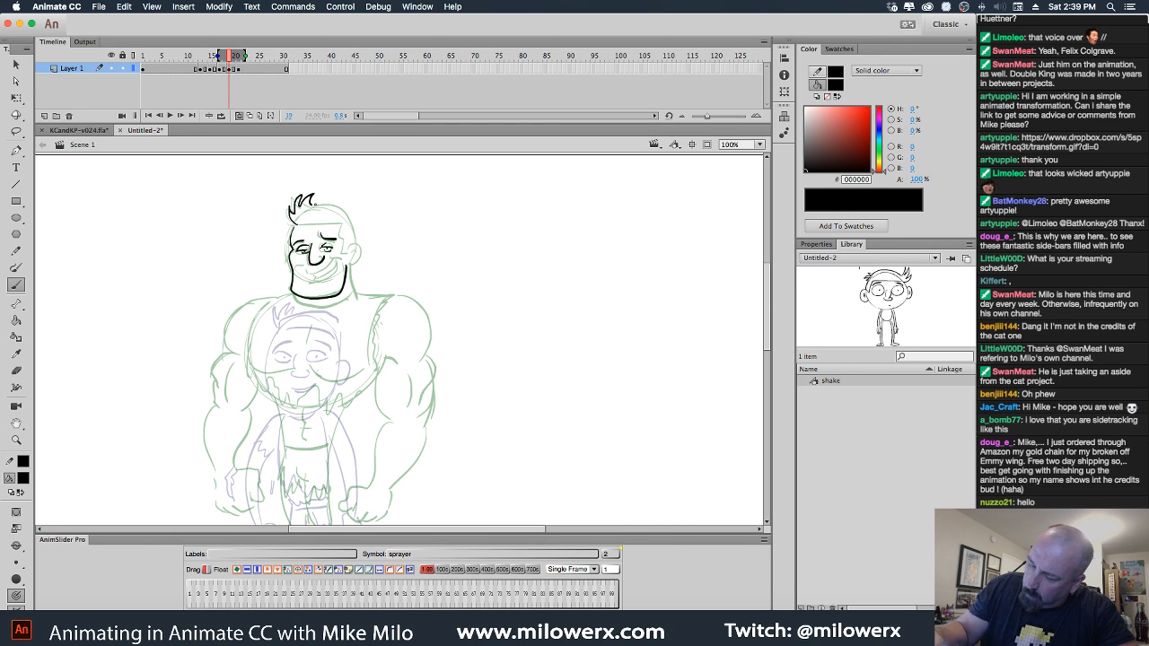
pyautogui.moveTo(316, 204)
pyautogui.mouseDown()
pyautogui.moveTo(356, 215)
pyautogui.moveTo(351, 266)
pyautogui.mouseUp()
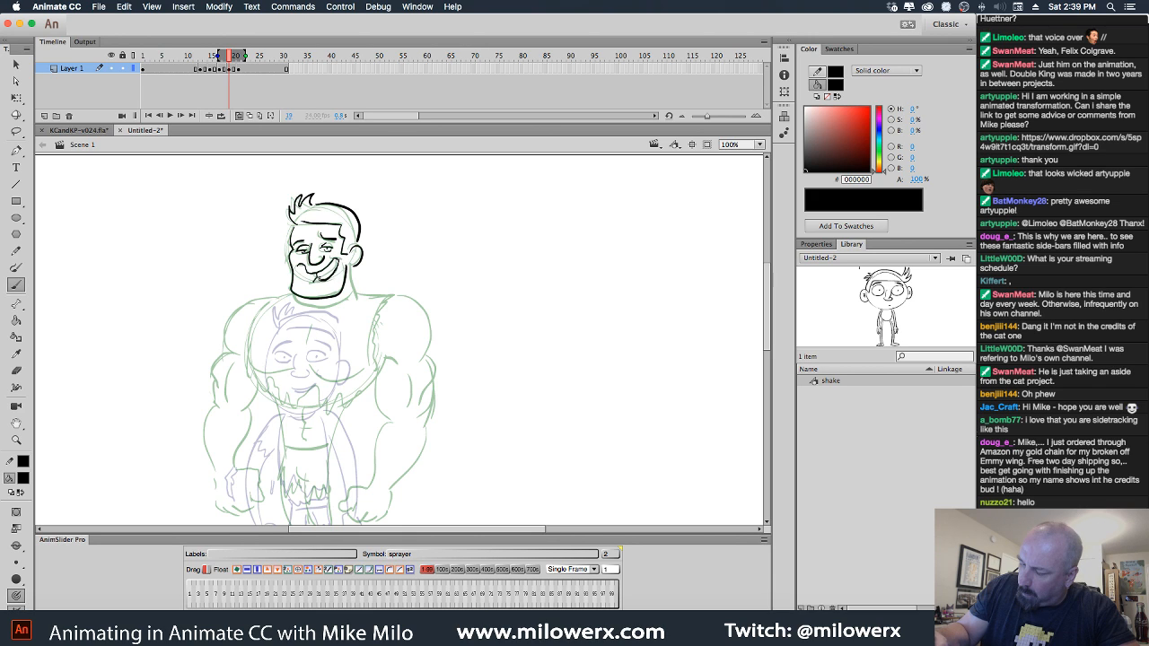
pyautogui.moveTo(319, 278); pyautogui.dragTo(336, 275)
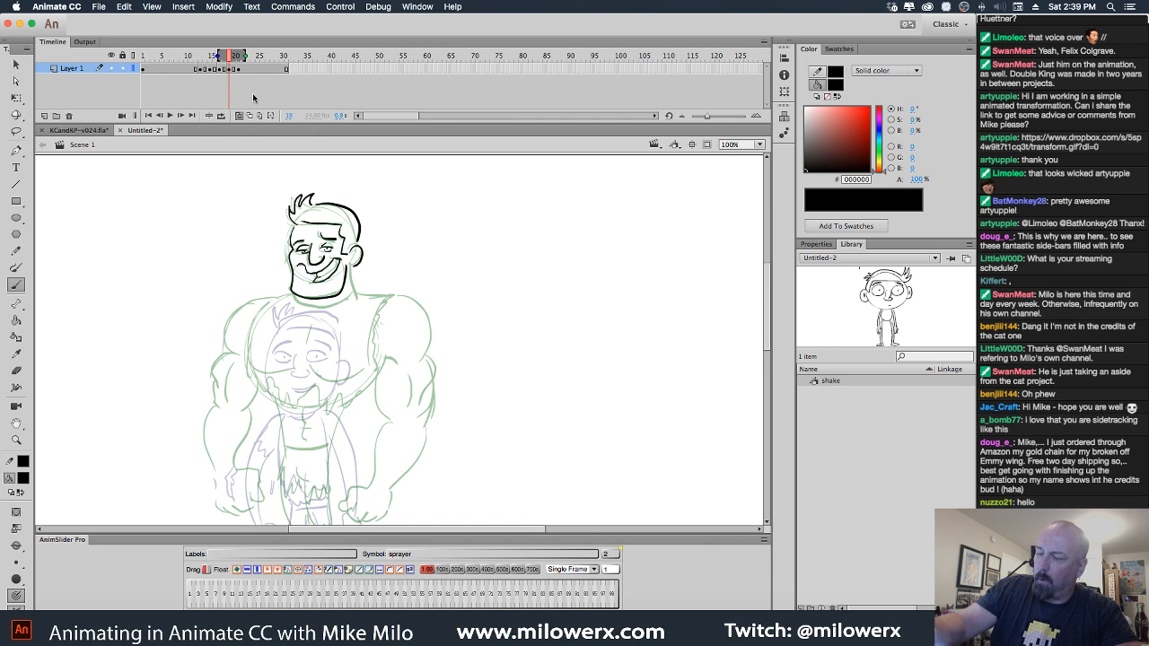
# Stretch the frame 19 head horizontally and move it down between the two onion-skinned heads.
pyautogui.click(231, 70)
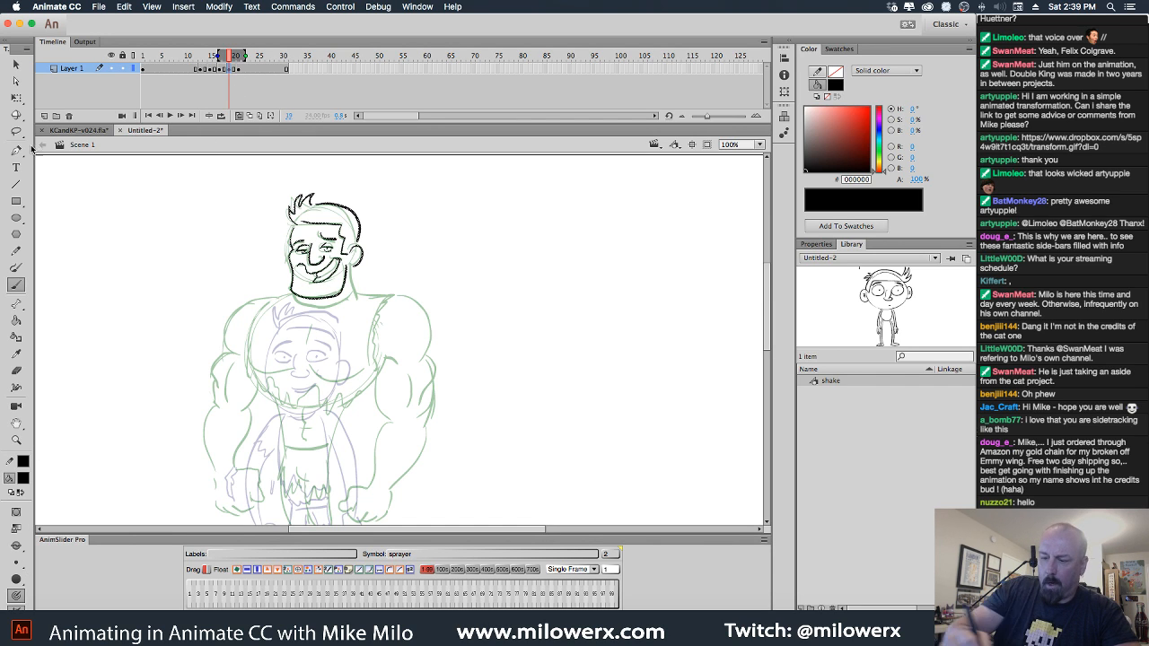
pyautogui.press('q')
pyautogui.click(15, 563)
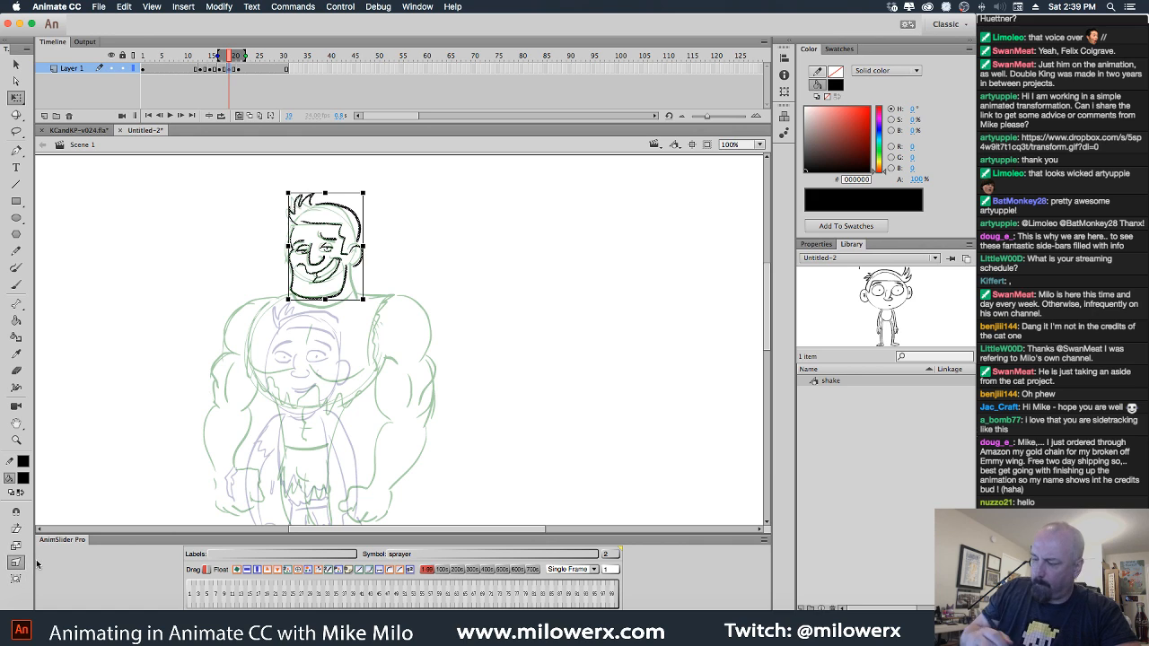
pyautogui.moveTo(364, 247); pyautogui.dragTo(369, 249)
pyautogui.moveTo(289, 248)
pyautogui.mouseDown()
pyautogui.moveTo(273, 246)
pyautogui.moveTo(324, 269)
pyautogui.moveTo(322, 308)
pyautogui.moveTo(319, 292)
pyautogui.mouseUp()
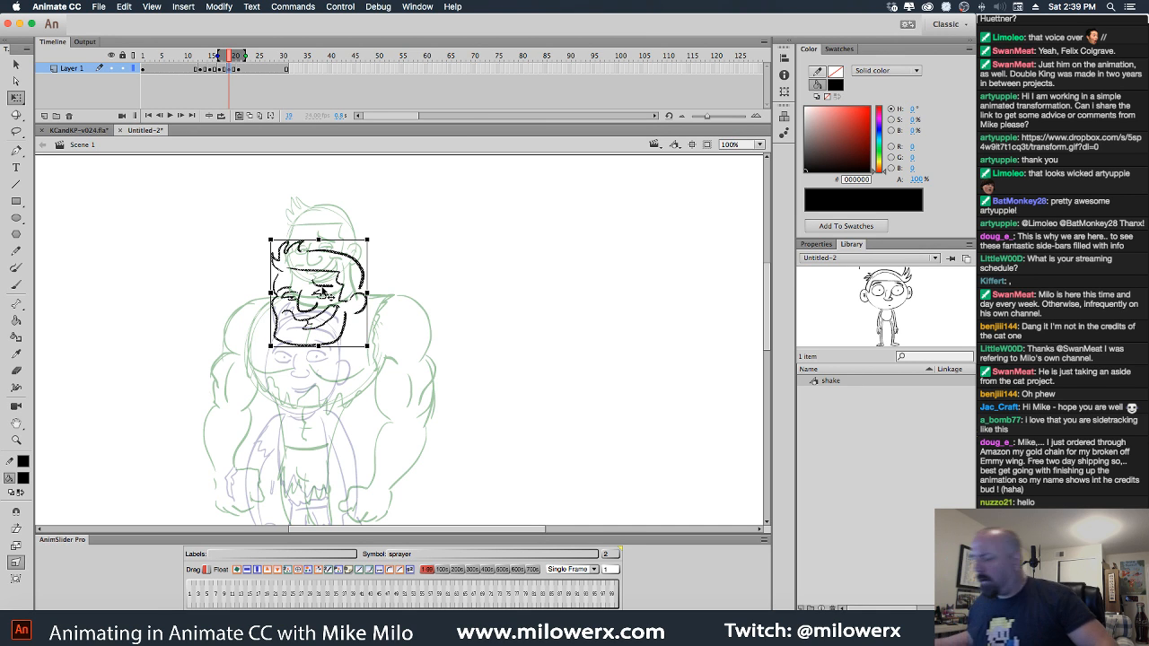
pyautogui.click(452, 308)
# Draw the neckline, the first shoulder, a thick hanging arm with its hand, and a flying sleeve scrap on frame 19.
pyautogui.press('b')
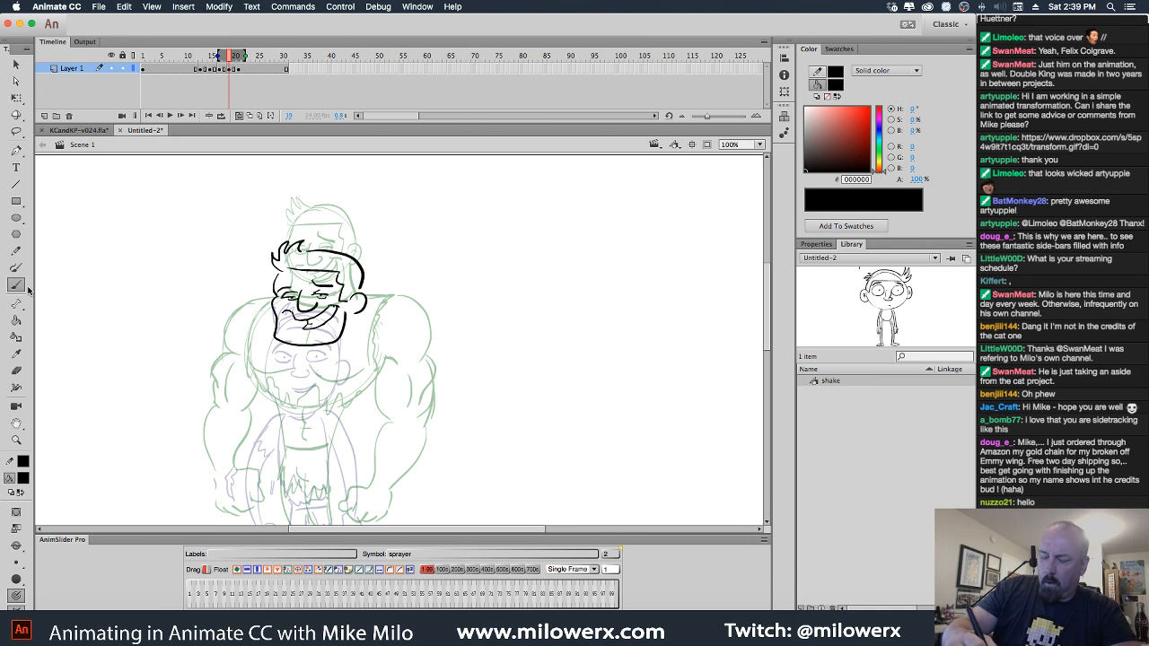
pyautogui.scroll(-3, 490, 333)
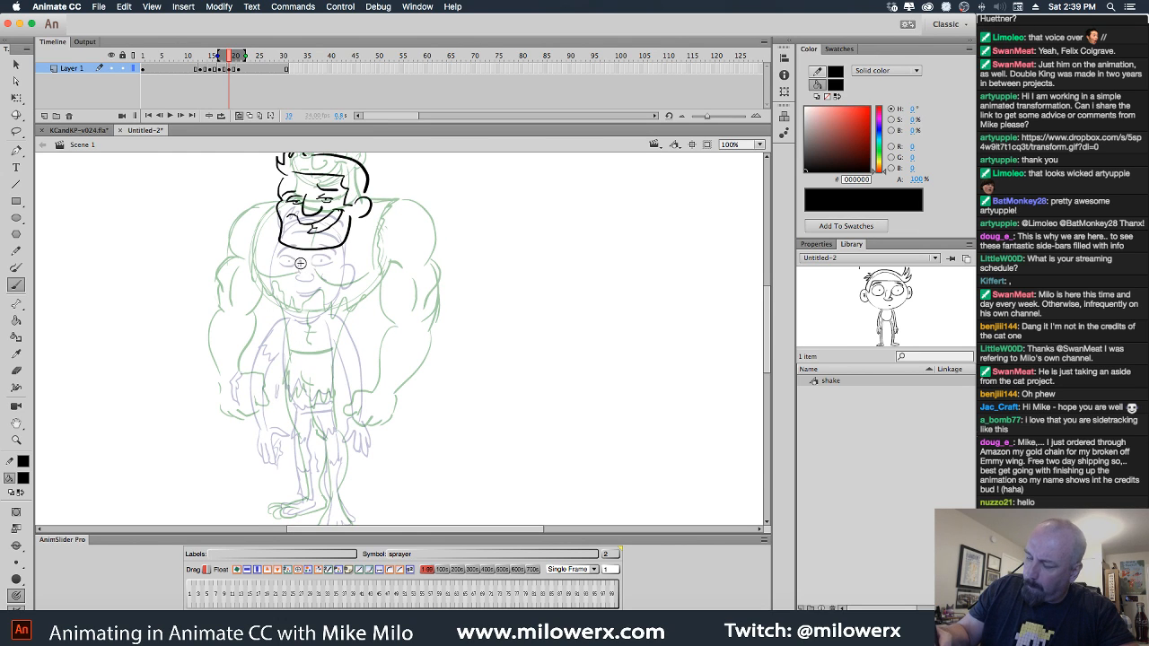
pyautogui.moveTo(305, 258); pyautogui.dragTo(333, 246)
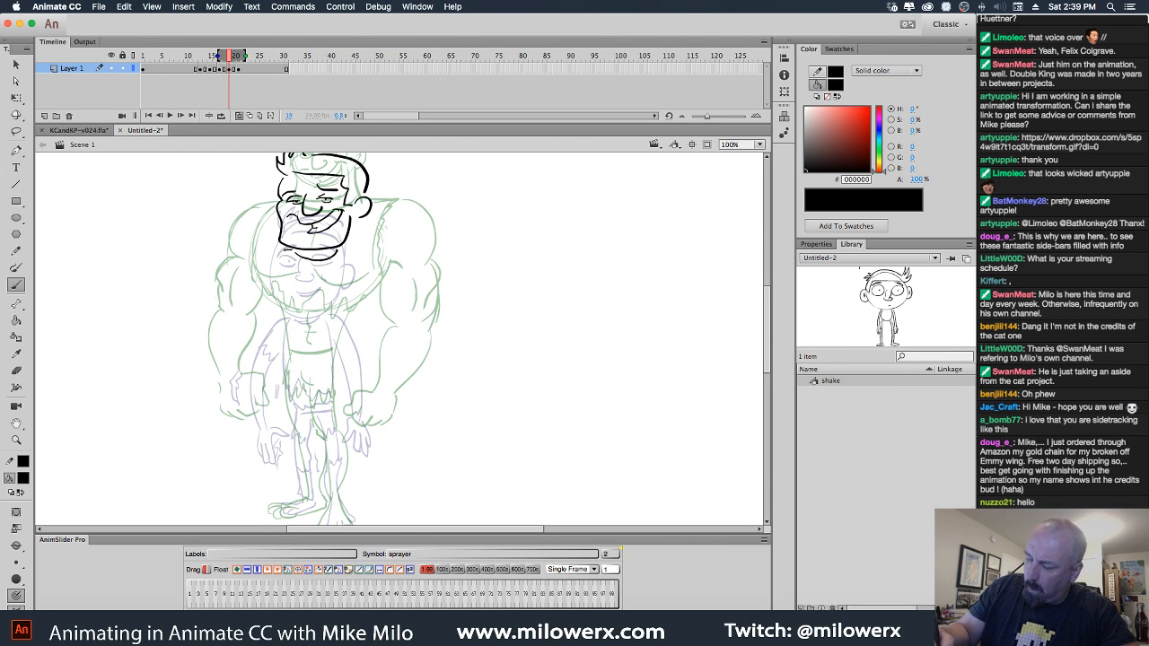
pyautogui.press('super+z')
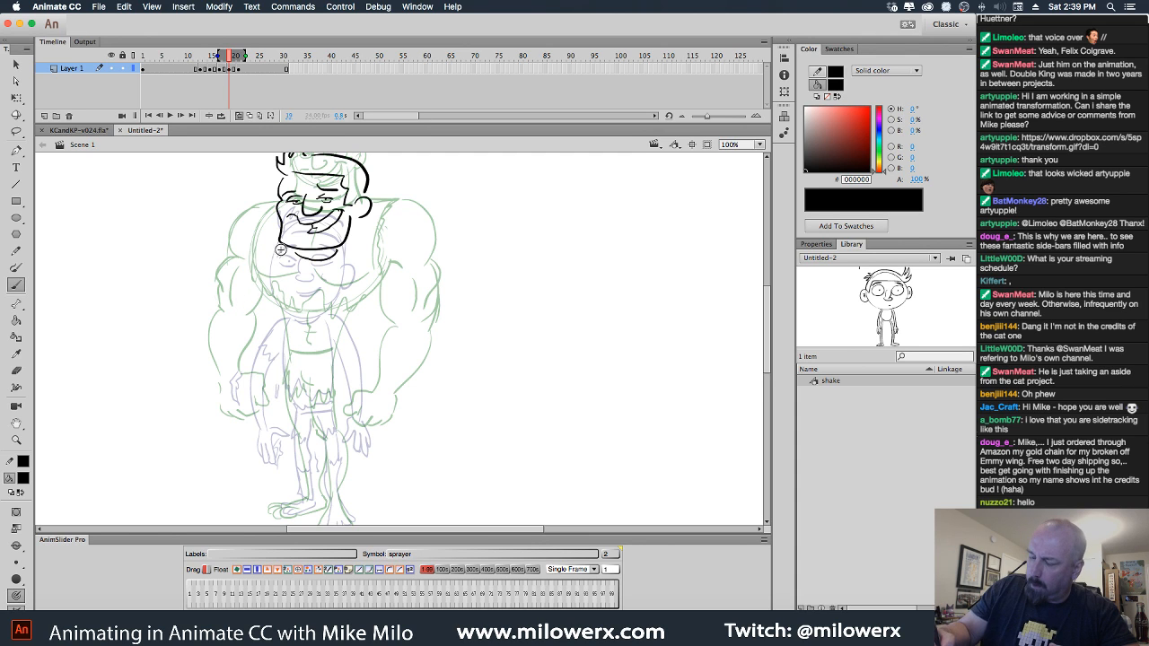
pyautogui.moveTo(277, 249)
pyautogui.mouseDown()
pyautogui.moveTo(256, 323)
pyautogui.moveTo(264, 281)
pyautogui.moveTo(242, 325)
pyautogui.mouseUp()
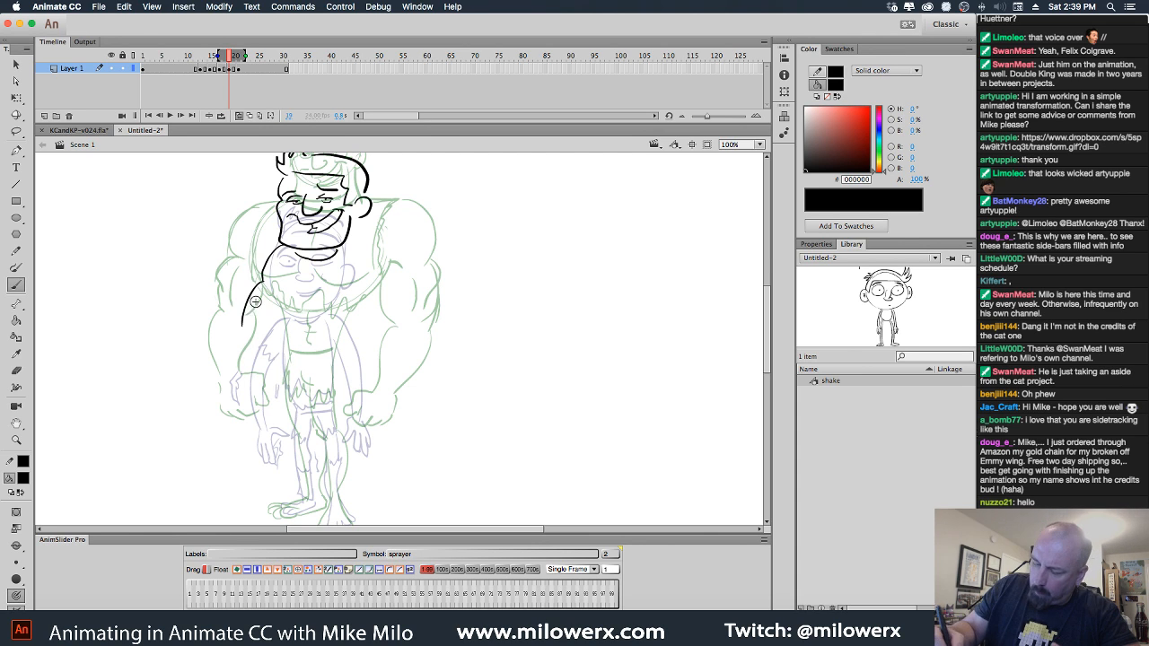
pyautogui.press('super+z')
pyautogui.moveTo(262, 280)
pyautogui.mouseDown()
pyautogui.moveTo(236, 381)
pyautogui.moveTo(250, 435)
pyautogui.moveTo(257, 425)
pyautogui.mouseUp()
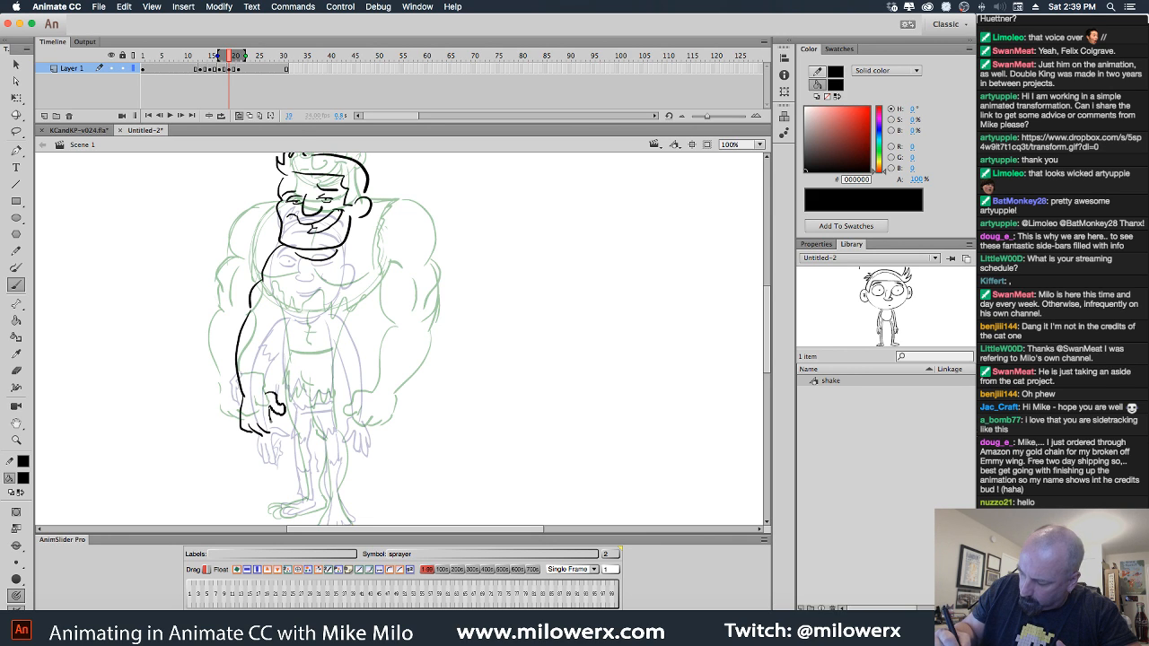
pyautogui.moveTo(269, 341)
pyautogui.mouseDown()
pyautogui.moveTo(278, 303)
pyautogui.moveTo(281, 331)
pyautogui.mouseUp()
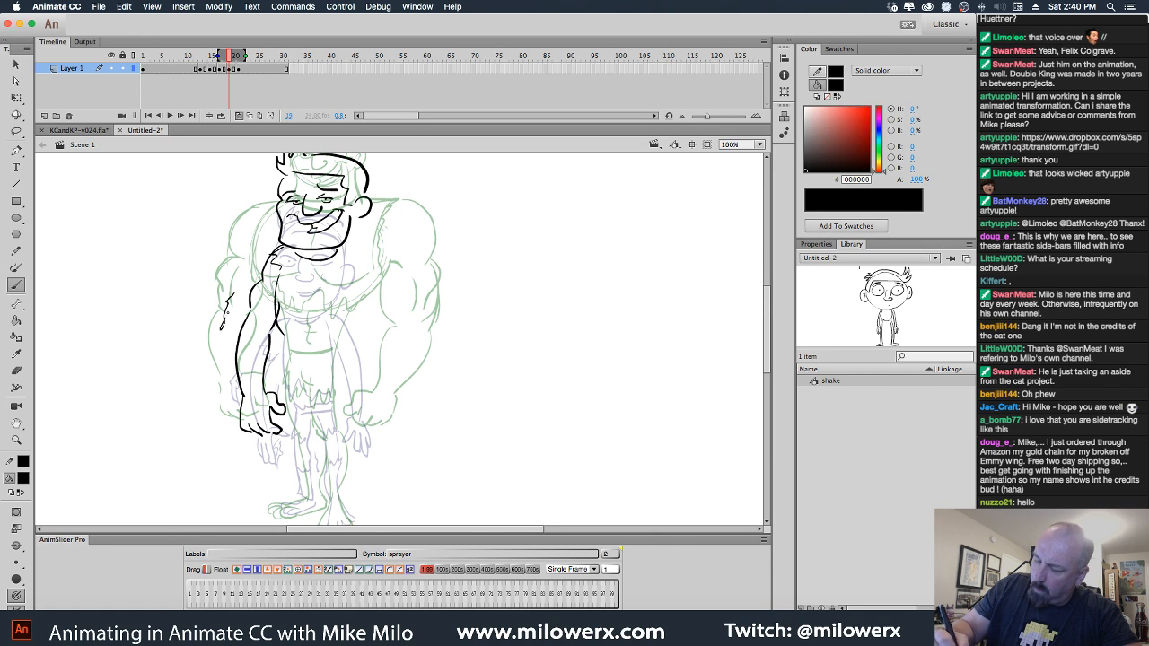
pyautogui.moveTo(232, 296); pyautogui.dragTo(224, 328)
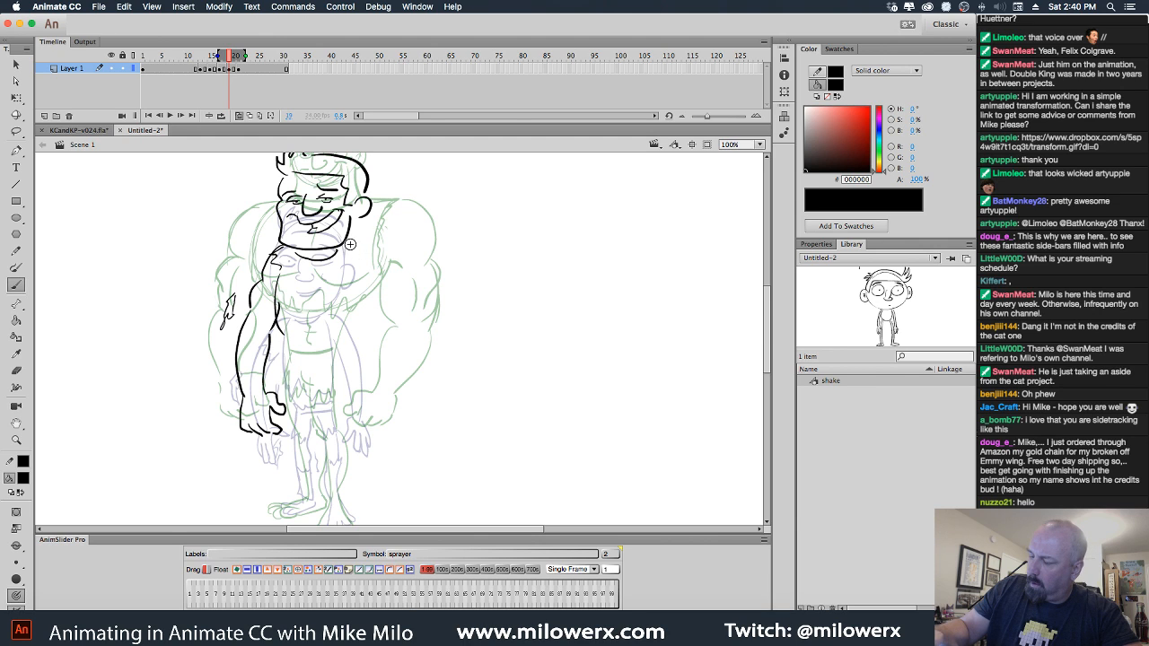
# Draw the opposite shoulder, arm and fingered hand on frame 19.
pyautogui.moveTo(376, 260)
pyautogui.mouseDown()
pyautogui.moveTo(352, 278)
pyautogui.moveTo(359, 325)
pyautogui.moveTo(375, 291)
pyautogui.moveTo(376, 346)
pyautogui.moveTo(363, 327)
pyautogui.moveTo(358, 400)
pyautogui.mouseUp()
pyautogui.moveTo(375, 341)
pyautogui.mouseDown()
pyautogui.moveTo(372, 408)
pyautogui.moveTo(352, 415)
pyautogui.mouseUp()
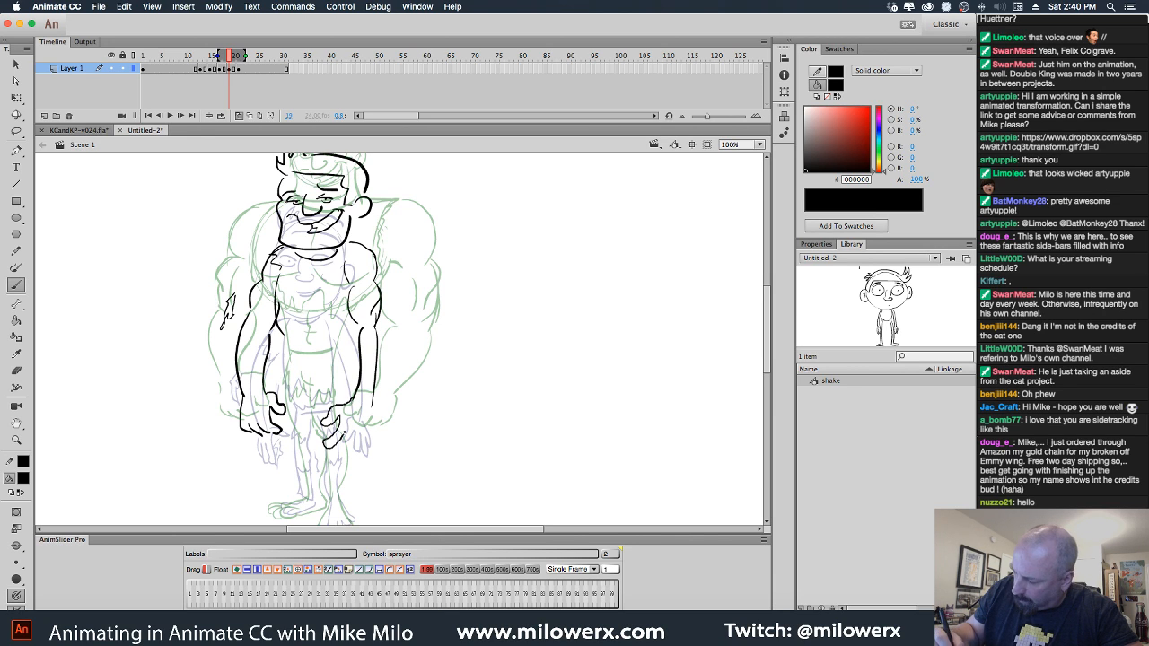
pyautogui.moveTo(368, 409); pyautogui.dragTo(341, 449)
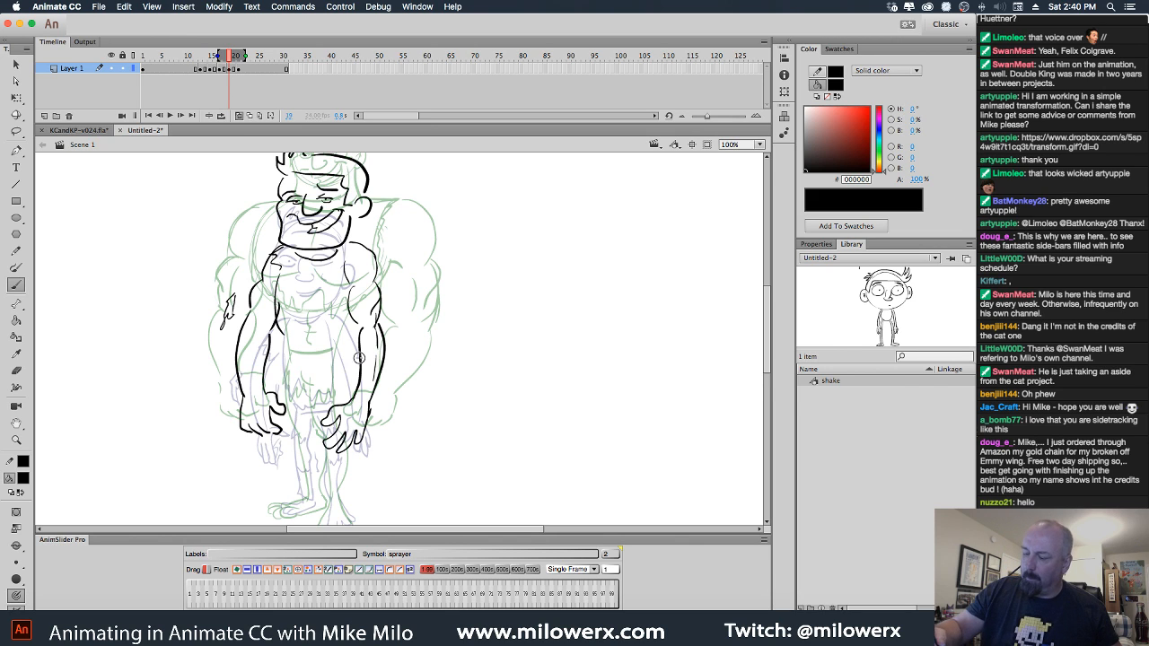
# Complete the frame 19 body with the torso, torn shirt hem, waistband, ragged shorts, legs and feet.
pyautogui.scroll(-3, 301, 307)
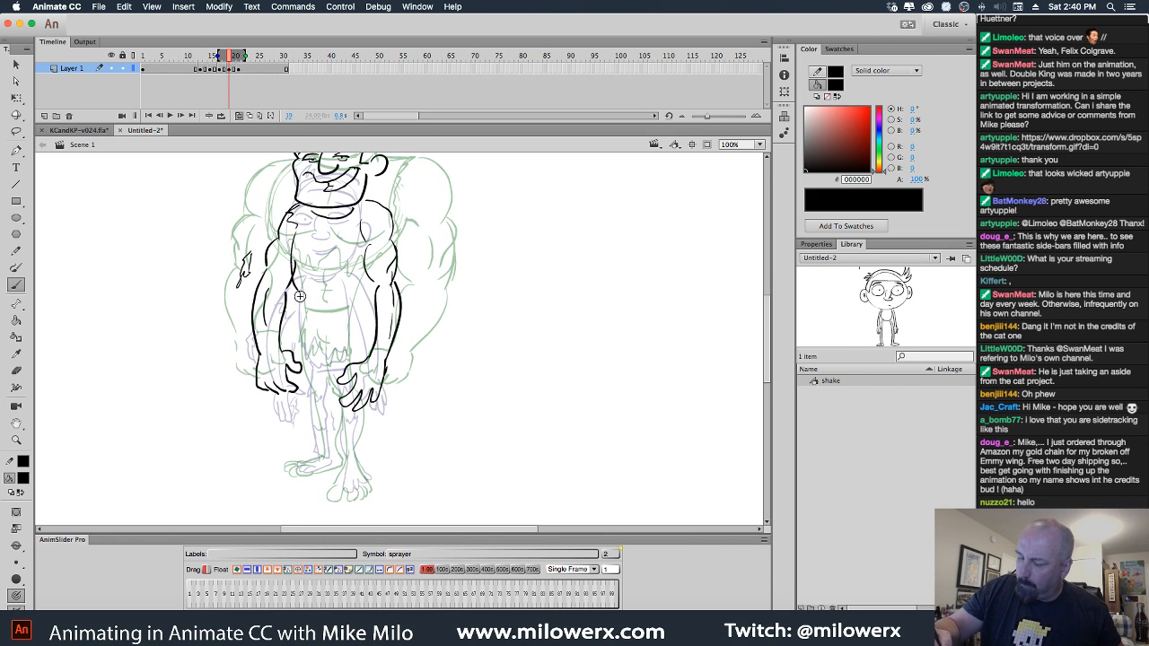
pyautogui.moveTo(303, 319); pyautogui.dragTo(305, 343)
pyautogui.moveTo(308, 386)
pyautogui.mouseDown()
pyautogui.moveTo(321, 467)
pyautogui.moveTo(323, 453)
pyautogui.moveTo(315, 470)
pyautogui.moveTo(295, 465)
pyautogui.moveTo(318, 476)
pyautogui.moveTo(336, 458)
pyautogui.moveTo(327, 357)
pyautogui.mouseUp()
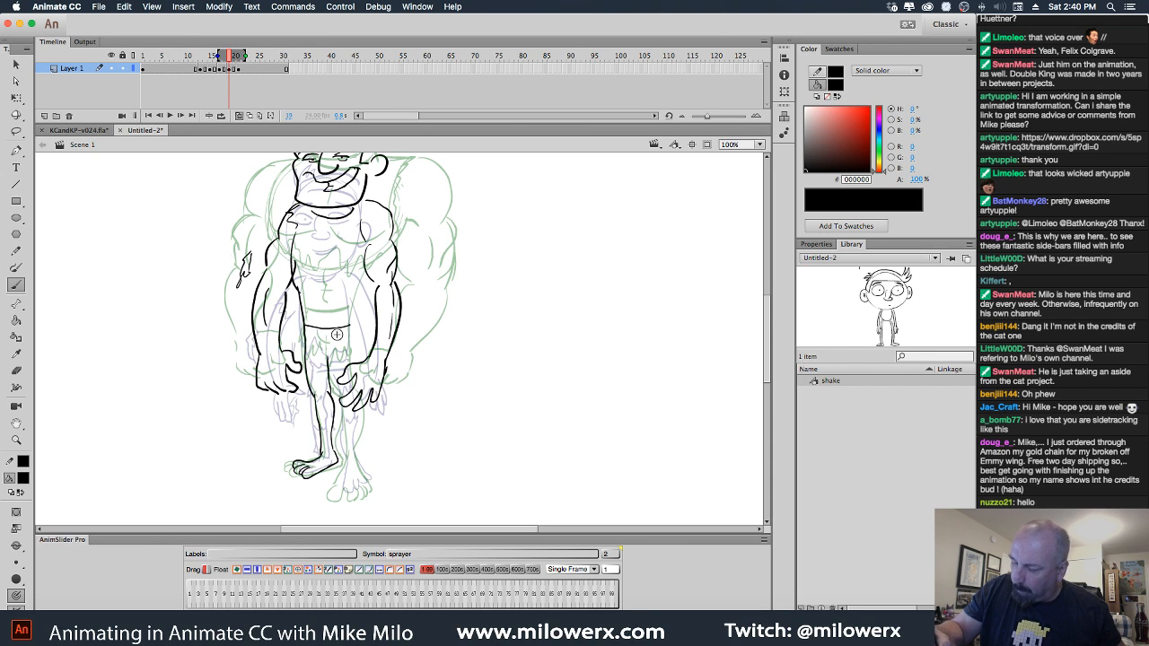
pyautogui.moveTo(317, 381)
pyautogui.mouseDown()
pyautogui.moveTo(336, 362)
pyautogui.moveTo(343, 388)
pyautogui.mouseUp()
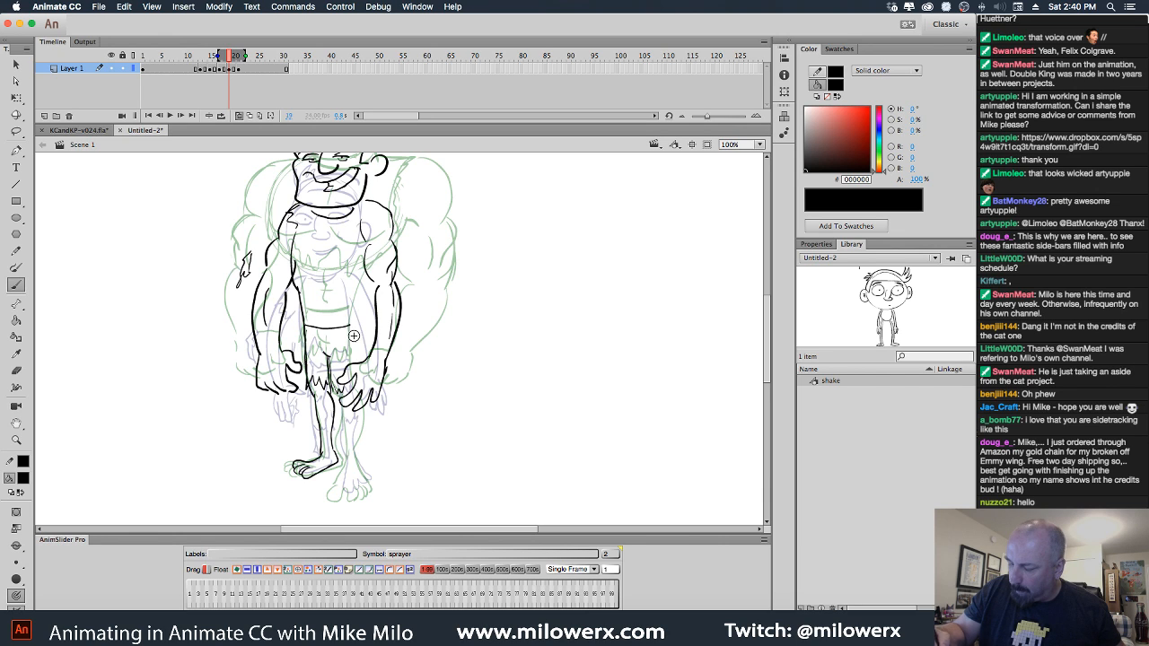
pyautogui.moveTo(354, 334)
pyautogui.mouseDown()
pyautogui.moveTo(355, 362)
pyautogui.moveTo(361, 279)
pyautogui.mouseUp()
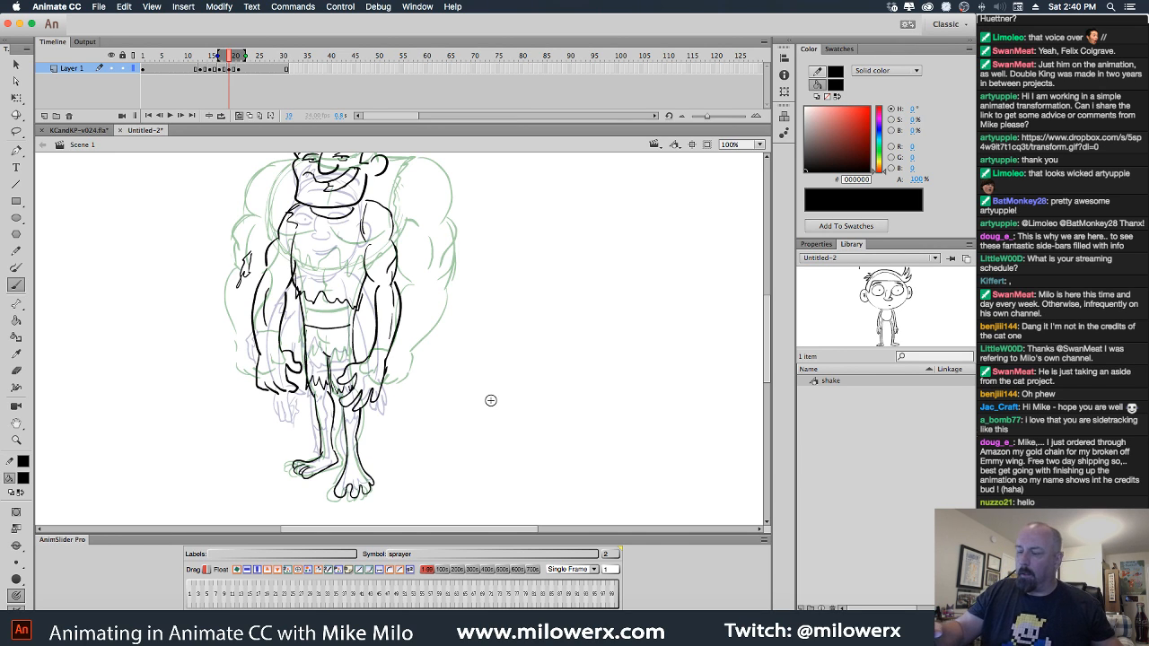
# Turn off onion skinning, play the animation from frame 1, and scrub through to the muscular pose at 50% zoom.
pyautogui.click(241, 115)
pyautogui.moveTo(232, 58); pyautogui.dragTo(101, 62)
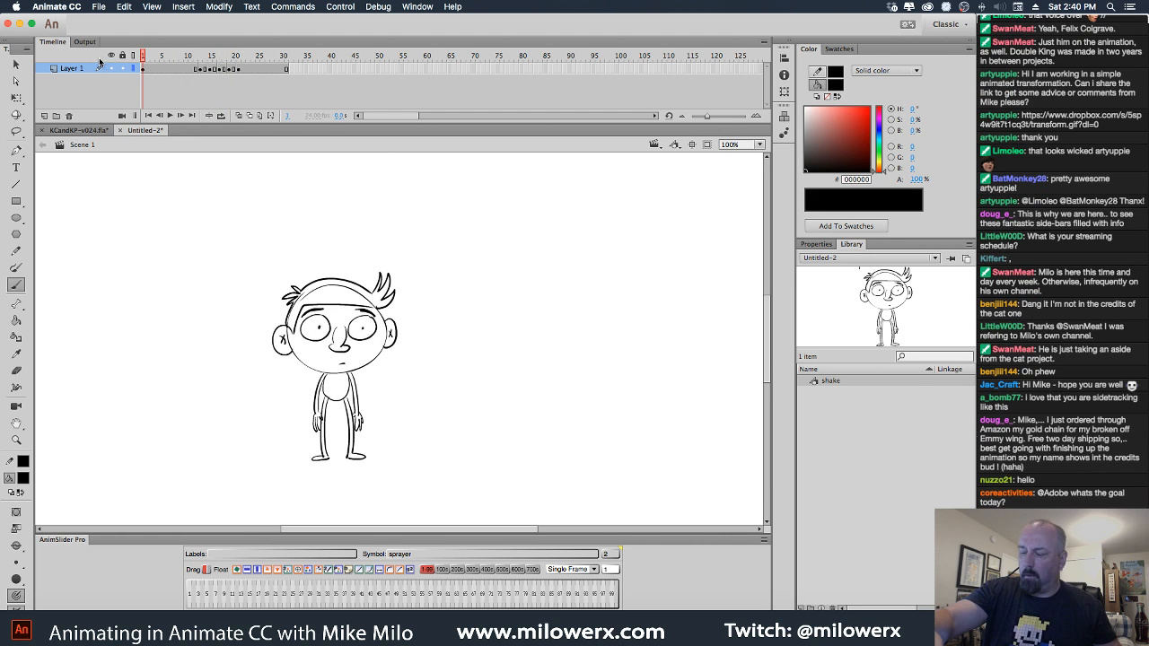
pyautogui.press('Return')
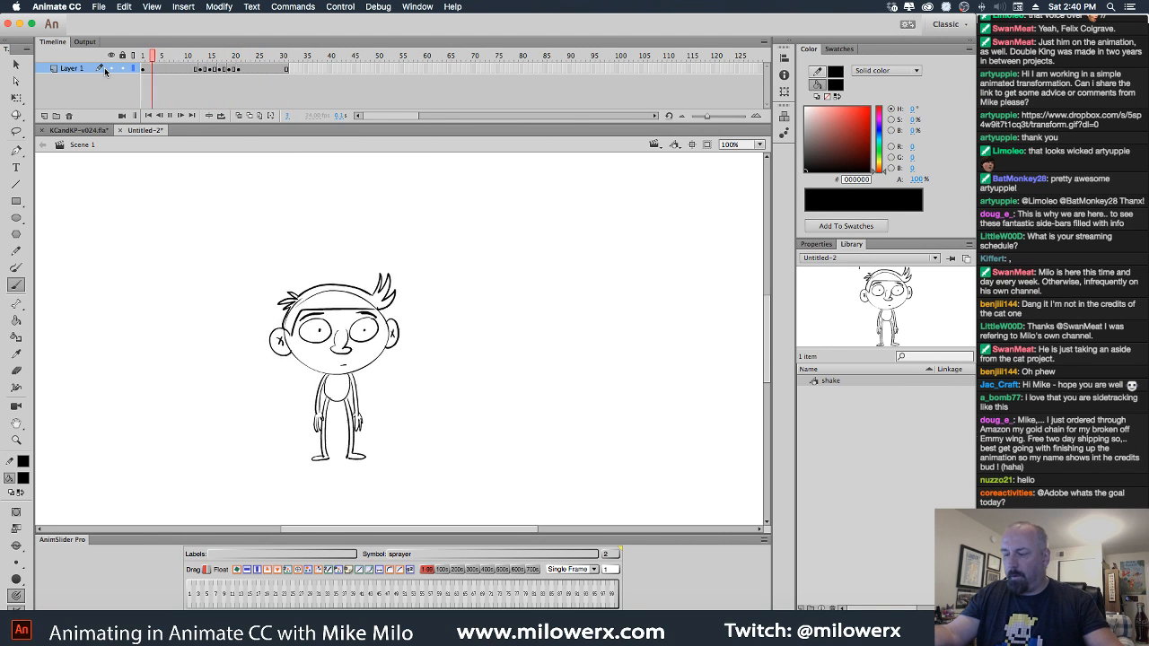
pyautogui.press('Return')
pyautogui.moveTo(424, 252); pyautogui.dragTo(437, 295)
pyautogui.keyDown('alt'); pyautogui.keyDown('super'); pyautogui.click(438, 280); pyautogui.keyUp('super'); pyautogui.keyUp('alt')
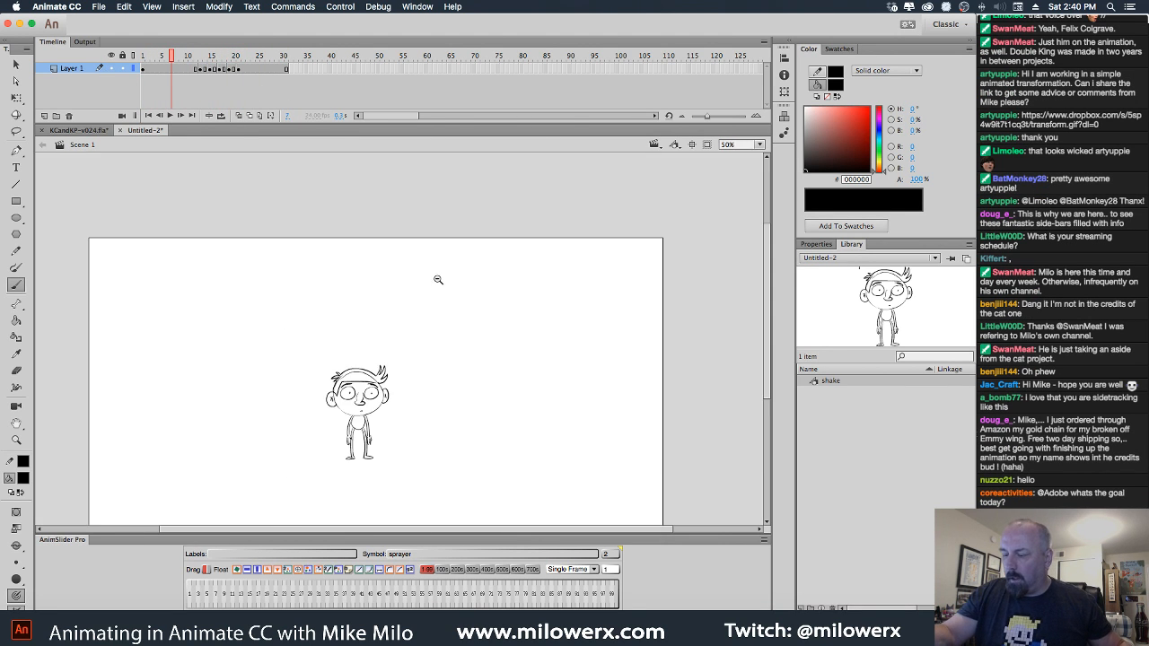
pyautogui.moveTo(171, 57); pyautogui.dragTo(248, 65)
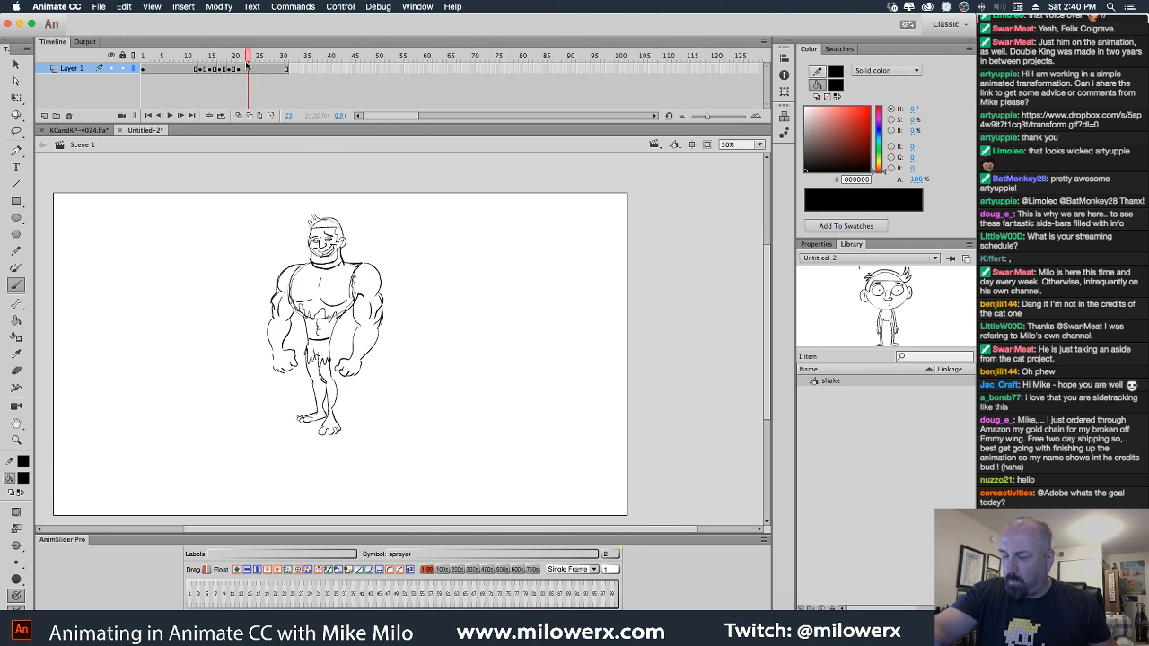
# Try to move the pose keyframes after frame 13 earlier so that they sit on consecutive frames.
pyautogui.click(229, 71)
pyautogui.click(211, 71)
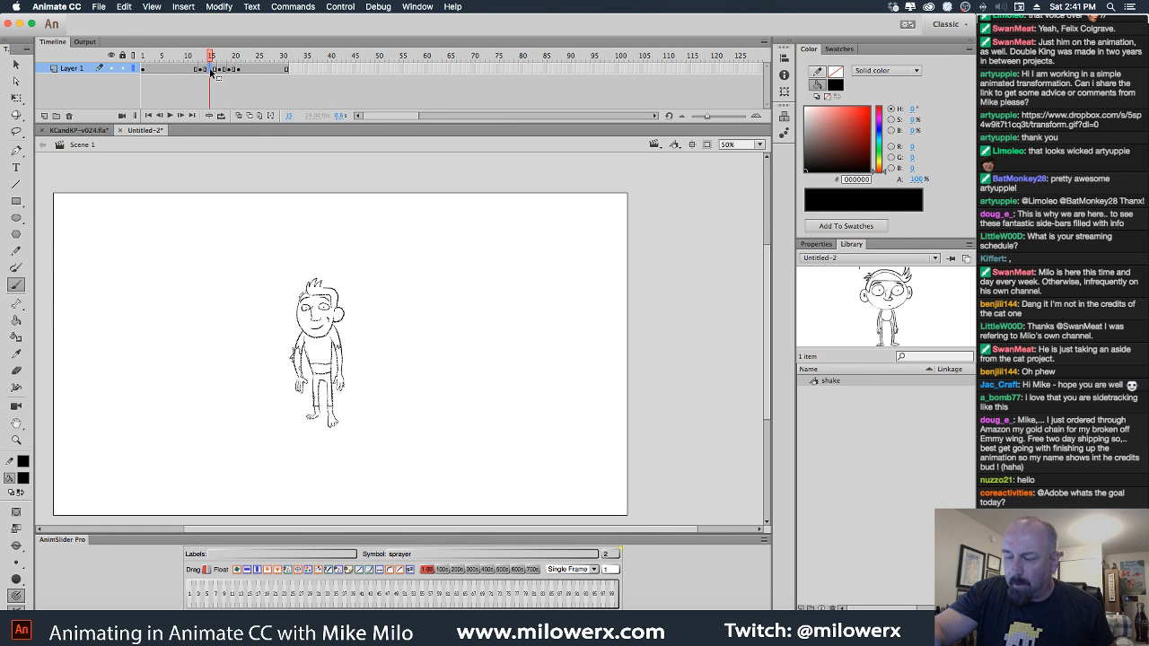
pyautogui.press(',')
pyautogui.click(222, 74)
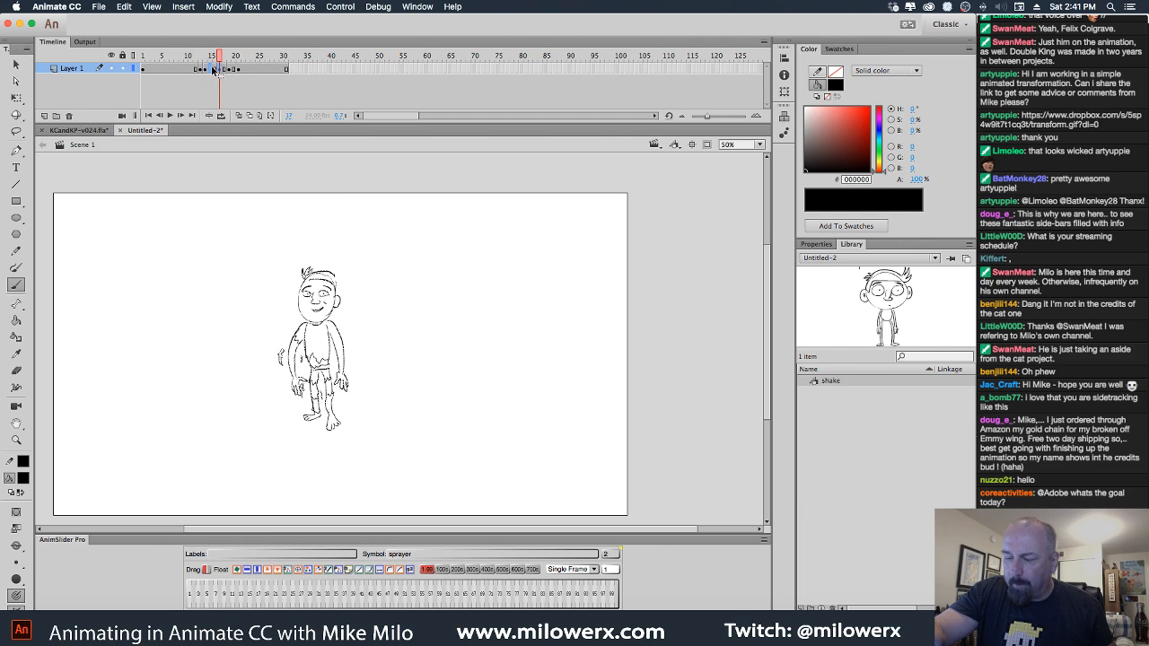
pyautogui.moveTo(213, 69); pyautogui.dragTo(216, 72)
pyautogui.click(231, 71)
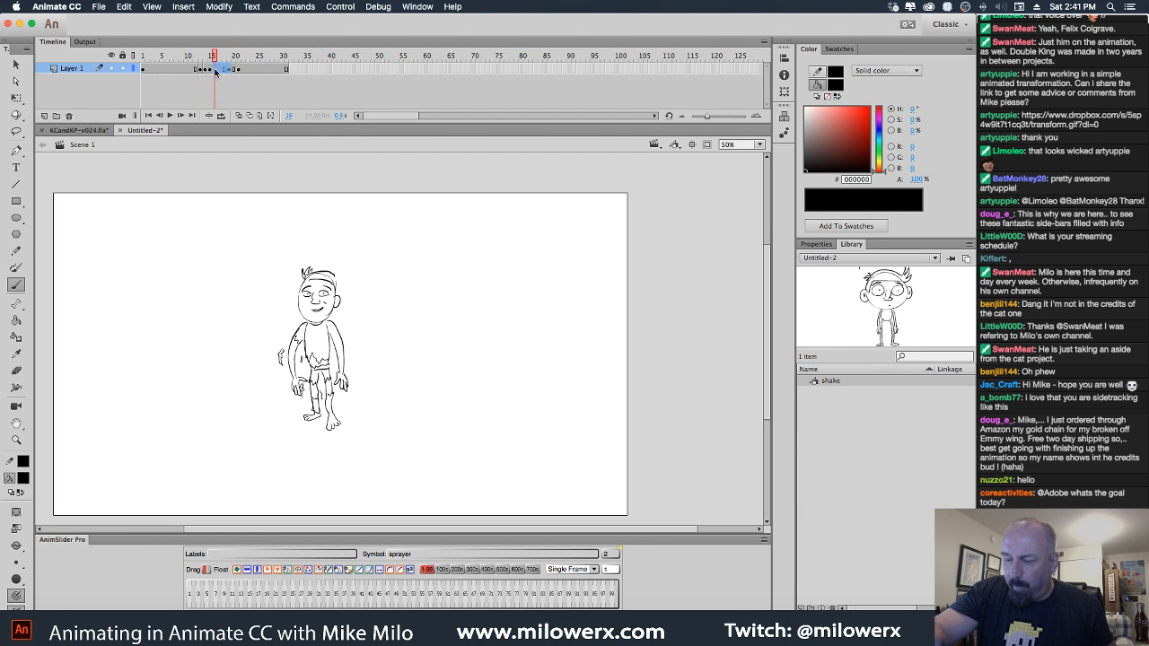
pyautogui.click(233, 74)
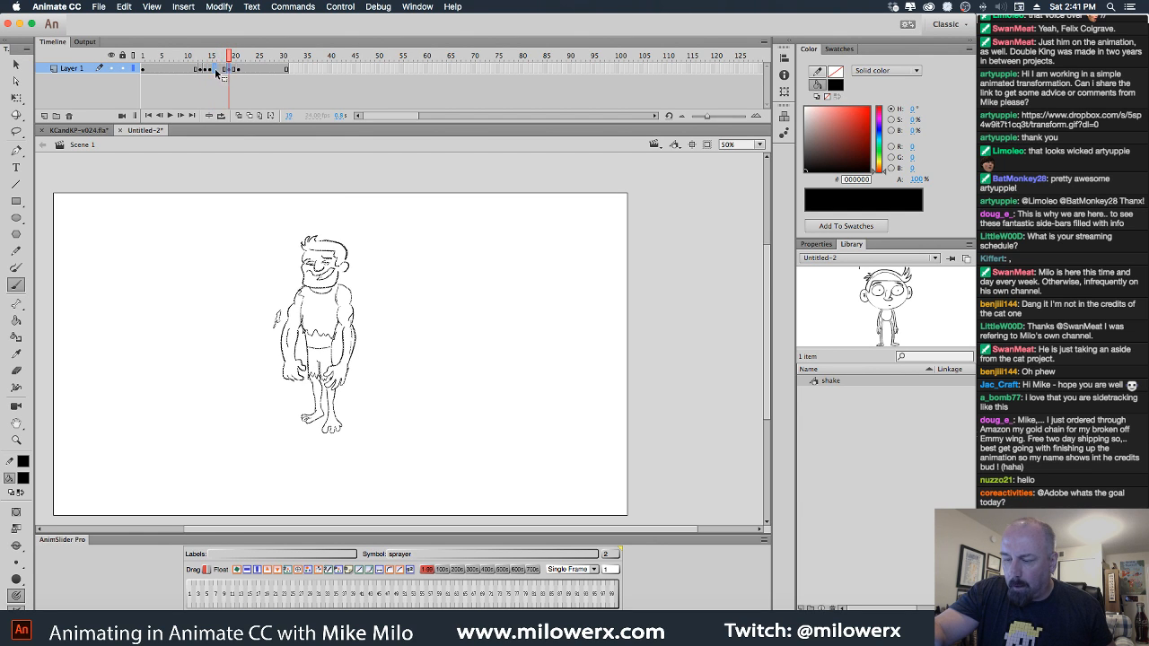
pyautogui.click(218, 74)
pyautogui.click(238, 72)
# Undo the keyframe moves.
pyautogui.press('super+z')
pyautogui.press('super+z')
pyautogui.press('super+z')
pyautogui.press('super+z')
pyautogui.press('super+z')
pyautogui.press('super+z')
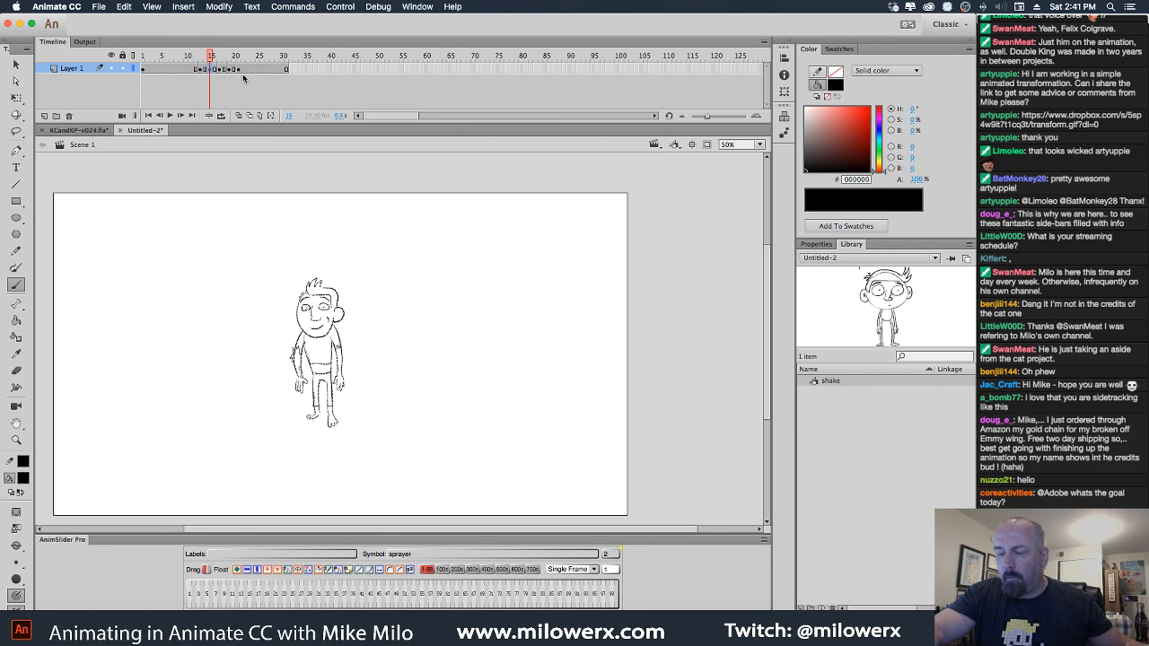
# Make frame 14 an empty keyframe and paste the "shake" symbol from frame 12 in place there.
pyautogui.moveTo(210, 58)
pyautogui.mouseDown()
pyautogui.moveTo(153, 61)
pyautogui.moveTo(201, 64)
pyautogui.mouseUp()
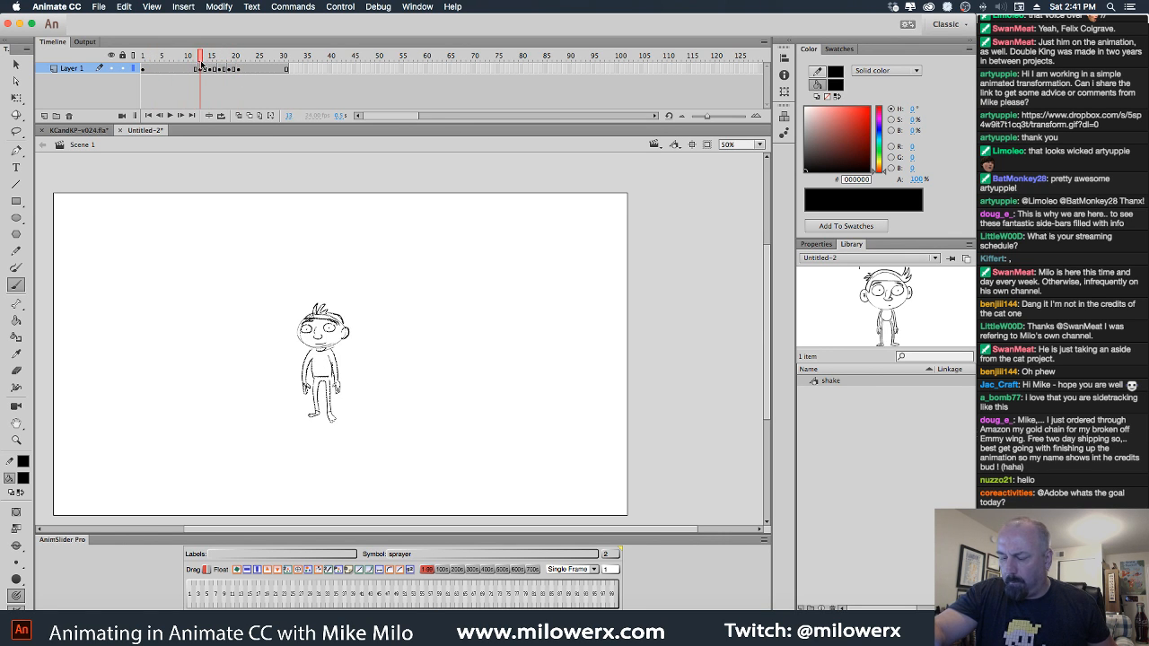
pyautogui.click(204, 70)
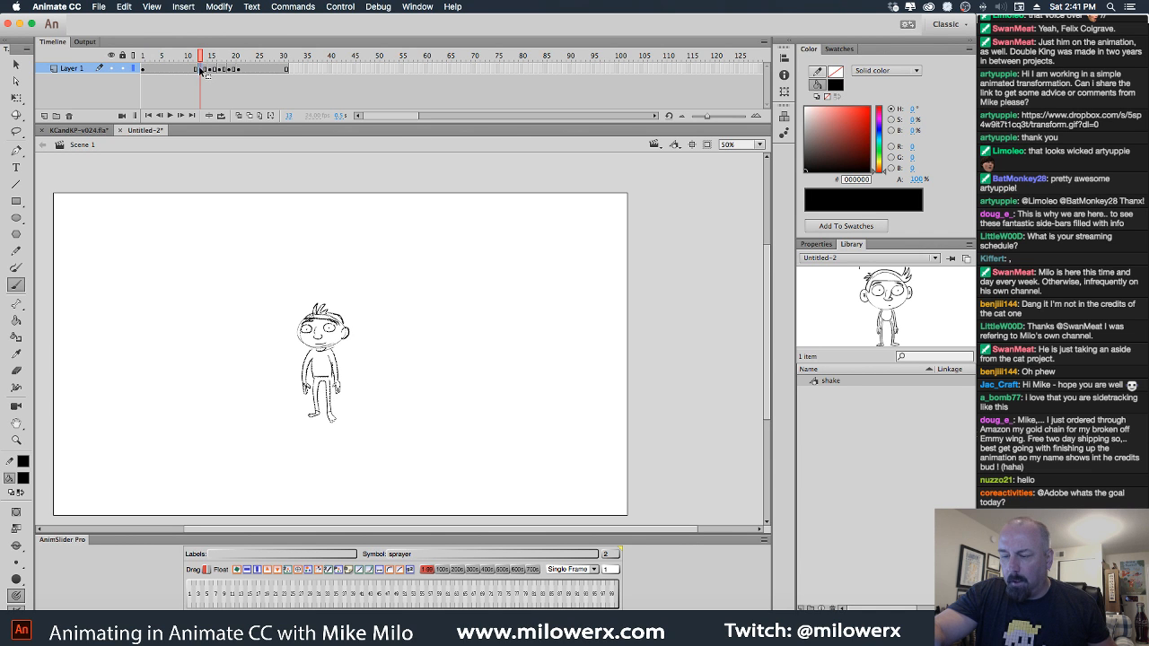
pyautogui.click(197, 71)
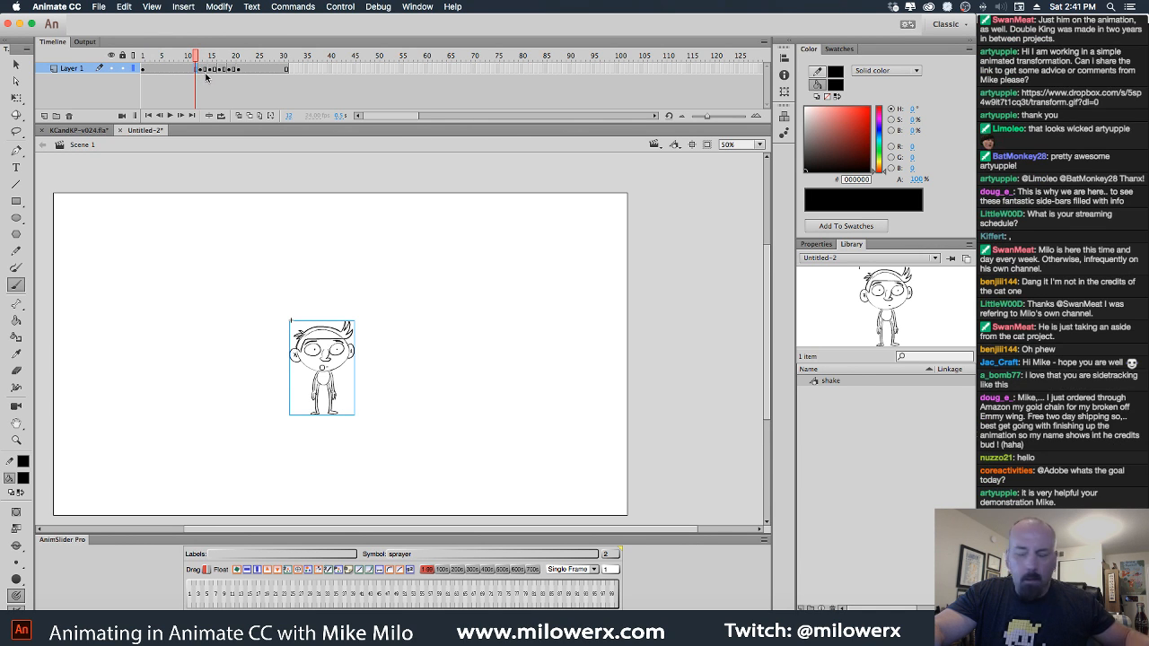
pyautogui.click(205, 70)
pyautogui.press('Delete')
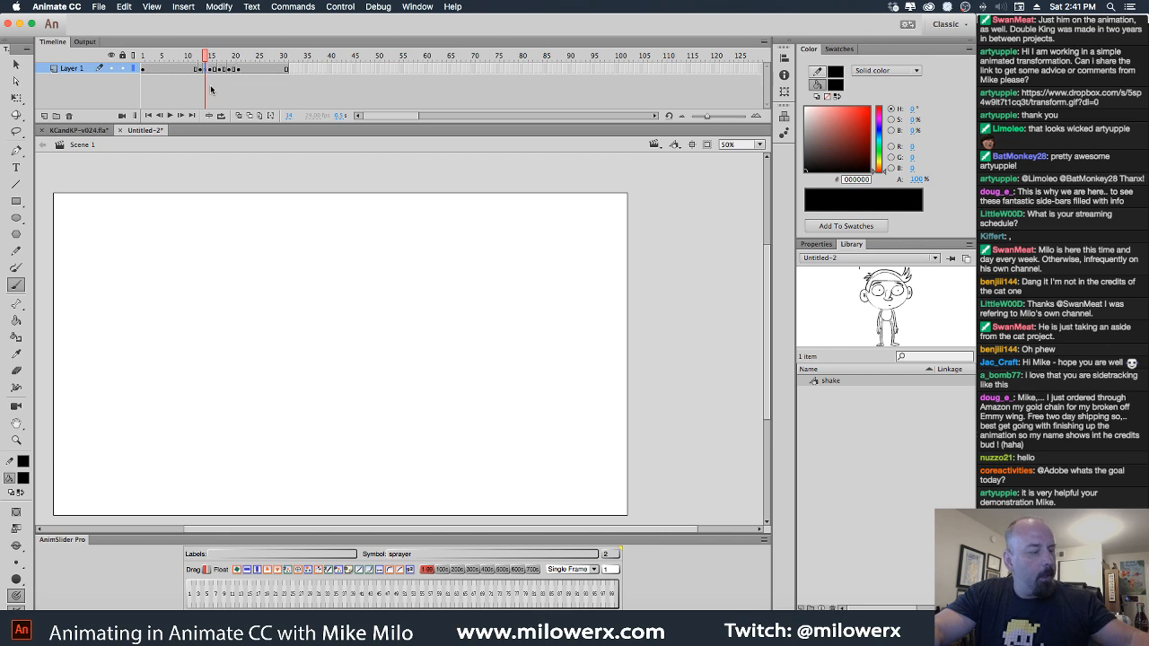
pyautogui.press('super+shift+v')
pyautogui.moveTo(207, 57); pyautogui.dragTo(208, 68)
pyautogui.click(212, 74)
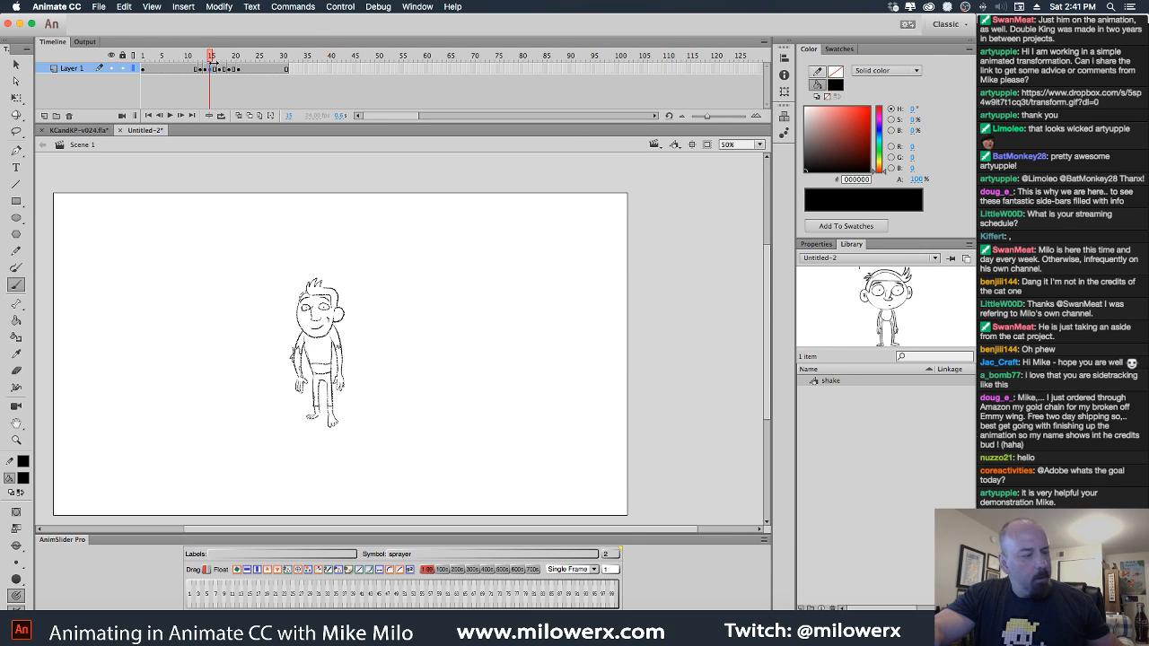
# Make frame 16 an empty keyframe between the poses on frames 15 and 17 and paste an earlier pose in place there.
pyautogui.click(206, 70)
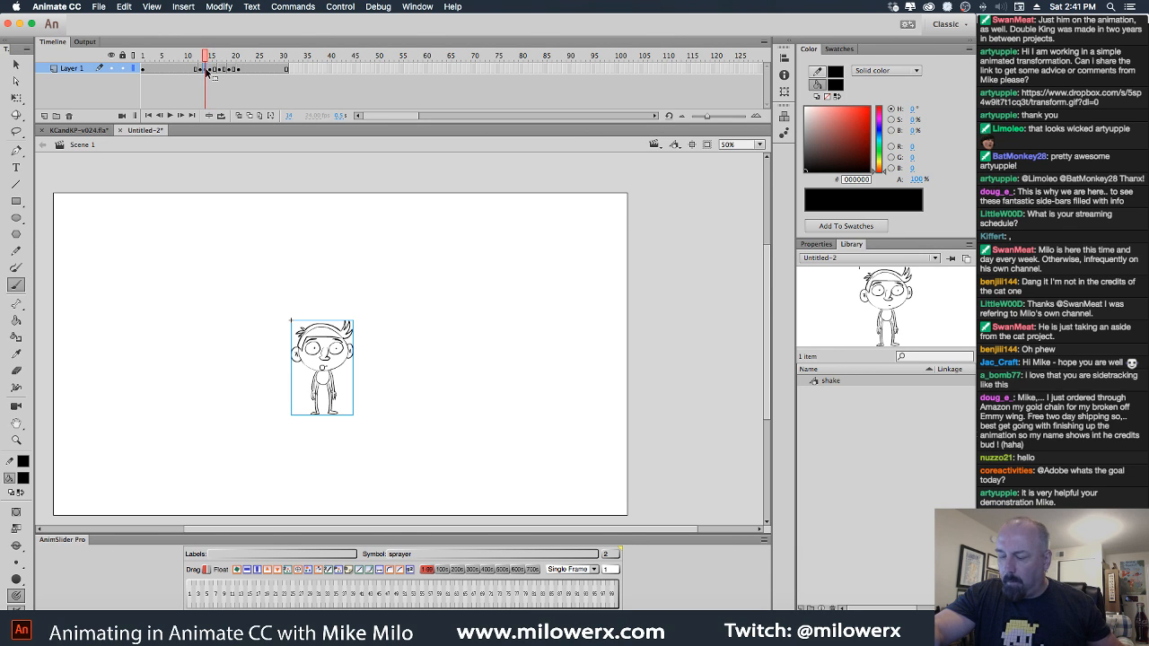
pyautogui.moveTo(213, 67)
pyautogui.mouseDown()
pyautogui.moveTo(197, 61)
pyautogui.moveTo(212, 61)
pyautogui.mouseUp()
pyautogui.click(220, 72)
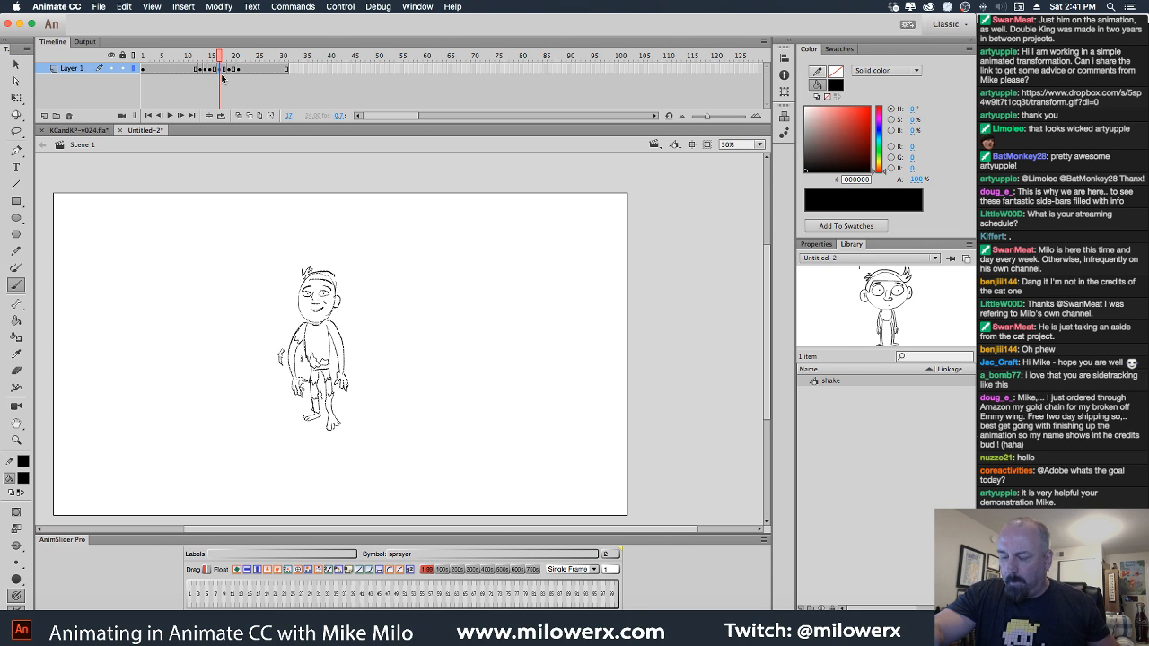
pyautogui.moveTo(220, 61)
pyautogui.mouseDown()
pyautogui.moveTo(205, 63)
pyautogui.moveTo(213, 74)
pyautogui.moveTo(210, 60)
pyautogui.moveTo(172, 62)
pyautogui.moveTo(223, 76)
pyautogui.mouseUp()
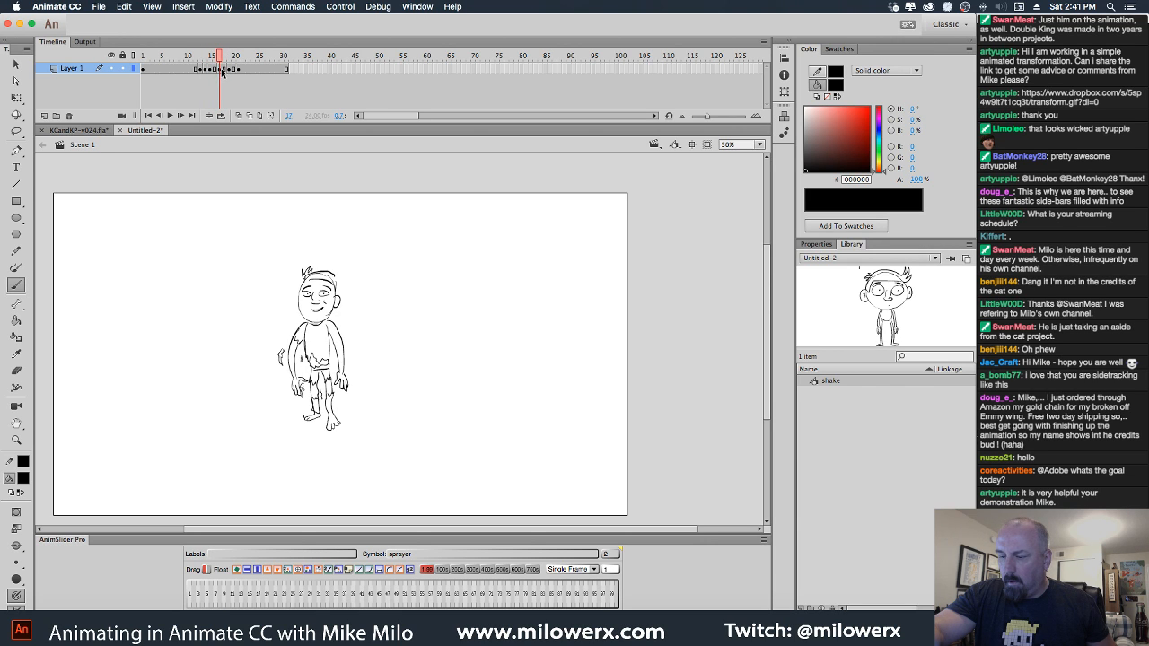
pyautogui.click(222, 71)
pyautogui.click(215, 71)
pyautogui.click(220, 72)
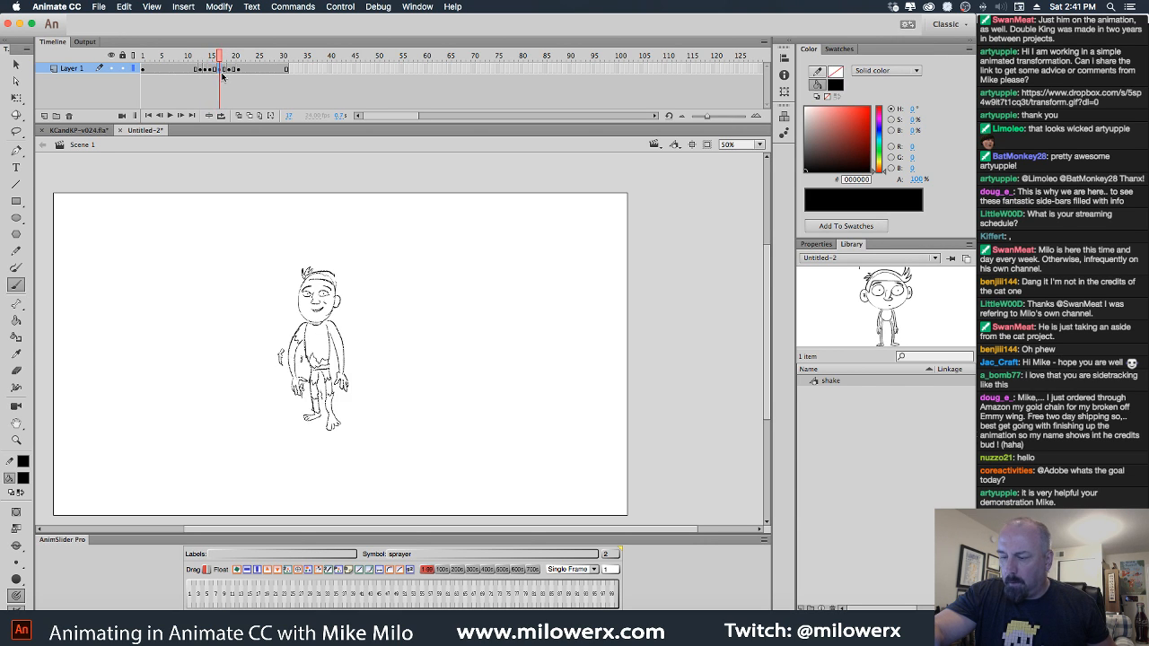
pyautogui.click(217, 71)
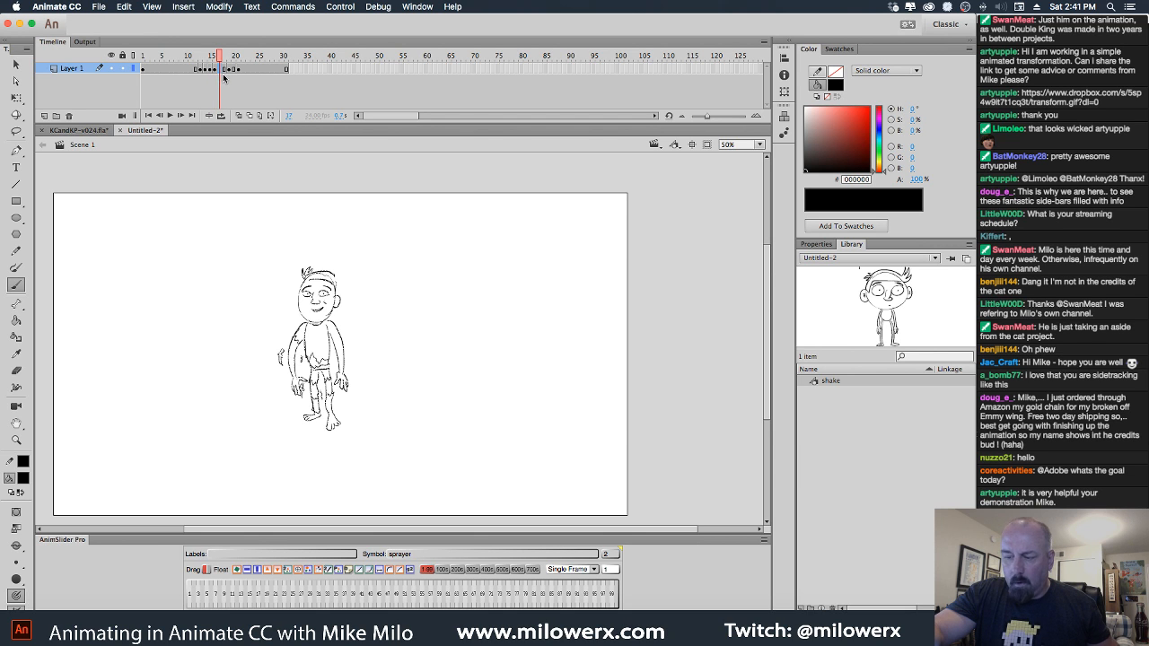
pyautogui.press('F7')
# Move the broad-jawed pose's keyframe from frame 19 to frame 18, directly after the torn-clothes pose.
pyautogui.click(222, 61)
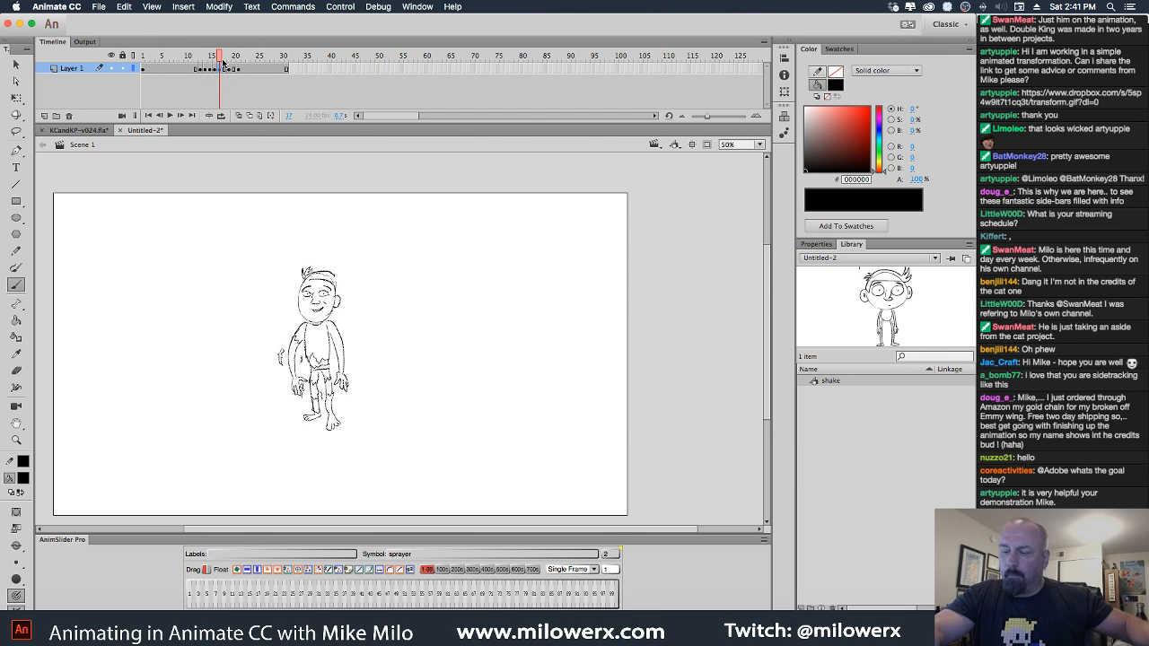
pyautogui.moveTo(223, 61)
pyautogui.mouseDown()
pyautogui.moveTo(190, 61)
pyautogui.moveTo(224, 61)
pyautogui.mouseUp()
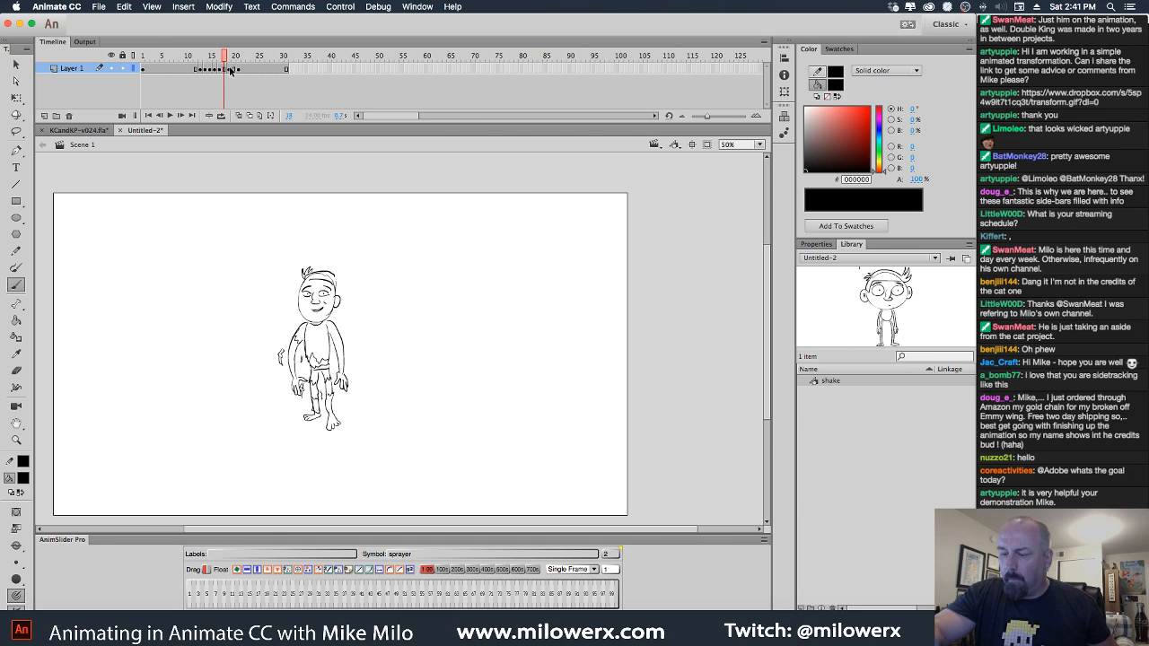
pyautogui.click(231, 73)
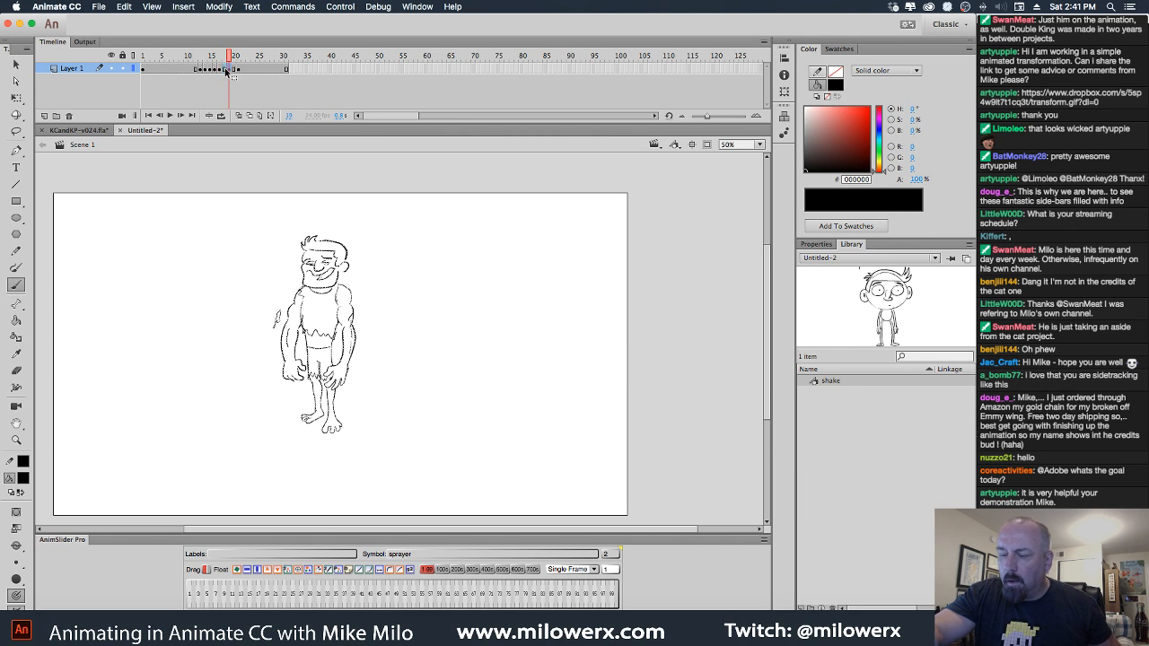
# Copy the torn-clothes pose from frame 17, make frame 19 an empty keyframe, and paste the pose in place.
pyautogui.press(',')
pyautogui.press(',')
pyautogui.press('.')
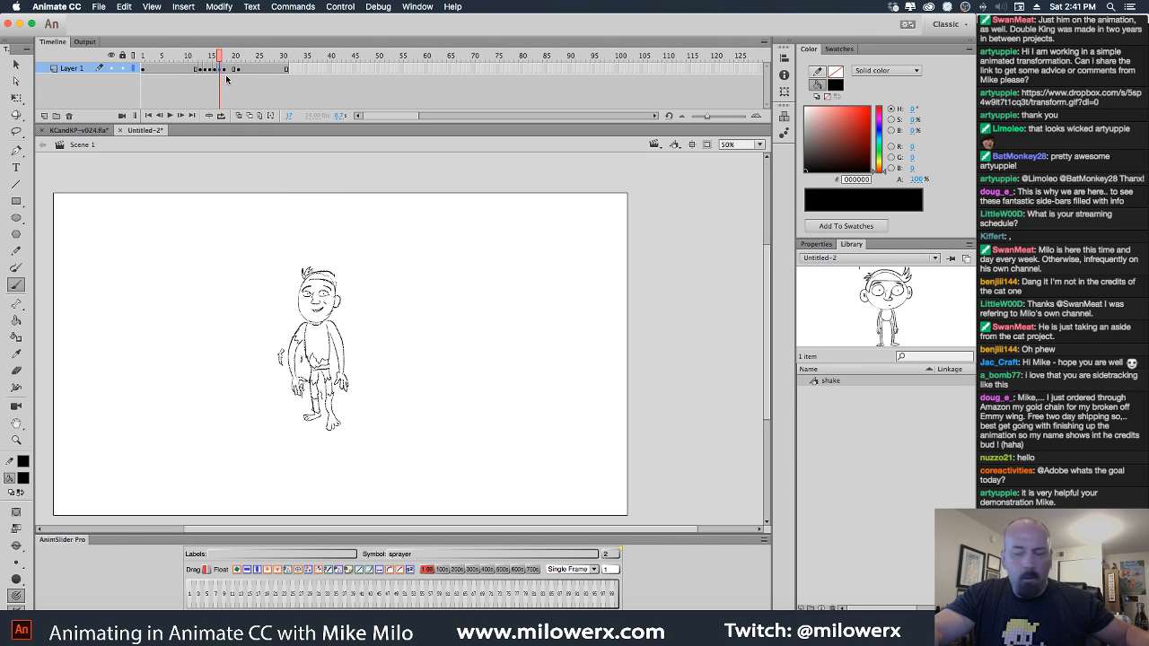
pyautogui.press('.')
pyautogui.press('F7')
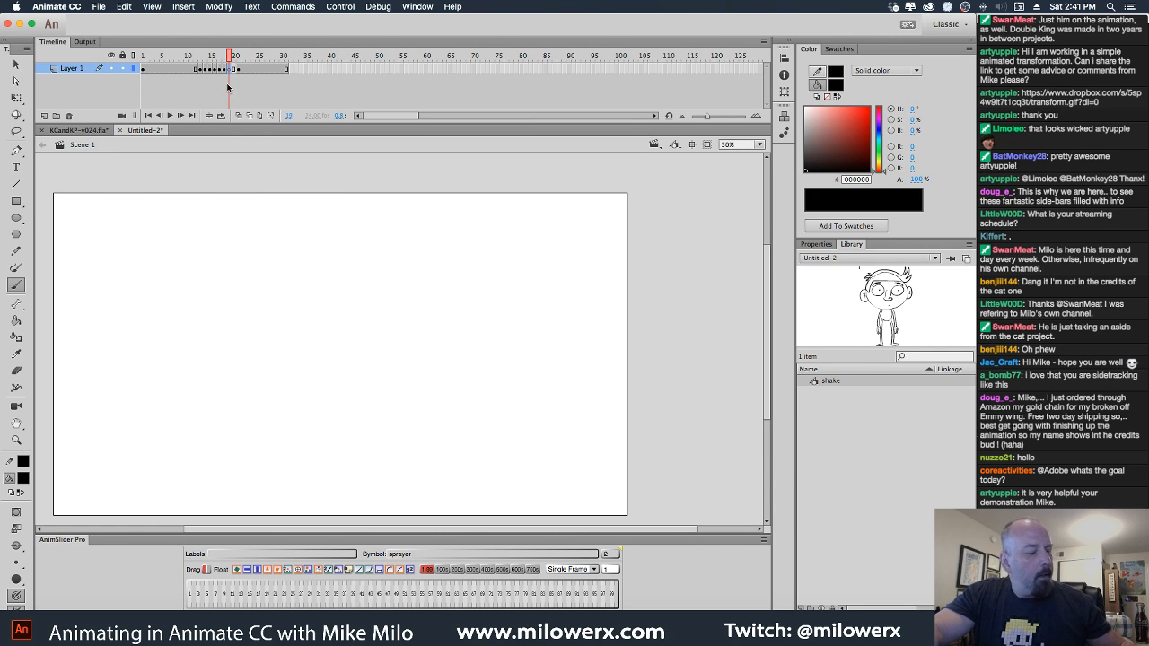
# Move the muscular pose's keyframe from frame 21 to frame 20, directly after the repeated torn-clothes pose.
pyautogui.click(233, 55)
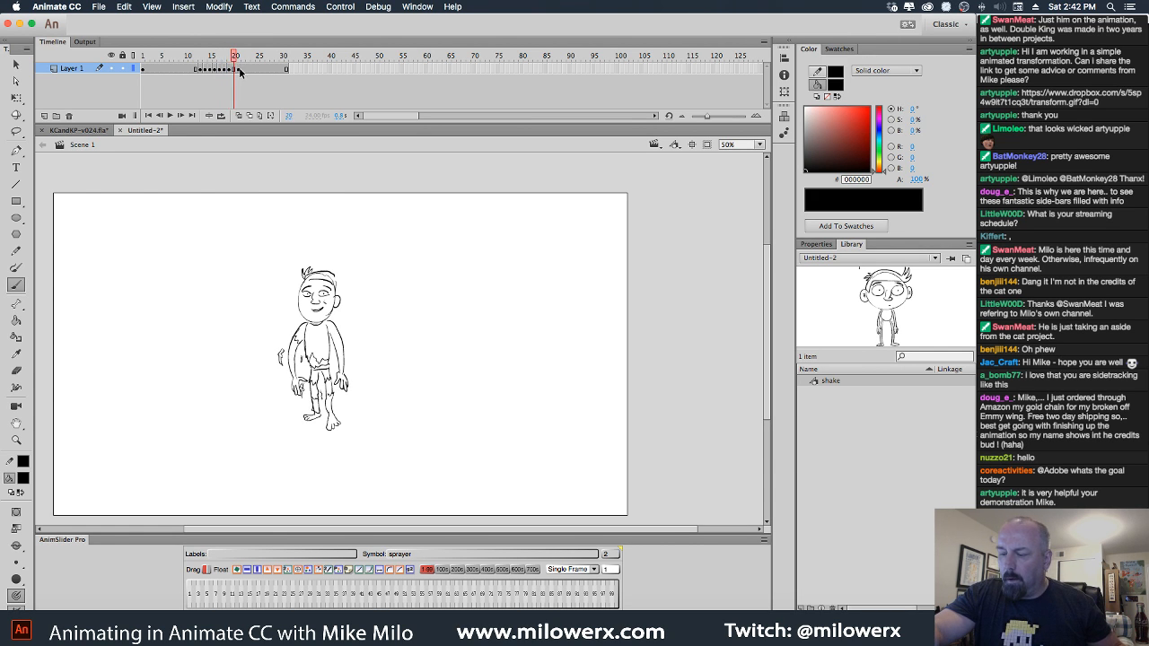
pyautogui.click(240, 71)
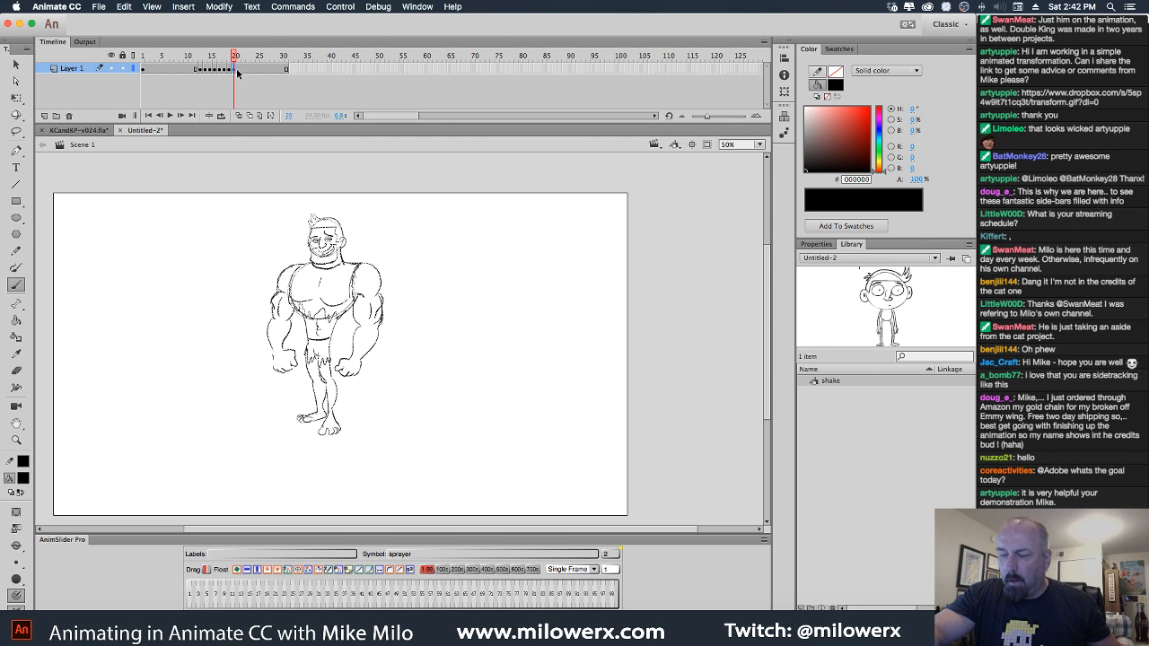
pyautogui.click(241, 74)
pyautogui.click(235, 72)
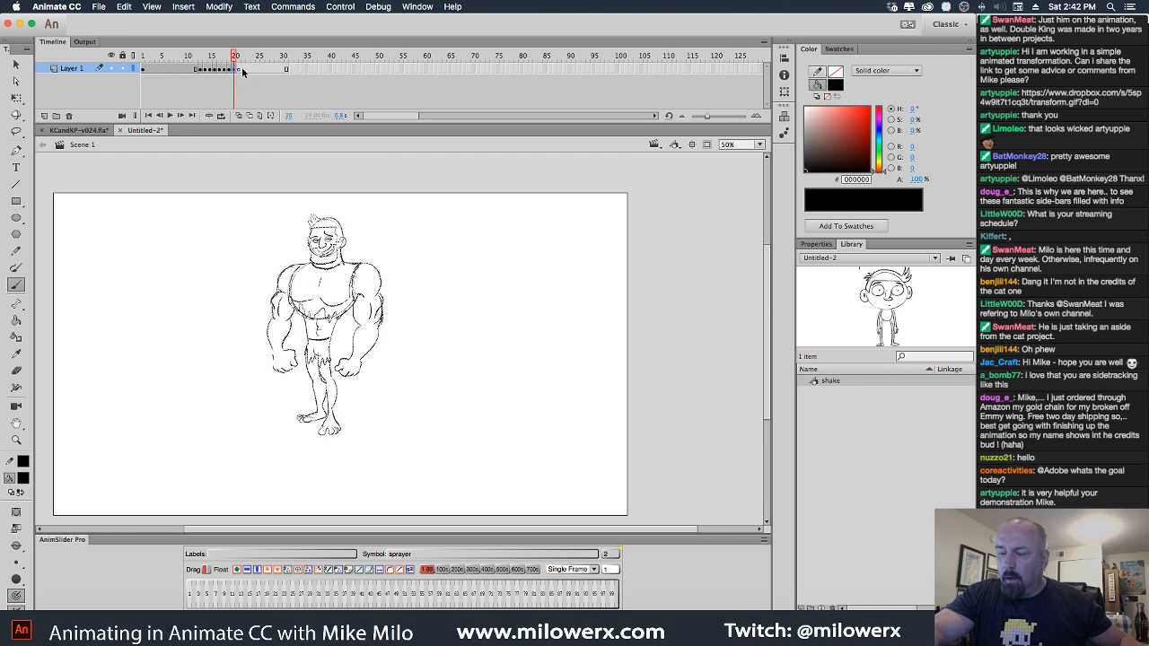
pyautogui.click(243, 73)
pyautogui.click(238, 72)
pyautogui.click(231, 71)
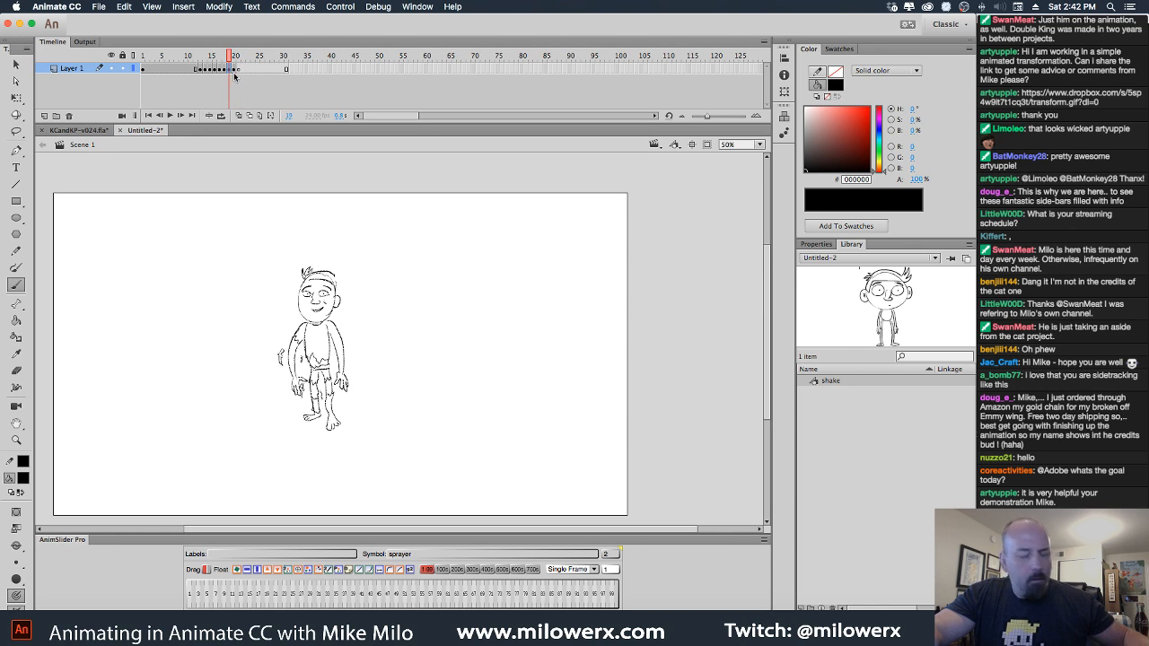
# Clear the empty keyframe on frame 21 to hold the muscular pose from frame 20 onward.
pyautogui.moveTo(235, 64)
pyautogui.mouseDown()
pyautogui.moveTo(184, 60)
pyautogui.moveTo(248, 60)
pyautogui.moveTo(231, 71)
pyautogui.moveTo(243, 77)
pyautogui.mouseUp()
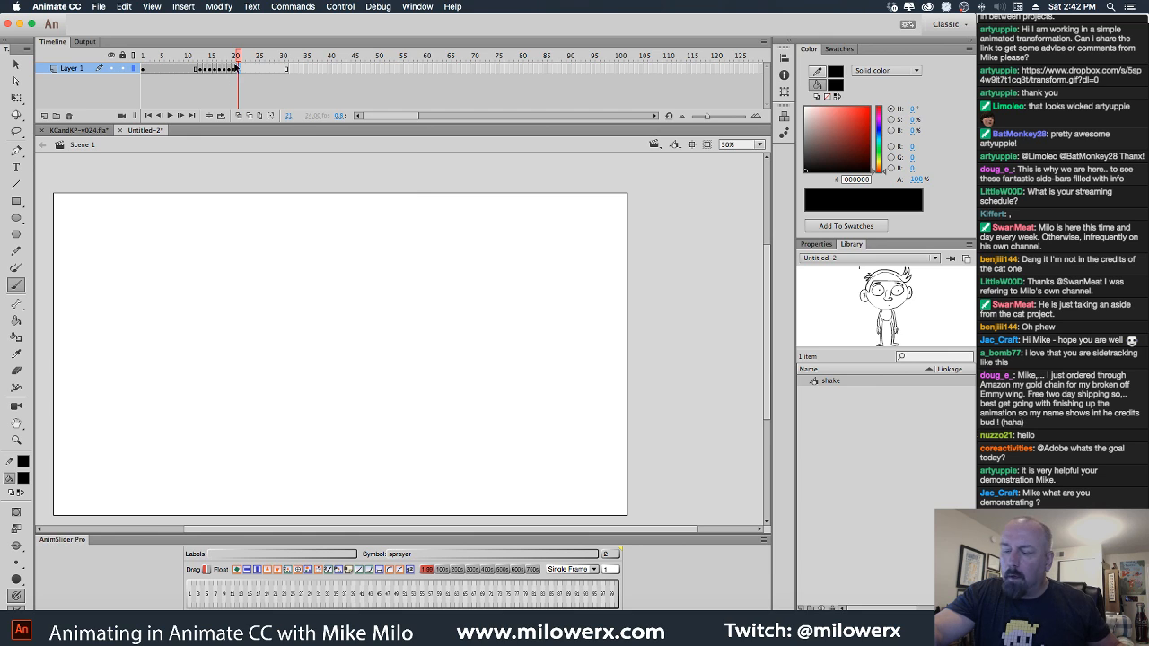
pyautogui.rightClick(239, 70)
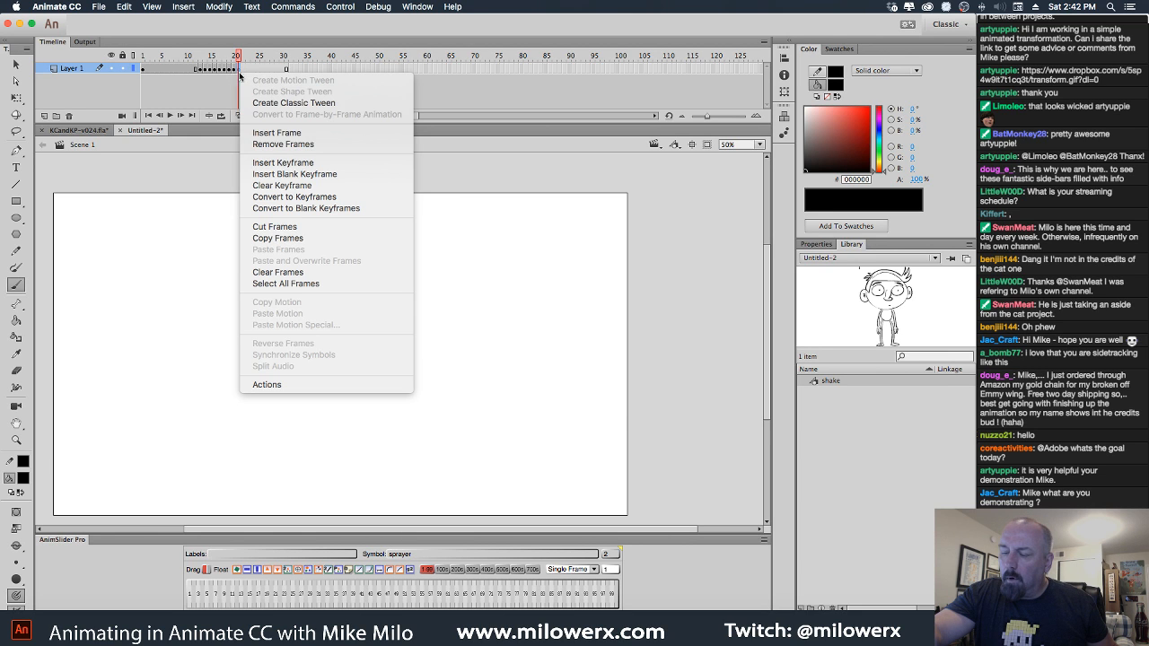
pyautogui.click(308, 186)
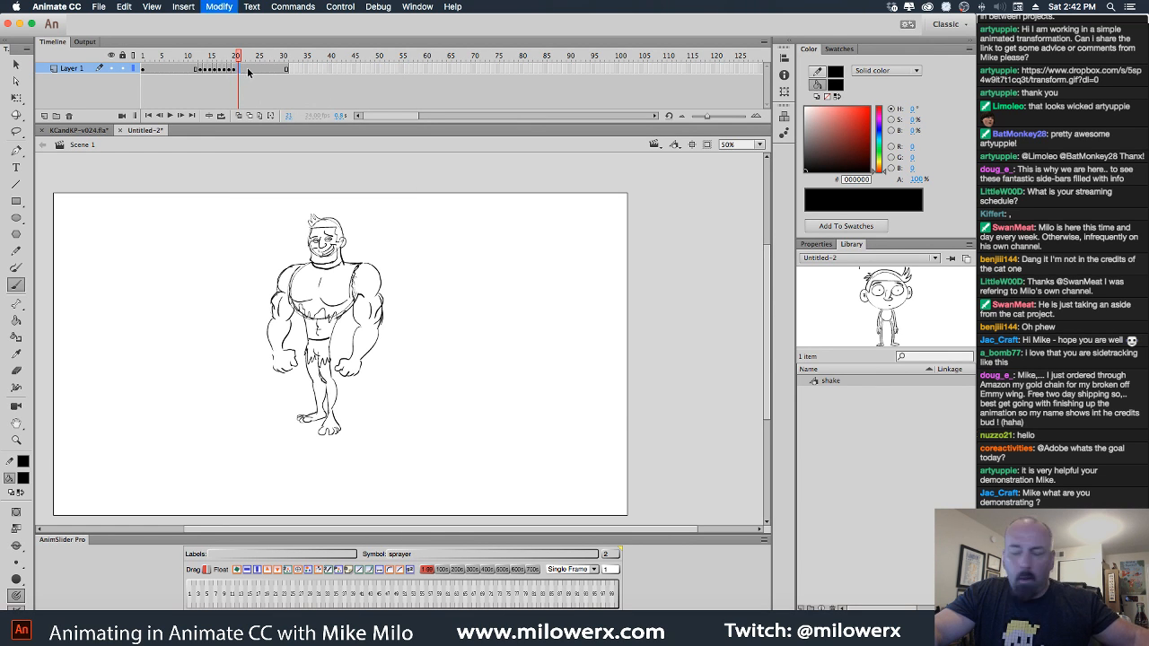
# Add keyframes on frames 21 and 22 and stretch the muscular figure on frame 21 upward with Free Transform.
pyautogui.click(246, 71)
pyautogui.click(238, 71)
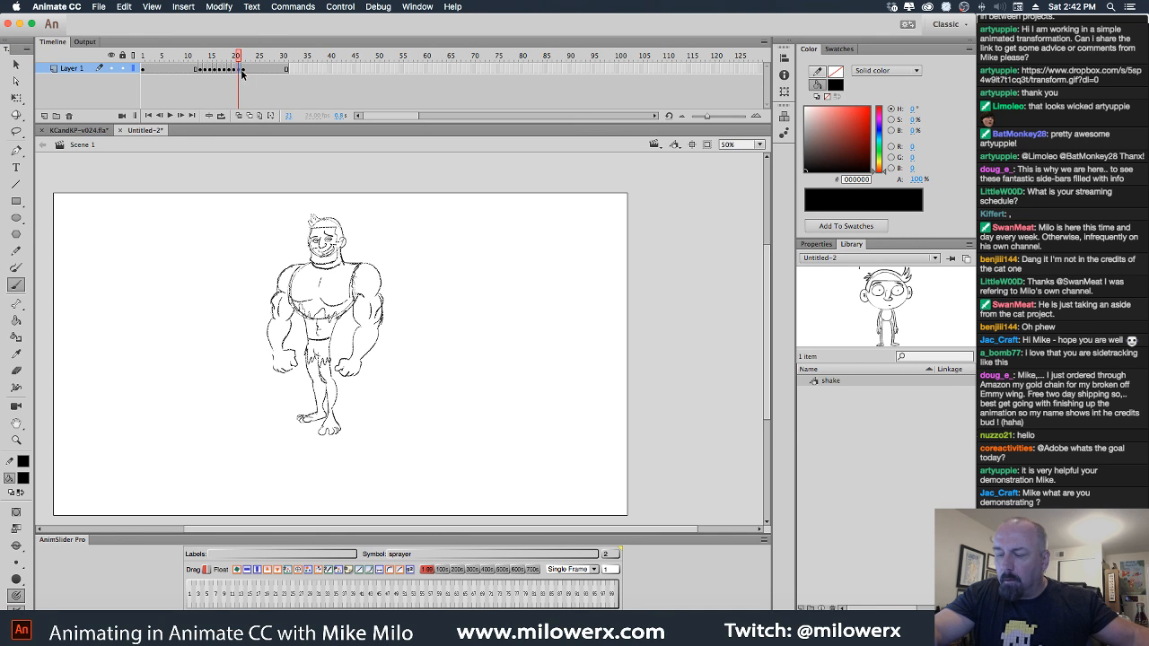
pyautogui.press('q')
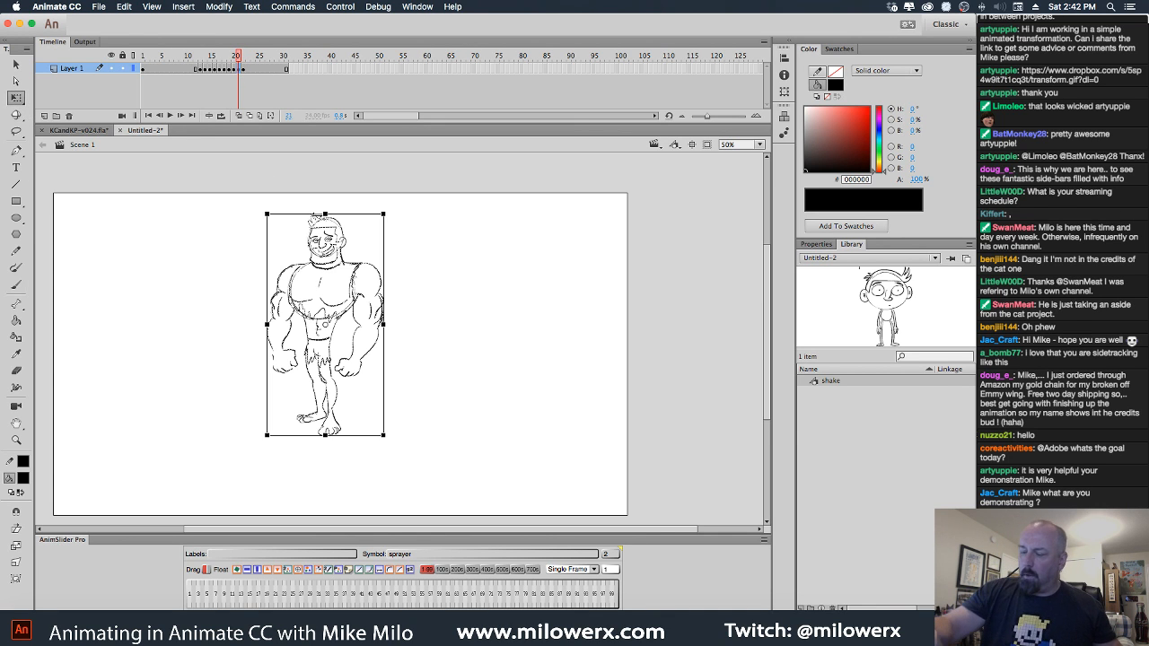
pyautogui.moveTo(325, 213); pyautogui.dragTo(321, 193)
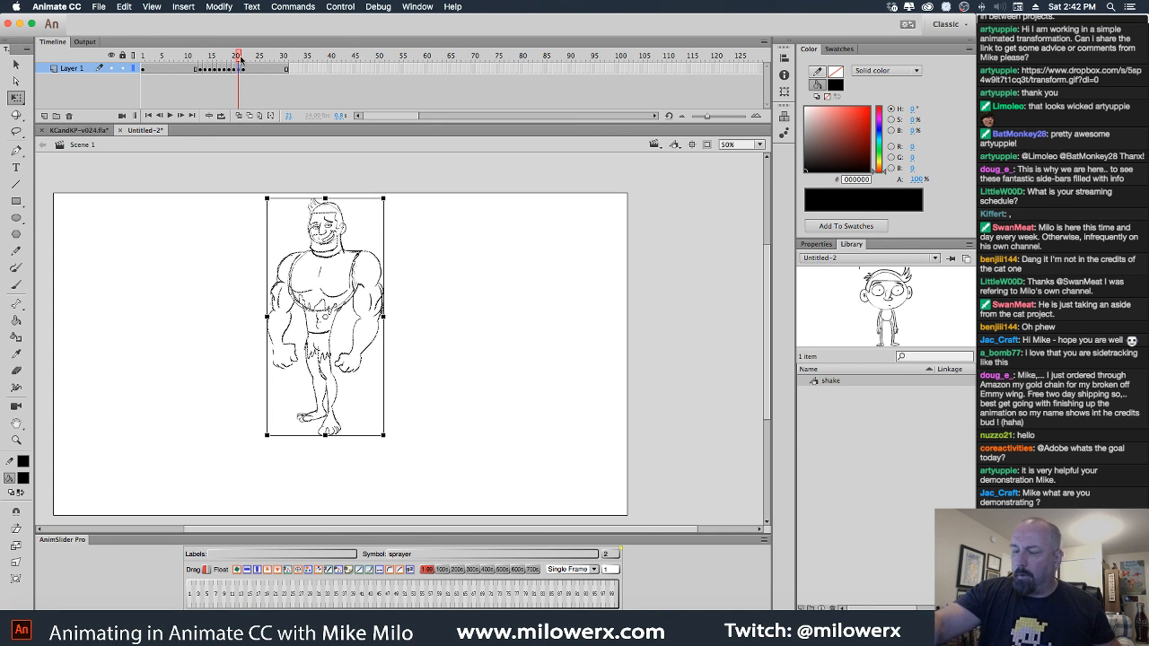
# Play the animation from frame 1 and review the poses on frames 17 to 21.
pyautogui.moveTo(238, 57); pyautogui.dragTo(106, 74)
pyautogui.press('Return')
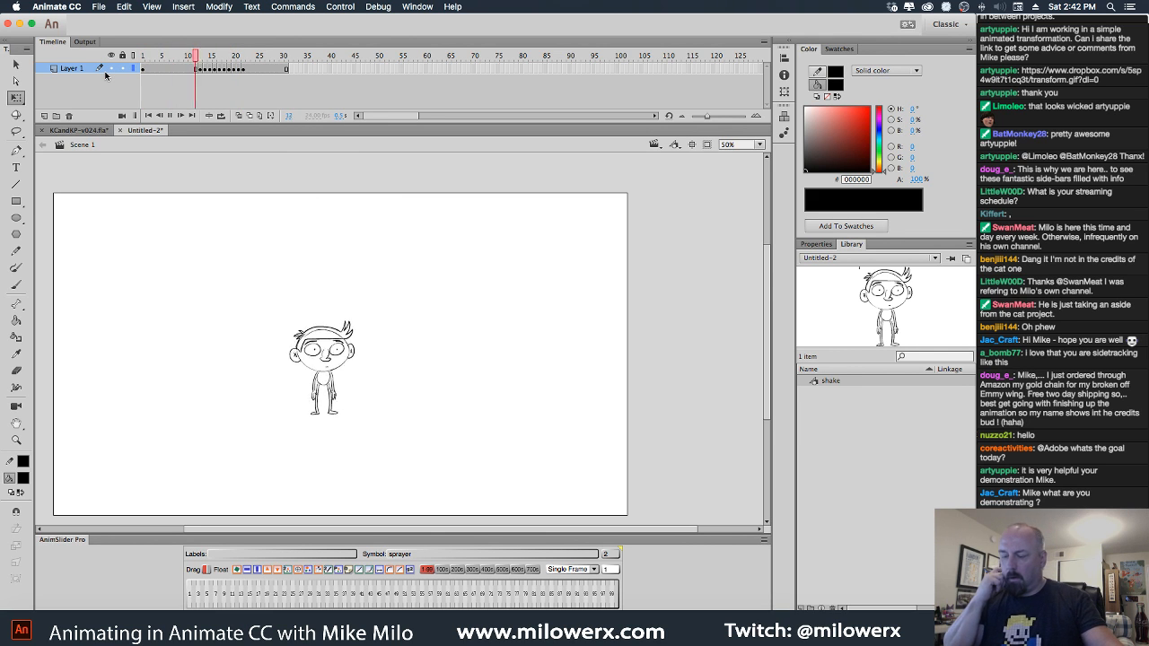
pyautogui.press('Return')
pyautogui.press('Return')
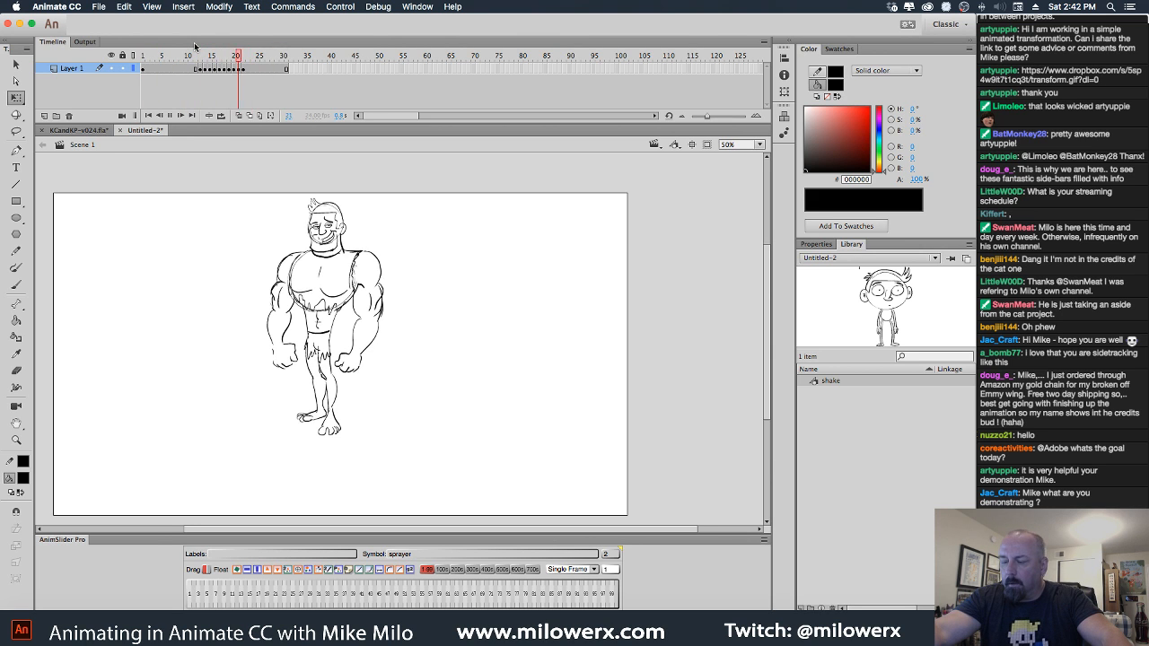
pyautogui.click(220, 57)
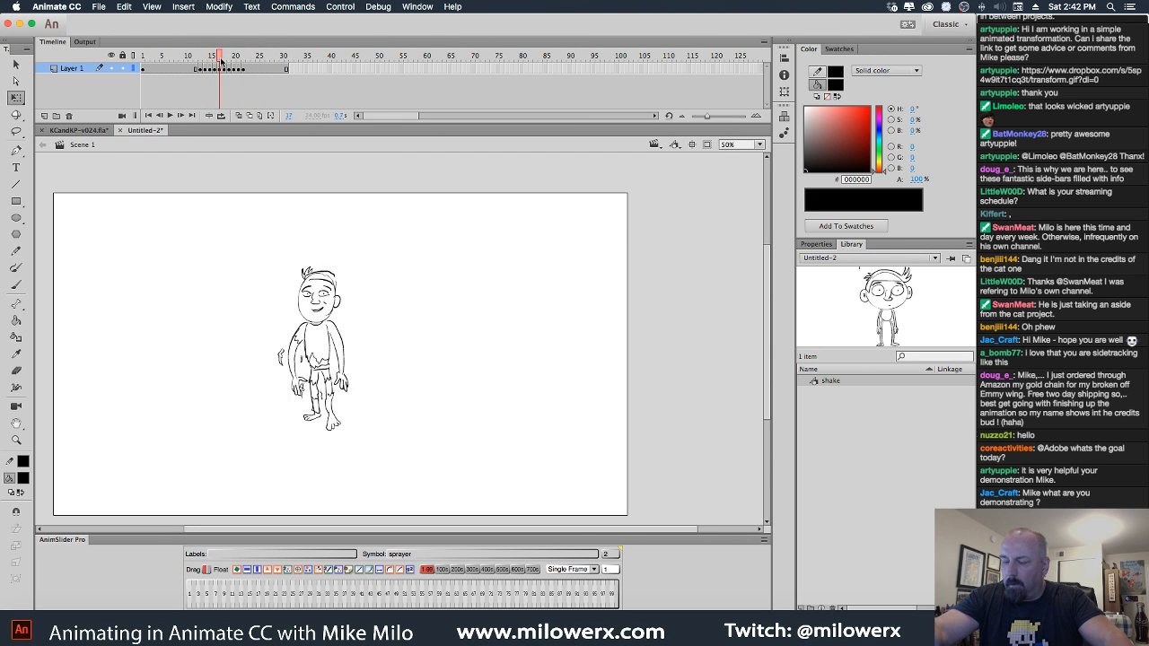
pyautogui.click(238, 58)
pyautogui.click(224, 59)
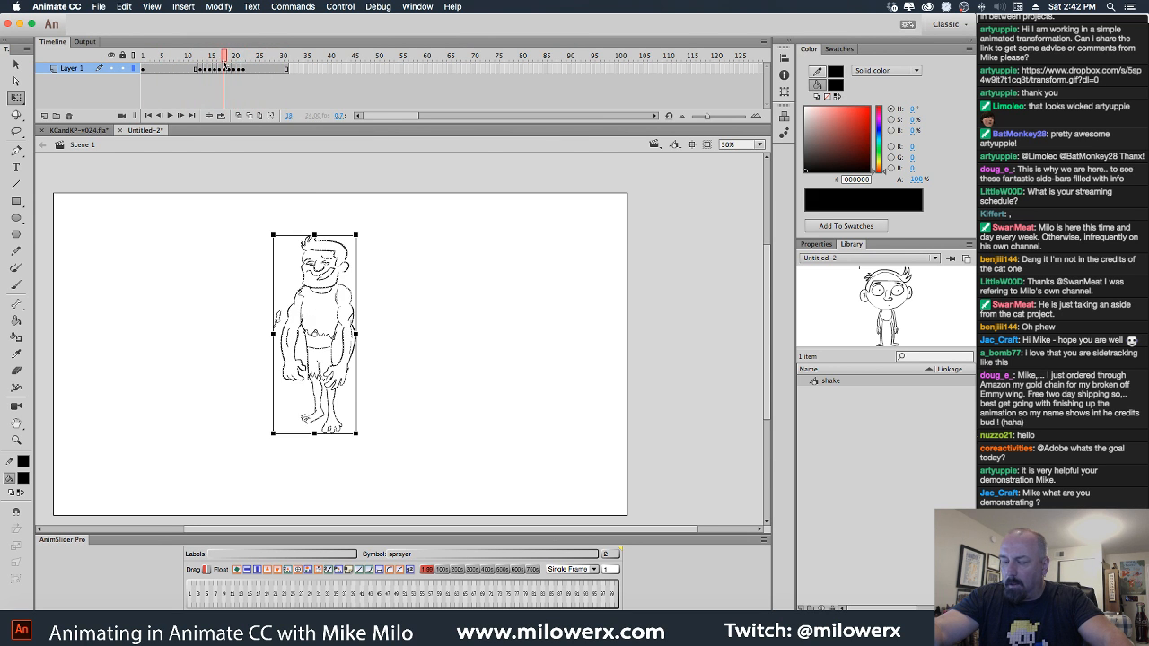
pyautogui.moveTo(225, 58)
pyautogui.mouseDown()
pyautogui.moveTo(237, 58)
pyautogui.moveTo(225, 59)
pyautogui.mouseUp()
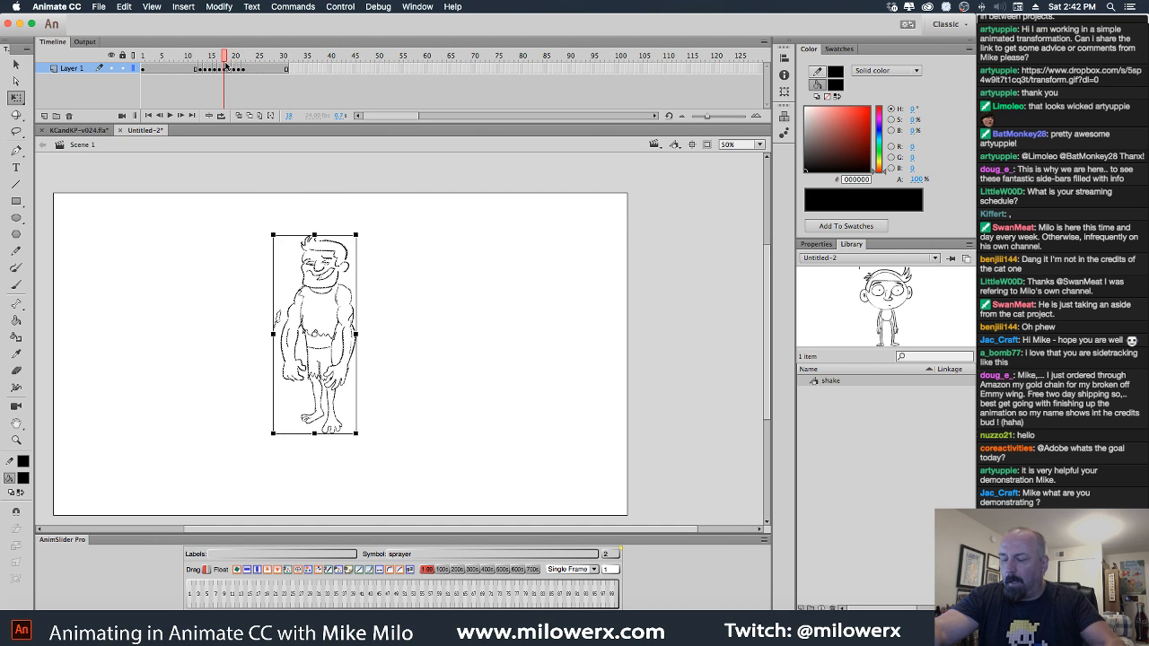
# Insert a frame after frame 19, make frame 20 an empty keyframe, and paste frame 18's broad-jawed pose in place.
pyautogui.click(227, 68)
pyautogui.click(227, 69)
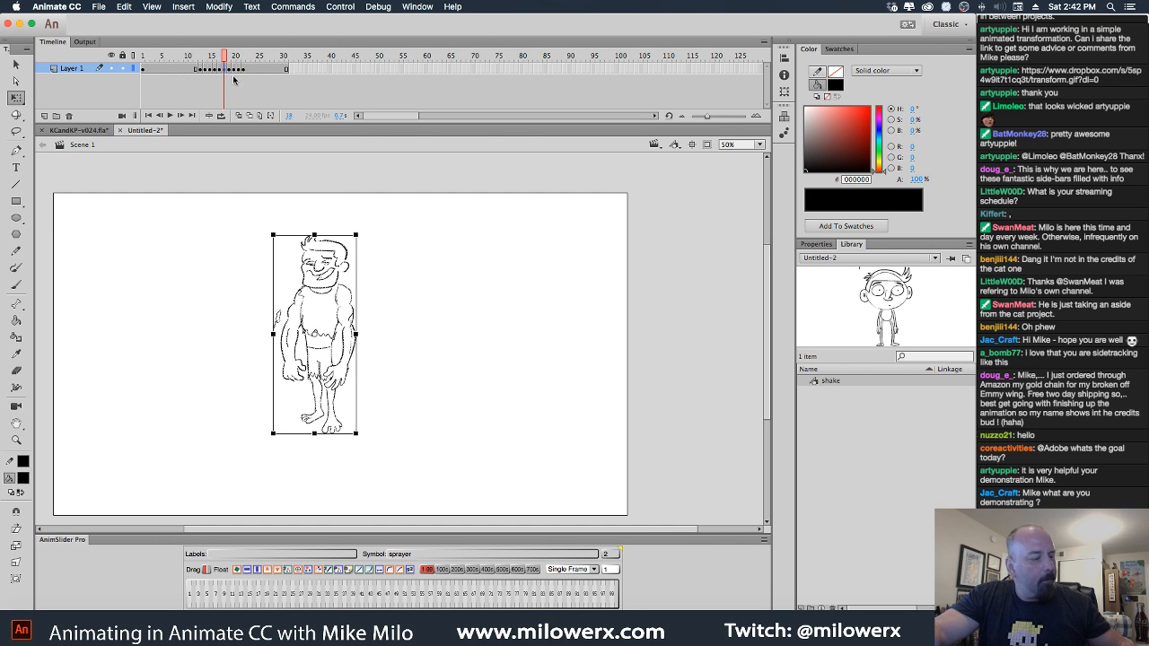
pyautogui.press('.')
pyautogui.press('.')
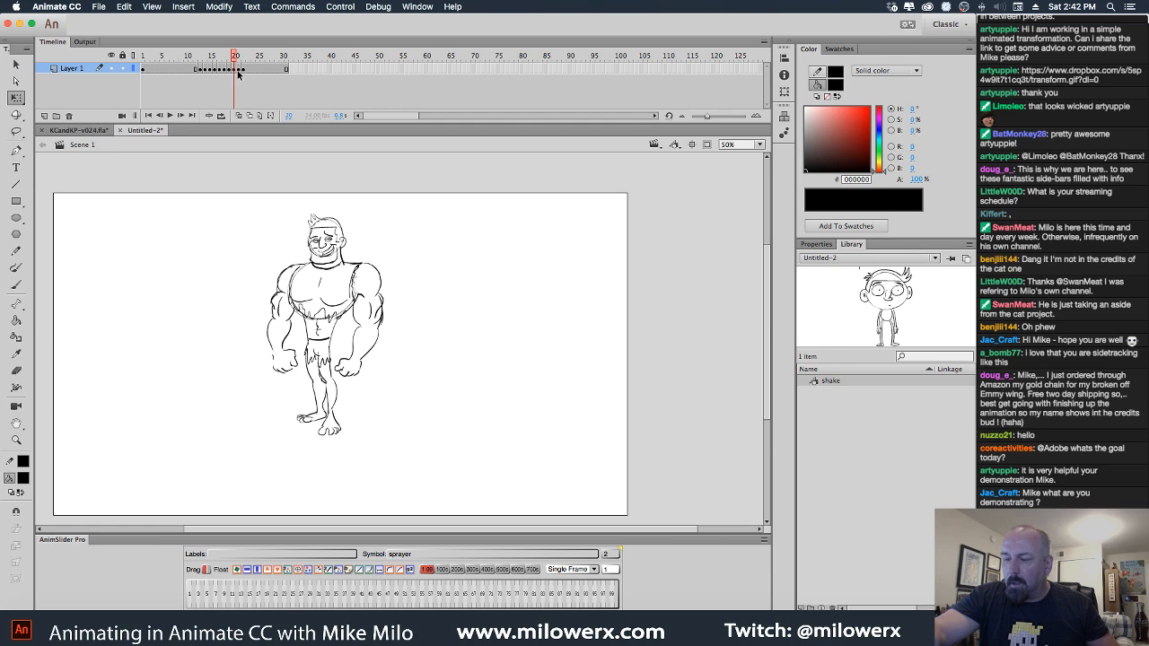
pyautogui.click(235, 70)
pyautogui.click(231, 71)
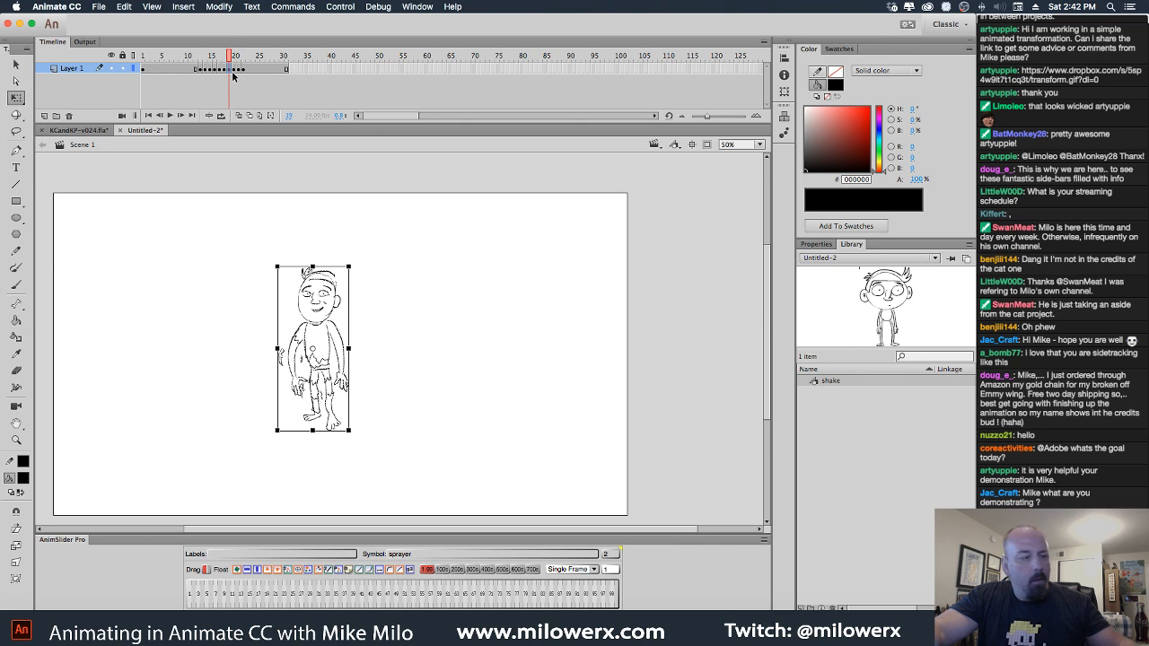
pyautogui.click(235, 70)
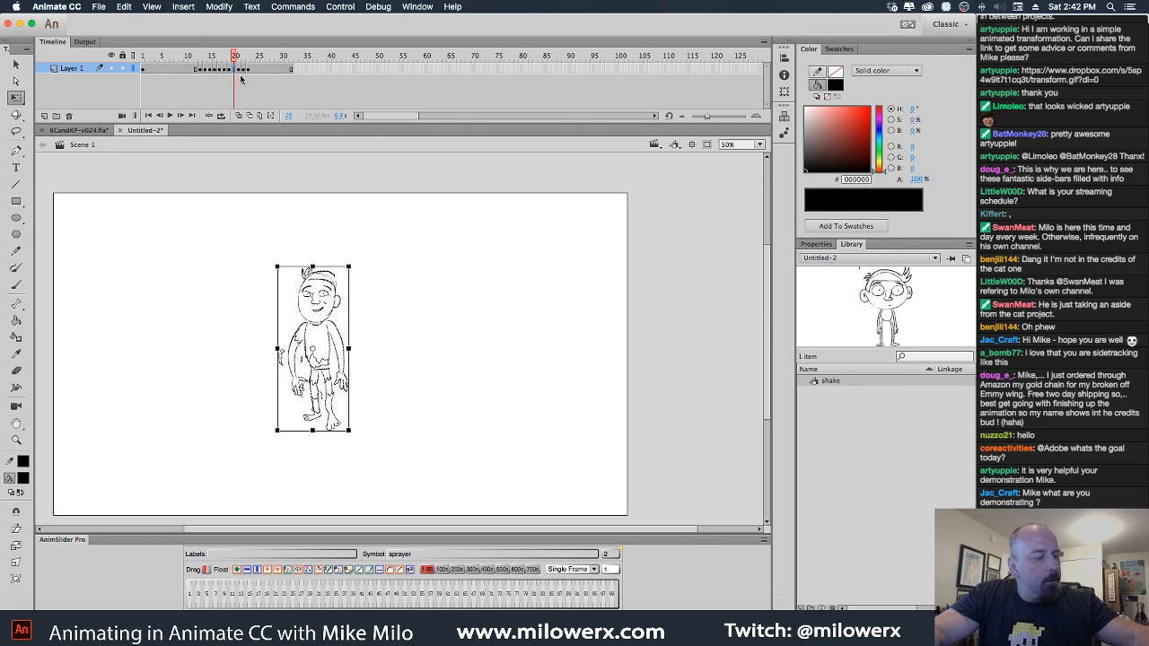
pyautogui.press('F7')
pyautogui.press('super+shift+v')
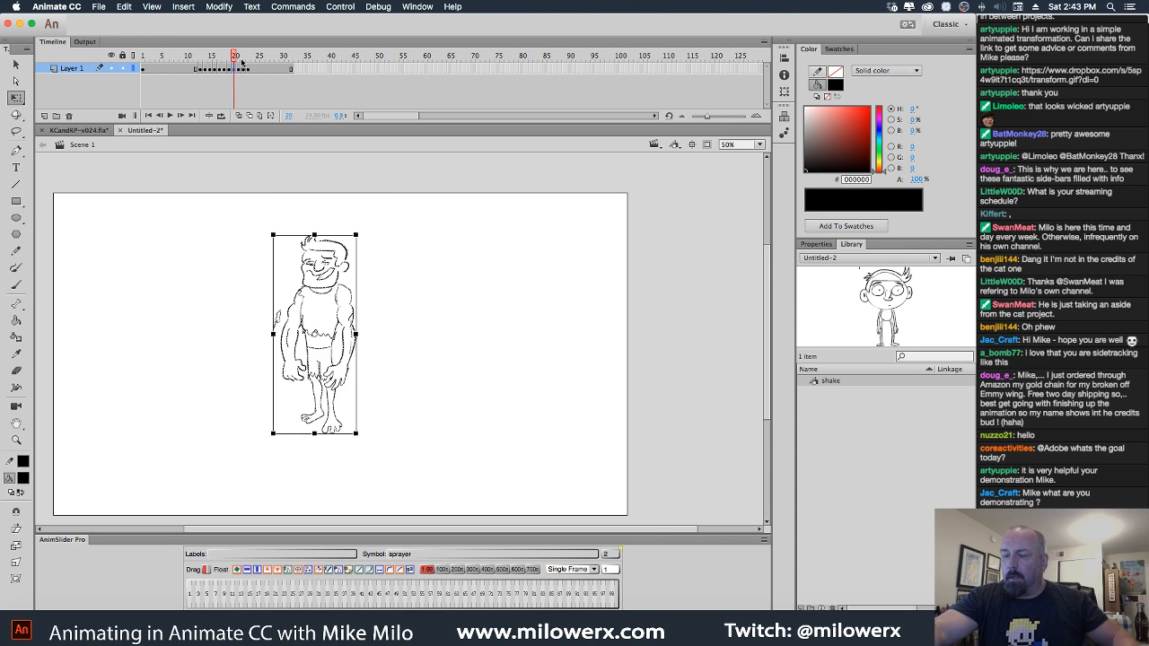
# Replay the whole transformation from frame 1 with the extra in-between pose included.
pyautogui.press('Return')
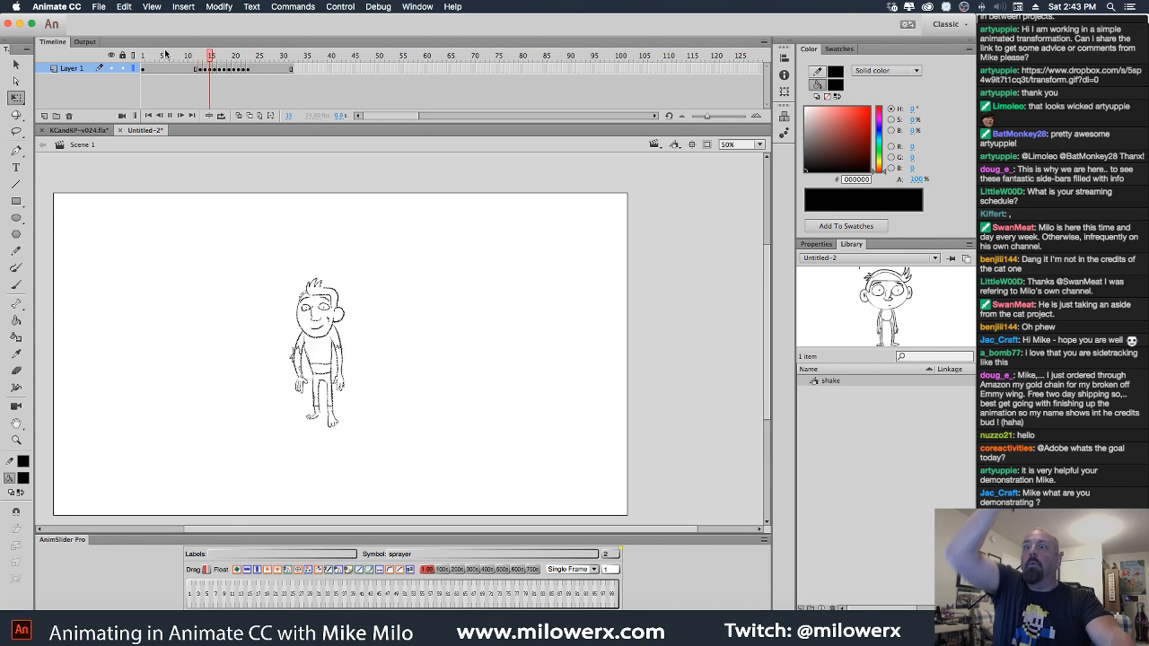
pyautogui.click(164, 55)
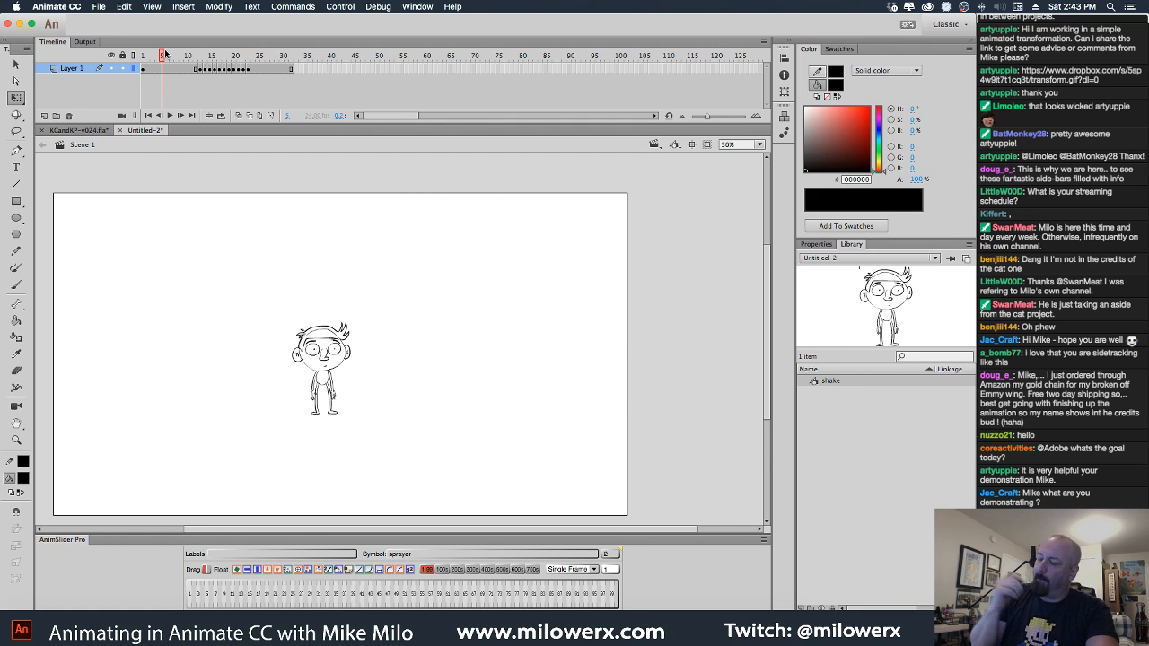
pyautogui.moveTo(165, 57); pyautogui.dragTo(135, 56)
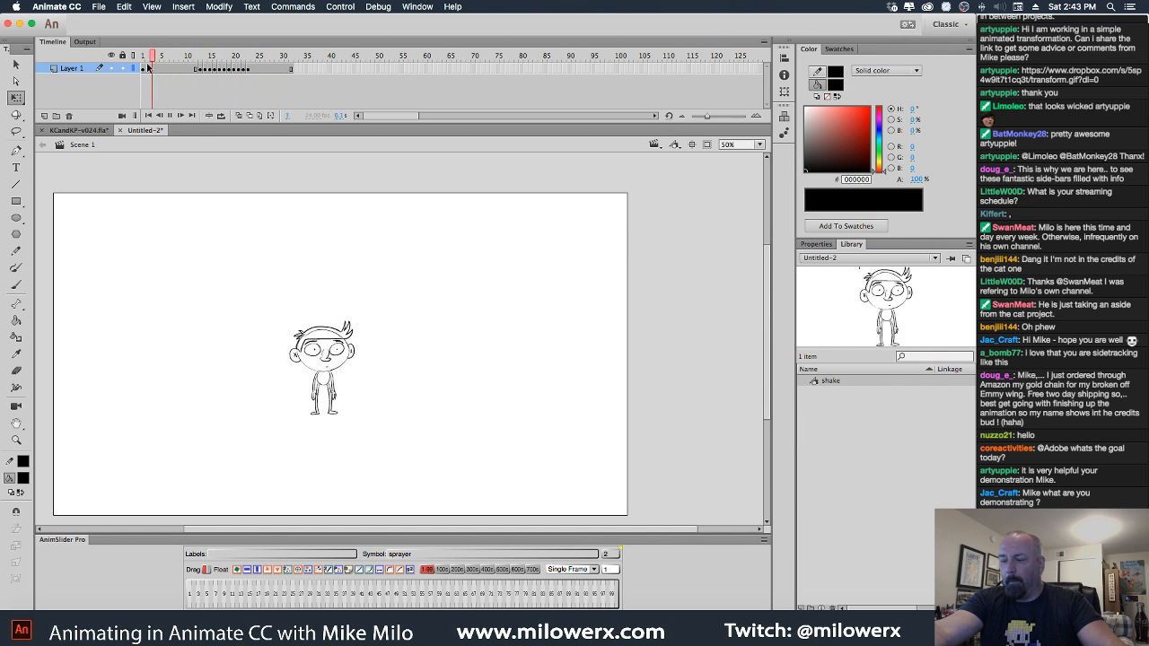
pyautogui.press('Return')
# Add a new layer above Layer 1 and switch to Finder with the Animation folder open.
pyautogui.click(55, 117)
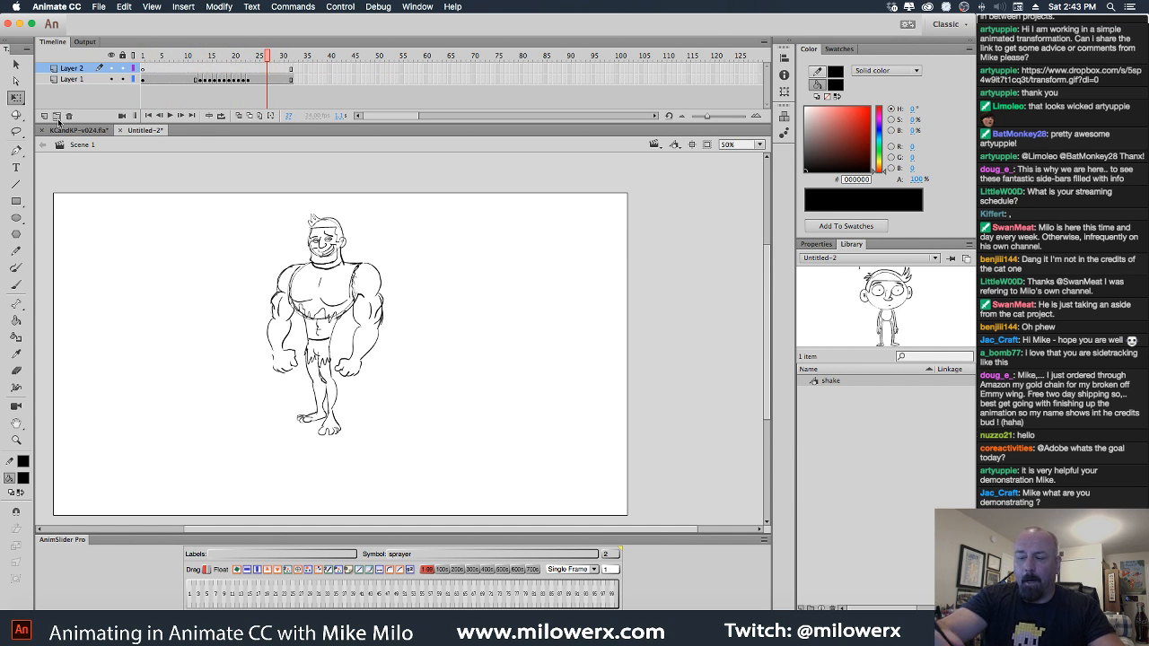
pyautogui.click(25, 627)
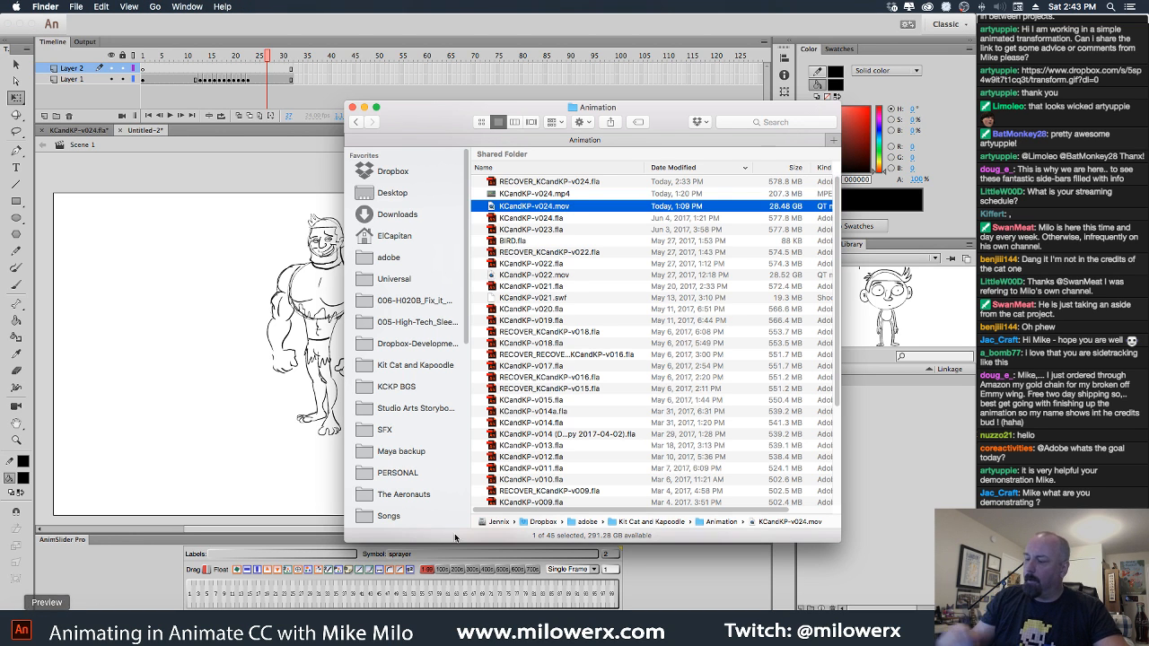
# Open the SFX folder and search it for "zip".
pyautogui.click(412, 431)
pyautogui.click(775, 124)
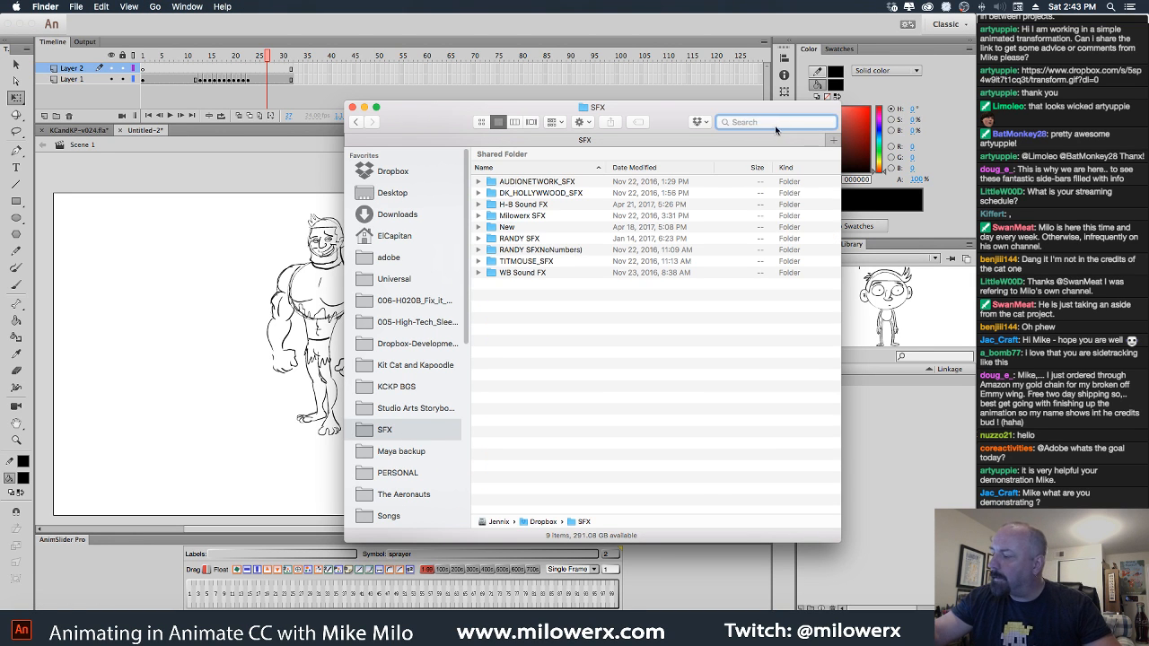
pyautogui.write('zip')
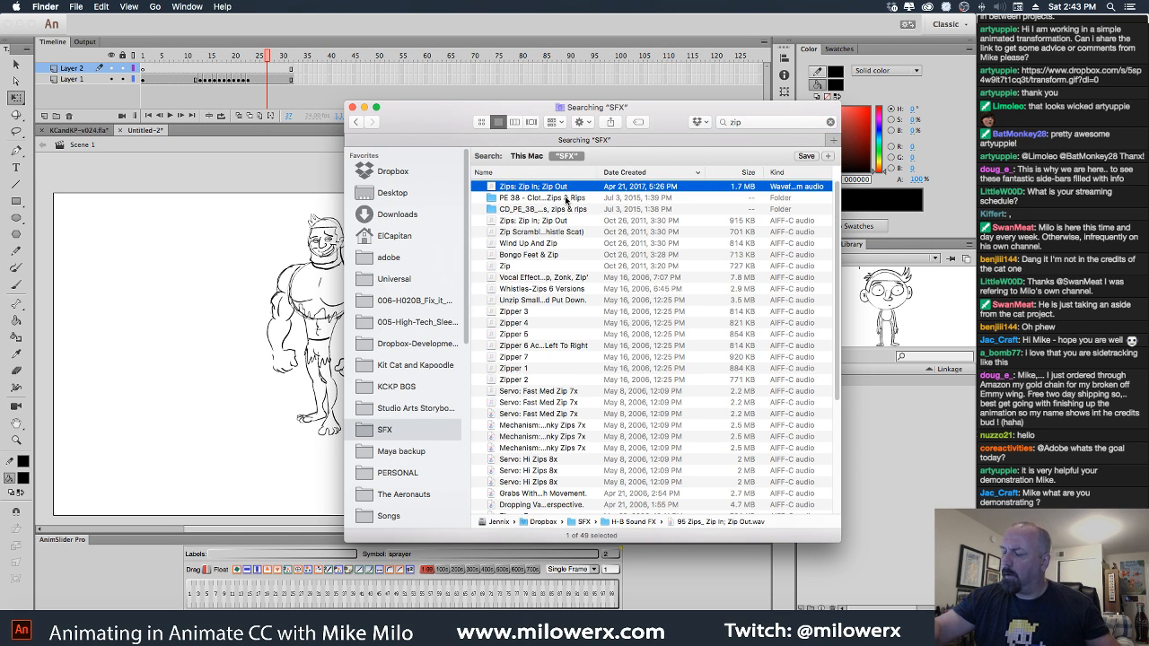
# Audition the Zip, Bongo Feet & Zip, and Zips: Zip In; Zip Out sound effects from the search results.
pyautogui.click(550, 188)
pyautogui.click(557, 244)
pyautogui.click(564, 255)
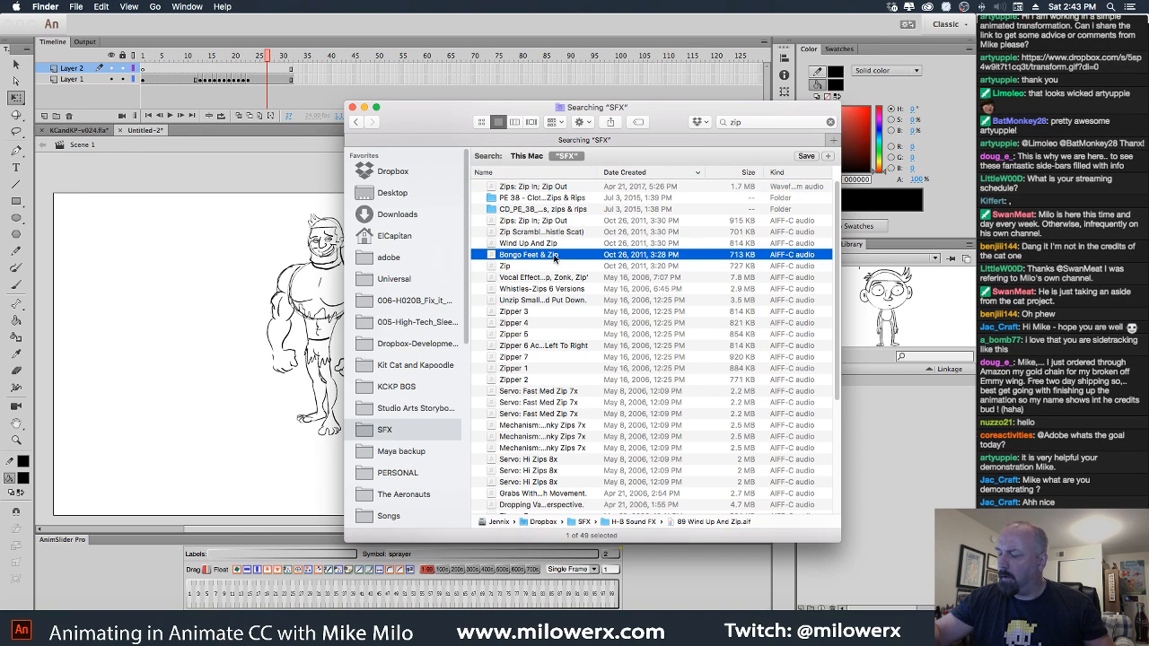
pyautogui.click(511, 266)
pyautogui.press('space')
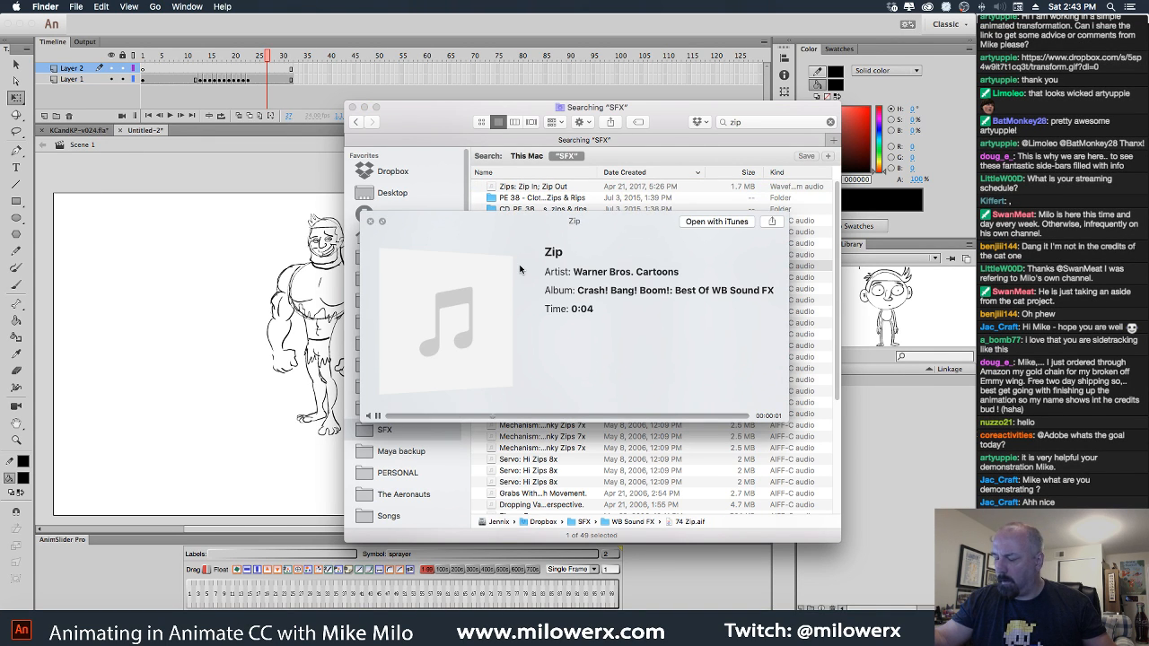
pyautogui.press('space')
pyautogui.click(542, 256)
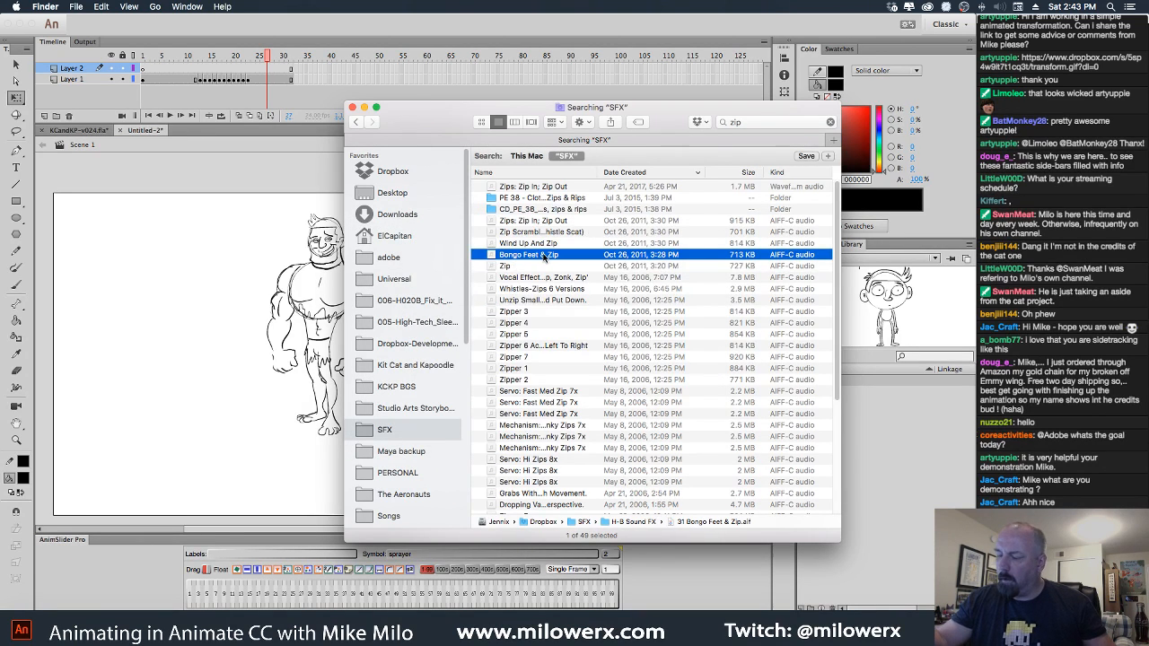
pyautogui.press('space')
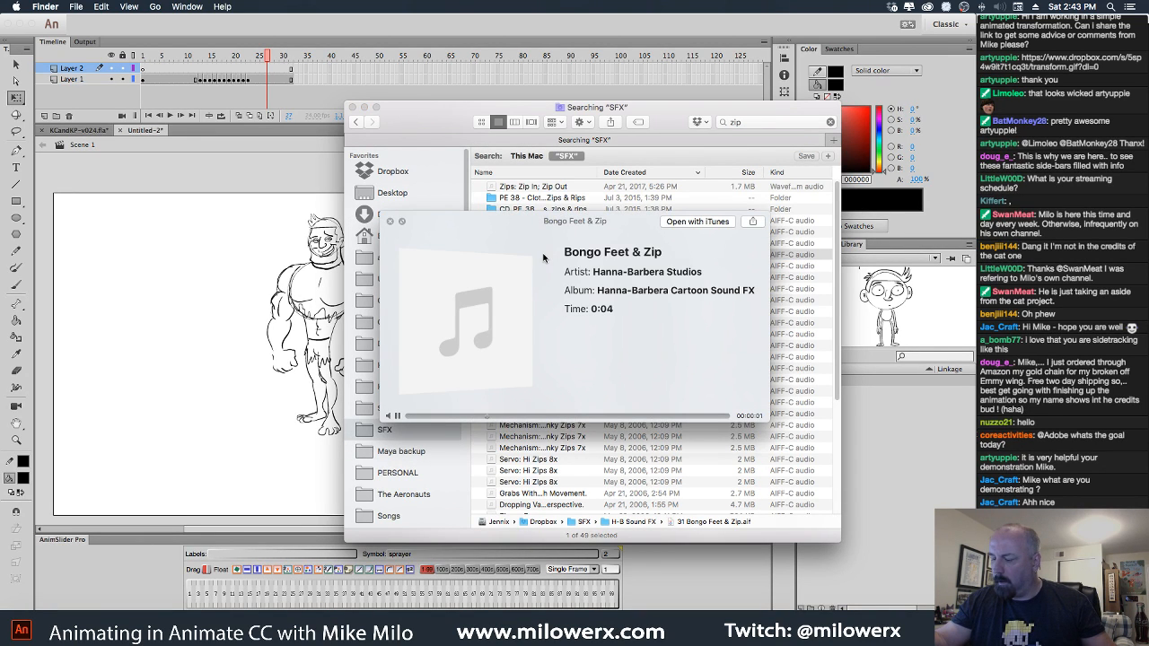
pyautogui.press('space')
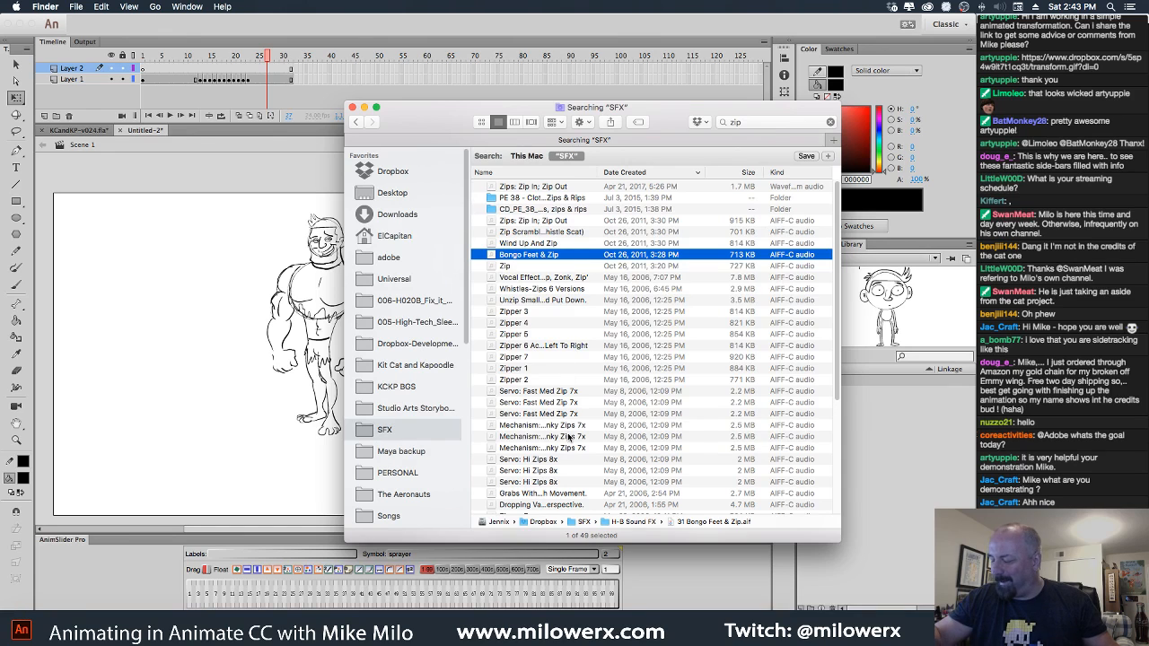
pyautogui.click(528, 187)
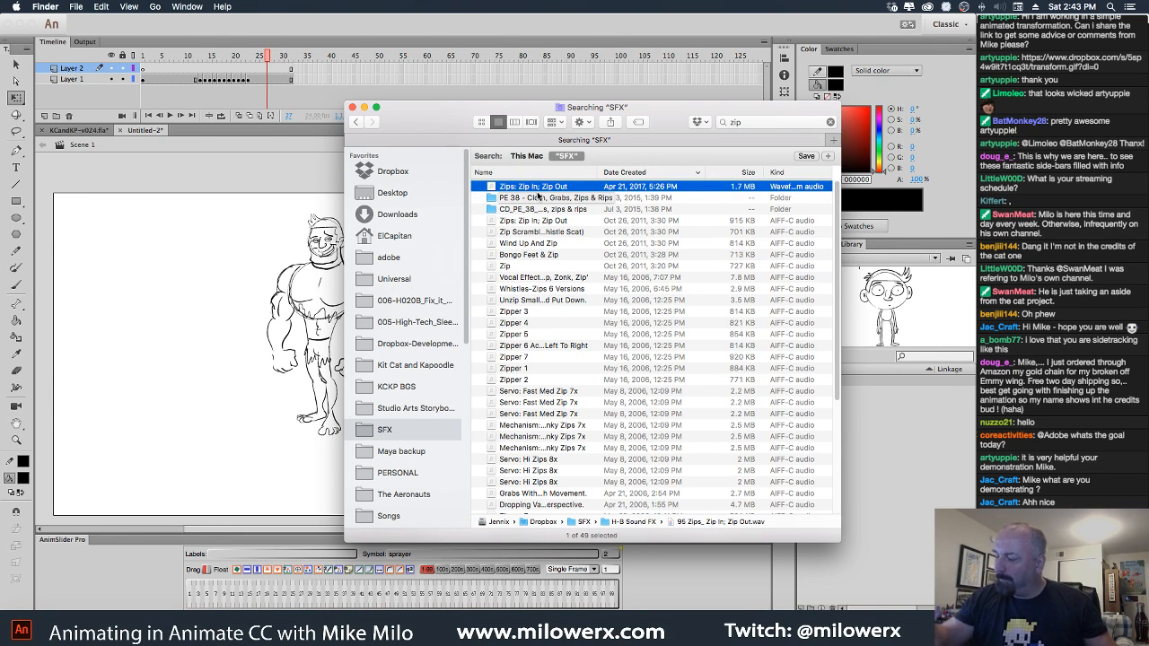
pyautogui.press('space')
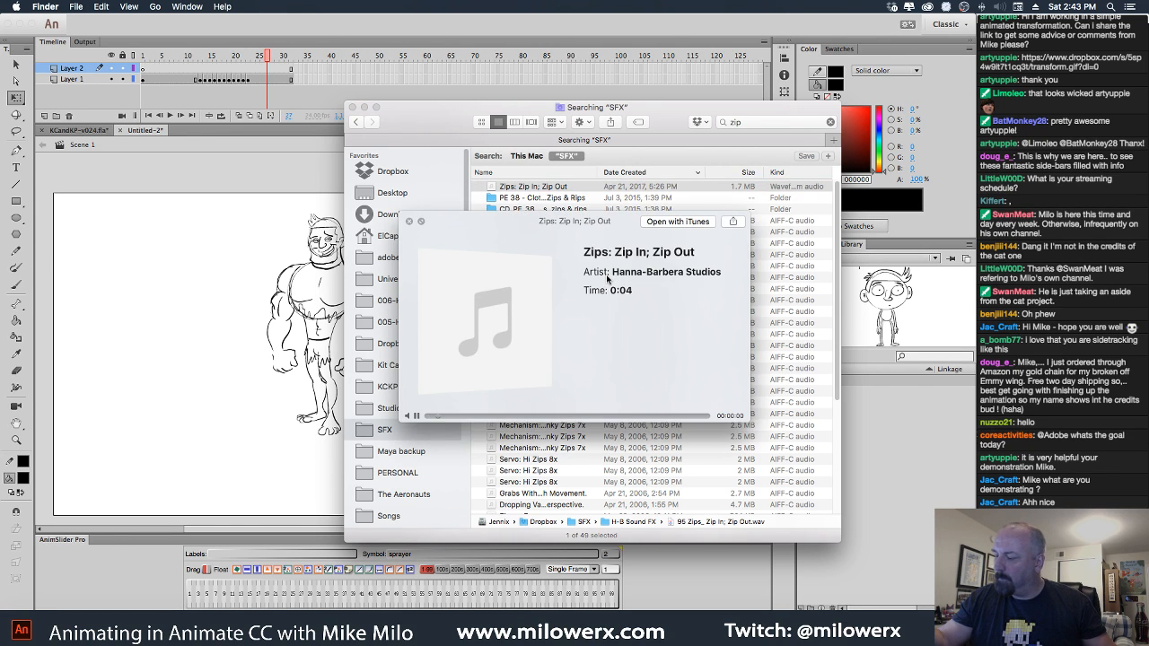
pyautogui.press('space')
# Search the SFX folder for "transformation" and listen to the Multi-Pitched, High Frequency Transformation Sequence sound.
pyautogui.click(751, 126)
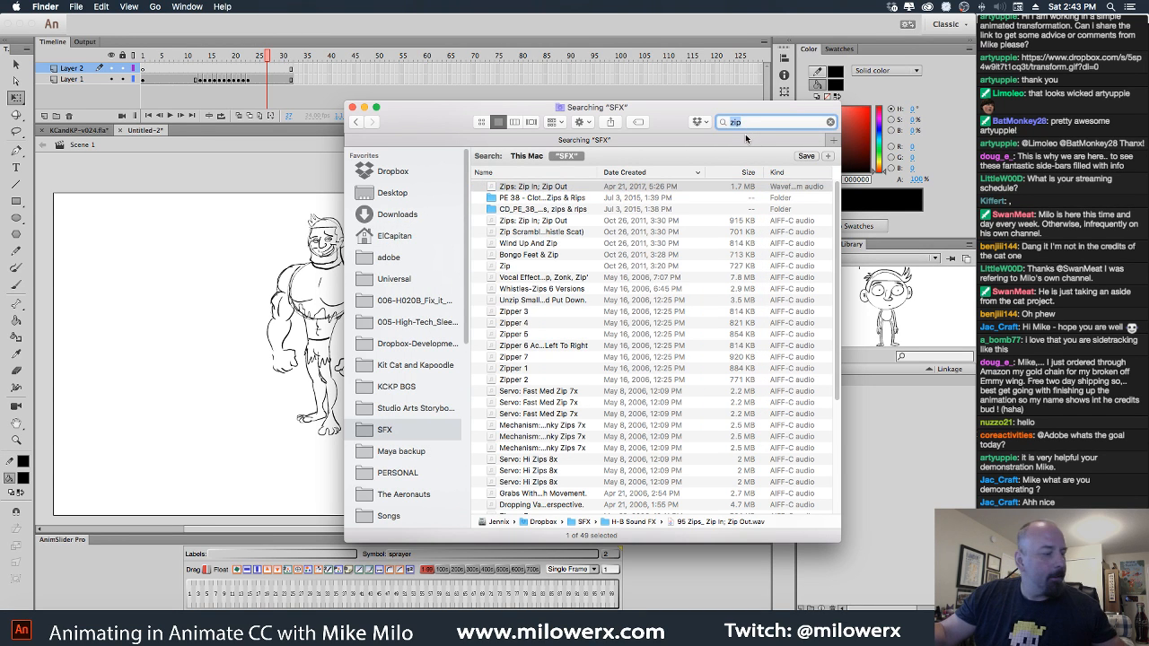
pyautogui.write('transf')
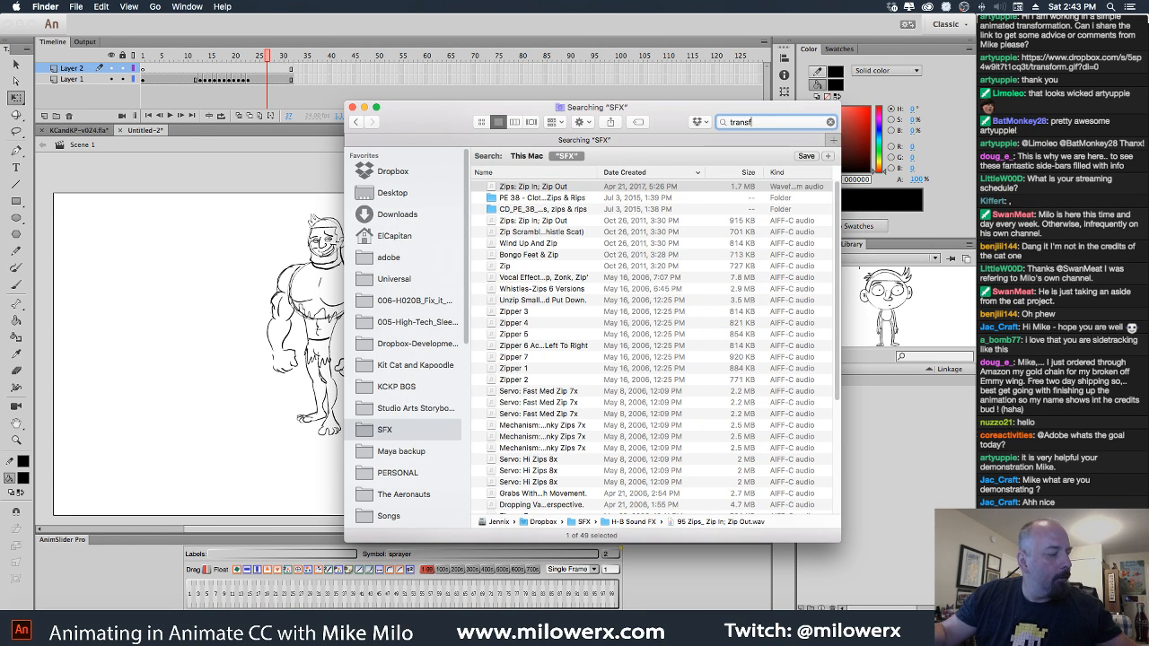
pyautogui.write('ormat')
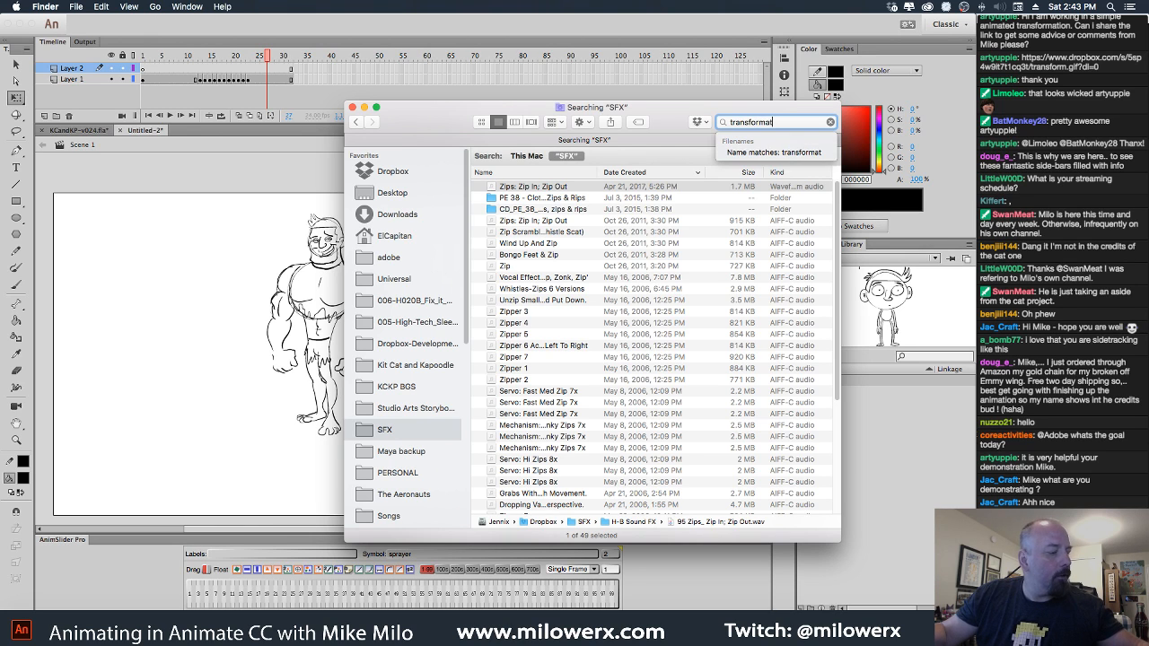
pyautogui.write('ion')
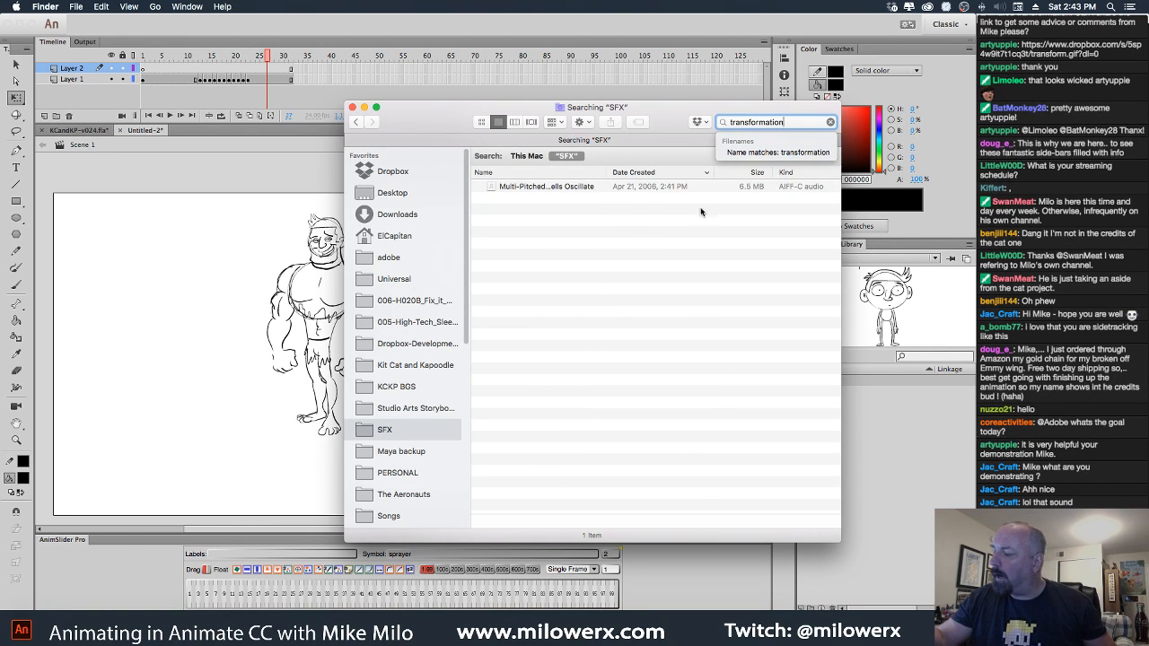
pyautogui.click(608, 191)
pyautogui.press('space')
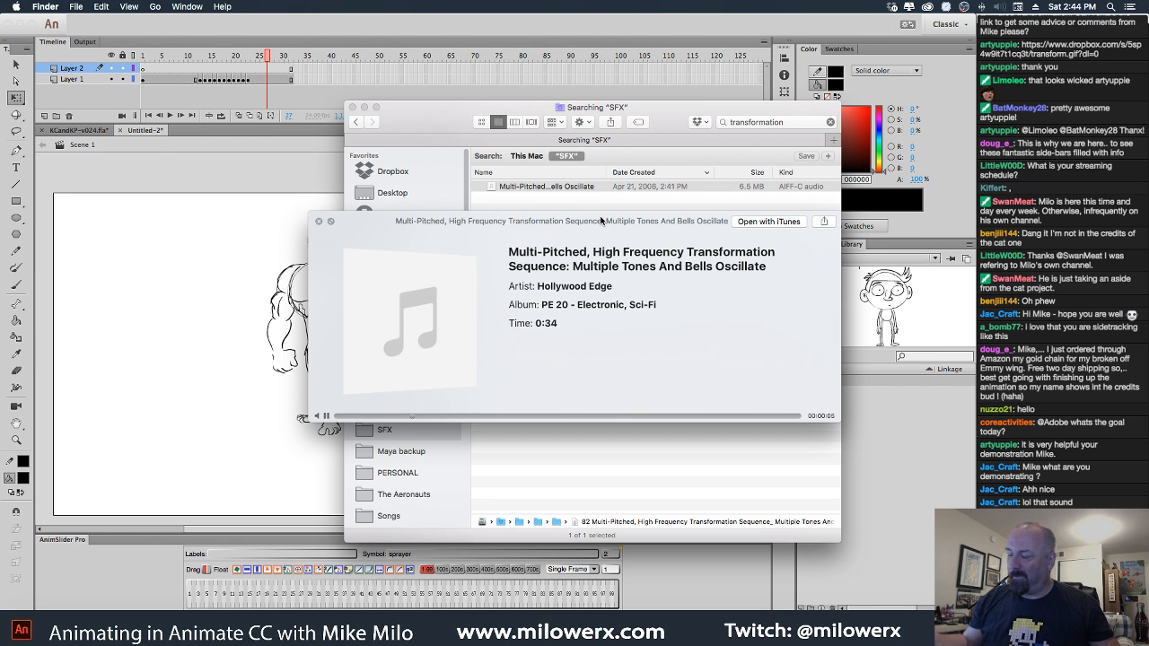
pyautogui.press('space')
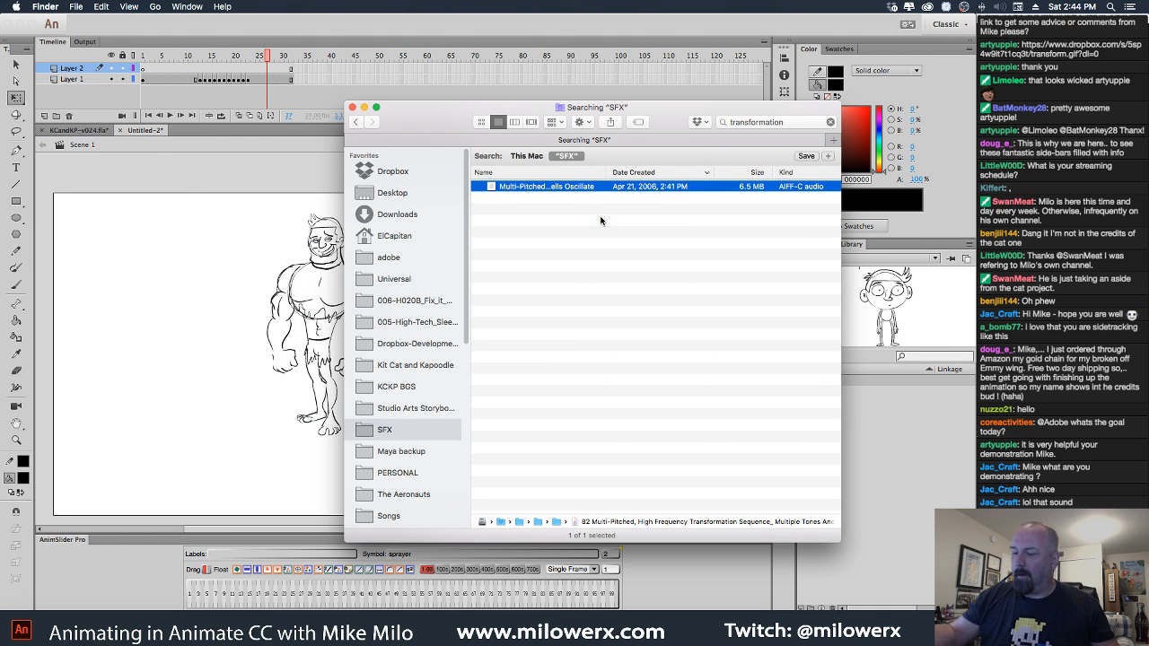
# Import the high-frequency transformation sound into Animate on Layer 2, starting at frame 1, and play the animation with it.
pyautogui.moveTo(491, 188); pyautogui.dragTo(181, 225)
pyautogui.click(268, 72)
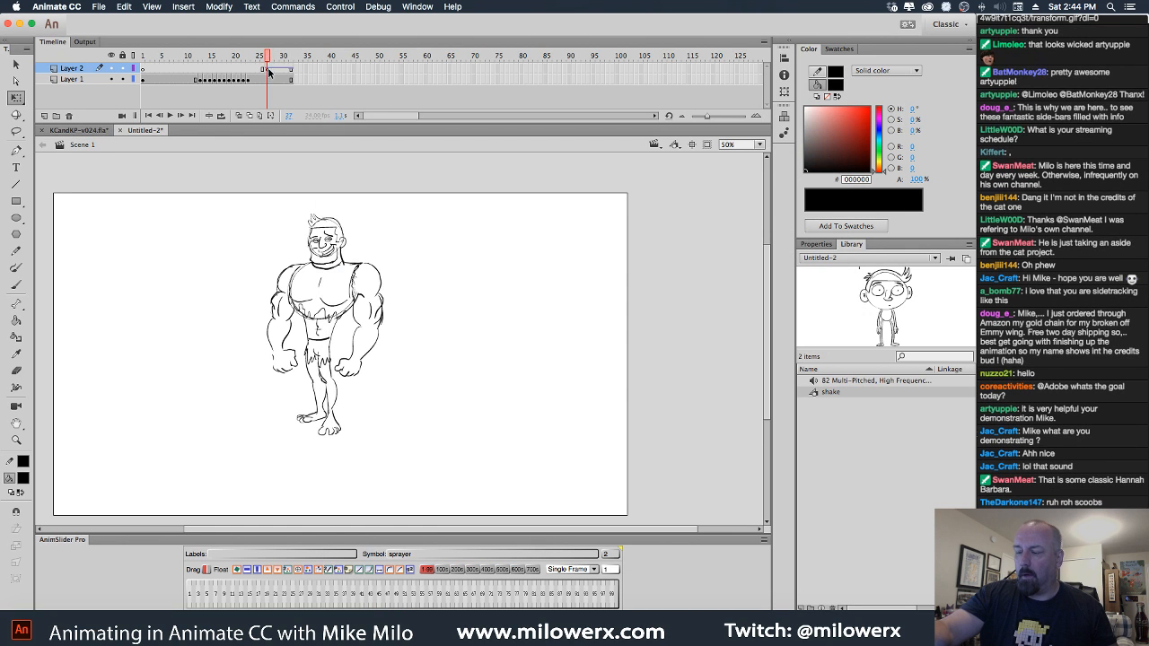
pyautogui.press('Return')
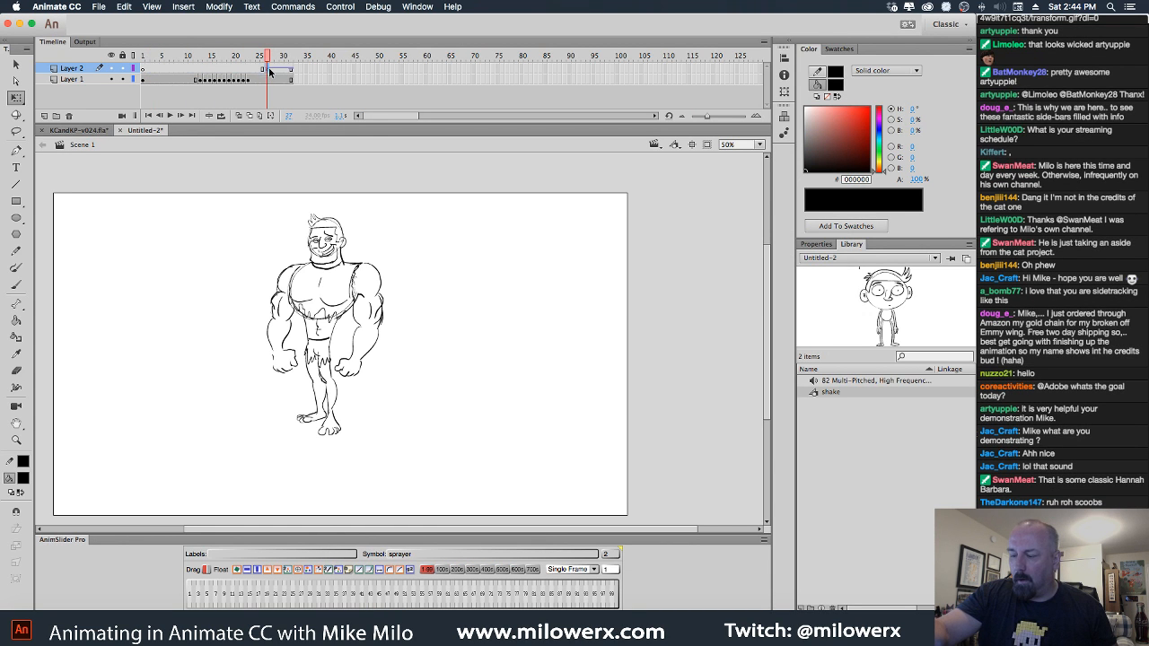
pyautogui.click(144, 68)
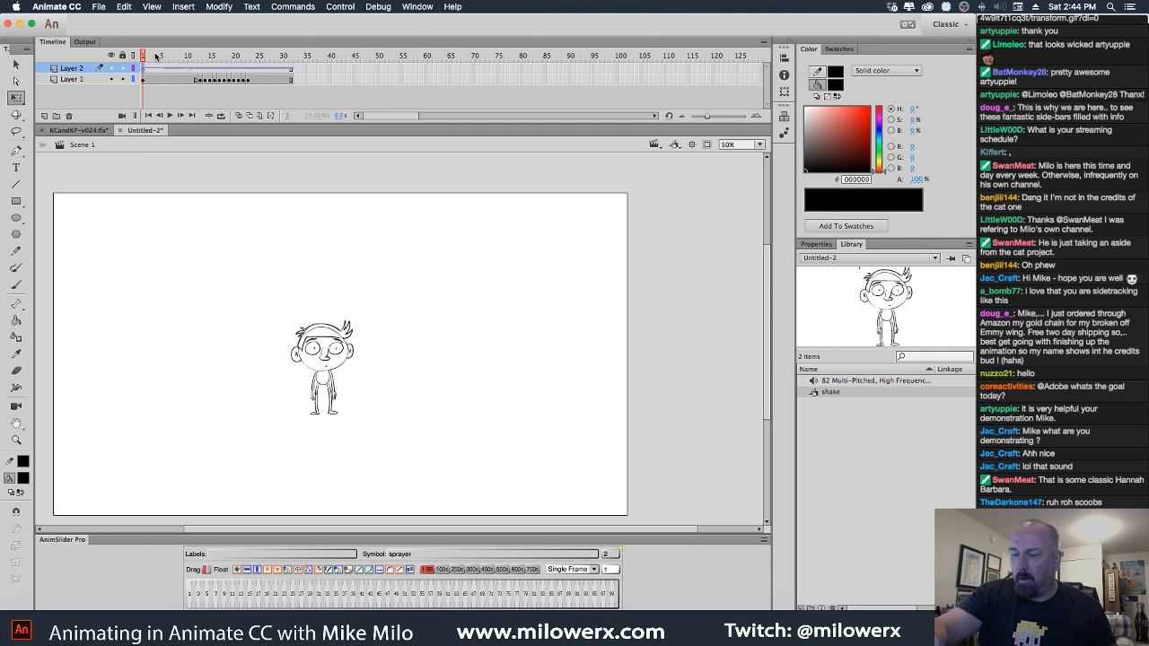
pyautogui.press('Return')
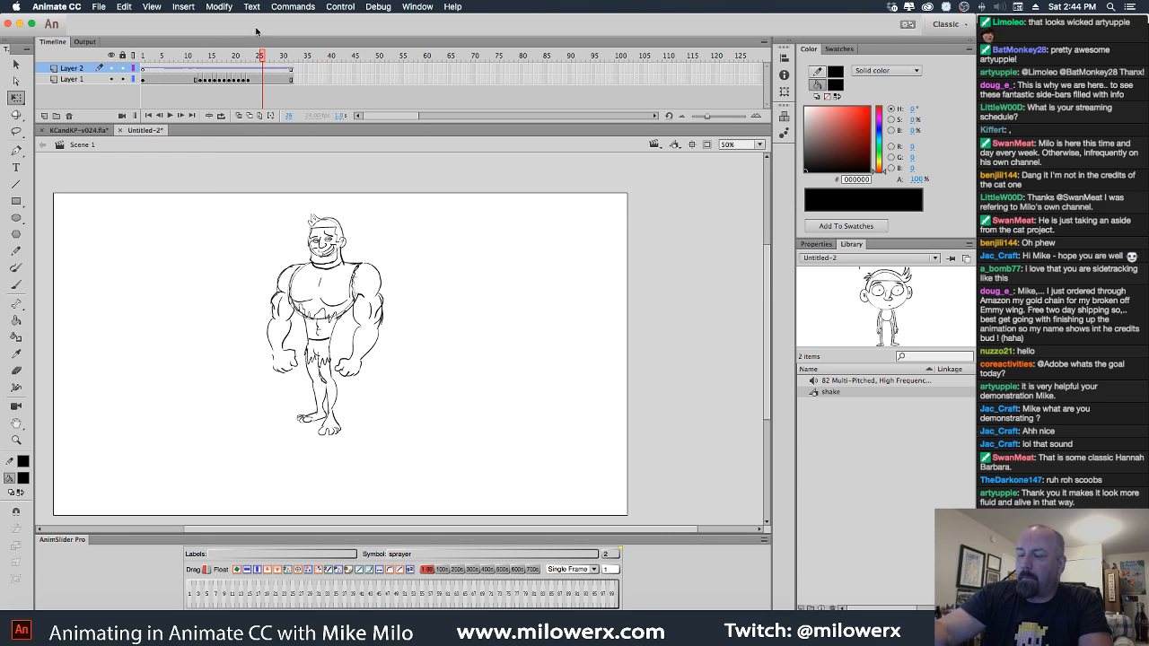
# Save the untitled document as Transformation.fla in the Animation folder.
pyautogui.click(98, 6)
pyautogui.click(117, 44)
pyautogui.click(103, 7)
pyautogui.click(132, 128)
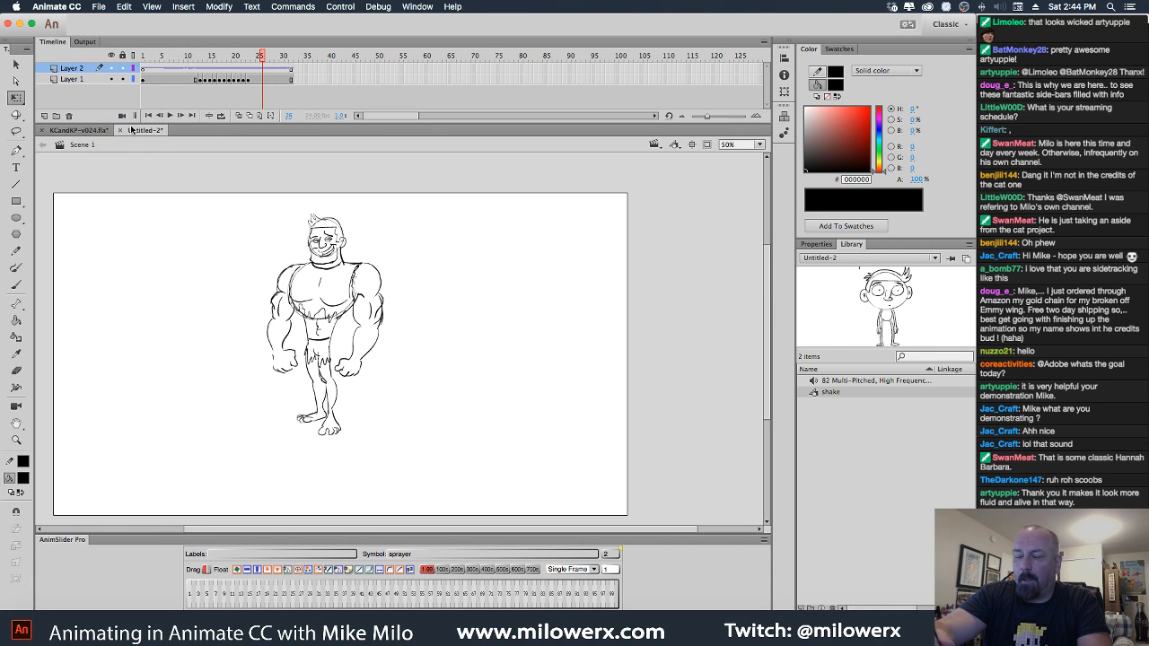
pyautogui.click(100, 7)
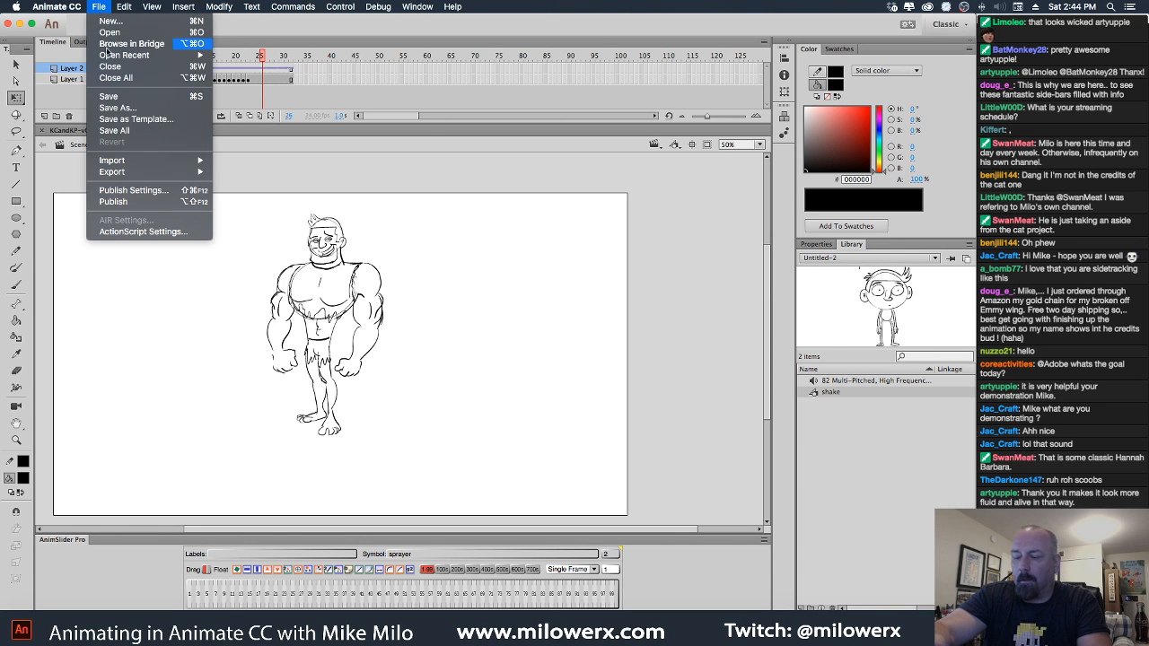
pyautogui.click(132, 113)
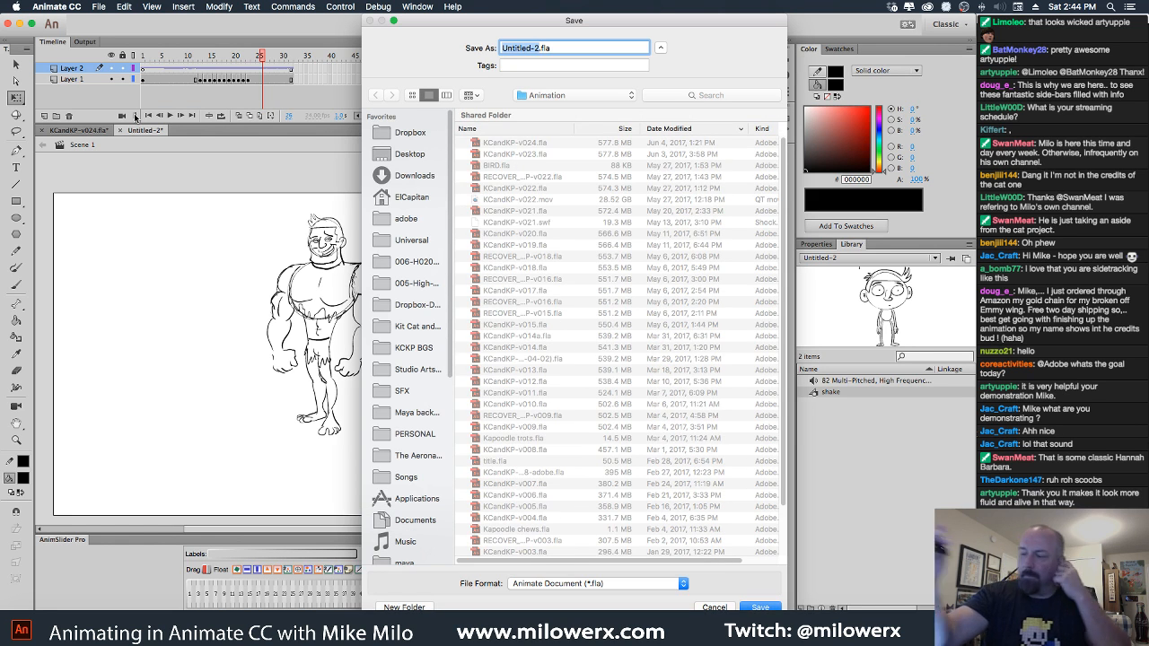
pyautogui.write('Transform')
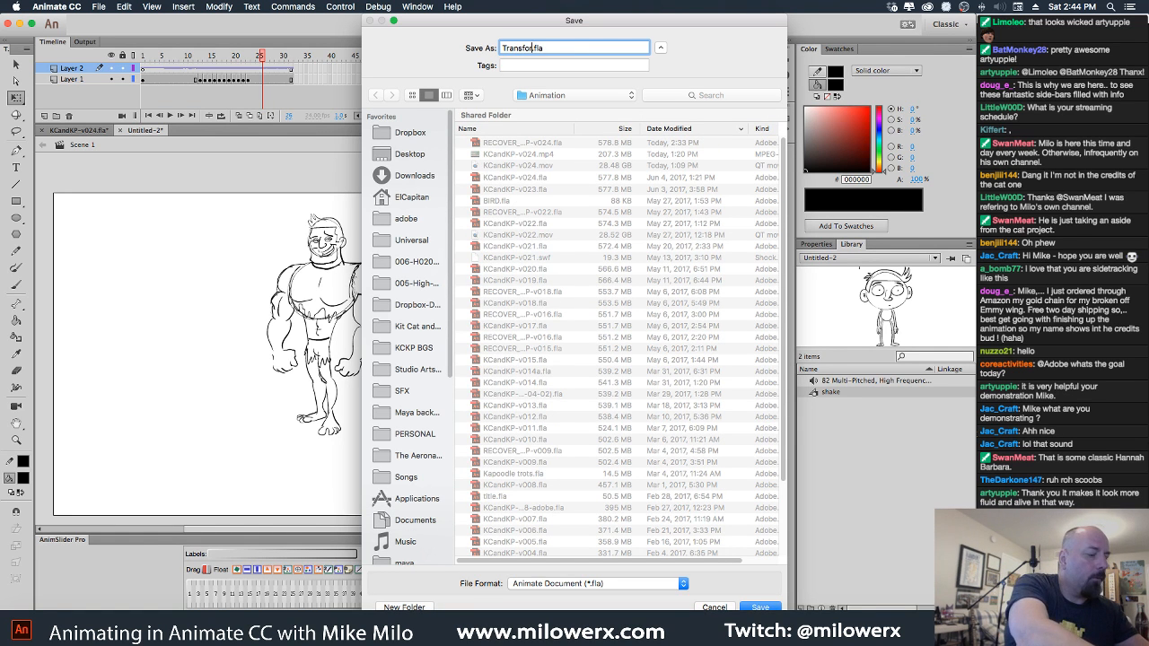
pyautogui.write('ation')
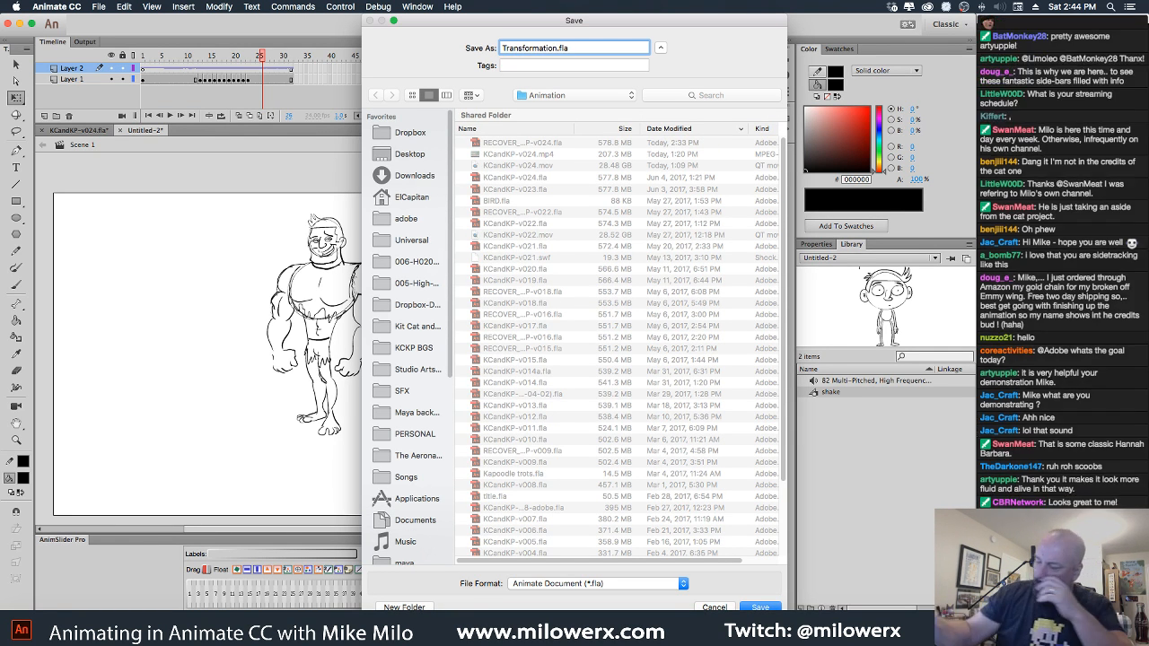
pyautogui.click(760, 609)
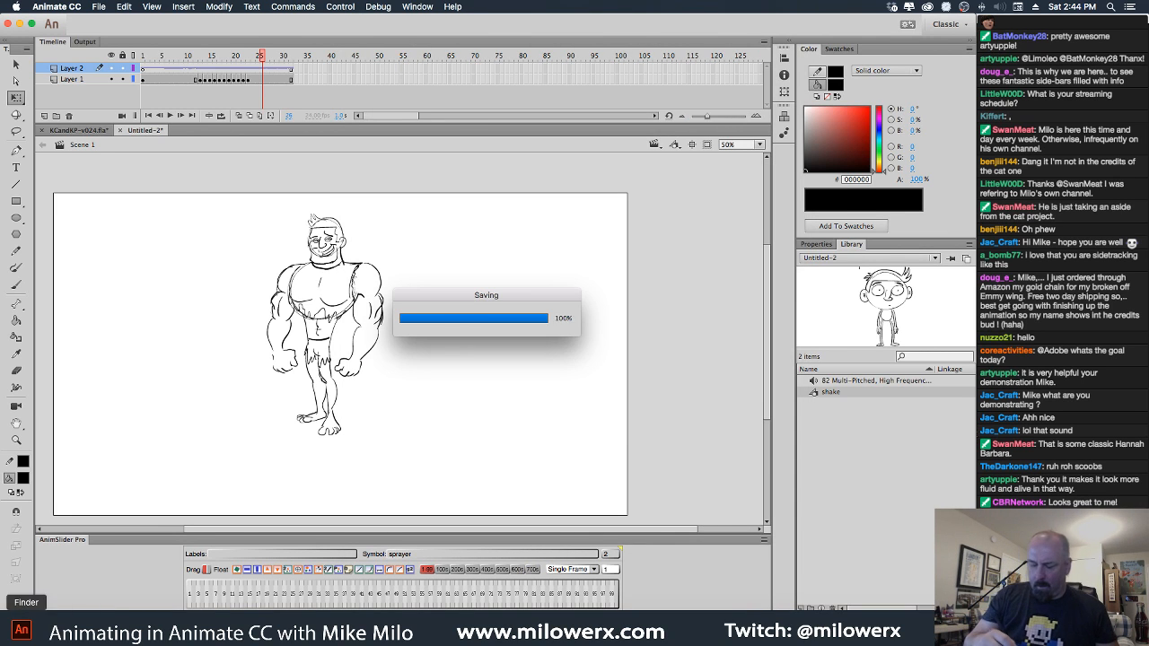
# Return to Finder and replace the SFX folder search with "bongos".
pyautogui.click(26, 630)
pyautogui.doubleClick(772, 123)
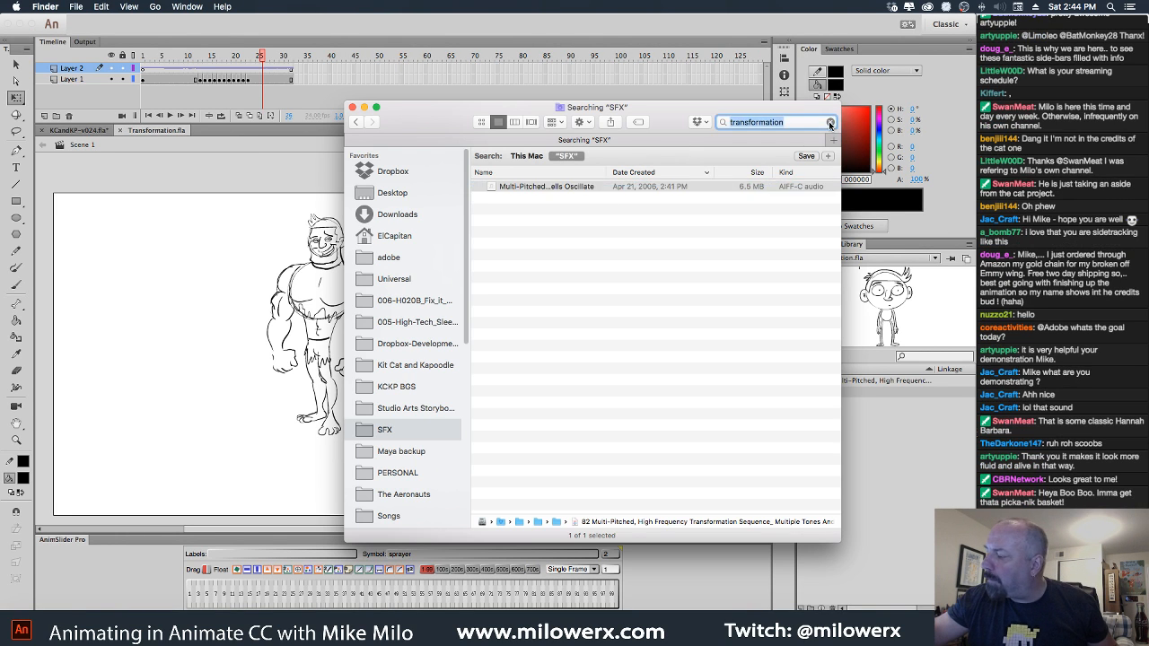
pyautogui.press('BackSpace')
pyautogui.click(773, 122)
pyautogui.write('b')
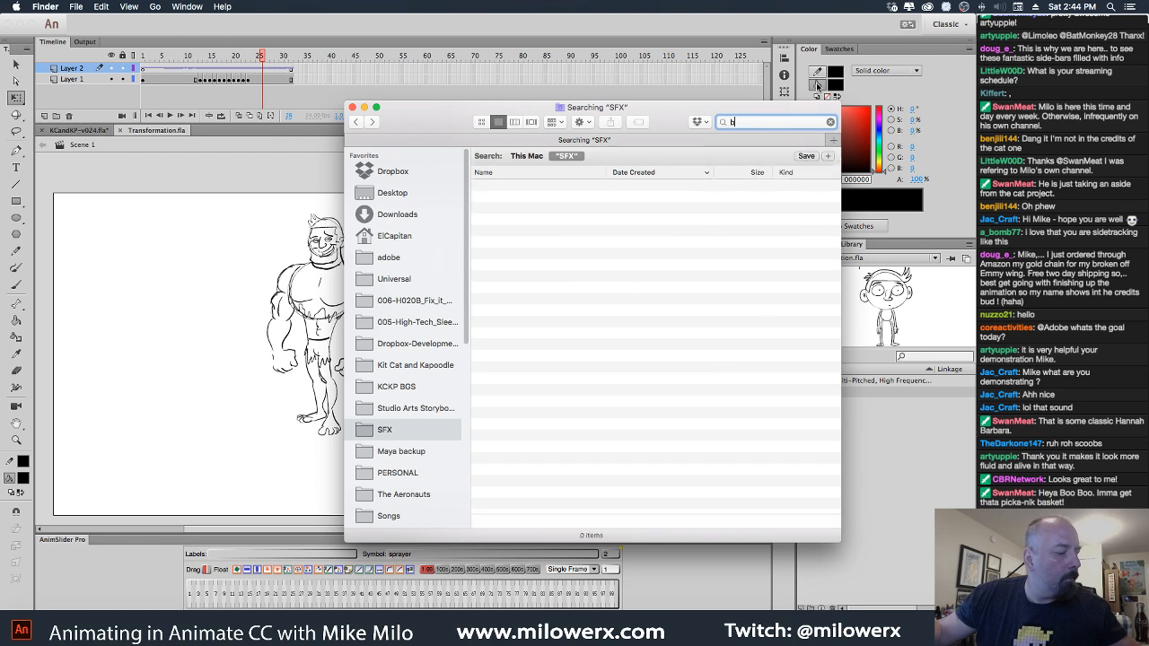
pyautogui.write('ongos')
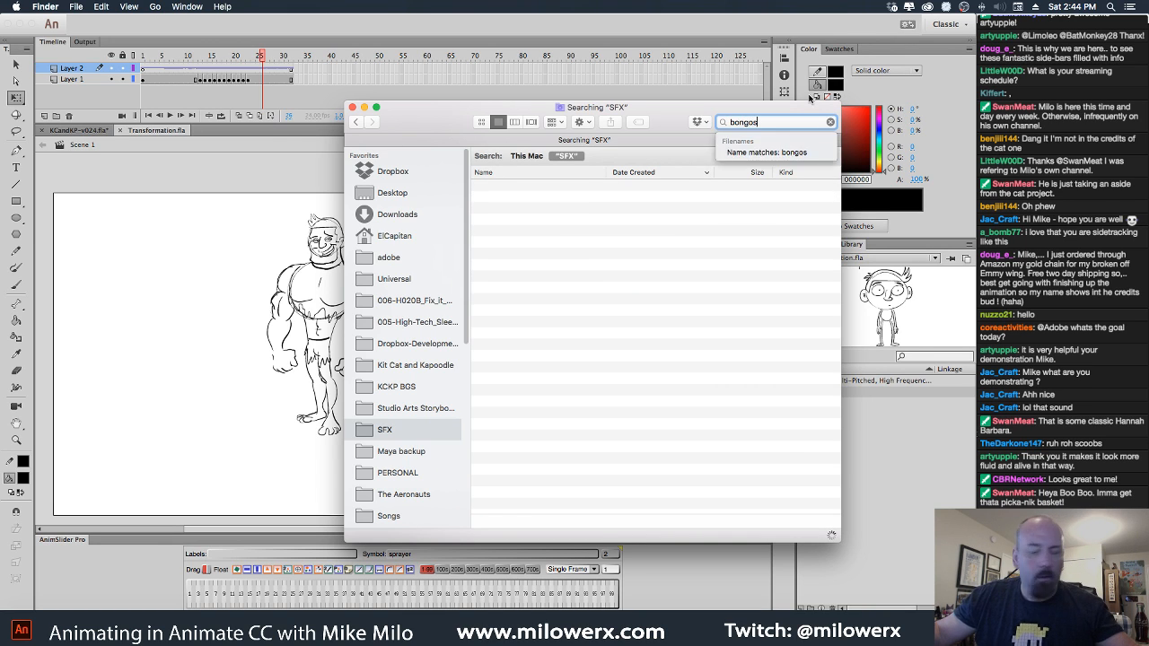
pyautogui.press('Return')
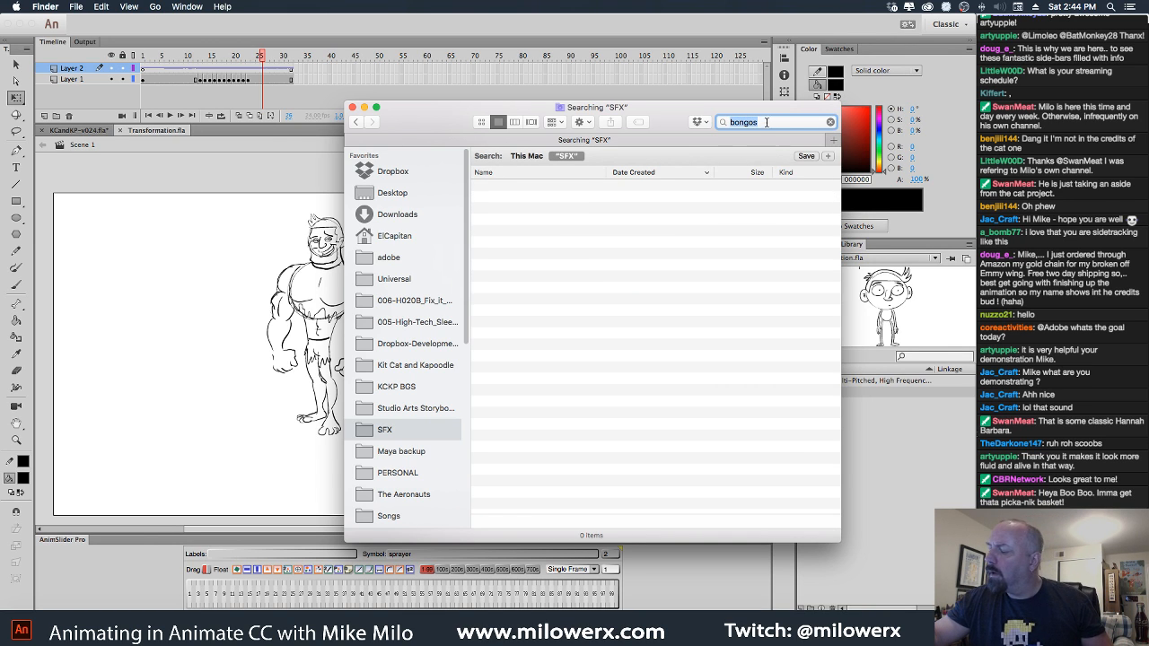
# Shorten the search term to "bongo" and listen to the Bongo Feet & Zip sound.
pyautogui.click(764, 123)
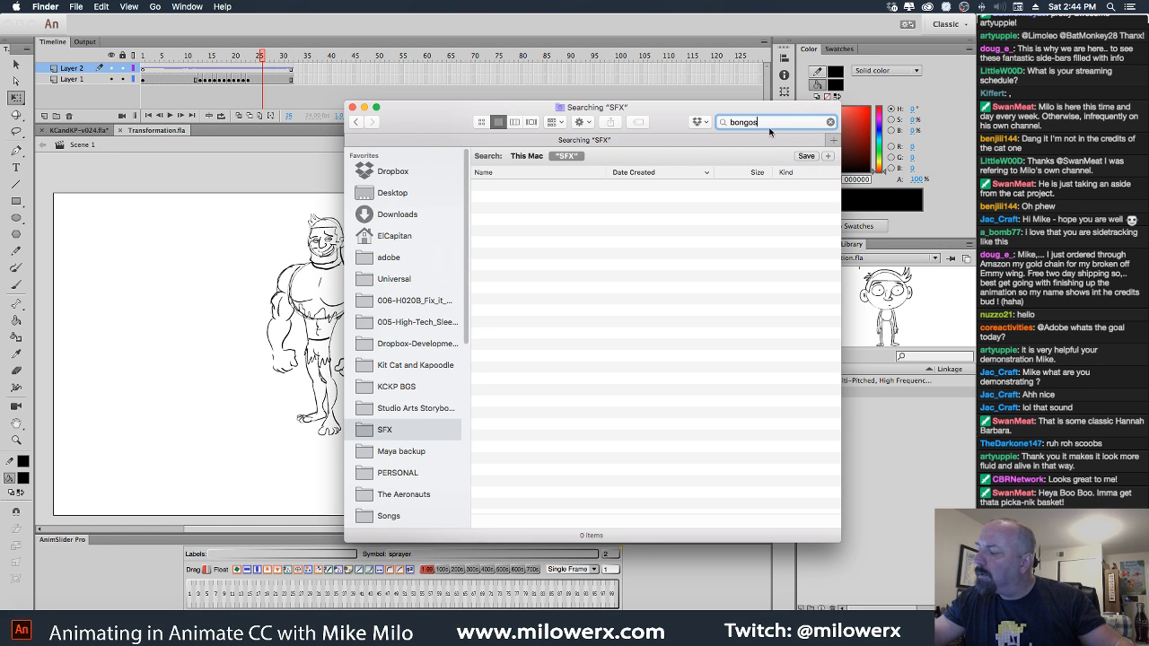
pyautogui.press('Return')
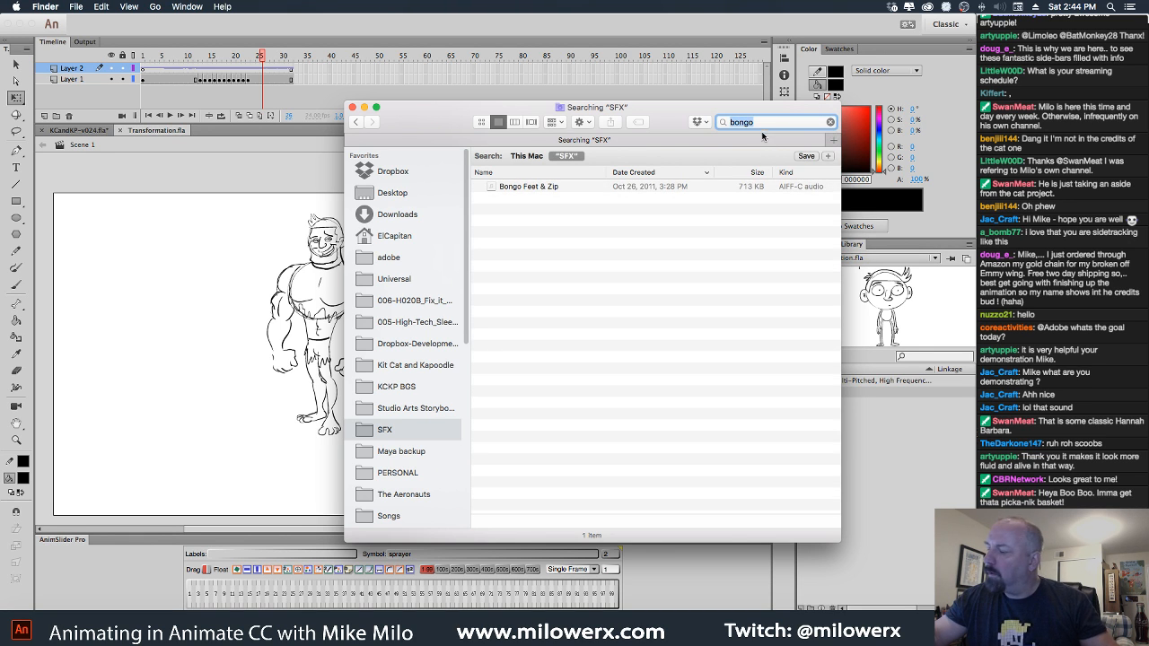
pyautogui.click(551, 189)
pyautogui.press('space')
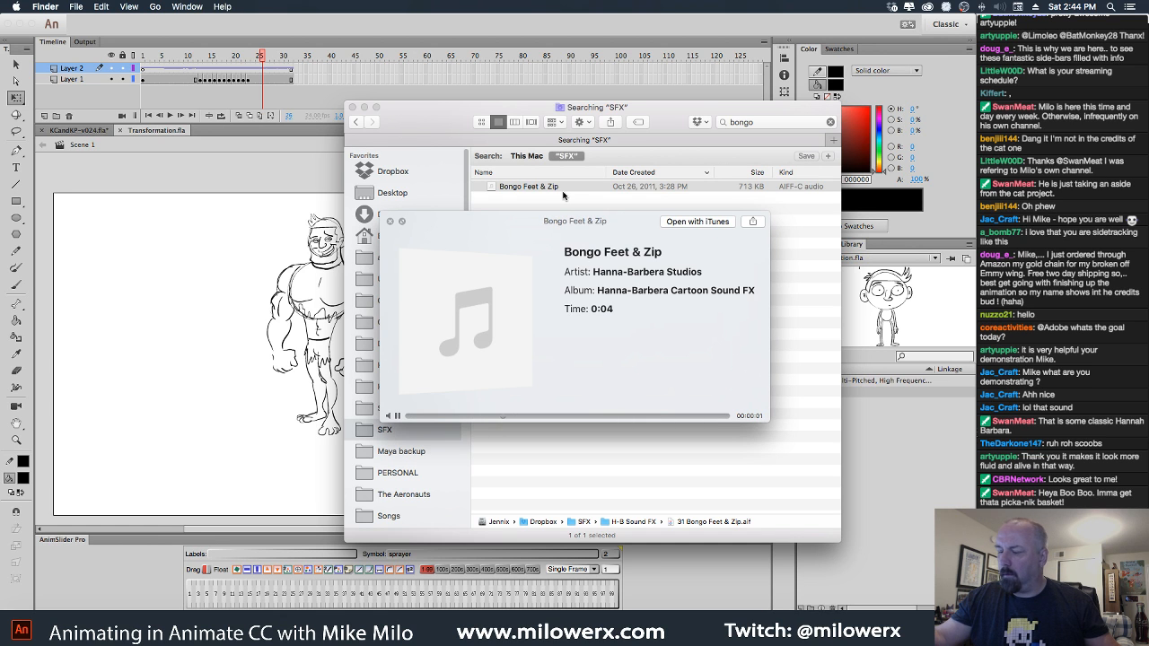
pyautogui.press('space')
# Switch back to Animate, add a new layer above Layer 2, and select its first frame.
pyautogui.click(79, 89)
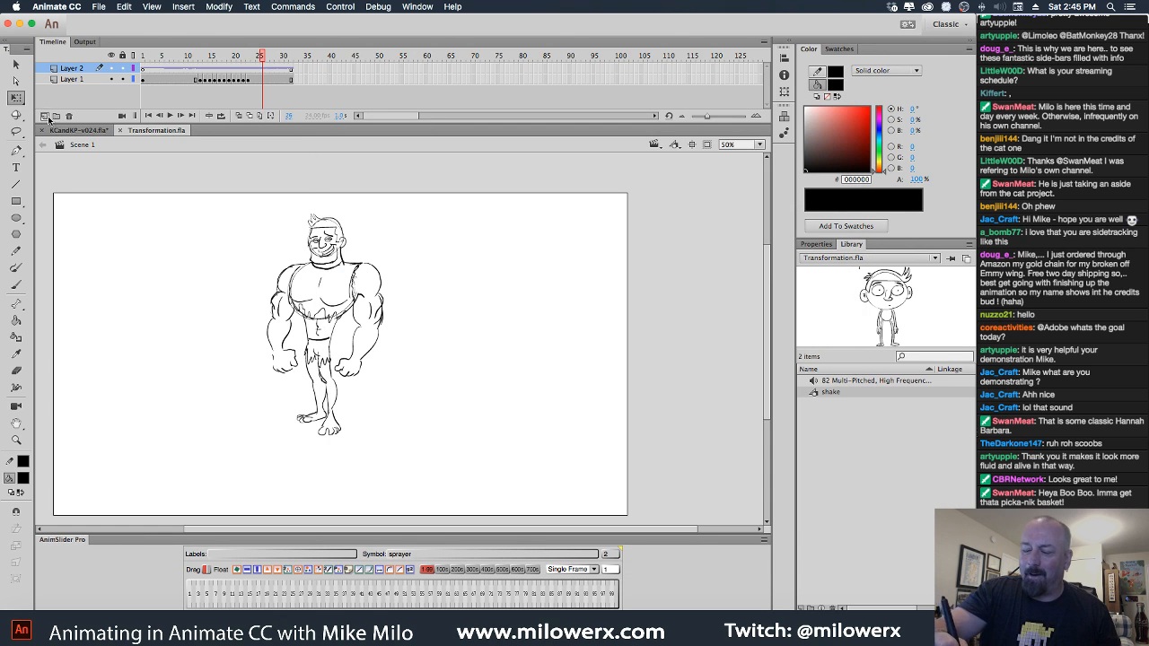
pyautogui.click(44, 115)
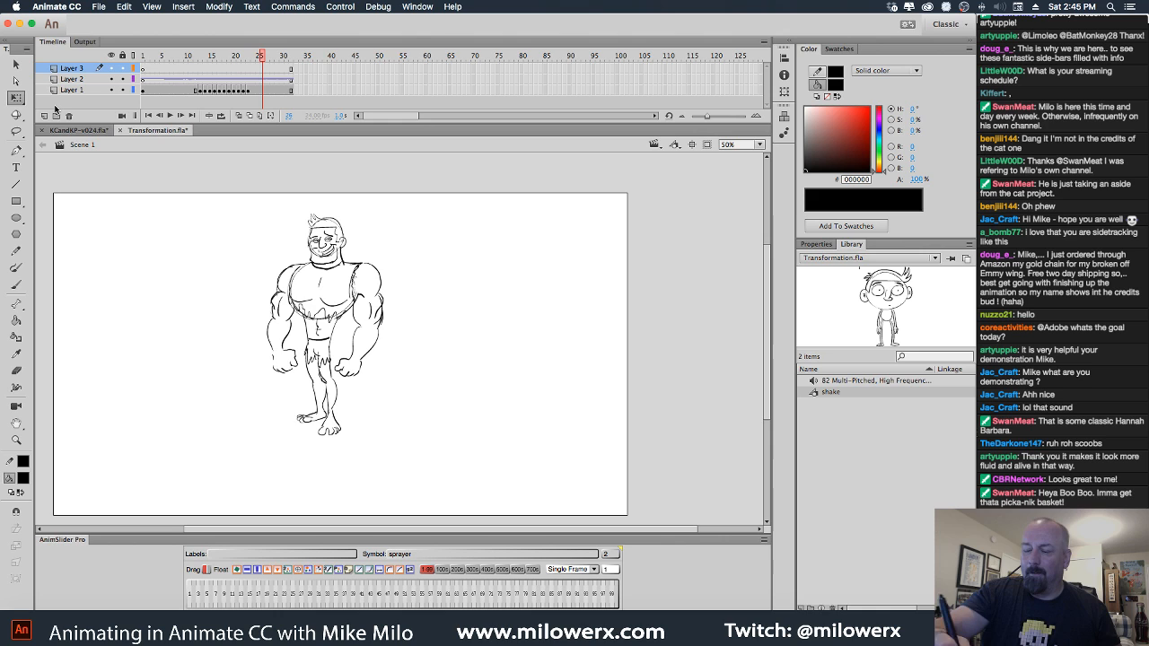
pyautogui.click(143, 69)
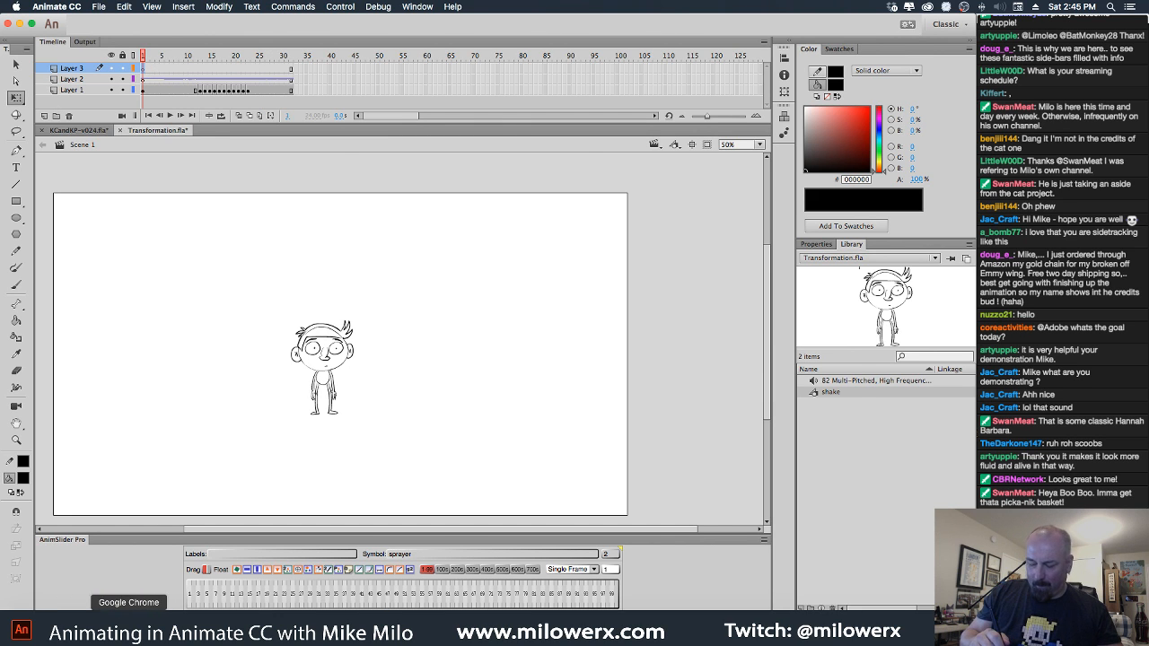
# Bring the Bongo Feet & Zip sound from Finder onto Layer 3 in Animate and play the animation.
pyautogui.click(24, 630)
pyautogui.moveTo(502, 188); pyautogui.dragTo(267, 251)
pyautogui.click(355, 107)
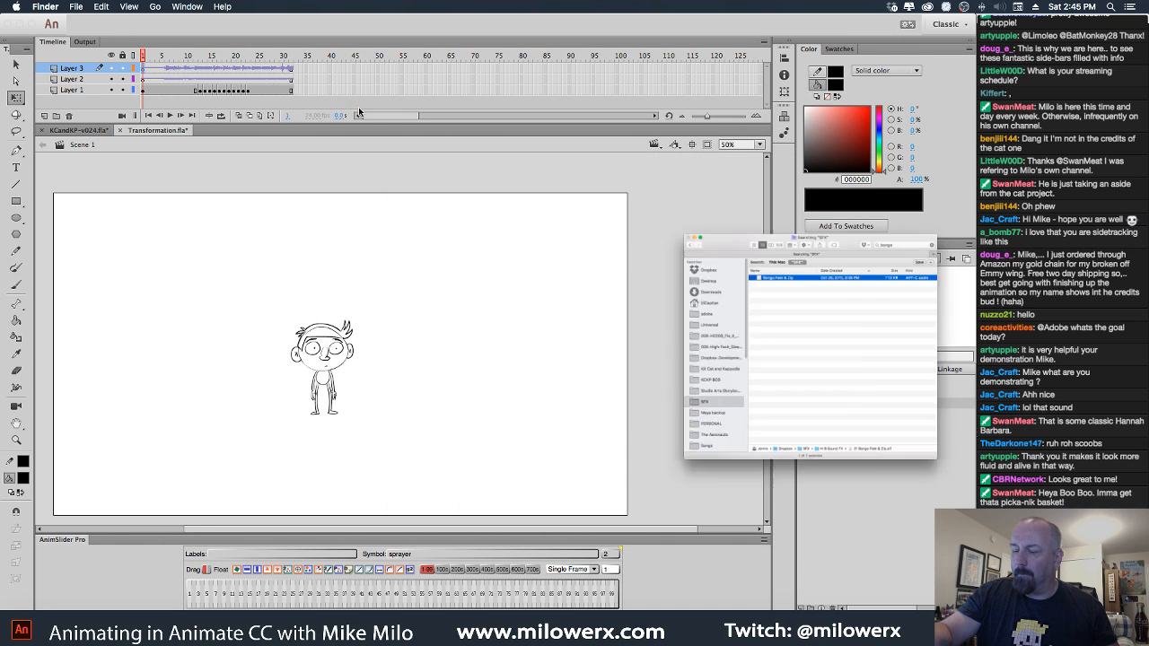
pyautogui.press('space')
pyautogui.press('space')
pyautogui.click(164, 73)
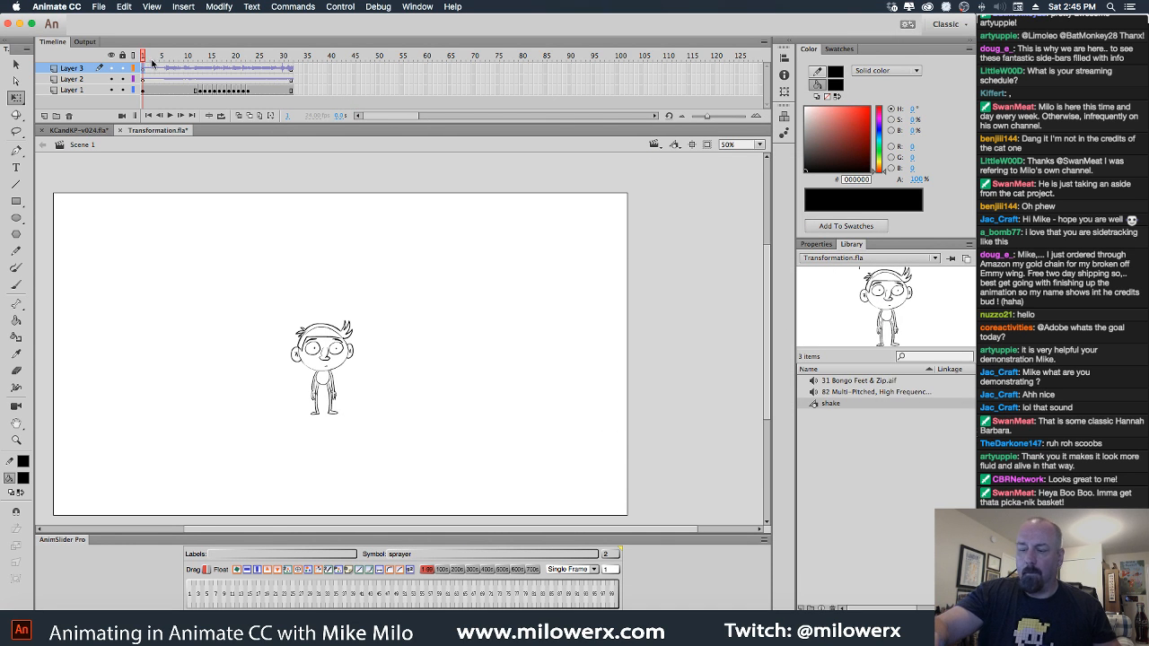
pyautogui.press('Return')
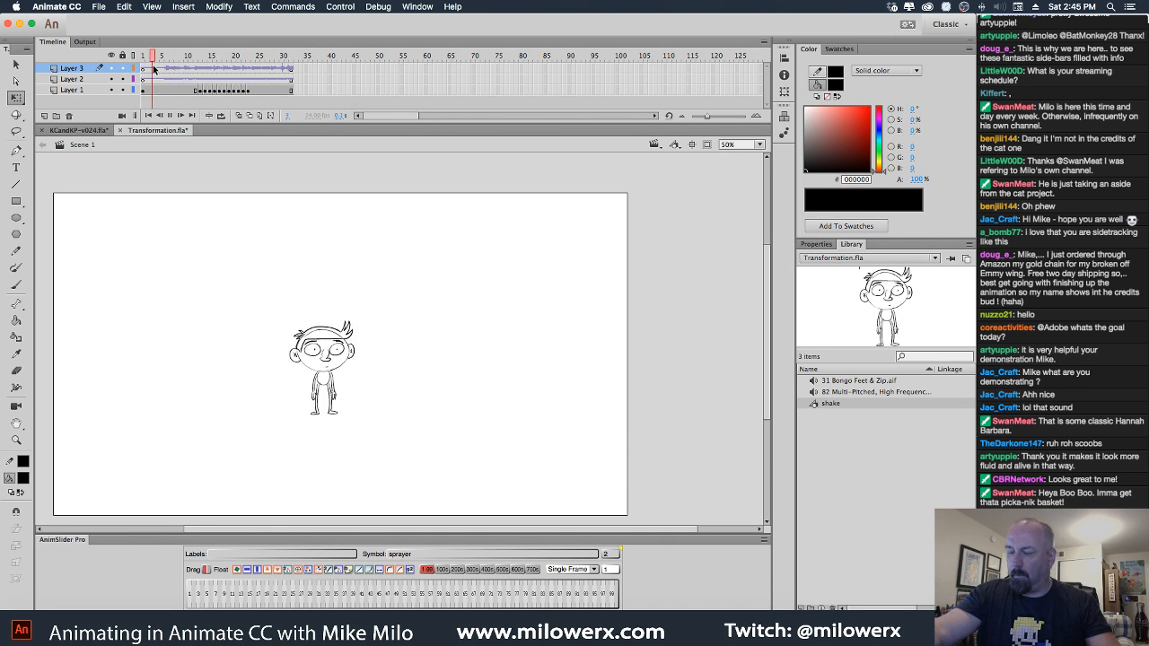
# End the bongo sound on Layer 3 with a blank keyframe at frame 30 and play the animation from the start.
pyautogui.click(290, 70)
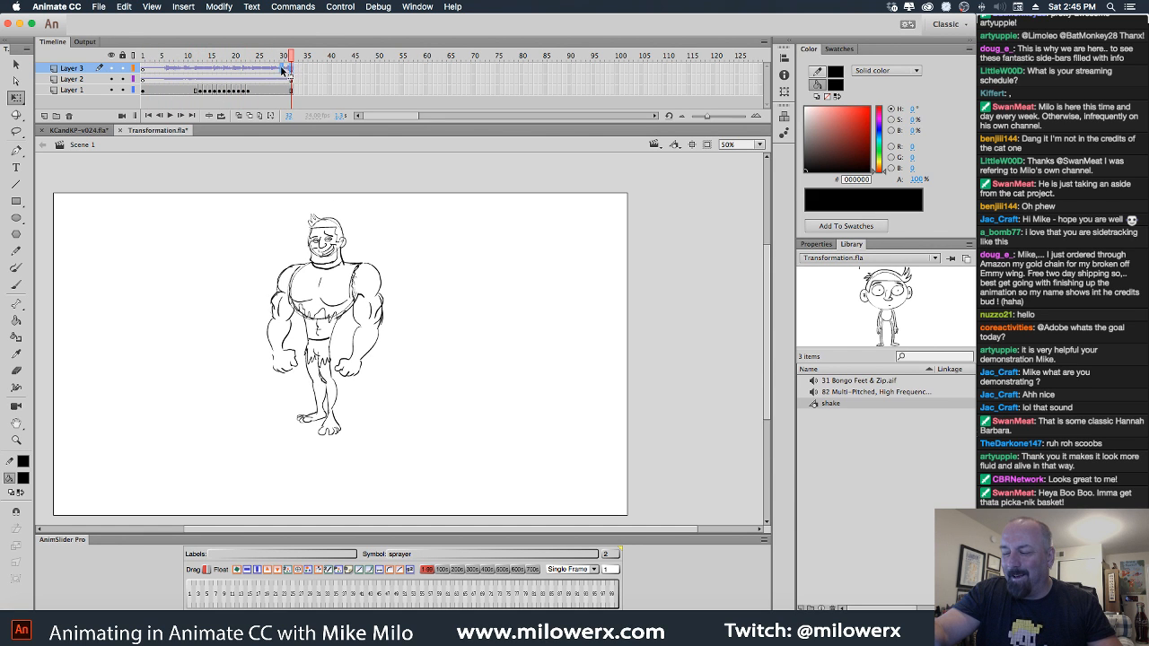
pyautogui.moveTo(287, 56); pyautogui.dragTo(146, 49)
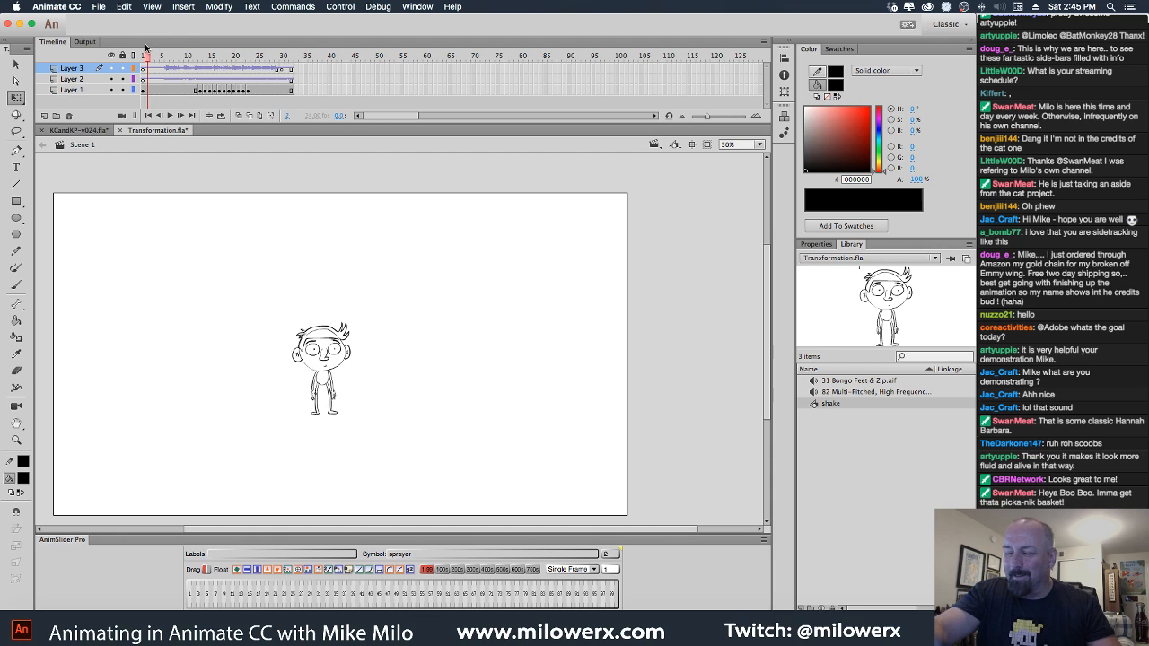
pyautogui.click(284, 70)
pyautogui.rightClick(286, 69)
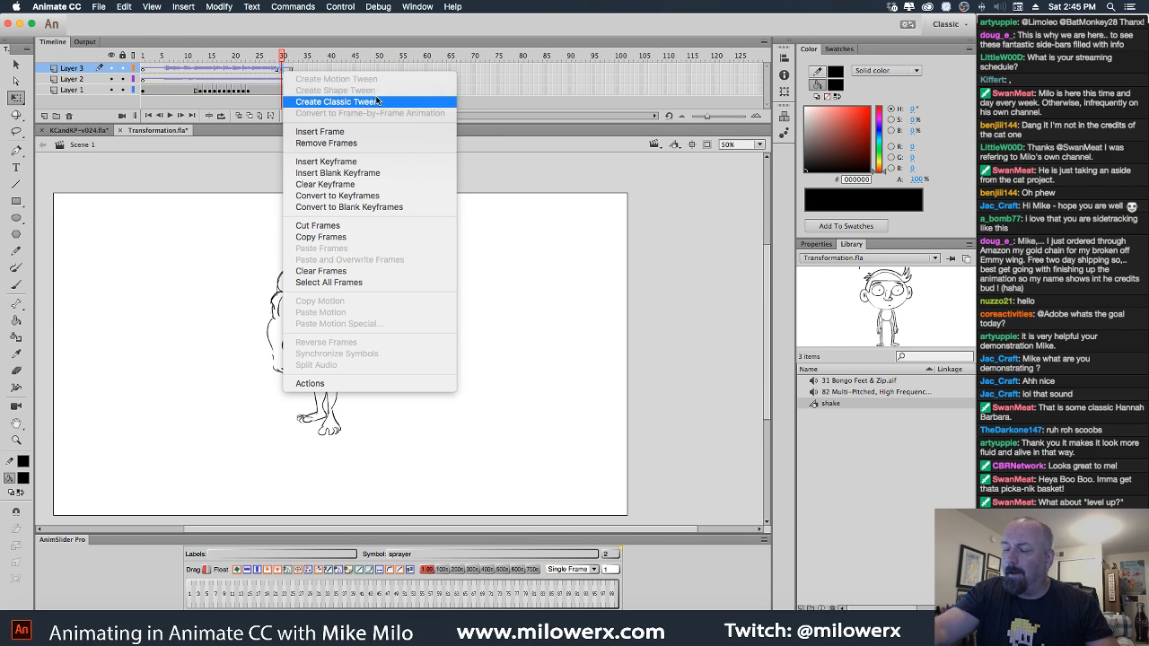
pyautogui.click(378, 185)
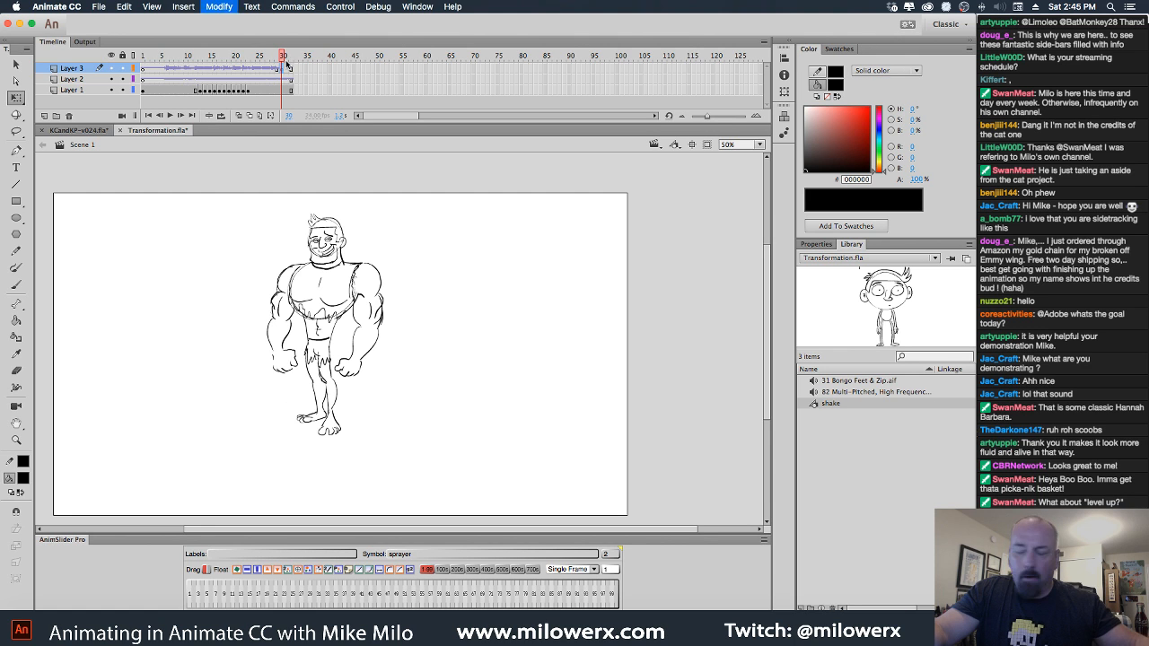
pyautogui.moveTo(283, 59); pyautogui.dragTo(115, 52)
pyautogui.press('Return')
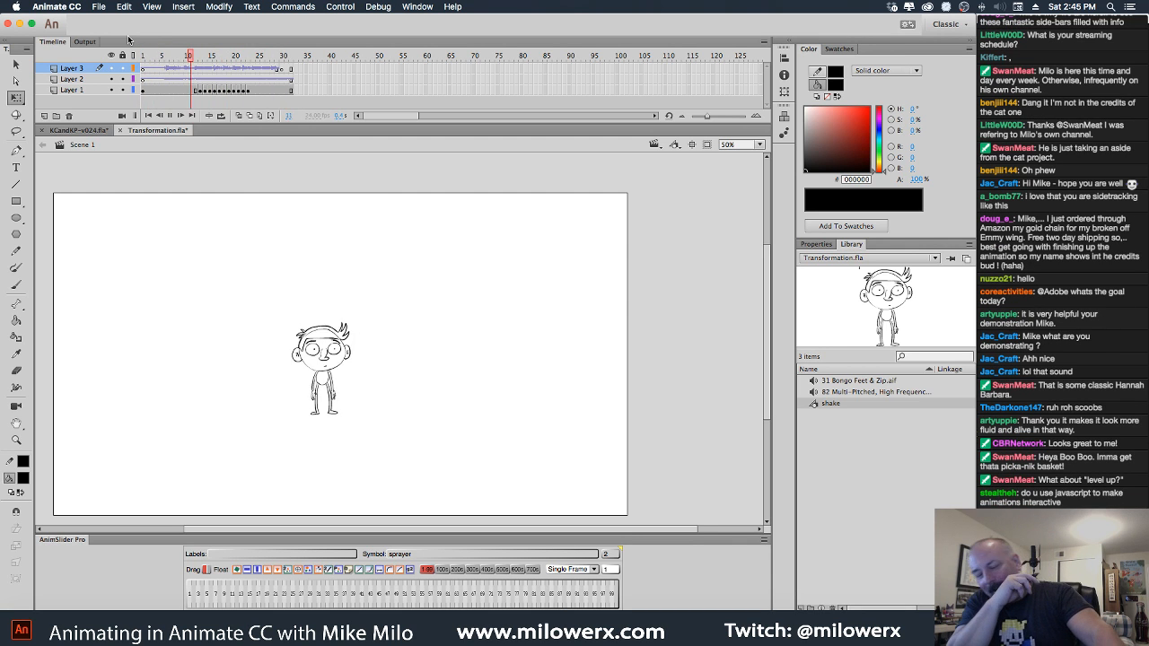
# Envelope-distort the muscular character at frame 22 of Layer 1, stretching the top upward and pinching both sides inward.
pyautogui.click(282, 60)
pyautogui.moveTo(283, 60); pyautogui.dragTo(243, 73)
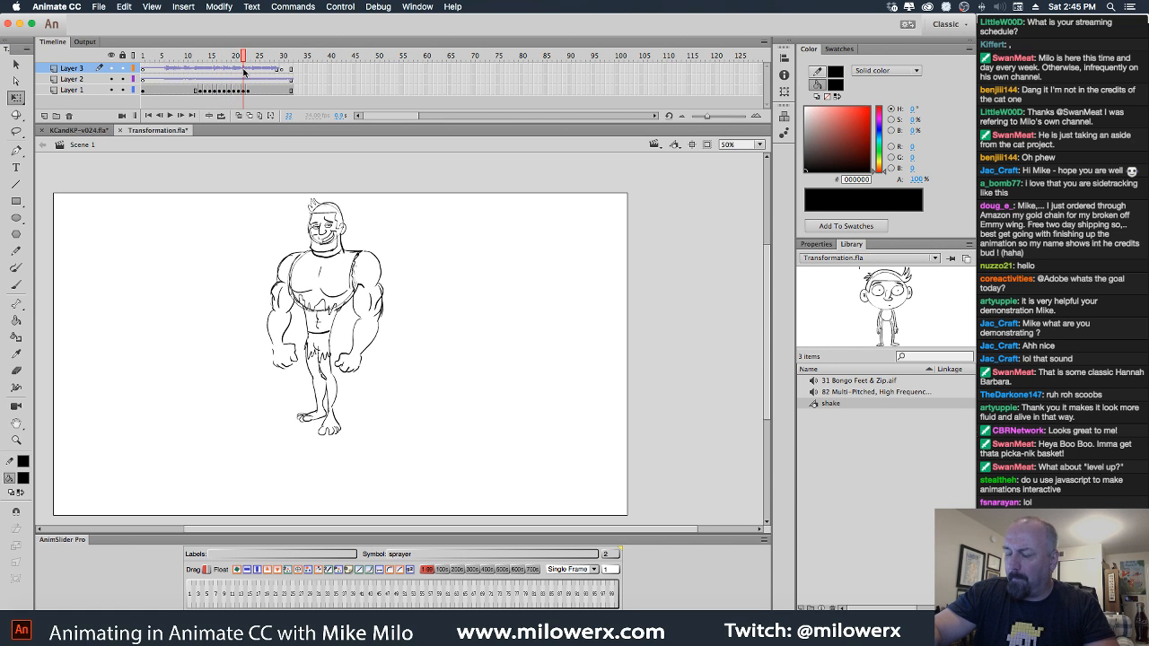
pyautogui.click(250, 91)
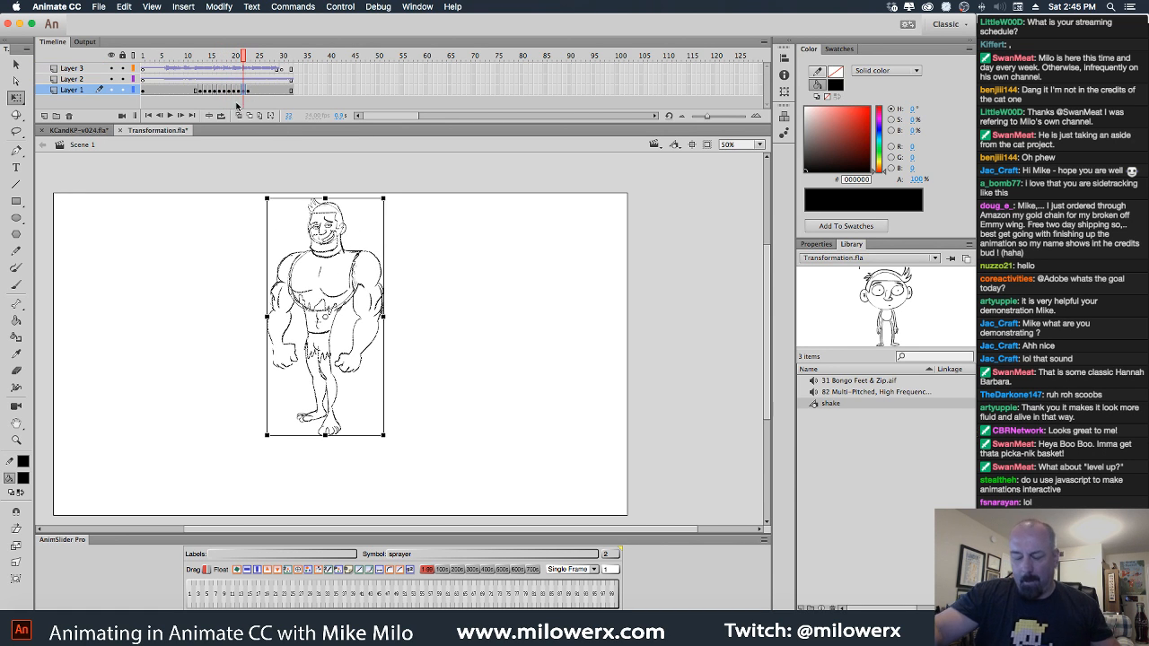
pyautogui.moveTo(268, 199); pyautogui.dragTo(268, 193)
pyautogui.moveTo(266, 317); pyautogui.dragTo(274, 312)
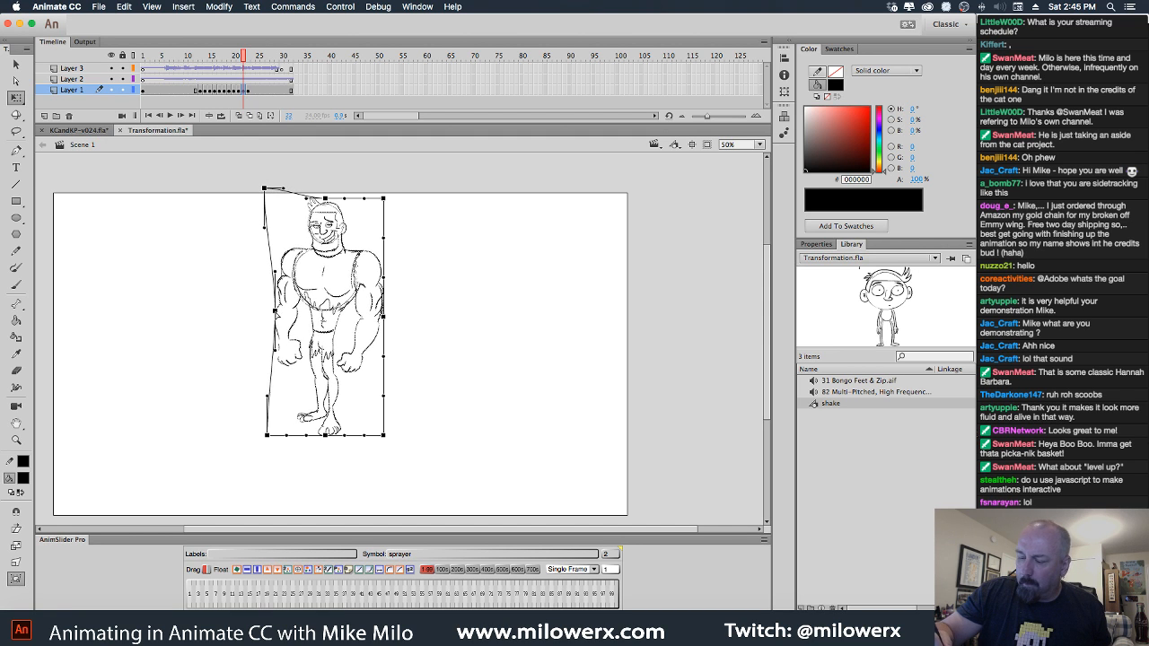
pyautogui.moveTo(383, 198); pyautogui.dragTo(325, 193)
pyautogui.moveTo(386, 318); pyautogui.dragTo(376, 316)
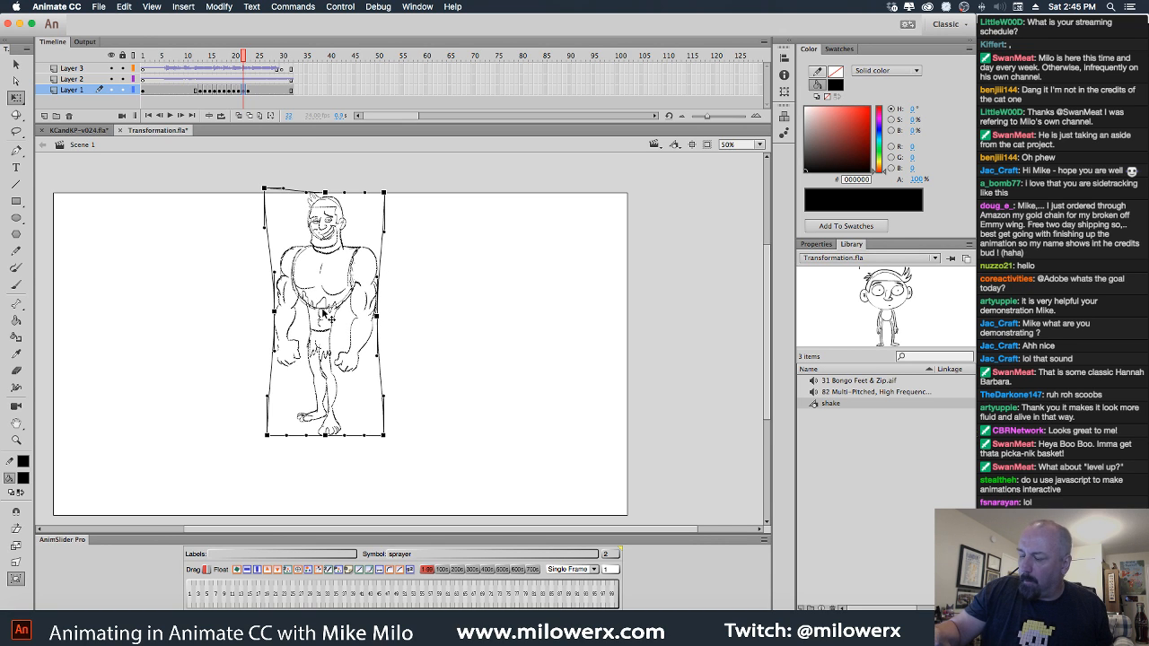
pyautogui.moveTo(269, 402); pyautogui.dragTo(275, 396)
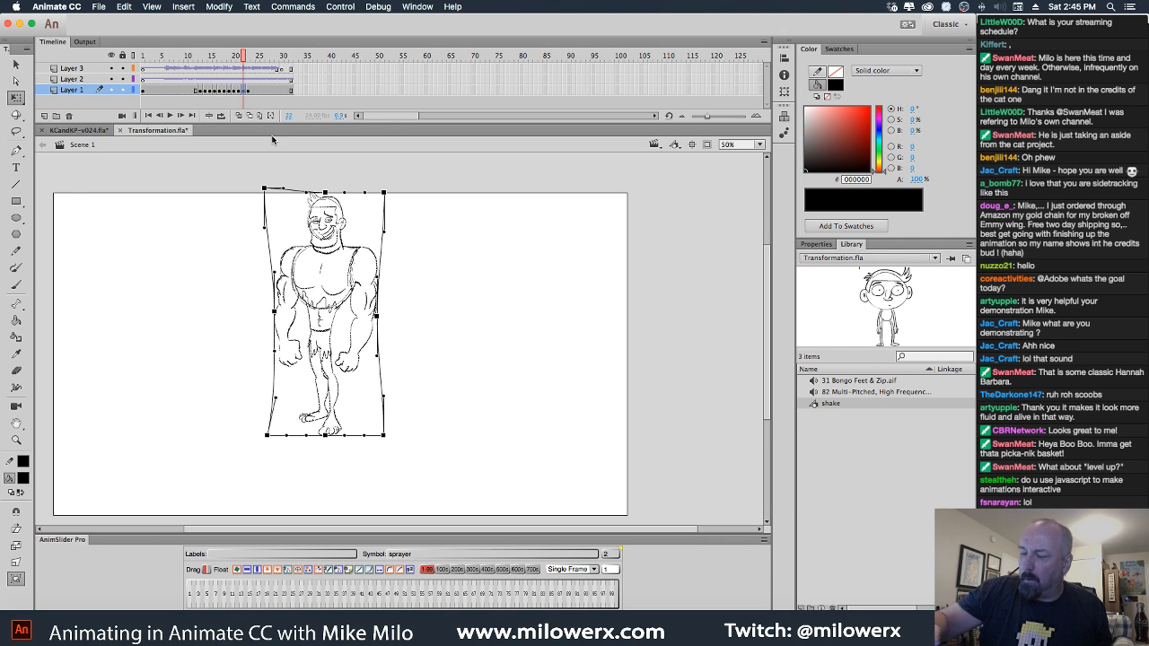
# Insert a keyframe at frame 24 of Layer 1.
pyautogui.click(250, 90)
pyautogui.click(253, 91)
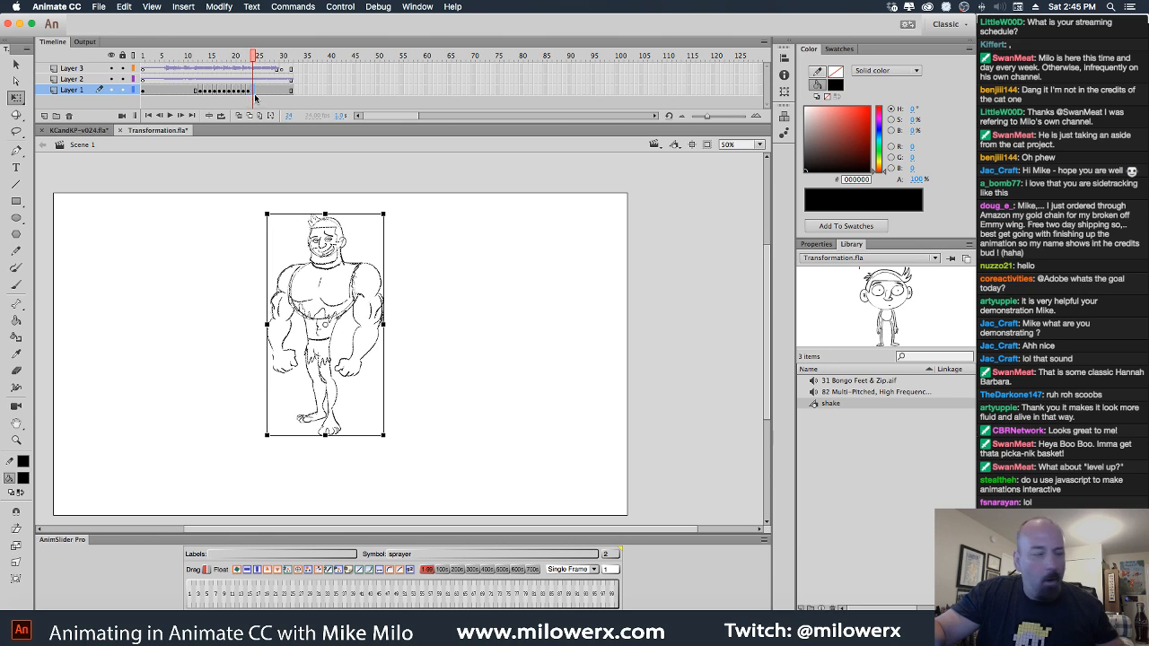
pyautogui.press('F6')
# Squash the character at frame 23 of Layer 1 by lowering its top edge and bulging its sides outward, and play the animation.
pyautogui.click(249, 92)
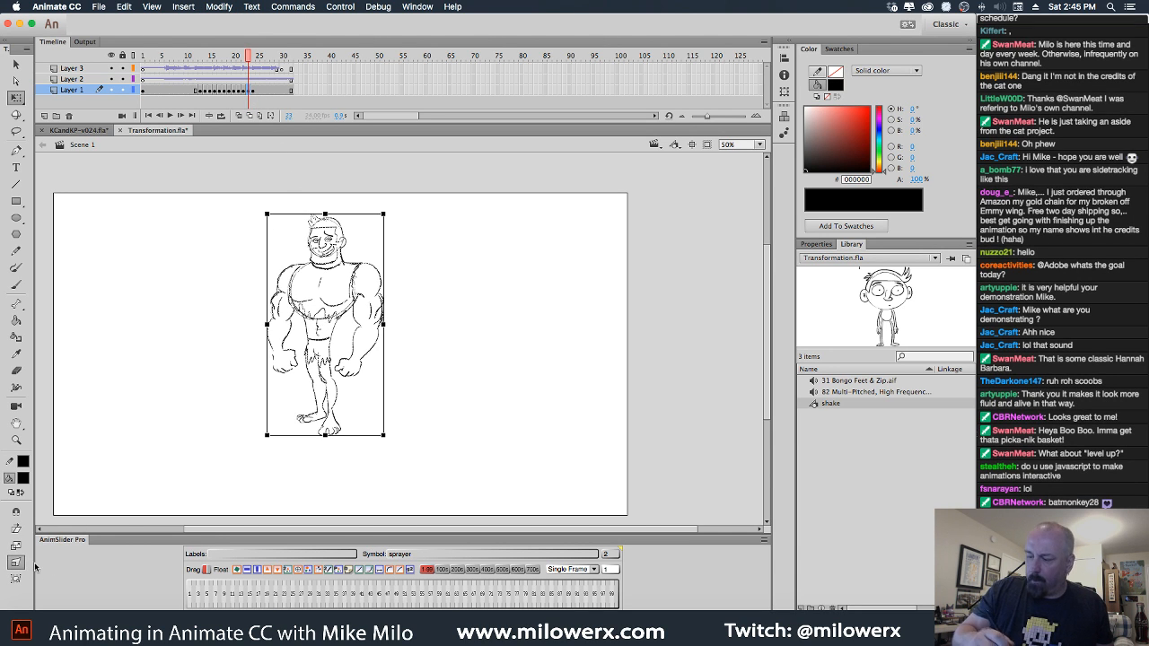
pyautogui.moveTo(269, 220); pyautogui.dragTo(264, 219)
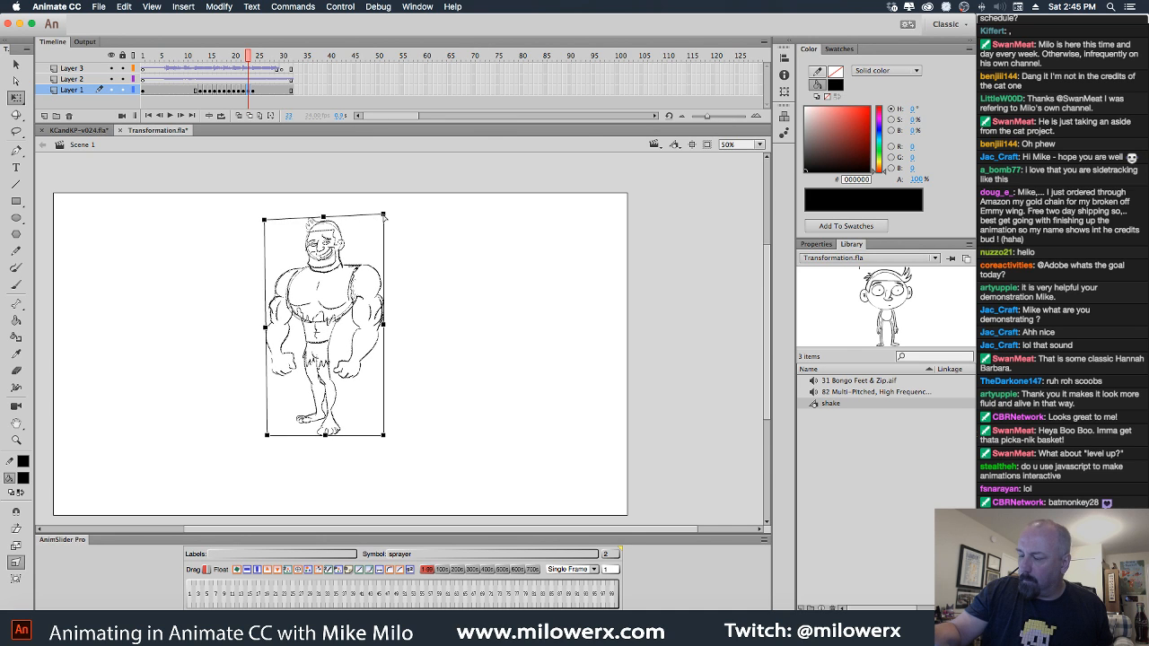
pyautogui.moveTo(383, 216); pyautogui.dragTo(324, 223)
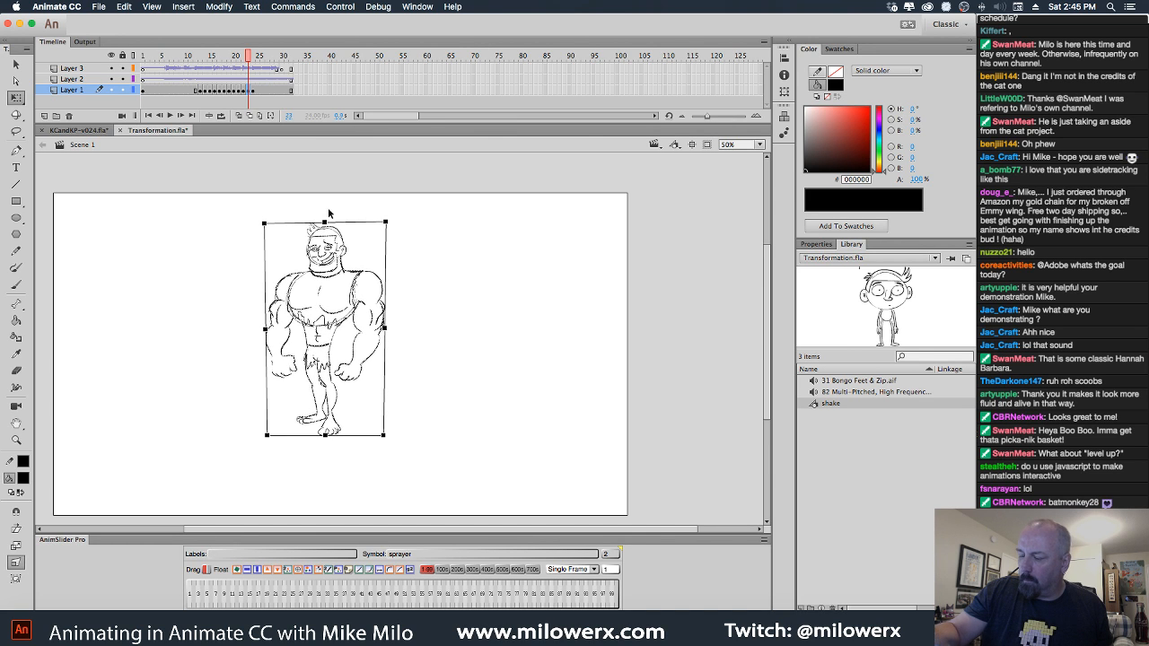
pyautogui.click(15, 579)
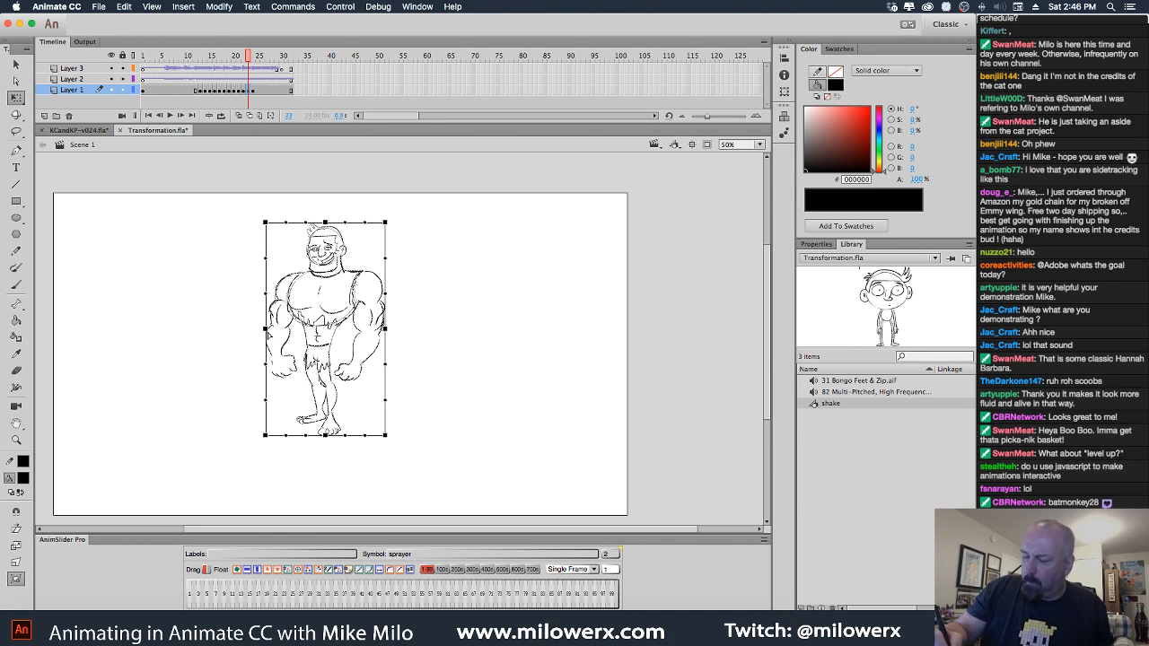
pyautogui.moveTo(267, 334); pyautogui.dragTo(282, 326)
pyautogui.moveTo(385, 330); pyautogui.dragTo(393, 330)
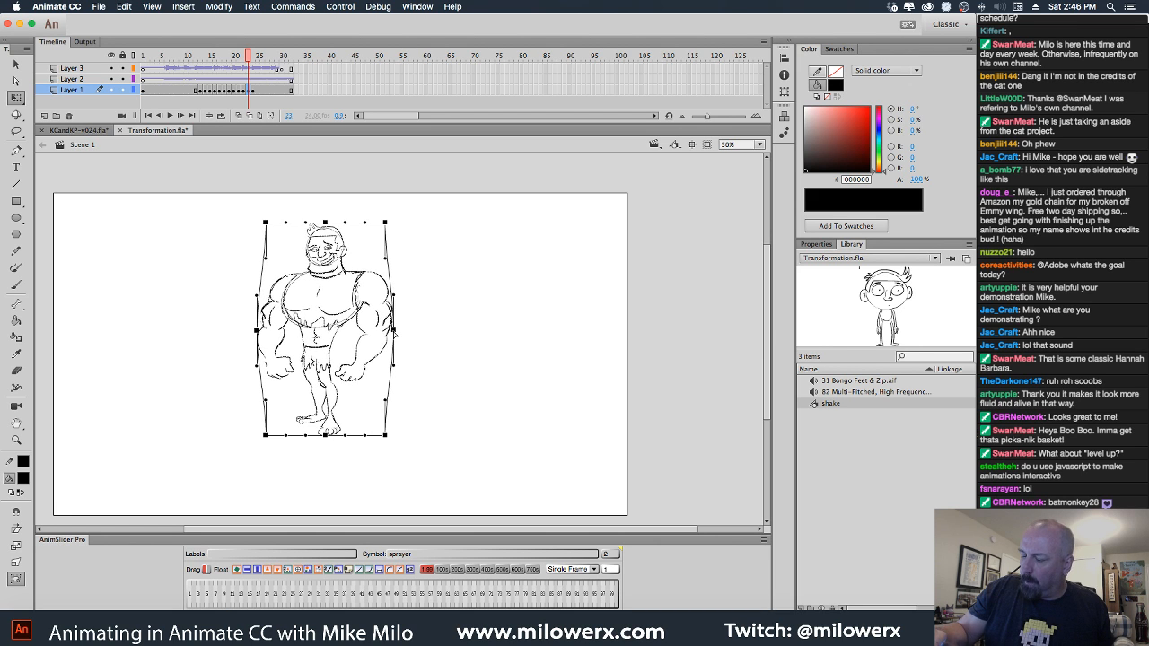
pyautogui.moveTo(266, 260); pyautogui.dragTo(286, 257)
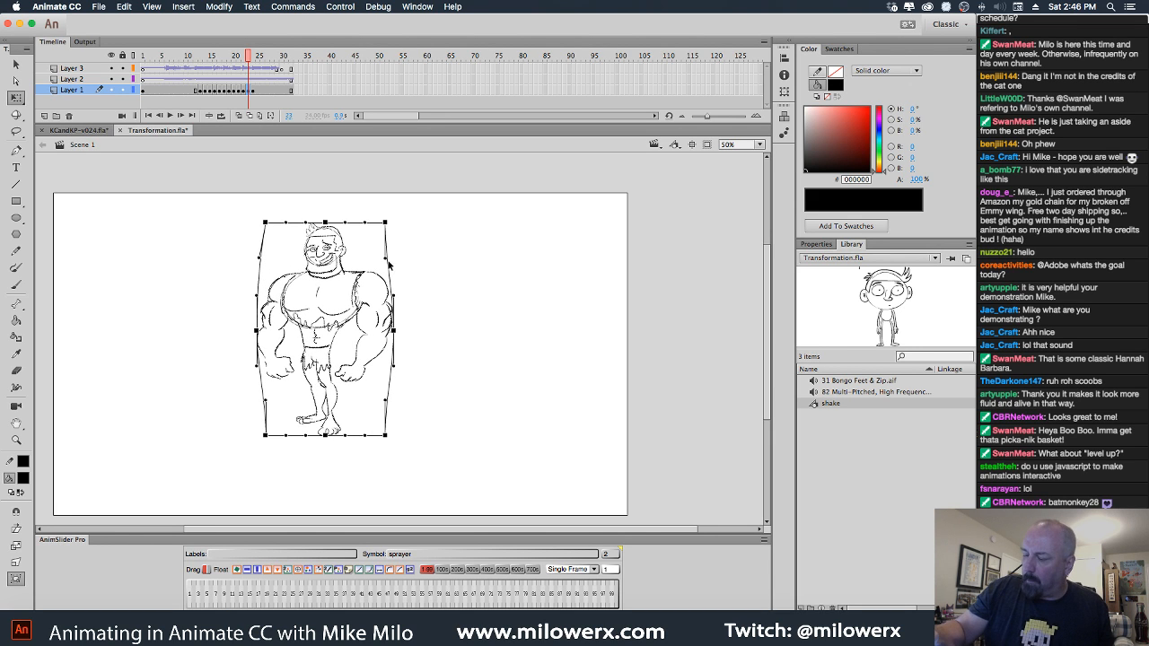
pyautogui.moveTo(390, 263); pyautogui.dragTo(394, 264)
pyautogui.moveTo(329, 223); pyautogui.dragTo(327, 228)
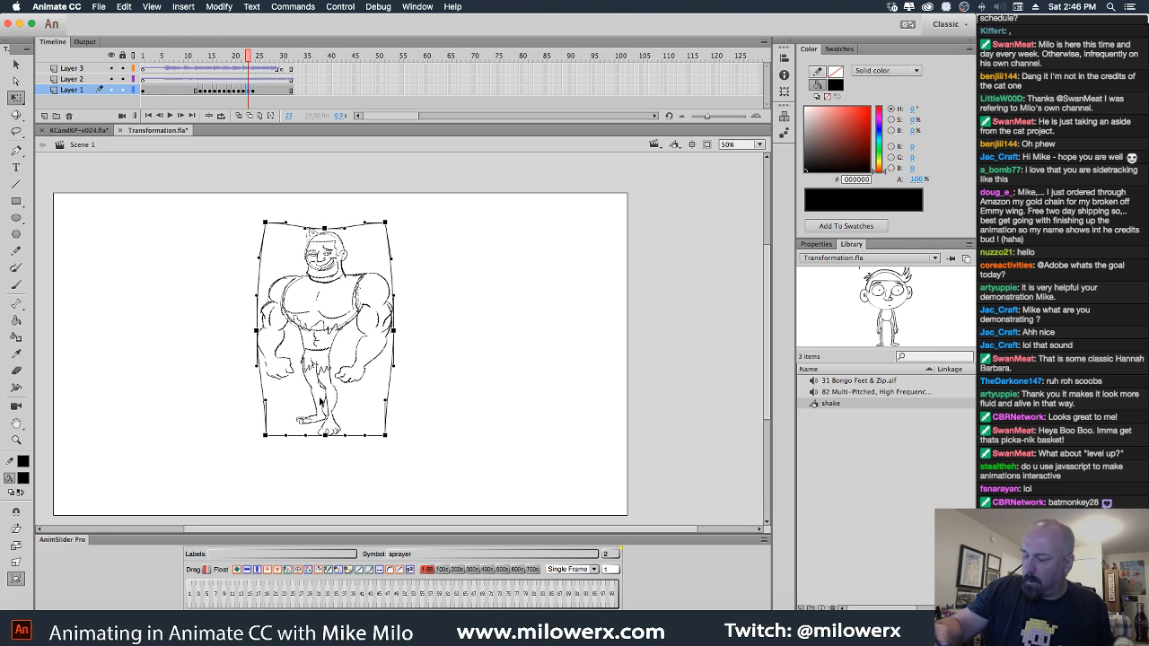
pyautogui.moveTo(249, 55); pyautogui.dragTo(162, 55)
pyautogui.press('Return')
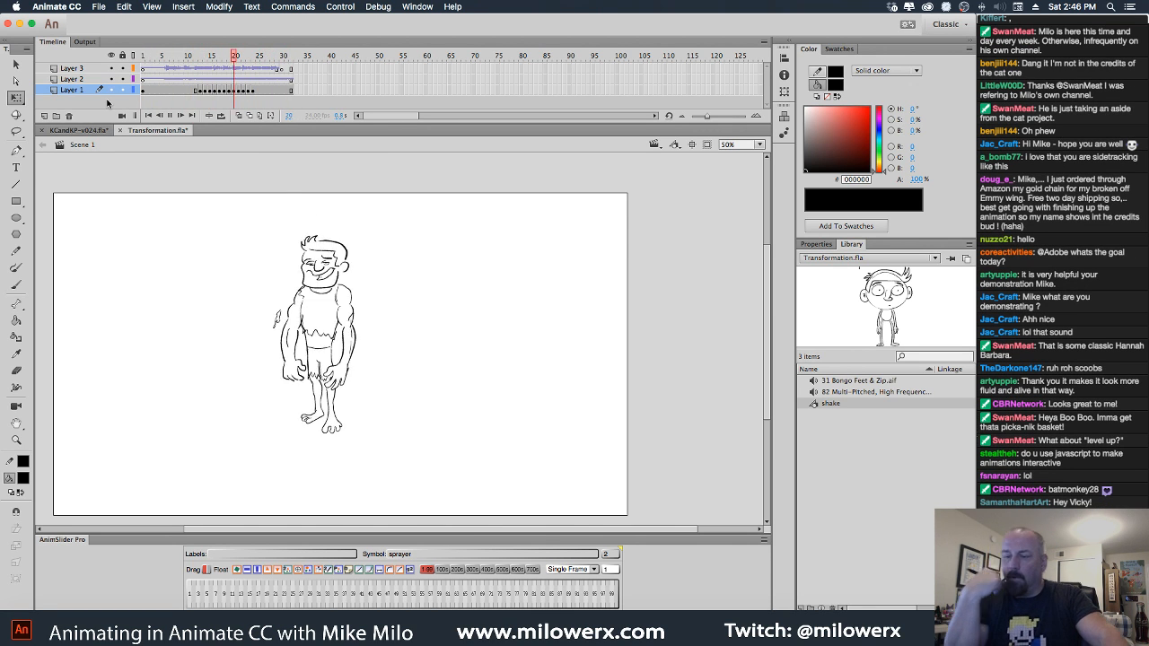
# Shift the sounds on Layers 2 and 3 to start at frame 2, and insert 14 frames at frame 1 across all layers.
pyautogui.click(147, 78)
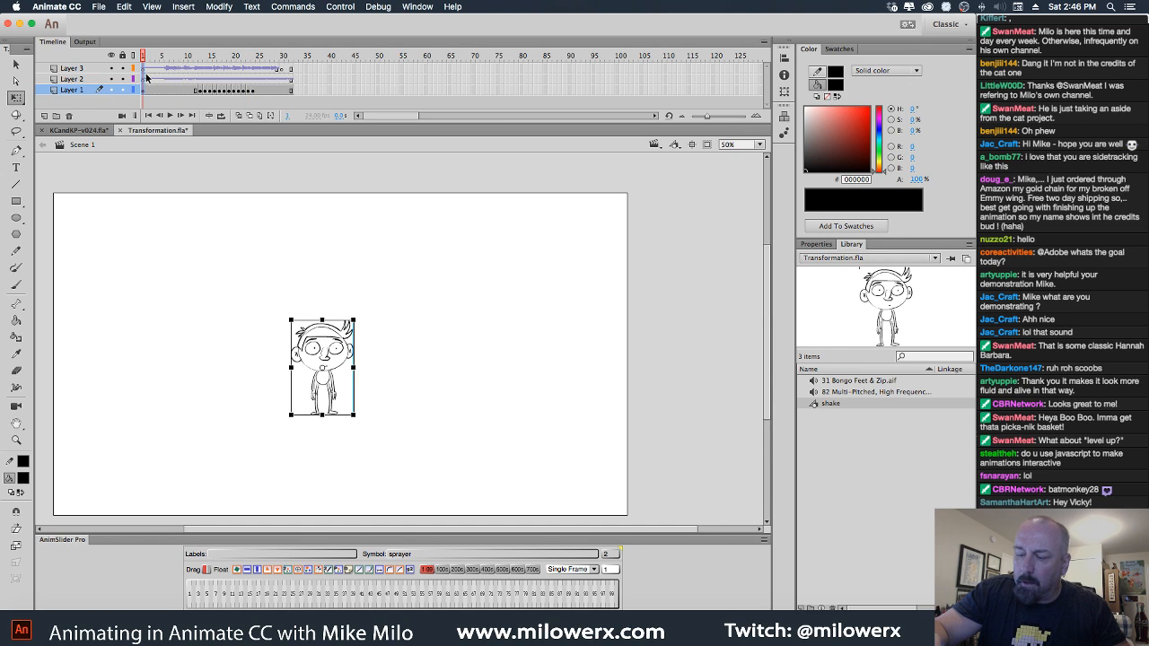
pyautogui.moveTo(146, 70); pyautogui.dragTo(148, 72)
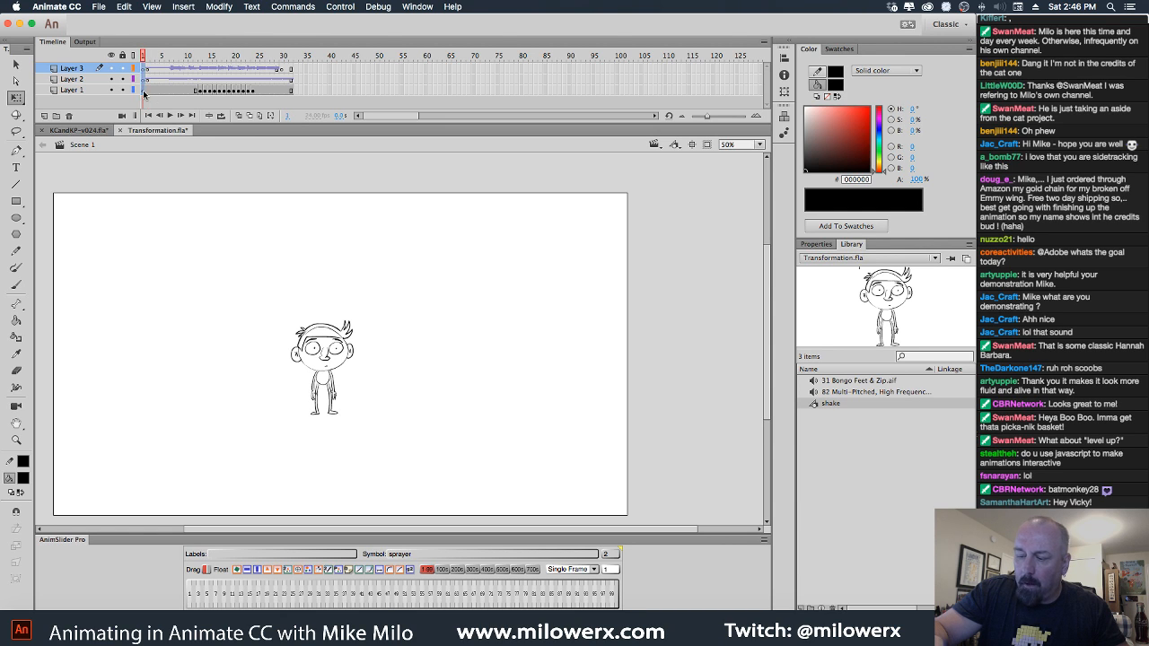
pyautogui.click(144, 91)
pyautogui.press('F5')
pyautogui.press('F5')
pyautogui.press('F5')
pyautogui.press('F5')
pyautogui.press('F5')
pyautogui.press('F5')
pyautogui.press('F5')
pyautogui.press('F5')
pyautogui.press('F5')
pyautogui.press('F5')
pyautogui.press('F5')
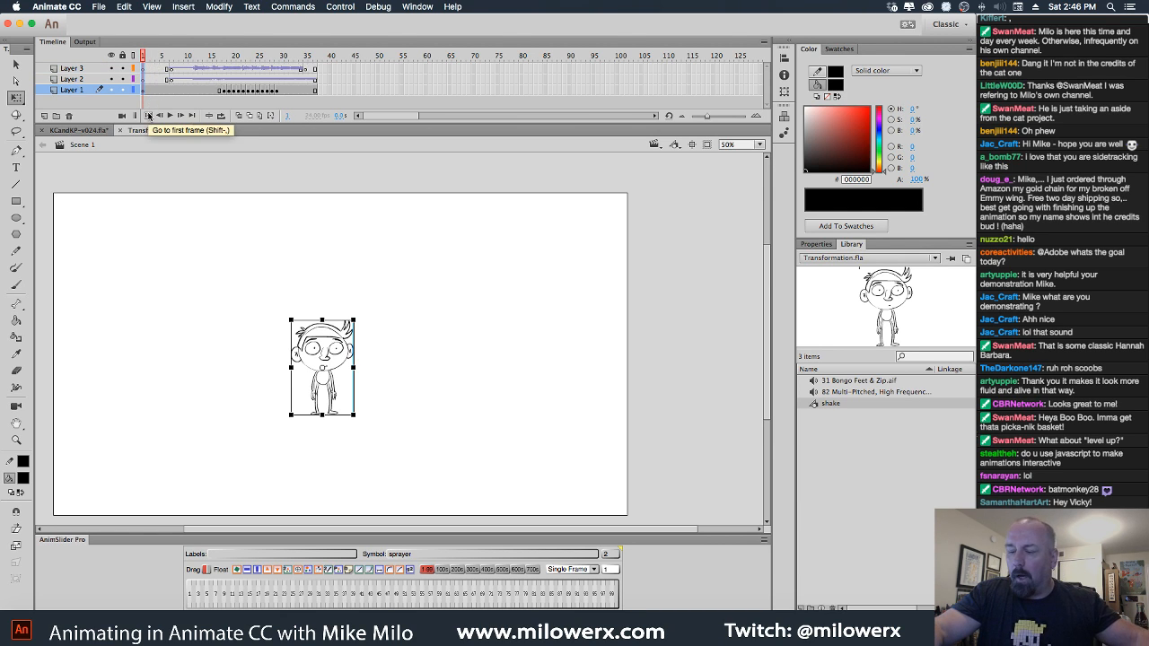
pyautogui.press('F5')
pyautogui.press('F5')
pyautogui.press('F5')
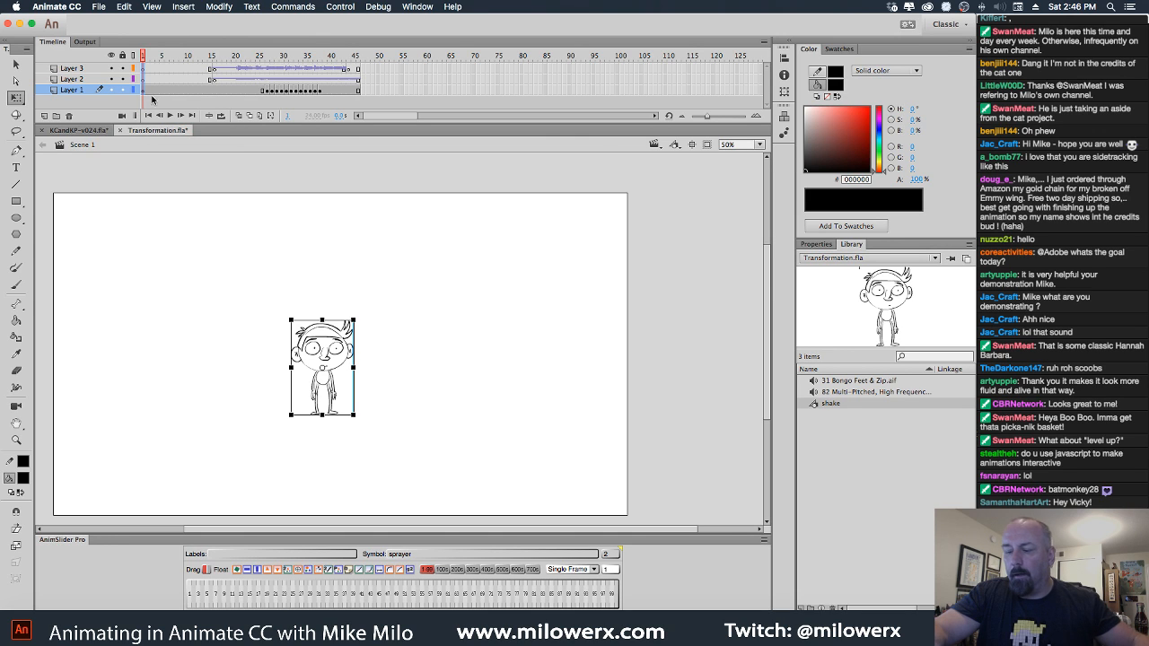
# Insert a keyframe at frame 16 of Layer 1, set the shake symbol at frame 1 to single frame 2, and play the animation.
pyautogui.click(214, 90)
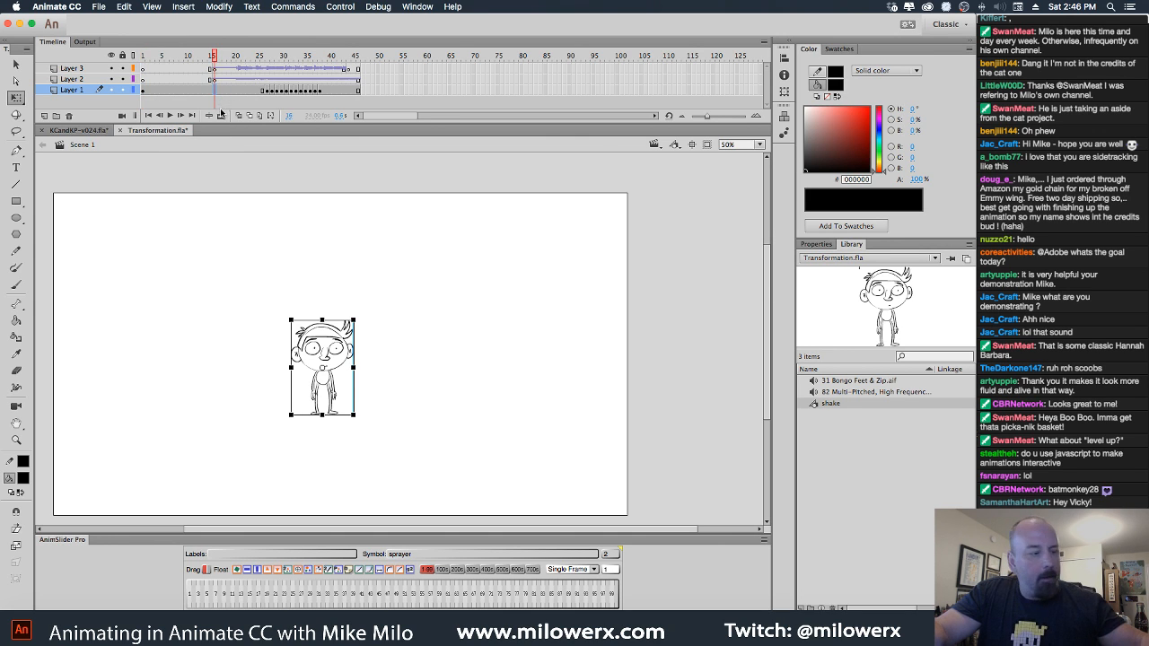
pyautogui.press('F6')
pyautogui.click(145, 91)
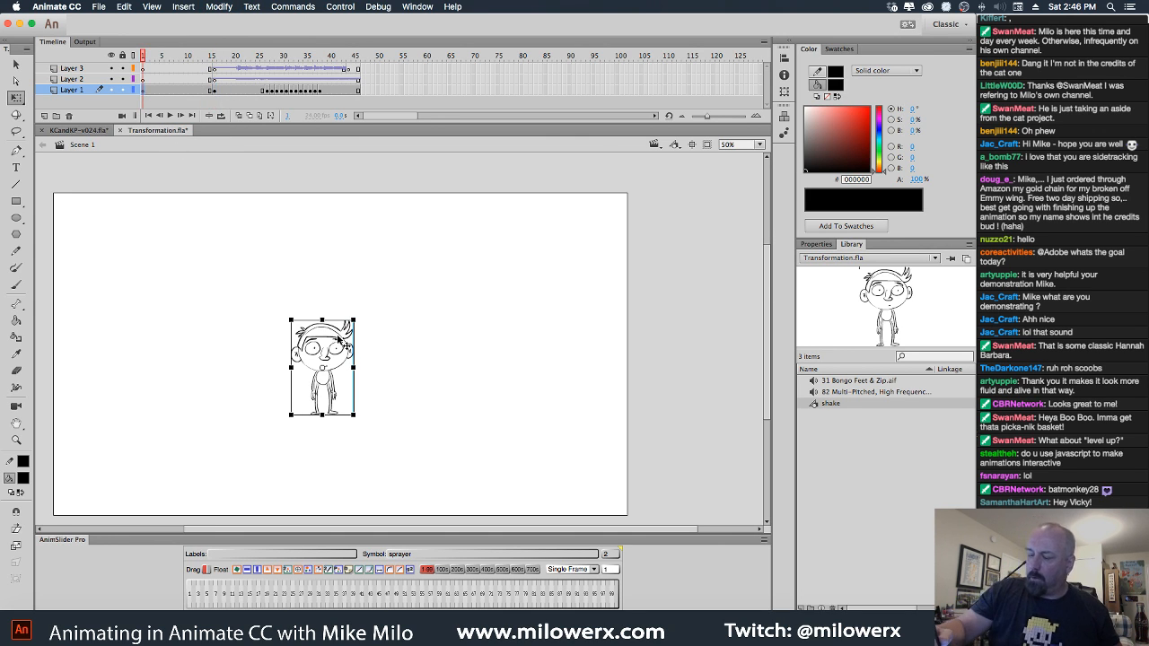
pyautogui.click(193, 593)
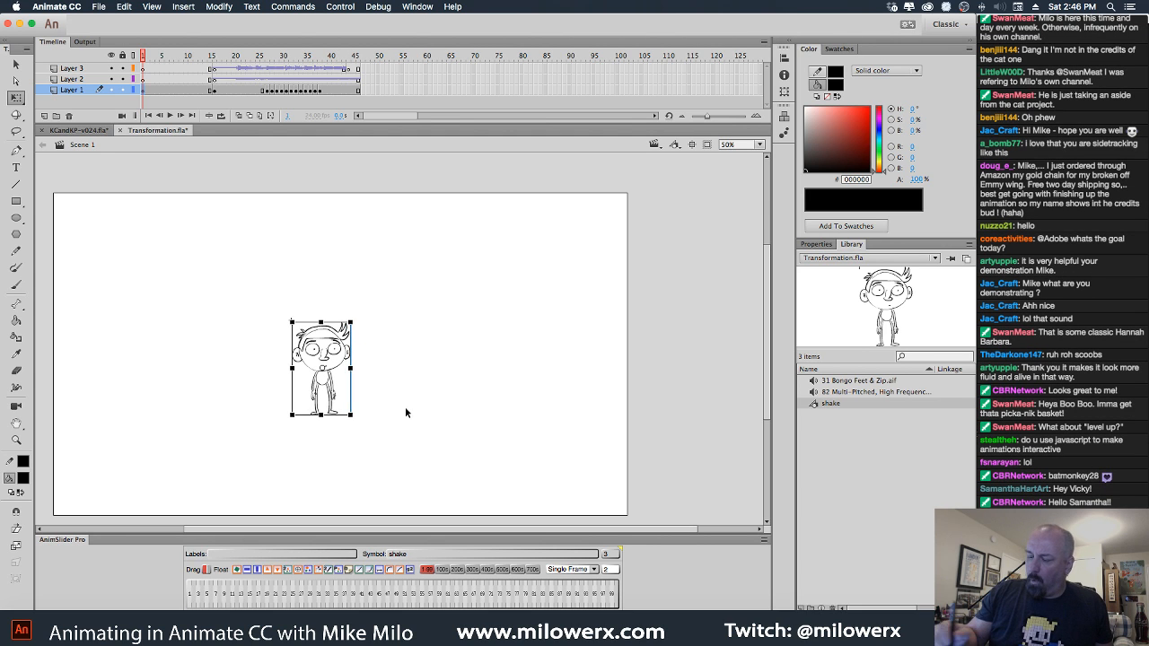
pyautogui.click(405, 407)
pyautogui.press('Return')
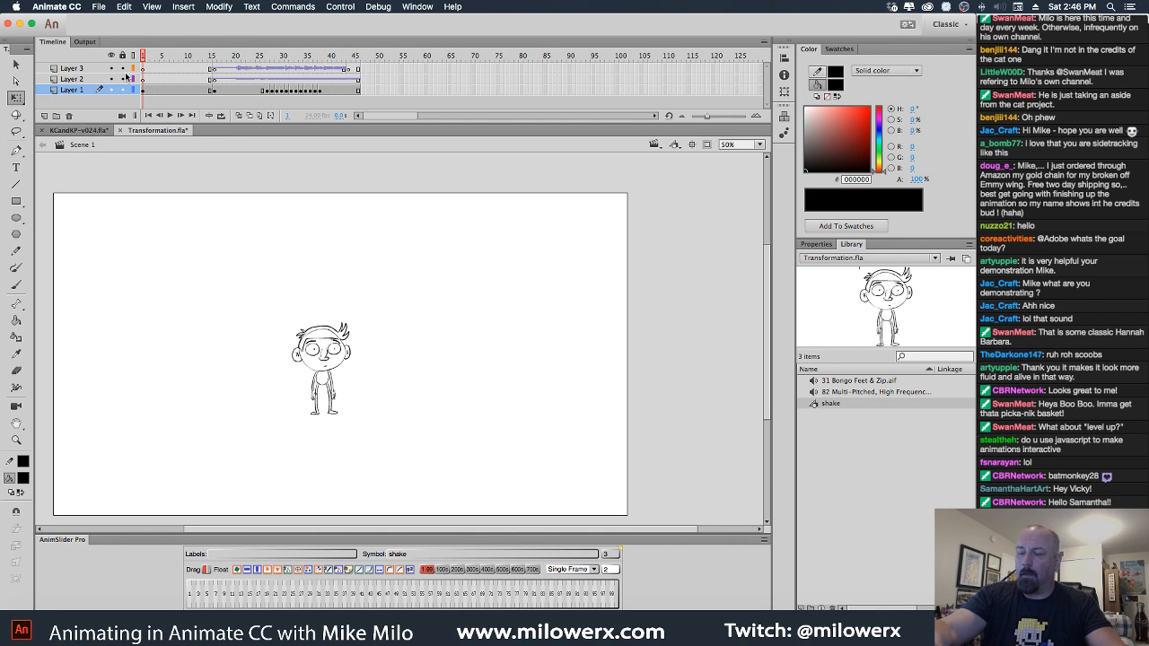
# Add a new layer above Layer 3 and play the animation through to the last frame.
pyautogui.click(82, 71)
pyautogui.click(44, 116)
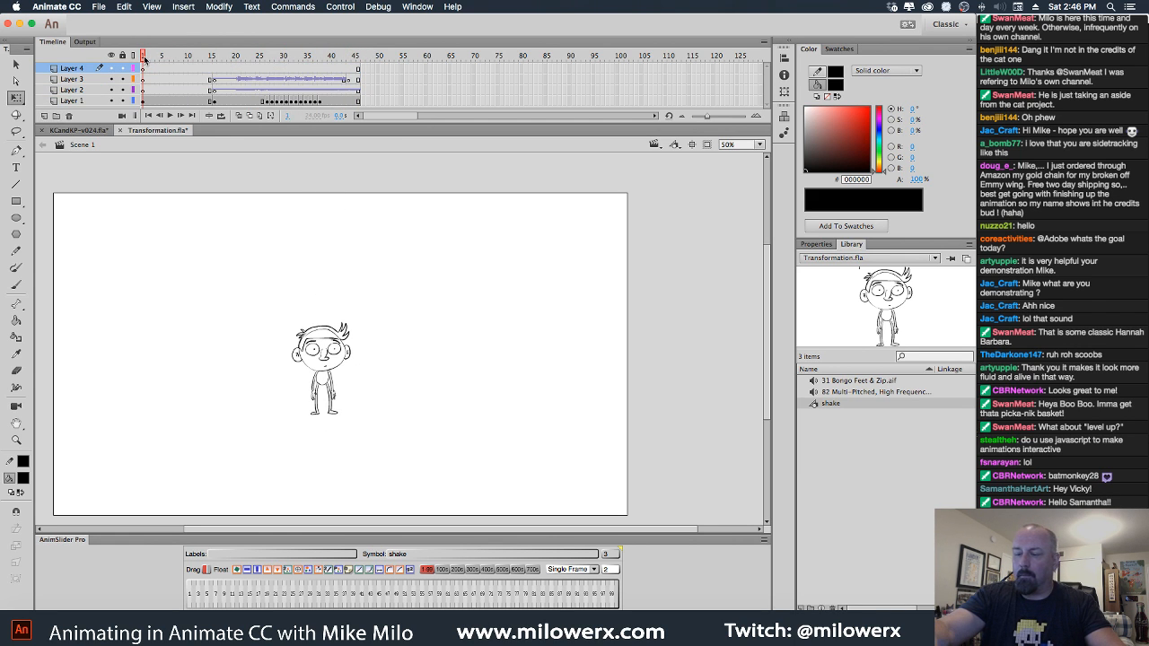
pyautogui.press('Return')
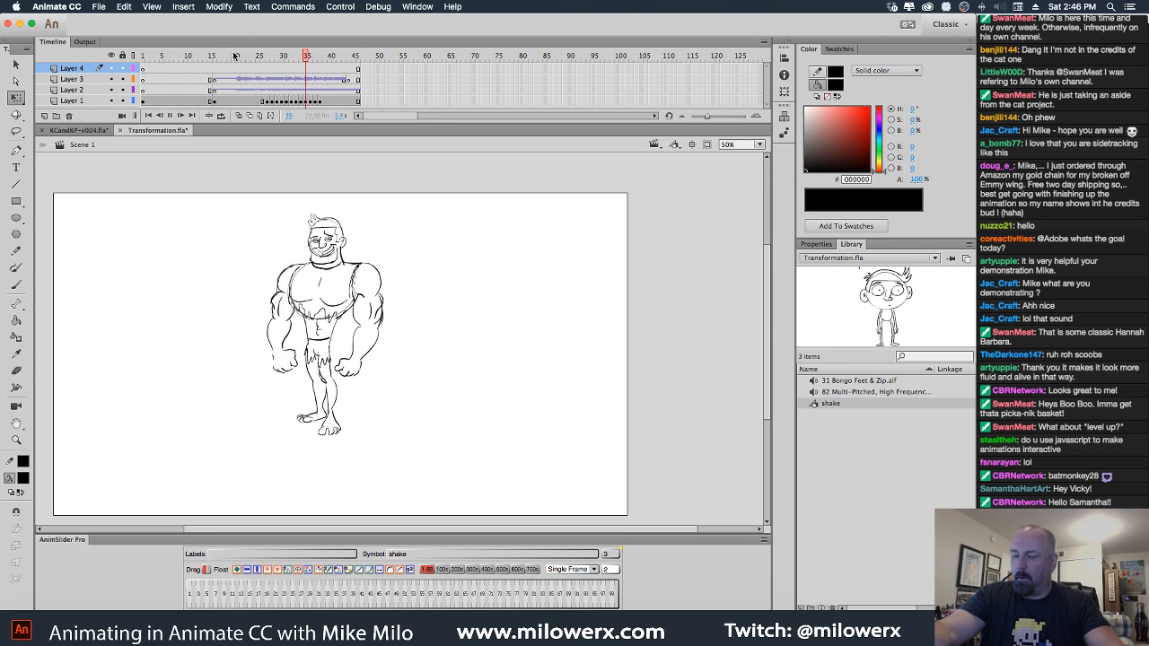
pyautogui.moveTo(257, 59); pyautogui.dragTo(359, 88)
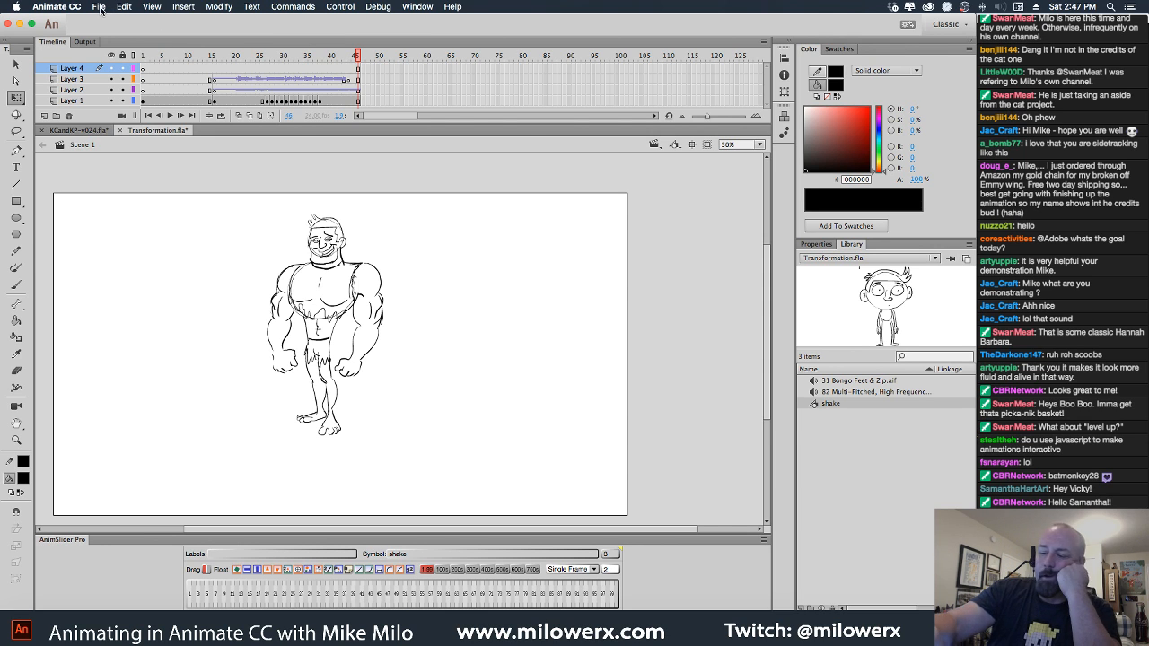
# Save Transformation.fla and switch to Finder.
pyautogui.press('super+s')
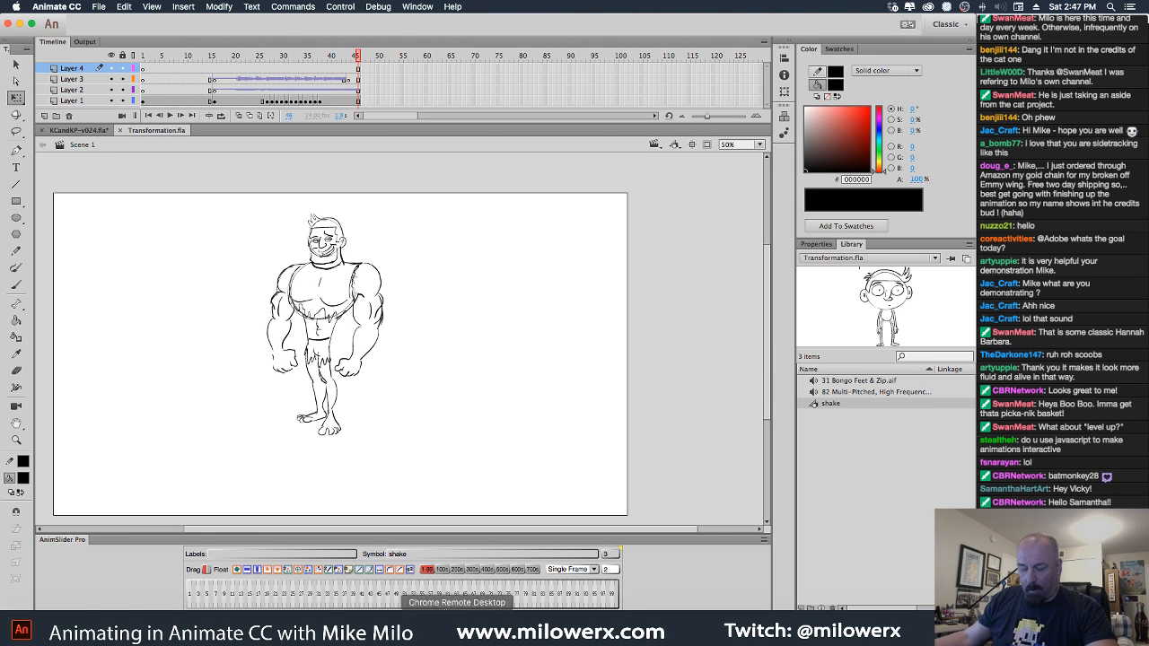
pyautogui.click(26, 630)
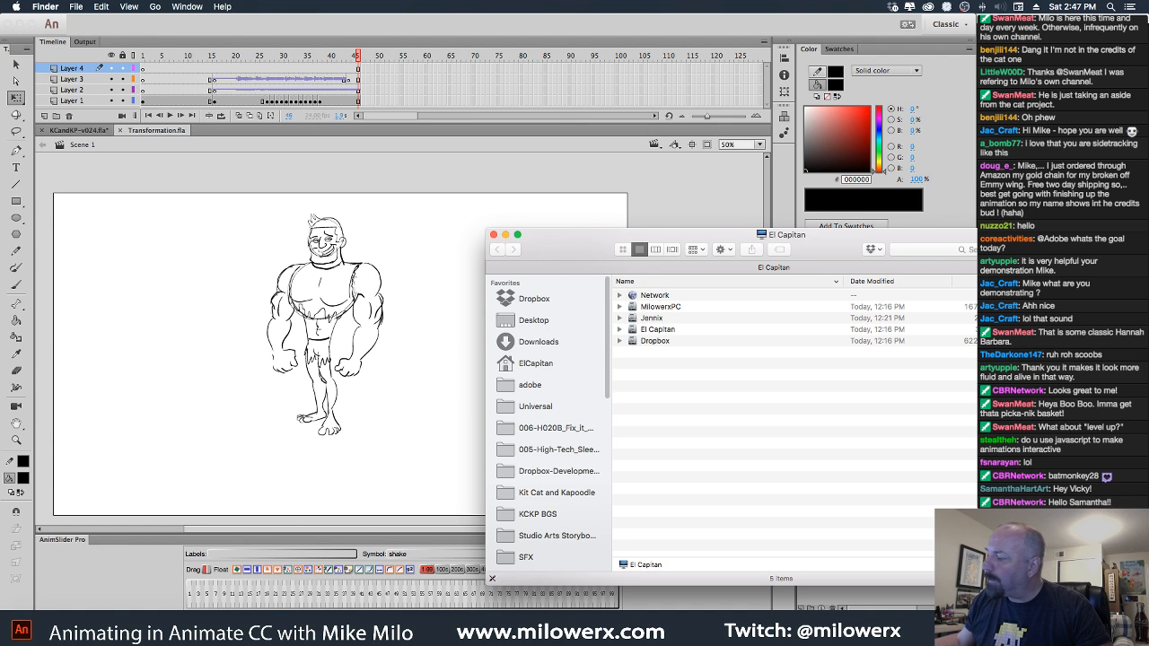
# Search the whole Mac in Finder for "level up".
pyautogui.click(968, 249)
pyautogui.write('l')
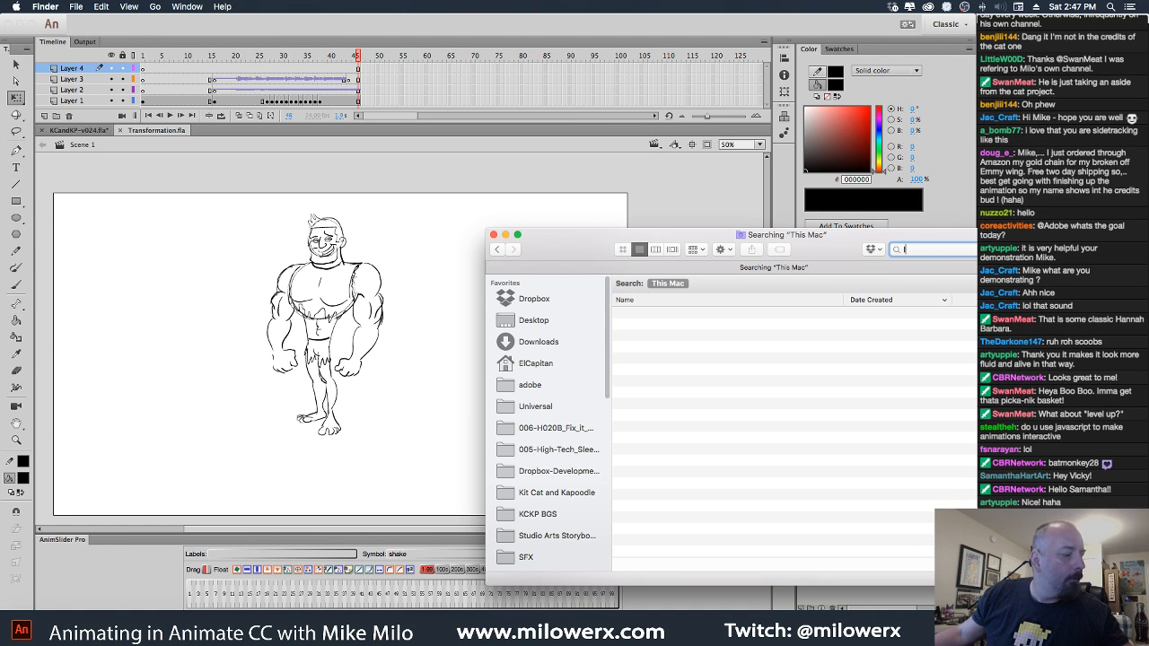
pyautogui.write('ovel u')
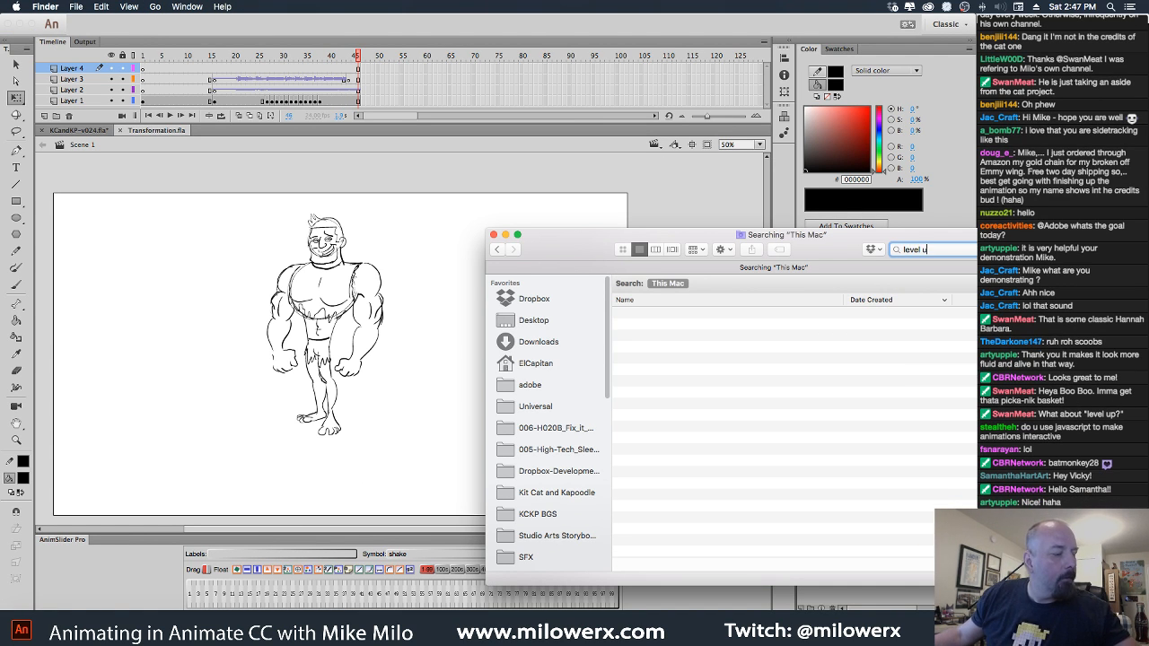
pyautogui.write('p')
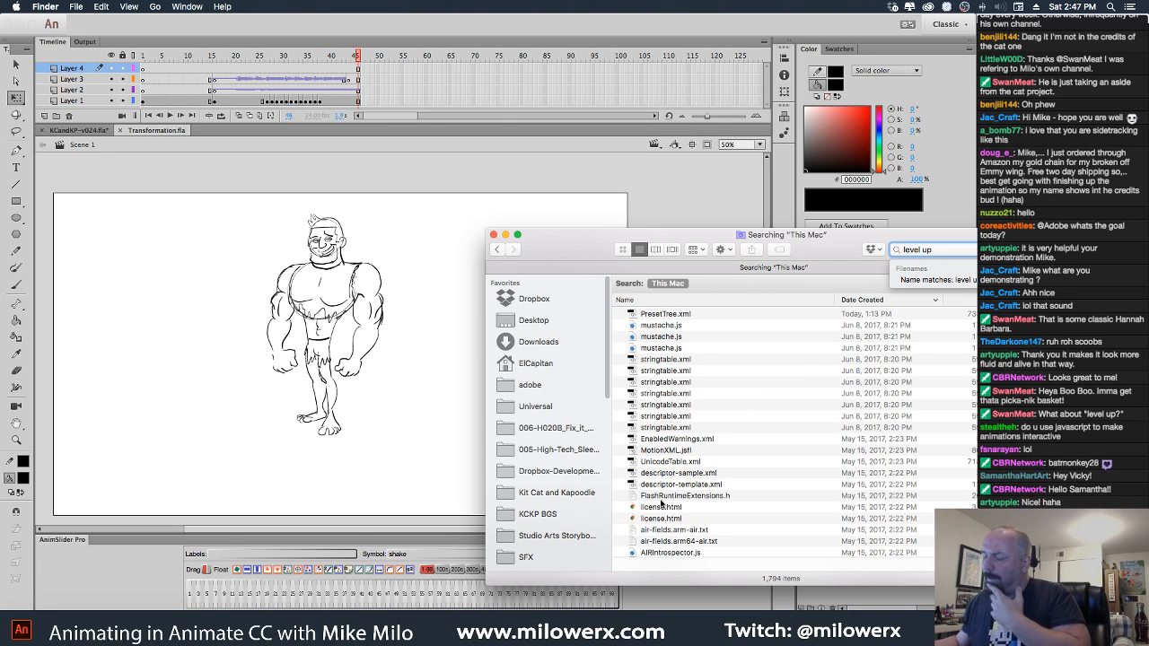
pyautogui.press('Down')
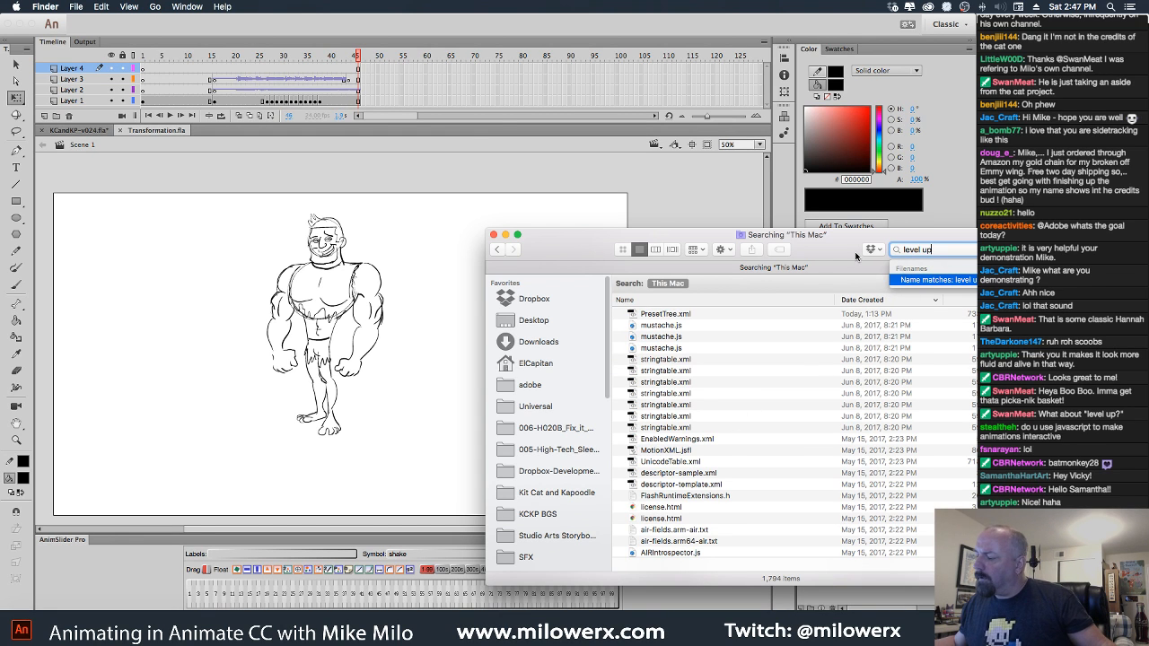
# Search the SFX folder for "level up" sounds, correcting the misspelled search term.
pyautogui.click(526, 556)
pyautogui.click(943, 249)
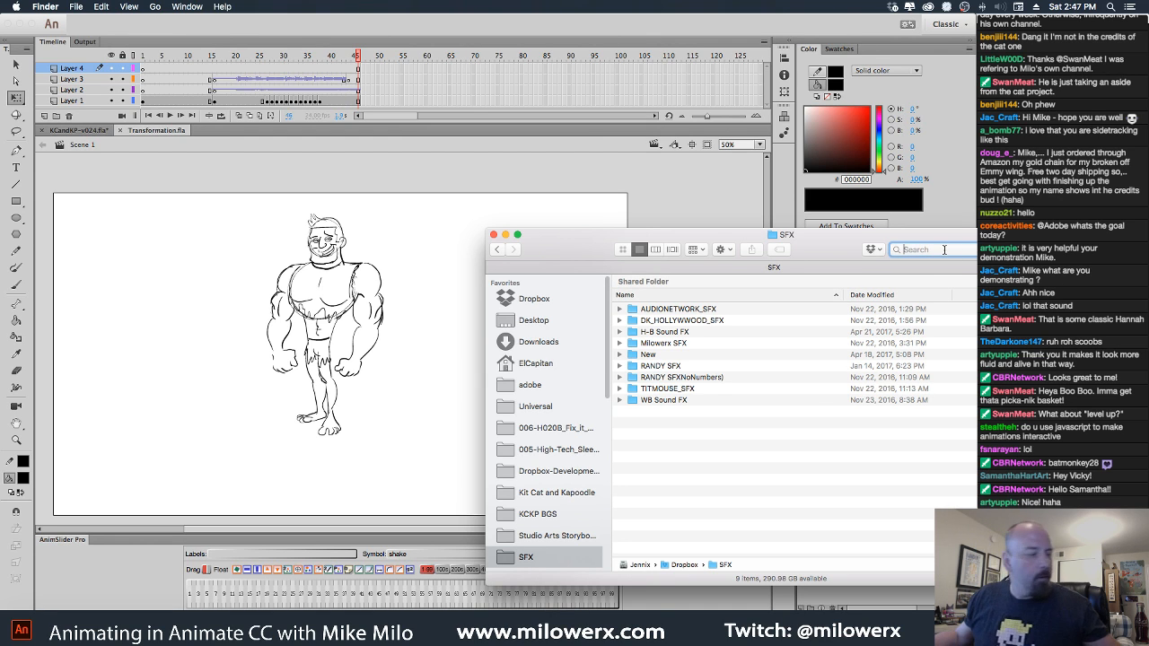
pyautogui.write('leveln up')
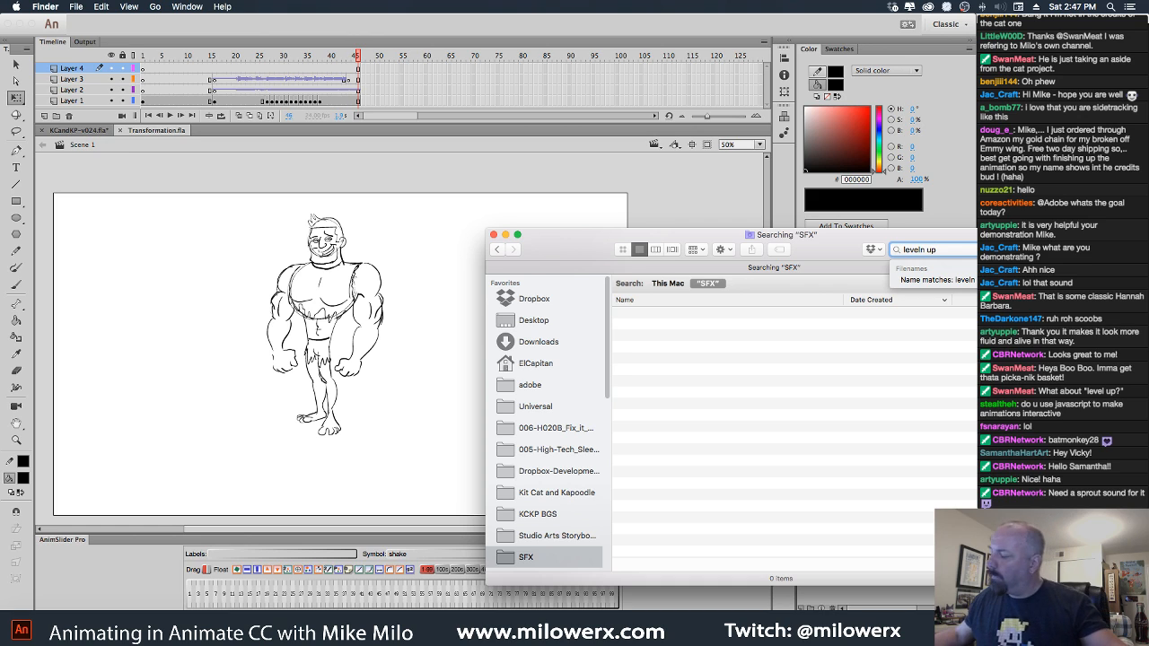
pyautogui.press('Return')
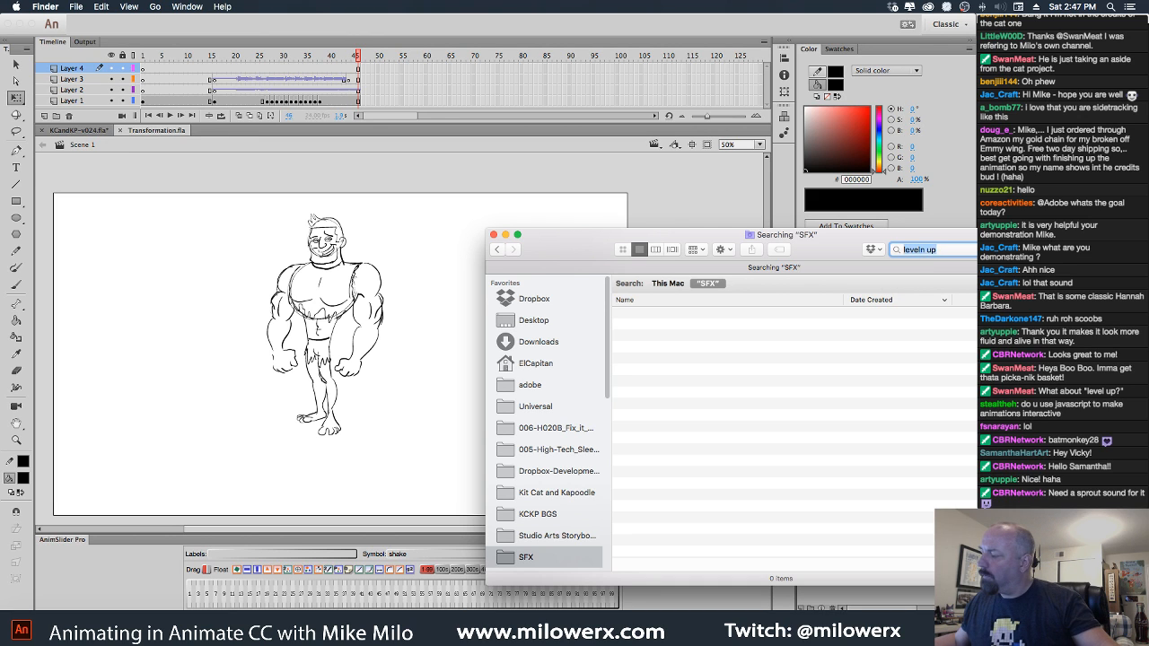
pyautogui.click(928, 250)
pyautogui.press('BackSpace')
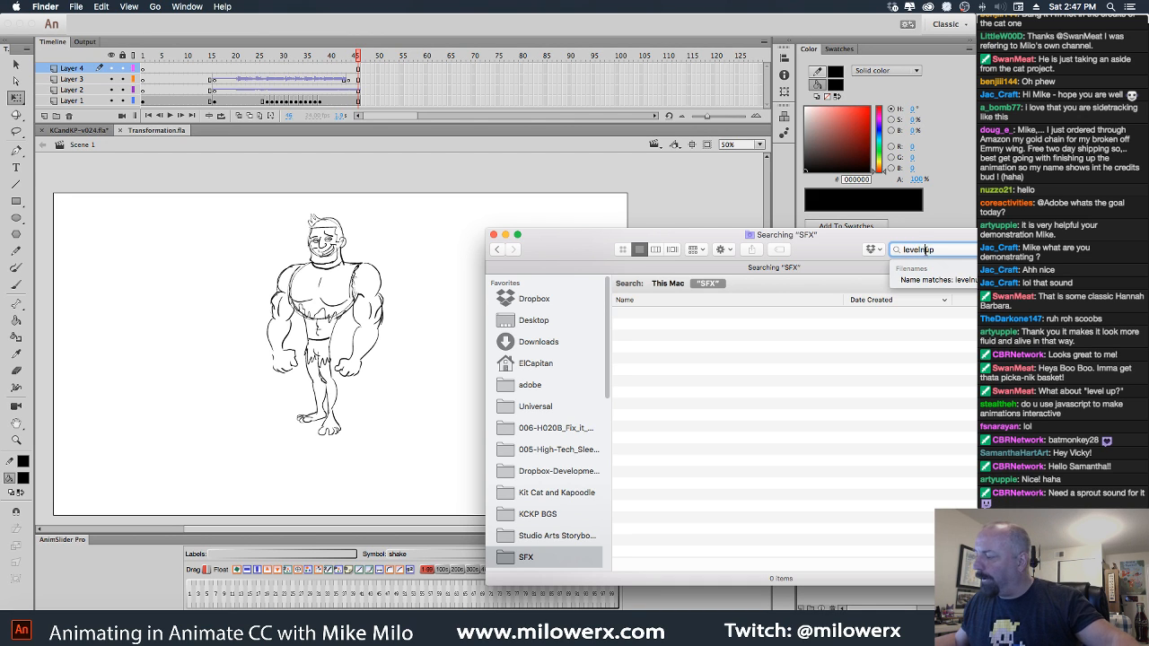
pyautogui.press('Return')
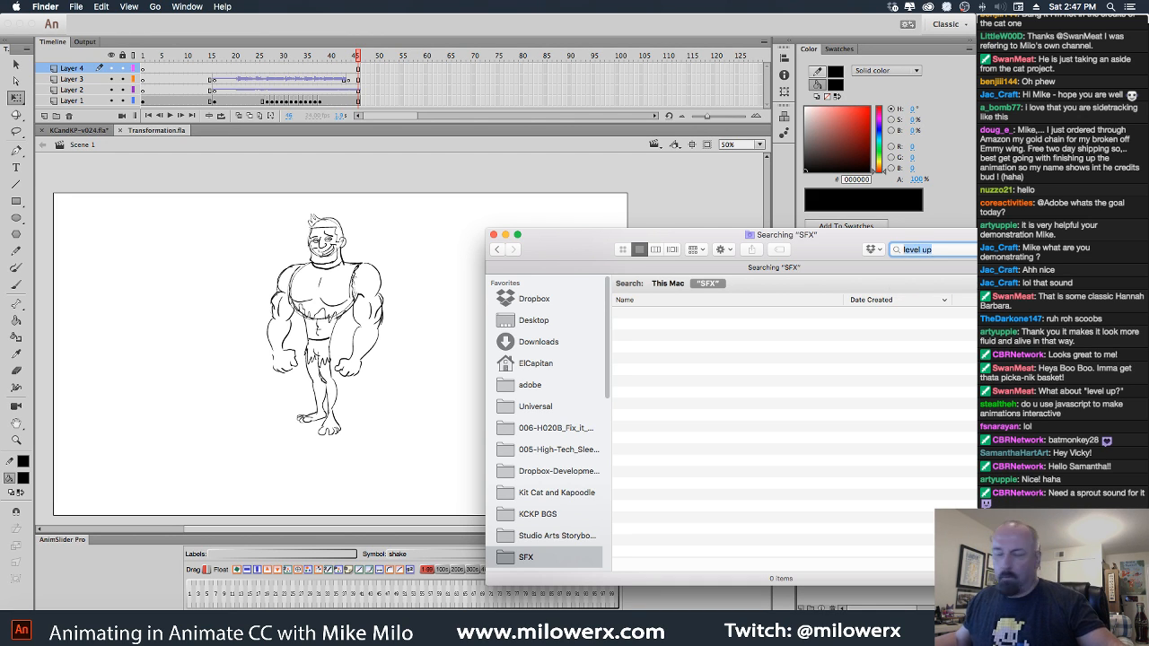
pyautogui.click(843, 393)
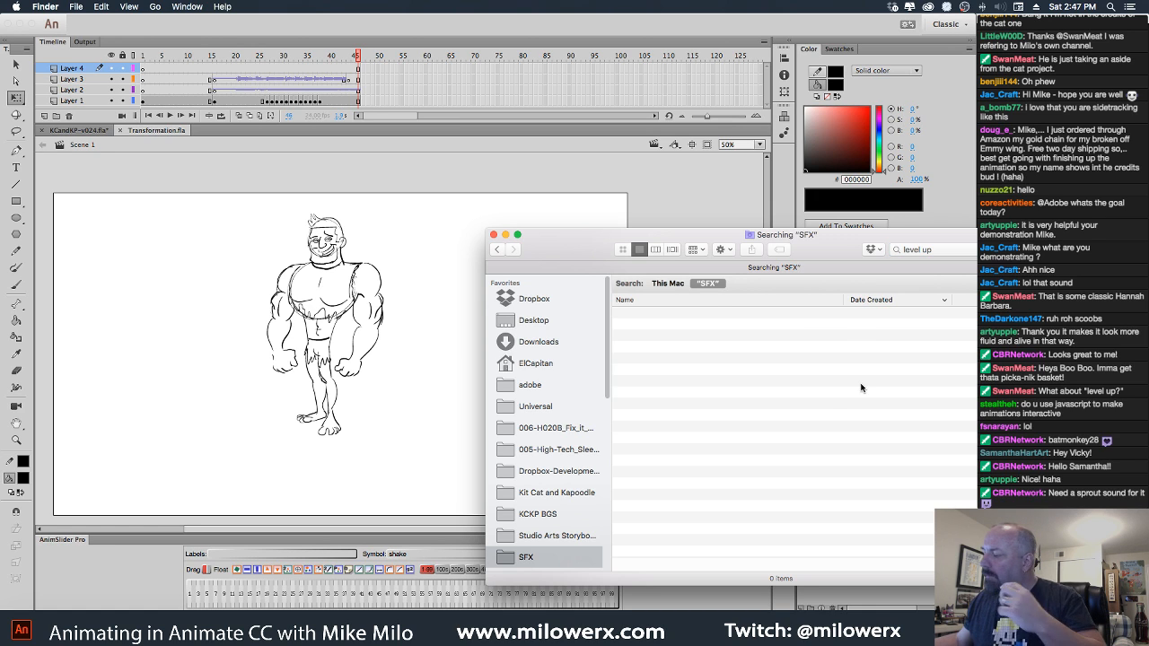
# Close the Finder search window and the Transformation.fla document.
pyautogui.click(493, 236)
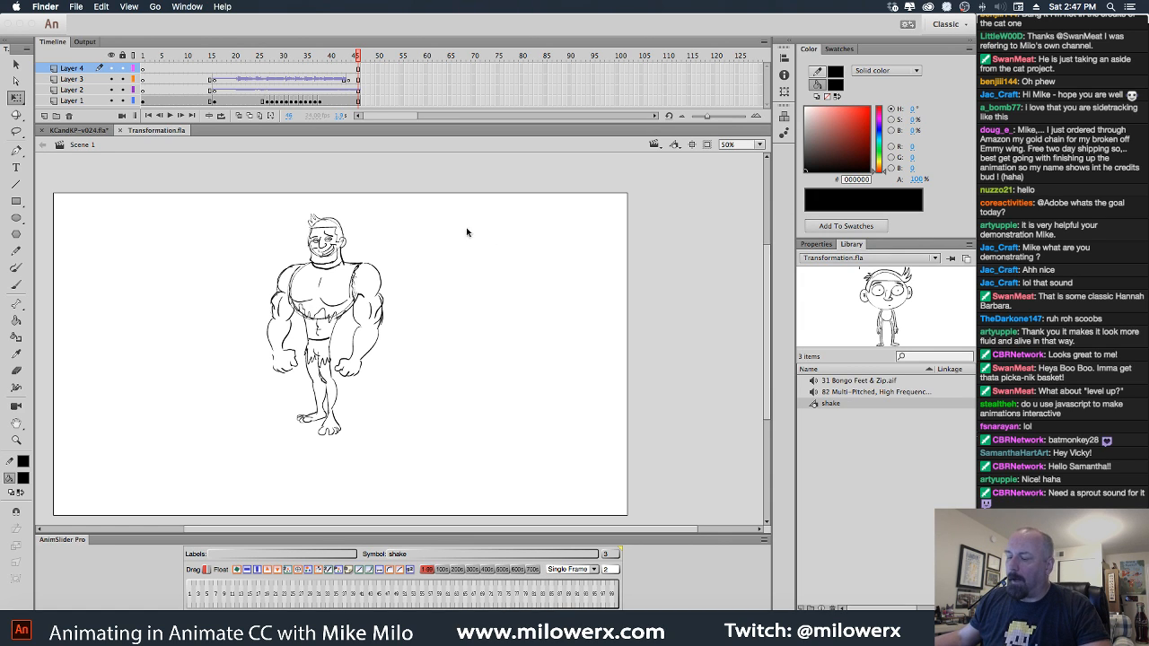
pyautogui.click(121, 134)
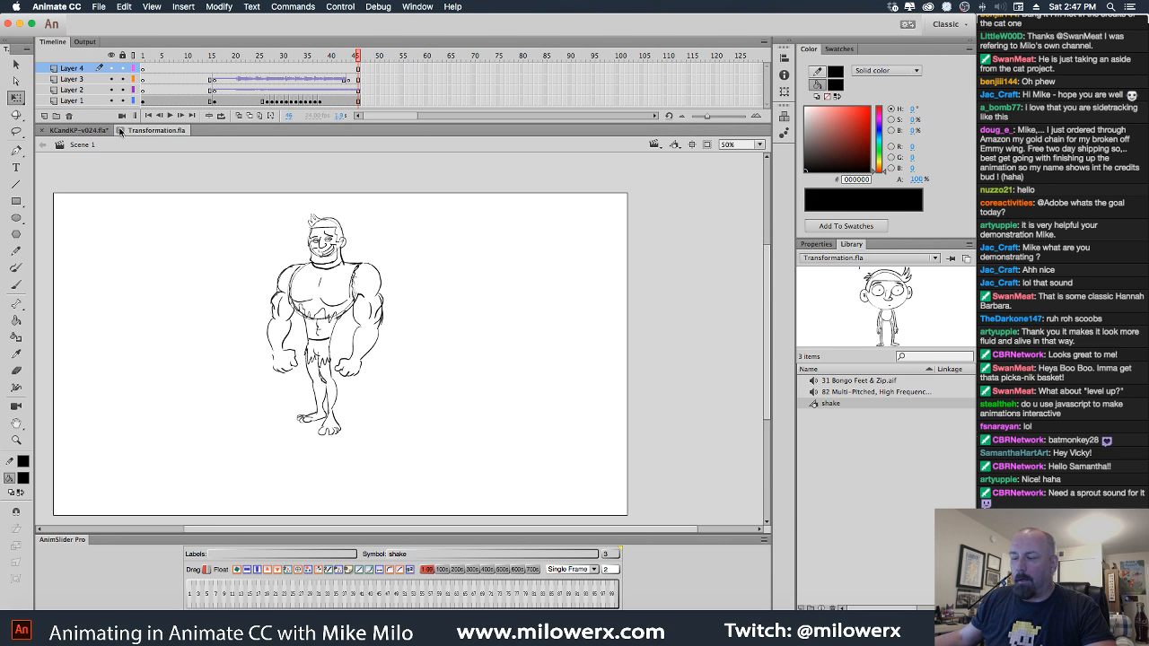
pyautogui.click(120, 131)
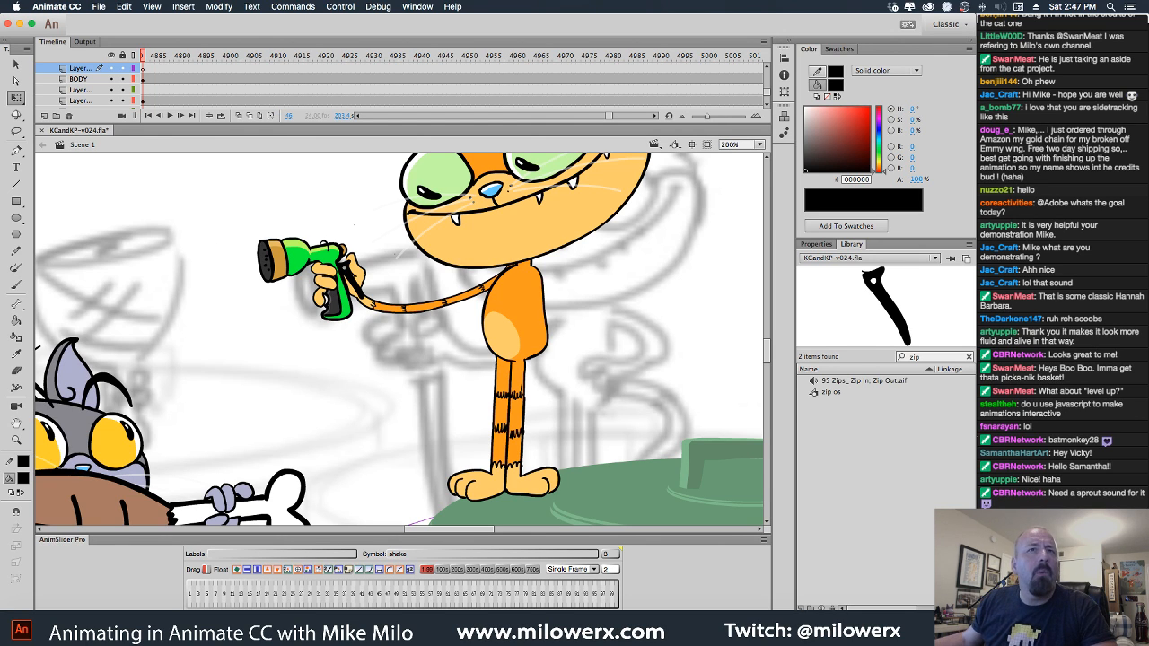
# Switch to Finder, transfer Transformation.fla from the Kit Cat and Kapoodle Animation folder to the neighbouring display, and return to Animate CC.
pyautogui.press('super+Tab')
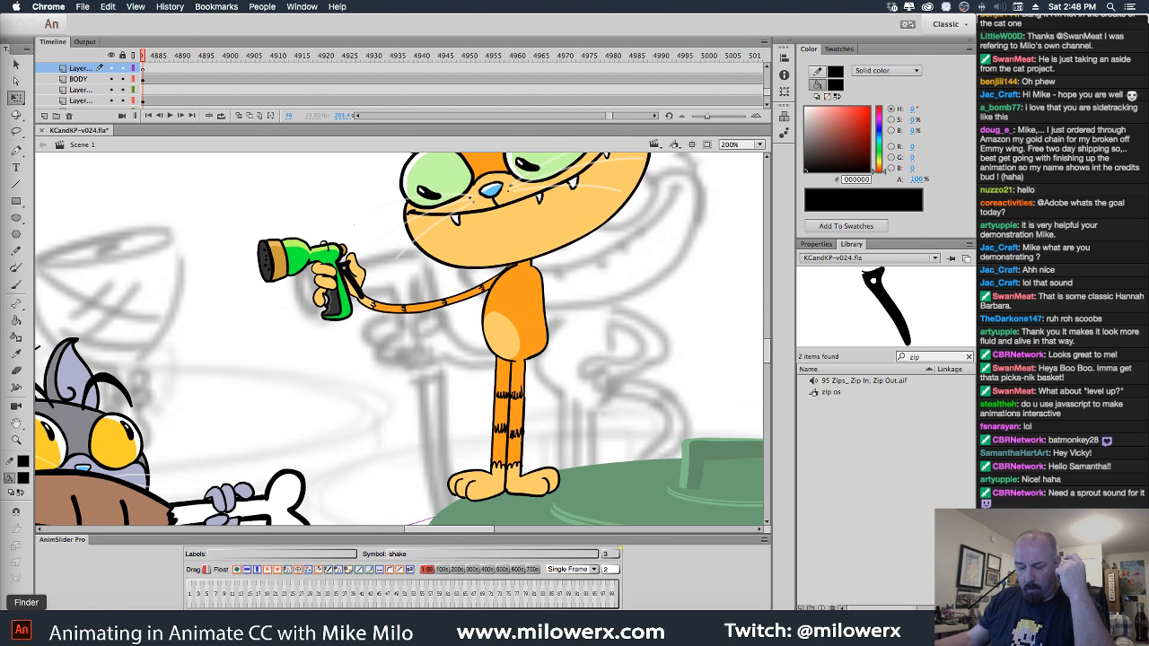
pyautogui.click(9, 603)
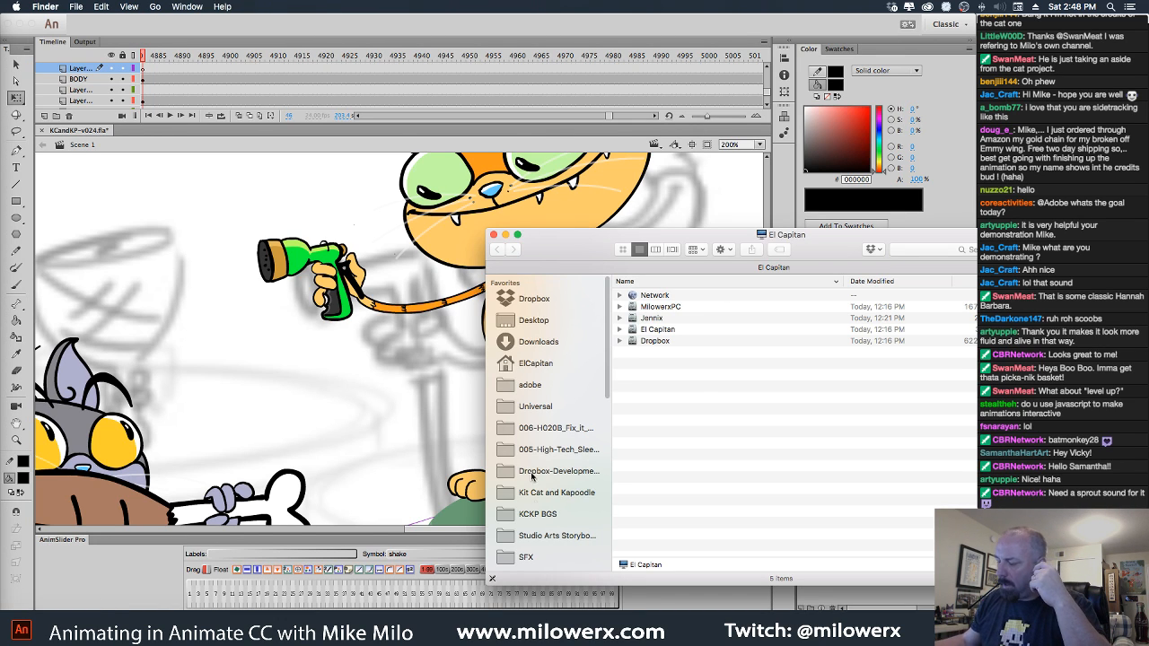
pyautogui.click(551, 503)
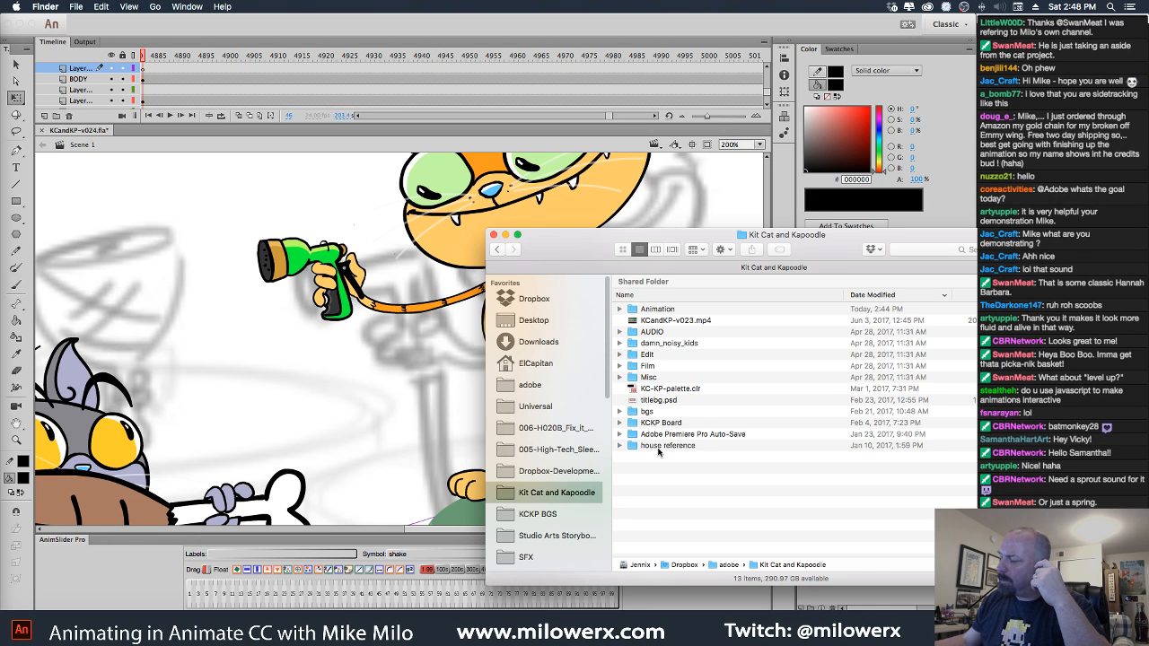
pyautogui.doubleClick(640, 309)
pyautogui.click(640, 309)
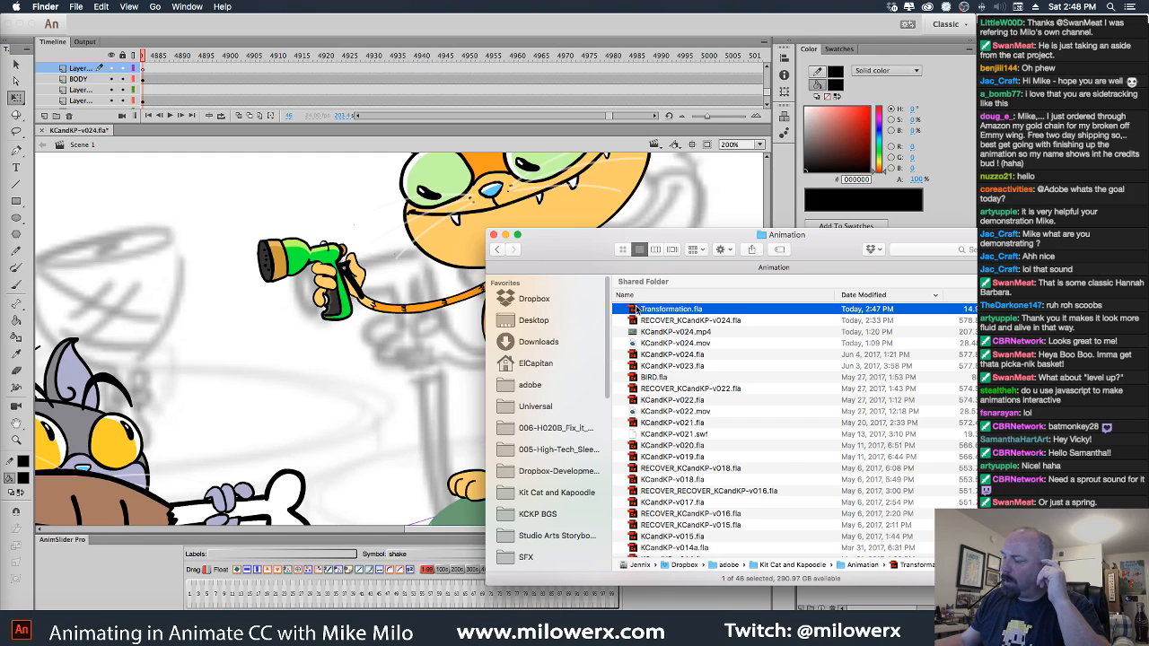
pyautogui.moveTo(636, 309); pyautogui.dragTo(2, 339)
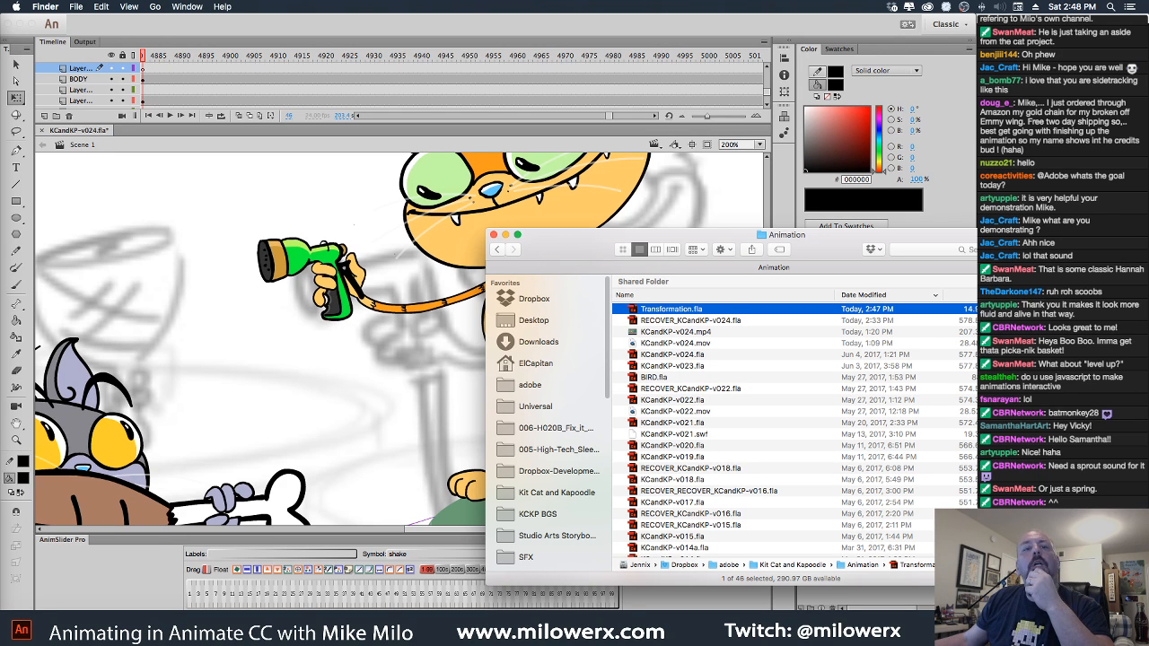
pyautogui.click(485, 24)
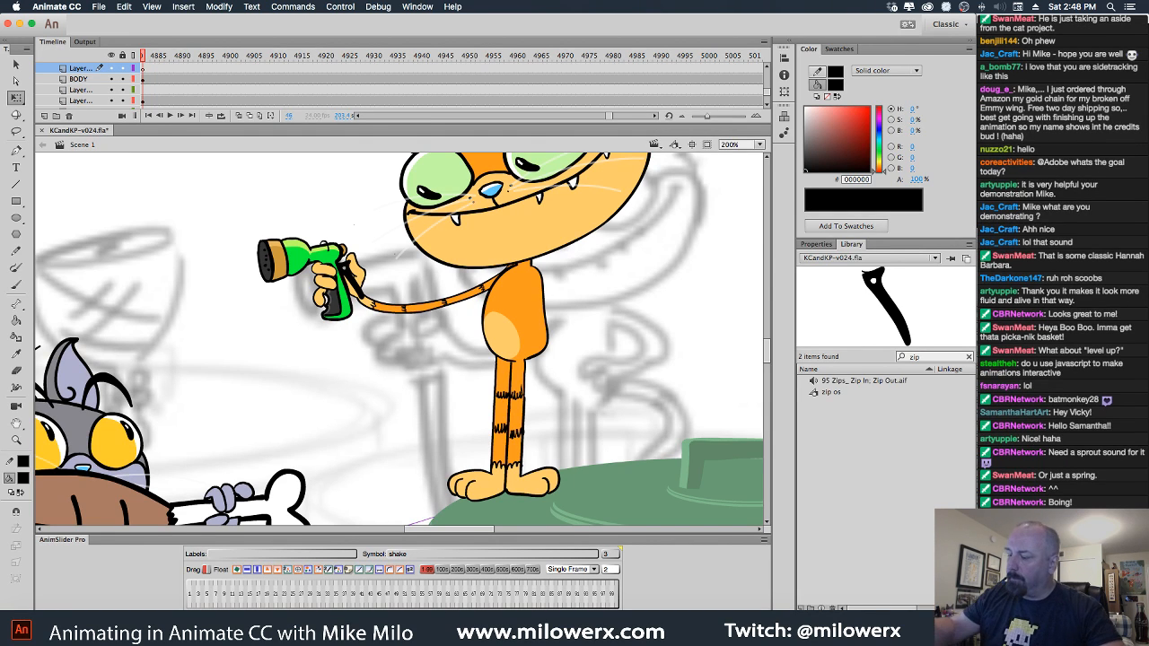
# Stretch the cat's arm holding the hose nozzle slightly taller, rotate it a little, and shift it slightly towards the body.
pyautogui.click(398, 312)
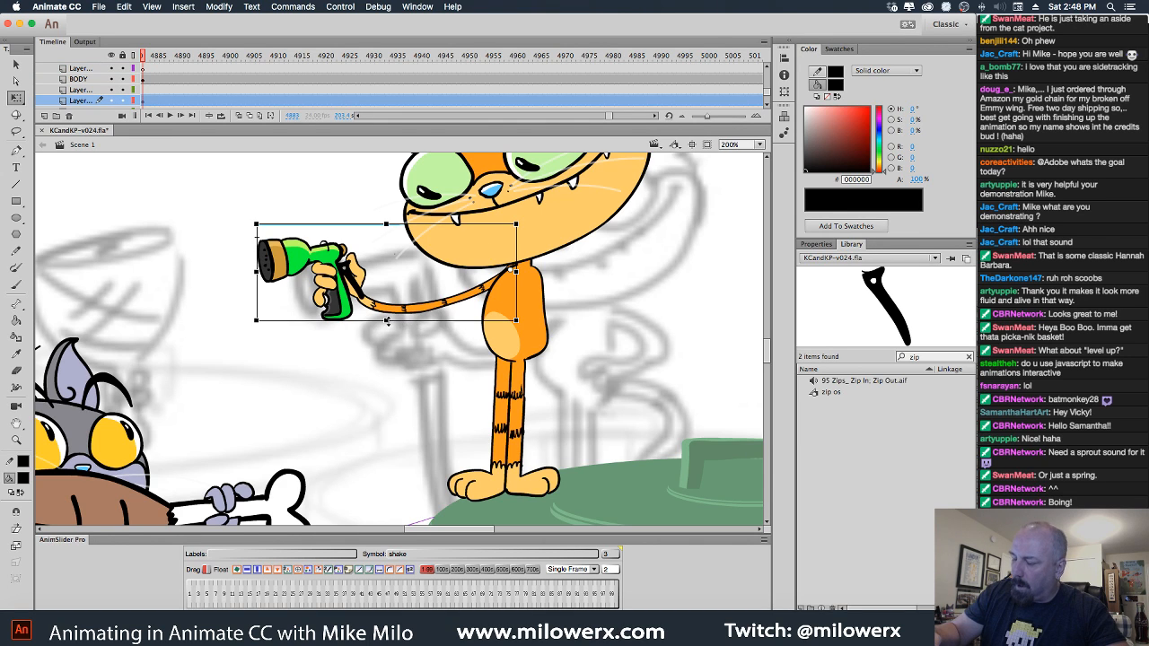
pyautogui.moveTo(387, 322); pyautogui.dragTo(387, 328)
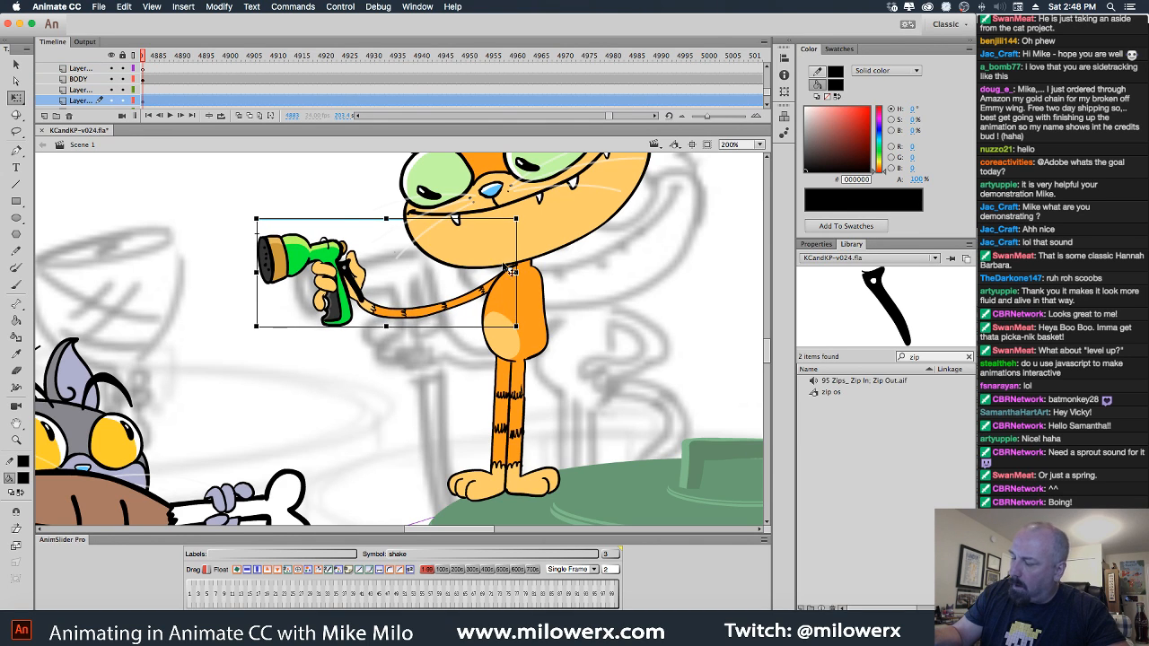
pyautogui.moveTo(387, 327); pyautogui.dragTo(381, 331)
pyautogui.moveTo(431, 215); pyautogui.dragTo(427, 220)
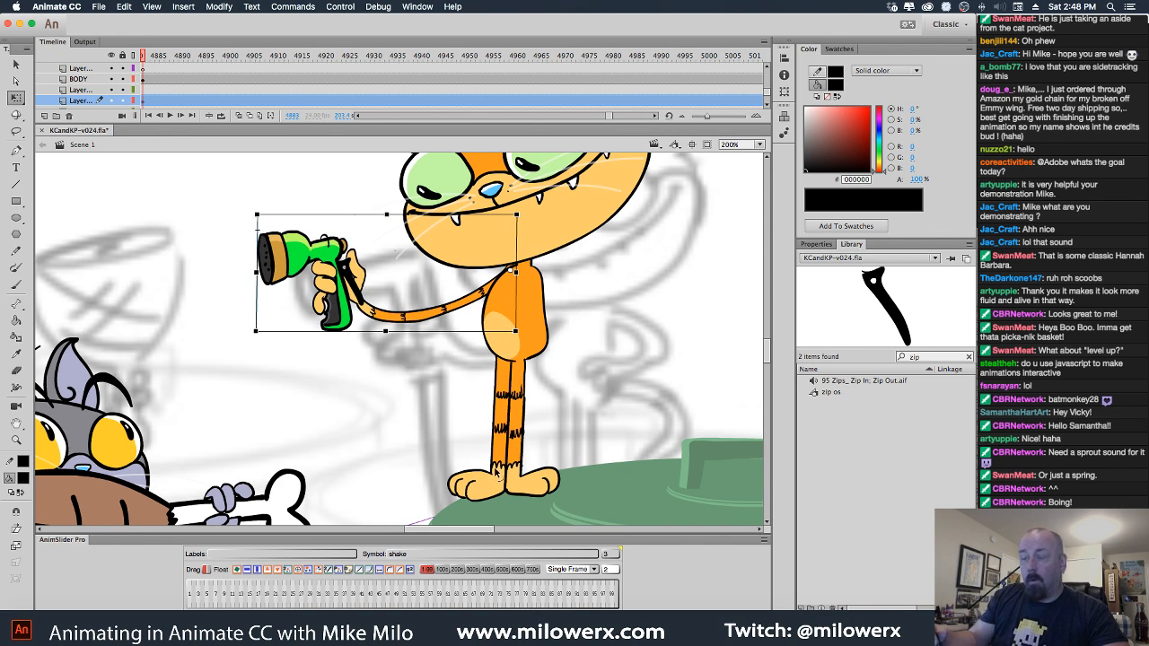
pyautogui.moveTo(474, 306); pyautogui.dragTo(478, 305)
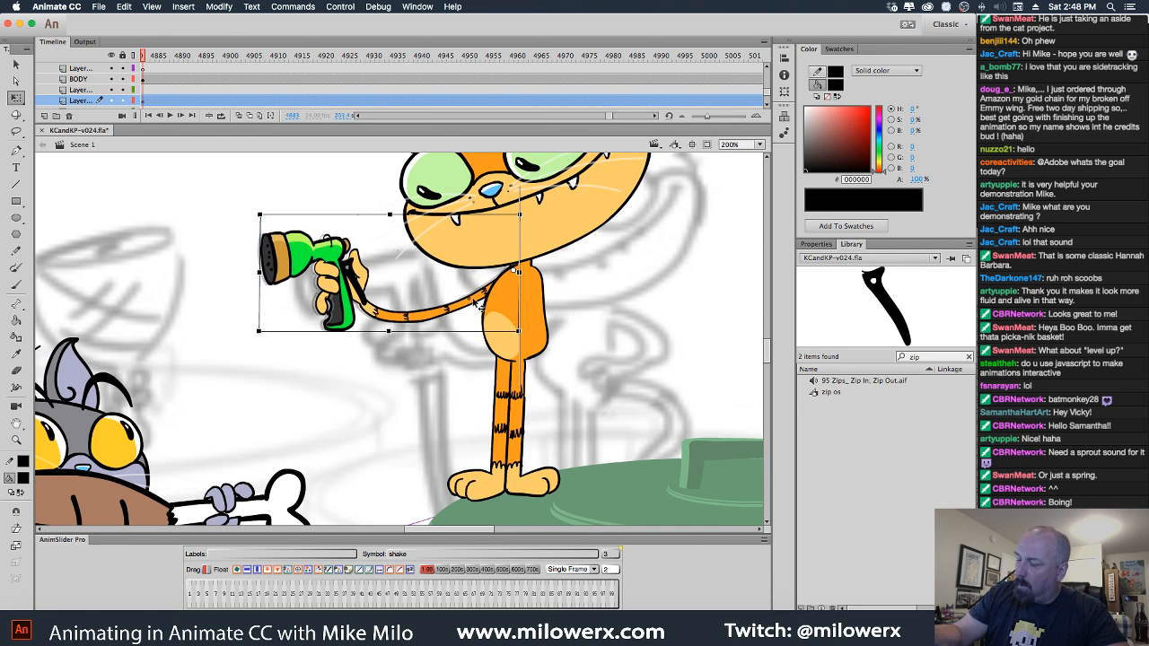
pyautogui.click(593, 292)
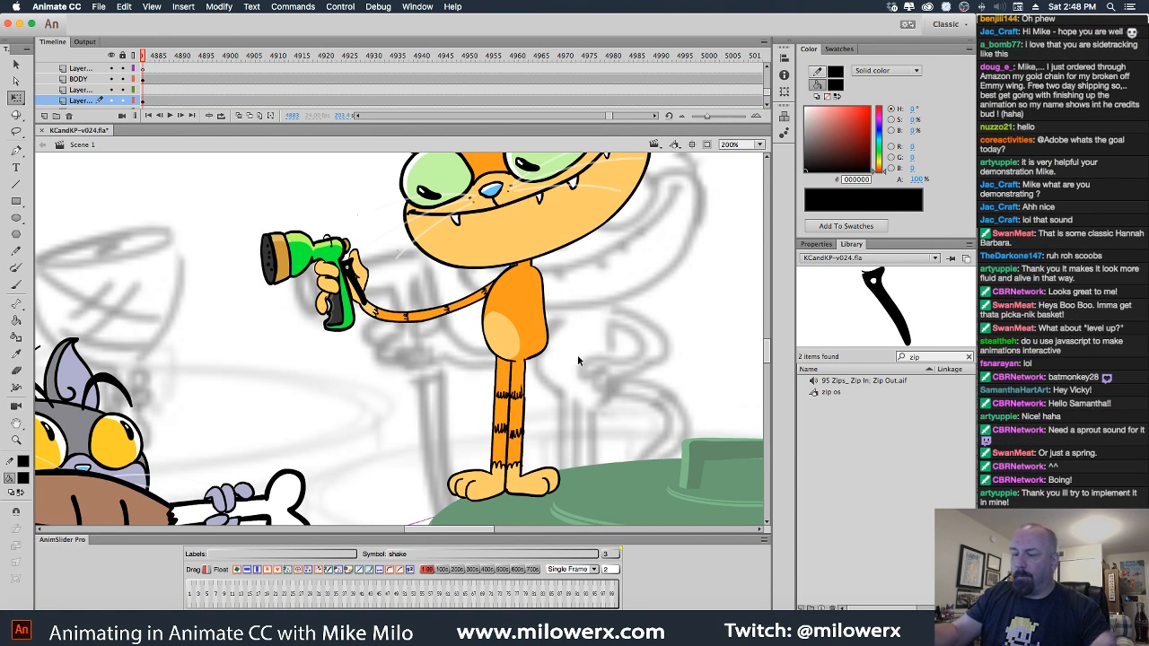
# Ready the Brush tool on the blank keyframe of the layer directly above BODY.
pyautogui.click(147, 69)
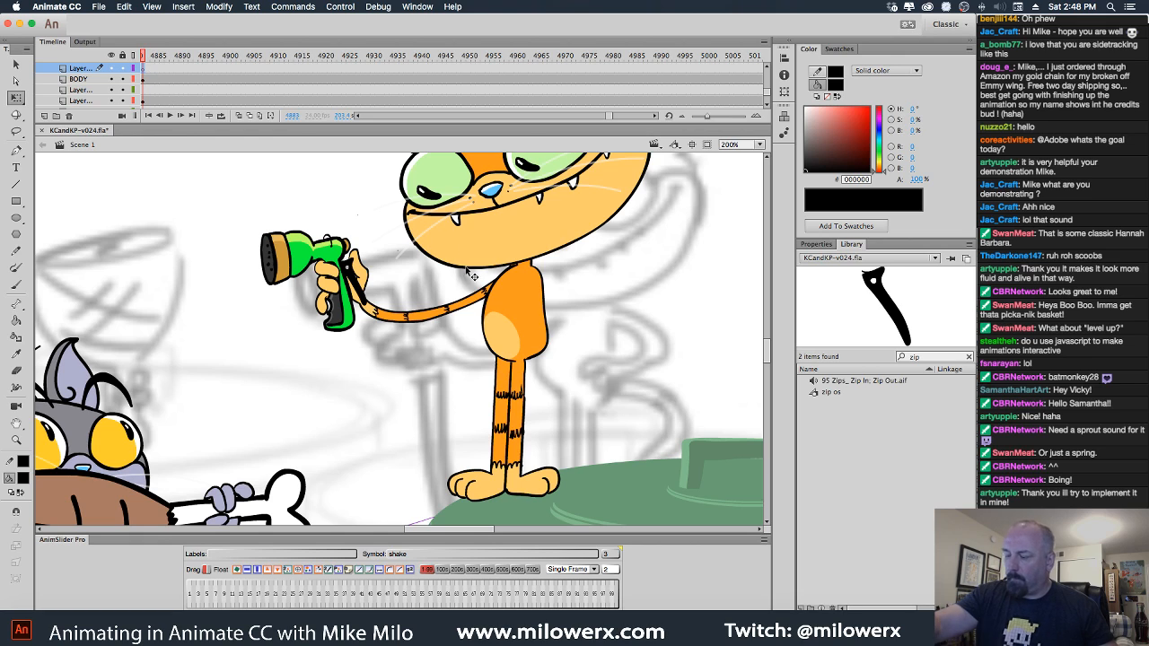
pyautogui.click(17, 283)
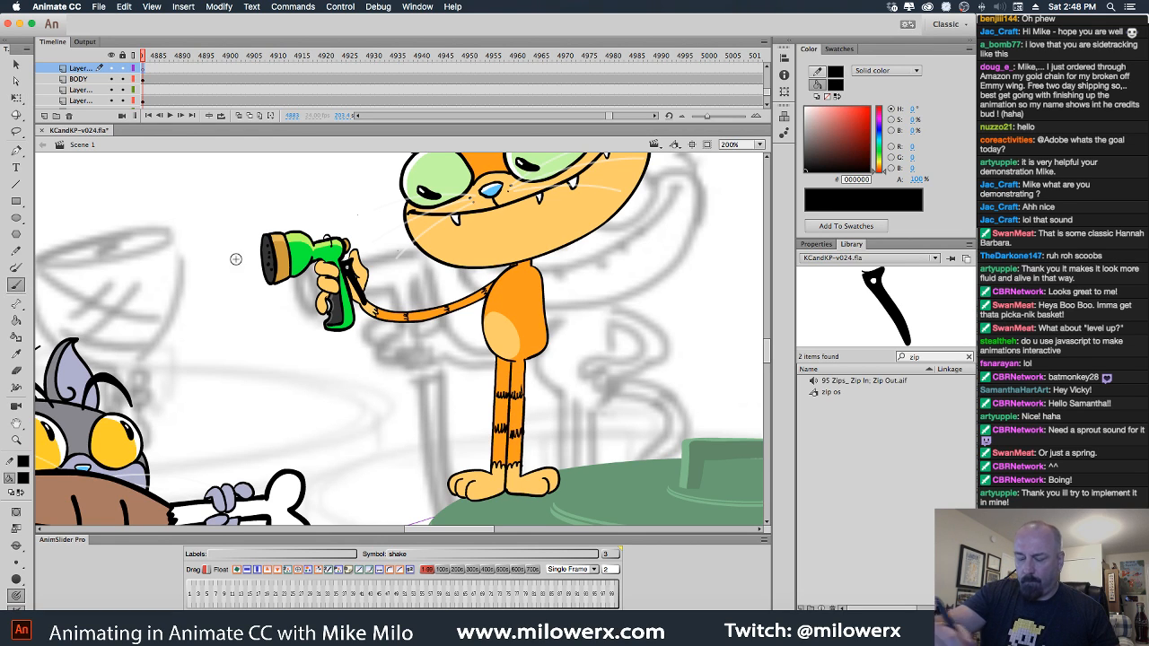
# Sketch a bent arm and hand in black beside the cat's body, and undo the strokes.
pyautogui.moveTo(570, 272)
pyautogui.mouseDown()
pyautogui.moveTo(649, 324)
pyautogui.moveTo(619, 349)
pyautogui.moveTo(582, 296)
pyautogui.moveTo(622, 313)
pyautogui.moveTo(631, 330)
pyautogui.moveTo(592, 356)
pyautogui.mouseUp()
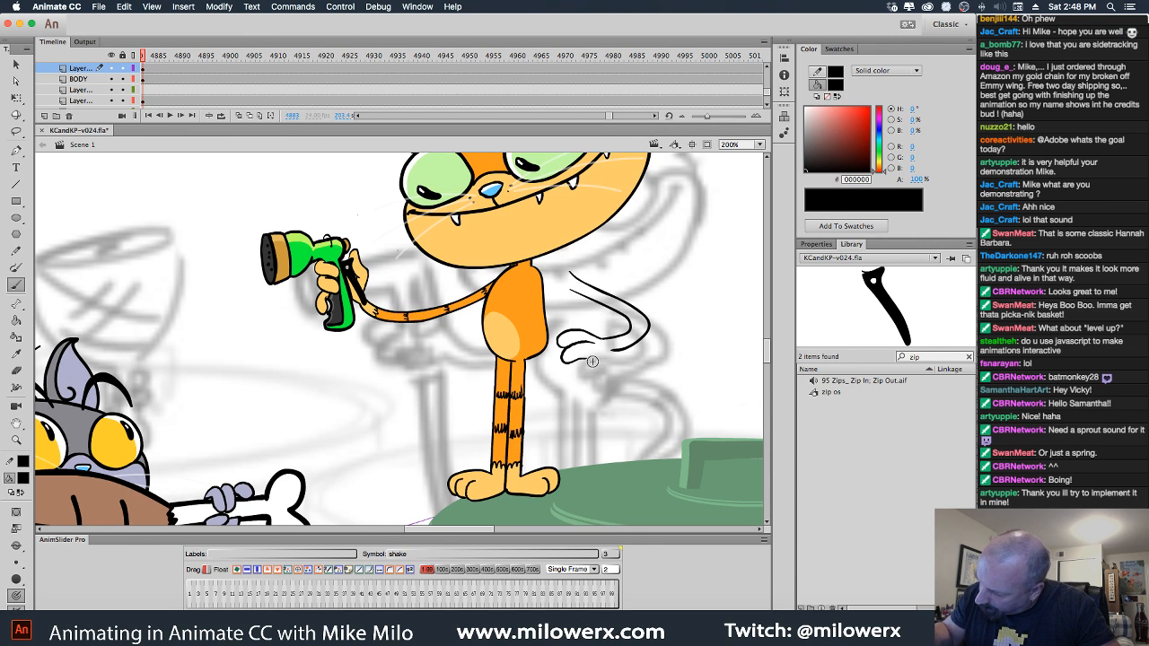
pyautogui.hotkey('ctrl', 'z')
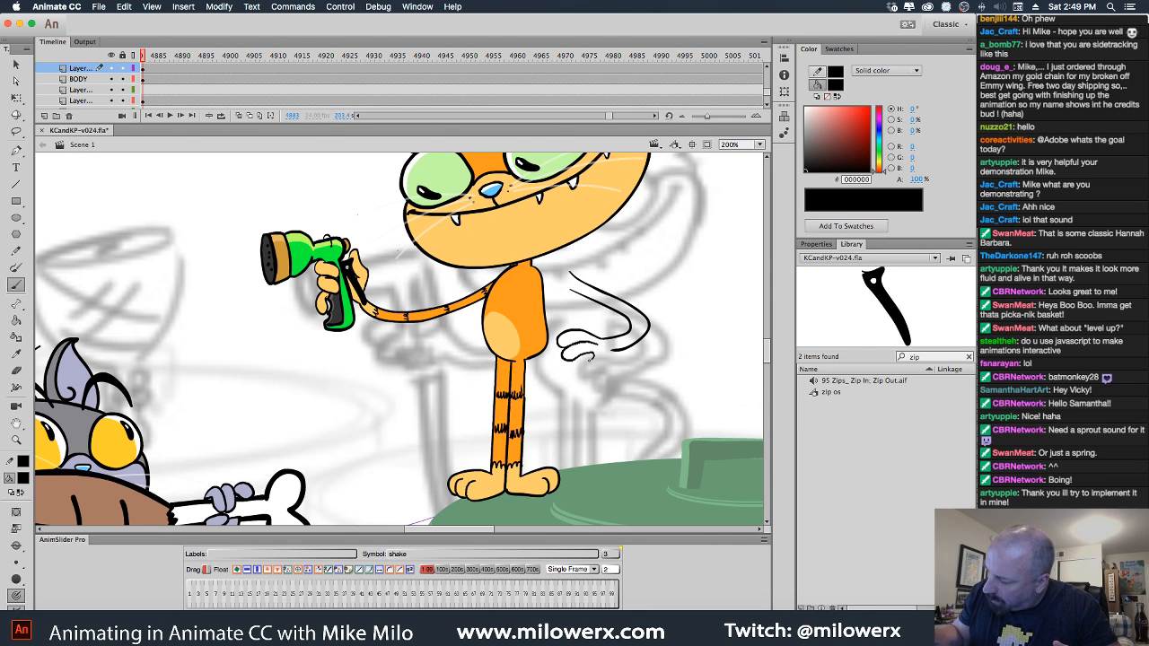
pyautogui.moveTo(602, 368); pyautogui.dragTo(616, 349)
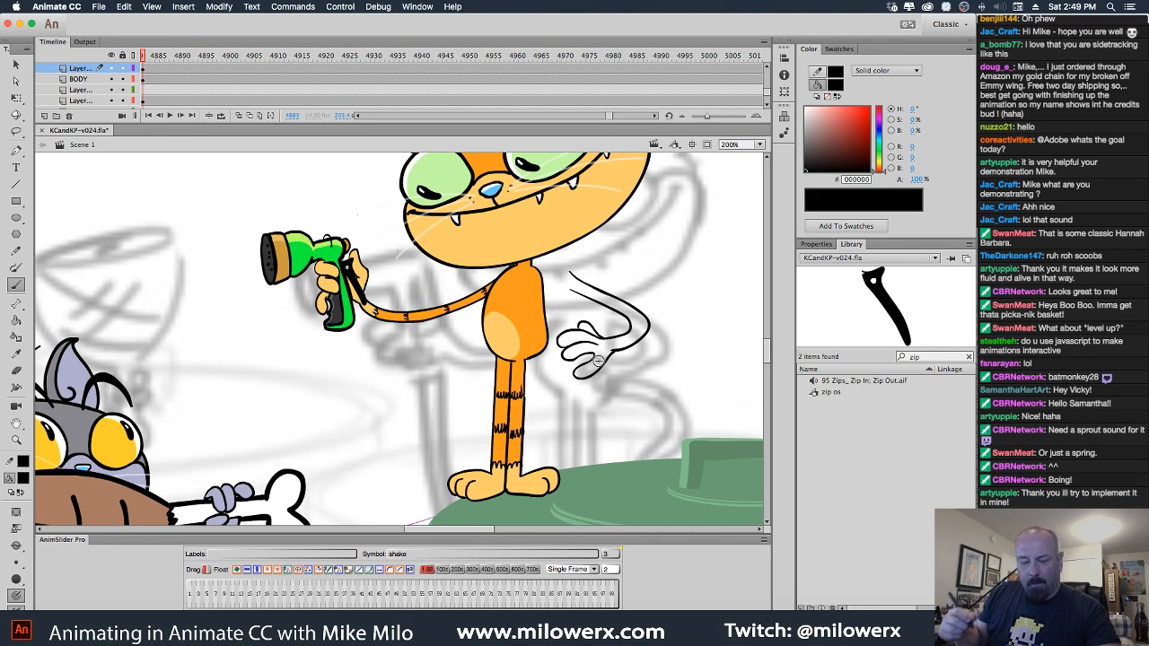
pyautogui.hotkey('ctrl', 'z')
pyautogui.hotkey('ctrl', 'z')
pyautogui.hotkey('ctrl', 'z')
pyautogui.hotkey('ctrl', 'z')
pyautogui.hotkey('ctrl', 'z')
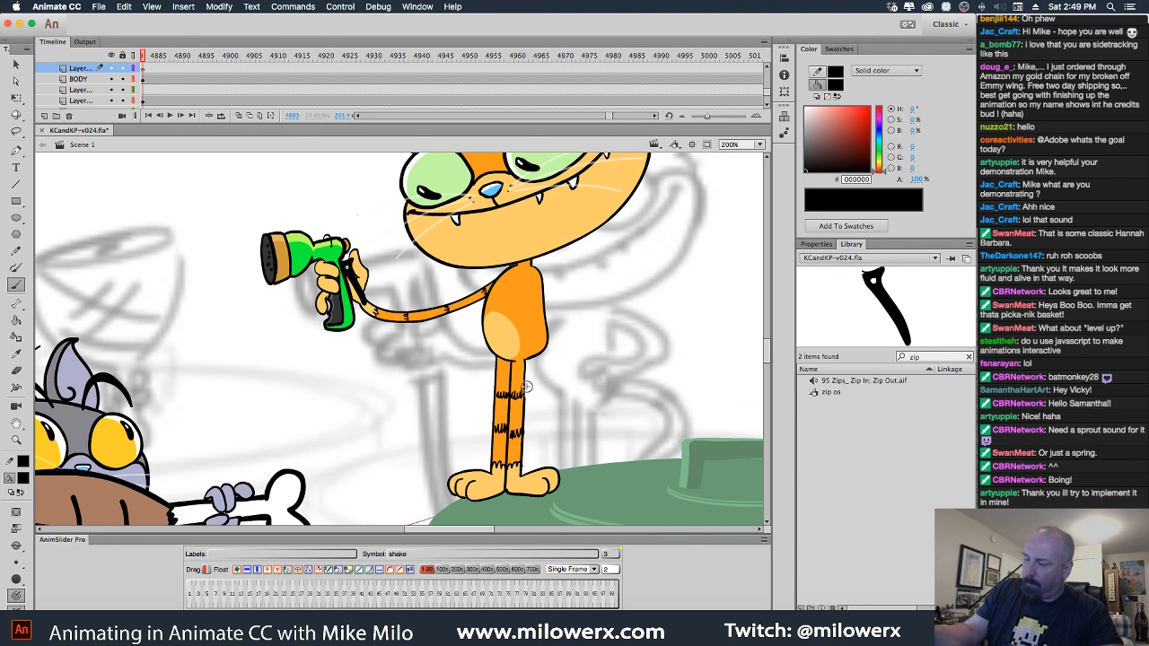
# Set the fill color to red FF0000 and sketch the cat's bent forearm and hand beside its body.
pyautogui.click(24, 478)
pyautogui.click(84, 402)
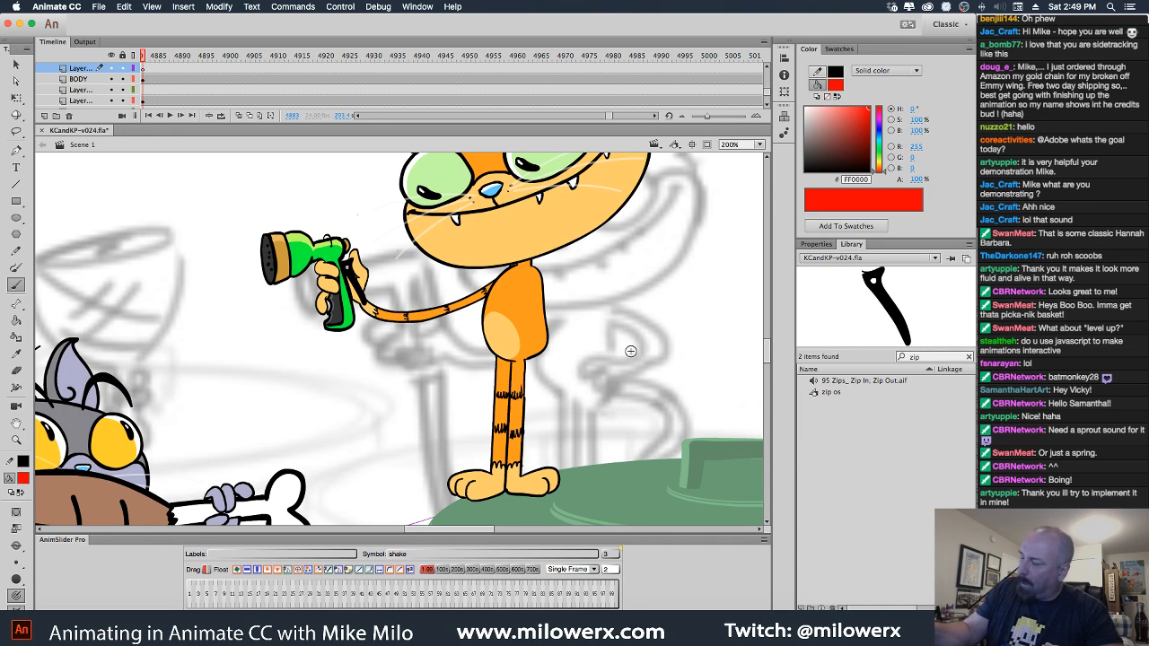
pyautogui.moveTo(637, 325)
pyautogui.mouseDown()
pyautogui.moveTo(605, 310)
pyautogui.moveTo(599, 326)
pyautogui.moveTo(626, 330)
pyautogui.moveTo(611, 346)
pyautogui.moveTo(652, 347)
pyautogui.moveTo(687, 316)
pyautogui.moveTo(681, 326)
pyautogui.moveTo(661, 283)
pyautogui.moveTo(695, 318)
pyautogui.moveTo(698, 333)
pyautogui.moveTo(662, 352)
pyautogui.mouseUp()
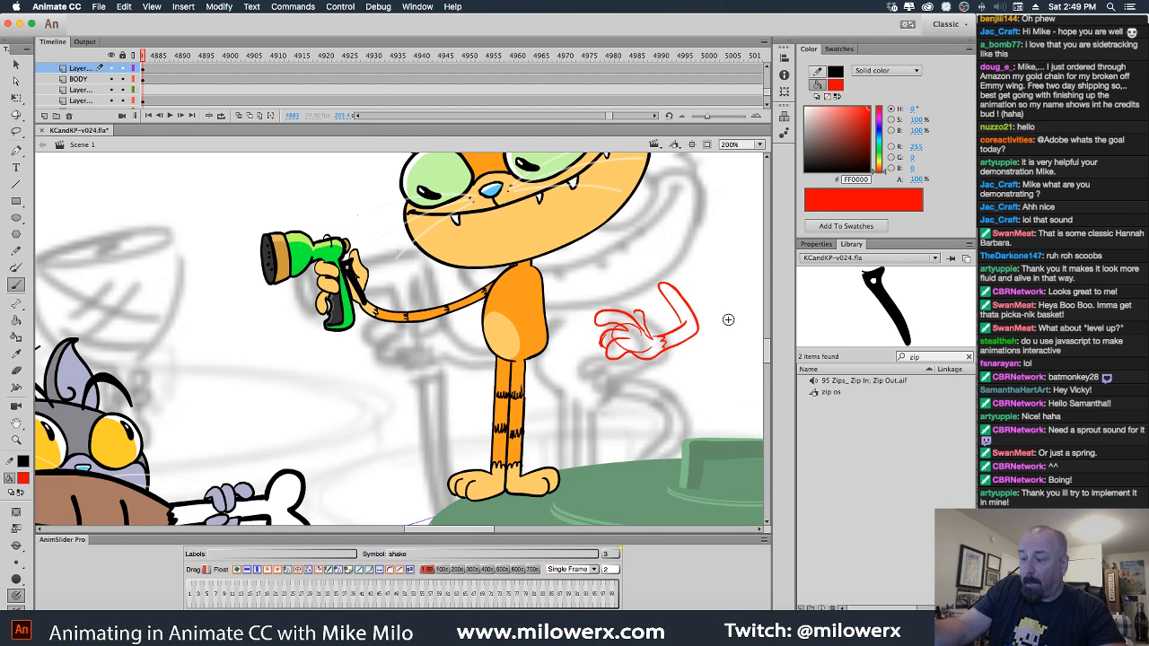
# Insert a keyframe at the current frame on the layer above the red hand sketch.
pyautogui.click(356, 116)
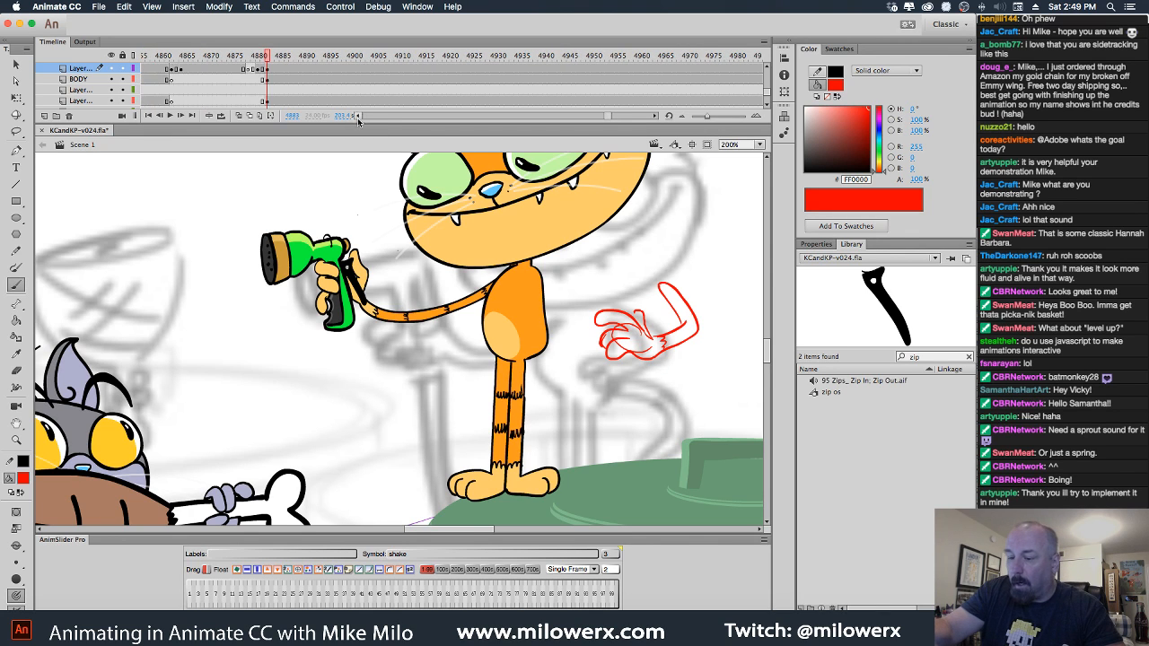
pyautogui.click(768, 67)
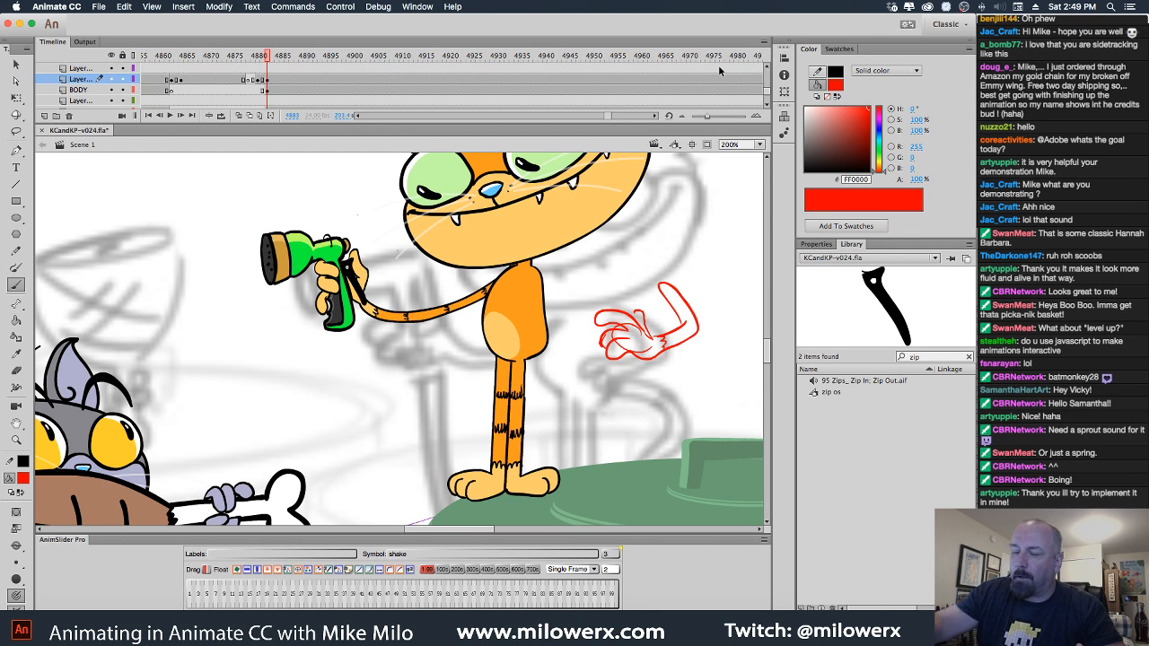
pyautogui.click(267, 70)
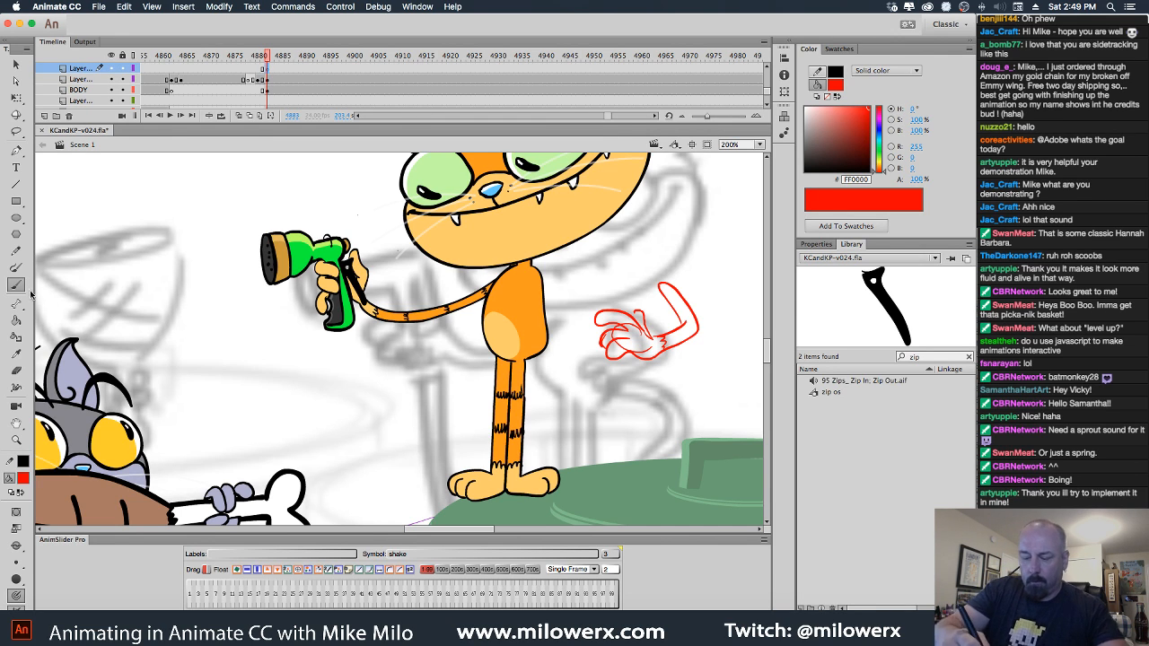
# Set the fill color to black 000000 and ink the cat's forearm and hand over the red sketch.
pyautogui.click(22, 478)
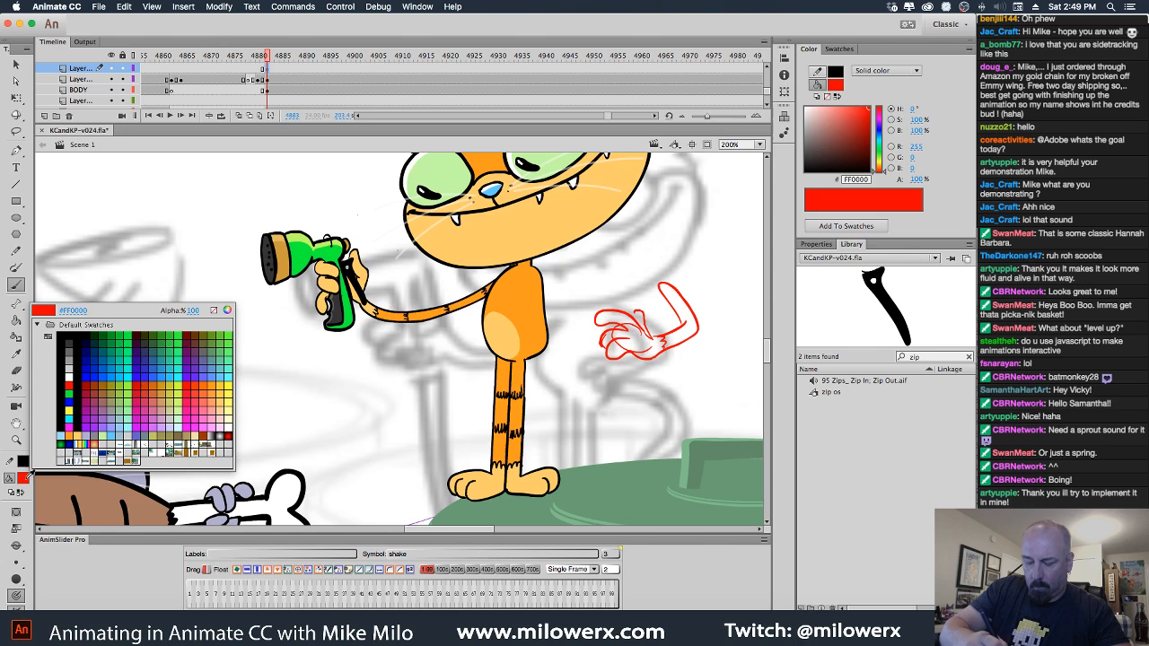
pyautogui.click(63, 340)
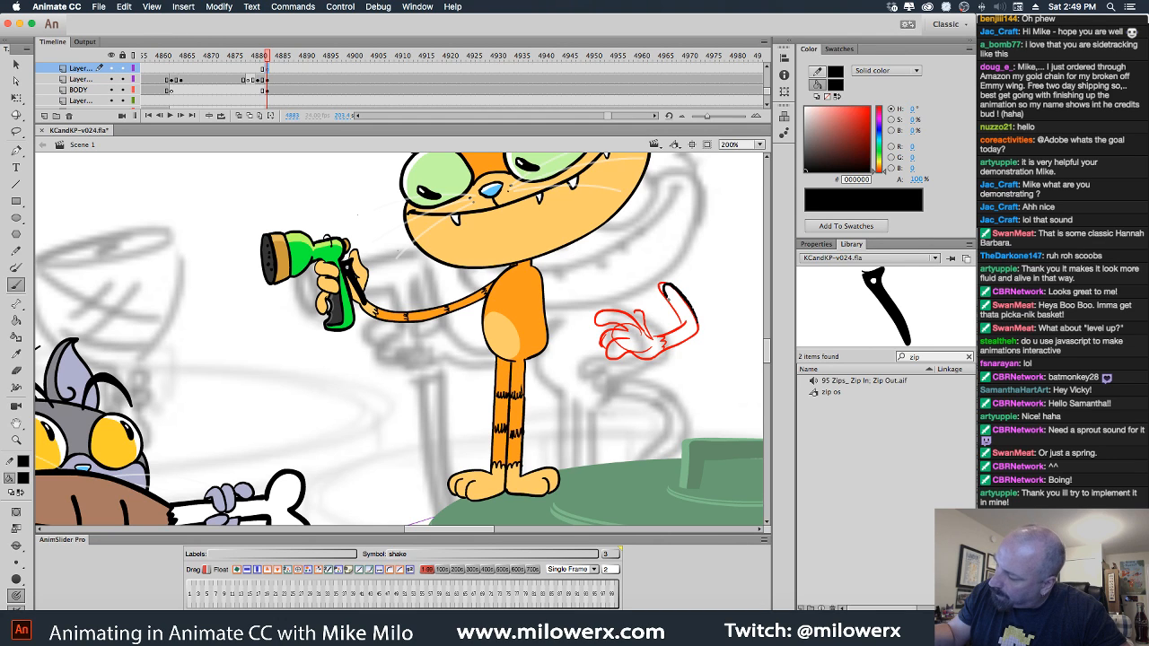
pyautogui.hotkey('ctrl', 'z')
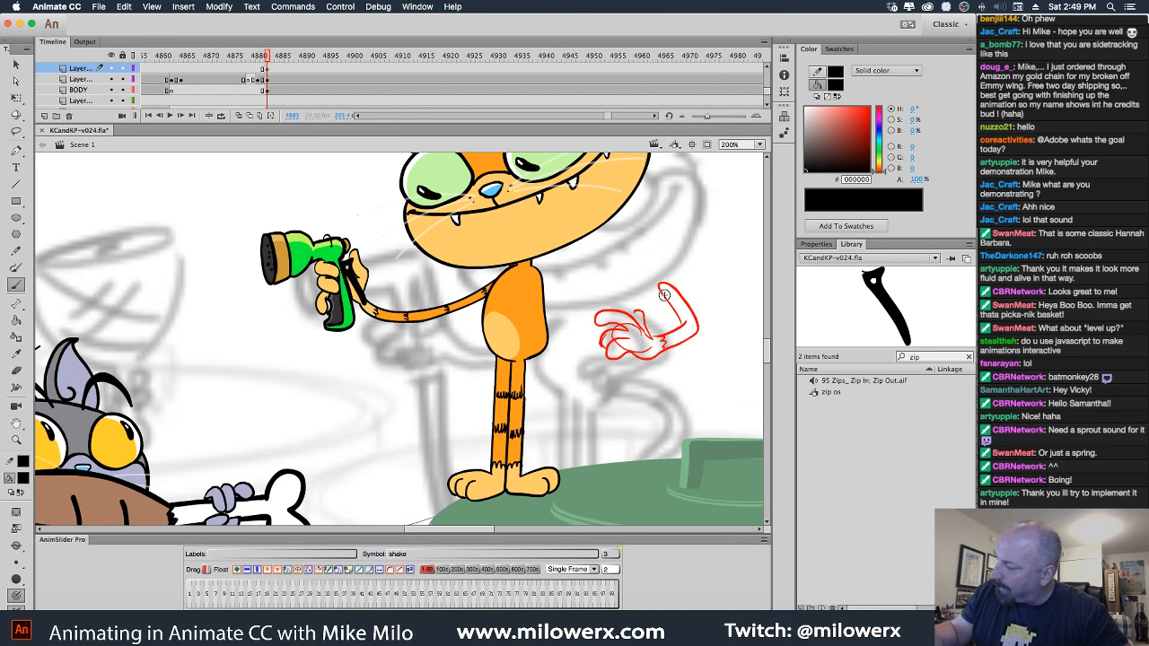
pyautogui.moveTo(673, 310)
pyautogui.mouseDown()
pyautogui.moveTo(648, 331)
pyautogui.moveTo(627, 306)
pyautogui.moveTo(642, 328)
pyautogui.moveTo(599, 312)
pyautogui.moveTo(605, 351)
pyautogui.mouseUp()
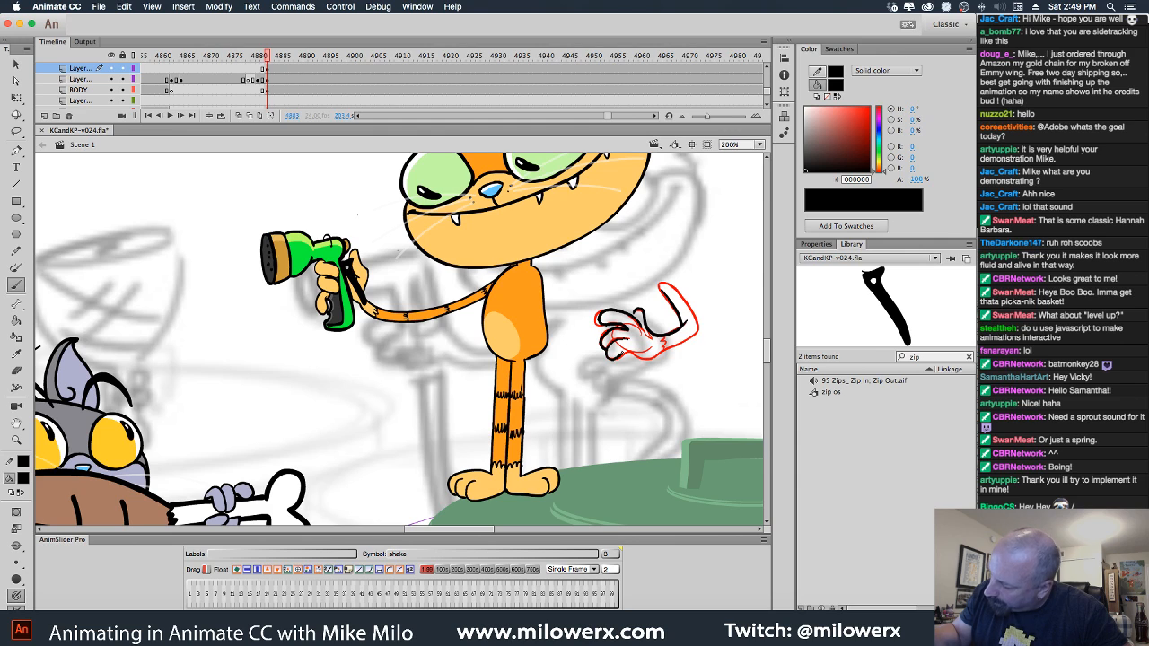
pyautogui.moveTo(650, 357); pyautogui.dragTo(688, 340)
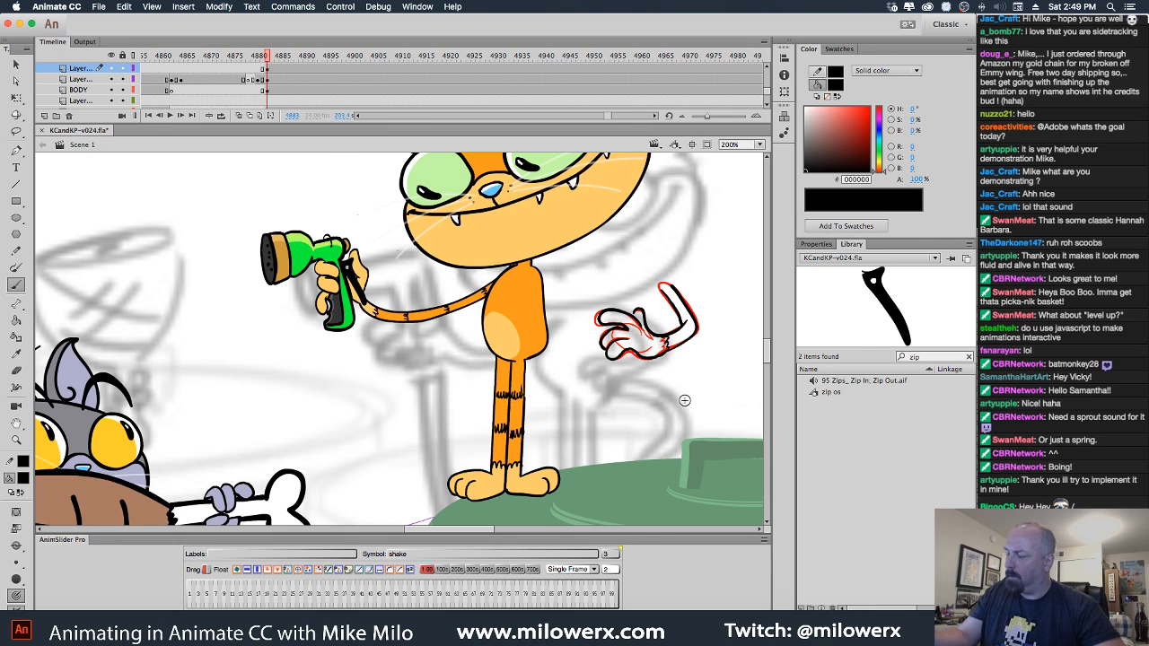
# Delete the red forearm and hand sketch from the current frame of the layer below the ink.
pyautogui.click(267, 80)
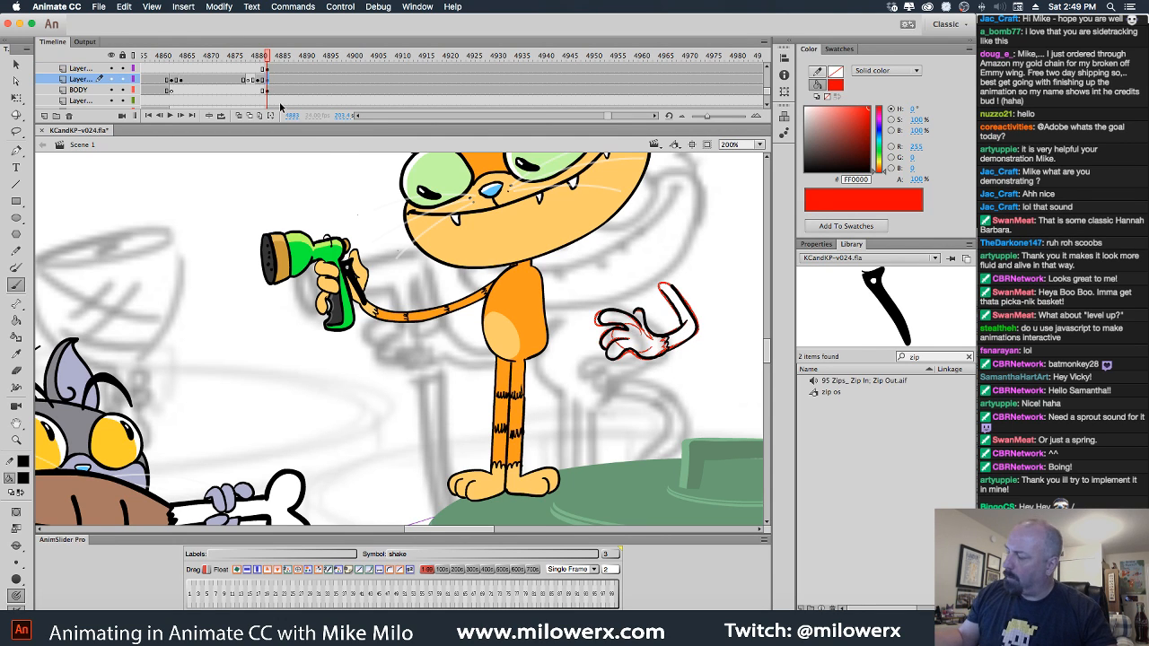
pyautogui.press('Delete')
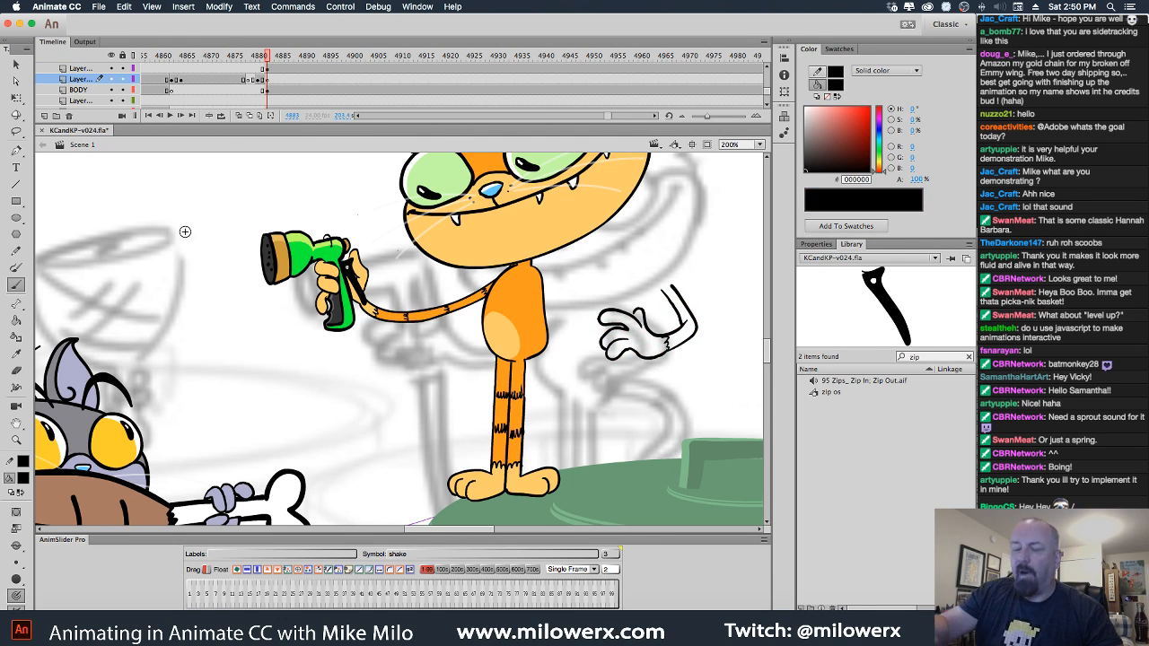
pyautogui.click(15, 66)
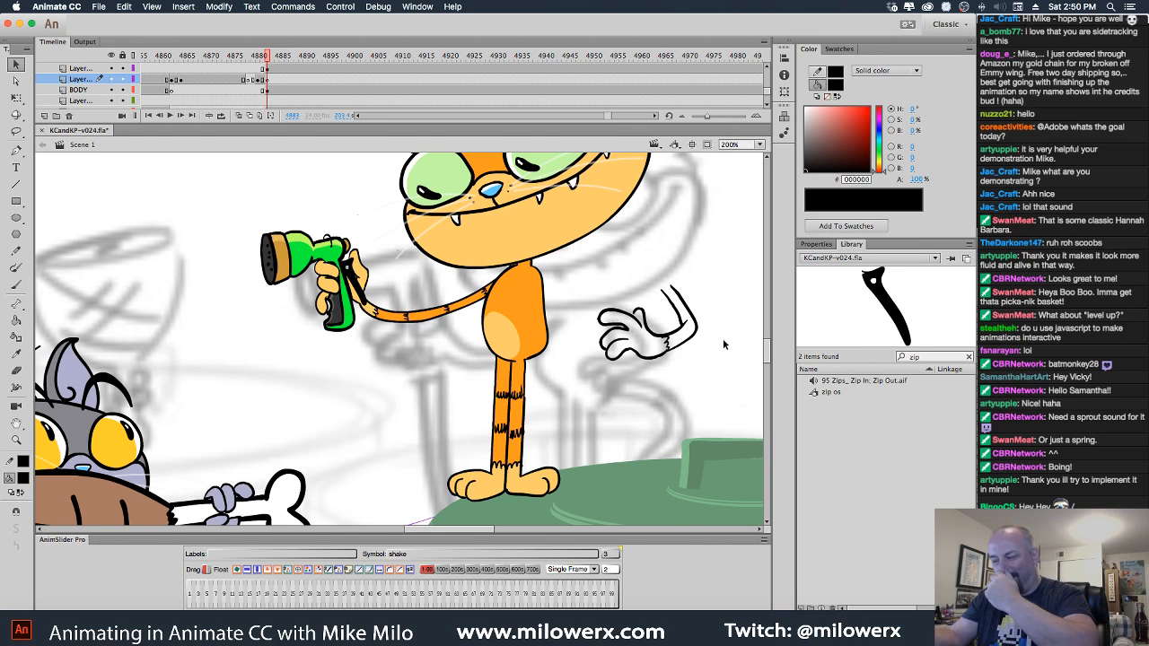
pyautogui.press('b')
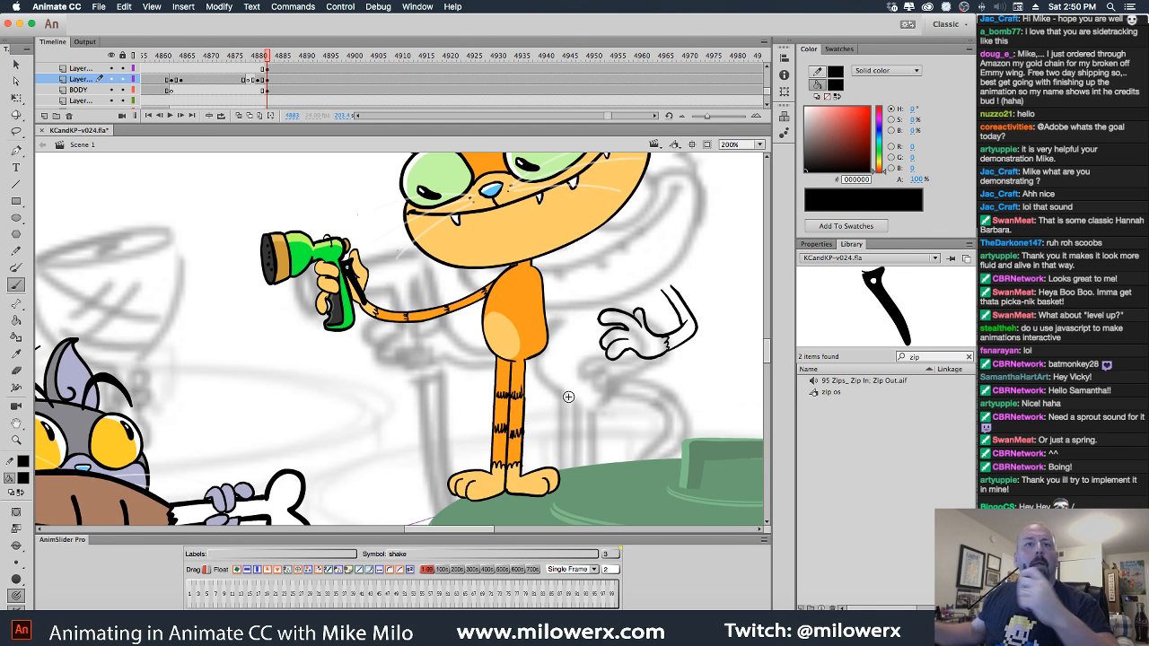
pyautogui.press('super+Tab')
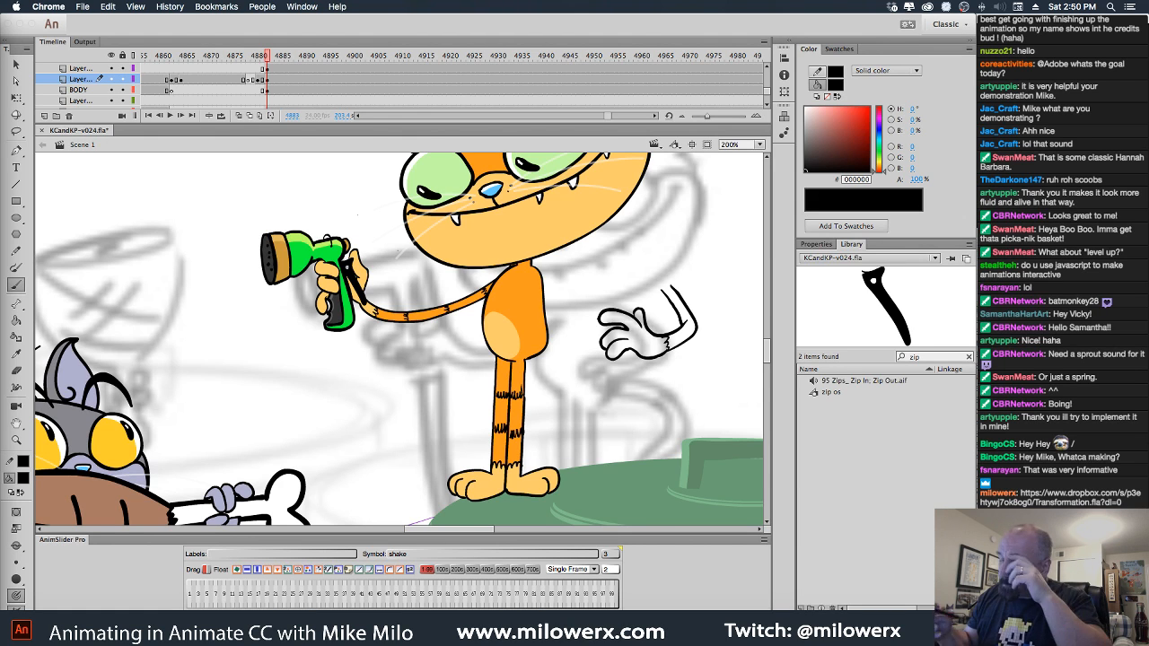
# Close off the forearm's open upper end with an orange FF9900 brush stroke in Paint Behind mode.
pyautogui.click(27, 479)
pyautogui.click(25, 480)
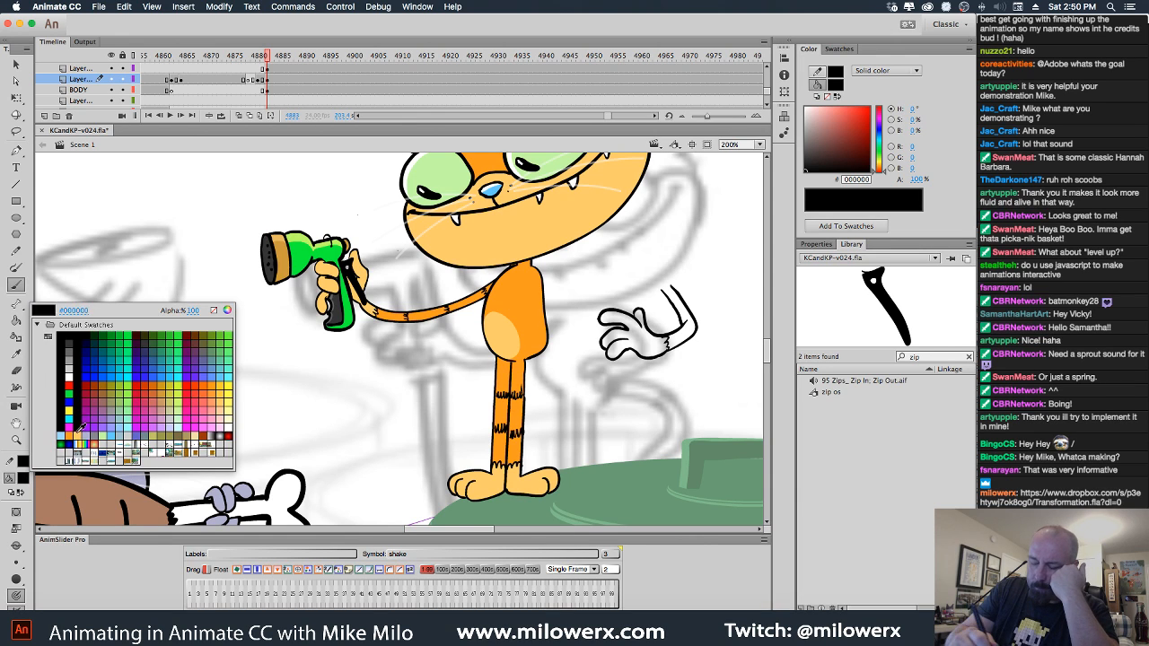
pyautogui.click(77, 430)
pyautogui.click(16, 564)
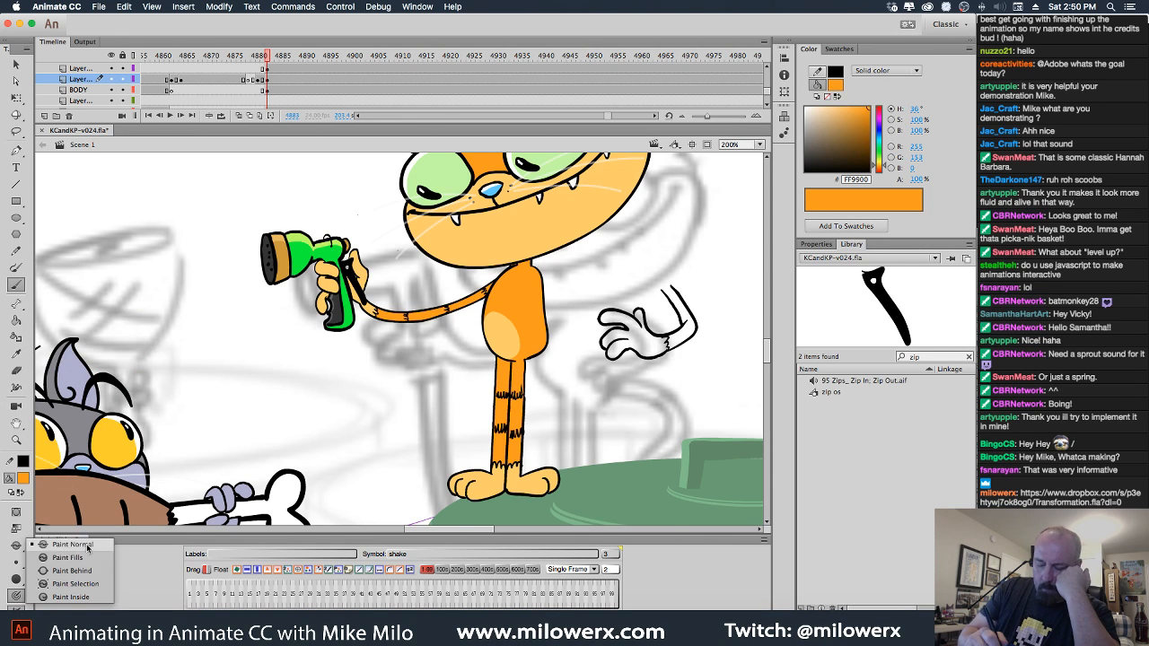
pyautogui.click(104, 573)
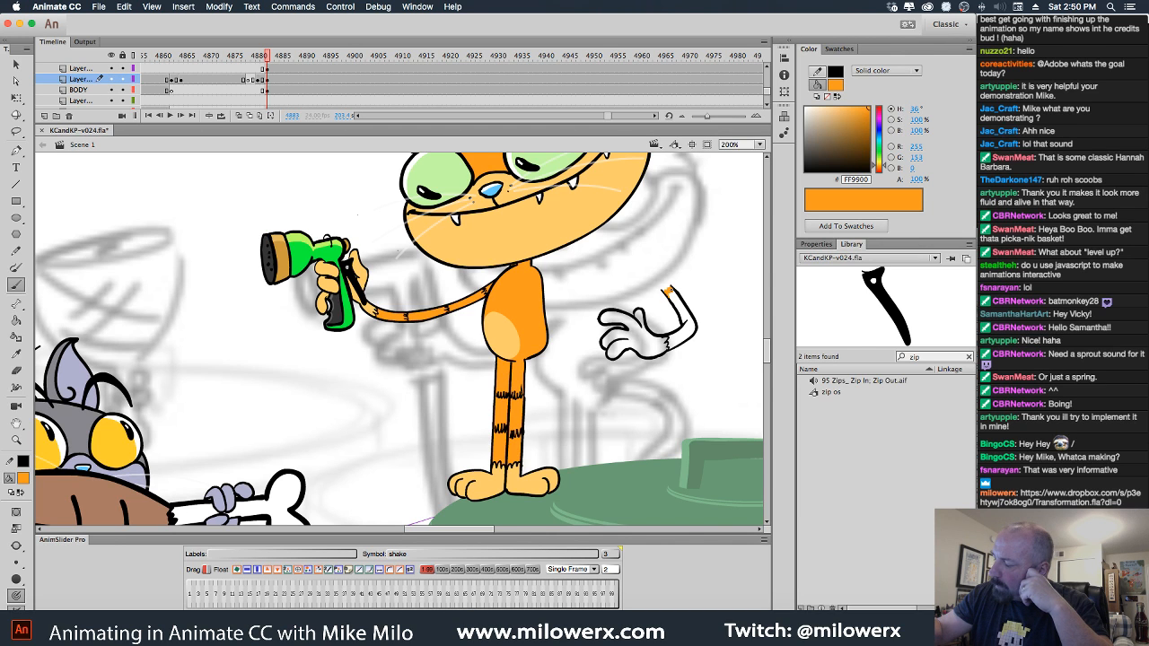
# Fill the cat's forearm with orange FF9900 on the ink outline's layer.
pyautogui.click(16, 320)
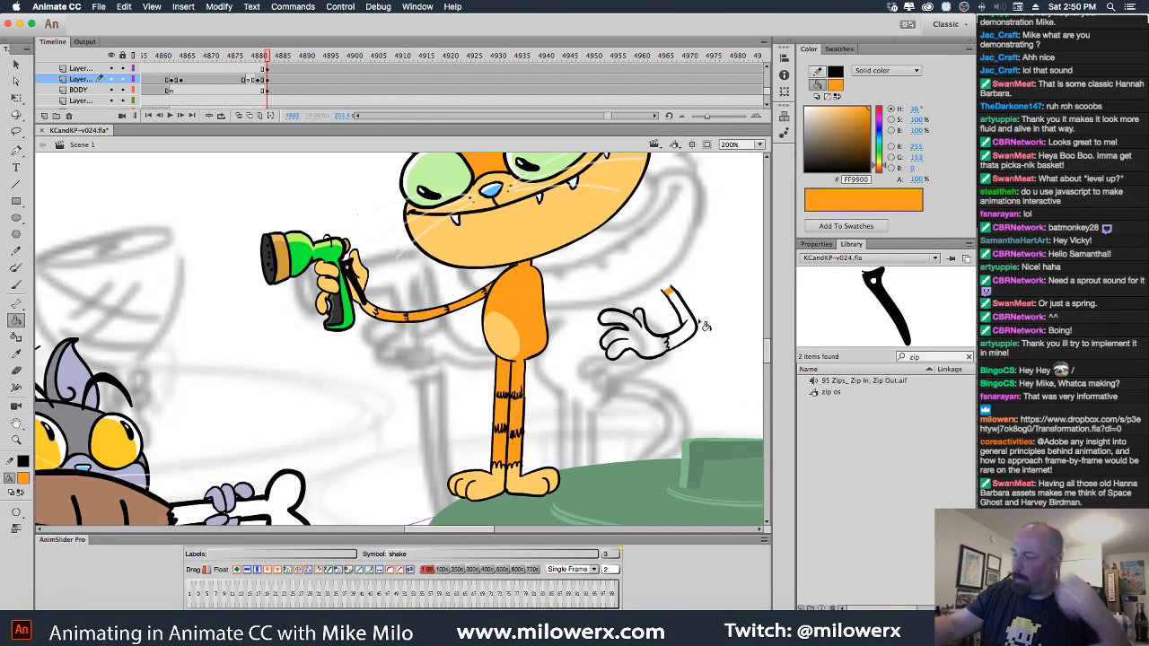
pyautogui.keyDown('super'); pyautogui.click(675, 308); pyautogui.keyUp('super')
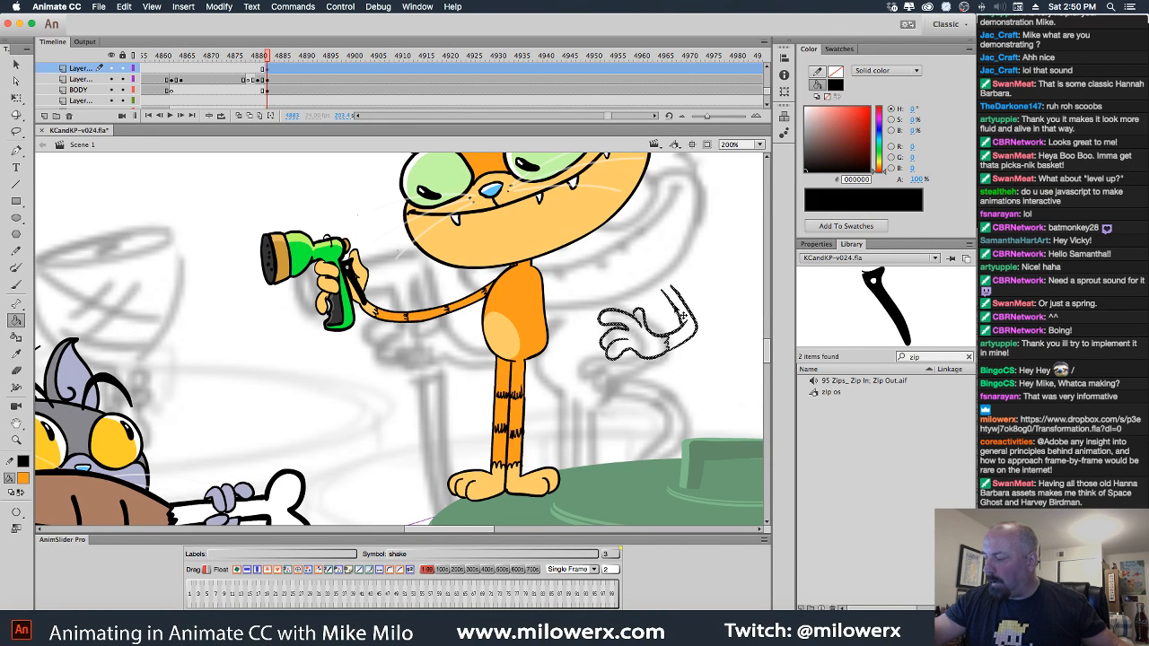
pyautogui.click(18, 285)
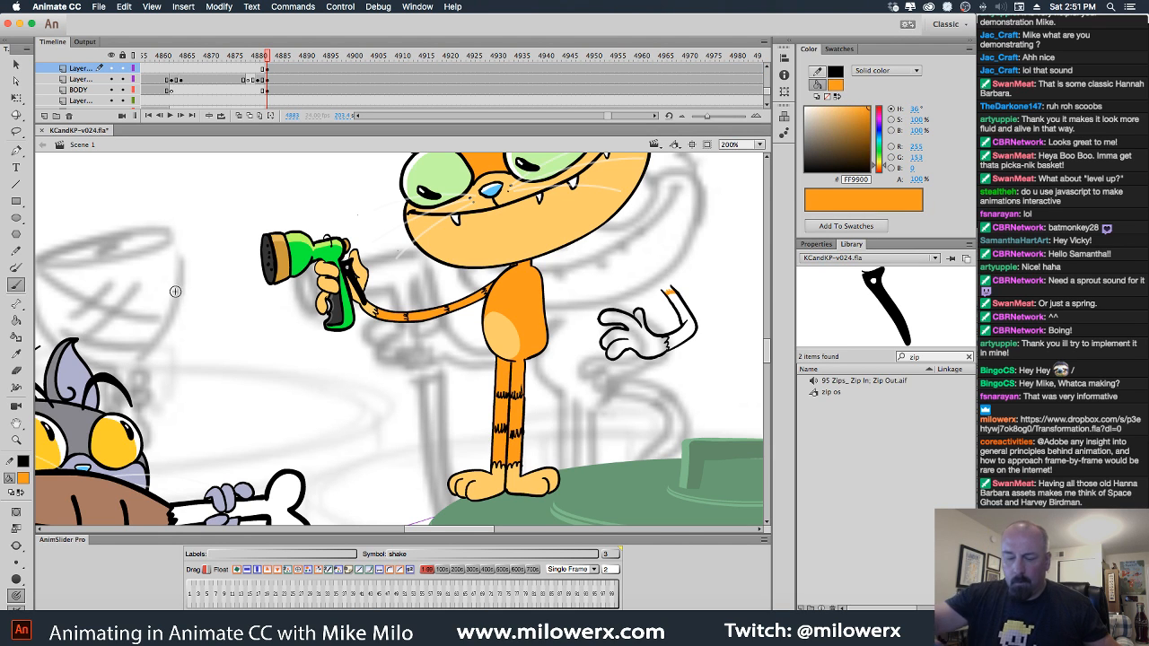
pyautogui.press('k')
pyautogui.click(685, 315)
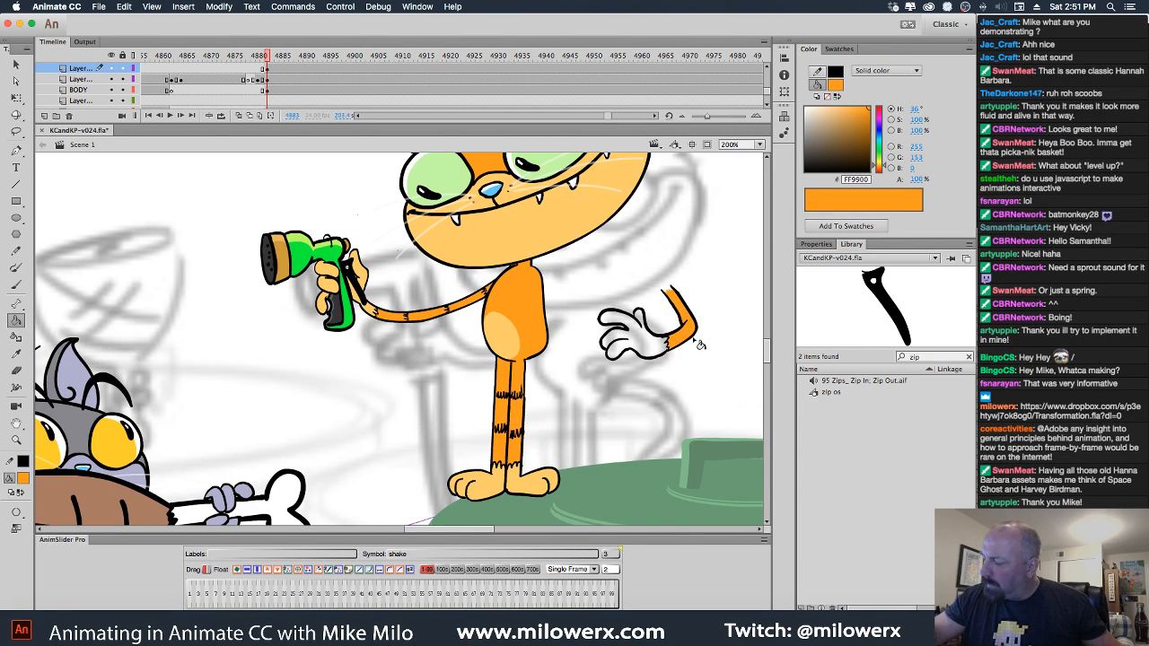
# Set the fill color to light orange FFCC66 and fill the cat's open hand with it.
pyautogui.press('b')
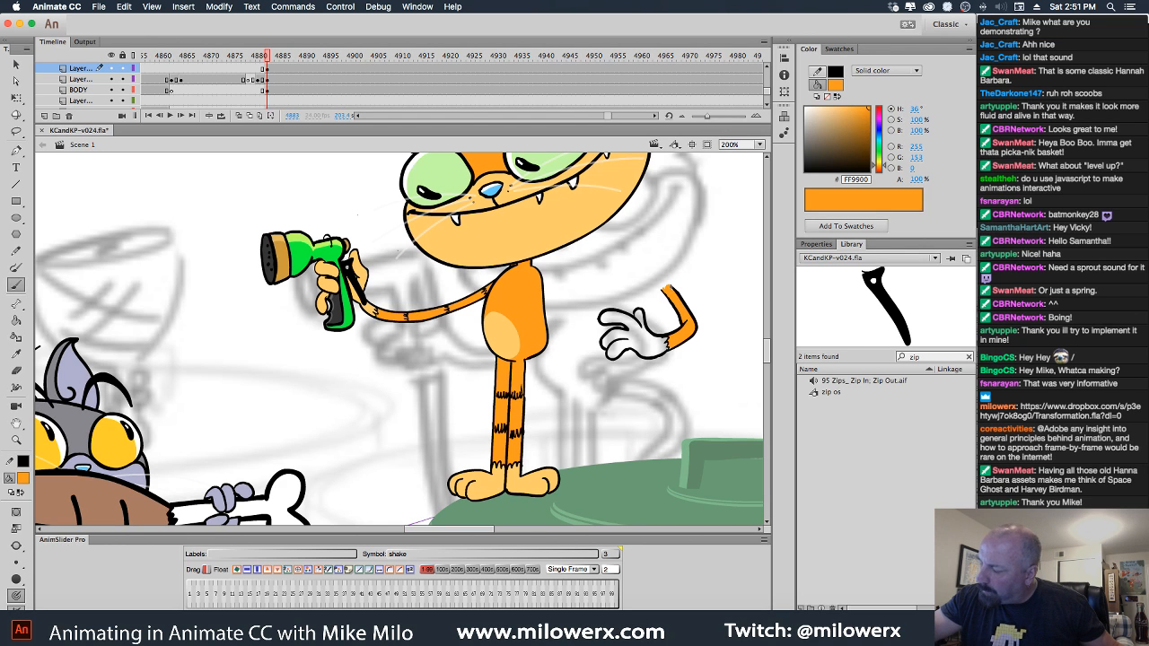
pyautogui.click(26, 480)
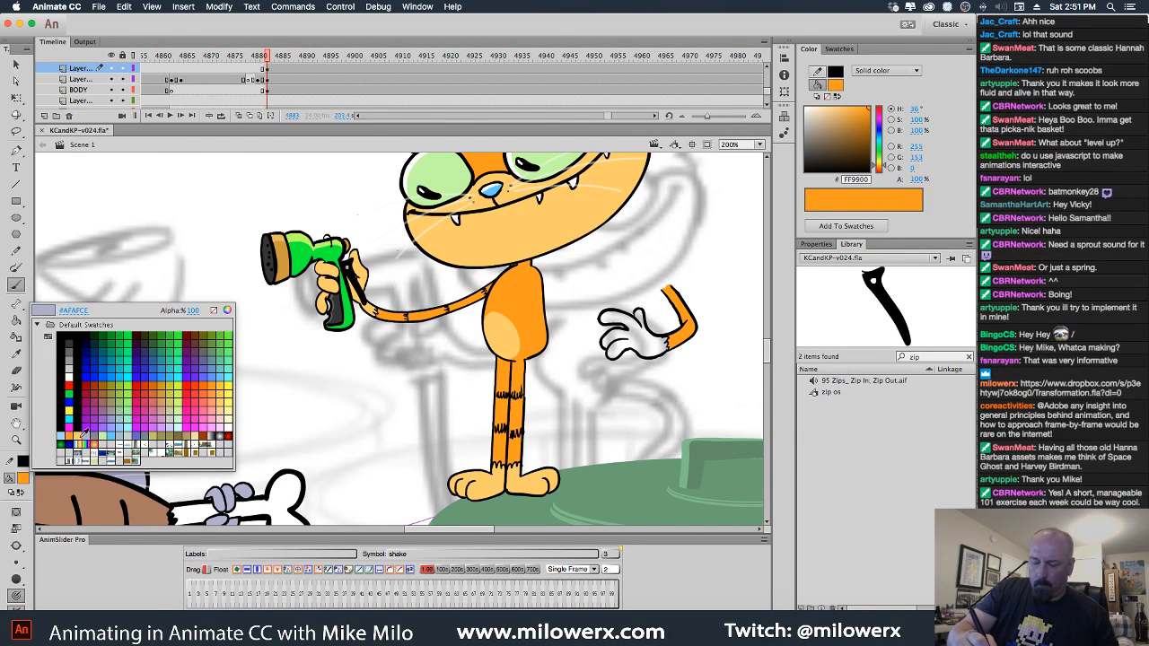
pyautogui.click(146, 437)
pyautogui.click(16, 320)
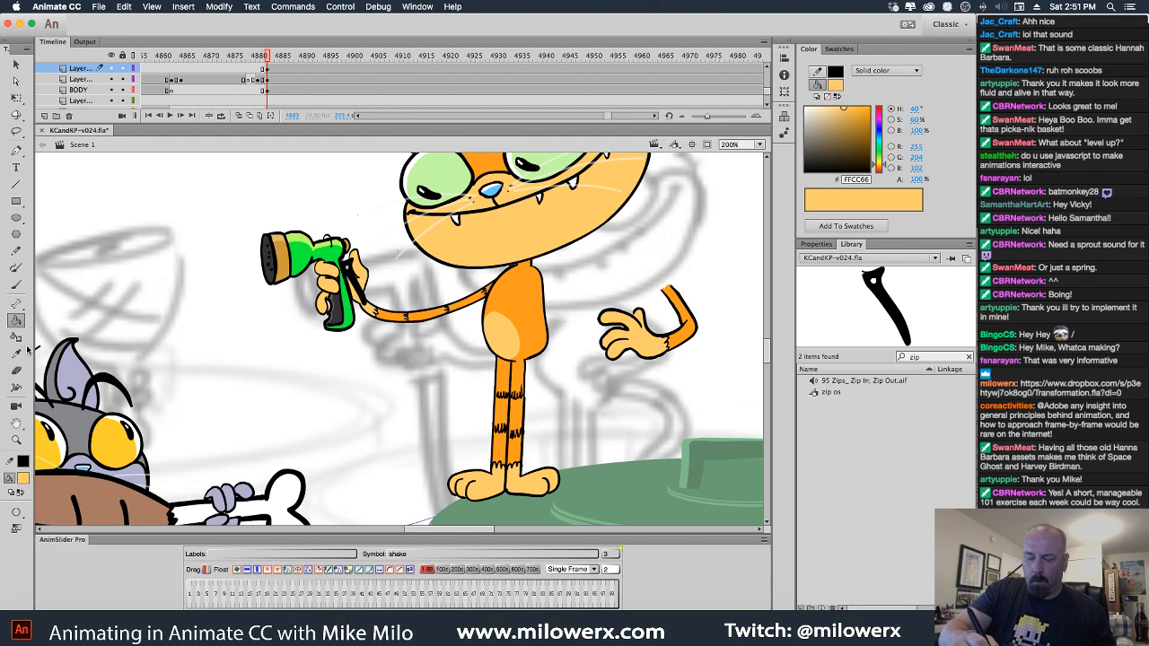
# Set the fill color to black 000000 and paint short stripes across the orange forearm, undoing the misplaced strokes.
pyautogui.click(17, 285)
pyautogui.click(23, 478)
pyautogui.click(30, 316)
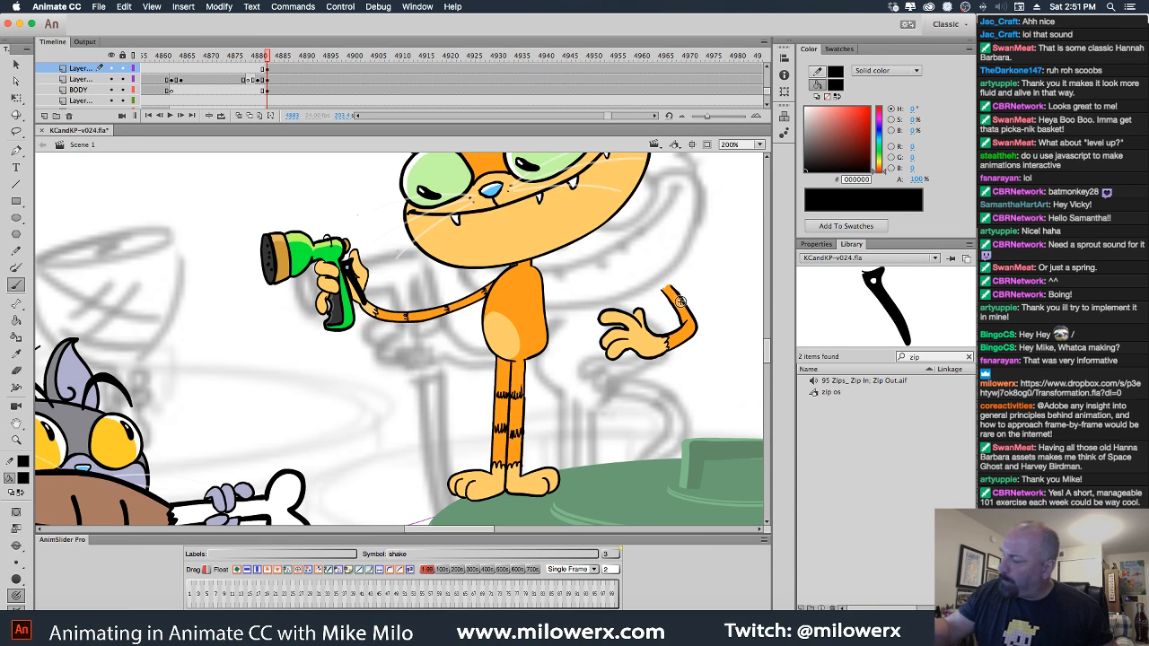
pyautogui.moveTo(685, 306)
pyautogui.mouseDown()
pyautogui.moveTo(681, 336)
pyautogui.moveTo(688, 327)
pyautogui.mouseUp()
pyautogui.hotkey('ctrl', 'z')
pyautogui.hotkey('ctrl', 'z')
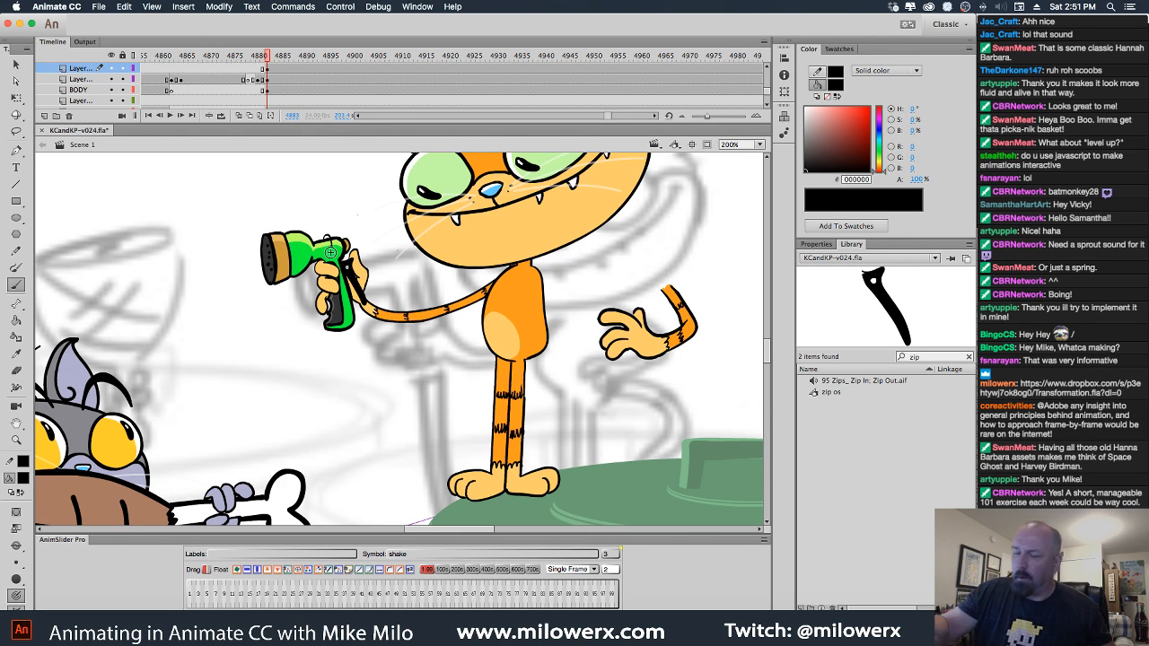
# Select the entire colored forearm and hand and move them slightly down and closer to the cat's body.
pyautogui.click(16, 64)
pyautogui.moveTo(583, 275)
pyautogui.mouseDown()
pyautogui.moveTo(696, 395)
pyautogui.moveTo(730, 382)
pyautogui.mouseUp()
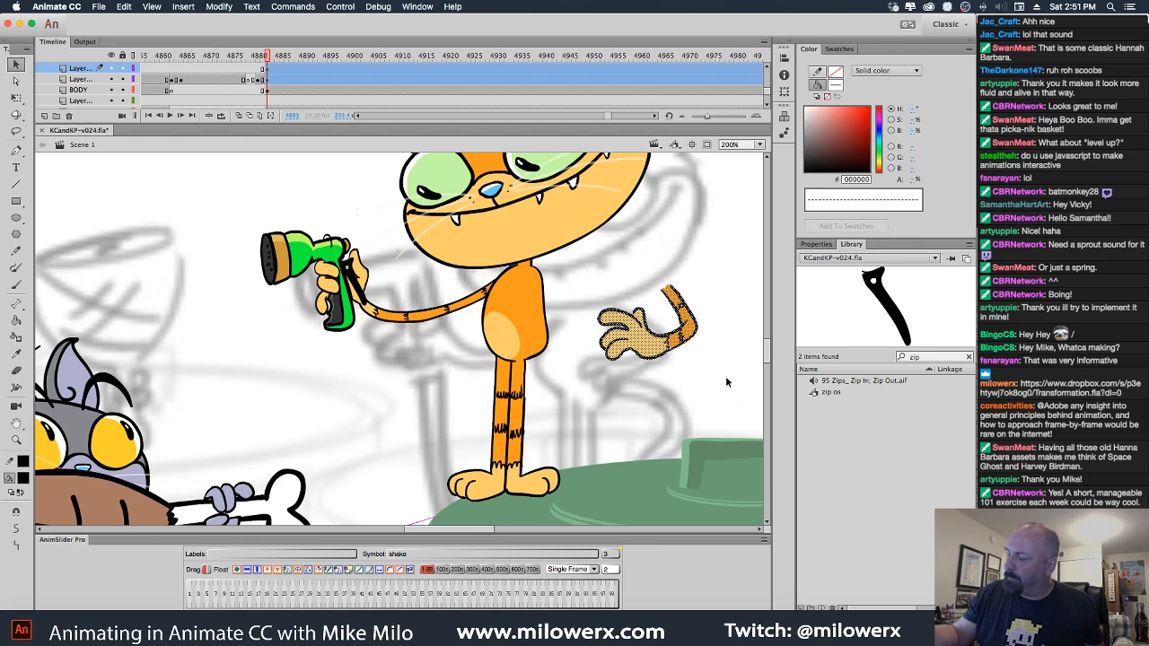
pyautogui.moveTo(689, 333); pyautogui.dragTo(692, 334)
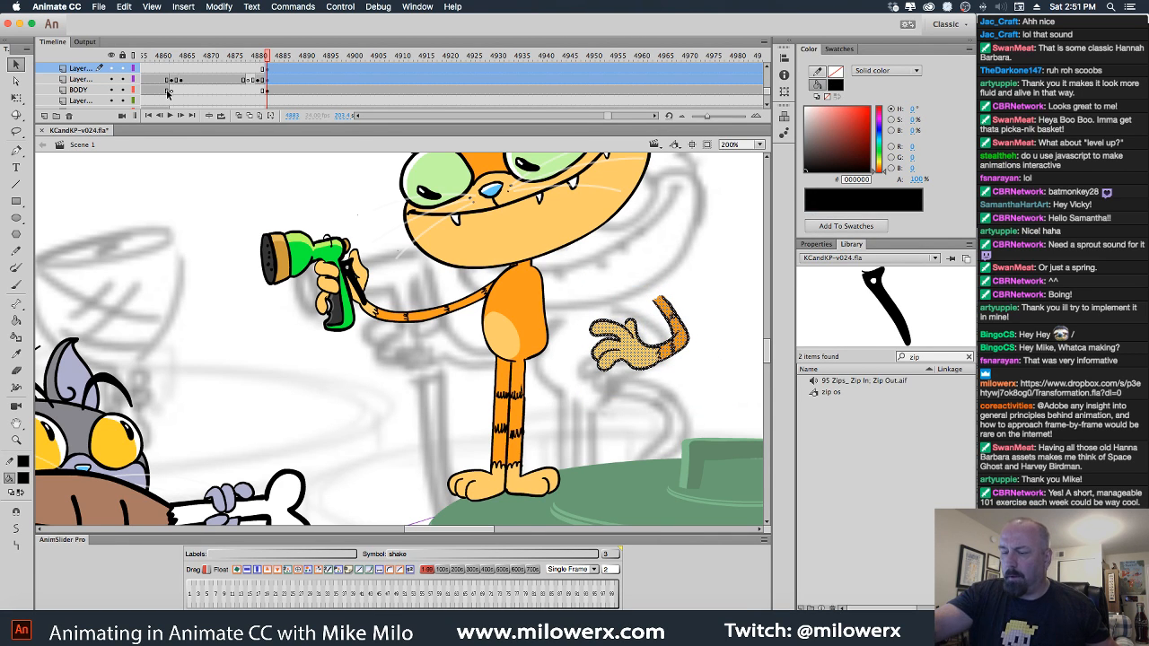
# Examine the new arm's placement beside the cat within the full scene and check the layers above BODY.
pyautogui.click(117, 80)
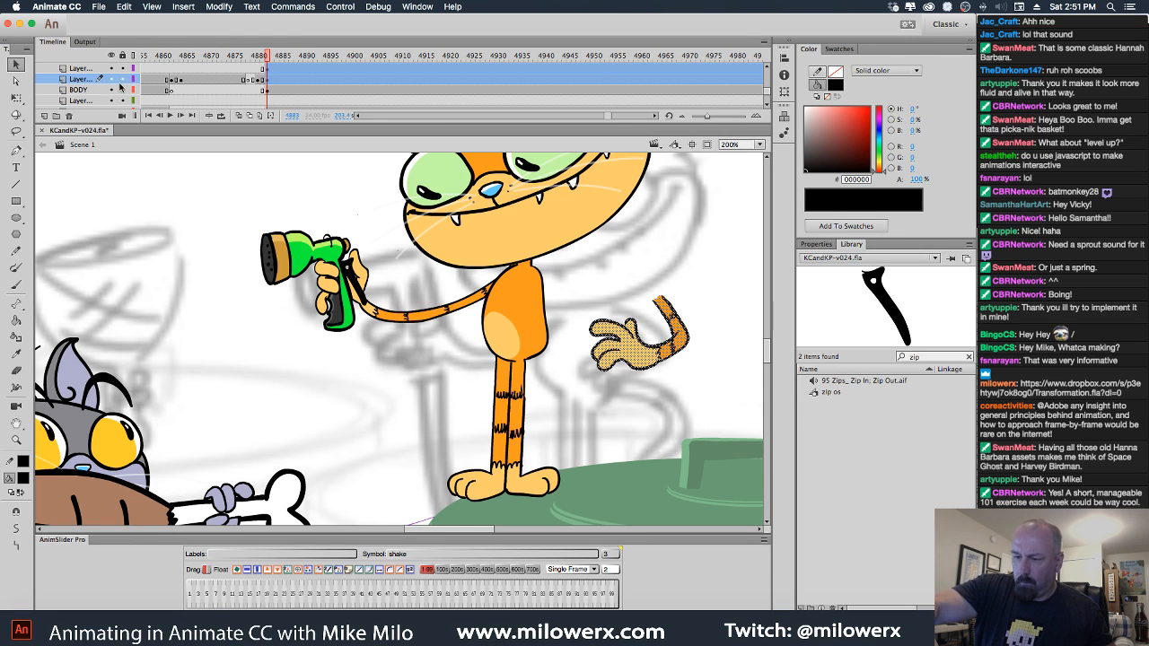
pyautogui.click(267, 61)
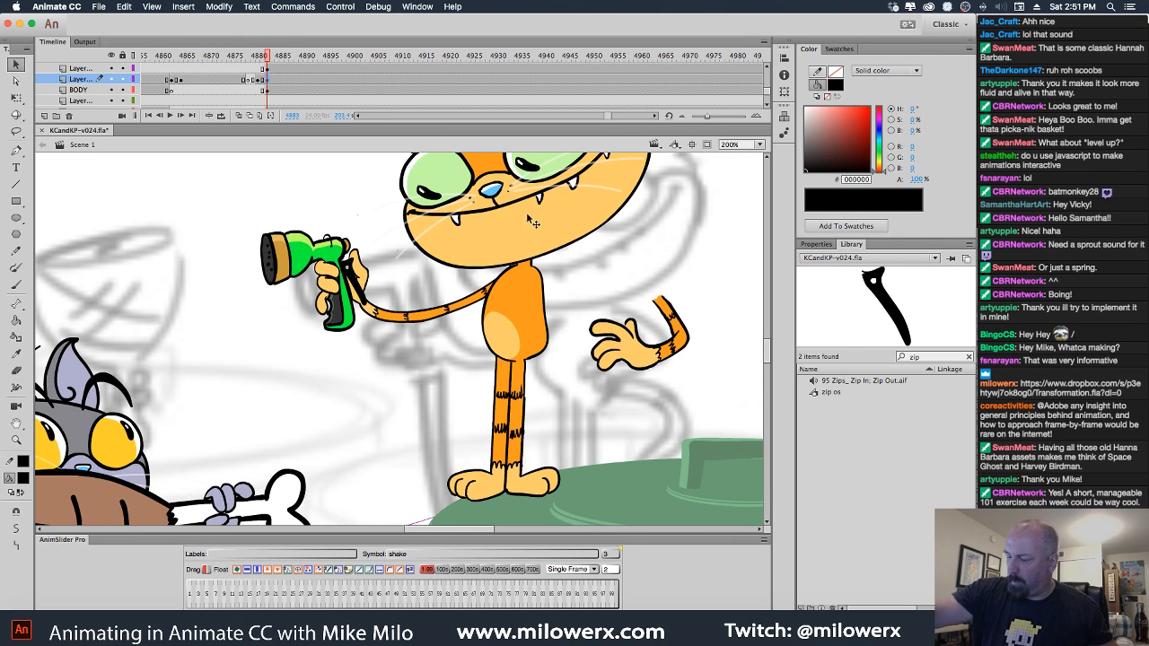
pyautogui.keyDown('alt'); pyautogui.click(631, 421); pyautogui.keyUp('alt')
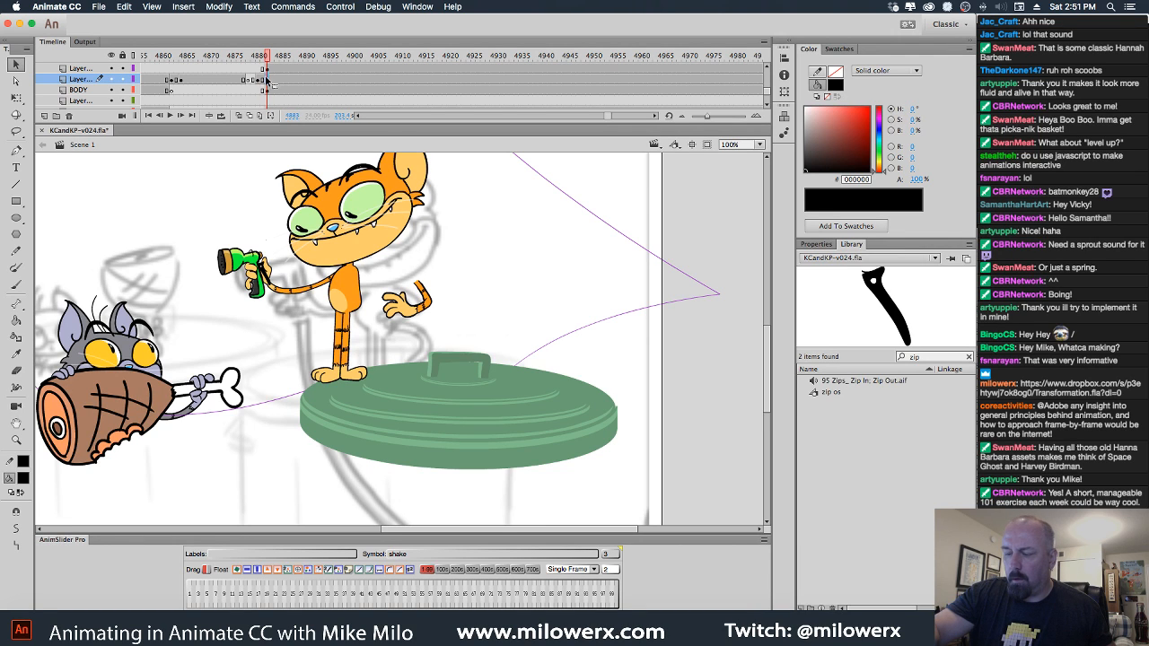
pyautogui.click(113, 80)
pyautogui.click(114, 80)
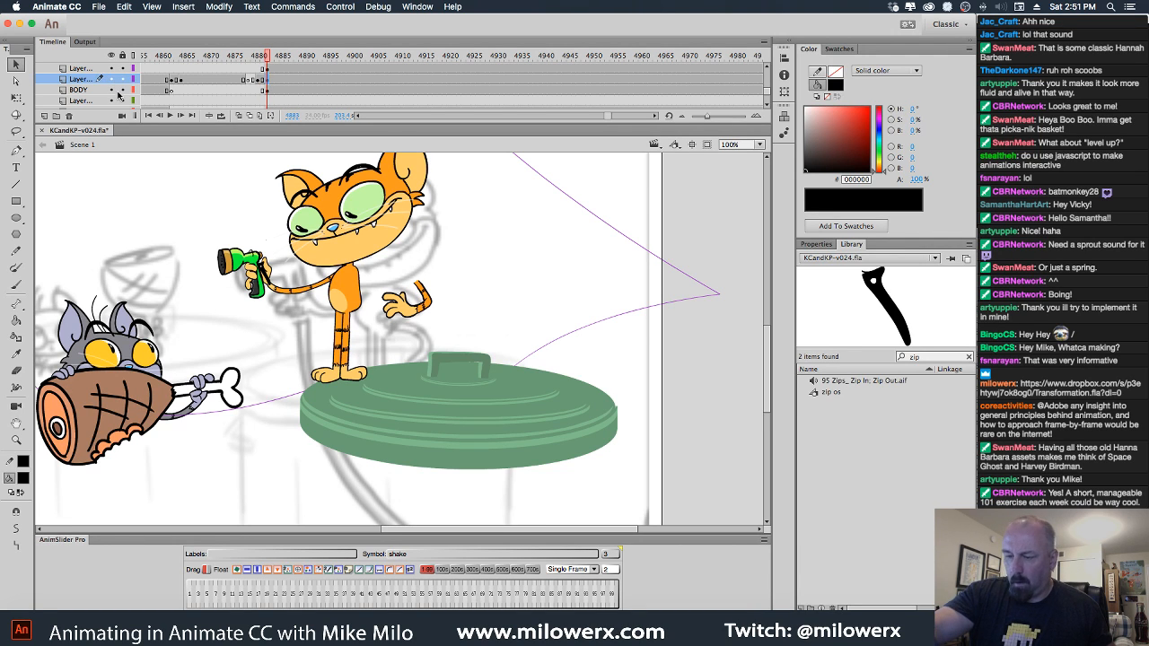
pyautogui.click(268, 80)
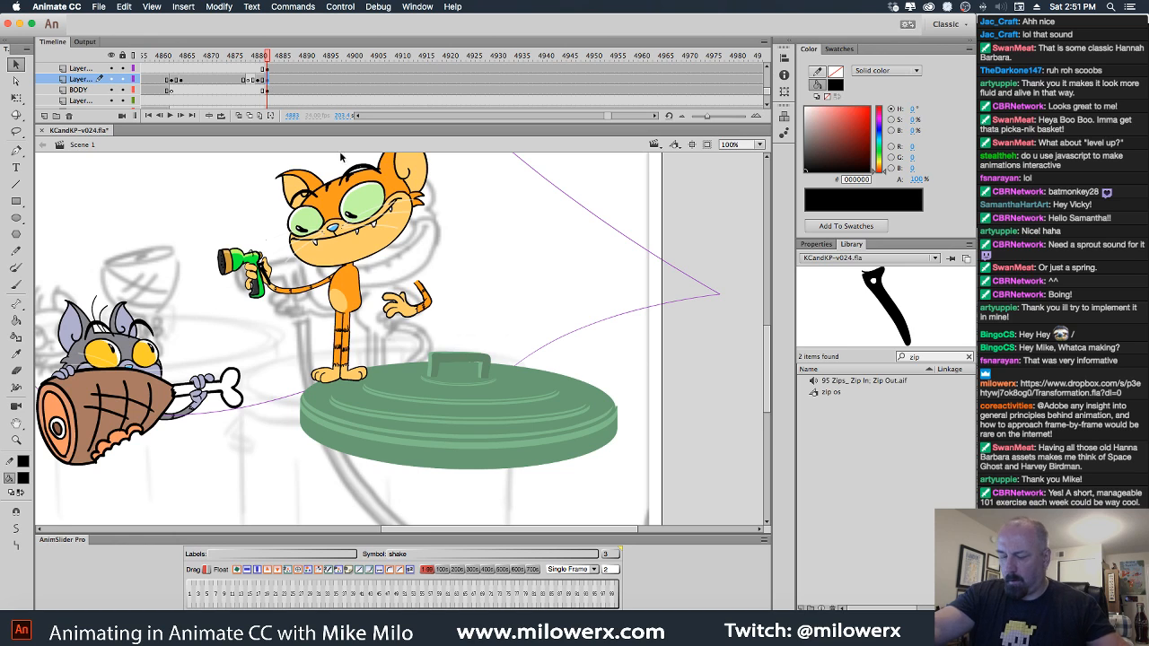
pyautogui.press('super+minus')
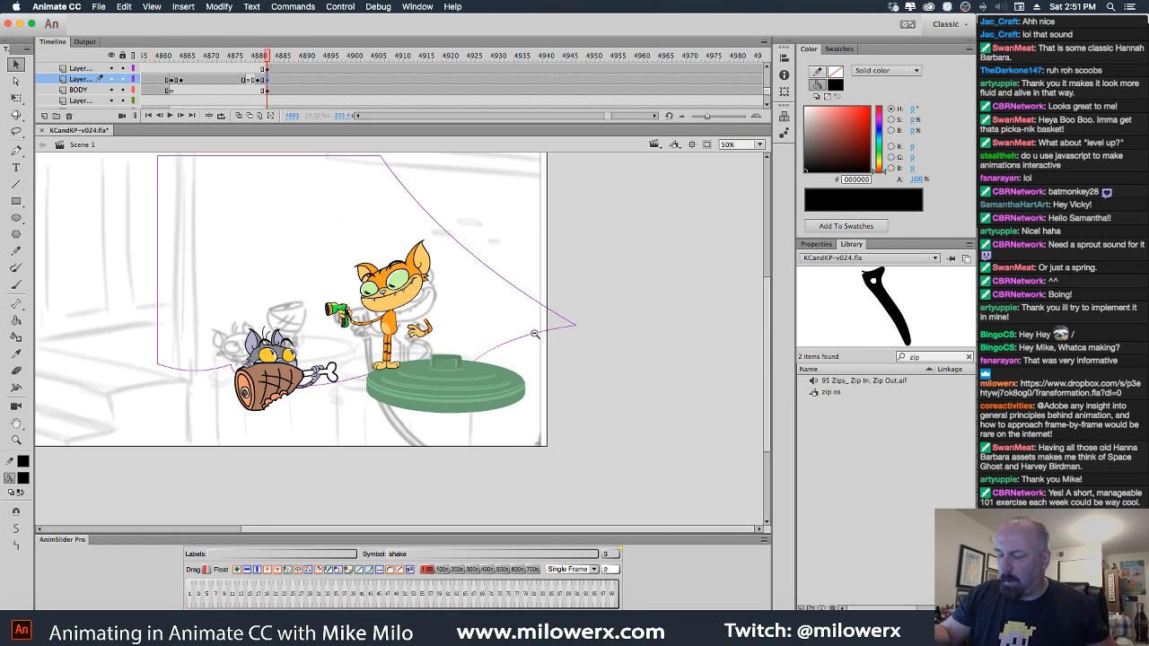
pyautogui.moveTo(528, 368); pyautogui.dragTo(573, 420)
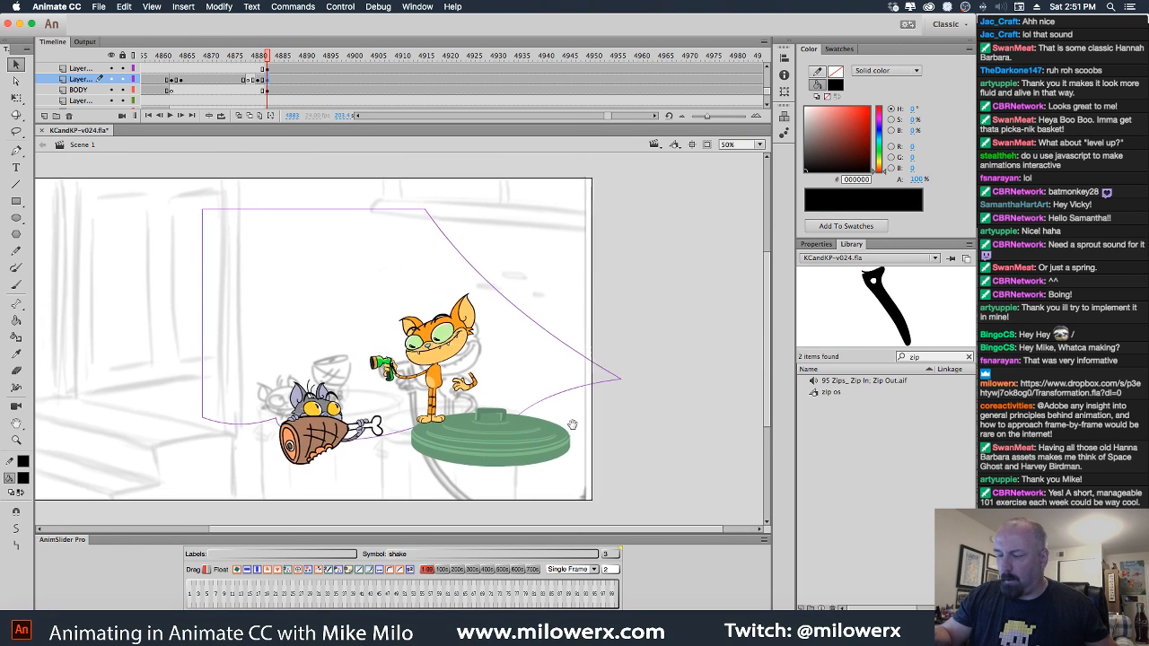
pyautogui.click(271, 91)
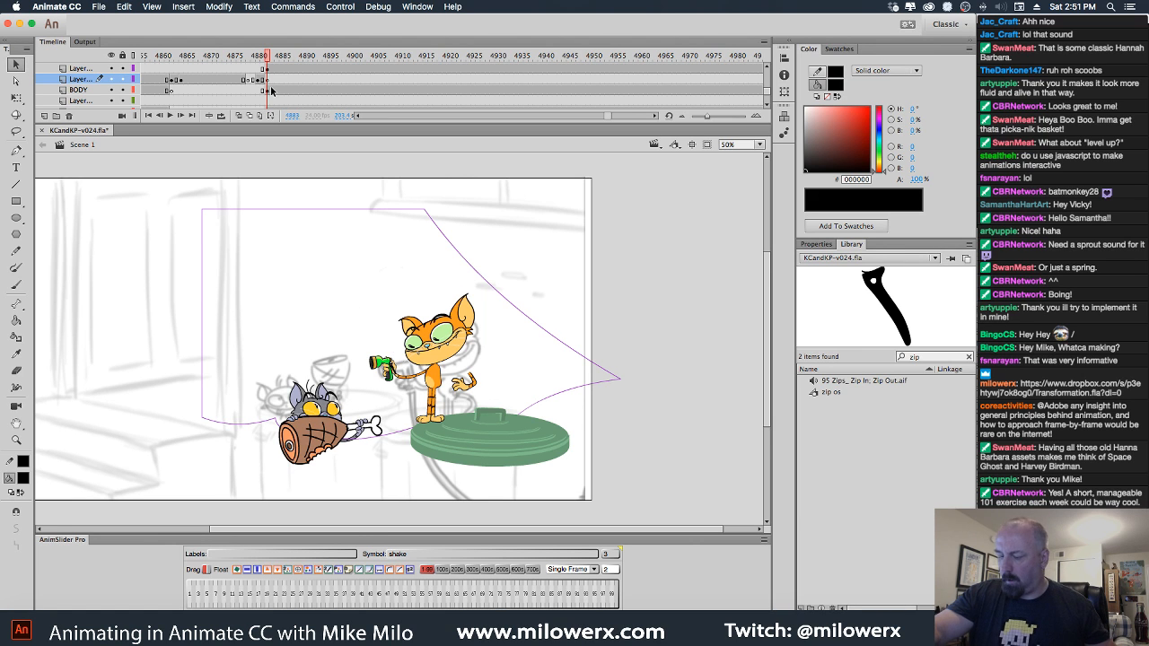
# Move and rotate the orange cat's detached arm with Free Transform so it joins the shoulder and the hand rests on the hip.
pyautogui.click(265, 69)
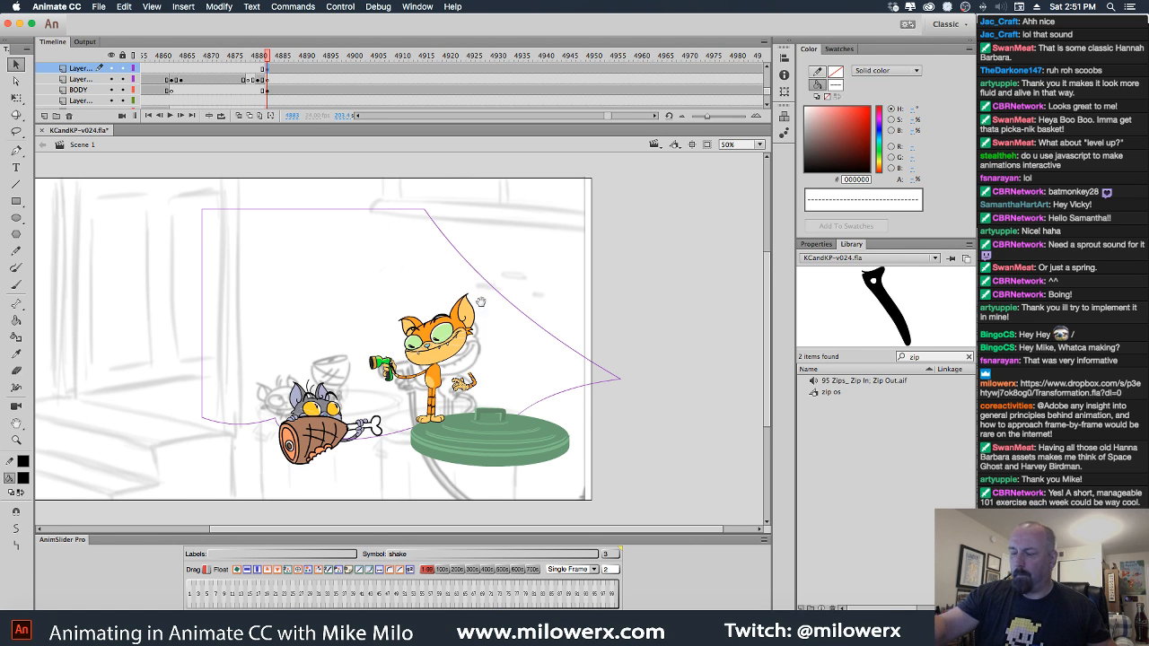
pyautogui.keyDown('super'); pyautogui.click(488, 306); pyautogui.keyUp('super')
pyautogui.moveTo(490, 348); pyautogui.dragTo(484, 224)
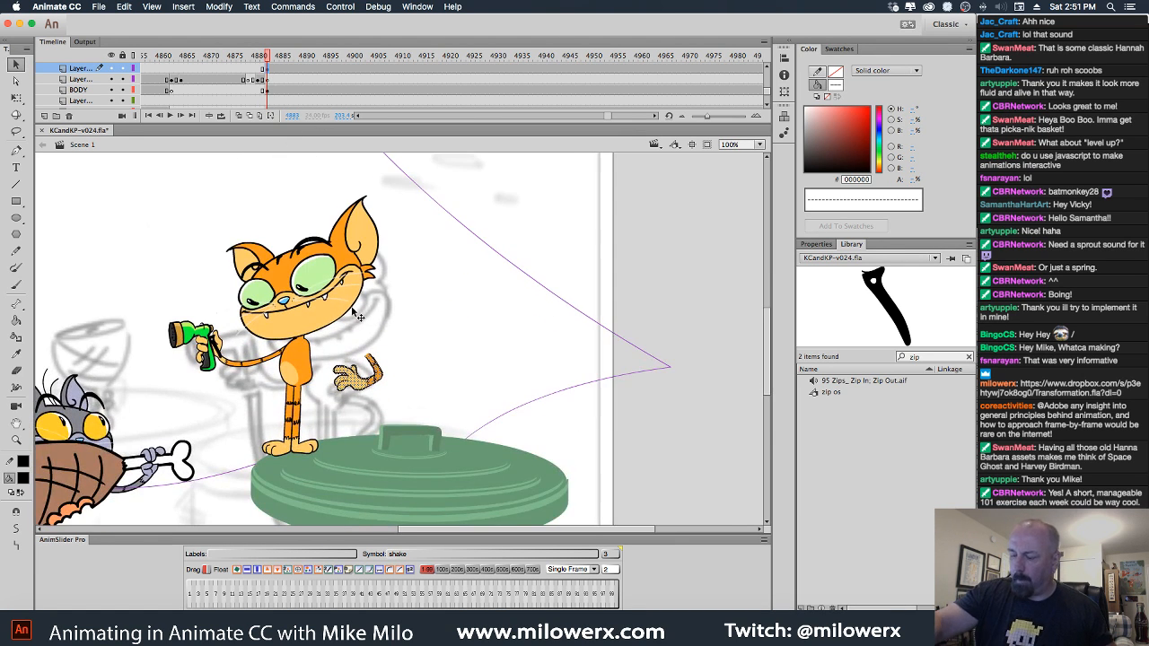
pyautogui.press('q')
pyautogui.click(381, 380)
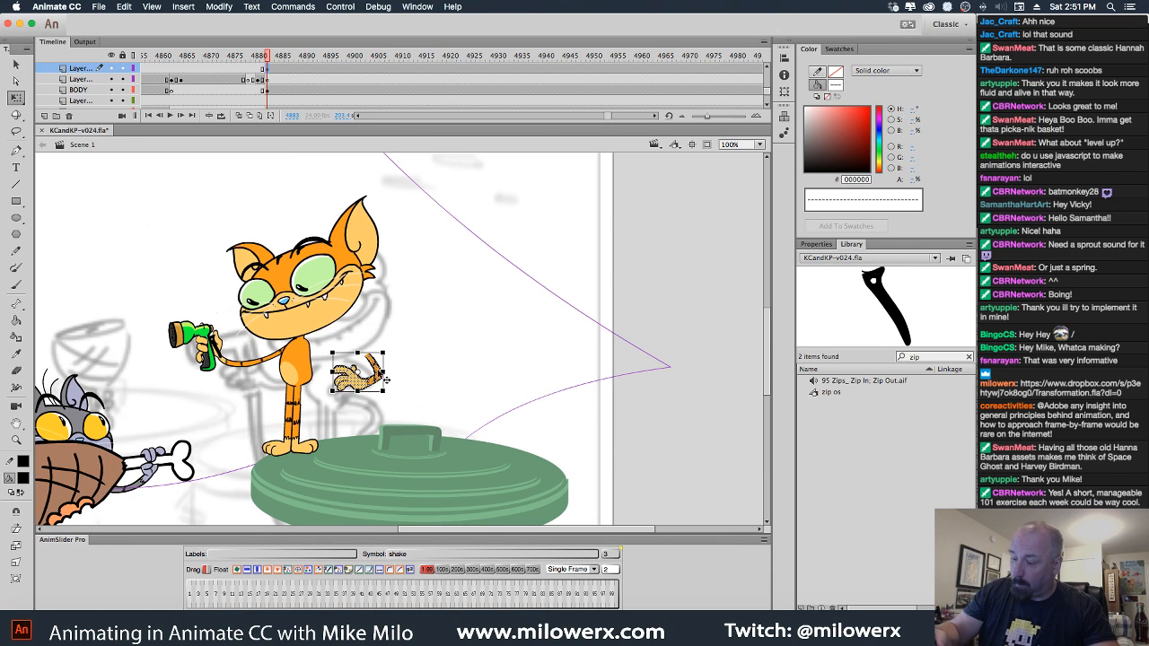
pyautogui.moveTo(386, 380); pyautogui.dragTo(354, 338)
pyautogui.press('super+equal')
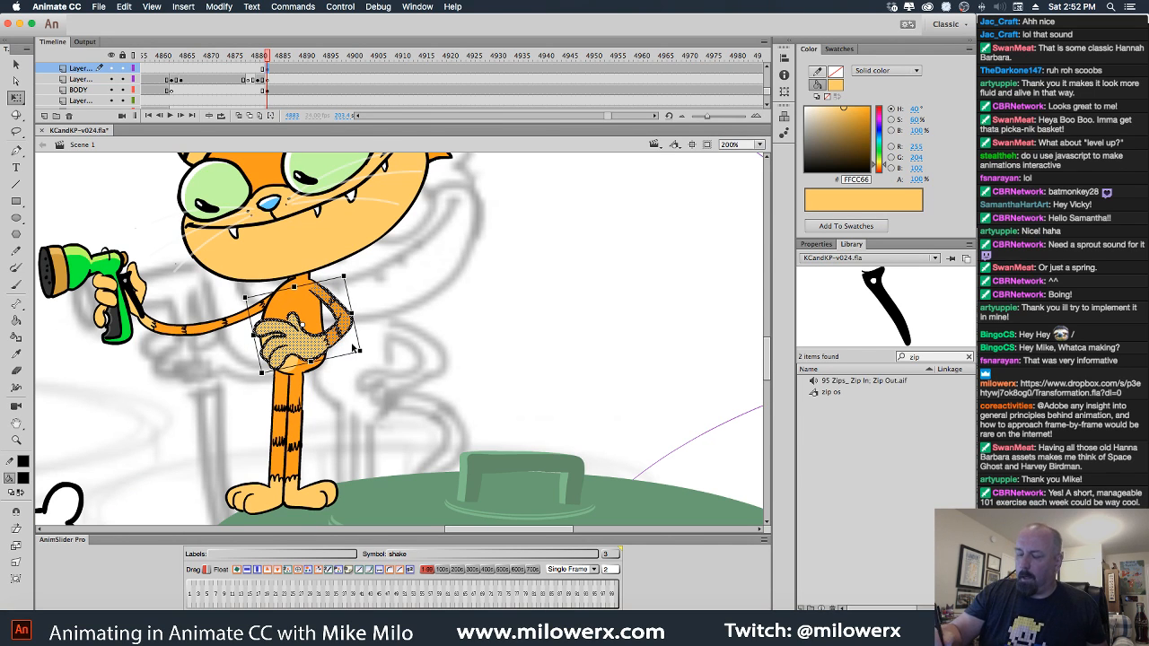
pyautogui.click(416, 301)
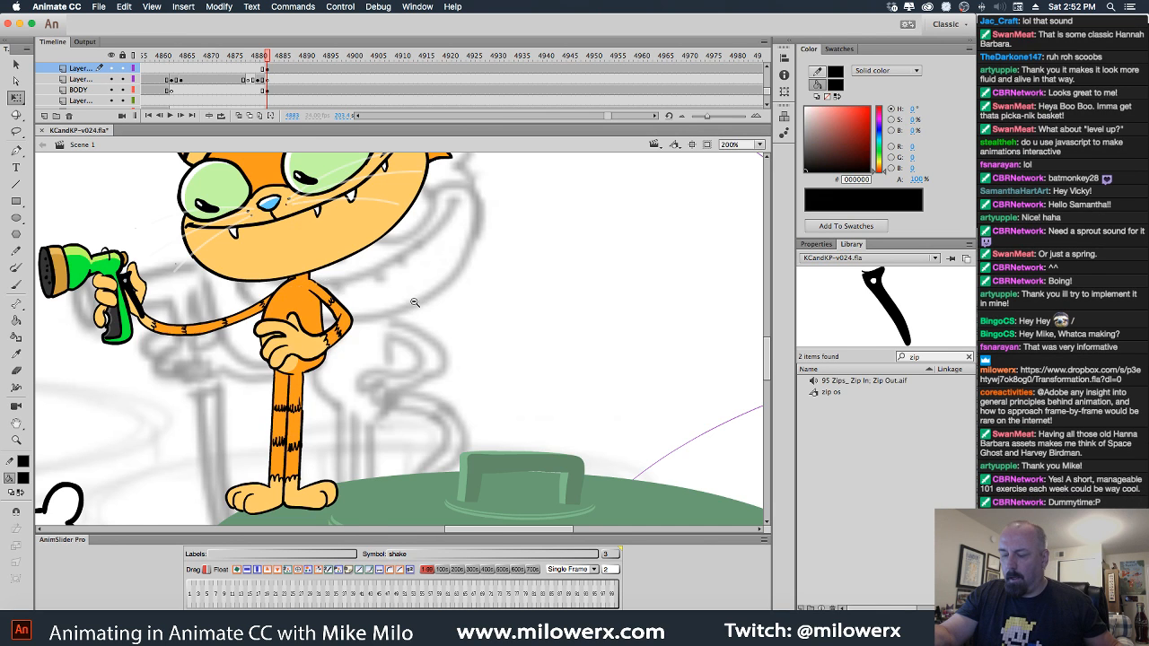
# Warp the sprayer-arm side of the cat's body with the Envelope modifier, pushing the chest outward and the upper legs slightly inward.
pyautogui.press('super+minus')
pyautogui.moveTo(275, 61)
pyautogui.mouseDown()
pyautogui.moveTo(231, 59)
pyautogui.moveTo(282, 63)
pyautogui.mouseUp()
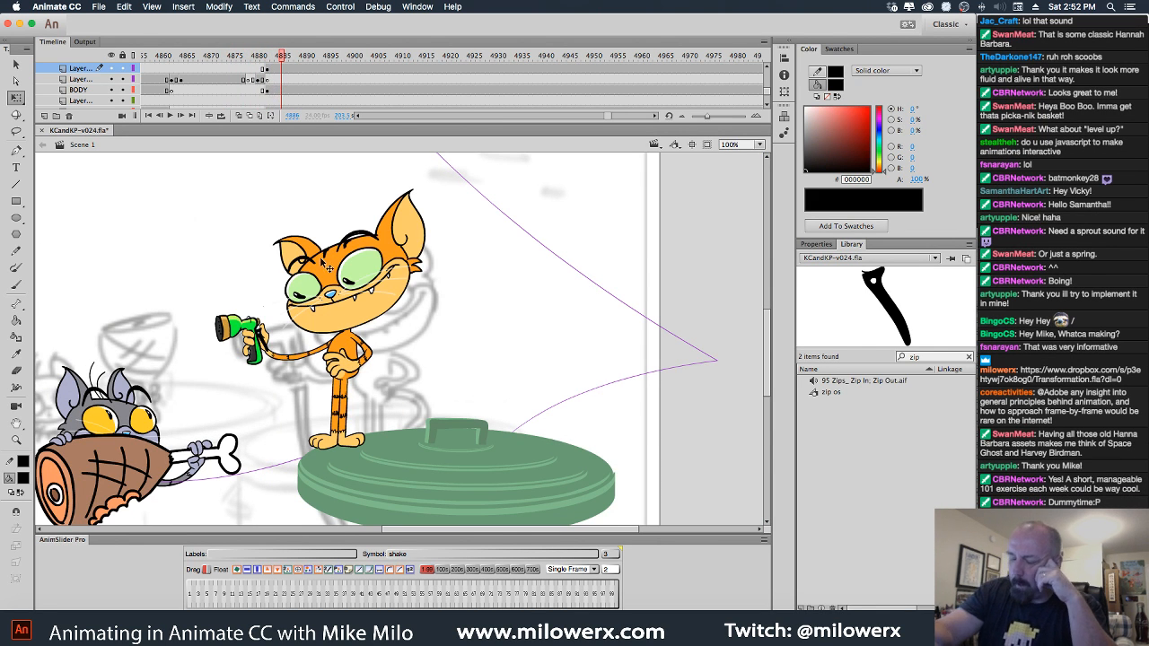
pyautogui.click(352, 355)
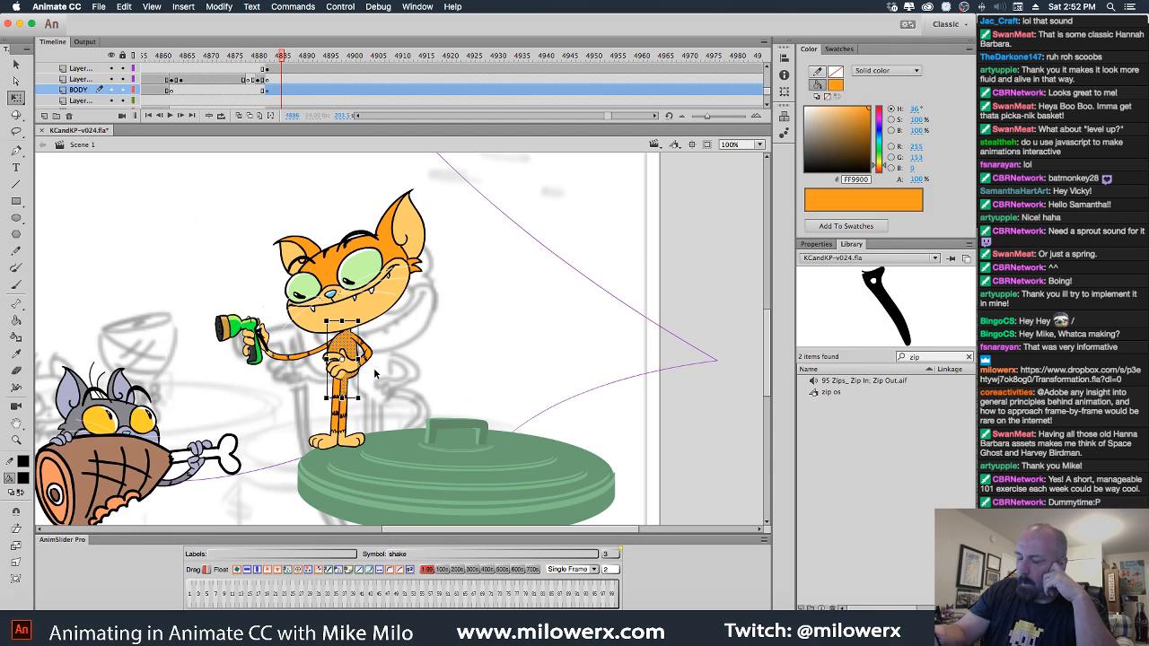
pyautogui.click(282, 91)
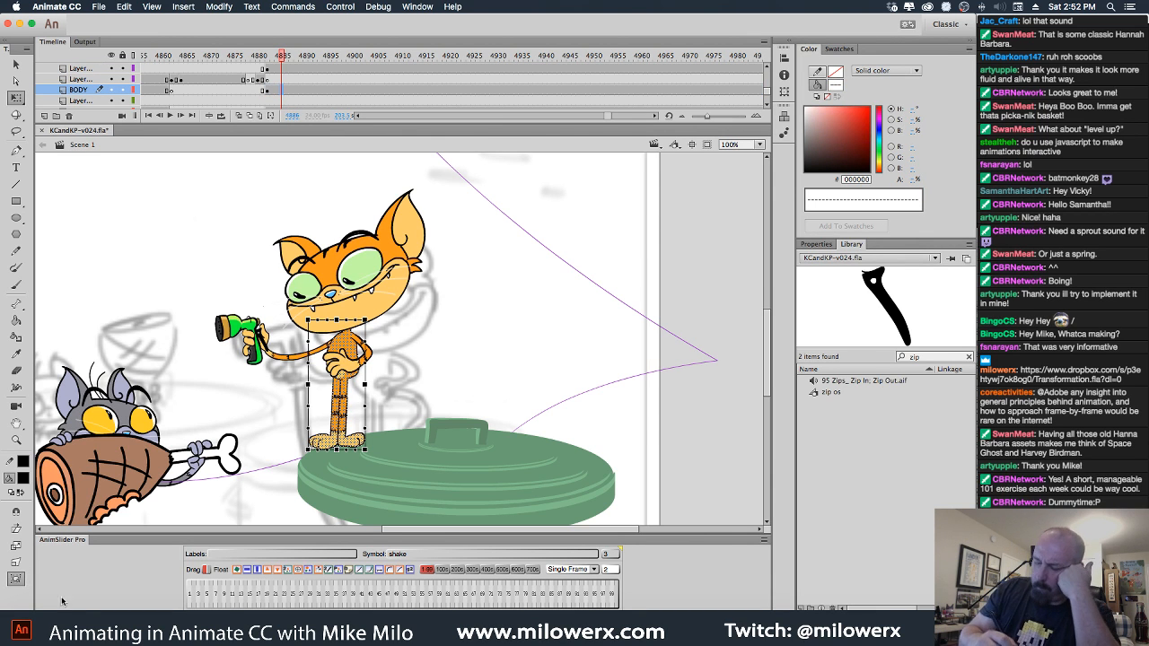
pyautogui.keyDown('super'); pyautogui.click(378, 350); pyautogui.keyUp('super')
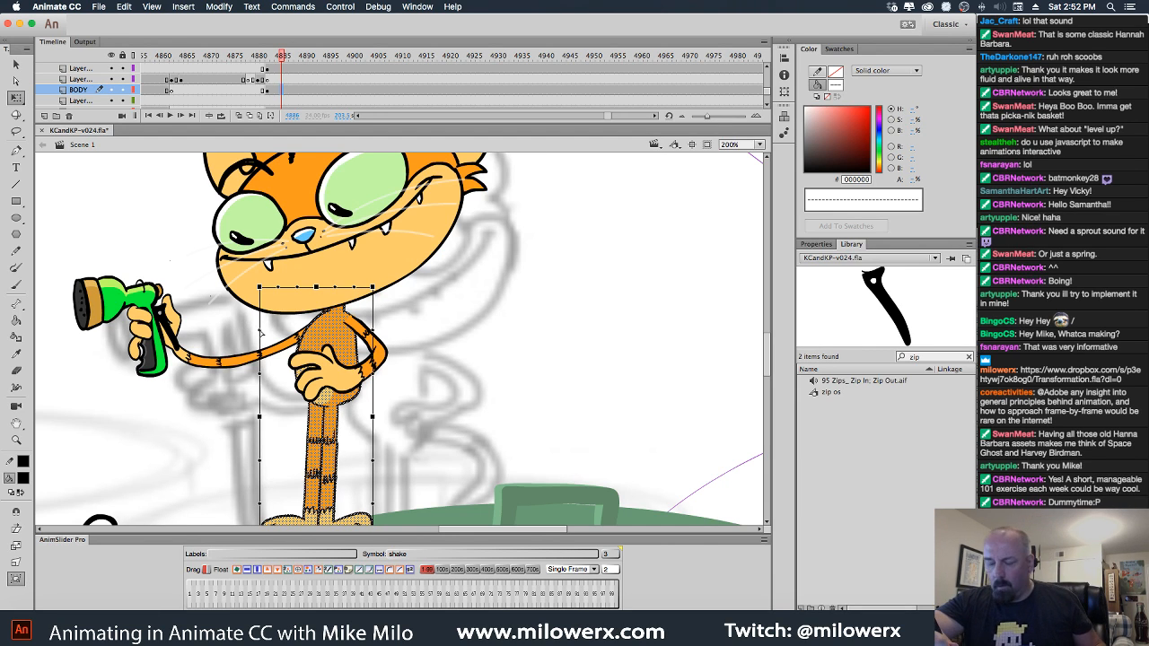
pyautogui.moveTo(260, 332); pyautogui.dragTo(233, 301)
pyautogui.moveTo(261, 418); pyautogui.dragTo(266, 417)
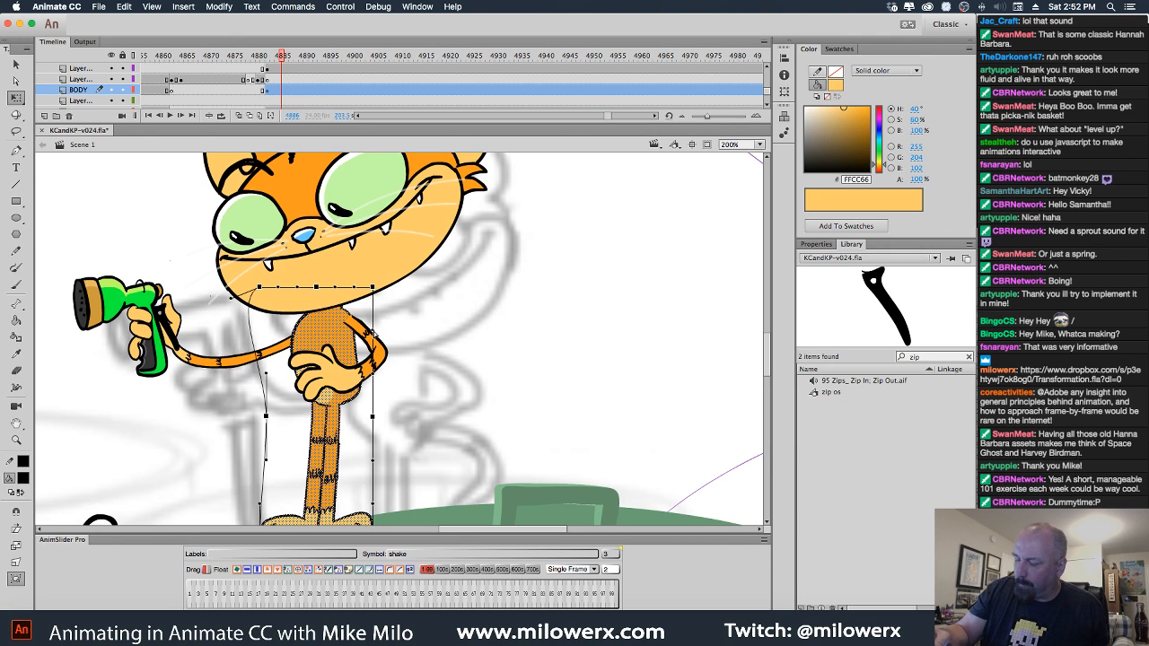
# Reshape the opposite side and upper edge of the body envelope so the back and legs curve slightly inward.
pyautogui.moveTo(373, 330); pyautogui.dragTo(362, 332)
pyautogui.moveTo(376, 420); pyautogui.dragTo(368, 419)
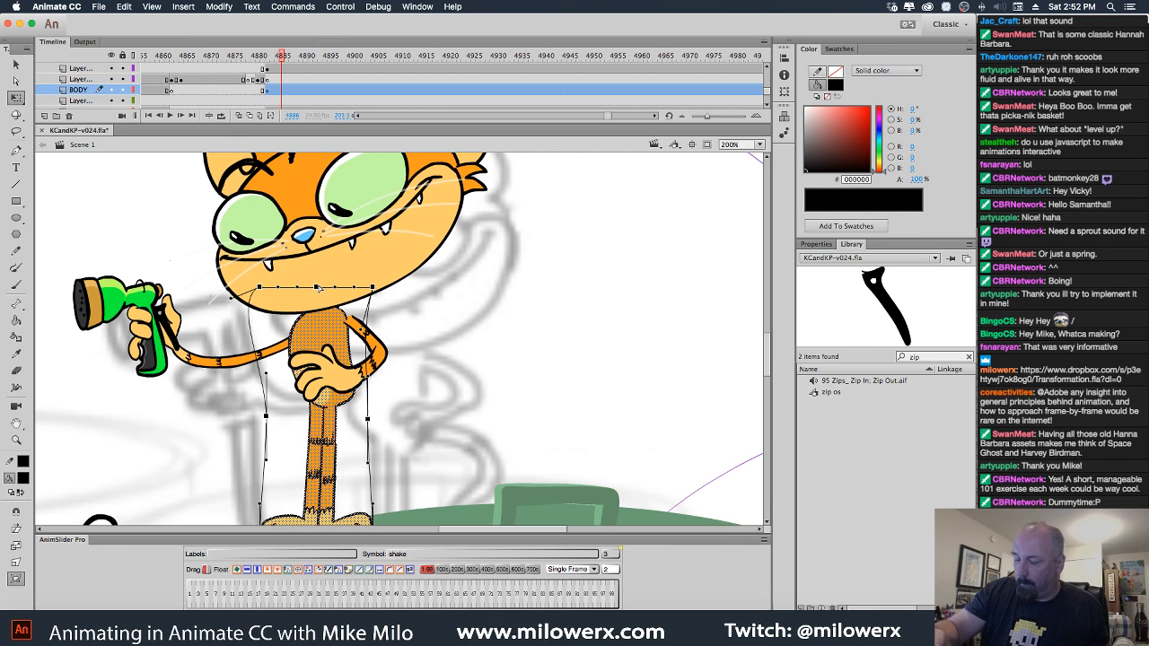
pyautogui.moveTo(319, 288); pyautogui.dragTo(321, 283)
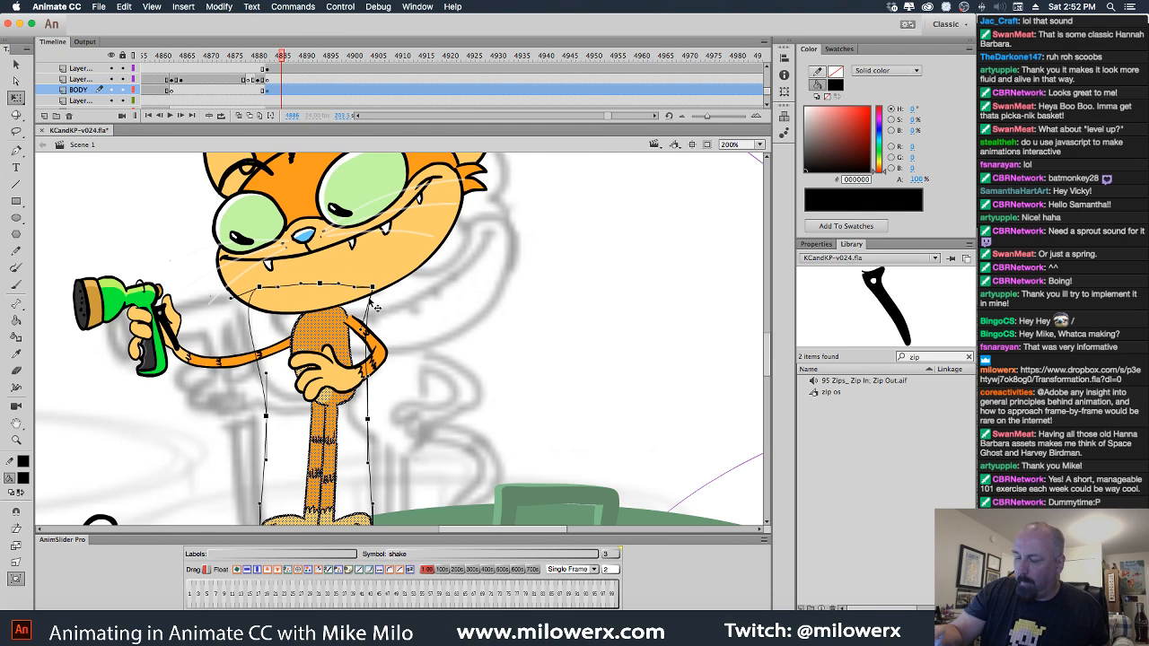
pyautogui.moveTo(368, 421); pyautogui.dragTo(363, 420)
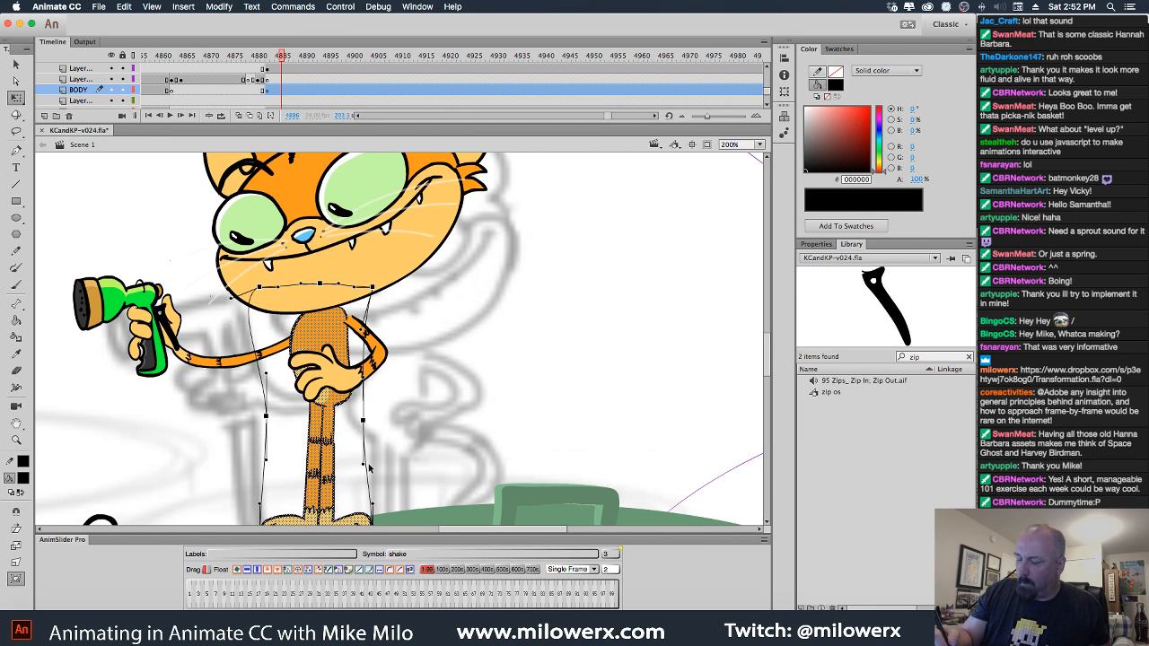
pyautogui.moveTo(363, 464); pyautogui.dragTo(374, 461)
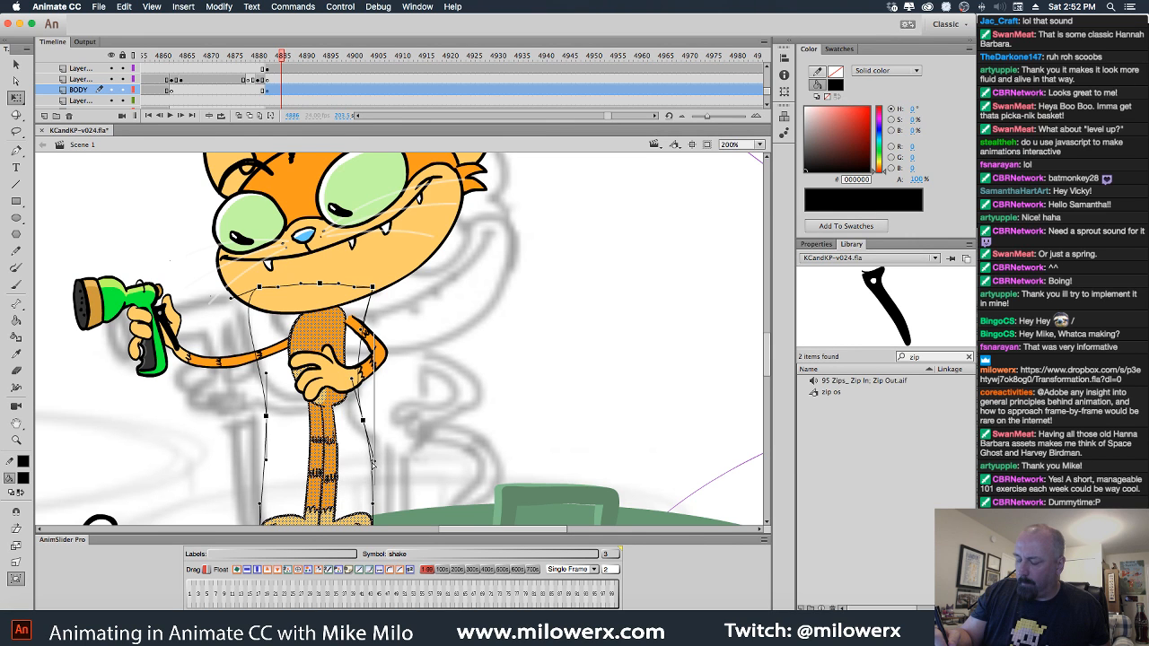
pyautogui.moveTo(447, 414); pyautogui.dragTo(429, 370)
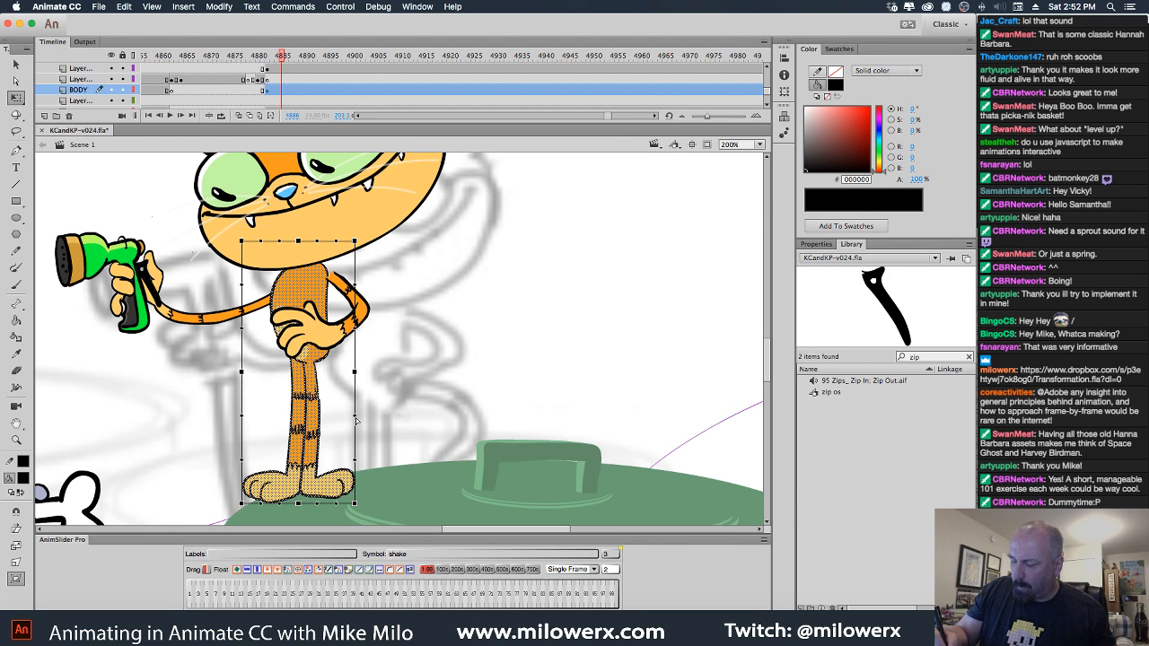
pyautogui.moveTo(356, 418); pyautogui.dragTo(348, 418)
pyautogui.click(388, 413)
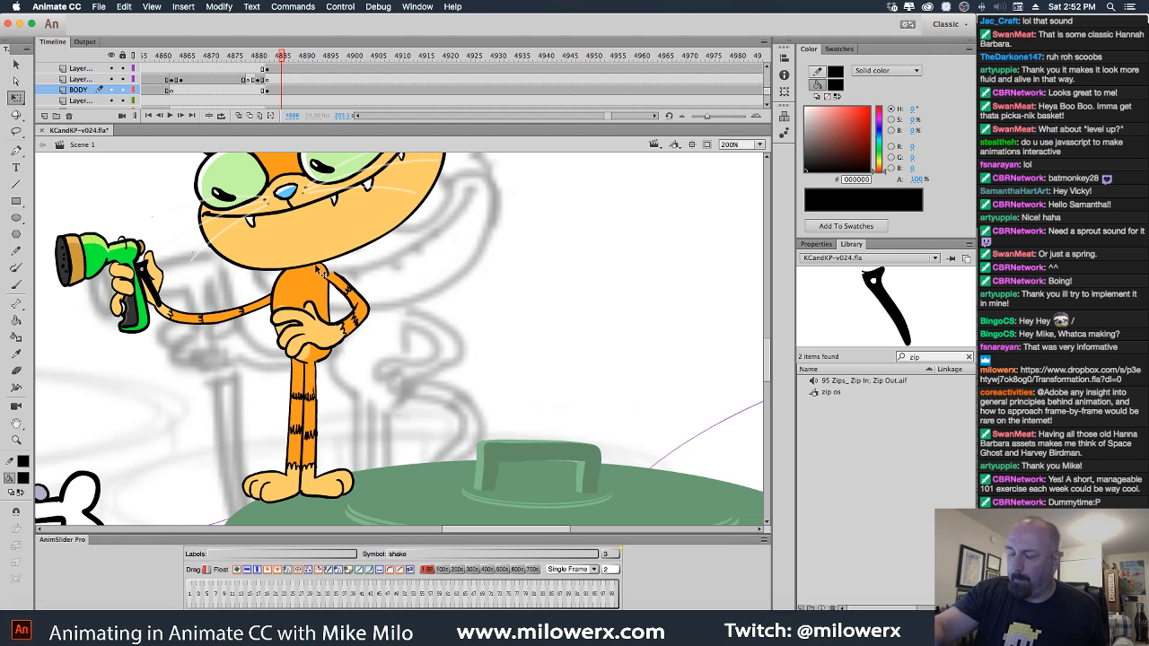
# Shift the whole hand-on-hip arm slightly toward the sprayer so it meets the reshaped torso.
pyautogui.click(347, 286)
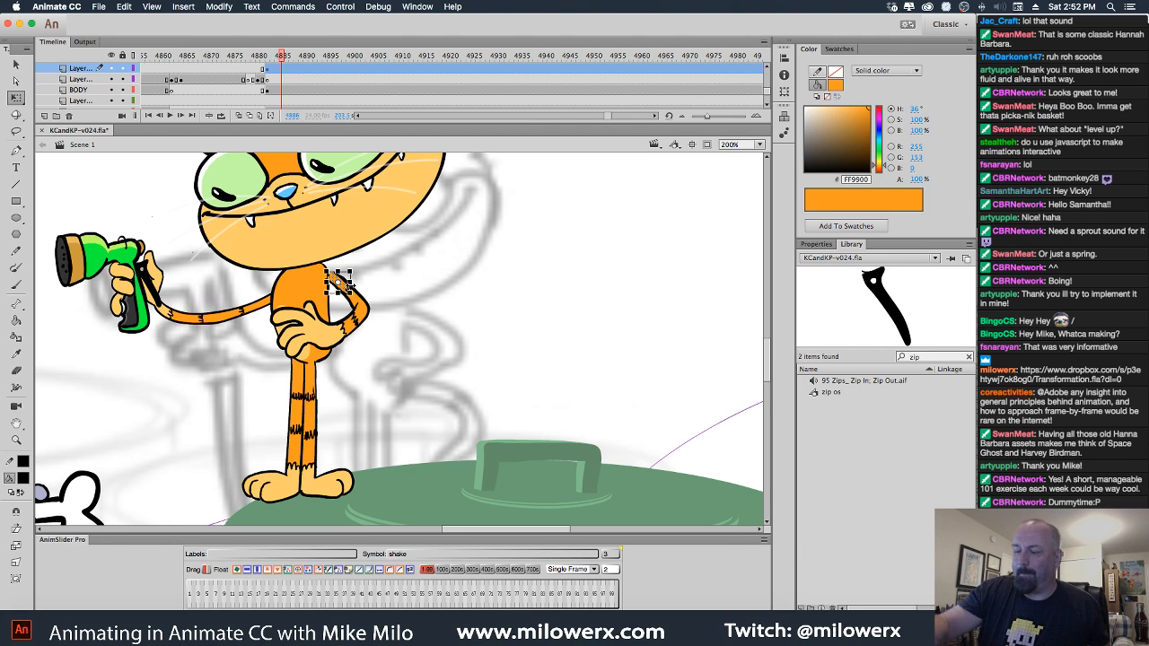
pyautogui.click(283, 69)
pyautogui.moveTo(363, 309); pyautogui.dragTo(355, 309)
pyautogui.click(395, 297)
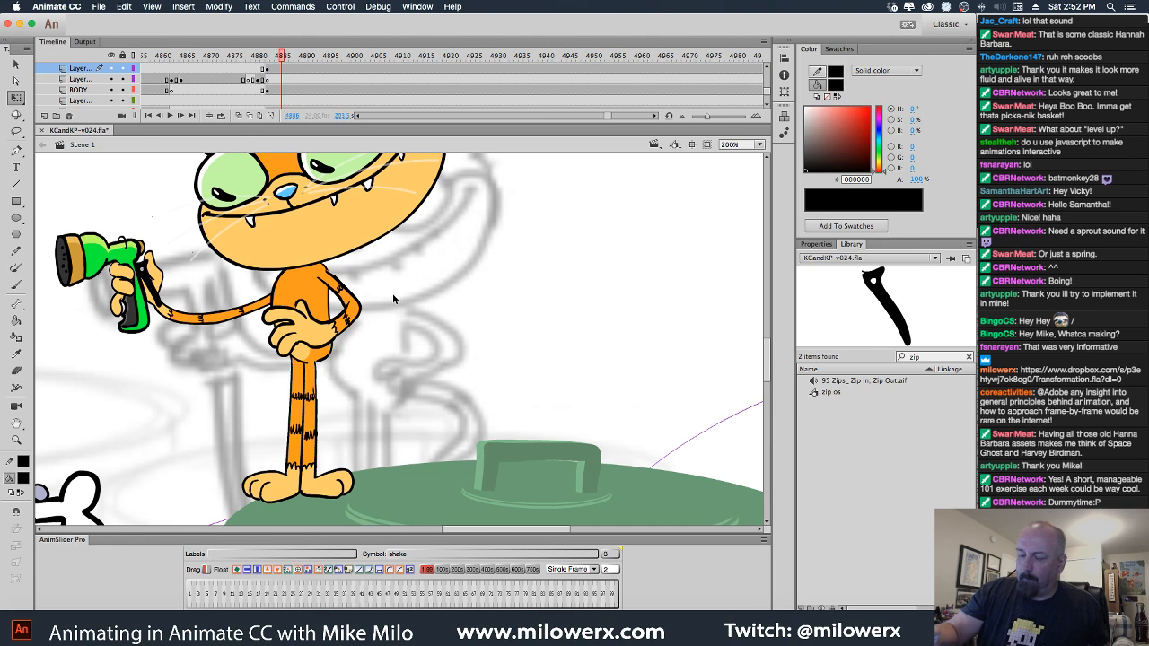
pyautogui.click(281, 71)
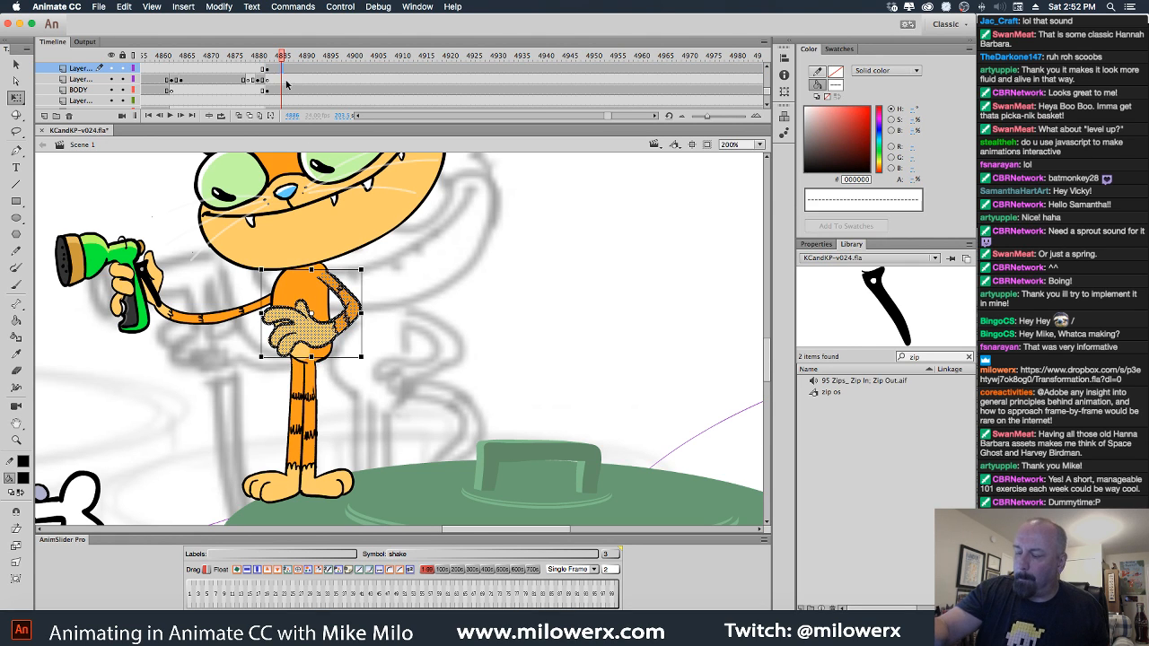
pyautogui.click(406, 282)
# Inside the sprayer symbol, delete the striped arm and its leftover wrist piece, keeping the hand and nozzle.
pyautogui.click(175, 285)
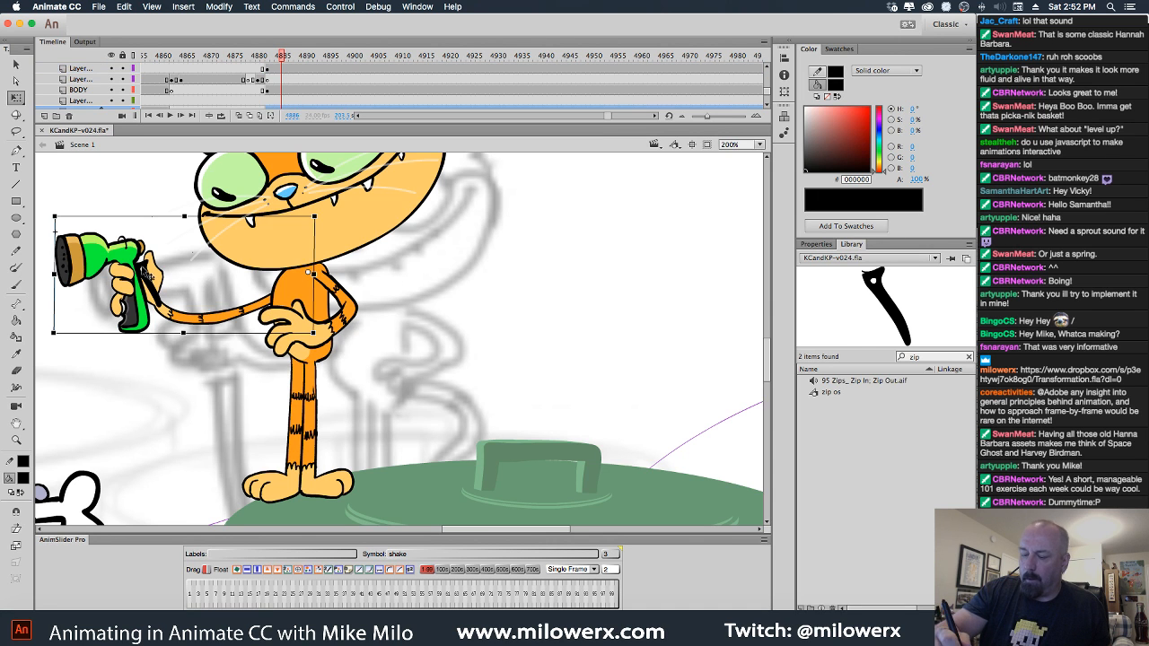
pyautogui.doubleClick(153, 274)
pyautogui.moveTo(715, 433)
pyautogui.mouseDown()
pyautogui.moveTo(641, 359)
pyautogui.moveTo(374, 252)
pyautogui.mouseUp()
pyautogui.keyDown('super'); pyautogui.click(470, 303); pyautogui.keyUp('super')
pyautogui.moveTo(508, 330)
pyautogui.mouseDown()
pyautogui.moveTo(587, 335)
pyautogui.moveTo(500, 239)
pyautogui.moveTo(315, 273)
pyautogui.moveTo(225, 362)
pyautogui.moveTo(224, 424)
pyautogui.moveTo(480, 457)
pyautogui.moveTo(545, 266)
pyautogui.mouseUp()
pyautogui.click(15, 132)
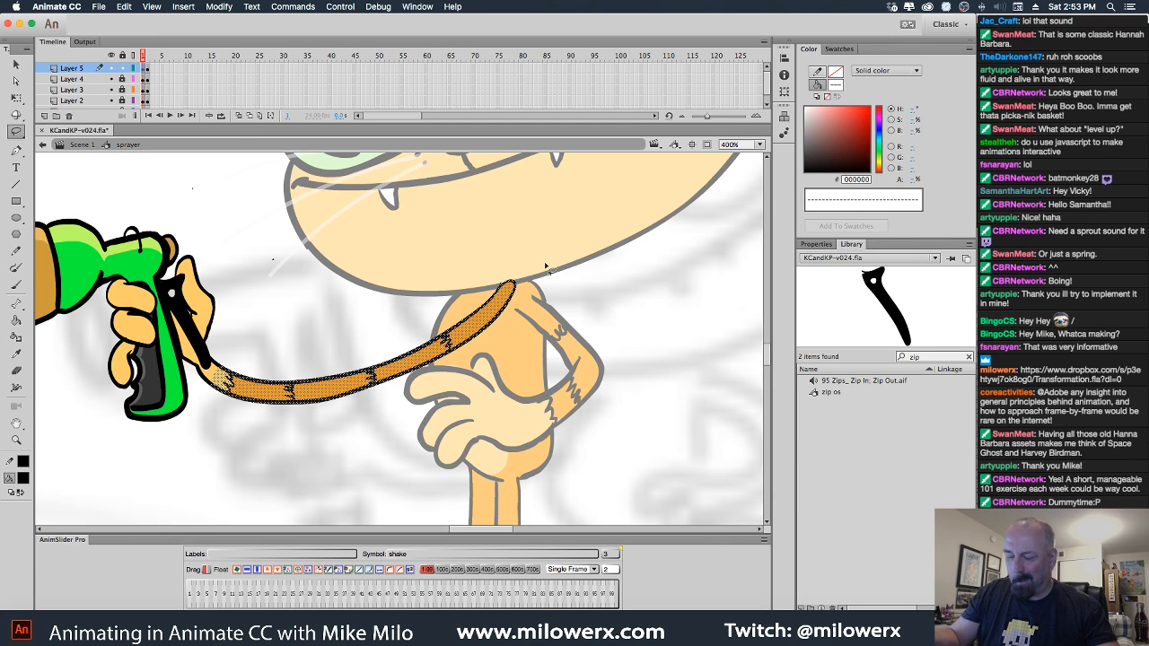
pyautogui.press('Delete')
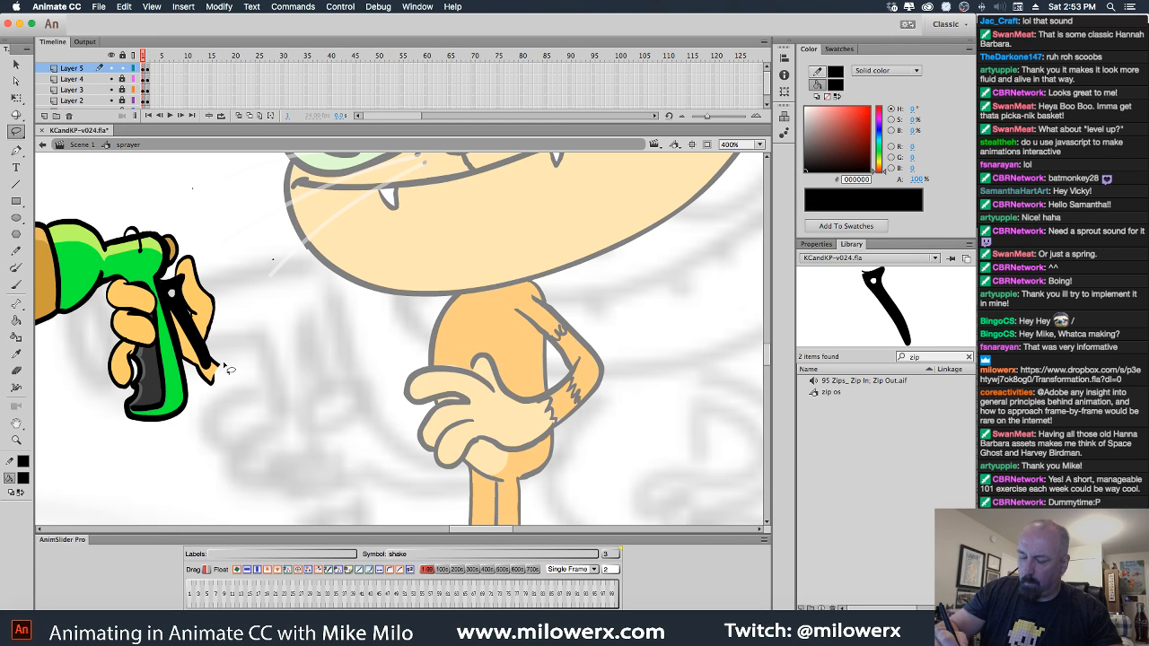
pyautogui.moveTo(225, 366); pyautogui.dragTo(245, 395)
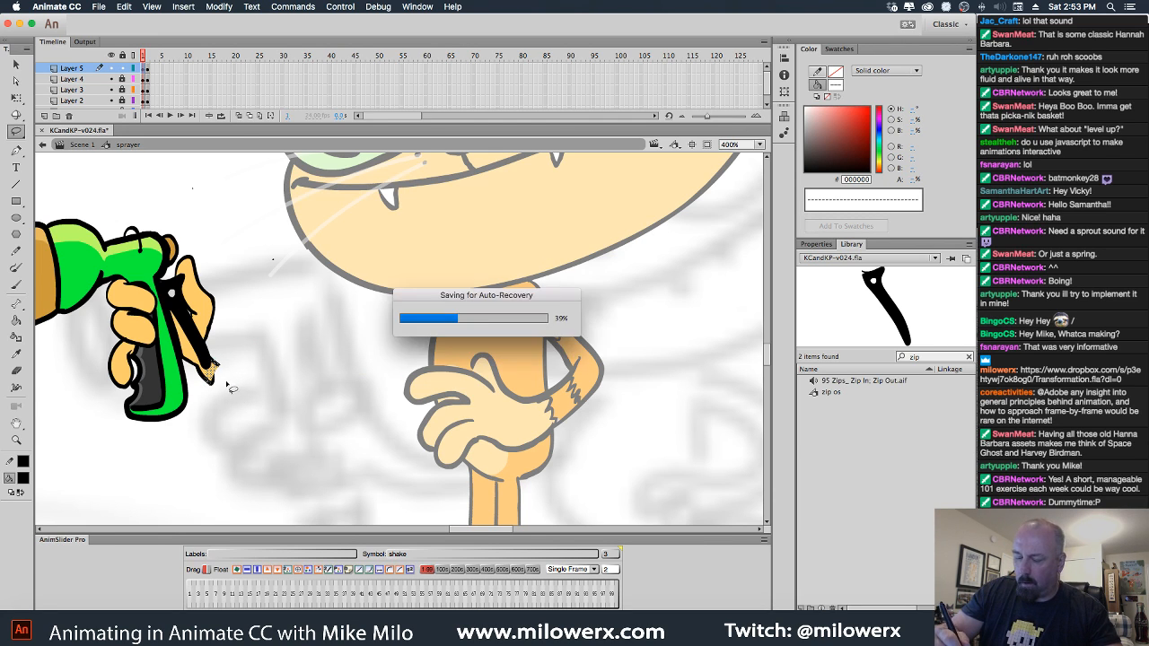
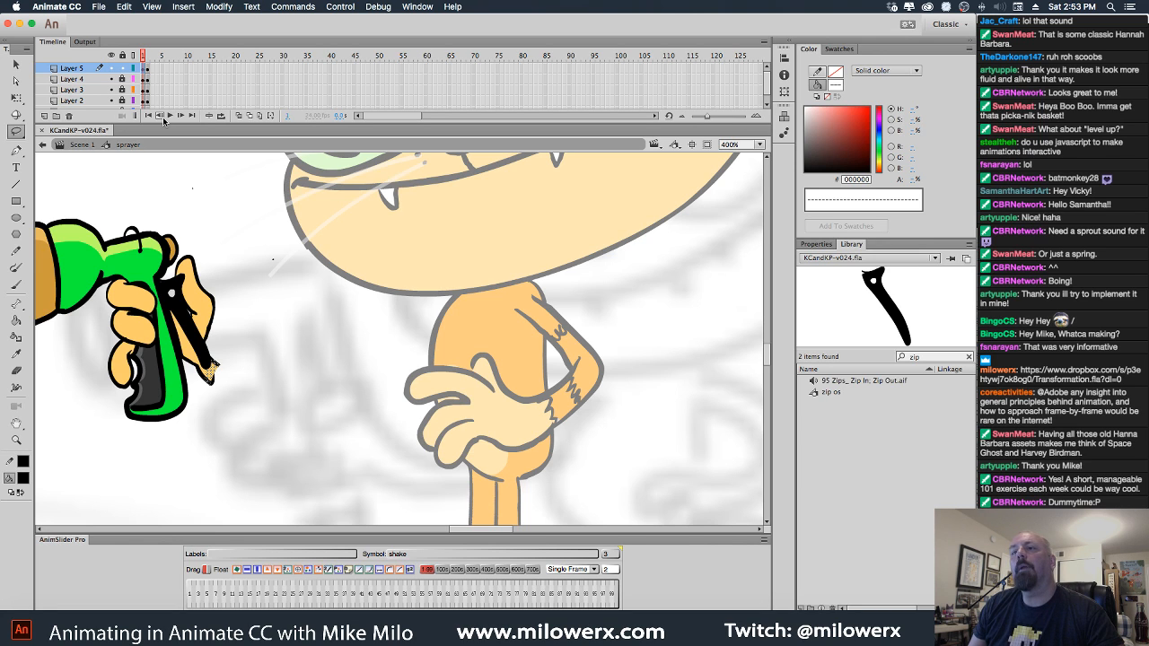
pyautogui.press('Delete')
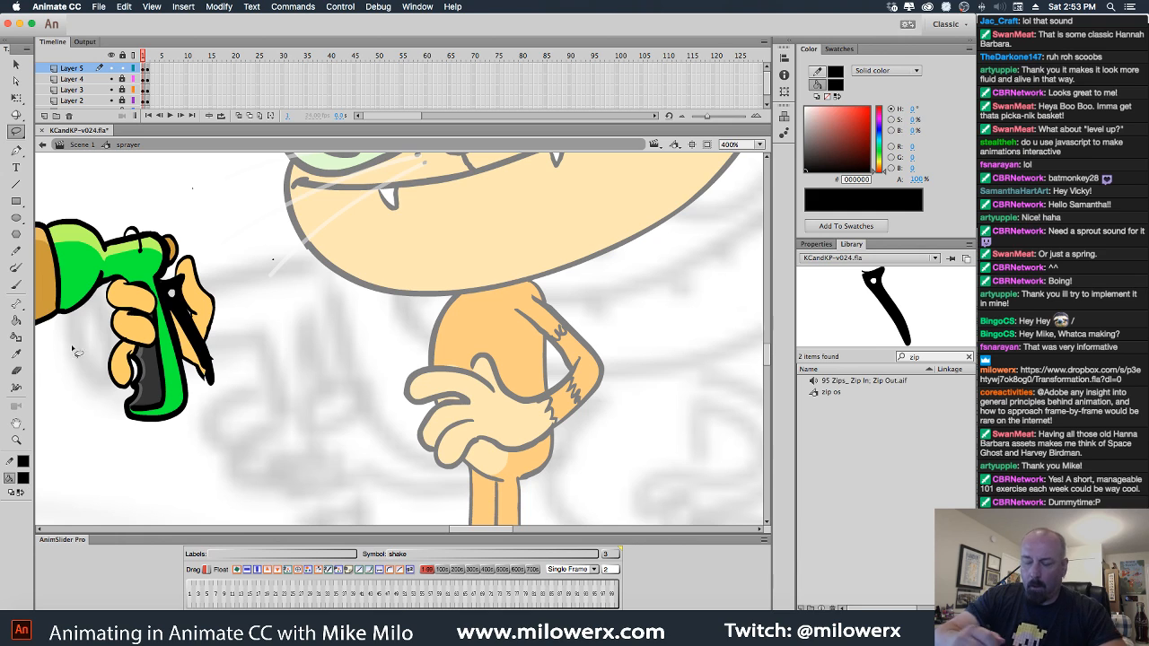
# Outline a new curved arm from the shoulder to the sprayer hand with the Brush tool in black.
pyautogui.click(18, 286)
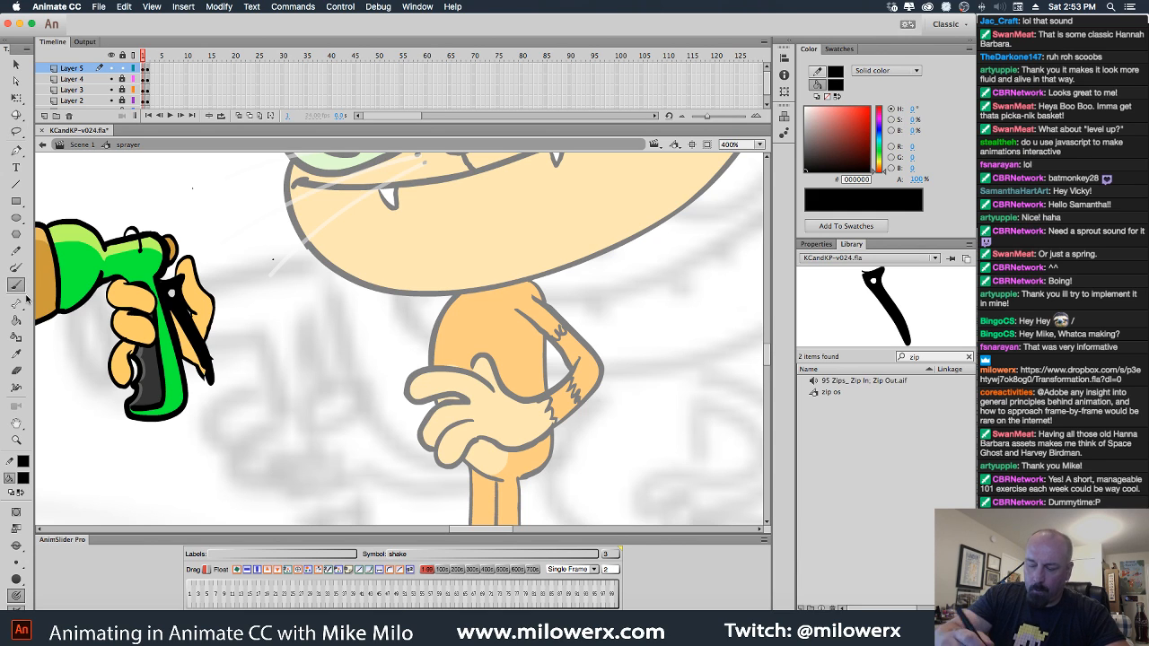
pyautogui.click(22, 480)
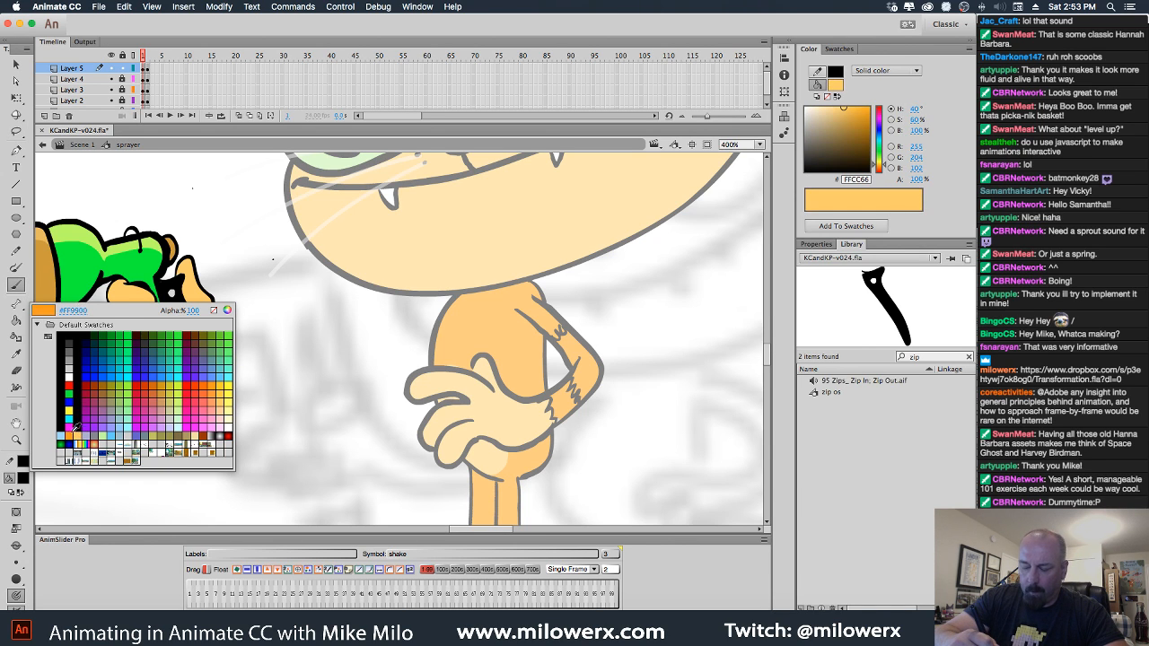
pyautogui.click(61, 335)
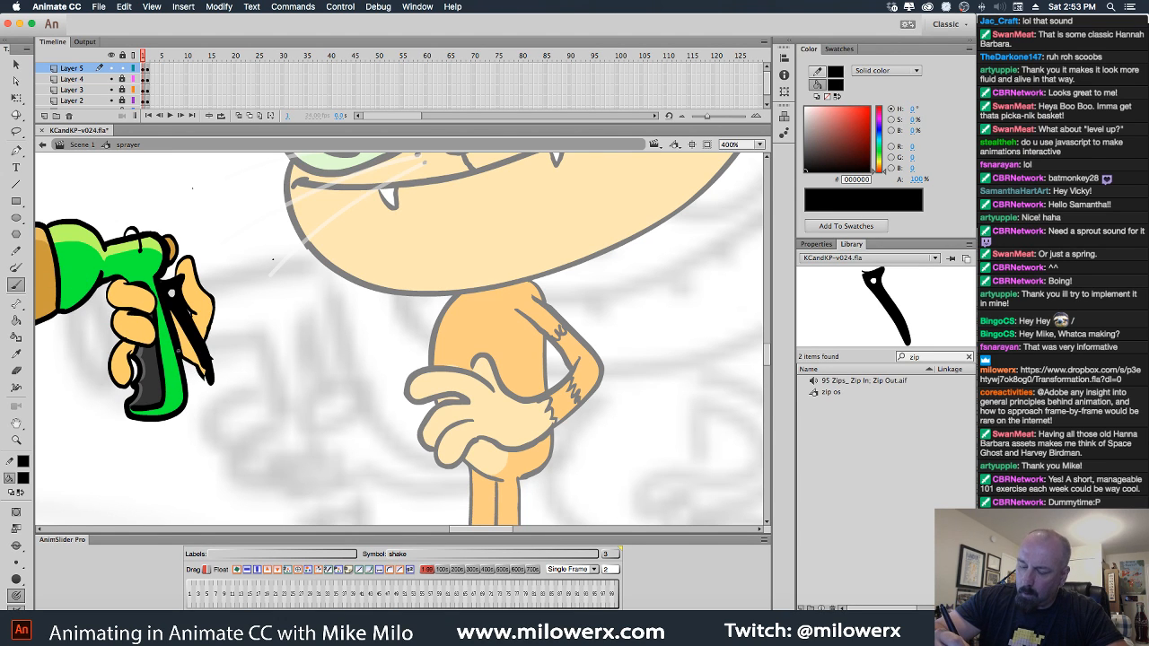
pyautogui.click(22, 479)
pyautogui.click(194, 296)
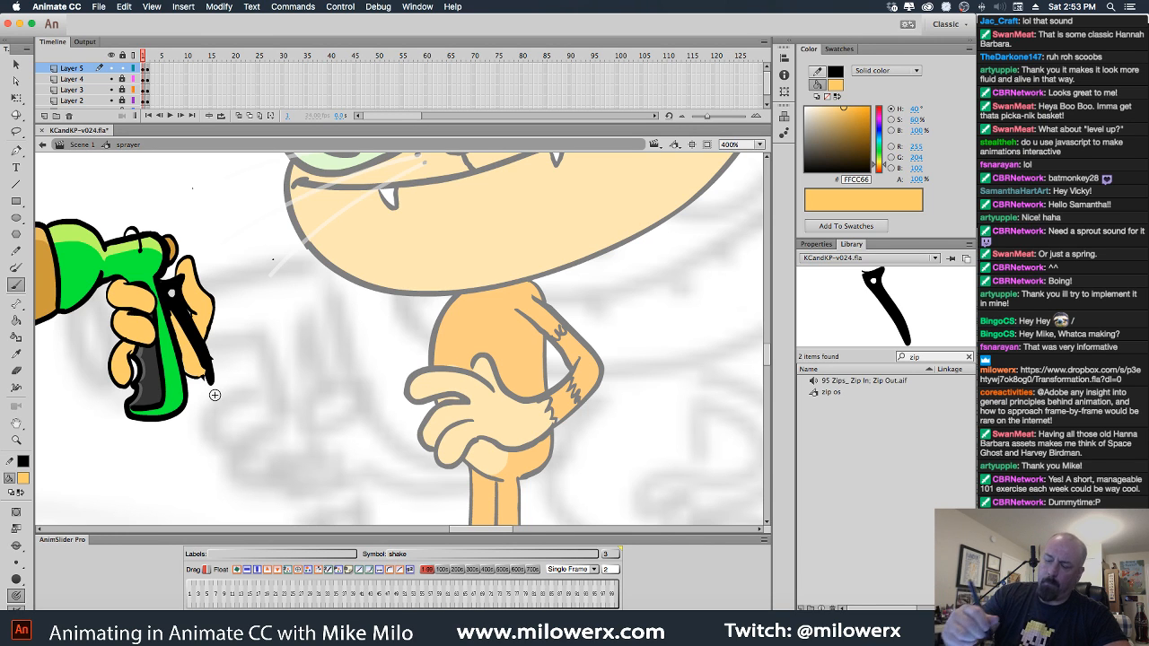
pyautogui.click(23, 478)
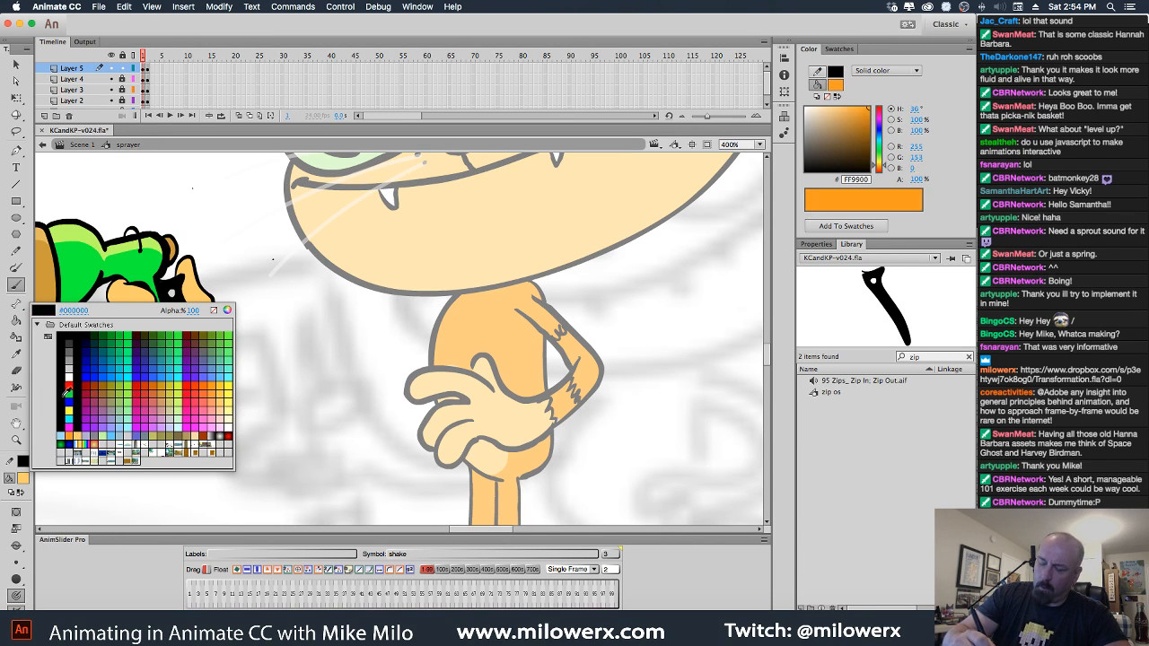
pyautogui.click(65, 394)
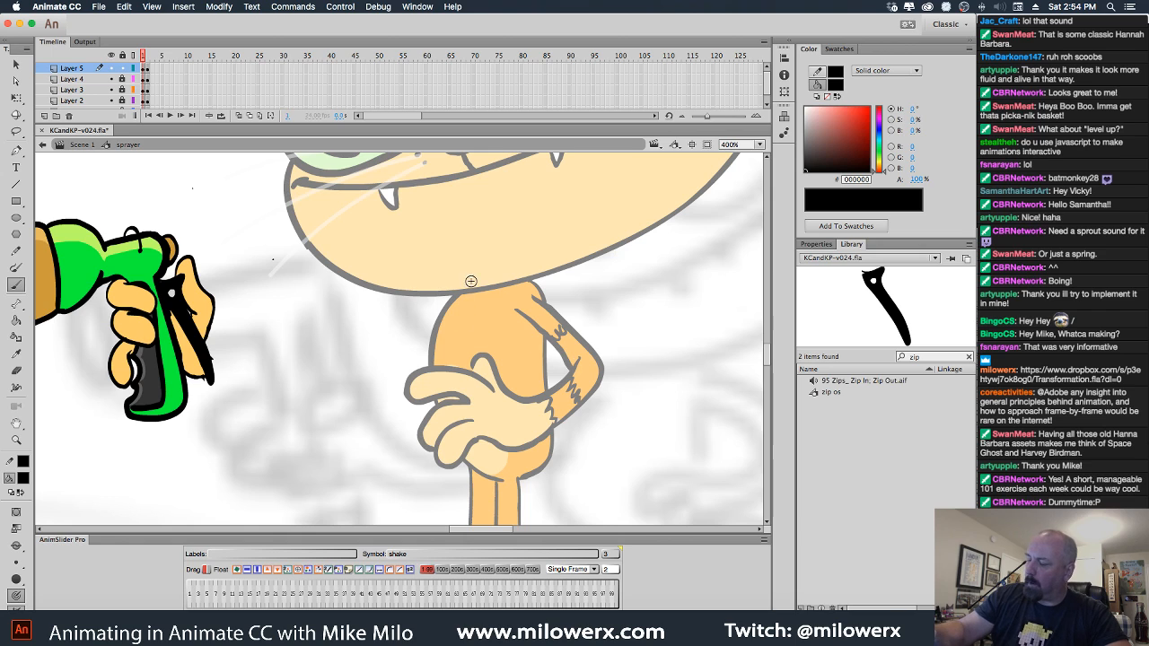
pyautogui.moveTo(476, 283)
pyautogui.mouseDown()
pyautogui.moveTo(400, 352)
pyautogui.moveTo(343, 371)
pyautogui.moveTo(296, 375)
pyautogui.moveTo(210, 336)
pyautogui.mouseUp()
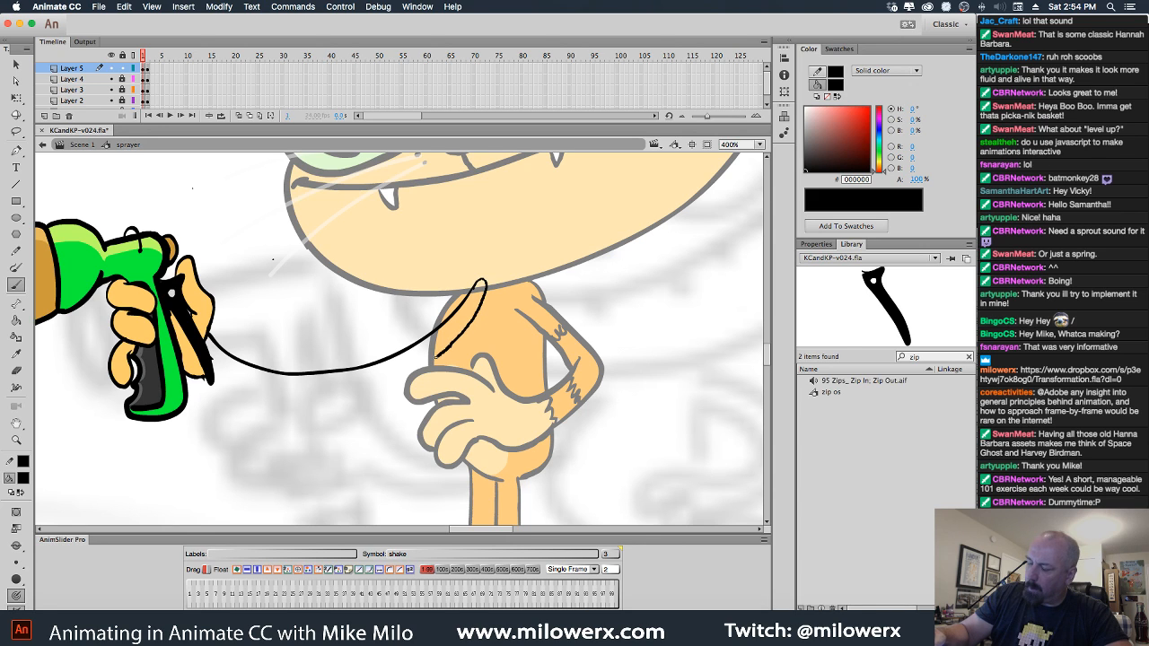
pyautogui.moveTo(404, 371)
pyautogui.mouseDown()
pyautogui.moveTo(326, 393)
pyautogui.moveTo(226, 378)
pyautogui.mouseUp()
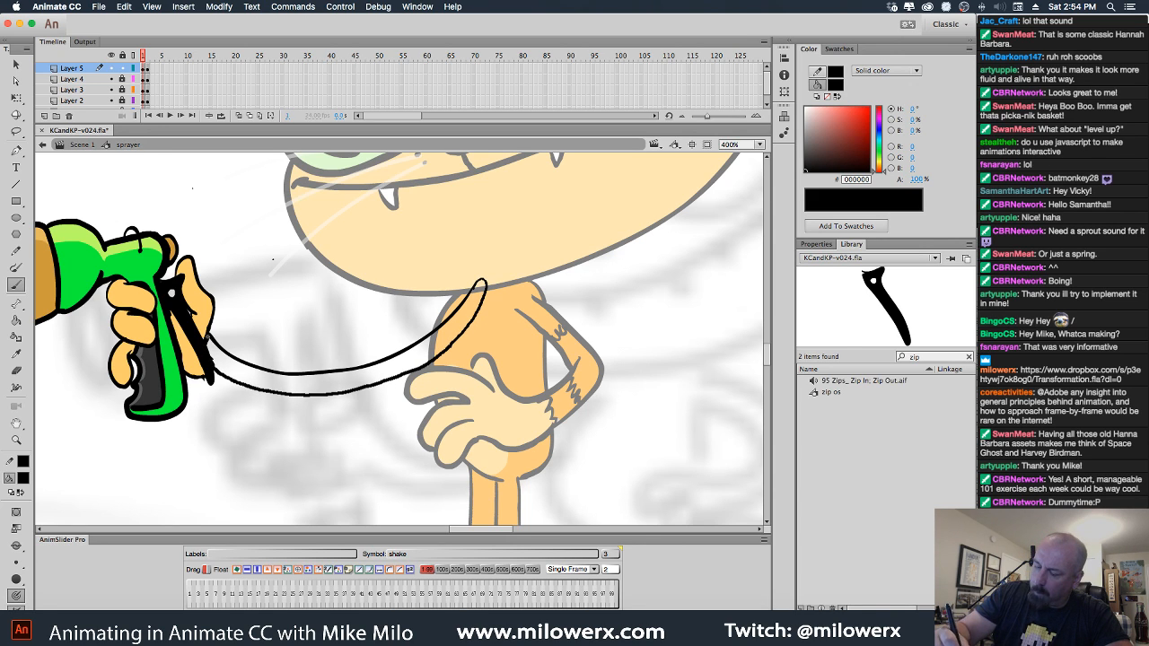
pyautogui.moveTo(209, 339); pyautogui.dragTo(209, 341)
# Touch up the wrist joint in FFCC66 and draw a jagged black fur line across the wrist with the Brush tool.
pyautogui.click(24, 478)
pyautogui.click(193, 290)
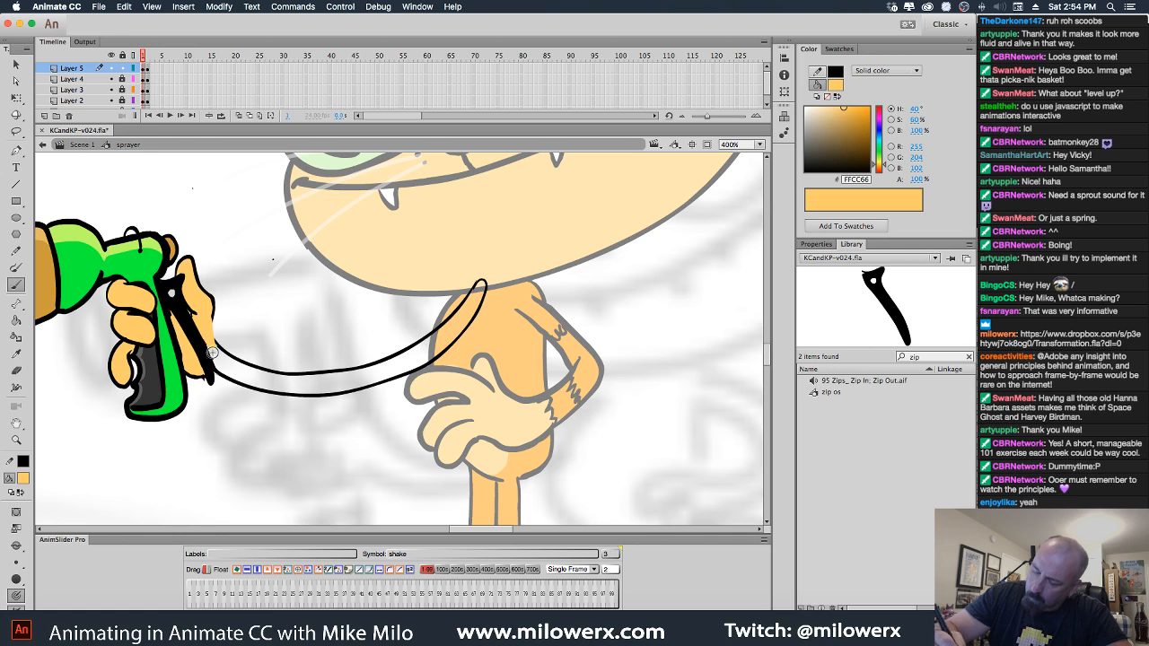
pyautogui.click(25, 480)
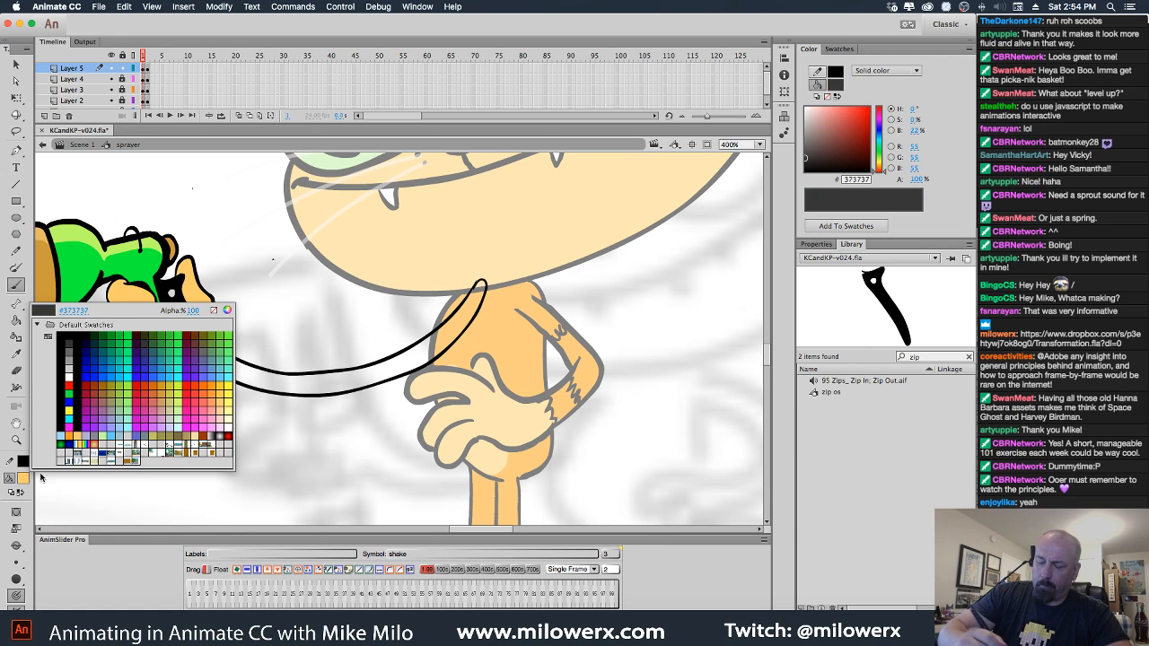
pyautogui.click(63, 365)
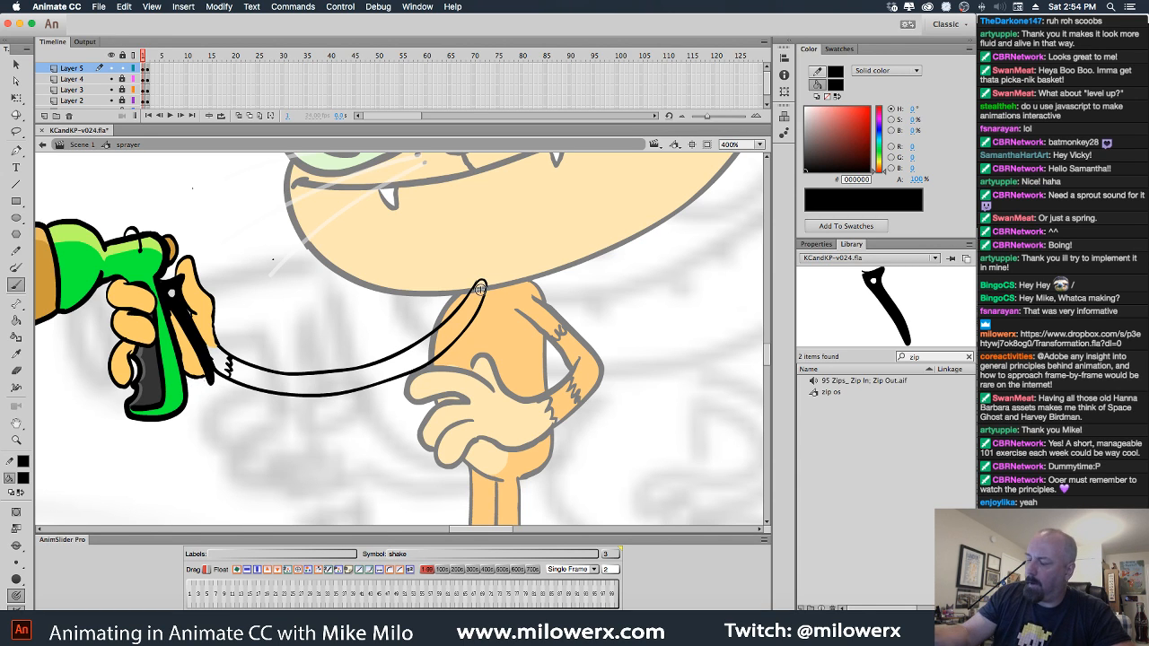
# Fill the curved arm with orange FF9900 and the wrist piece with FFCC66 using the Paint Bucket.
pyautogui.click(25, 479)
pyautogui.click(70, 437)
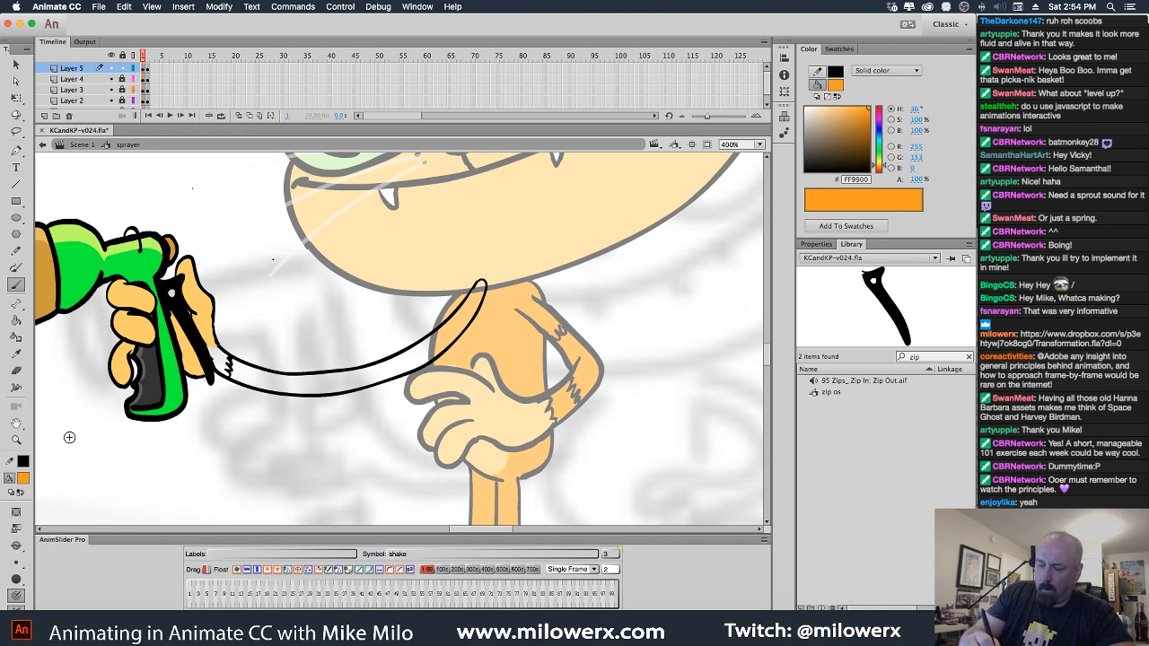
pyautogui.press('k')
pyautogui.click(381, 384)
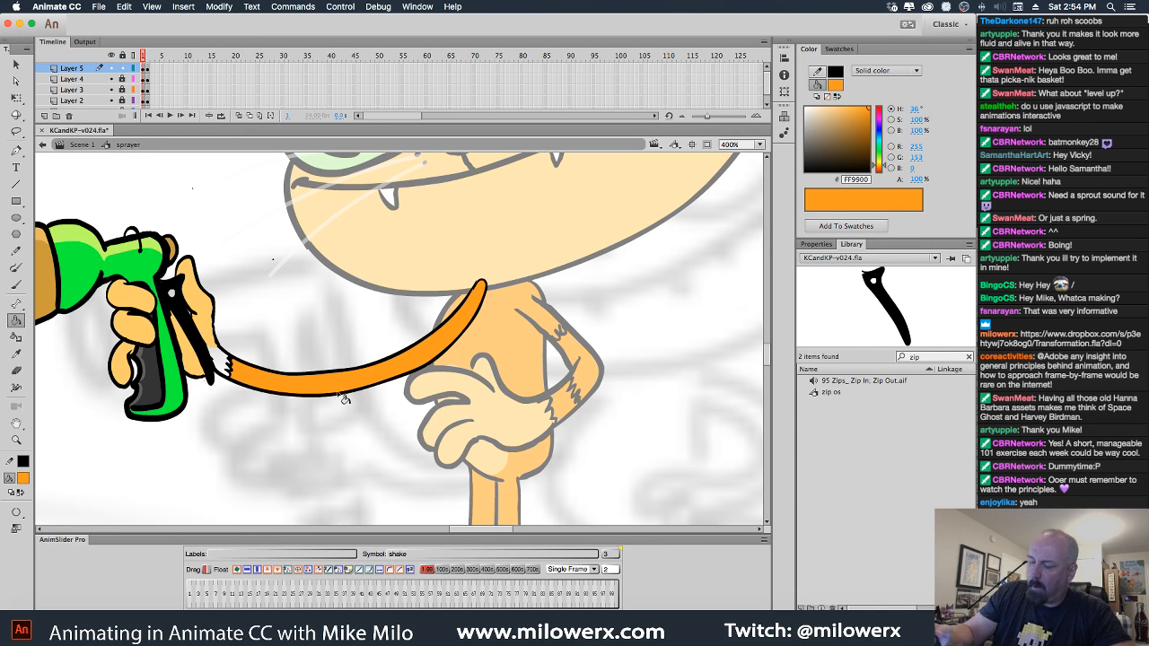
pyautogui.click(25, 479)
pyautogui.click(85, 436)
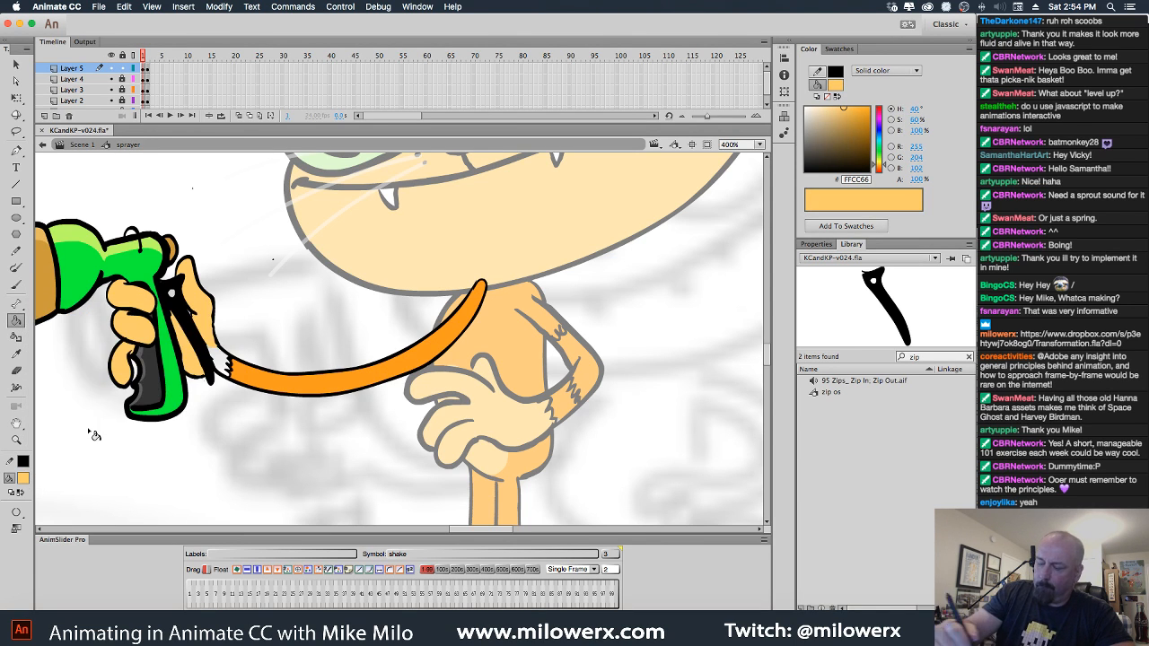
# Draw three jagged black stripes along the orange curved arm with the Brush tool.
pyautogui.click(25, 479)
pyautogui.click(74, 357)
pyautogui.click(19, 285)
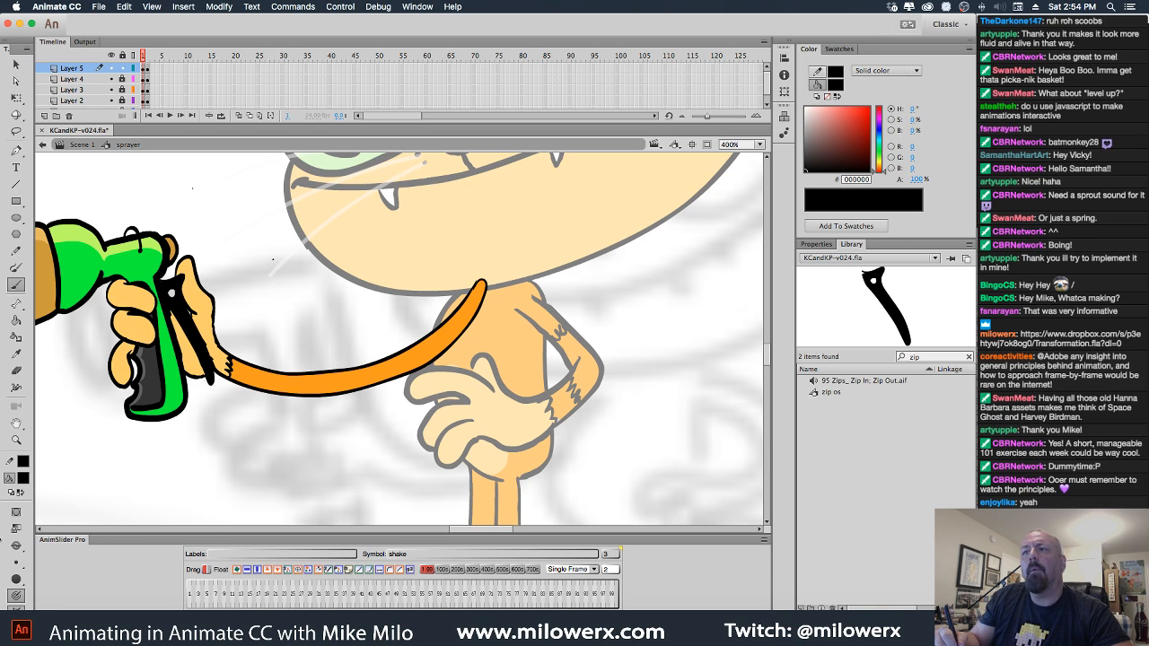
pyautogui.click(1, 547)
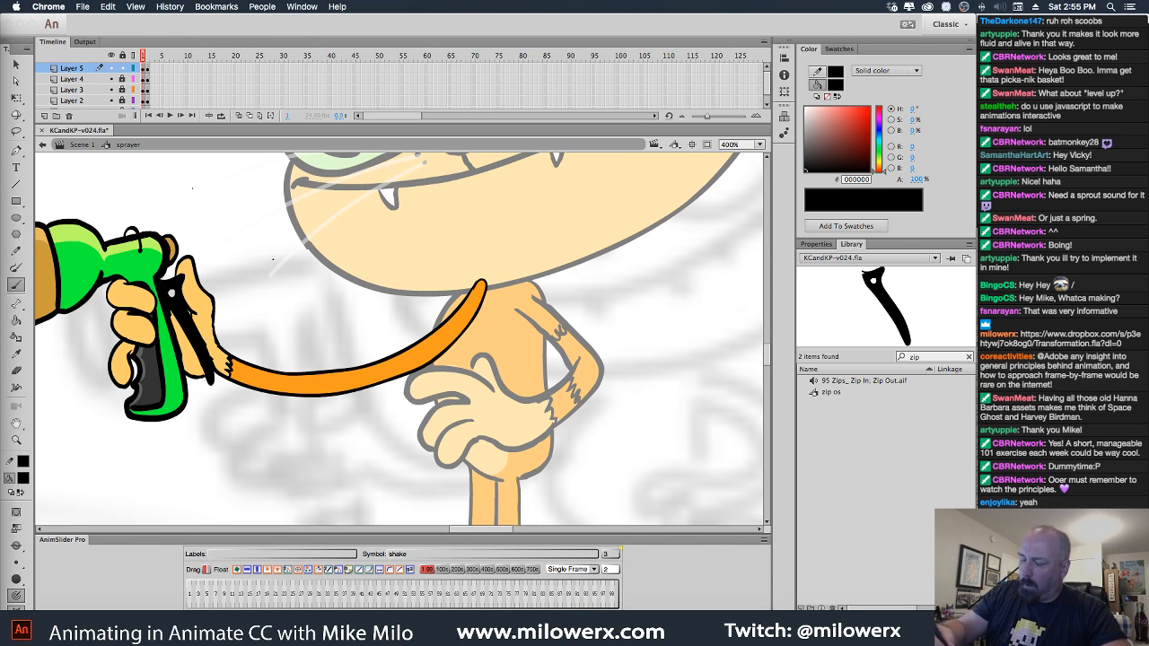
pyautogui.click(306, 377)
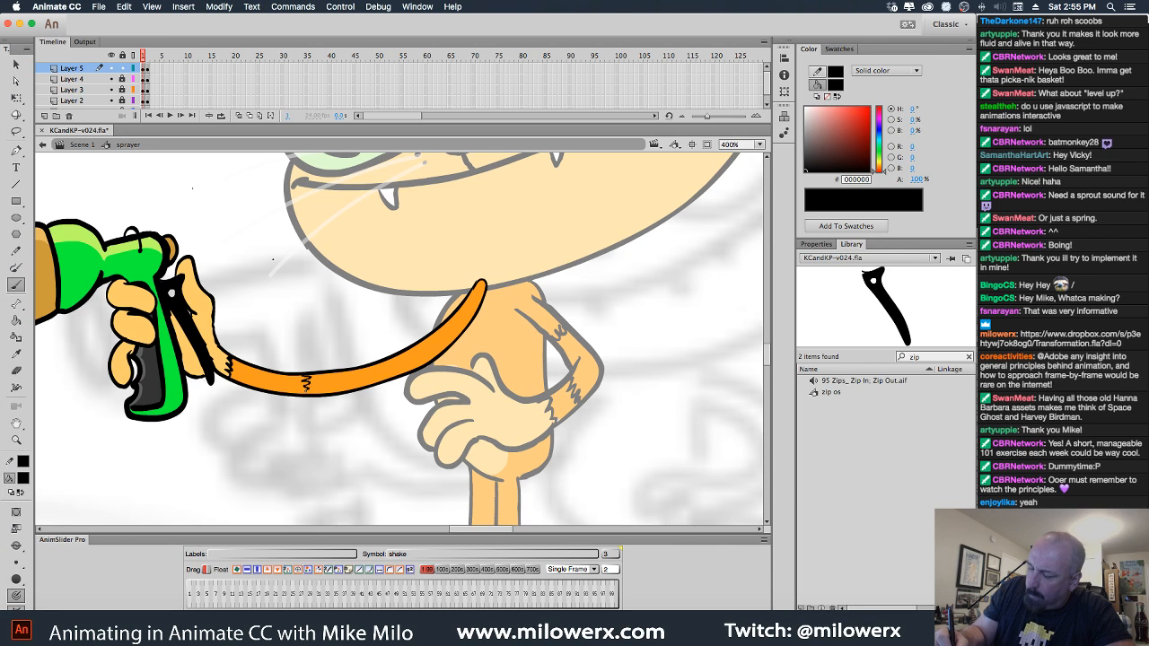
pyautogui.moveTo(367, 366); pyautogui.dragTo(377, 382)
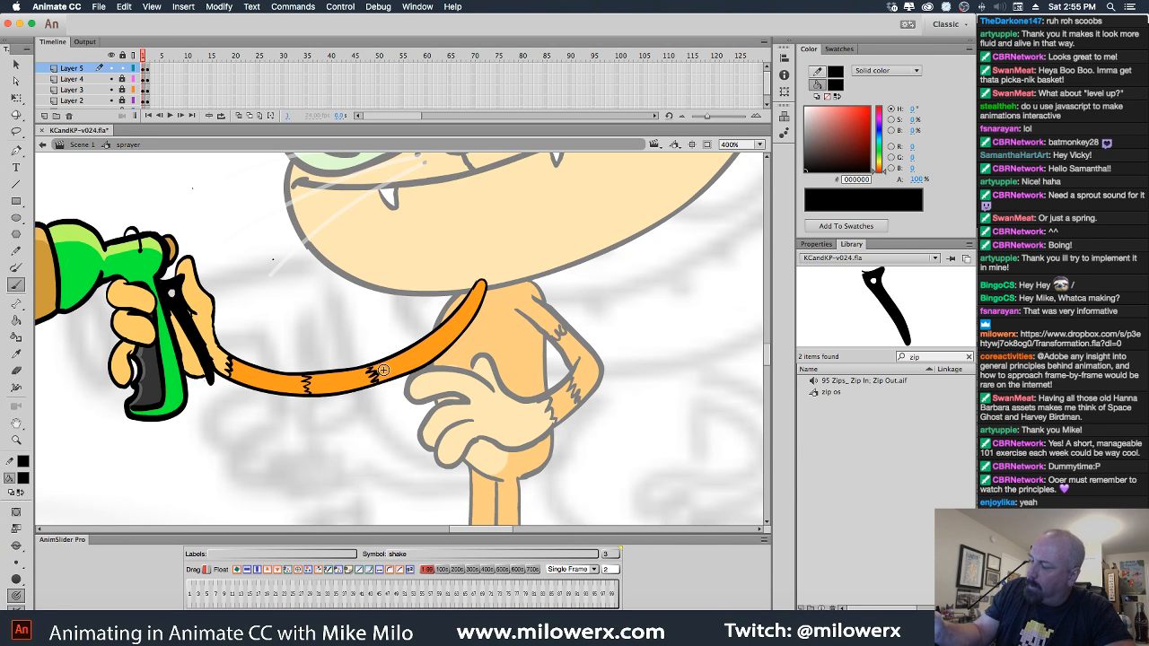
pyautogui.moveTo(418, 341); pyautogui.dragTo(441, 357)
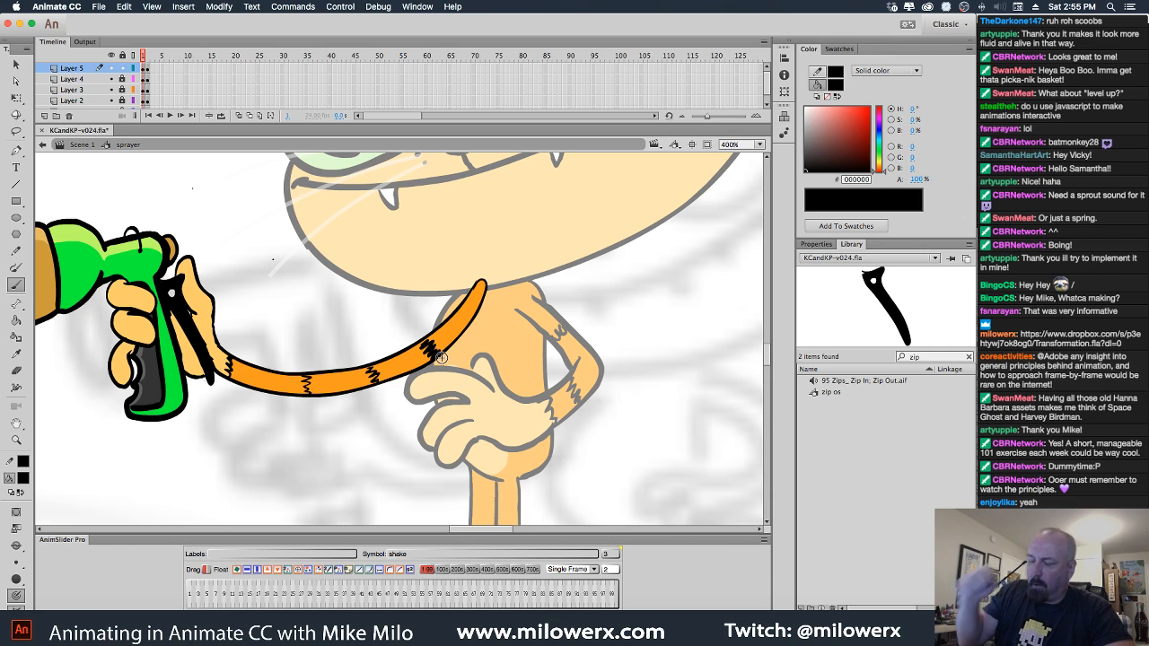
# Delete the old striped arm and attached hand piece on frame 2 of Layer 5.
pyautogui.press('v')
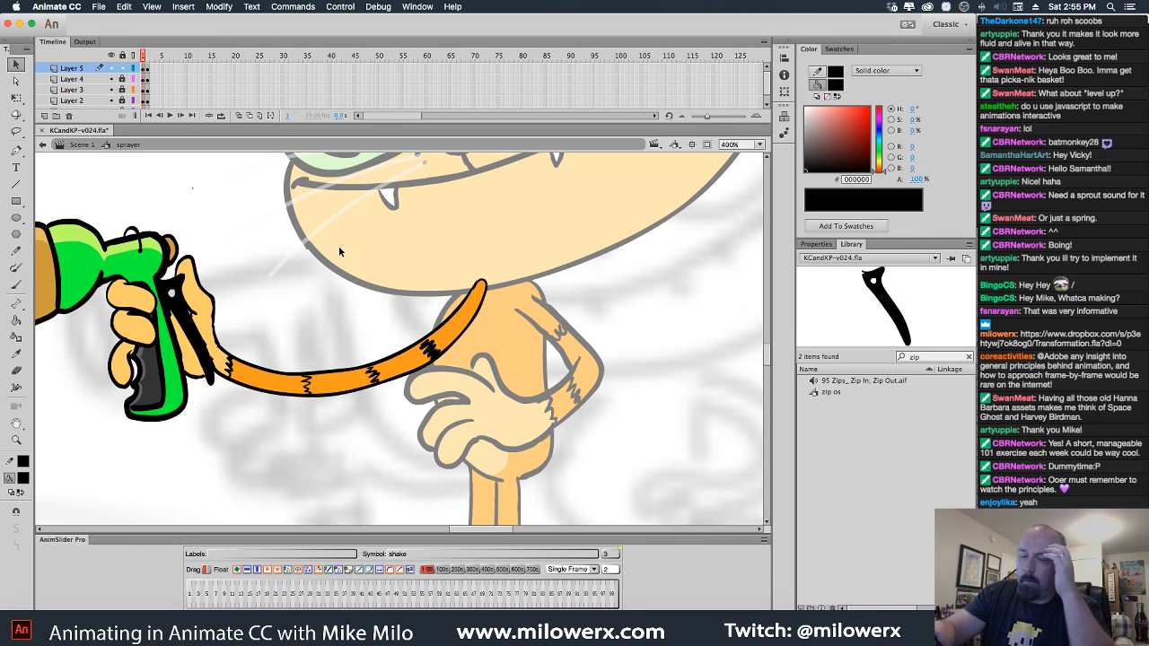
pyautogui.click(146, 97)
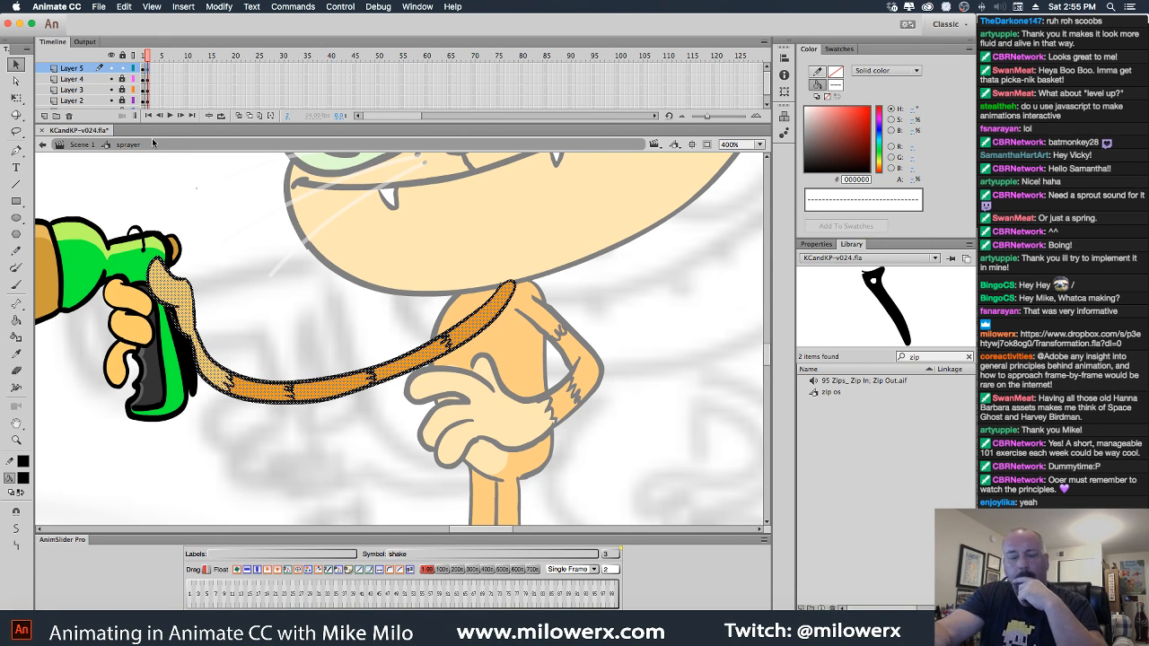
pyautogui.press('Delete')
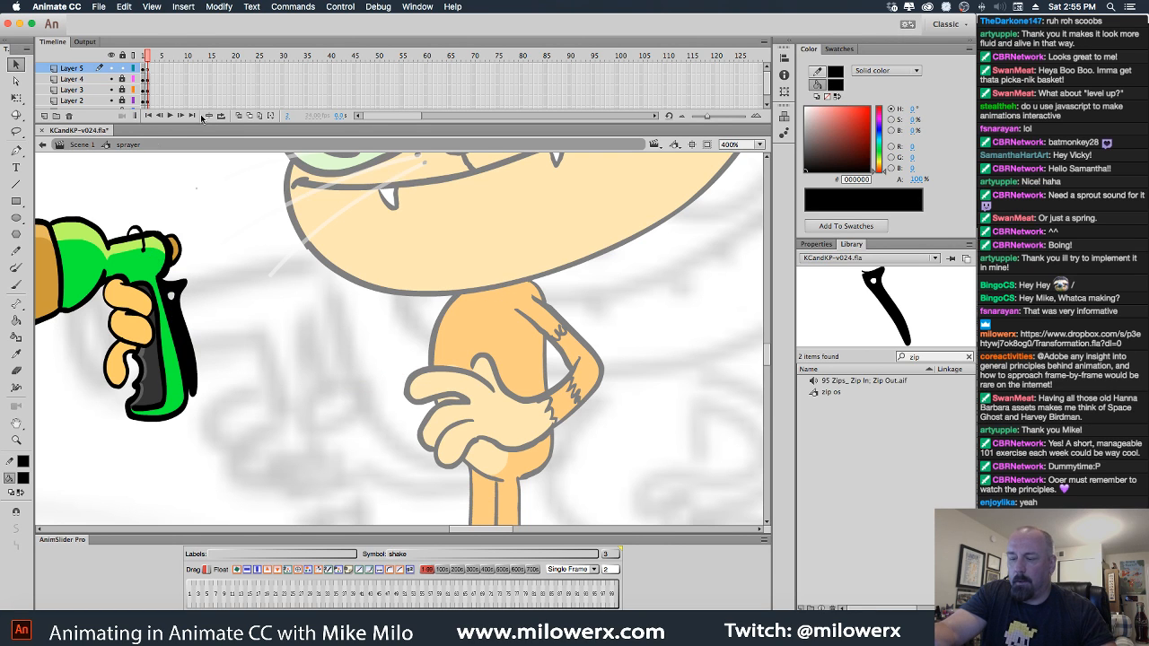
# Turn on onion skinning and outline the back of the sprayer hand on frame 2 in black with the Brush tool.
pyautogui.click(239, 115)
pyautogui.click(15, 284)
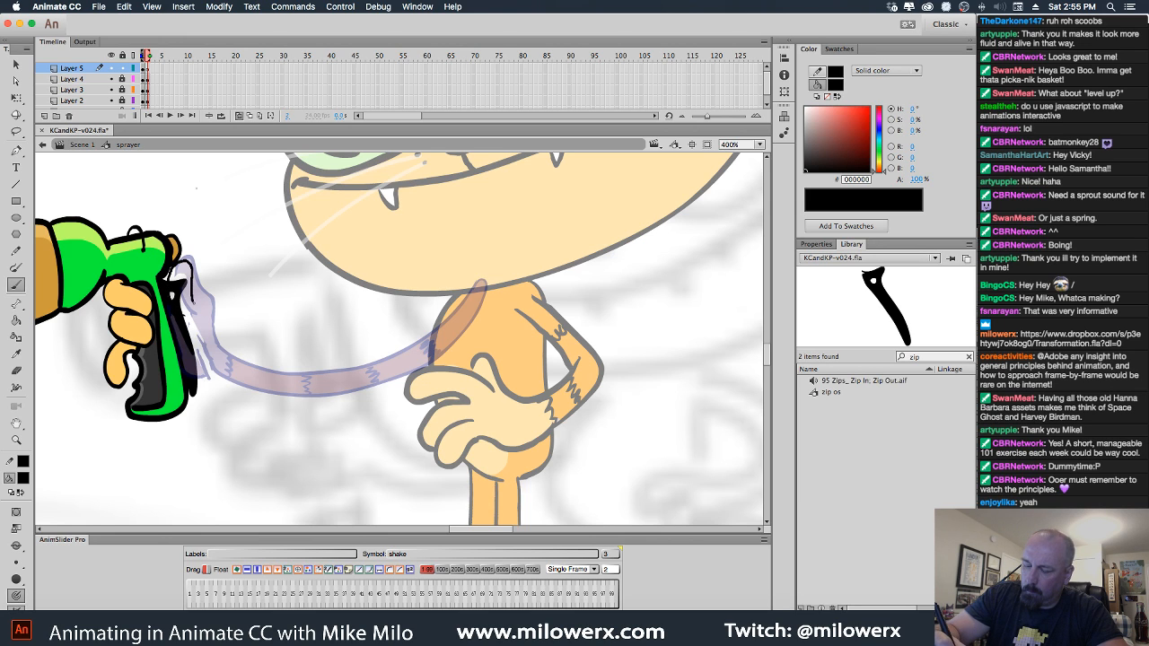
pyautogui.moveTo(208, 317); pyautogui.dragTo(207, 343)
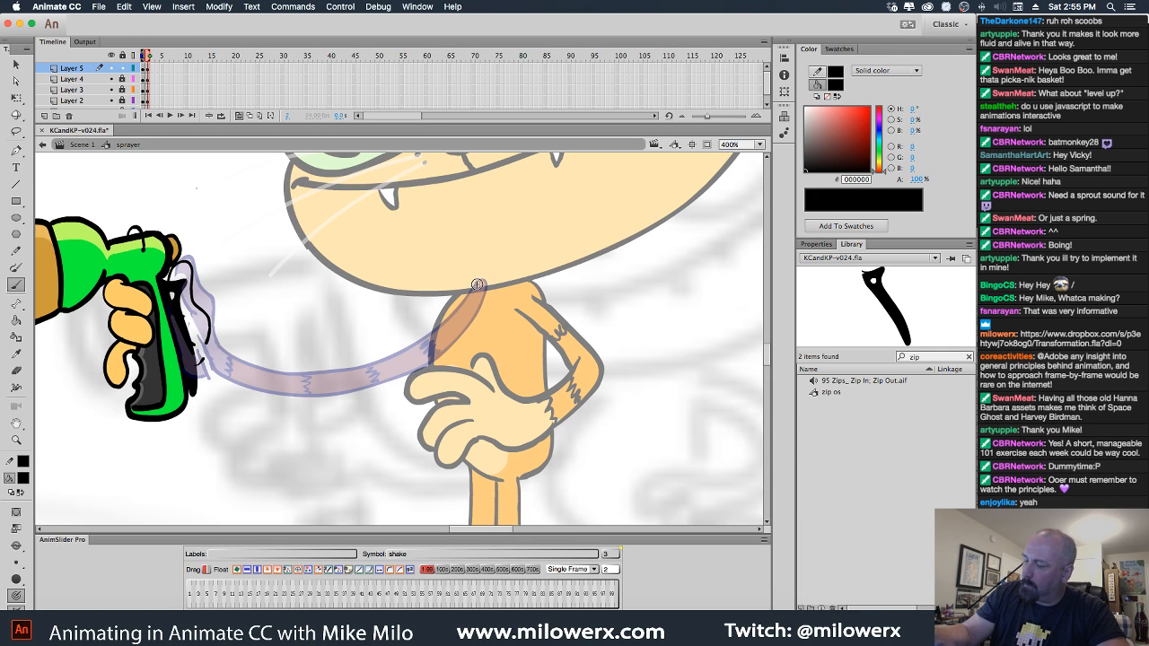
# Discard the curved arm stroke and outline a straight, nearly horizontal arm from the wrist to the torso, with a jagged wrist line.
pyautogui.moveTo(477, 285)
pyautogui.mouseDown()
pyautogui.moveTo(432, 336)
pyautogui.moveTo(359, 366)
pyautogui.moveTo(282, 371)
pyautogui.moveTo(208, 347)
pyautogui.mouseUp()
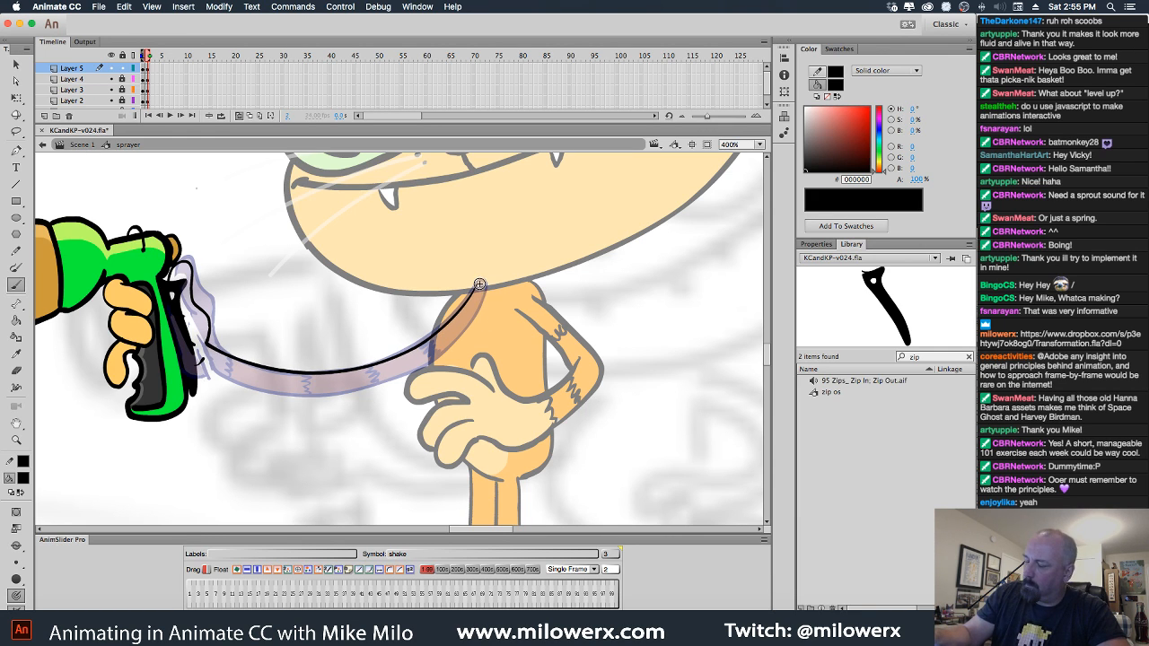
pyautogui.hotkey('ctrl', 'z')
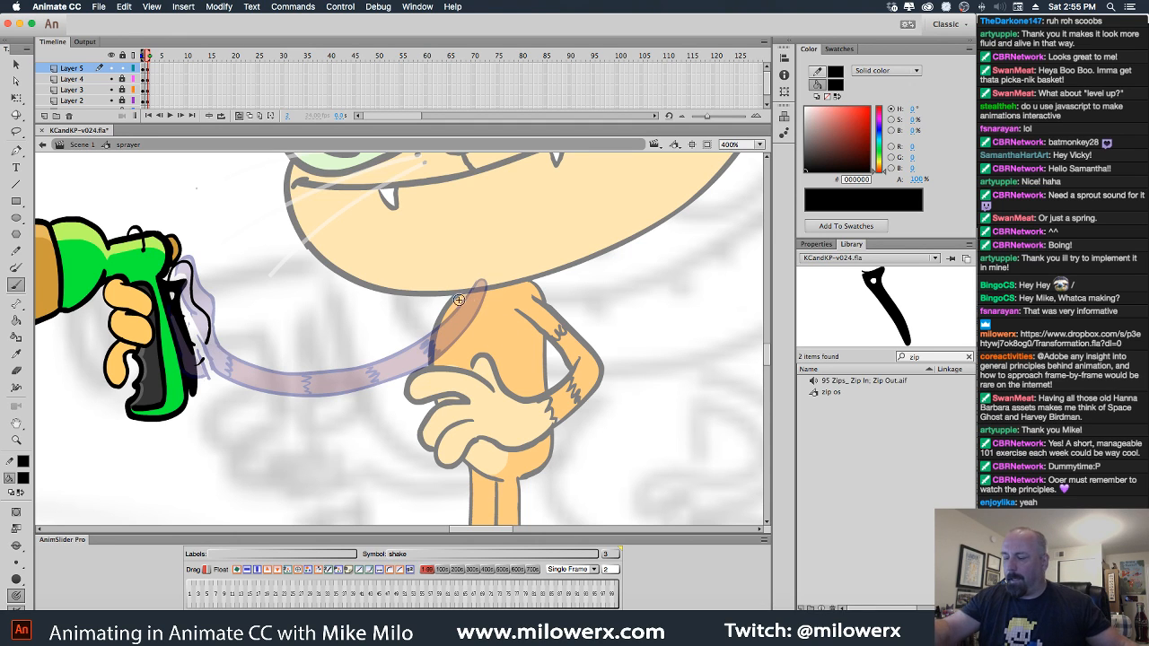
pyautogui.moveTo(208, 344); pyautogui.dragTo(503, 339)
pyautogui.moveTo(208, 357); pyautogui.dragTo(505, 344)
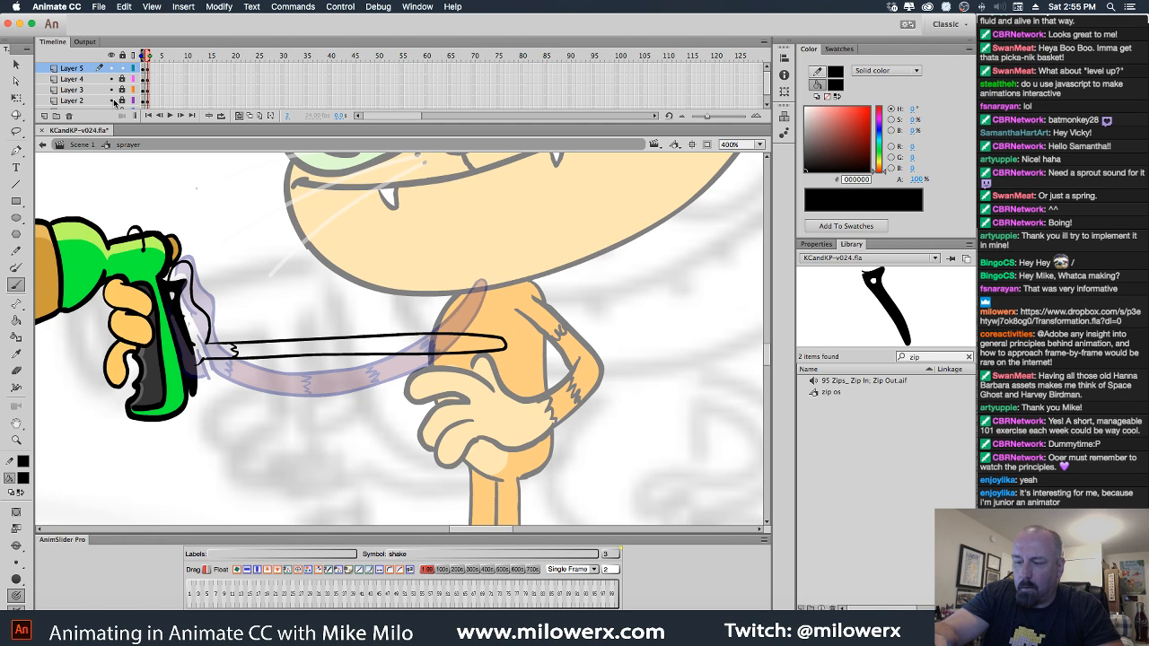
# Hide Layer 1 to expose the hand drawing and close the gap in its black outline below the wrist.
pyautogui.click(112, 101)
pyautogui.click(112, 102)
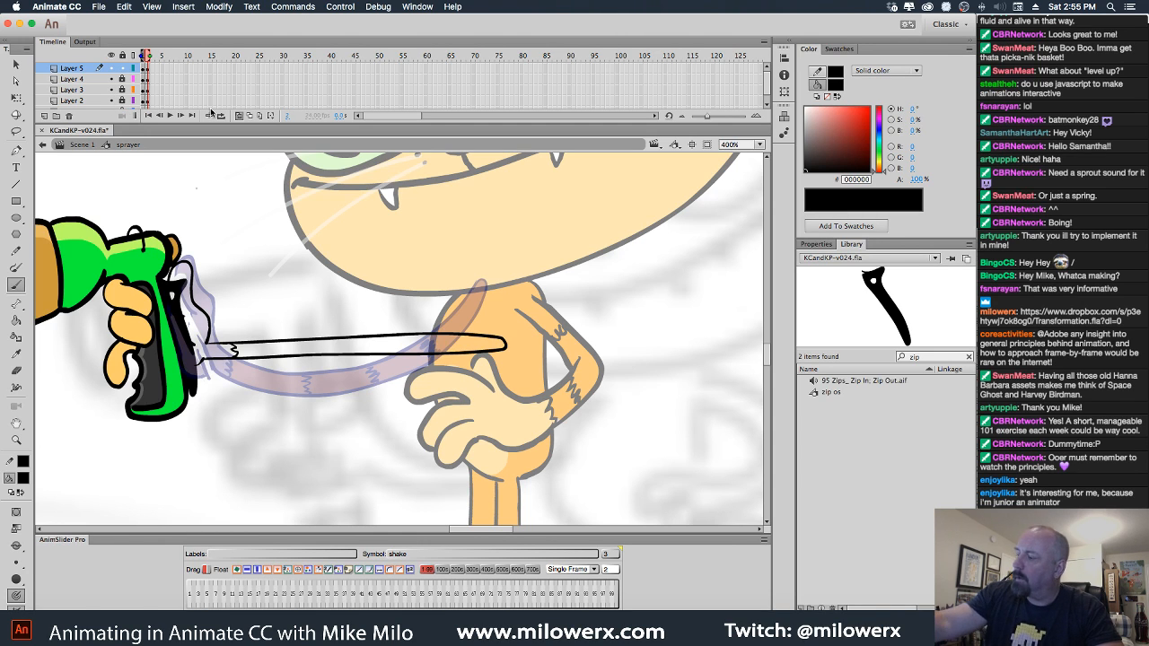
pyautogui.moveTo(769, 90); pyautogui.dragTo(768, 97)
pyautogui.click(112, 102)
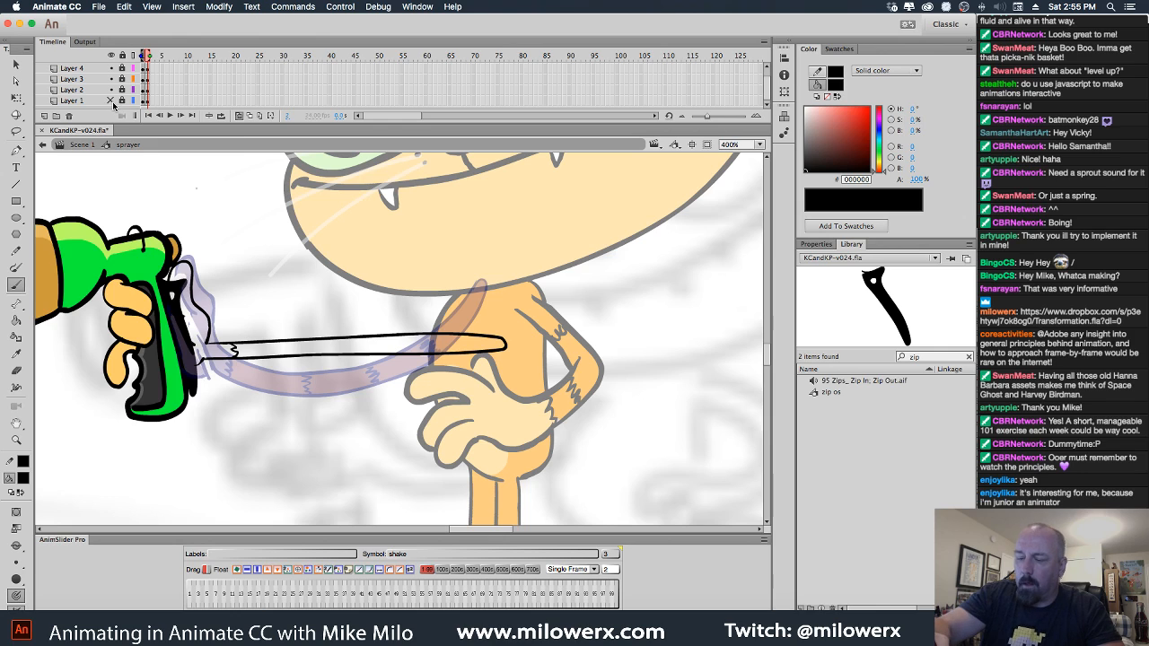
pyautogui.click(112, 79)
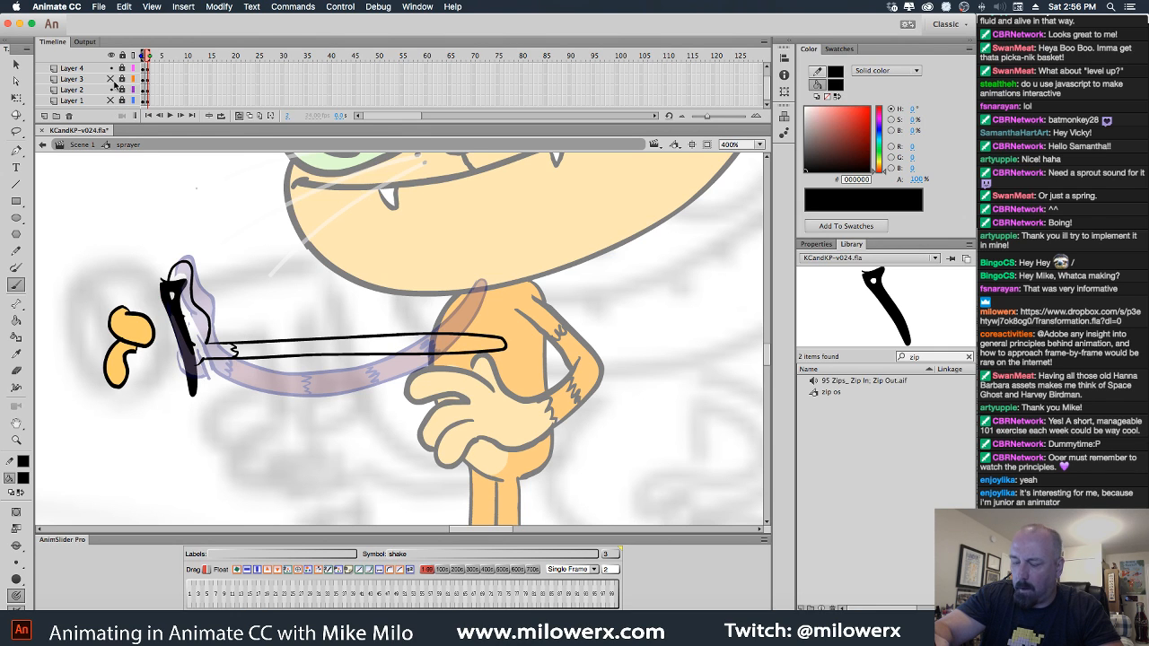
pyautogui.click(112, 79)
pyautogui.click(111, 68)
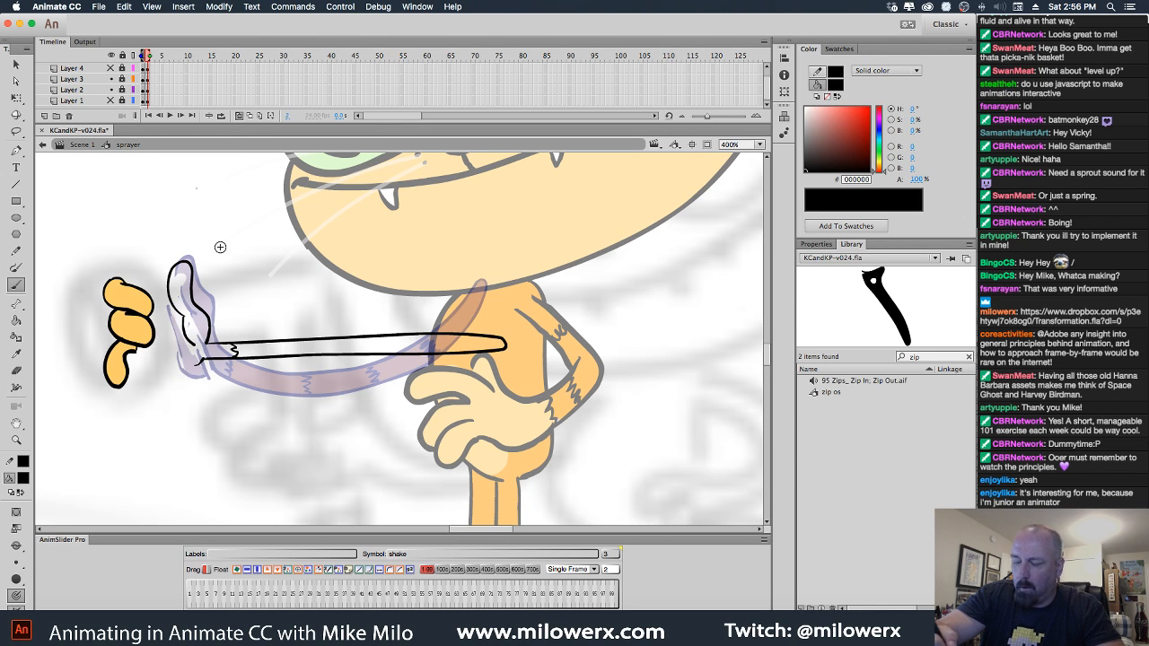
pyautogui.click(112, 68)
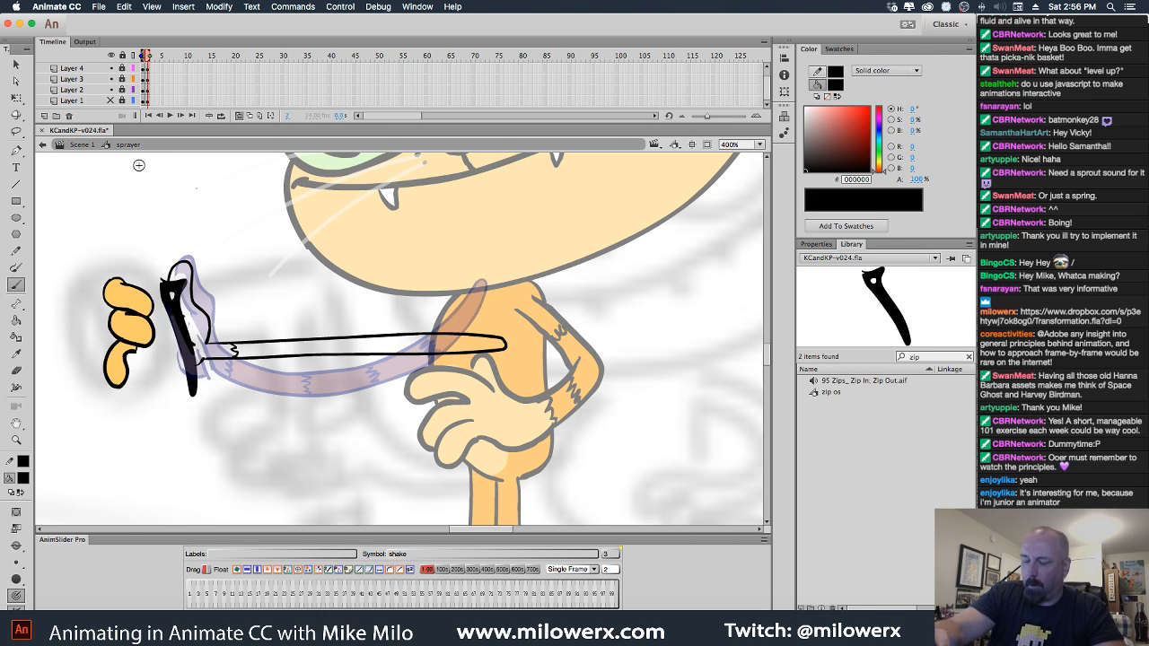
pyautogui.moveTo(192, 359); pyautogui.dragTo(194, 346)
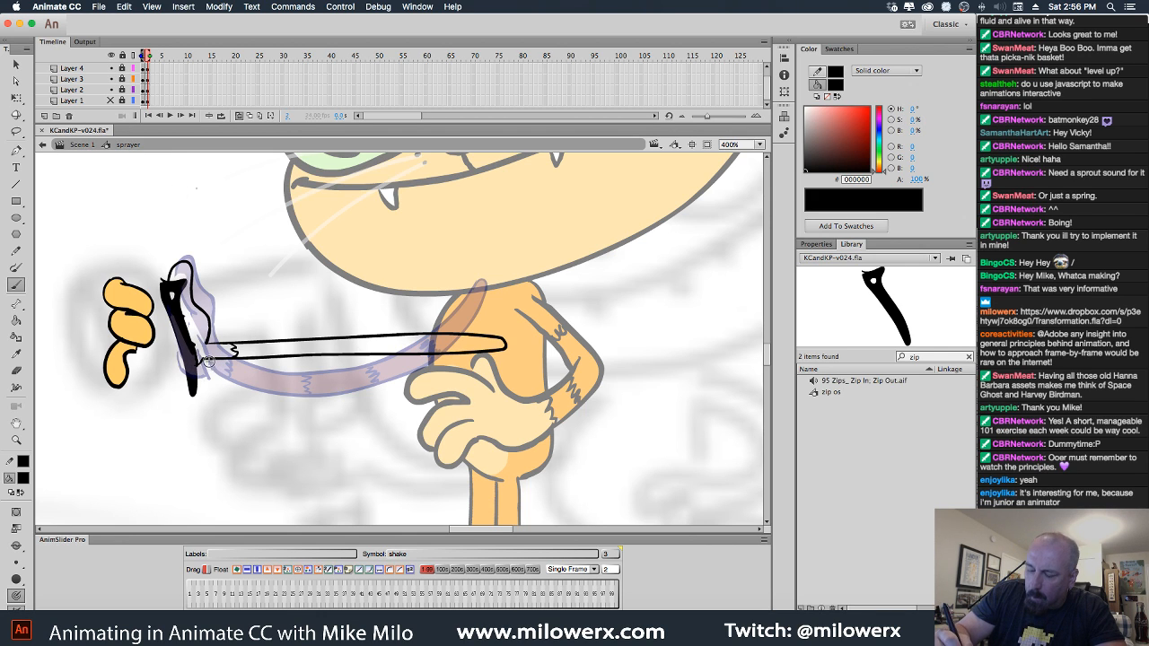
# Fill the hand and wrist piece on frame 2 with FFCC66 using the Paint Bucket.
pyautogui.click(23, 478)
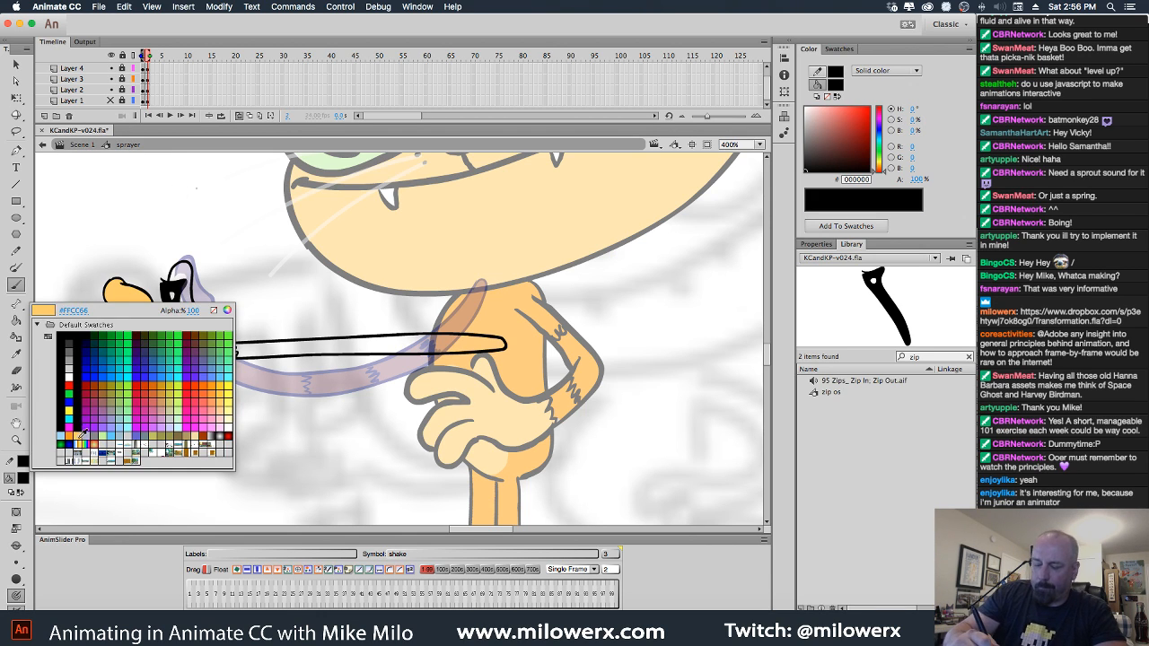
pyautogui.click(215, 404)
pyautogui.press('k')
pyautogui.click(203, 315)
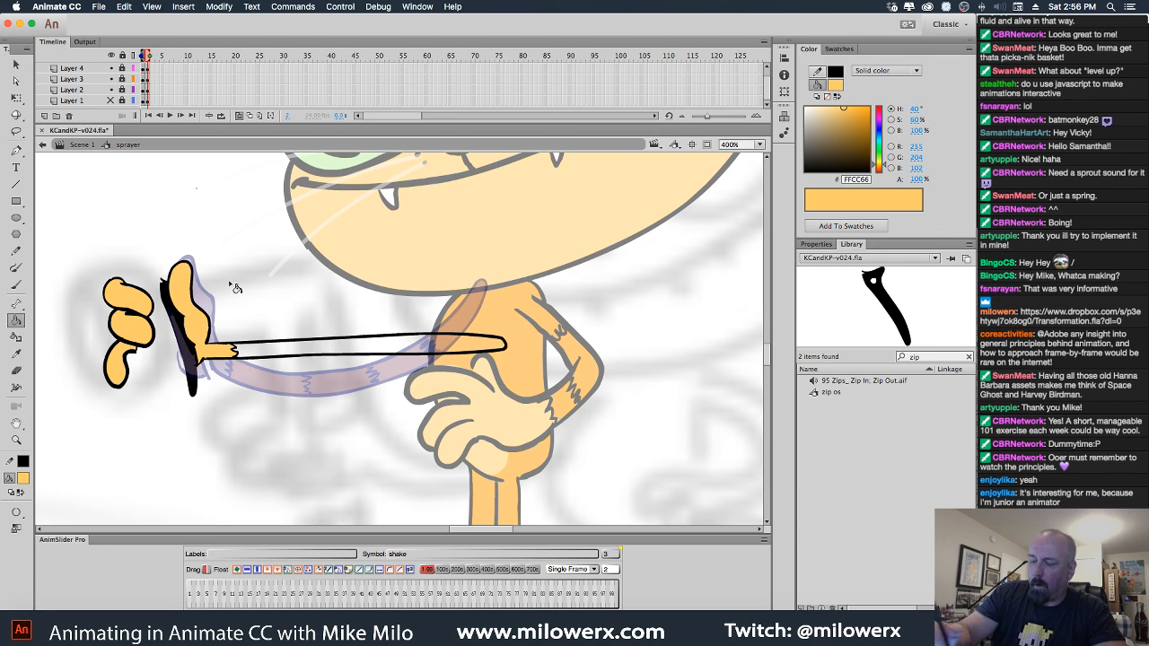
# Show Layer 1 again and fill the straight arm with orange FF9900 right up to the wrist line.
pyautogui.click(111, 101)
pyautogui.click(24, 480)
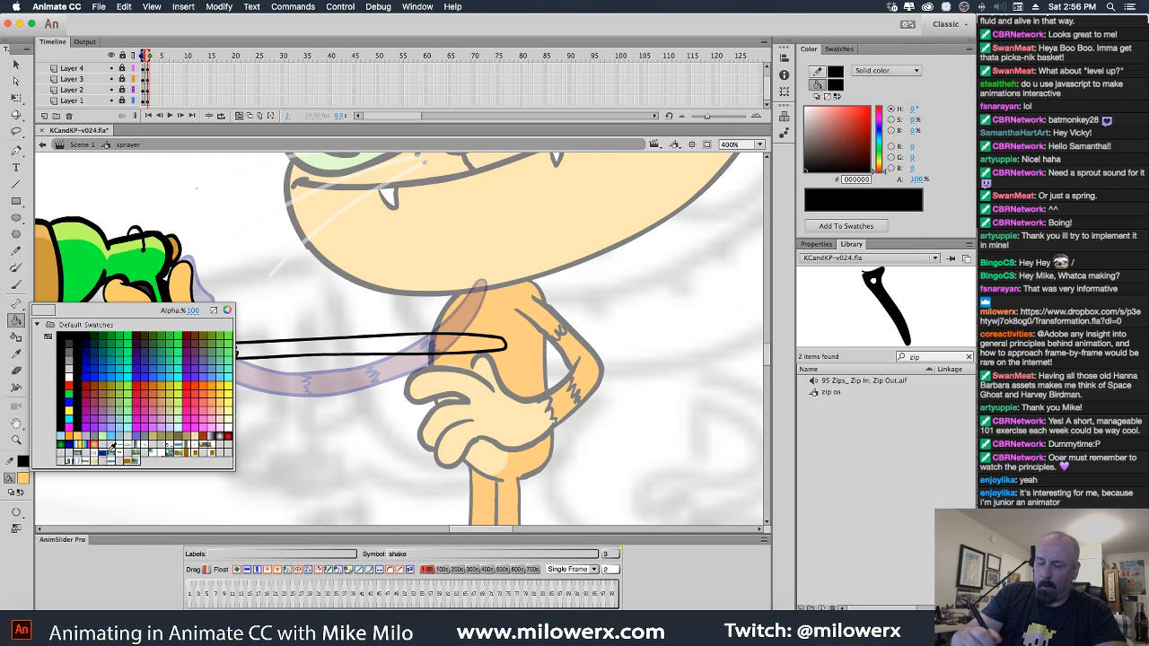
pyautogui.click(96, 435)
pyautogui.click(344, 359)
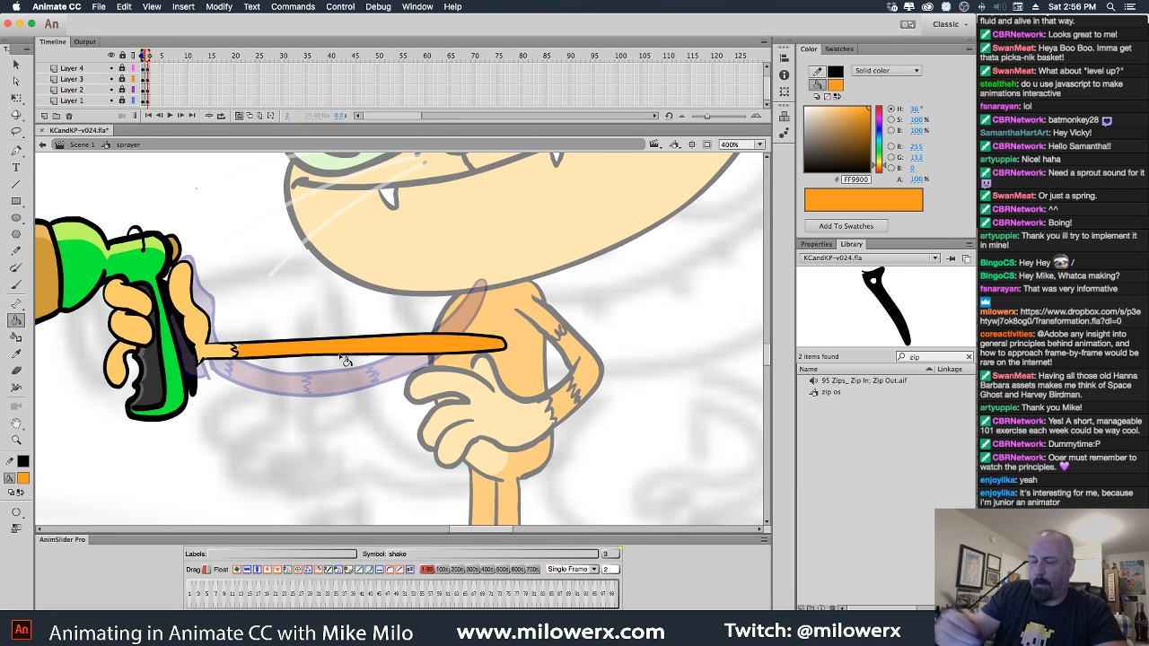
pyautogui.click(16, 285)
pyautogui.click(24, 480)
pyautogui.click(31, 325)
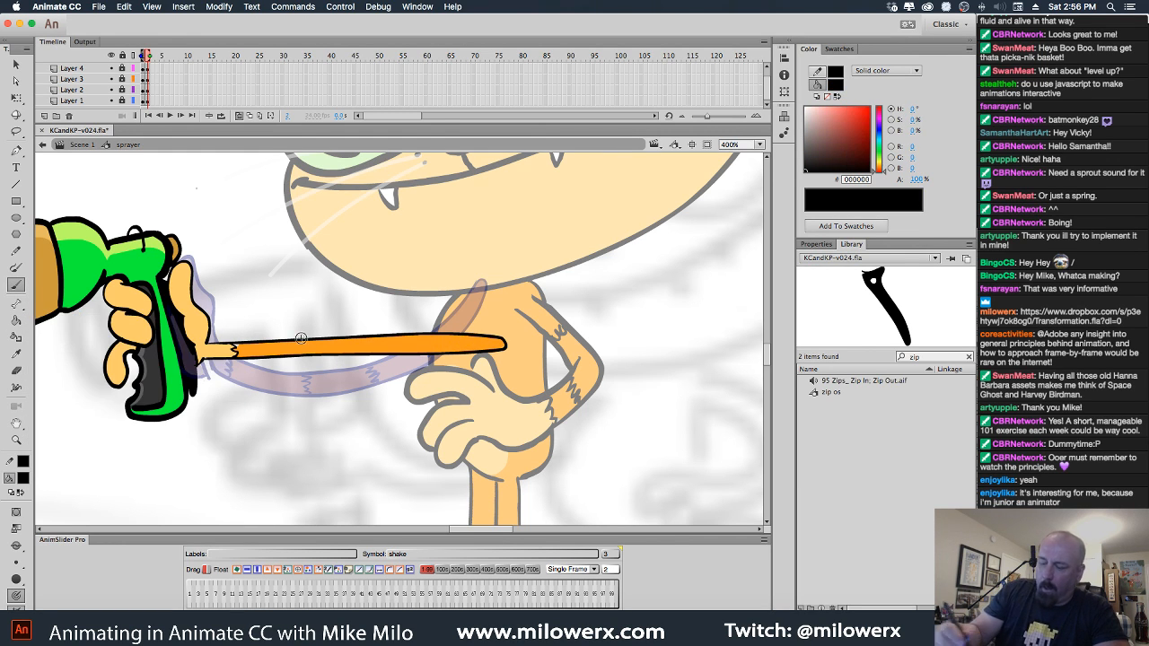
pyautogui.click(24, 480)
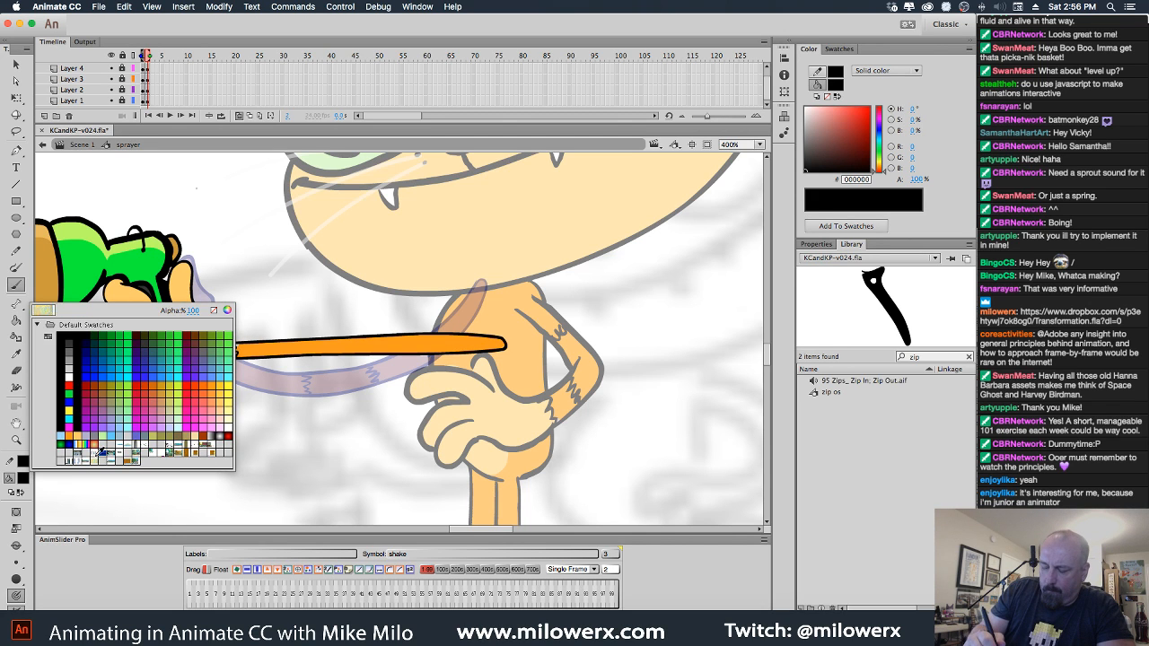
pyautogui.click(90, 437)
pyautogui.click(17, 320)
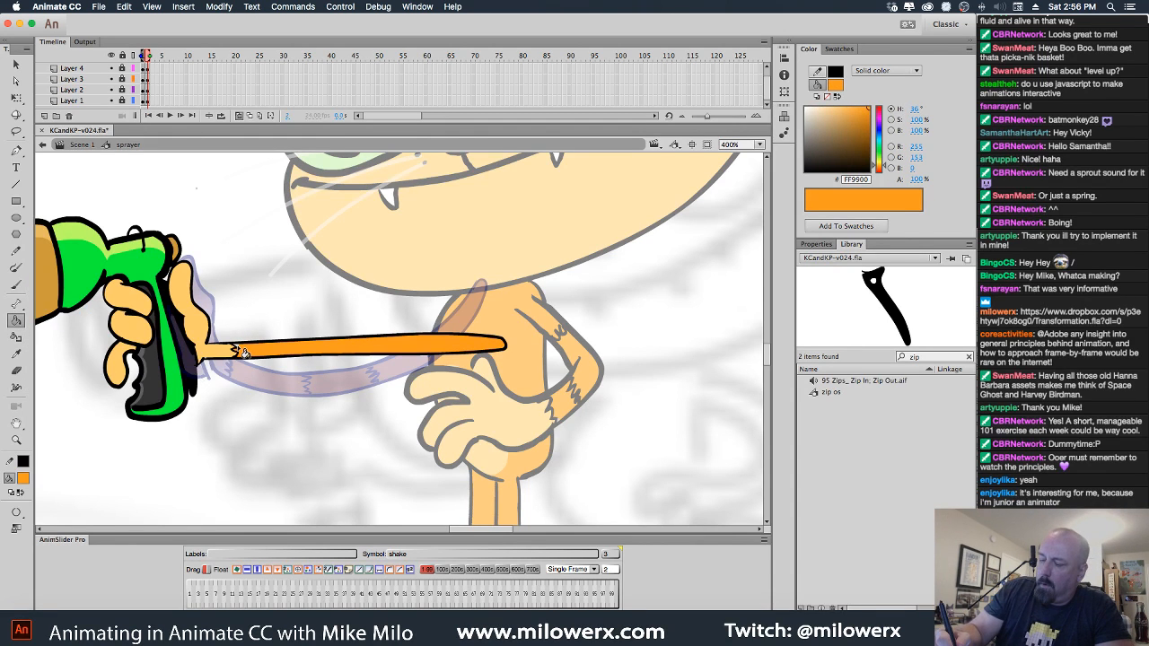
# Draw three jagged black stripes across the straight orange arm with the Brush tool.
pyautogui.click(23, 480)
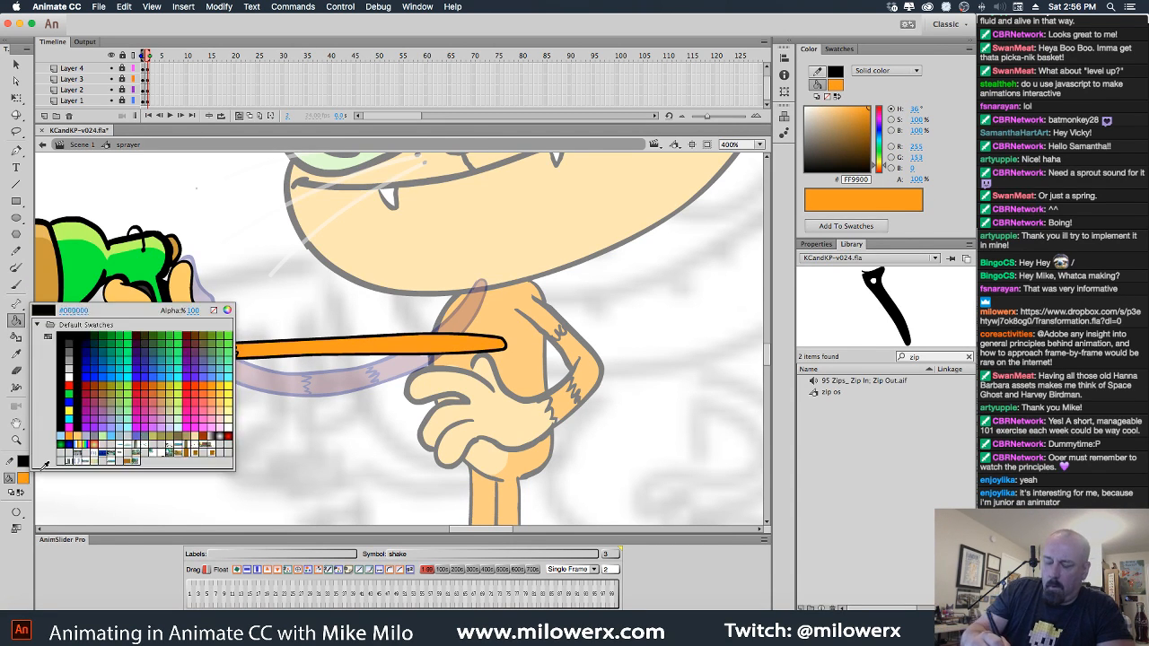
pyautogui.click(63, 384)
pyautogui.click(16, 284)
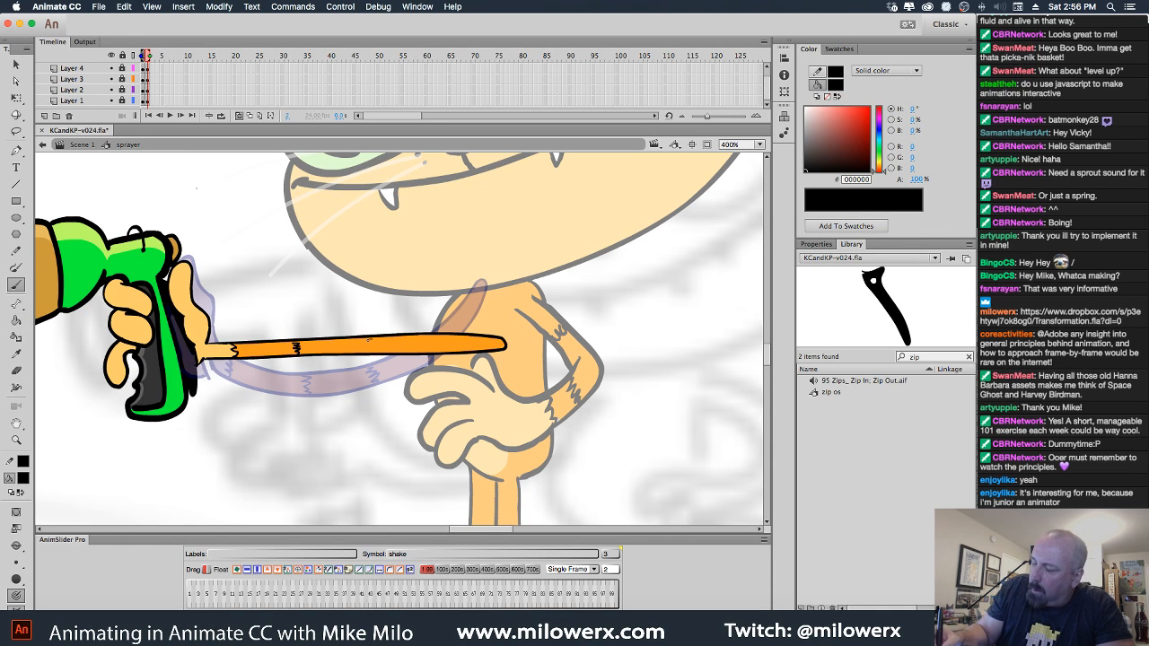
pyautogui.moveTo(434, 335); pyautogui.dragTo(427, 354)
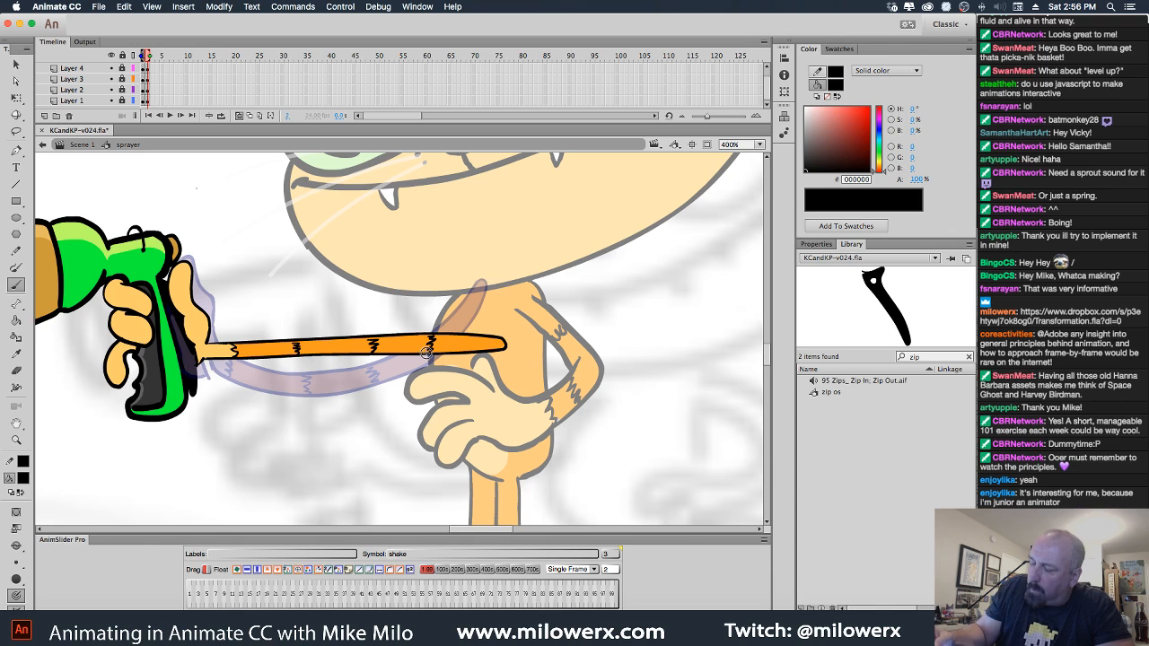
# Compare the curved and straight arm frames of the sprayer symbol and return to Scene 1.
pyautogui.press('.')
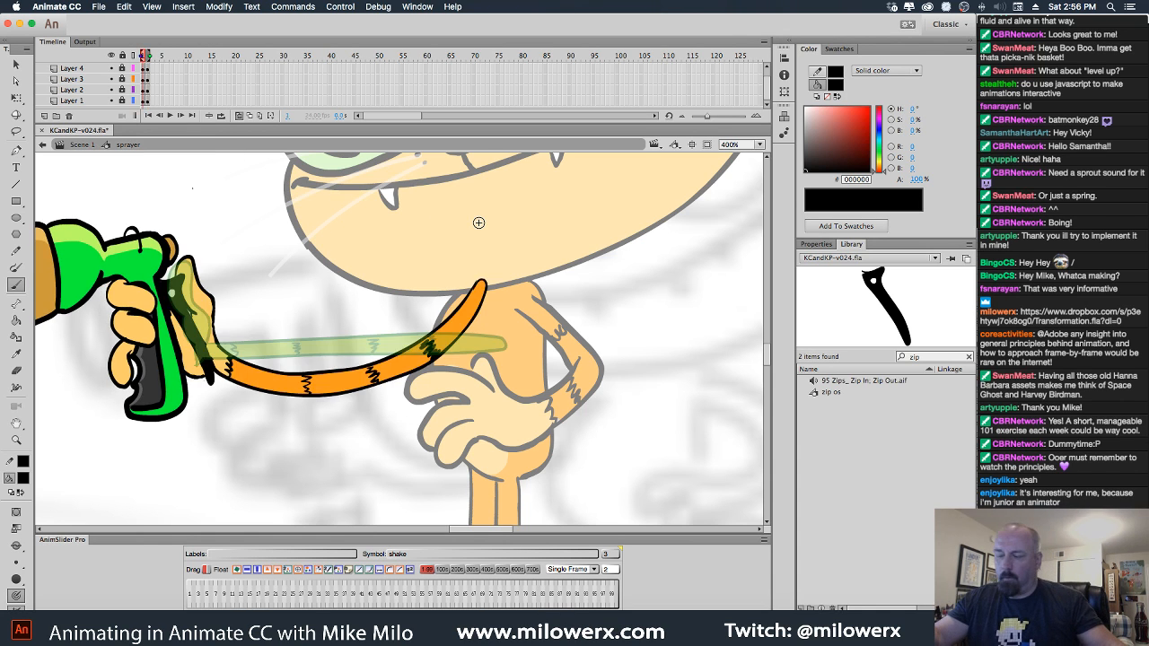
pyautogui.press(',')
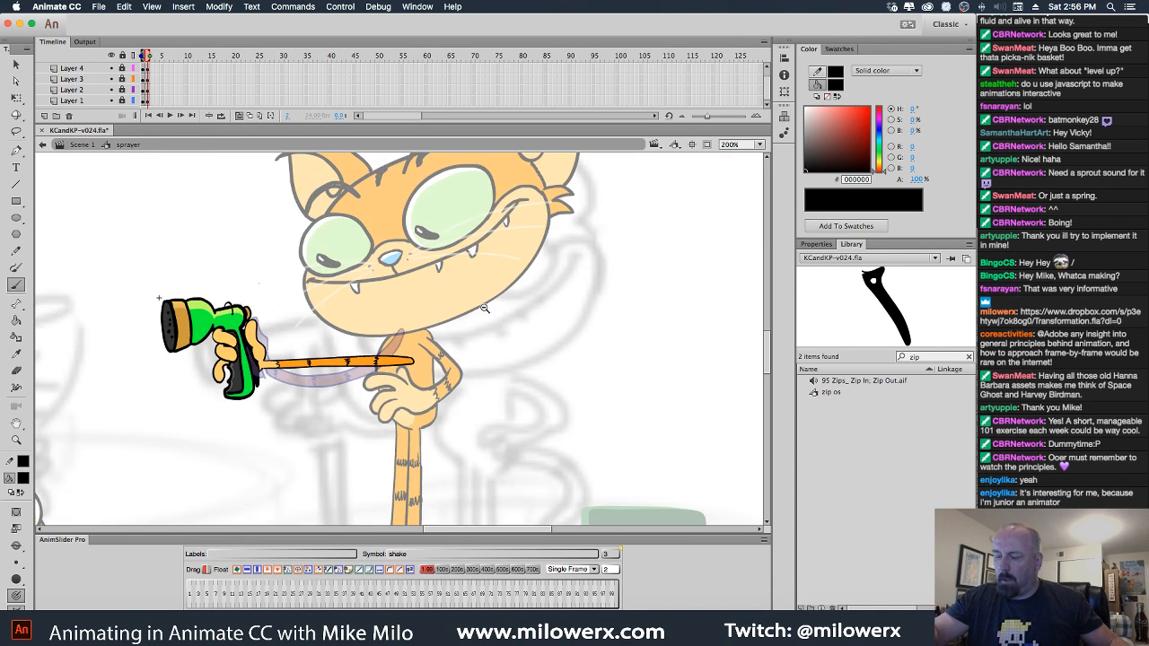
pyautogui.press('super+minus')
pyautogui.press('super+e')
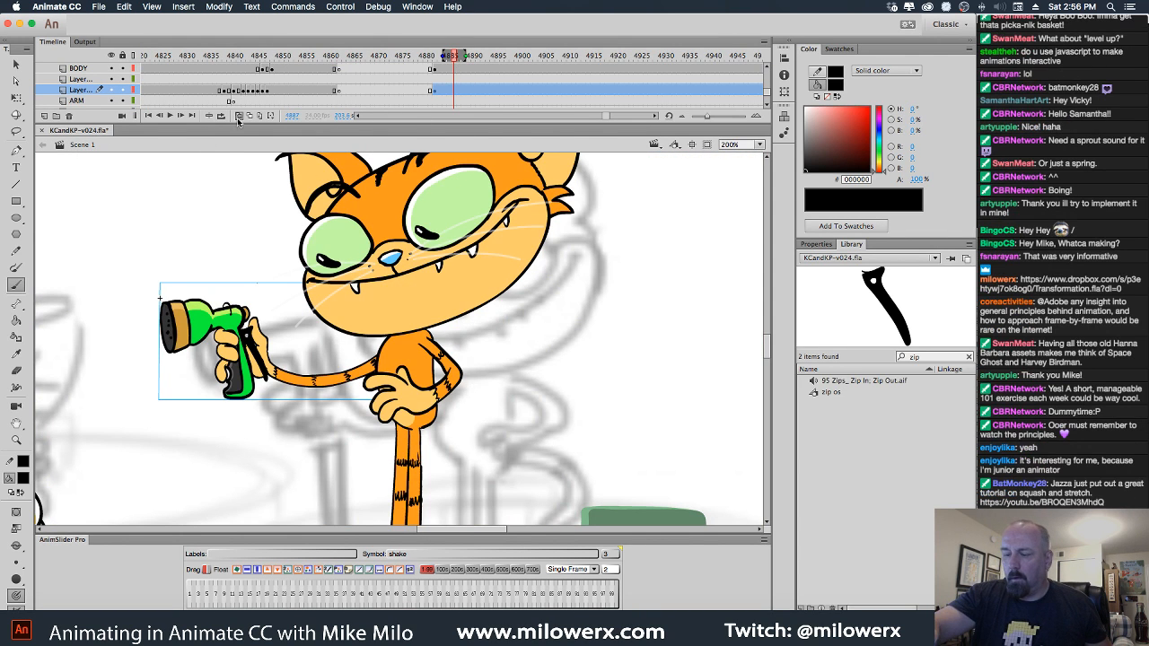
pyautogui.keyDown('alt'); pyautogui.click(534, 280); pyautogui.keyUp('alt')
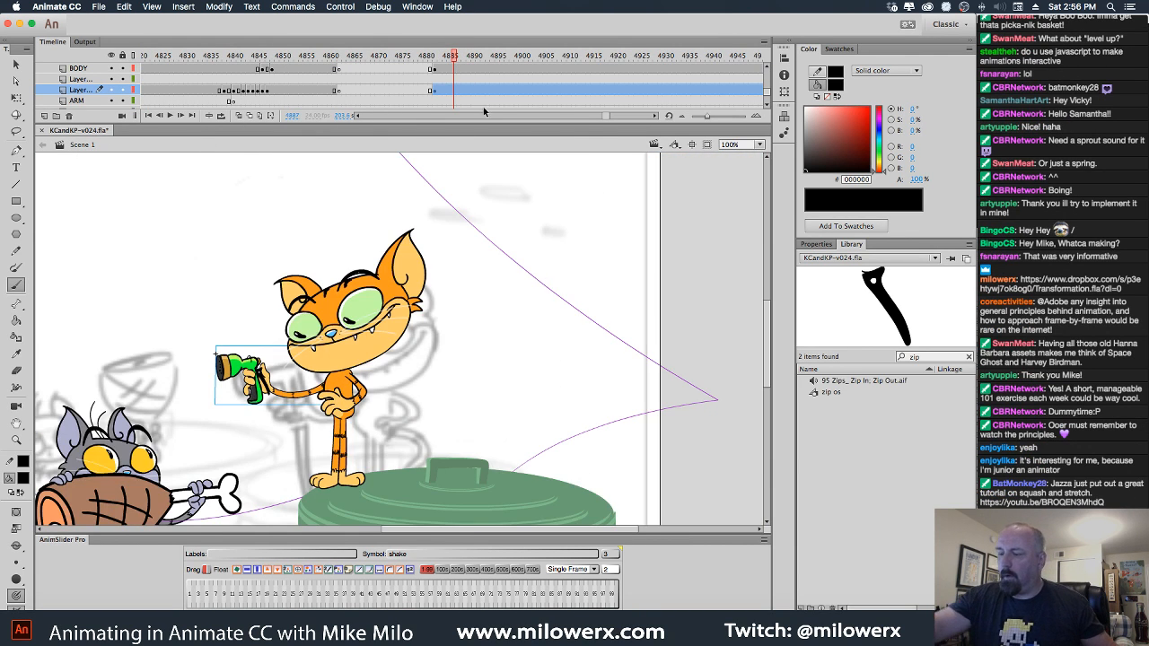
# Create a keyframe for the cat's head at frame 4904 showing its frame 58, the open-mouthed grin, using the Frame Picker.
pyautogui.moveTo(454, 56); pyautogui.dragTo(539, 87)
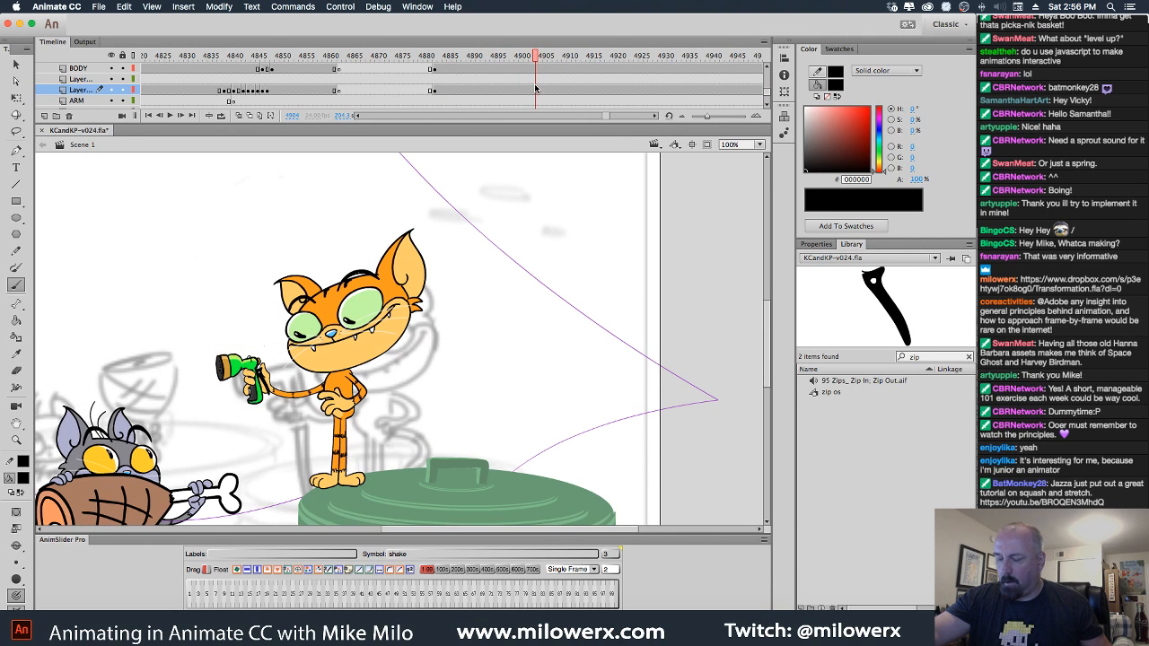
pyautogui.press('v')
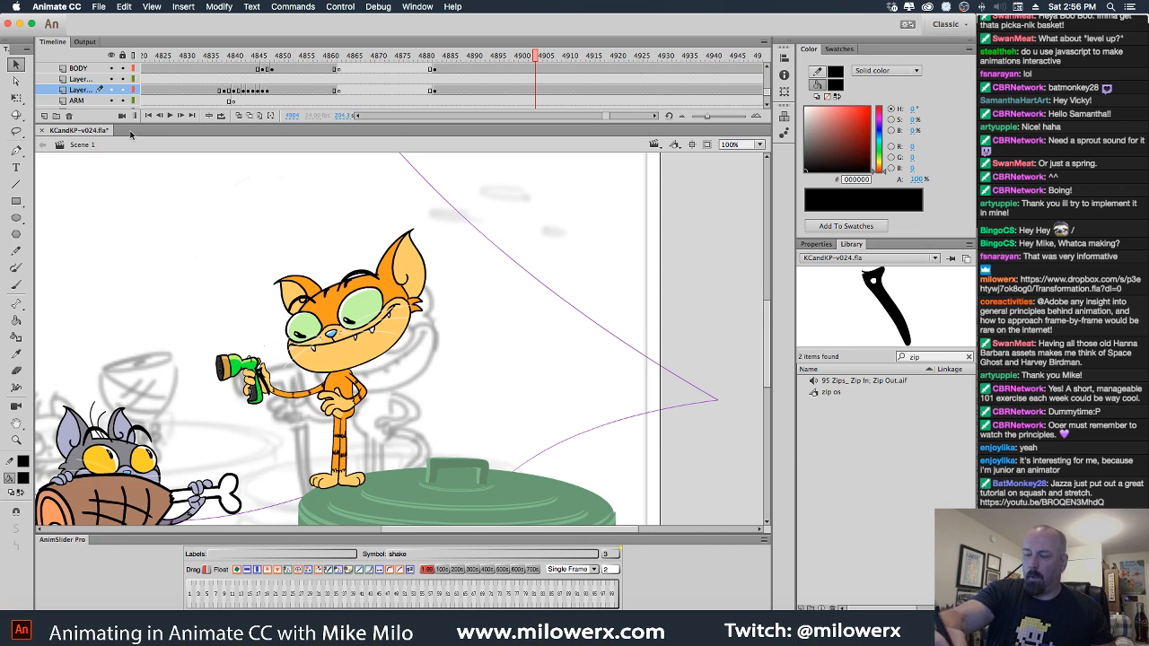
pyautogui.click(424, 313)
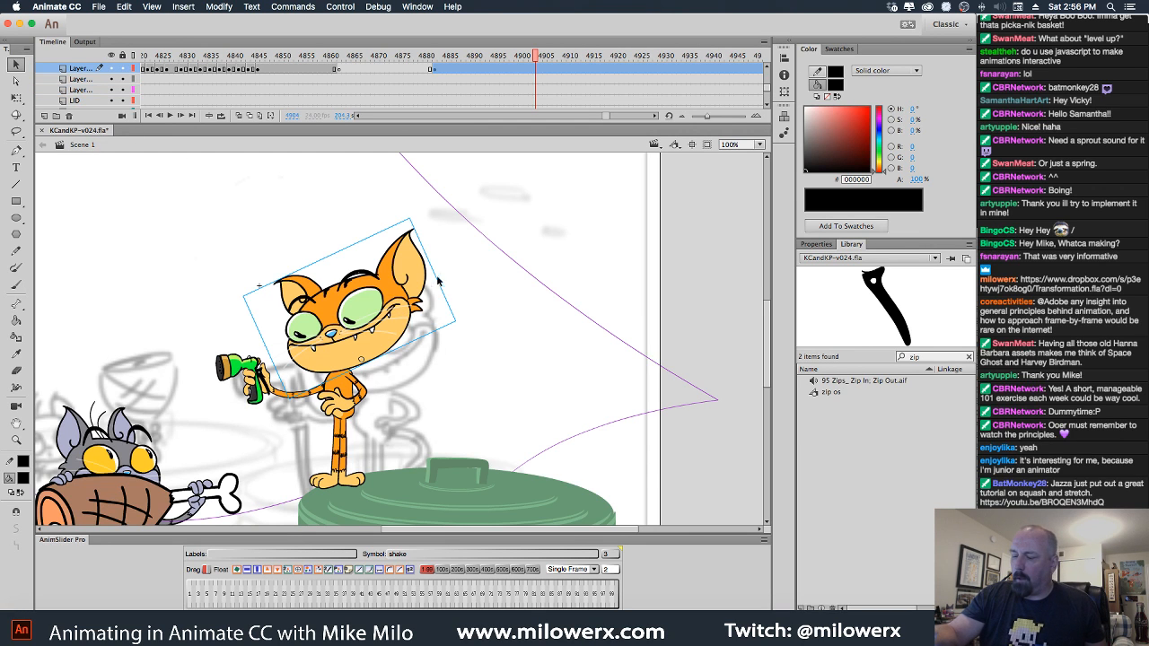
pyautogui.click(537, 72)
pyautogui.click(816, 244)
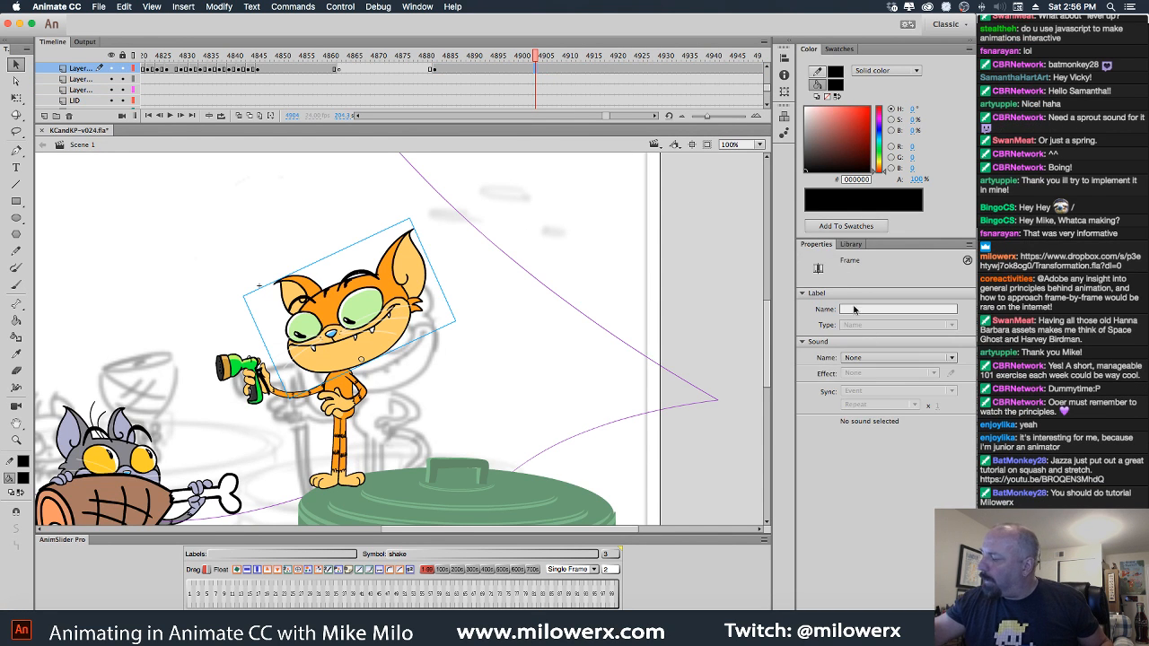
pyautogui.click(413, 319)
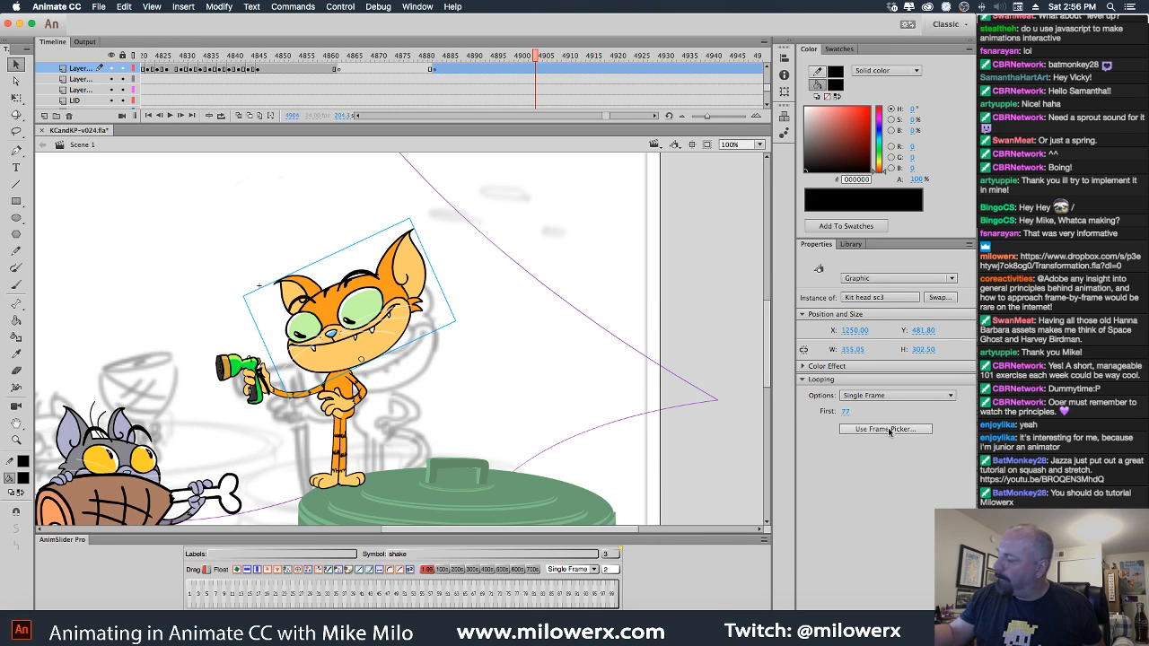
pyautogui.click(896, 430)
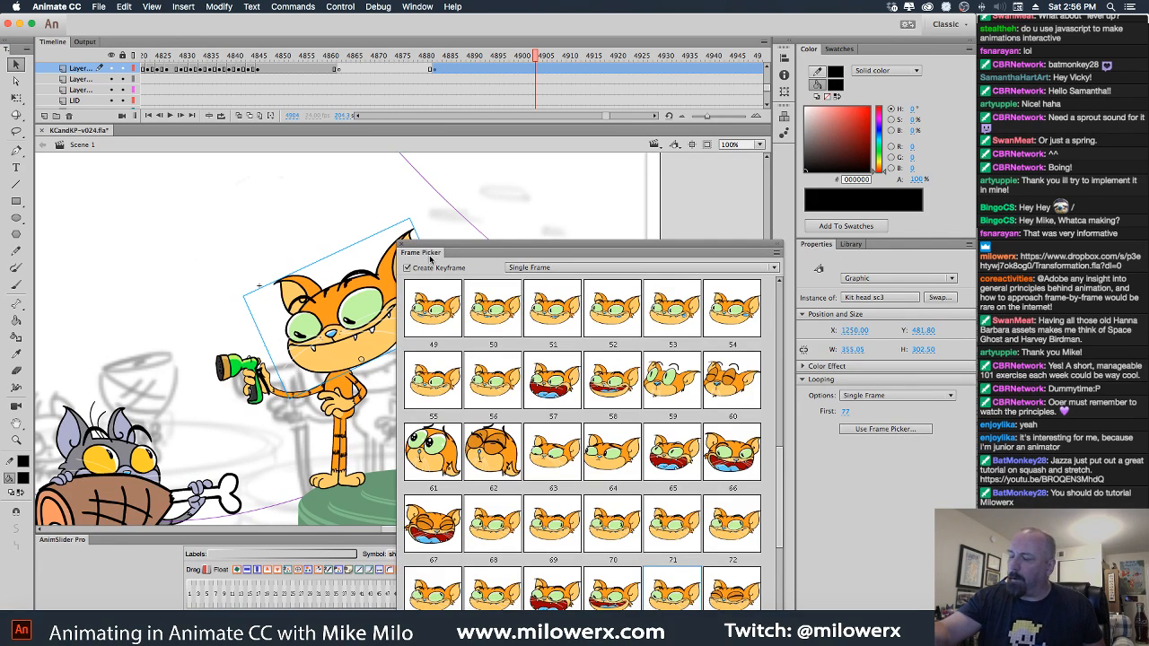
pyautogui.moveTo(432, 251); pyautogui.dragTo(487, 148)
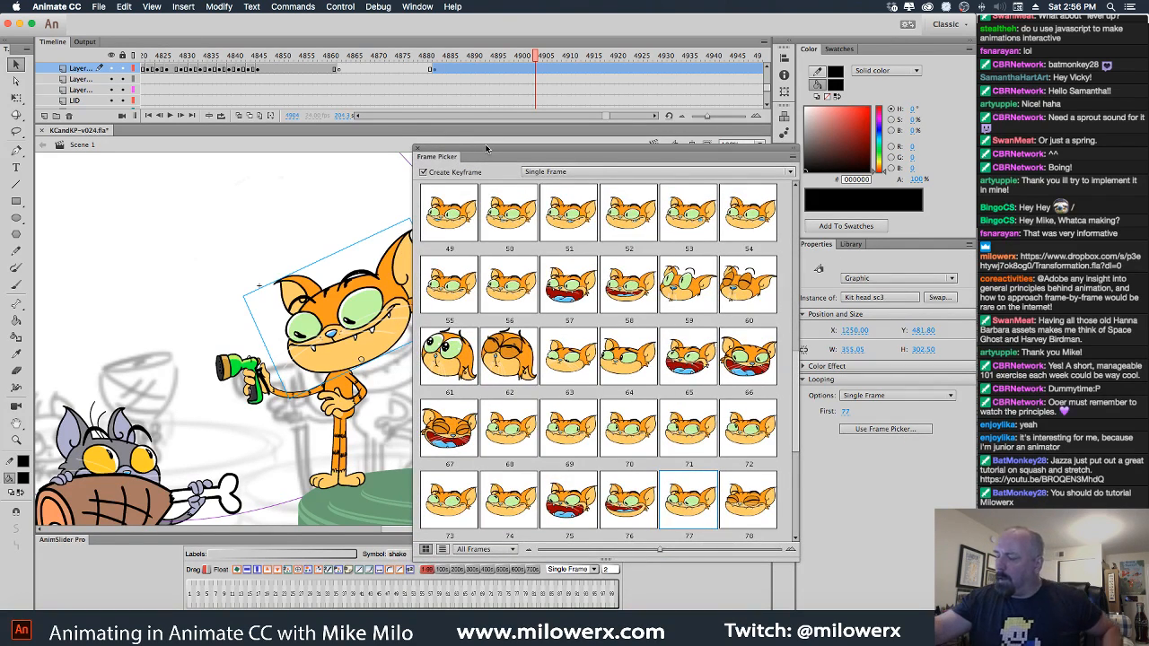
pyautogui.click(628, 284)
# Rotate the grinning head clockwise with Free Transform until it sits nearly level on the body.
pyautogui.click(17, 98)
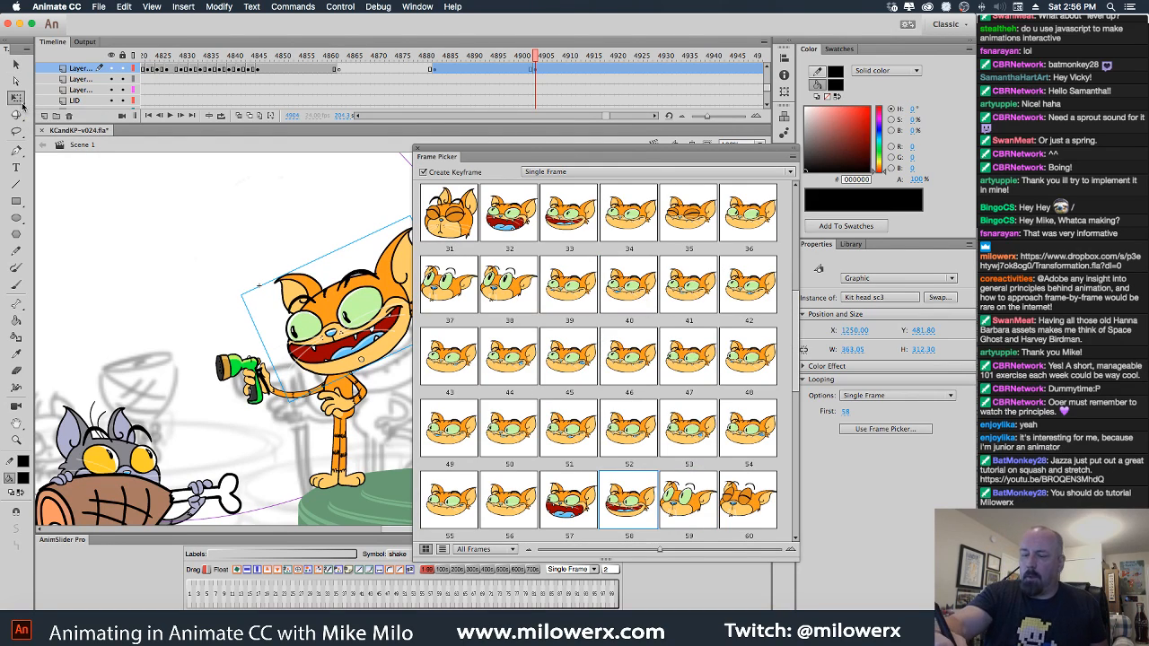
pyautogui.moveTo(446, 159); pyautogui.dragTo(563, 189)
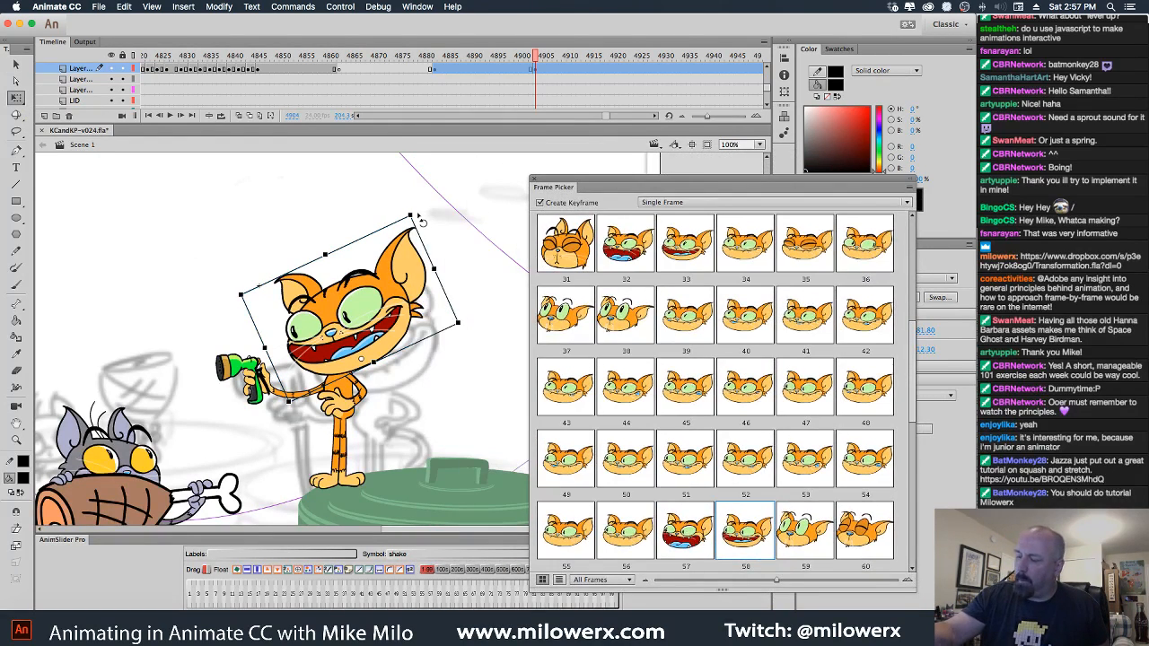
pyautogui.moveTo(420, 221); pyautogui.dragTo(415, 309)
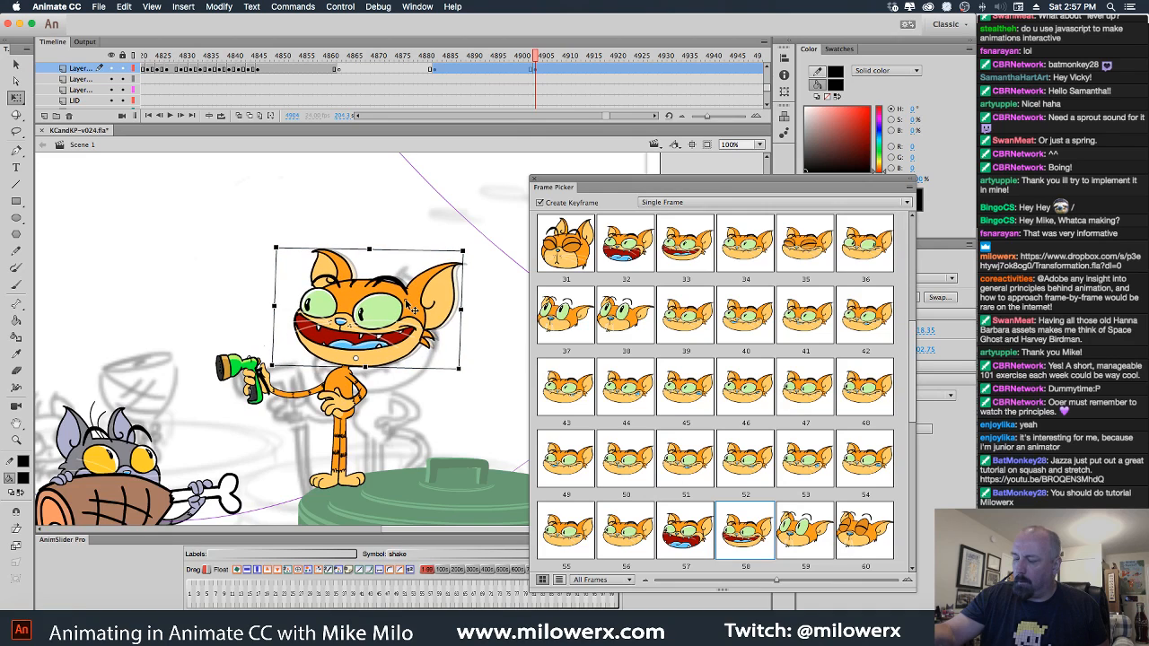
pyautogui.click(429, 212)
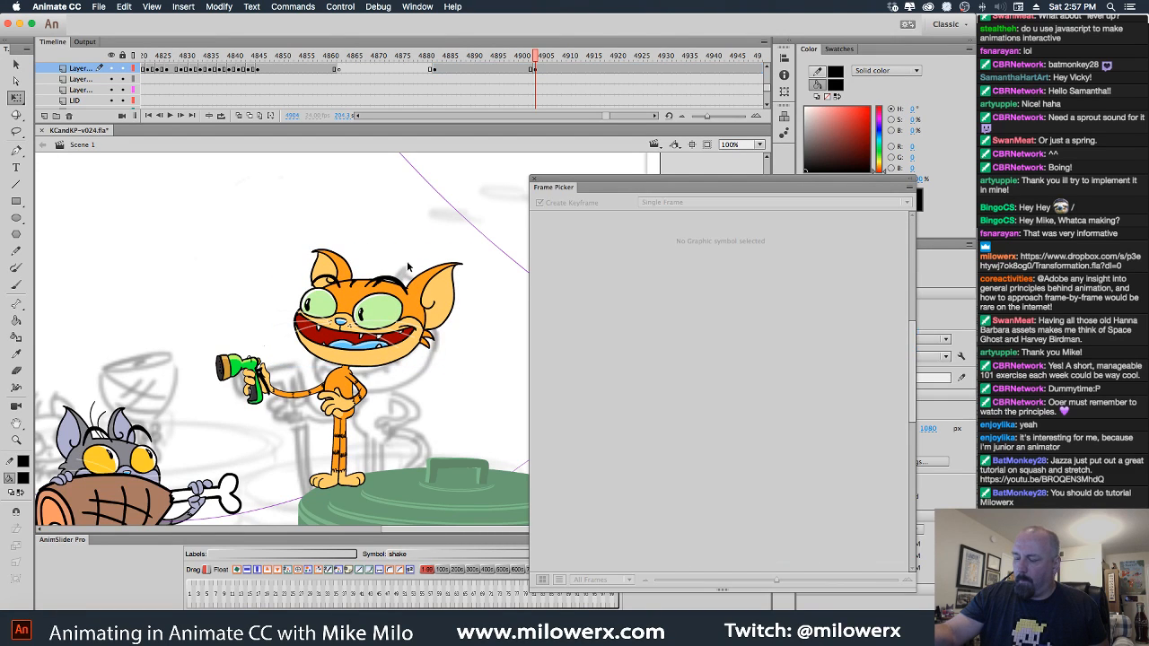
# Add a keyframe for the sprayer arm at frame 4904 and switch the symbol to its frame 2, the straight arm.
pyautogui.click(299, 398)
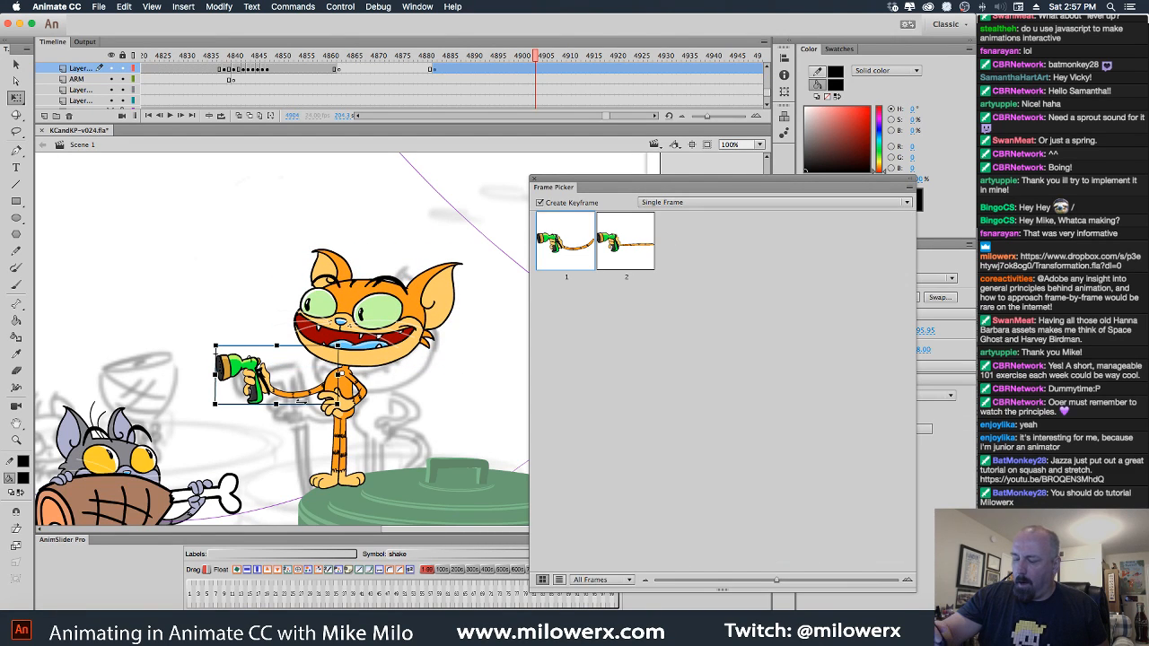
pyautogui.click(537, 69)
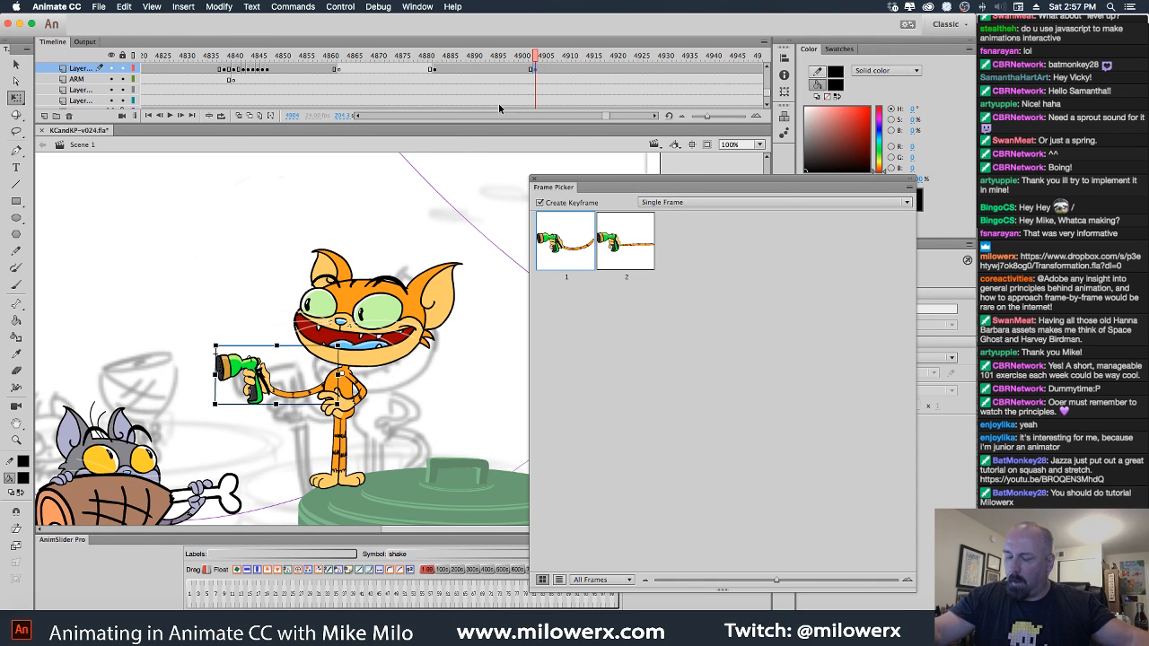
pyautogui.click(198, 596)
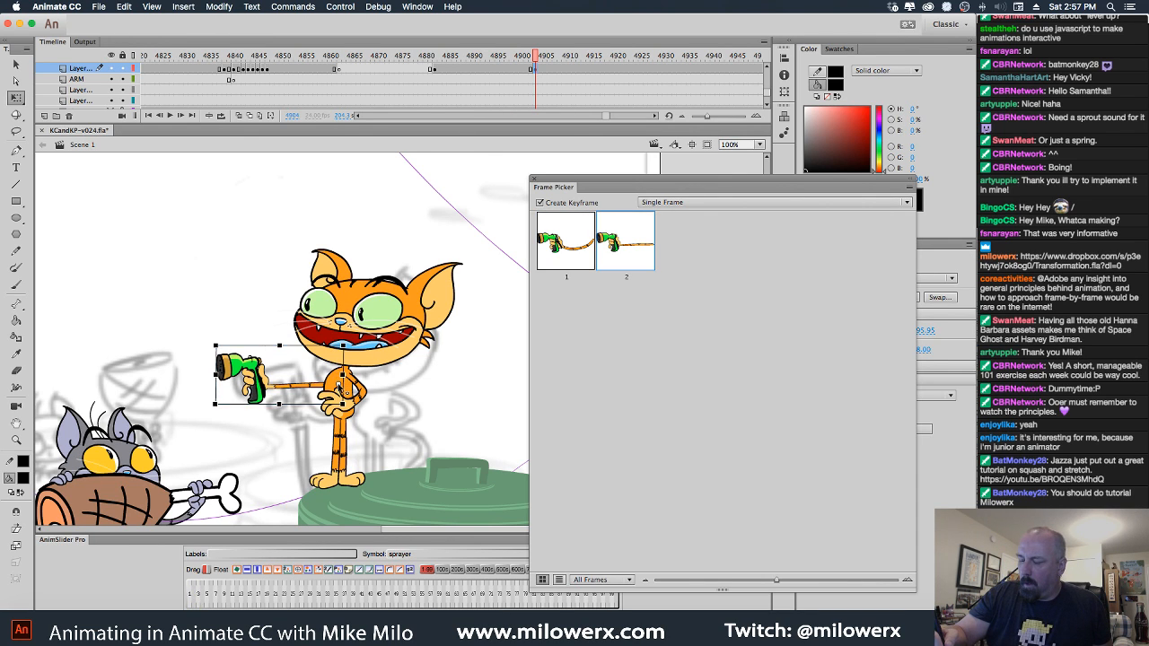
# Rotate the straight sprayer arm upward about the shoulder at frame 4904 and check it against the preceding pose.
pyautogui.moveTo(222, 345)
pyautogui.mouseDown()
pyautogui.moveTo(235, 311)
pyautogui.moveTo(266, 332)
pyautogui.mouseUp()
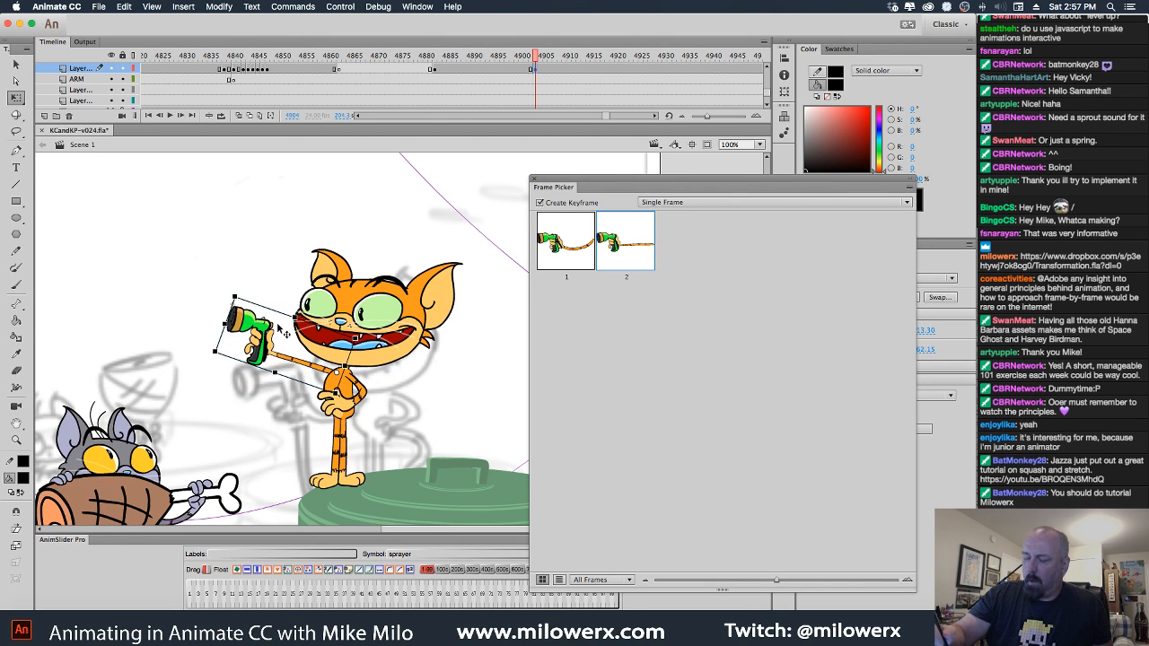
pyautogui.moveTo(234, 297); pyautogui.dragTo(225, 284)
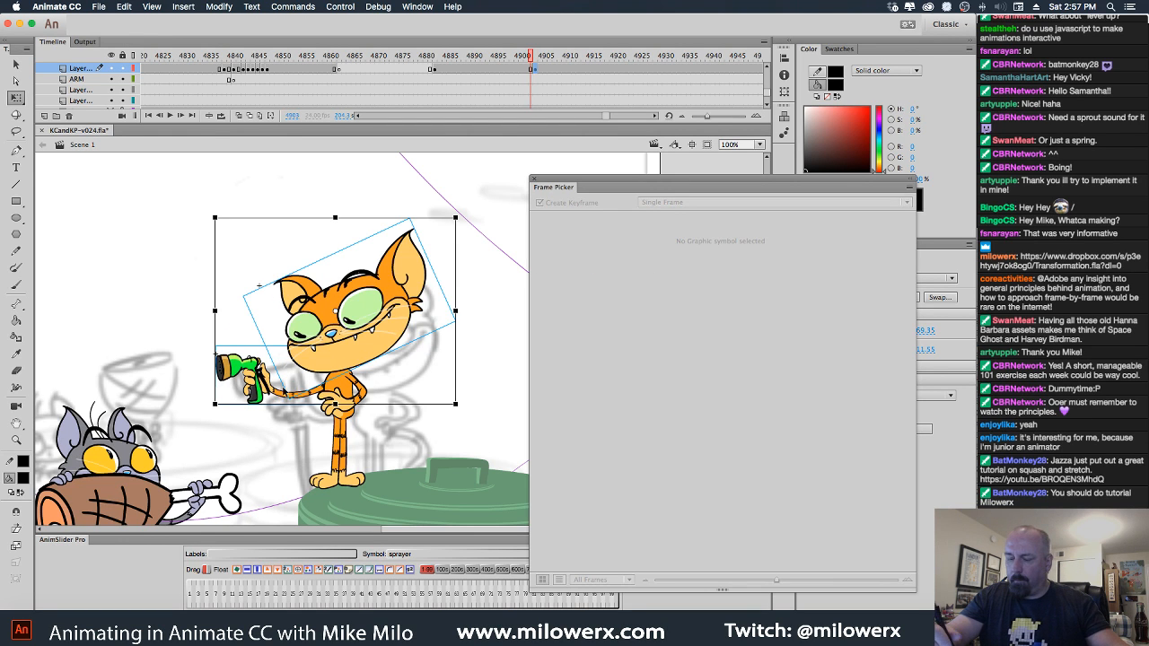
pyautogui.press('.')
pyautogui.press('.')
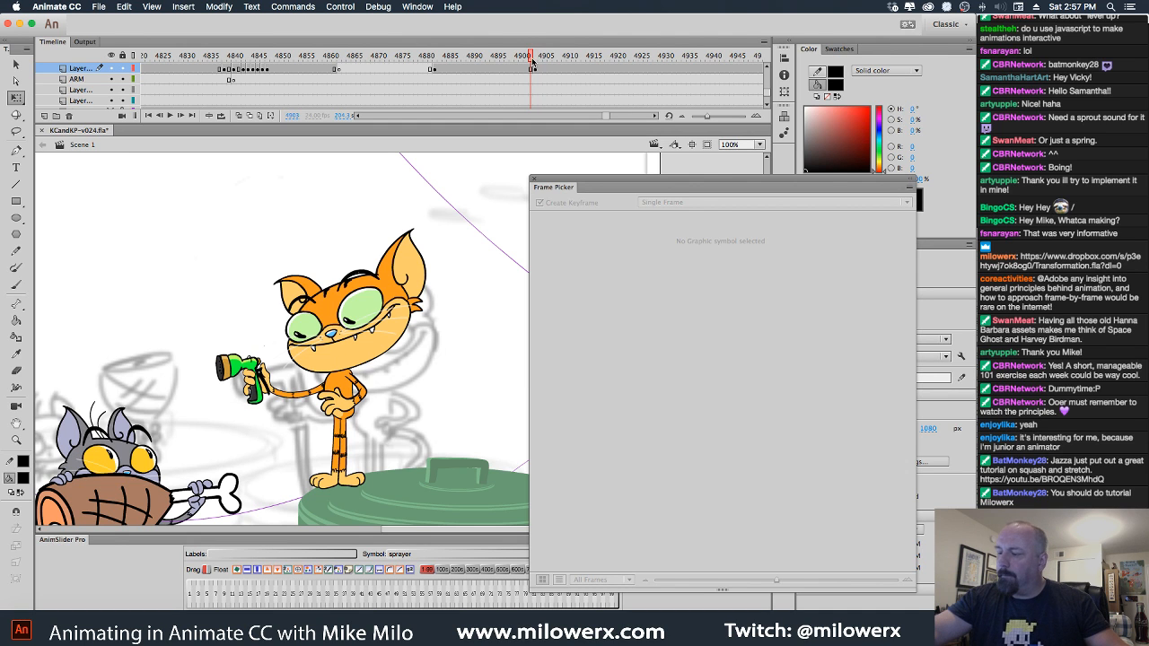
# Examine the BODY layer's drawing in the earlier raised-thumb pose and in the curved-arm sprayer pose.
pyautogui.moveTo(531, 55)
pyautogui.mouseDown()
pyautogui.moveTo(411, 64)
pyautogui.moveTo(566, 65)
pyautogui.moveTo(525, 78)
pyautogui.mouseUp()
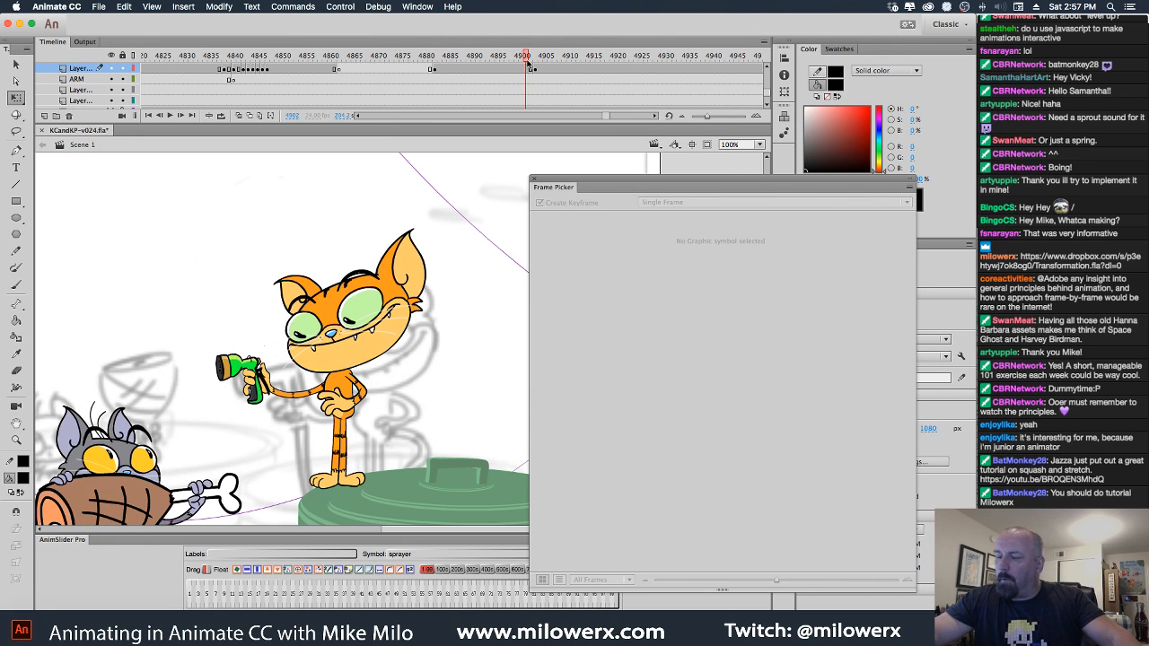
pyautogui.click(310, 56)
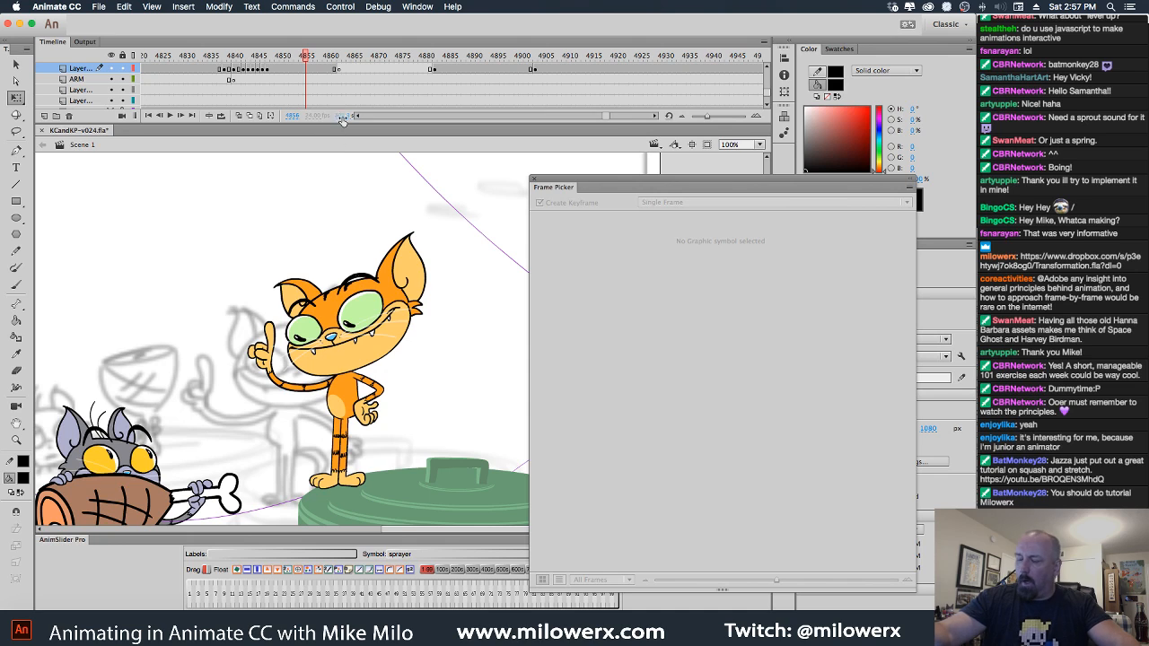
pyautogui.click(312, 80)
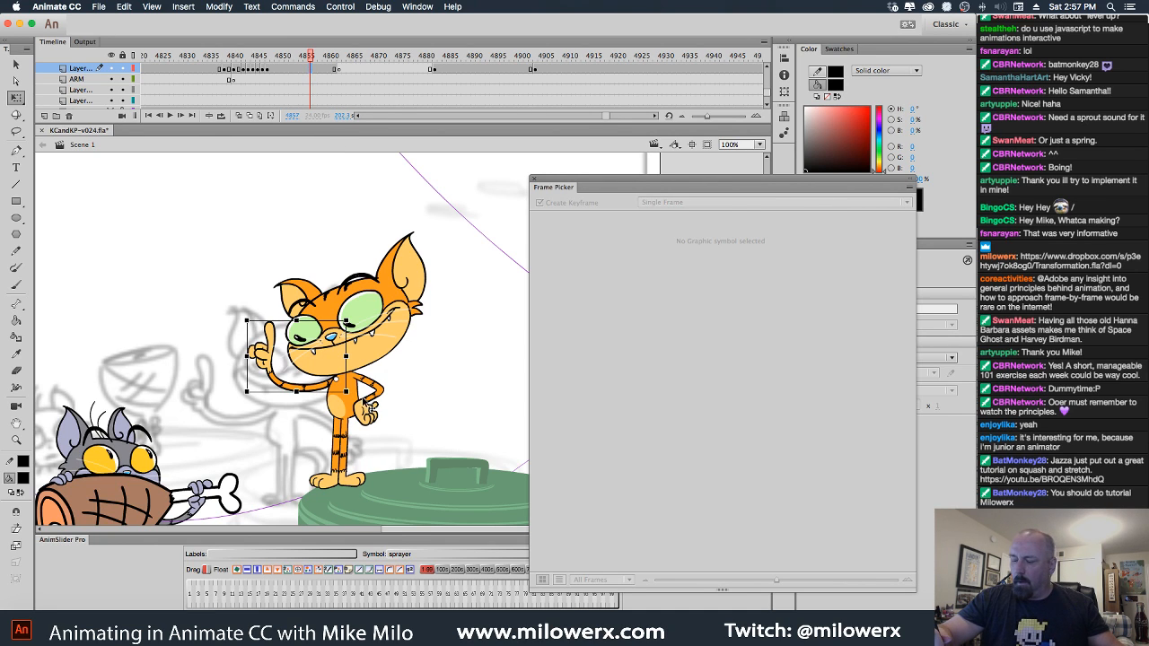
pyautogui.click(441, 312)
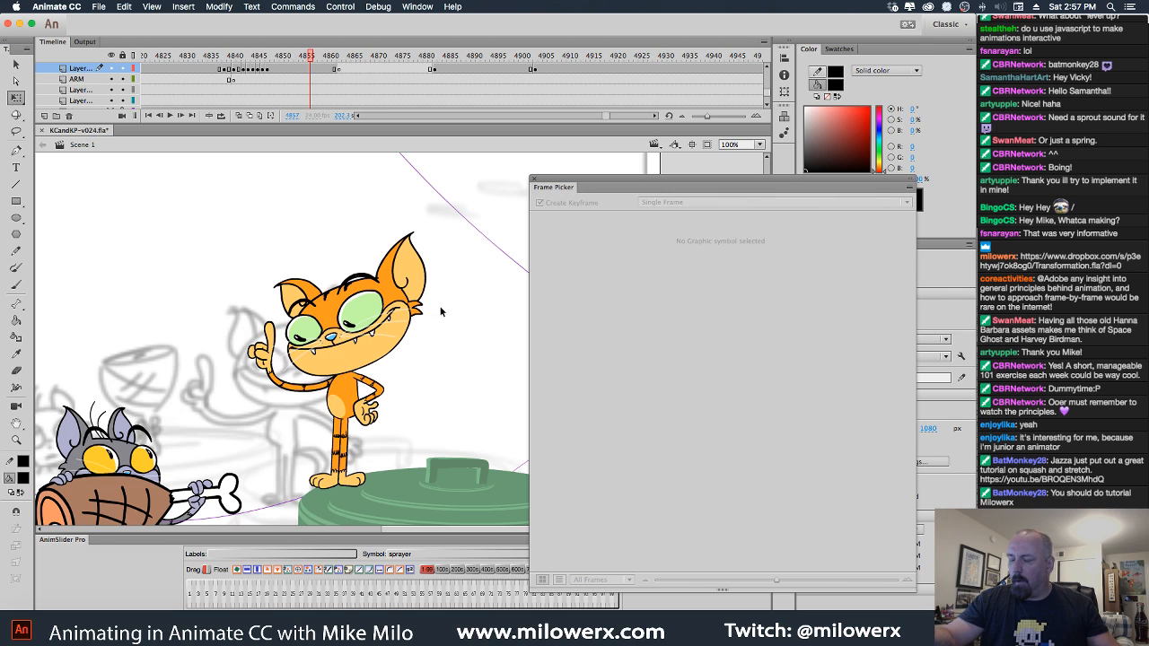
pyautogui.click(351, 401)
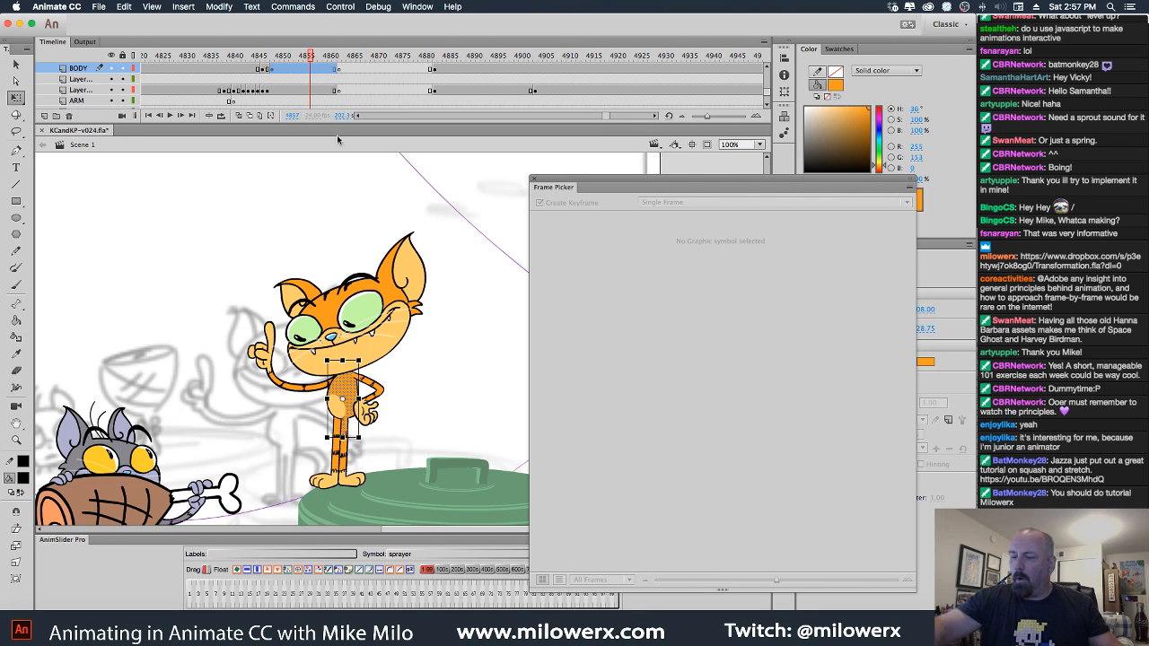
pyautogui.click(321, 91)
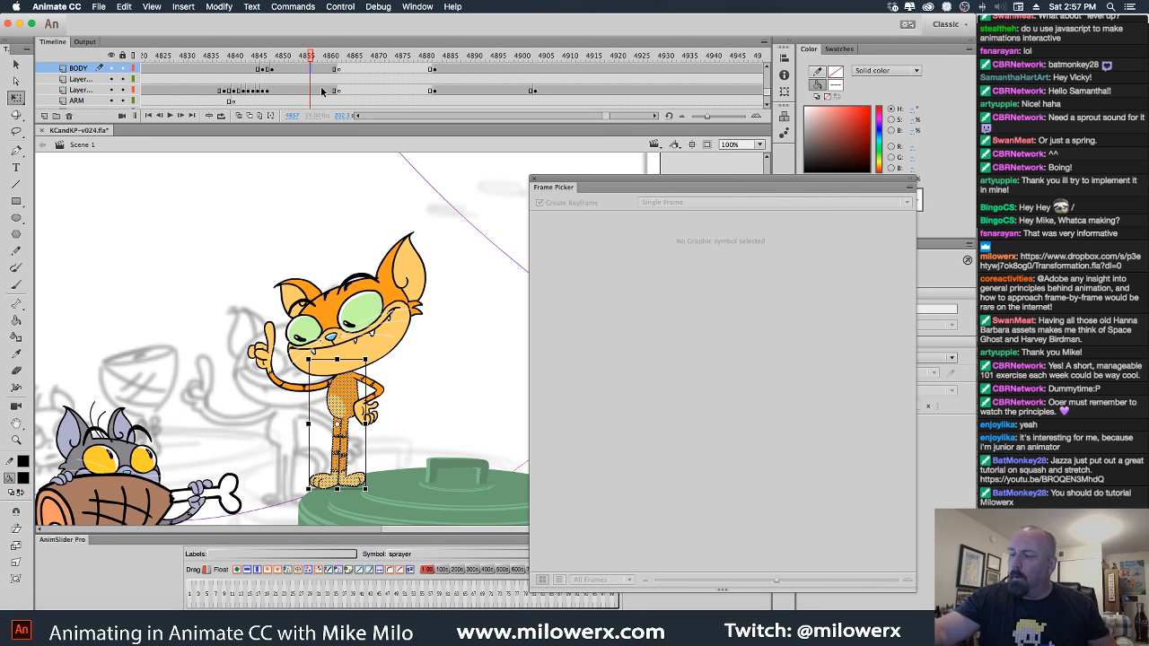
pyautogui.moveTo(309, 55); pyautogui.dragTo(491, 94)
pyautogui.click(350, 387)
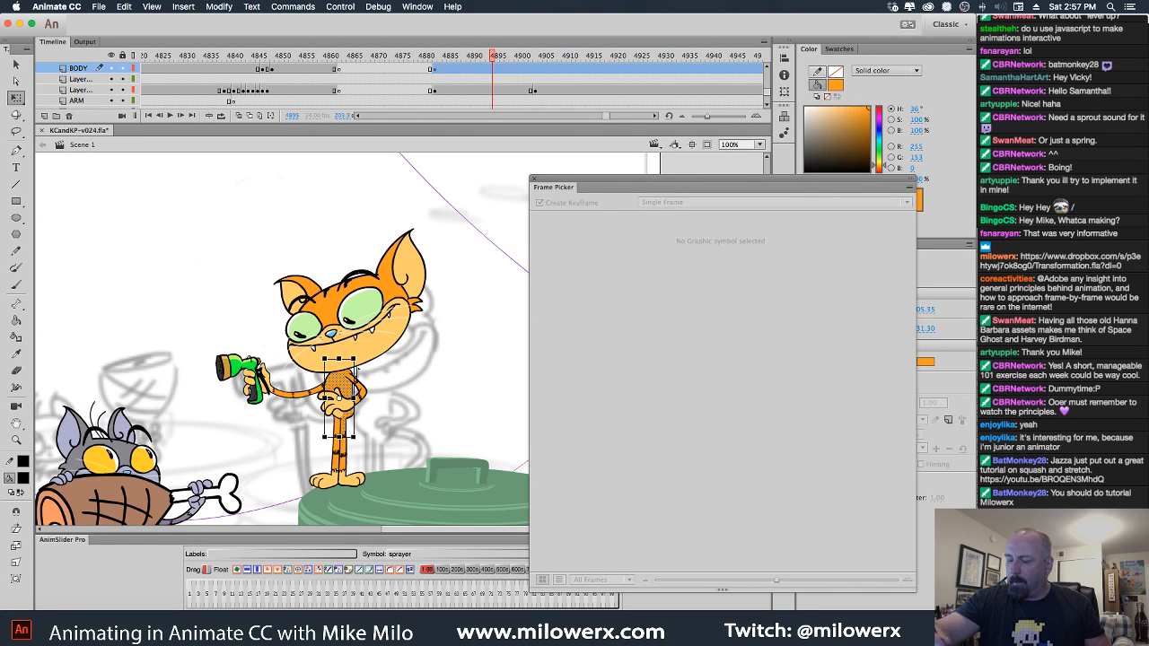
# Add a keyframe for the body at frame 4904 and paste the body in place at frame 4883 on the BODY layer.
pyautogui.moveTo(495, 60)
pyautogui.mouseDown()
pyautogui.moveTo(434, 60)
pyautogui.moveTo(536, 65)
pyautogui.mouseUp()
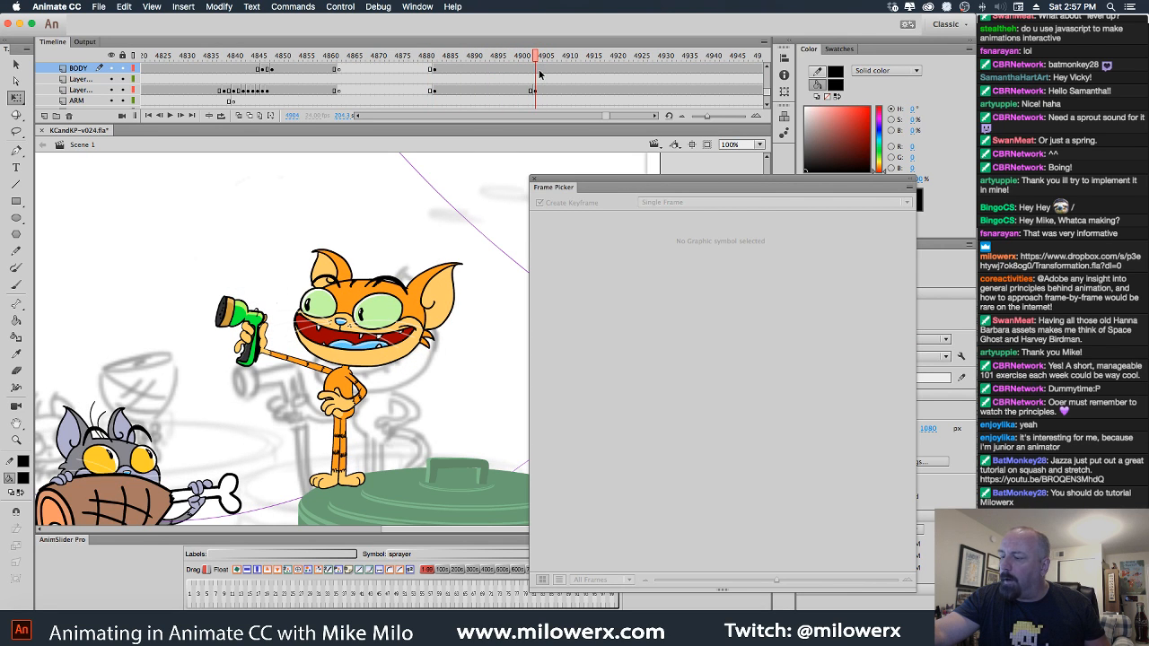
pyautogui.click(536, 72)
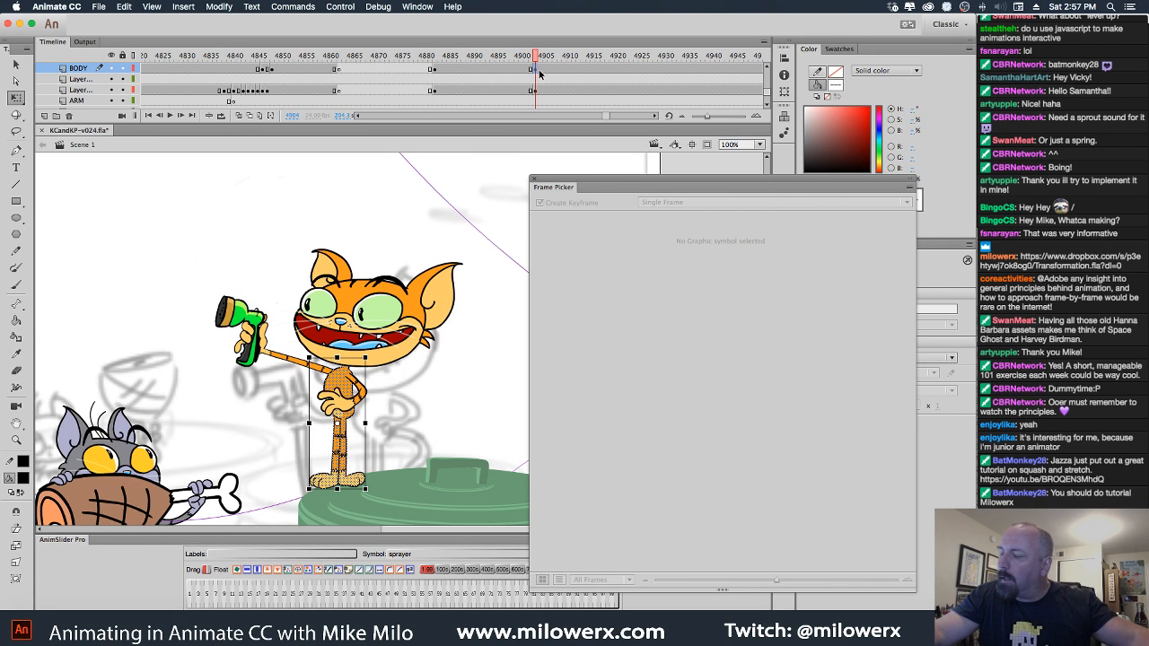
pyautogui.click(530, 71)
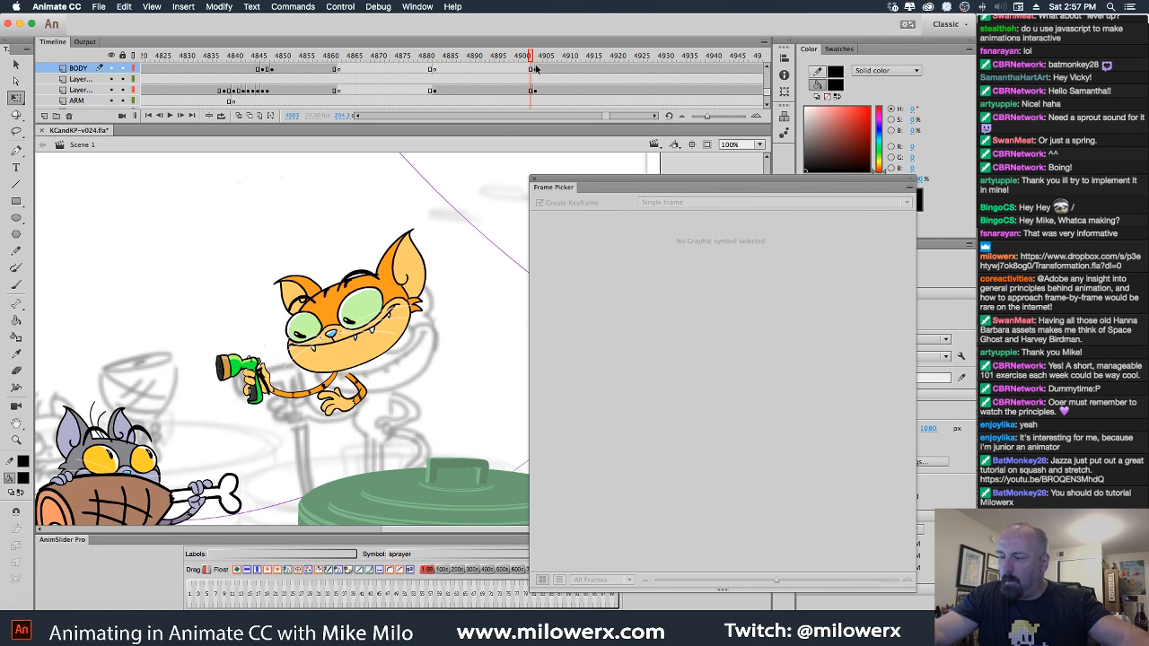
pyautogui.click(435, 70)
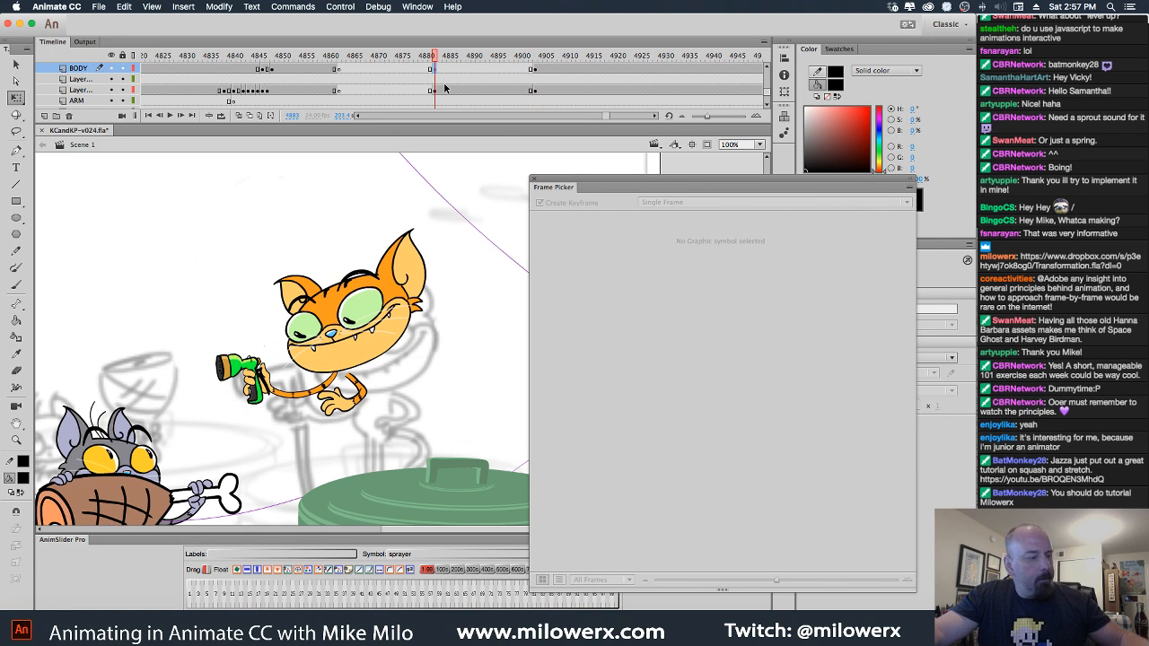
pyautogui.press('super+shift+v')
pyautogui.moveTo(438, 57); pyautogui.dragTo(473, 59)
pyautogui.click(436, 70)
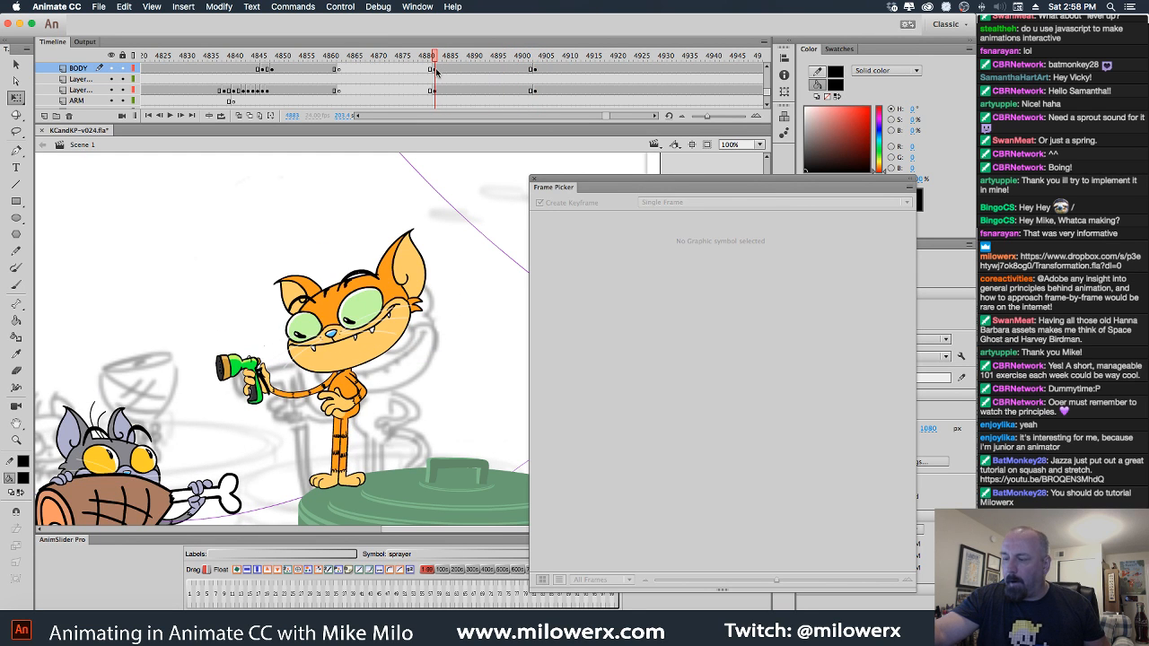
# Nudge the sprayer arm and the hand-on-hip arm slightly right and down at frame 4883, and group the hip arm's artwork.
pyautogui.click(309, 407)
pyautogui.moveTo(303, 401); pyautogui.dragTo(306, 406)
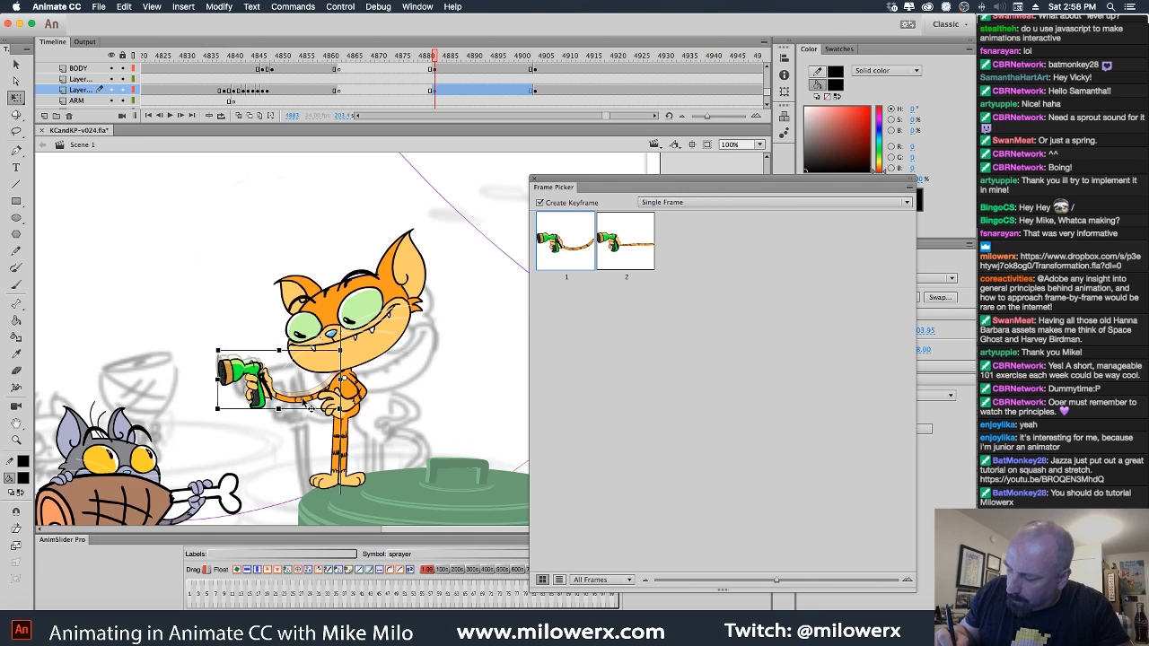
pyautogui.click(359, 388)
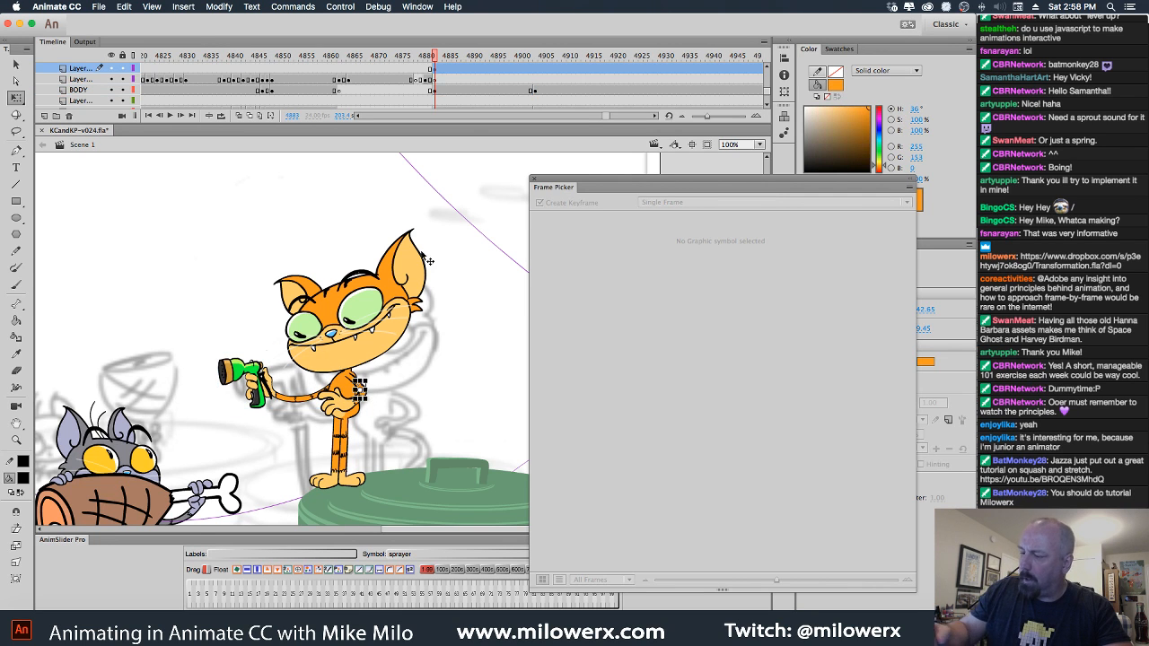
pyautogui.click(436, 72)
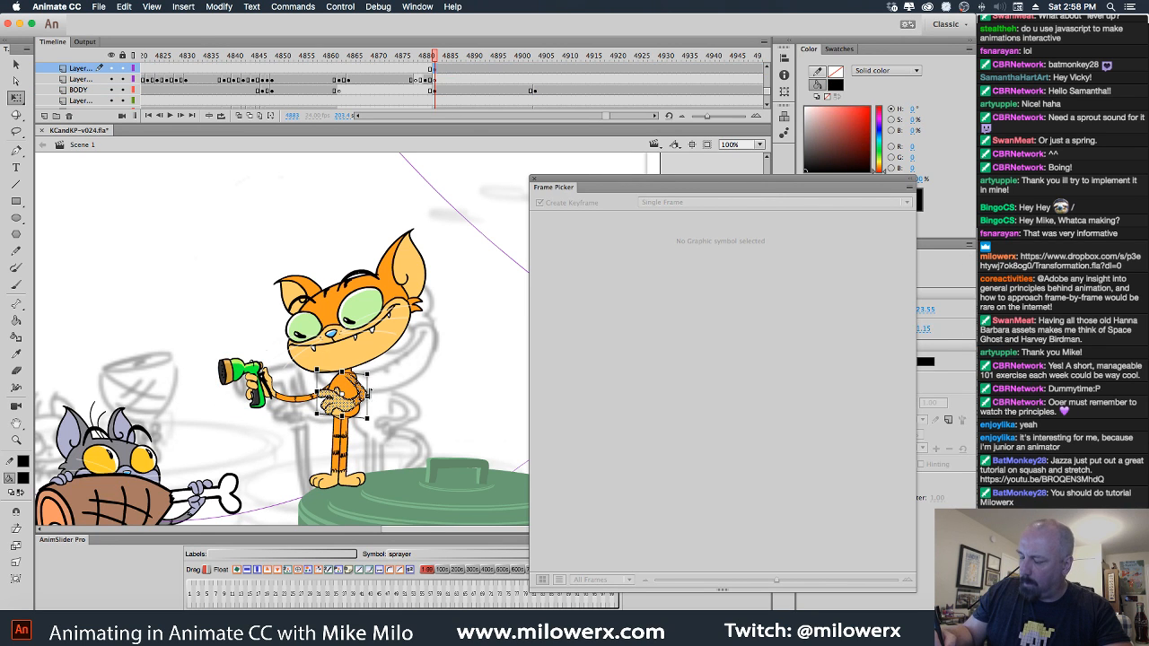
pyautogui.moveTo(363, 388); pyautogui.dragTo(367, 391)
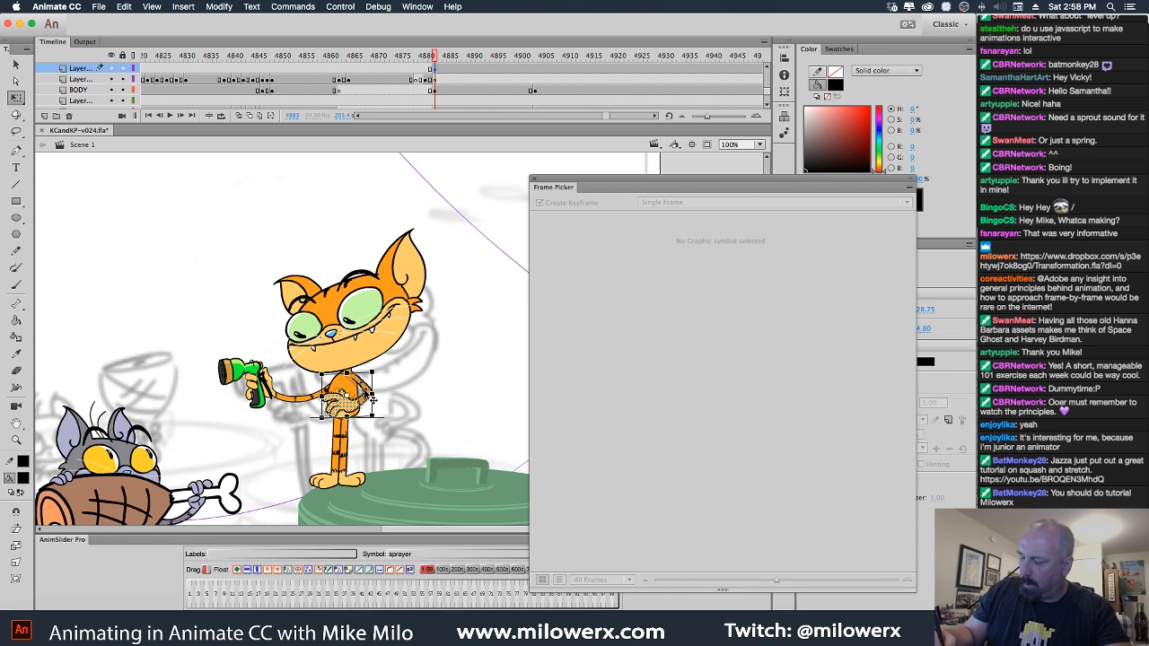
pyautogui.press('super+g')
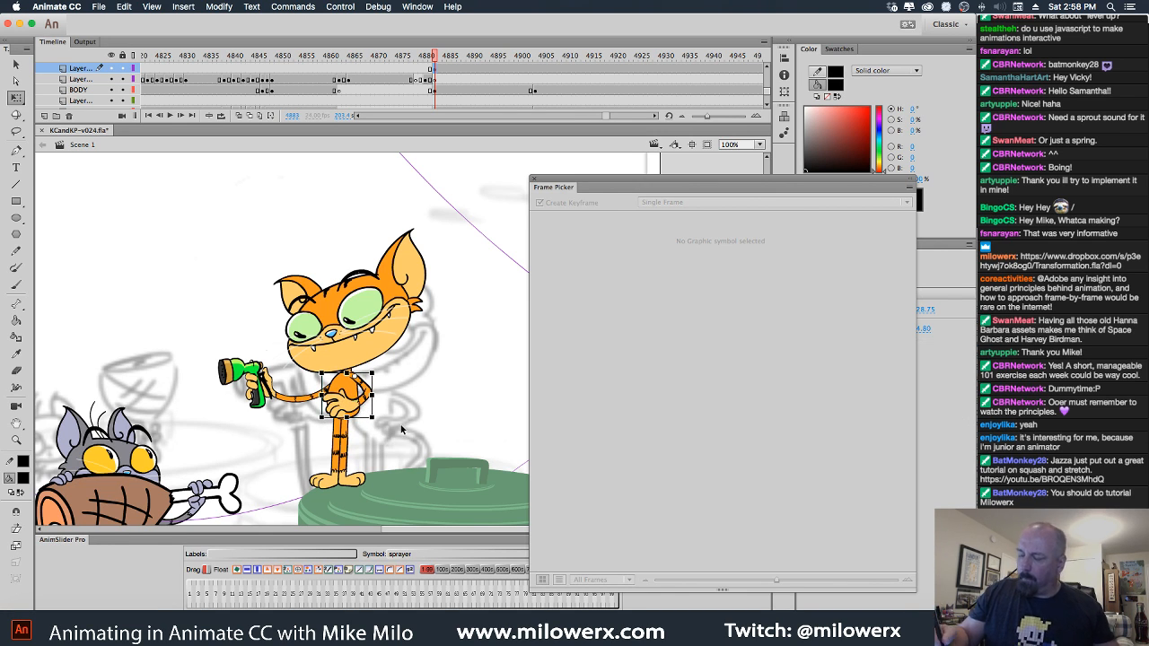
pyautogui.click(418, 405)
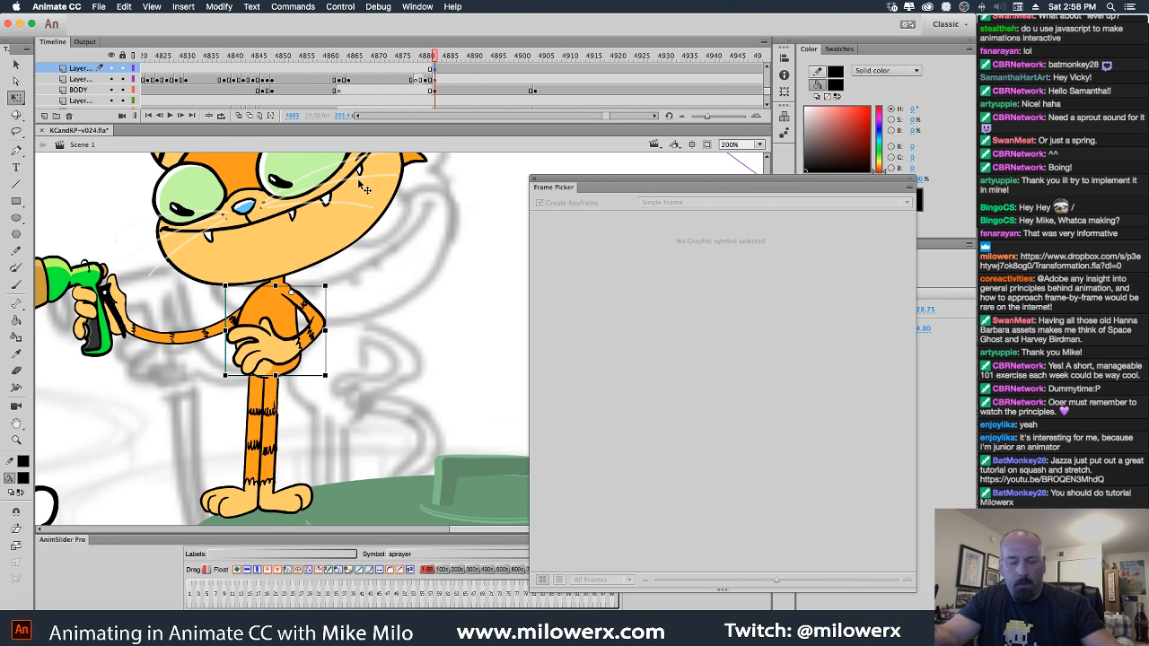
# Add a keyframe for the hand-on-hip arm at frame 4904 and shift the arm slightly left to fit the body.
pyautogui.press(',')
pyautogui.press('.')
pyautogui.press('.')
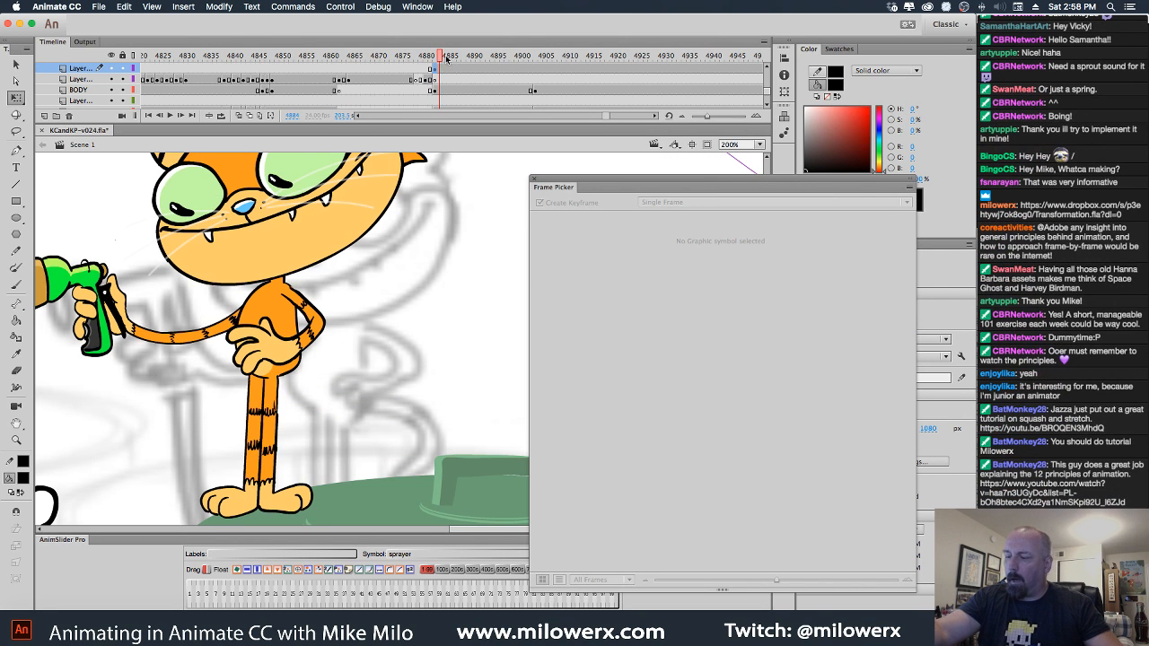
pyautogui.moveTo(442, 58); pyautogui.dragTo(533, 68)
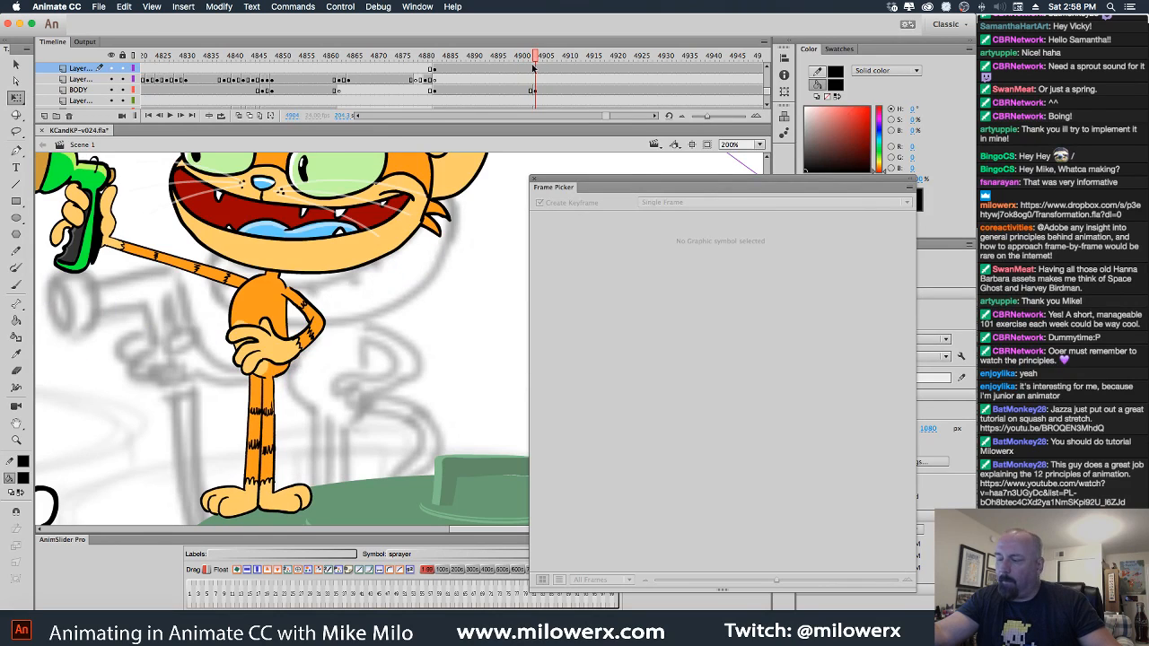
pyautogui.click(311, 315)
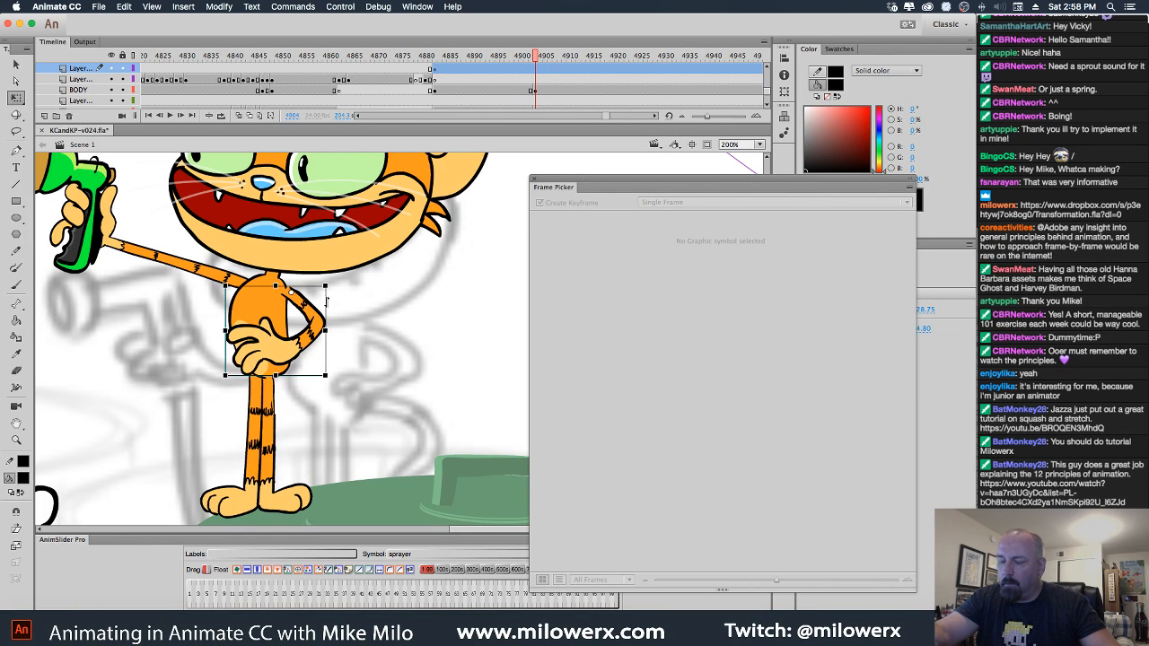
pyautogui.click(541, 76)
pyautogui.press('F6')
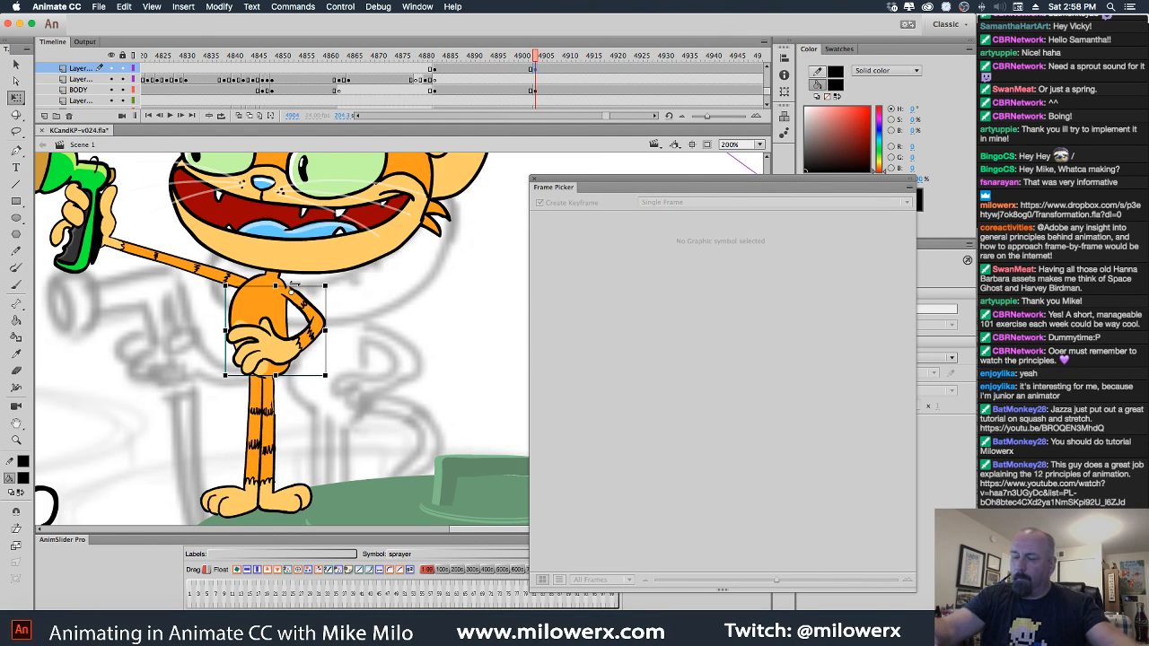
pyautogui.moveTo(324, 341); pyautogui.dragTo(316, 342)
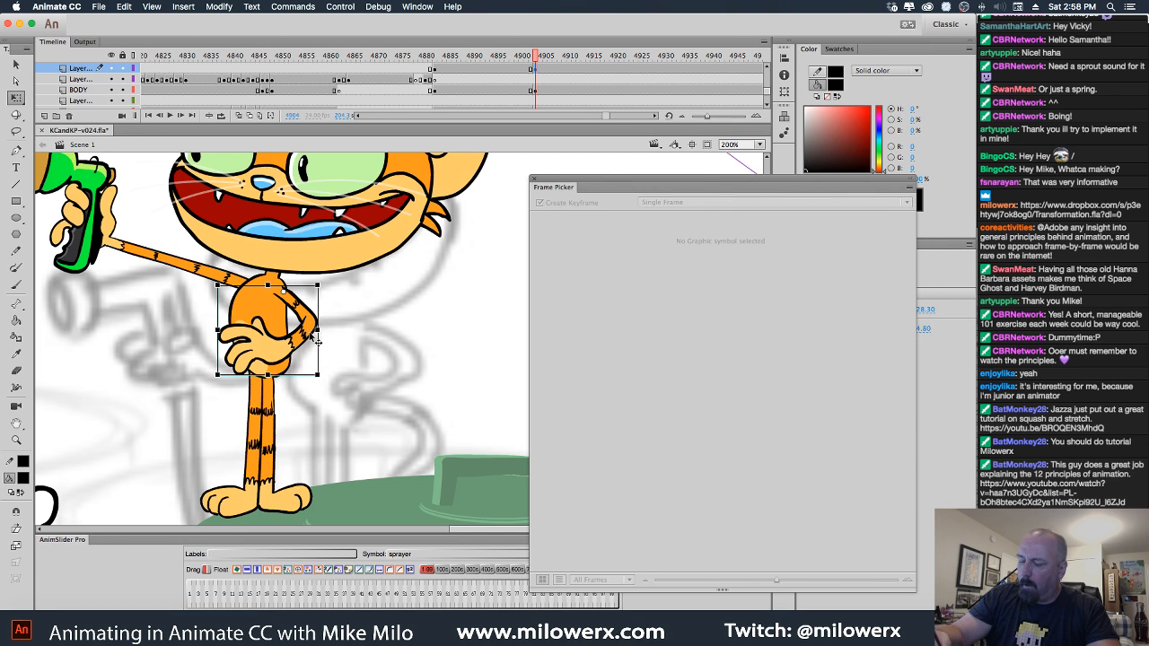
pyautogui.press('Return')
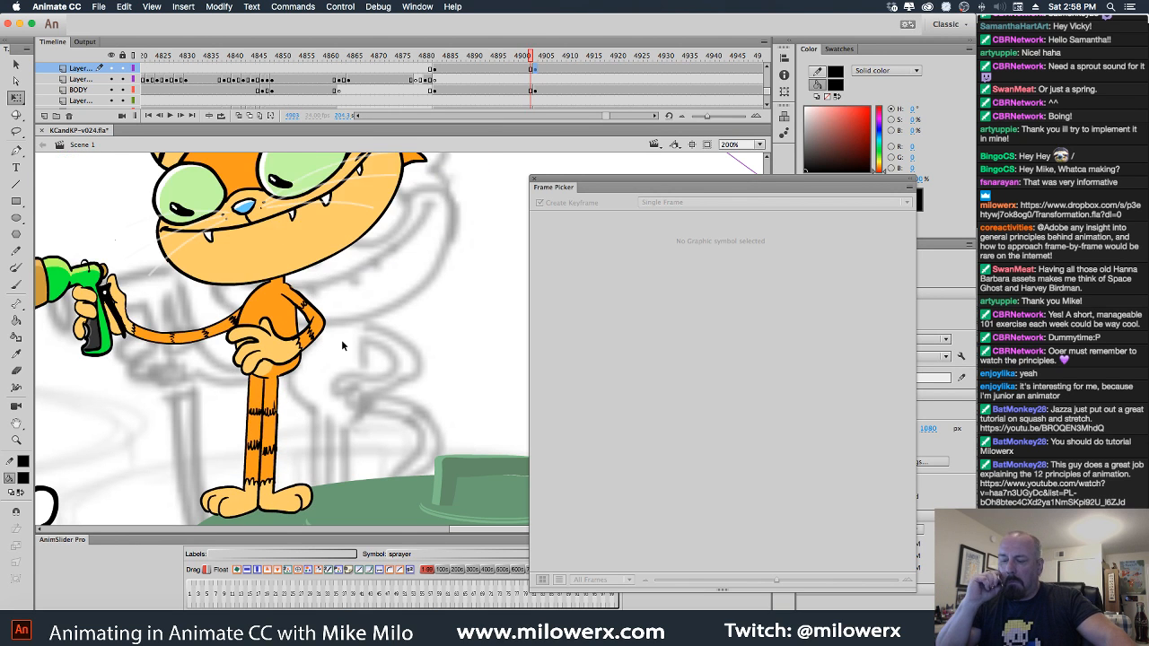
# Add a keyframe for the hand-on-hip arm at frame 4902 and rotate the arm slightly counterclockwise.
pyautogui.moveTo(534, 71)
pyautogui.mouseDown()
pyautogui.moveTo(474, 71)
pyautogui.moveTo(561, 79)
pyautogui.moveTo(514, 80)
pyautogui.moveTo(524, 81)
pyautogui.mouseUp()
pyautogui.click(528, 91)
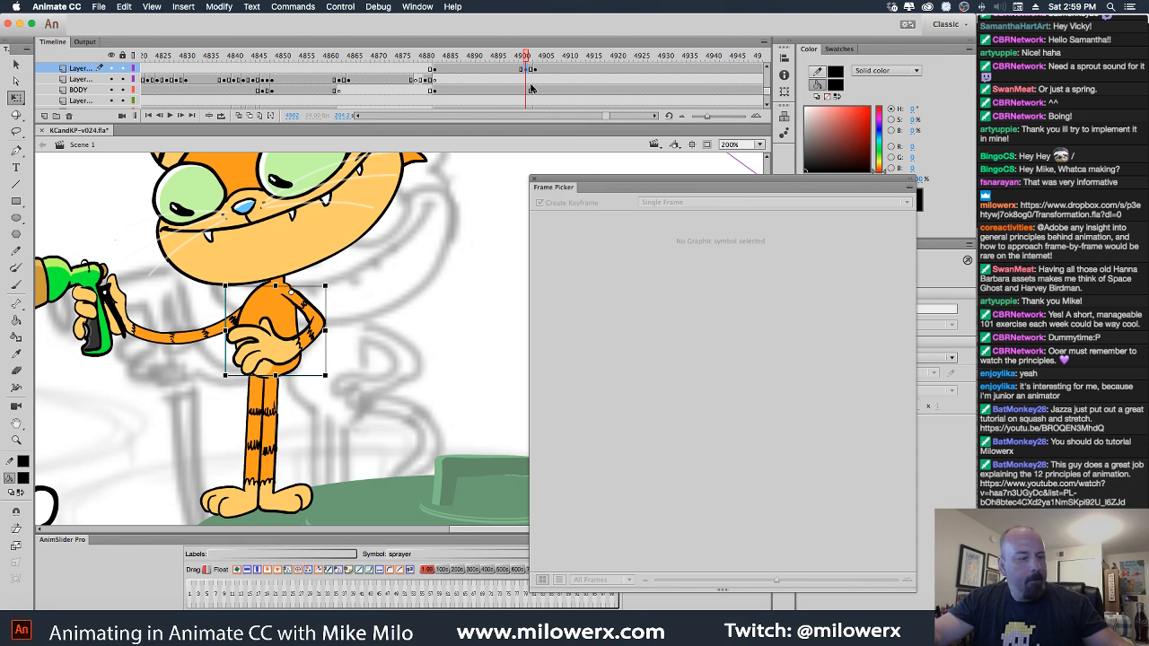
pyautogui.press(',')
pyautogui.click(534, 68)
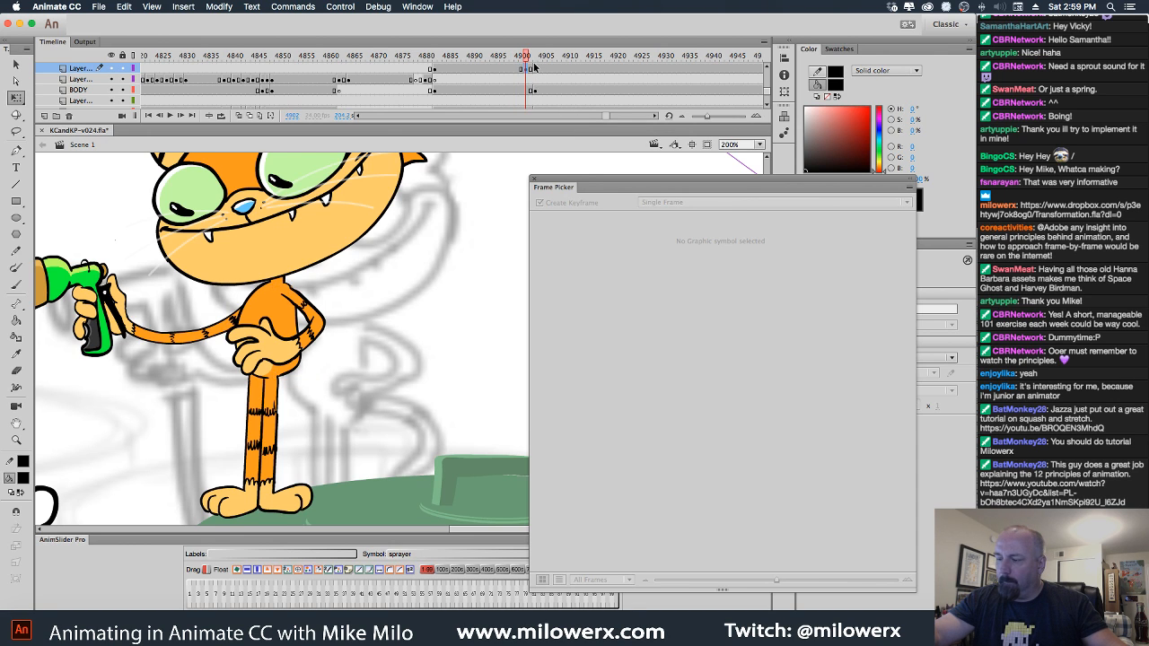
pyautogui.click(529, 91)
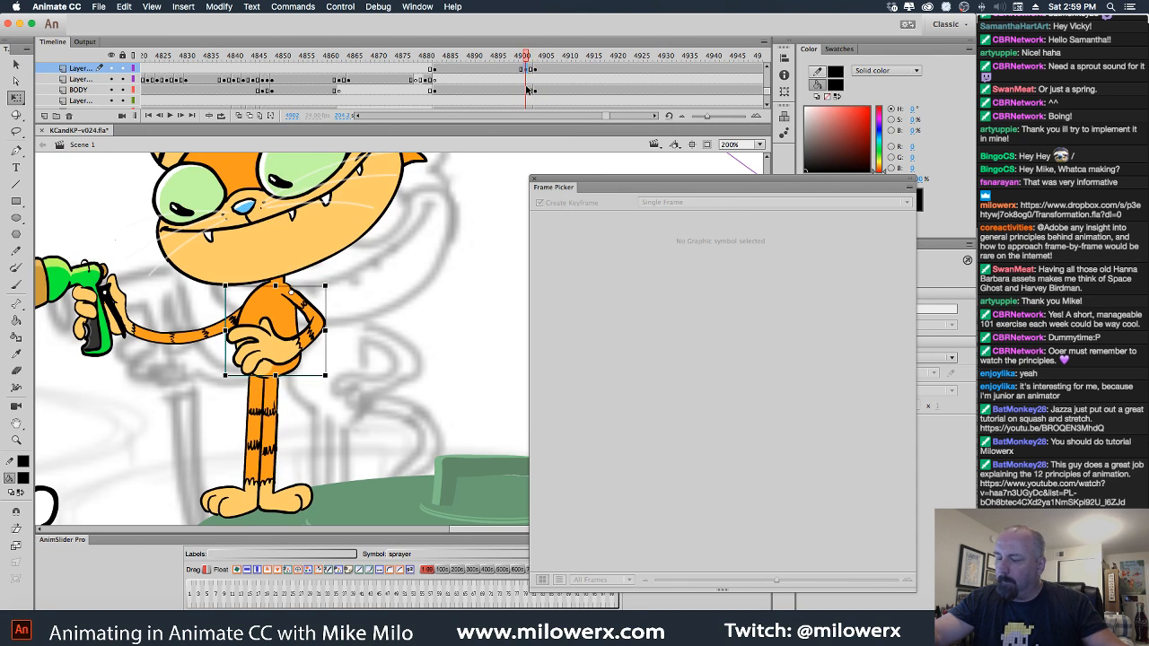
pyautogui.moveTo(333, 375); pyautogui.dragTo(339, 377)
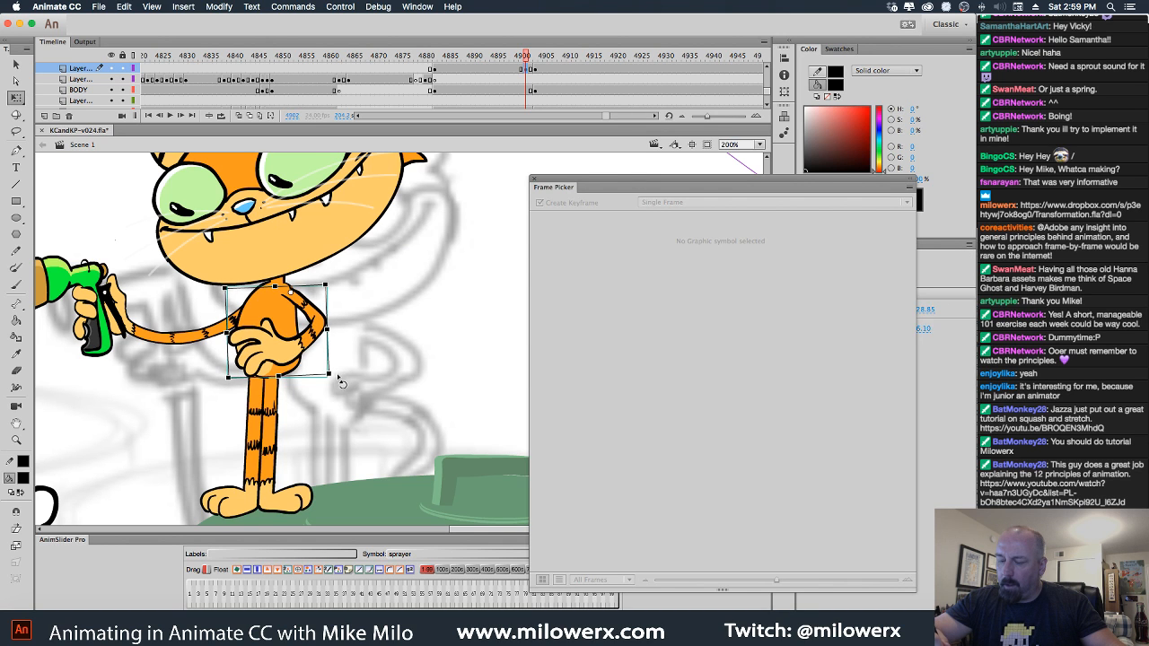
# Rotate the hand-on-hip arm clockwise at frame 4902 and check it against the neighbouring poses.
pyautogui.press(',')
pyautogui.press('.')
pyautogui.moveTo(527, 57)
pyautogui.mouseDown()
pyautogui.moveTo(549, 68)
pyautogui.moveTo(514, 70)
pyautogui.moveTo(535, 72)
pyautogui.mouseUp()
pyautogui.click(527, 71)
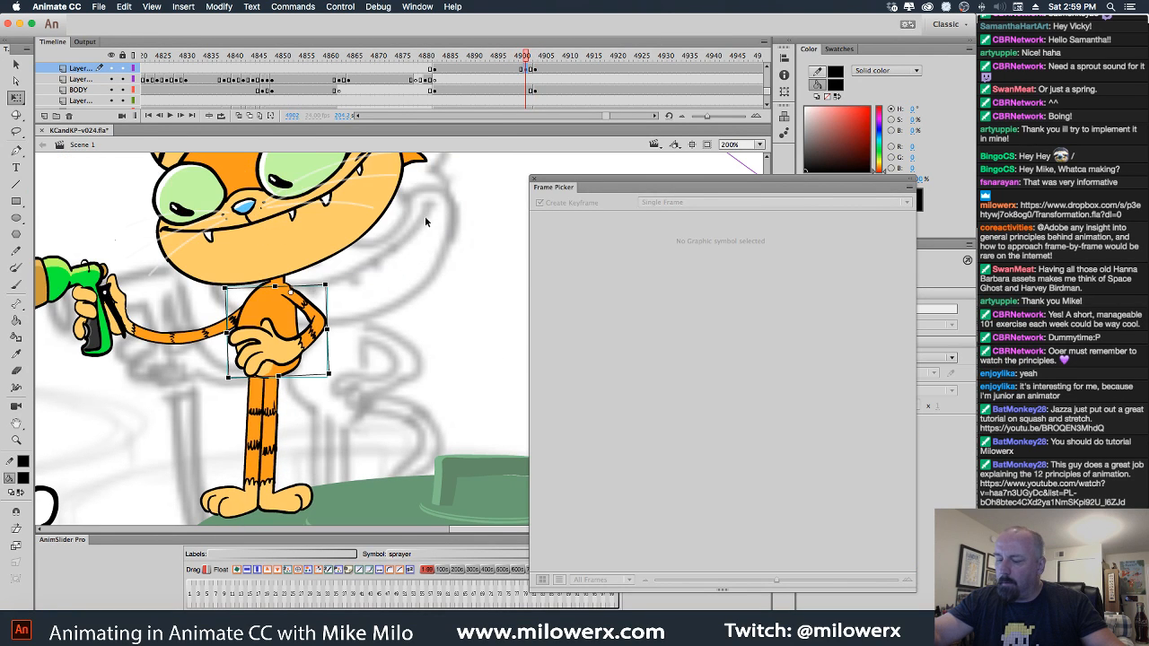
pyautogui.moveTo(339, 381)
pyautogui.mouseDown()
pyautogui.moveTo(321, 380)
pyautogui.moveTo(331, 366)
pyautogui.mouseUp()
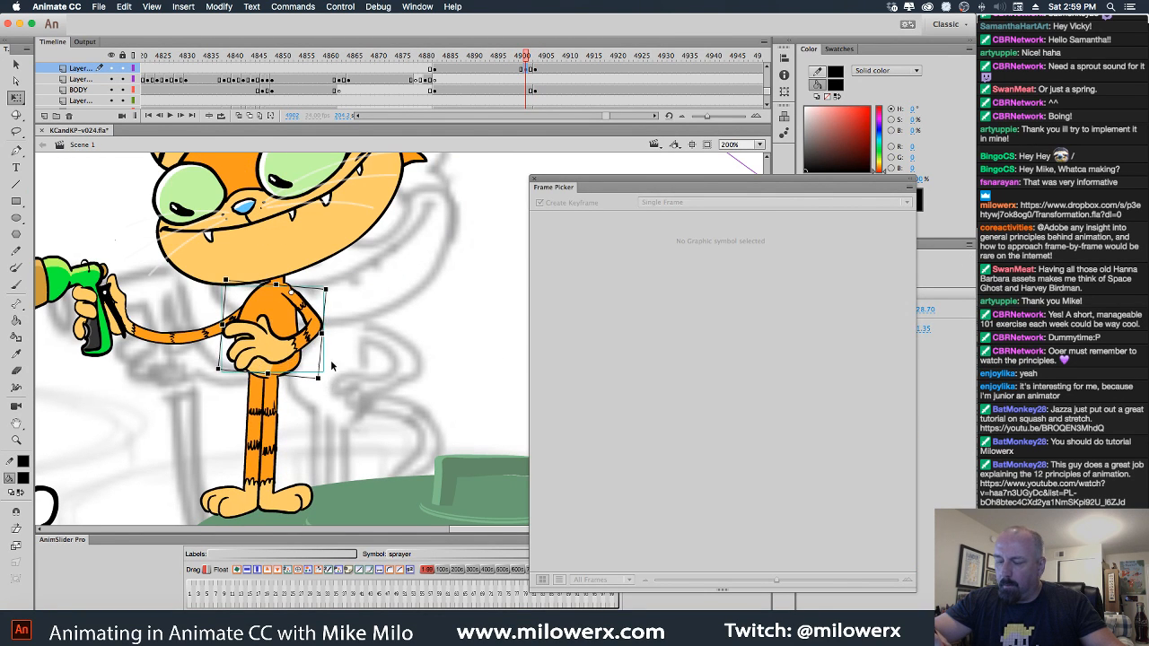
pyautogui.moveTo(529, 58); pyautogui.dragTo(528, 57)
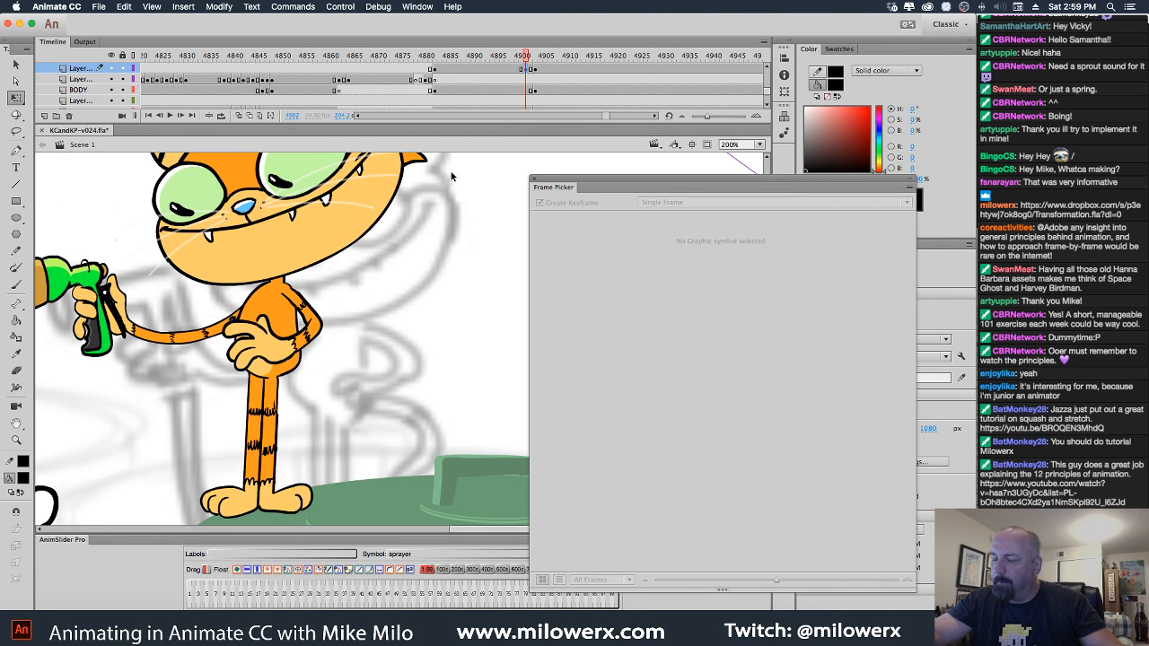
# Add a keyframe on the BODY layer at frame 4902 and turn on onion skinning.
pyautogui.click(294, 316)
pyautogui.click(531, 91)
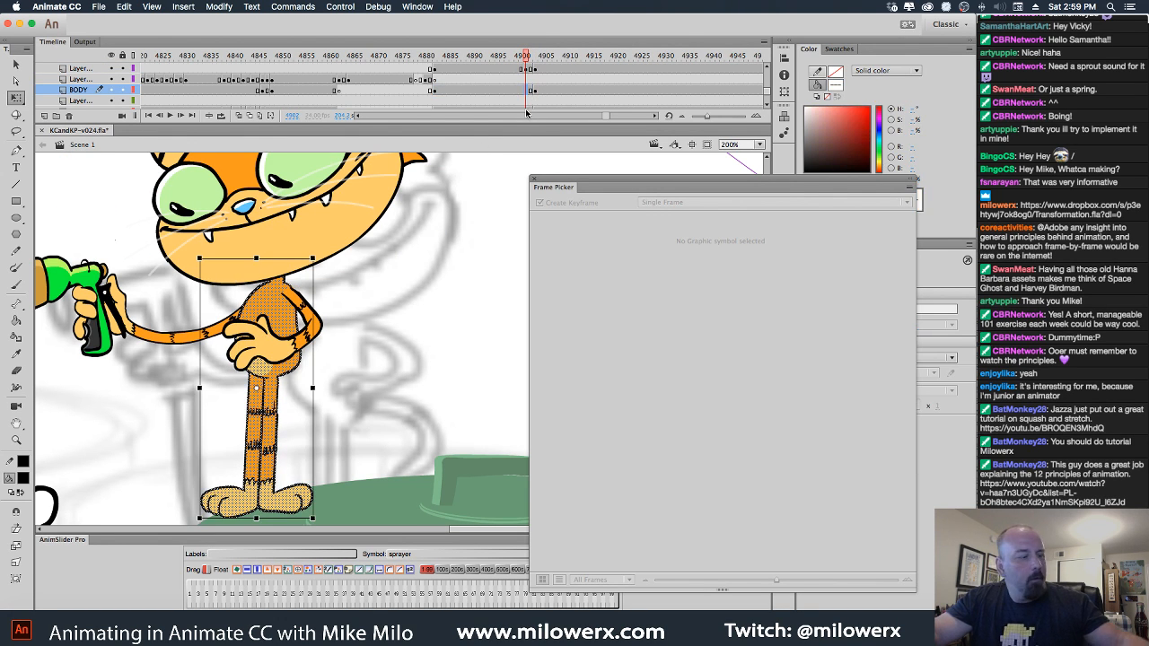
pyautogui.press('F6')
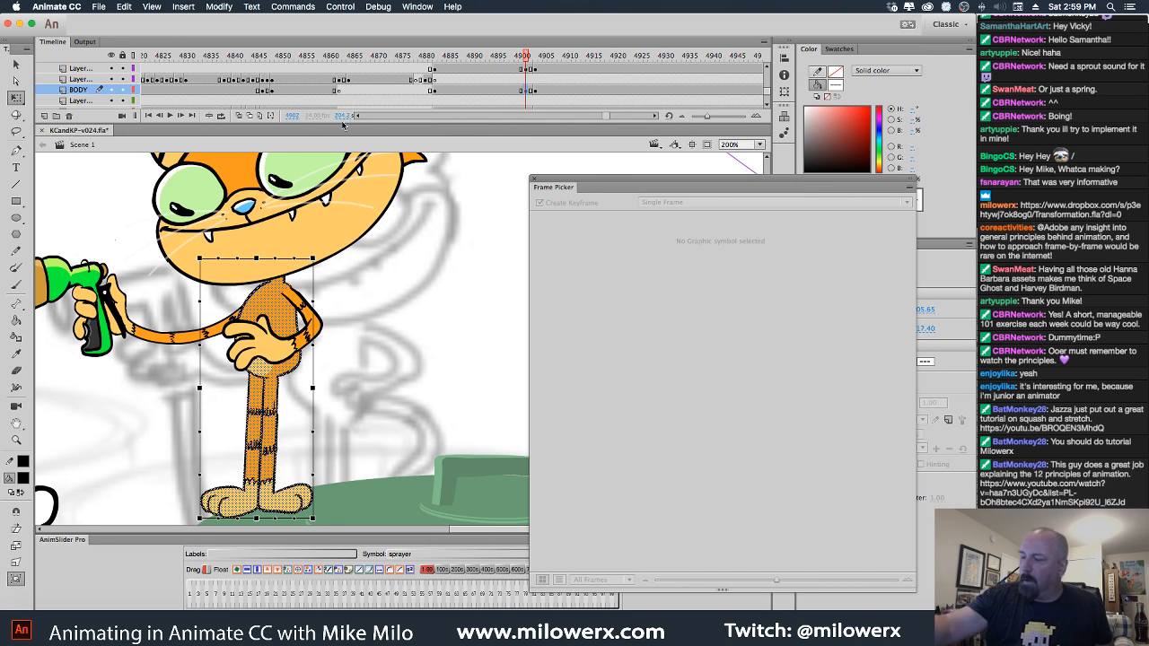
pyautogui.click(238, 115)
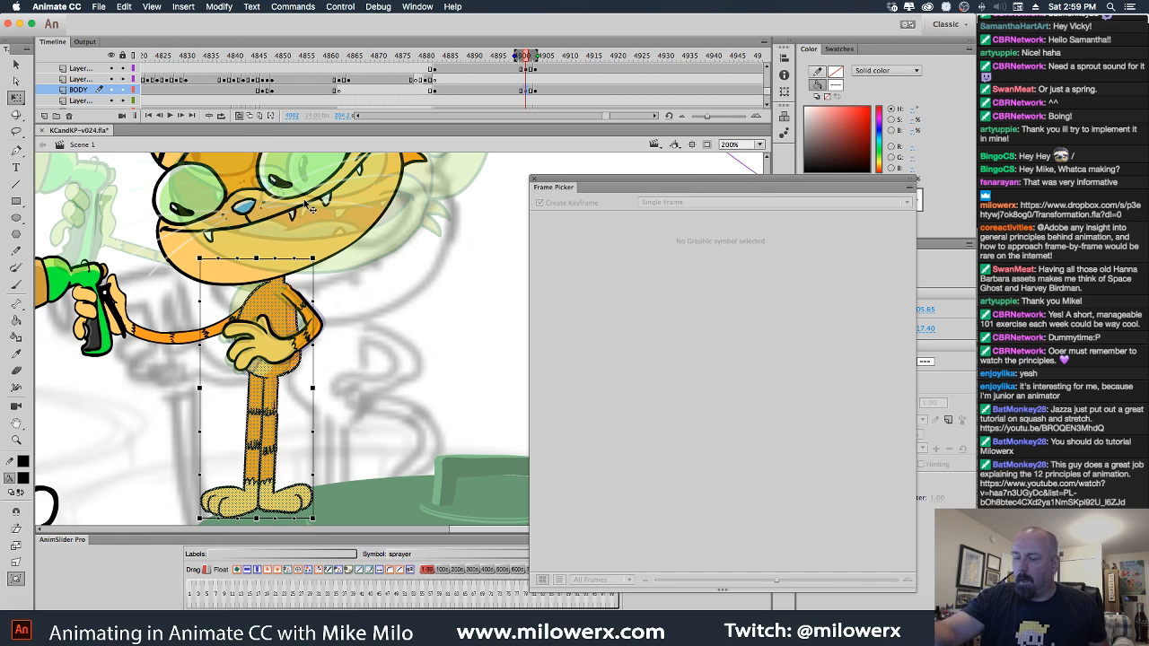
# Bend the cat's upper body slightly left with the Envelope transform at frame 4902, turn off onion skinning and check the motion.
pyautogui.click(205, 389)
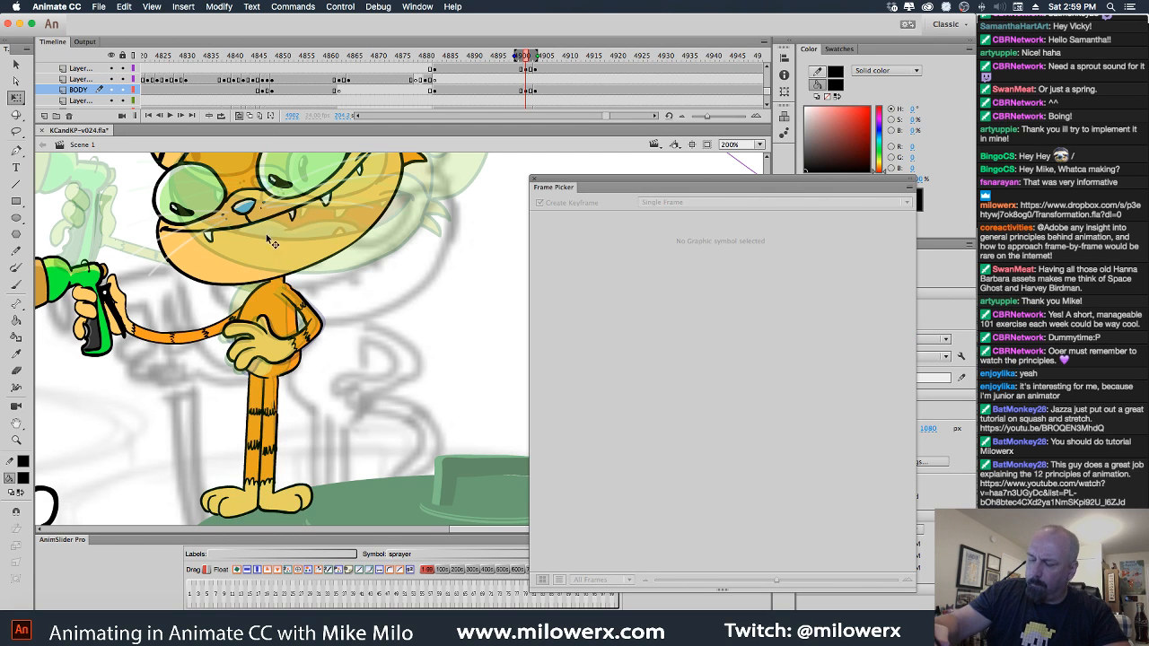
pyautogui.click(526, 69)
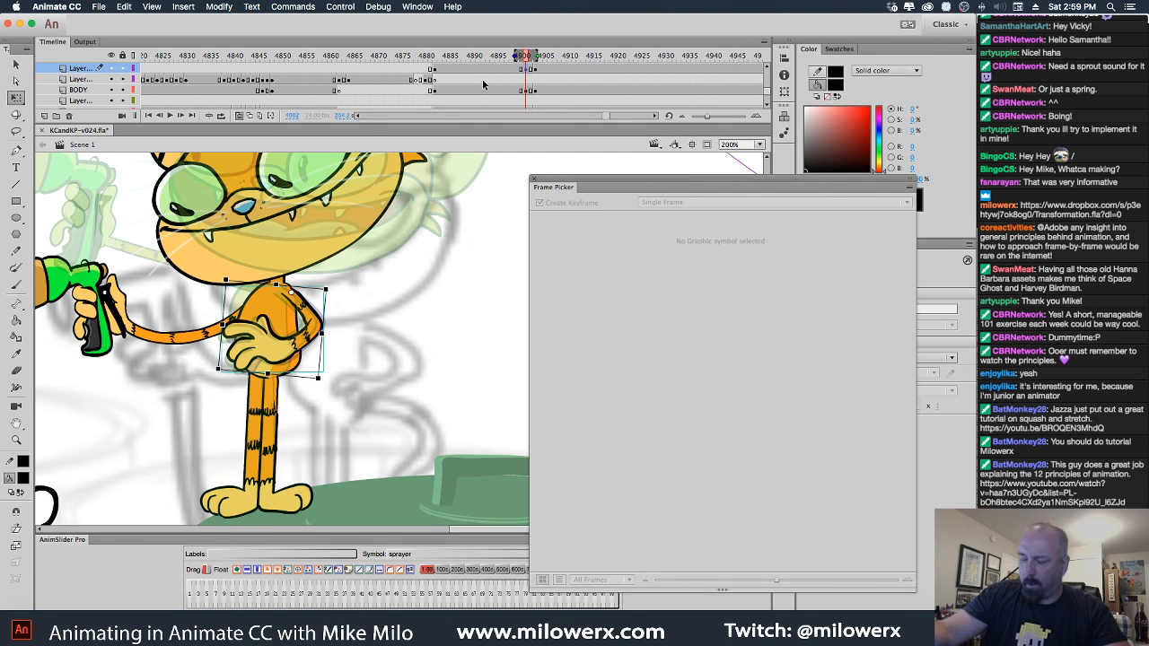
pyautogui.click(270, 413)
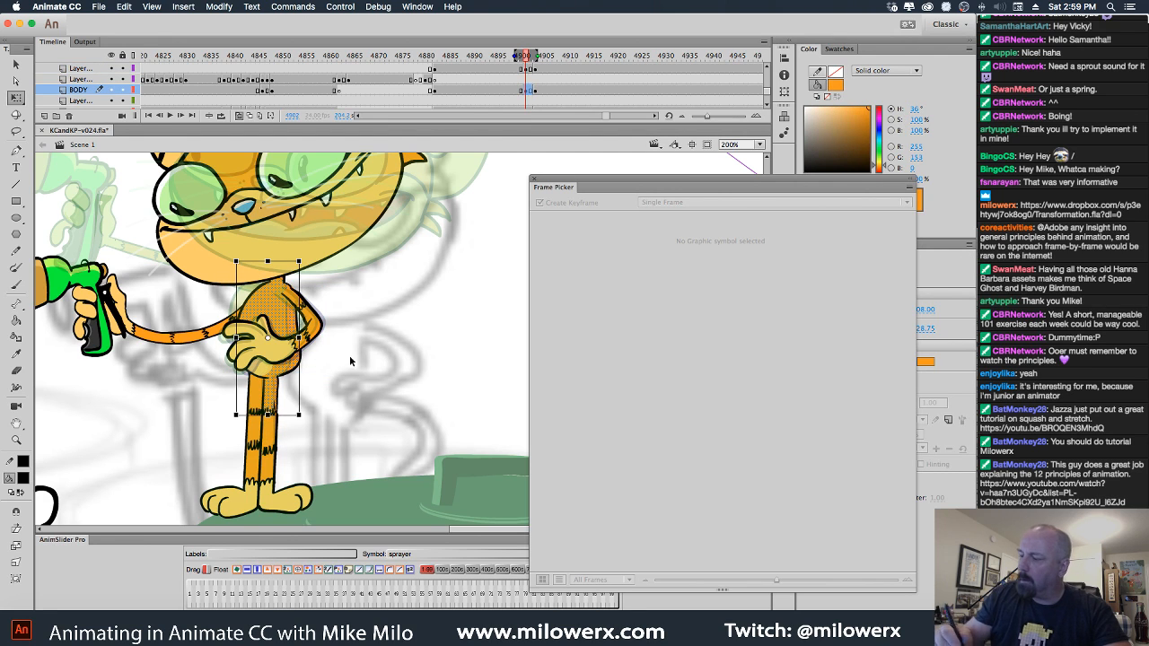
pyautogui.click(532, 90)
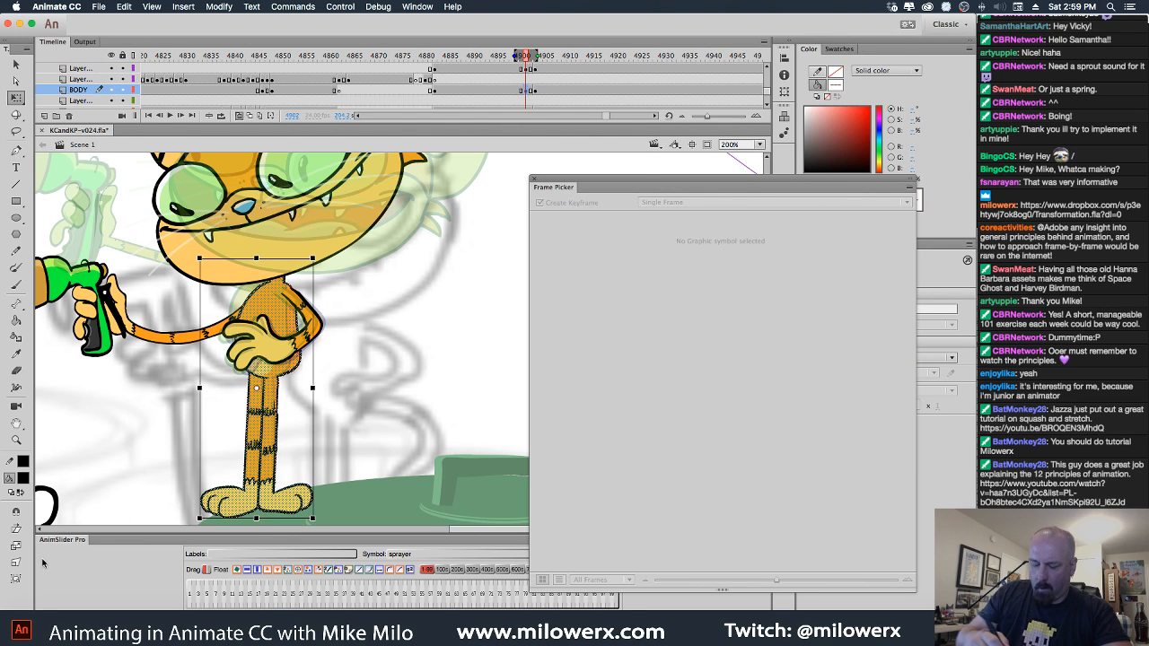
pyautogui.click(267, 329)
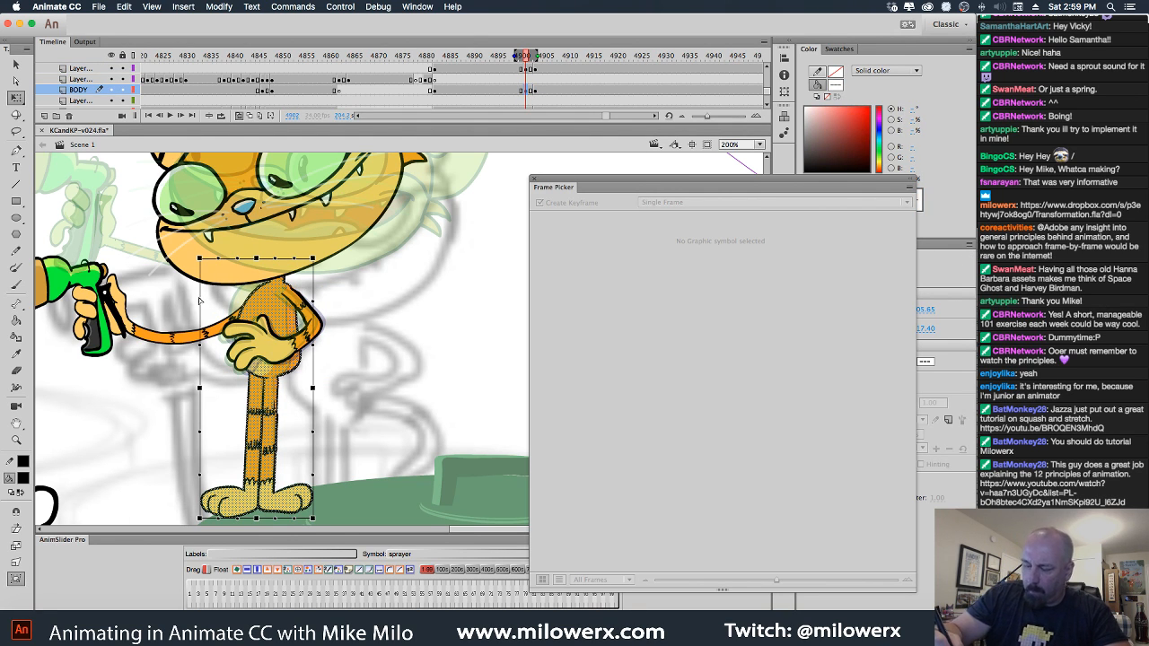
pyautogui.moveTo(199, 300); pyautogui.dragTo(185, 269)
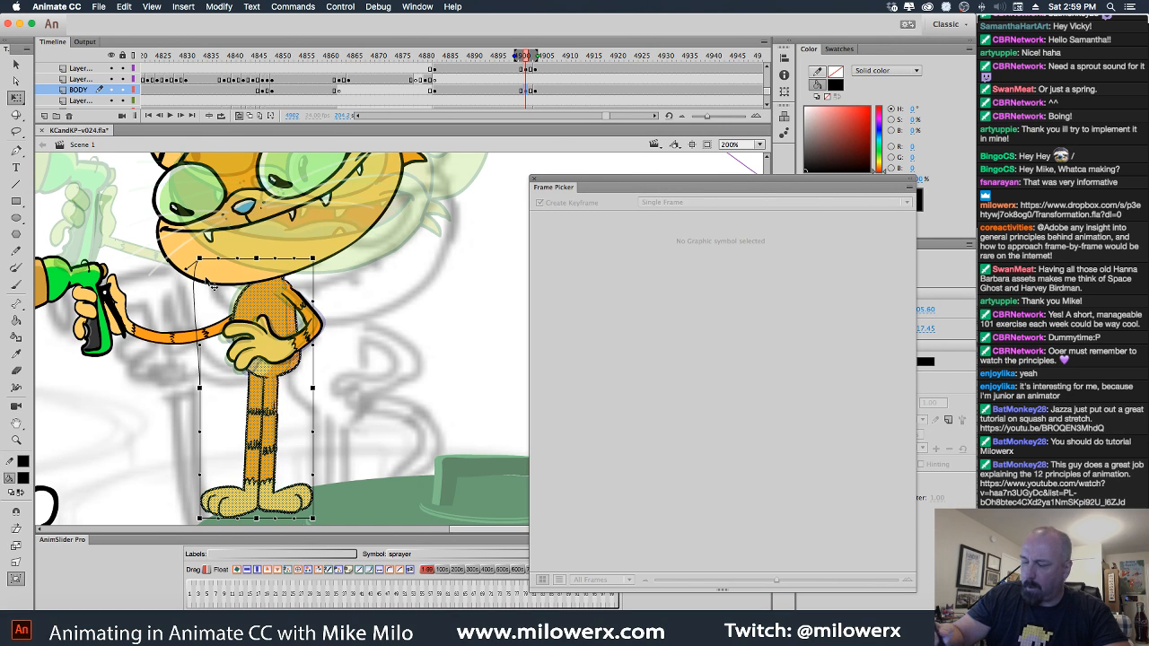
pyautogui.click(244, 119)
pyautogui.moveTo(527, 56); pyautogui.dragTo(530, 80)
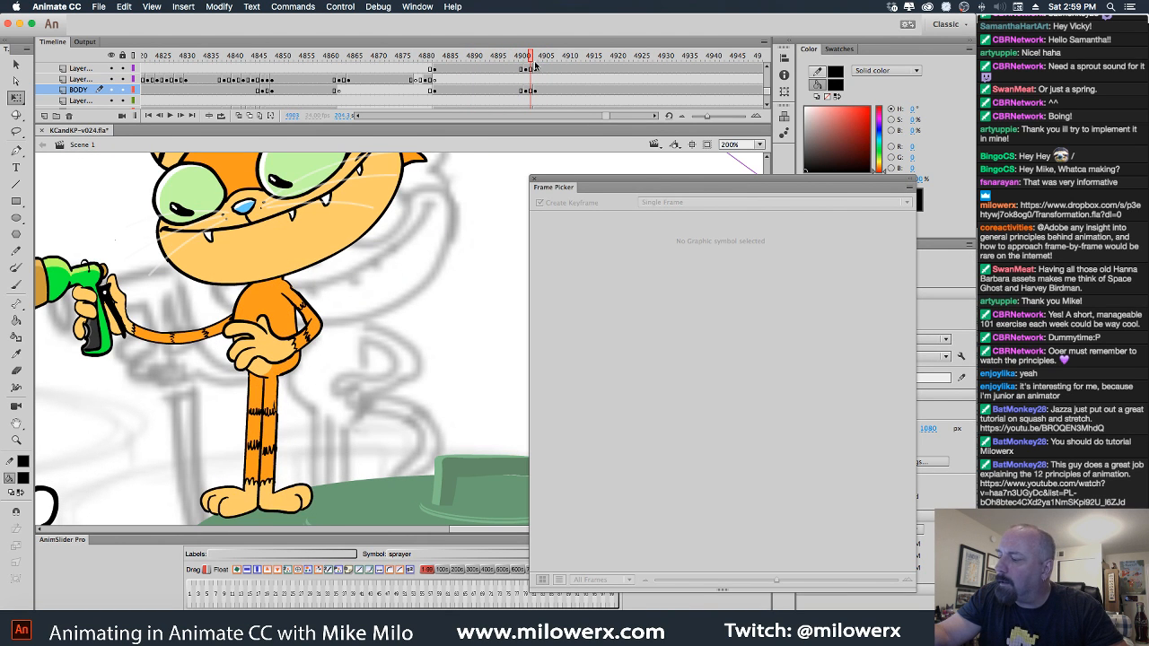
# Add a keyframe for the head at frame 4902 and switch the head symbol to its frame 35, the squinting face.
pyautogui.click(528, 69)
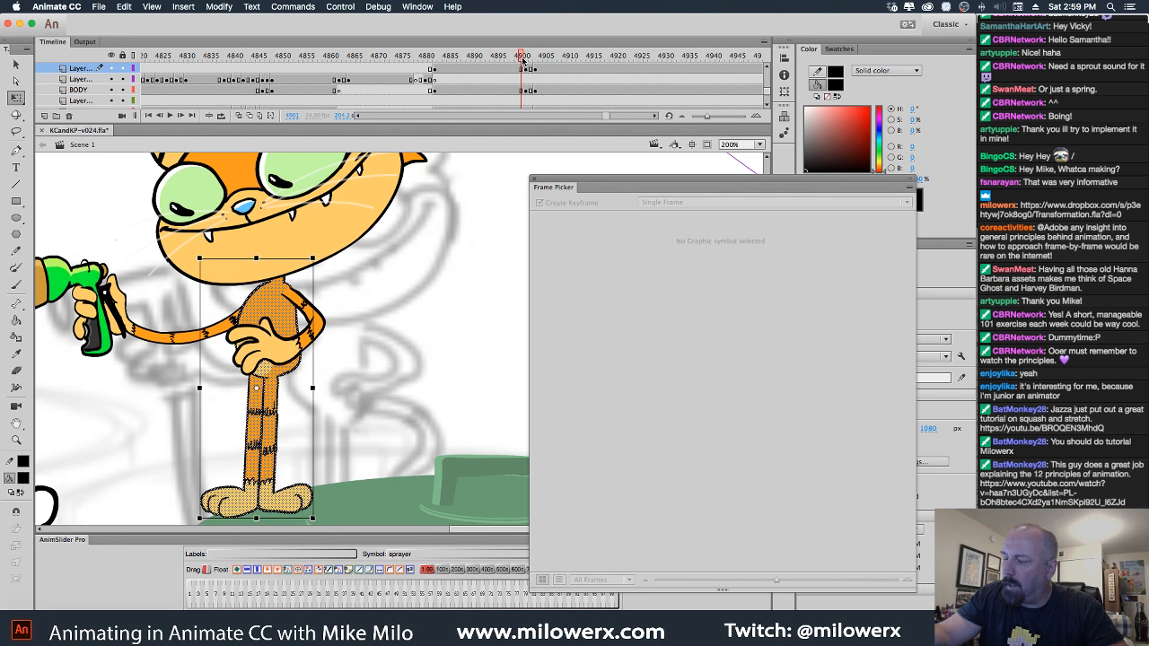
pyautogui.click(356, 231)
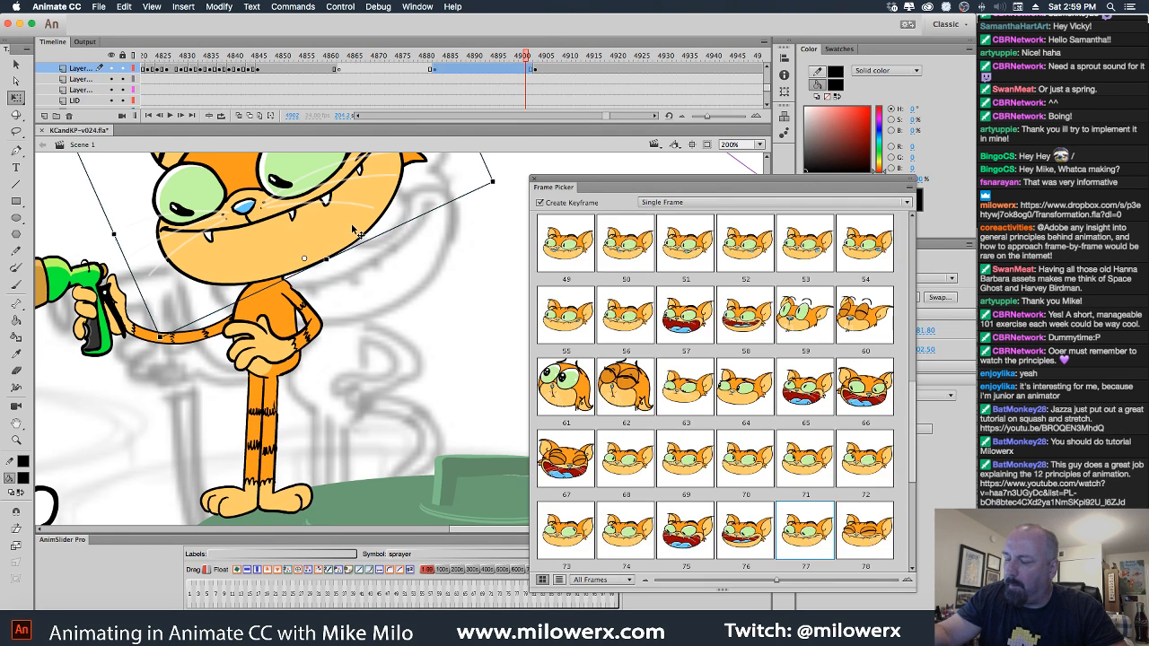
pyautogui.click(528, 70)
pyautogui.press('F6')
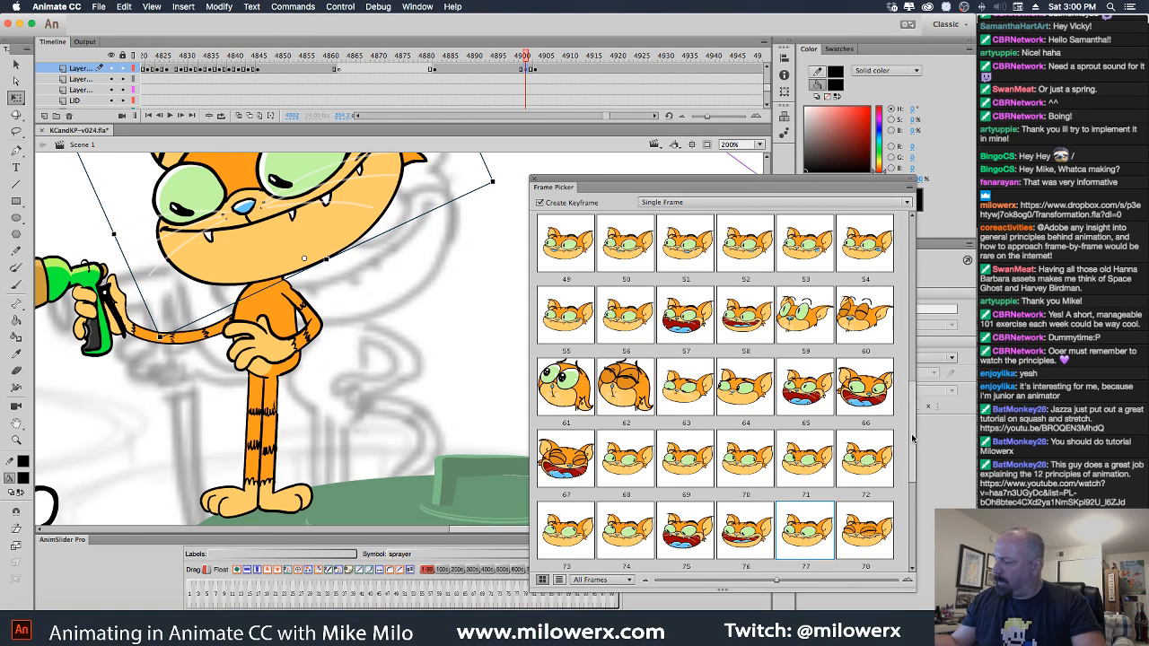
pyautogui.moveTo(913, 437); pyautogui.dragTo(867, 368)
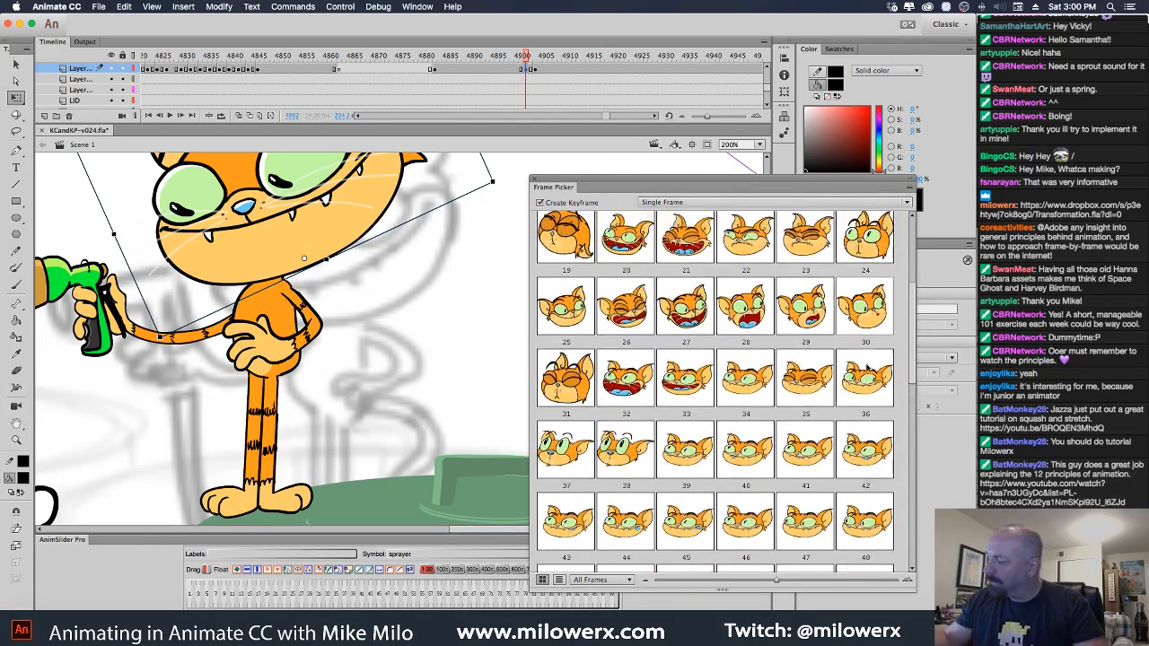
pyautogui.click(819, 383)
pyautogui.moveTo(527, 60)
pyautogui.mouseDown()
pyautogui.moveTo(506, 65)
pyautogui.moveTo(545, 67)
pyautogui.moveTo(528, 72)
pyautogui.mouseUp()
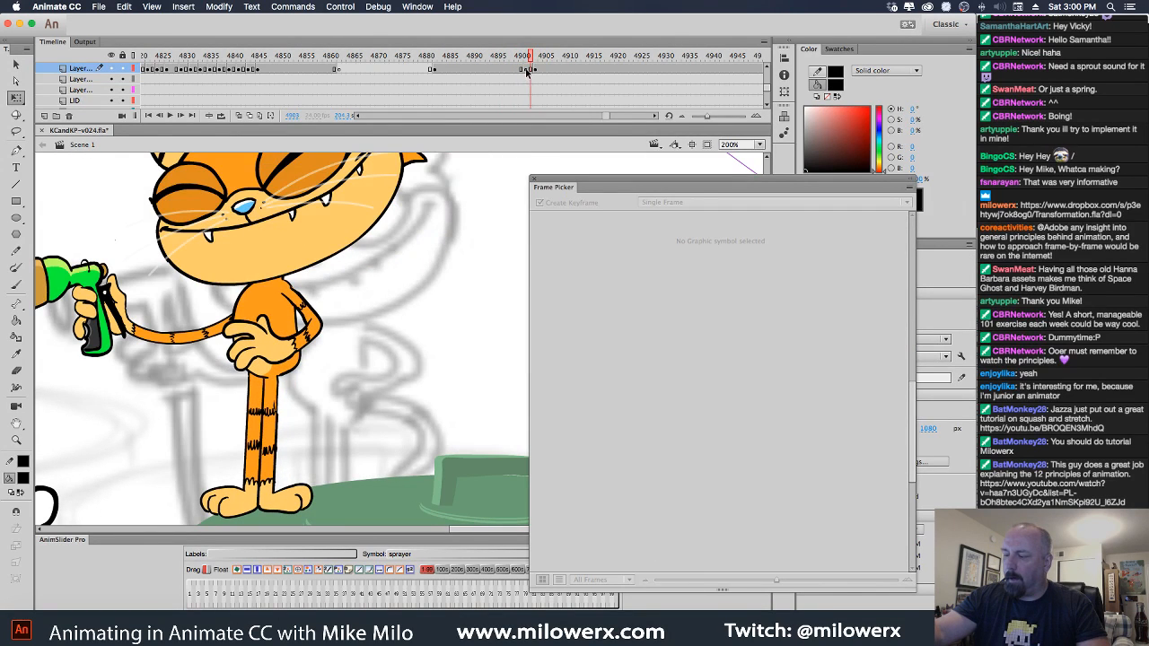
pyautogui.click(527, 75)
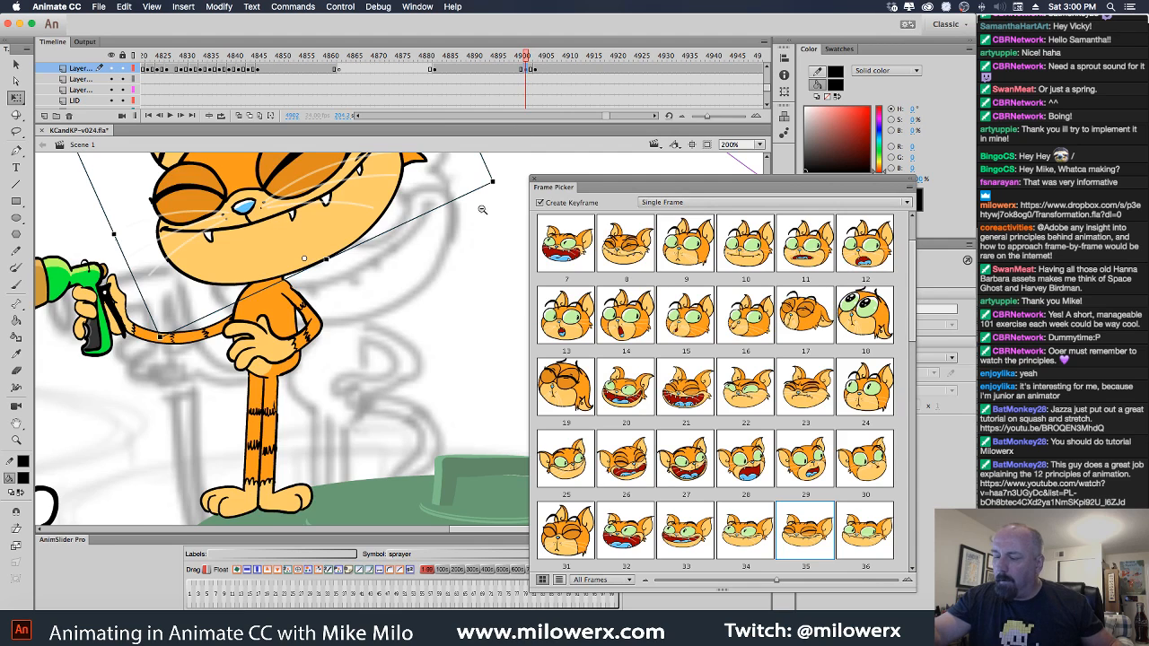
# Adjust the tilt and position of the squinting head at frame 4902 and check the motion against the neighbouring frames.
pyautogui.press('super+minus')
pyautogui.moveTo(372, 232); pyautogui.dragTo(387, 240)
pyautogui.moveTo(360, 317); pyautogui.dragTo(357, 318)
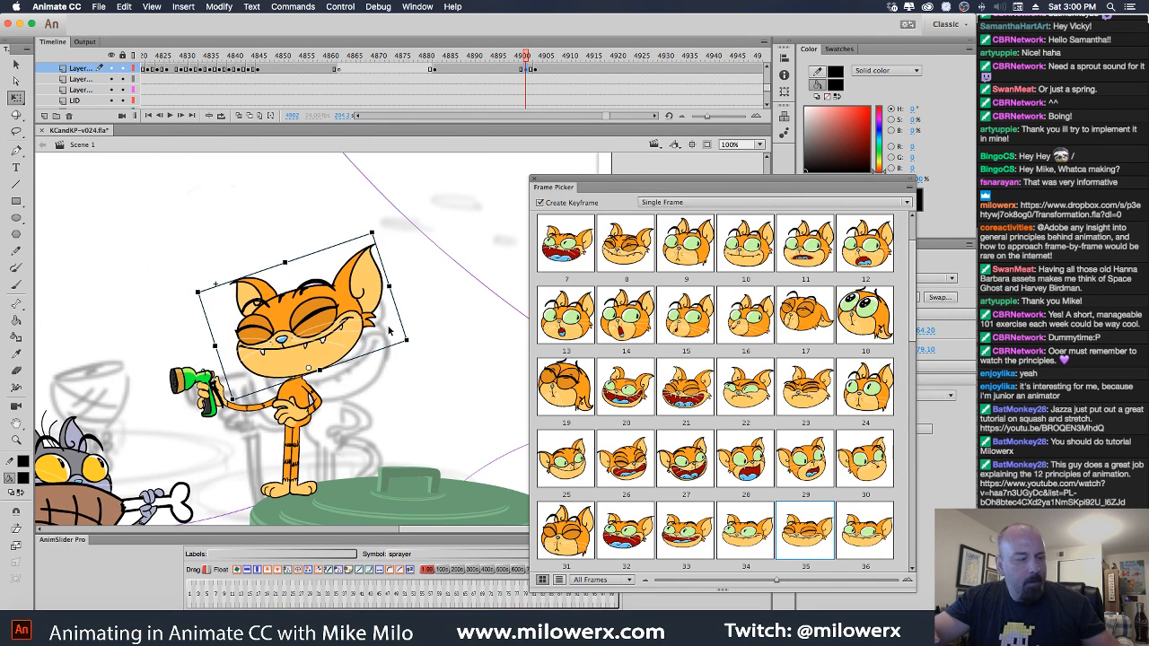
pyautogui.press('.')
pyautogui.press('.')
pyautogui.press('.')
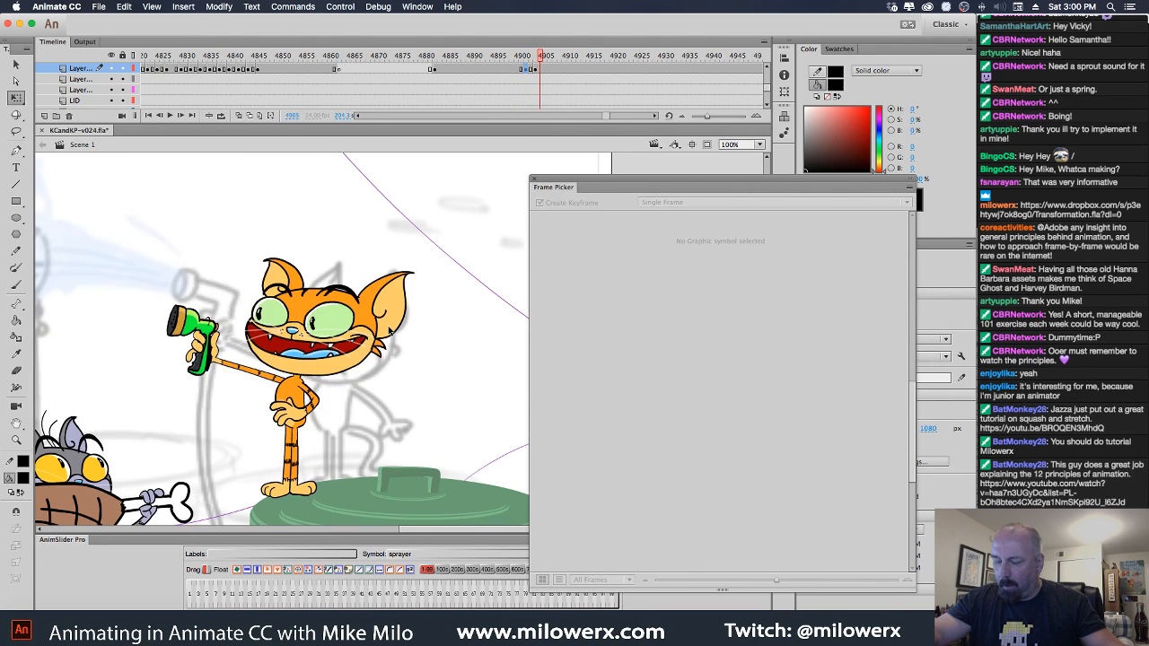
pyautogui.press(',')
pyautogui.press(',')
pyautogui.press(',')
pyautogui.press(',')
pyautogui.press('.')
pyautogui.press('.')
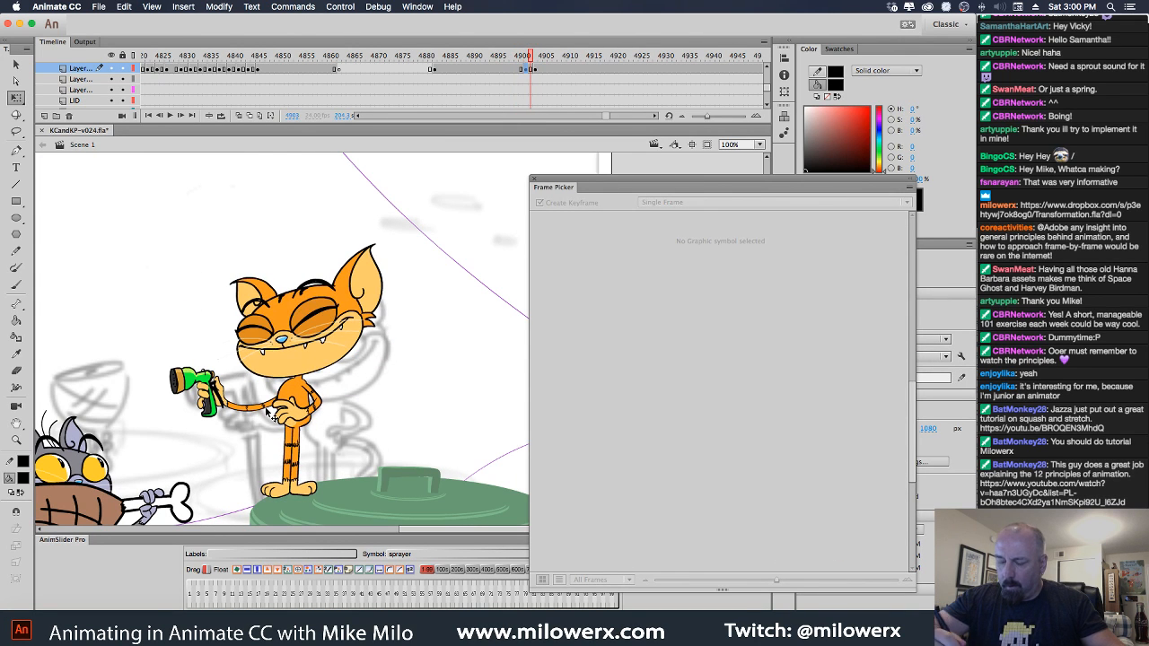
# Add a keyframe for the sprayer arm at frame 4902, rotate the arm slightly upward and check the motion.
pyautogui.click(269, 413)
pyautogui.click(530, 77)
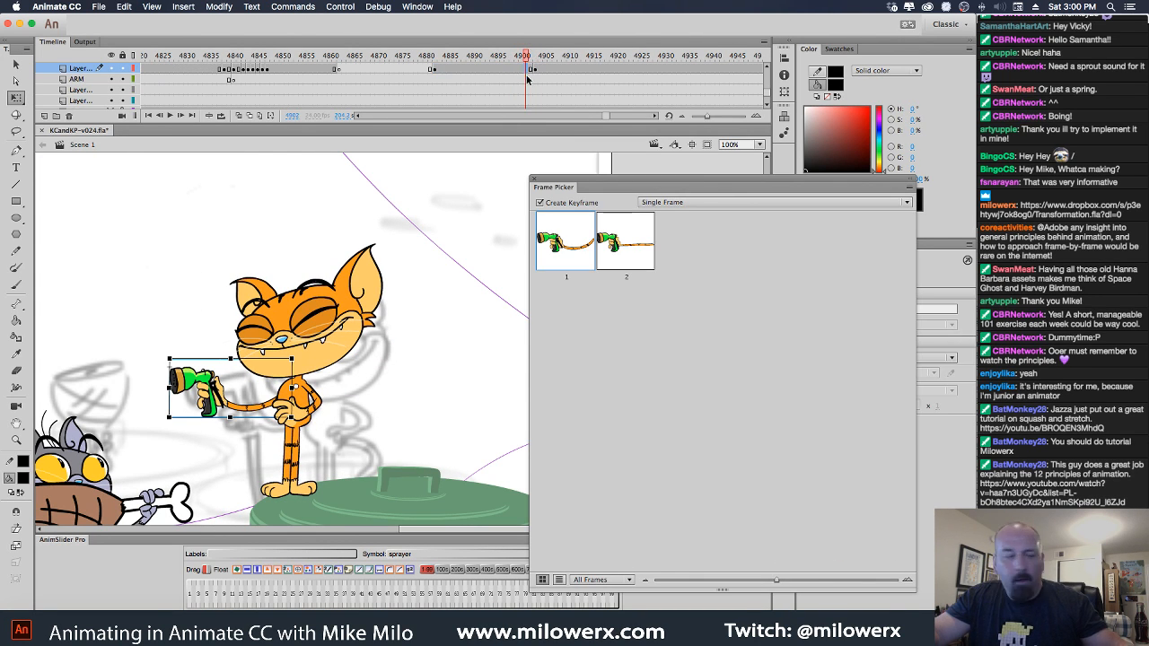
pyautogui.moveTo(178, 362); pyautogui.dragTo(174, 342)
pyautogui.click(522, 69)
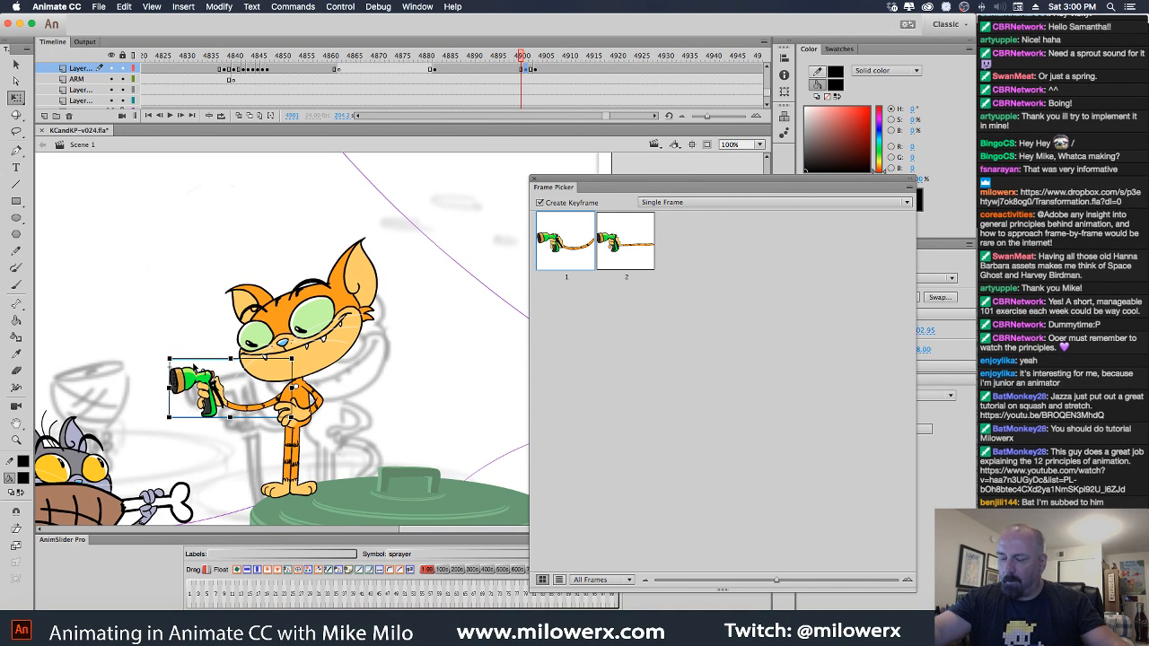
pyautogui.click(509, 69)
pyautogui.moveTo(509, 58)
pyautogui.mouseDown()
pyautogui.moveTo(498, 70)
pyautogui.moveTo(557, 75)
pyautogui.moveTo(506, 75)
pyautogui.moveTo(525, 74)
pyautogui.mouseUp()
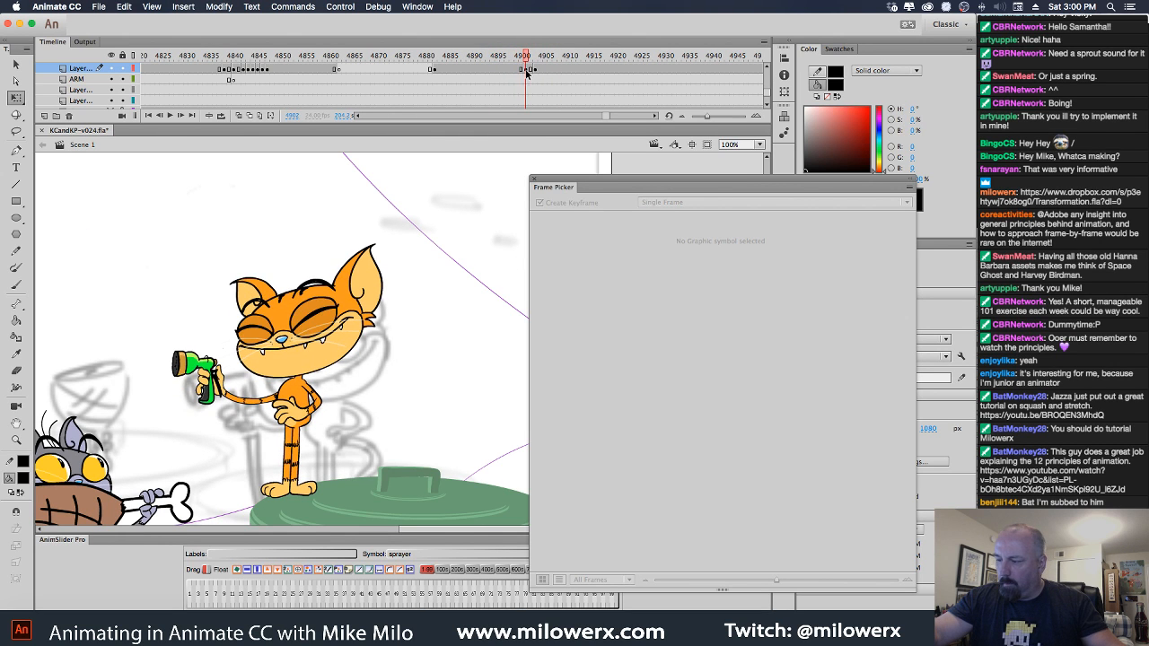
# Add earlier keyframes for the sprayer arm around frames 4898 and 4900, adjust its angle slightly there and scrub through the motion.
pyautogui.click(518, 69)
pyautogui.press('F6')
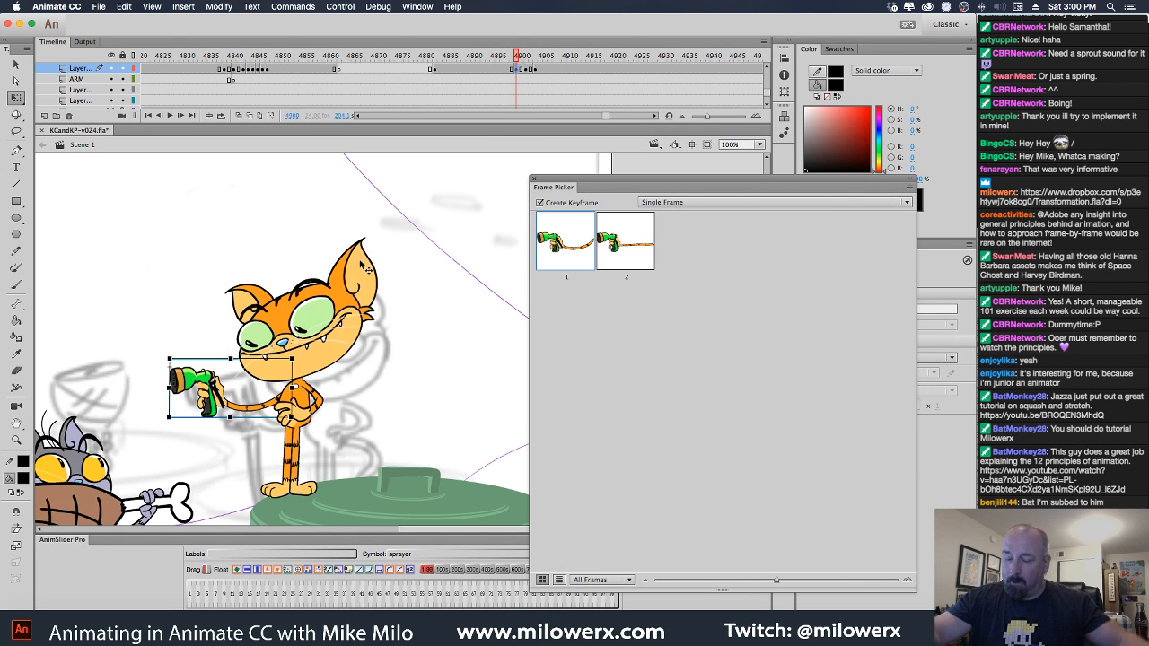
pyautogui.moveTo(173, 356); pyautogui.dragTo(179, 356)
pyautogui.click(508, 69)
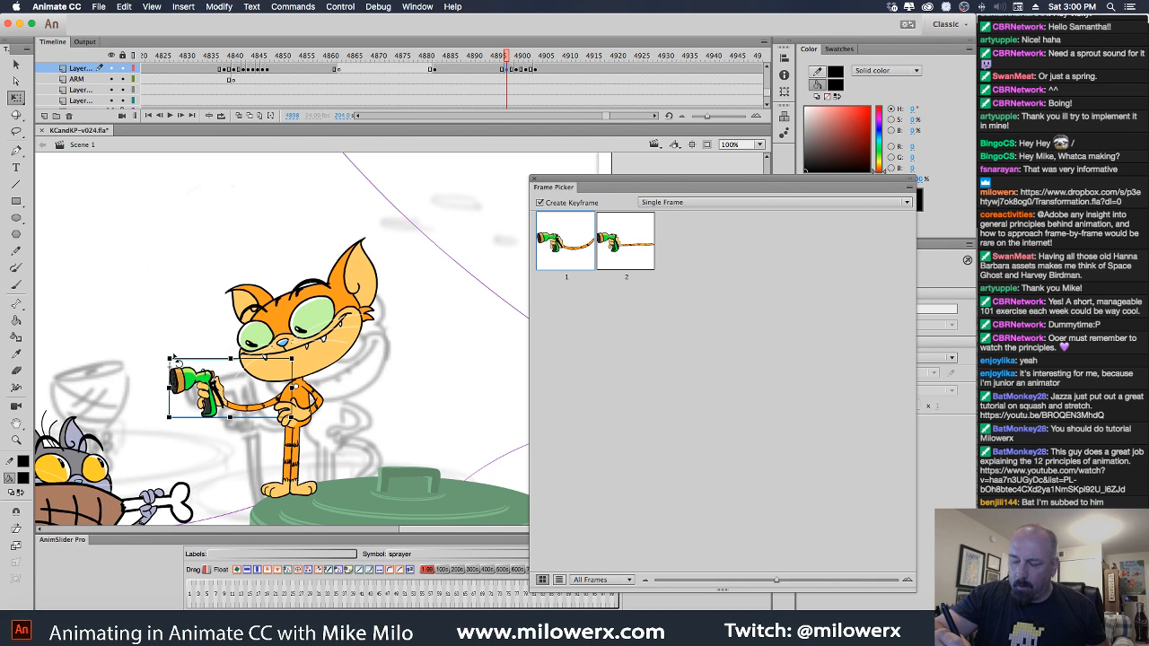
pyautogui.moveTo(176, 357); pyautogui.dragTo(179, 361)
pyautogui.moveTo(501, 58)
pyautogui.mouseDown()
pyautogui.moveTo(485, 57)
pyautogui.moveTo(542, 58)
pyautogui.moveTo(491, 79)
pyautogui.moveTo(539, 79)
pyautogui.moveTo(464, 79)
pyautogui.moveTo(540, 81)
pyautogui.mouseUp()
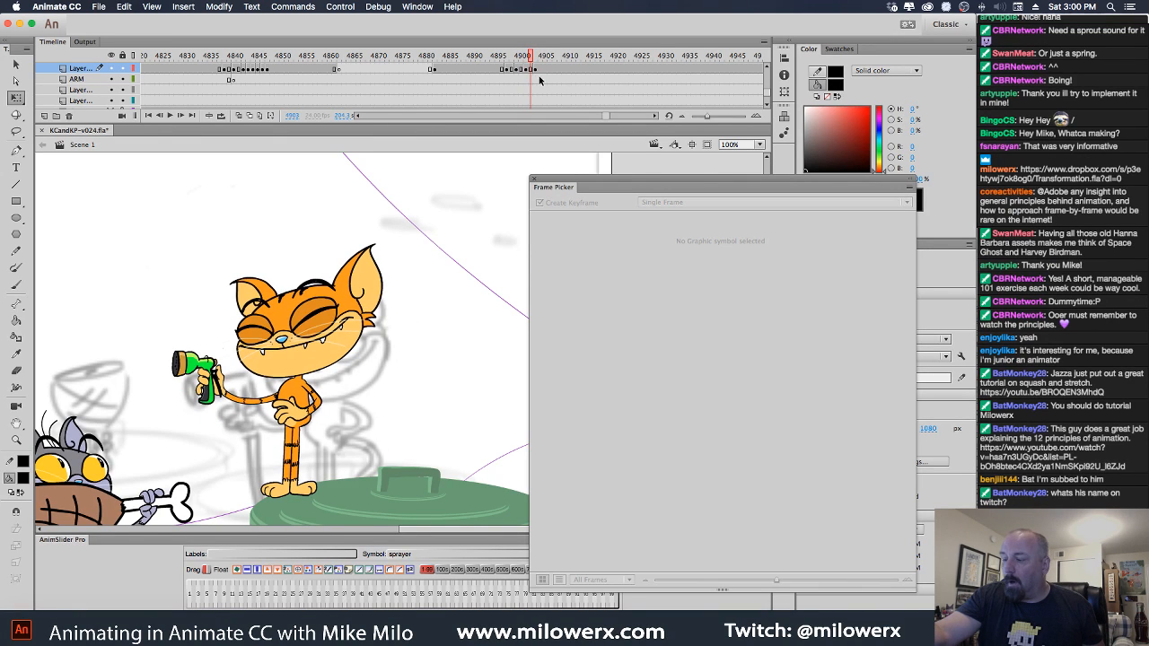
# At frame 4903, nudge the sprayer arm up, rotate the hand-on-hip arm slightly and lower the head toward the body.
pyautogui.click(532, 69)
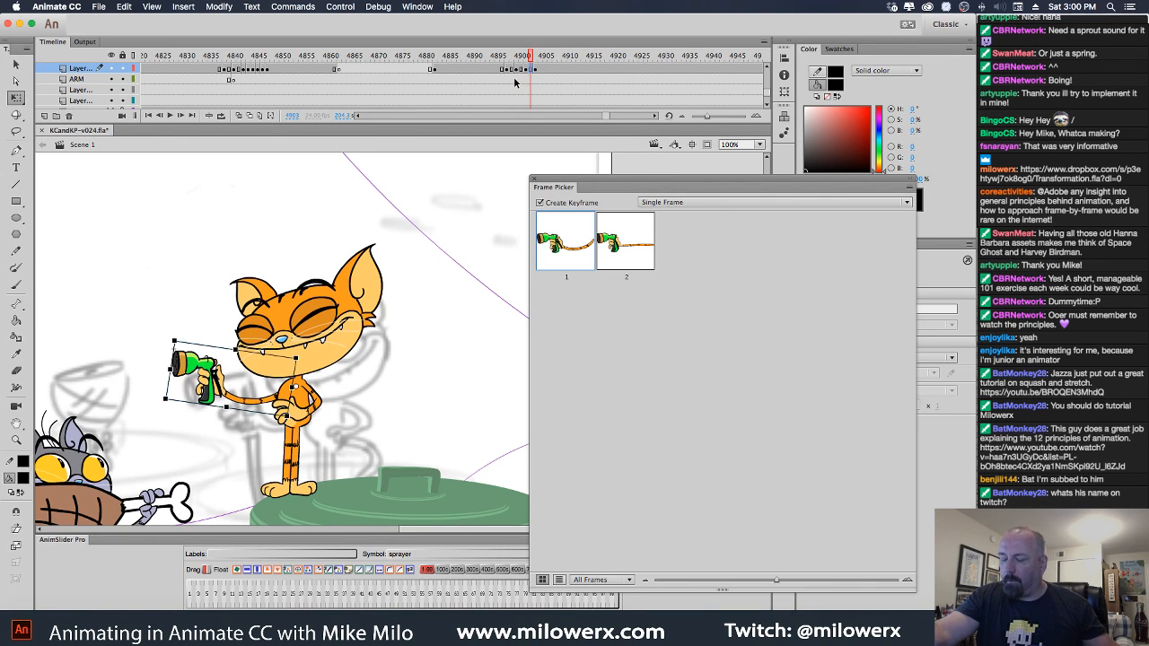
pyautogui.moveTo(213, 369); pyautogui.dragTo(213, 368)
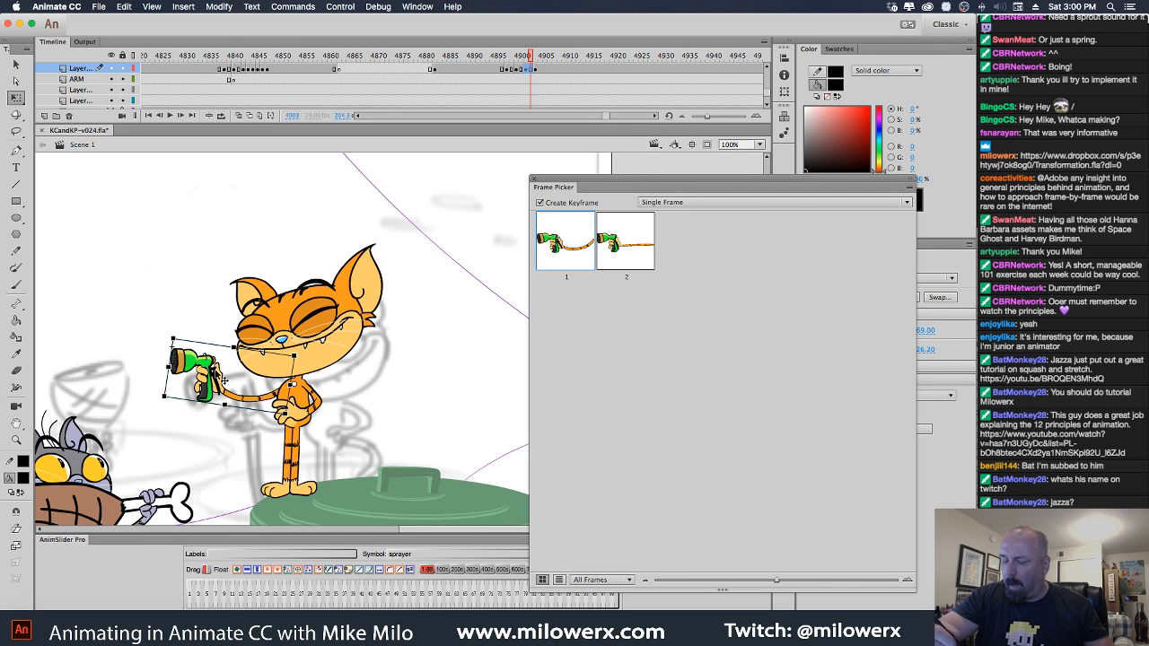
pyautogui.click(327, 408)
pyautogui.moveTo(330, 438); pyautogui.dragTo(335, 429)
pyautogui.click(335, 328)
pyautogui.moveTo(334, 316); pyautogui.dragTo(330, 324)
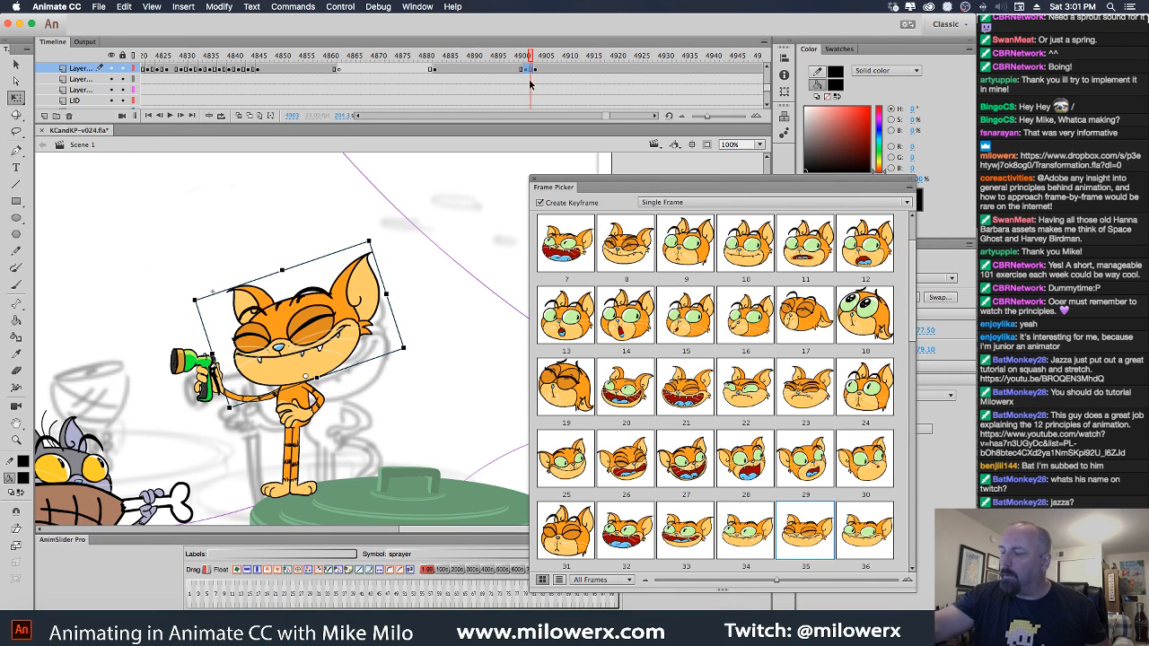
# Nudge the hand-on-hip arm slightly left at frame 4902 to fit it against the torso.
pyautogui.click(304, 458)
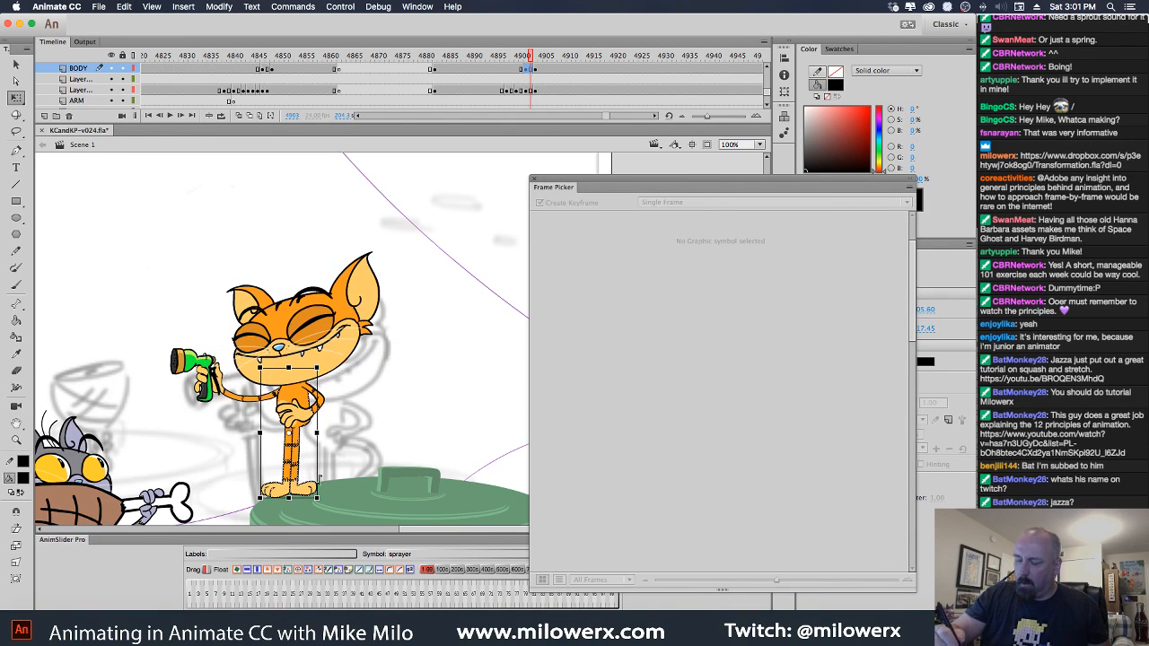
pyautogui.click(528, 74)
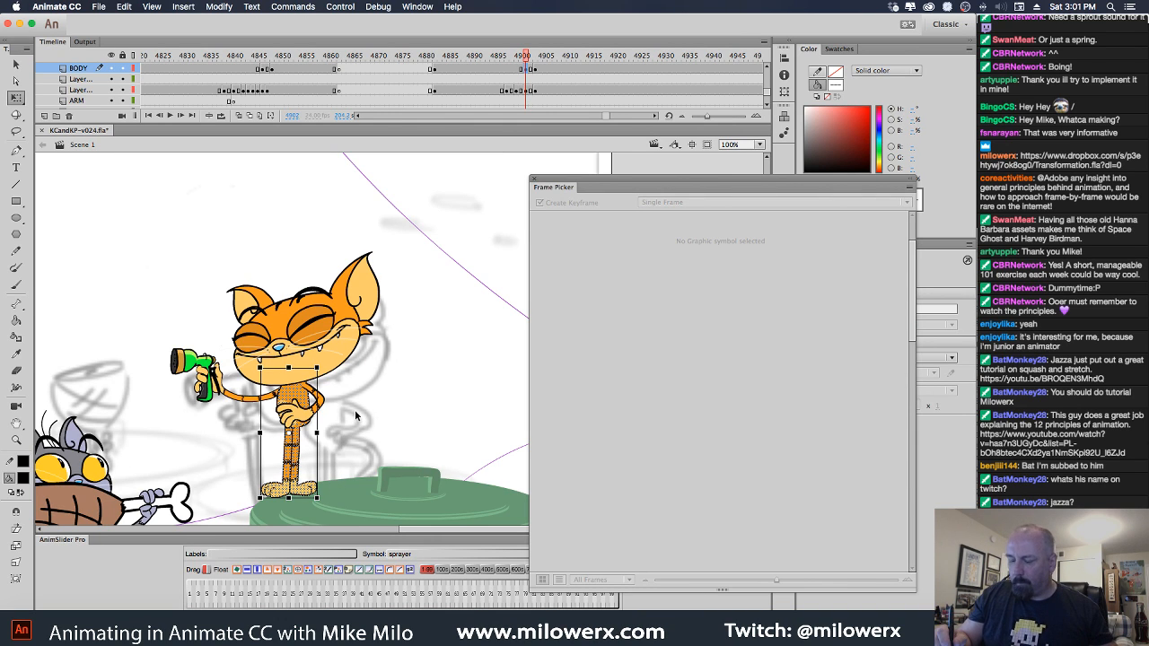
pyautogui.click(288, 370)
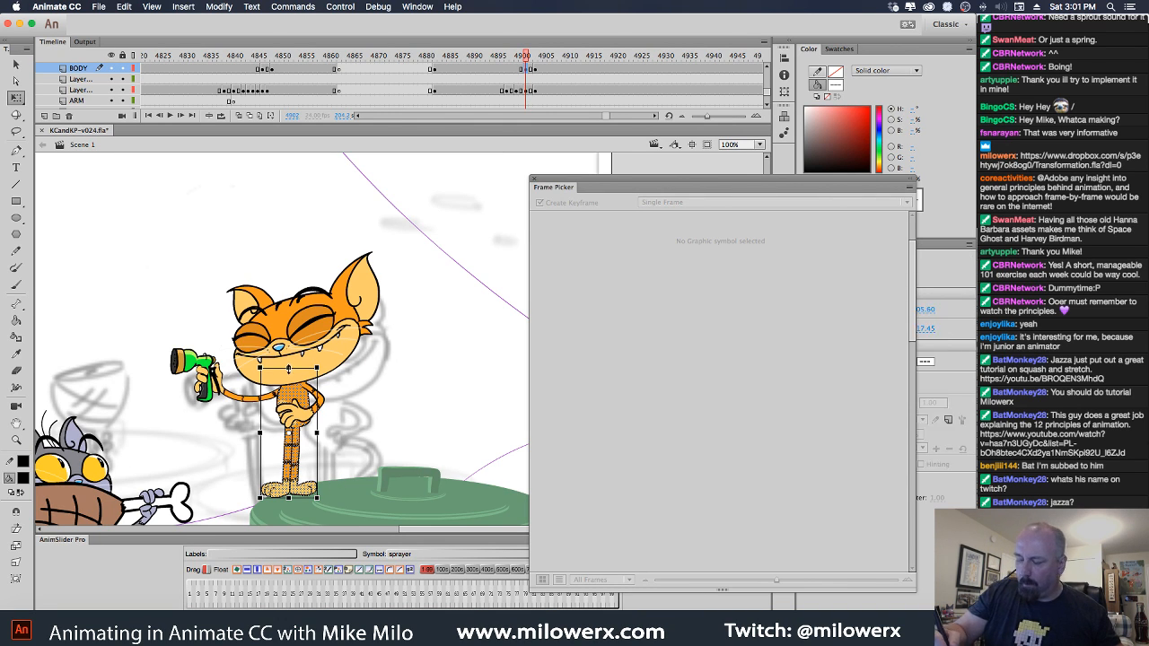
pyautogui.click(380, 385)
pyautogui.keyDown('super'); pyautogui.click(349, 413); pyautogui.keyUp('super')
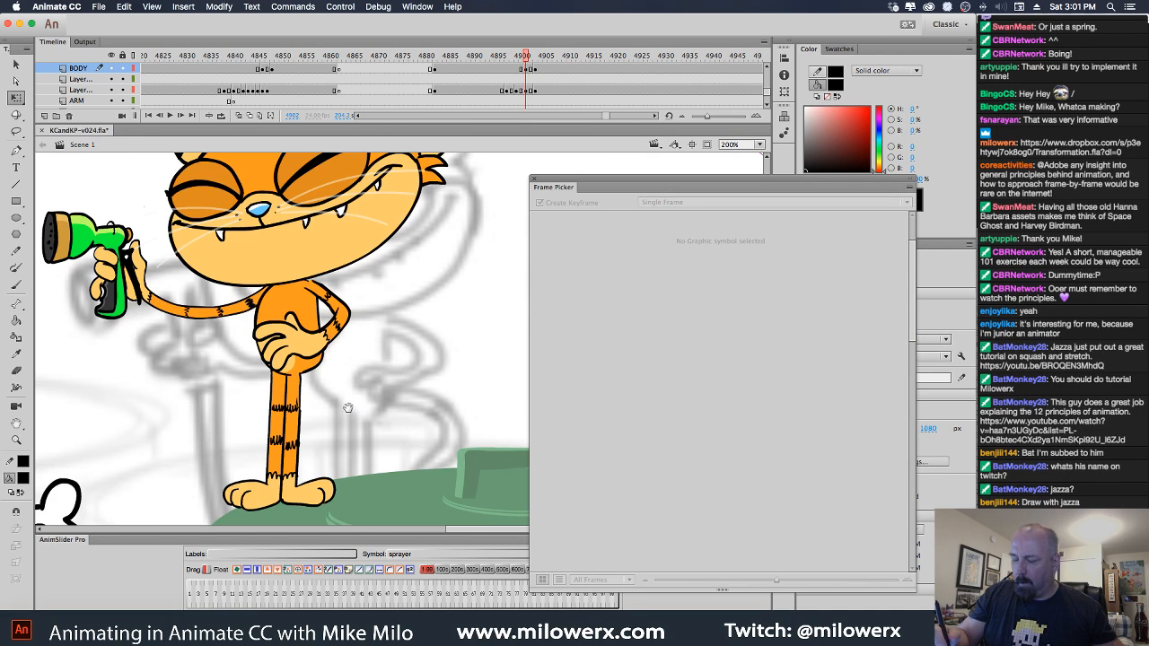
pyautogui.click(337, 312)
pyautogui.moveTo(337, 312); pyautogui.dragTo(333, 314)
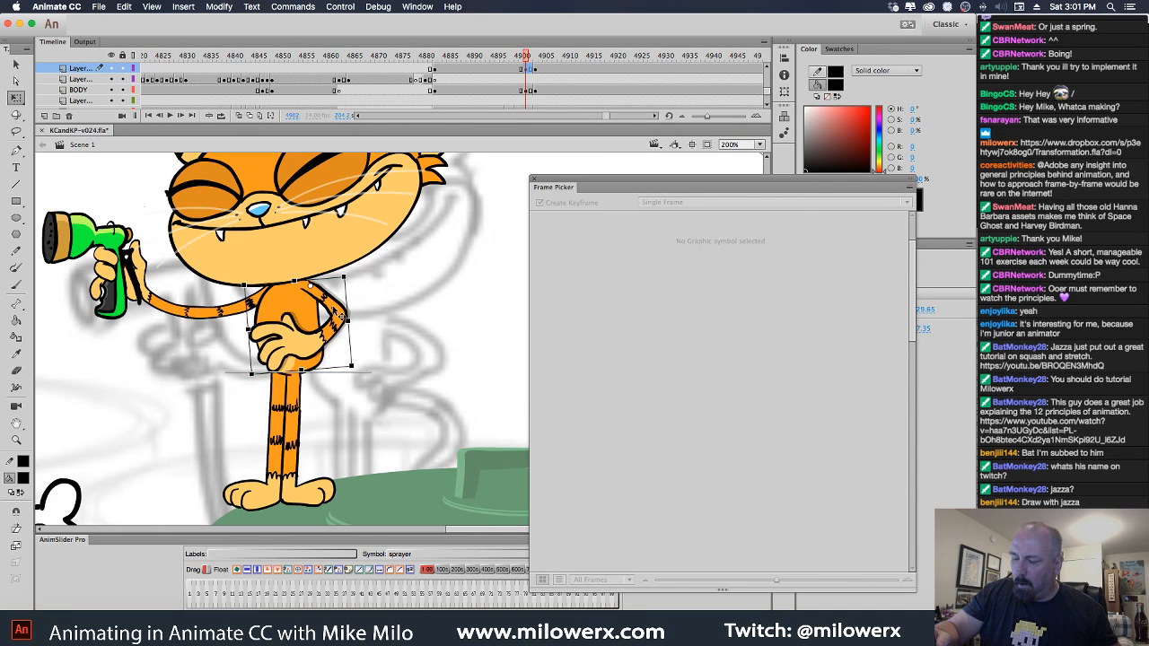
# Lasso and delete the cat's legs between the hips and feet at frame 4902, and turn on onion skinning.
pyautogui.click(389, 323)
pyautogui.click(16, 130)
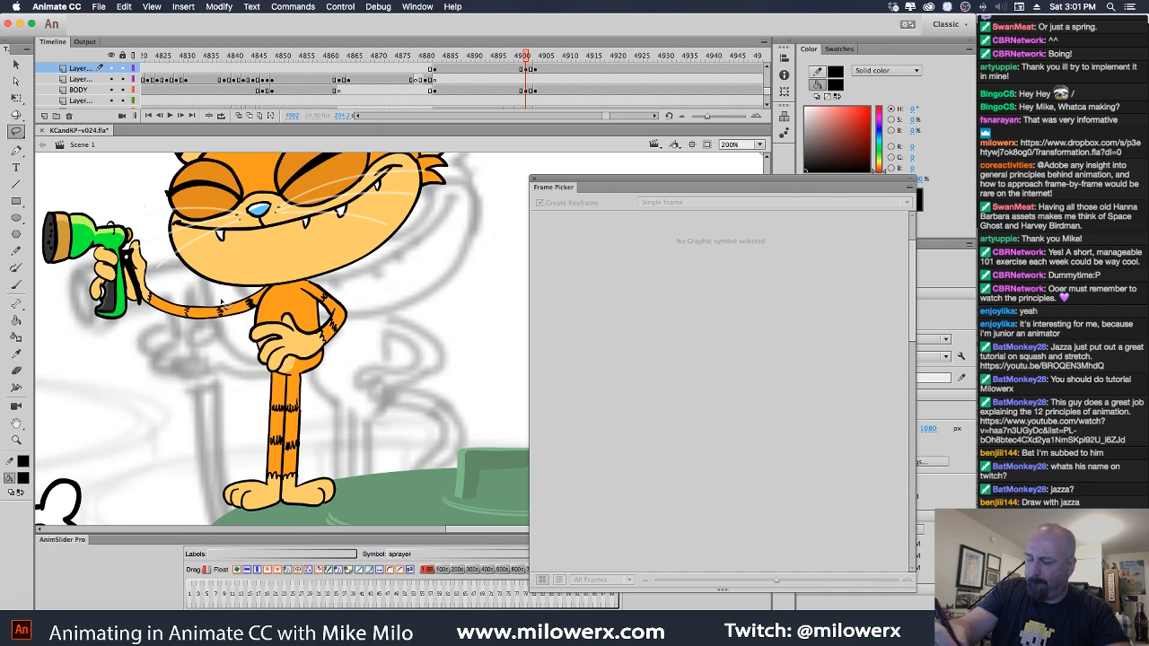
pyautogui.moveTo(305, 491)
pyautogui.mouseDown()
pyautogui.moveTo(316, 401)
pyautogui.moveTo(263, 469)
pyautogui.moveTo(287, 489)
pyautogui.moveTo(320, 477)
pyautogui.mouseUp()
pyautogui.press('Delete')
pyautogui.click(239, 115)
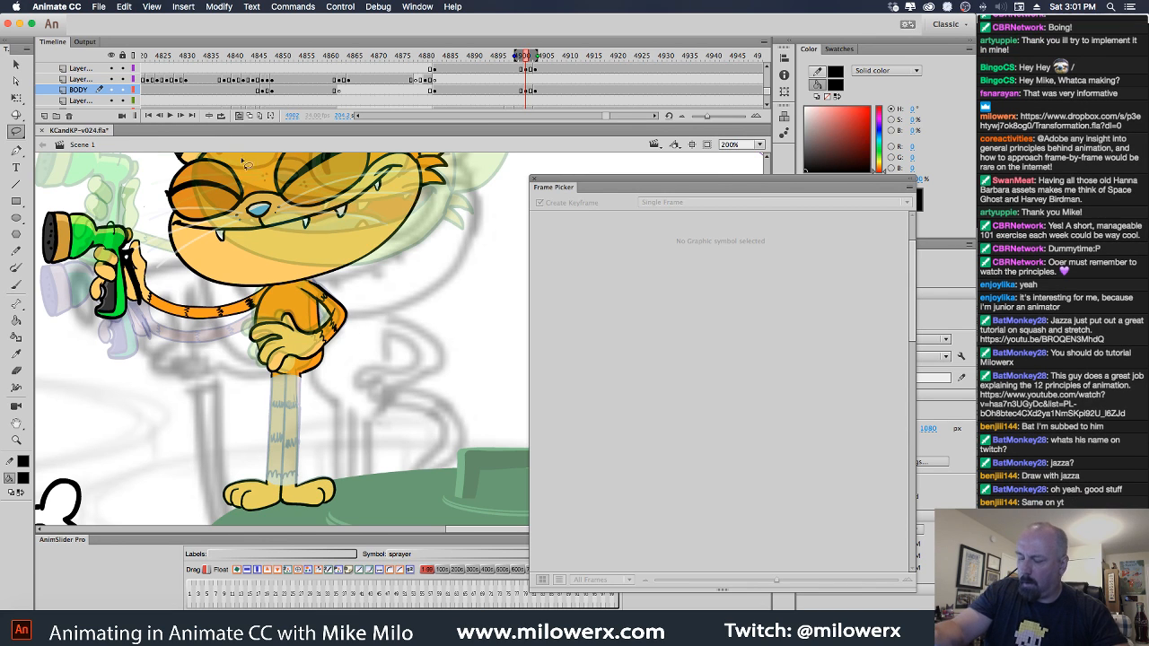
# Try to paint the curved outer outline of the left leg with a black brush stroke, and undo it.
pyautogui.click(24, 478)
pyautogui.click(26, 483)
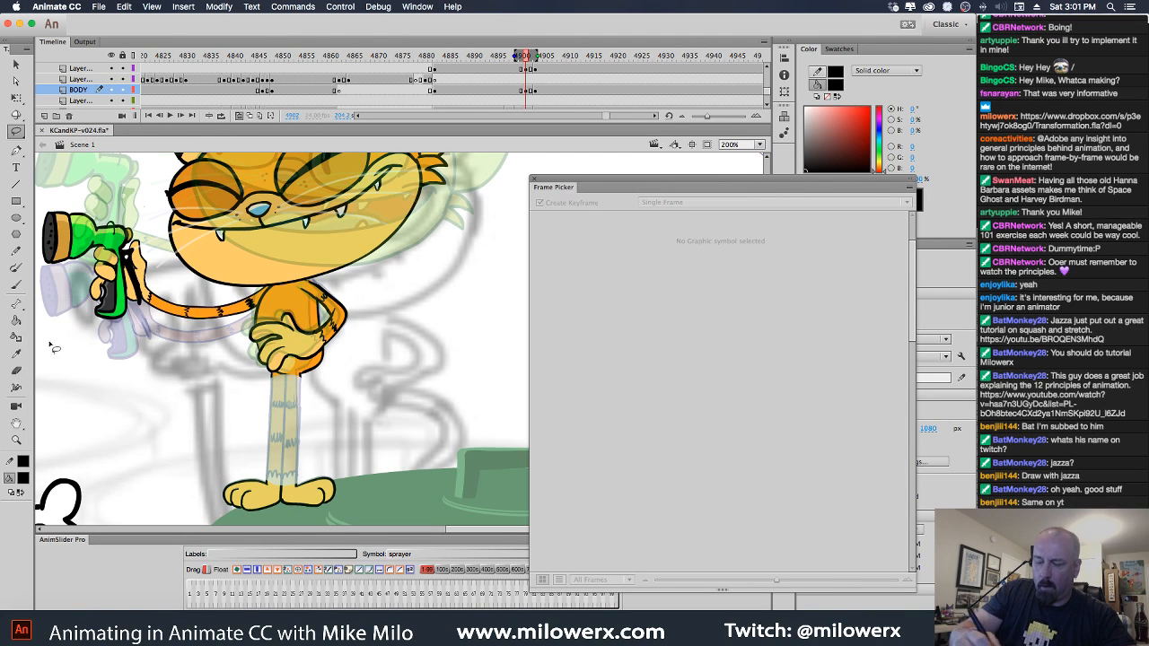
pyautogui.click(16, 285)
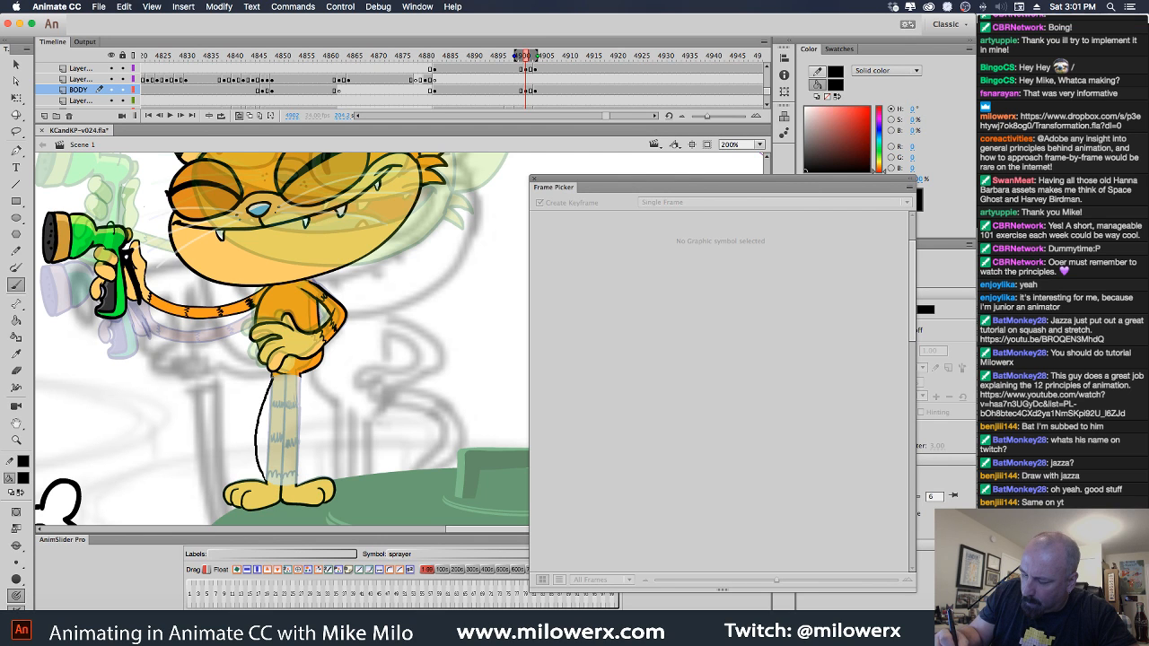
pyautogui.press('super+z')
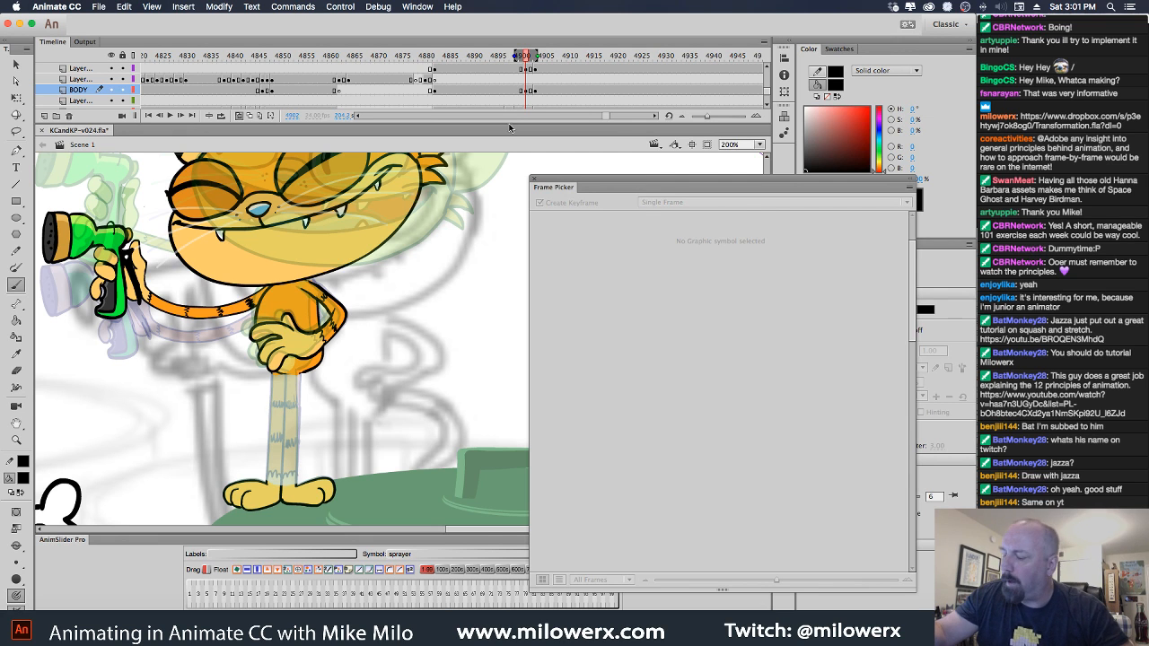
pyautogui.press('super+1')
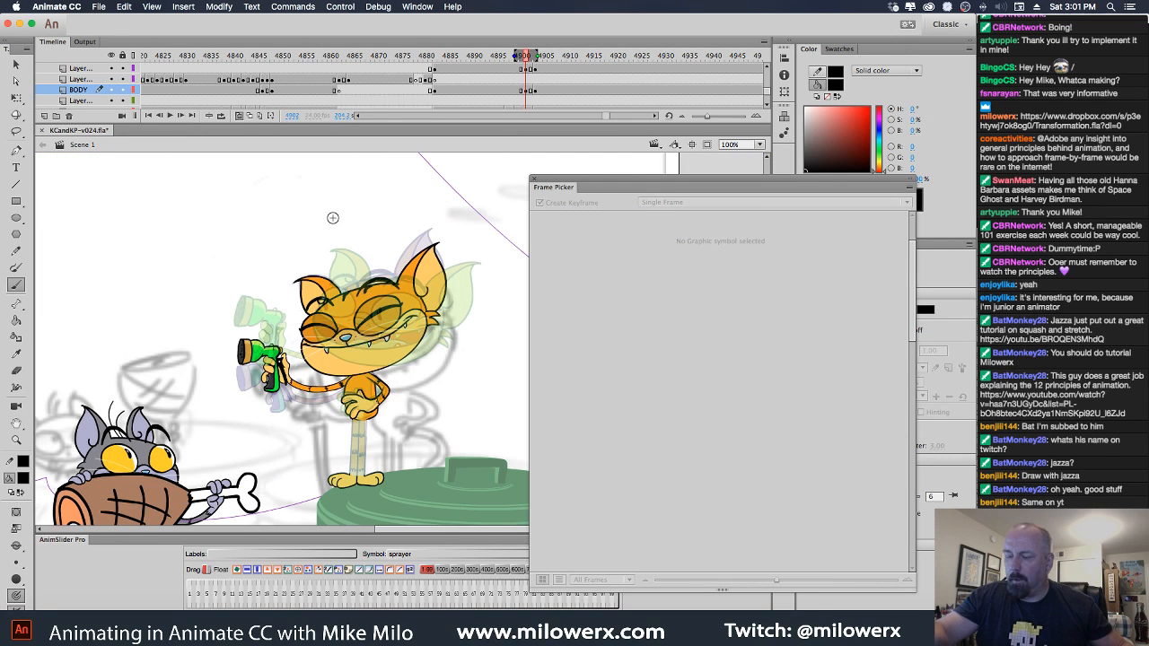
pyautogui.click(15, 133)
pyautogui.moveTo(359, 211)
pyautogui.mouseDown()
pyautogui.moveTo(325, 429)
pyautogui.moveTo(440, 222)
pyautogui.moveTo(364, 212)
pyautogui.mouseUp()
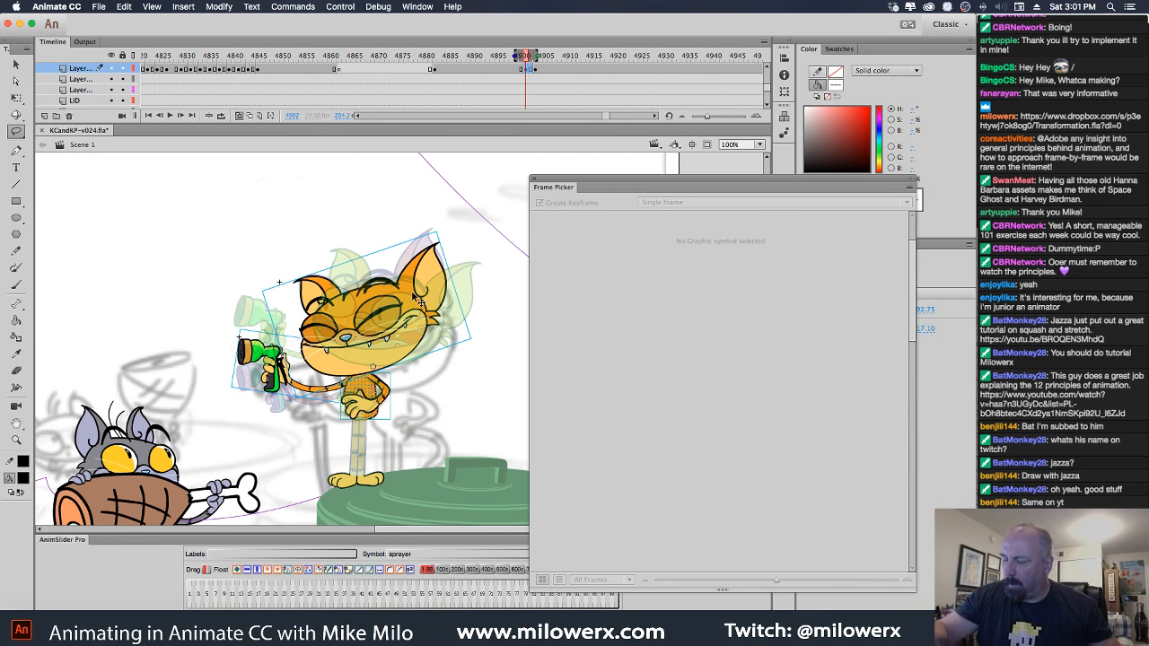
pyautogui.moveTo(411, 292); pyautogui.dragTo(500, 135)
pyautogui.click(489, 224)
pyautogui.press('super+equal')
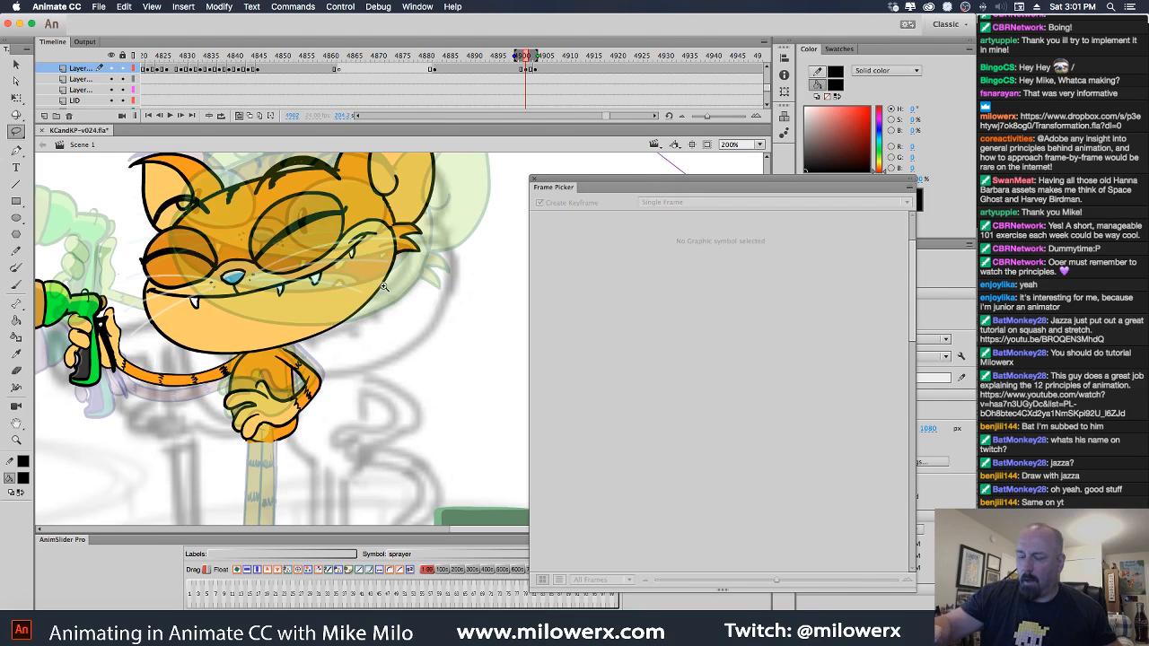
pyautogui.keyDown('alt'); pyautogui.keyDown('super'); pyautogui.click(384, 286); pyautogui.keyUp('super'); pyautogui.keyUp('alt')
# Lasso the head, torso and both arms at frame 4902 and shift them together slightly down and left.
pyautogui.moveTo(217, 225)
pyautogui.mouseDown()
pyautogui.moveTo(244, 387)
pyautogui.moveTo(438, 426)
pyautogui.moveTo(443, 329)
pyautogui.mouseUp()
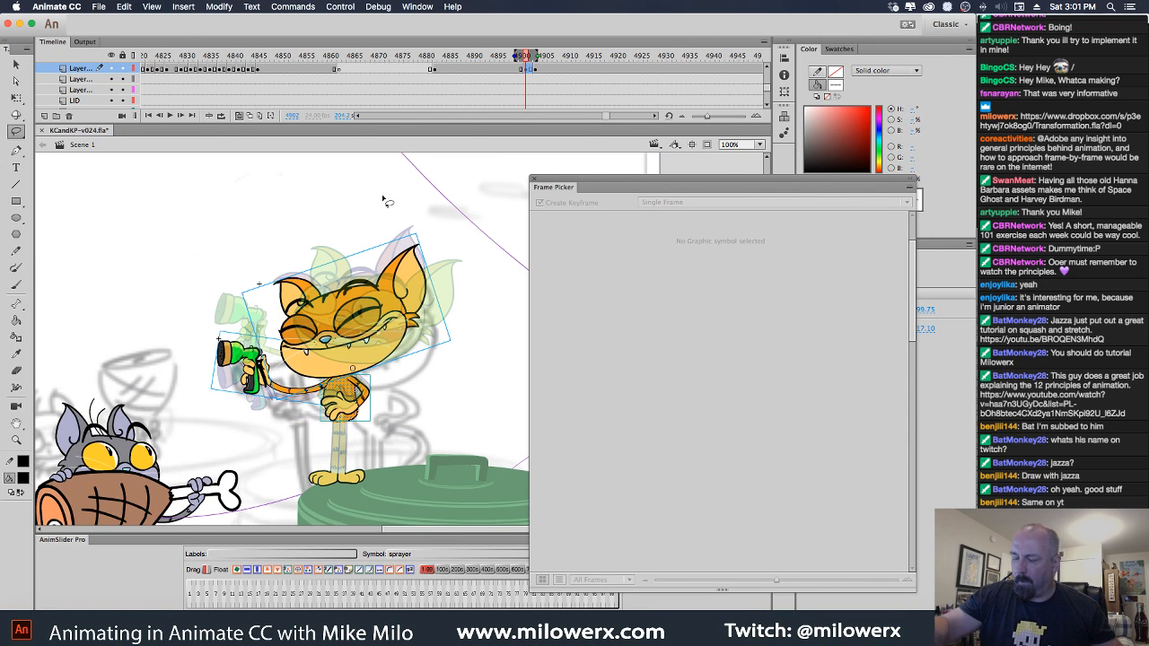
pyautogui.moveTo(384, 199)
pyautogui.mouseDown()
pyautogui.moveTo(368, 425)
pyautogui.moveTo(480, 319)
pyautogui.mouseUp()
pyautogui.press('q')
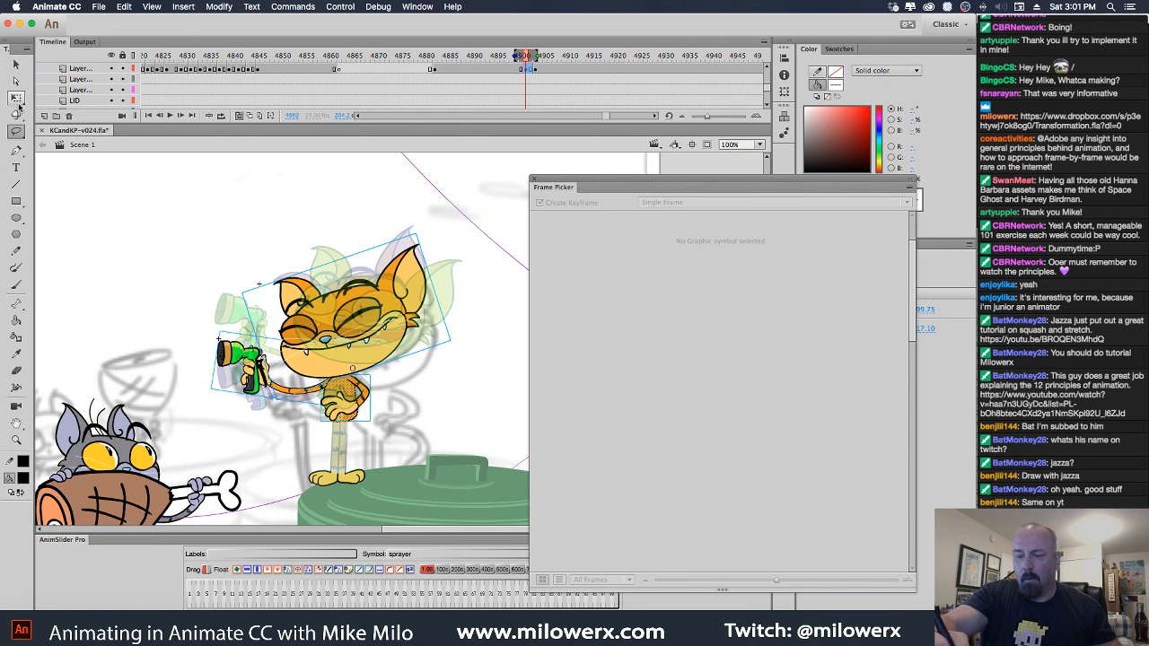
pyautogui.moveTo(453, 234); pyautogui.dragTo(452, 241)
pyautogui.press('super+z')
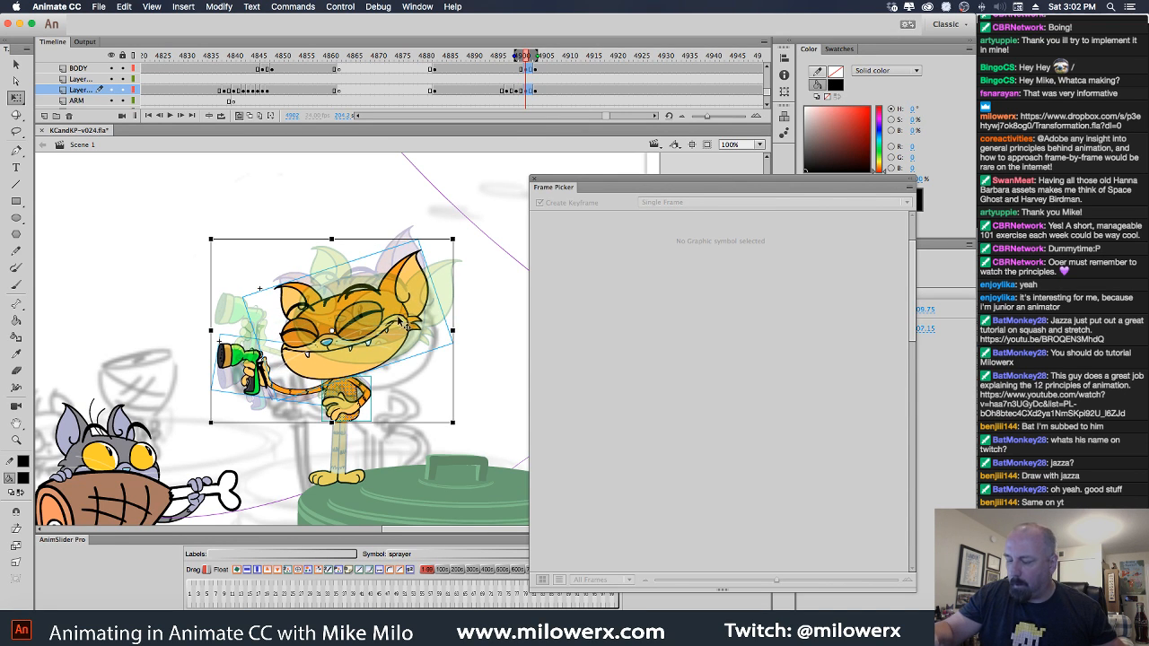
pyautogui.moveTo(398, 318); pyautogui.dragTo(395, 317)
pyautogui.click(391, 207)
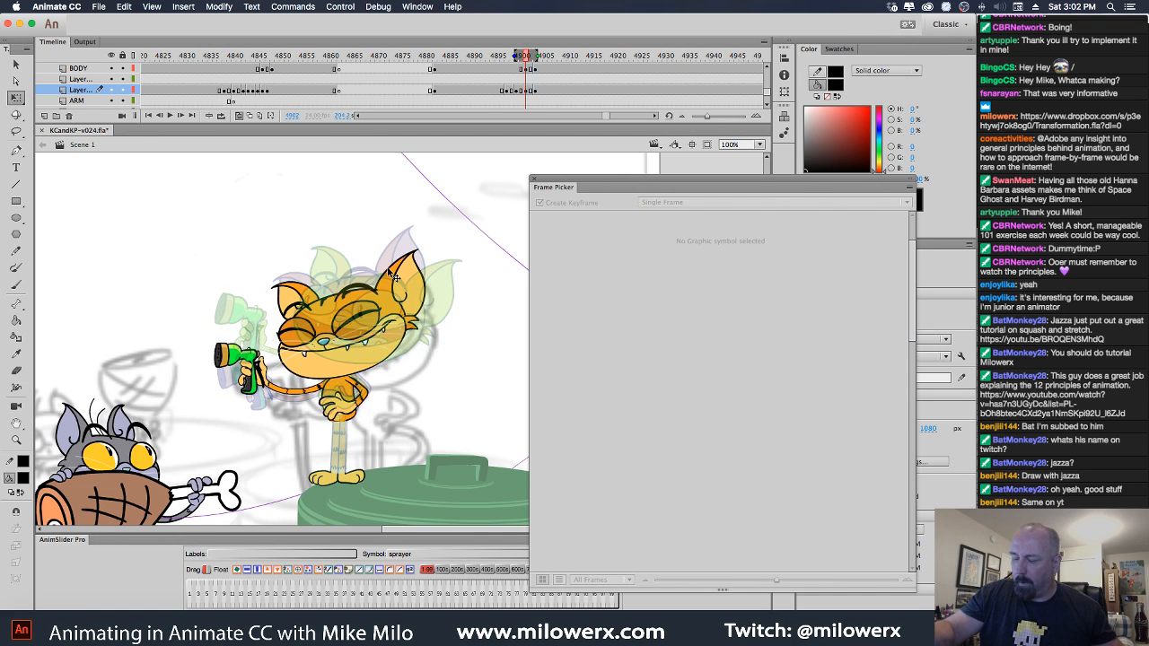
# Paint black brush outlines for outward-bowed legs with furry ankles between the torso and feet on the BODY layer.
pyautogui.keyDown('super'); pyautogui.click(379, 344); pyautogui.keyUp('super')
pyautogui.moveTo(428, 397); pyautogui.dragTo(372, 335)
pyautogui.press('b')
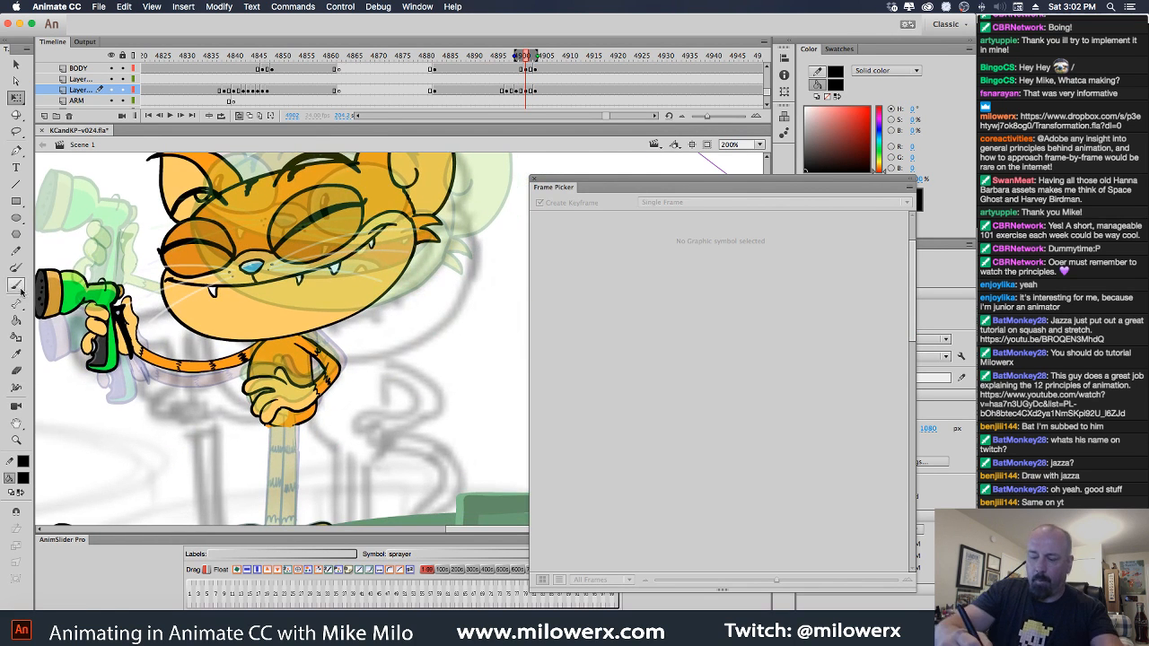
pyautogui.scroll(-2, 409, 394)
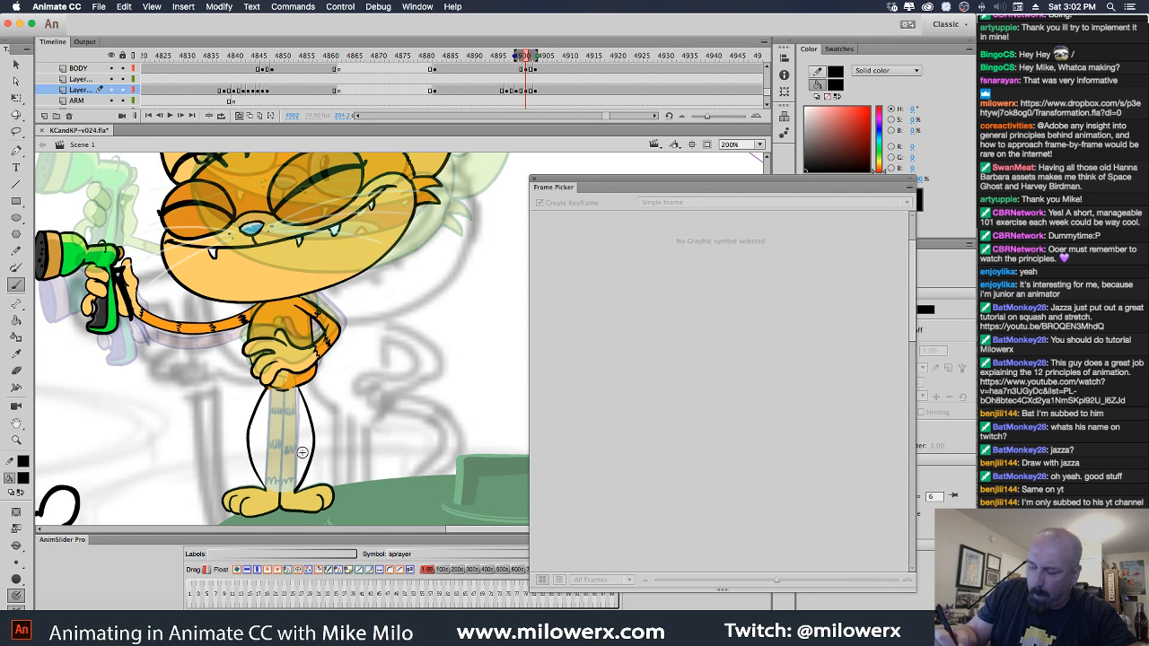
pyautogui.keyDown('super'); pyautogui.click(291, 385); pyautogui.keyUp('super')
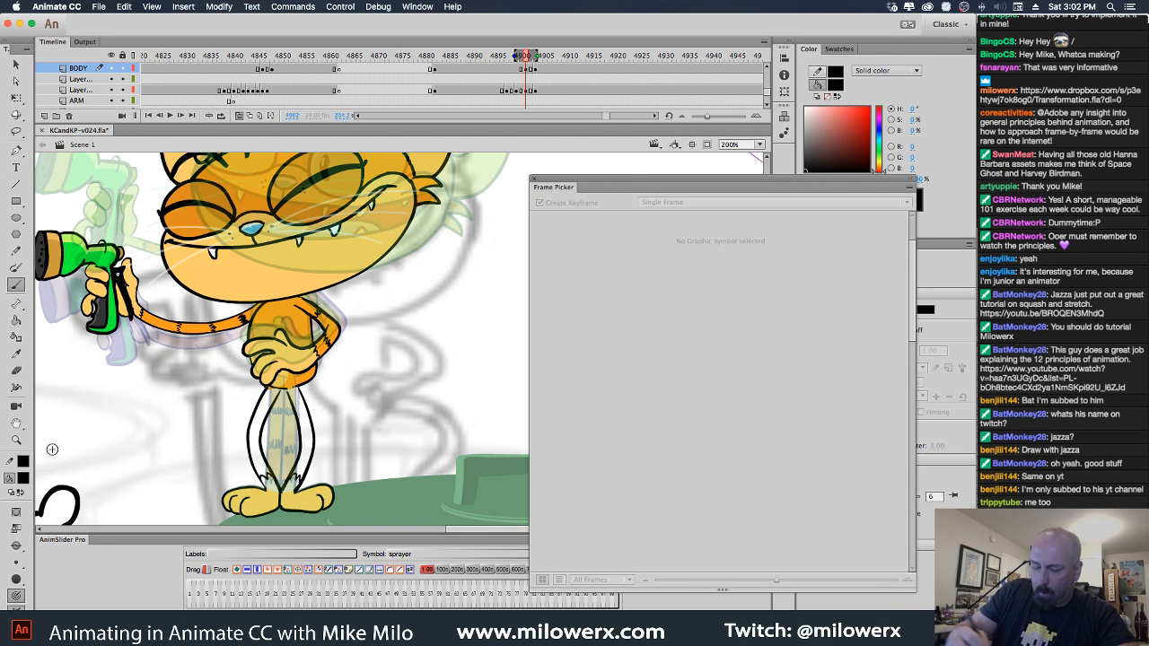
# Fill the redrawn ankle areas with the feet's #FFCC66 colour and both bowed legs with orange, RGB 255, 153, 0.
pyautogui.click(24, 476)
pyautogui.click(287, 494)
pyautogui.press('k')
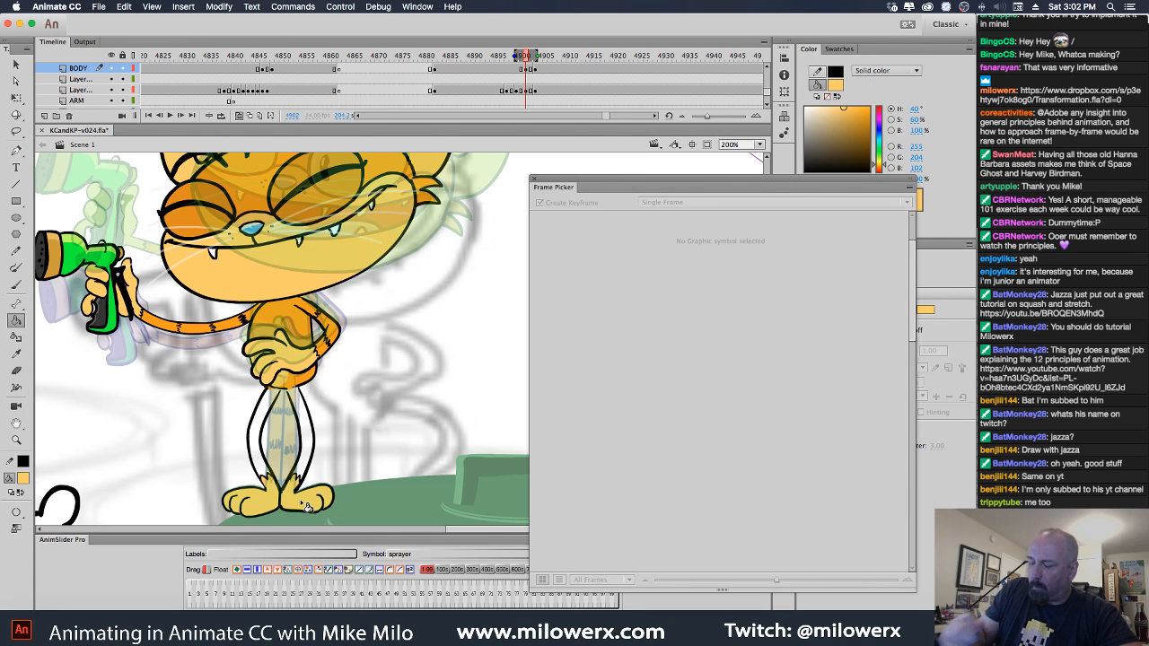
pyautogui.click(24, 478)
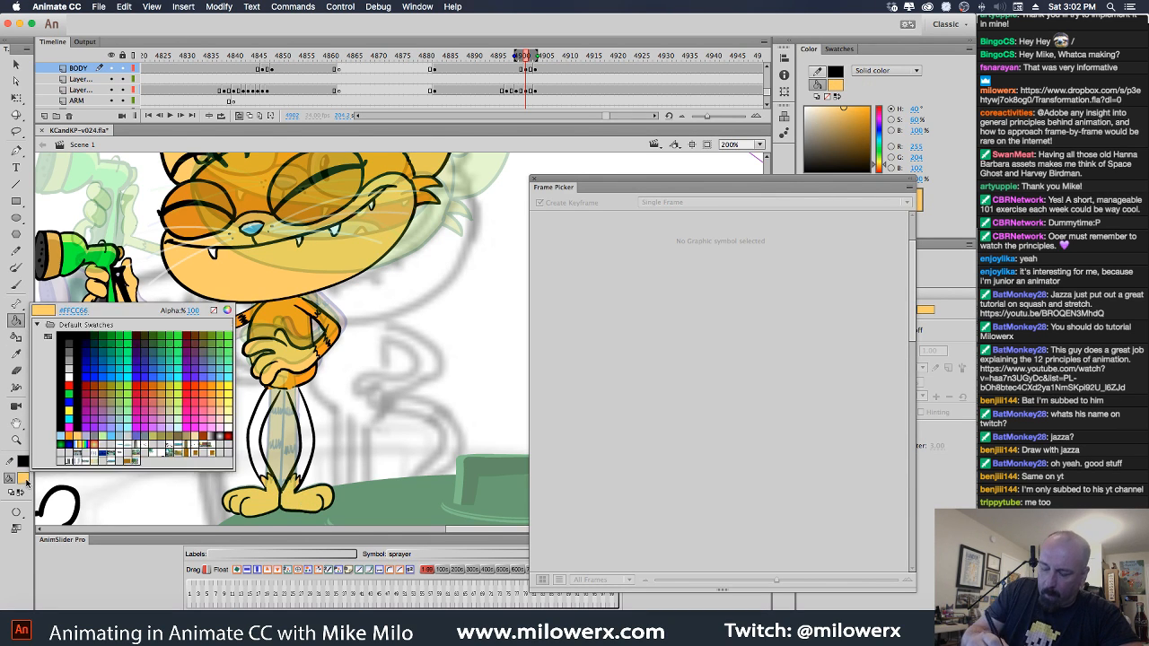
pyautogui.click(72, 433)
pyautogui.click(275, 411)
pyautogui.click(309, 421)
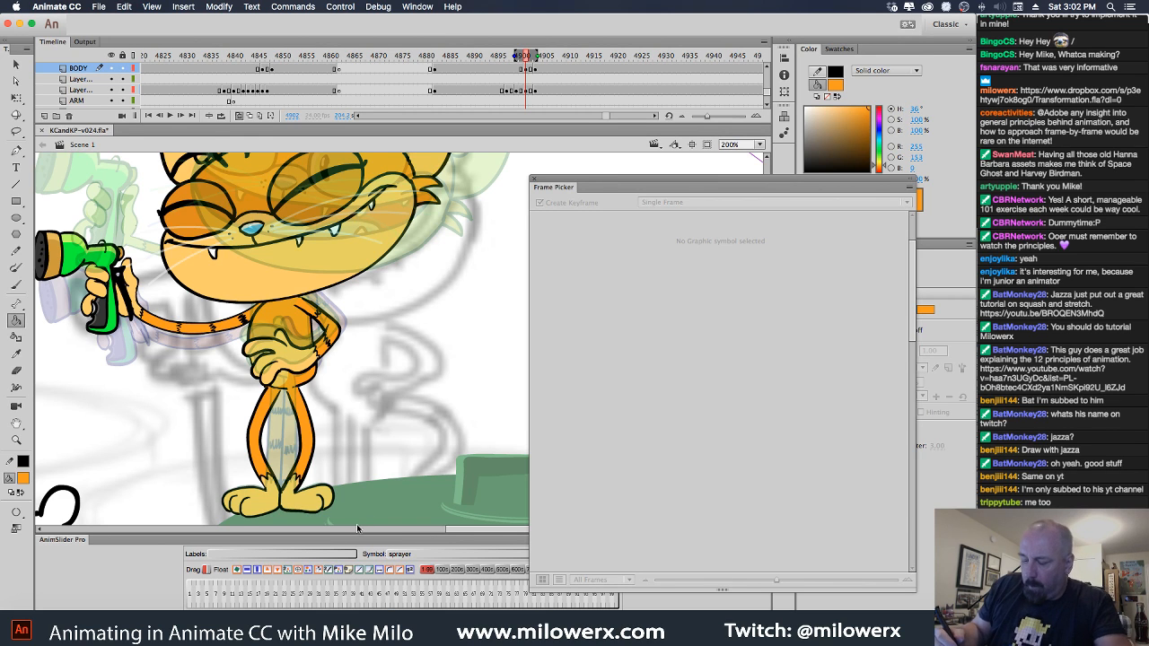
# Paint short black fur stripes along both orange legs with the brush, and turn off onion skinning.
pyautogui.press('b')
pyautogui.click(24, 478)
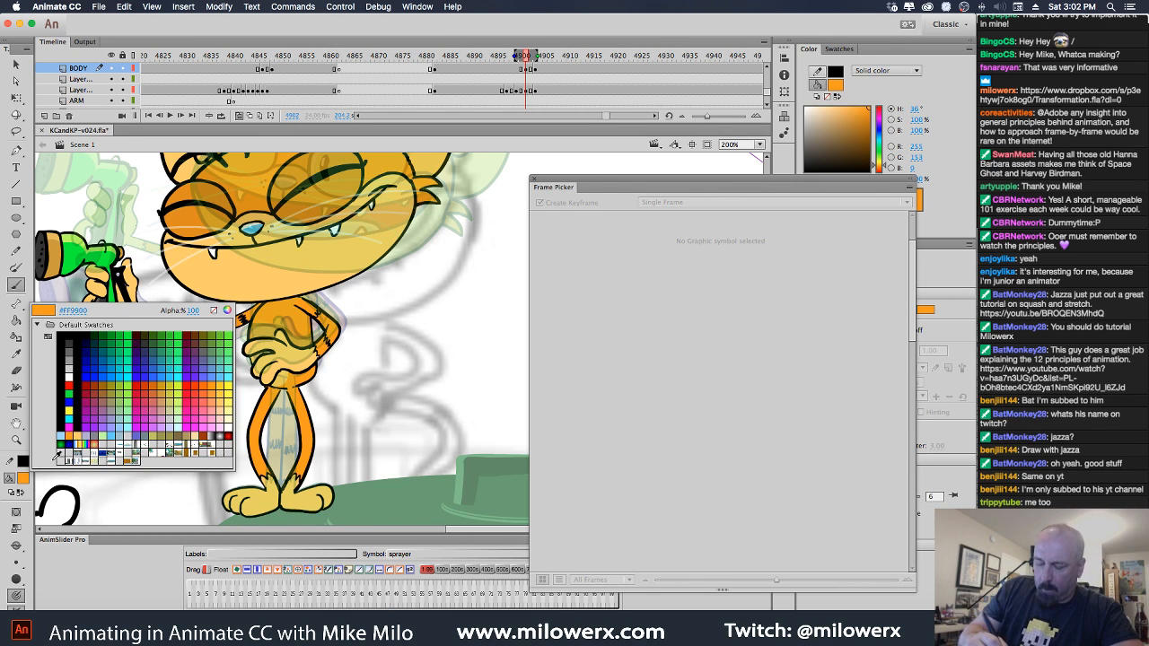
pyautogui.click(76, 393)
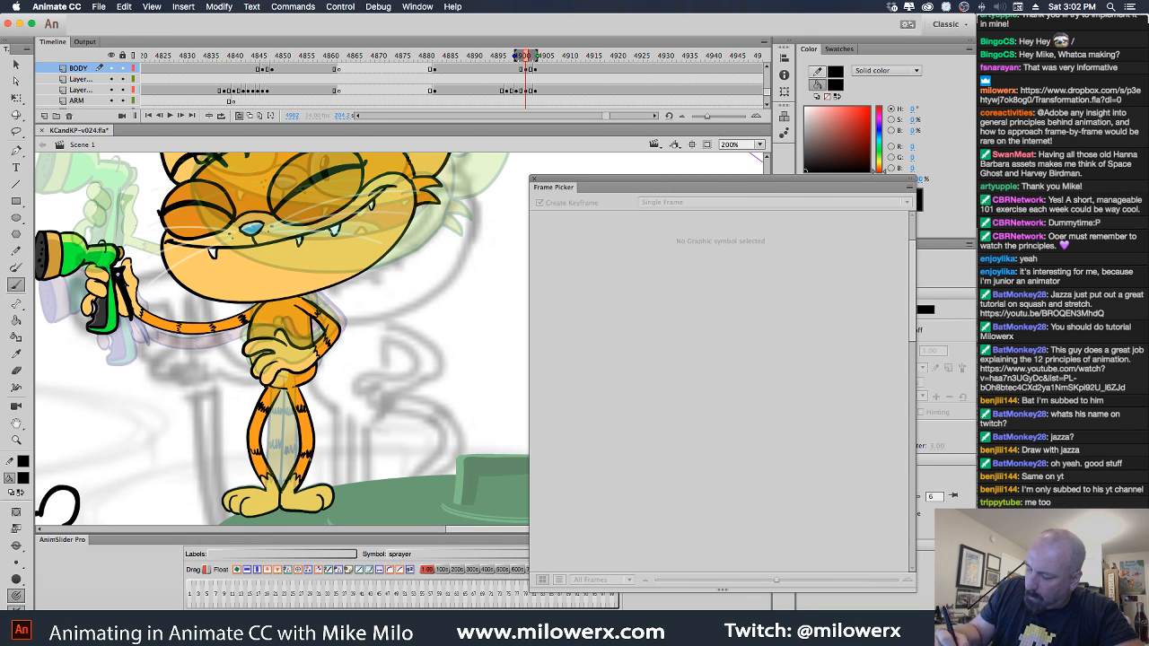
pyautogui.keyDown('alt'); pyautogui.click(428, 333); pyautogui.keyUp('alt')
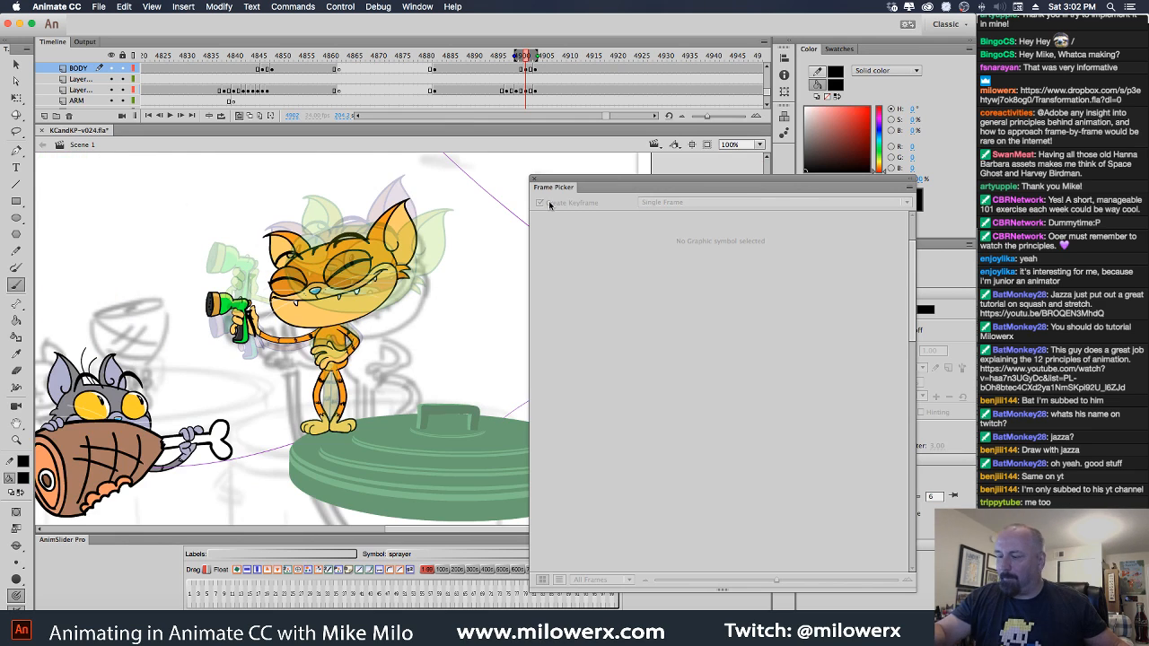
pyautogui.hotkey('alt', 'shift', 'o')
pyautogui.keyDown('alt'); pyautogui.click(447, 287); pyautogui.keyUp('alt')
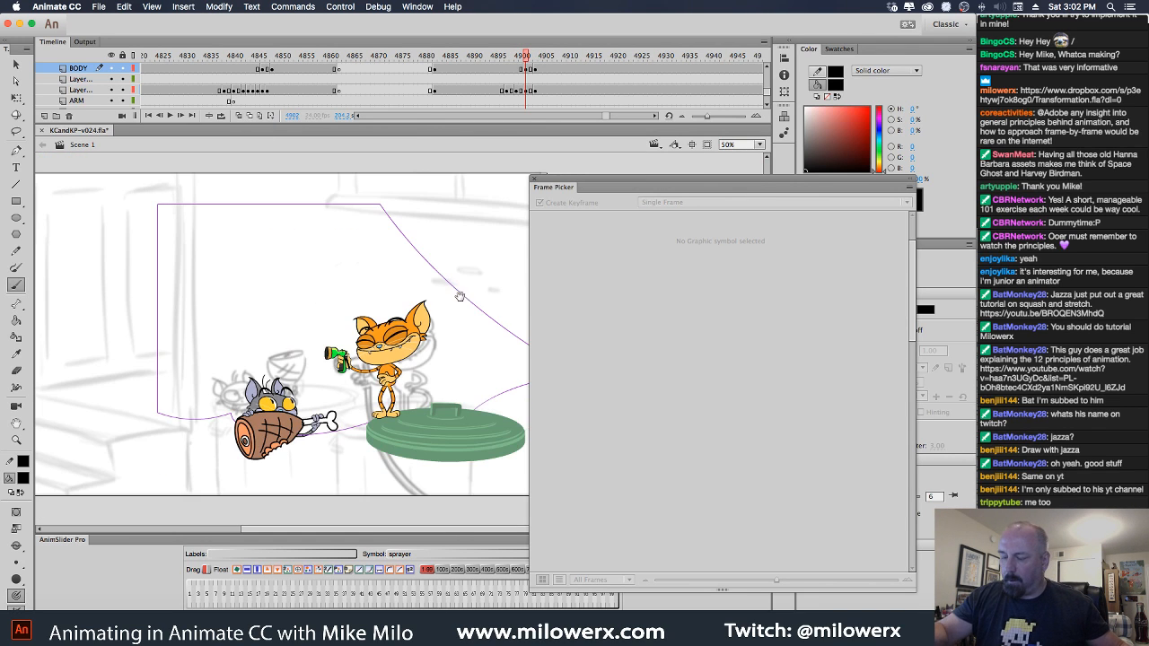
# Add a keyframe for the grey cat's head at frame 4863 and switch it to the open-mouthed grin, head frame 5.
pyautogui.moveTo(542, 79)
pyautogui.mouseDown()
pyautogui.moveTo(497, 68)
pyautogui.moveTo(566, 69)
pyautogui.moveTo(332, 71)
pyautogui.moveTo(351, 74)
pyautogui.mouseUp()
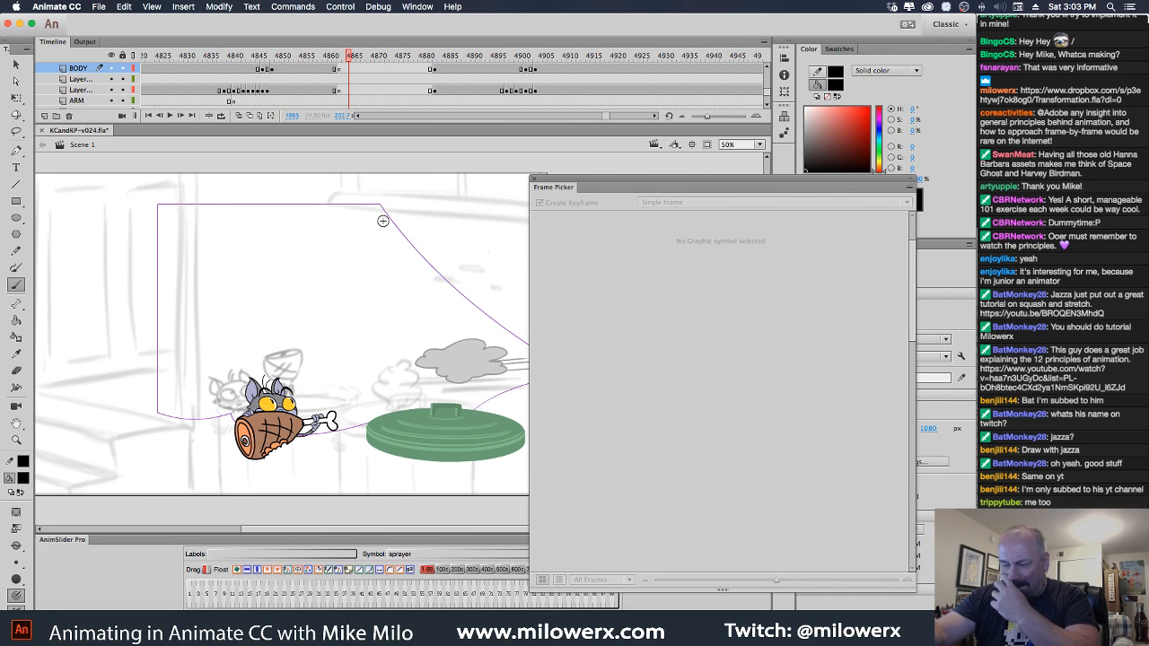
pyautogui.moveTo(279, 397); pyautogui.dragTo(298, 401)
pyautogui.press('super+z')
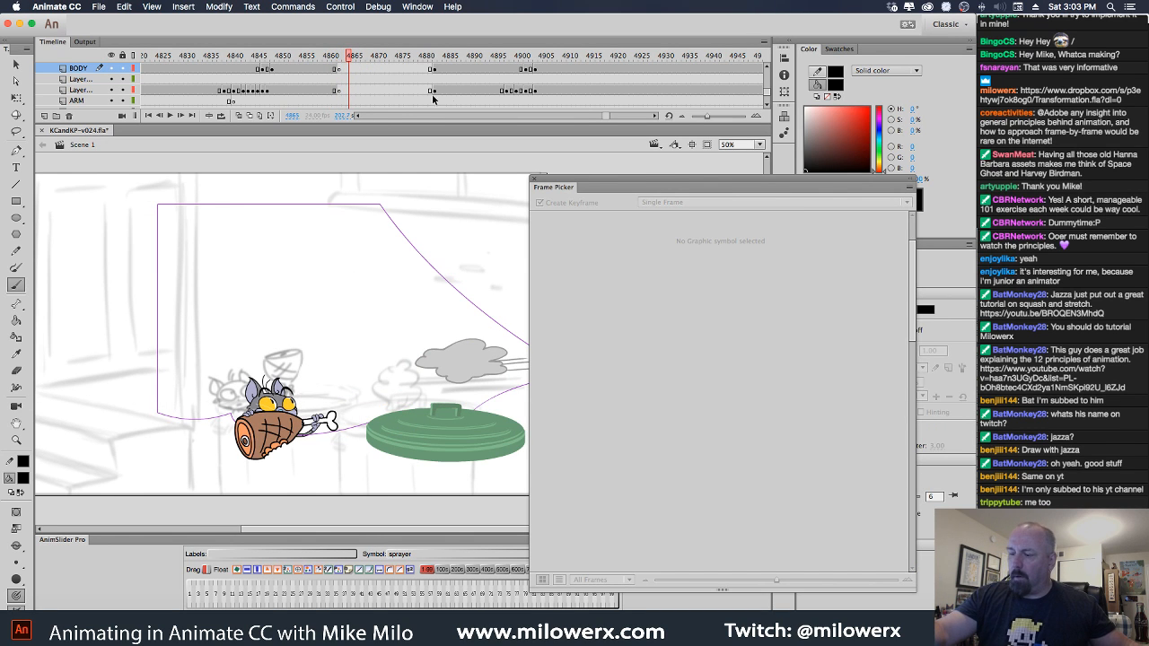
pyautogui.press('v')
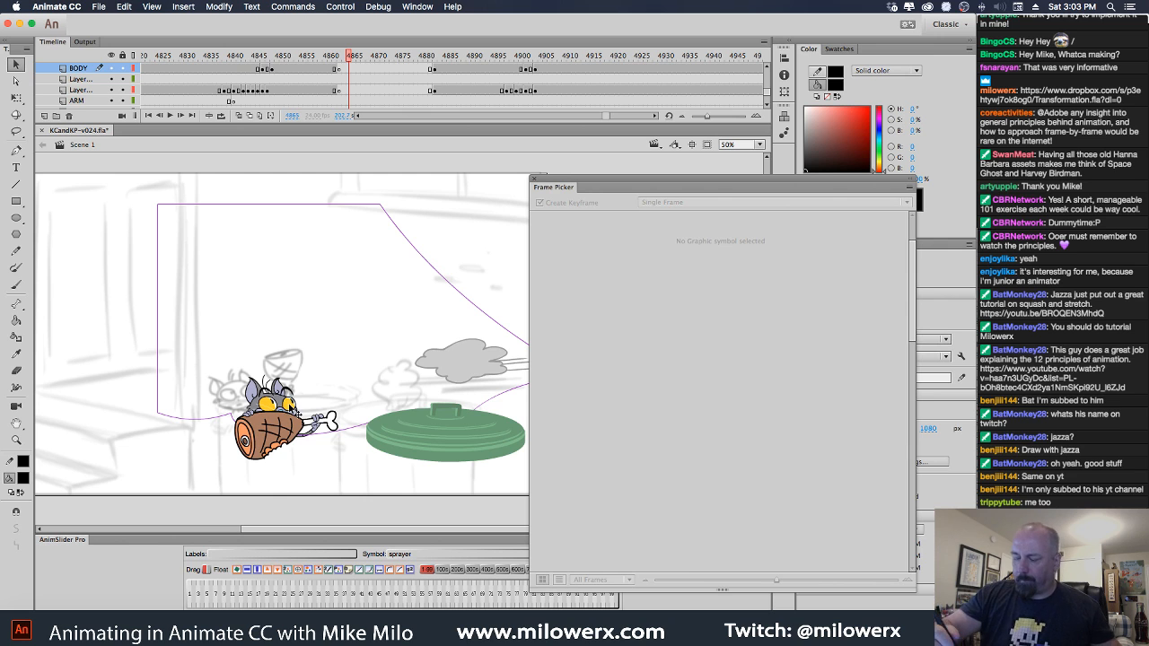
pyautogui.click(290, 404)
pyautogui.click(402, 408)
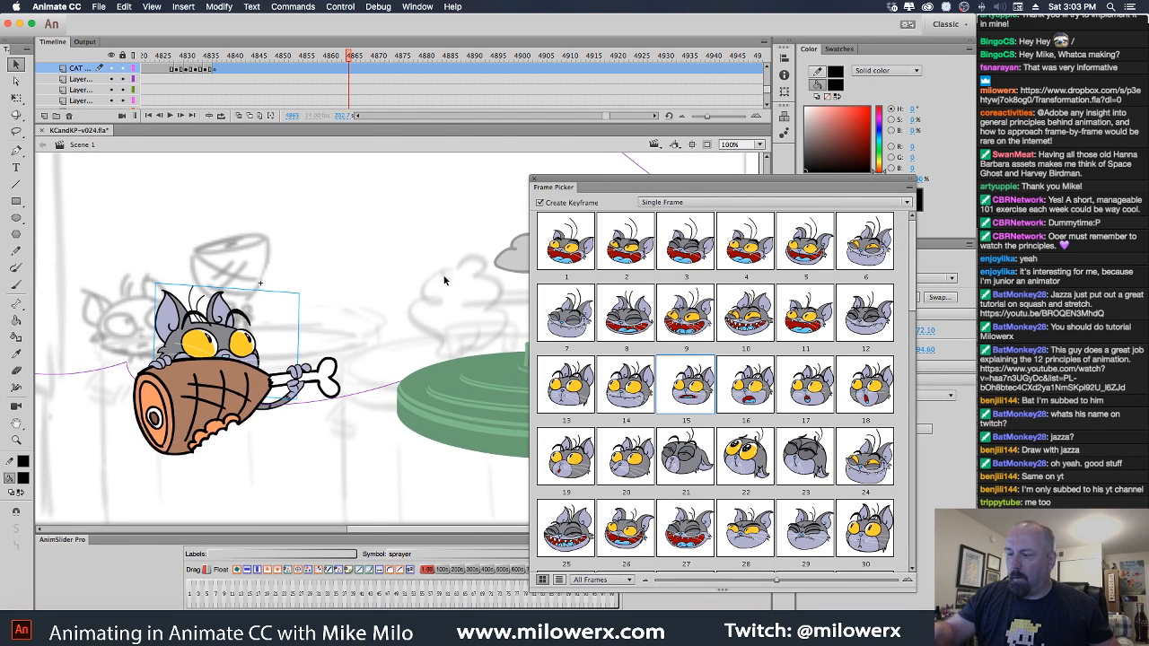
pyautogui.moveTo(354, 58)
pyautogui.mouseDown()
pyautogui.moveTo(328, 63)
pyautogui.moveTo(341, 67)
pyautogui.mouseUp()
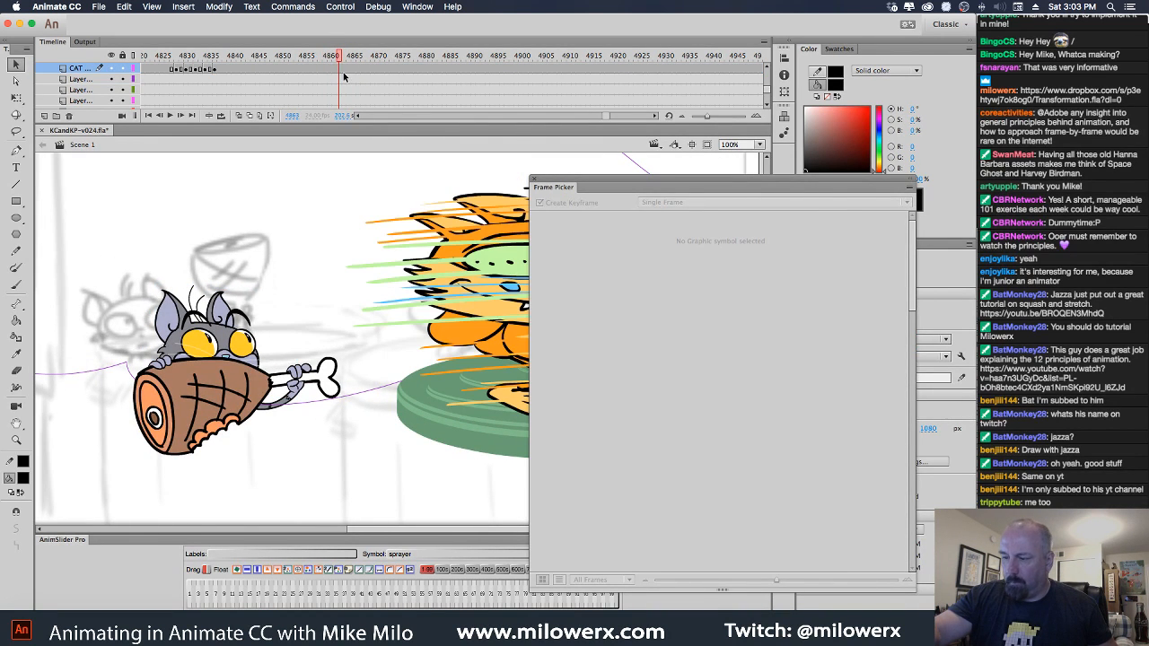
pyautogui.click(342, 70)
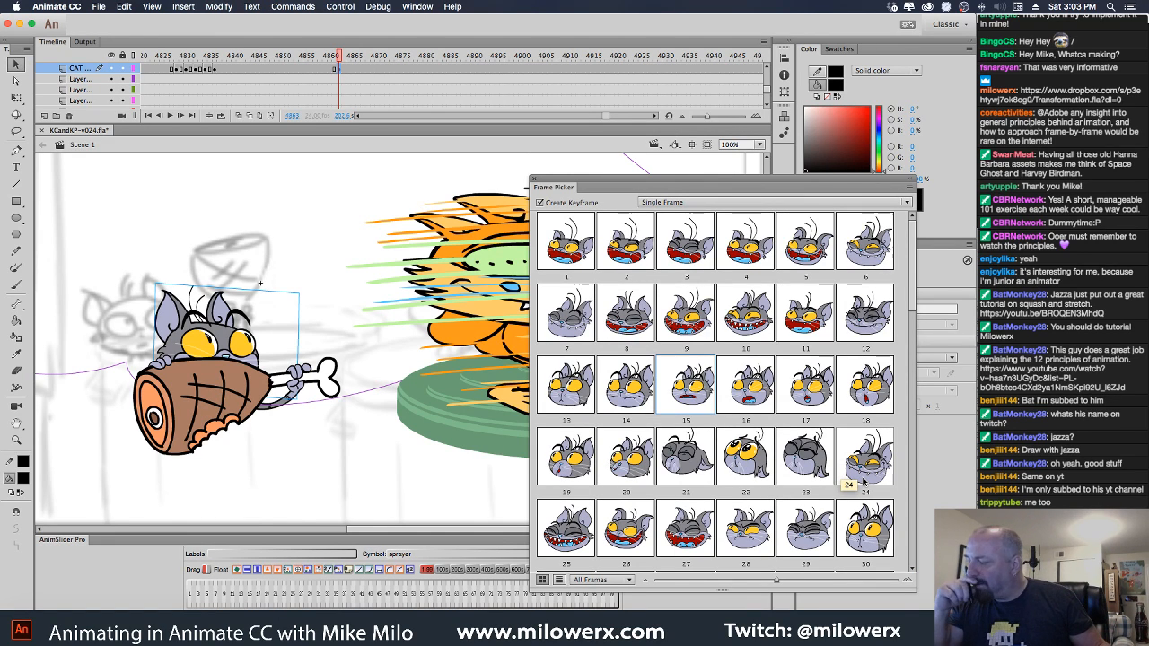
pyautogui.click(815, 255)
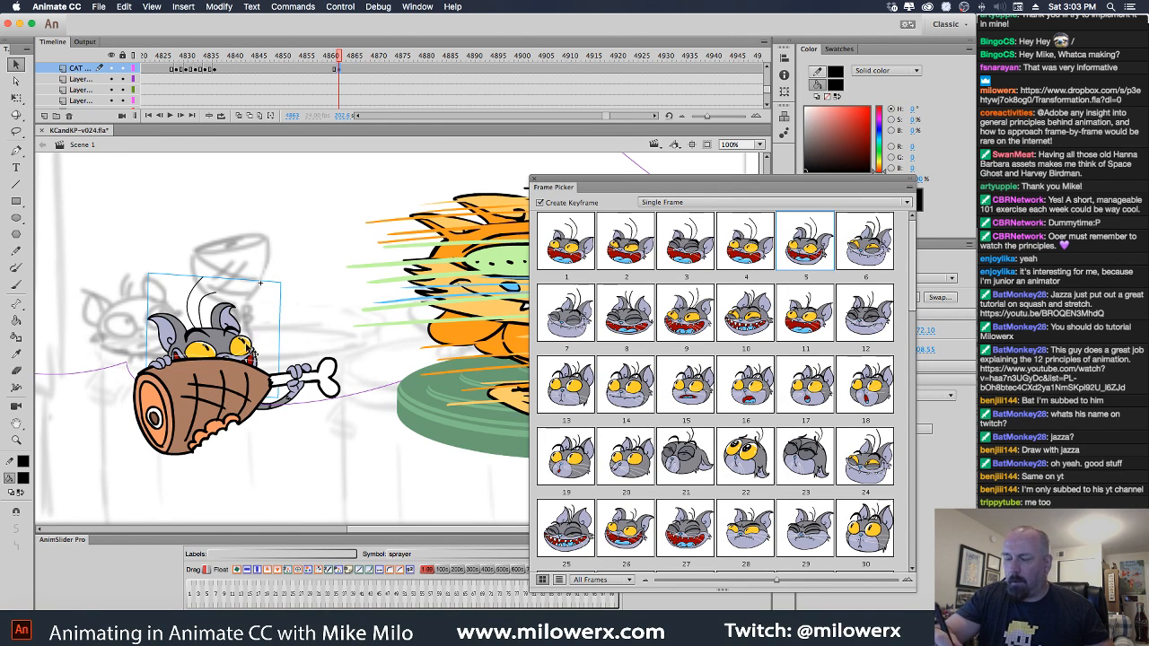
# Enlarge the grey cat's head slightly at frame 4863 and raise it so the grin shows above the ham.
pyautogui.click(353, 76)
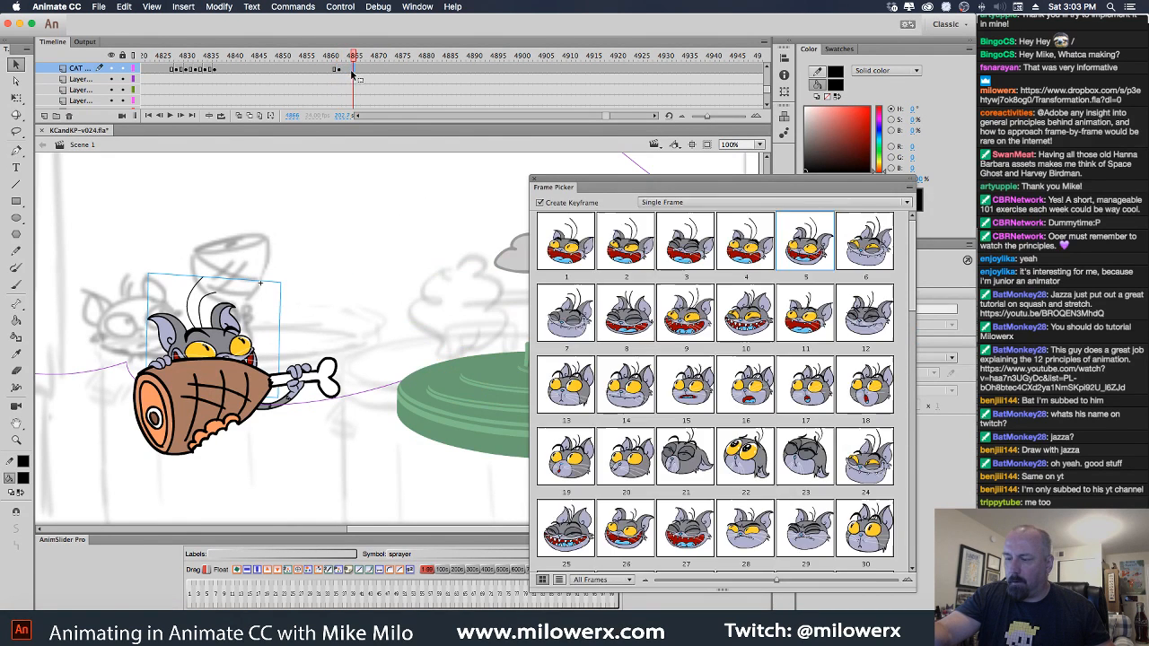
pyautogui.click(339, 73)
pyautogui.press('q')
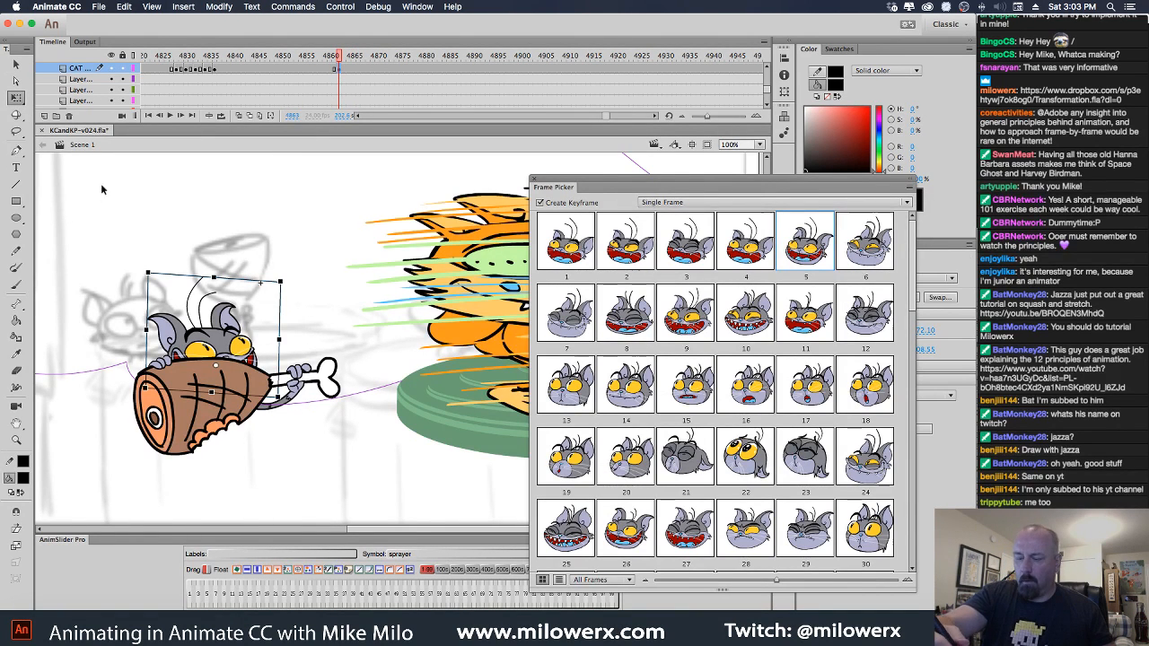
pyautogui.moveTo(280, 282); pyautogui.dragTo(289, 270)
pyautogui.moveTo(239, 346); pyautogui.dragTo(237, 336)
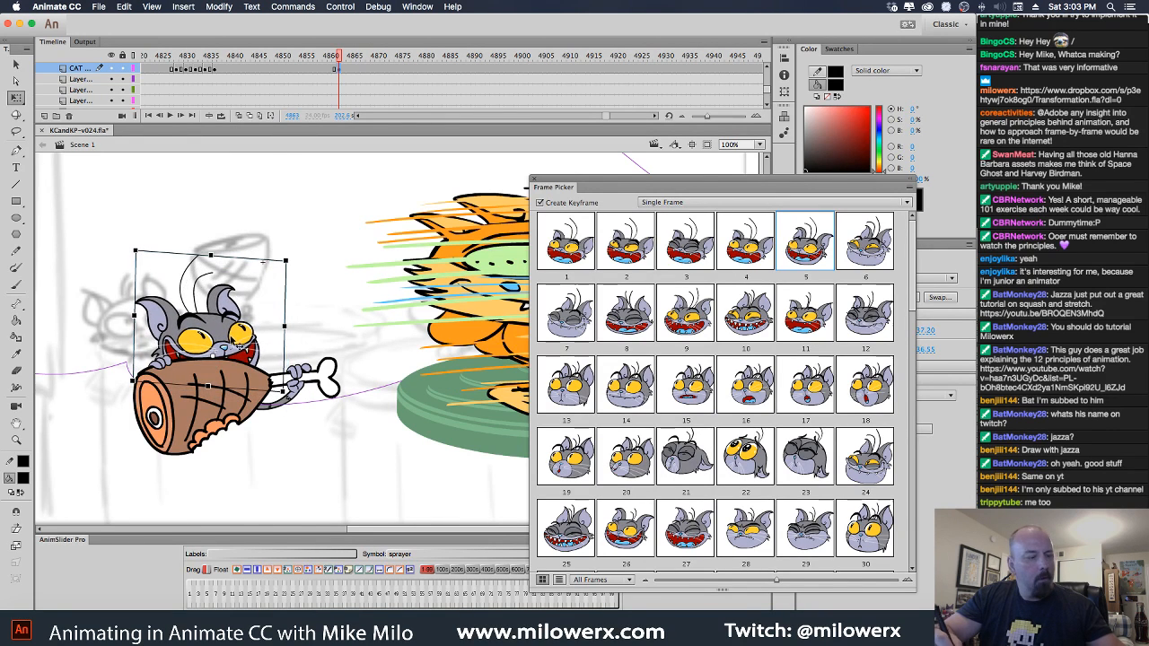
pyautogui.press(',')
pyautogui.press('.')
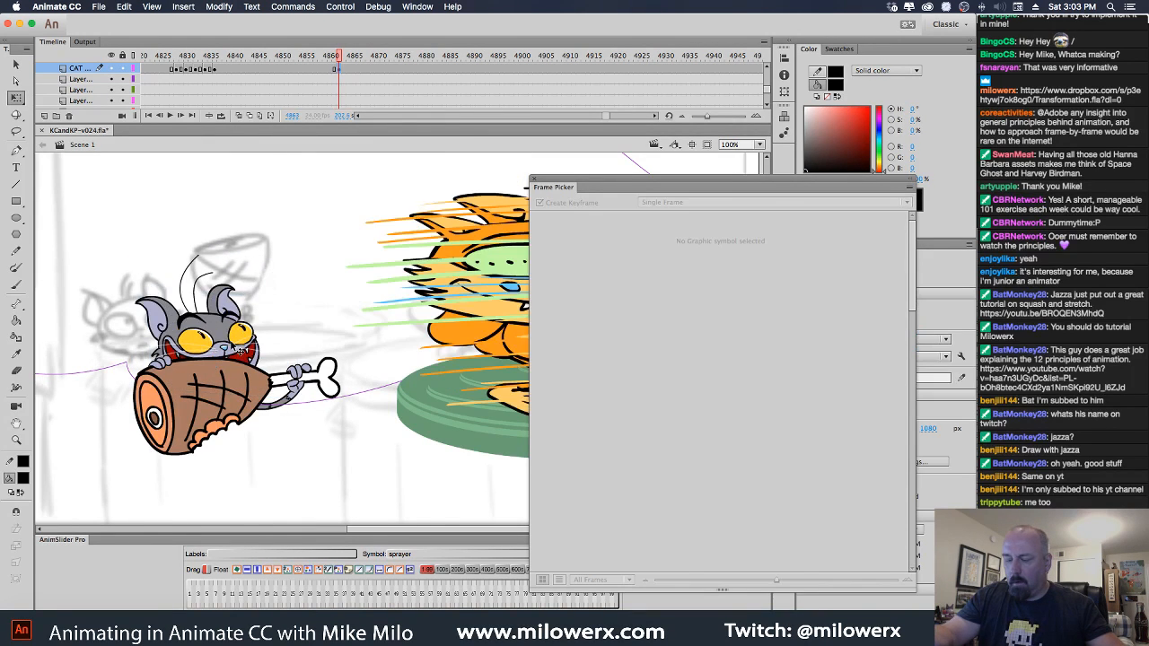
# Add a head keyframe at frame 4865, making the grey cat's head slightly narrower and moving it a little up and left.
pyautogui.click(352, 78)
pyautogui.click(241, 281)
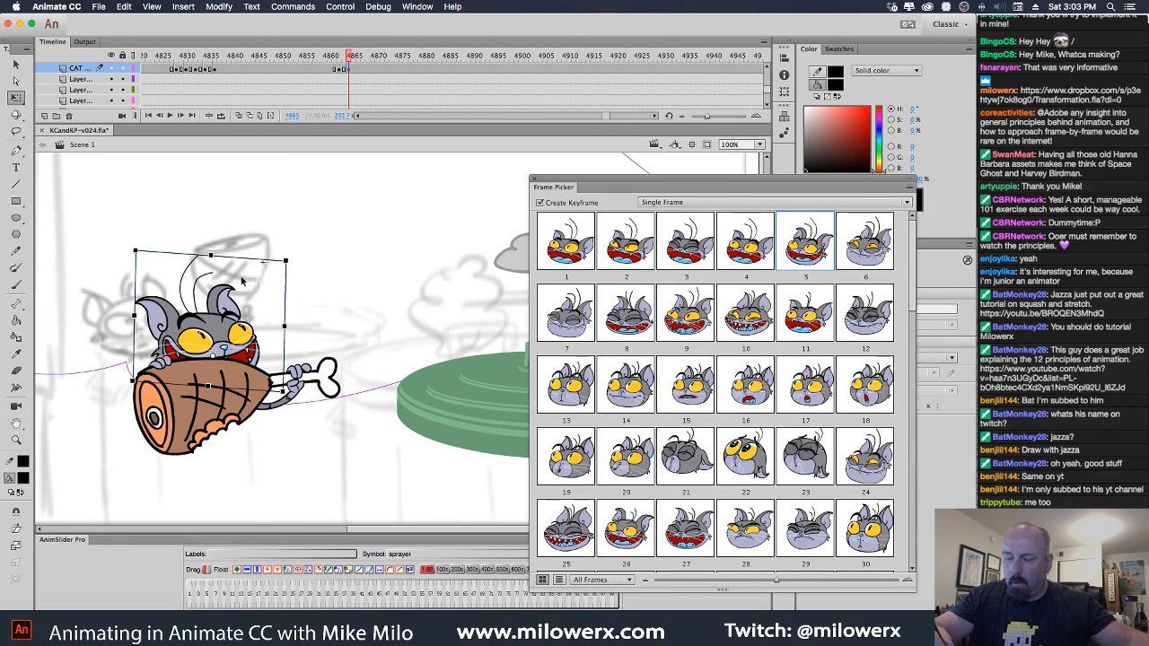
pyautogui.moveTo(285, 259); pyautogui.dragTo(282, 256)
pyautogui.moveTo(243, 323); pyautogui.dragTo(238, 317)
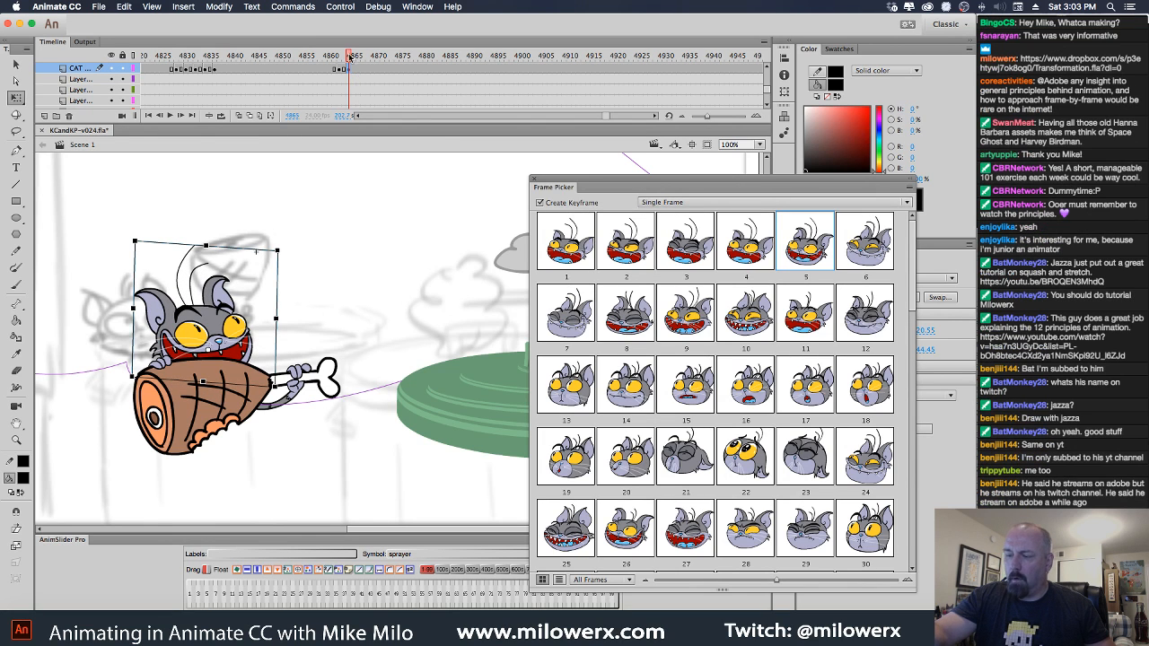
# Add a head keyframe at frame 4867 and nudge the grey cat's head slightly up and left.
pyautogui.moveTo(350, 57)
pyautogui.mouseDown()
pyautogui.moveTo(308, 63)
pyautogui.moveTo(354, 77)
pyautogui.mouseUp()
pyautogui.click(359, 72)
pyautogui.press('F6')
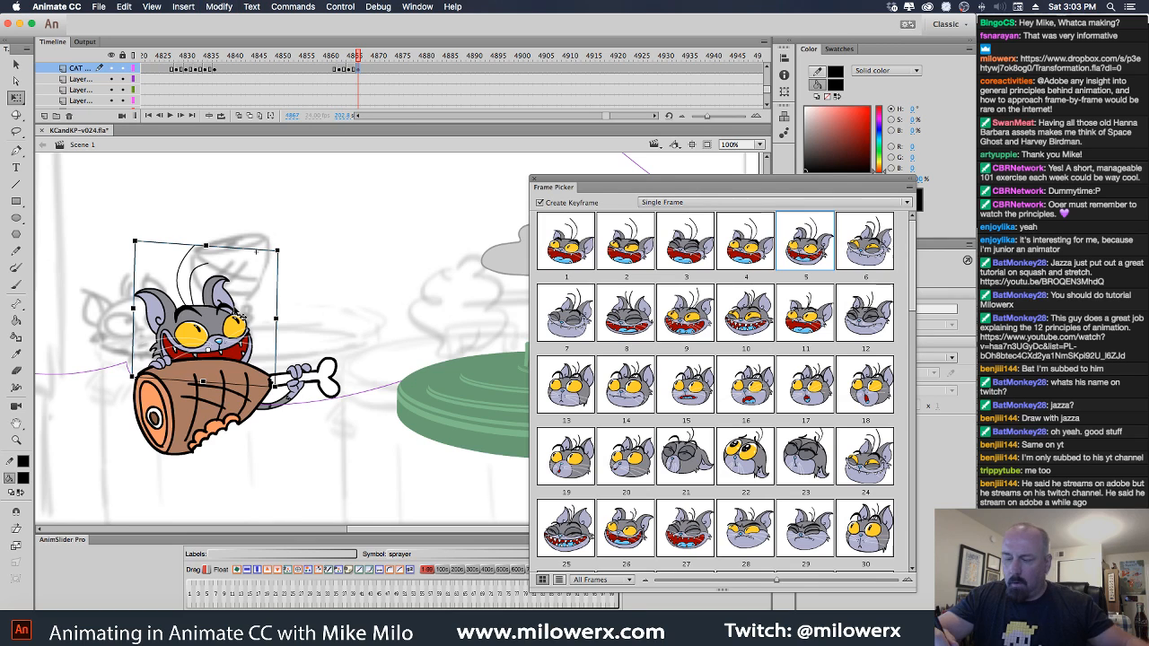
pyautogui.moveTo(230, 313); pyautogui.dragTo(227, 310)
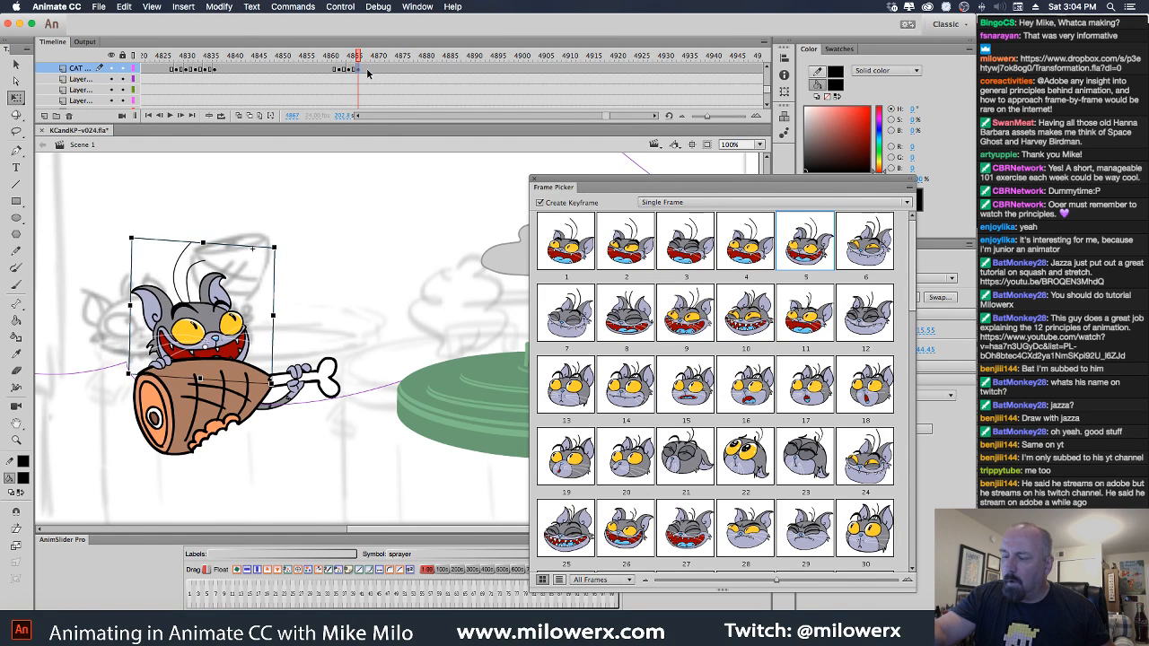
# Add a head keyframe at frame 4869 and nudge the grey cat's head slightly down and right.
pyautogui.click(367, 75)
pyautogui.press('F6')
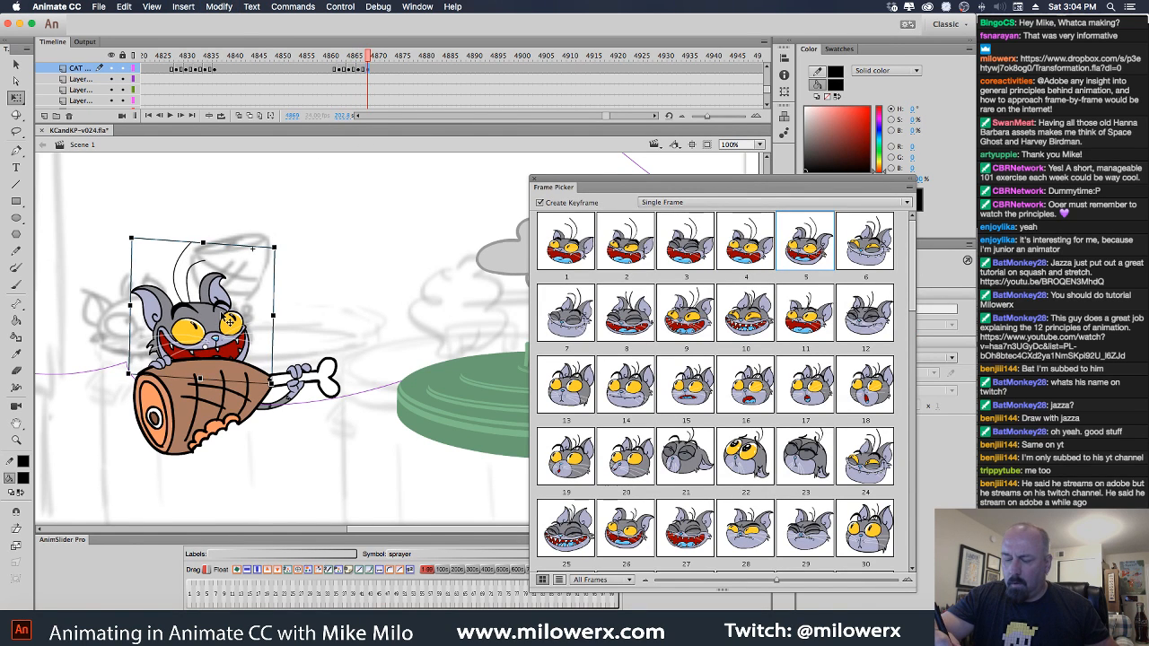
pyautogui.moveTo(229, 318); pyautogui.dragTo(231, 322)
pyautogui.click(295, 231)
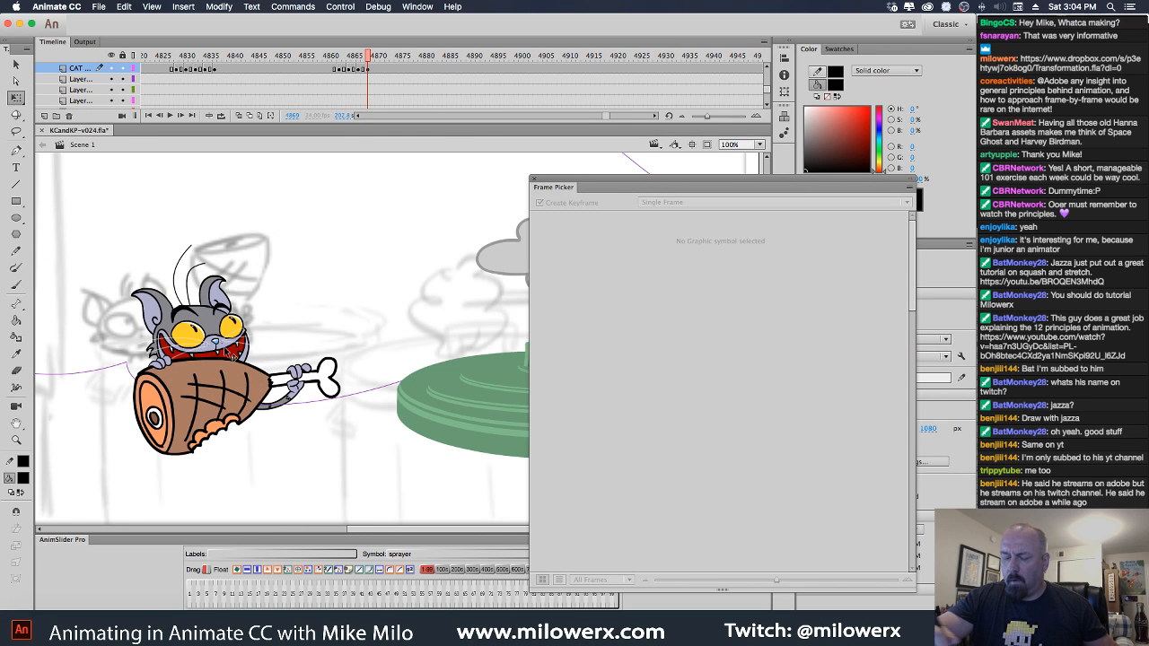
# Open the Cat-head-sc3 symbol at frame 5 and fill the grinning mouth's teeth with white.
pyautogui.keyDown('super'); pyautogui.click(209, 353); pyautogui.keyUp('super')
pyautogui.keyDown('super'); pyautogui.click(352, 314); pyautogui.keyUp('super')
pyautogui.moveTo(450, 371); pyautogui.dragTo(369, 370)
pyautogui.doubleClick(376, 370)
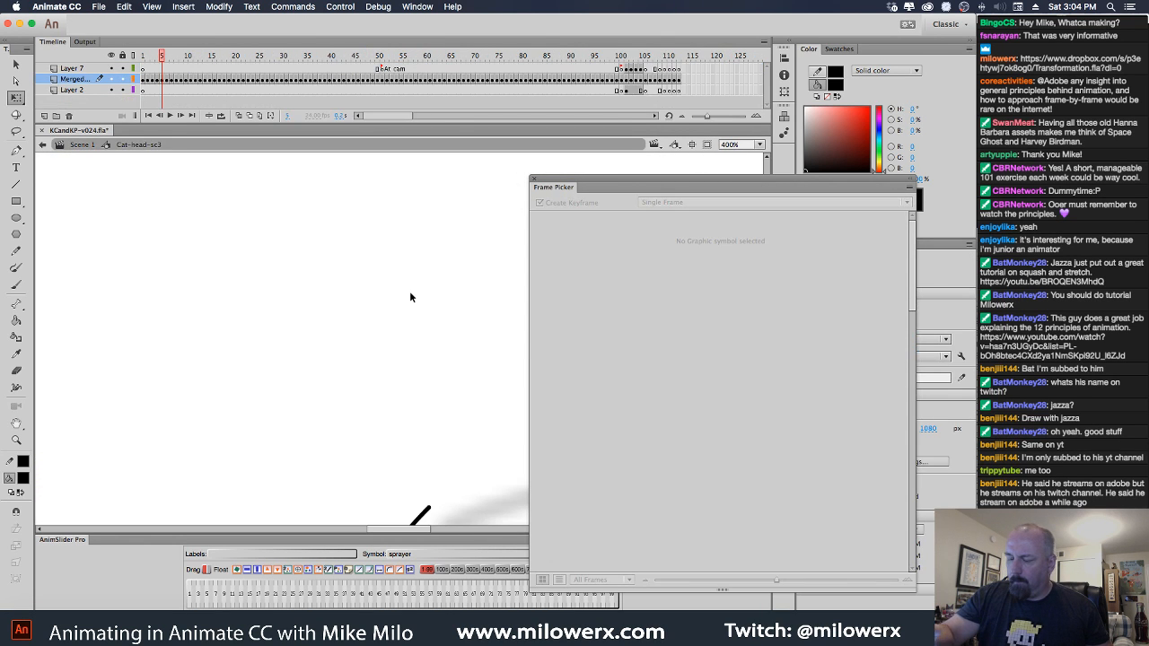
pyautogui.keyDown('alt'); pyautogui.keyDown('super'); pyautogui.click(426, 324); pyautogui.keyUp('super'); pyautogui.keyUp('alt')
pyautogui.moveTo(405, 335); pyautogui.dragTo(376, 265)
pyautogui.keyDown('super'); pyautogui.click(369, 394); pyautogui.keyUp('super')
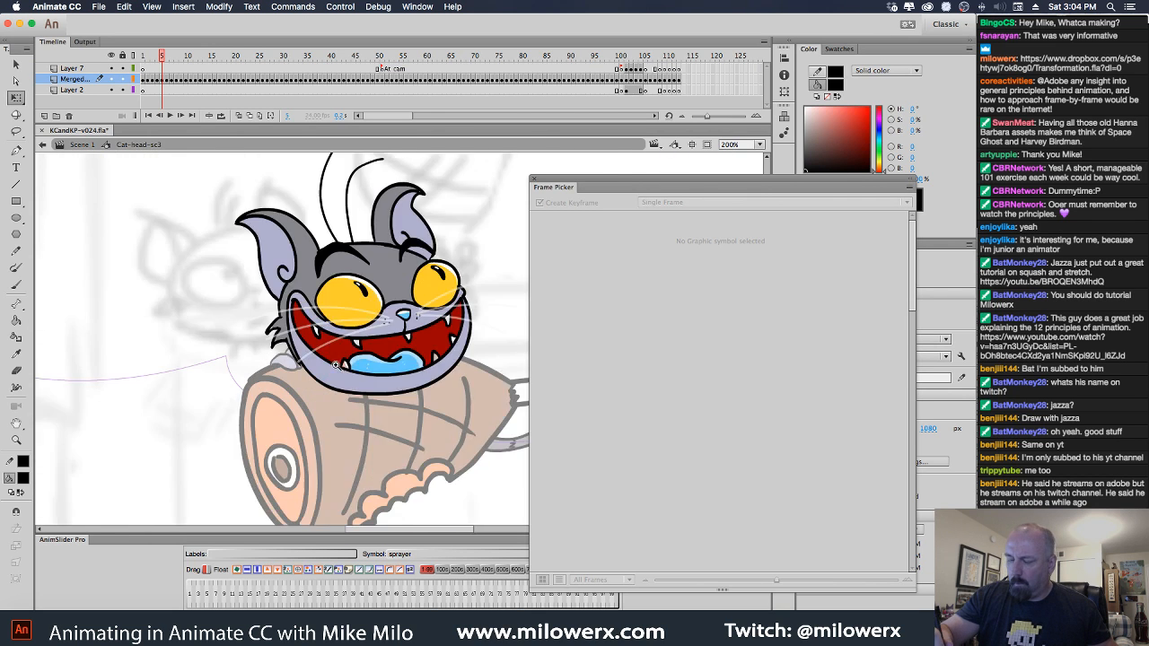
pyautogui.keyDown('super'); pyautogui.click(345, 361); pyautogui.keyUp('super')
pyautogui.moveTo(389, 412); pyautogui.dragTo(289, 417)
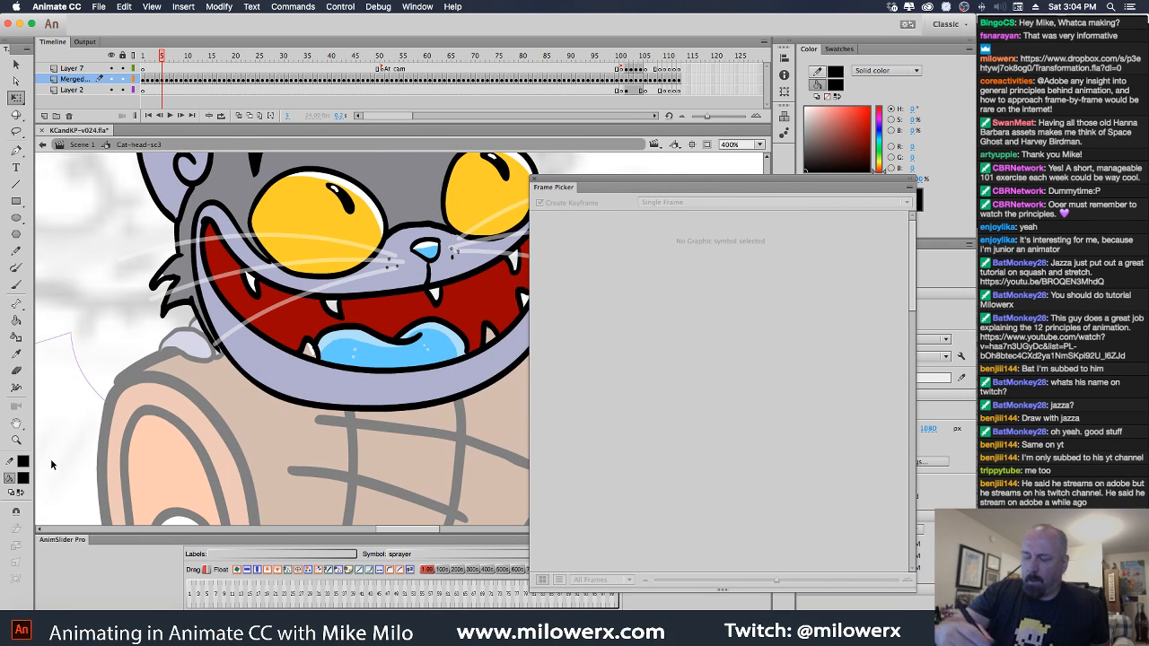
pyautogui.click(22, 461)
pyautogui.click(70, 372)
pyautogui.click(17, 321)
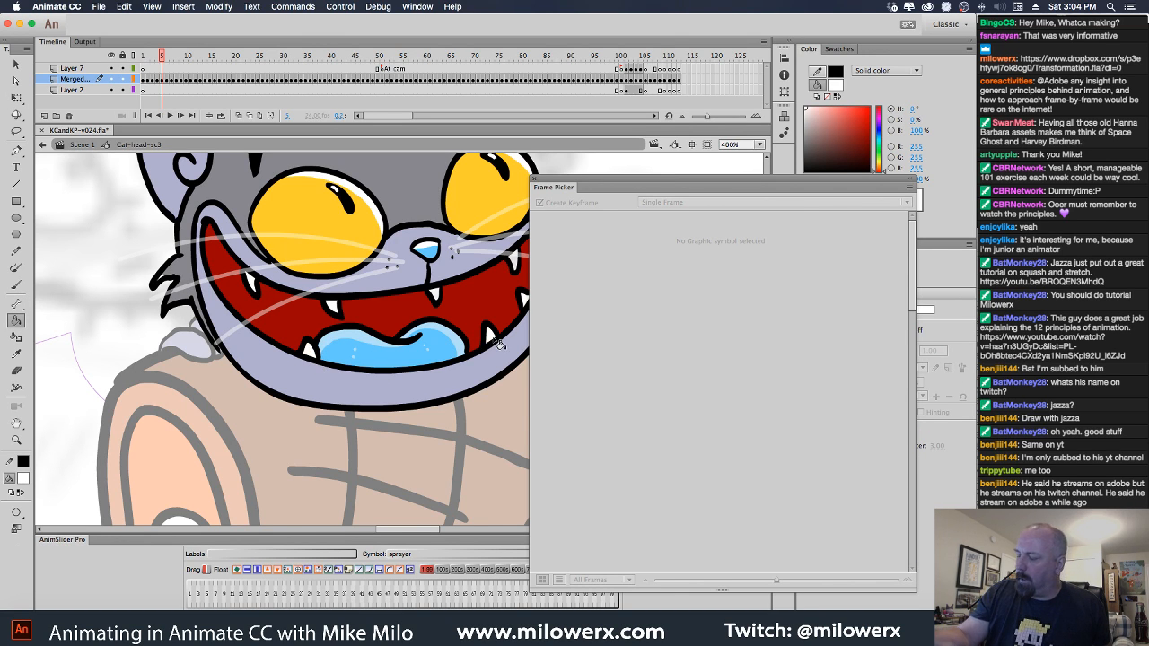
pyautogui.moveTo(510, 291); pyautogui.dragTo(412, 349)
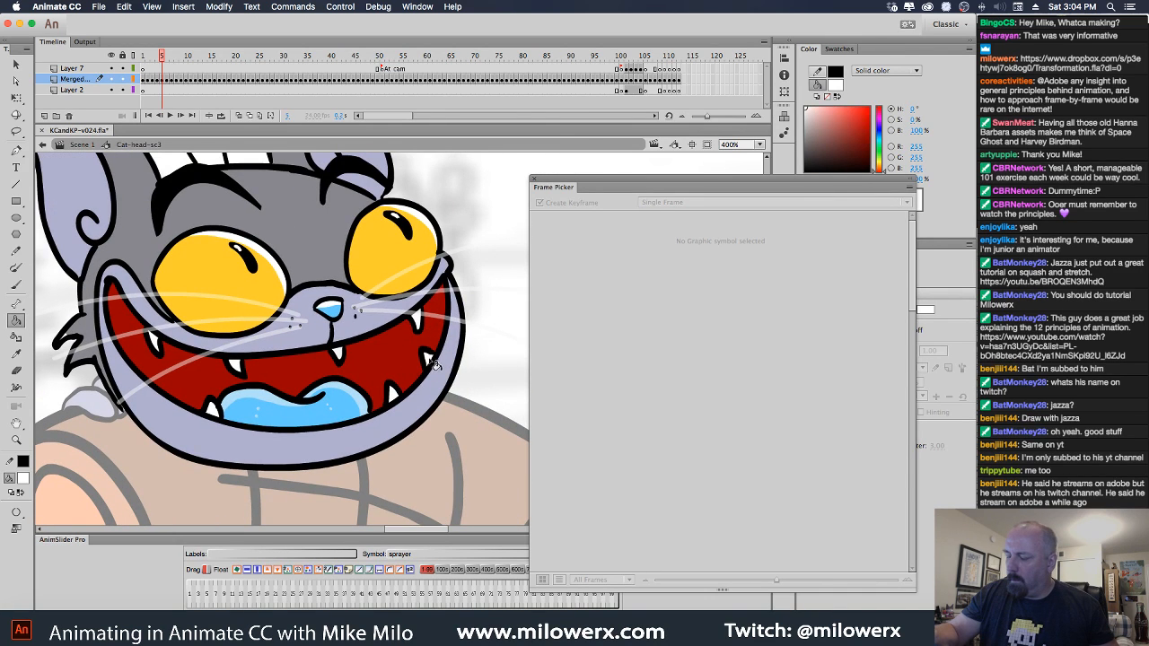
# Return to Scene 1, bring the grey cat back into view and move the playhead to frame 4863.
pyautogui.click(92, 147)
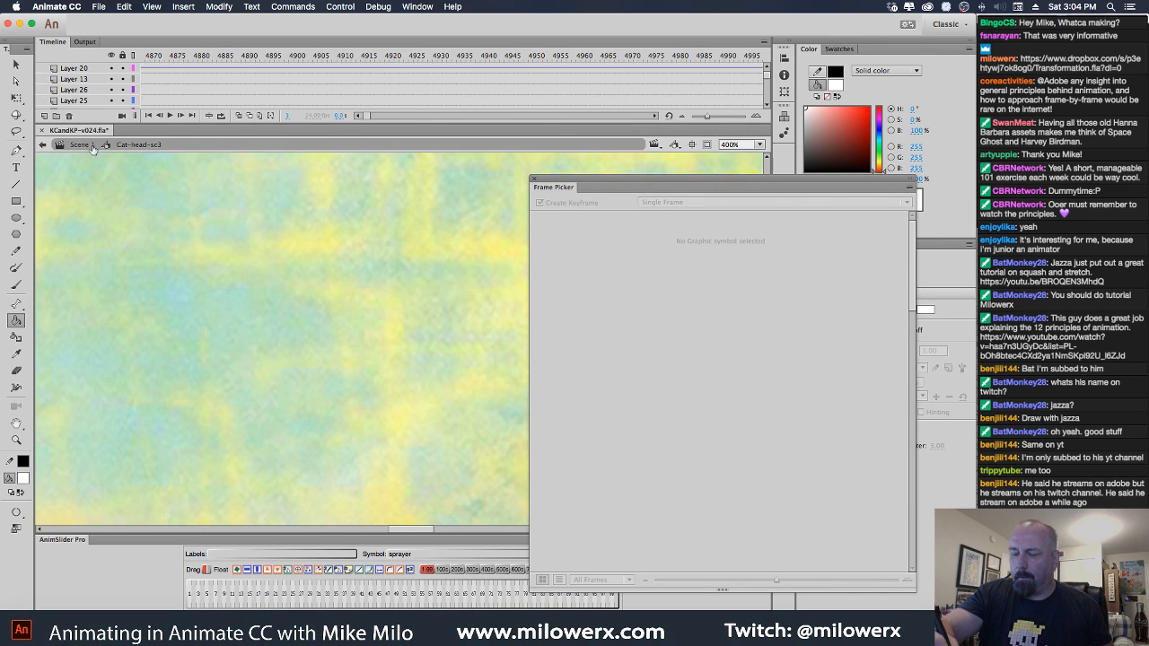
pyautogui.keyDown('alt'); pyautogui.keyDown('super'); pyautogui.click(451, 327); pyautogui.keyUp('super'); pyautogui.keyUp('alt')
pyautogui.keyDown('alt'); pyautogui.keyDown('super'); pyautogui.click(452, 326); pyautogui.keyUp('super'); pyautogui.keyUp('alt')
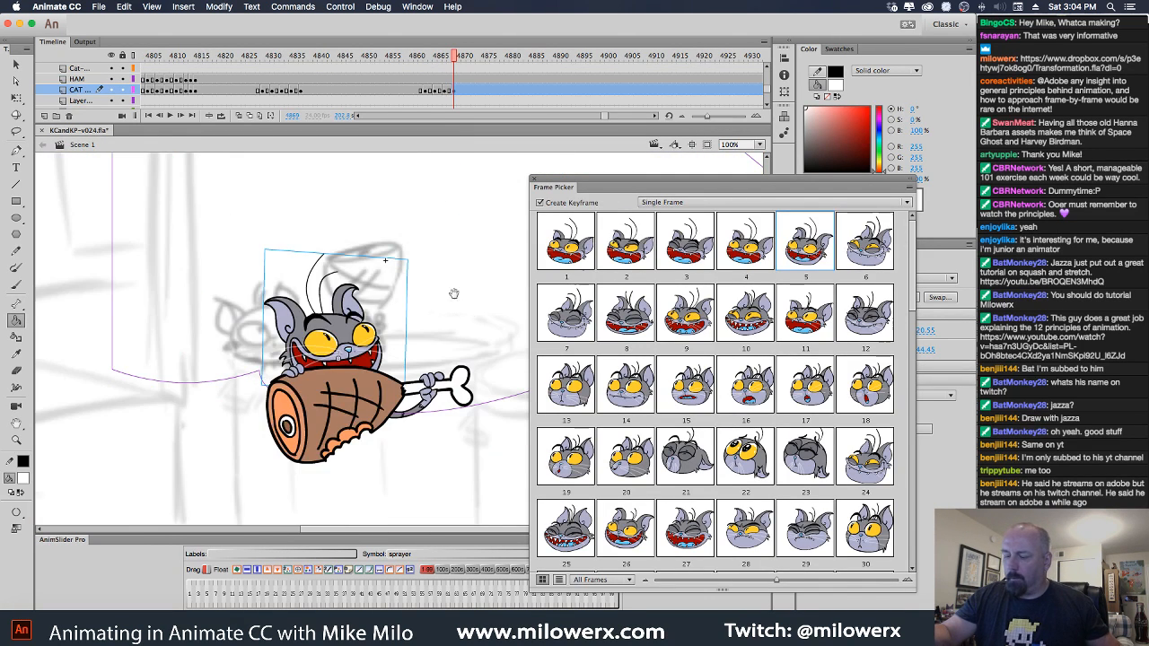
pyautogui.hscroll(5, 453, 293)
pyautogui.moveTo(453, 58); pyautogui.dragTo(428, 79)
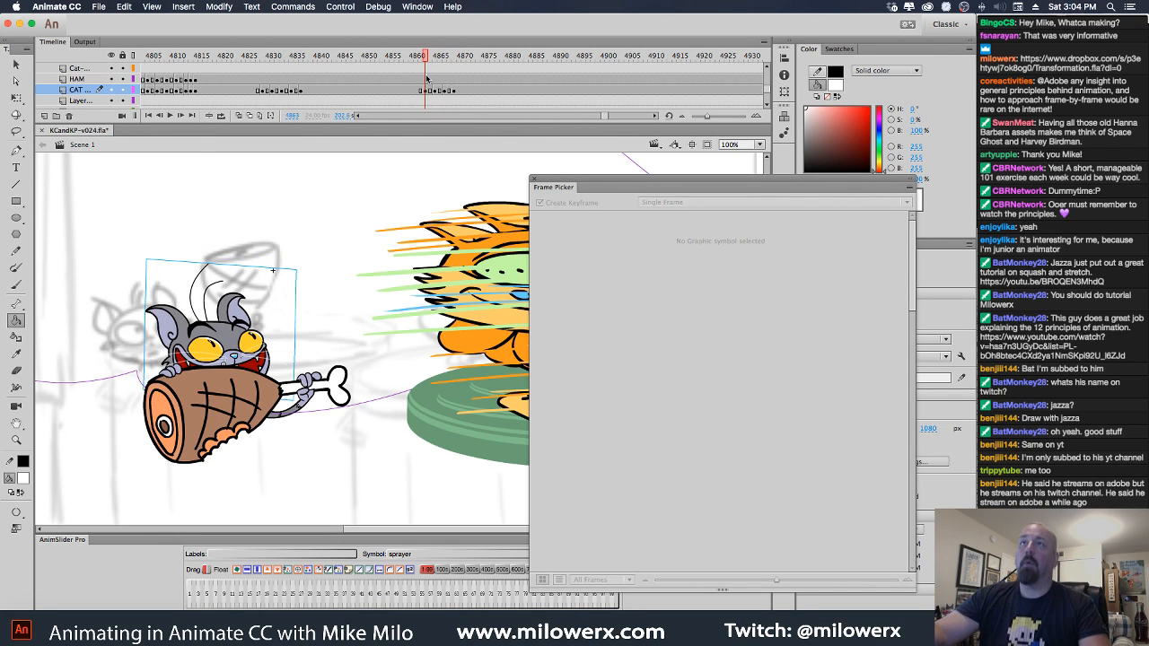
pyautogui.moveTo(427, 79)
pyautogui.mouseDown()
pyautogui.moveTo(442, 86)
pyautogui.moveTo(426, 90)
pyautogui.mouseUp()
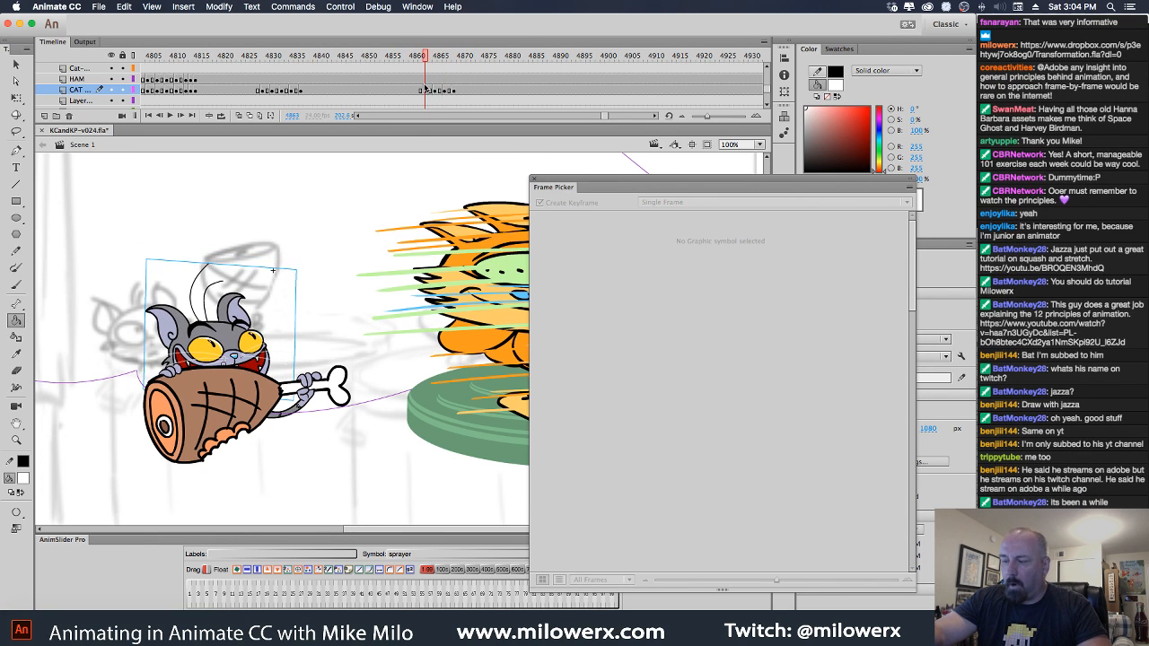
# Add keyframes at frames 4863 and 4869 on the grey cat's paw layer and the HAM layer.
pyautogui.click(16, 66)
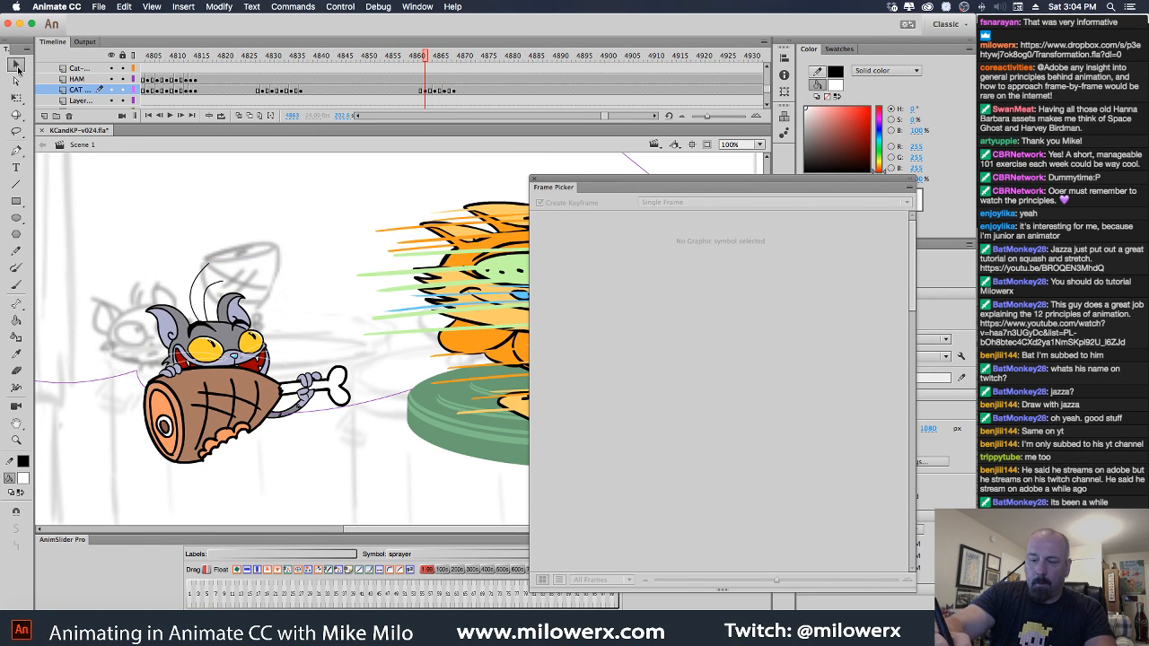
pyautogui.click(185, 376)
pyautogui.click(428, 70)
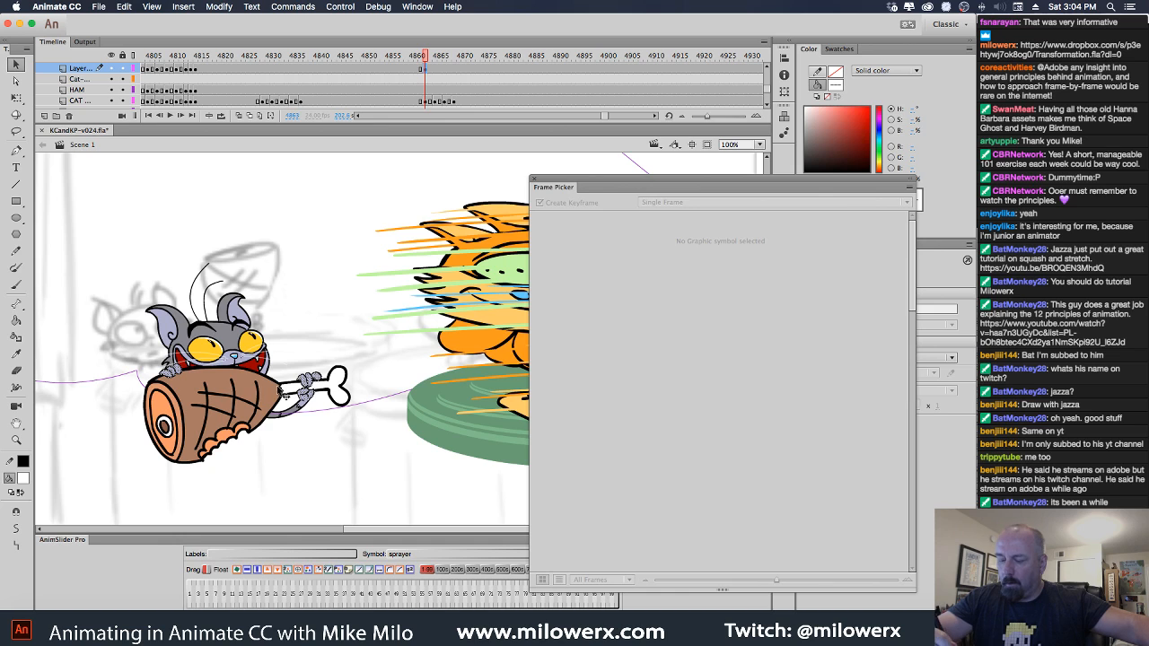
pyautogui.click(289, 398)
pyautogui.click(431, 101)
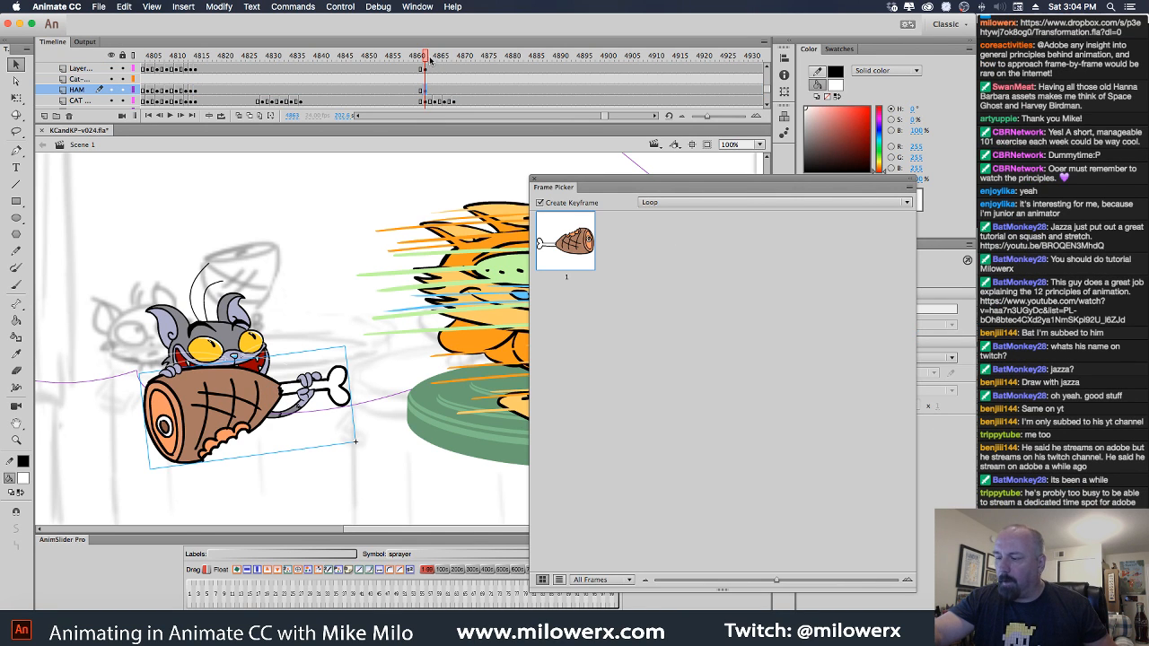
pyautogui.moveTo(431, 59); pyautogui.dragTo(455, 62)
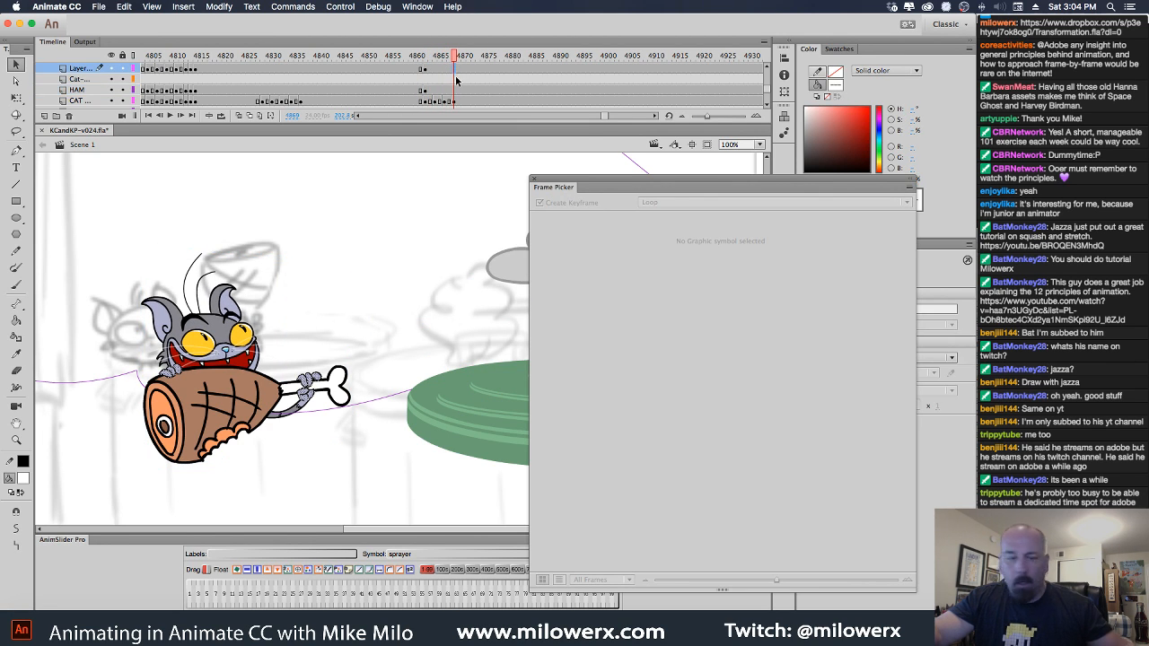
pyautogui.press('F6')
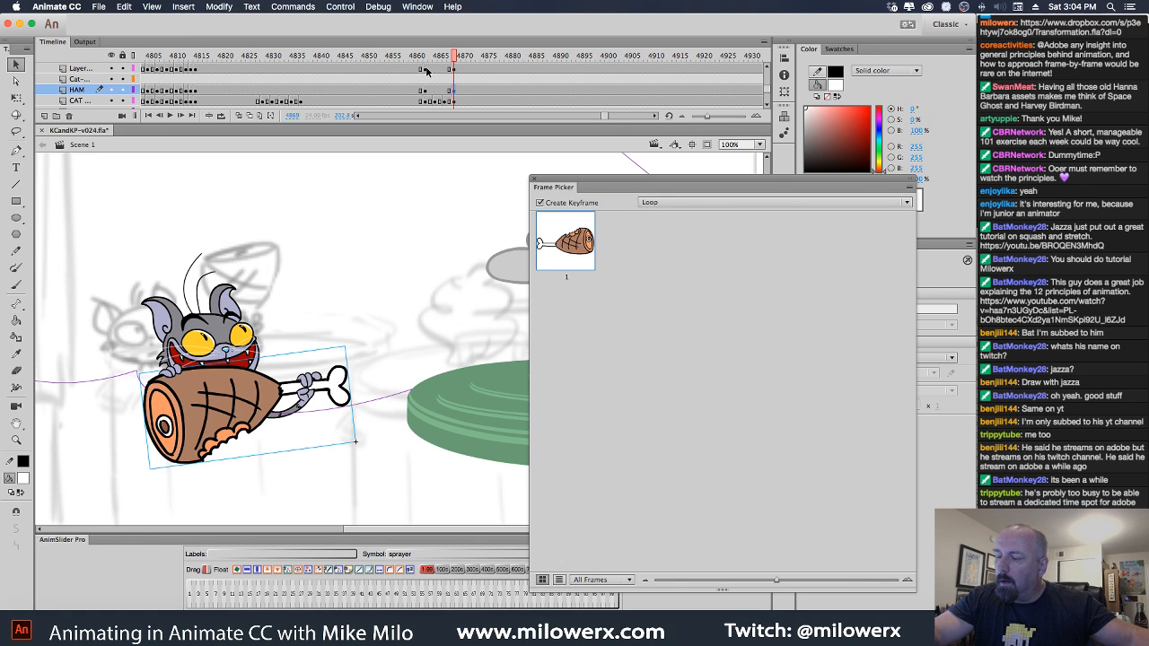
# Add keyframes at frames 4865 and 4867 on the grey cat's paw layer and the HAM layer.
pyautogui.click(428, 72)
pyautogui.moveTo(428, 90)
pyautogui.mouseDown()
pyautogui.moveTo(428, 69)
pyautogui.moveTo(445, 92)
pyautogui.mouseUp()
pyautogui.click(429, 88)
pyautogui.press('F6')
pyautogui.press('F6')
pyautogui.click(427, 79)
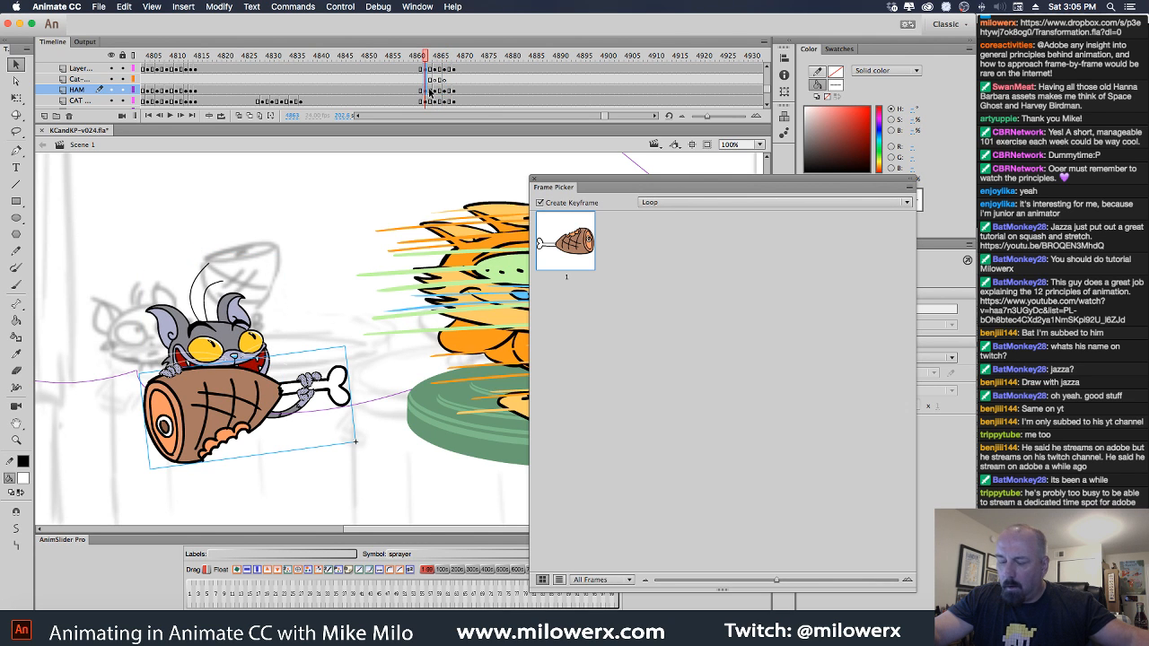
# Nudge the grey cat's paws and ham slightly down at frame 4869 and play back the move.
pyautogui.press('alt+super+c')
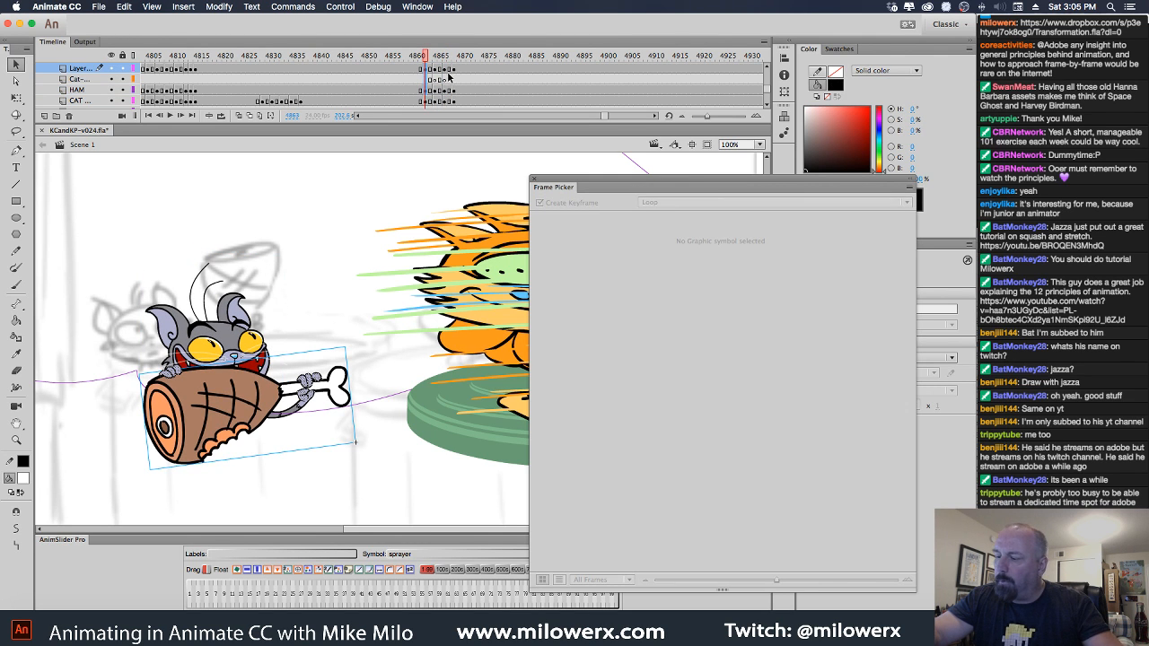
pyautogui.moveTo(436, 70); pyautogui.dragTo(435, 91)
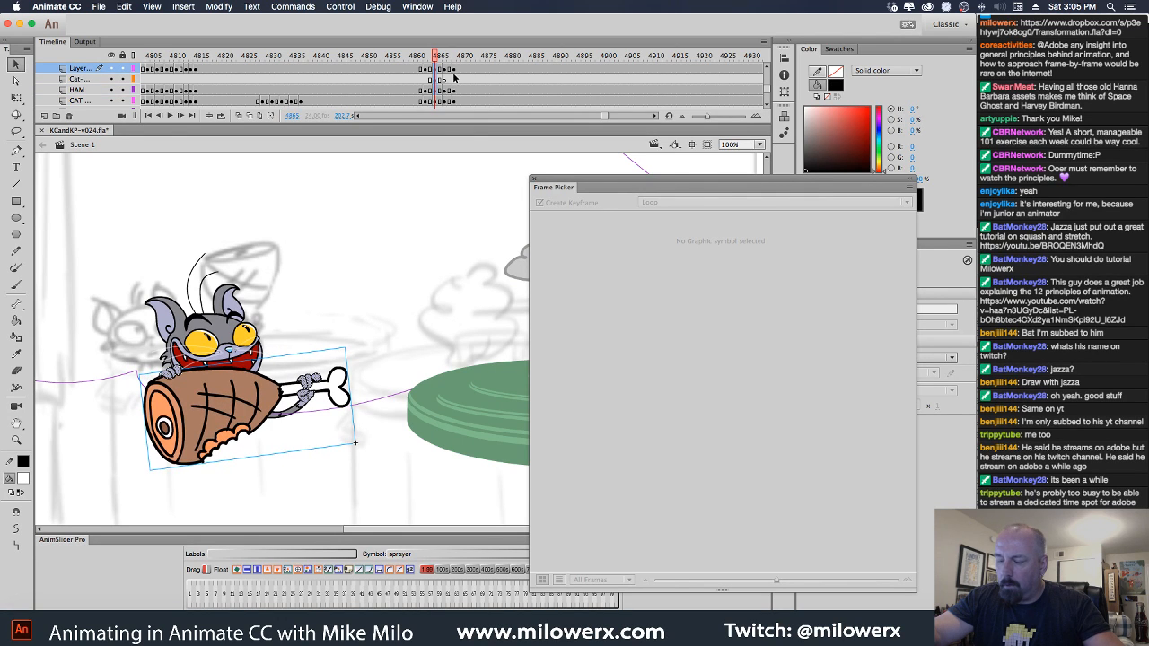
pyautogui.click(449, 91)
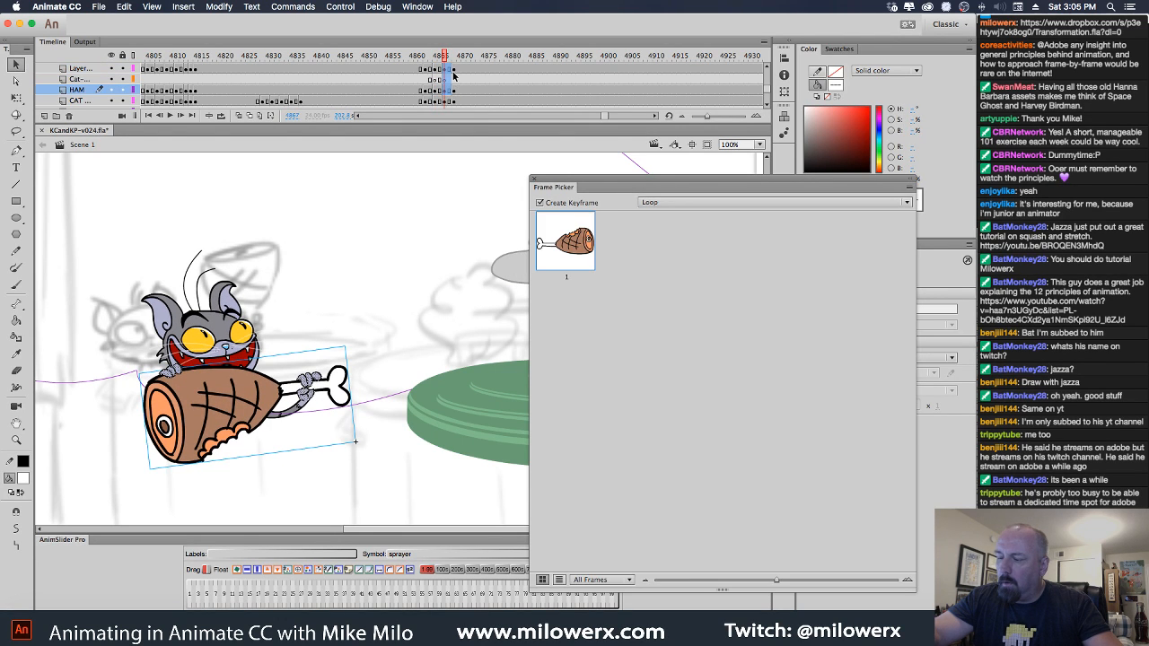
pyautogui.press('alt+super+c')
pyautogui.click(456, 85)
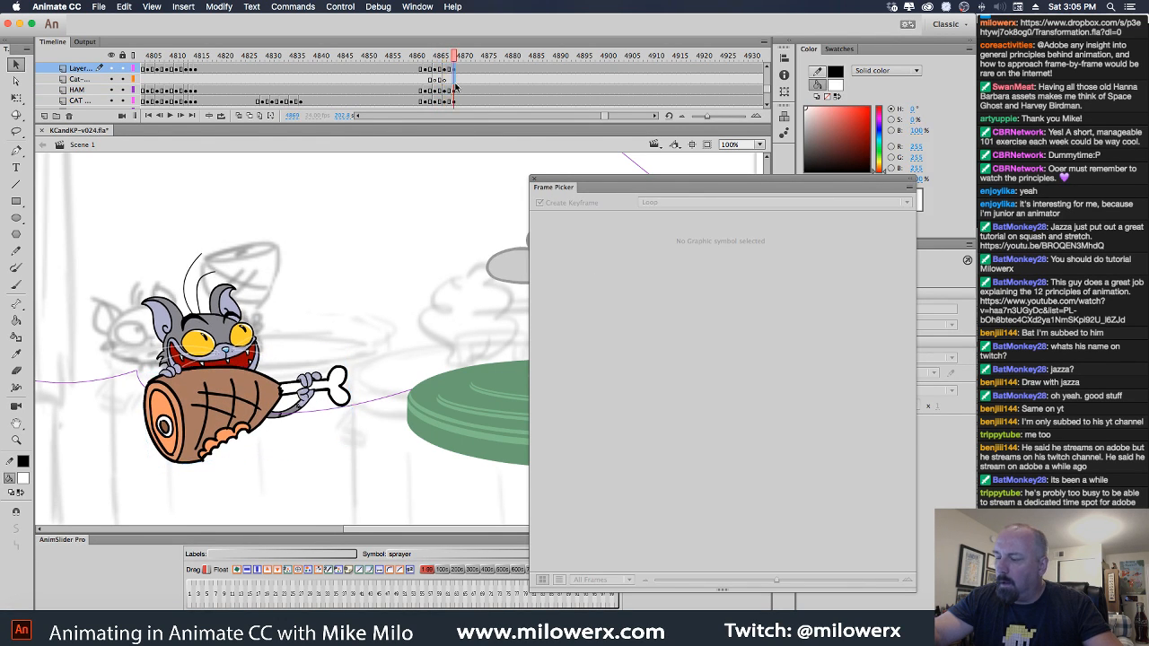
pyautogui.click(460, 87)
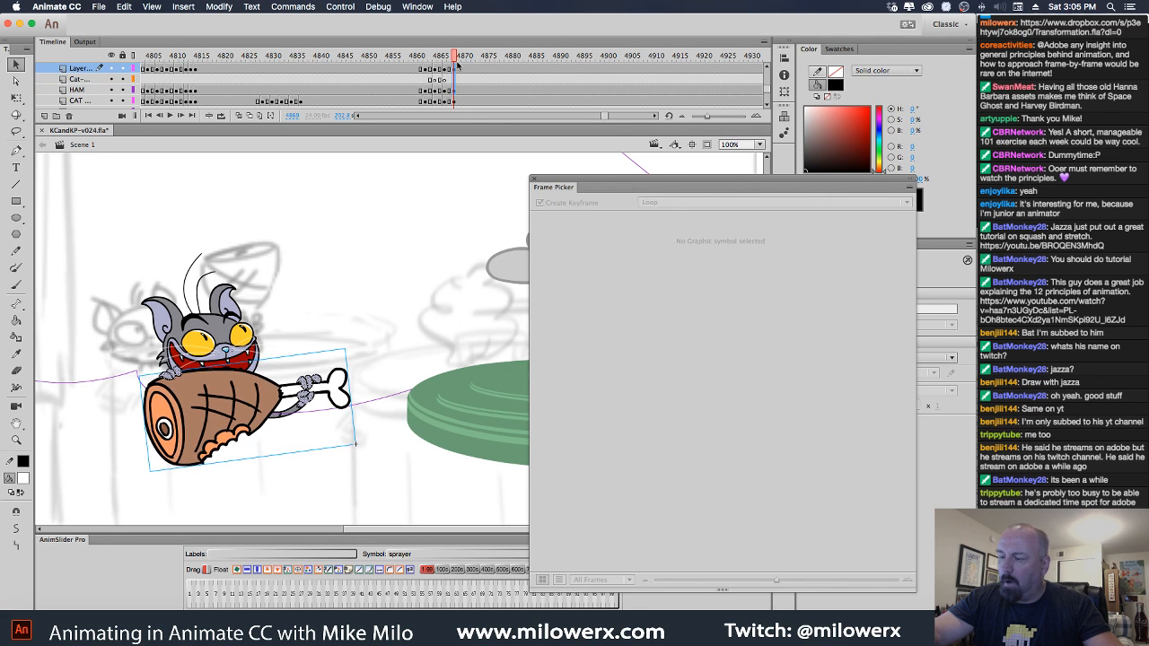
pyautogui.click(429, 60)
pyautogui.moveTo(429, 59); pyautogui.dragTo(390, 59)
pyautogui.press('Return')
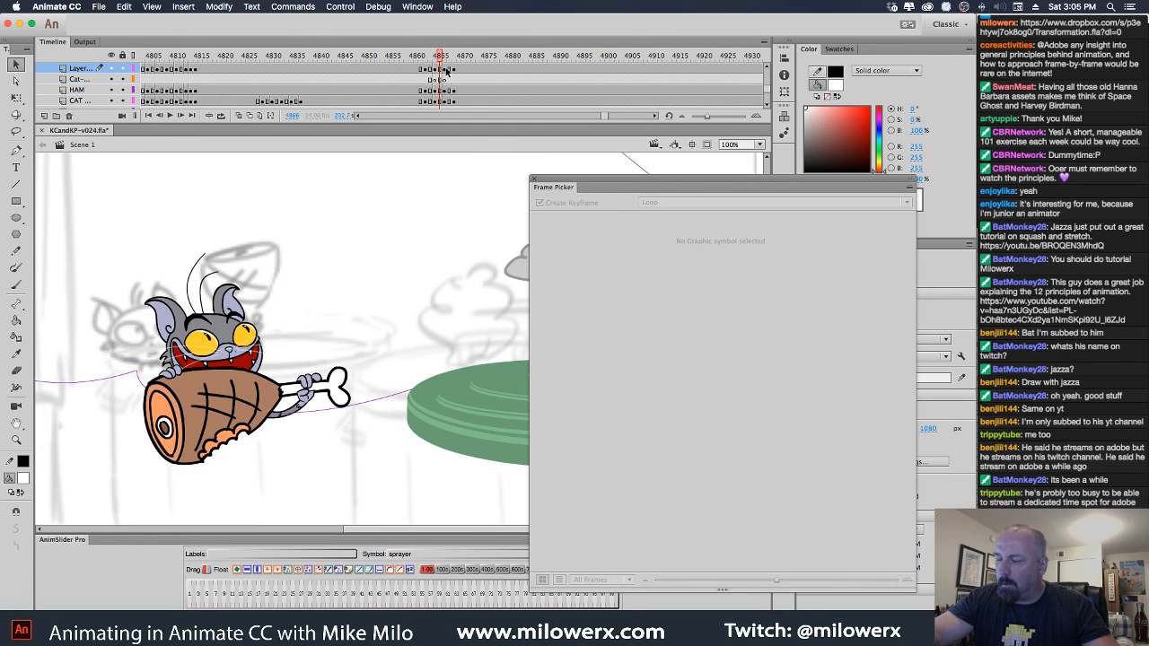
# Nudge the grey cat's paws and ham slightly down at frame 4865 and replay the animation.
pyautogui.moveTo(447, 71)
pyautogui.mouseDown()
pyautogui.moveTo(448, 101)
pyautogui.moveTo(455, 90)
pyautogui.moveTo(431, 63)
pyautogui.moveTo(452, 68)
pyautogui.moveTo(425, 69)
pyautogui.moveTo(443, 70)
pyautogui.moveTo(435, 83)
pyautogui.mouseUp()
pyautogui.press('Down')
pyautogui.press('Down')
pyautogui.click(436, 94)
pyautogui.press('Down')
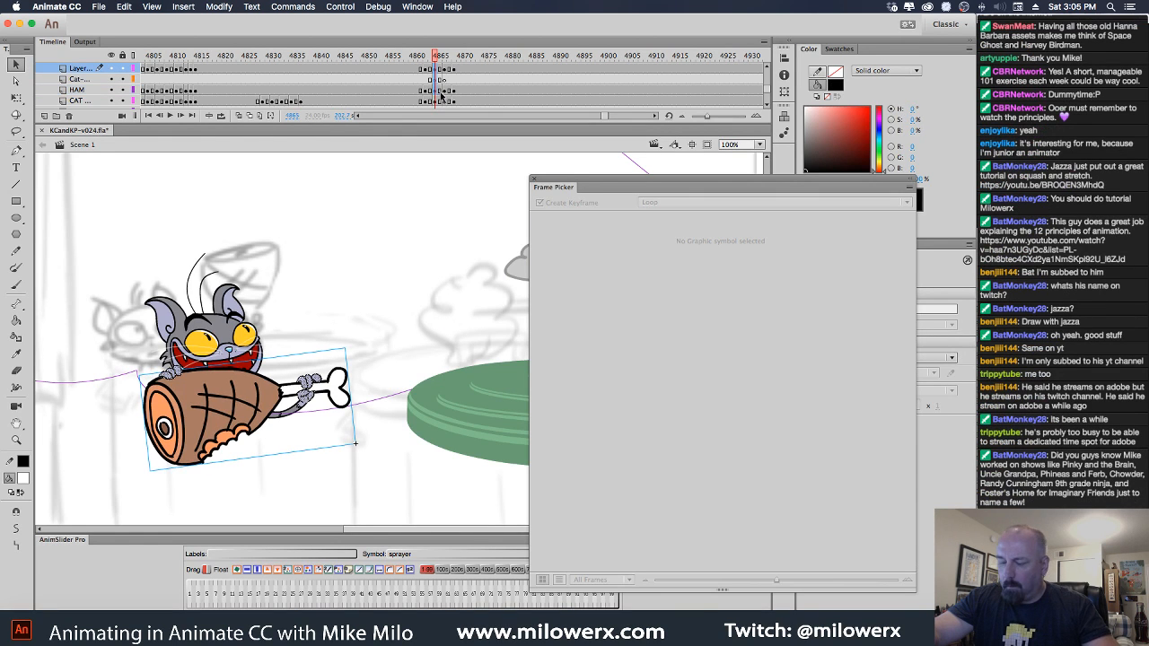
pyautogui.moveTo(433, 56); pyautogui.dragTo(386, 65)
pyautogui.press('Return')
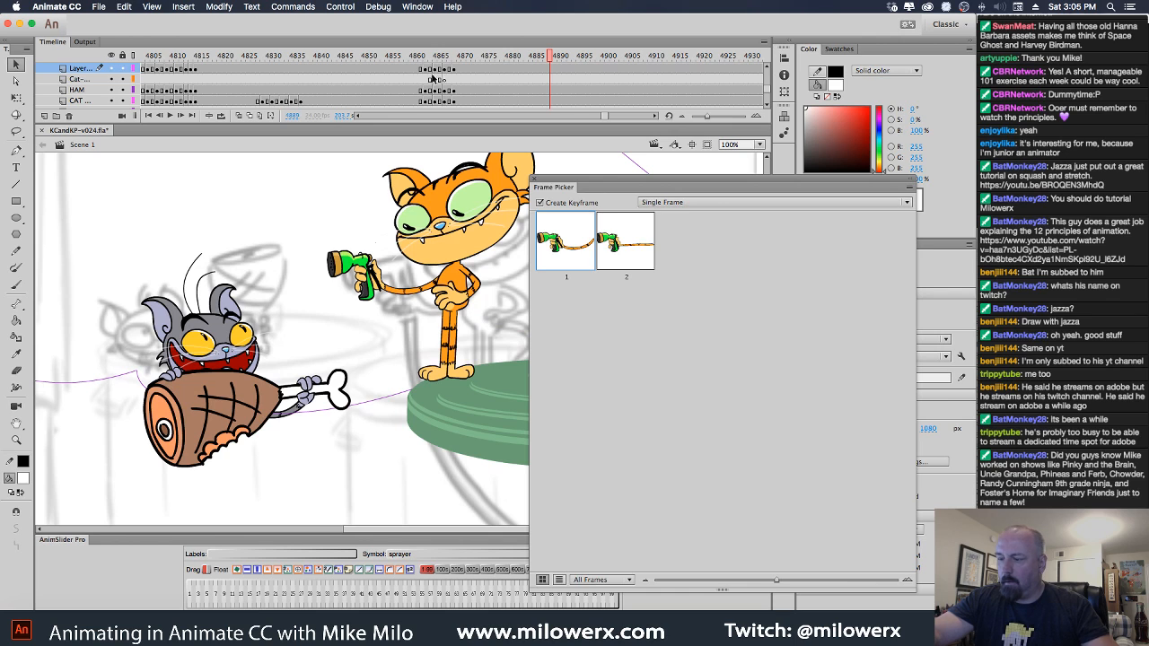
# Add a keyframe at frame 4863 on the grey cat's arm layer and distort the arm's wrist end slightly downward.
pyautogui.moveTo(548, 59); pyautogui.dragTo(424, 57)
pyautogui.click(299, 411)
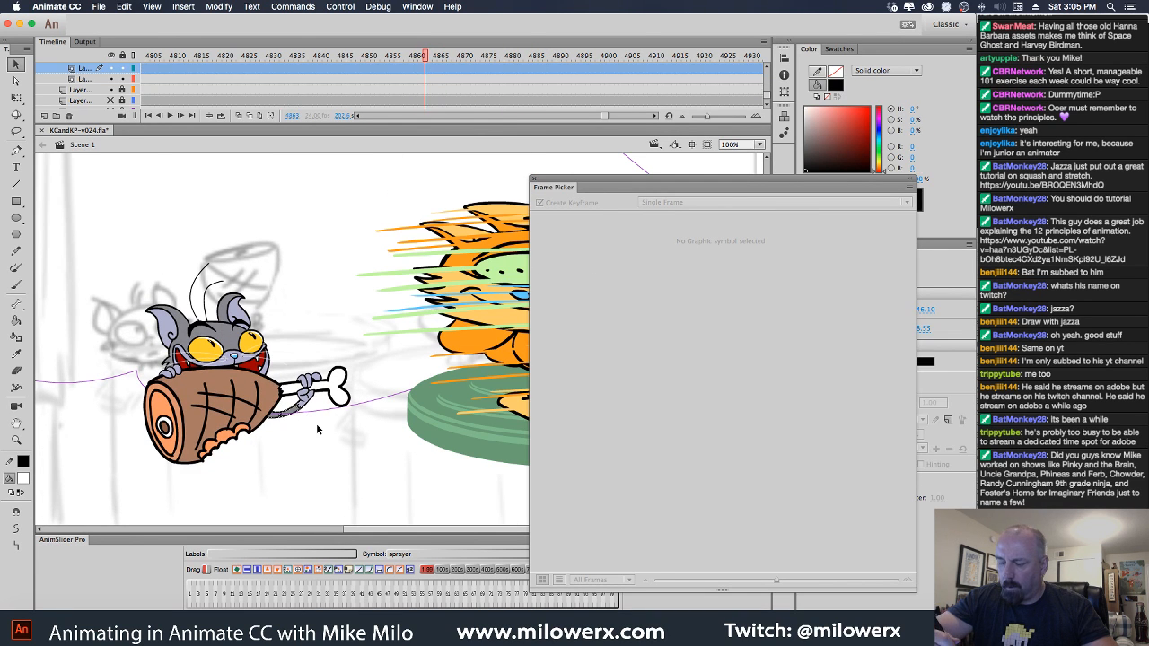
pyautogui.click(425, 66)
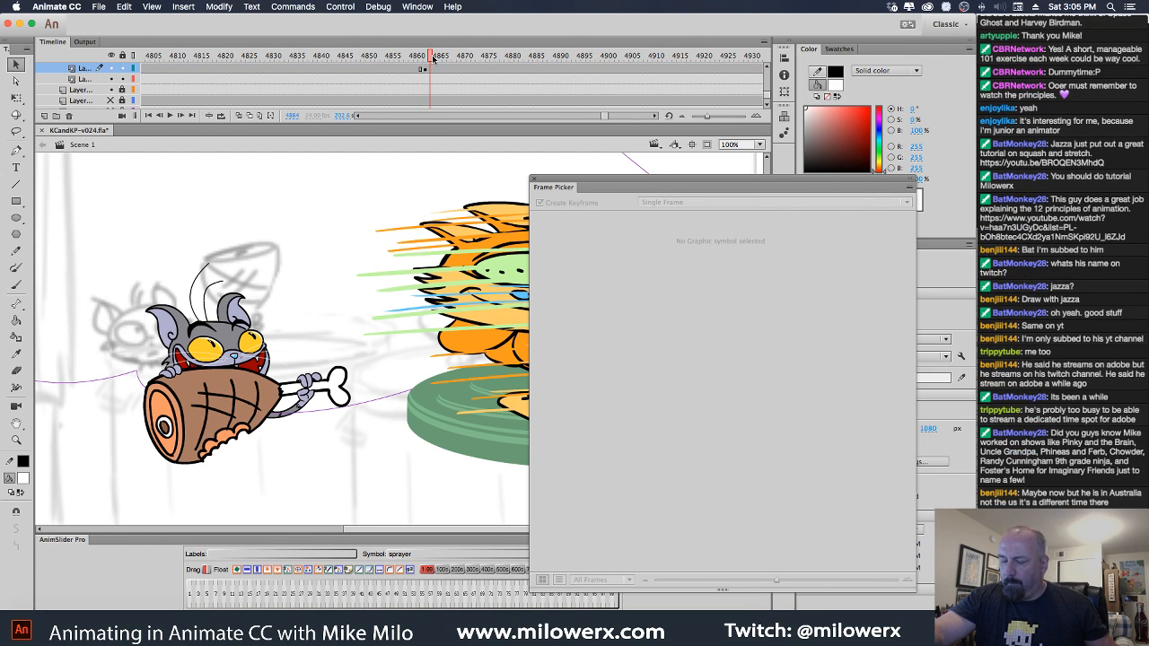
pyautogui.moveTo(426, 57); pyautogui.dragTo(438, 58)
pyautogui.click(436, 71)
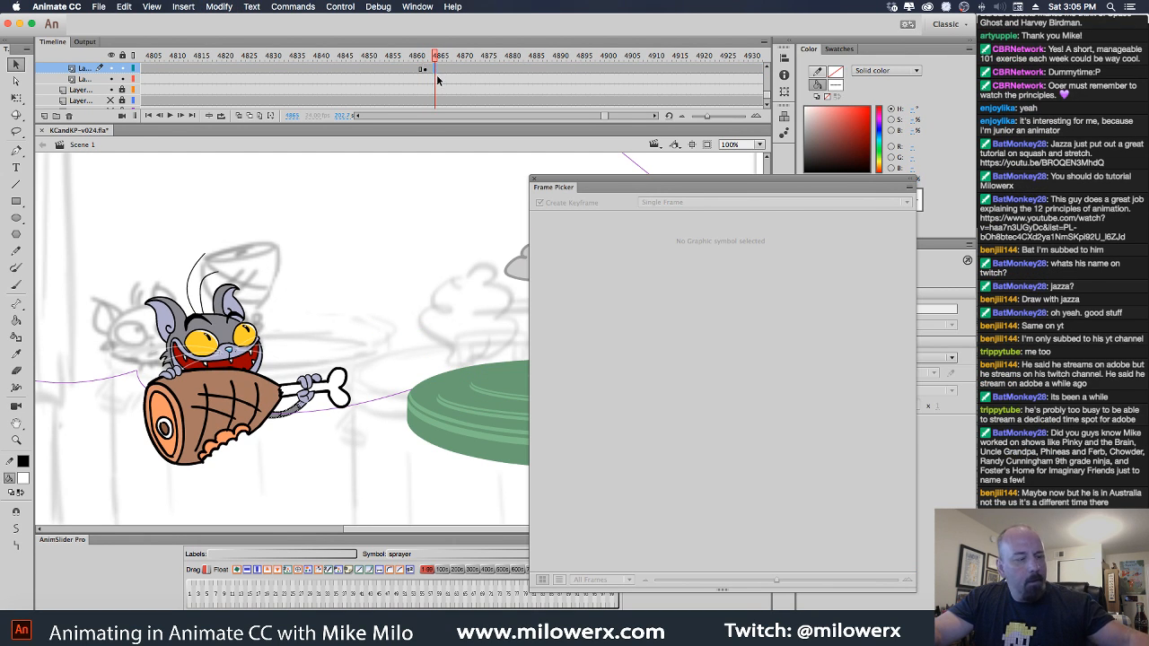
pyautogui.click(426, 70)
pyautogui.click(16, 98)
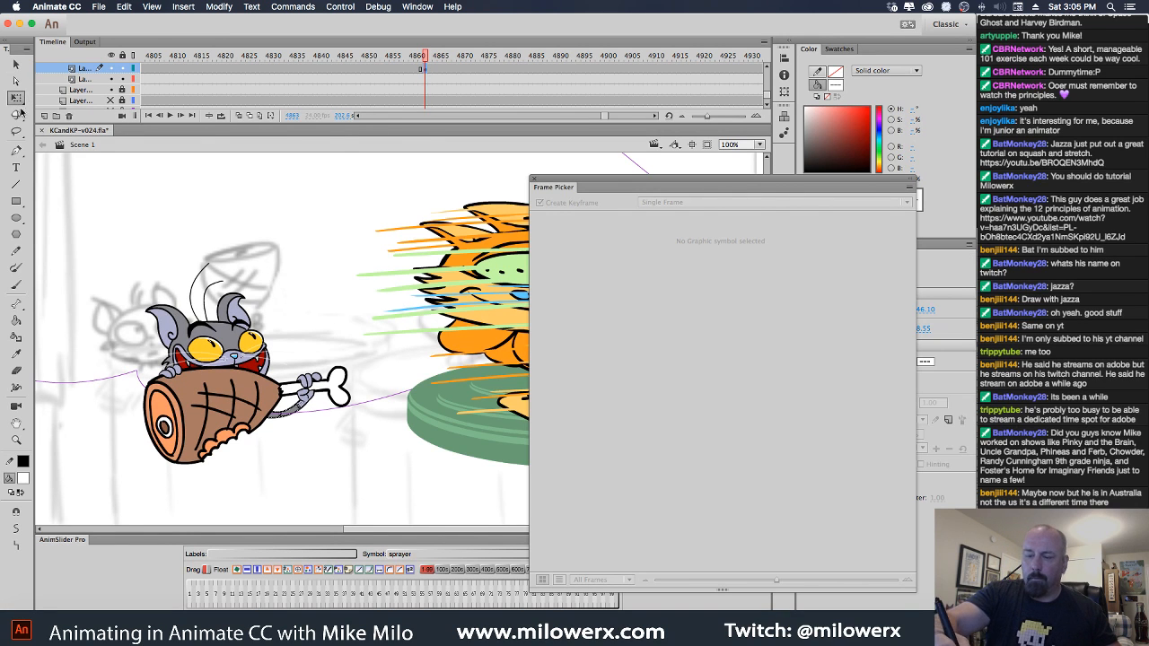
pyautogui.click(318, 354)
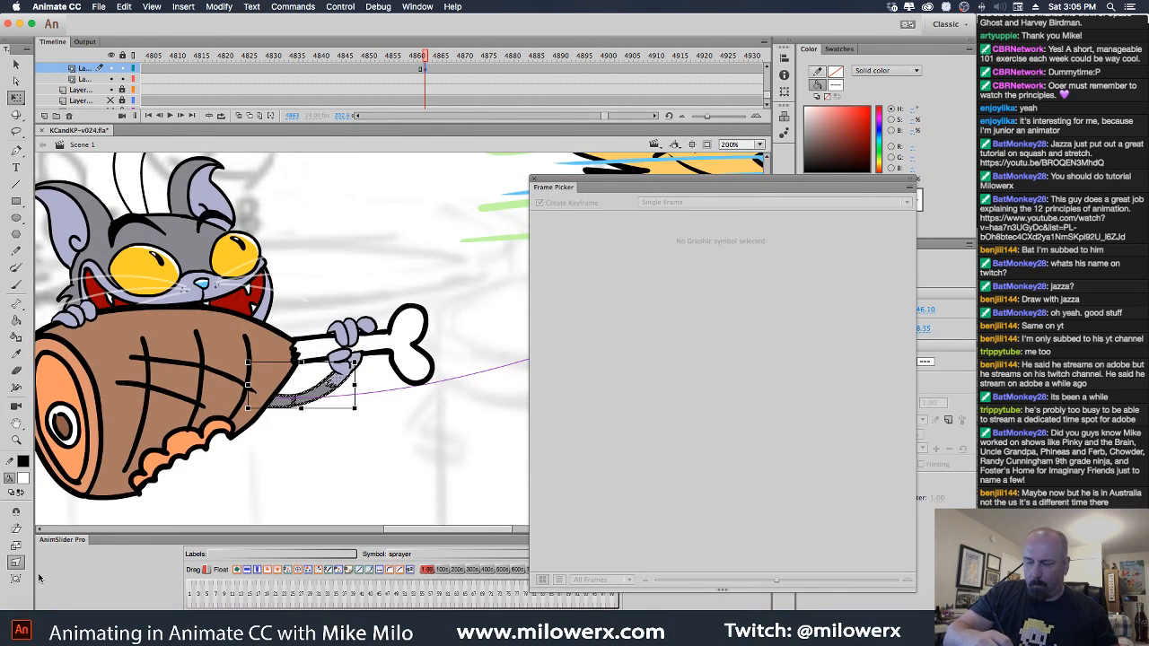
pyautogui.moveTo(355, 363); pyautogui.dragTo(353, 366)
# Add an arm keyframe at frame 4865 and distort the wrist end a little further down to follow the paw.
pyautogui.click(435, 70)
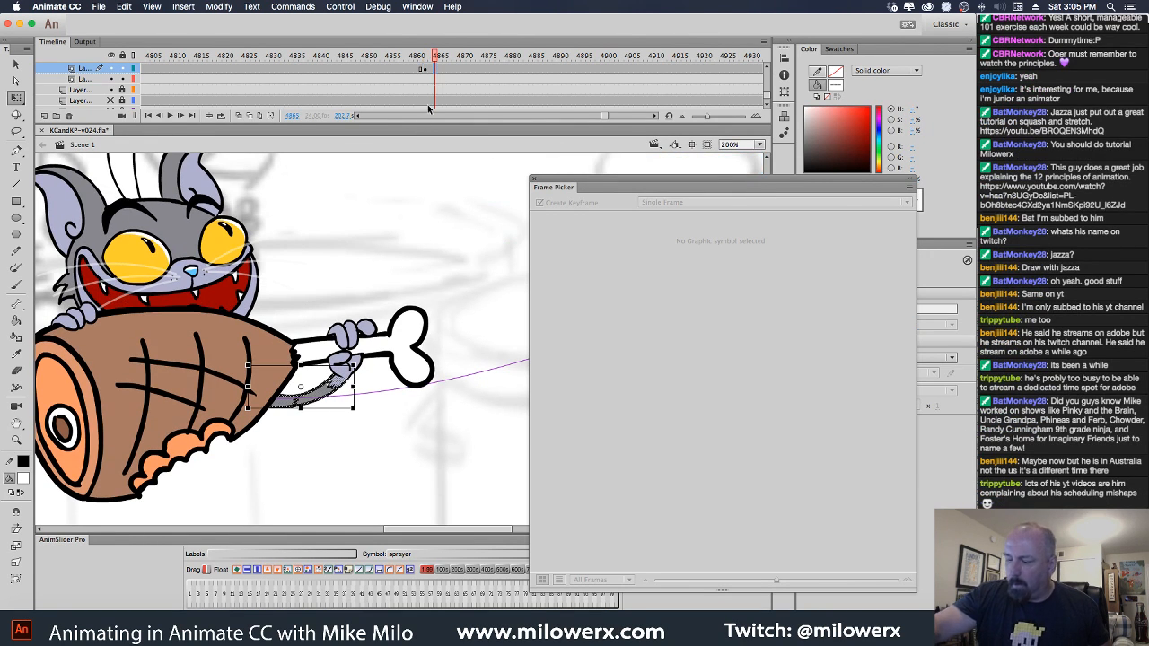
pyautogui.press('F6')
pyautogui.click(17, 563)
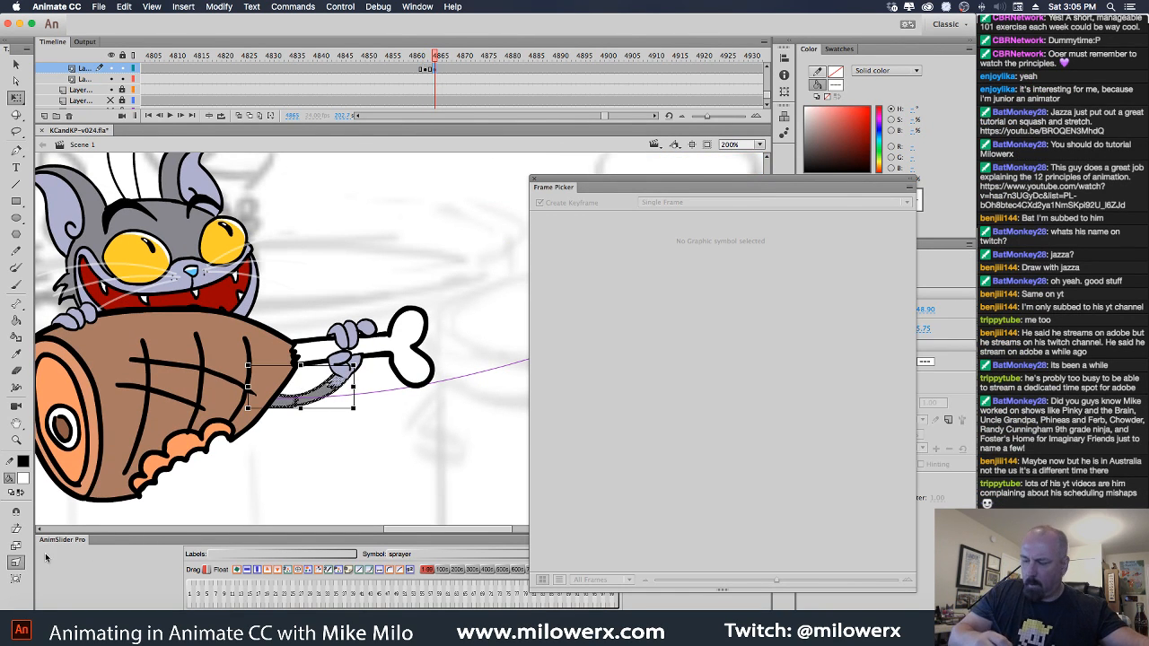
pyautogui.moveTo(354, 365); pyautogui.dragTo(352, 370)
# Add an arm keyframe at frame 4867 and adjust the wrist end with Distort to meet the paw.
pyautogui.click(444, 69)
pyautogui.press('F6')
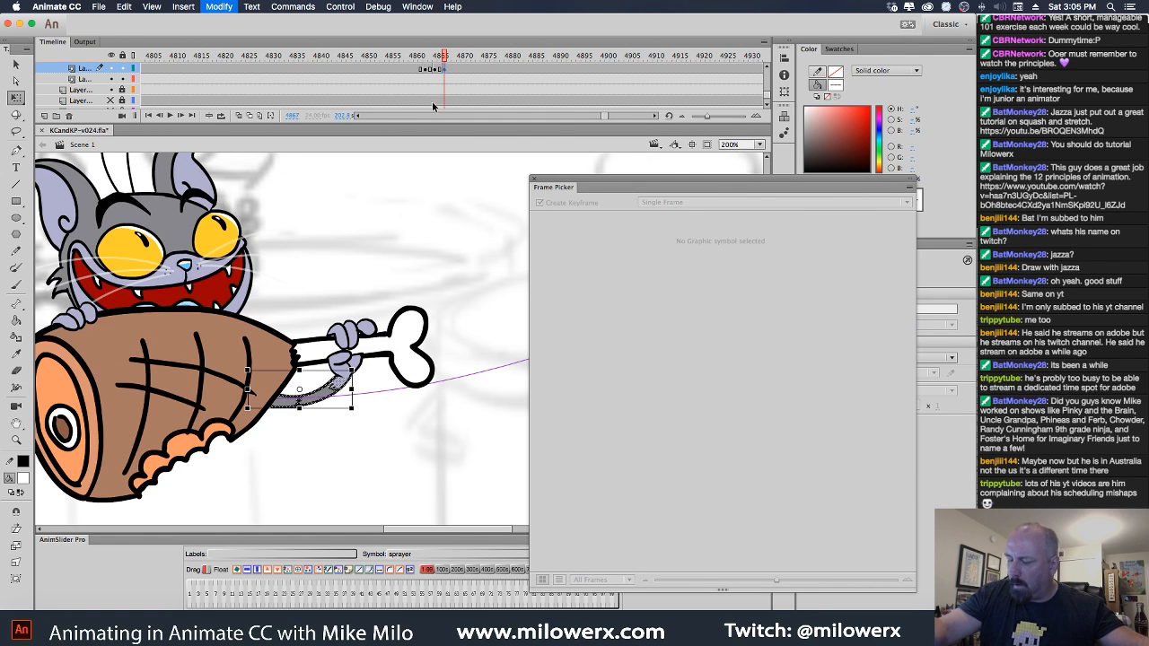
pyautogui.click(17, 563)
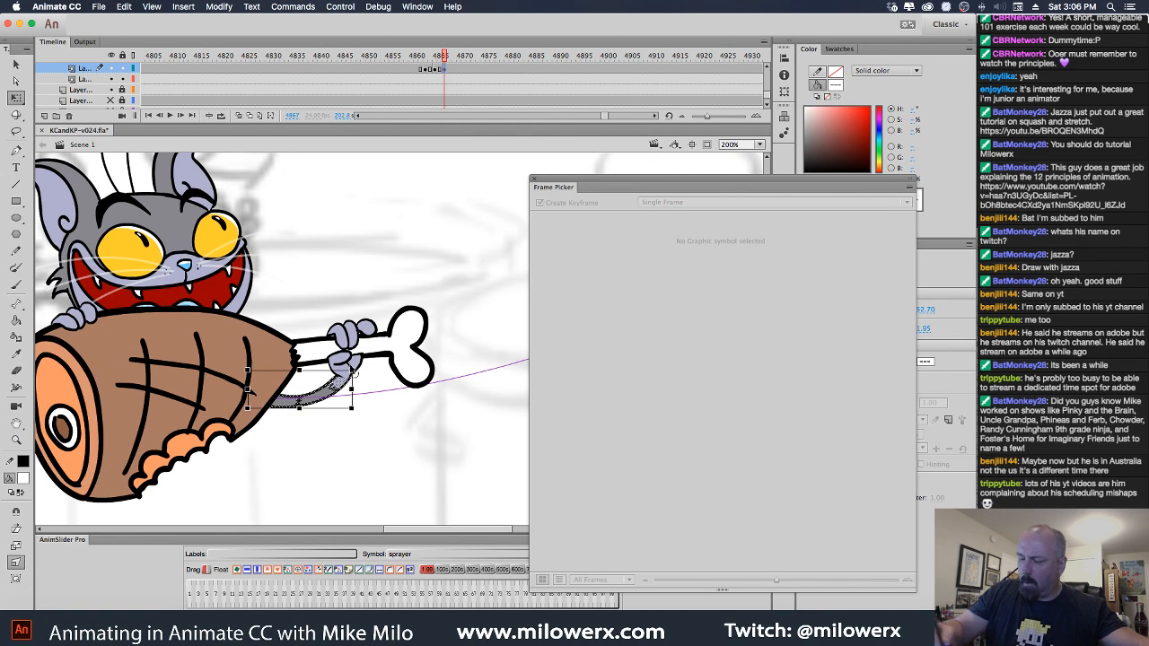
pyautogui.moveTo(353, 375); pyautogui.dragTo(359, 366)
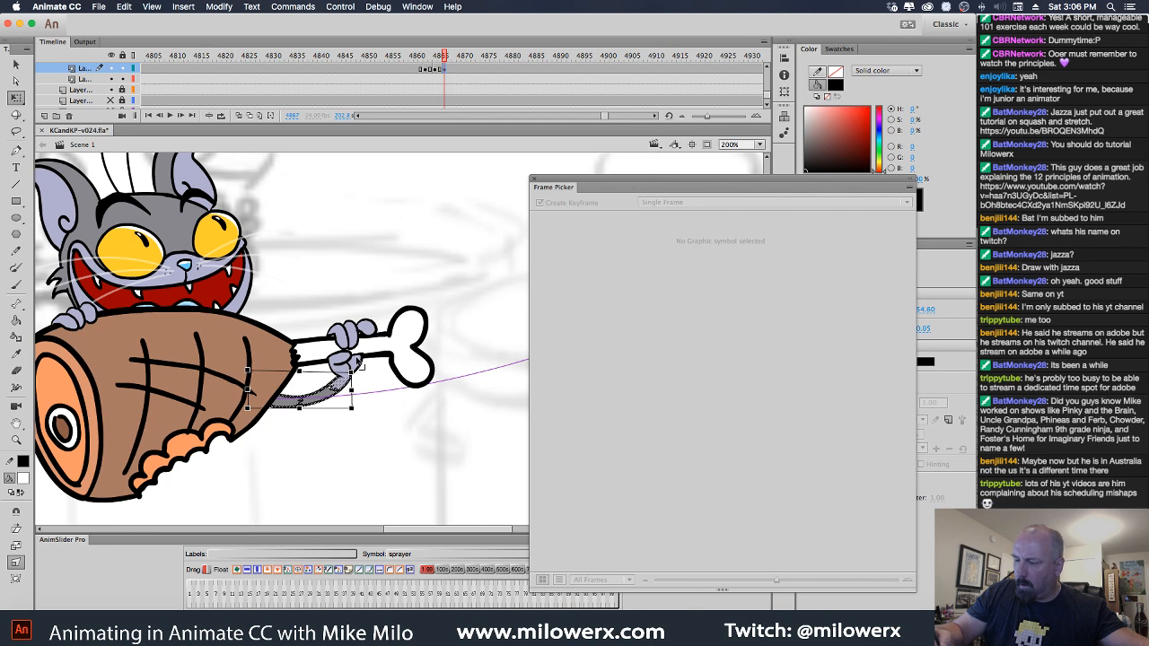
# Add an arm keyframe at frame 4869, distort the wrist end to meet the paw, and scrub through the move.
pyautogui.moveTo(444, 60)
pyautogui.mouseDown()
pyautogui.moveTo(410, 60)
pyautogui.moveTo(441, 60)
pyautogui.moveTo(423, 60)
pyautogui.moveTo(456, 77)
pyautogui.mouseUp()
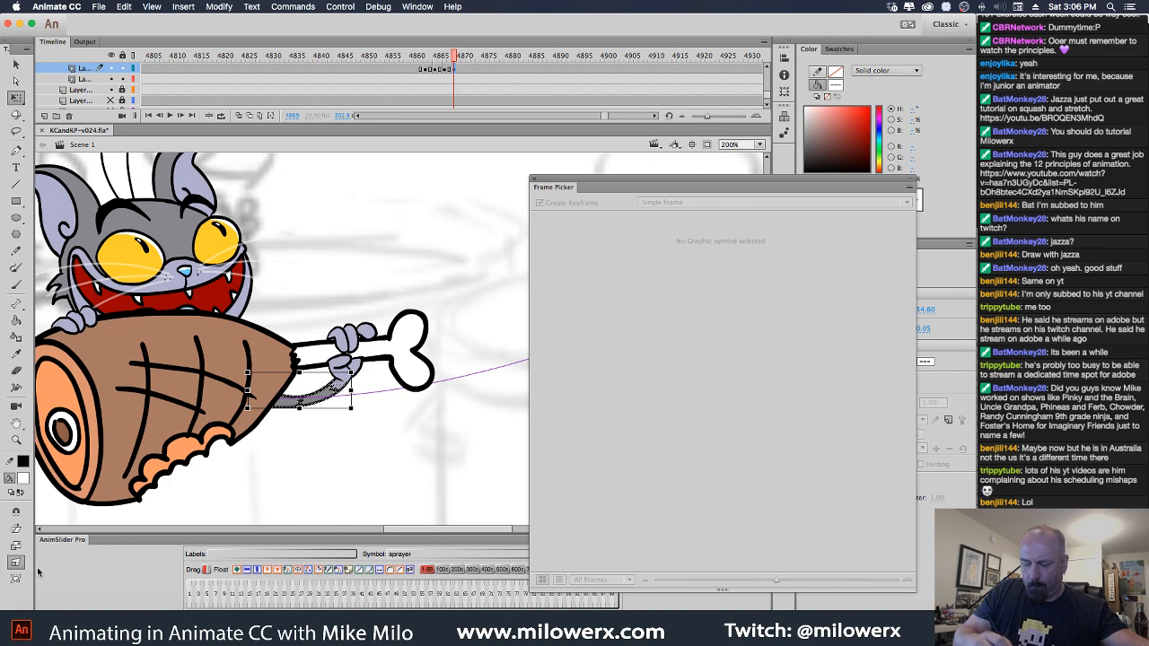
pyautogui.click(356, 378)
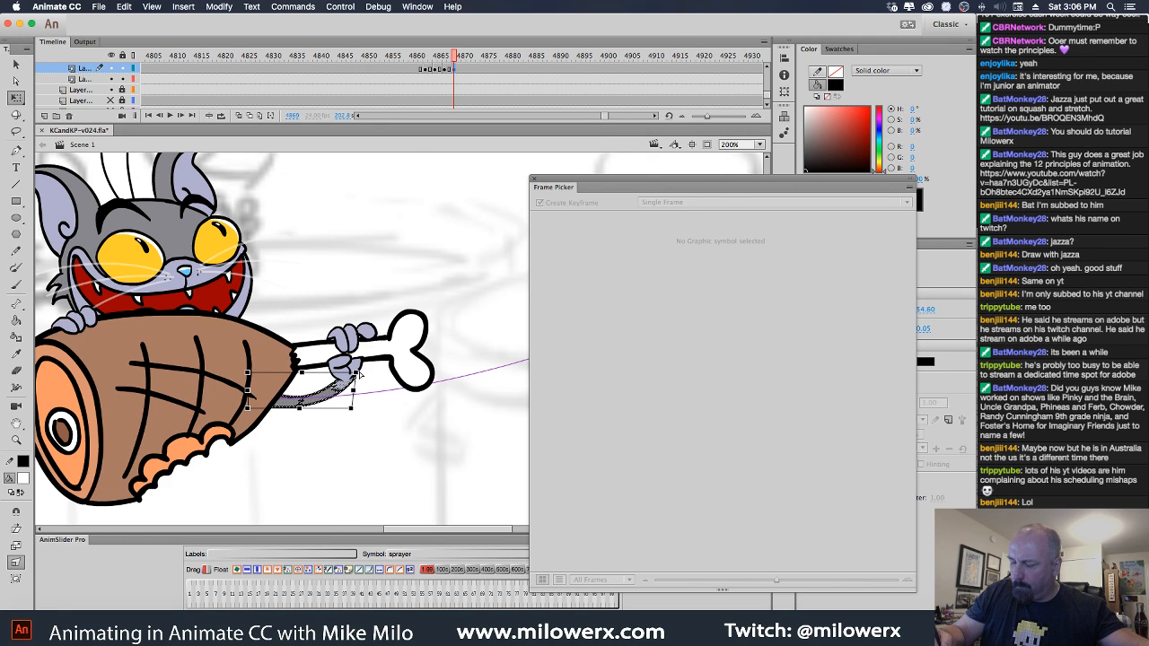
pyautogui.moveTo(356, 377); pyautogui.dragTo(355, 378)
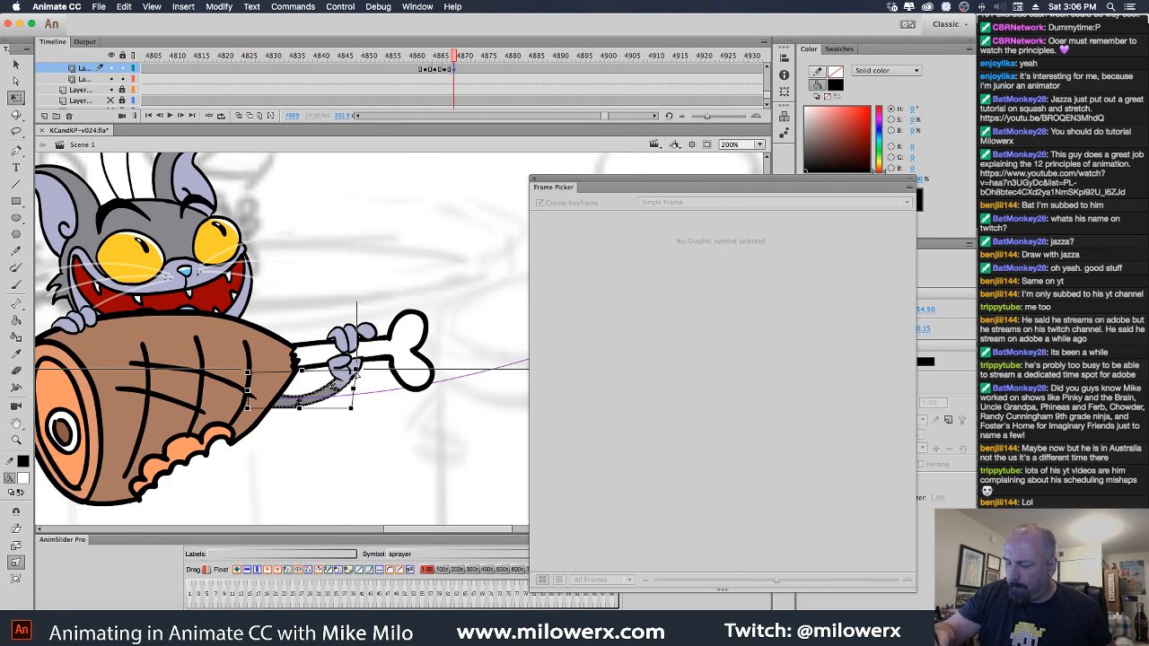
pyautogui.click(398, 64)
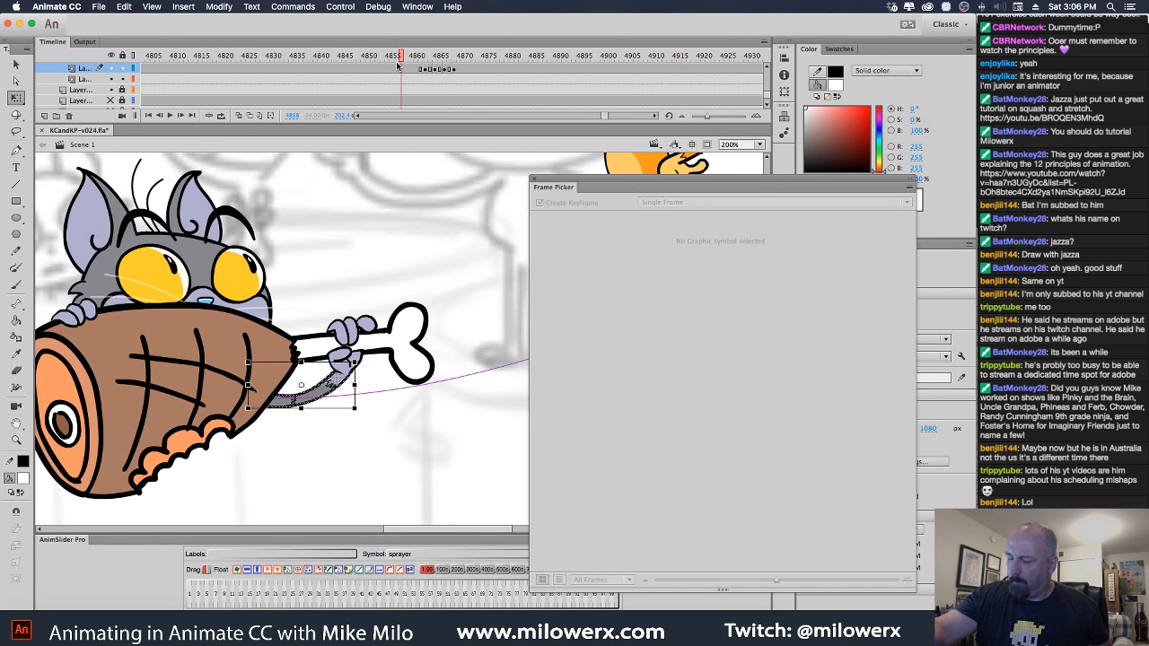
pyautogui.moveTo(397, 65); pyautogui.dragTo(467, 81)
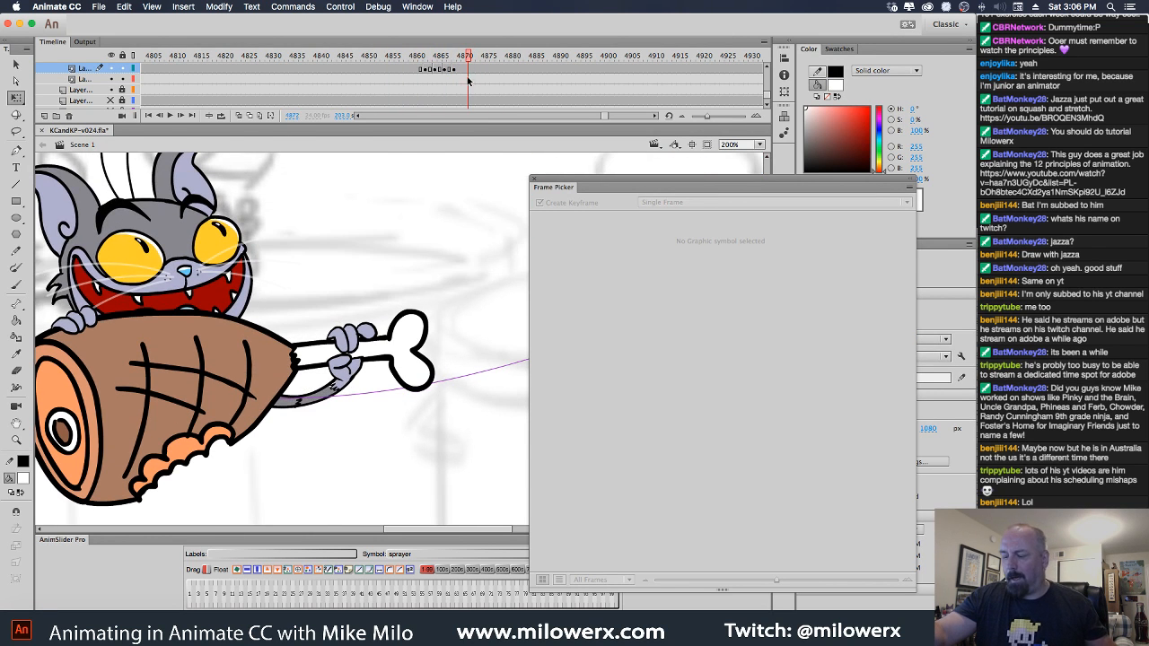
# Add a HAM keyframe at frame 4905, rotate the ham bone-end down and raise it above the grey cat's head.
pyautogui.press('super+minus')
pyautogui.press('super+minus')
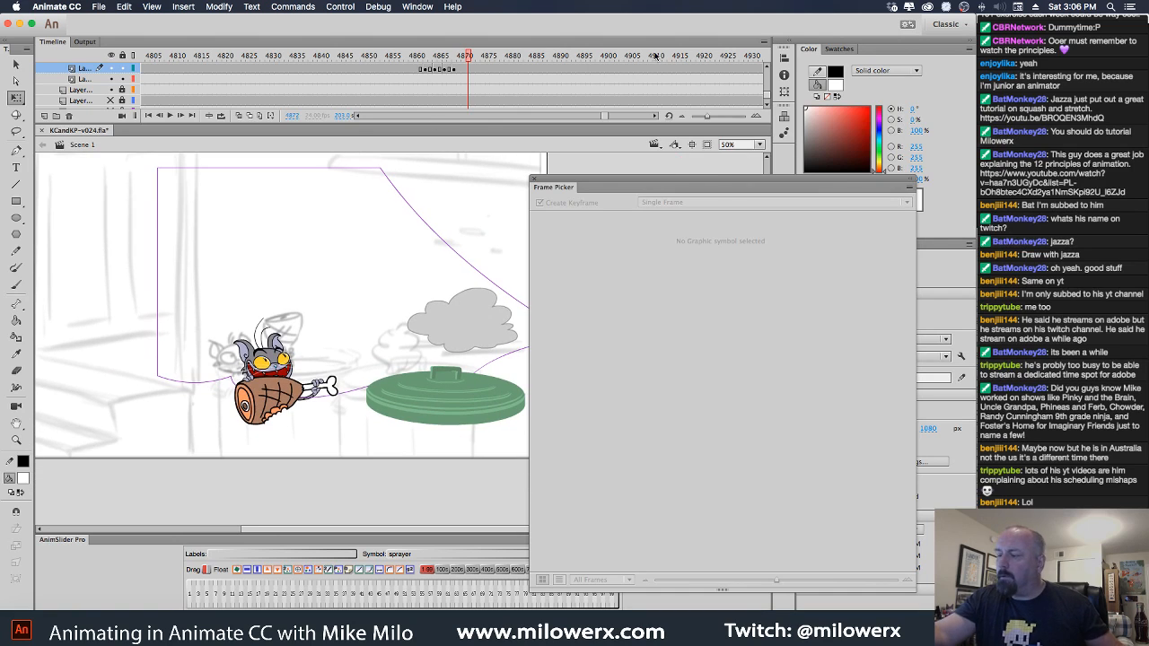
pyautogui.moveTo(469, 58)
pyautogui.mouseDown()
pyautogui.moveTo(654, 85)
pyautogui.moveTo(615, 94)
pyautogui.moveTo(635, 99)
pyautogui.moveTo(613, 104)
pyautogui.moveTo(627, 108)
pyautogui.mouseUp()
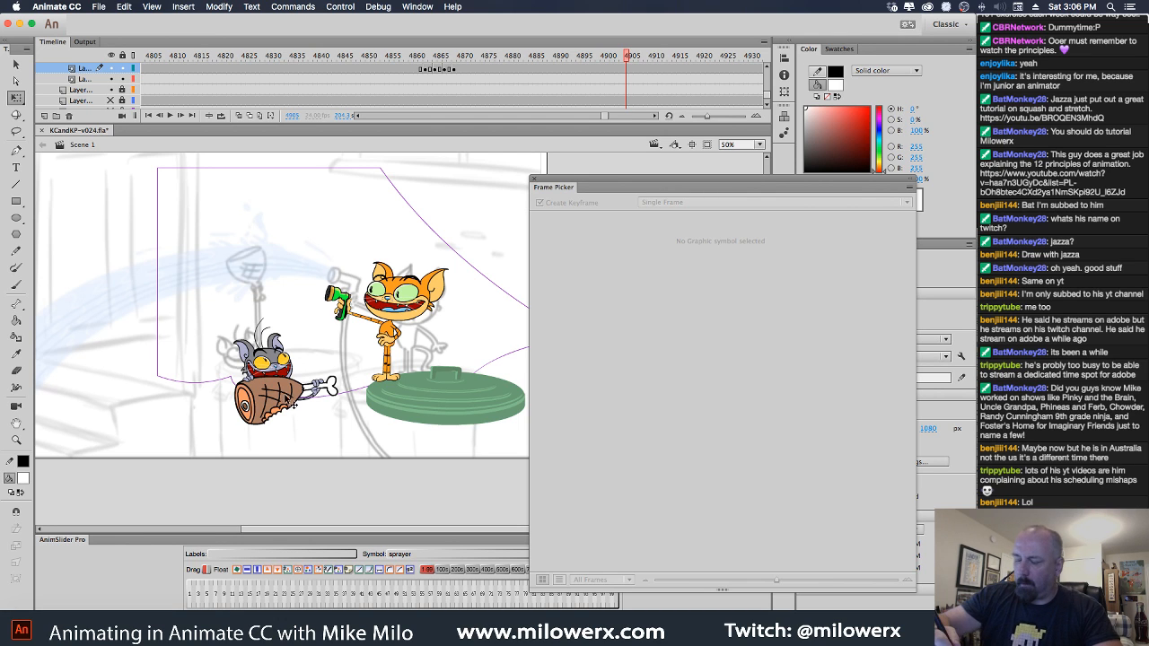
pyautogui.click(297, 404)
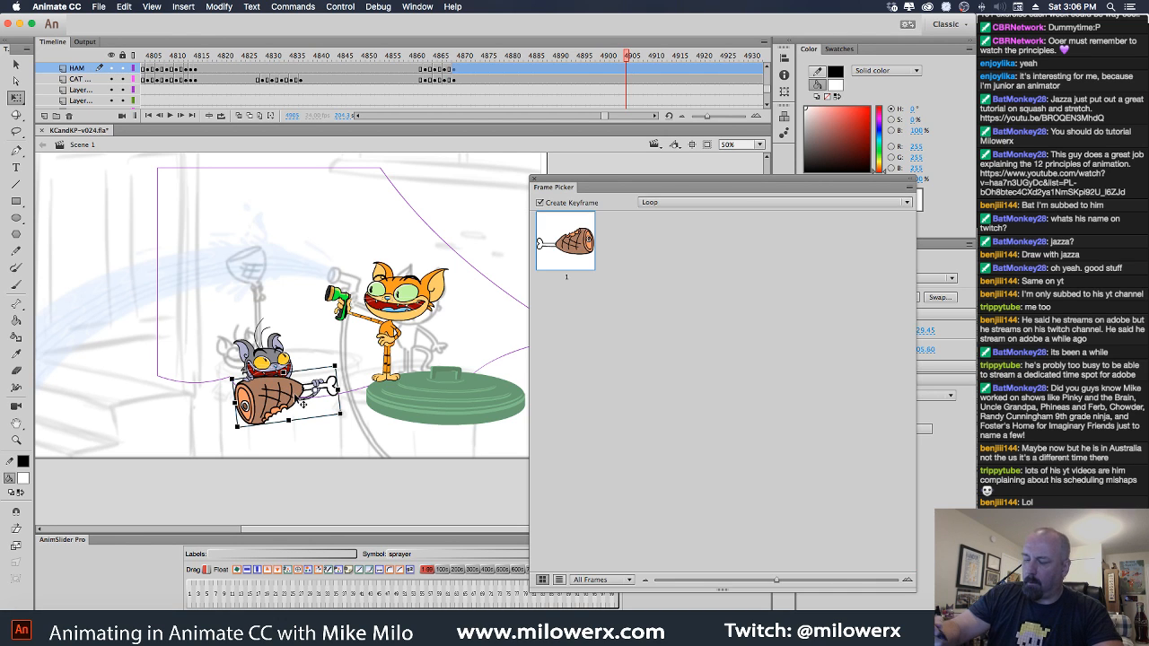
pyautogui.click(631, 71)
pyautogui.click(627, 57)
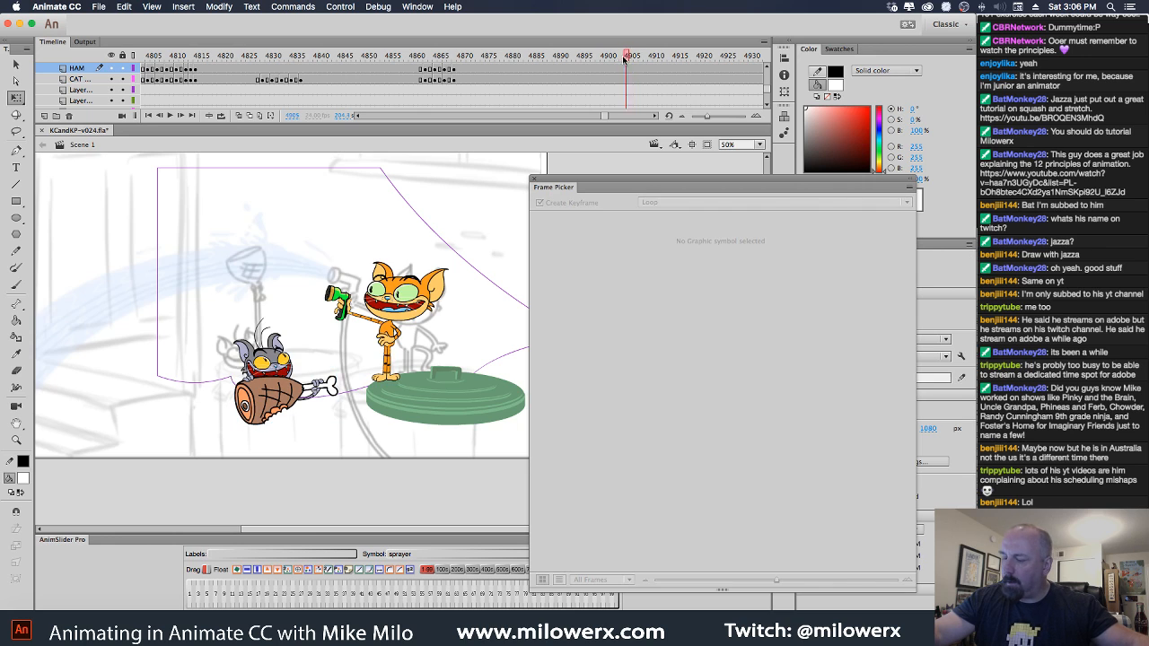
pyautogui.click(628, 80)
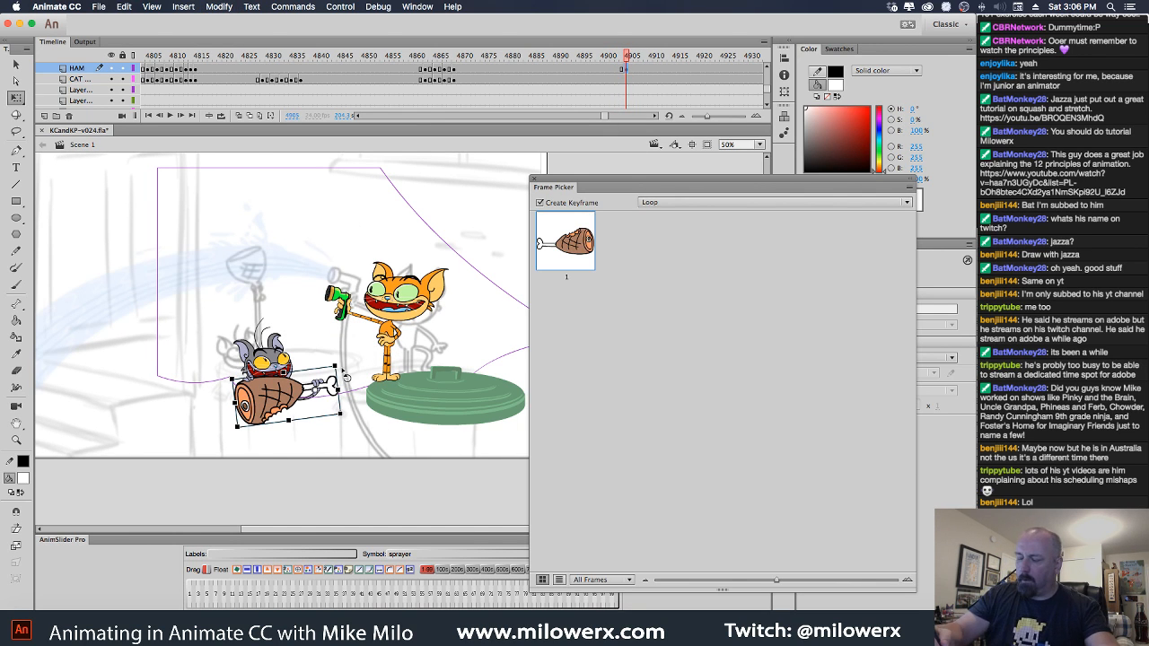
pyautogui.moveTo(347, 374); pyautogui.dragTo(328, 412)
pyautogui.moveTo(325, 351)
pyautogui.mouseDown()
pyautogui.moveTo(307, 285)
pyautogui.moveTo(266, 261)
pyautogui.mouseUp()
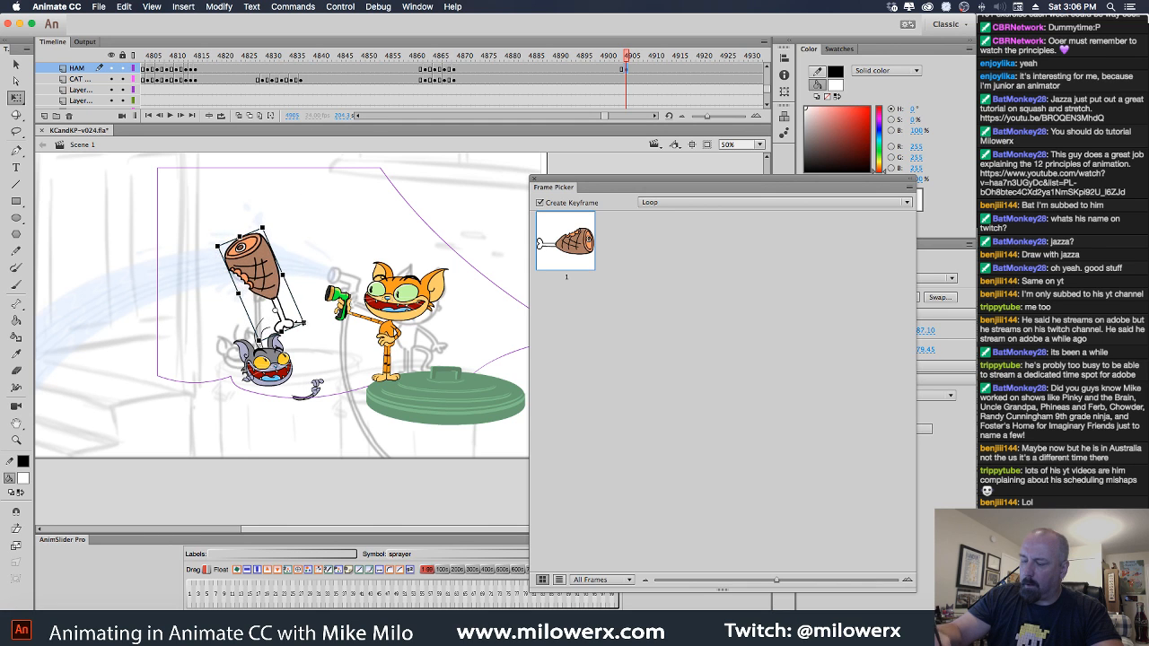
# Add a keyframe at frame 4905 on the grey cat's paw layer and move both paws up toward the raised ham.
pyautogui.click(317, 387)
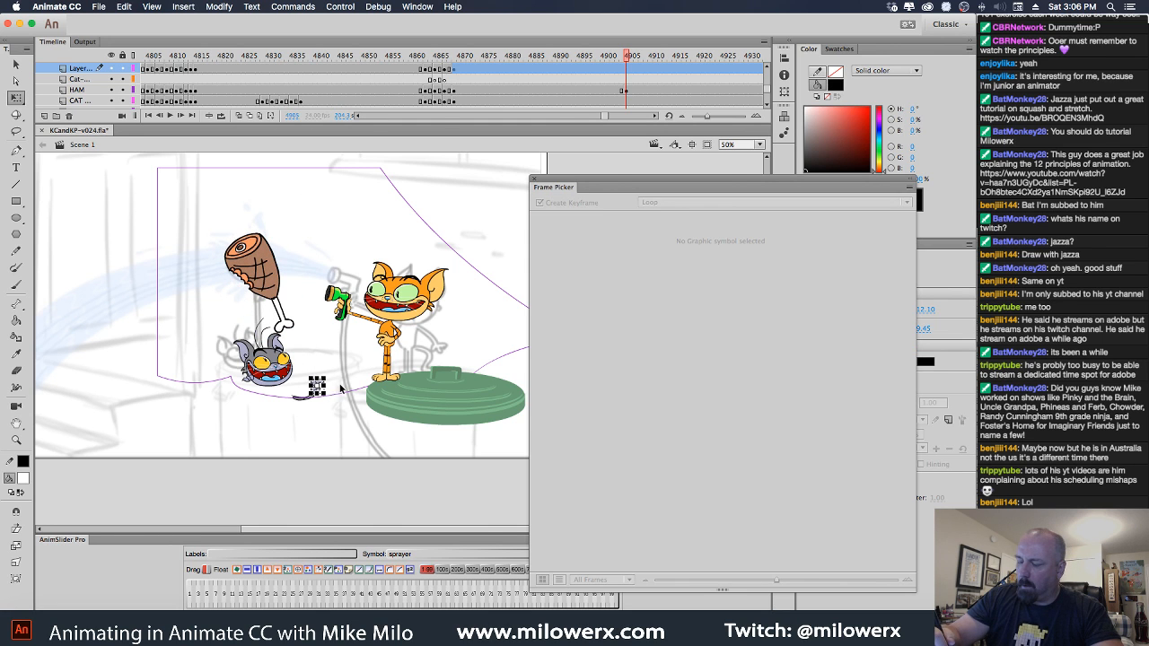
pyautogui.click(628, 73)
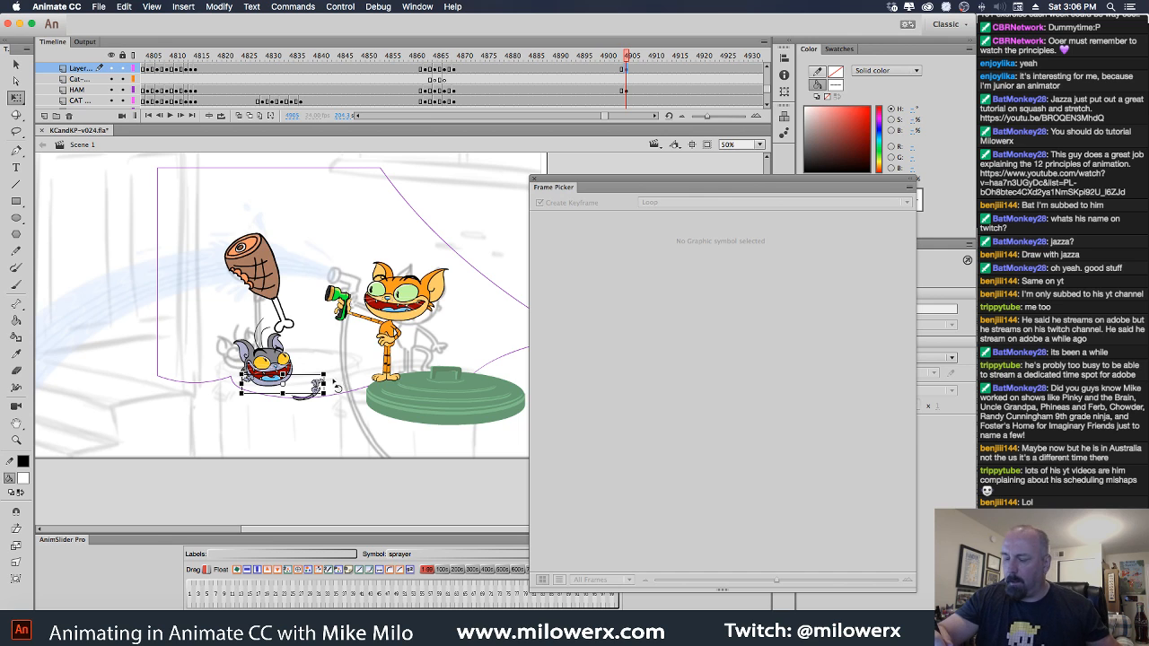
pyautogui.keyDown('super'); pyautogui.click(333, 370); pyautogui.keyUp('super')
pyautogui.moveTo(398, 365)
pyautogui.mouseDown()
pyautogui.moveTo(392, 409)
pyautogui.moveTo(398, 395)
pyautogui.moveTo(361, 339)
pyautogui.moveTo(256, 223)
pyautogui.moveTo(255, 233)
pyautogui.mouseUp()
pyautogui.press('super+z')
# Delete the spare paw that lies away from the ham bone at frame 4905.
pyautogui.click(134, 188)
pyautogui.moveTo(93, 205); pyautogui.dragTo(146, 261)
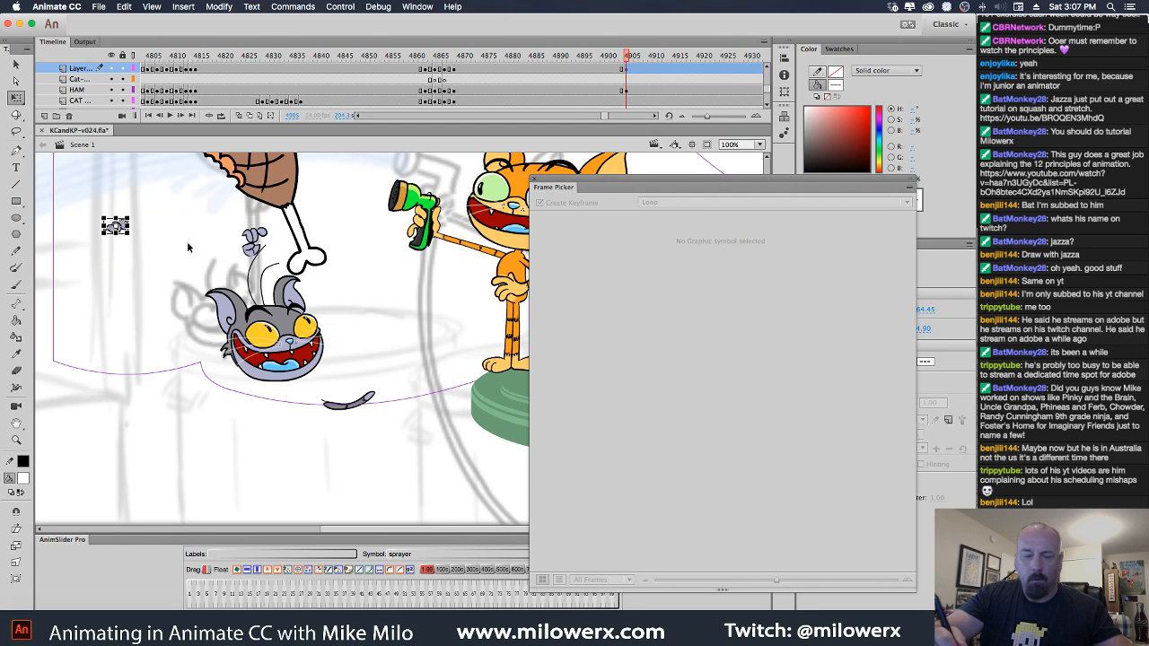
pyautogui.press('Delete')
# Place the remaining paw on the raised ham's bone and rotate it to grip the bone.
pyautogui.moveTo(226, 226); pyautogui.dragTo(314, 230)
pyautogui.keyDown('shift'); pyautogui.click(295, 325); pyautogui.keyUp('shift')
pyautogui.click(328, 237)
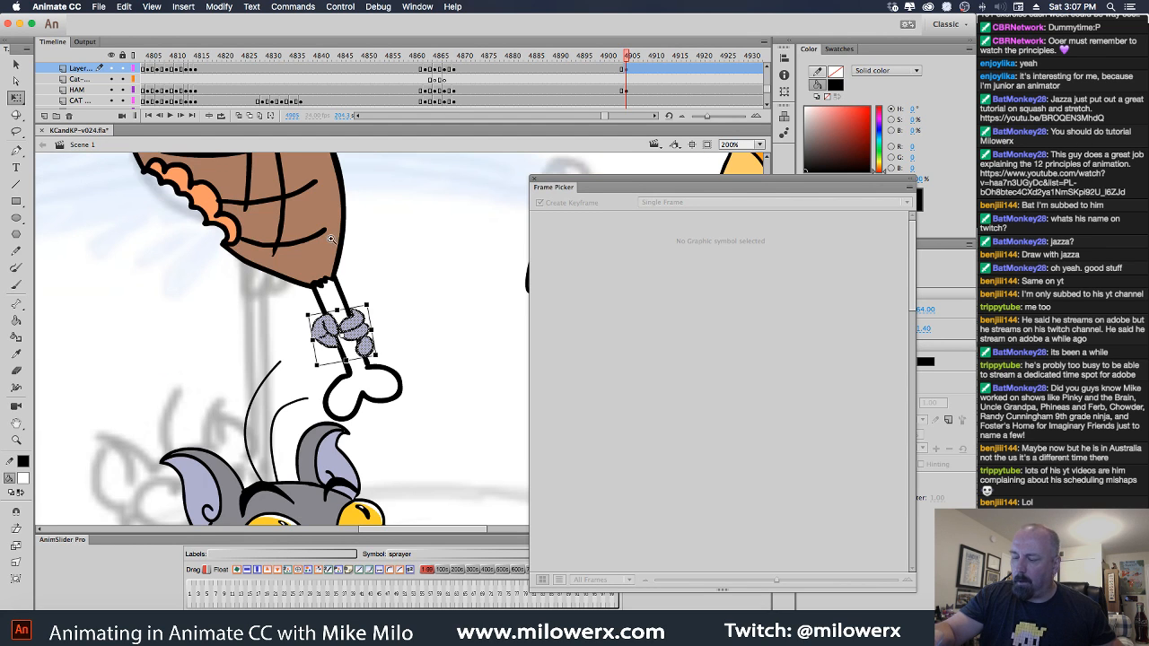
pyautogui.moveTo(367, 306); pyautogui.dragTo(371, 336)
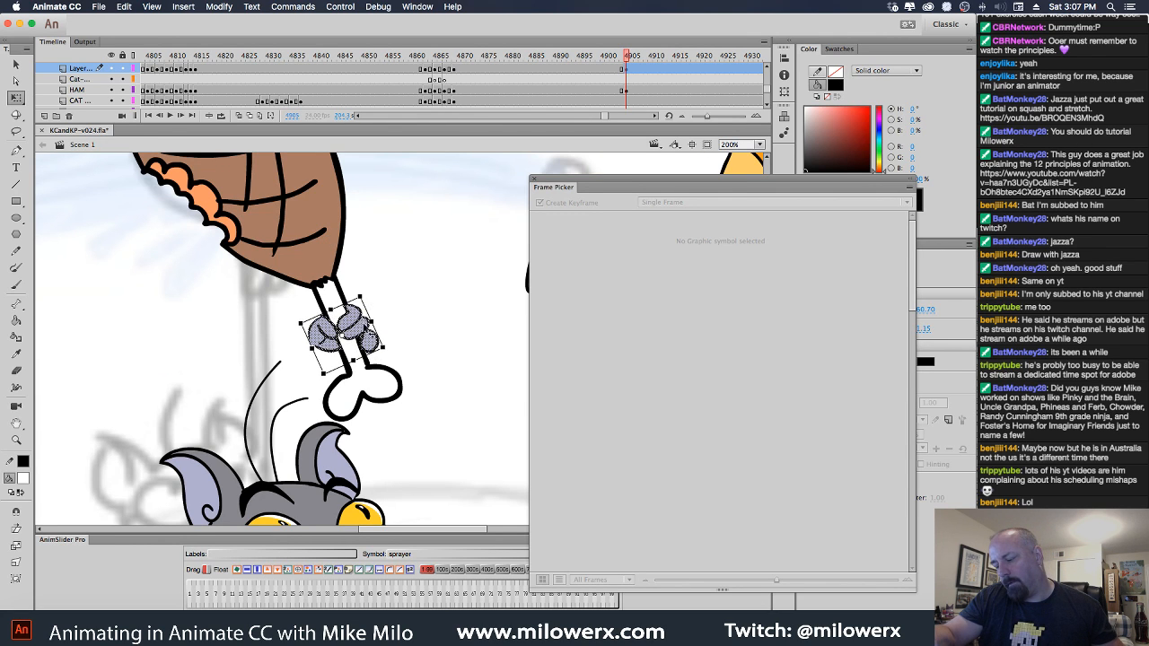
# Try to reposition the paw's palm against the raised ham's bone at frame 4905, and undo the change.
pyautogui.click(387, 294)
pyautogui.scroll(-3, 387, 294)
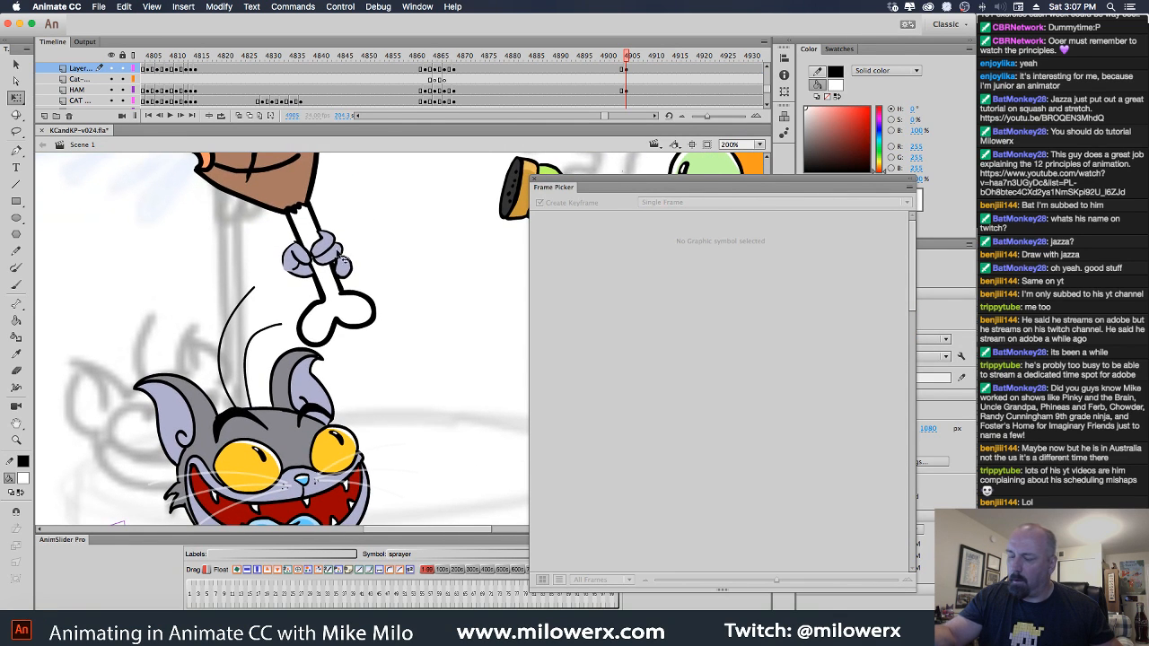
pyautogui.moveTo(273, 238); pyautogui.dragTo(318, 303)
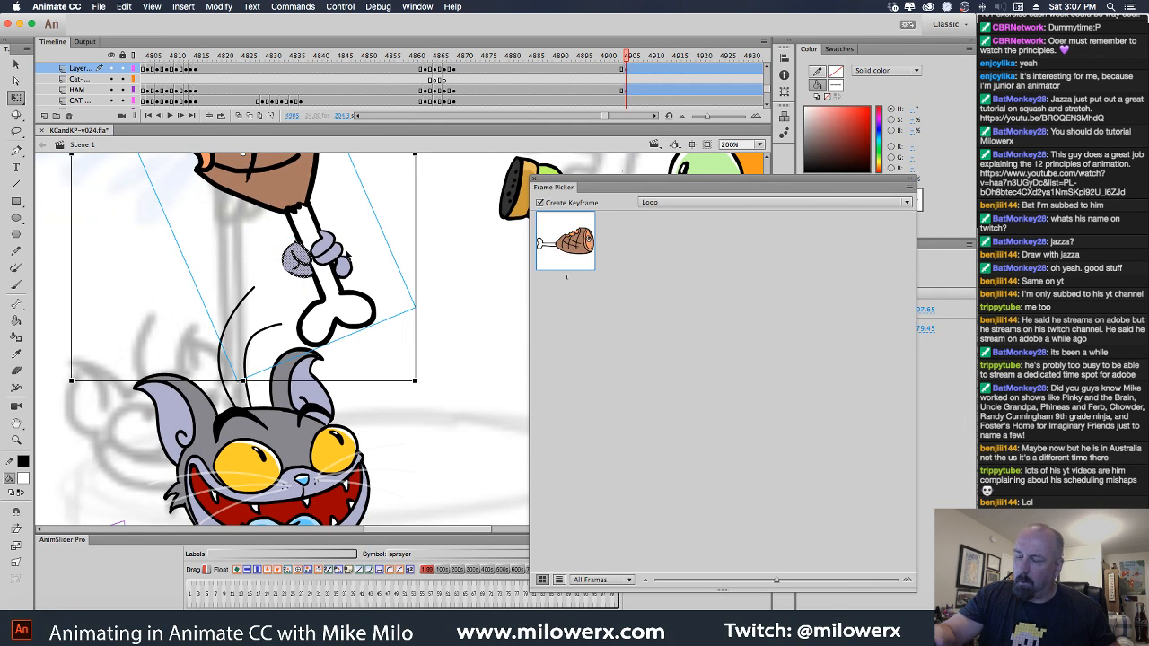
pyautogui.click(299, 261)
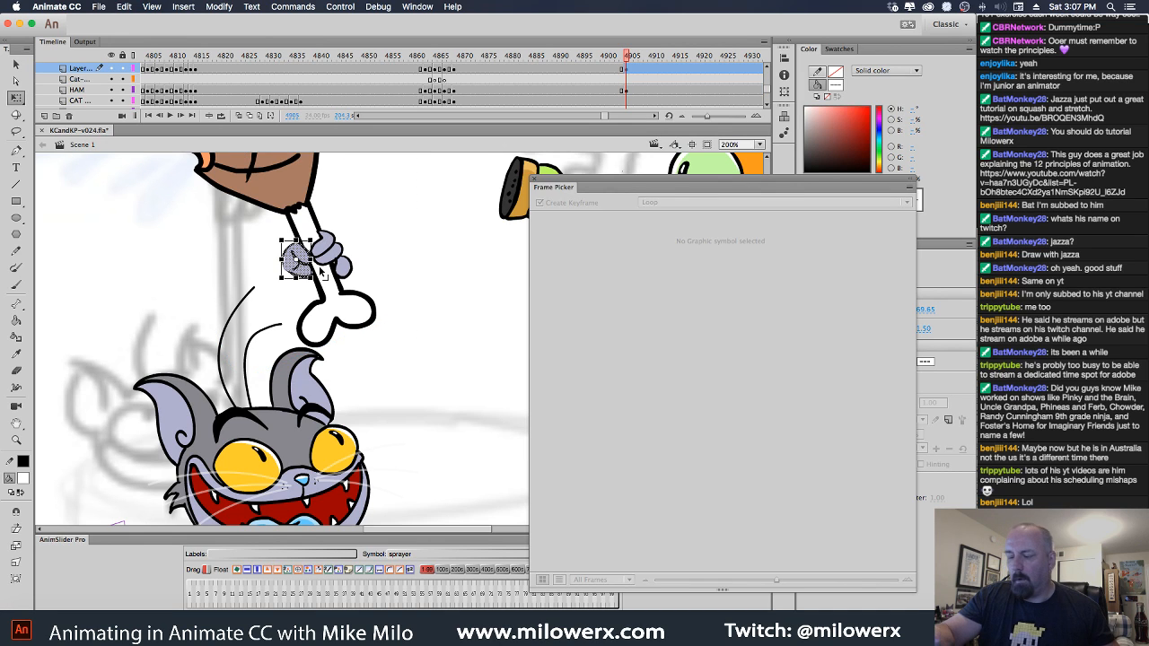
pyautogui.moveTo(283, 252); pyautogui.dragTo(302, 285)
pyautogui.click(374, 238)
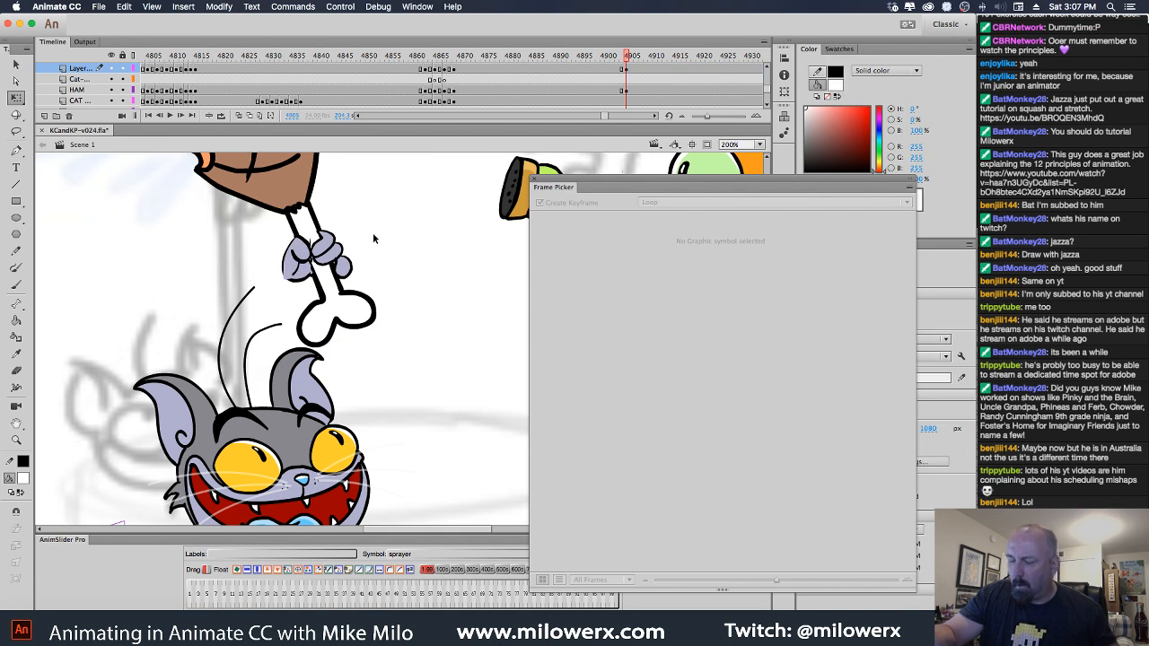
pyautogui.press('super+equal')
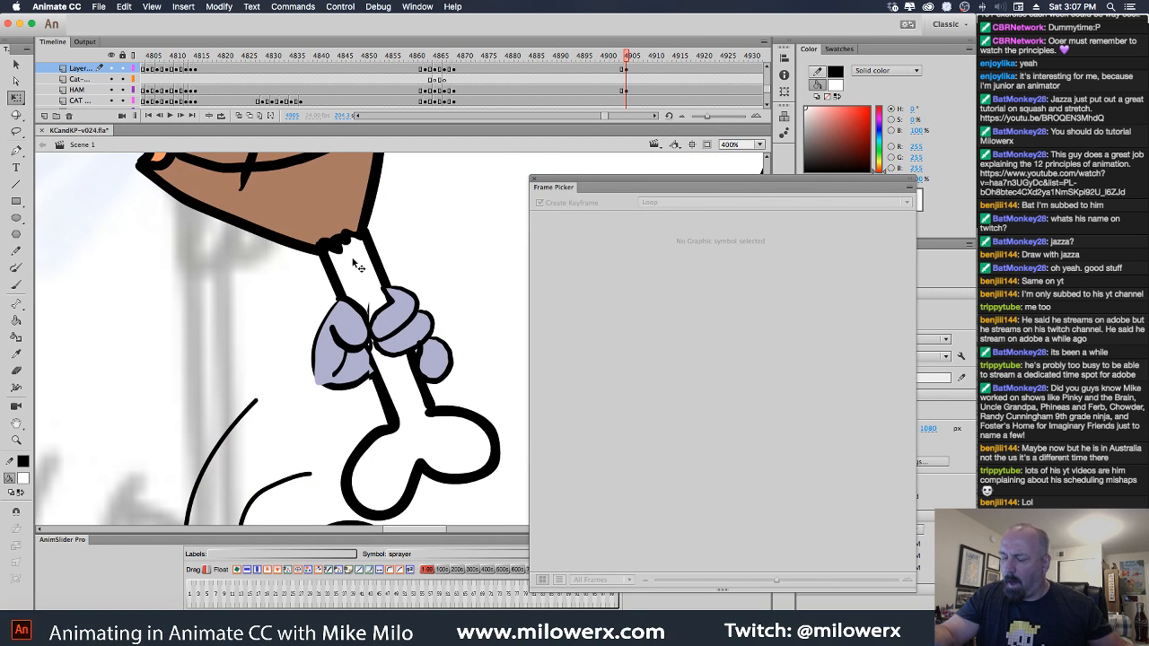
pyautogui.press('super+z')
pyautogui.press('super+z')
pyautogui.press('super+z')
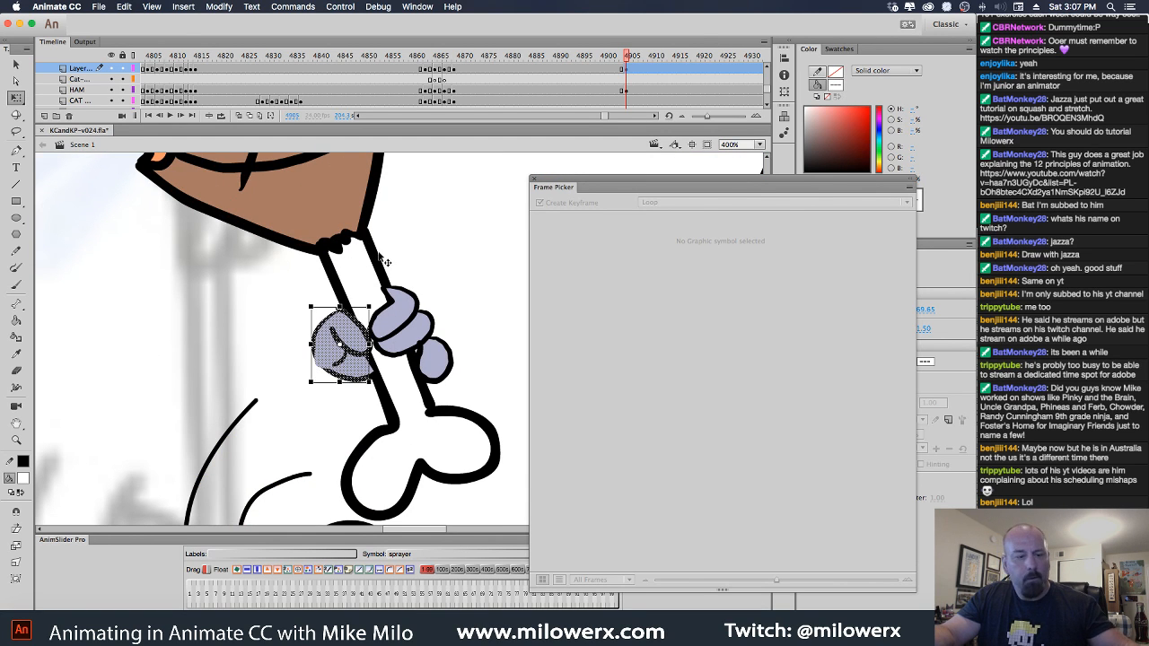
# Delete the old paw's palm, finger outlines and lavender fills from the ham bone at frame 4905.
pyautogui.press('super+z')
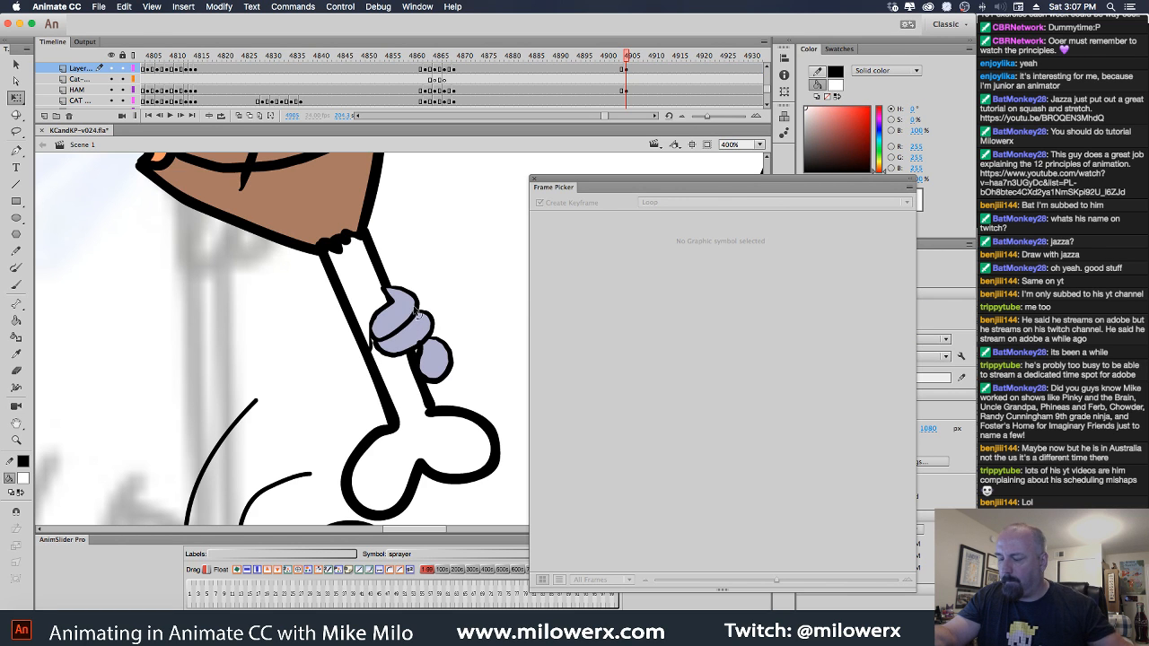
pyautogui.click(385, 355)
pyautogui.press('Delete')
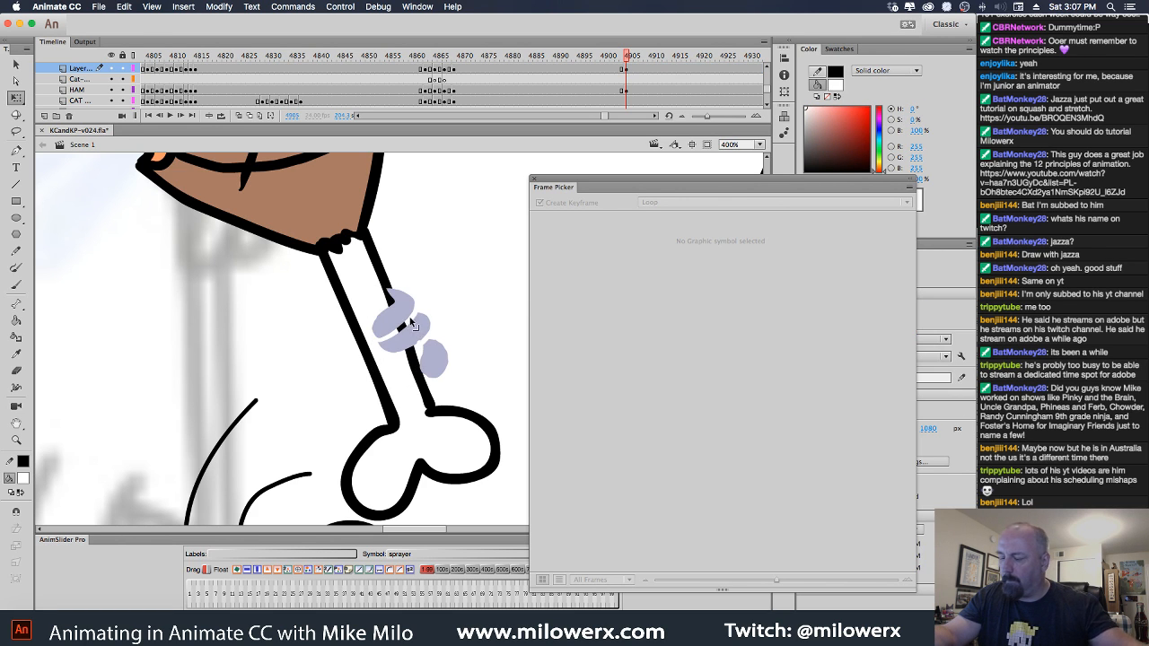
pyautogui.click(408, 325)
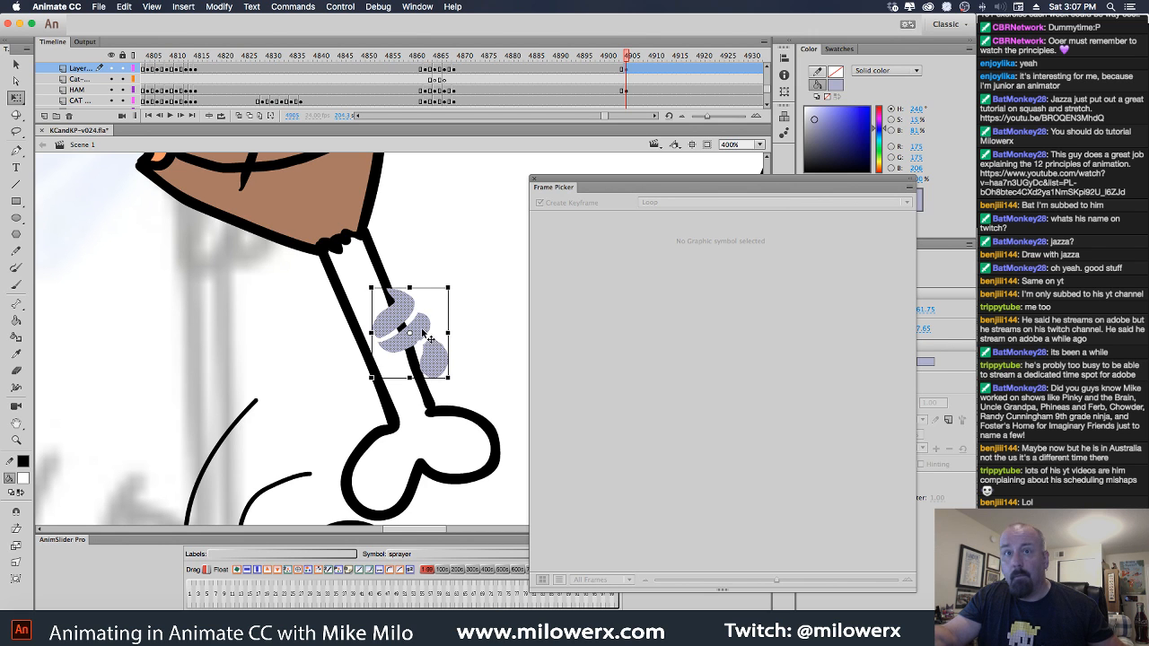
pyautogui.press('Delete')
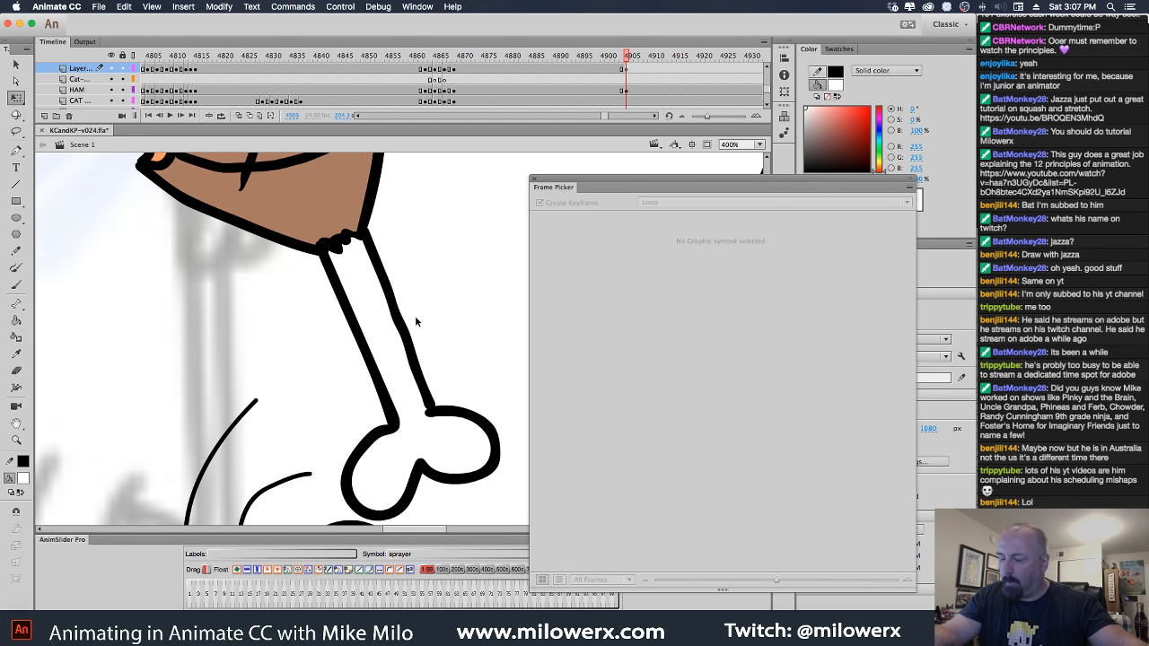
# Paint a new paw's first two finger outlines in red on the ham bone with the Brush tool, undoing unsatisfactory strokes.
pyautogui.click(20, 287)
pyautogui.press('super+minus')
pyautogui.moveTo(412, 323); pyautogui.dragTo(314, 276)
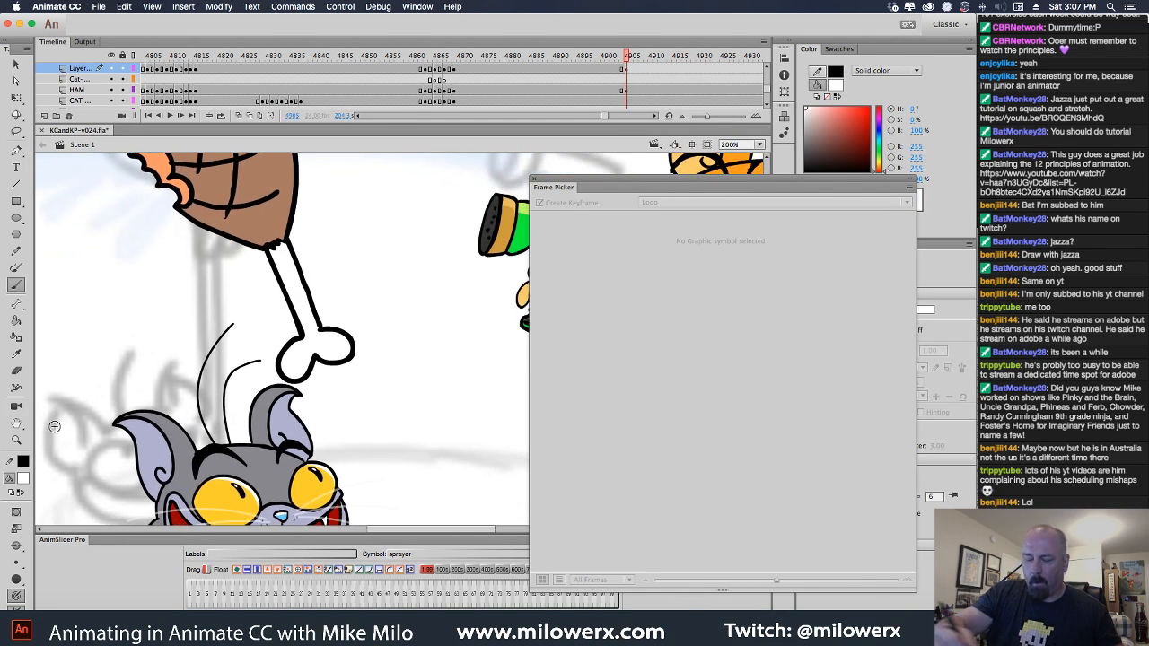
pyautogui.click(22, 479)
pyautogui.click(77, 393)
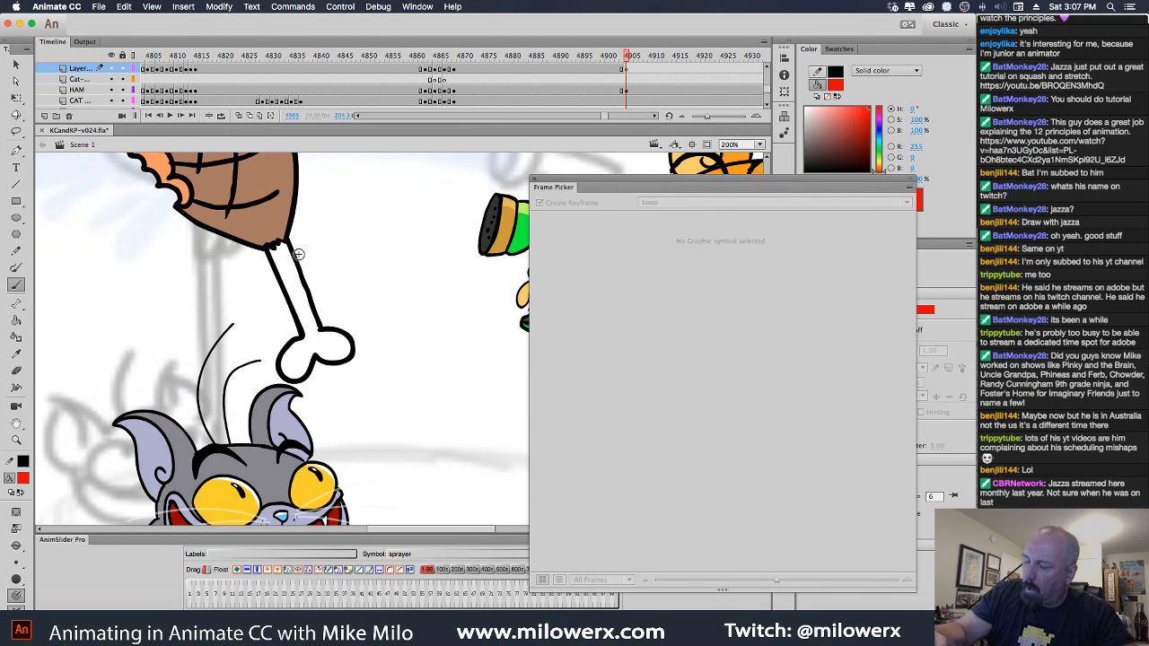
pyautogui.moveTo(303, 258); pyautogui.dragTo(305, 266)
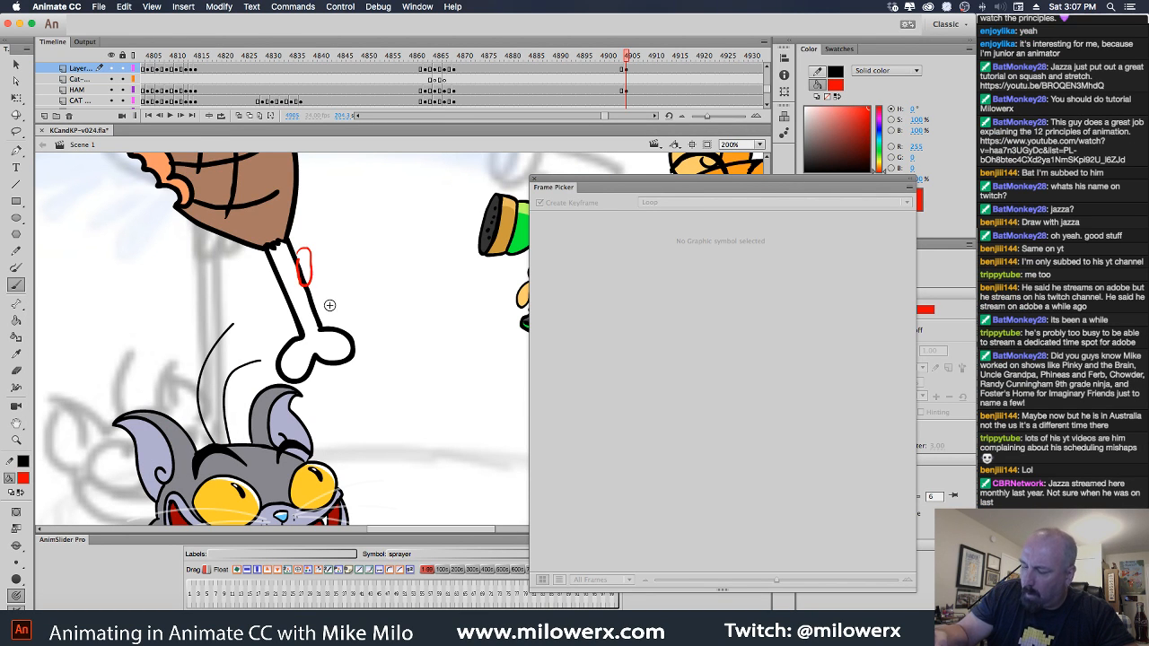
pyautogui.press('super+z')
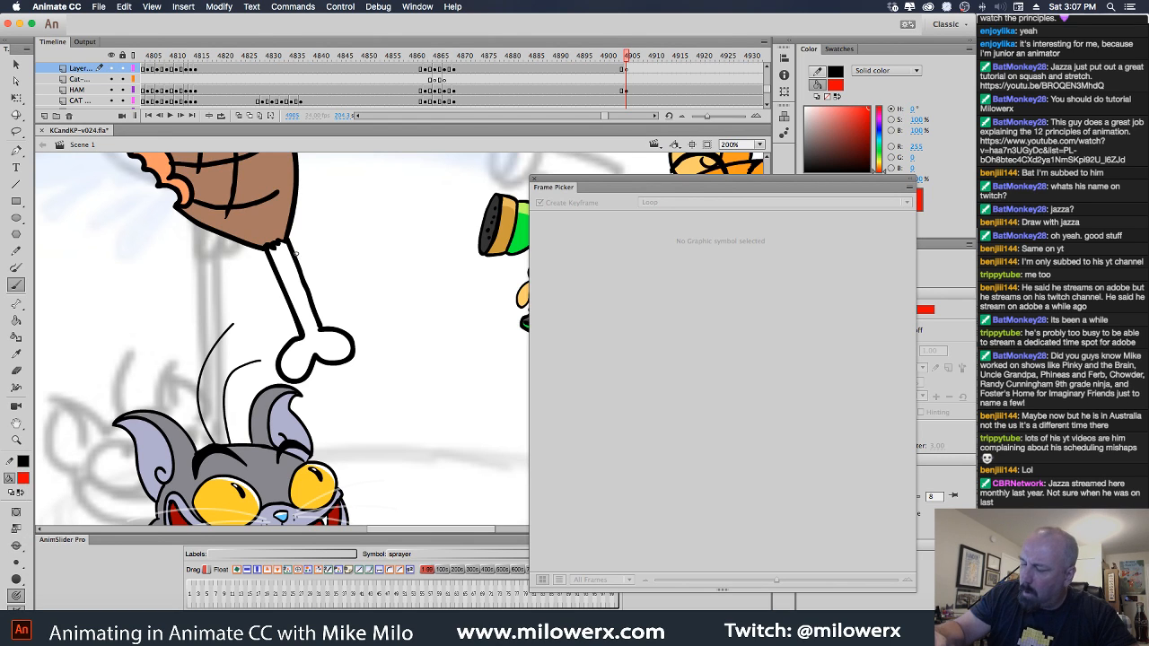
pyautogui.moveTo(300, 278)
pyautogui.mouseDown()
pyautogui.moveTo(314, 260)
pyautogui.moveTo(317, 290)
pyautogui.moveTo(326, 268)
pyautogui.mouseUp()
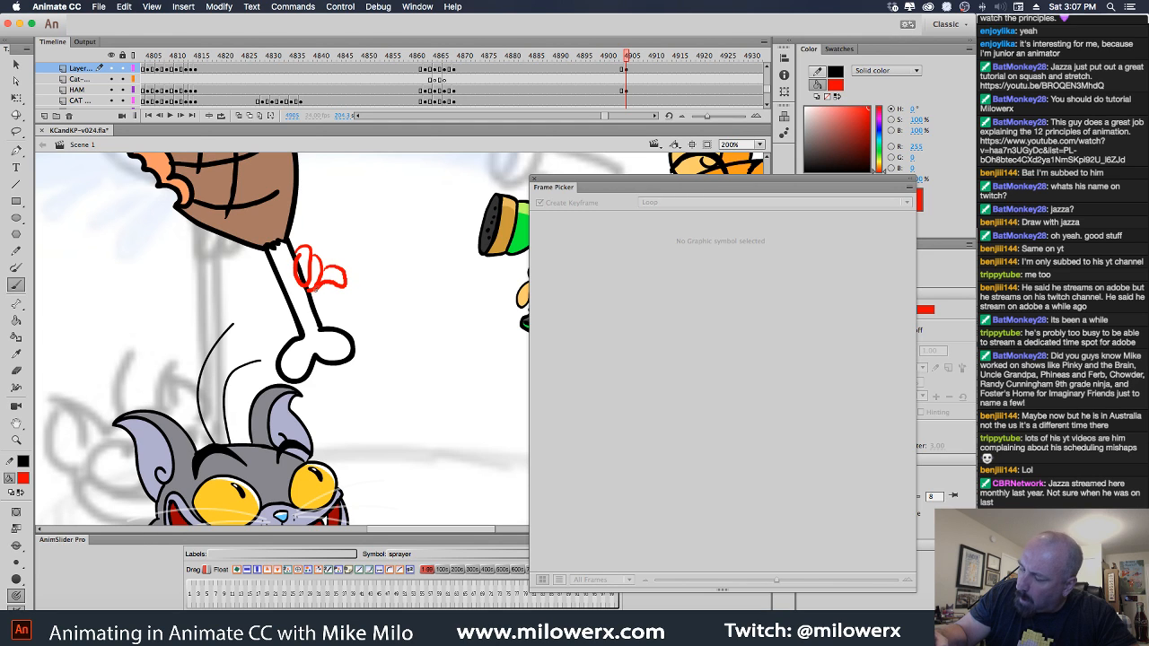
pyautogui.press('super+z')
pyautogui.press('super+z')
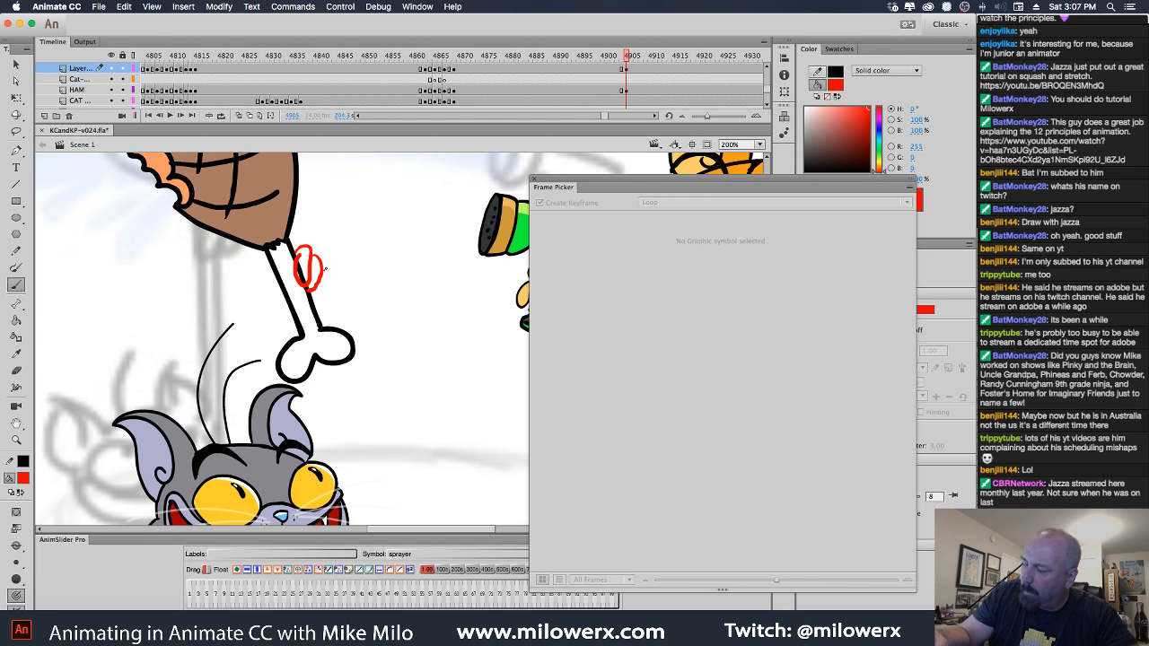
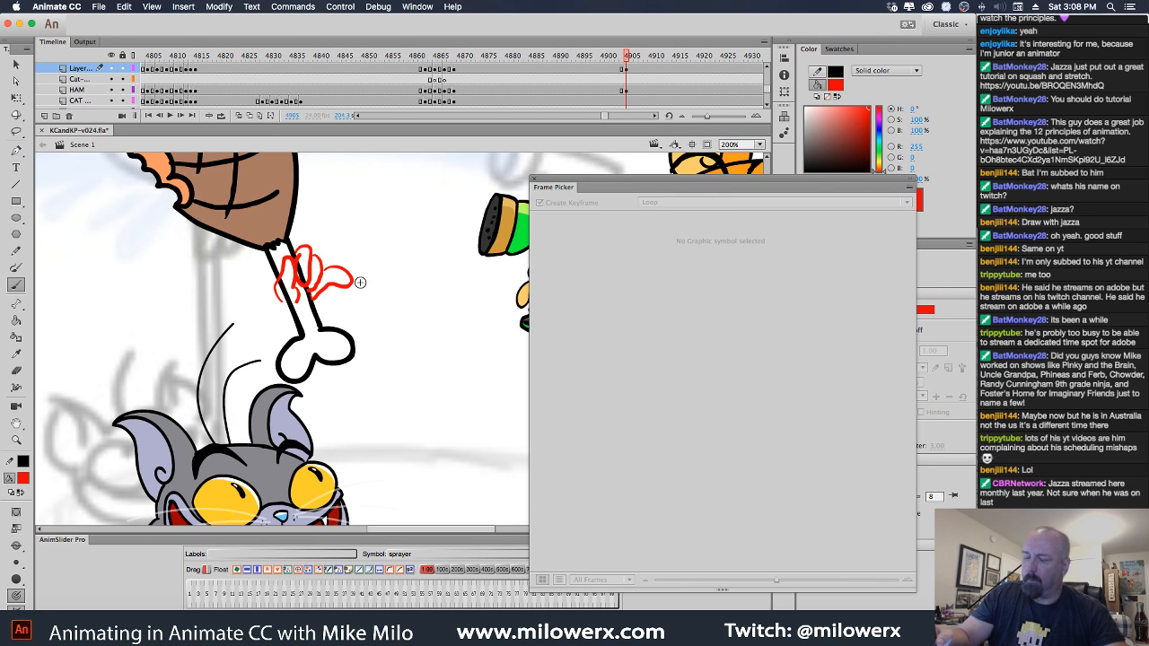
# Try to paint a long red arm outline running from below the paw down over the cat's face, and undo the strokes.
pyautogui.moveTo(400, 302); pyautogui.dragTo(447, 240)
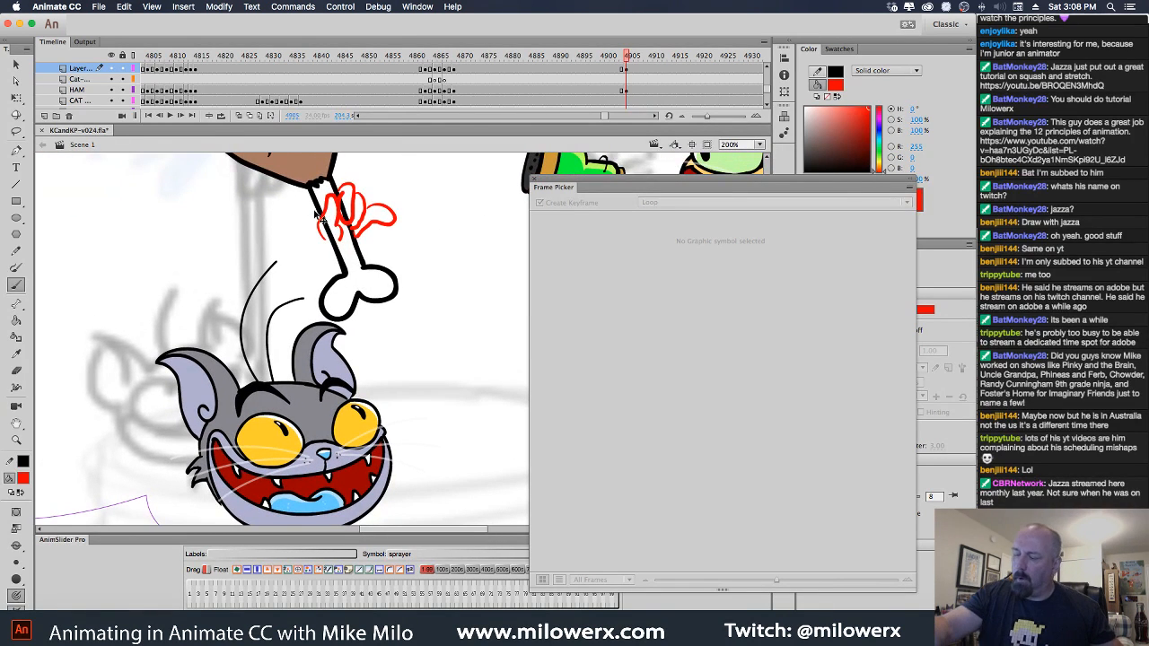
pyautogui.press('super+z')
pyautogui.moveTo(396, 290); pyautogui.dragTo(415, 263)
pyautogui.moveTo(346, 210)
pyautogui.mouseDown()
pyautogui.moveTo(347, 409)
pyautogui.moveTo(357, 336)
pyautogui.mouseUp()
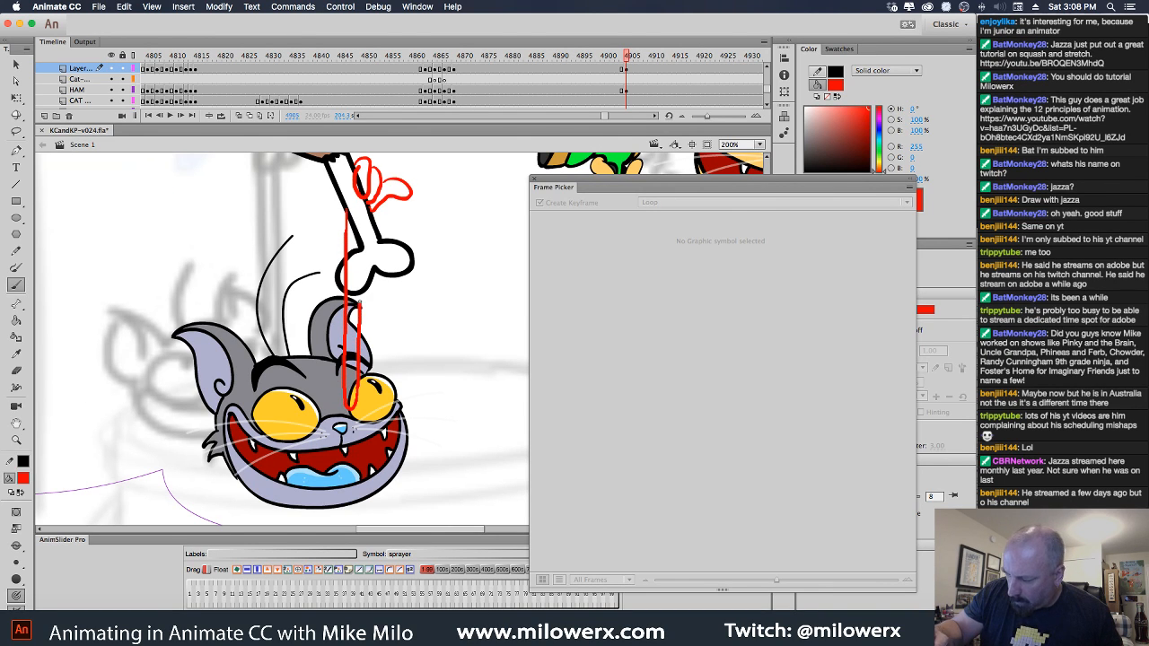
pyautogui.moveTo(359, 294); pyautogui.dragTo(358, 271)
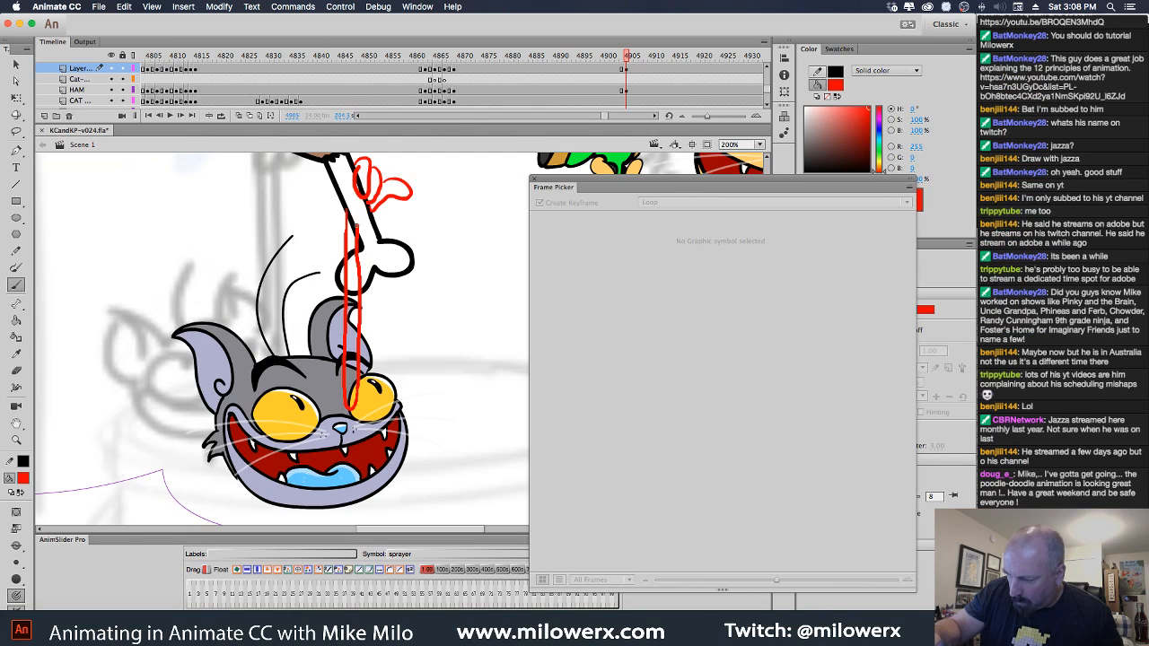
pyautogui.hotkey('ctrl', 'z')
pyautogui.hotkey('ctrl', 'z')
pyautogui.hotkey('ctrl', 'z')
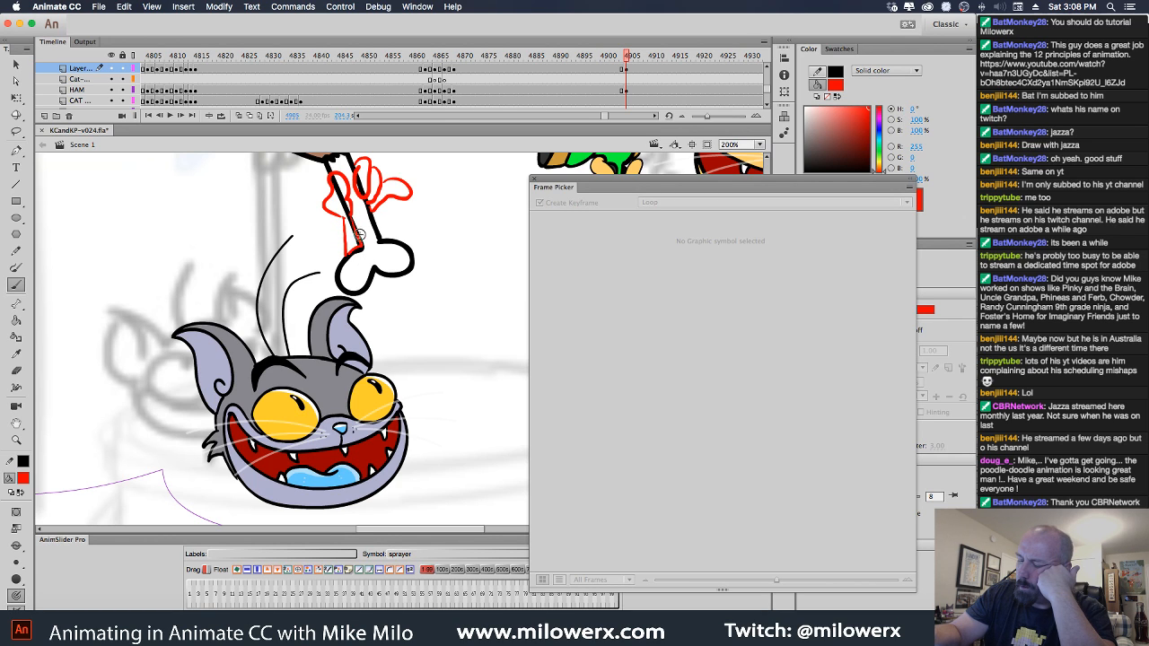
# Paint the wrist's jagged fur edge and the arm outline from bone to face, and recolour the arm and paw linework black.
pyautogui.moveTo(347, 230); pyautogui.dragTo(357, 237)
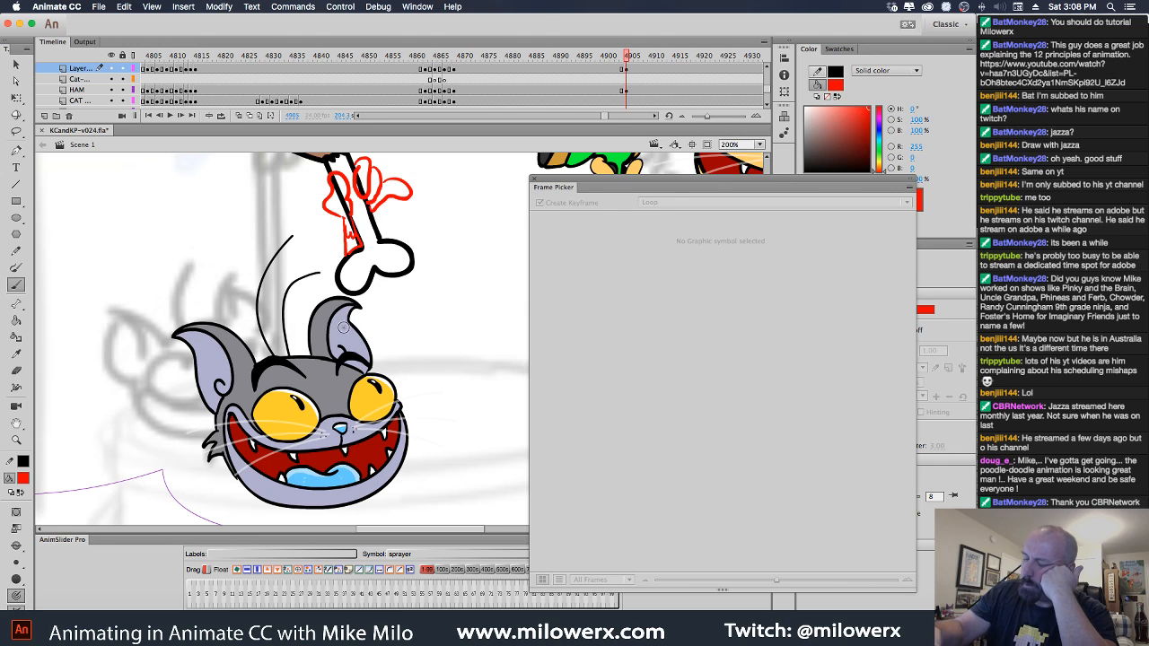
pyautogui.moveTo(345, 300); pyautogui.dragTo(345, 359)
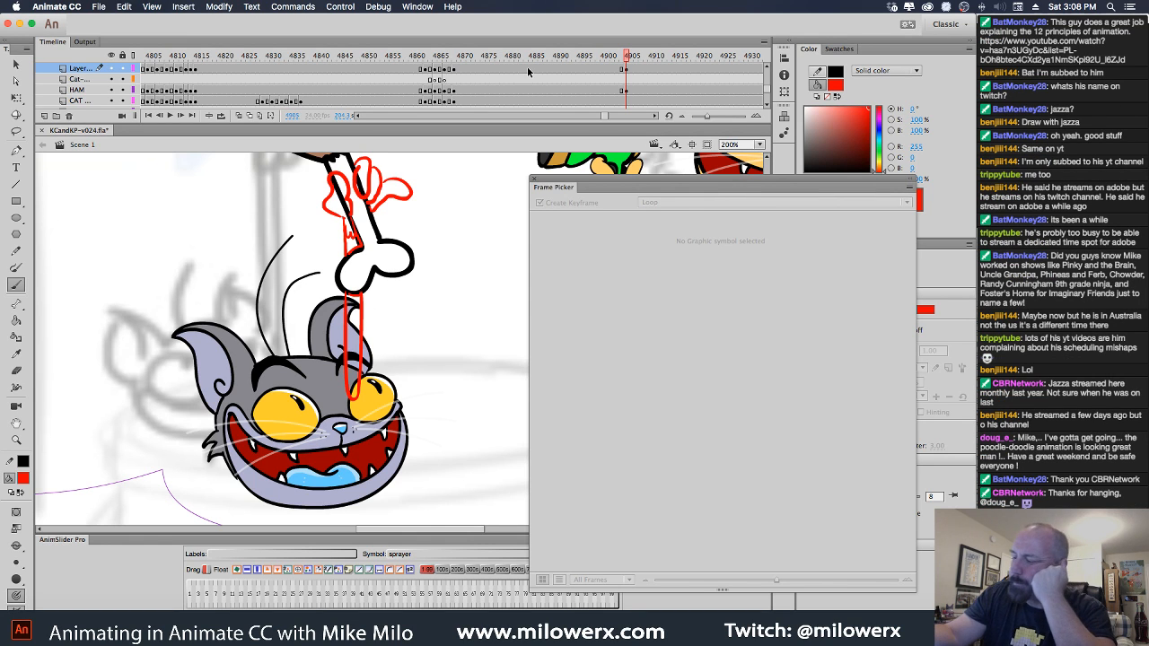
pyautogui.click(628, 70)
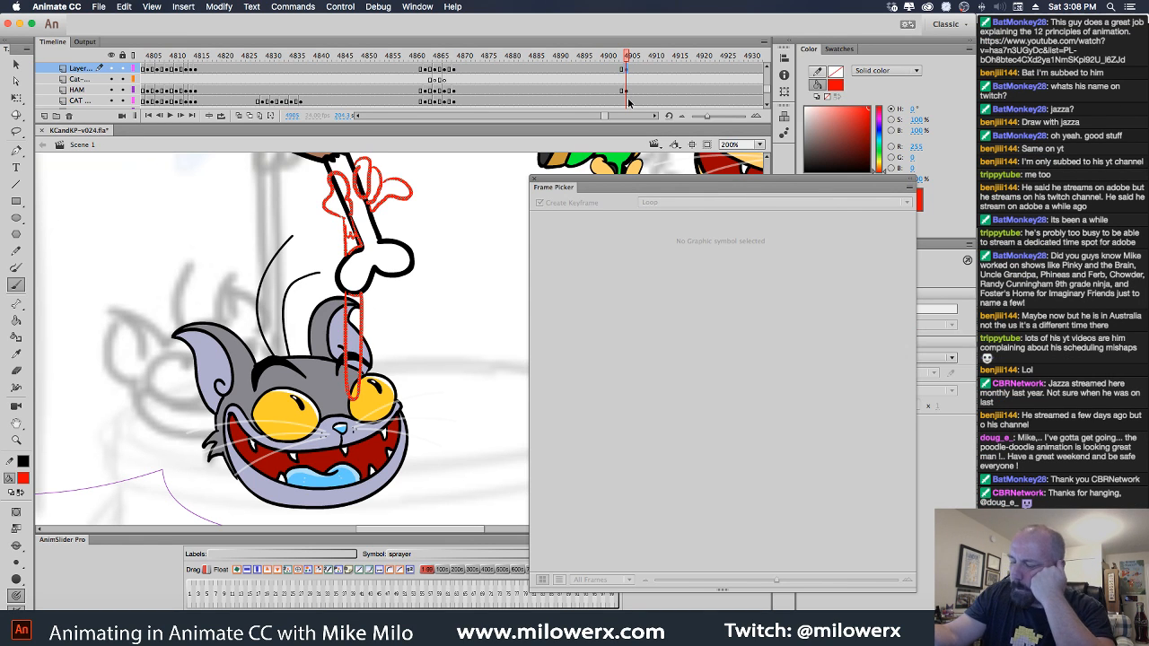
pyautogui.click(23, 477)
pyautogui.click(68, 337)
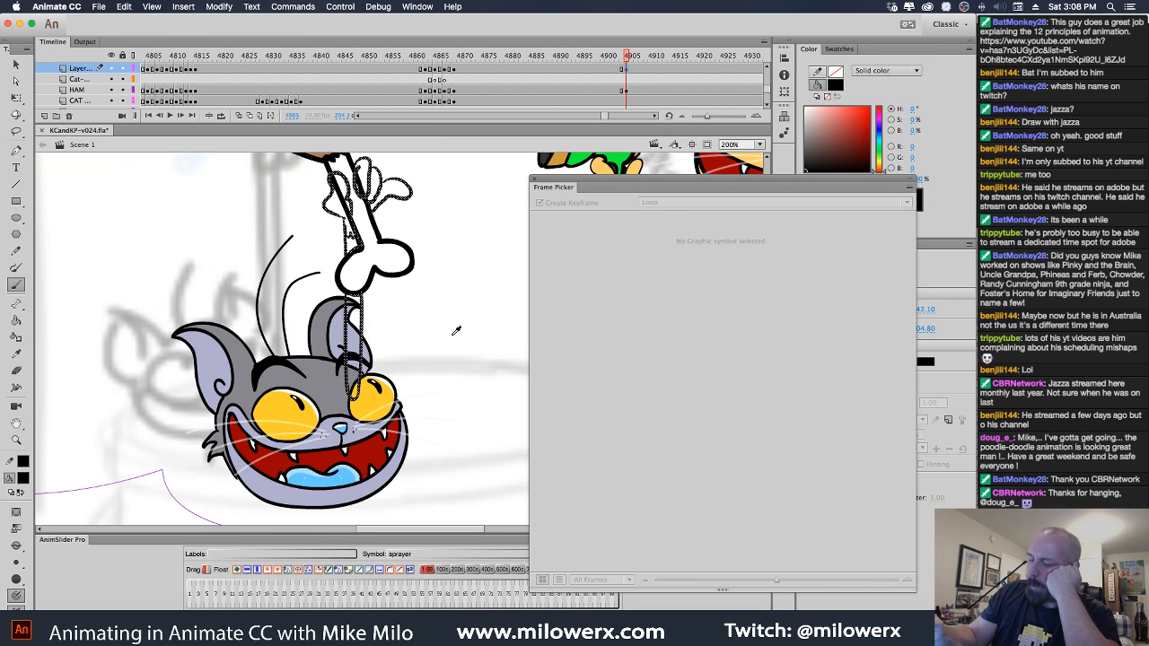
pyautogui.press('Escape')
# Fill the arm below the bone and the forearm above it with the cat's grey (RGB 135, 135, 141) using Paint Bucket.
pyautogui.click(23, 478)
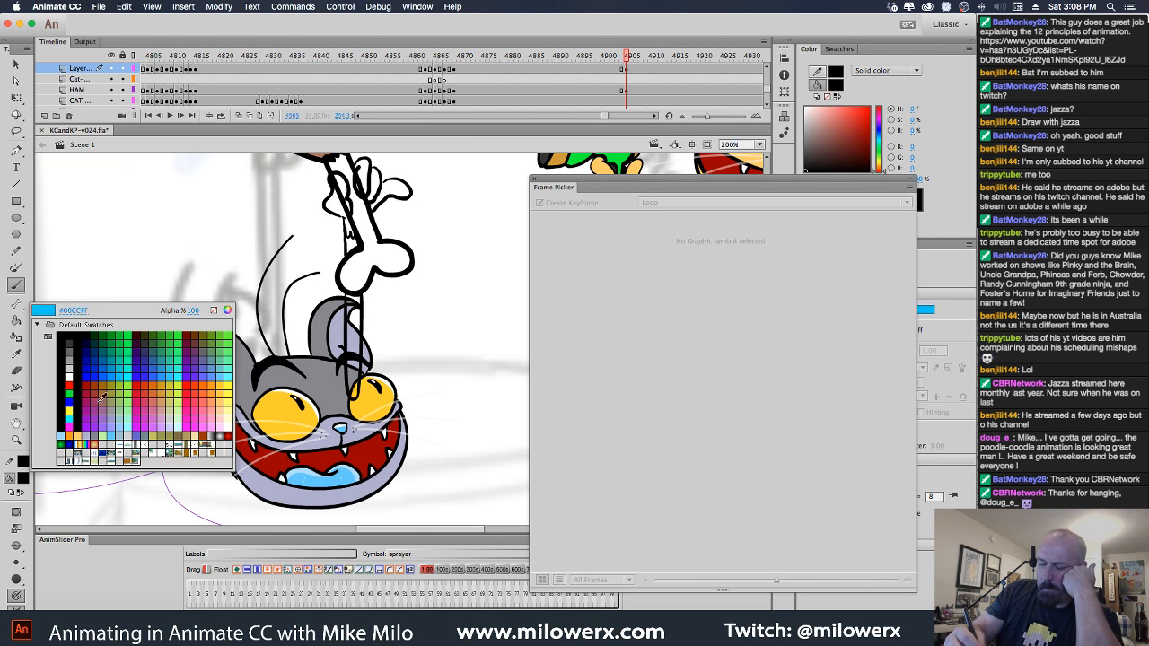
pyautogui.click(69, 439)
pyautogui.click(17, 319)
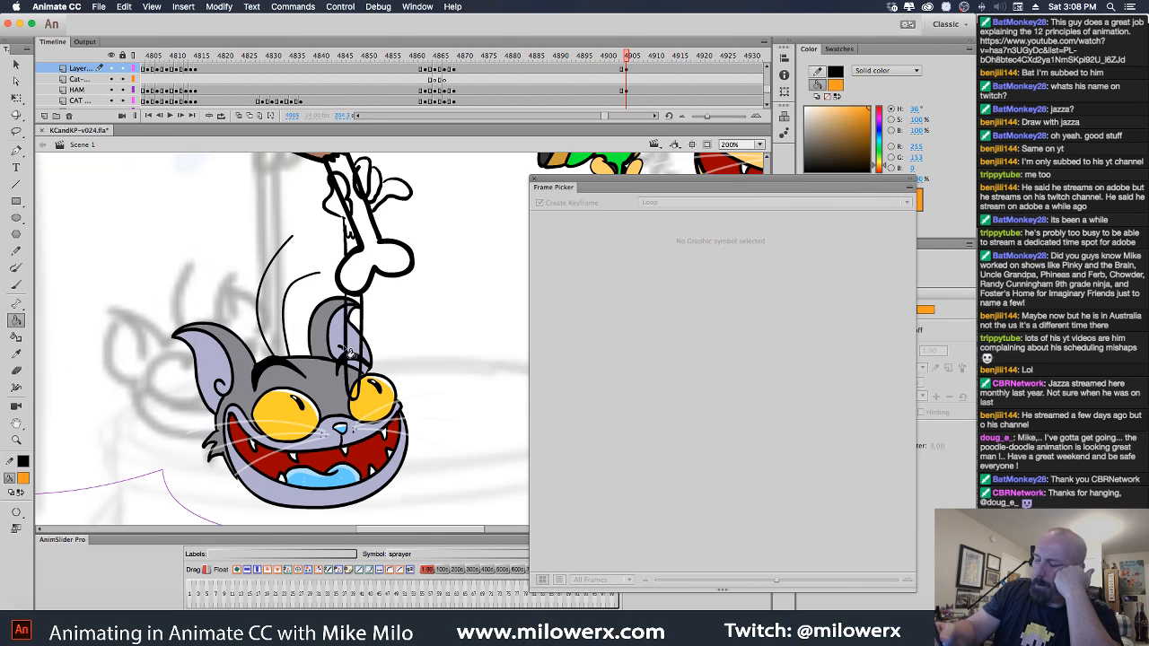
pyautogui.click(23, 478)
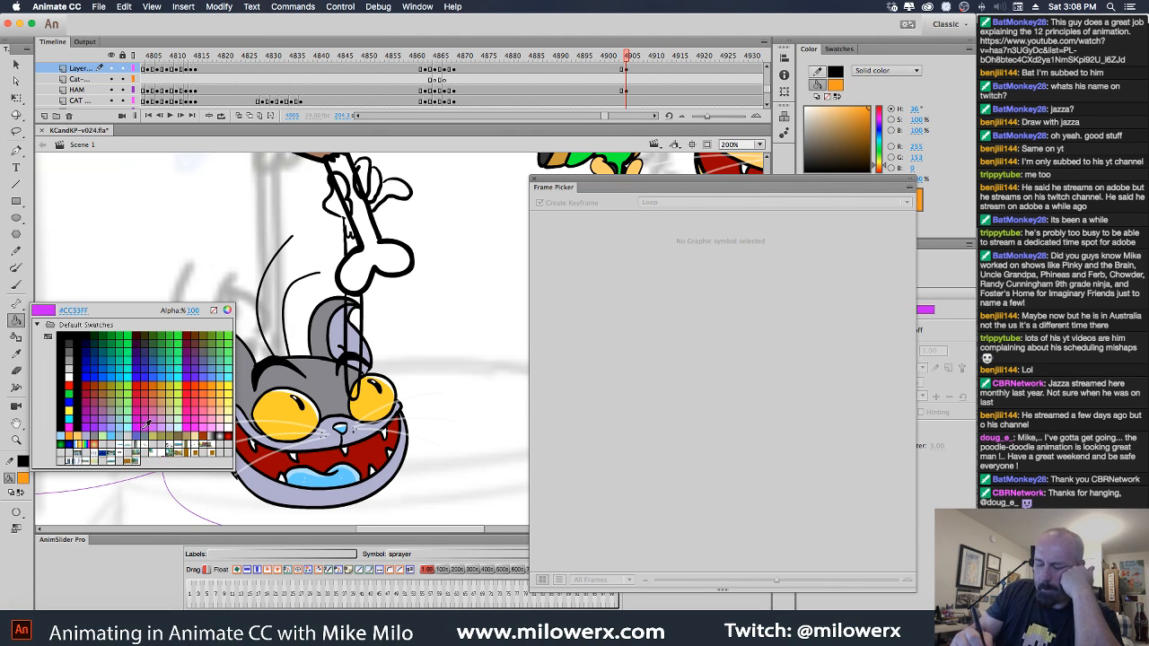
pyautogui.click(115, 446)
pyautogui.click(360, 343)
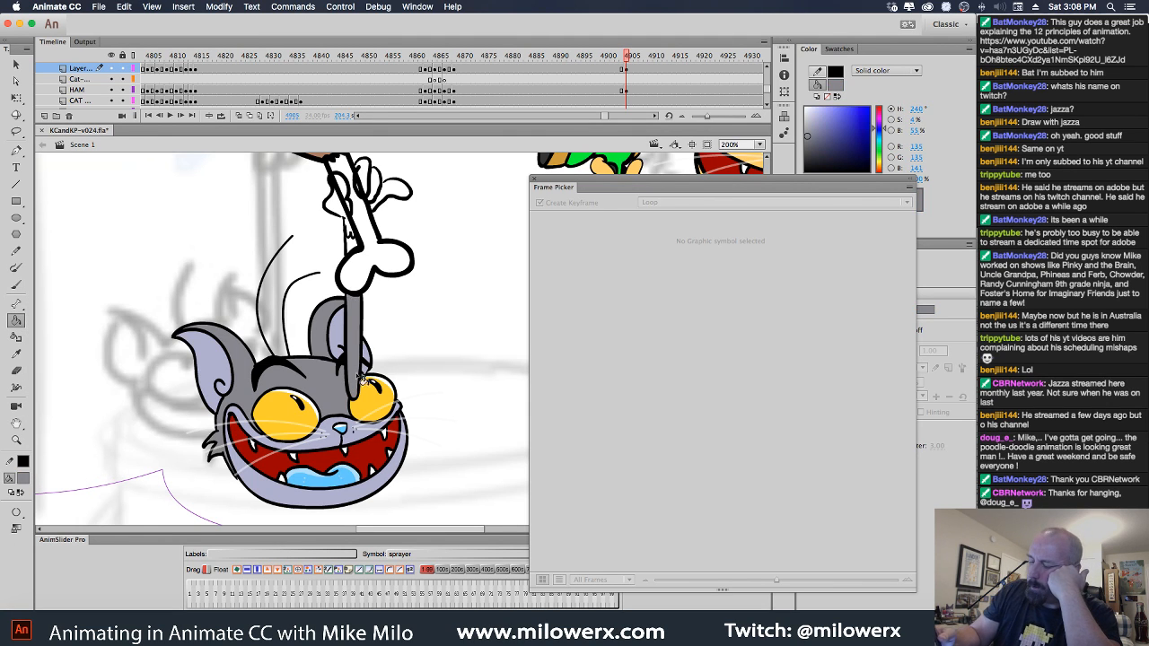
pyautogui.click(356, 248)
# Fill the new paw's palm, fingers and thumb with lavender (RGB 175, 175, 206).
pyautogui.click(24, 479)
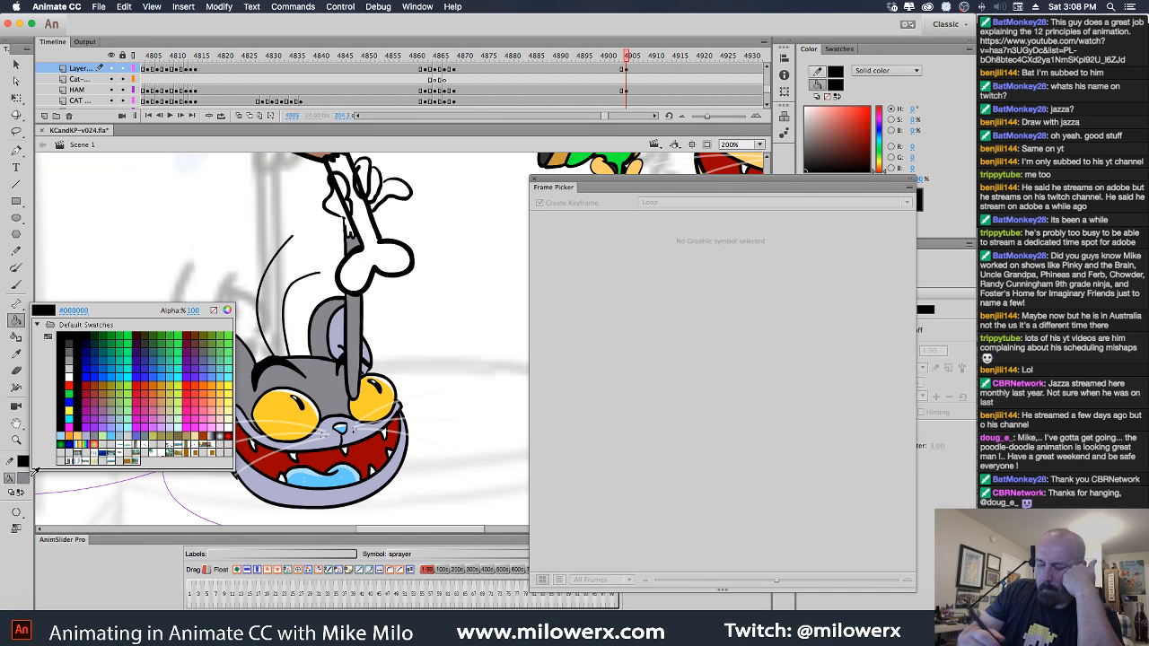
pyautogui.click(111, 438)
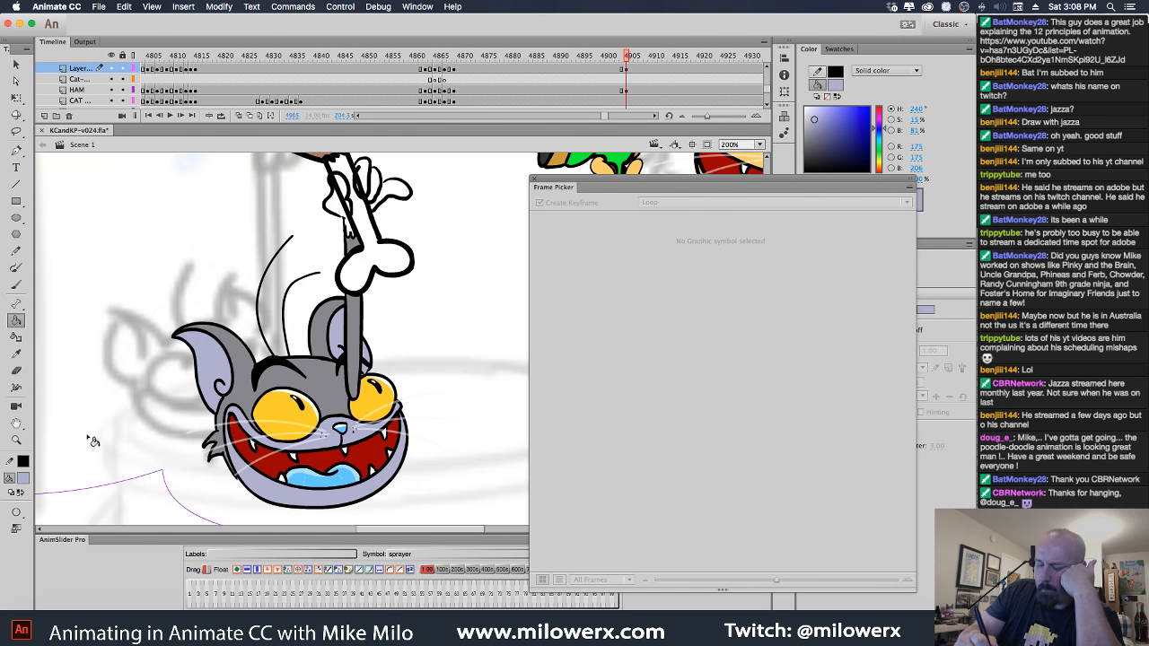
pyautogui.click(343, 208)
pyautogui.click(368, 177)
pyautogui.click(386, 190)
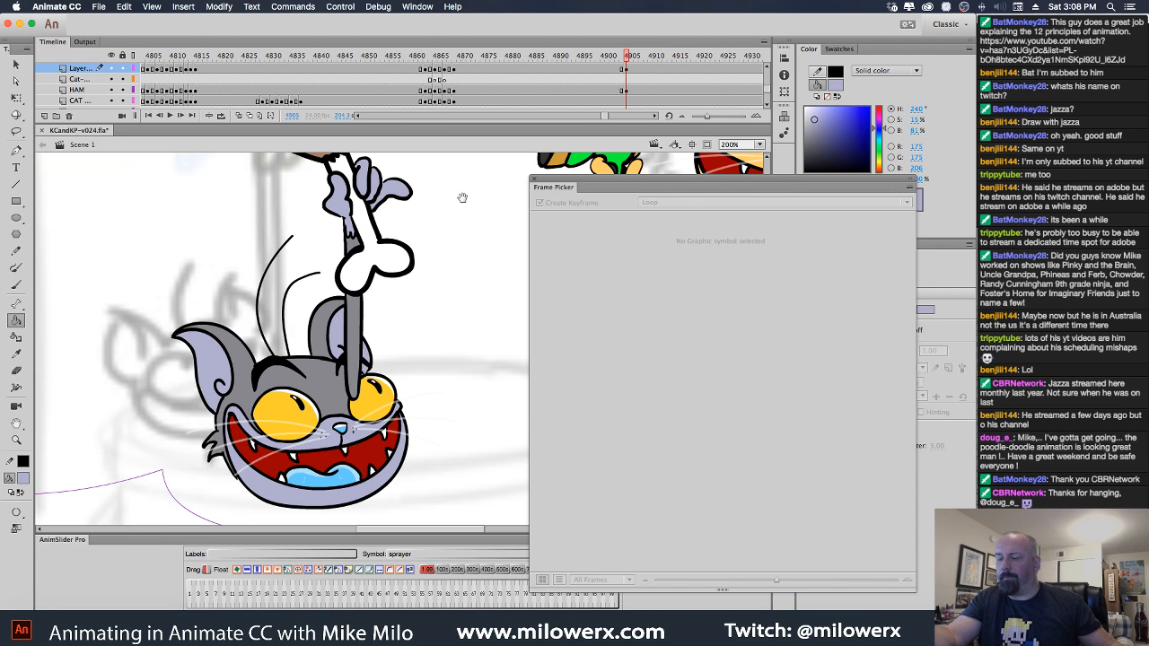
# Move the raised arm and paw artwork at frame 4905 from its top layer to the layer beneath the cat's head.
pyautogui.press('super+minus')
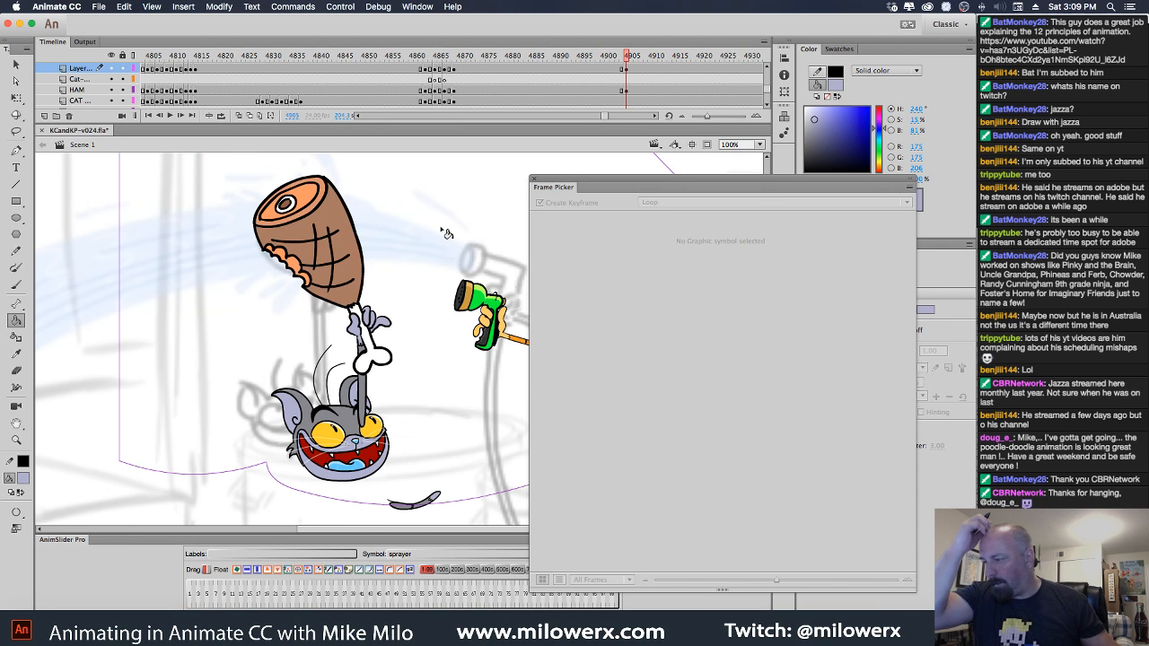
pyautogui.click(628, 70)
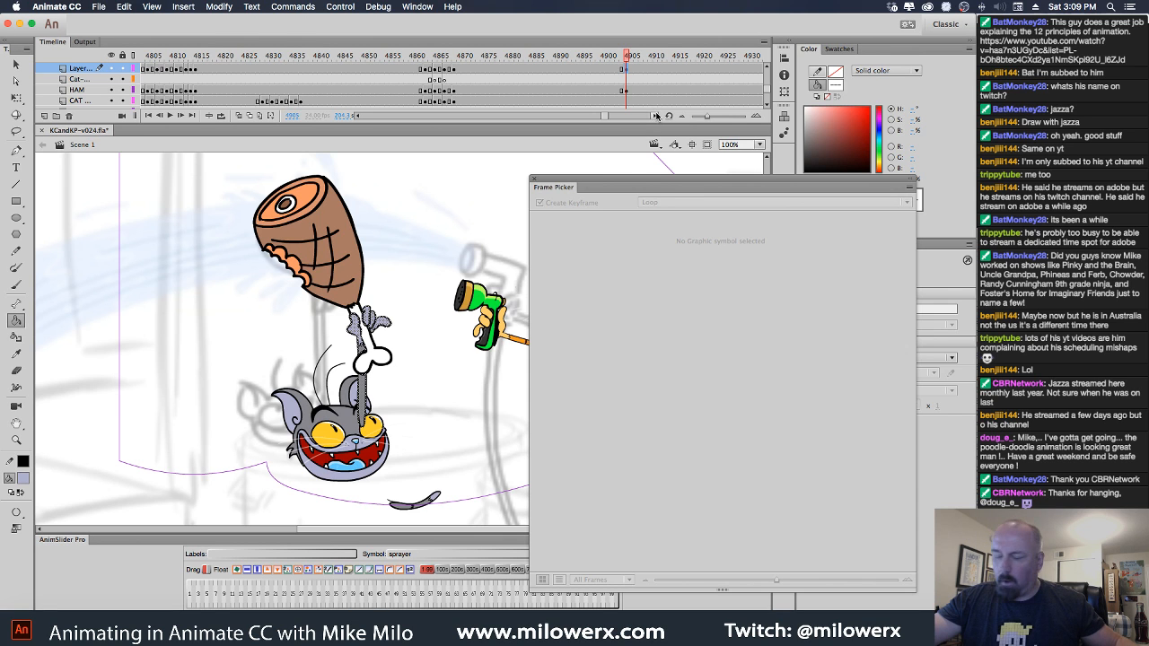
pyautogui.click(377, 411)
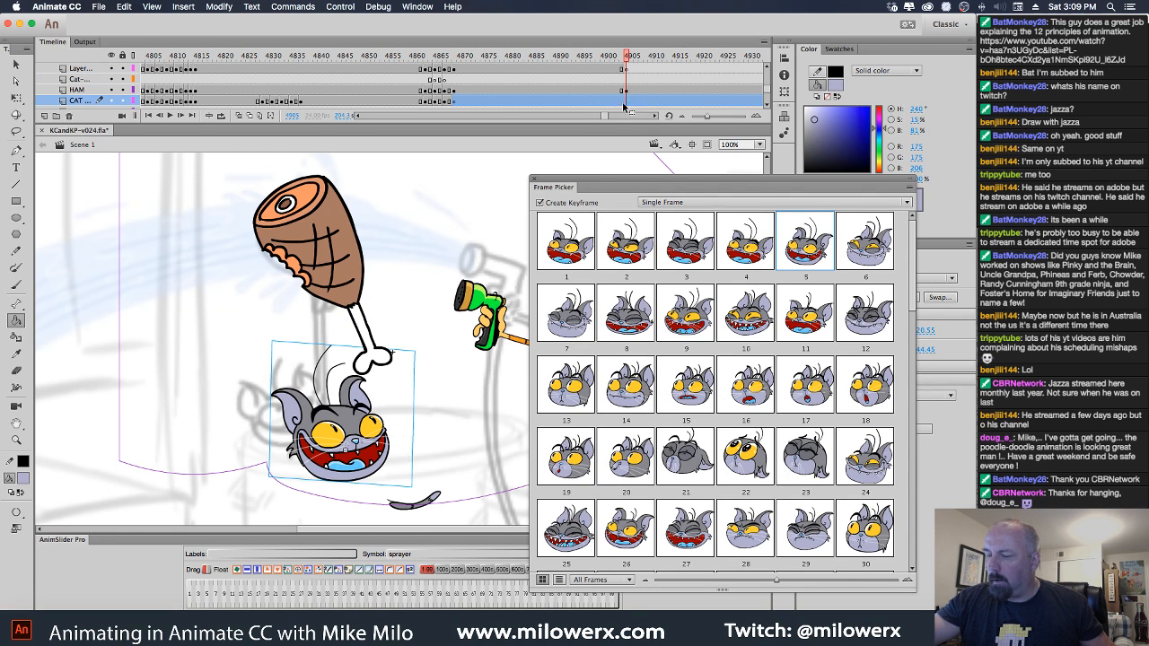
pyautogui.scroll(-1, 765, 105)
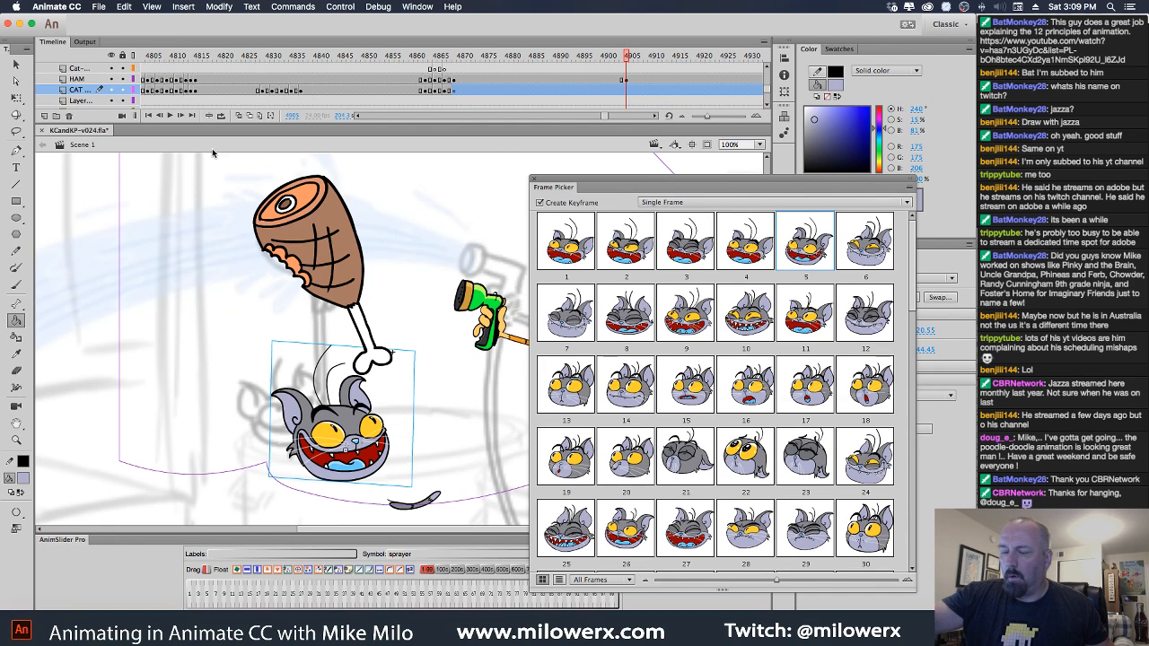
pyautogui.click(90, 103)
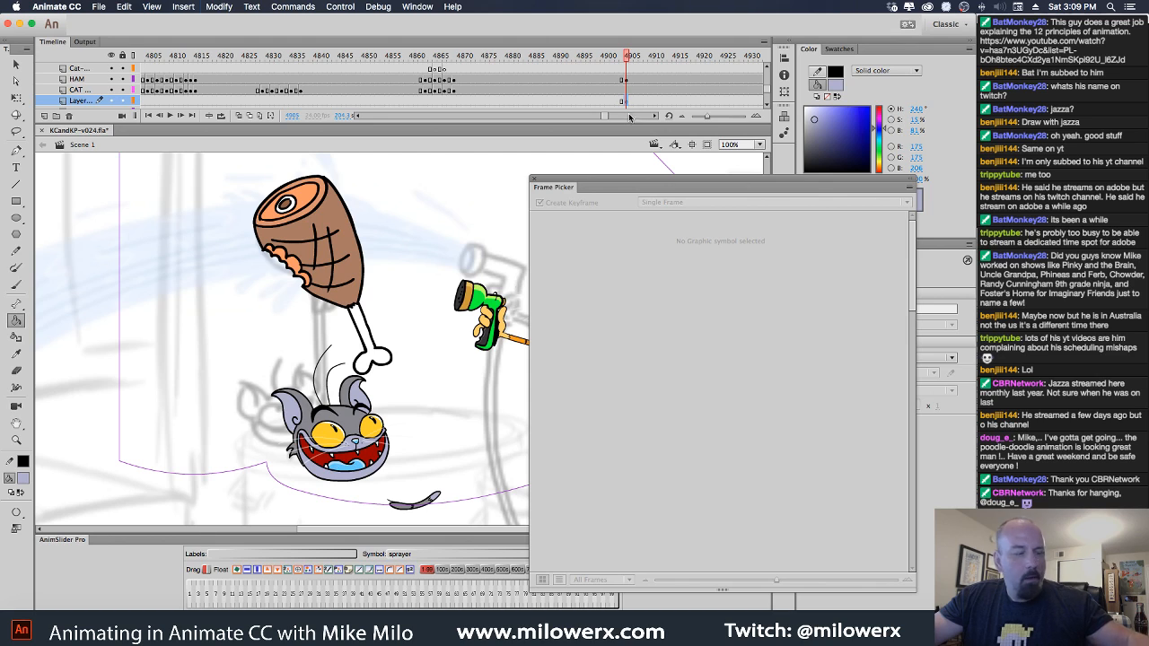
pyautogui.press('super+alt+v')
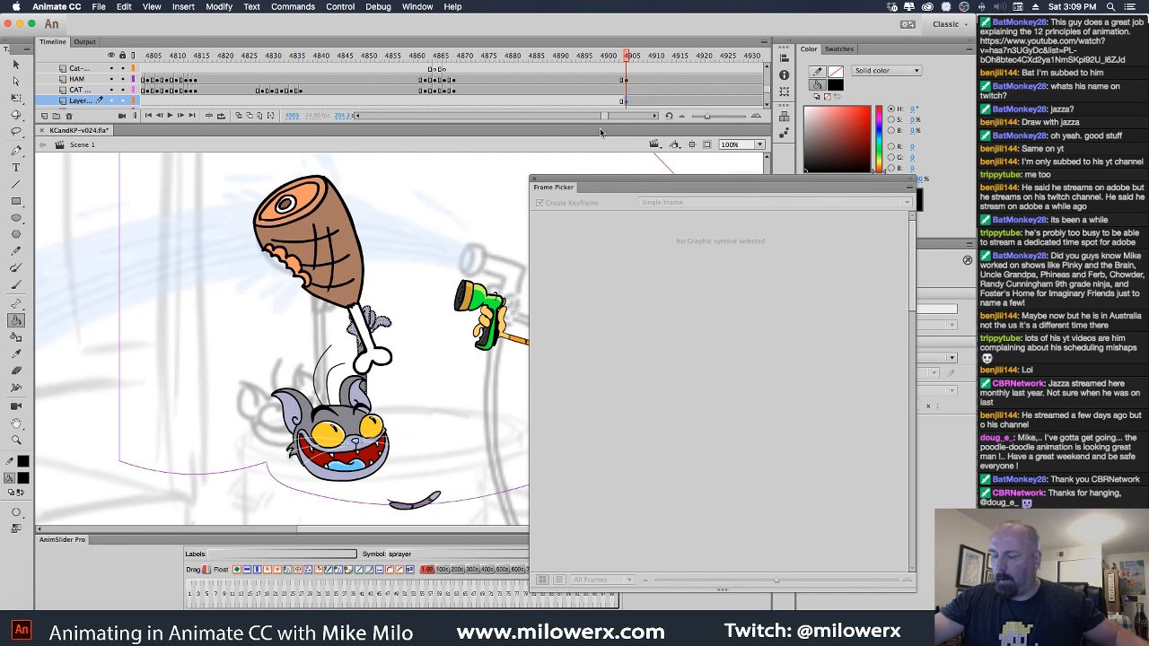
# Cut the ham from frame 4905 and convert the arm and paw into a Graphic symbol named "Cat arm up".
pyautogui.click(367, 256)
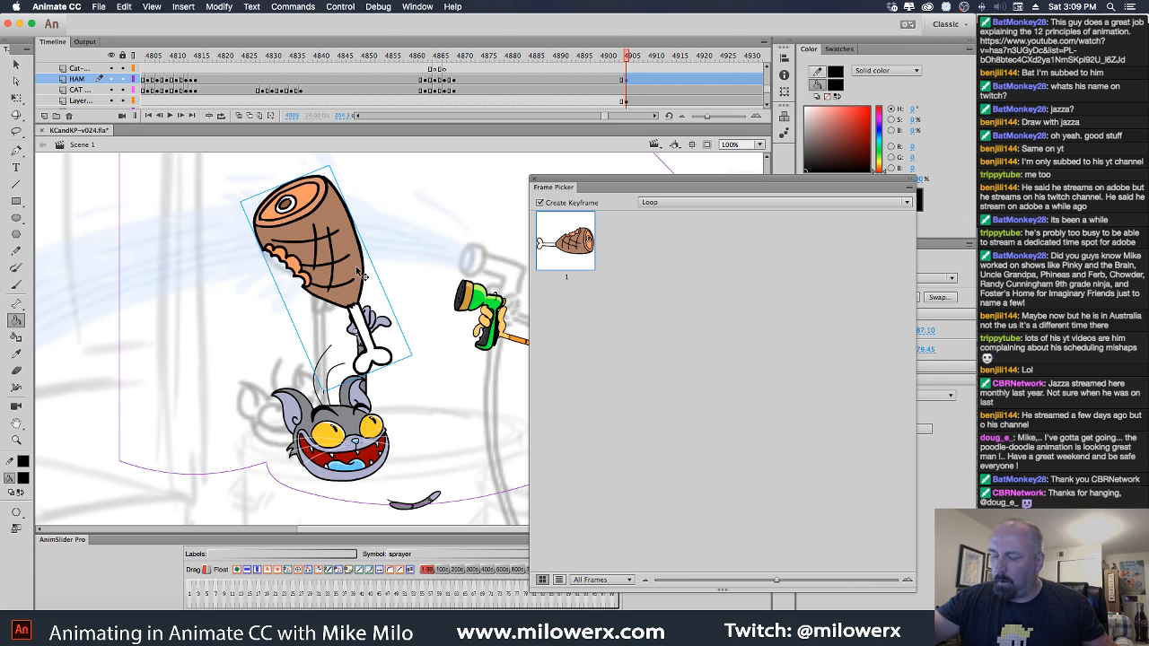
pyautogui.press('Delete')
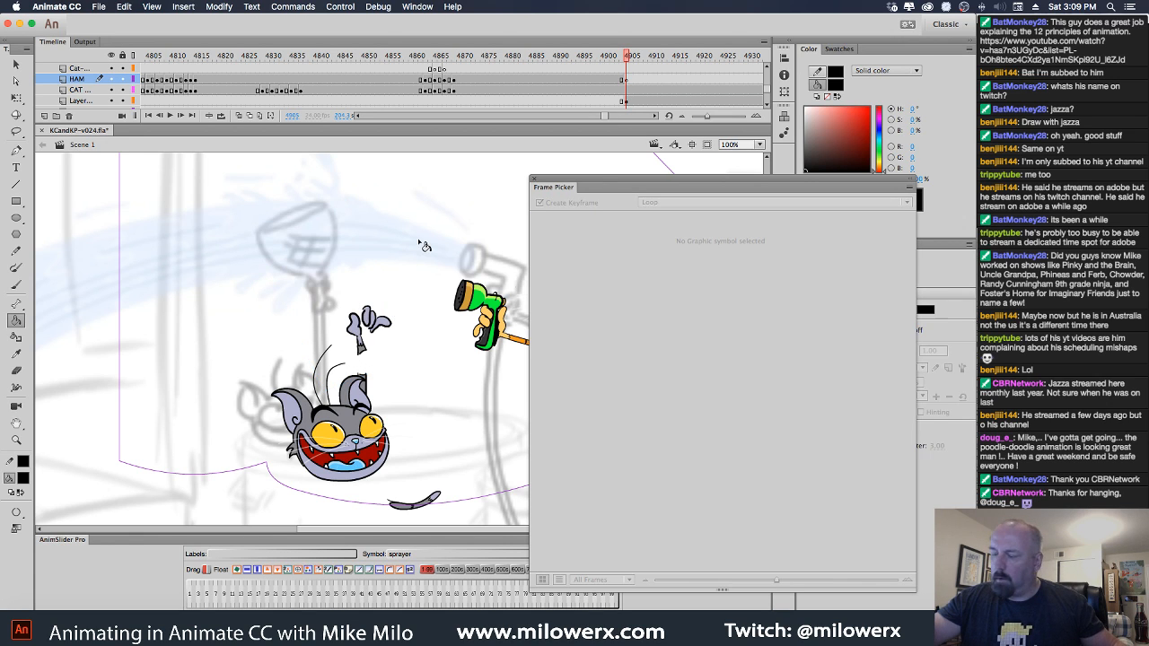
pyautogui.click(626, 101)
pyautogui.press('F8')
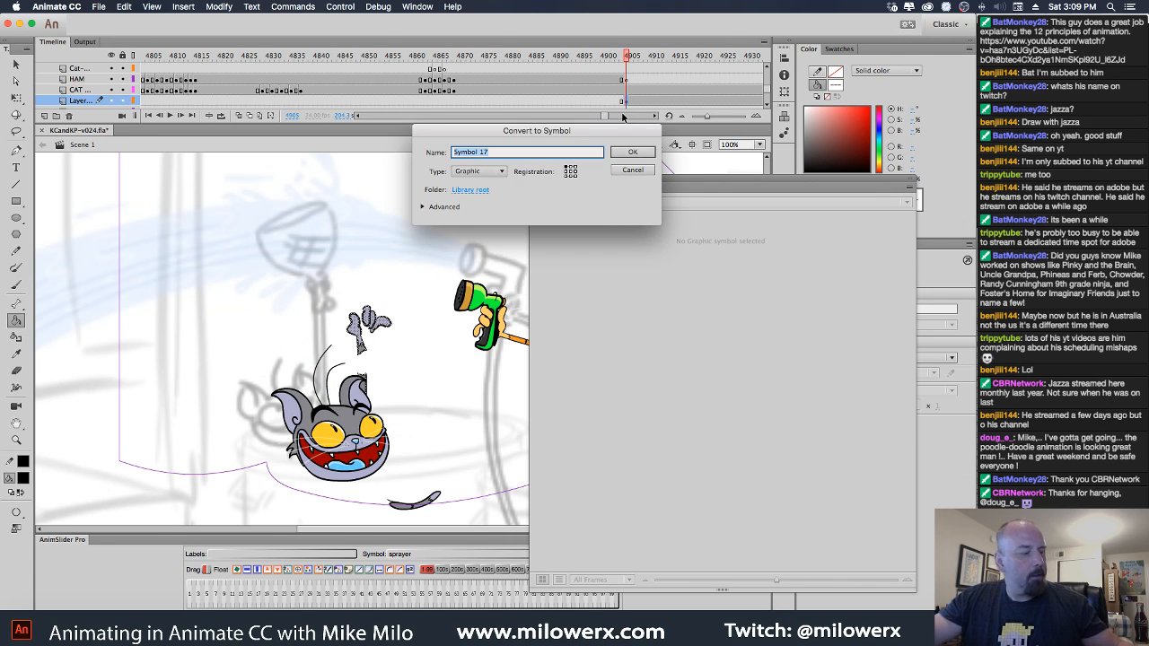
pyautogui.write('sp')
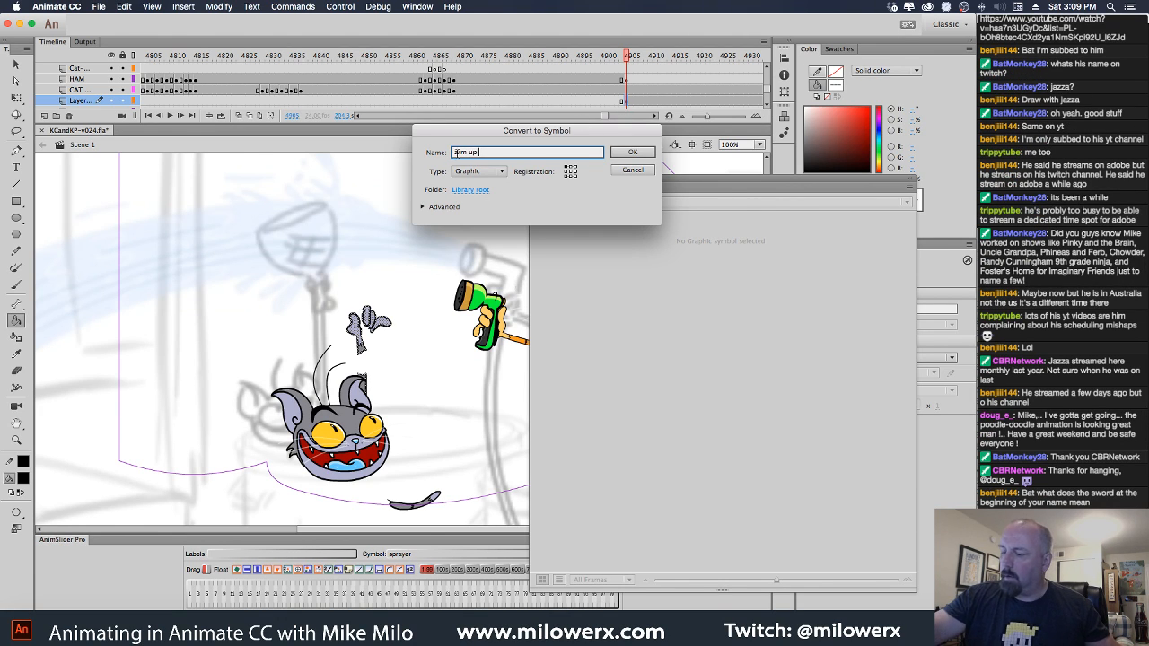
pyautogui.write('Cat')
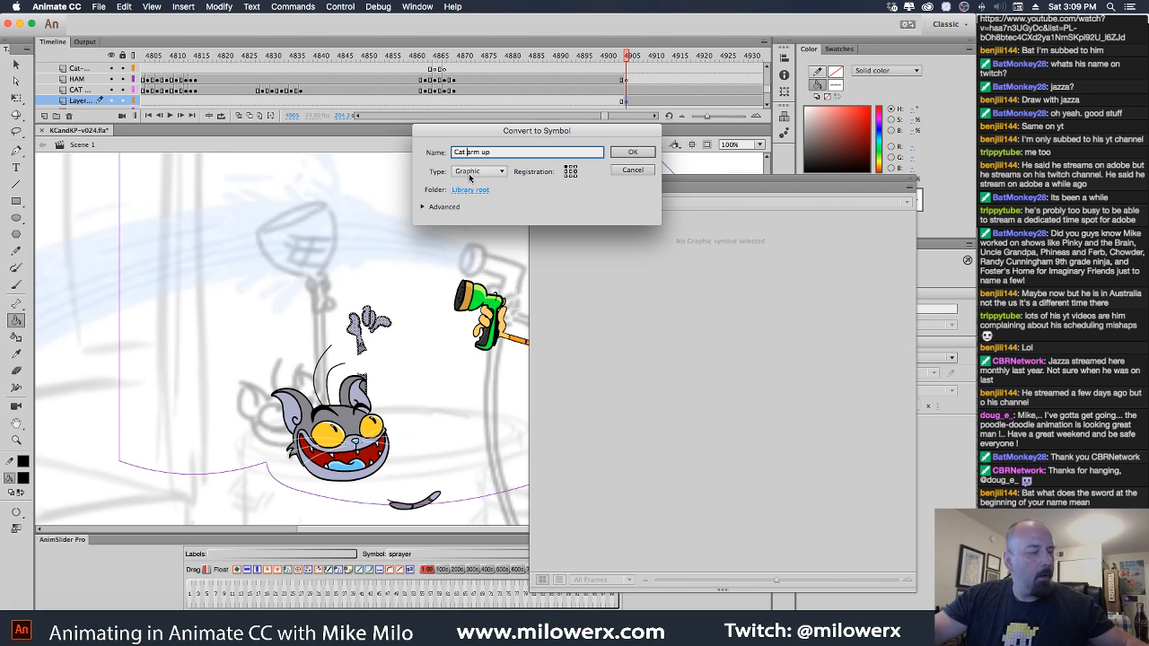
pyautogui.click(634, 154)
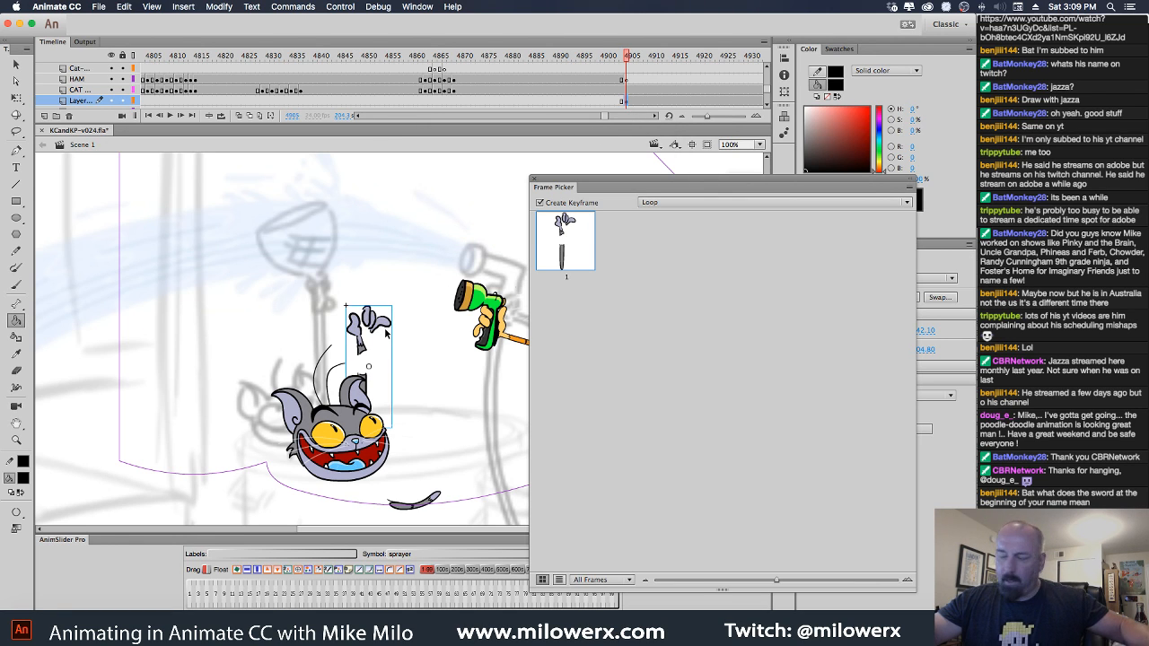
# Paste the ham in place on the arm's layer at frame 4905 and send it one level backward.
pyautogui.press('super+shift+v')
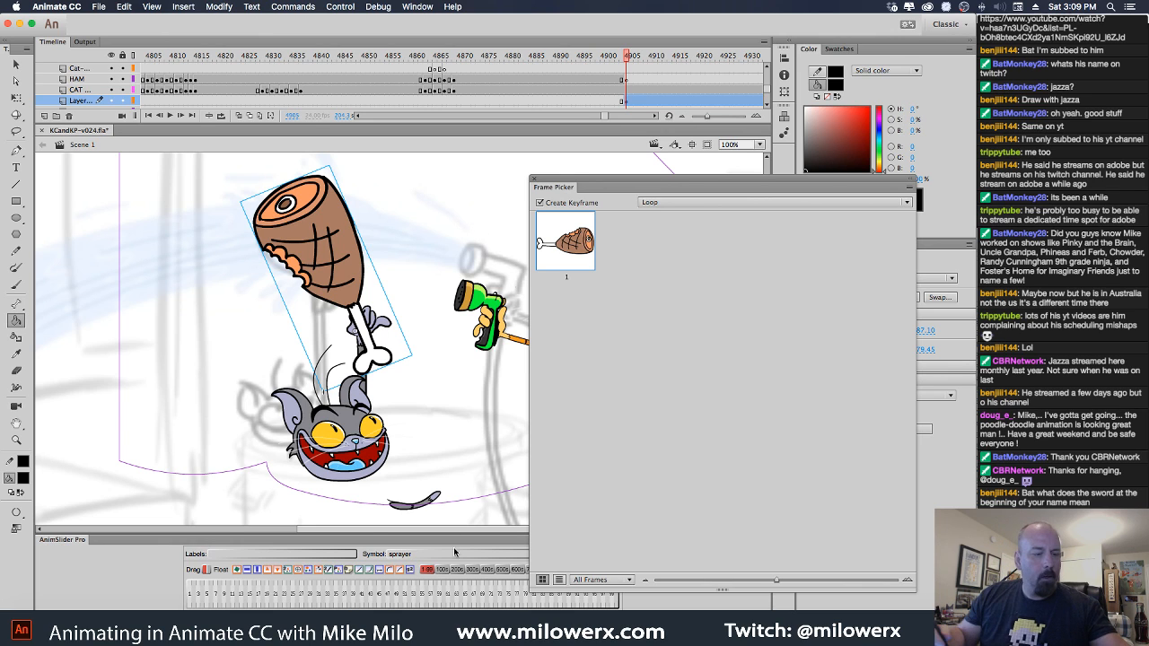
pyautogui.press('super+Down')
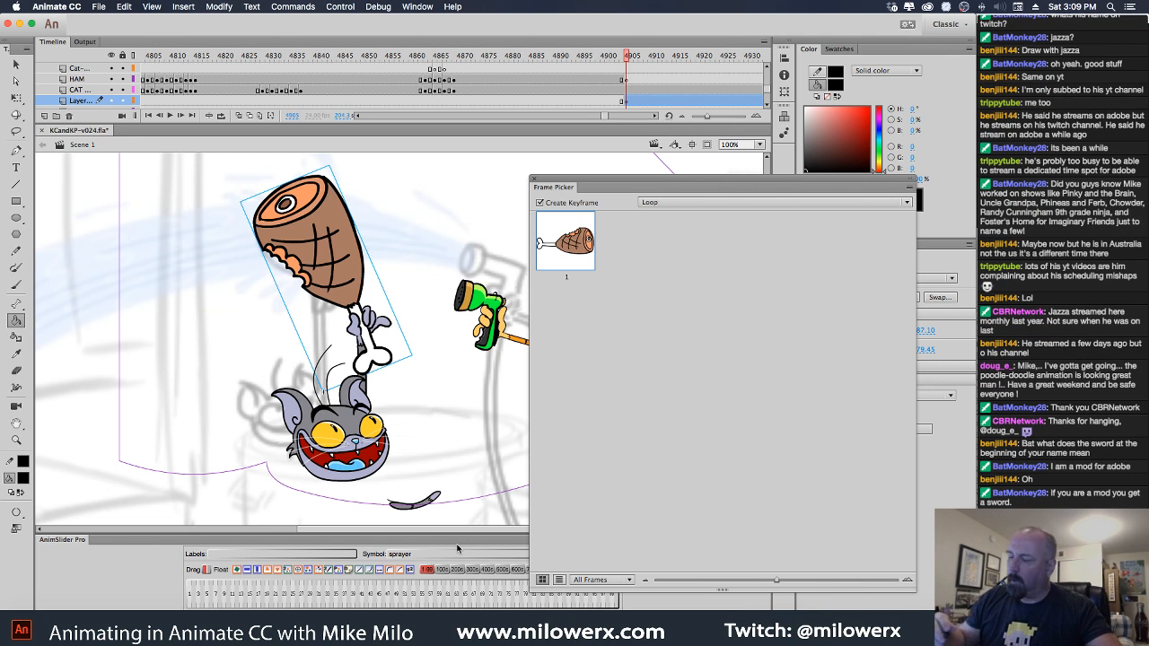
pyautogui.click(534, 178)
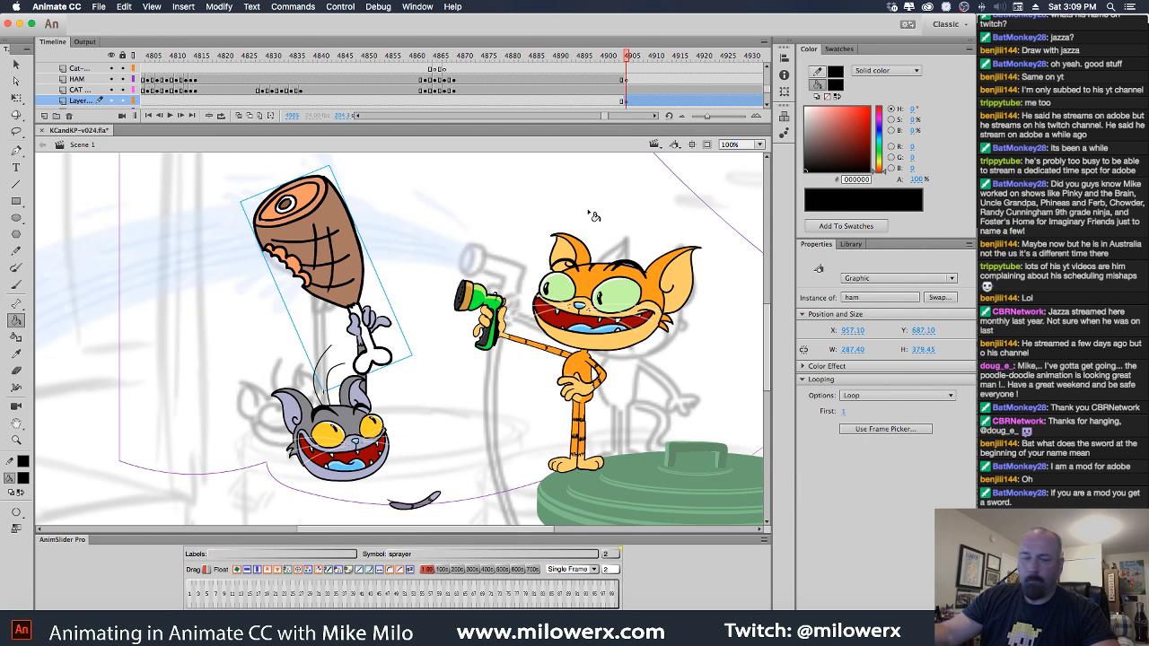
pyautogui.moveTo(632, 58); pyautogui.dragTo(628, 90)
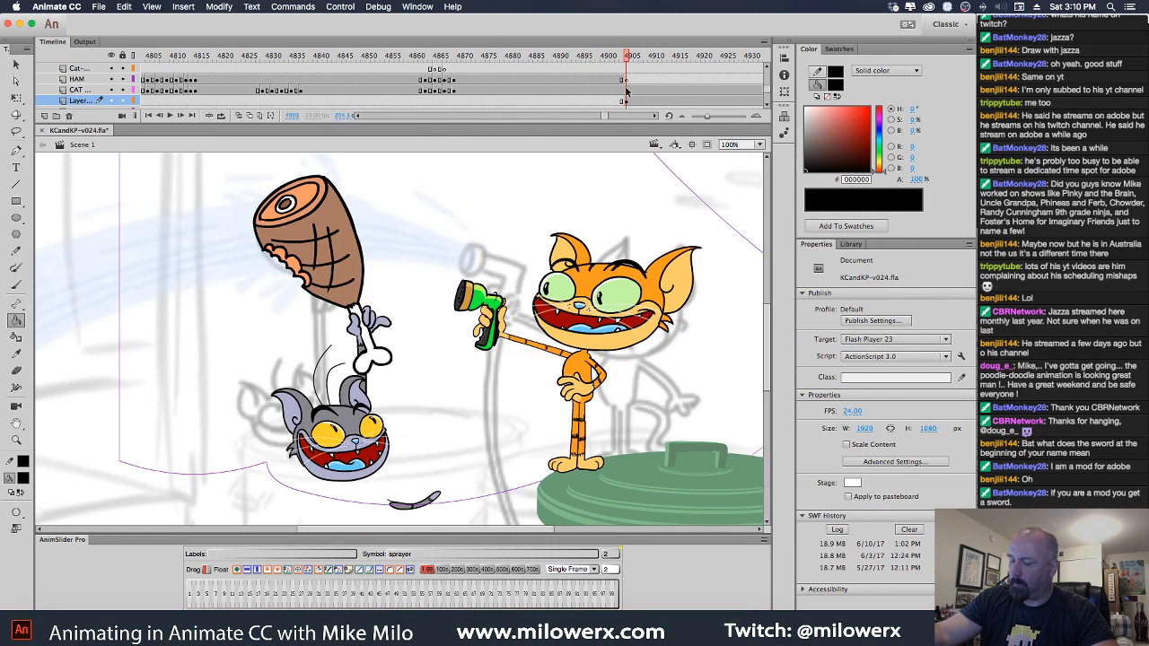
# Keyframe the grey cat's head at frame 4905, rotate it counterclockwise around the raised arm, and shorten it slightly.
pyautogui.click(17, 65)
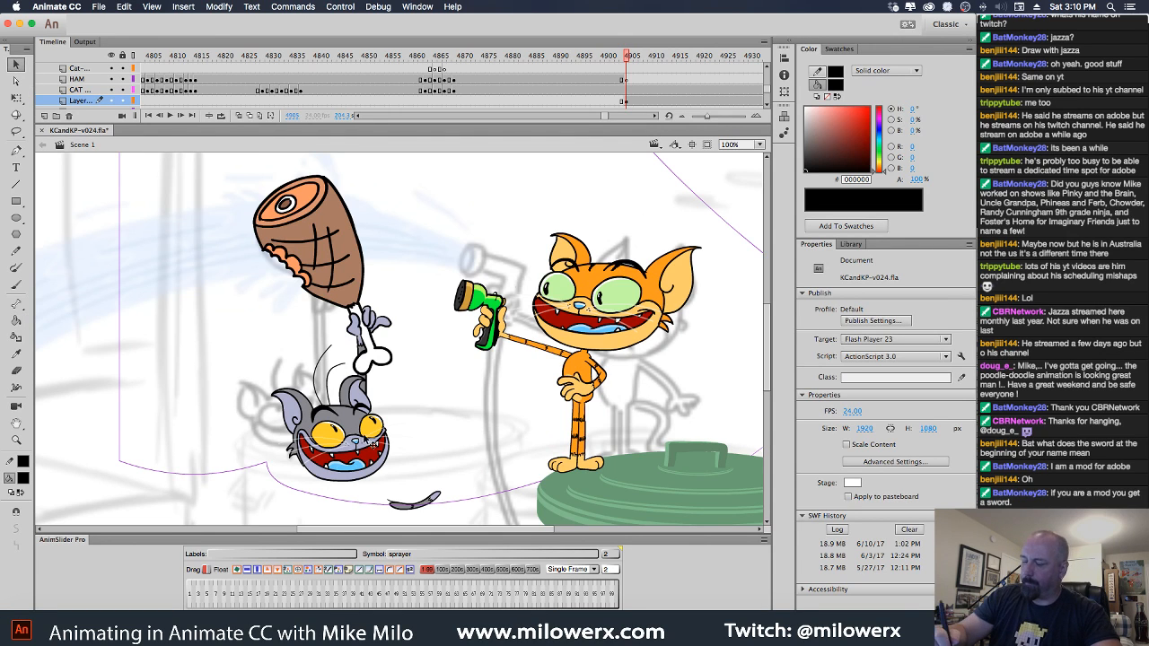
pyautogui.click(375, 406)
pyautogui.press('q')
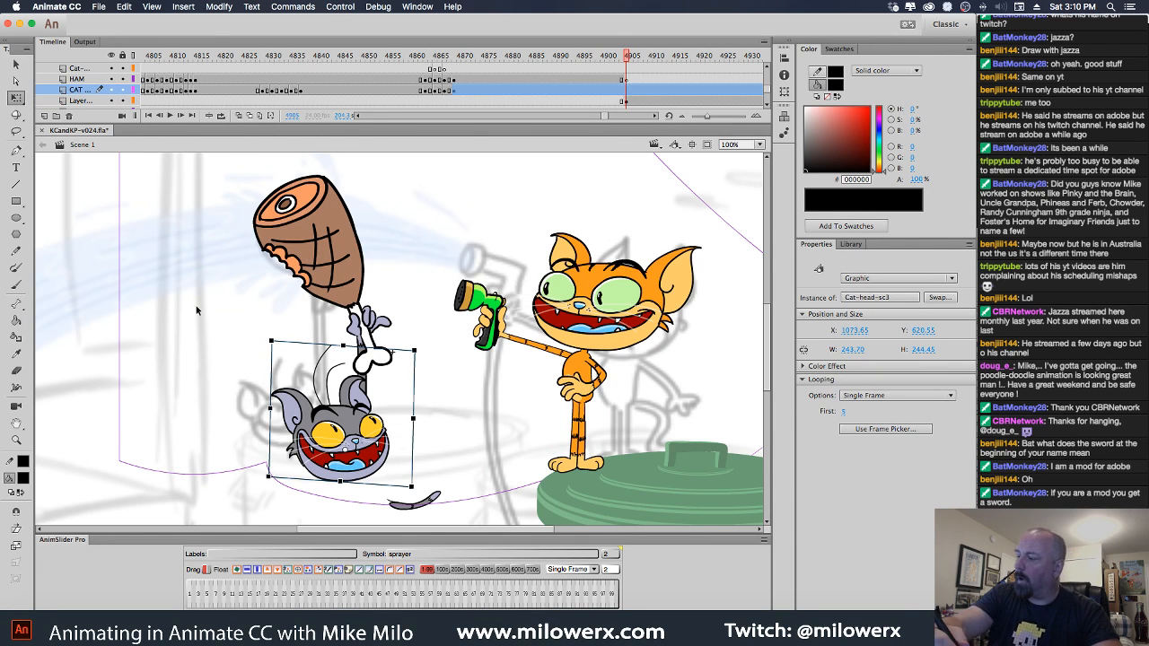
pyautogui.click(631, 90)
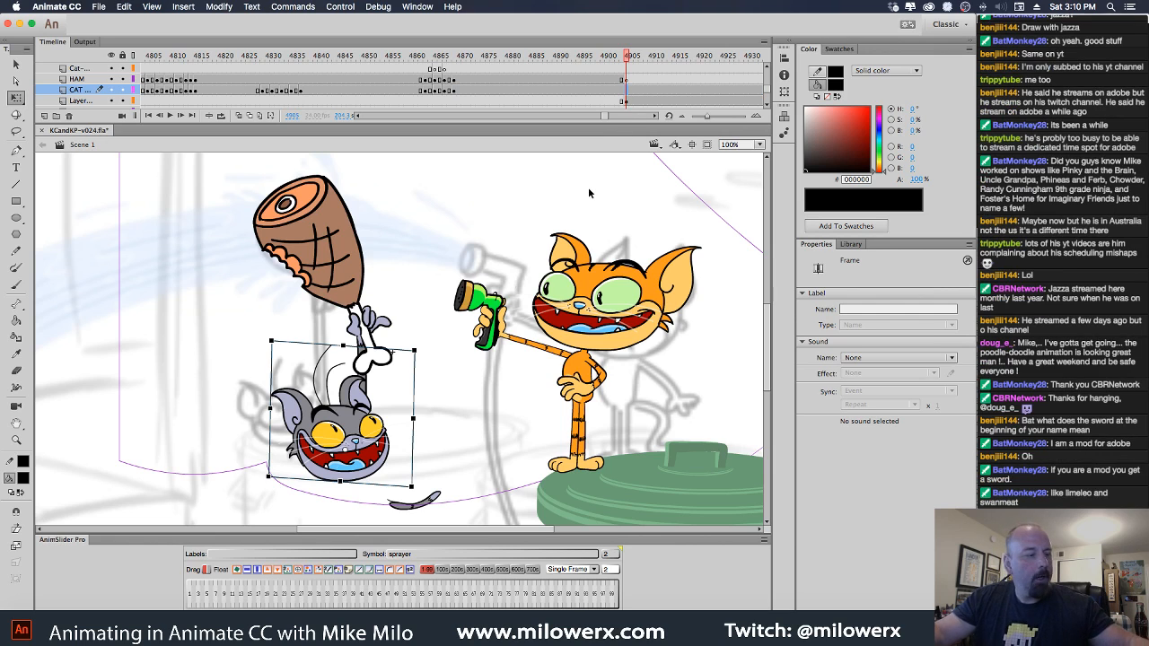
pyautogui.moveTo(428, 360); pyautogui.dragTo(402, 336)
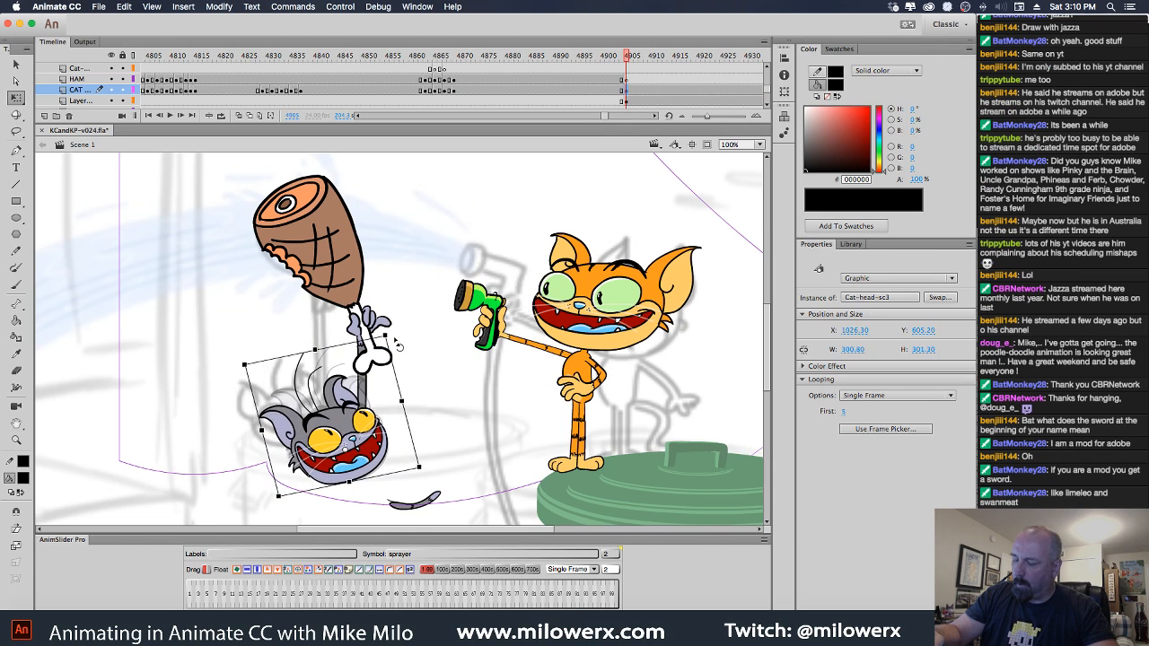
pyautogui.moveTo(386, 463); pyautogui.dragTo(403, 404)
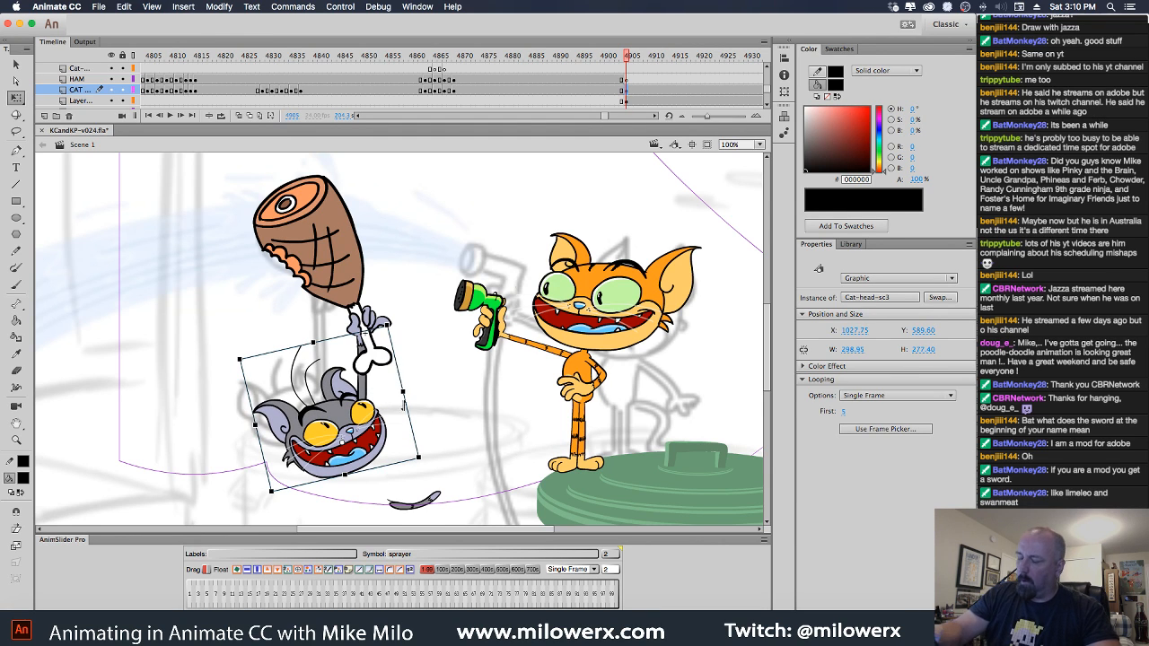
# Keyframe the grey cat's head at frame 4903 and switch it to the closed-eye expression, number 7.
pyautogui.click(434, 499)
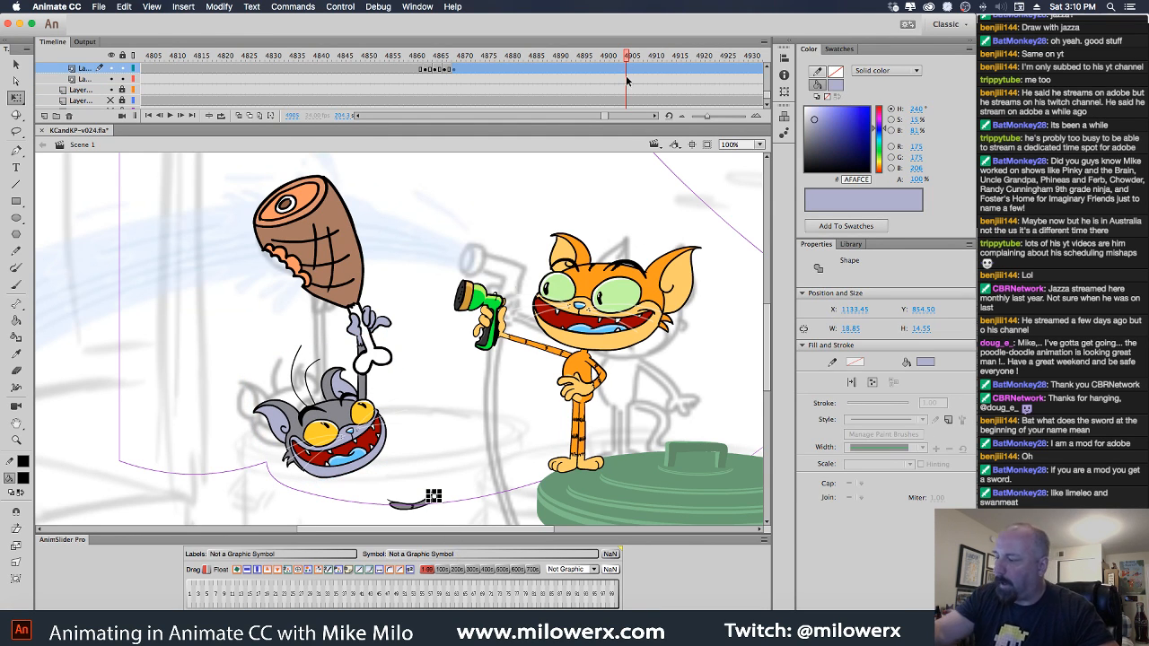
pyautogui.moveTo(627, 81)
pyautogui.mouseDown()
pyautogui.moveTo(543, 81)
pyautogui.moveTo(622, 81)
pyautogui.mouseUp()
pyautogui.click(365, 430)
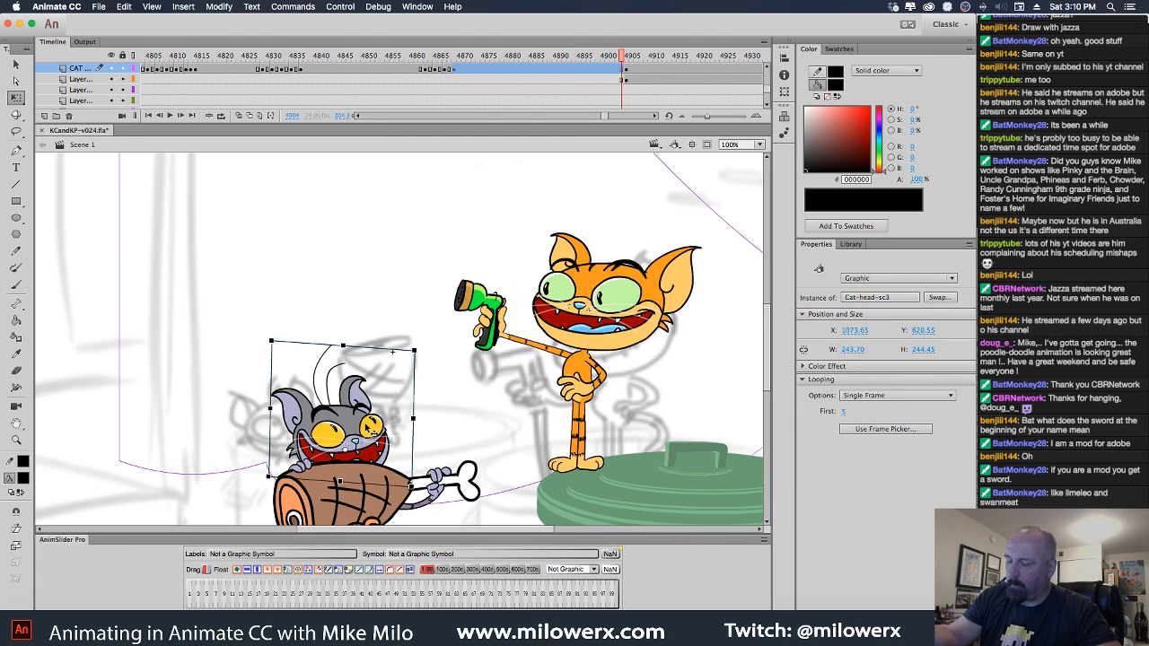
pyautogui.click(616, 58)
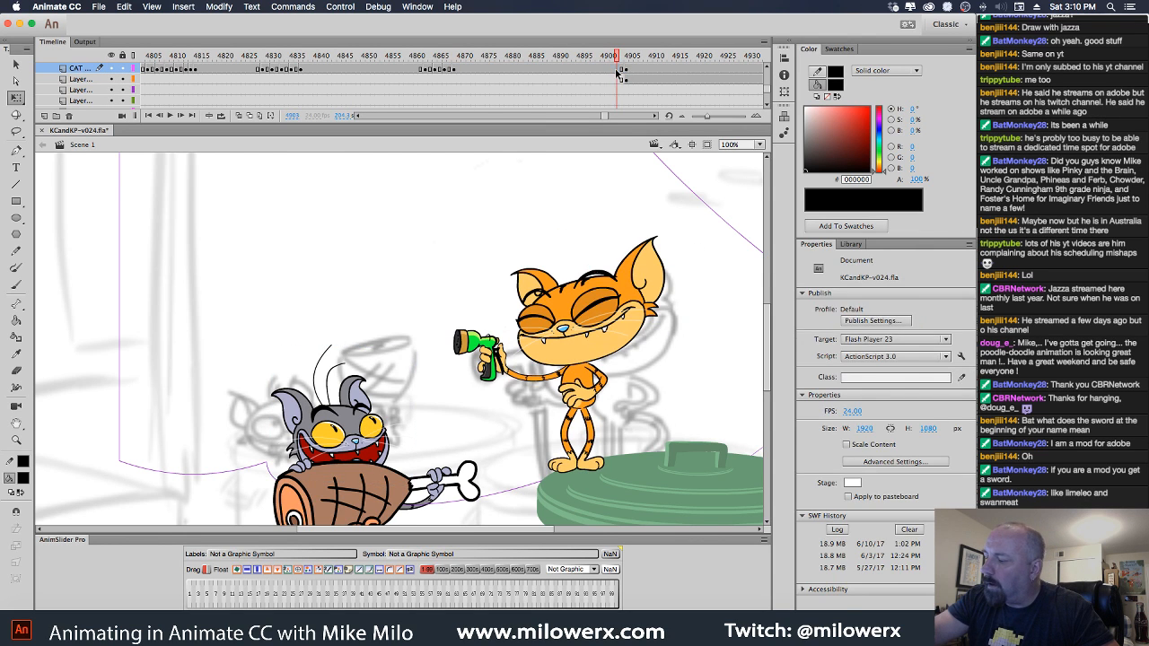
pyautogui.click(621, 79)
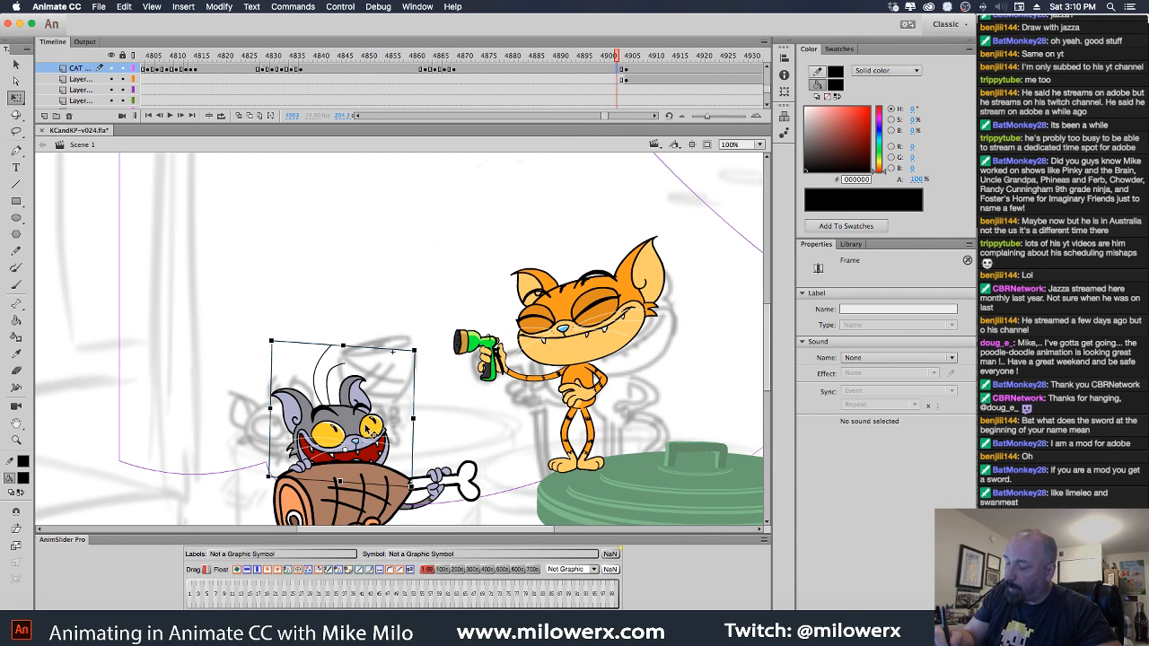
pyautogui.click(372, 431)
pyautogui.click(886, 431)
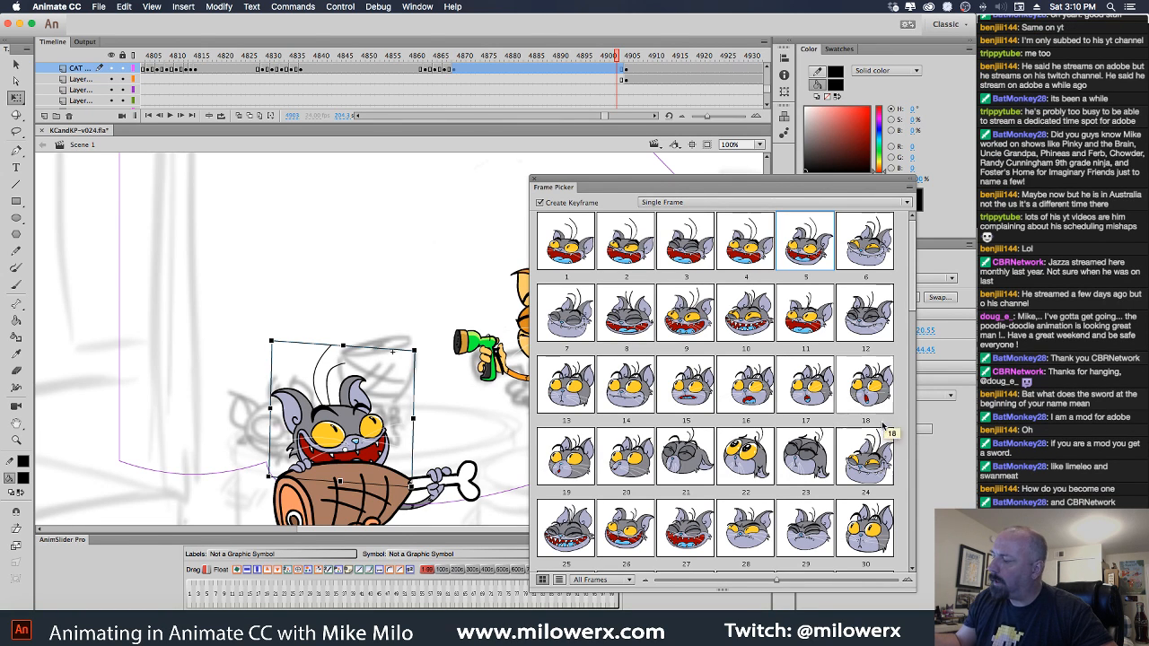
pyautogui.click(567, 315)
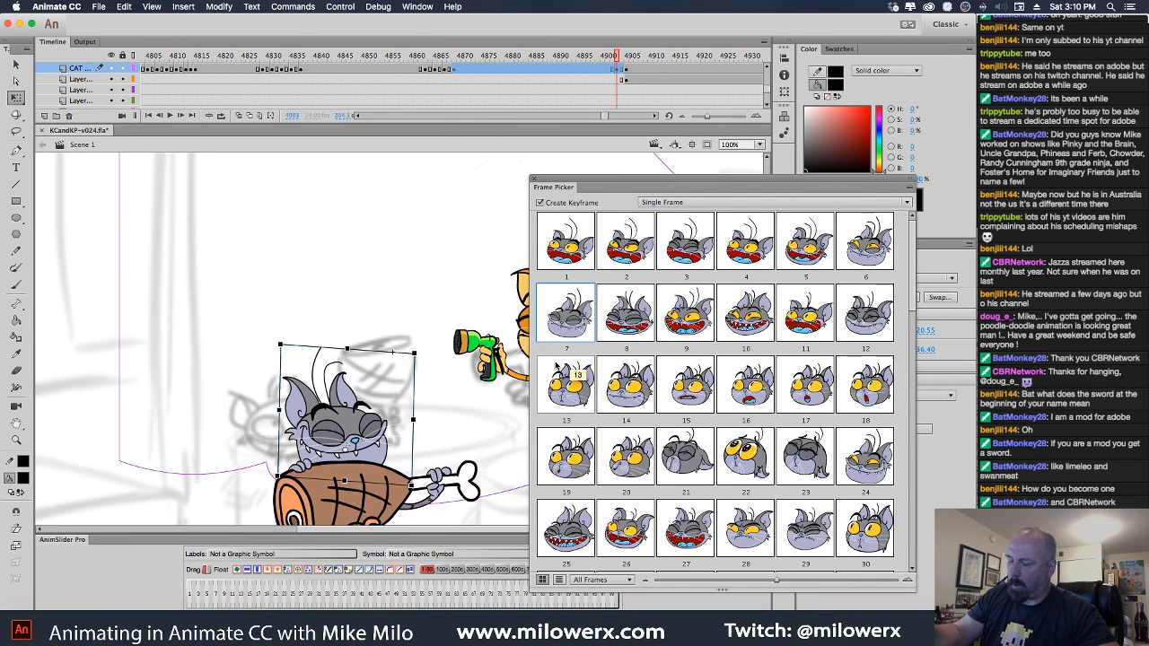
# Rotate the closed-eye head clockwise at frame 4903, squash it slightly, and nudge it down toward the ham.
pyautogui.click(625, 59)
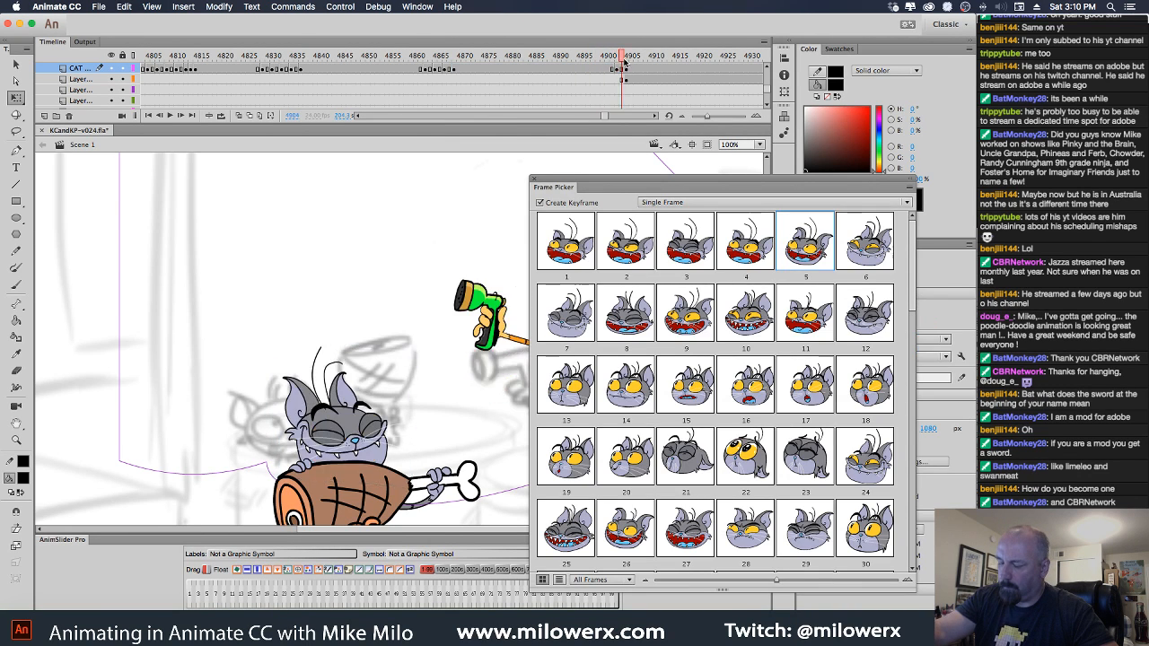
pyautogui.moveTo(624, 61); pyautogui.dragTo(629, 61)
pyautogui.click(611, 67)
pyautogui.click(617, 70)
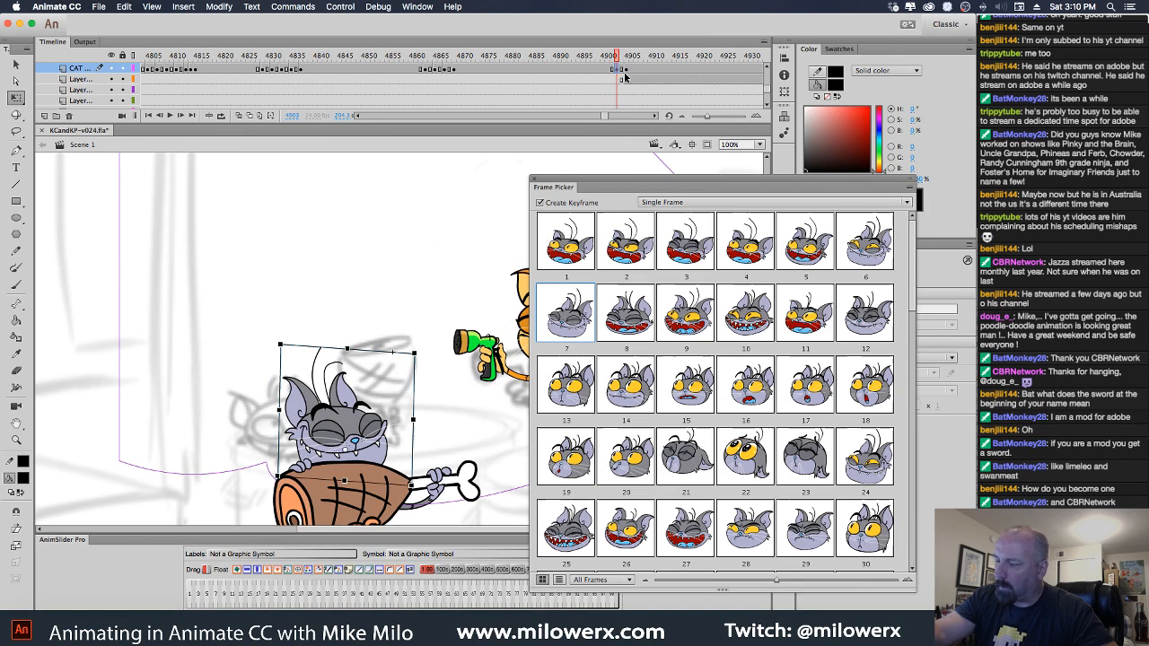
pyautogui.moveTo(427, 365); pyautogui.dragTo(410, 400)
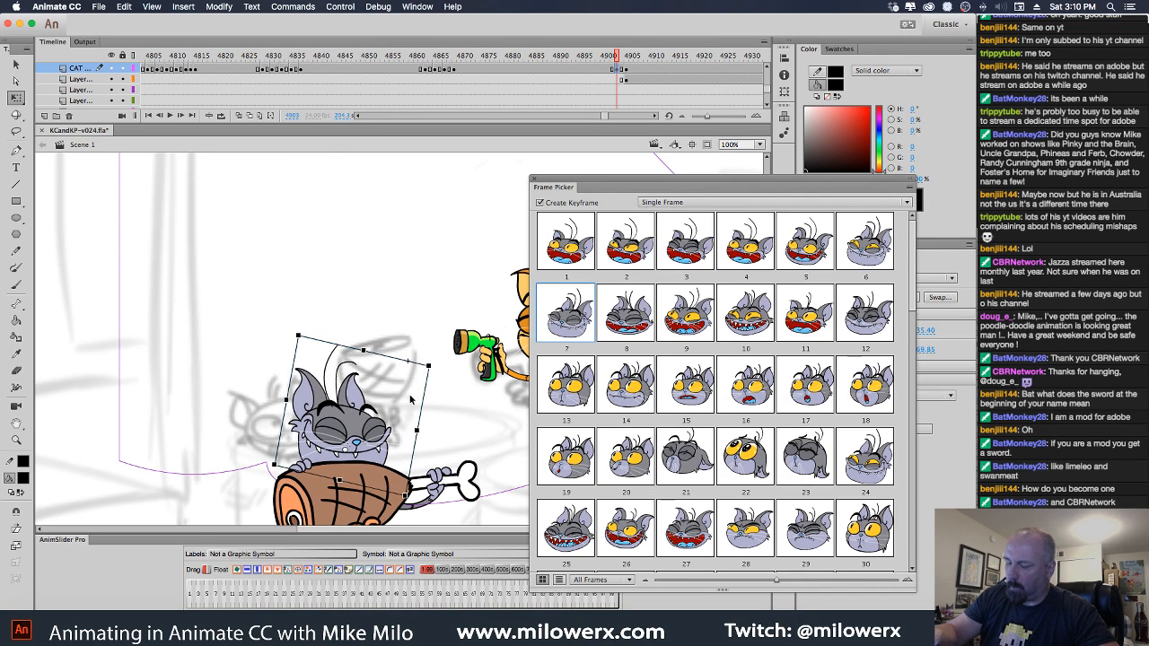
pyautogui.moveTo(366, 349); pyautogui.dragTo(363, 355)
pyautogui.moveTo(363, 422); pyautogui.dragTo(370, 429)
pyautogui.click(626, 69)
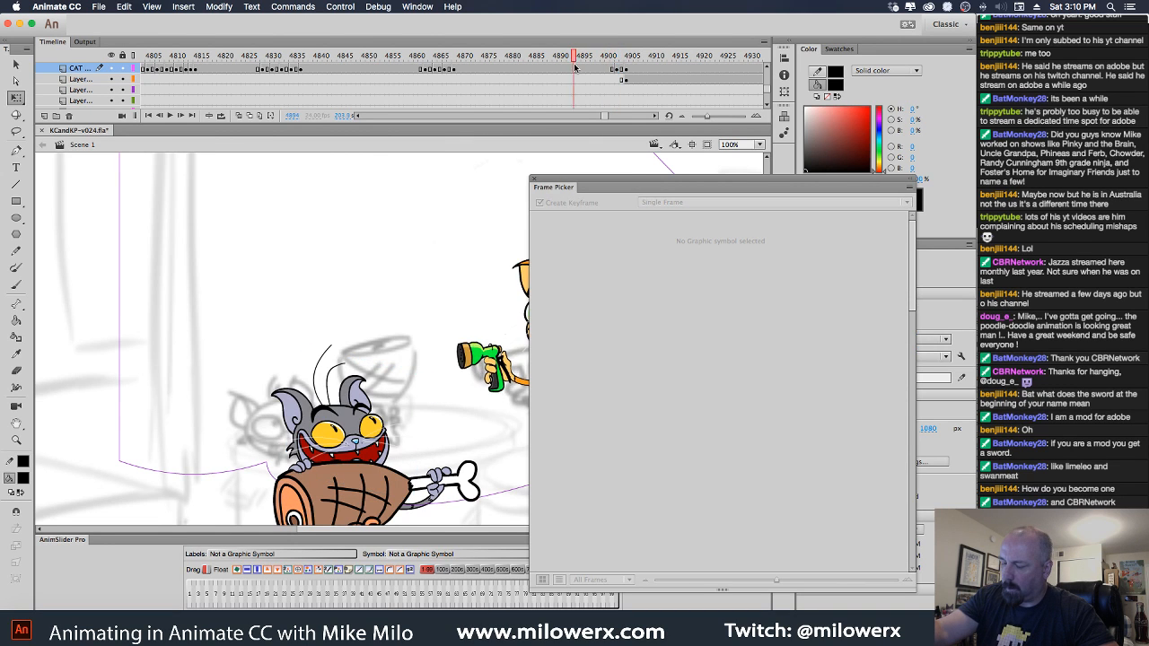
# Keyframe the grey cat's head at frame 4901, tilt it slightly clockwise, and set it to expression 7.
pyautogui.click(609, 70)
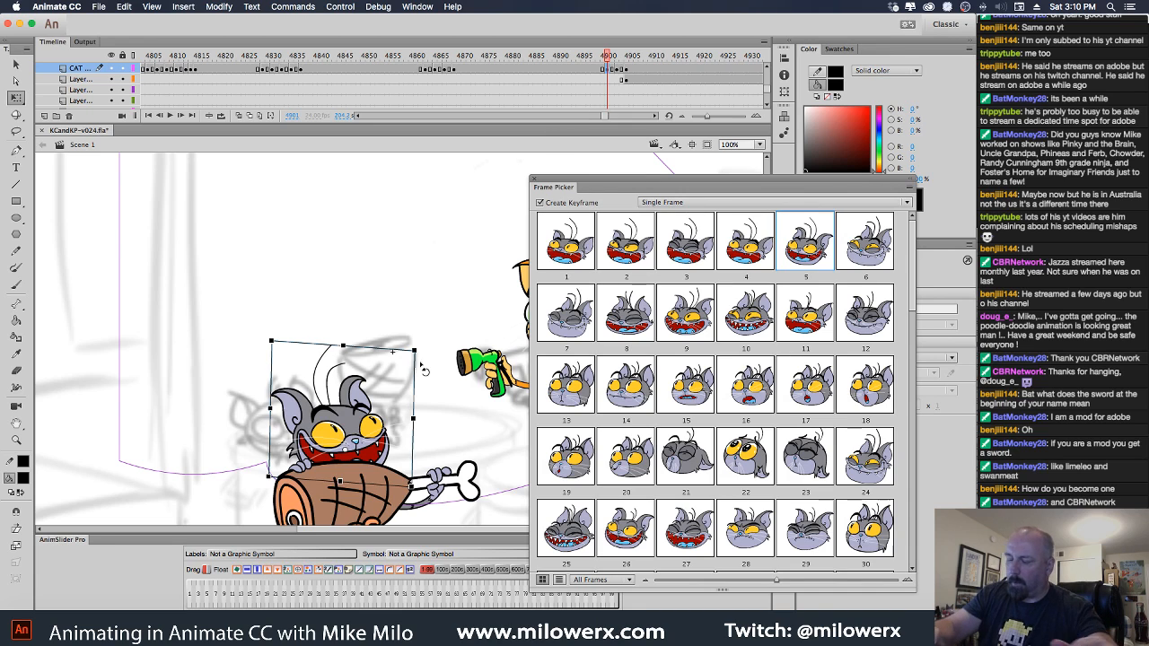
pyautogui.moveTo(426, 363); pyautogui.dragTo(428, 372)
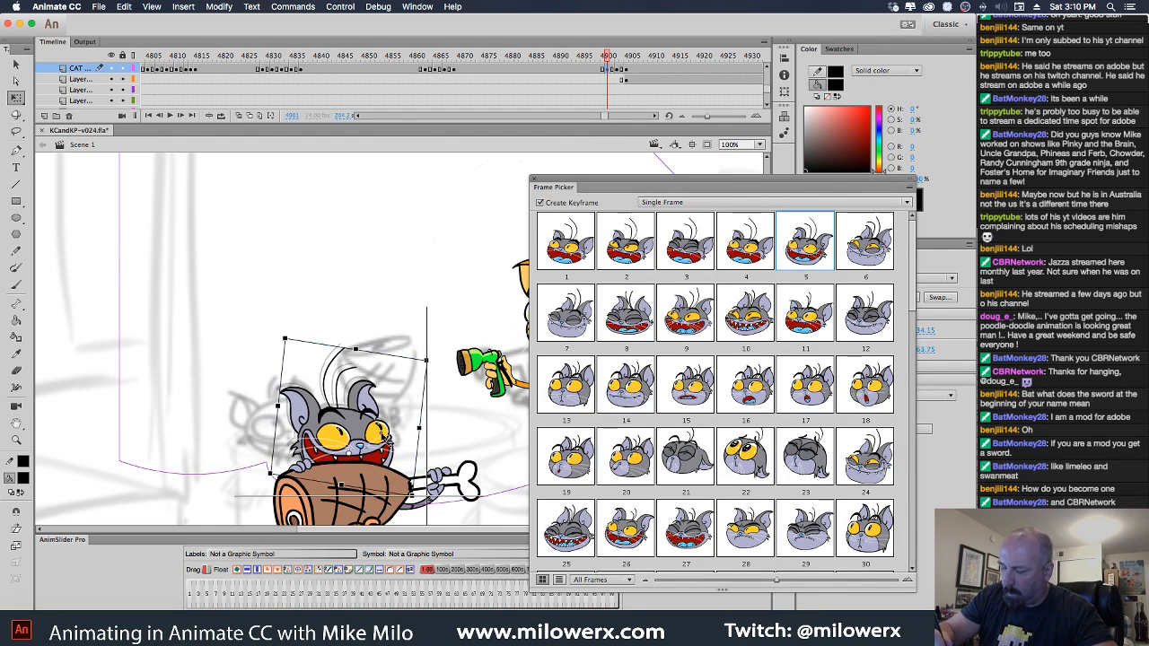
pyautogui.click(586, 318)
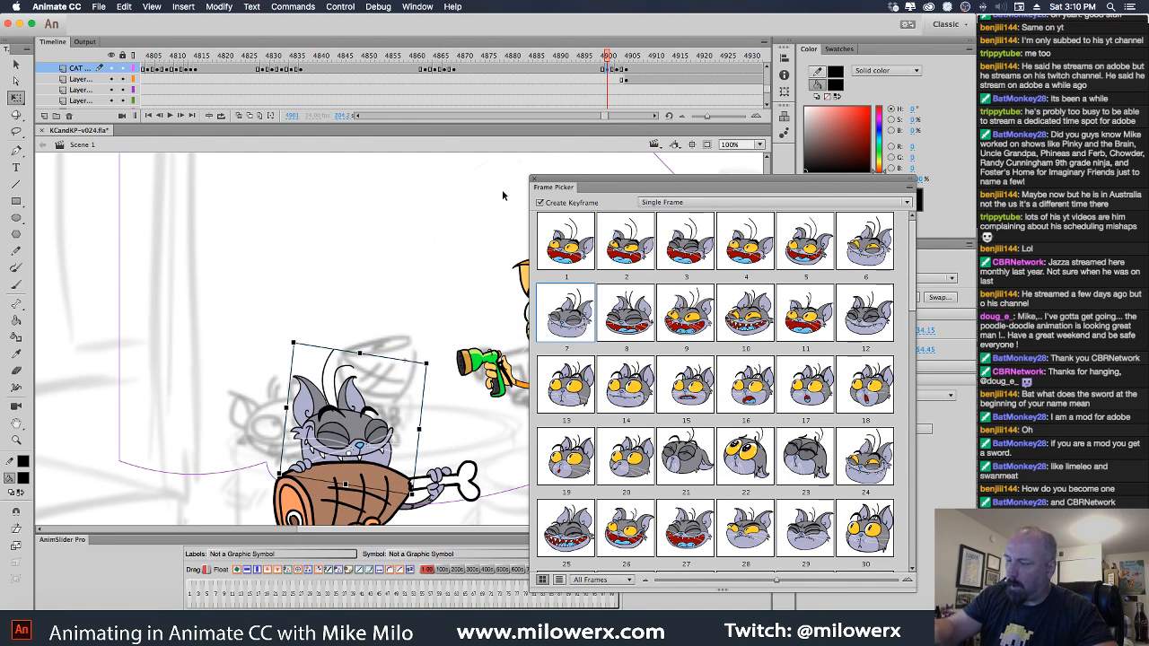
pyautogui.click(627, 64)
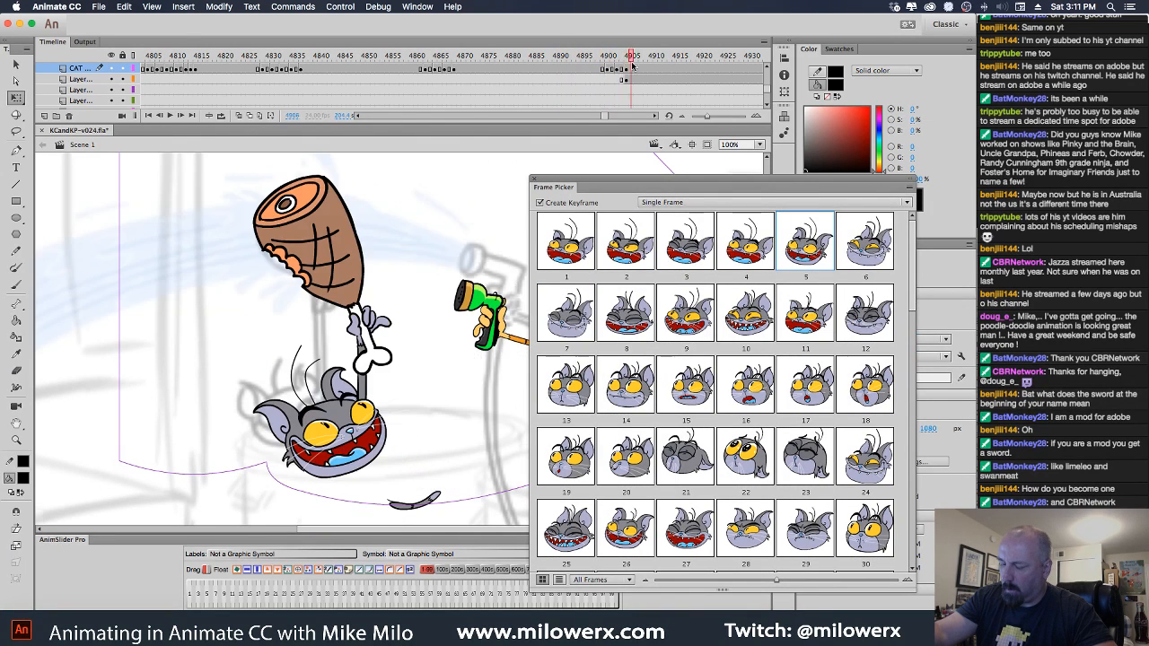
# Add keyframes at frames 4907 and 4909 on the layer holding the grey cat's ham and raised arm.
pyautogui.moveTo(620, 72)
pyautogui.mouseDown()
pyautogui.moveTo(559, 75)
pyautogui.moveTo(645, 78)
pyautogui.moveTo(578, 79)
pyautogui.moveTo(631, 86)
pyautogui.moveTo(626, 65)
pyautogui.mouseUp()
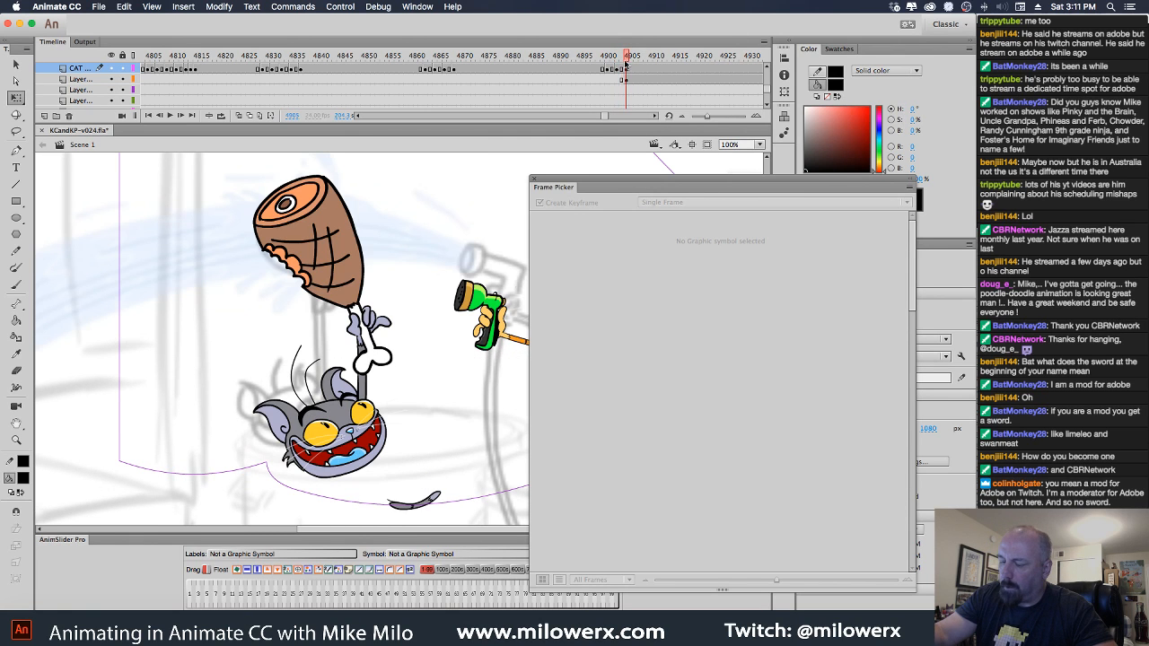
pyautogui.click(363, 247)
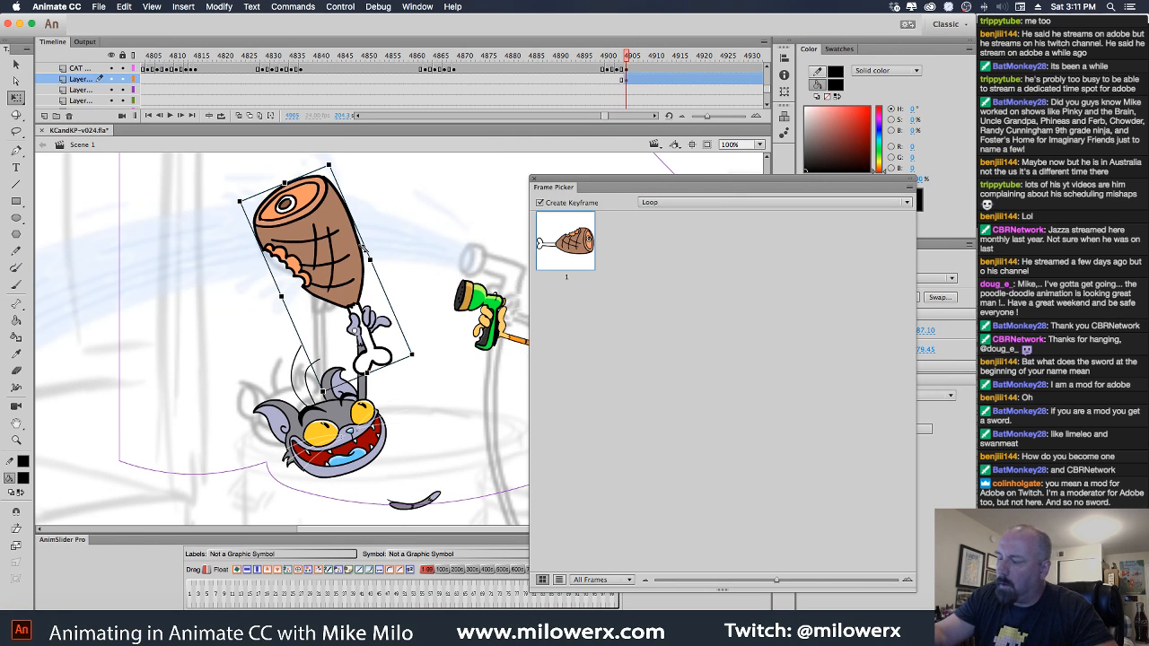
pyautogui.click(635, 59)
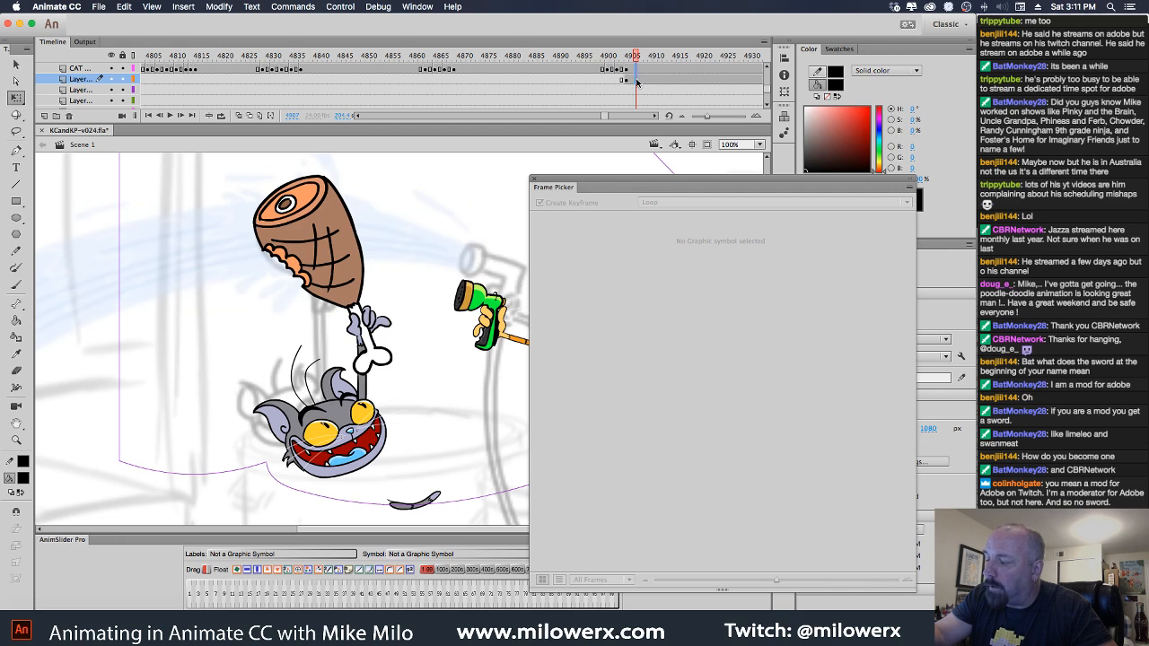
pyautogui.click(637, 82)
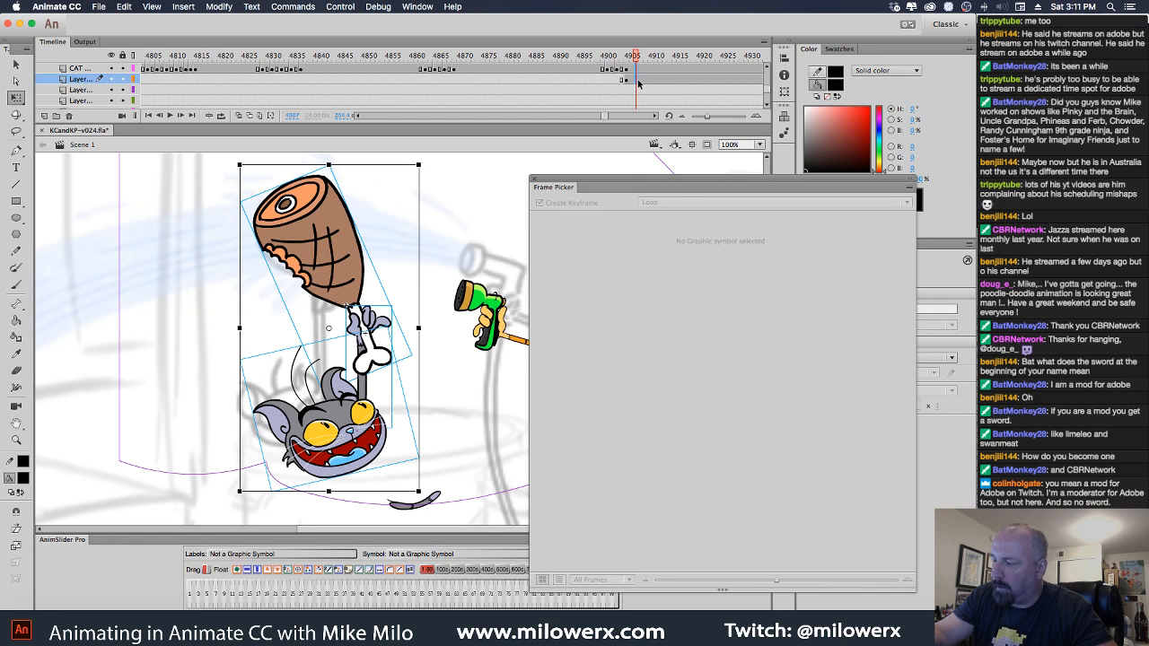
pyautogui.click(640, 81)
pyautogui.click(639, 71)
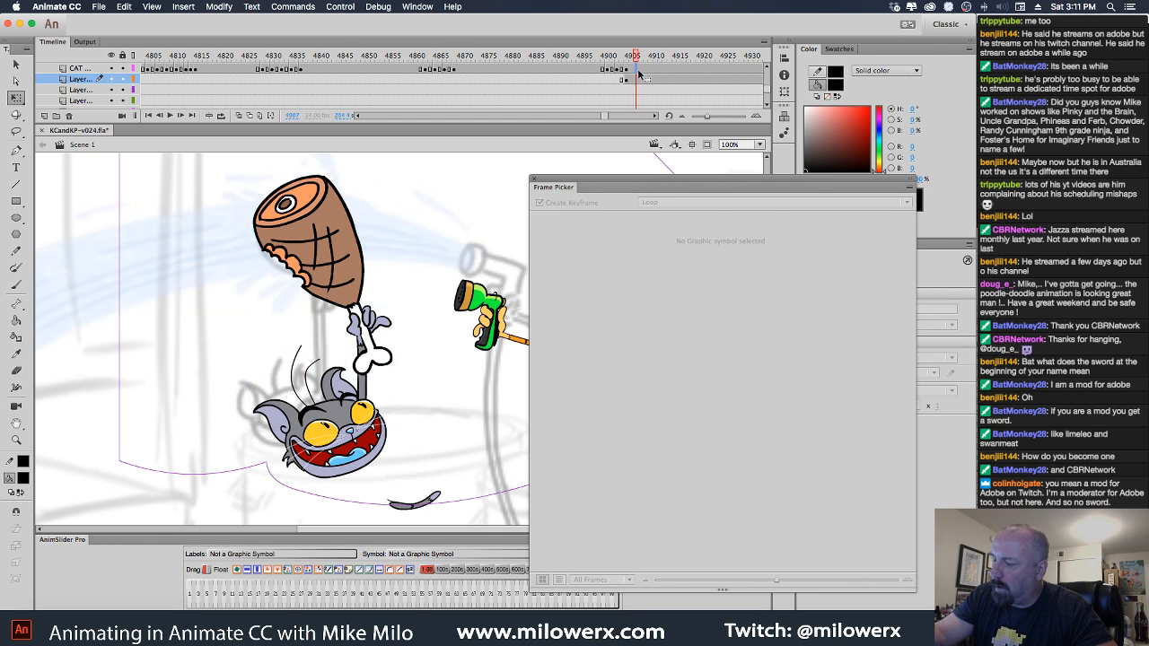
pyautogui.click(638, 80)
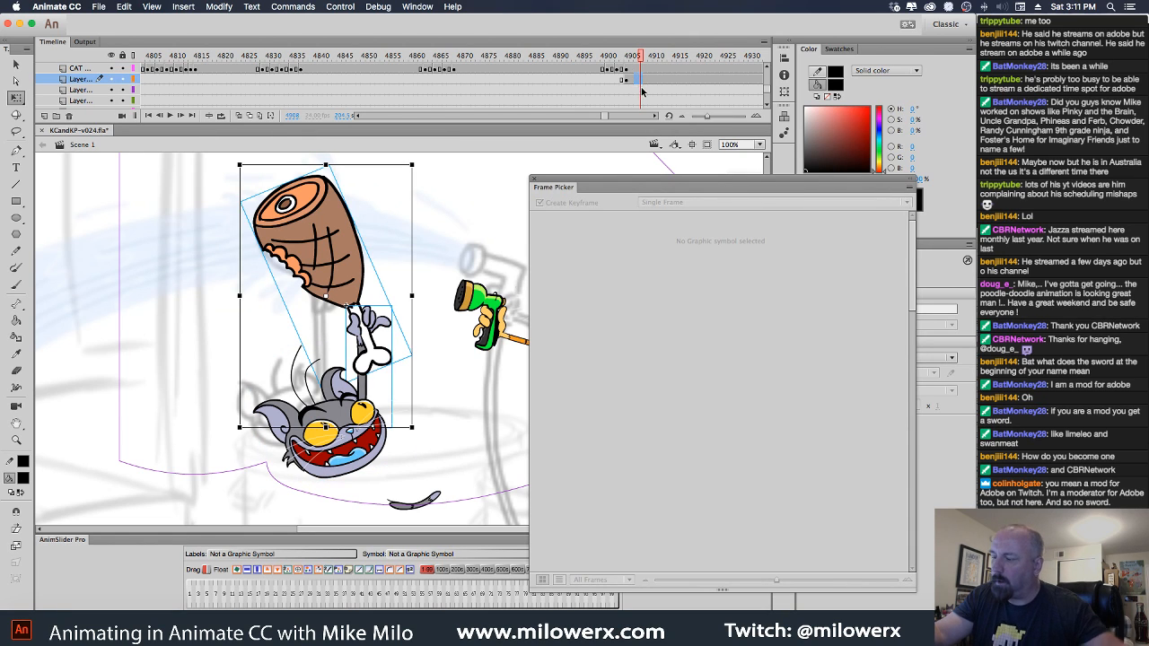
pyautogui.click(635, 82)
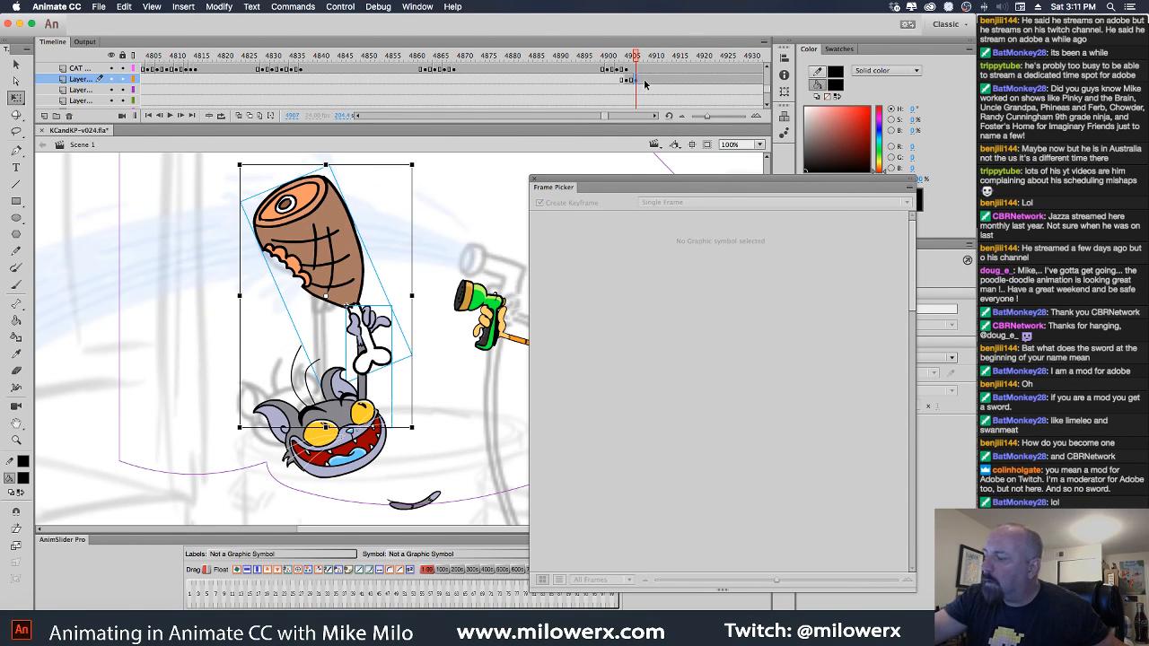
pyautogui.click(644, 82)
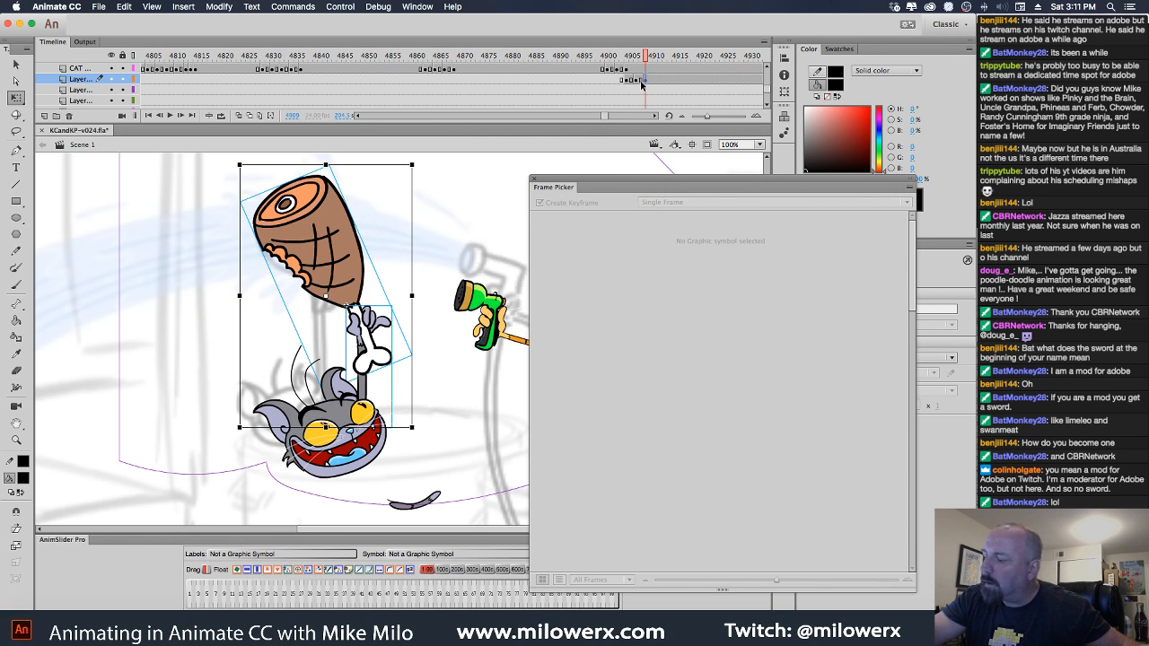
# Stretch the ham and raised arm slightly upward at frame 4907.
pyautogui.click(636, 82)
pyautogui.moveTo(326, 165); pyautogui.dragTo(335, 158)
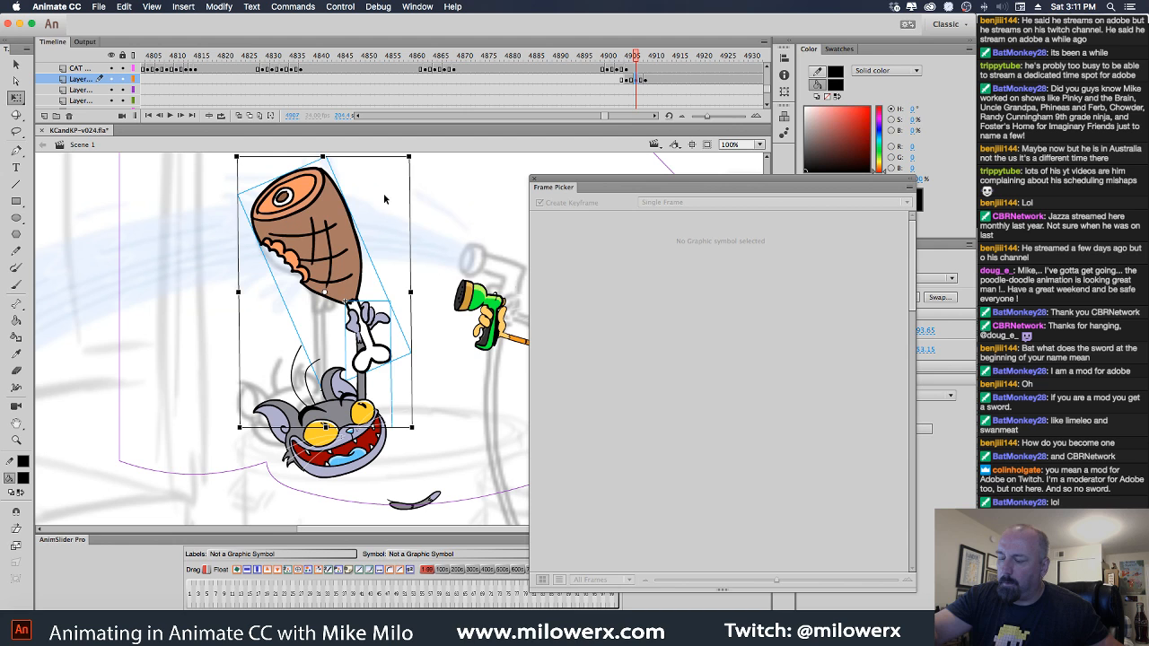
pyautogui.click(437, 213)
# Return to frame 4905 and set up the brush with a red fill for sketching below the cat's head.
pyautogui.moveTo(635, 59); pyautogui.dragTo(626, 113)
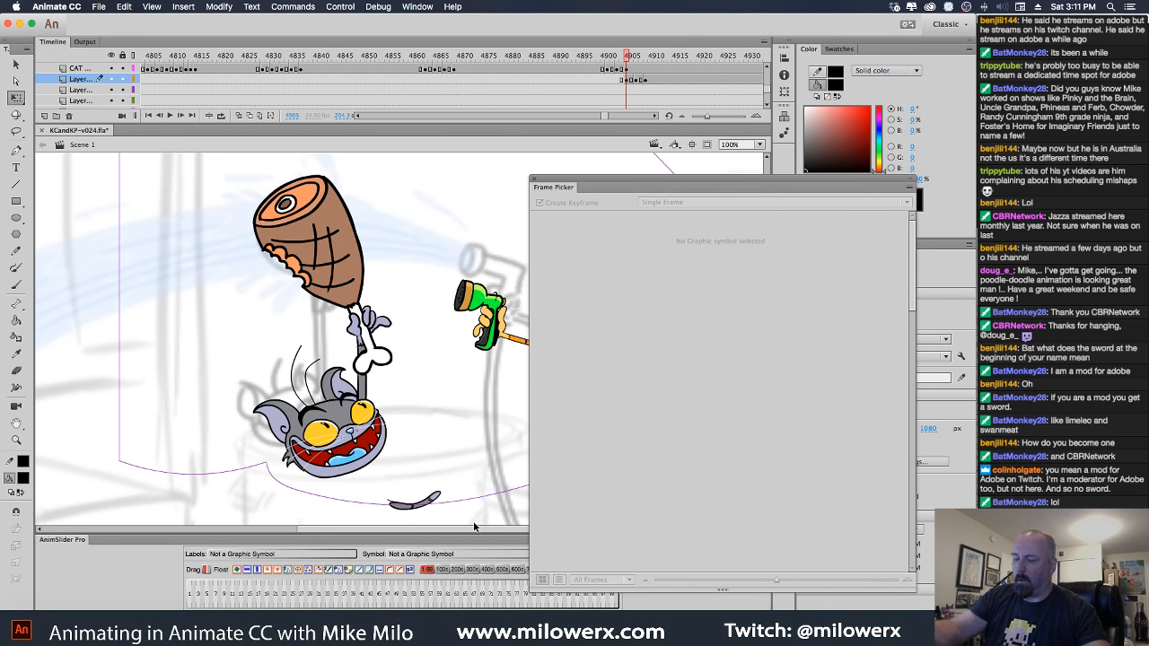
pyautogui.moveTo(627, 68)
pyautogui.mouseDown()
pyautogui.moveTo(596, 70)
pyautogui.moveTo(627, 79)
pyautogui.mouseUp()
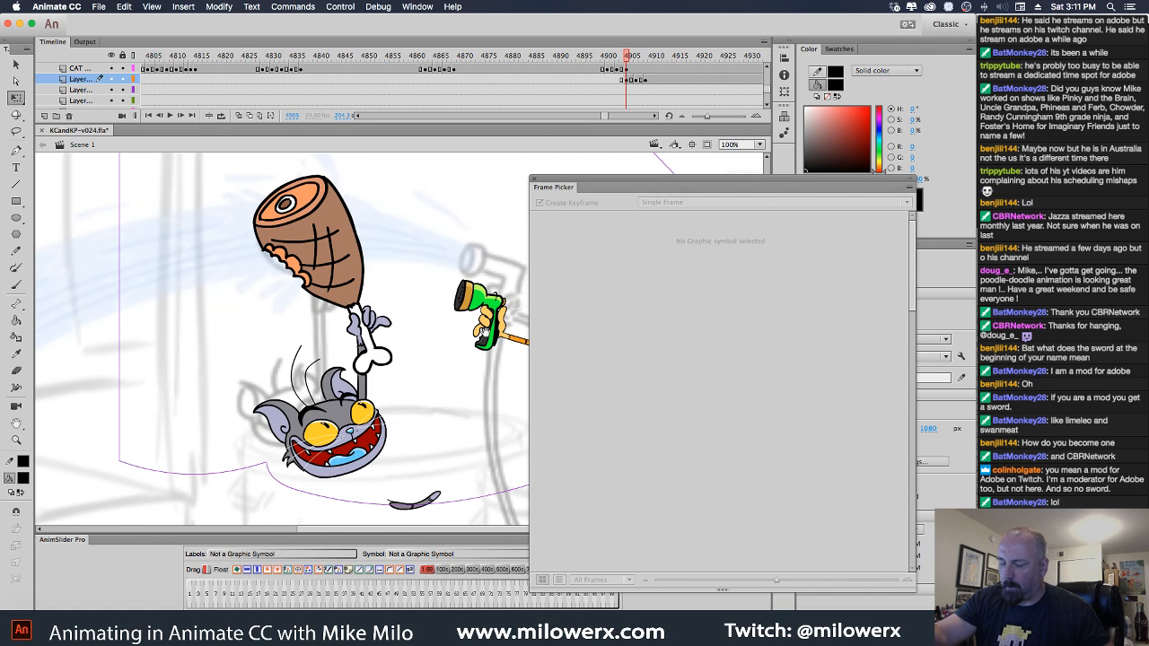
pyautogui.moveTo(485, 332); pyautogui.dragTo(453, 277)
pyautogui.click(16, 285)
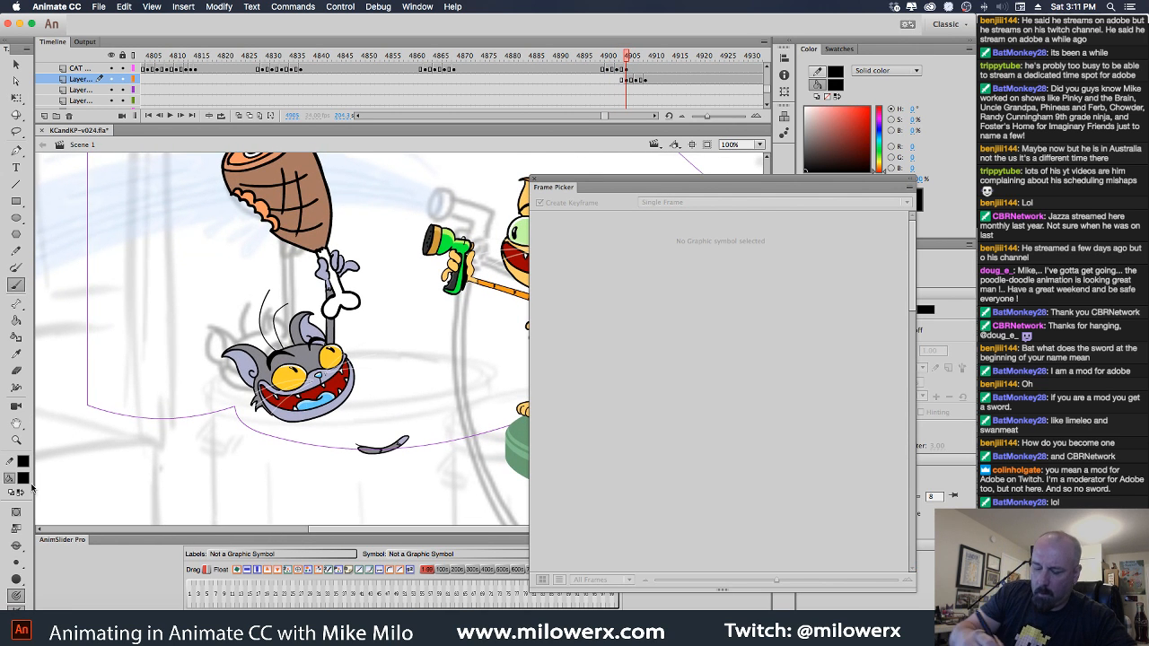
pyautogui.click(26, 480)
pyautogui.click(77, 386)
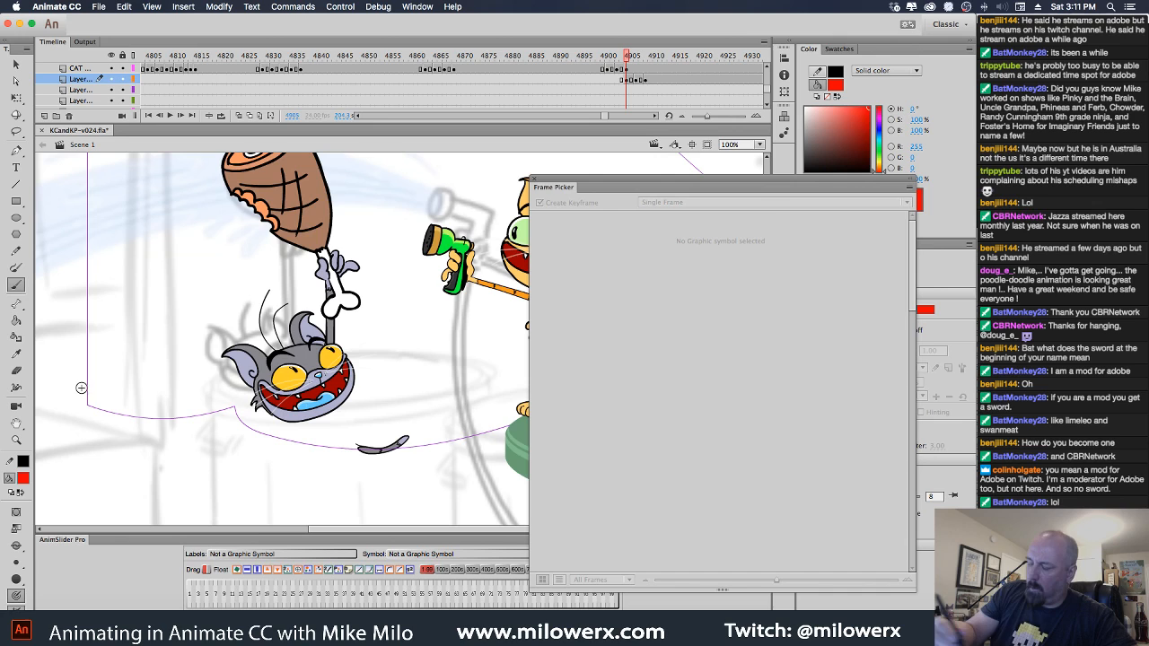
# Insert a blank keyframe at frame 4905 on the stray arm piece's layer to clear it from below the cat's head.
pyautogui.keyDown('super'); pyautogui.click(408, 441); pyautogui.keyUp('super')
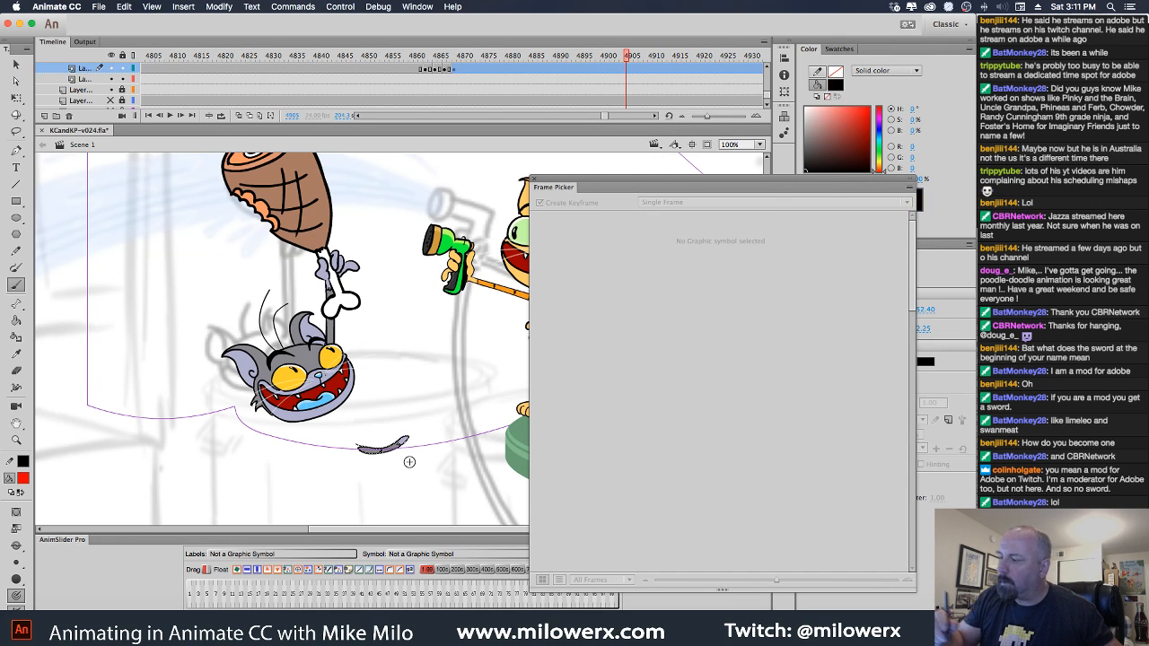
pyautogui.click(630, 79)
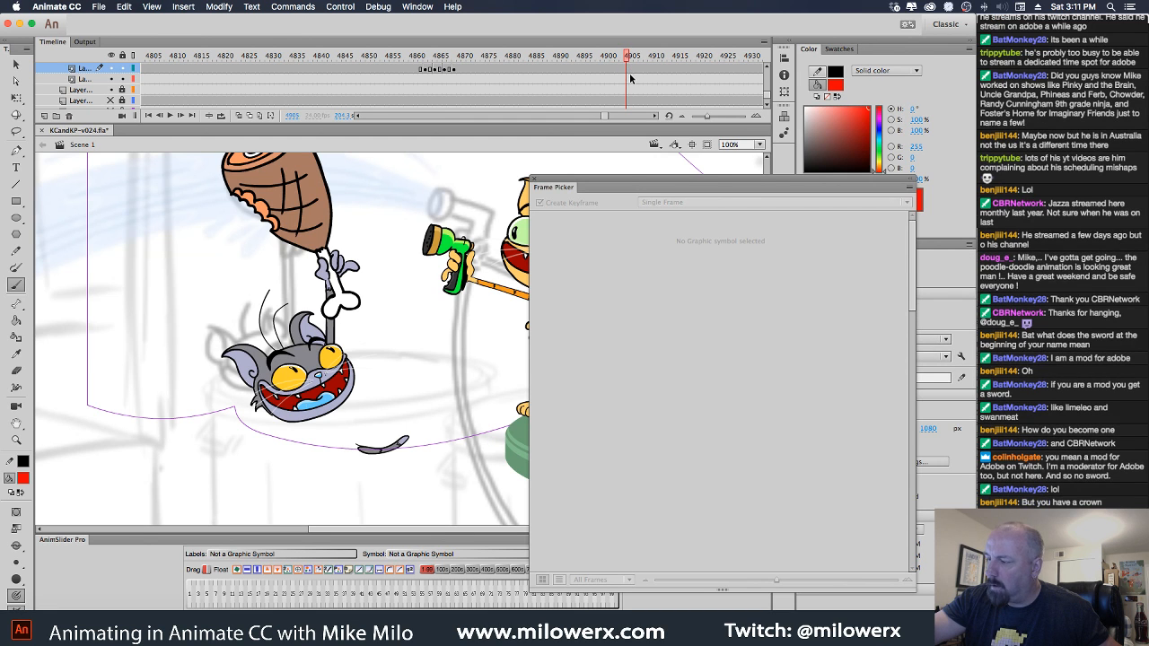
pyautogui.moveTo(628, 57)
pyautogui.mouseDown()
pyautogui.moveTo(606, 61)
pyautogui.moveTo(628, 63)
pyautogui.moveTo(617, 77)
pyautogui.moveTo(628, 75)
pyautogui.mouseUp()
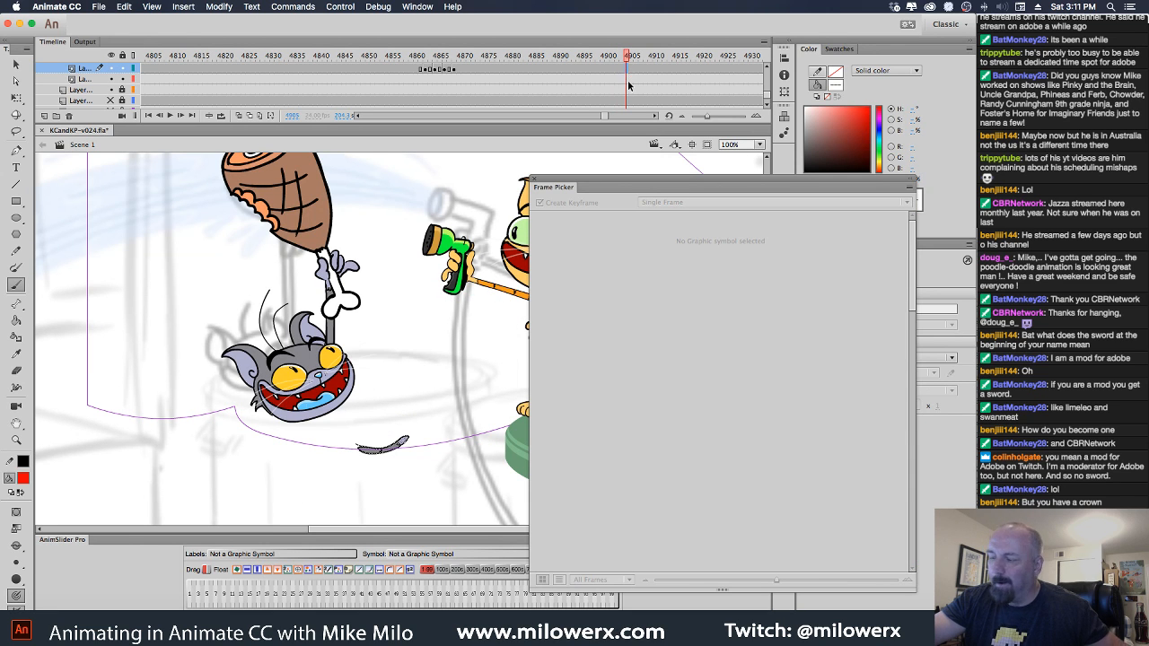
pyautogui.press('F7')
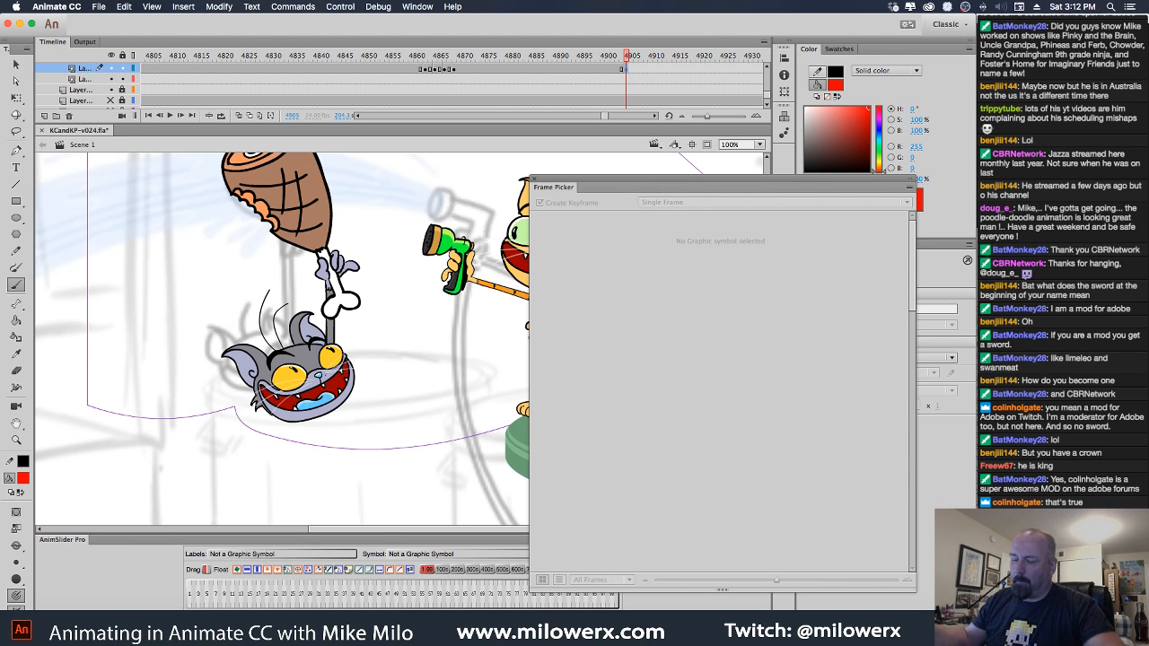
# Review the frames before 4905, going back to the grey cat's earlier ham-holding pose at frame 4694.
pyautogui.moveTo(628, 59)
pyautogui.mouseDown()
pyautogui.moveTo(564, 61)
pyautogui.moveTo(668, 69)
pyautogui.moveTo(591, 72)
pyautogui.moveTo(653, 74)
pyautogui.moveTo(619, 77)
pyautogui.moveTo(634, 85)
pyautogui.moveTo(627, 65)
pyautogui.mouseUp()
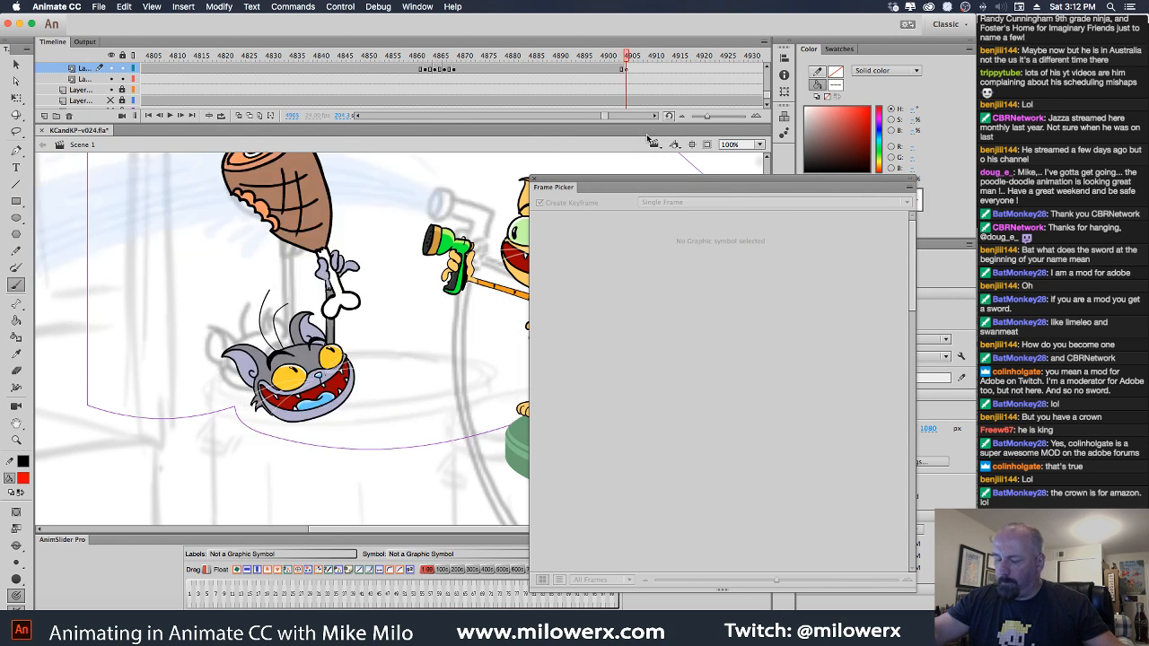
pyautogui.press(',')
pyautogui.press(',')
pyautogui.press(',')
pyautogui.press(',')
pyautogui.press(',')
pyautogui.press(',')
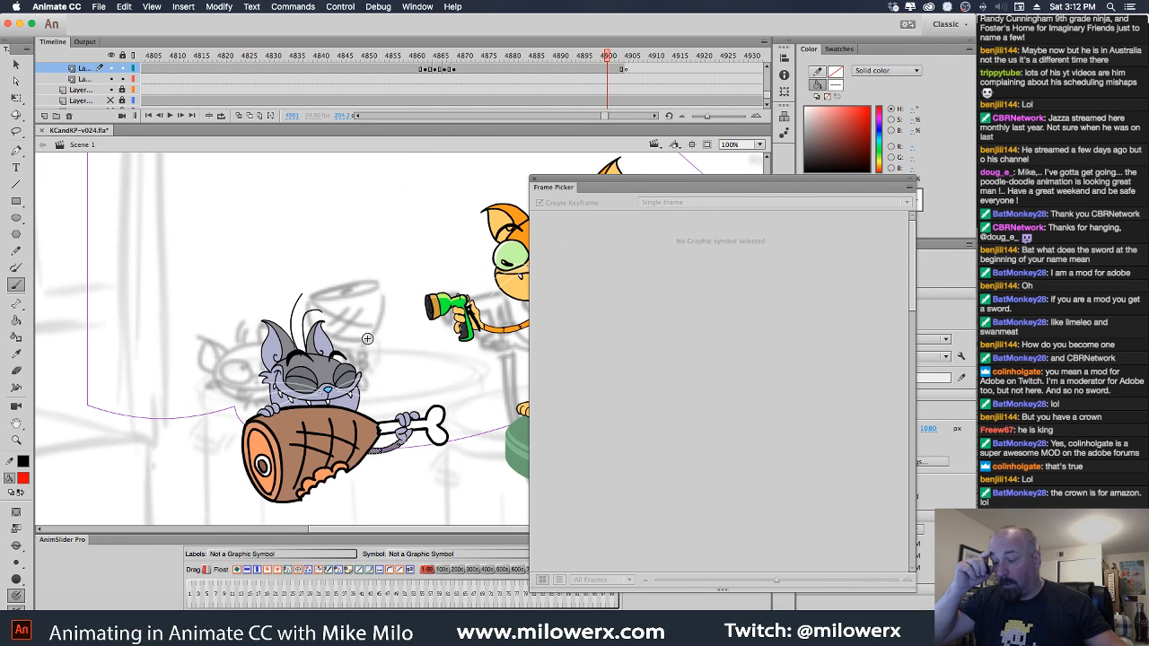
pyautogui.moveTo(596, 58); pyautogui.dragTo(263, 90)
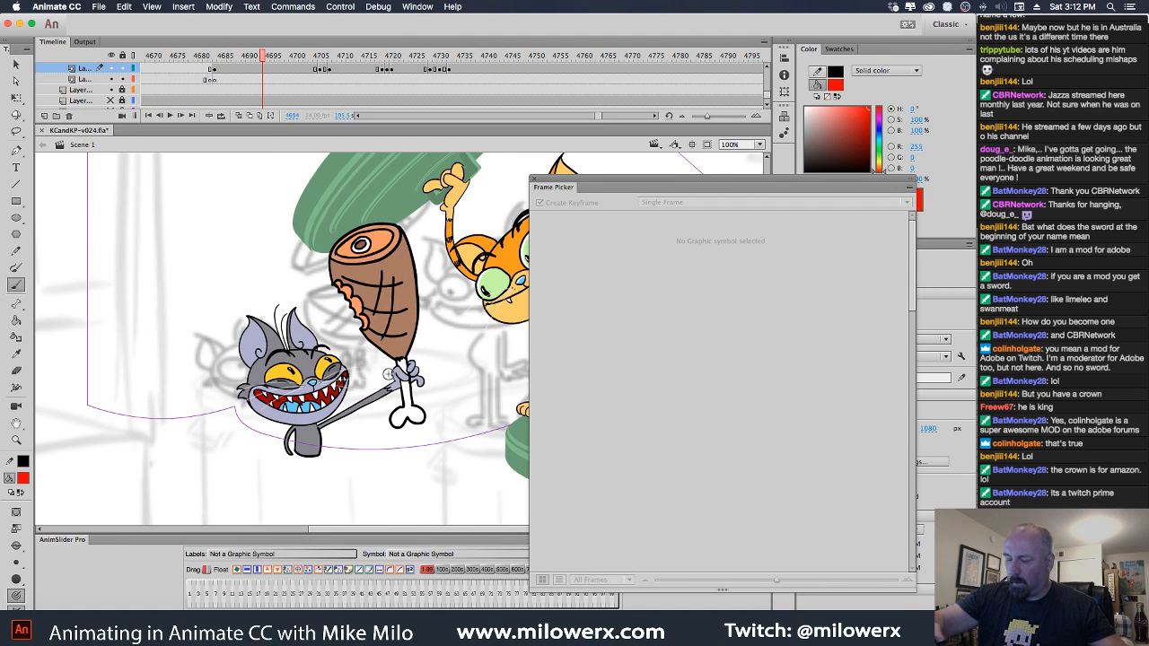
# Find the layer of the hand holding the ham at frame 4694 and select its blank keyframe at frame 4905.
pyautogui.keyDown('super'); pyautogui.click(394, 386); pyautogui.keyUp('super')
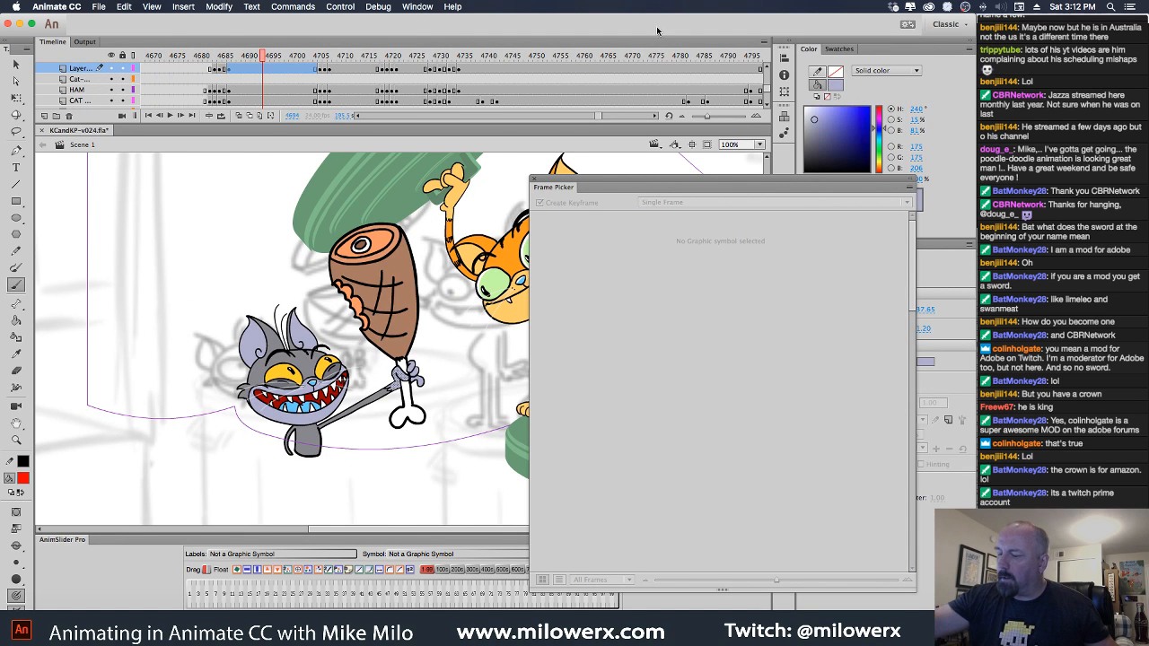
pyautogui.click(655, 116)
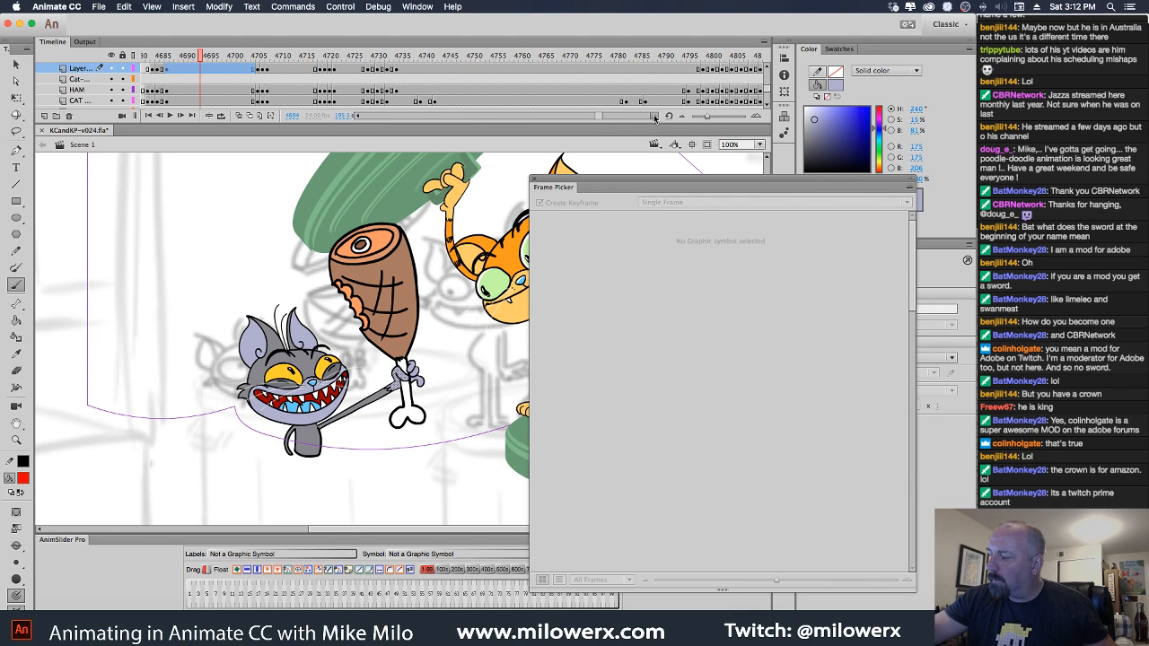
pyautogui.click(608, 117)
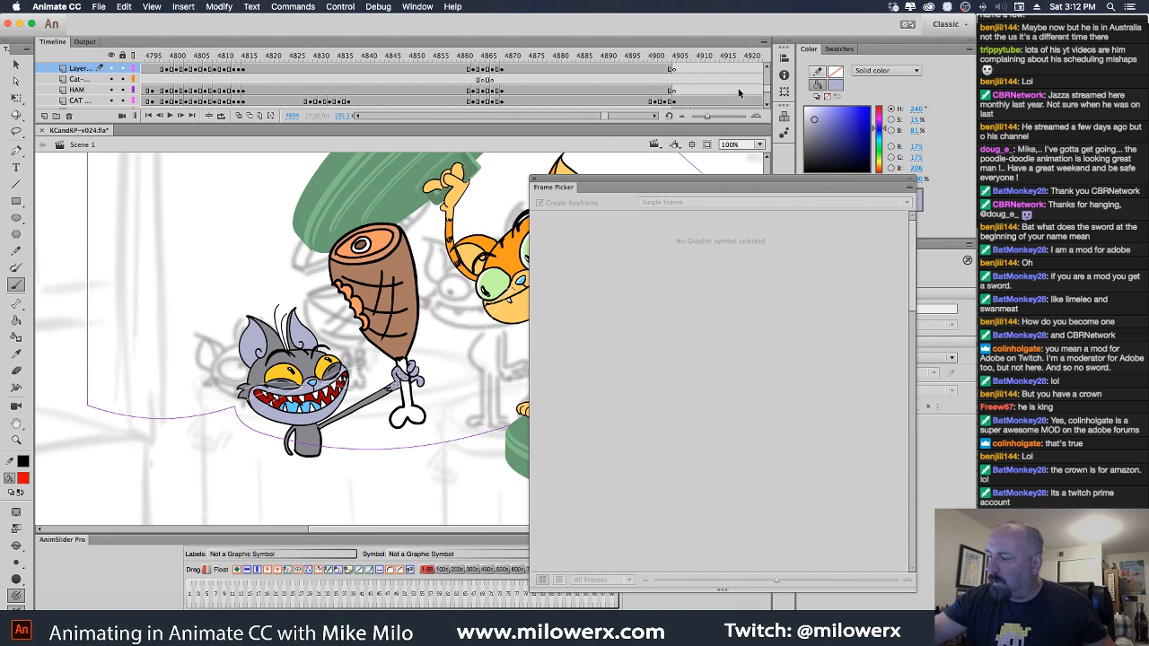
pyautogui.moveTo(609, 118); pyautogui.dragTo(610, 116)
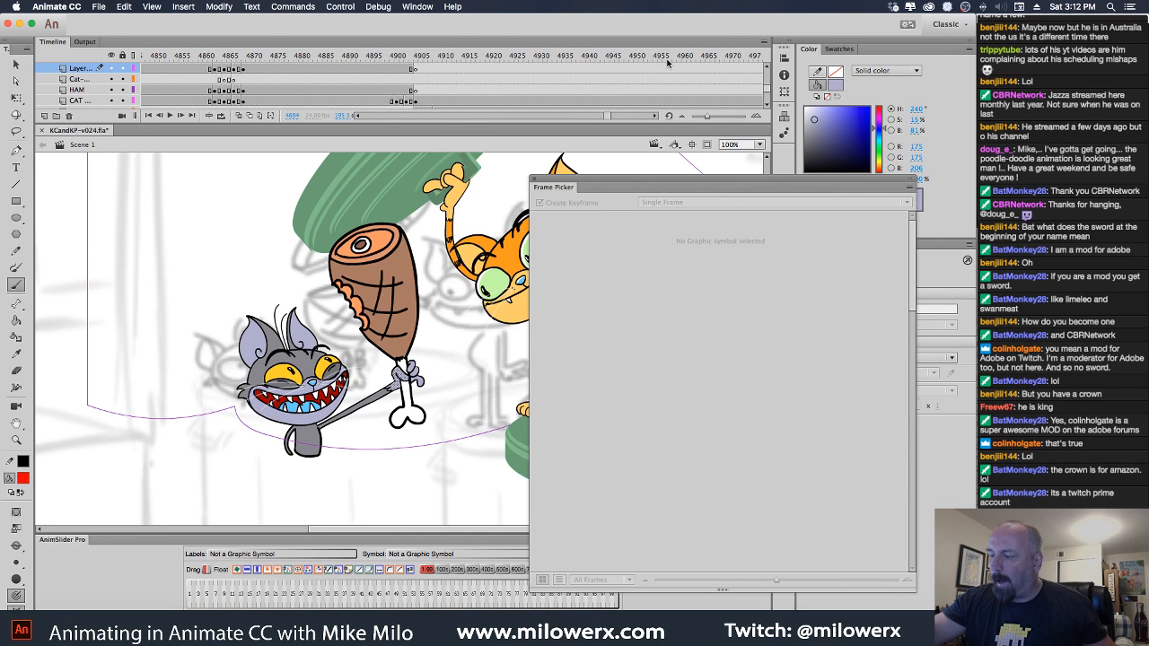
pyautogui.moveTo(665, 55); pyautogui.dragTo(415, 68)
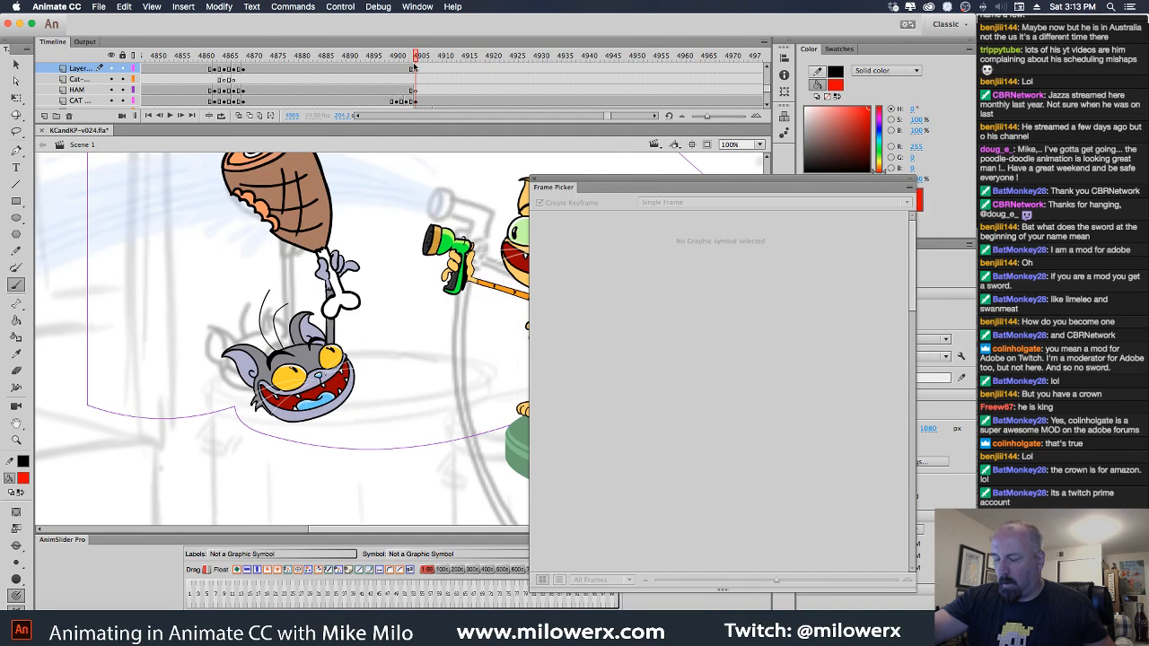
pyautogui.click(416, 70)
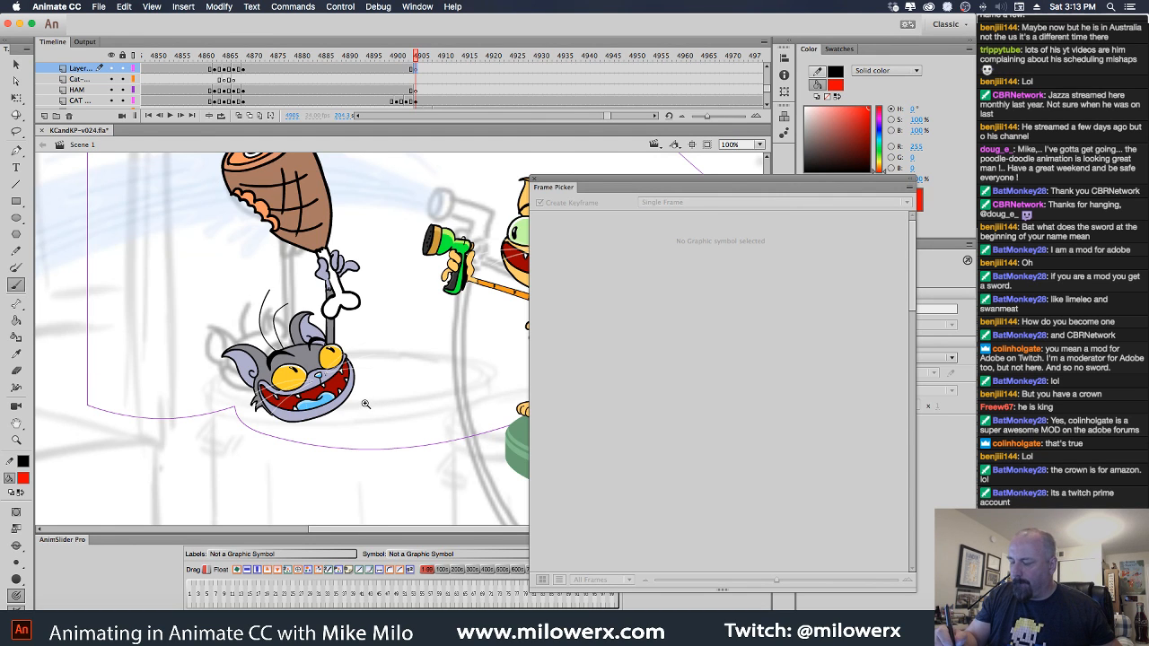
# Draw the grey cat's torso and bent free arm as a red brush outline below its head at frame 4905.
pyautogui.press('super+equal')
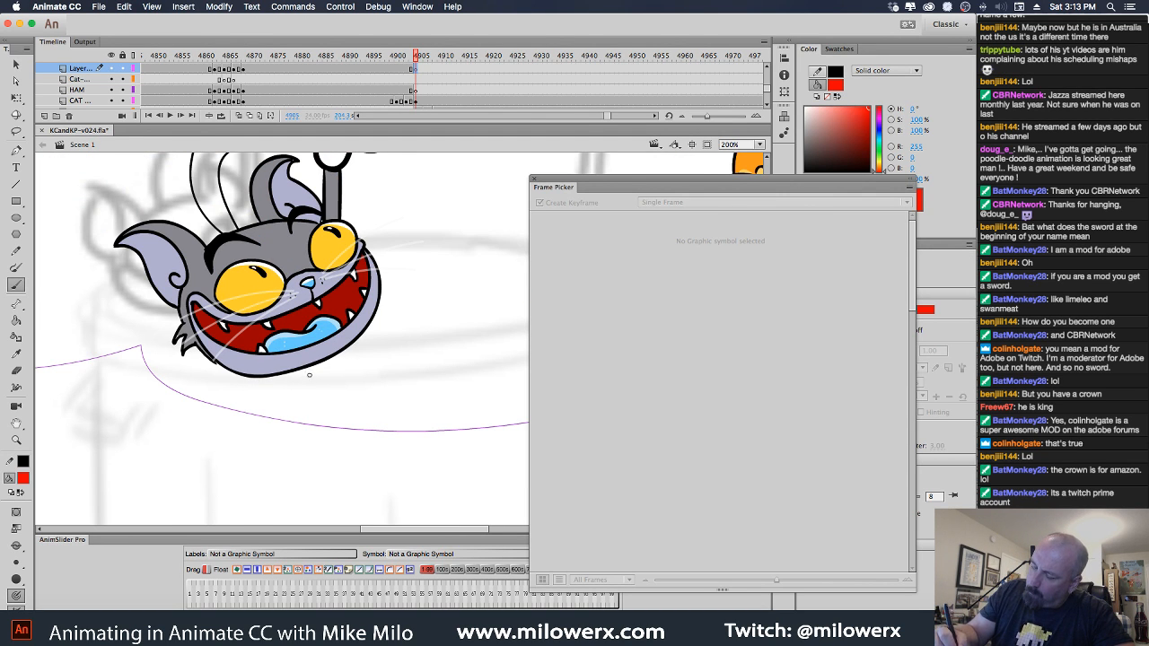
pyautogui.moveTo(320, 371)
pyautogui.mouseDown()
pyautogui.moveTo(334, 369)
pyautogui.moveTo(362, 393)
pyautogui.mouseUp()
pyautogui.hotkey('ctrl', 'z')
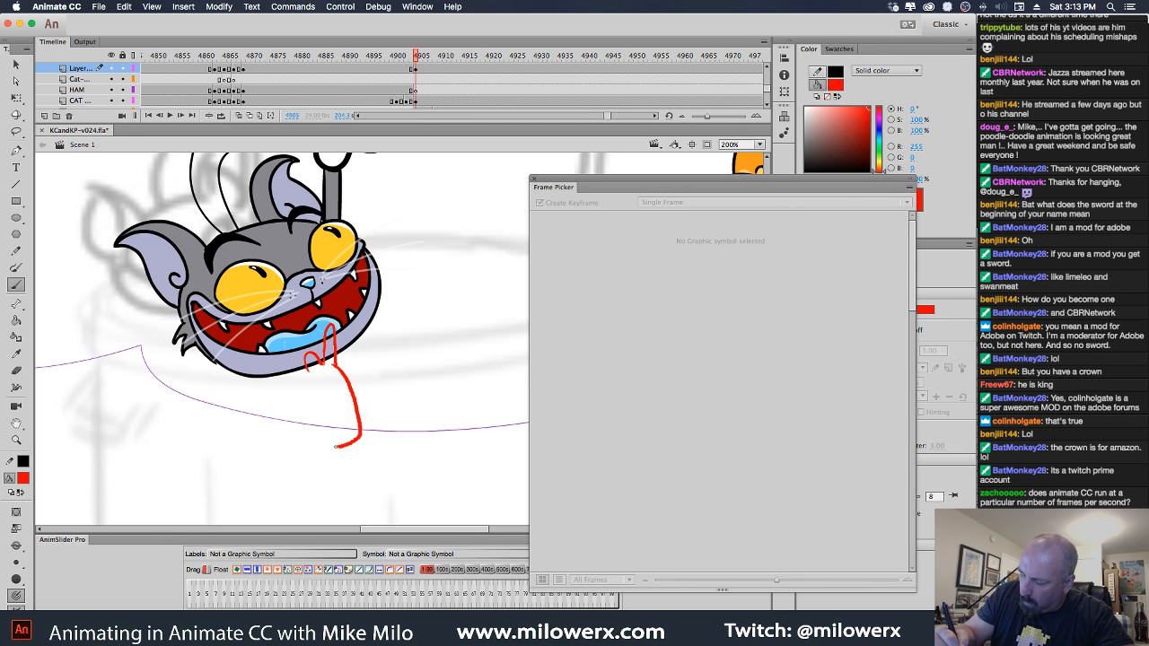
pyautogui.moveTo(336, 445); pyautogui.dragTo(315, 438)
pyautogui.moveTo(306, 373); pyautogui.dragTo(249, 416)
pyautogui.moveTo(311, 383); pyautogui.dragTo(272, 401)
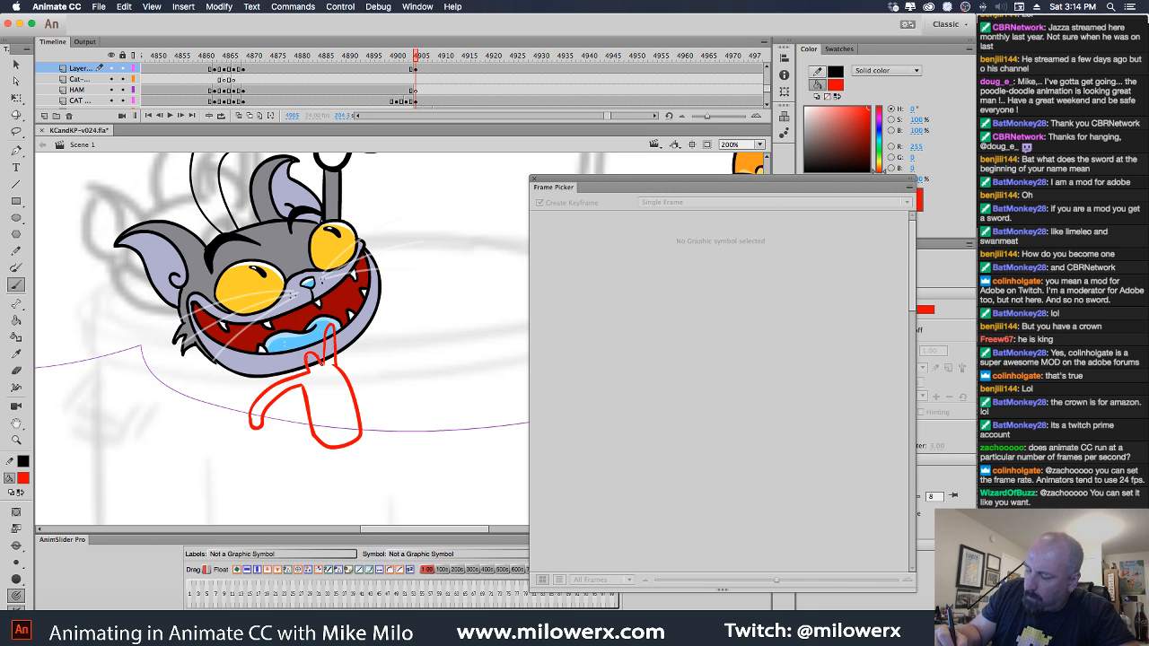
pyautogui.moveTo(332, 373); pyautogui.dragTo(336, 392)
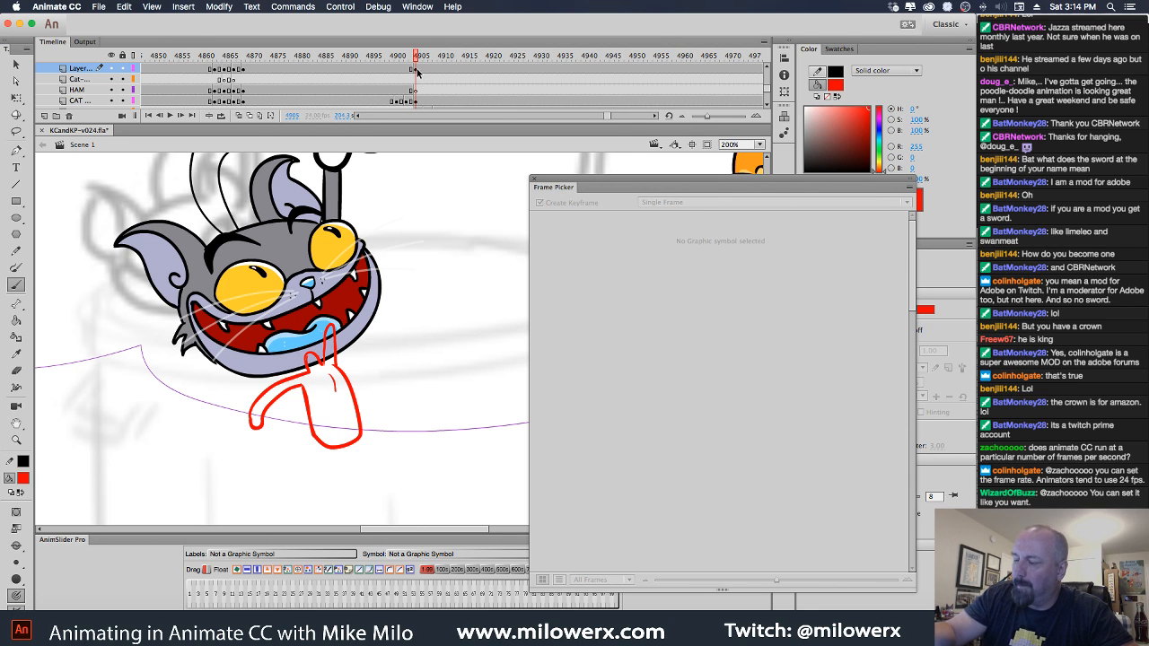
# Recolour the red torso and arm outline to black and deselect it.
pyautogui.click(23, 478)
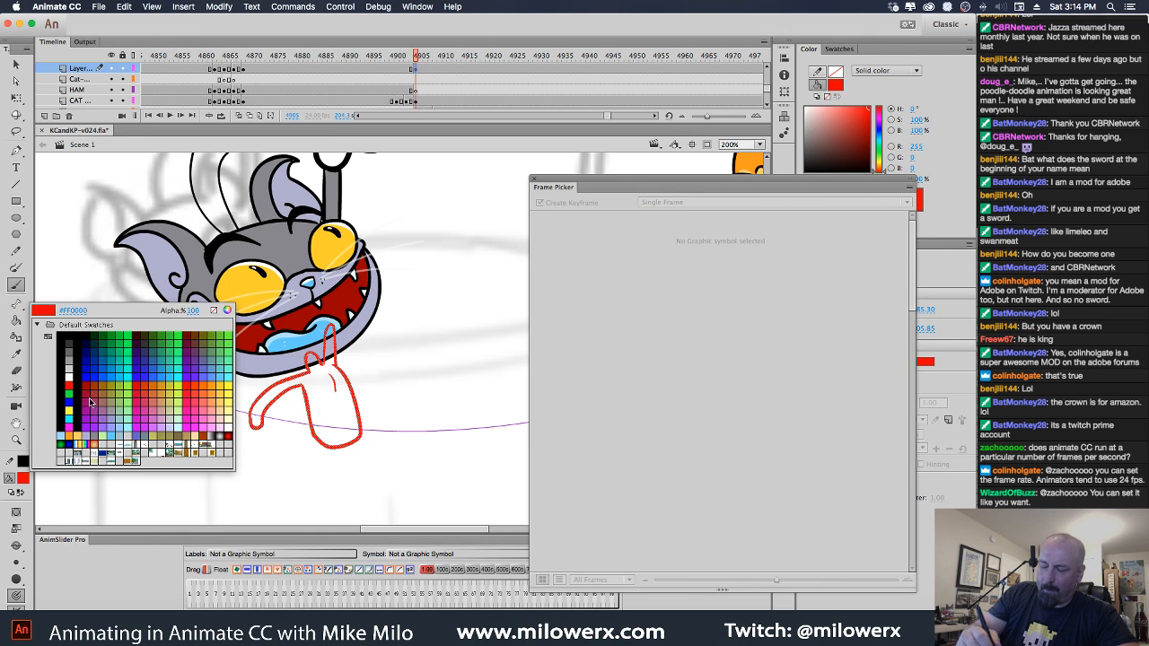
pyautogui.click(90, 401)
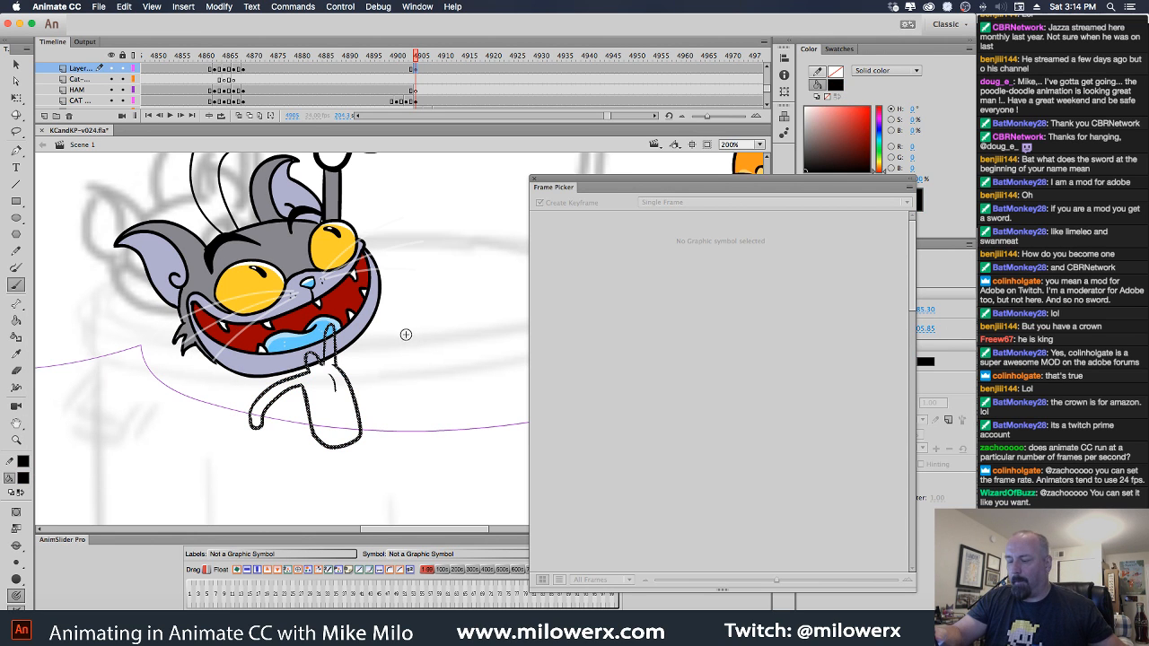
pyautogui.press('Escape')
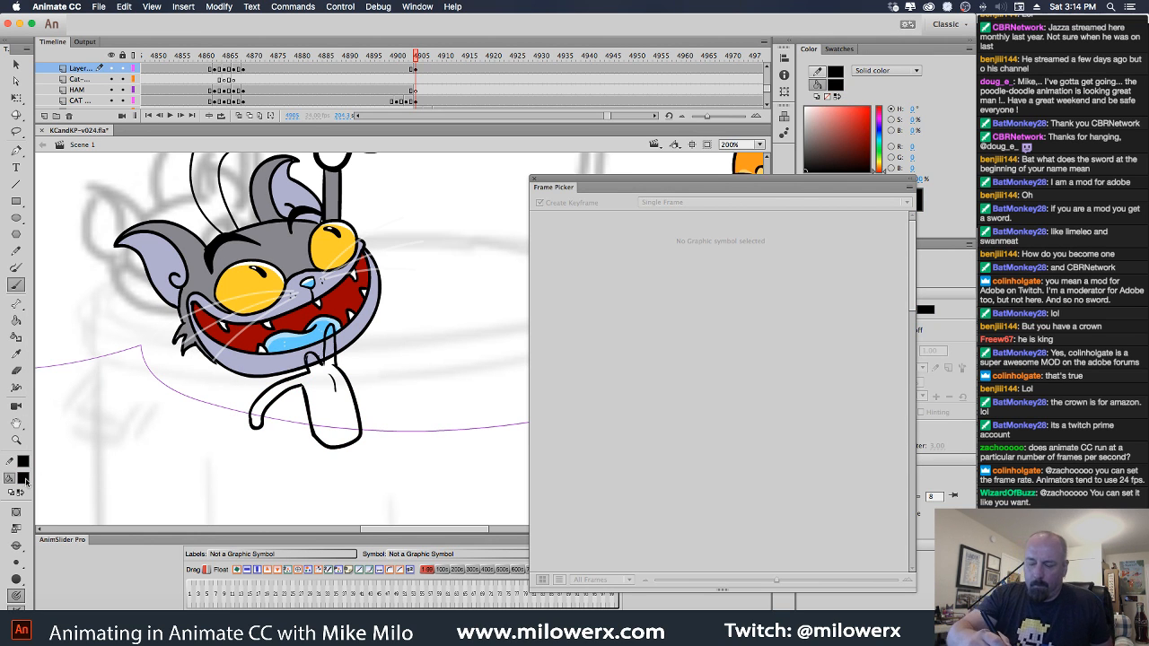
# Fill the grey cat's white torso and free arm with its dark body grey at frame 4905.
pyautogui.click(25, 481)
pyautogui.click(85, 439)
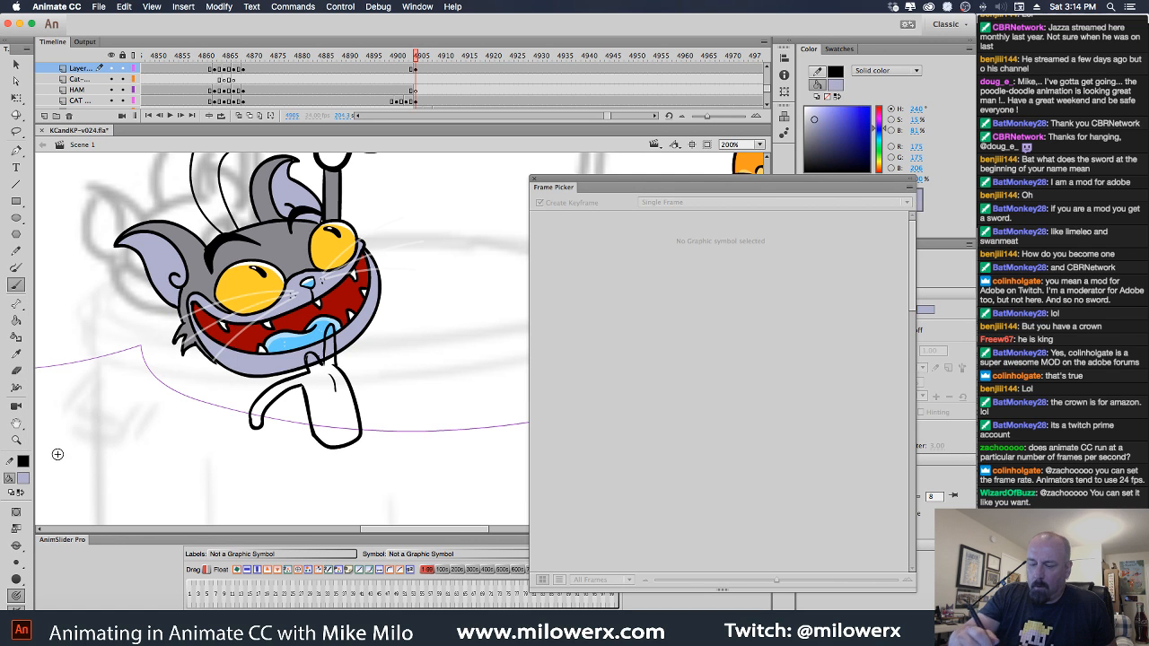
pyautogui.click(25, 481)
pyautogui.click(33, 359)
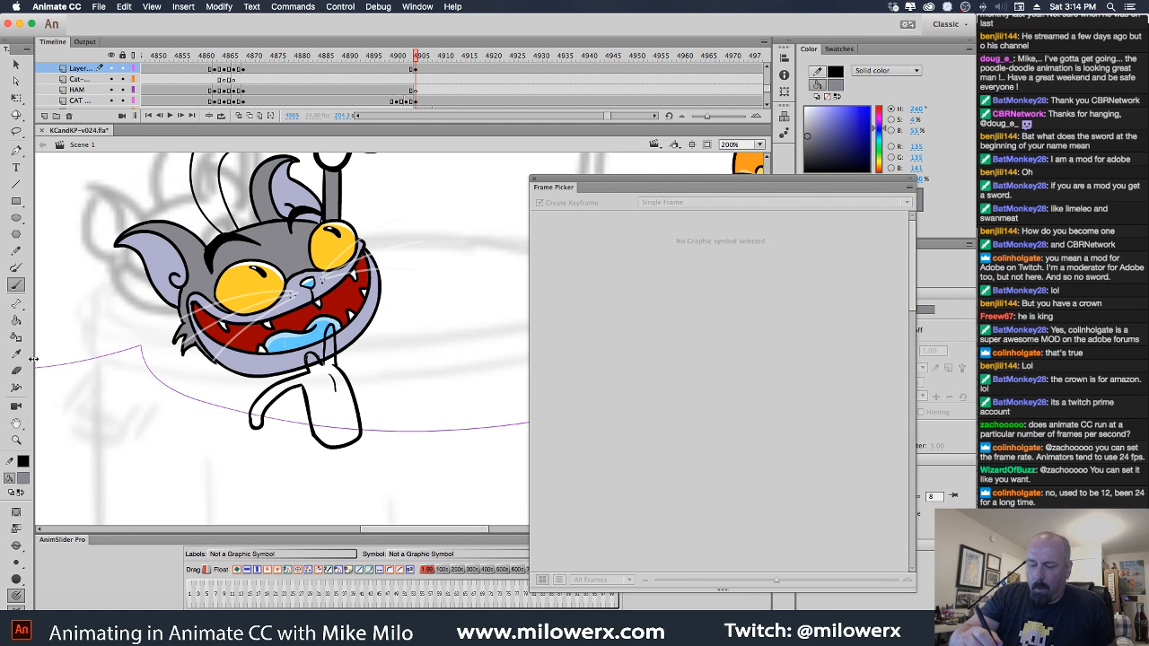
pyautogui.click(22, 321)
pyautogui.click(333, 408)
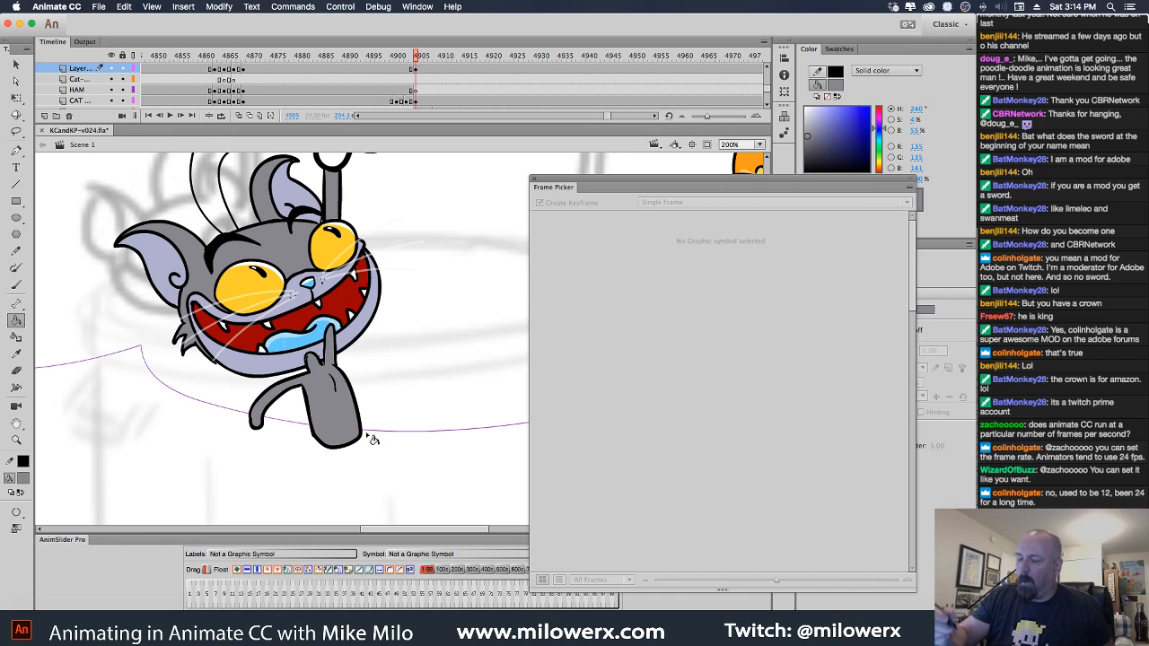
# Cut the torso and arm drawing out of its keyframe at frame 4905 and look for the layers beneath the head.
pyautogui.click(420, 69)
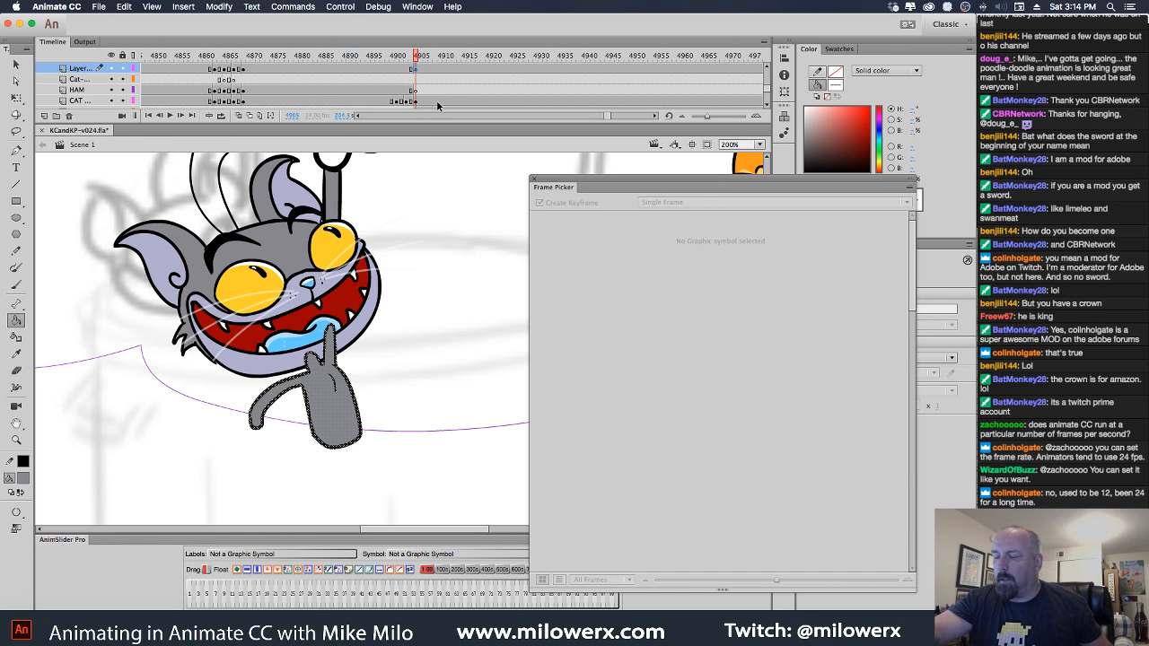
pyautogui.press('Delete')
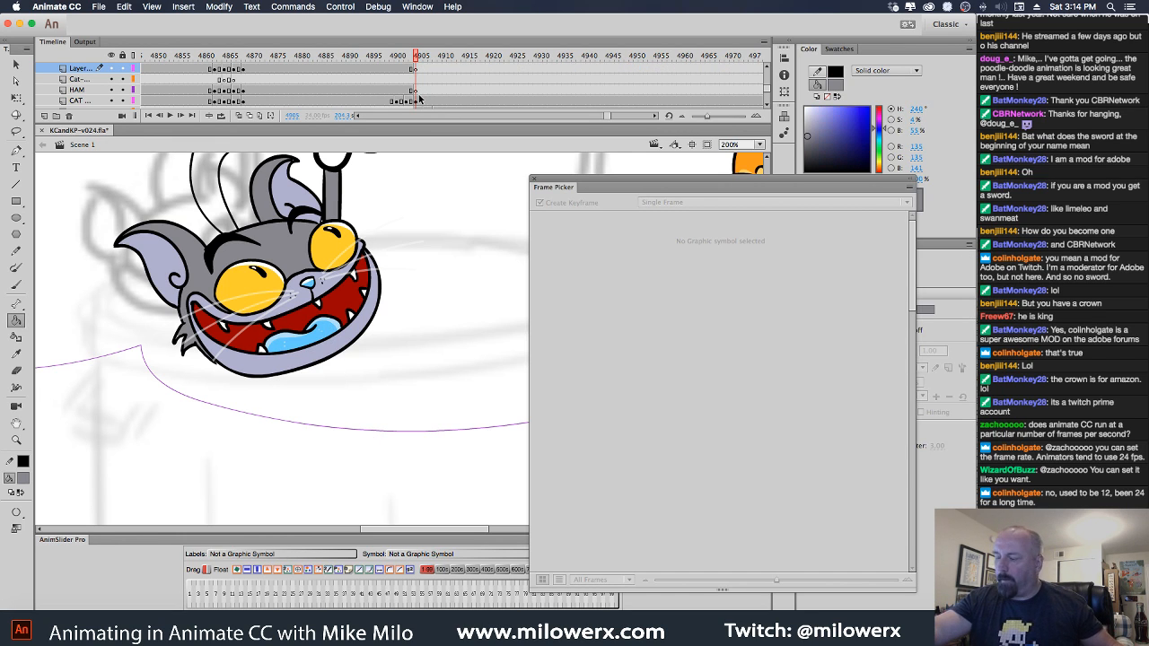
pyautogui.moveTo(768, 87); pyautogui.dragTo(768, 96)
pyautogui.click(768, 105)
pyautogui.click(767, 105)
pyautogui.click(767, 105)
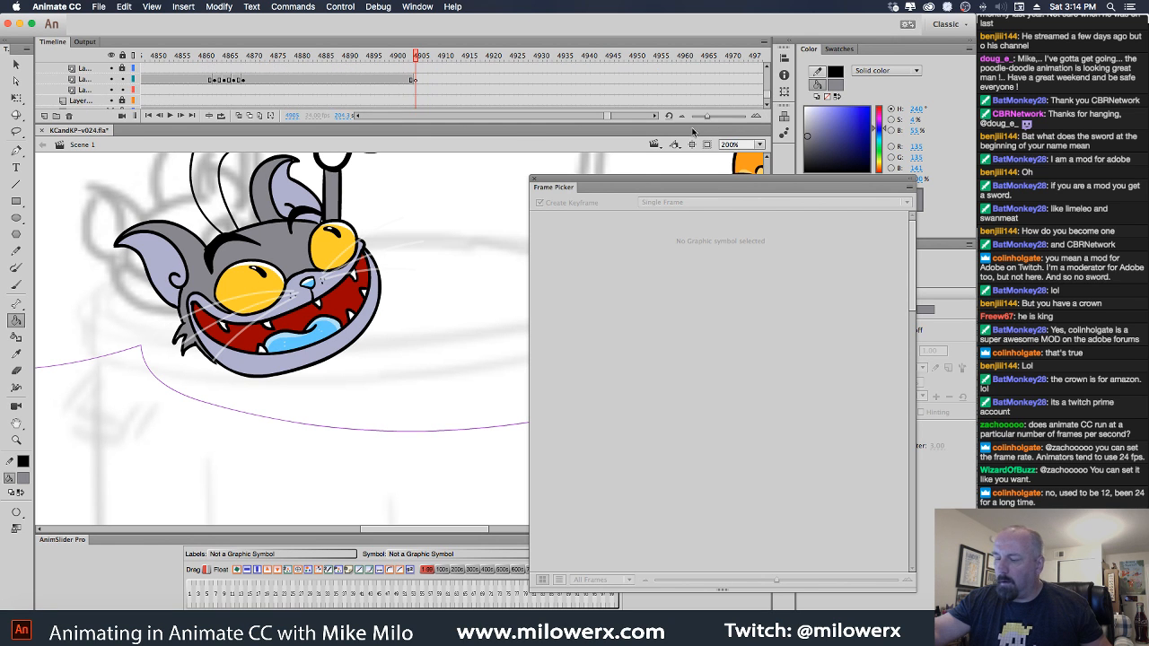
# Add a layer below the head and raised arm, paste the torso in place at frame 4905, and nudge it slightly left.
pyautogui.click(364, 256)
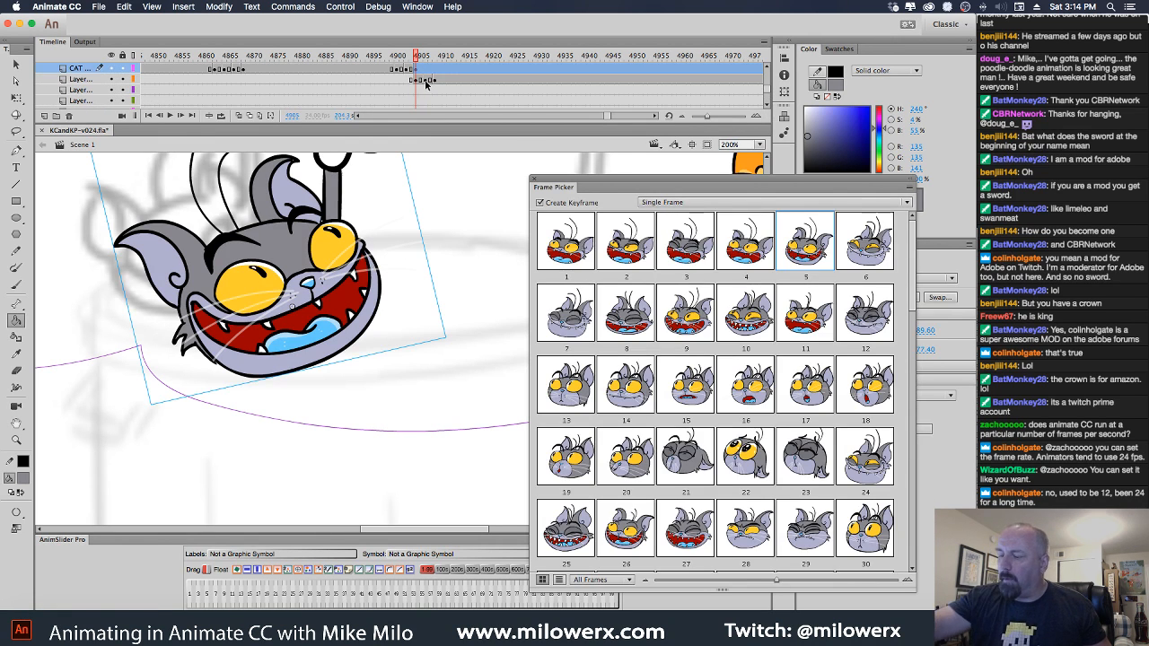
pyautogui.click(80, 90)
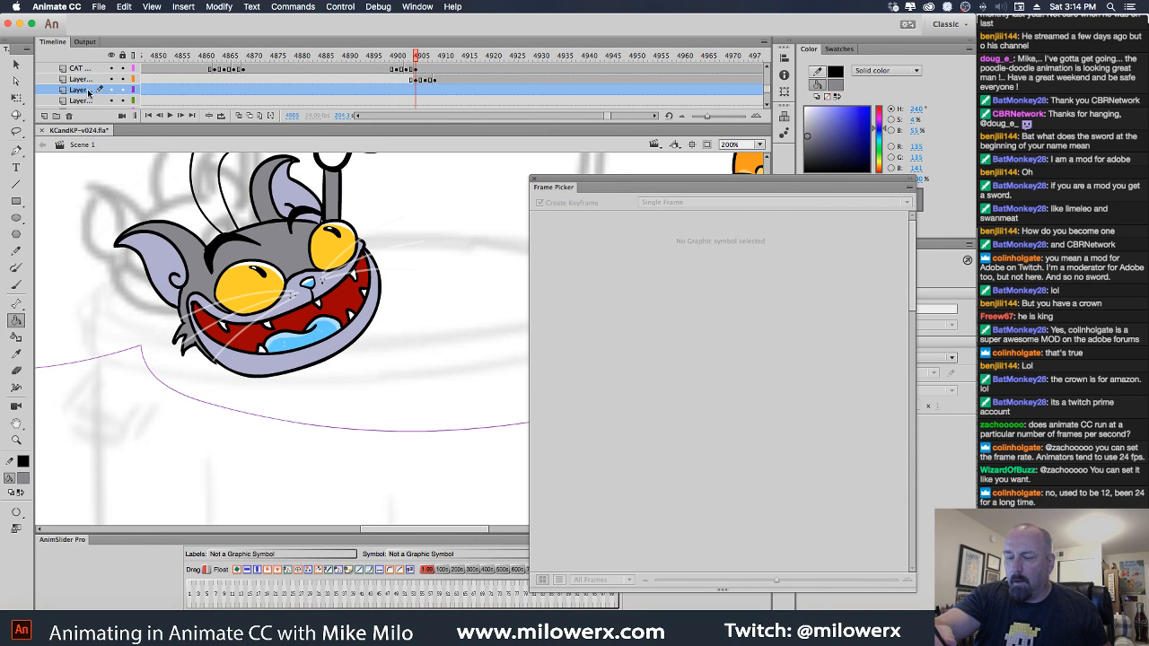
pyautogui.click(90, 79)
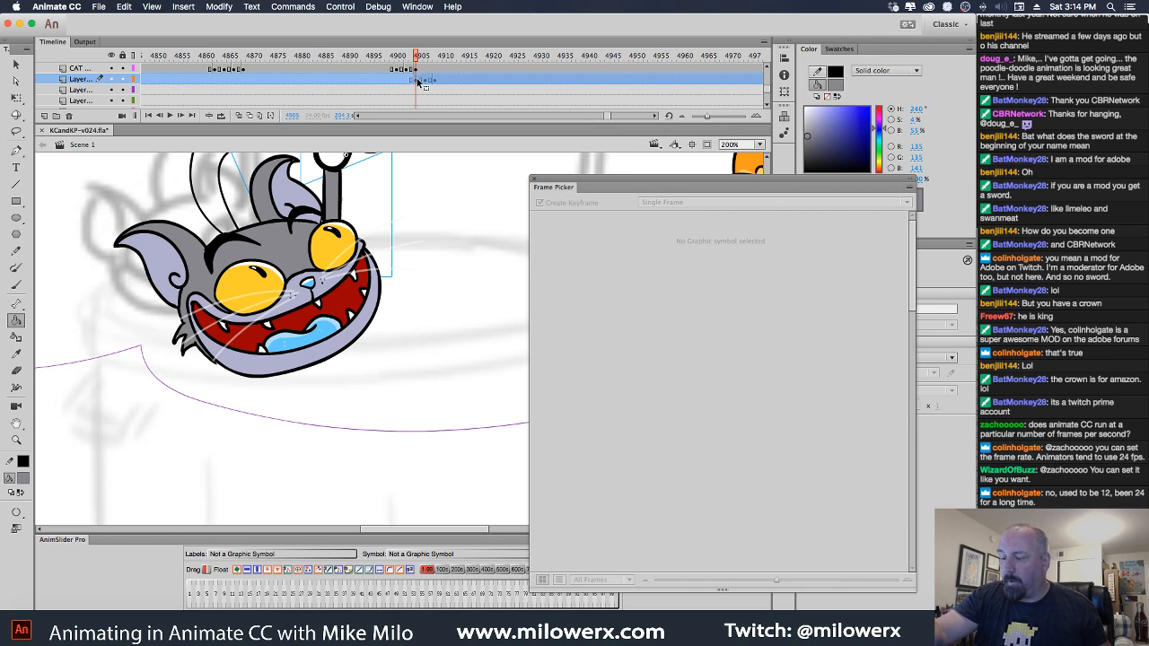
pyautogui.click(88, 91)
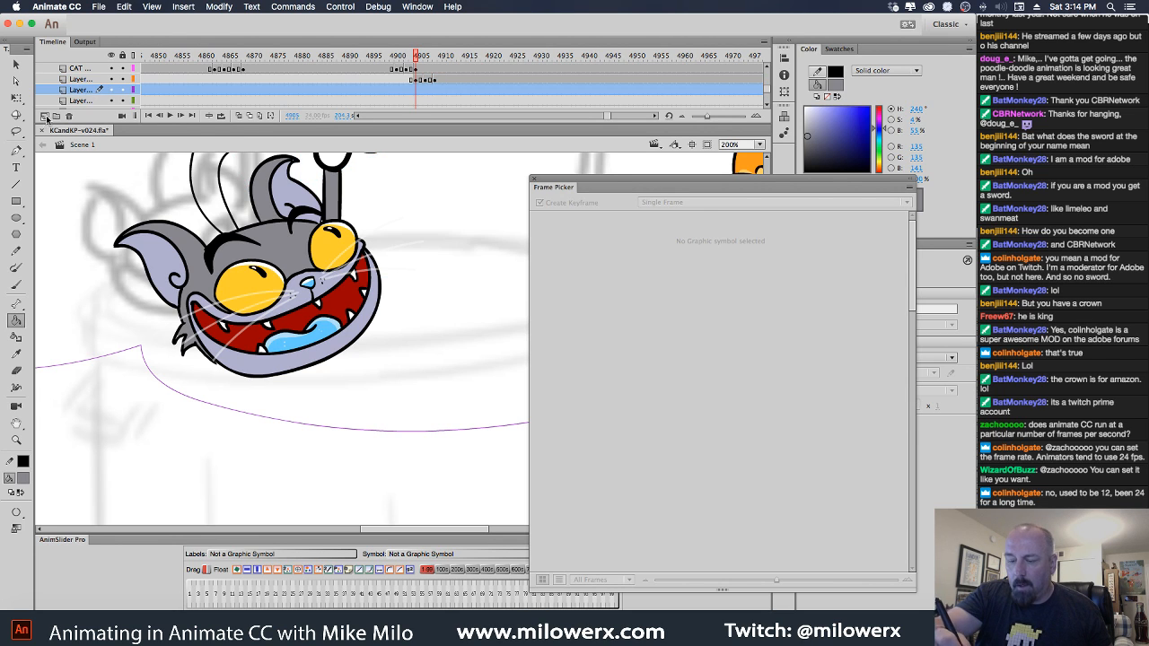
pyautogui.click(416, 89)
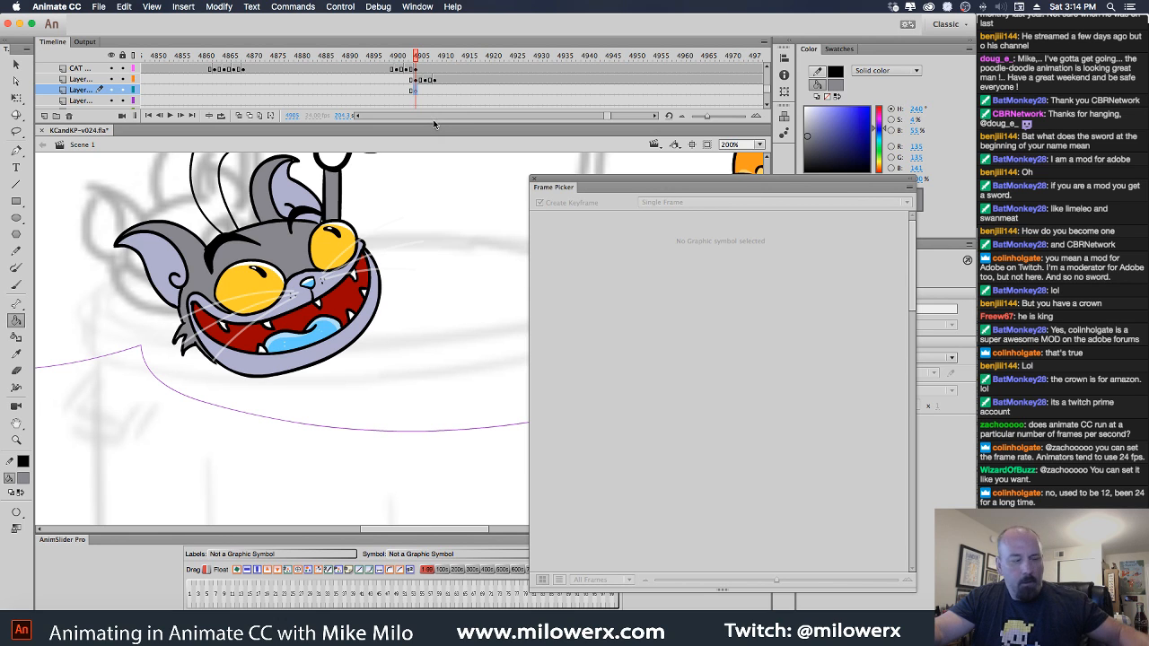
pyautogui.hotkey('ctrl', 'shift', 'v')
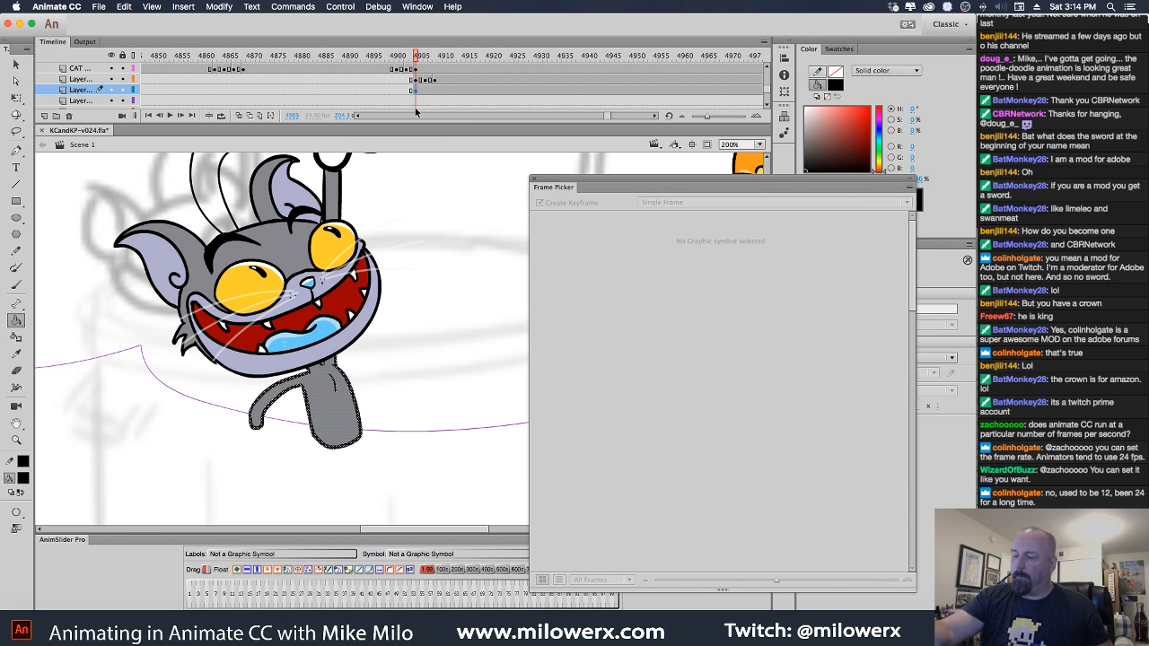
pyautogui.click(16, 98)
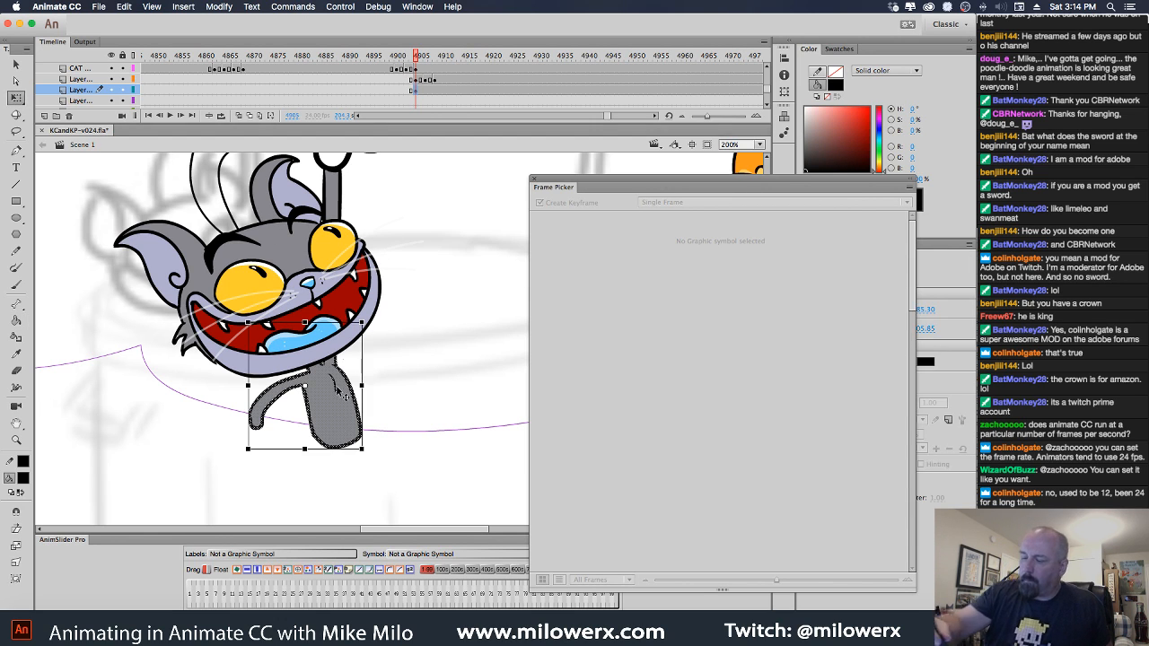
pyautogui.moveTo(340, 426); pyautogui.dragTo(334, 424)
# Insert keyframes at frame 4907 on the torso layer and the cat head layer.
pyautogui.click(428, 92)
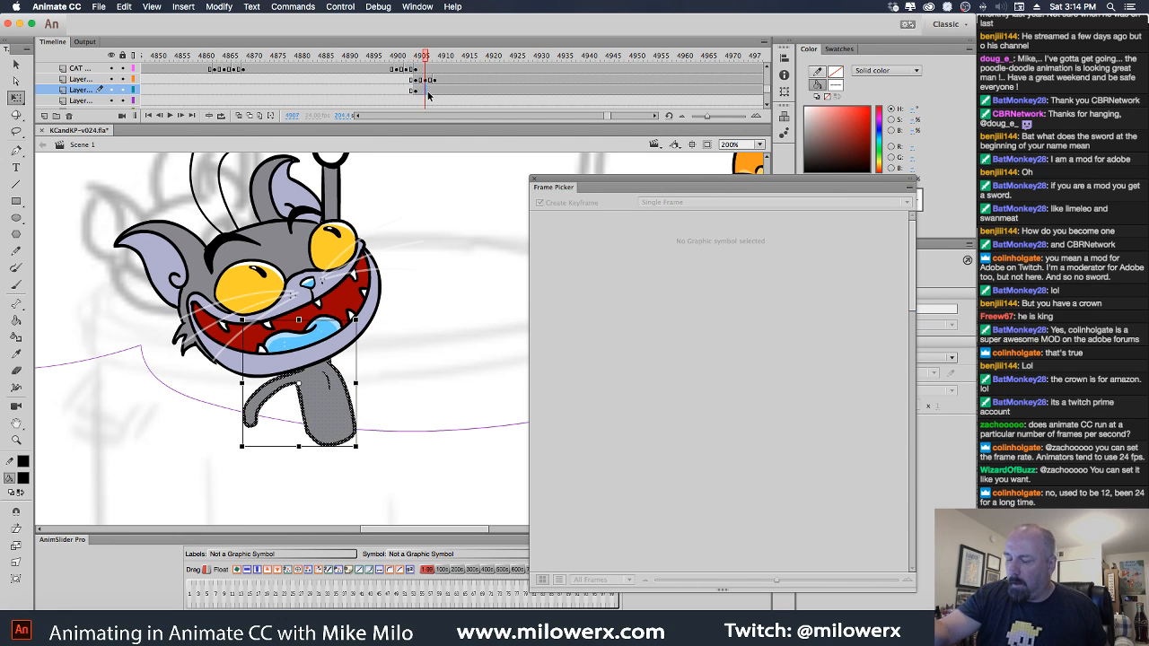
pyautogui.press('F6')
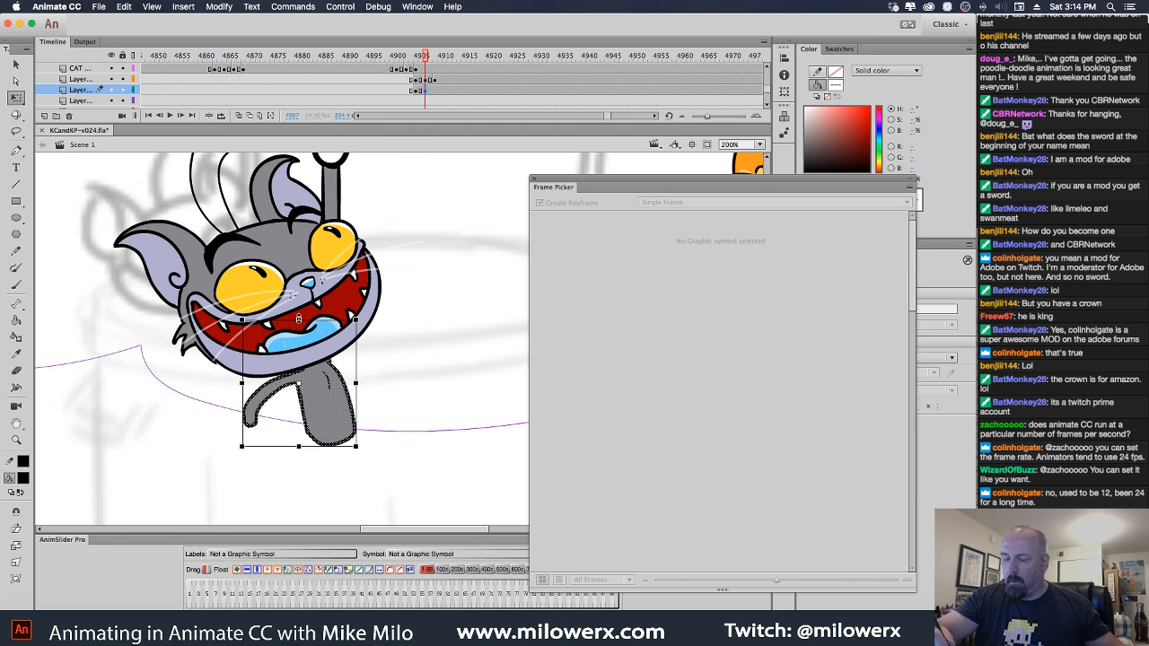
pyautogui.click(318, 284)
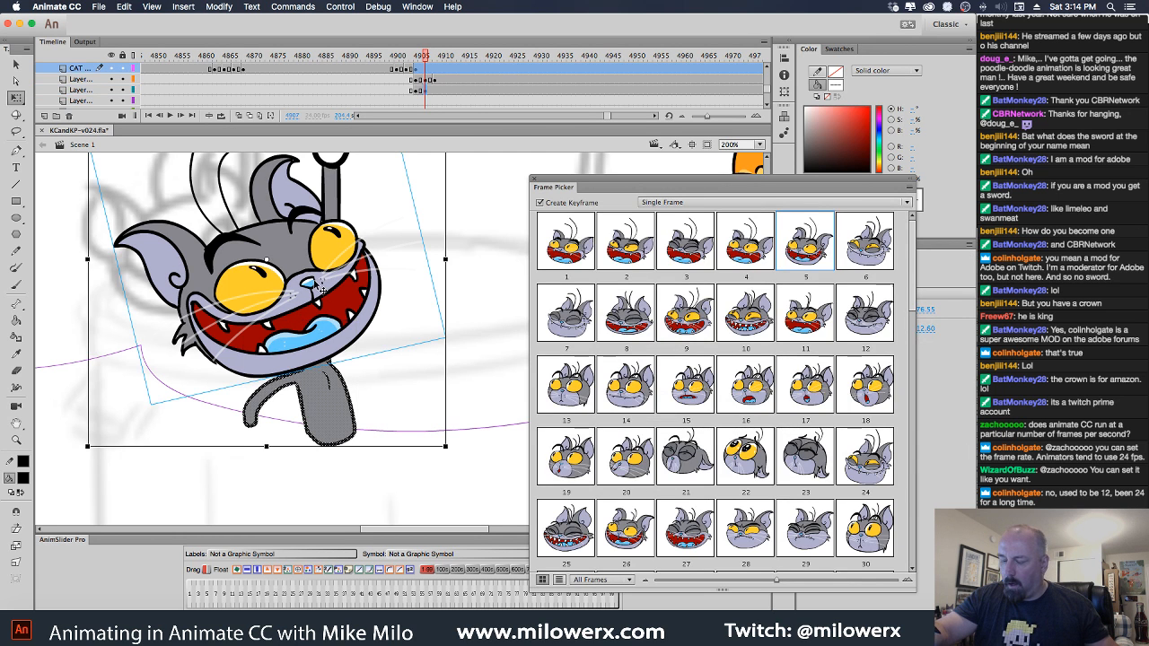
pyautogui.hotkey('ctrl', '1')
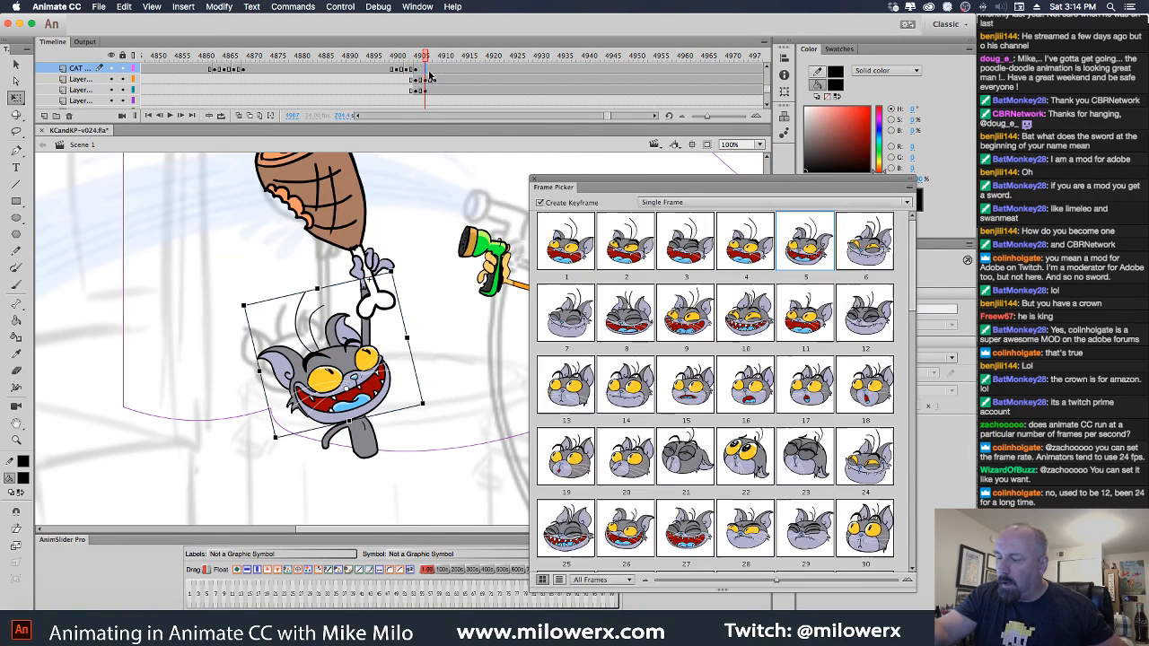
pyautogui.press('F6')
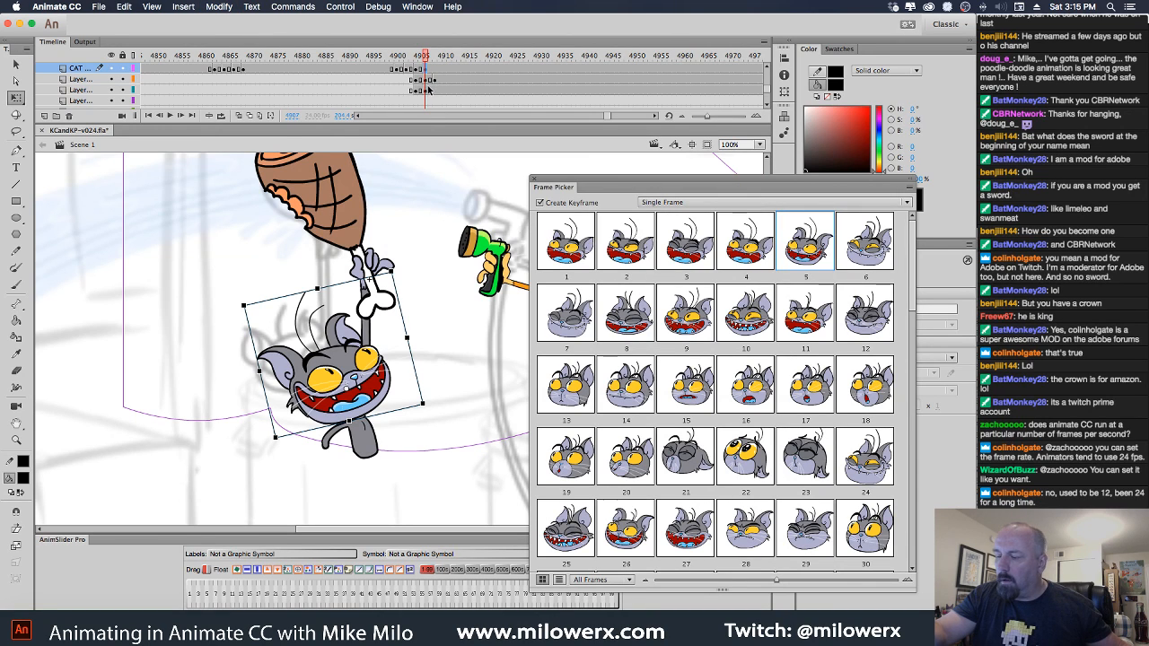
pyautogui.click(431, 91)
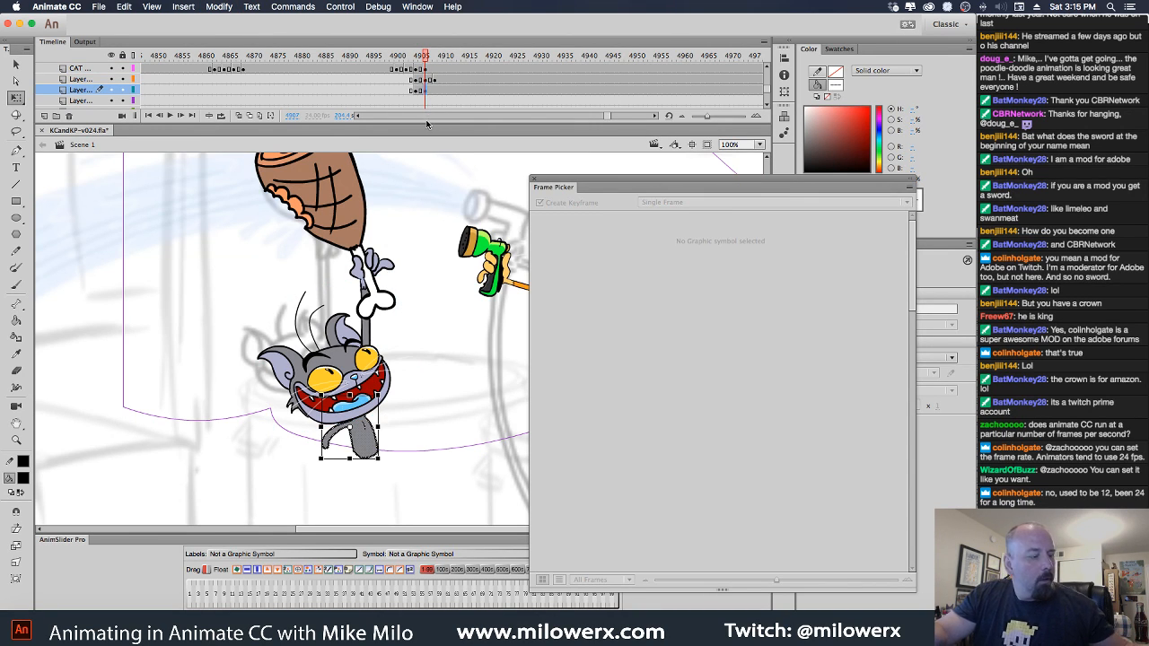
# Play the animation onward from frame 4907, return there, and move the torso's transformation point to its lower end.
pyautogui.press('Return')
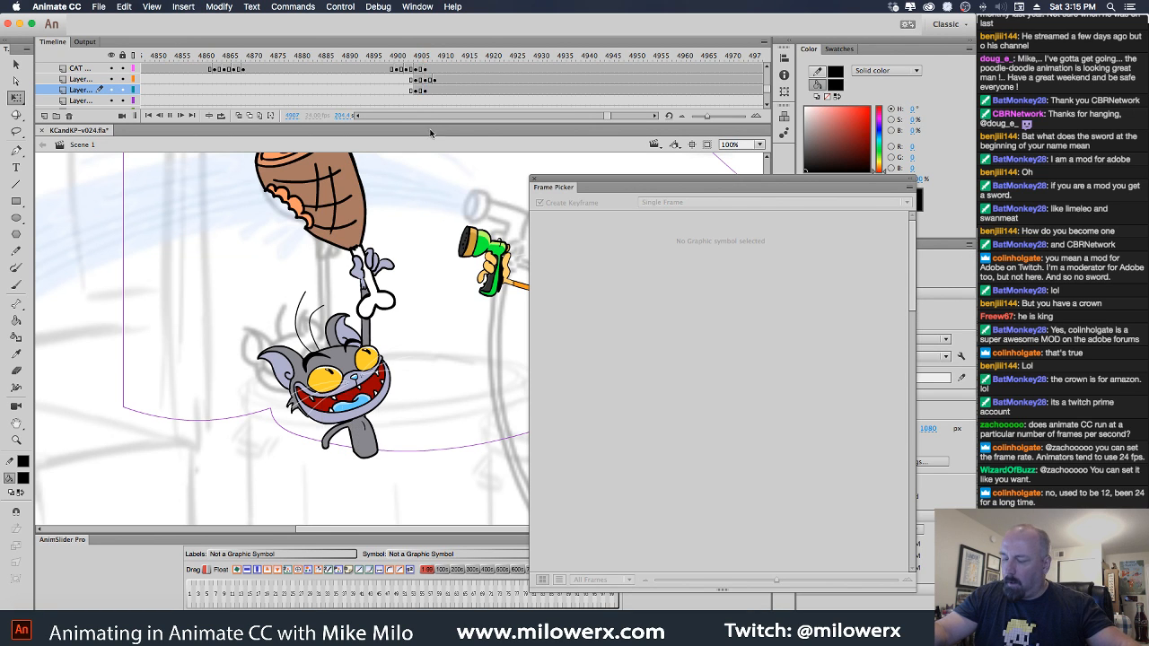
pyautogui.click(528, 74)
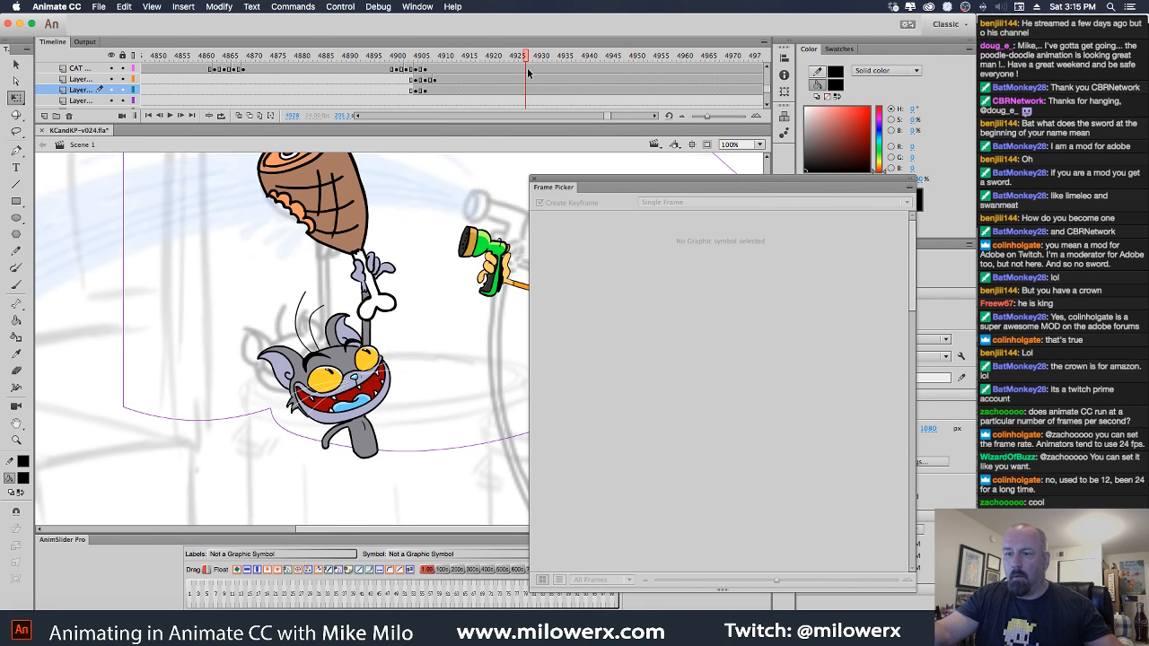
pyautogui.moveTo(528, 58); pyautogui.dragTo(417, 73)
pyautogui.click(426, 91)
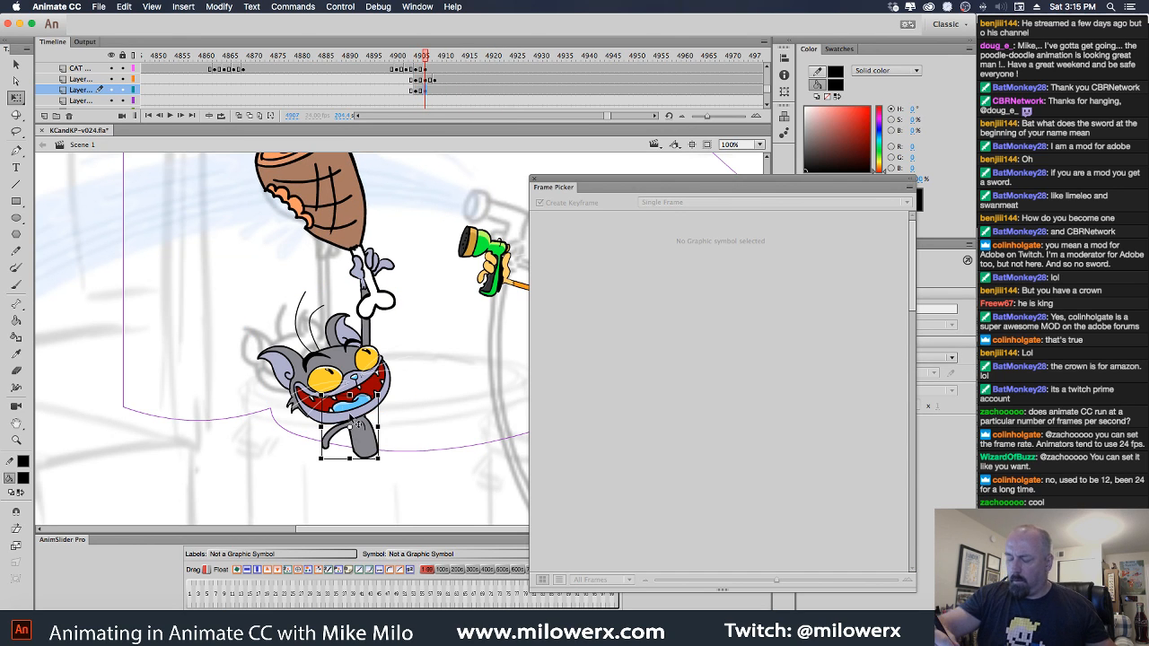
pyautogui.moveTo(350, 427); pyautogui.dragTo(367, 453)
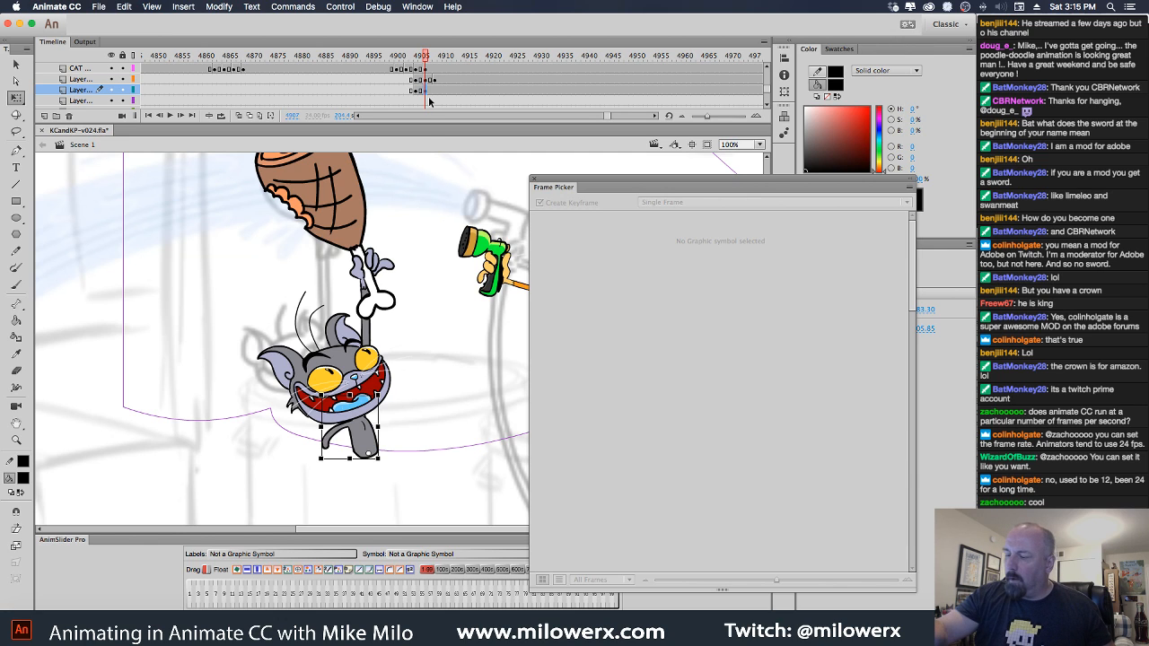
# Compare the cat's head and torso poses between frames 4905 and 4907.
pyautogui.moveTo(424, 59); pyautogui.dragTo(416, 61)
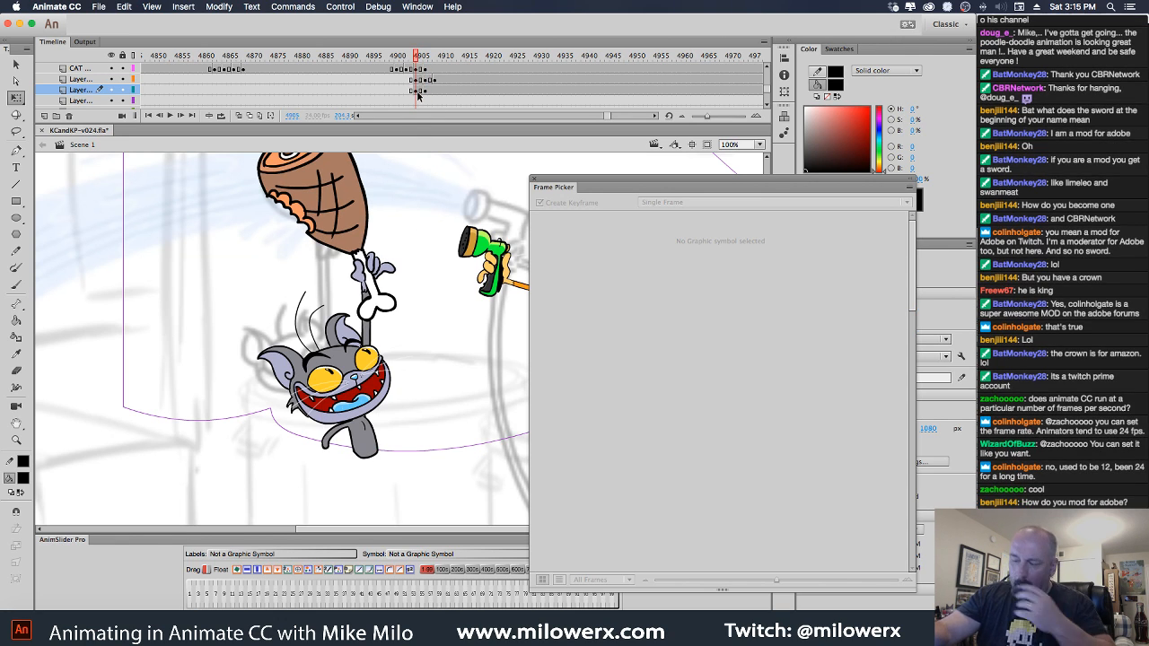
pyautogui.click(375, 372)
pyautogui.click(375, 440)
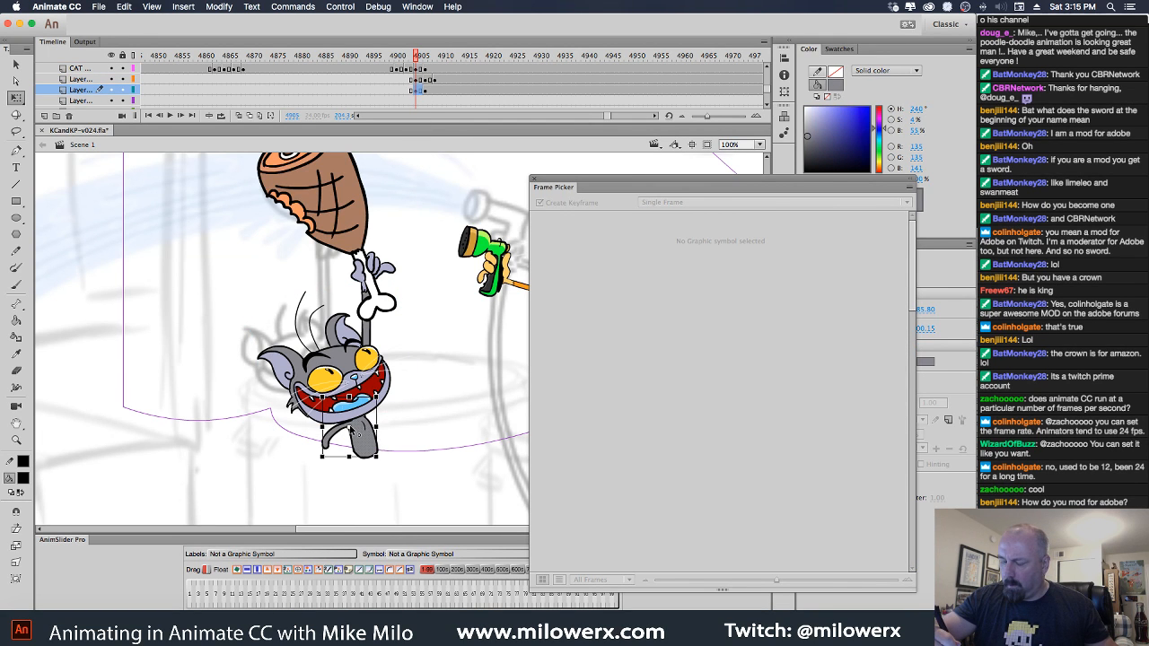
pyautogui.click(359, 381)
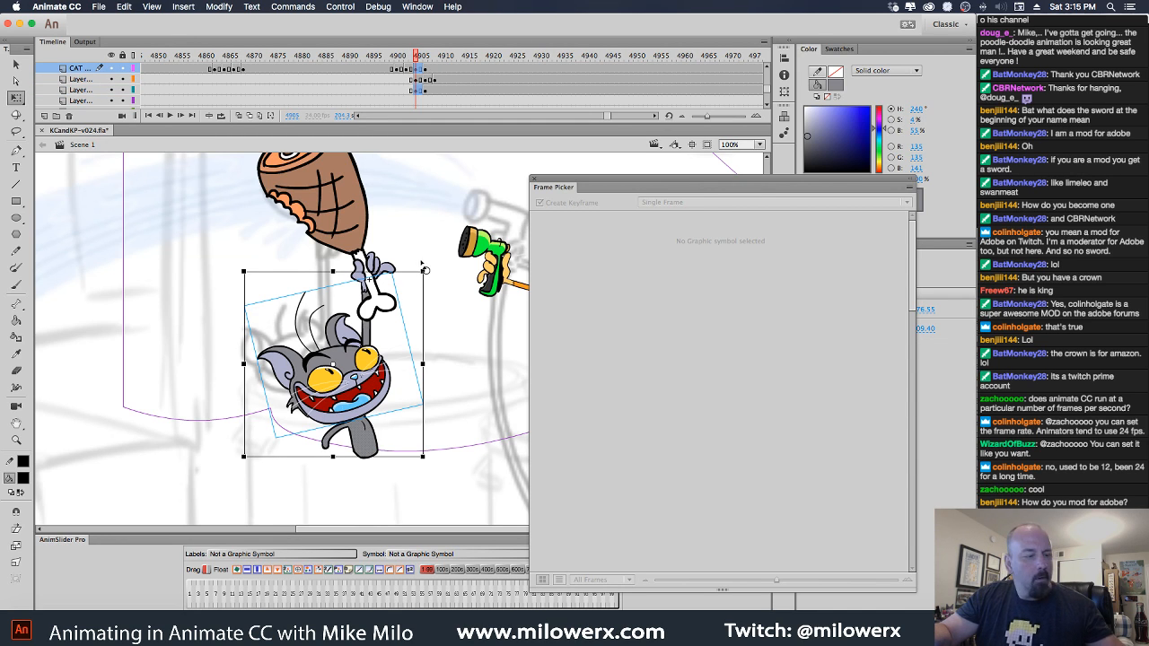
pyautogui.press(',')
pyautogui.press('.')
pyautogui.press('.')
pyautogui.press('.')
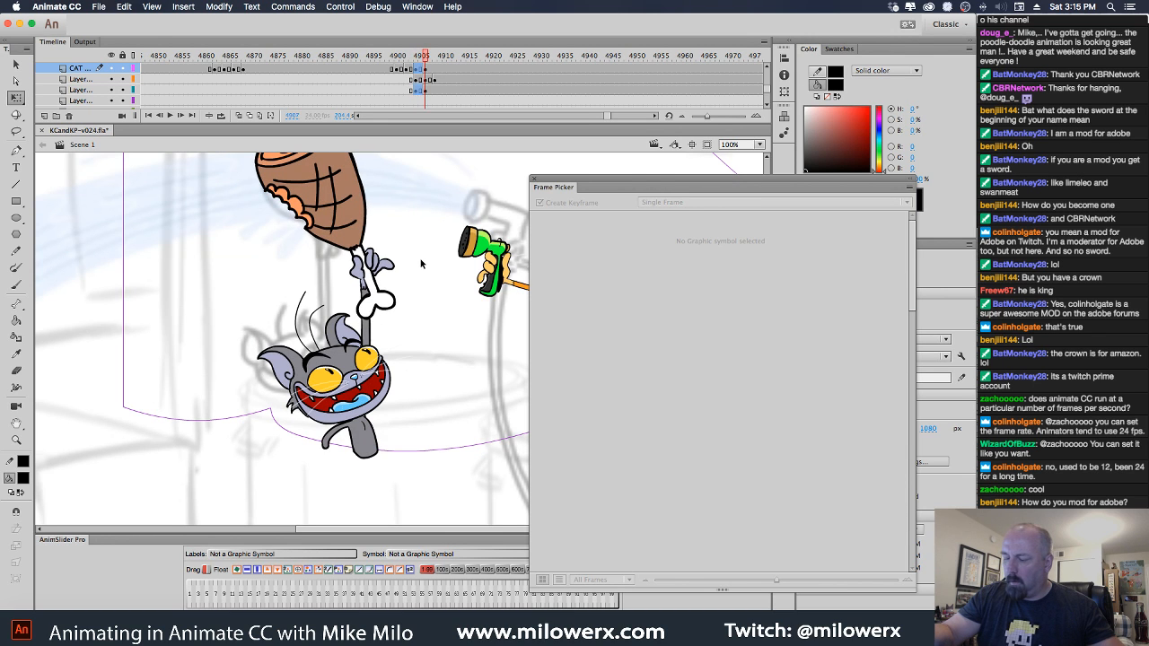
# Transform the head and torso together at frame 4907 to be slightly narrower and taller.
pyautogui.click(427, 71)
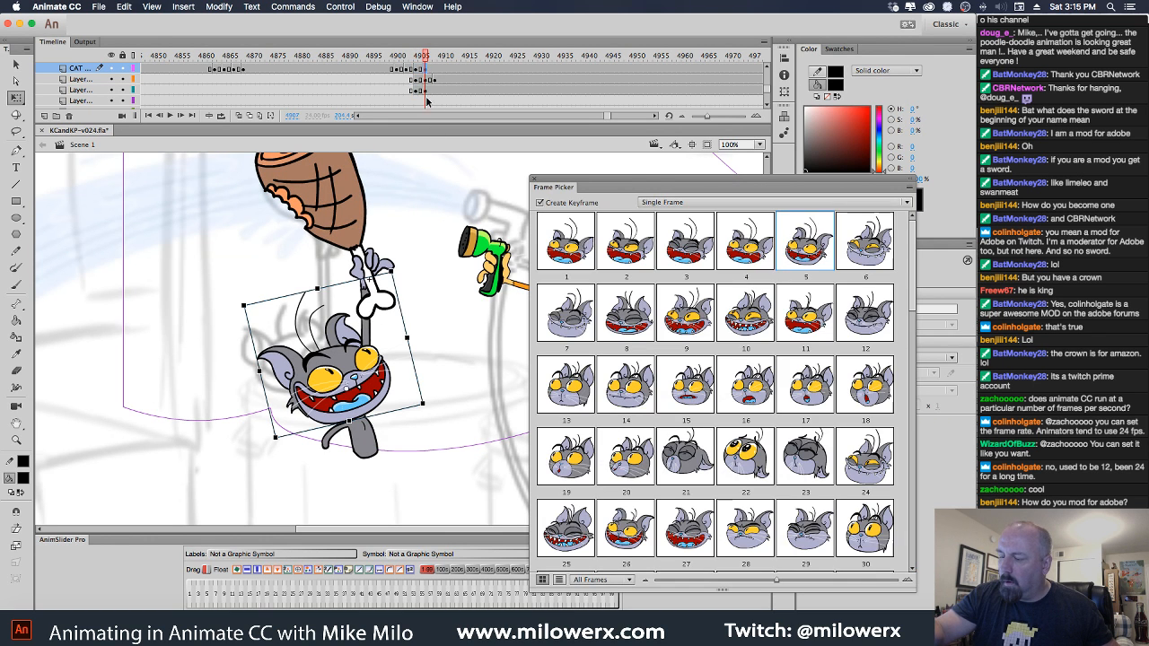
pyautogui.keyDown('shift'); pyautogui.click(376, 450); pyautogui.keyUp('shift')
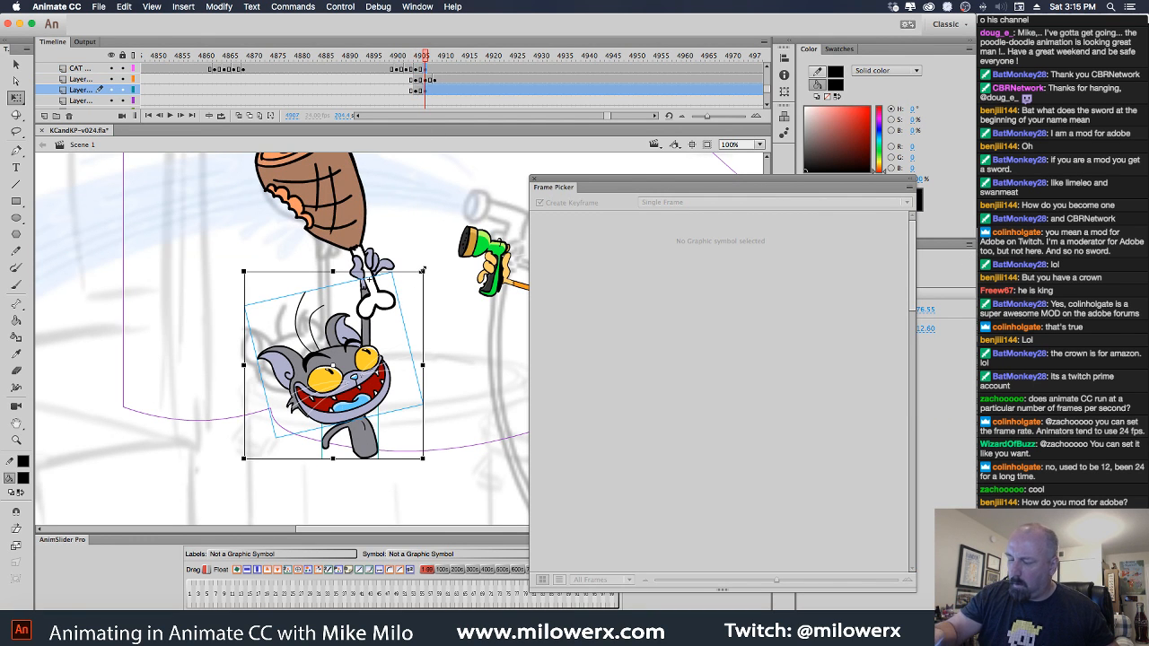
pyautogui.moveTo(423, 269); pyautogui.dragTo(420, 269)
# Insert keyframes for the cat's head and torso at frame 4909 and select both parts.
pyautogui.moveTo(427, 58); pyautogui.dragTo(434, 59)
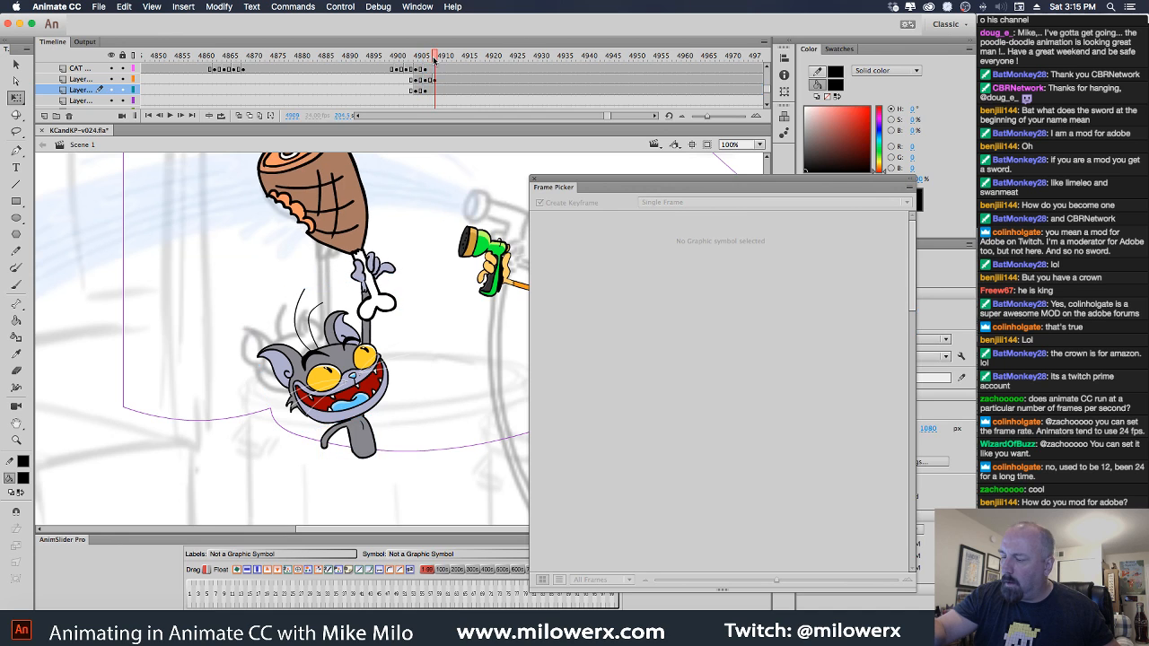
pyautogui.click(434, 70)
pyautogui.press('F6')
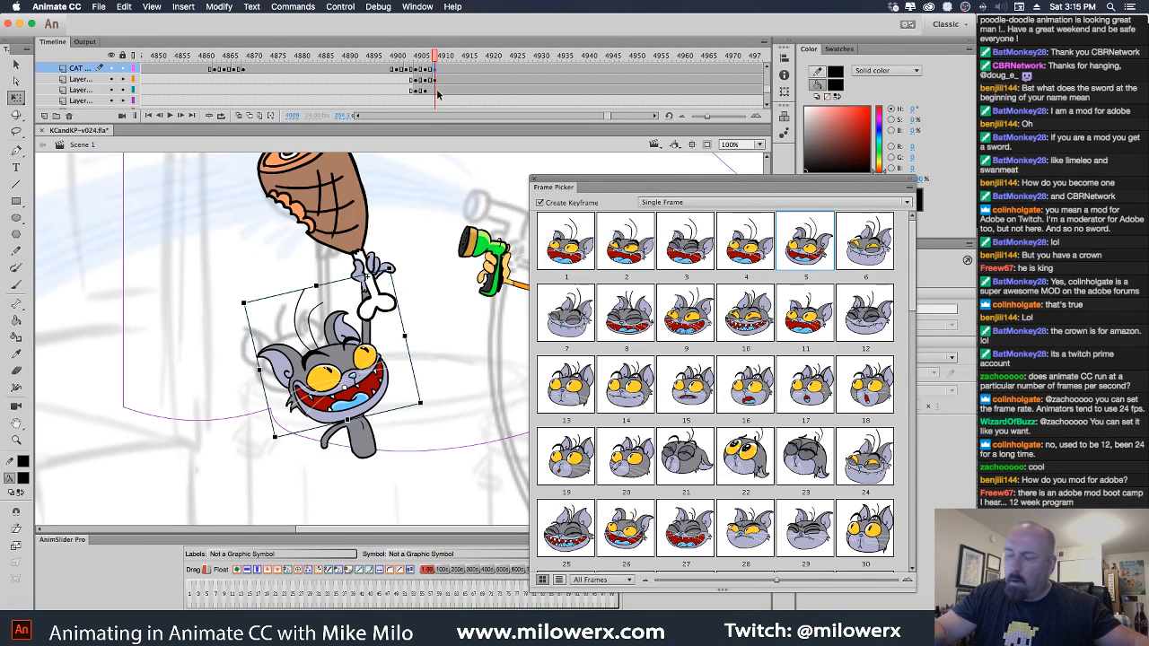
pyautogui.click(434, 91)
pyautogui.press('F6')
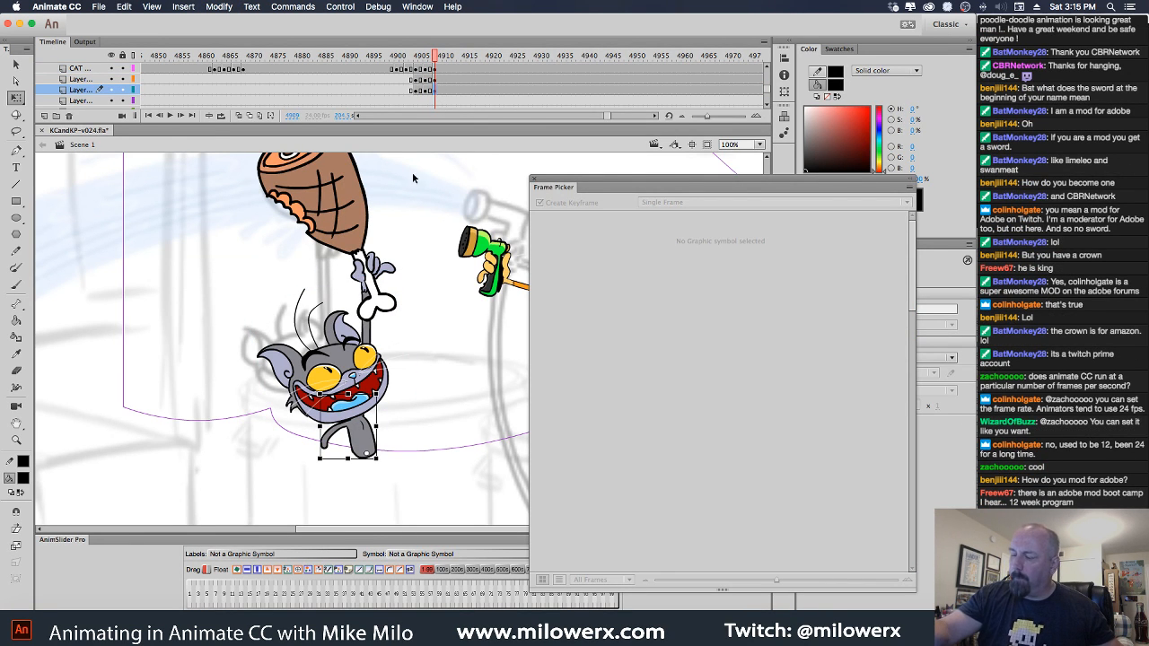
pyautogui.click(391, 320)
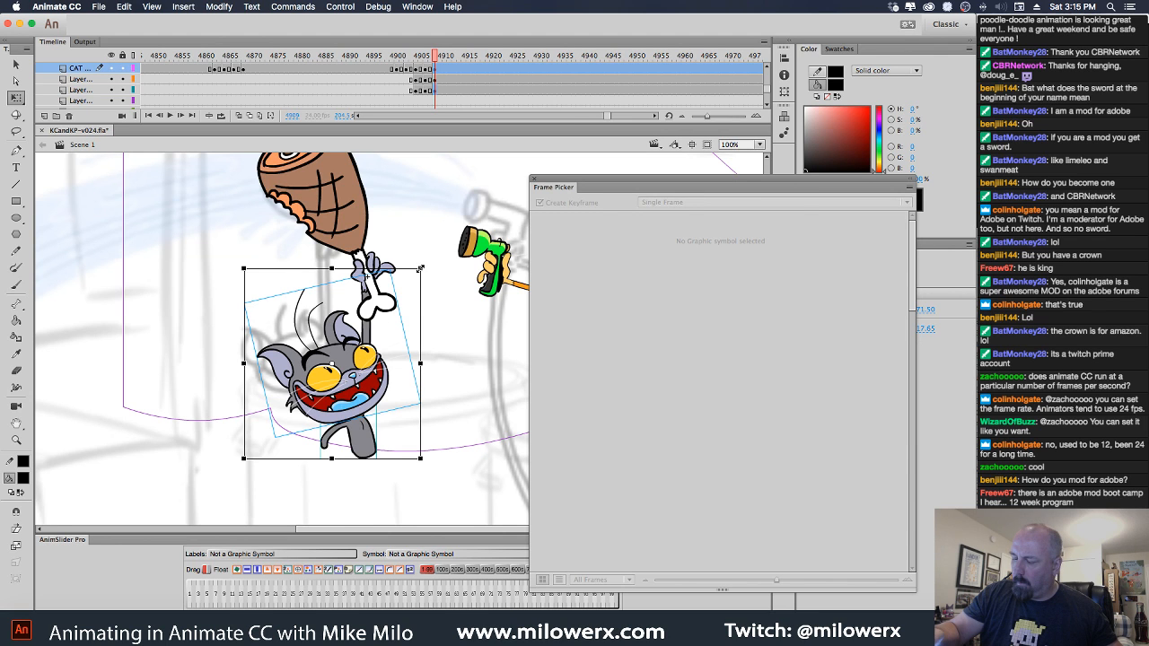
# Nudge the gray cat's rotation on frame 4909 and tilt the drumstick slightly counterclockwise on frame 4907.
pyautogui.moveTo(420, 269); pyautogui.dragTo(421, 272)
pyautogui.moveTo(434, 57)
pyautogui.mouseDown()
pyautogui.moveTo(406, 70)
pyautogui.moveTo(449, 75)
pyautogui.moveTo(388, 79)
pyautogui.moveTo(440, 79)
pyautogui.moveTo(392, 87)
pyautogui.moveTo(436, 91)
pyautogui.moveTo(397, 89)
pyautogui.moveTo(423, 93)
pyautogui.moveTo(433, 72)
pyautogui.moveTo(410, 72)
pyautogui.moveTo(428, 72)
pyautogui.mouseUp()
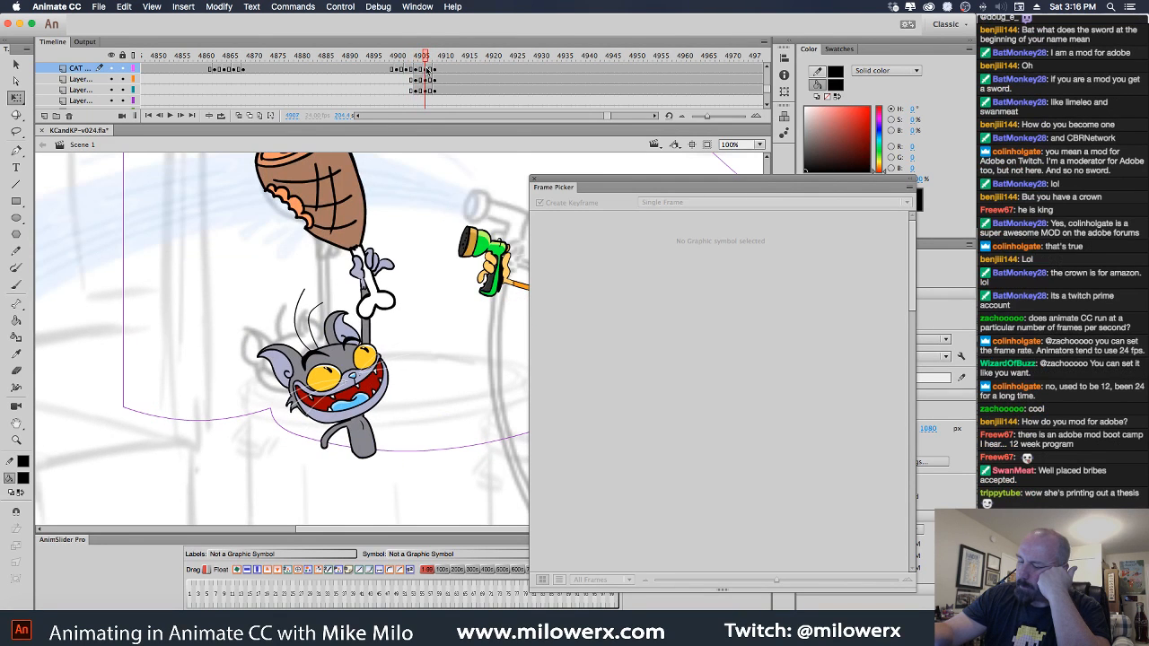
pyautogui.click(368, 231)
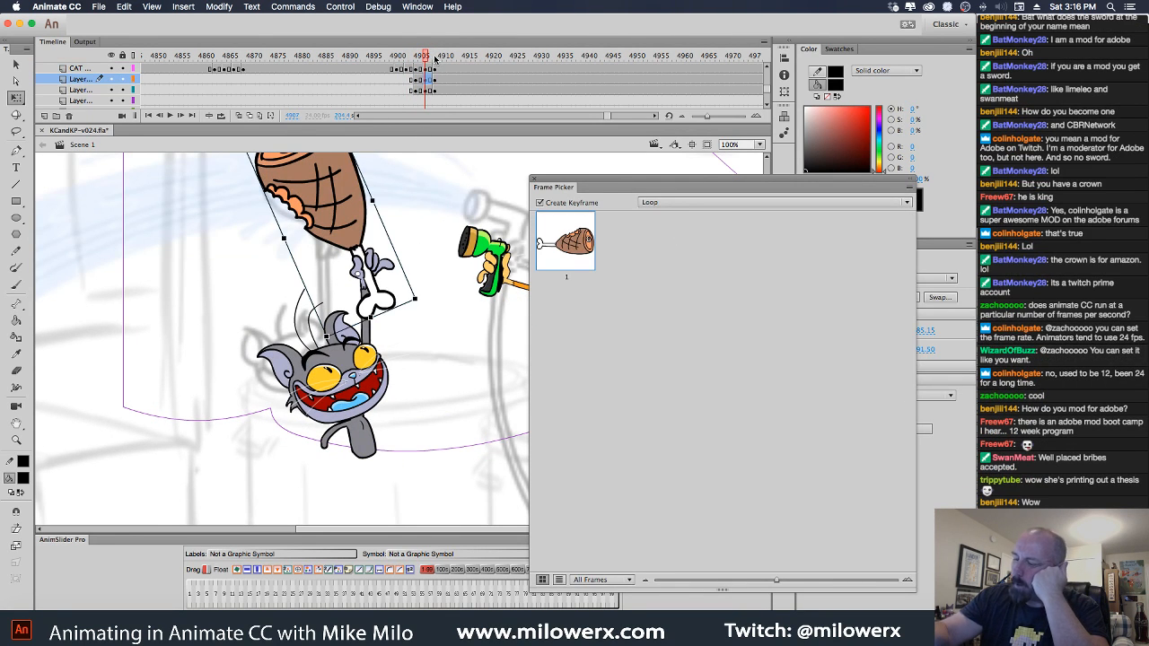
pyautogui.moveTo(428, 308); pyautogui.dragTo(425, 302)
pyautogui.moveTo(426, 57); pyautogui.dragTo(435, 85)
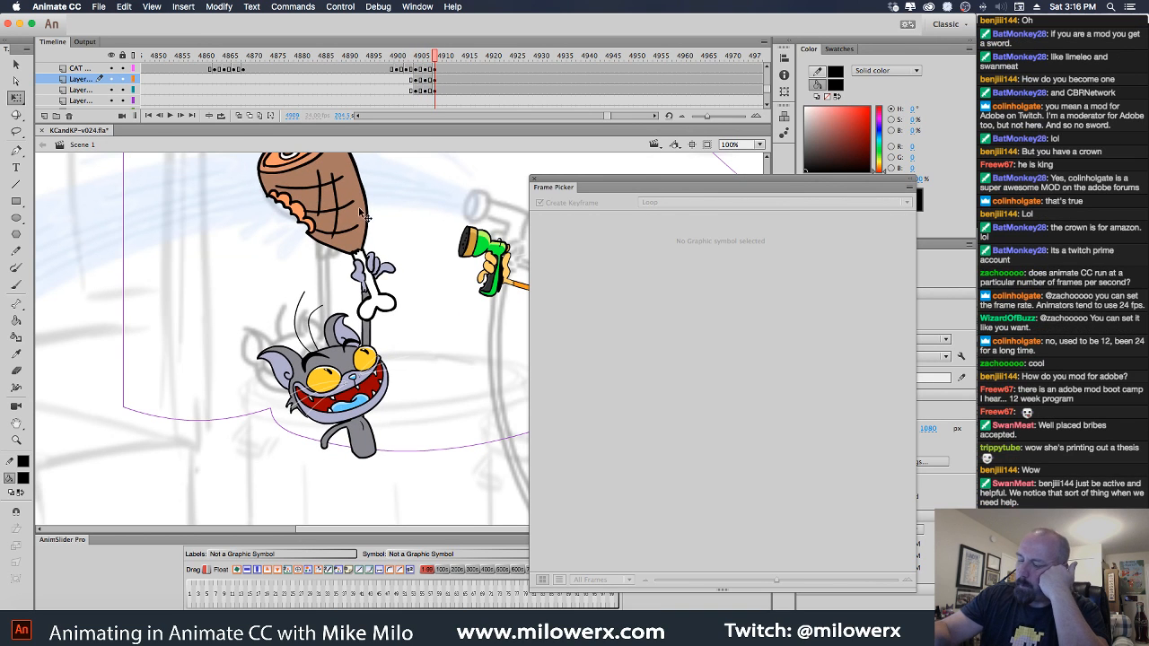
# Tilt the drumstick slightly clockwise on frame 4909 and check the motion with both cats in view.
pyautogui.click(398, 278)
pyautogui.moveTo(428, 311); pyautogui.dragTo(425, 212)
pyautogui.moveTo(435, 61)
pyautogui.mouseDown()
pyautogui.moveTo(401, 65)
pyautogui.moveTo(441, 78)
pyautogui.mouseUp()
pyautogui.press('super+minus')
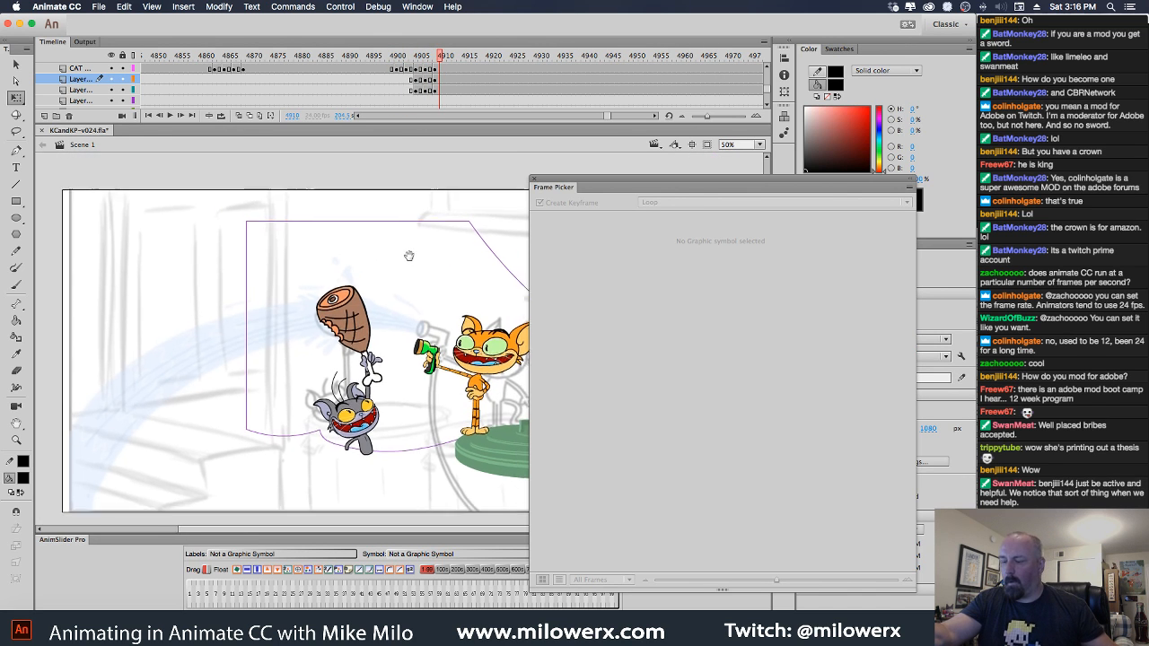
pyautogui.moveTo(441, 56)
pyautogui.mouseDown()
pyautogui.moveTo(412, 57)
pyautogui.moveTo(443, 71)
pyautogui.mouseUp()
pyautogui.click(385, 334)
pyautogui.keyDown('alt'); pyautogui.click(439, 277); pyautogui.keyUp('alt')
pyautogui.moveTo(447, 292); pyautogui.dragTo(383, 252)
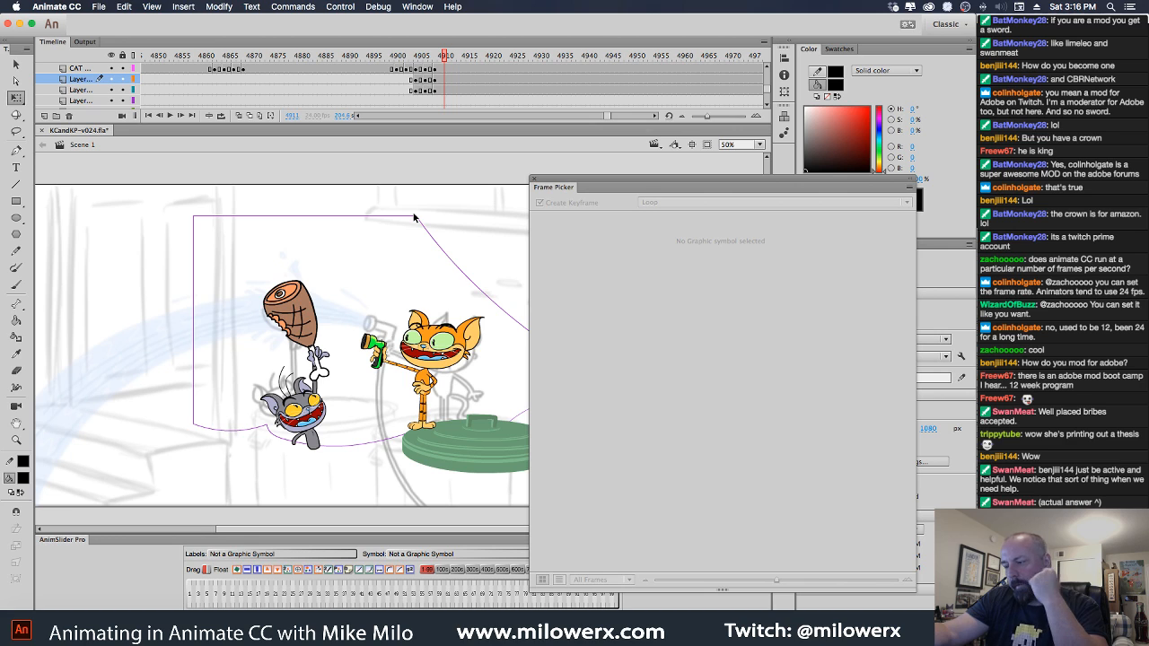
# Rotate the orange cat's hose-holding arm slightly upward on the existing keyframe at frame 4904.
pyautogui.moveTo(452, 58); pyautogui.dragTo(437, 57)
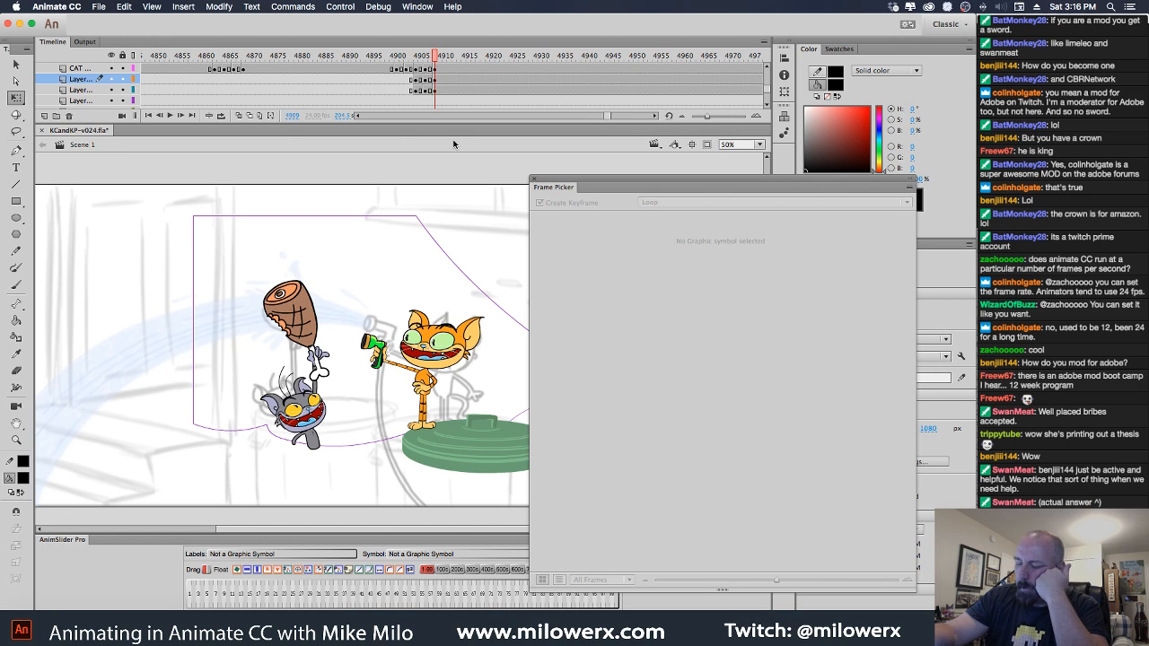
pyautogui.click(16, 65)
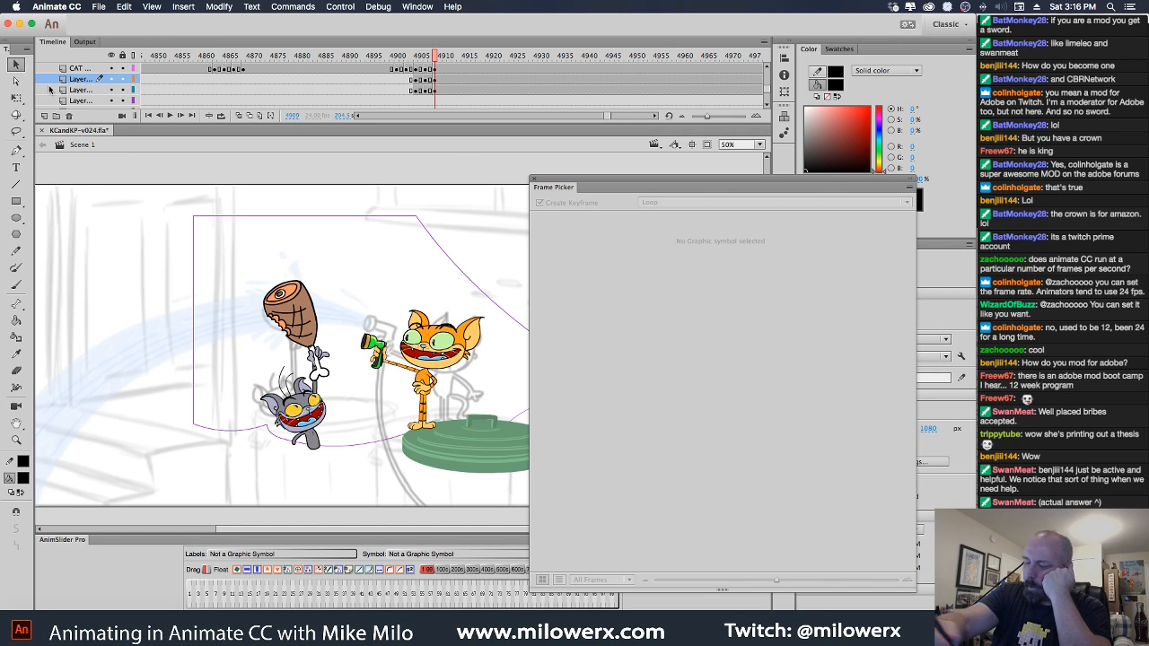
pyautogui.click(402, 371)
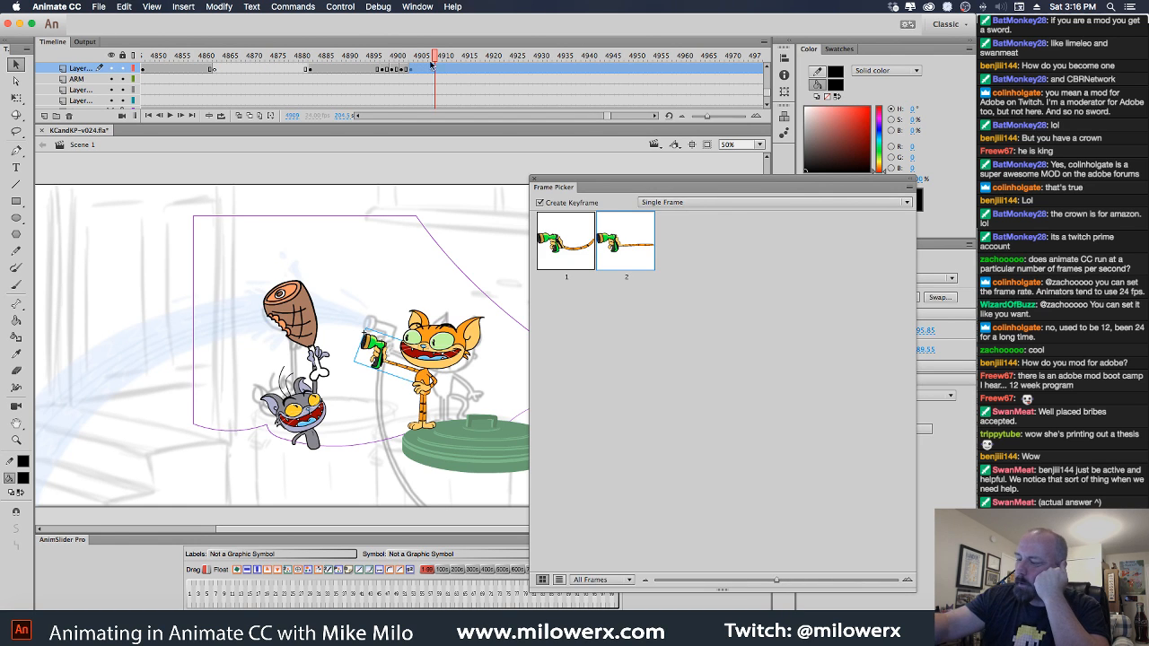
pyautogui.moveTo(436, 58); pyautogui.dragTo(378, 70)
pyautogui.moveTo(407, 70); pyautogui.dragTo(412, 70)
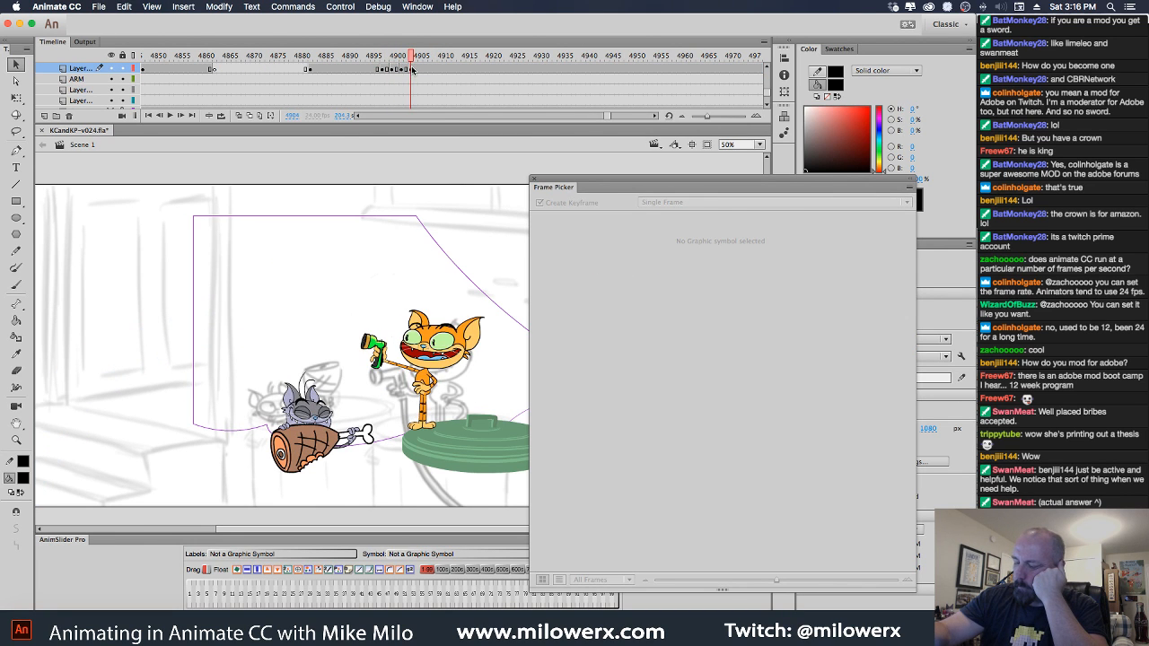
pyautogui.click(413, 99)
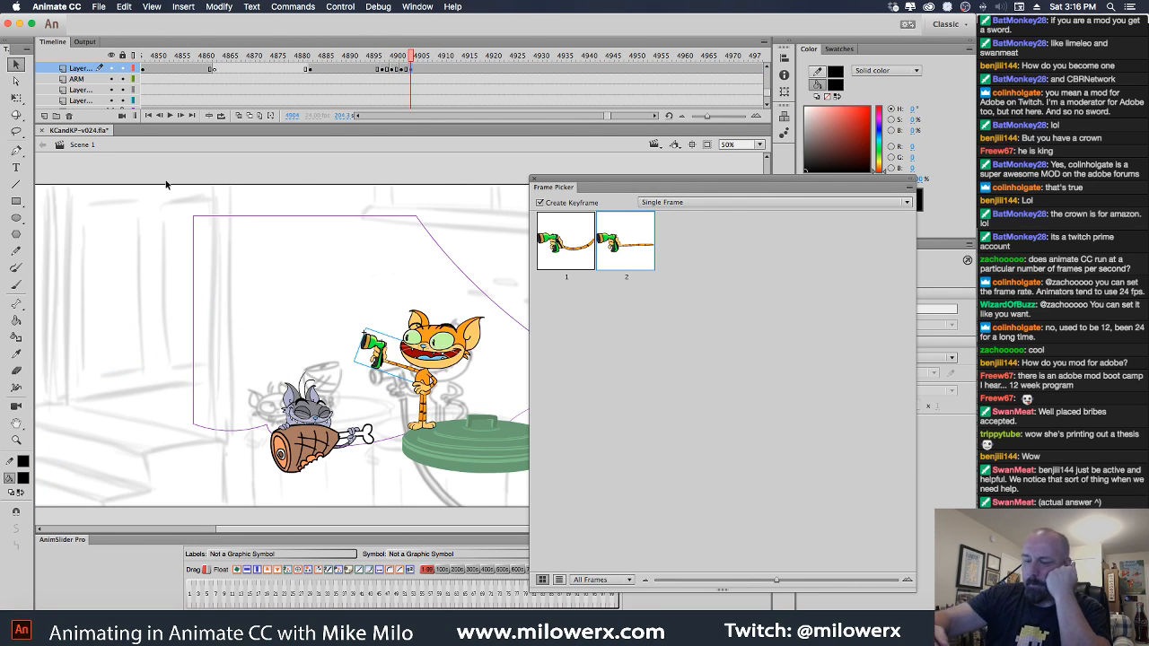
pyautogui.press('q')
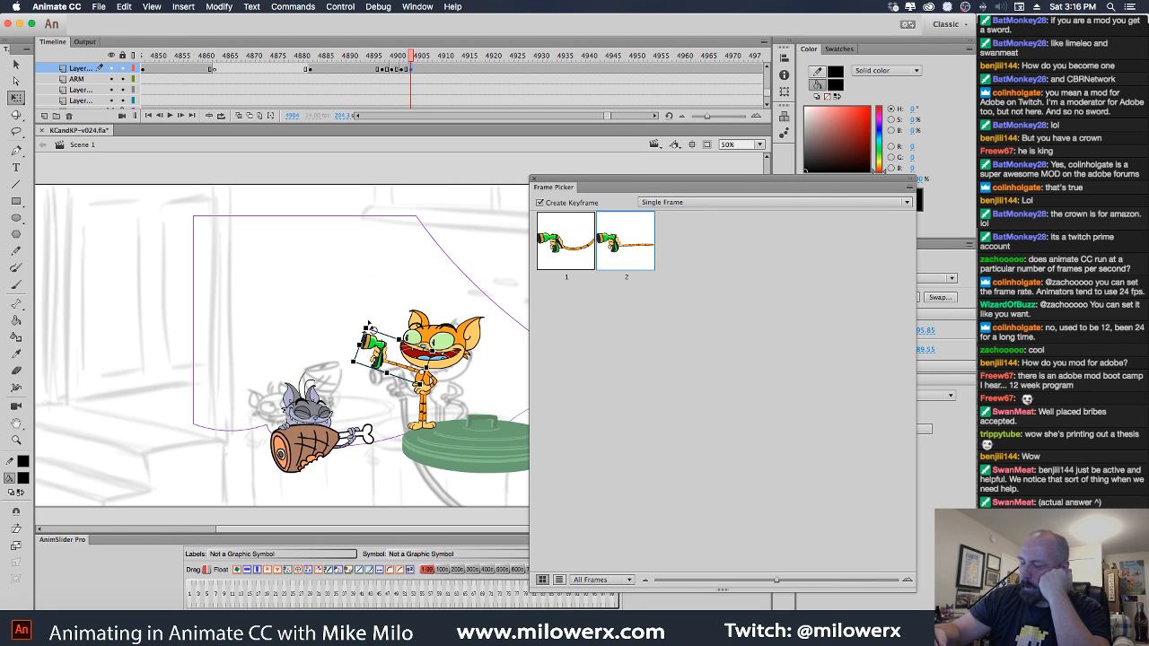
pyautogui.moveTo(368, 327); pyautogui.dragTo(381, 318)
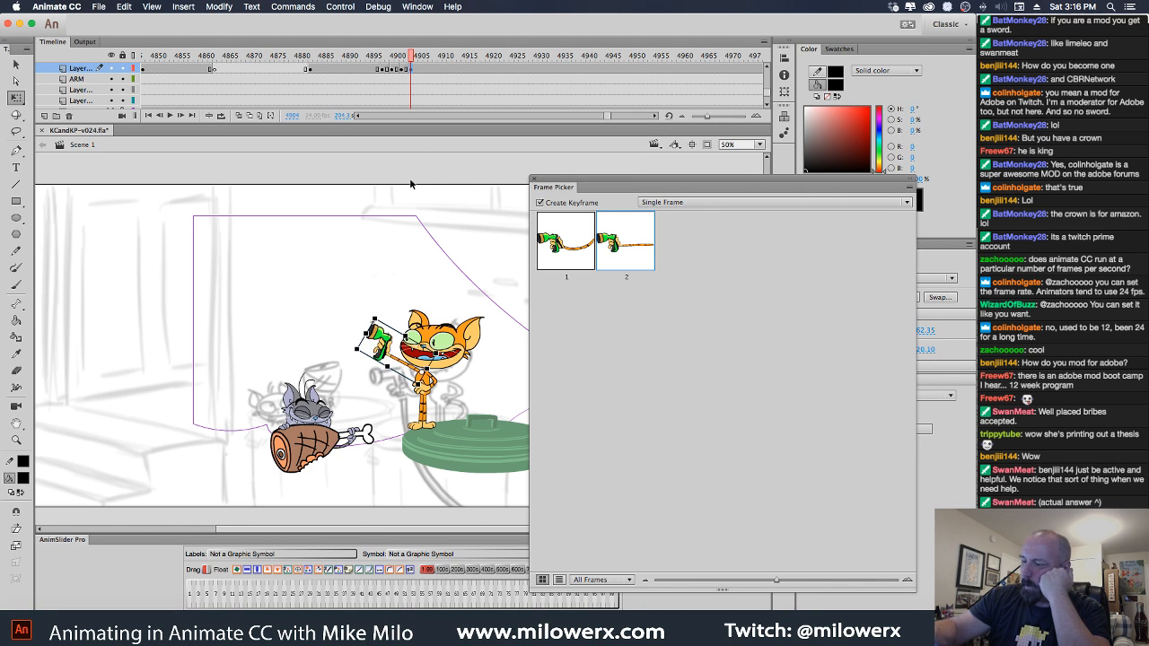
# Add arm keyframes at frames 4906 and 4908, and raise the hose arm slightly further on frame 4906.
pyautogui.moveTo(410, 63)
pyautogui.mouseDown()
pyautogui.moveTo(375, 64)
pyautogui.moveTo(420, 73)
pyautogui.mouseUp()
pyautogui.click(418, 71)
pyautogui.click(421, 72)
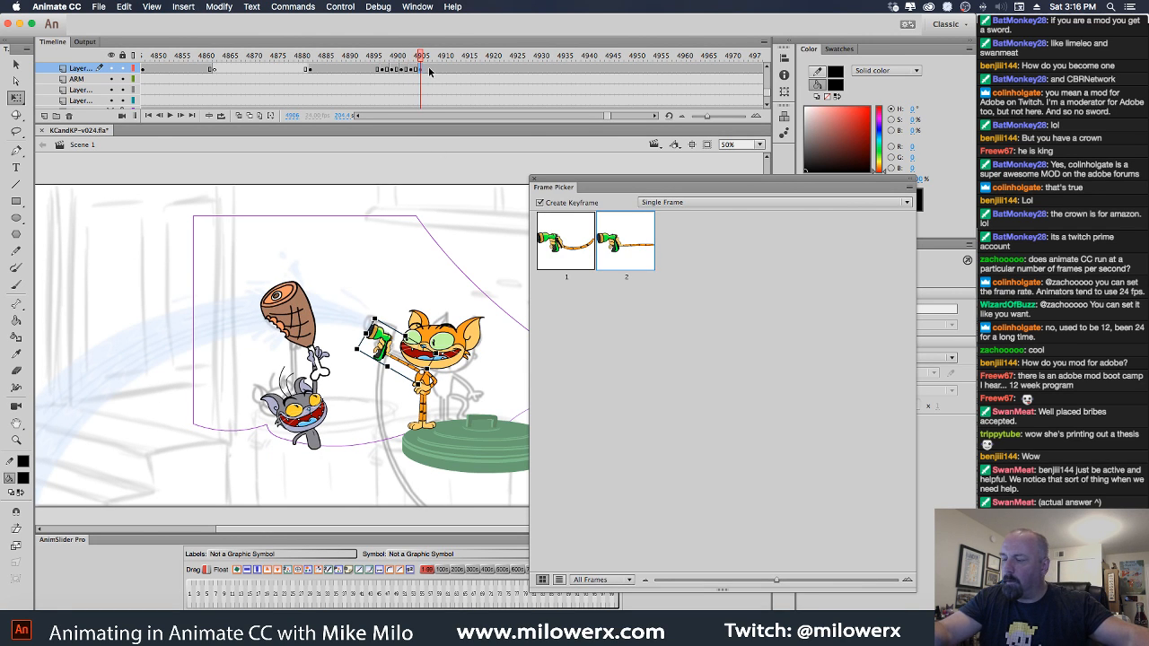
pyautogui.click(430, 72)
pyautogui.press('F6')
pyautogui.click(421, 71)
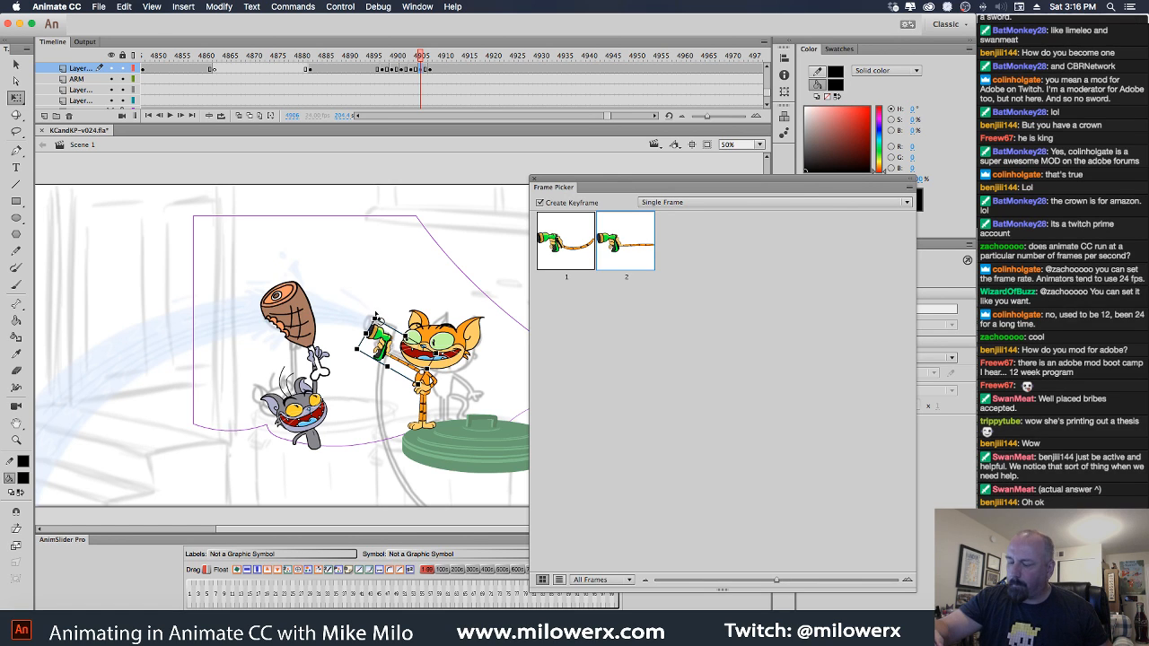
pyautogui.click(378, 319)
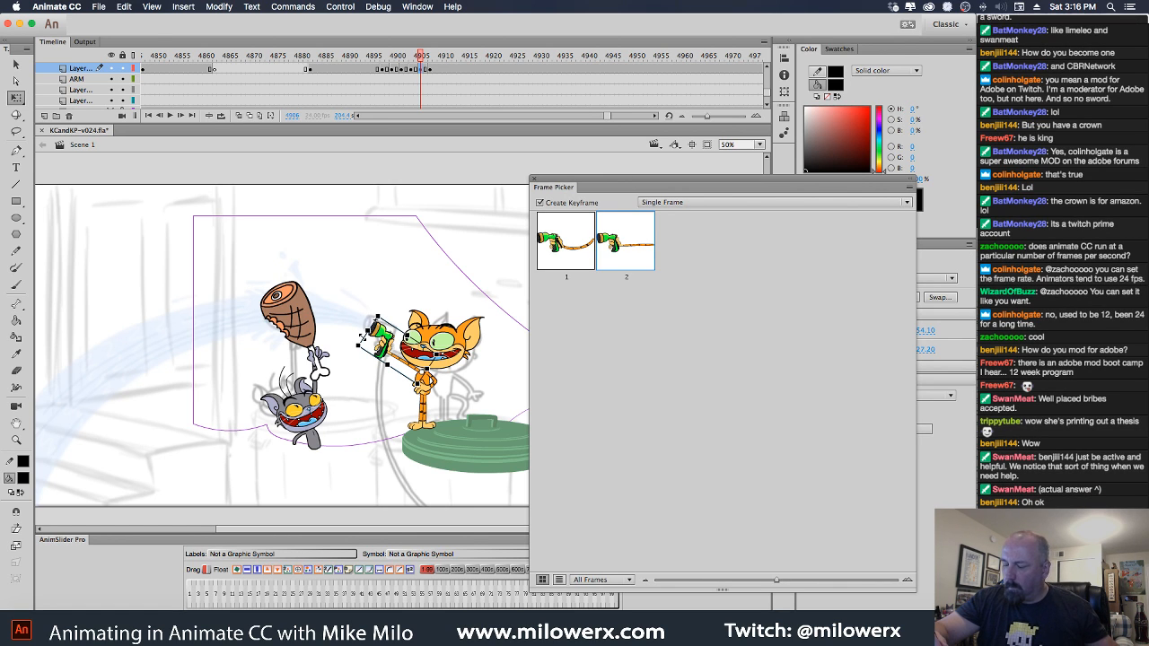
pyautogui.keyDown('super'); pyautogui.click(372, 325); pyautogui.keyUp('super')
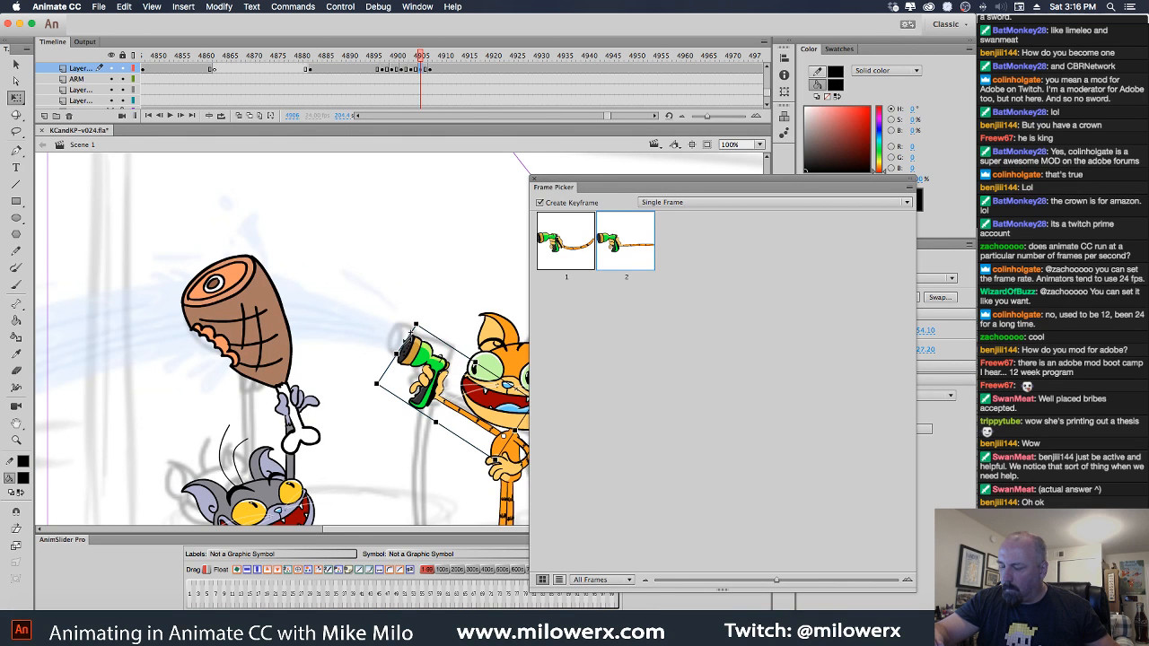
pyautogui.moveTo(409, 337); pyautogui.dragTo(412, 333)
# Add an arm keyframe at frame 4910 and tilt the hose arm slightly upward on frame 4908.
pyautogui.moveTo(422, 59)
pyautogui.mouseDown()
pyautogui.moveTo(388, 61)
pyautogui.moveTo(441, 63)
pyautogui.moveTo(392, 80)
pyautogui.moveTo(438, 75)
pyautogui.mouseUp()
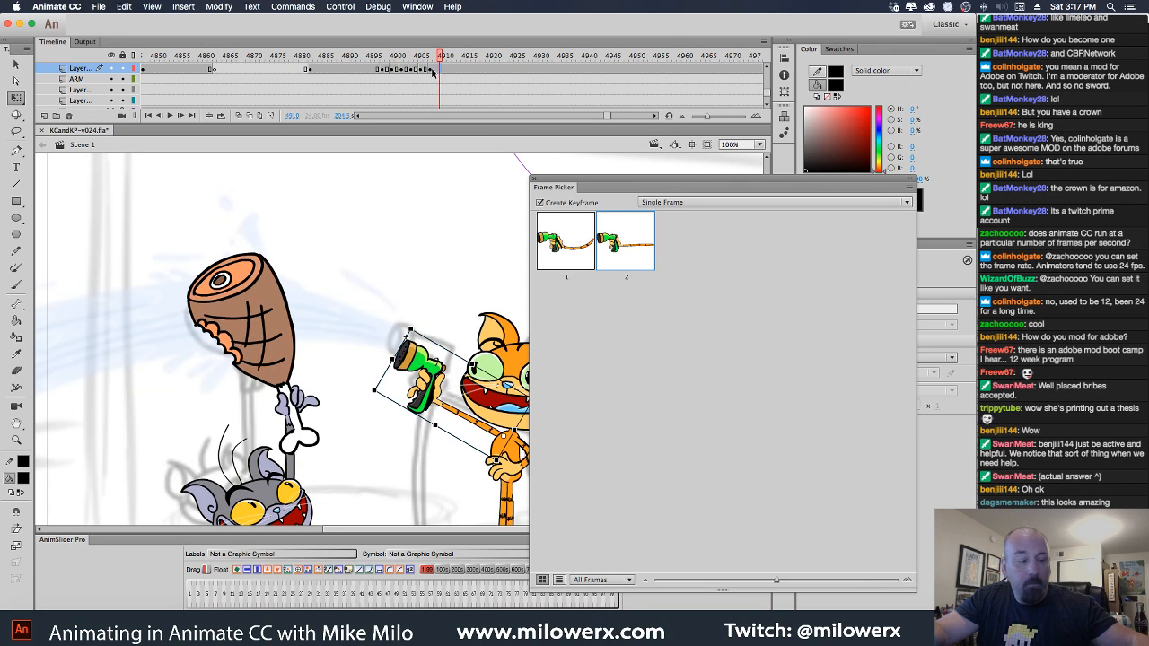
pyautogui.press('F6')
pyautogui.click(431, 71)
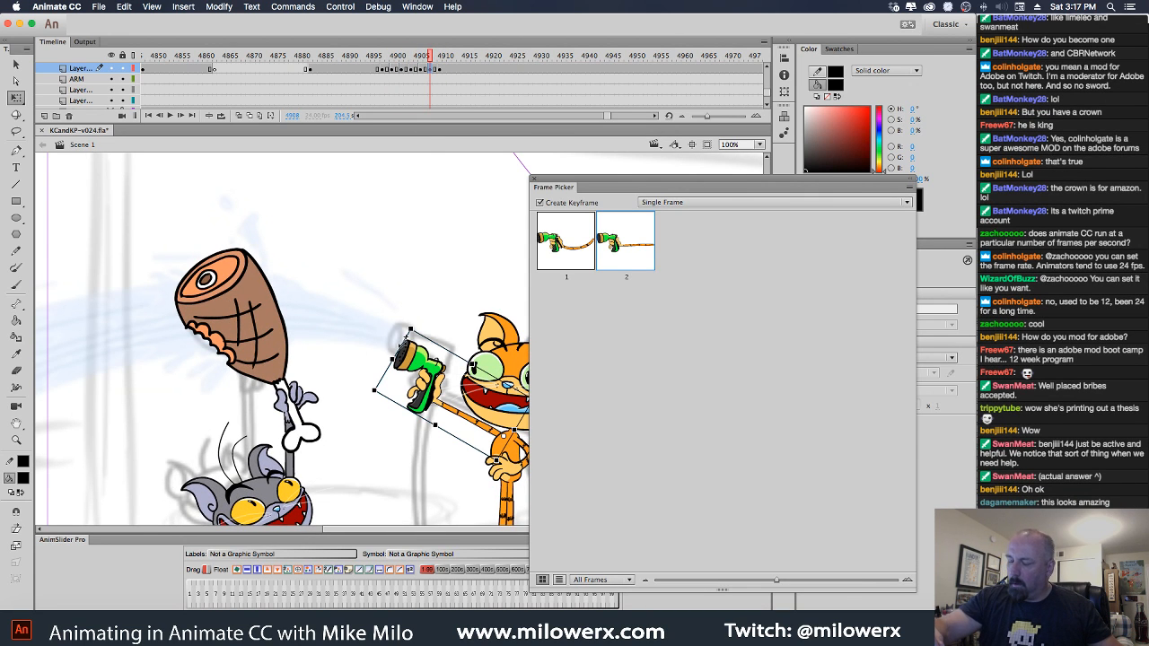
pyautogui.click(398, 67)
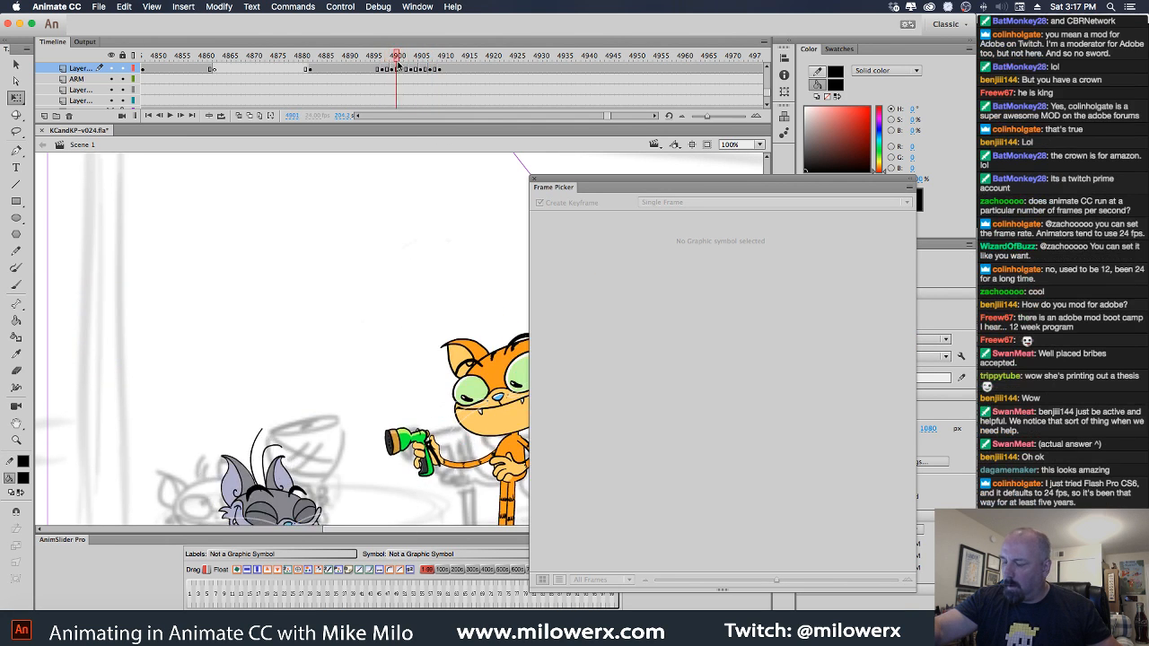
# Add an arm keyframe at frame 4912, lower the hose arm slightly on frame 4910, and check the motion.
pyautogui.moveTo(398, 67); pyautogui.dragTo(449, 70)
pyautogui.click(449, 70)
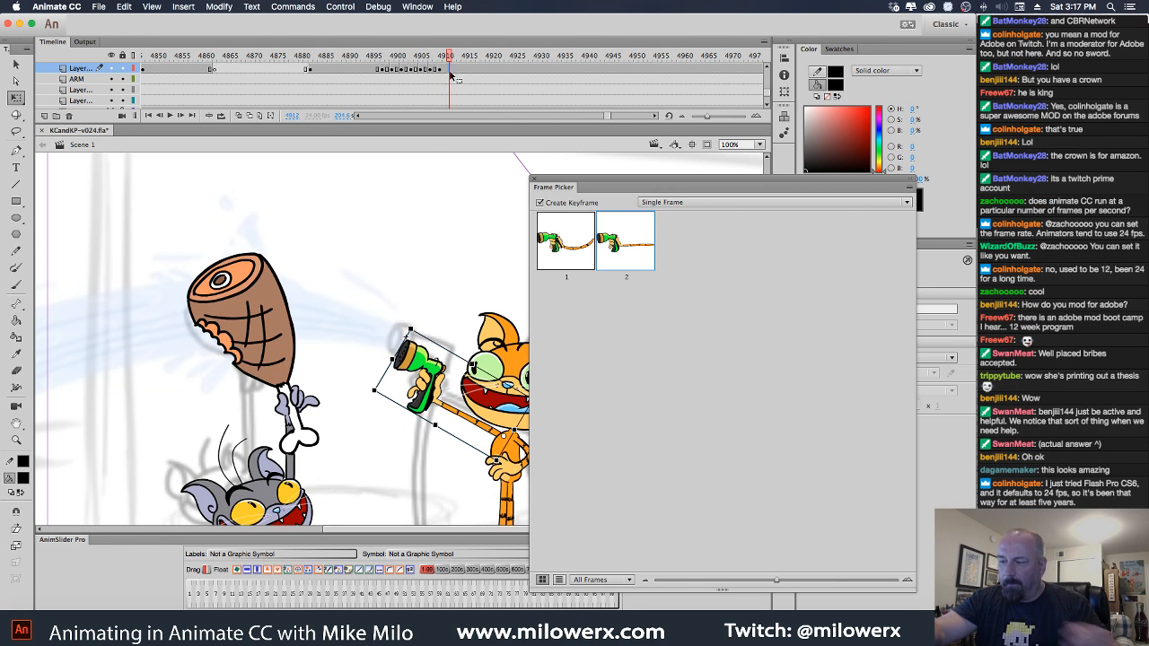
pyautogui.press('F6')
pyautogui.click(440, 69)
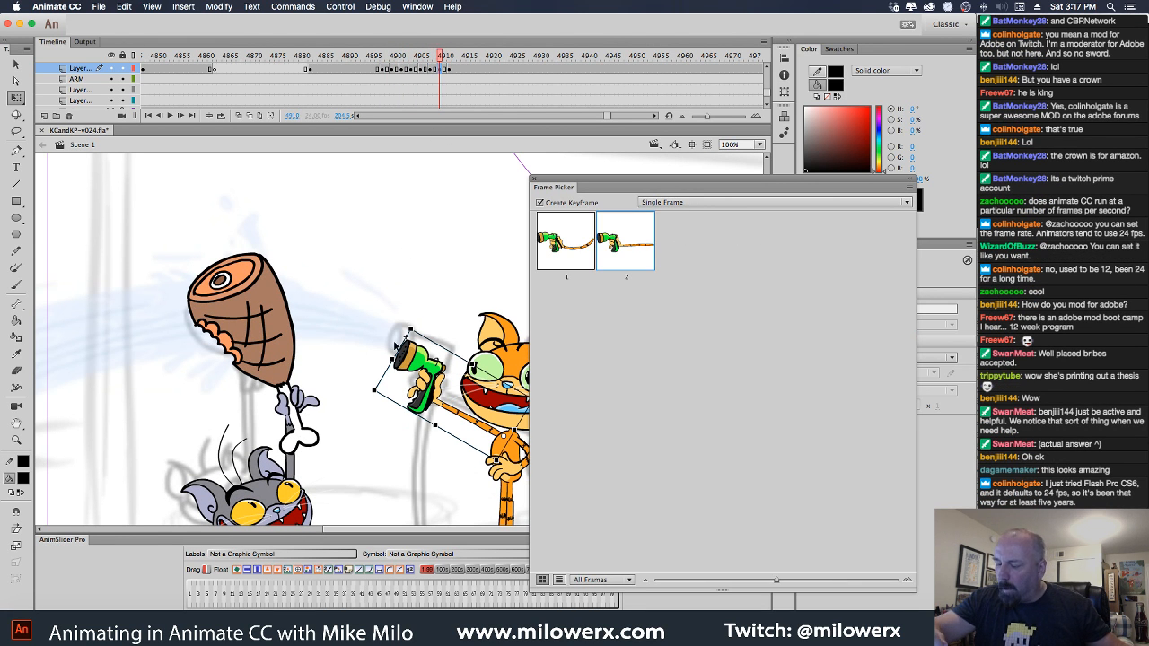
pyautogui.moveTo(405, 339); pyautogui.dragTo(402, 344)
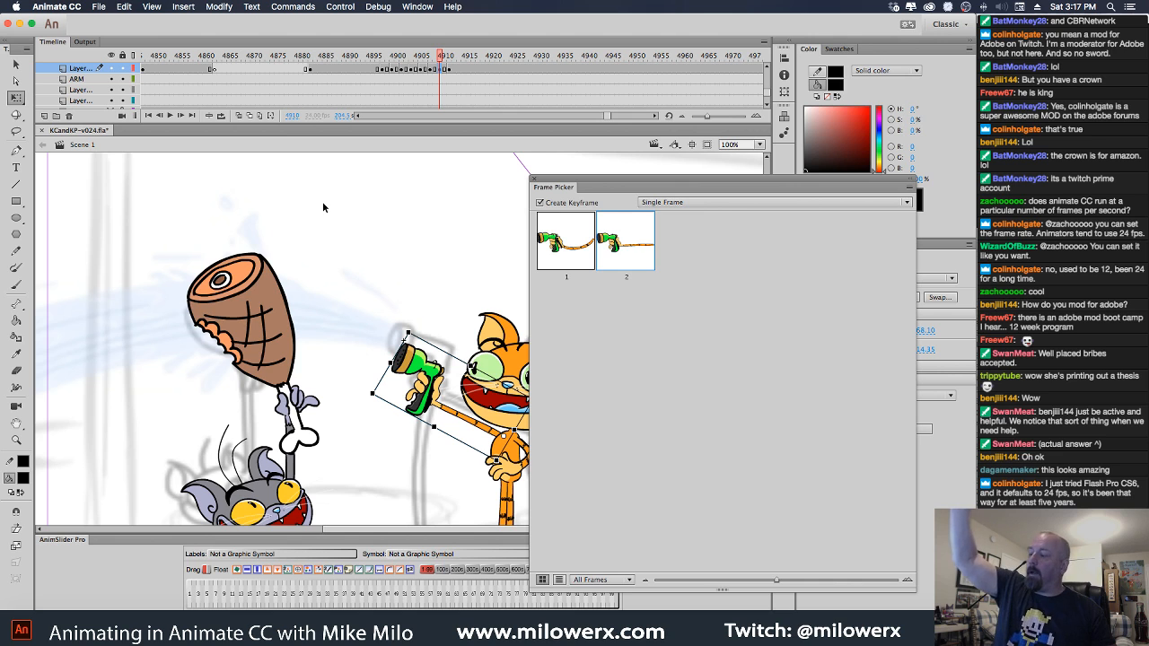
pyautogui.moveTo(442, 56)
pyautogui.mouseDown()
pyautogui.moveTo(392, 67)
pyautogui.moveTo(466, 68)
pyautogui.moveTo(386, 72)
pyautogui.moveTo(438, 76)
pyautogui.mouseUp()
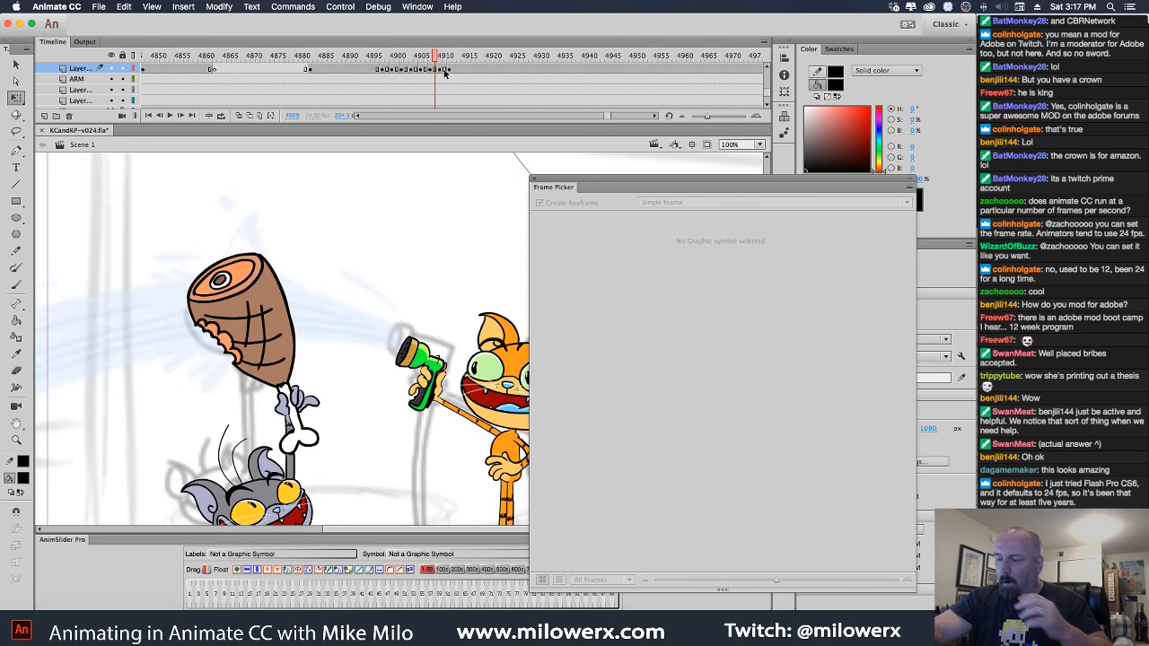
pyautogui.click(451, 76)
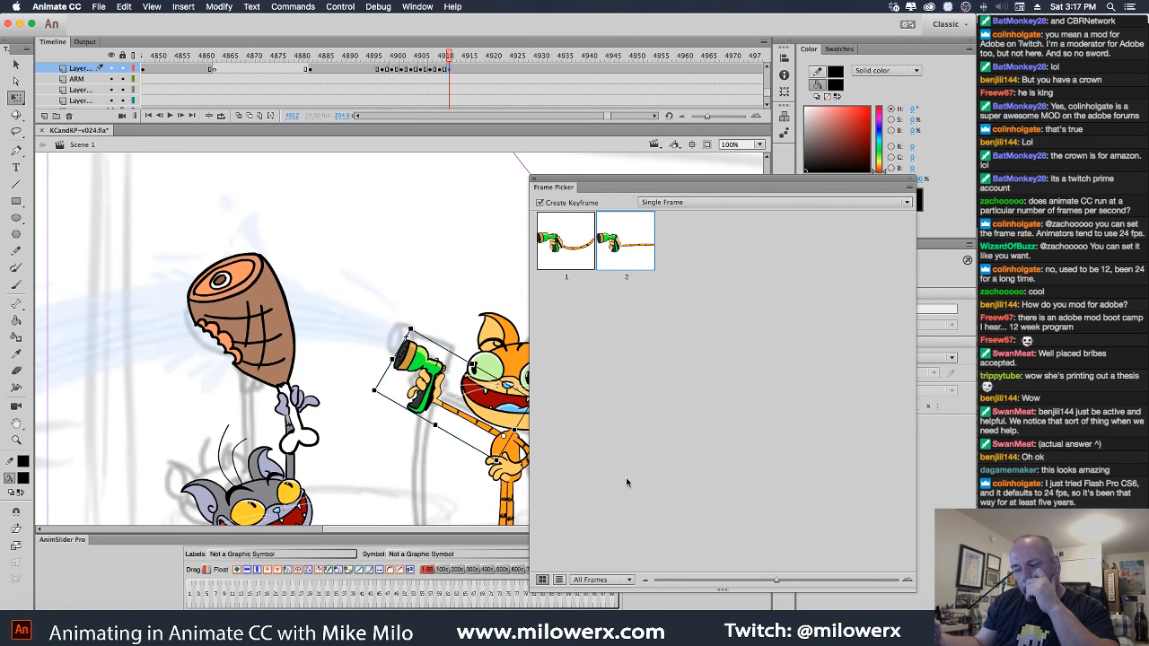
# Start opening a file and browse Dropbox, sorted by name, to the Effects folder inside Flash utilities.
pyautogui.click(97, 9)
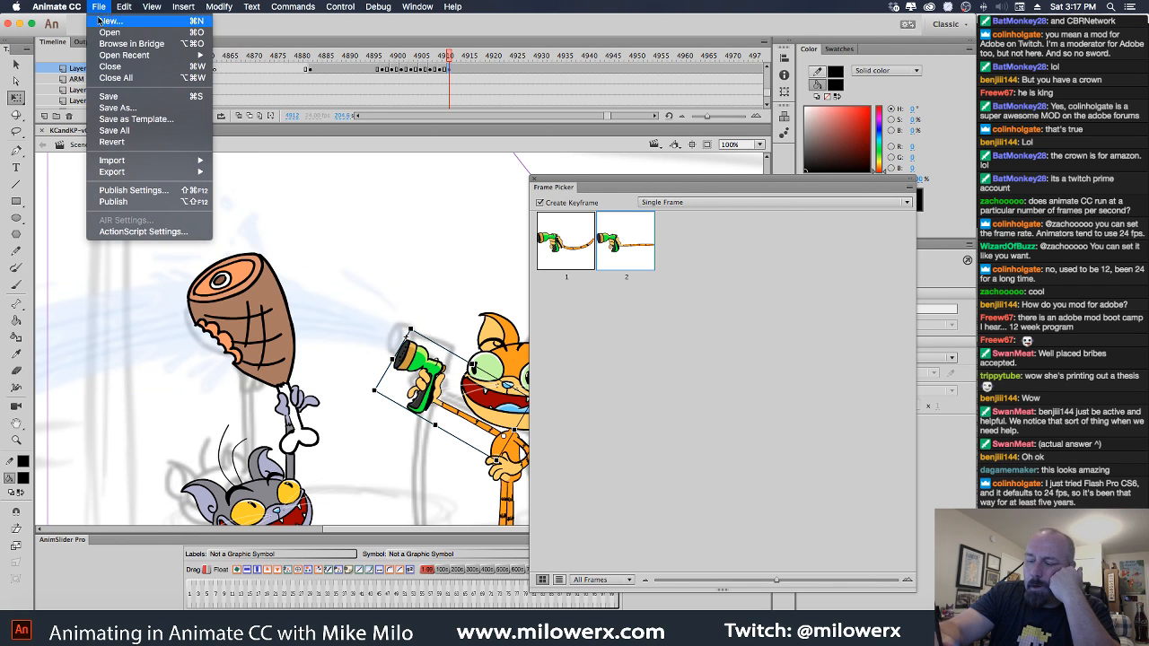
pyautogui.click(112, 36)
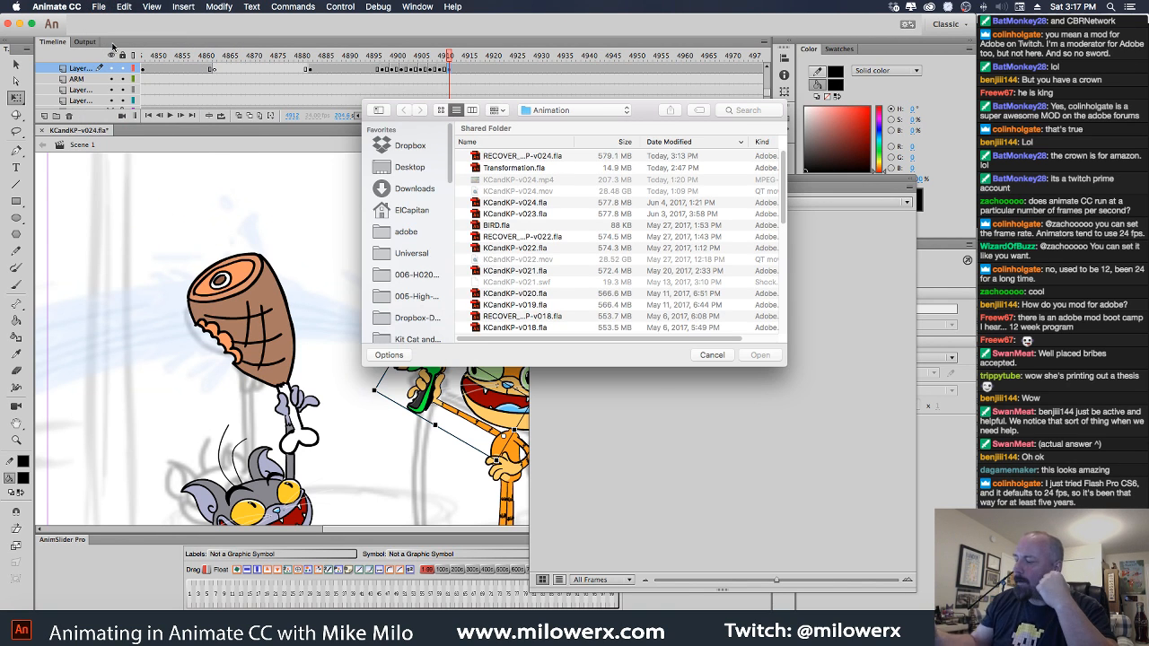
pyautogui.click(418, 172)
pyautogui.click(423, 155)
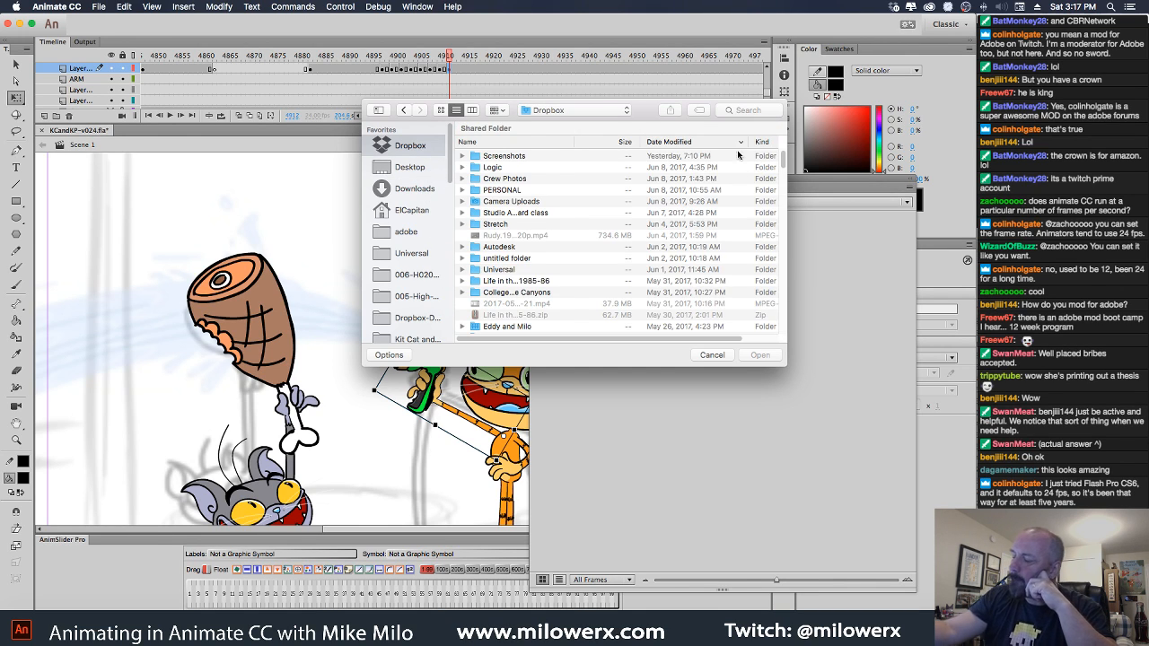
pyautogui.click(525, 143)
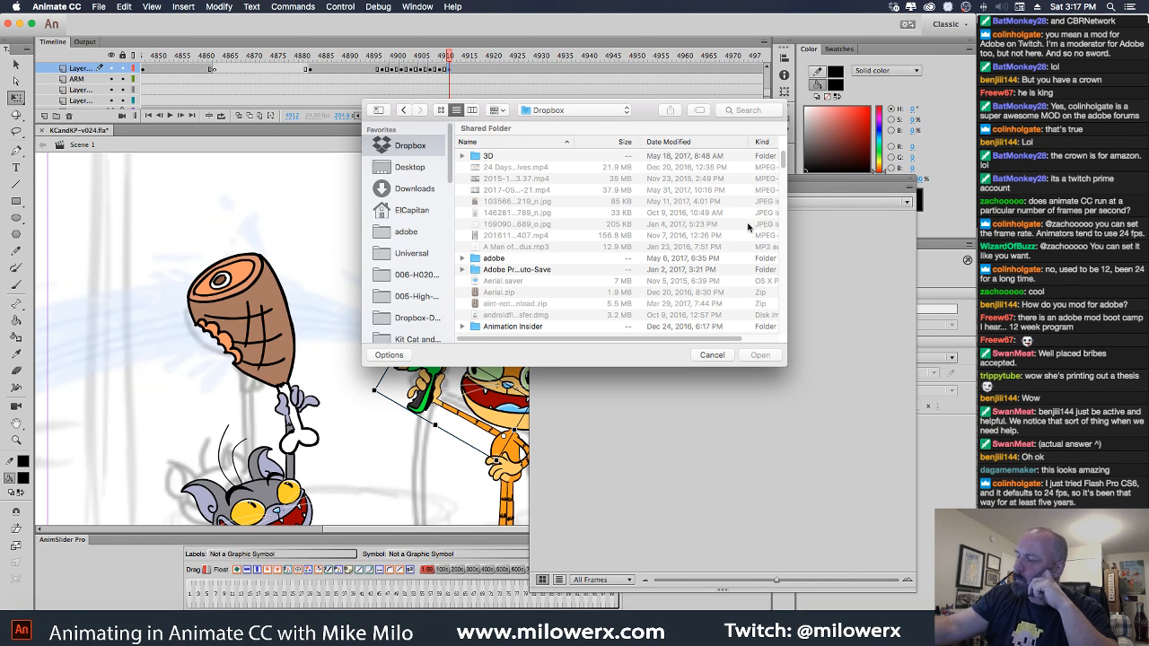
pyautogui.moveTo(783, 162); pyautogui.dragTo(783, 198)
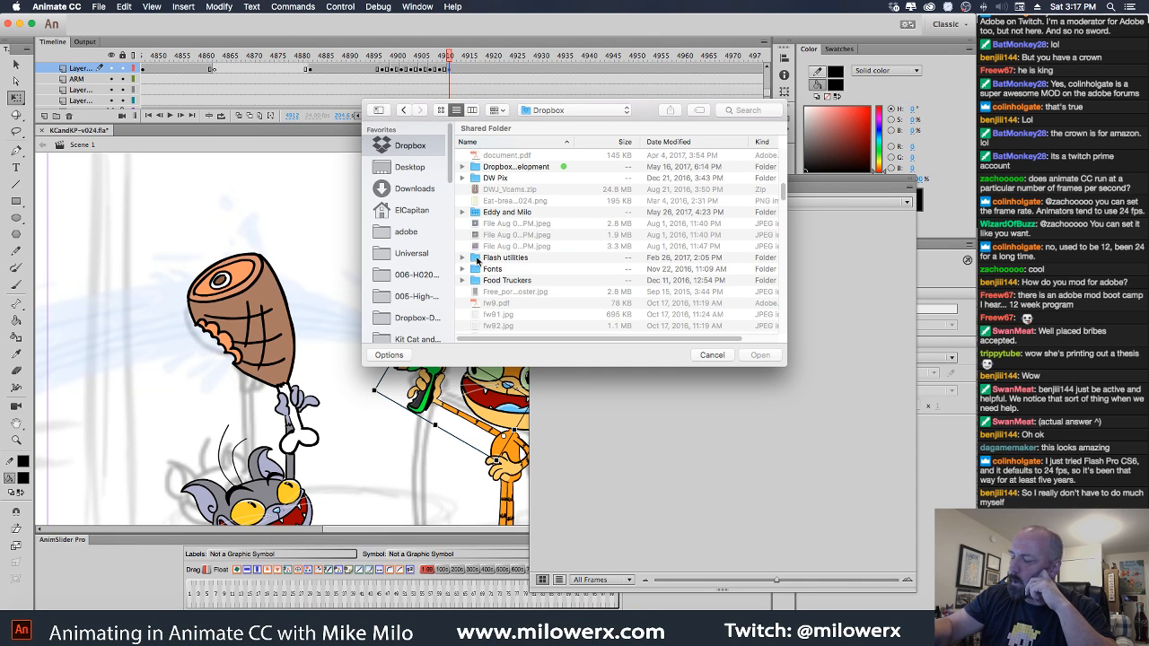
pyautogui.doubleClick(478, 259)
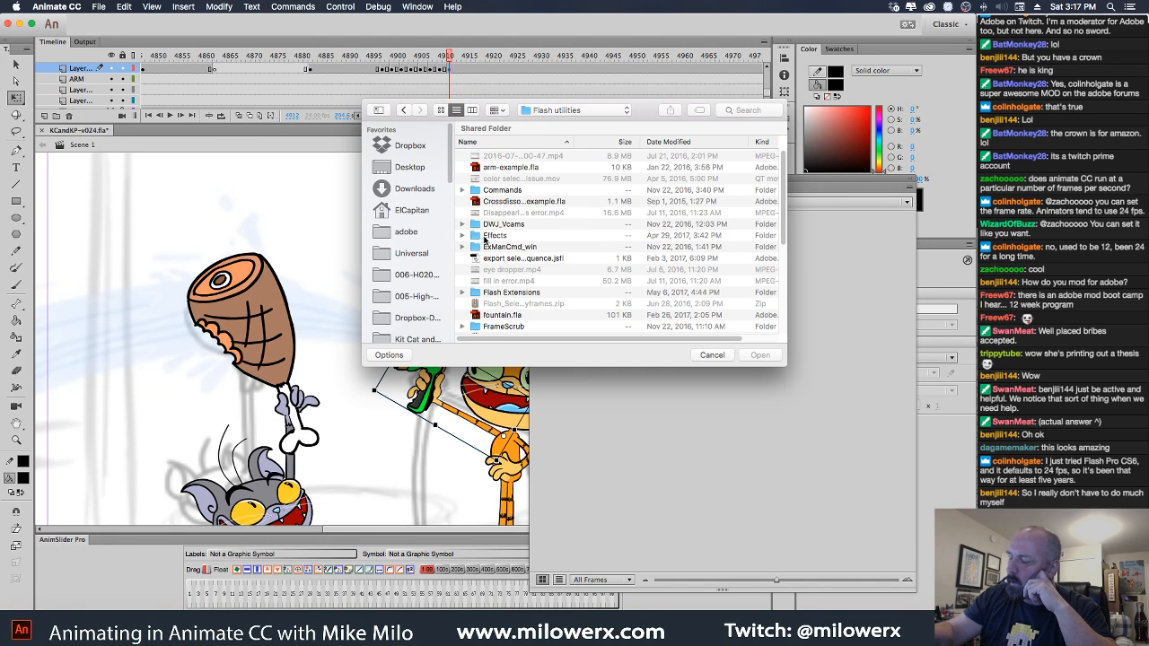
pyautogui.click(479, 239)
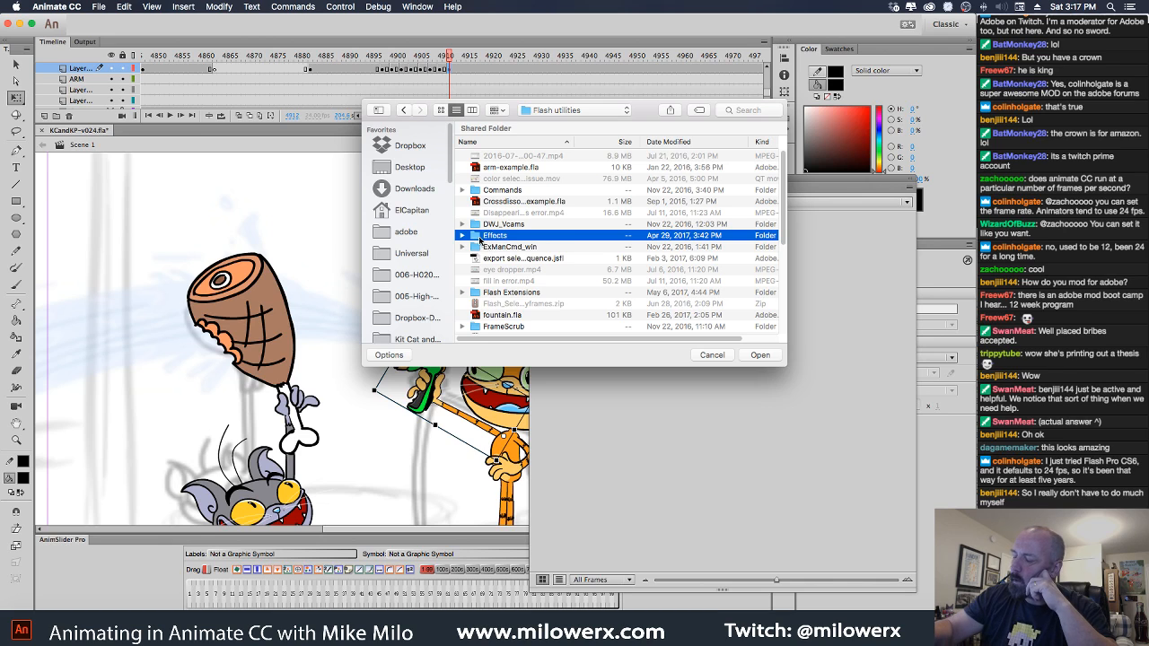
pyautogui.doubleClick(479, 239)
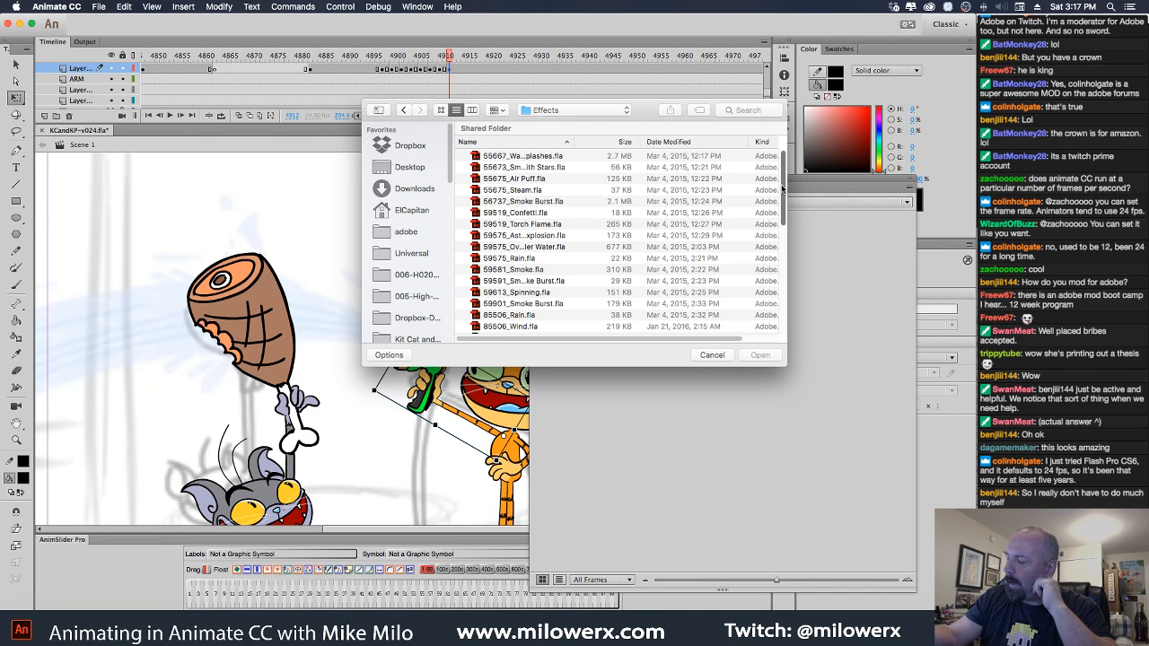
# Open FX_water.fla from the Effects folder and accept the system default font mapping.
pyautogui.moveTo(782, 190); pyautogui.dragTo(781, 278)
pyautogui.click(552, 158)
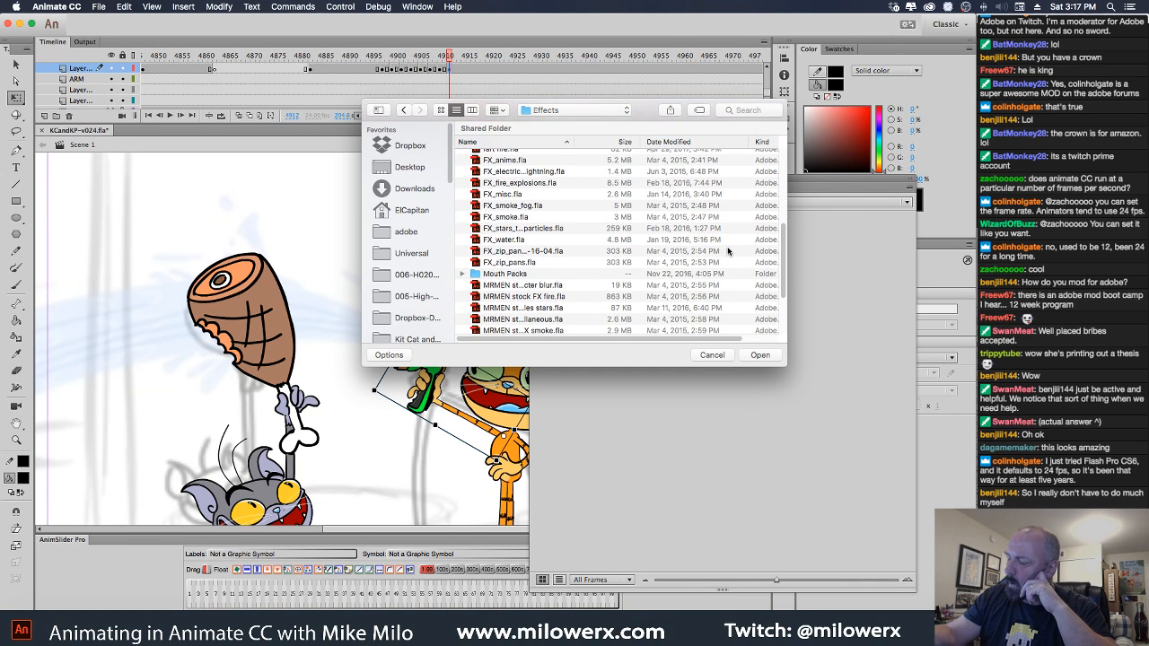
pyautogui.doubleClick(476, 241)
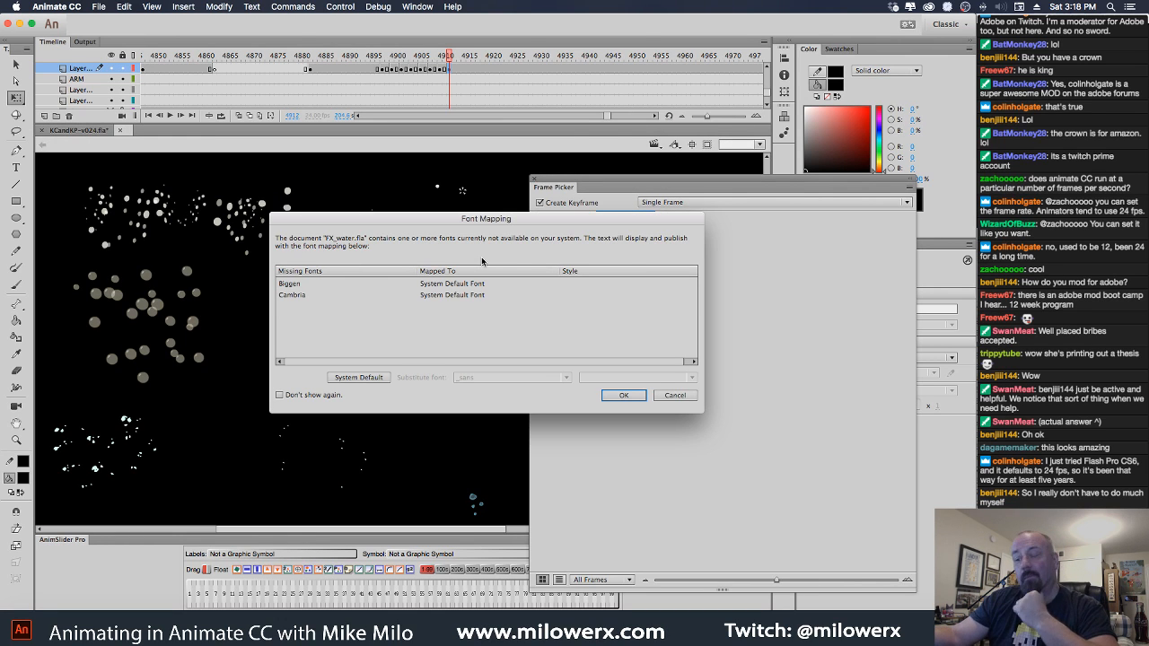
pyautogui.click(624, 395)
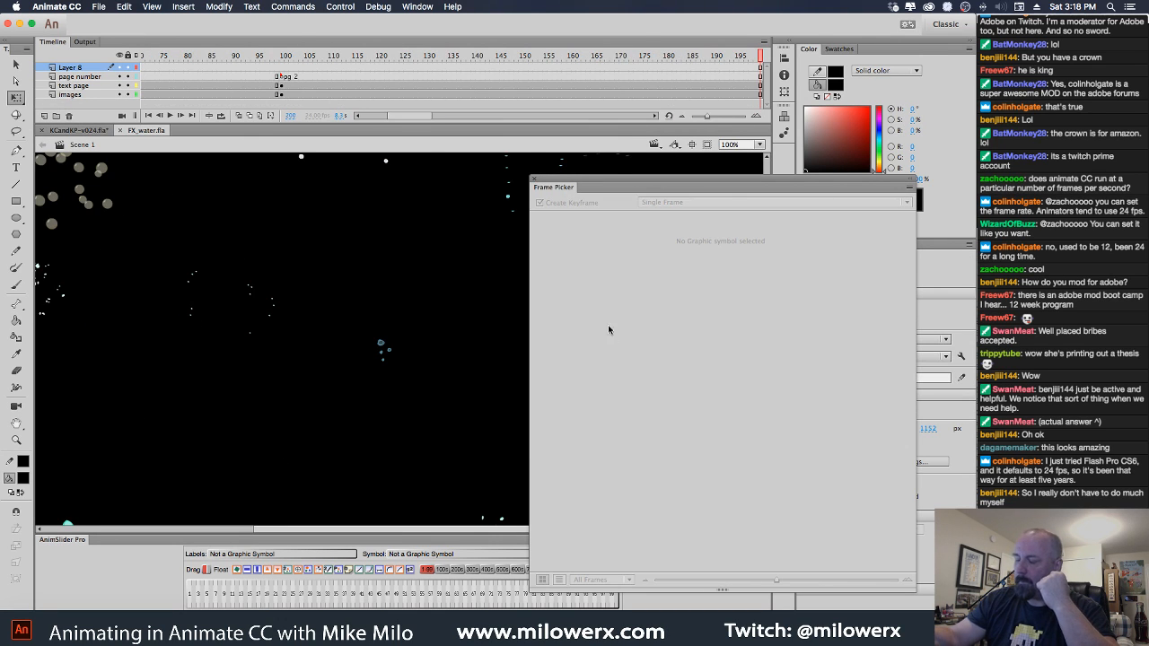
# Go back to the STOCK - FX WATER1 page around frame 85 and copy the tall upward water burst.
pyautogui.click(421, 284)
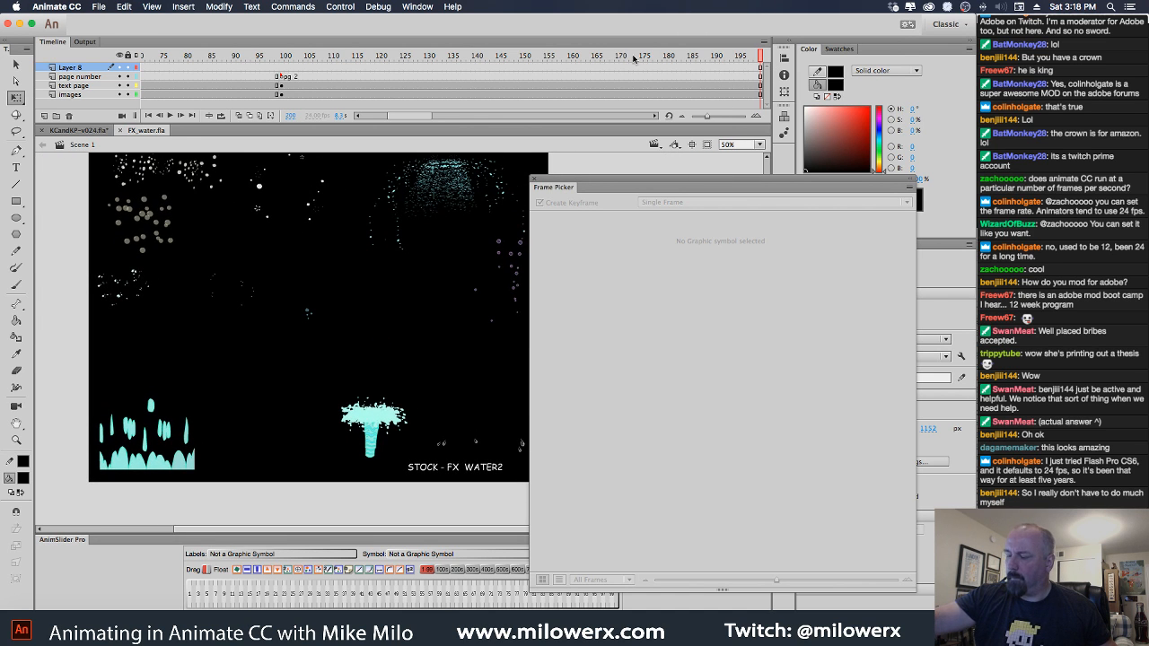
pyautogui.moveTo(760, 58); pyautogui.dragTo(211, 66)
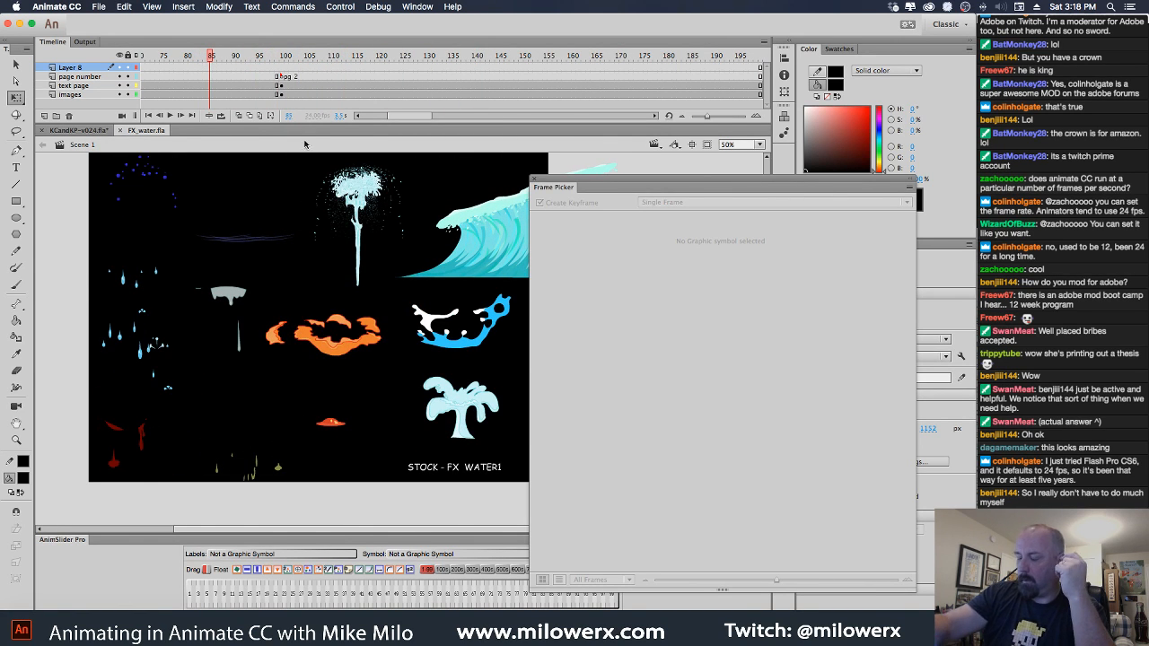
pyautogui.click(14, 63)
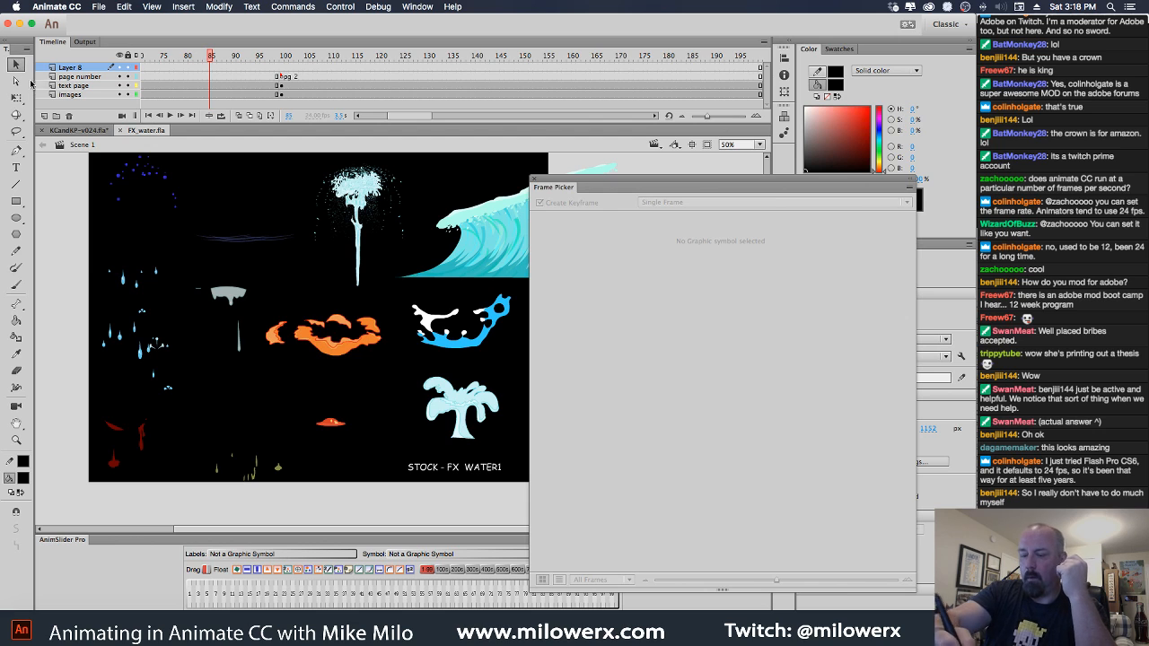
pyautogui.click(380, 203)
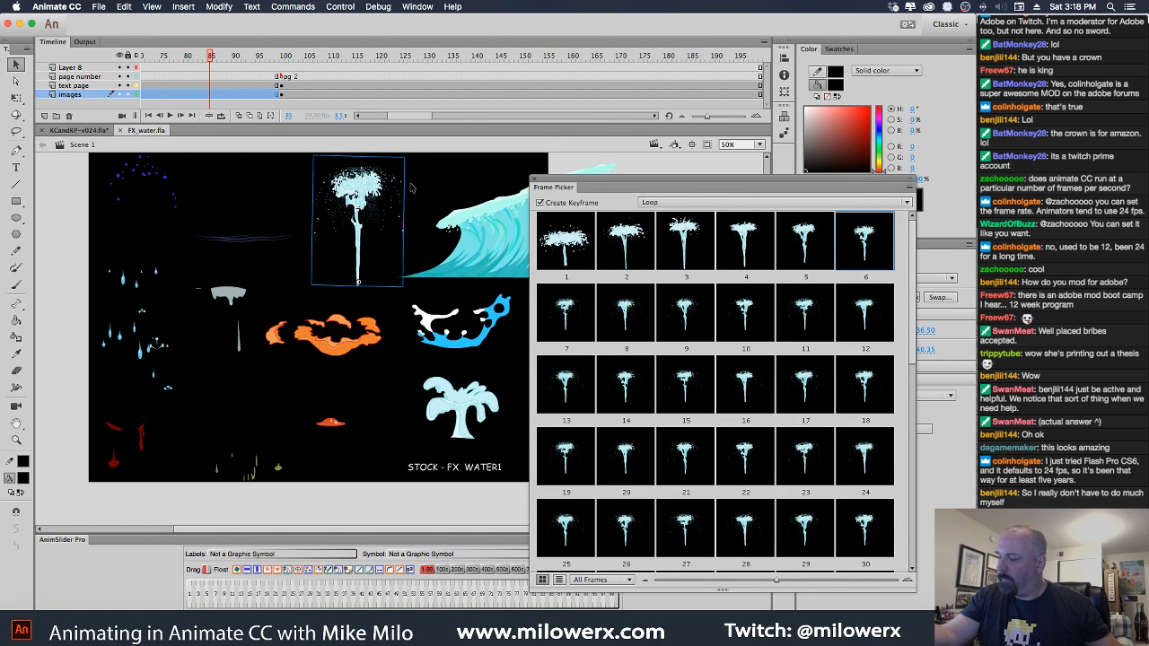
# Switch to KCandKP-v024.fla and paste the water burst into a new blank keyframe at frame 4912 on the ARM layer.
pyautogui.click(90, 132)
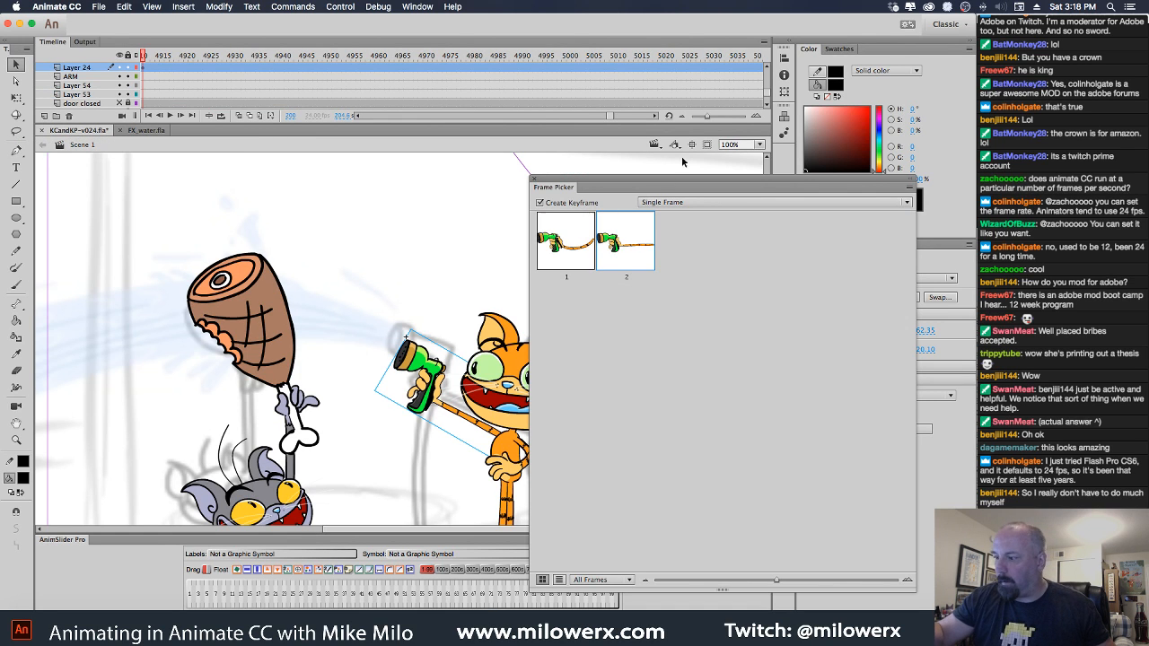
pyautogui.click(359, 116)
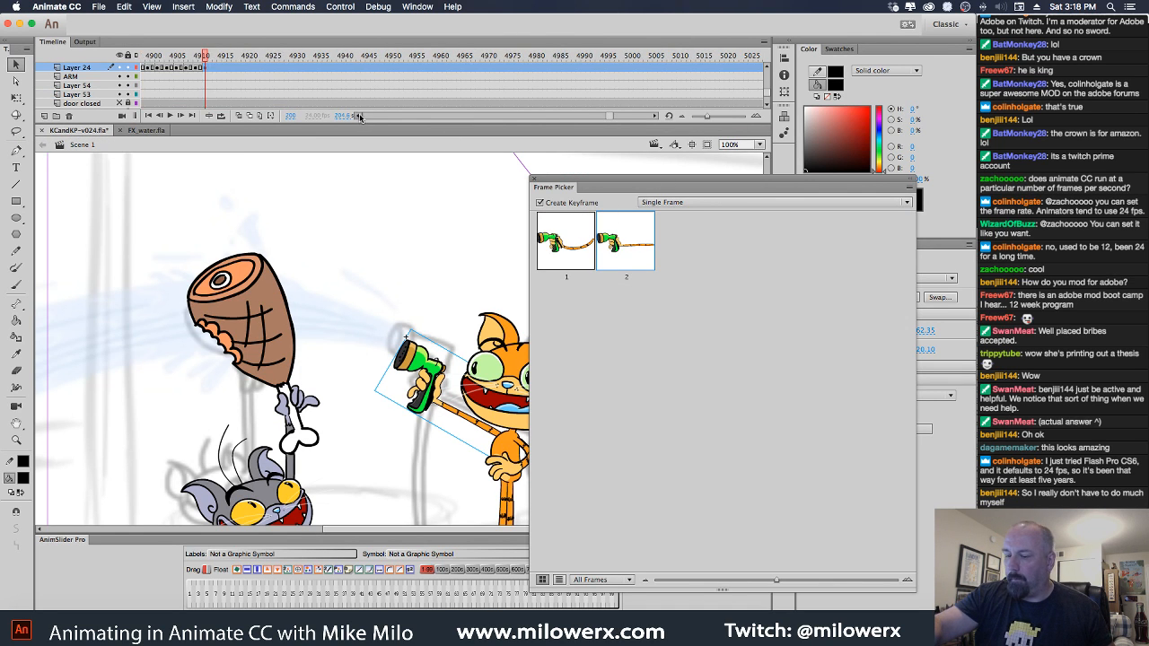
pyautogui.click(358, 116)
pyautogui.click(270, 77)
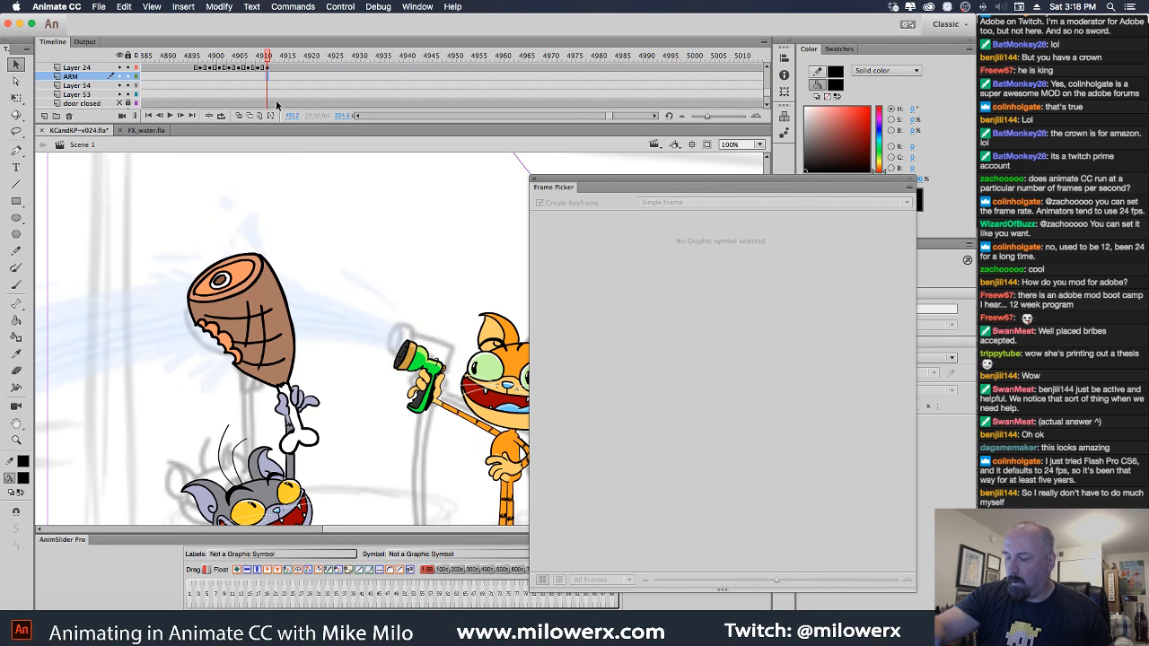
pyautogui.click(430, 361)
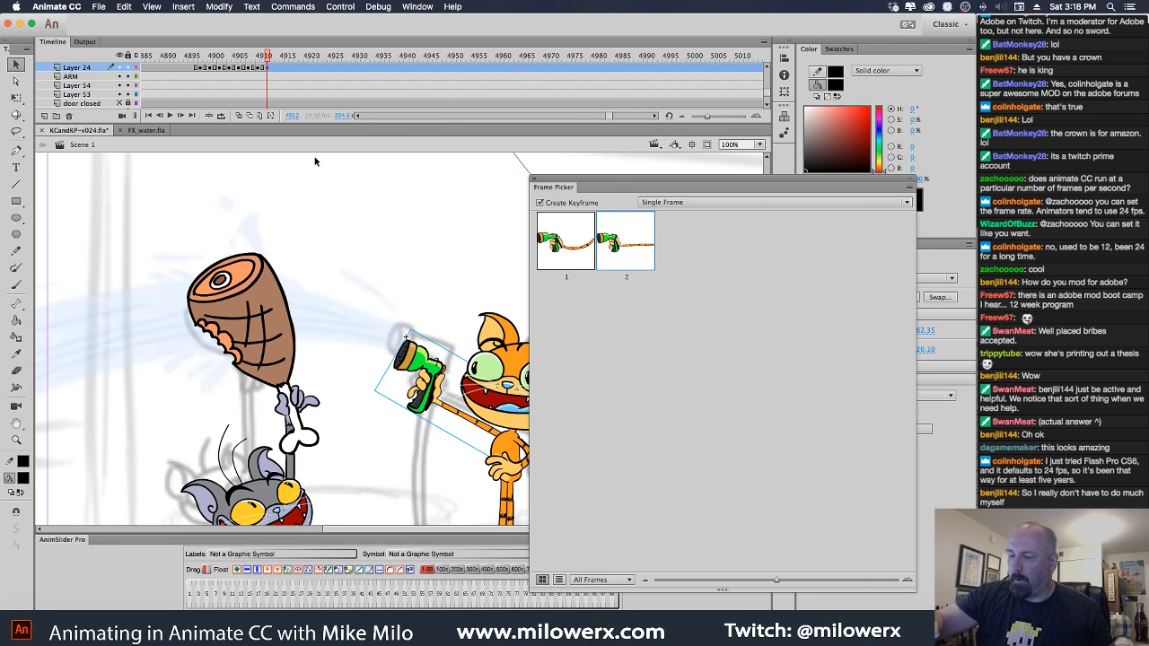
pyautogui.click(267, 78)
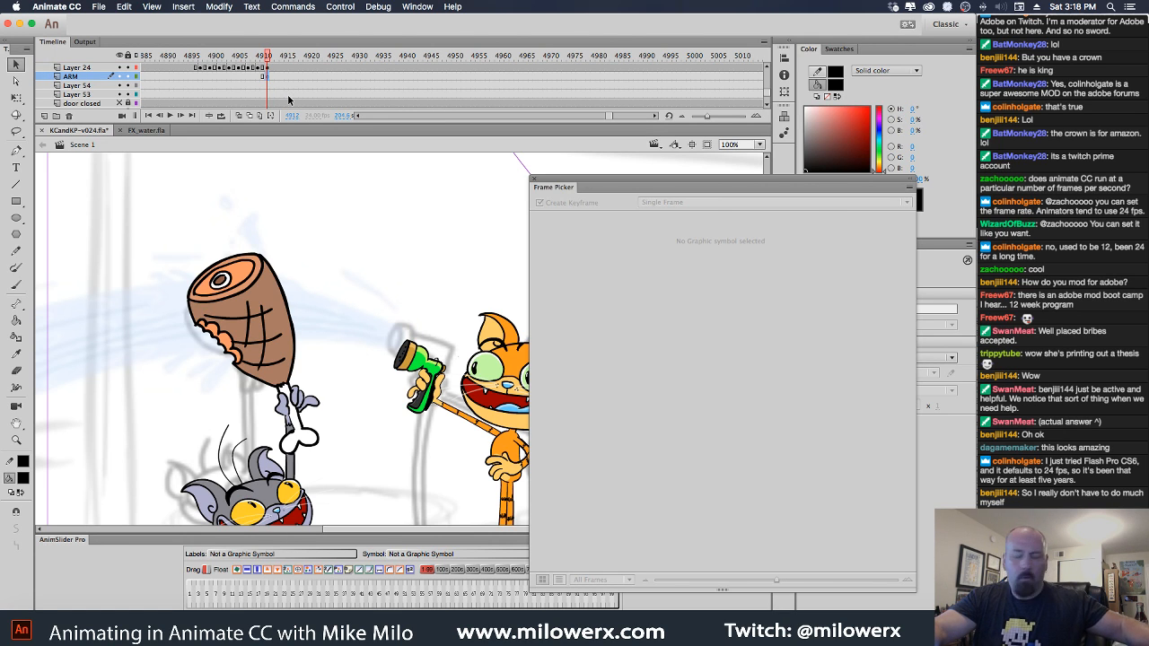
pyautogui.click(287, 94)
pyautogui.press('q')
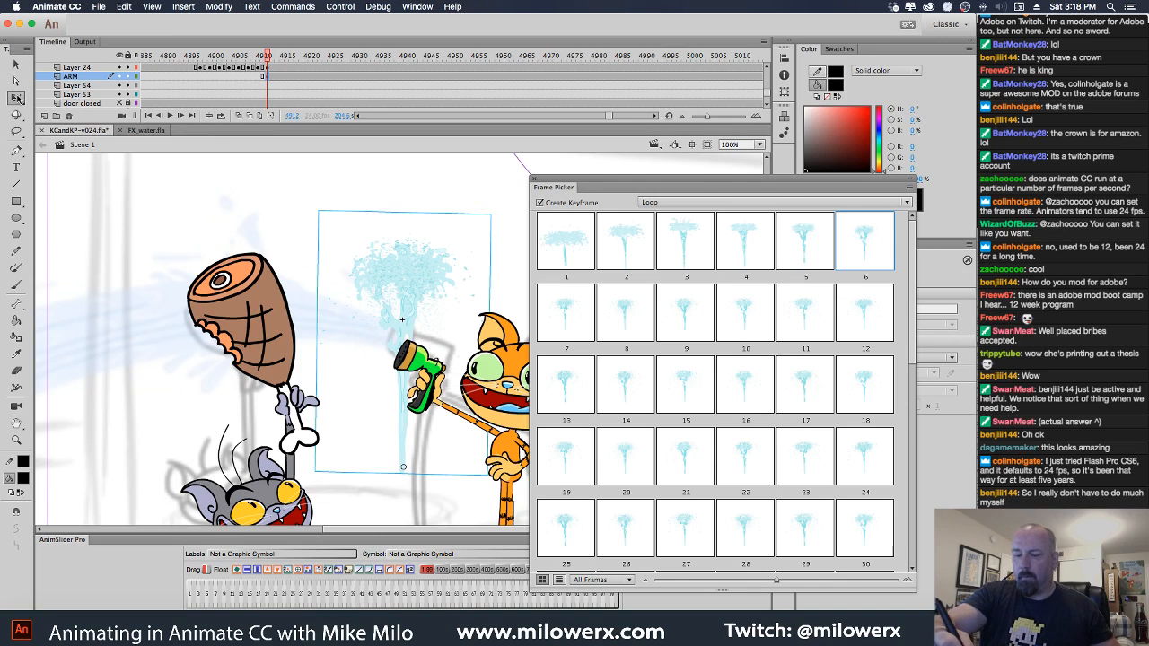
# Enlarge the water burst, rotate it to spray from the hose nozzle past the drumstick, and preview its motion.
pyautogui.moveTo(491, 216); pyautogui.dragTo(726, 36)
pyautogui.click(470, 288)
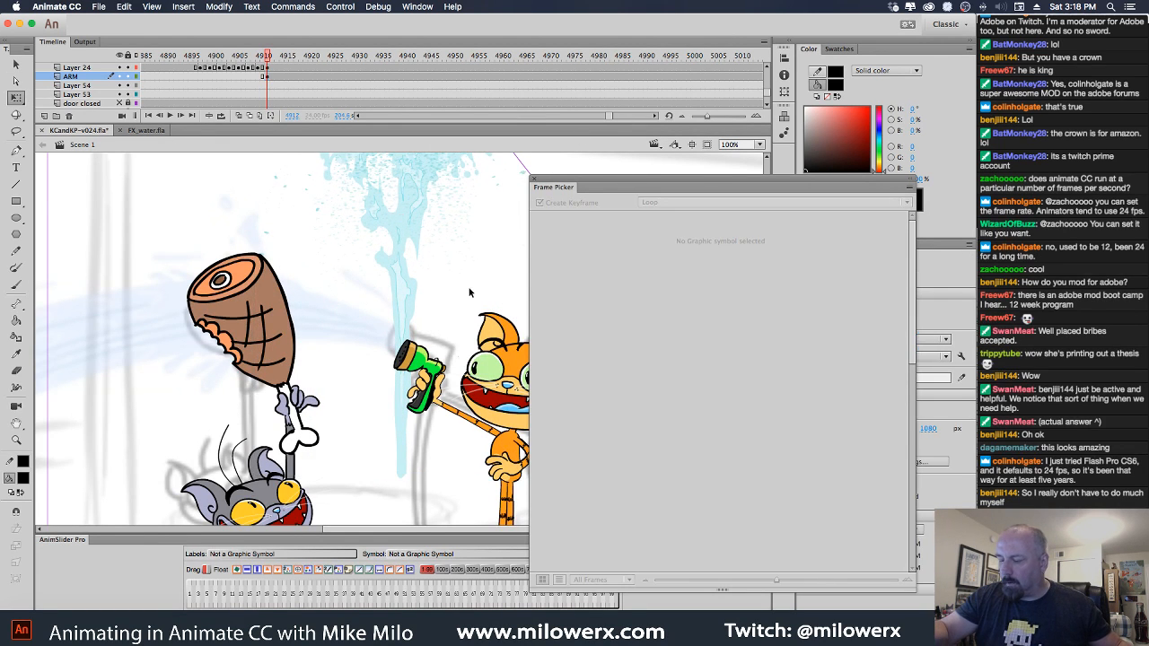
pyautogui.keyDown('alt'); pyautogui.keyDown('super'); pyautogui.click(458, 256); pyautogui.keyUp('super'); pyautogui.keyUp('alt')
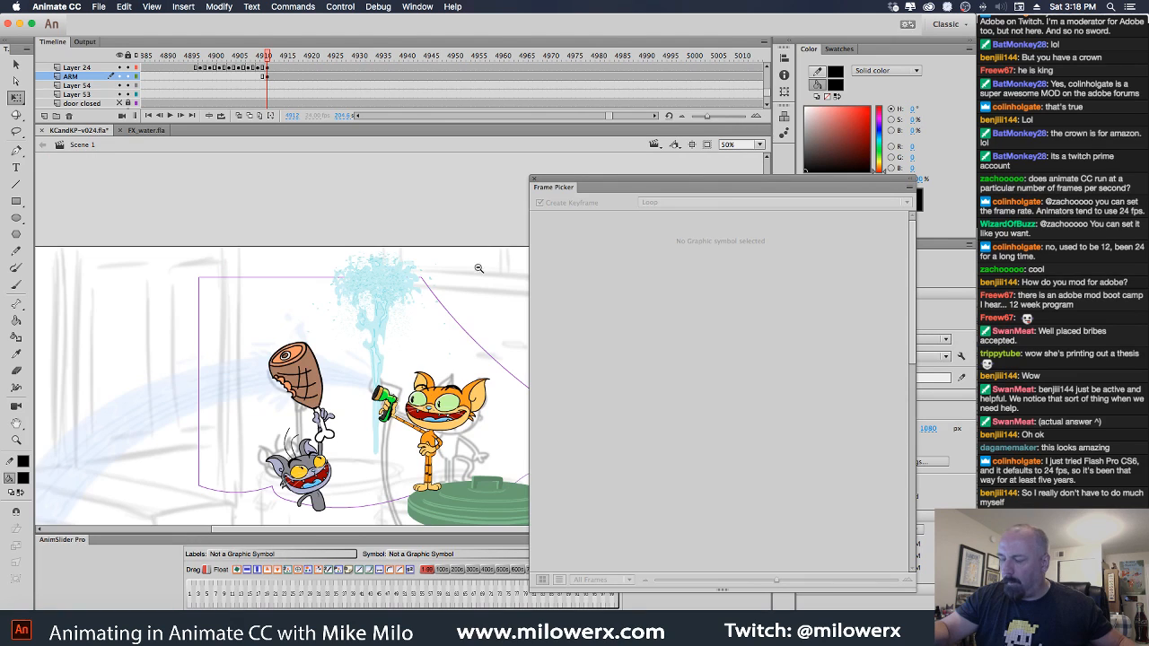
pyautogui.click(434, 285)
pyautogui.moveTo(466, 241); pyautogui.dragTo(214, 316)
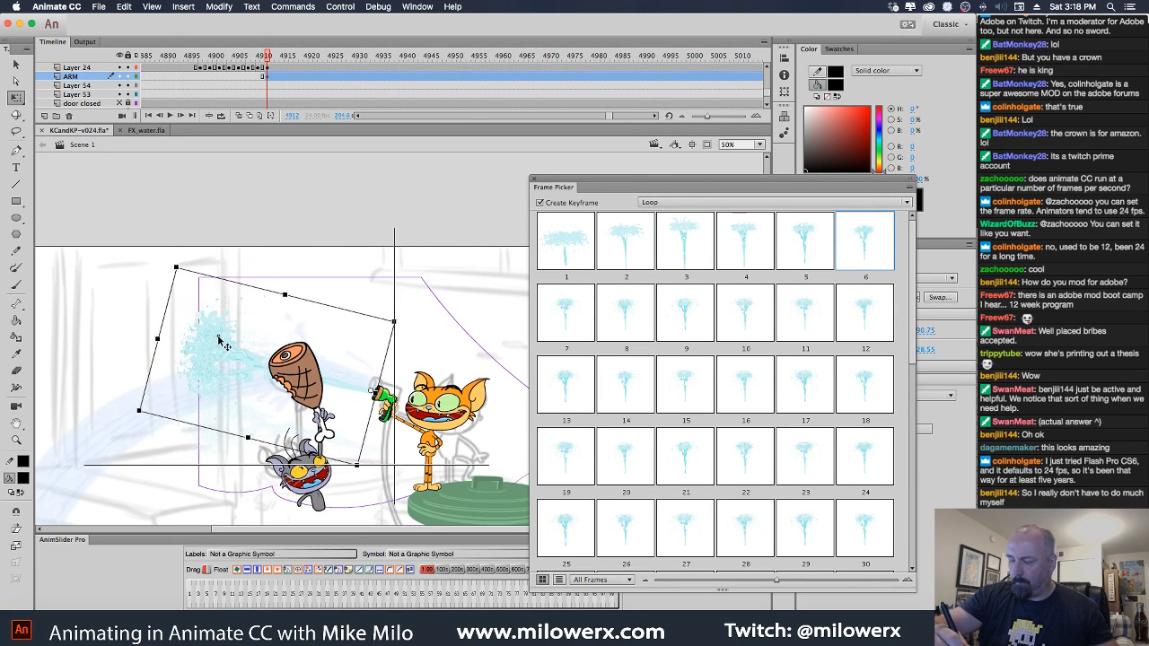
pyautogui.moveTo(175, 266); pyautogui.dragTo(85, 210)
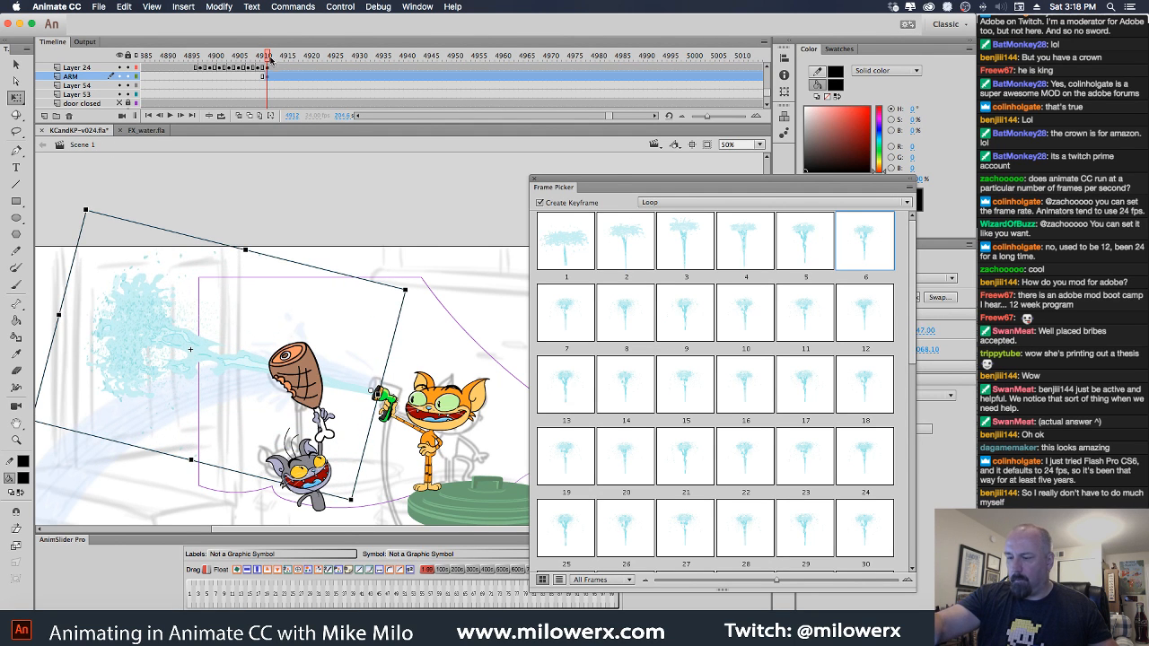
pyautogui.press('Return')
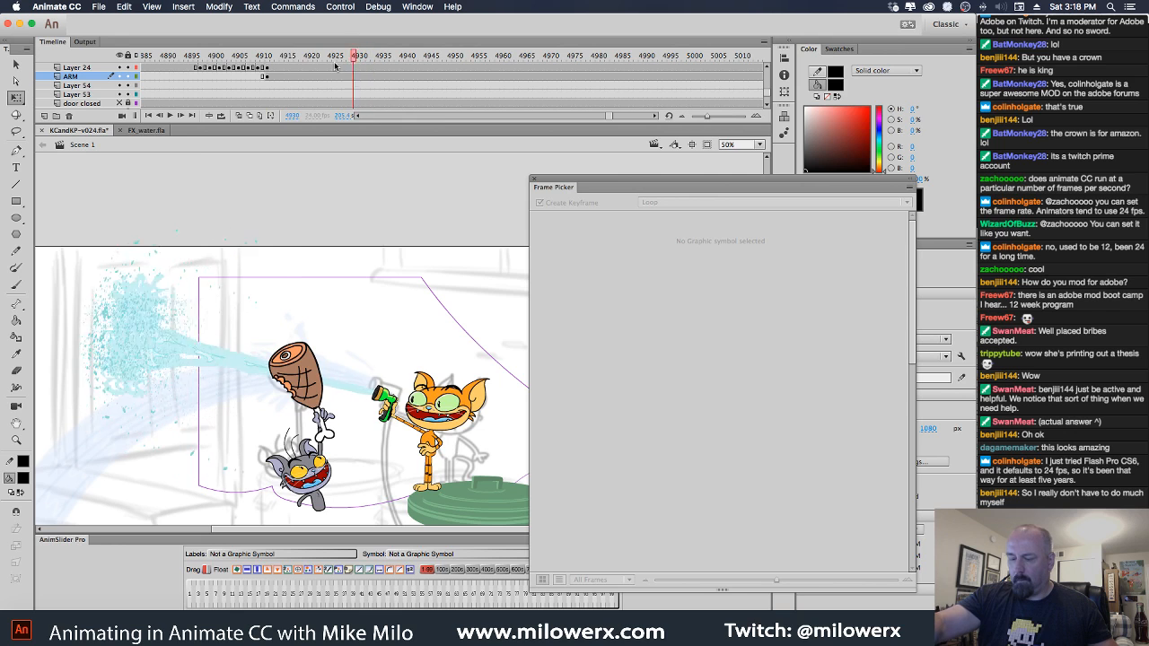
pyautogui.click(294, 56)
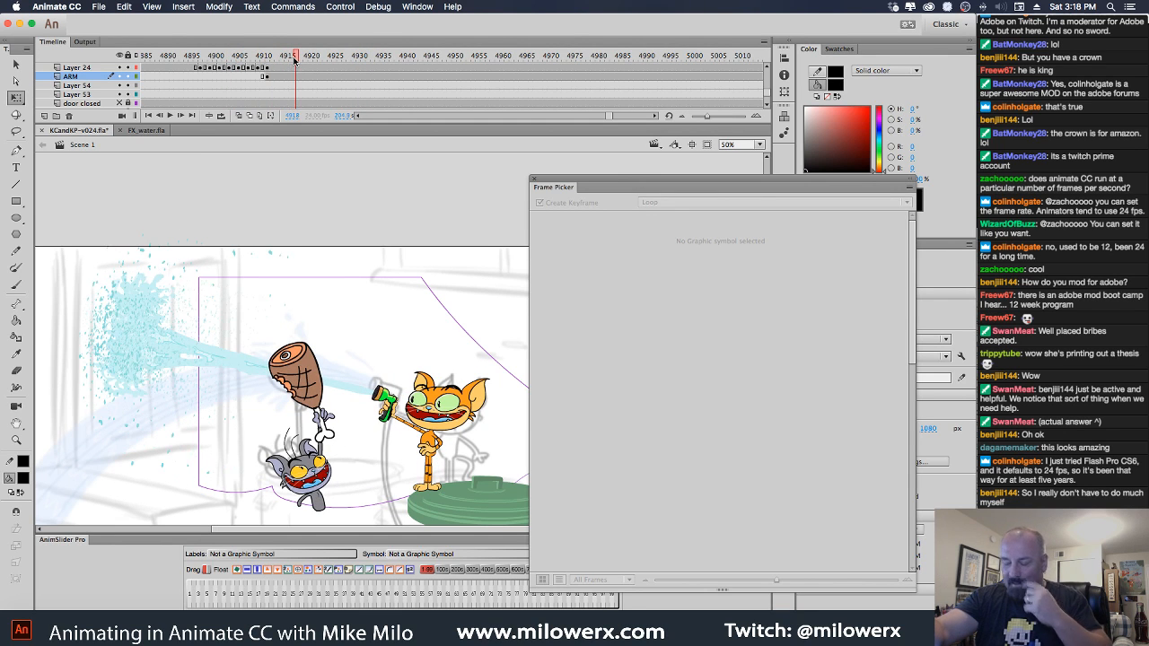
# Shrink the water burst to span from the nozzle to the drumstick, align it with the nozzle, and check the first frames.
pyautogui.click(265, 76)
pyautogui.click(204, 320)
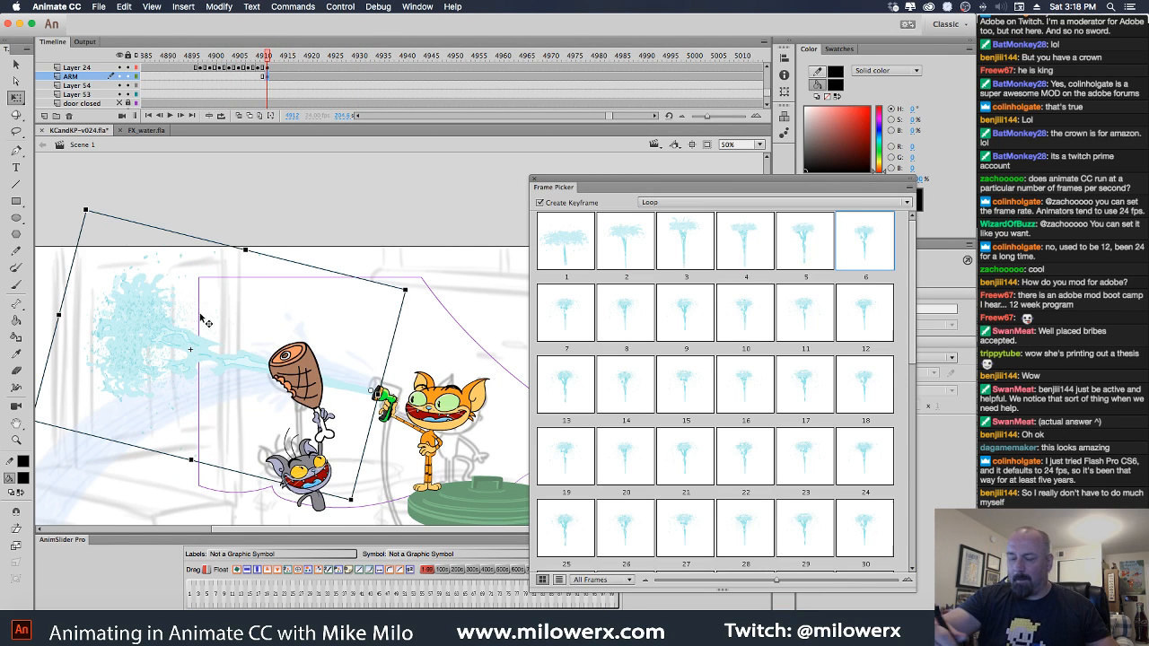
pyautogui.moveTo(62, 316); pyautogui.dragTo(226, 340)
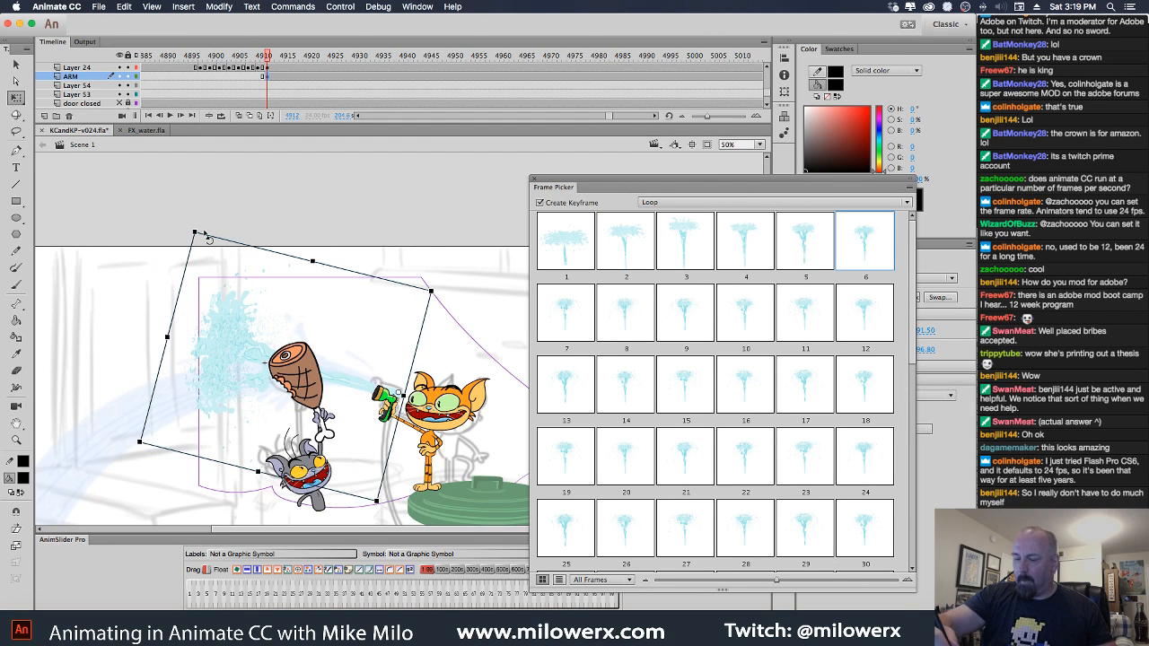
pyautogui.moveTo(194, 234); pyautogui.dragTo(217, 271)
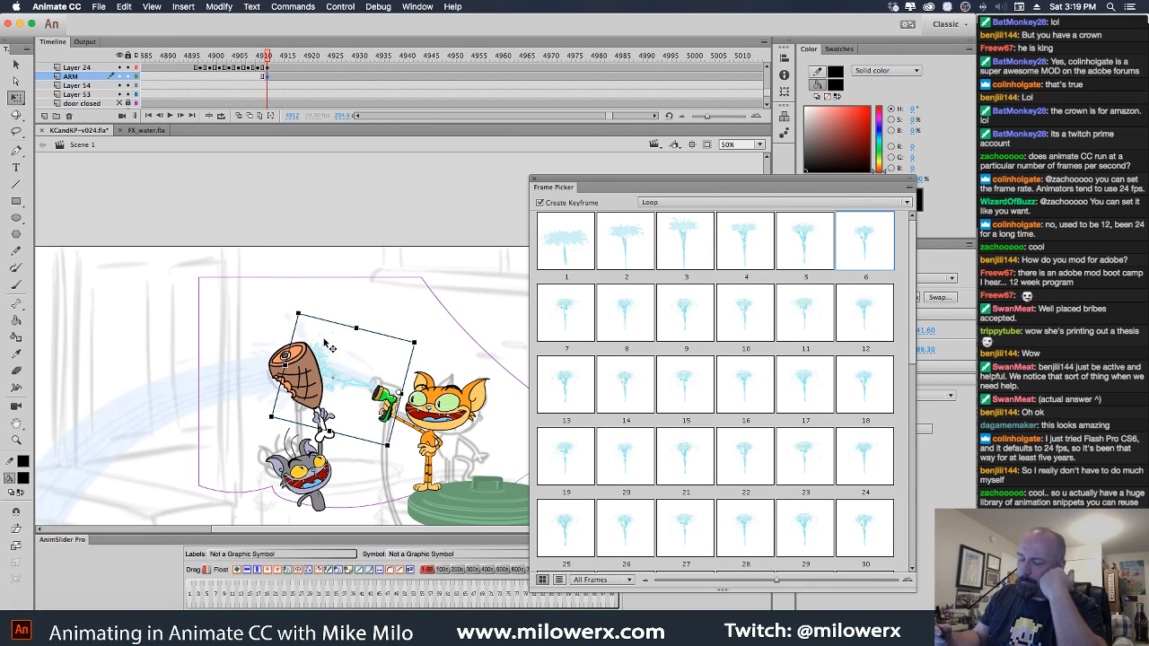
pyautogui.moveTo(357, 329); pyautogui.dragTo(359, 334)
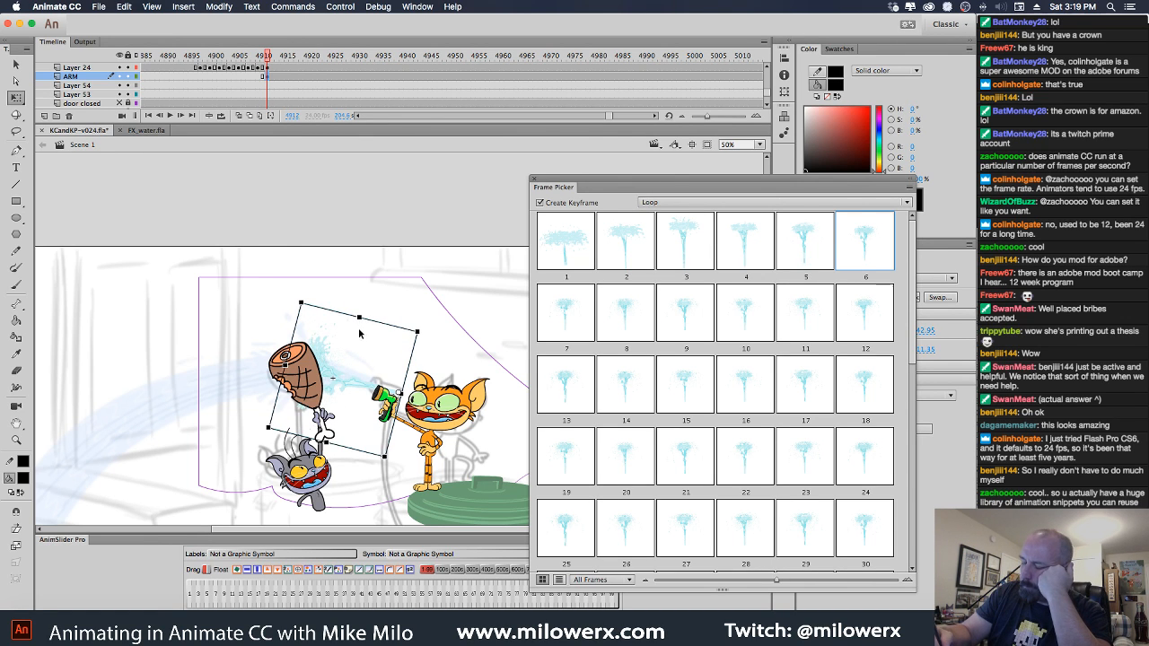
pyautogui.moveTo(353, 381); pyautogui.dragTo(349, 380)
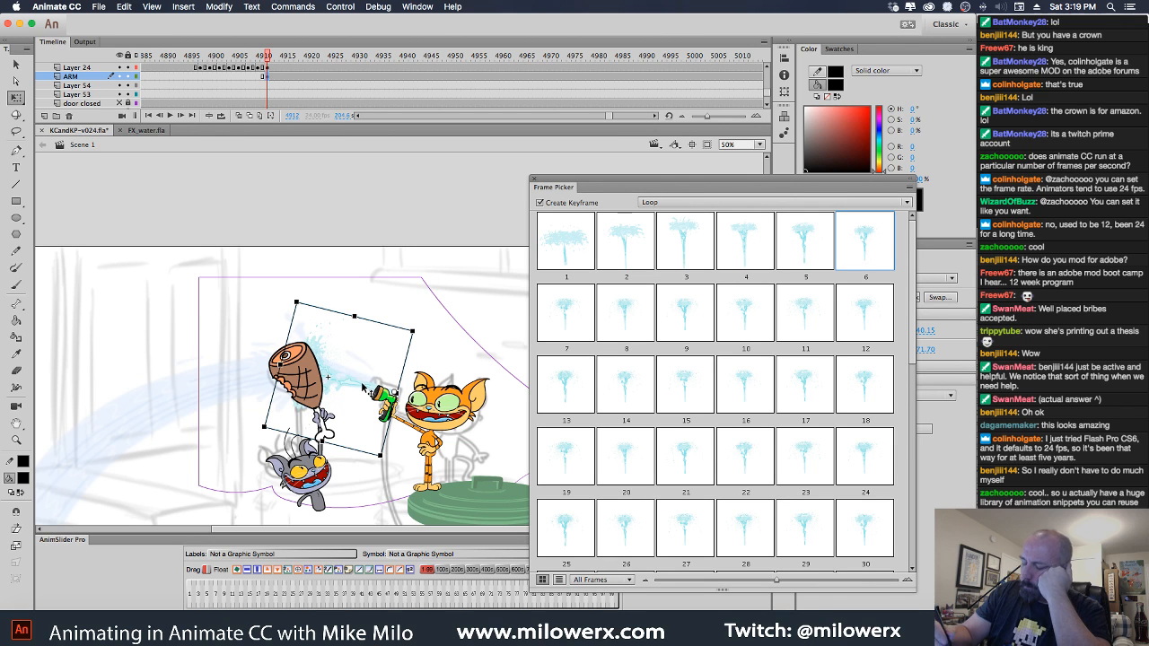
pyautogui.moveTo(267, 63)
pyautogui.mouseDown()
pyautogui.moveTo(351, 66)
pyautogui.moveTo(288, 73)
pyautogui.moveTo(243, 97)
pyautogui.moveTo(279, 105)
pyautogui.mouseUp()
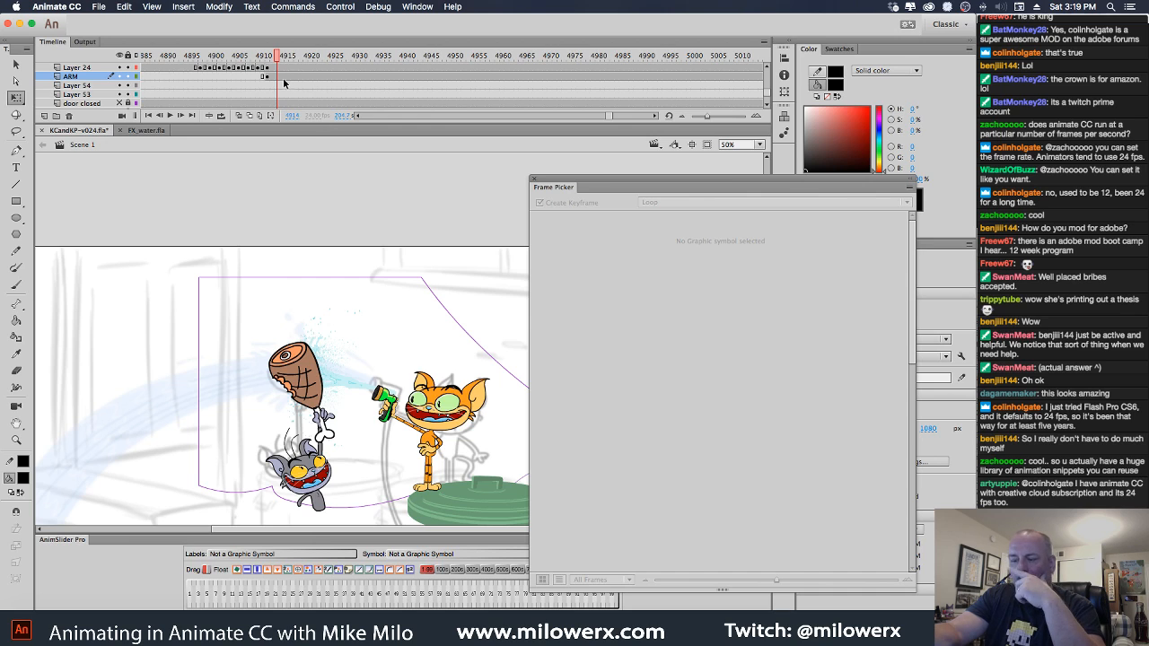
# Move the water burst off the ARM layer into a new layer directly above the drumstick, pasted in place at frame 4909.
pyautogui.moveTo(268, 79); pyautogui.dragTo(266, 78)
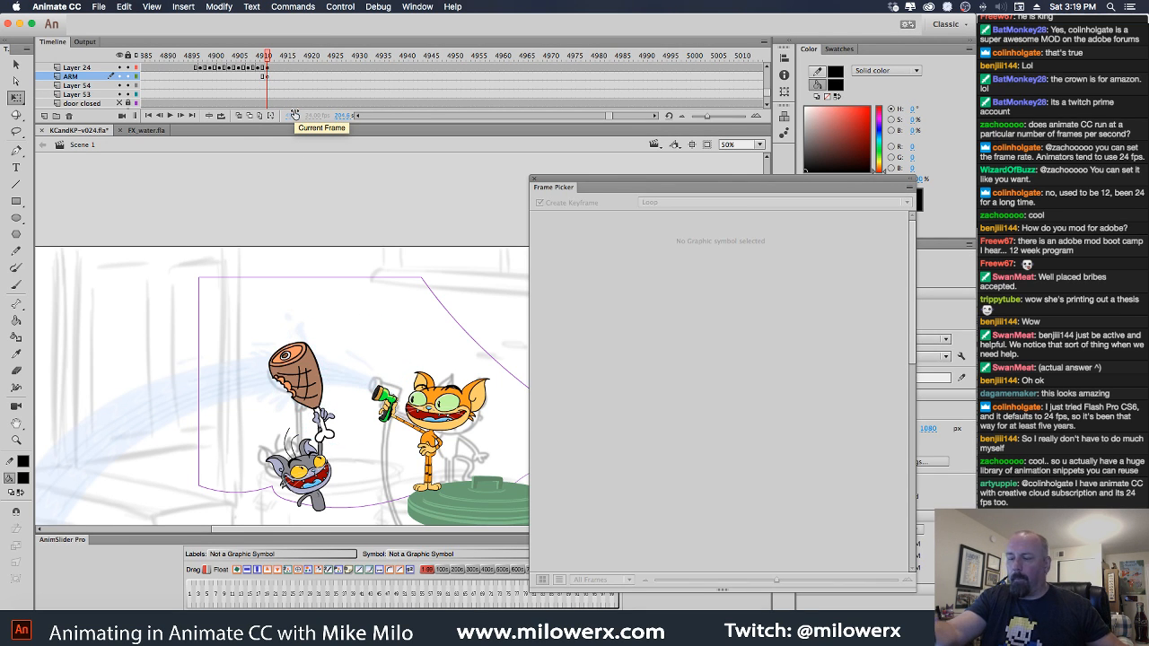
pyautogui.doubleClick(314, 370)
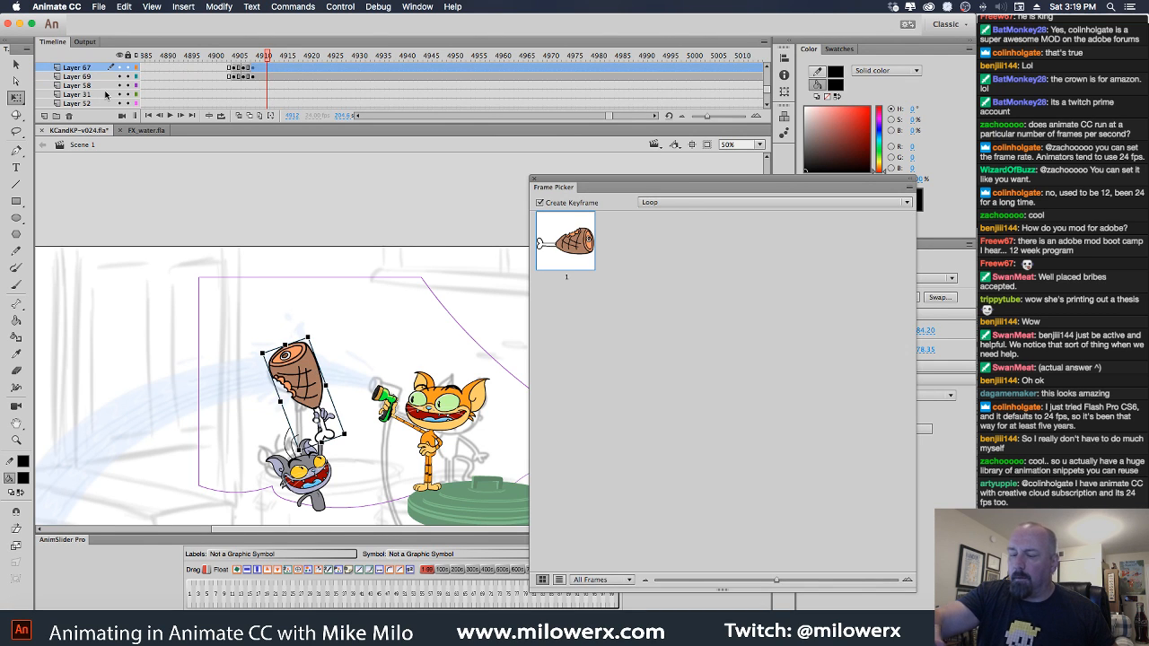
pyautogui.click(44, 116)
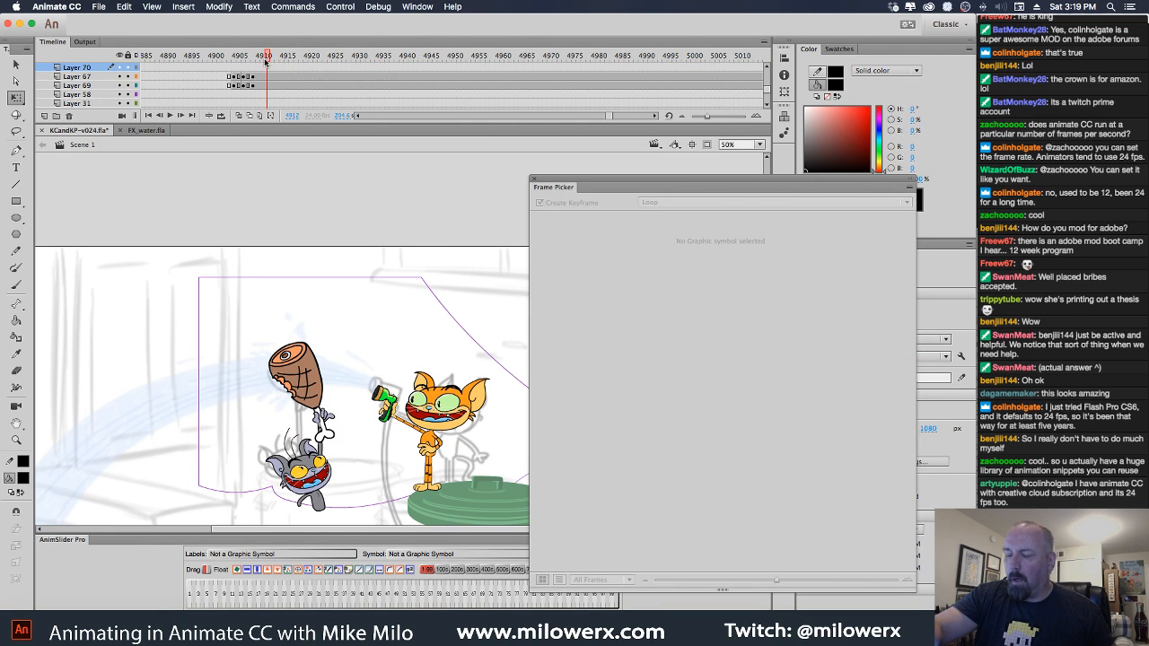
pyautogui.moveTo(264, 61)
pyautogui.mouseDown()
pyautogui.moveTo(227, 72)
pyautogui.moveTo(249, 72)
pyautogui.mouseUp()
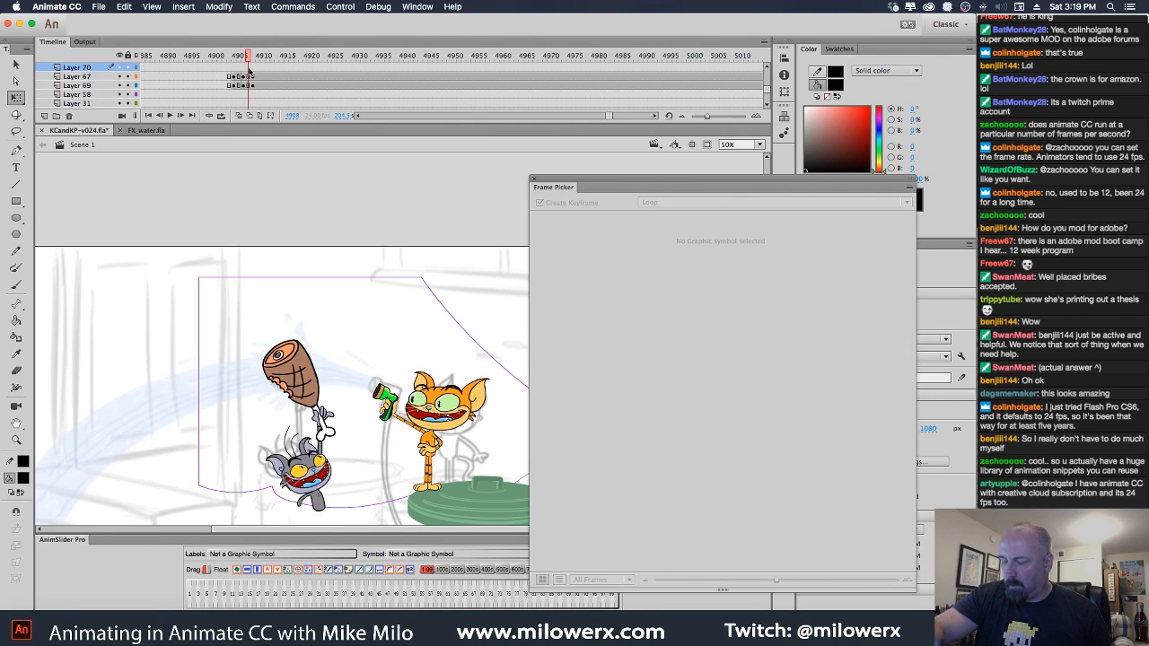
pyautogui.click(256, 78)
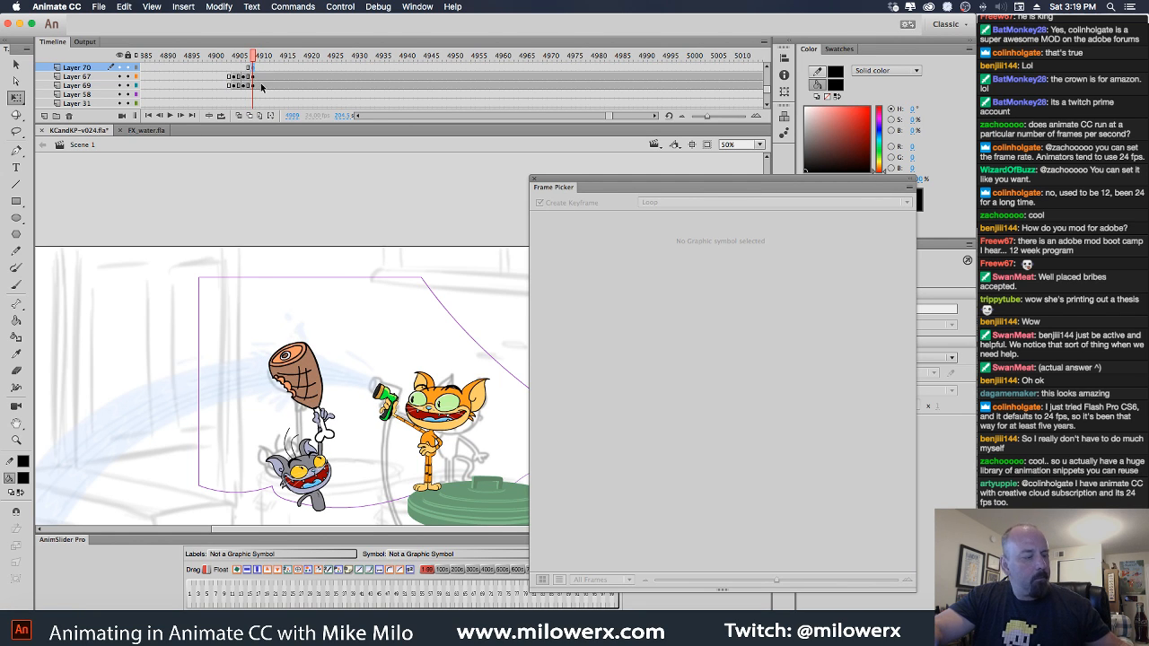
pyautogui.press('super+shift+v')
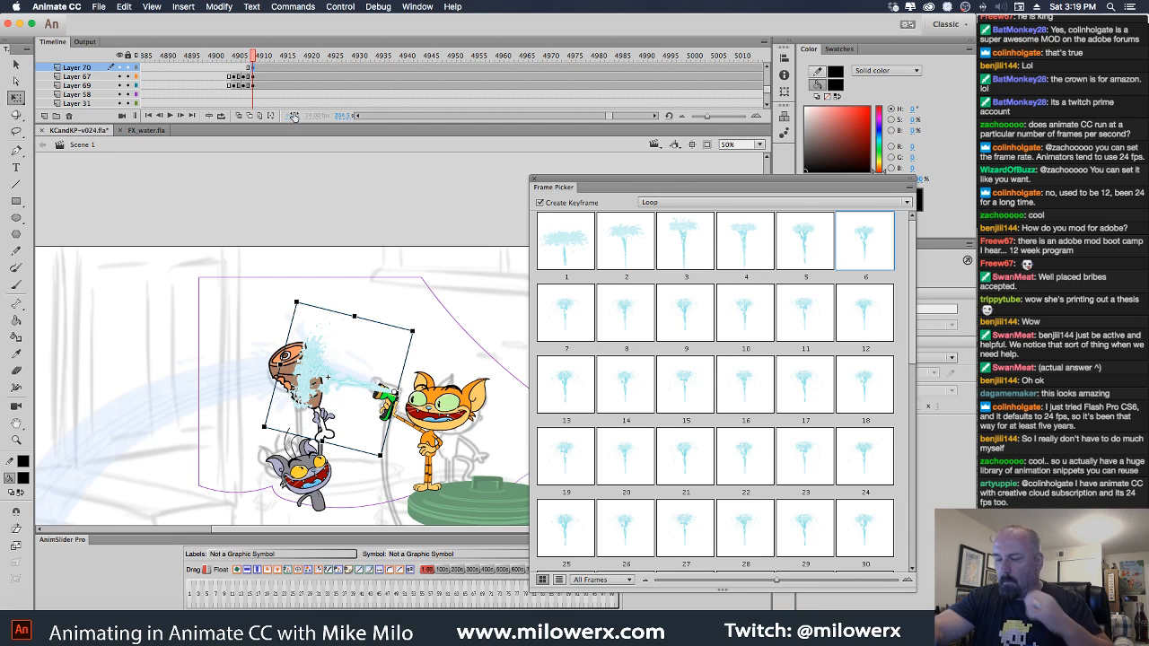
# Position the water burst's base at the nozzle tip, widen its splash, and shorten its reach to the drumstick's near side.
pyautogui.keyDown('super'); pyautogui.click(361, 378); pyautogui.keyUp('super')
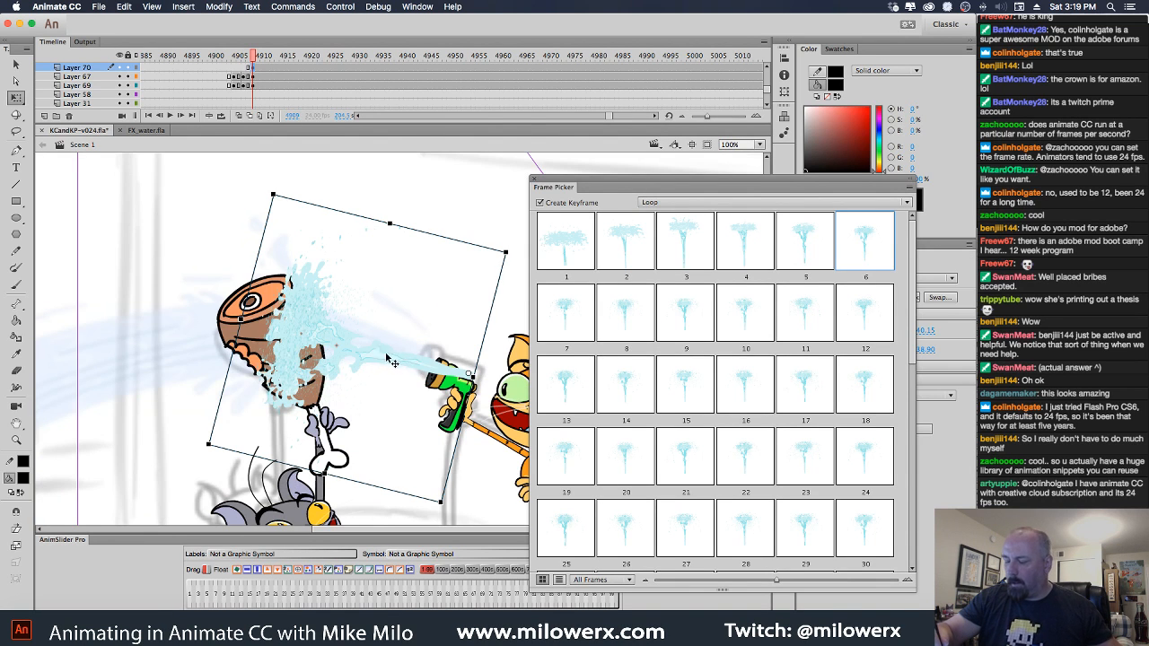
pyautogui.moveTo(397, 356); pyautogui.dragTo(360, 355)
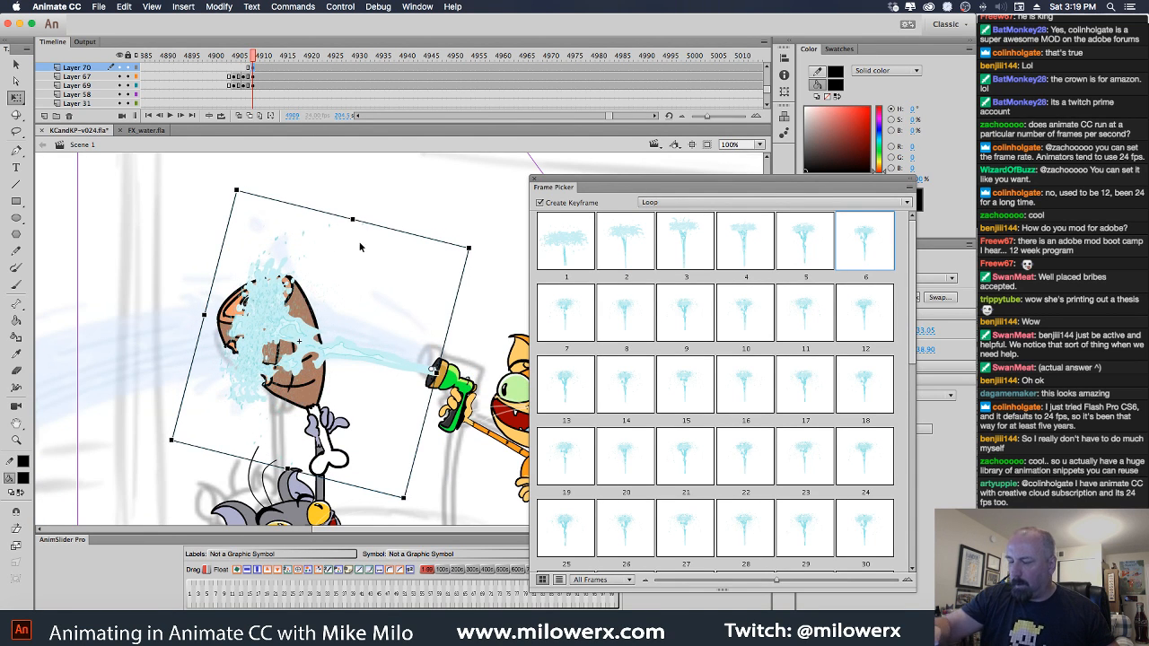
pyautogui.moveTo(353, 216); pyautogui.dragTo(360, 190)
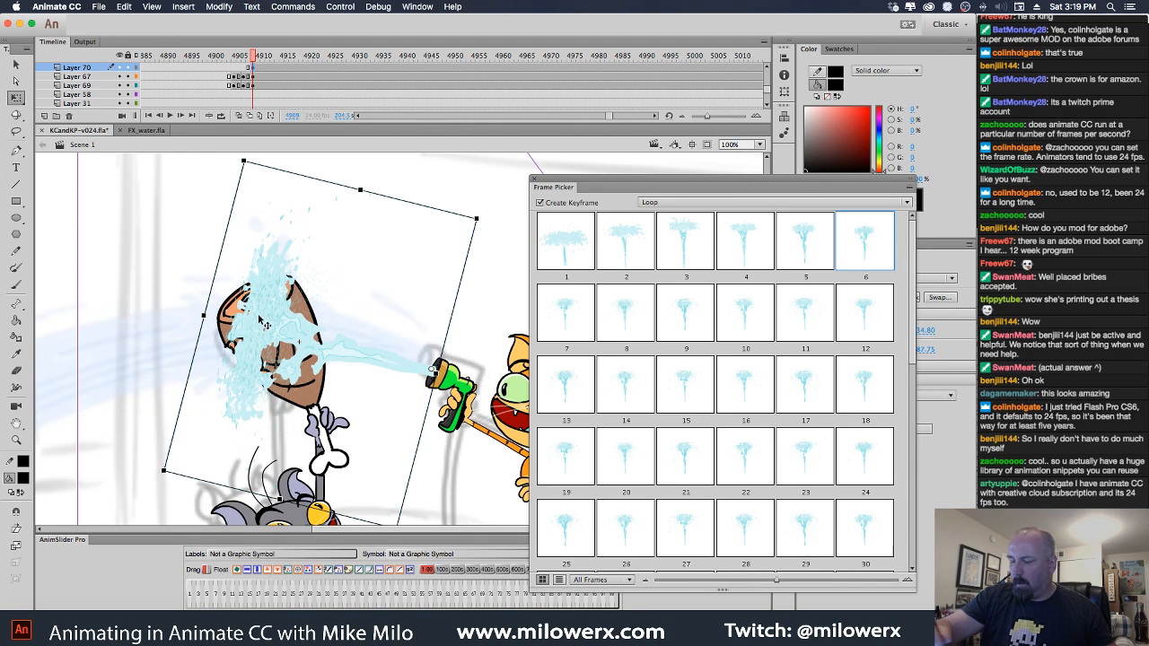
pyautogui.moveTo(205, 315); pyautogui.dragTo(281, 335)
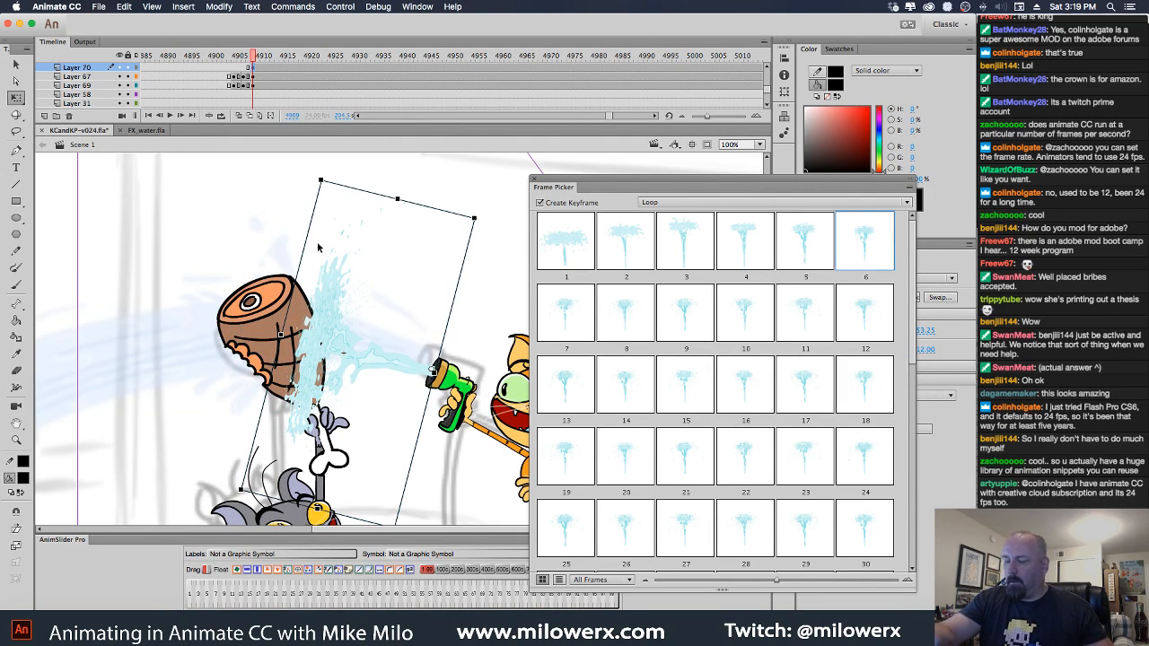
# Open the water burst symbol for editing and examine which artwork sits on its layers around frame 11.
pyautogui.doubleClick(362, 337)
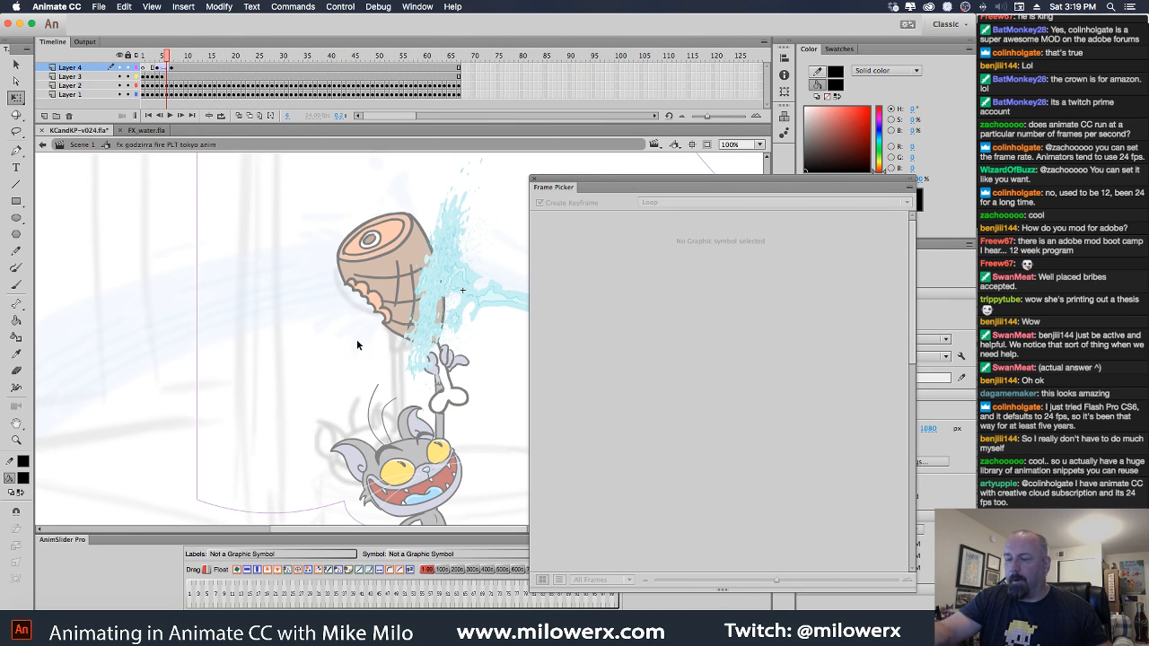
pyautogui.press('super+minus')
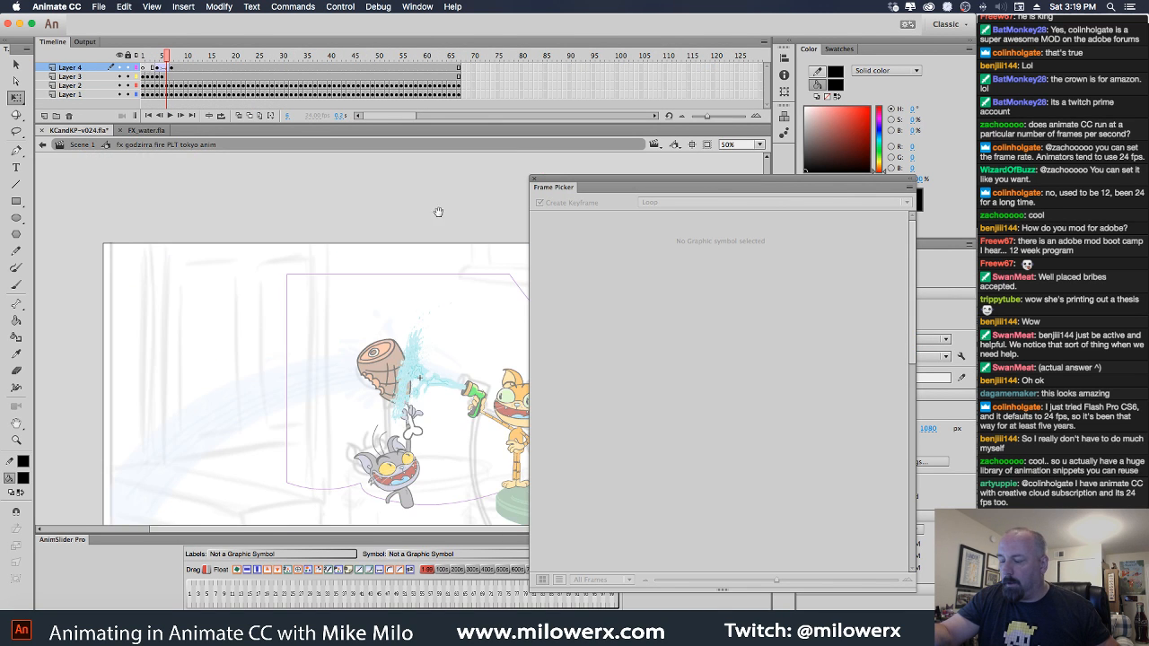
pyautogui.moveTo(425, 256); pyautogui.dragTo(314, 222)
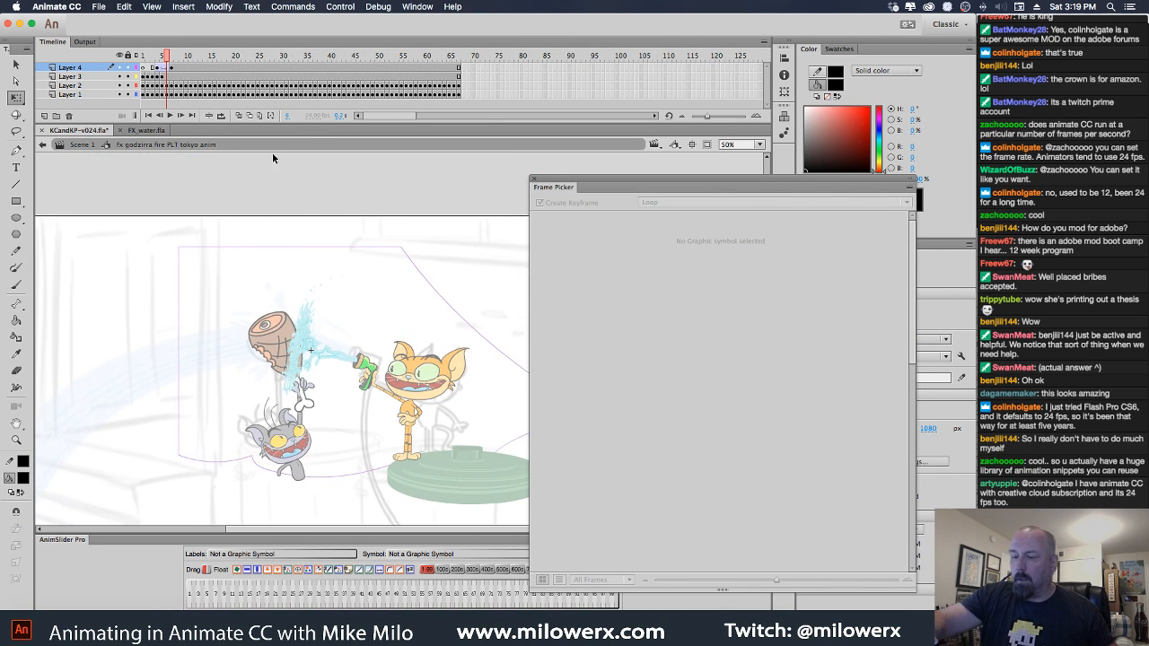
pyautogui.click(189, 85)
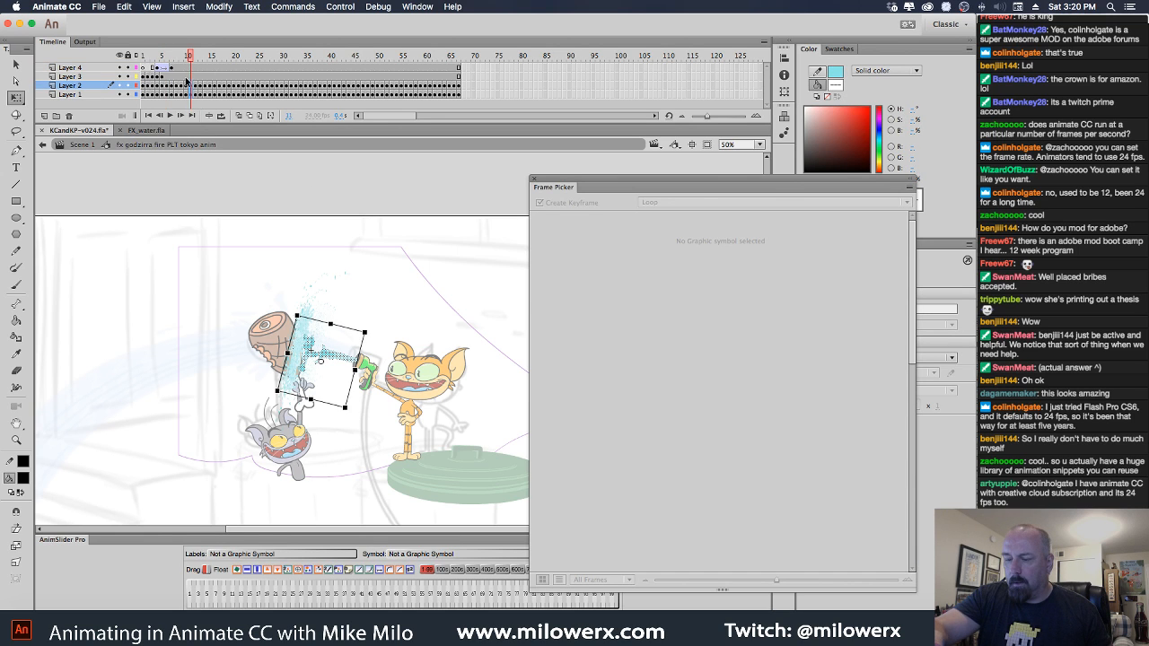
pyautogui.click(191, 86)
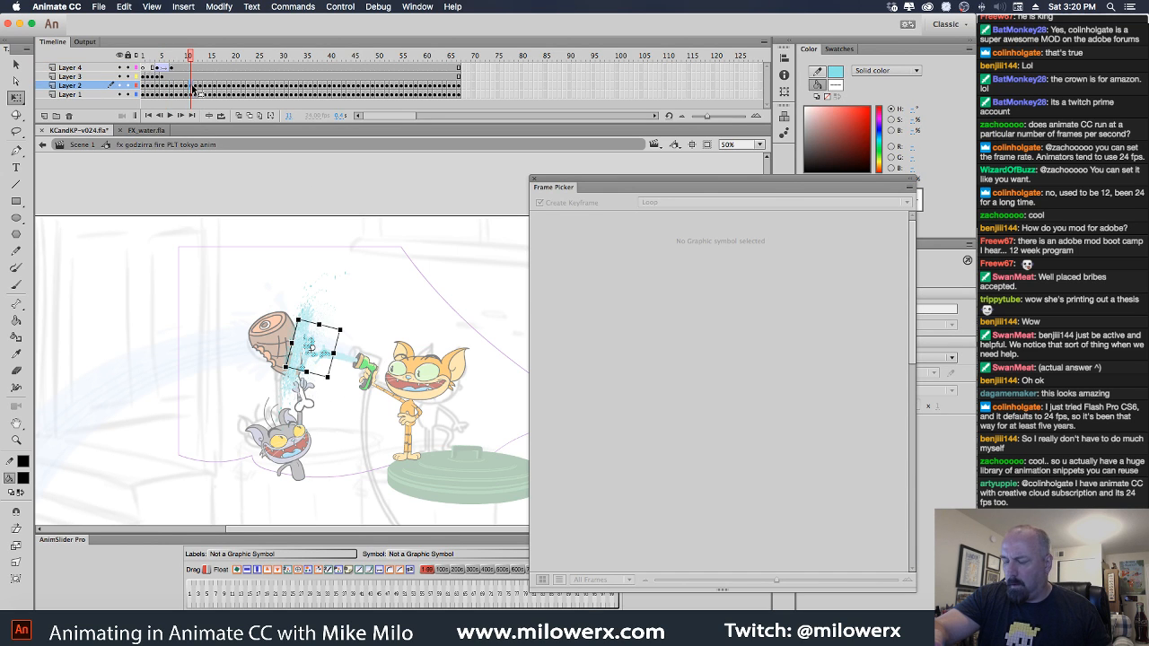
pyautogui.keyDown('super'); pyautogui.click(322, 304); pyautogui.keyUp('super')
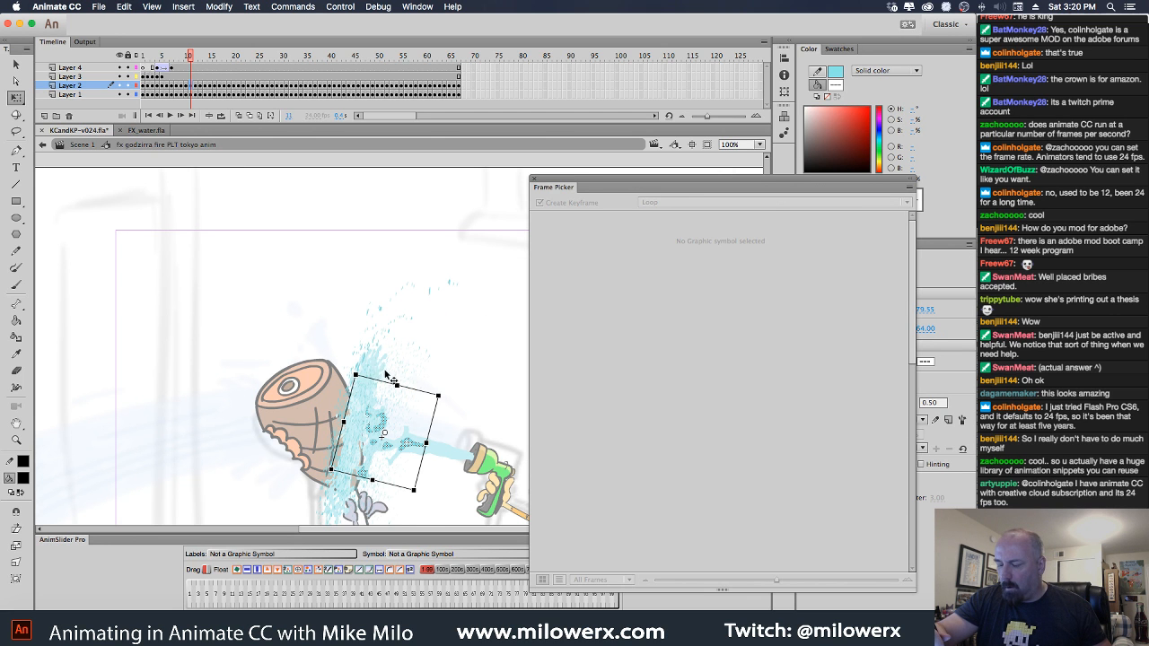
pyautogui.click(407, 319)
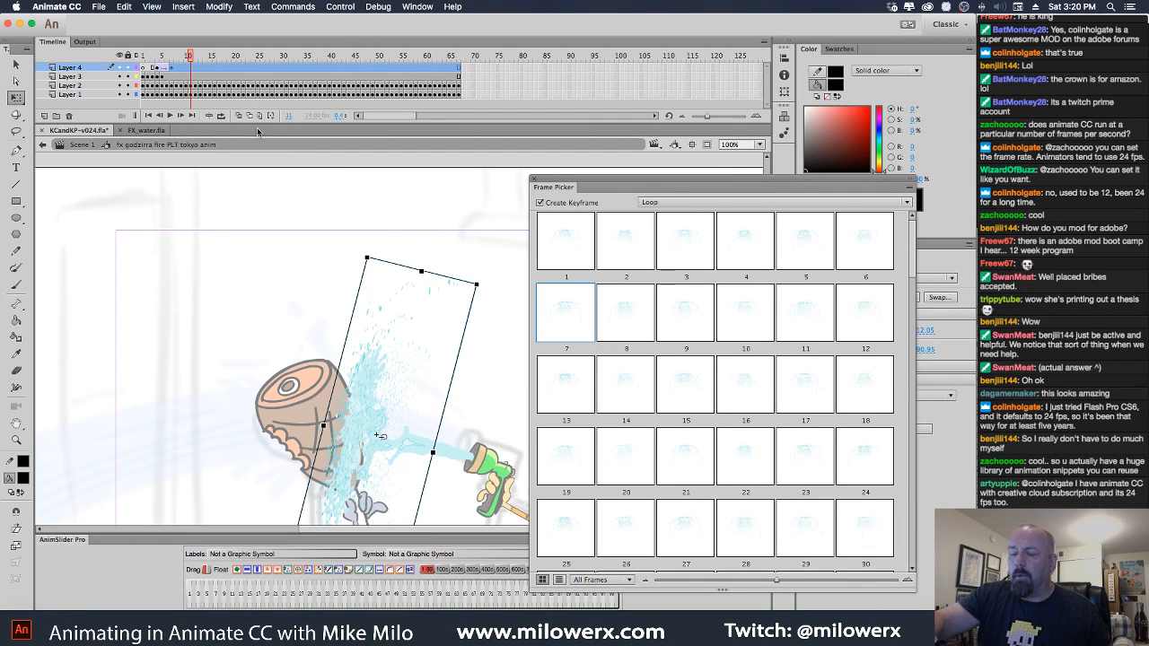
# Lock Layer 4, enable multi-frame editing from frame 1 across all the symbol's frames, and select the water drawings.
pyautogui.moveTo(191, 59); pyautogui.dragTo(142, 61)
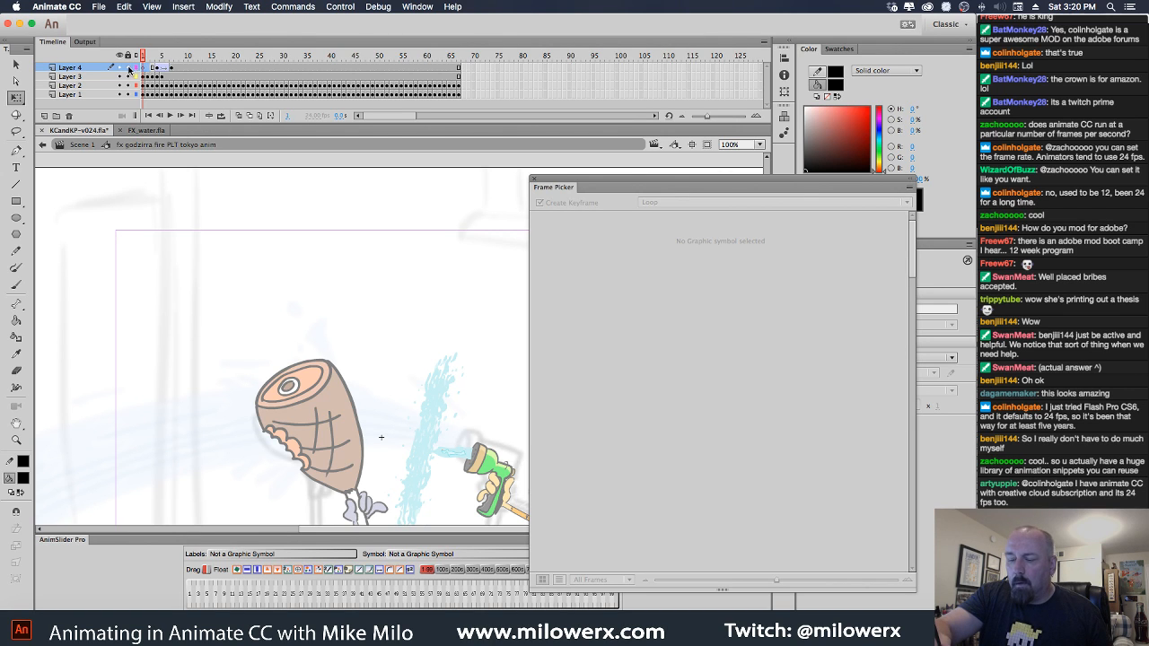
pyautogui.click(261, 117)
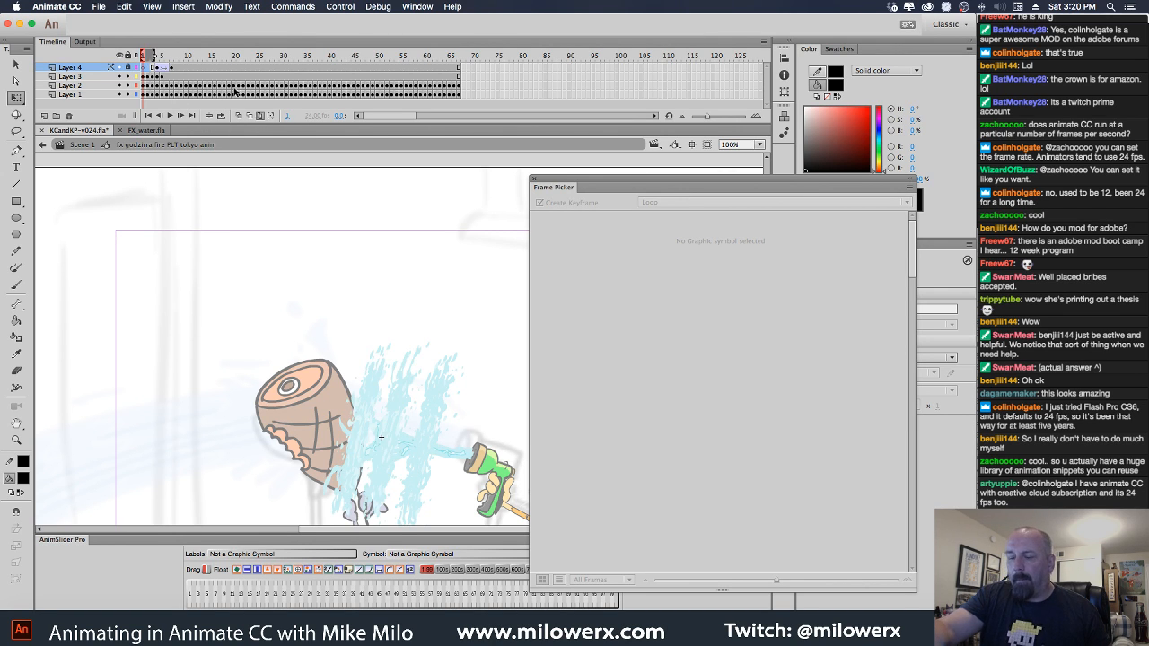
pyautogui.moveTo(153, 56); pyautogui.dragTo(460, 56)
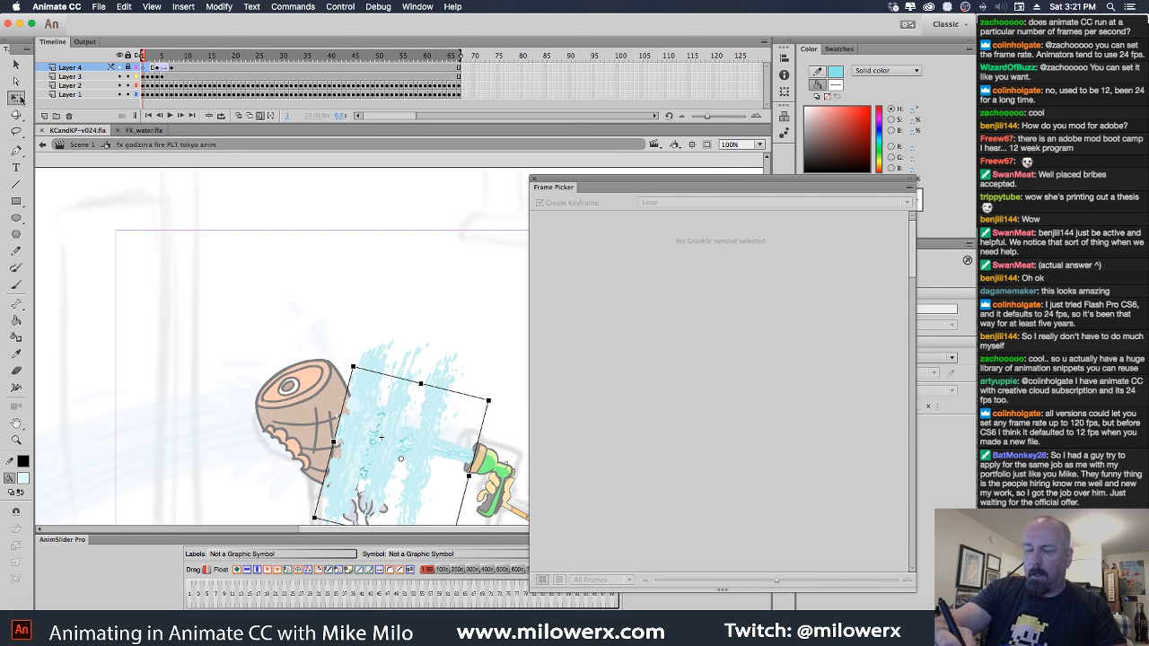
pyautogui.press('space')
pyautogui.moveTo(469, 297); pyautogui.dragTo(423, 232)
pyautogui.moveTo(229, 245); pyautogui.dragTo(511, 534)
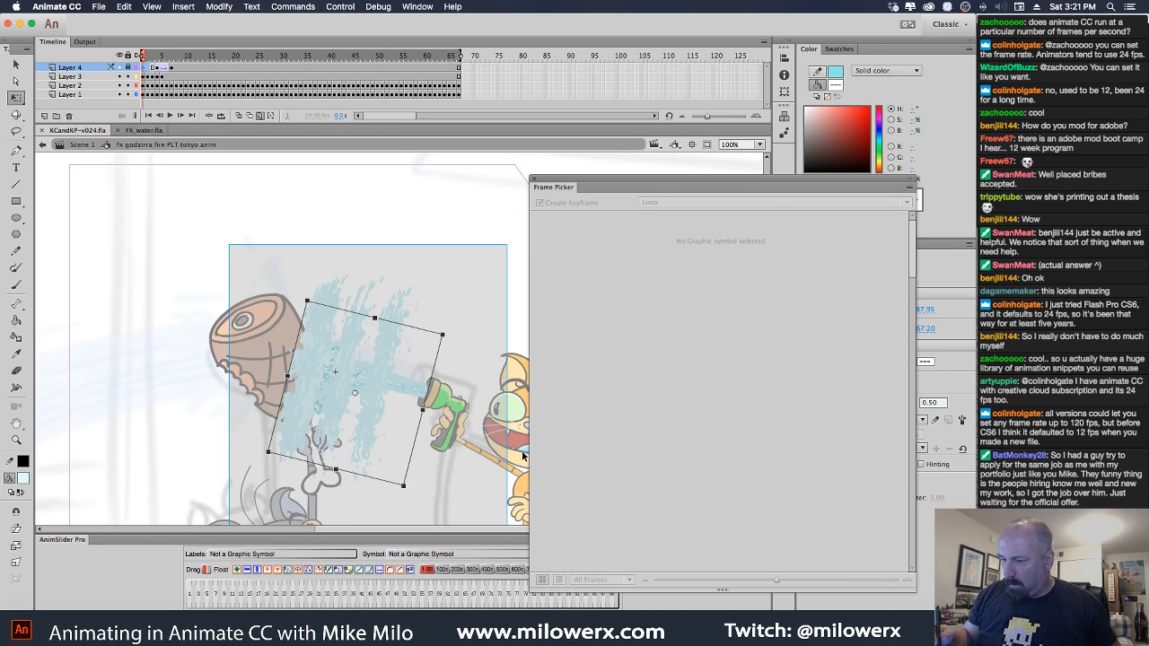
# Lock Layer 3, try to transform the water drawings on Layers 1 and 2 together, and end multi-frame editing.
pyautogui.moveTo(524, 456); pyautogui.dragTo(525, 455)
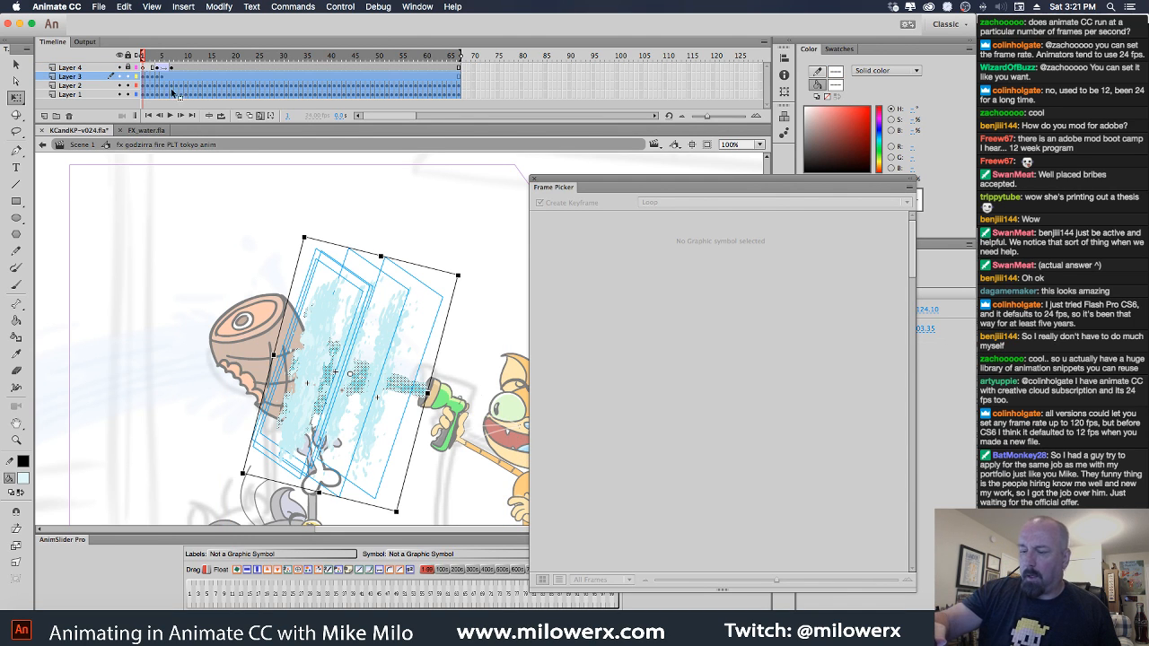
pyautogui.click(129, 77)
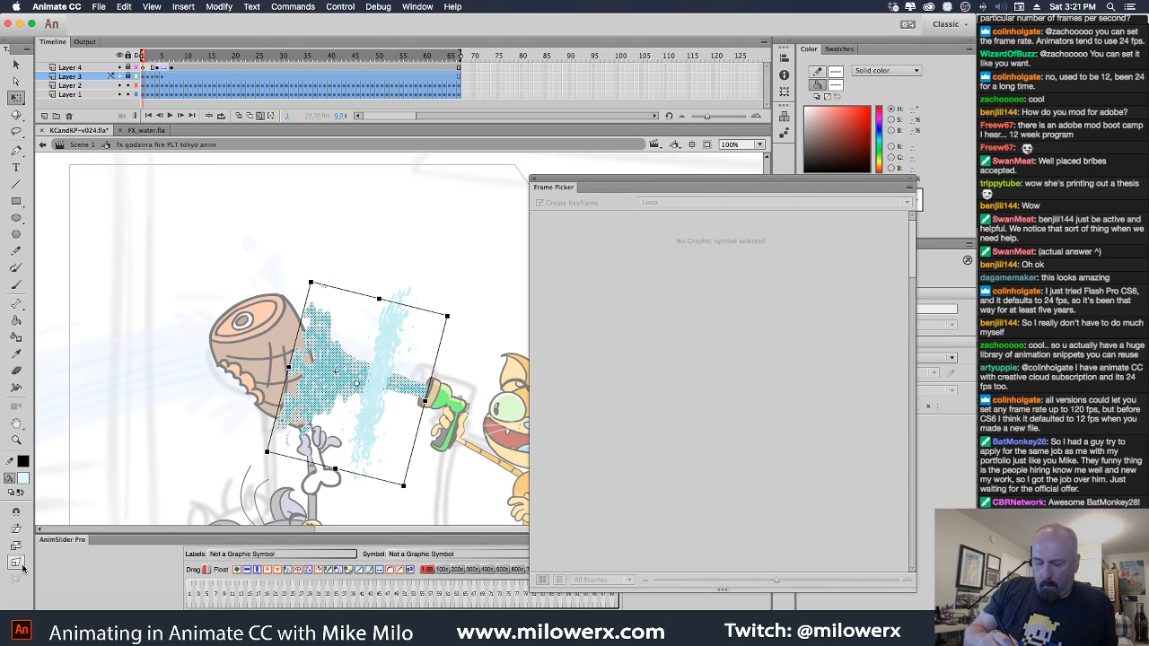
pyautogui.click(368, 374)
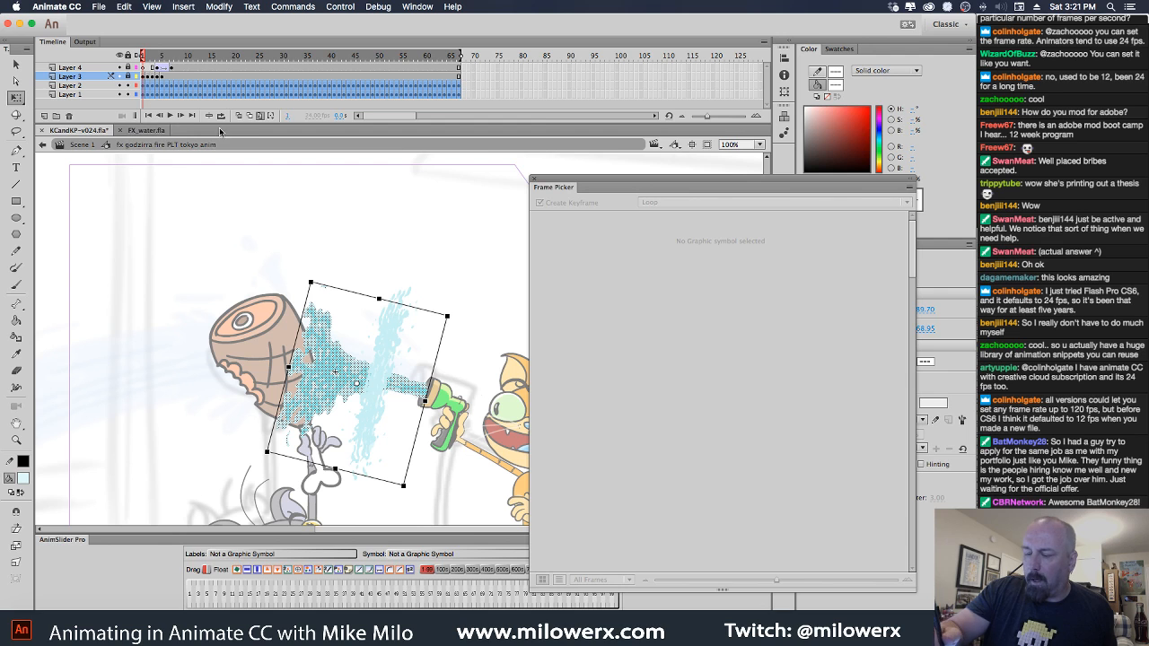
pyautogui.click(270, 116)
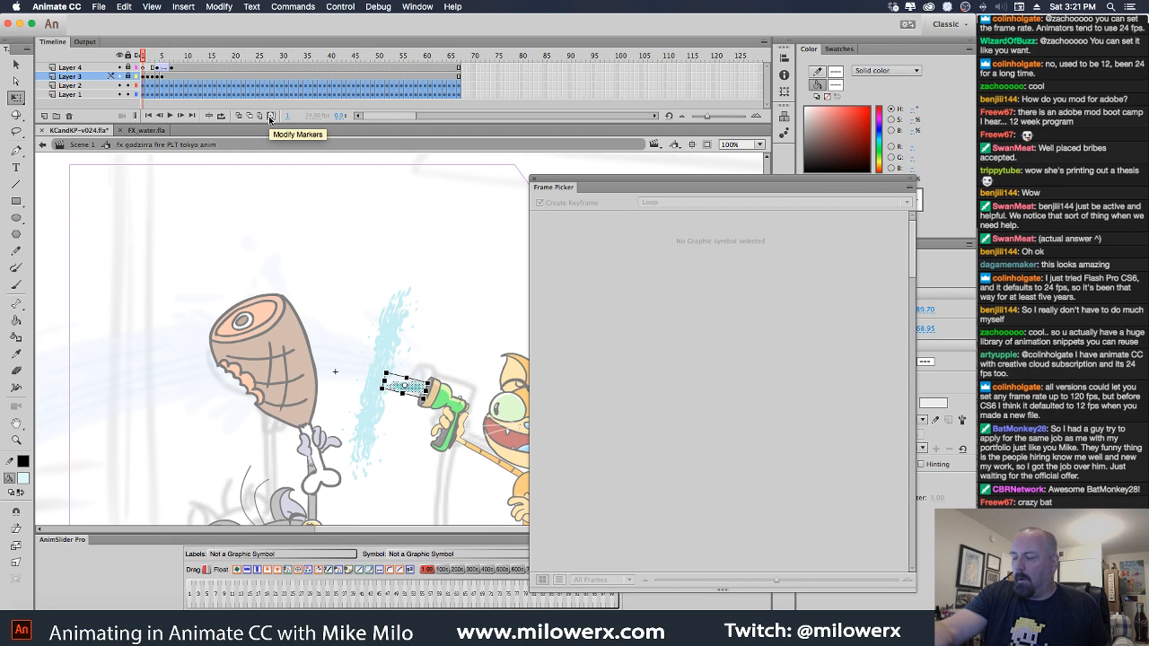
# Return to Scene 1 and scrub the water spray's frames up to about 4930 to check its motion against the drumstick.
pyautogui.click(88, 146)
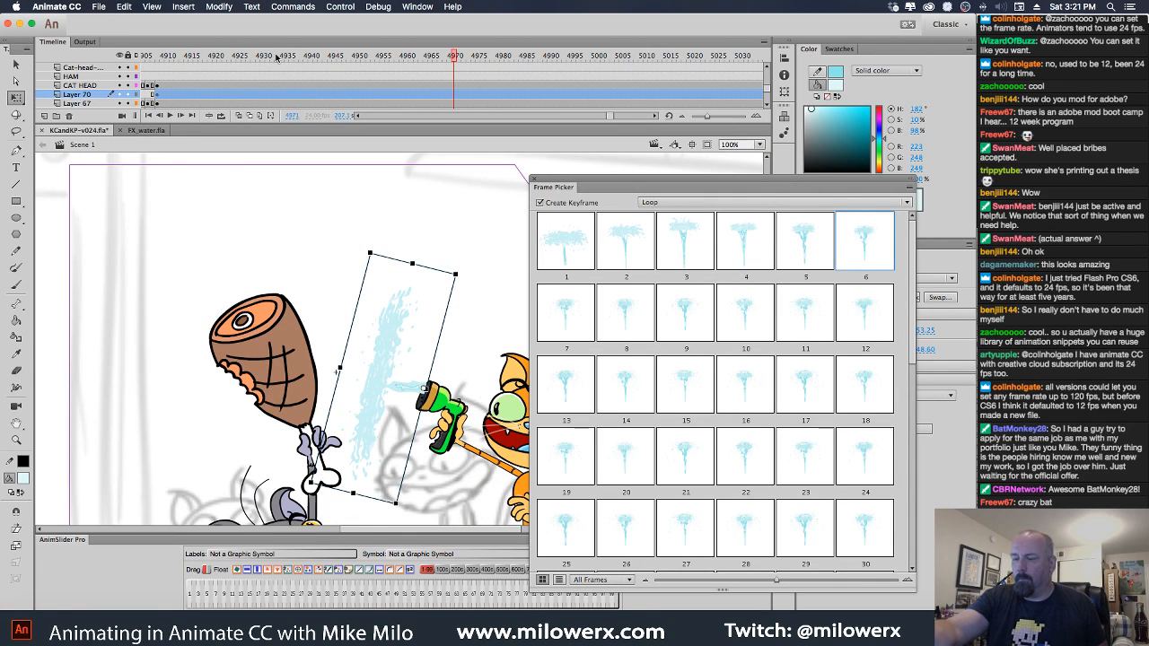
pyautogui.moveTo(458, 56)
pyautogui.mouseDown()
pyautogui.moveTo(143, 59)
pyautogui.moveTo(526, 58)
pyautogui.moveTo(573, 76)
pyautogui.moveTo(136, 85)
pyautogui.moveTo(324, 86)
pyautogui.moveTo(201, 85)
pyautogui.mouseUp()
pyautogui.moveTo(450, 269); pyautogui.dragTo(376, 227)
pyautogui.moveTo(212, 69)
pyautogui.mouseDown()
pyautogui.moveTo(292, 86)
pyautogui.moveTo(241, 96)
pyautogui.moveTo(313, 111)
pyautogui.moveTo(279, 107)
pyautogui.moveTo(292, 106)
pyautogui.mouseUp()
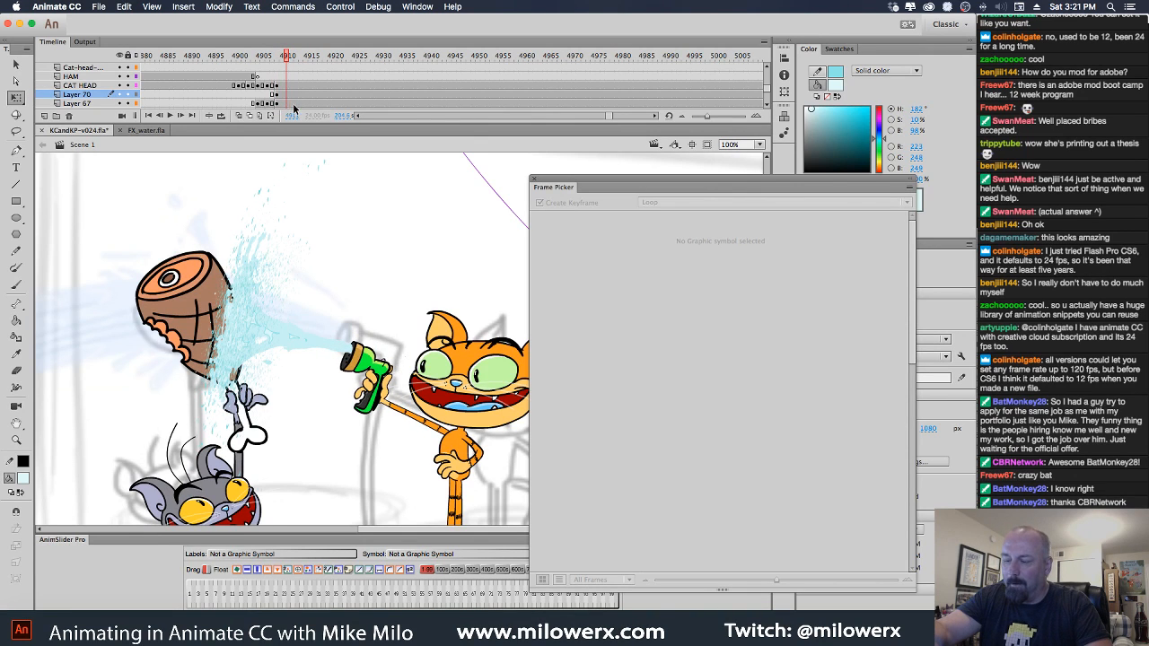
pyautogui.moveTo(288, 60)
pyautogui.mouseDown()
pyautogui.moveTo(237, 72)
pyautogui.moveTo(330, 86)
pyautogui.mouseUp()
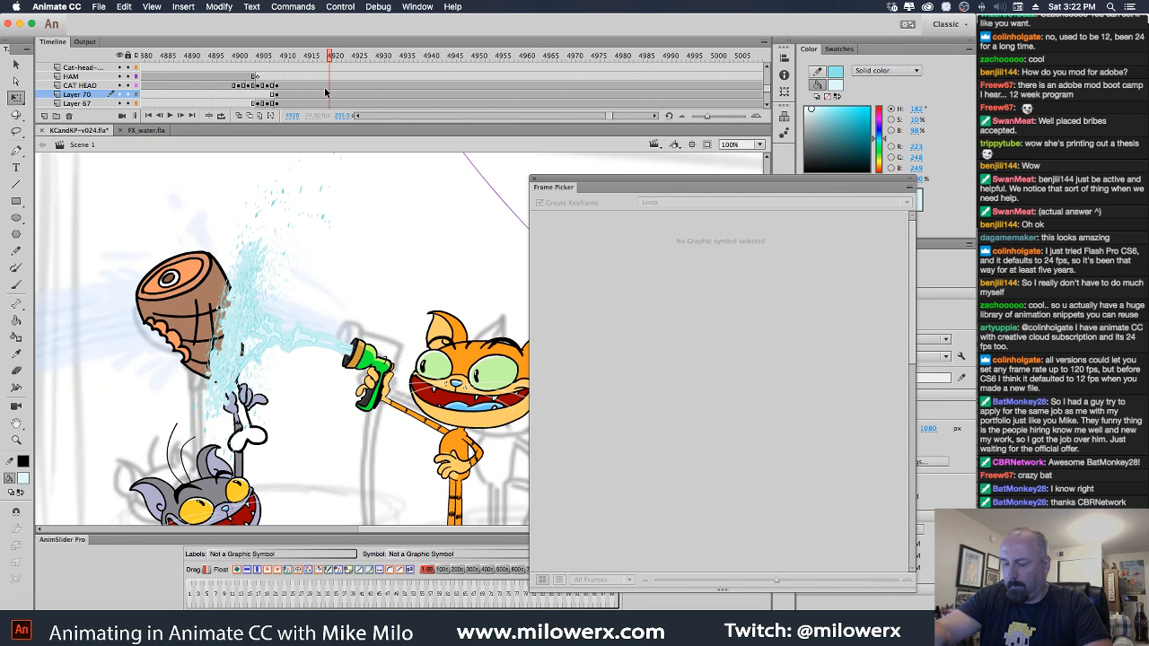
pyautogui.moveTo(314, 63)
pyautogui.mouseDown()
pyautogui.moveTo(219, 76)
pyautogui.moveTo(387, 106)
pyautogui.mouseUp()
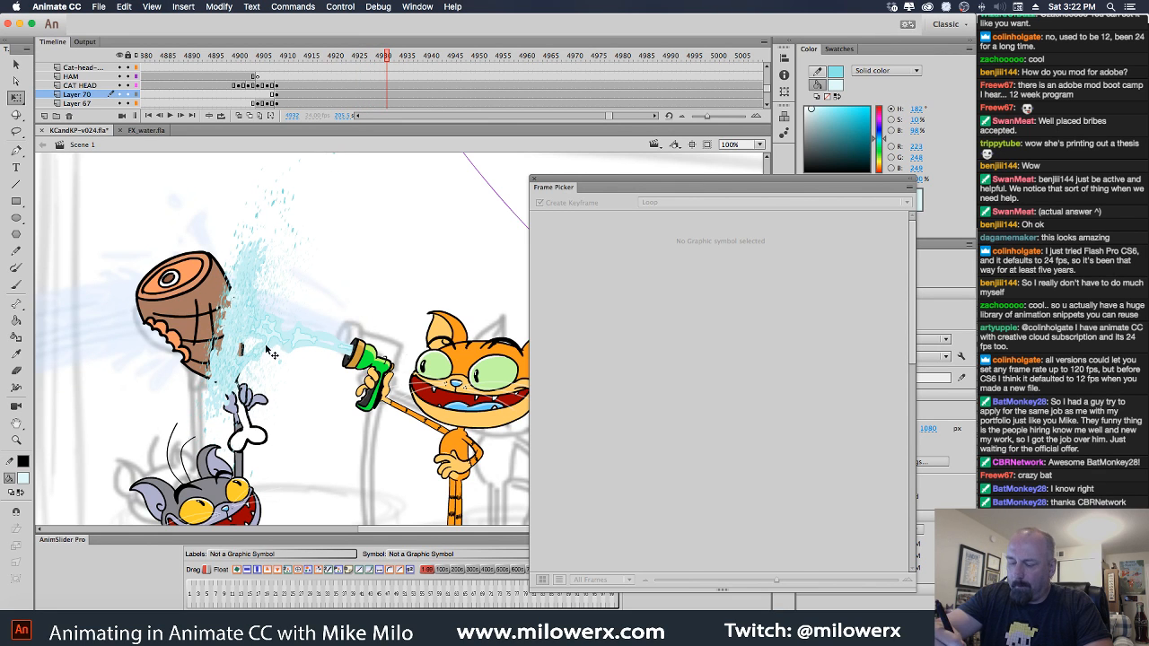
# Delete the water burst from Layer 70 and return to that layer's keyframe at frame 4909.
pyautogui.click(295, 230)
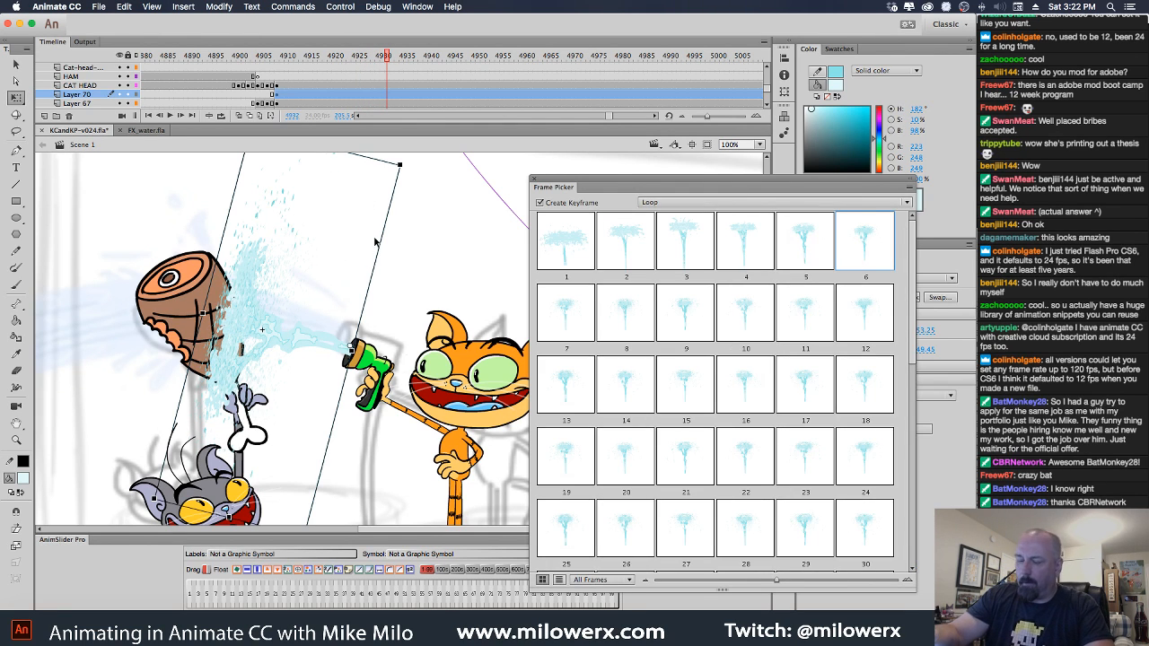
pyautogui.press('Delete')
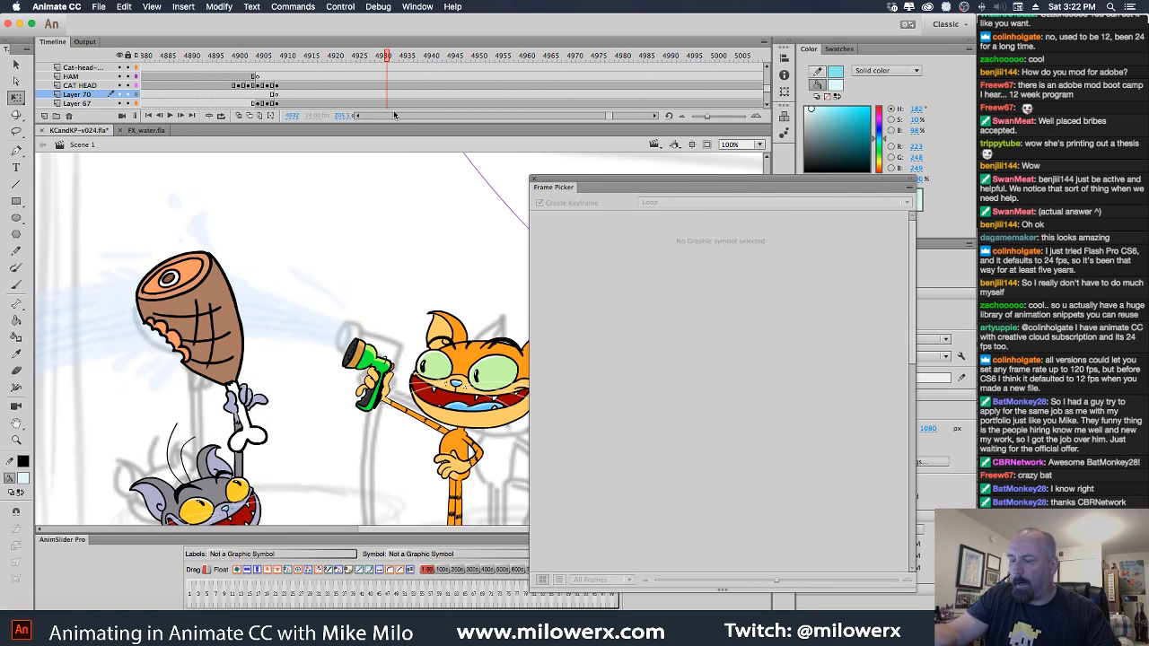
pyautogui.click(277, 95)
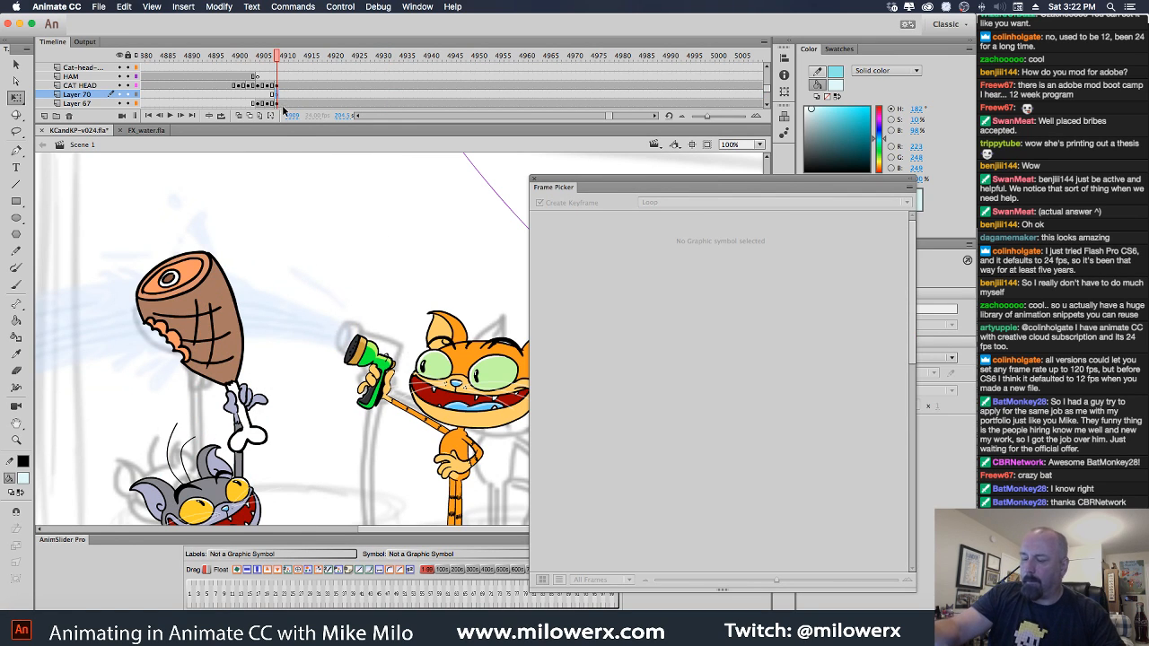
# Create a new graphic symbol named "water" in the library root.
pyautogui.click(186, 7)
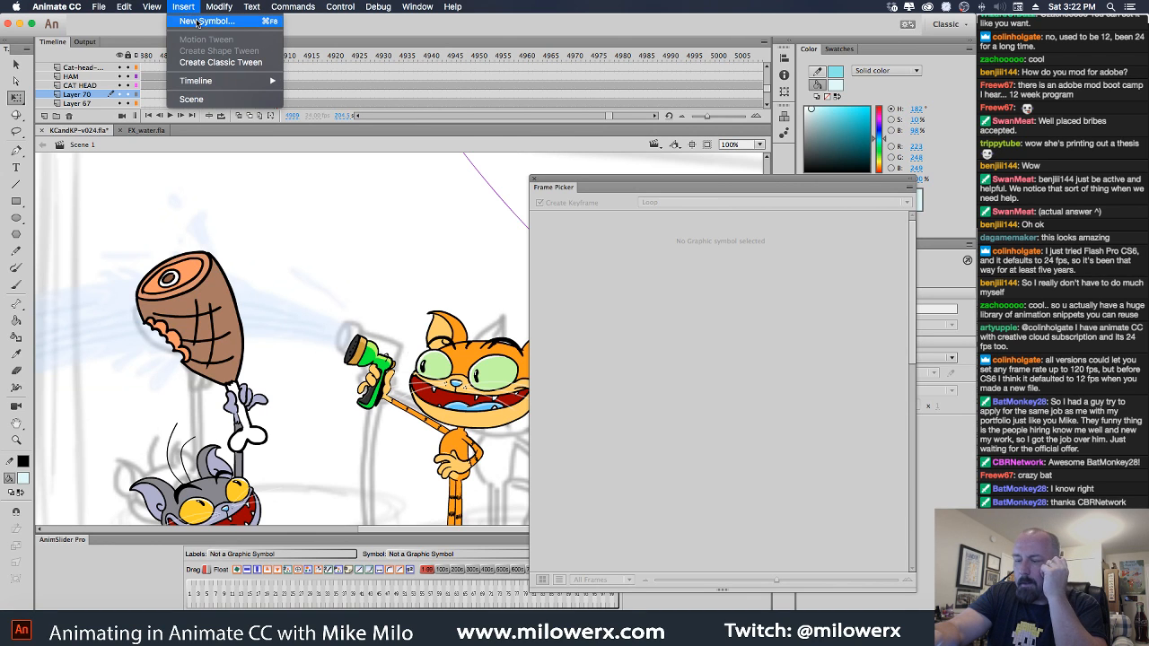
pyautogui.click(199, 32)
pyautogui.write('water')
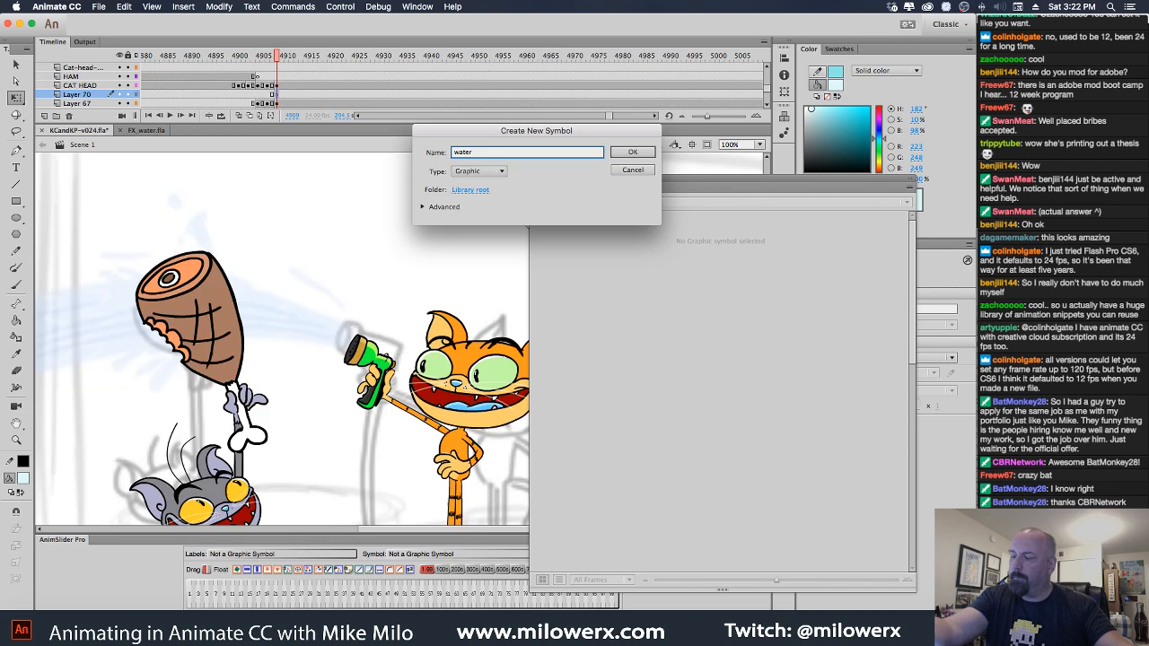
pyautogui.press('Return')
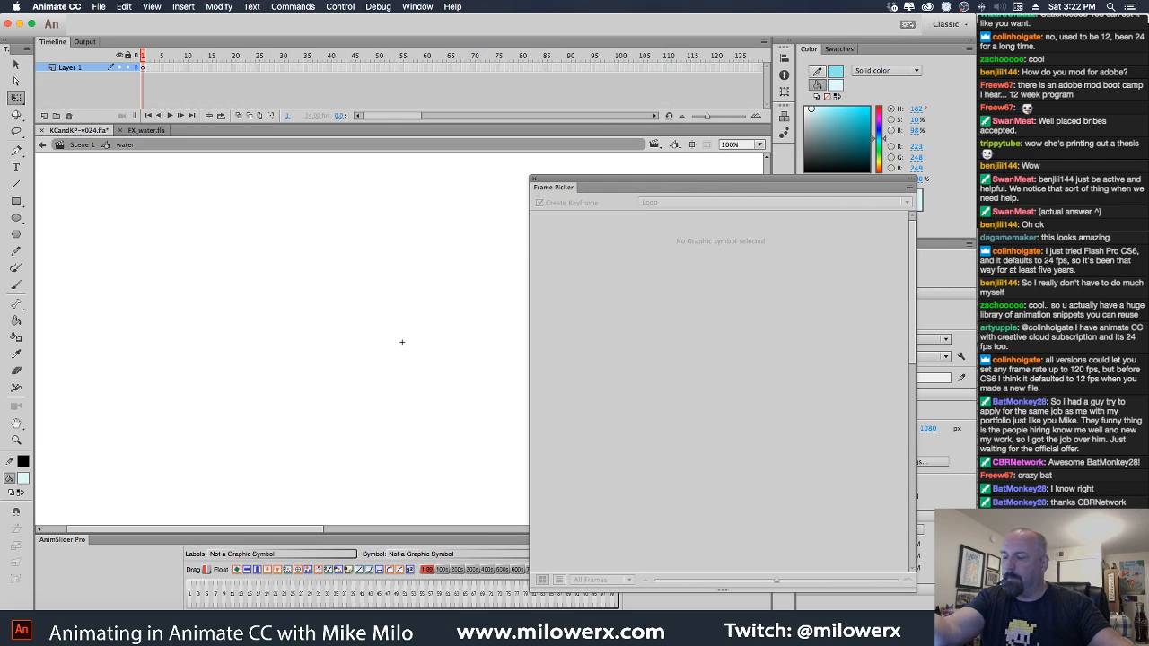
# Set the fill color to light blue for drawing in the empty water symbol.
pyautogui.click(25, 477)
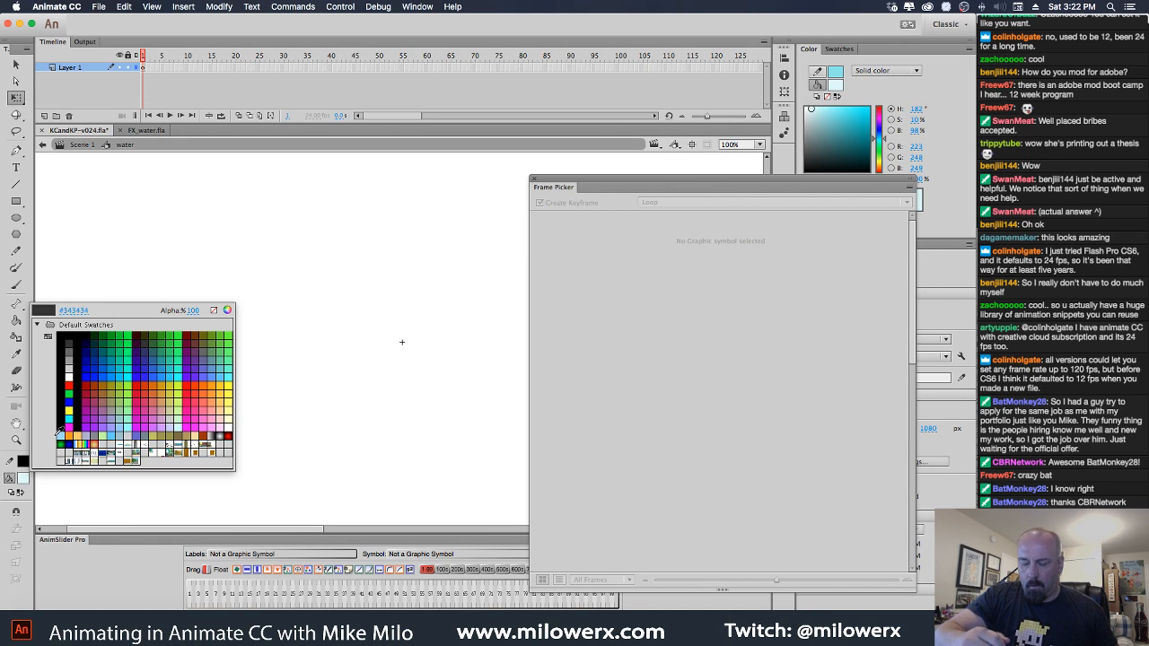
pyautogui.click(107, 355)
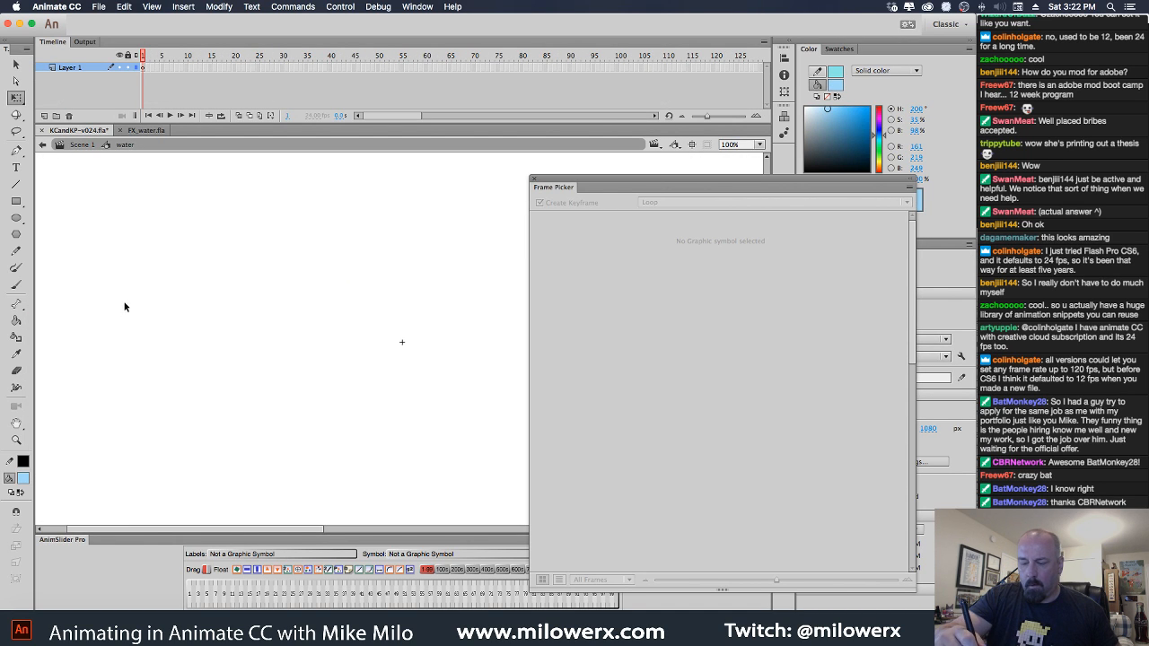
pyautogui.press('super+minus')
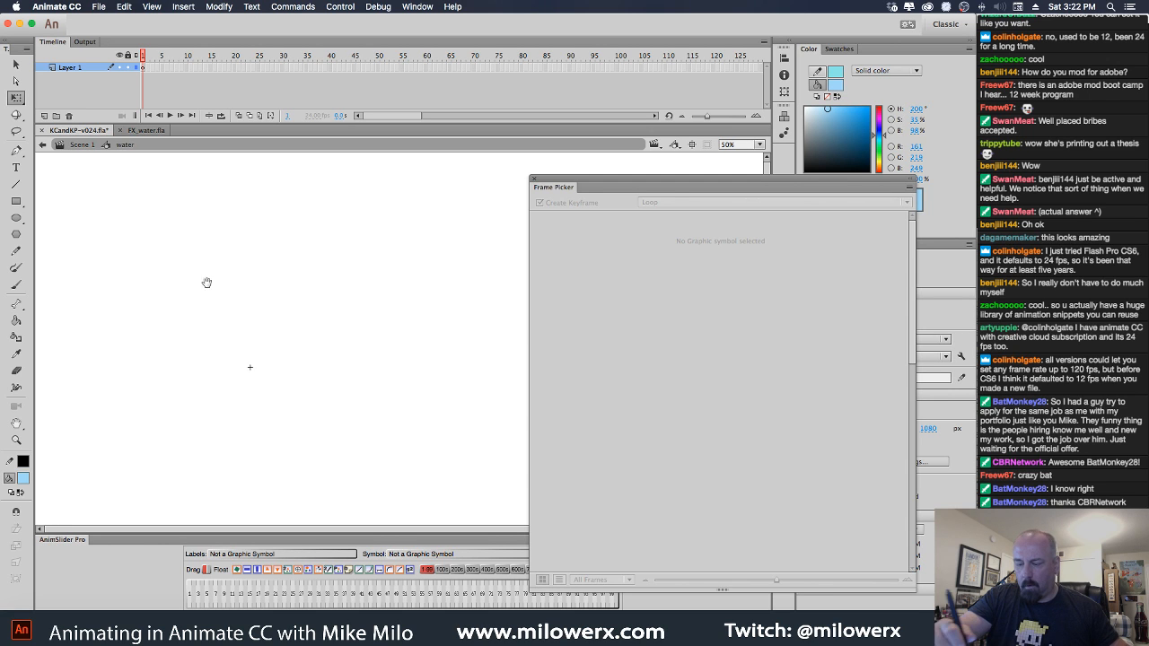
# Choose the Brush tool and set its fill color to pure red, FF0000.
pyautogui.click(16, 284)
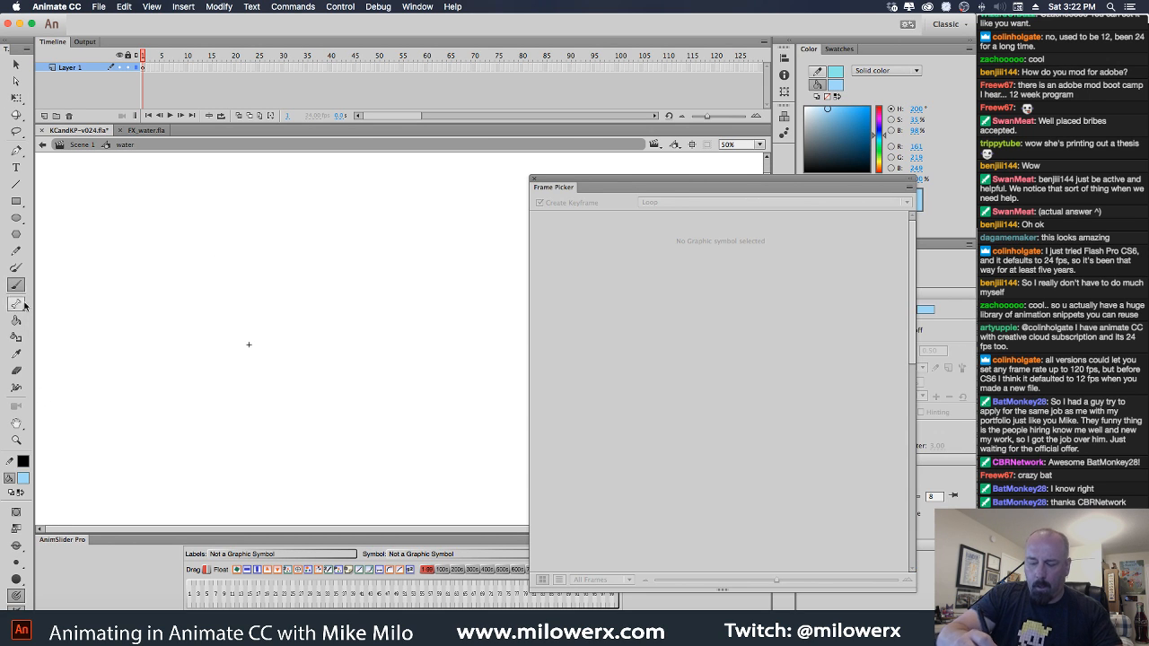
pyautogui.click(23, 478)
pyautogui.click(68, 385)
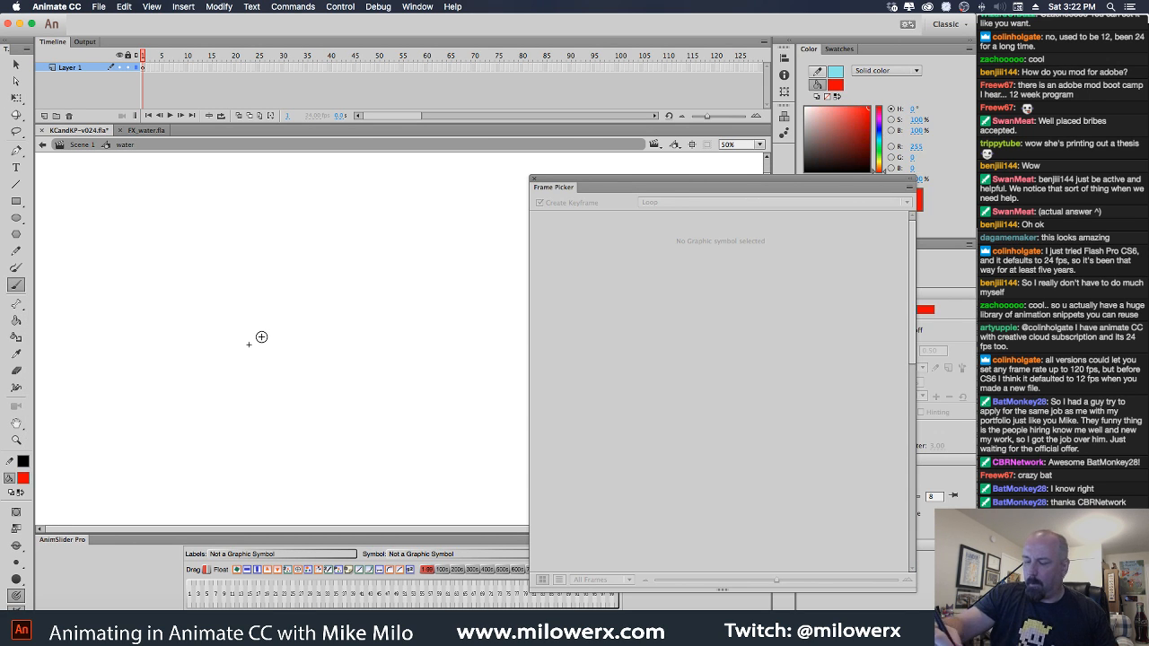
pyautogui.moveTo(332, 343); pyautogui.dragTo(424, 345)
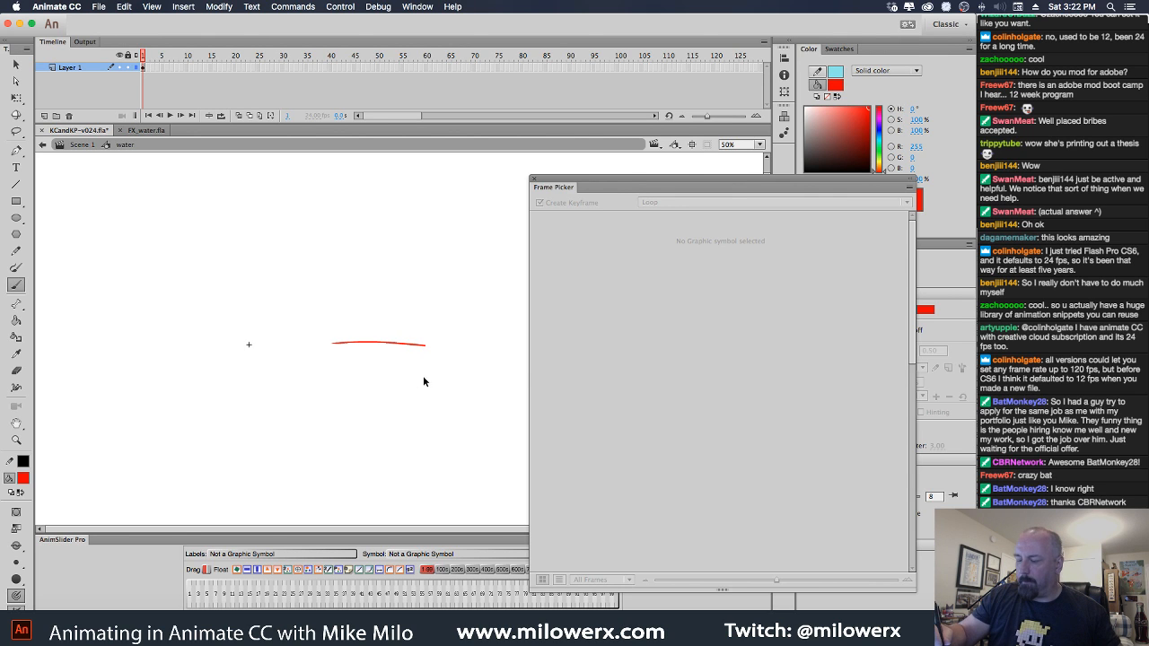
pyautogui.press('z')
pyautogui.moveTo(471, 391); pyautogui.dragTo(472, 404)
pyautogui.press('super+z')
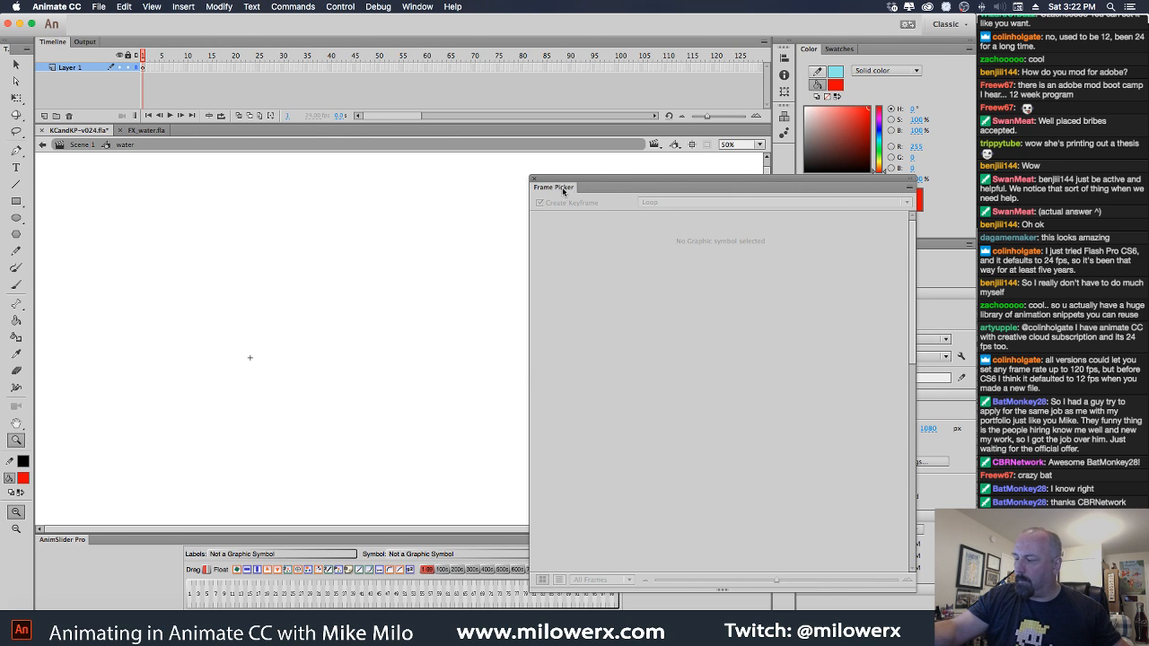
# Clear the Frame Picker off the stage and paint one long red brush arc across the water symbol, curving down at its far end.
pyautogui.moveTo(564, 181); pyautogui.dragTo(734, 224)
pyautogui.click(703, 222)
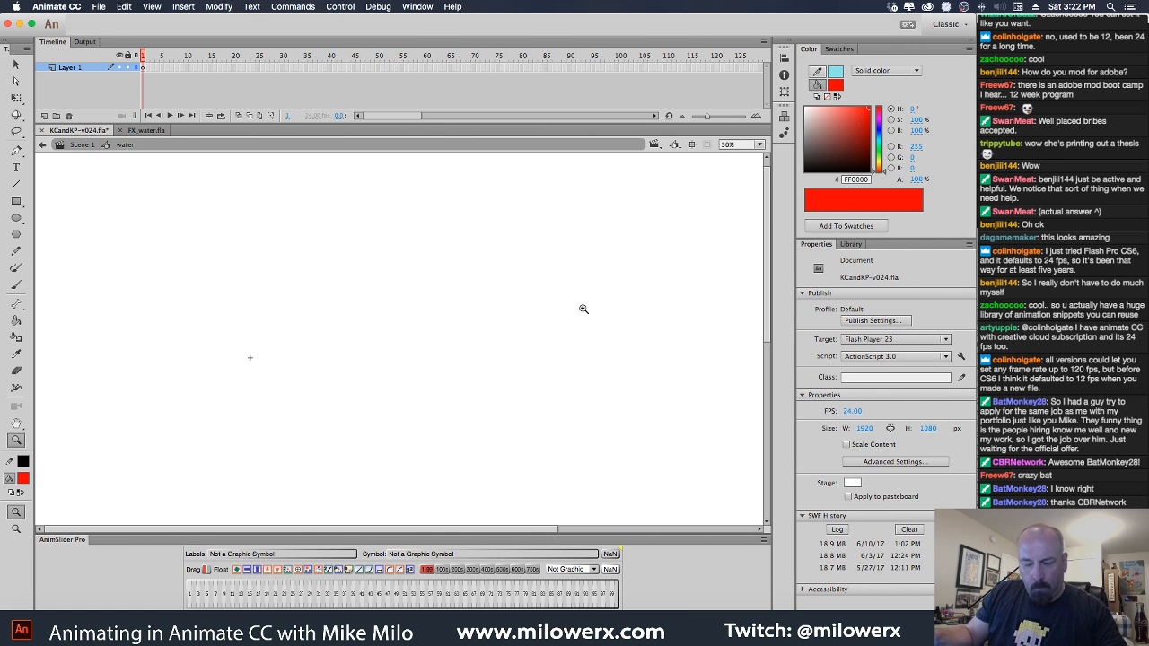
pyautogui.press('b')
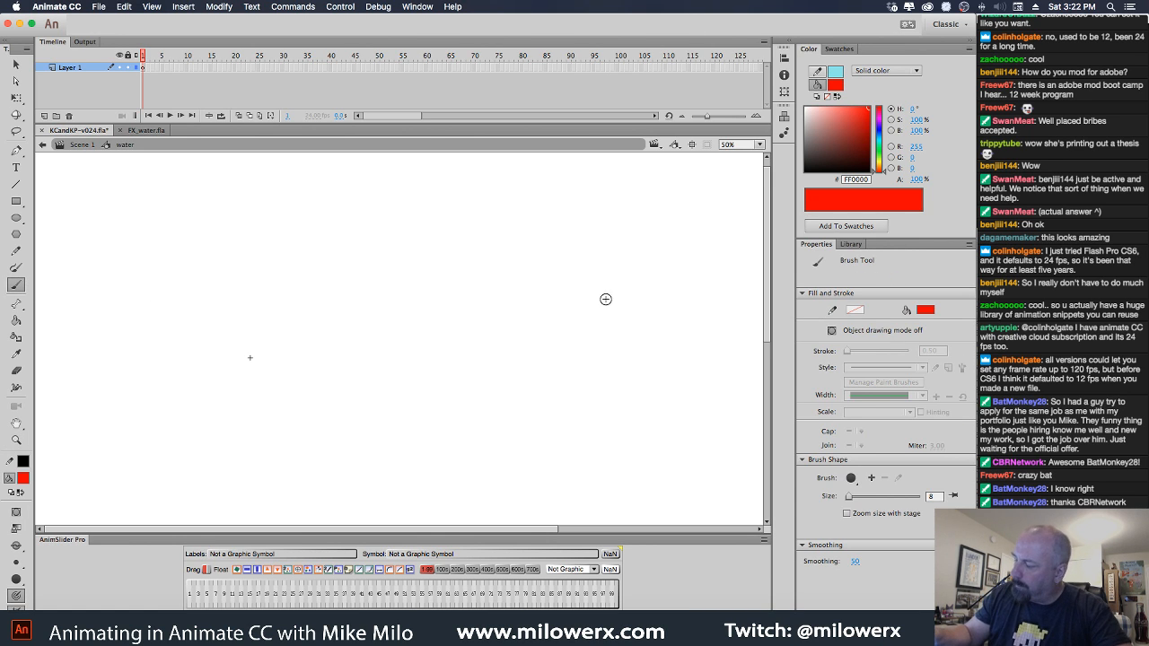
pyautogui.moveTo(620, 302)
pyautogui.mouseDown()
pyautogui.moveTo(538, 284)
pyautogui.moveTo(311, 312)
pyautogui.moveTo(131, 451)
pyautogui.mouseUp()
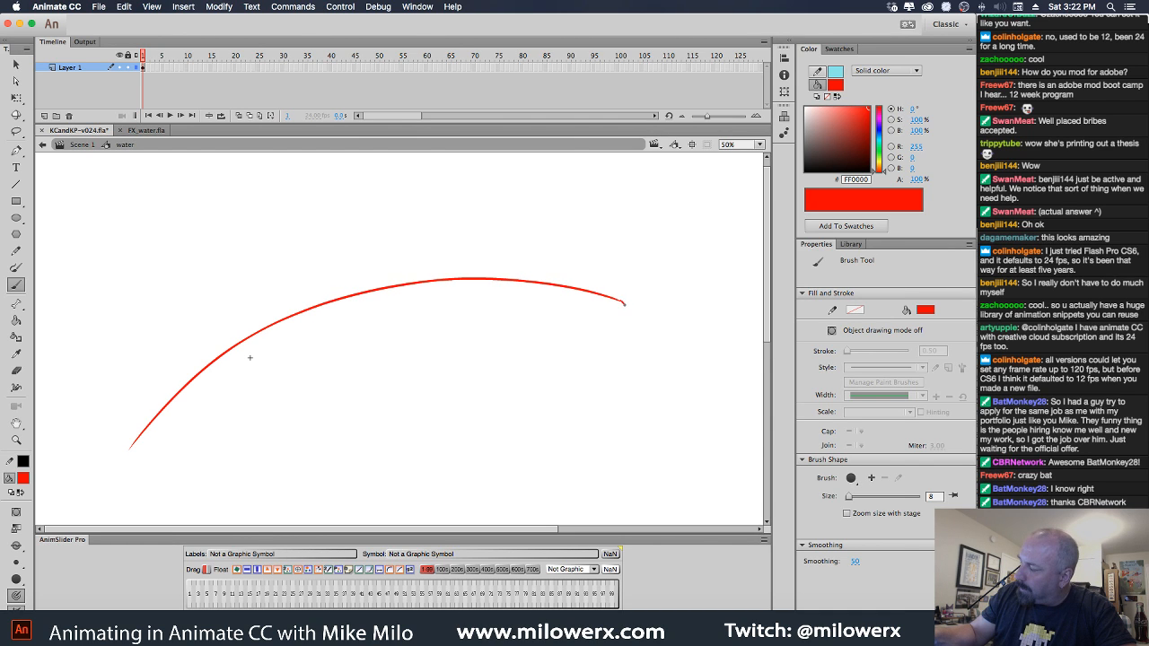
# Paint a lower red arc and a wavy line joining both open ends to close the spray outline in the water symbol.
pyautogui.moveTo(624, 310)
pyautogui.mouseDown()
pyautogui.moveTo(459, 332)
pyautogui.moveTo(354, 374)
pyautogui.moveTo(240, 501)
pyautogui.mouseUp()
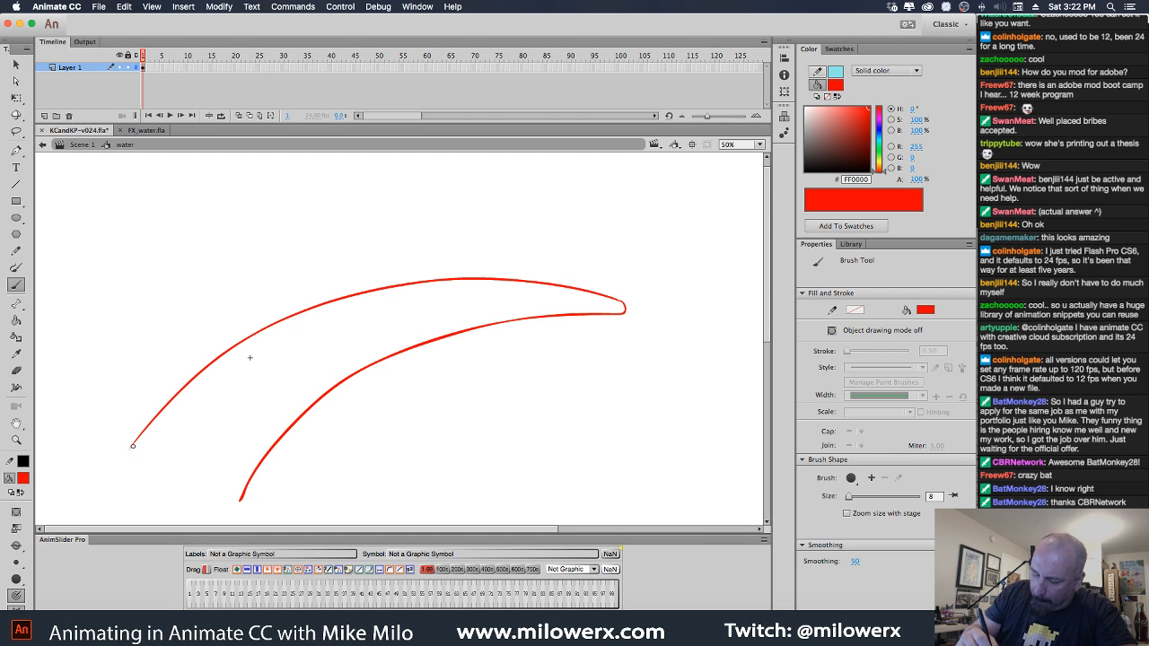
pyautogui.moveTo(132, 448)
pyautogui.mouseDown()
pyautogui.moveTo(199, 492)
pyautogui.moveTo(241, 501)
pyautogui.mouseUp()
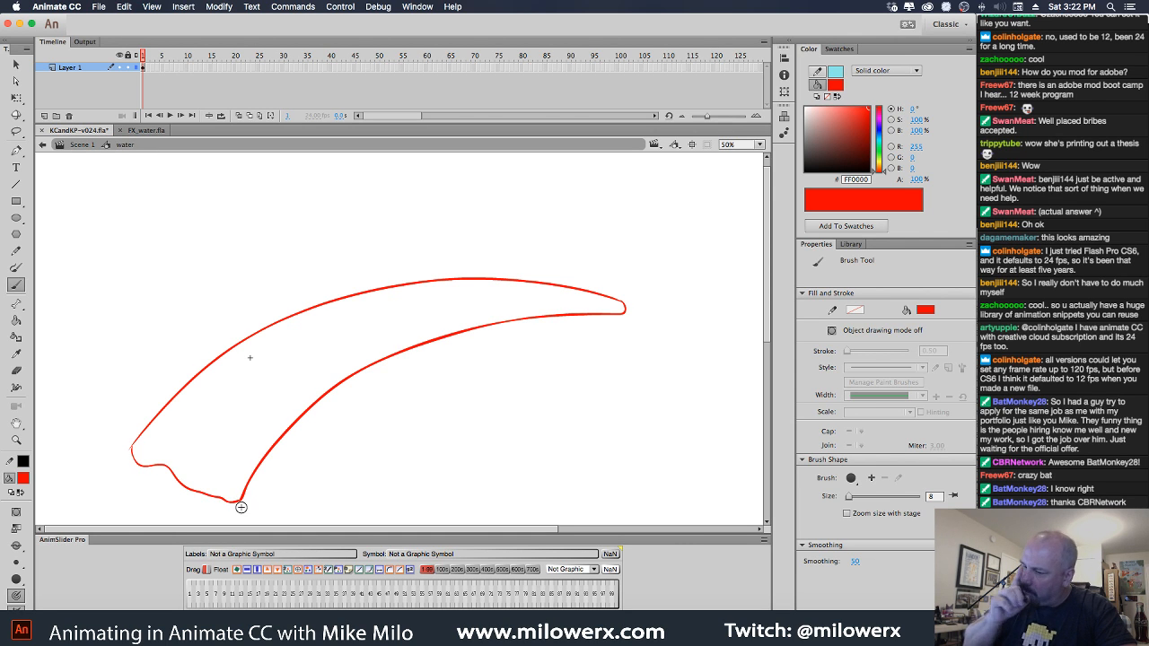
pyautogui.click(146, 68)
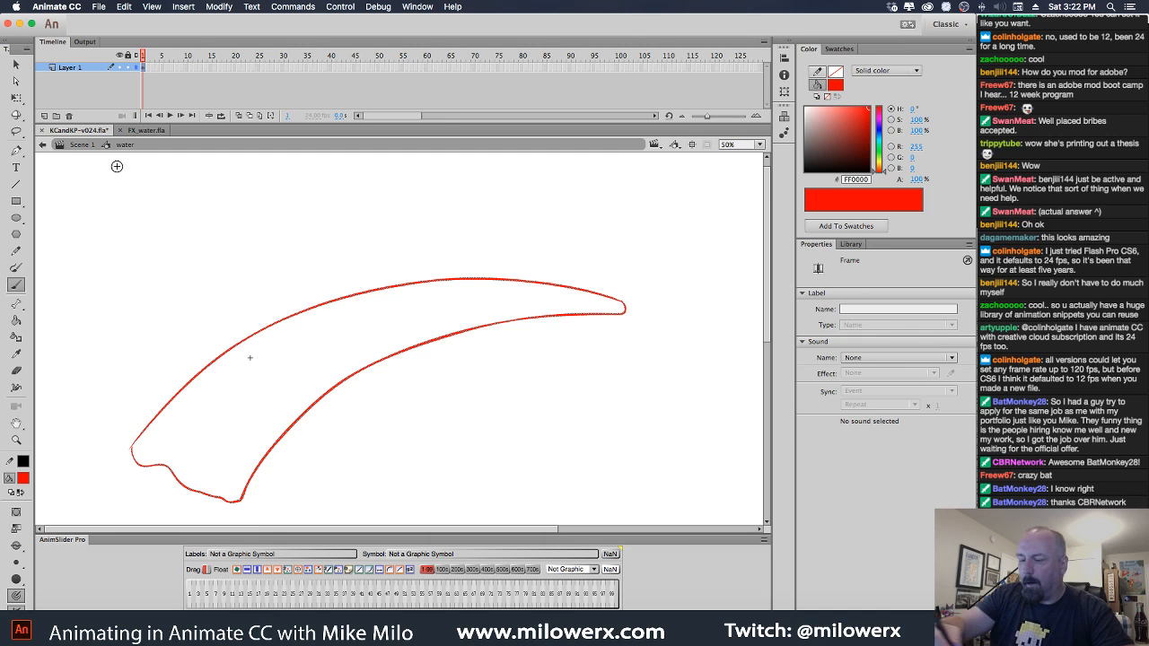
# Return to Scene 1 with the whole scene in view and find the water symbol by searching the library for "water".
pyautogui.click(81, 145)
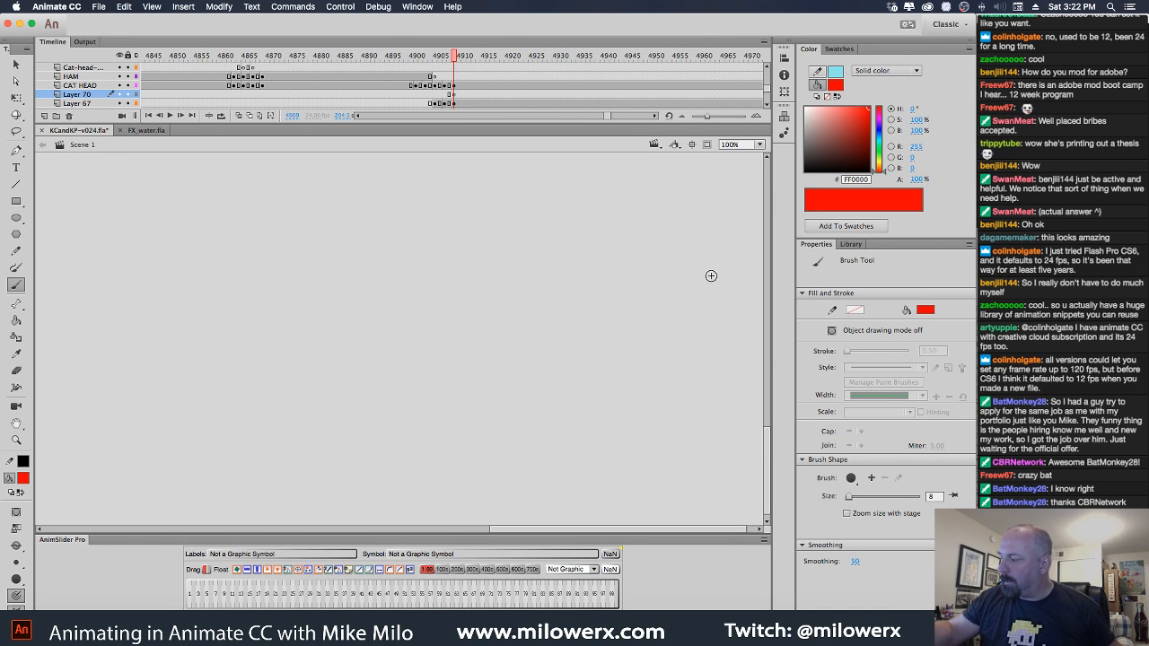
pyautogui.keyDown('alt'); pyautogui.keyDown('super'); pyautogui.click(679, 321); pyautogui.keyUp('super'); pyautogui.keyUp('alt')
pyautogui.moveTo(449, 253); pyautogui.dragTo(538, 452)
pyautogui.click(849, 245)
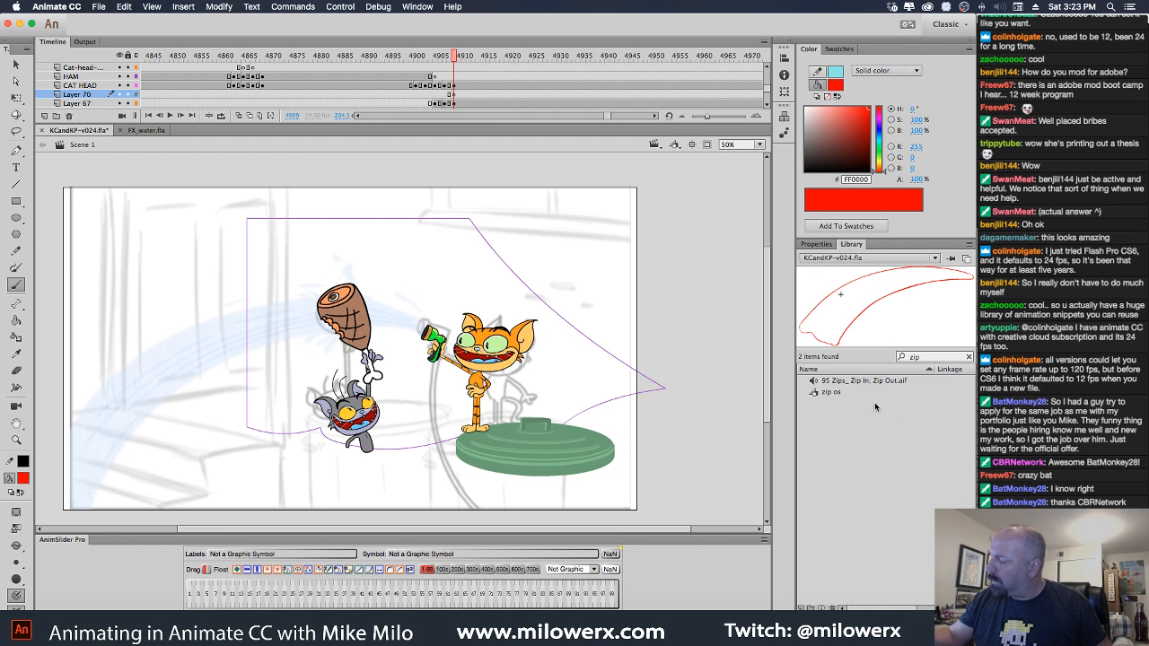
pyautogui.click(842, 381)
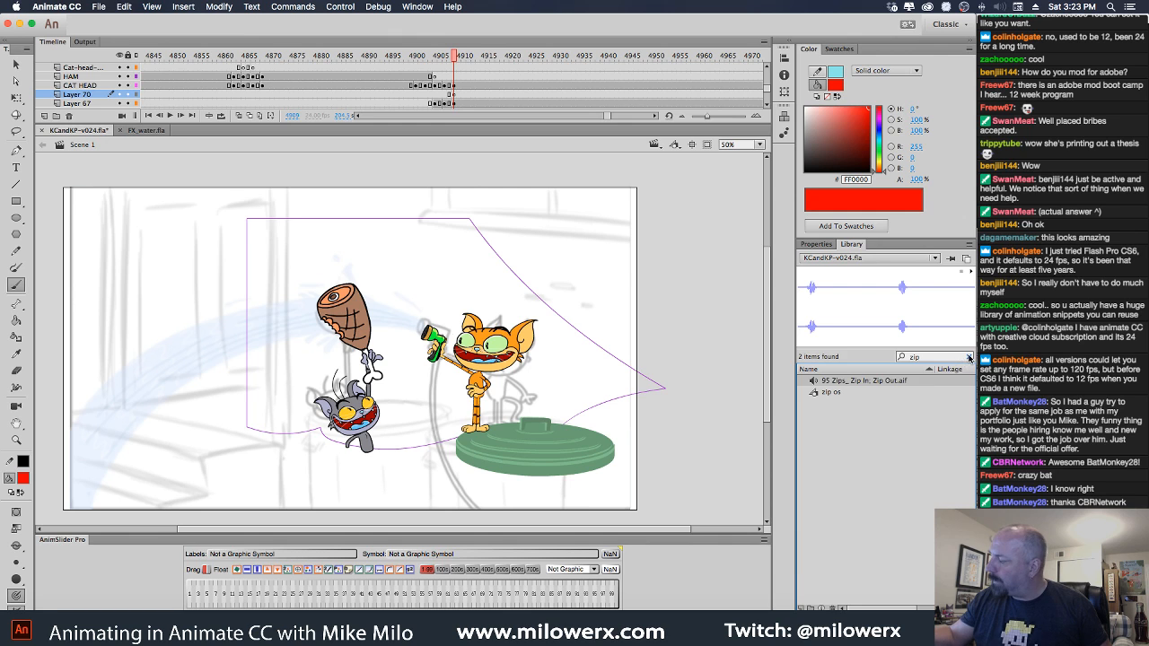
pyautogui.click(969, 358)
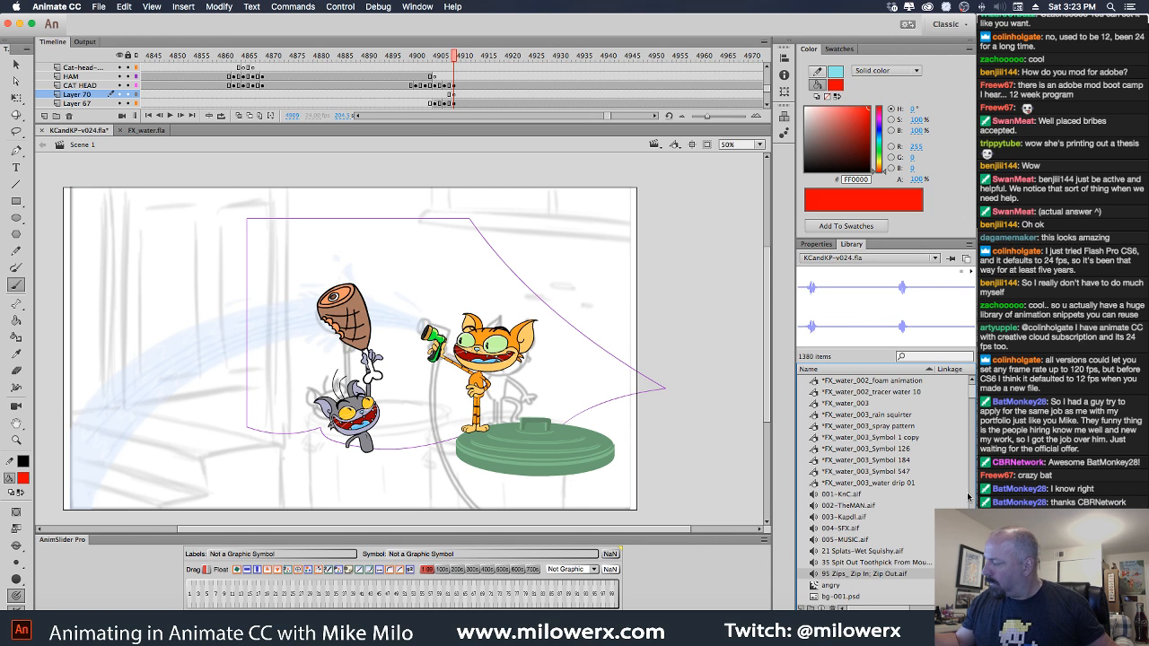
pyautogui.moveTo(972, 393); pyautogui.dragTo(963, 485)
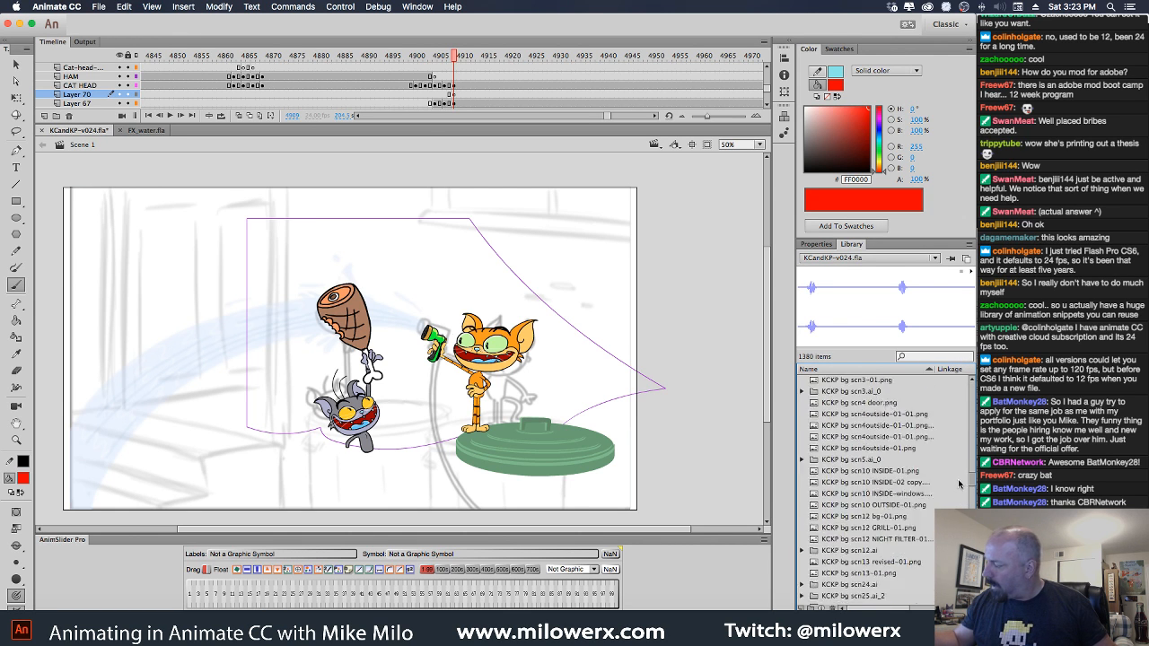
pyautogui.scroll(-10, 950, 451)
pyautogui.click(942, 357)
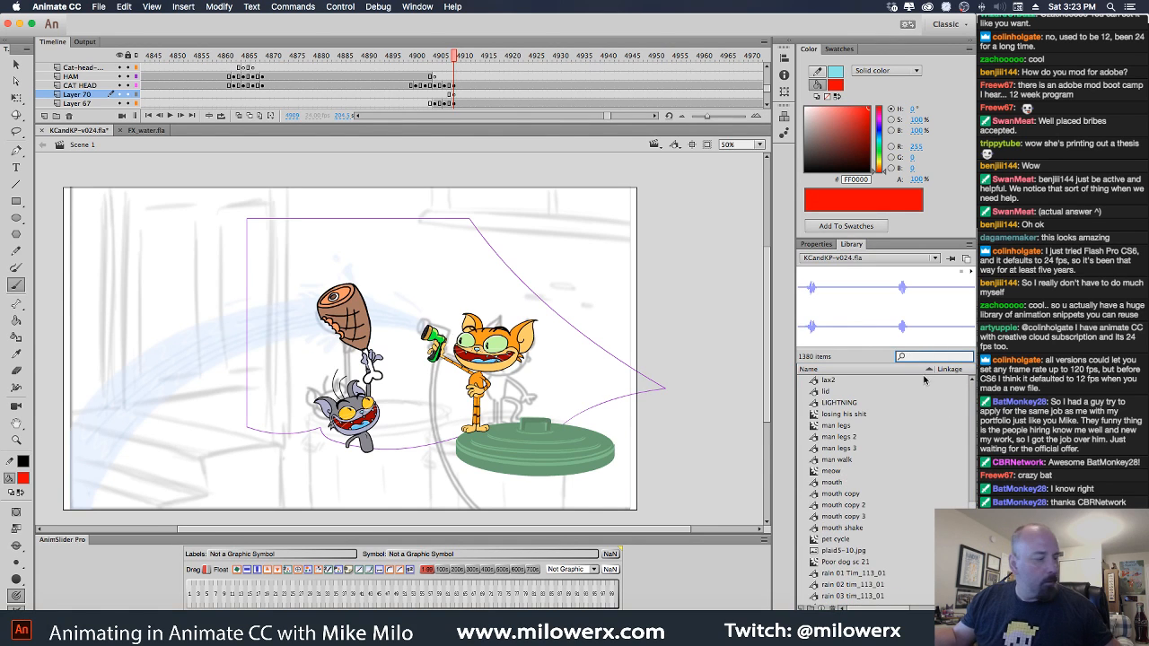
pyautogui.write('water')
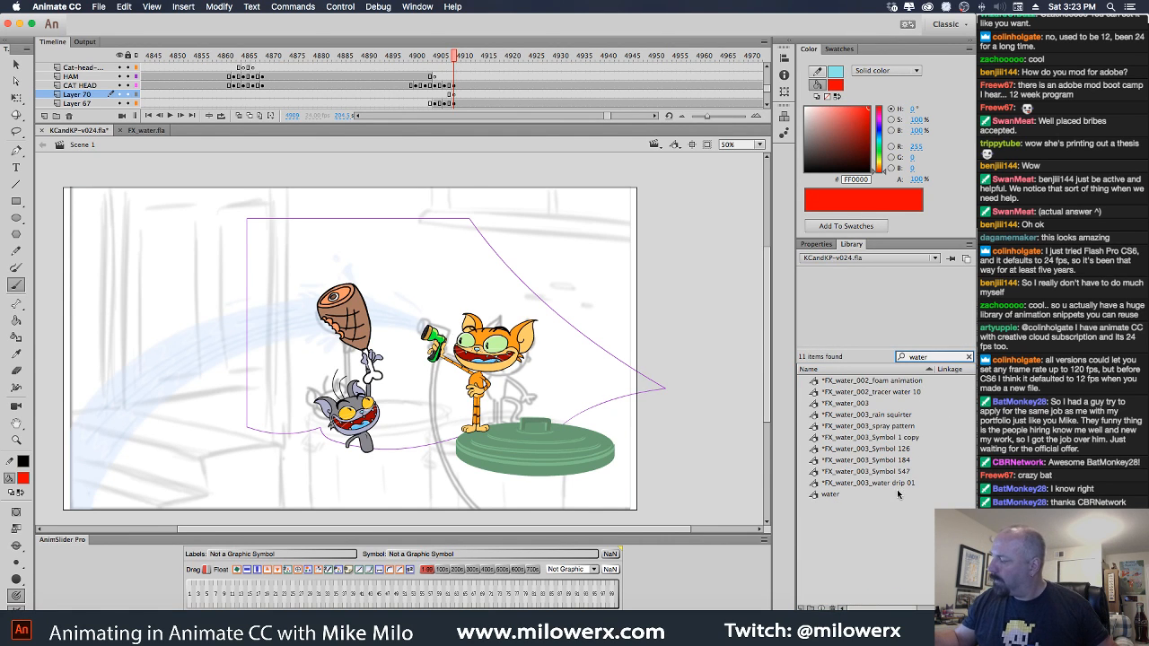
pyautogui.click(831, 494)
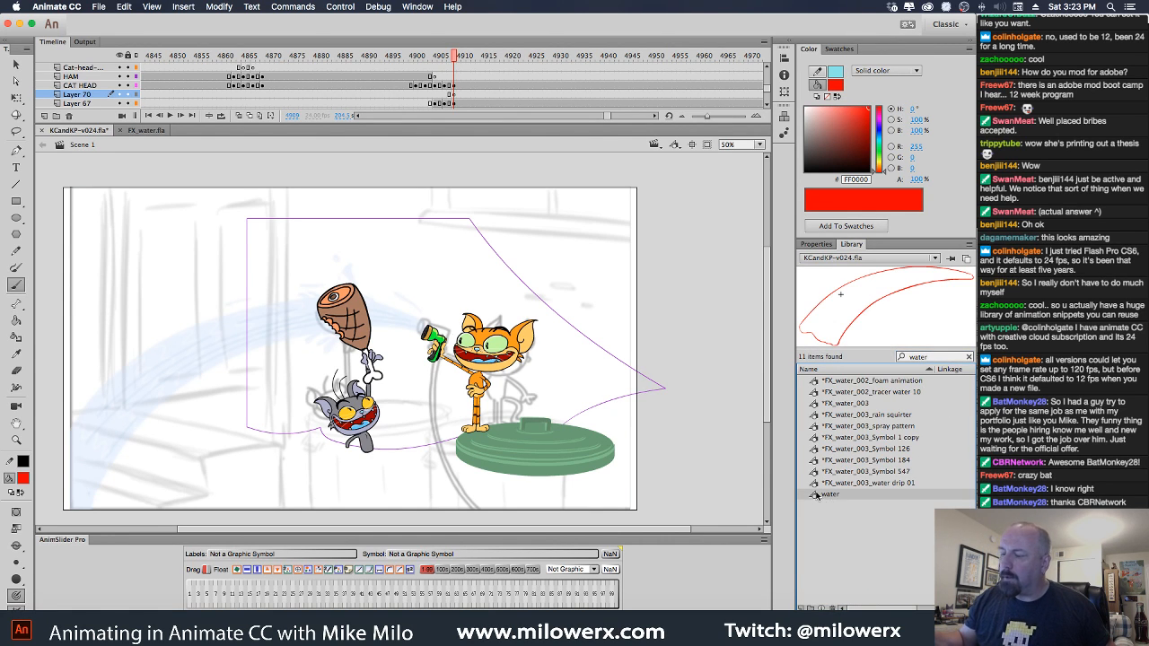
# Cut the orange cat's hose-arm frames up to frame 4914 from Layer 24 and clear the leftover artwork at frame 4915.
pyautogui.click(448, 345)
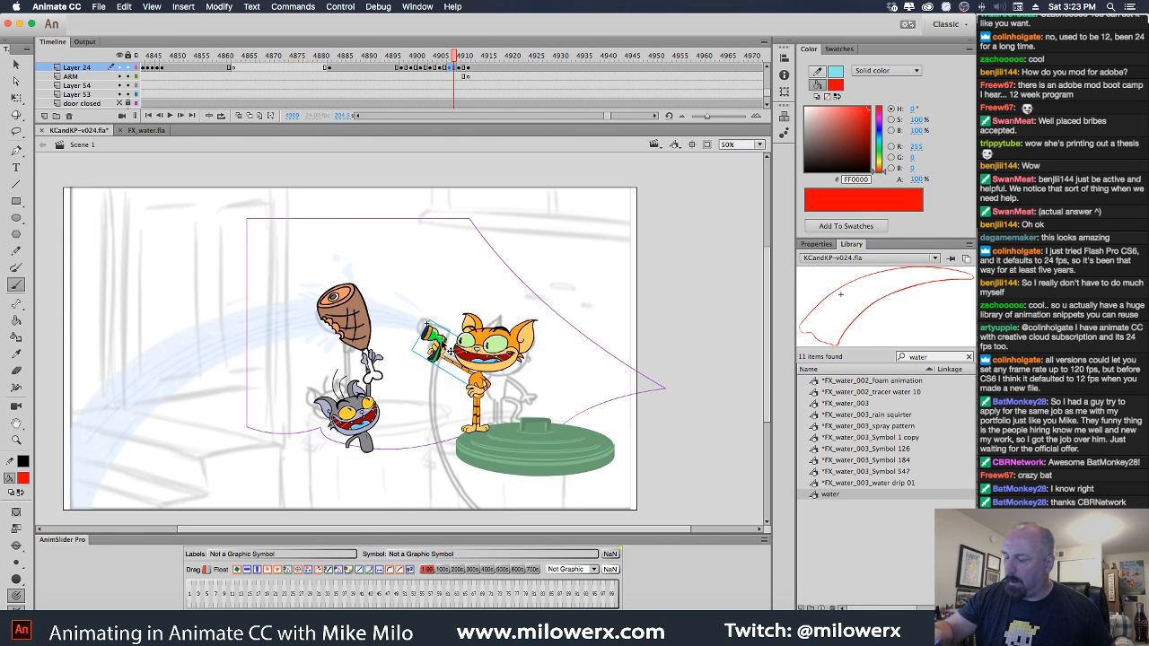
pyautogui.click(363, 331)
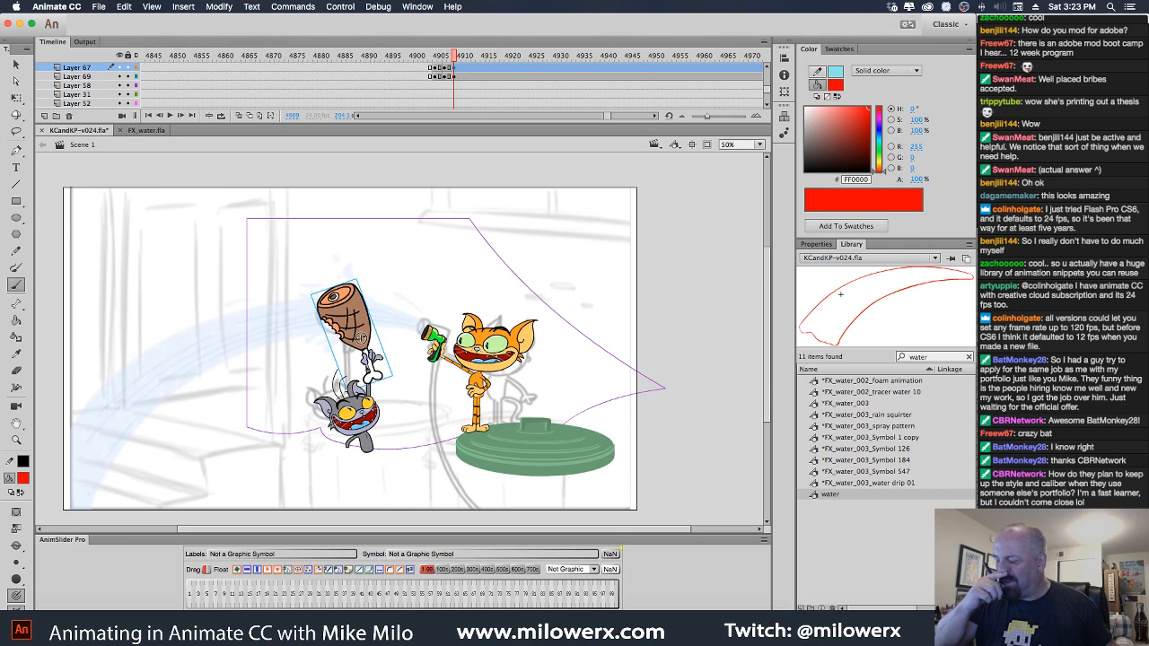
pyautogui.click(438, 339)
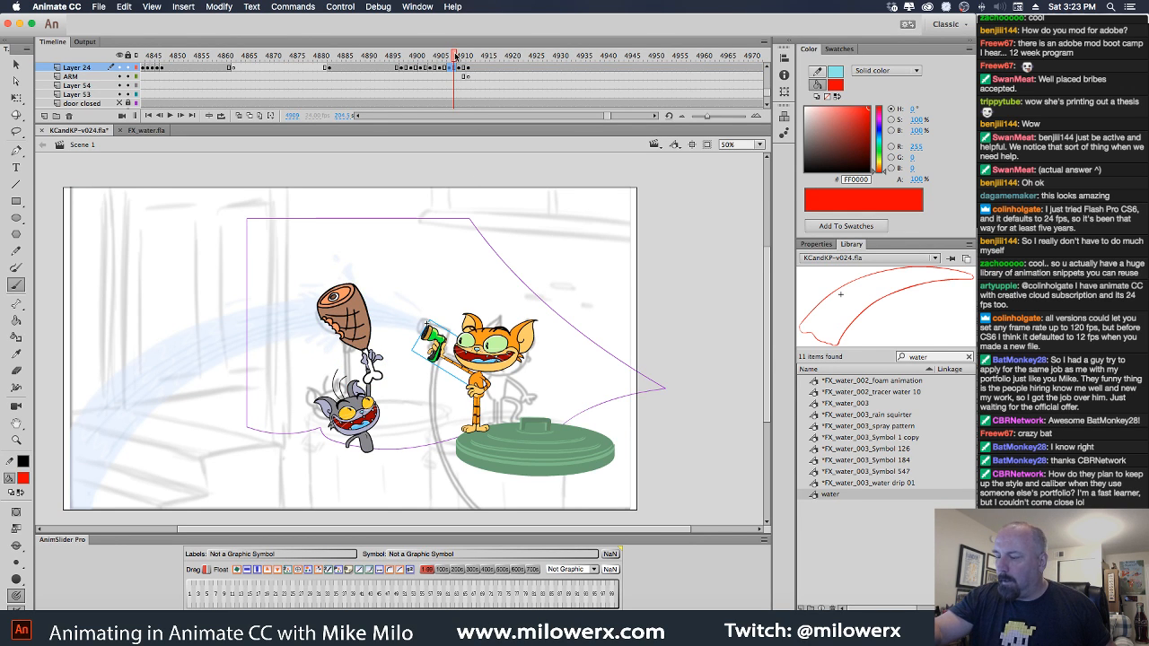
pyautogui.moveTo(455, 57); pyautogui.dragTo(477, 72)
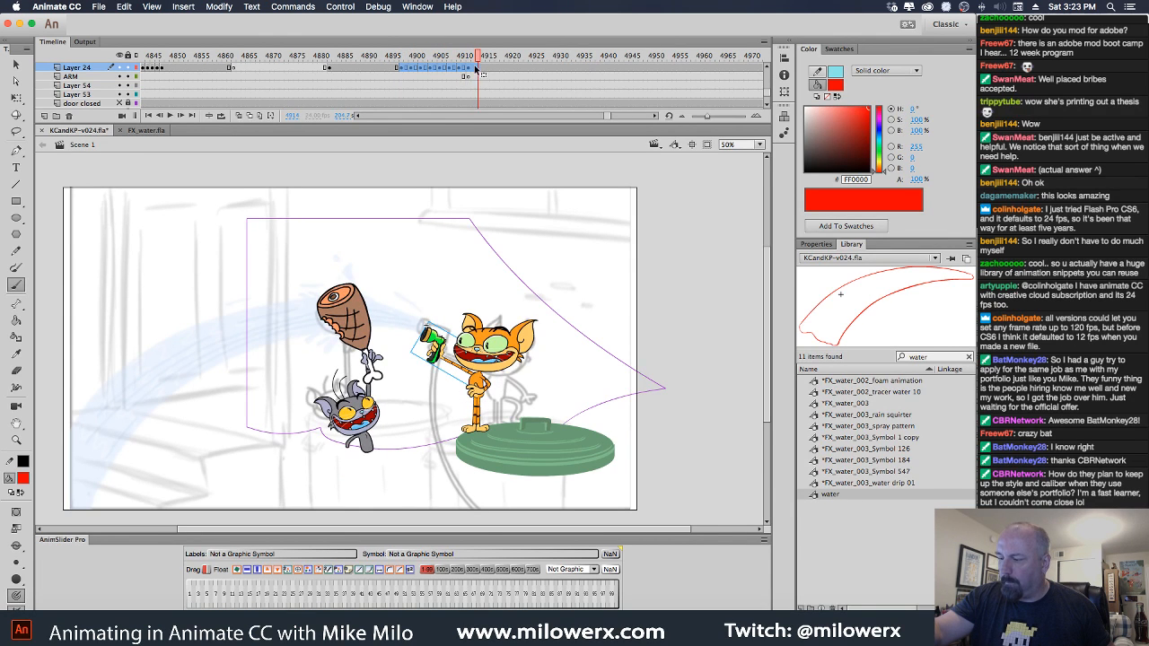
pyautogui.rightClick(477, 72)
pyautogui.click(542, 225)
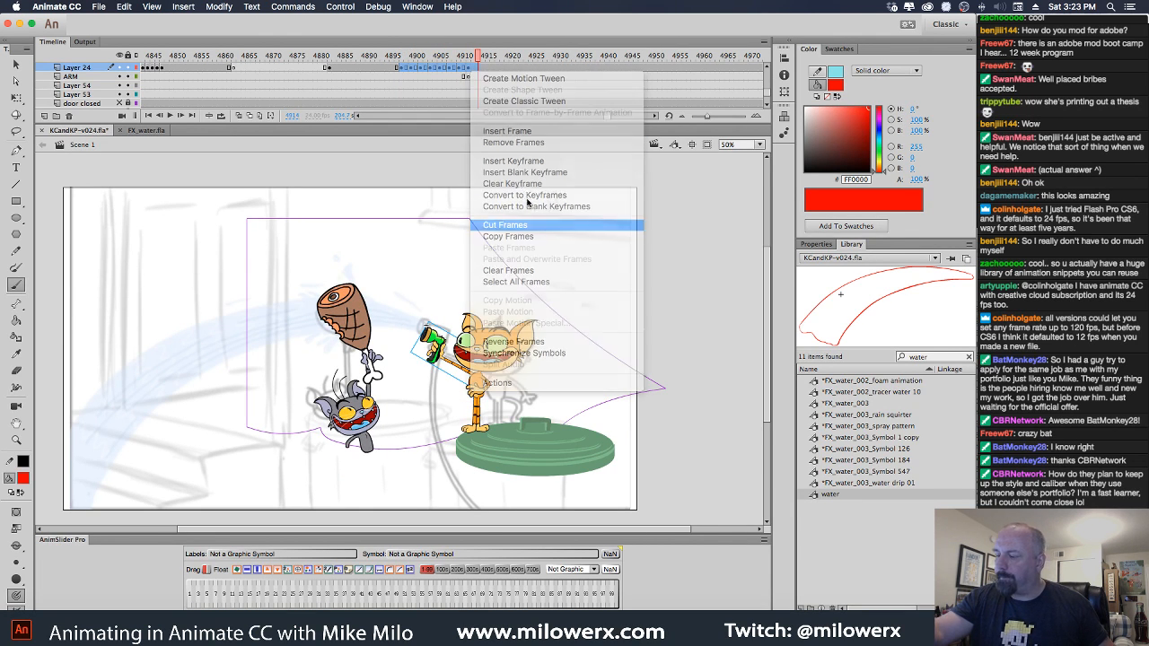
pyautogui.click(484, 68)
pyautogui.press('Delete')
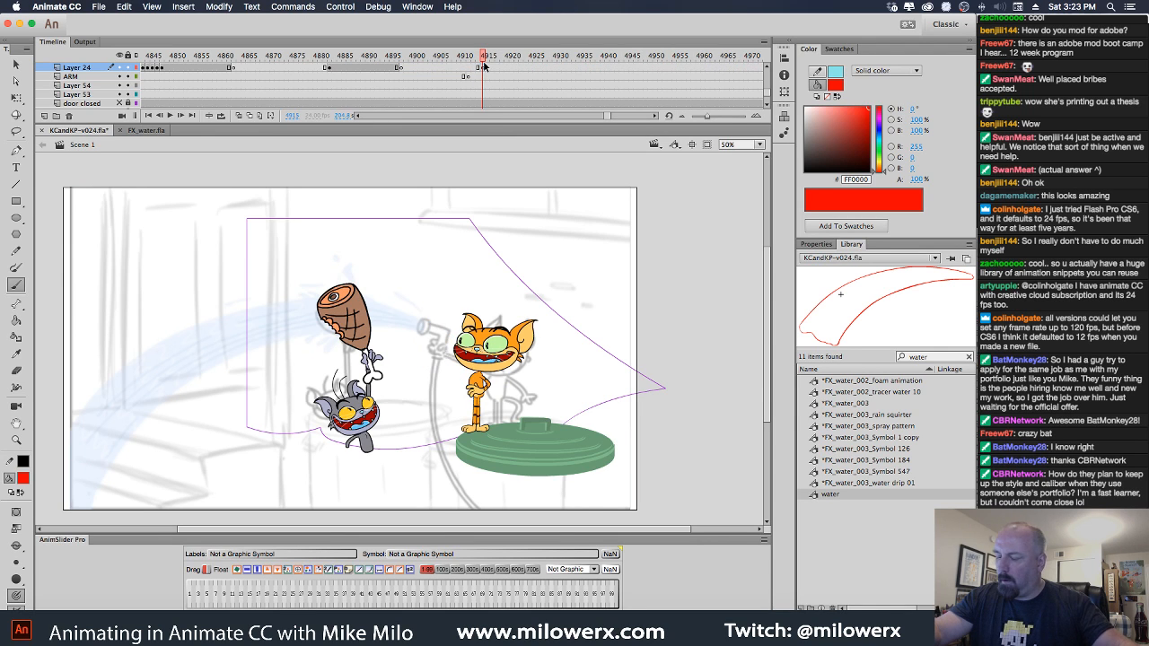
# Add a new layer above Layer 58 and paste the cut hose-arm frames into it starting at frame 4905.
pyautogui.moveTo(486, 58)
pyautogui.mouseDown()
pyautogui.moveTo(400, 63)
pyautogui.moveTo(477, 57)
pyautogui.mouseUp()
pyautogui.click(366, 313)
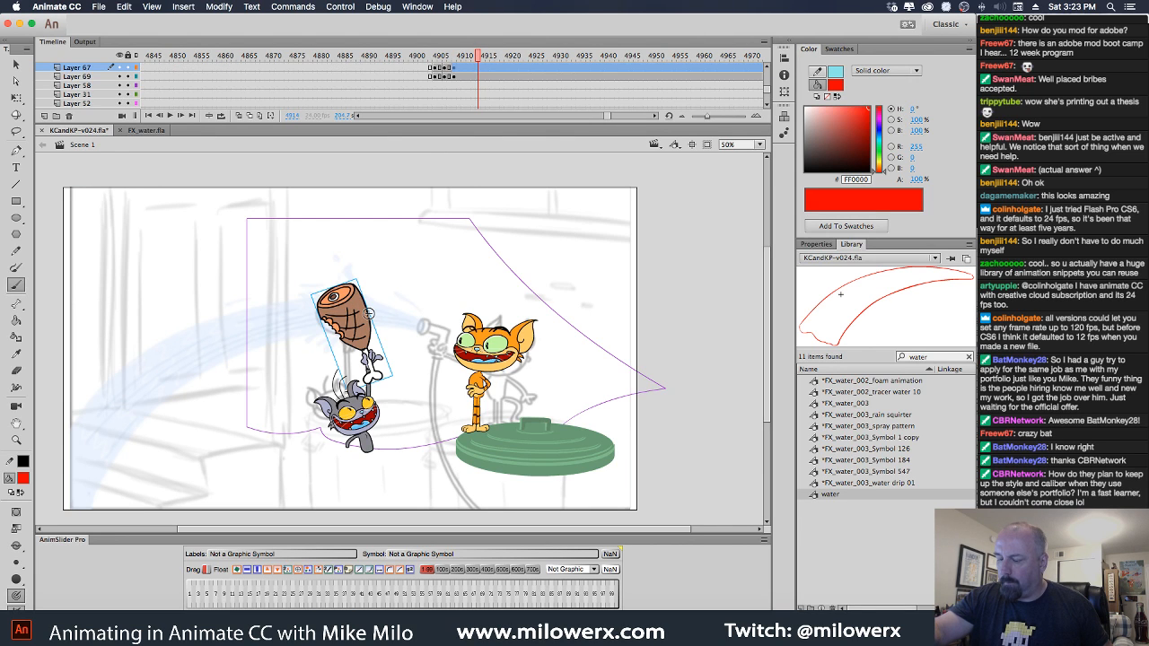
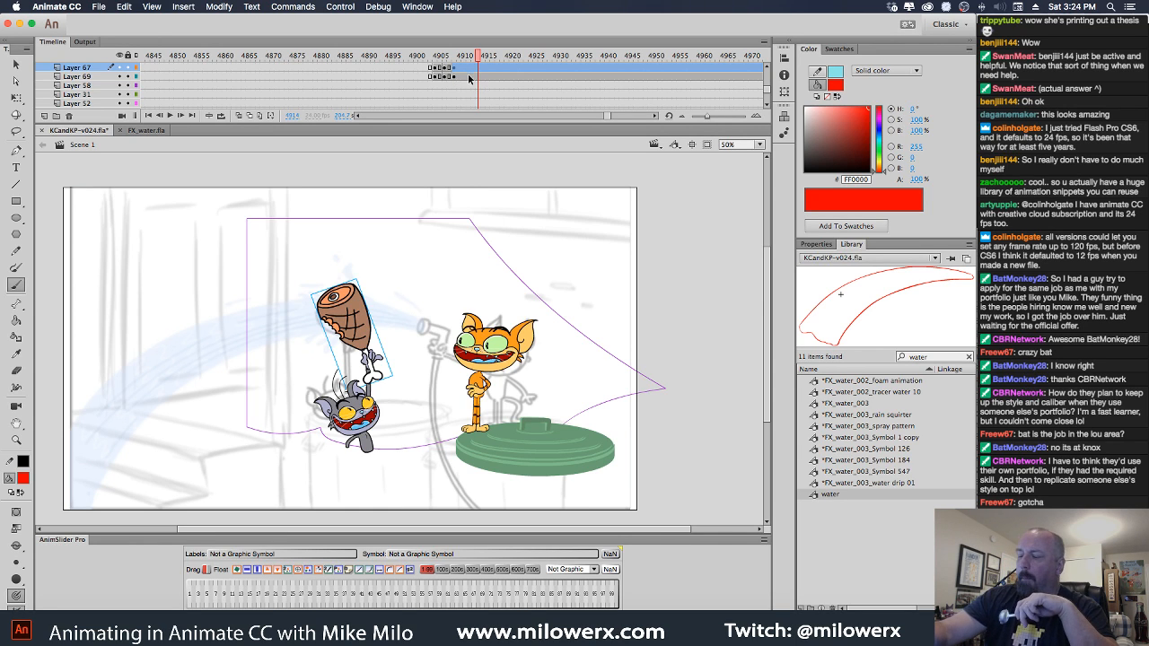
pyautogui.click(91, 85)
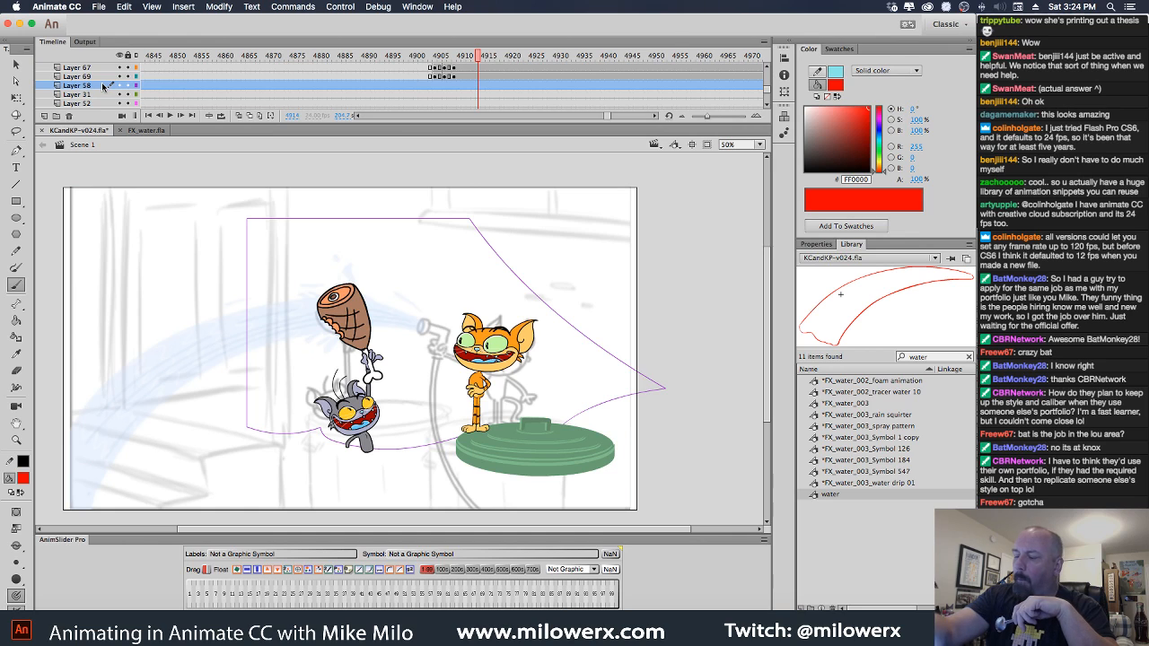
pyautogui.click(44, 115)
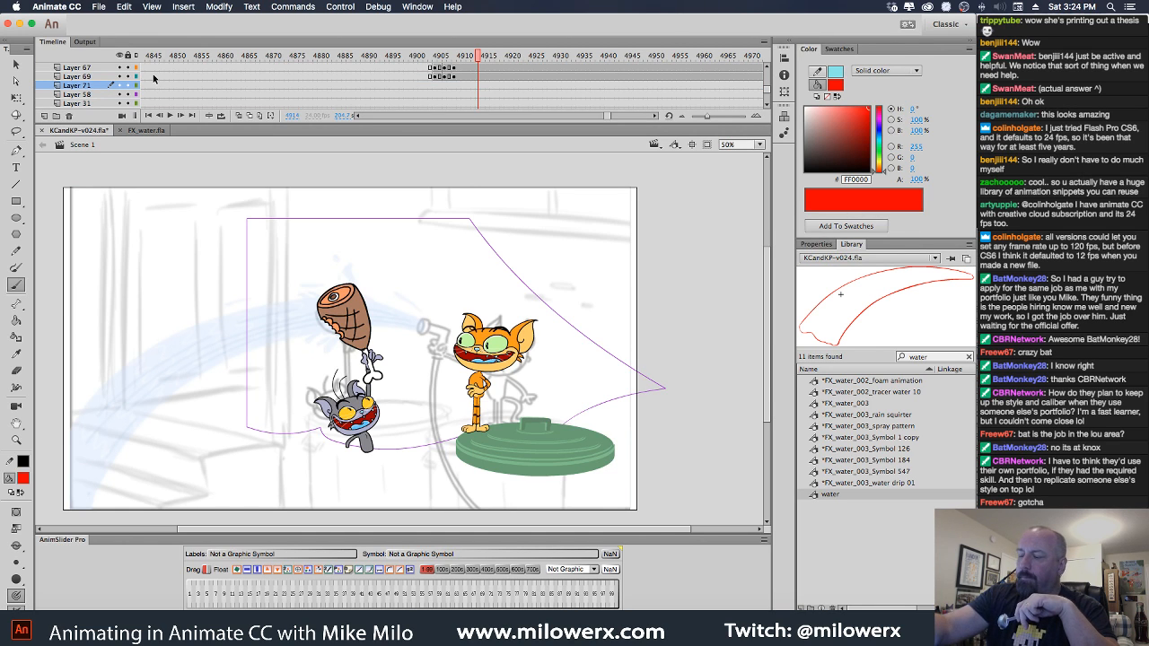
pyautogui.click(436, 85)
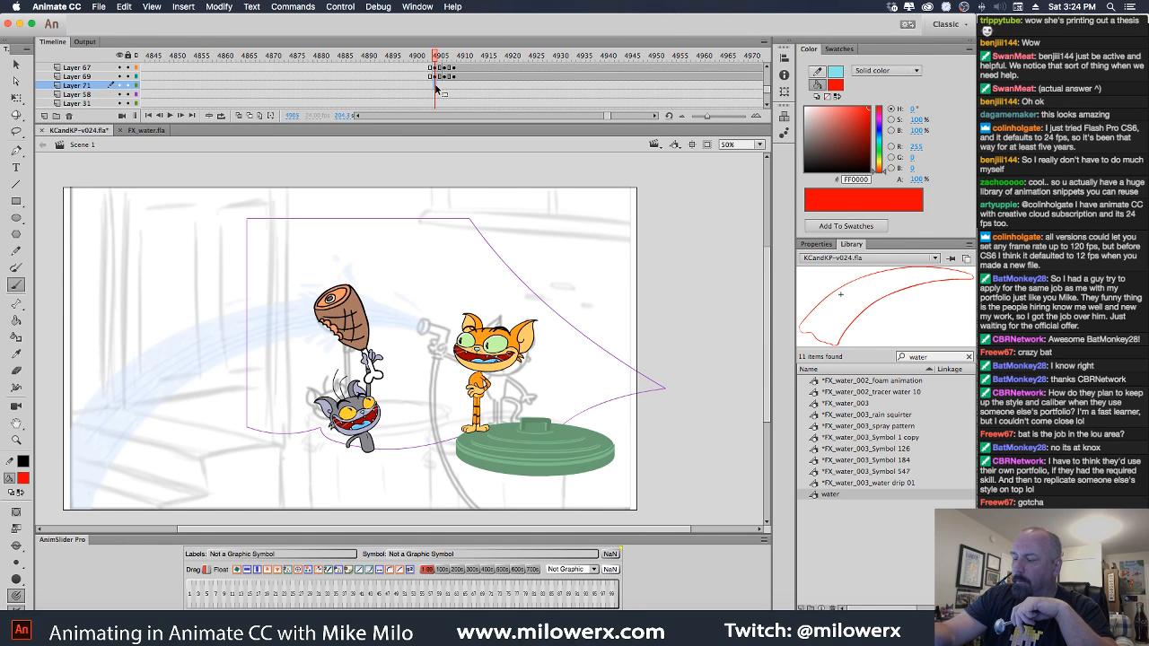
pyautogui.rightClick(435, 86)
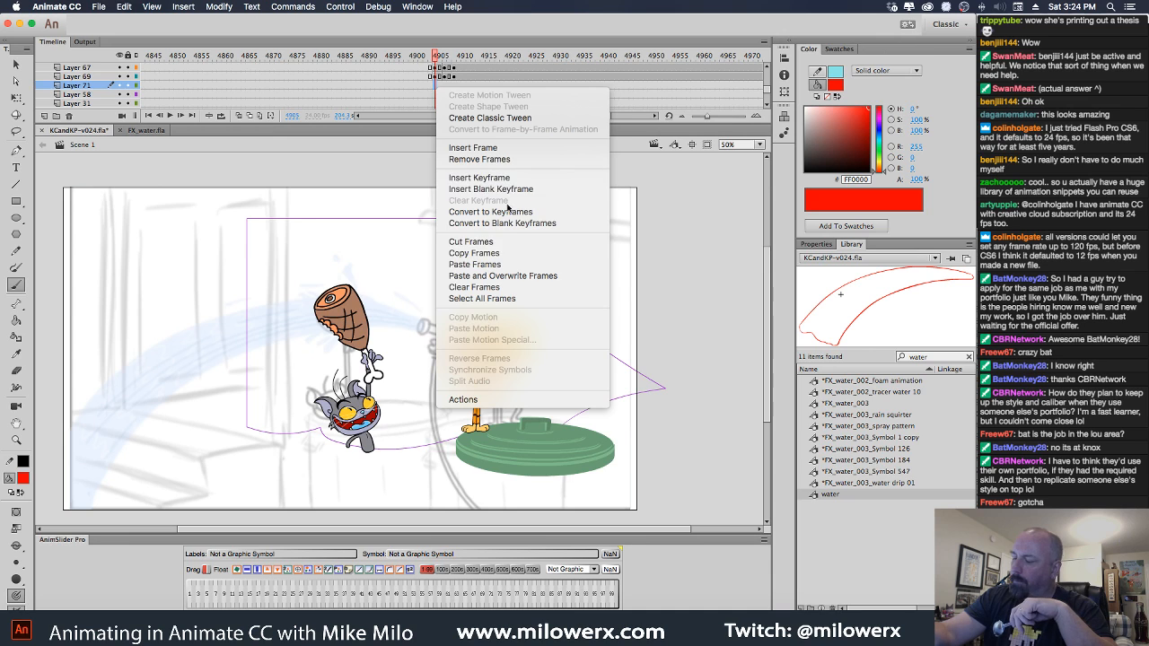
pyautogui.click(517, 264)
pyautogui.moveTo(437, 57); pyautogui.dragTo(523, 79)
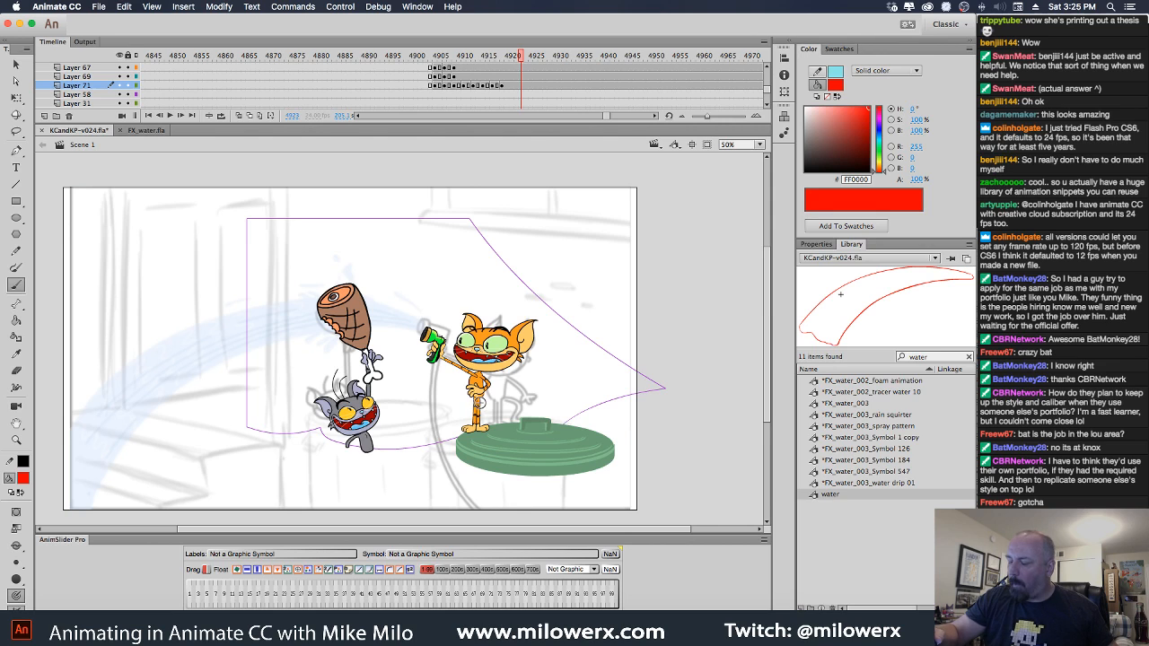
# Cut the orange cat's body frames up to frame 4905 from the BODY layer and clear the leftover artwork at frame 4906.
pyautogui.click(481, 411)
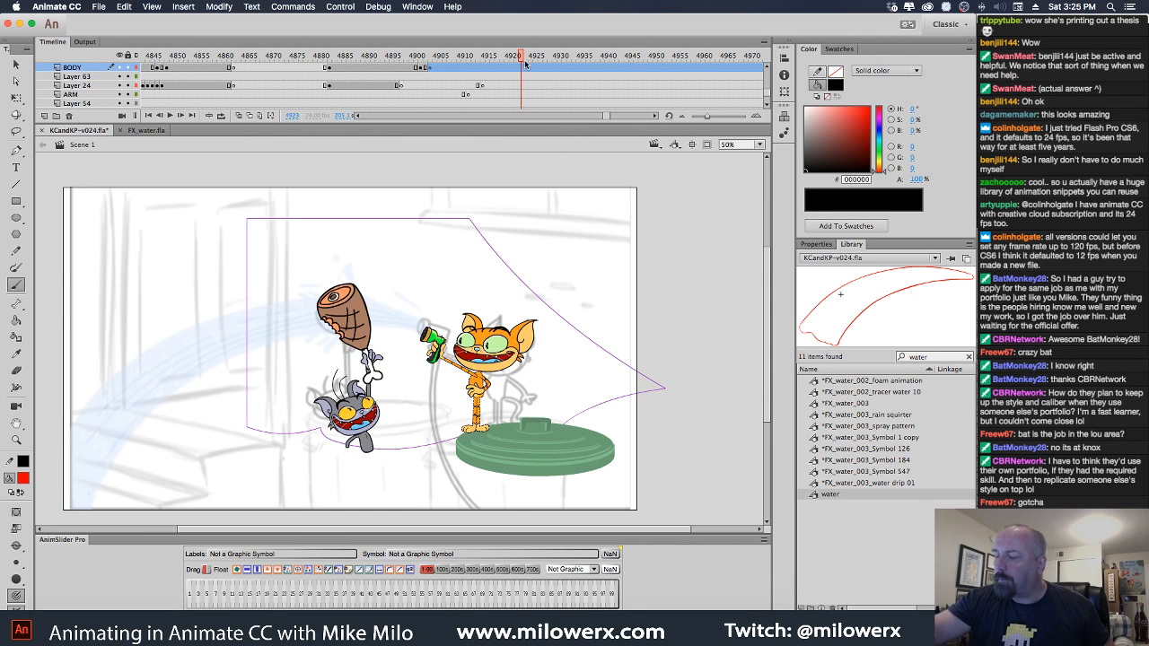
pyautogui.moveTo(527, 55); pyautogui.dragTo(436, 69)
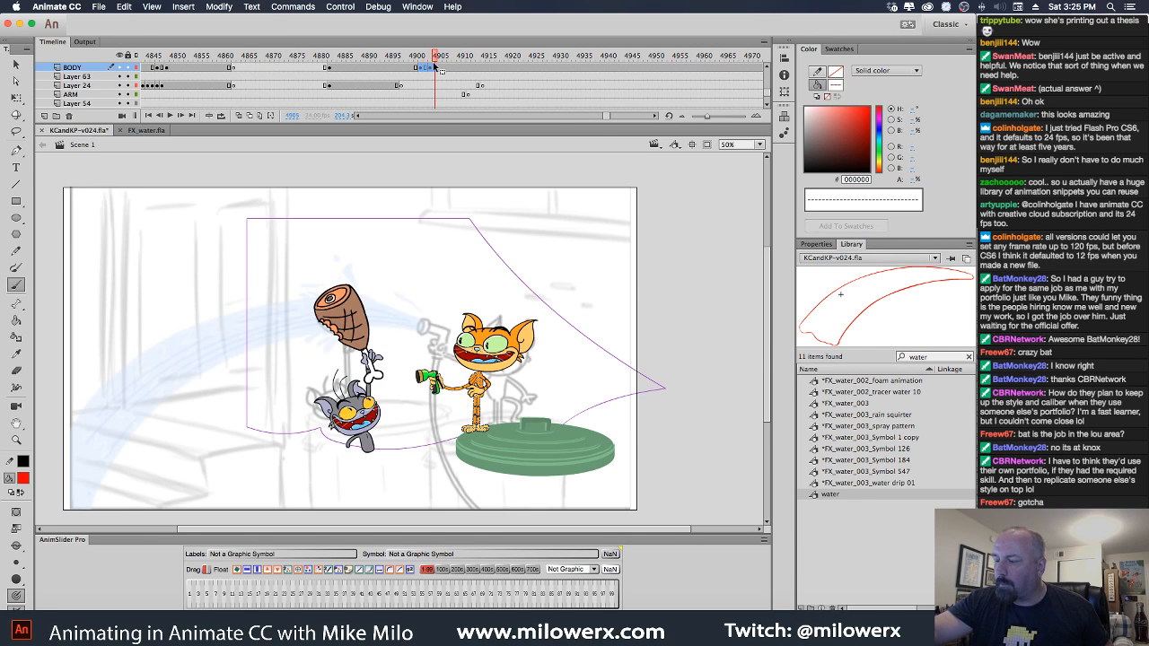
pyautogui.rightClick(430, 72)
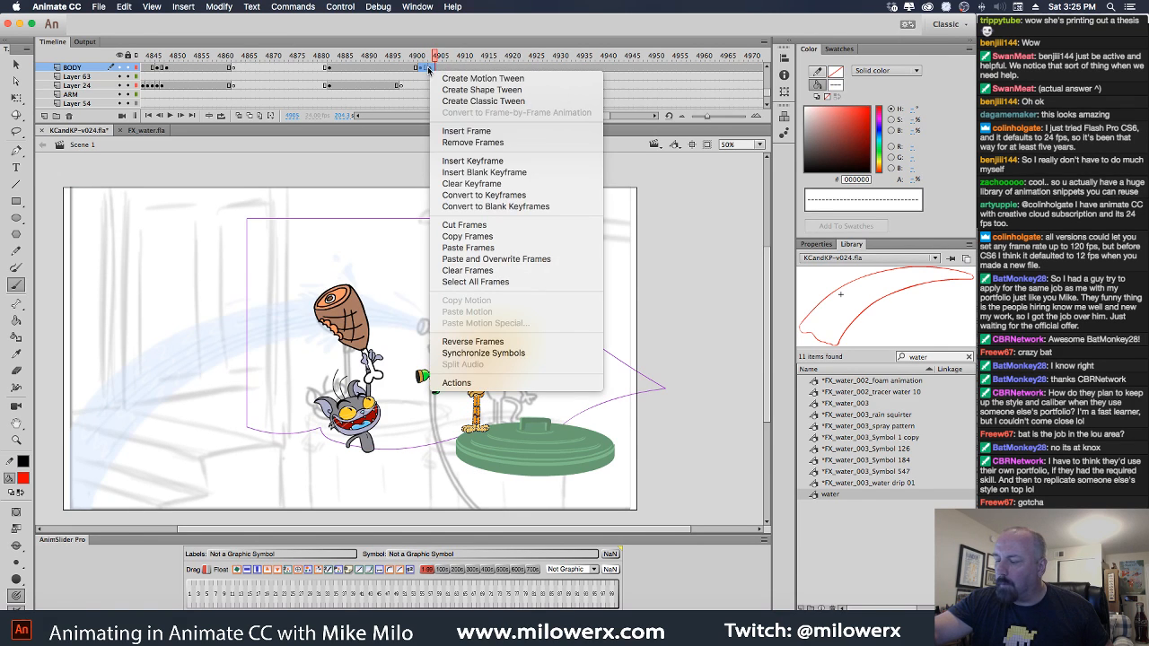
pyautogui.click(503, 226)
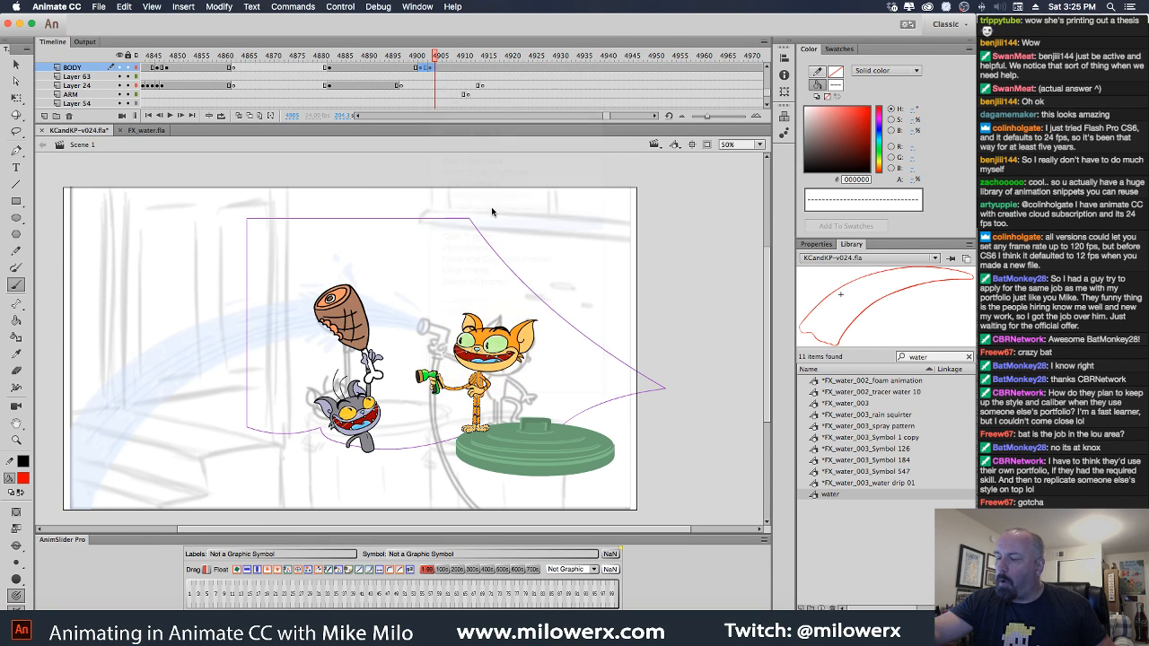
pyautogui.click(443, 75)
pyautogui.press('Delete')
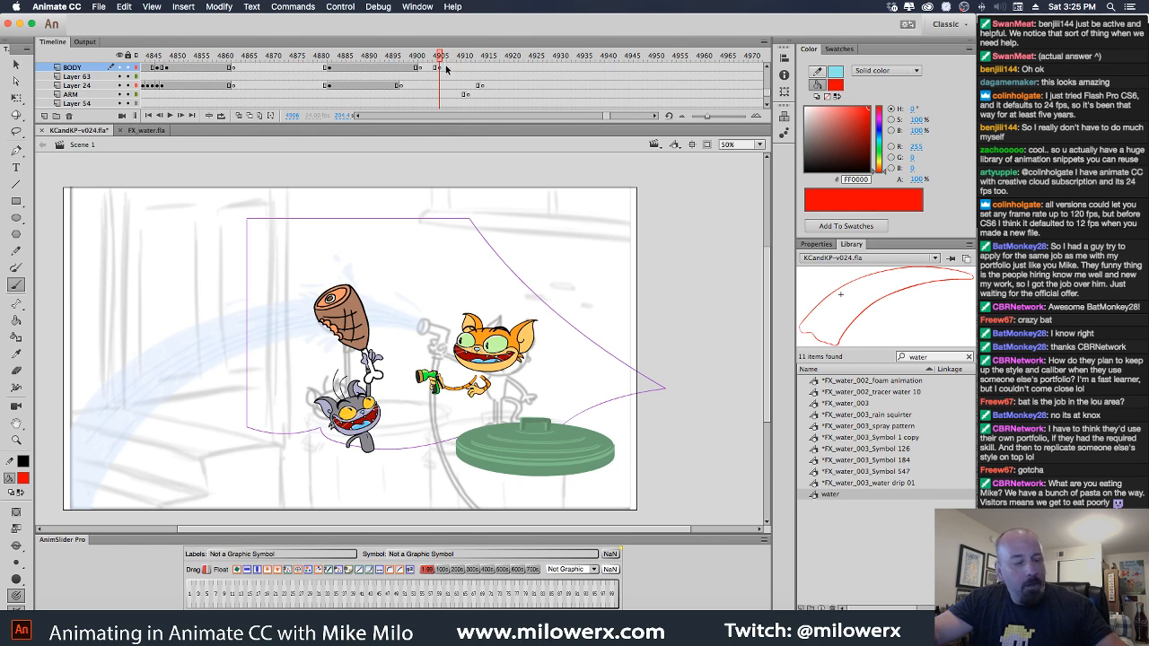
# Add a new layer directly above the hose-arm layer, Layer 71, and paste the cut body frames at frame 4905.
pyautogui.moveTo(444, 64); pyautogui.dragTo(468, 64)
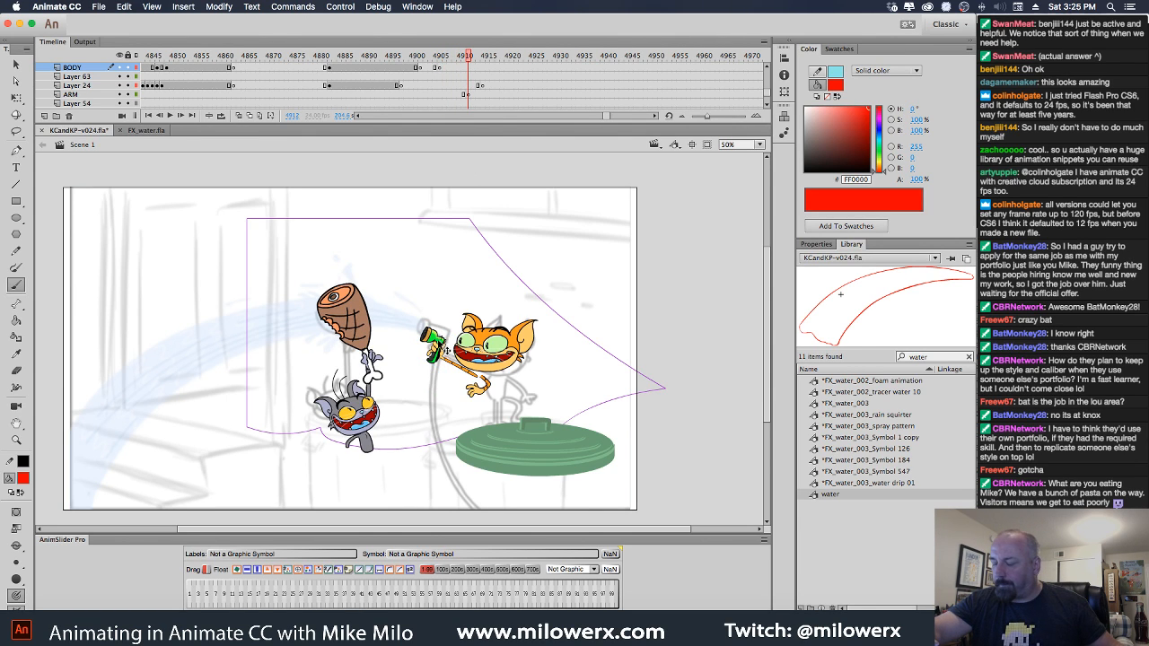
pyautogui.click(442, 346)
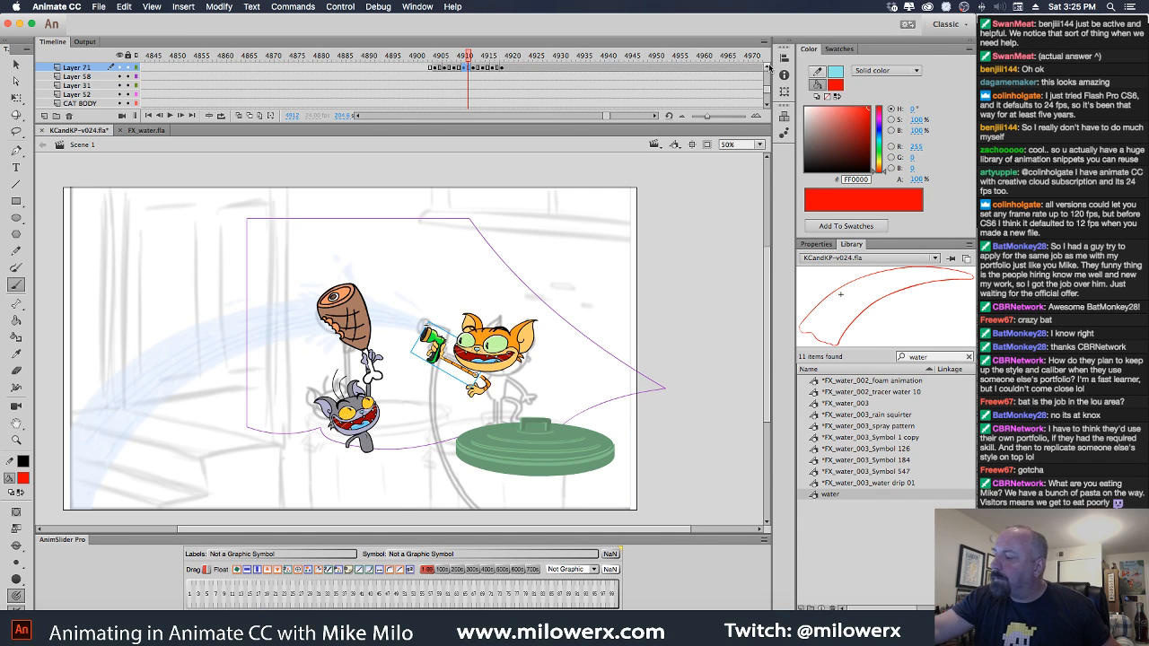
pyautogui.scroll(2, 761, 71)
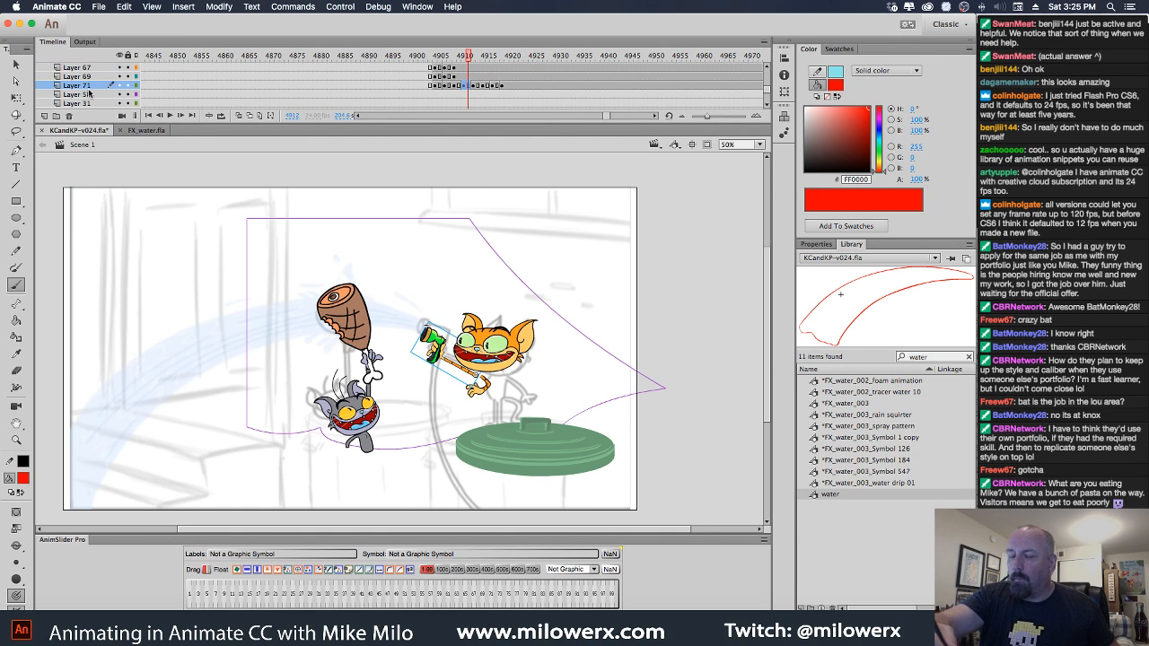
pyautogui.click(44, 116)
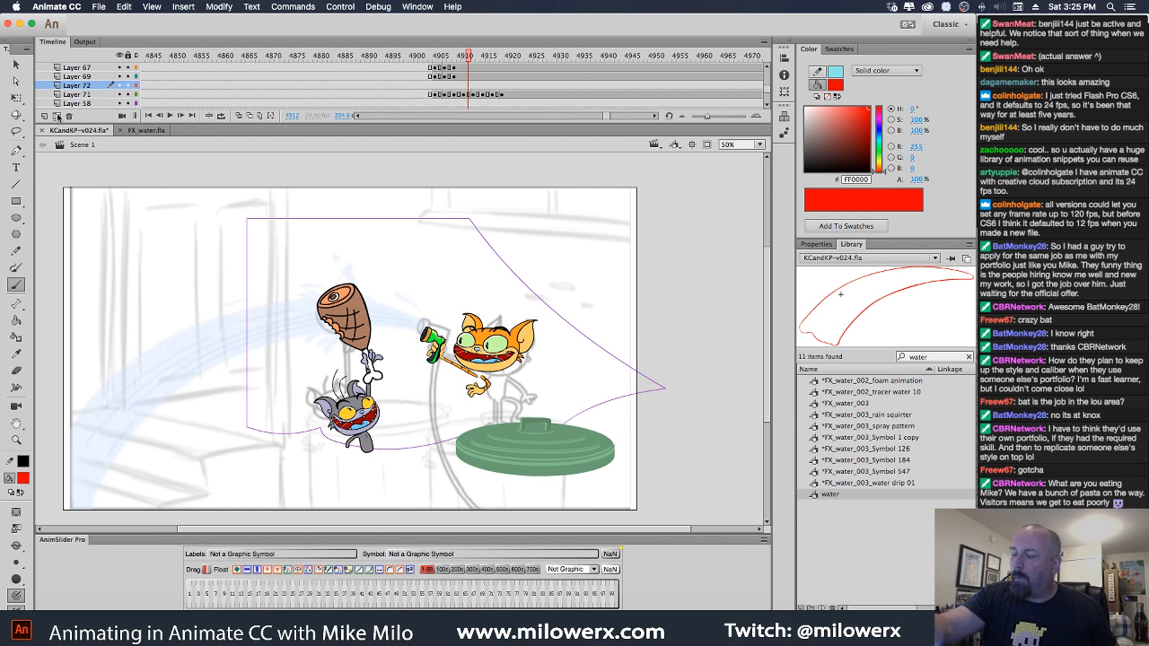
pyautogui.click(438, 86)
pyautogui.rightClick(437, 87)
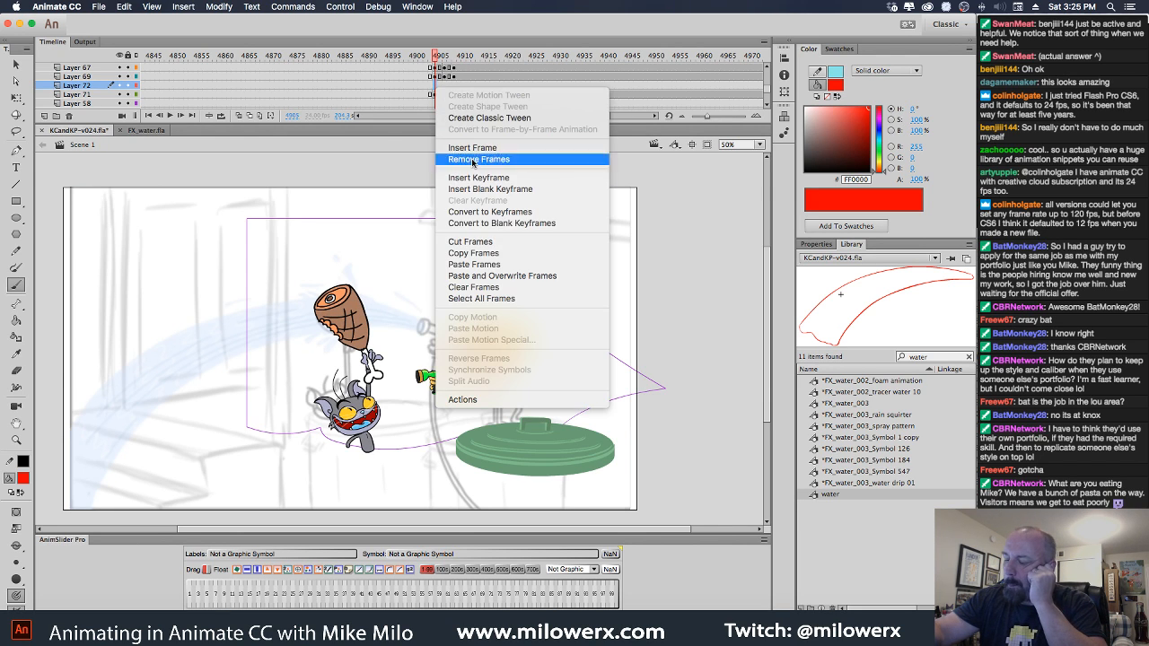
pyautogui.click(503, 264)
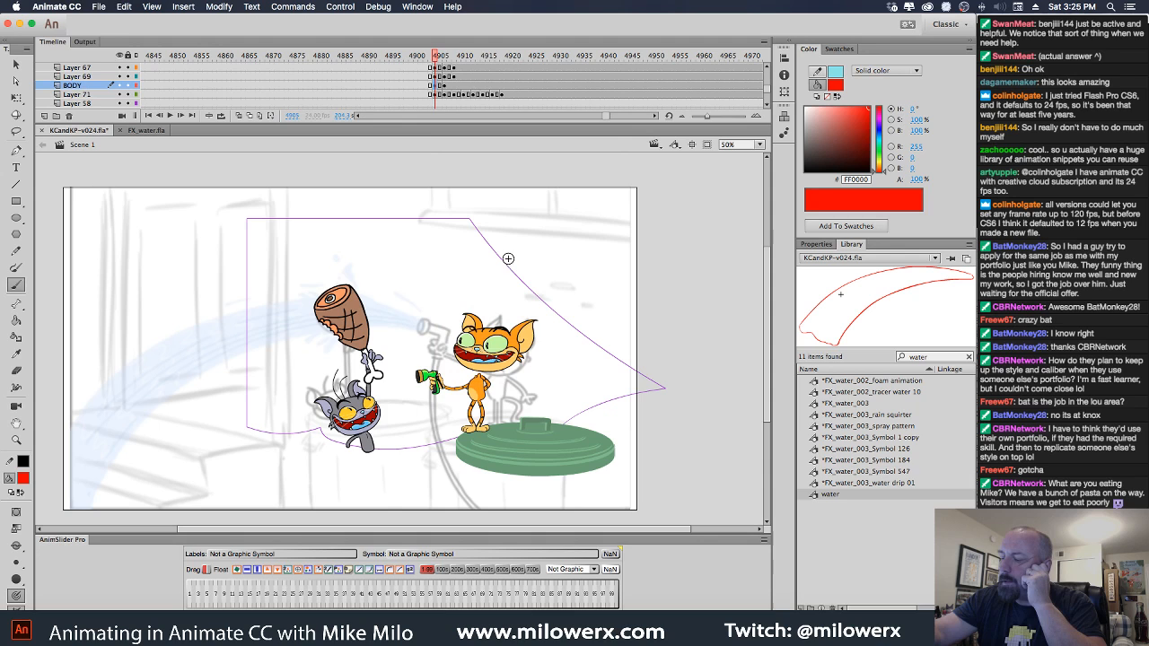
# Check the restacked orange cat around frames 4904 to 4907 and undo moving its body frames off the BODY layer.
pyautogui.click(446, 56)
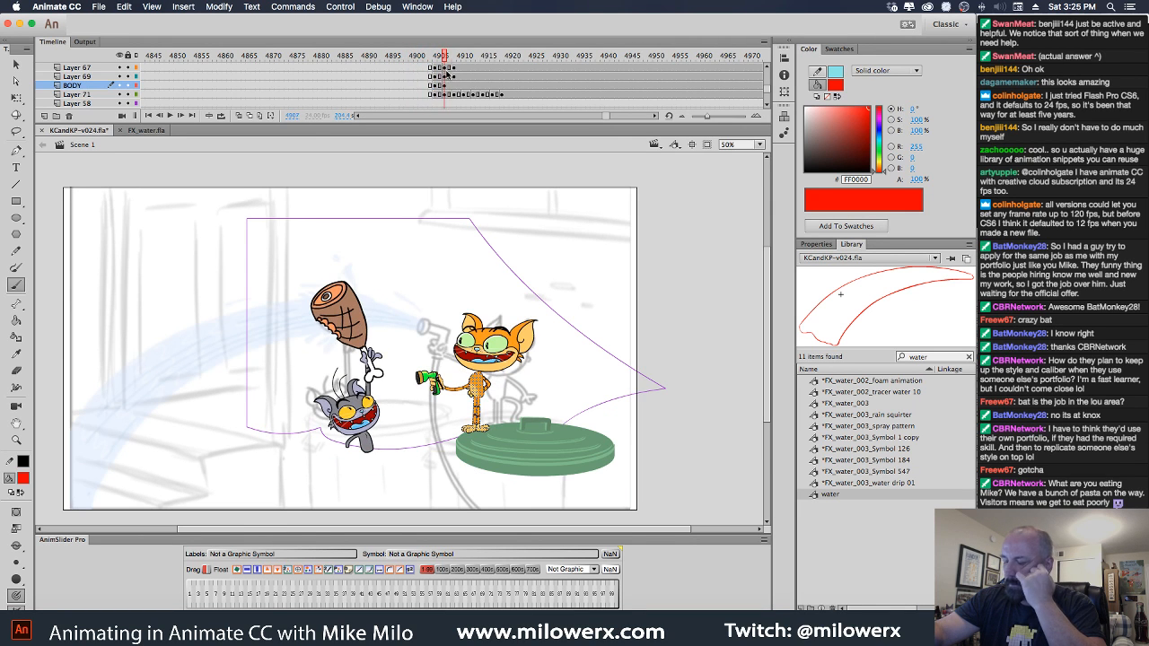
pyautogui.moveTo(447, 76)
pyautogui.mouseDown()
pyautogui.moveTo(411, 83)
pyautogui.moveTo(431, 85)
pyautogui.mouseUp()
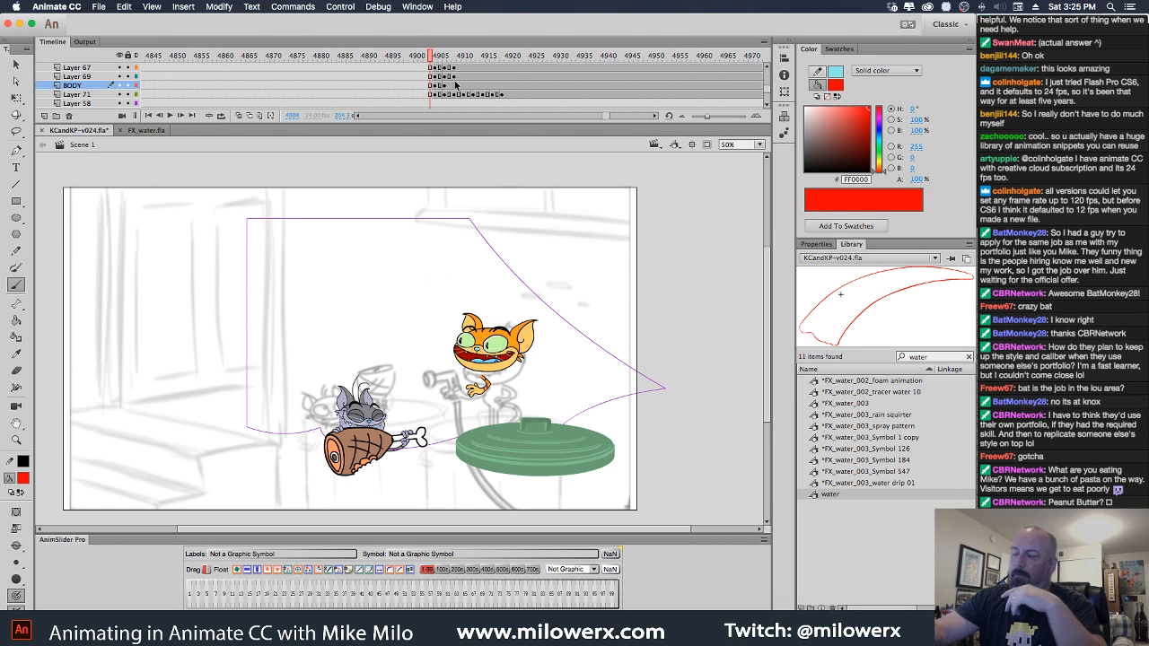
pyautogui.press('.')
pyautogui.press('.')
pyautogui.press('super+z')
pyautogui.press('super+z')
pyautogui.press('super+z')
pyautogui.press('super+z')
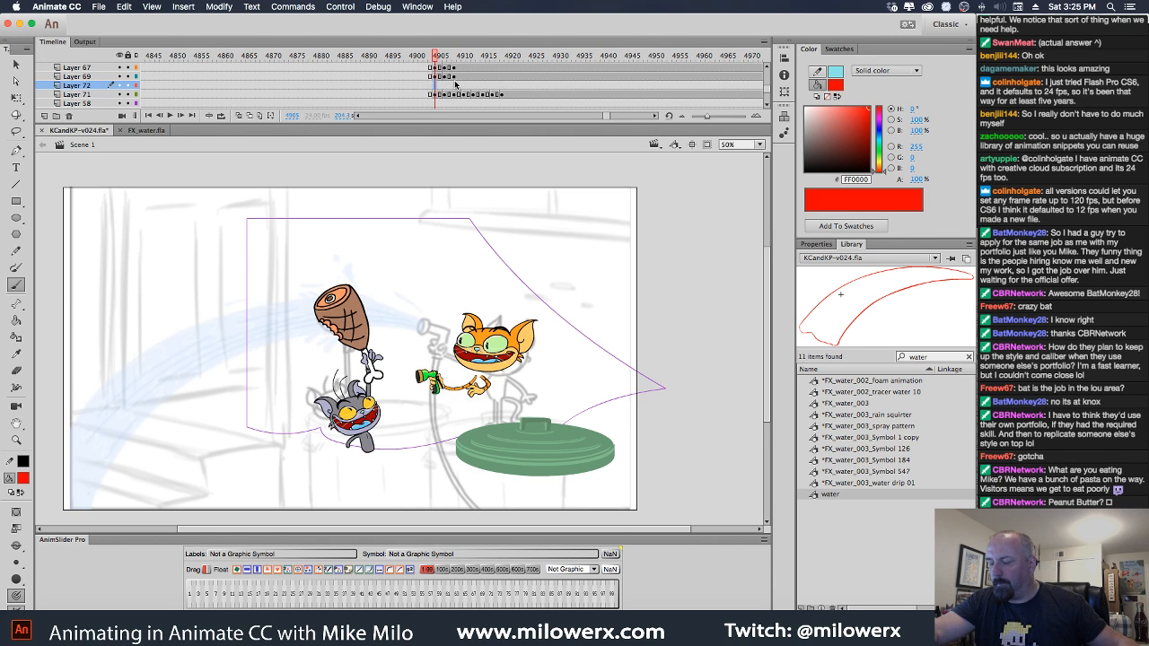
pyautogui.press('super+z')
pyautogui.press('super+z')
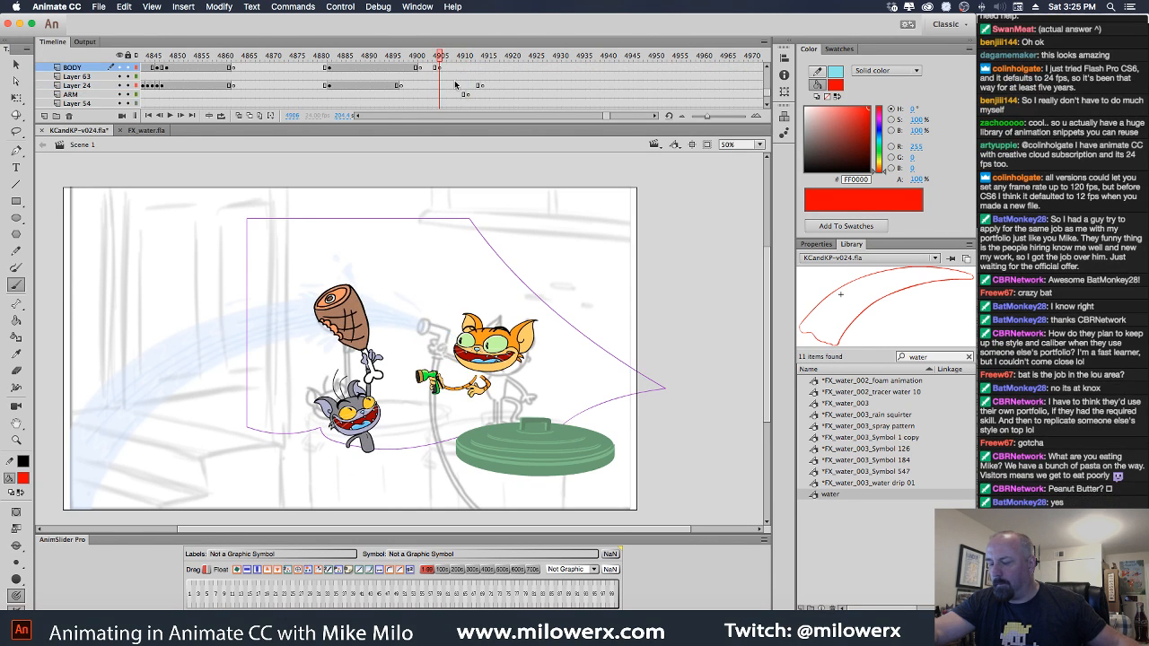
pyautogui.press('super+z')
pyautogui.press('super+z')
pyautogui.press('super+z')
pyautogui.press('super+z')
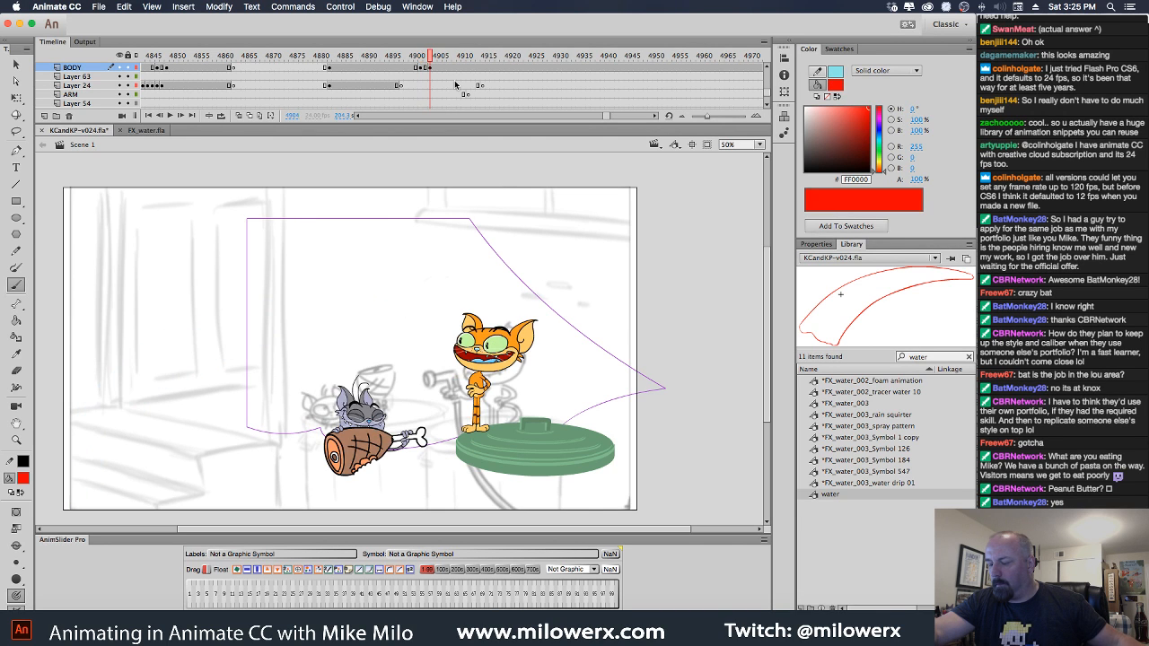
# Undo moving the hose-arm frames to the separate Layer 71 until they are back on Layer 24.
pyautogui.press('super+z')
pyautogui.press('super+z')
pyautogui.press('super+z')
pyautogui.press('super+z')
pyautogui.press('super+z')
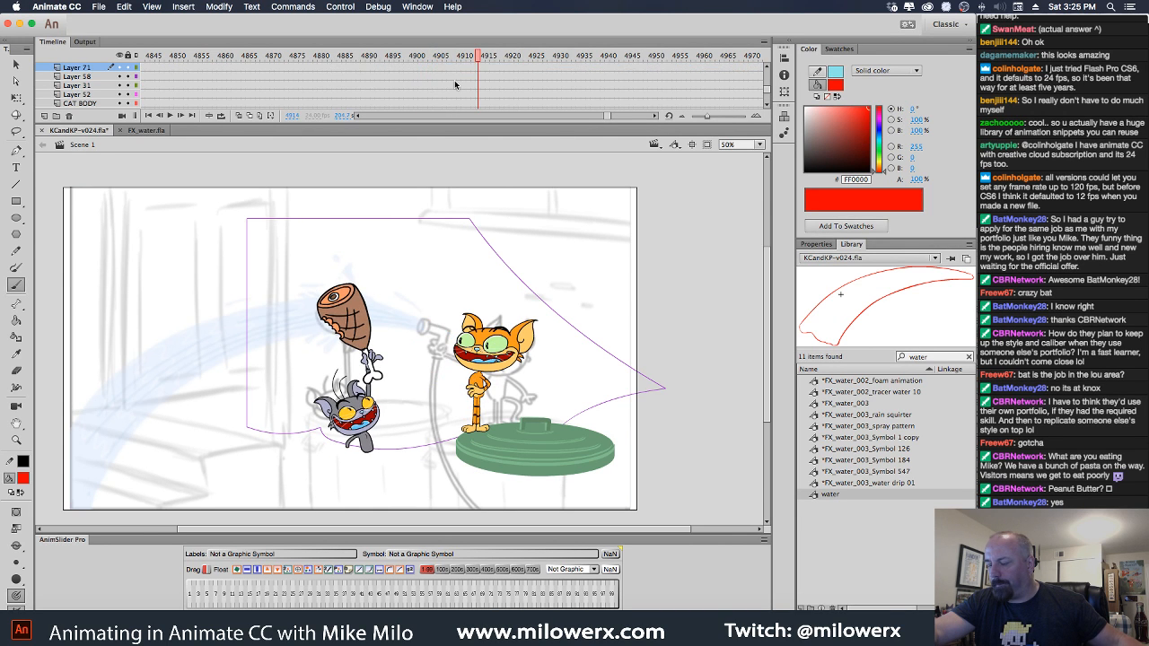
pyautogui.press('super+z')
pyautogui.press('super+z')
pyautogui.press('super+z')
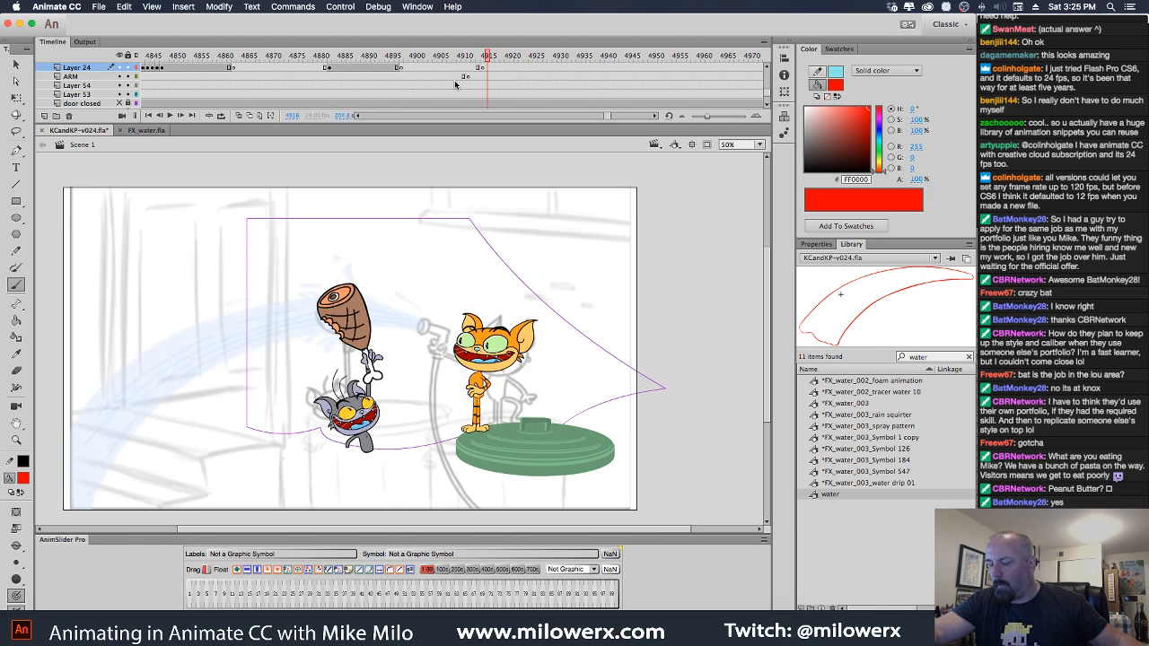
pyautogui.press('super+z')
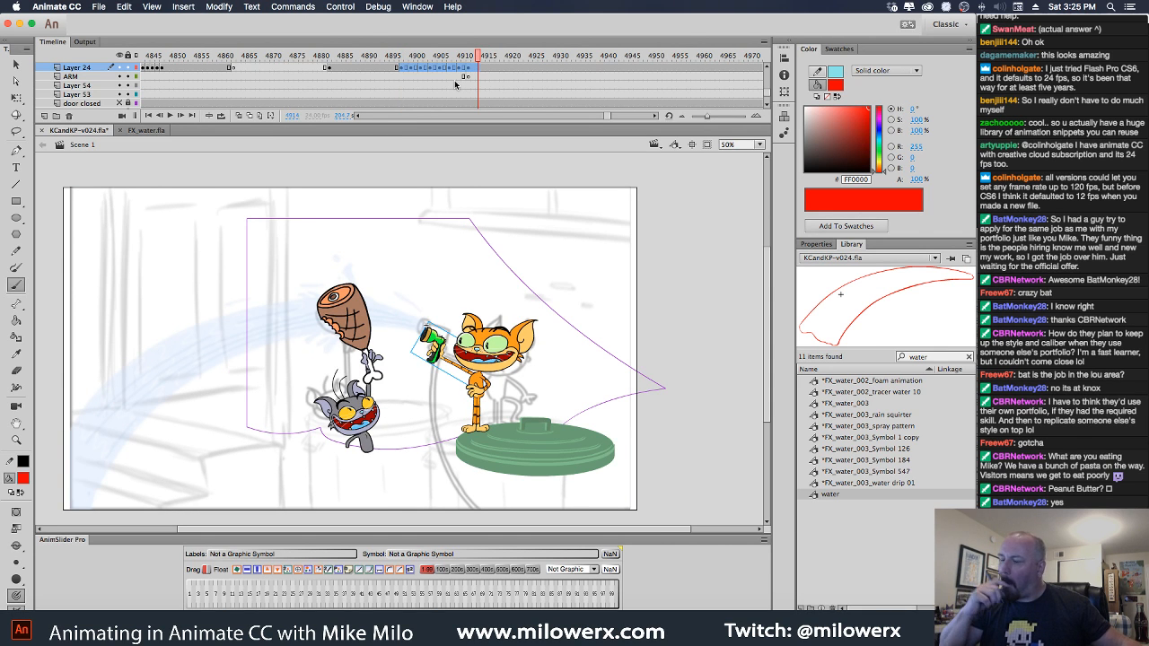
# At frame 4912, examine which layers hold the hose arm and the drumstick and where they sit in the layer stack.
pyautogui.moveTo(477, 56)
pyautogui.mouseDown()
pyautogui.moveTo(431, 71)
pyautogui.moveTo(384, 65)
pyautogui.moveTo(468, 65)
pyautogui.mouseUp()
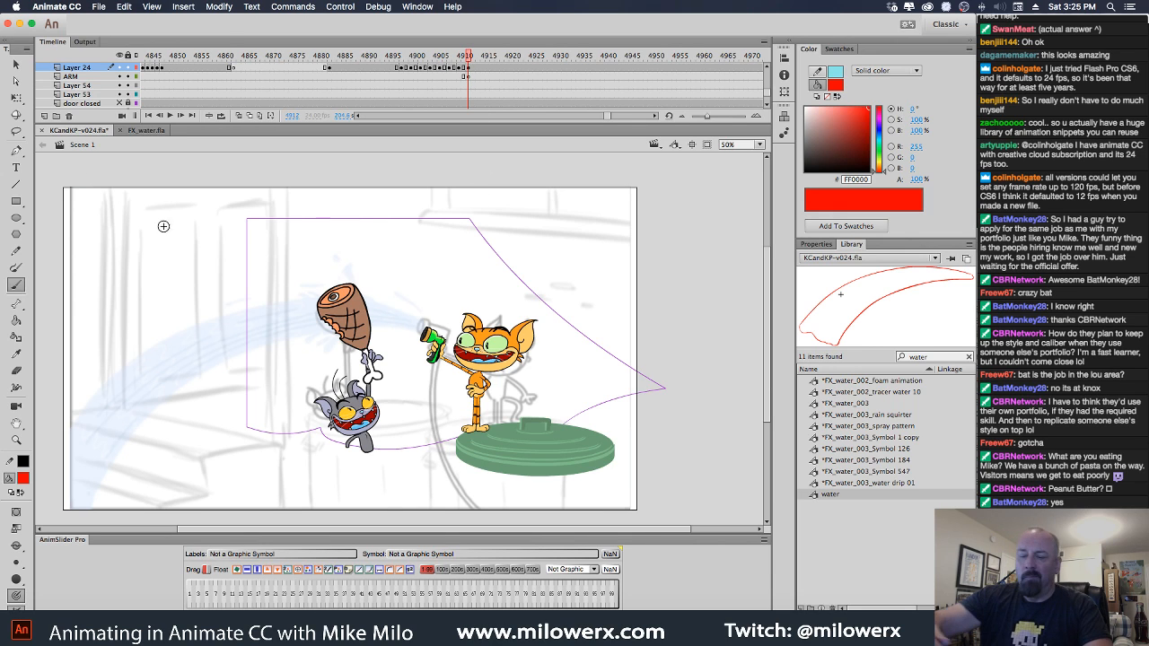
pyautogui.click(16, 65)
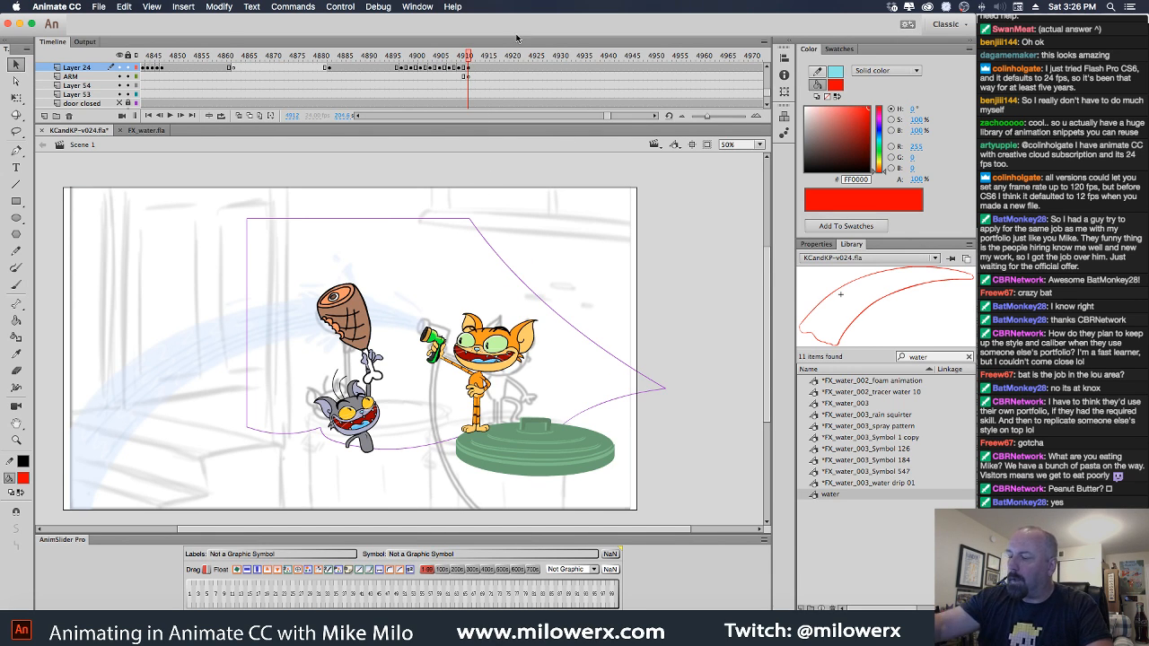
pyautogui.scroll(3, 768, 78)
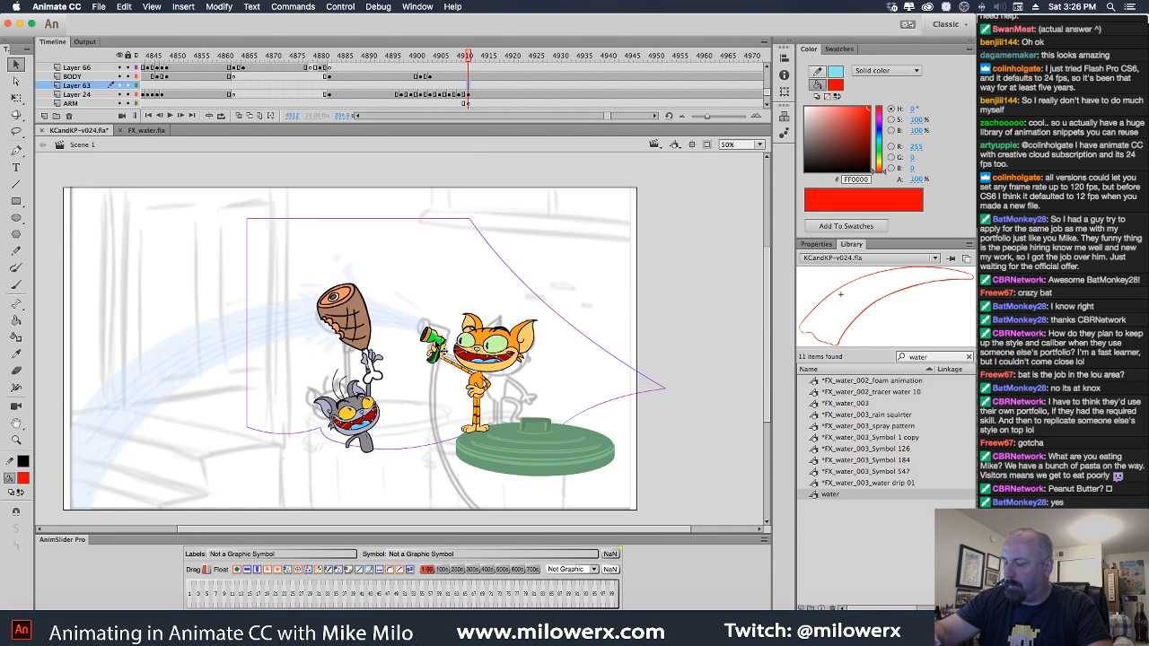
pyautogui.click(440, 347)
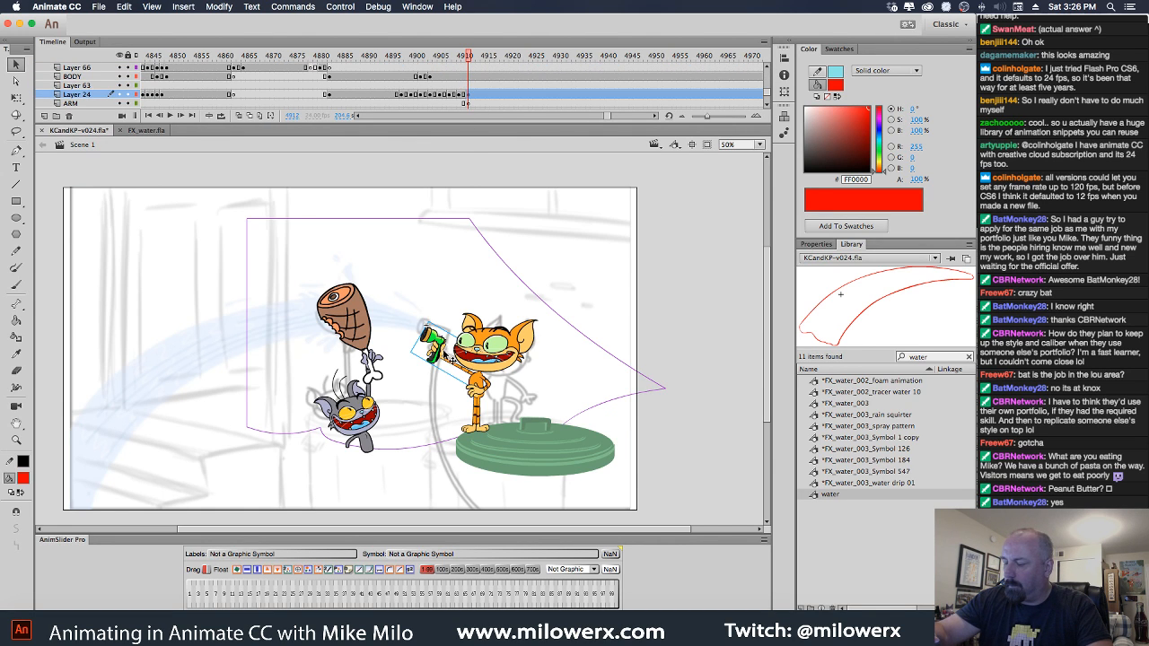
pyautogui.click(366, 317)
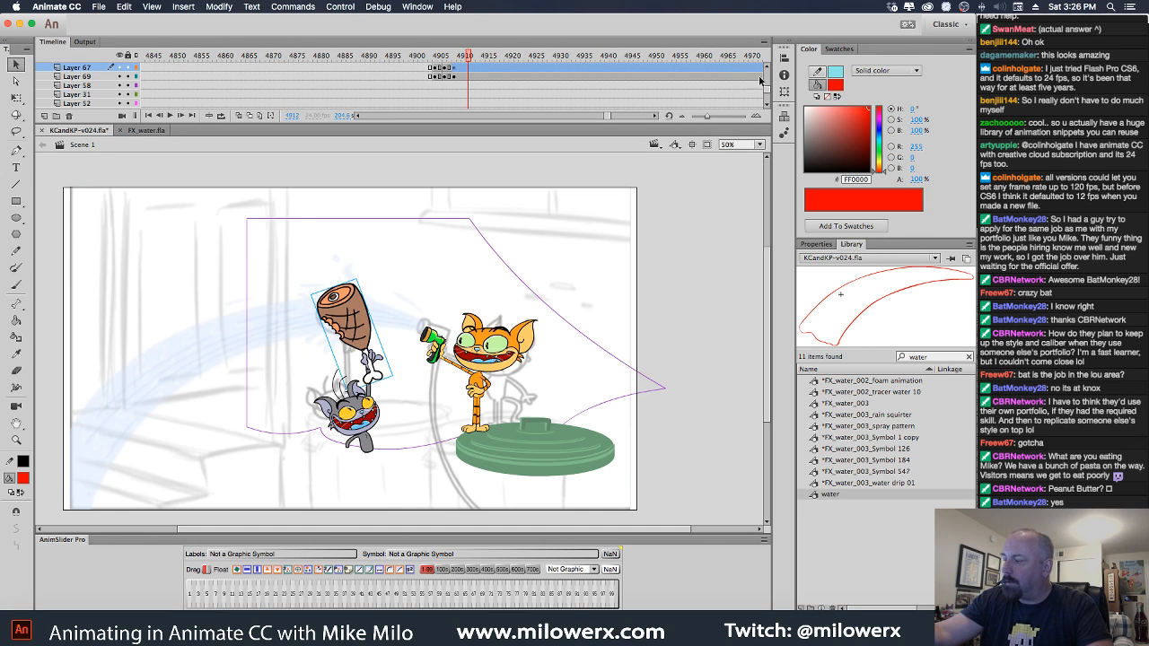
pyautogui.scroll(-6, 765, 86)
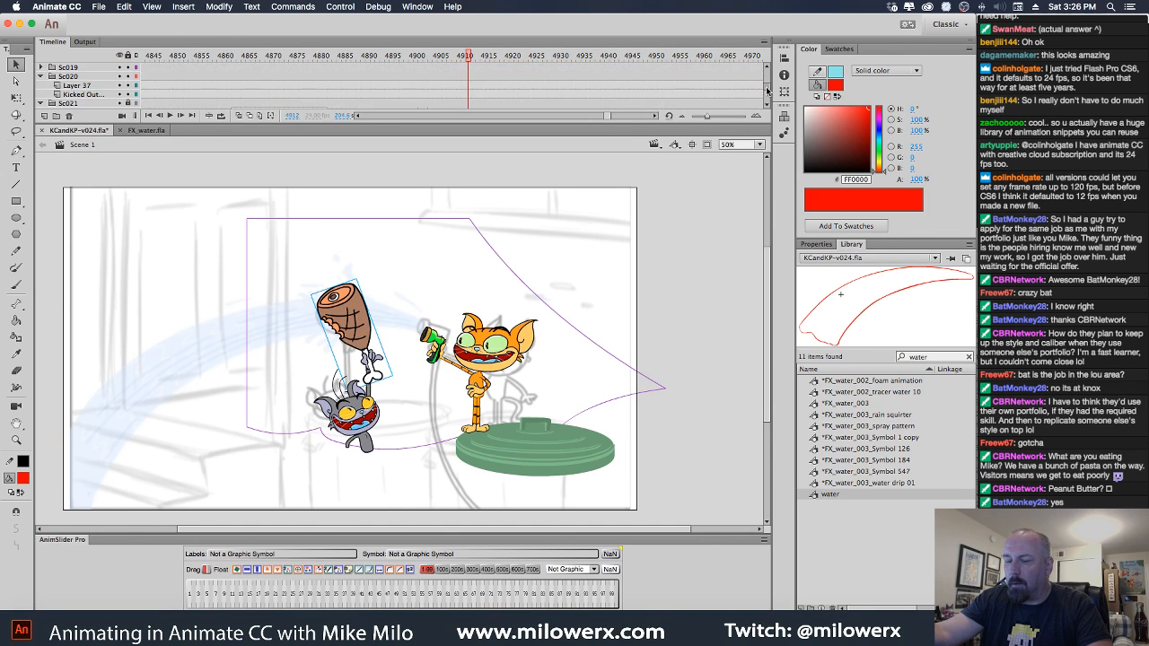
pyautogui.scroll(-5, 768, 90)
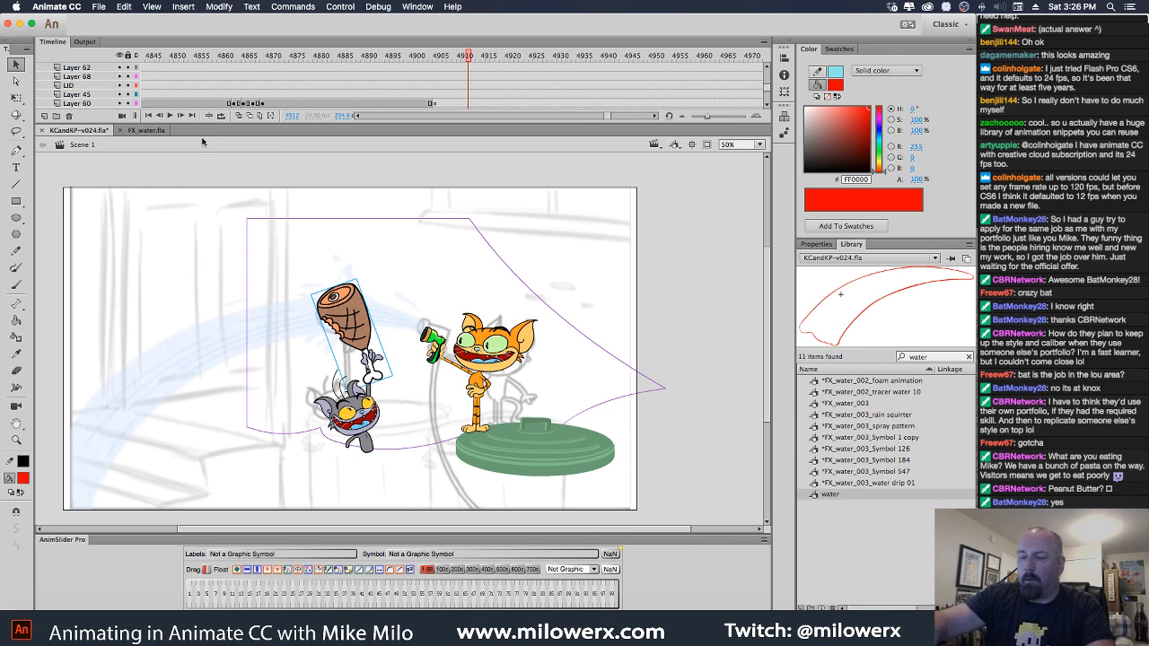
pyautogui.scroll(4, 767, 69)
pyautogui.click(768, 68)
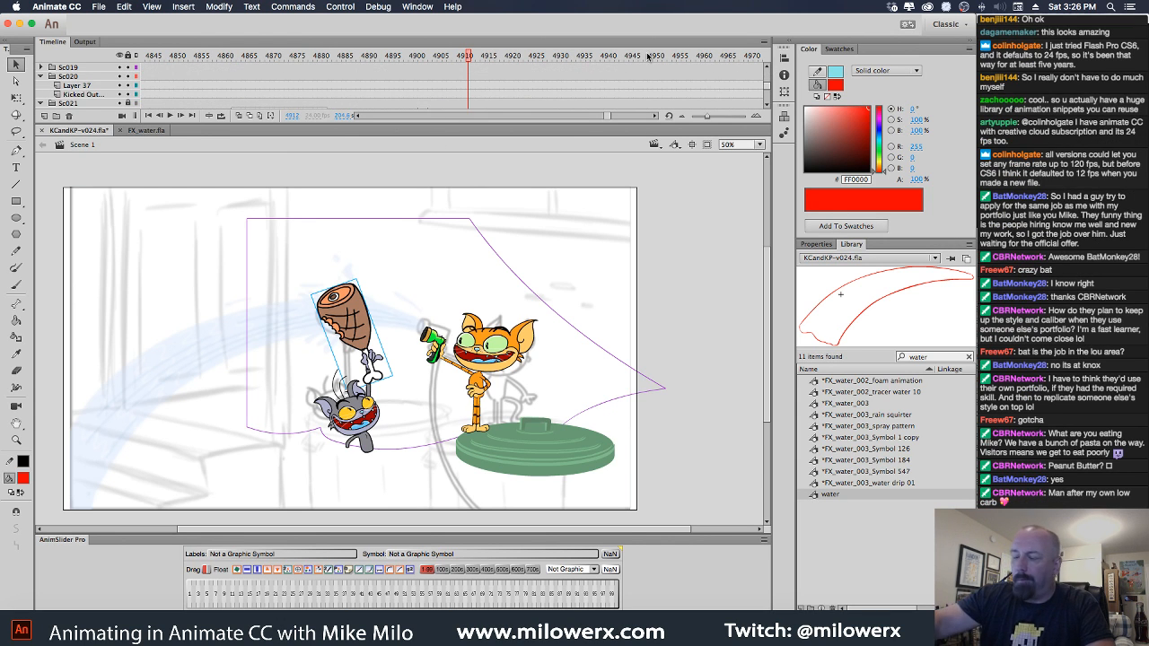
# Add a new layer above Layer 64 at the top of the Sc021 folder and insert a keyframe at frame 4912.
pyautogui.click(768, 105)
pyautogui.click(81, 104)
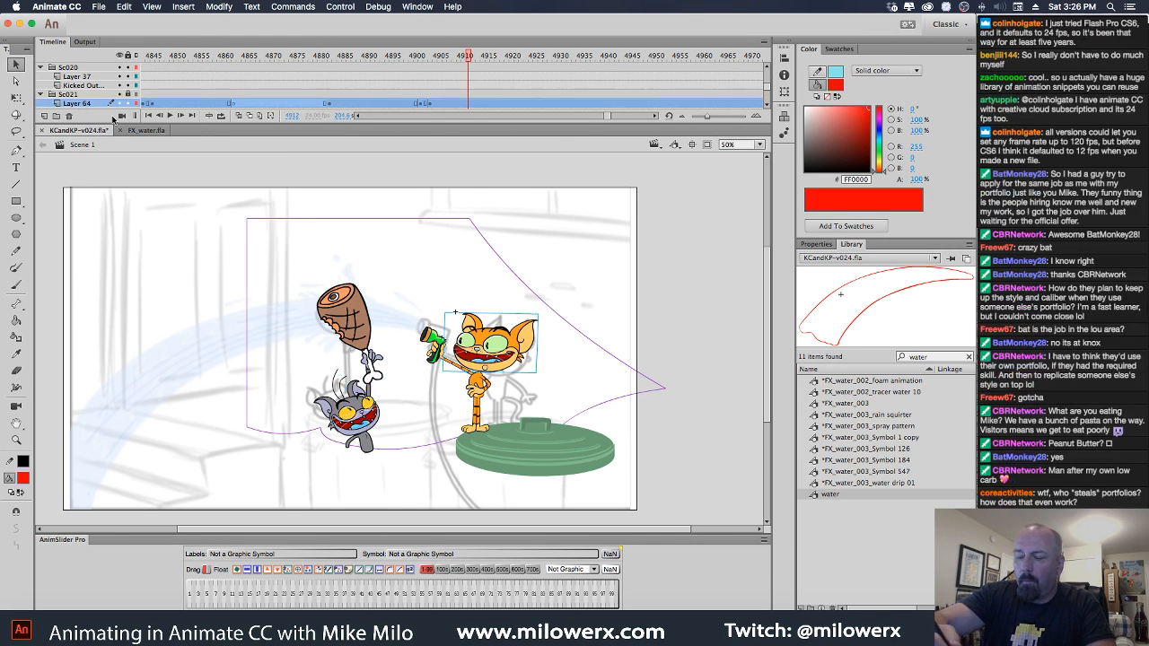
pyautogui.click(44, 116)
pyautogui.click(468, 103)
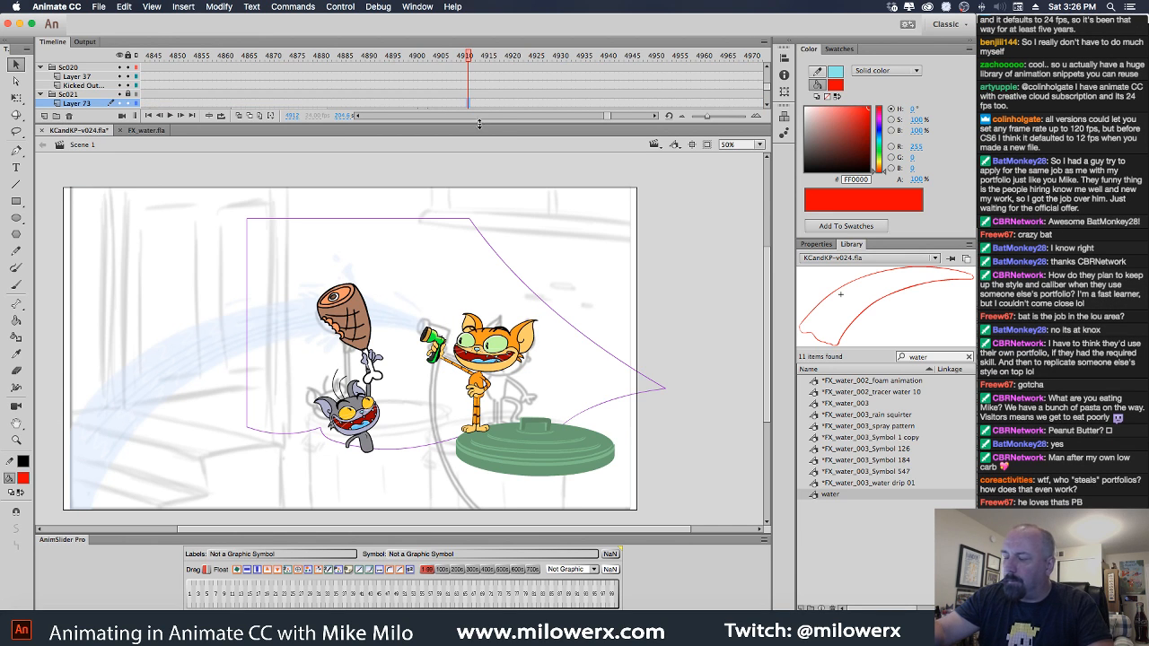
pyautogui.press('F6')
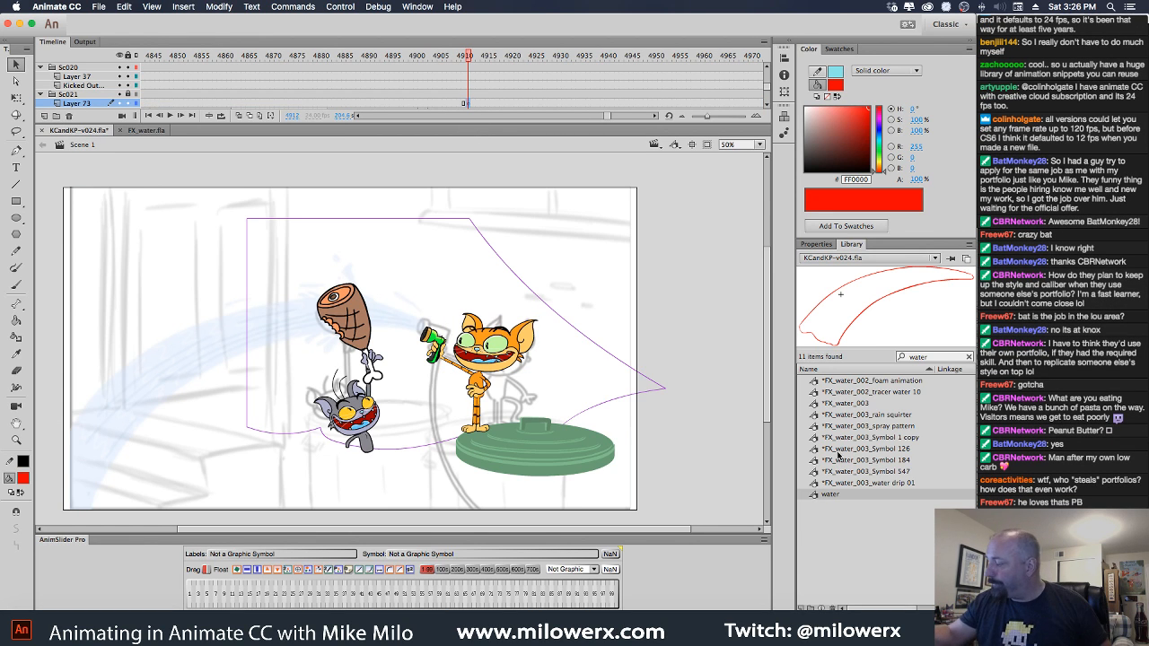
# Place the water symbol on the new layer, then position and skew it so its narrow end meets the hose nozzle.
pyautogui.moveTo(816, 497); pyautogui.dragTo(356, 342)
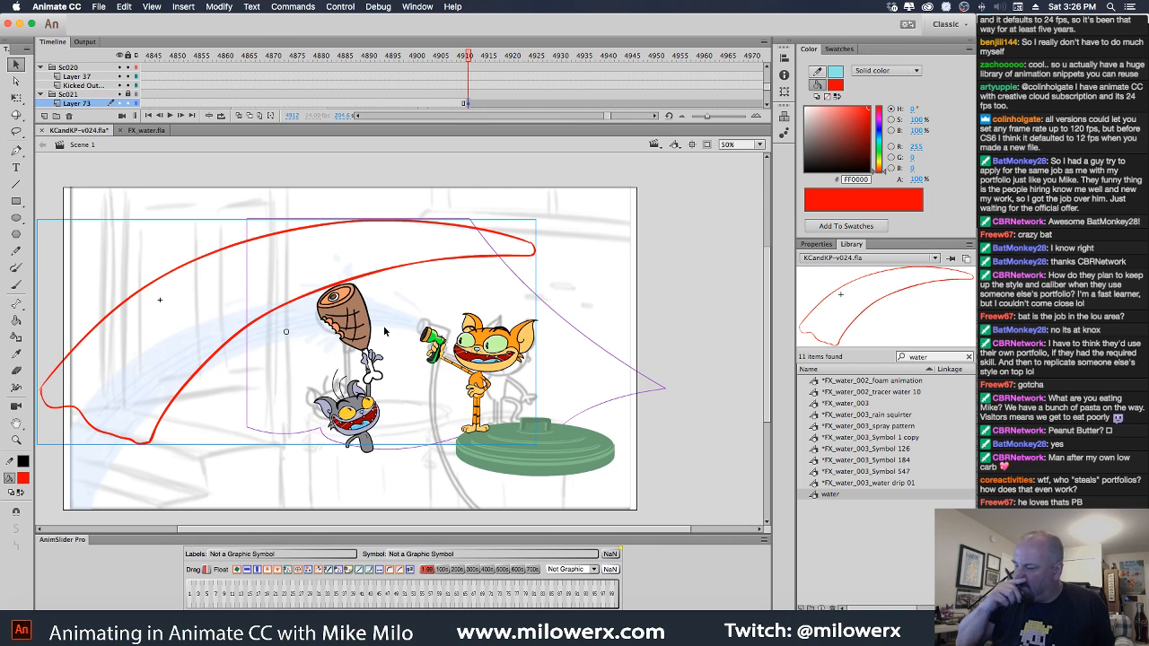
pyautogui.click(16, 96)
pyautogui.moveTo(503, 241); pyautogui.dragTo(393, 316)
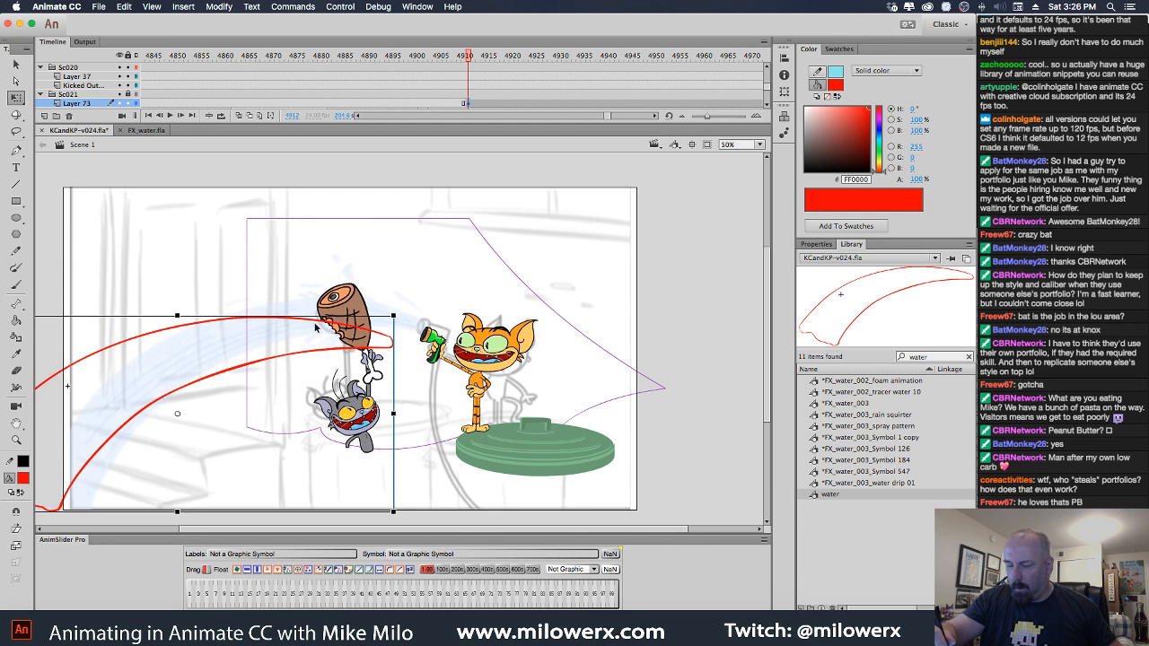
pyautogui.moveTo(316, 328); pyautogui.dragTo(350, 318)
pyautogui.press('space')
pyautogui.moveTo(471, 295); pyautogui.dragTo(604, 249)
pyautogui.moveTo(127, 308); pyautogui.dragTo(127, 335)
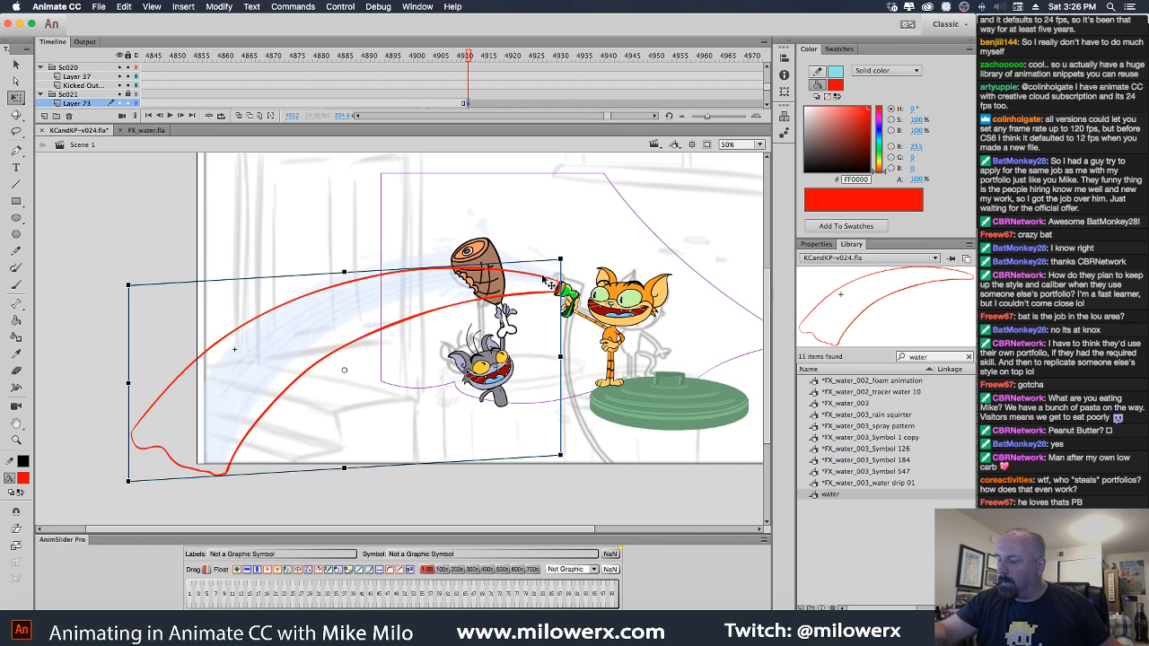
# Open the water symbol for editing in place and delete its red outline artwork.
pyautogui.doubleClick(548, 282)
pyautogui.press('super+1')
pyautogui.moveTo(523, 348); pyautogui.dragTo(570, 278)
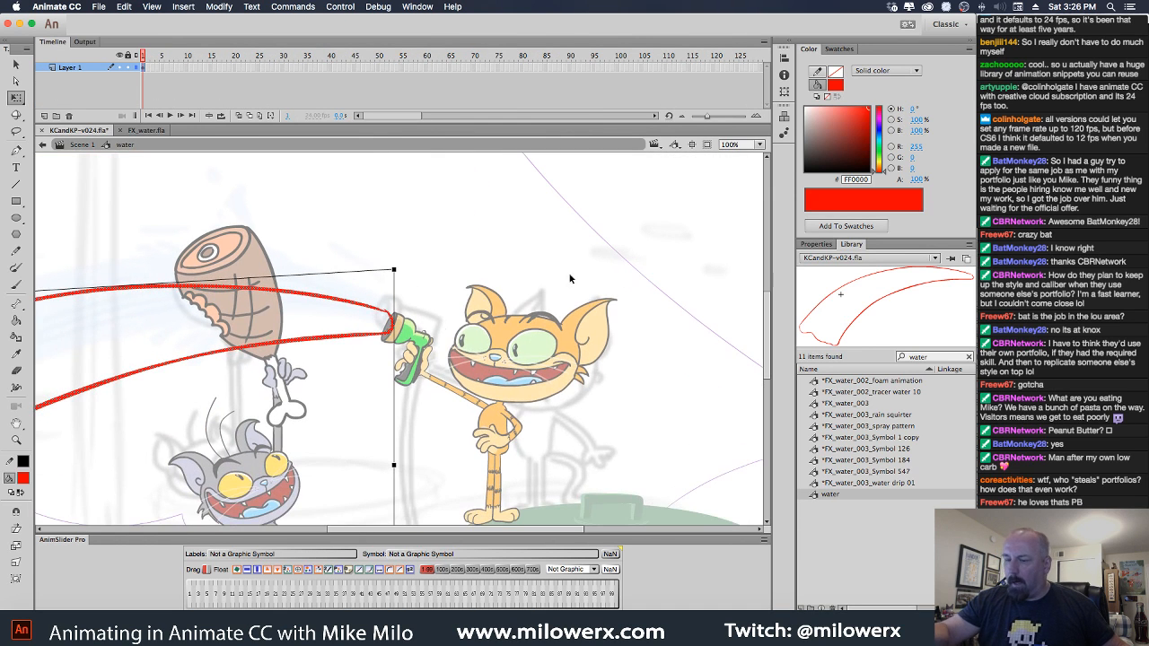
pyautogui.press('Delete')
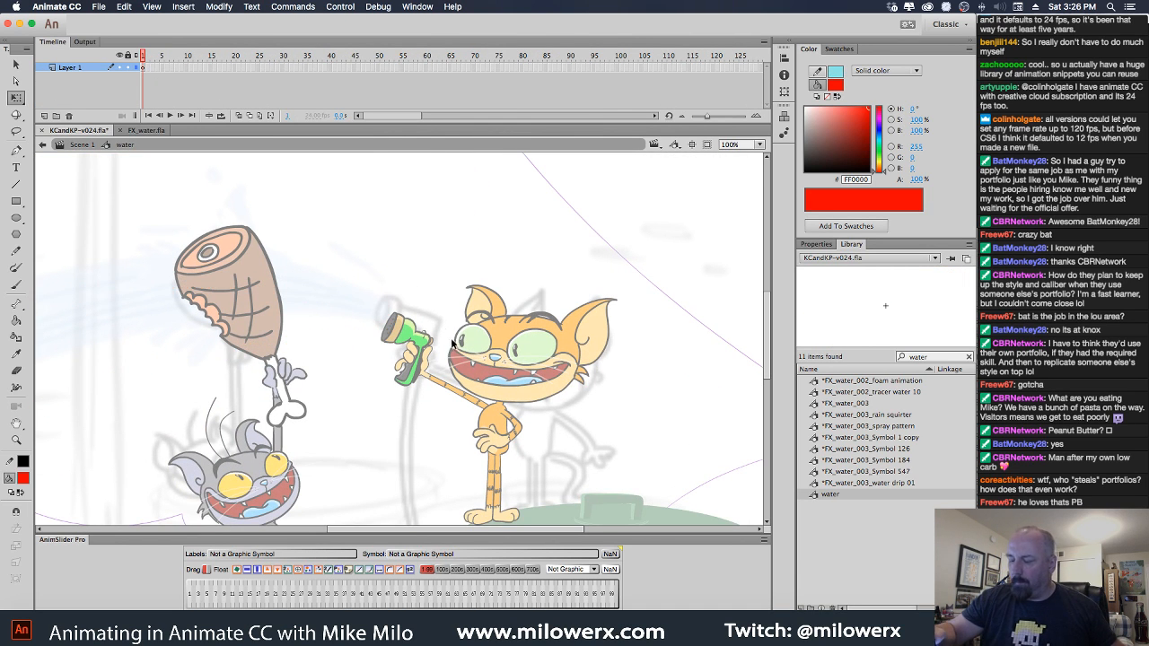
# Try brushing two red arcs from the hose nozzle down past the stage's lower-left corner as the water stream's edges.
pyautogui.press('super+minus')
pyautogui.moveTo(498, 330); pyautogui.dragTo(619, 270)
pyautogui.click(17, 285)
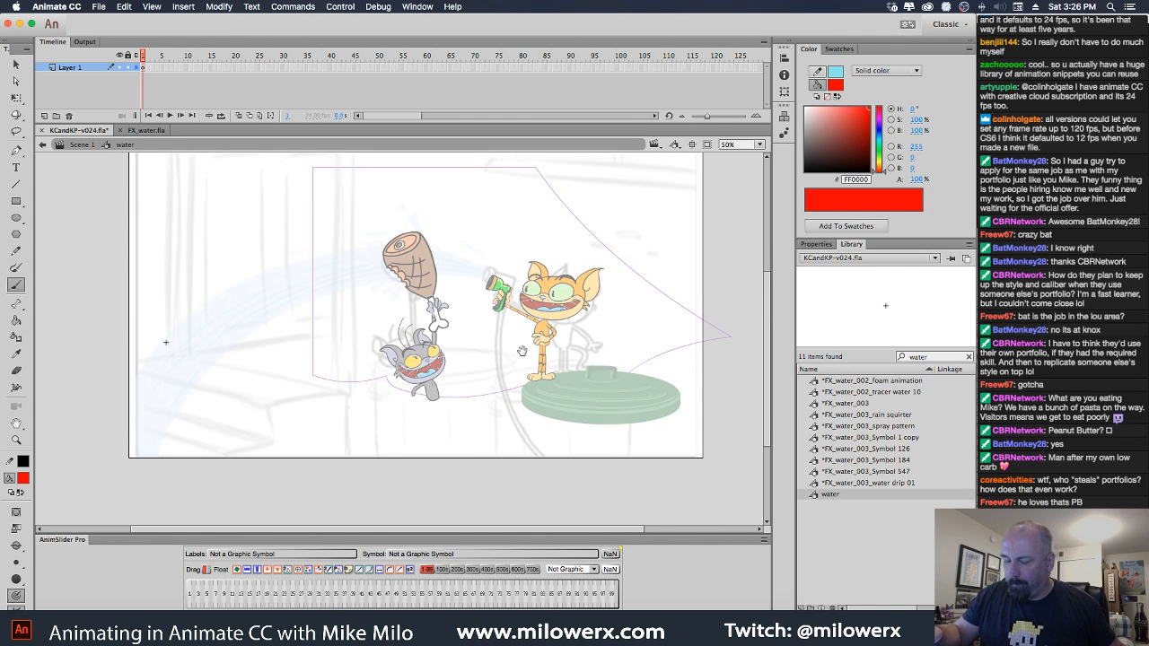
pyautogui.press('super+equal')
pyautogui.moveTo(545, 386); pyautogui.dragTo(889, 309)
pyautogui.press('super+minus')
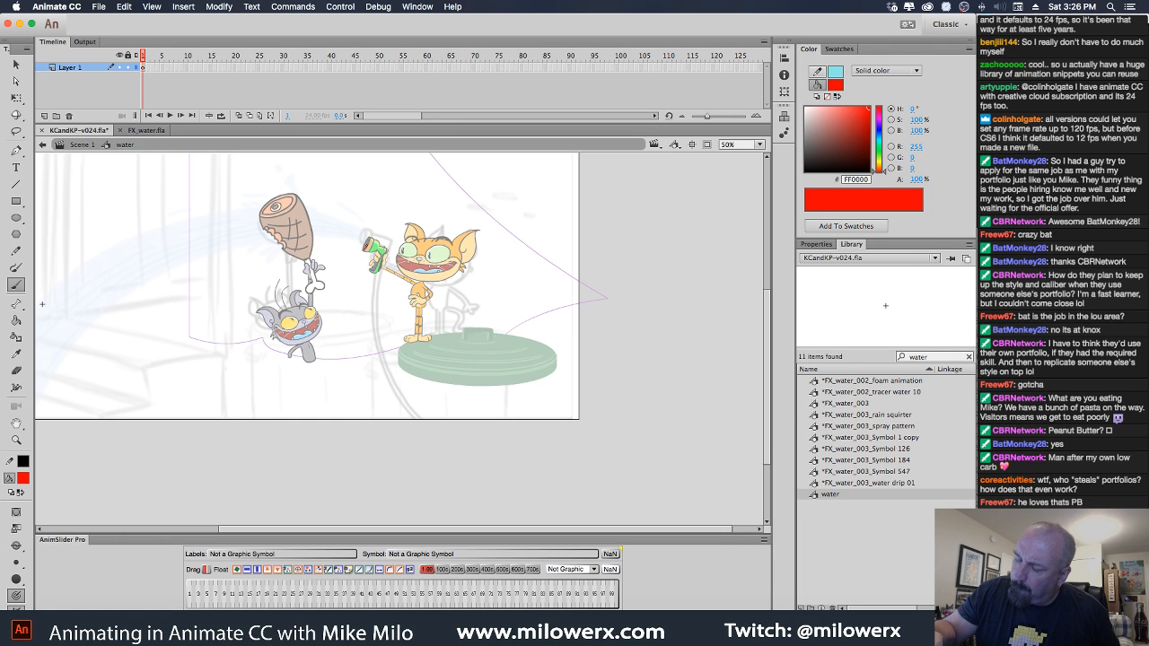
pyautogui.moveTo(374, 245)
pyautogui.mouseDown()
pyautogui.moveTo(601, 293)
pyautogui.moveTo(616, 336)
pyautogui.moveTo(537, 306)
pyautogui.moveTo(411, 316)
pyautogui.moveTo(275, 415)
pyautogui.moveTo(224, 493)
pyautogui.mouseUp()
pyautogui.moveTo(618, 343)
pyautogui.mouseDown()
pyautogui.moveTo(546, 327)
pyautogui.moveTo(491, 333)
pyautogui.moveTo(418, 365)
pyautogui.moveTo(351, 407)
pyautogui.moveTo(256, 539)
pyautogui.mouseUp()
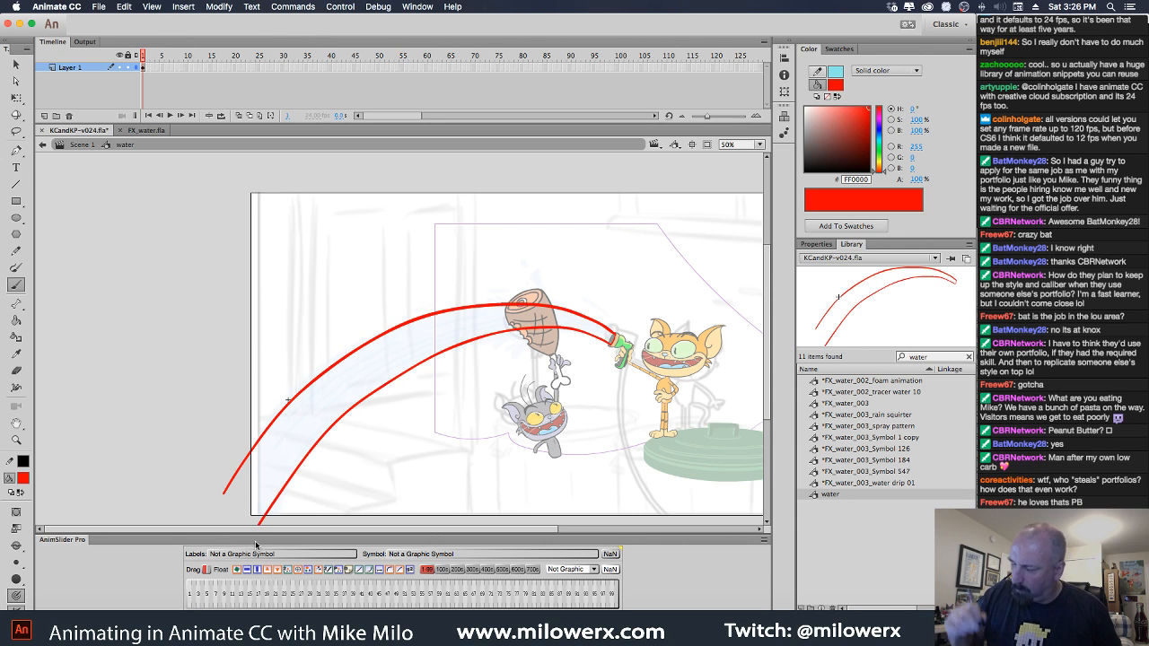
pyautogui.hotkey('ctrl', 'z')
pyautogui.hotkey('ctrl', 'z')
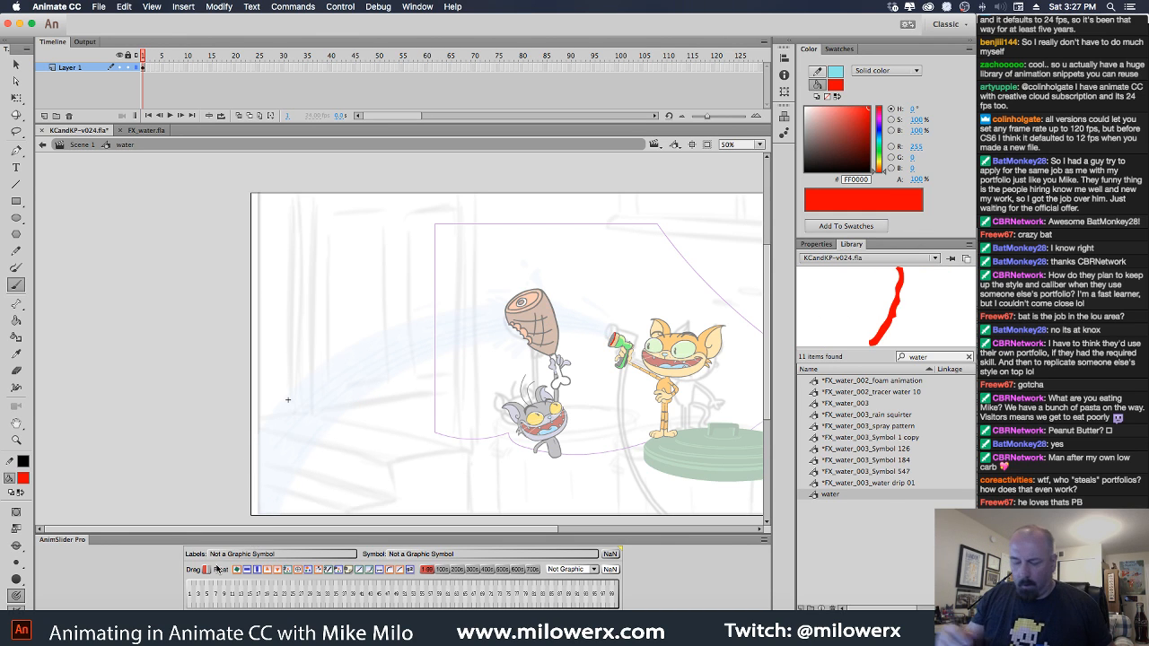
# Try redrawing the water stream's two edge arcs with a thinner red brush stroke.
pyautogui.click(20, 561)
pyautogui.click(44, 485)
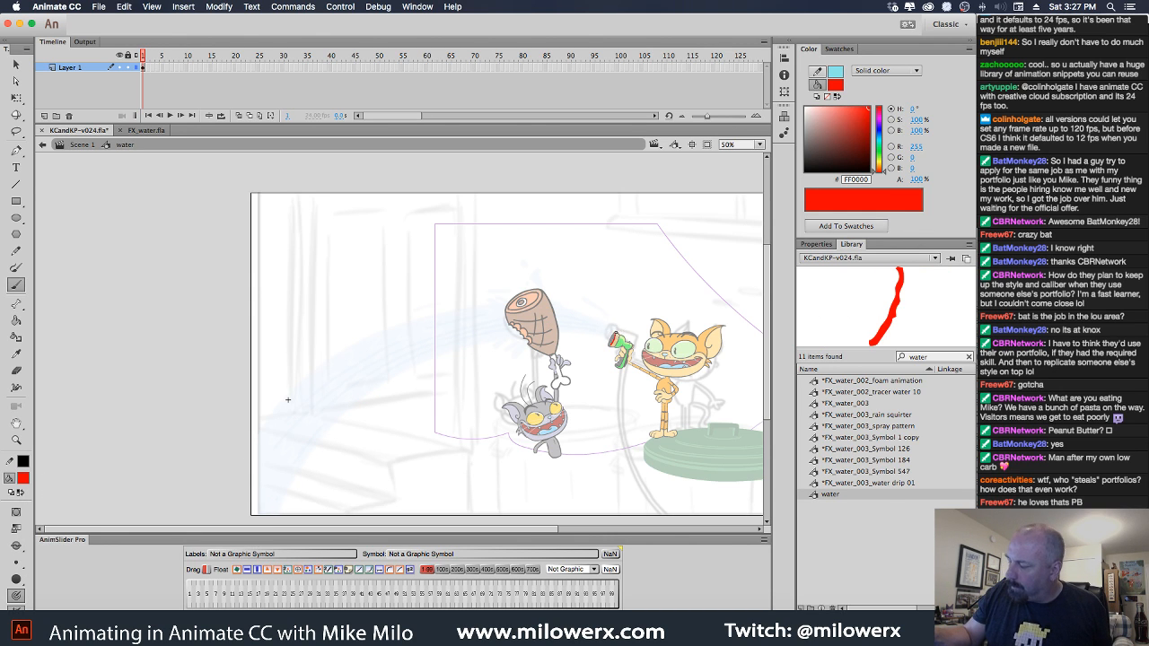
pyautogui.moveTo(572, 318)
pyautogui.mouseDown()
pyautogui.moveTo(488, 313)
pyautogui.moveTo(377, 342)
pyautogui.moveTo(293, 395)
pyautogui.moveTo(236, 471)
pyautogui.mouseUp()
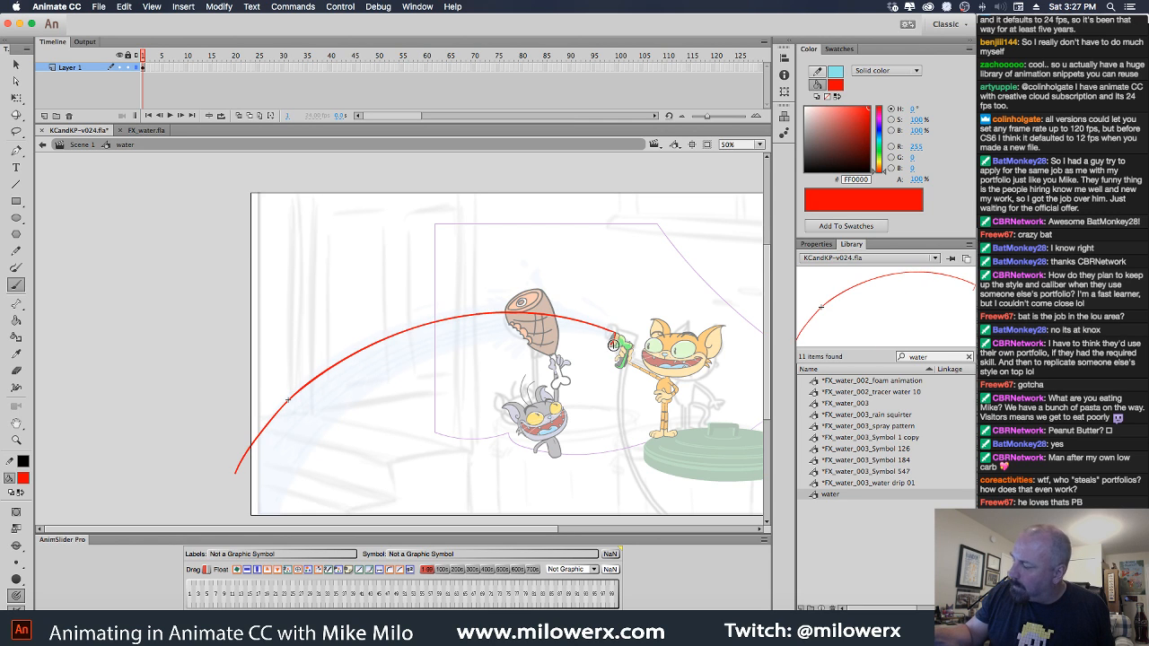
pyautogui.moveTo(614, 342)
pyautogui.mouseDown()
pyautogui.moveTo(504, 343)
pyautogui.moveTo(379, 386)
pyautogui.moveTo(316, 435)
pyautogui.moveTo(259, 525)
pyautogui.mouseUp()
pyautogui.hotkey('ctrl', 'z')
pyautogui.hotkey('ctrl', 'z')
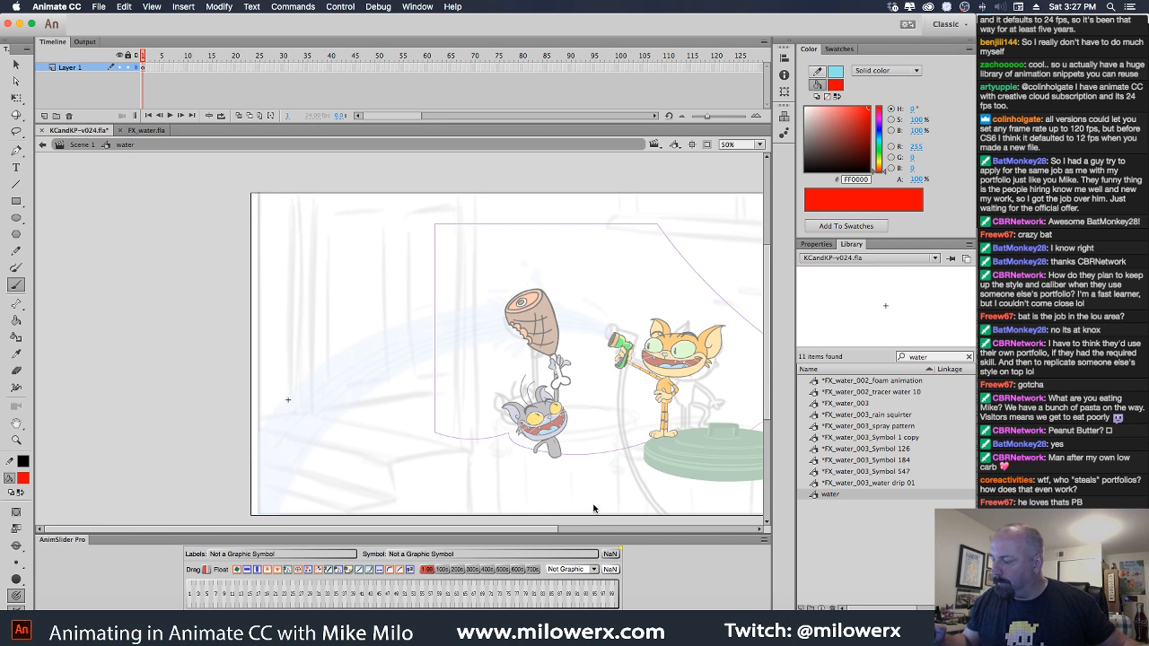
# Set the brush's fill color to light blue 66CCFF for drawing the water stream.
pyautogui.click(23, 478)
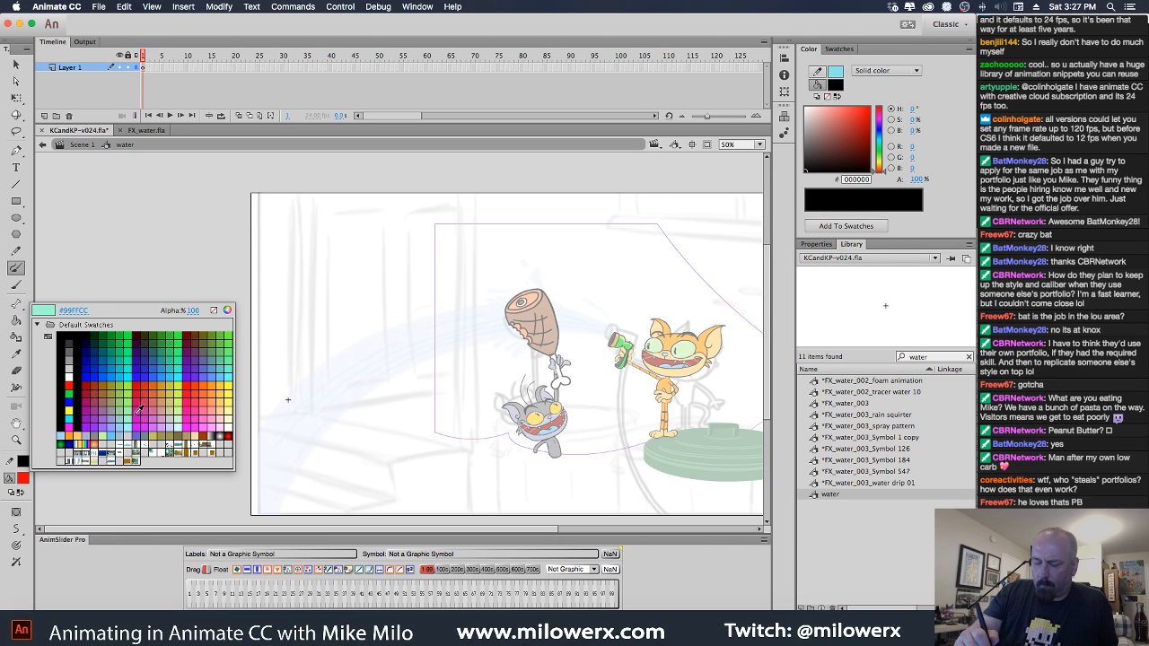
pyautogui.click(115, 434)
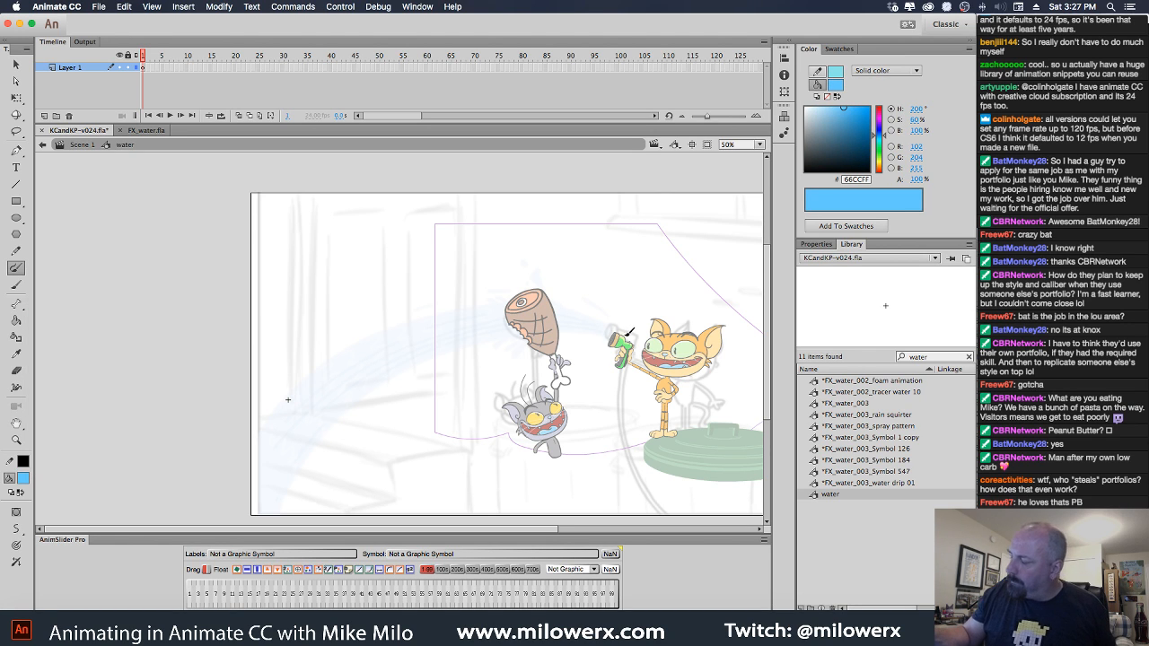
pyautogui.keyDown('super'); pyautogui.click(644, 345); pyautogui.keyUp('super')
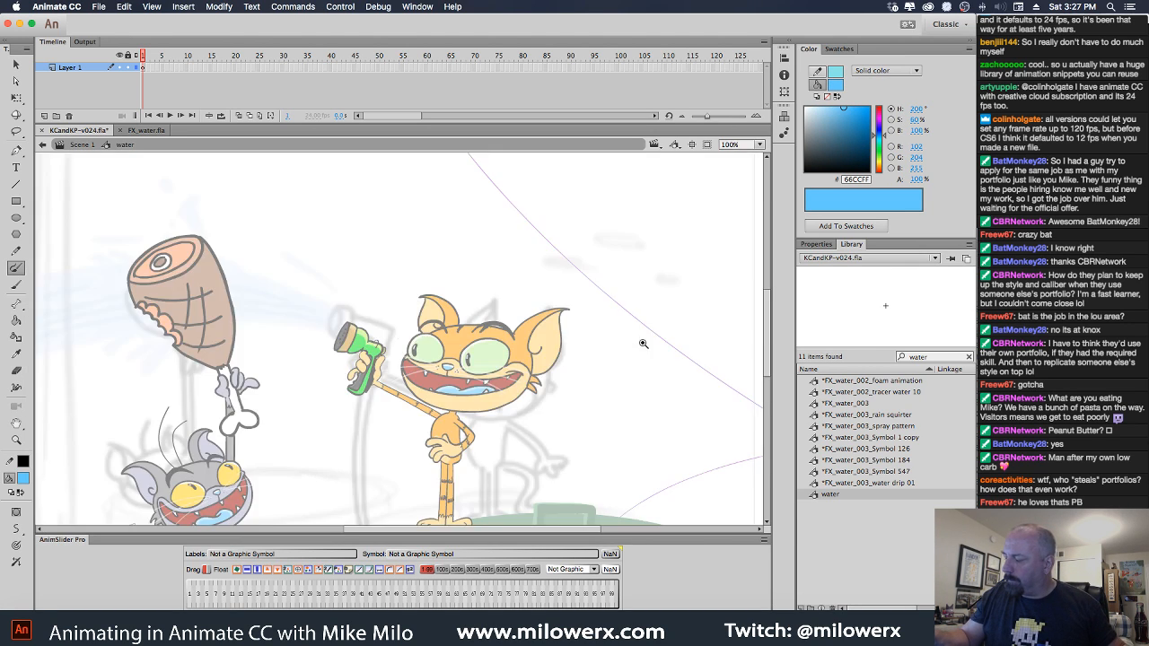
pyautogui.moveTo(581, 410); pyautogui.dragTo(745, 404)
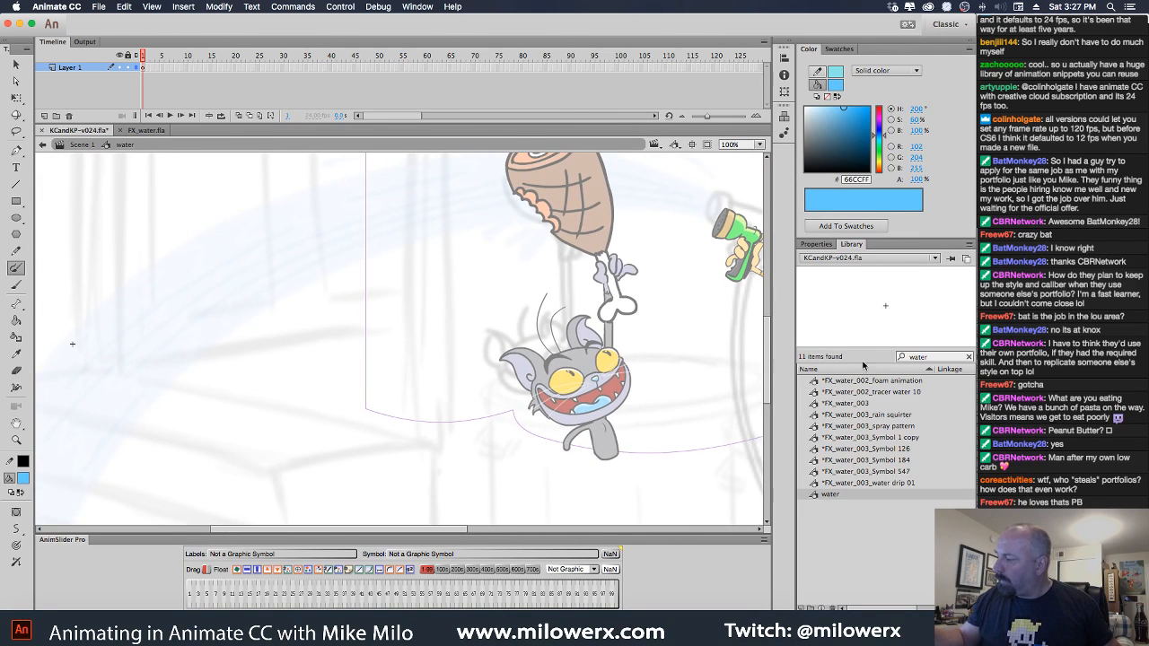
# Try brushing a thin light-blue arc from the hose nozzle over the drumstick and past the stage's left edge.
pyautogui.click(745, 143)
pyautogui.write('78')
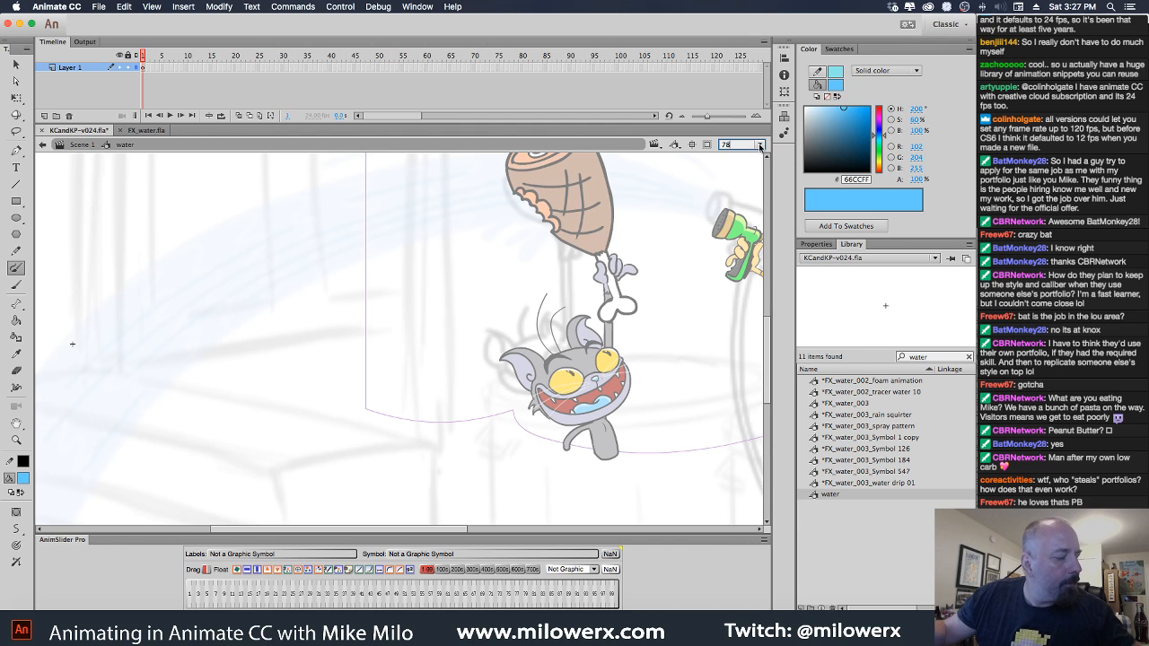
pyautogui.press('Return')
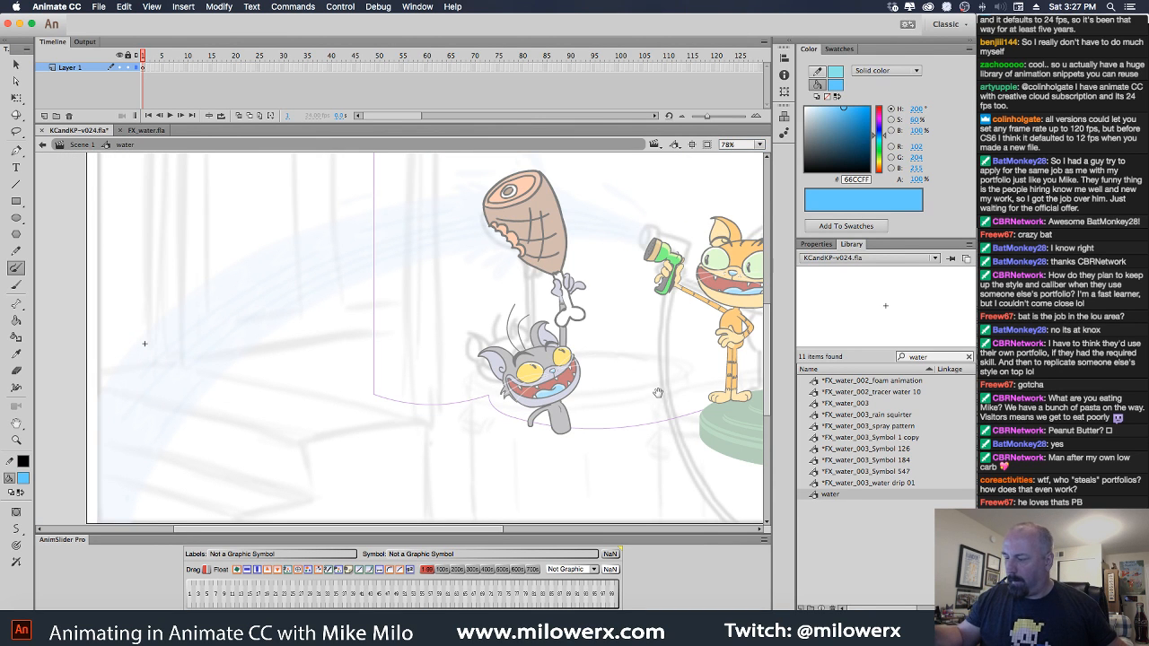
pyautogui.moveTo(657, 393); pyautogui.dragTo(680, 380)
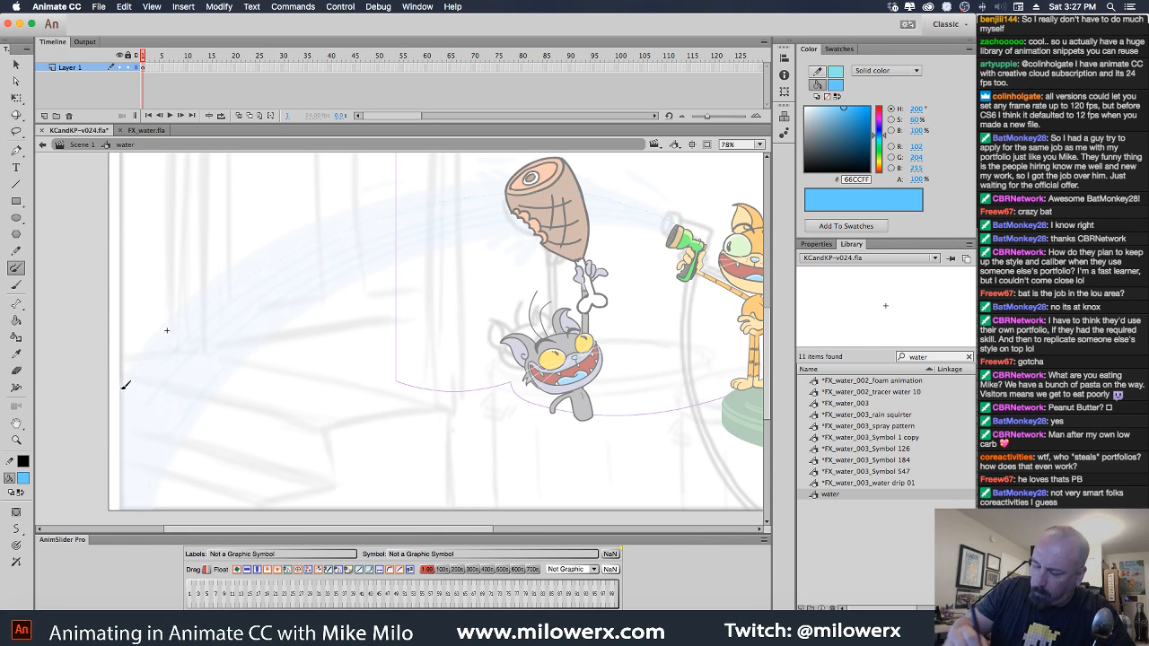
pyautogui.moveTo(683, 213); pyautogui.dragTo(83, 442)
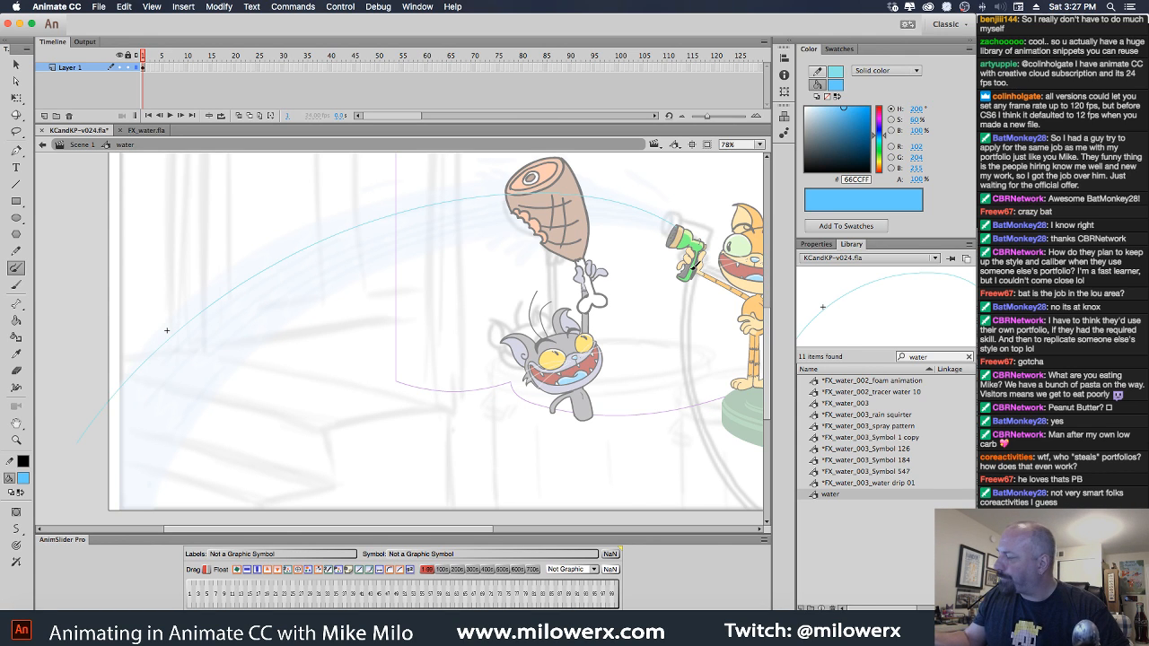
# Set the brush's stroke size to 4 and undo the thin arc.
pyautogui.click(816, 244)
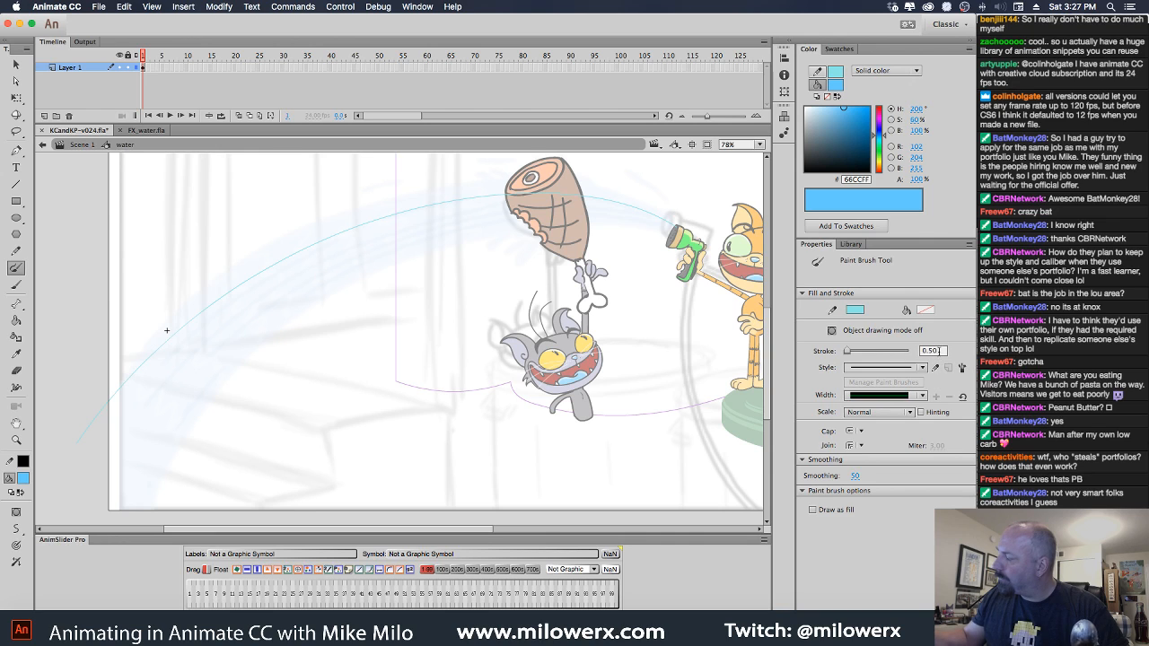
pyautogui.click(941, 351)
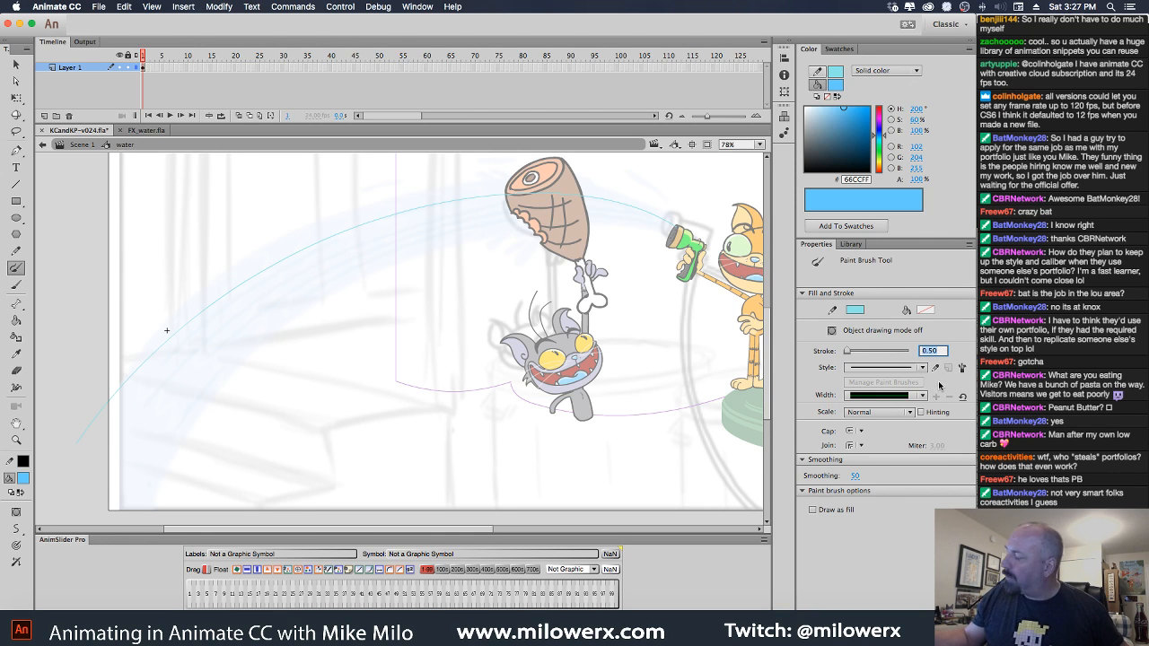
pyautogui.write('4.')
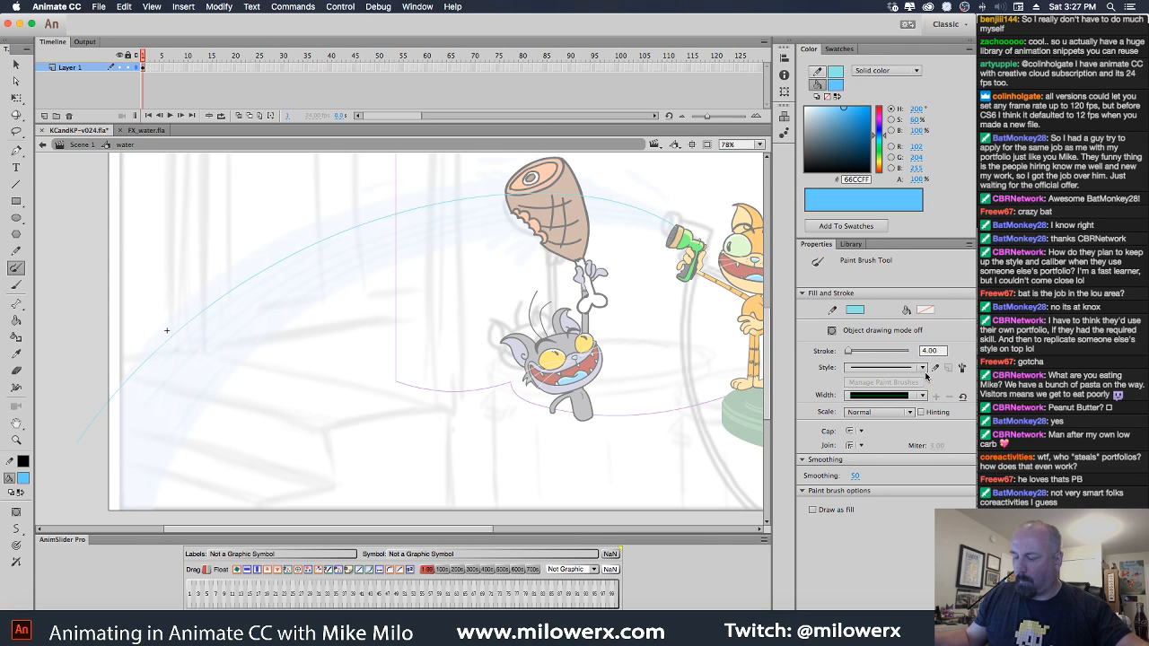
pyautogui.click(658, 220)
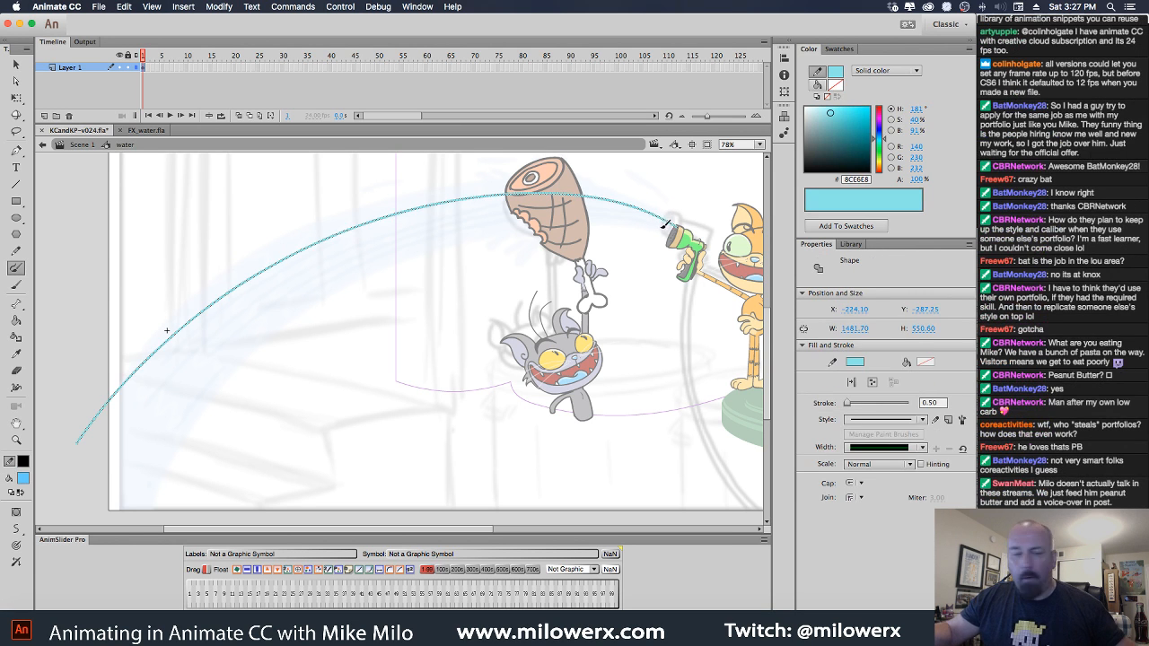
pyautogui.hotkey('ctrl', 'z')
# Try brushing the stream's upper edge arc with the thicker light-blue stroke from the nozzle past the stage's left edge.
pyautogui.moveTo(683, 225)
pyautogui.mouseDown()
pyautogui.moveTo(586, 189)
pyautogui.moveTo(506, 176)
pyautogui.mouseUp()
pyautogui.moveTo(95, 414); pyautogui.dragTo(60, 491)
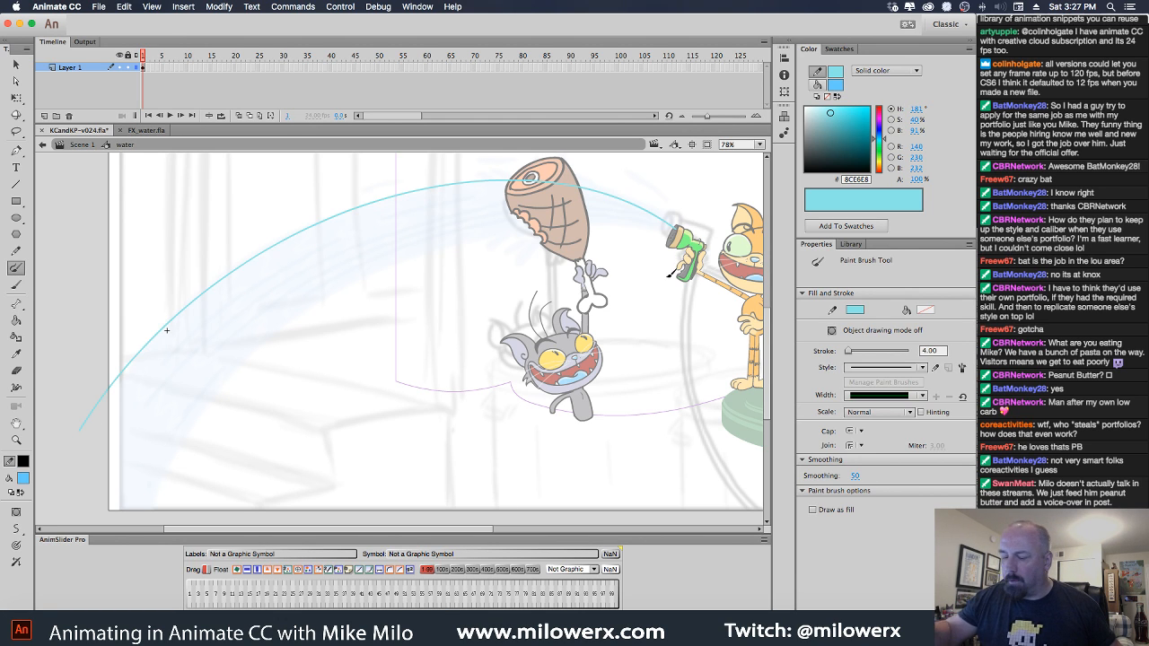
pyautogui.hotkey('ctrl', 'z')
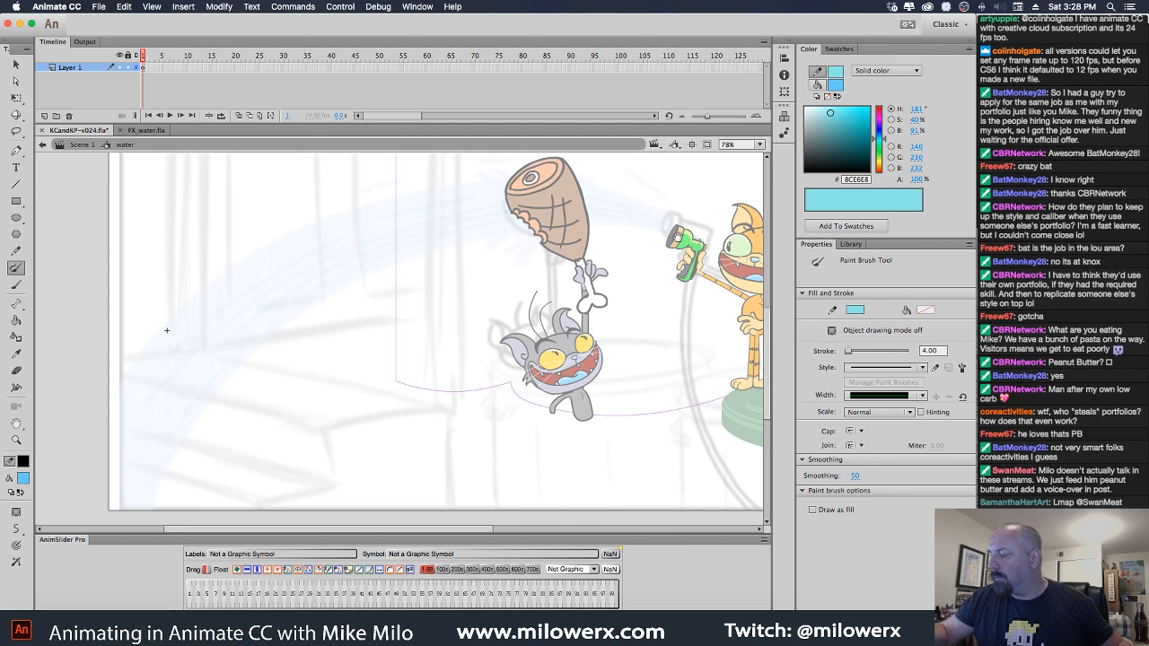
# Brush a light-blue line along the front rim of the hose nozzle as the water stream's starting edge.
pyautogui.keyDown('super'); pyautogui.click(677, 237); pyautogui.keyUp('super')
pyautogui.keyDown('super'); pyautogui.click(458, 374); pyautogui.keyUp('super')
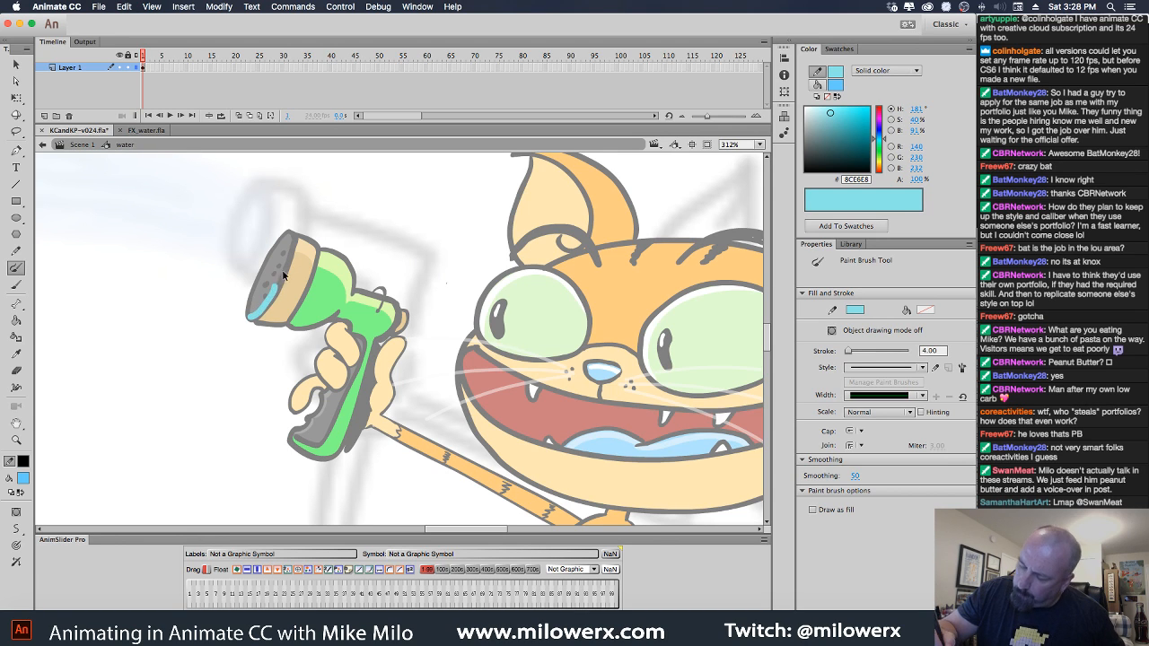
pyautogui.moveTo(256, 312)
pyautogui.mouseDown()
pyautogui.moveTo(286, 269)
pyautogui.moveTo(289, 236)
pyautogui.mouseUp()
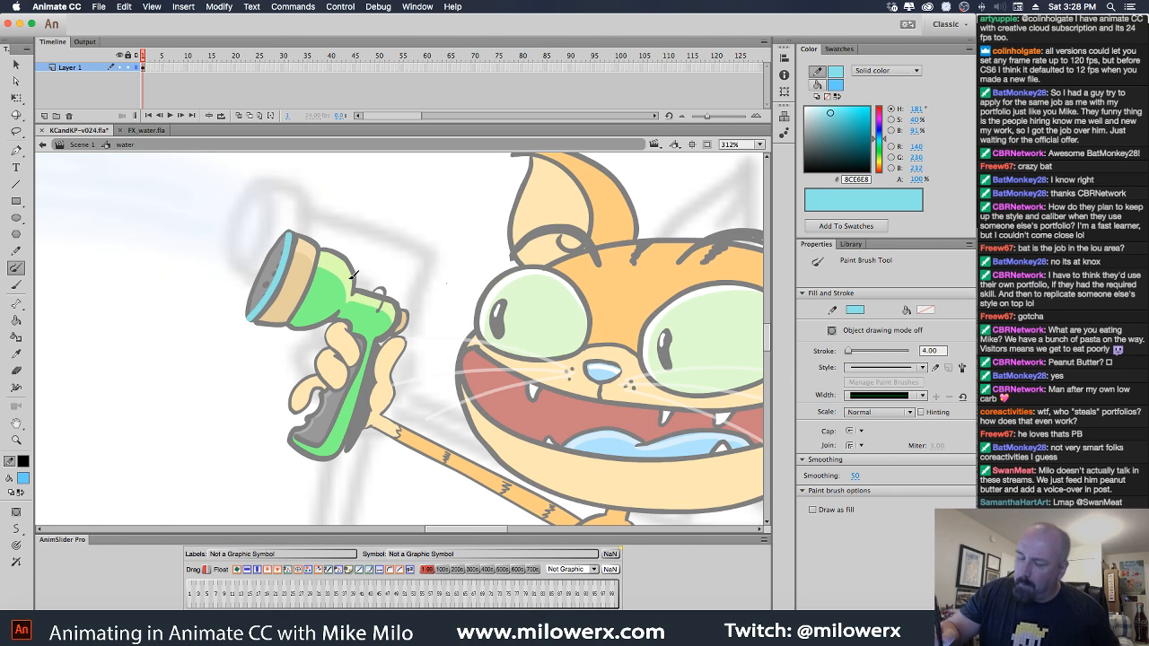
# Brush the stream's upper edge arc from the nozzle's upper rim over the drumstick and past the stage's left edge.
pyautogui.keyDown('alt'); pyautogui.keyDown('super'); pyautogui.click(371, 266); pyautogui.keyUp('super'); pyautogui.keyUp('alt')
pyautogui.keyDown('alt'); pyautogui.keyDown('super'); pyautogui.click(378, 268); pyautogui.keyUp('super'); pyautogui.keyUp('alt')
pyautogui.keyDown('alt'); pyautogui.keyDown('super'); pyautogui.click(390, 276); pyautogui.keyUp('super'); pyautogui.keyUp('alt')
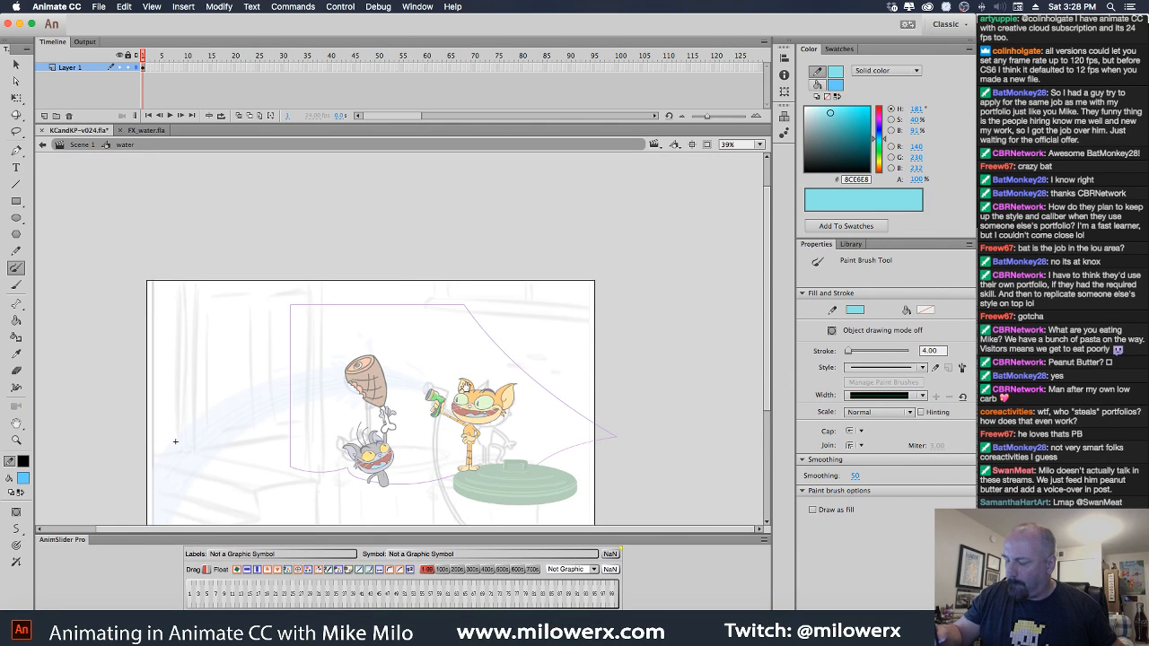
pyautogui.moveTo(466, 387); pyautogui.dragTo(523, 297)
pyautogui.keyDown('super'); pyautogui.click(561, 318); pyautogui.keyUp('super')
pyautogui.moveTo(365, 434); pyautogui.dragTo(748, 365)
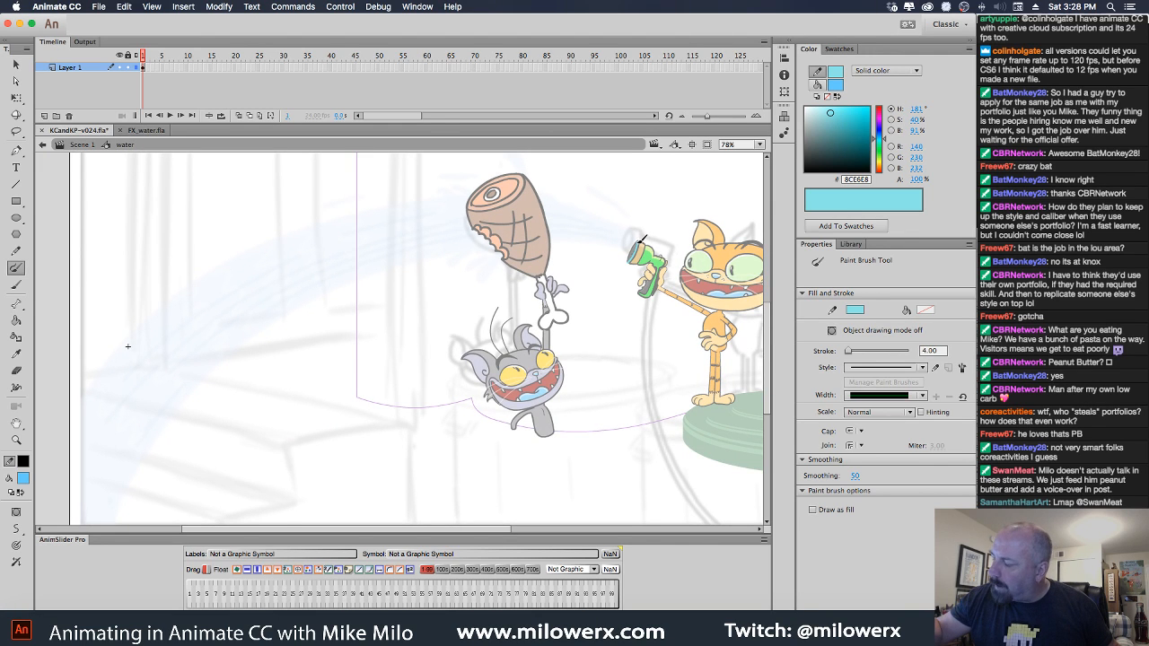
pyautogui.moveTo(640, 240); pyautogui.dragTo(563, 205)
pyautogui.moveTo(419, 204)
pyautogui.mouseDown()
pyautogui.moveTo(335, 223)
pyautogui.moveTo(163, 299)
pyautogui.moveTo(99, 351)
pyautogui.moveTo(53, 412)
pyautogui.mouseUp()
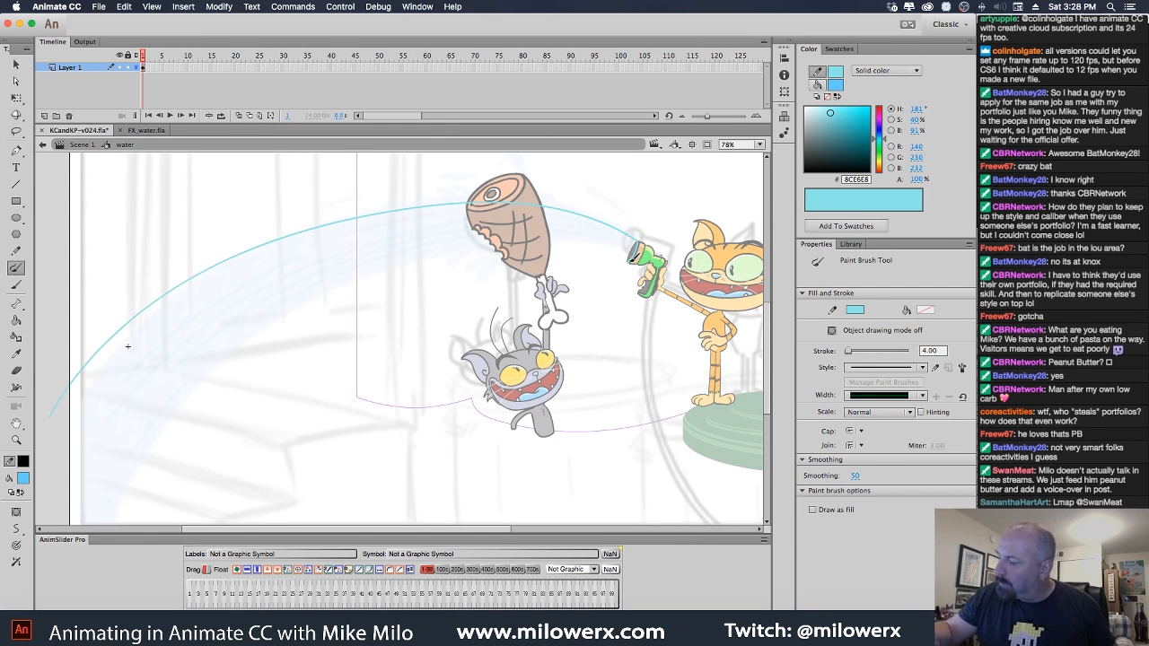
# Brush the stream's lower edge arc from the nozzle's lower rim toward the stage's lower-left corner and close the outline off stage.
pyautogui.moveTo(632, 257); pyautogui.dragTo(553, 238)
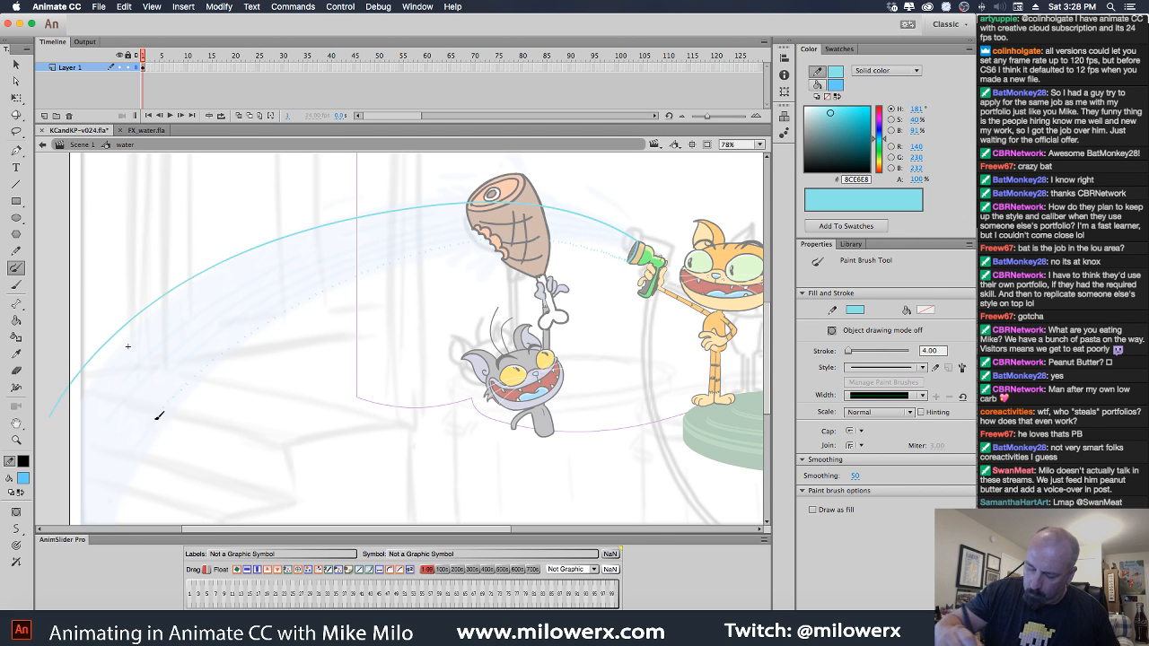
pyautogui.moveTo(159, 416)
pyautogui.mouseDown()
pyautogui.moveTo(74, 529)
pyautogui.moveTo(48, 476)
pyautogui.moveTo(54, 413)
pyautogui.moveTo(63, 418)
pyautogui.mouseUp()
pyautogui.moveTo(622, 431); pyautogui.dragTo(621, 442)
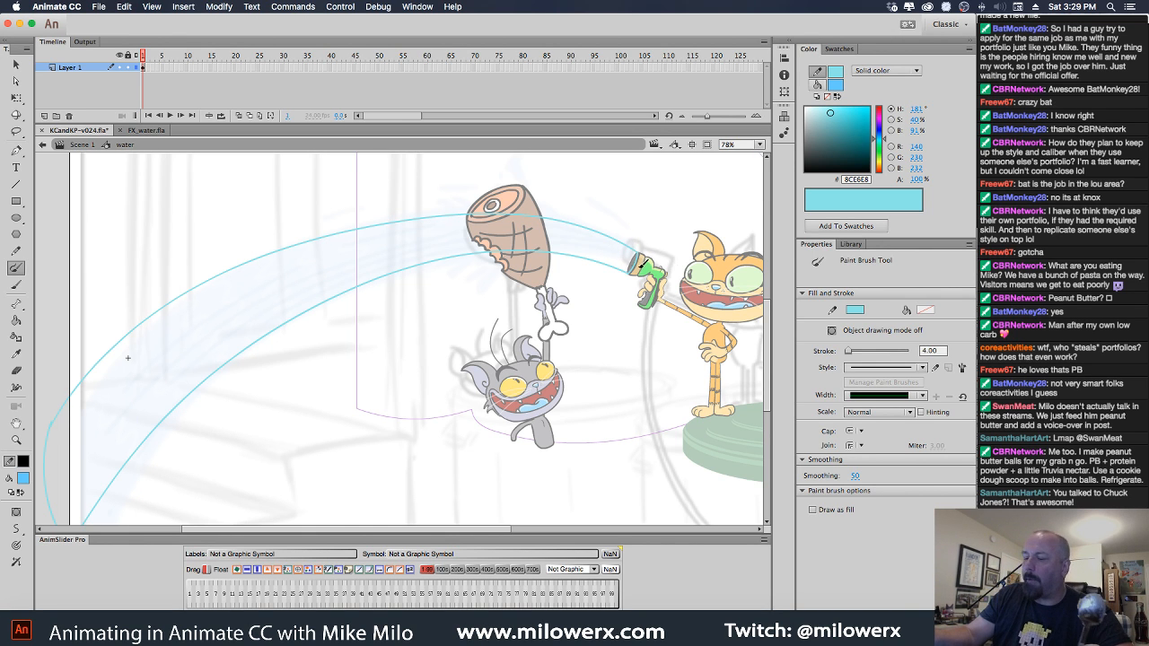
# Lighten the stroke color and fill the closed water stream outline with blue 66CCFF using the Paint Bucket.
pyautogui.click(149, 69)
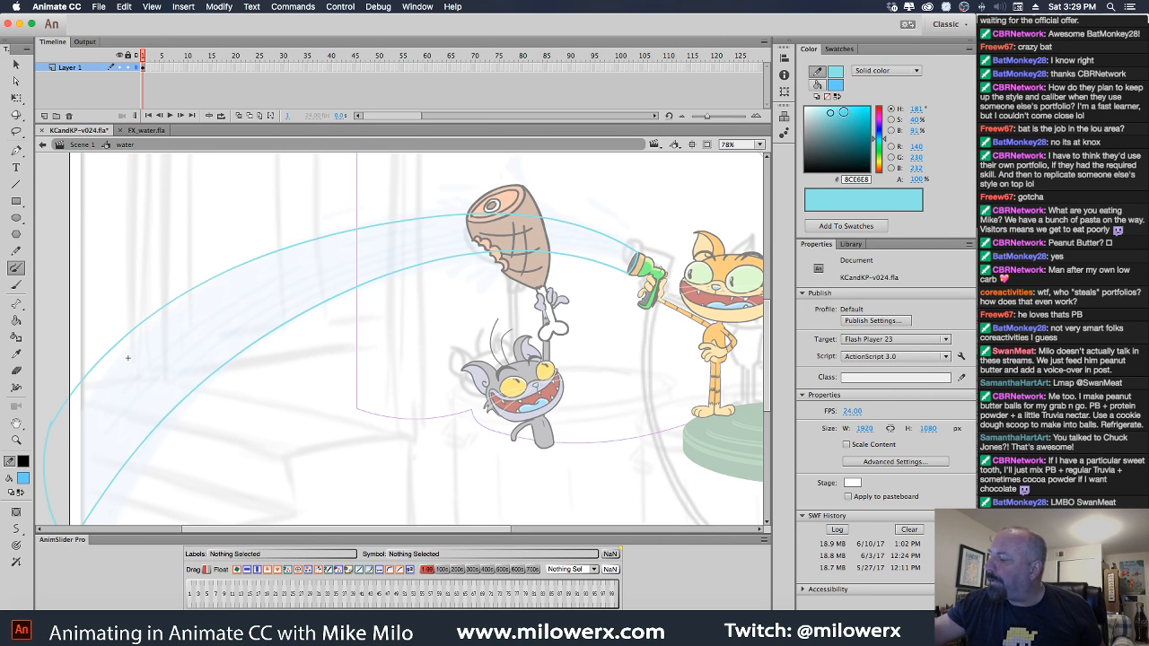
pyautogui.moveTo(830, 113); pyautogui.dragTo(820, 113)
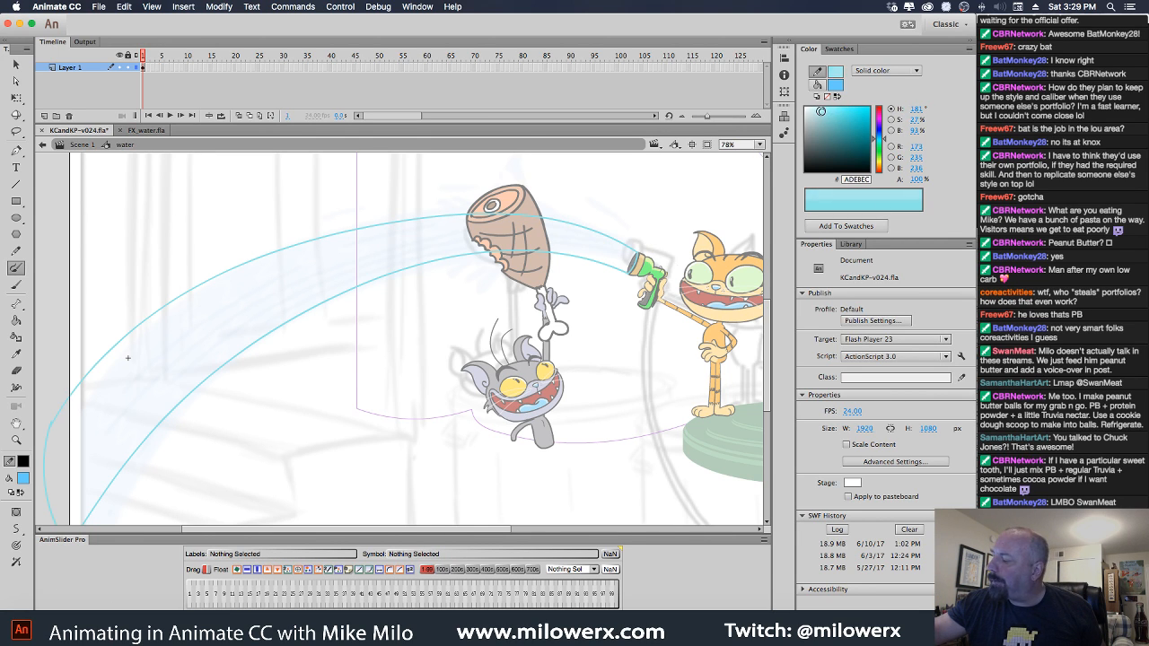
pyautogui.click(15, 321)
pyautogui.click(353, 274)
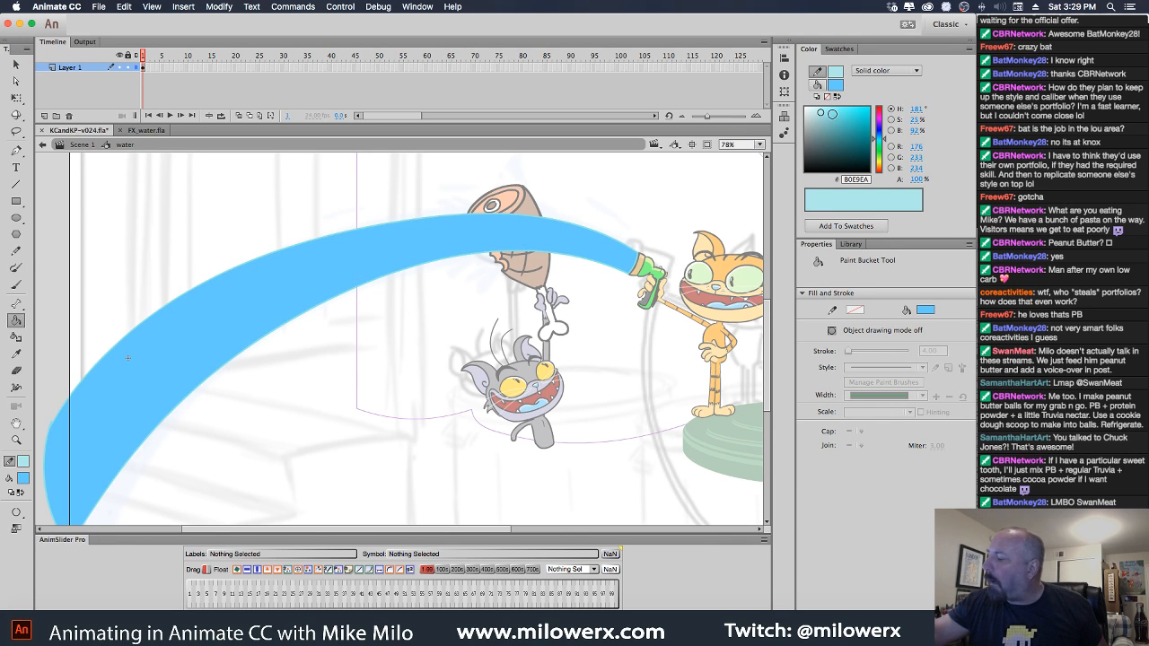
# Set the stroke color to pale C7E8E9 and refill the water stream with light blue AFD9EF.
pyautogui.moveTo(823, 114); pyautogui.dragTo(813, 109)
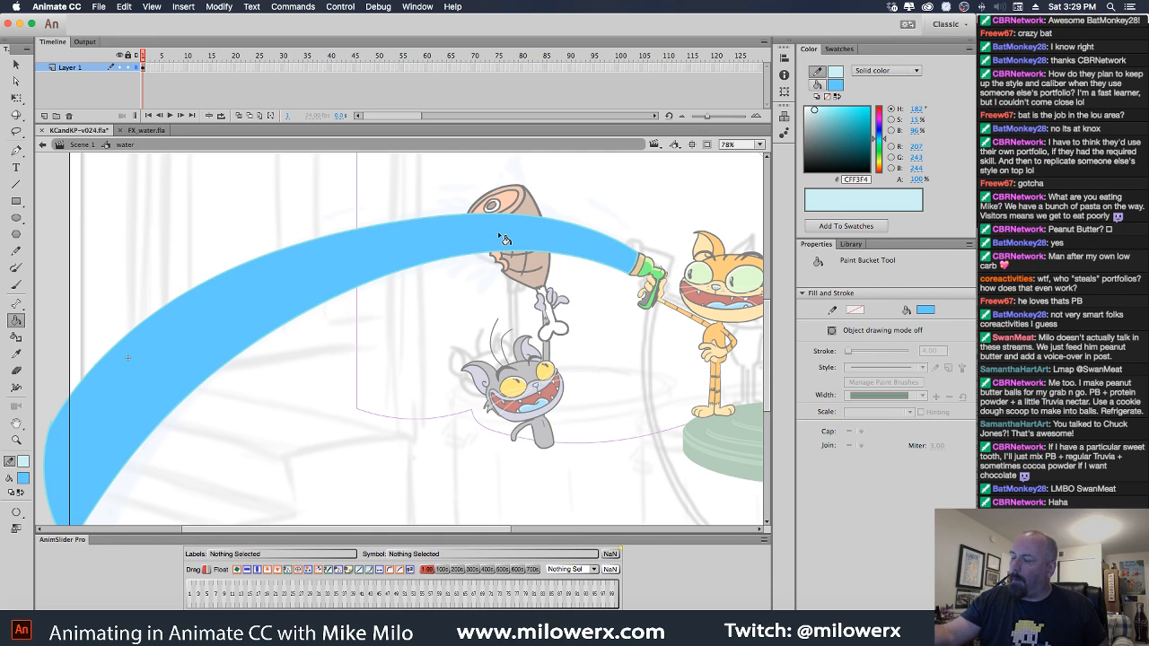
pyautogui.click(813, 112)
pyautogui.click(813, 112)
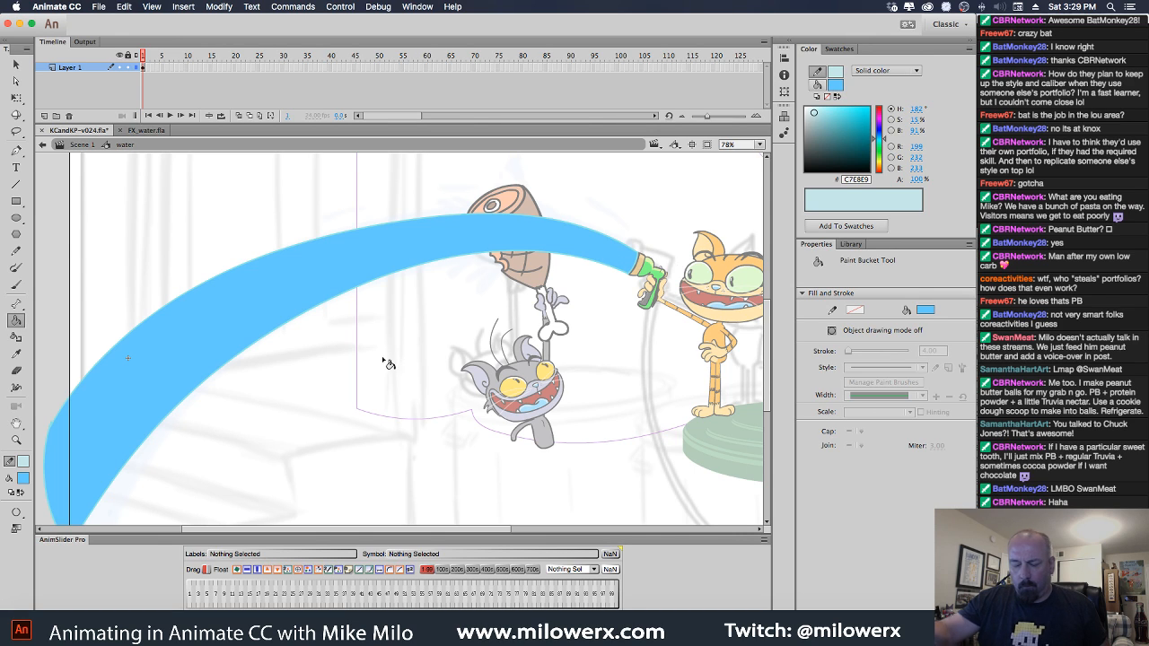
pyautogui.click(819, 86)
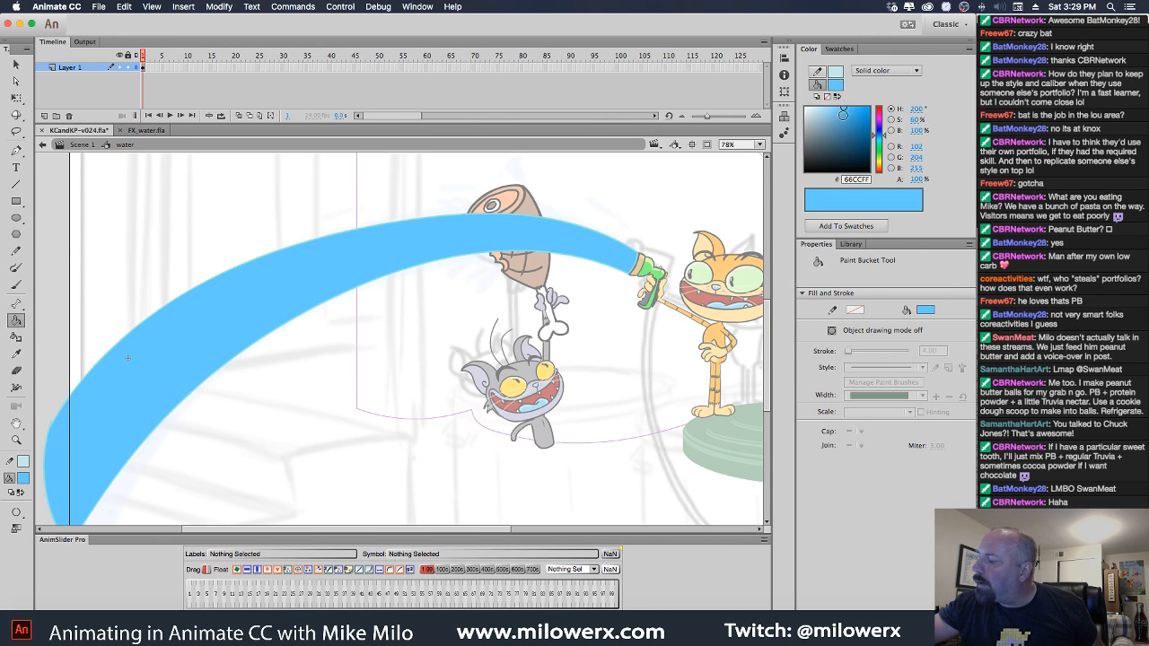
pyautogui.moveTo(849, 115); pyautogui.dragTo(822, 110)
pyautogui.click(552, 251)
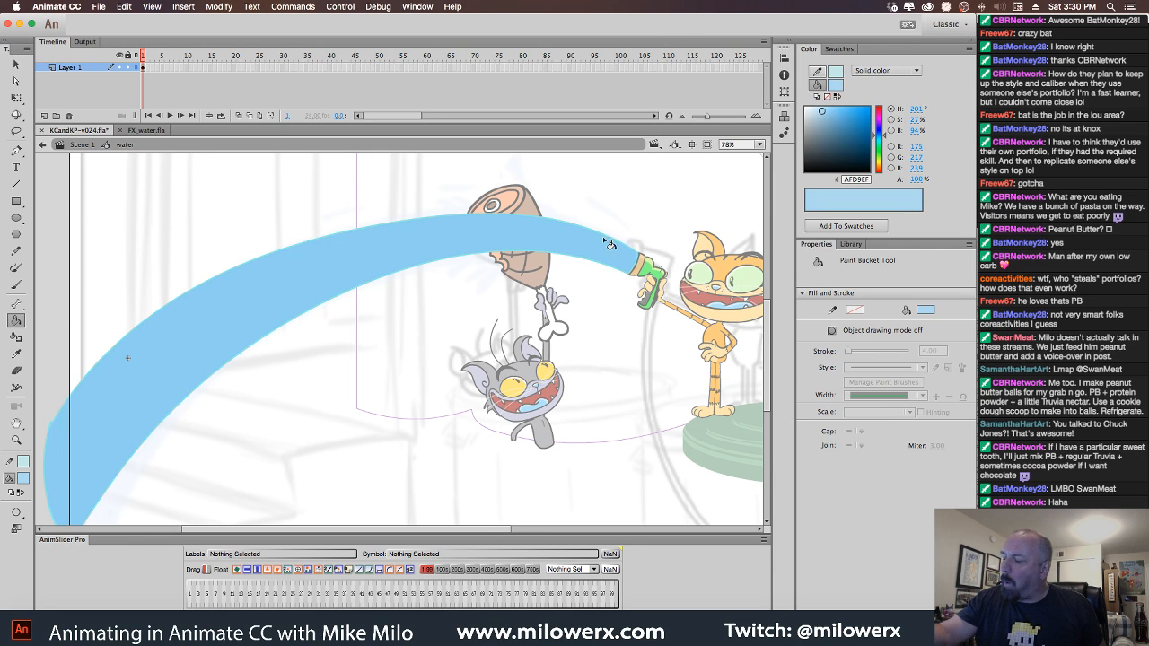
pyautogui.click(607, 254)
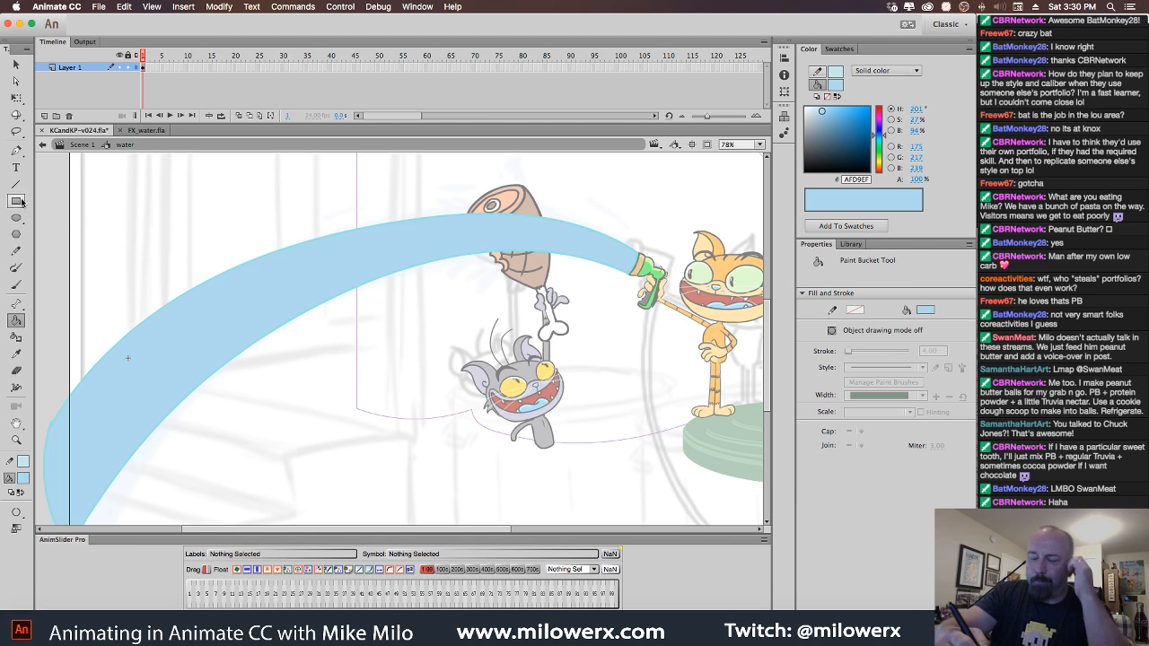
# Choose the Pencil tool and add consecutive keyframes copying the water stream from frame 1 through frame 11.
pyautogui.click(17, 252)
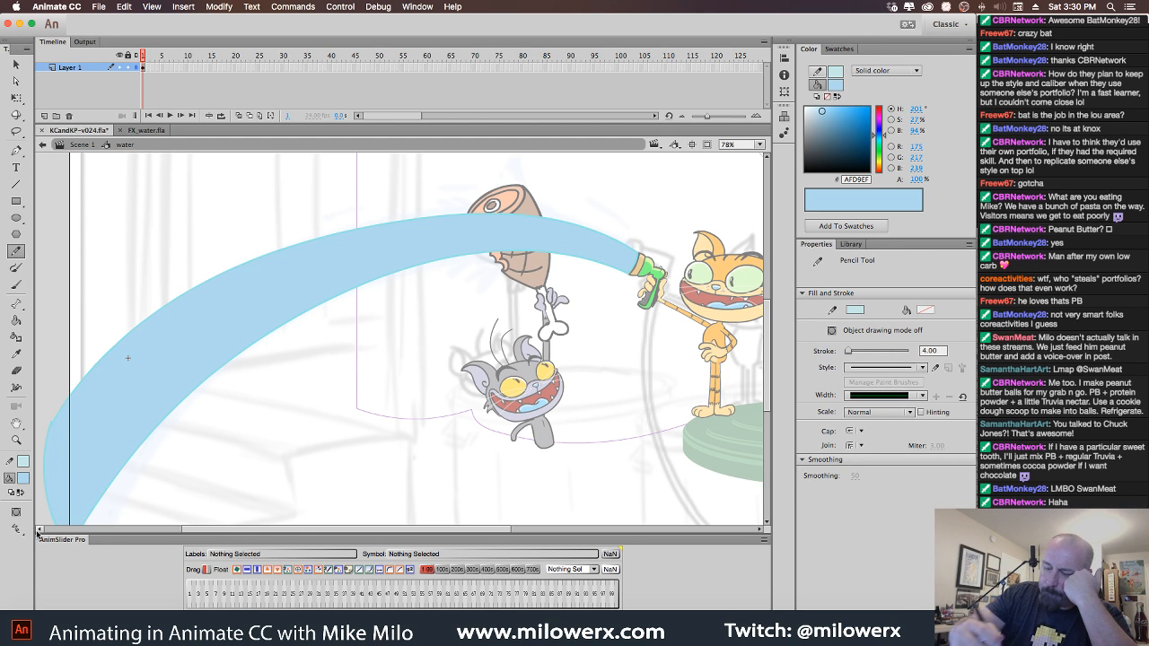
pyautogui.click(155, 73)
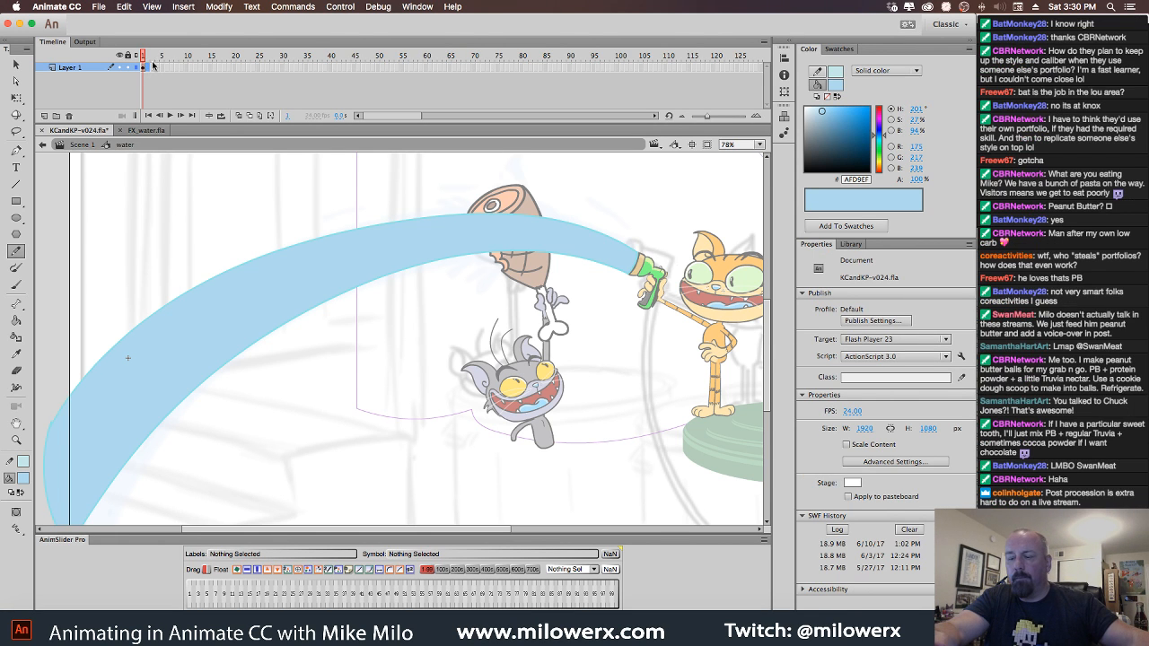
pyautogui.click(142, 71)
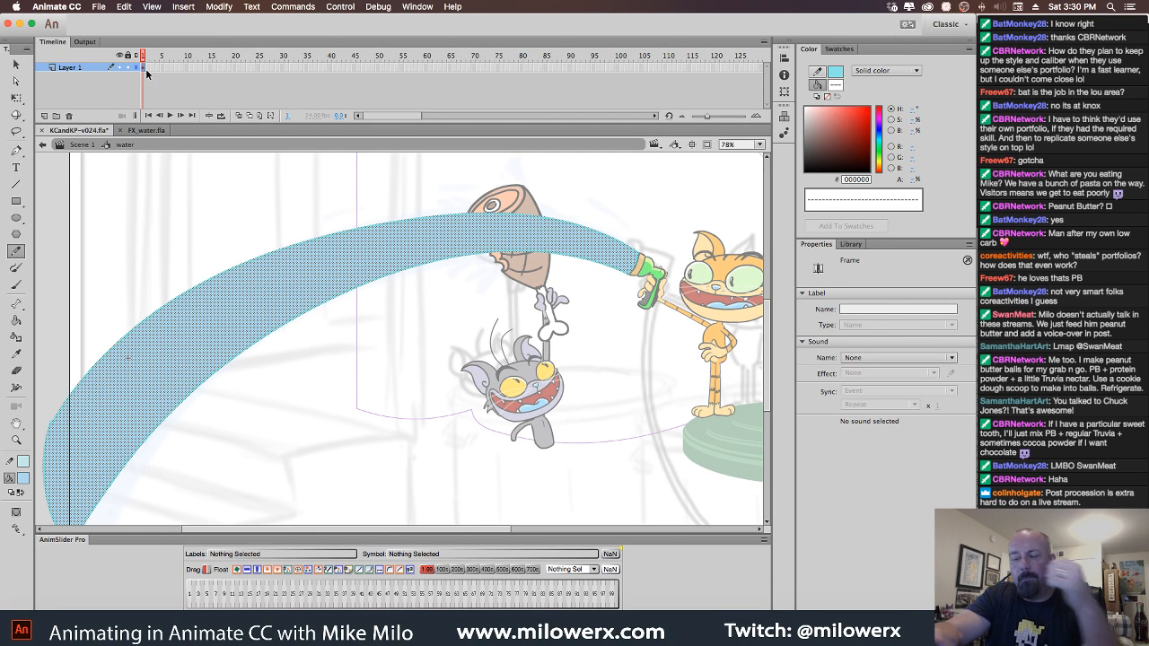
pyautogui.press('F6')
pyautogui.press('F6')
pyautogui.press('F6')
pyautogui.press('F6')
pyautogui.press('F6')
pyautogui.press('F6')
pyautogui.press('F6')
pyautogui.press('F6')
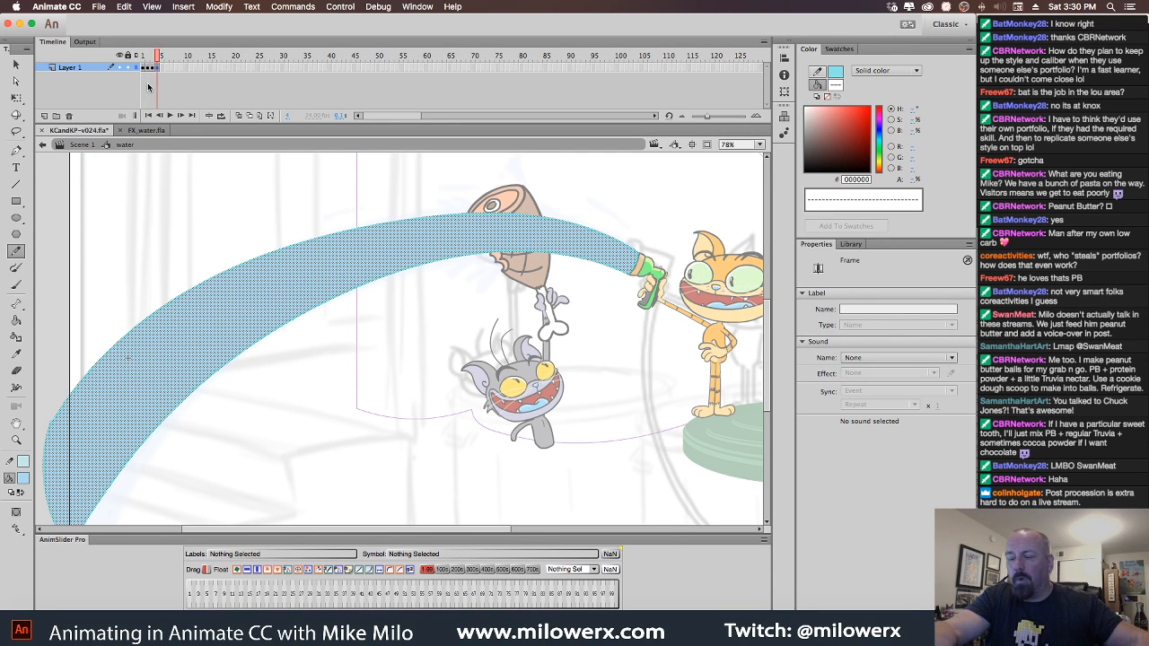
pyautogui.press('F6')
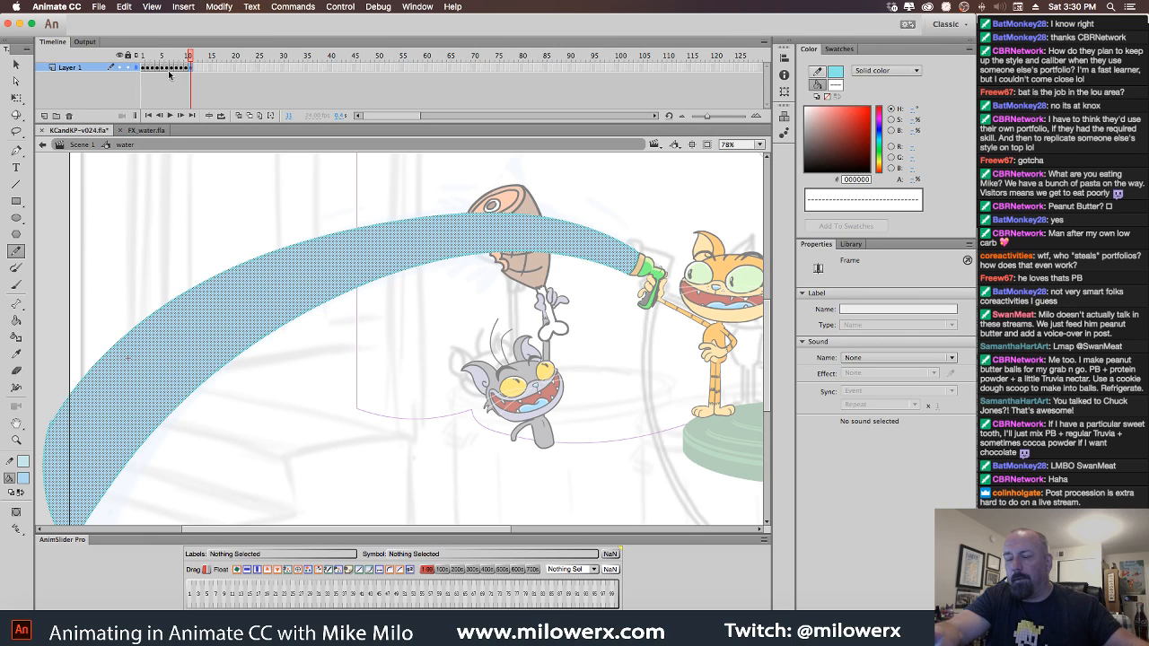
# On frame 1, pencil a red FF0000 zigzag across the water stream just in front of the nozzle.
pyautogui.click(144, 59)
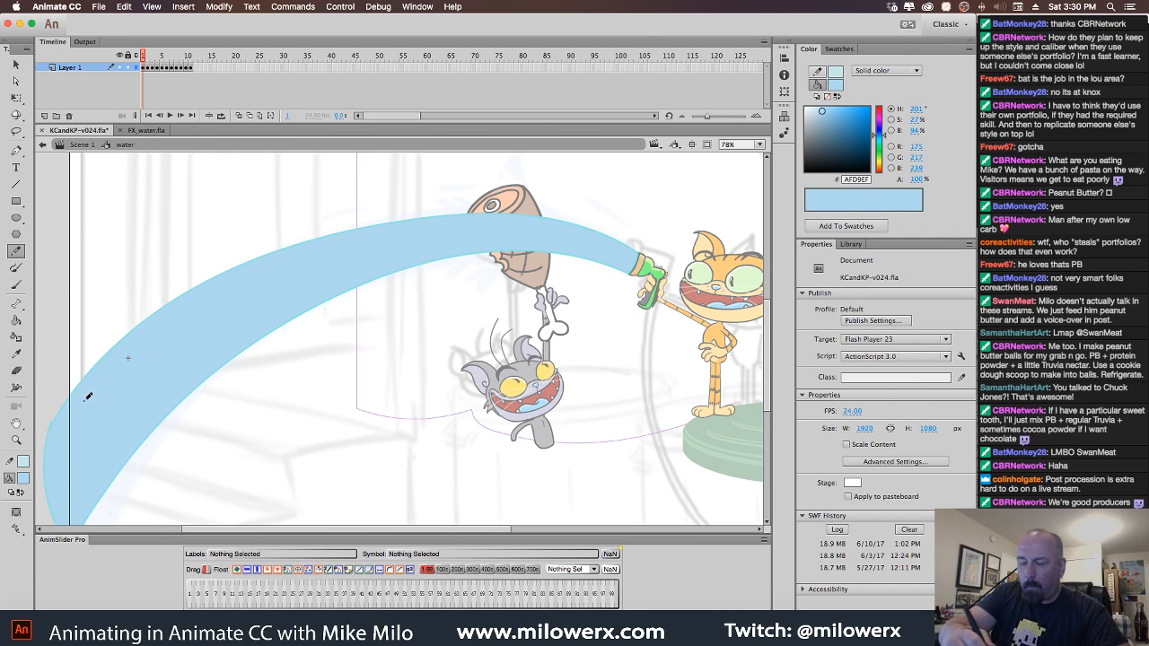
pyautogui.click(837, 74)
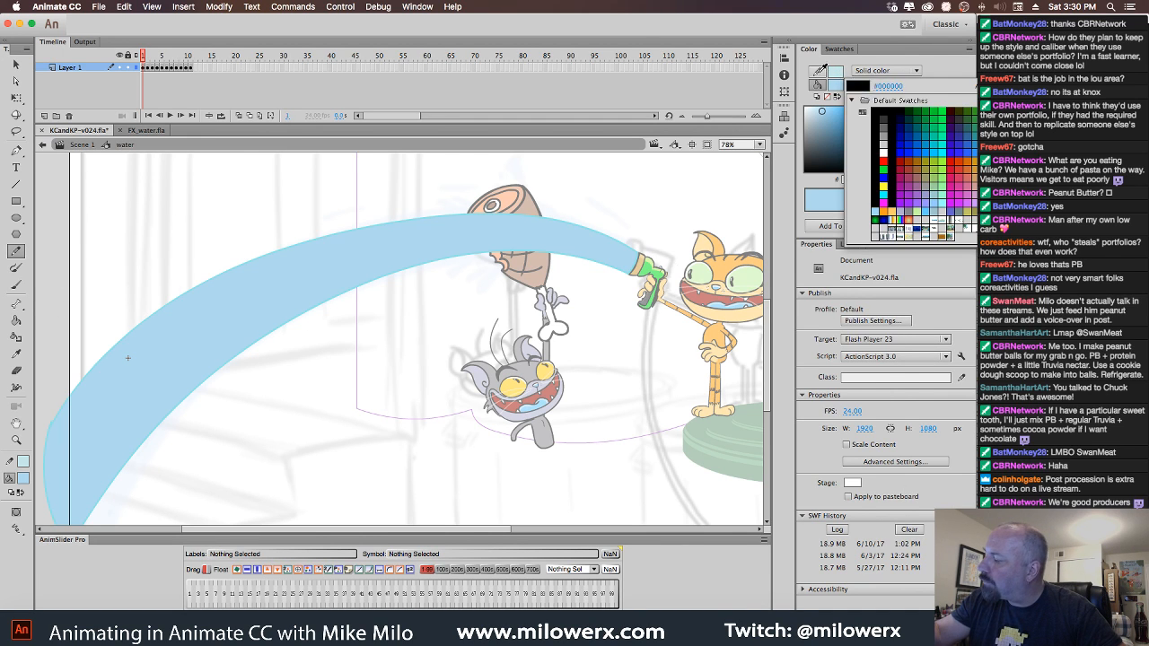
pyautogui.click(858, 90)
pyautogui.click(837, 73)
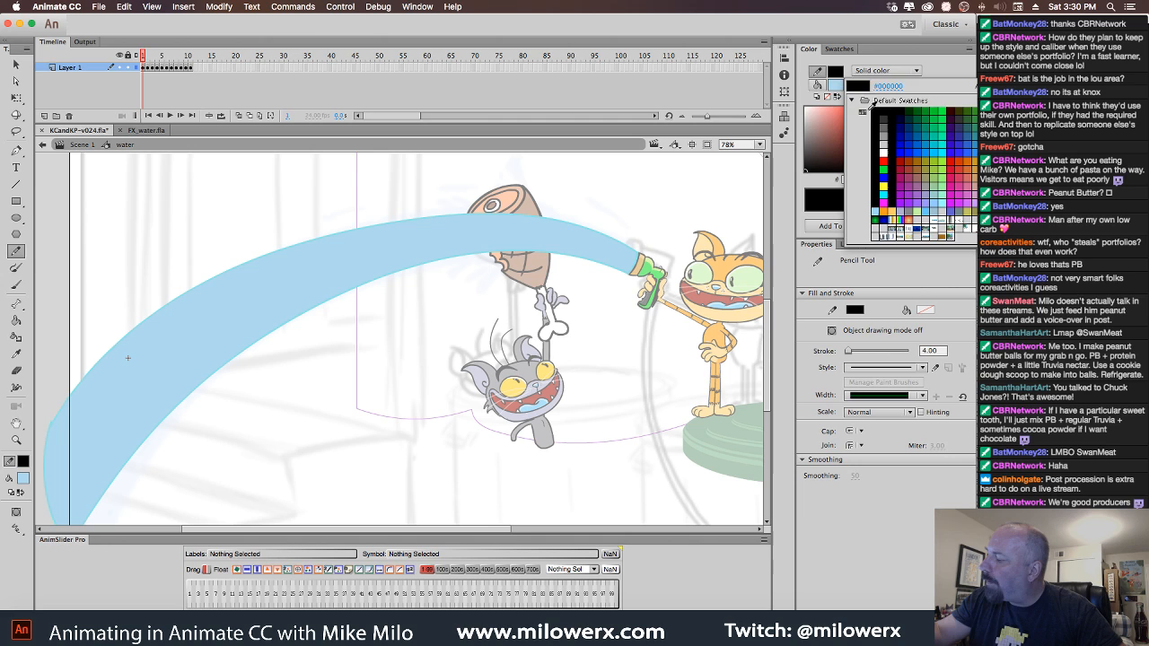
pyautogui.click(885, 158)
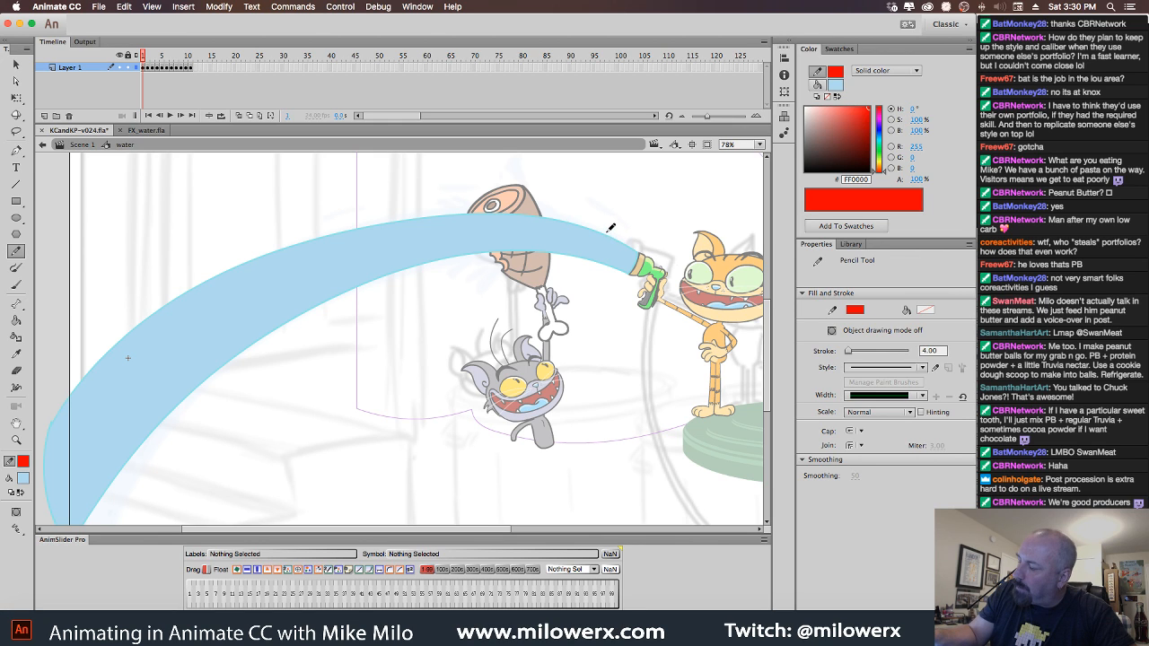
pyautogui.moveTo(609, 236)
pyautogui.mouseDown()
pyautogui.moveTo(611, 261)
pyautogui.moveTo(596, 273)
pyautogui.mouseUp()
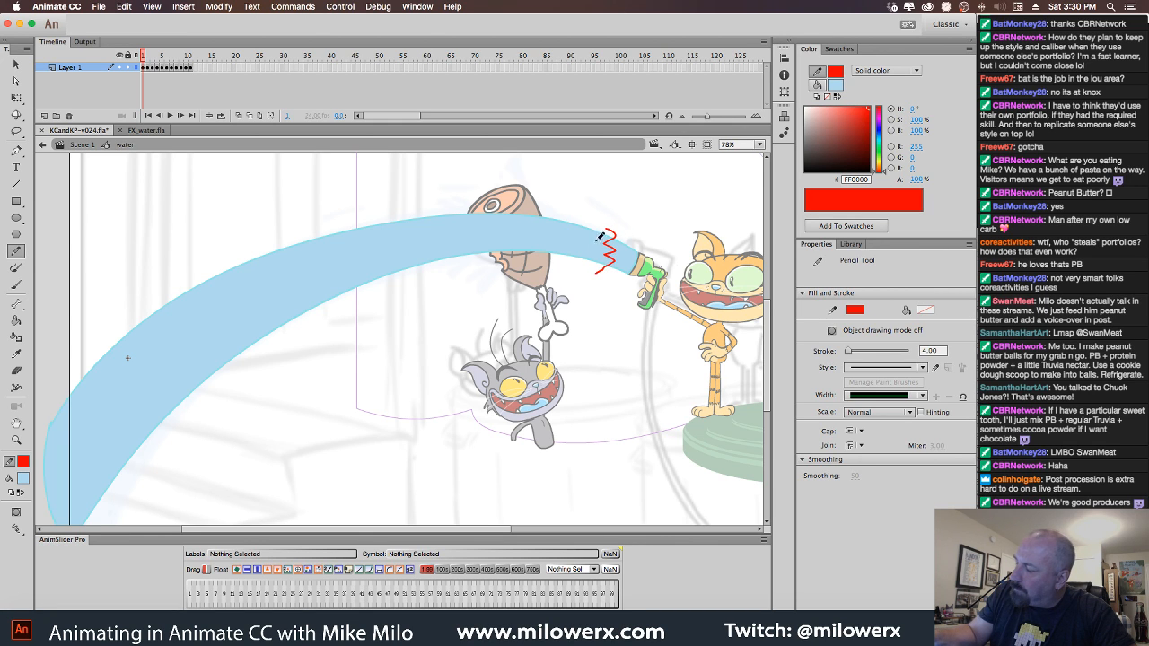
# Pencil a second red zigzag beside the first on frame 1, and with onion skinning on, draw zigzag pairs farther along the stream on frames 2 and 3.
pyautogui.moveTo(592, 224); pyautogui.dragTo(579, 270)
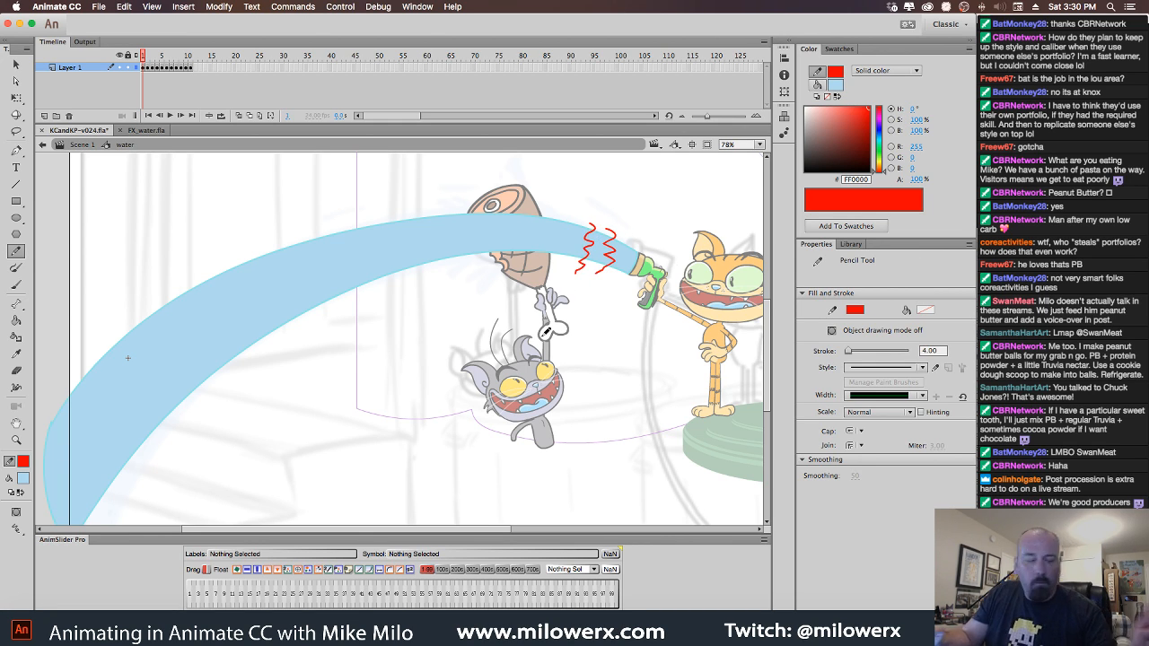
pyautogui.press('F6')
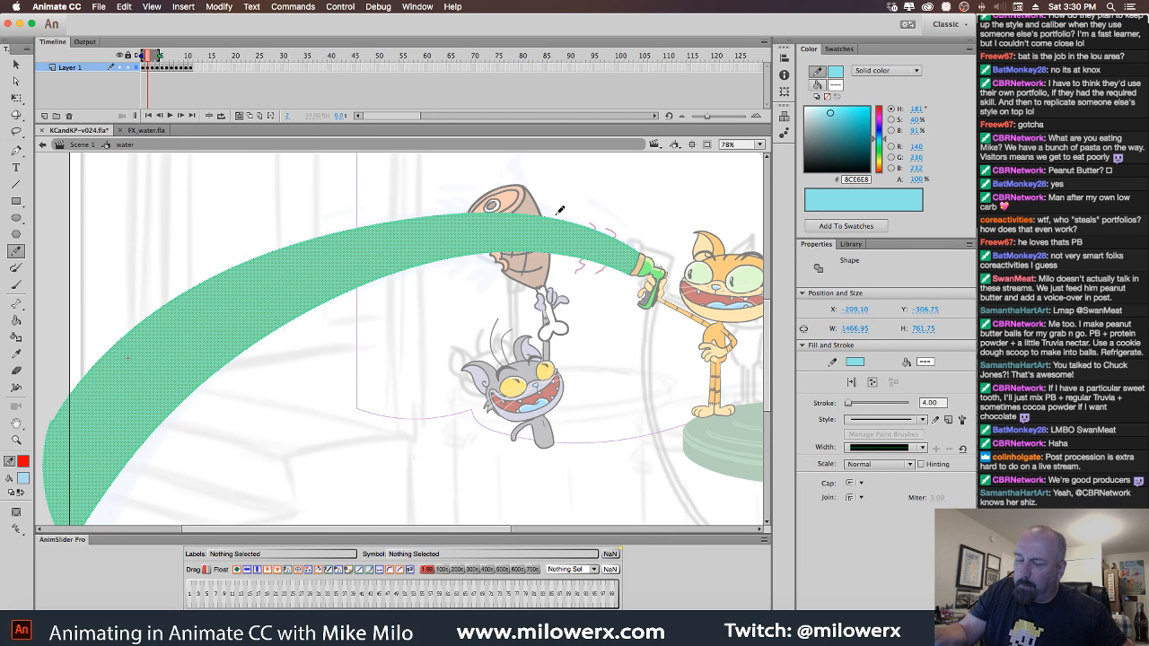
pyautogui.moveTo(548, 214)
pyautogui.mouseDown()
pyautogui.moveTo(562, 224)
pyautogui.moveTo(539, 264)
pyautogui.moveTo(584, 230)
pyautogui.moveTo(582, 247)
pyautogui.mouseUp()
pyautogui.press('F6')
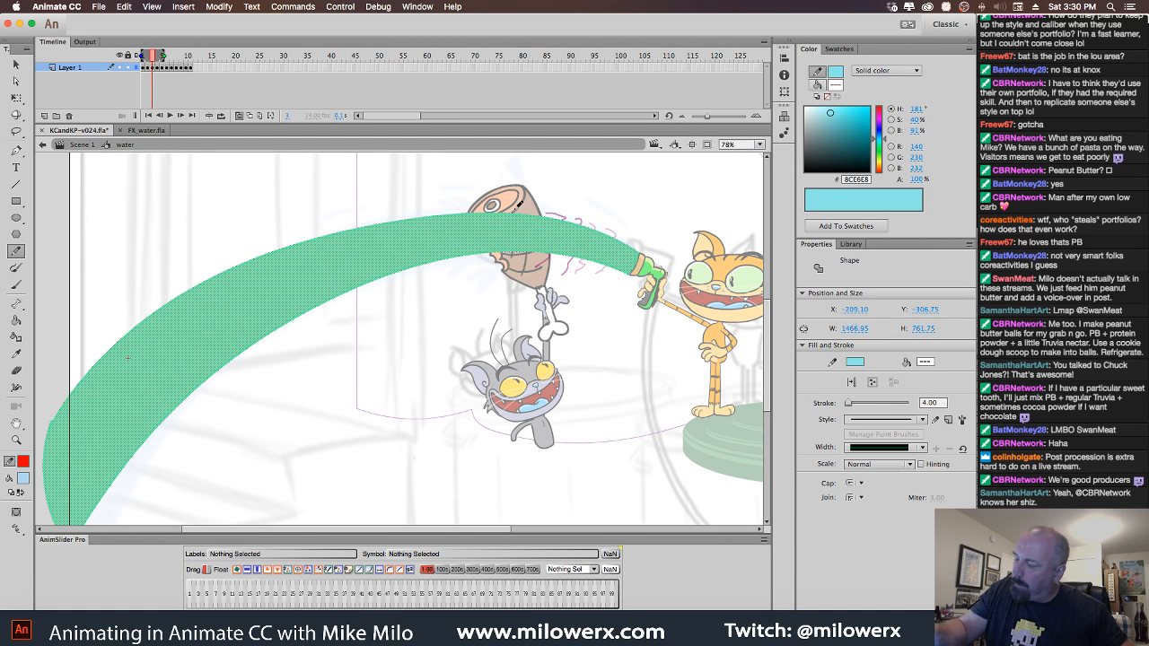
pyautogui.moveTo(505, 208)
pyautogui.mouseDown()
pyautogui.moveTo(504, 255)
pyautogui.moveTo(536, 218)
pyautogui.moveTo(523, 268)
pyautogui.mouseUp()
pyautogui.press('.')
# Pencil zigzag pairs progressively farther down the stream on frames 4 and 5, and the leading zigzag on frames 6 and 7.
pyautogui.moveTo(464, 206)
pyautogui.mouseDown()
pyautogui.moveTo(465, 257)
pyautogui.moveTo(483, 239)
pyautogui.moveTo(485, 266)
pyautogui.mouseUp()
pyautogui.press('.')
pyautogui.moveTo(402, 213)
pyautogui.mouseDown()
pyautogui.moveTo(414, 230)
pyautogui.moveTo(404, 275)
pyautogui.moveTo(434, 244)
pyautogui.moveTo(428, 274)
pyautogui.mouseUp()
pyautogui.press('.')
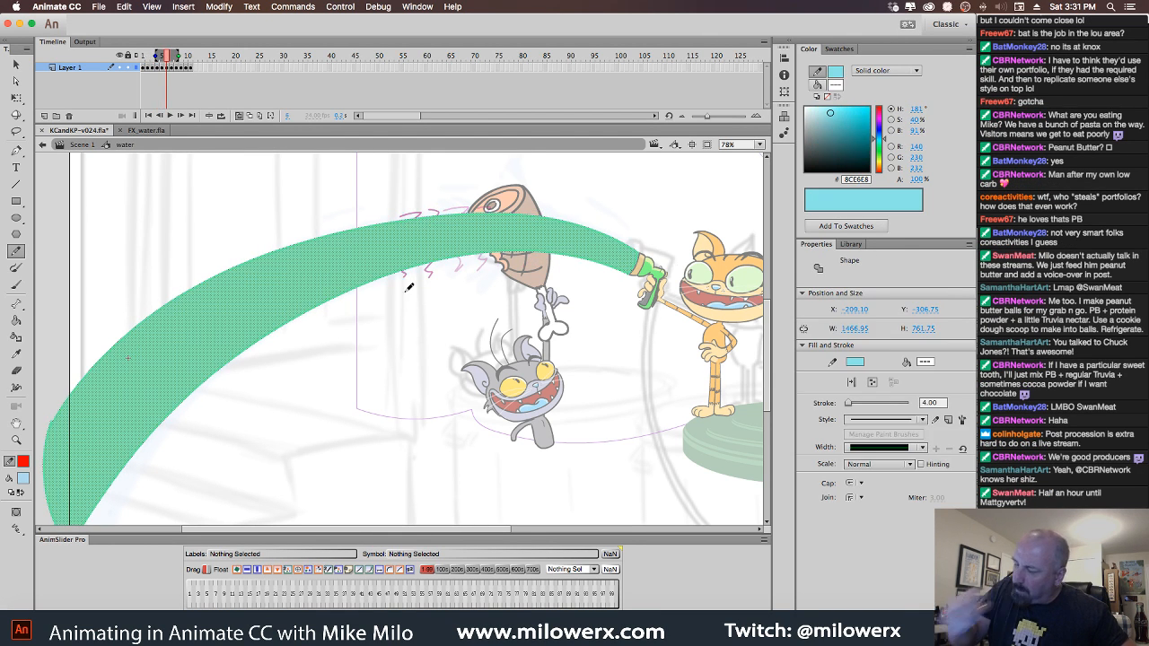
pyautogui.moveTo(345, 226)
pyautogui.mouseDown()
pyautogui.moveTo(376, 257)
pyautogui.moveTo(368, 299)
pyautogui.mouseUp()
pyautogui.press('.')
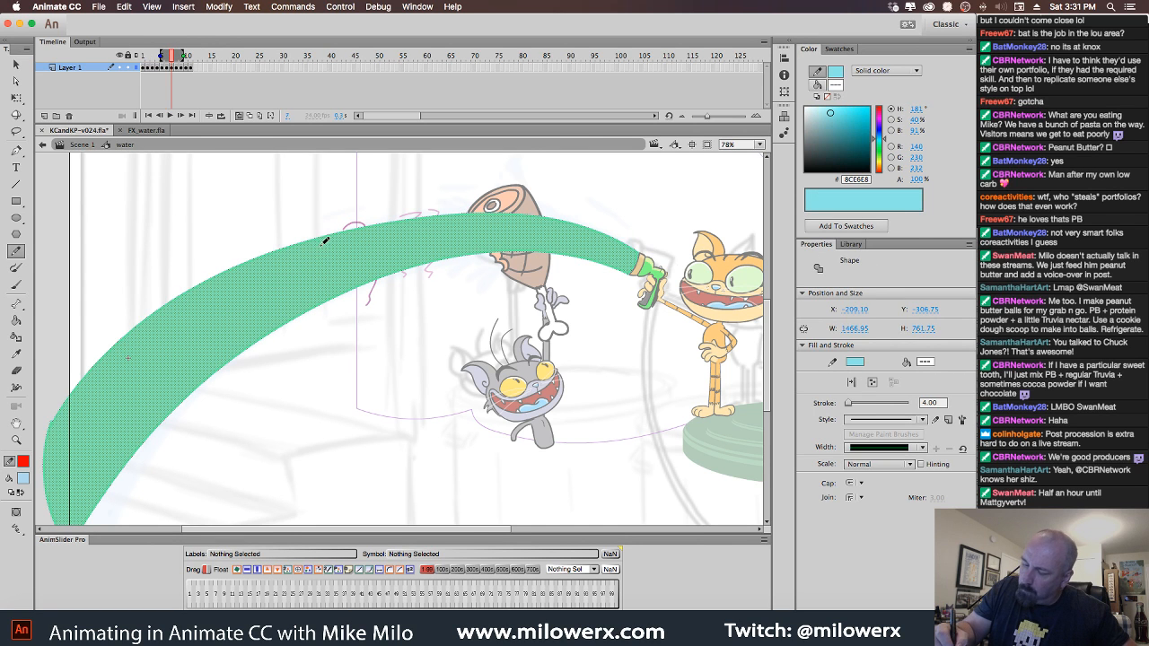
pyautogui.moveTo(289, 238)
pyautogui.mouseDown()
pyautogui.moveTo(325, 286)
pyautogui.moveTo(313, 327)
pyautogui.mouseUp()
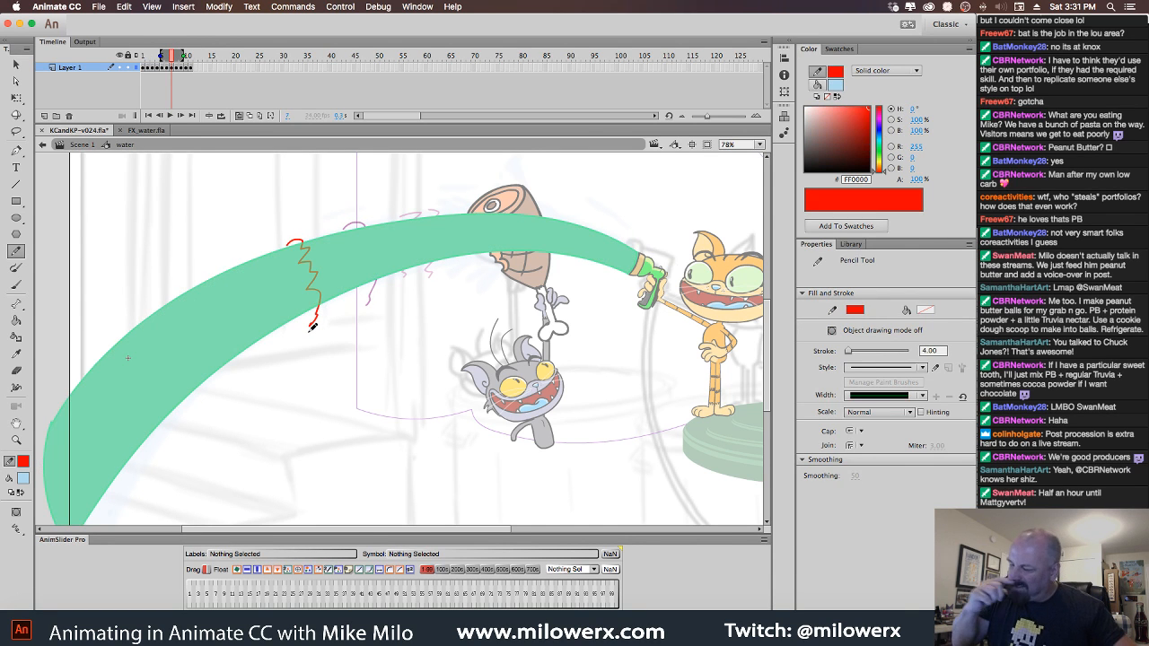
# Turn off onion skinning and add the second red zigzag on the nozzle side of the first on frames 6 and 7.
pyautogui.click(239, 116)
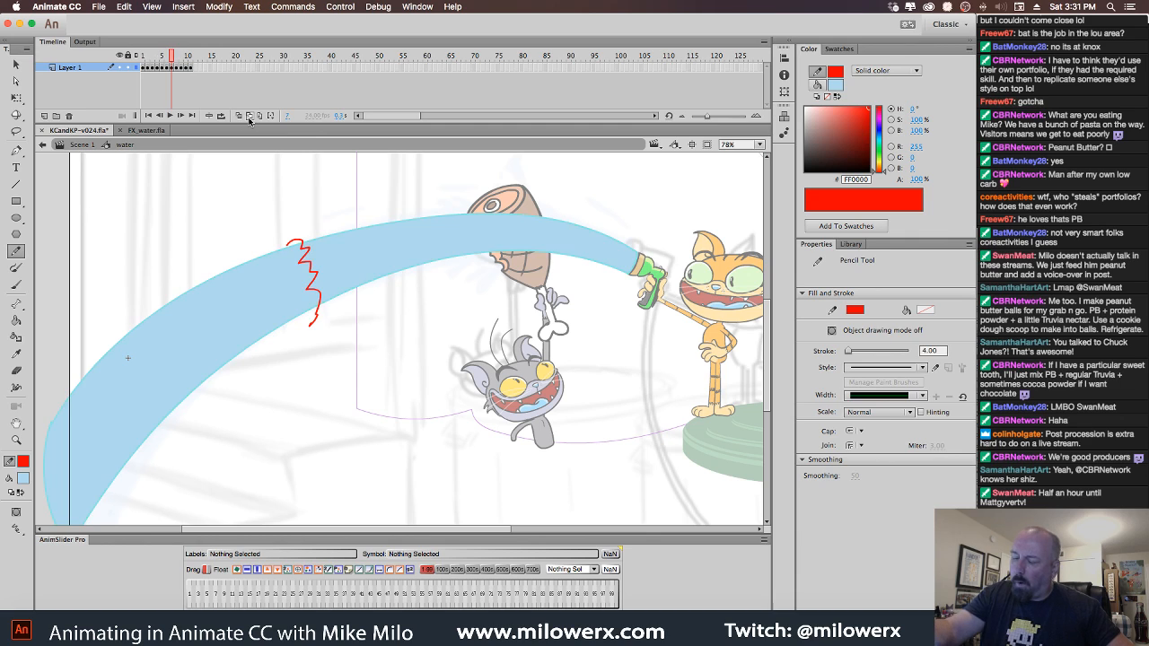
pyautogui.press(',')
pyautogui.press(',')
pyautogui.press('.')
pyautogui.moveTo(378, 215); pyautogui.dragTo(409, 269)
pyautogui.press('.')
pyautogui.moveTo(318, 233)
pyautogui.mouseDown()
pyautogui.moveTo(356, 295)
pyautogui.moveTo(349, 314)
pyautogui.mouseUp()
pyautogui.press('.')
# Pencil a red zigzag pair across the stream on frame 8, and another farther down on frame 9 with onion skinning on.
pyautogui.moveTo(221, 266)
pyautogui.mouseDown()
pyautogui.moveTo(248, 277)
pyautogui.moveTo(245, 308)
pyautogui.moveTo(261, 352)
pyautogui.mouseUp()
pyautogui.moveTo(252, 250); pyautogui.dragTo(295, 346)
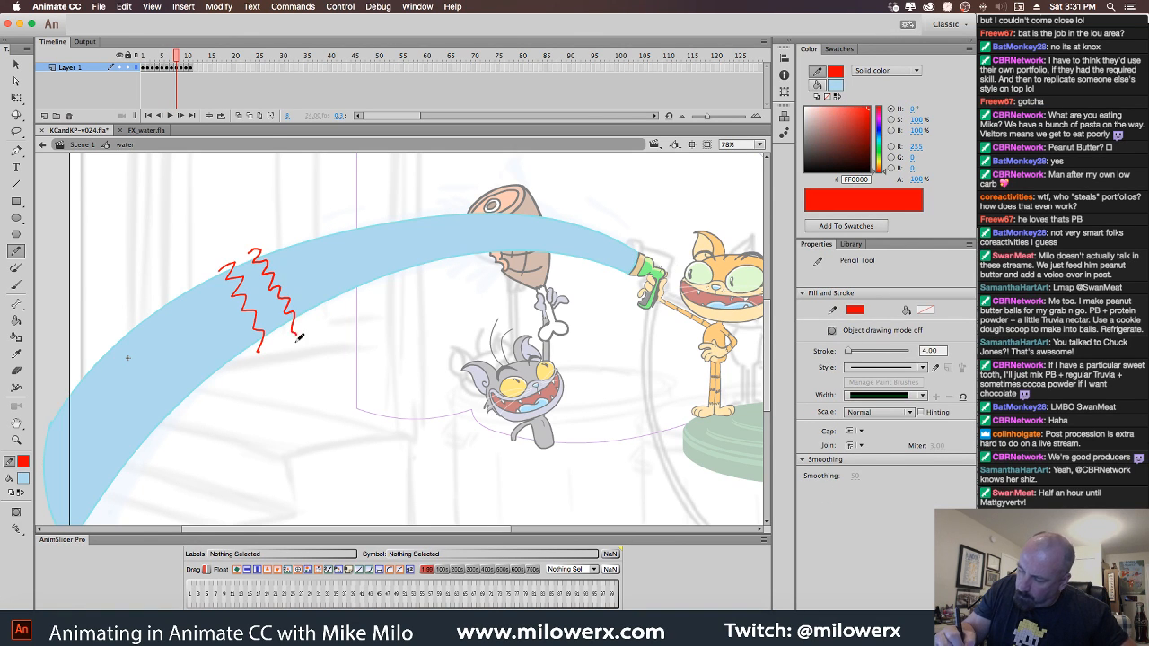
pyautogui.click(239, 116)
pyautogui.press('.')
pyautogui.moveTo(399, 373); pyautogui.dragTo(484, 323)
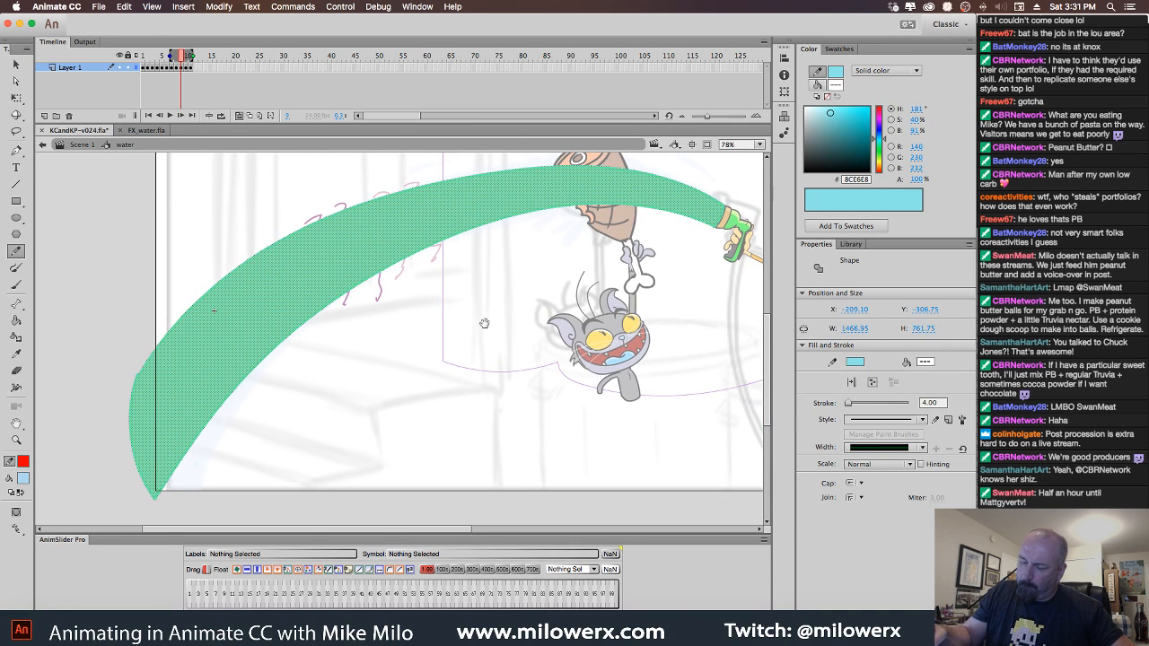
pyautogui.moveTo(249, 255)
pyautogui.mouseDown()
pyautogui.moveTo(274, 242)
pyautogui.moveTo(305, 336)
pyautogui.mouseUp()
pyautogui.moveTo(276, 228)
pyautogui.mouseDown()
pyautogui.moveTo(296, 222)
pyautogui.moveTo(335, 335)
pyautogui.mouseUp()
# Continue the red zigzag pairs down the stream on frames 10 and 11, and add a keyframe at frame 12.
pyautogui.press('.')
pyautogui.moveTo(195, 298)
pyautogui.mouseDown()
pyautogui.moveTo(209, 285)
pyautogui.moveTo(256, 333)
pyautogui.moveTo(269, 373)
pyautogui.mouseUp()
pyautogui.moveTo(215, 268)
pyautogui.mouseDown()
pyautogui.moveTo(280, 302)
pyautogui.moveTo(299, 364)
pyautogui.mouseUp()
pyautogui.press('.')
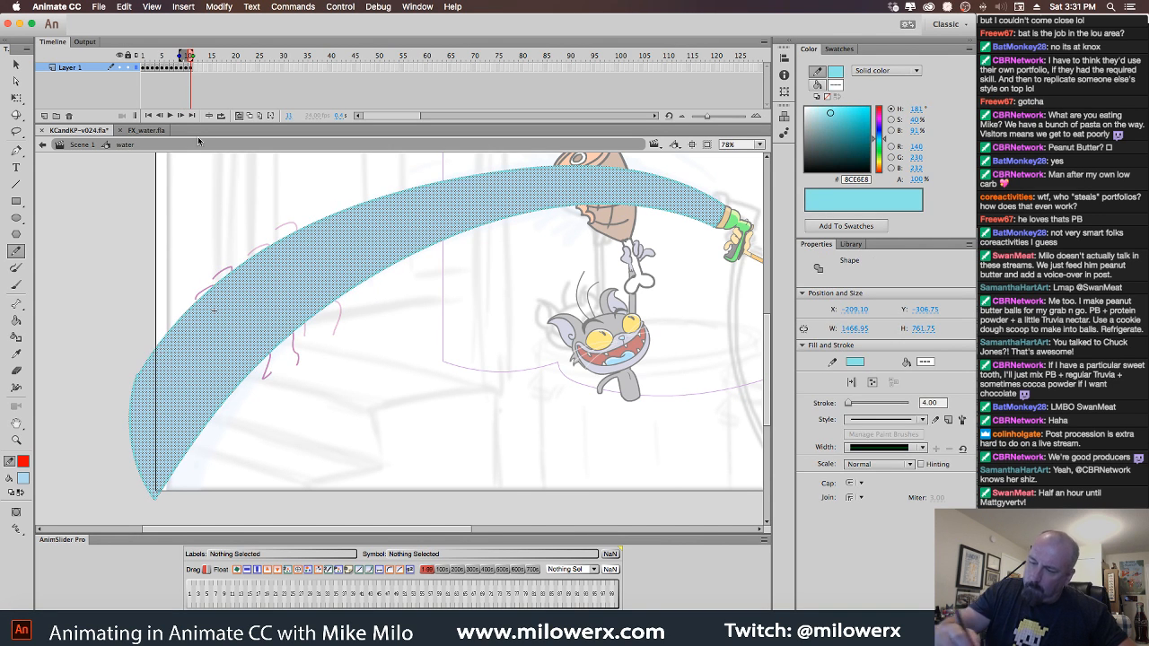
pyautogui.press('F6')
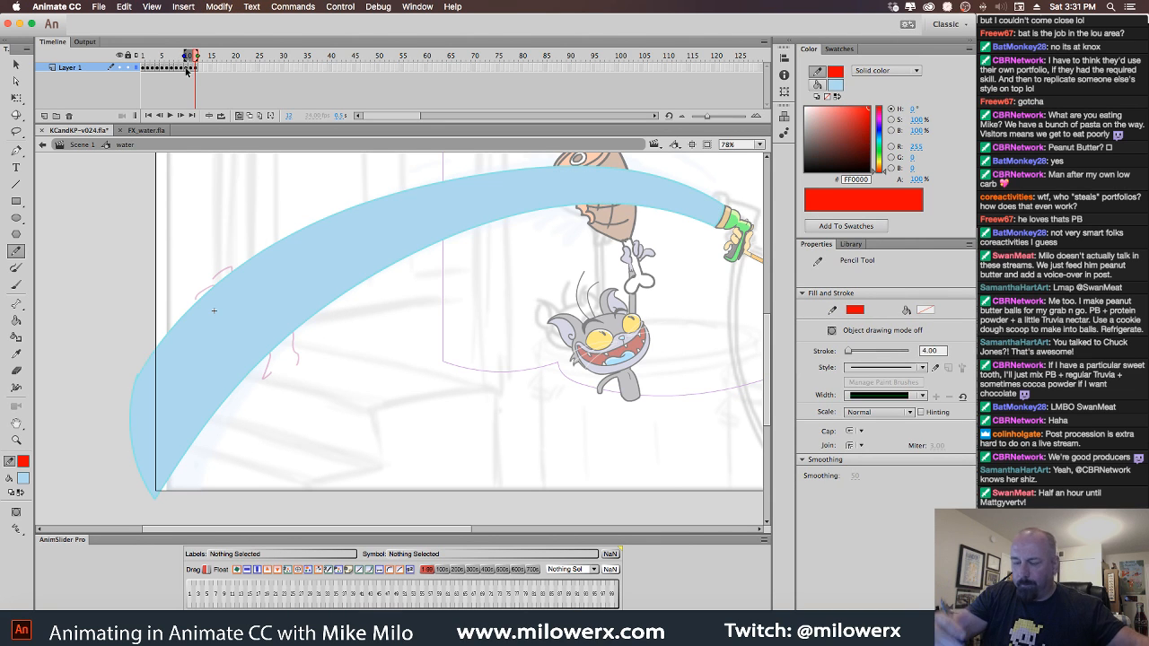
pyautogui.press(',')
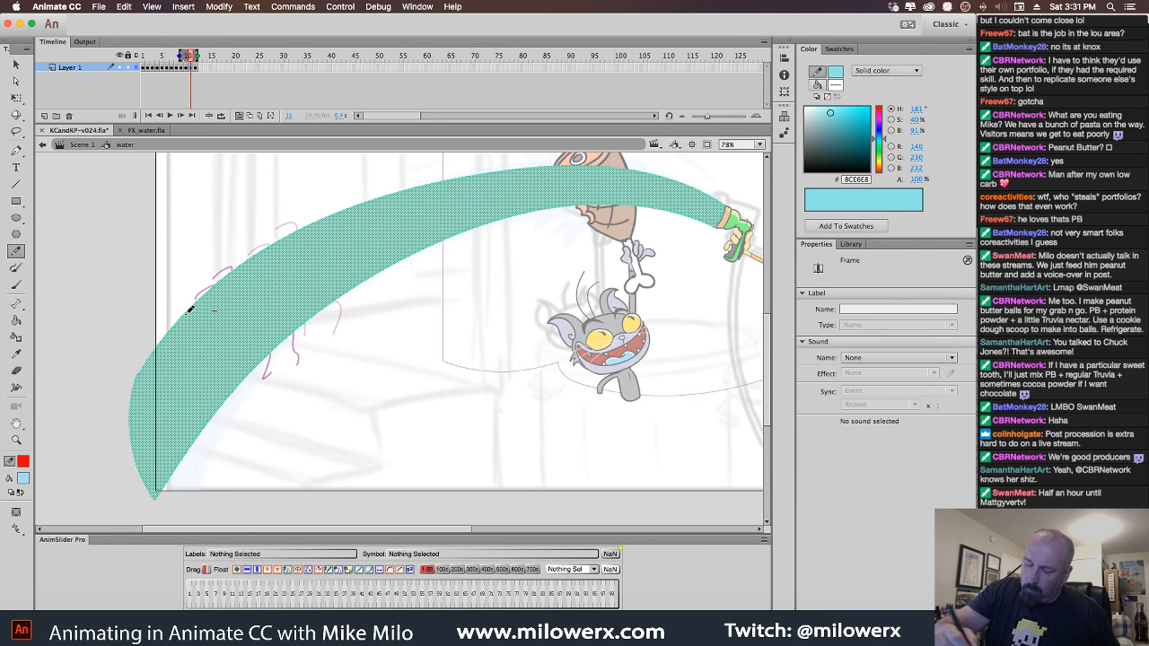
pyautogui.moveTo(161, 333); pyautogui.dragTo(216, 439)
pyautogui.moveTo(167, 307)
pyautogui.mouseDown()
pyautogui.moveTo(194, 303)
pyautogui.moveTo(248, 417)
pyautogui.mouseUp()
# Pencil the final zigzag pair at the stream's far lower end on frame 12, turn off onion skinning and return to frame 1.
pyautogui.click(198, 67)
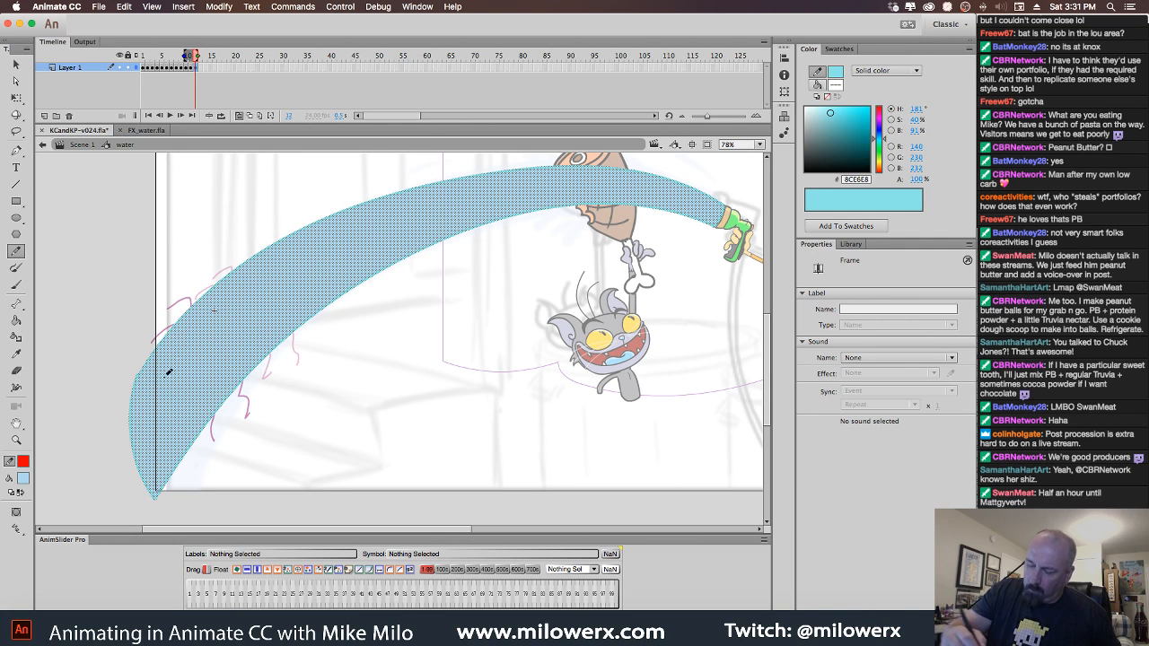
pyautogui.moveTo(123, 386); pyautogui.dragTo(175, 476)
pyautogui.moveTo(133, 357)
pyautogui.mouseDown()
pyautogui.moveTo(167, 381)
pyautogui.moveTo(212, 455)
pyautogui.moveTo(208, 474)
pyautogui.mouseUp()
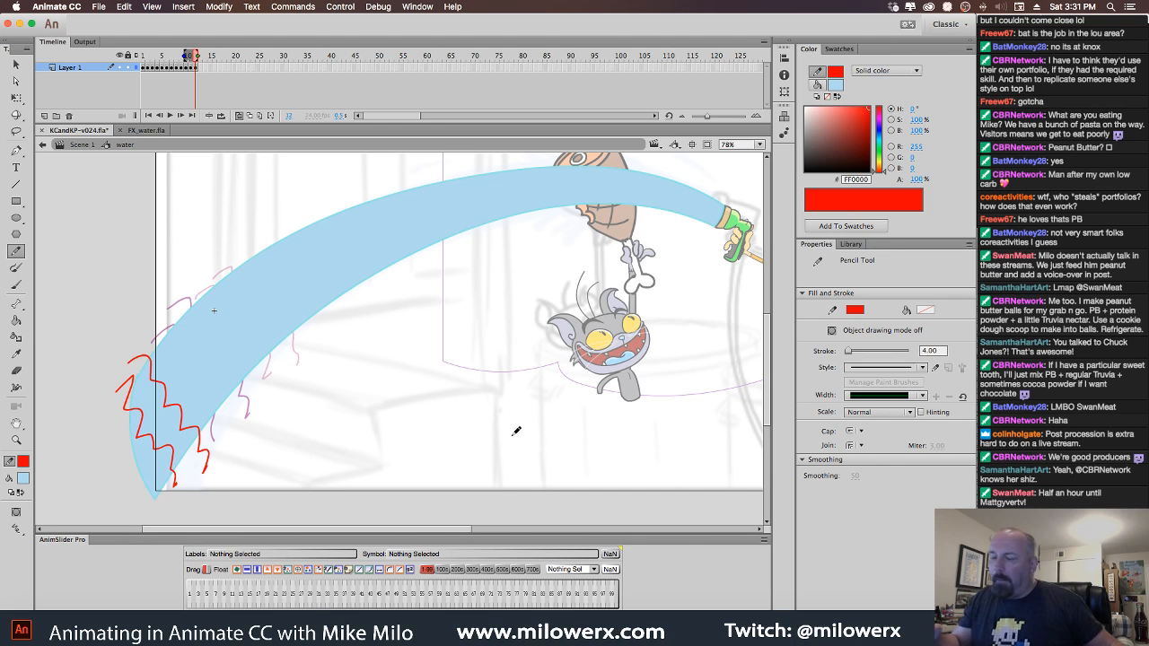
pyautogui.click(240, 116)
pyautogui.moveTo(196, 56); pyautogui.dragTo(142, 69)
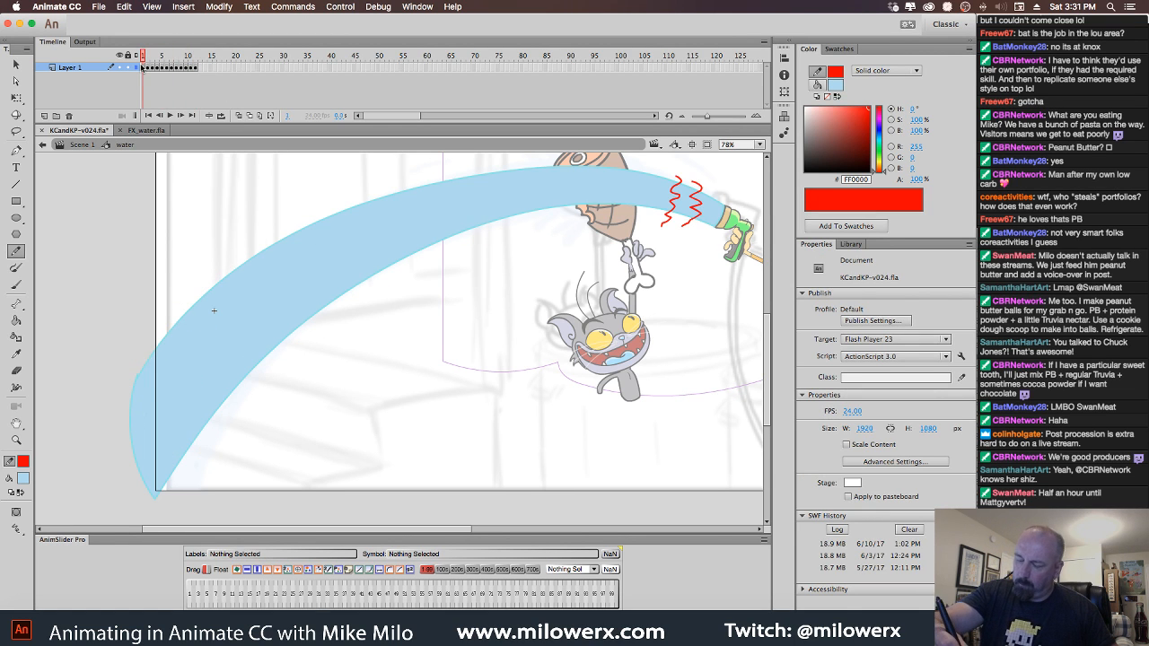
# Sample the stream's blue as the fill color and lighten it to the very pale blue ECF8FE.
pyautogui.moveTo(561, 395); pyautogui.dragTo(483, 382)
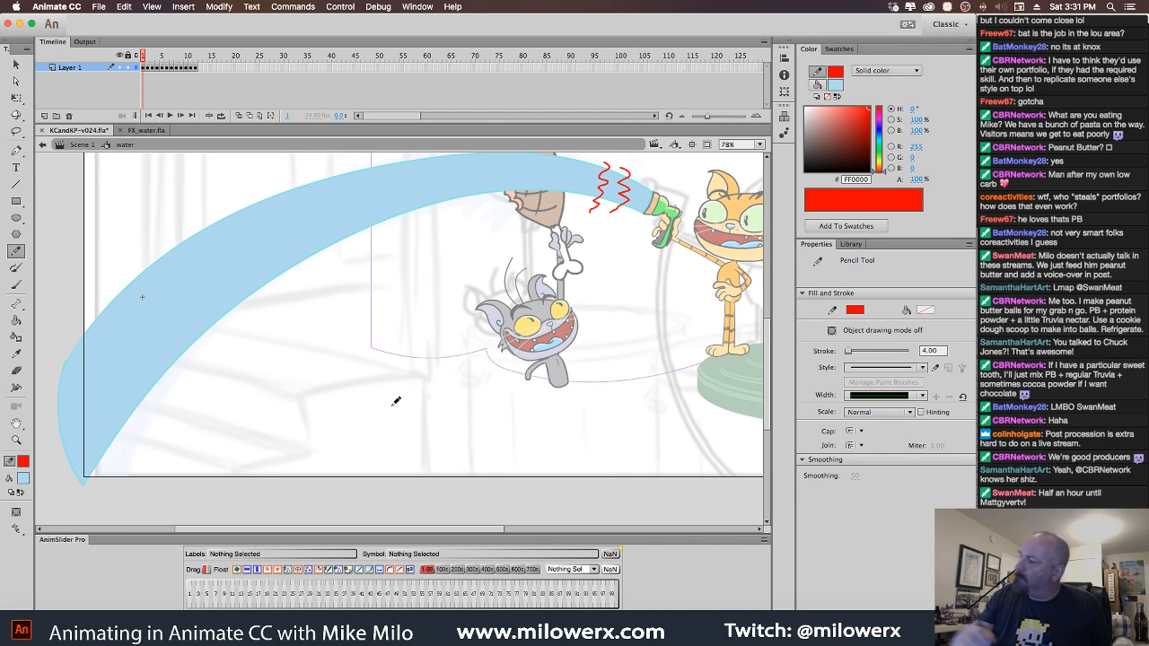
pyautogui.click(808, 109)
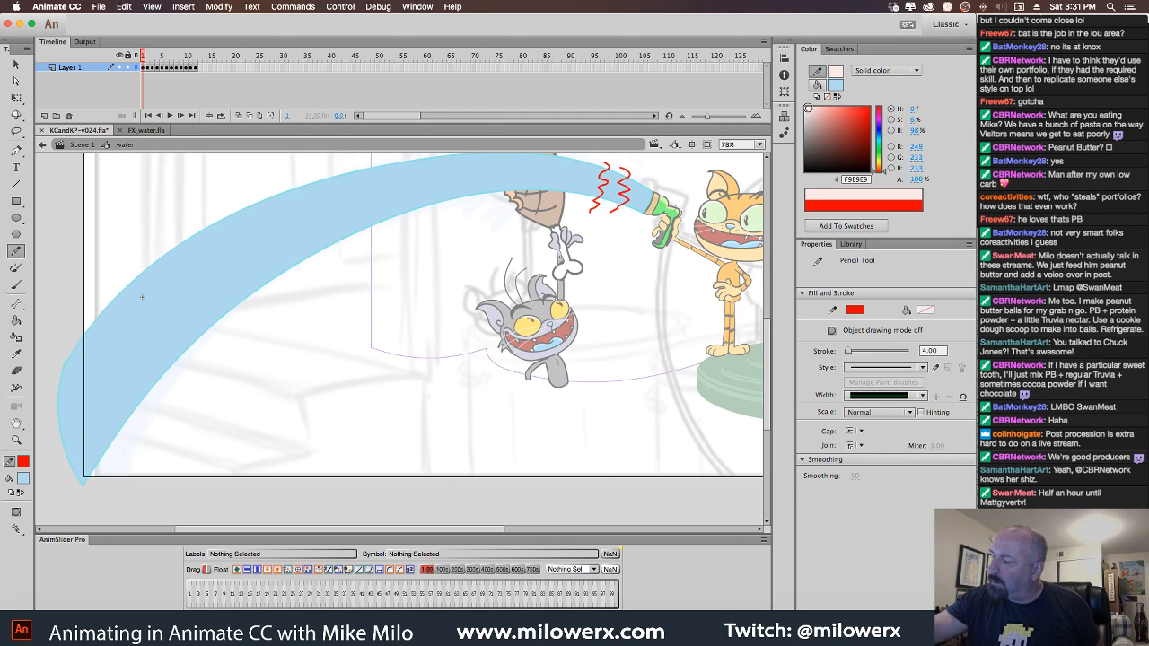
pyautogui.click(23, 479)
pyautogui.click(32, 462)
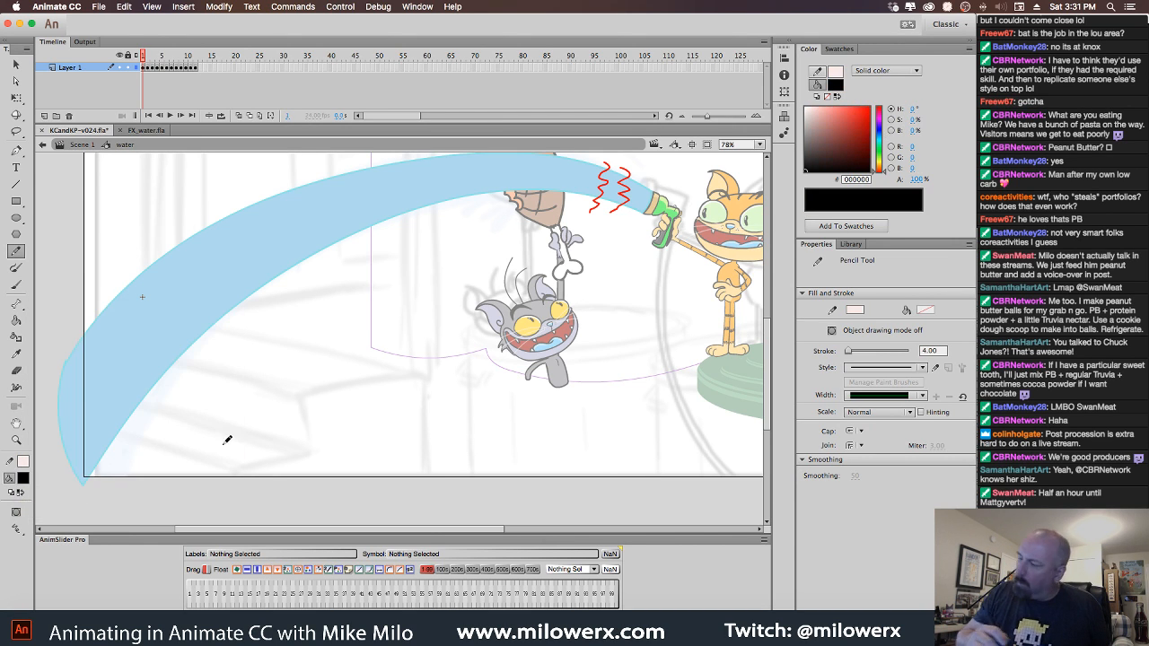
pyautogui.click(836, 86)
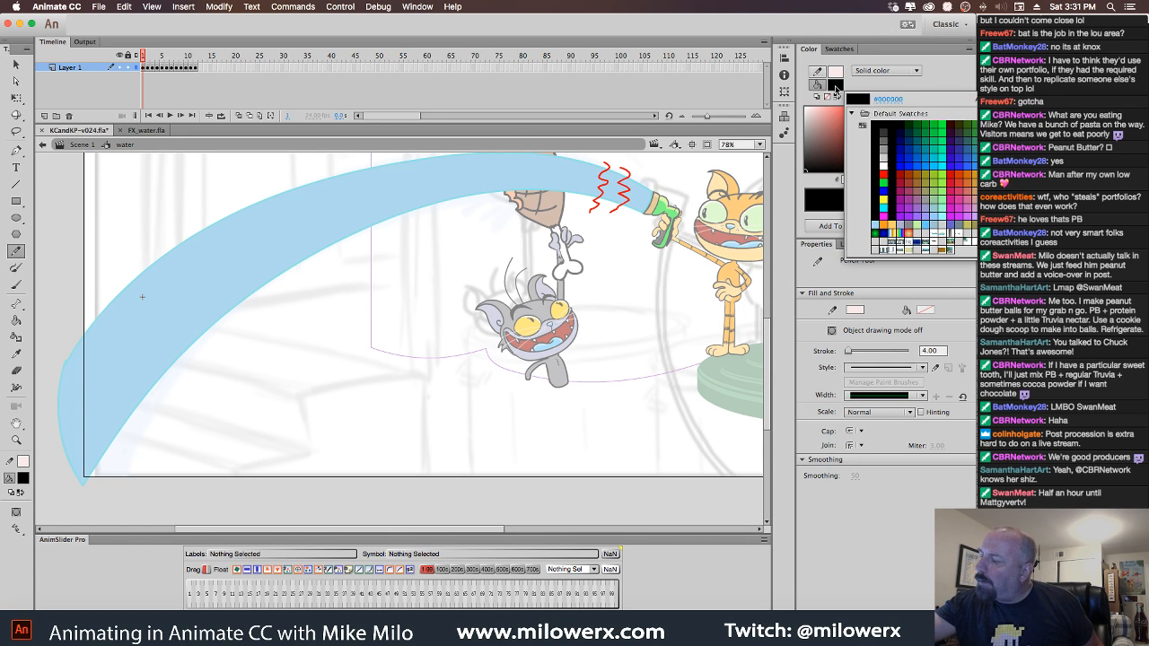
pyautogui.click(607, 177)
pyautogui.moveTo(822, 111); pyautogui.dragTo(809, 109)
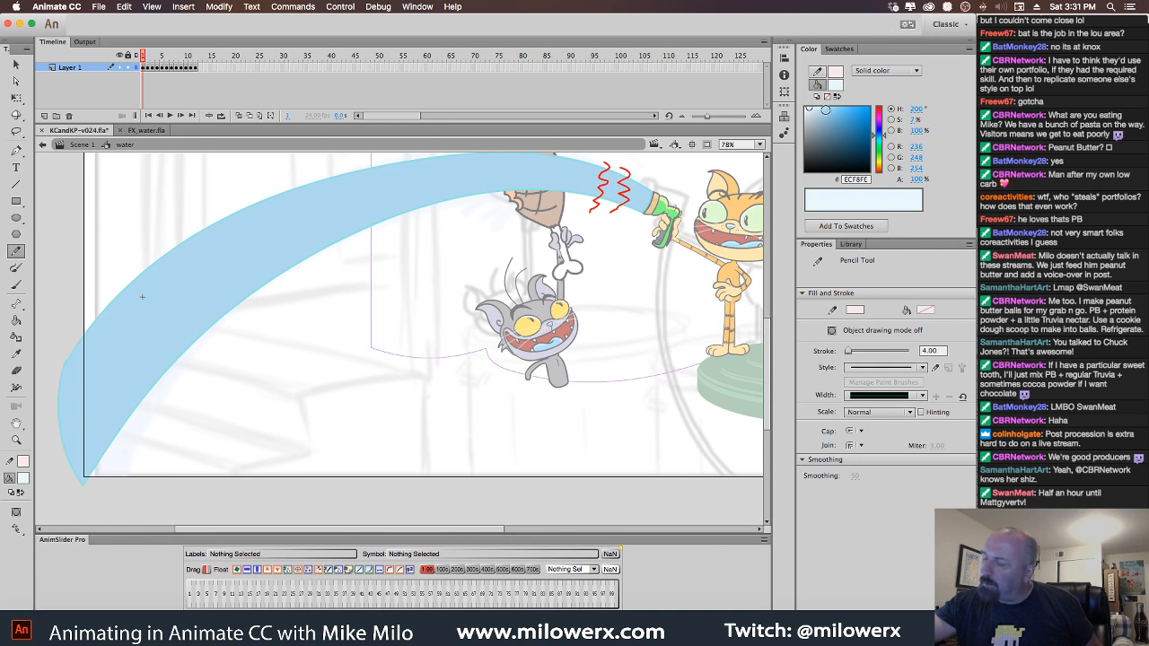
# Fill the band between the two red zigzags with the pale blue on each frame from 1 through 12 using the Paint Bucket.
pyautogui.click(15, 321)
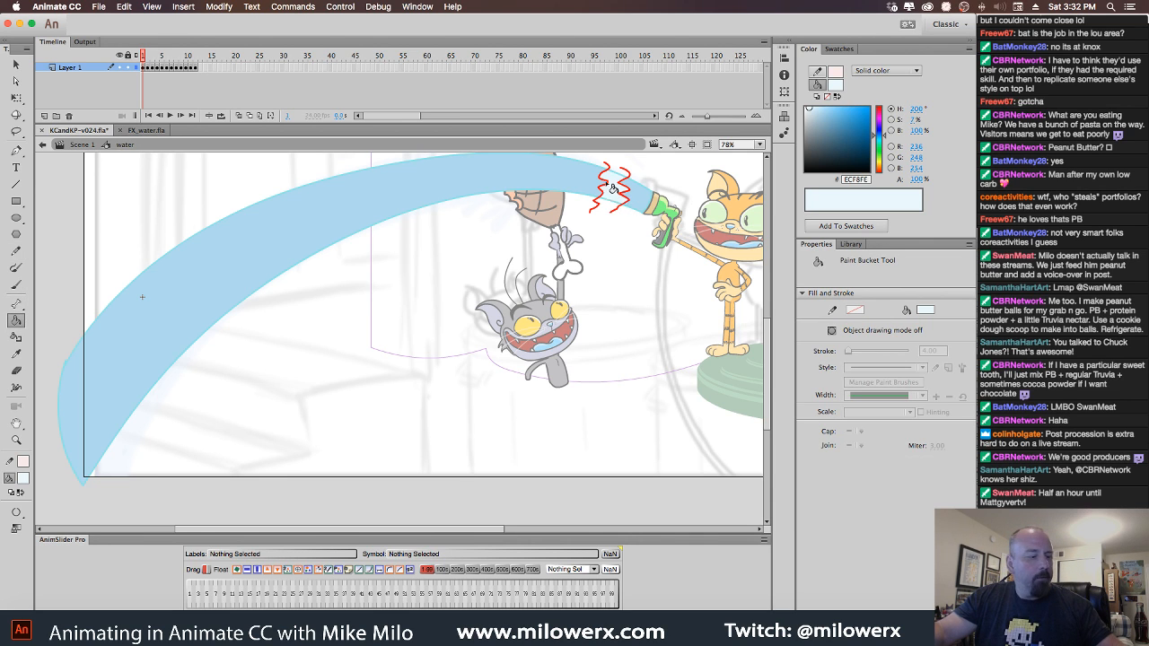
pyautogui.press('.')
pyautogui.press('.')
pyautogui.press('.')
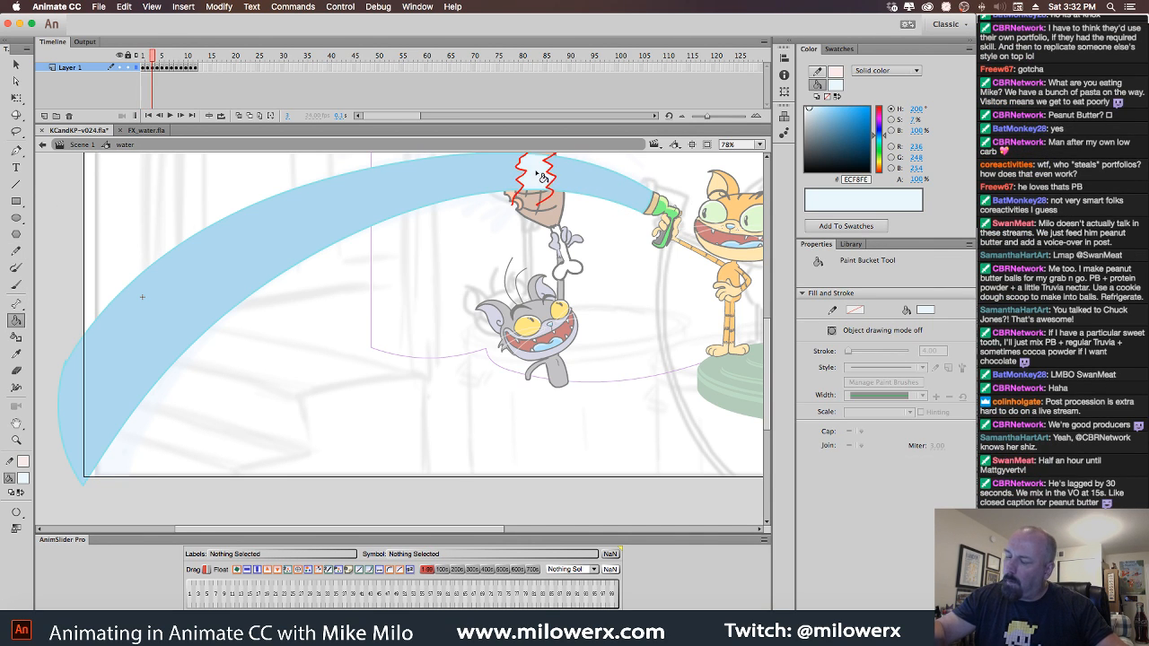
pyautogui.press('.')
pyautogui.press('.')
pyautogui.press('.')
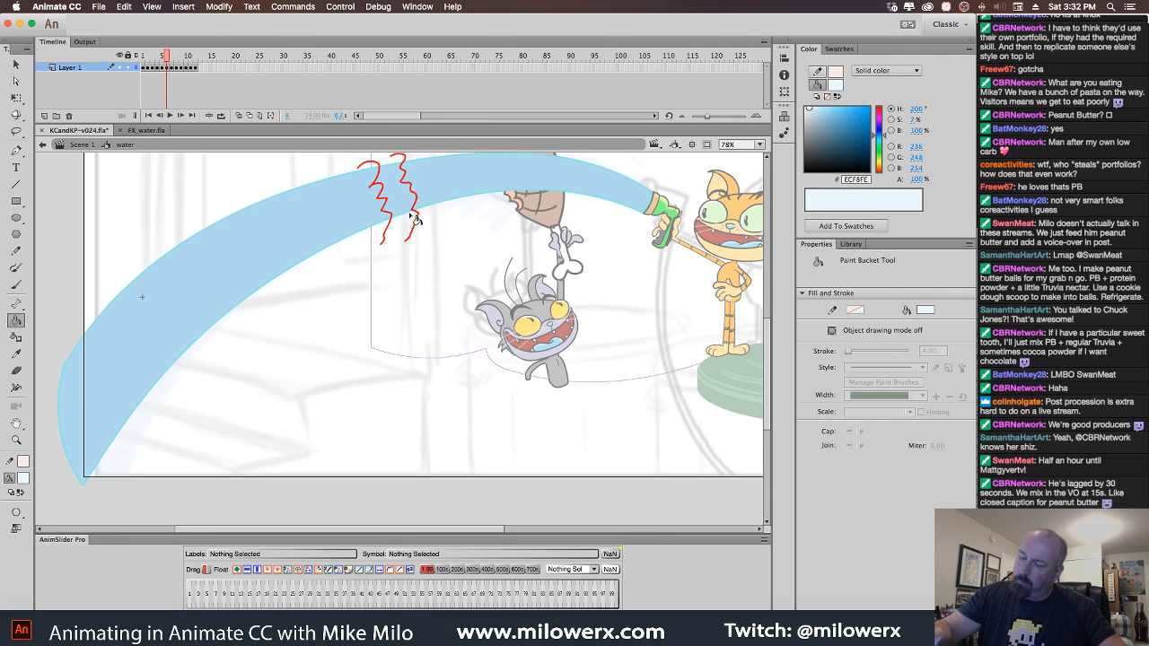
pyautogui.press('.')
pyautogui.press('.')
pyautogui.press('.')
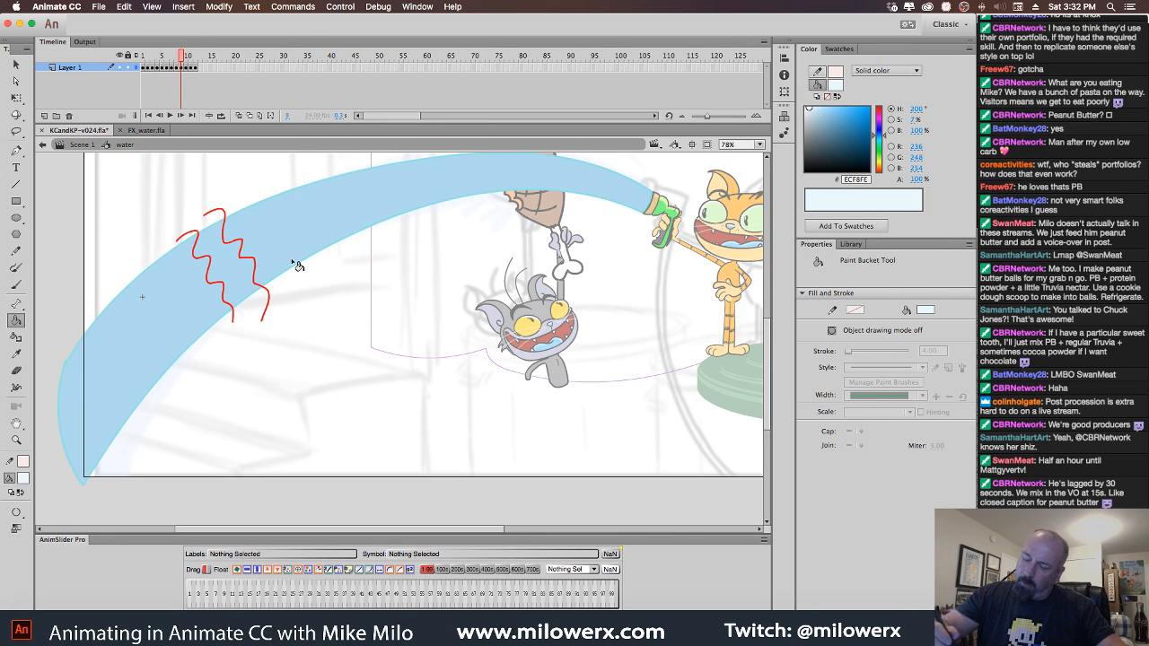
pyautogui.press('.')
pyautogui.press('.')
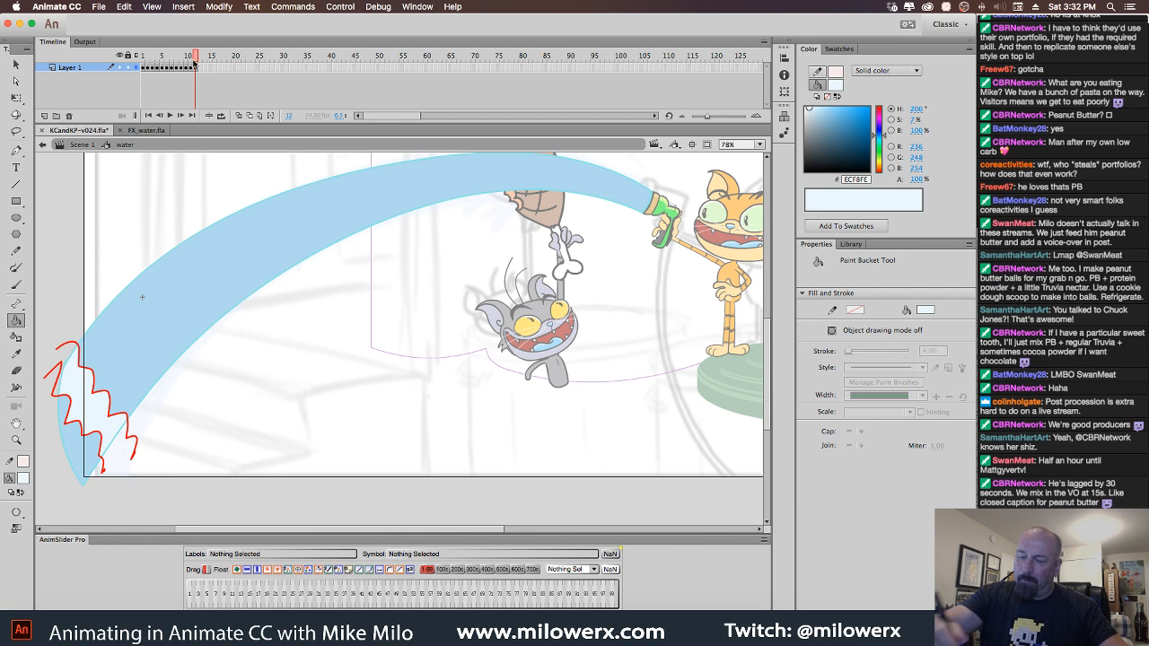
# Delete both red zigzag lines around the pale band on frame 12 and go back to frame 11.
pyautogui.click(16, 65)
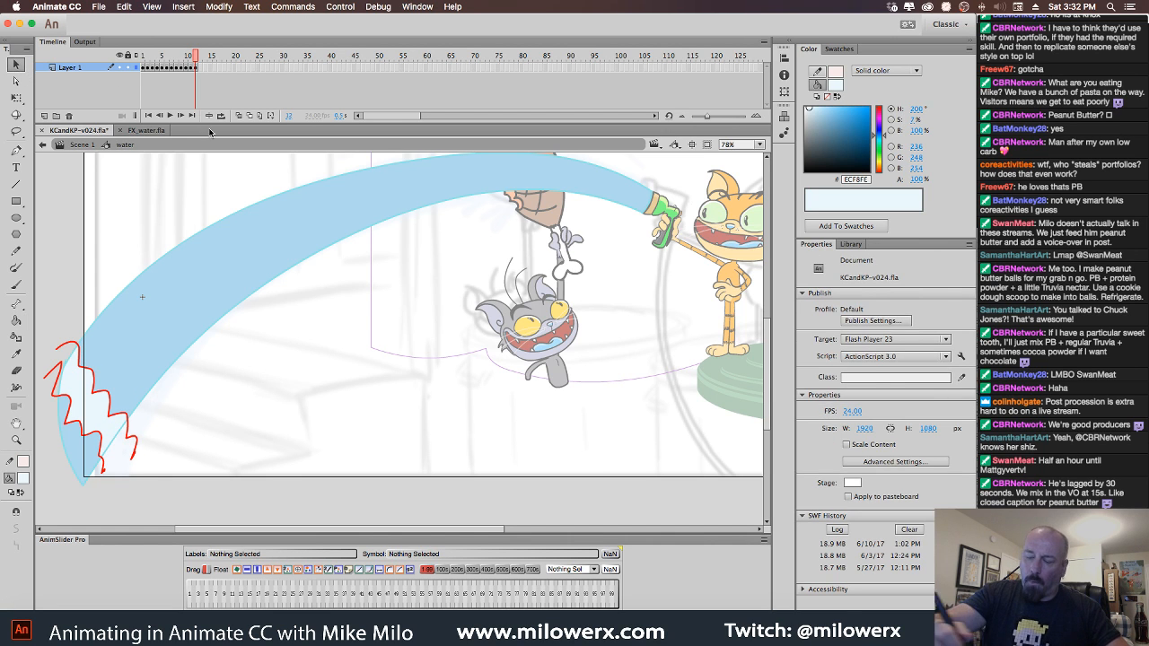
pyautogui.doubleClick(76, 347)
pyautogui.press('Delete')
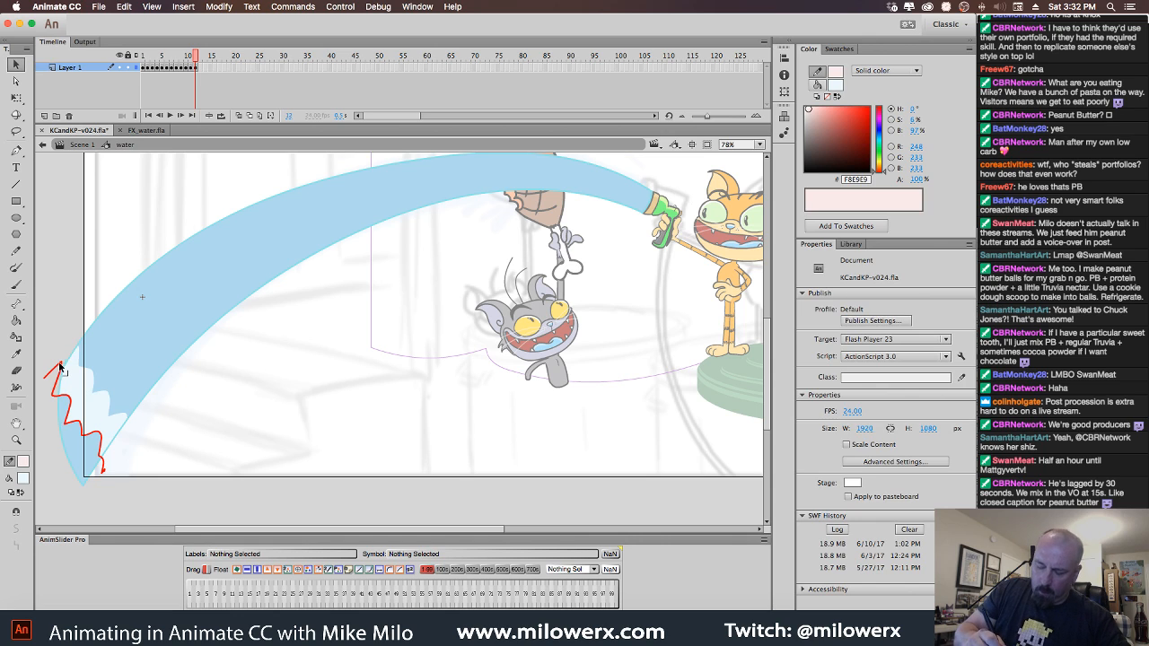
pyautogui.doubleClick(59, 368)
pyautogui.press('Delete')
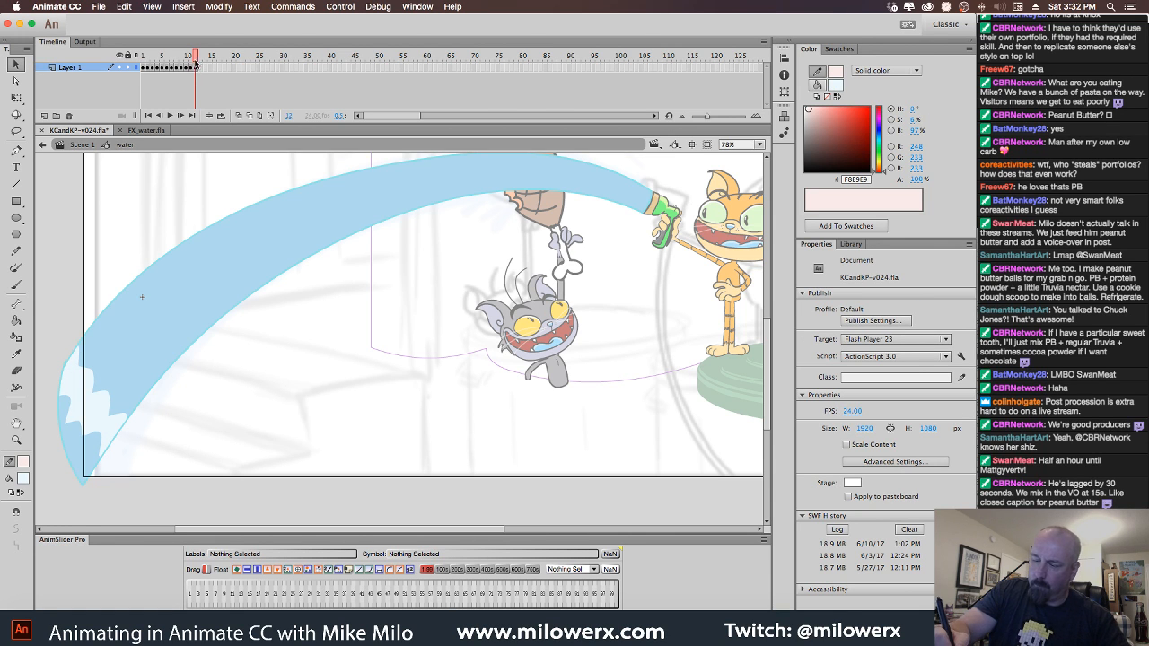
pyautogui.press(',')
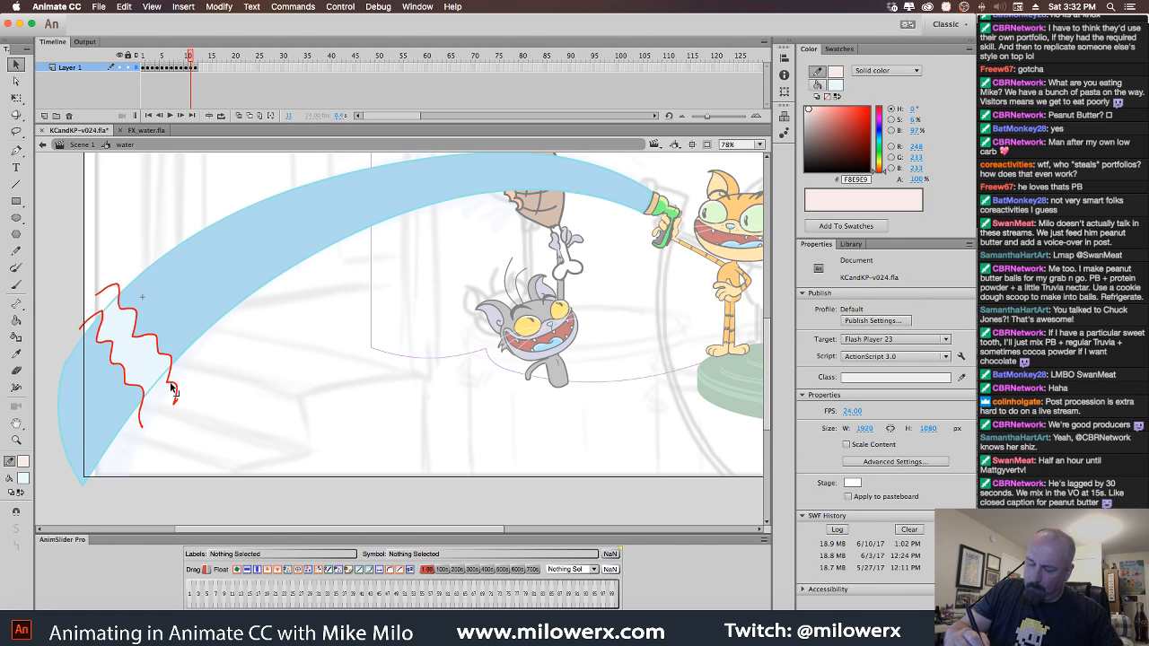
pyautogui.click(172, 385)
pyautogui.press('=')
pyautogui.click(176, 388)
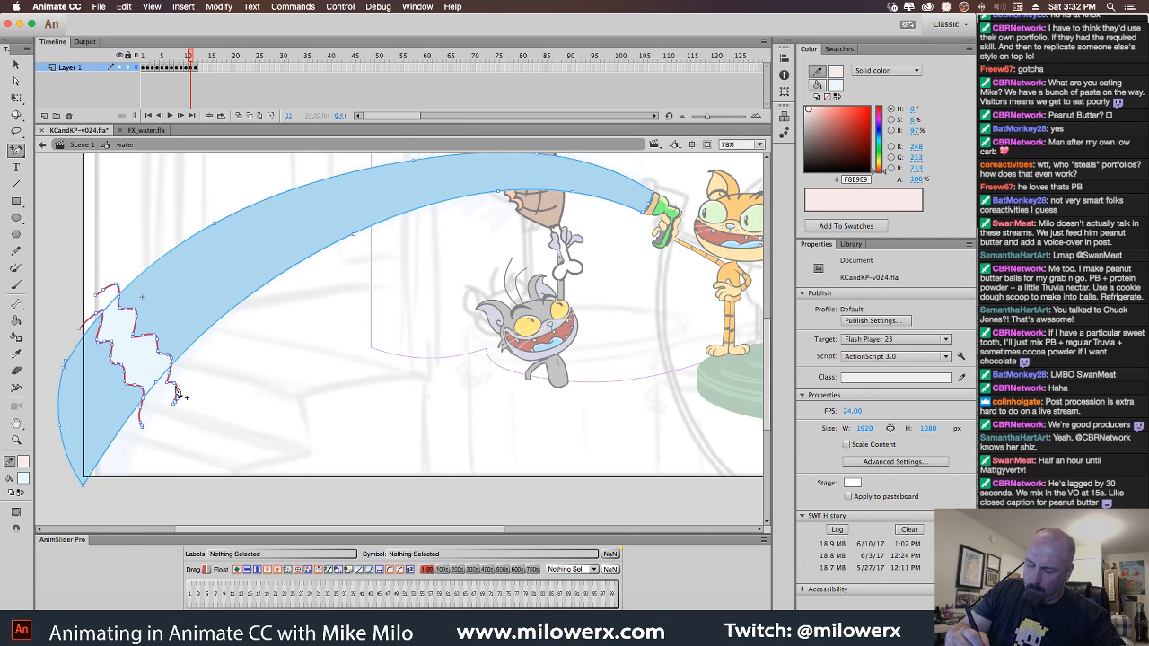
pyautogui.click(16, 151)
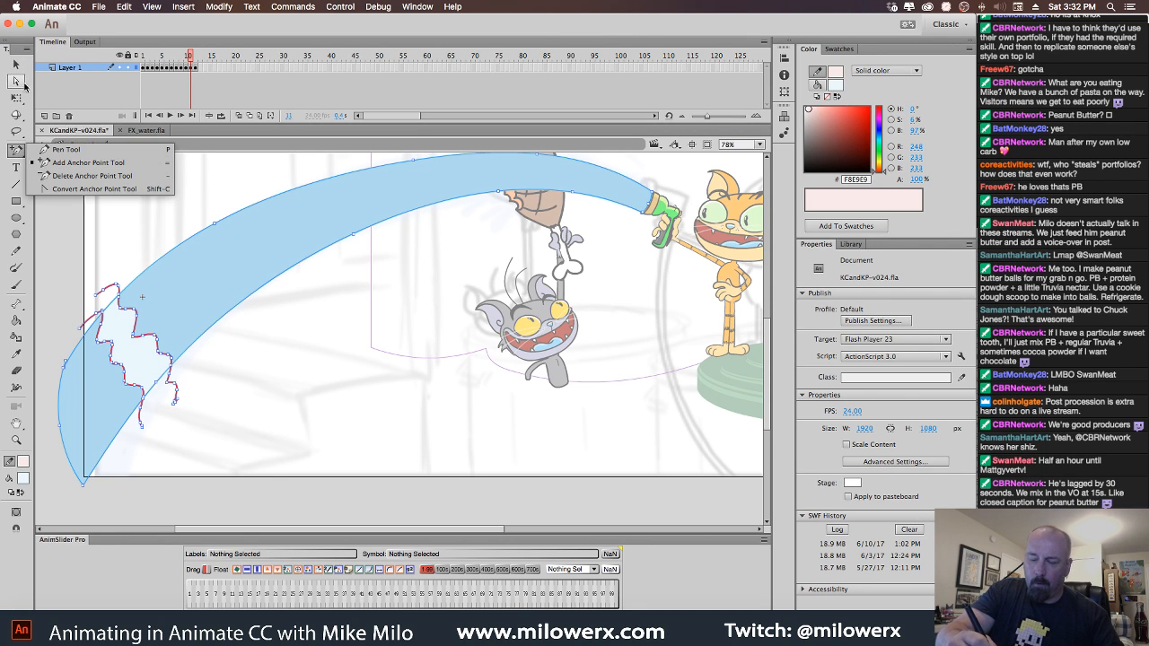
pyautogui.press('v')
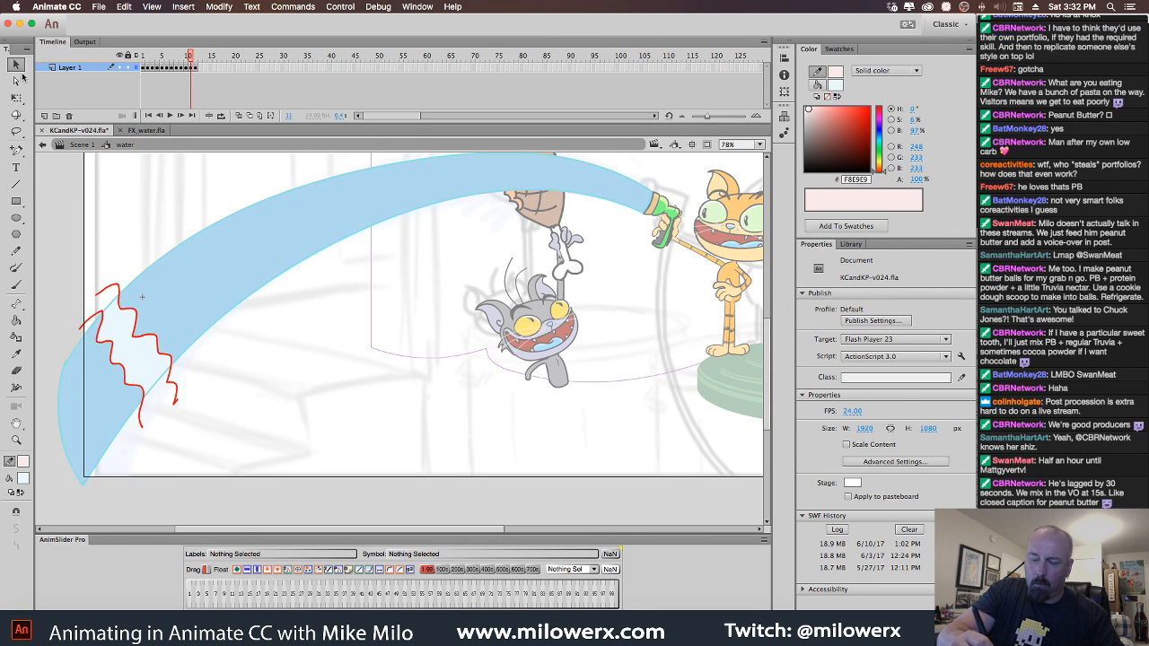
# Delete both red zigzag lines bordering the pale band on frame 11.
pyautogui.doubleClick(177, 396)
pyautogui.press('Delete')
pyautogui.doubleClick(142, 414)
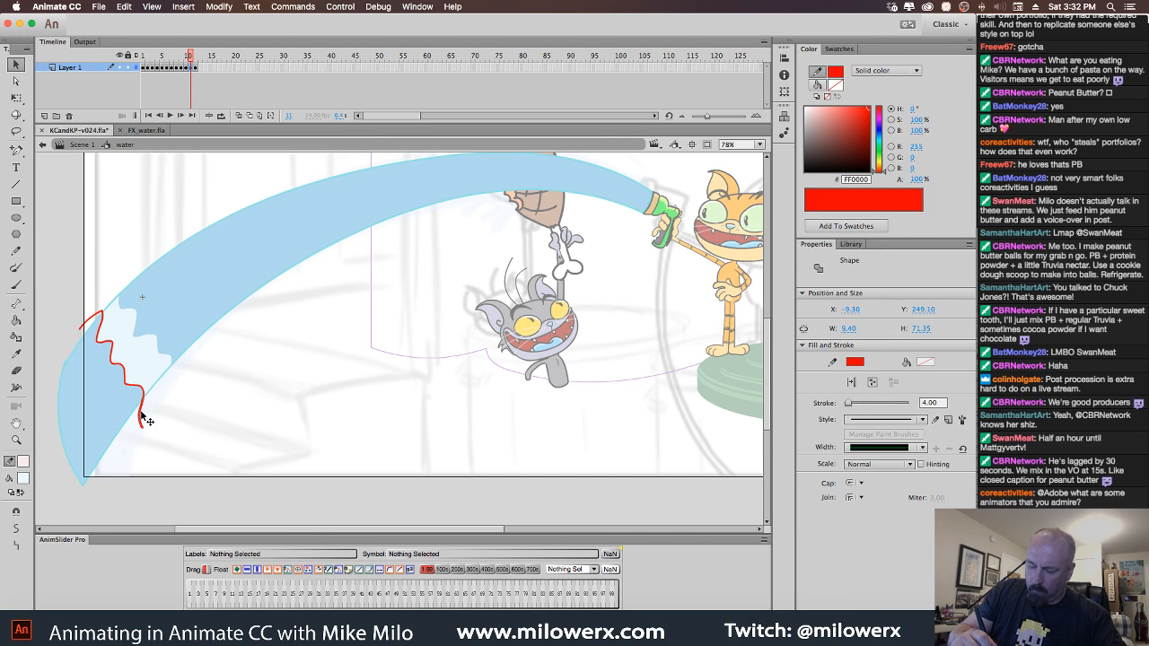
pyautogui.press('Delete')
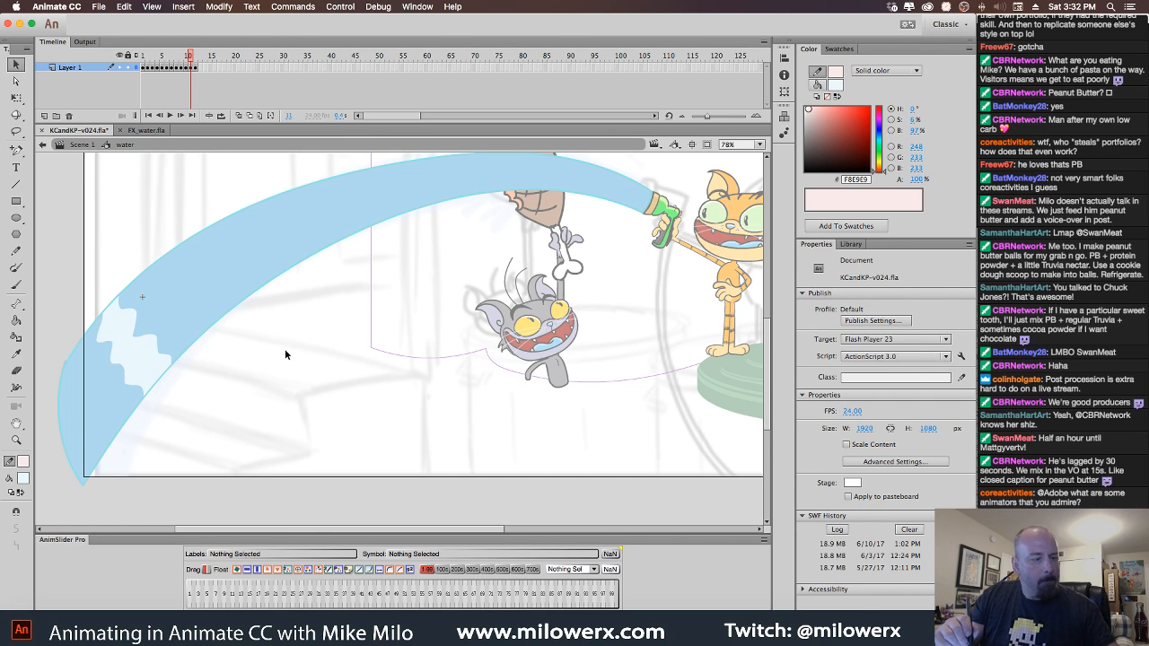
# Delete both red zigzag lines bordering the pale band on frame 10.
pyautogui.press('.')
pyautogui.press(',')
pyautogui.press(',')
pyautogui.doubleClick(221, 330)
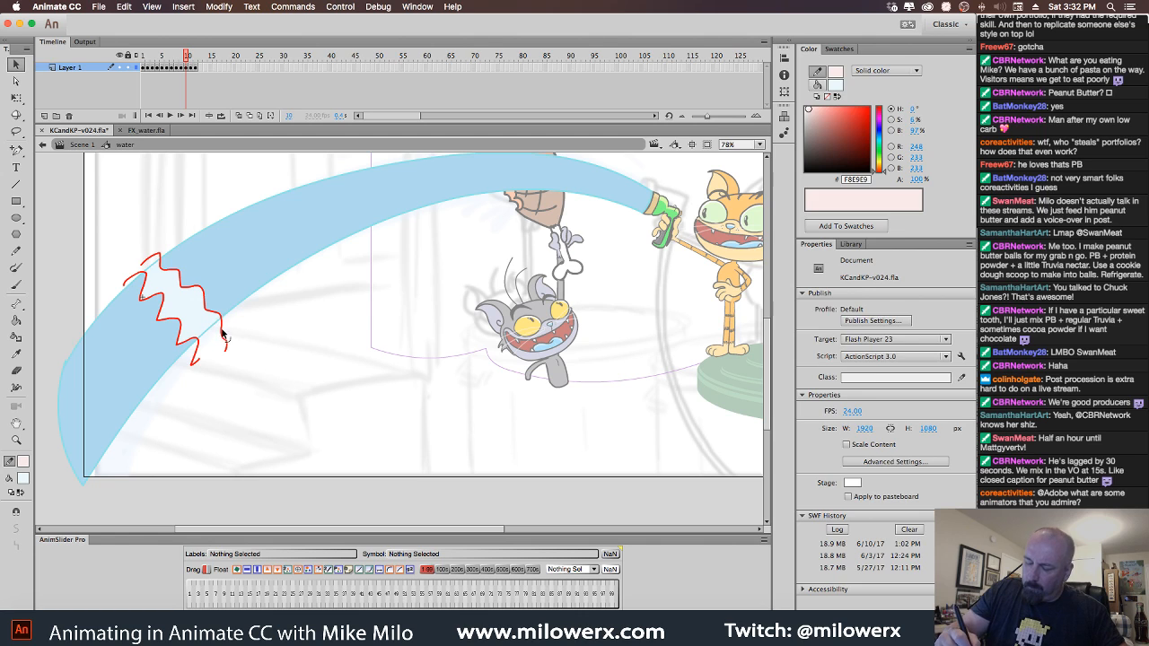
pyautogui.press('Delete')
pyautogui.doubleClick(196, 354)
pyautogui.press('Delete')
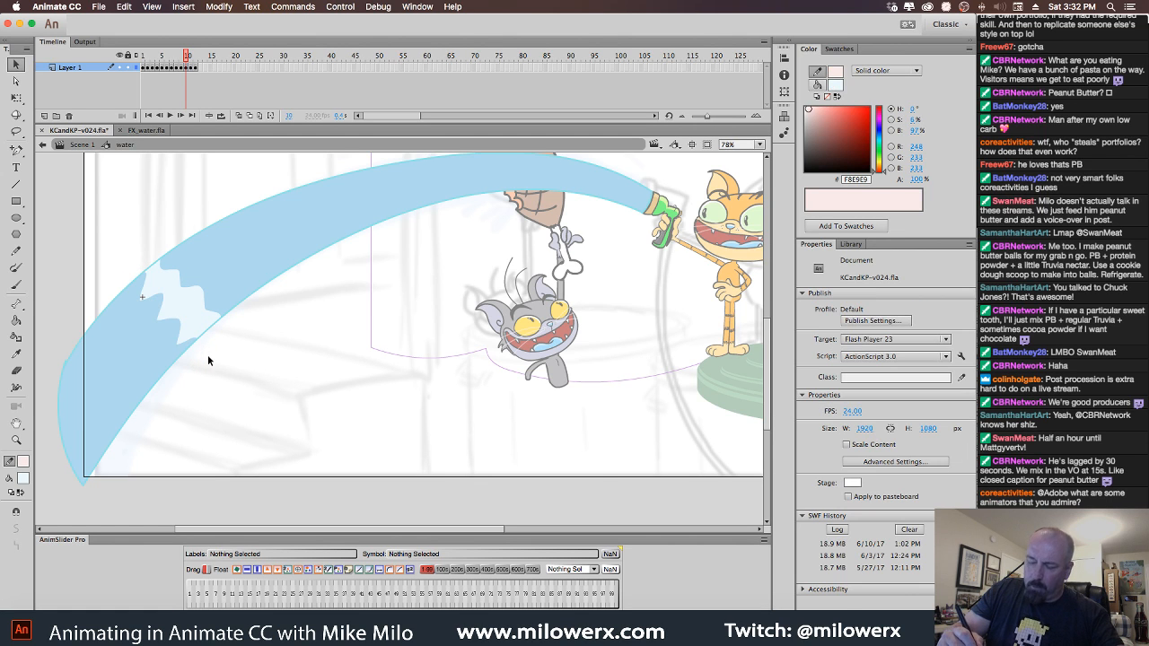
# Delete both red zigzag lines bordering the pale band on frame 9.
pyautogui.press('.')
pyautogui.press(',')
pyautogui.press(',')
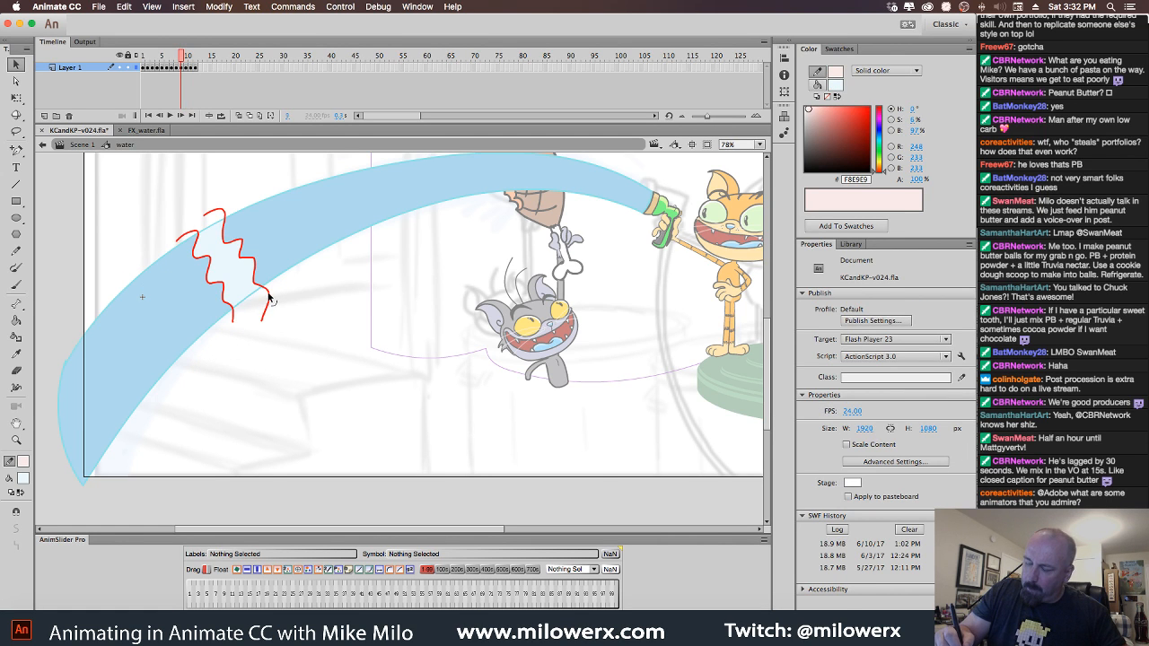
pyautogui.doubleClick(269, 299)
pyautogui.press('Delete')
pyautogui.doubleClick(235, 317)
pyautogui.press('Delete')
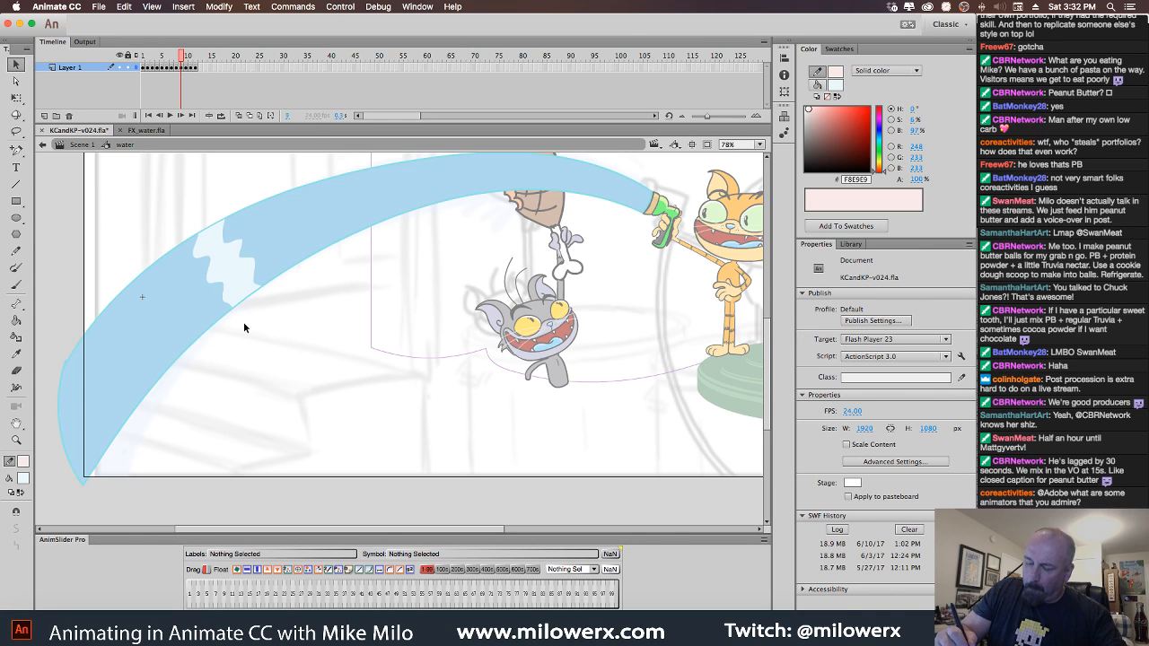
# Delete both red zigzag lines bordering the pale band on frame 8.
pyautogui.press(',')
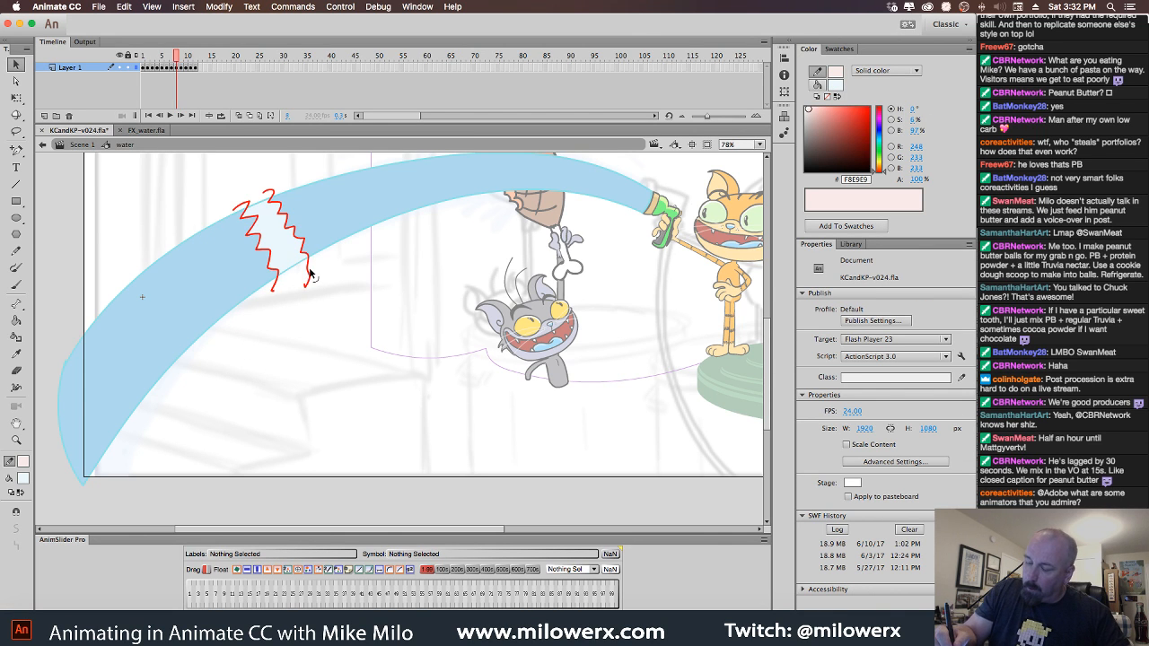
pyautogui.doubleClick(309, 276)
pyautogui.press('Delete')
pyautogui.doubleClick(275, 286)
pyautogui.press('Delete')
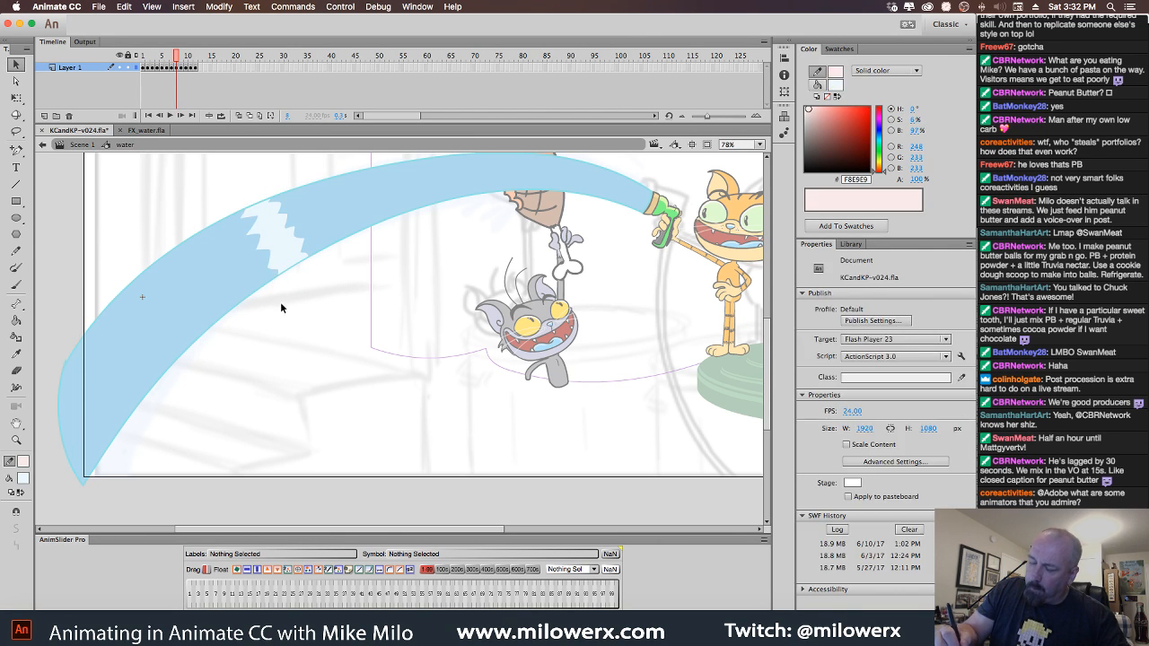
# Delete both red zigzag lines bordering the pale band on frame 7.
pyautogui.press(',')
pyautogui.doubleClick(367, 240)
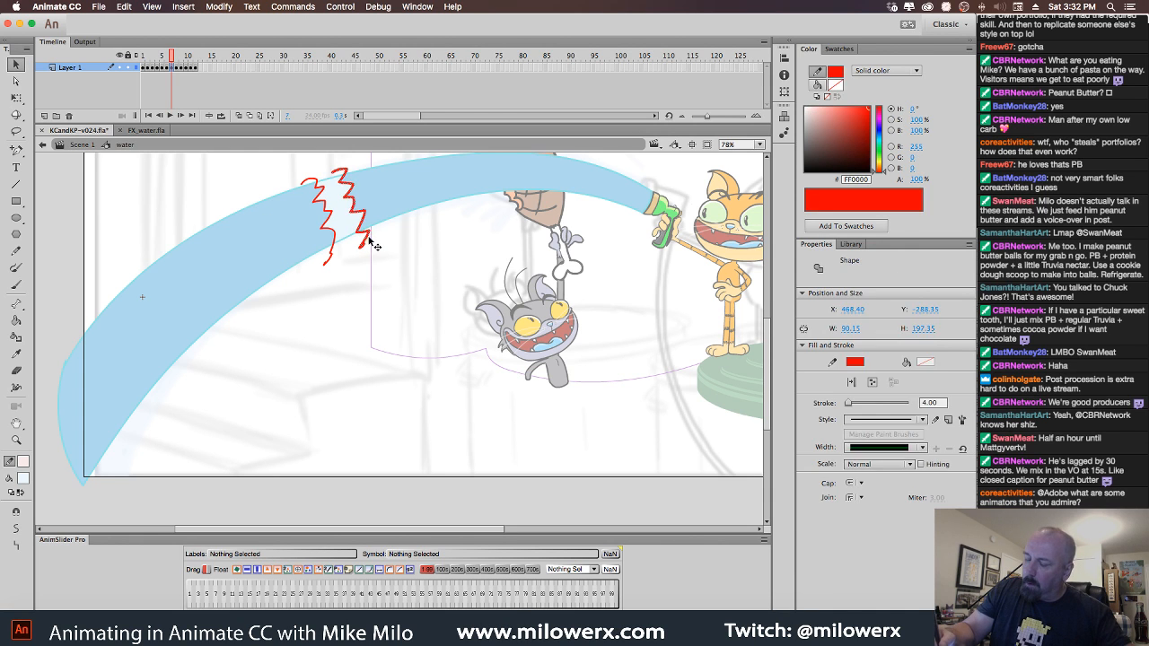
pyautogui.press('Delete')
pyautogui.doubleClick(330, 254)
pyautogui.press('Delete')
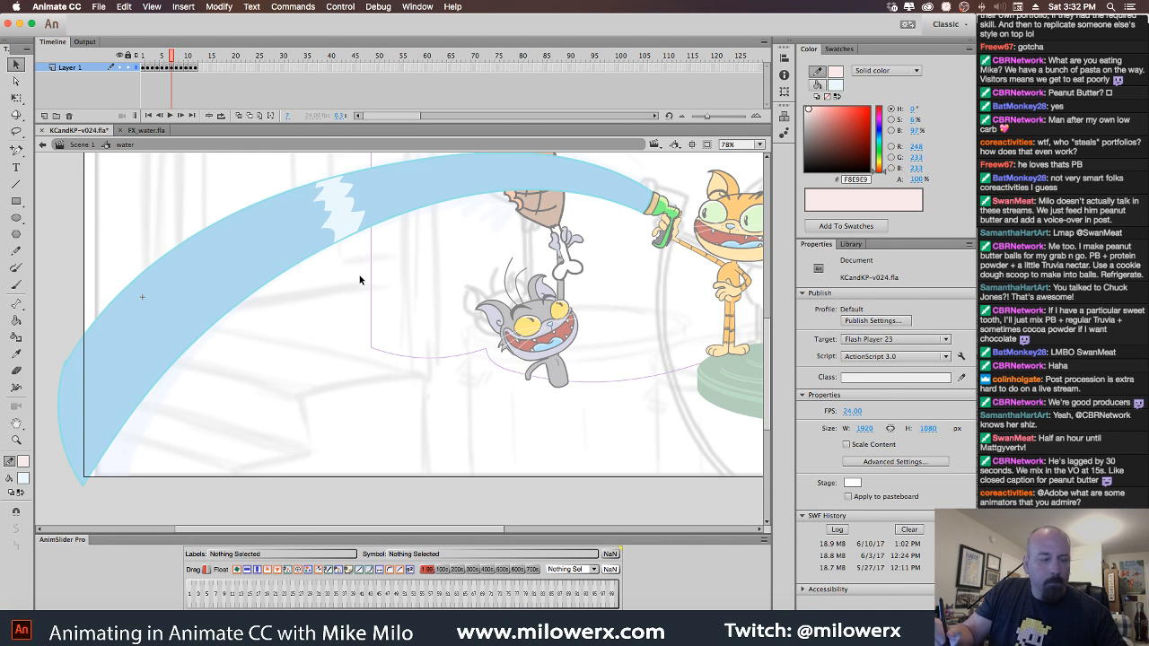
# Delete both red zigzag lines bordering the pale band on frame 6.
pyautogui.press(',')
pyautogui.scroll(3, 444, 241)
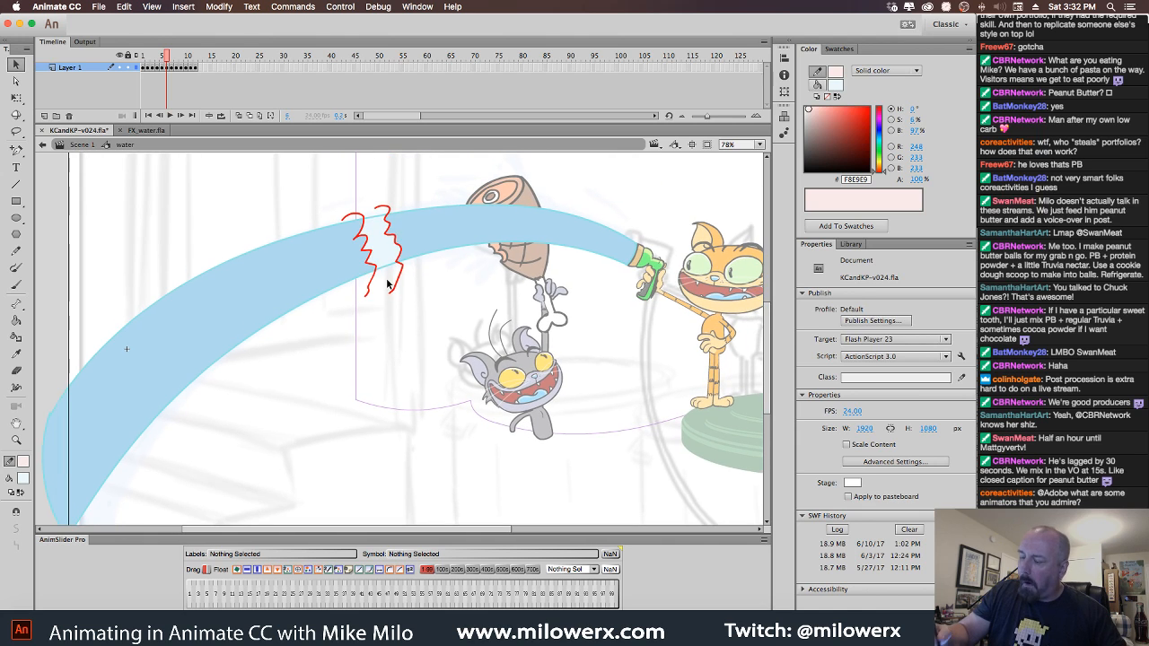
pyautogui.doubleClick(396, 284)
pyautogui.press('Delete')
pyautogui.doubleClick(373, 290)
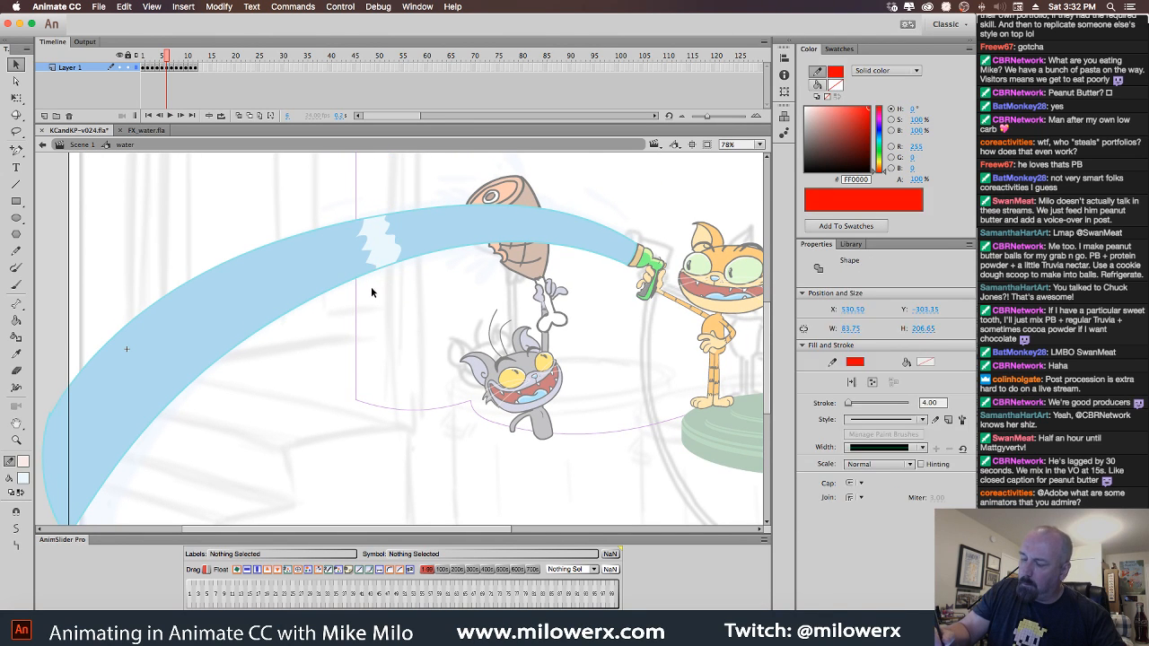
pyautogui.press('Delete')
# Delete both red zigzag lines bordering the pale band on frame 5.
pyautogui.press(',')
pyautogui.doubleClick(433, 259)
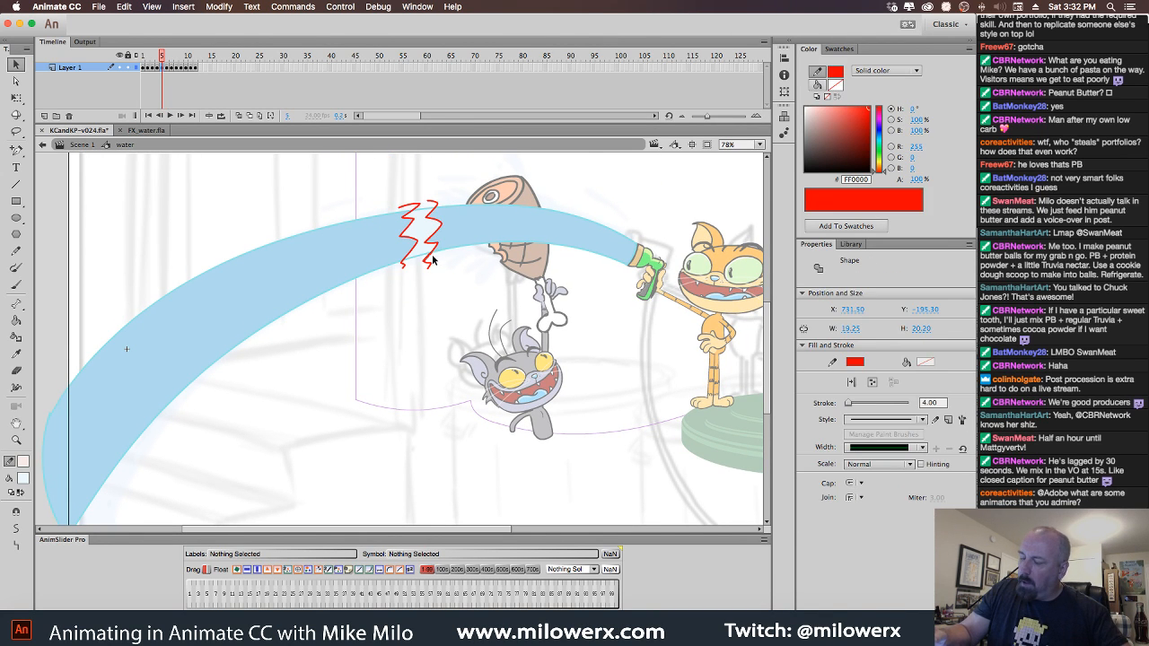
pyautogui.click(432, 259)
pyautogui.doubleClick(430, 269)
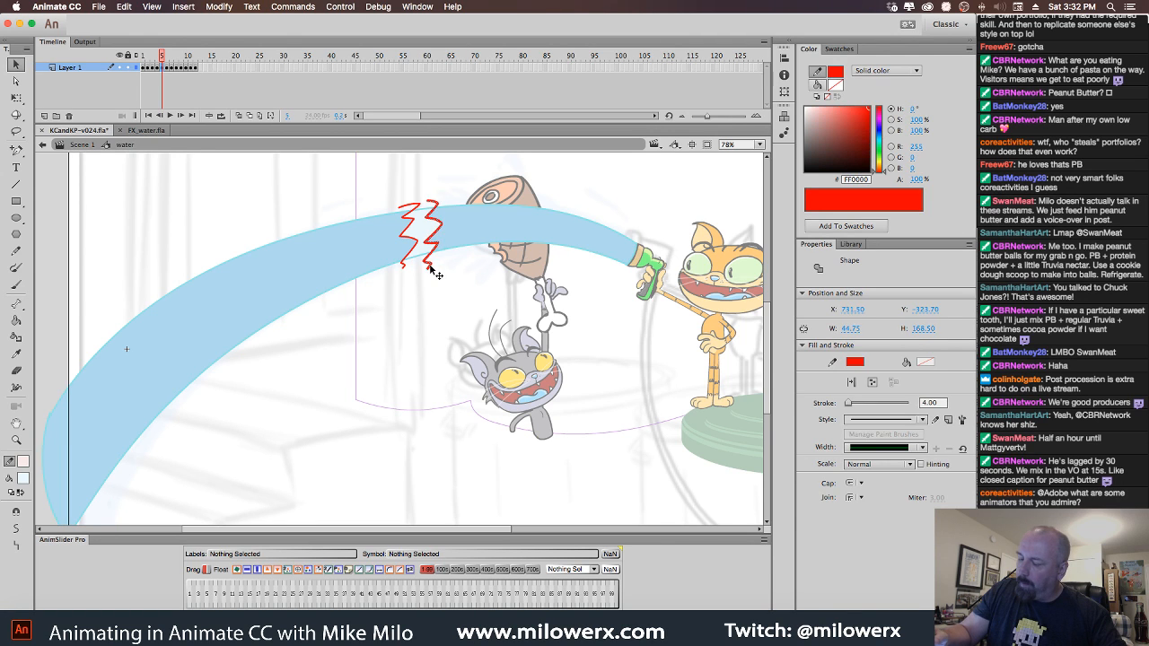
pyautogui.press('Delete')
pyautogui.doubleClick(406, 269)
pyautogui.press('Delete')
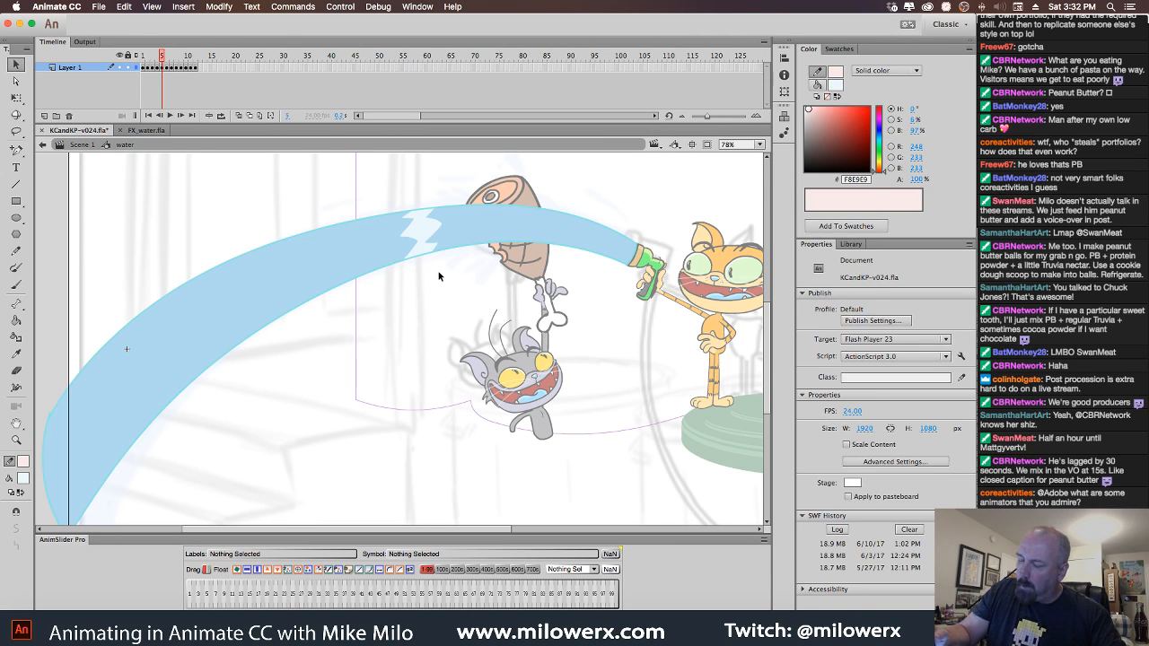
# Delete both red zigzag lines bordering the pale band on frame 4.
pyautogui.press('.')
pyautogui.press(',')
pyautogui.press(',')
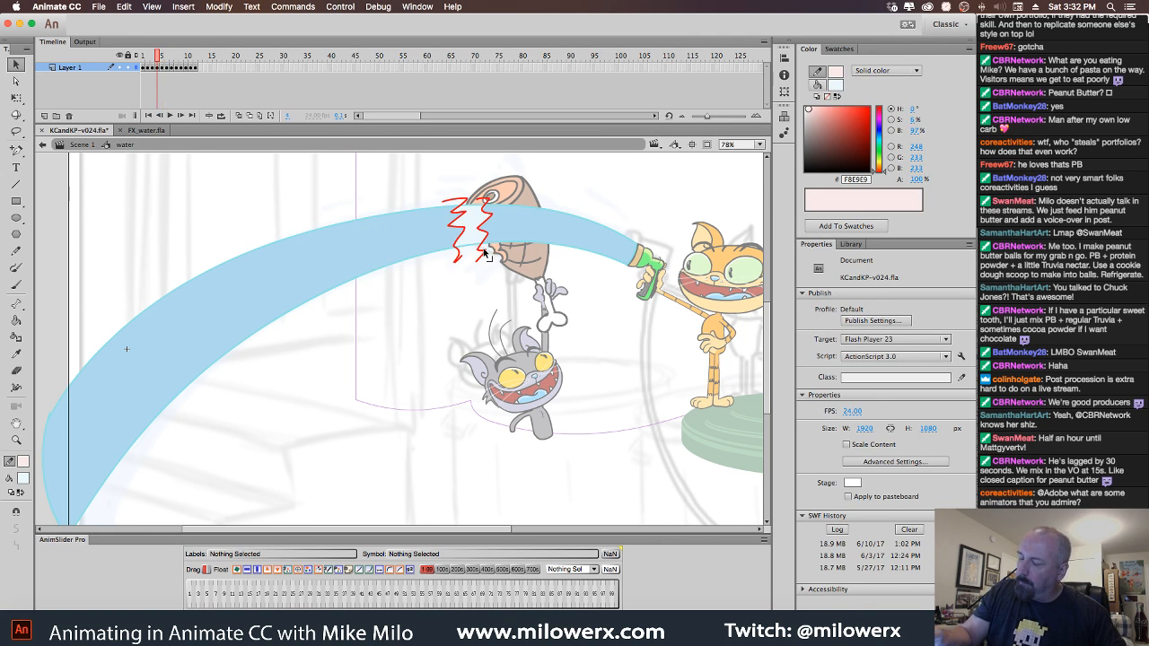
pyautogui.doubleClick(487, 259)
pyautogui.press('Delete')
pyautogui.doubleClick(486, 260)
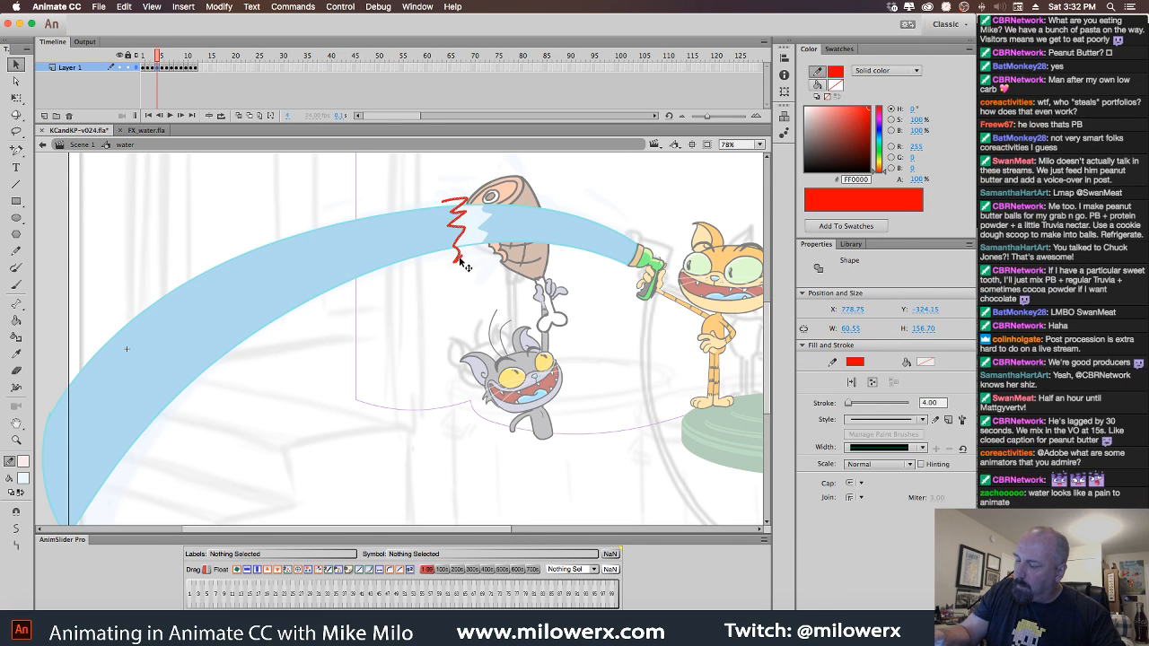
pyautogui.press('Delete')
# Delete both red zigzag lines bordering the pale band on frame 3.
pyautogui.press(',')
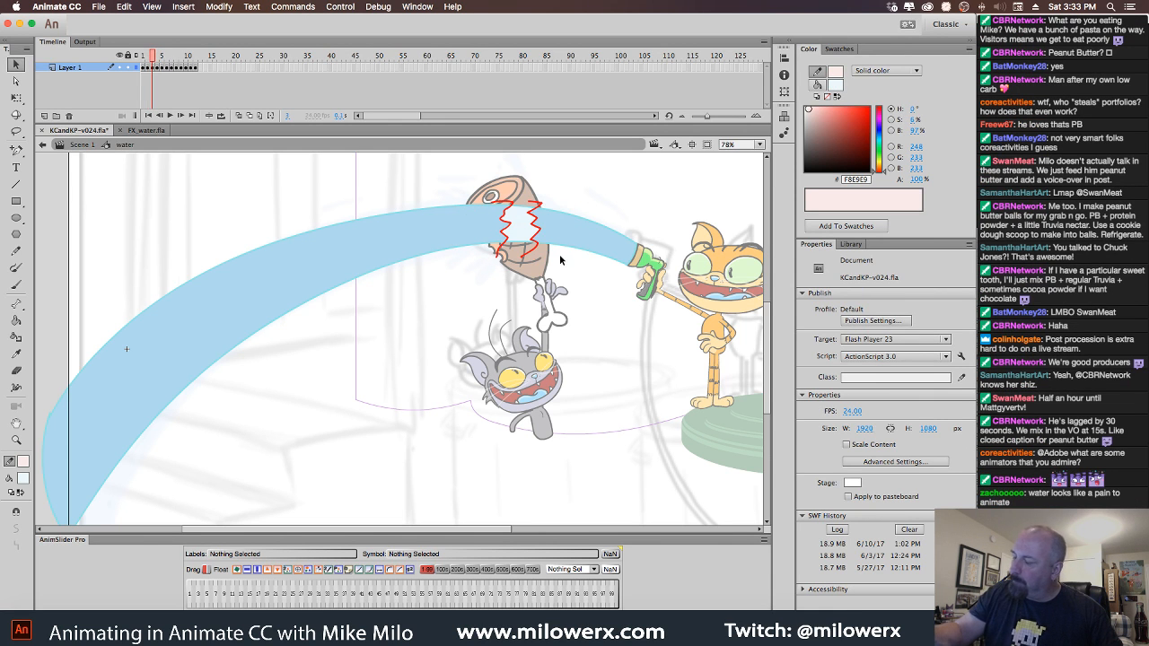
pyautogui.doubleClick(526, 257)
pyautogui.press('Delete')
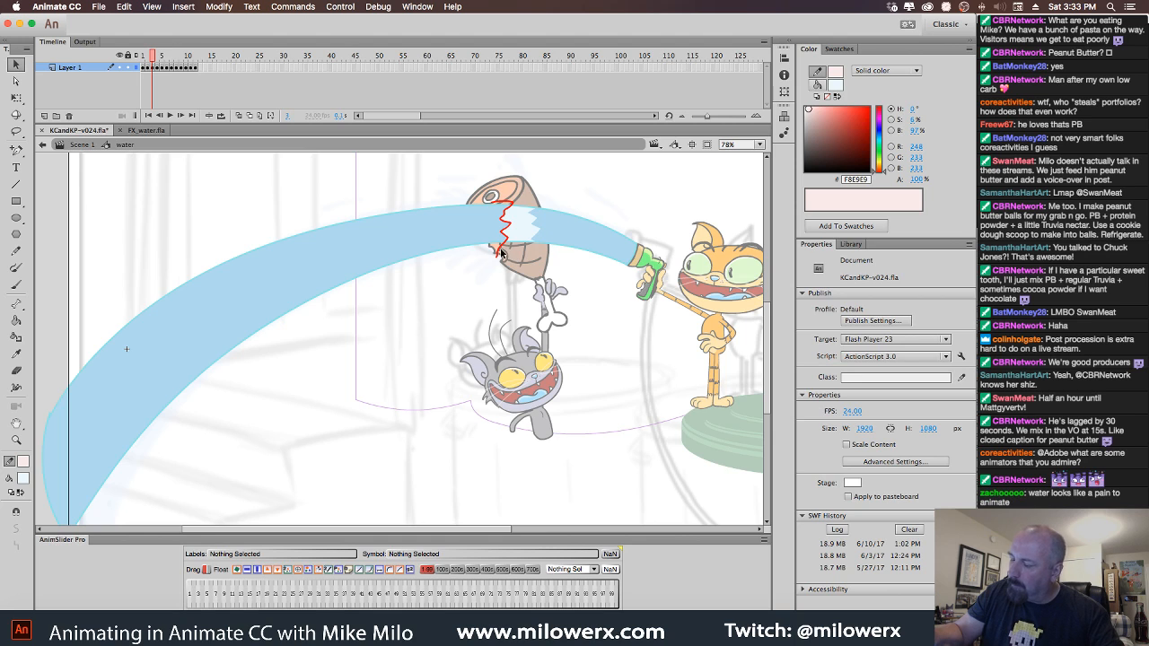
pyautogui.doubleClick(502, 252)
pyautogui.doubleClick(509, 242)
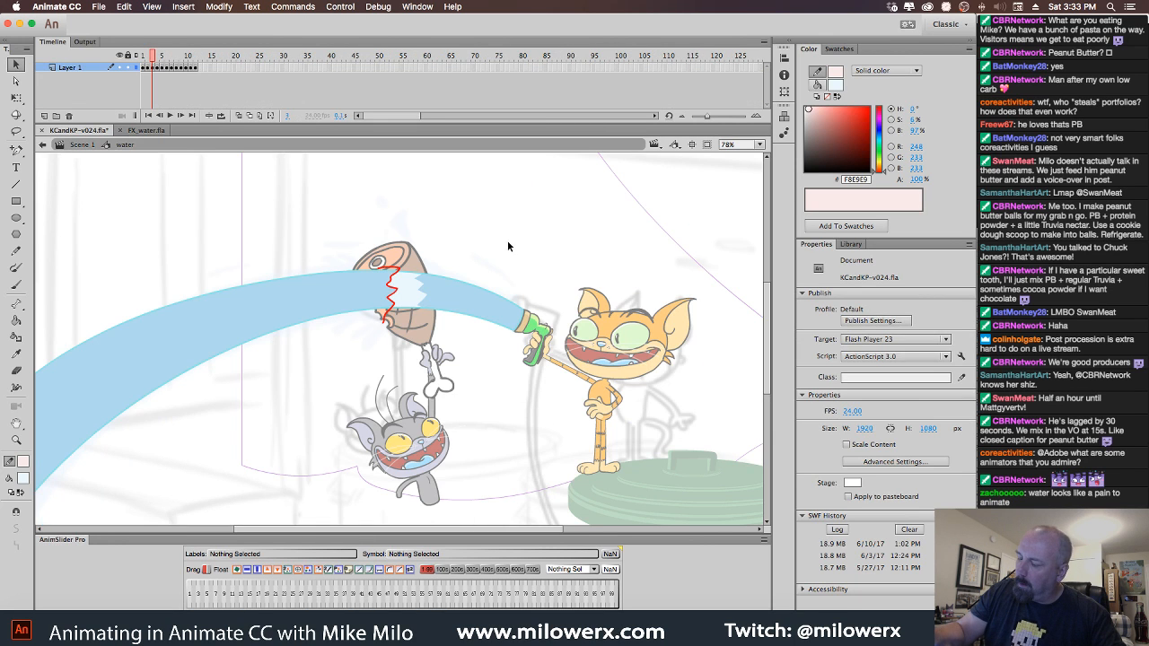
pyautogui.doubleClick(394, 300)
pyautogui.press('Delete')
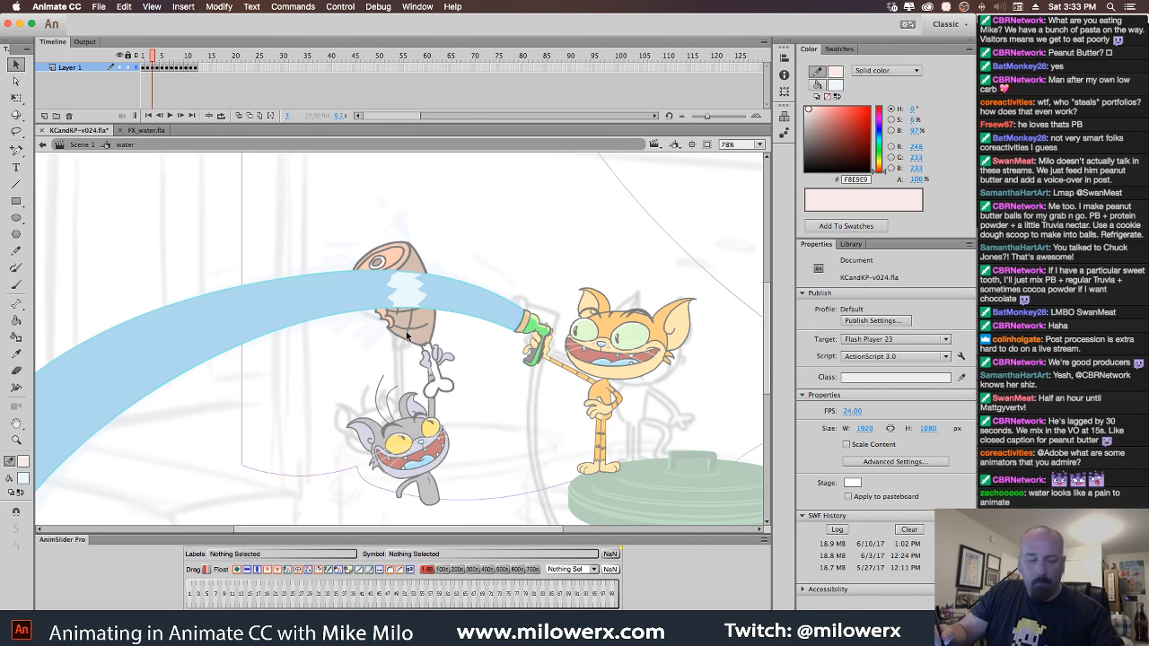
# Delete both red zigzag lines bordering the pale band on frame 2.
pyautogui.press(',')
pyautogui.doubleClick(455, 323)
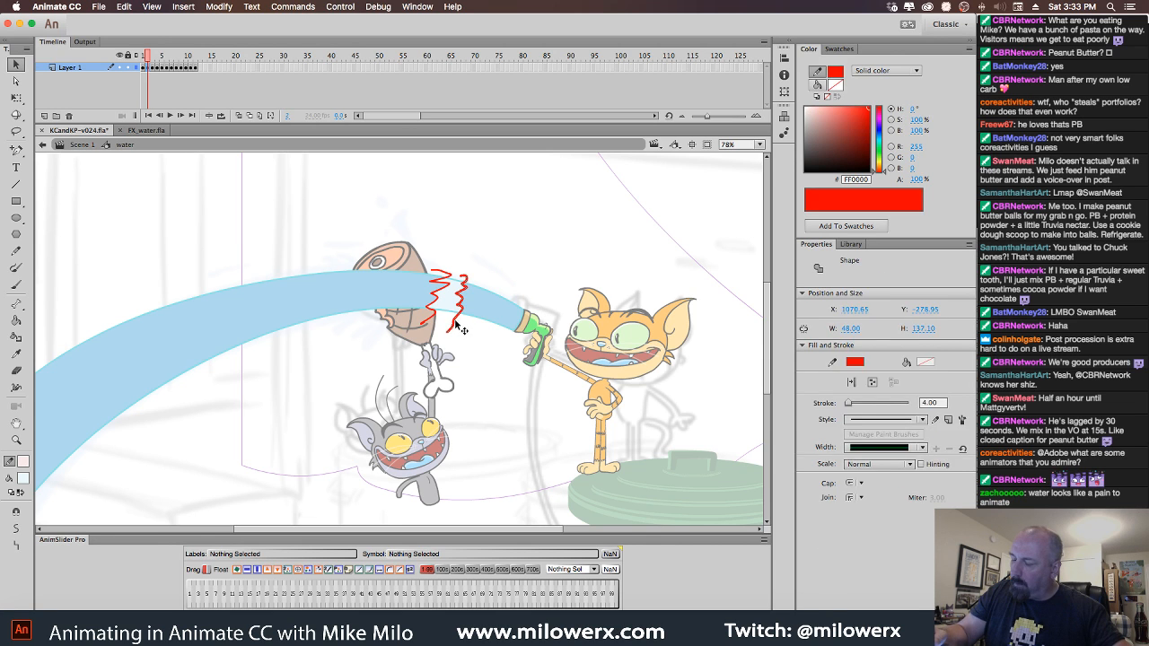
pyautogui.press('Delete')
pyautogui.doubleClick(432, 320)
pyautogui.press('Delete')
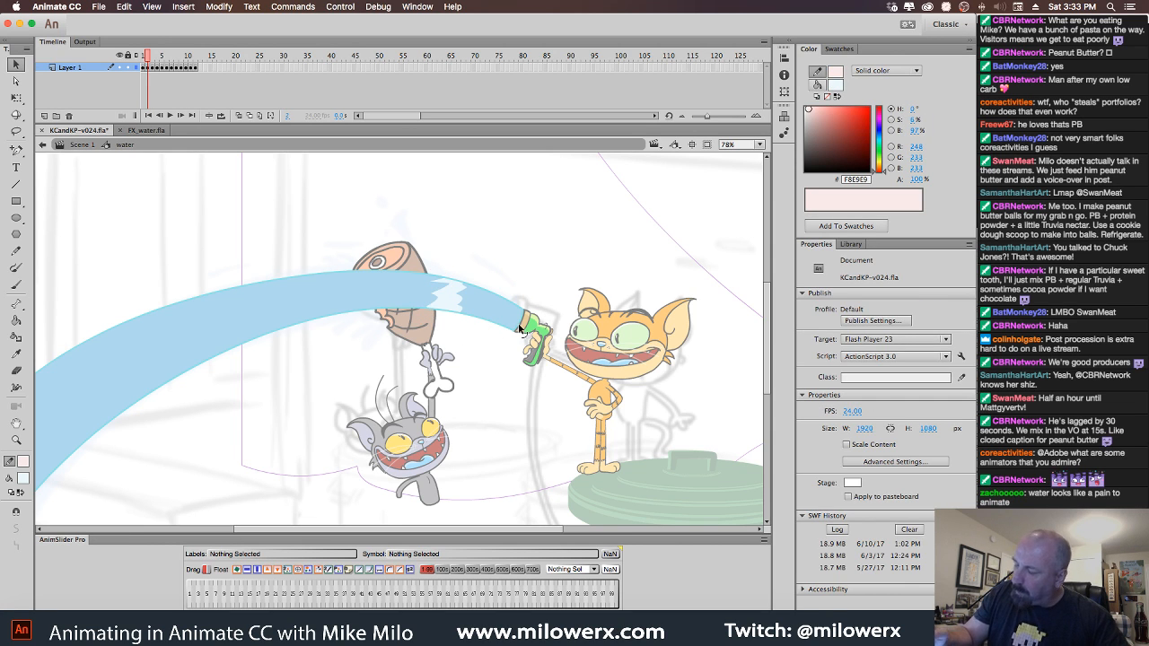
# Delete both red zigzag lines bordering the pale band on frame 1.
pyautogui.press(',')
pyautogui.doubleClick(492, 329)
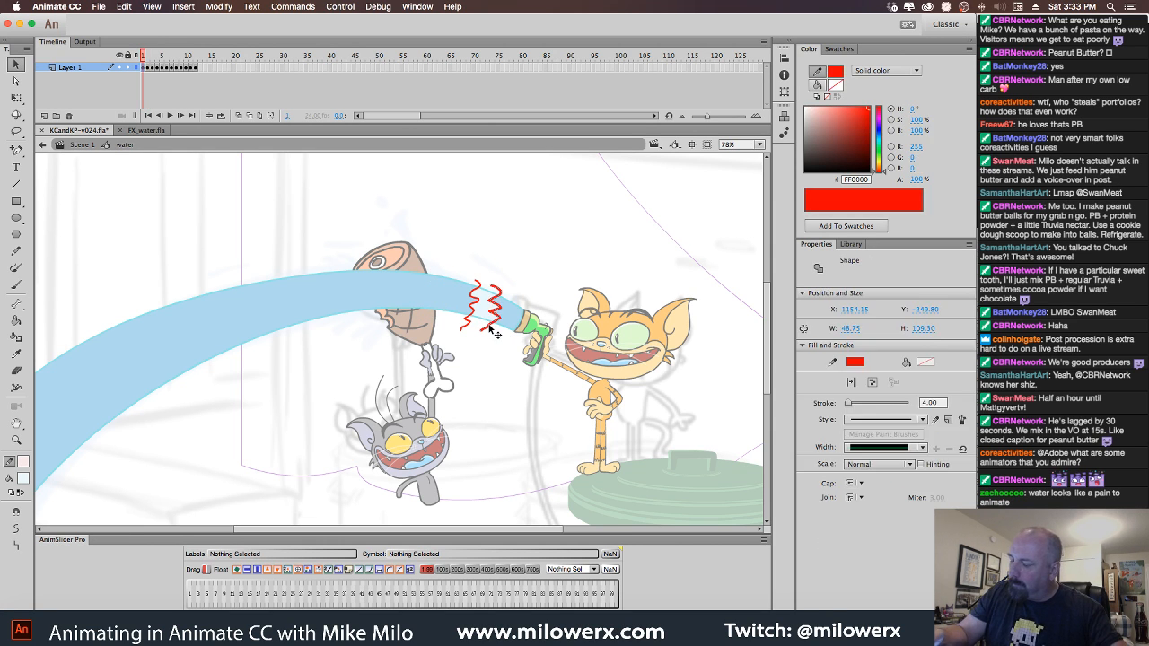
pyautogui.press('Delete')
pyautogui.doubleClick(472, 329)
pyautogui.press('Delete')
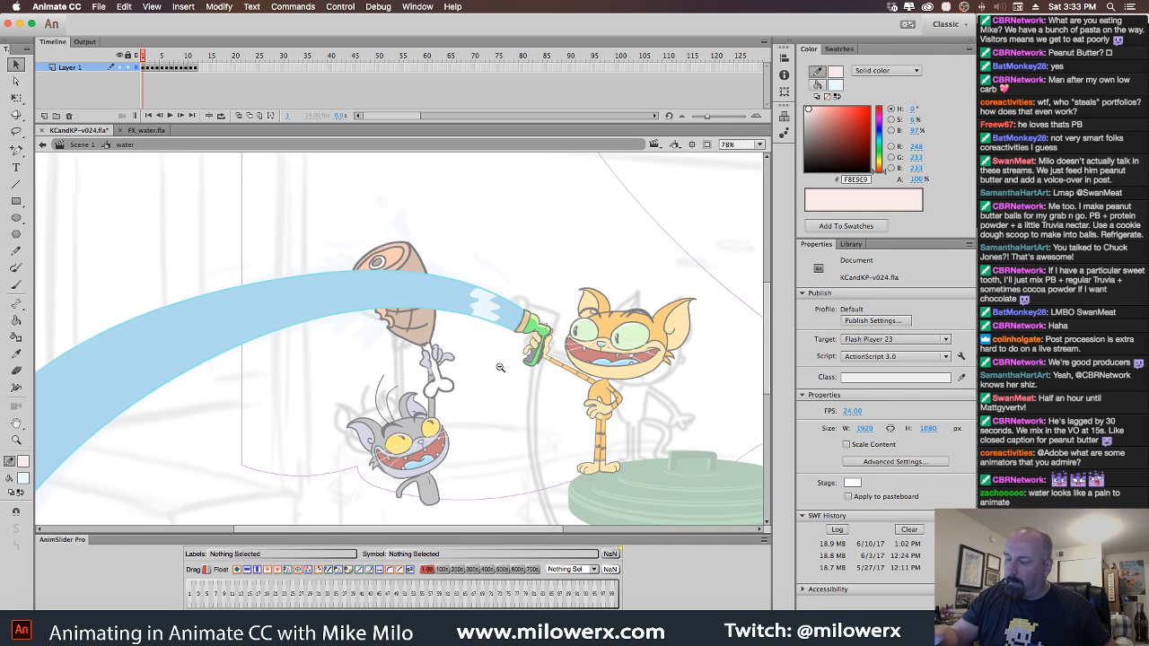
# Play back the highlight band's travel along the whole water stream and return to frame 1.
pyautogui.press('super+minus')
pyautogui.moveTo(477, 408); pyautogui.dragTo(531, 405)
pyautogui.press('Return')
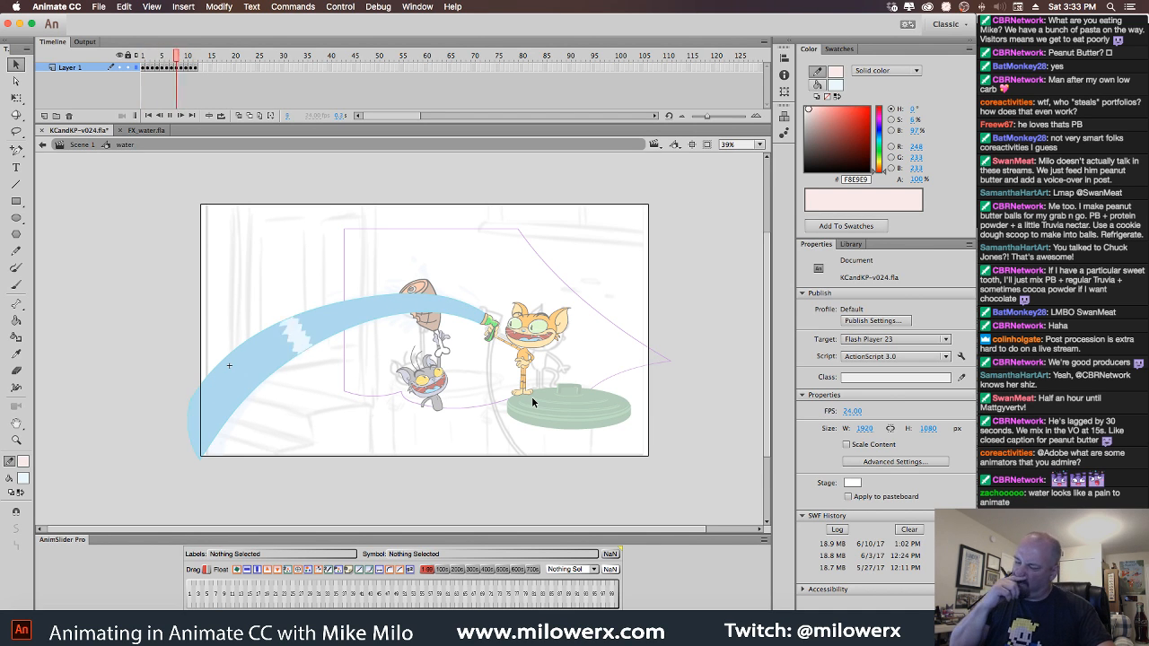
pyautogui.moveTo(186, 56); pyautogui.dragTo(140, 57)
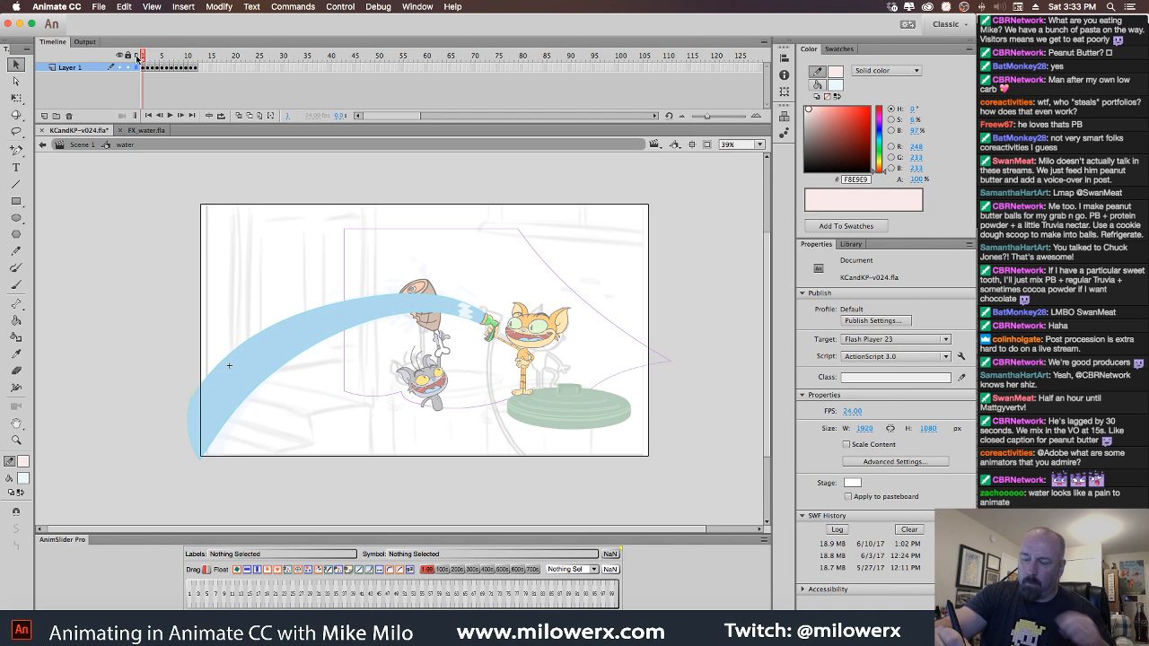
# Set up the Pencil tool with a red FF0000 stroke and a stroke size of 15.10.
pyautogui.click(16, 251)
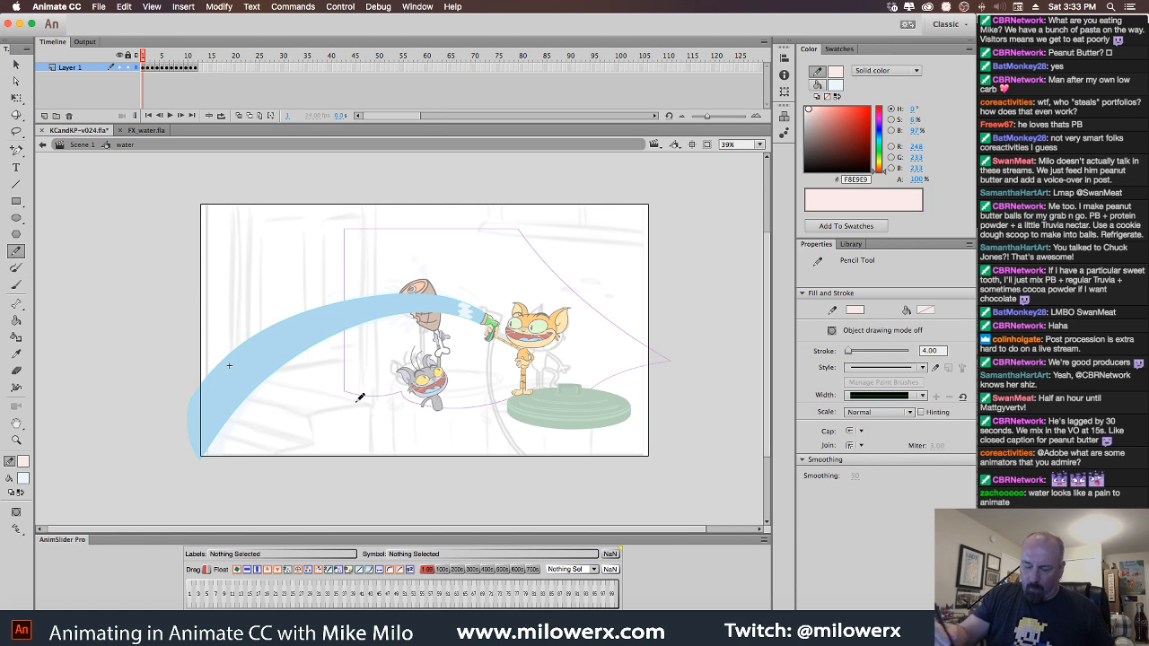
pyautogui.click(24, 462)
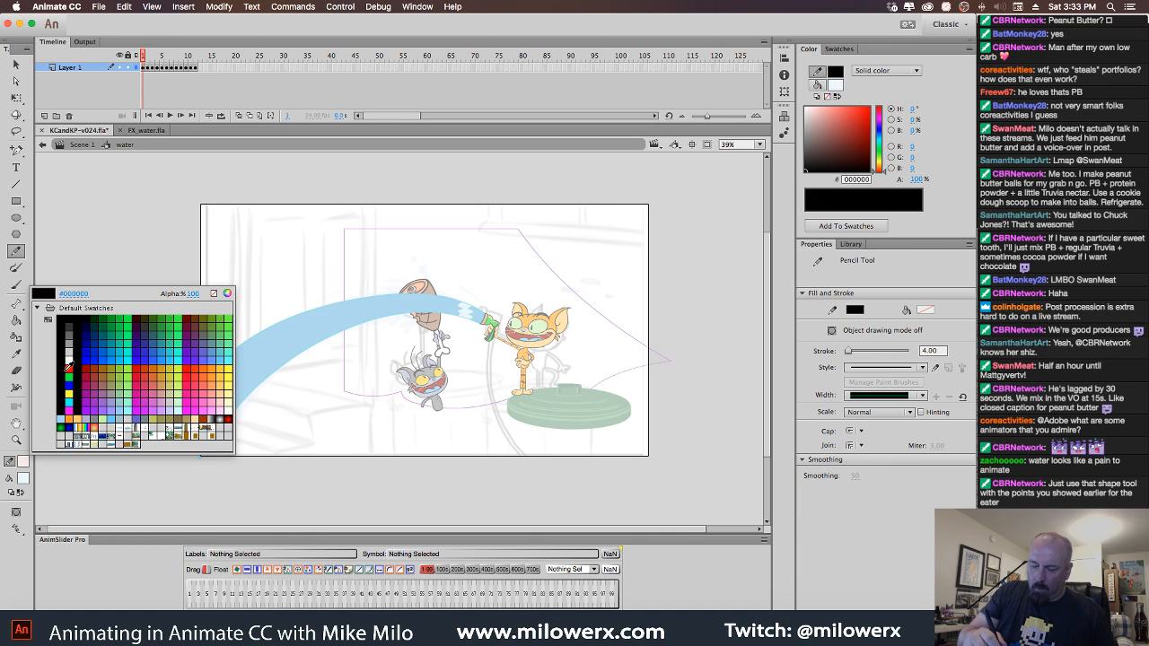
pyautogui.click(26, 368)
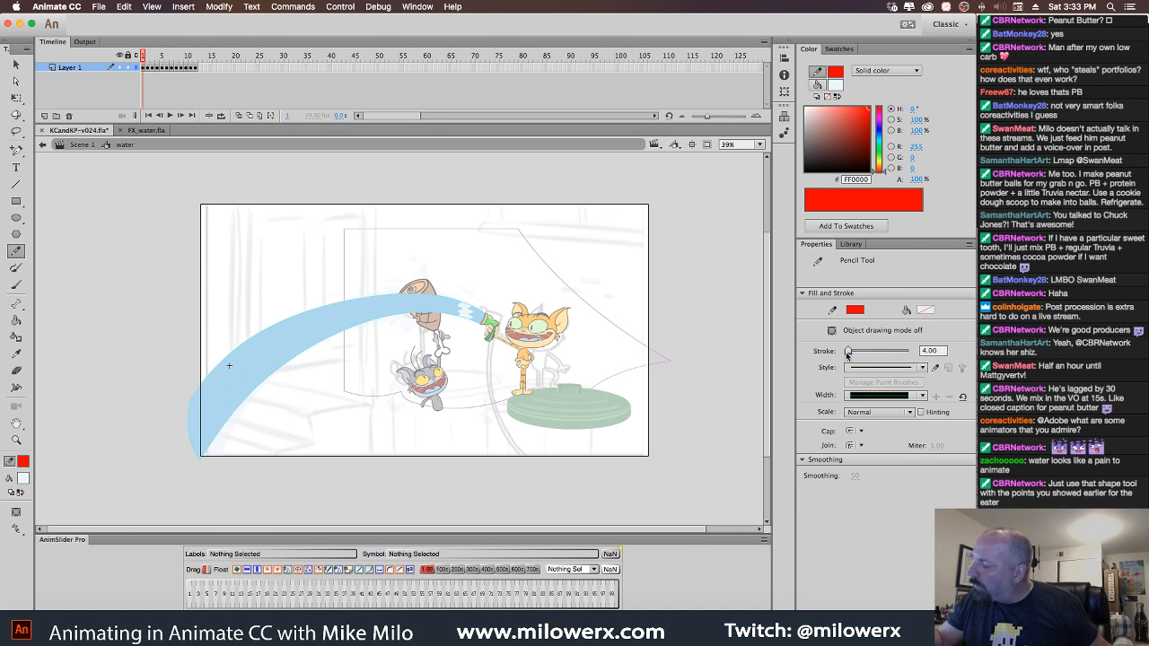
pyautogui.moveTo(849, 352); pyautogui.dragTo(852, 352)
# Draw two red zigzag lines across the stream on frame 1, over the ham behind the existing pale band, to outline a second band.
pyautogui.keyDown('super'); pyautogui.click(468, 323); pyautogui.keyUp('super')
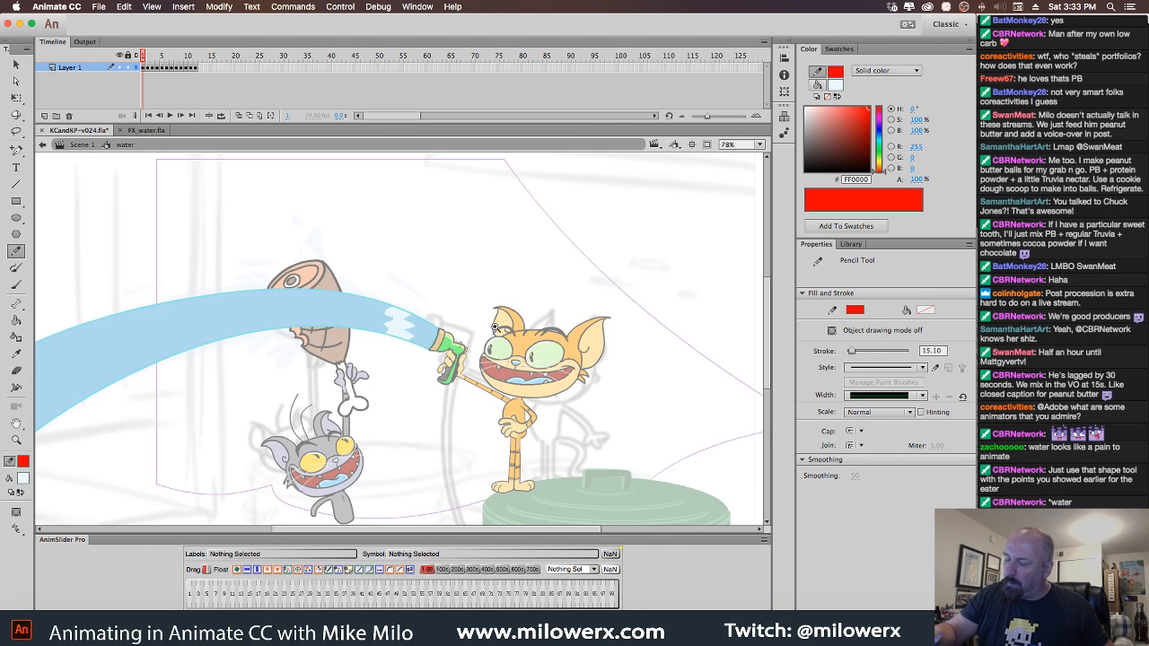
pyautogui.moveTo(445, 369)
pyautogui.mouseDown()
pyautogui.moveTo(564, 374)
pyautogui.moveTo(599, 351)
pyautogui.mouseUp()
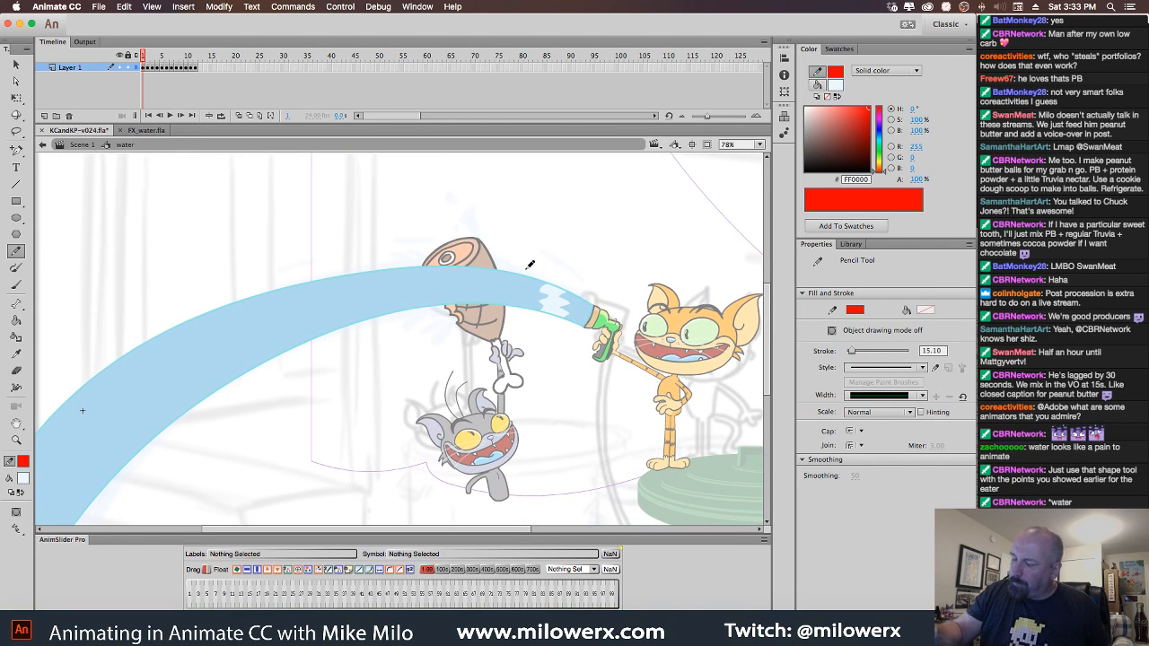
pyautogui.moveTo(498, 268); pyautogui.dragTo(493, 325)
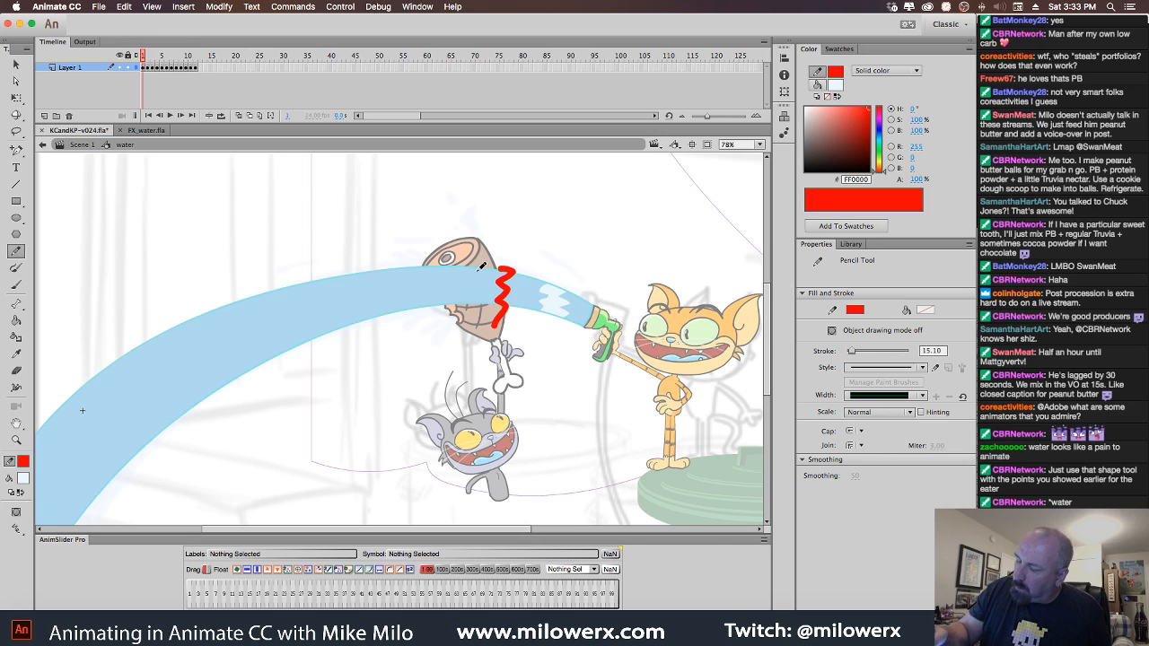
pyautogui.moveTo(465, 264); pyautogui.dragTo(464, 340)
# Turn on onion skinning on frame 2 and draw the second band's two red zigzag lines across the stream, farther from the nozzle.
pyautogui.press('.')
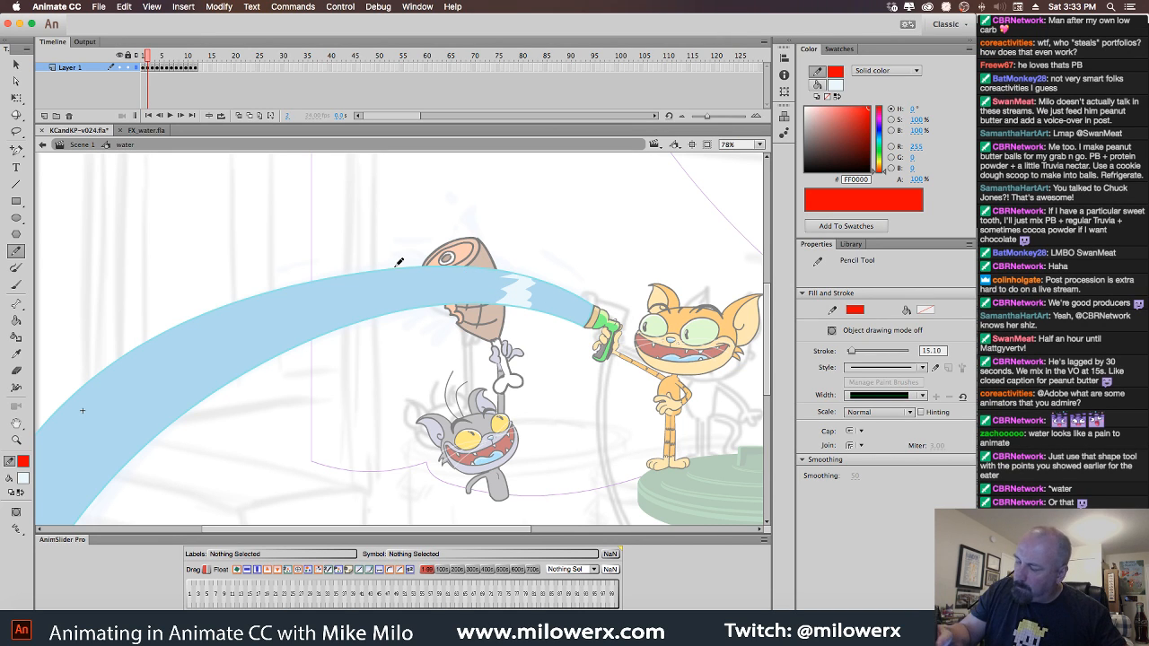
pyautogui.click(240, 116)
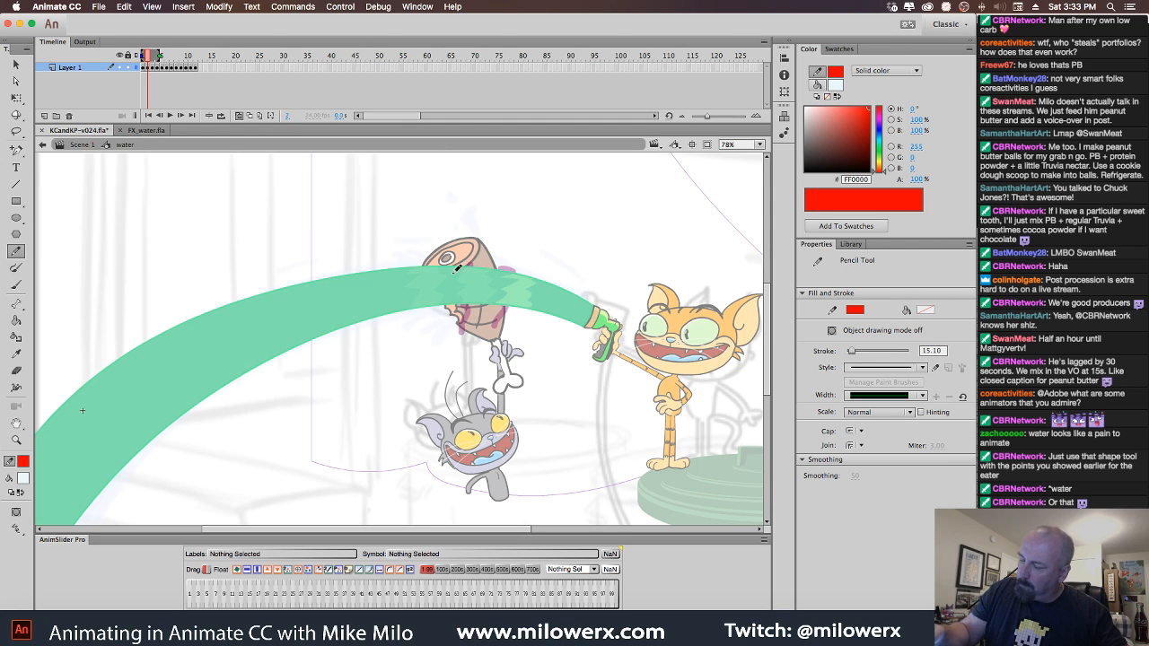
pyautogui.moveTo(396, 260); pyautogui.dragTo(393, 327)
pyautogui.moveTo(429, 253); pyautogui.dragTo(416, 331)
# Draw the second band's two red zigzag lines on frame 3, farther along the stream than on frame 2.
pyautogui.press('.')
pyautogui.moveTo(328, 273)
pyautogui.mouseDown()
pyautogui.moveTo(357, 269)
pyautogui.moveTo(364, 340)
pyautogui.mouseUp()
pyautogui.moveTo(377, 265)
pyautogui.mouseDown()
pyautogui.moveTo(407, 293)
pyautogui.moveTo(401, 329)
pyautogui.mouseUp()
# Draw the second band's two red zigzag lines on frame 4, farther along the stream than on frame 3.
pyautogui.press('.')
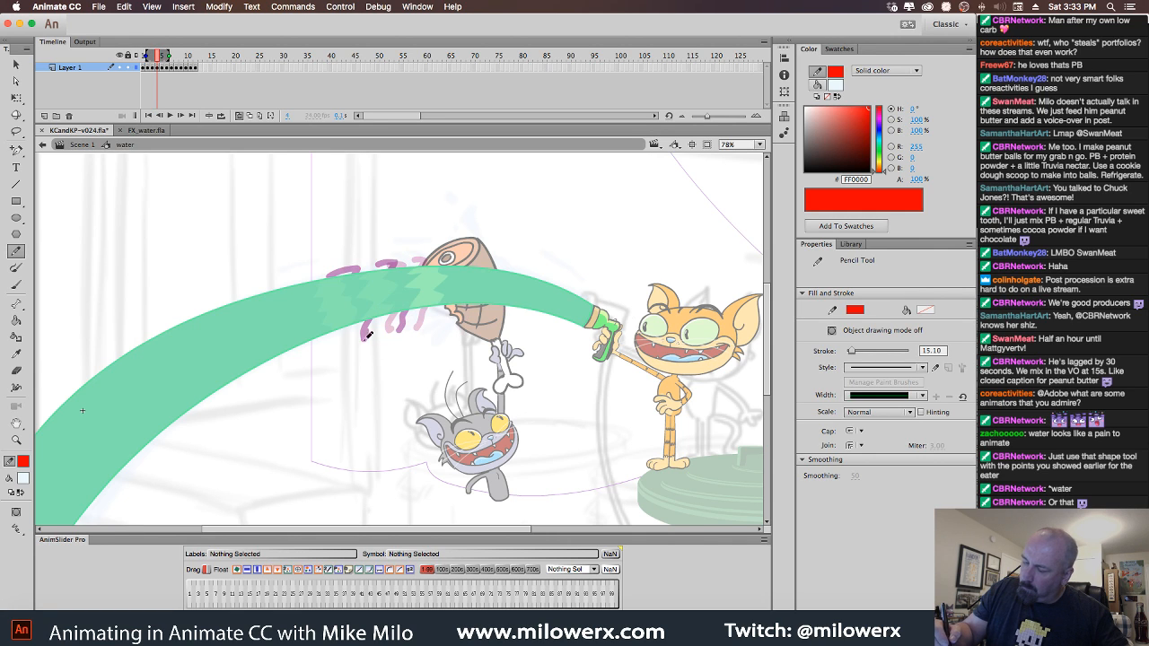
pyautogui.moveTo(281, 285)
pyautogui.mouseDown()
pyautogui.moveTo(324, 290)
pyautogui.moveTo(318, 359)
pyautogui.mouseUp()
pyautogui.moveTo(330, 271)
pyautogui.mouseDown()
pyautogui.moveTo(322, 338)
pyautogui.moveTo(351, 261)
pyautogui.moveTo(357, 346)
pyautogui.mouseUp()
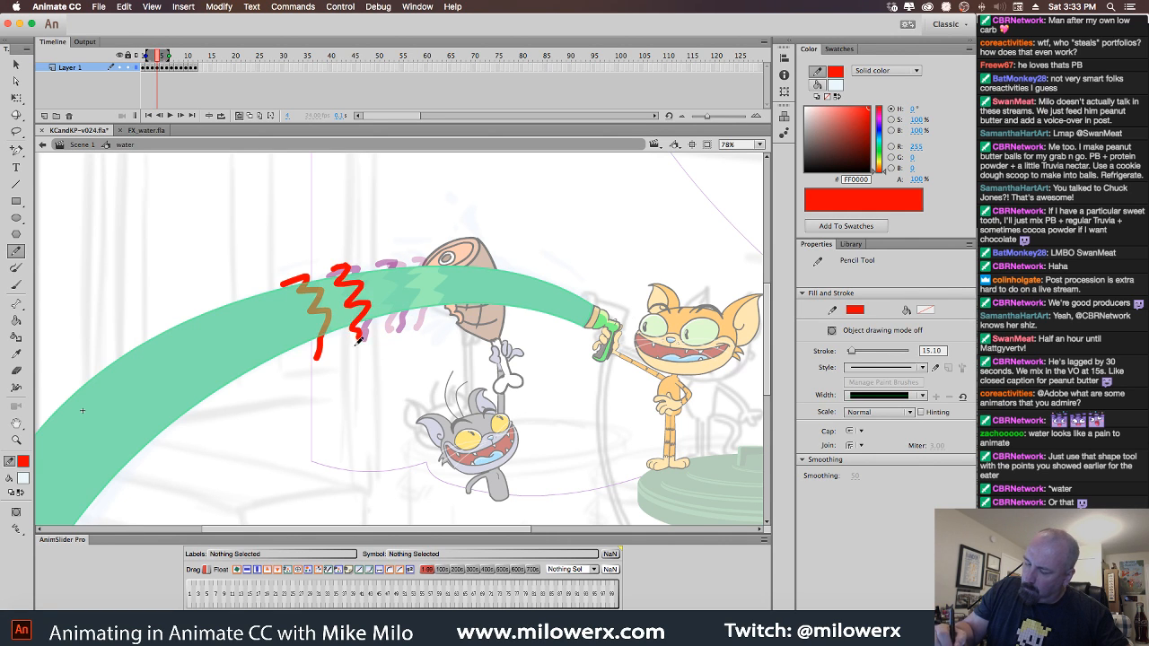
# Draw the second band's two red zigzag lines across the stream on frames 5 and 6, each pair farther from the nozzle.
pyautogui.press('.')
pyautogui.moveTo(250, 295)
pyautogui.mouseDown()
pyautogui.moveTo(281, 334)
pyautogui.moveTo(285, 370)
pyautogui.mouseUp()
pyautogui.moveTo(305, 288)
pyautogui.mouseDown()
pyautogui.moveTo(329, 321)
pyautogui.moveTo(321, 358)
pyautogui.mouseUp()
pyautogui.press('.')
pyautogui.moveTo(198, 311); pyautogui.dragTo(257, 377)
pyautogui.moveTo(248, 293)
pyautogui.mouseDown()
pyautogui.moveTo(265, 327)
pyautogui.moveTo(286, 367)
pyautogui.mouseUp()
# Draw the second band's two red zigzag lines on frames 7 and 8, continuing down the stream ahead of the pale band.
pyautogui.press('.')
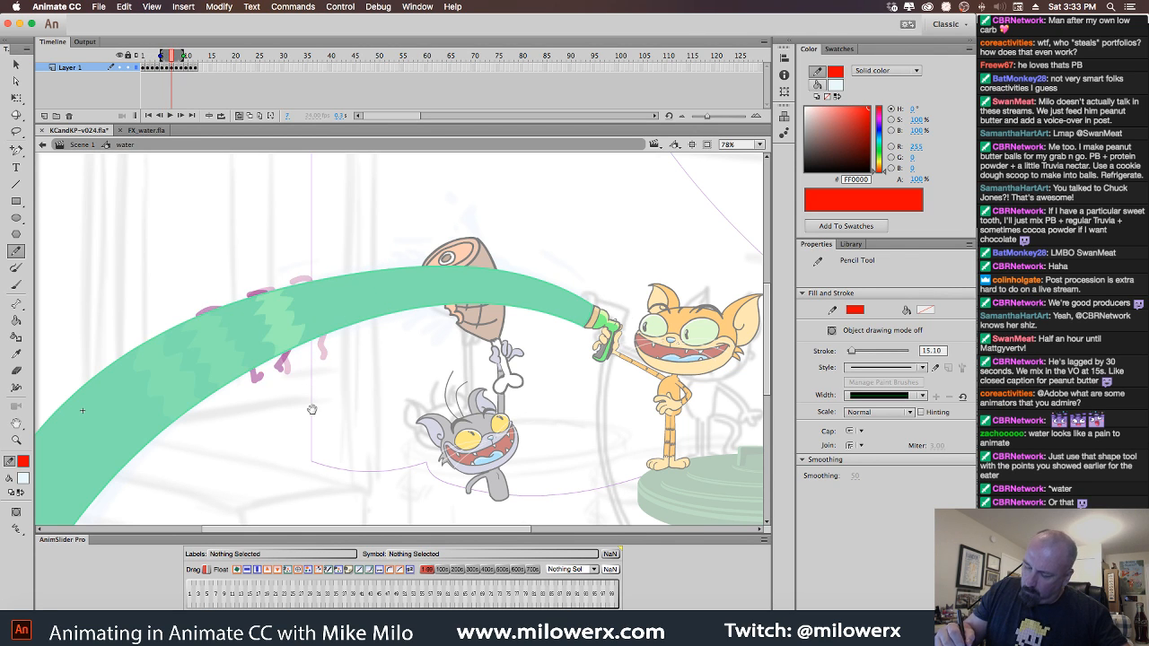
pyautogui.moveTo(310, 412); pyautogui.dragTo(435, 364)
pyautogui.moveTo(309, 272)
pyautogui.mouseDown()
pyautogui.moveTo(339, 262)
pyautogui.moveTo(338, 350)
pyautogui.mouseUp()
pyautogui.moveTo(343, 255)
pyautogui.mouseDown()
pyautogui.moveTo(367, 273)
pyautogui.moveTo(365, 343)
pyautogui.mouseUp()
pyautogui.press('.')
pyautogui.moveTo(240, 303)
pyautogui.mouseDown()
pyautogui.moveTo(277, 302)
pyautogui.moveTo(270, 411)
pyautogui.mouseUp()
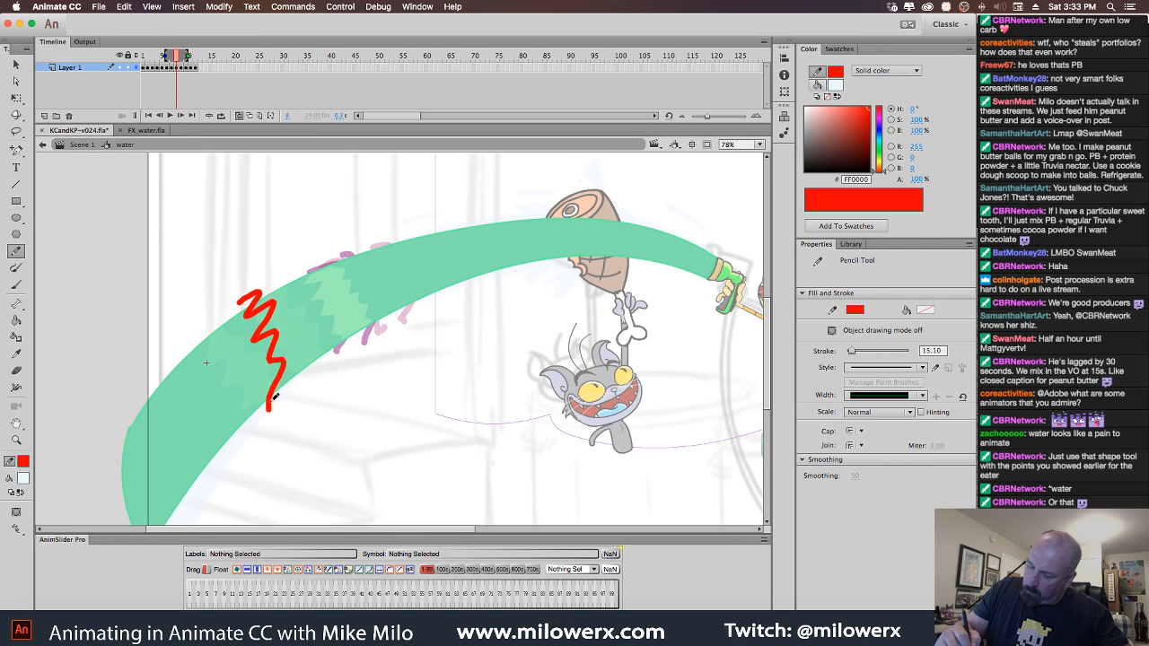
pyautogui.moveTo(274, 283)
pyautogui.mouseDown()
pyautogui.moveTo(298, 305)
pyautogui.moveTo(302, 399)
pyautogui.mouseUp()
# Draw the second band's two red zigzag lines on frame 9, farther along than on frame 8, and advance to frame 10.
pyautogui.press('.')
pyautogui.moveTo(190, 341)
pyautogui.mouseDown()
pyautogui.moveTo(235, 365)
pyautogui.moveTo(238, 436)
pyautogui.mouseUp()
pyautogui.moveTo(217, 321)
pyautogui.mouseDown()
pyautogui.moveTo(268, 389)
pyautogui.moveTo(269, 411)
pyautogui.mouseUp()
pyautogui.press('.')
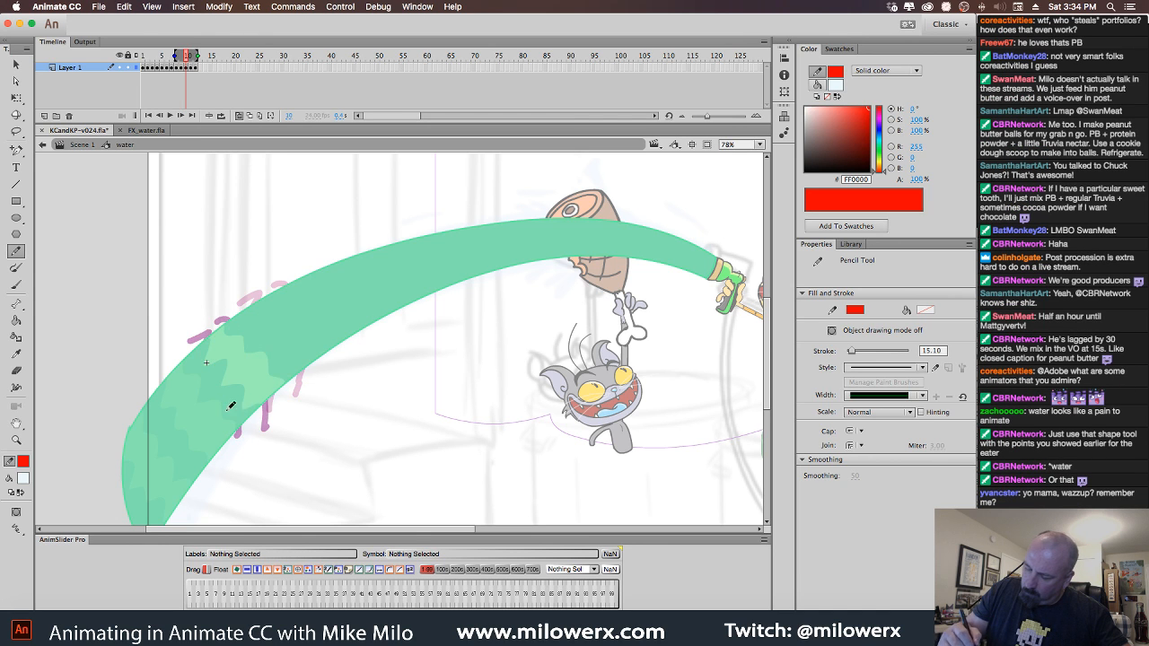
# Try two red zigzag lines on frame 10 just ahead of the existing pale band.
pyautogui.moveTo(157, 365)
pyautogui.mouseDown()
pyautogui.moveTo(199, 395)
pyautogui.moveTo(209, 467)
pyautogui.mouseUp()
pyautogui.press('.')
pyautogui.moveTo(191, 358)
pyautogui.mouseDown()
pyautogui.moveTo(230, 406)
pyautogui.moveTo(235, 440)
pyautogui.mouseUp()
pyautogui.press('.')
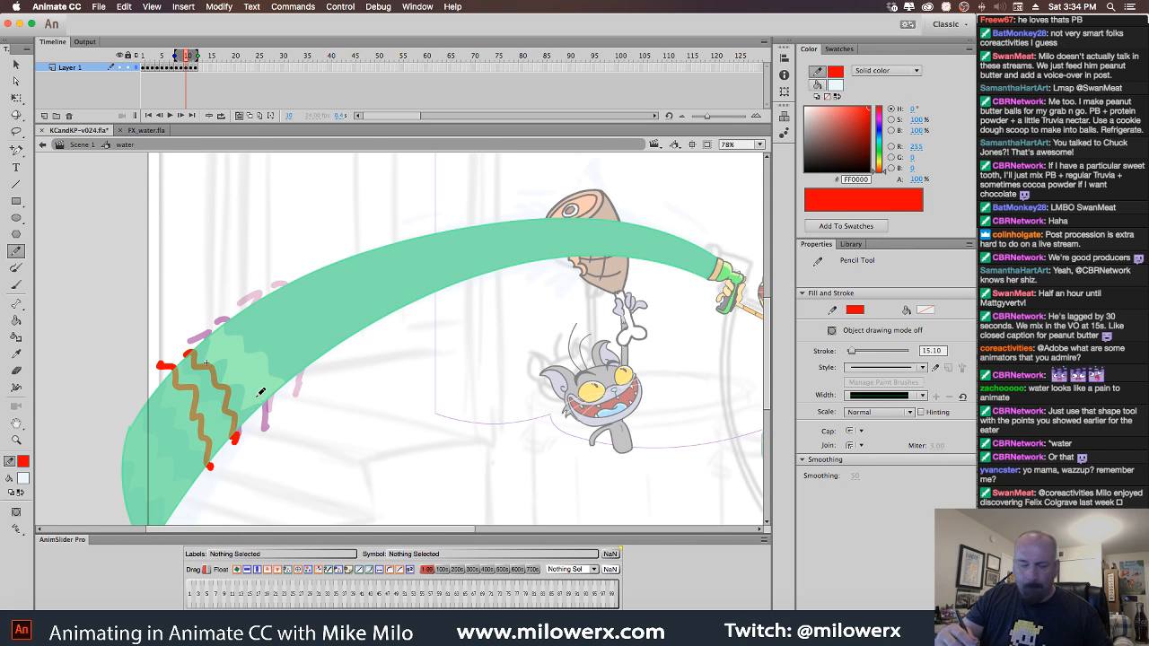
# With onion skinning off, undo frame 10's zigzag lines and redraw the pair farther down toward the stream's lower end.
pyautogui.click(239, 116)
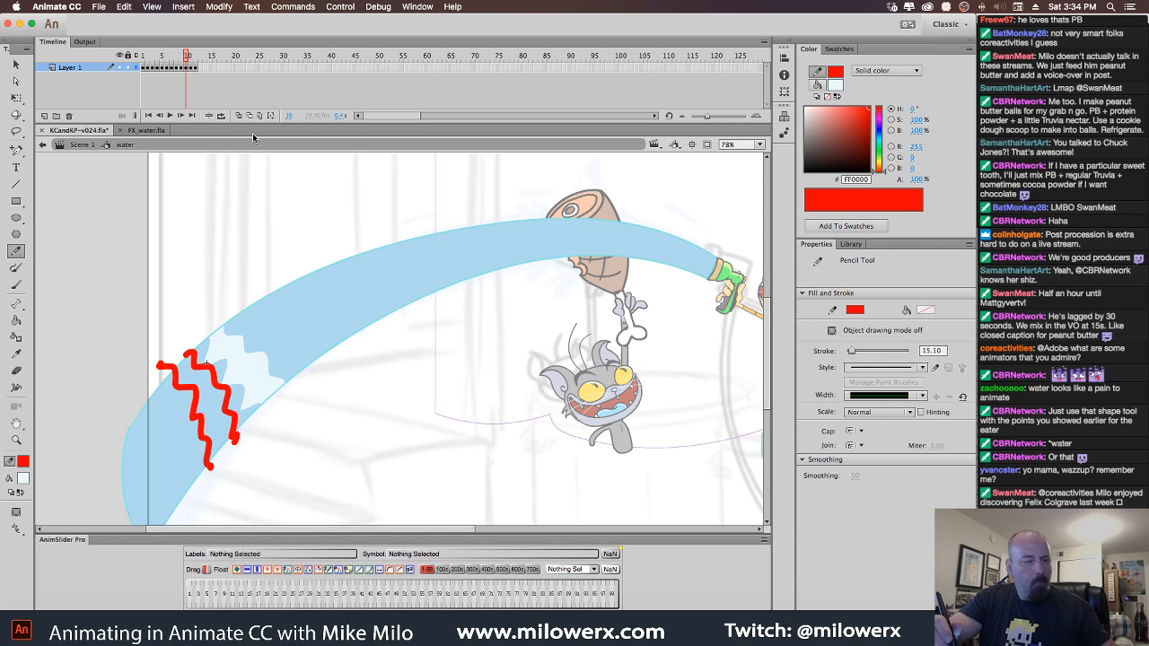
pyautogui.press('super+z')
pyautogui.moveTo(146, 385)
pyautogui.mouseDown()
pyautogui.moveTo(176, 396)
pyautogui.moveTo(205, 438)
pyautogui.moveTo(209, 483)
pyautogui.mouseUp()
pyautogui.moveTo(123, 423)
pyautogui.mouseDown()
pyautogui.moveTo(182, 475)
pyautogui.moveTo(196, 510)
pyautogui.mouseUp()
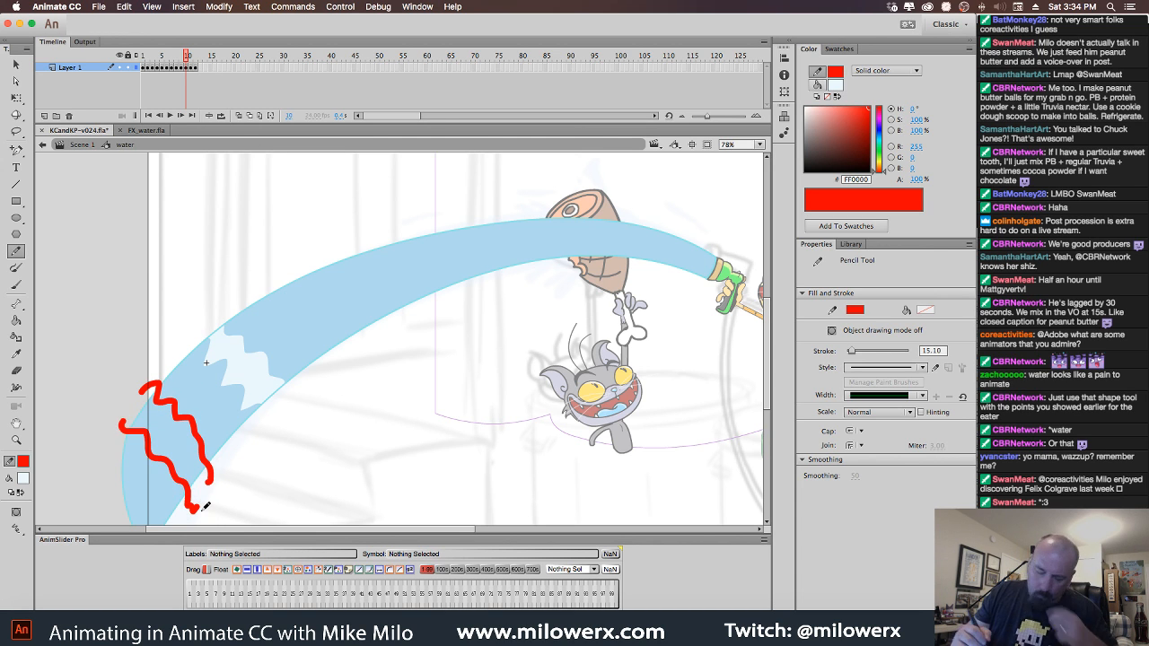
pyautogui.press('Return')
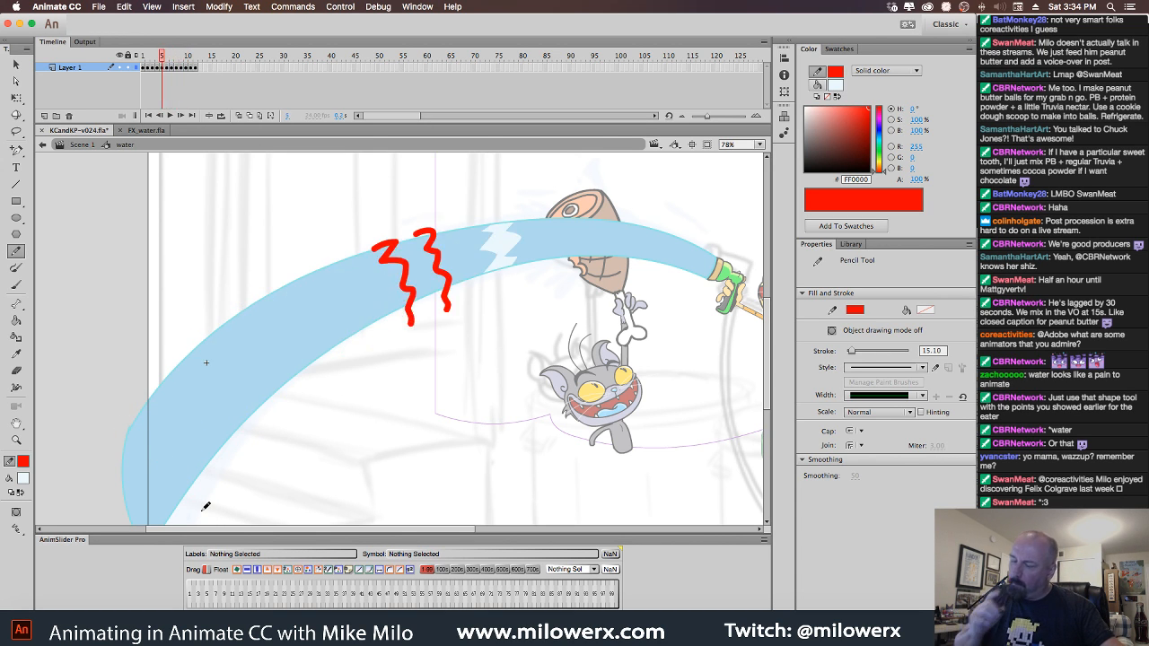
# Fill the area between the two red zigzag lines with the pale highlight color on frames 1 to 10.
pyautogui.click(16, 285)
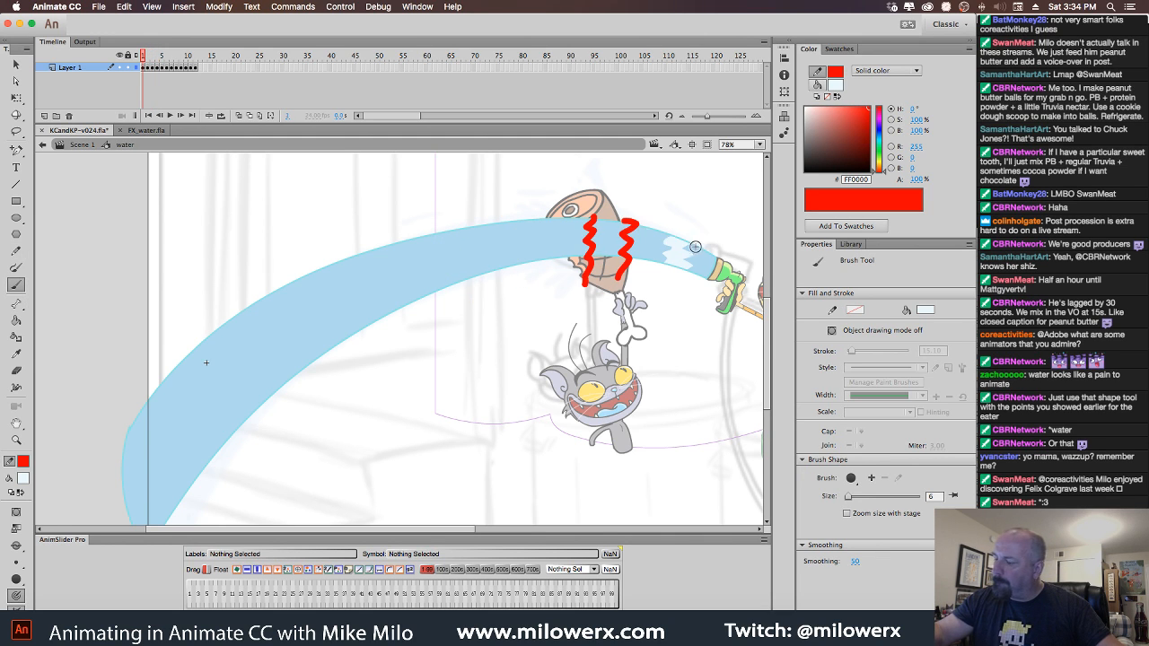
pyautogui.click(16, 320)
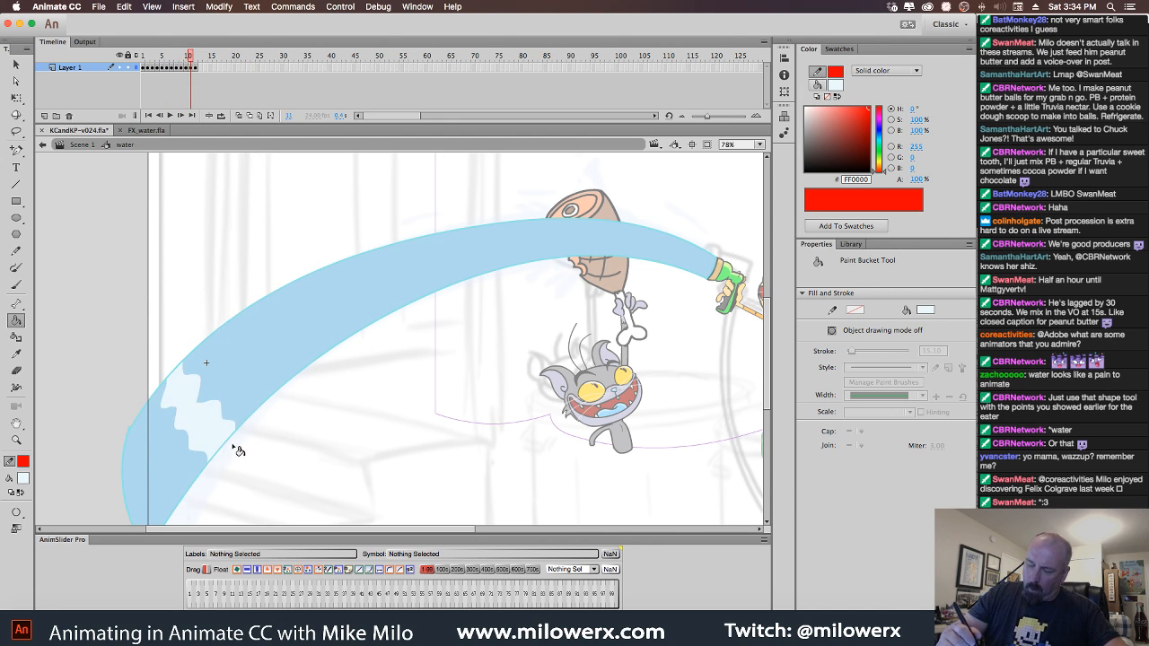
pyautogui.press(',')
pyautogui.press(',')
pyautogui.press('.')
pyautogui.press('.')
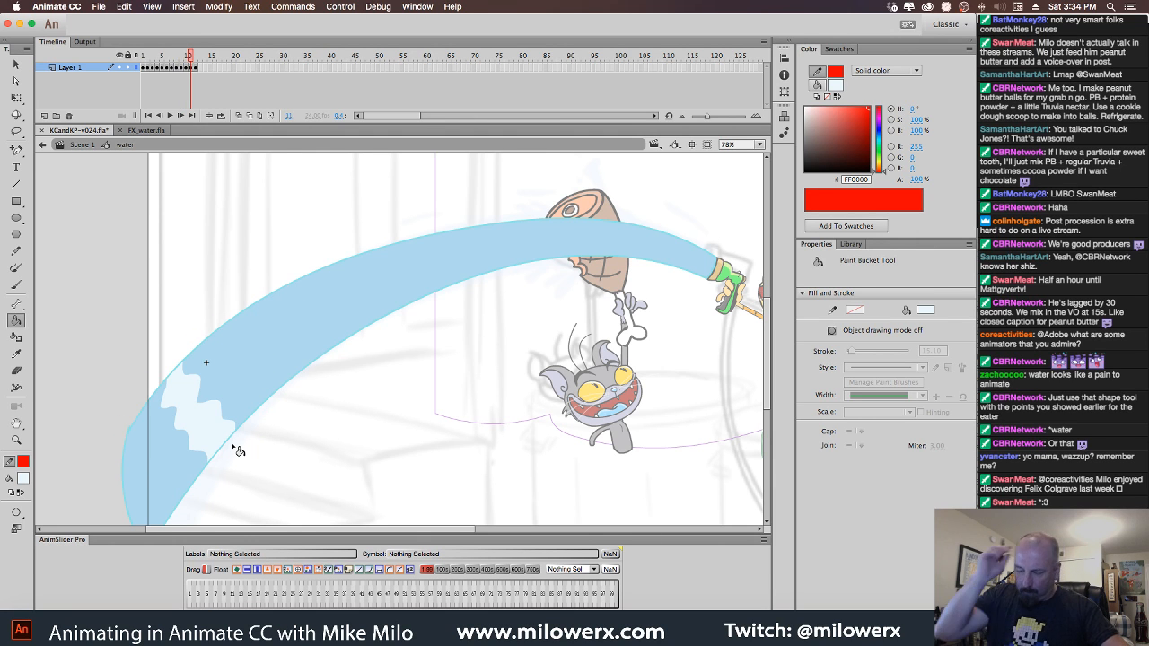
# On frame 11, draw a closed red zigzag outline around the stream's lower end and fill the enclosed water with the pale color.
pyautogui.click(16, 285)
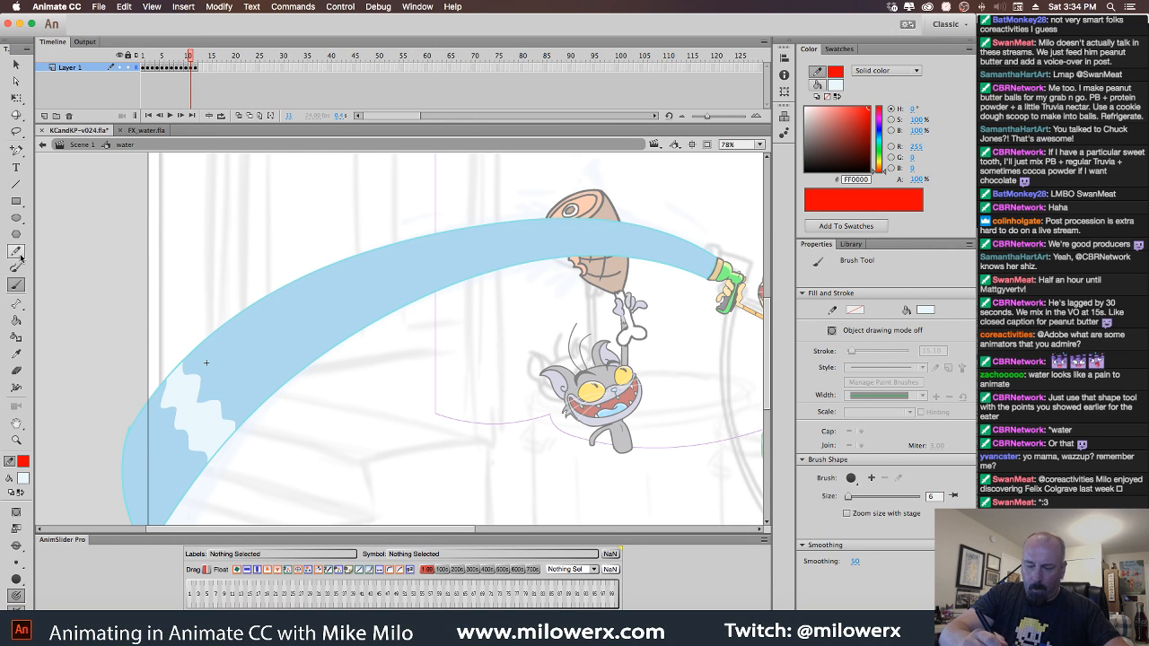
pyautogui.click(17, 251)
pyautogui.moveTo(217, 378); pyautogui.dragTo(261, 329)
pyautogui.moveTo(162, 388)
pyautogui.mouseDown()
pyautogui.moveTo(190, 401)
pyautogui.moveTo(227, 480)
pyautogui.moveTo(232, 472)
pyautogui.moveTo(213, 492)
pyautogui.moveTo(196, 490)
pyautogui.moveTo(151, 424)
pyautogui.moveTo(159, 386)
pyautogui.mouseUp()
pyautogui.click(16, 319)
pyautogui.click(217, 459)
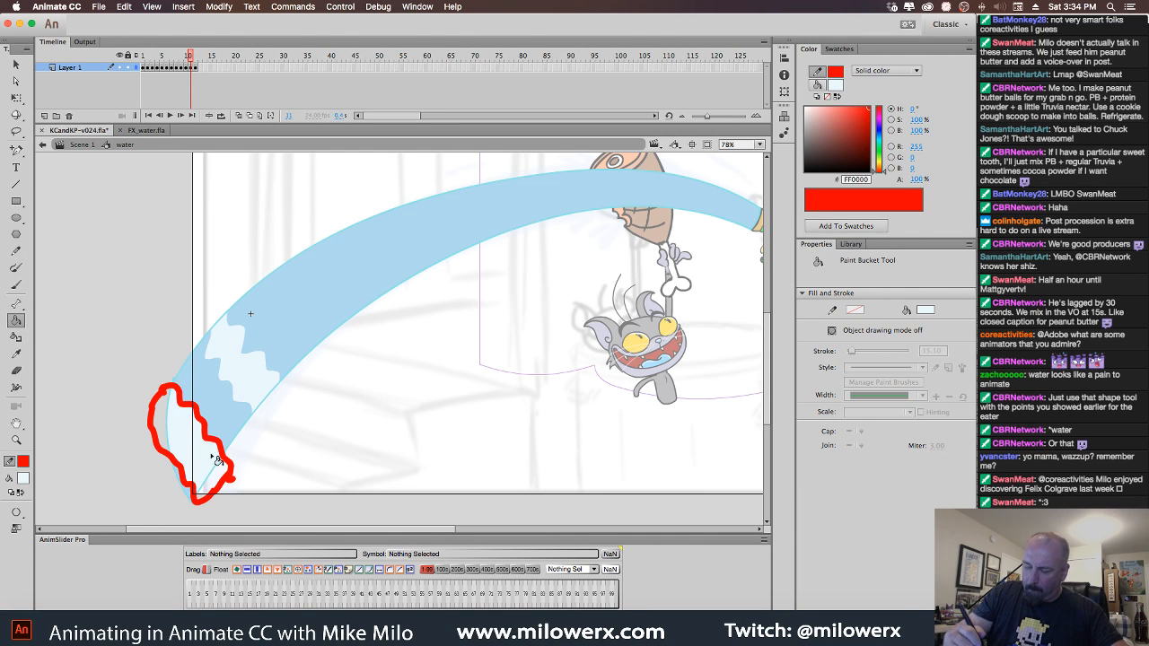
# Delete the red outline around the second band on frame 11, keeping the pale fill.
pyautogui.click(16, 66)
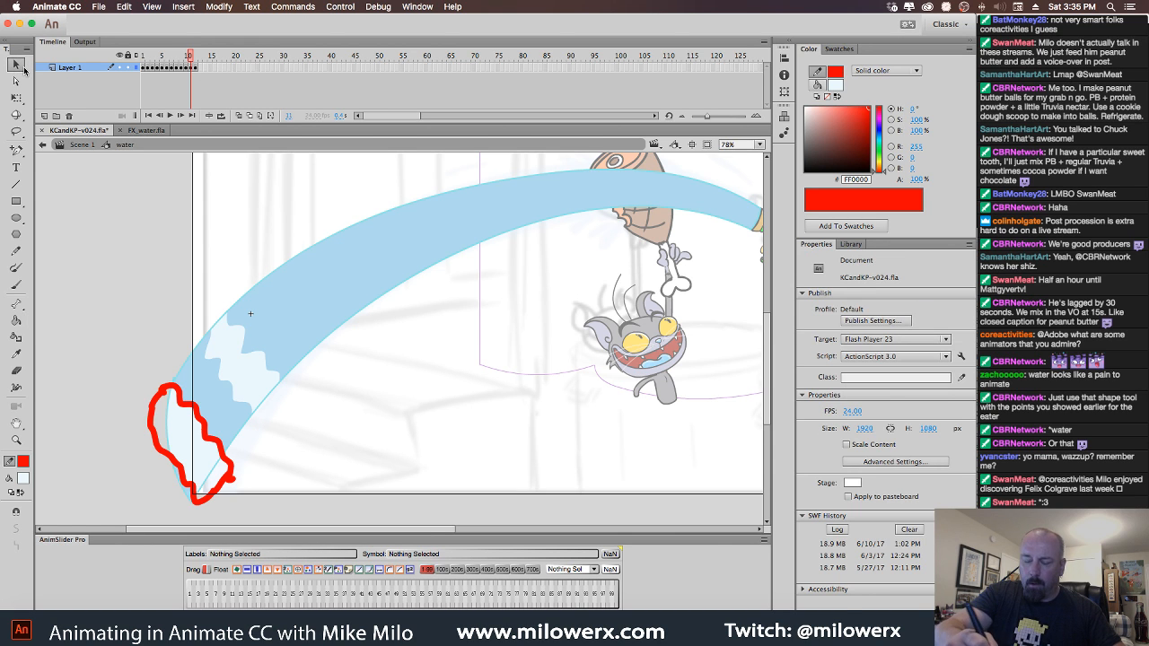
pyautogui.press('.')
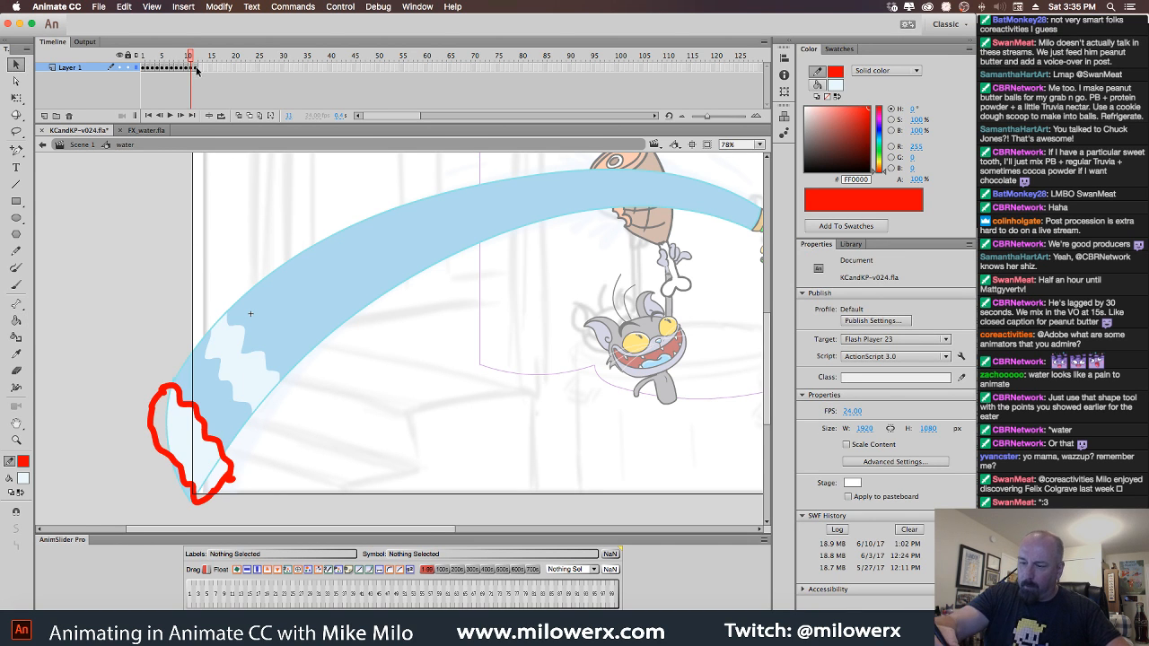
pyautogui.press('.')
pyautogui.press('.')
pyautogui.press('.')
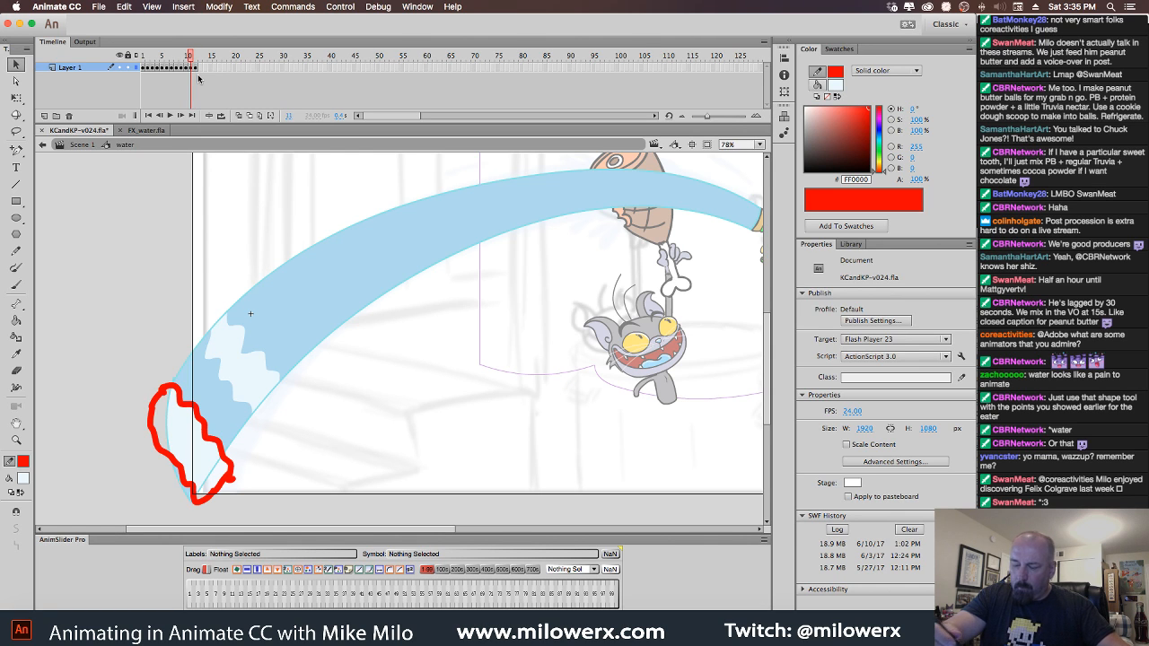
pyautogui.doubleClick(196, 410)
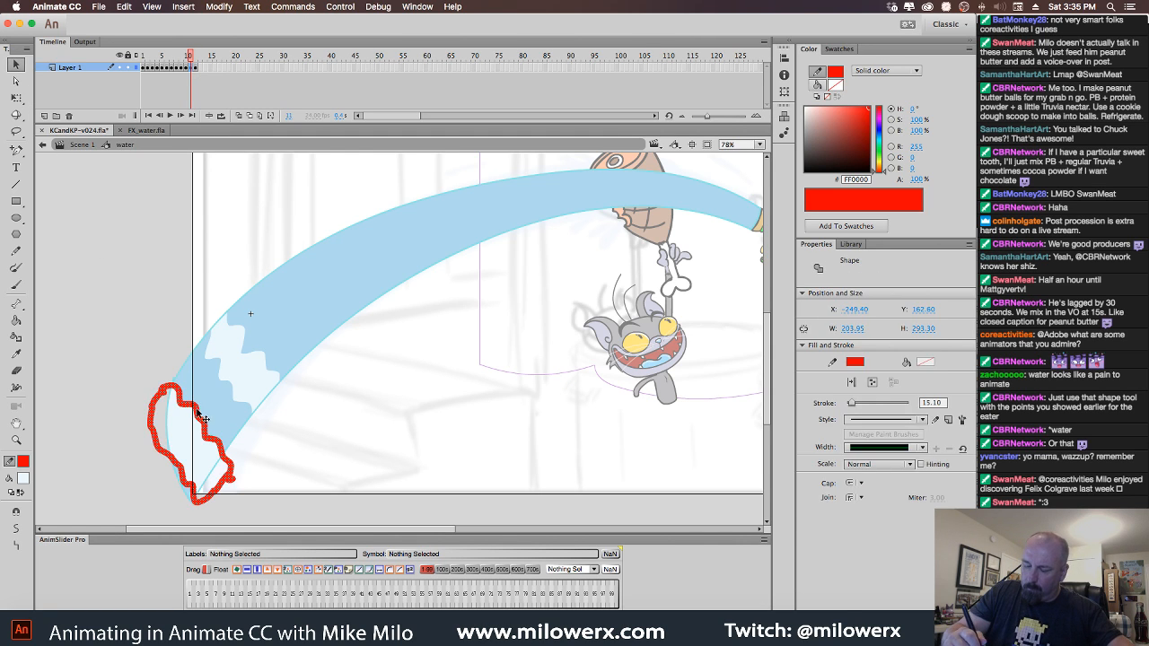
pyautogui.press('Delete')
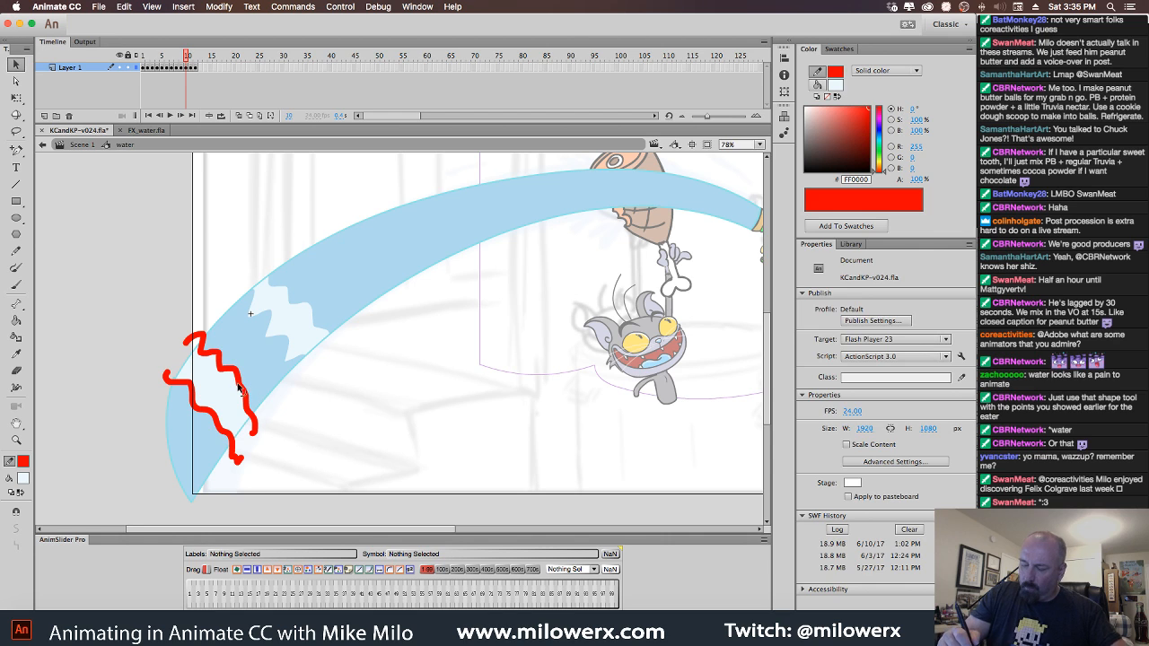
# Delete the red zigzag guide lines from the second band on frames 10 and 9.
pyautogui.click(243, 393)
pyautogui.press('Delete')
pyautogui.click(222, 429)
pyautogui.press('Delete')
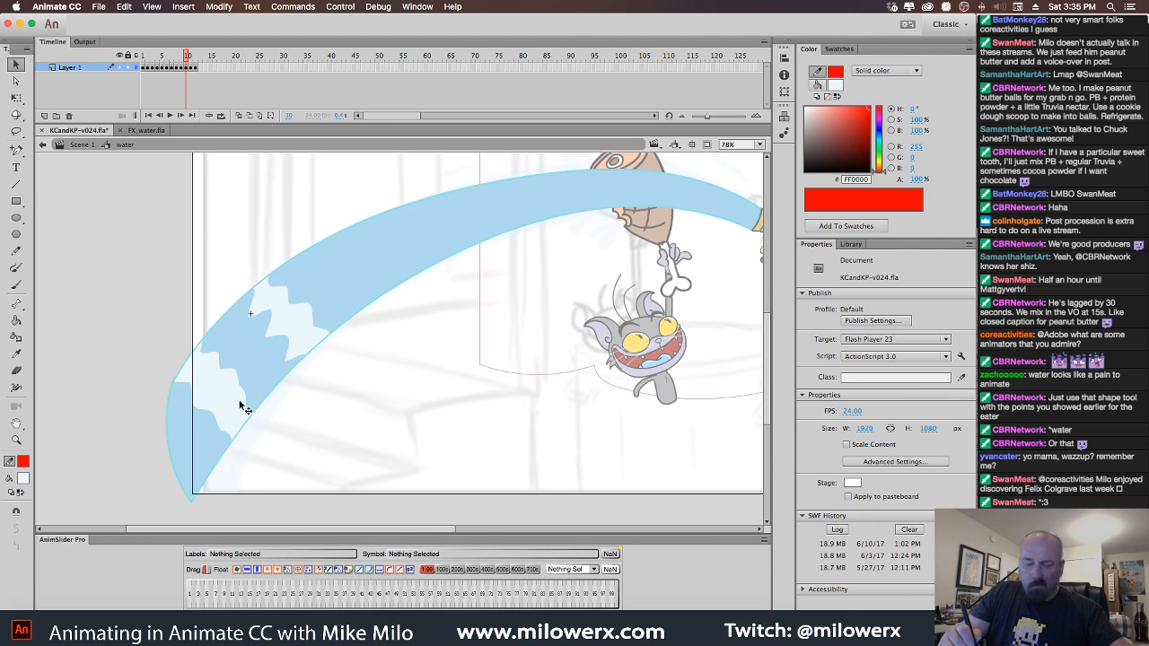
pyautogui.click(286, 356)
pyautogui.press('Delete')
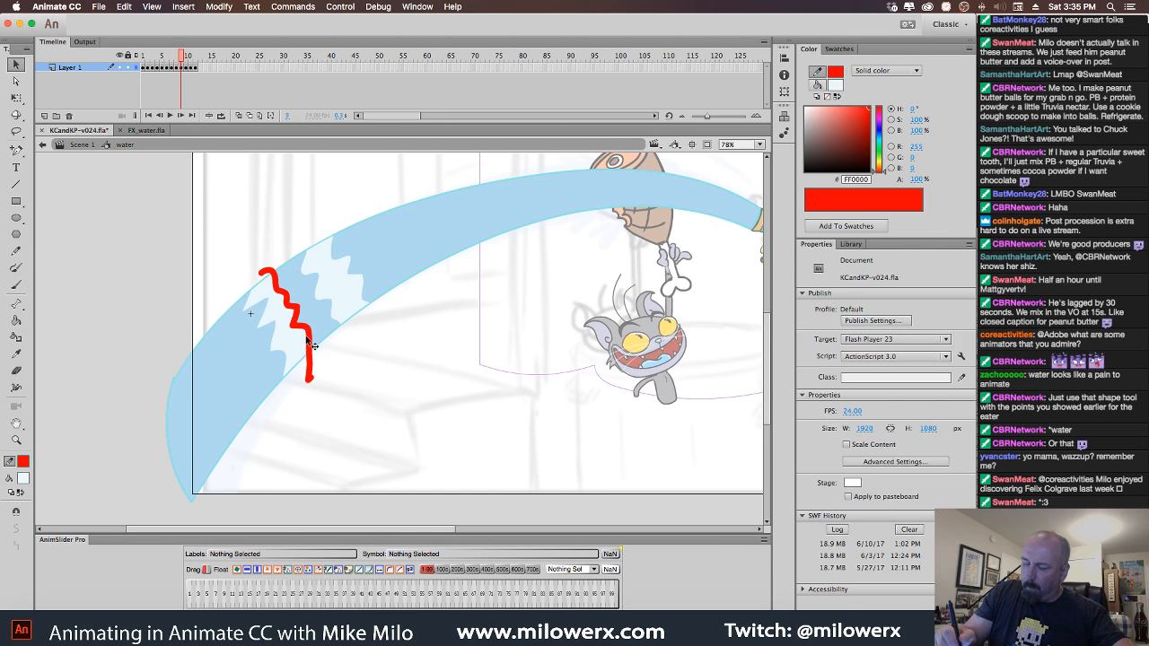
pyautogui.click(311, 340)
pyautogui.press('Delete')
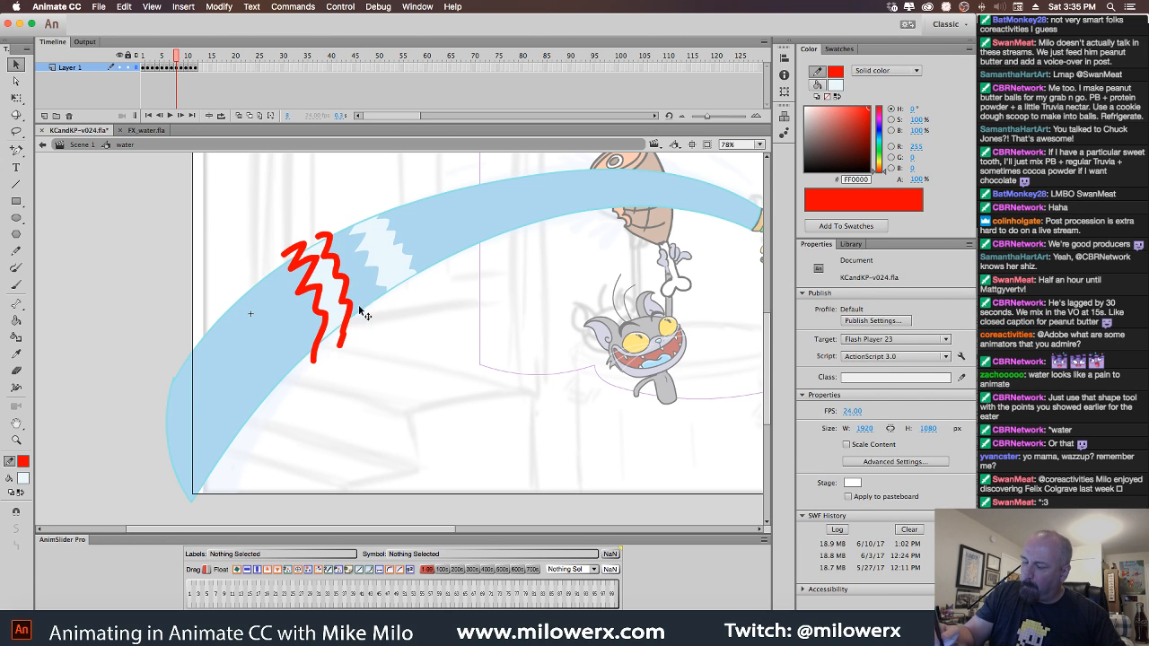
# Delete the red zigzag guide lines from the second band on frames 8 and 7.
pyautogui.click(355, 331)
pyautogui.press('Delete')
pyautogui.click(342, 333)
pyautogui.press('Delete')
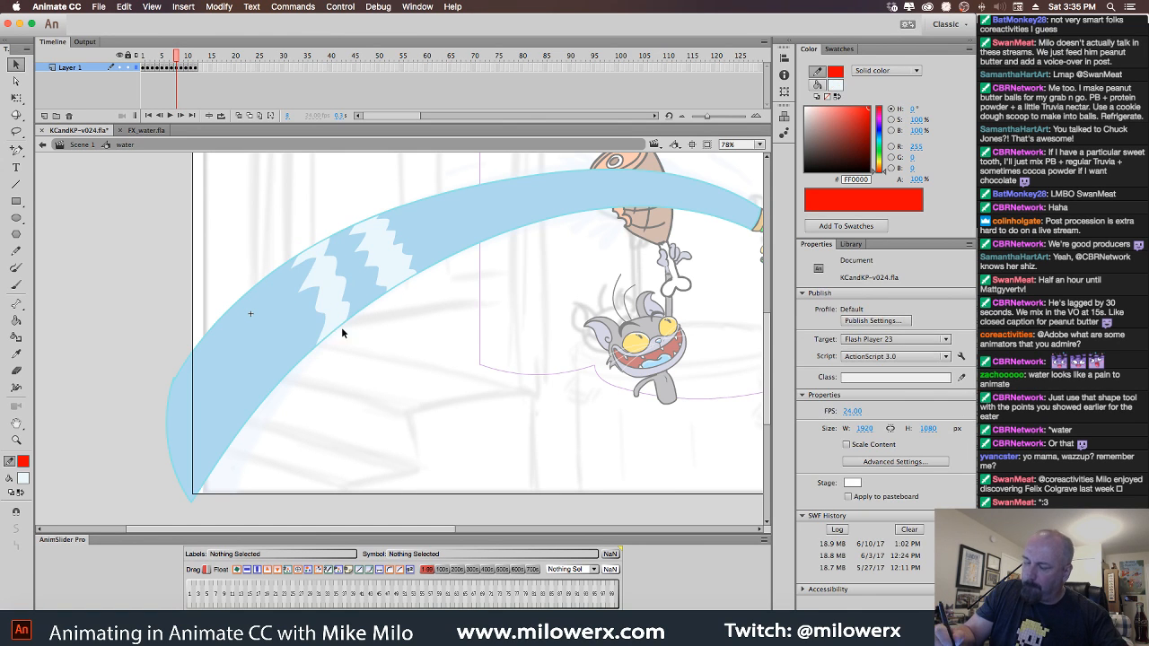
pyautogui.click(407, 277)
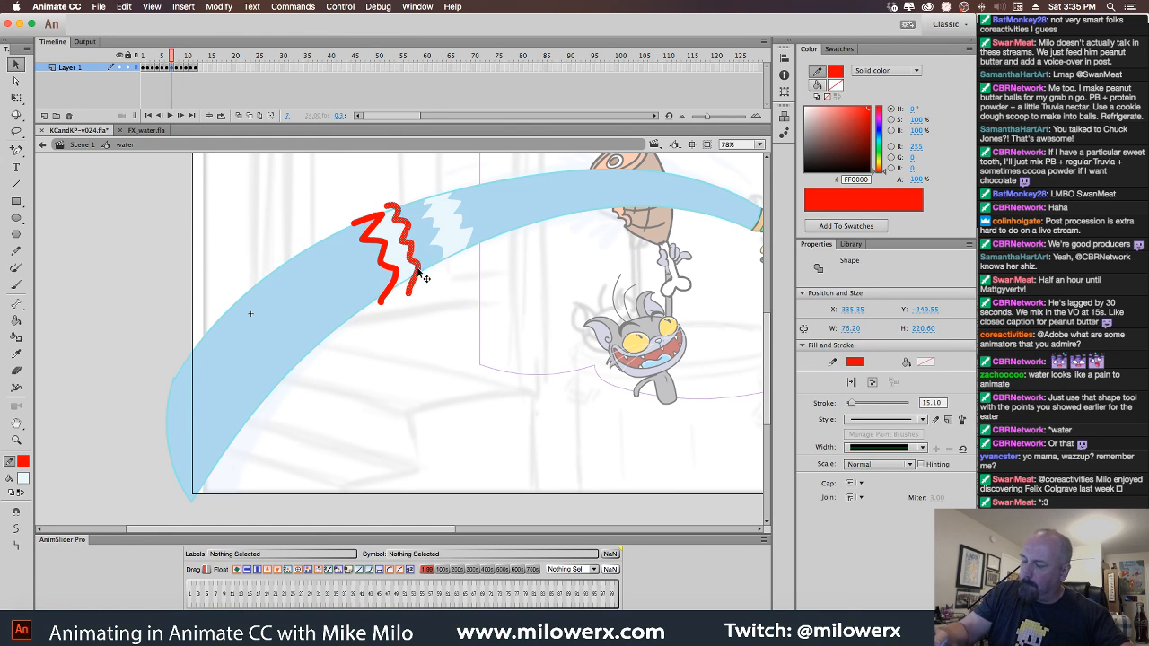
pyautogui.press('Delete')
pyautogui.click(400, 277)
pyautogui.press('Delete')
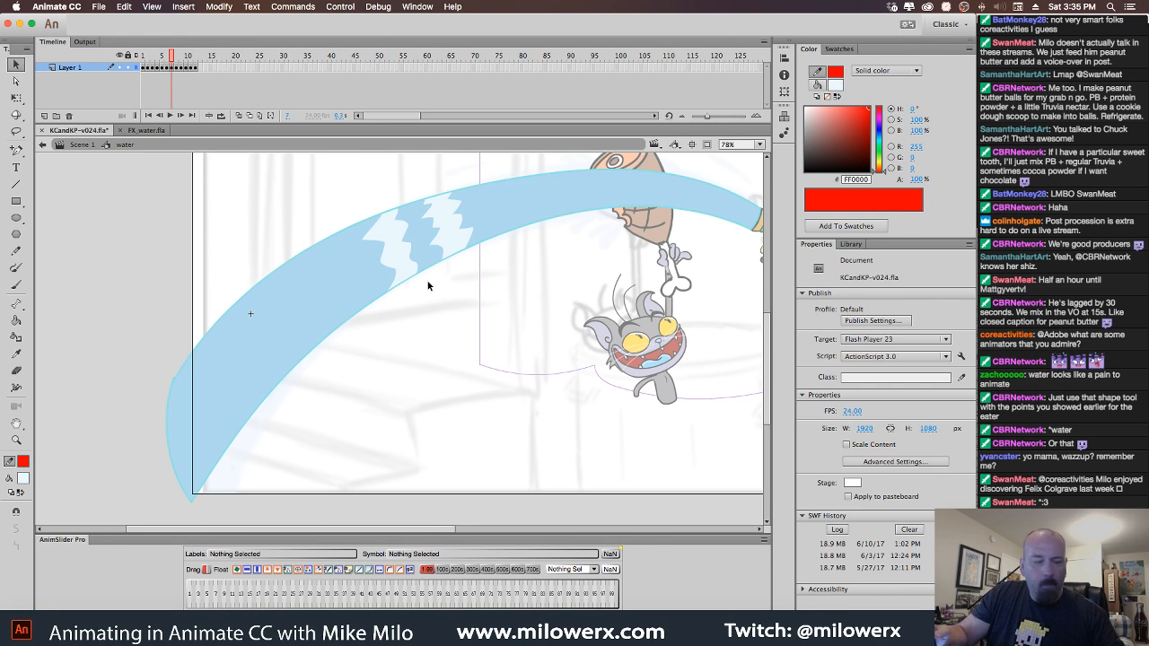
# Delete the red zigzag guide lines from the second band on frames 6 and 5.
pyautogui.click(448, 243)
pyautogui.press('Delete')
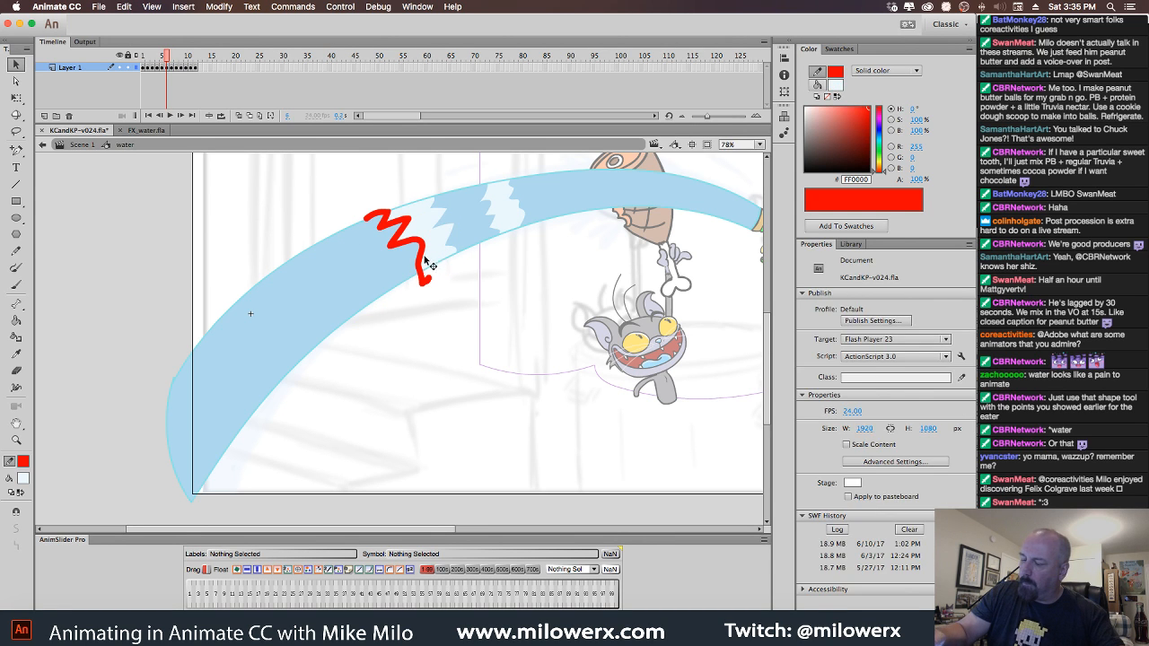
pyautogui.click(428, 267)
pyautogui.press('Delete')
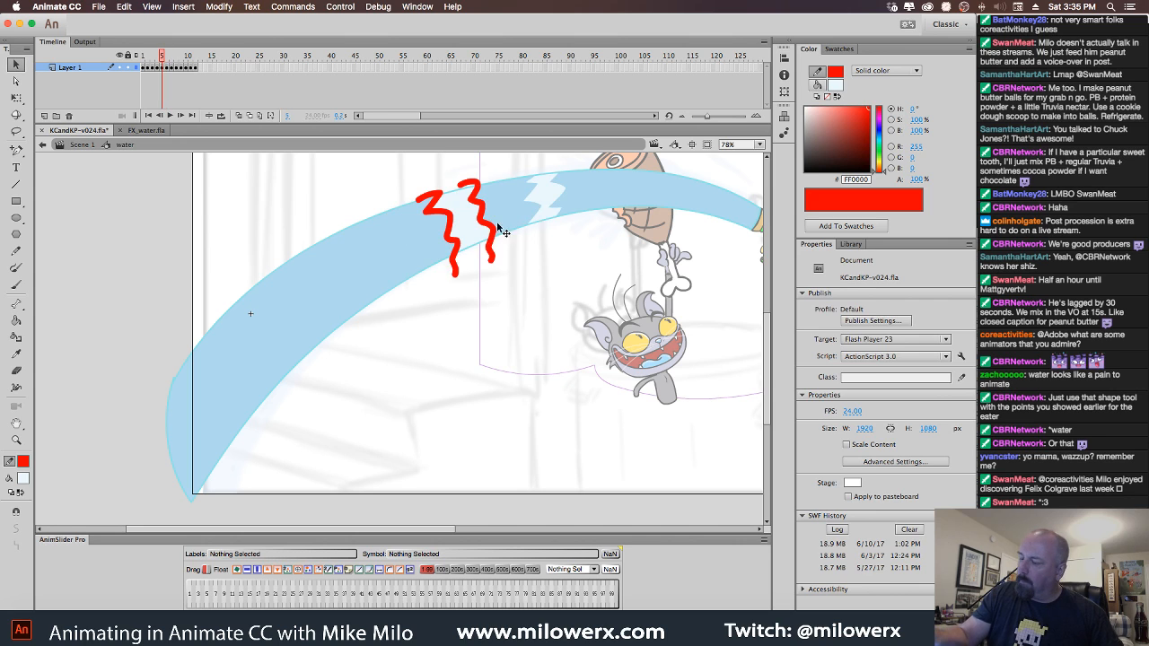
pyautogui.click(494, 231)
pyautogui.press('Delete')
pyautogui.click(456, 248)
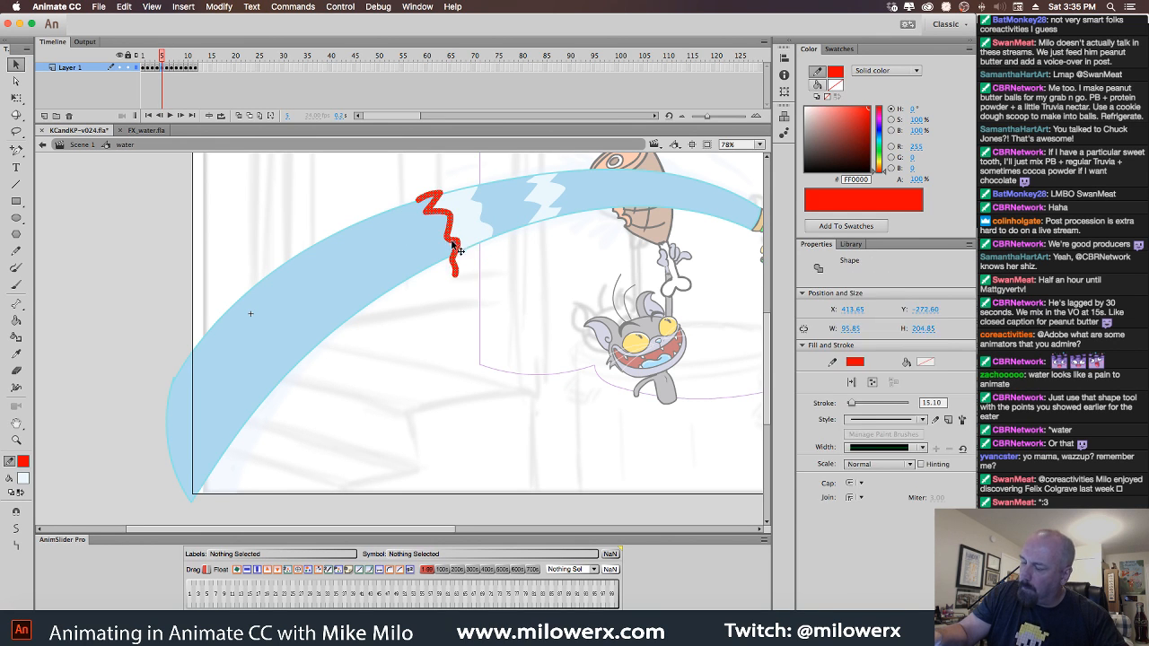
pyautogui.press('Delete')
# Delete the red zigzag guide lines from the second band on frames 4, 3 and 2.
pyautogui.click(539, 225)
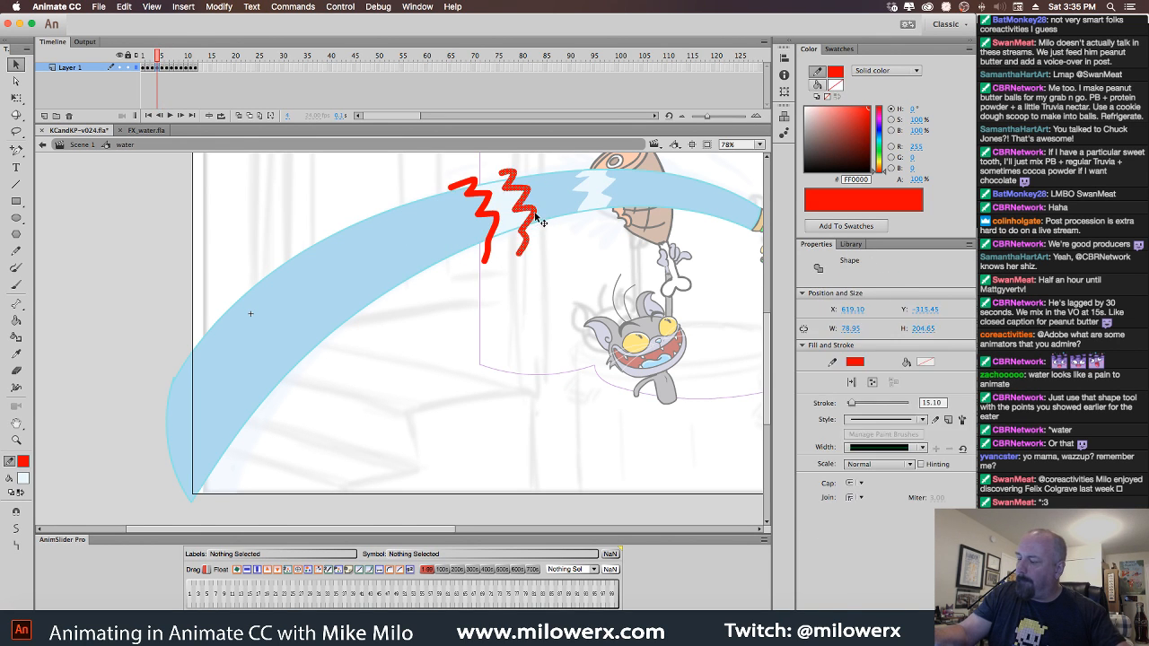
pyautogui.press('Delete')
pyautogui.click(493, 250)
pyautogui.press('Delete')
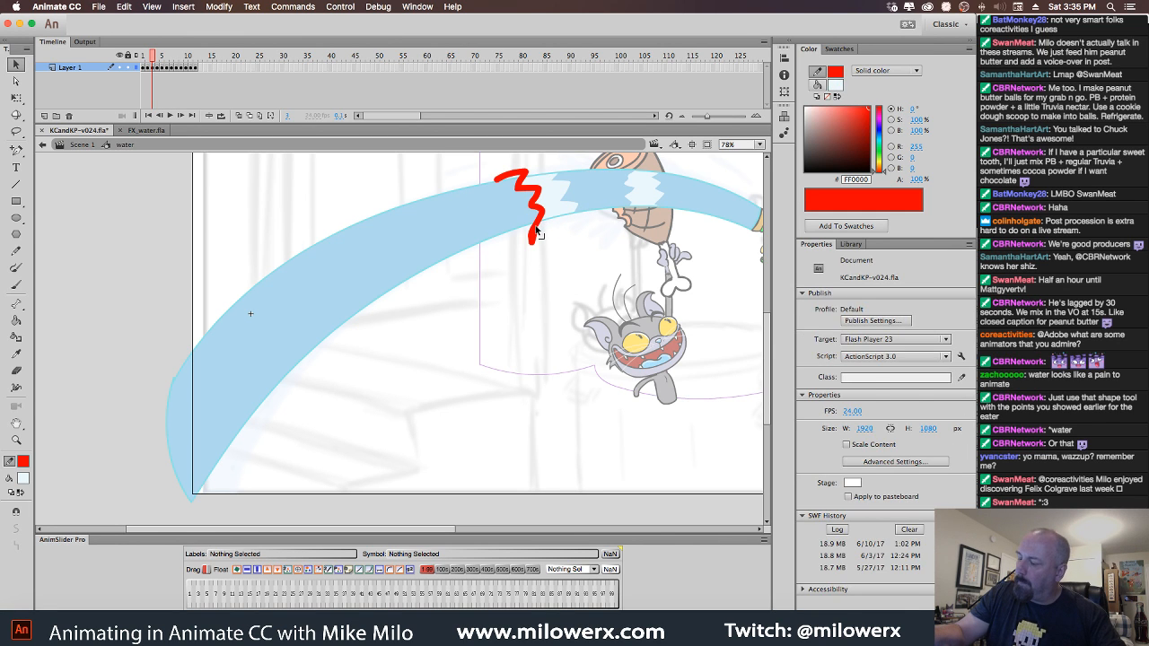
pyautogui.click(537, 231)
pyautogui.press('Delete')
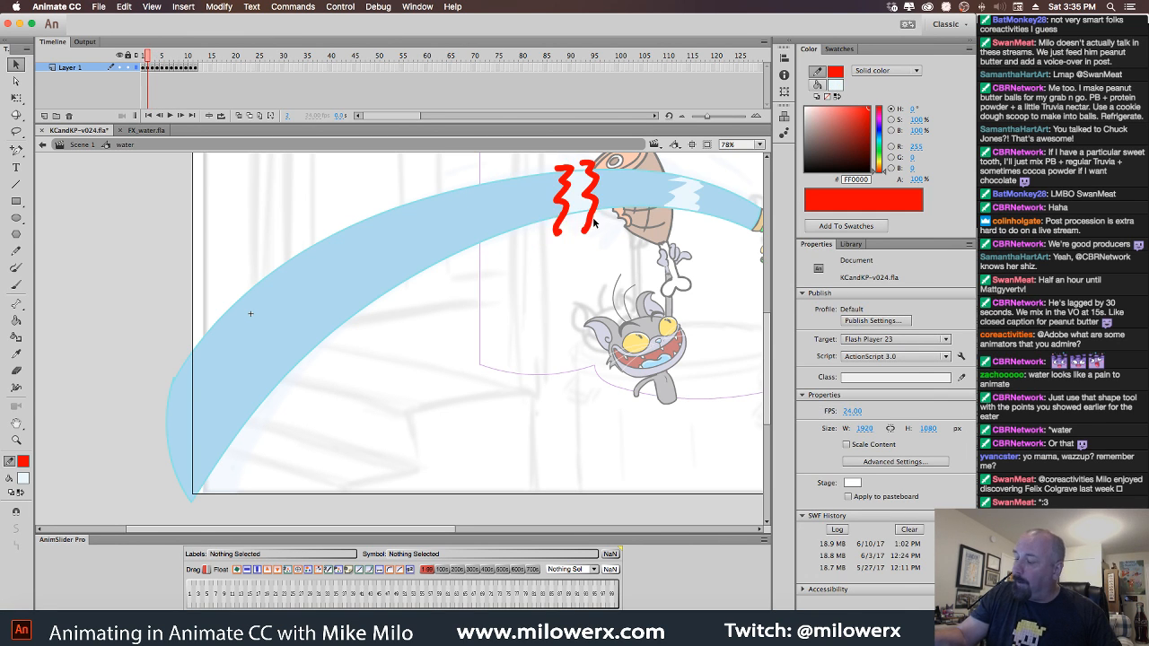
pyautogui.click(558, 226)
pyautogui.press('Delete')
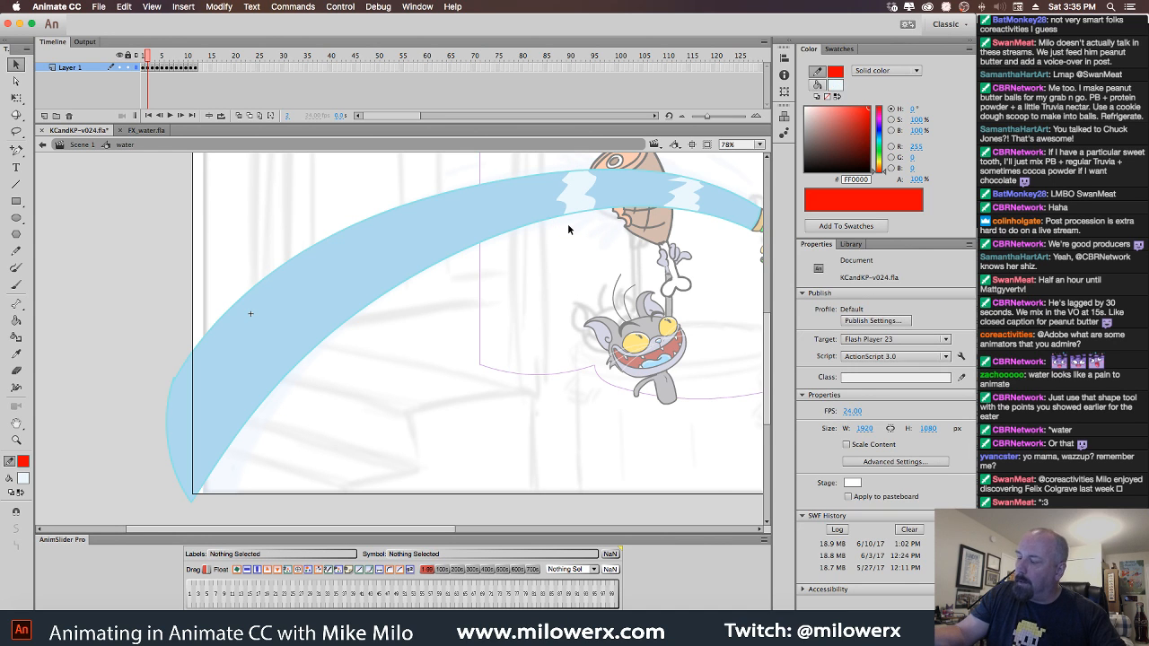
# Delete the two red zigzag guide lines over the ham on frame 1 and play back the water animation.
pyautogui.press('.')
pyautogui.press('.')
pyautogui.press('.')
pyautogui.press('.')
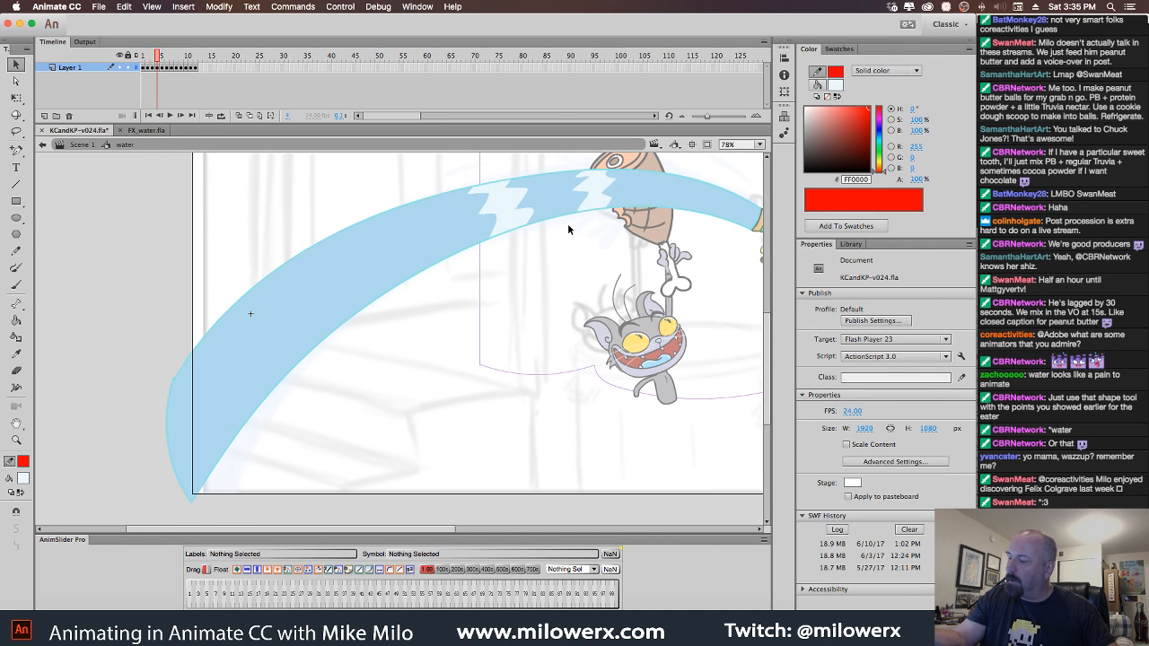
pyautogui.click(671, 192)
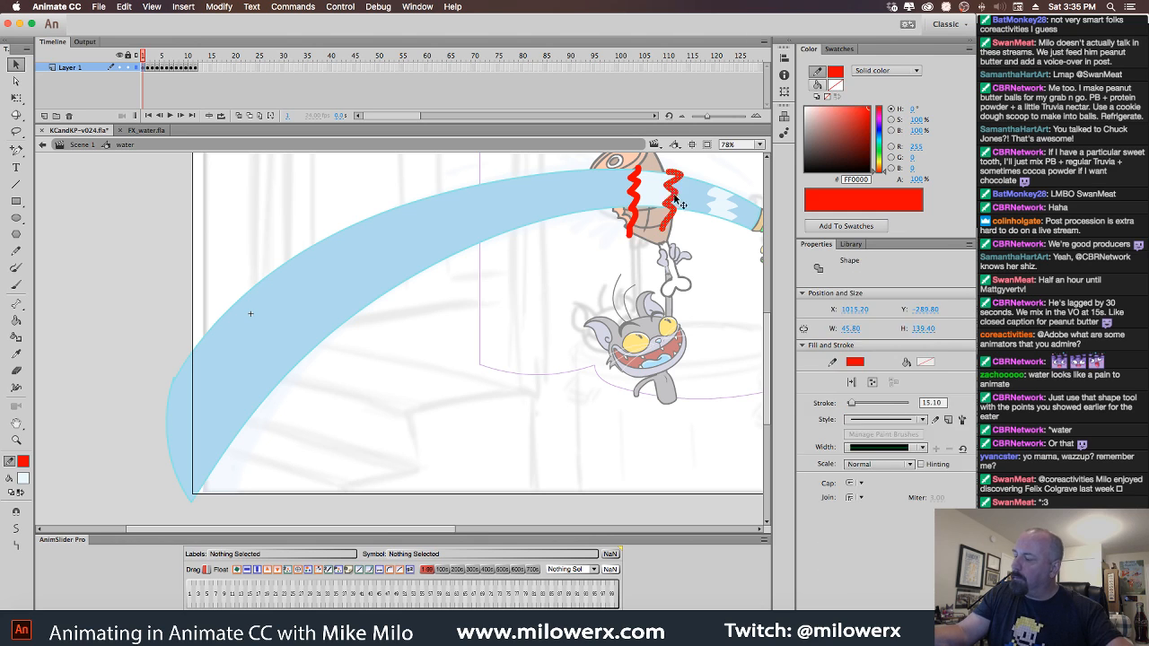
pyautogui.press('Delete')
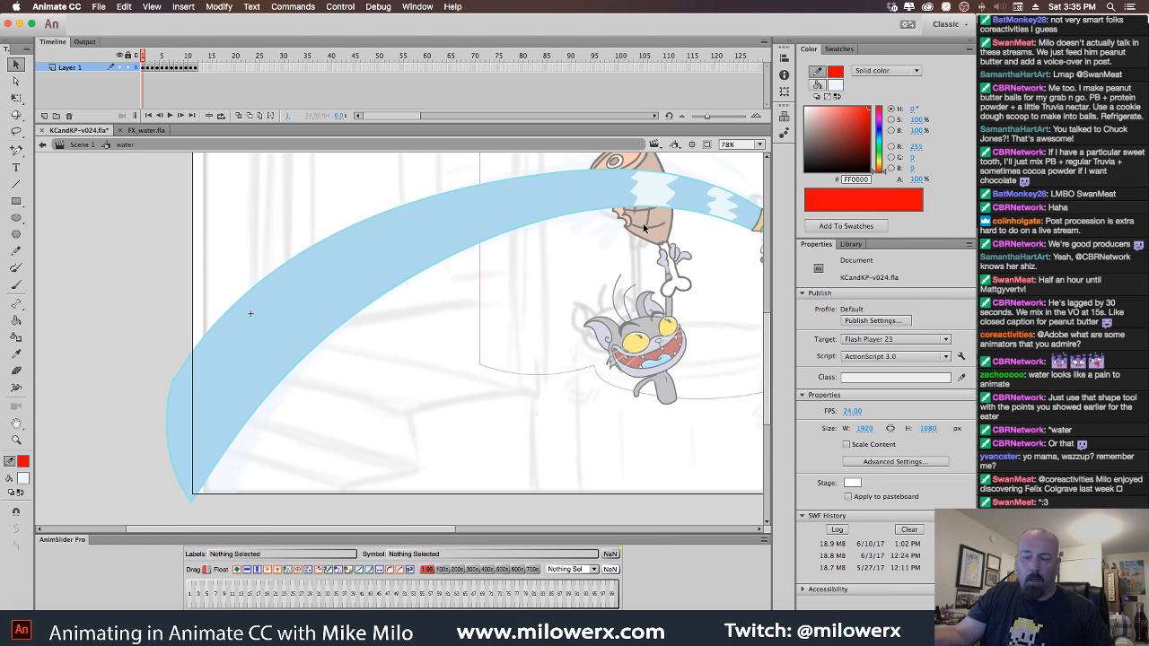
pyautogui.press('Return')
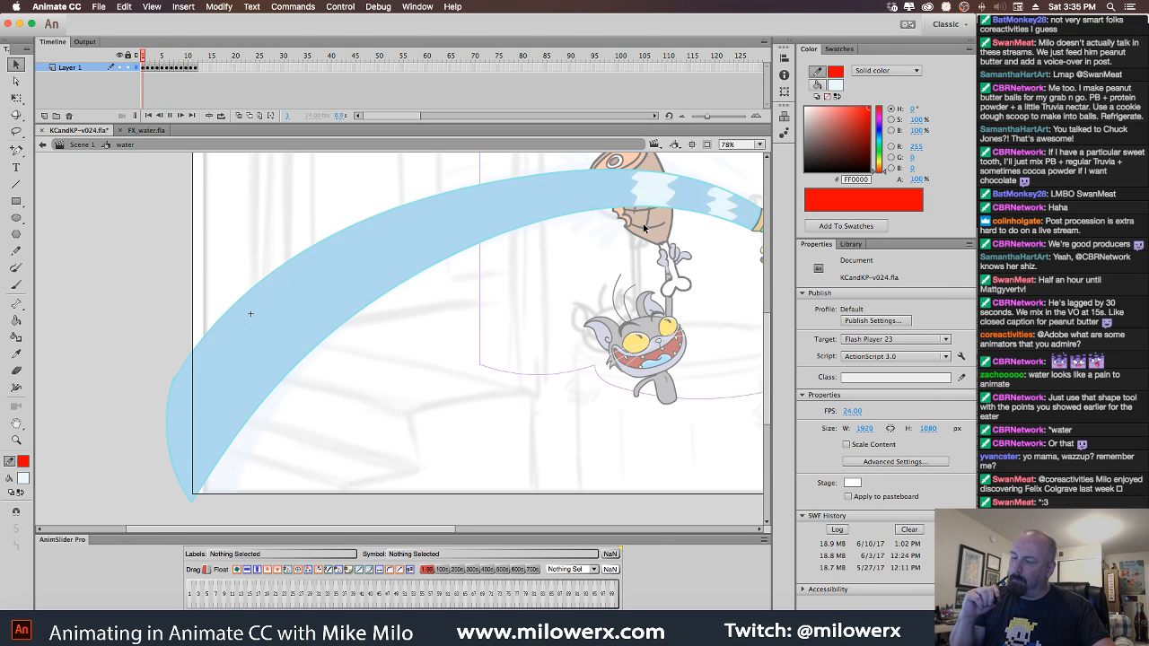
pyautogui.press('Return')
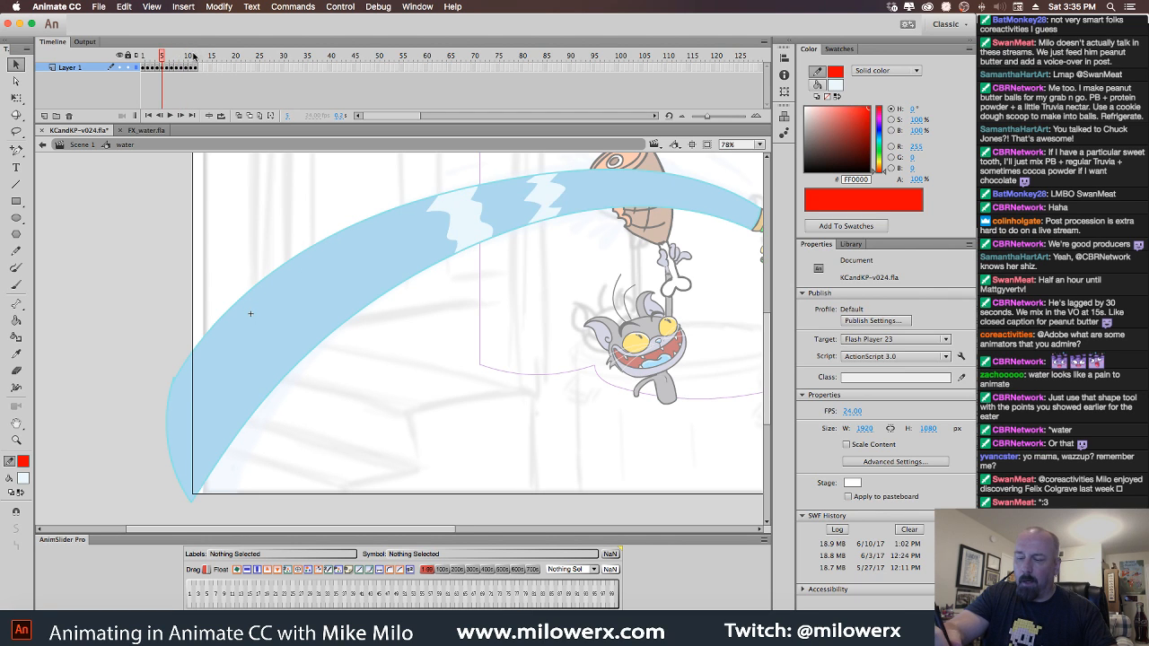
pyautogui.click(154, 56)
pyautogui.click(149, 68)
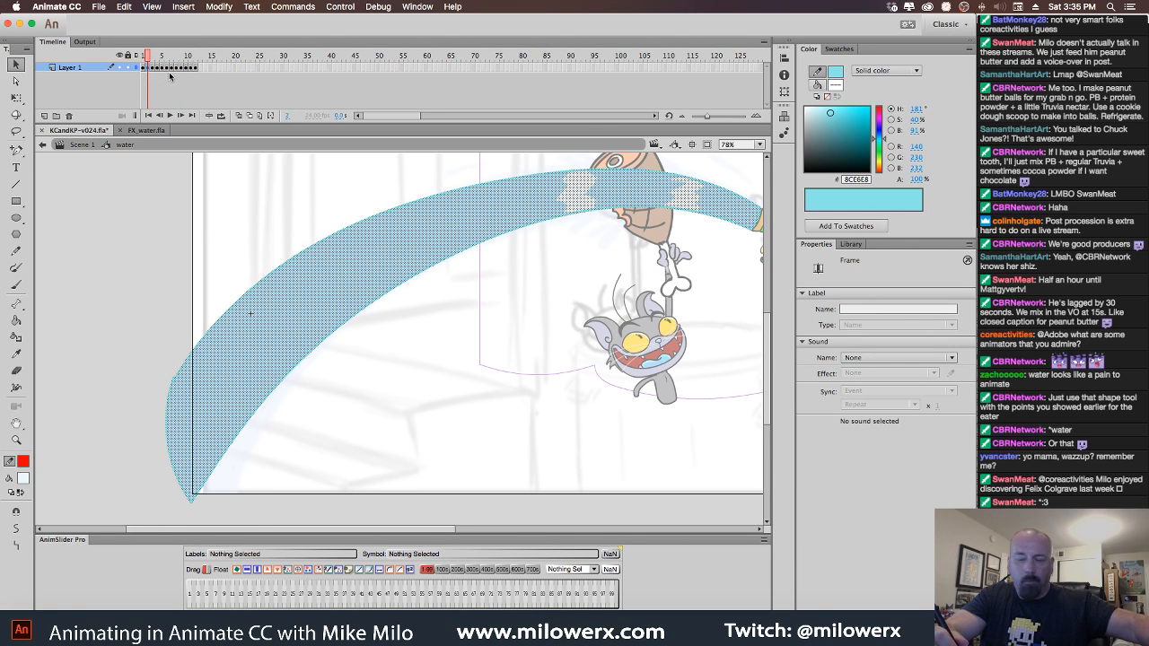
pyautogui.click(154, 69)
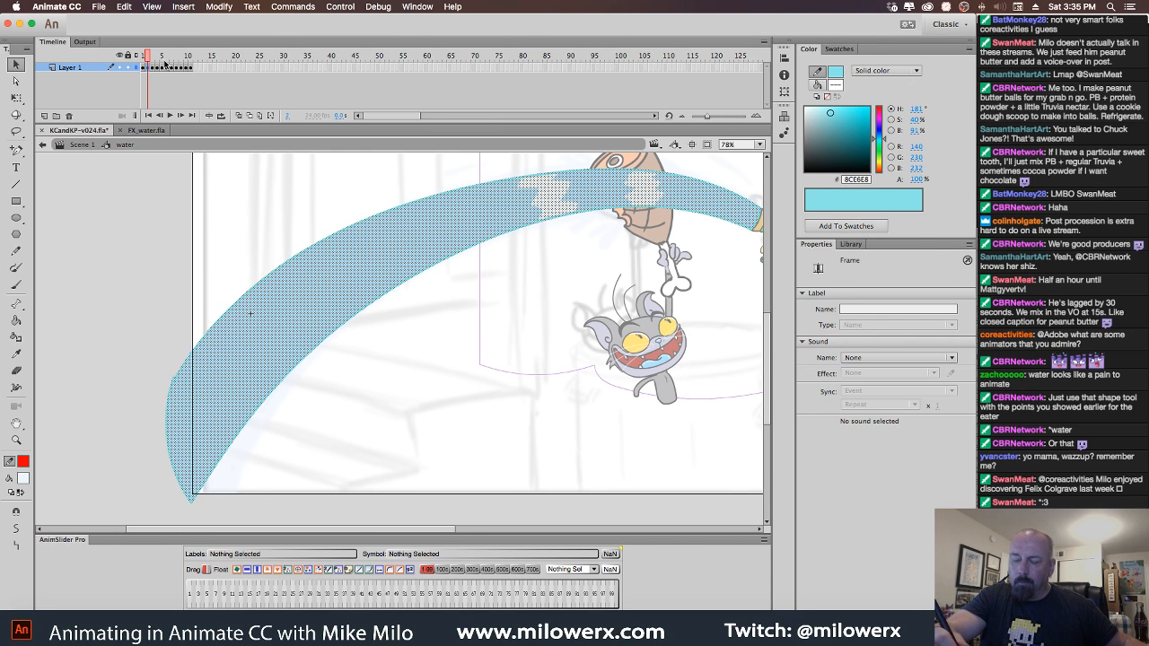
pyautogui.press('super+z')
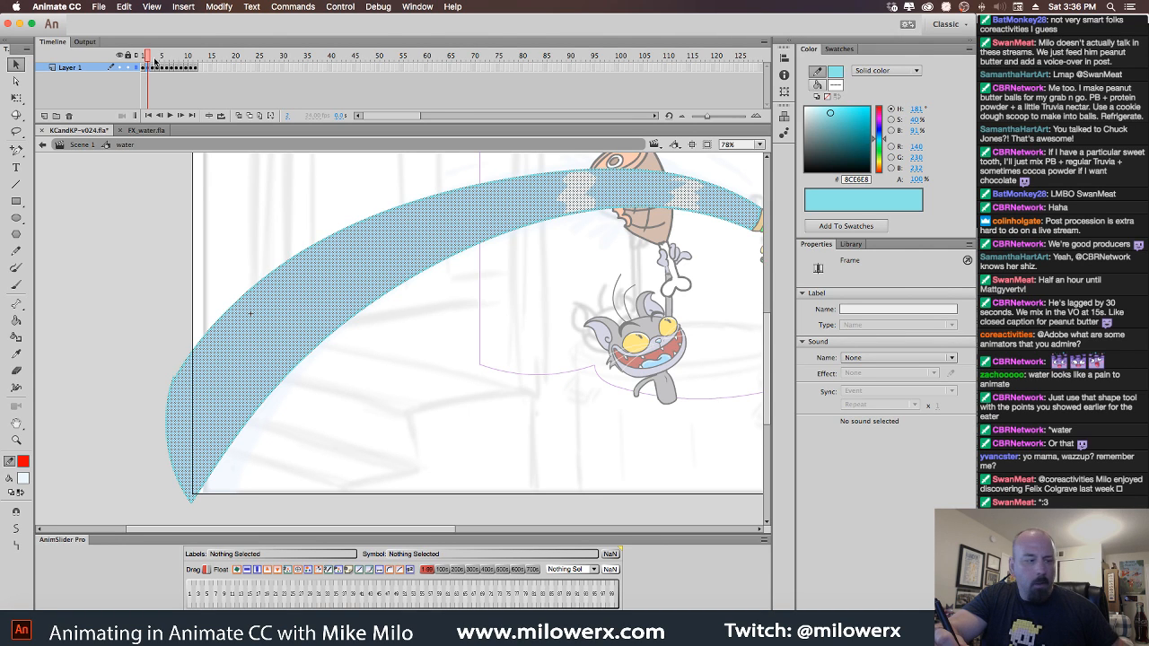
pyautogui.hotkey('shift', 'F5')
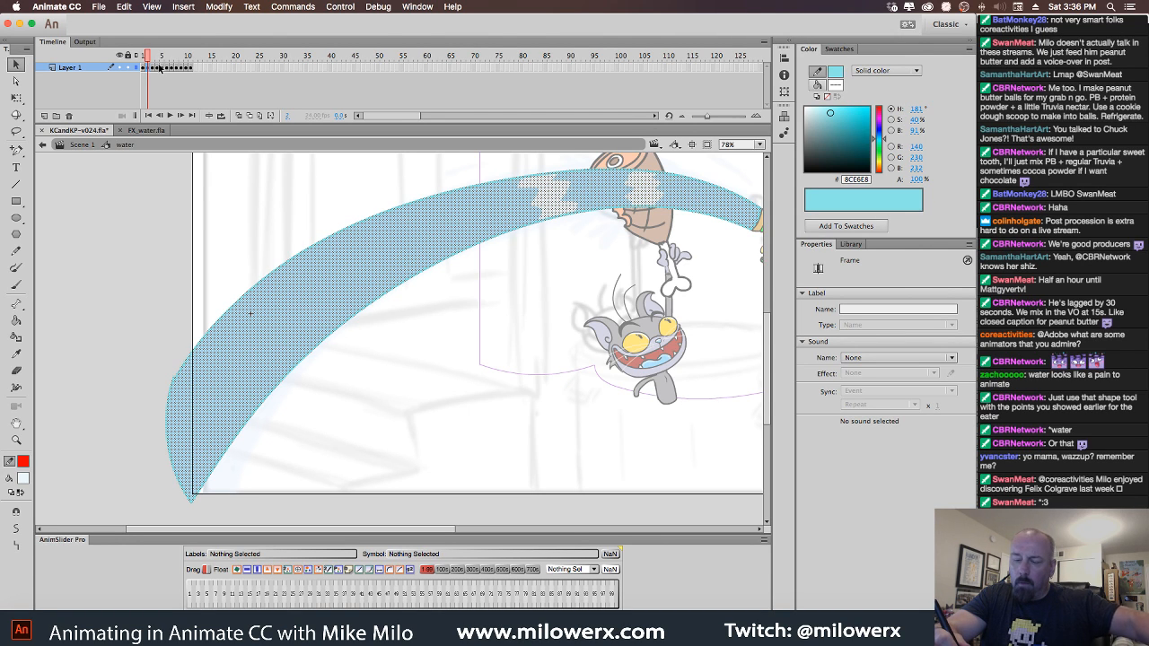
pyautogui.click(159, 71)
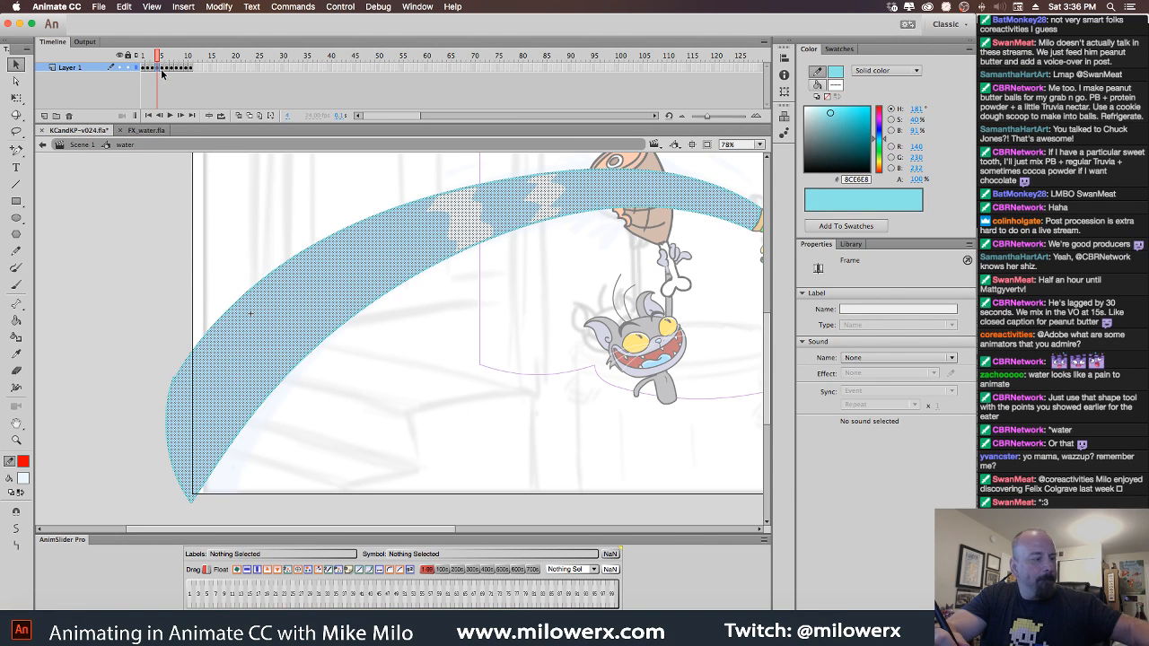
pyautogui.hotkey('shift', 'F6')
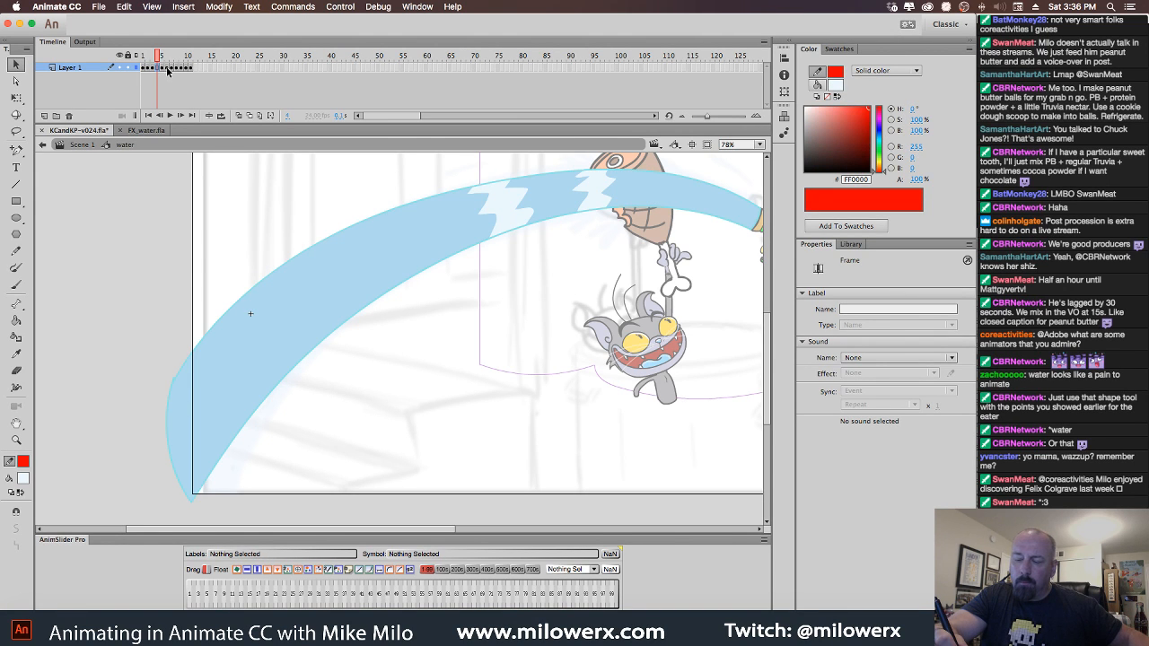
pyautogui.press('super+z')
pyautogui.press('super+z')
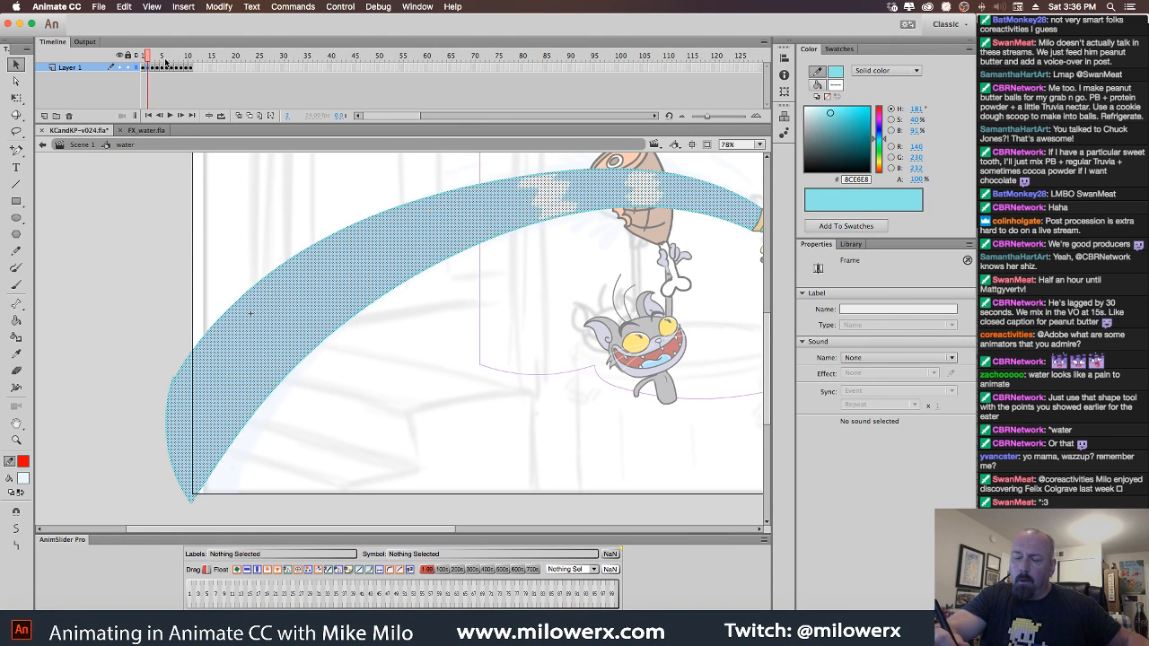
pyautogui.press('super+z')
# Thin out the water animation by removing frames 11 and 7 and clearing the keyframe on frame 9.
pyautogui.click(194, 69)
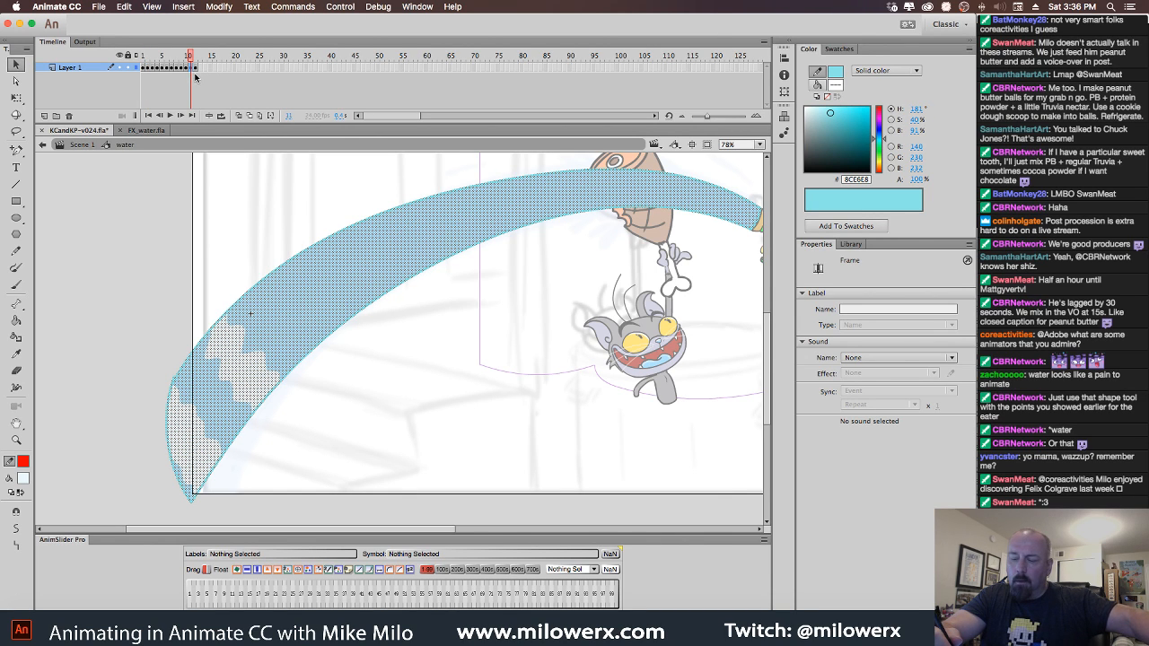
pyautogui.press('super+z')
pyautogui.click(186, 70)
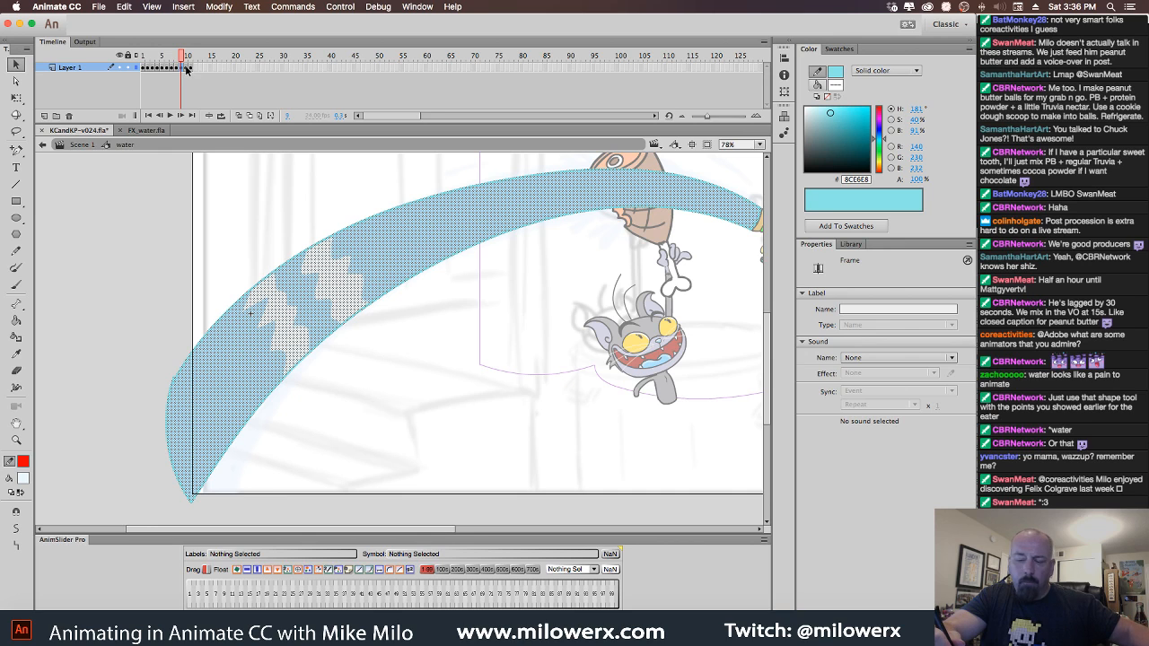
pyautogui.press('Escape')
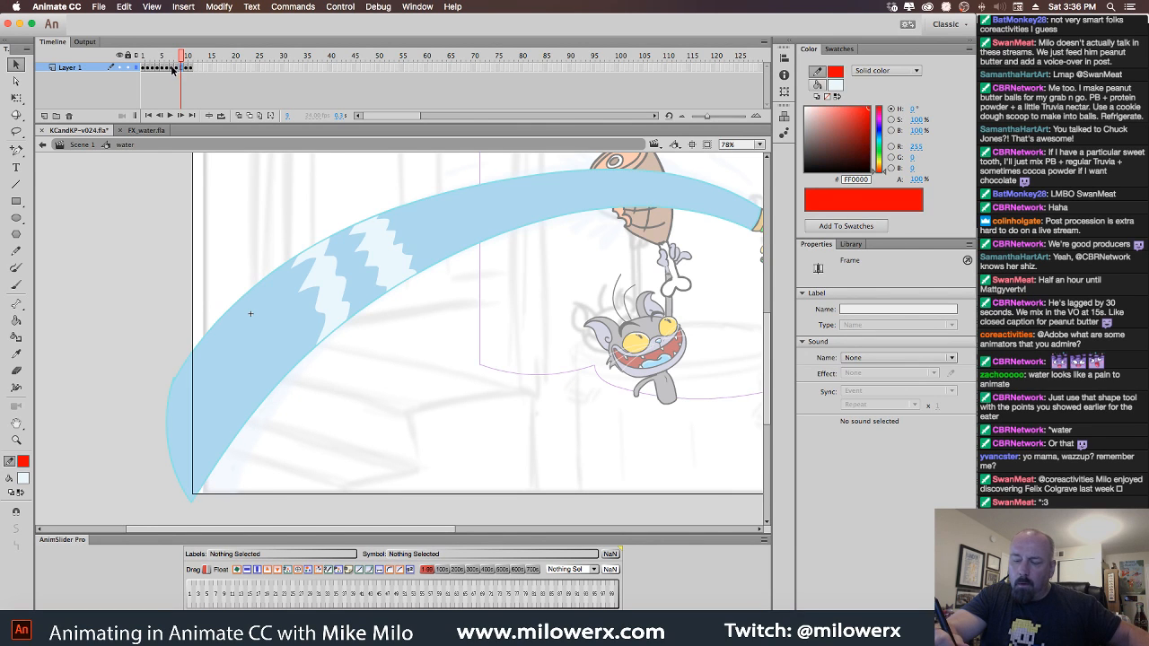
pyautogui.click(173, 70)
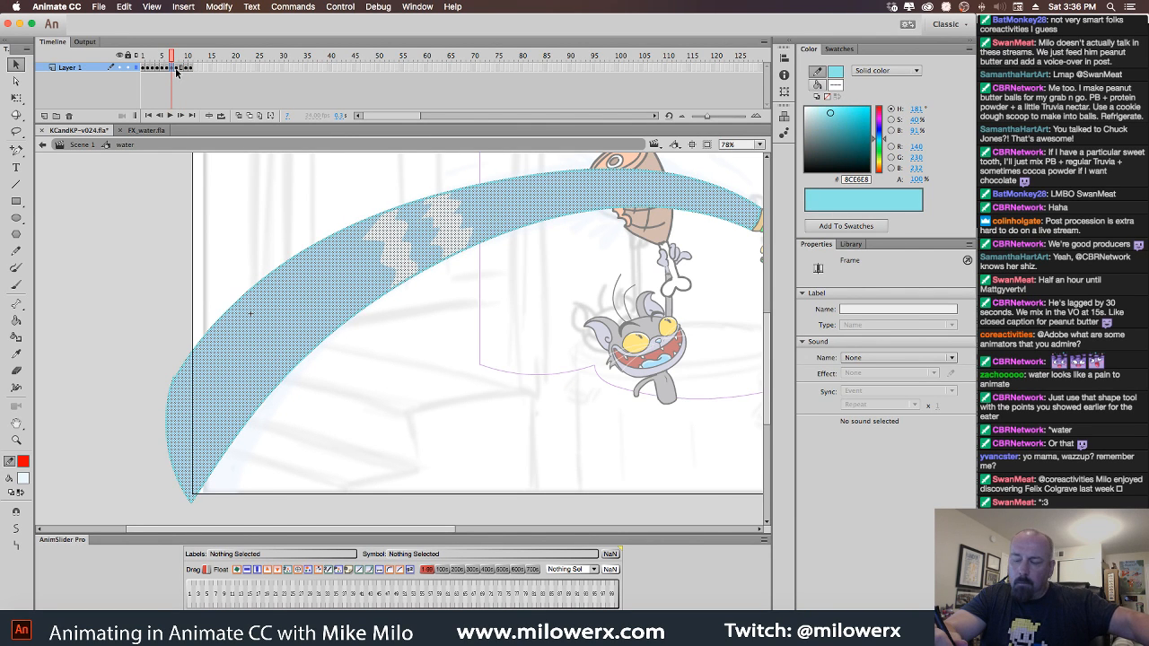
pyautogui.click(168, 69)
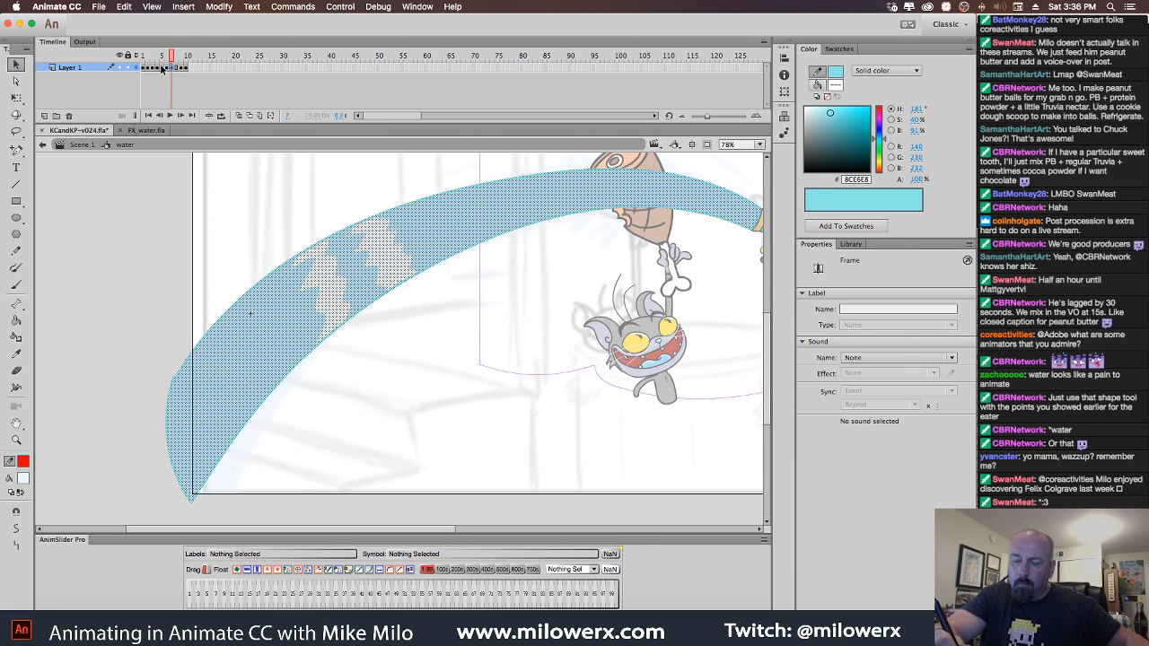
# Remove frame 5 and the leftover held frame at frame 7 so the water animation runs eight frames.
pyautogui.click(162, 70)
pyautogui.click(167, 74)
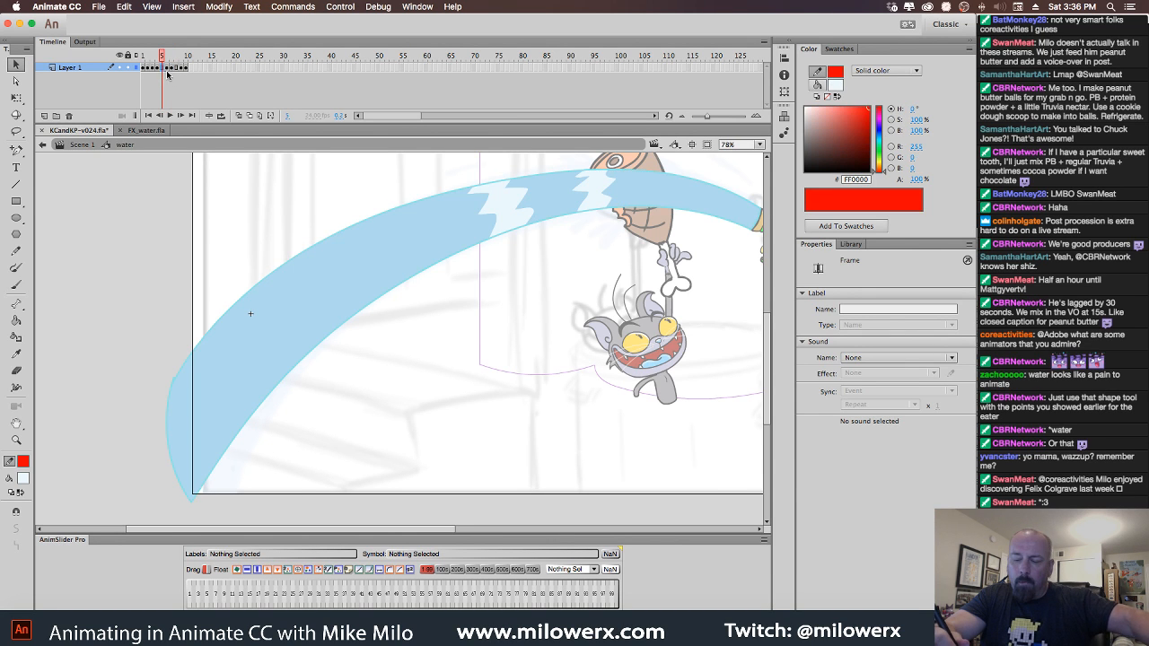
pyautogui.click(164, 70)
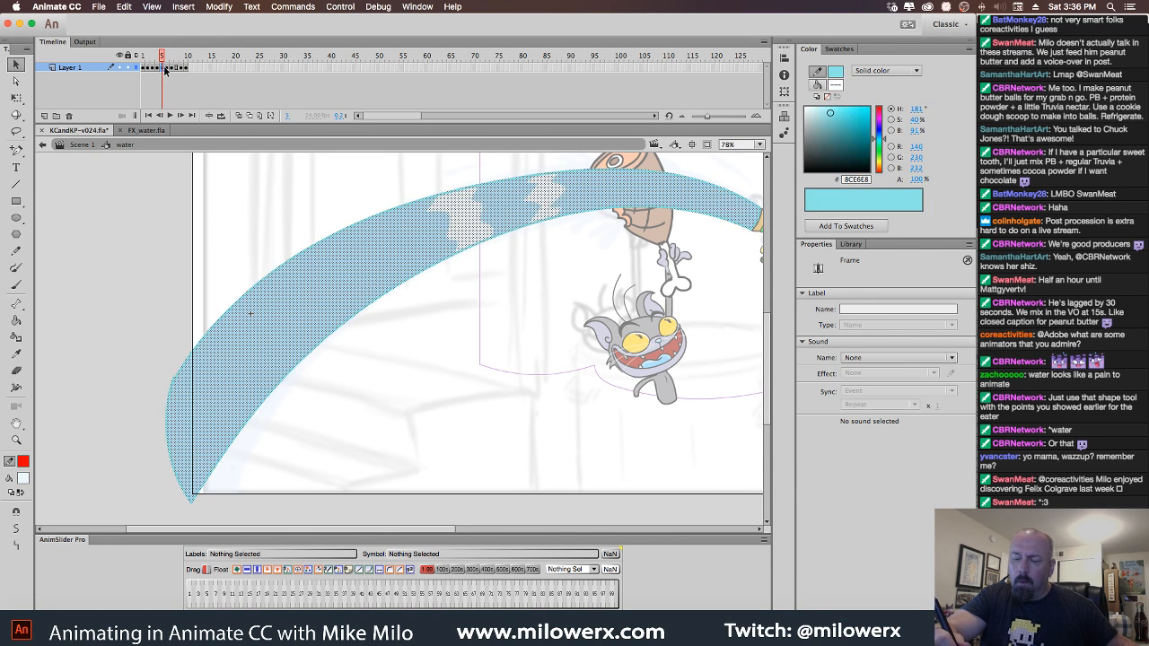
pyautogui.click(164, 71)
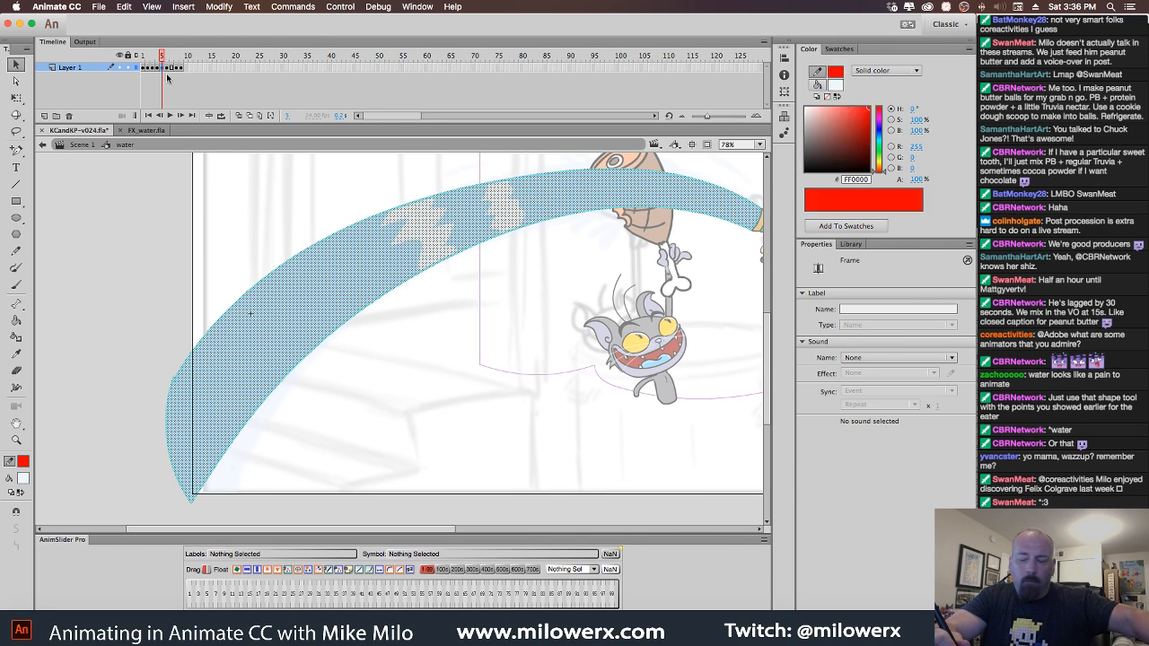
pyautogui.click(164, 69)
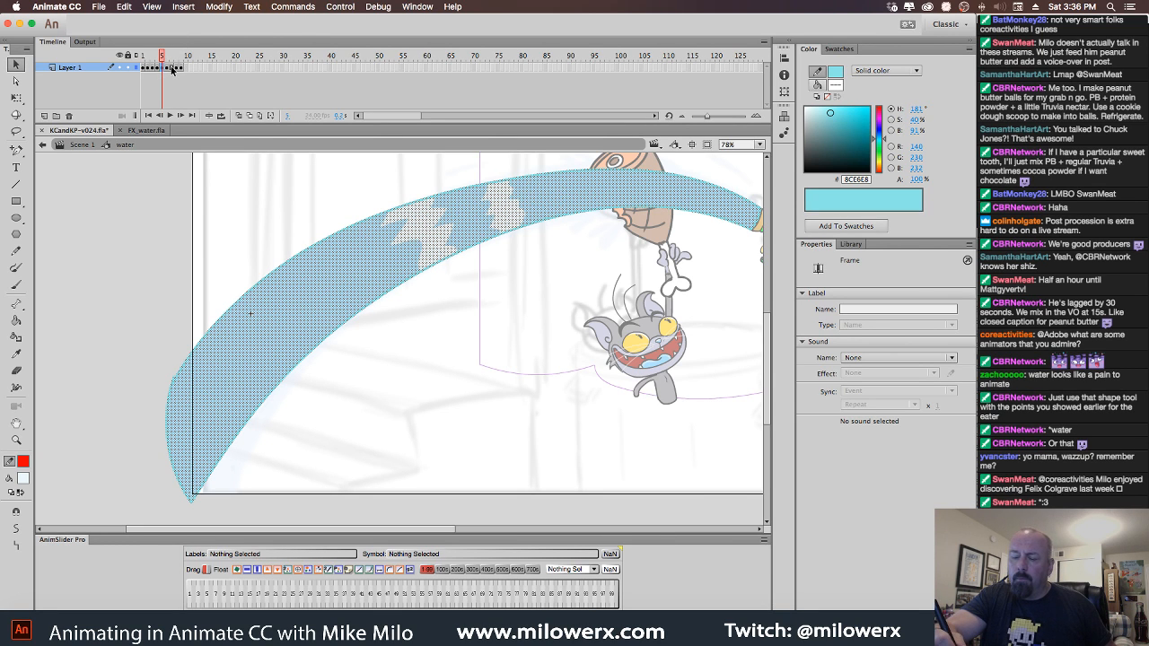
pyautogui.click(172, 70)
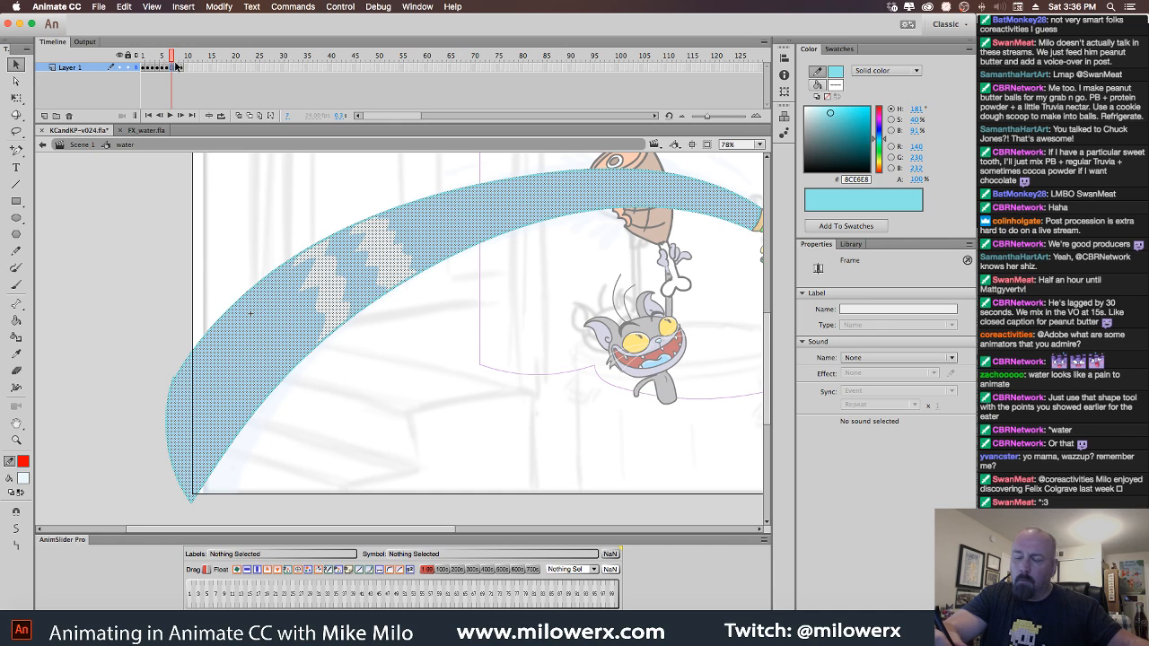
pyautogui.click(174, 71)
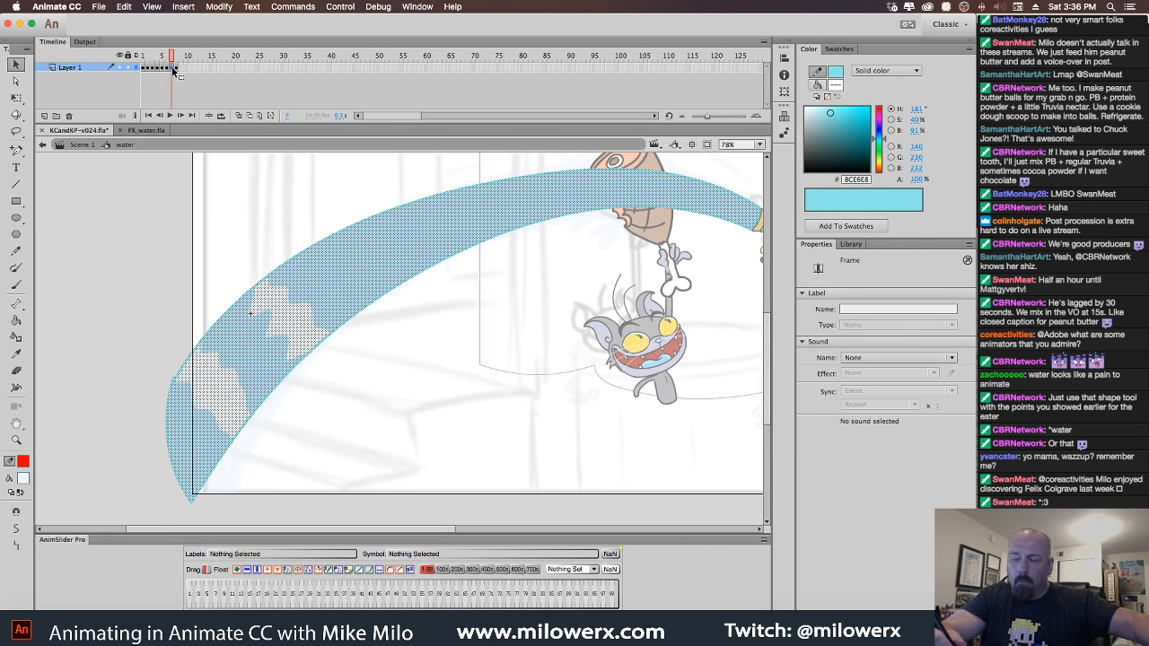
# Play back the shortened water animation several times from the first frame.
pyautogui.moveTo(173, 56); pyautogui.dragTo(138, 60)
pyautogui.press('Return')
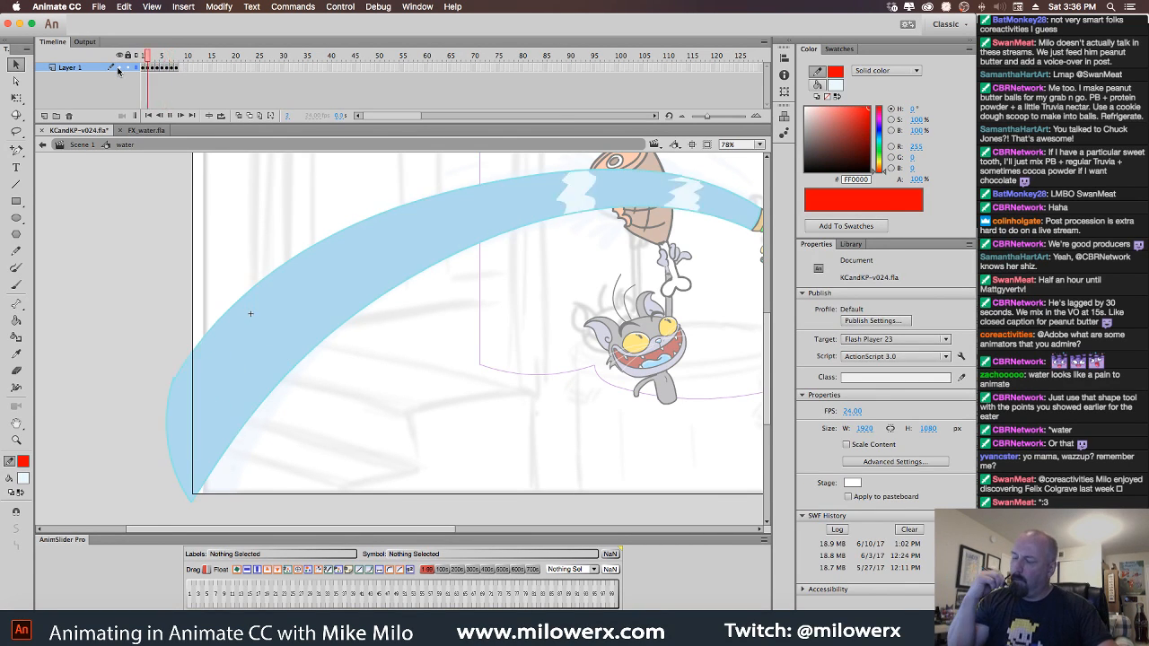
pyautogui.press('Return')
pyautogui.press('Return')
pyautogui.press('Return')
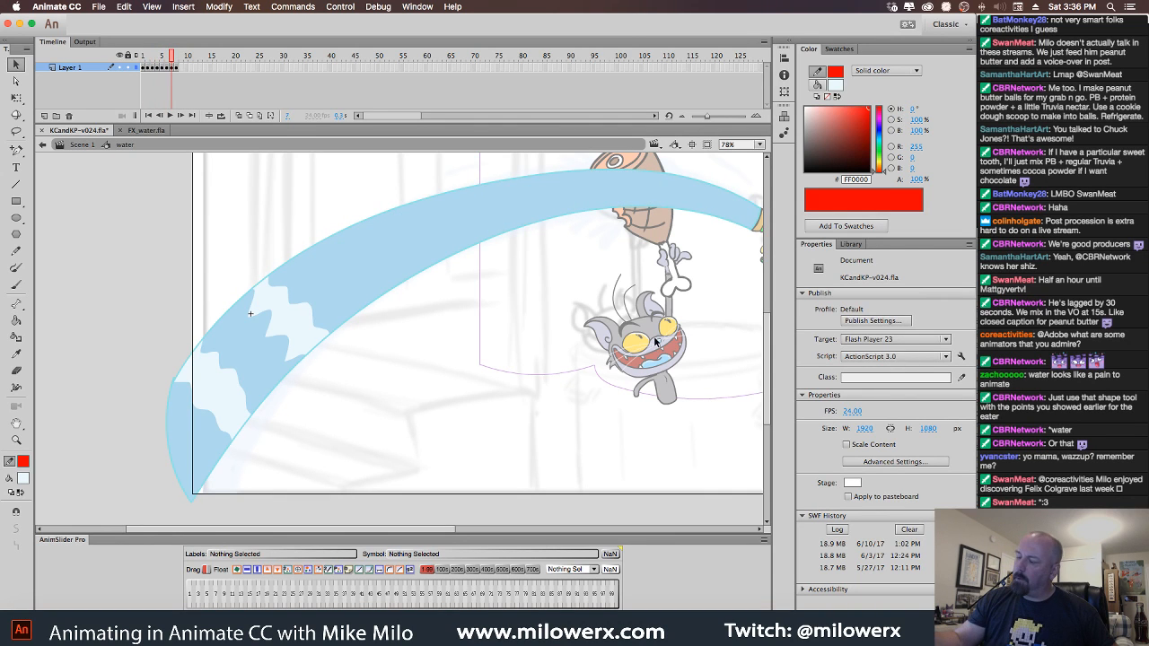
# With the Pencil tool, draw a closed red zigzag outline across the stream ahead of the two bands on frame 2.
pyautogui.press('y')
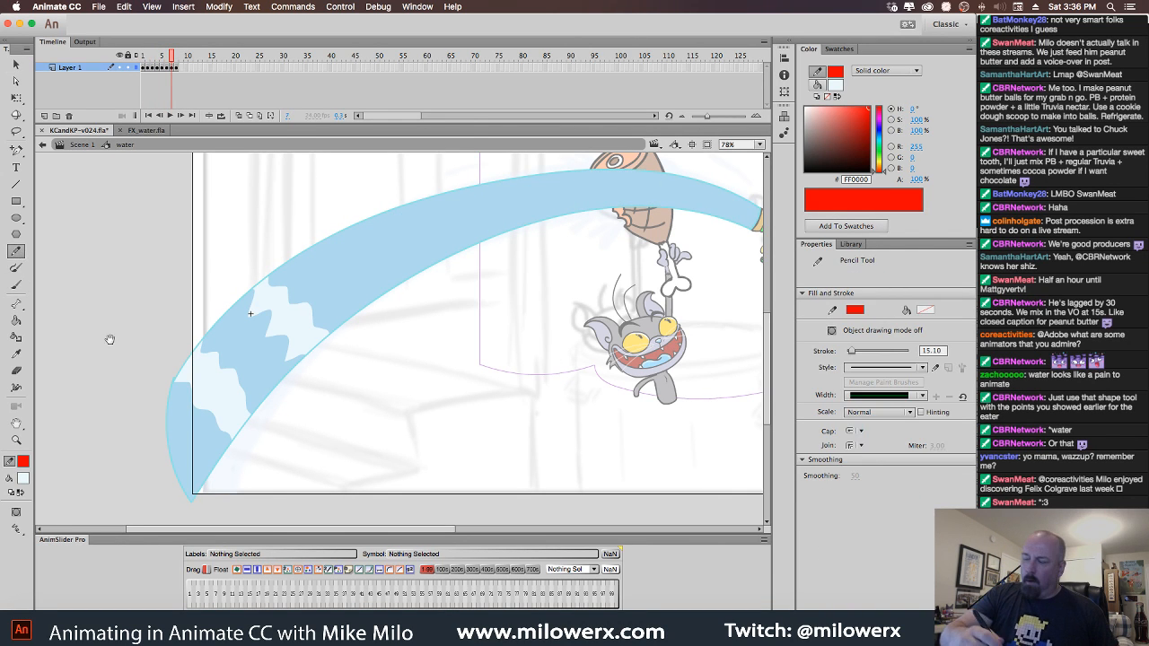
pyautogui.moveTo(170, 56); pyautogui.dragTo(136, 61)
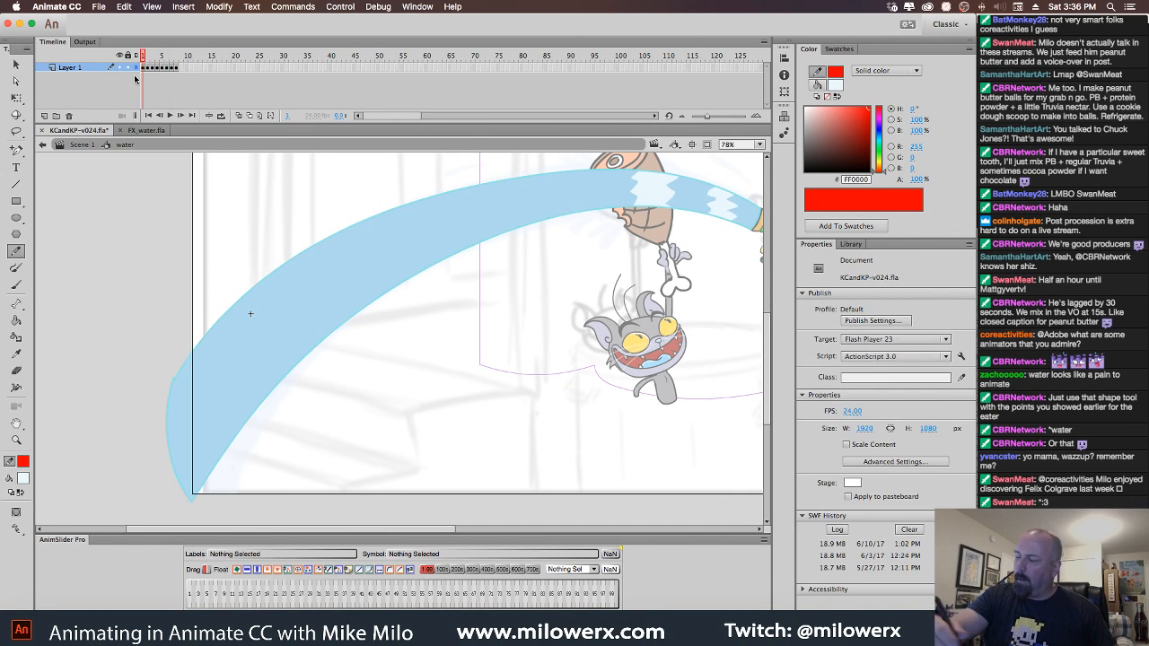
pyautogui.moveTo(622, 299); pyautogui.dragTo(507, 354)
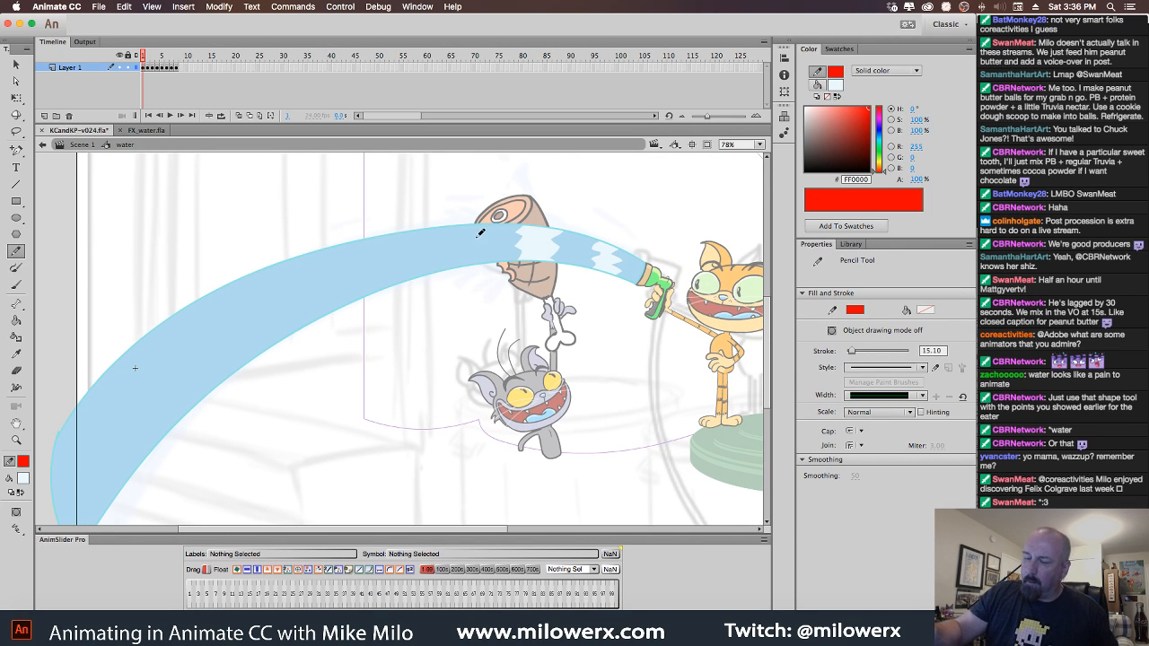
pyautogui.moveTo(445, 225)
pyautogui.mouseDown()
pyautogui.moveTo(429, 288)
pyautogui.moveTo(463, 288)
pyautogui.moveTo(476, 226)
pyautogui.moveTo(448, 211)
pyautogui.moveTo(357, 240)
pyautogui.moveTo(366, 311)
pyautogui.moveTo(390, 302)
pyautogui.moveTo(398, 282)
pyautogui.moveTo(383, 223)
pyautogui.moveTo(356, 230)
pyautogui.mouseUp()
pyautogui.press('.')
pyautogui.press('.')
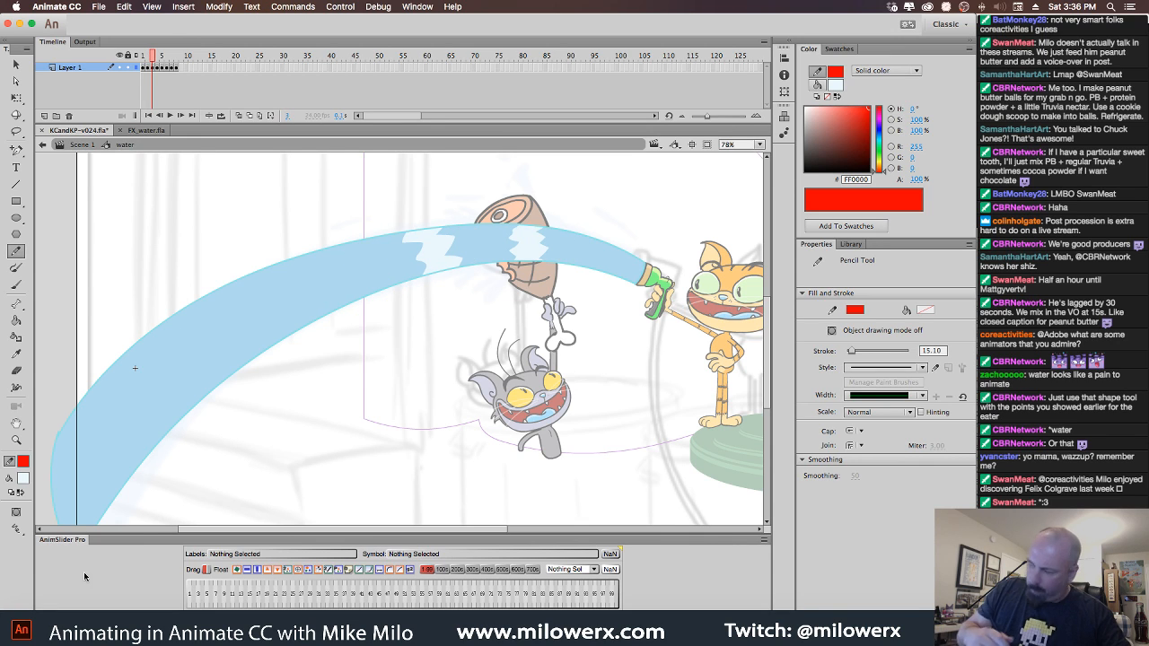
# Set the pencil stroke to 8 and draw two red zigzag lines across the stream ahead of the bands on frame 3.
pyautogui.click(929, 351)
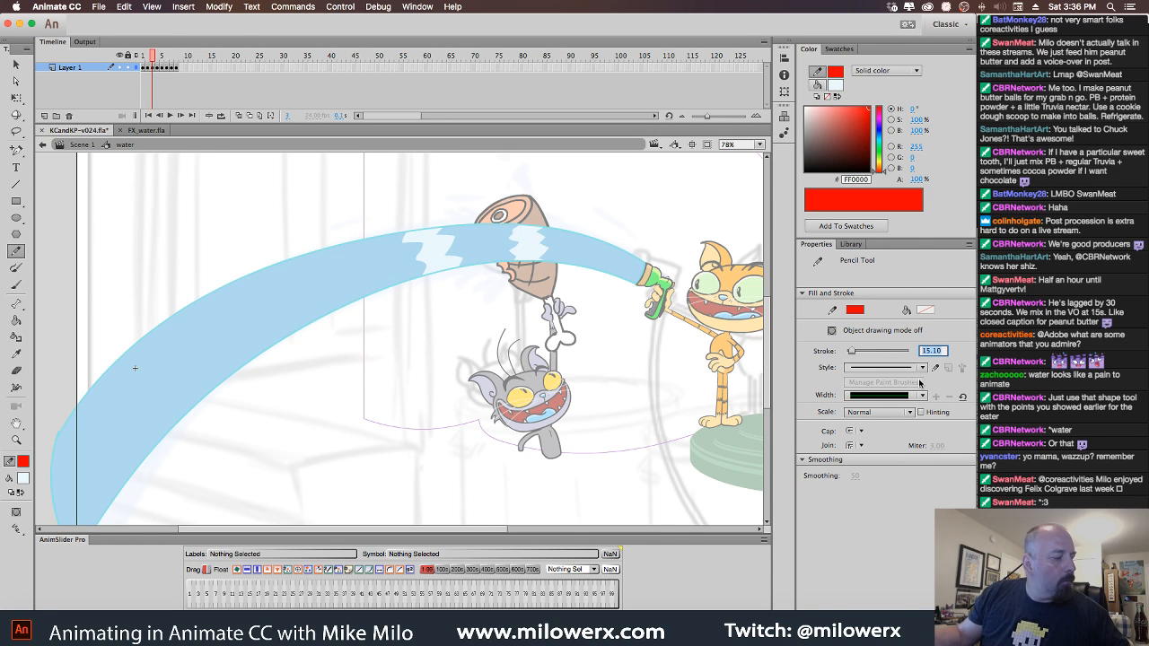
pyautogui.write('8')
pyautogui.press('Return')
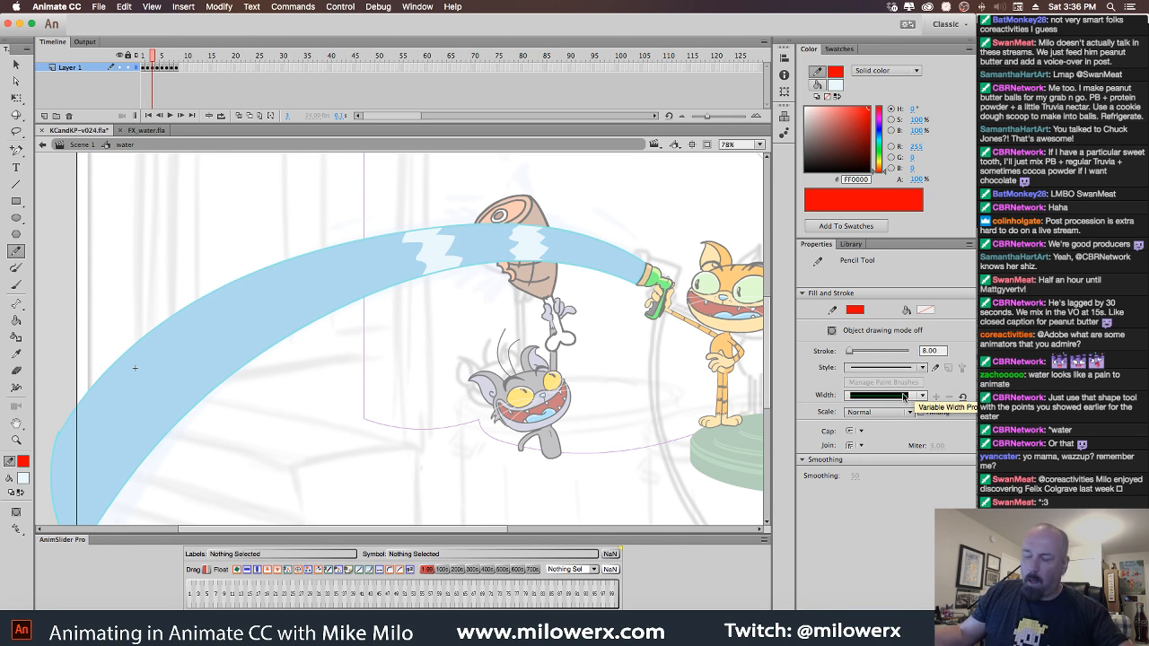
pyautogui.moveTo(335, 241)
pyautogui.mouseDown()
pyautogui.moveTo(336, 329)
pyautogui.moveTo(350, 243)
pyautogui.moveTo(366, 300)
pyautogui.moveTo(352, 329)
pyautogui.mouseUp()
# Replace the thick red outline on frame 2 with a thinner zigzag outline and close the ends of frame 3's zigzag lines.
pyautogui.press(',')
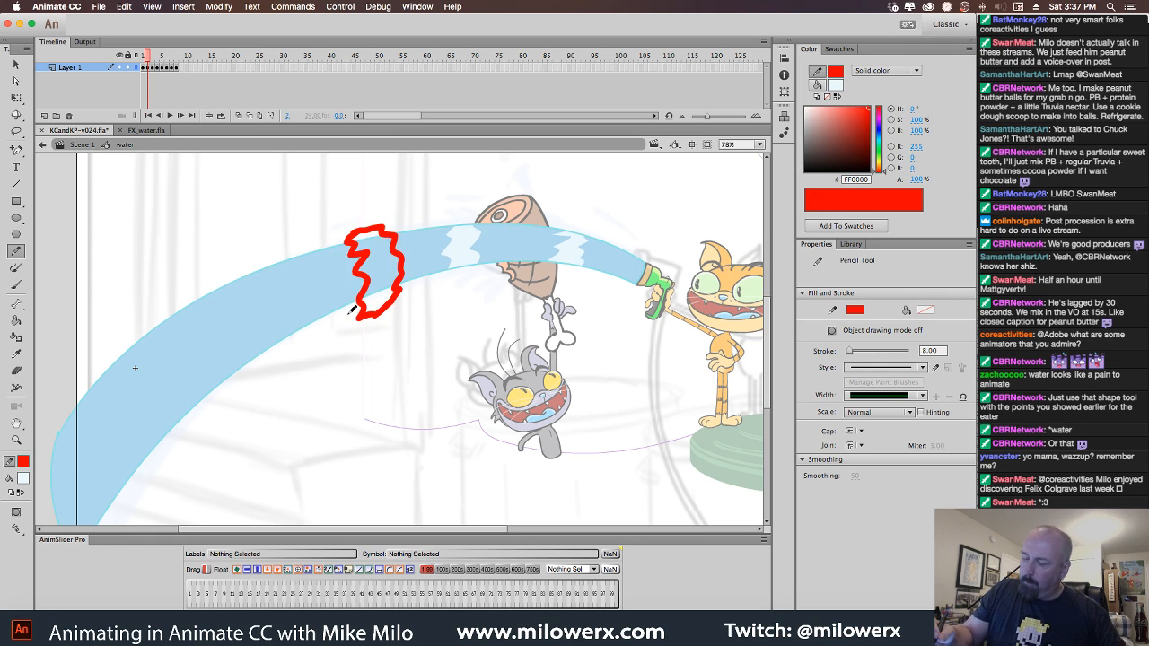
pyautogui.press('.')
pyautogui.press('.')
pyautogui.press(',')
pyautogui.press(',')
pyautogui.press('.')
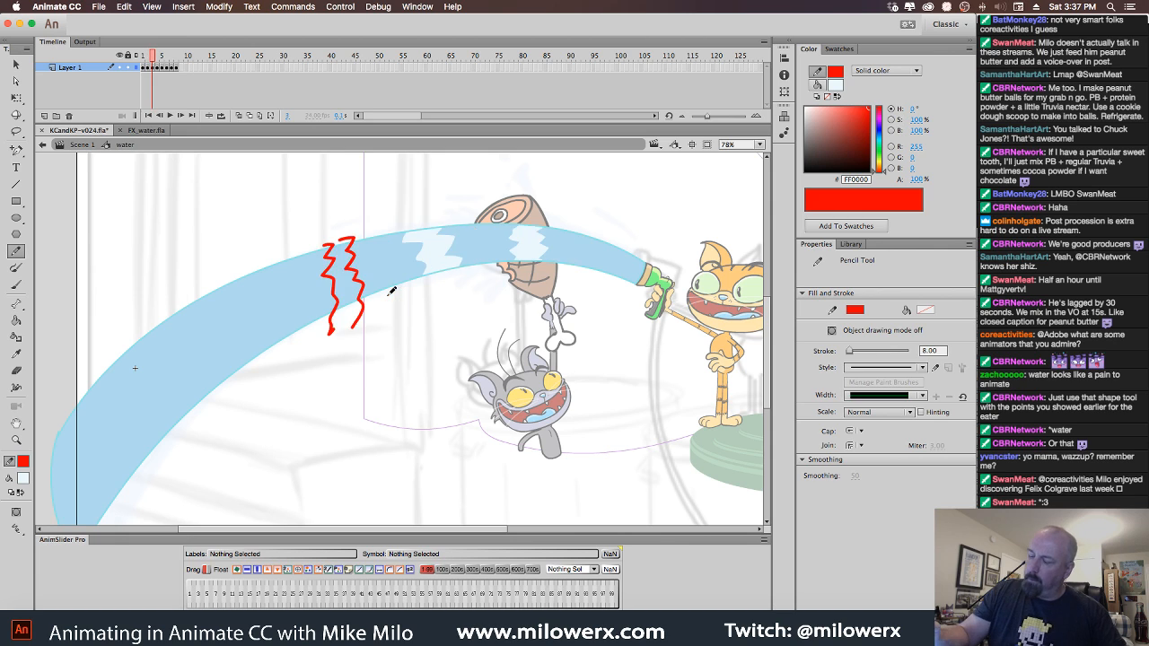
pyautogui.press(',')
pyautogui.keyDown('ctrl'); pyautogui.click(400, 258); pyautogui.keyUp('ctrl')
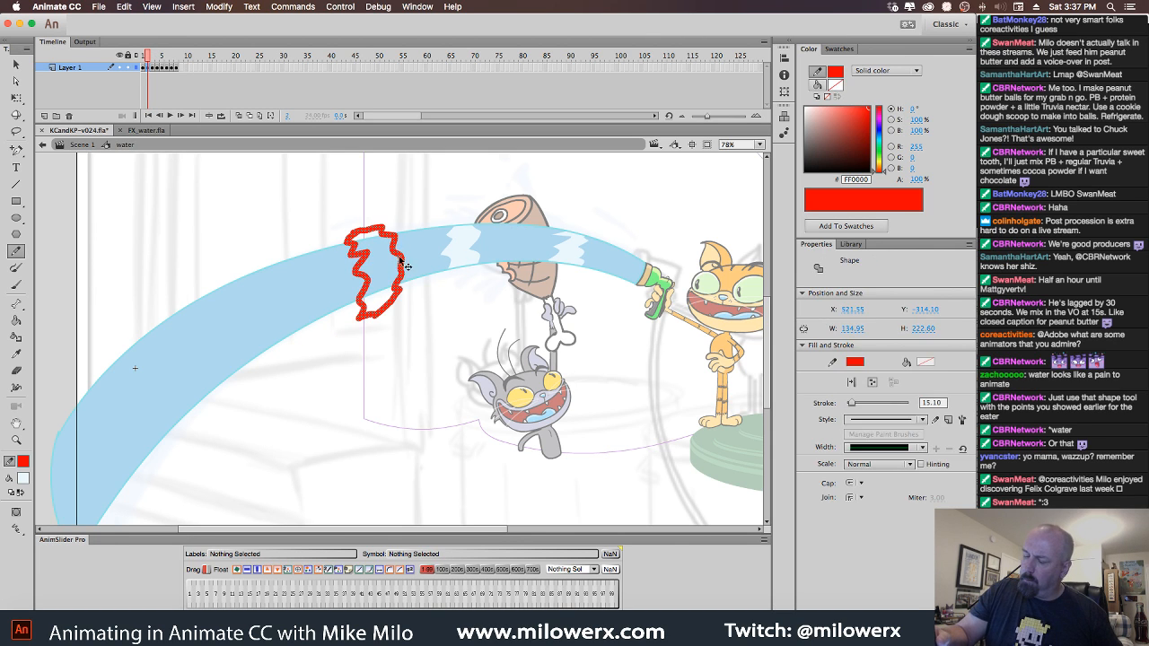
pyautogui.press('Delete')
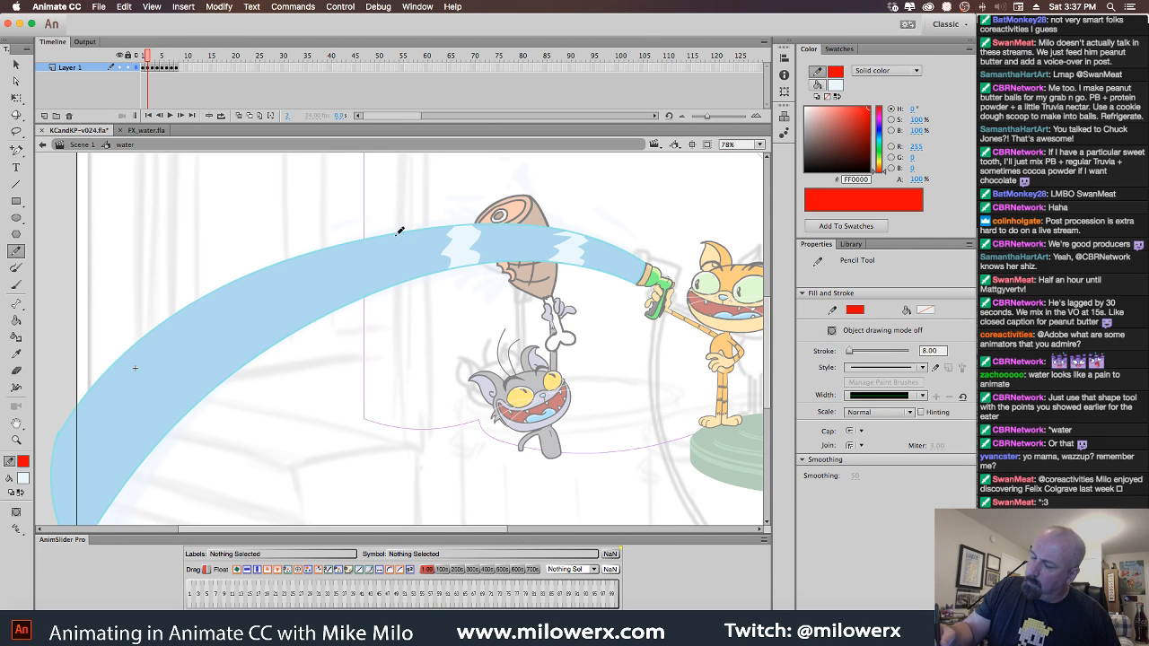
pyautogui.moveTo(358, 232)
pyautogui.mouseDown()
pyautogui.moveTo(388, 245)
pyautogui.moveTo(374, 306)
pyautogui.moveTo(410, 288)
pyautogui.moveTo(425, 266)
pyautogui.moveTo(412, 240)
pyautogui.moveTo(371, 247)
pyautogui.mouseUp()
pyautogui.press('.')
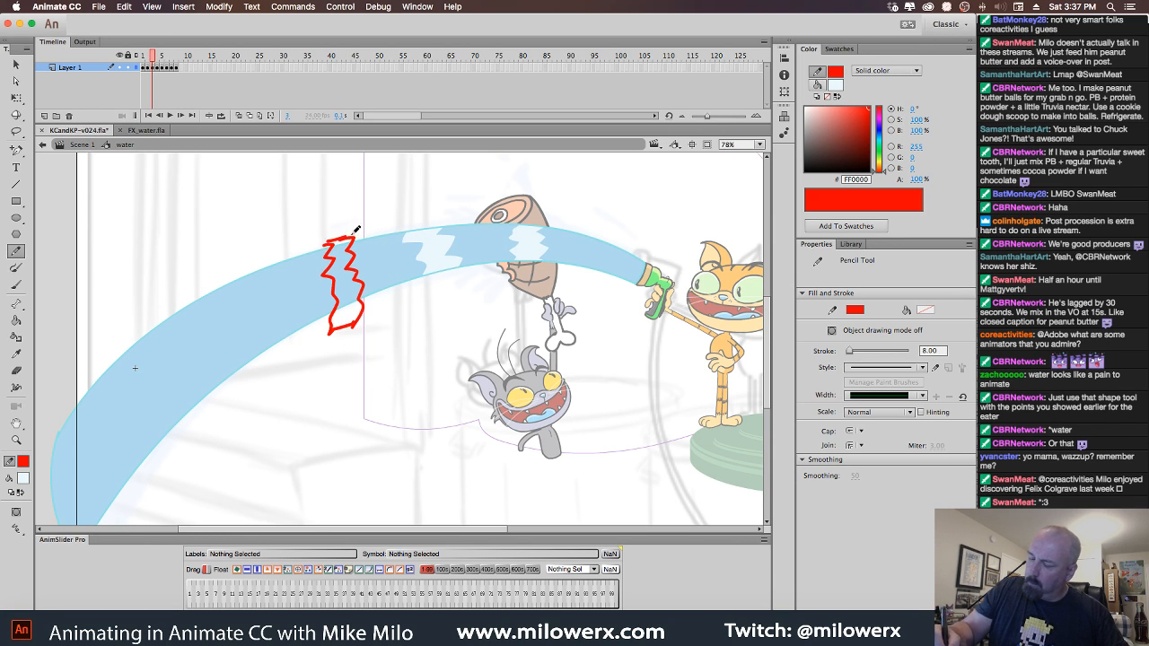
# Draw closed red zigzag outlines for the third band on frames 4 and 5, each farther along the stream.
pyautogui.press('.')
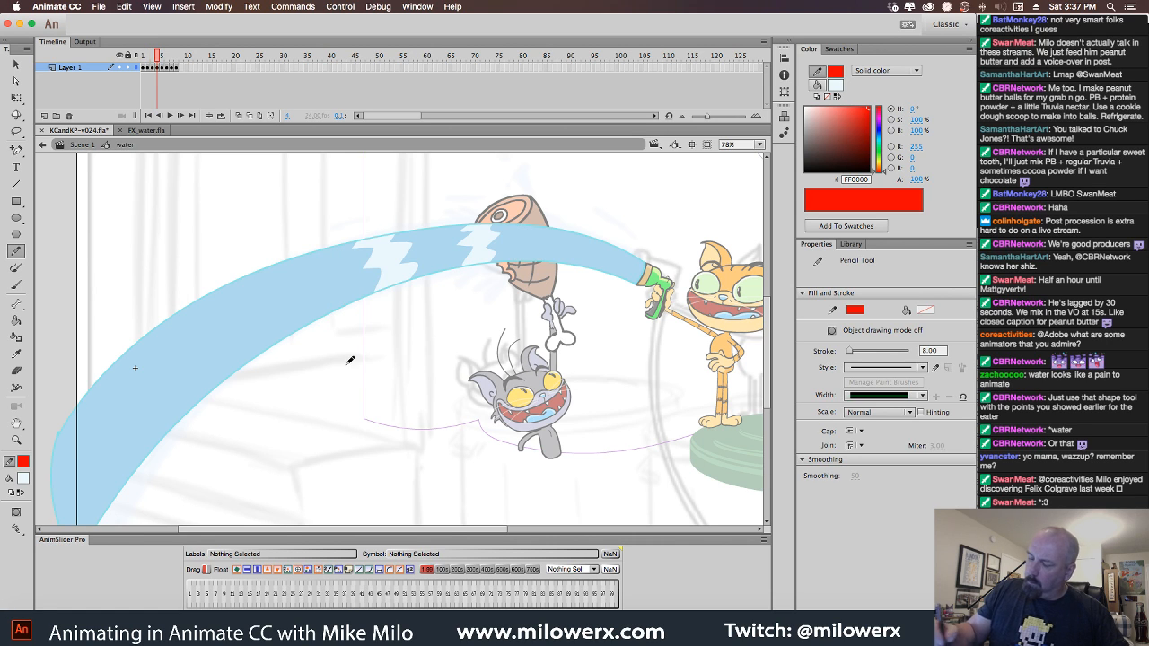
pyautogui.moveTo(242, 271)
pyautogui.mouseDown()
pyautogui.moveTo(264, 271)
pyautogui.moveTo(272, 361)
pyautogui.mouseUp()
pyautogui.moveTo(269, 255)
pyautogui.mouseDown()
pyautogui.moveTo(308, 276)
pyautogui.moveTo(304, 334)
pyautogui.moveTo(272, 361)
pyautogui.mouseUp()
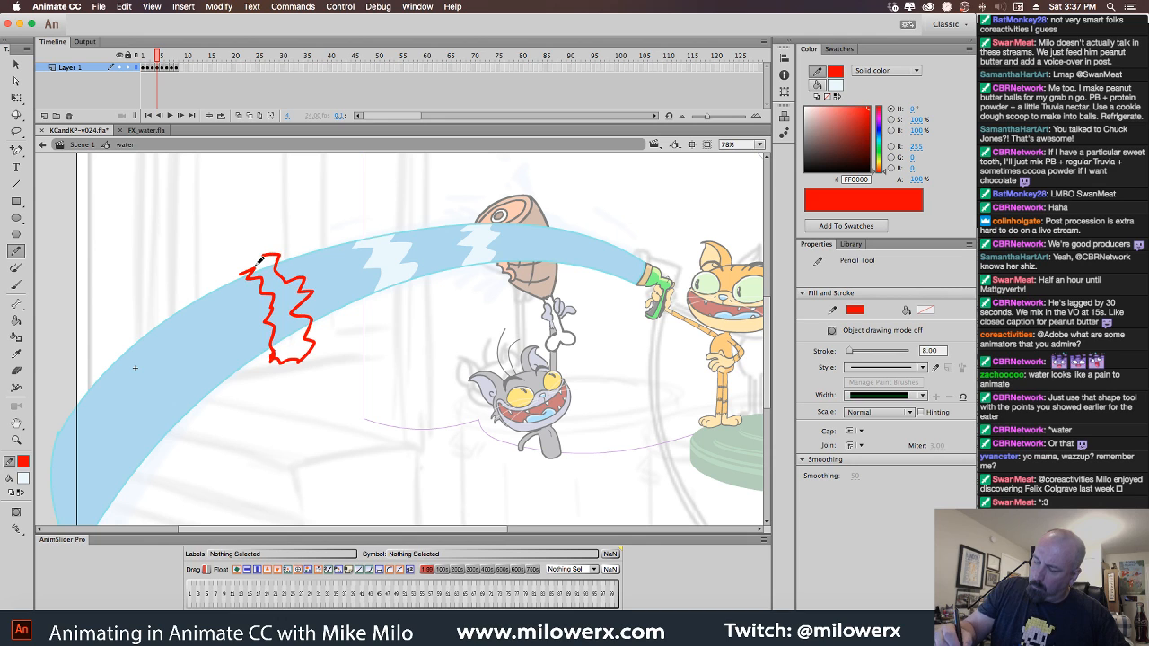
pyautogui.press('.')
pyautogui.moveTo(175, 307)
pyautogui.mouseDown()
pyautogui.moveTo(210, 332)
pyautogui.moveTo(182, 380)
pyautogui.moveTo(240, 389)
pyautogui.moveTo(248, 325)
pyautogui.moveTo(235, 299)
pyautogui.moveTo(212, 287)
pyautogui.moveTo(177, 303)
pyautogui.mouseUp()
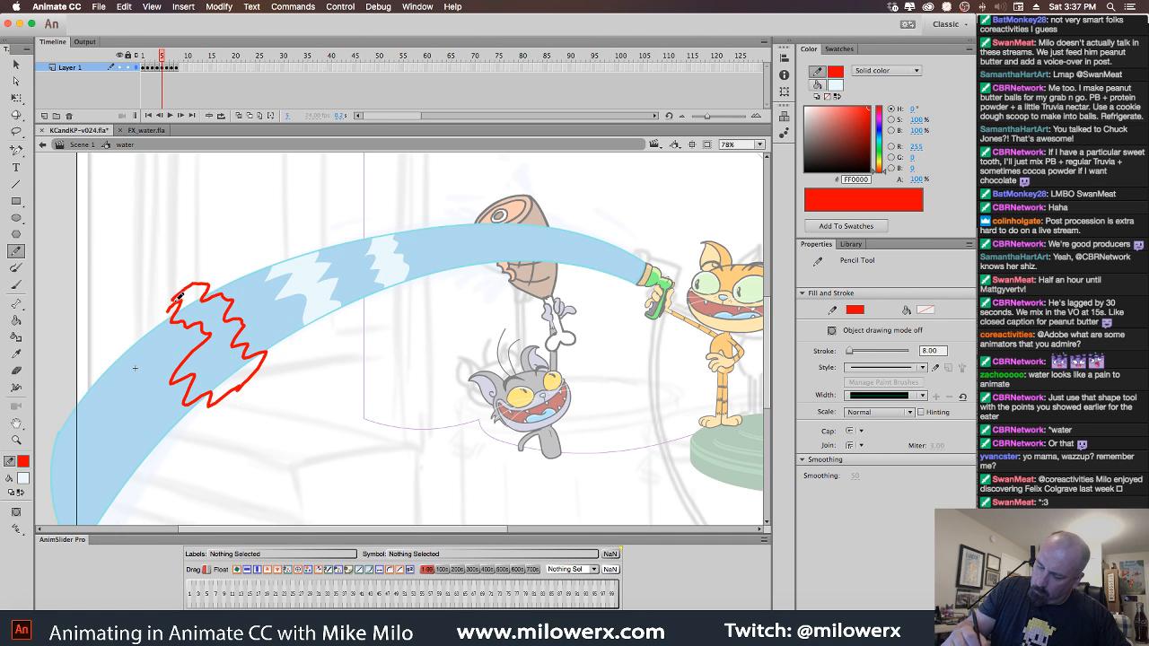
# Draw the third band's red zigzag outline across the stream's lower part on frame 6.
pyautogui.press('.')
pyautogui.moveTo(363, 413); pyautogui.dragTo(485, 342)
pyautogui.moveTo(257, 258)
pyautogui.mouseDown()
pyautogui.moveTo(273, 377)
pyautogui.moveTo(306, 368)
pyautogui.moveTo(308, 318)
pyautogui.moveTo(279, 300)
pyautogui.moveTo(255, 258)
pyautogui.mouseUp()
pyautogui.press('.')
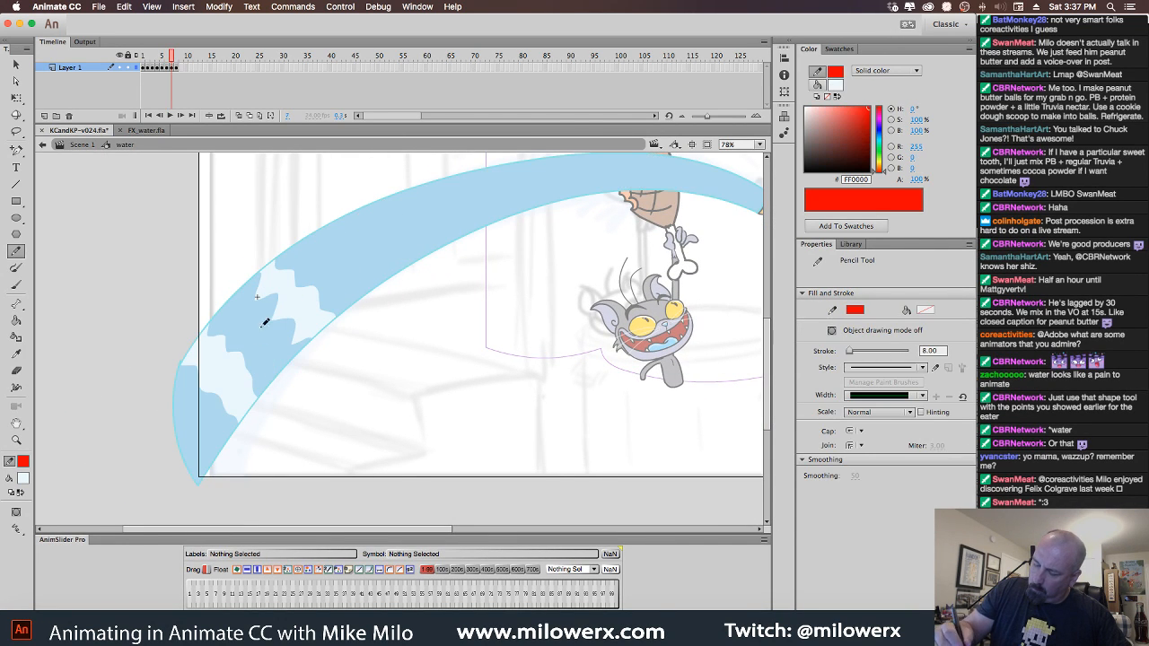
# Draw the third band's closed red zigzag outline at the stream's lower end on frame 7 and fill it with the pale highlight colour.
pyautogui.moveTo(175, 393)
pyautogui.mouseDown()
pyautogui.moveTo(223, 437)
pyautogui.moveTo(218, 478)
pyautogui.moveTo(174, 469)
pyautogui.moveTo(156, 399)
pyautogui.mouseUp()
pyautogui.press('k')
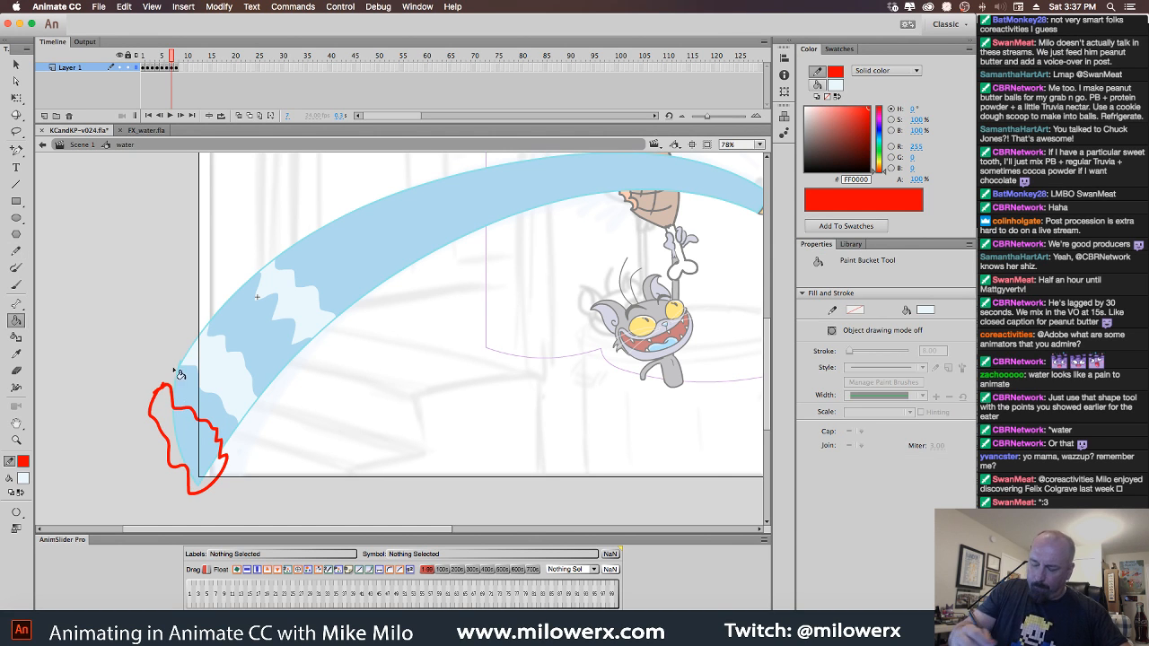
pyautogui.click(192, 456)
pyautogui.press(',')
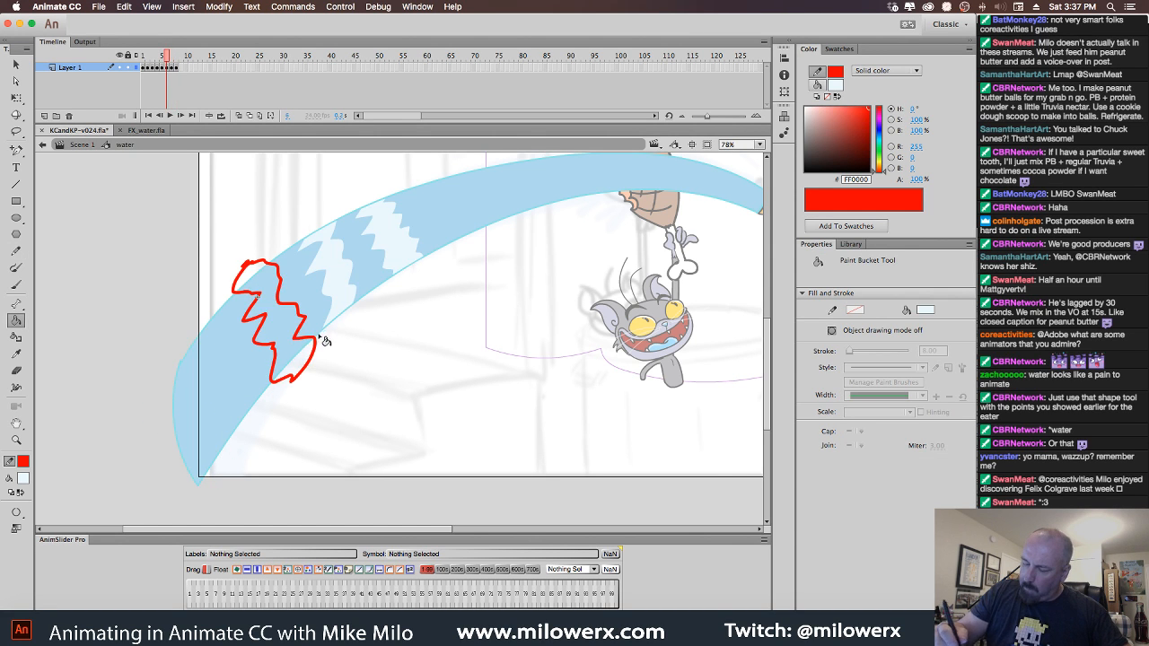
# Fill the third band's red outlines with the pale highlight colour on frames 6 back through 1.
pyautogui.click(305, 334)
pyautogui.press(',')
pyautogui.press(',')
pyautogui.press('.')
pyautogui.press(',')
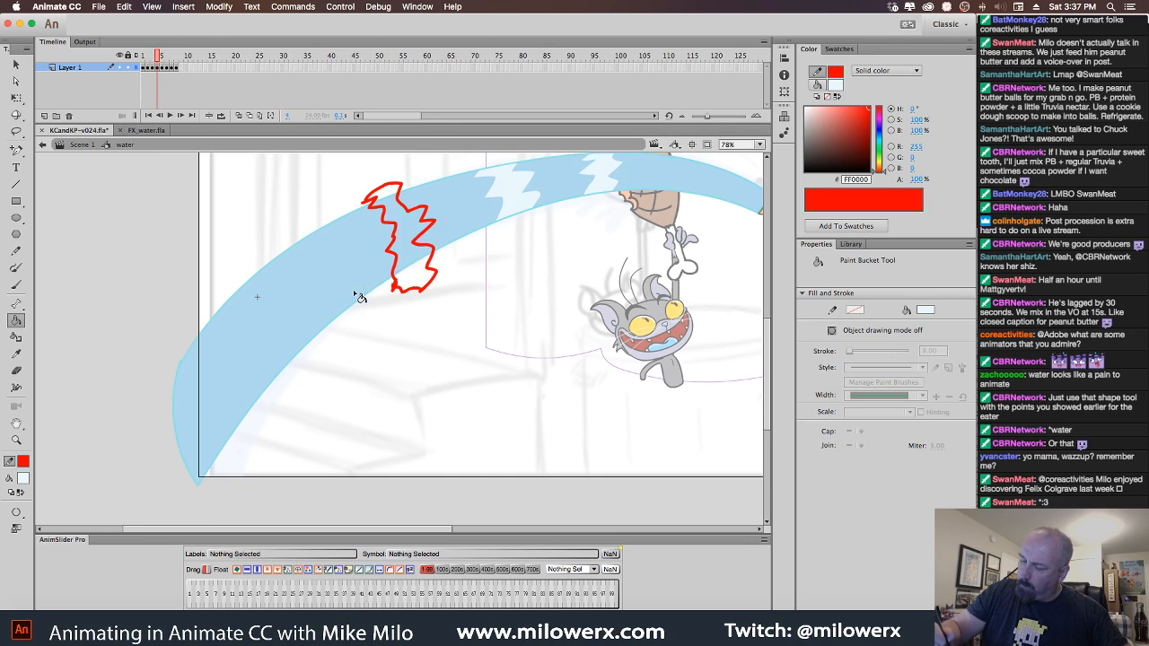
pyautogui.click(424, 255)
pyautogui.press(',')
pyautogui.click(483, 232)
pyautogui.press(',')
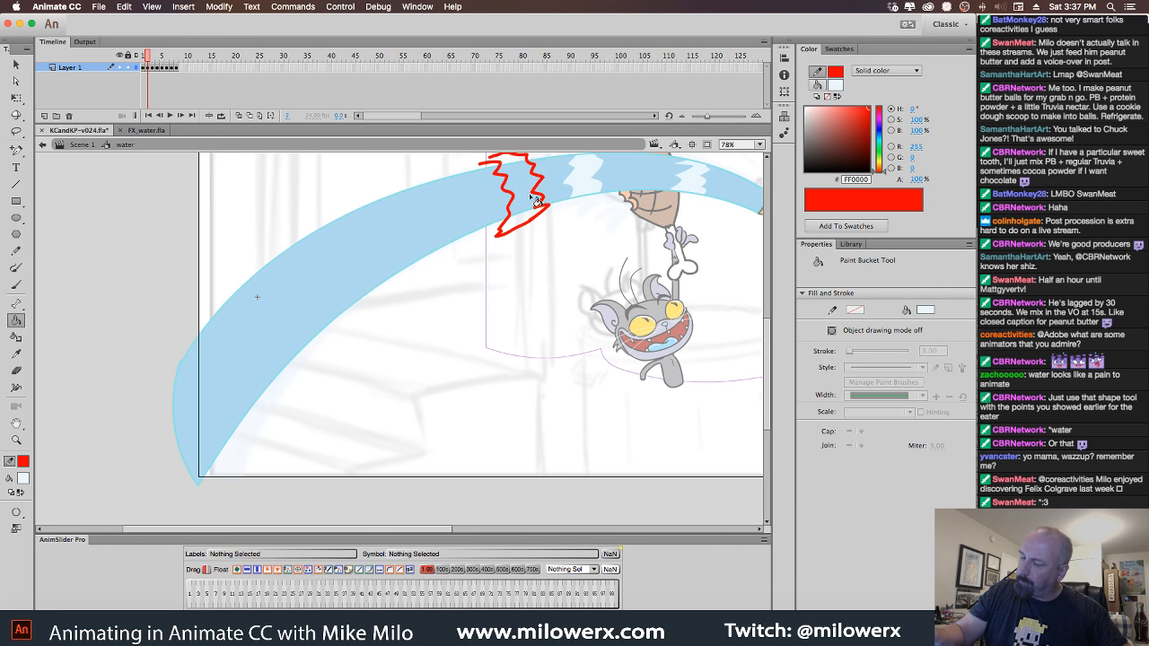
pyautogui.click(538, 204)
pyautogui.press(',')
pyautogui.moveTo(554, 282); pyautogui.dragTo(364, 415)
pyautogui.click(396, 318)
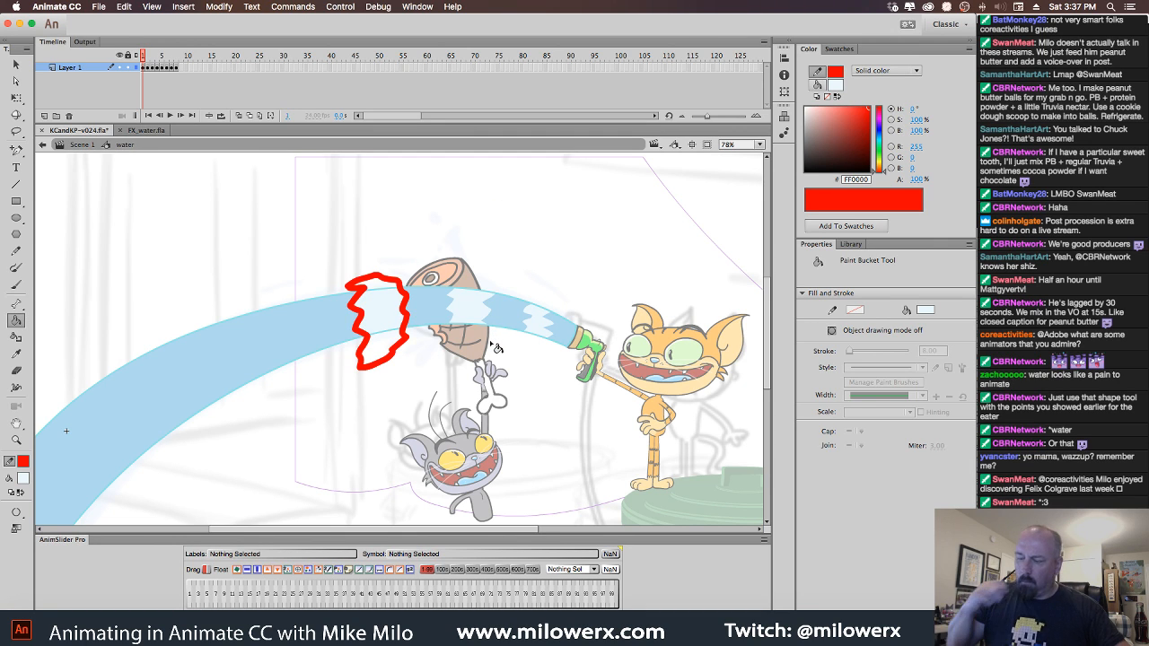
# Delete the red outline around the third highlight band on frames 1 and 2, keeping the fill.
pyautogui.press('v')
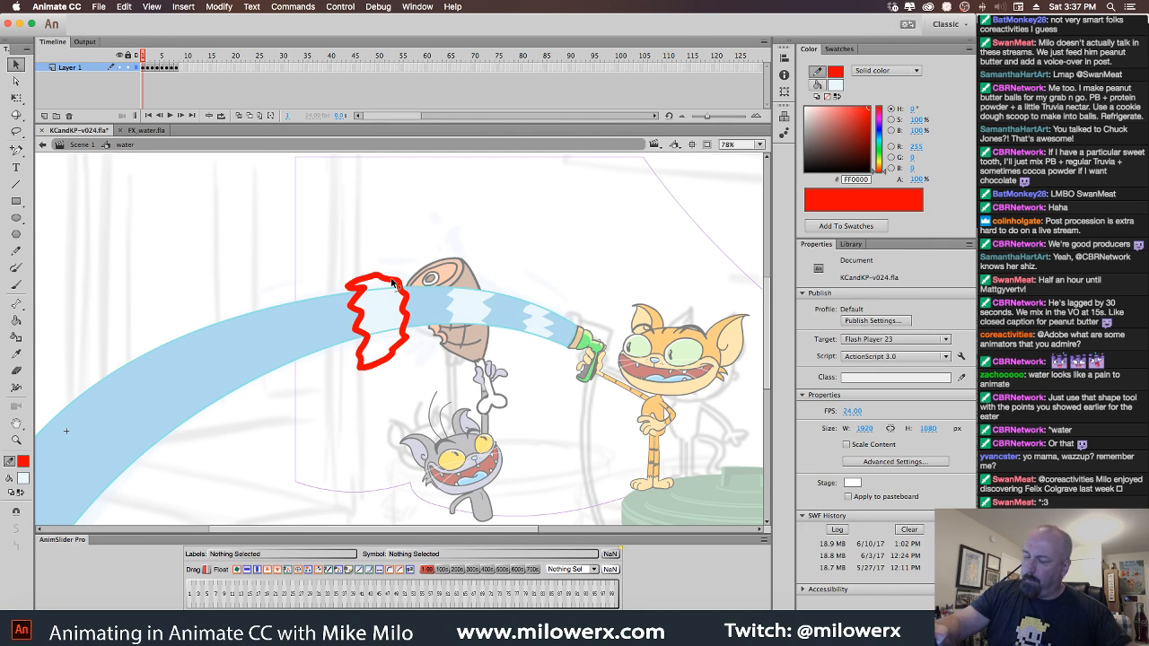
pyautogui.click(398, 285)
pyautogui.doubleClick(409, 305)
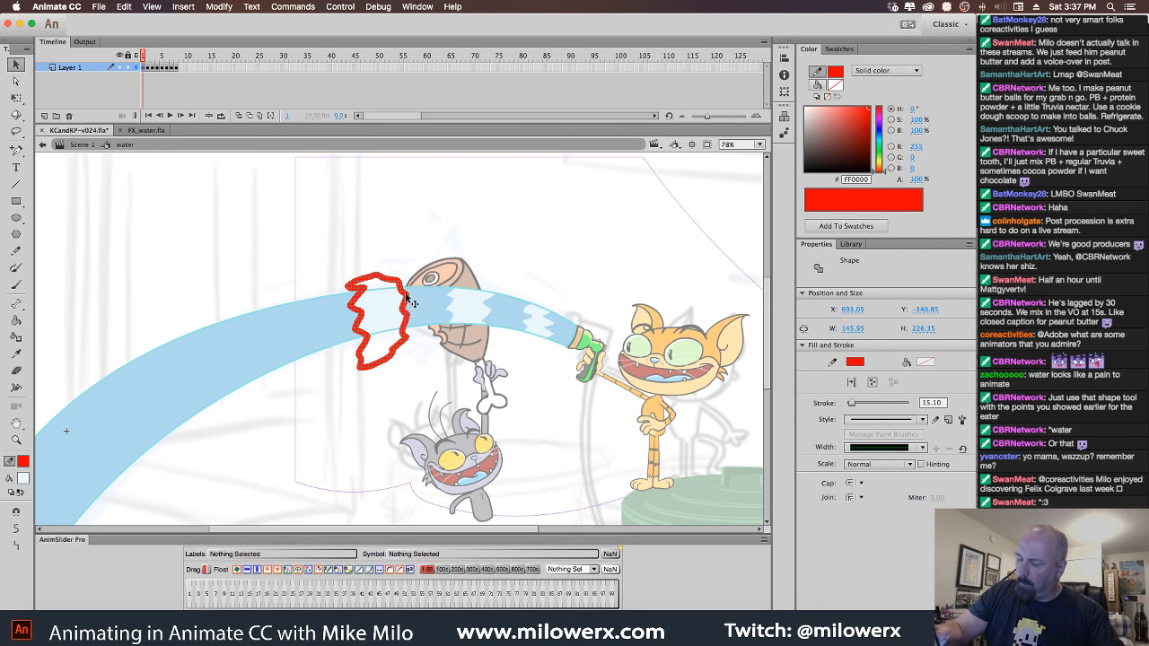
pyautogui.press('Delete')
pyautogui.press('.')
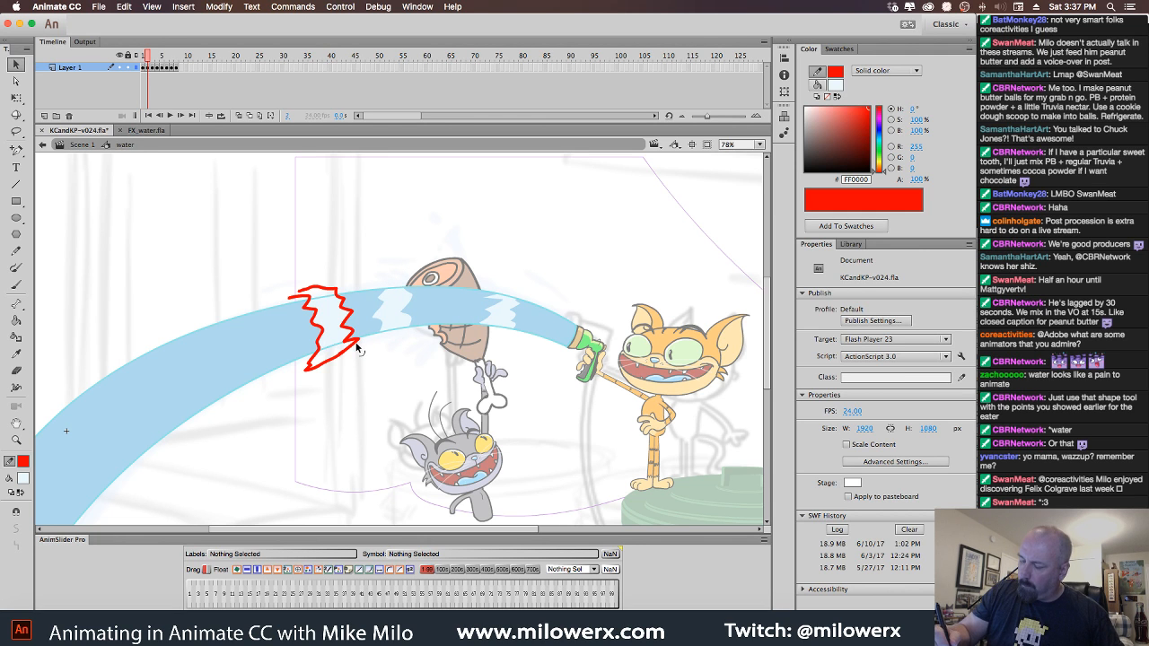
pyautogui.press('.')
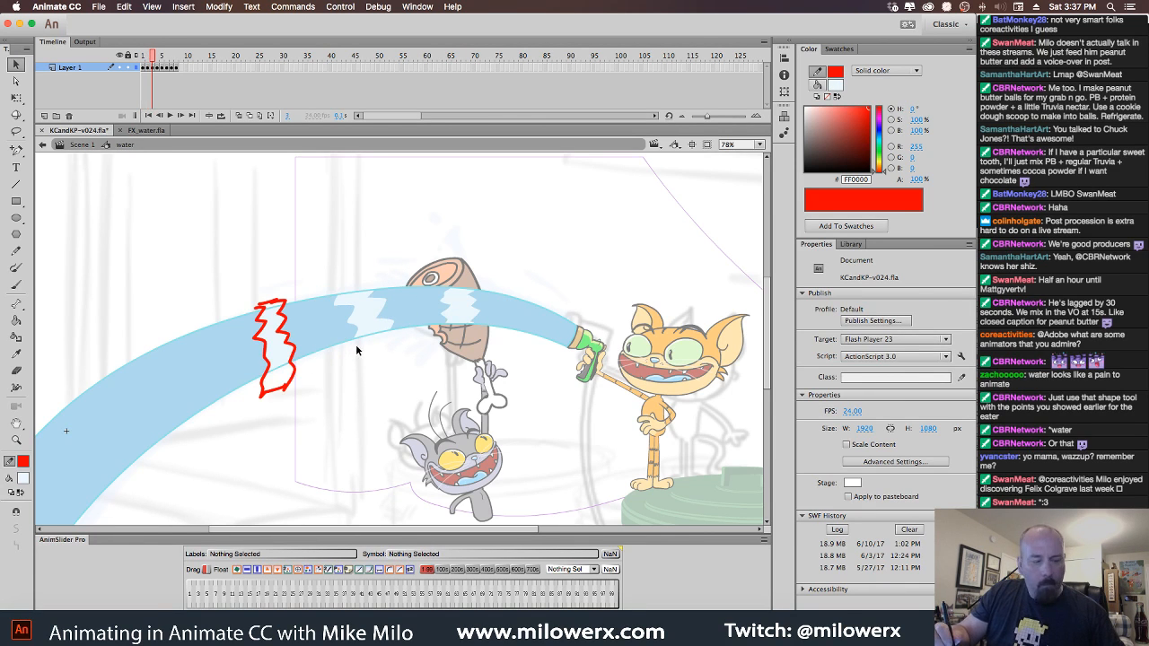
# Delete all pieces of the red outline around the third highlight band on frame 3.
pyautogui.click(294, 384)
pyautogui.press('Delete')
pyautogui.click(269, 370)
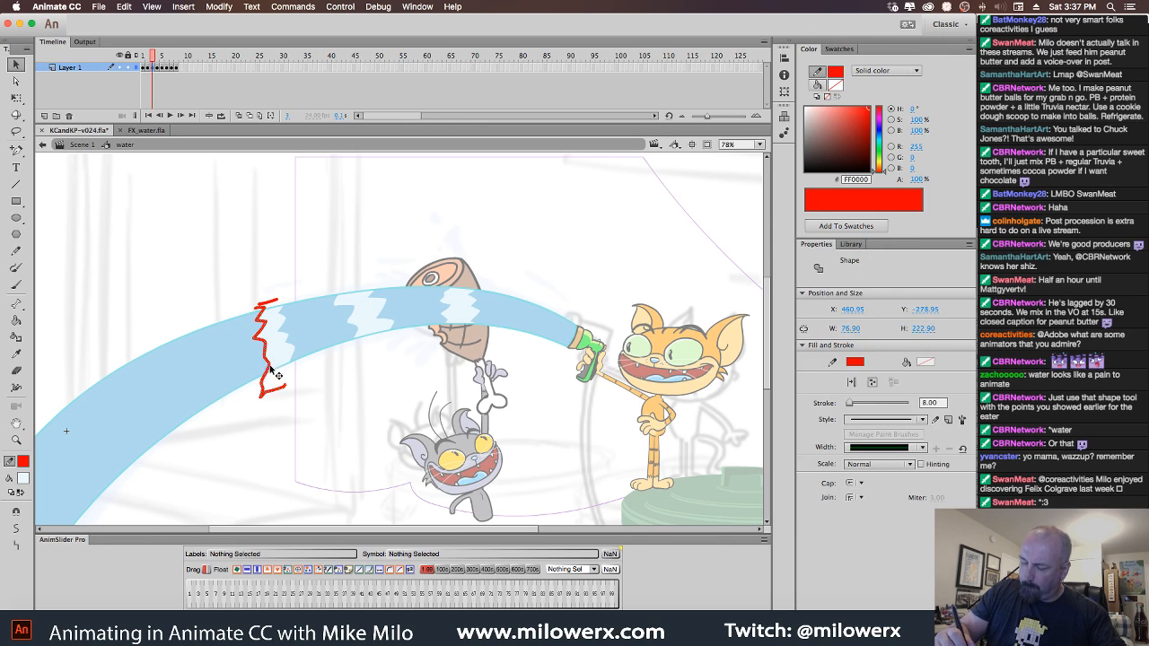
pyautogui.press('Delete')
pyautogui.click(275, 302)
pyautogui.press('Delete')
# Remove the red outline around the third highlight band on frames 4 and 5.
pyautogui.moveTo(362, 430); pyautogui.dragTo(556, 362)
pyautogui.press('.')
pyautogui.click(437, 292)
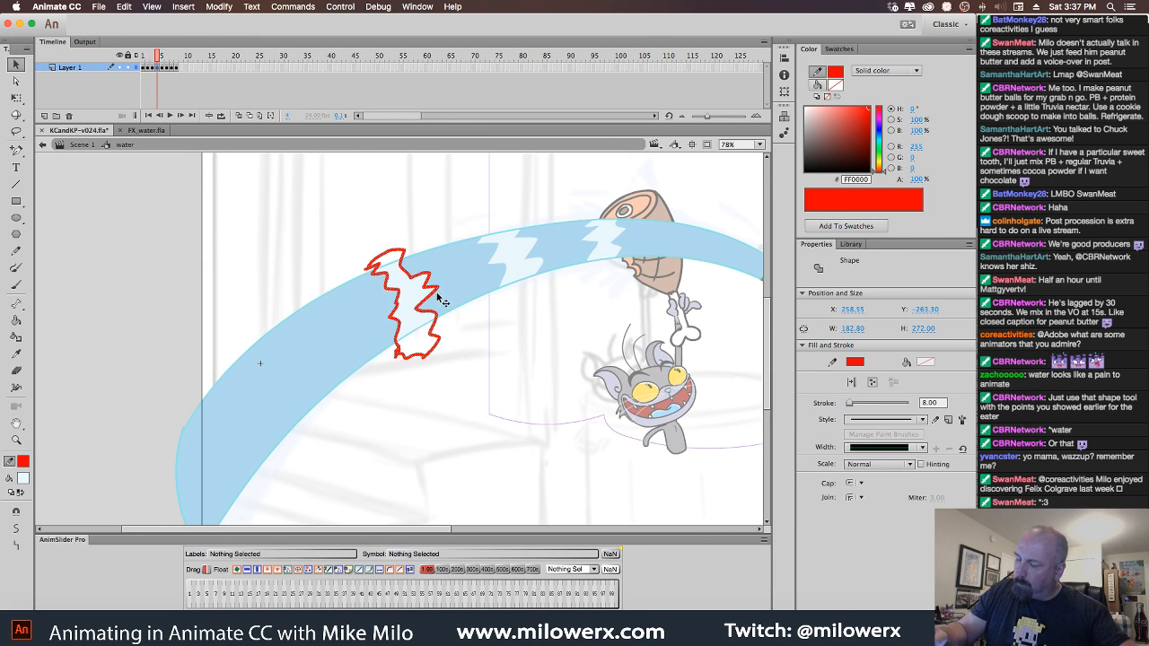
pyautogui.press('Delete')
pyautogui.press('.')
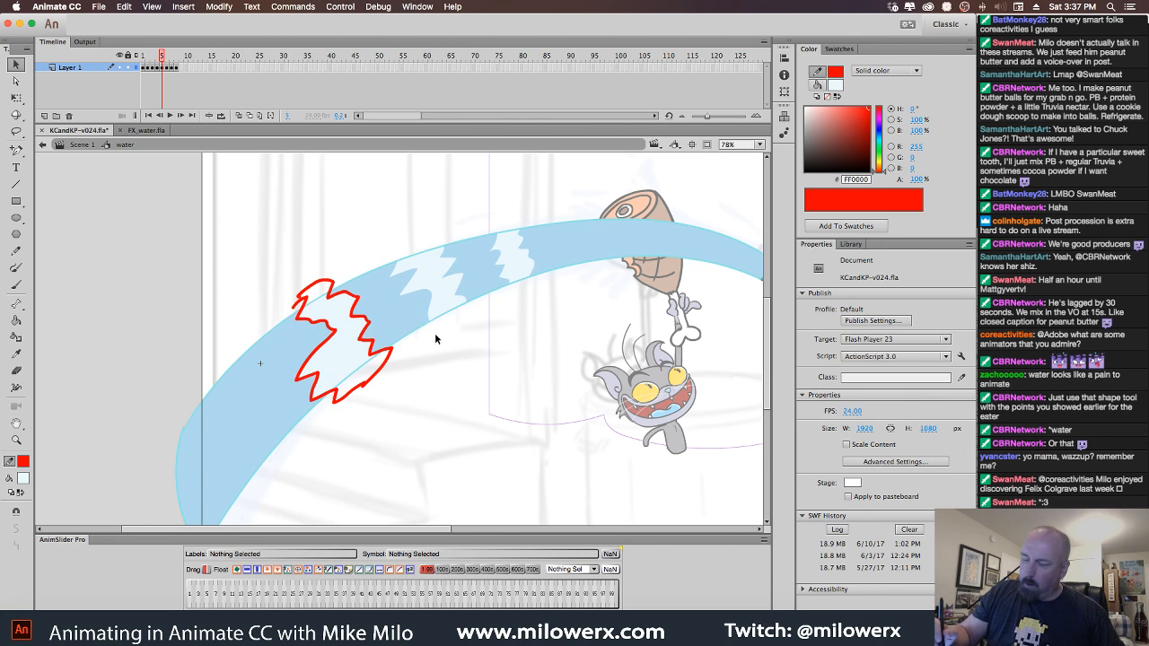
pyautogui.click(391, 356)
pyautogui.press('Delete')
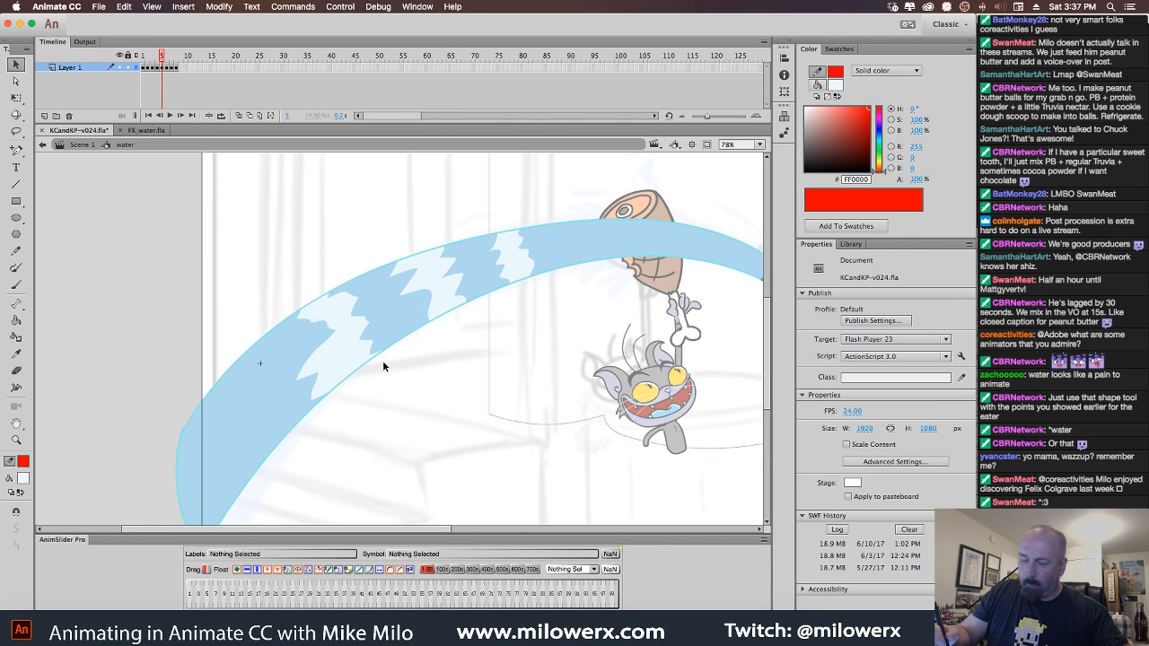
# Clear the red outline from the third highlight band near the stream's lower end on frames 6 and 7.
pyautogui.press('.')
pyautogui.click(320, 422)
pyautogui.press('Delete')
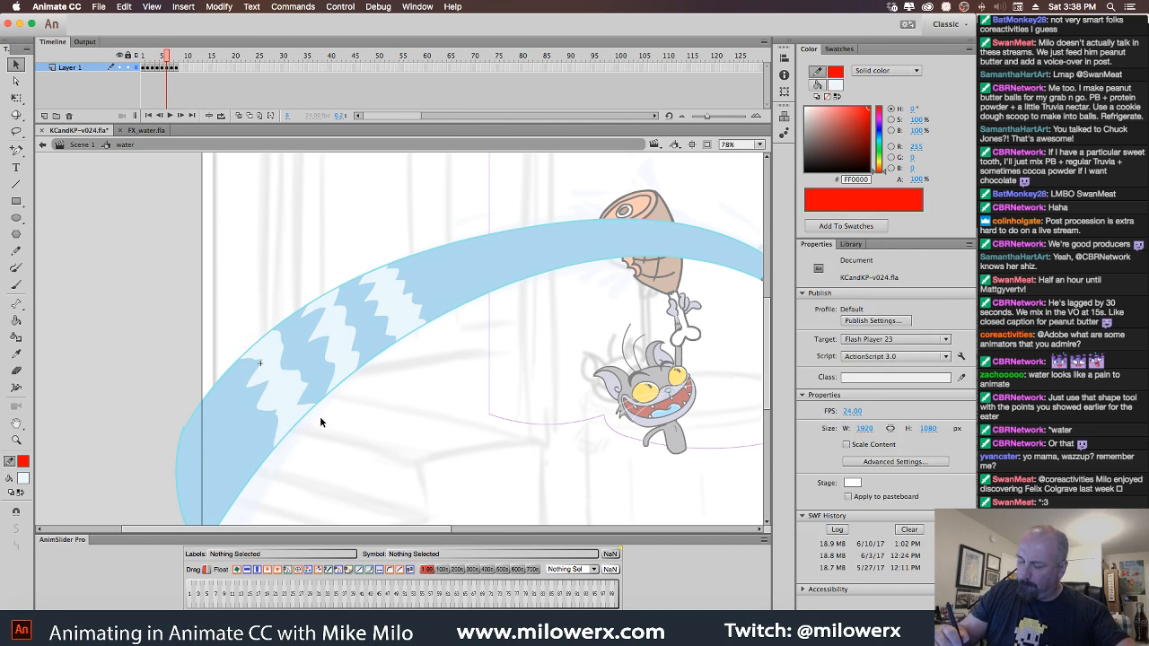
pyautogui.press('.')
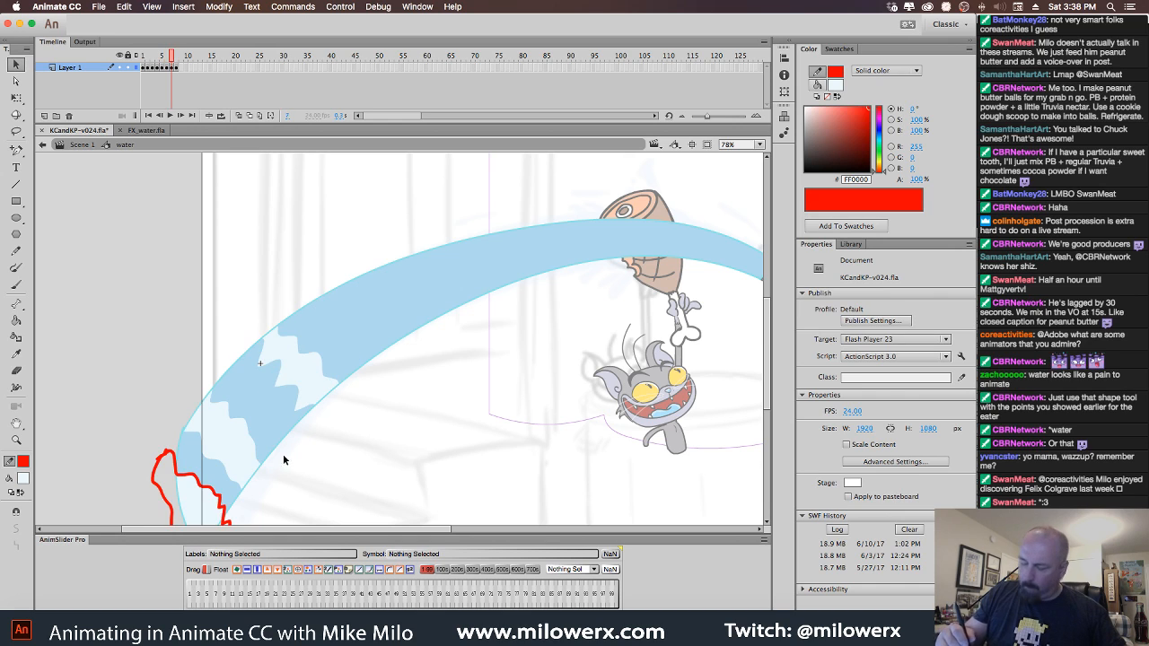
pyautogui.click(167, 456)
pyautogui.press('Delete')
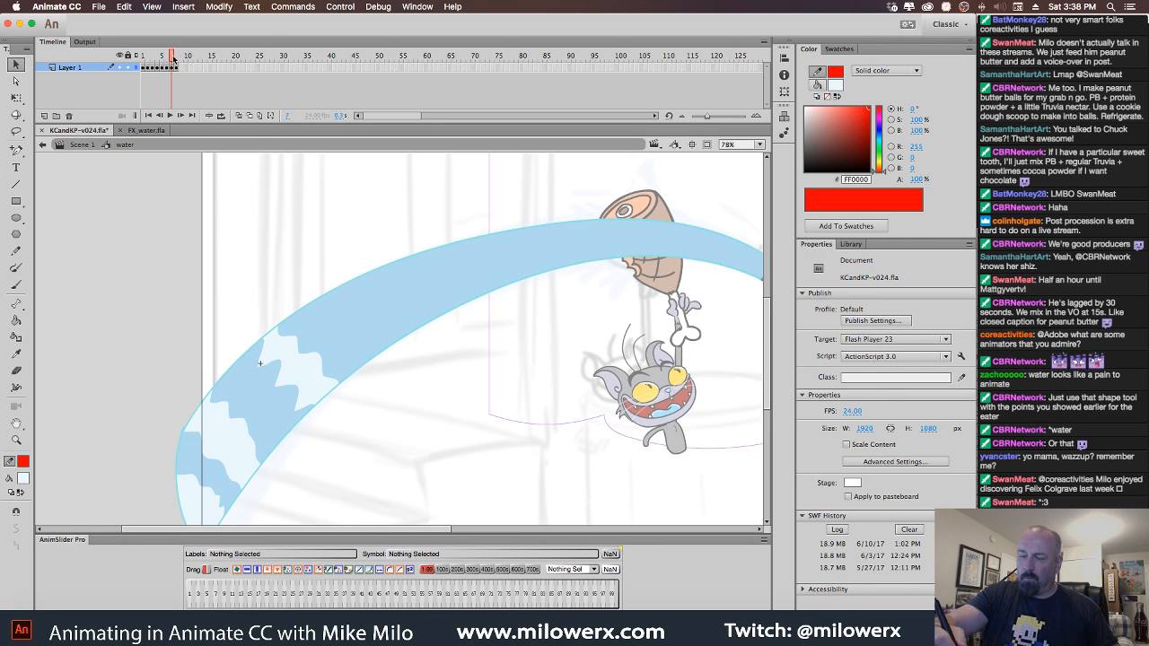
# Step through the water cycle's frames to review how the three highlight bands travel along the stream.
pyautogui.press('.')
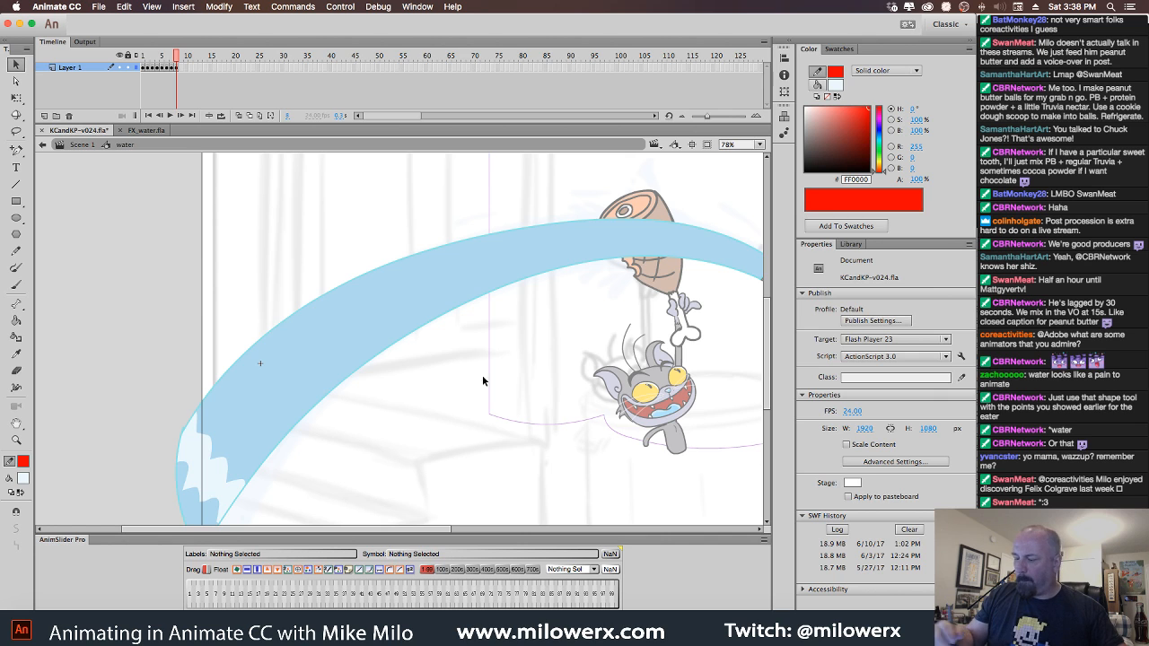
pyautogui.moveTo(627, 403); pyautogui.dragTo(452, 410)
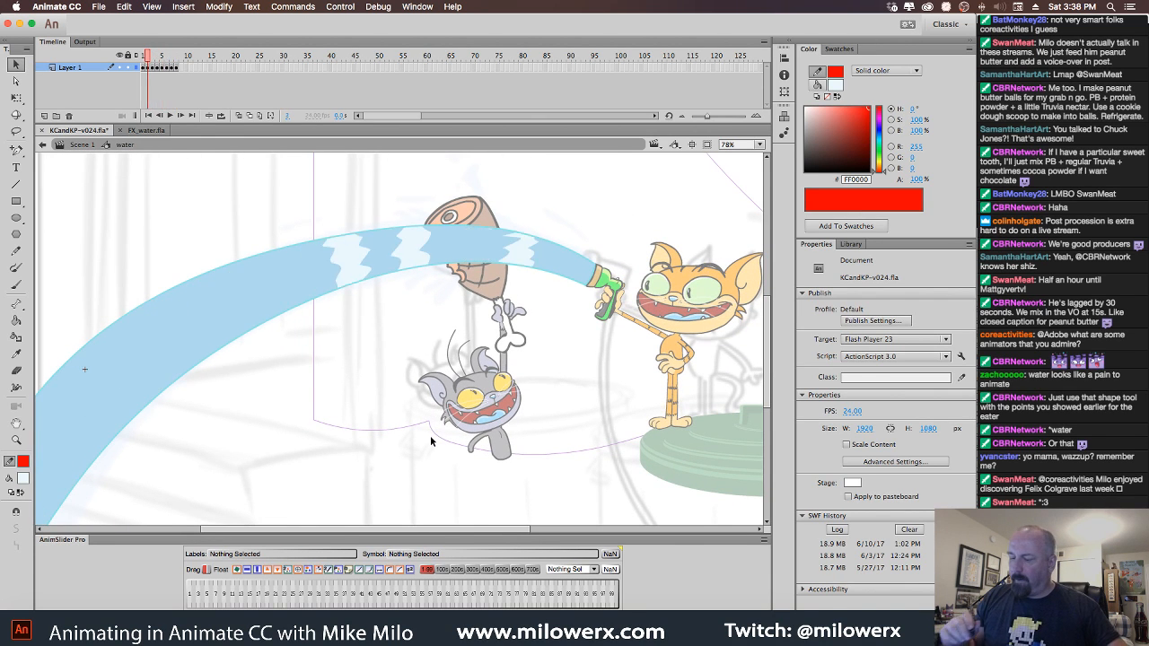
pyautogui.press('.')
pyautogui.press('.')
pyautogui.press('.')
pyautogui.press('.')
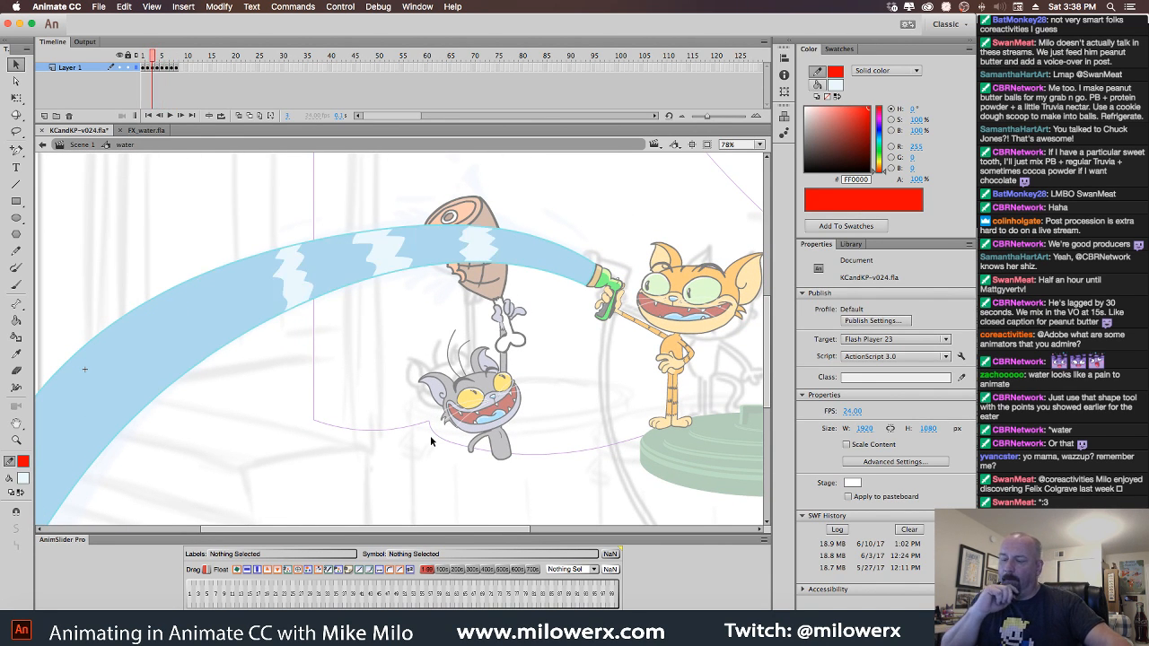
pyautogui.press('.')
pyautogui.press('.')
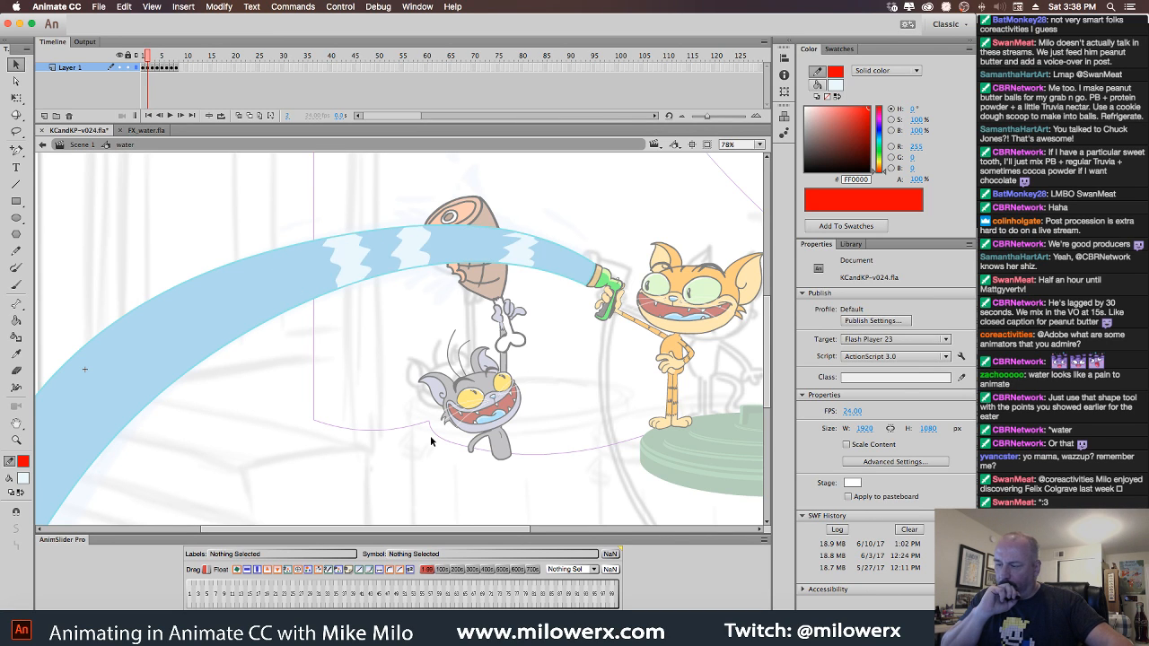
pyautogui.press('.')
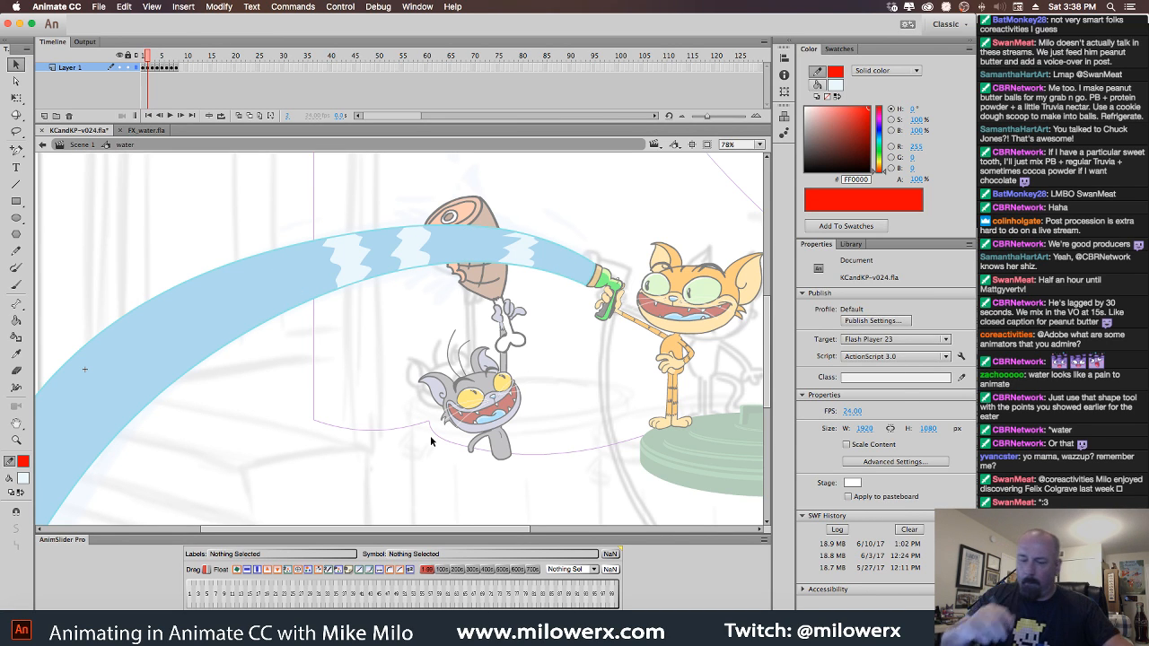
# With the red pencil, draw a new band's zigzag line near the hose nozzle on frame 2 and two joined zigzag edges on frame 3.
pyautogui.click(17, 285)
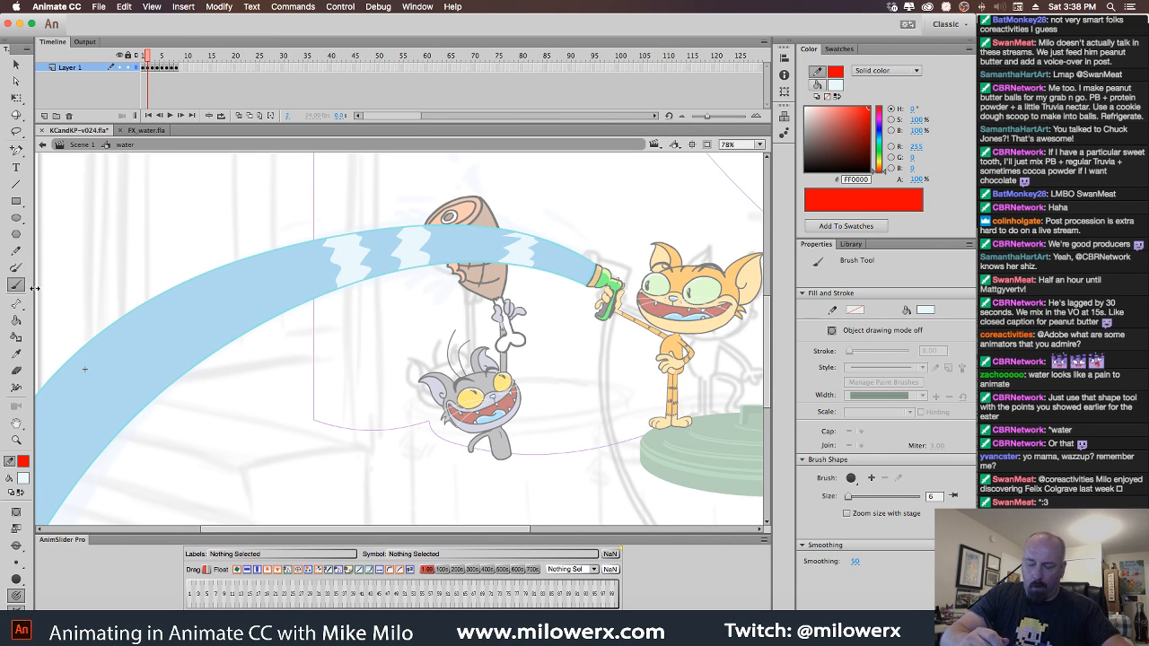
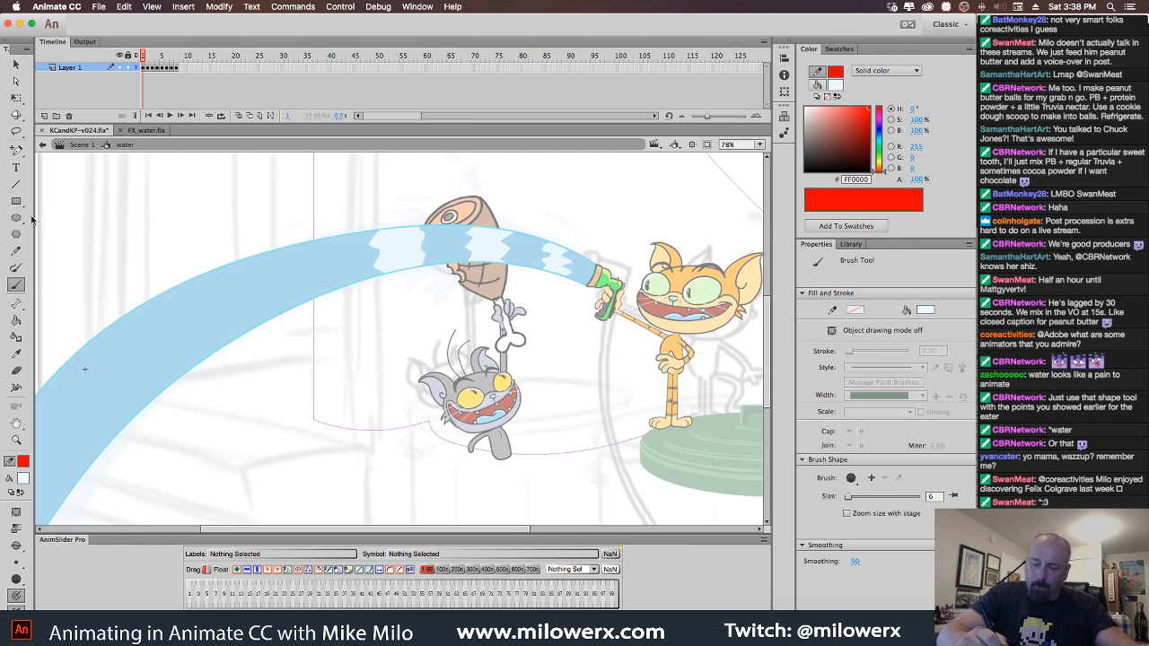
pyautogui.click(16, 251)
pyautogui.press('.')
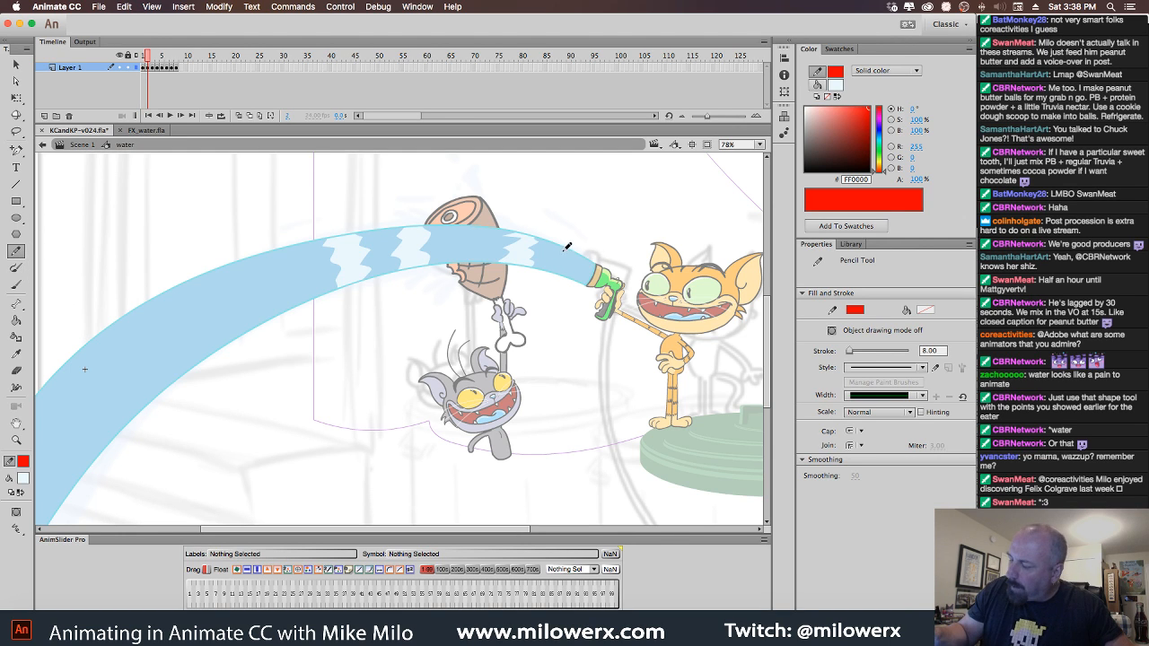
pyautogui.moveTo(558, 253); pyautogui.dragTo(549, 284)
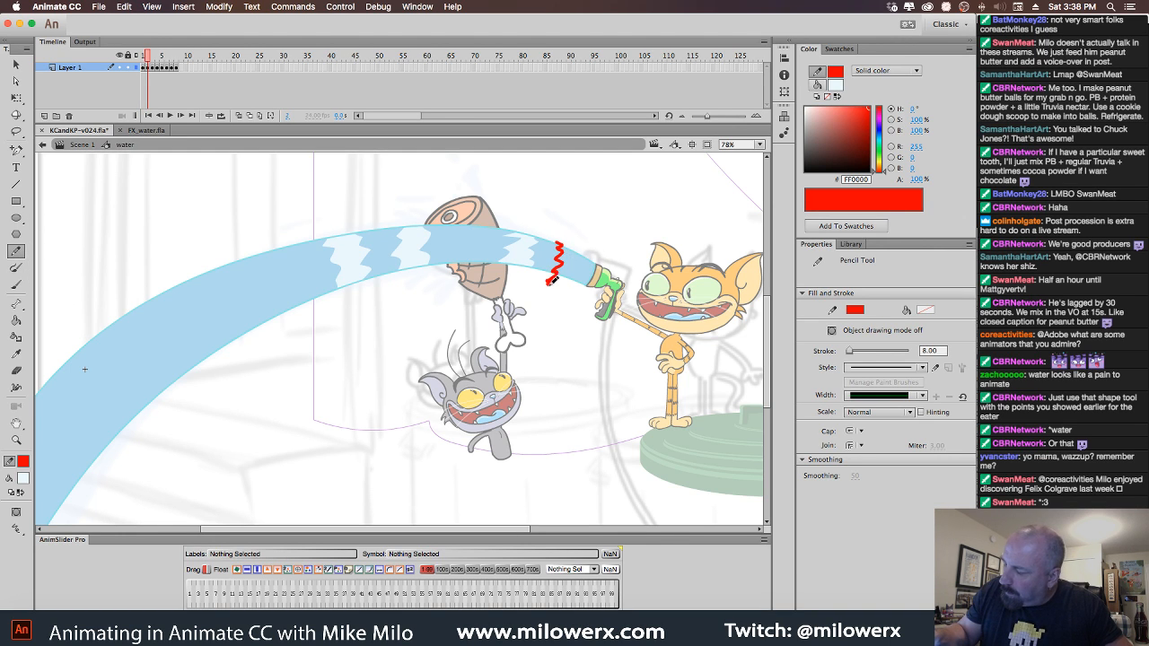
pyautogui.press('.')
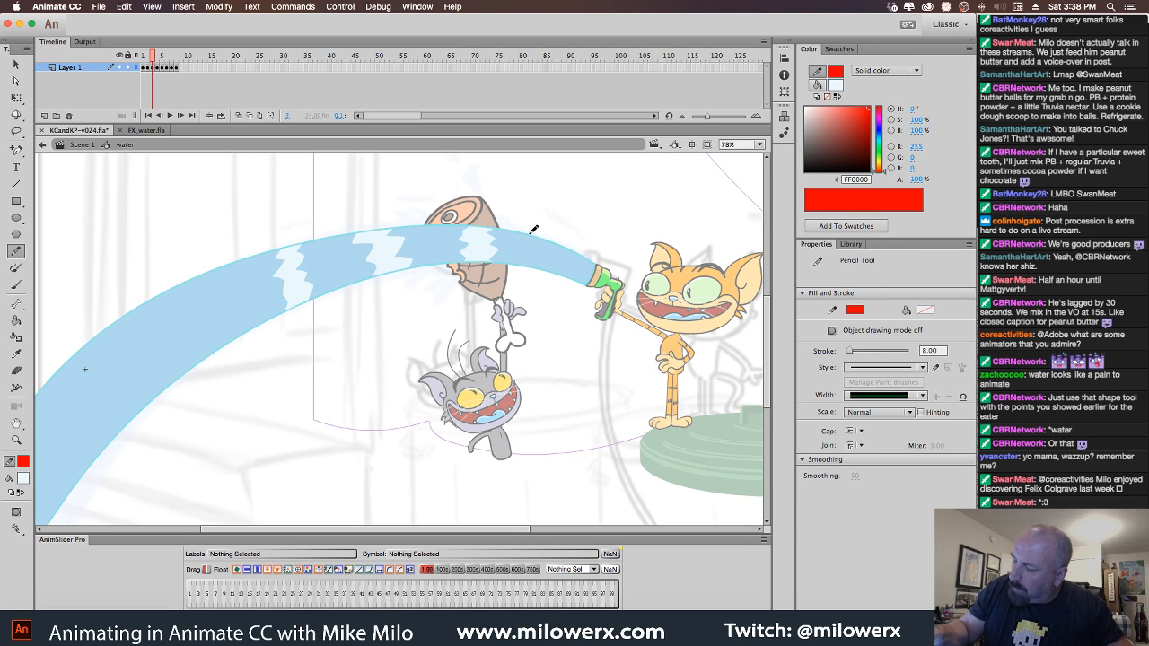
pyautogui.moveTo(534, 230)
pyautogui.mouseDown()
pyautogui.moveTo(530, 262)
pyautogui.moveTo(545, 234)
pyautogui.moveTo(533, 226)
pyautogui.moveTo(560, 235)
pyautogui.moveTo(549, 269)
pyautogui.mouseUp()
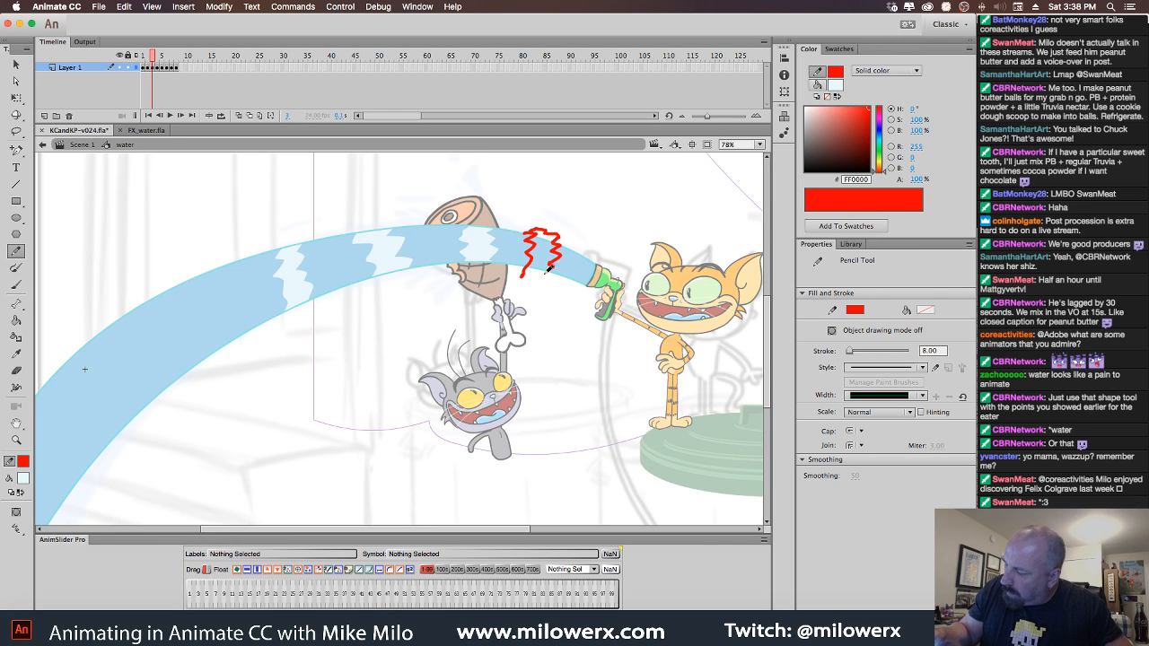
# Sketch red zigzag outlines of highlight bands across the water stream, two on frame 4 and four on frame 5.
pyautogui.press('.')
pyautogui.moveTo(492, 223); pyautogui.dragTo(484, 281)
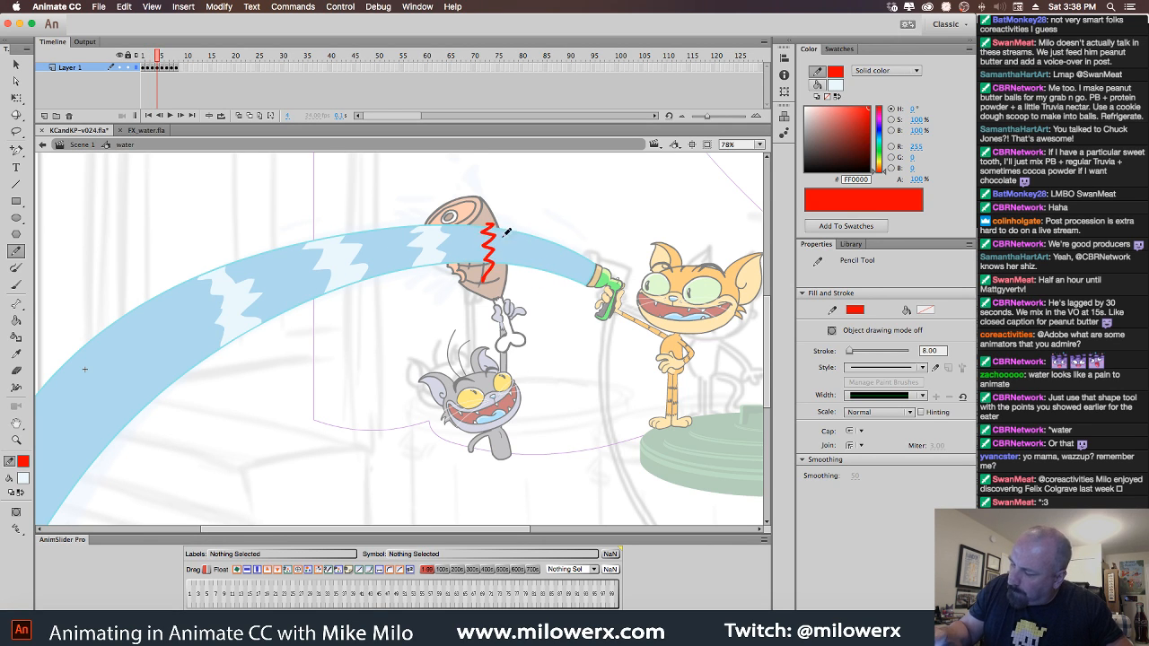
pyautogui.moveTo(517, 225); pyautogui.dragTo(507, 279)
pyautogui.moveTo(550, 235)
pyautogui.mouseDown()
pyautogui.moveTo(539, 278)
pyautogui.moveTo(574, 271)
pyautogui.moveTo(574, 240)
pyautogui.moveTo(560, 231)
pyautogui.moveTo(569, 281)
pyautogui.moveTo(571, 253)
pyautogui.moveTo(550, 281)
pyautogui.moveTo(563, 286)
pyautogui.moveTo(589, 245)
pyautogui.moveTo(518, 230)
pyautogui.moveTo(508, 268)
pyautogui.moveTo(518, 277)
pyautogui.moveTo(539, 257)
pyautogui.moveTo(537, 226)
pyautogui.moveTo(468, 217)
pyautogui.moveTo(457, 279)
pyautogui.moveTo(479, 268)
pyautogui.moveTo(479, 209)
pyautogui.moveTo(405, 217)
pyautogui.moveTo(408, 275)
pyautogui.moveTo(427, 265)
pyautogui.moveTo(420, 230)
pyautogui.mouseUp()
pyautogui.press('.')
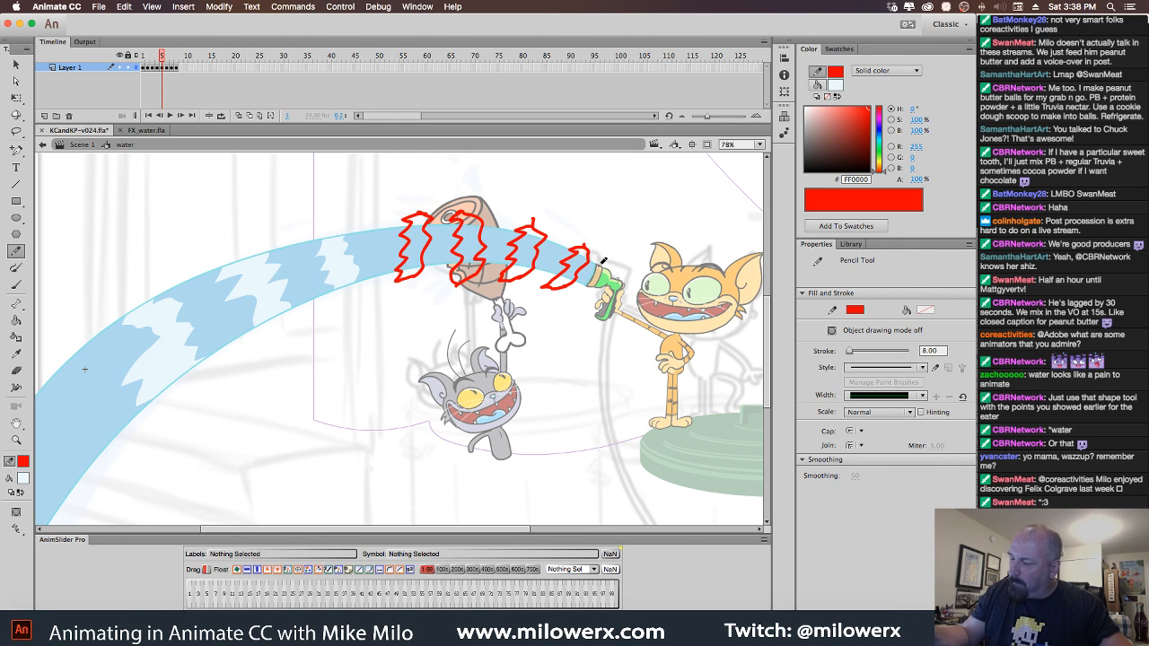
# Outline seven red zigzag highlight bands on frame 6, six from the hose nozzle back and one near the stream's lower end.
pyautogui.press('.')
pyautogui.press(',')
pyautogui.press(',')
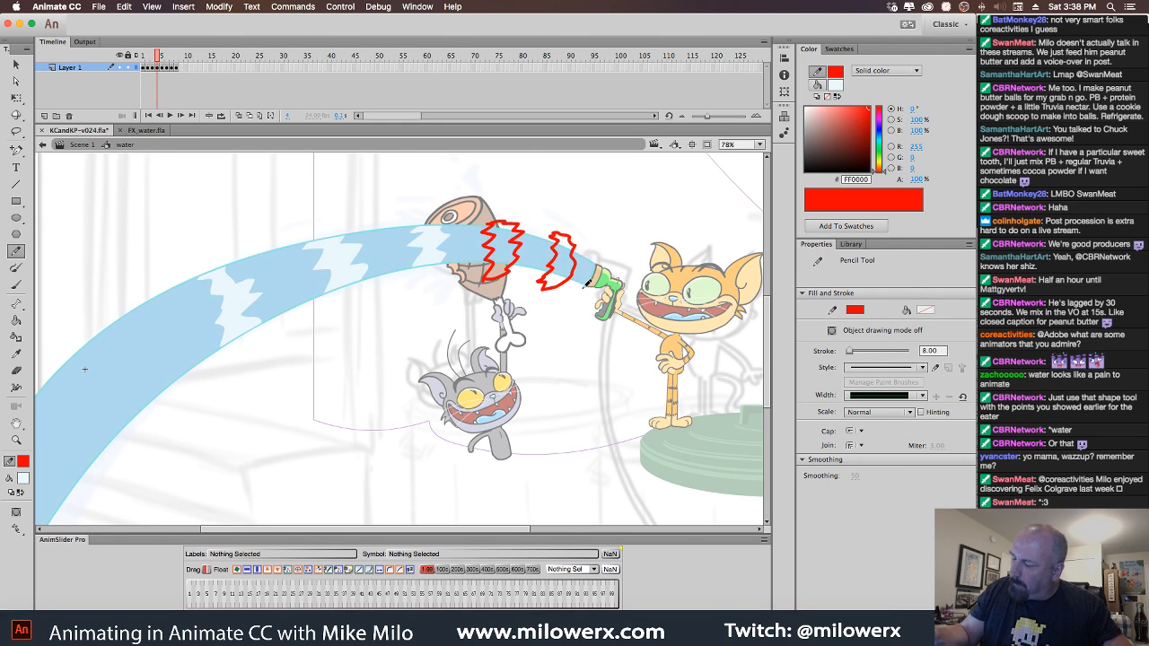
pyautogui.press('.')
pyautogui.press('.')
pyautogui.moveTo(573, 238)
pyautogui.mouseDown()
pyautogui.moveTo(544, 291)
pyautogui.moveTo(562, 294)
pyautogui.moveTo(590, 243)
pyautogui.moveTo(517, 244)
pyautogui.moveTo(503, 278)
pyautogui.moveTo(516, 284)
pyautogui.moveTo(543, 255)
pyautogui.moveTo(537, 221)
pyautogui.mouseUp()
pyautogui.moveTo(467, 216)
pyautogui.mouseDown()
pyautogui.moveTo(442, 285)
pyautogui.moveTo(493, 220)
pyautogui.mouseUp()
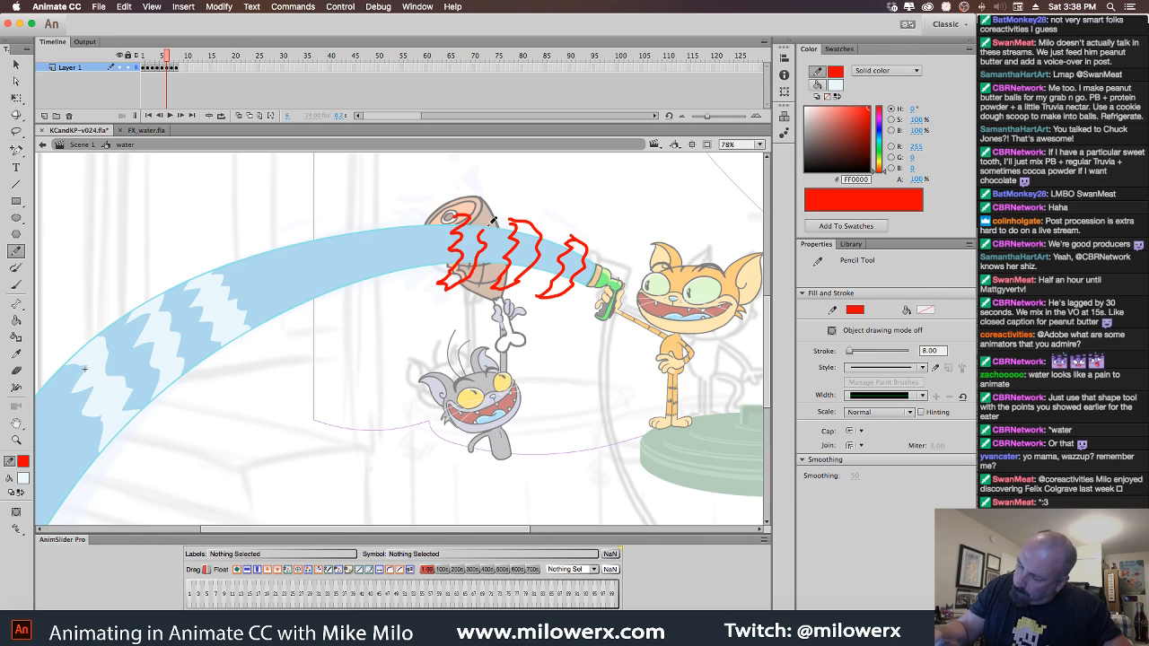
pyautogui.moveTo(410, 214)
pyautogui.mouseDown()
pyautogui.moveTo(392, 248)
pyautogui.moveTo(410, 280)
pyautogui.moveTo(424, 249)
pyautogui.moveTo(406, 214)
pyautogui.moveTo(348, 243)
pyautogui.moveTo(347, 299)
pyautogui.moveTo(366, 261)
pyautogui.moveTo(363, 219)
pyautogui.mouseUp()
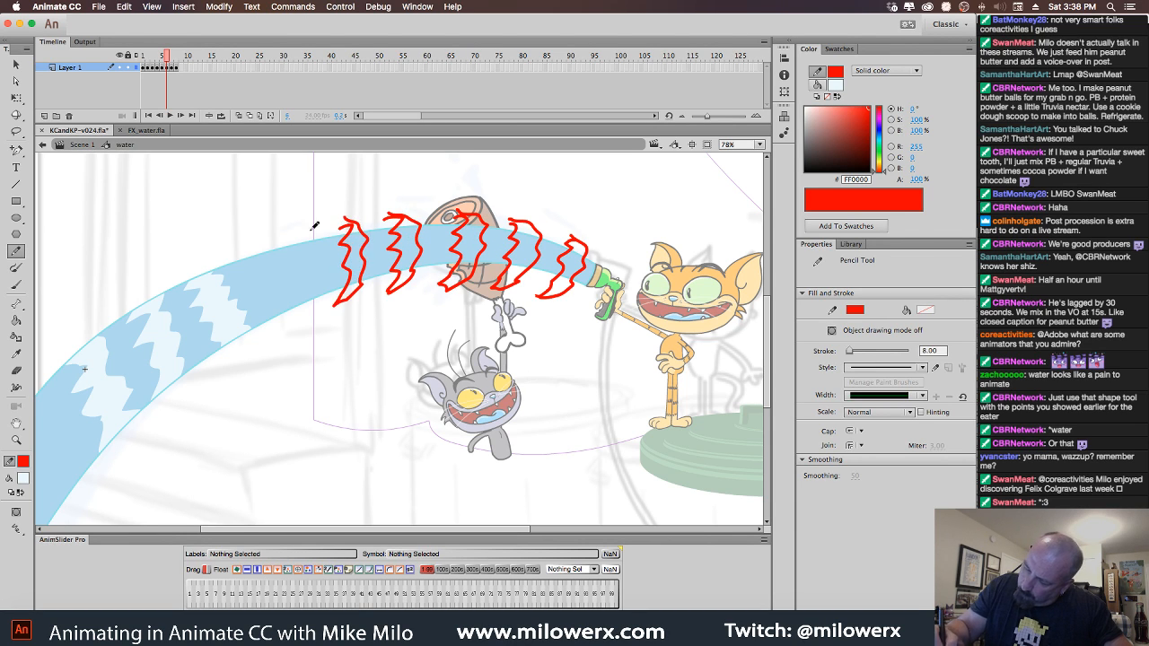
pyautogui.moveTo(283, 234)
pyautogui.mouseDown()
pyautogui.moveTo(290, 277)
pyautogui.moveTo(286, 314)
pyautogui.moveTo(302, 320)
pyautogui.moveTo(316, 241)
pyautogui.moveTo(280, 238)
pyautogui.mouseUp()
pyautogui.moveTo(539, 409); pyautogui.dragTo(697, 326)
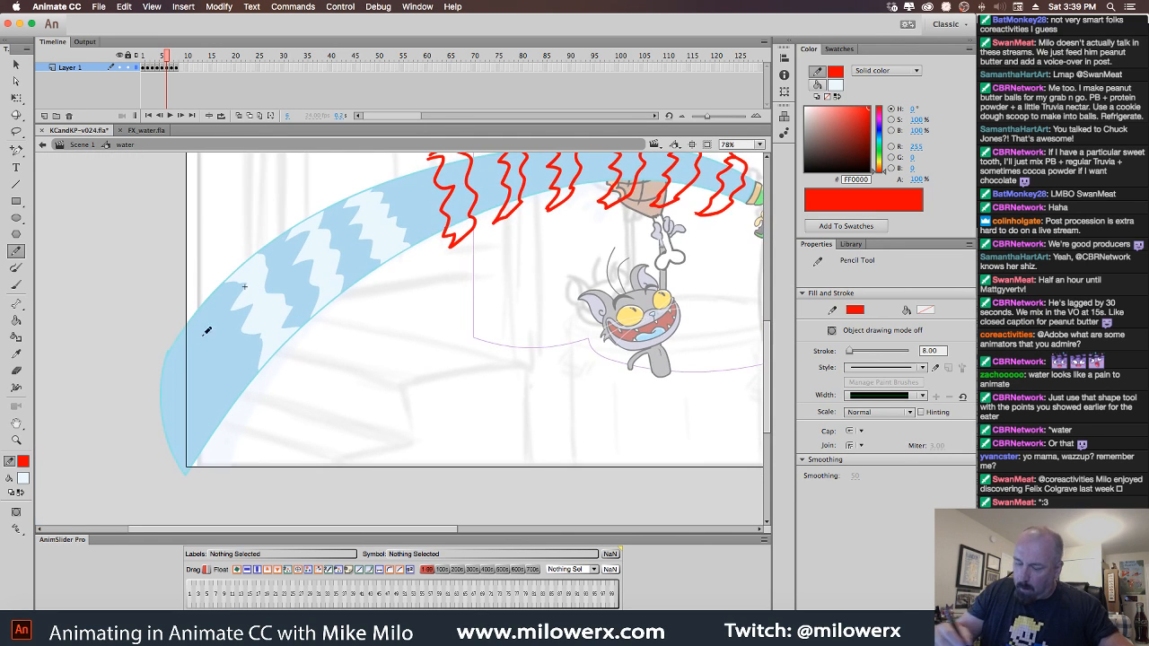
pyautogui.moveTo(172, 323)
pyautogui.mouseDown()
pyautogui.moveTo(193, 341)
pyautogui.moveTo(227, 434)
pyautogui.moveTo(234, 354)
pyautogui.moveTo(174, 312)
pyautogui.moveTo(179, 330)
pyautogui.mouseUp()
# Outline seven red zigzag highlight bands along the water stream on frame 7, spaced in relation to frame 6.
pyautogui.press('.')
pyautogui.moveTo(408, 364); pyautogui.dragTo(329, 398)
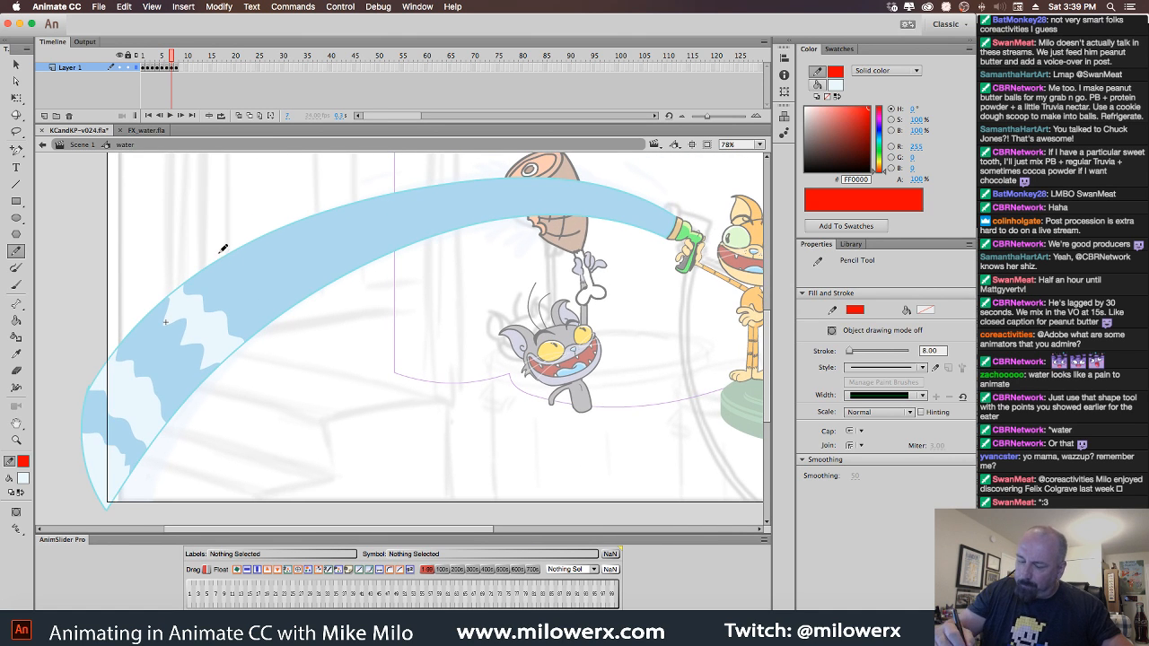
pyautogui.press(',')
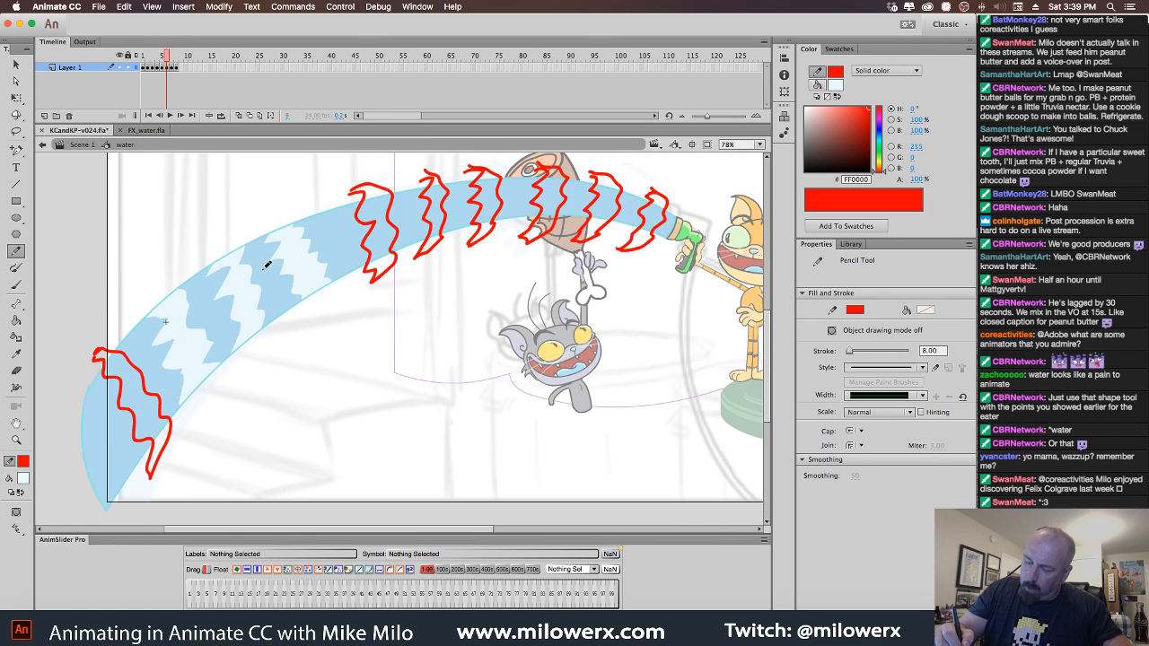
pyautogui.press('.')
pyautogui.moveTo(212, 257)
pyautogui.mouseDown()
pyautogui.moveTo(241, 275)
pyautogui.moveTo(259, 346)
pyautogui.moveTo(294, 314)
pyautogui.moveTo(237, 238)
pyautogui.moveTo(282, 230)
pyautogui.moveTo(329, 308)
pyautogui.moveTo(358, 277)
pyautogui.moveTo(318, 223)
pyautogui.moveTo(280, 210)
pyautogui.mouseUp()
pyautogui.moveTo(371, 199)
pyautogui.mouseDown()
pyautogui.moveTo(376, 268)
pyautogui.moveTo(406, 266)
pyautogui.moveTo(419, 244)
pyautogui.moveTo(403, 199)
pyautogui.moveTo(357, 188)
pyautogui.mouseUp()
pyautogui.moveTo(422, 170)
pyautogui.mouseDown()
pyautogui.moveTo(441, 216)
pyautogui.moveTo(469, 237)
pyautogui.moveTo(470, 198)
pyautogui.moveTo(434, 167)
pyautogui.mouseUp()
pyautogui.moveTo(479, 278); pyautogui.dragTo(386, 331)
pyautogui.moveTo(411, 208)
pyautogui.mouseDown()
pyautogui.moveTo(425, 252)
pyautogui.moveTo(420, 289)
pyautogui.moveTo(449, 259)
pyautogui.moveTo(454, 202)
pyautogui.moveTo(485, 240)
pyautogui.moveTo(474, 301)
pyautogui.moveTo(526, 220)
pyautogui.moveTo(537, 285)
pyautogui.moveTo(562, 271)
pyautogui.moveTo(569, 234)
pyautogui.mouseUp()
# Outline a narrow red zigzag band at the hose nozzle on frame 8, comparing its position with frame 7.
pyautogui.press('.')
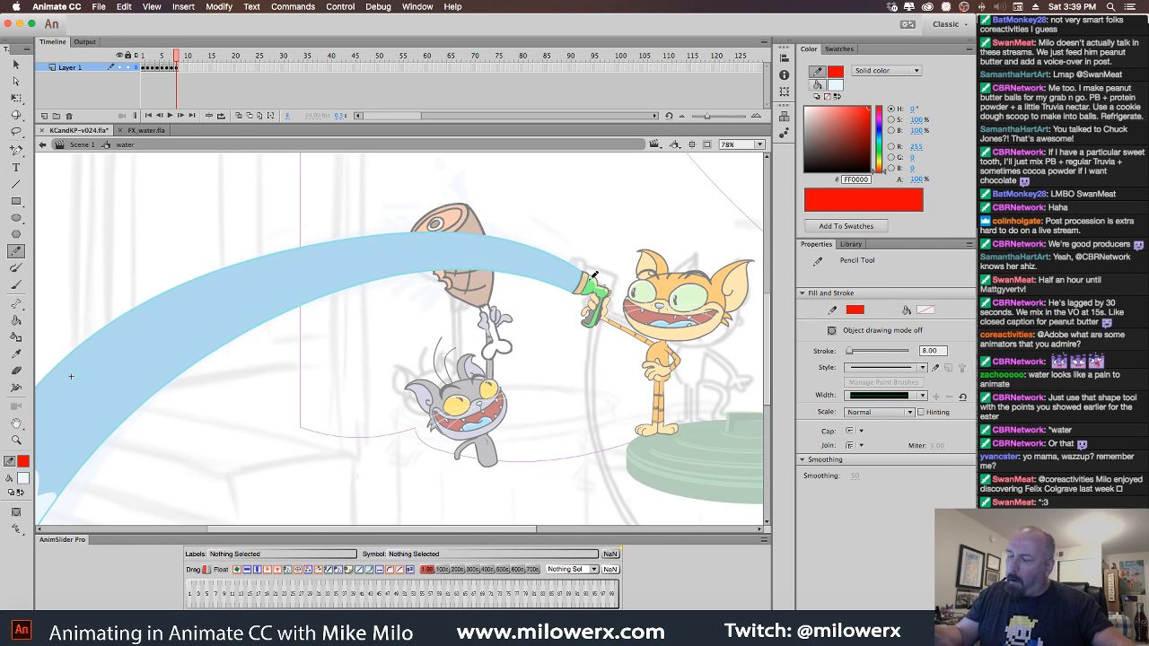
pyautogui.press(',')
pyautogui.press('.')
pyautogui.press(',')
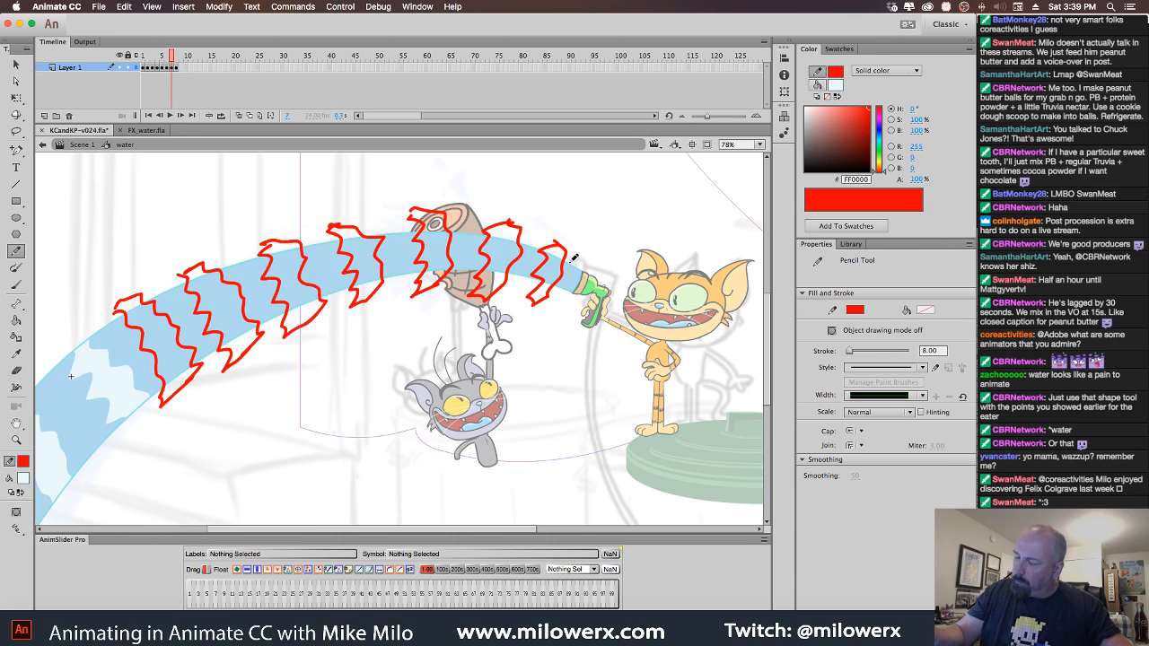
pyautogui.press('.')
pyautogui.moveTo(569, 256); pyautogui.dragTo(554, 296)
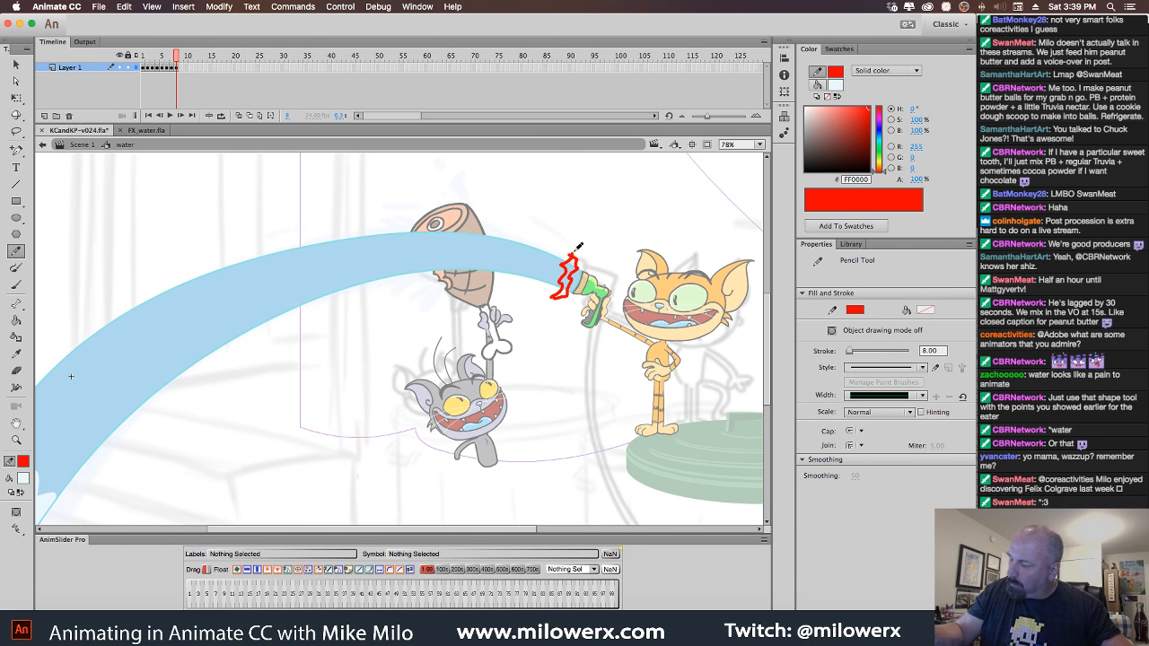
pyautogui.moveTo(574, 252); pyautogui.dragTo(575, 250)
pyautogui.press(',')
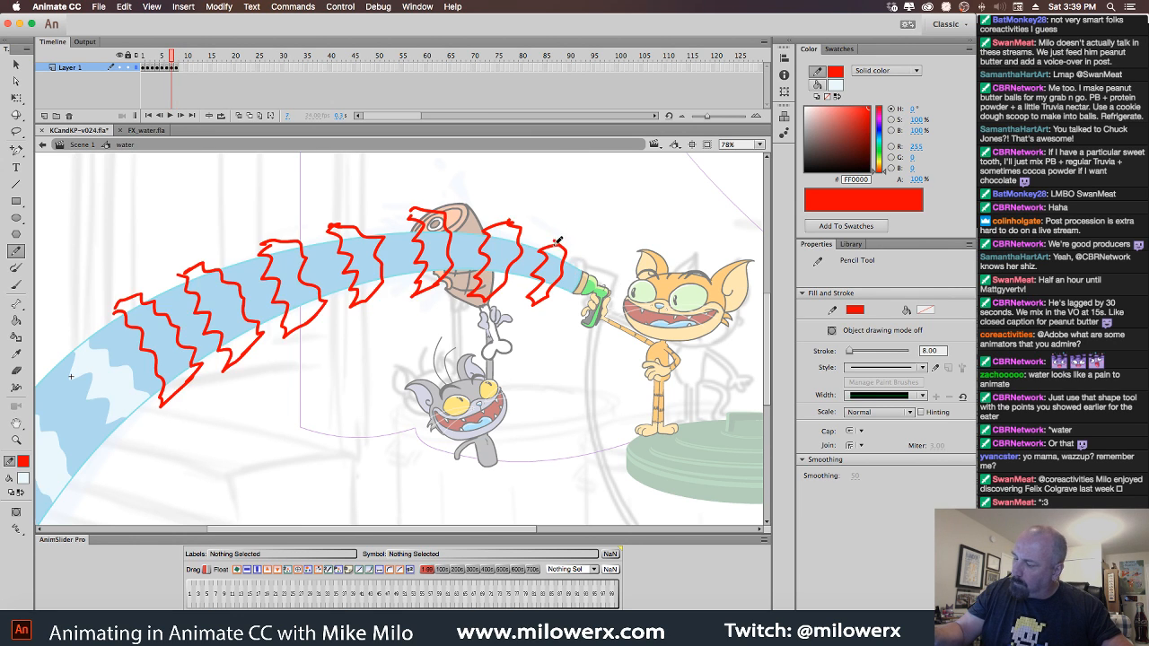
pyautogui.press('.')
pyautogui.press(',')
pyautogui.press('.')
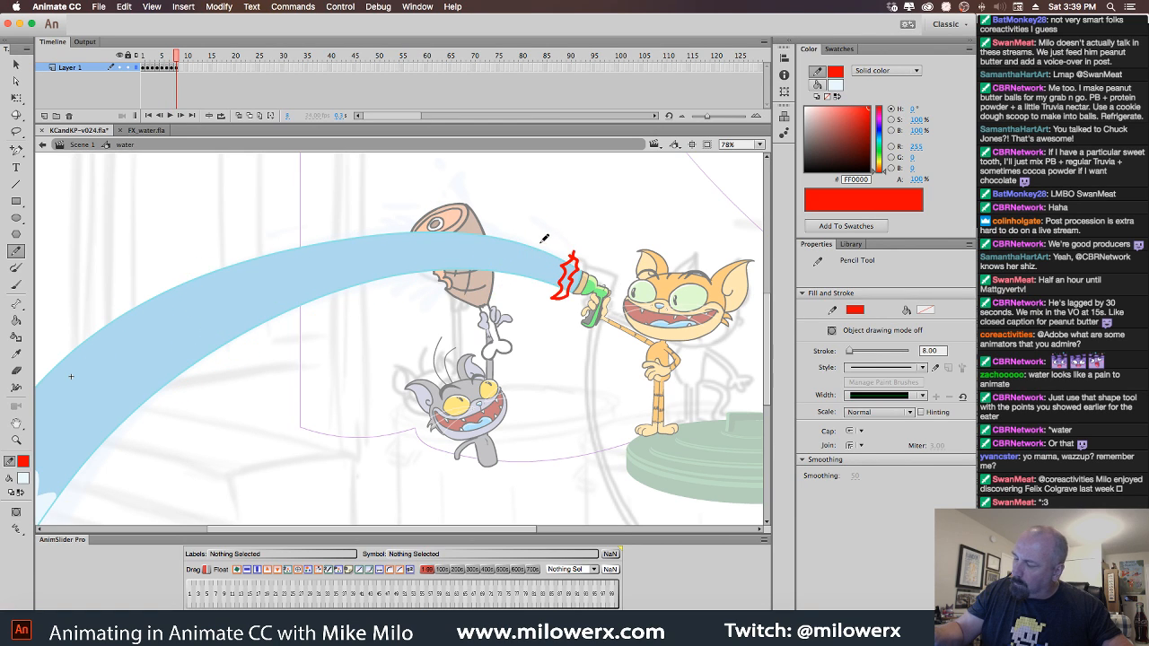
# Outline eight more red zigzag bands on frame 8, continuing from beside the nozzle band down to the existing highlight.
pyautogui.moveTo(539, 232)
pyautogui.mouseDown()
pyautogui.moveTo(504, 295)
pyautogui.moveTo(540, 280)
pyautogui.moveTo(551, 254)
pyautogui.moveTo(530, 233)
pyautogui.moveTo(482, 245)
pyautogui.moveTo(471, 286)
pyautogui.moveTo(481, 290)
pyautogui.moveTo(500, 250)
pyautogui.moveTo(501, 216)
pyautogui.mouseUp()
pyautogui.moveTo(415, 216)
pyautogui.mouseDown()
pyautogui.moveTo(403, 297)
pyautogui.moveTo(431, 288)
pyautogui.moveTo(442, 246)
pyautogui.moveTo(435, 211)
pyautogui.mouseUp()
pyautogui.moveTo(340, 227)
pyautogui.mouseDown()
pyautogui.moveTo(352, 304)
pyautogui.moveTo(383, 284)
pyautogui.moveTo(378, 246)
pyautogui.moveTo(355, 220)
pyautogui.mouseUp()
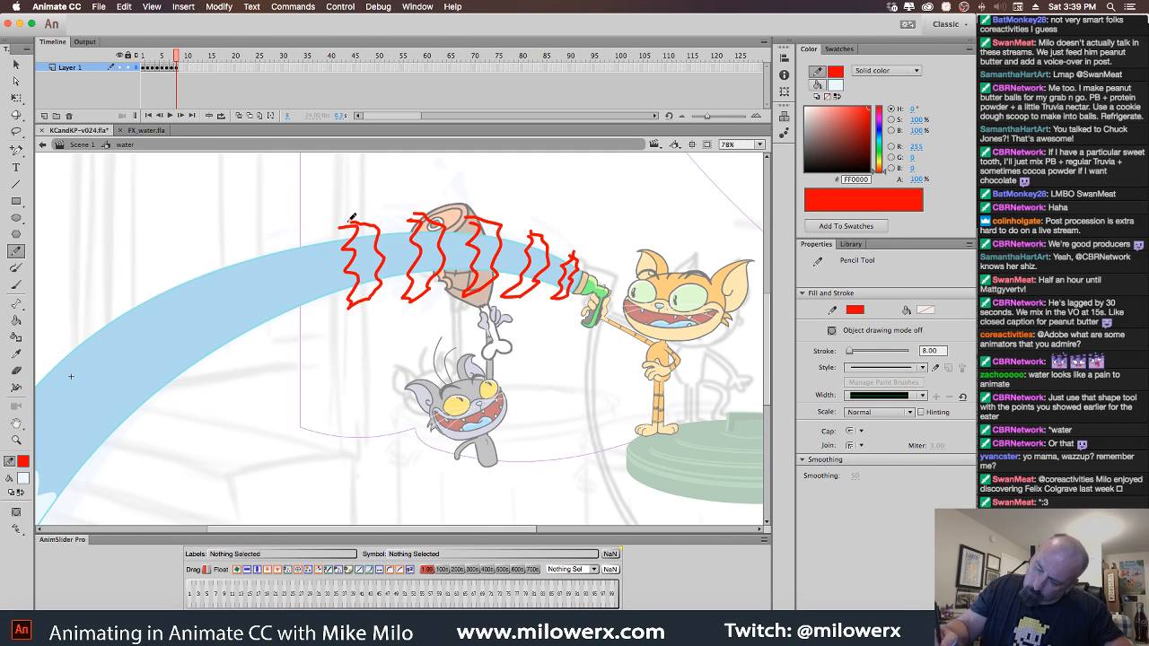
pyautogui.moveTo(265, 241)
pyautogui.mouseDown()
pyautogui.moveTo(298, 322)
pyautogui.moveTo(316, 314)
pyautogui.moveTo(311, 282)
pyautogui.moveTo(298, 242)
pyautogui.moveTo(269, 239)
pyautogui.mouseUp()
pyautogui.moveTo(377, 351); pyautogui.dragTo(532, 331)
pyautogui.moveTo(343, 252)
pyautogui.mouseDown()
pyautogui.moveTo(374, 347)
pyautogui.moveTo(403, 300)
pyautogui.moveTo(350, 242)
pyautogui.mouseUp()
pyautogui.moveTo(232, 312)
pyautogui.mouseDown()
pyautogui.moveTo(275, 350)
pyautogui.moveTo(278, 397)
pyautogui.moveTo(300, 397)
pyautogui.moveTo(311, 370)
pyautogui.moveTo(297, 322)
pyautogui.moveTo(241, 299)
pyautogui.mouseUp()
pyautogui.moveTo(172, 366)
pyautogui.mouseDown()
pyautogui.moveTo(198, 348)
pyautogui.moveTo(248, 409)
pyautogui.moveTo(243, 468)
pyautogui.moveTo(226, 422)
pyautogui.moveTo(173, 370)
pyautogui.mouseUp()
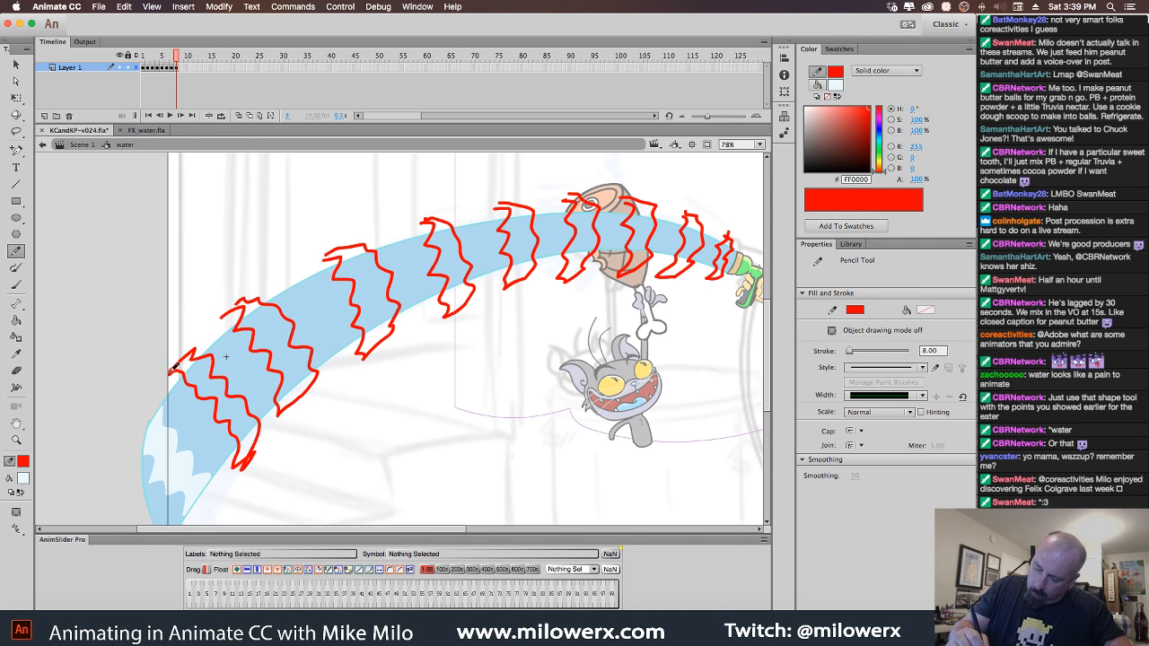
# Fill the outlined bands on frame 8 with the current pale blue using the Paint Bucket.
pyautogui.click(16, 320)
pyautogui.click(239, 403)
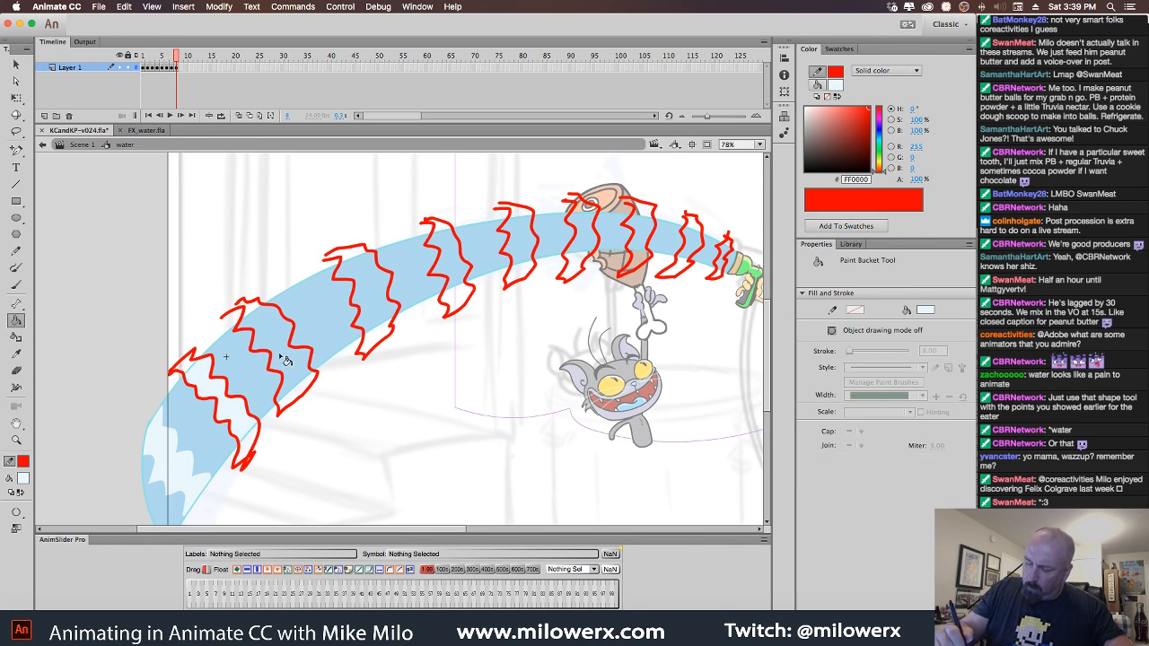
pyautogui.click(286, 359)
pyautogui.click(375, 296)
pyautogui.click(458, 271)
pyautogui.click(523, 253)
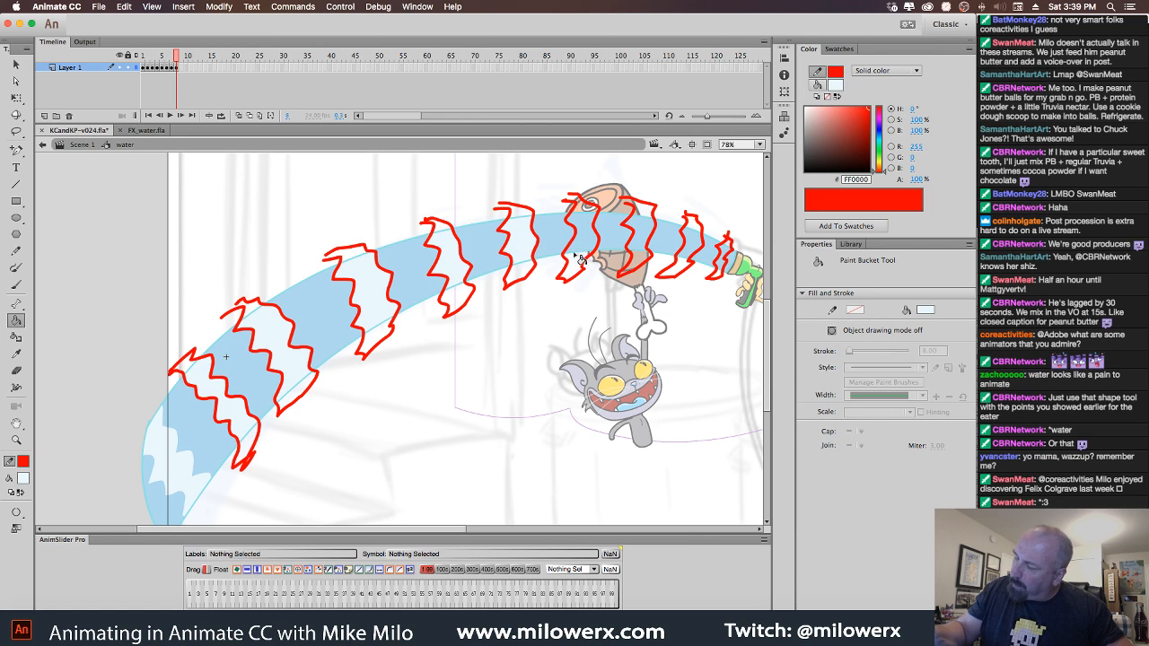
pyautogui.click(589, 246)
pyautogui.click(641, 244)
pyautogui.click(689, 246)
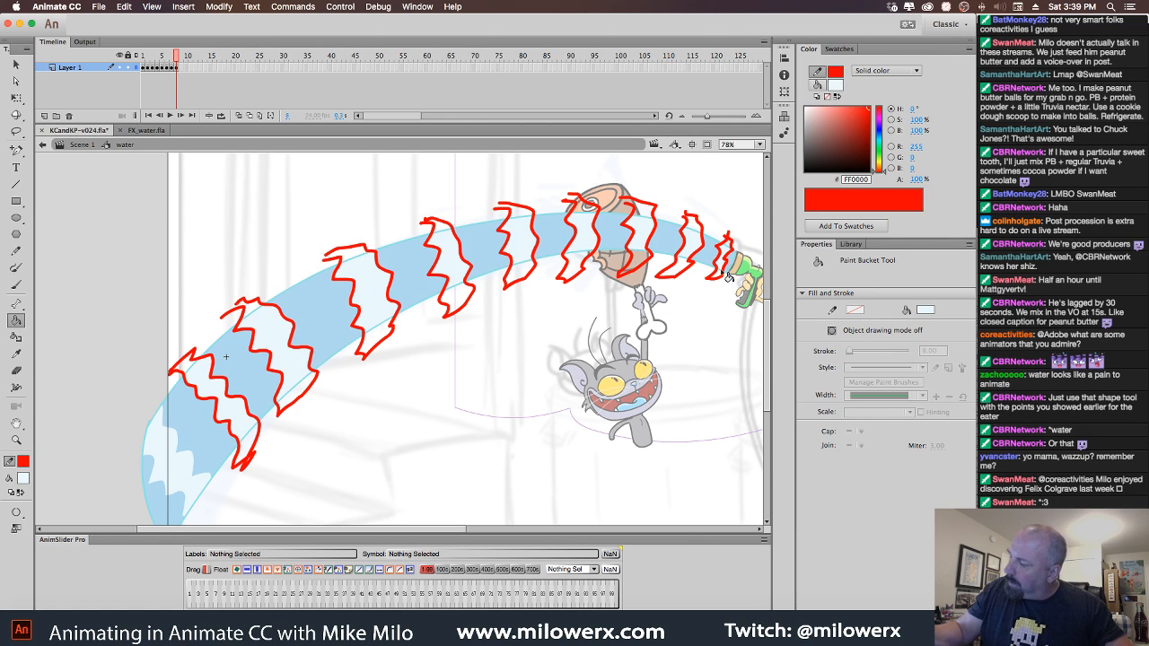
# Fill the outlined water bands on frame 7 with the pale blue highlight color.
pyautogui.click(455, 275)
pyautogui.click(382, 286)
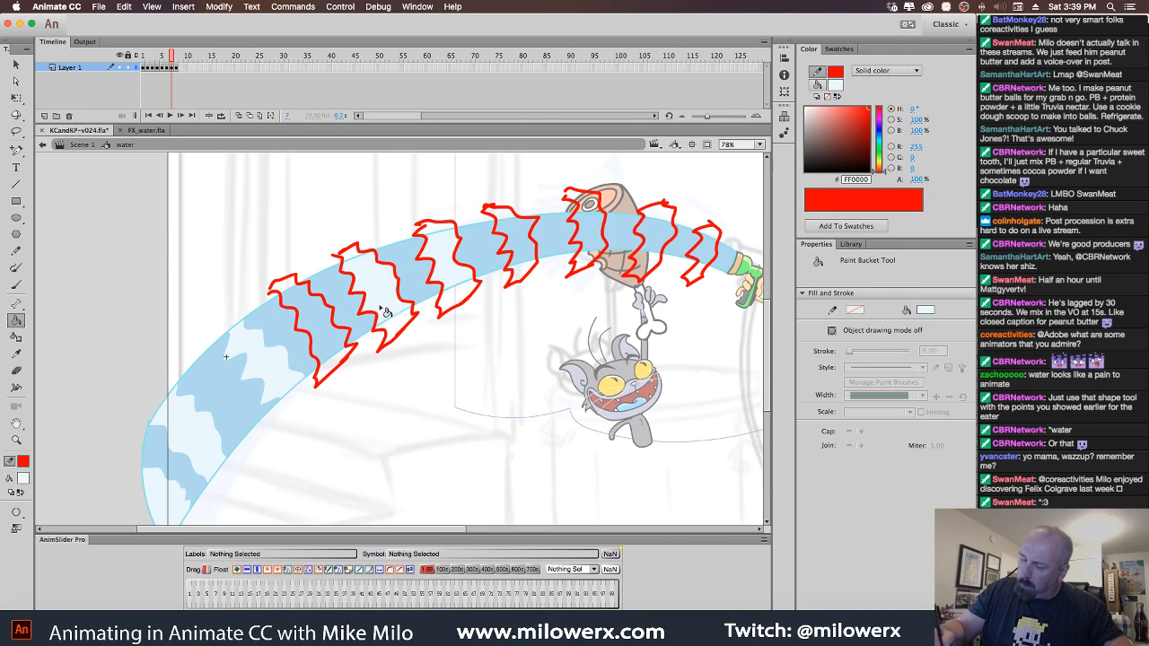
pyautogui.click(312, 321)
pyautogui.click(518, 241)
pyautogui.click(610, 247)
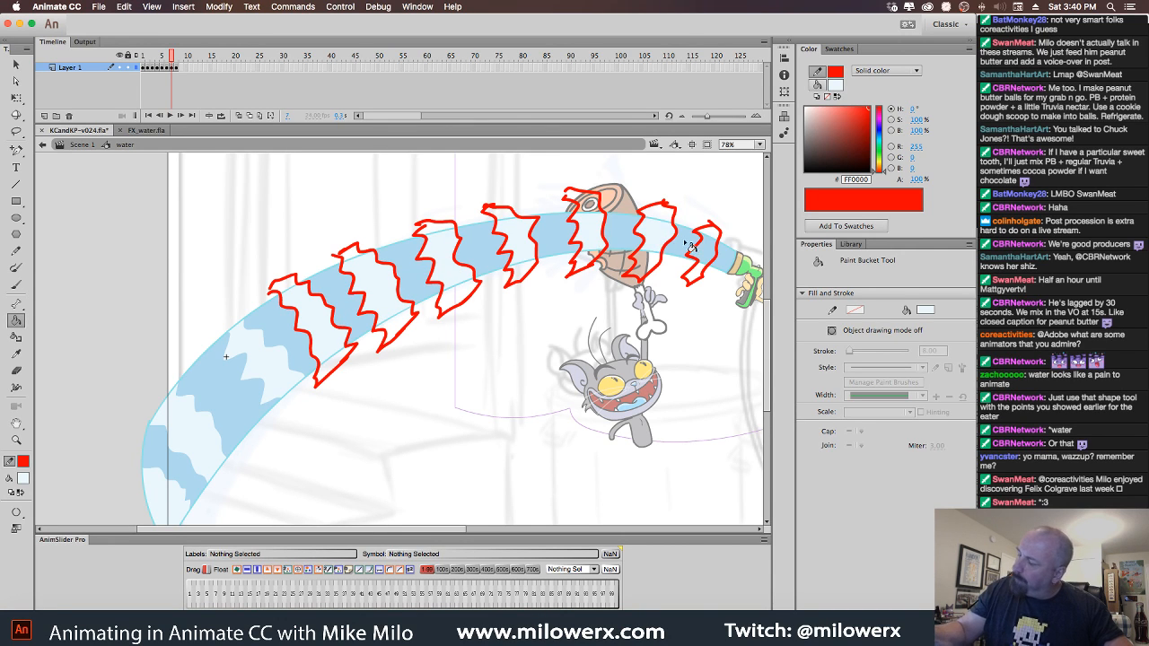
# Fill the outlined water bands on frame 6 with the pale blue highlight color.
pyautogui.click(212, 452)
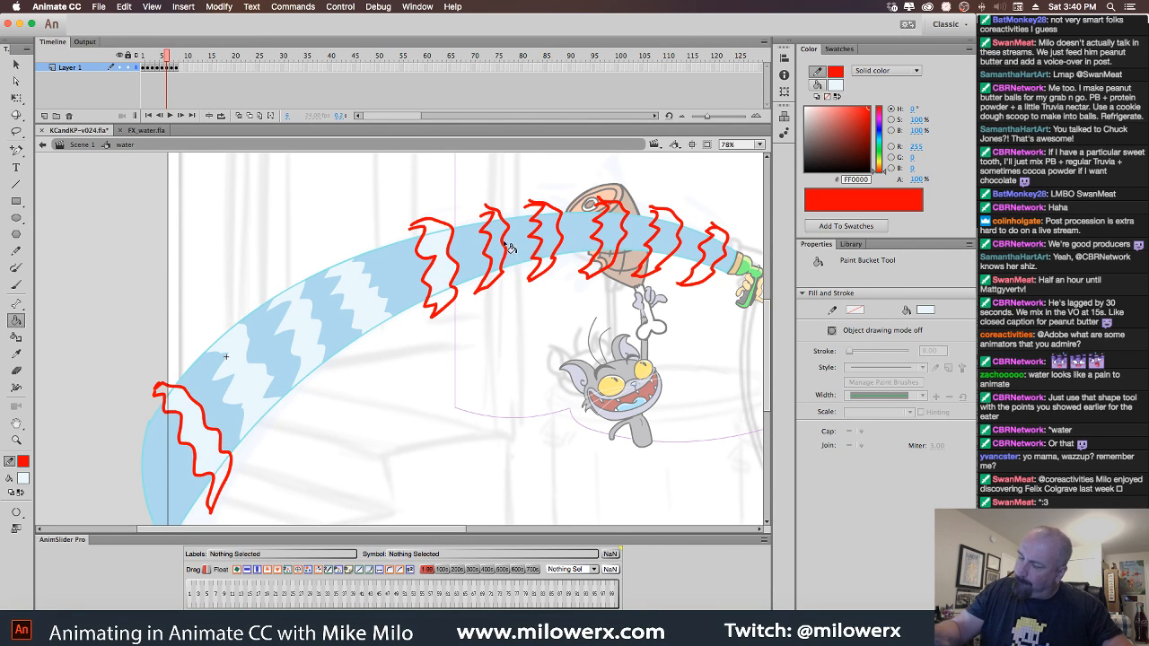
pyautogui.click(555, 244)
pyautogui.click(607, 240)
pyautogui.click(673, 245)
pyautogui.click(718, 255)
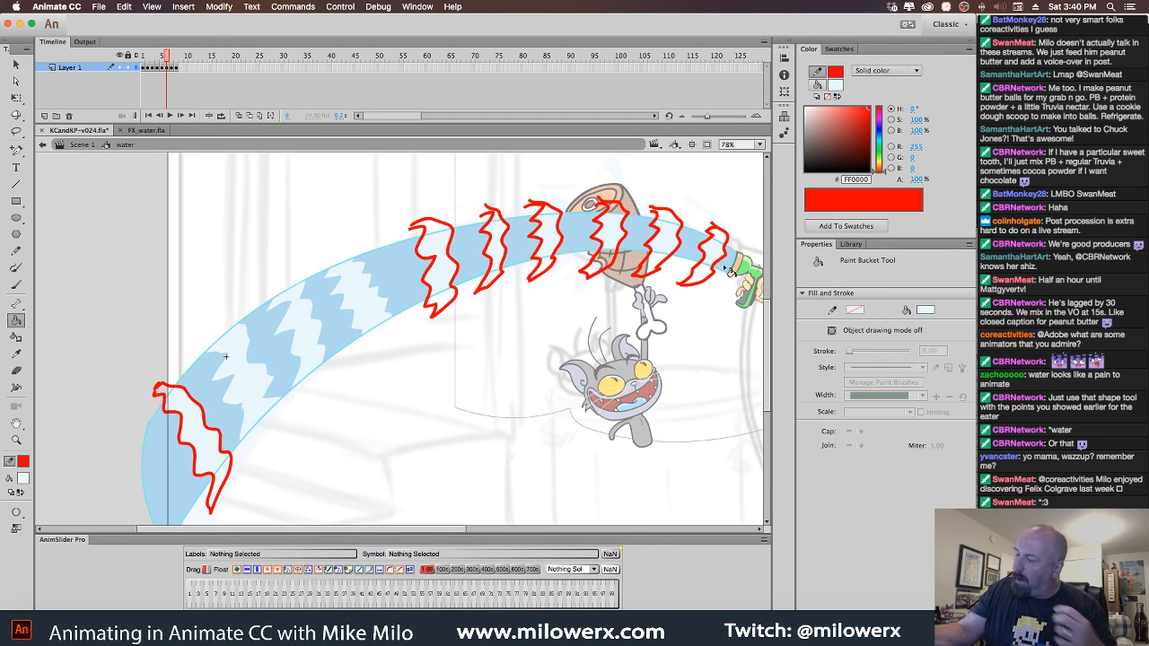
# Fill the four outlined water bands on frame 5 with the pale blue highlight color.
pyautogui.click(681, 251)
pyautogui.click(620, 240)
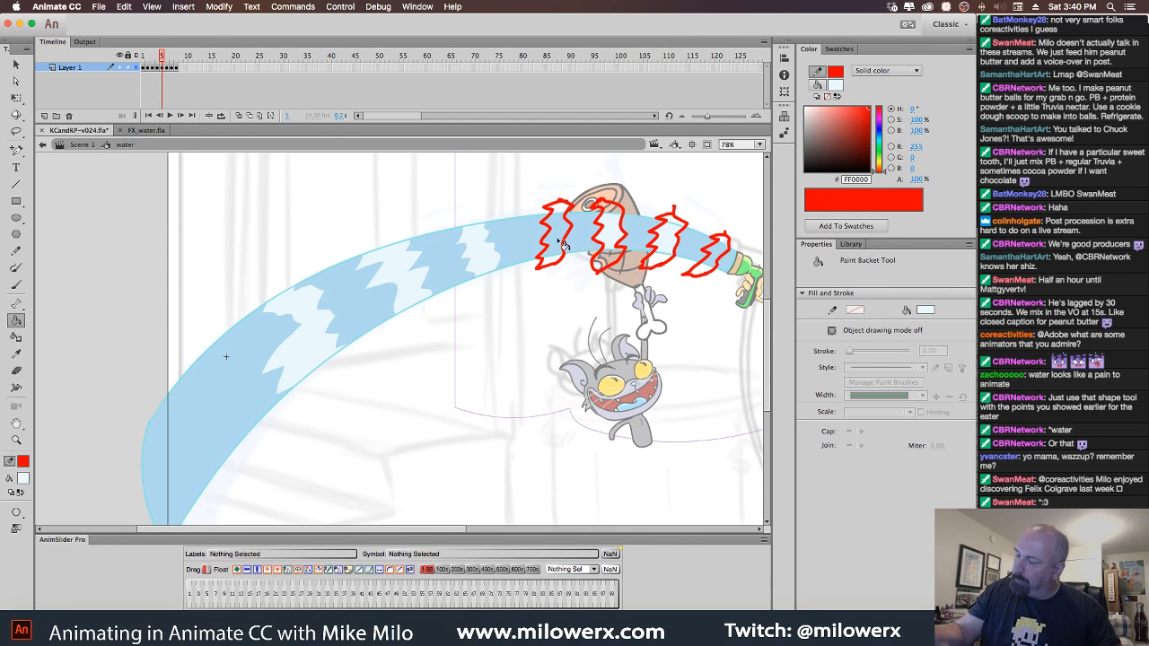
pyautogui.click(566, 245)
pyautogui.click(715, 258)
# Flip back and forth through frames 5 to 8 to check how the filled bands travel along the stream.
pyautogui.press('.')
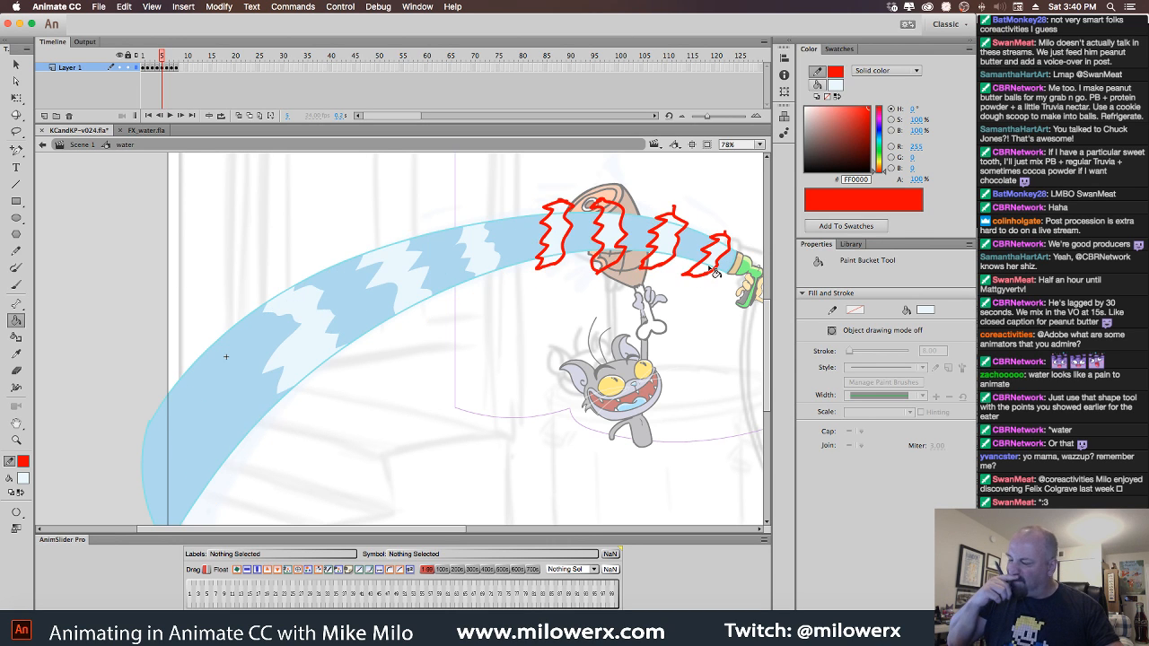
pyautogui.press('.')
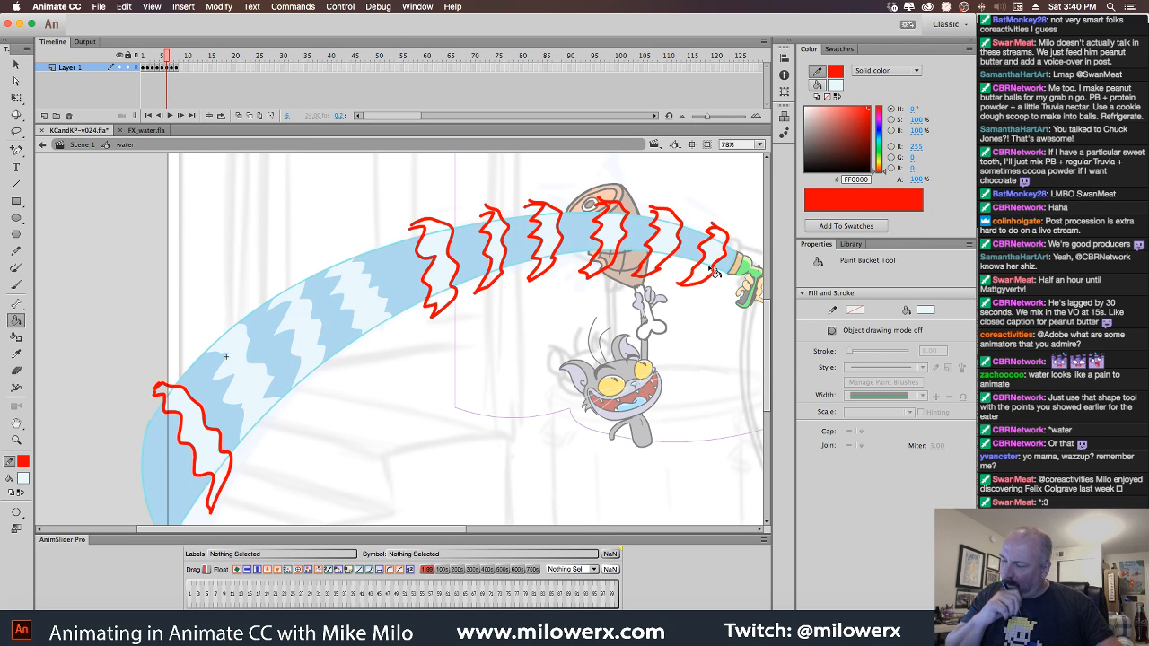
pyautogui.press('.')
pyautogui.press(',')
pyautogui.press(',')
pyautogui.press('.')
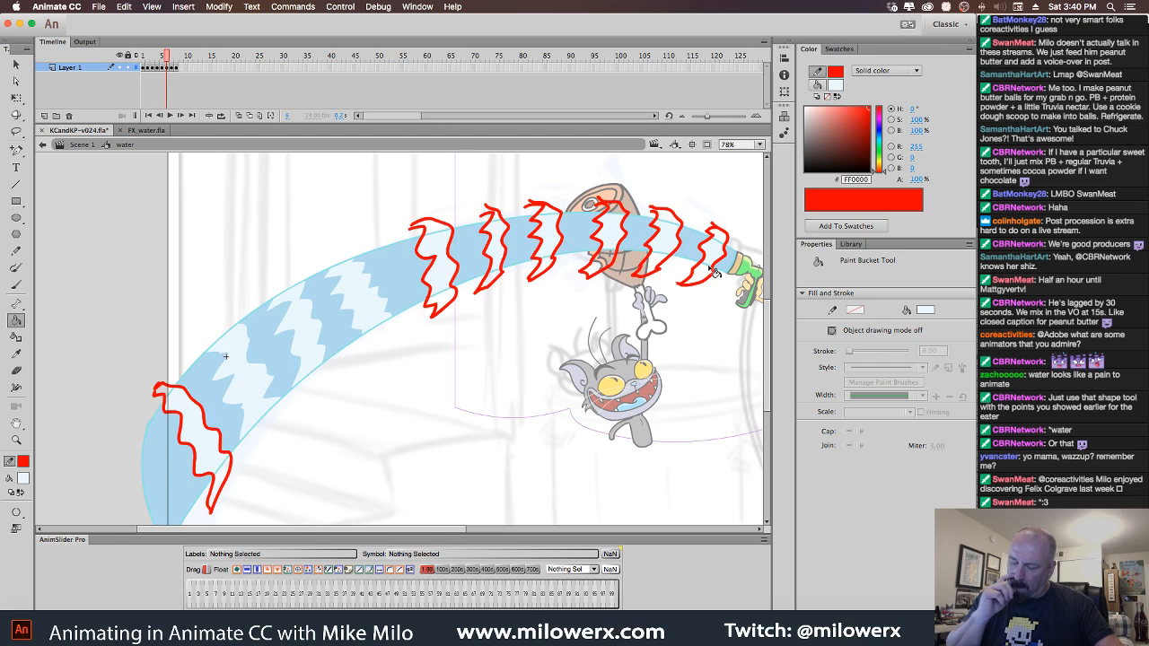
pyautogui.press(',')
pyautogui.press('.')
pyautogui.press('.')
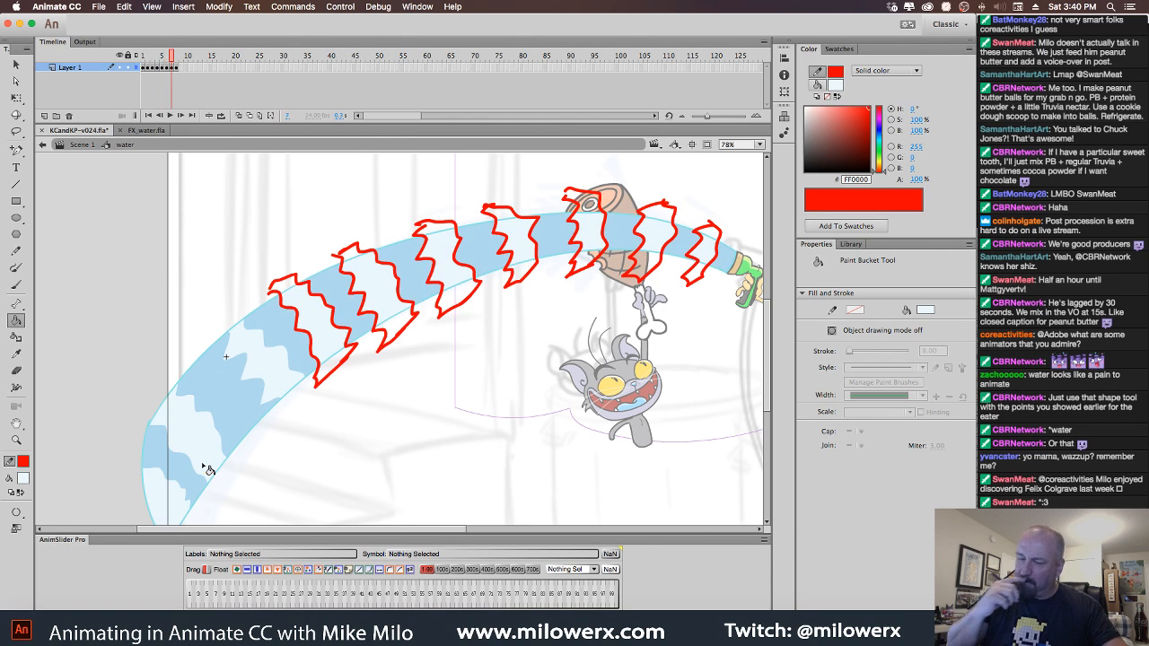
pyautogui.press(',')
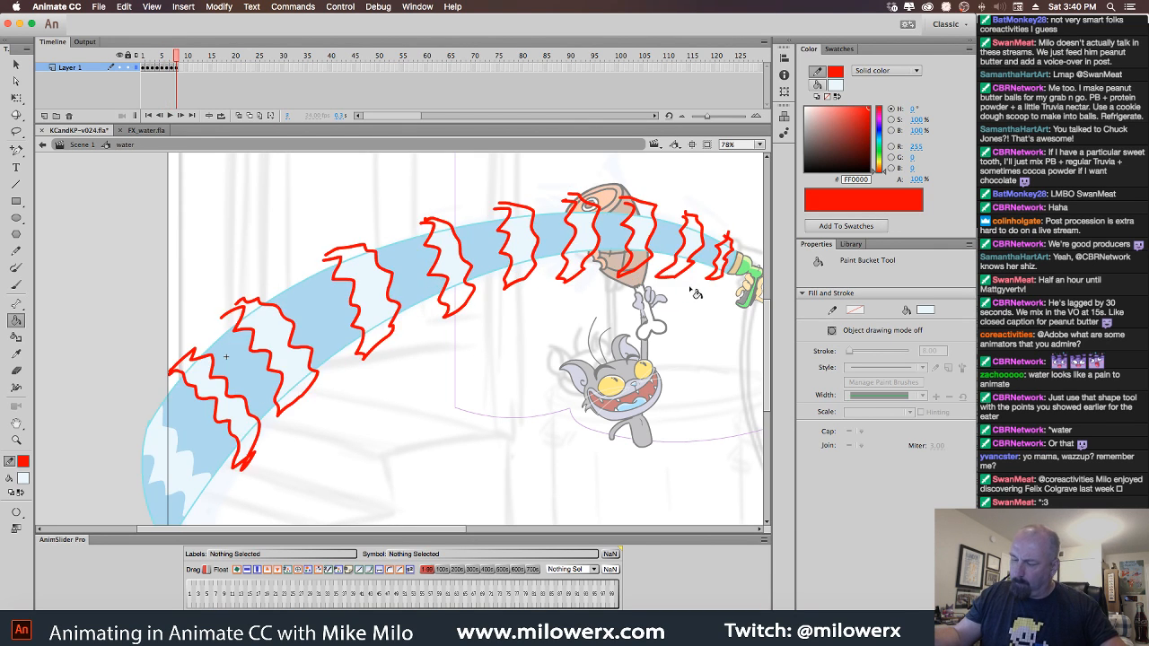
# Outline four red zigzag bands with the Pencil on frame 2, from the existing highlights down to the stream's lower end.
pyautogui.press(',')
pyautogui.press(',')
pyautogui.press(',')
pyautogui.press(',')
pyautogui.press(',')
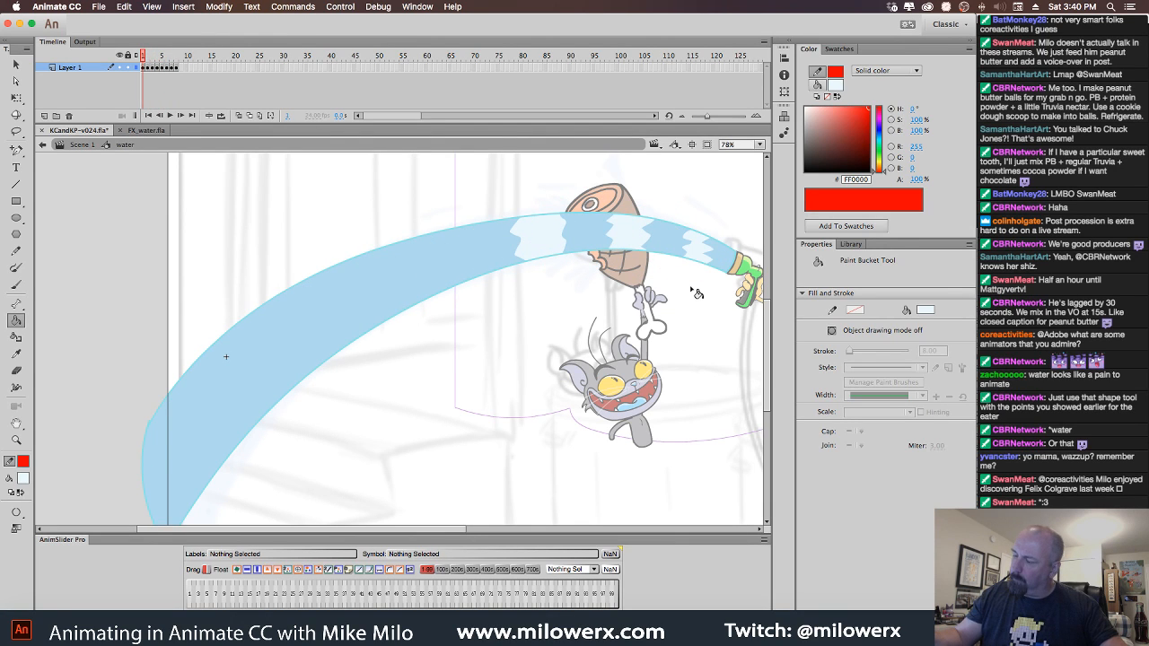
pyautogui.press('.')
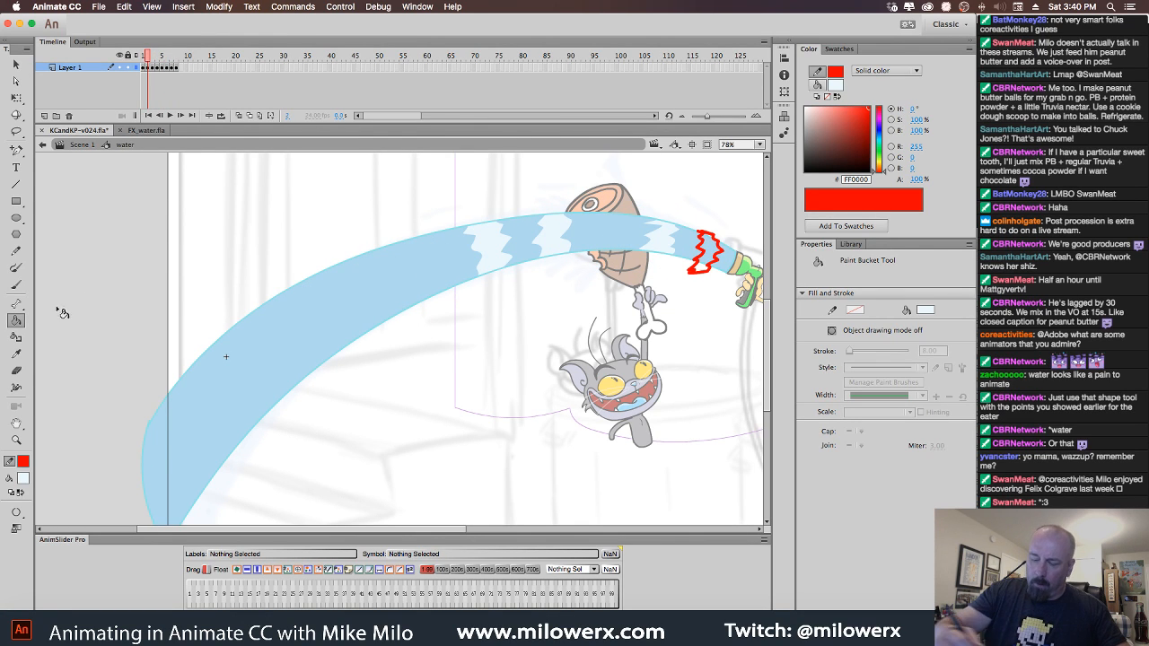
pyautogui.click(16, 253)
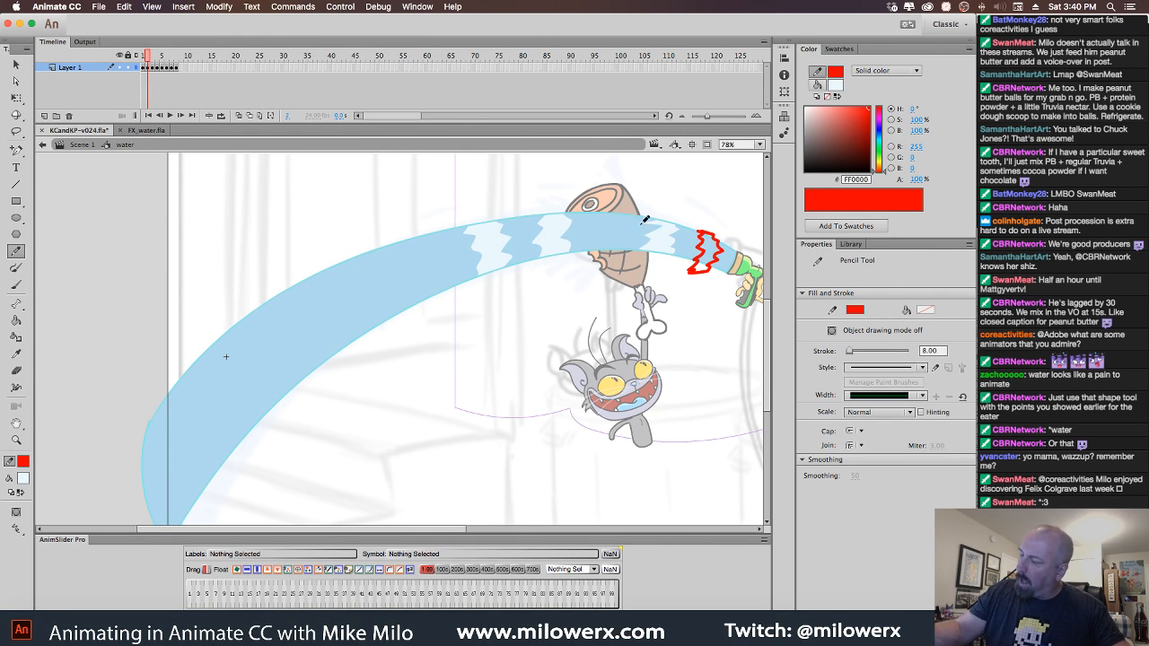
pyautogui.moveTo(359, 248)
pyautogui.mouseDown()
pyautogui.moveTo(386, 344)
pyautogui.moveTo(430, 311)
pyautogui.moveTo(420, 235)
pyautogui.moveTo(365, 243)
pyautogui.moveTo(284, 316)
pyautogui.moveTo(323, 398)
pyautogui.moveTo(353, 344)
pyautogui.moveTo(341, 297)
pyautogui.moveTo(322, 263)
pyautogui.moveTo(290, 267)
pyautogui.mouseUp()
pyautogui.moveTo(200, 330)
pyautogui.mouseDown()
pyautogui.moveTo(205, 388)
pyautogui.moveTo(240, 476)
pyautogui.moveTo(262, 359)
pyautogui.moveTo(192, 334)
pyautogui.mouseUp()
pyautogui.moveTo(154, 409)
pyautogui.mouseDown()
pyautogui.moveTo(209, 503)
pyautogui.moveTo(181, 530)
pyautogui.moveTo(141, 488)
pyautogui.moveTo(155, 409)
pyautogui.mouseUp()
# Outline four red zigzag bands on the lower part of the stream on frame 1 and check them against the following frames.
pyautogui.press('.')
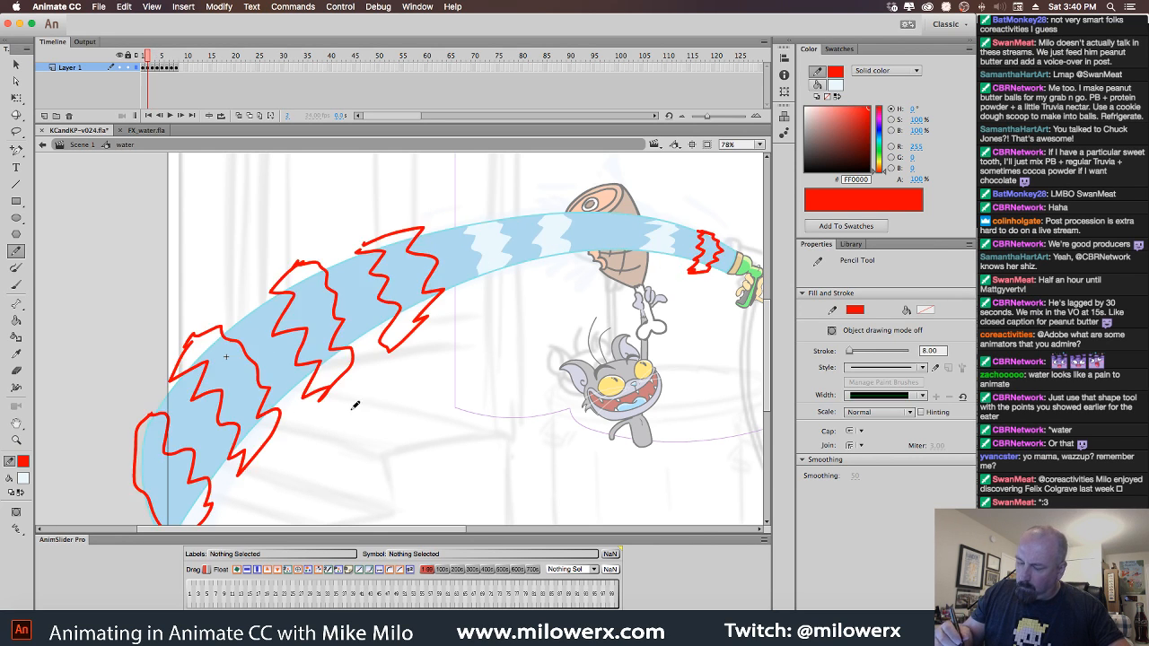
pyautogui.moveTo(453, 212)
pyautogui.mouseDown()
pyautogui.moveTo(452, 278)
pyautogui.moveTo(432, 334)
pyautogui.moveTo(484, 290)
pyautogui.moveTo(459, 212)
pyautogui.mouseUp()
pyautogui.moveTo(334, 257)
pyautogui.mouseDown()
pyautogui.moveTo(370, 251)
pyautogui.moveTo(382, 352)
pyautogui.moveTo(406, 241)
pyautogui.moveTo(352, 239)
pyautogui.mouseUp()
pyautogui.moveTo(272, 275)
pyautogui.mouseDown()
pyautogui.moveTo(310, 334)
pyautogui.moveTo(306, 392)
pyautogui.moveTo(335, 350)
pyautogui.moveTo(320, 293)
pyautogui.moveTo(272, 275)
pyautogui.mouseUp()
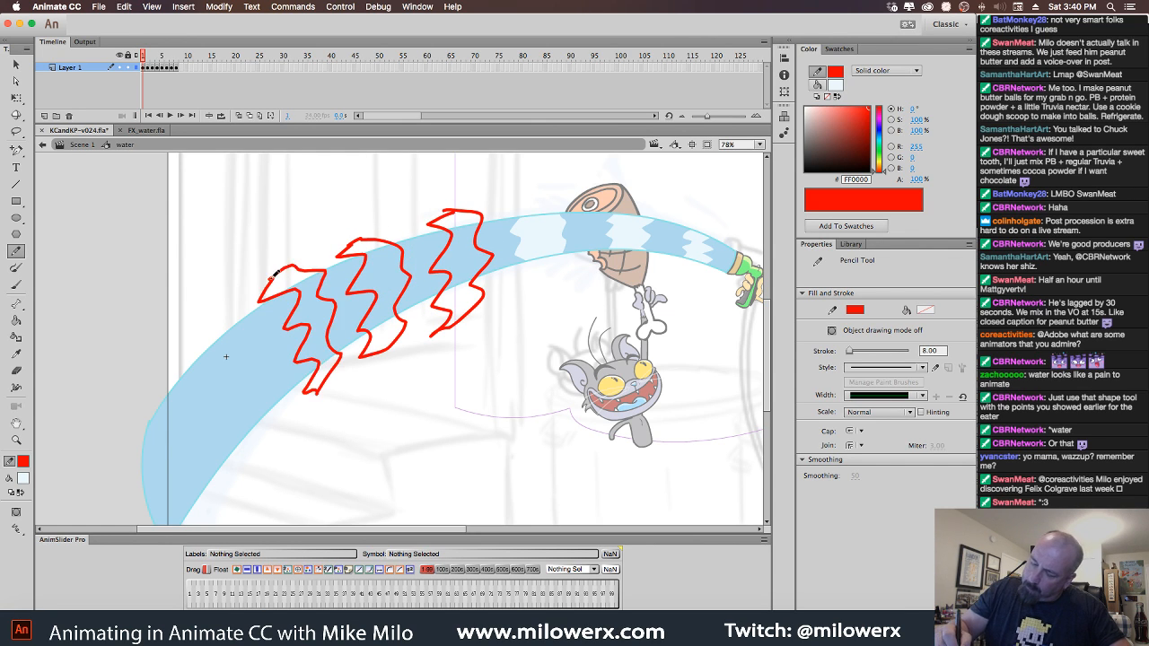
pyautogui.moveTo(175, 344)
pyautogui.mouseDown()
pyautogui.moveTo(229, 386)
pyautogui.moveTo(236, 466)
pyautogui.moveTo(283, 413)
pyautogui.moveTo(250, 361)
pyautogui.moveTo(197, 339)
pyautogui.moveTo(167, 350)
pyautogui.mouseUp()
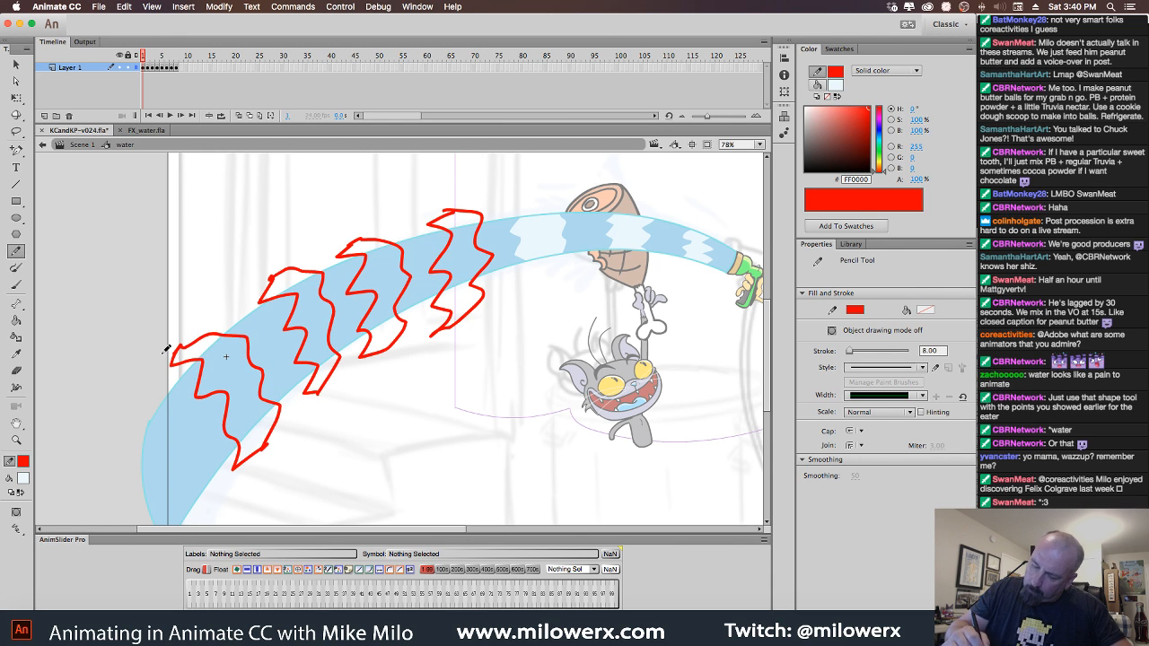
pyautogui.press('.')
pyautogui.press('.')
pyautogui.press(',')
pyautogui.press(',')
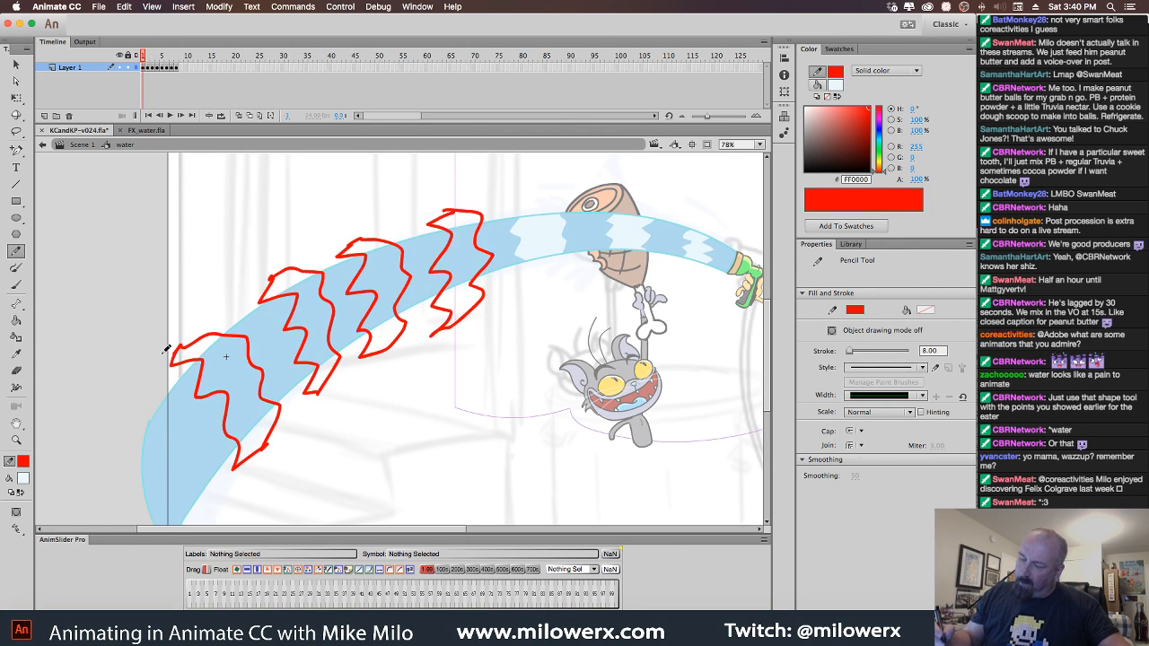
# Compare frames 1 and 2, then move the two upper red zigzag outlines of frame 2's lower stream closer to the existing highlights.
pyautogui.press('.')
pyautogui.press(',')
pyautogui.press('.')
pyautogui.press(',')
pyautogui.press('.')
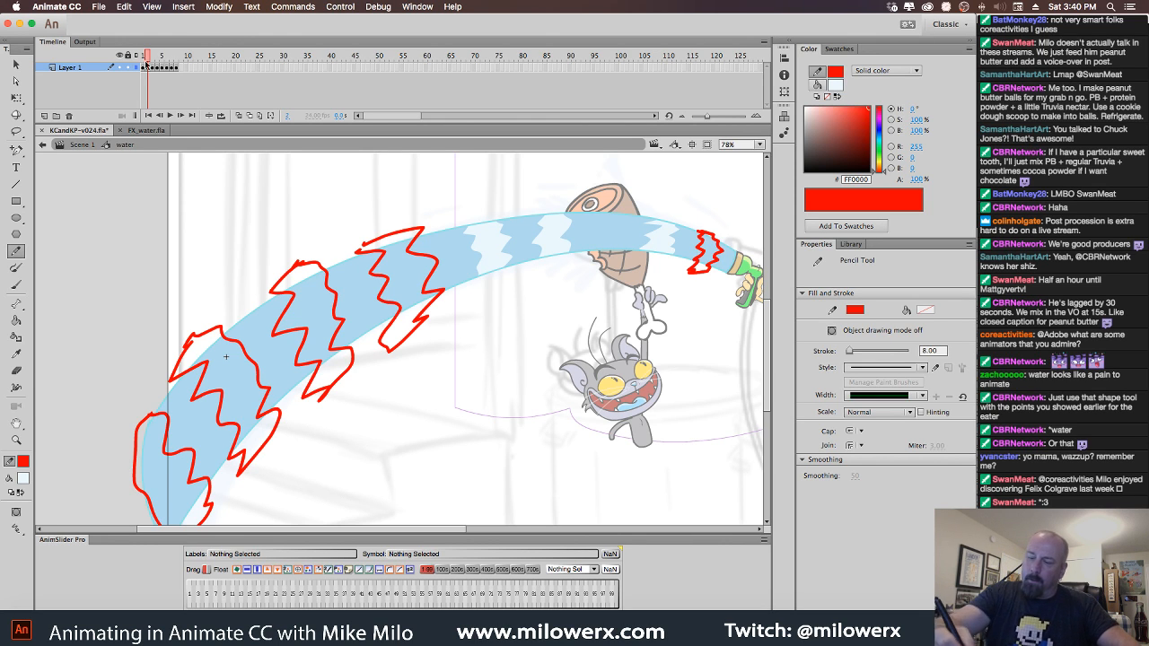
pyautogui.press('v')
pyautogui.click(330, 275)
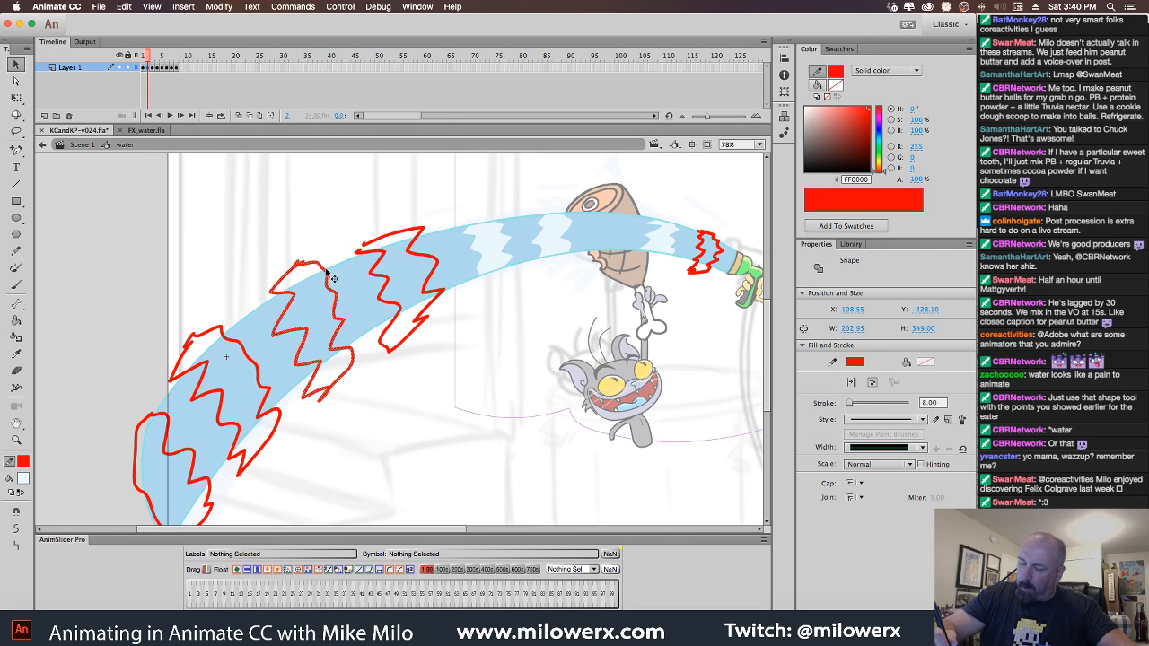
pyautogui.moveTo(330, 275); pyautogui.dragTo(351, 265)
pyautogui.click(384, 251)
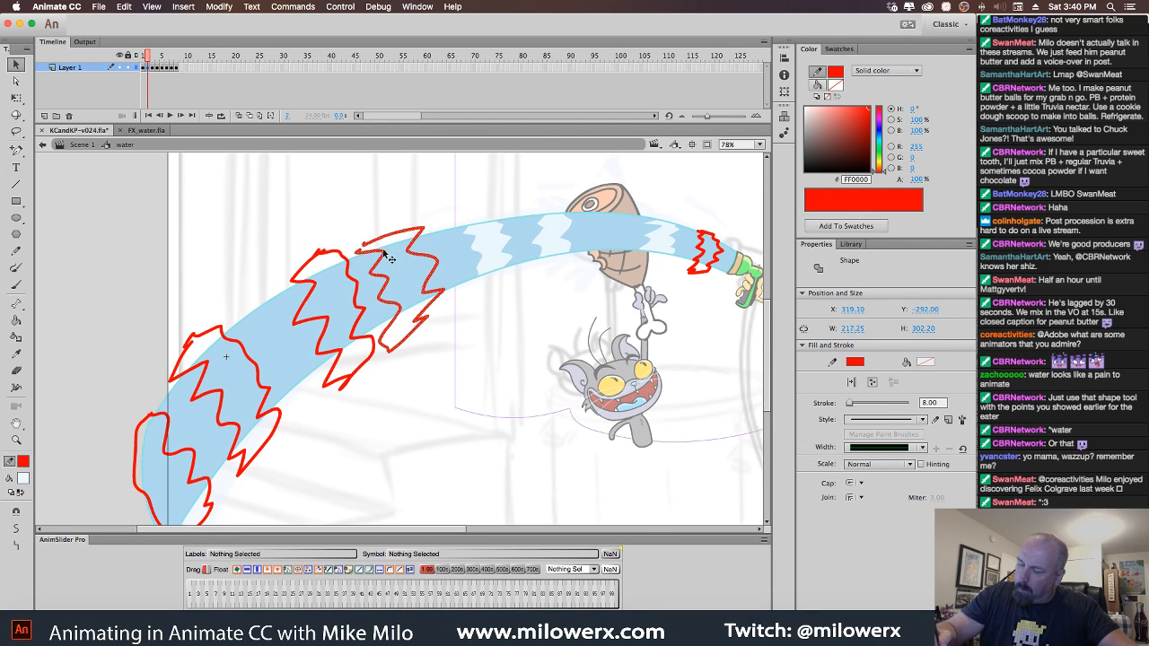
pyautogui.moveTo(405, 235)
pyautogui.mouseDown()
pyautogui.moveTo(420, 241)
pyautogui.moveTo(411, 248)
pyautogui.mouseUp()
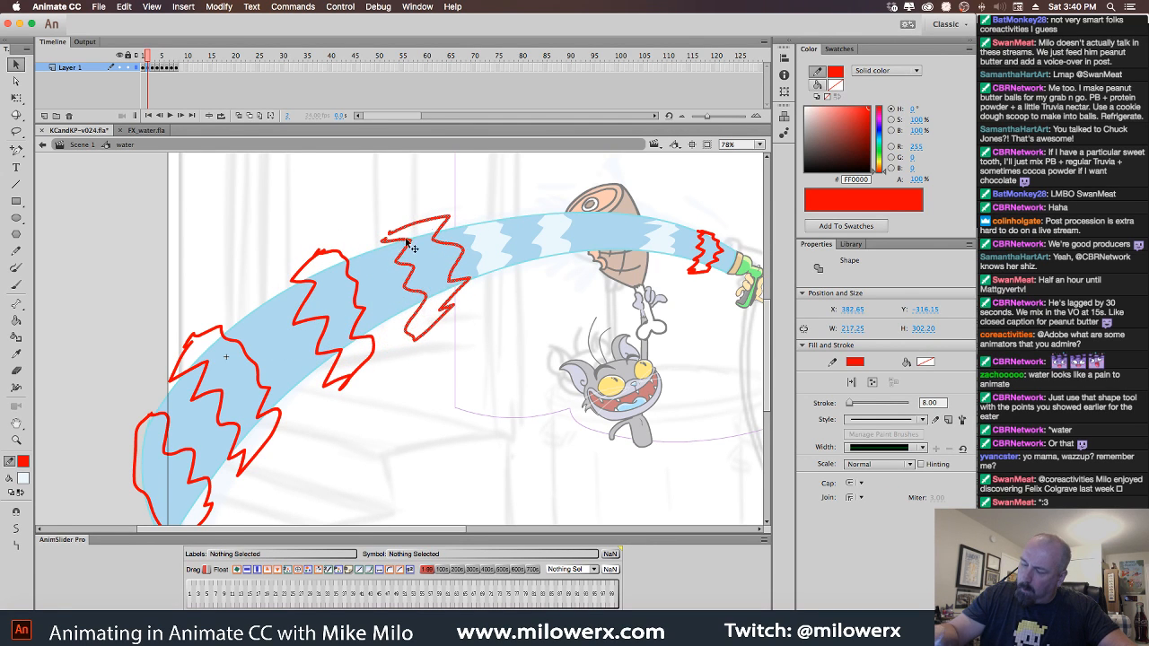
# Move the two lowest red zigzag outlines on frame 2 up along the stream to even out the band spacing.
pyautogui.doubleClick(228, 341)
pyautogui.moveTo(231, 341); pyautogui.dragTo(263, 314)
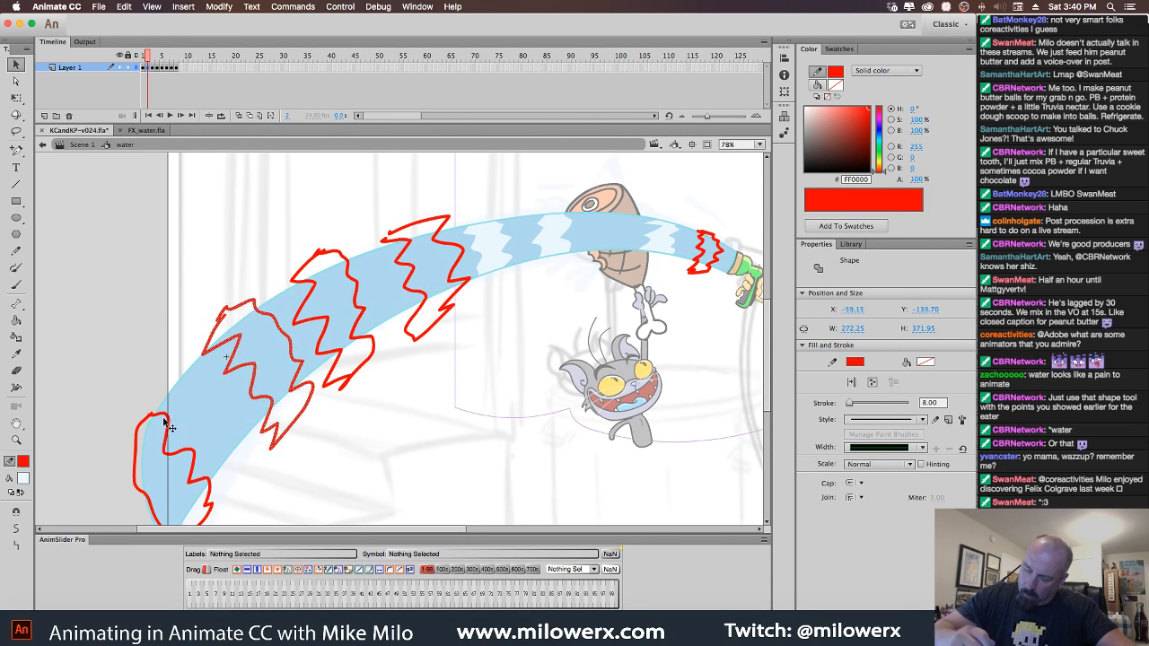
pyautogui.doubleClick(150, 420)
pyautogui.moveTo(171, 424); pyautogui.dragTo(197, 383)
pyautogui.press('Return')
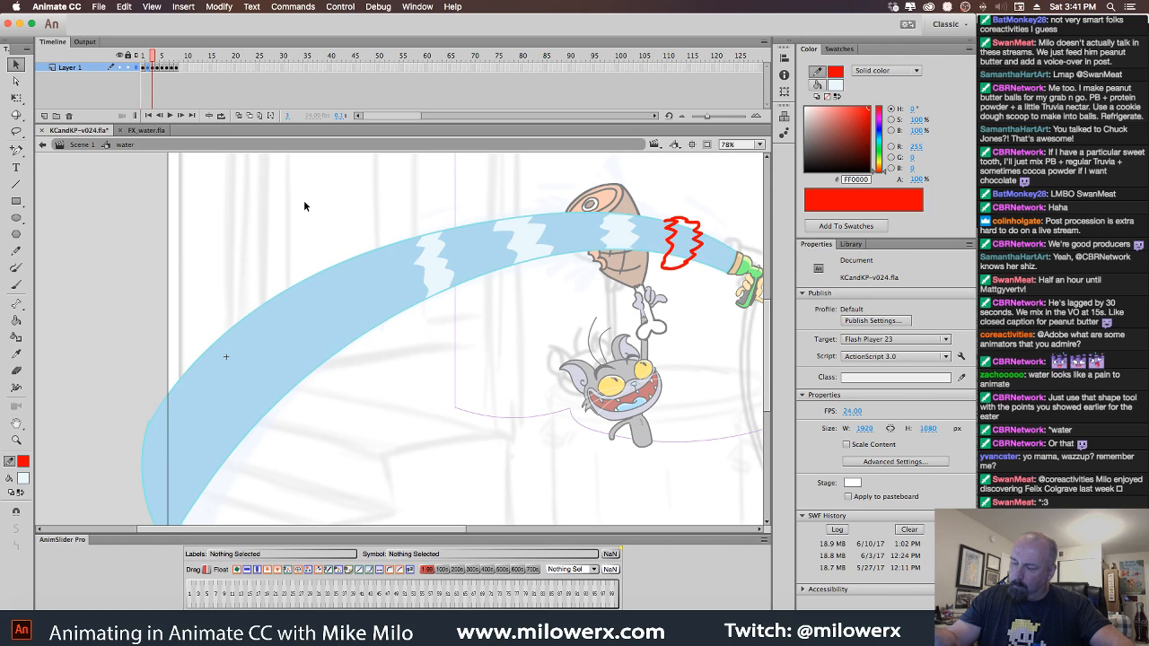
# Outline a red zigzag band with the Pencil on frame 3, just below the existing pale highlights, and compare it with the neighbouring frames.
pyautogui.click(16, 284)
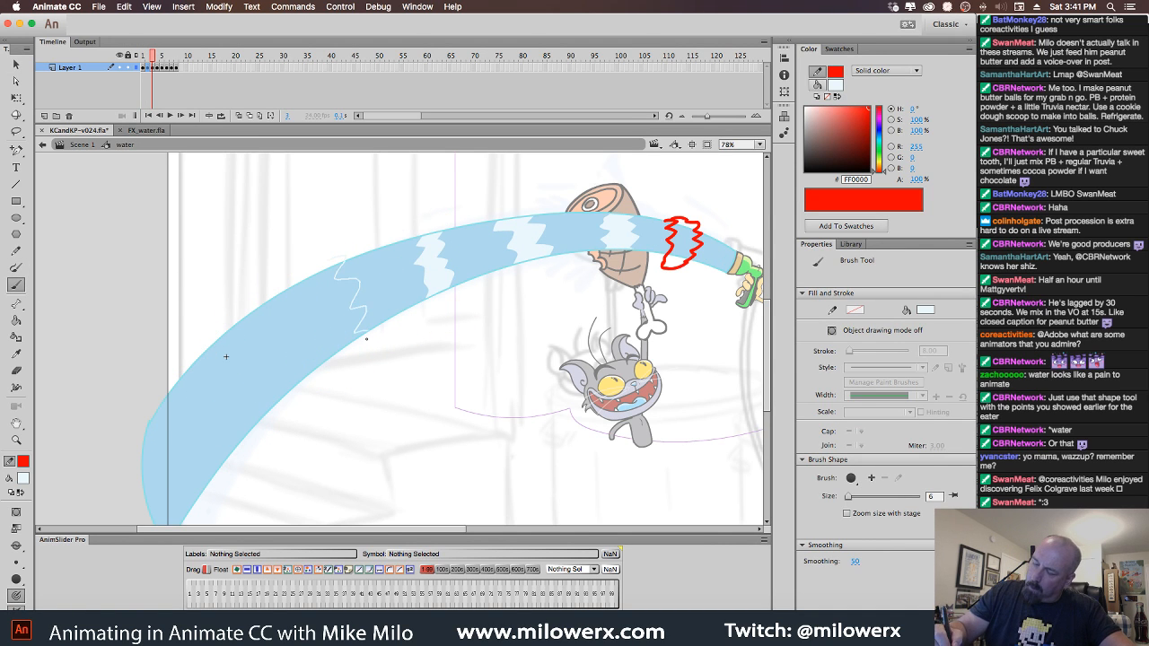
pyautogui.press('super+z')
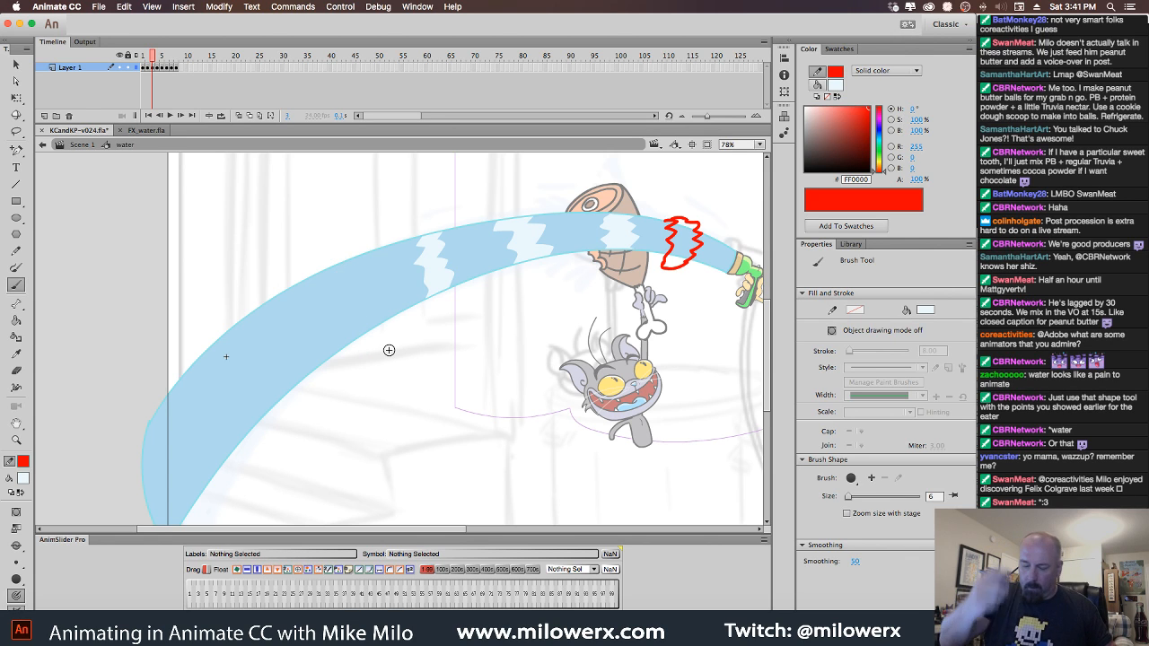
pyautogui.click(15, 252)
pyautogui.press(',')
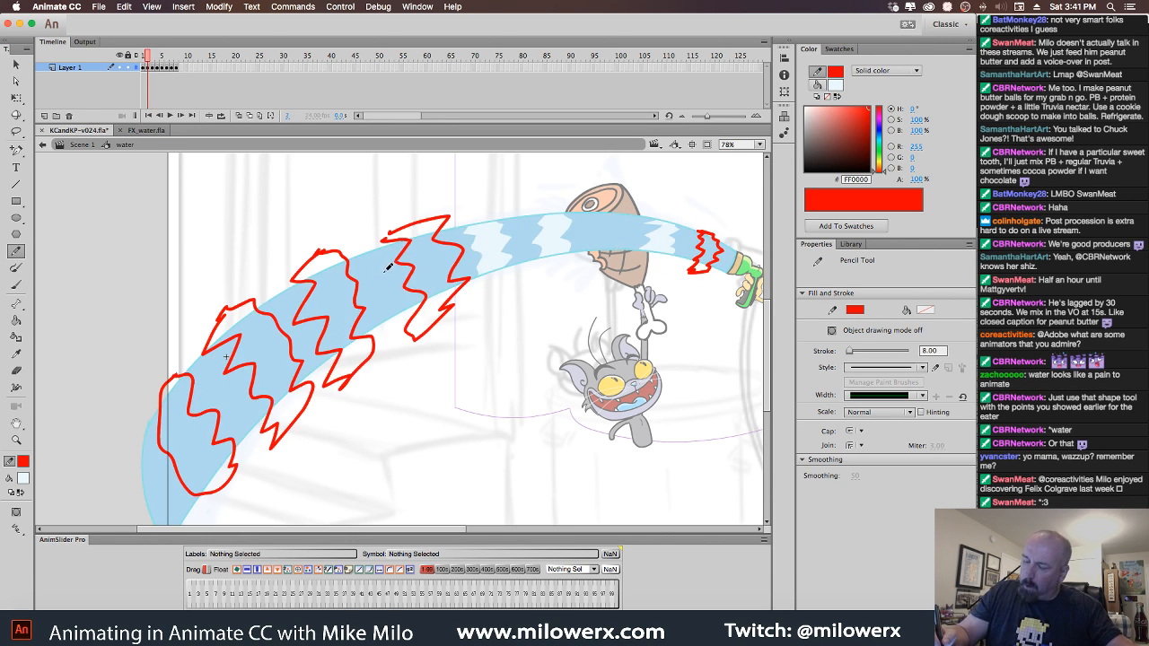
pyautogui.press('.')
pyautogui.moveTo(326, 258)
pyautogui.mouseDown()
pyautogui.moveTo(356, 288)
pyautogui.moveTo(365, 335)
pyautogui.moveTo(351, 250)
pyautogui.moveTo(397, 307)
pyautogui.moveTo(365, 351)
pyautogui.mouseUp()
pyautogui.press('.')
pyautogui.press(',')
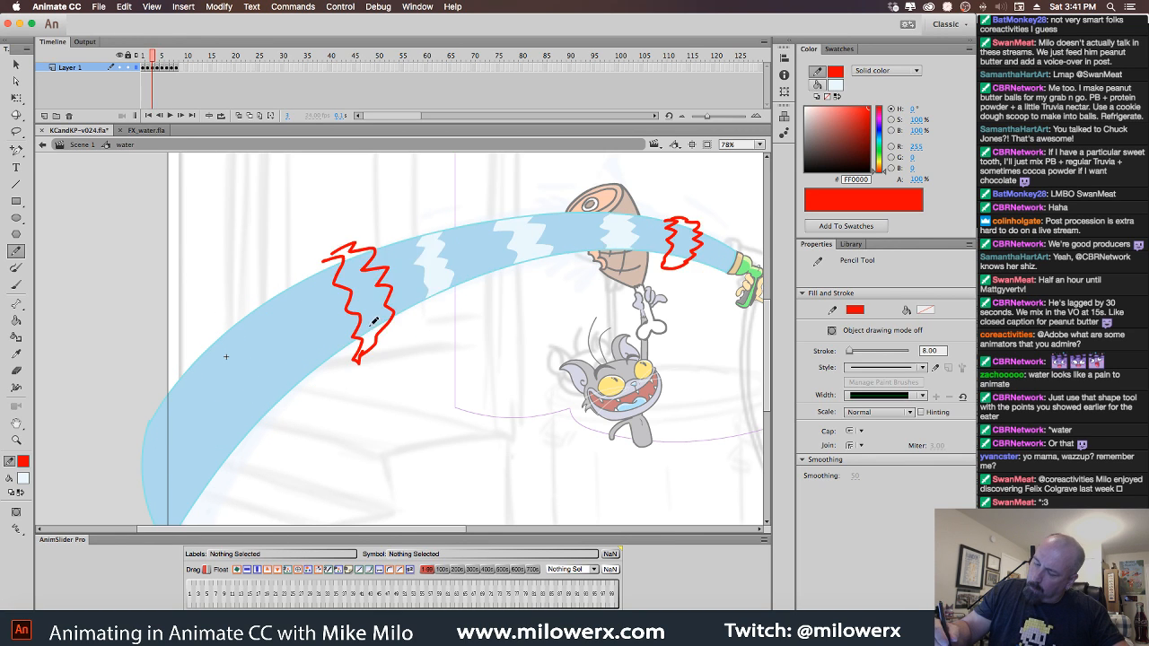
# Outline two more red zigzag bands on frame 3 down the lower stream, using frame 2 as reference.
pyautogui.press(',')
pyautogui.press('.')
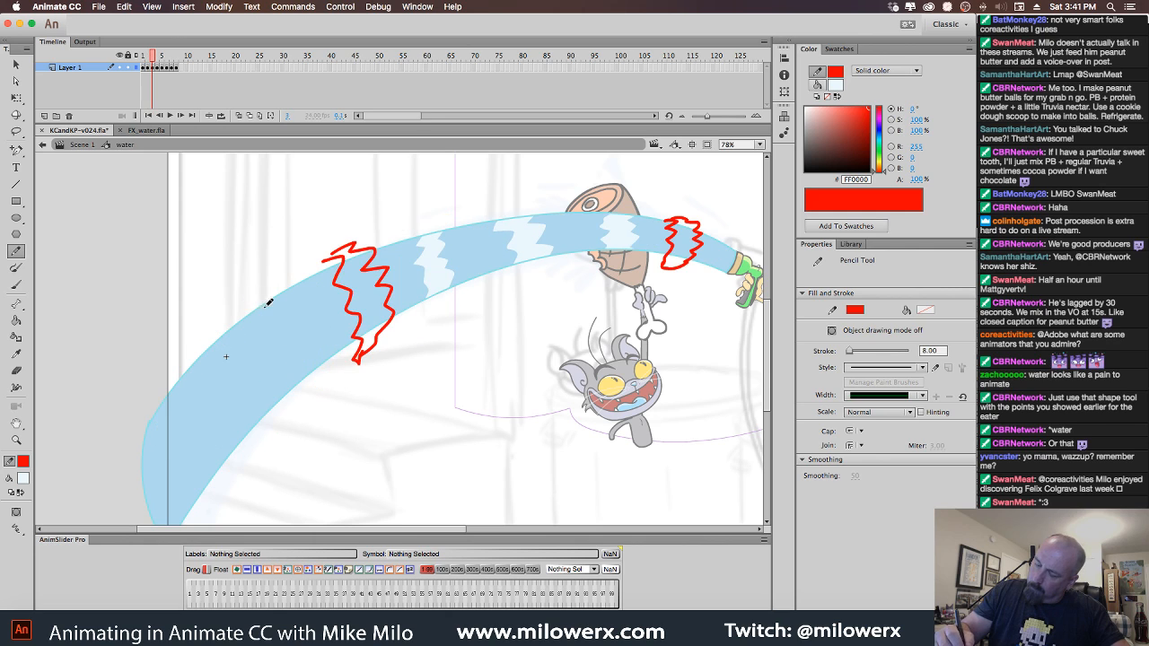
pyautogui.moveTo(235, 313)
pyautogui.mouseDown()
pyautogui.moveTo(256, 314)
pyautogui.moveTo(274, 406)
pyautogui.moveTo(316, 337)
pyautogui.mouseUp()
pyautogui.press(',')
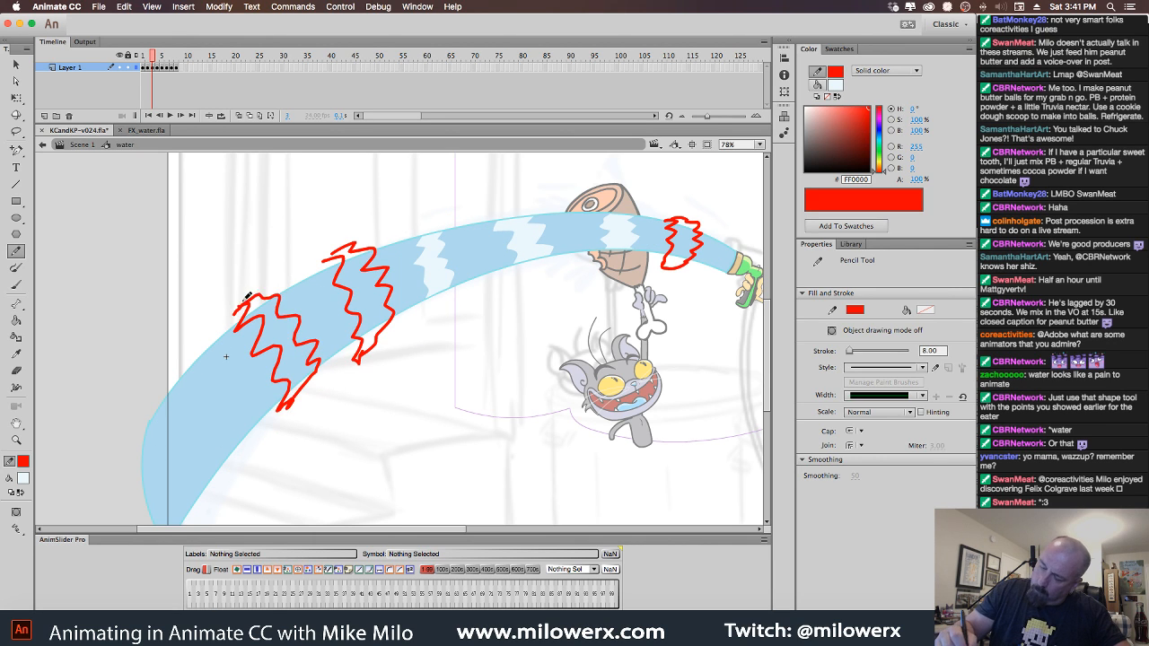
pyautogui.press('.')
pyautogui.moveTo(184, 359)
pyautogui.mouseDown()
pyautogui.moveTo(234, 462)
pyautogui.moveTo(253, 431)
pyautogui.moveTo(238, 385)
pyautogui.moveTo(201, 352)
pyautogui.moveTo(170, 370)
pyautogui.mouseUp()
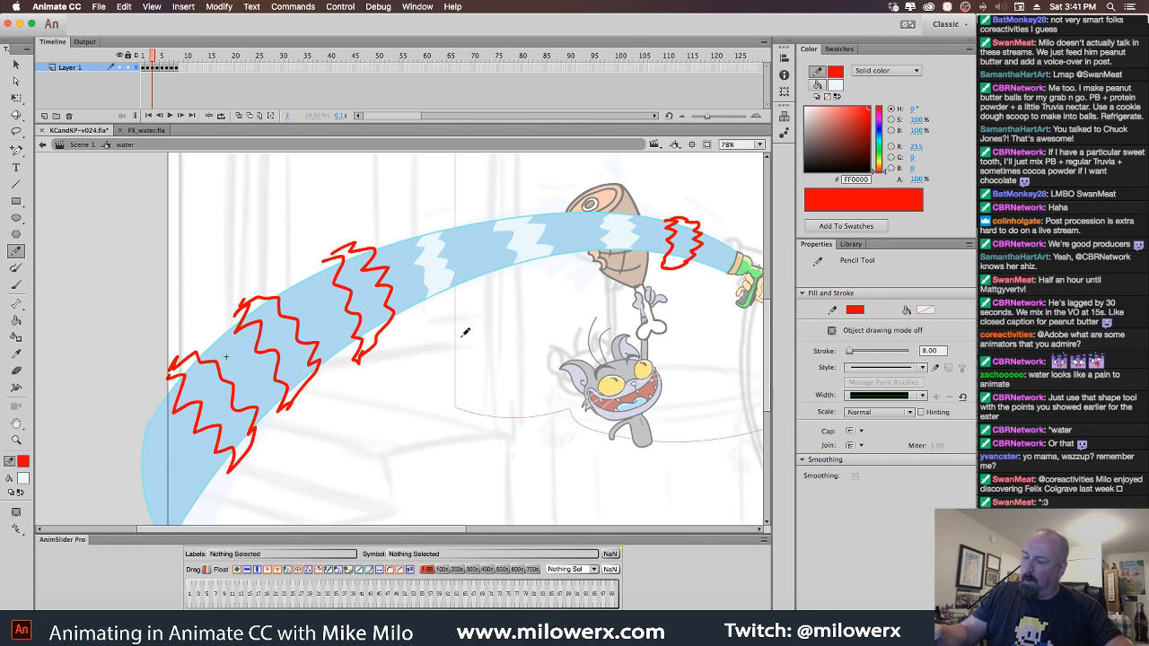
# Fill the four outlined bands on frame 3, including the one near the nozzle, with the pale blue highlight color.
pyautogui.click(15, 320)
pyautogui.click(257, 388)
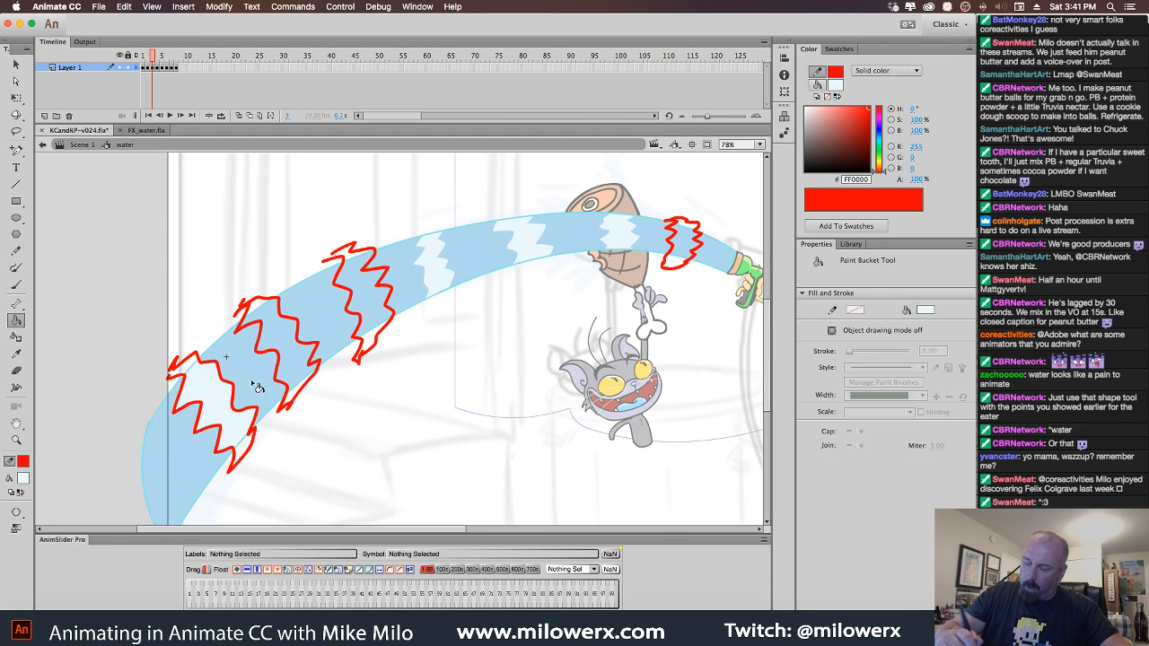
pyautogui.click(299, 346)
pyautogui.click(370, 296)
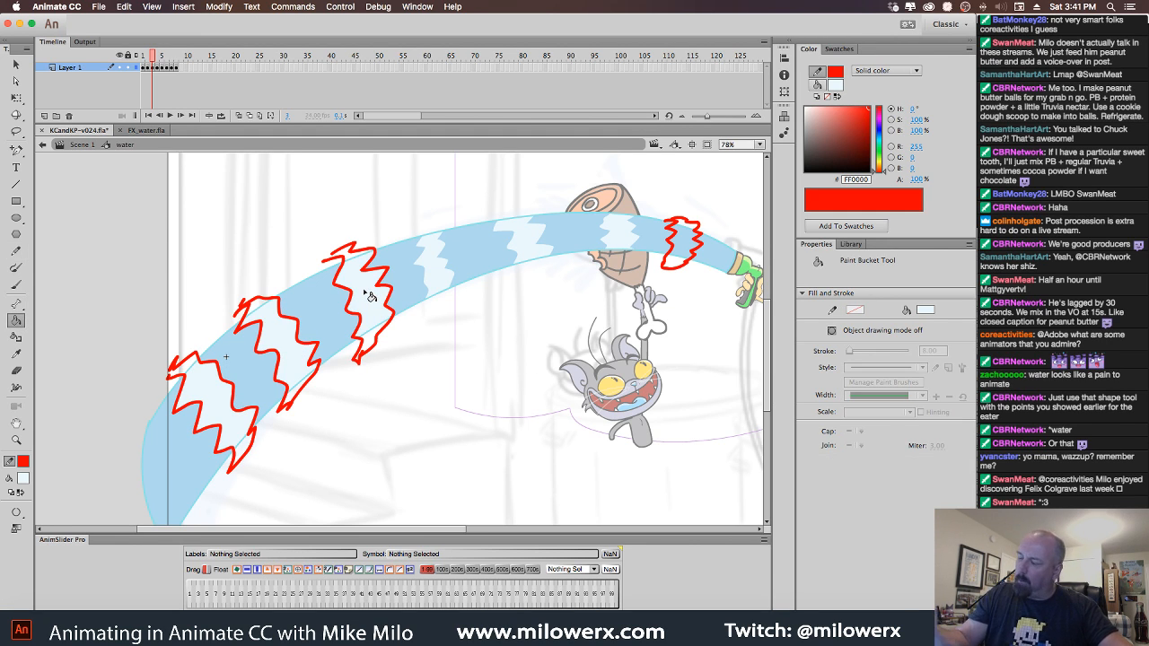
pyautogui.click(685, 245)
# Fill the five outlined bands on frame 2 with the pale blue highlight color.
pyautogui.press(',')
pyautogui.click(428, 277)
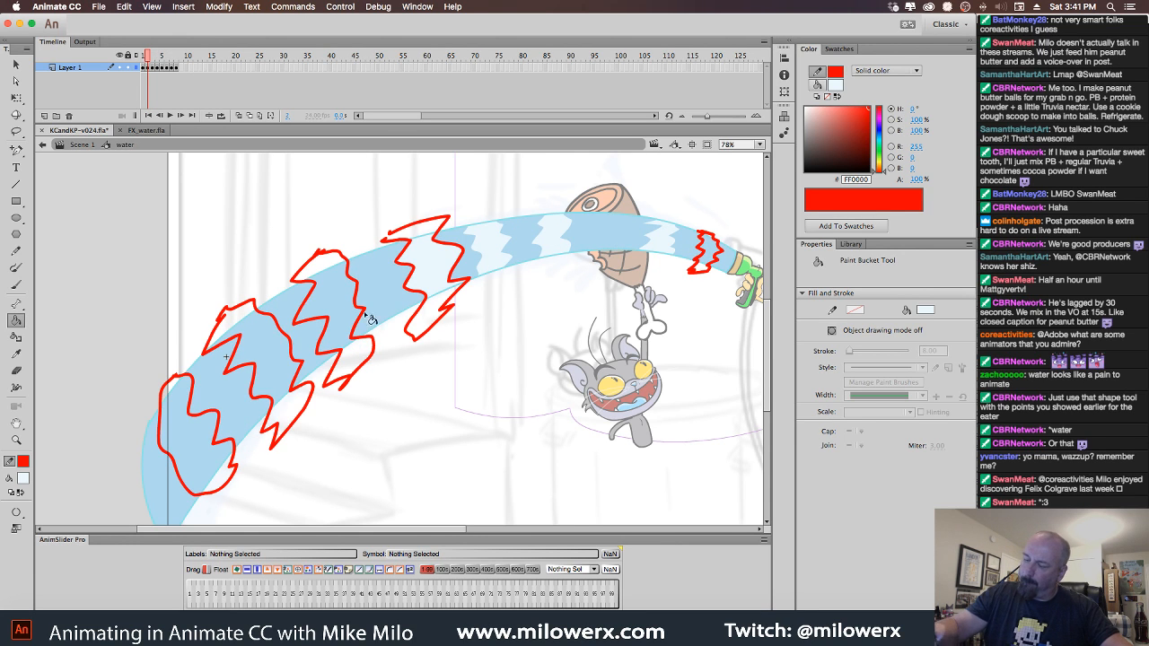
pyautogui.click(338, 317)
pyautogui.click(279, 360)
pyautogui.click(209, 456)
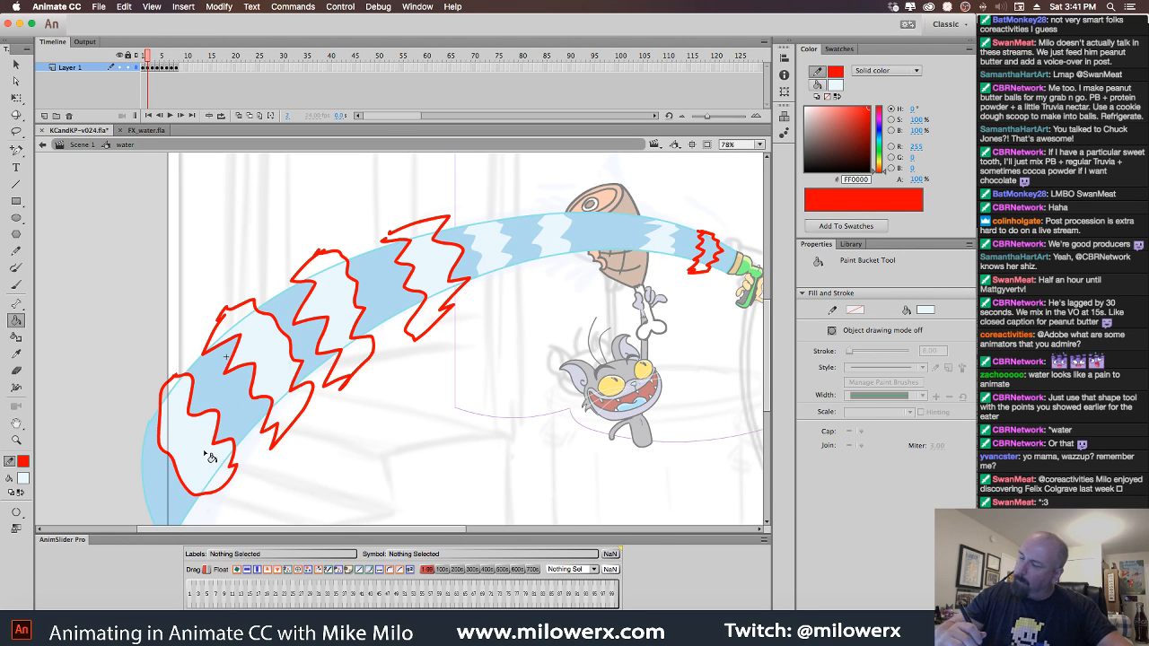
pyautogui.click(715, 255)
# Fill the four outlined bands on frame 1 with the pale blue highlight color.
pyautogui.press('.')
pyautogui.click(473, 276)
pyautogui.click(377, 289)
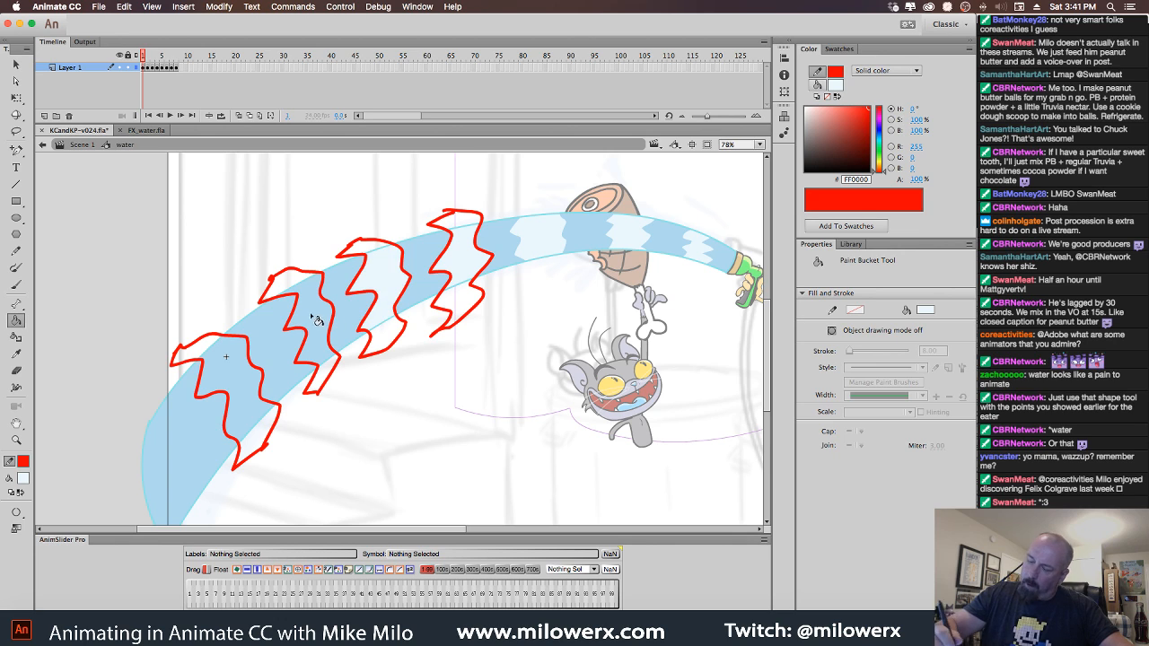
pyautogui.click(308, 322)
pyautogui.click(254, 377)
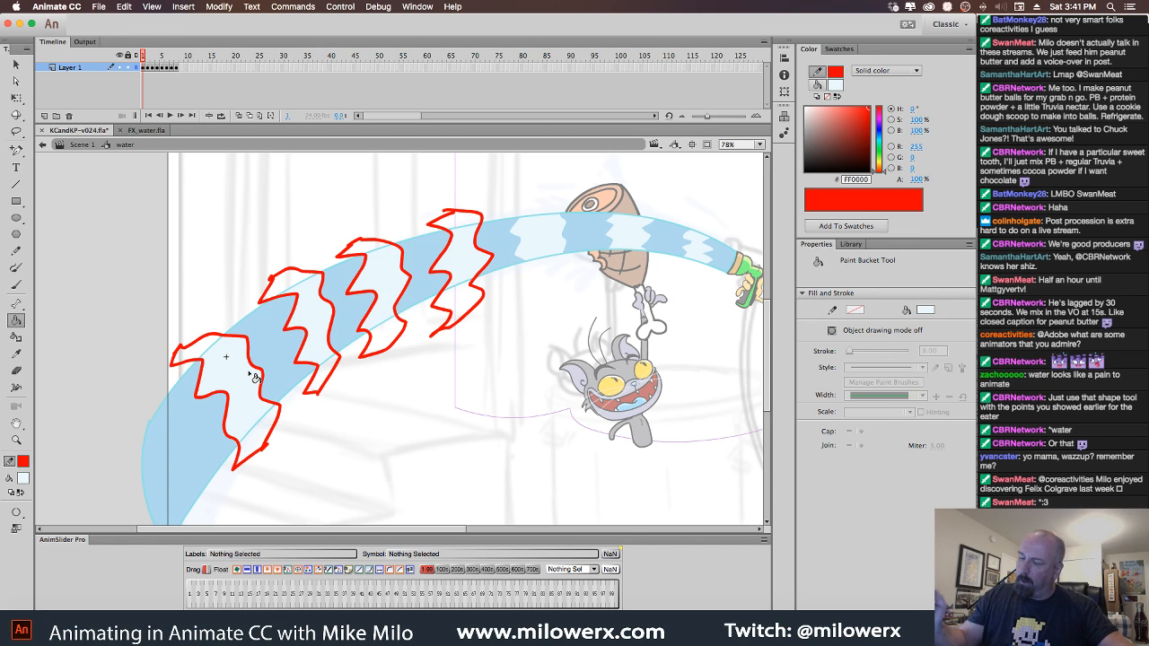
# Delete the red outlines around the four filled bands on frame 1.
pyautogui.press('v')
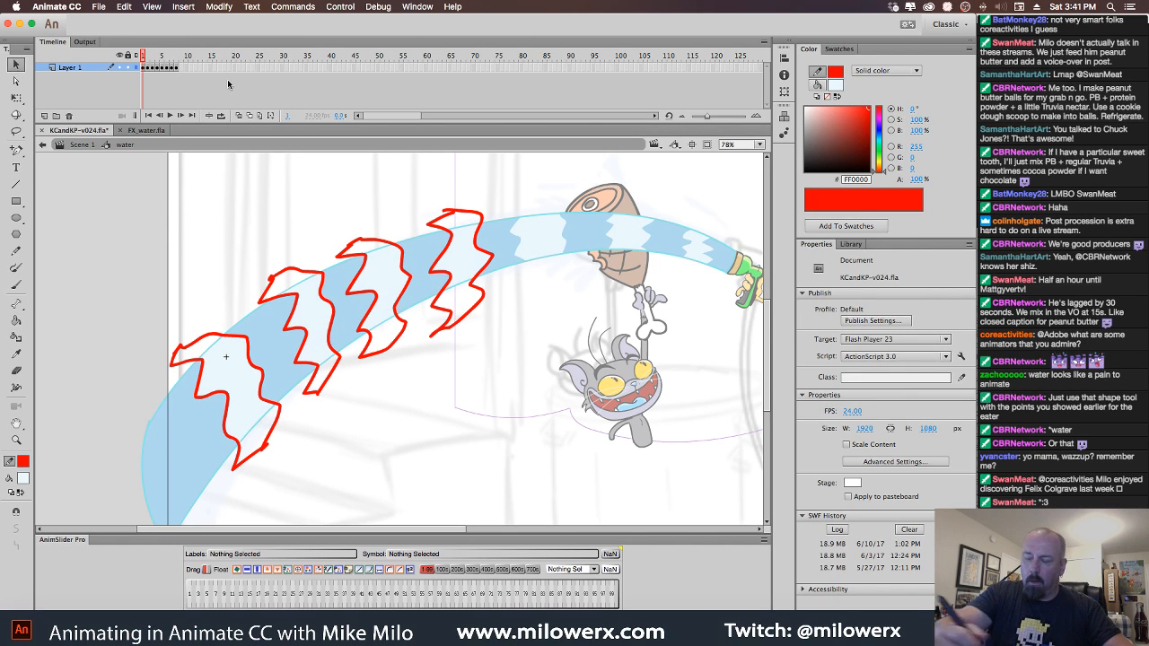
pyautogui.doubleClick(468, 216)
pyautogui.press('Delete')
pyautogui.doubleClick(382, 245)
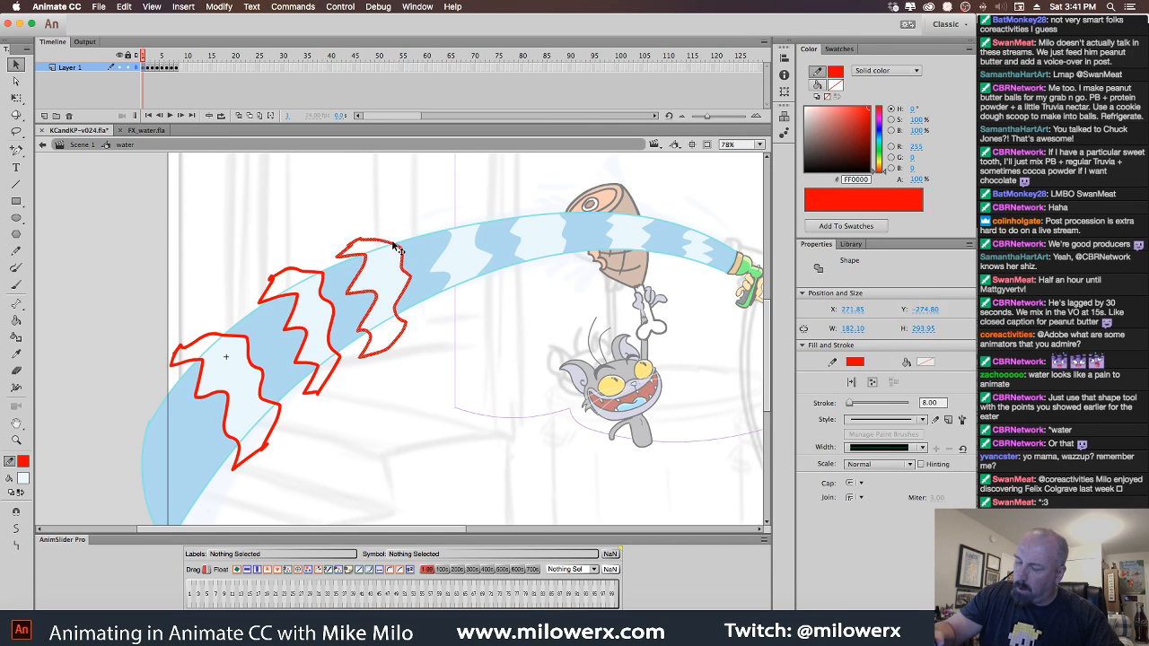
pyautogui.press('Delete')
pyautogui.doubleClick(317, 274)
pyautogui.press('Delete')
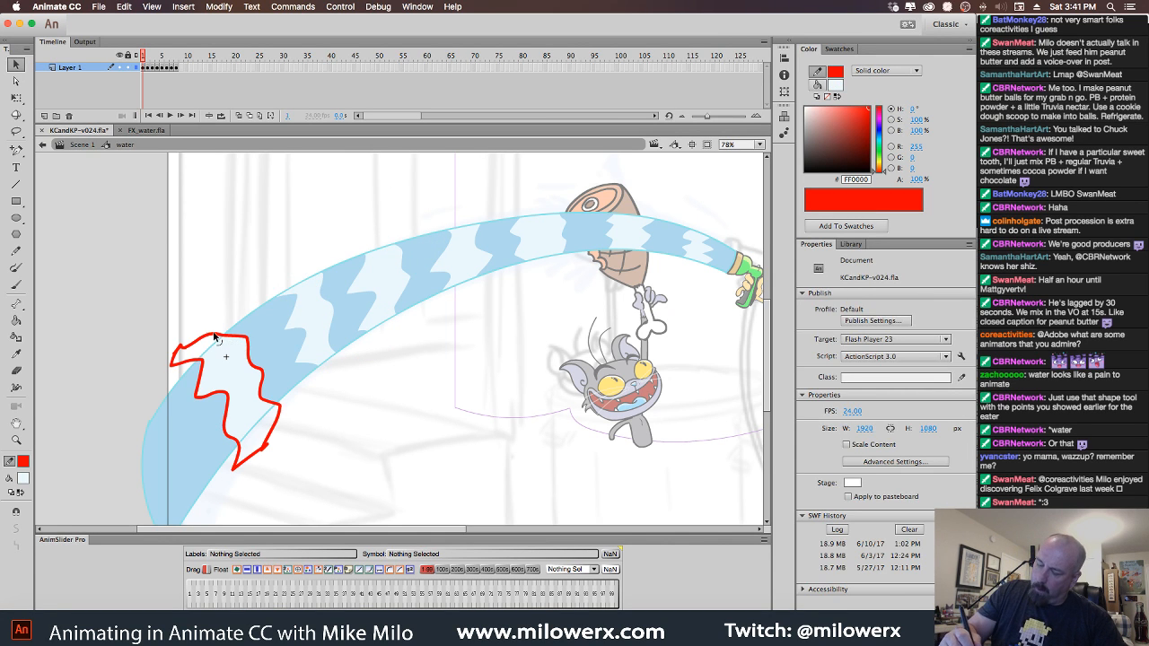
pyautogui.doubleClick(215, 338)
pyautogui.press('Delete')
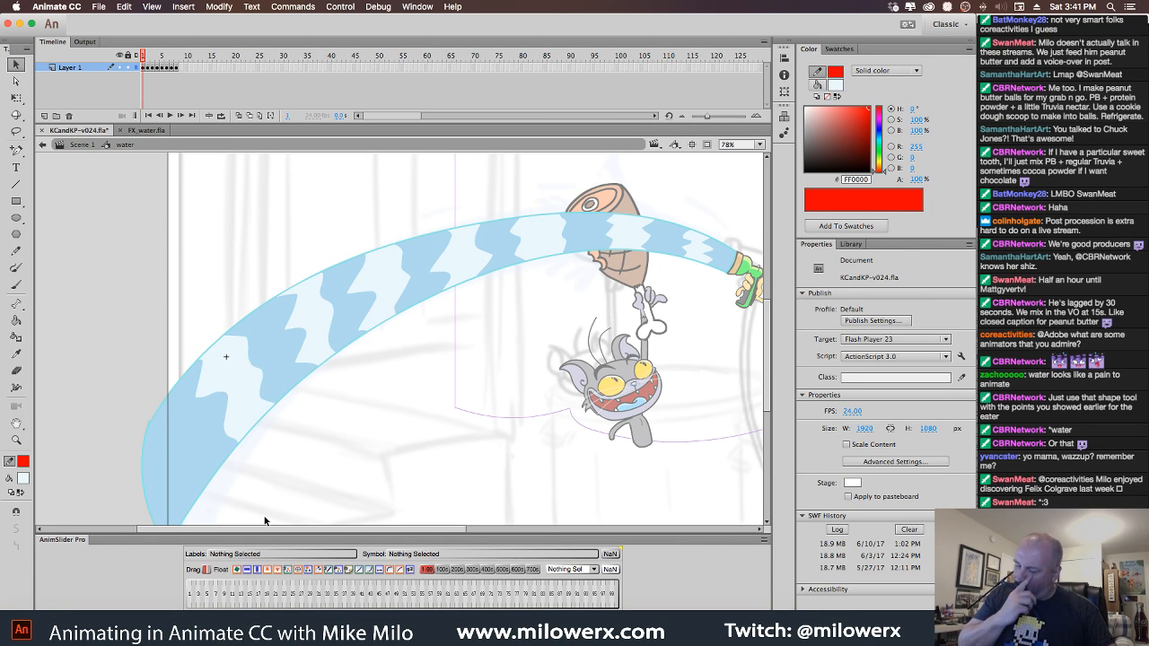
# Outline one more red zigzag band at the stream's lower end on frame 1 and fill it with pale blue.
pyautogui.click(16, 285)
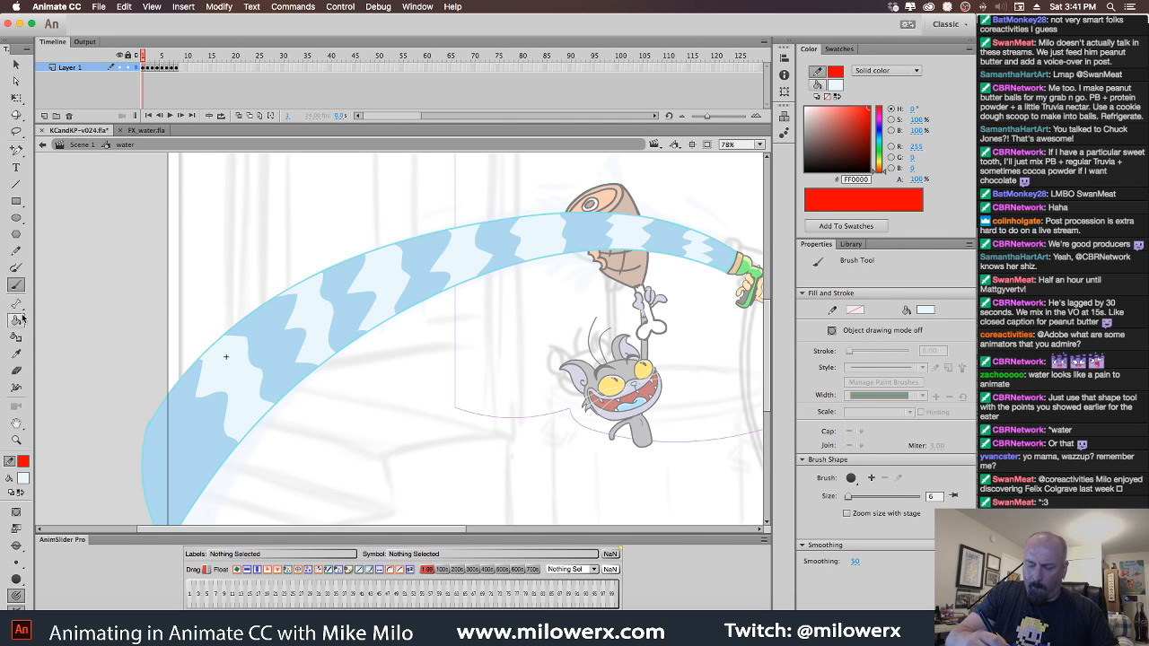
pyautogui.click(26, 253)
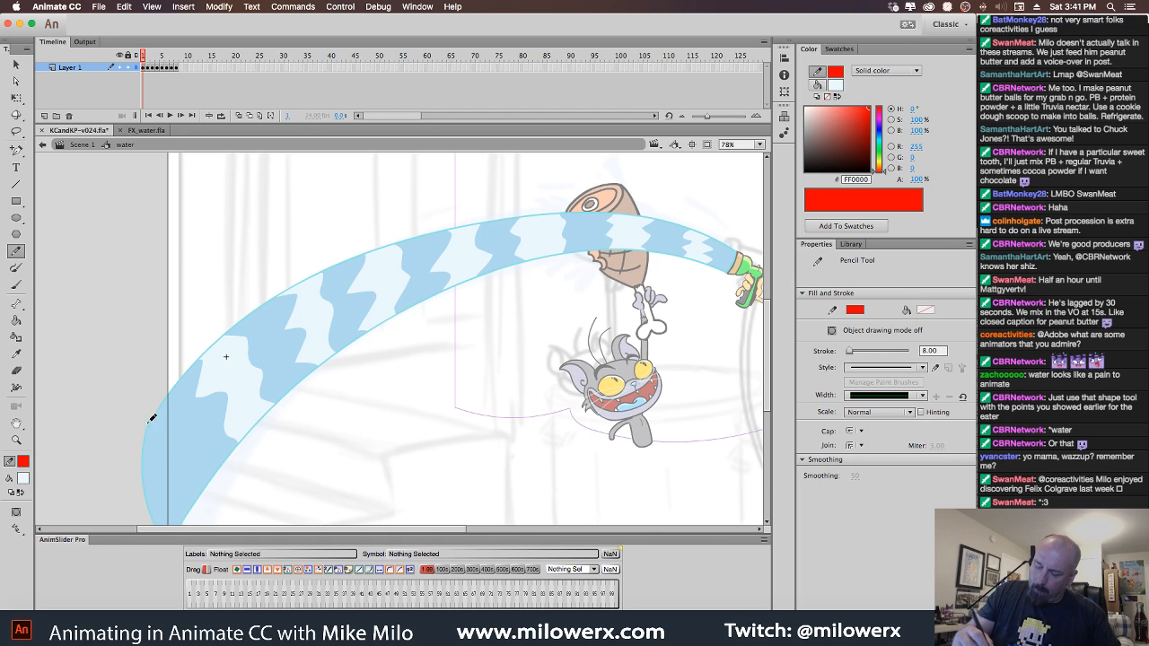
pyautogui.moveTo(153, 418)
pyautogui.mouseDown()
pyautogui.moveTo(186, 463)
pyautogui.moveTo(199, 510)
pyautogui.moveTo(217, 469)
pyautogui.moveTo(207, 432)
pyautogui.moveTo(143, 408)
pyautogui.mouseUp()
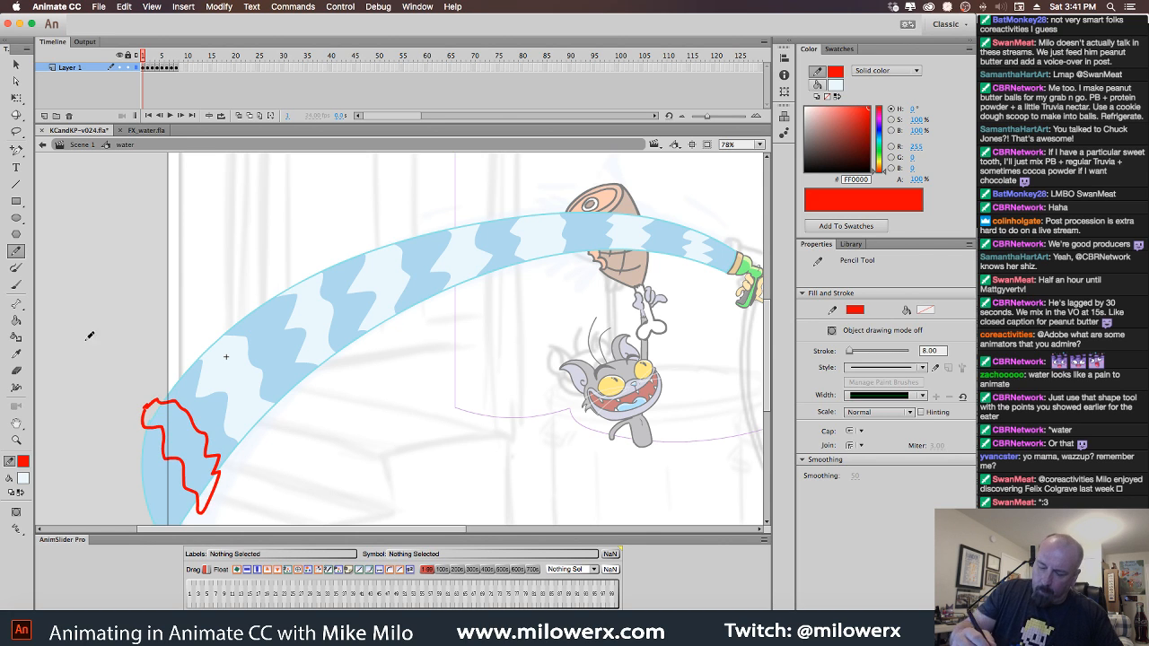
pyautogui.click(15, 320)
pyautogui.click(184, 442)
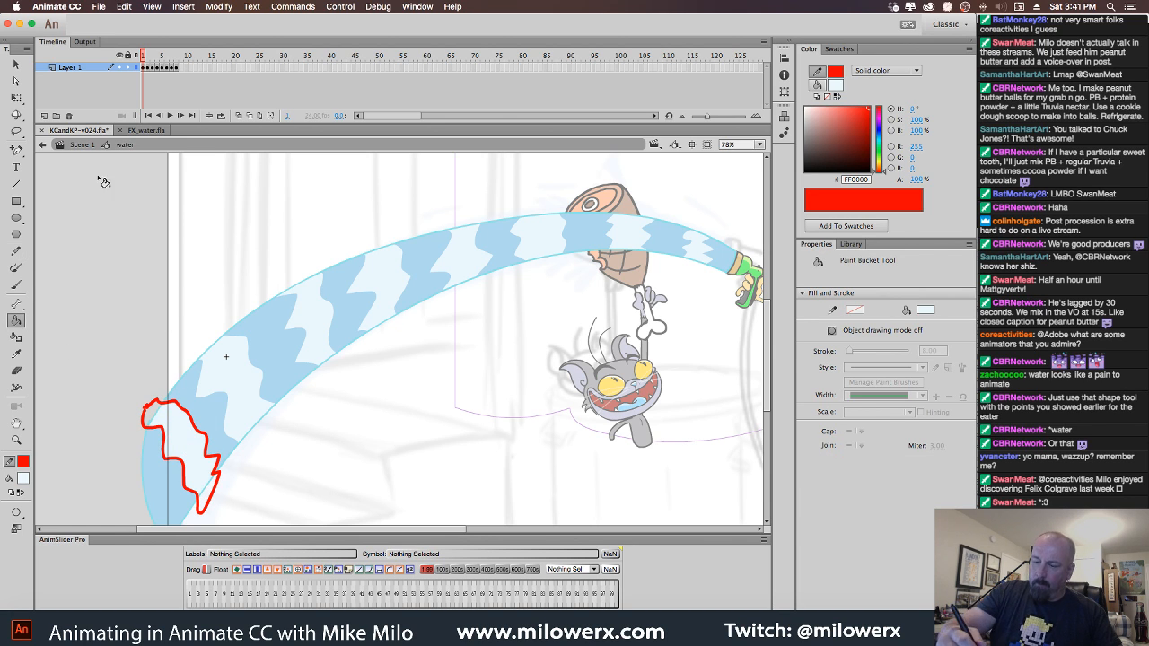
# Delete the red outline around the lowest band on frame 1.
pyautogui.press('v')
pyautogui.press('p')
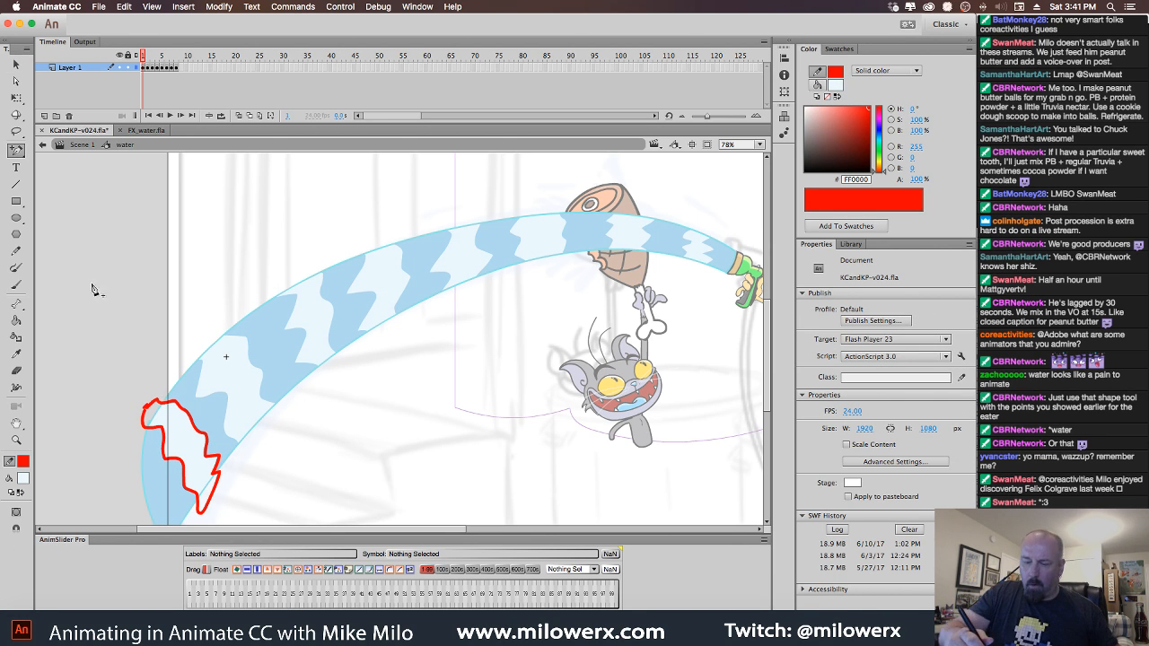
pyautogui.click(22, 70)
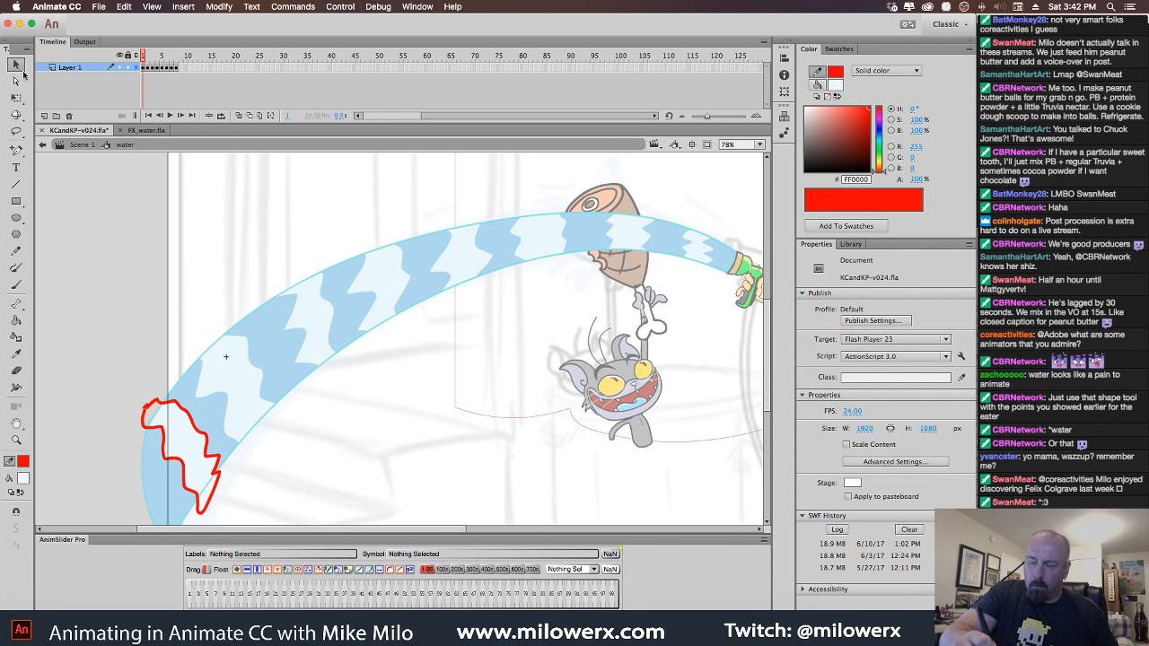
pyautogui.doubleClick(153, 405)
pyautogui.press('Delete')
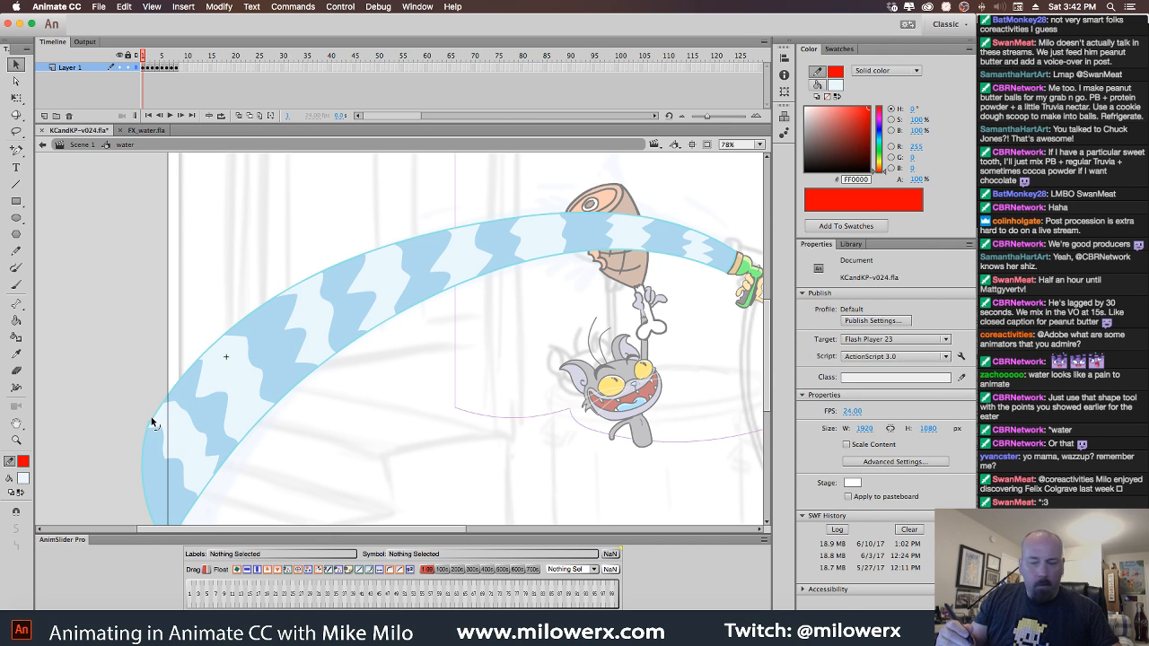
# Delete the red outlines around the four lower filled bands on frame 2.
pyautogui.press('super+z')
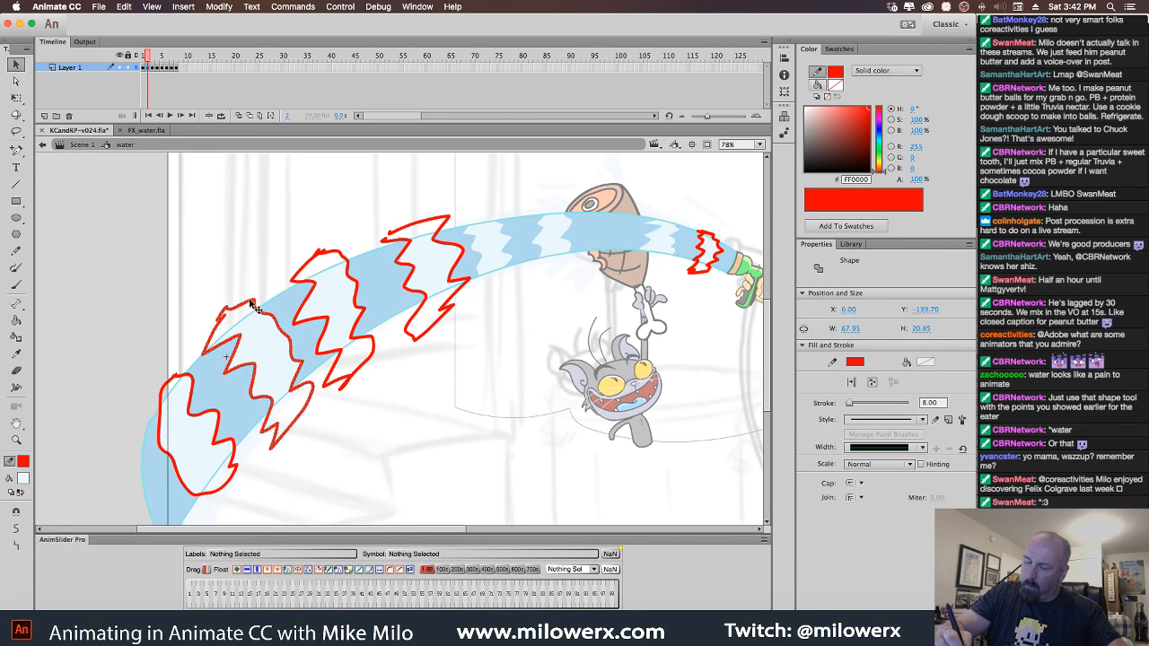
pyautogui.doubleClick(180, 379)
pyautogui.press('Delete')
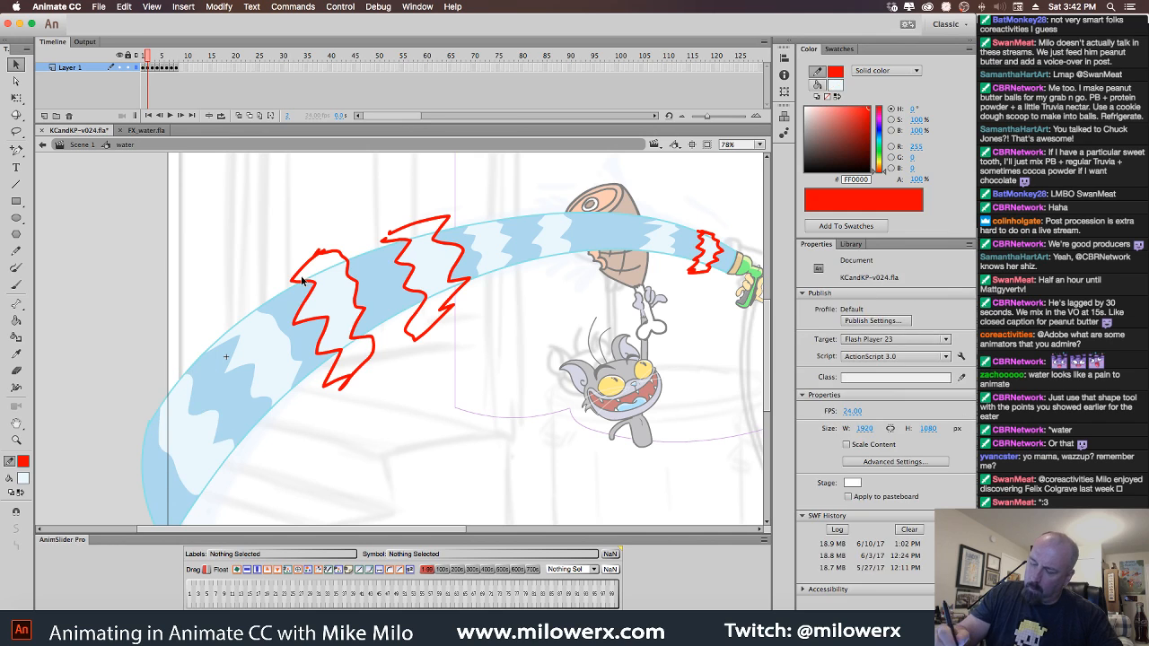
pyautogui.doubleClick(307, 270)
pyautogui.press('Delete')
pyautogui.doubleClick(398, 240)
pyautogui.press('Delete')
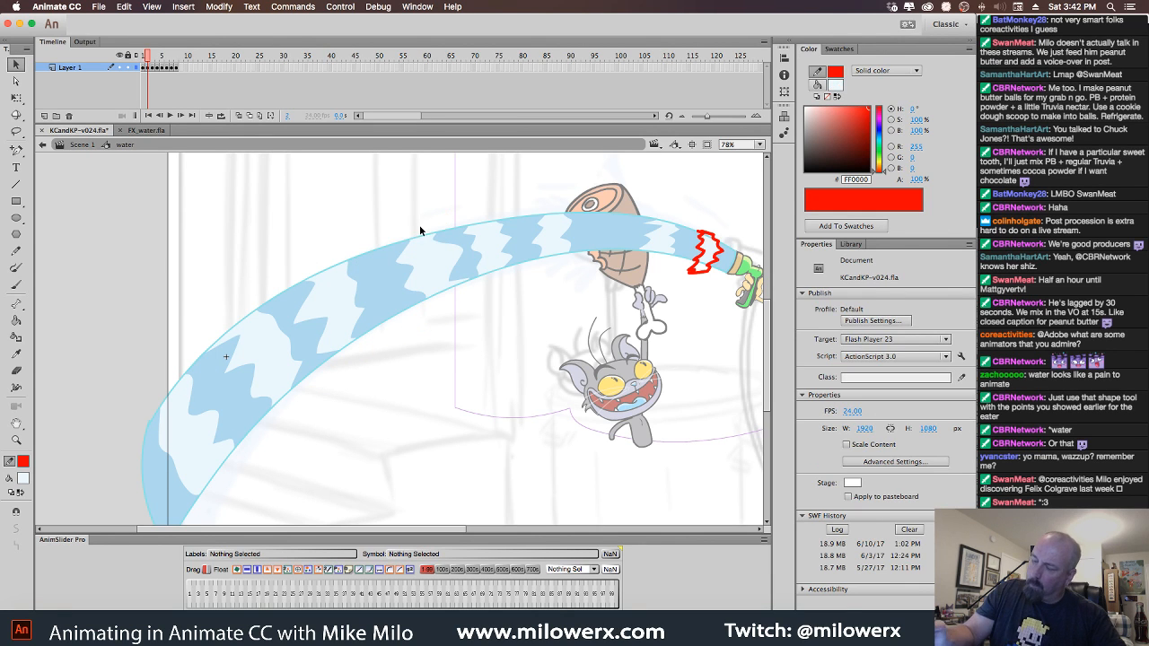
# Delete the red outlines around the three lower bands and the band nearest the nozzle on frame 3.
pyautogui.press('.')
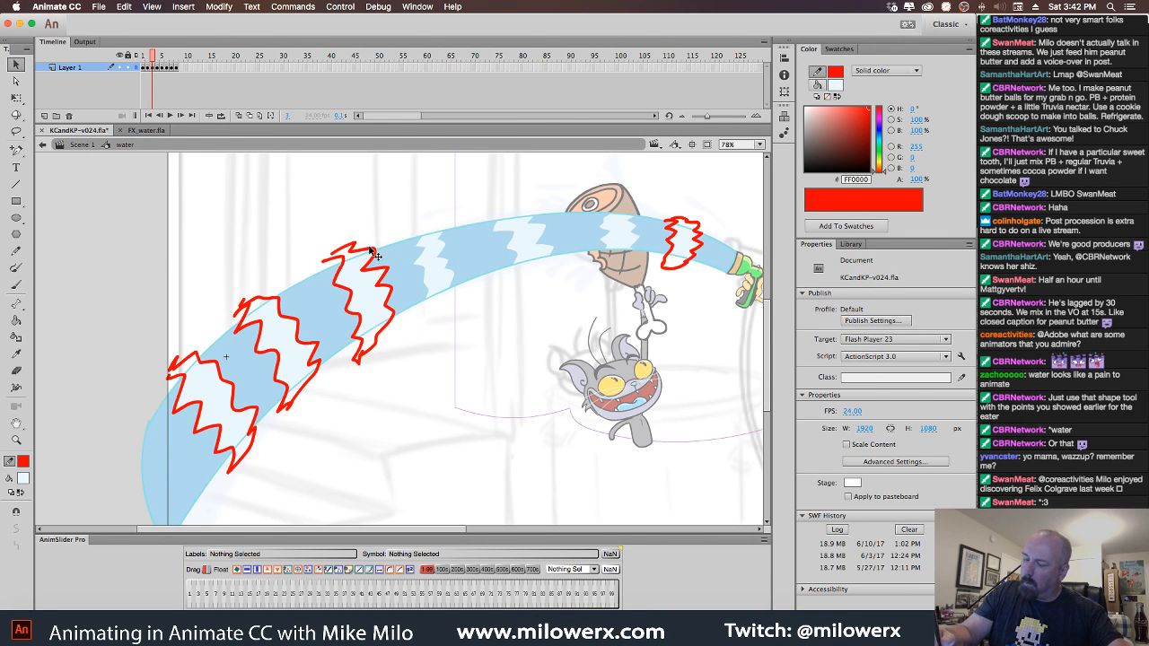
pyautogui.doubleClick(341, 261)
pyautogui.press('Delete')
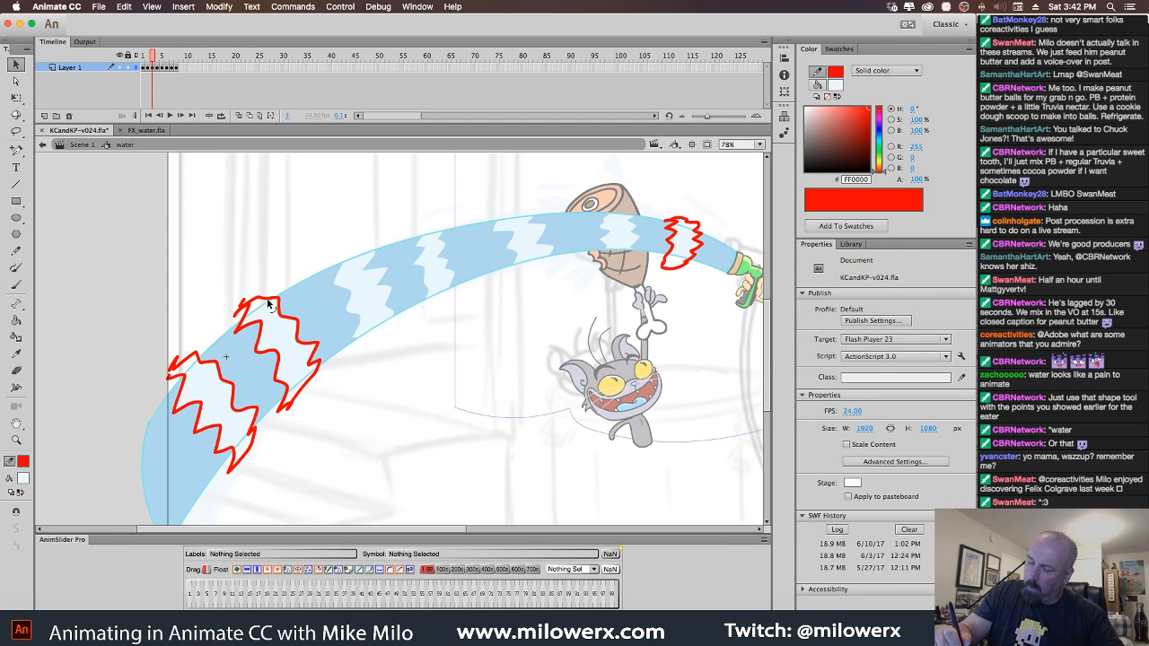
pyautogui.doubleClick(269, 306)
pyautogui.press('Delete')
pyautogui.doubleClick(204, 360)
pyautogui.press('Delete')
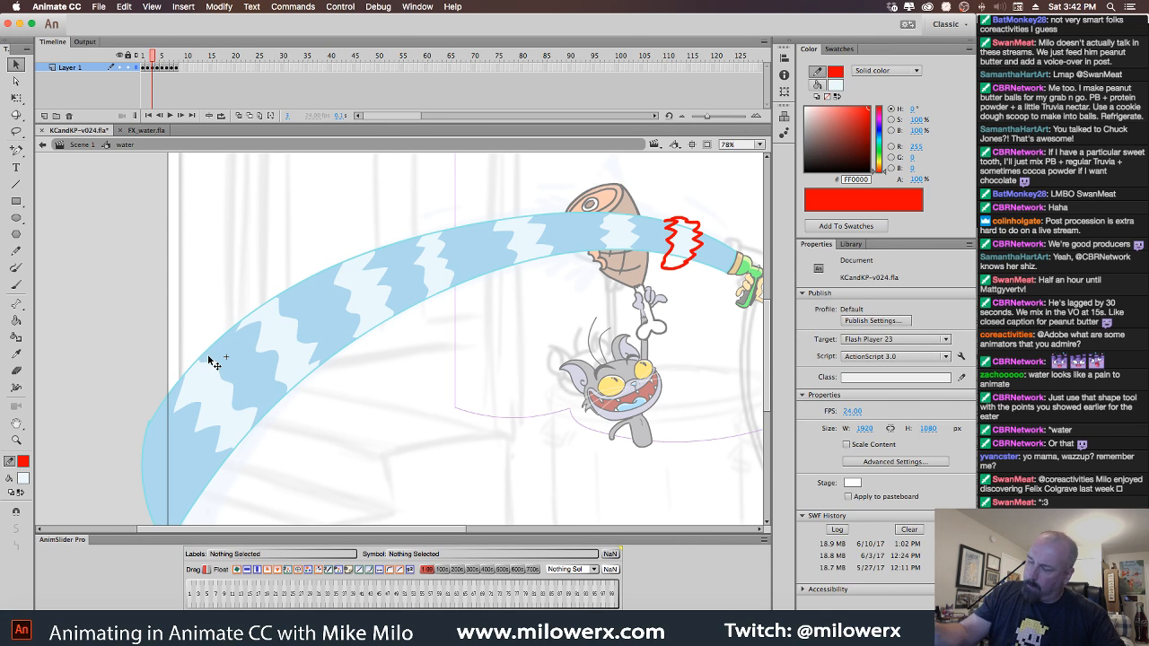
pyautogui.doubleClick(679, 229)
pyautogui.press('Delete')
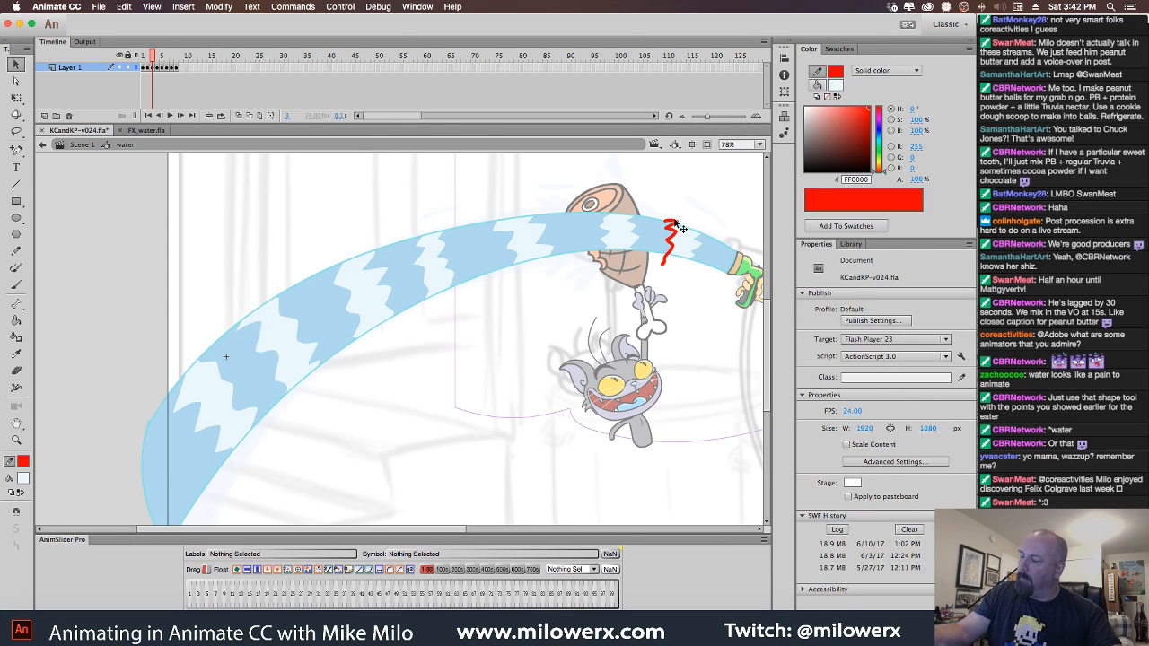
pyautogui.doubleClick(678, 228)
pyautogui.press('Delete')
# Delete the two red zigzag outlines nearest the nozzle on frame 4.
pyautogui.press('.')
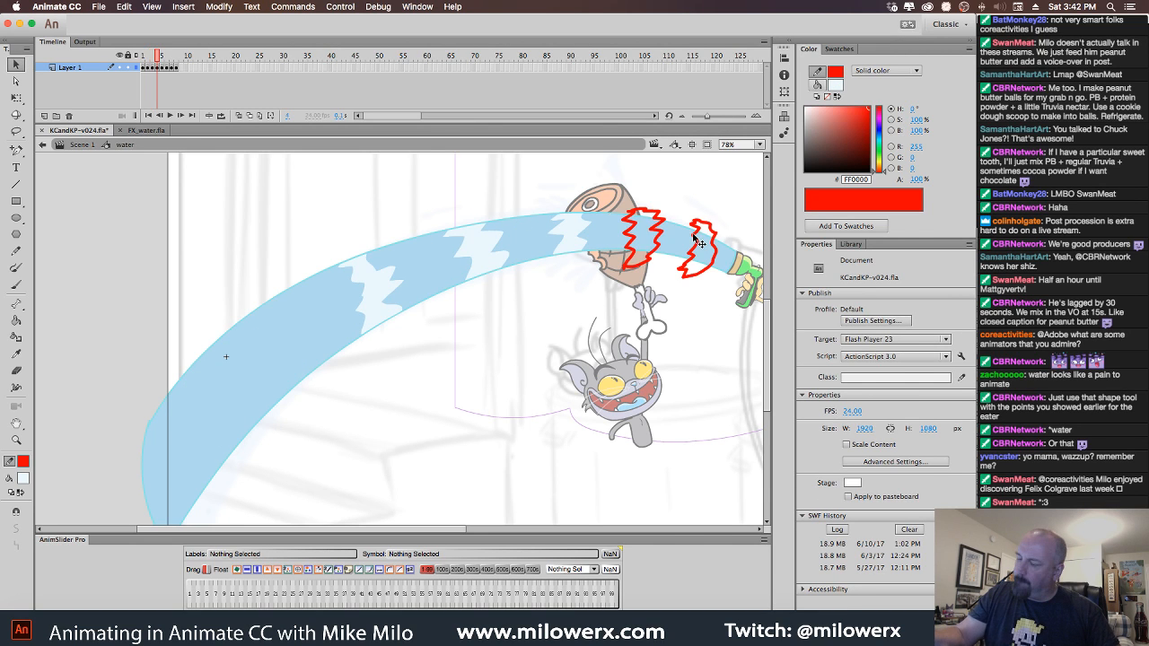
pyautogui.doubleClick(661, 223)
pyautogui.press('Delete')
pyautogui.doubleClick(700, 227)
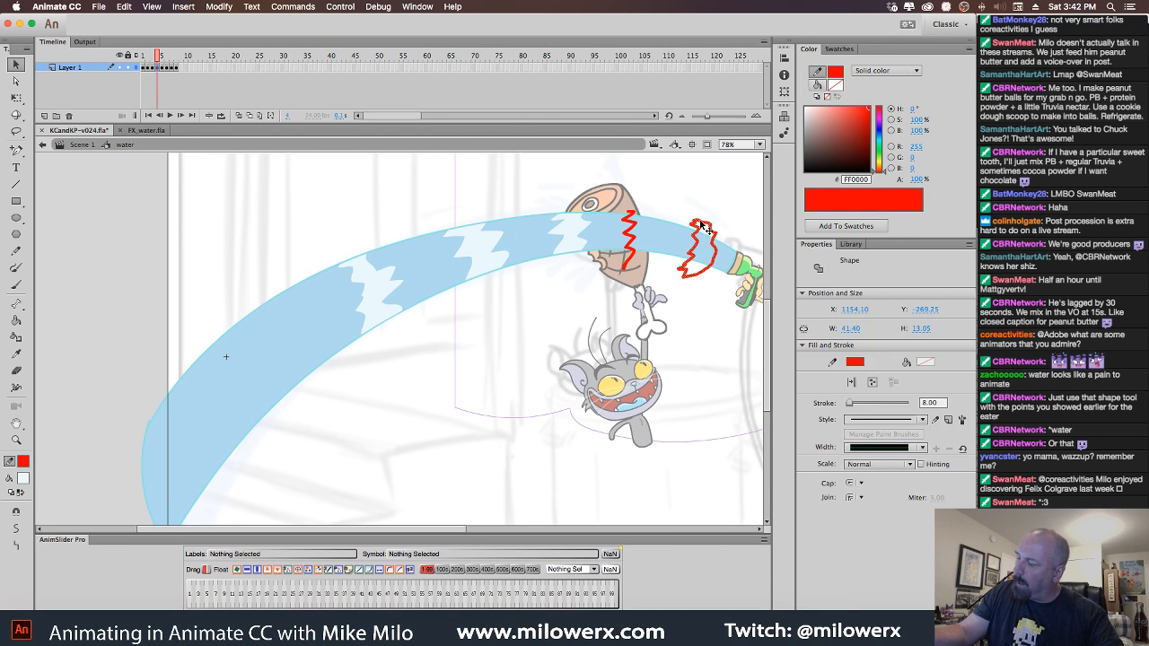
pyautogui.press('Delete')
pyautogui.click(633, 223)
pyautogui.press('Delete')
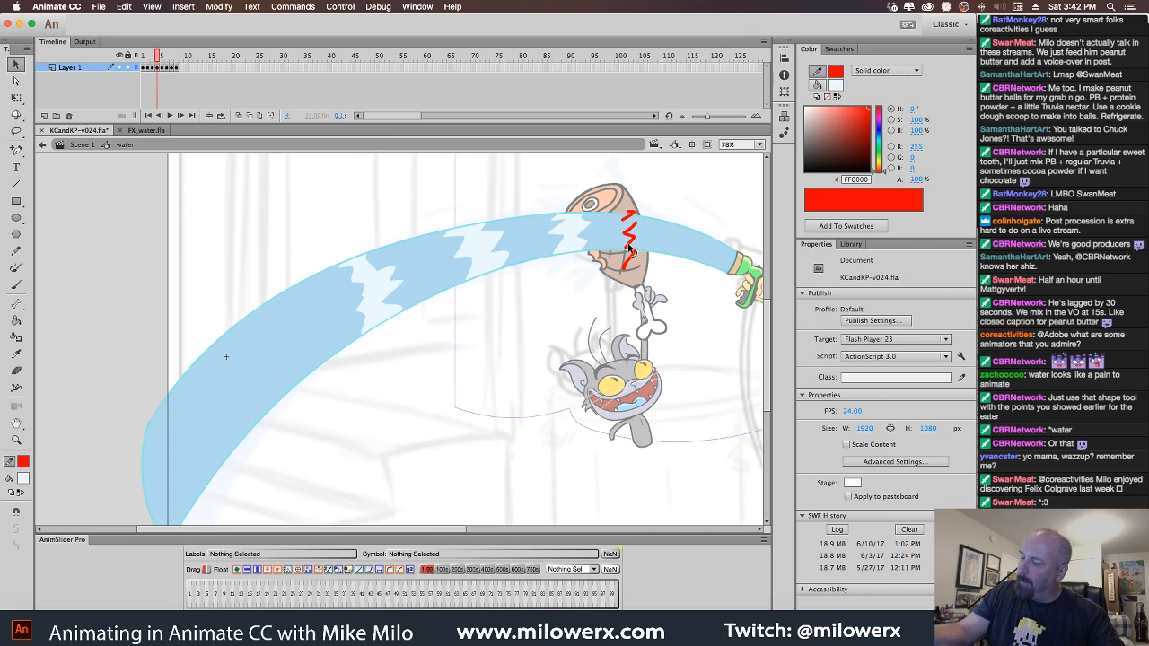
pyautogui.click(635, 263)
pyautogui.press('Delete')
pyautogui.click(633, 227)
pyautogui.press('Delete')
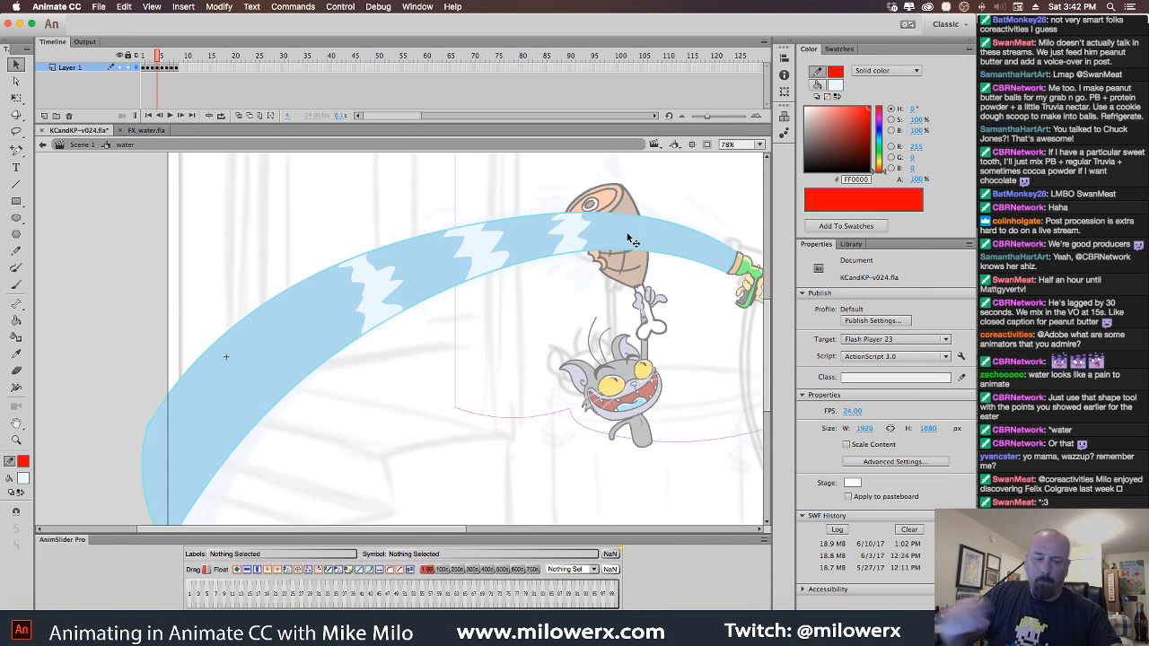
# Delete the red outlines around the four bands closest to the nozzle on frame 5.
pyautogui.press('.')
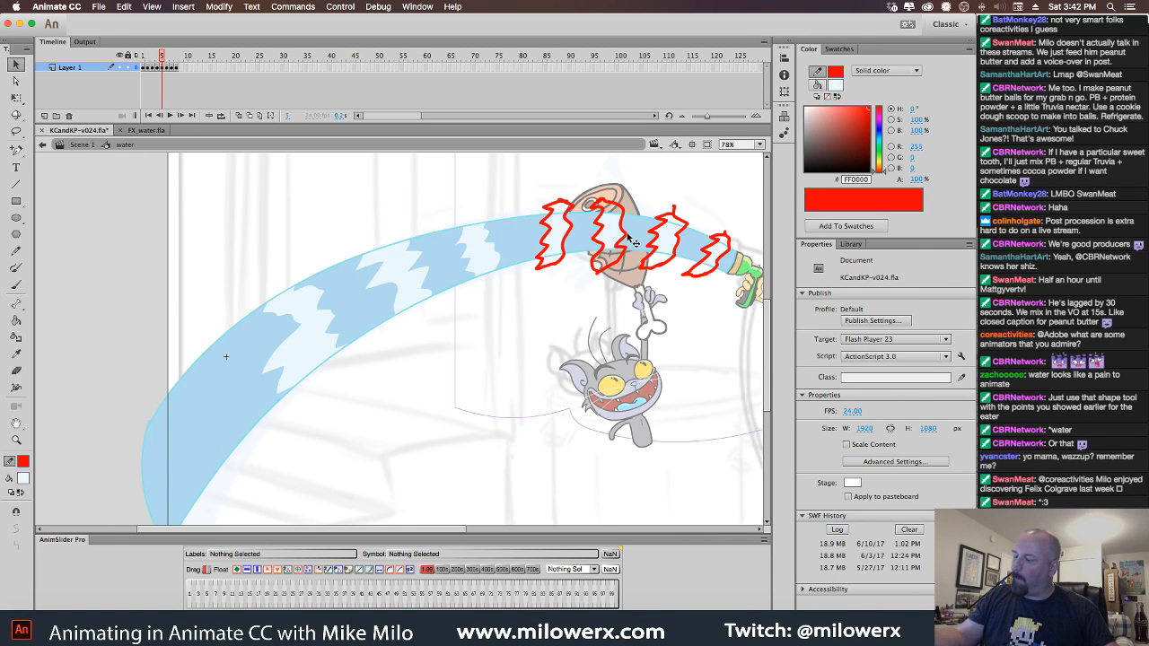
pyautogui.click(682, 225)
pyautogui.press('Delete')
pyautogui.click(624, 214)
pyautogui.press('Delete')
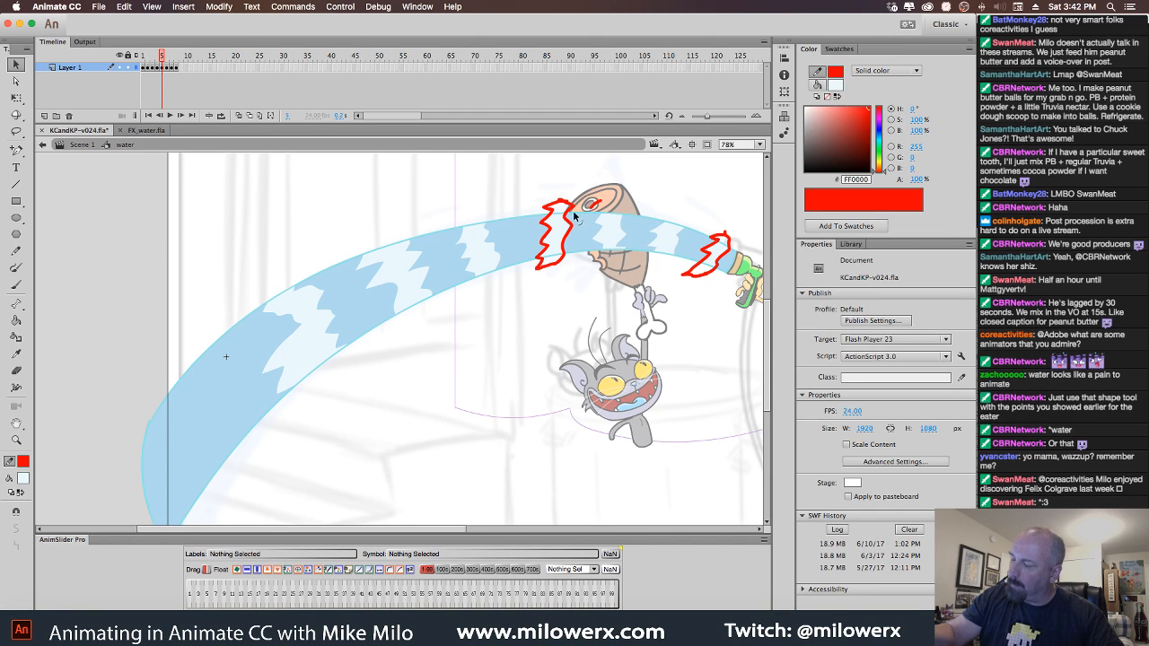
pyautogui.click(570, 207)
pyautogui.press('Delete')
pyautogui.click(596, 205)
pyautogui.press('Delete')
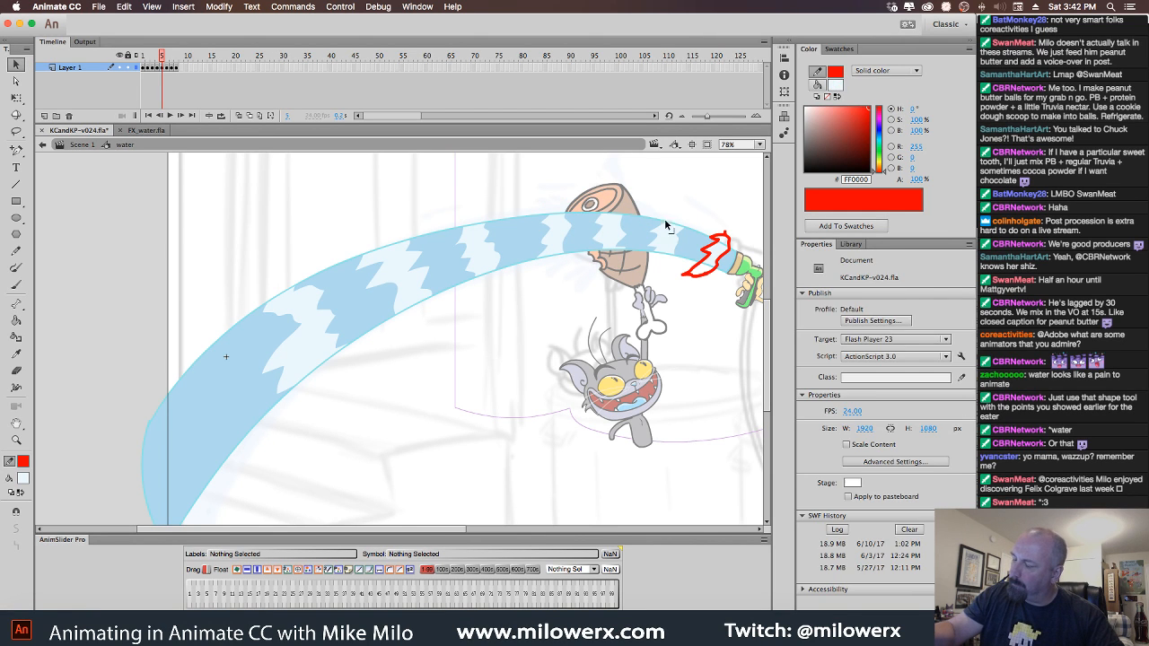
pyautogui.click(726, 239)
pyautogui.press('Delete')
# Delete the red outlines around the six upper bands, from the nozzle down along the stream, on frame 6.
pyautogui.press('.')
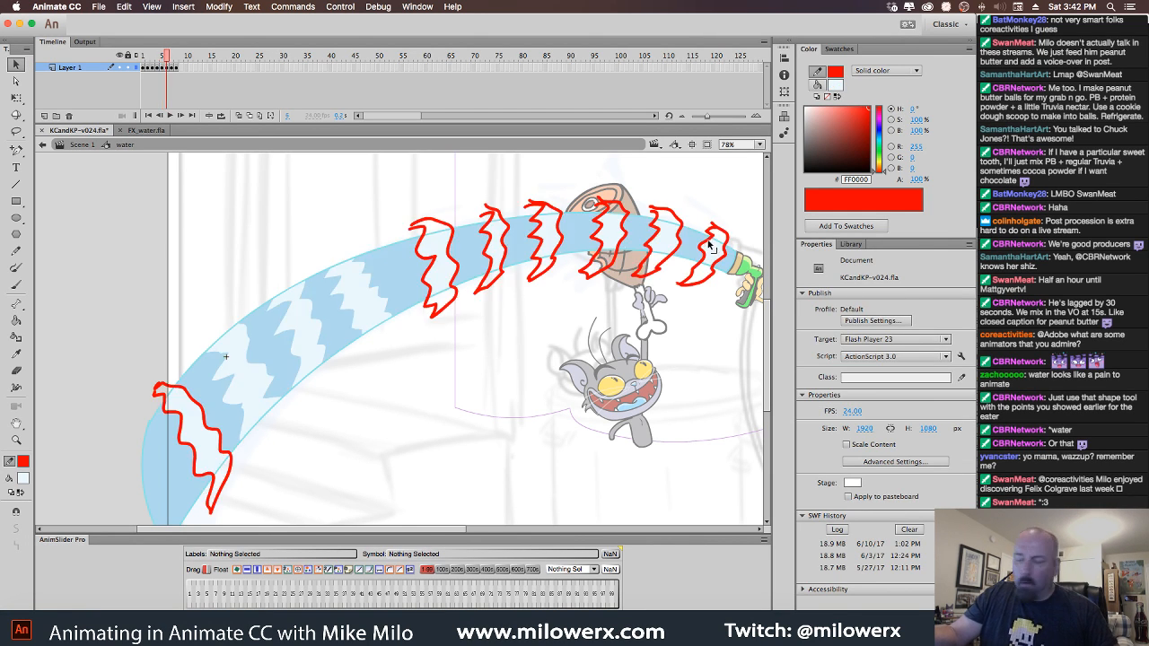
pyautogui.click(715, 236)
pyautogui.press('Delete')
pyautogui.click(684, 226)
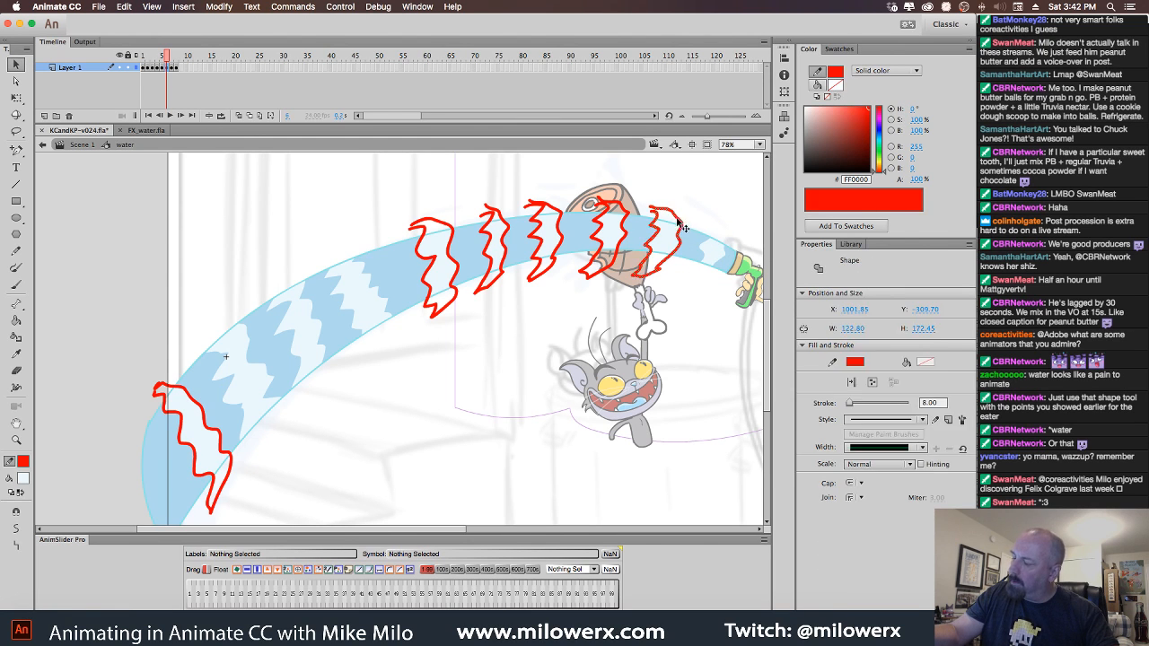
pyautogui.press('Delete')
pyautogui.click(624, 208)
pyautogui.press('Delete')
pyautogui.click(558, 214)
pyautogui.press('Delete')
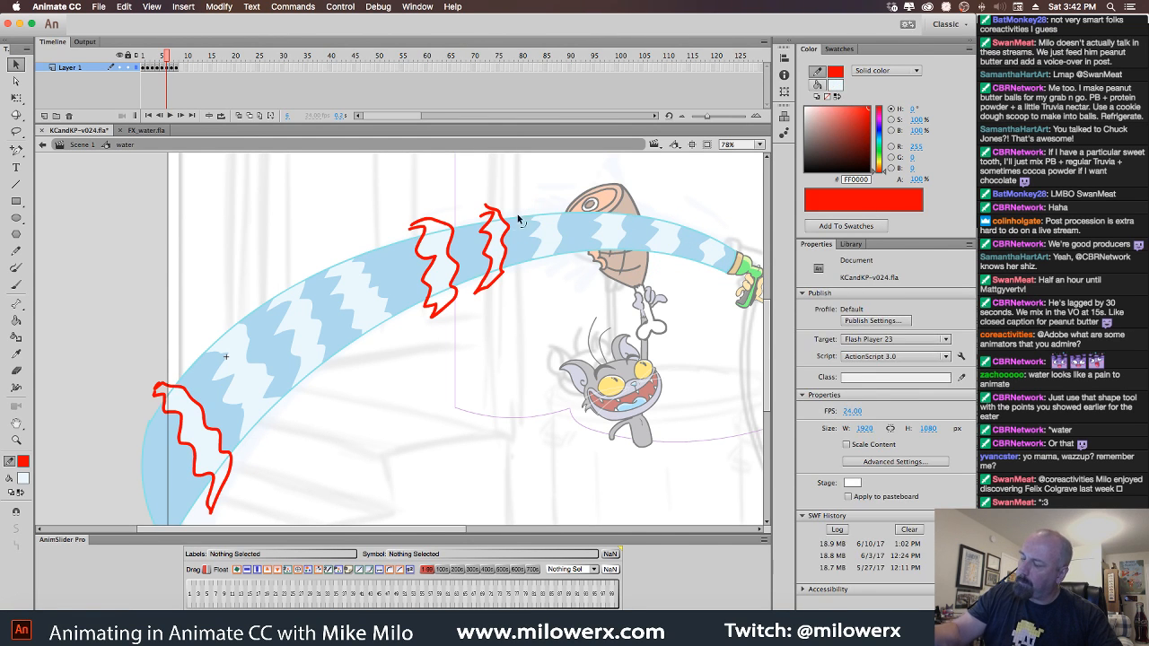
pyautogui.click(501, 222)
pyautogui.press('Delete')
pyautogui.click(453, 235)
pyautogui.press('Delete')
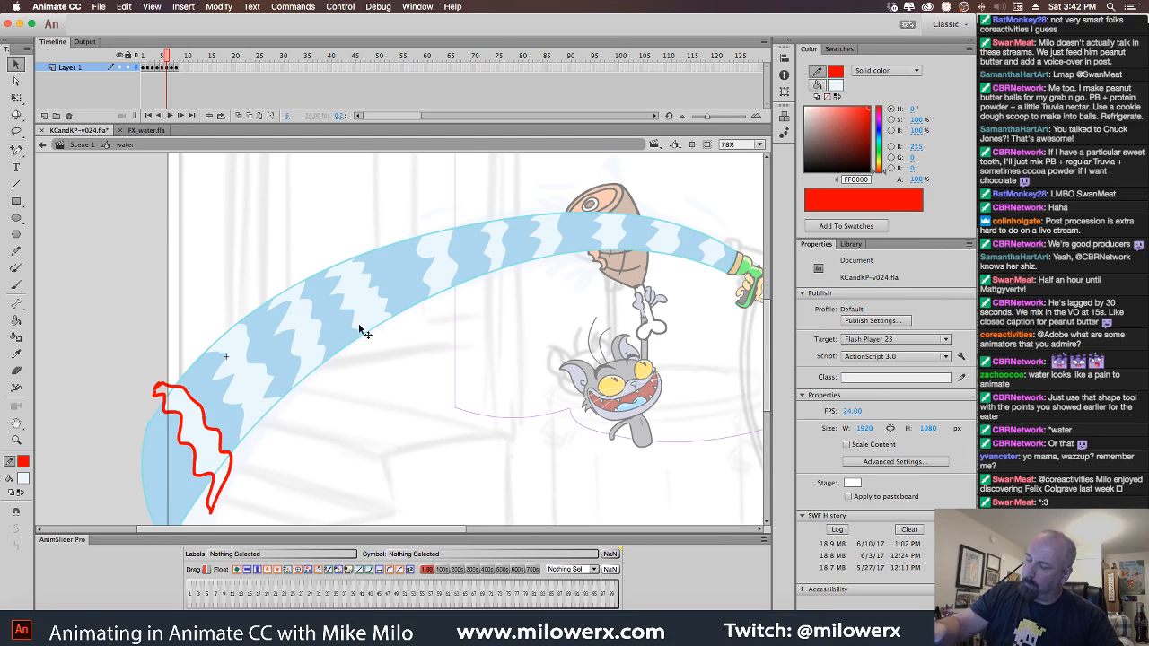
# Delete all pieces of the red outline around the lowest band on frame 6.
pyautogui.click(213, 434)
pyautogui.press('Delete')
pyautogui.doubleClick(165, 393)
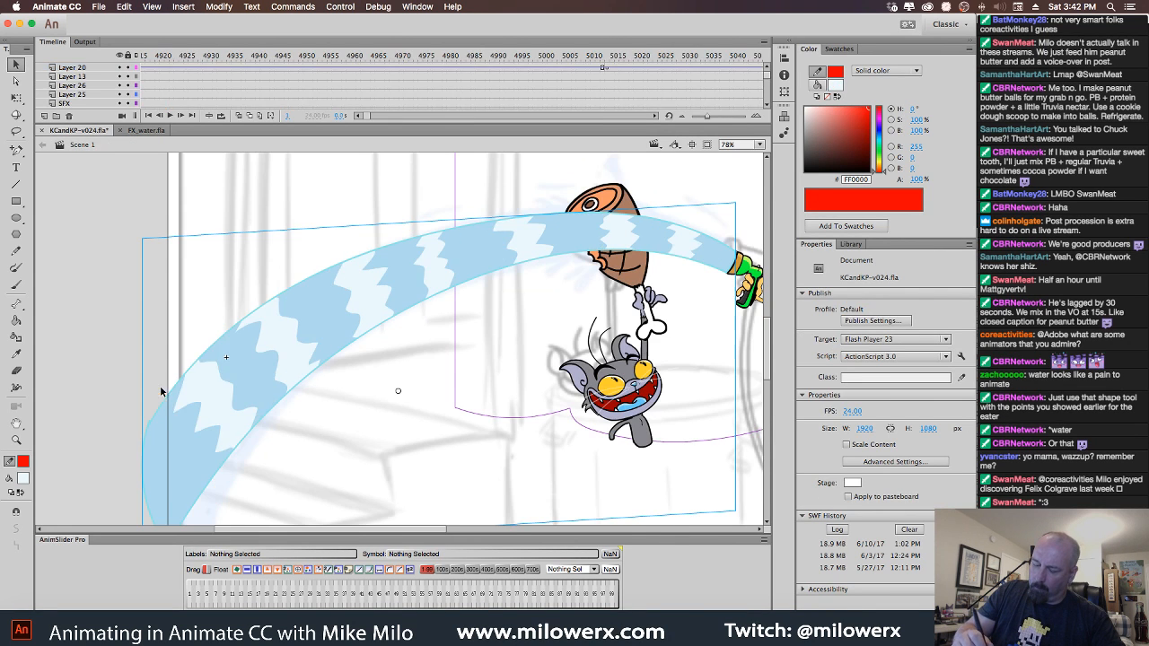
pyautogui.doubleClick(235, 477)
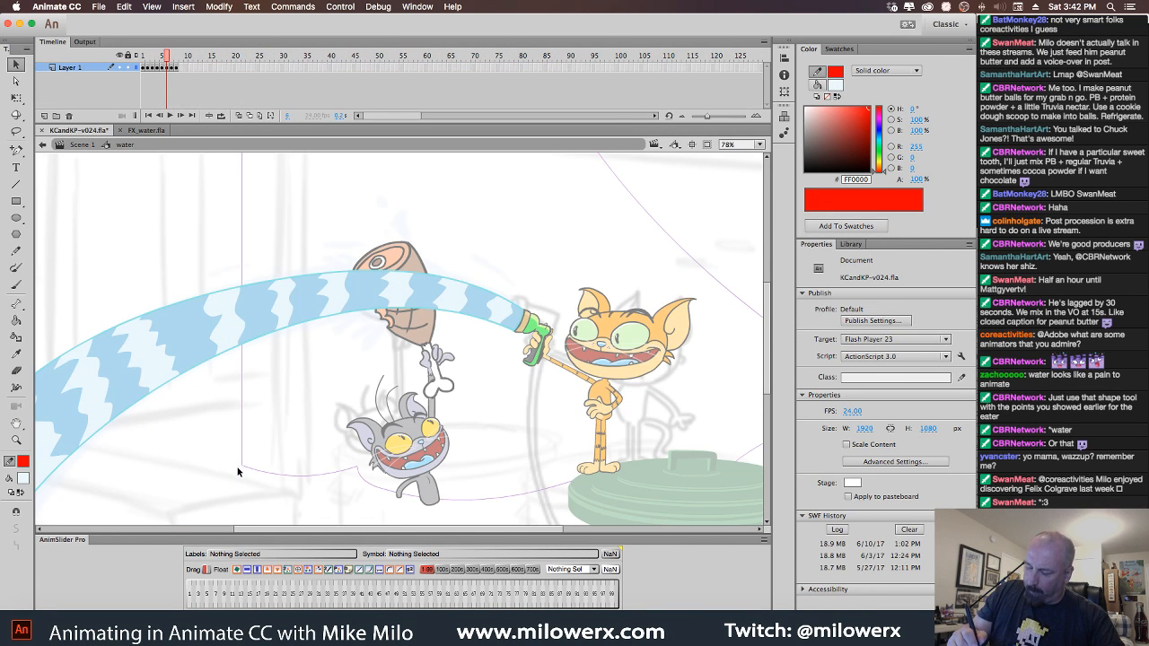
pyautogui.moveTo(286, 468); pyautogui.dragTo(548, 413)
pyautogui.click(279, 465)
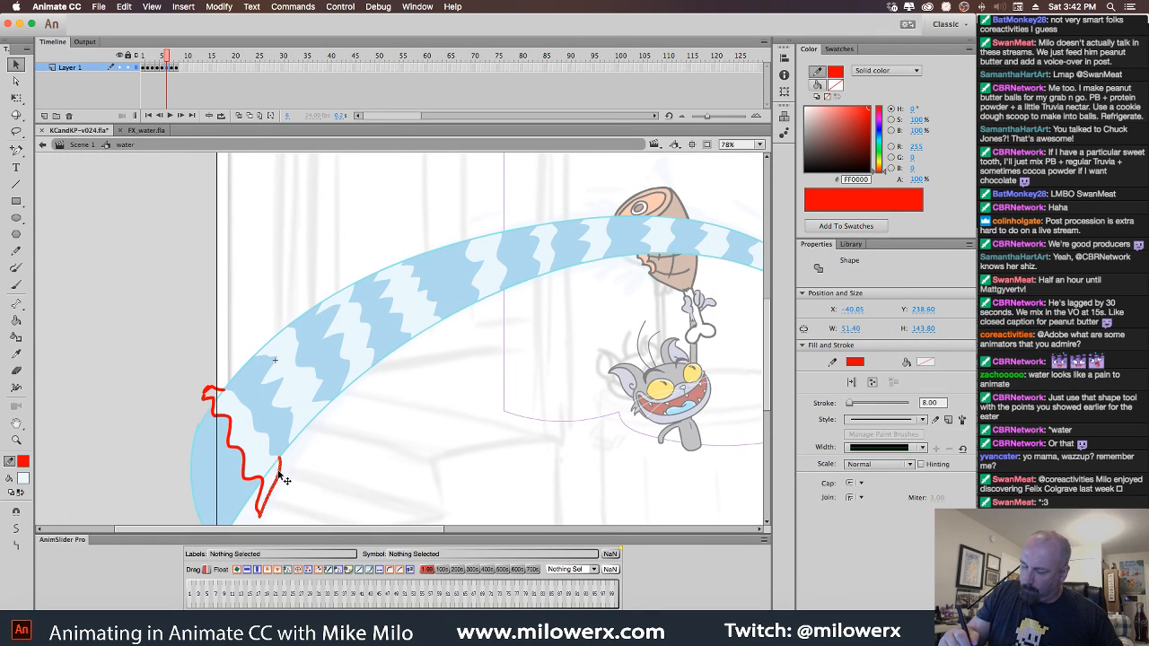
pyautogui.press('Delete')
pyautogui.click(234, 447)
pyautogui.press('Delete')
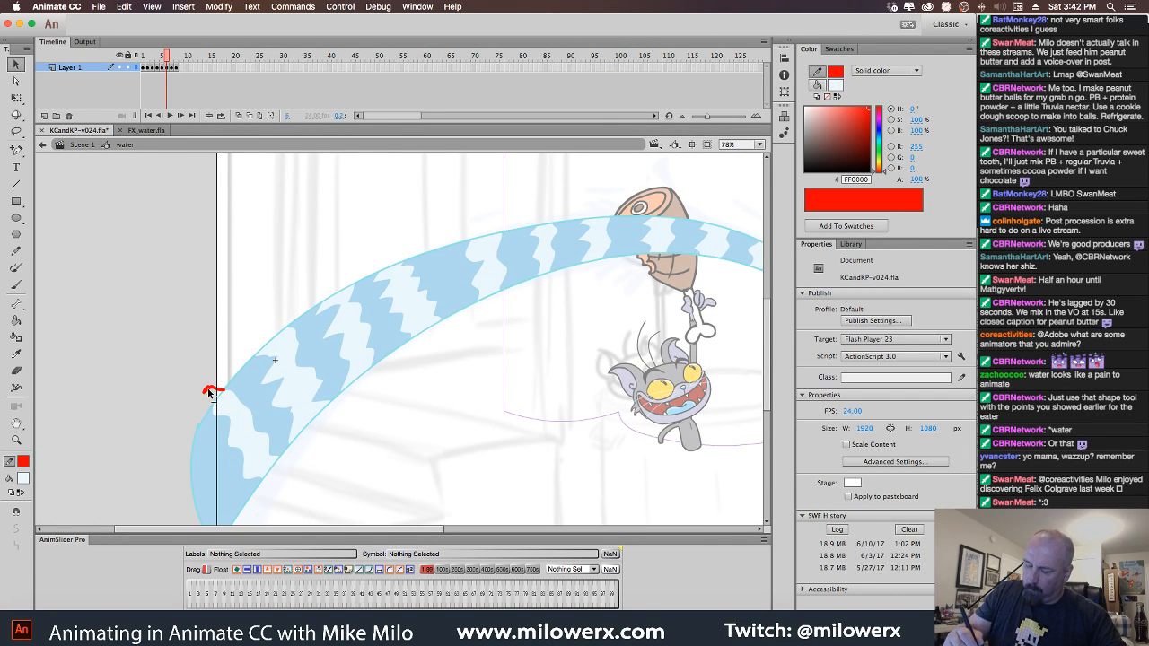
pyautogui.click(210, 389)
pyautogui.press('Delete')
# Delete the red outlines around the three lowest outlined bands on frame 7.
pyautogui.click(172, 63)
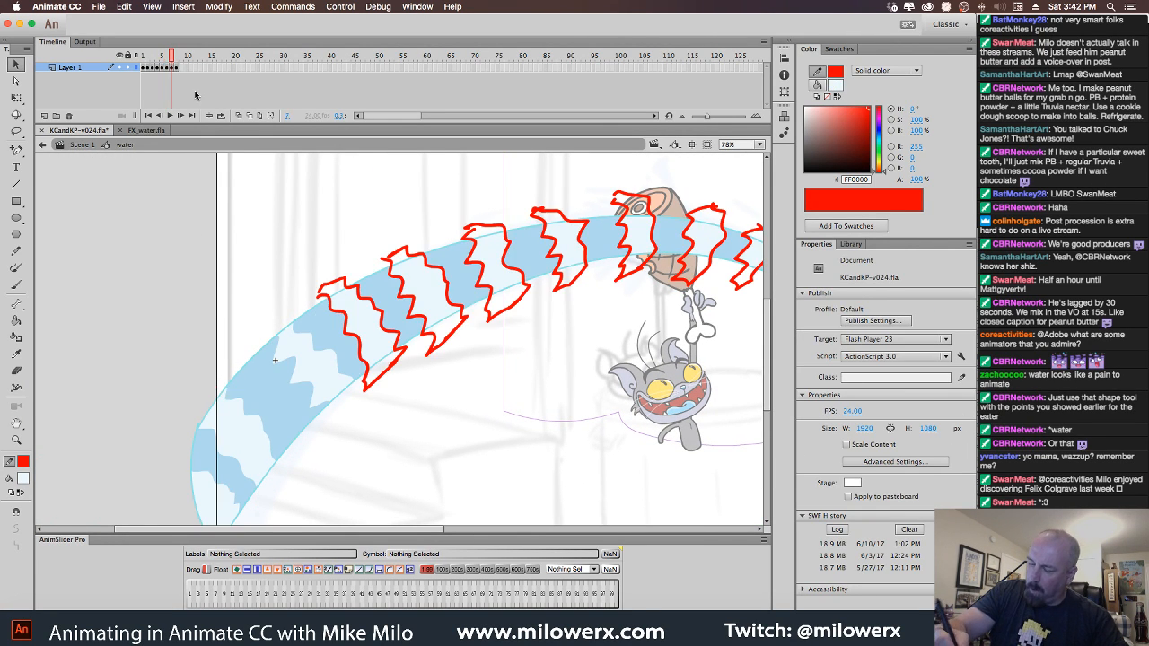
pyautogui.click(342, 285)
pyautogui.press('Delete')
pyautogui.click(406, 262)
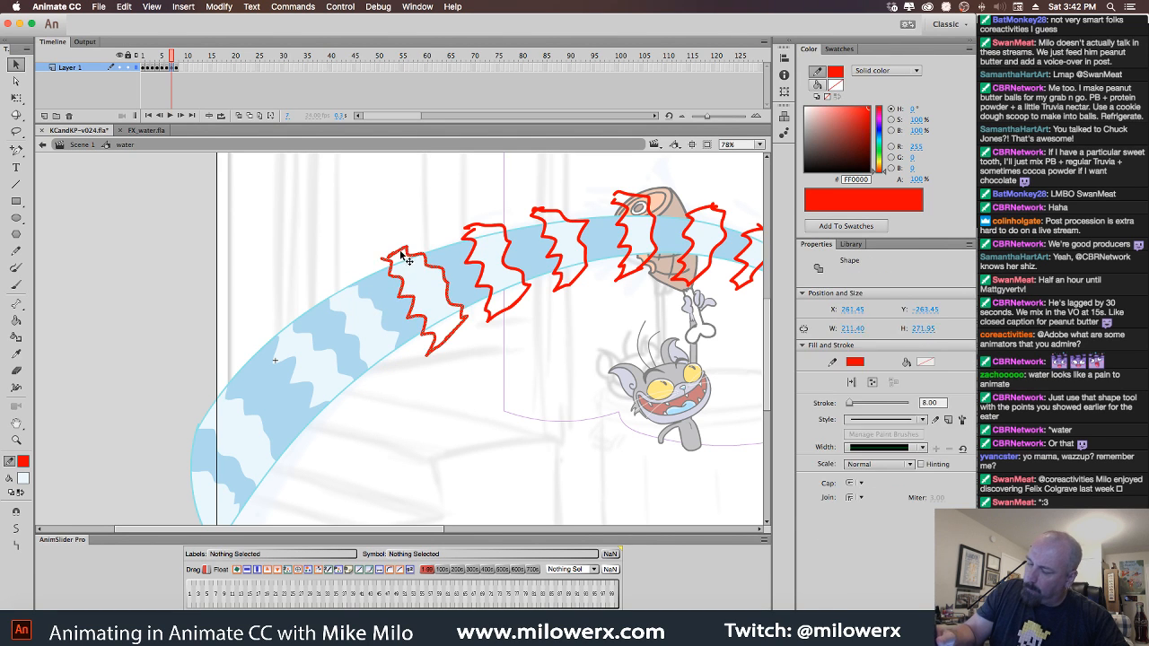
pyautogui.press('Delete')
pyautogui.click(485, 232)
pyautogui.press('Delete')
# Delete the remaining four red outlines toward the nozzle on frame 7.
pyautogui.click(561, 220)
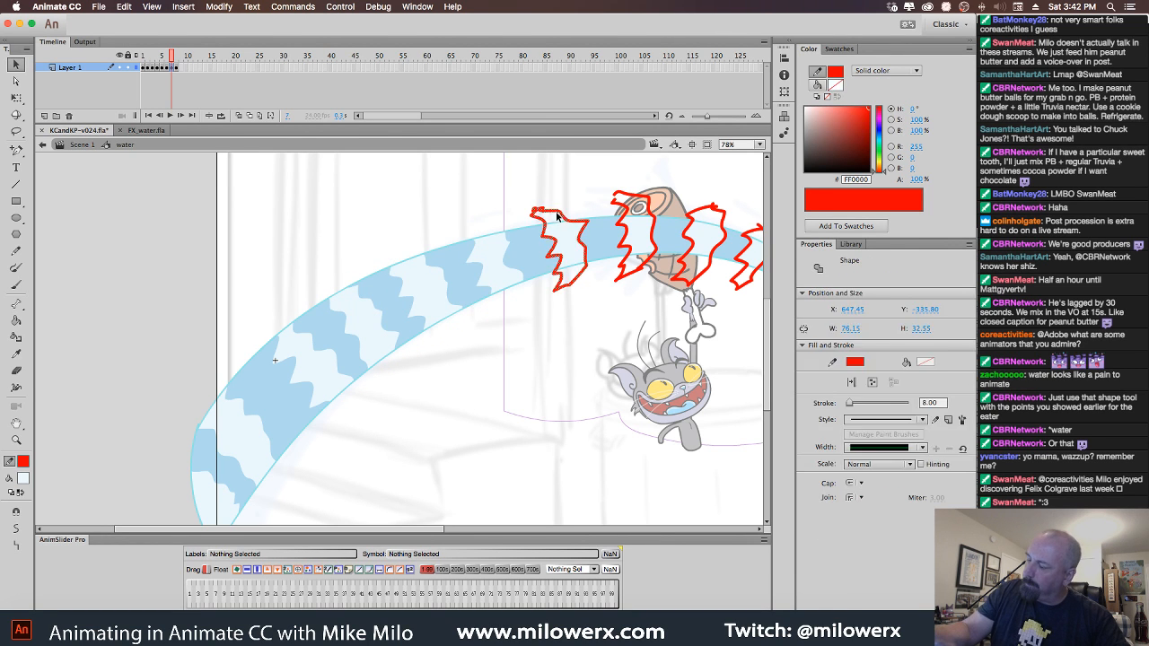
pyautogui.press('Delete')
pyautogui.click(638, 200)
pyautogui.press('Delete')
pyautogui.click(712, 215)
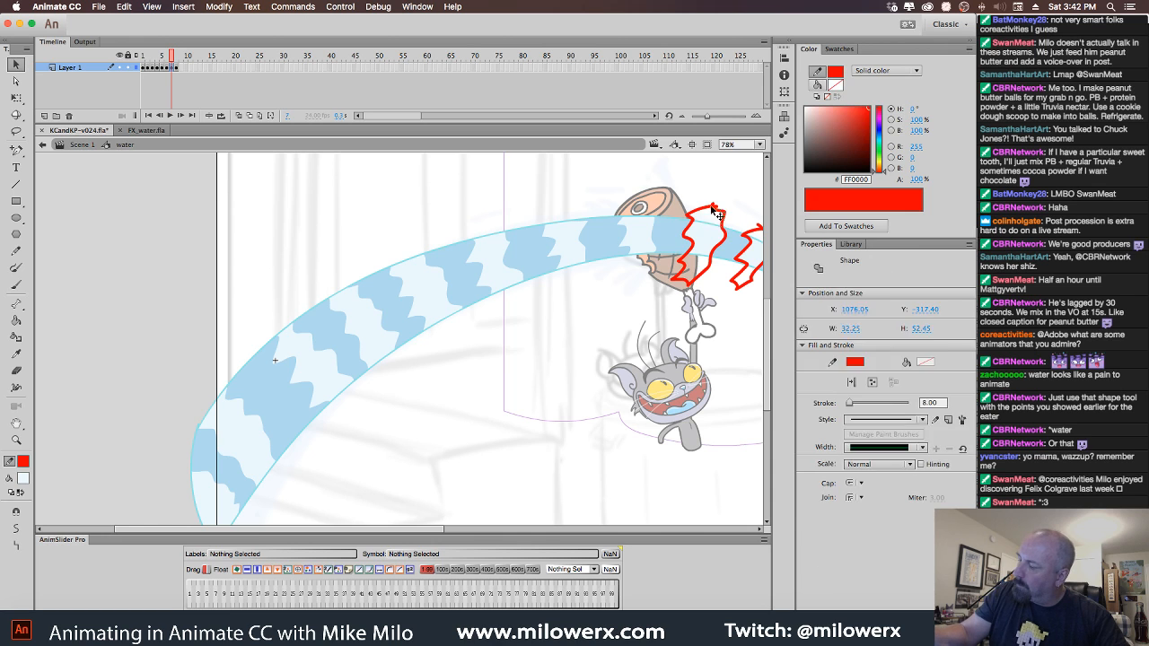
pyautogui.press('Delete')
pyautogui.click(760, 234)
pyautogui.press('Delete')
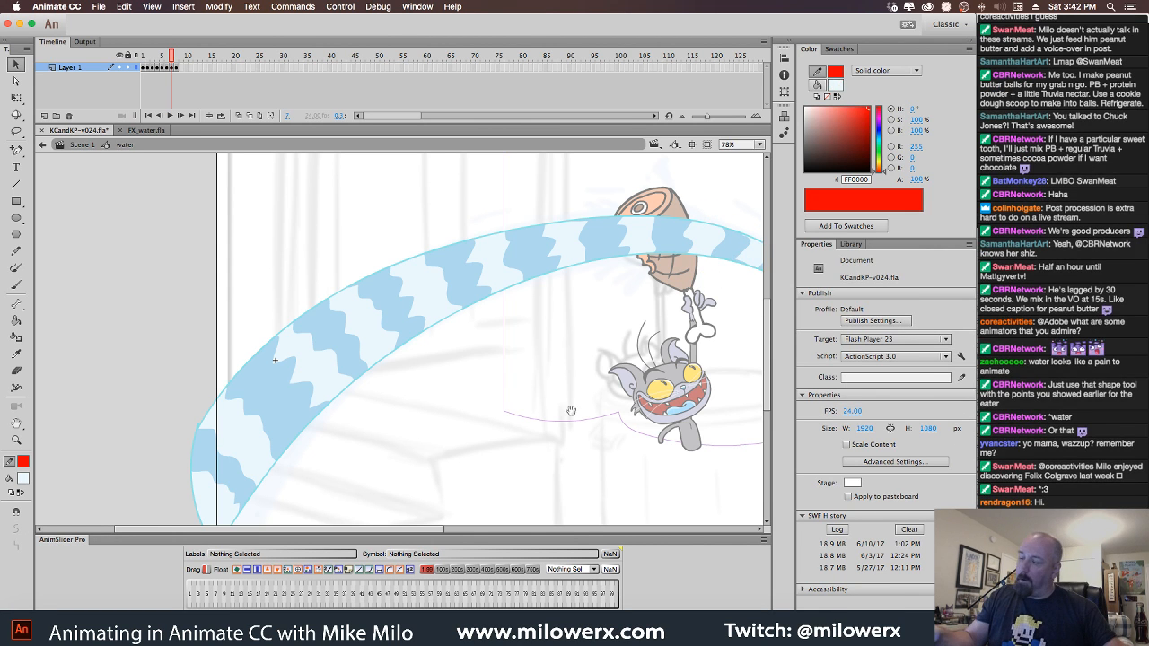
# Delete the red outlines around the four lower bands on frame 8.
pyautogui.hscroll(5, 502, 467)
pyautogui.press('.')
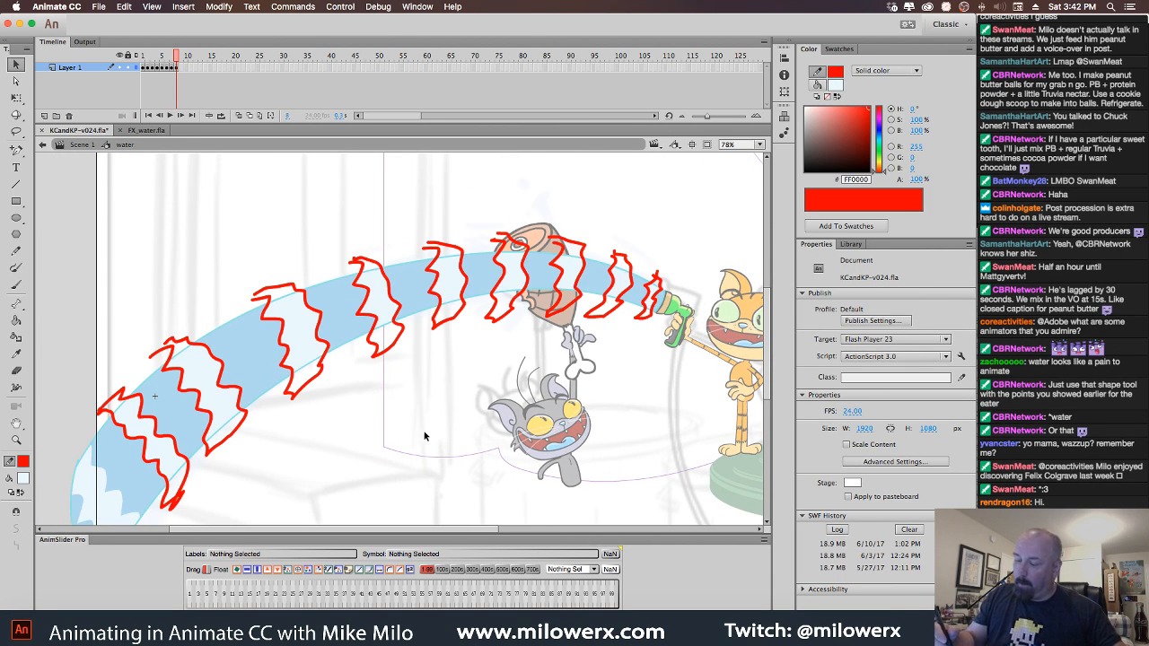
pyautogui.click(377, 265)
pyautogui.press('Delete')
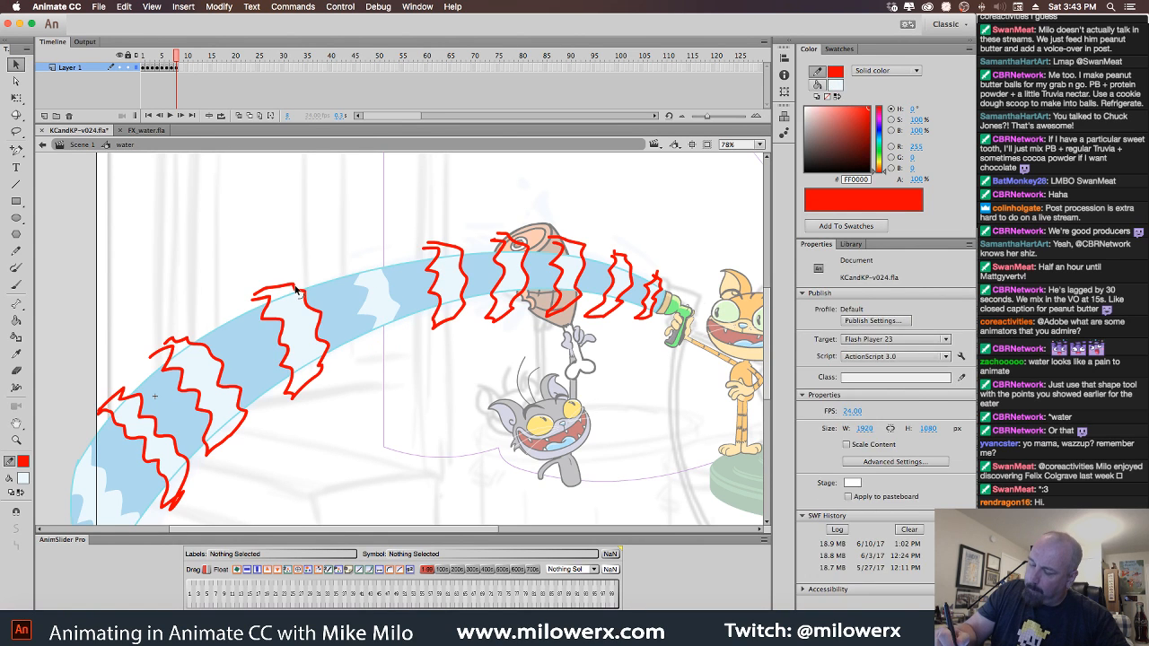
pyautogui.click(296, 290)
pyautogui.press('Delete')
pyautogui.click(193, 351)
pyautogui.press('Delete')
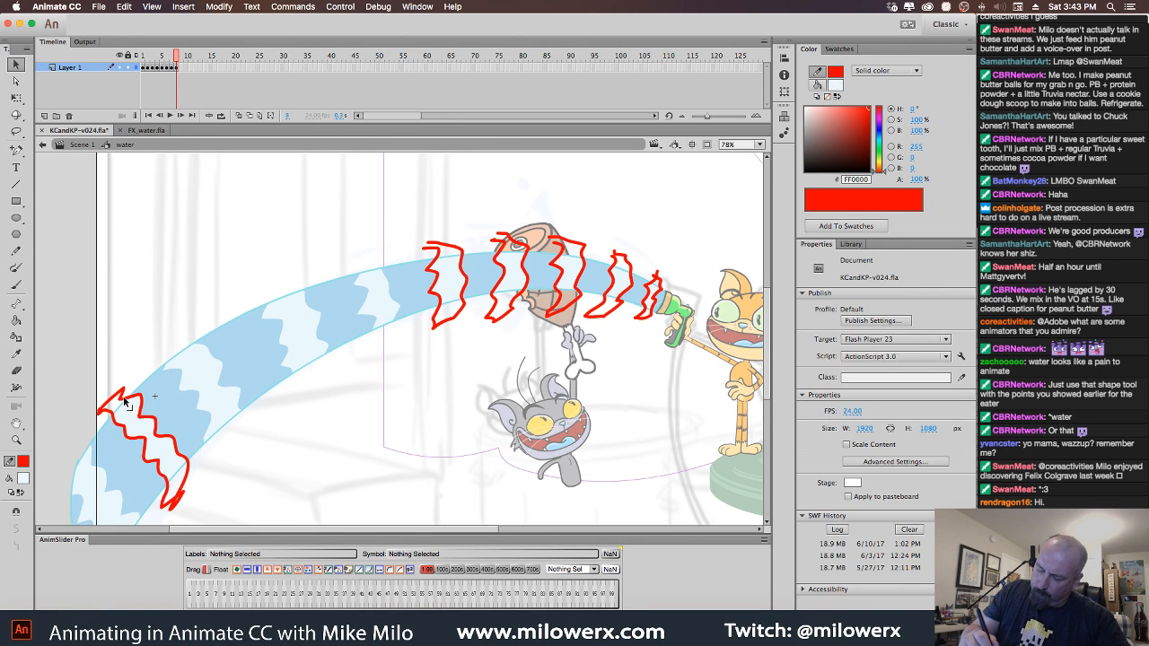
pyautogui.click(129, 406)
pyautogui.press('Delete')
# Delete the remaining five red outlines toward the nozzle on frame 8.
pyautogui.click(447, 250)
pyautogui.press('Delete')
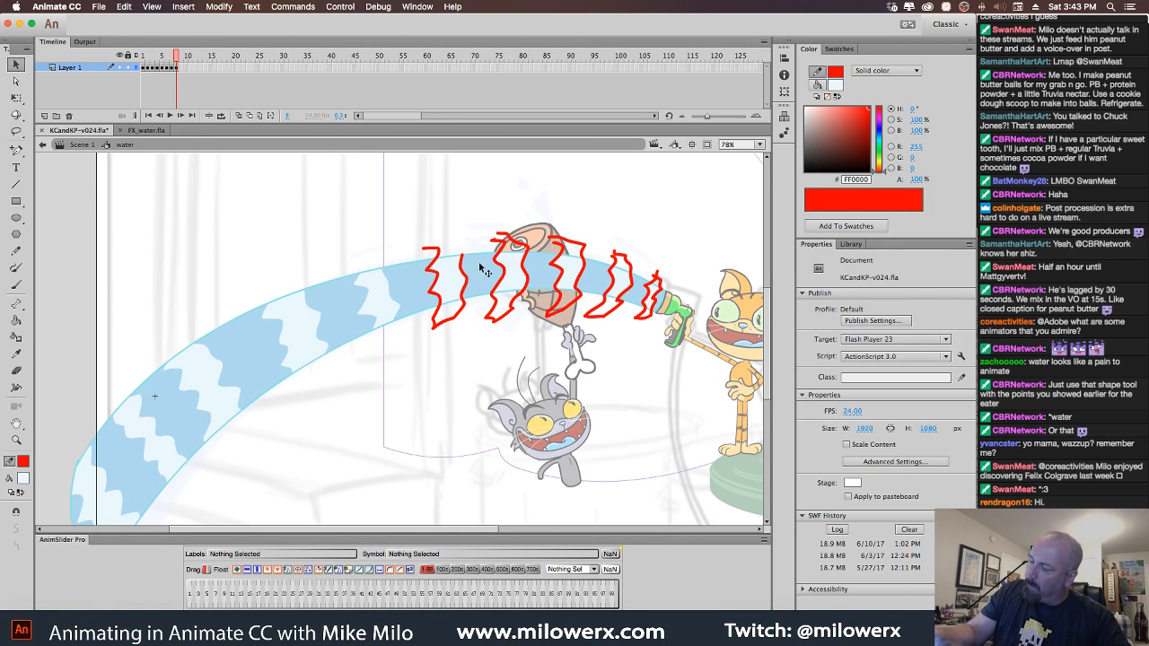
pyautogui.click(467, 274)
pyautogui.press('Delete')
pyautogui.click(521, 250)
pyautogui.press('Delete')
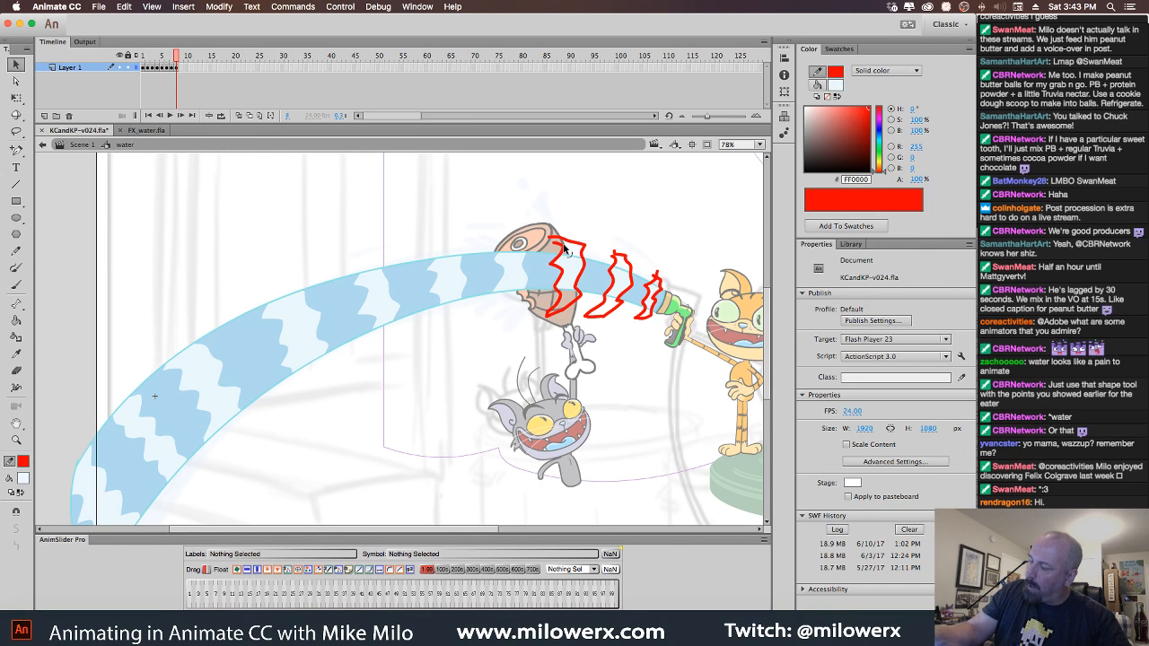
pyautogui.click(579, 249)
pyautogui.press('Delete')
pyautogui.click(623, 262)
pyautogui.press('Delete')
pyautogui.click(661, 285)
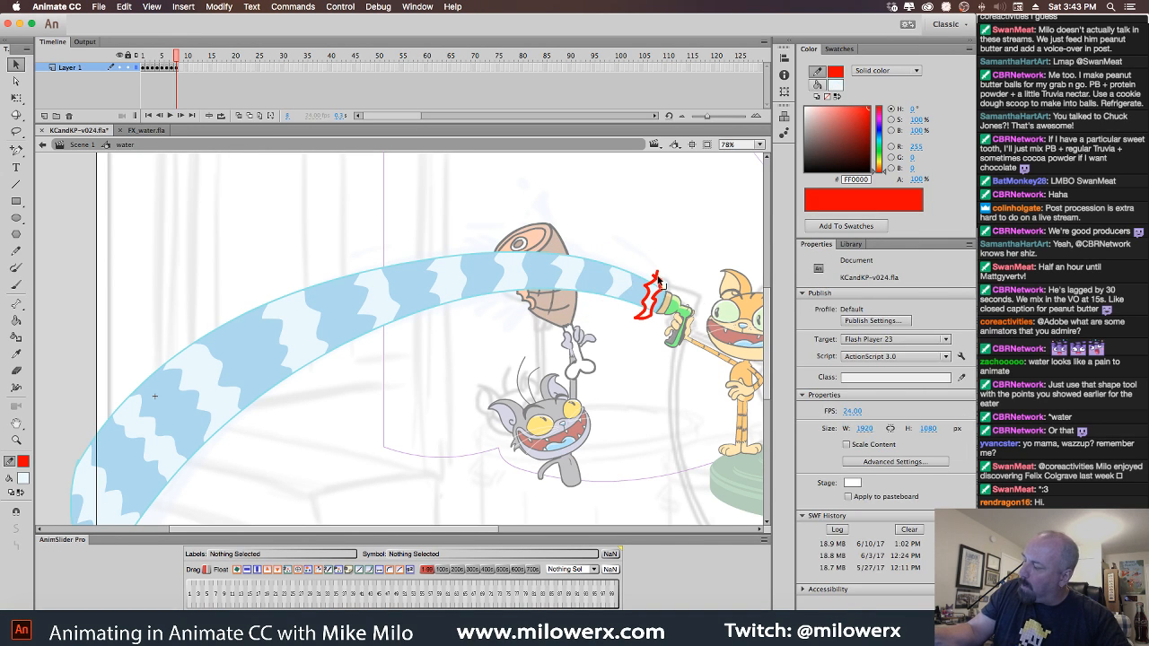
pyautogui.press('Delete')
# Play the water animation from frame 1 and step through its frames to check the cleaned bands.
pyautogui.moveTo(178, 57); pyautogui.dragTo(65, 89)
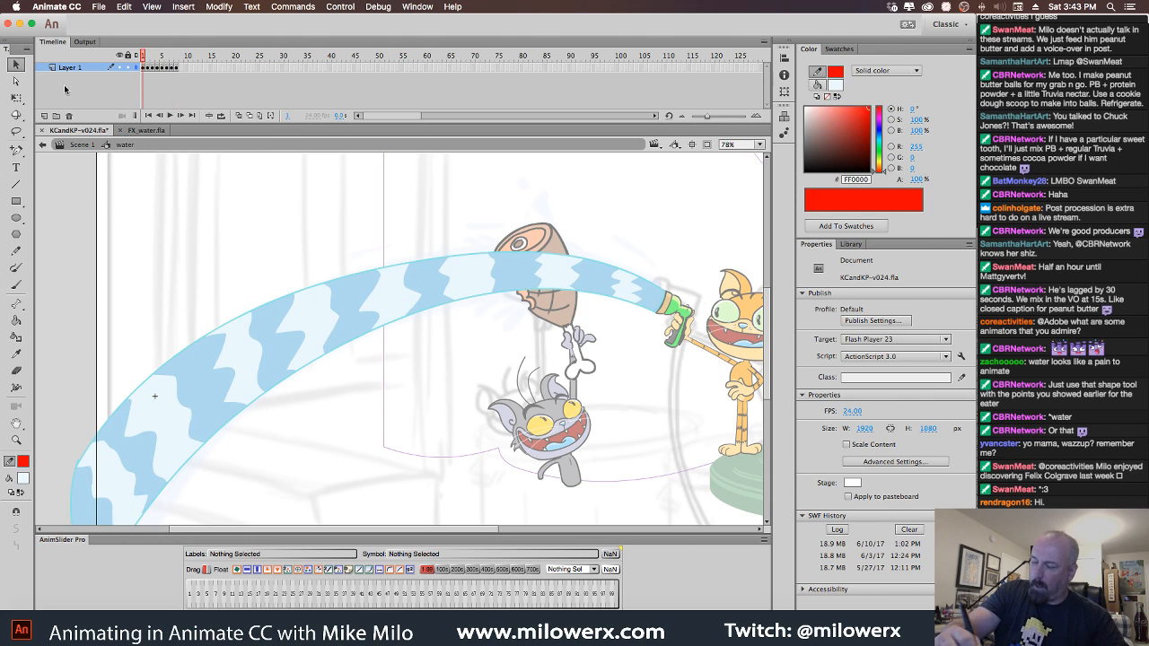
pyautogui.press('Return')
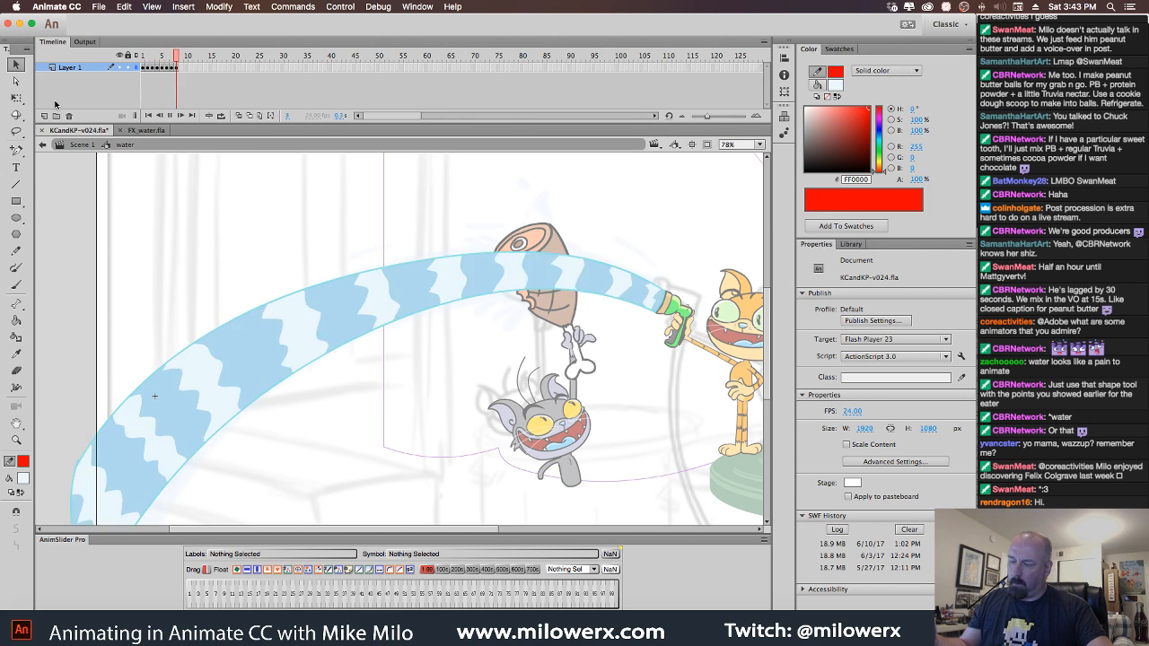
pyautogui.press('Return')
pyautogui.press(',')
pyautogui.press(',')
pyautogui.press(',')
pyautogui.press(',')
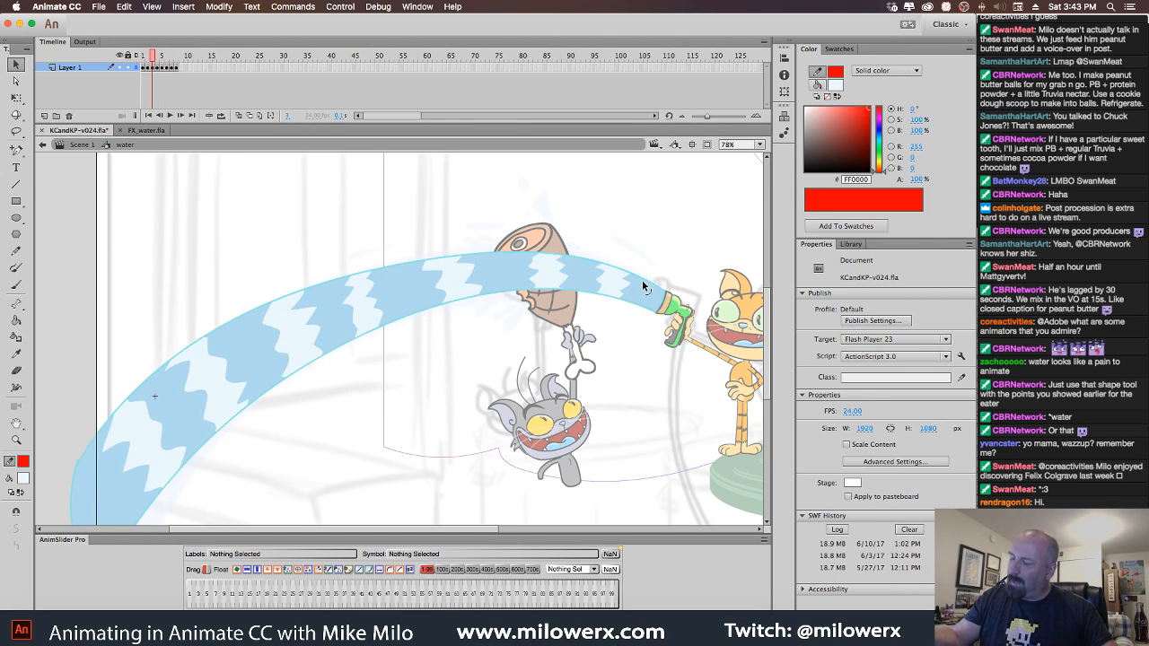
pyautogui.press('.')
pyautogui.click(645, 282)
pyautogui.press('Delete')
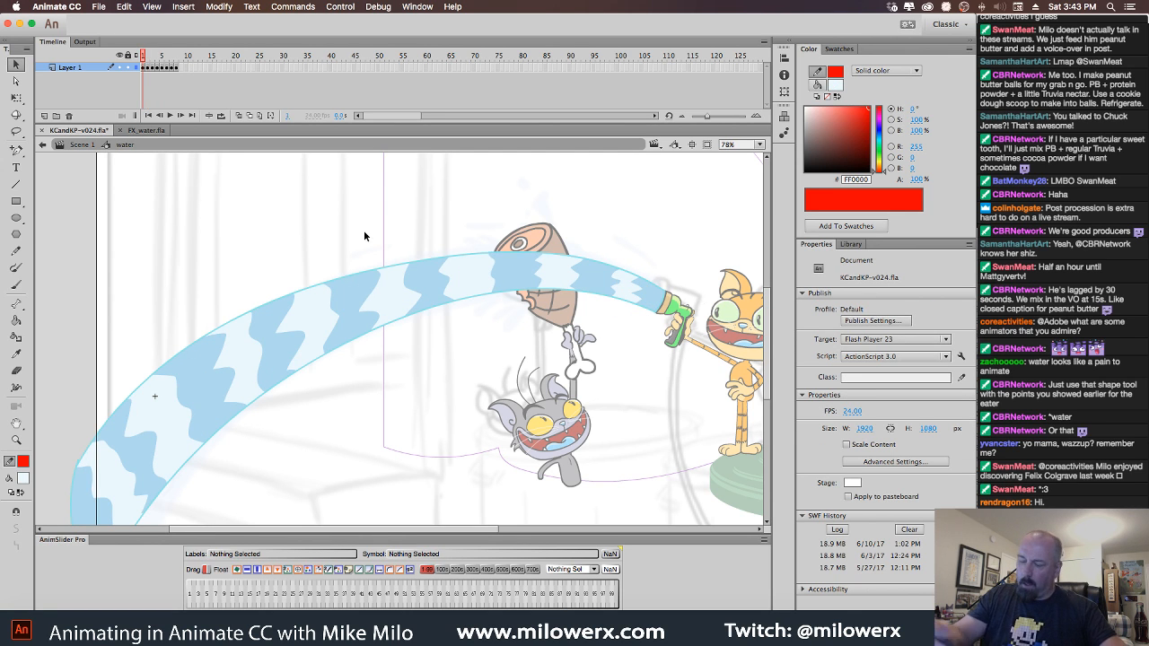
# Brush thin pale streaks along the darker blue gaps between the bands on frames 1 to 4, using brush size 6.
pyautogui.click(16, 285)
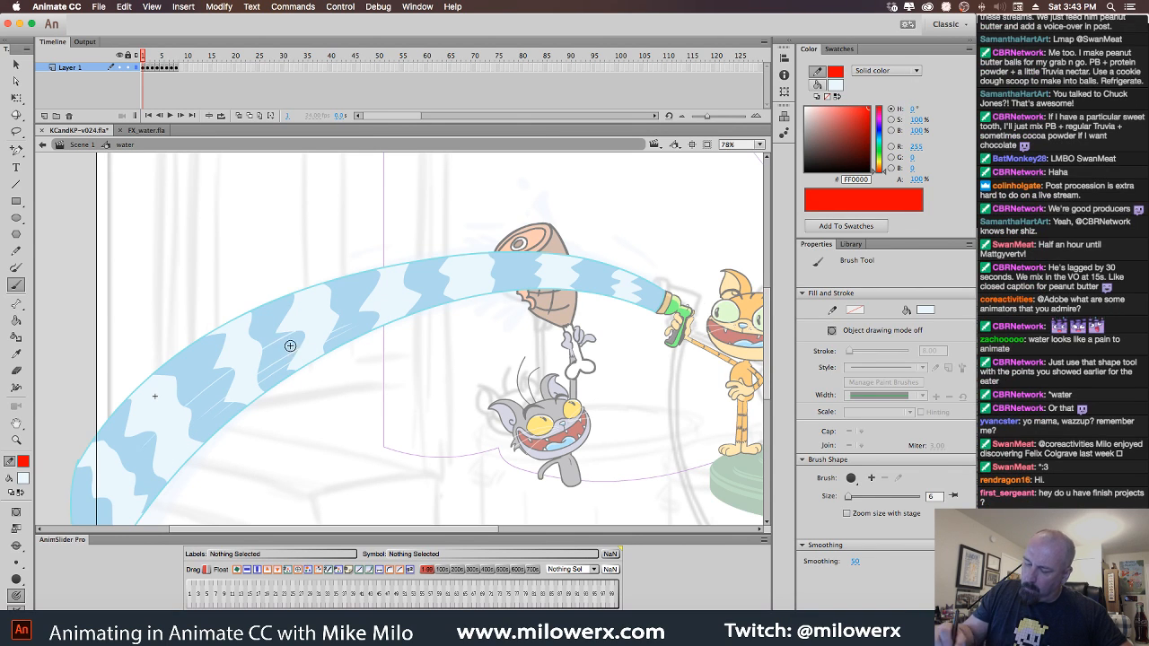
pyautogui.press('.')
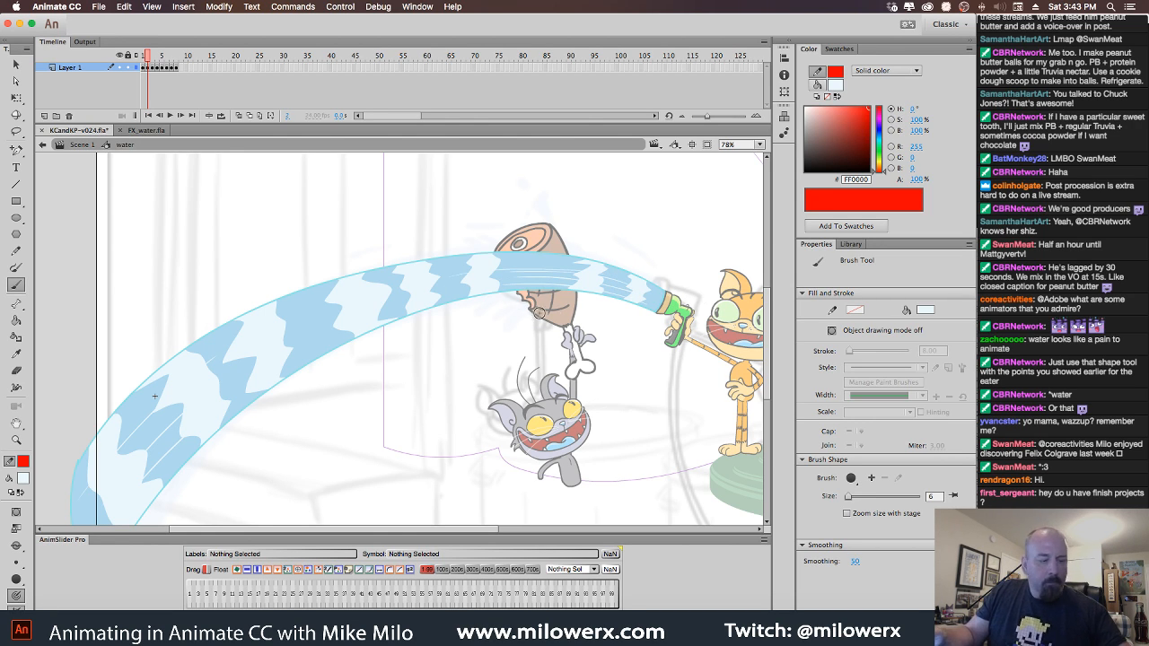
pyautogui.press('.')
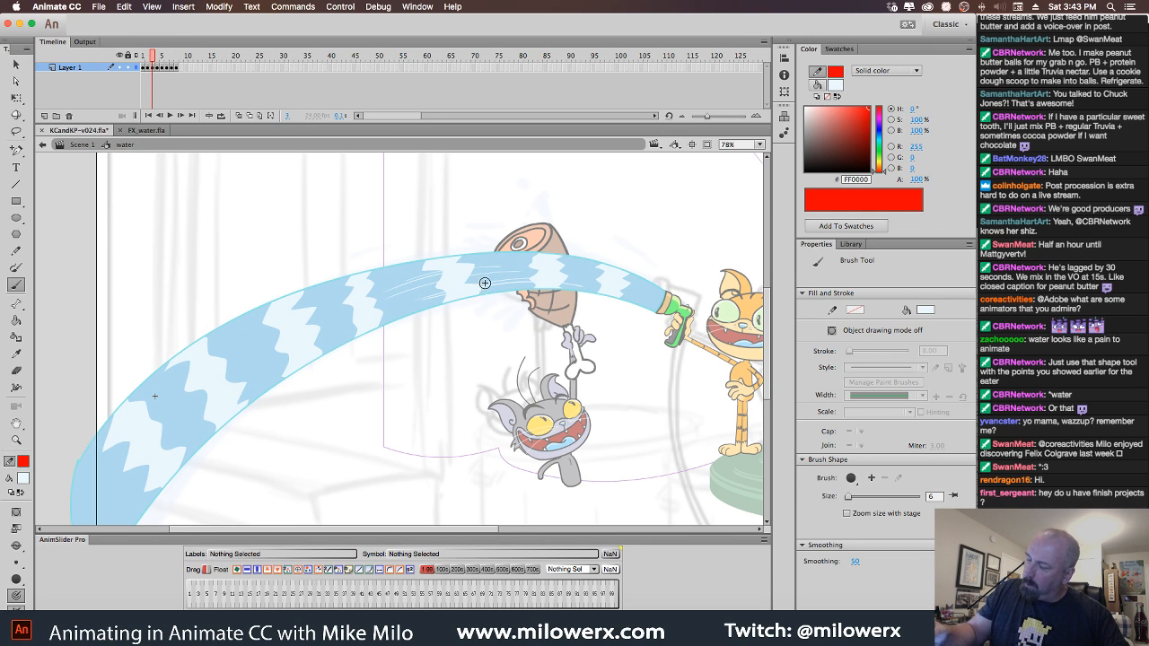
pyautogui.press('.')
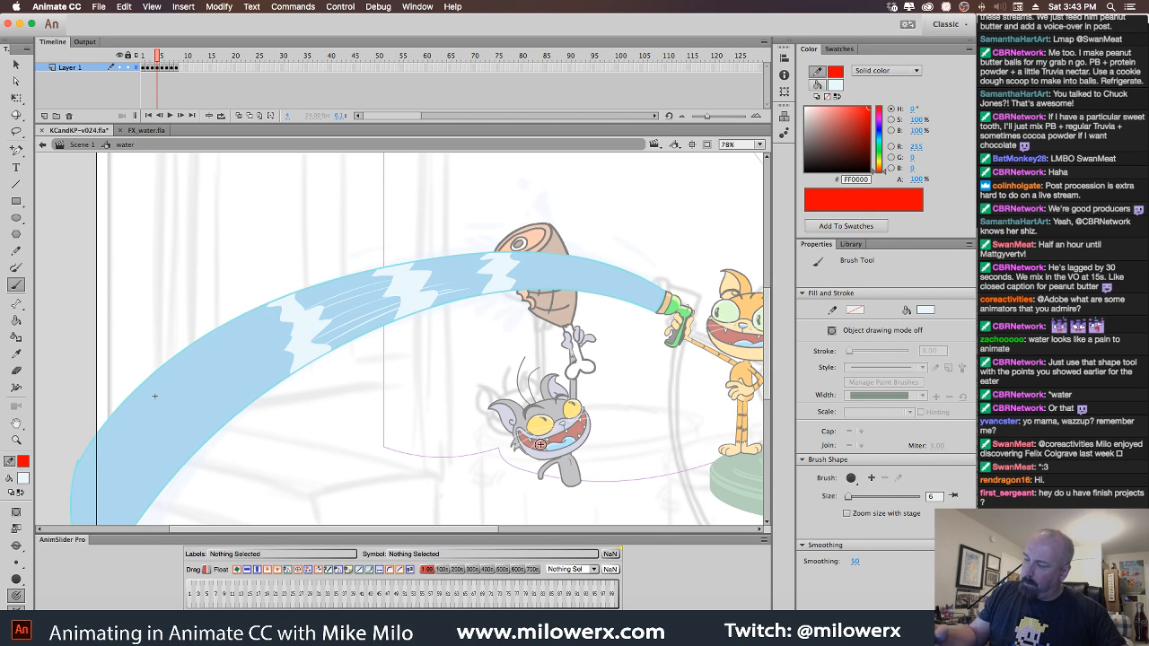
# Draw a red zigzag band outline across the stream's lower end on frame 5 and fill it with pale blue.
pyautogui.press(',')
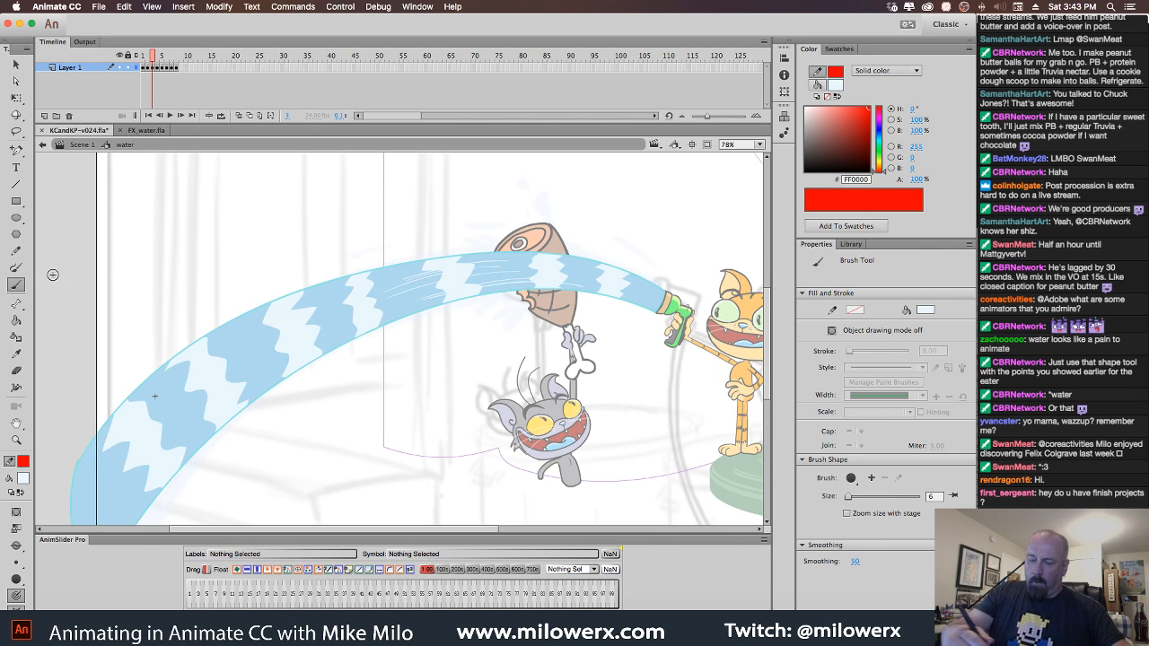
pyautogui.press(',')
pyautogui.press('.')
pyautogui.press('.')
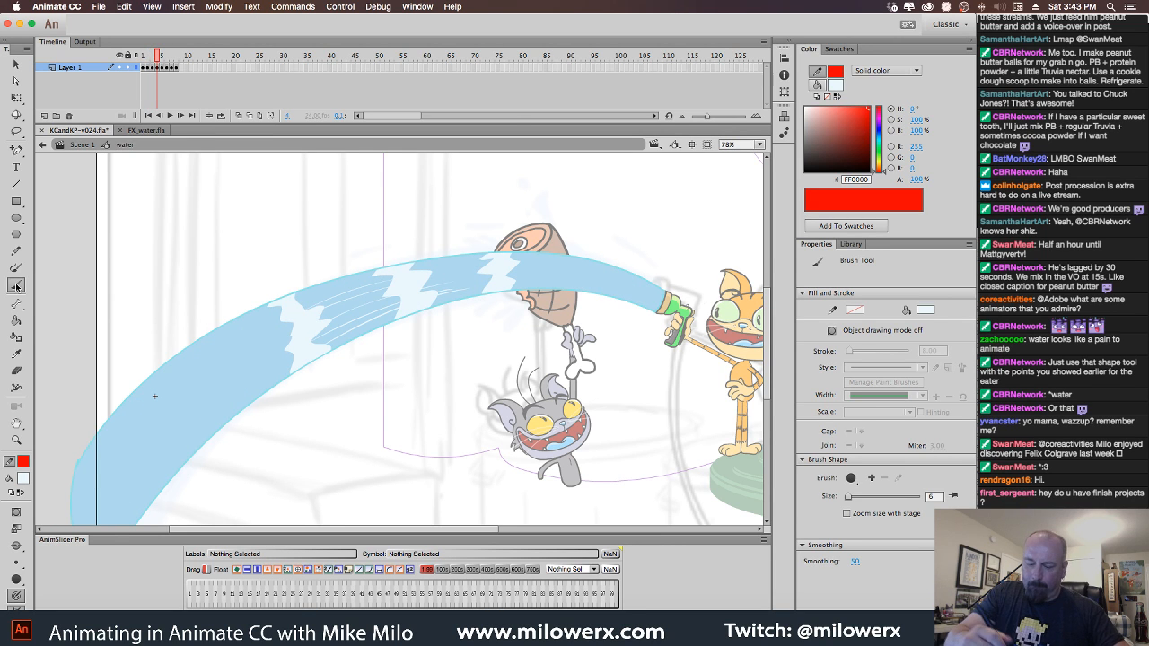
pyautogui.press('.')
pyautogui.press('.')
pyautogui.press('.')
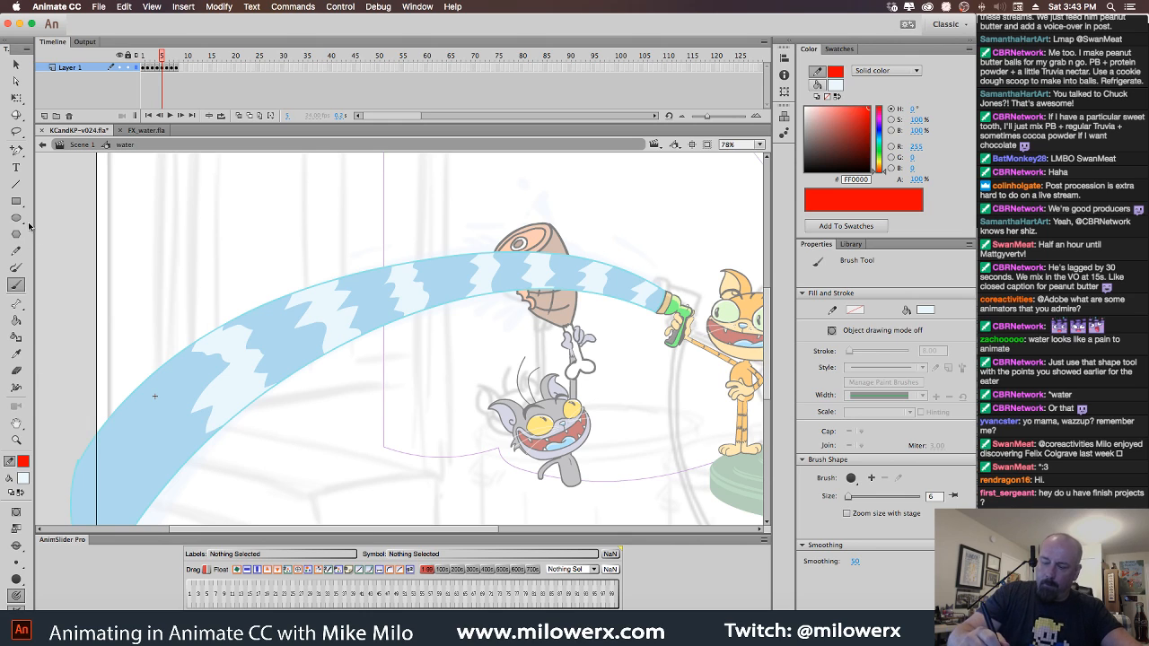
pyautogui.click(15, 252)
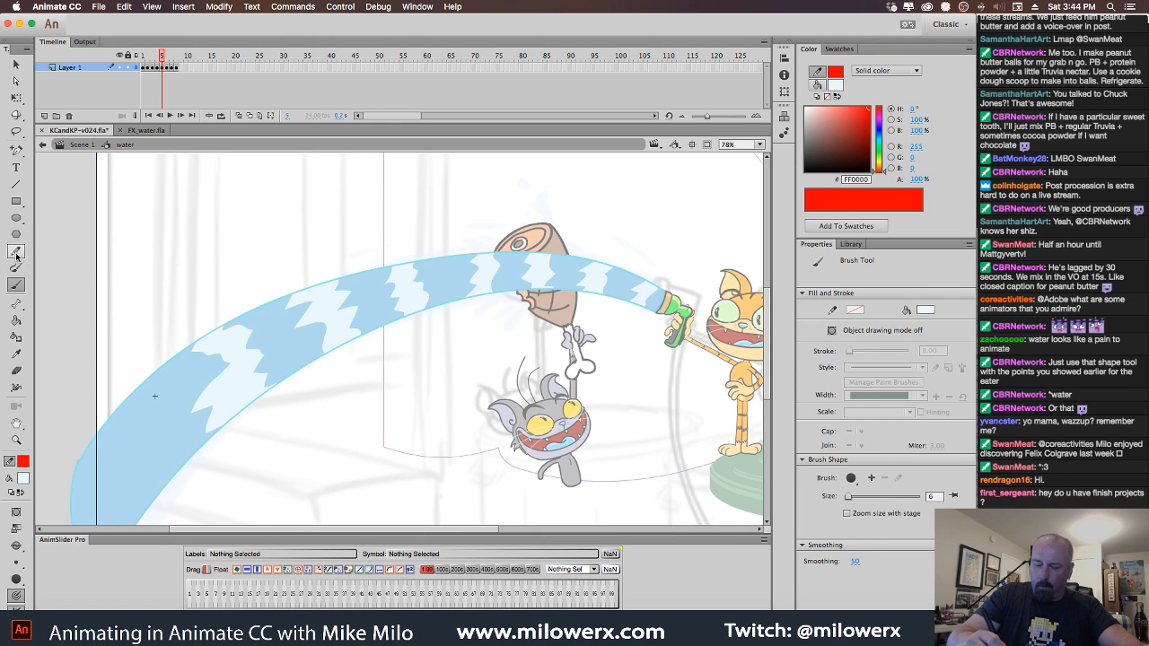
pyautogui.moveTo(90, 433)
pyautogui.mouseDown()
pyautogui.moveTo(133, 380)
pyautogui.moveTo(168, 505)
pyautogui.moveTo(138, 513)
pyautogui.moveTo(91, 435)
pyautogui.mouseUp()
pyautogui.click(15, 319)
pyautogui.click(134, 464)
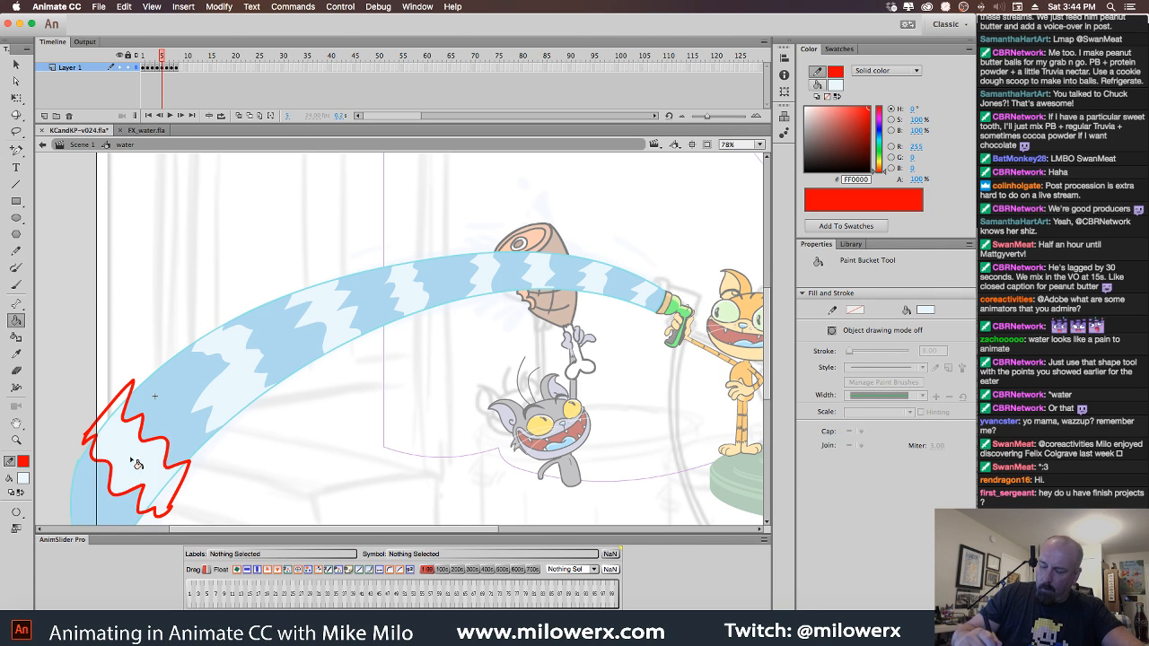
# Delete the red outline around the lowest band on frame 5.
pyautogui.click(15, 65)
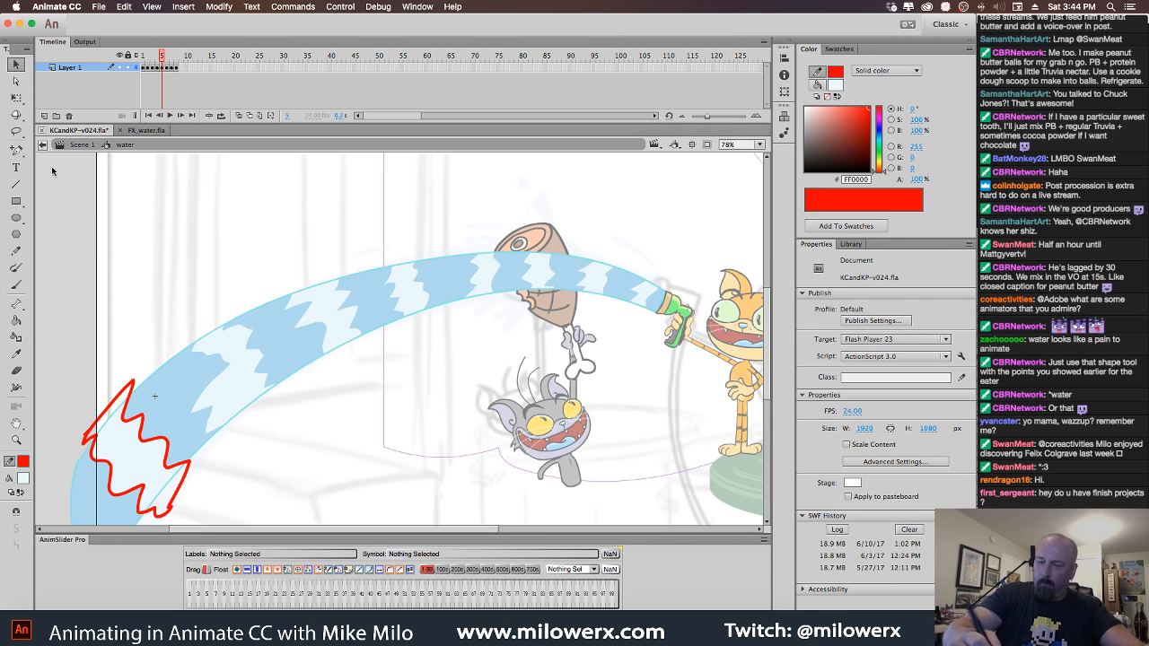
pyautogui.doubleClick(182, 477)
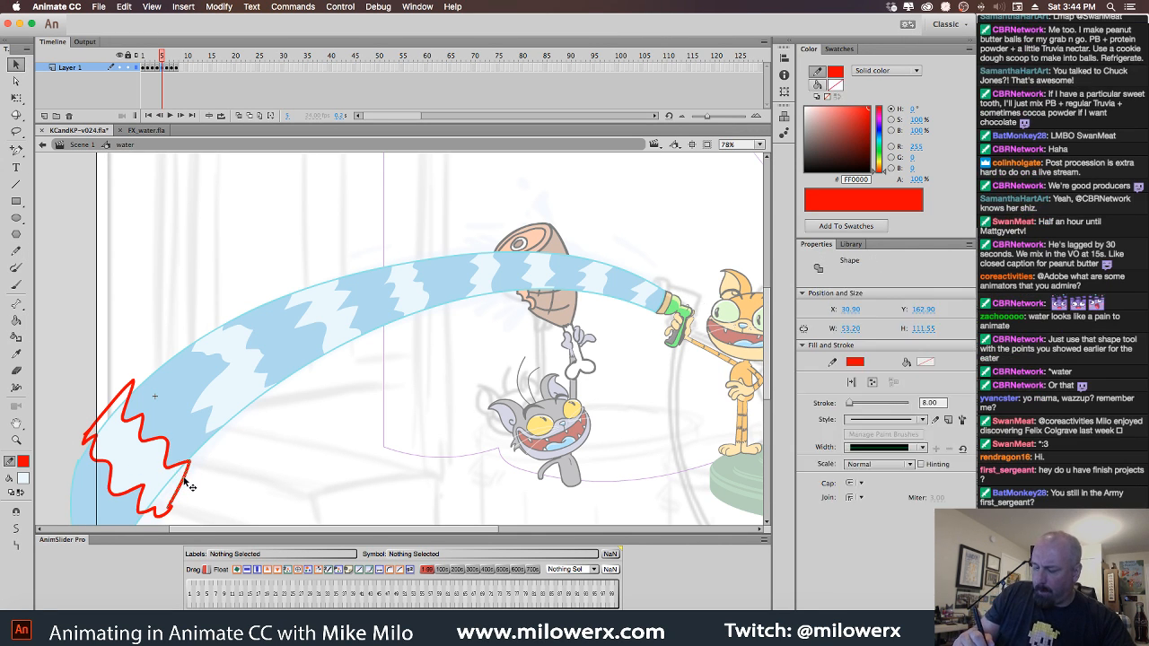
pyautogui.press('Delete')
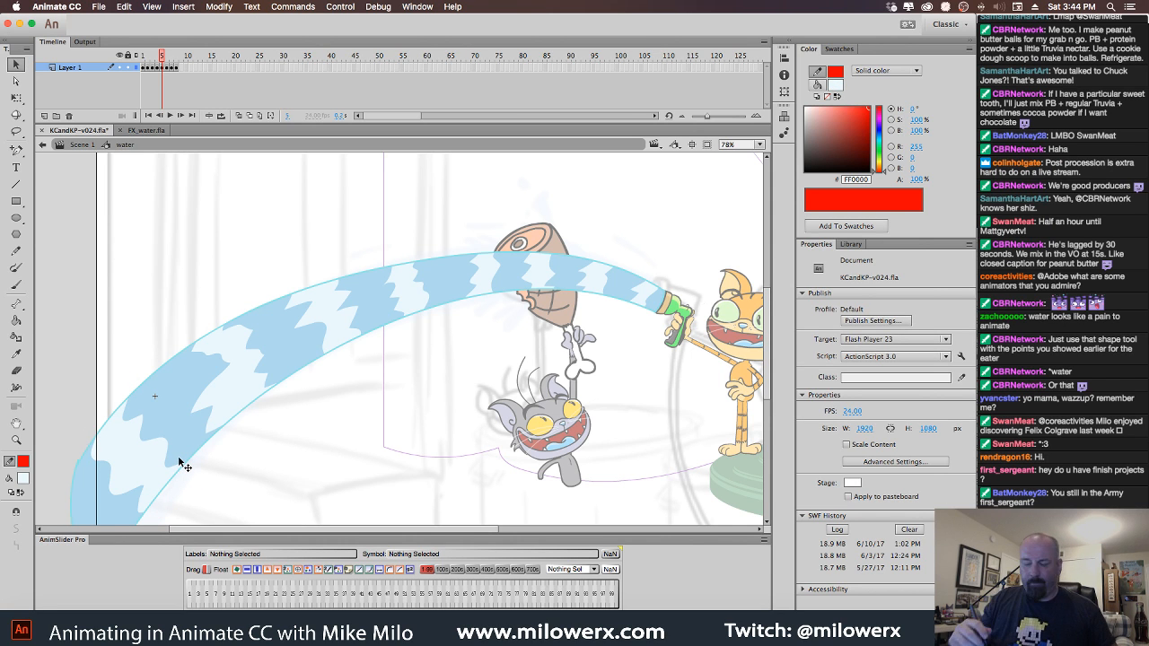
# Draw two red zigzag band outlines across the lower stream on frame 4 and fill both with pale blue.
pyautogui.click(15, 285)
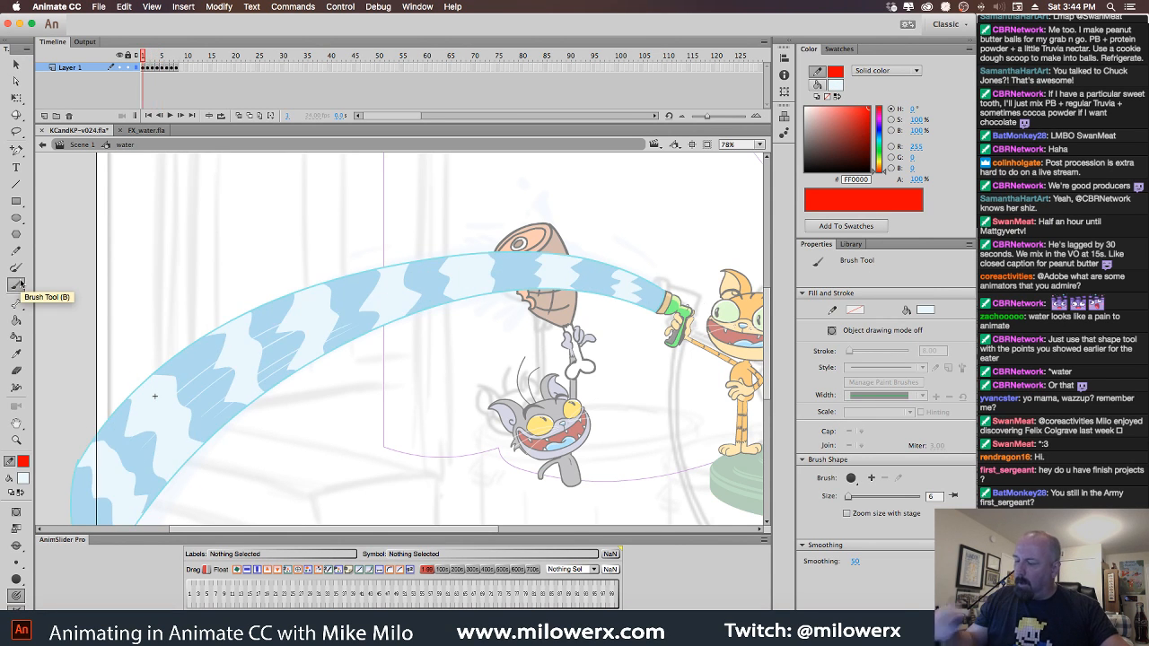
pyautogui.press('.')
pyautogui.press('.')
pyautogui.press('.')
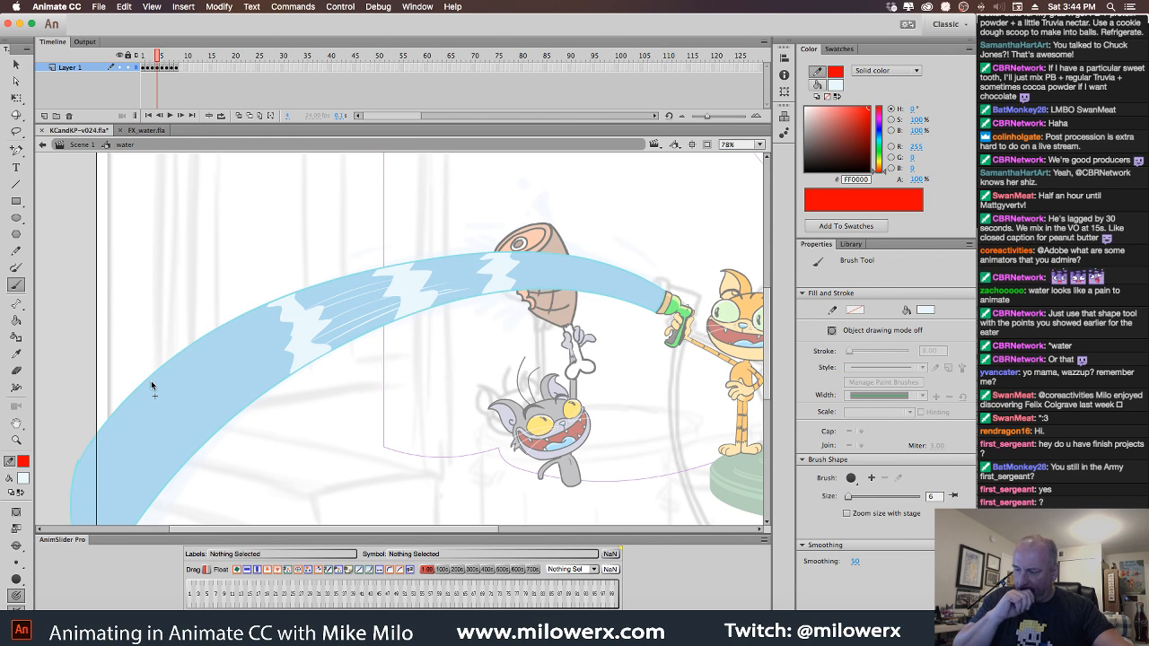
pyautogui.click(17, 252)
pyautogui.moveTo(147, 366)
pyautogui.mouseDown()
pyautogui.moveTo(195, 346)
pyautogui.moveTo(242, 396)
pyautogui.moveTo(211, 463)
pyautogui.moveTo(188, 468)
pyautogui.moveTo(199, 409)
pyautogui.moveTo(142, 373)
pyautogui.mouseUp()
pyautogui.moveTo(53, 454)
pyautogui.mouseDown()
pyautogui.moveTo(121, 422)
pyautogui.moveTo(155, 499)
pyautogui.moveTo(97, 516)
pyautogui.moveTo(54, 451)
pyautogui.mouseUp()
pyautogui.press('k')
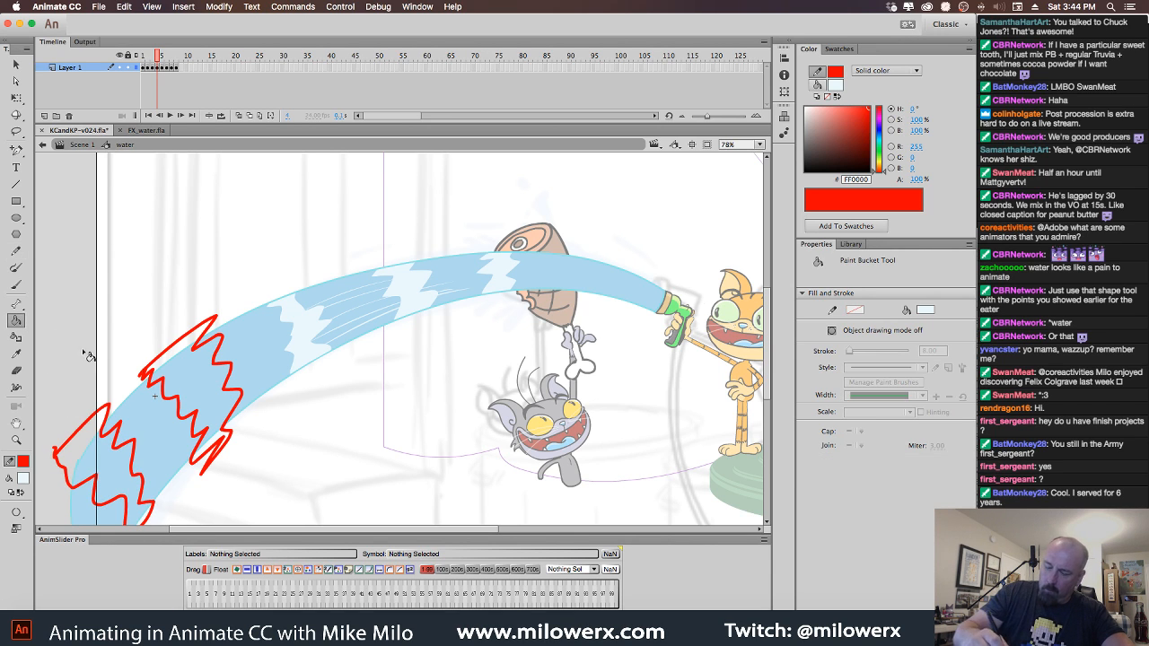
pyautogui.click(176, 439)
pyautogui.click(128, 475)
# Delete the red outlines around the two lower bands on frame 4.
pyautogui.press('v')
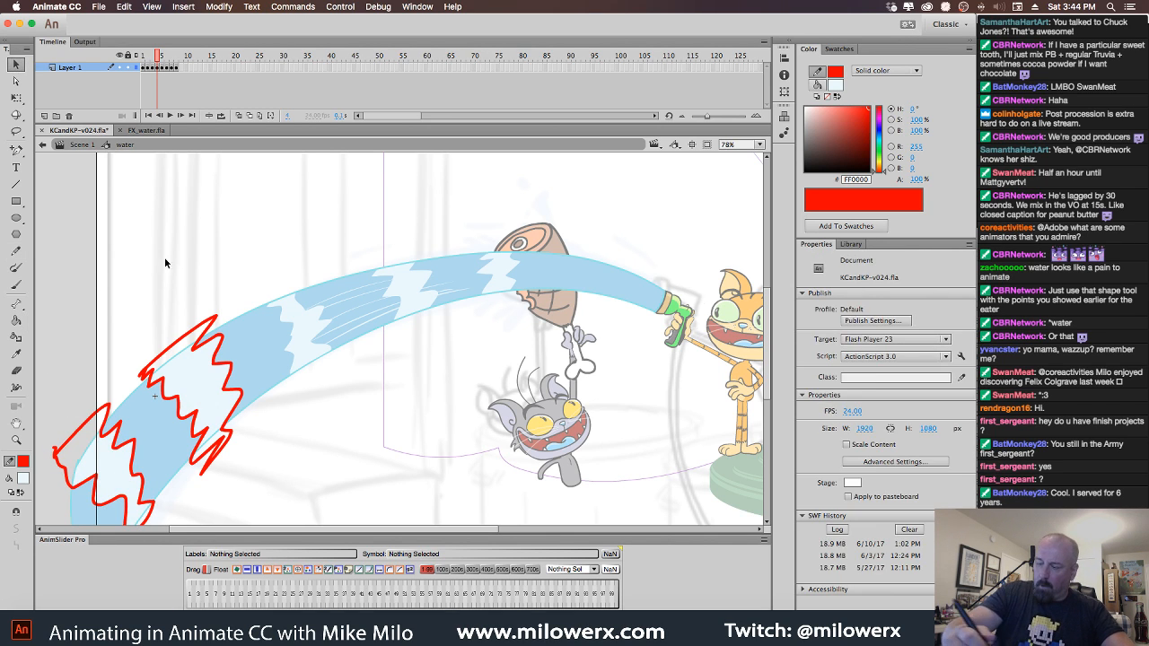
pyautogui.press('p')
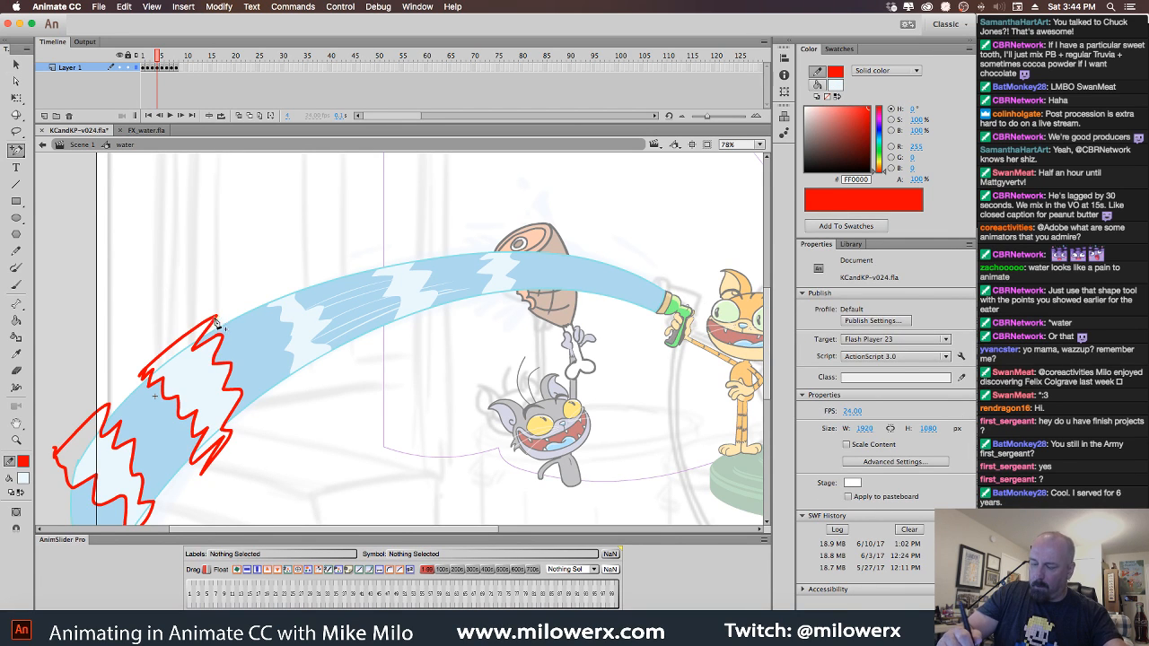
pyautogui.click(18, 71)
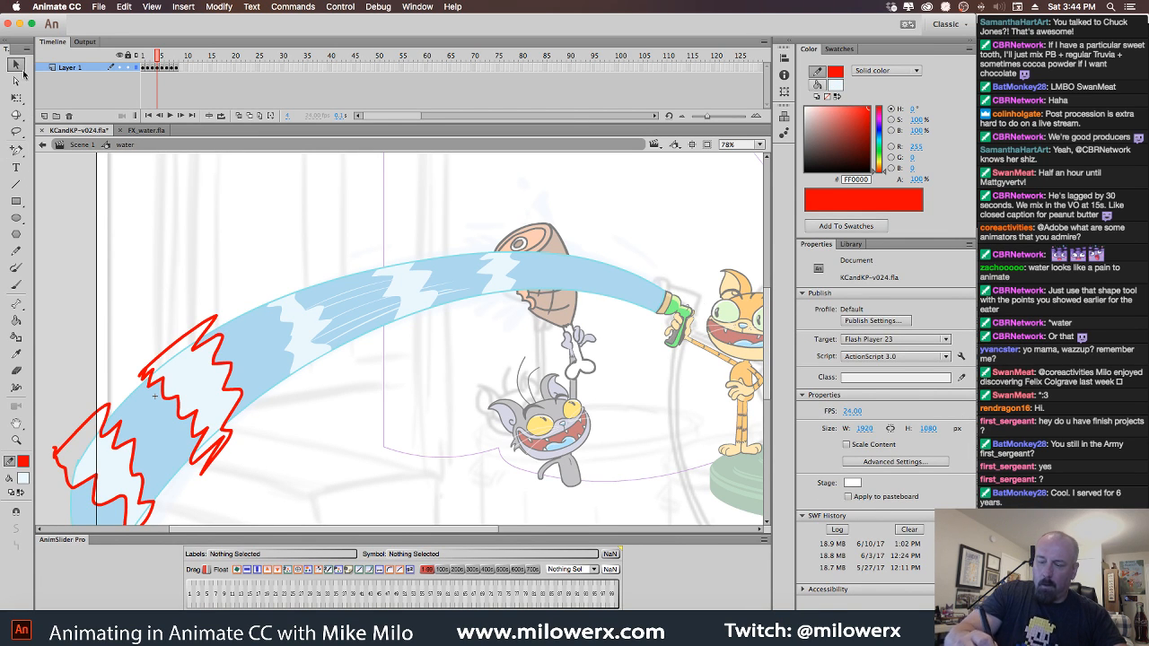
pyautogui.click(216, 329)
pyautogui.press('Delete')
pyautogui.click(107, 410)
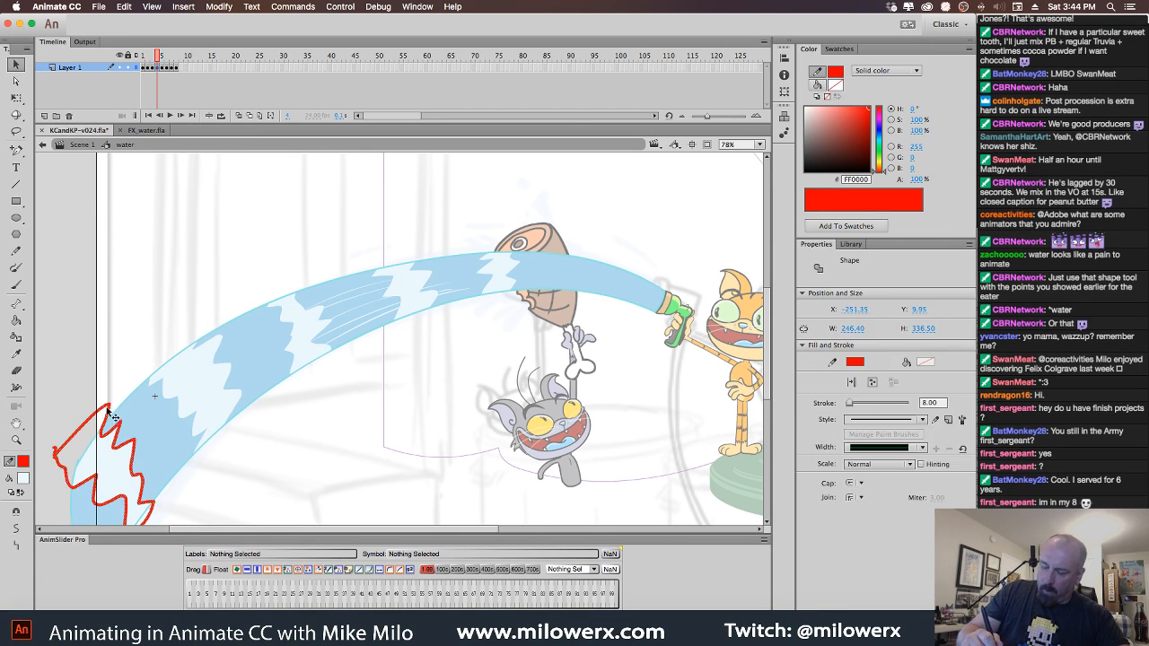
pyautogui.press('Delete')
# Brush thin pale streaks along the lower dark blue gaps of the stream on frames 5 and 6.
pyautogui.click(17, 285)
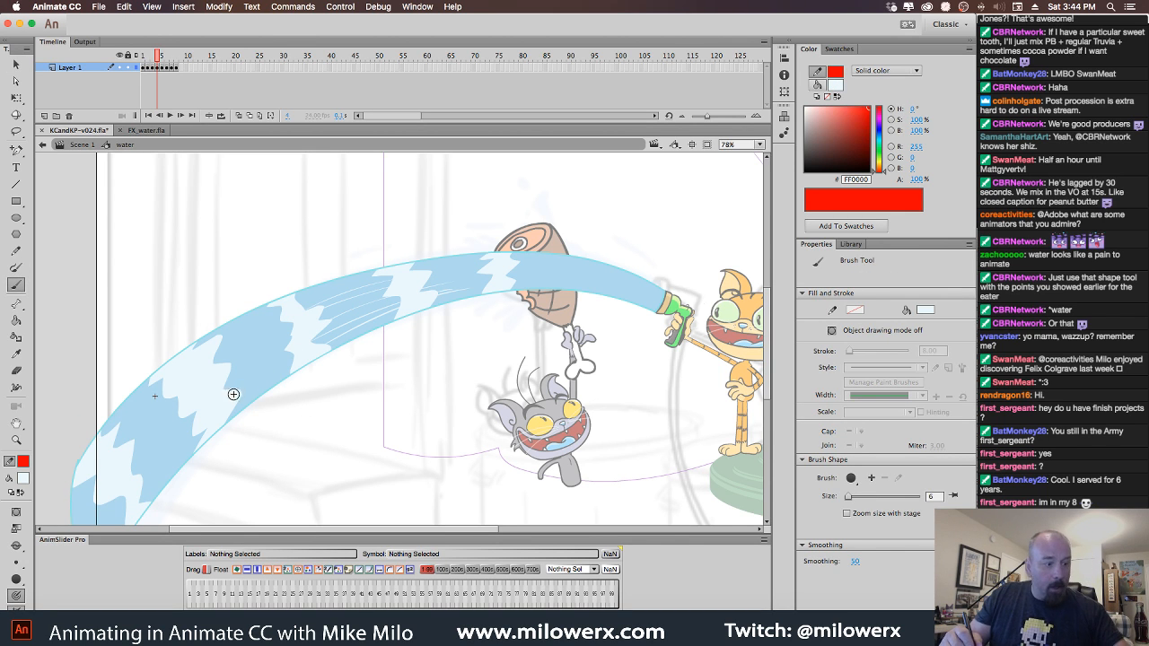
pyautogui.press('.')
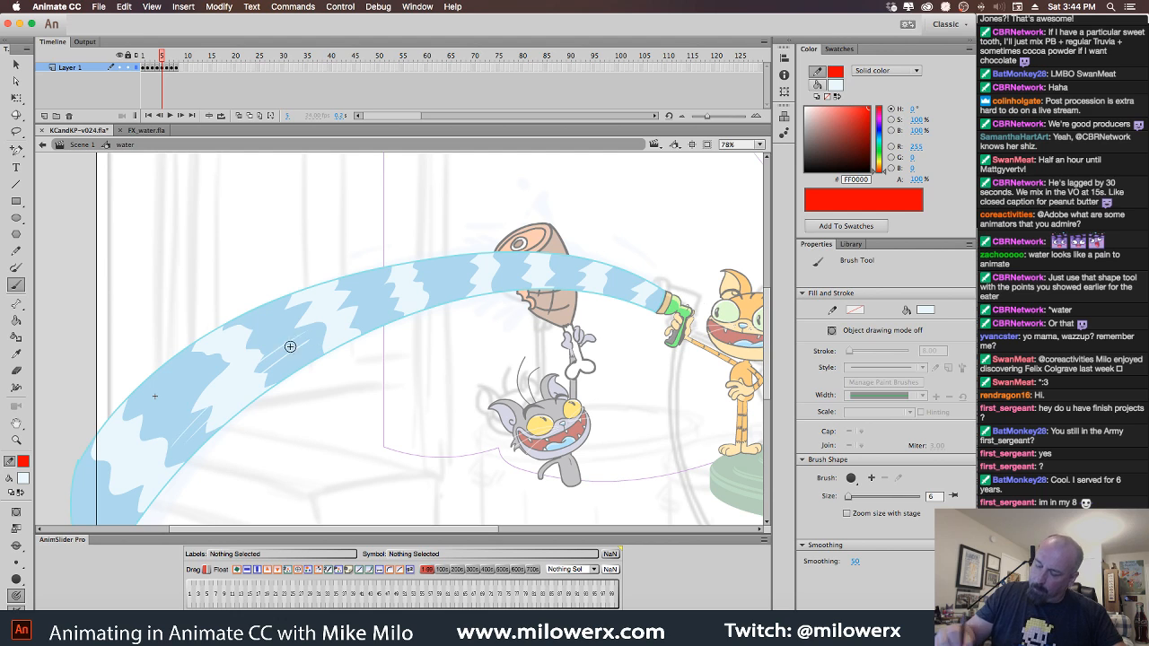
pyautogui.moveTo(259, 349); pyautogui.dragTo(283, 335)
pyautogui.moveTo(168, 425); pyautogui.dragTo(207, 379)
pyautogui.moveTo(248, 348)
pyautogui.mouseDown()
pyautogui.moveTo(138, 438)
pyautogui.moveTo(279, 312)
pyautogui.mouseUp()
pyautogui.moveTo(169, 376); pyautogui.dragTo(196, 353)
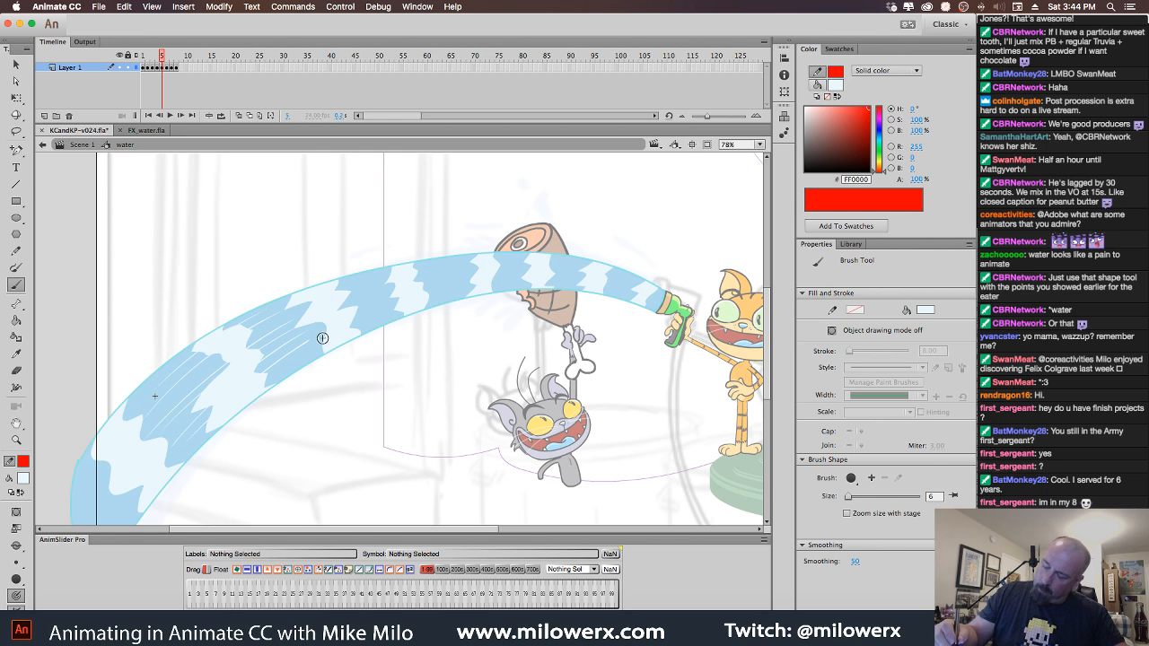
pyautogui.press('.')
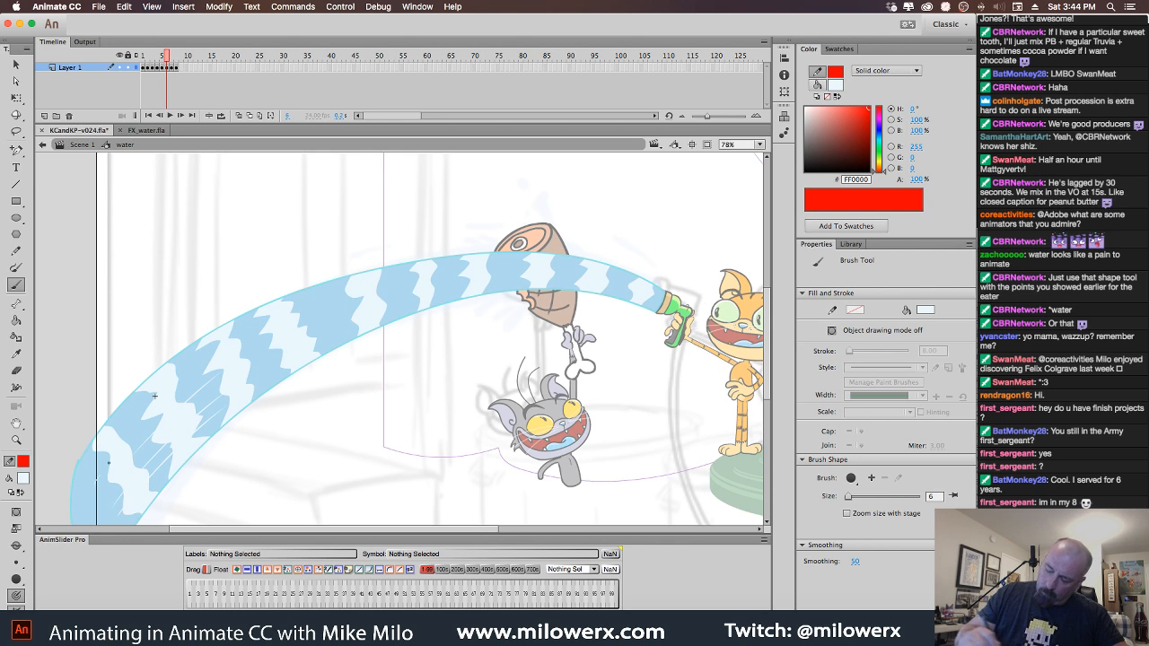
# Flip back through the earlier frames and brush extra pale streaks at the stream's lower end and near its crest on frame 3.
pyautogui.press(',')
pyautogui.press(',')
pyautogui.press(',')
pyautogui.press(',')
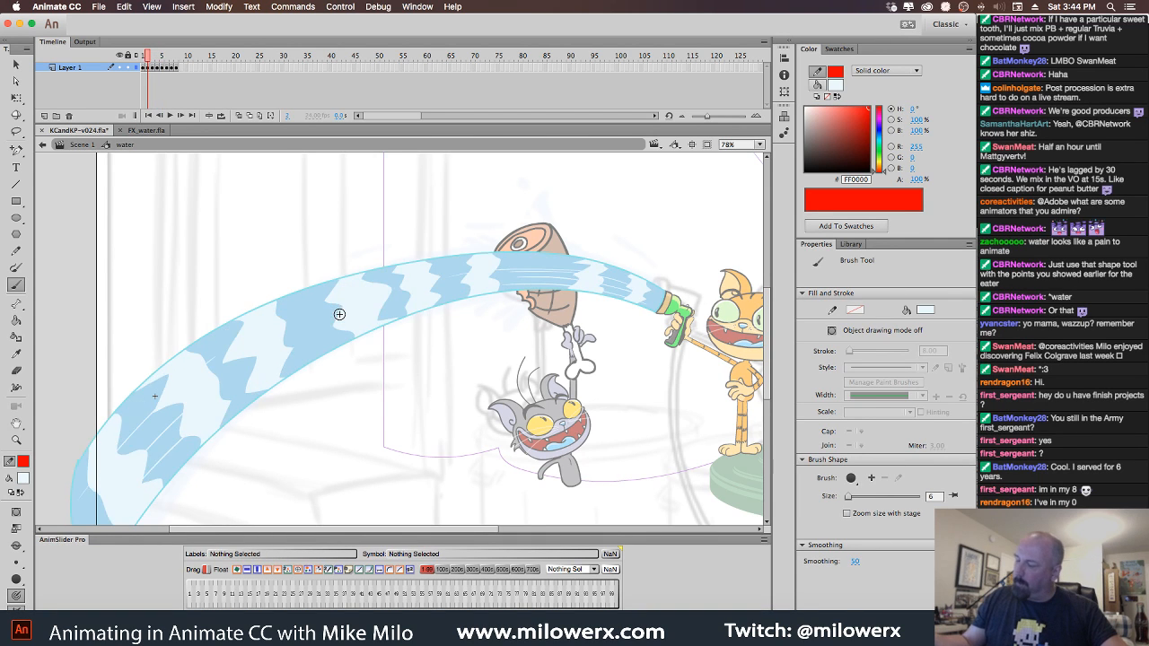
pyautogui.press(',')
pyautogui.press('.')
pyautogui.press(',')
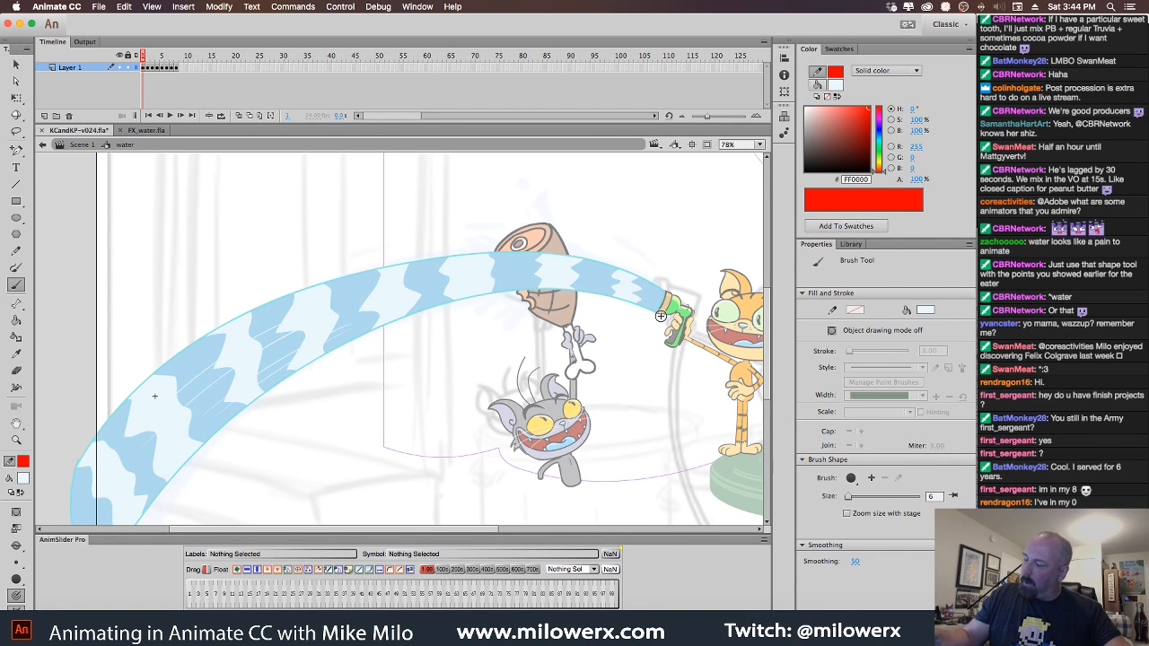
pyautogui.press('.')
pyautogui.press('.')
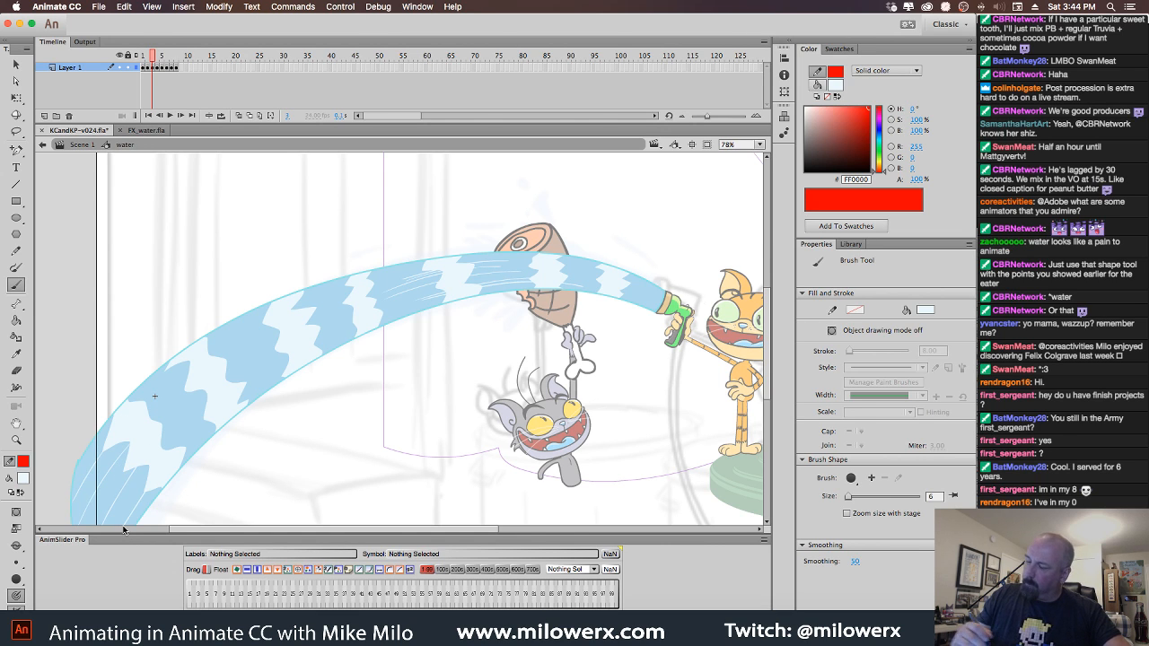
# Add a pale blue zigzag band near the nozzle on frame 4 and delete its red outline.
pyautogui.press('.')
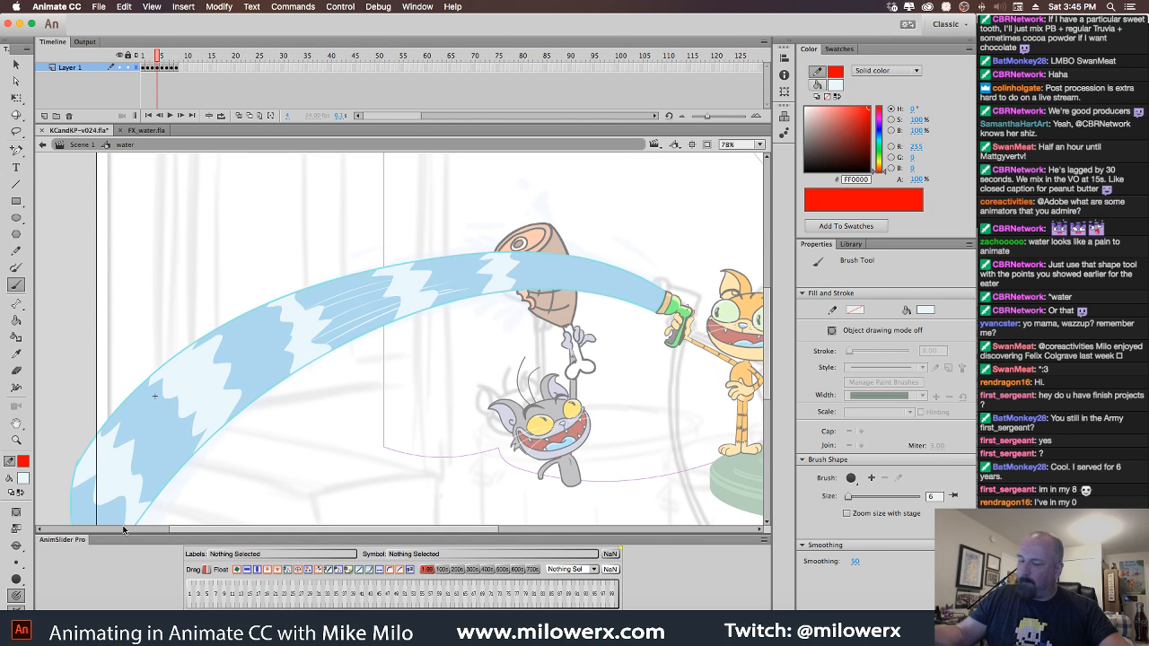
pyautogui.click(17, 252)
pyautogui.moveTo(604, 251)
pyautogui.mouseDown()
pyautogui.moveTo(583, 299)
pyautogui.moveTo(598, 313)
pyautogui.moveTo(609, 248)
pyautogui.mouseUp()
pyautogui.click(16, 321)
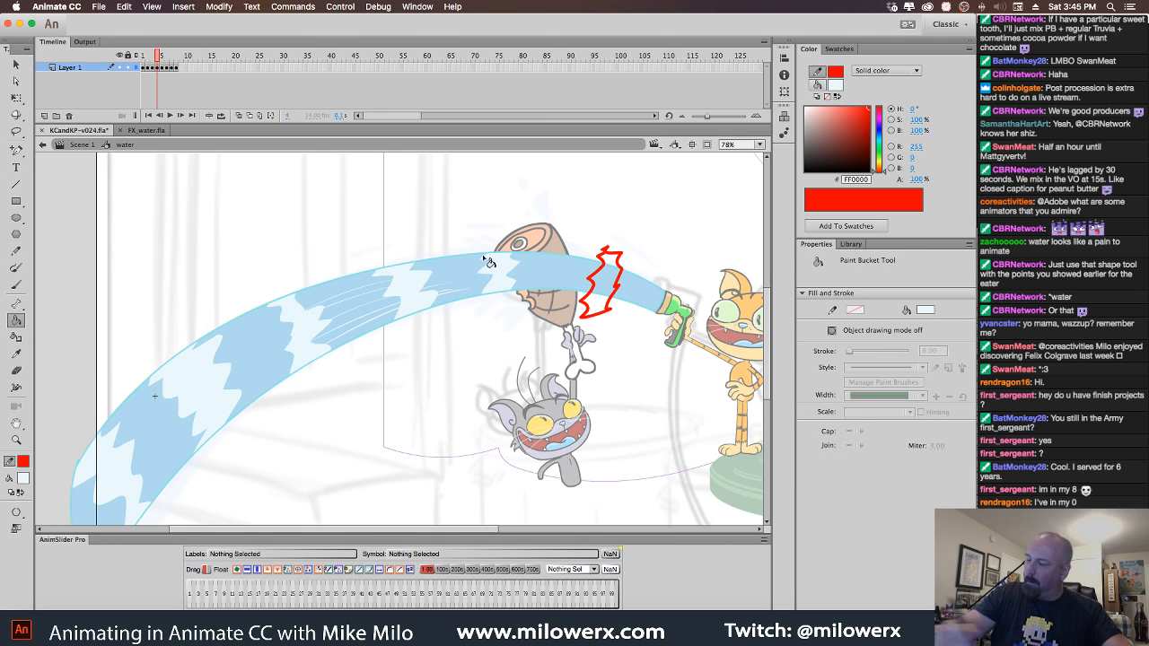
pyautogui.press('v')
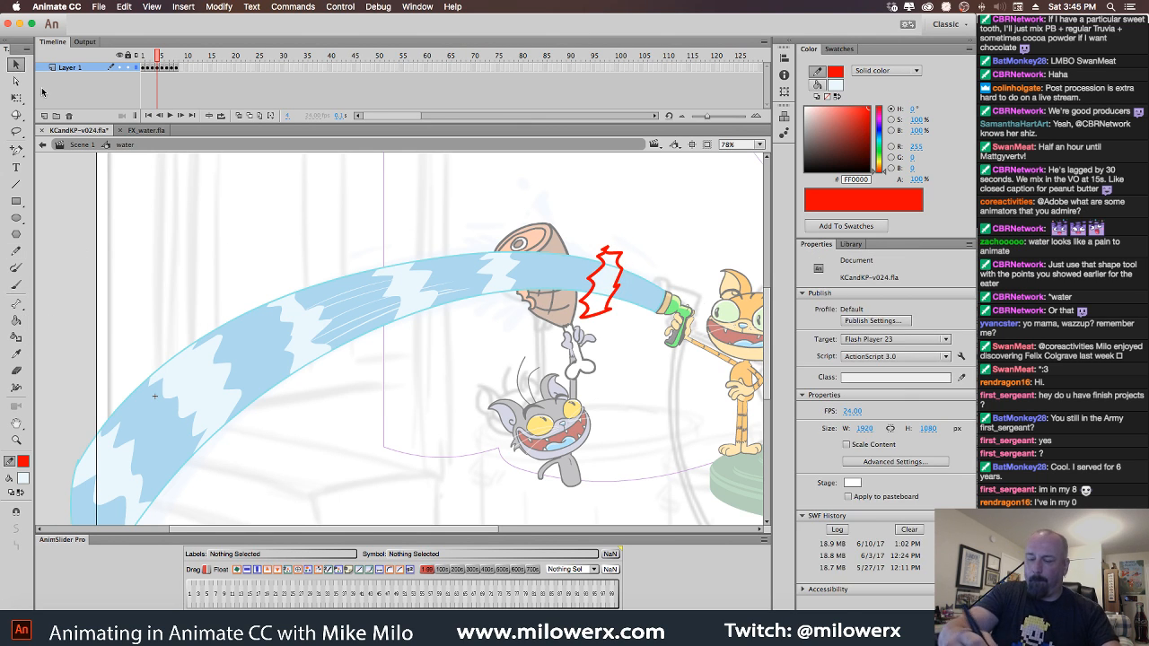
pyautogui.click(616, 273)
pyautogui.press('Delete')
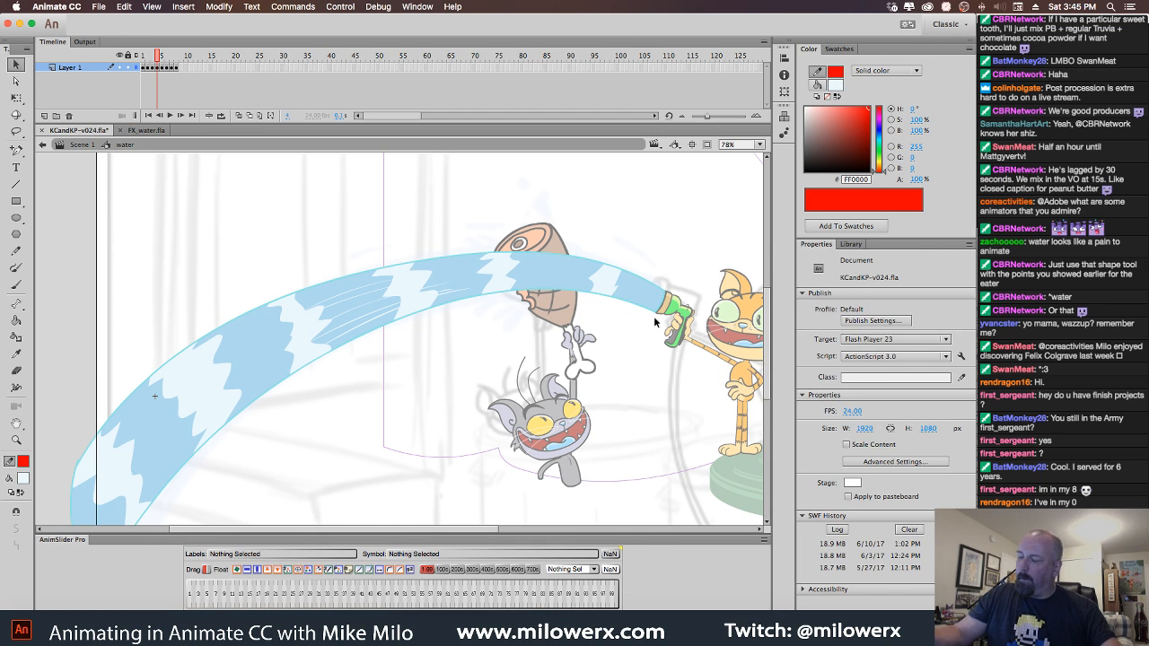
# Brush thin pale streaks into the dark blue gaps of the stream on frames 4 to 7.
pyautogui.click(16, 285)
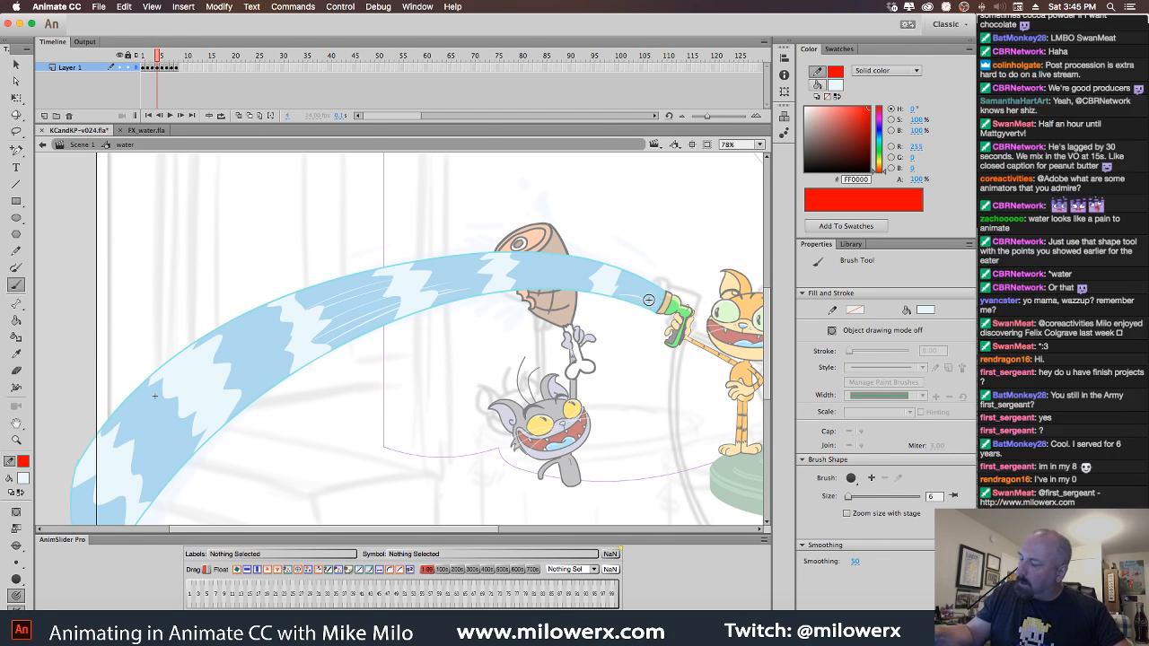
pyautogui.press('.')
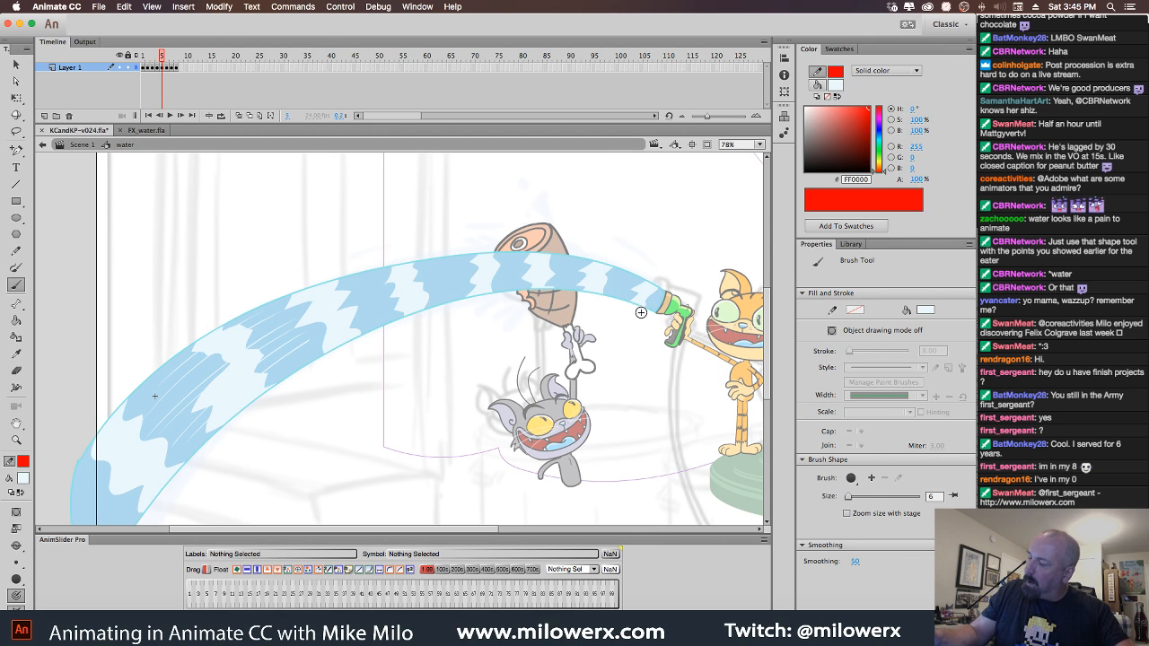
pyautogui.press('.')
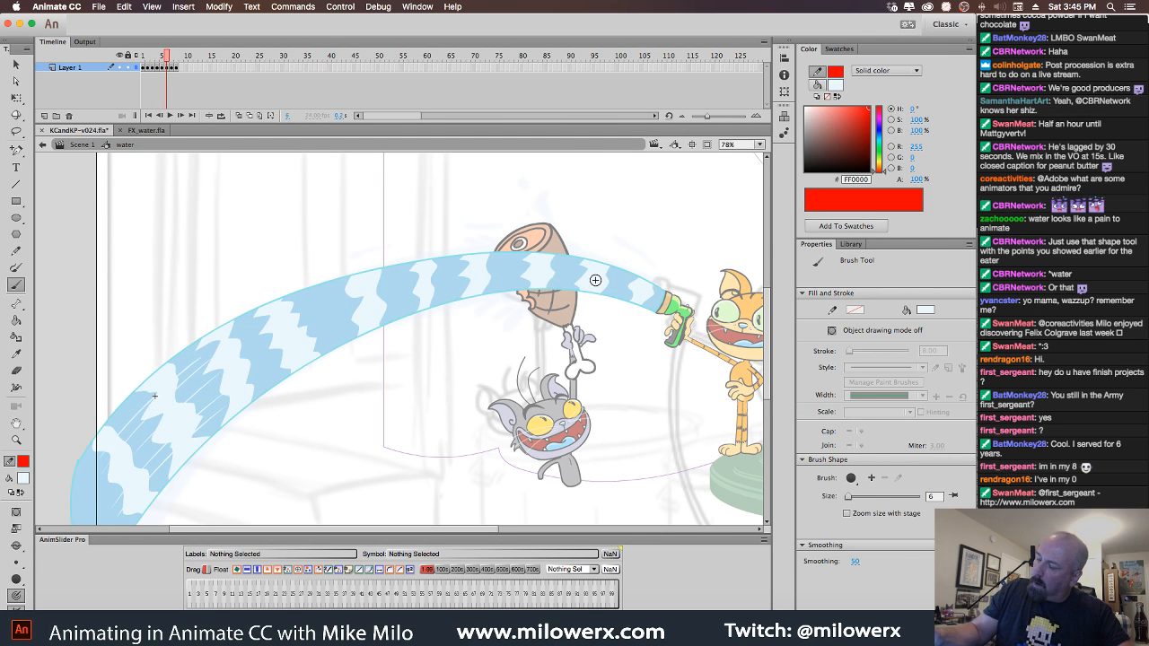
pyautogui.press('.')
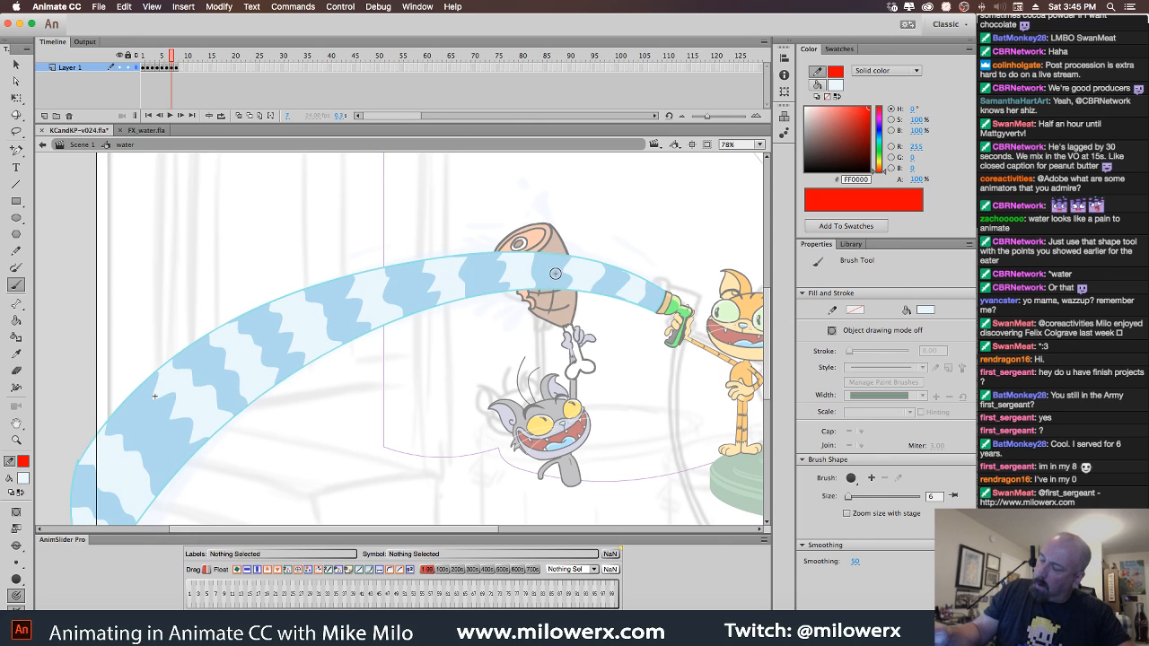
pyautogui.moveTo(385, 292); pyautogui.dragTo(423, 278)
pyautogui.moveTo(332, 310)
pyautogui.mouseDown()
pyautogui.moveTo(357, 299)
pyautogui.moveTo(351, 286)
pyautogui.mouseUp()
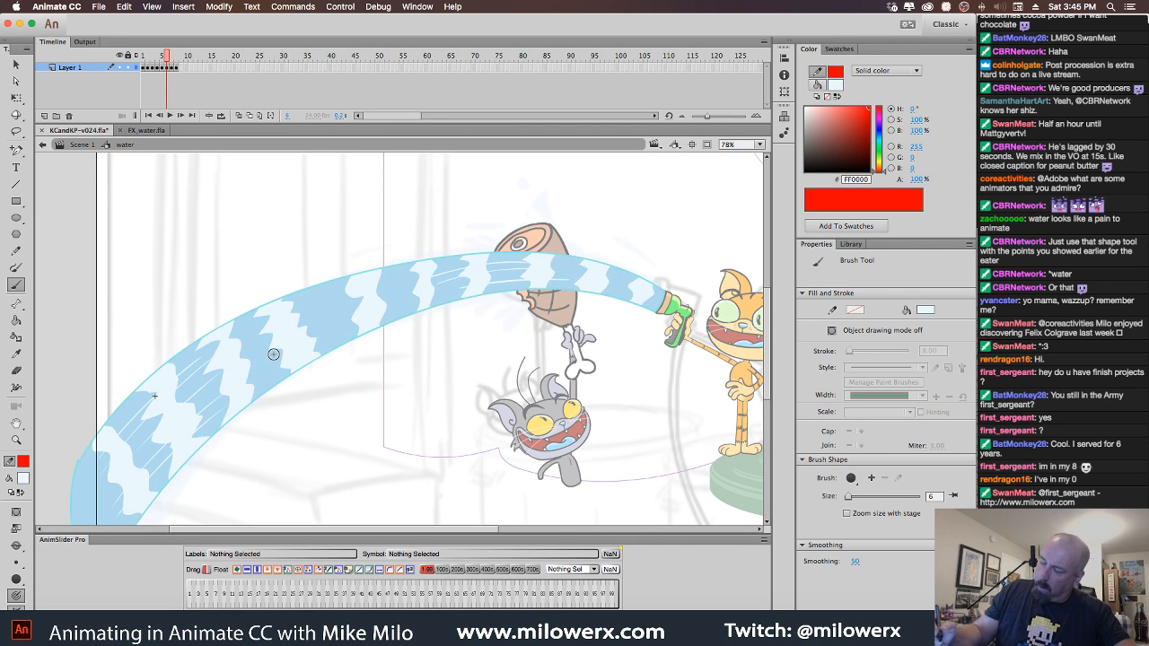
# Brush thin pale streaks along the dark blue gaps from the stream's lower end up to the nozzle on frame 8.
pyautogui.press('.')
pyautogui.press('.')
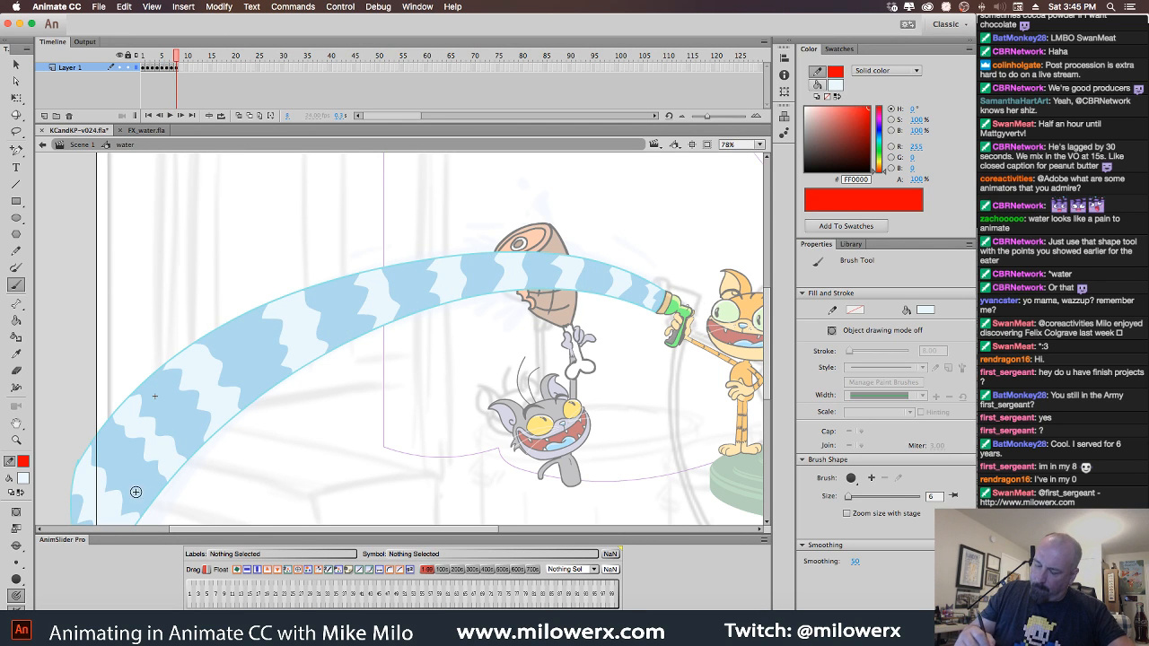
pyautogui.moveTo(132, 501)
pyautogui.mouseDown()
pyautogui.moveTo(280, 364)
pyautogui.moveTo(259, 360)
pyautogui.mouseUp()
pyautogui.moveTo(154, 433)
pyautogui.mouseDown()
pyautogui.moveTo(197, 394)
pyautogui.moveTo(182, 377)
pyautogui.mouseUp()
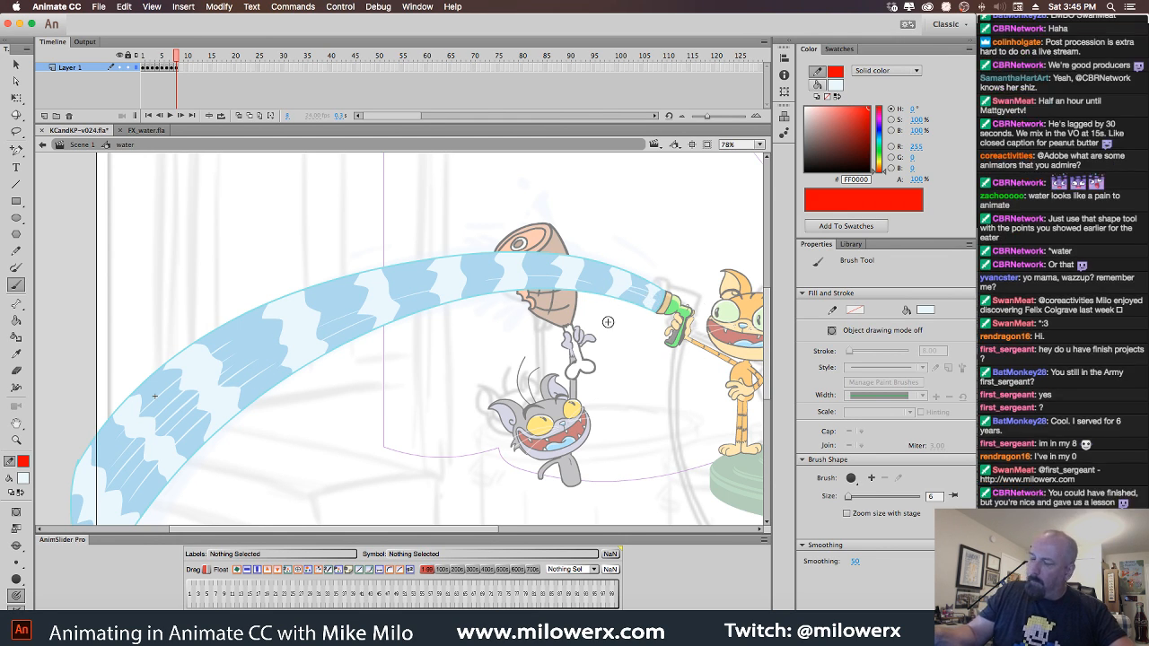
# Remove frame 3 from Layer 1 to shorten the water cycle.
pyautogui.press(',')
pyautogui.press(',')
pyautogui.press(',')
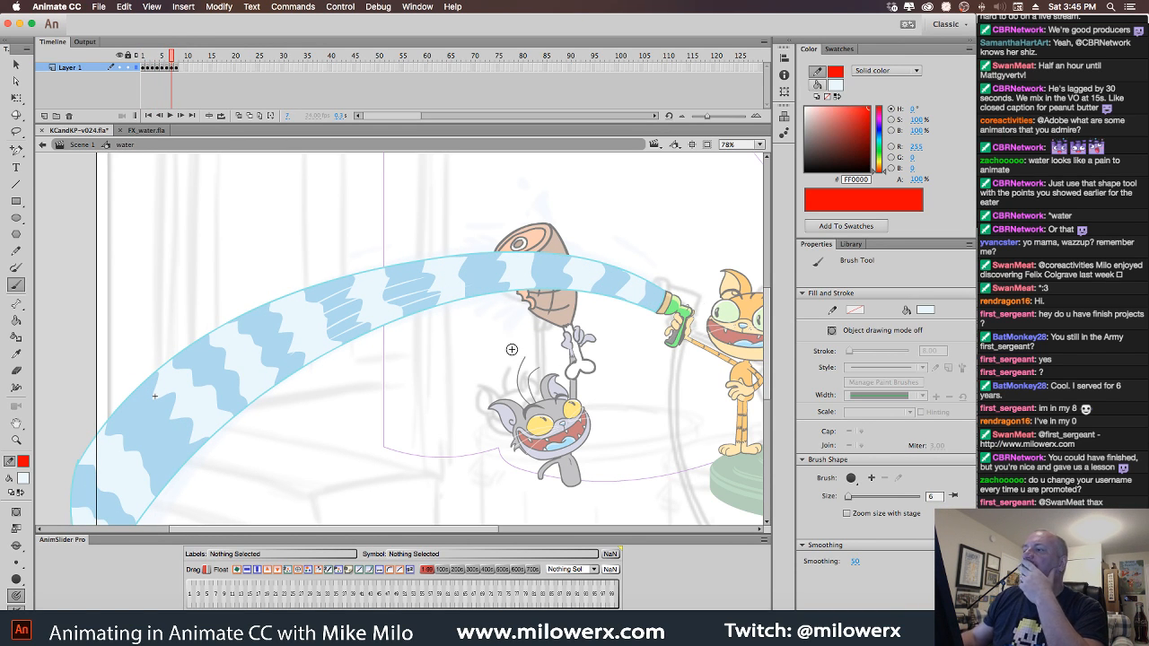
pyautogui.moveTo(174, 58)
pyautogui.mouseDown()
pyautogui.moveTo(134, 68)
pyautogui.moveTo(154, 68)
pyautogui.mouseUp()
pyautogui.click(155, 70)
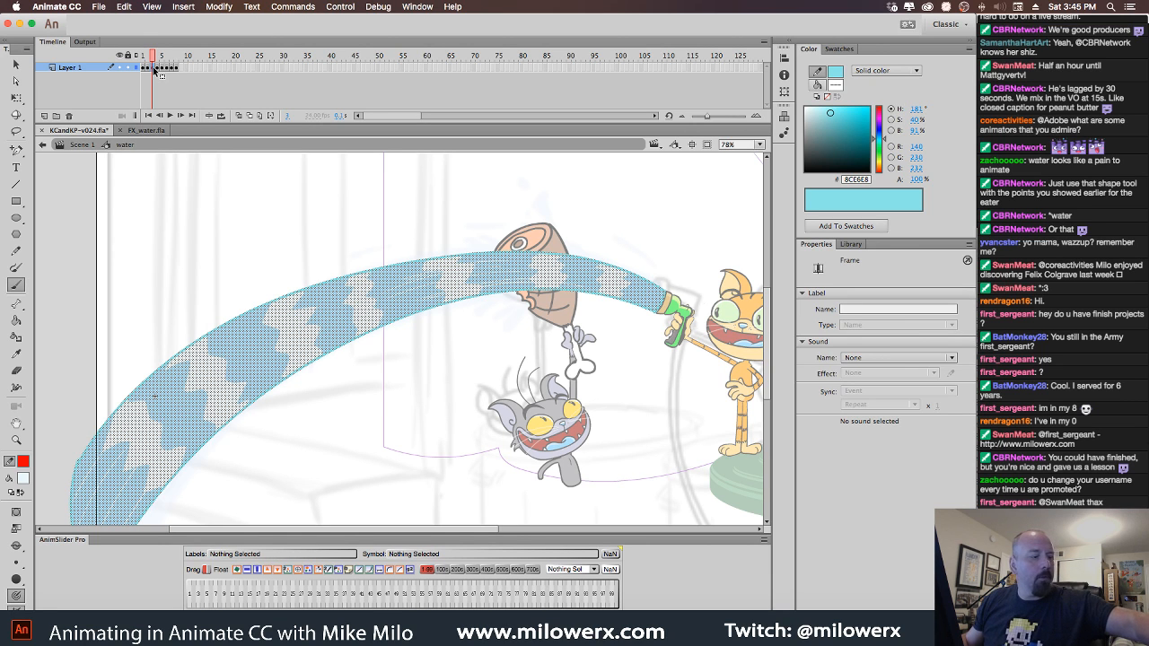
pyautogui.hotkey('shift', 'F5')
# Remove frame 5 and the last remaining frame of Layer 1, and play the cycle from frame 1.
pyautogui.click(158, 59)
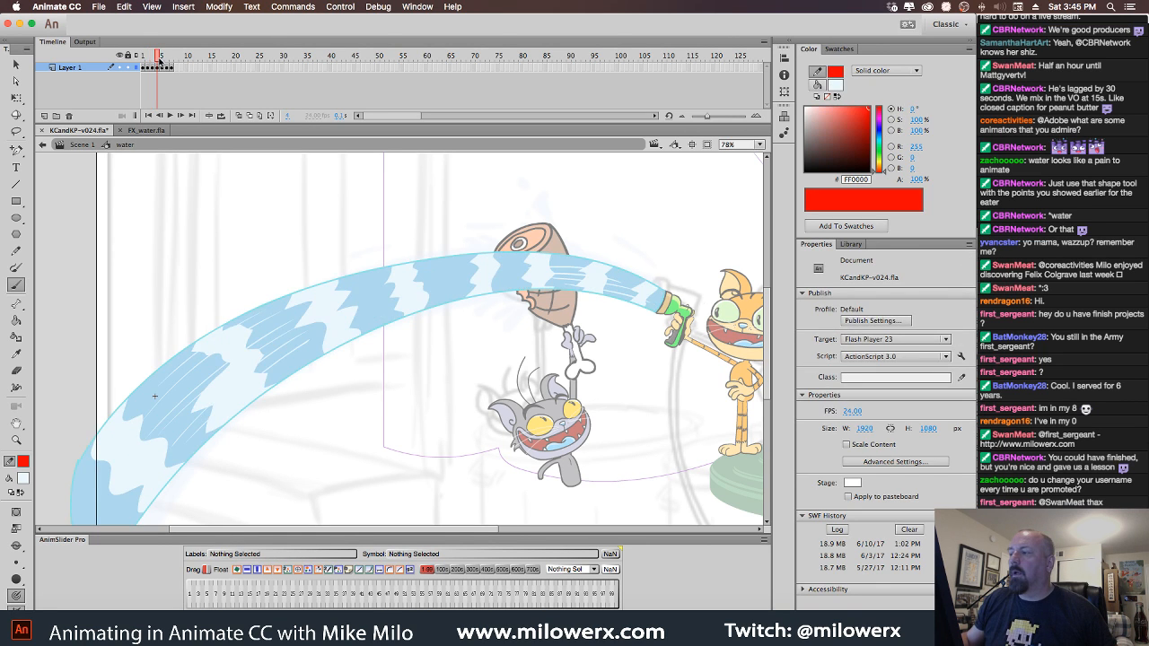
pyautogui.click(163, 61)
pyautogui.click(162, 68)
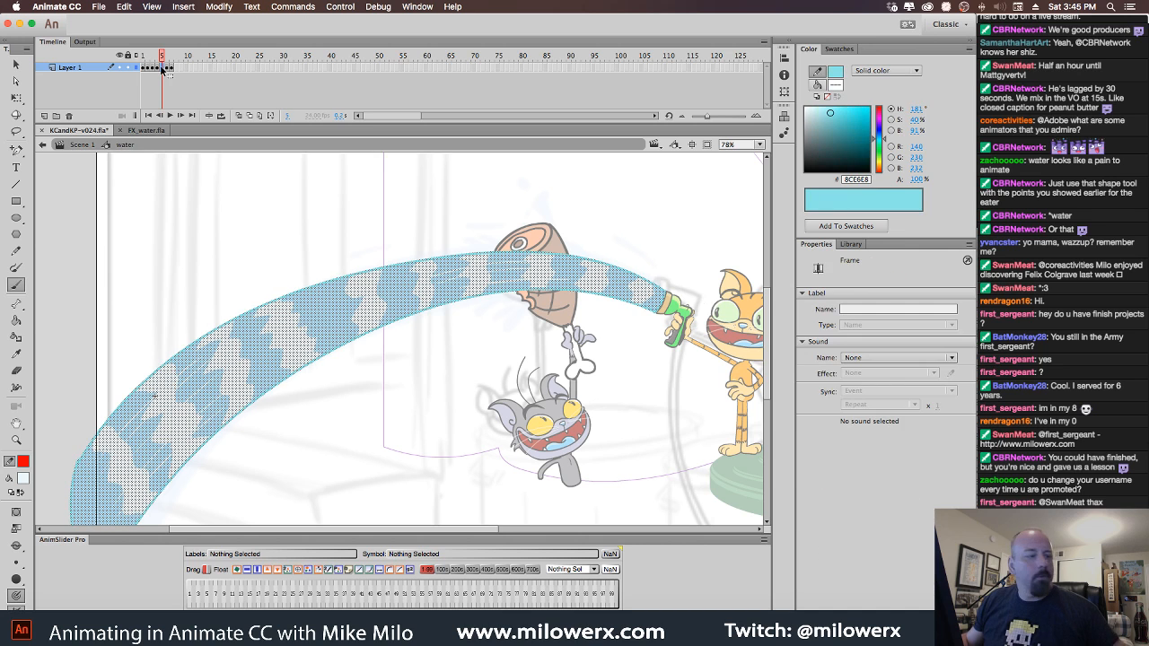
pyautogui.hotkey('shift', 'F5')
pyautogui.click(166, 60)
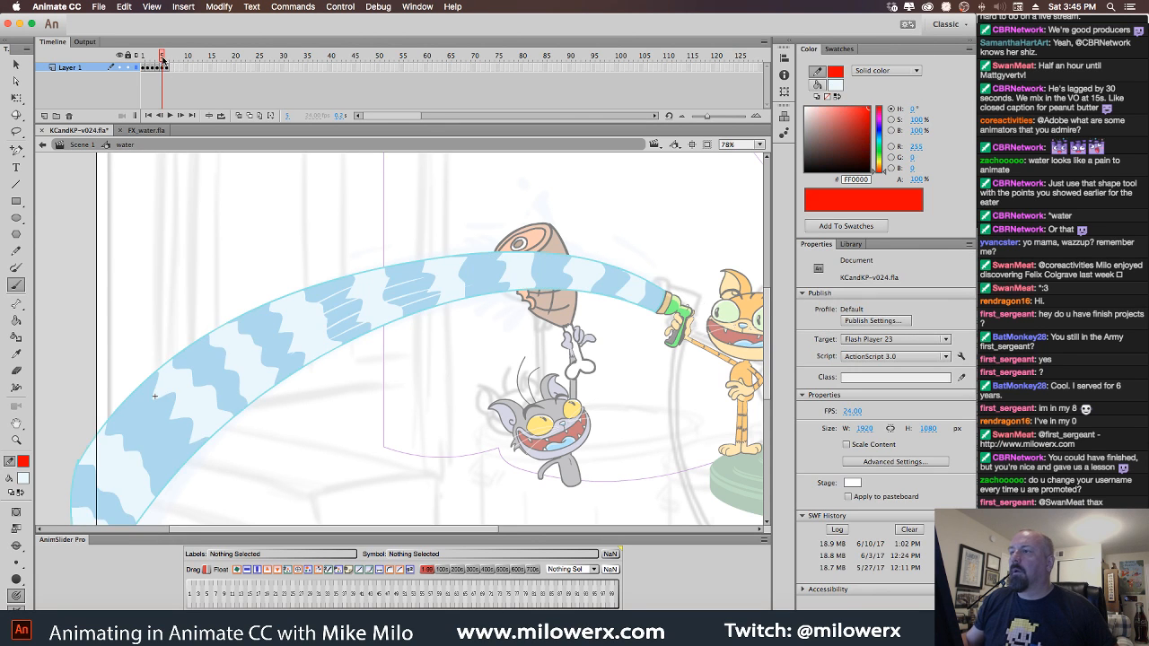
pyautogui.click(166, 68)
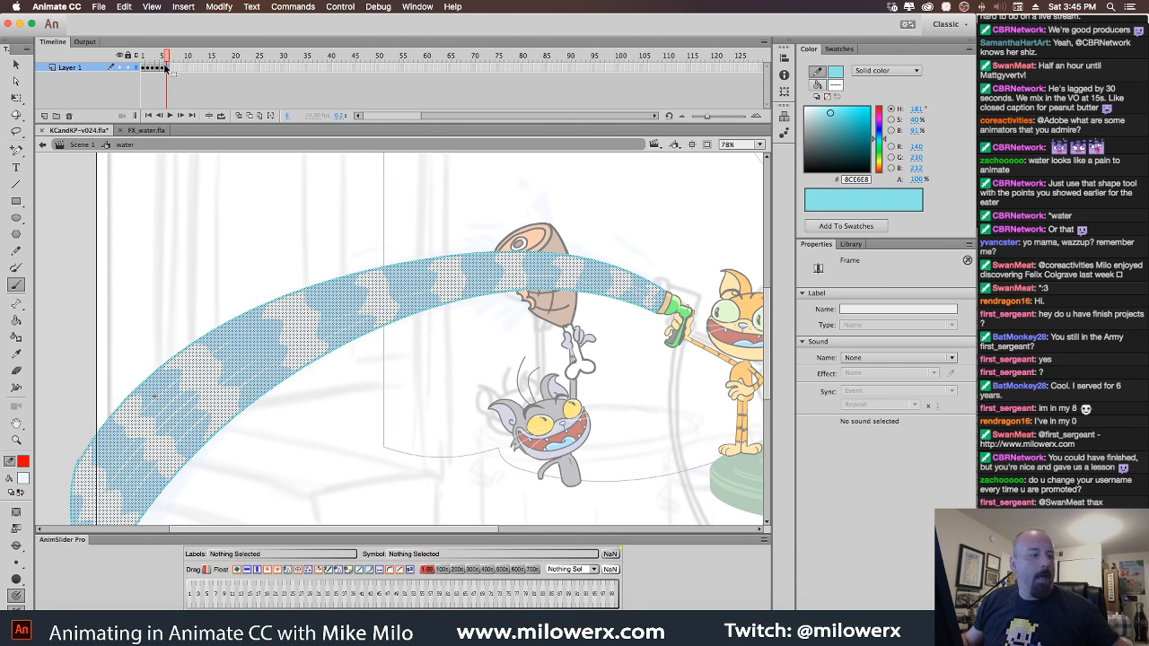
pyautogui.click(162, 62)
pyautogui.click(142, 60)
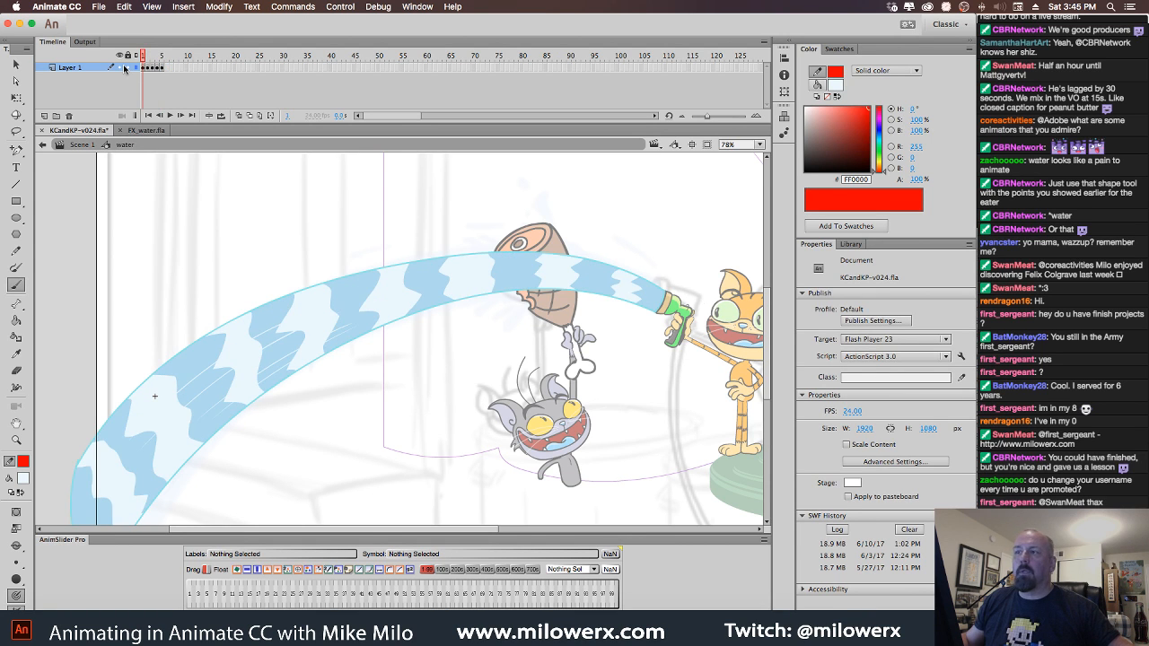
pyautogui.press('Return')
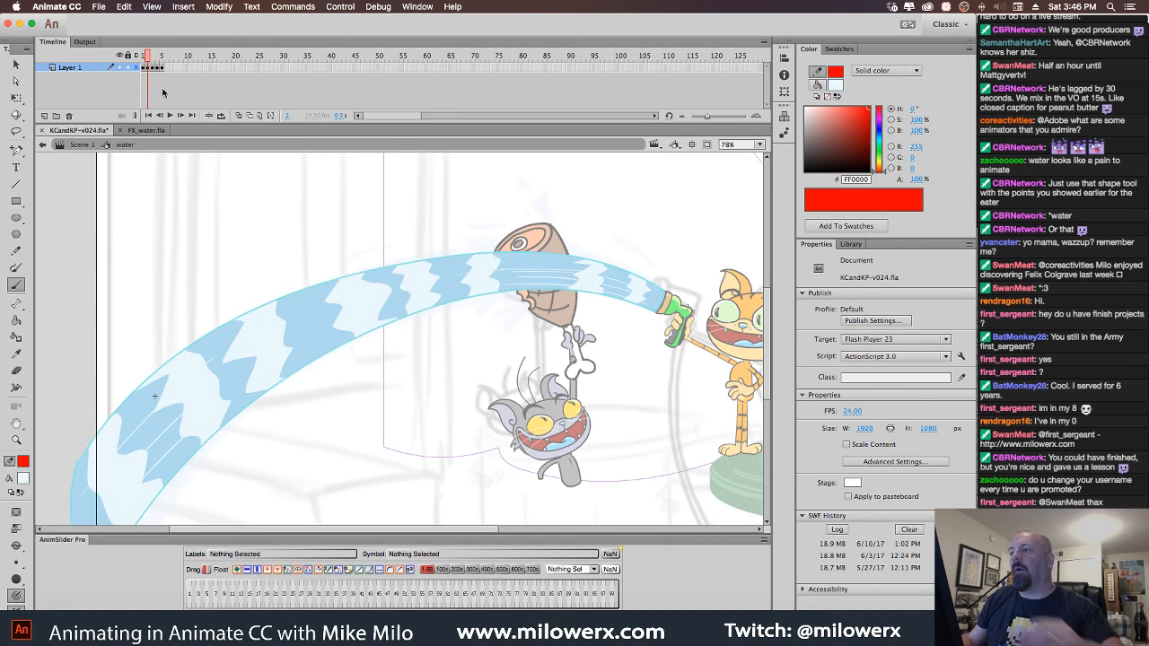
# Delete the cyan outlines along the upper and lower edges of the stream on frame 1.
pyautogui.click(144, 67)
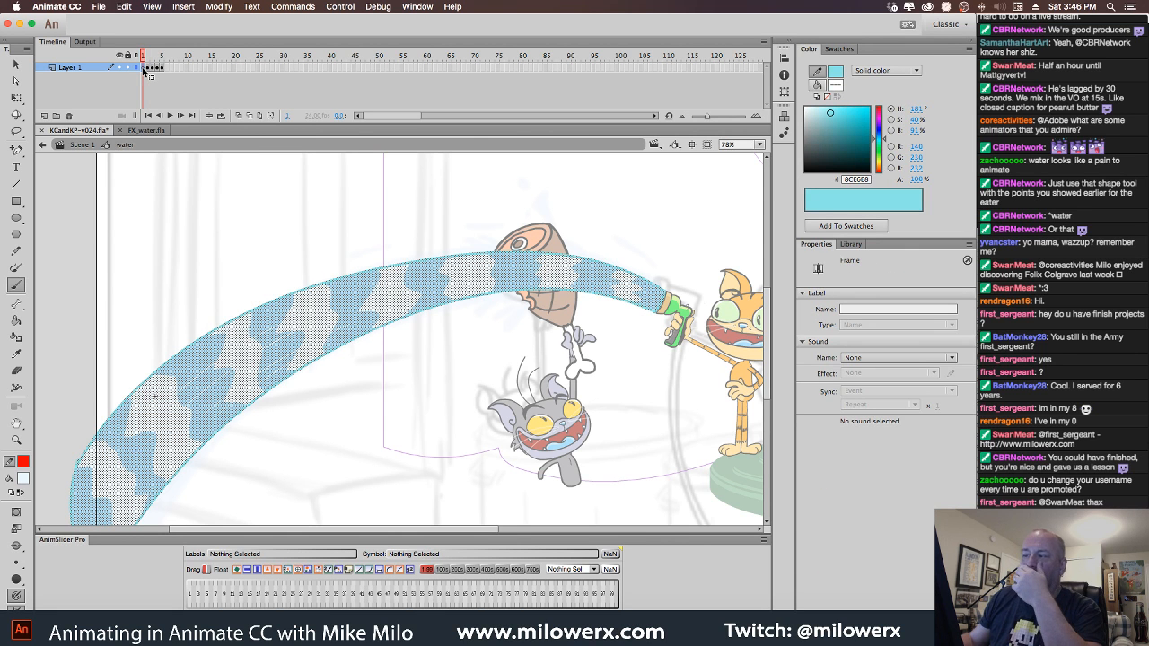
pyautogui.click(15, 64)
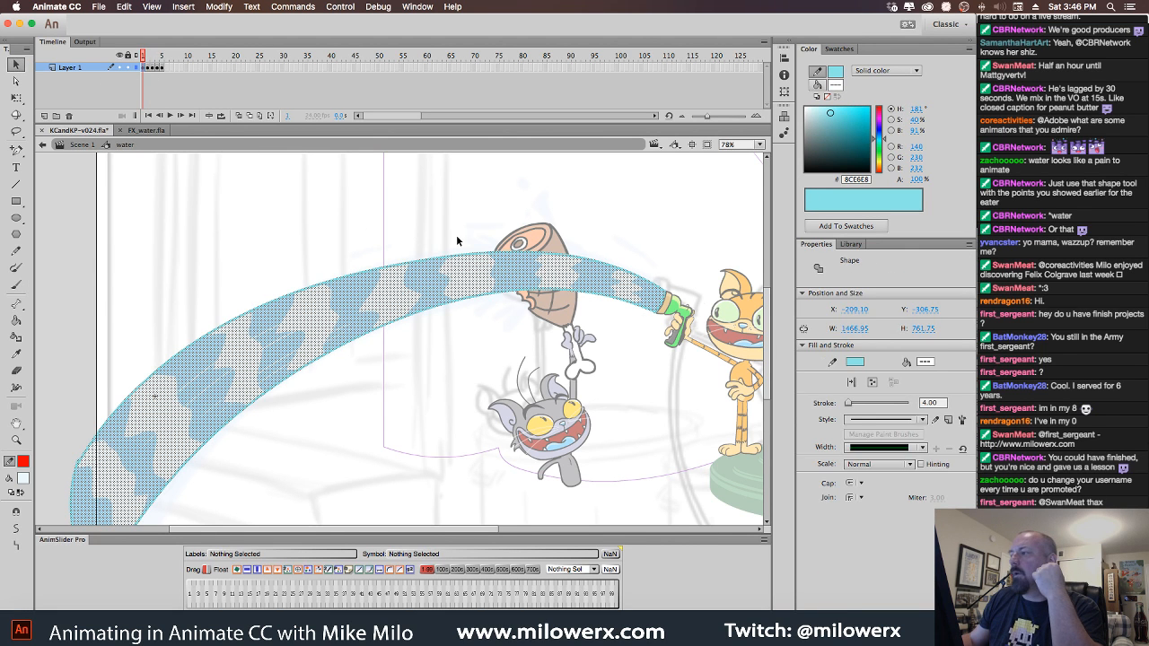
pyautogui.click(504, 239)
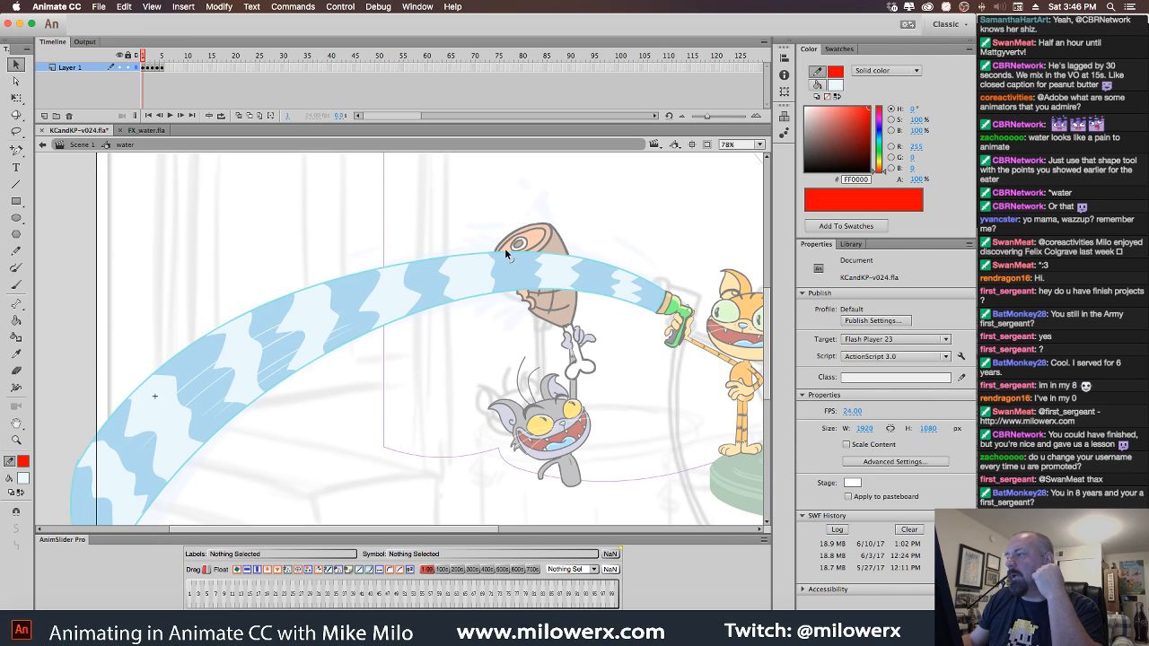
pyautogui.click(507, 257)
pyautogui.click(505, 255)
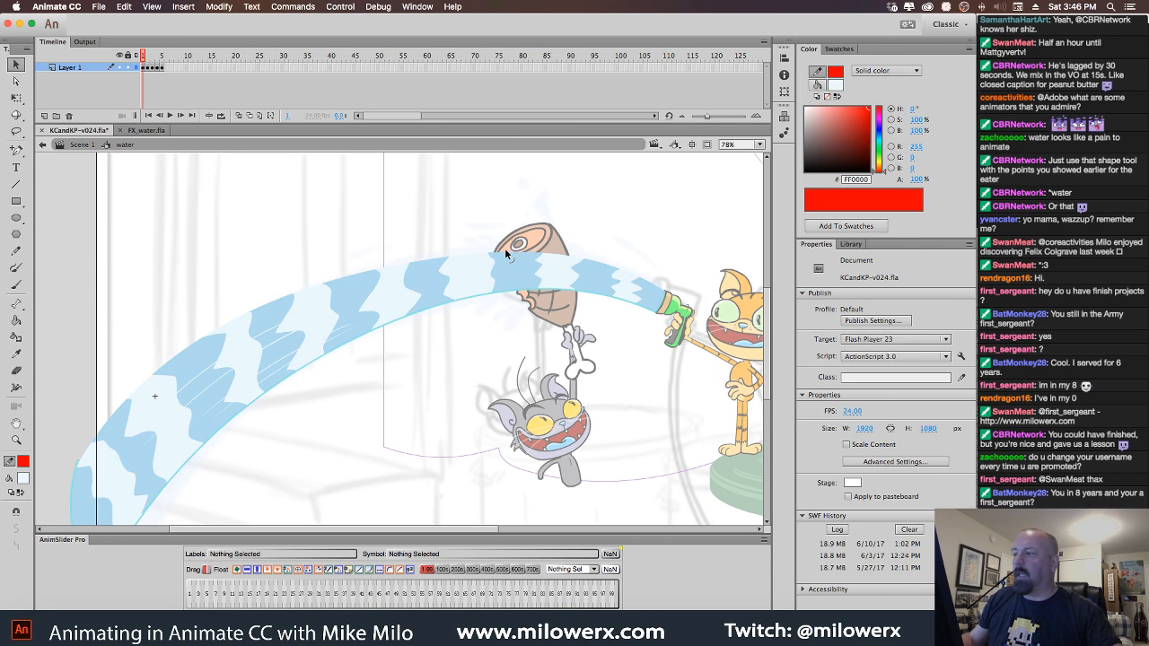
pyautogui.click(503, 298)
pyautogui.click(330, 209)
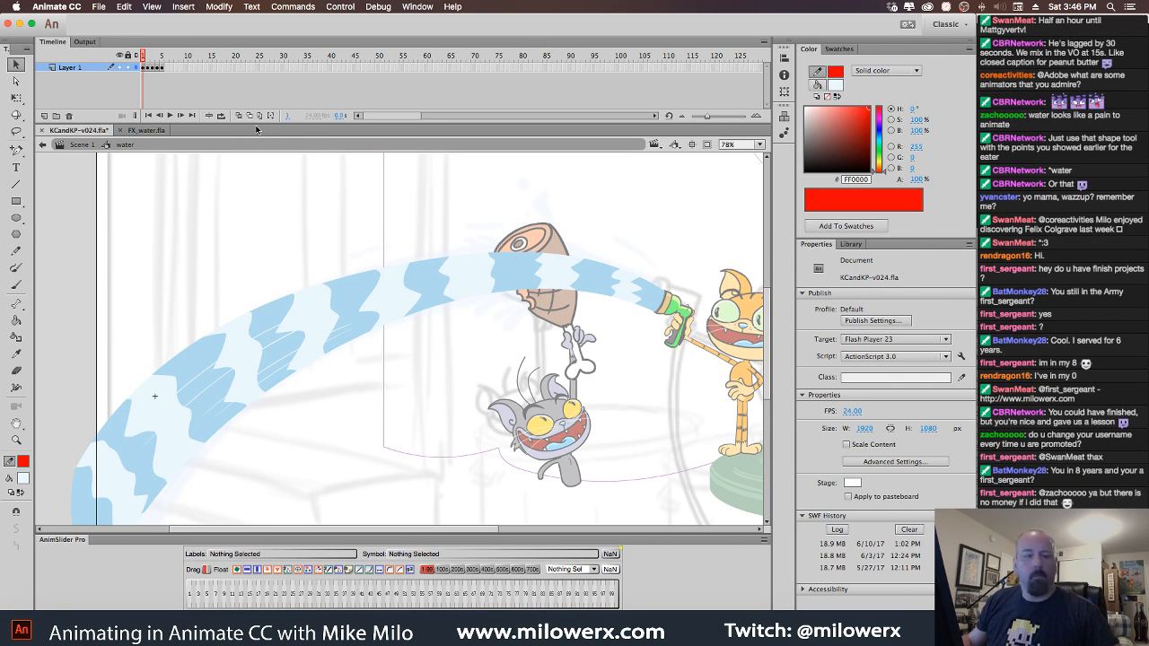
# Delete the stream's lower and upper cyan outlines on frame 2.
pyautogui.press('.')
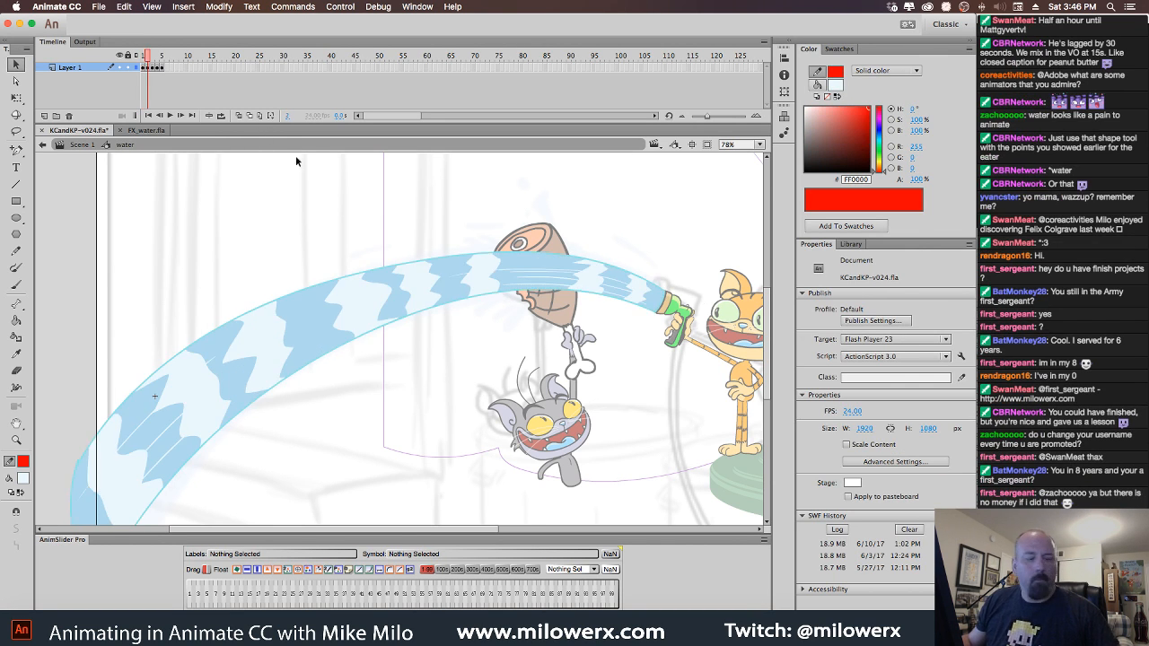
pyautogui.click(546, 290)
pyautogui.press('Delete')
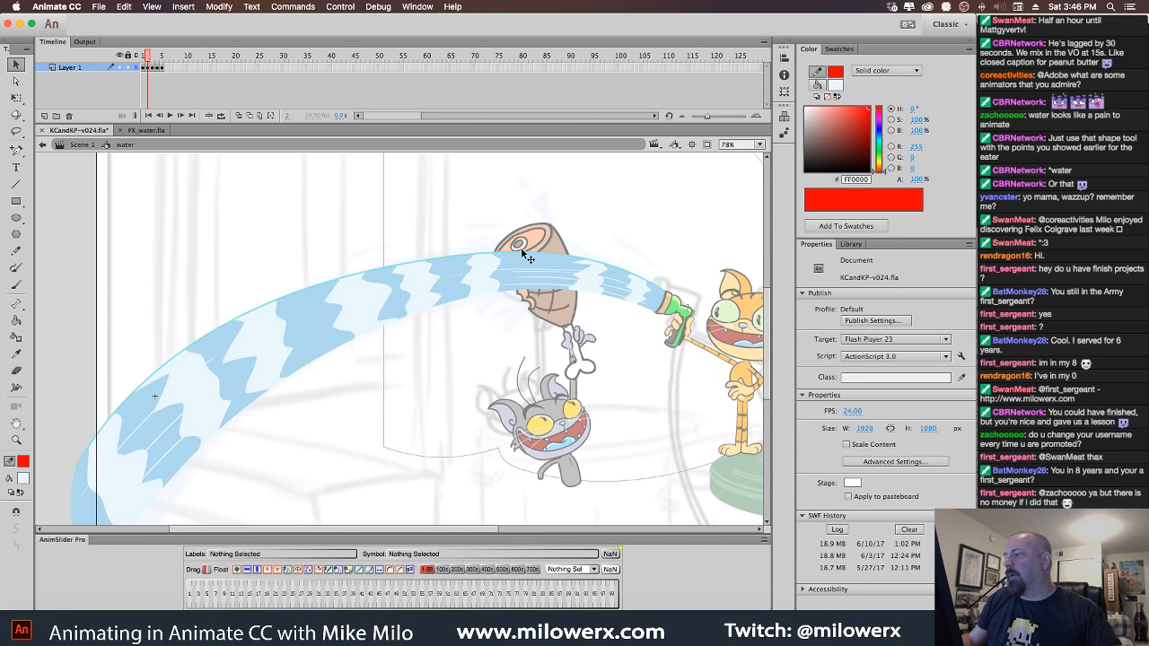
pyautogui.click(522, 250)
pyautogui.press('Delete')
# Delete the stream's upper and lower cyan outlines on frame 3.
pyautogui.press('.')
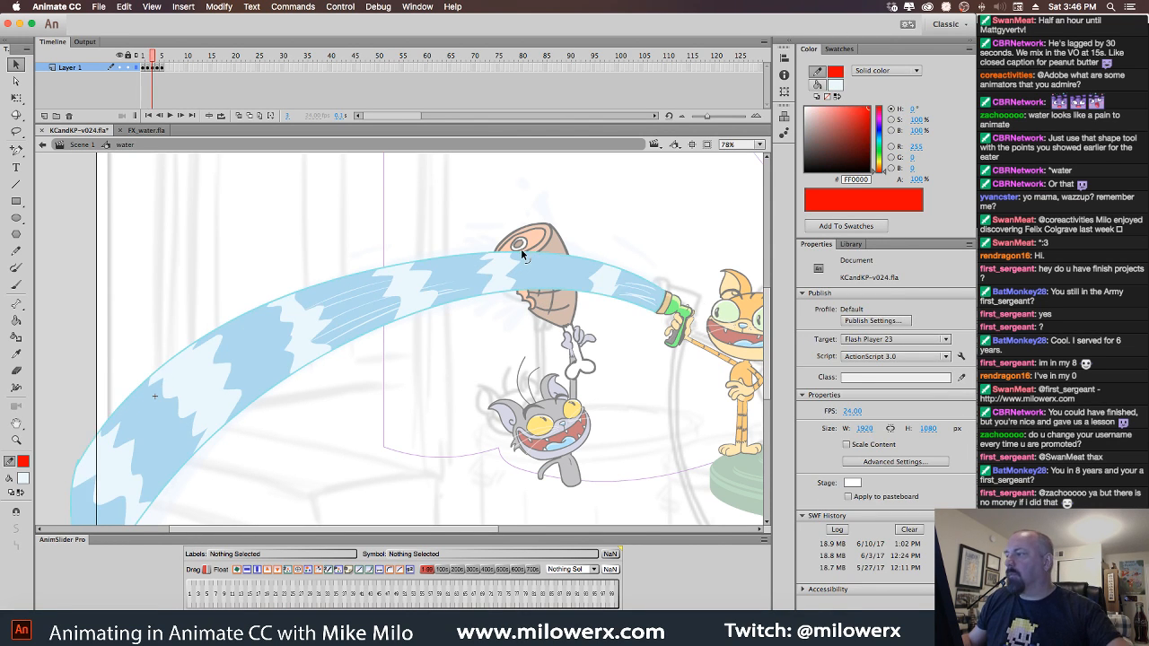
pyautogui.click(520, 249)
pyautogui.press('Delete')
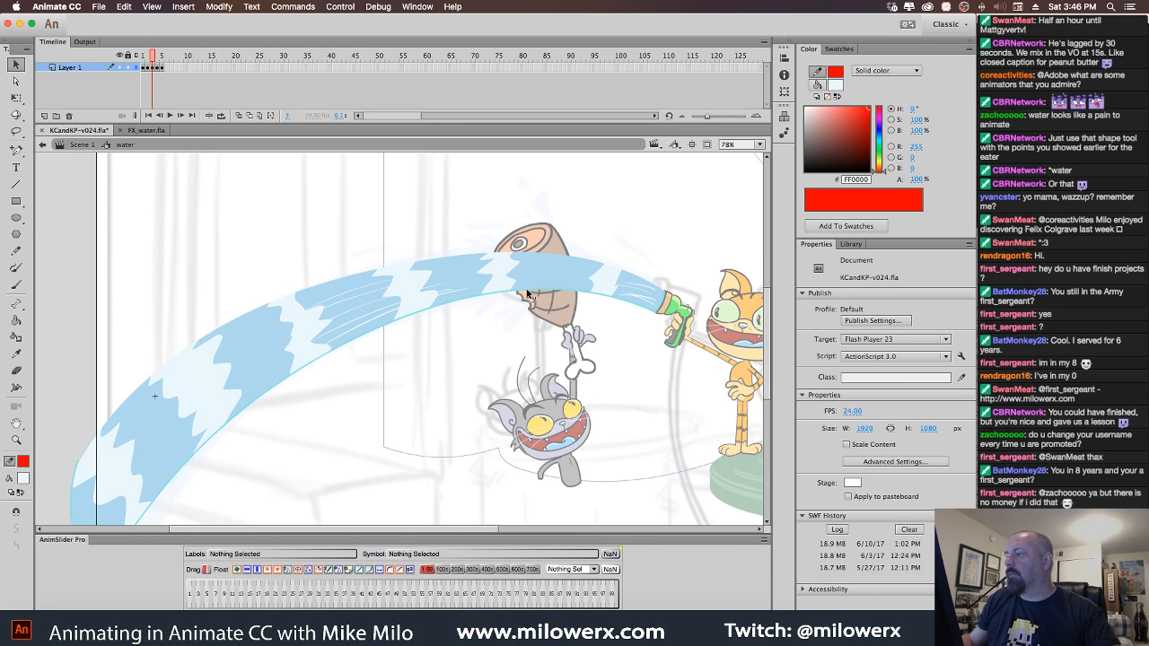
pyautogui.click(528, 294)
pyautogui.press('Delete')
# Delete the stream's upper and lower cyan outlines on frame 4.
pyautogui.press('.')
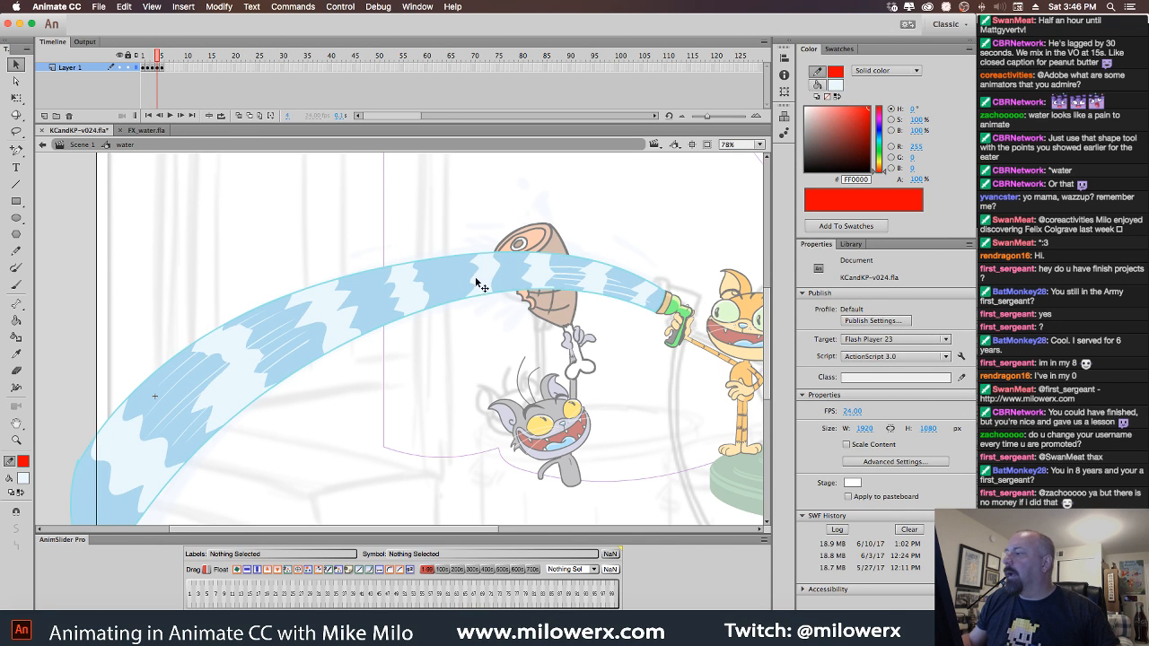
pyautogui.click(552, 254)
pyautogui.press('Delete')
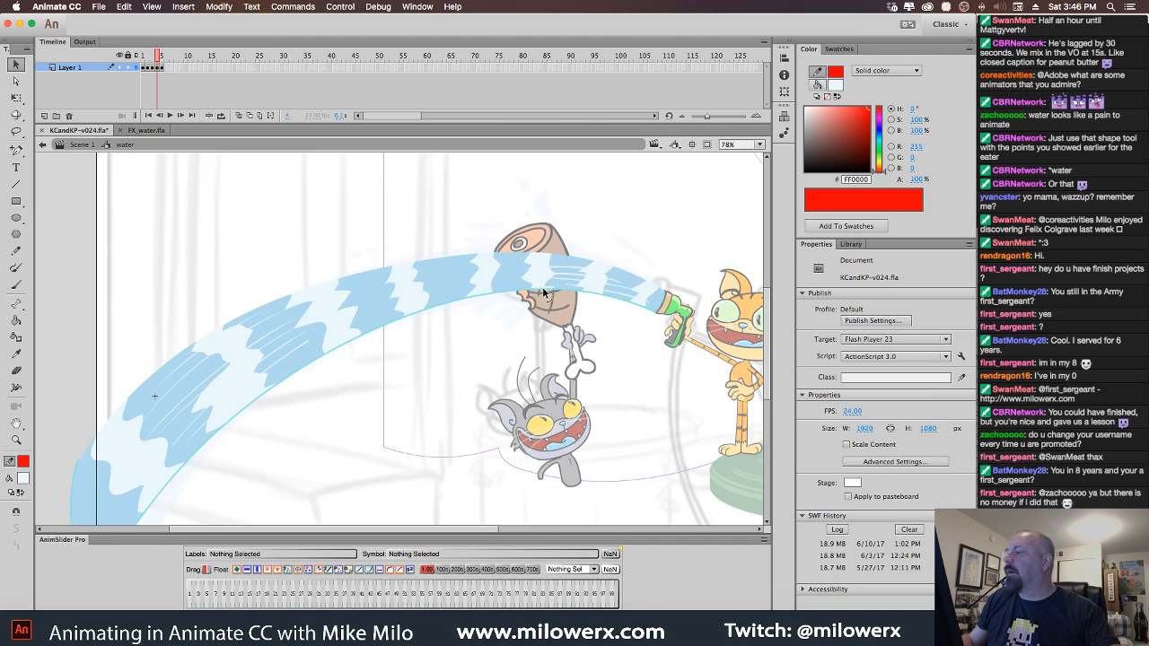
pyautogui.click(543, 292)
pyautogui.press('Delete')
# Delete the stream's upper and lower cyan outlines on frame 5.
pyautogui.press('.')
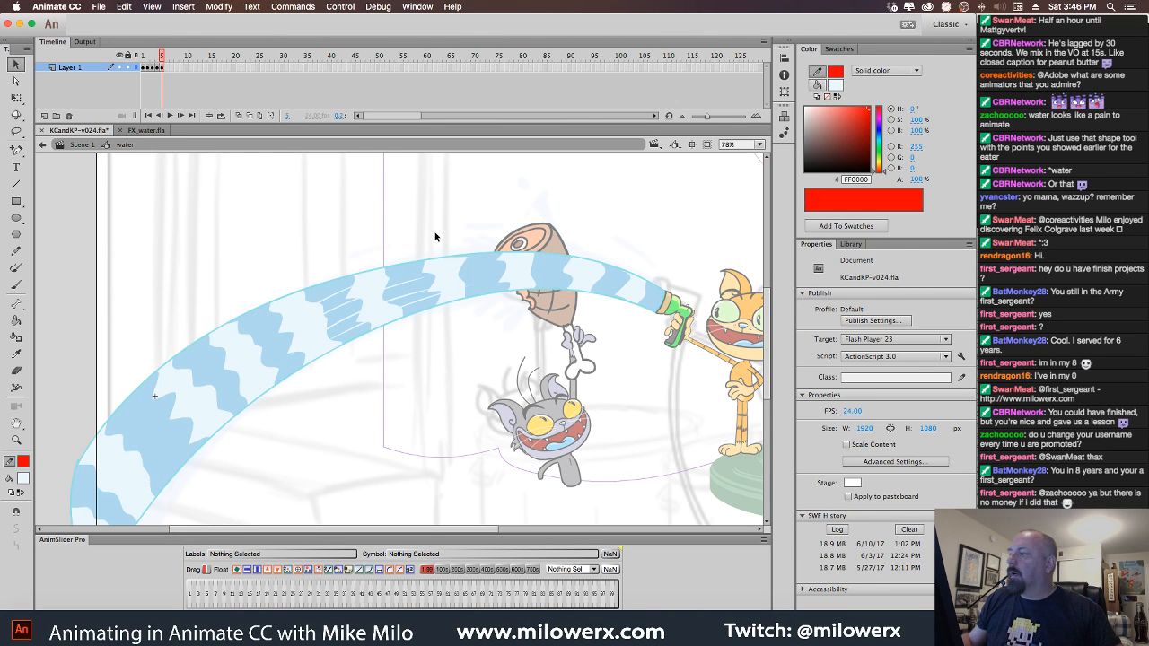
pyautogui.click(500, 259)
pyautogui.press('Delete')
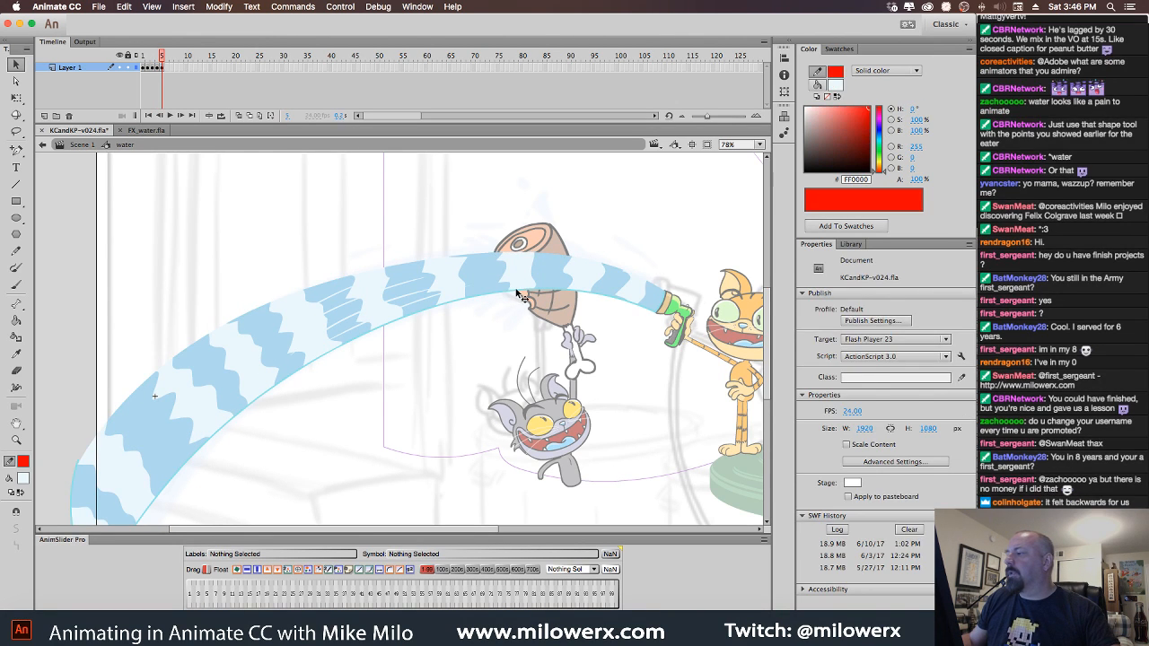
pyautogui.click(521, 296)
pyautogui.press('Delete')
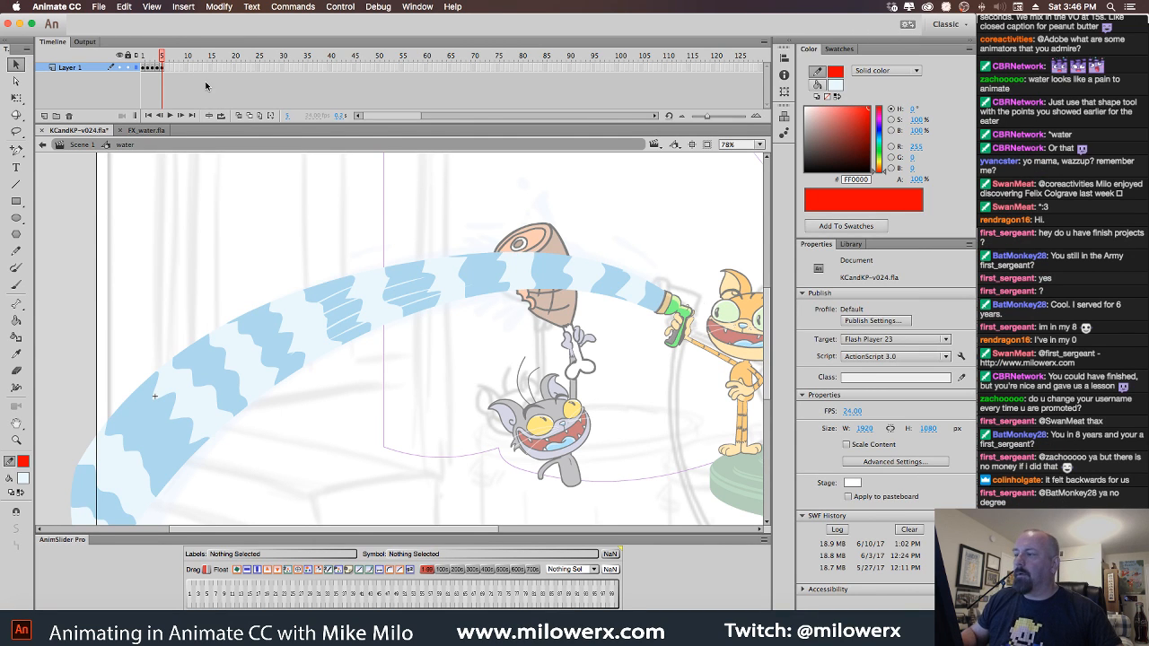
# On frame 1, set the brush size to 14 and paint a small pale spot in the dark blue gap at the stream's crest.
pyautogui.press(',')
pyautogui.press(',')
pyautogui.press(',')
pyautogui.press(',')
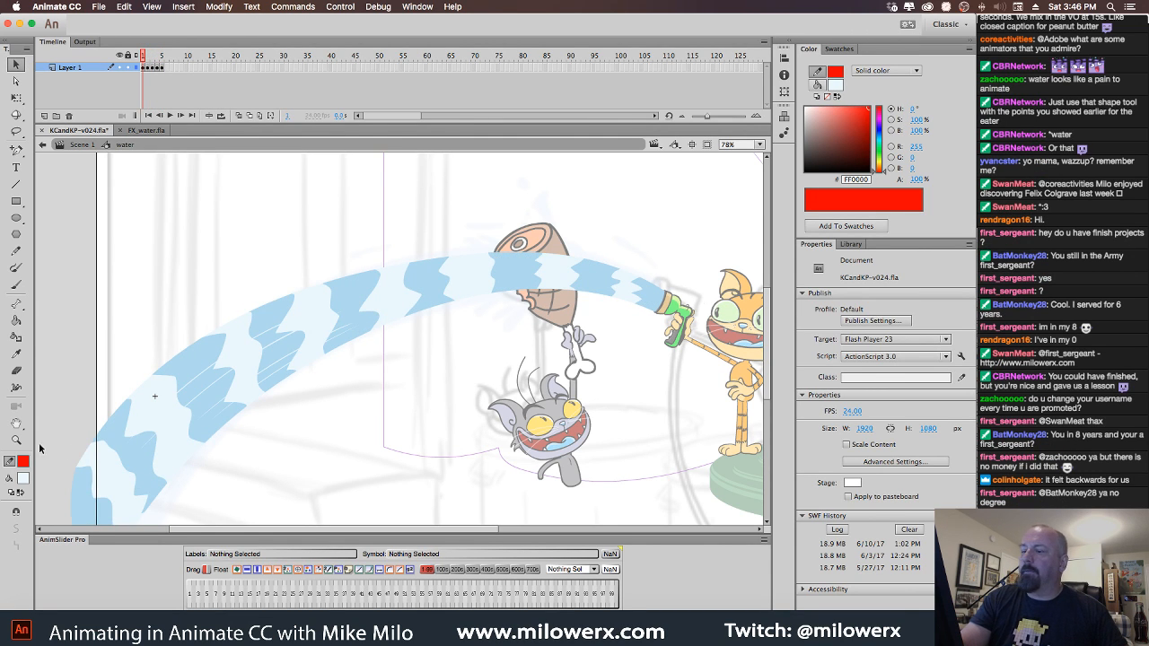
pyautogui.click(16, 285)
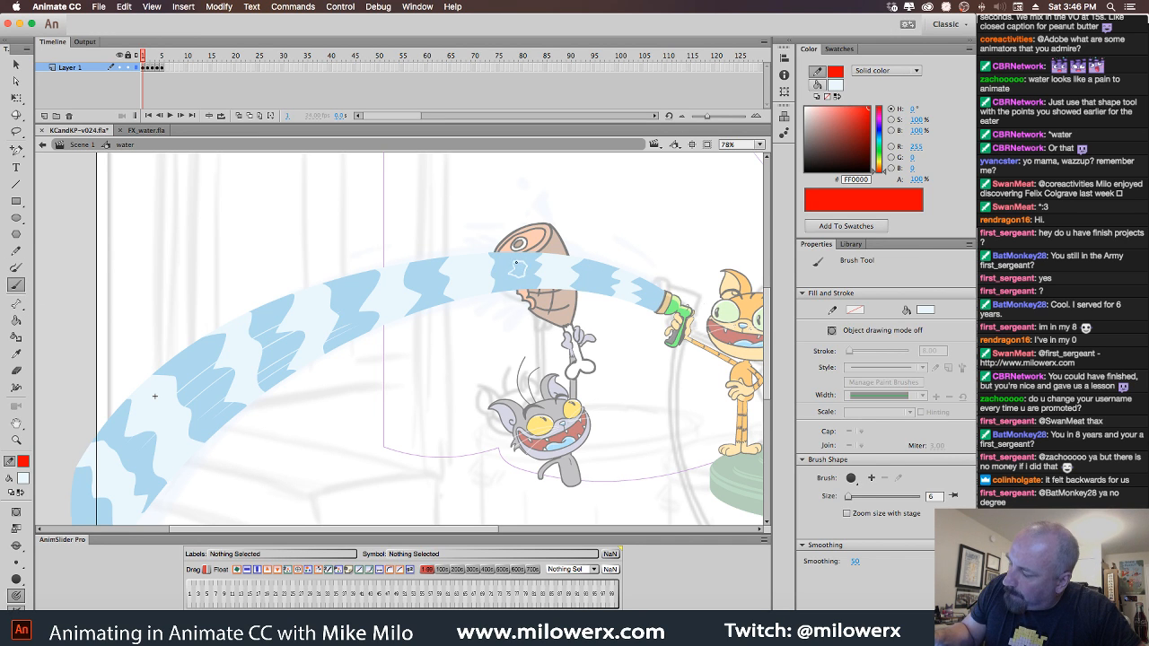
pyautogui.click(17, 564)
pyautogui.click(63, 542)
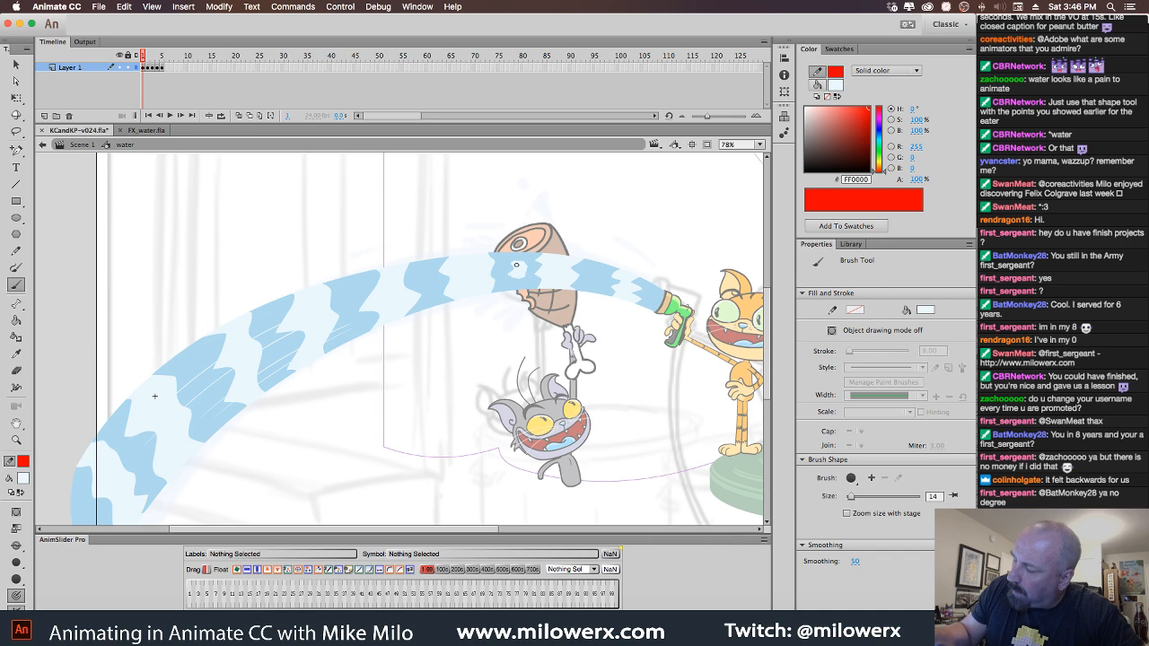
# Paint a small pale spot progressively farther down the stream in the dark blue gaps on frames 2 and 3.
pyautogui.press('.')
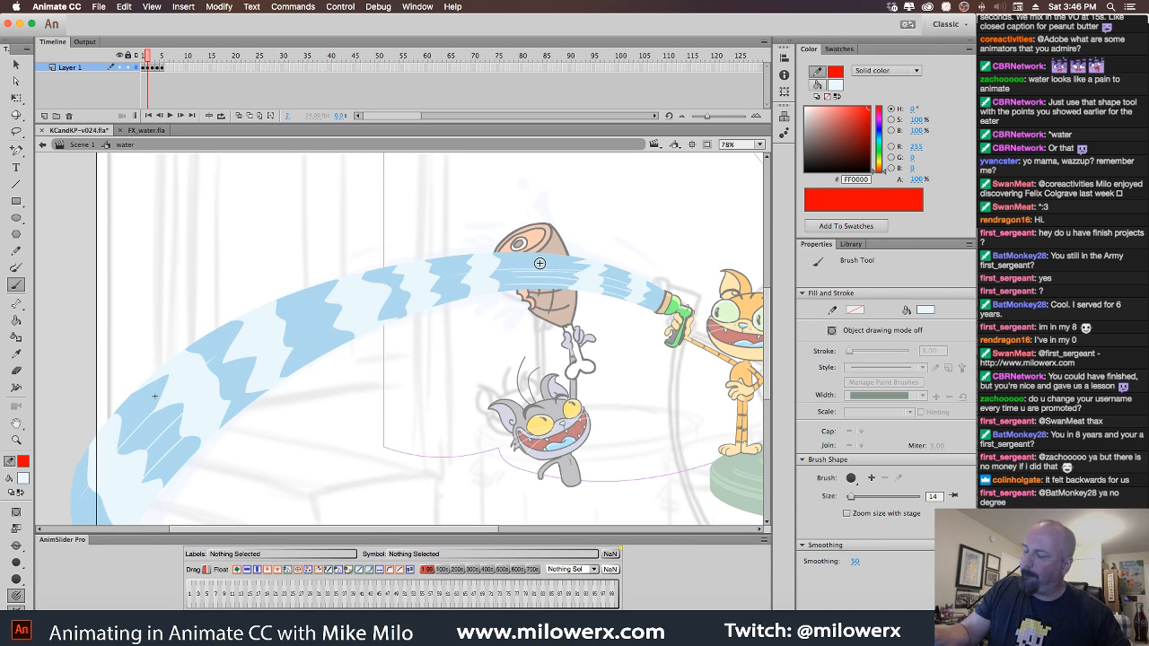
pyautogui.press('.')
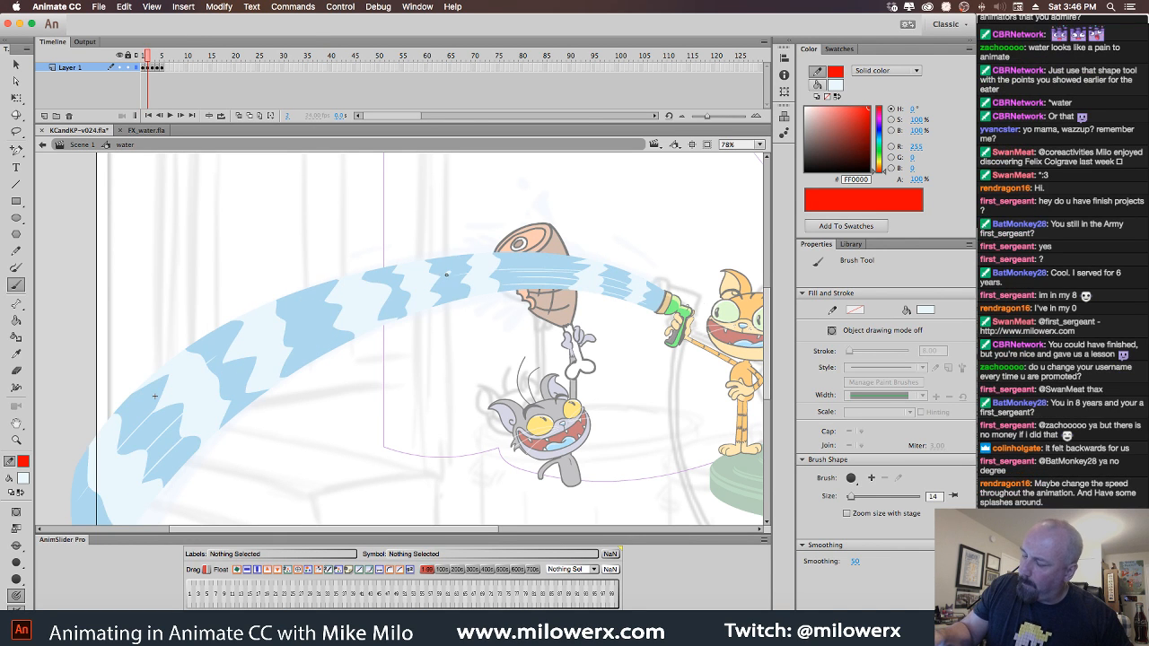
pyautogui.press('.')
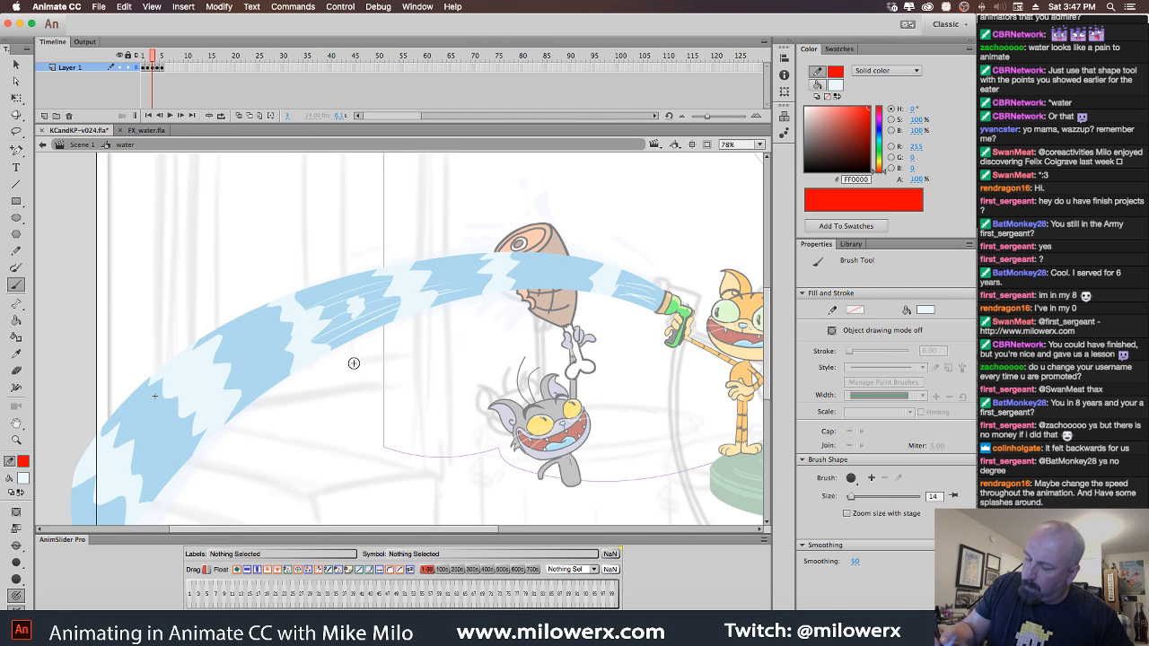
# Continue the pale spot farther down the stream in the dark blue gaps on frames 4 and 5.
pyautogui.press('.')
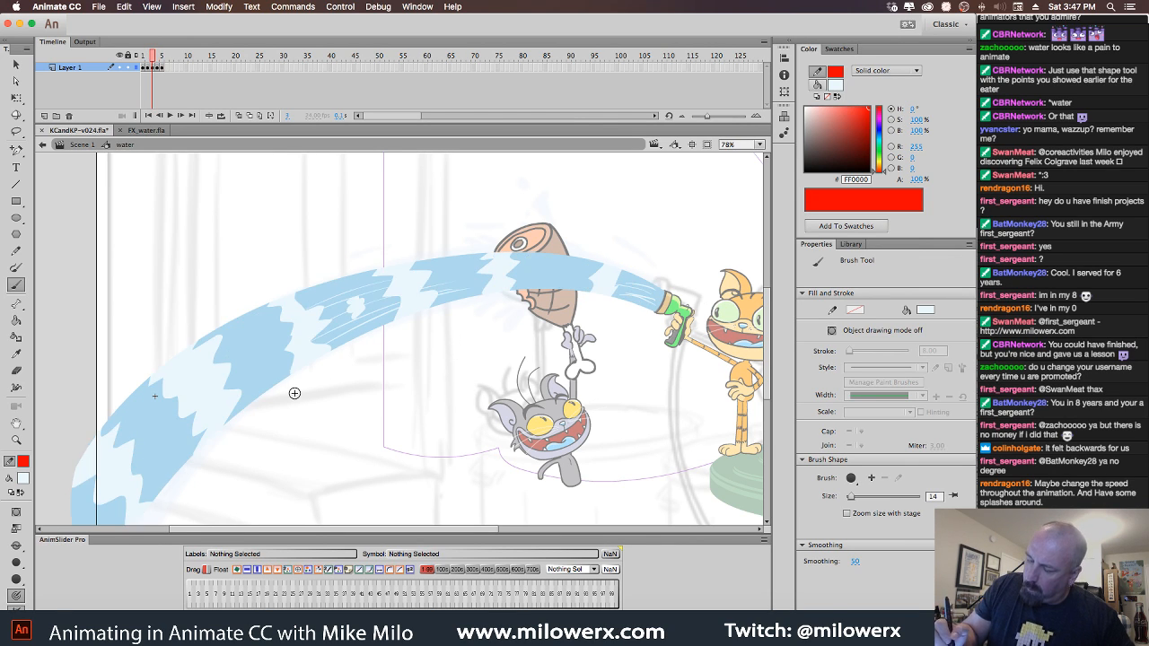
pyautogui.press('.')
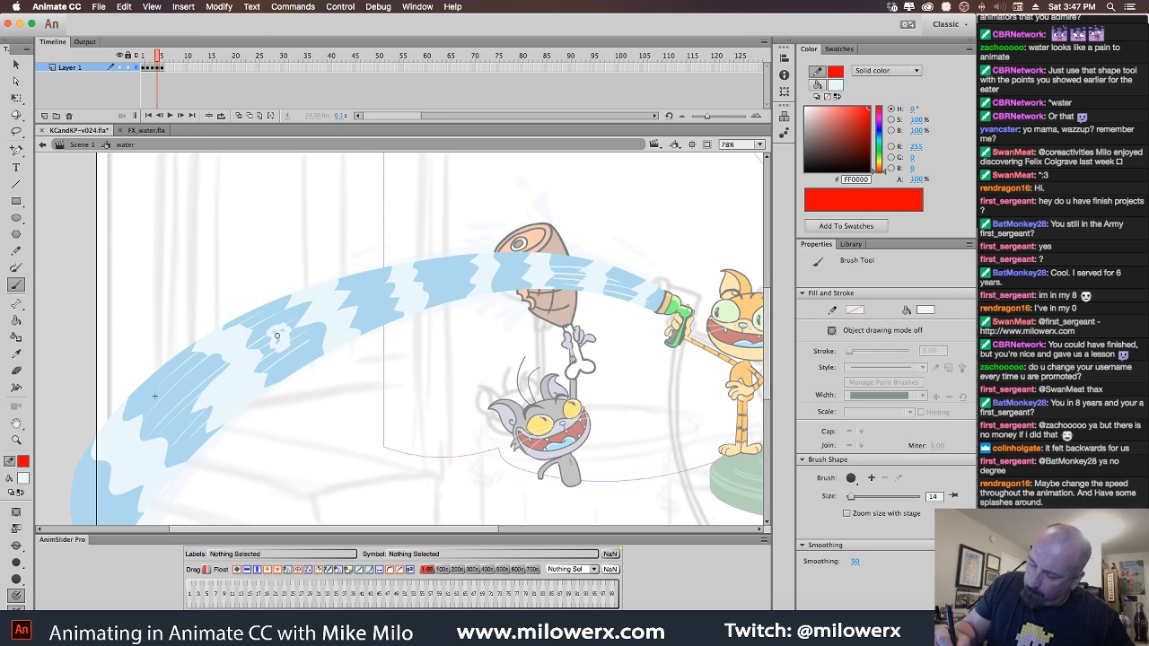
pyautogui.press('.')
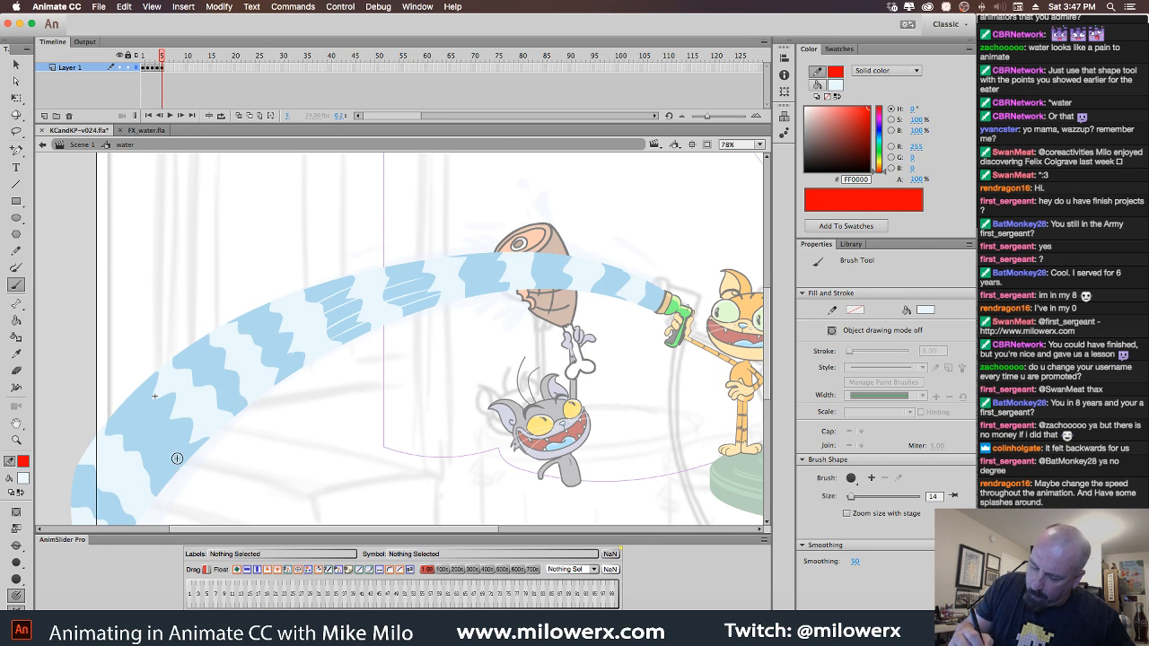
pyautogui.moveTo(166, 431); pyautogui.dragTo(150, 439)
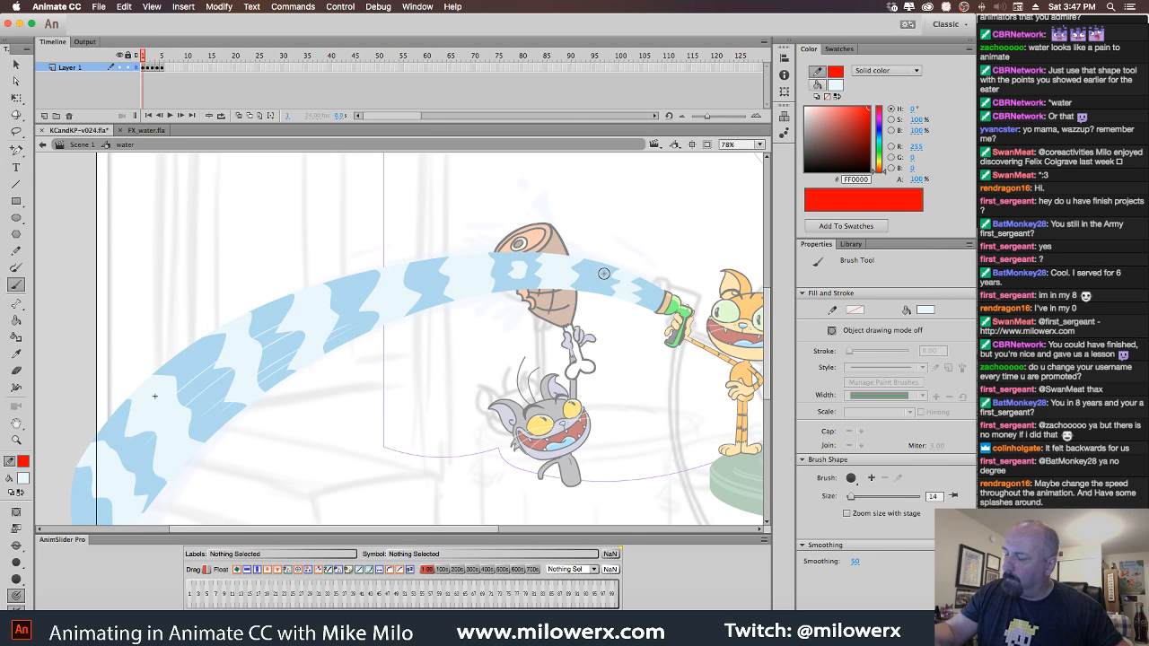
# Paint another pale spot near the nozzle on frame 1, move it down the stream through frame 5, and add a nozzle spot on frame 4.
pyautogui.press('.')
pyautogui.press('.')
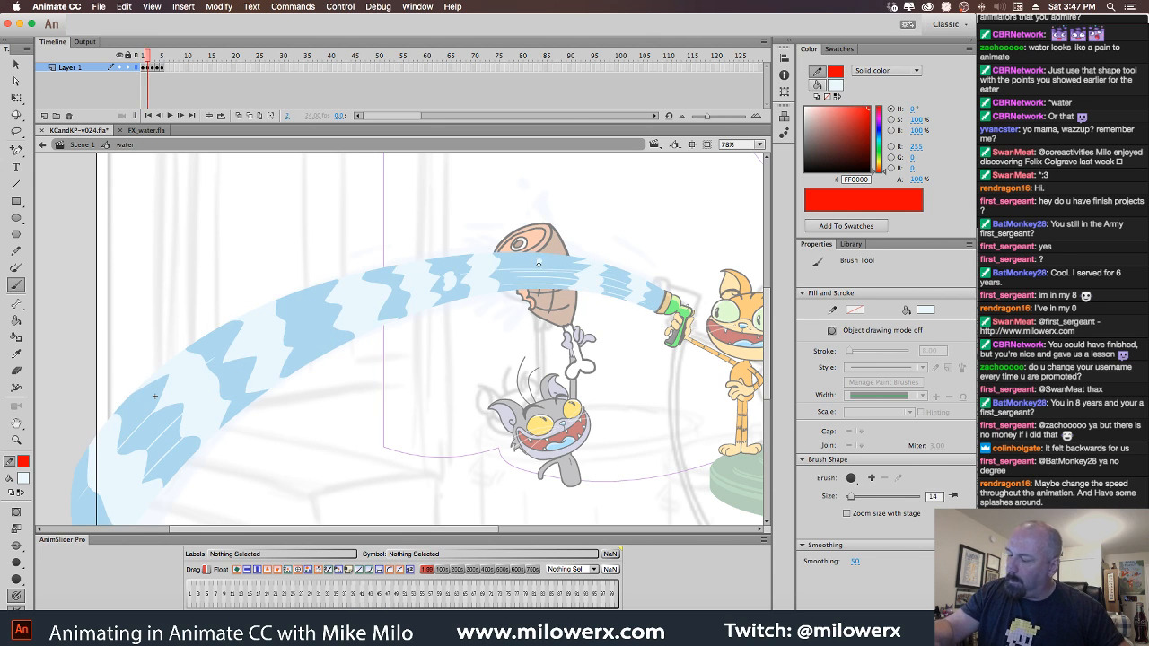
pyautogui.press('.')
pyautogui.press('.')
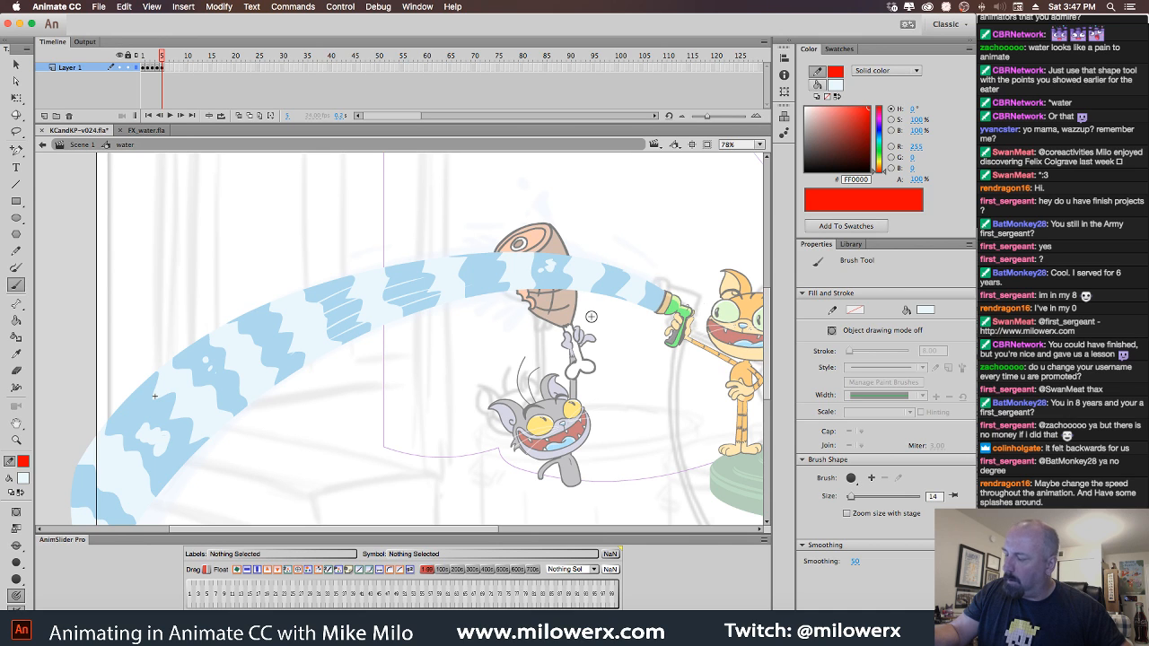
pyautogui.press(',')
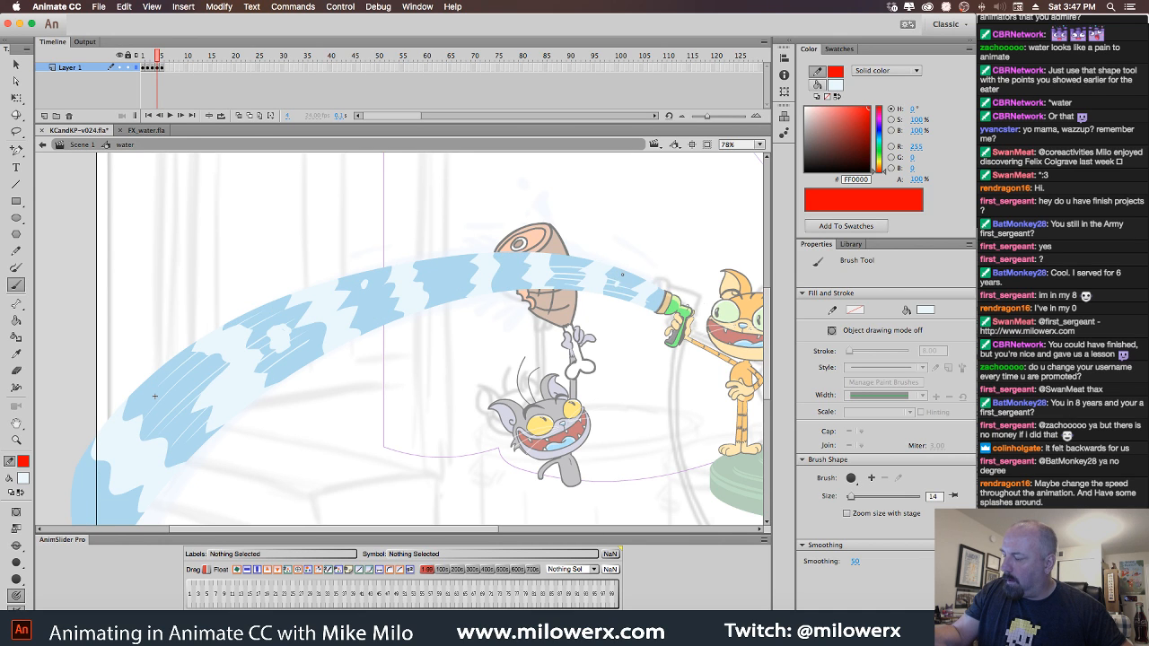
pyautogui.press('.')
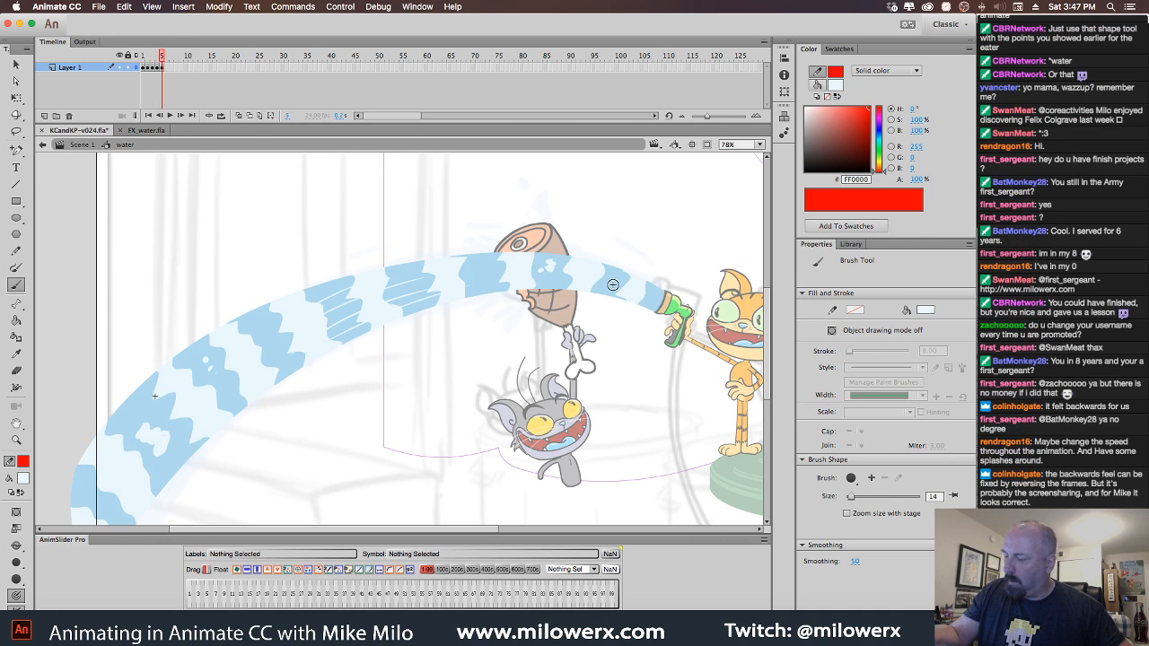
# Add another travelling pale spot in the dark blue bands across frames 1 to 4, placing it farther down the stream on each frame.
pyautogui.press(',')
pyautogui.press(',')
pyautogui.press(',')
pyautogui.press(',')
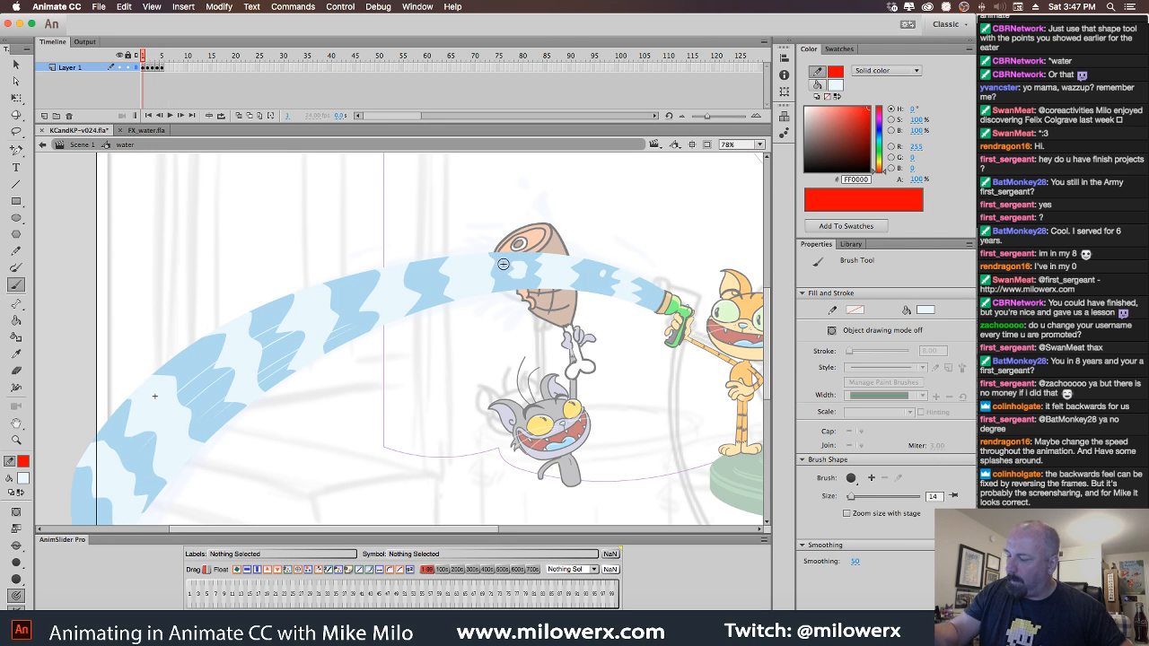
pyautogui.press('.')
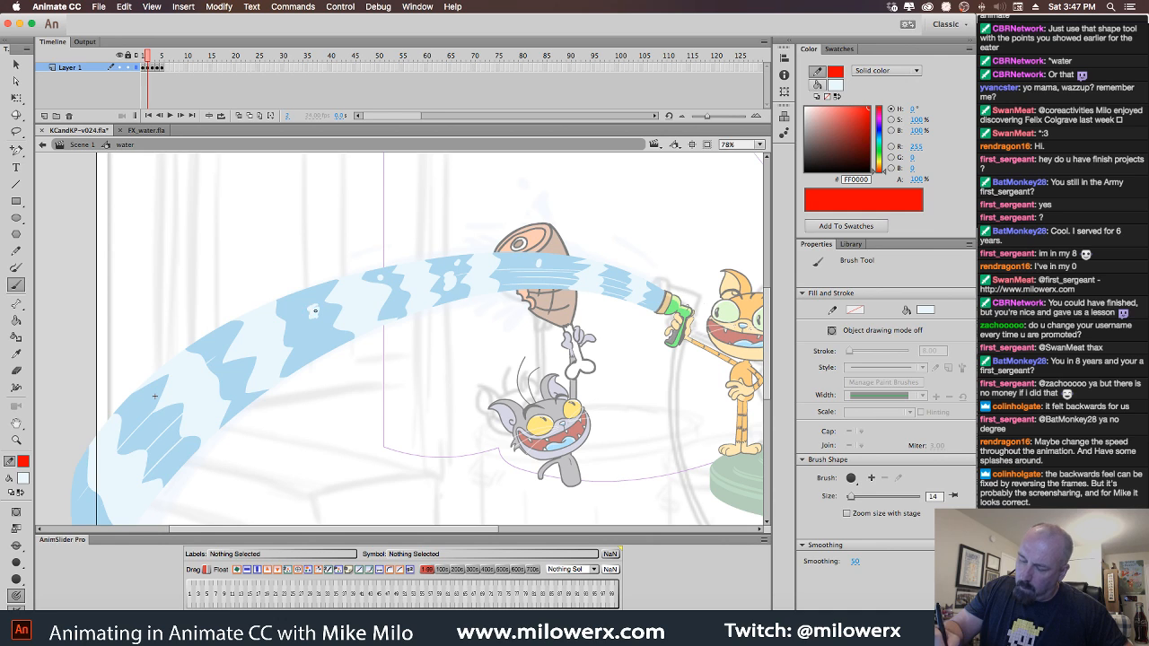
pyautogui.press('.')
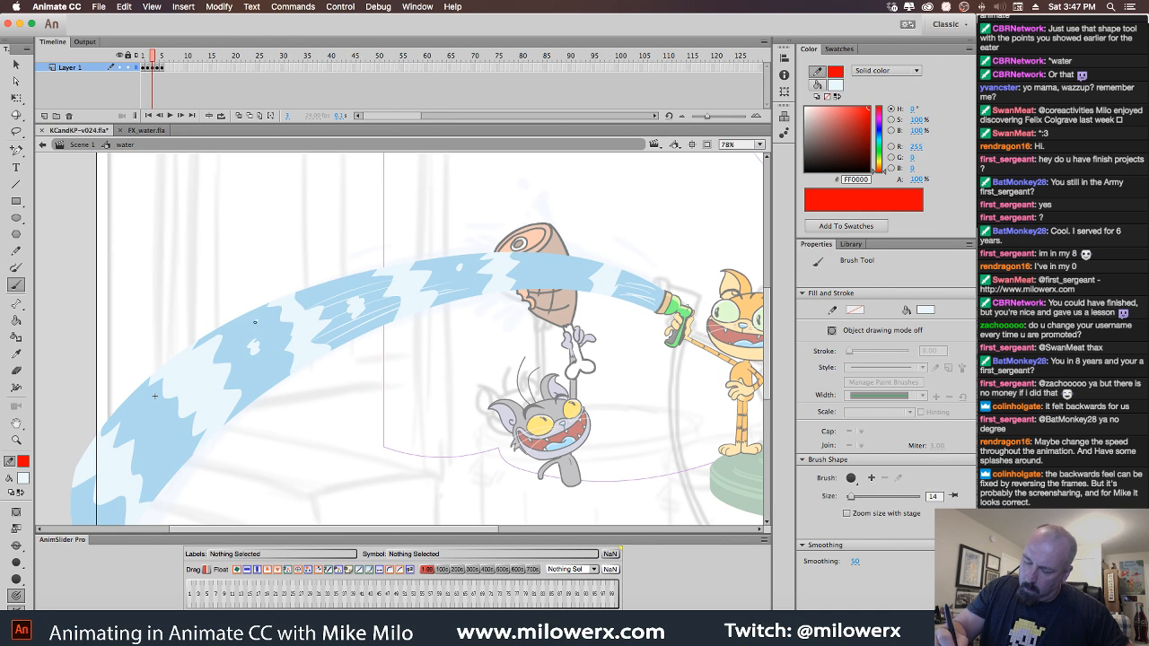
pyautogui.press('.')
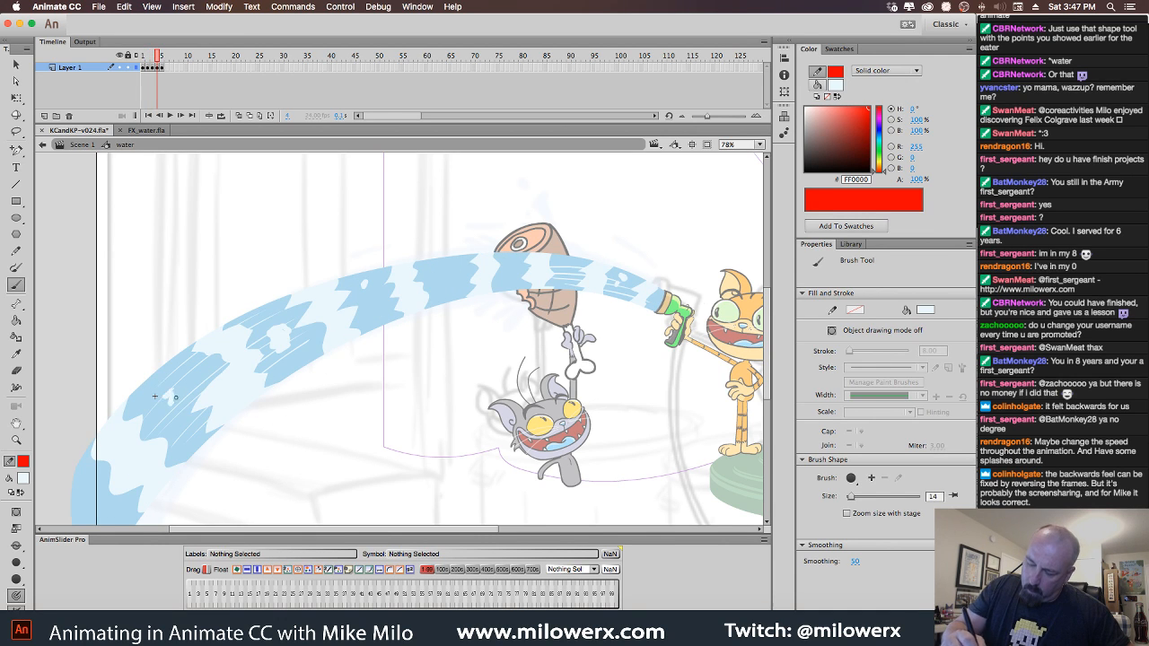
pyautogui.press('Return')
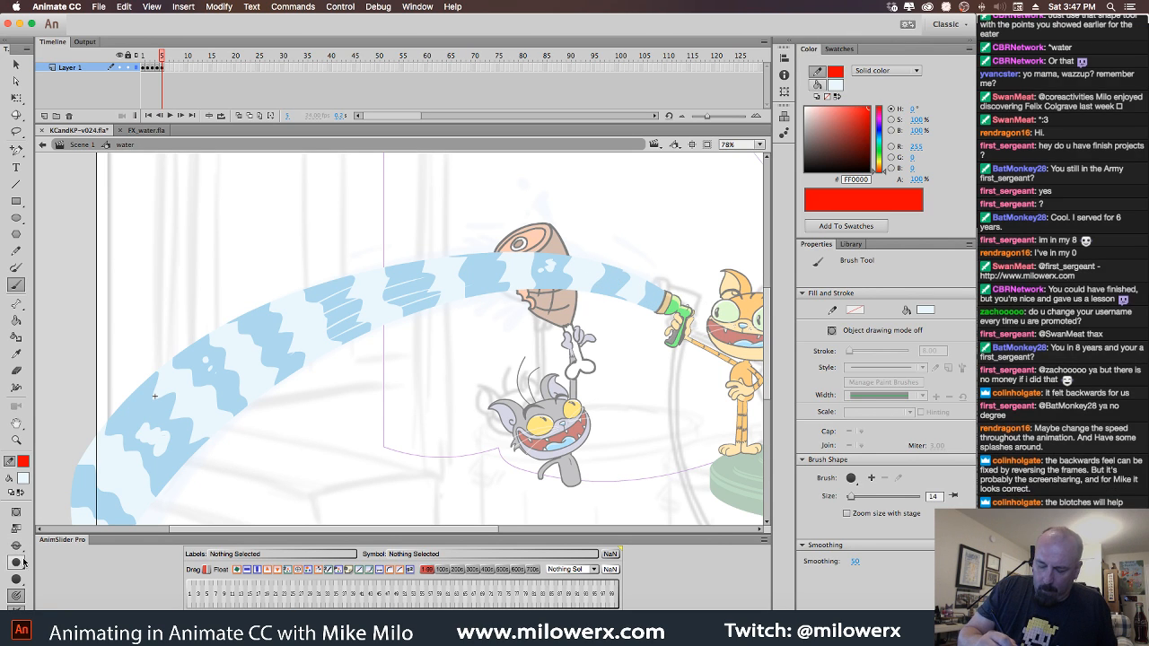
# Set the brush size to 6 and paint thin pale streaks across the dark bands near the nozzle on frame 5 and the crest on frame 4.
pyautogui.click(16, 562)
pyautogui.click(53, 485)
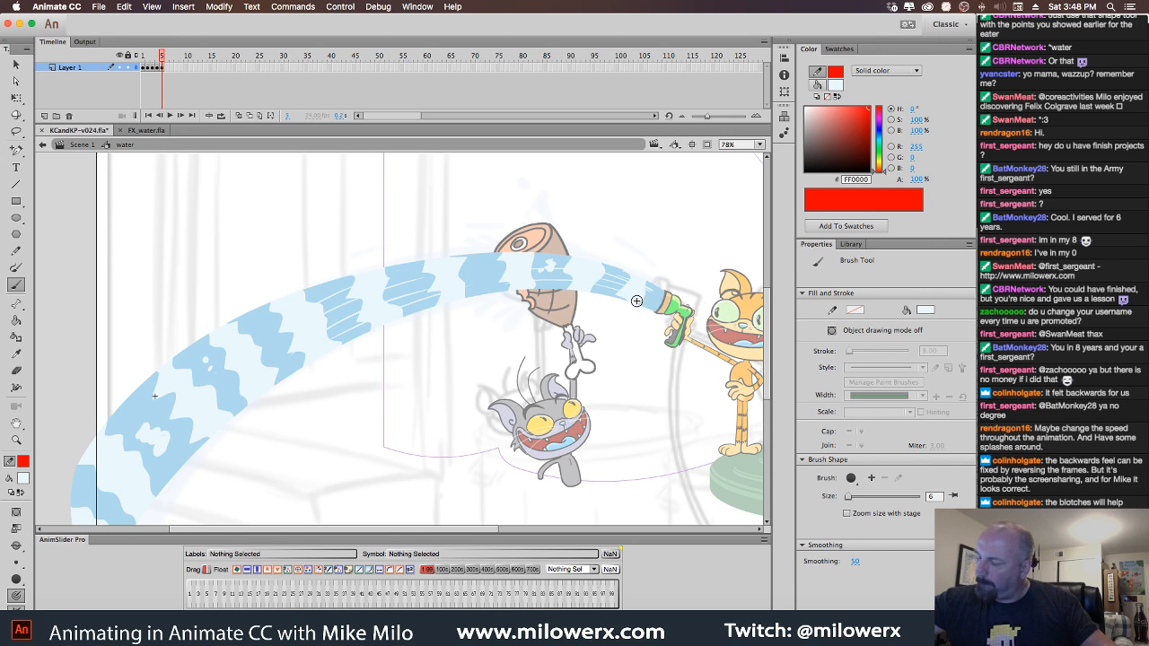
pyautogui.press(',')
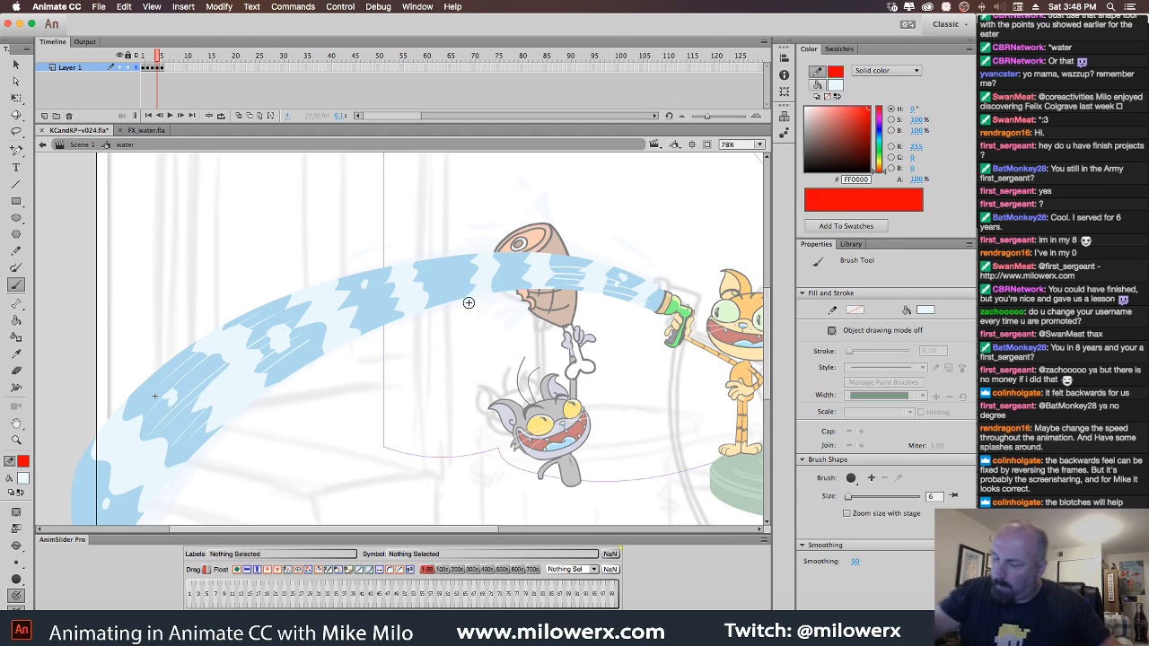
pyautogui.moveTo(458, 292)
pyautogui.mouseDown()
pyautogui.moveTo(432, 297)
pyautogui.moveTo(451, 277)
pyautogui.mouseUp()
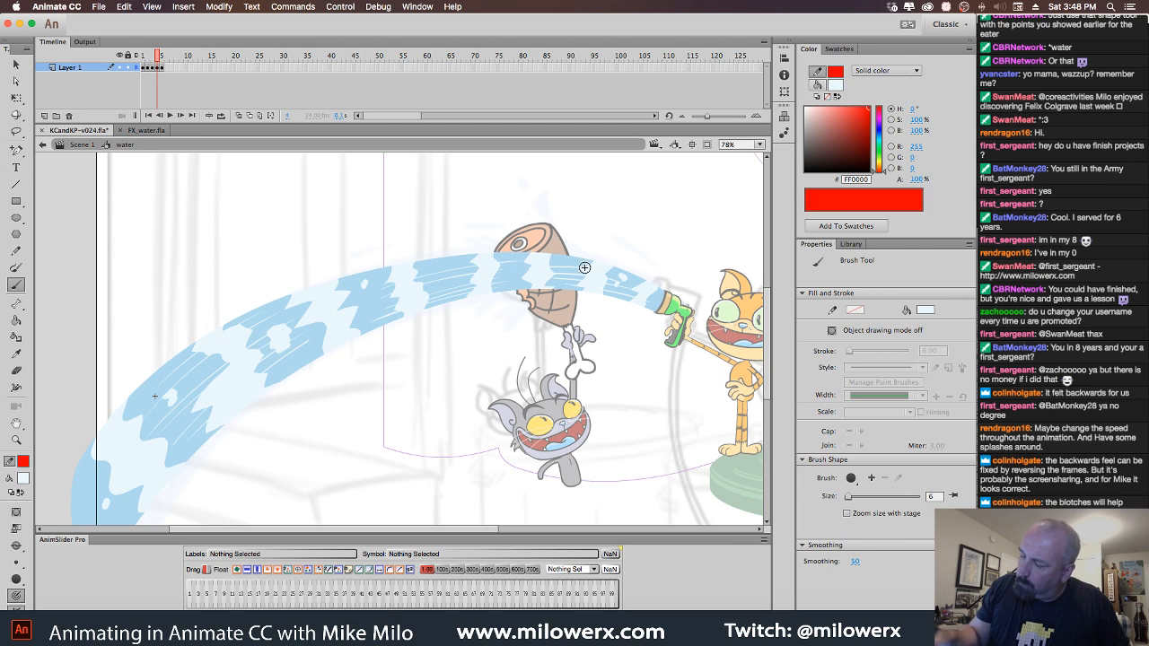
# Set the brush size to 8 and paint a small pale droplet flying up from the nozzle end of the stream across frames 1 to 4.
pyautogui.click(15, 562)
pyautogui.click(50, 501)
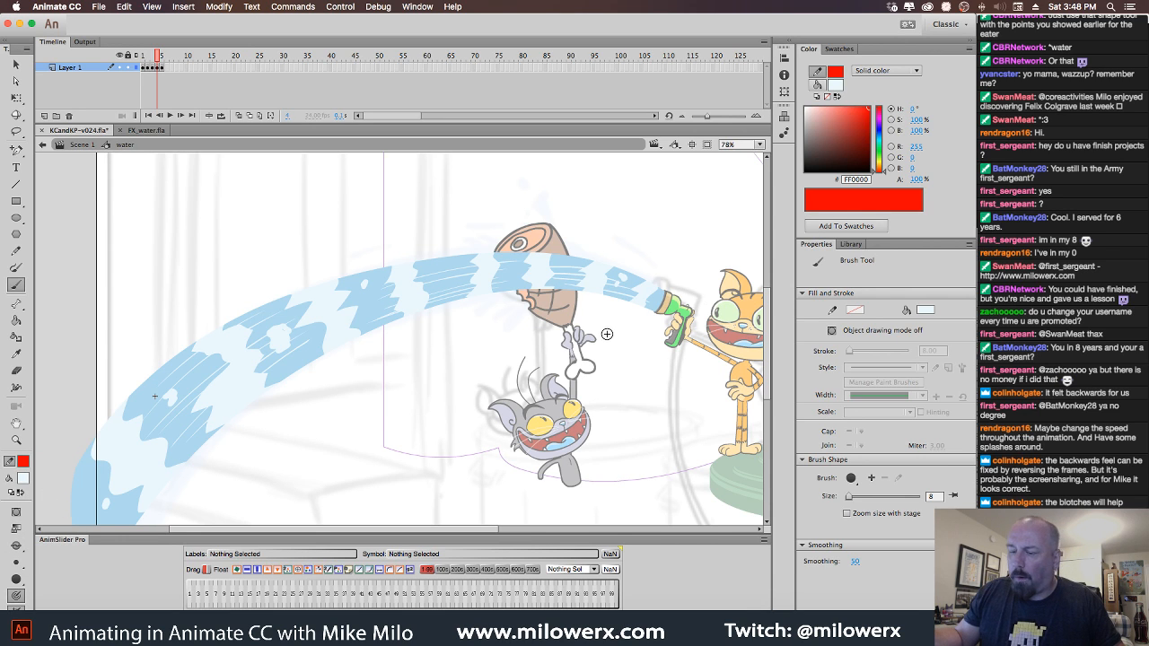
pyautogui.press('.')
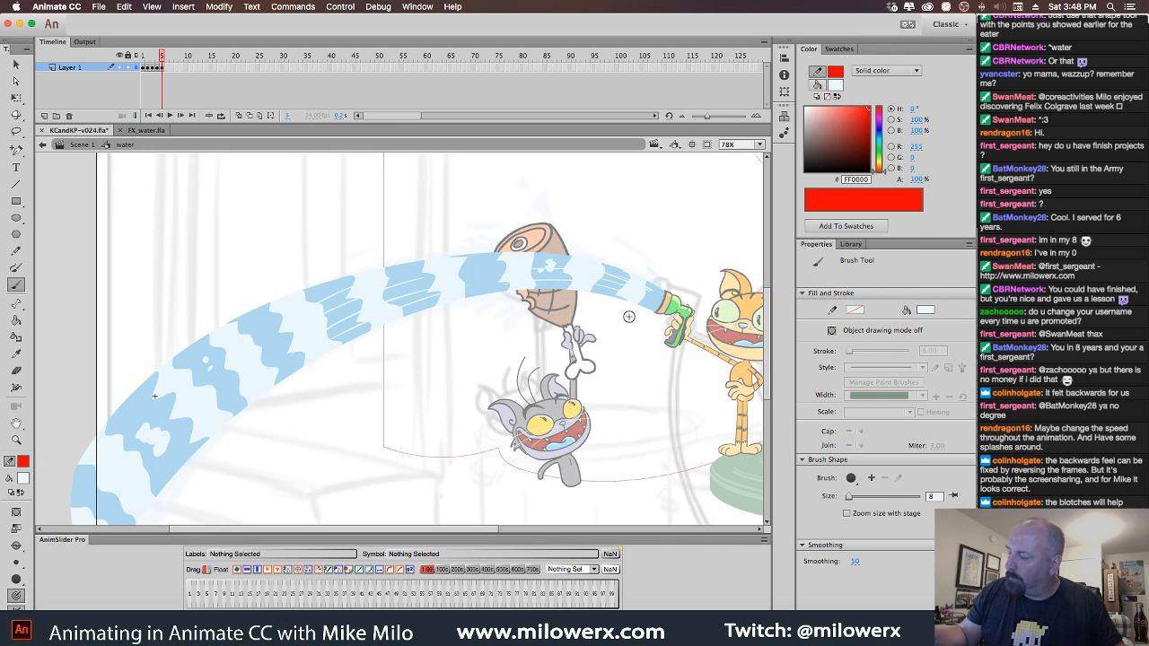
pyautogui.press(',')
pyautogui.press('.')
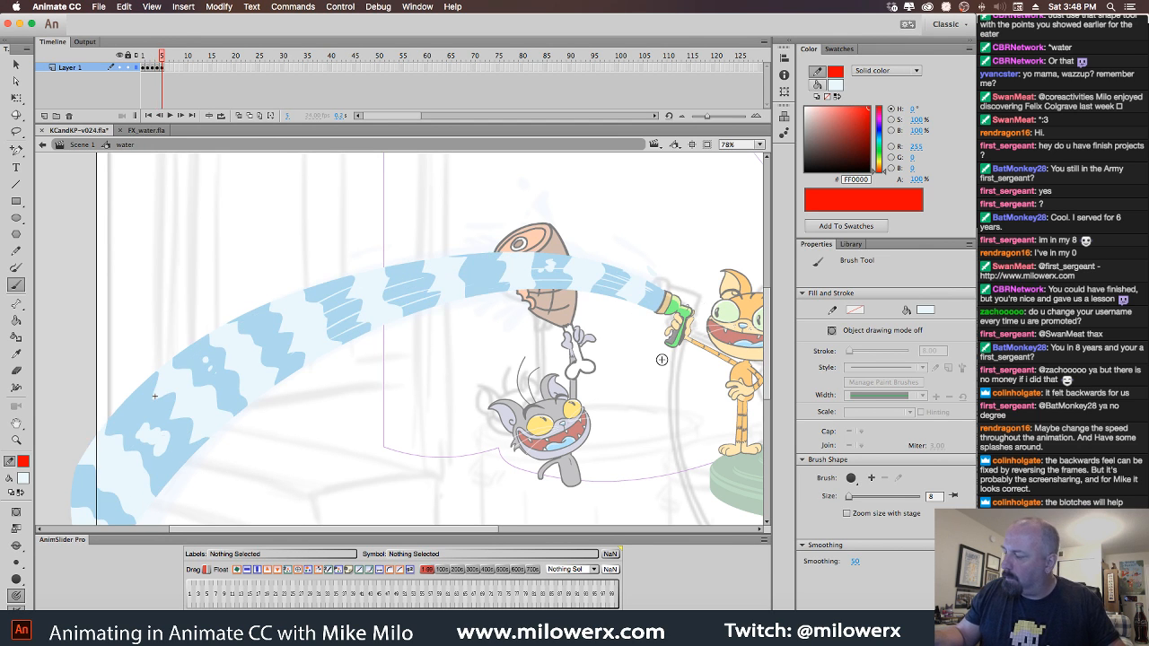
pyautogui.press(',')
pyautogui.press(',')
pyautogui.press(',')
pyautogui.press(',')
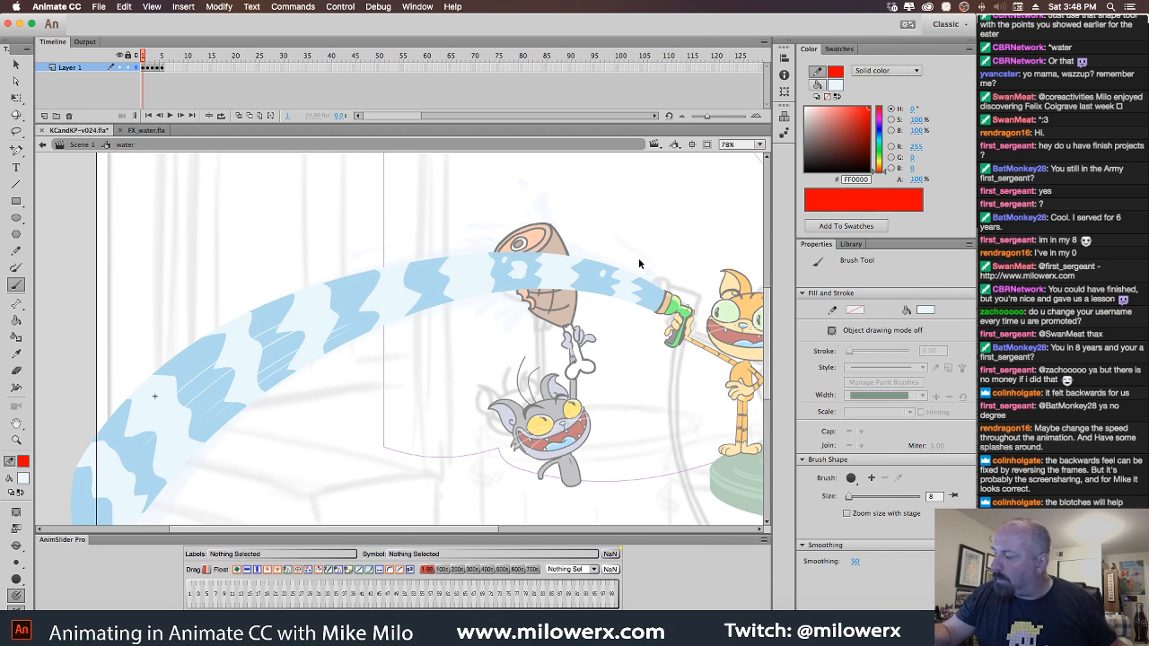
pyautogui.press('.')
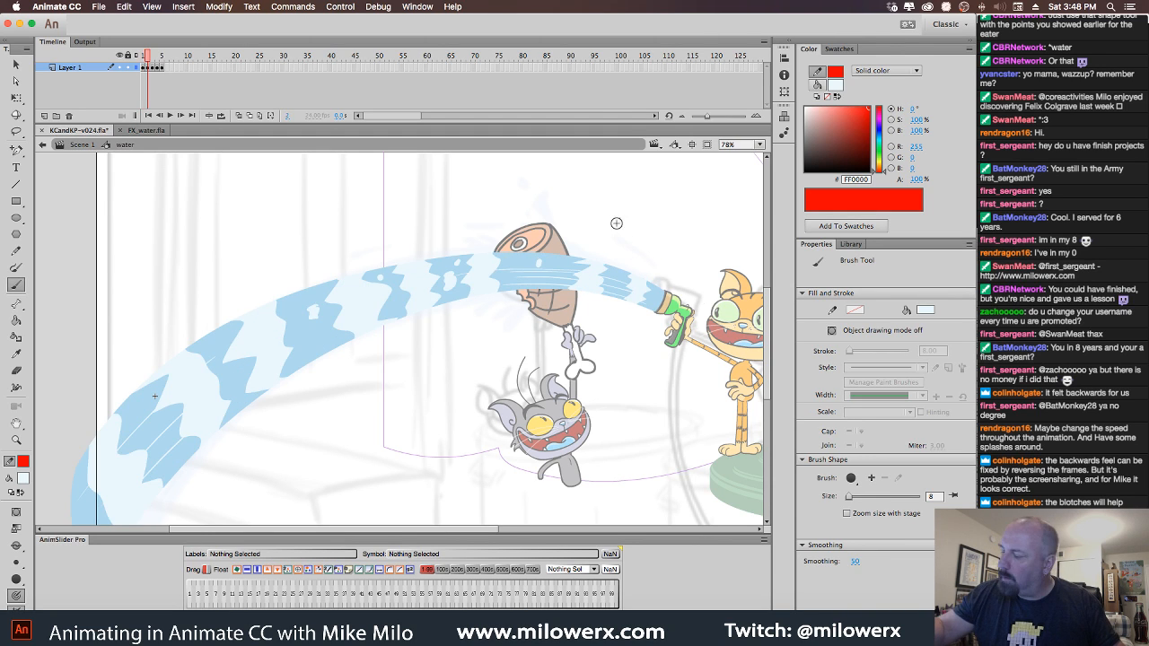
pyautogui.press('.')
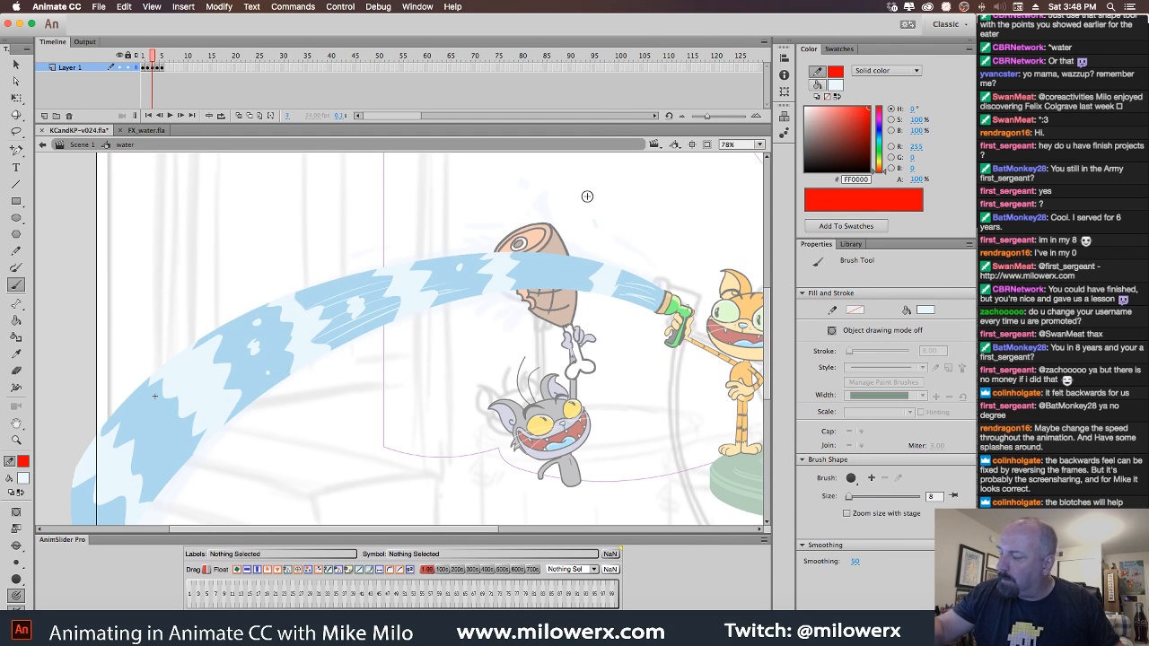
pyautogui.press('.')
pyautogui.press(',')
pyautogui.press(',')
pyautogui.press(',')
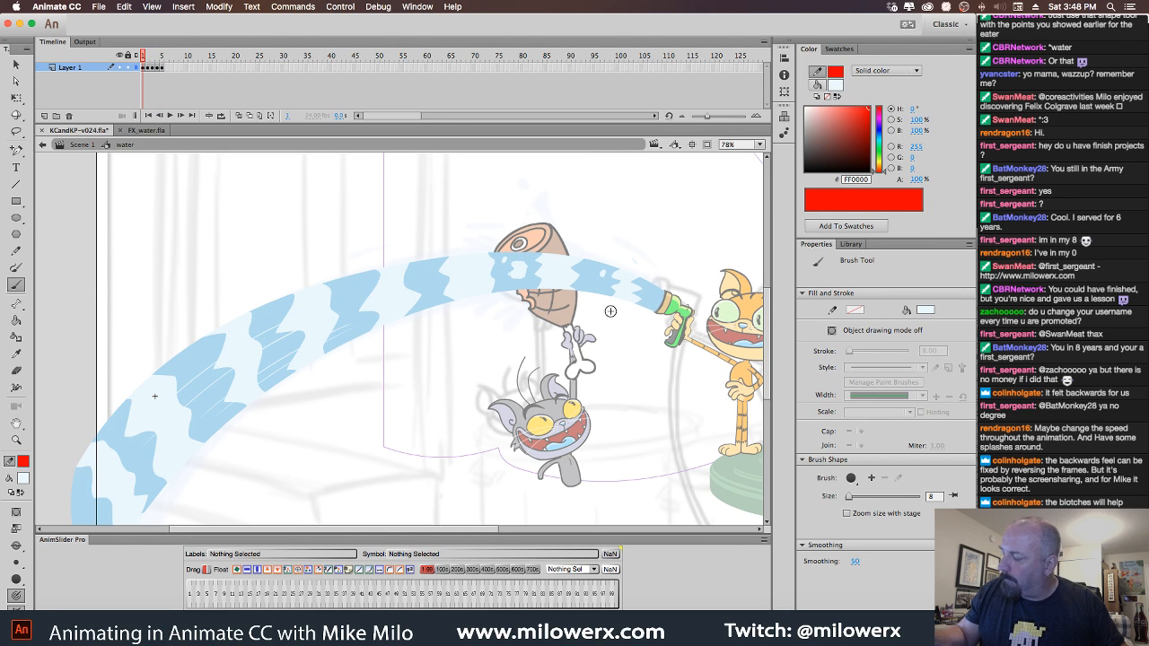
# Paint a small pale droplet falling away beneath the stream, placing it progressively lower from frame 1 to frame 5.
pyautogui.press('.')
pyautogui.press('.')
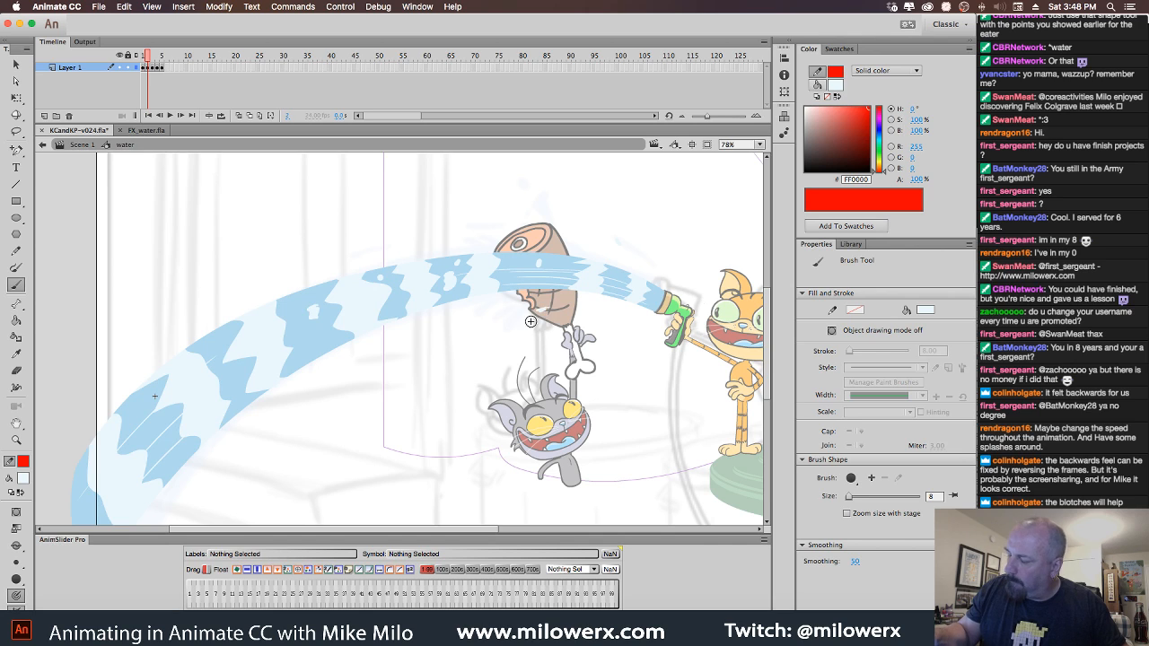
pyautogui.press('.')
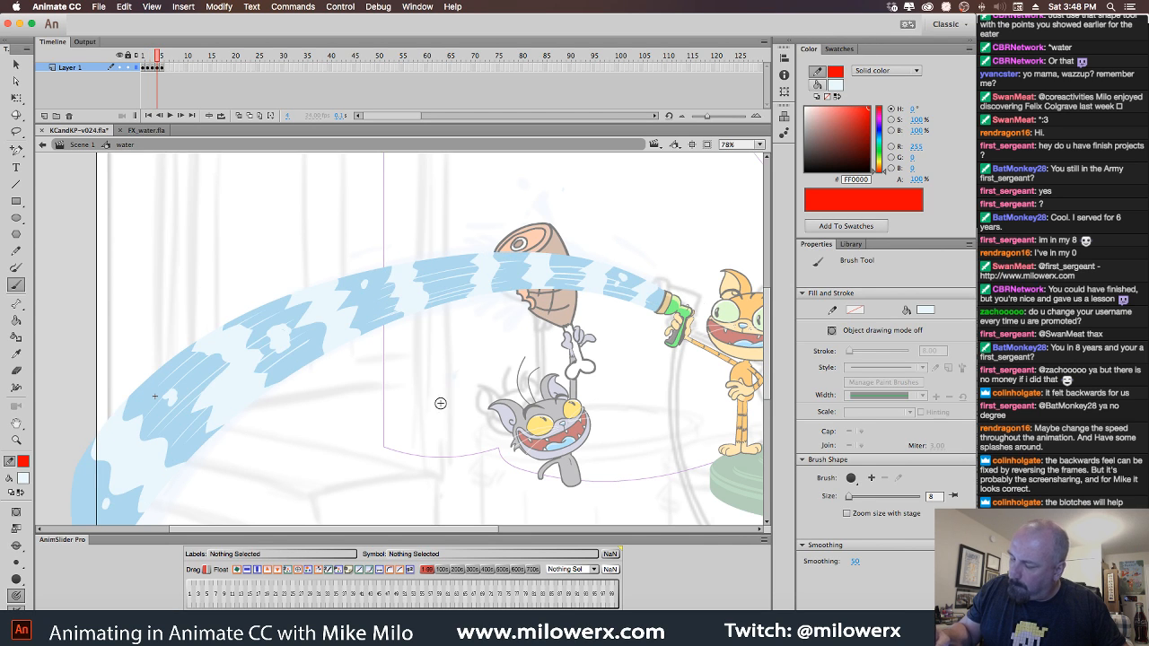
pyautogui.press('.')
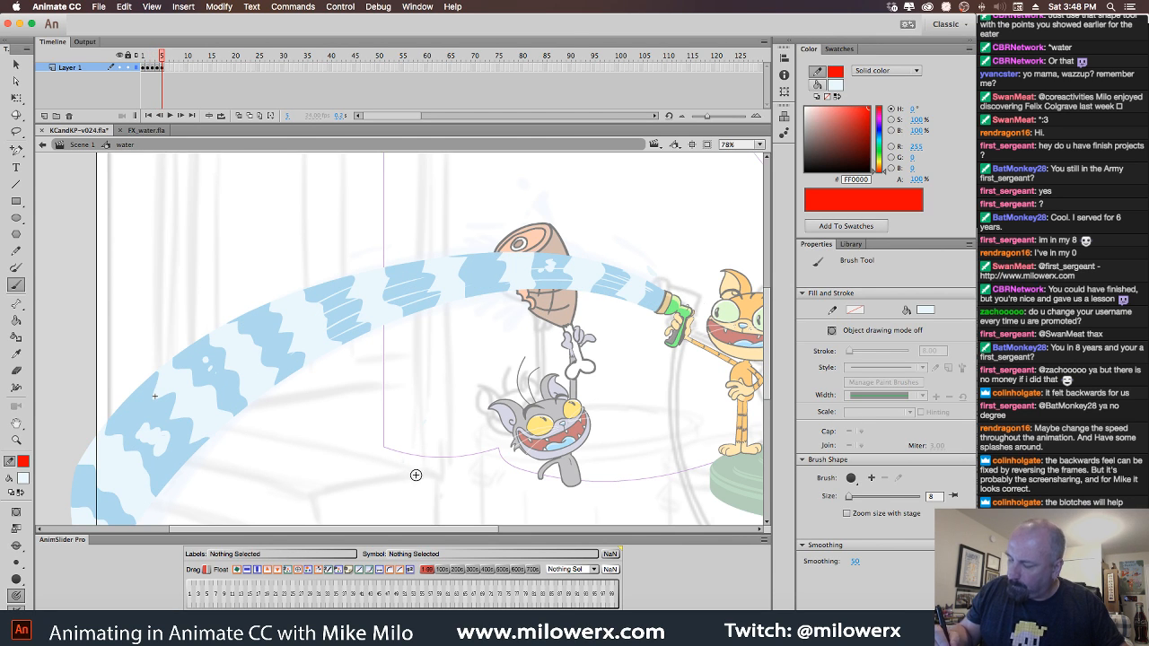
pyautogui.press(',')
pyautogui.press('.')
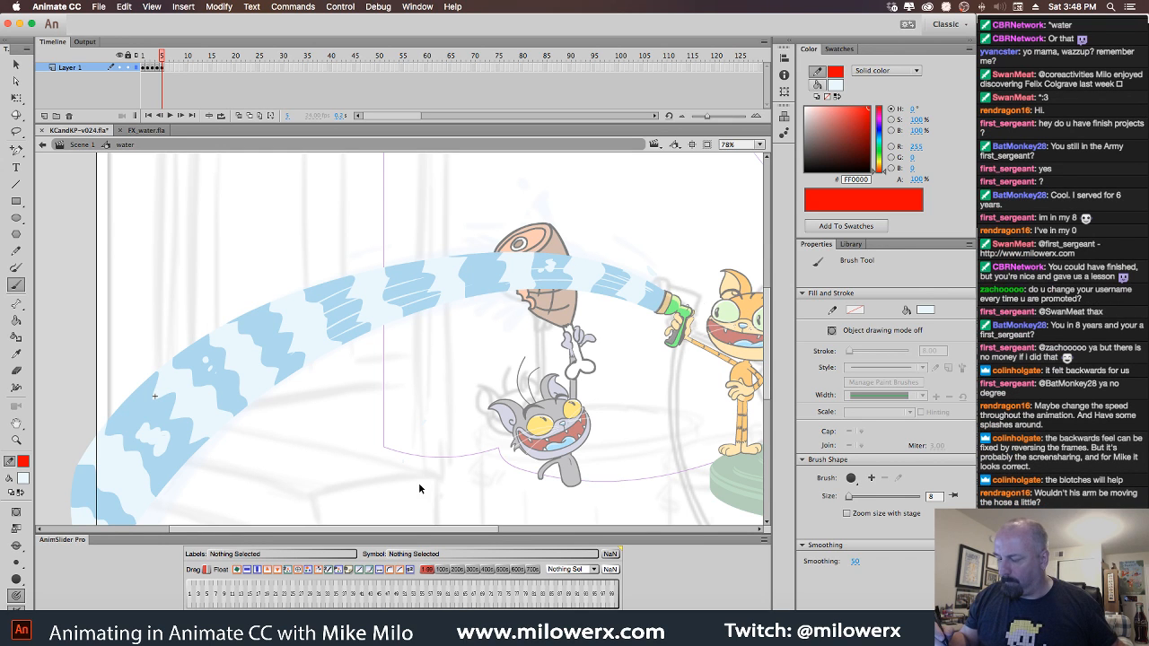
# Paint a small pale droplet travelling along the outer upper edge of the stream's descending part through frame 5, and return to frame 1.
pyautogui.press(',')
pyautogui.press(',')
pyautogui.press(',')
pyautogui.press(',')
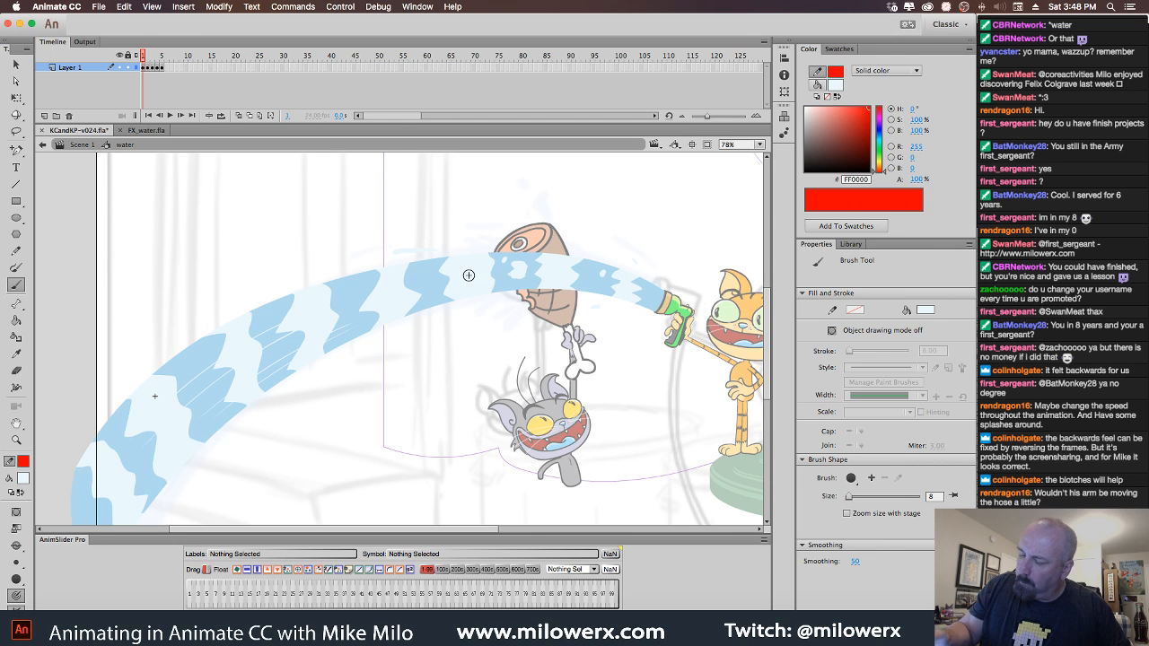
pyautogui.press('.')
pyautogui.press('.')
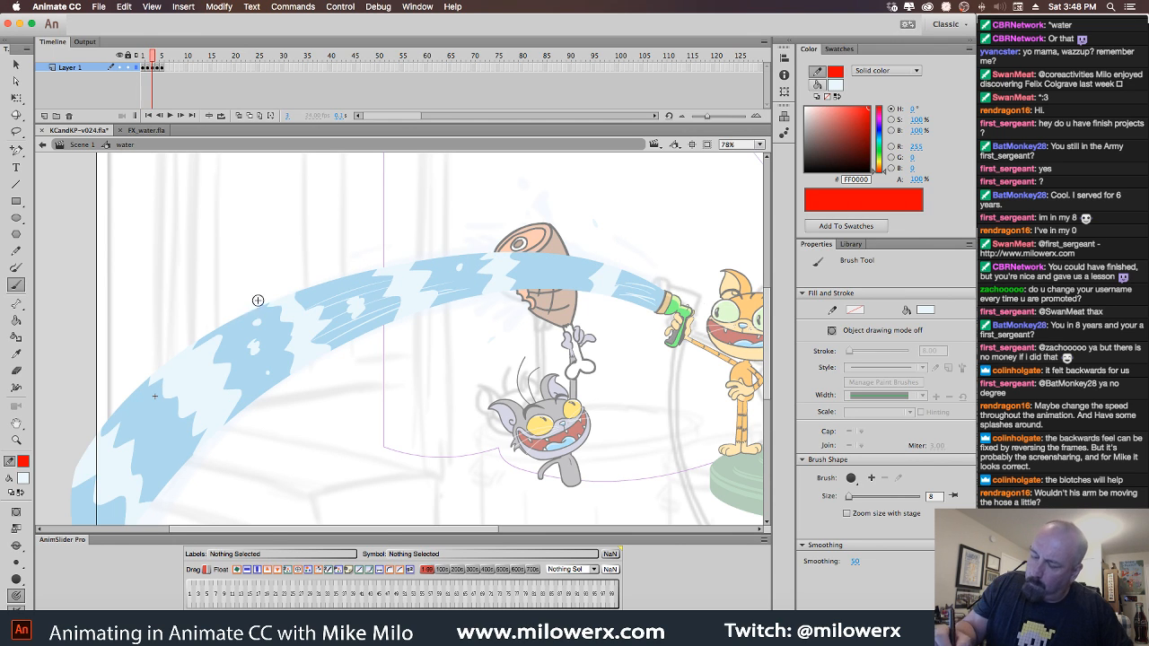
pyautogui.press('.')
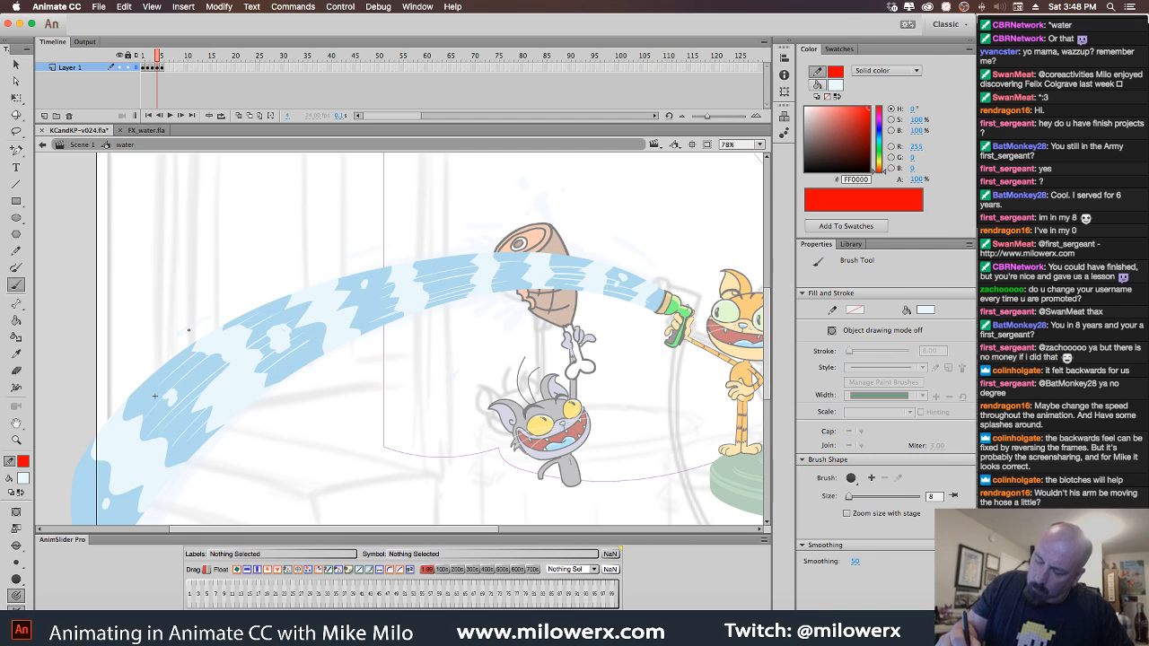
pyautogui.press('.')
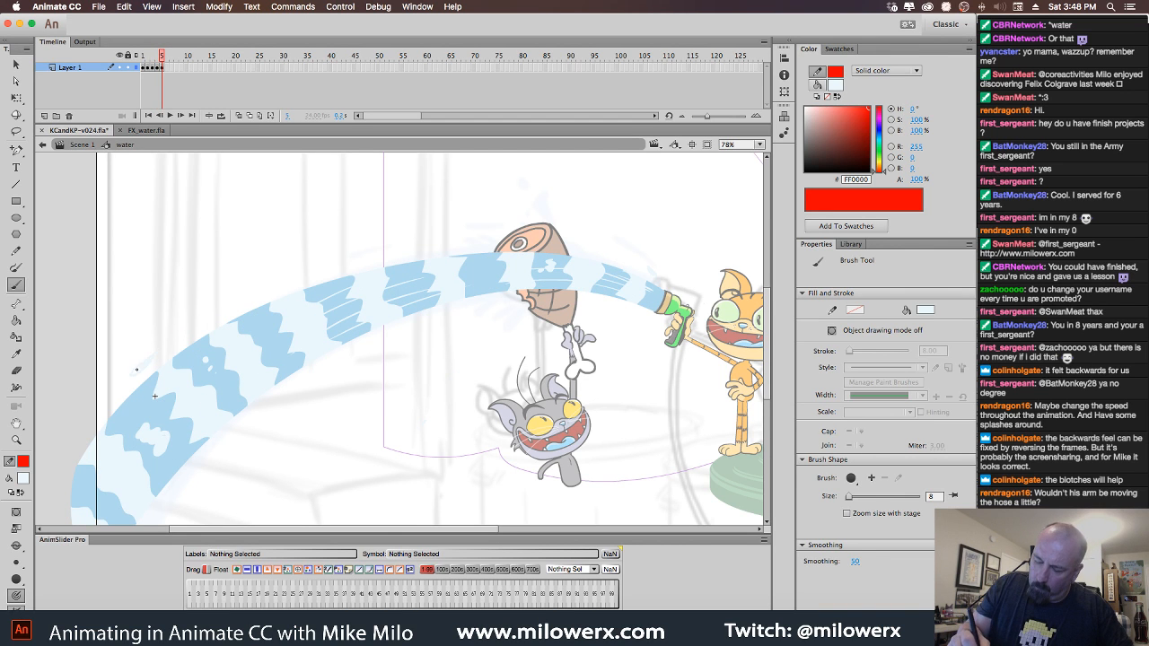
pyautogui.press(',')
pyautogui.press(',')
pyautogui.press(',')
pyautogui.press(',')
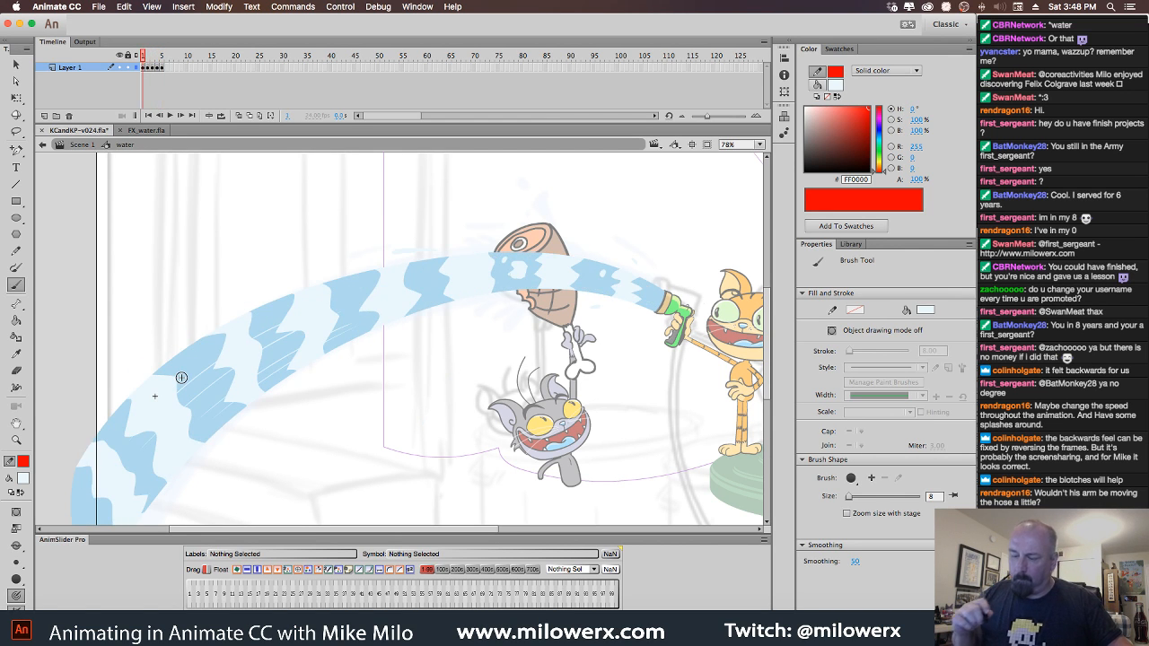
# Return to Scene 1 and make the hidden background on Layer 39 visible behind the stream.
pyautogui.click(83, 145)
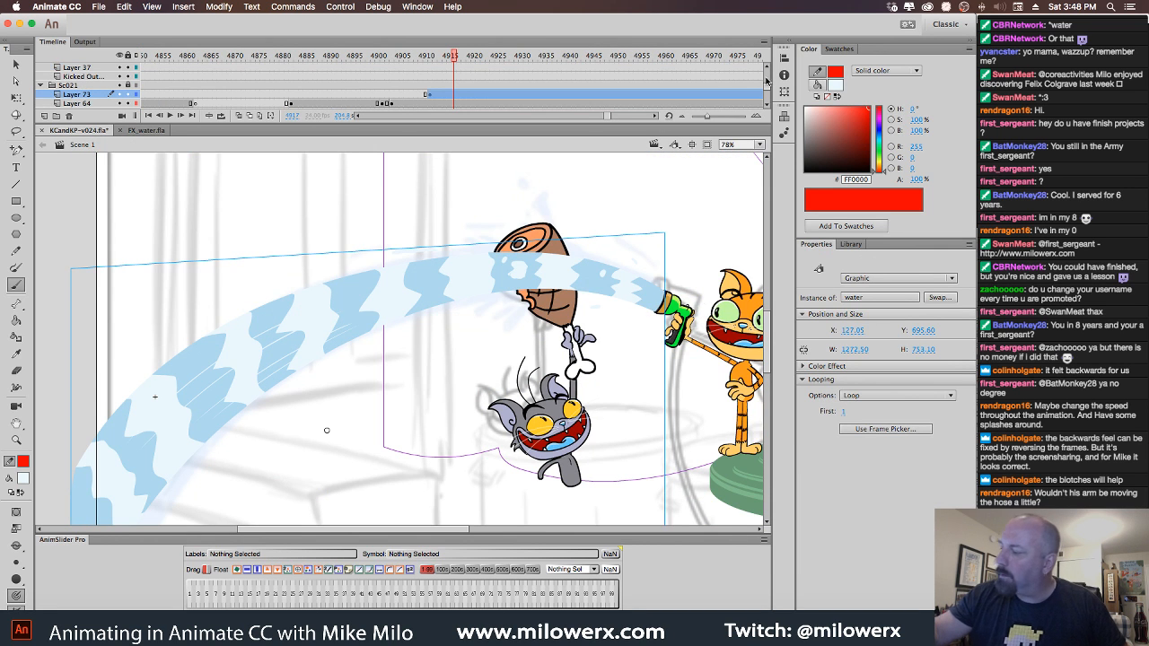
pyautogui.moveTo(766, 81); pyautogui.dragTo(768, 108)
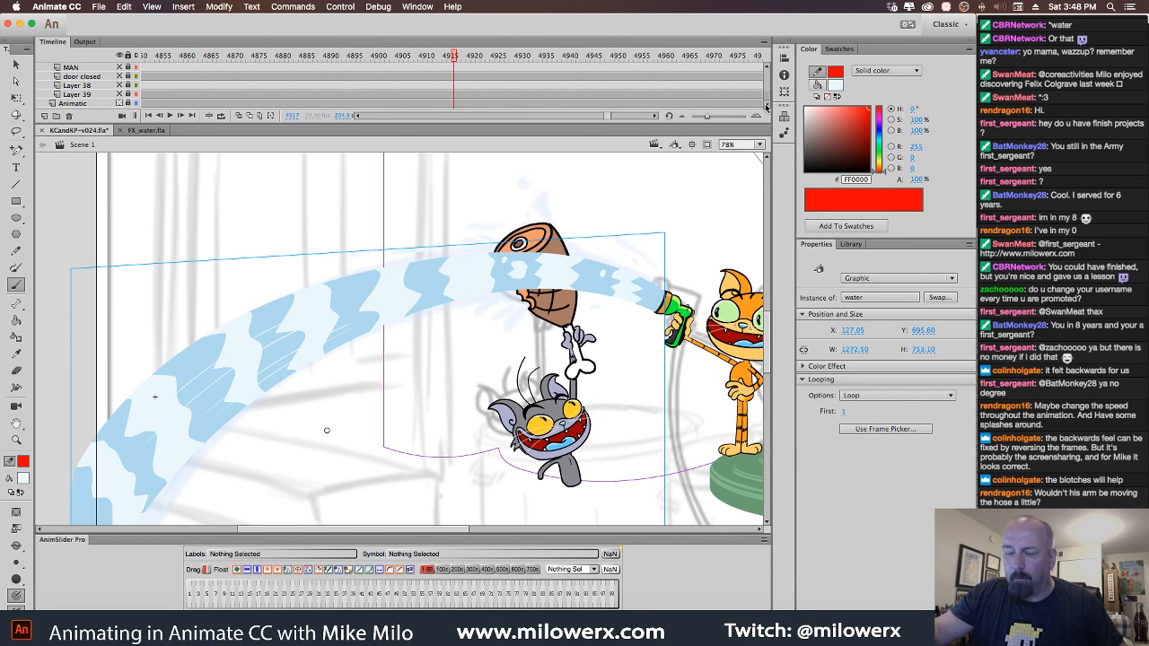
pyautogui.click(121, 94)
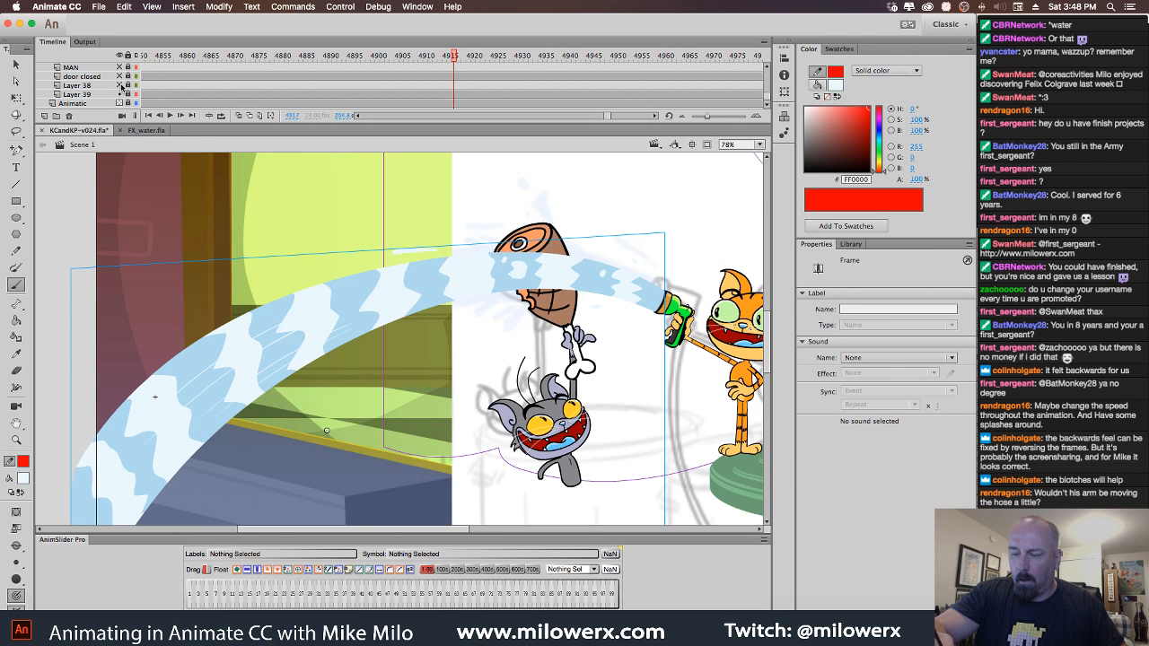
# Make the hidden MAN, door closed and Layer 38 layers visible and step through the scene's frames.
pyautogui.click(120, 76)
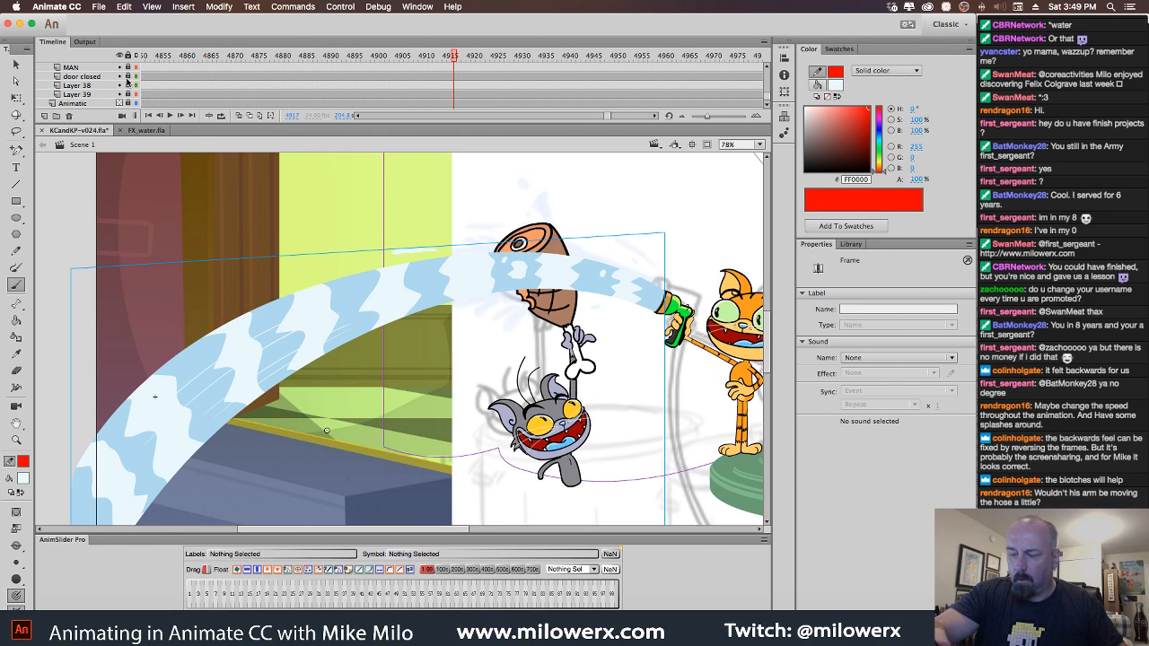
pyautogui.press('.')
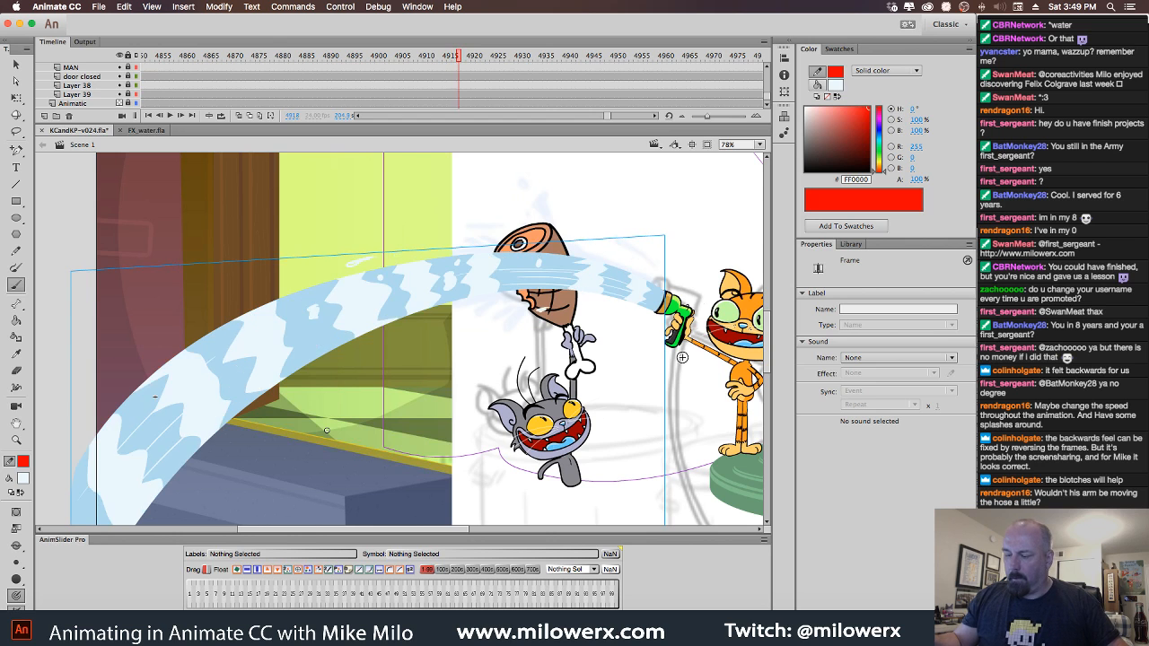
pyautogui.press(',')
pyautogui.press(',')
pyautogui.press(',')
# Open the water symbol for editing and flip through its frames to examine how the droplets travel.
pyautogui.click(17, 66)
pyautogui.click(431, 272)
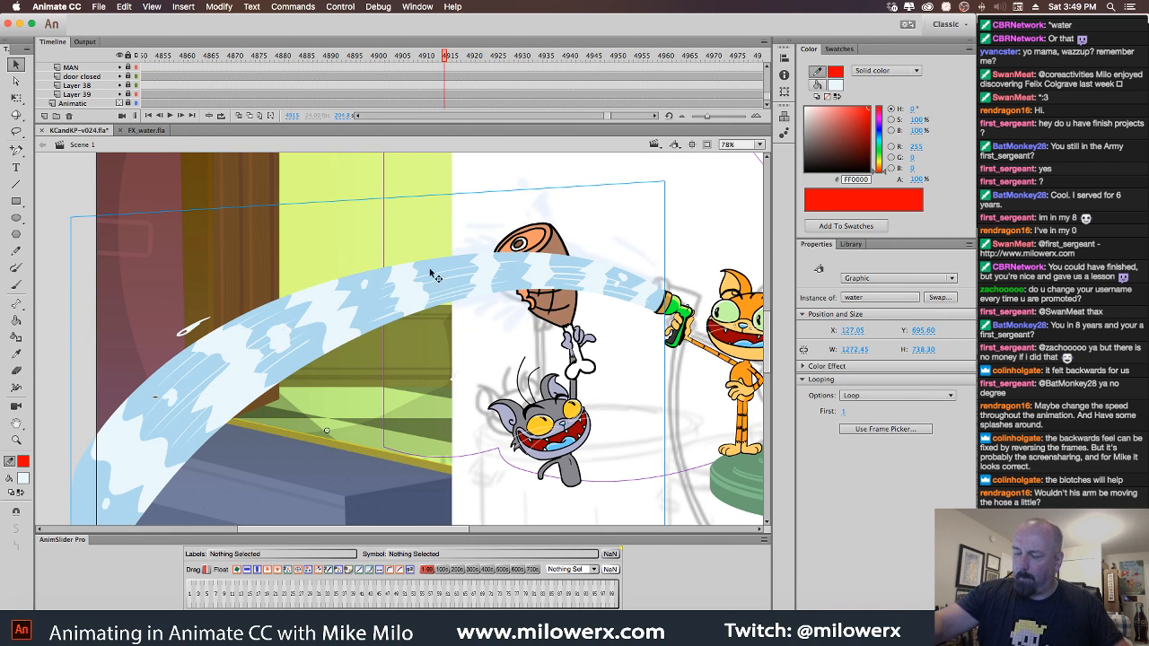
pyautogui.doubleClick(453, 265)
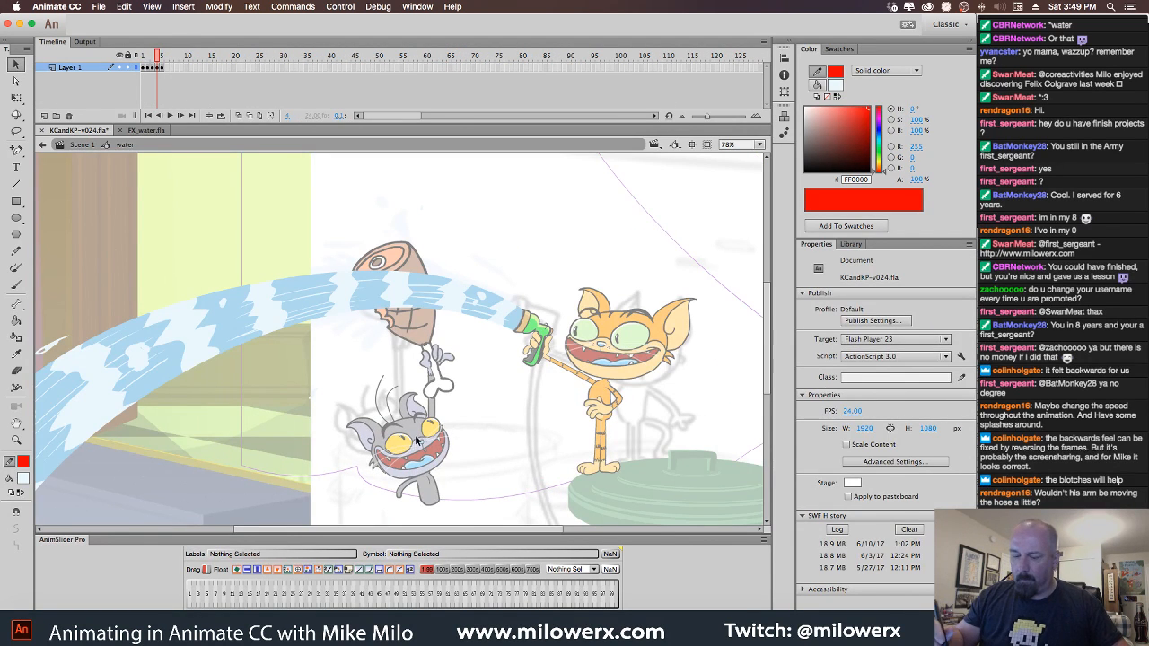
pyautogui.hscroll(-5, 416, 440)
pyautogui.scroll(-2, 415, 440)
pyautogui.click(16, 285)
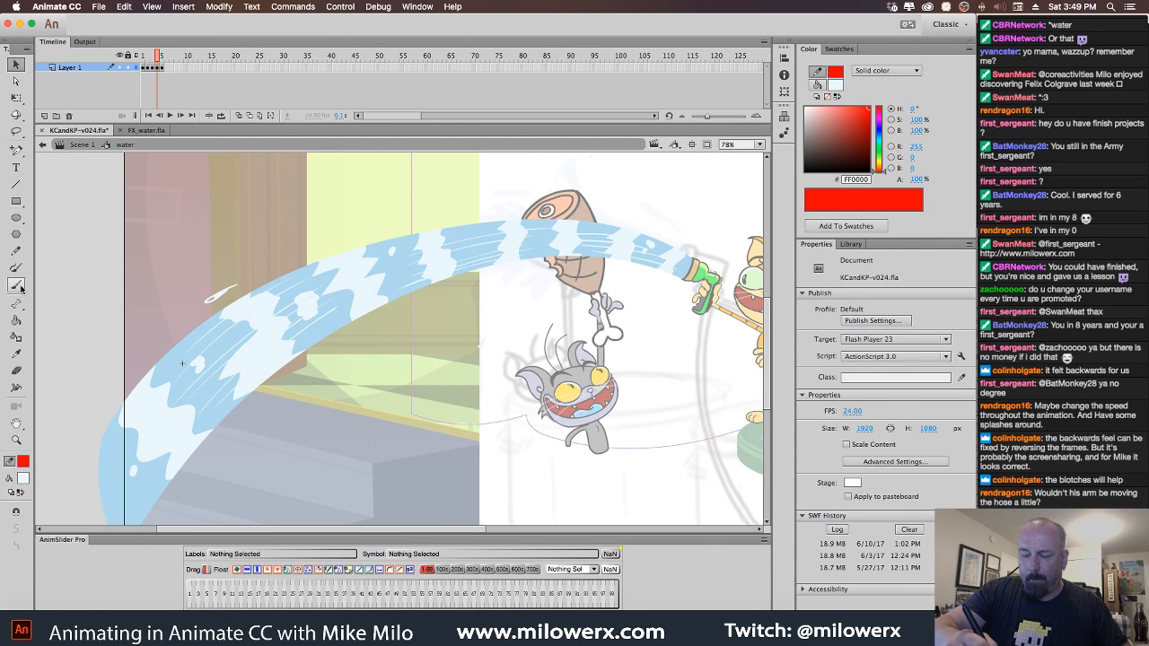
pyautogui.press(',')
pyautogui.press(',')
pyautogui.press(',')
pyautogui.press('.')
pyautogui.press('.')
pyautogui.press('.')
pyautogui.press('.')
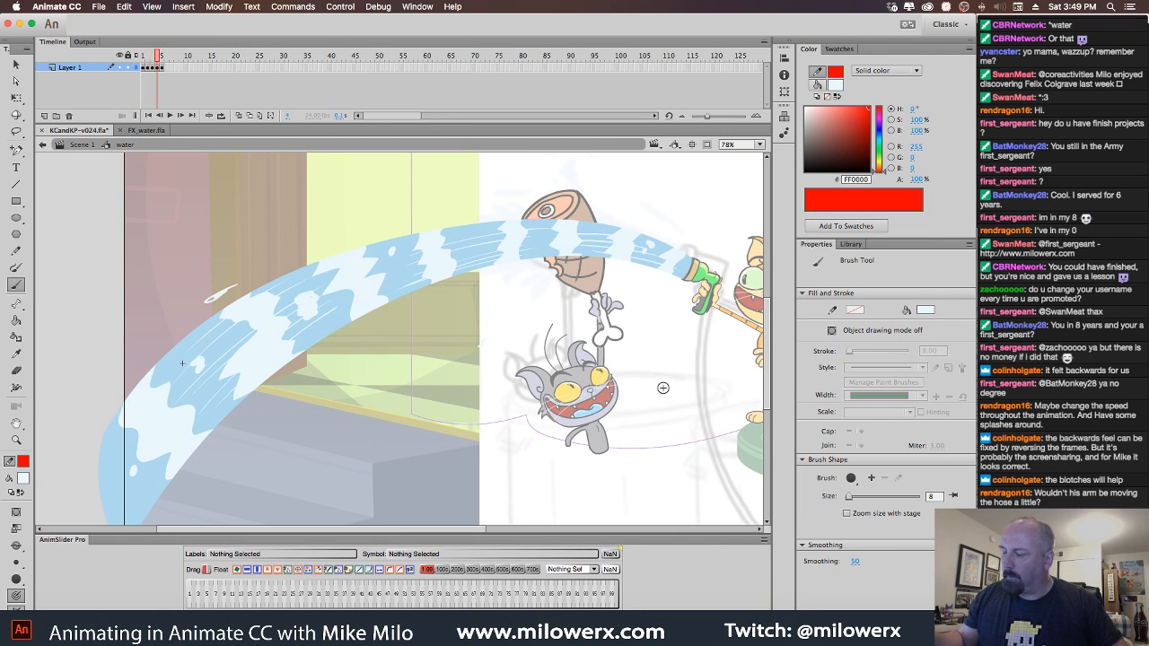
# Return to Scene 1 and make the upper hidden door closed layer plus Layer 33 and Layer 34 visible.
pyautogui.click(82, 145)
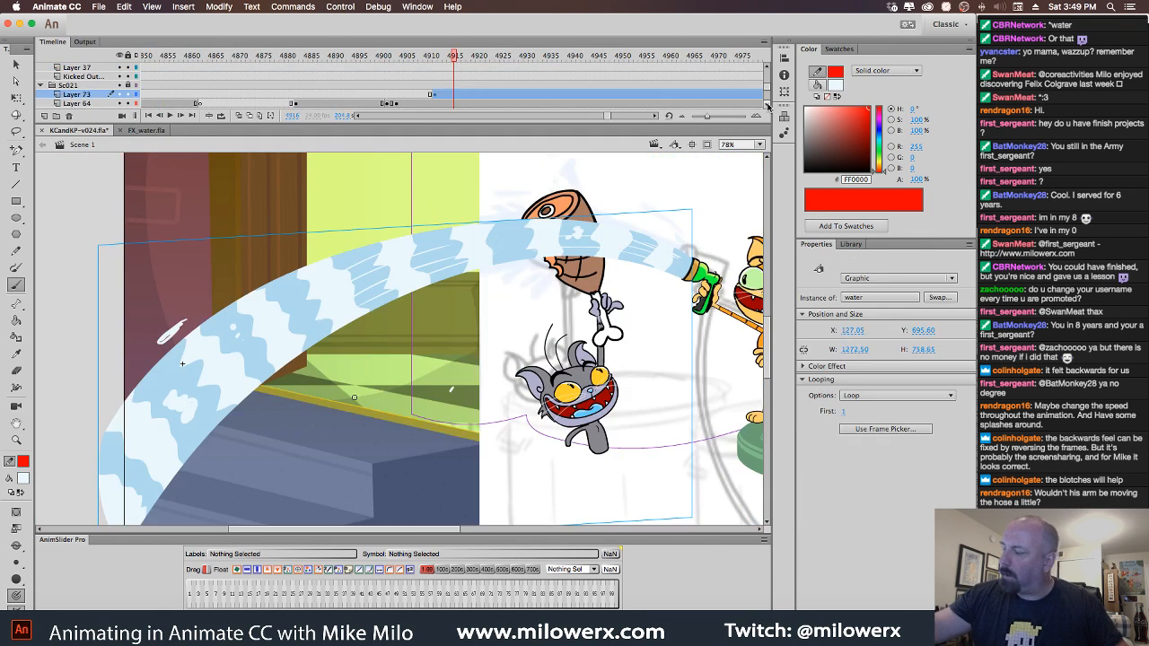
pyautogui.scroll(10, 769, 101)
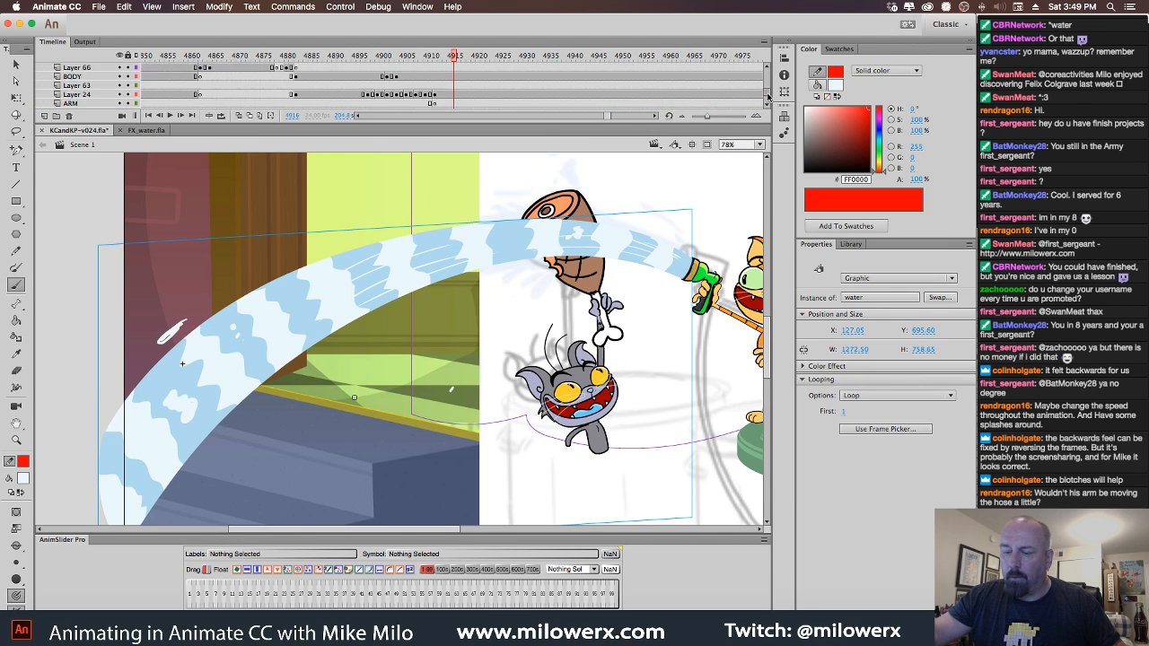
pyautogui.scroll(-1, 769, 99)
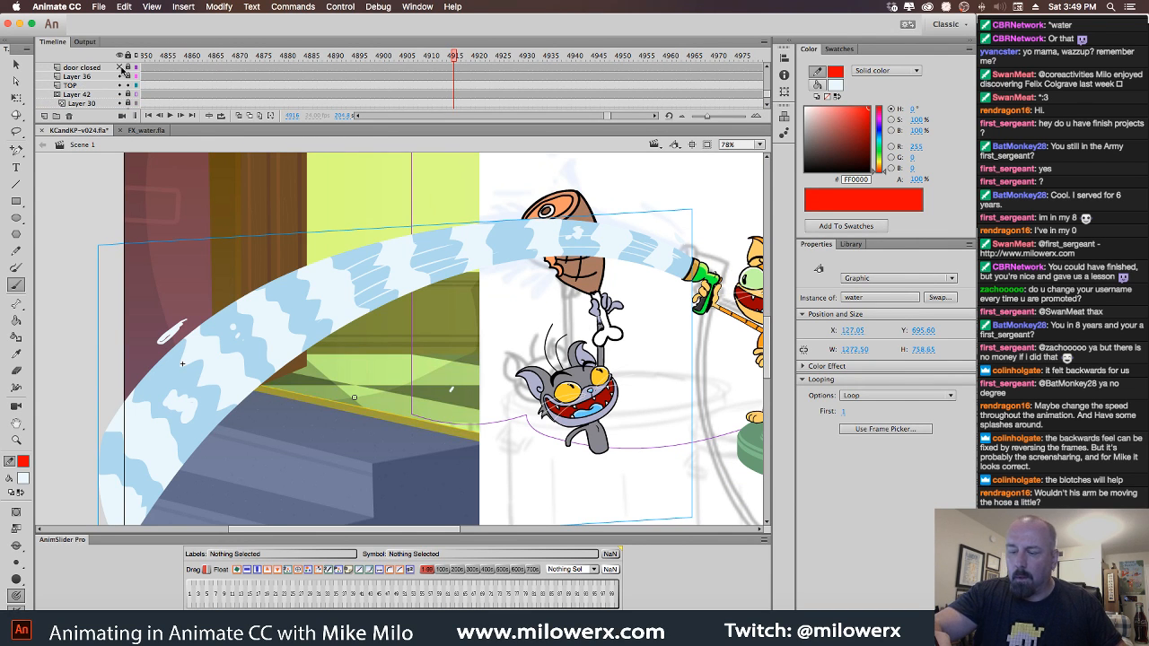
pyautogui.click(123, 71)
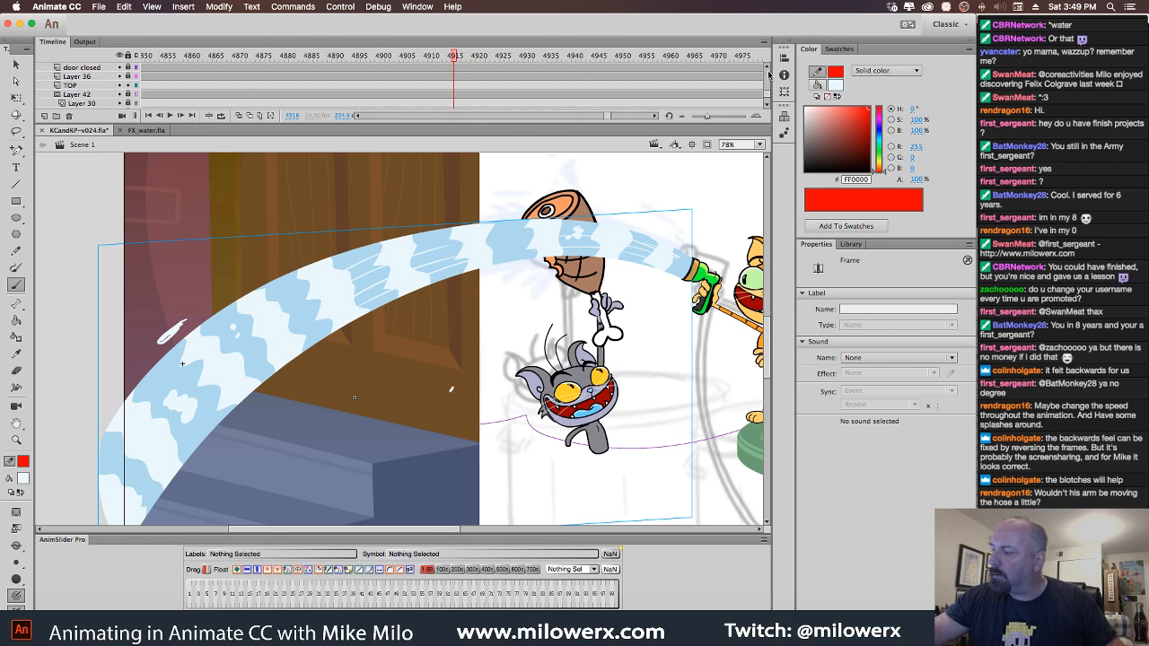
pyautogui.scroll(2, 768, 72)
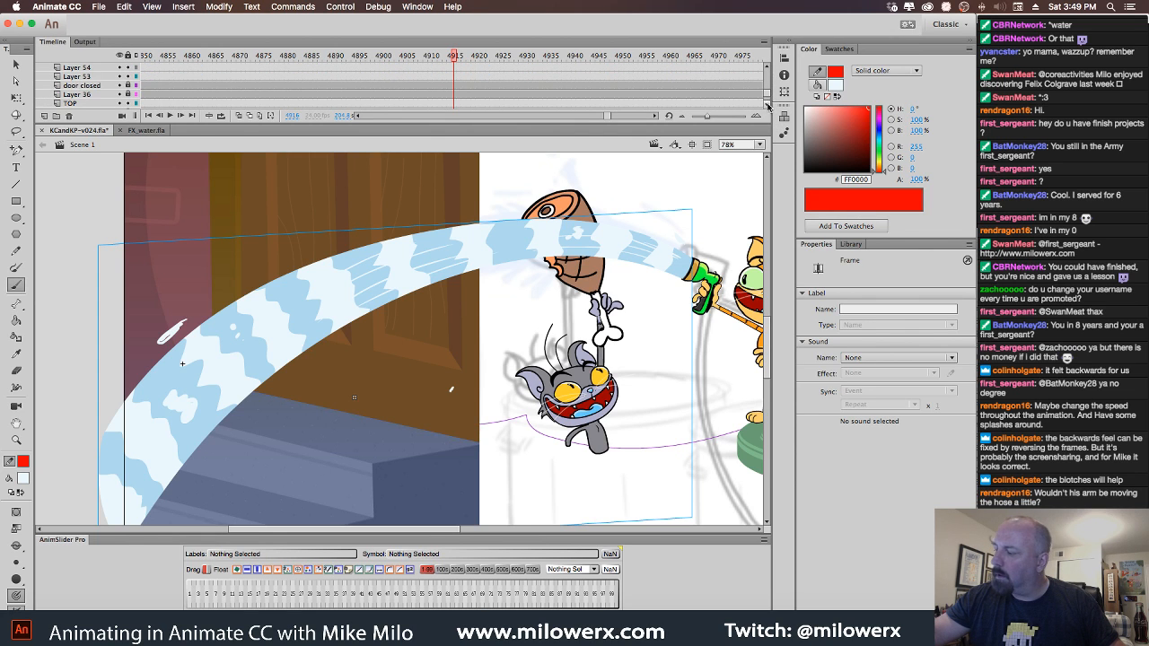
pyautogui.scroll(-10, 769, 106)
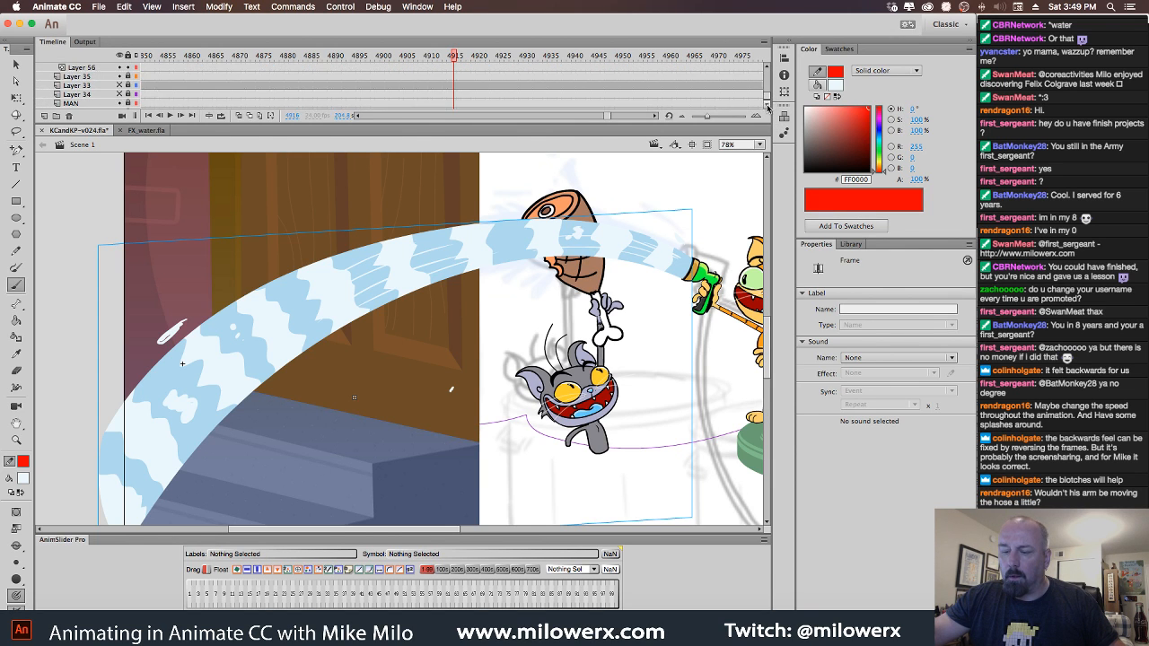
pyautogui.click(767, 106)
pyautogui.click(121, 81)
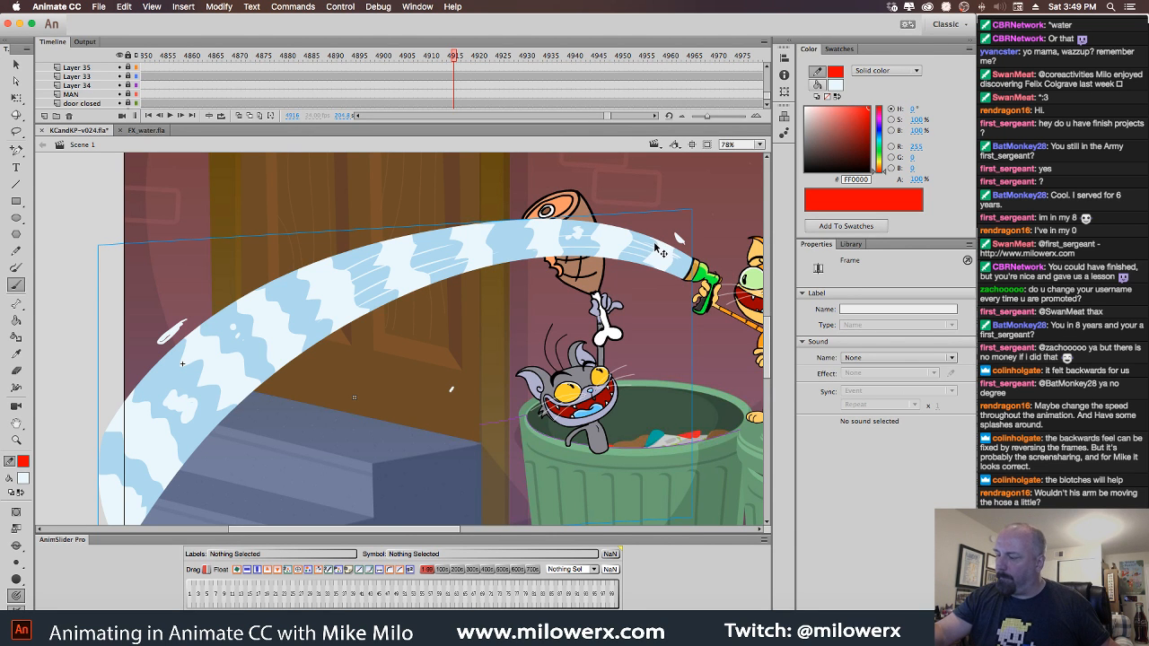
# Open the water symbol, paint a pale elongated droplet just above the stream's crest in frame 5, and review the loop's frames.
pyautogui.doubleClick(658, 249)
pyautogui.moveTo(519, 352); pyautogui.dragTo(621, 361)
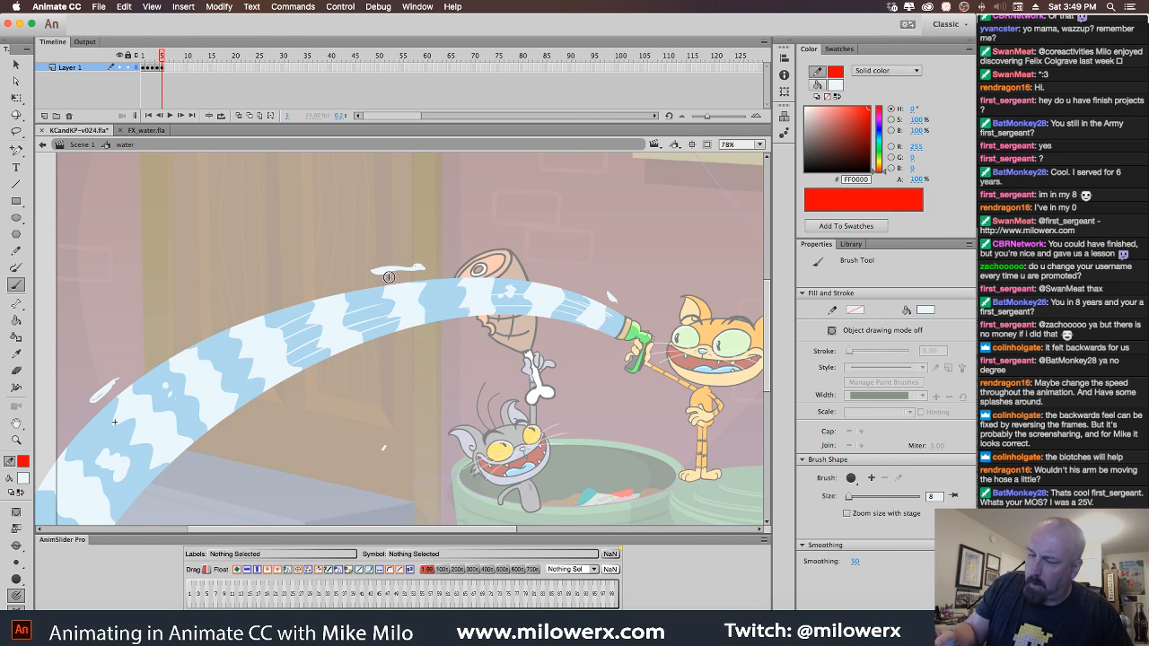
pyautogui.press(',')
pyautogui.press(',')
pyautogui.press(',')
pyautogui.press(',')
pyautogui.press('.')
pyautogui.press('.')
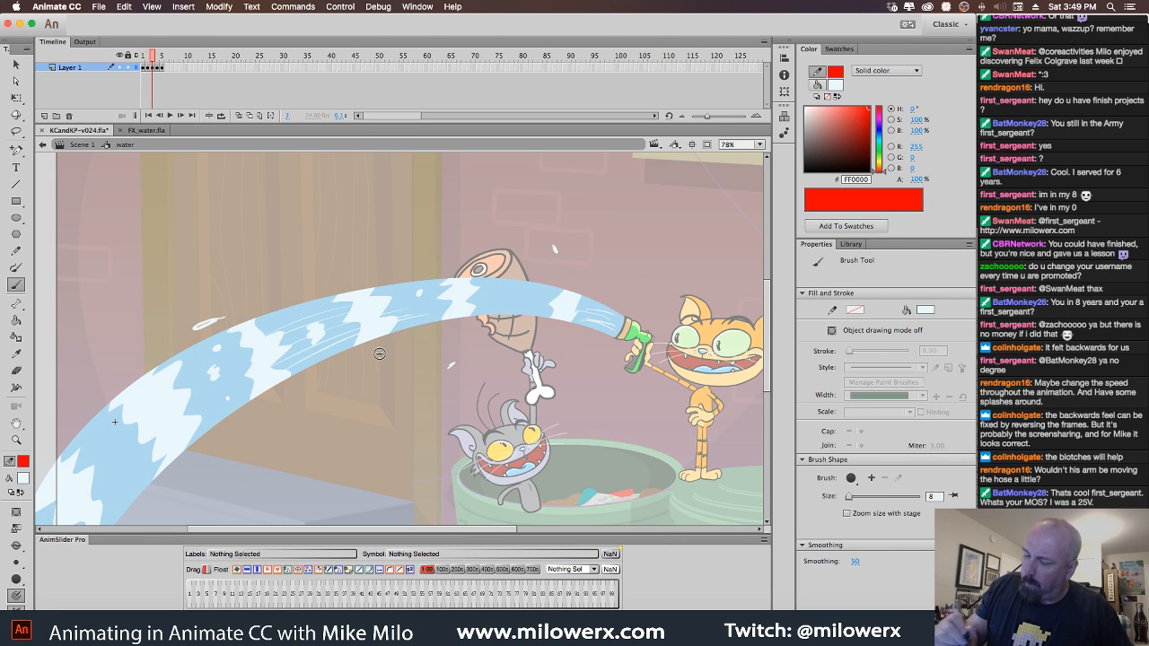
pyautogui.press(',')
pyautogui.press(',')
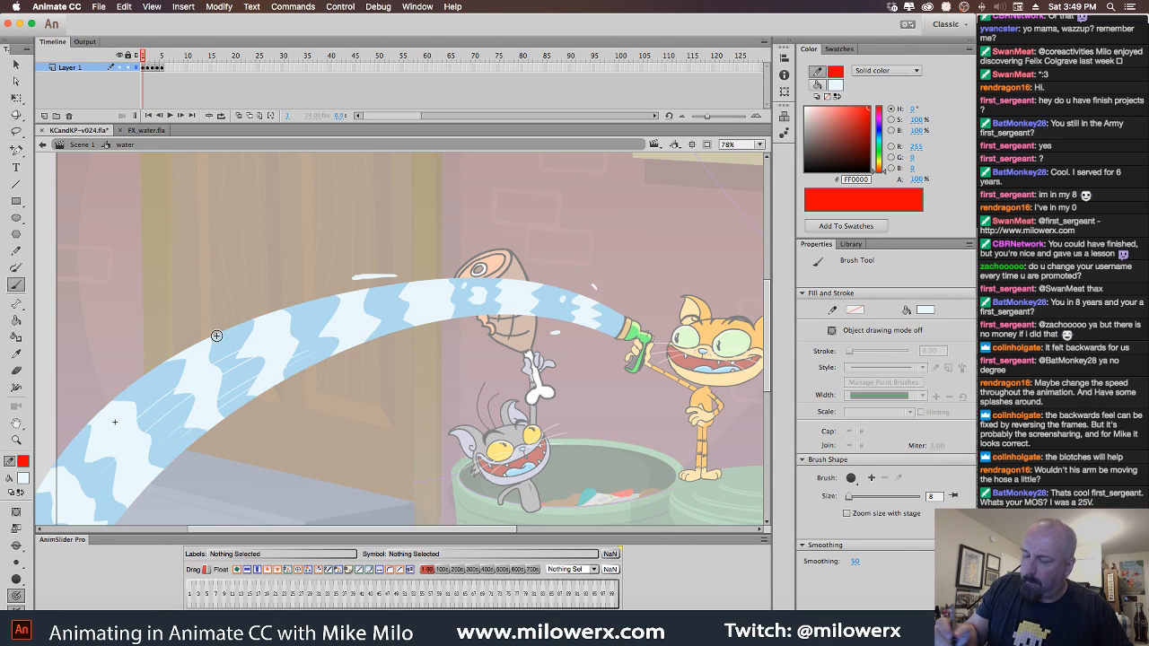
# Paint a pale droplet travelling down along the outer edge of the stream's descending part through frames 2, 3 and 4.
pyautogui.press('.')
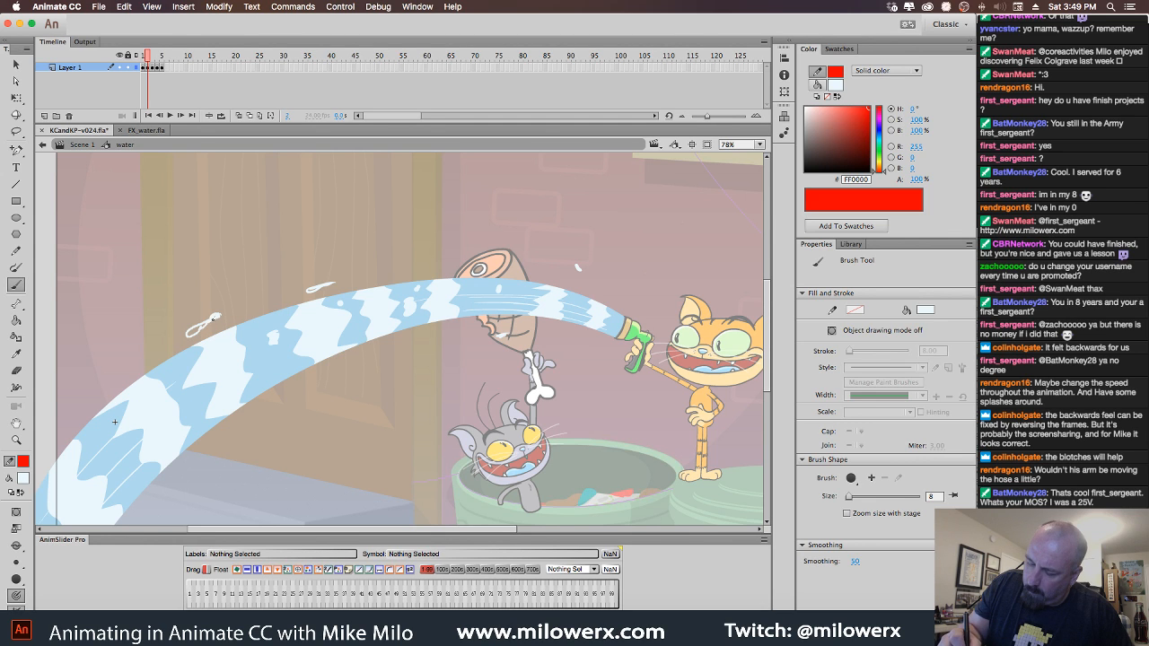
pyautogui.moveTo(191, 332)
pyautogui.mouseDown()
pyautogui.moveTo(215, 321)
pyautogui.moveTo(183, 344)
pyautogui.mouseUp()
pyautogui.press('.')
pyautogui.press(',')
pyautogui.press(',')
pyautogui.press('.')
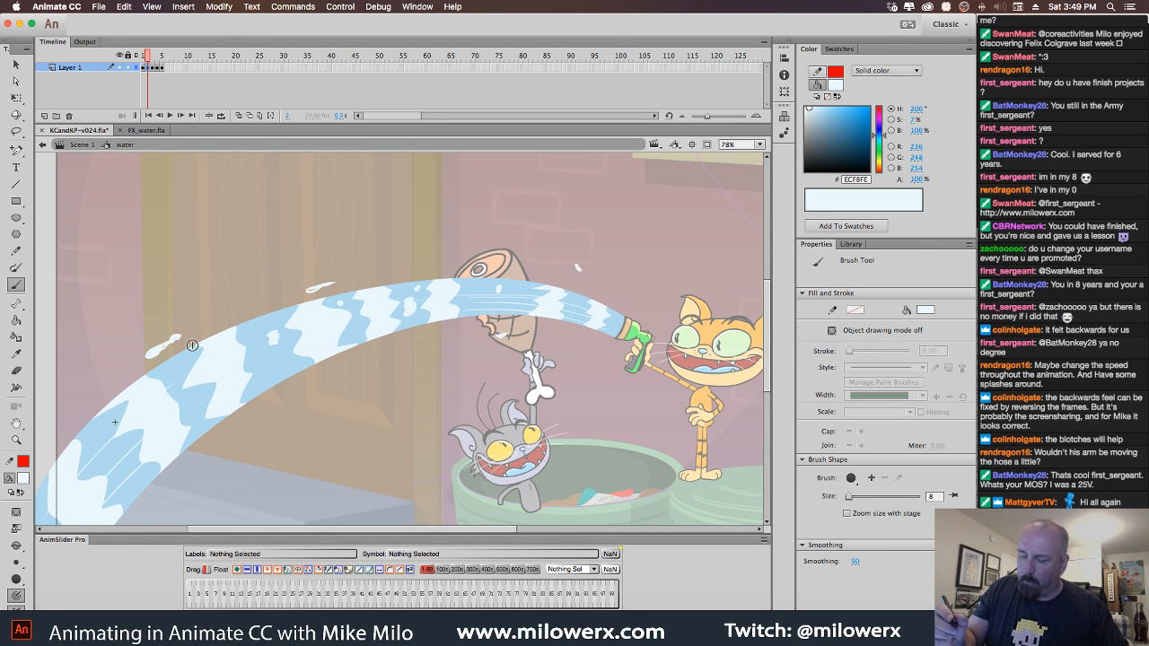
pyautogui.press('.')
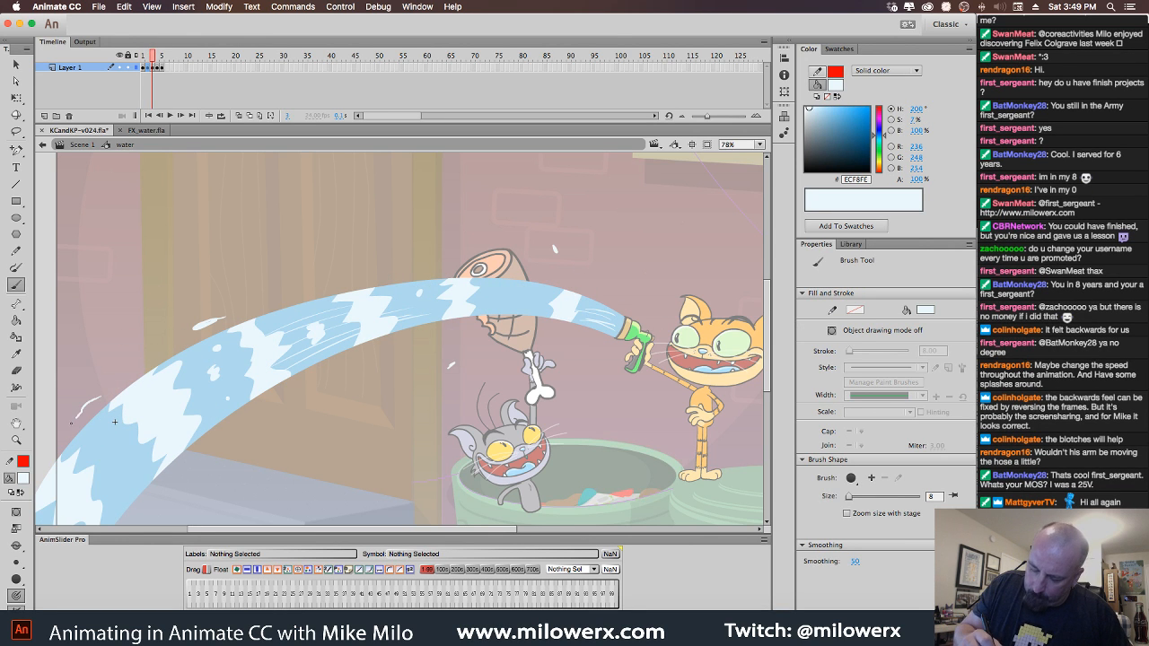
pyautogui.moveTo(79, 421); pyautogui.dragTo(75, 424)
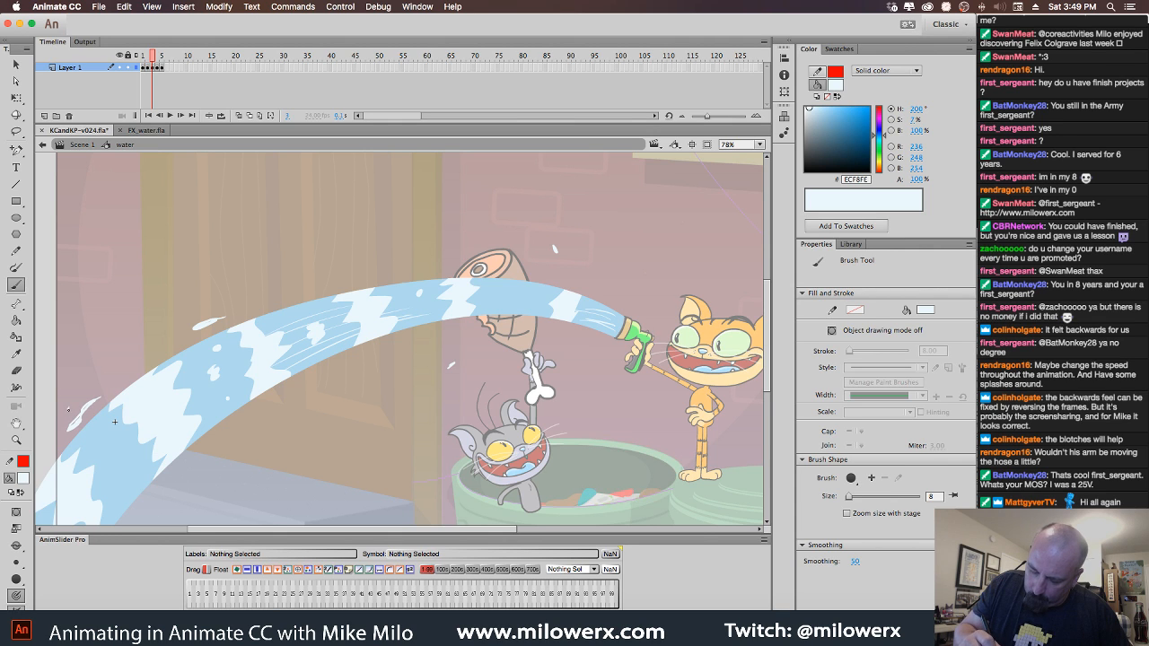
pyautogui.press('.')
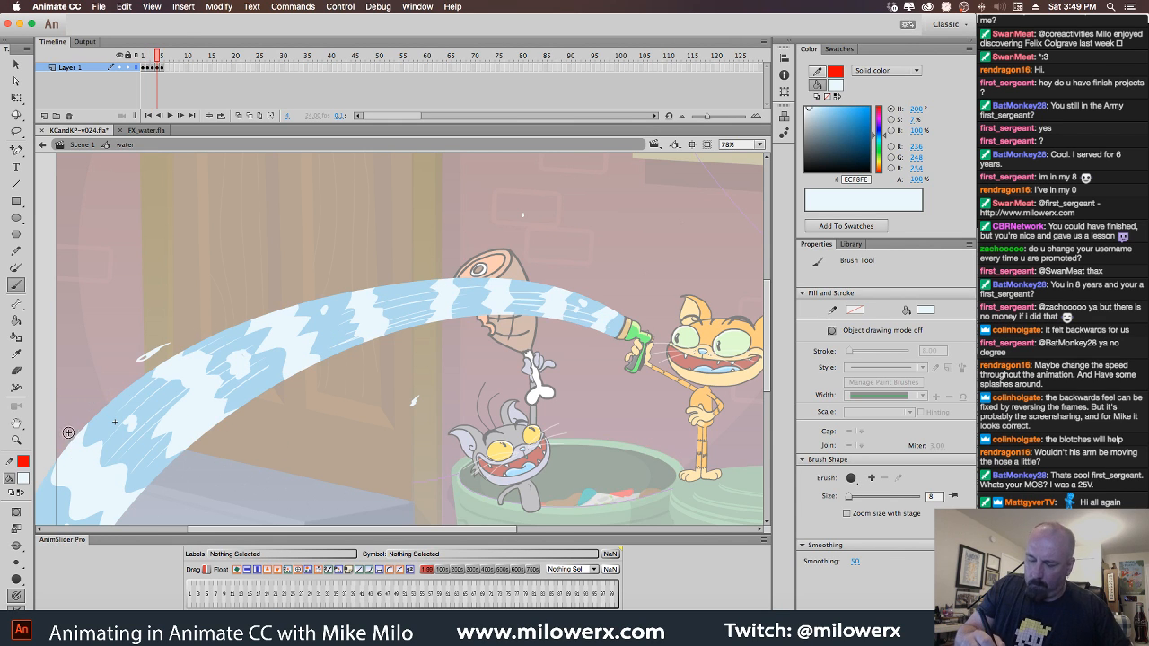
pyautogui.moveTo(47, 460); pyautogui.dragTo(67, 431)
# Paint another pale droplet falling away beneath the stream from the nozzle through frames 2 to 5, and return to frame 1.
pyautogui.press(',')
pyautogui.press(',')
pyautogui.press(',')
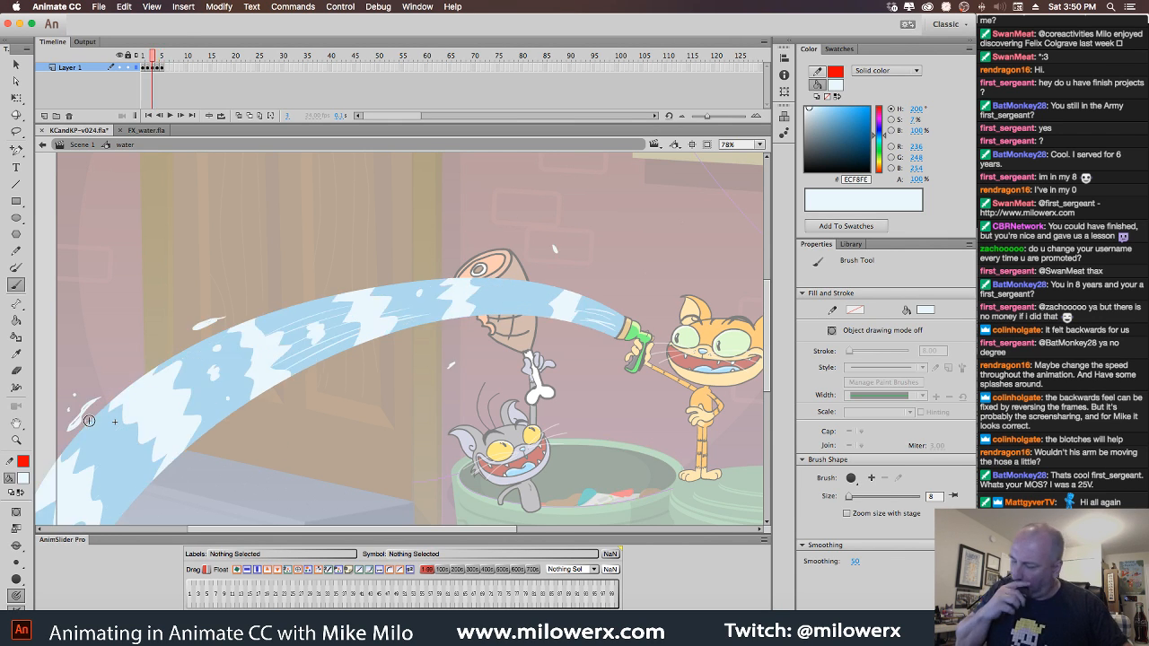
pyautogui.press('.')
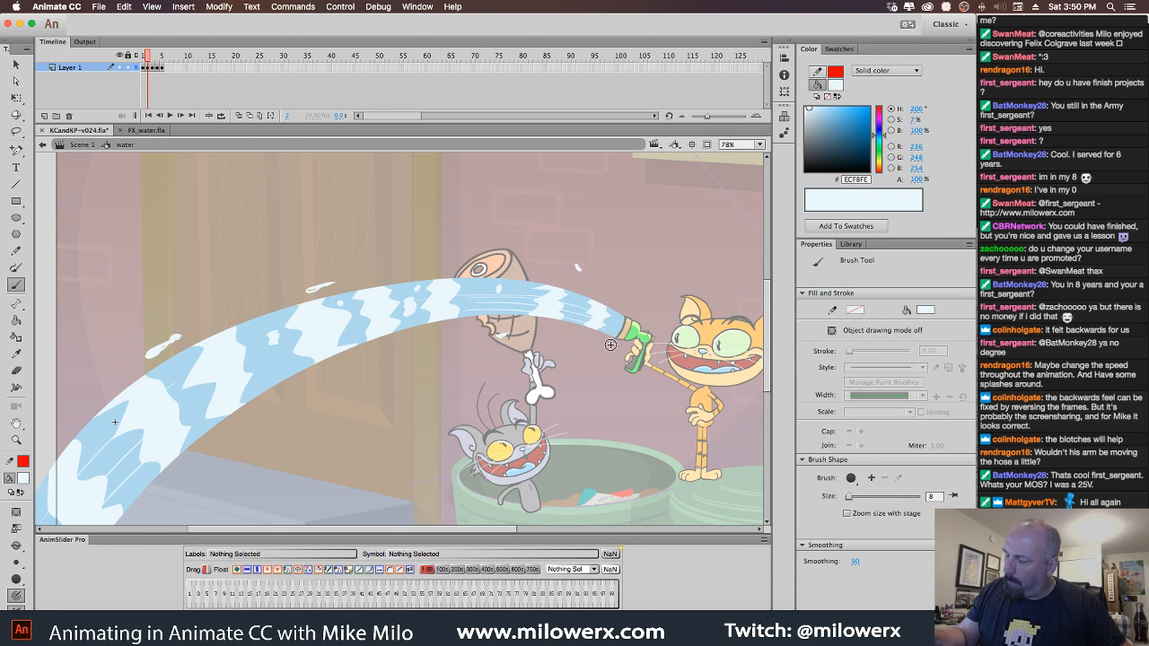
pyautogui.press('.')
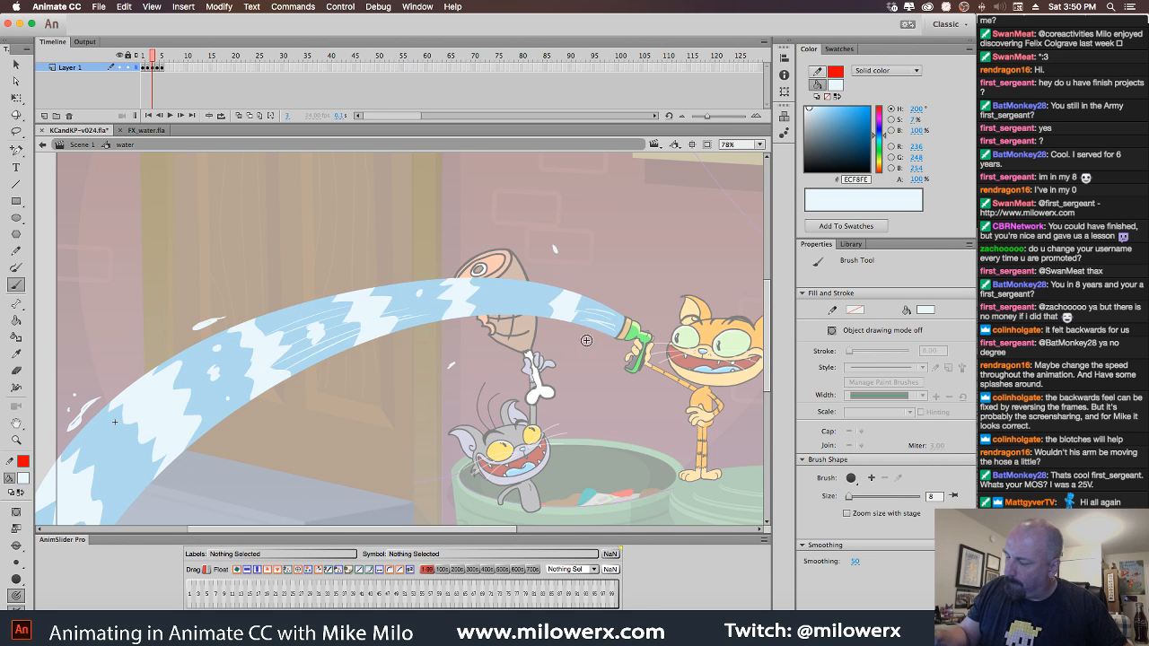
pyautogui.press('.')
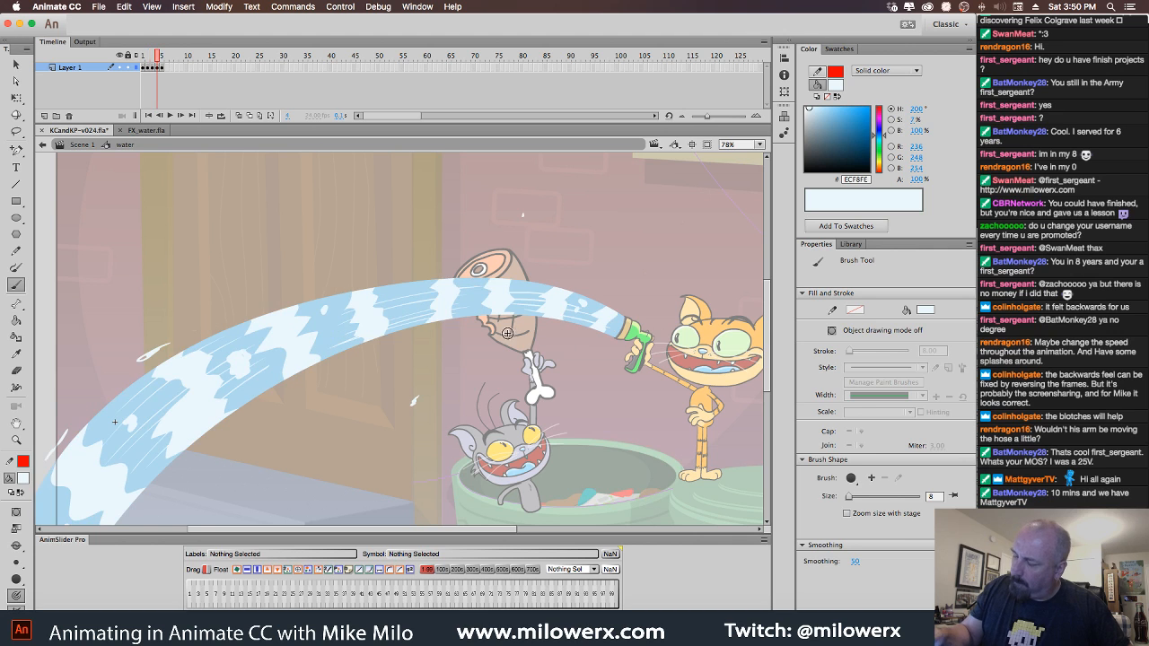
pyautogui.press('.')
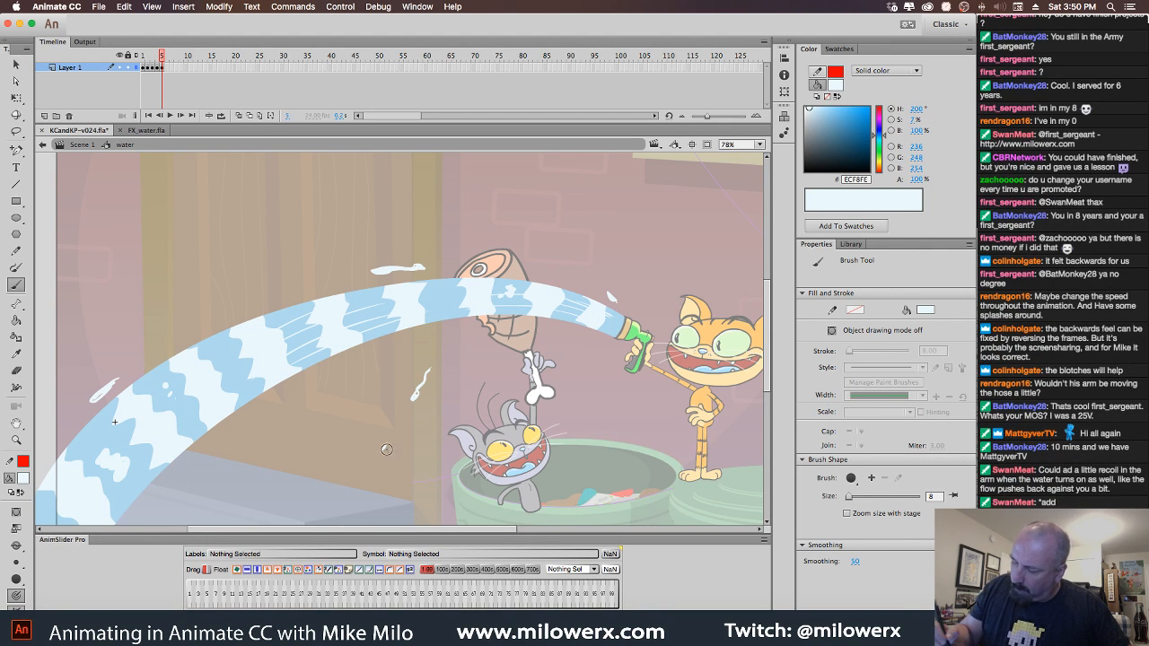
pyautogui.press(',')
pyautogui.press(',')
pyautogui.press(',')
pyautogui.press(',')
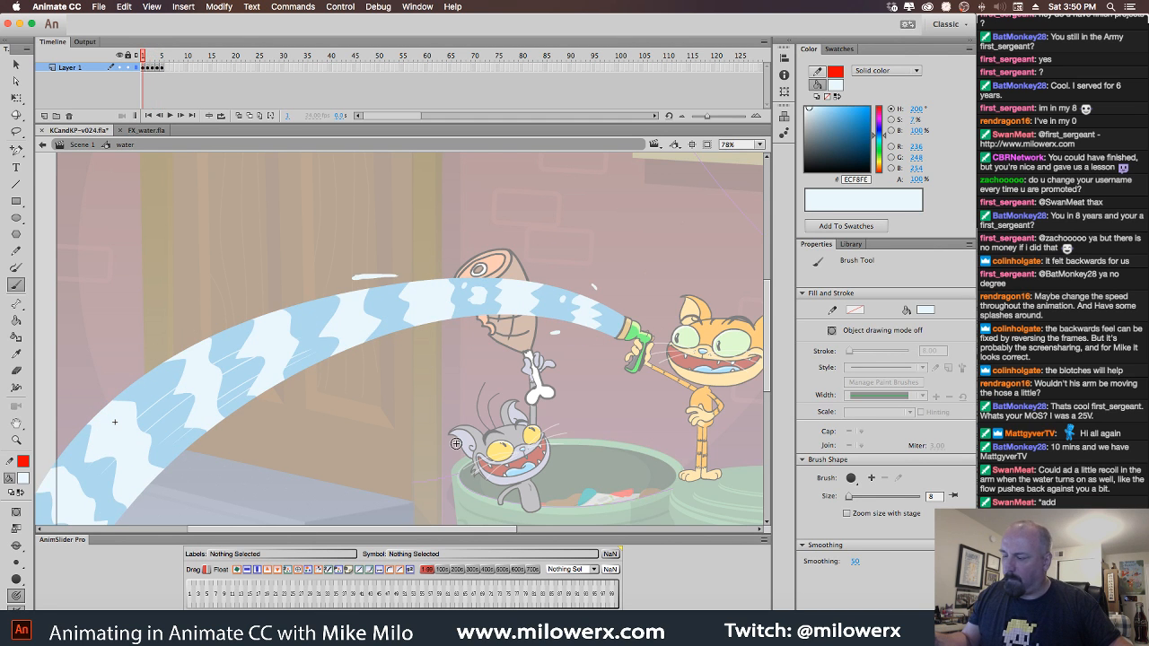
# Play the water loop and delete the small droplets above the nozzle end of the stream in frames 5 and 2.
pyautogui.press('Return')
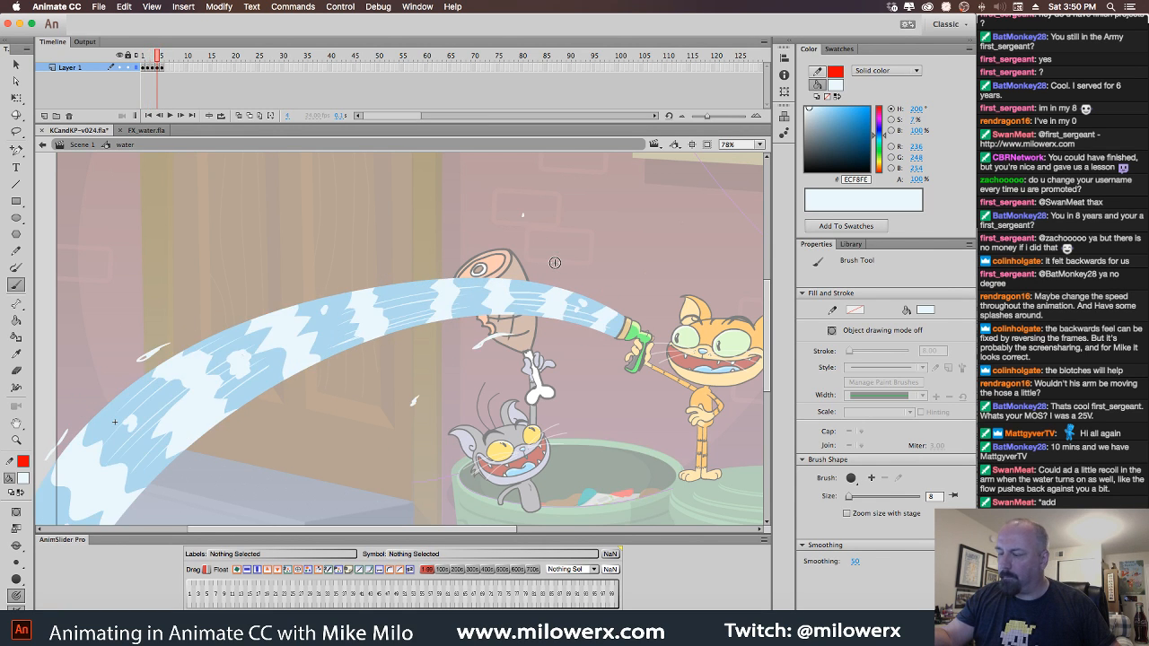
pyautogui.press('v')
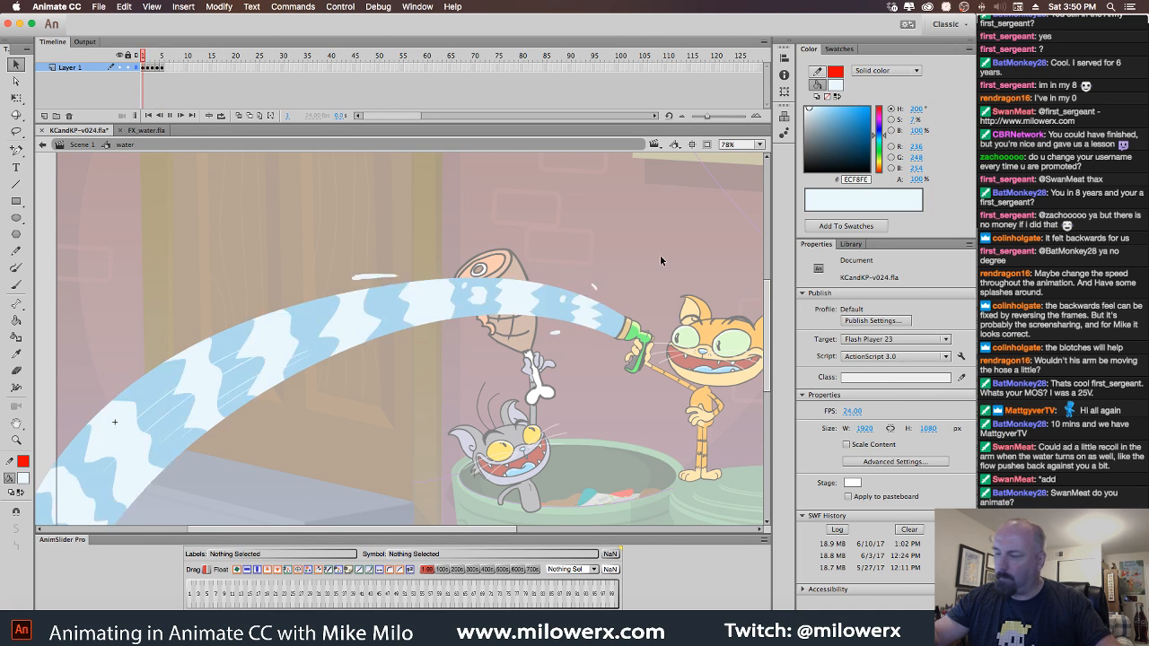
pyautogui.click(620, 300)
pyautogui.press('Delete')
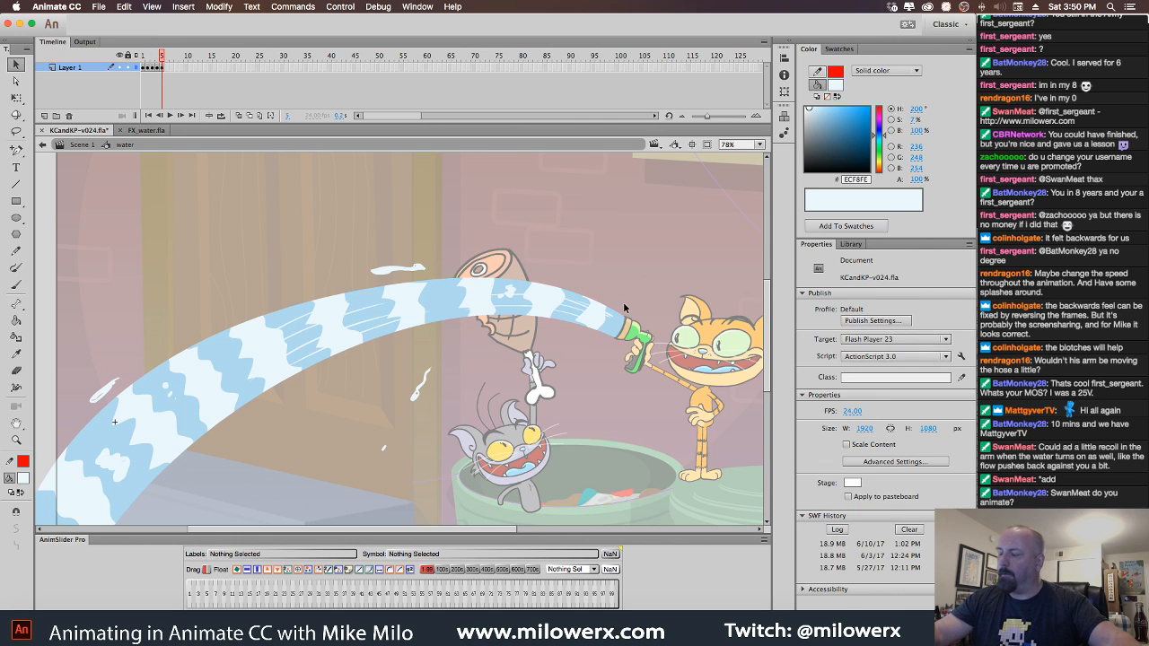
pyautogui.press(',')
pyautogui.press('.')
pyautogui.press(',')
pyautogui.press(',')
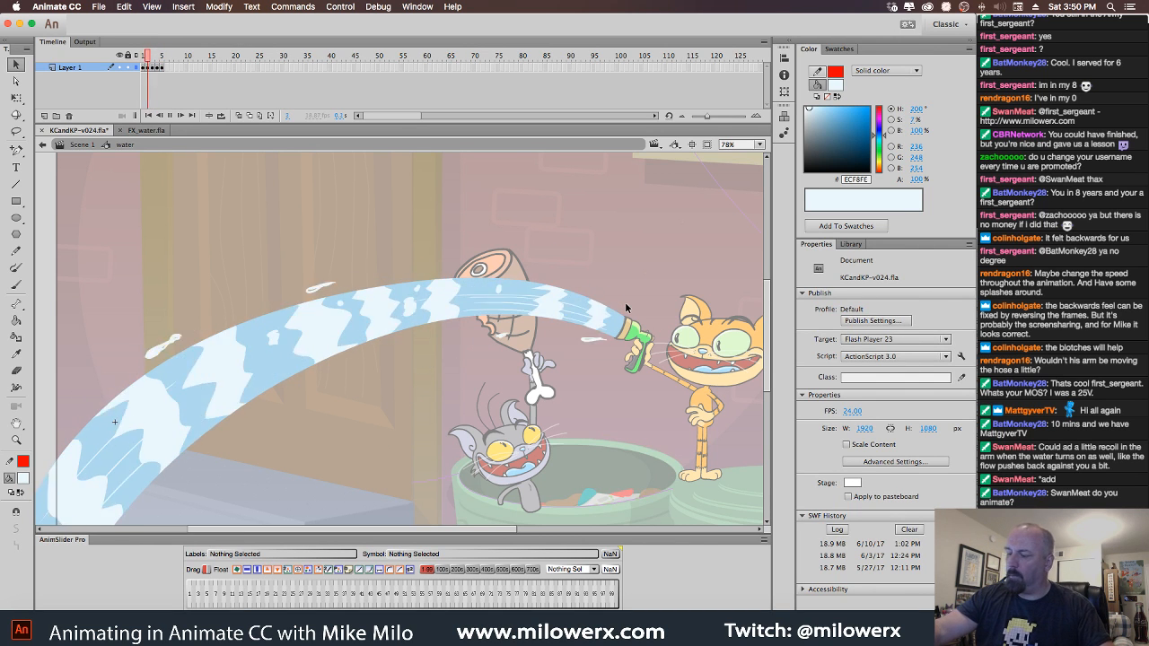
# Dab tiny pale spray specks above and below the whole stream in frame 4 with the Brush tool, and advance to frame 5.
pyautogui.press('.')
pyautogui.click(16, 284)
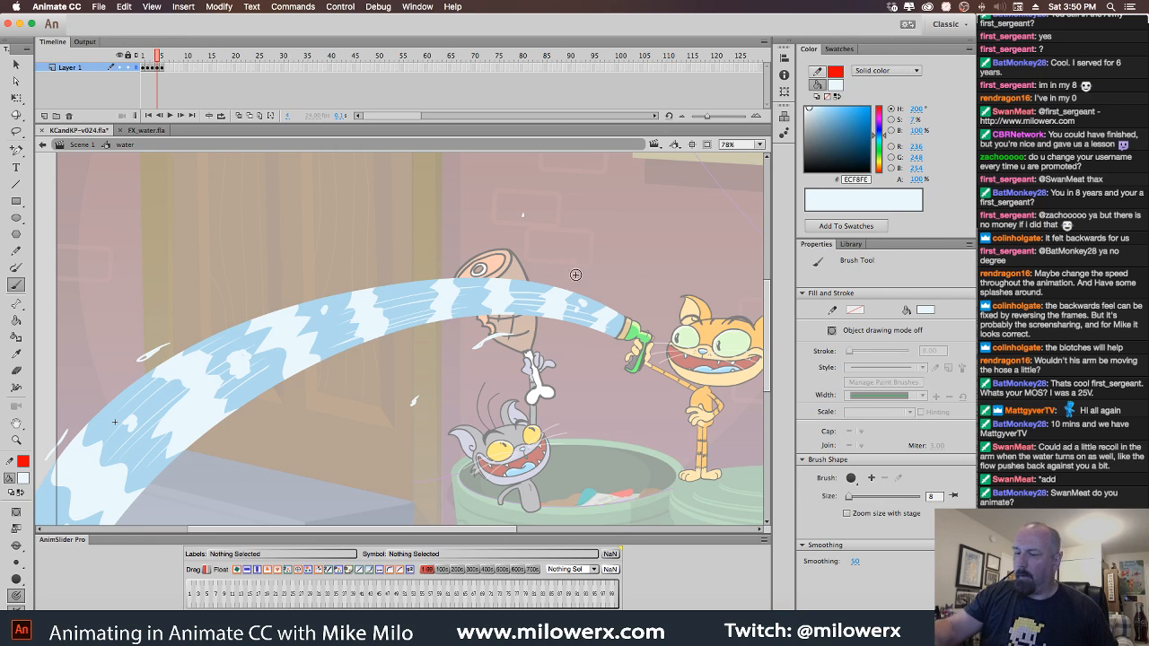
pyautogui.click(532, 245)
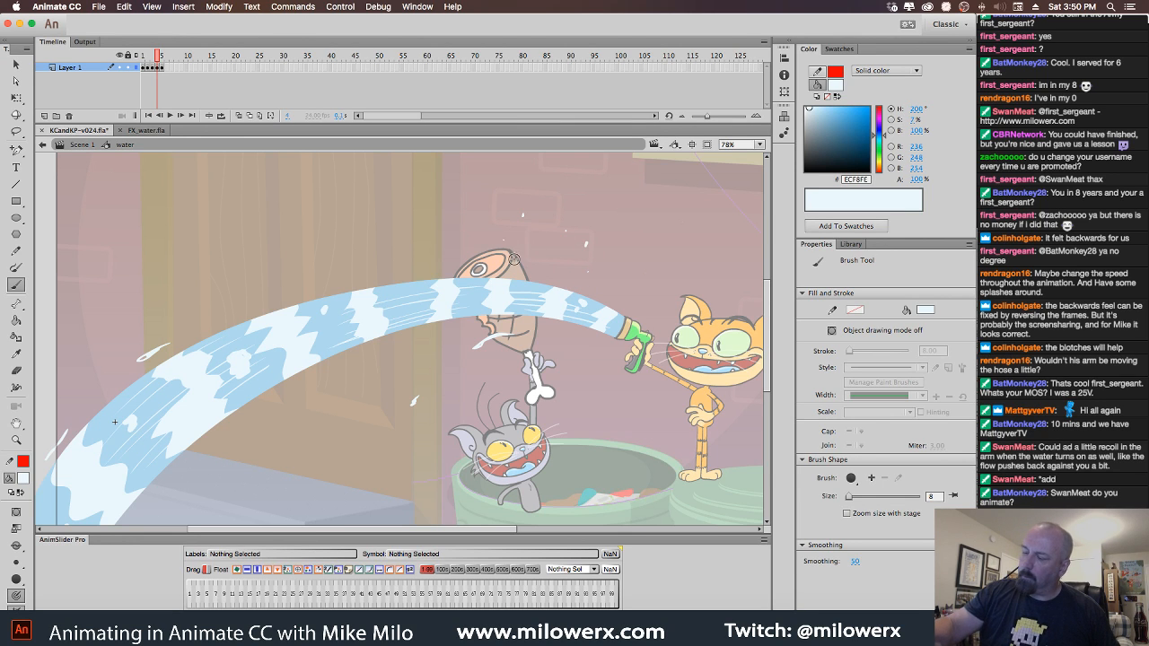
pyautogui.click(559, 263)
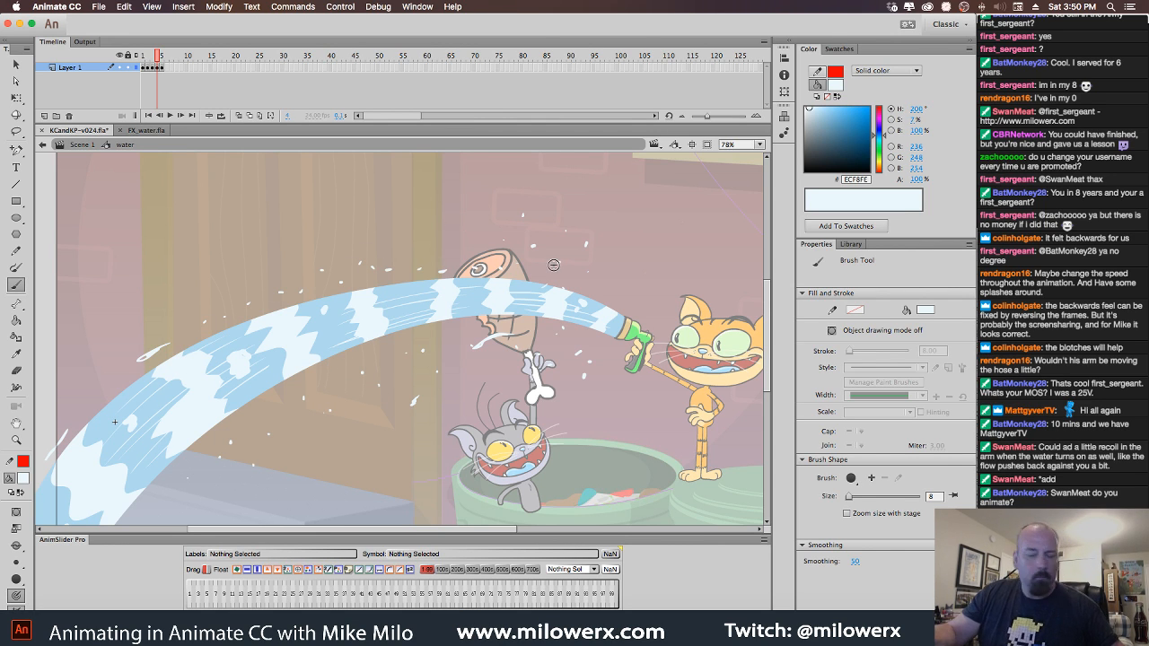
pyautogui.press('.')
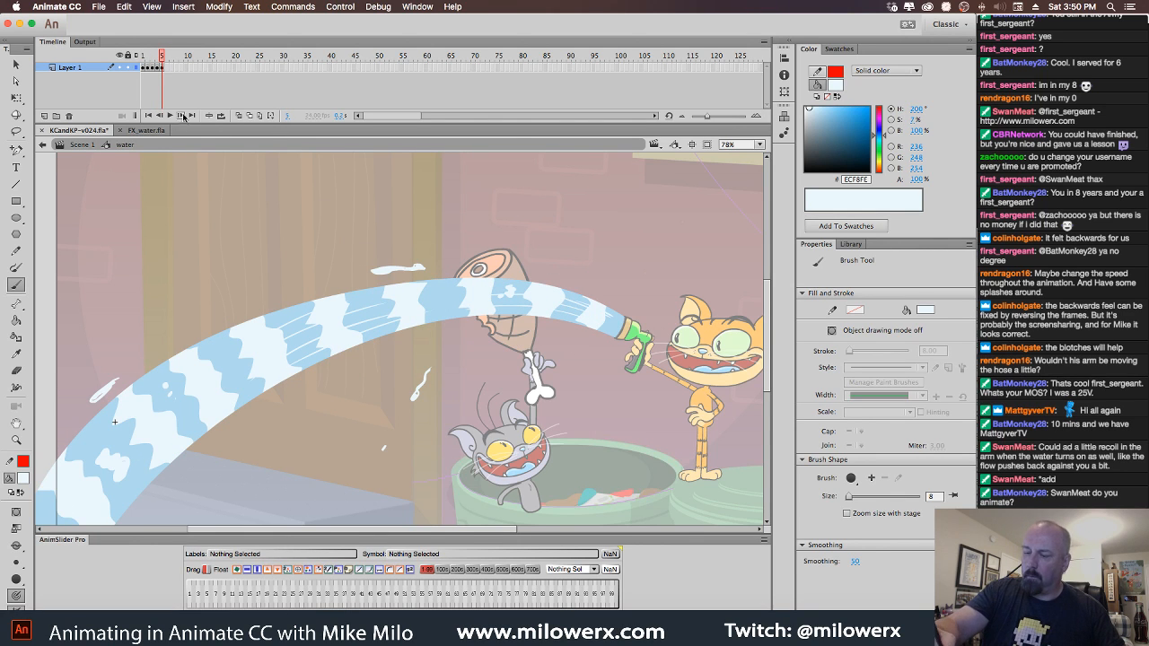
# Turn on onion skinning and dab tiny pale spray specks above and below the nozzle end of the stream in frame 1.
pyautogui.click(239, 116)
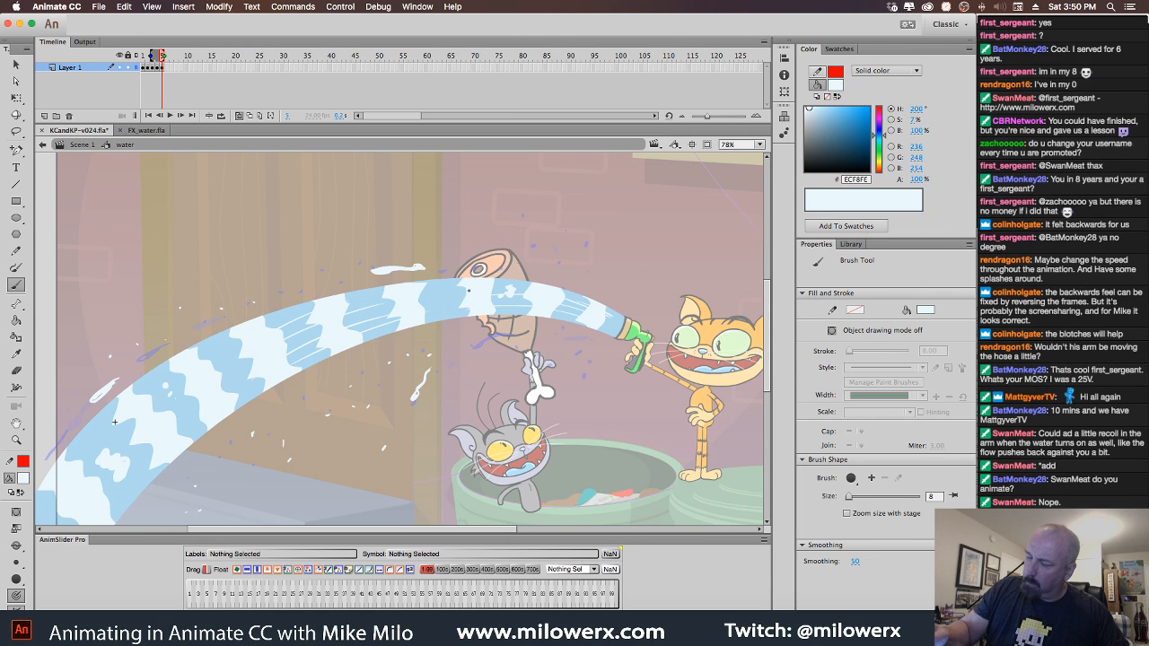
pyautogui.press(',')
pyautogui.press(',')
pyautogui.press(',')
pyautogui.press(',')
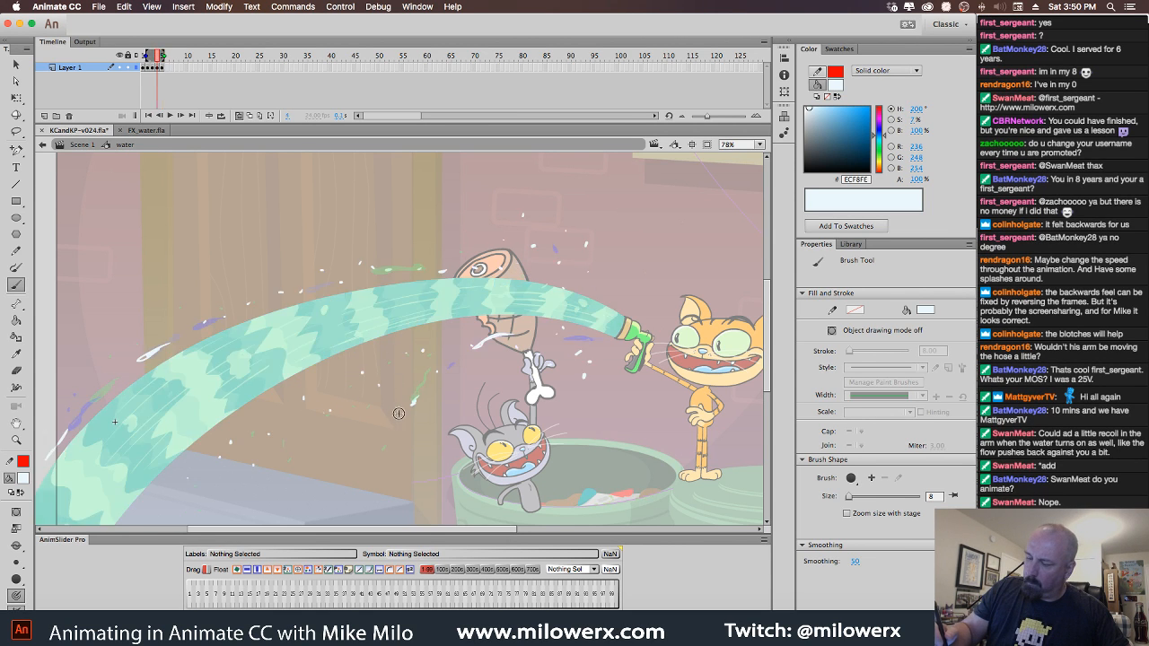
pyautogui.click(572, 356)
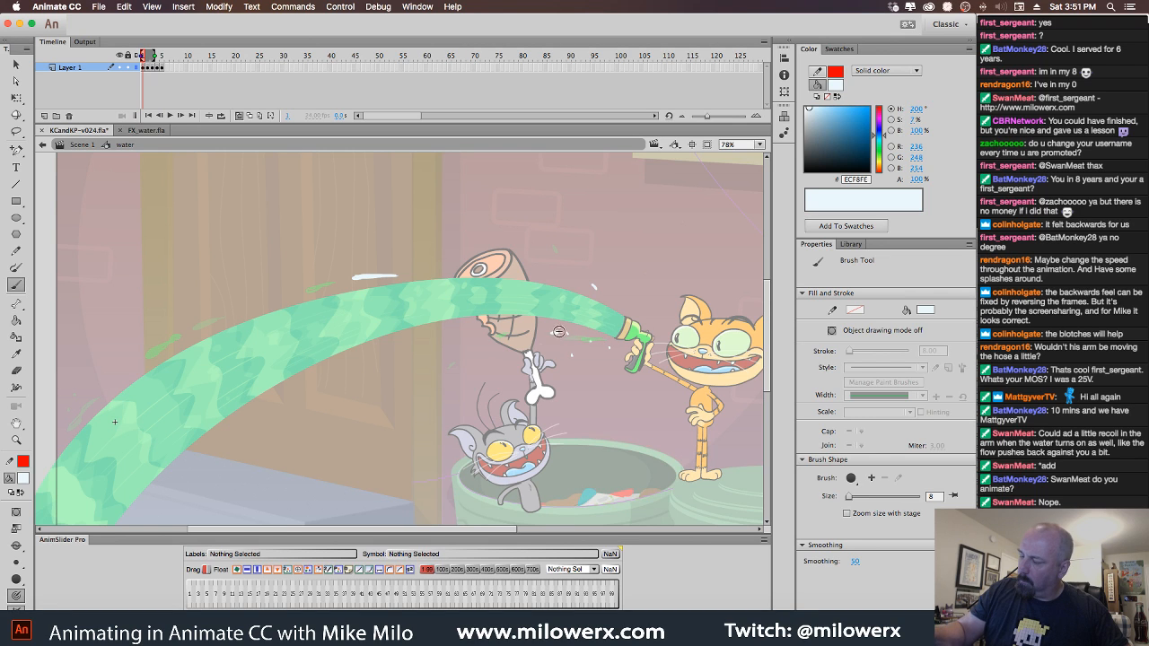
pyautogui.click(528, 358)
pyautogui.click(605, 290)
pyautogui.click(612, 287)
pyautogui.click(580, 263)
pyautogui.click(564, 278)
pyautogui.click(553, 276)
# Compare the frame 1 spray with the following onion-skinned frames, and play the water loop with onion skinning off.
pyautogui.press('.')
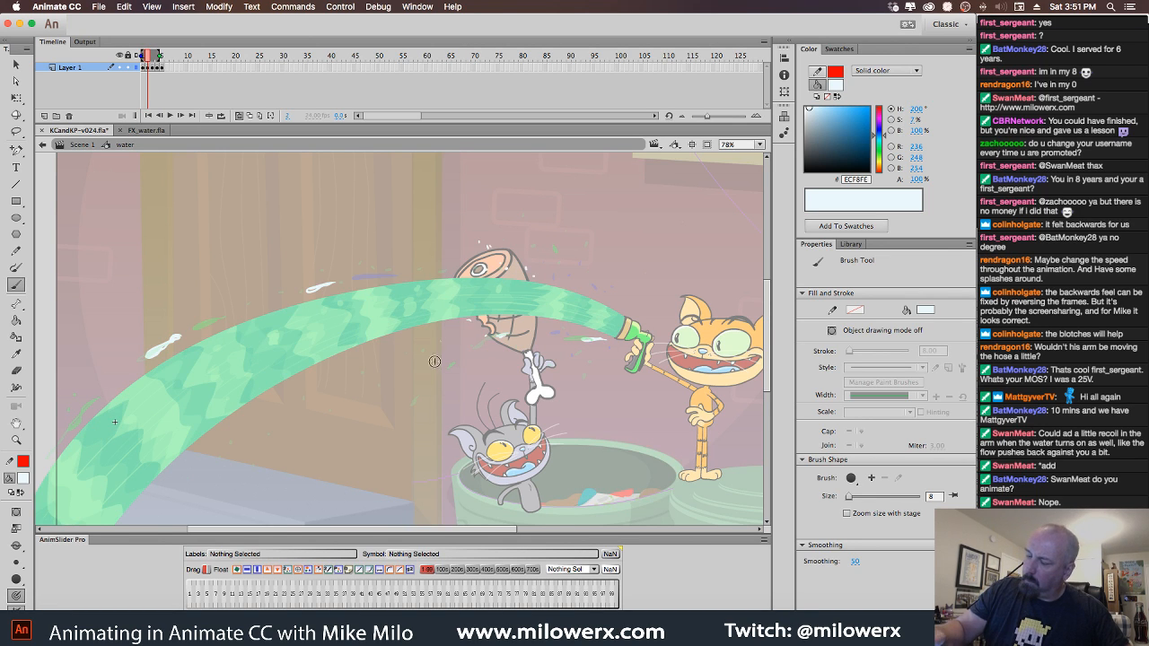
pyautogui.press('.')
pyautogui.press('.')
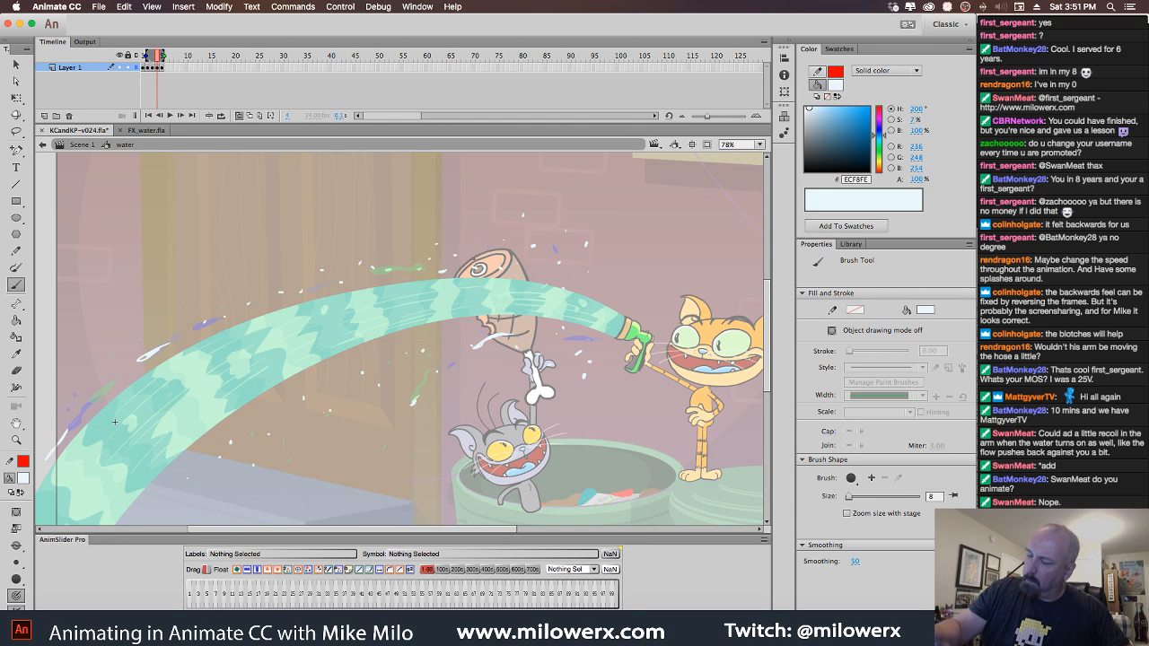
pyautogui.press(',')
pyautogui.press(',')
pyautogui.press(',')
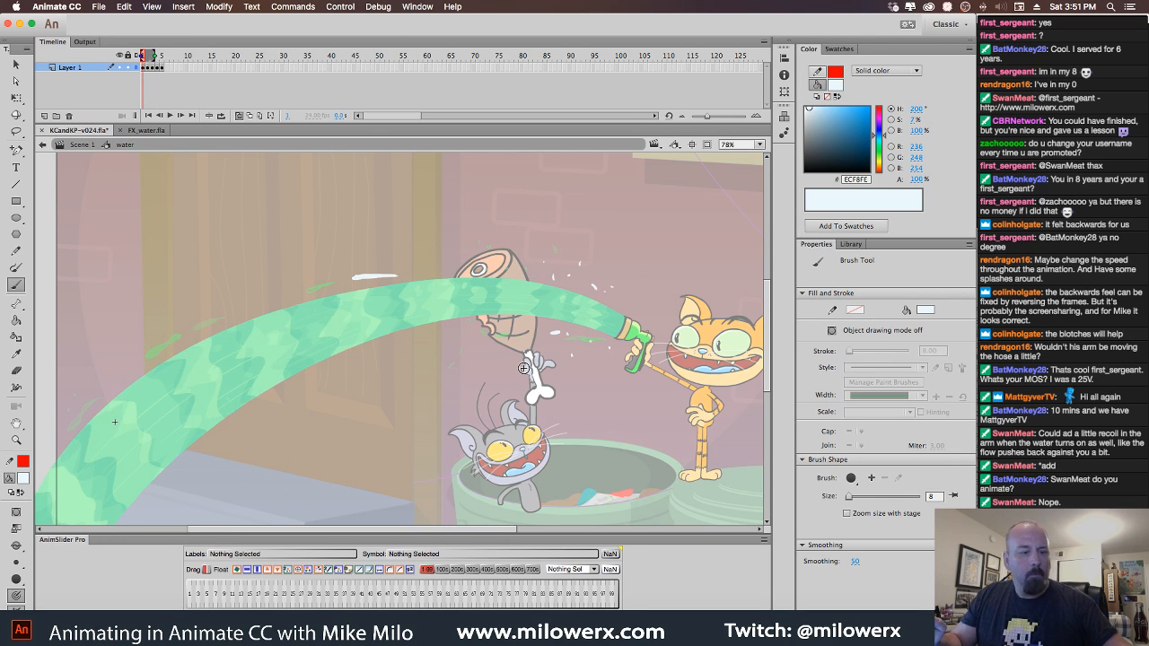
pyautogui.press('Return')
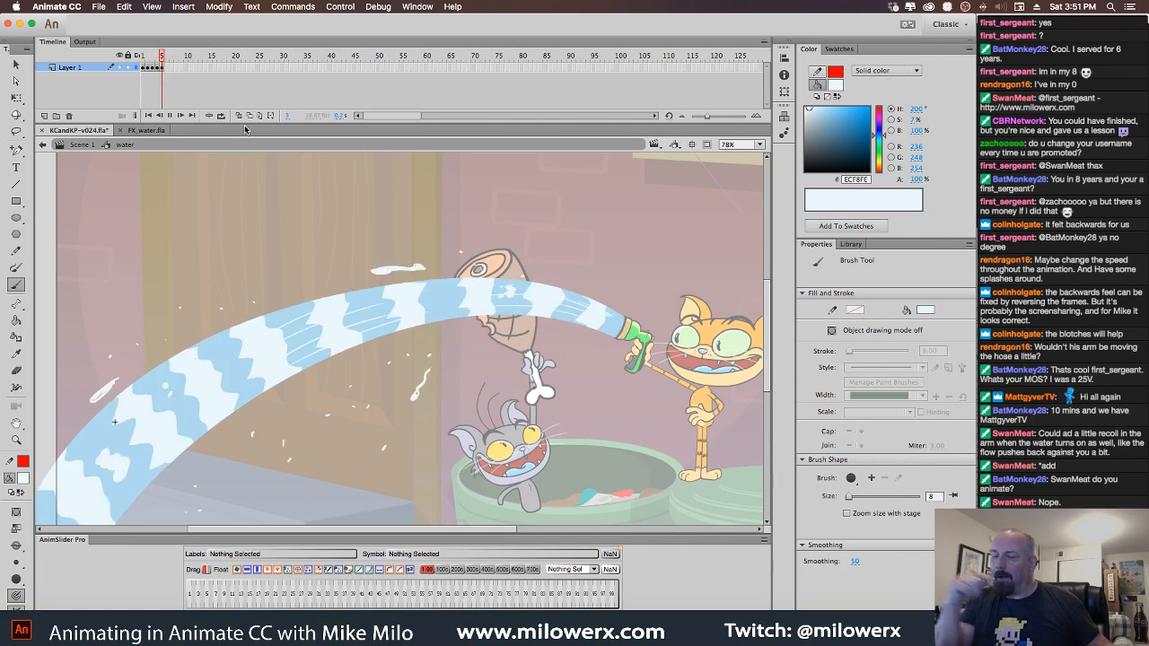
# Return to Scene 1, play the water stream over the full-colour background, and scrub back to about frame 4933.
pyautogui.click(84, 145)
pyautogui.press('Return')
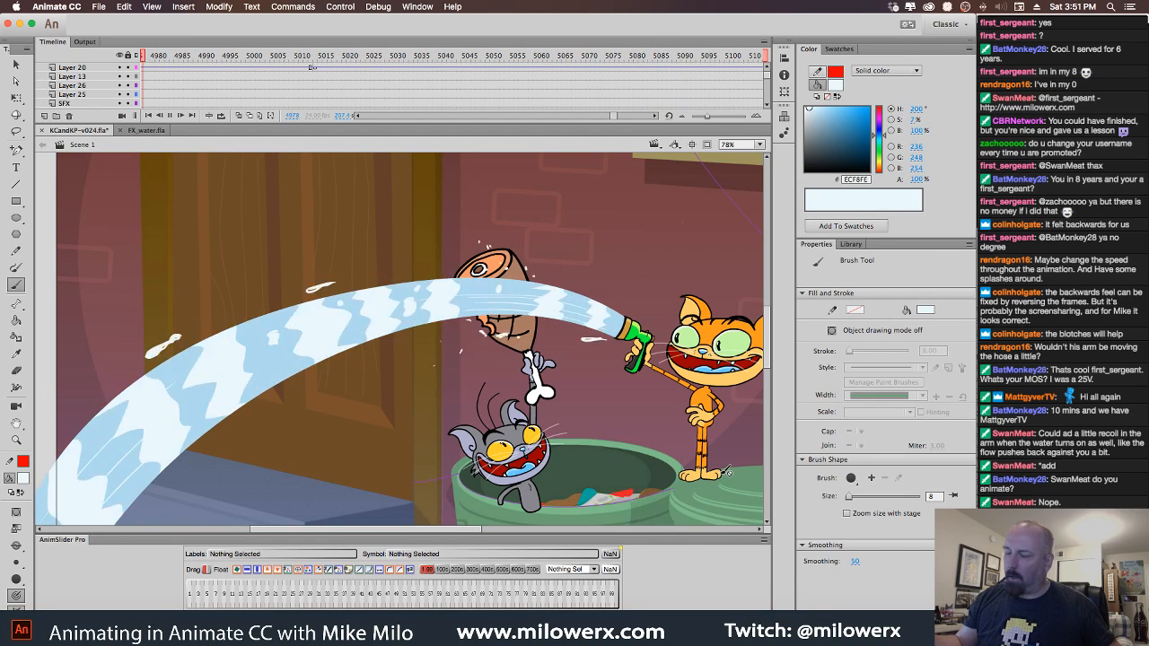
pyautogui.press('Return')
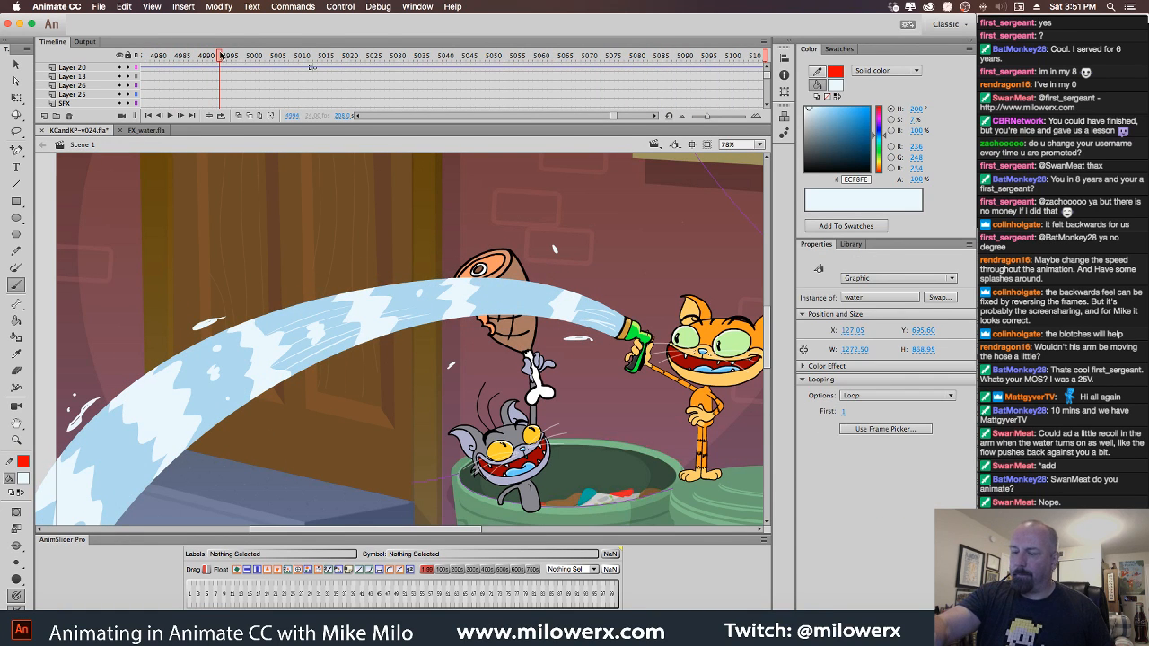
pyautogui.moveTo(221, 54); pyautogui.dragTo(143, 56)
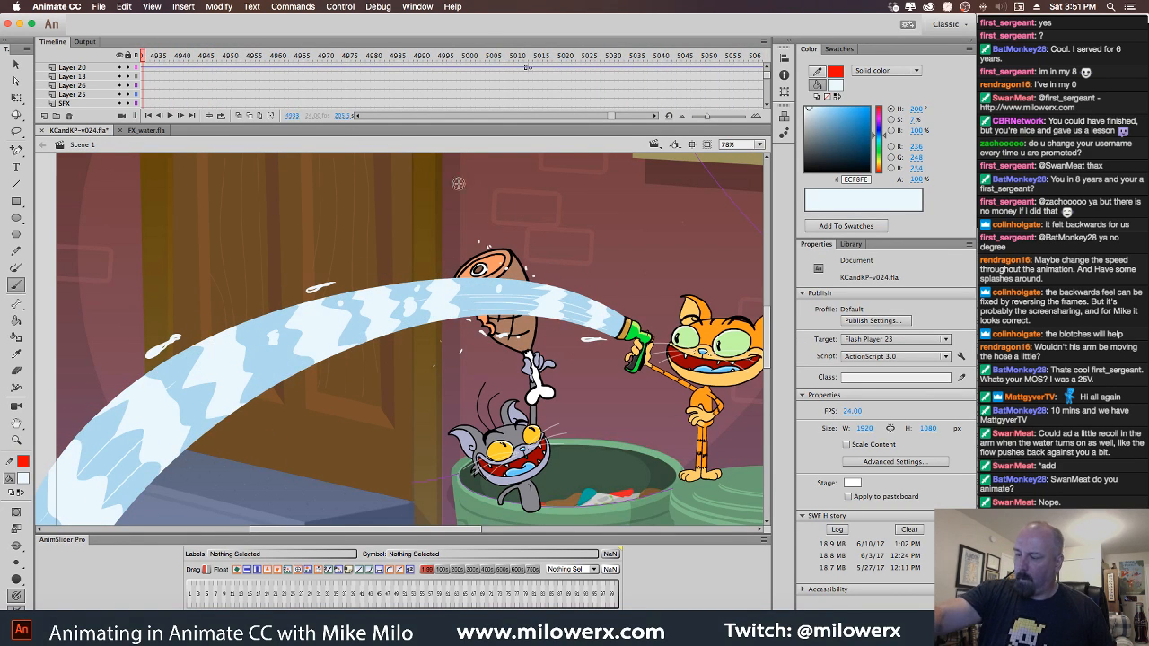
# Apply an Alpha colour effect of 83% to the water instance in the scene.
pyautogui.click(612, 317)
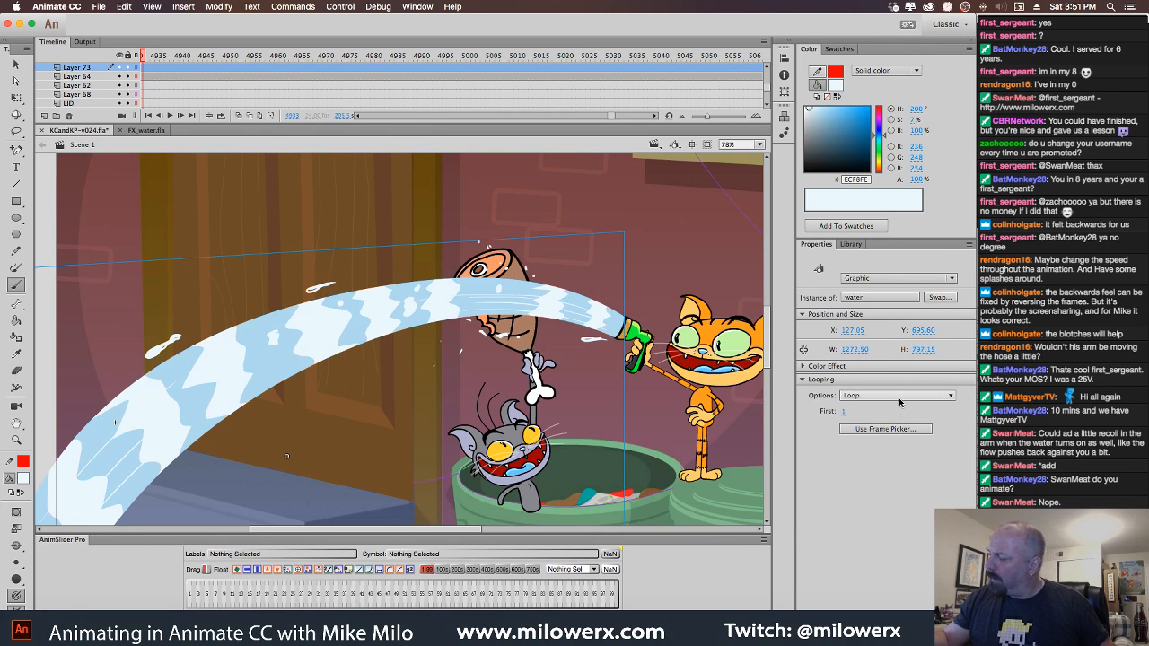
pyautogui.click(804, 367)
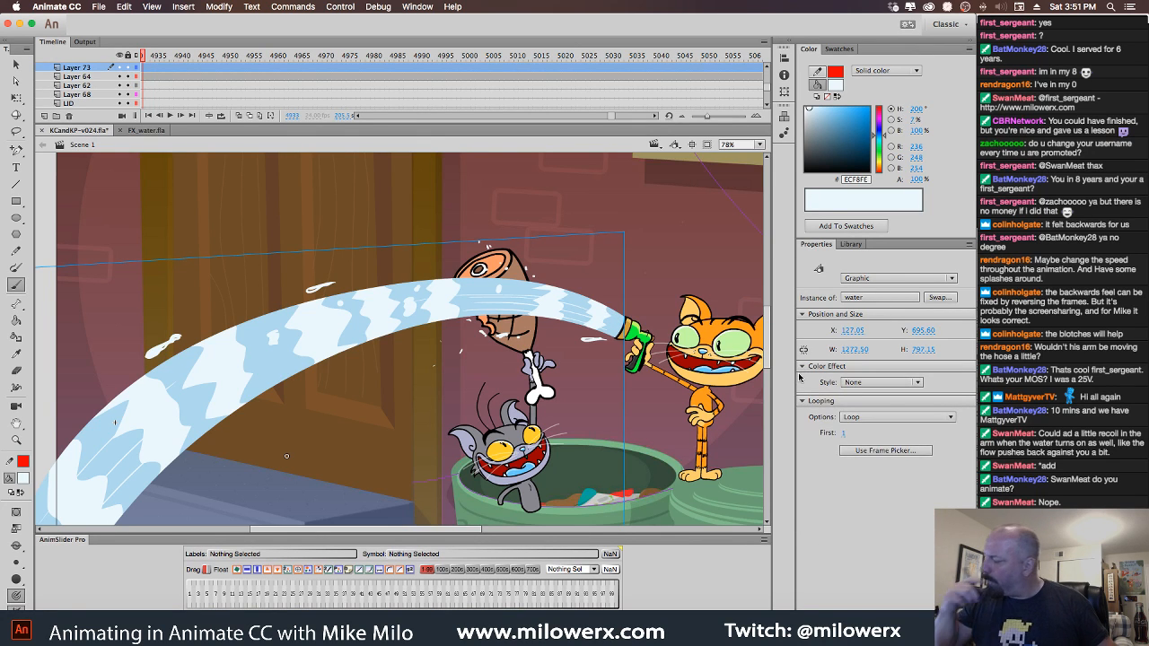
pyautogui.click(907, 384)
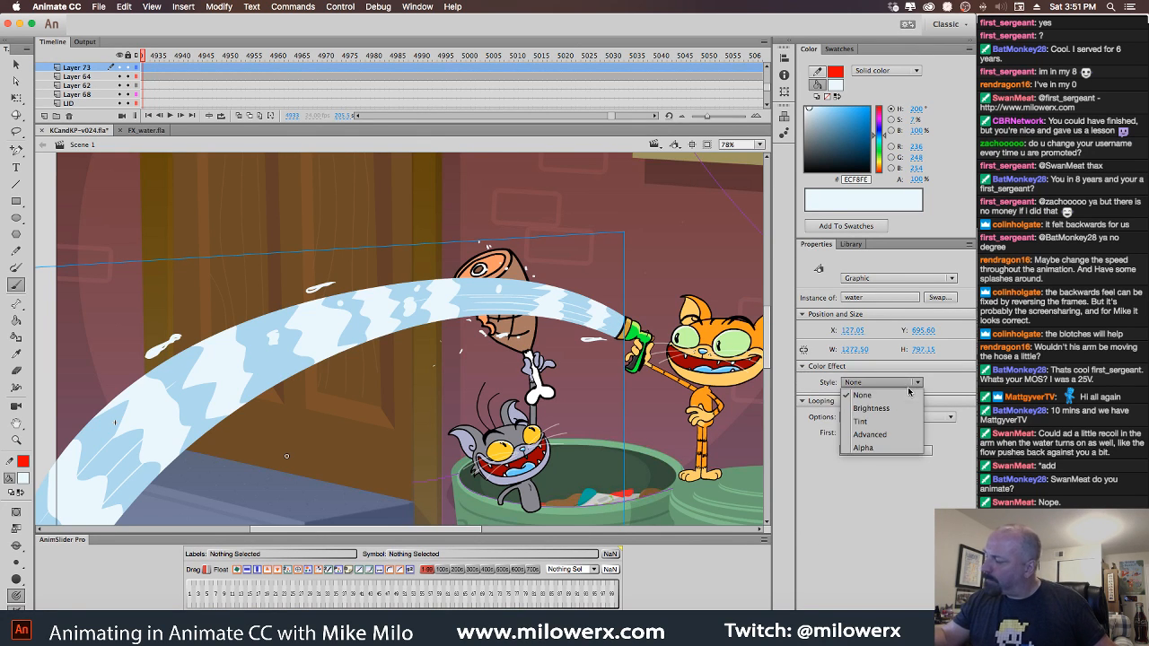
pyautogui.click(907, 448)
pyautogui.moveTo(888, 406); pyautogui.dragTo(906, 403)
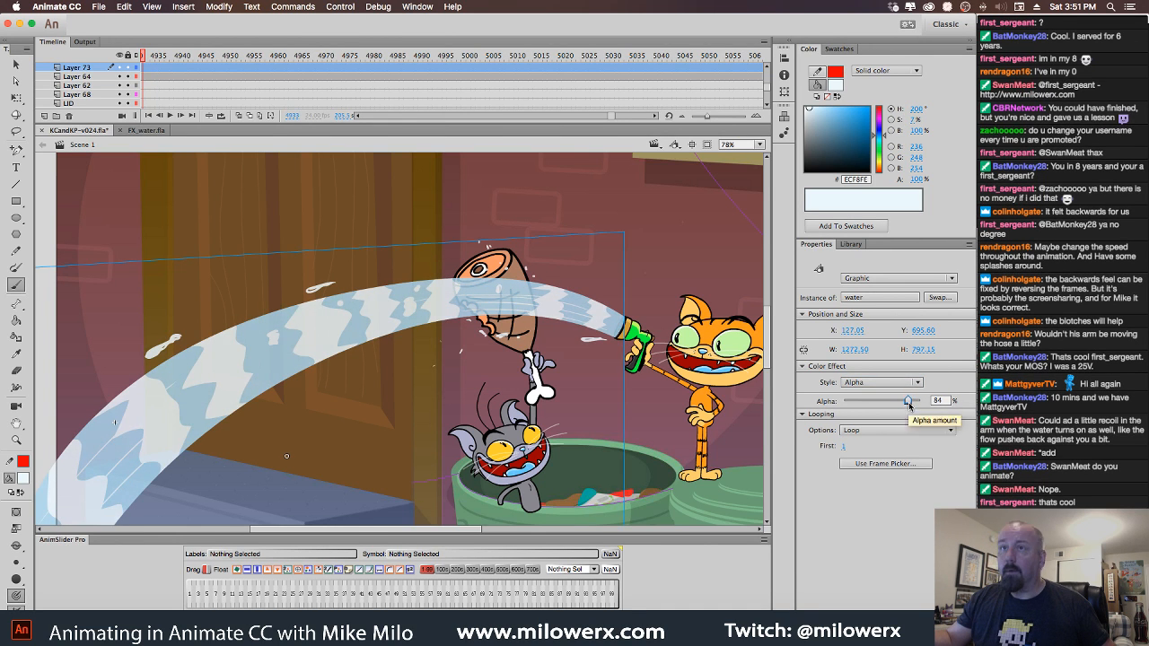
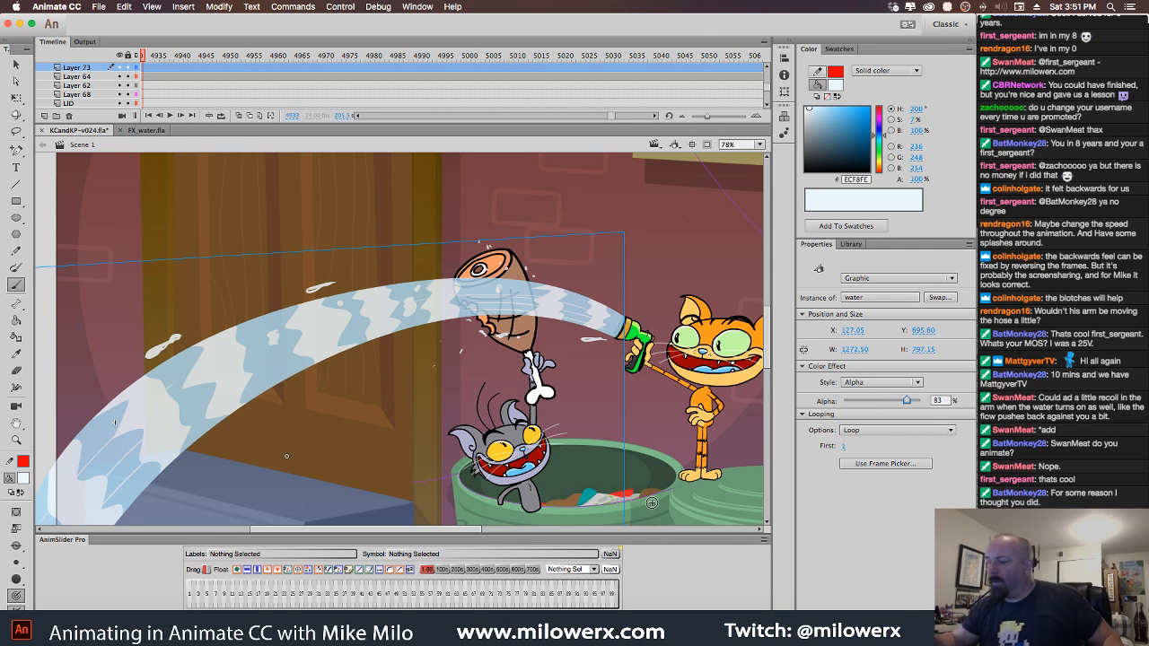
# Find the water's starting frame 4912, add a keyframe for the sprayer at frame 4914, and return to frame 4912.
pyautogui.click(360, 115)
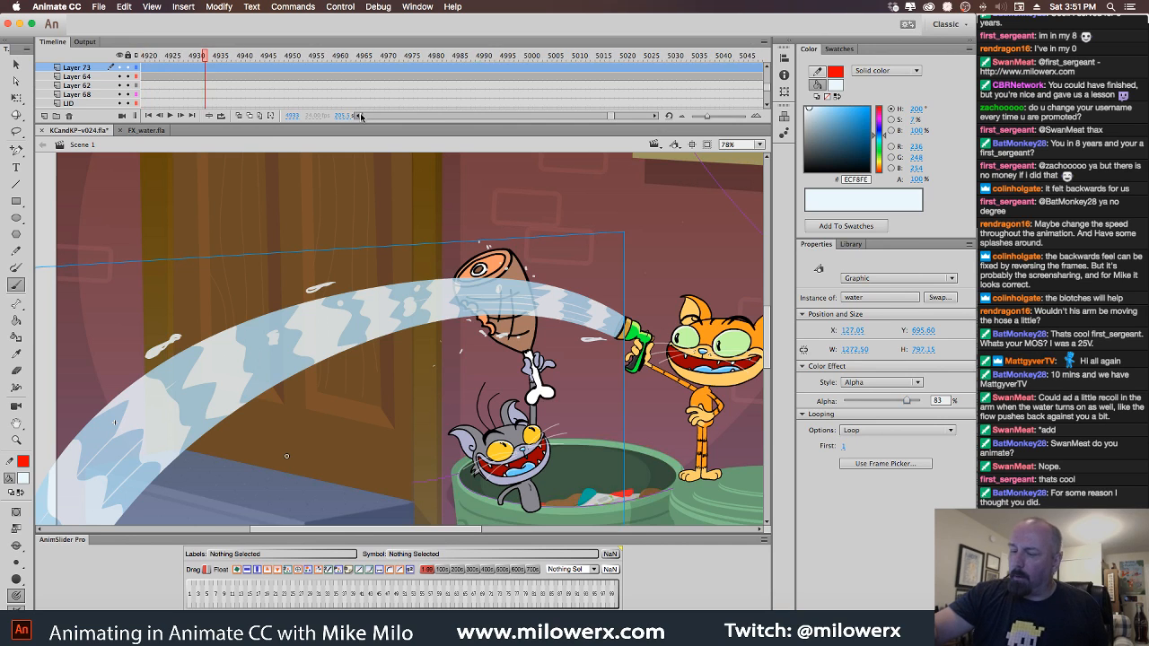
pyautogui.moveTo(402, 55); pyautogui.dragTo(289, 49)
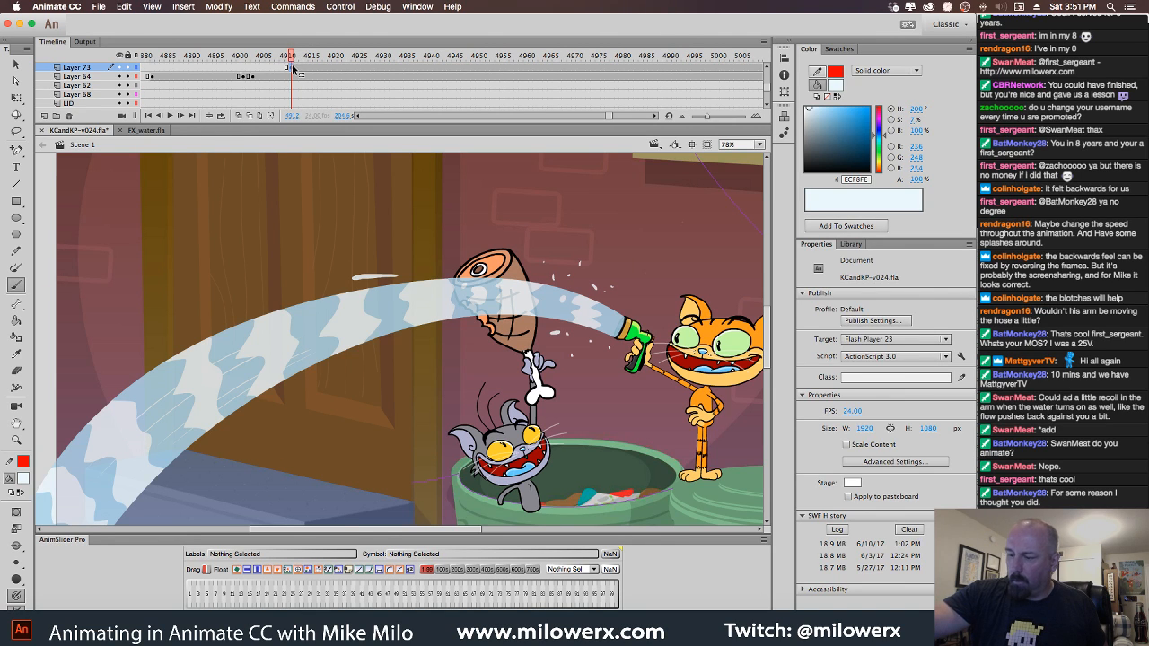
pyautogui.click(294, 69)
pyautogui.click(15, 64)
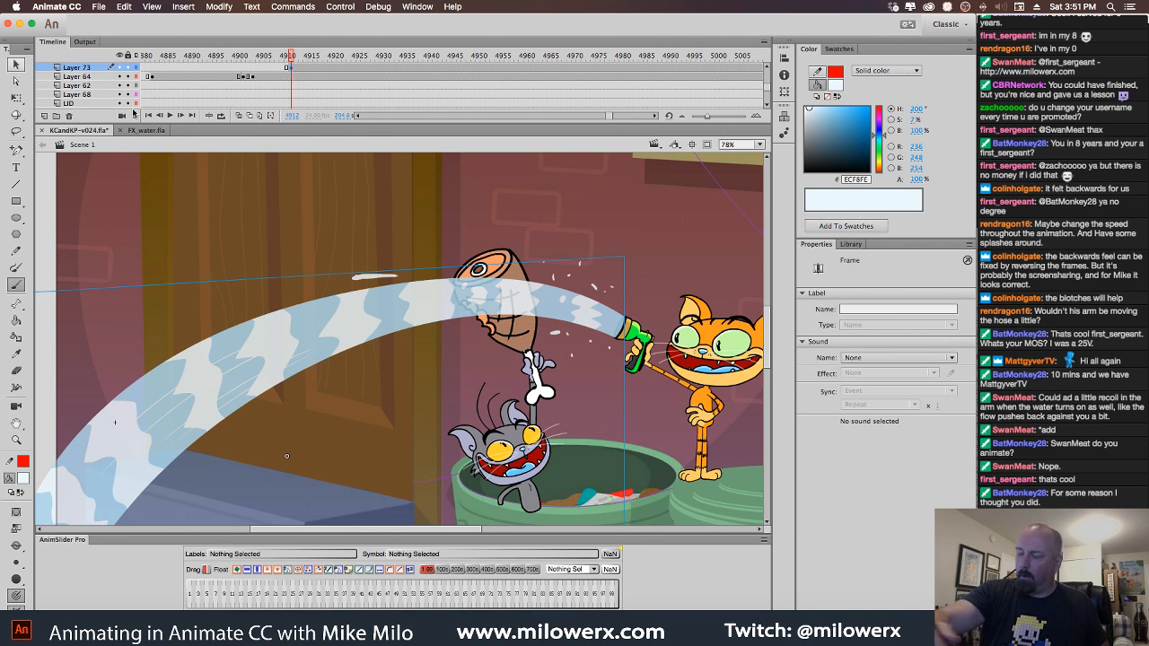
pyautogui.click(644, 350)
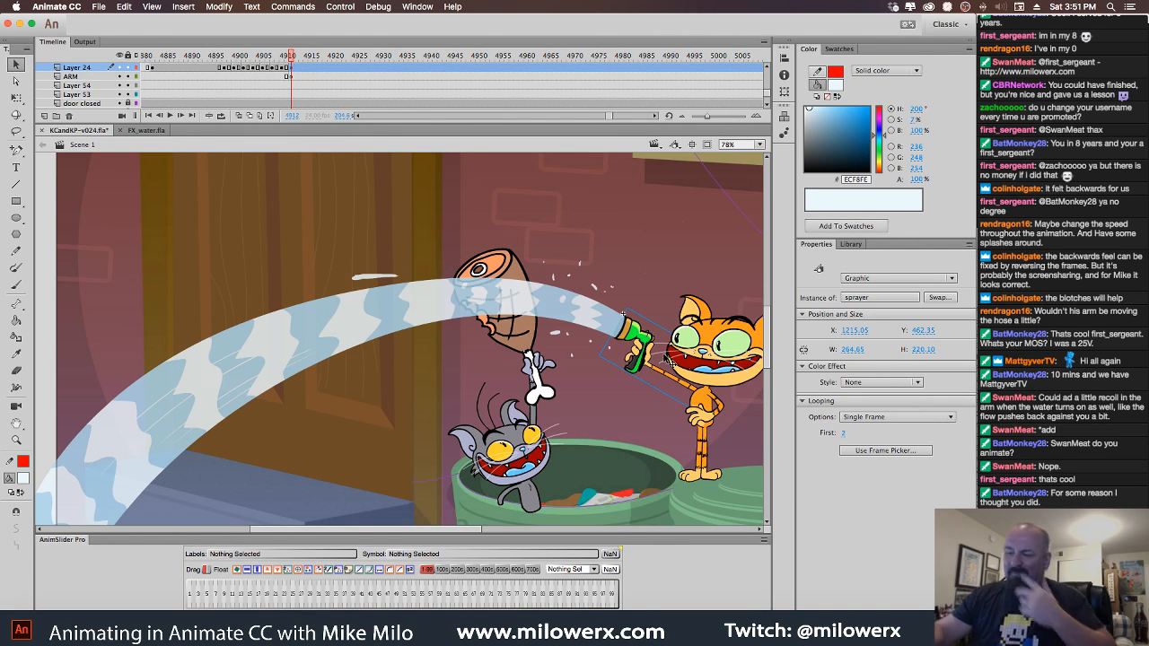
pyautogui.click(302, 70)
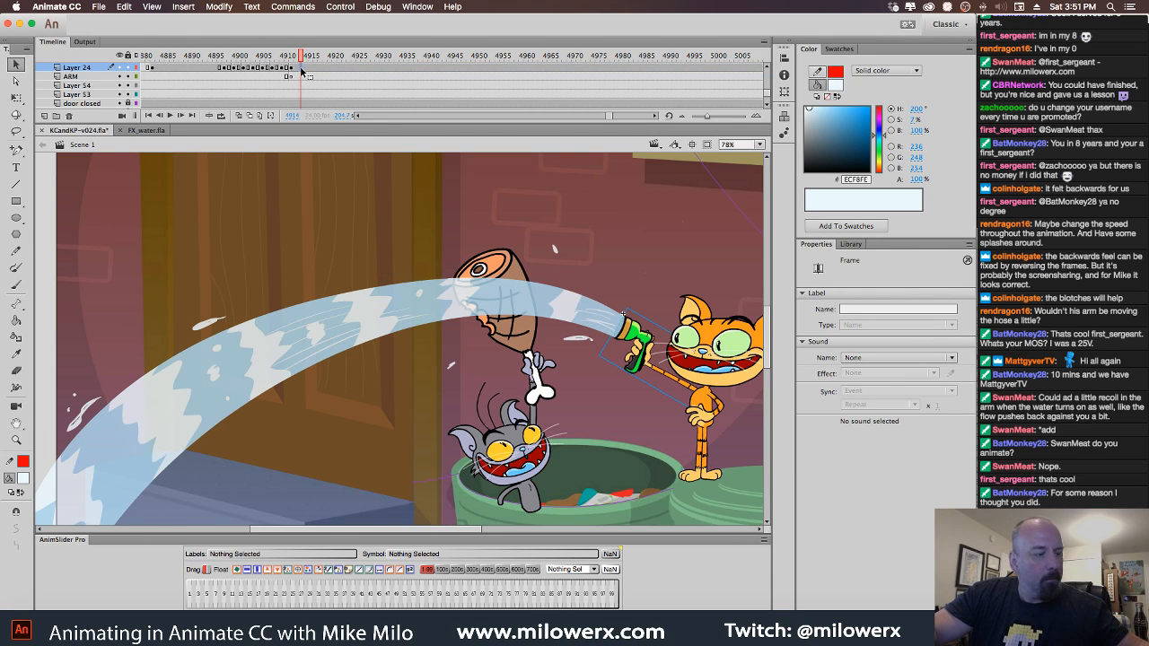
pyautogui.click(292, 69)
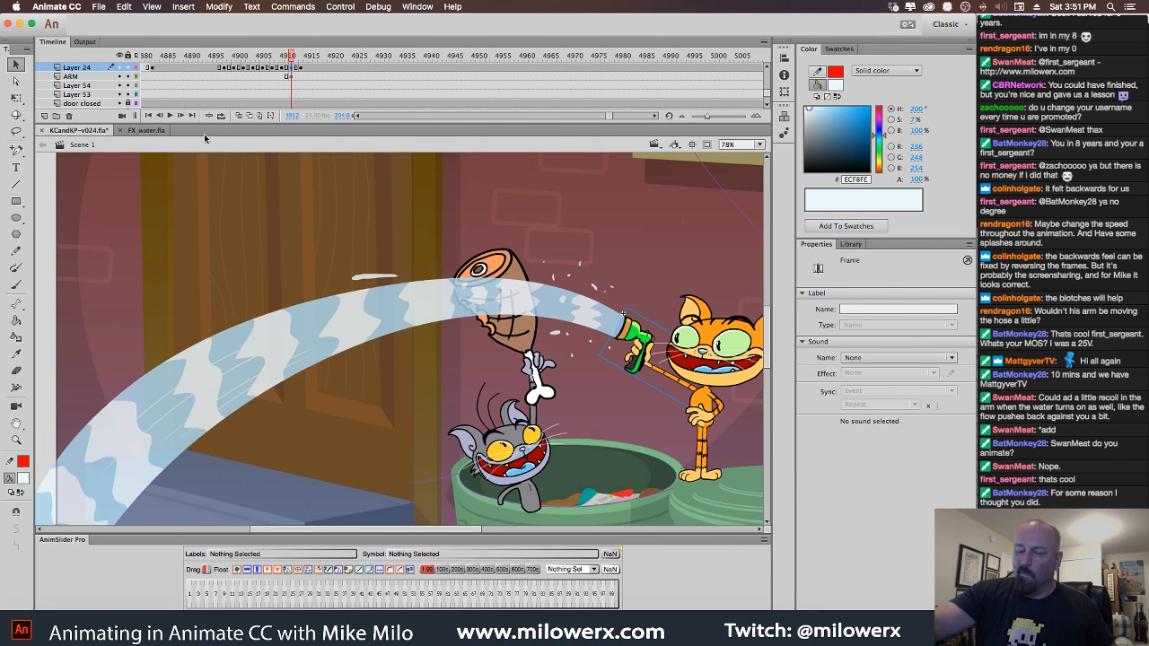
# Shorten the sprayer toward the orange cat at frame 4912 with Free Transform as a recoil, and check it against the neighbouring frames.
pyautogui.press('q')
pyautogui.click(609, 336)
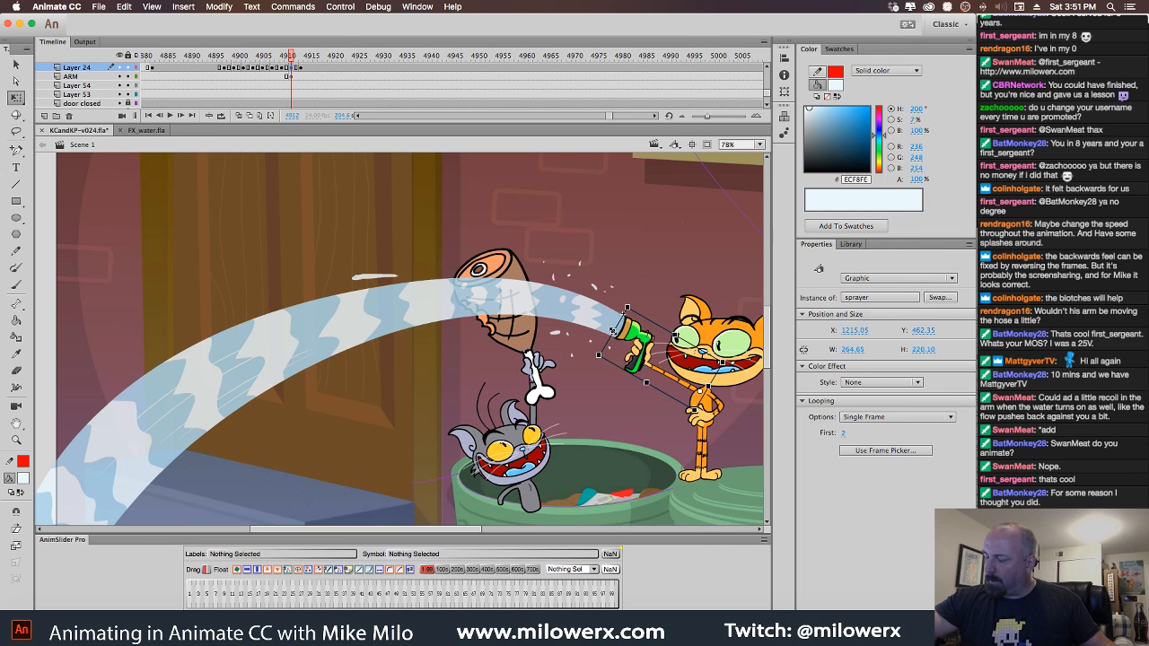
pyautogui.moveTo(613, 331); pyautogui.dragTo(617, 333)
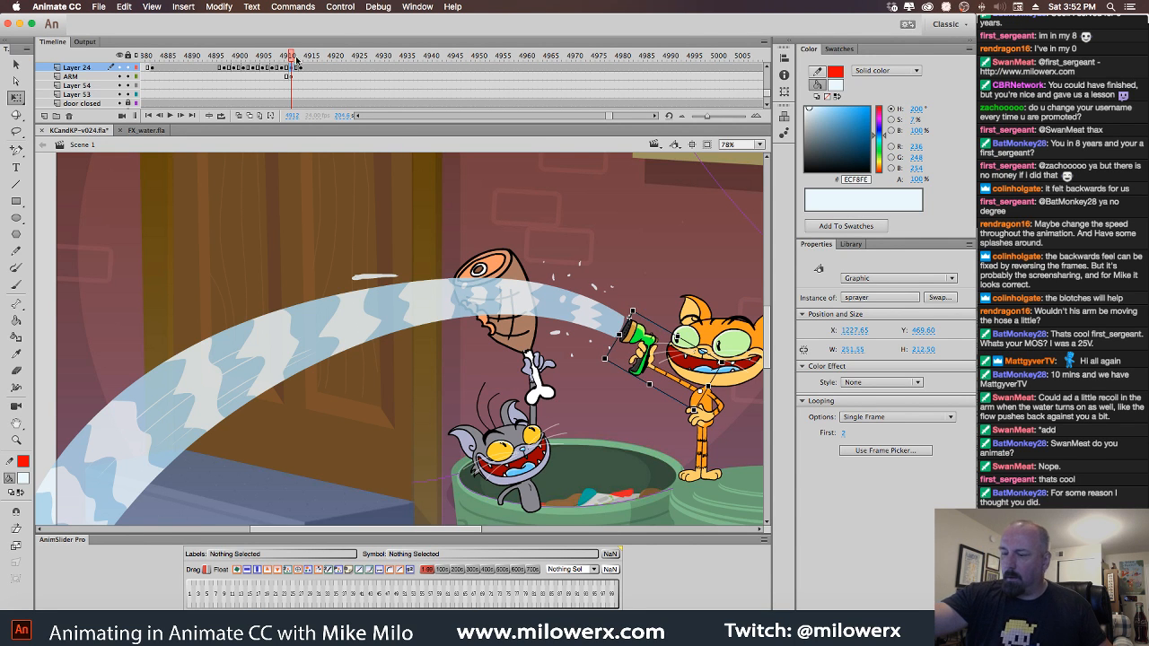
pyautogui.moveTo(296, 60)
pyautogui.mouseDown()
pyautogui.moveTo(259, 61)
pyautogui.moveTo(332, 61)
pyautogui.moveTo(286, 74)
pyautogui.moveTo(296, 73)
pyautogui.mouseUp()
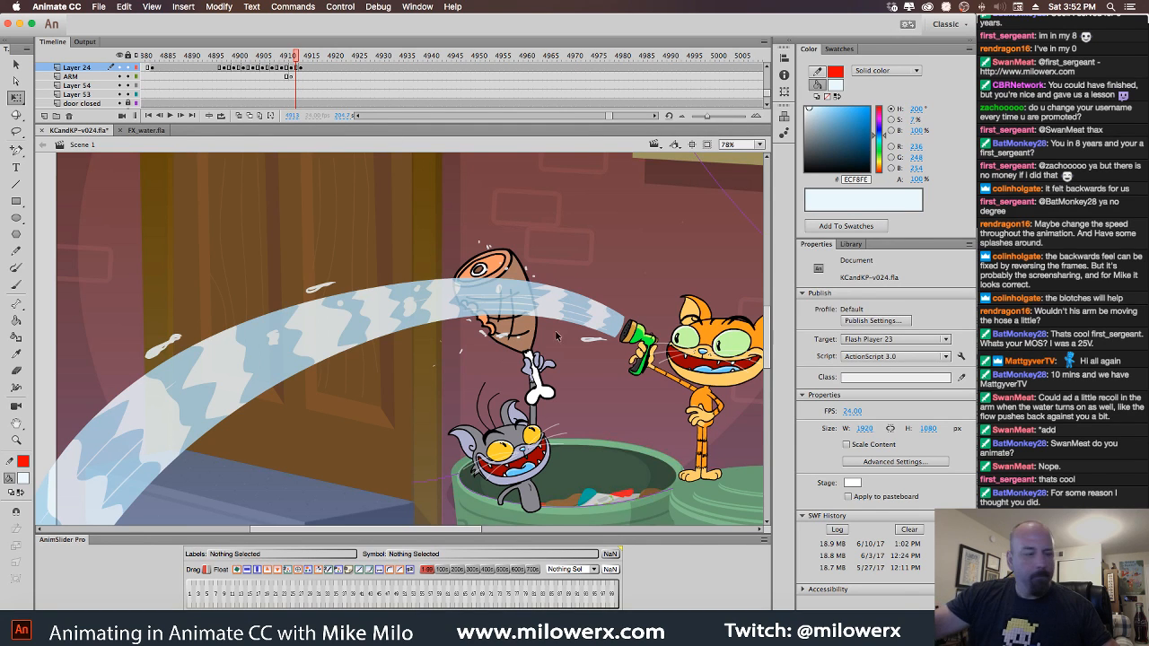
pyautogui.press(',')
pyautogui.press(',')
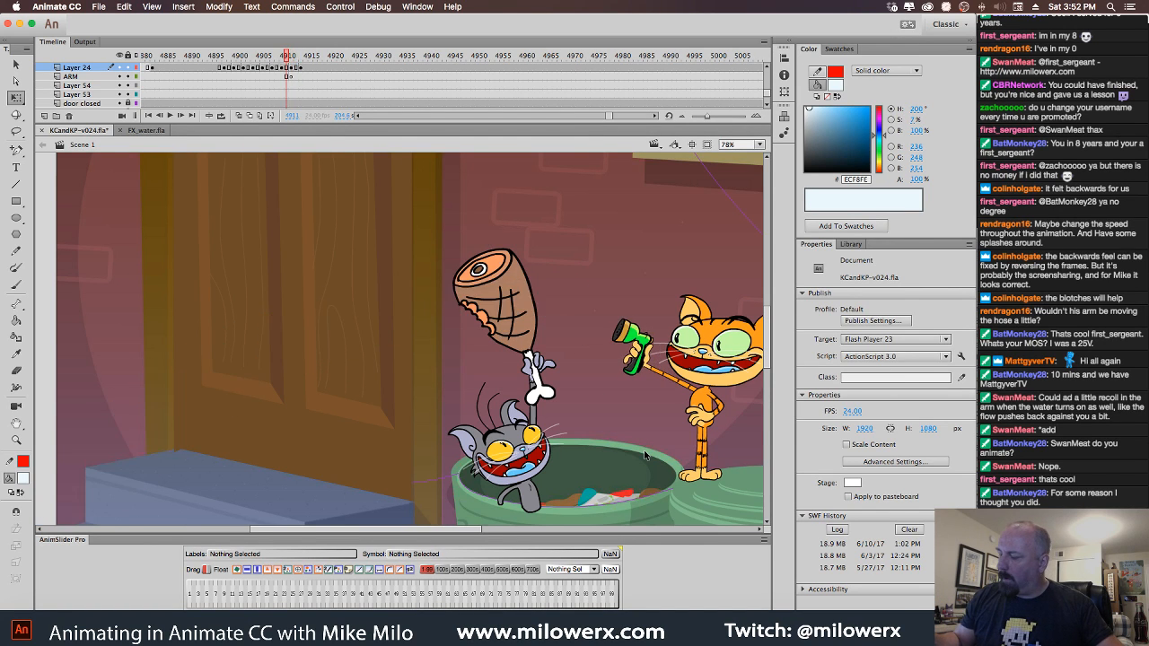
pyautogui.press('.')
# Add a keyframe for the water at frame 4914 and shift the stream at frame 4912 slightly toward the recoiled nozzle.
pyautogui.click(613, 322)
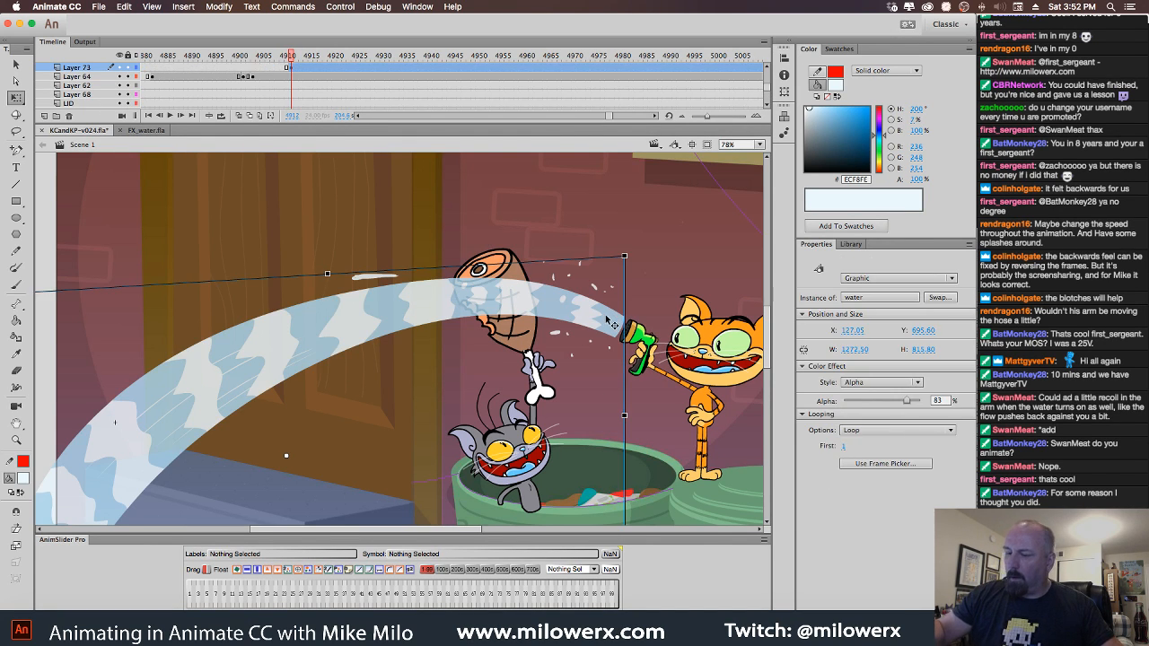
pyautogui.click(301, 69)
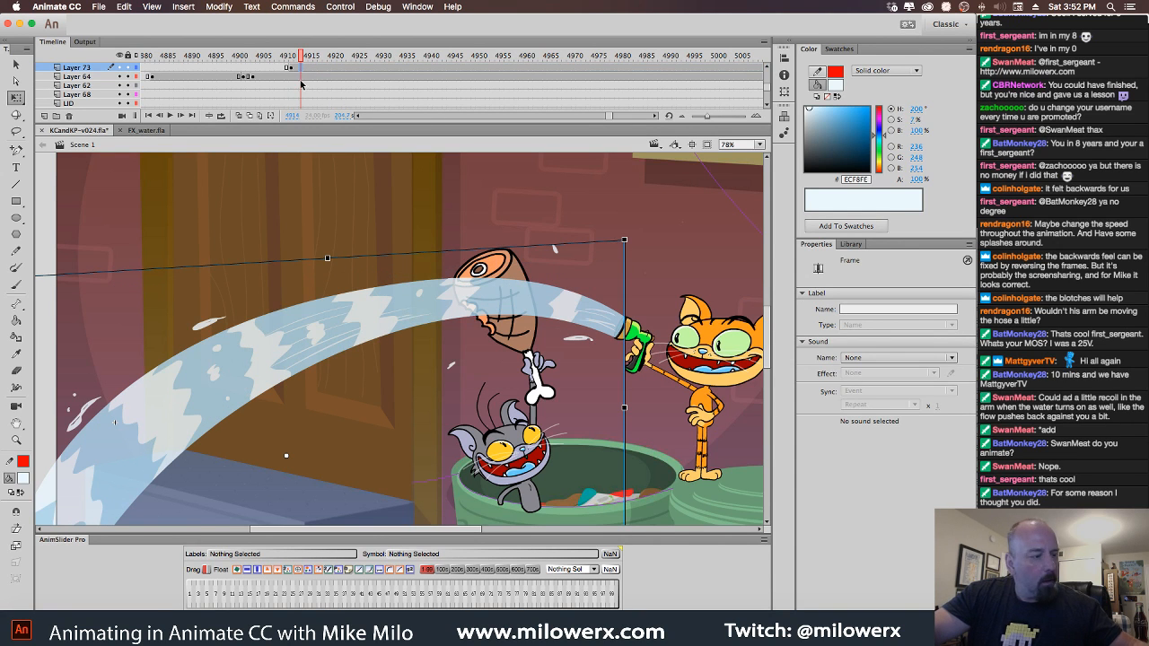
pyautogui.press(',')
pyautogui.press(',')
pyautogui.moveTo(577, 306); pyautogui.dragTo(583, 308)
# Play the shot from frame 4901 and scrub through the start of the water to check the recoil.
pyautogui.moveTo(291, 60); pyautogui.dragTo(240, 65)
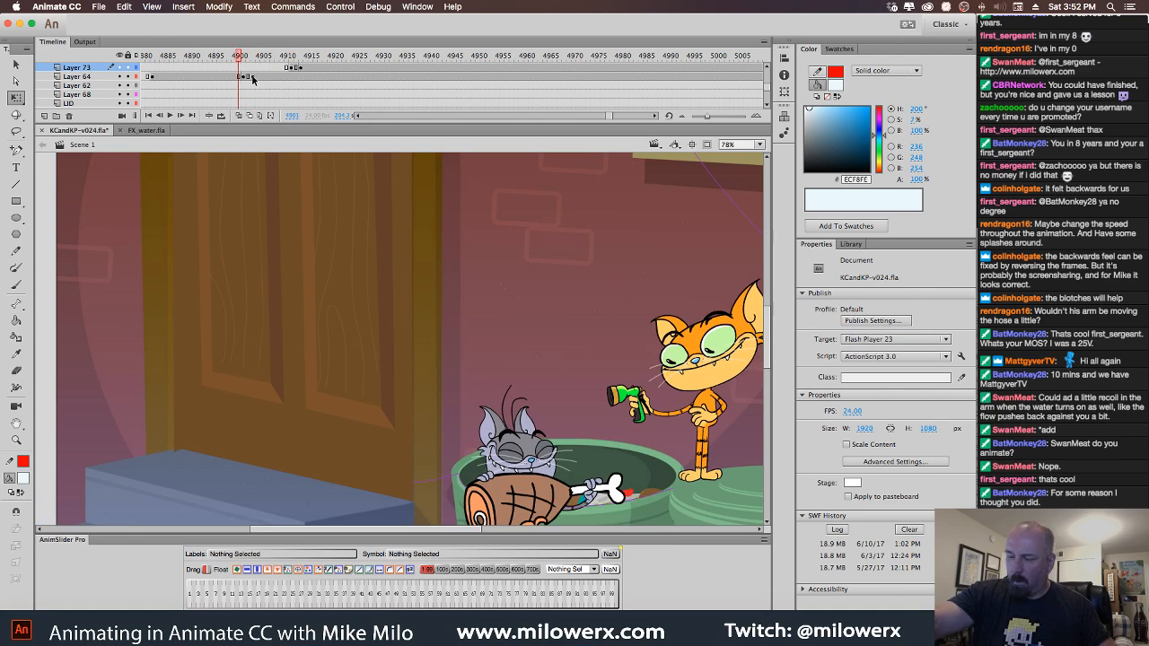
pyautogui.press('Return')
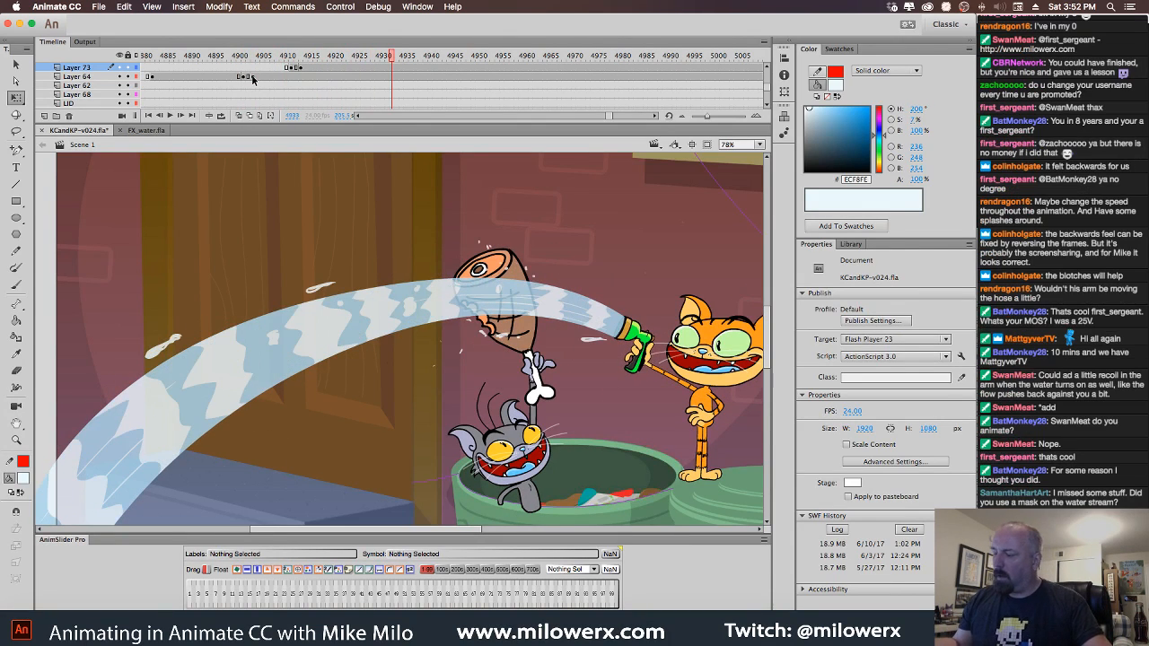
pyautogui.click(320, 81)
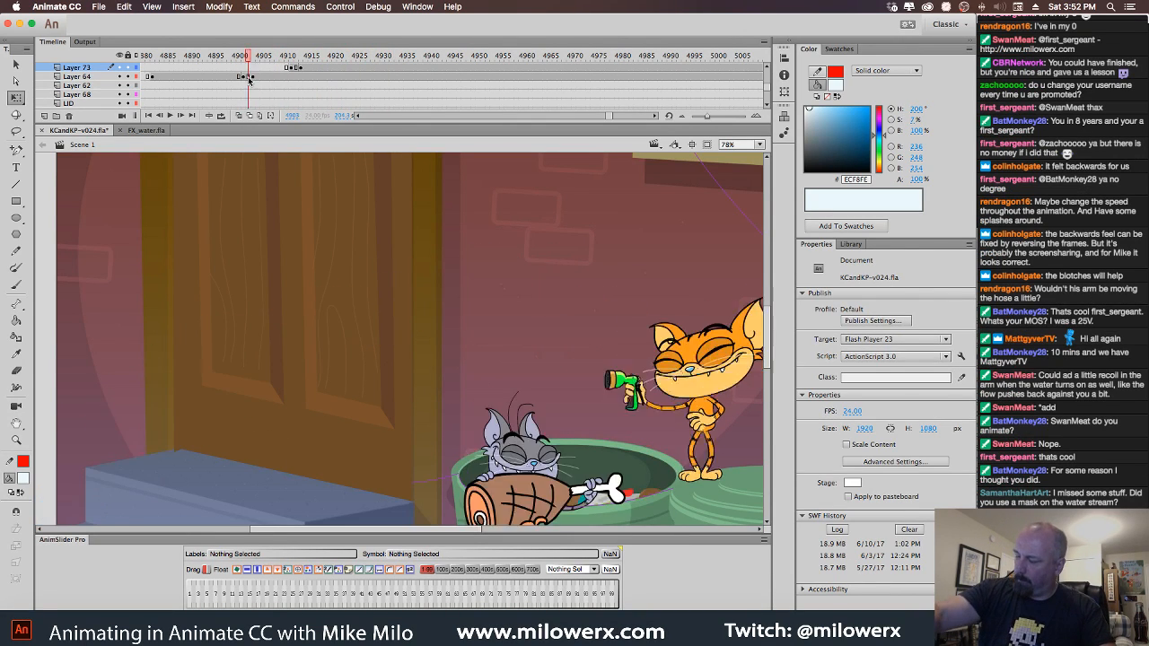
pyautogui.moveTo(321, 81); pyautogui.dragTo(298, 89)
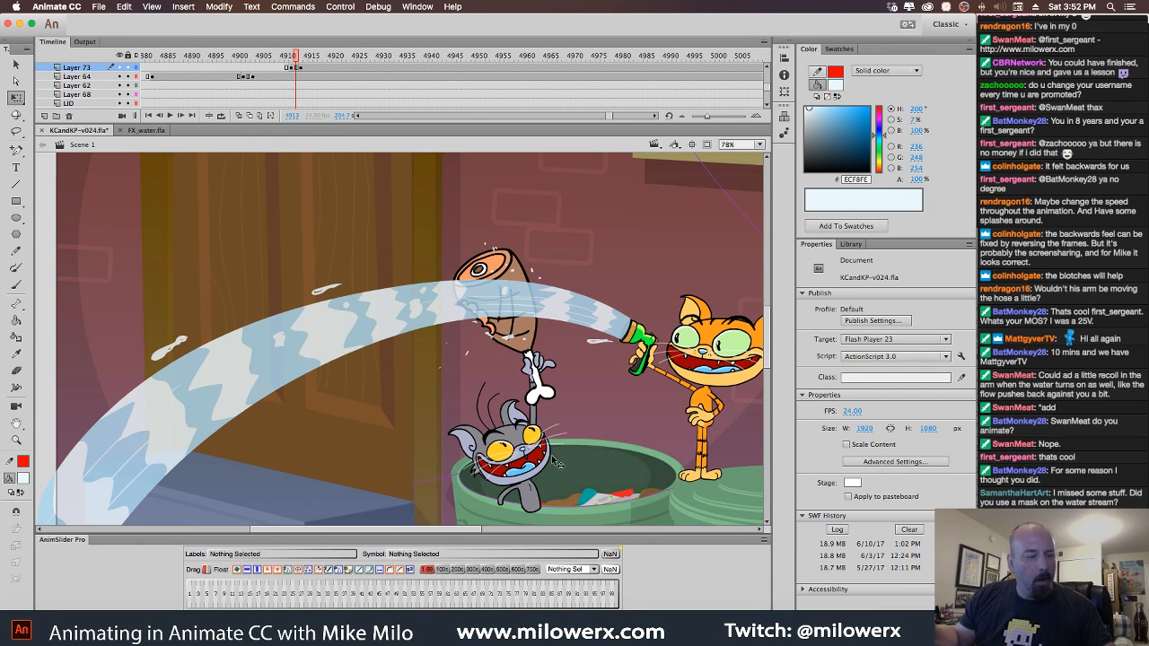
# Tilt and pull the sprayer back further at frame 4912, and move the water to X 147.55, Y 689.20 to meet the nozzle.
pyautogui.press(',')
pyautogui.press(',')
pyautogui.press('.')
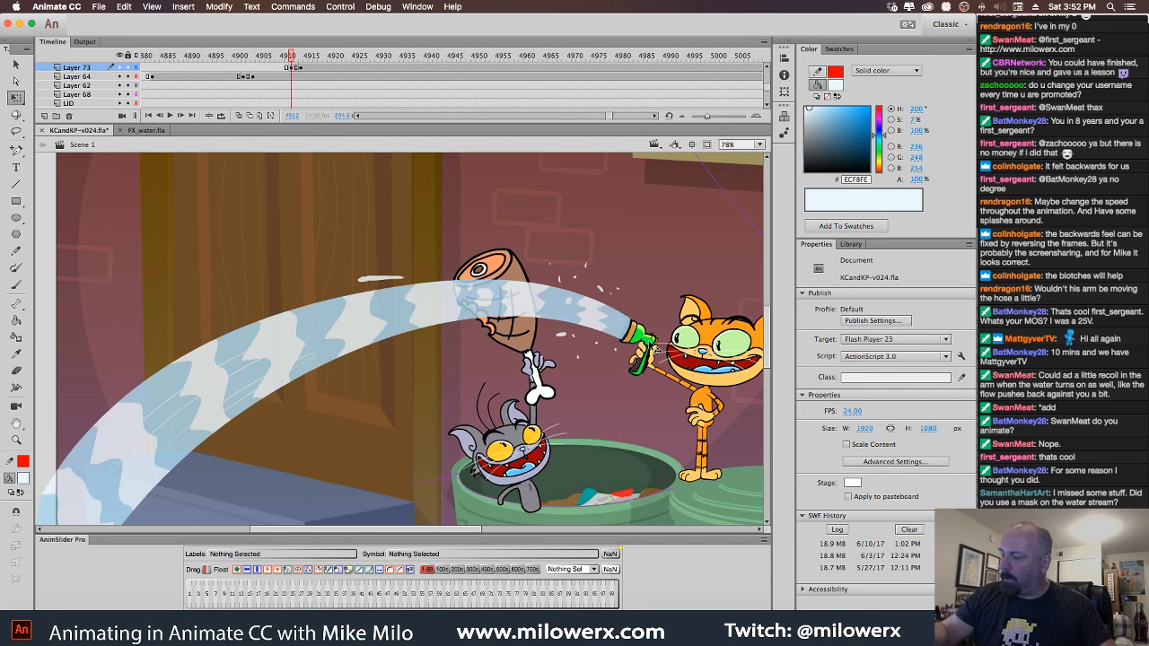
pyautogui.click(648, 346)
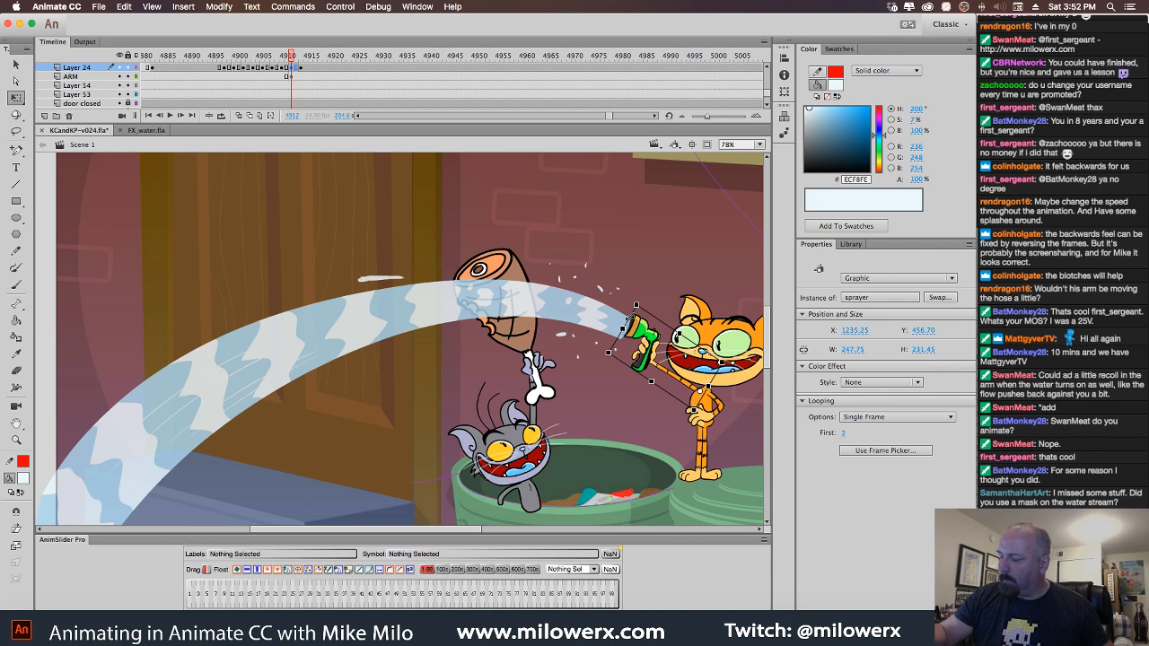
pyautogui.click(617, 322)
pyautogui.moveTo(618, 321); pyautogui.dragTo(623, 316)
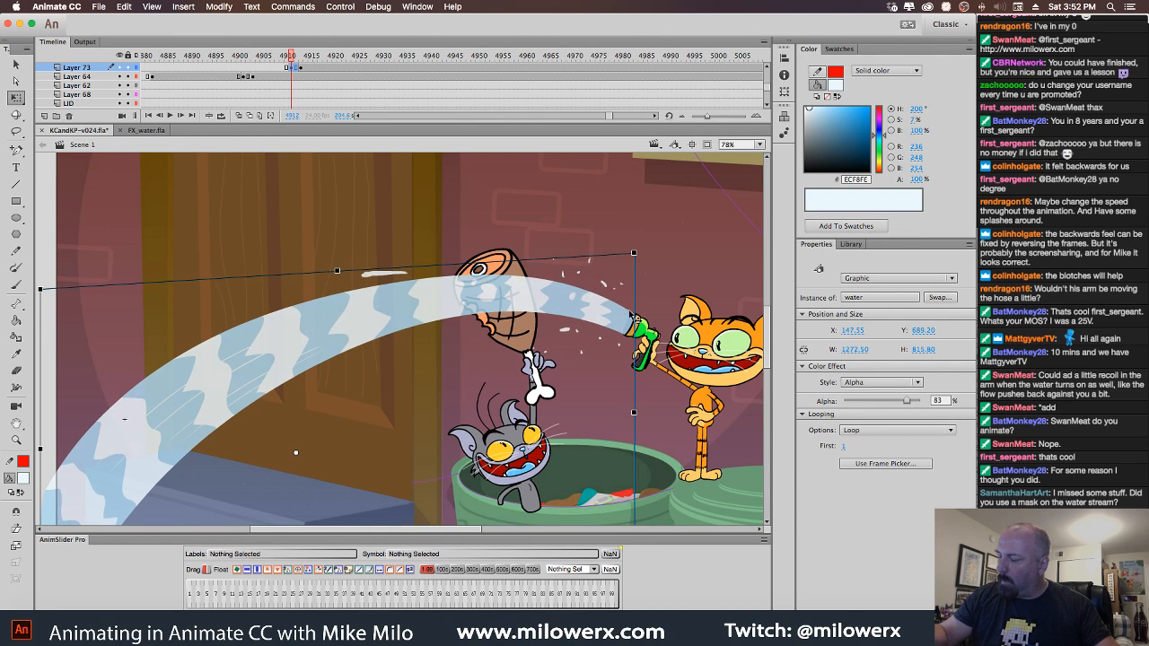
pyautogui.press('.')
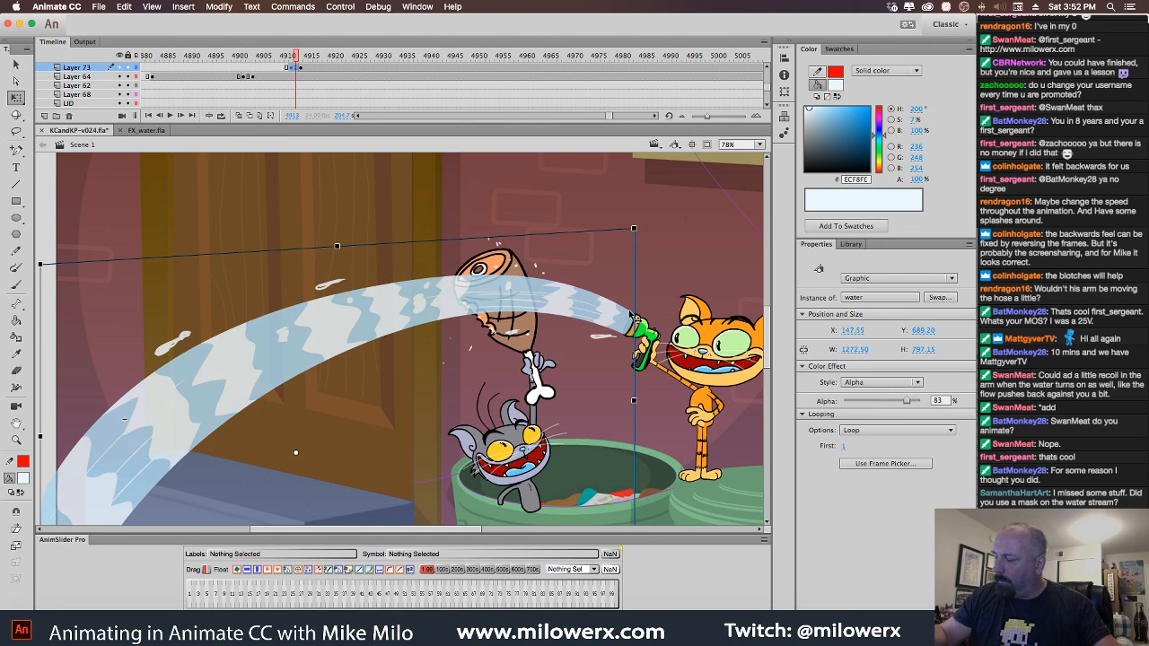
# Extend the recoil by one frame on the water and sprayer layers around frames 4914 to 4916.
pyautogui.click(304, 70)
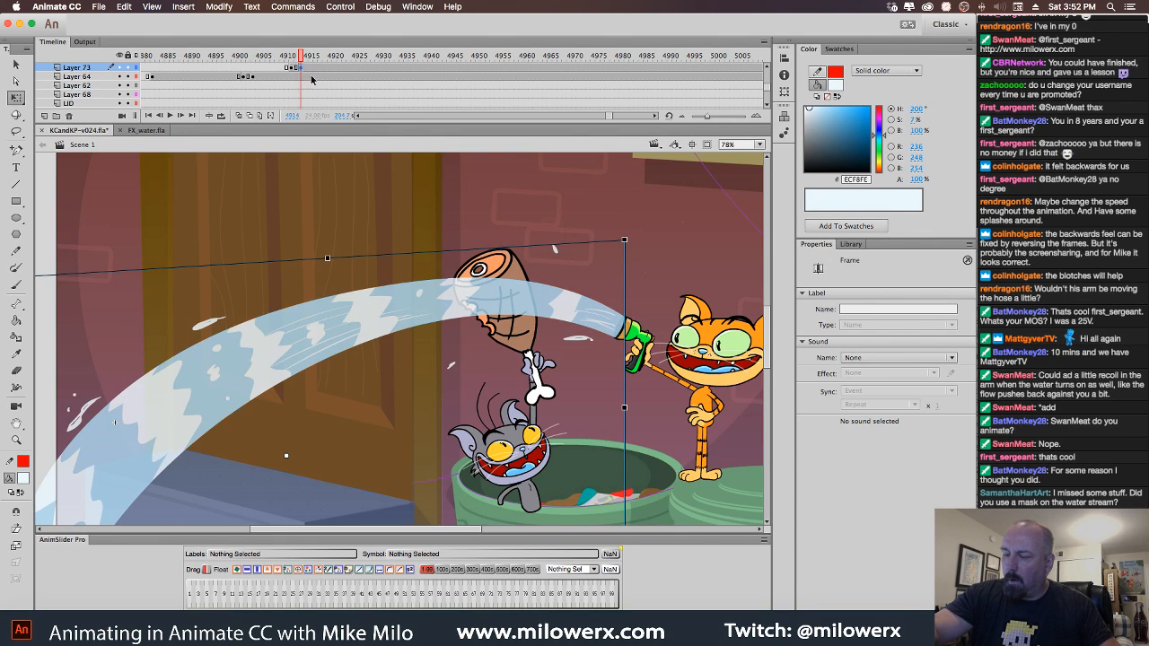
pyautogui.press('.')
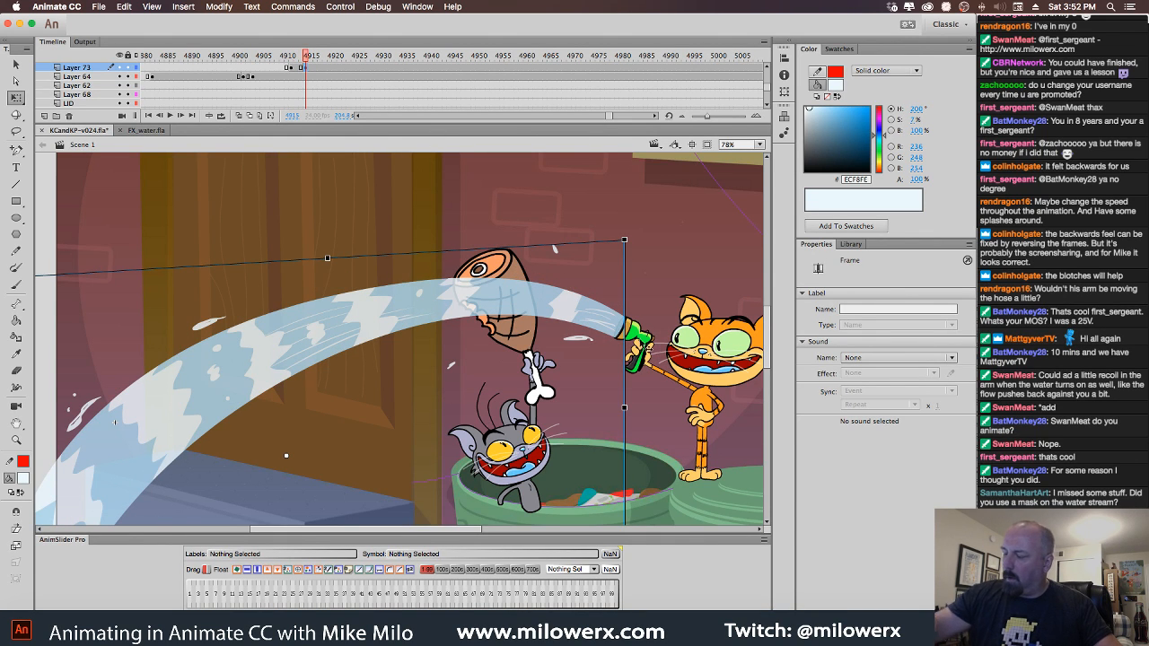
pyautogui.click(652, 343)
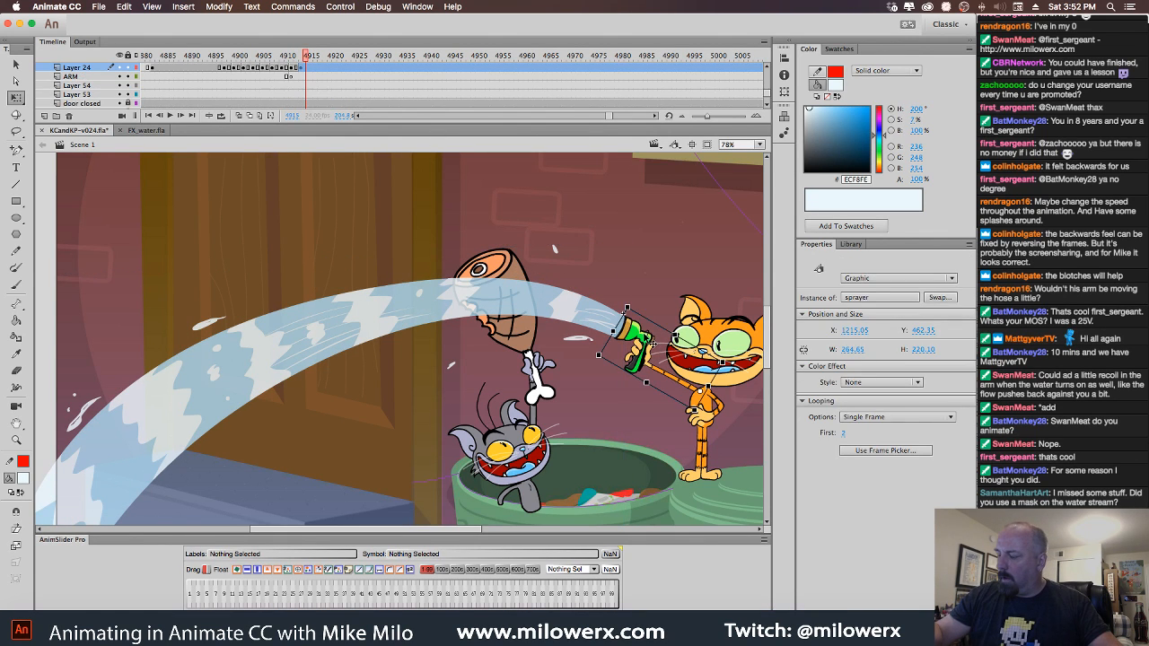
pyautogui.click(310, 68)
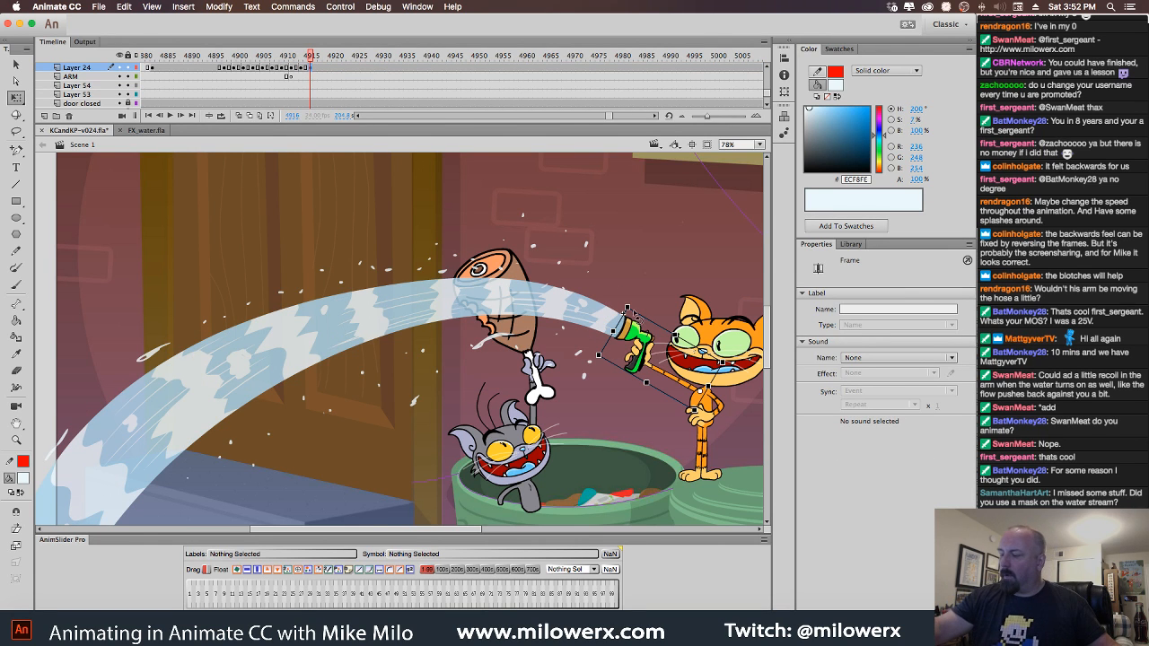
# Slightly squash the water stream at frame 4916 to a height of 779.55 with Free Transform and scrub back to frame 4914.
pyautogui.click(614, 318)
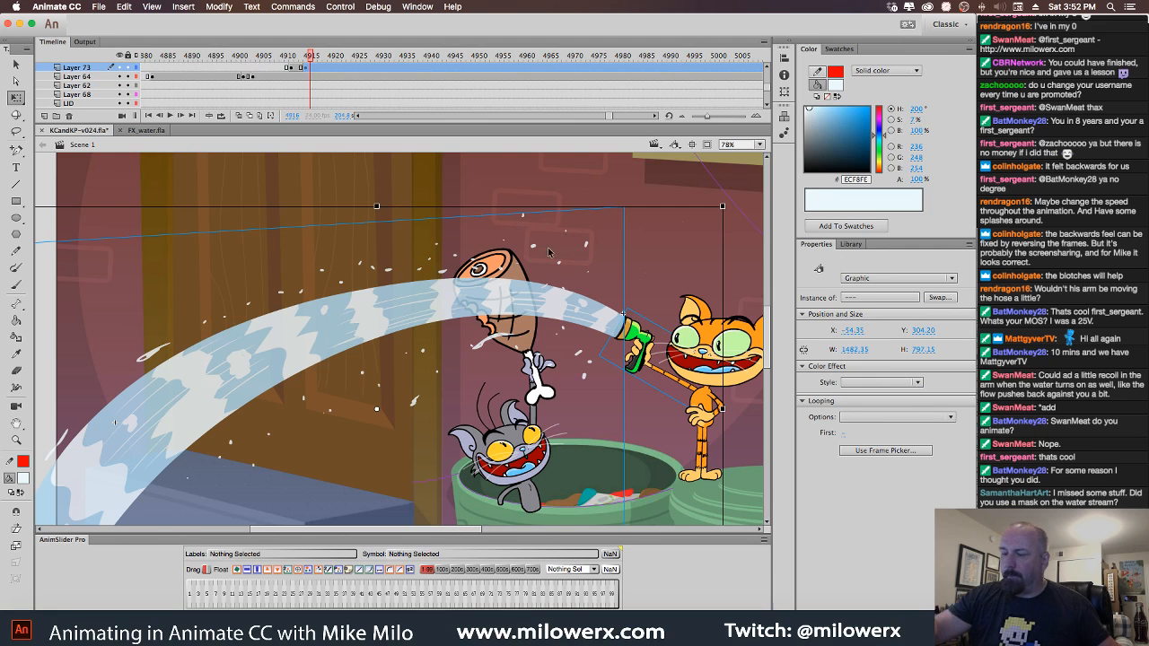
pyautogui.press('super+minus')
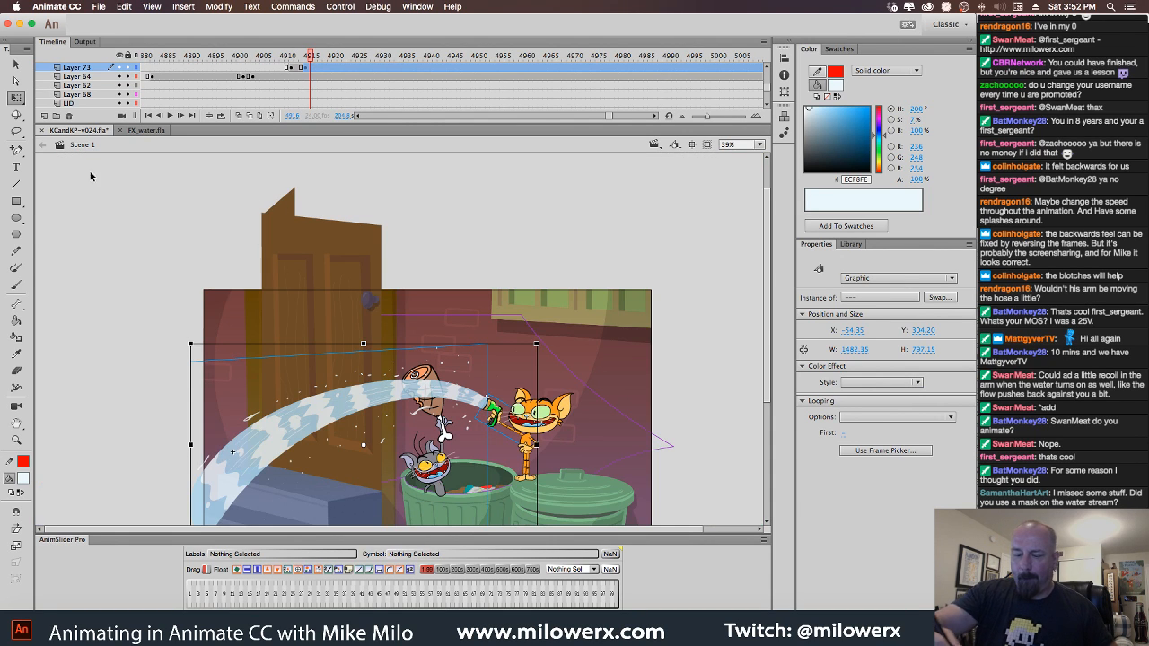
pyautogui.click(18, 98)
pyautogui.moveTo(200, 392); pyautogui.dragTo(203, 380)
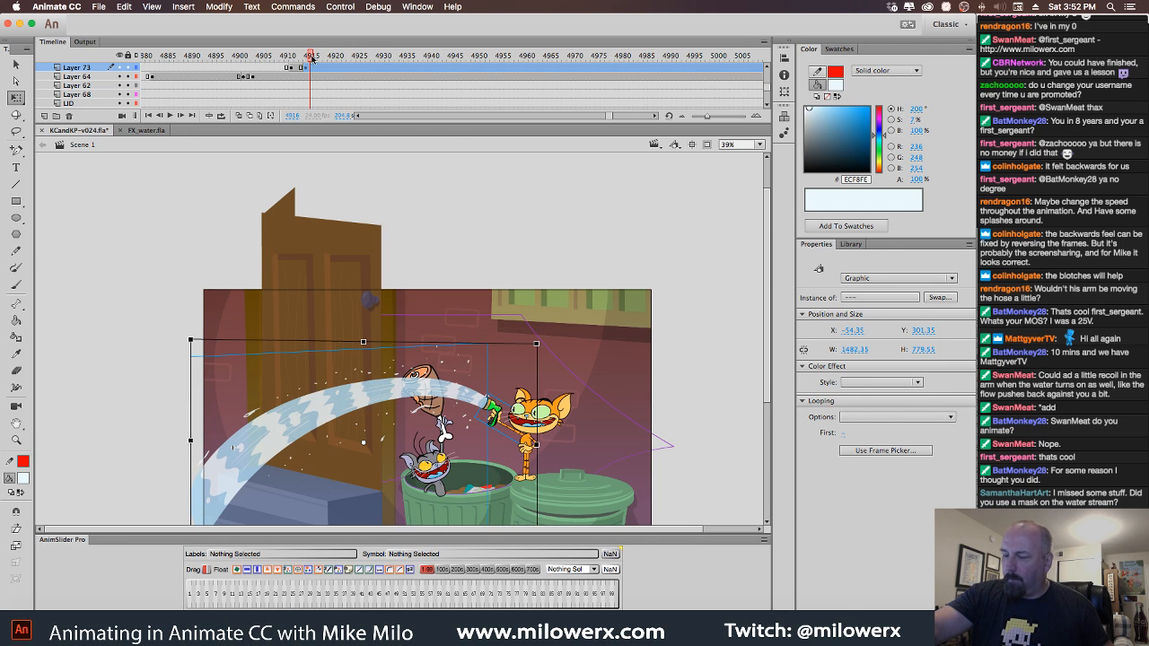
pyautogui.moveTo(312, 59); pyautogui.dragTo(301, 82)
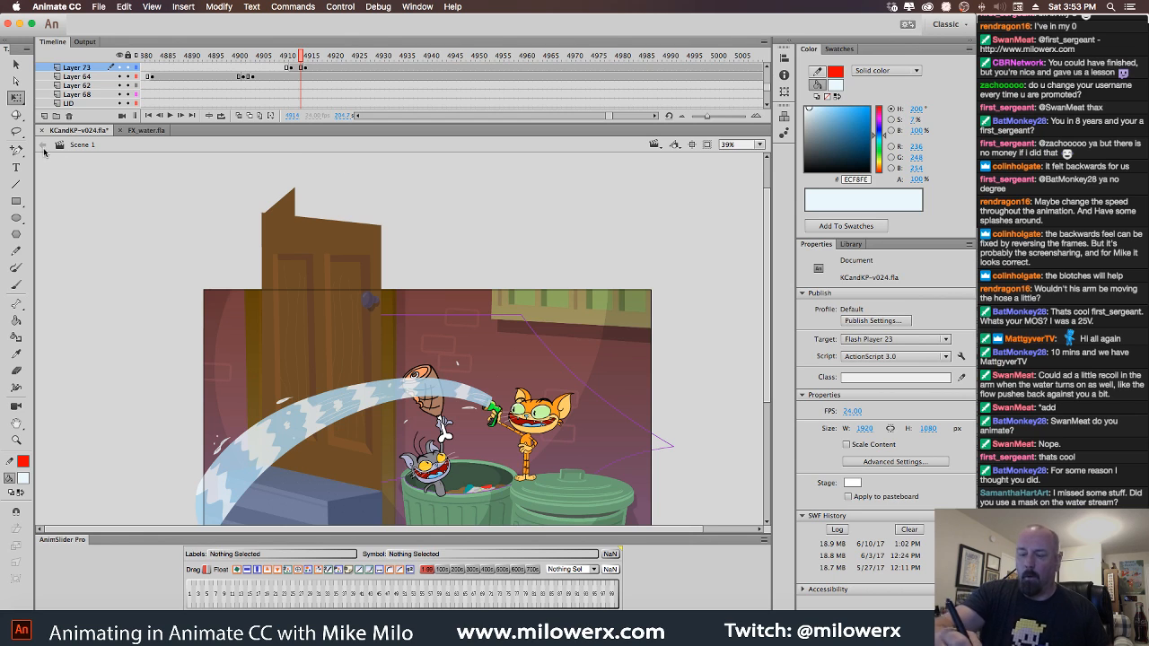
# Examine the library's water effect symbols, from the water drip to the rain squirter and spray pattern, for a suitable splash.
pyautogui.moveTo(768, 98); pyautogui.dragTo(768, 87)
pyautogui.keyDown('super'); pyautogui.click(448, 373); pyautogui.keyUp('super')
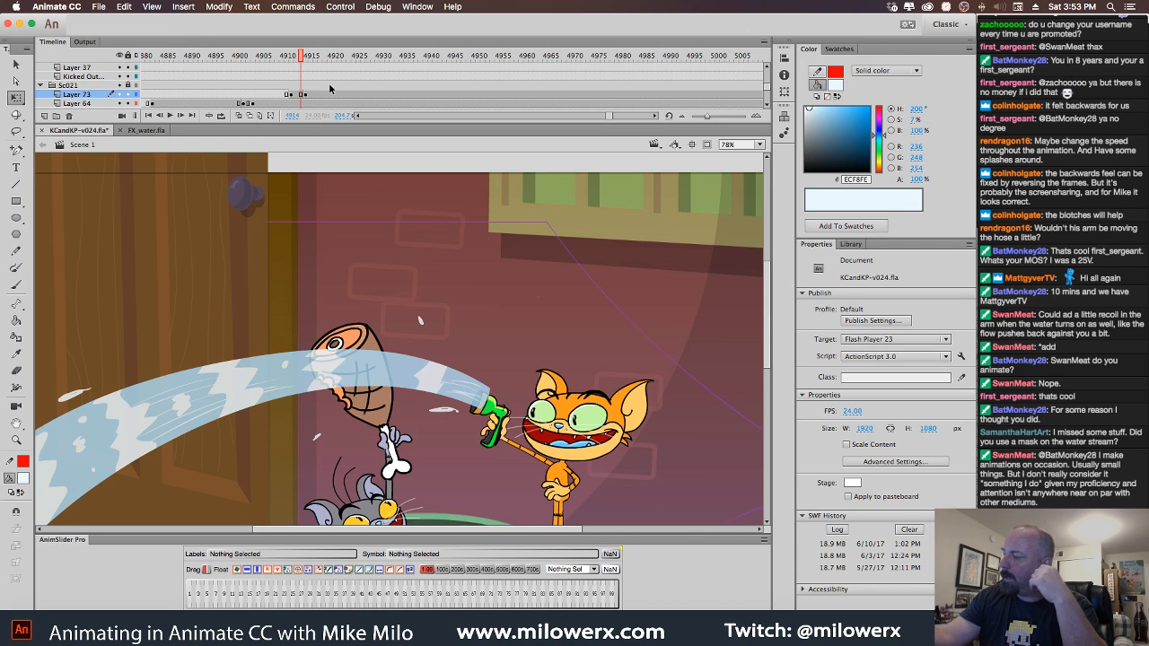
pyautogui.click(851, 244)
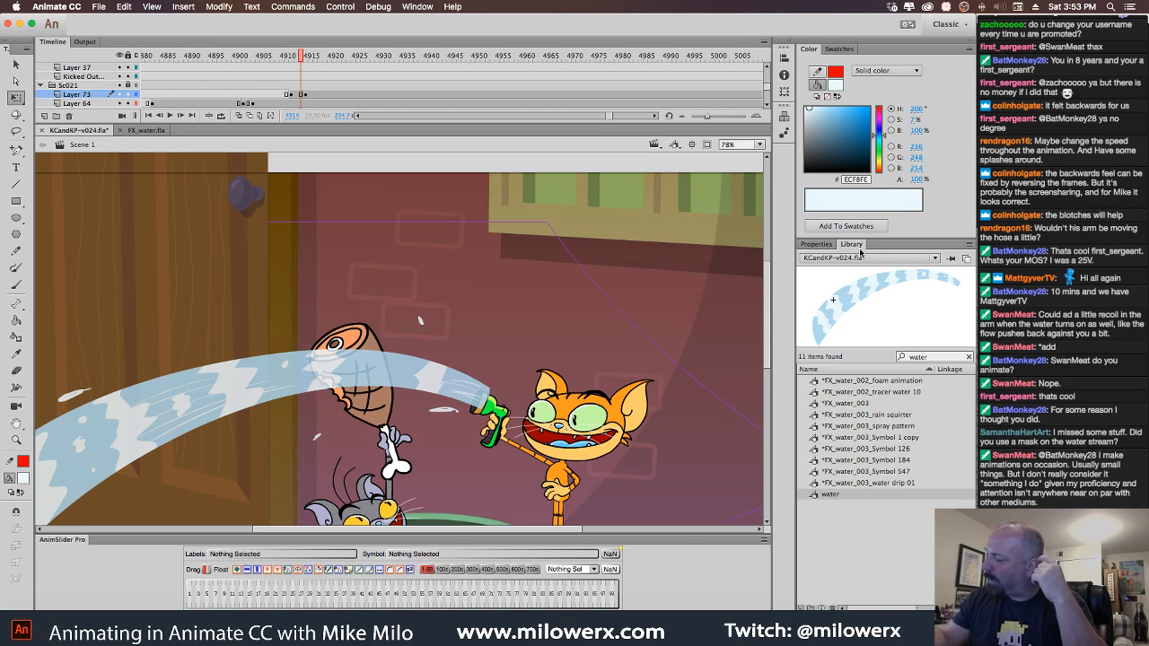
pyautogui.click(873, 486)
pyautogui.click(876, 474)
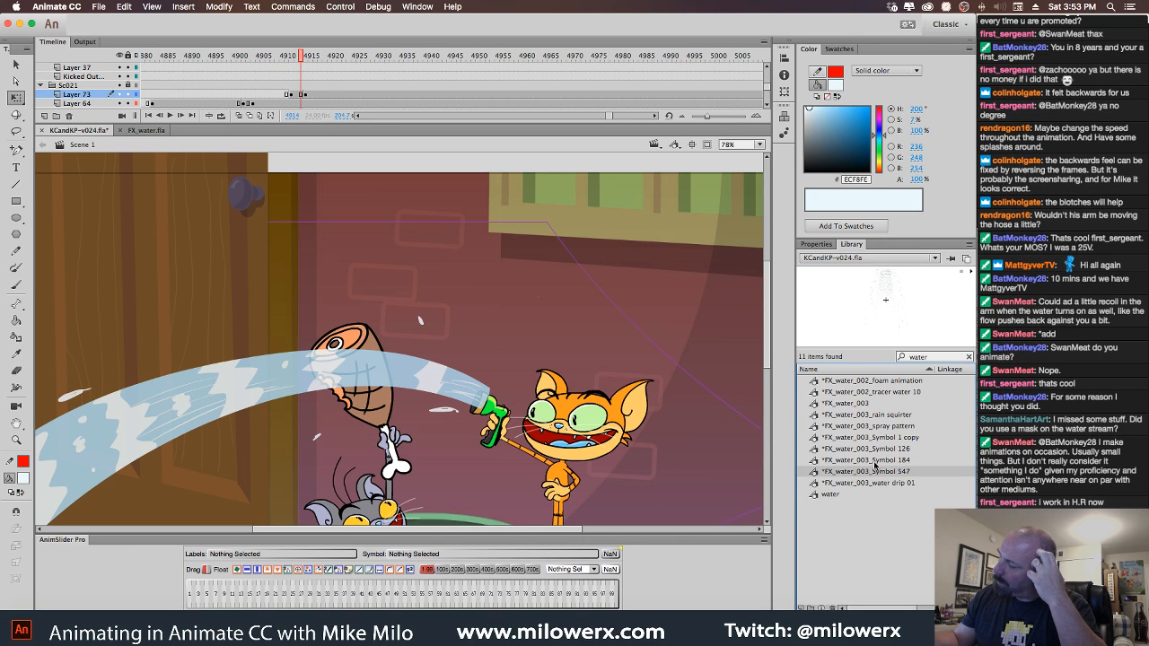
pyautogui.click(876, 462)
pyautogui.click(881, 449)
pyautogui.click(898, 438)
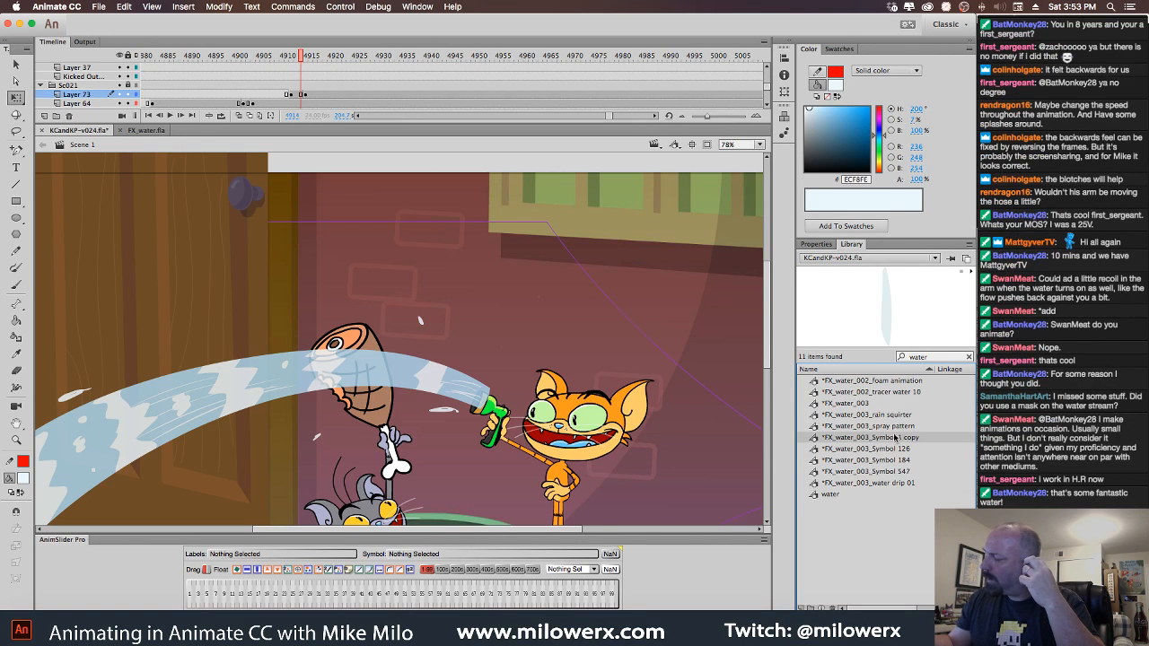
pyautogui.click(896, 426)
pyautogui.click(893, 416)
pyautogui.click(882, 427)
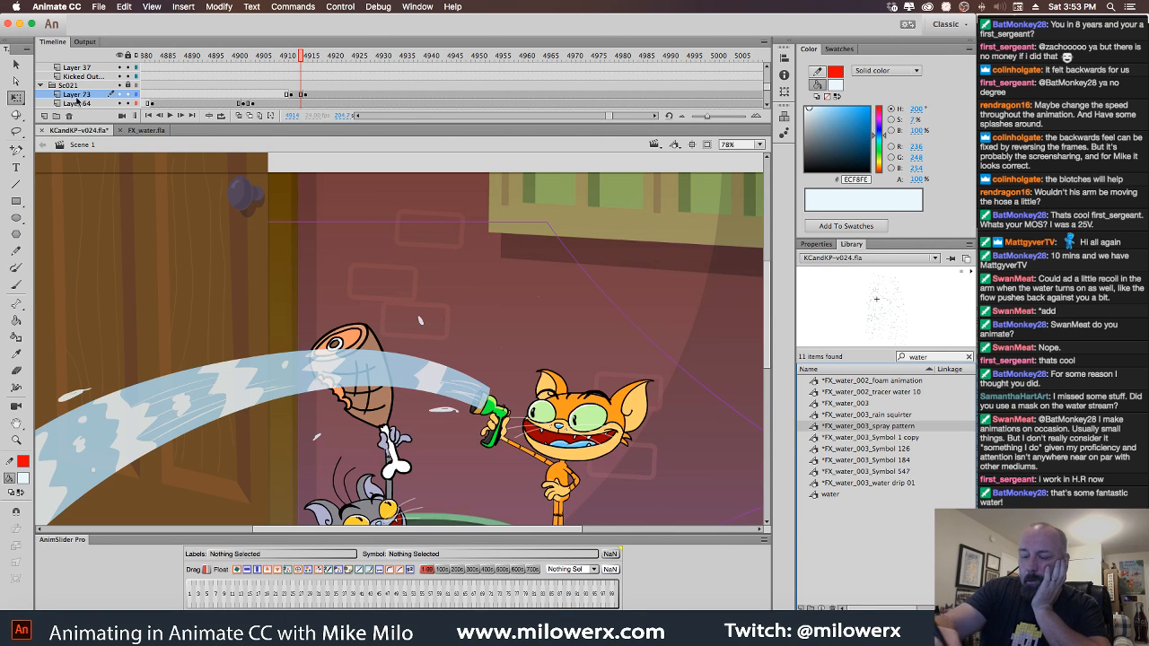
# Add a layer above the water layer with a keyframe at frame 4912 for the extra spray.
pyautogui.moveTo(79, 101); pyautogui.dragTo(78, 91)
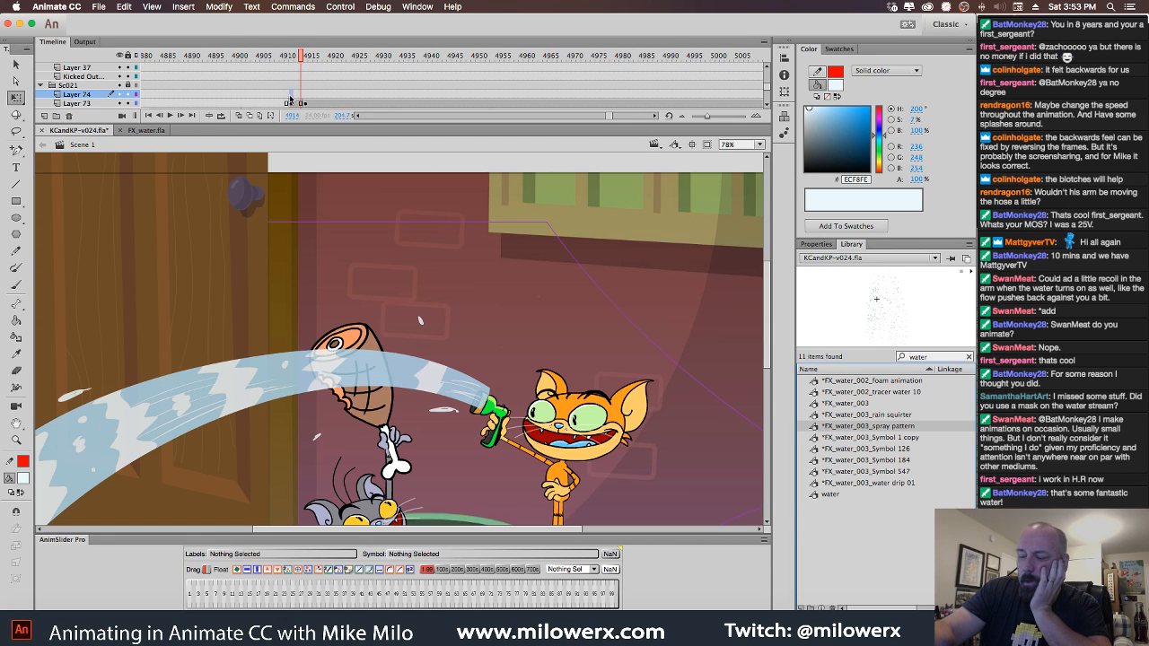
pyautogui.click(290, 97)
pyautogui.moveTo(291, 59); pyautogui.dragTo(290, 66)
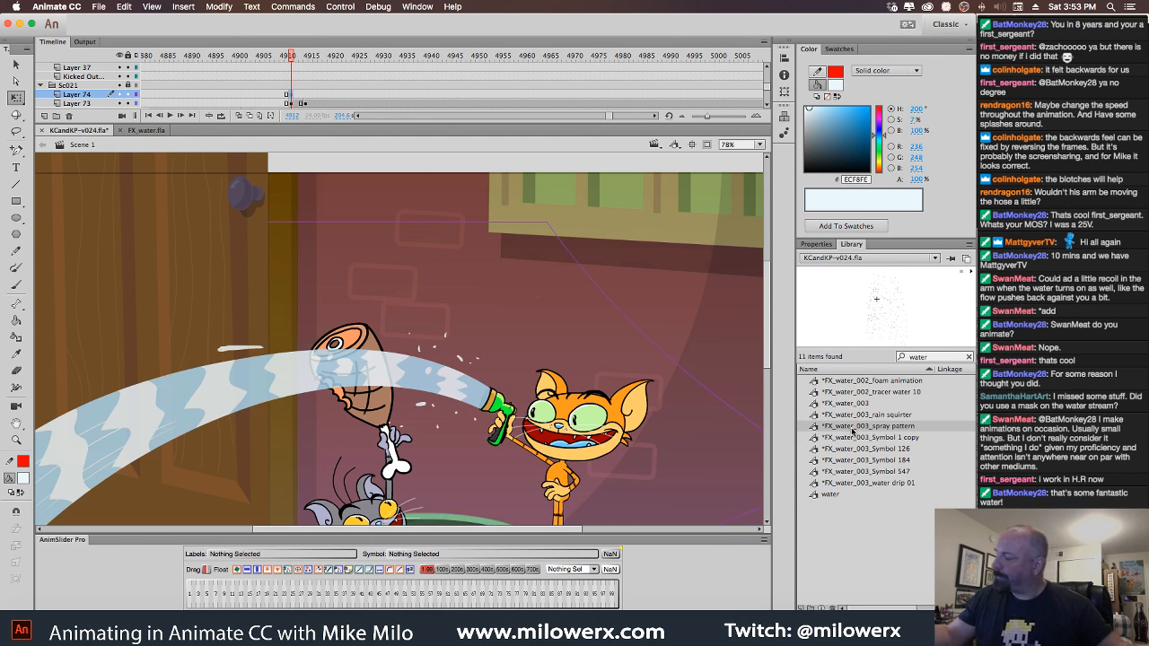
# Try the *FX_water_003_spray pattern symbol over the ham at frame 4912, then delete it.
pyautogui.moveTo(814, 429)
pyautogui.mouseDown()
pyautogui.moveTo(404, 375)
pyautogui.moveTo(517, 235)
pyautogui.moveTo(456, 282)
pyautogui.mouseUp()
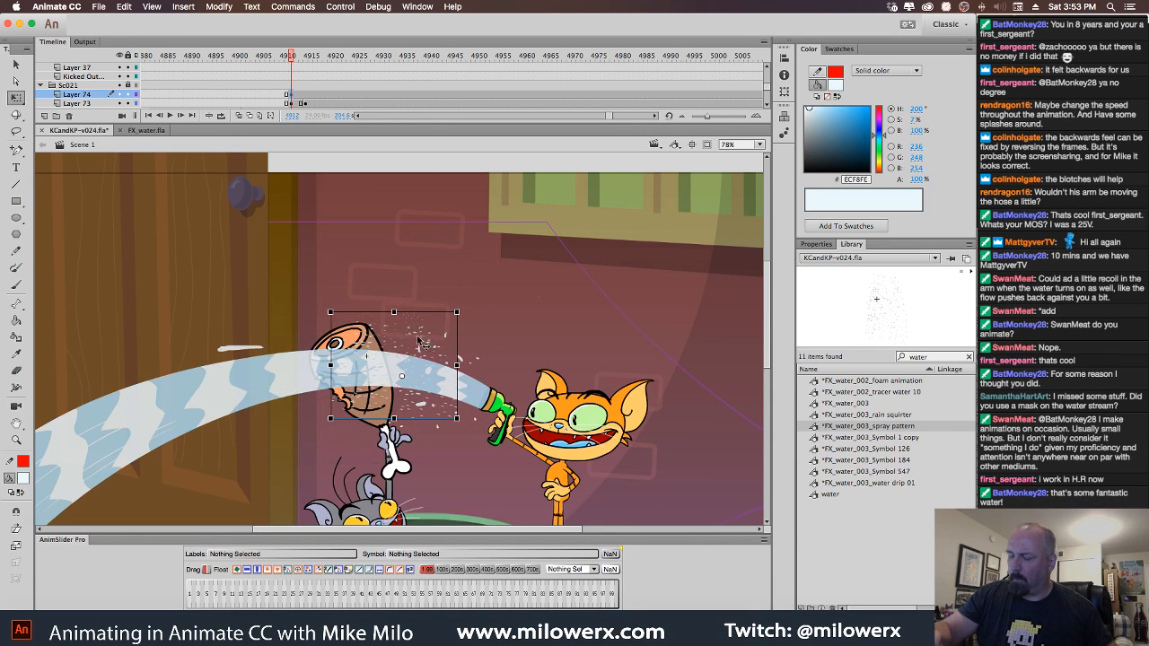
pyautogui.moveTo(422, 343); pyautogui.dragTo(367, 320)
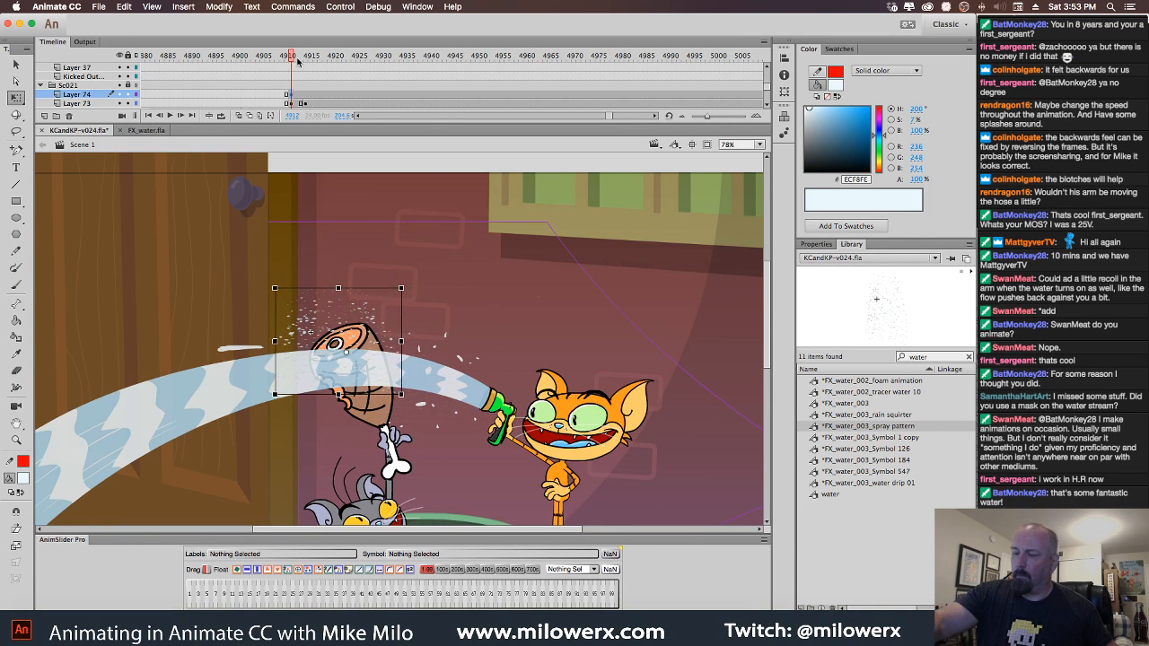
pyautogui.moveTo(297, 60)
pyautogui.mouseDown()
pyautogui.moveTo(386, 93)
pyautogui.moveTo(314, 99)
pyautogui.mouseUp()
pyautogui.click(292, 95)
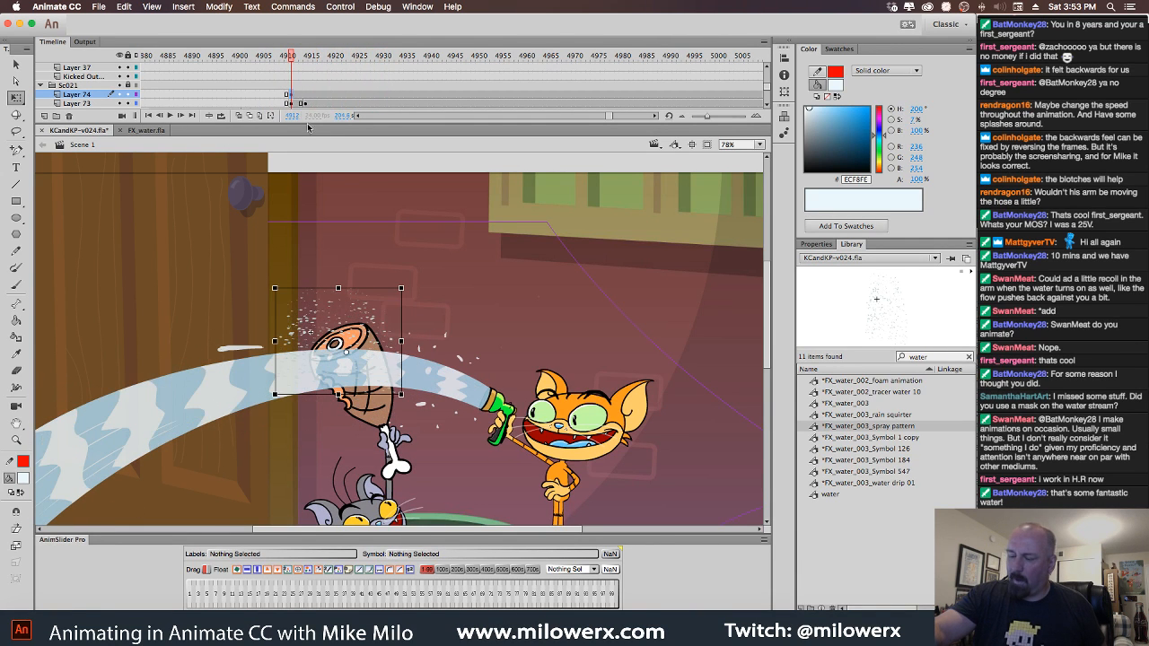
pyautogui.moveTo(416, 301); pyautogui.dragTo(404, 329)
pyautogui.moveTo(292, 60); pyautogui.dragTo(333, 87)
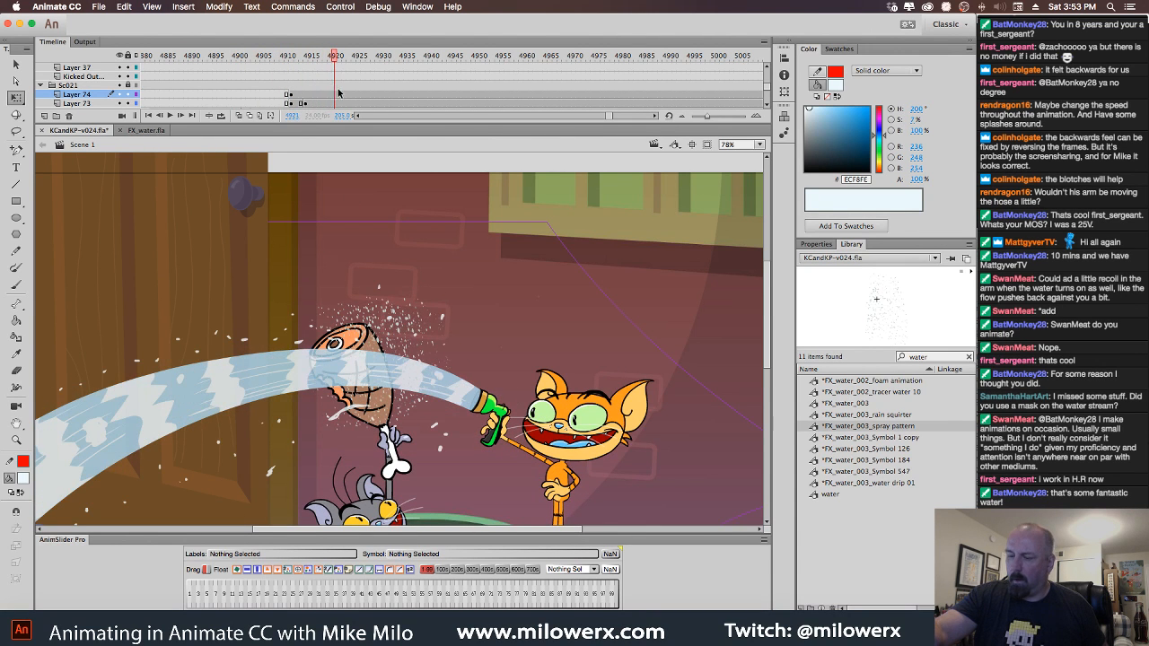
pyautogui.click(292, 95)
pyautogui.press('Delete')
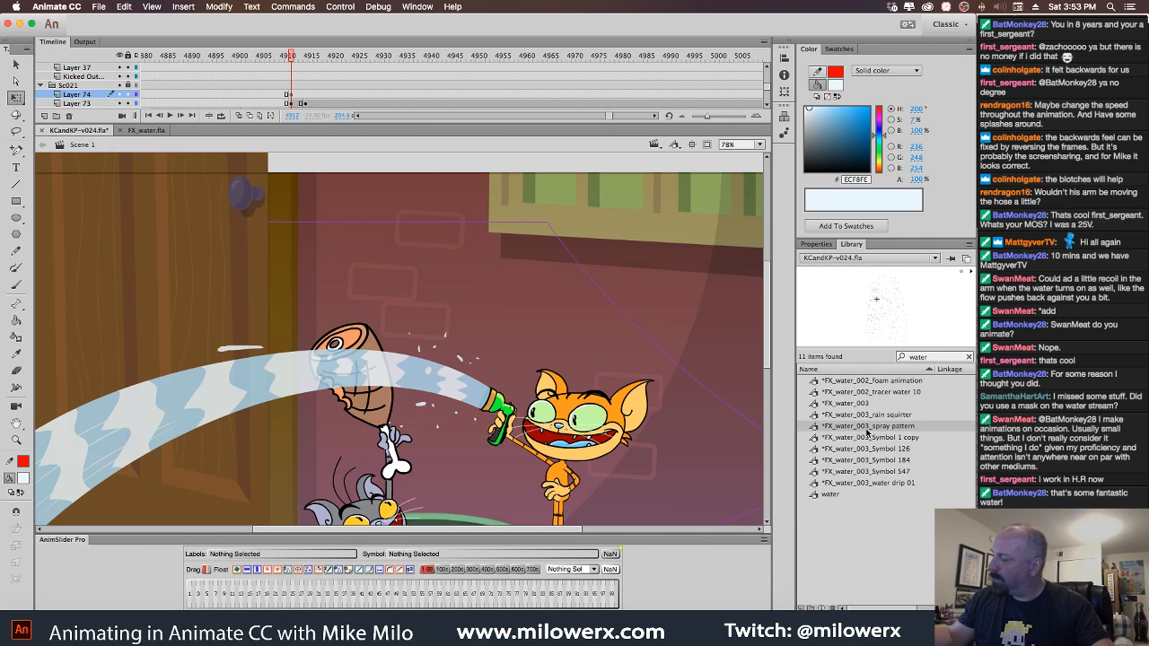
# Place the *FX_water_003_rain squirter symbol above the ham at frame 4912, enlarge it, and scrub to frame 4924.
pyautogui.click(900, 416)
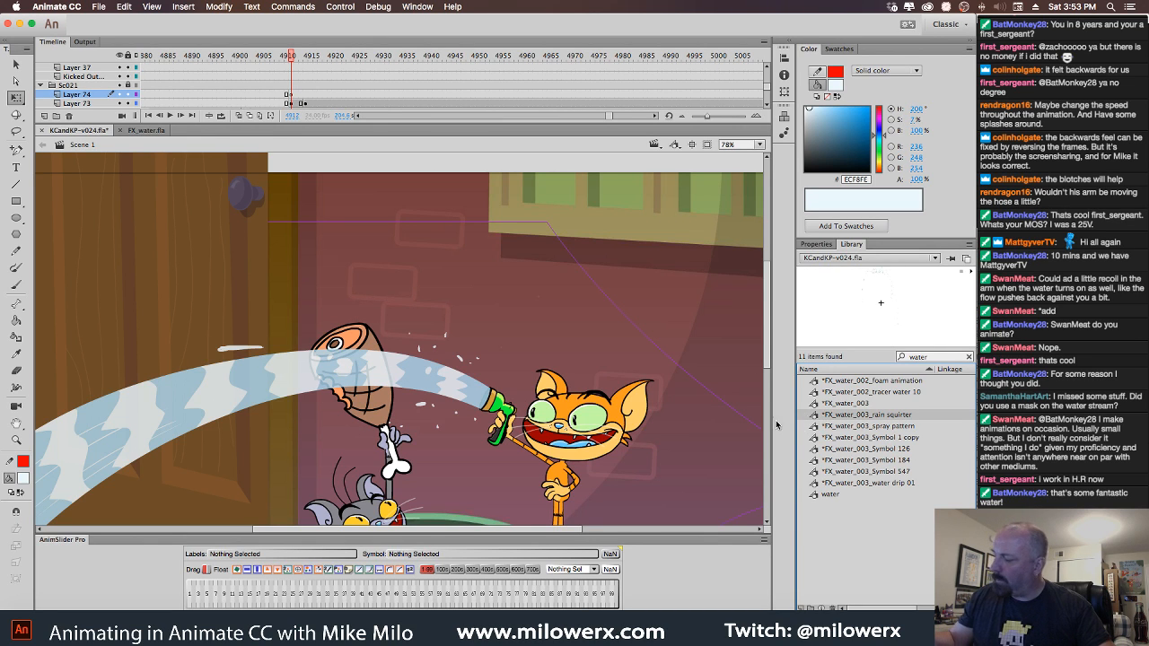
pyautogui.moveTo(777, 425); pyautogui.dragTo(392, 332)
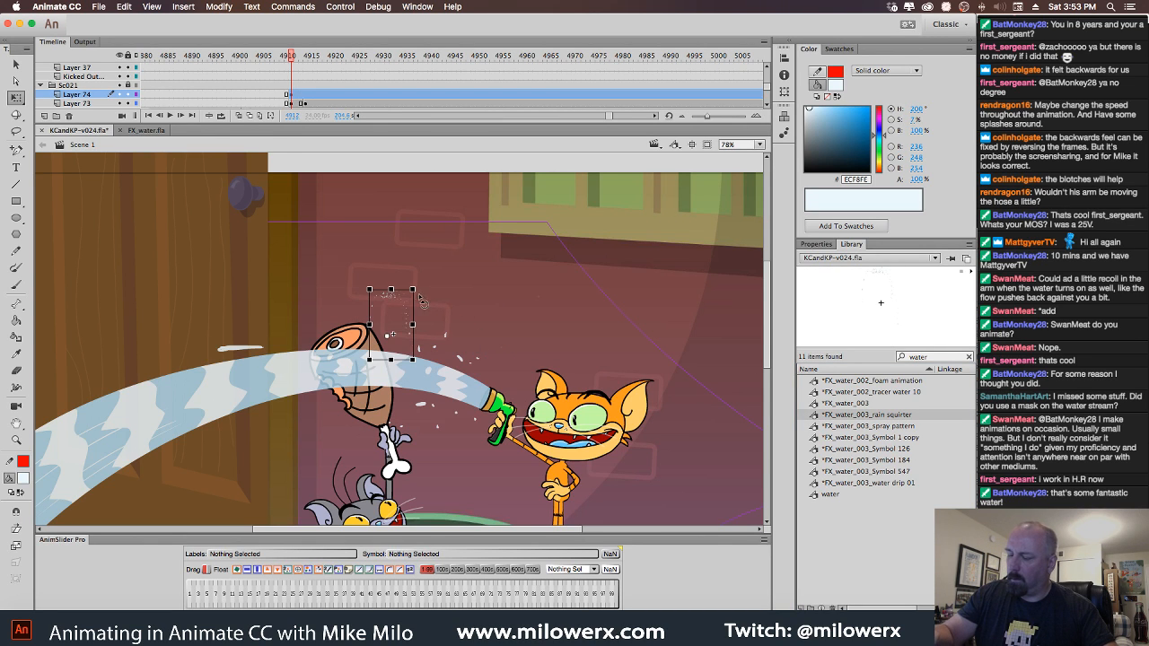
pyautogui.moveTo(414, 290); pyautogui.dragTo(450, 261)
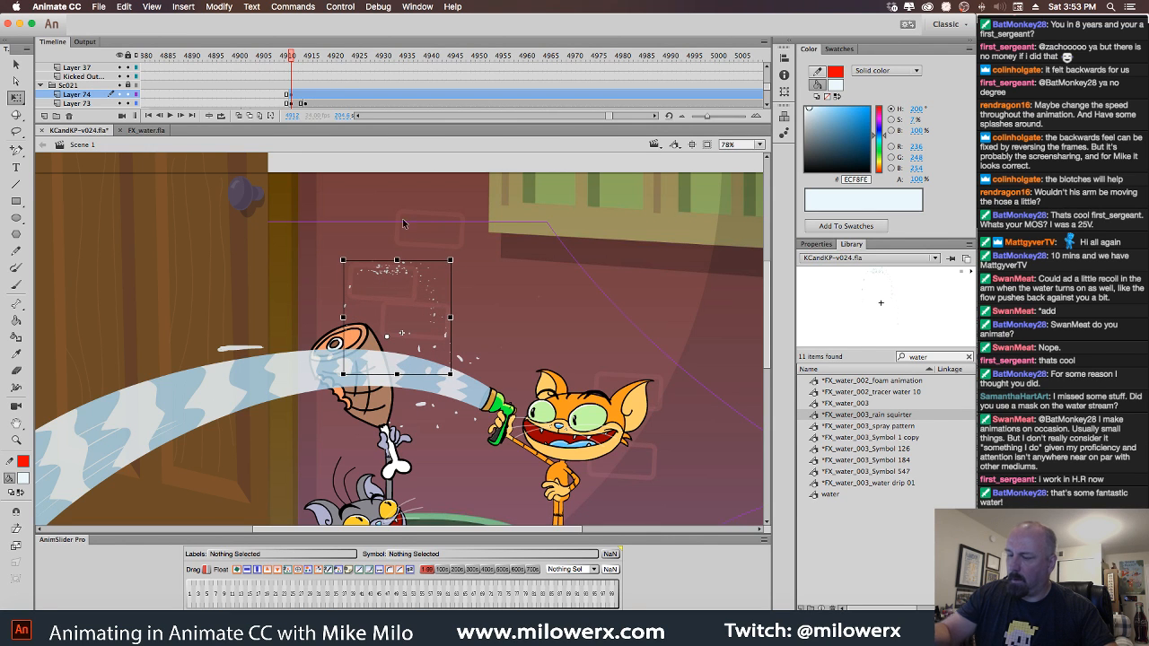
pyautogui.moveTo(292, 56); pyautogui.dragTo(350, 59)
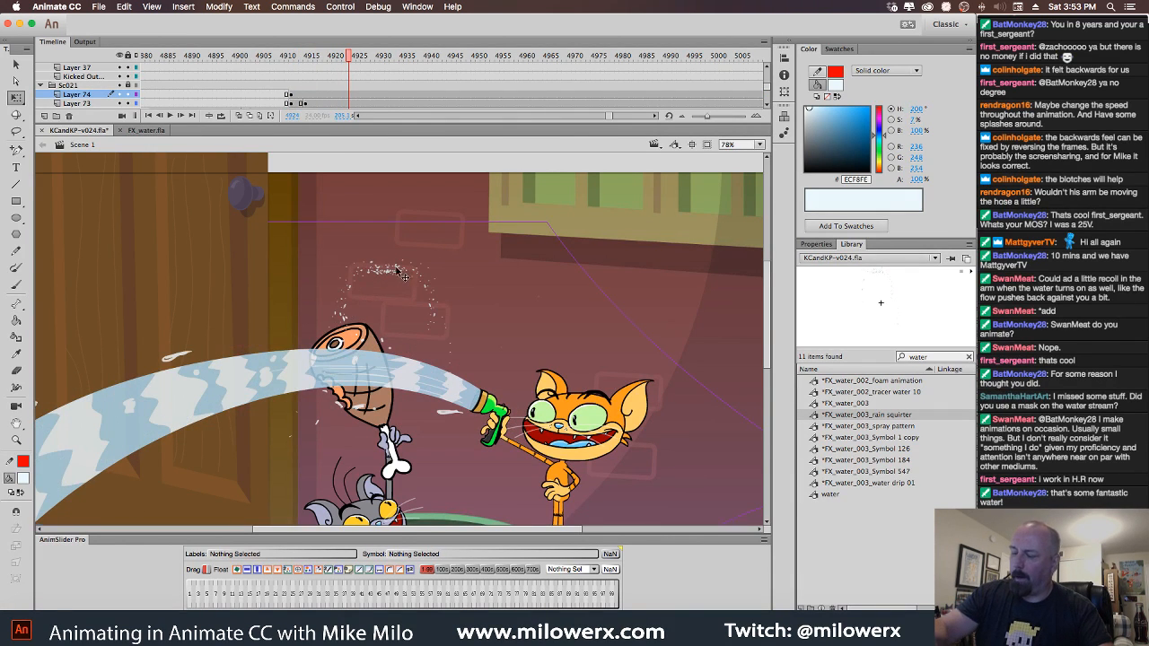
# Rotate and enlarge the rain squirter, position it between the ham and the sprayer, and scrub back to frame 4915.
pyautogui.click(427, 279)
pyautogui.moveTo(461, 269); pyautogui.dragTo(305, 236)
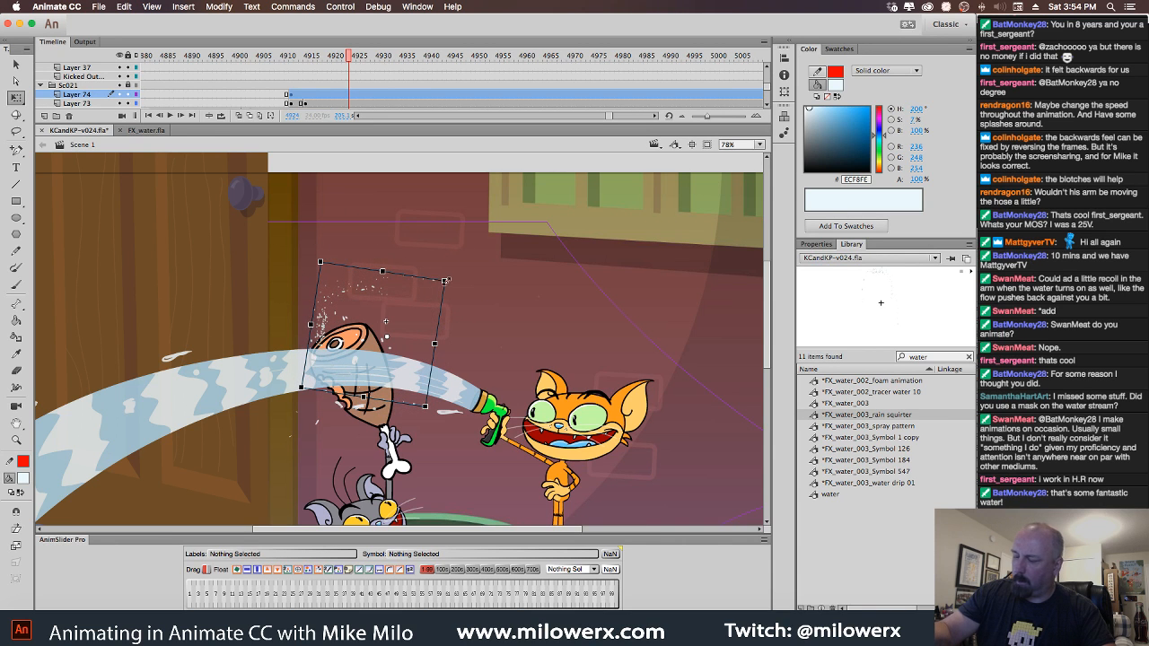
pyautogui.moveTo(447, 282); pyautogui.dragTo(474, 255)
pyautogui.moveTo(300, 316); pyautogui.dragTo(395, 347)
pyautogui.moveTo(571, 283); pyautogui.dragTo(547, 267)
pyautogui.click(439, 314)
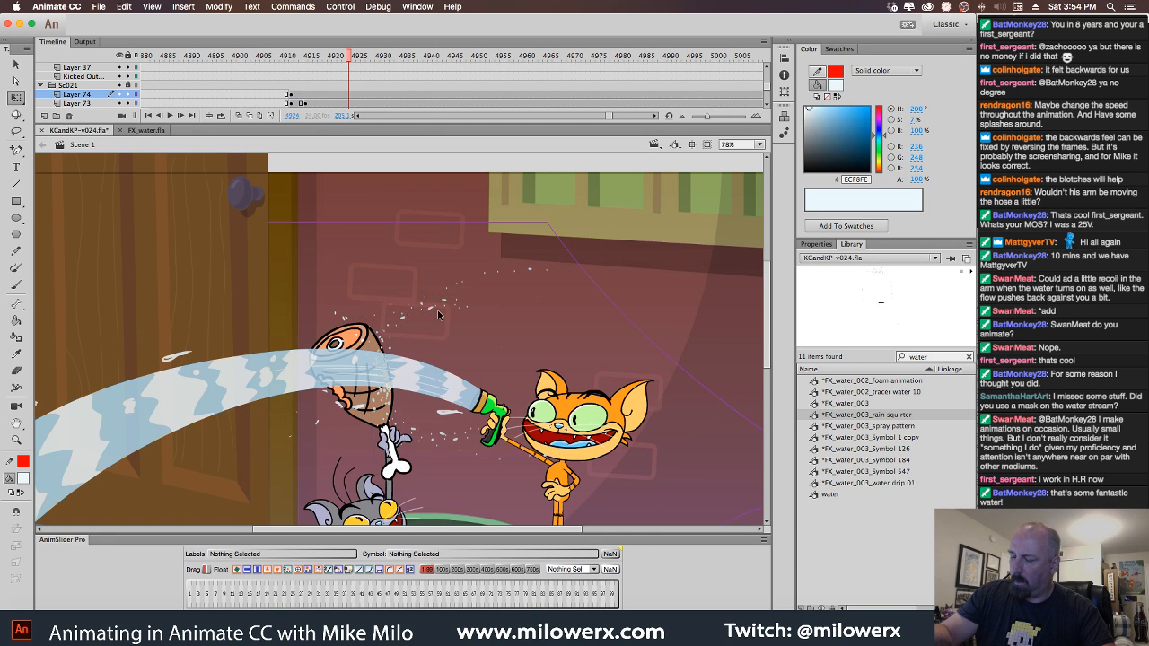
pyautogui.click(453, 312)
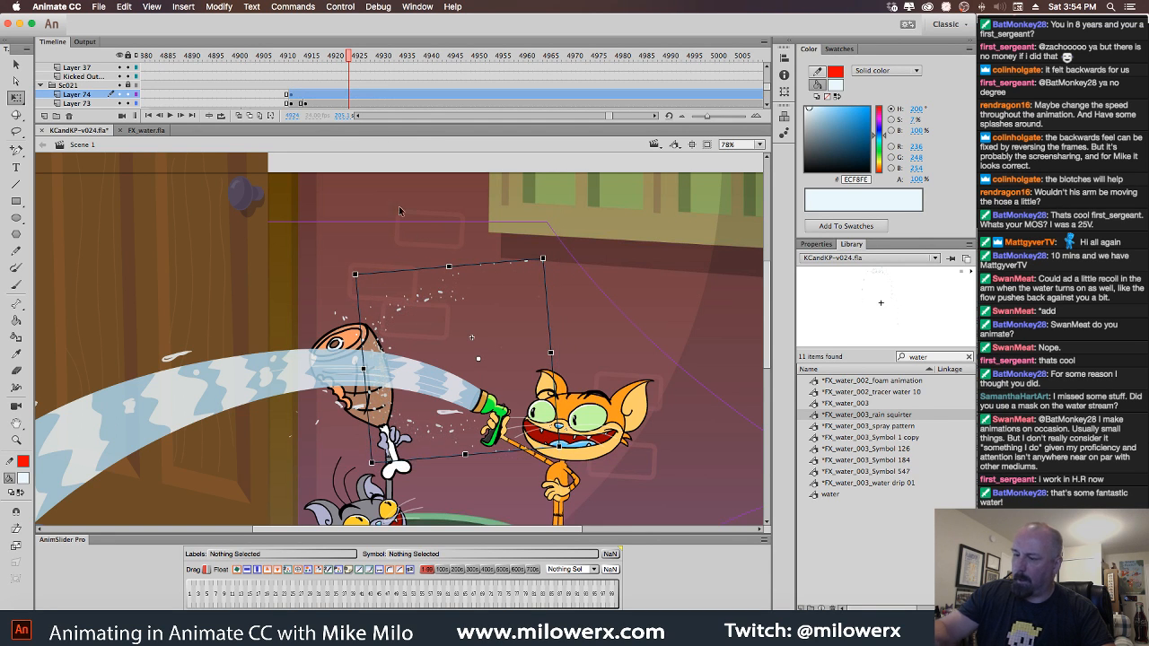
pyautogui.moveTo(344, 60); pyautogui.dragTo(308, 105)
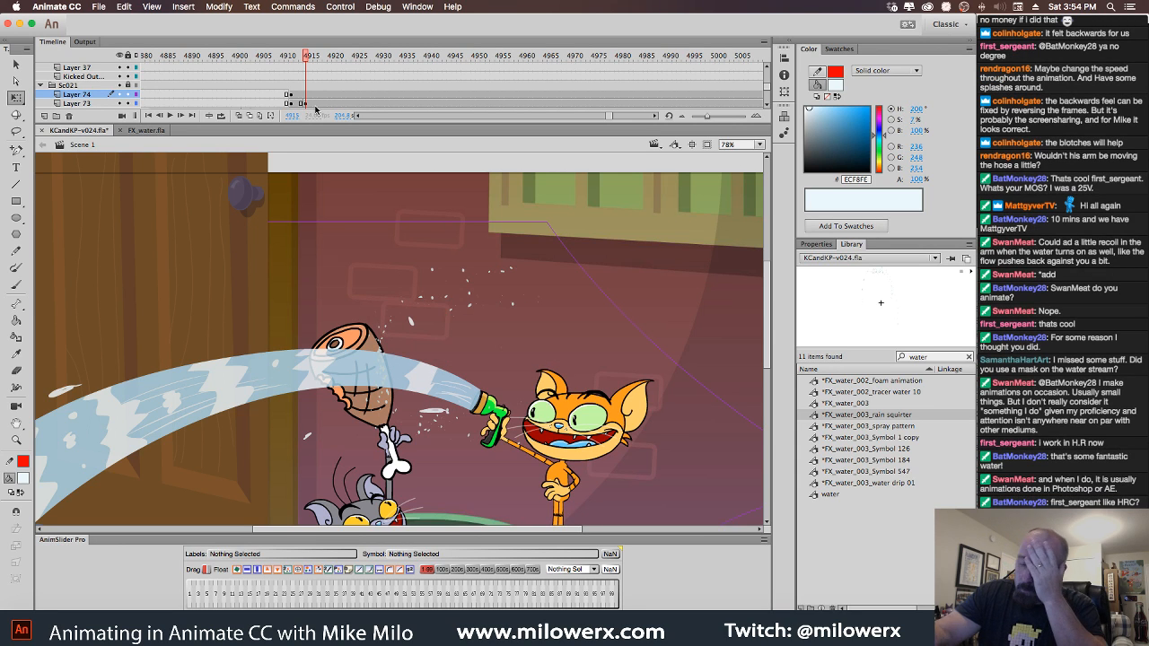
# Open the water symbol and bend the stream's upper middle slightly upward on frame 1 with the Envelope modifier.
pyautogui.doubleClick(443, 381)
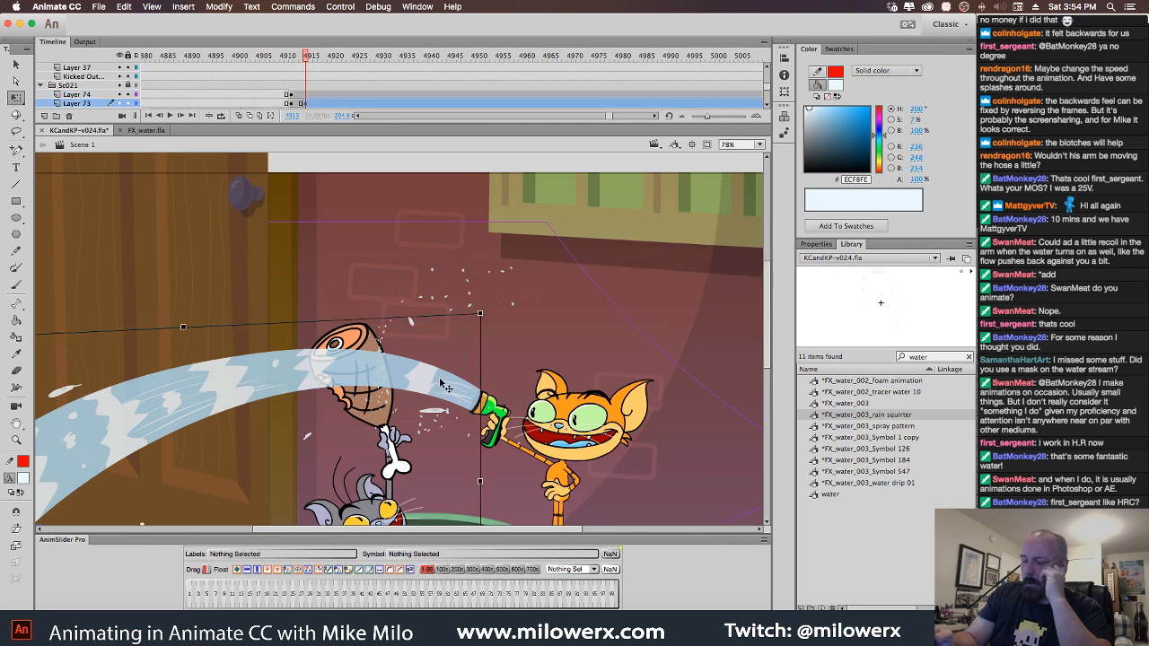
pyautogui.click(144, 69)
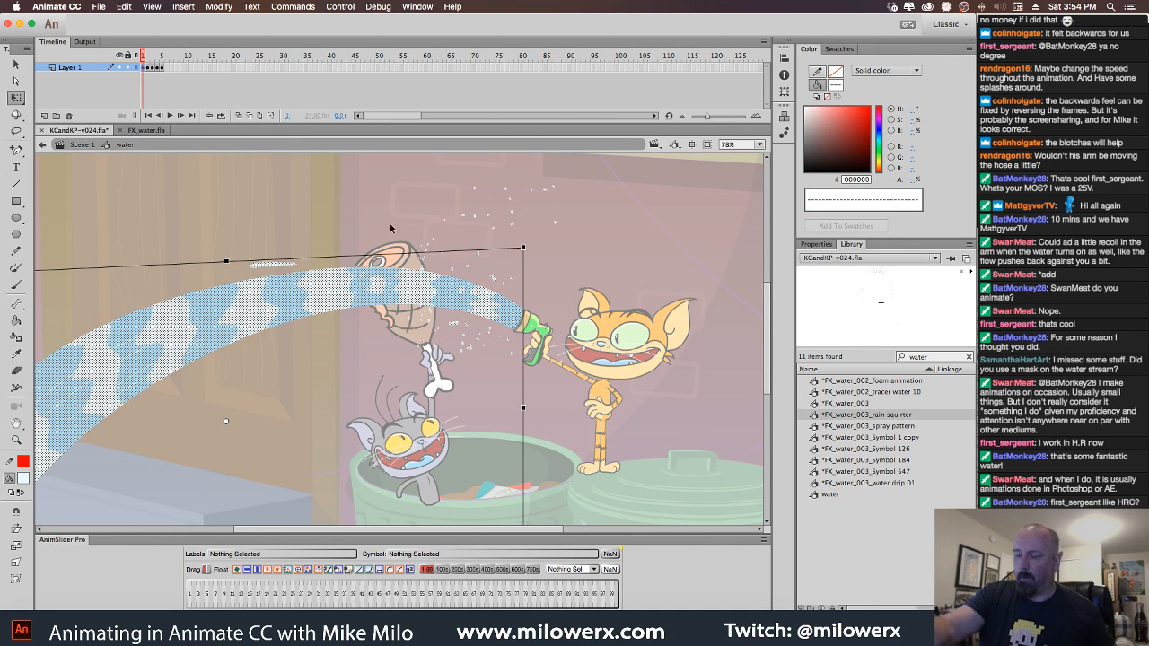
pyautogui.press('super+minus')
pyautogui.moveTo(418, 296); pyautogui.dragTo(453, 236)
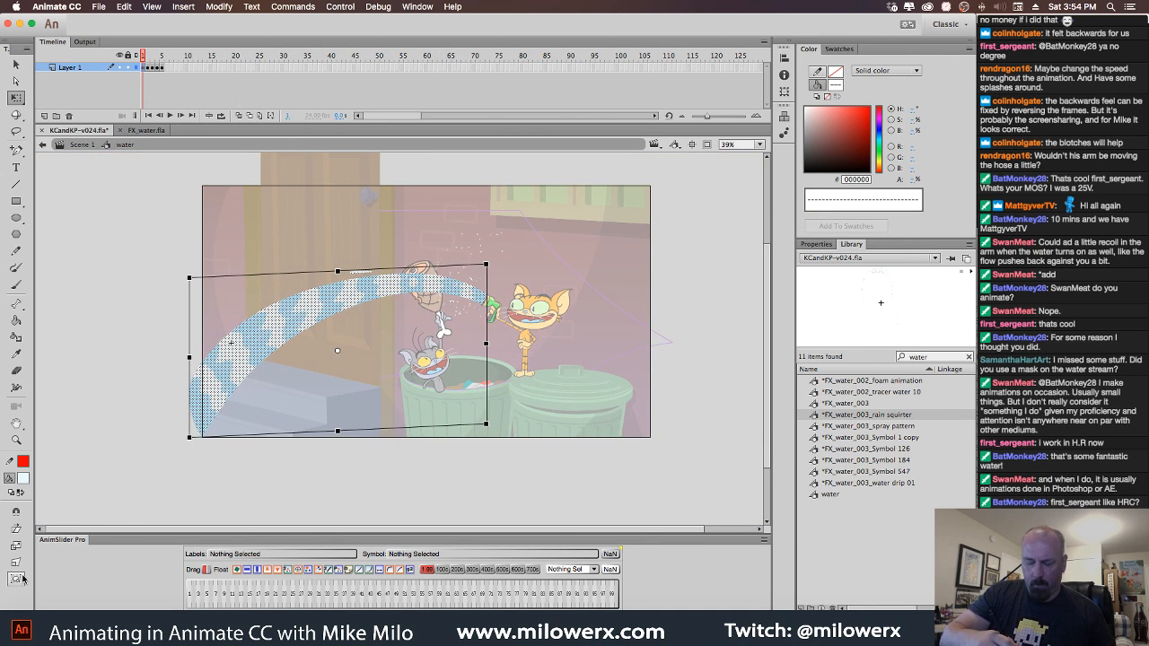
pyautogui.moveTo(340, 273); pyautogui.dragTo(340, 268)
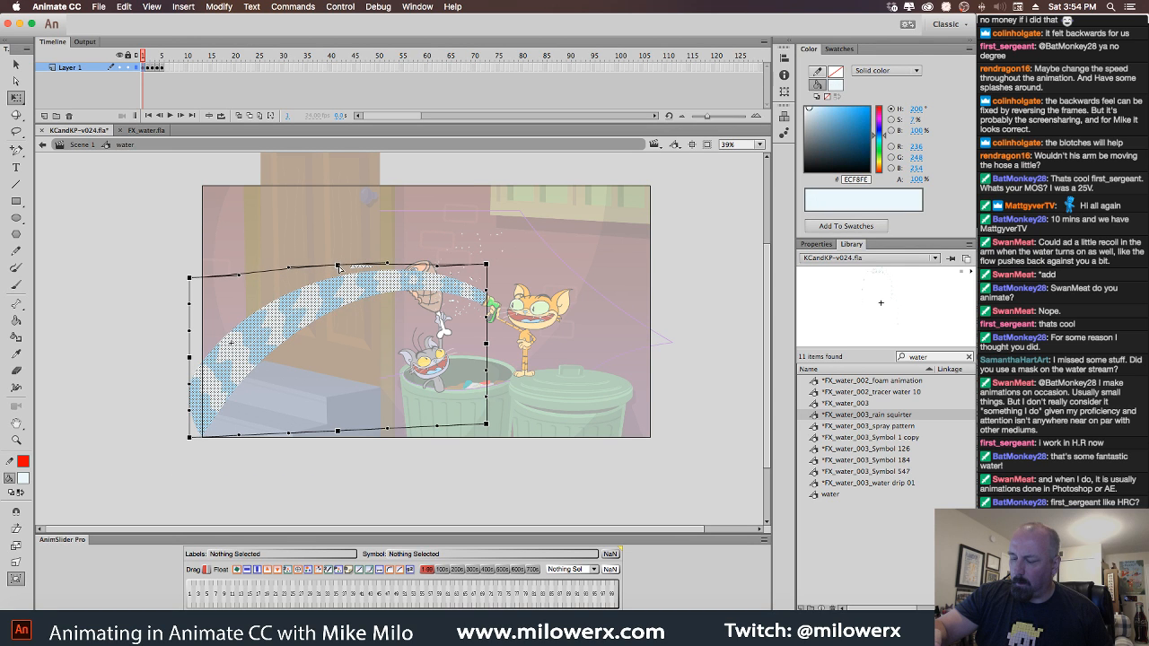
# Pull the water stream's lower middle slightly downward on frame 2 with the Envelope modifier.
pyautogui.click(348, 252)
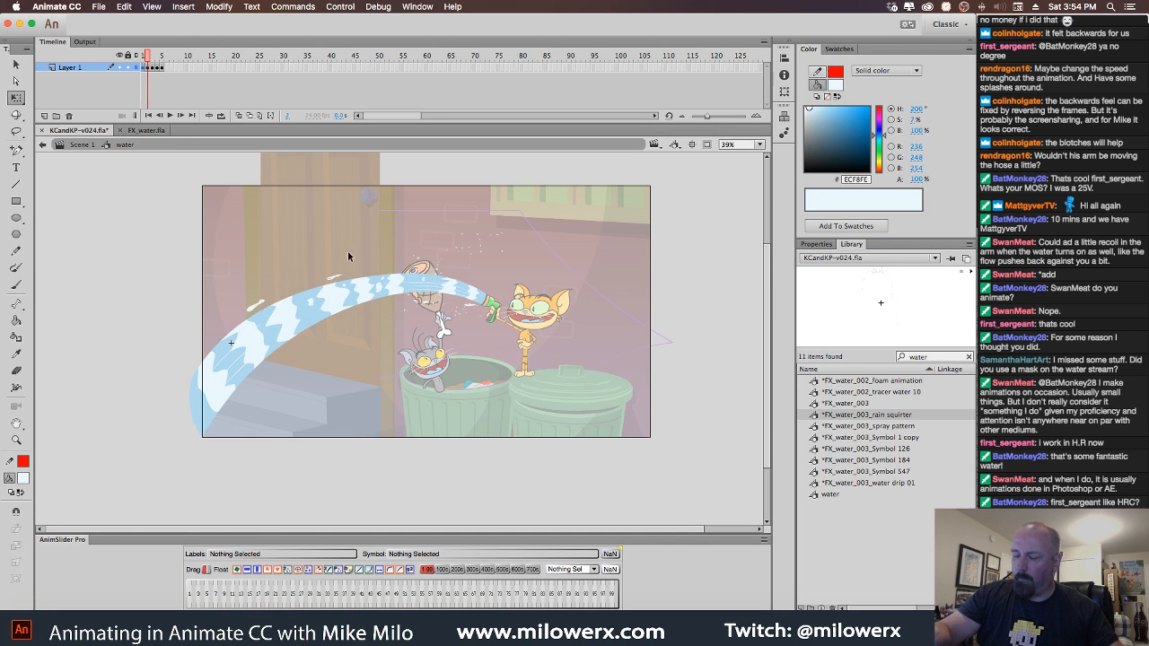
pyautogui.moveTo(177, 218); pyautogui.dragTo(541, 485)
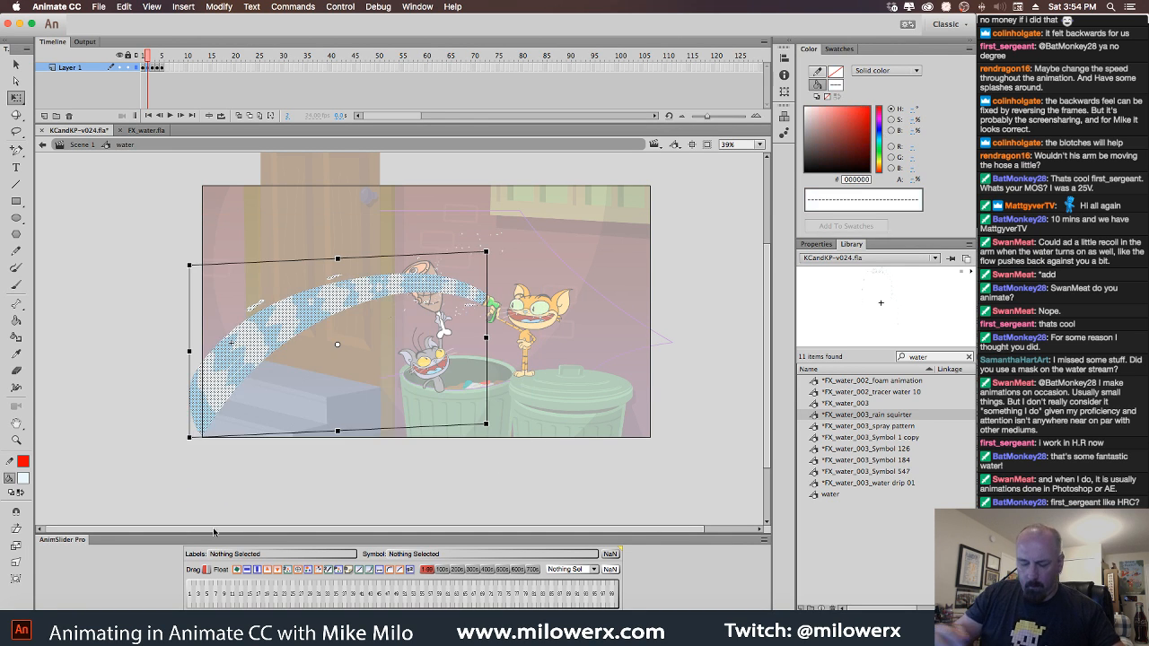
pyautogui.click(16, 579)
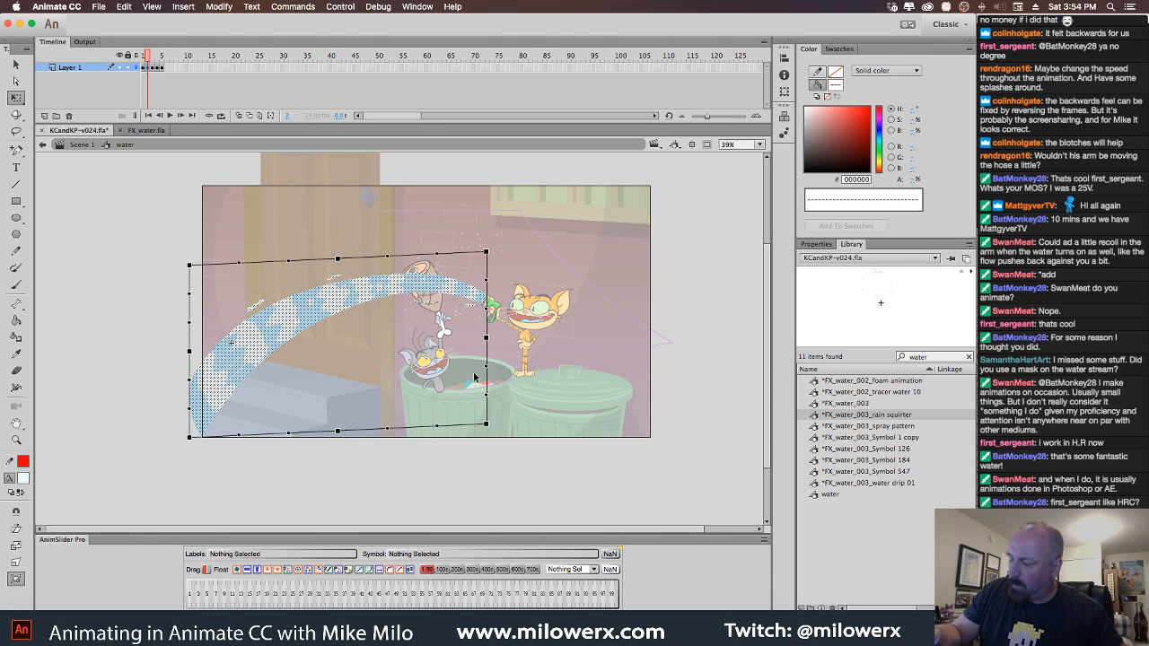
pyautogui.moveTo(339, 437); pyautogui.dragTo(339, 448)
pyautogui.click(376, 181)
# Use the Envelope modifier to raise the stream's upper left on frame 3 and lower its upper middle slightly on frame 5.
pyautogui.moveTo(179, 208); pyautogui.dragTo(506, 482)
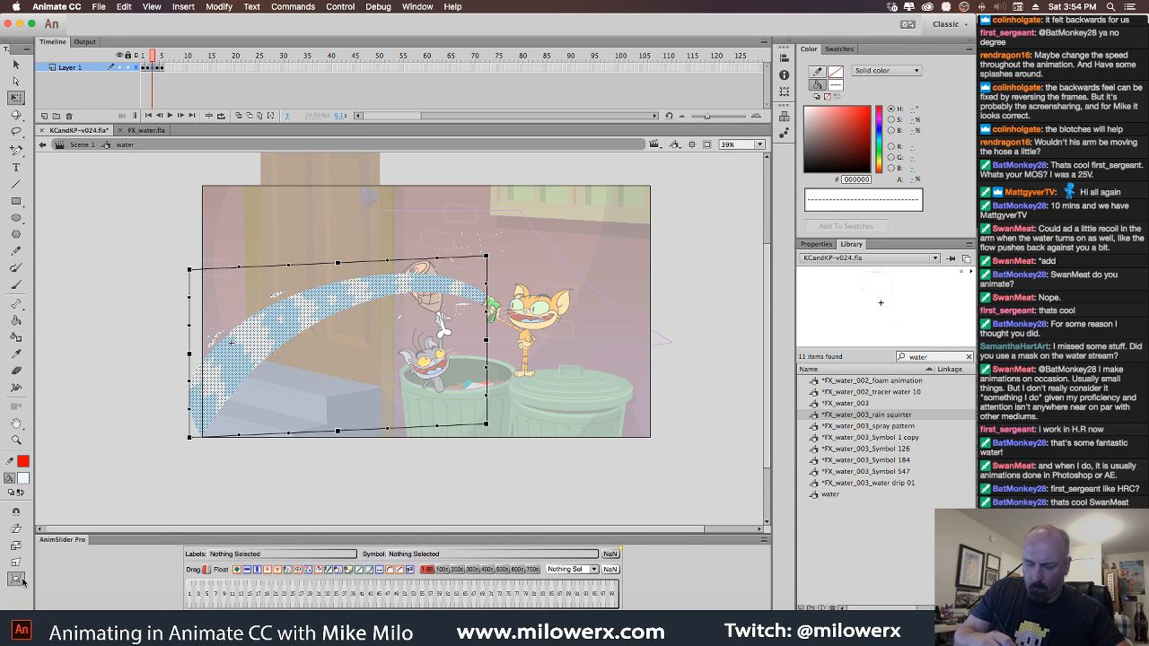
pyautogui.moveTo(240, 271); pyautogui.dragTo(238, 254)
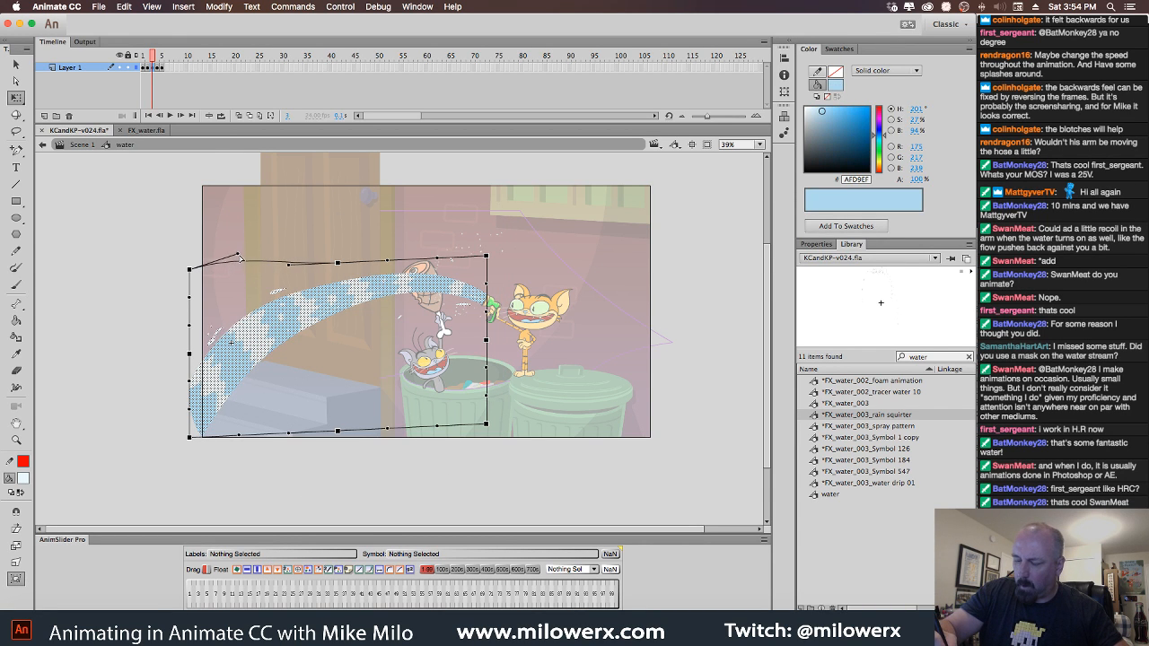
pyautogui.click(162, 71)
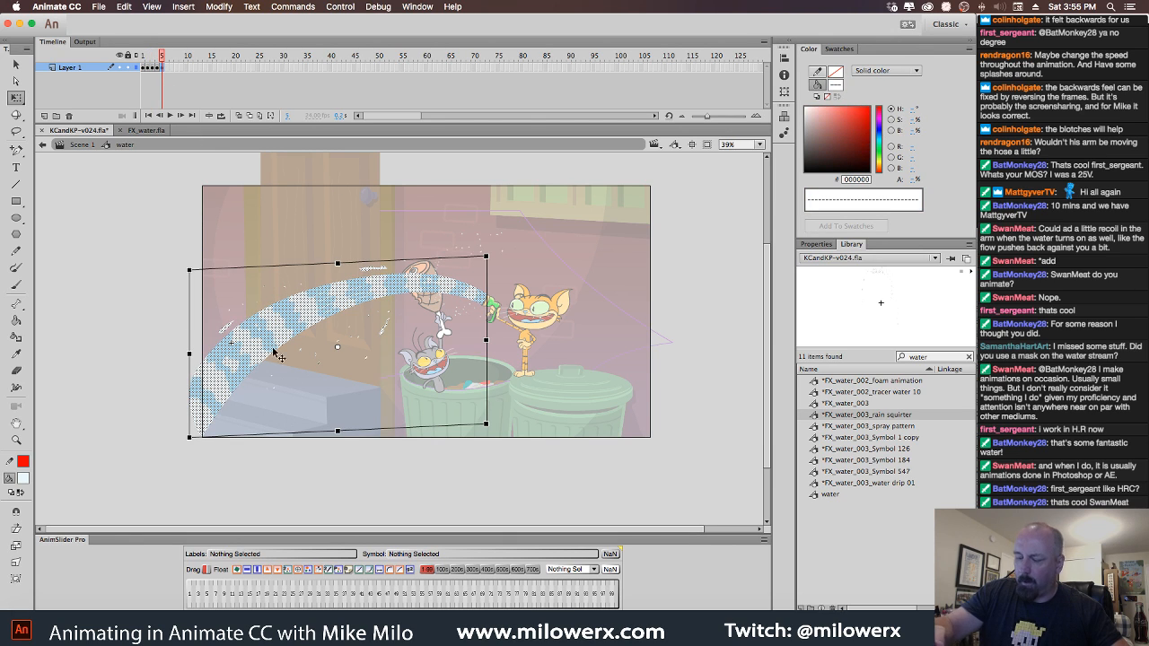
pyautogui.click(17, 581)
pyautogui.moveTo(339, 268); pyautogui.dragTo(340, 271)
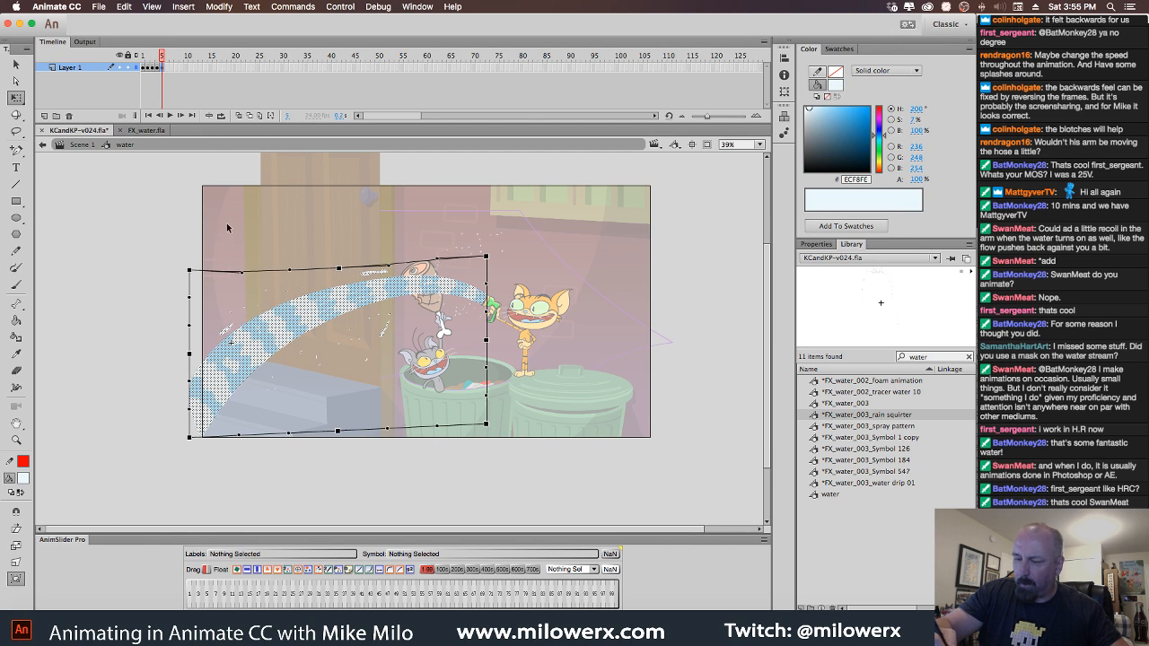
# Play the water symbol's loop from frame 1 to review the reshaped stream, then return to Scene 1.
pyautogui.moveTo(164, 60); pyautogui.dragTo(117, 62)
pyautogui.press('Return')
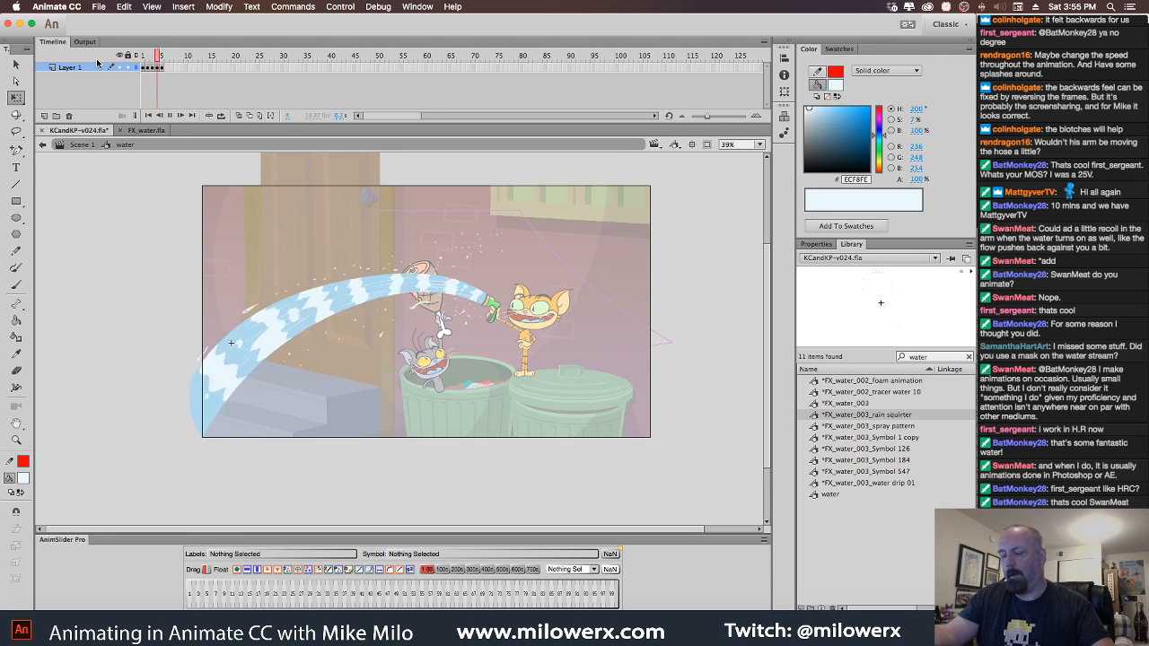
pyautogui.press('Return')
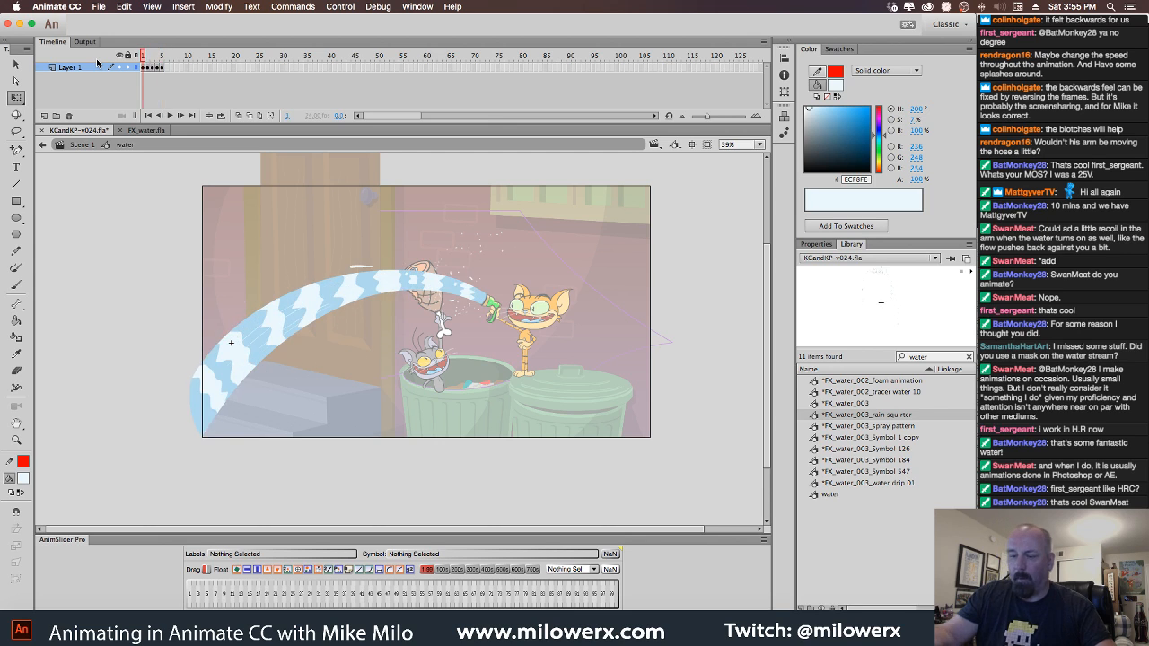
pyautogui.click(82, 146)
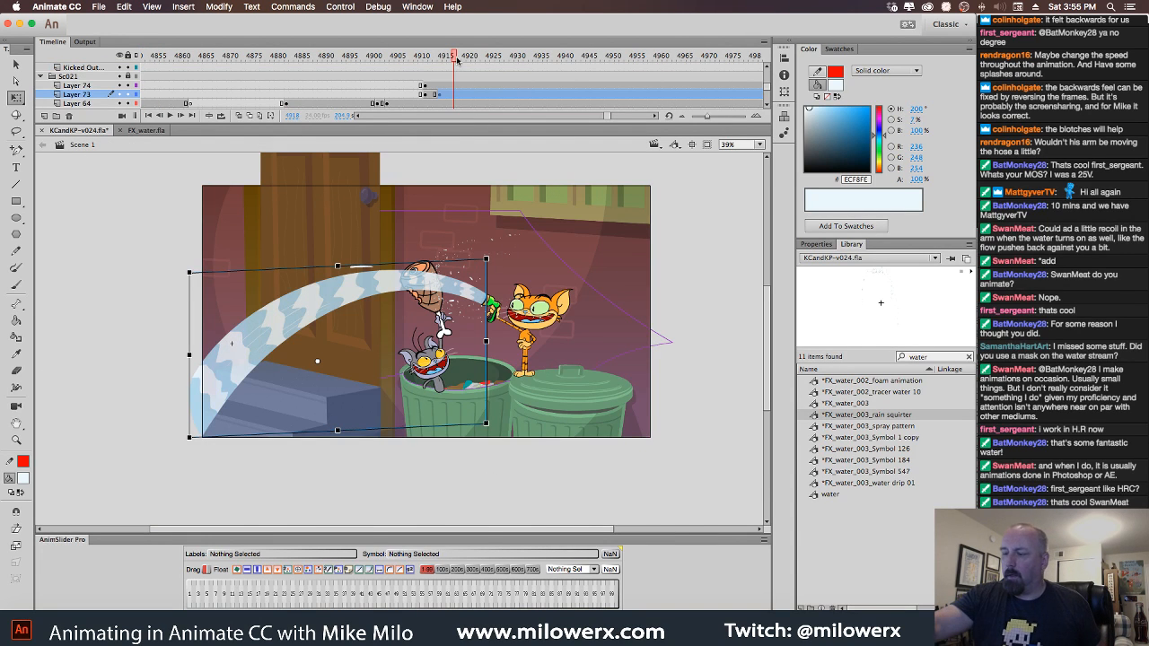
# Add a layer above Layer 74 and place the *FX_water_003 symbol, turned on its side, near the ham at frame 4912.
pyautogui.moveTo(458, 57); pyautogui.dragTo(427, 93)
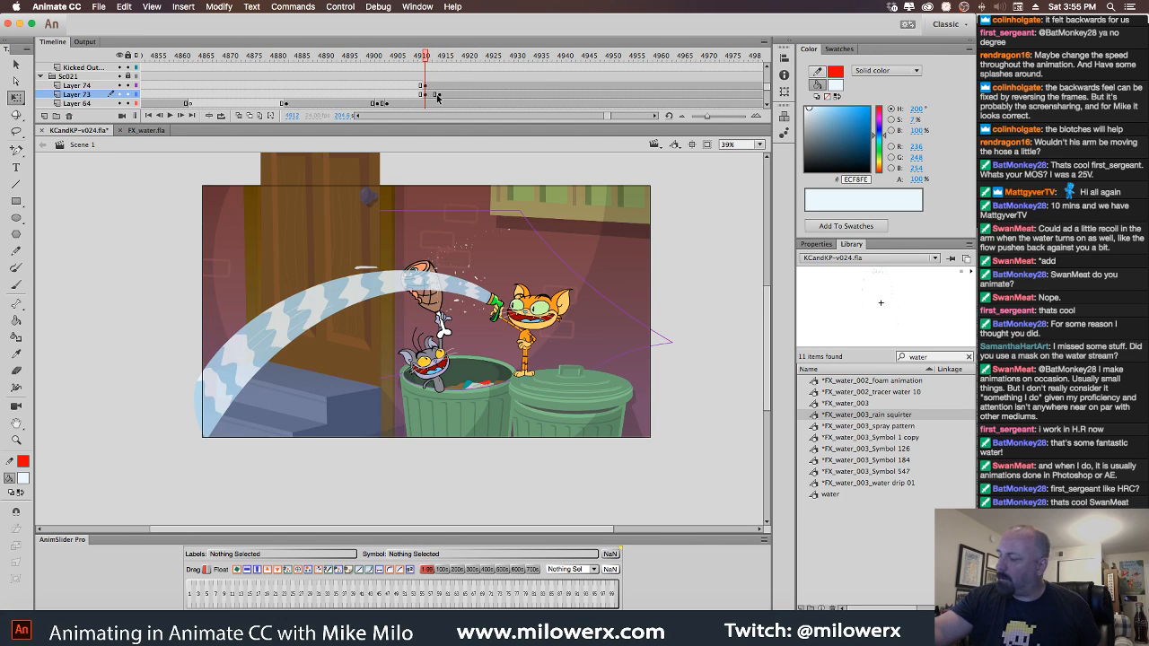
pyautogui.click(869, 404)
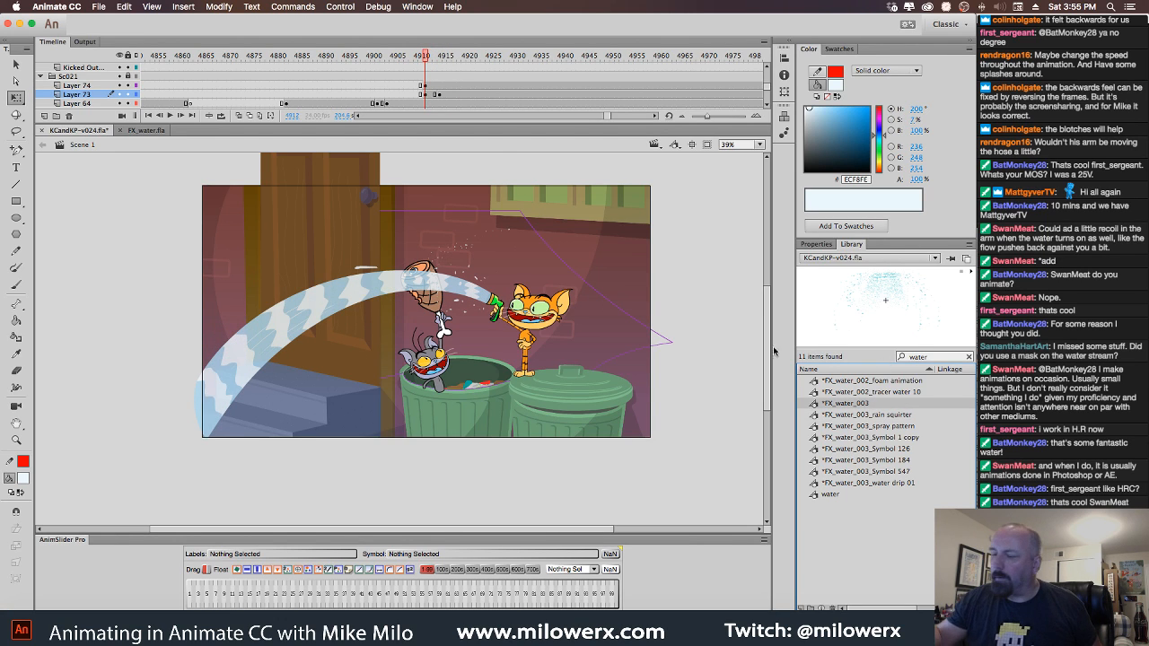
pyautogui.click(77, 85)
pyautogui.click(45, 116)
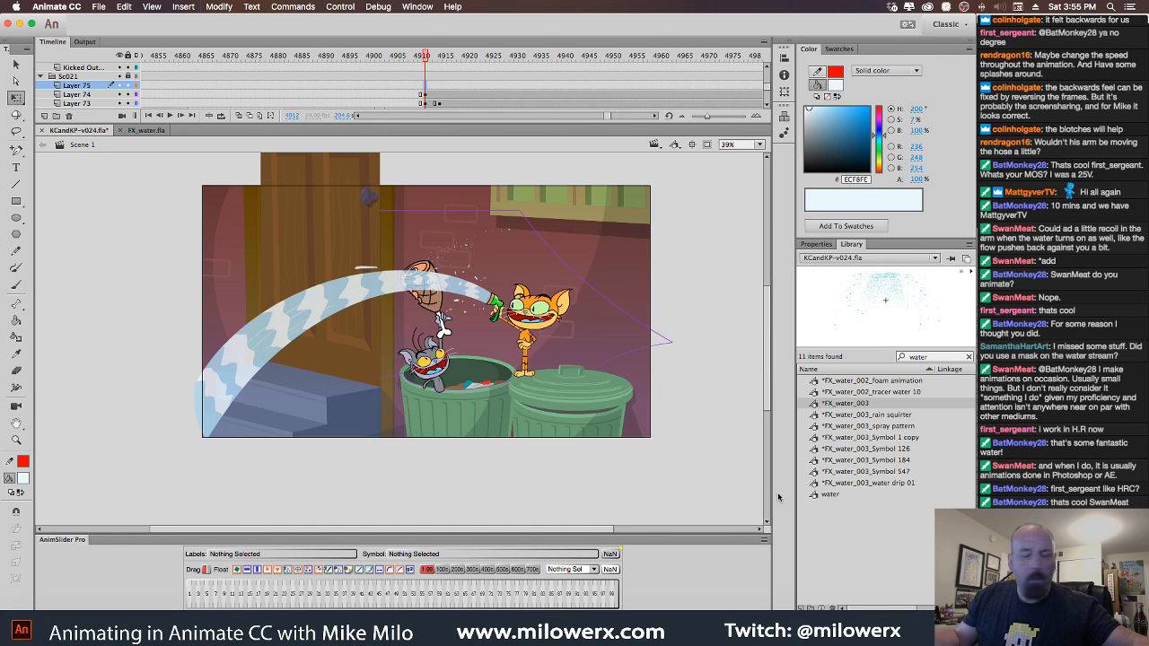
pyautogui.moveTo(609, 368)
pyautogui.mouseDown()
pyautogui.moveTo(433, 296)
pyautogui.moveTo(456, 253)
pyautogui.moveTo(486, 231)
pyautogui.moveTo(387, 189)
pyautogui.moveTo(359, 195)
pyautogui.mouseUp()
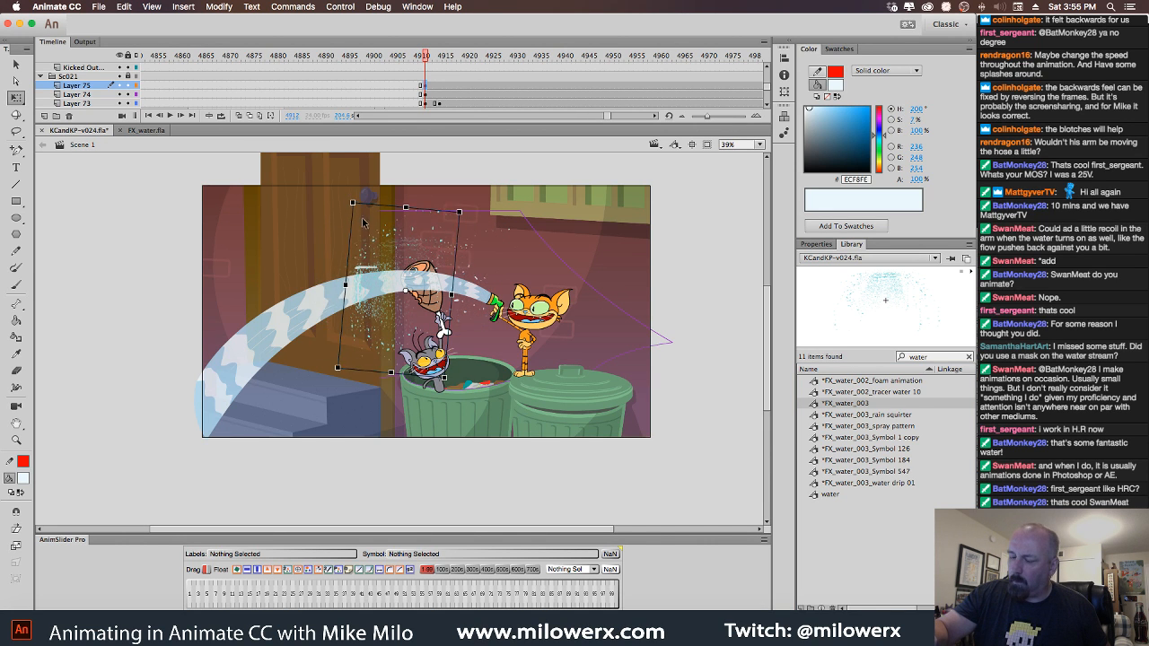
# Move and rotate the *FX_water_003 spray so it fans out between the ham and the sprayer, and scrub to frame 4914.
pyautogui.moveTo(377, 240); pyautogui.dragTo(460, 244)
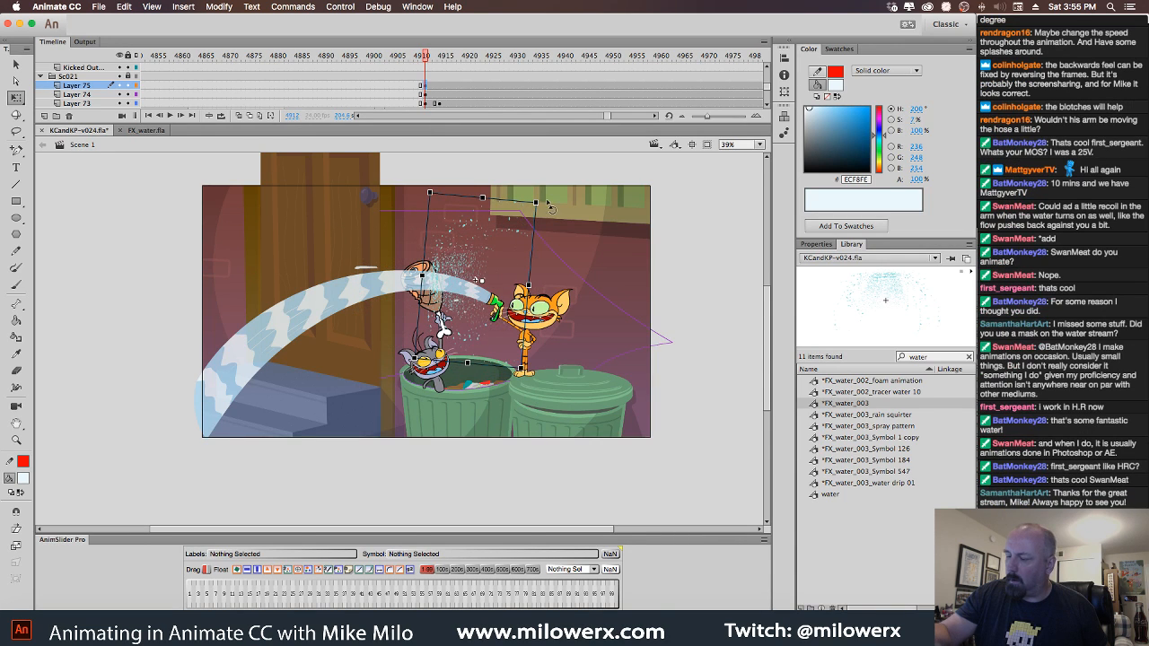
pyautogui.moveTo(549, 207); pyautogui.dragTo(538, 202)
pyautogui.moveTo(459, 260); pyautogui.dragTo(457, 255)
pyautogui.moveTo(427, 57)
pyautogui.mouseDown()
pyautogui.moveTo(396, 68)
pyautogui.moveTo(530, 86)
pyautogui.moveTo(399, 94)
pyautogui.moveTo(440, 106)
pyautogui.moveTo(404, 114)
pyautogui.moveTo(435, 117)
pyautogui.mouseUp()
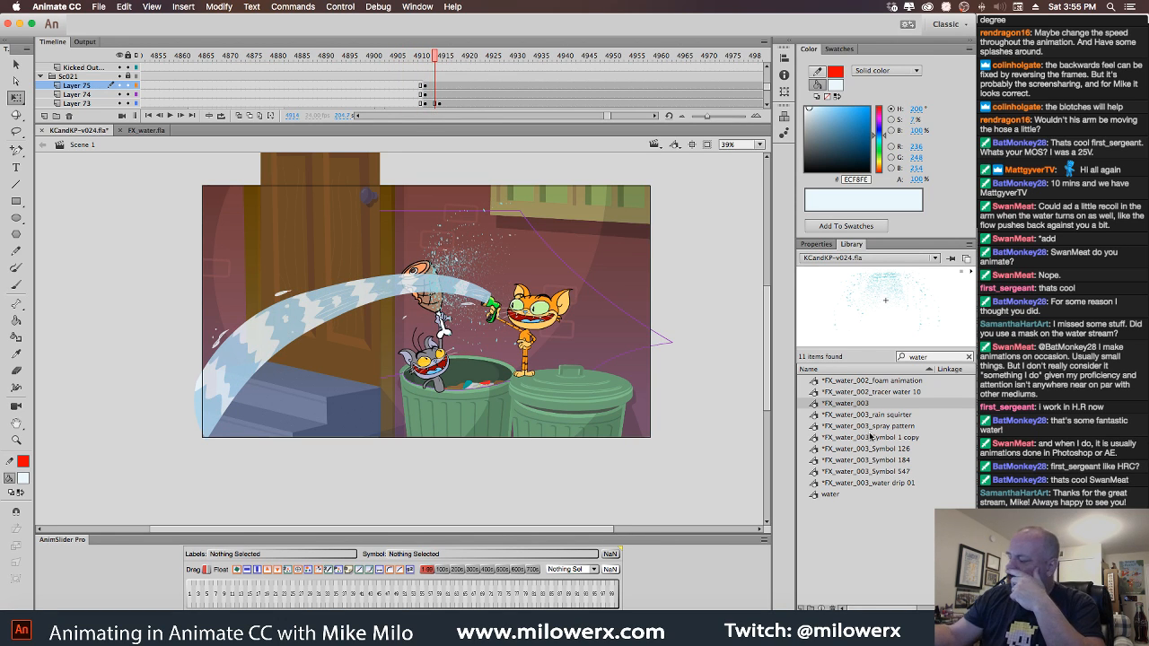
# Preview the *FX_water_002_tracer water 10 symbol and place it on a new layer above Layer 75 at frame 4912.
pyautogui.click(886, 395)
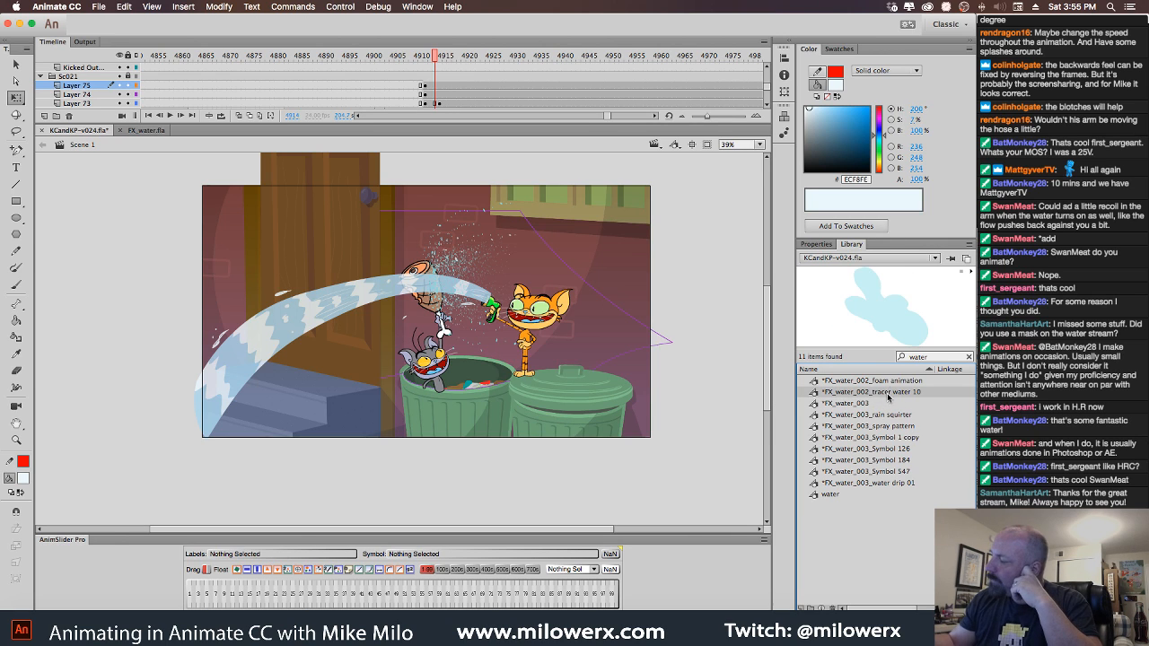
pyautogui.click(970, 273)
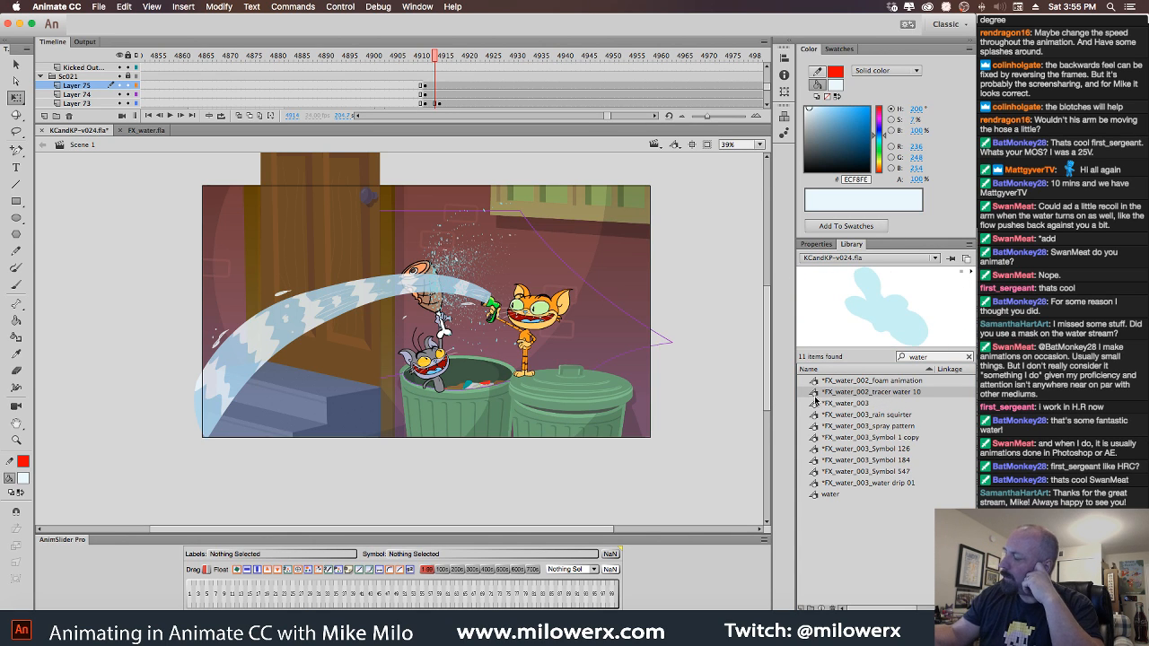
pyautogui.click(45, 117)
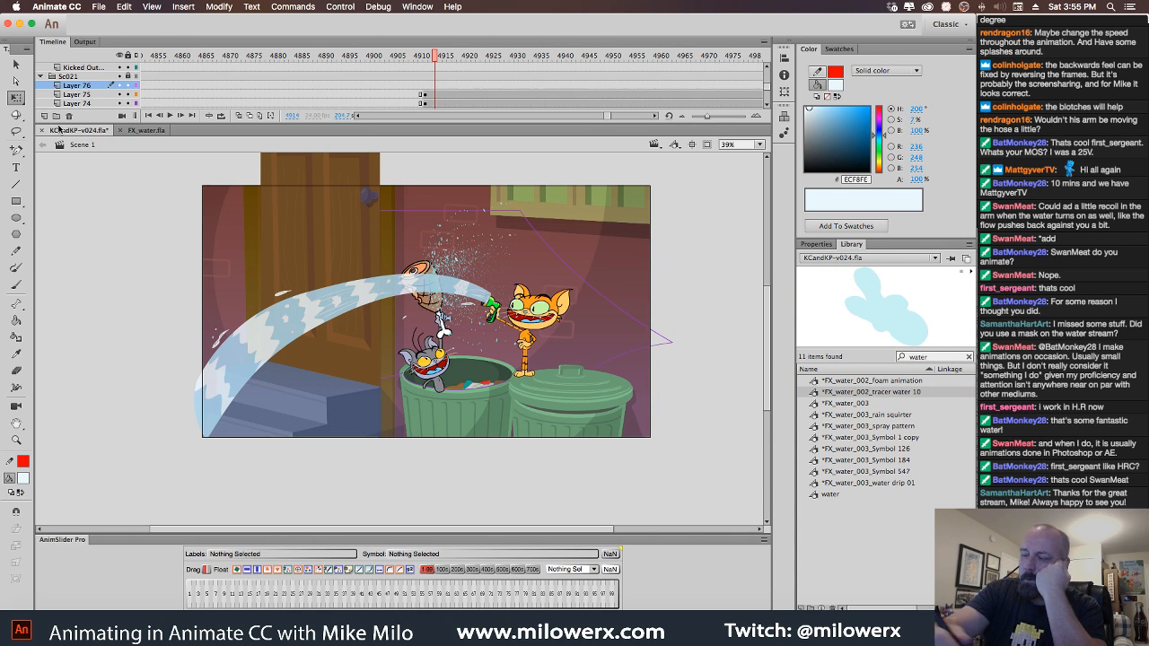
pyautogui.click(426, 87)
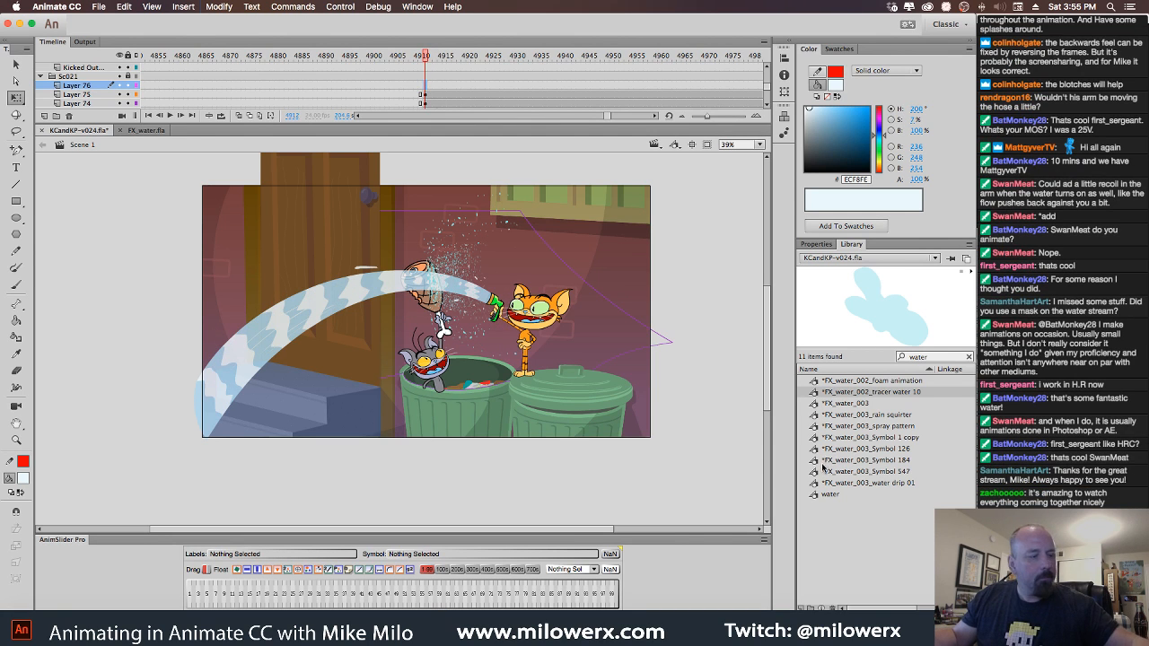
pyautogui.moveTo(788, 395); pyautogui.dragTo(467, 287)
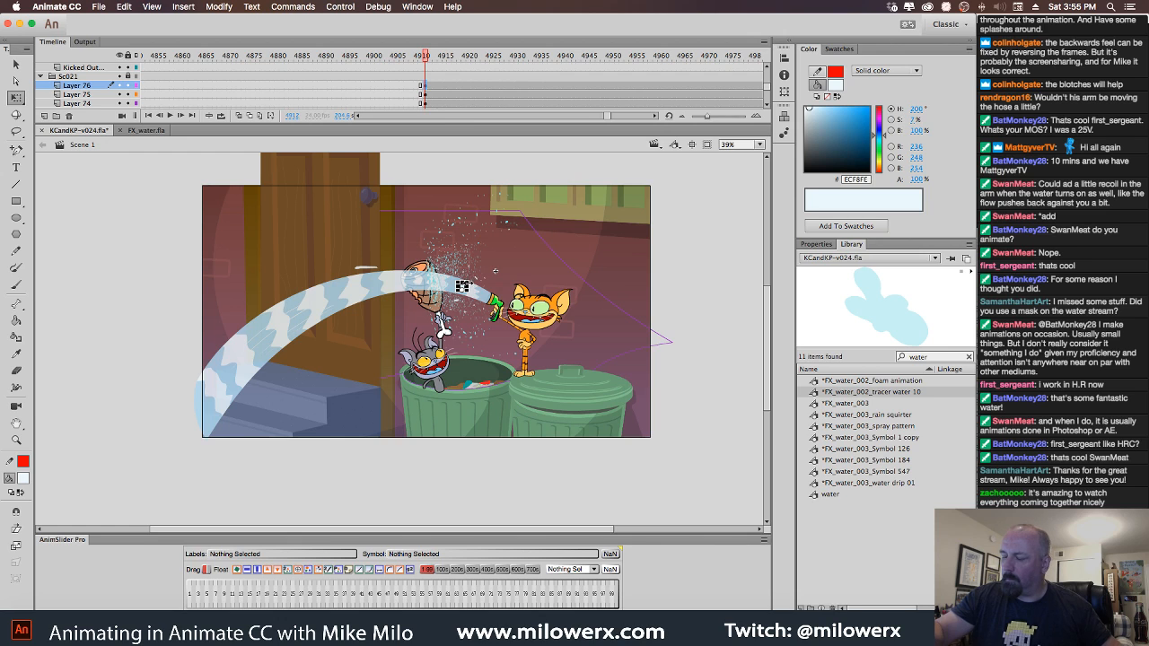
# Move Layer 76 below Layer 64 and position the tracer water splash over the ham where the stream hits.
pyautogui.moveTo(468, 280); pyautogui.dragTo(510, 278)
pyautogui.moveTo(103, 89)
pyautogui.mouseDown()
pyautogui.moveTo(85, 102)
pyautogui.moveTo(102, 94)
pyautogui.mouseUp()
pyautogui.moveTo(494, 258)
pyautogui.mouseDown()
pyautogui.moveTo(390, 261)
pyautogui.moveTo(450, 257)
pyautogui.moveTo(449, 234)
pyautogui.moveTo(442, 275)
pyautogui.mouseUp()
# Apply an Alpha color effect of 83% to the *FX_water_003 spray on Layer 75.
pyautogui.click(449, 270)
pyautogui.keyDown('super'); pyautogui.click(459, 269); pyautogui.keyUp('super')
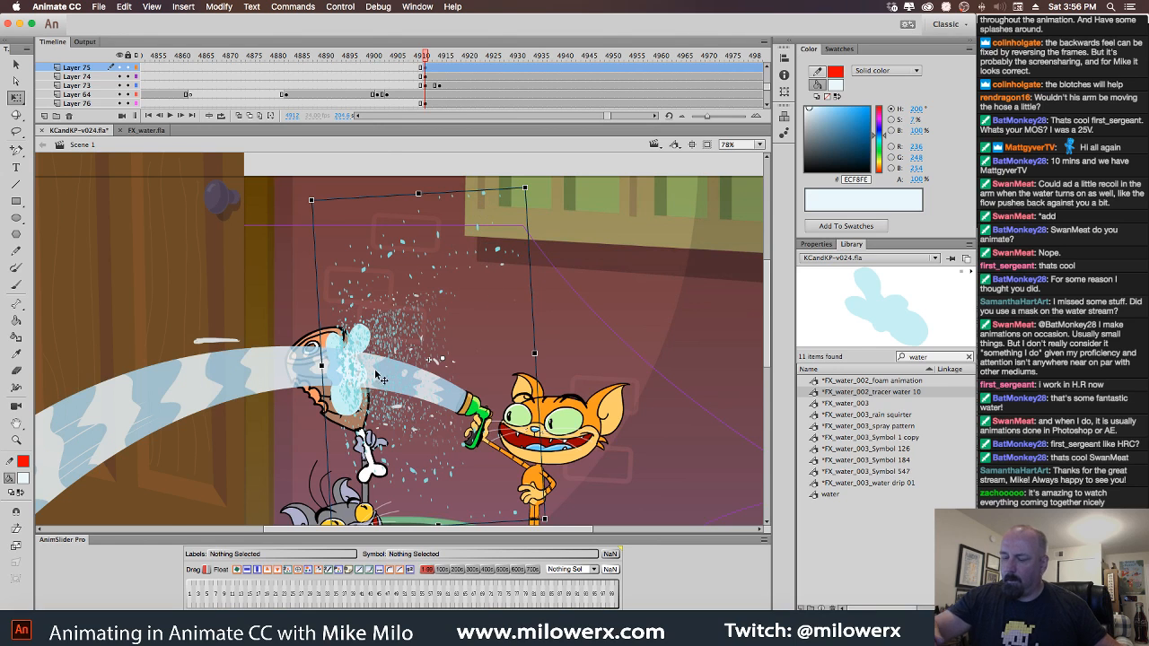
pyautogui.press('super+equal')
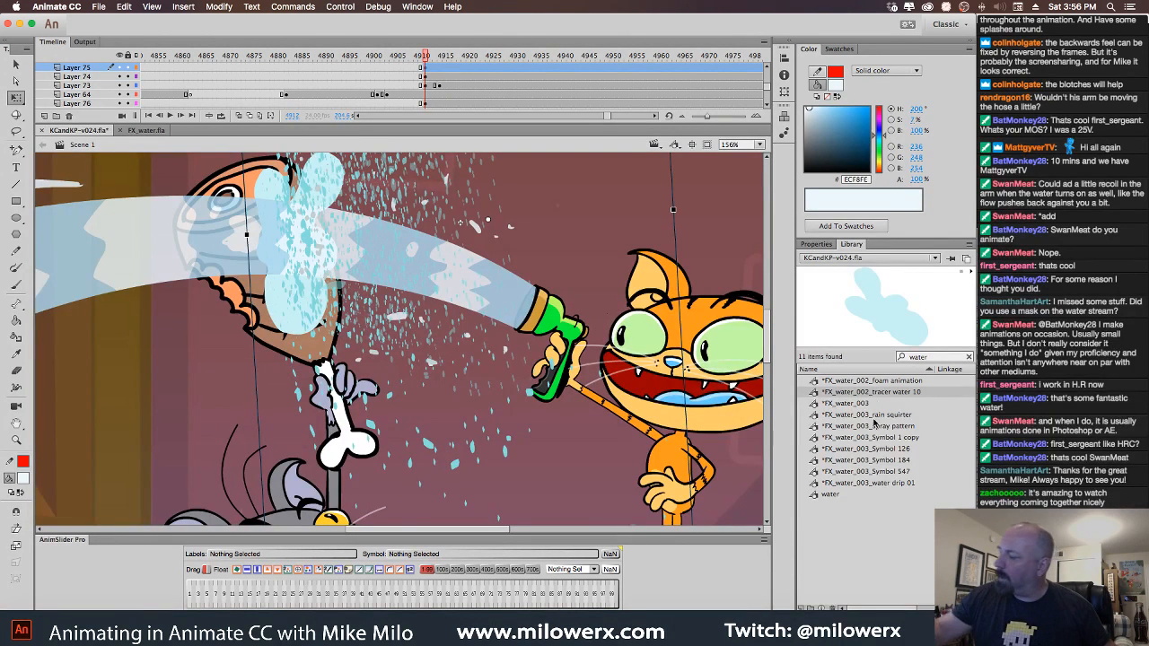
pyautogui.click(818, 245)
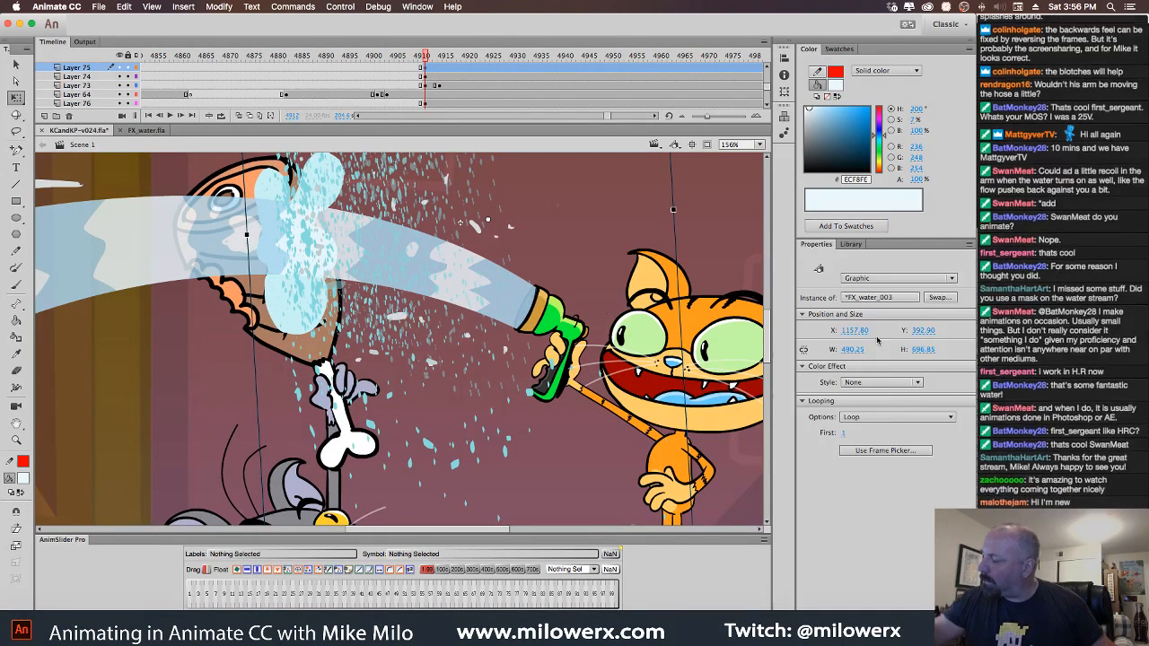
pyautogui.click(899, 384)
pyautogui.click(897, 449)
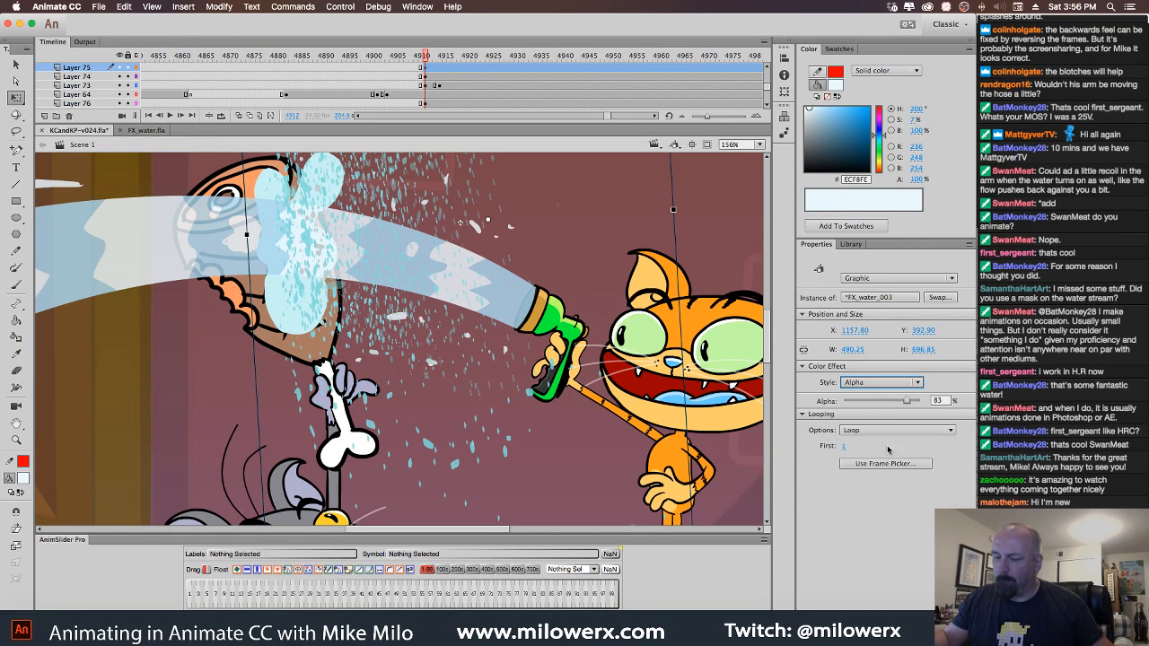
# With Layer 75 locked, tilt the tracer water splash against the ham's sprayer-facing side and move Layer 76 directly below Layer 75.
pyautogui.press('space')
pyautogui.moveTo(314, 213); pyautogui.dragTo(363, 329)
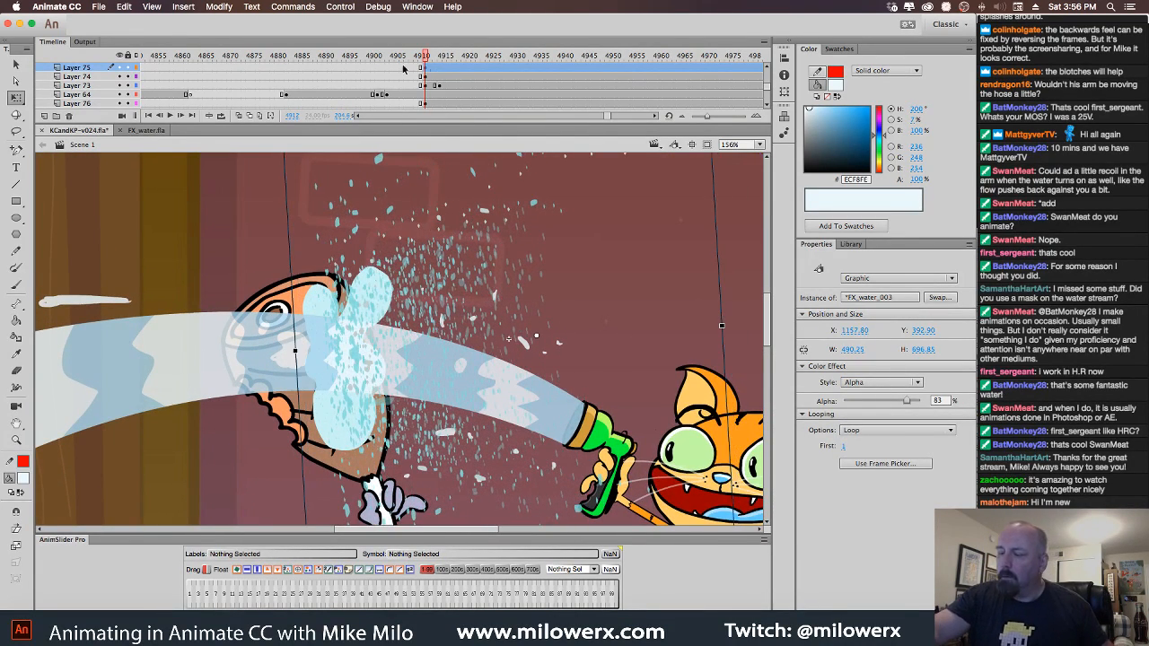
pyautogui.click(129, 69)
pyautogui.moveTo(321, 298); pyautogui.dragTo(361, 294)
pyautogui.moveTo(407, 238); pyautogui.dragTo(367, 317)
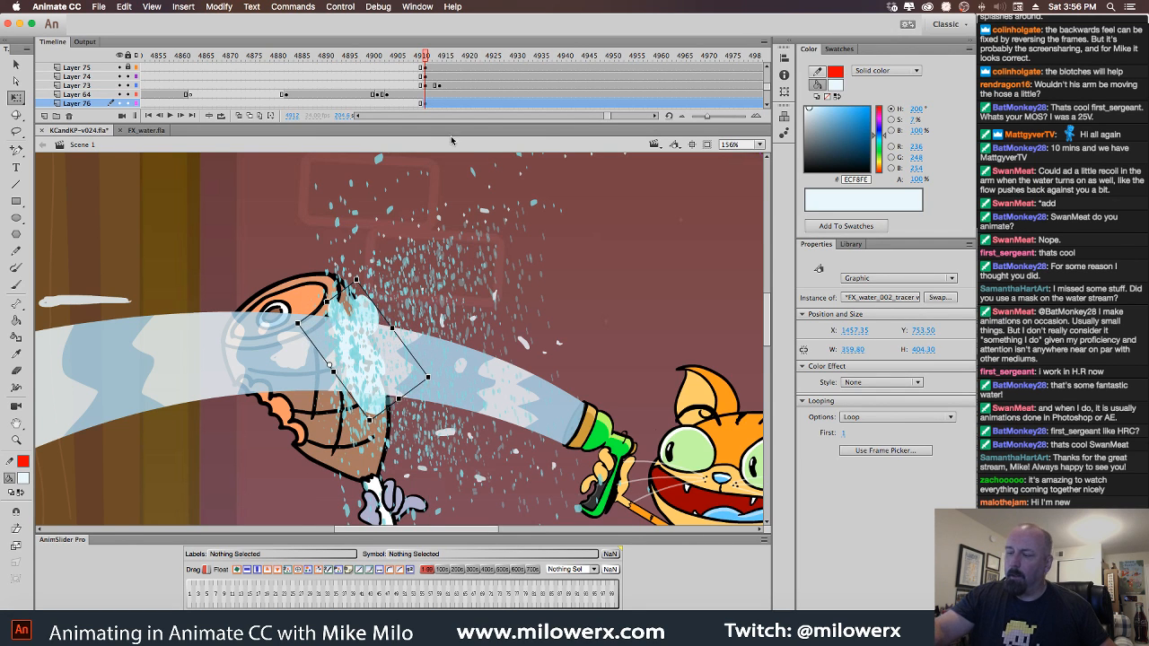
pyautogui.click(88, 103)
pyautogui.moveTo(87, 76); pyautogui.dragTo(88, 77)
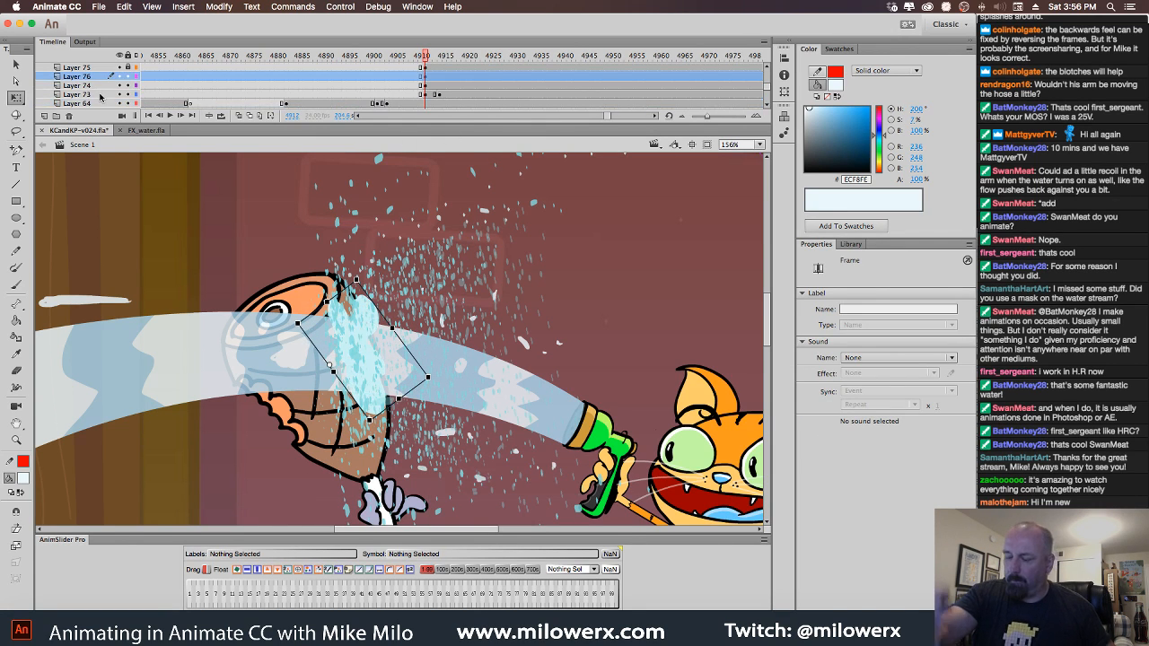
# Scrub to frame 4926 and apply an Alpha color effect of 83% to the tracer water splash.
pyautogui.moveTo(426, 60); pyautogui.dragTo(492, 81)
pyautogui.click(327, 226)
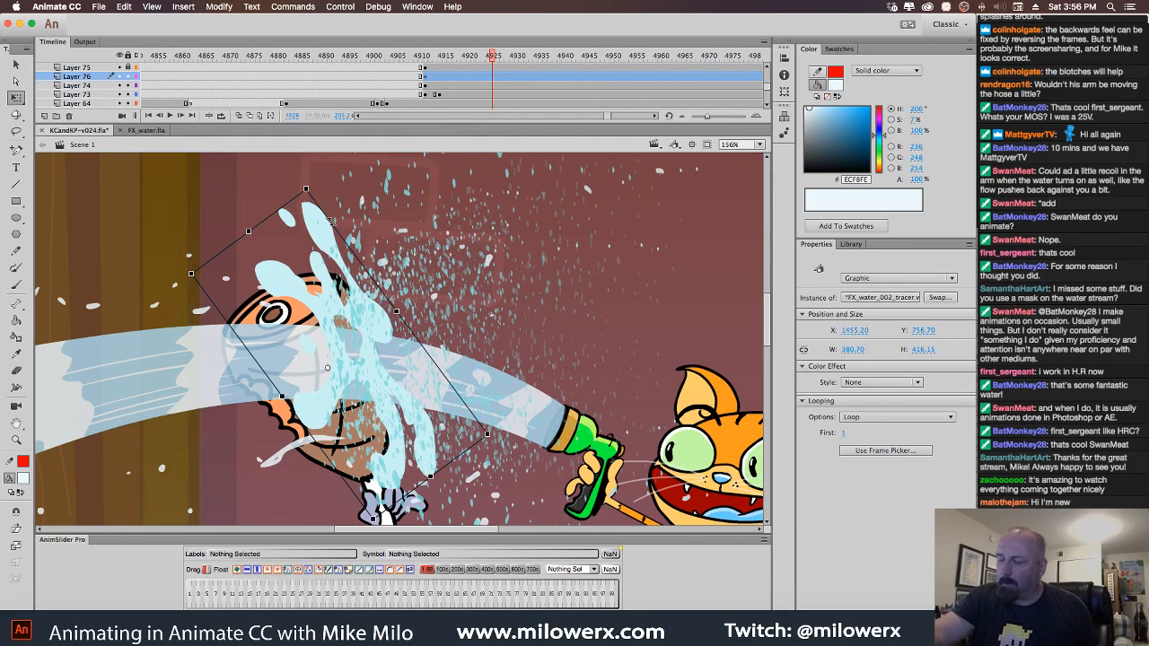
pyautogui.click(880, 383)
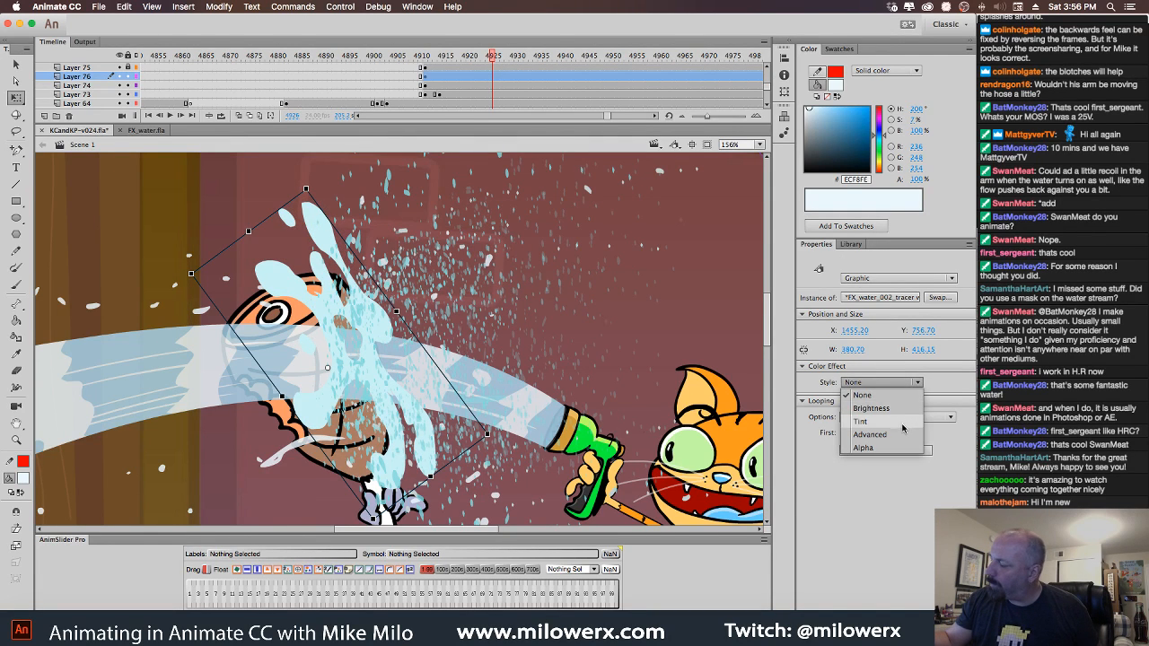
pyautogui.click(894, 448)
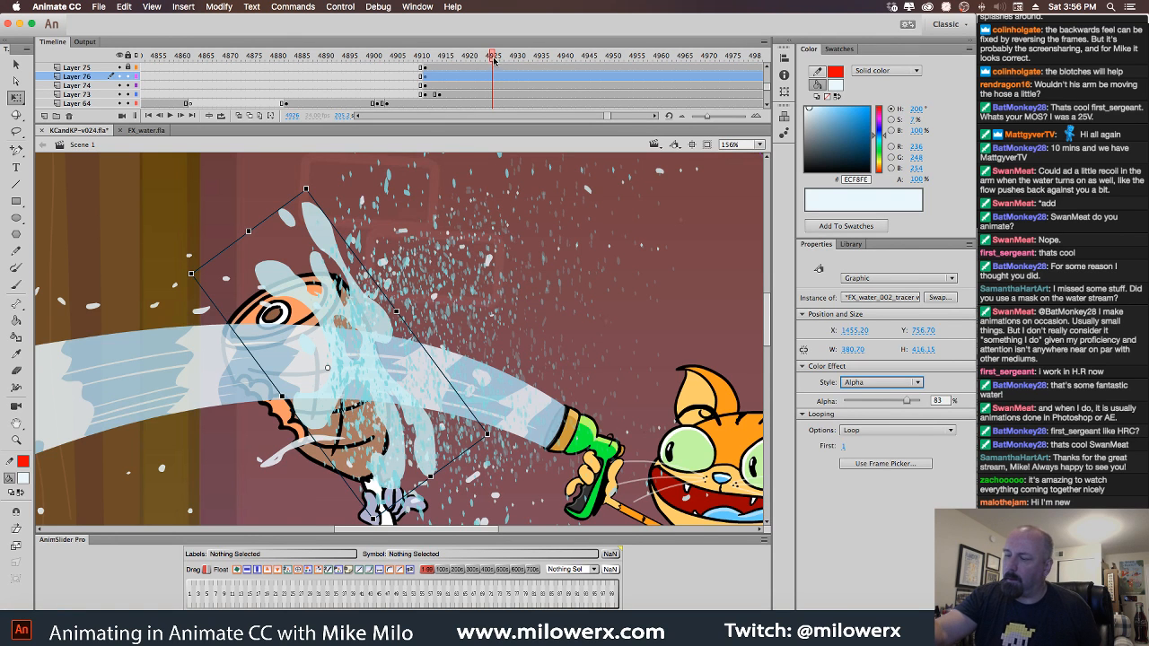
# Play the shot from frame 4908 with the whole stage in view to review the new splashes.
pyautogui.moveTo(494, 61); pyautogui.dragTo(369, 87)
pyautogui.keyDown('alt'); pyautogui.keyDown('super'); pyautogui.click(536, 366); pyautogui.keyUp('super'); pyautogui.keyUp('alt')
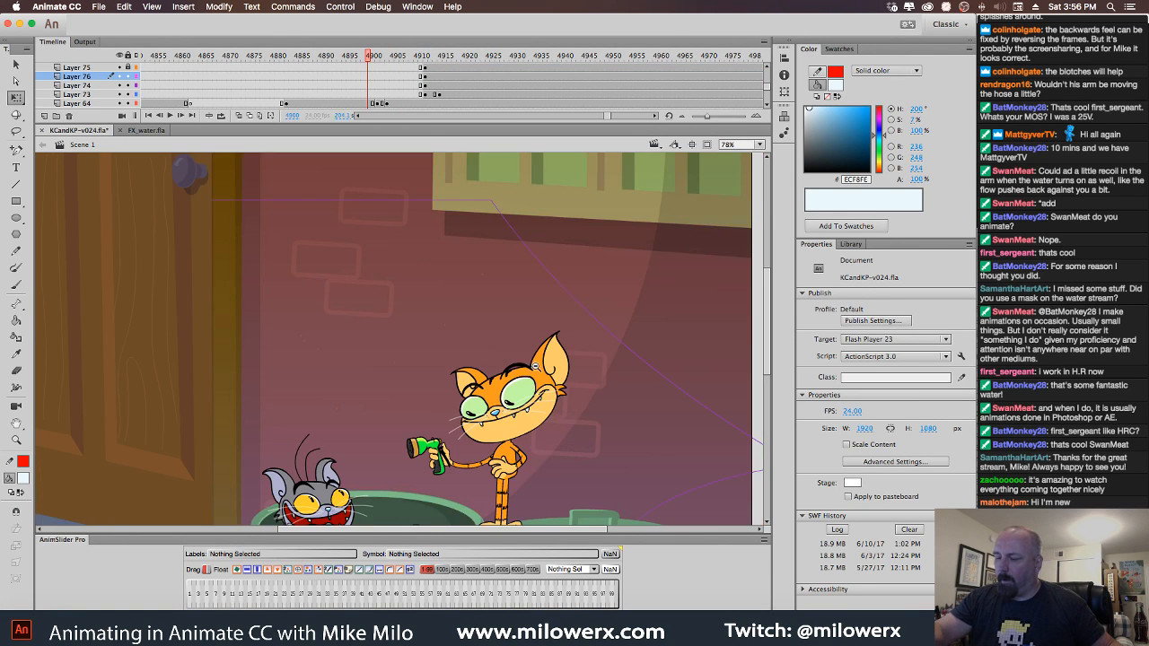
pyautogui.keyDown('alt'); pyautogui.keyDown('super'); pyautogui.click(536, 366); pyautogui.keyUp('super'); pyautogui.keyUp('alt')
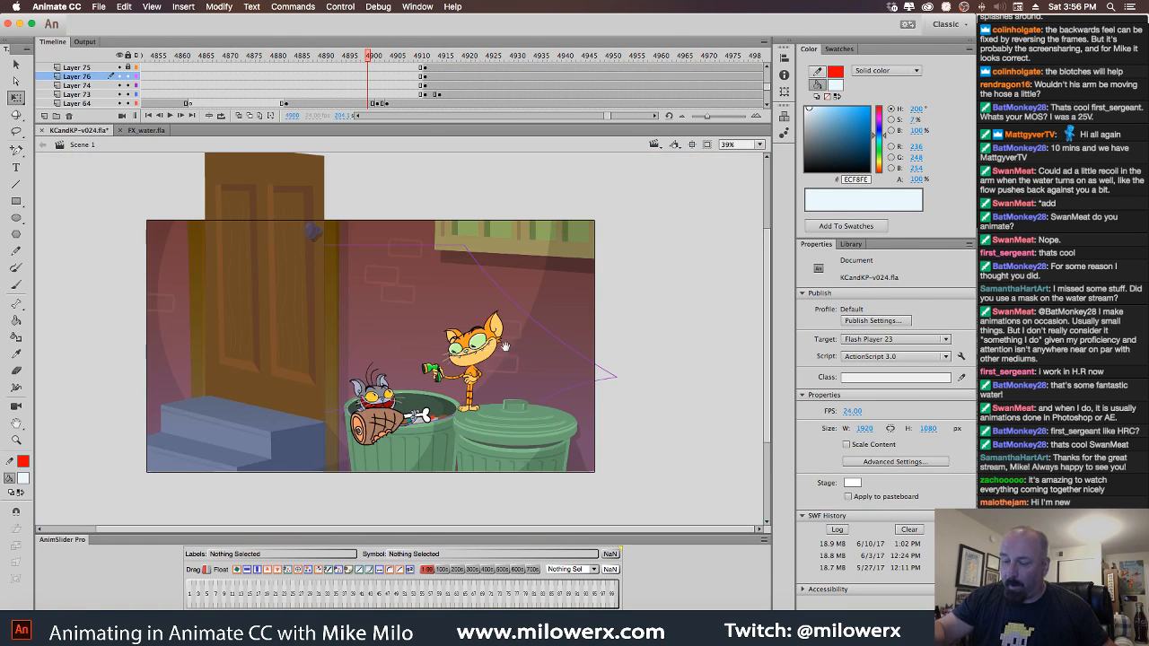
pyautogui.moveTo(370, 59); pyautogui.dragTo(408, 79)
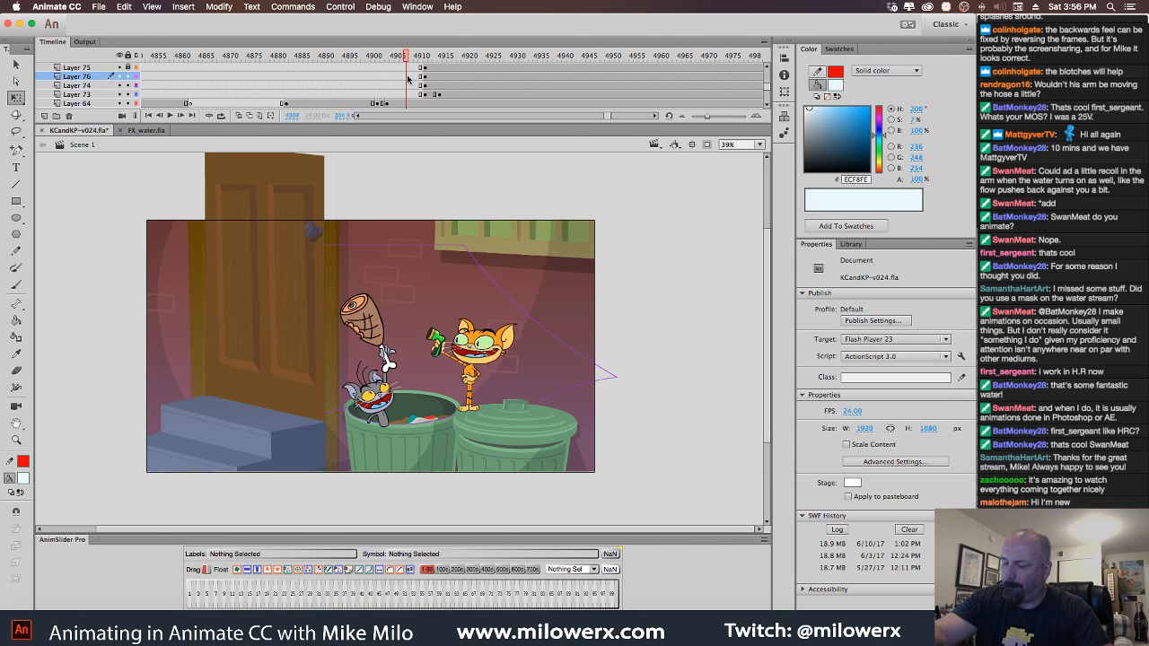
pyautogui.press('Return')
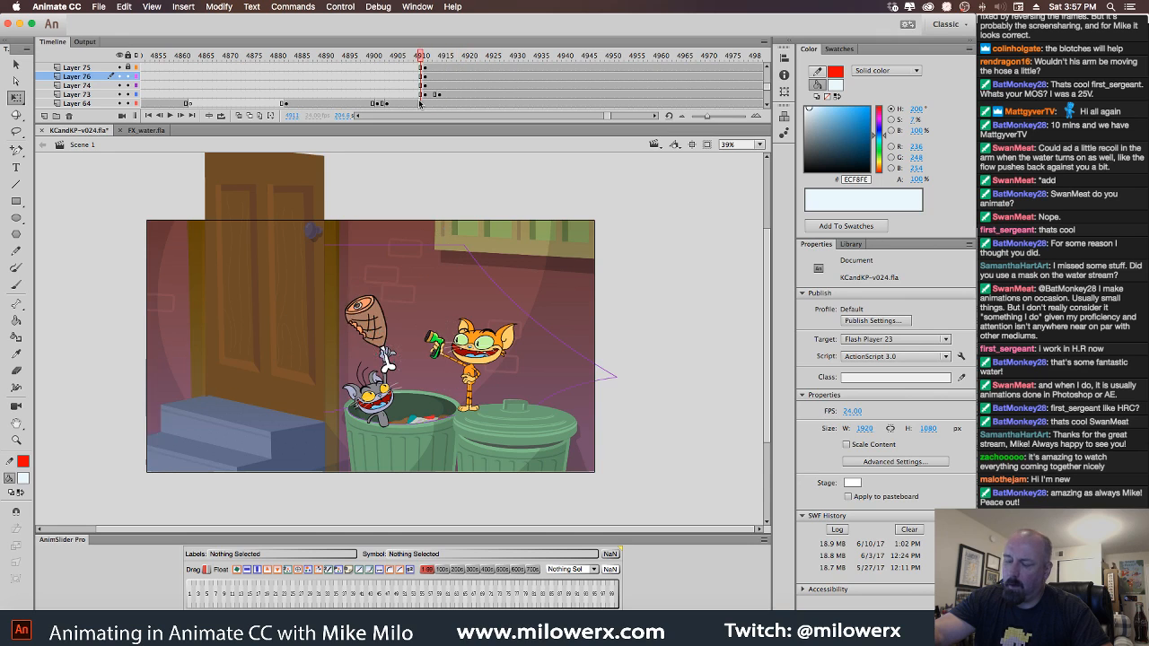
# Scrub the shot to frame 4915 and back to 4912 to examine the water hitting the ham.
pyautogui.moveTo(420, 104); pyautogui.dragTo(439, 109)
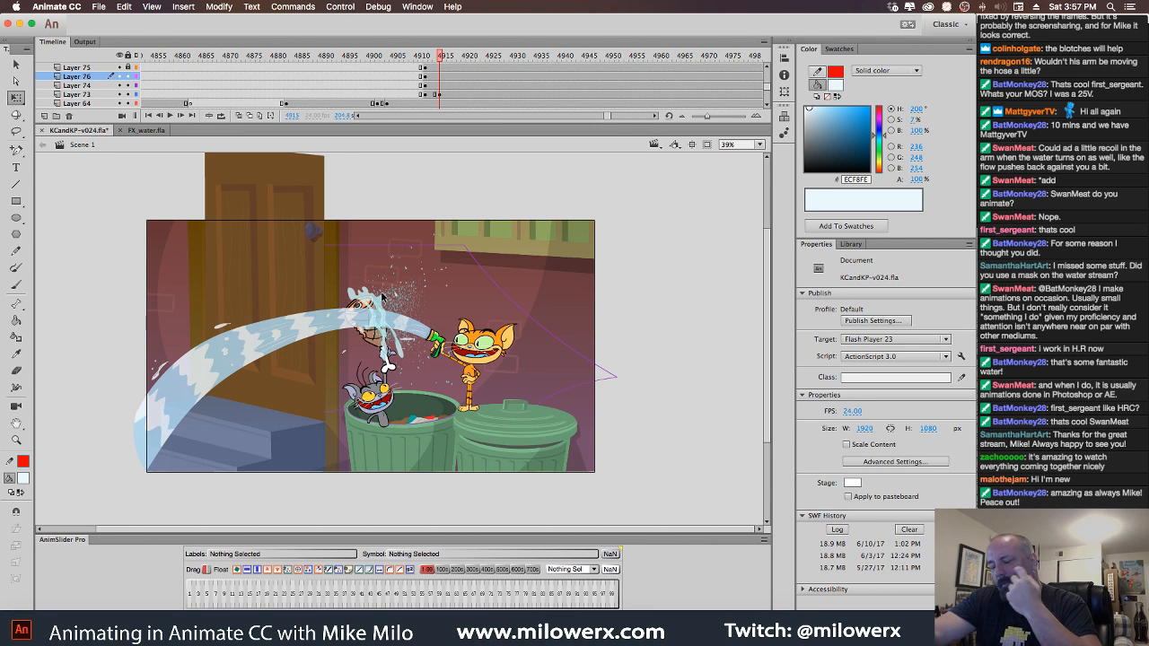
pyautogui.moveTo(440, 56)
pyautogui.mouseDown()
pyautogui.moveTo(418, 57)
pyautogui.moveTo(466, 79)
pyautogui.moveTo(542, 65)
pyautogui.moveTo(423, 85)
pyautogui.moveTo(451, 101)
pyautogui.moveTo(424, 104)
pyautogui.moveTo(435, 105)
pyautogui.moveTo(425, 71)
pyautogui.mouseUp()
pyautogui.press('v')
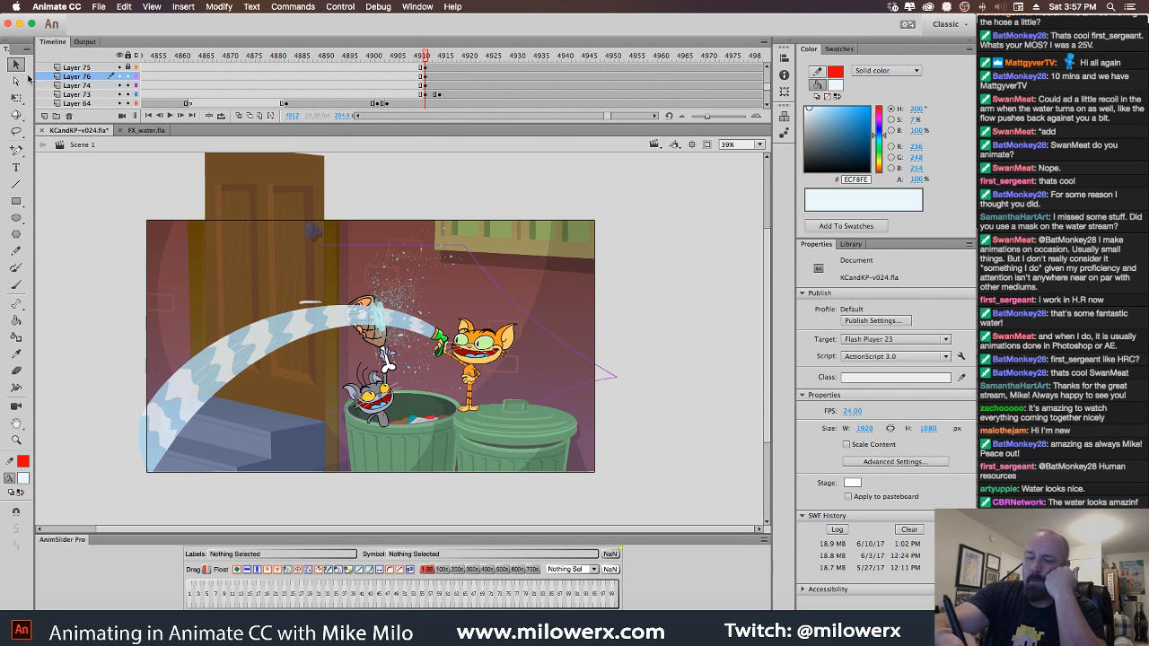
pyautogui.click(375, 346)
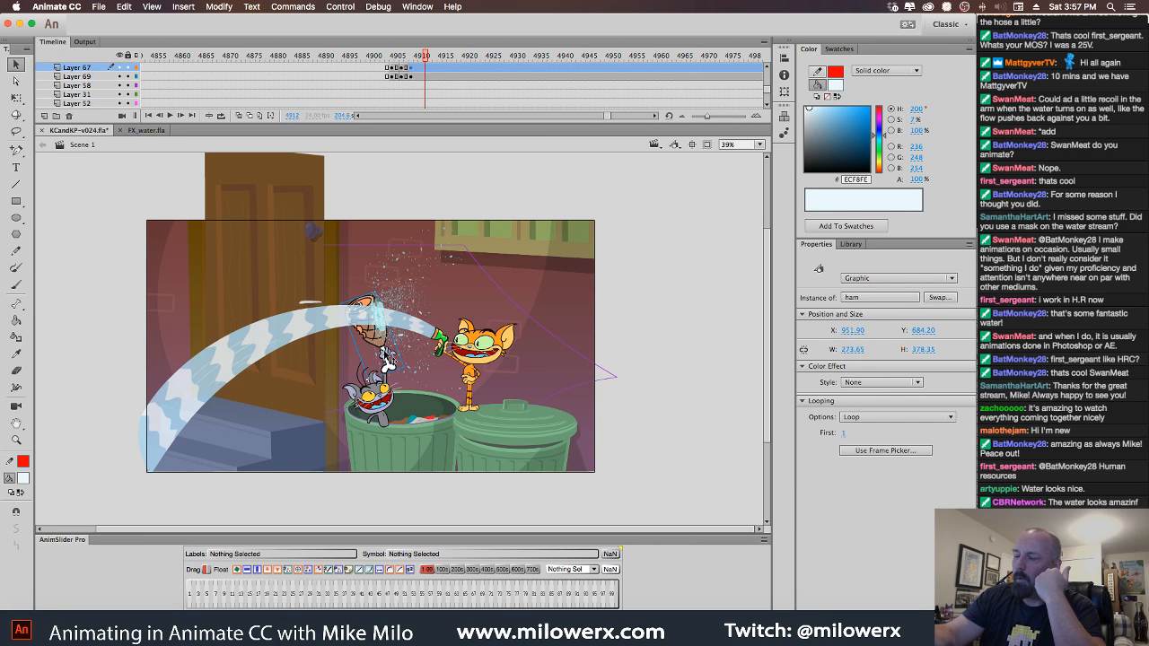
# Add a new layer directly above Layer 75 in the Sc021 folder with a keyframe at frame 4912.
pyautogui.click(768, 69)
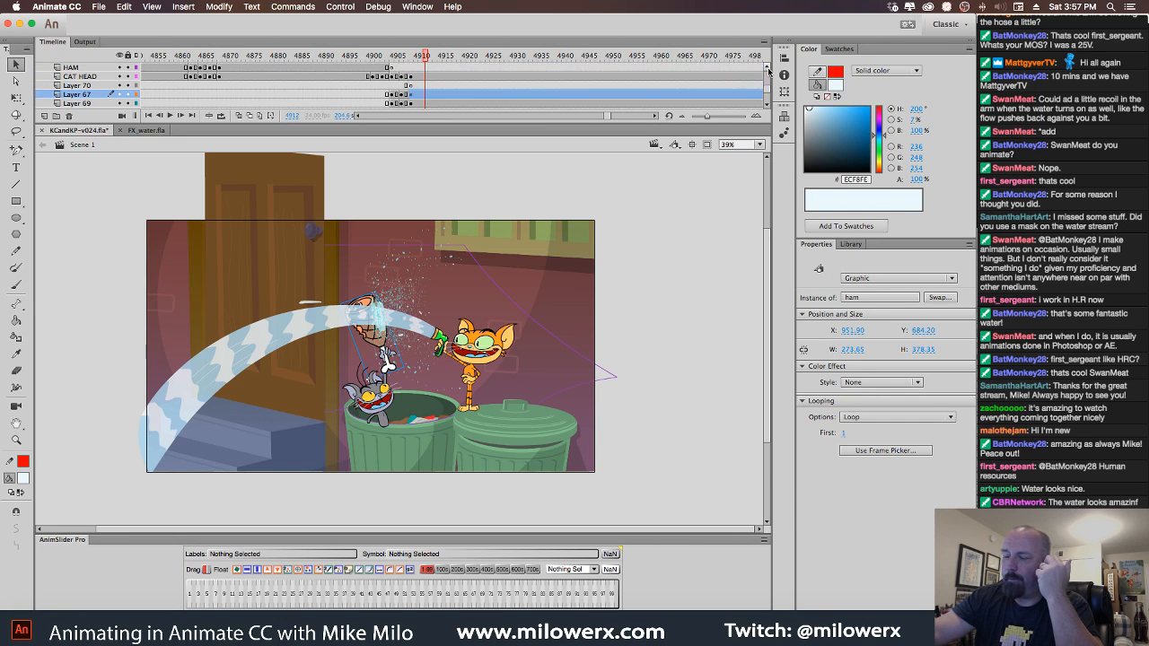
pyautogui.click(767, 68)
pyautogui.click(767, 69)
pyautogui.click(768, 68)
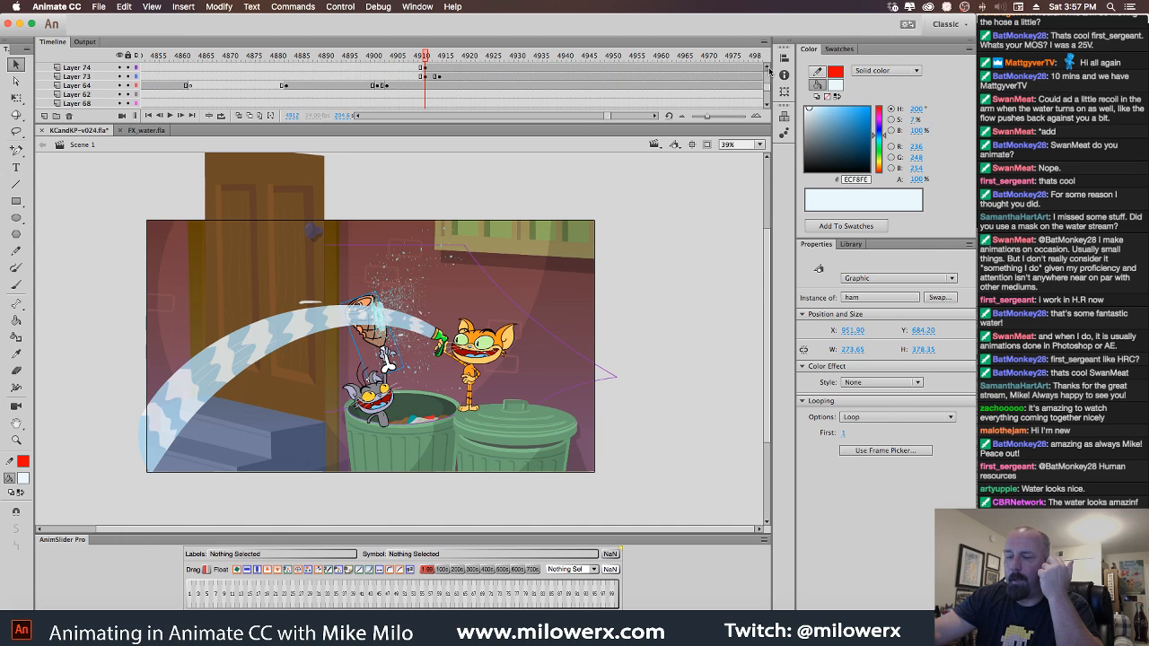
pyautogui.click(767, 68)
pyautogui.click(768, 69)
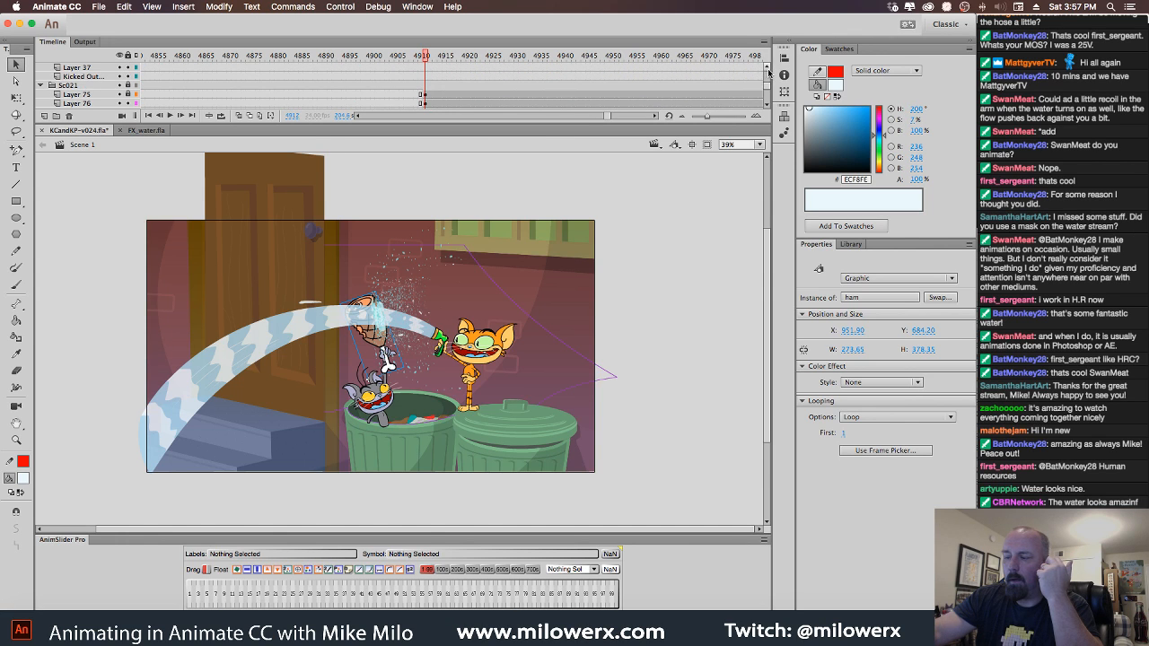
pyautogui.click(90, 95)
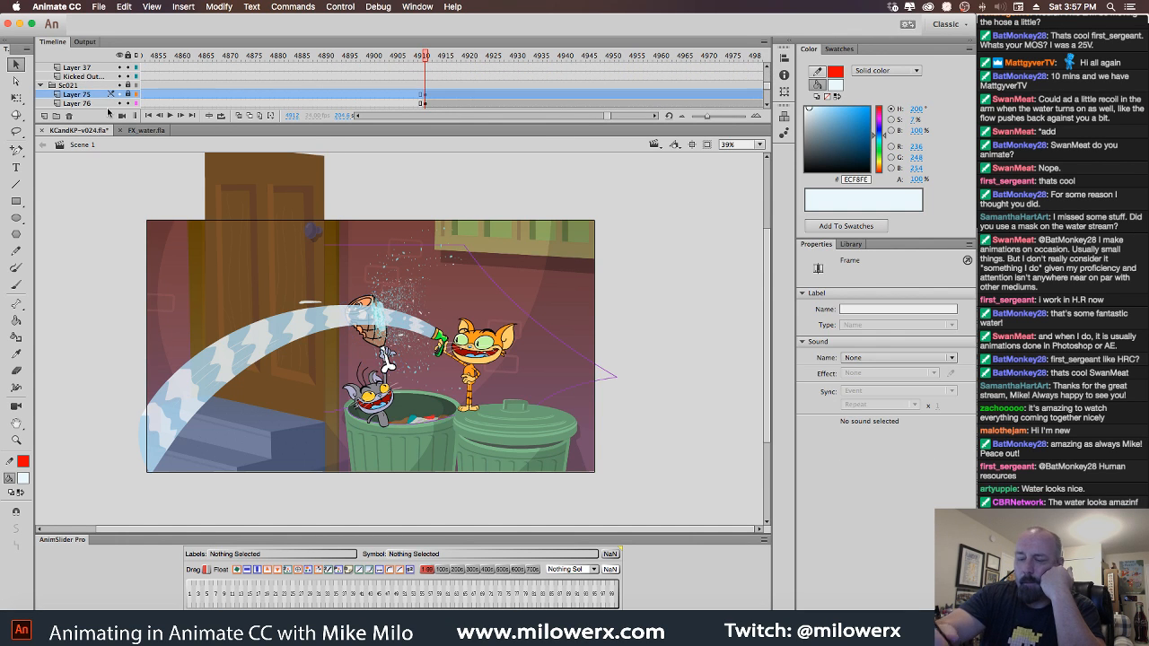
pyautogui.click(52, 116)
pyautogui.click(426, 94)
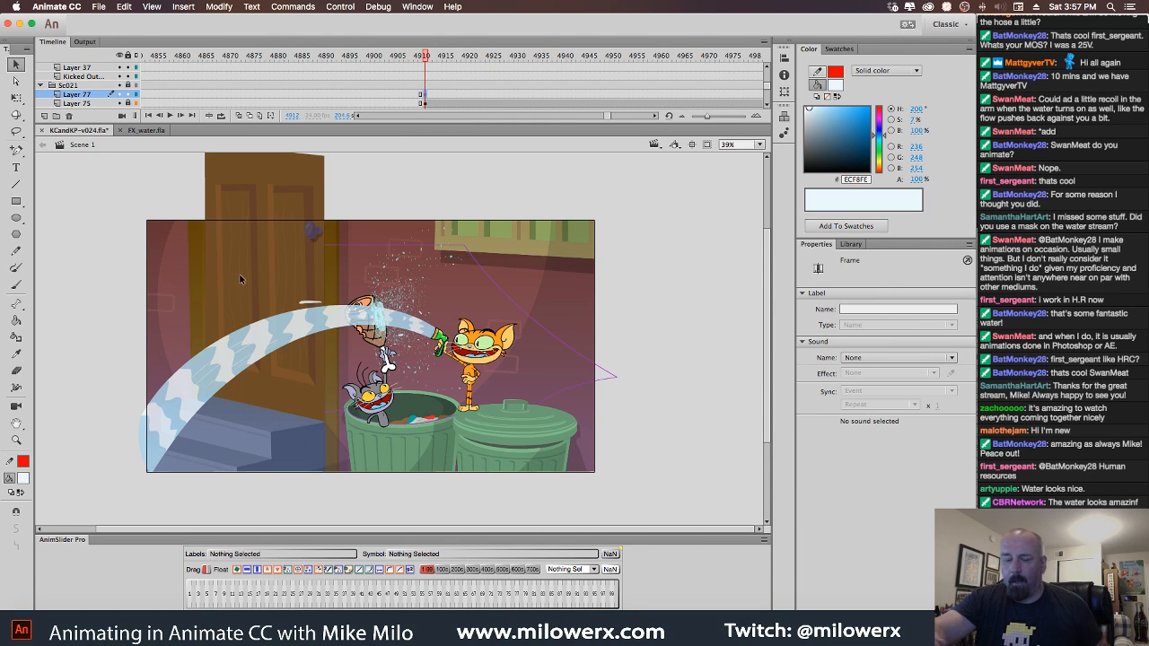
# Draw a closed red Pencil outline around the stream section between the ham's sprayer-facing edge and the nozzle, with an 8.00 stroke.
pyautogui.click(16, 252)
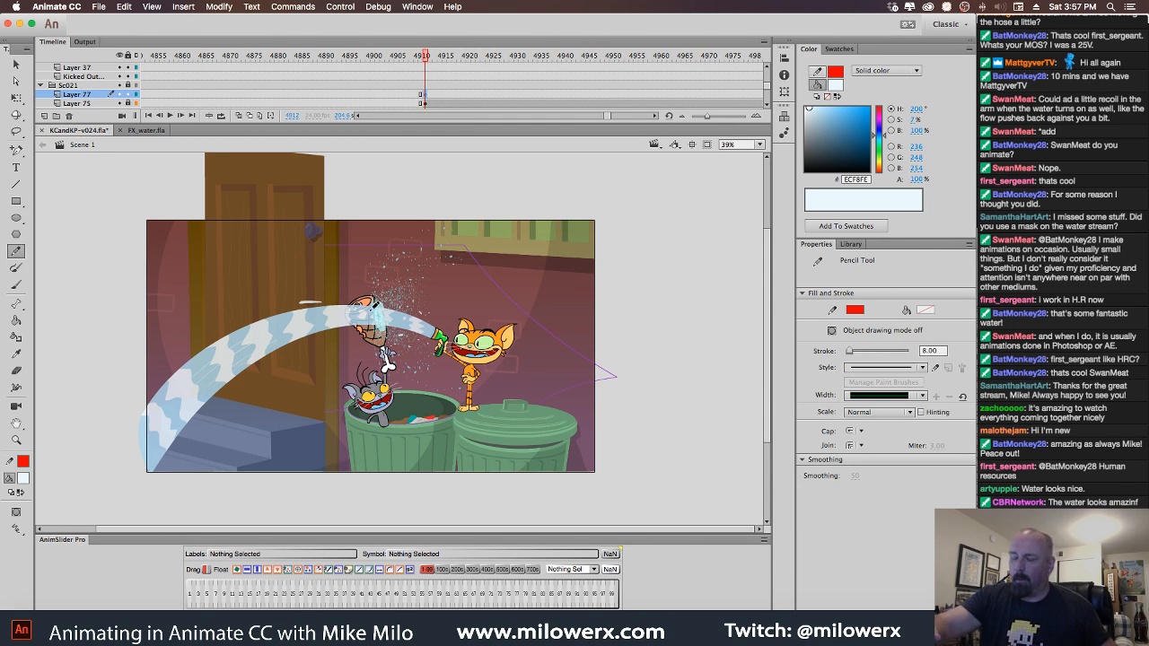
pyautogui.keyDown('super'); pyautogui.click(371, 303); pyautogui.keyUp('super')
pyautogui.moveTo(435, 368); pyautogui.dragTo(417, 337)
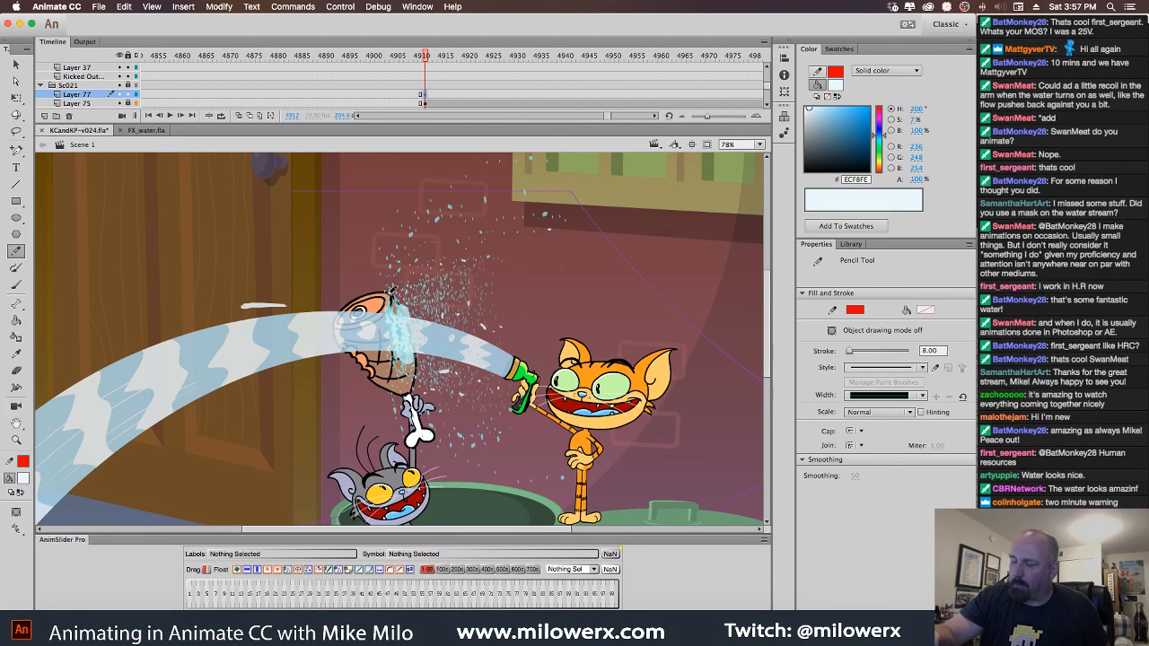
pyautogui.moveTo(390, 289); pyautogui.dragTo(415, 376)
pyautogui.press('super+z')
pyautogui.moveTo(388, 292); pyautogui.dragTo(415, 386)
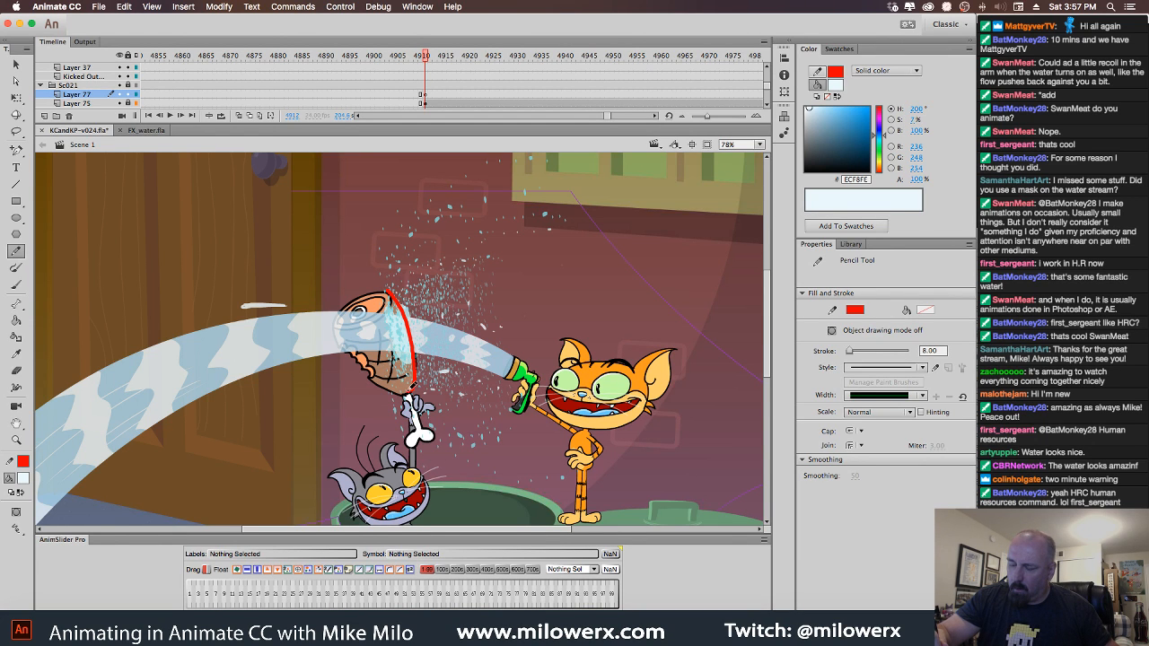
pyautogui.moveTo(411, 388)
pyautogui.mouseDown()
pyautogui.moveTo(481, 414)
pyautogui.moveTo(519, 334)
pyautogui.moveTo(431, 272)
pyautogui.moveTo(396, 284)
pyautogui.mouseUp()
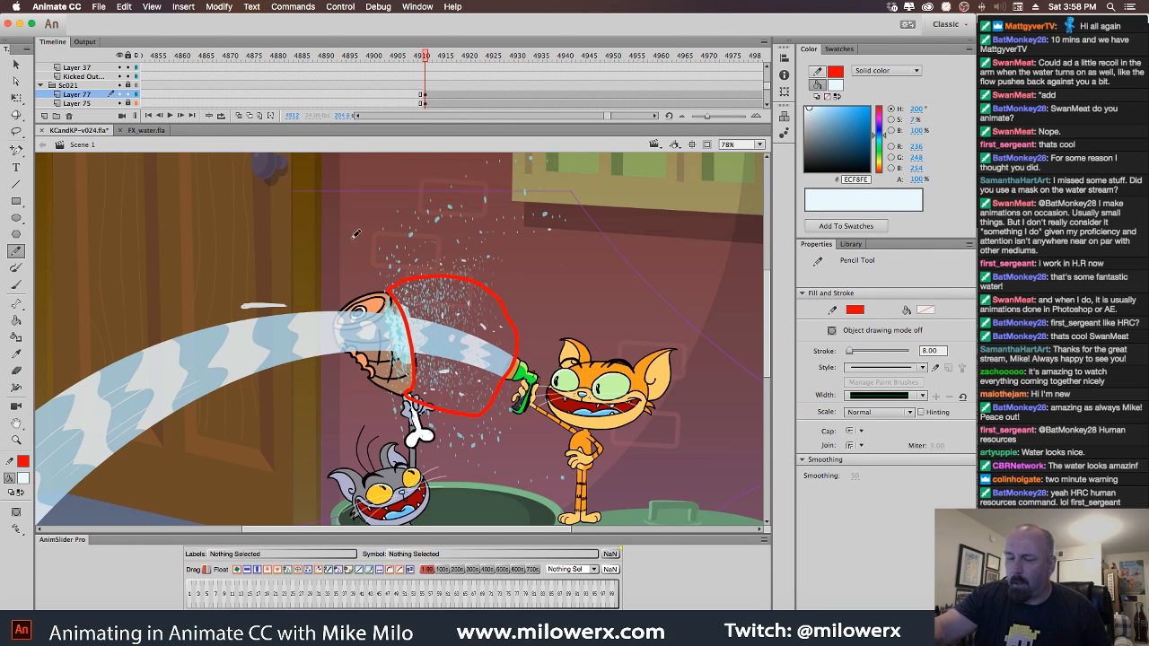
# Fill the closed outline between the ham and the sprayer with solid red FF0000.
pyautogui.click(16, 320)
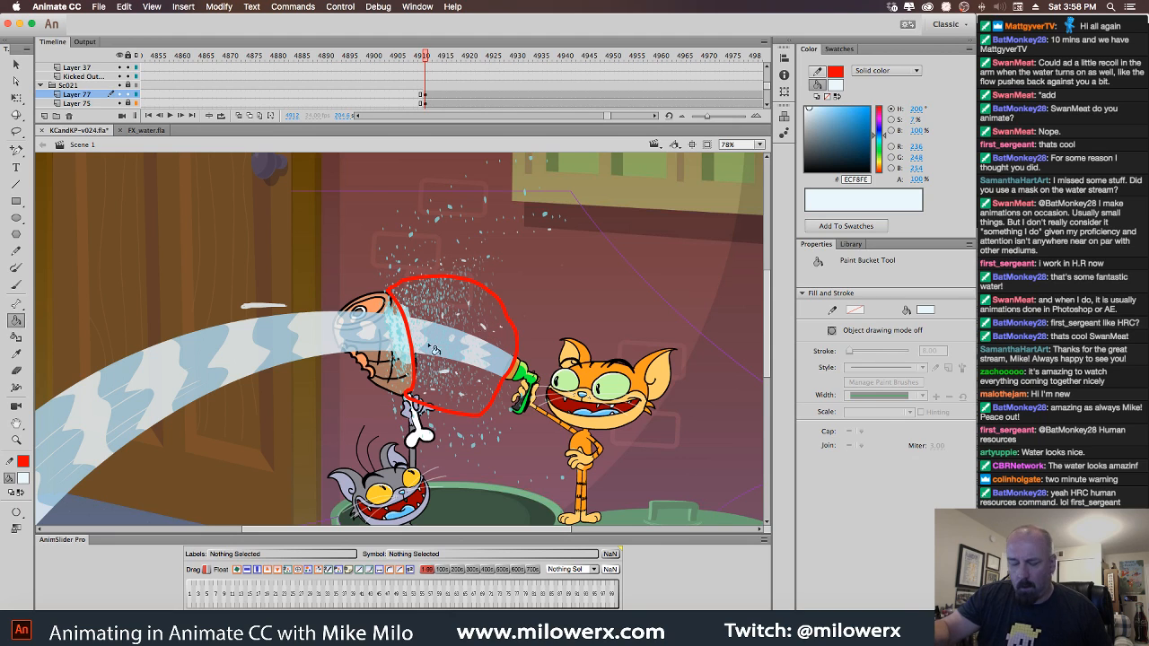
pyautogui.click(22, 477)
pyautogui.click(126, 389)
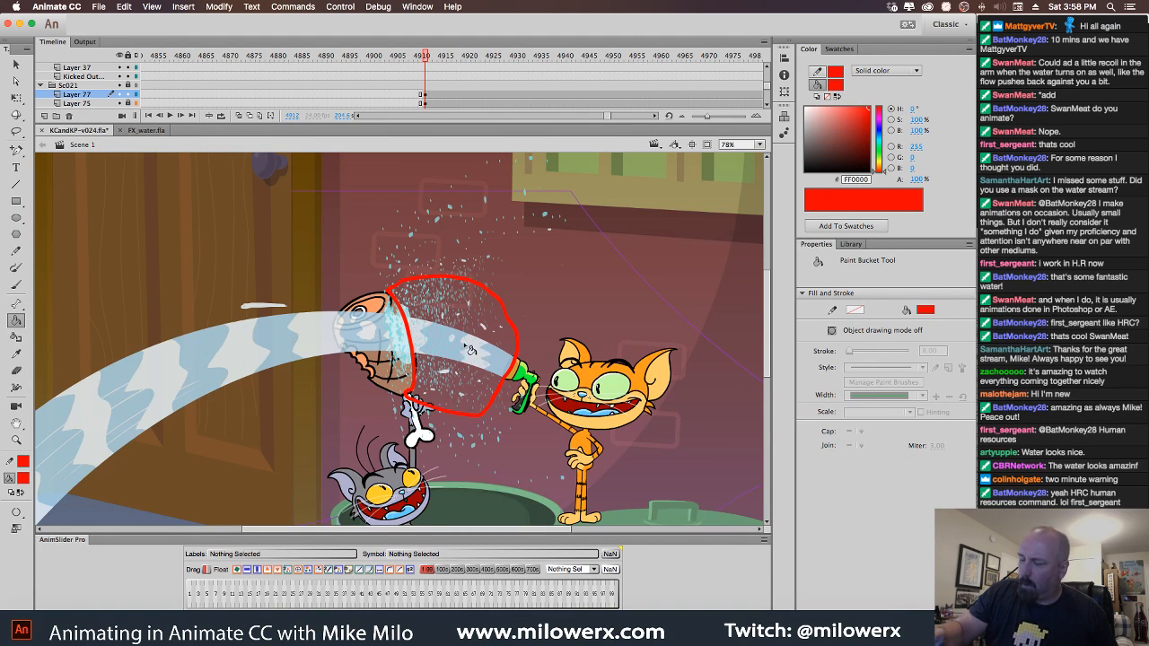
pyautogui.click(474, 329)
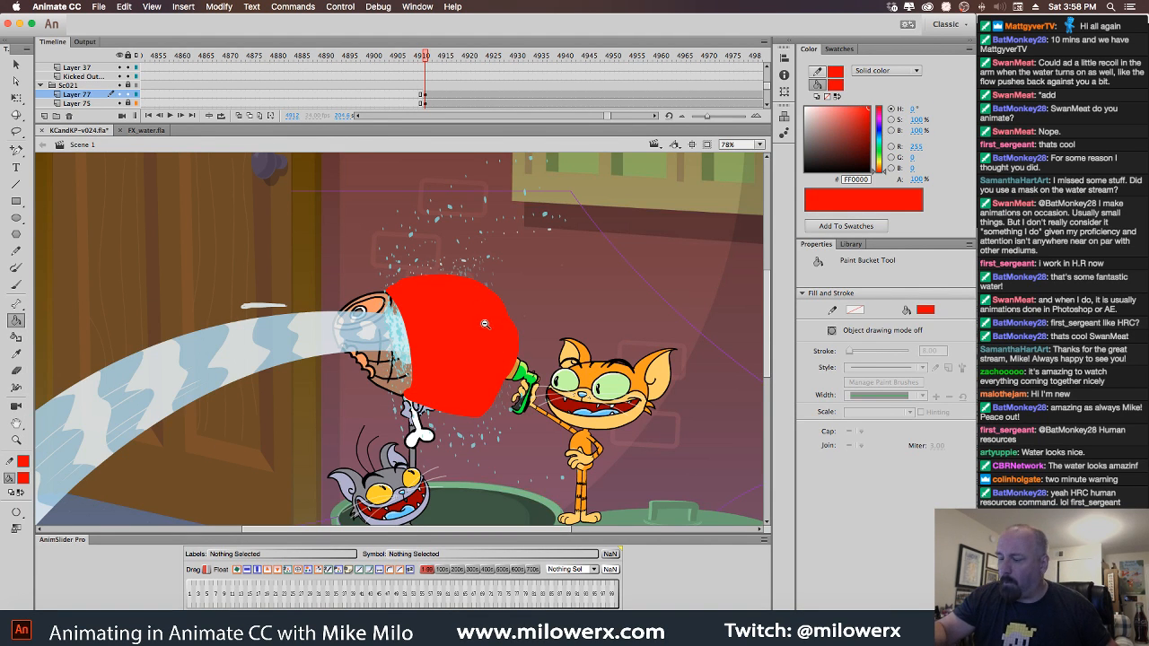
# Turn Layer 77, which holds the red shape, into a mask over Layer 75.
pyautogui.press('super+minus')
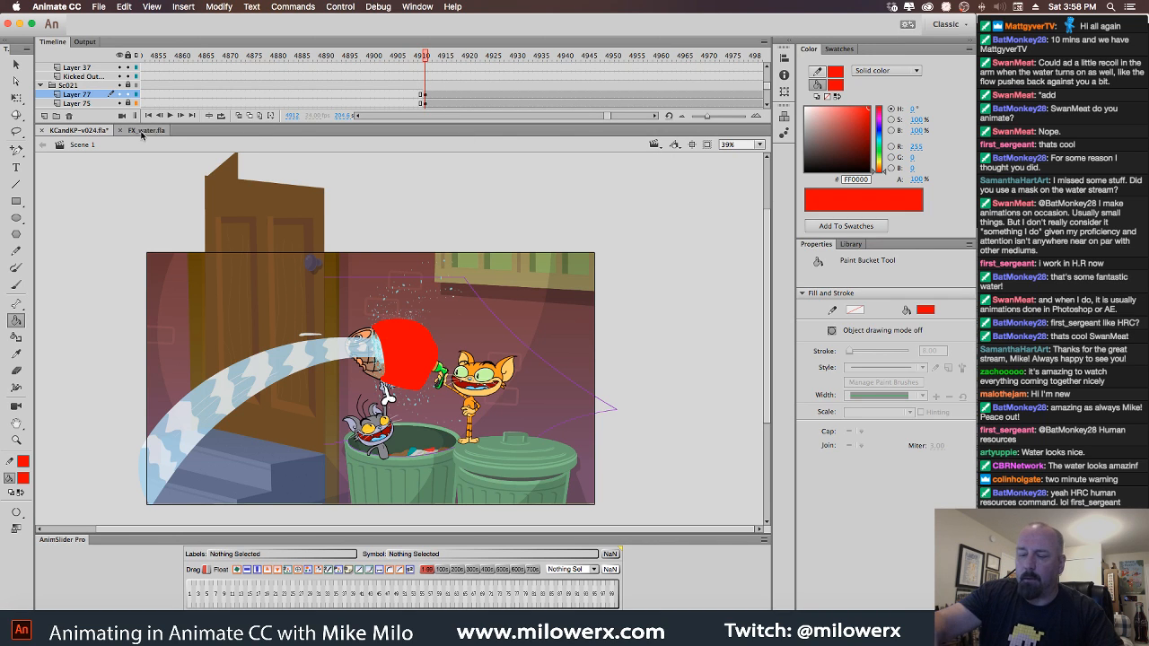
pyautogui.rightClick(95, 97)
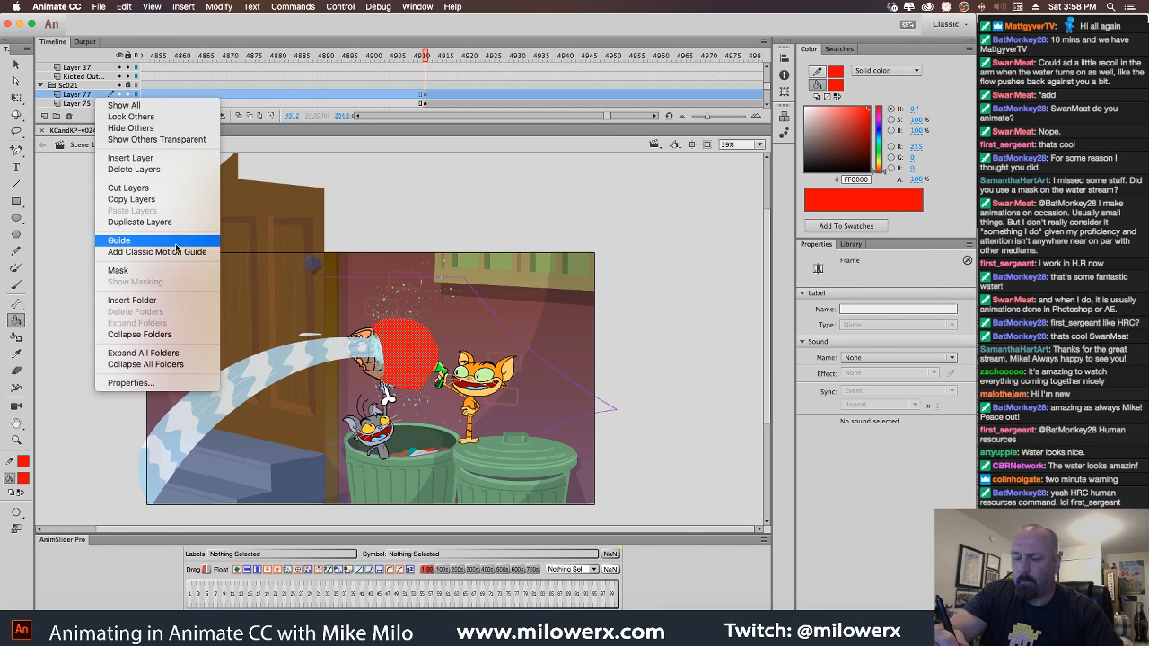
pyautogui.click(121, 270)
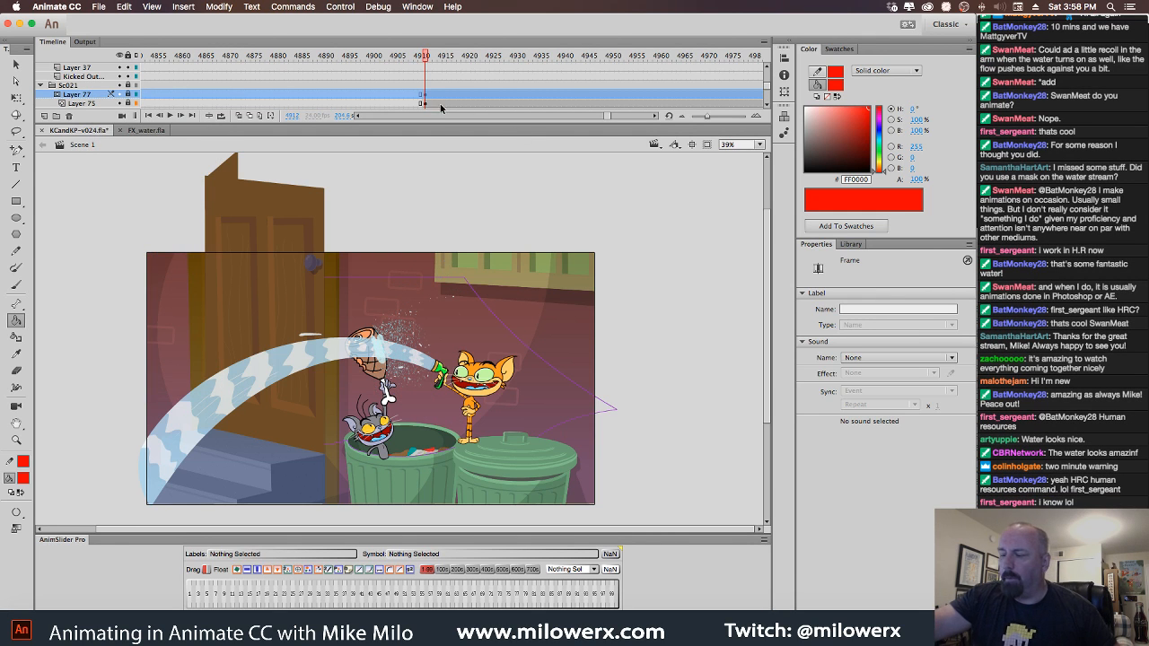
# Cut the semi-transparent water stream graphic from Layer 73 at frame 4912.
pyautogui.scroll(-1, 769, 109)
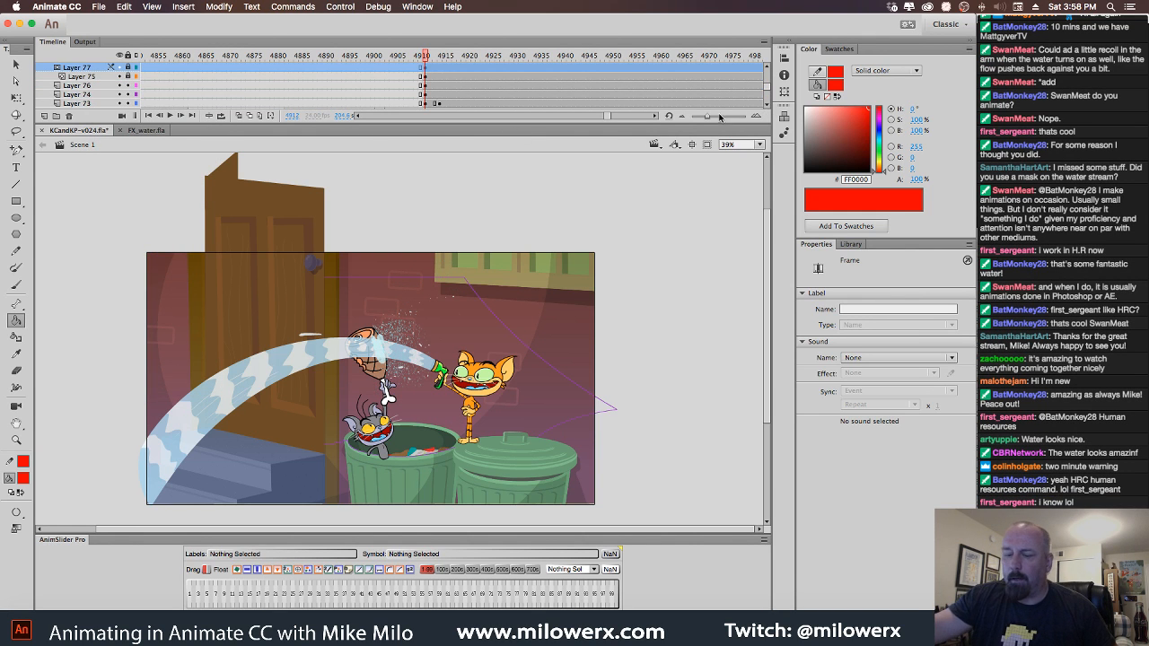
pyautogui.click(16, 65)
pyautogui.click(301, 370)
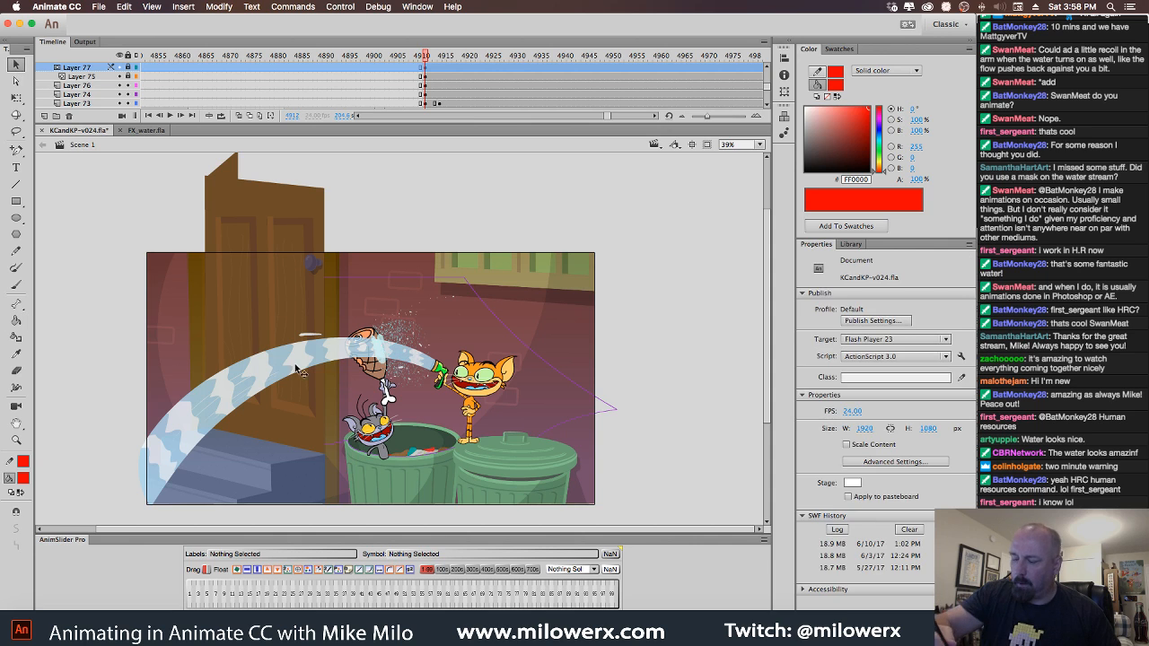
pyautogui.click(304, 406)
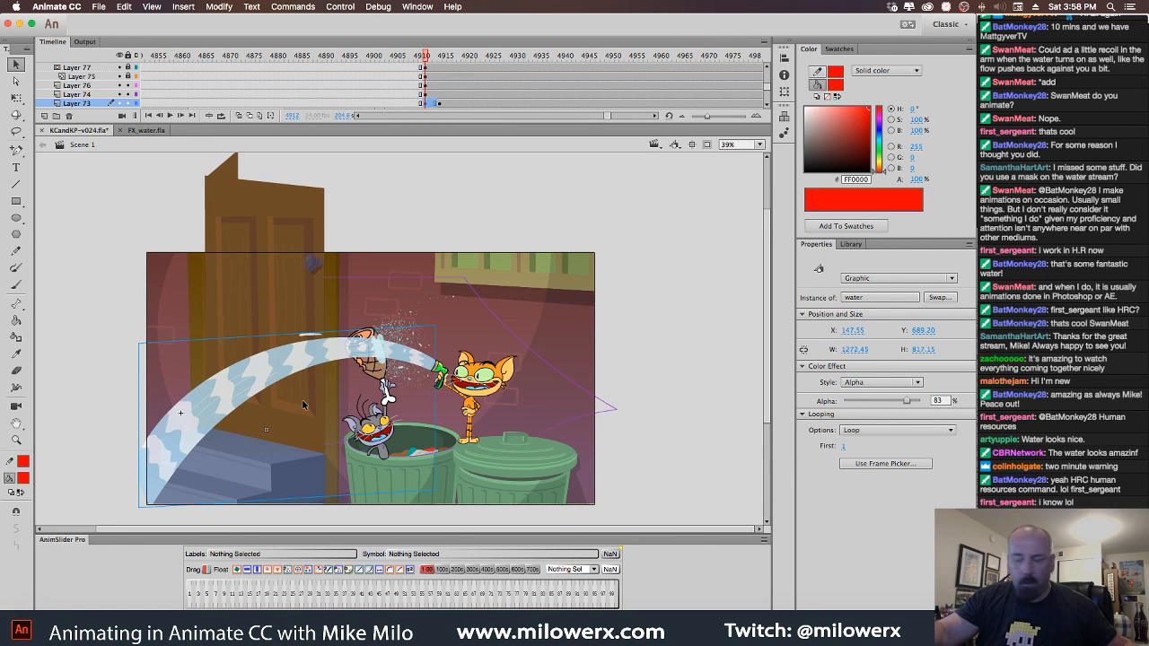
pyautogui.press('Delete')
# Unlock Layer 75 and try to paste the cut water stream onto it under the mask.
pyautogui.scroll(1, 767, 70)
pyautogui.scroll(3, 768, 70)
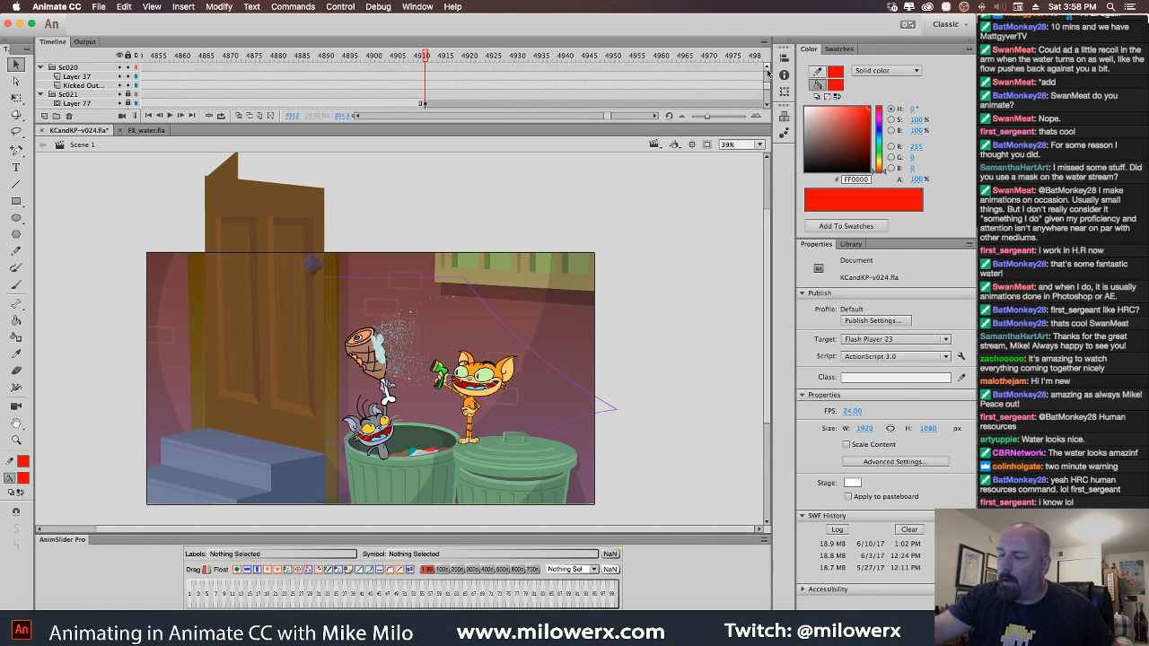
pyautogui.scroll(-2, 769, 103)
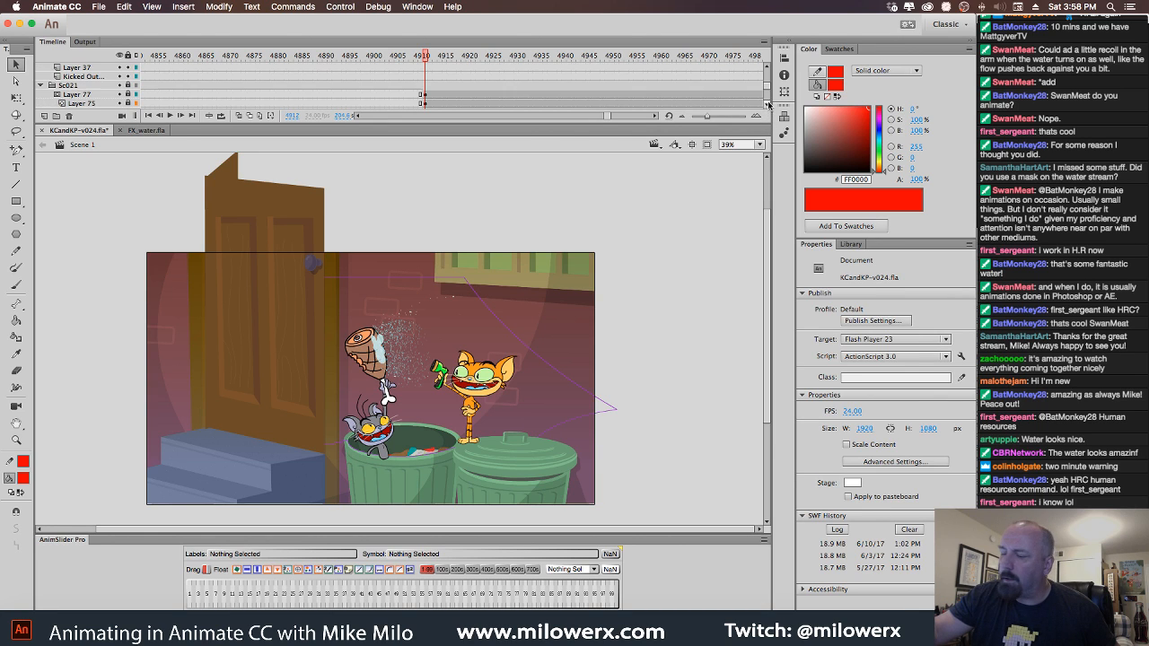
pyautogui.click(90, 87)
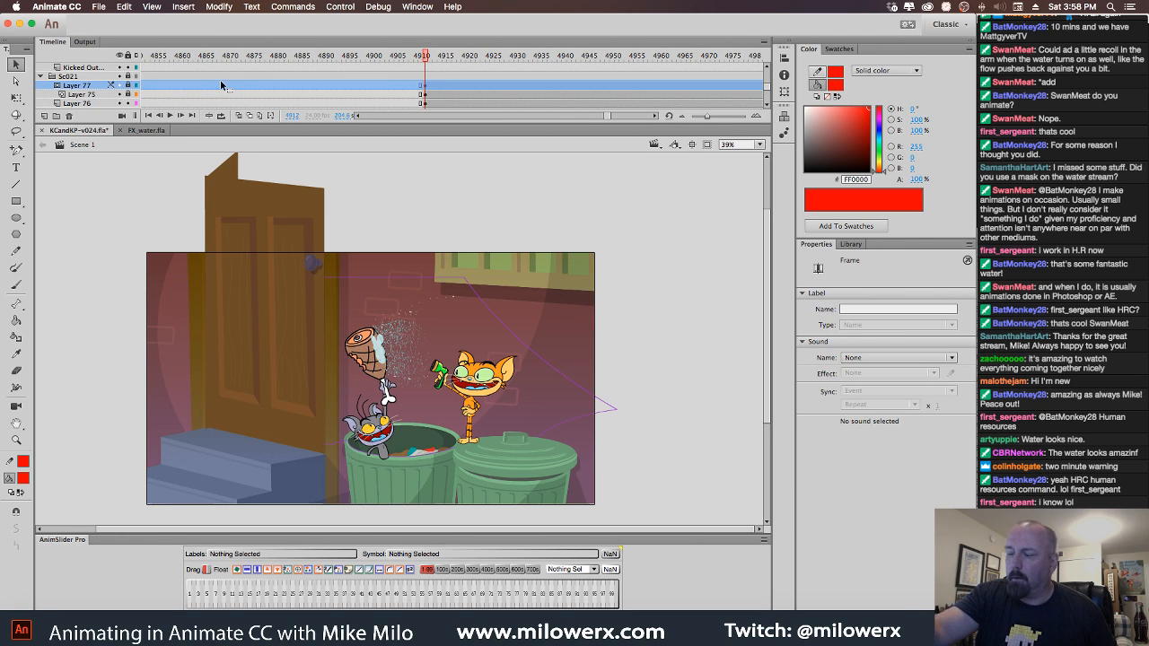
pyautogui.click(129, 93)
pyautogui.click(90, 95)
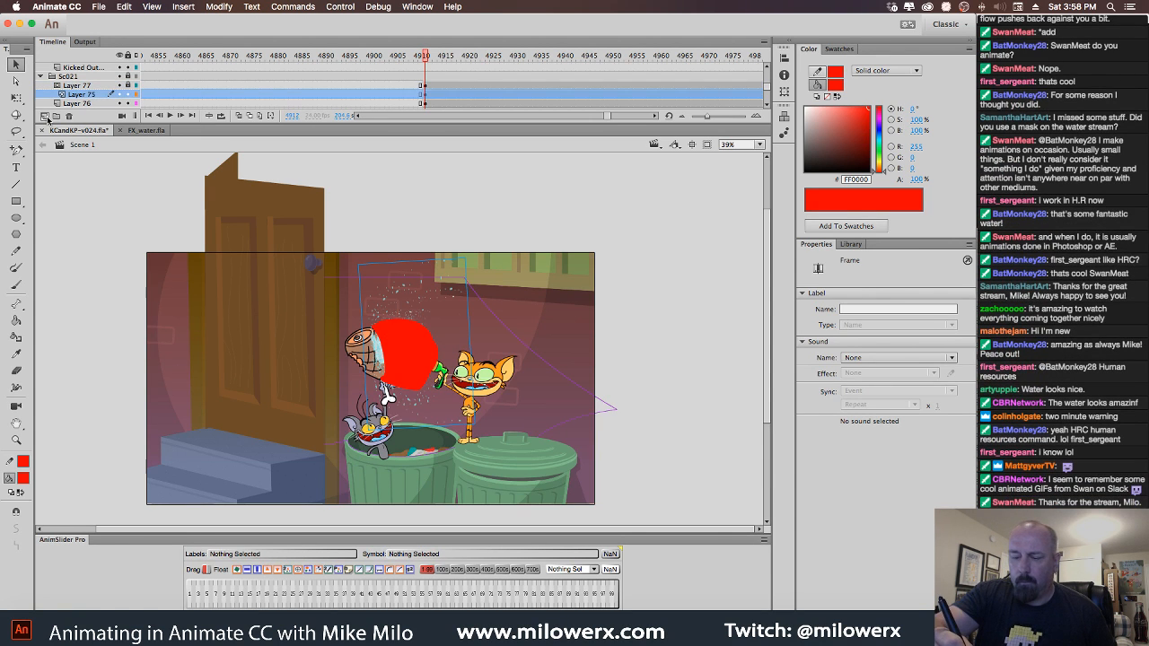
pyautogui.click(100, 95)
pyautogui.click(101, 93)
pyautogui.click(89, 88)
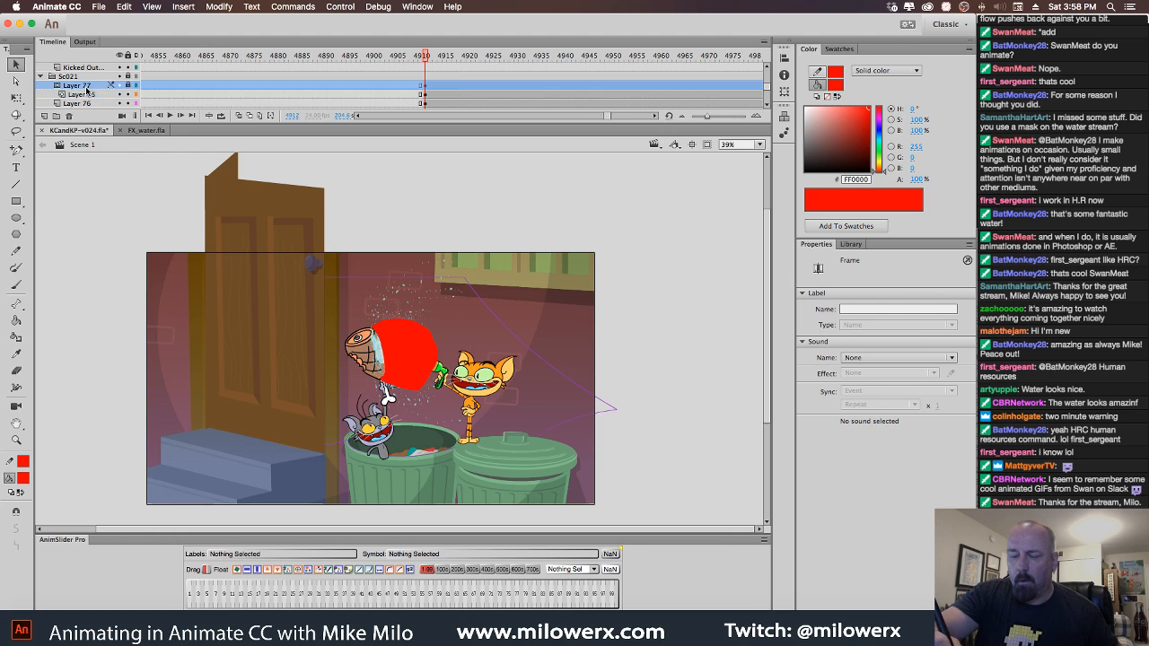
pyautogui.click(88, 95)
pyautogui.press('super+v')
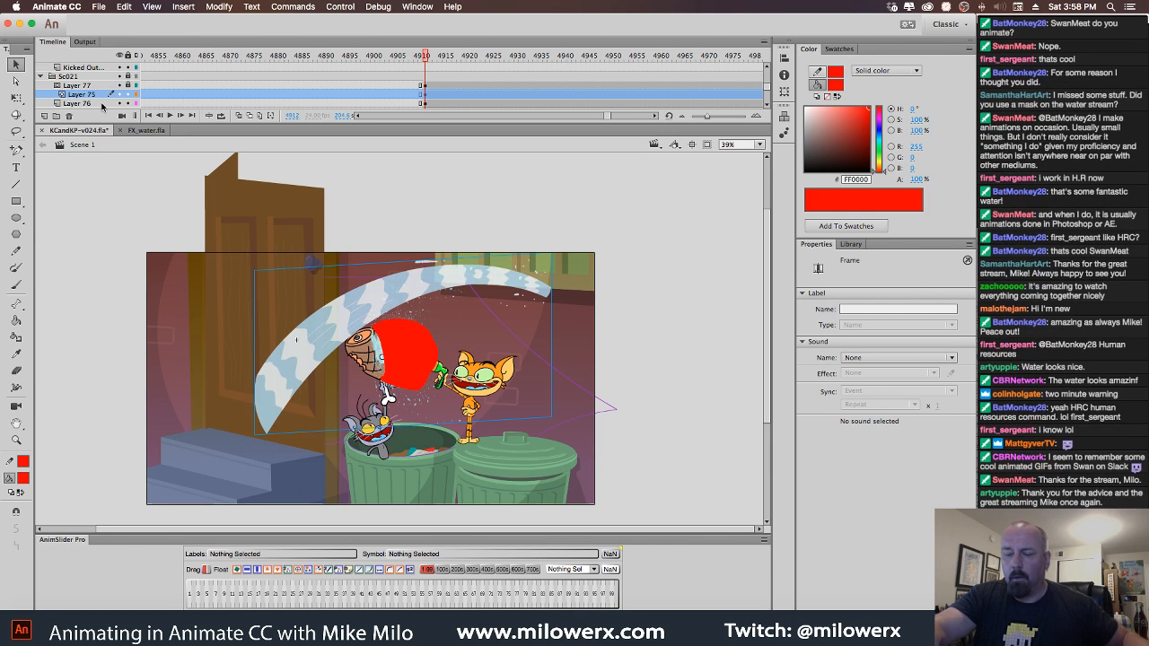
pyautogui.press('super+z')
# Add a masked layer directly beneath Layer 77, paste the water stream in place at frame 4912, and lock the layer.
pyautogui.click(44, 116)
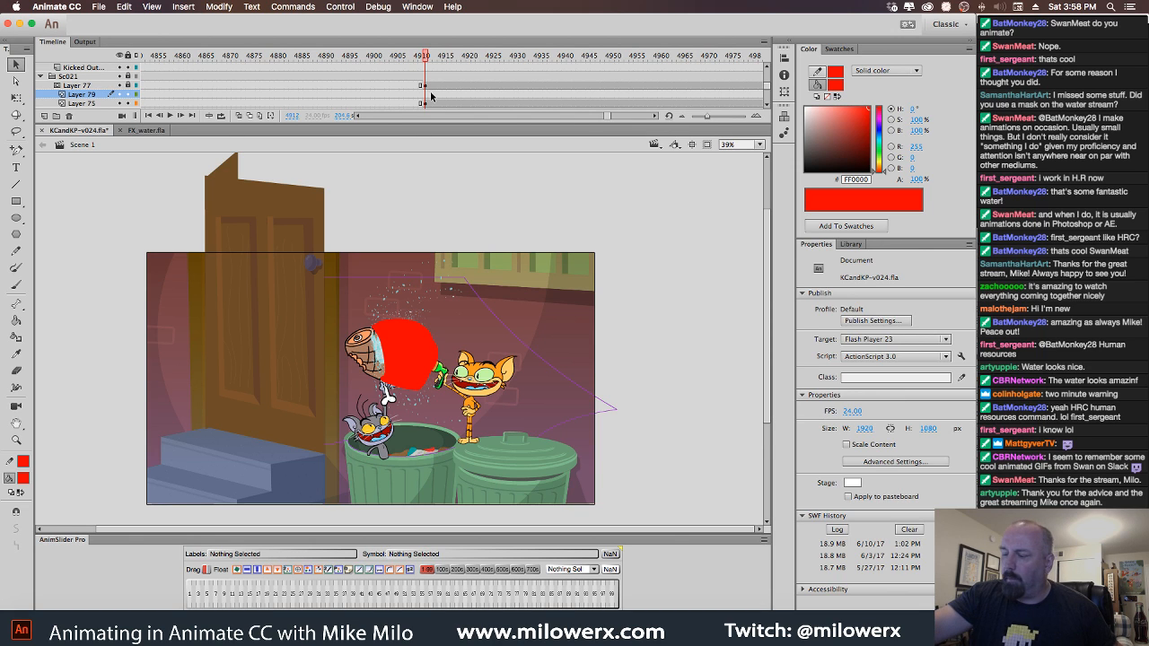
pyautogui.click(429, 96)
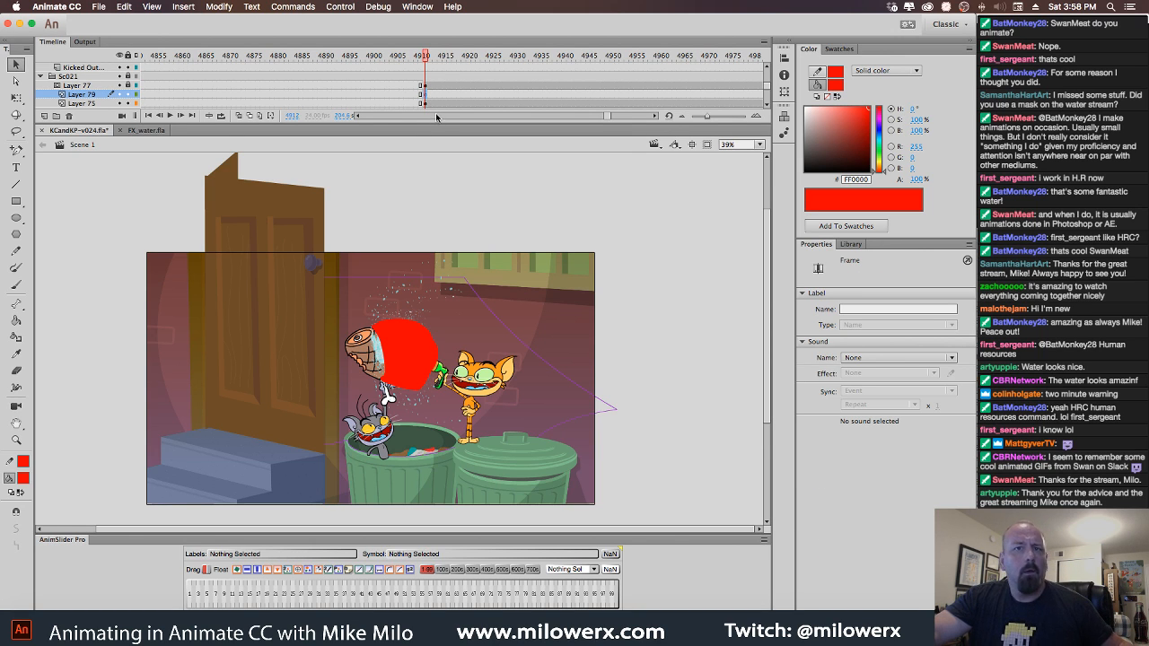
pyautogui.press('super+shift+v')
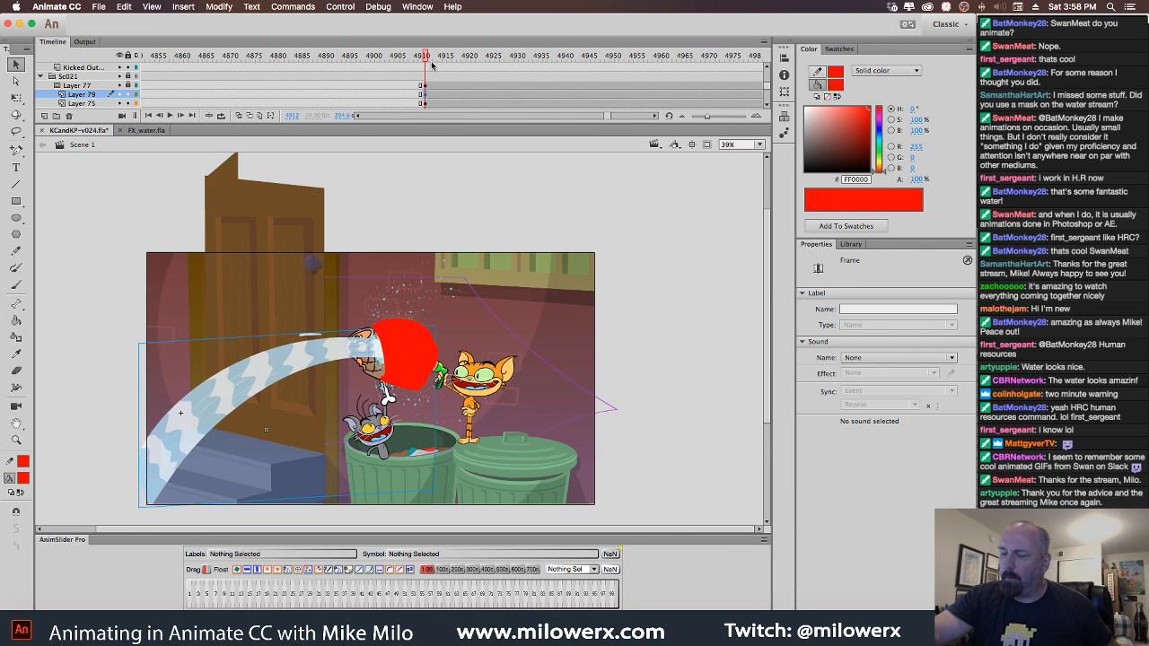
pyautogui.click(129, 96)
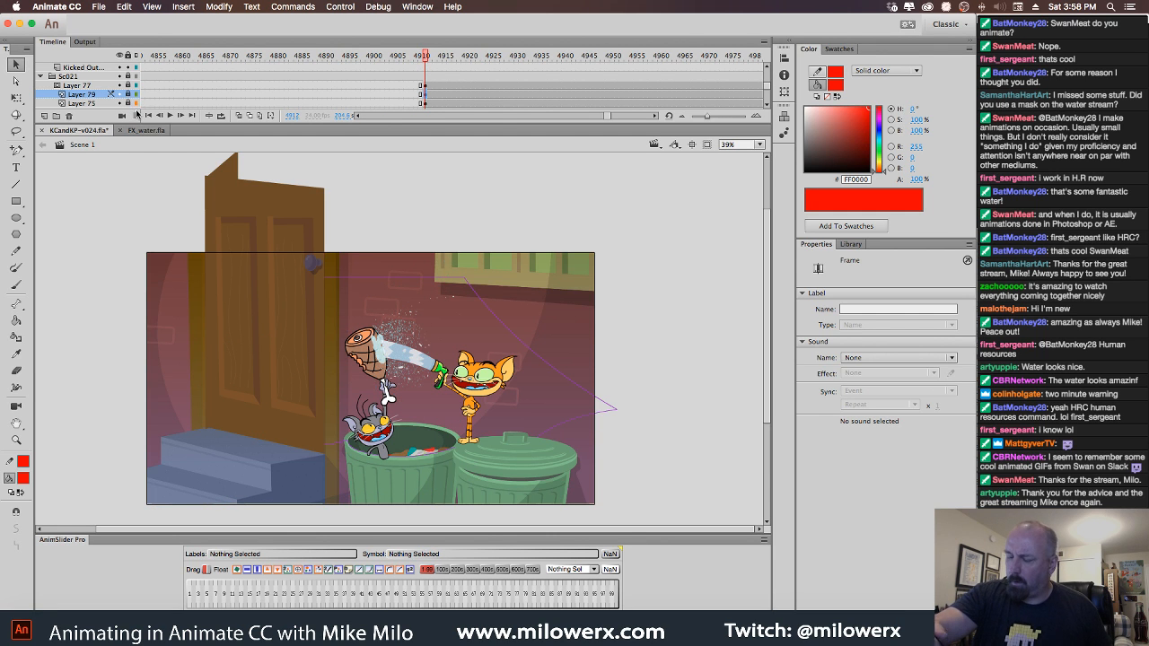
# Play the shot from frame 4908 to review the masked water stream, and switch to OBS.
pyautogui.moveTo(428, 55); pyautogui.dragTo(411, 87)
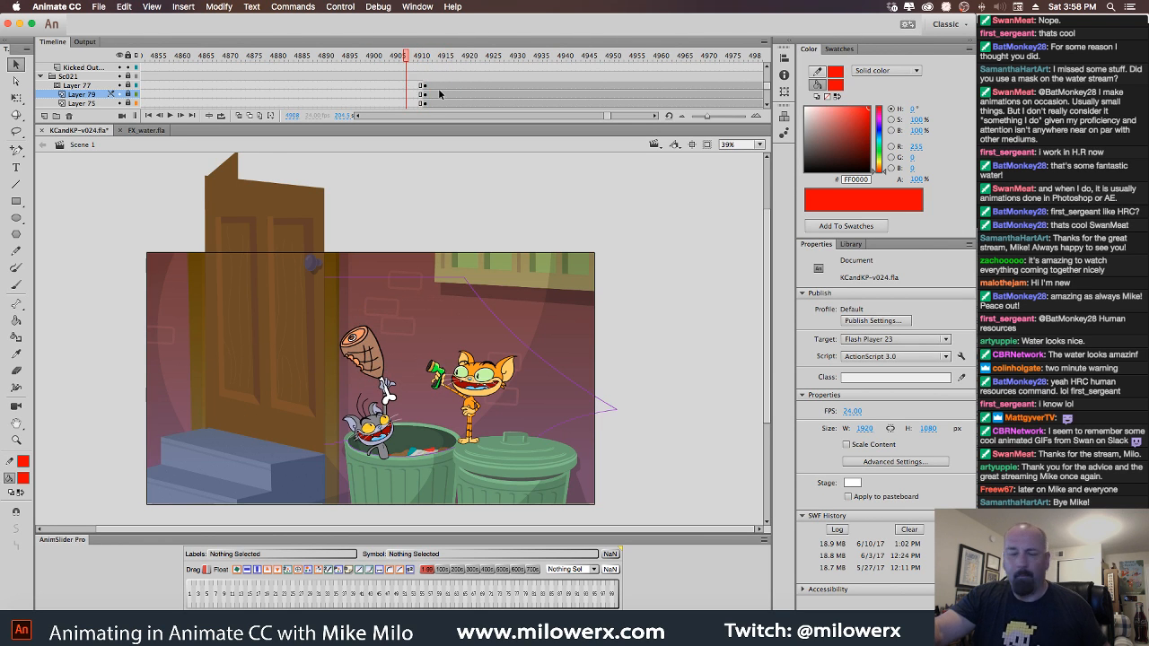
pyautogui.press('Return')
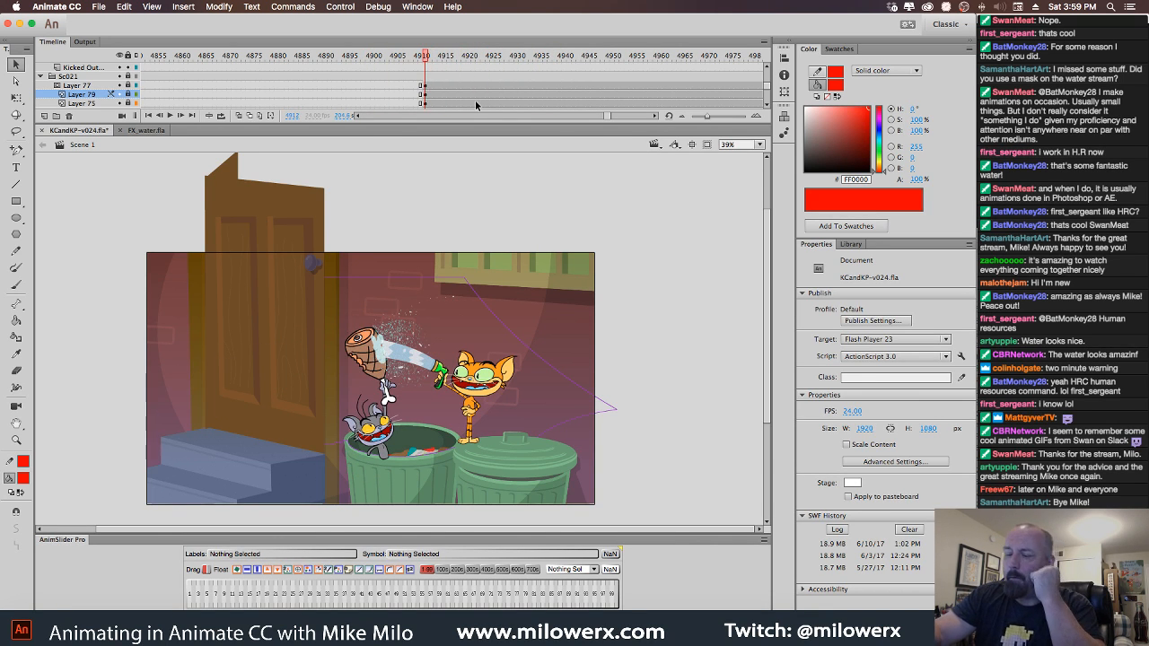
pyautogui.click(112, 96)
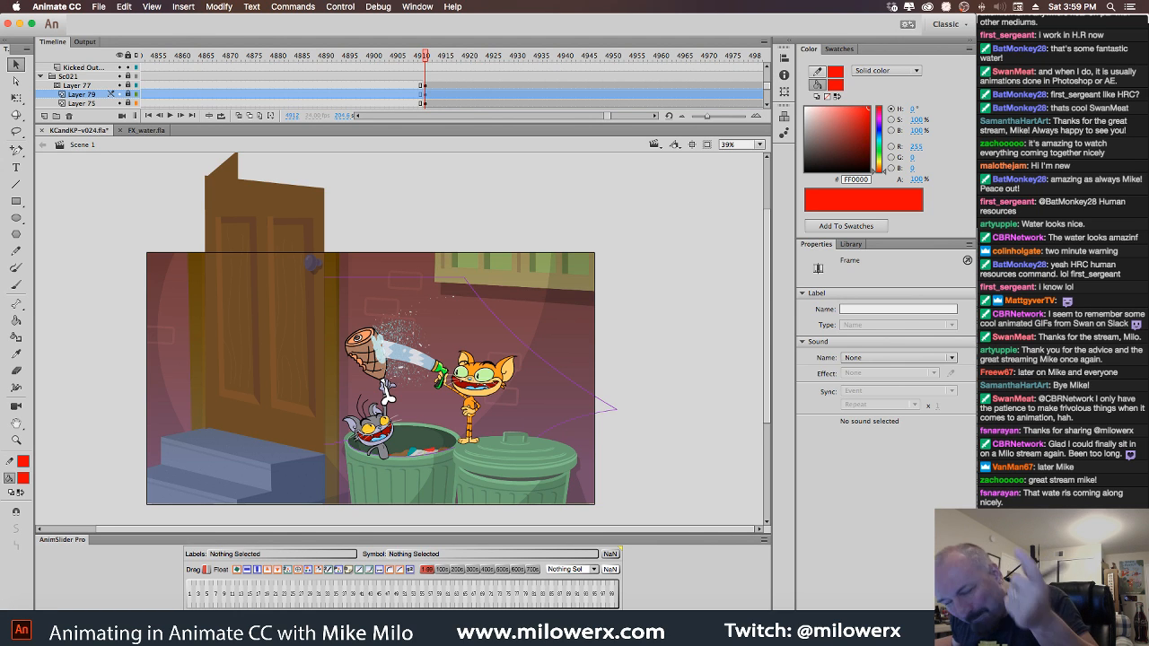
pyautogui.press('super+Tab')
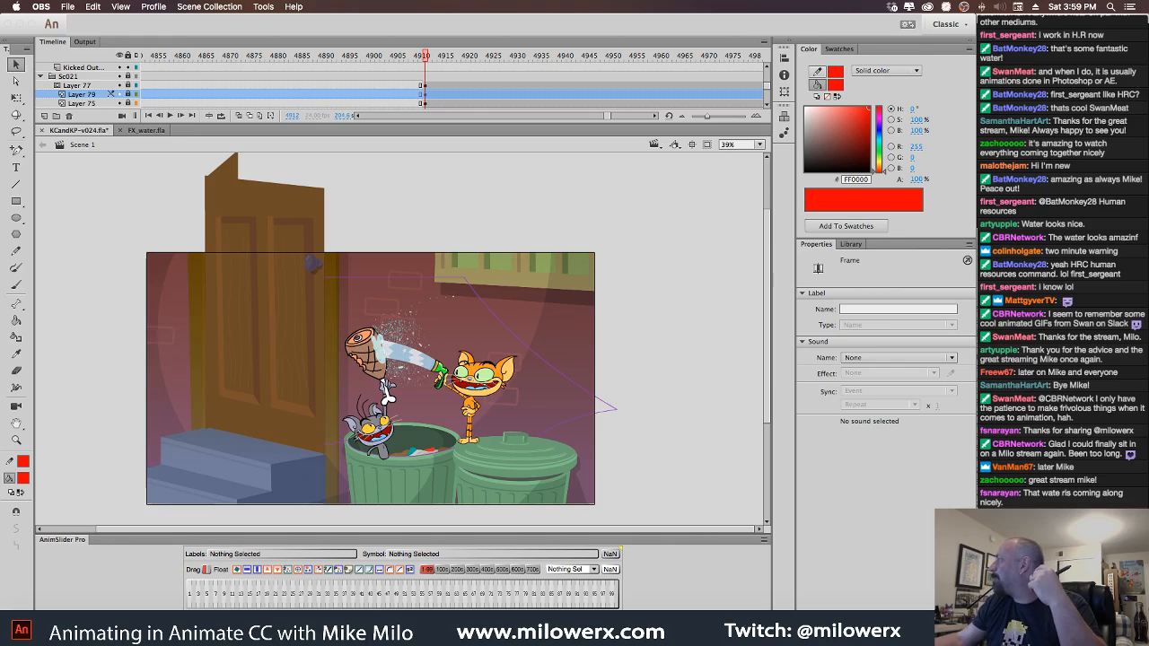